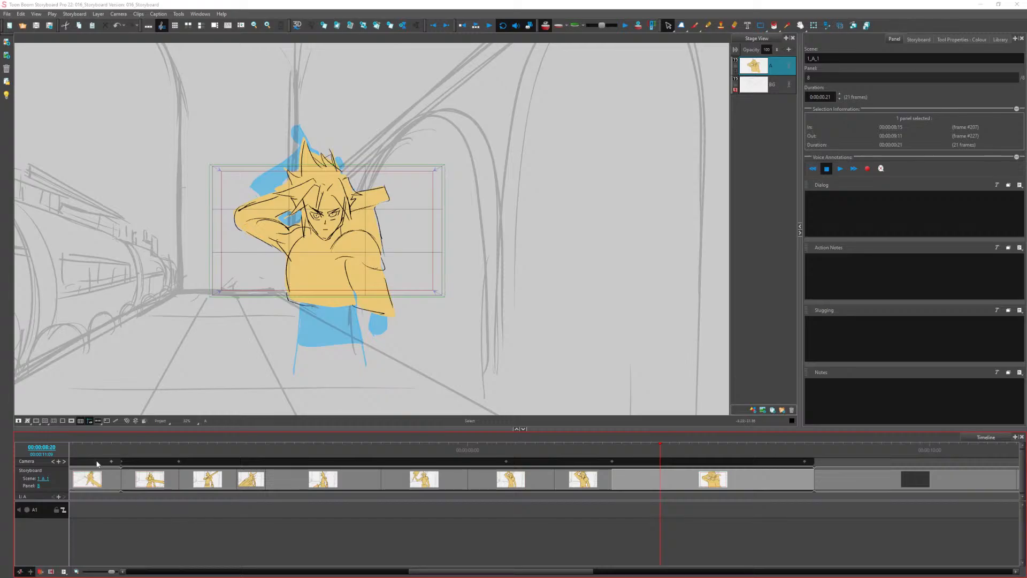
# Enlarge the stage view of the storyboard and play the animatic from its first frame
pyautogui.press('space')
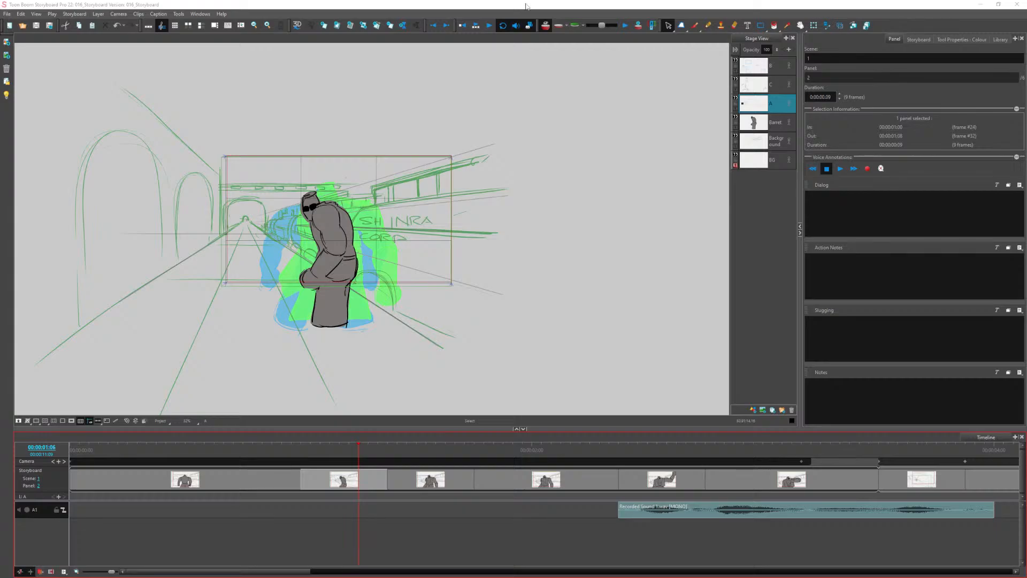
pyautogui.scroll(6, 335, 236)
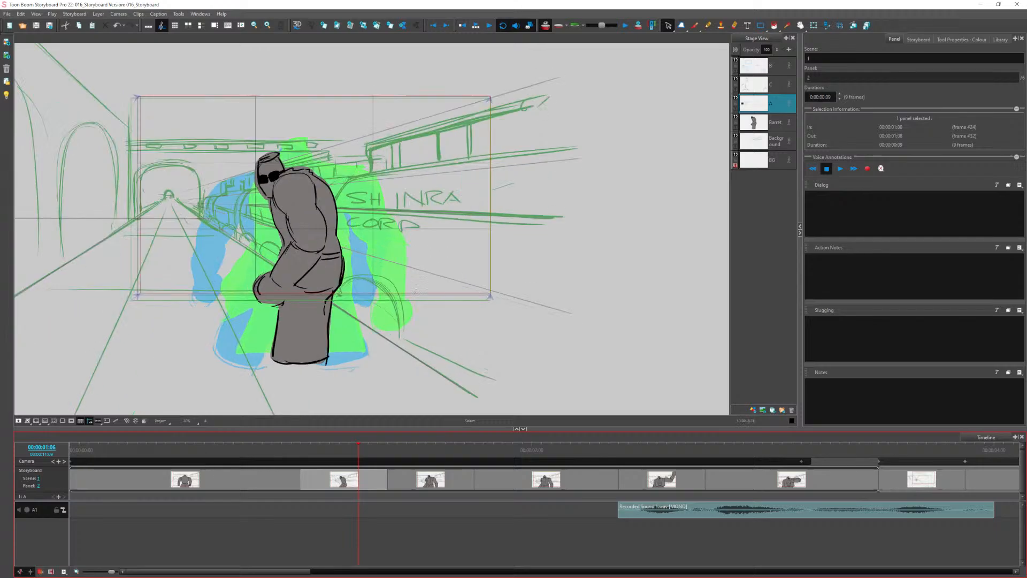
pyautogui.moveTo(448, 331); pyautogui.dragTo(524, 343)
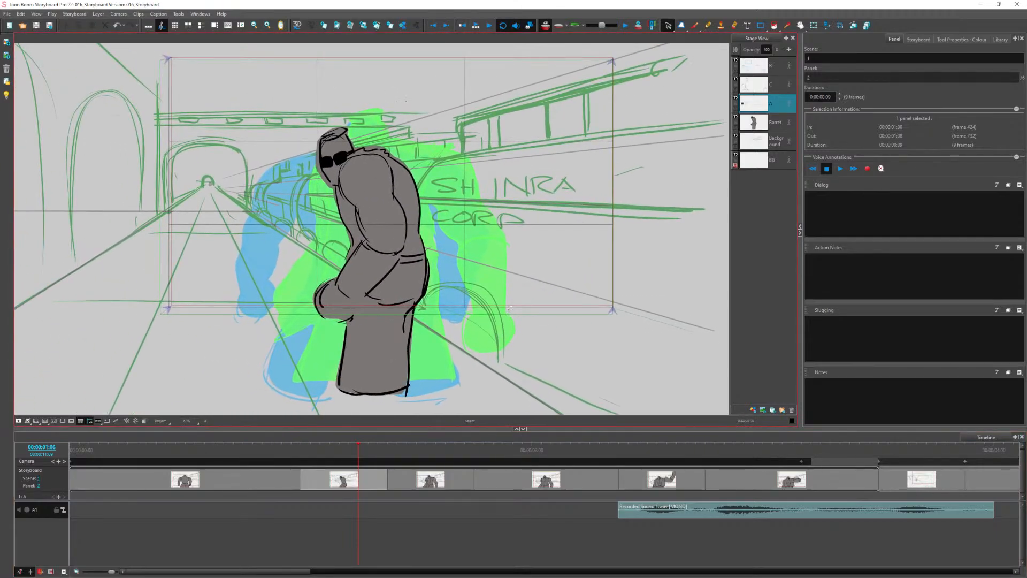
pyautogui.moveTo(129, 445); pyautogui.dragTo(65, 453)
pyautogui.press('Return')
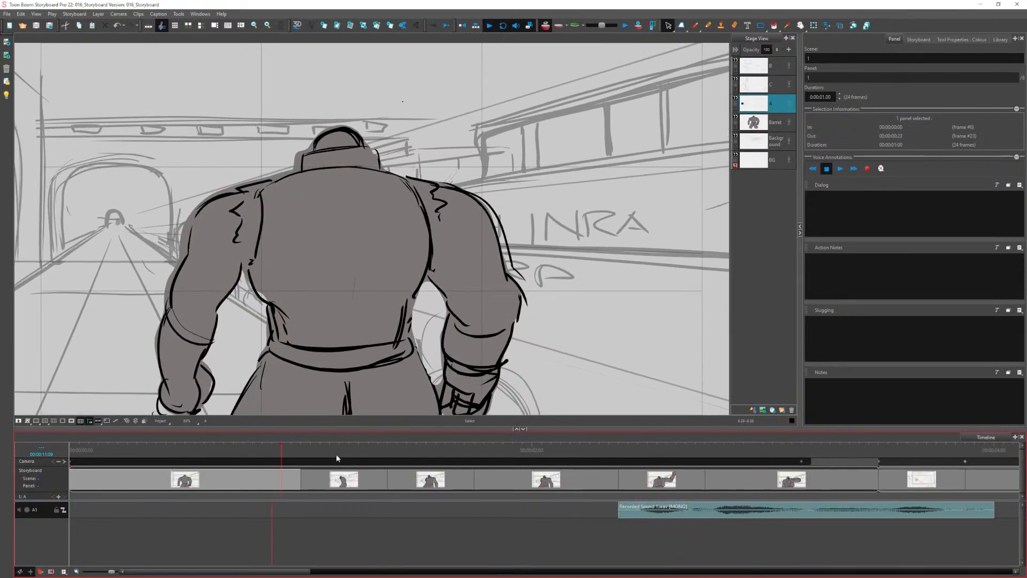
# Scrub through the timeline from scene 1 across scenes 1_A and 1_A_1 to examine the panels and action
pyautogui.click(335, 453)
pyautogui.moveTo(292, 453)
pyautogui.mouseDown()
pyautogui.moveTo(225, 453)
pyautogui.moveTo(425, 463)
pyautogui.moveTo(180, 464)
pyautogui.moveTo(802, 456)
pyautogui.moveTo(1004, 437)
pyautogui.mouseUp()
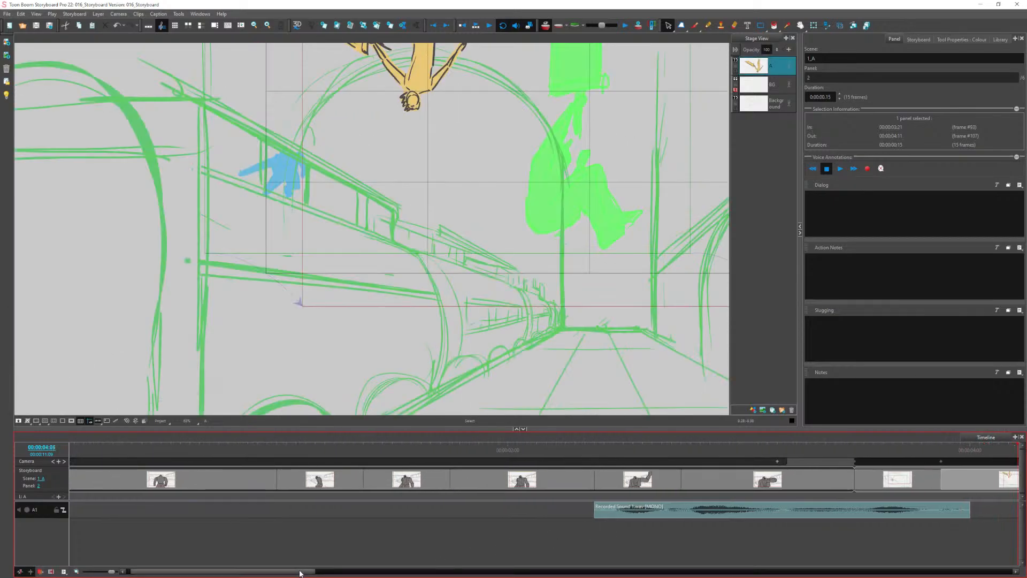
pyautogui.moveTo(301, 571); pyautogui.dragTo(369, 565)
pyautogui.moveTo(596, 450); pyautogui.dragTo(946, 438)
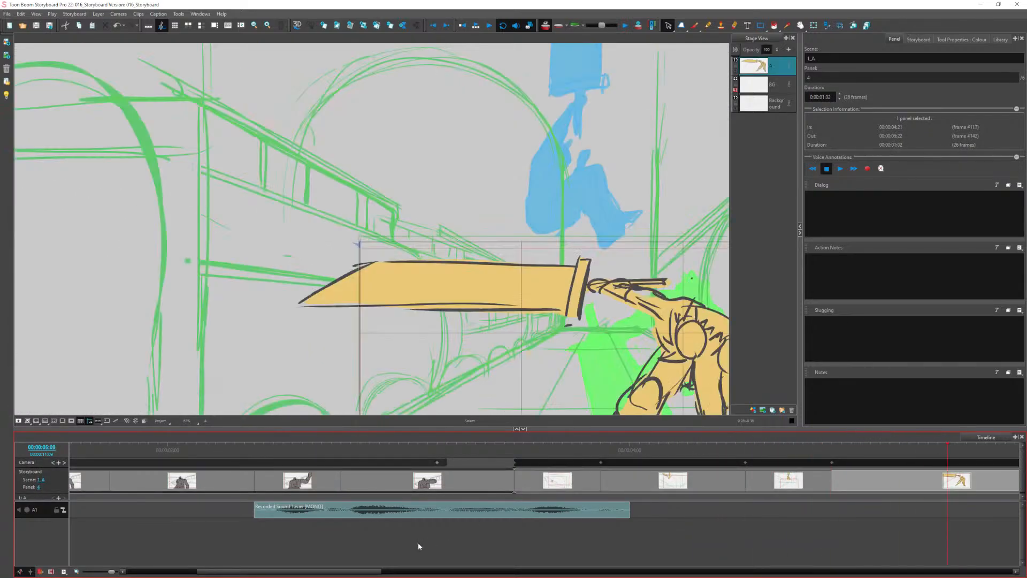
pyautogui.moveTo(364, 570); pyautogui.dragTo(503, 565)
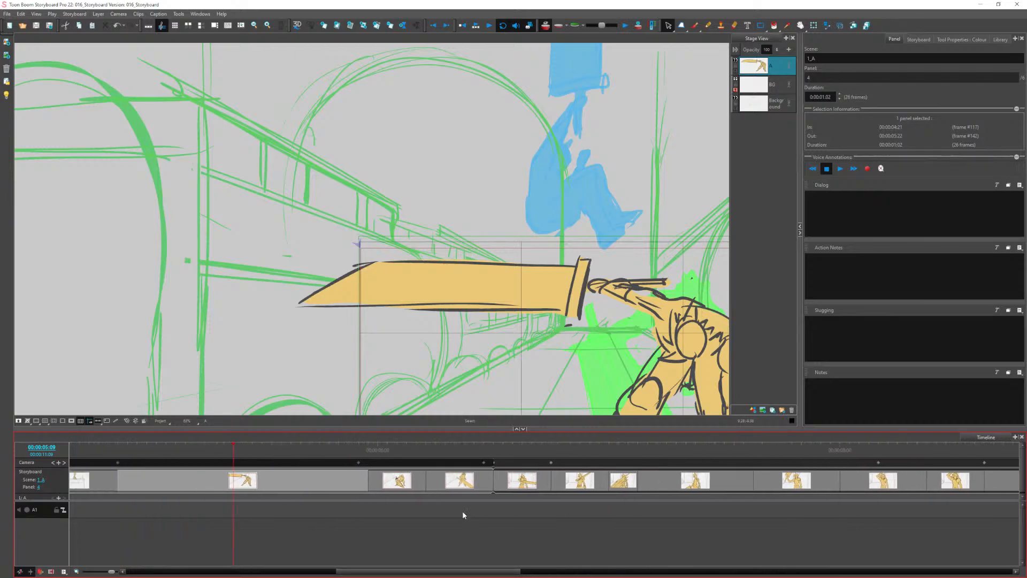
pyautogui.moveTo(377, 454); pyautogui.dragTo(650, 443)
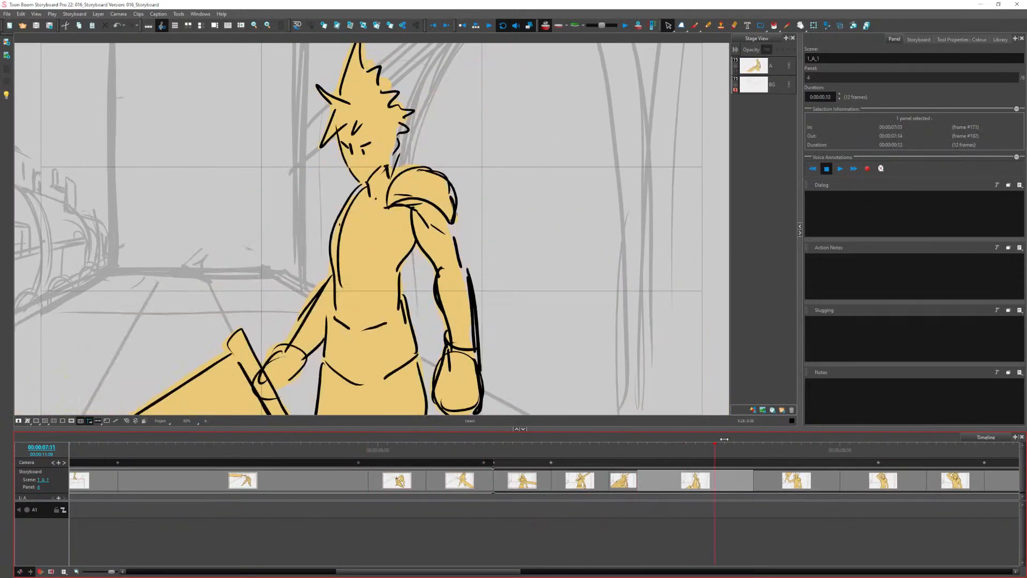
pyautogui.moveTo(724, 439); pyautogui.dragTo(897, 439)
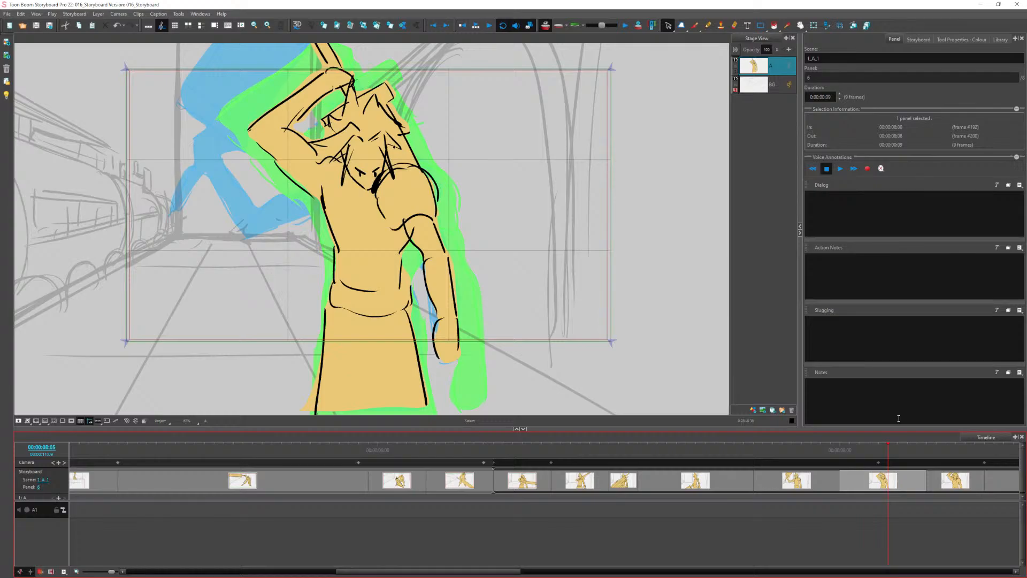
pyautogui.moveTo(558, 449); pyautogui.dragTo(528, 453)
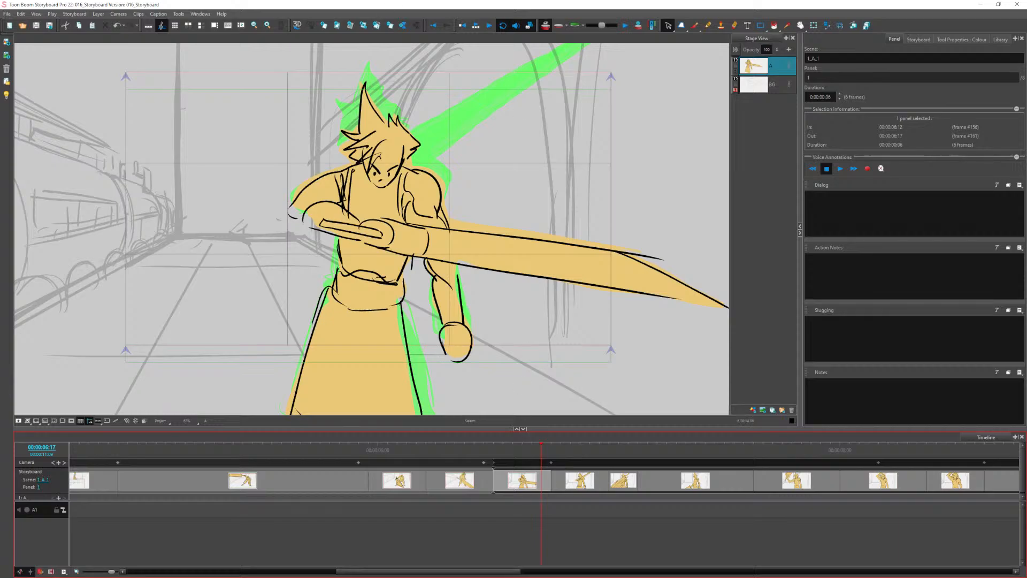
pyautogui.click(433, 451)
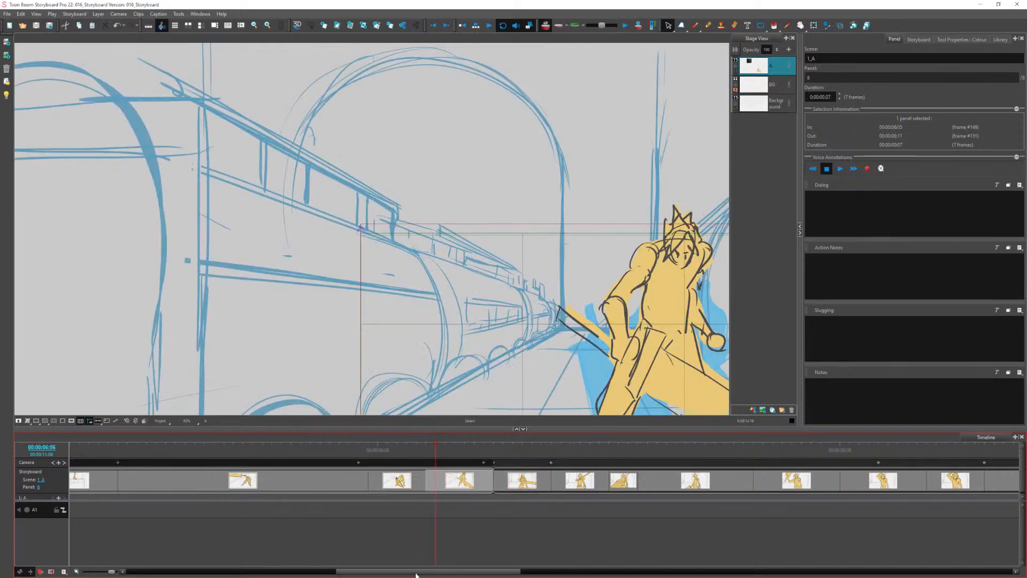
# Select all panels of scene 1 in the timeline to check the shot's total duration
pyautogui.moveTo(415, 571); pyautogui.dragTo(203, 574)
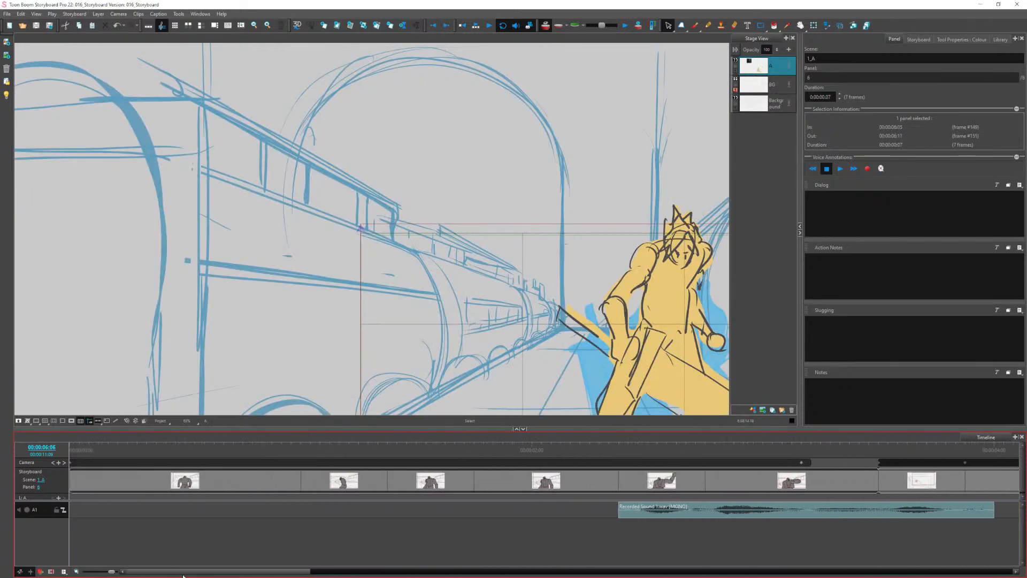
pyautogui.click(188, 470)
pyautogui.keyDown('shift'); pyautogui.click(762, 479); pyautogui.keyUp('shift')
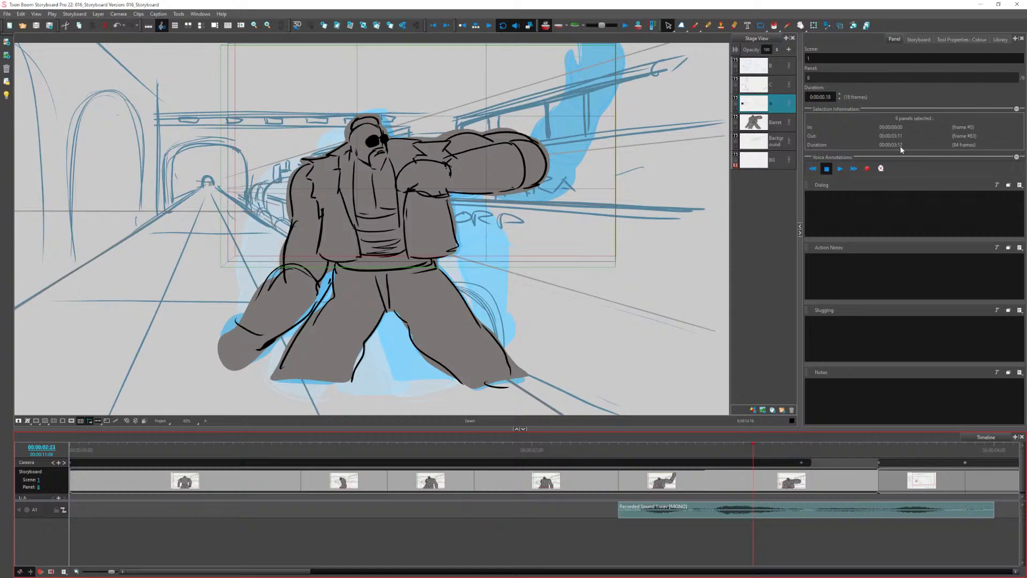
# Select all panels of scene 1_A in the timeline to check that shot's duration
pyautogui.click(907, 485)
pyautogui.moveTo(301, 568); pyautogui.dragTo(467, 568)
pyautogui.keyDown('shift'); pyautogui.click(729, 483); pyautogui.keyUp('shift')
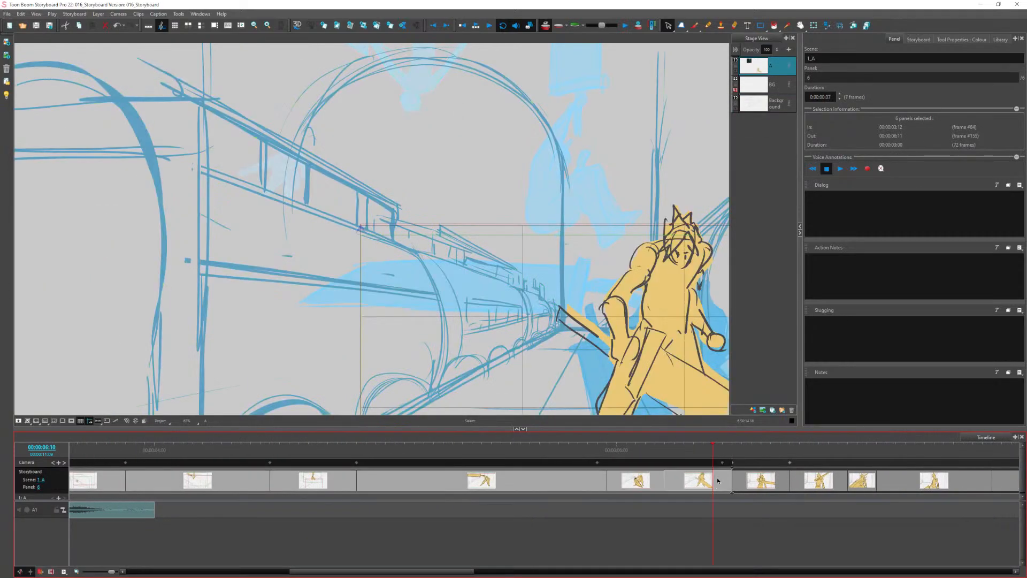
# Select all panels of scene 1_A_1 in the timeline to check that shot's duration
pyautogui.click(760, 481)
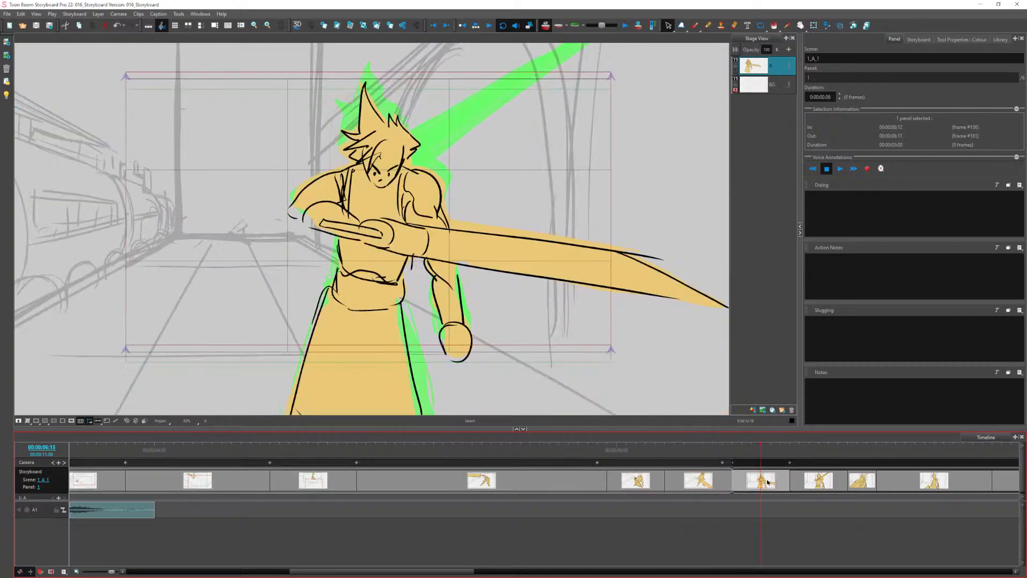
pyautogui.moveTo(448, 568); pyautogui.dragTo(581, 568)
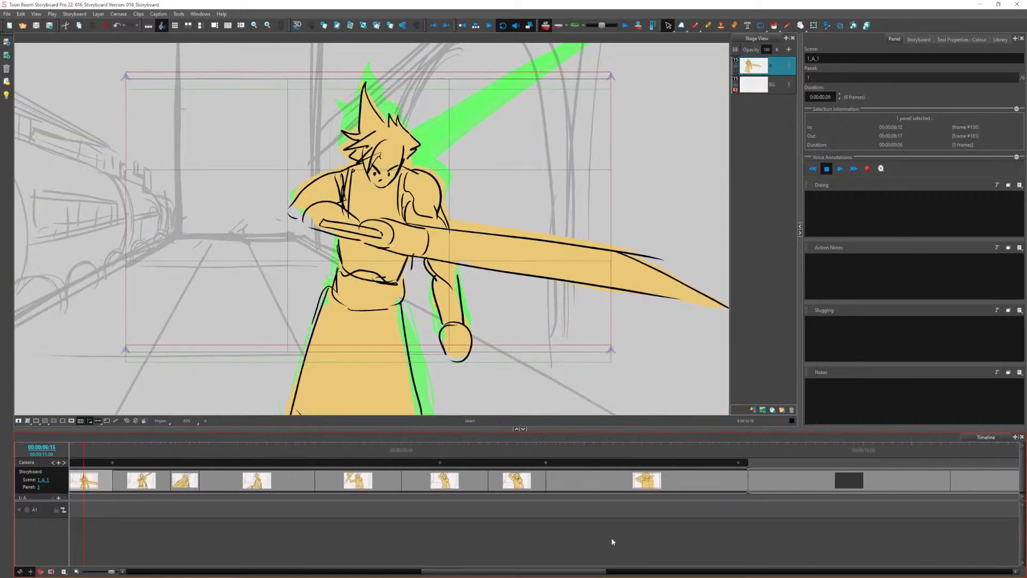
pyautogui.keyDown('shift'); pyautogui.click(674, 485); pyautogui.keyUp('shift')
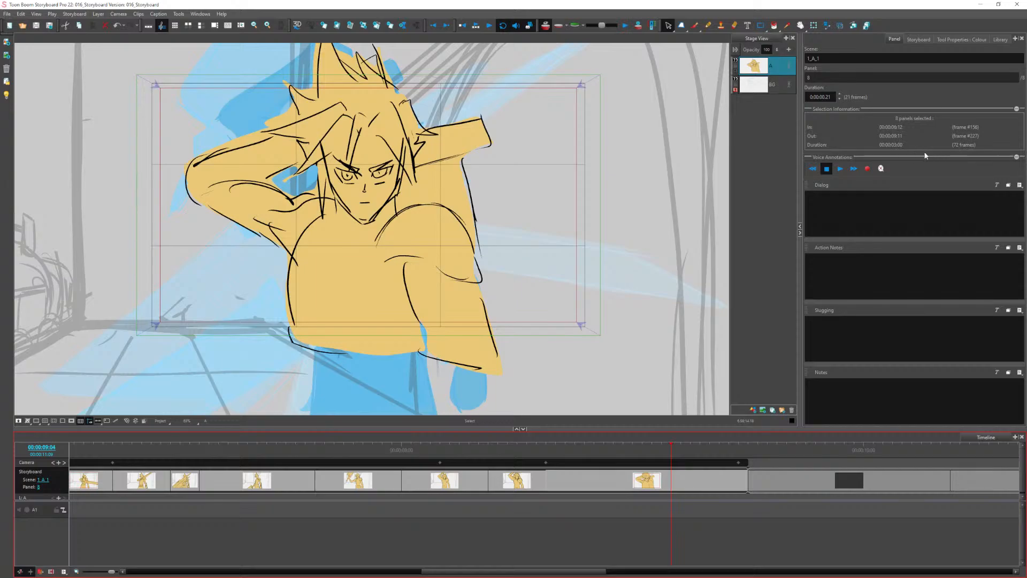
# Select both panels of the closing title scene 1_A_1_A to check its duration
pyautogui.hscroll(5, 617, 553)
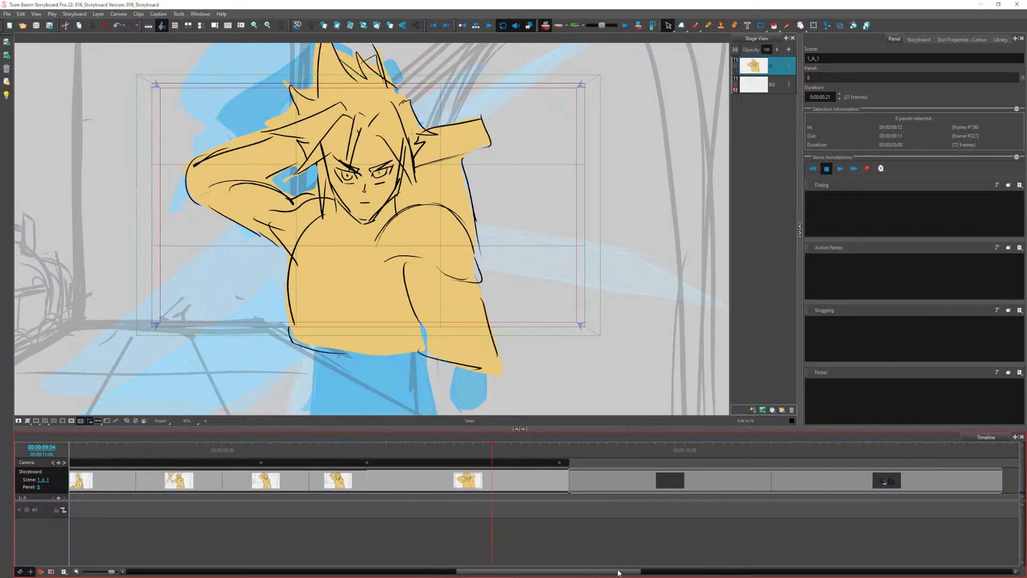
pyautogui.click(609, 483)
pyautogui.click(811, 483)
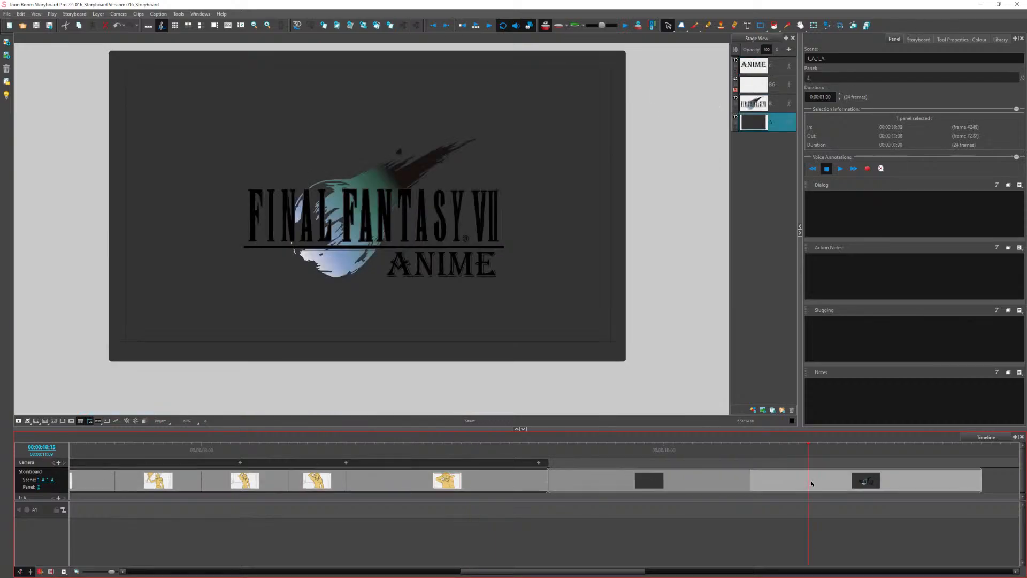
pyautogui.keyDown('shift'); pyautogui.click(736, 480); pyautogui.keyUp('shift')
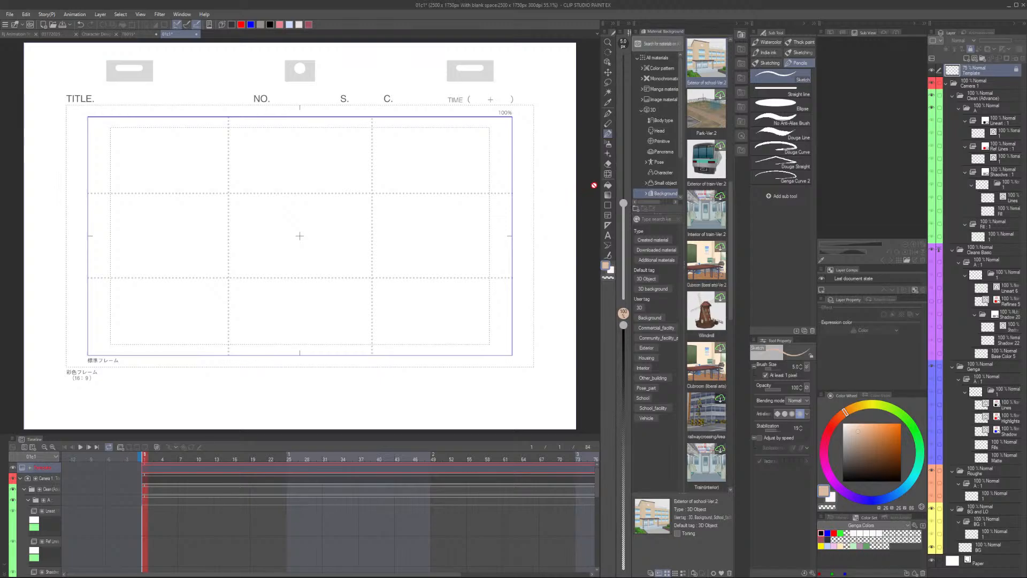
pyautogui.moveTo(622, 22); pyautogui.dragTo(631, 22)
pyautogui.click(629, 25)
pyautogui.click(613, 24)
pyautogui.click(615, 24)
pyautogui.click(629, 24)
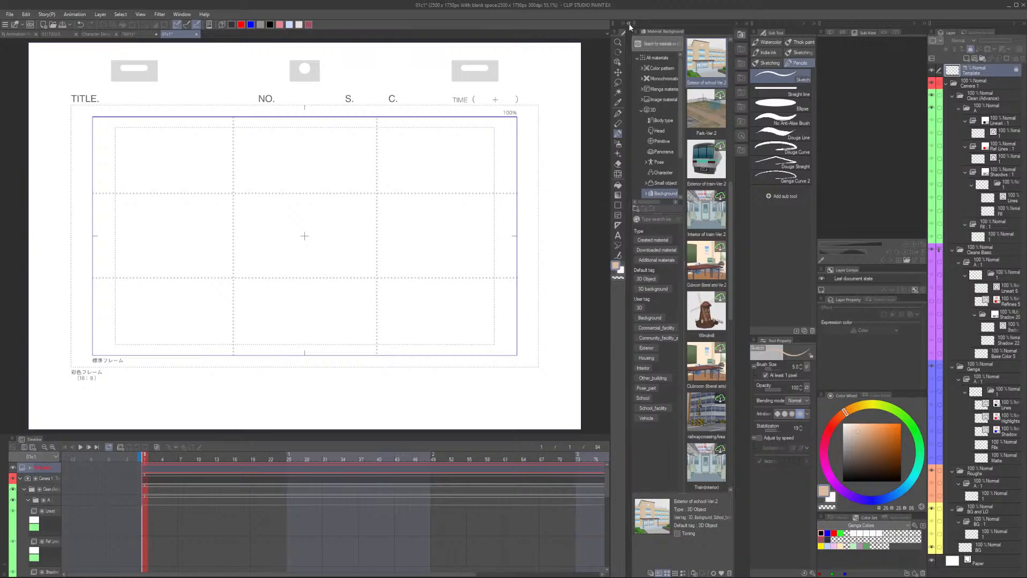
pyautogui.click(630, 24)
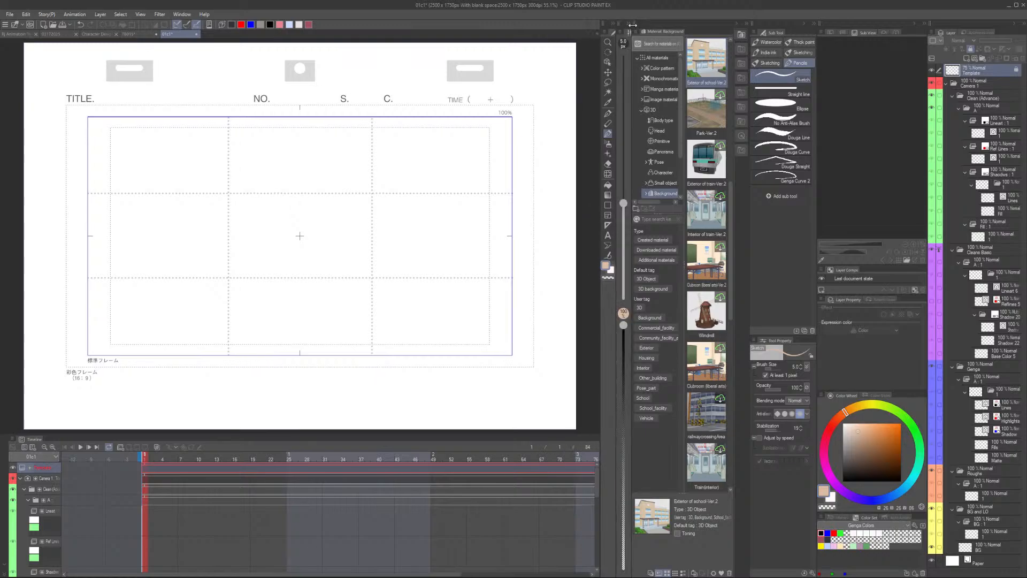
# In Clip Studio Paint, unlock the Template layer, pick a dark drawing colour and collapse the material palette
pyautogui.click(971, 50)
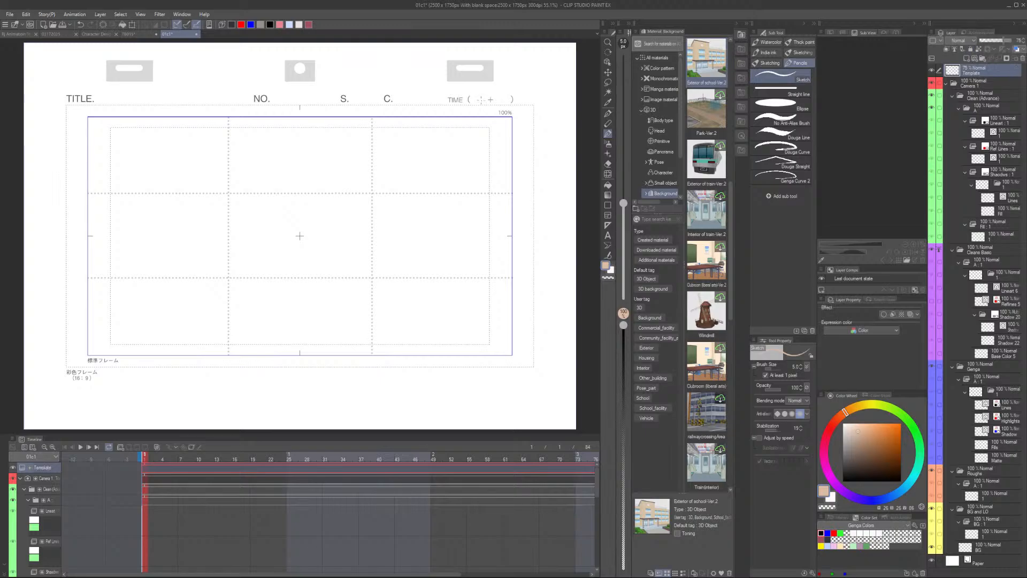
pyautogui.click(827, 538)
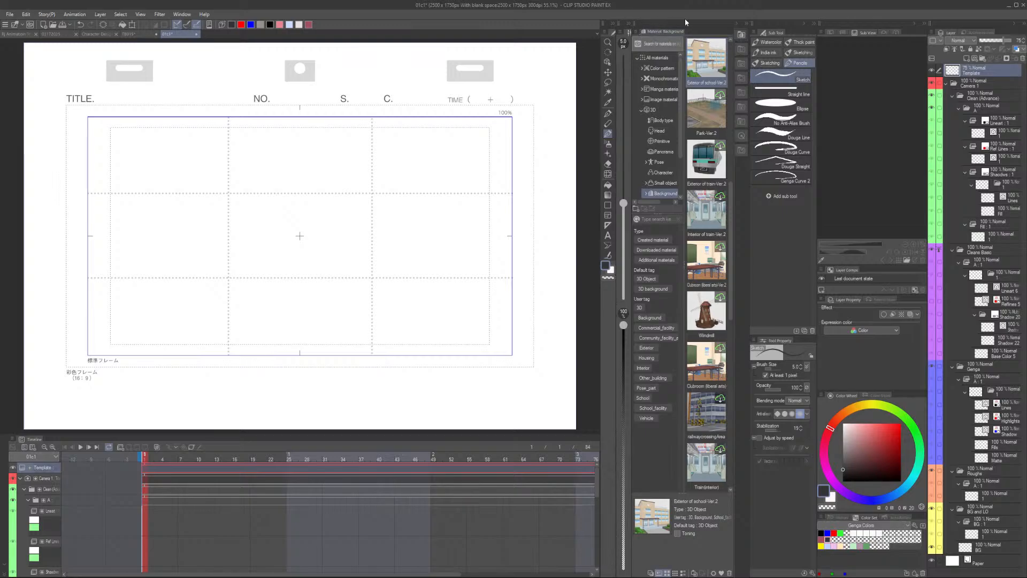
pyautogui.click(736, 22)
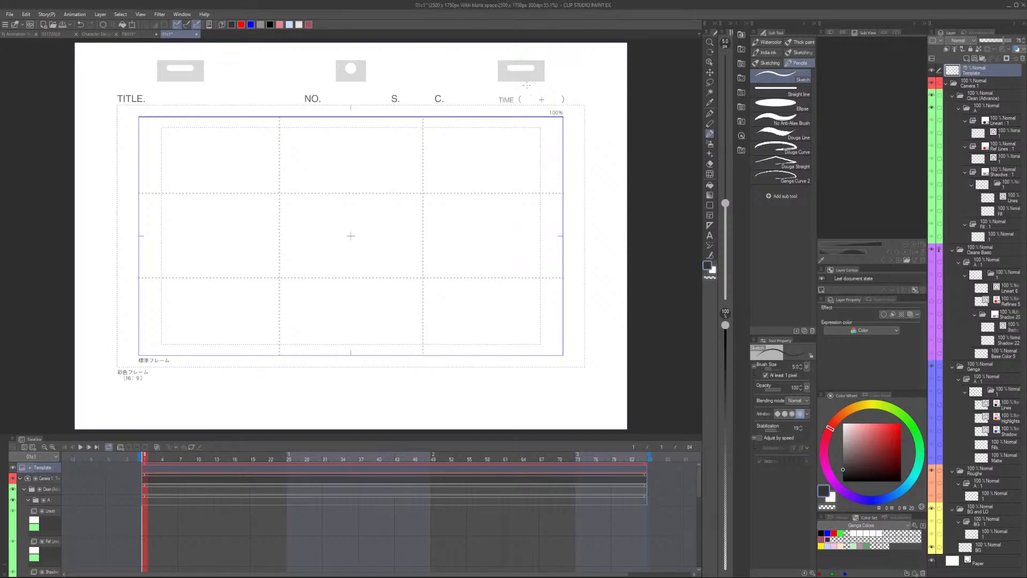
pyautogui.scroll(7, 529, 95)
pyautogui.moveTo(525, 96); pyautogui.dragTo(527, 106)
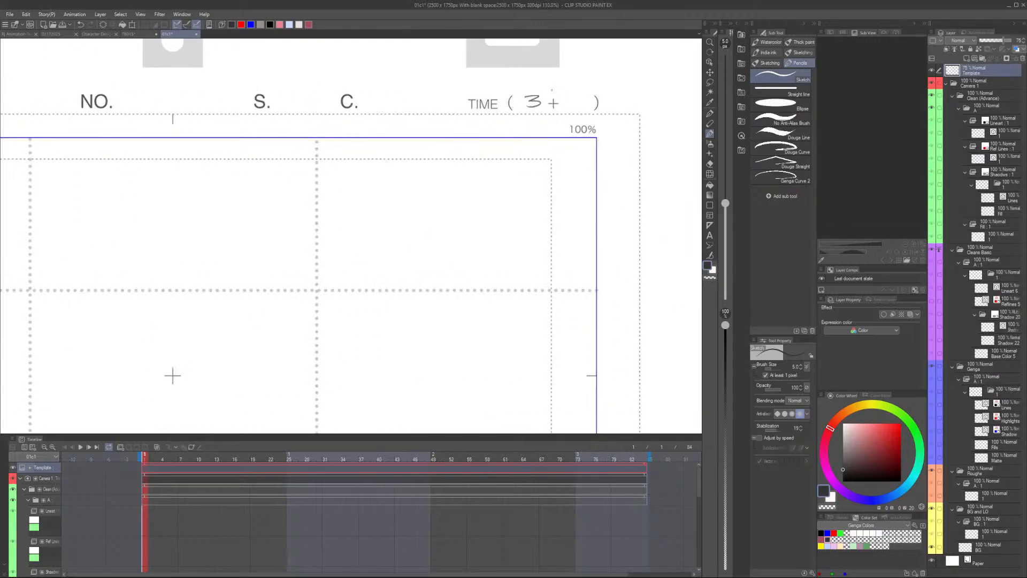
pyautogui.hotkey('ctrl', 'z')
# Lock the Template layer and add a new raster layer above it
pyautogui.click(970, 48)
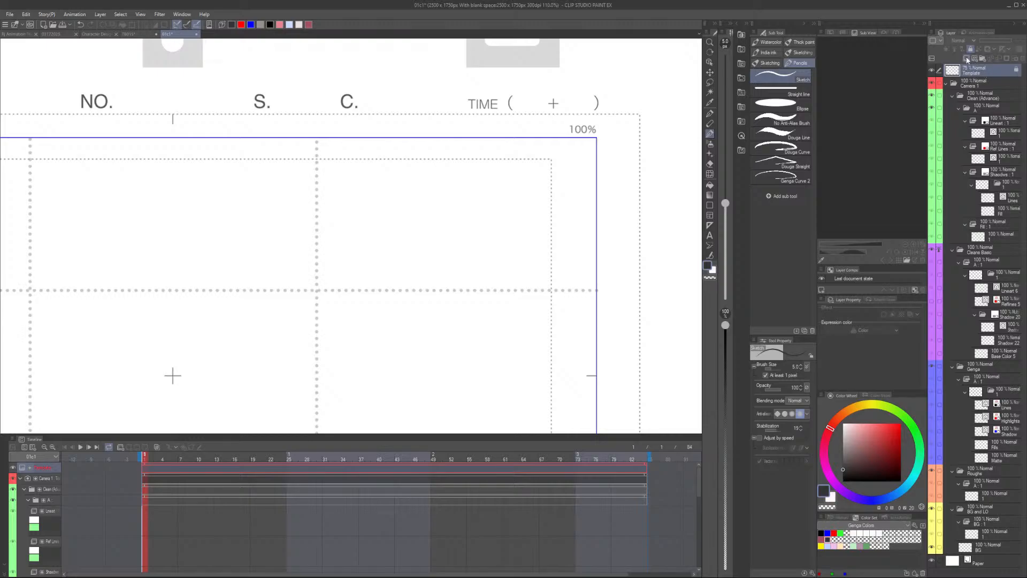
pyautogui.click(967, 58)
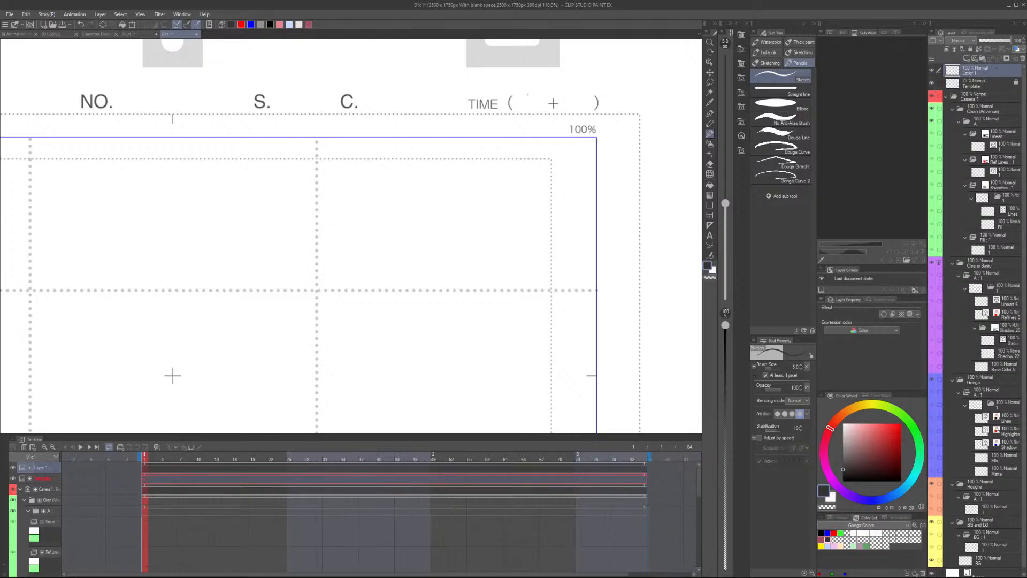
pyautogui.scroll(4, 528, 95)
pyautogui.scroll(-3, 528, 95)
pyautogui.moveTo(528, 95); pyautogui.dragTo(491, 216)
pyautogui.scroll(3, 496, 203)
pyautogui.hotkey('ctrl', 'z')
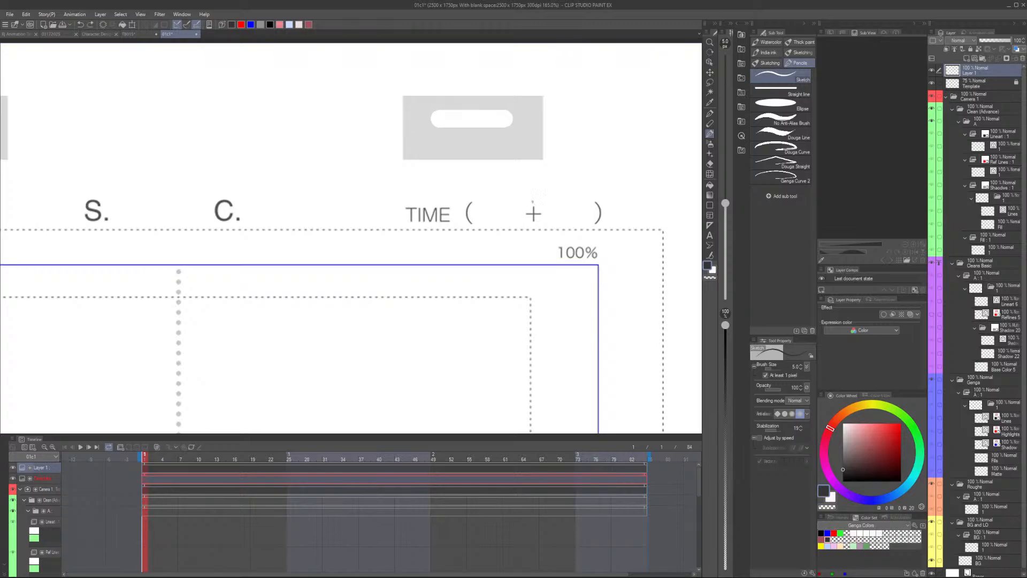
# Increase the pencil's brush size to 10 and handwrite 3 + 12 in the layout sheet's TIME field
pyautogui.press(']')
pyautogui.press(']')
pyautogui.press(']')
pyautogui.press(']')
pyautogui.press(']')
pyautogui.press('[')
pyautogui.moveTo(489, 201); pyautogui.dragTo(509, 209)
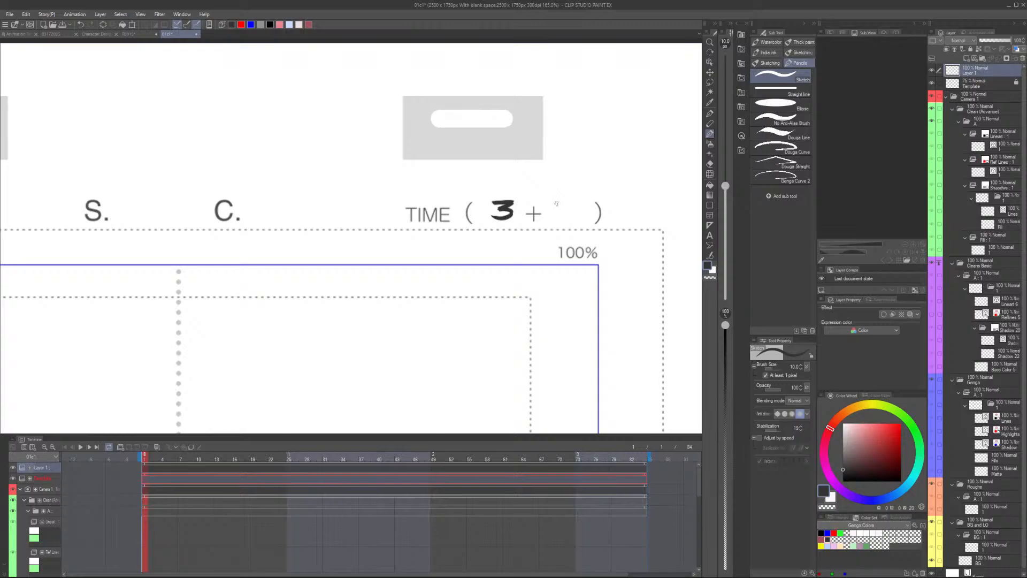
pyautogui.moveTo(557, 202)
pyautogui.mouseDown()
pyautogui.moveTo(556, 222)
pyautogui.moveTo(578, 221)
pyautogui.mouseUp()
pyautogui.scroll(-3, 580, 214)
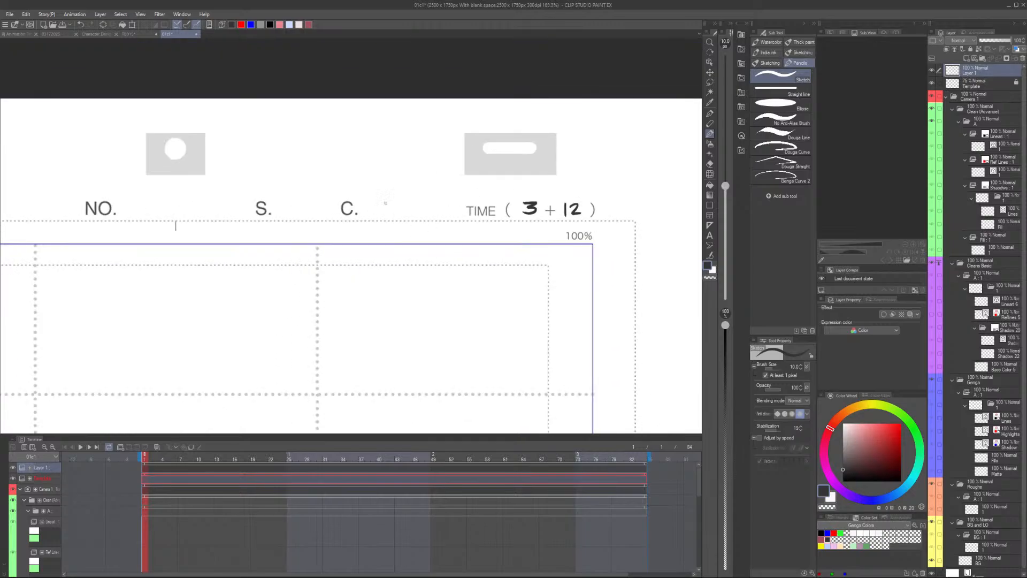
pyautogui.moveTo(385, 201)
pyautogui.mouseDown()
pyautogui.moveTo(387, 221)
pyautogui.moveTo(424, 224)
pyautogui.moveTo(397, 225)
pyautogui.mouseUp()
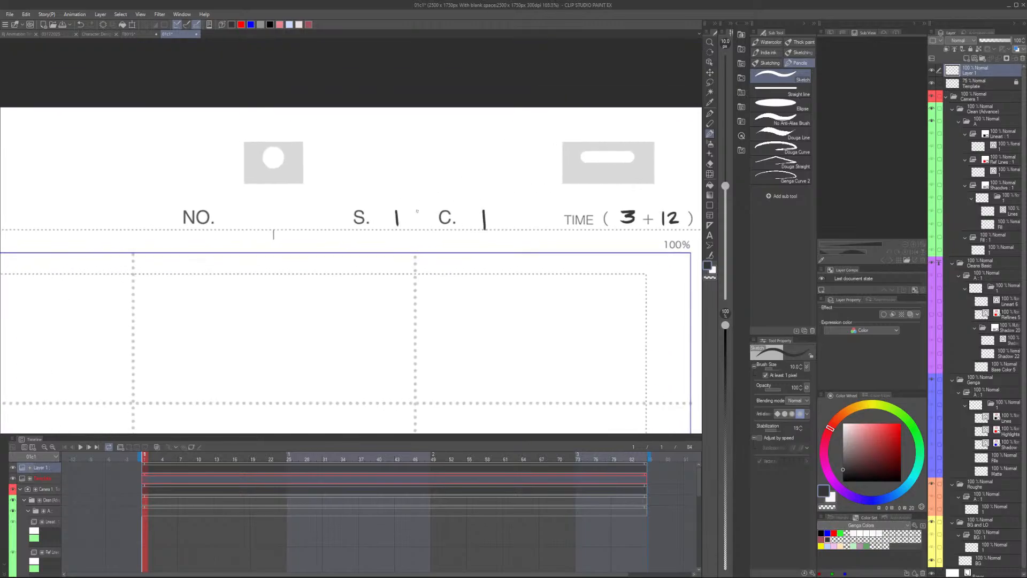
pyautogui.hotkey('ctrl', 'z')
pyautogui.hotkey('ctrl', 'z')
# Handwrite 1 in both the C. and S. fields of the layout sheet header
pyautogui.moveTo(485, 209); pyautogui.dragTo(487, 224)
pyautogui.moveTo(397, 209); pyautogui.dragTo(397, 226)
pyautogui.moveTo(326, 258); pyautogui.dragTo(447, 264)
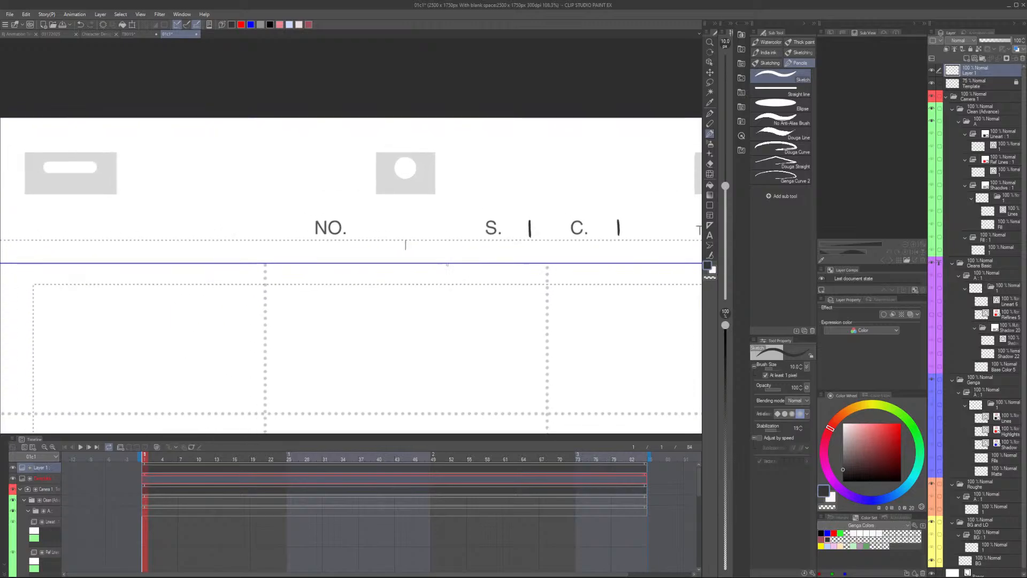
pyautogui.scroll(-4, 447, 265)
pyautogui.moveTo(357, 278); pyautogui.dragTo(479, 293)
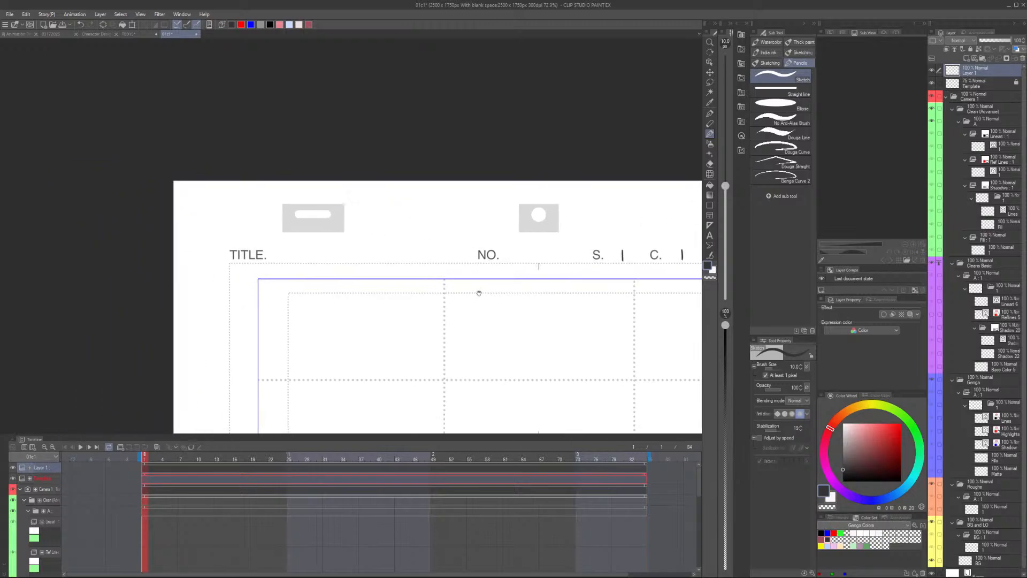
pyautogui.scroll(2, 282, 258)
pyautogui.moveTo(279, 248)
pyautogui.mouseDown()
pyautogui.moveTo(279, 262)
pyautogui.moveTo(289, 248)
pyautogui.mouseUp()
pyautogui.moveTo(279, 253); pyautogui.dragTo(315, 255)
pyautogui.moveTo(318, 248)
pyautogui.mouseDown()
pyautogui.moveTo(319, 261)
pyautogui.moveTo(334, 262)
pyautogui.moveTo(349, 246)
pyautogui.mouseUp()
pyautogui.hotkey('ctrl', 'z')
pyautogui.press('m')
pyautogui.press('Delete')
pyautogui.hotkey('ctrl', 'd')
# Handwrite FFVII ANIME in the layout sheet's TITLE field with the pencil
pyautogui.press('p')
pyautogui.moveTo(282, 249); pyautogui.dragTo(283, 264)
pyautogui.moveTo(279, 249); pyautogui.dragTo(292, 255)
pyautogui.moveTo(300, 250)
pyautogui.mouseDown()
pyautogui.moveTo(300, 261)
pyautogui.moveTo(312, 249)
pyautogui.mouseUp()
pyautogui.moveTo(301, 254)
pyautogui.mouseDown()
pyautogui.moveTo(326, 249)
pyautogui.moveTo(330, 262)
pyautogui.moveTo(361, 262)
pyautogui.mouseUp()
pyautogui.moveTo(349, 257); pyautogui.dragTo(364, 248)
pyautogui.moveTo(364, 248); pyautogui.dragTo(375, 261)
pyautogui.moveTo(375, 261)
pyautogui.mouseDown()
pyautogui.moveTo(375, 248)
pyautogui.moveTo(381, 261)
pyautogui.mouseUp()
pyautogui.moveTo(386, 261)
pyautogui.mouseDown()
pyautogui.moveTo(385, 249)
pyautogui.moveTo(391, 258)
pyautogui.mouseUp()
pyautogui.moveTo(392, 258)
pyautogui.mouseDown()
pyautogui.moveTo(398, 249)
pyautogui.moveTo(399, 261)
pyautogui.mouseUp()
pyautogui.moveTo(401, 249); pyautogui.dragTo(411, 255)
pyautogui.moveTo(402, 261); pyautogui.dragTo(413, 260)
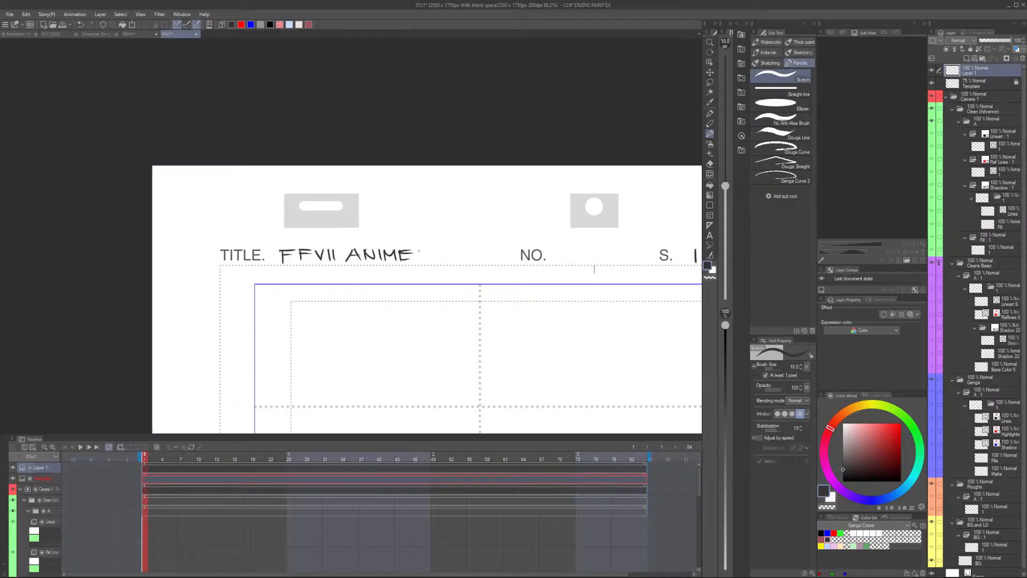
# Handwrite 1 in the NO. field of the layout sheet header with the pencil
pyautogui.scroll(-4, 546, 328)
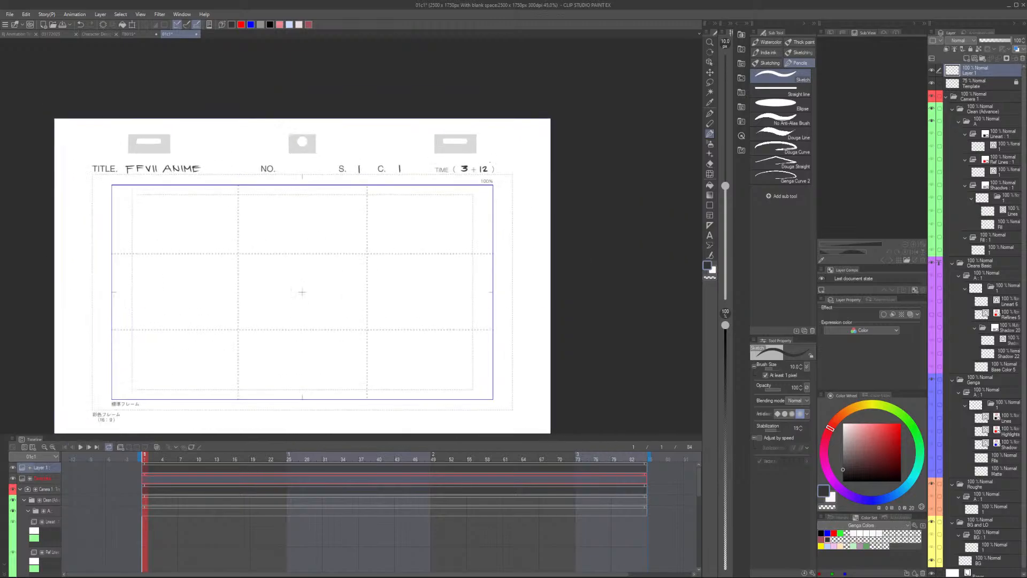
pyautogui.moveTo(351, 242); pyautogui.dragTo(391, 217)
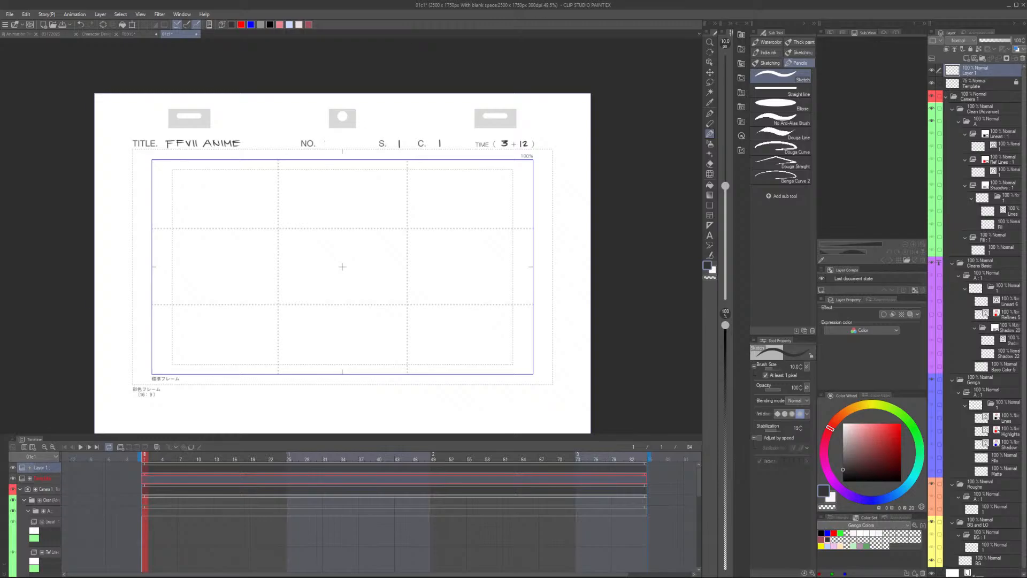
pyautogui.scroll(1, 325, 142)
pyautogui.moveTo(345, 138); pyautogui.dragTo(345, 148)
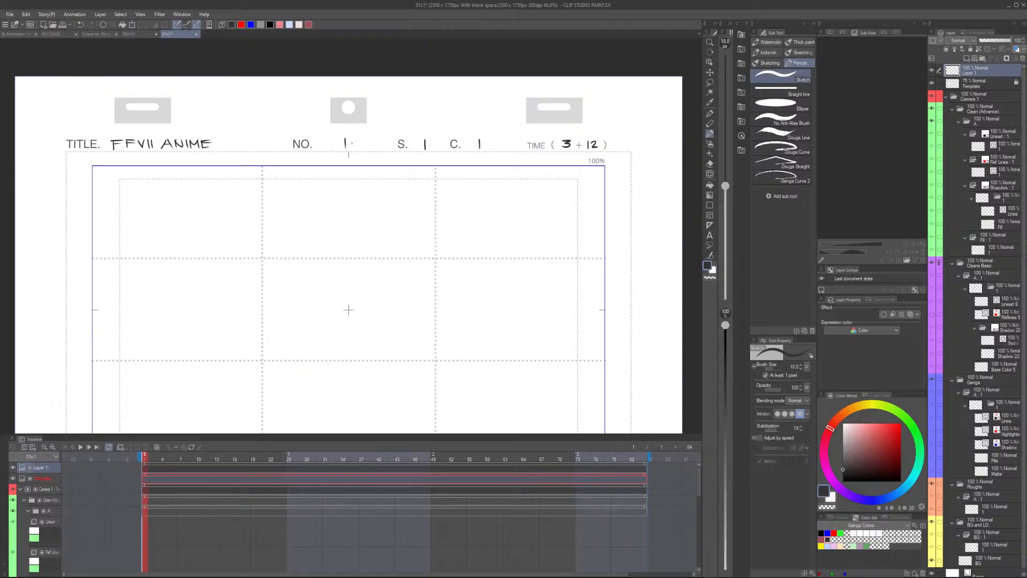
pyautogui.scroll(-1, 352, 143)
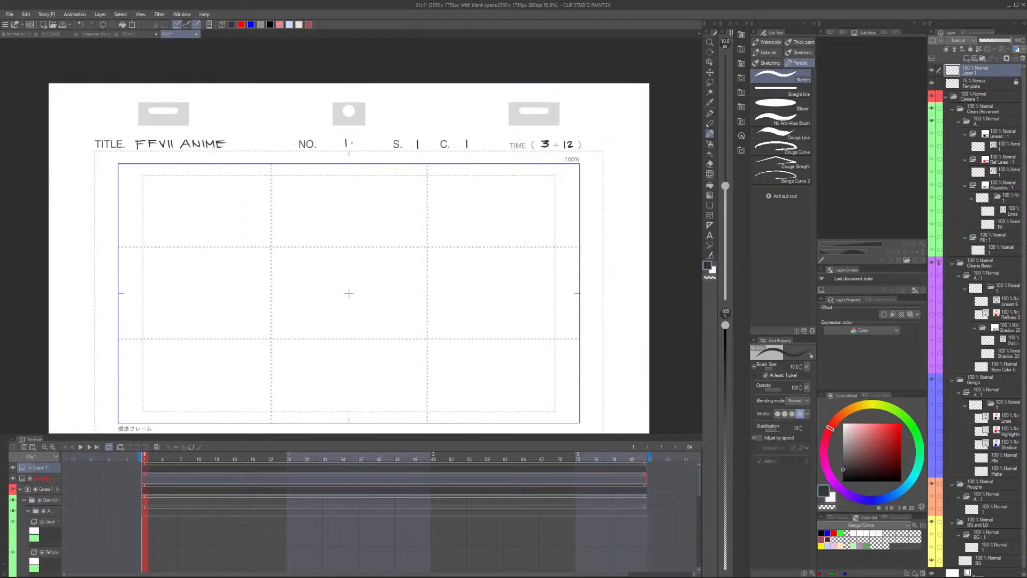
pyautogui.moveTo(408, 337); pyautogui.dragTo(431, 280)
pyautogui.scroll(-1, 461, 311)
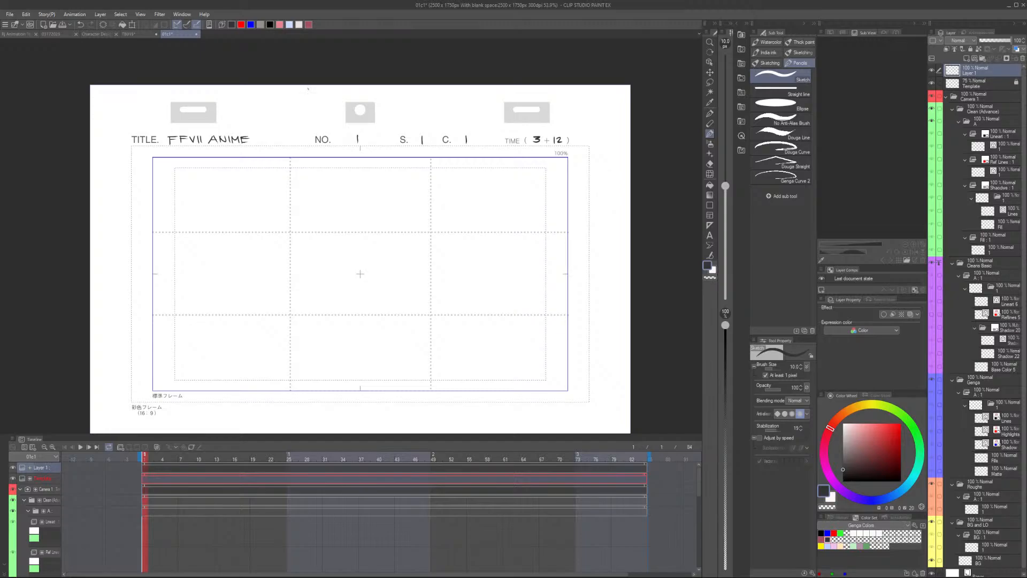
# Switch to Storyboard Pro and review the opening shot's camera framing in the first panel of scene 1
pyautogui.hotkey('alt', 'Tab')
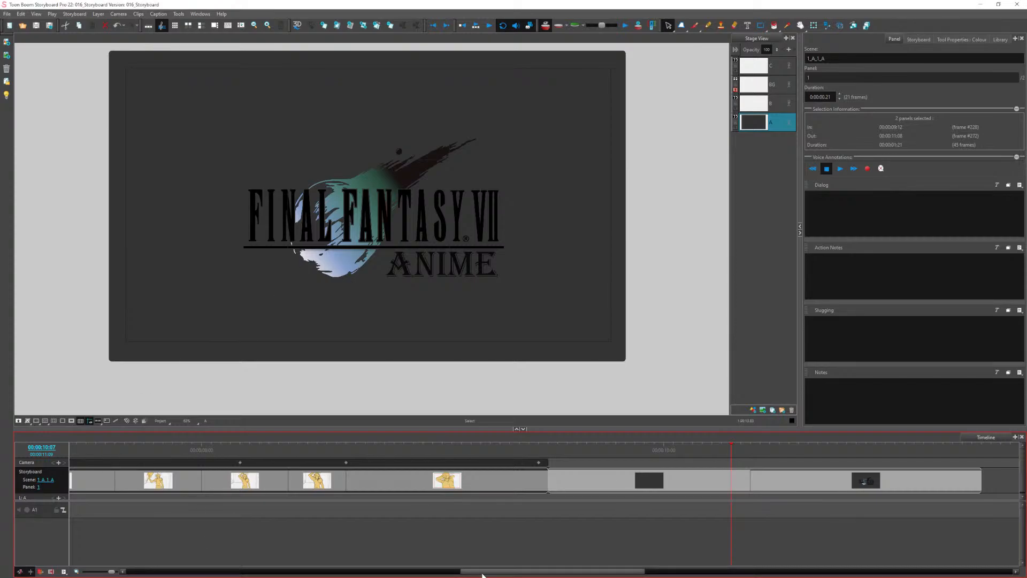
pyautogui.moveTo(481, 571); pyautogui.dragTo(130, 557)
pyautogui.click(193, 451)
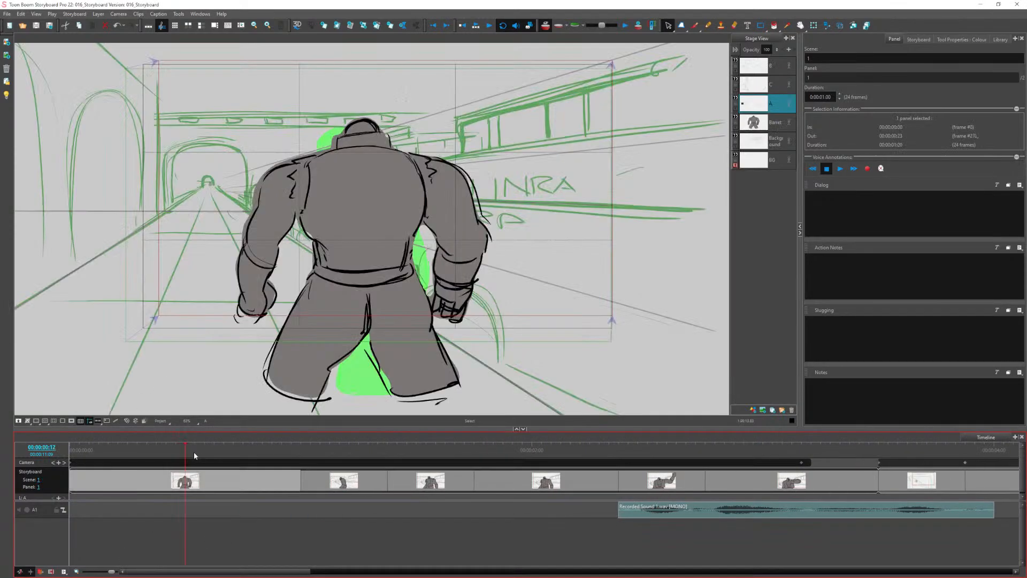
pyautogui.moveTo(193, 450); pyautogui.dragTo(227, 460)
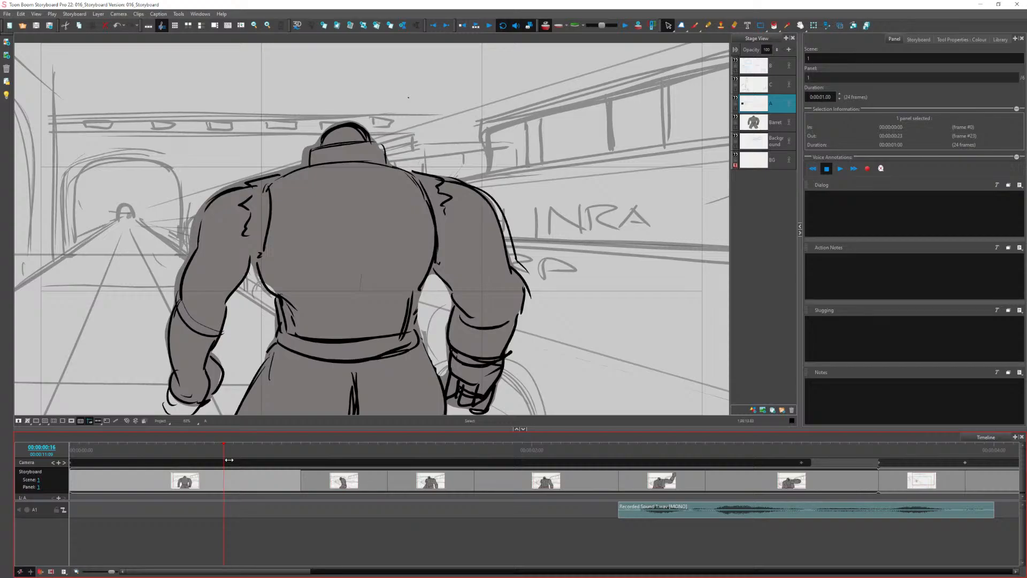
pyautogui.click(229, 460)
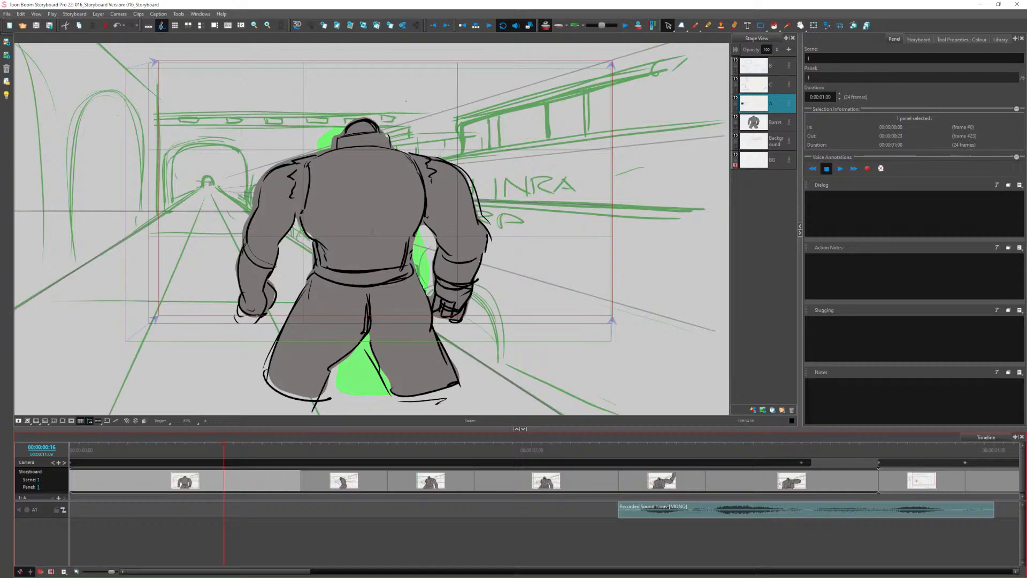
# Bring the References board over the storyboard and examine the train and locomotive images
pyautogui.moveTo(449, 0); pyautogui.dragTo(497, 93)
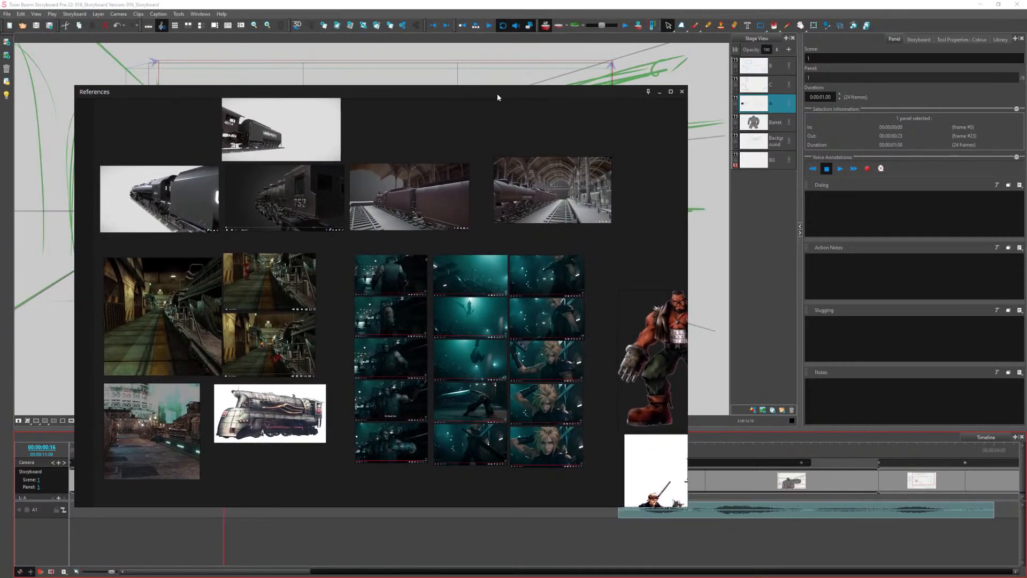
pyautogui.scroll(8, 345, 228)
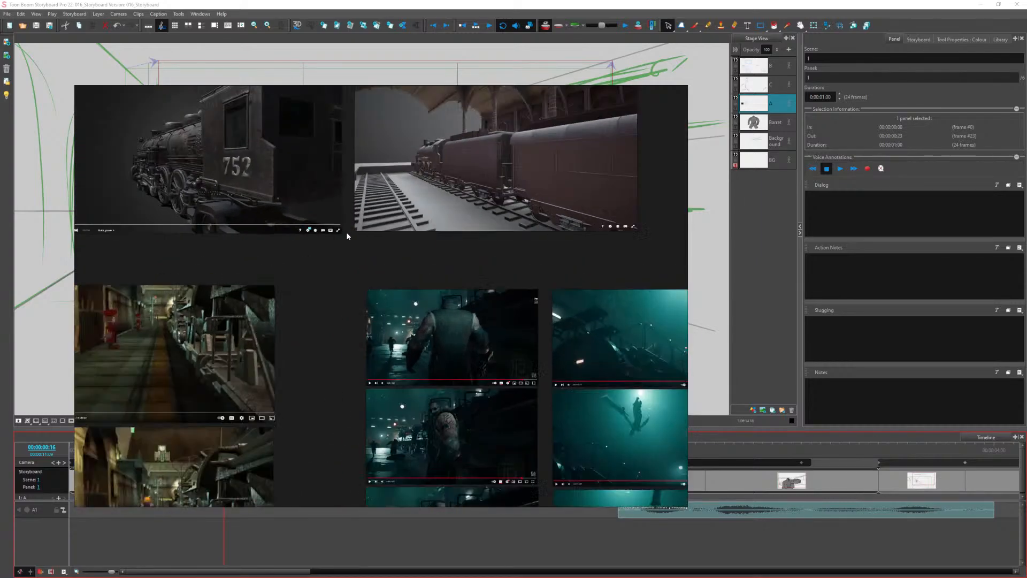
pyautogui.scroll(-2, 347, 233)
pyautogui.scroll(-4, 208, 168)
pyautogui.scroll(8, 202, 172)
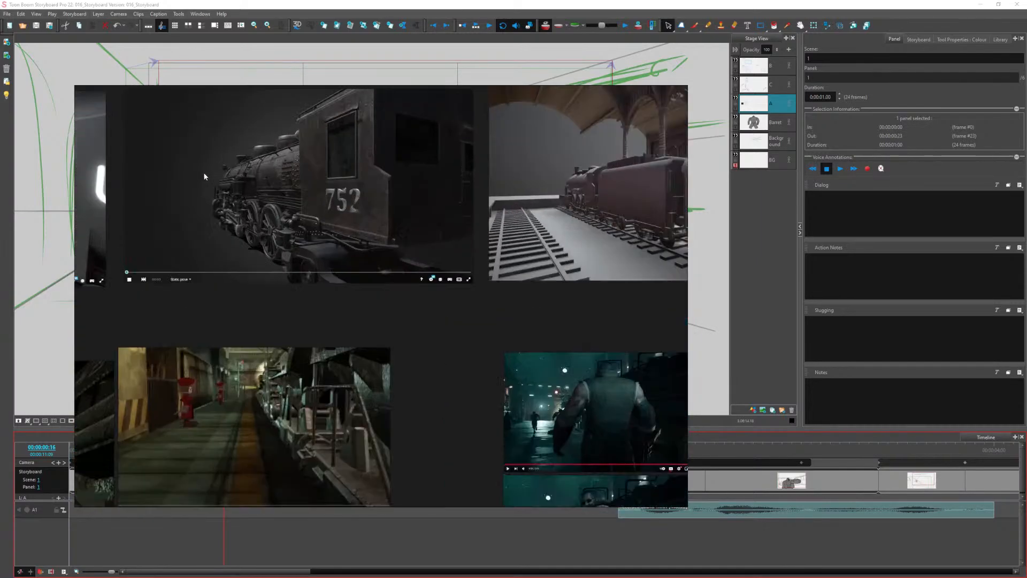
pyautogui.scroll(-8, 204, 176)
pyautogui.moveTo(337, 100)
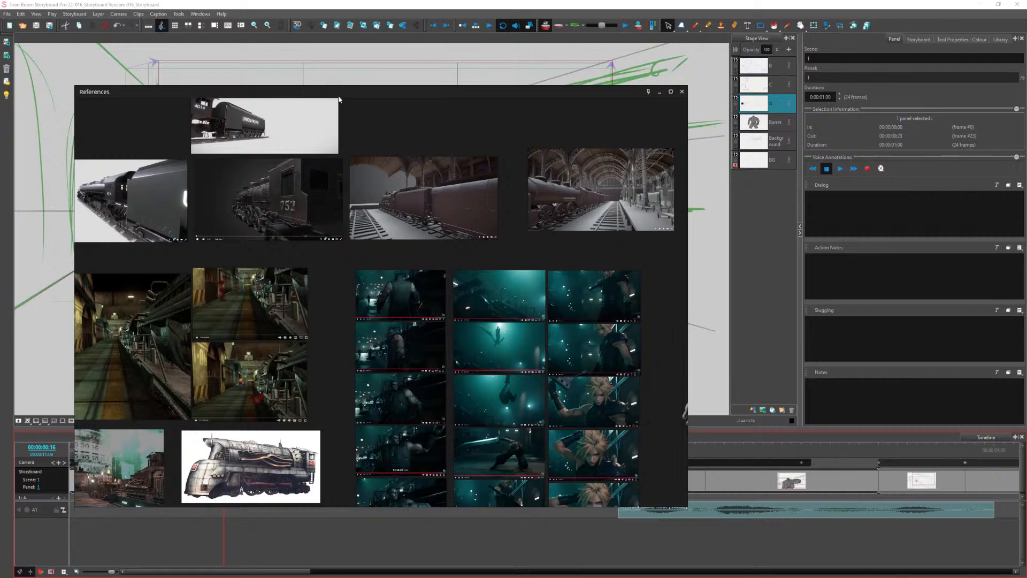
pyautogui.moveTo(341, 94); pyautogui.dragTo(425, 98)
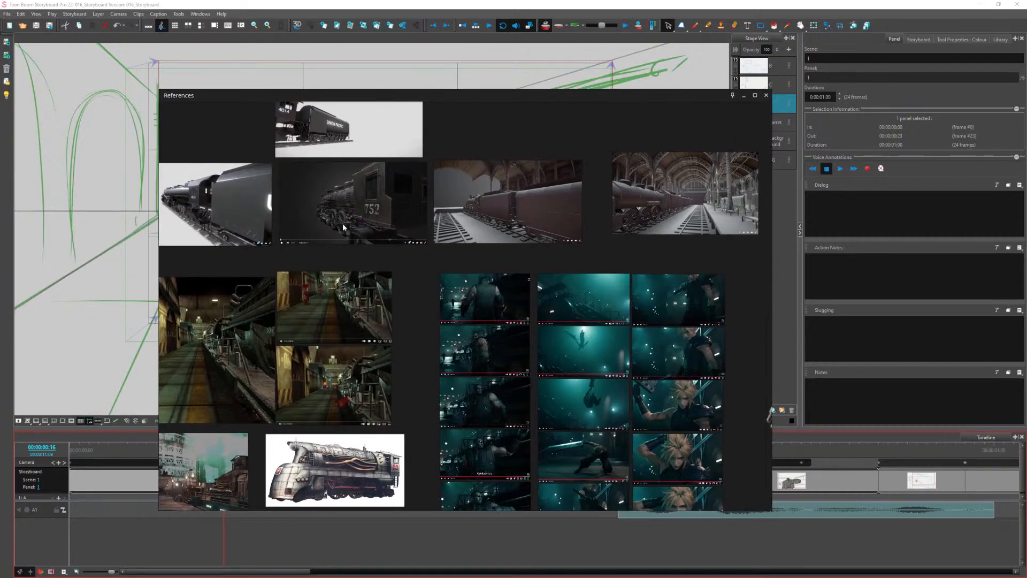
pyautogui.scroll(8, 342, 228)
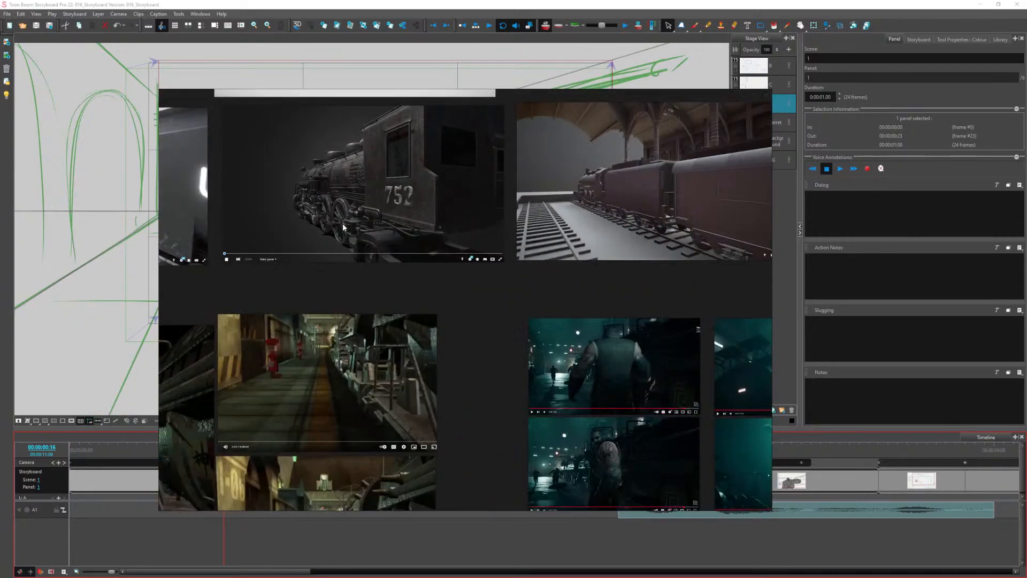
pyautogui.scroll(-8, 343, 223)
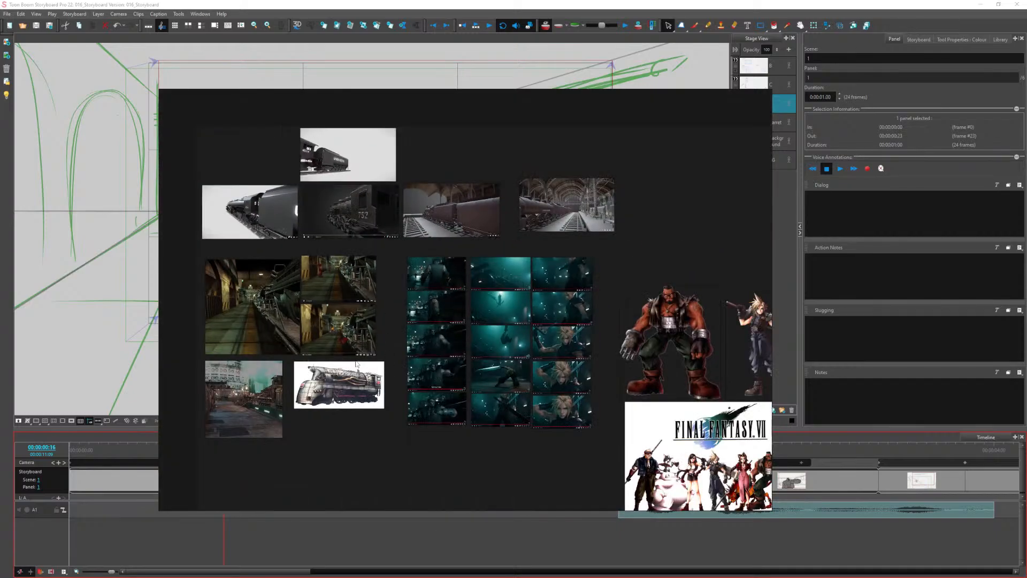
# Examine the station platform references on the board, focusing on the platform's perspective beside the train
pyautogui.scroll(3, 356, 360)
pyautogui.scroll(7, 223, 323)
pyautogui.scroll(-5, 644, 373)
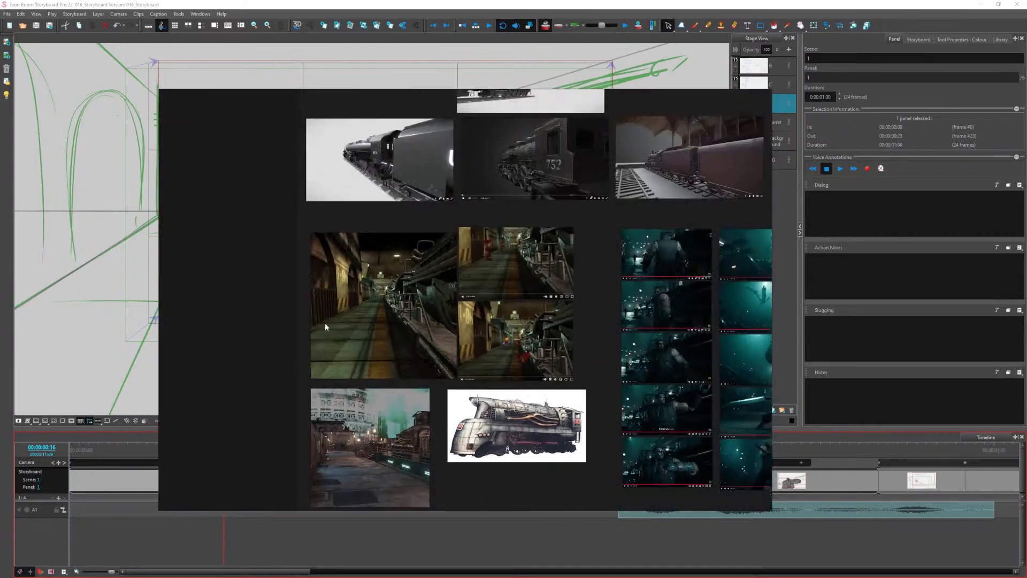
pyautogui.scroll(4, 327, 323)
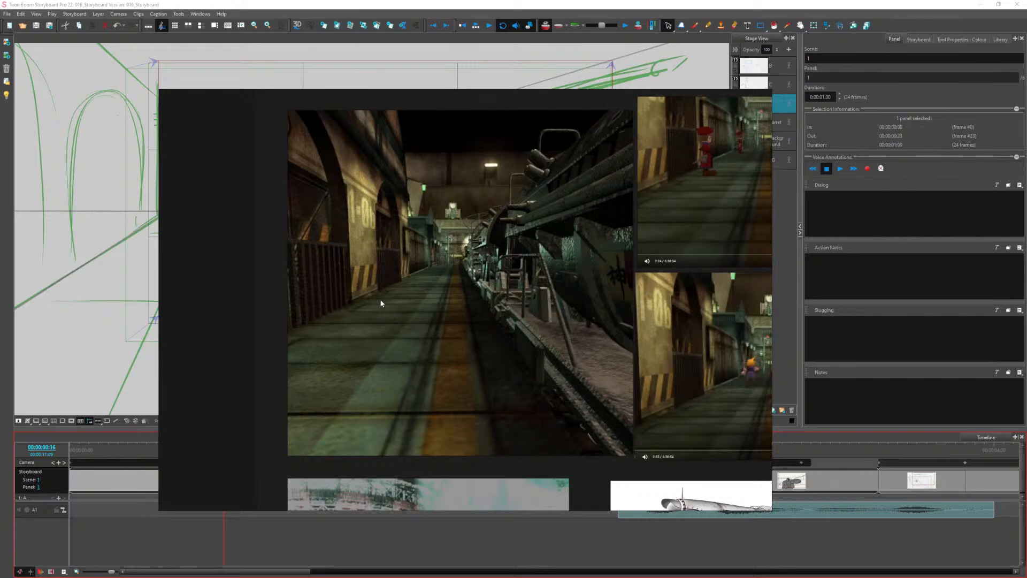
pyautogui.scroll(-1, 390, 300)
pyautogui.scroll(1, 531, 323)
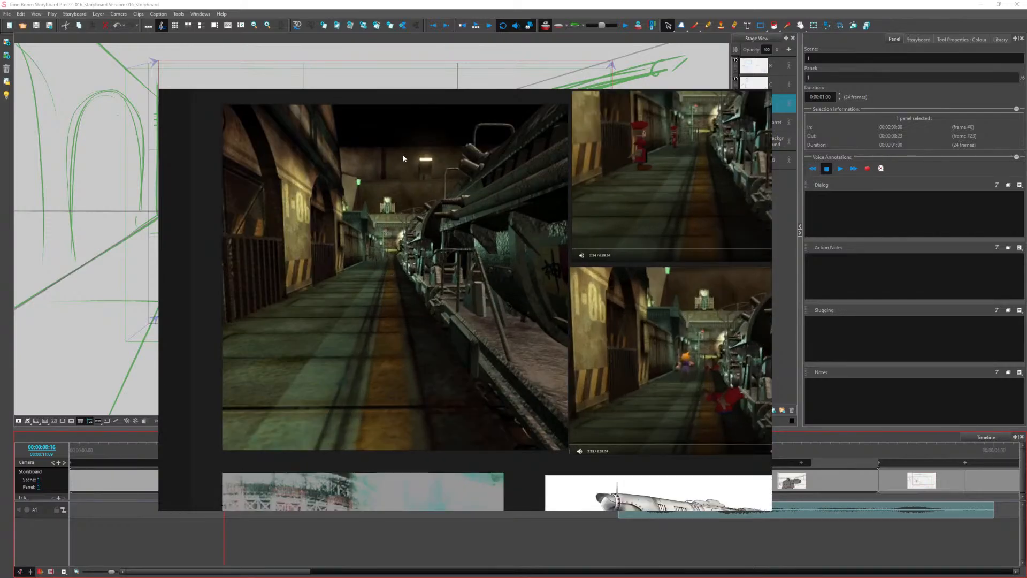
pyautogui.scroll(-2, 346, 177)
pyautogui.scroll(1, 588, 203)
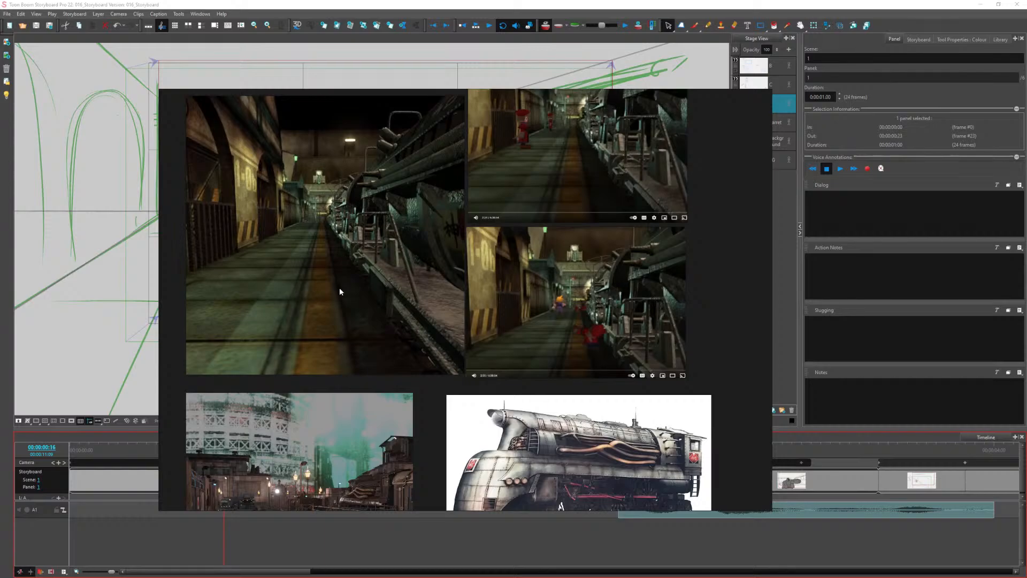
pyautogui.scroll(-2, 341, 287)
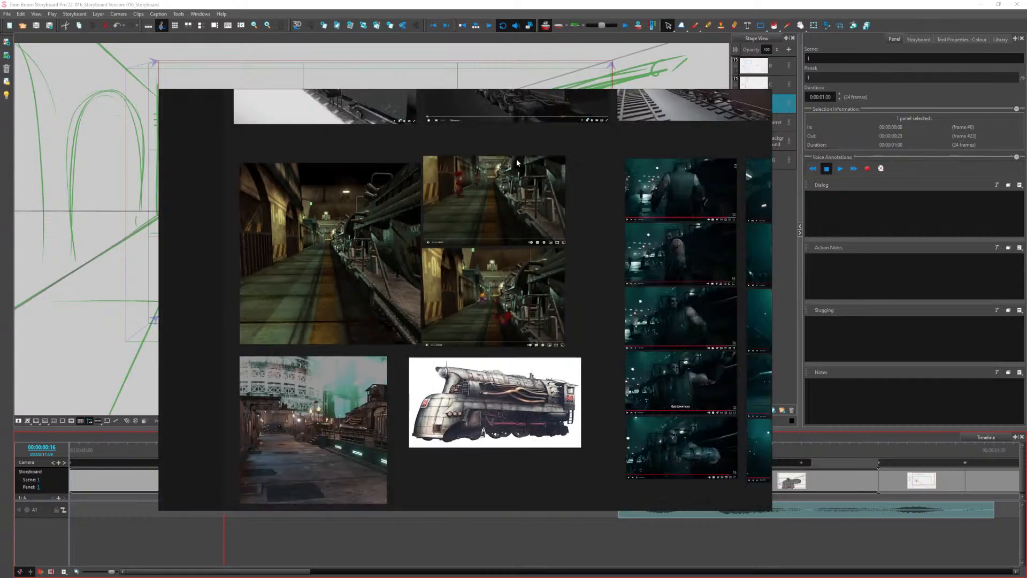
pyautogui.scroll(-2, 515, 159)
# Compare the 752 and 4014 locomotive references up close, and return to the storyboard
pyautogui.moveTo(554, 171); pyautogui.dragTo(458, 256)
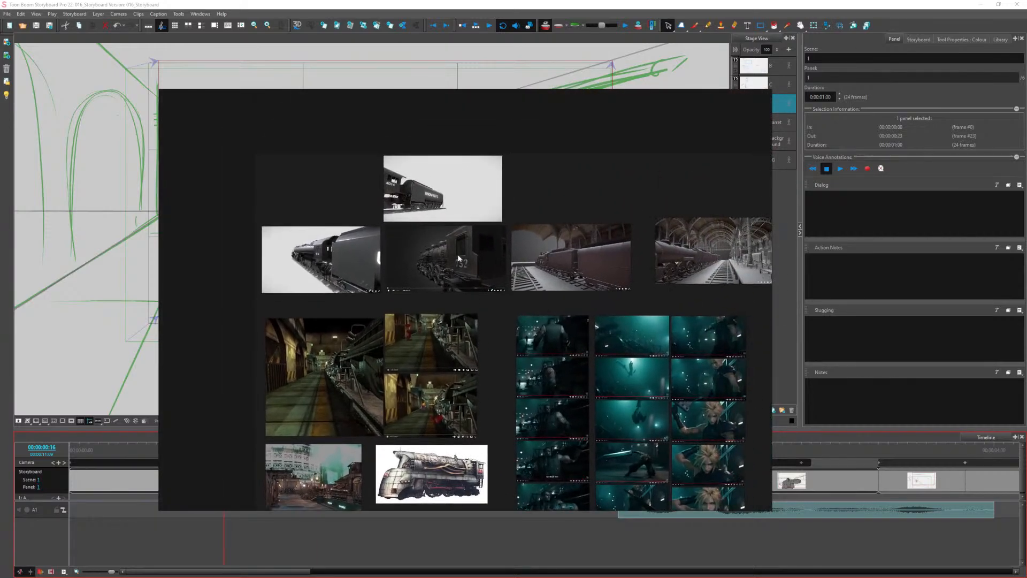
pyautogui.scroll(7, 456, 255)
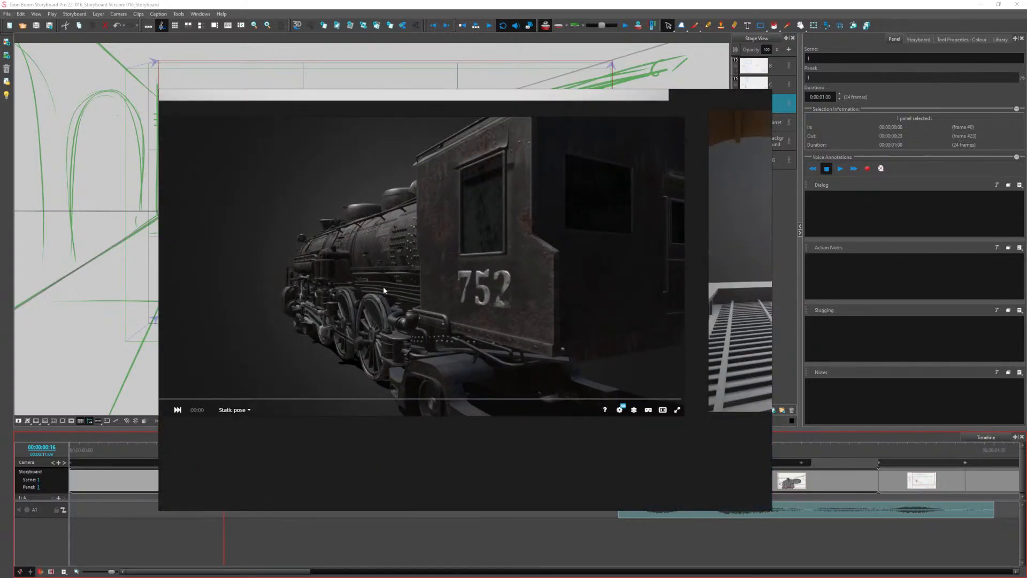
pyautogui.scroll(-5, 383, 288)
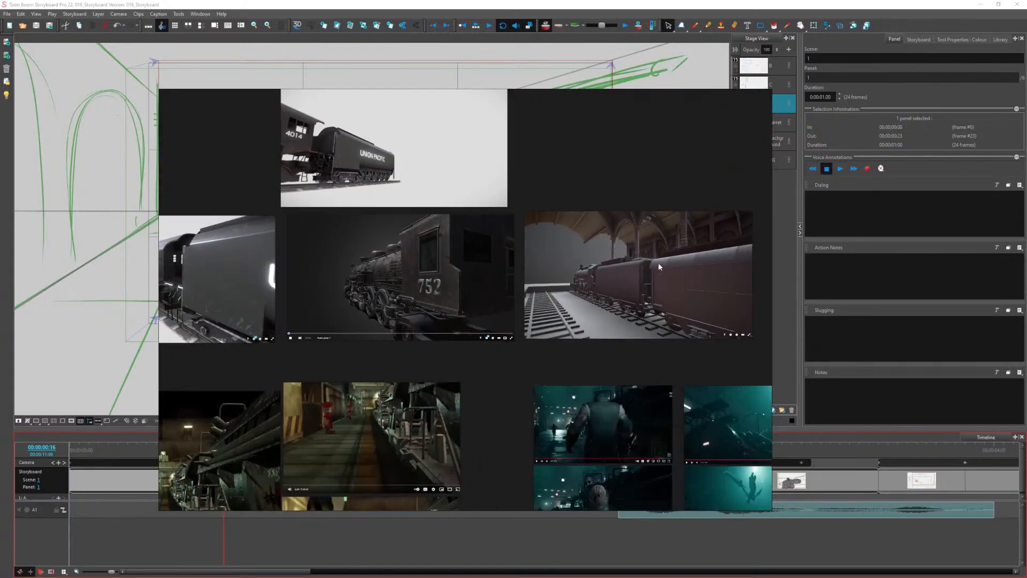
pyautogui.moveTo(298, 281); pyautogui.dragTo(439, 278)
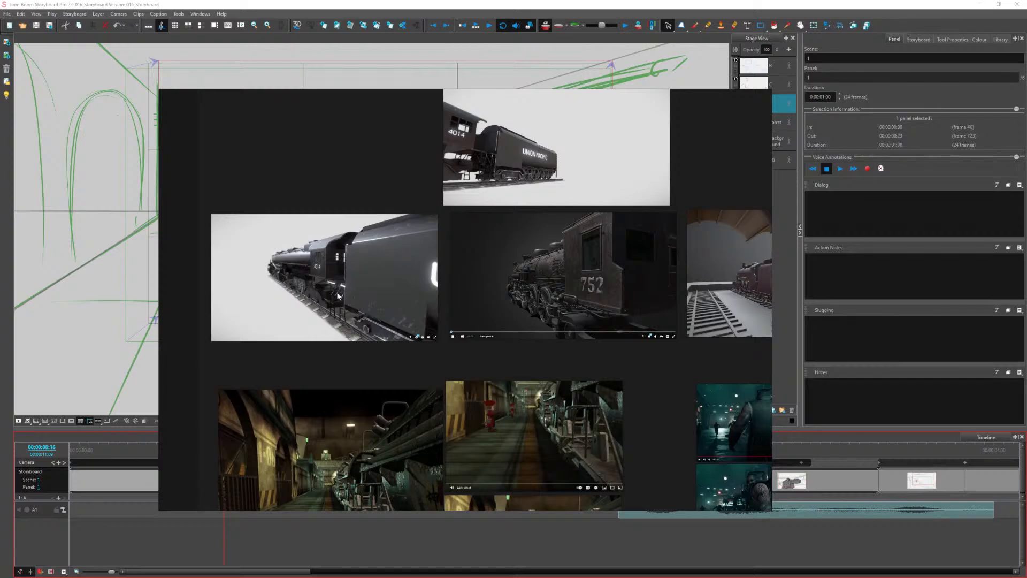
pyautogui.scroll(3, 351, 269)
pyautogui.scroll(-3, 366, 283)
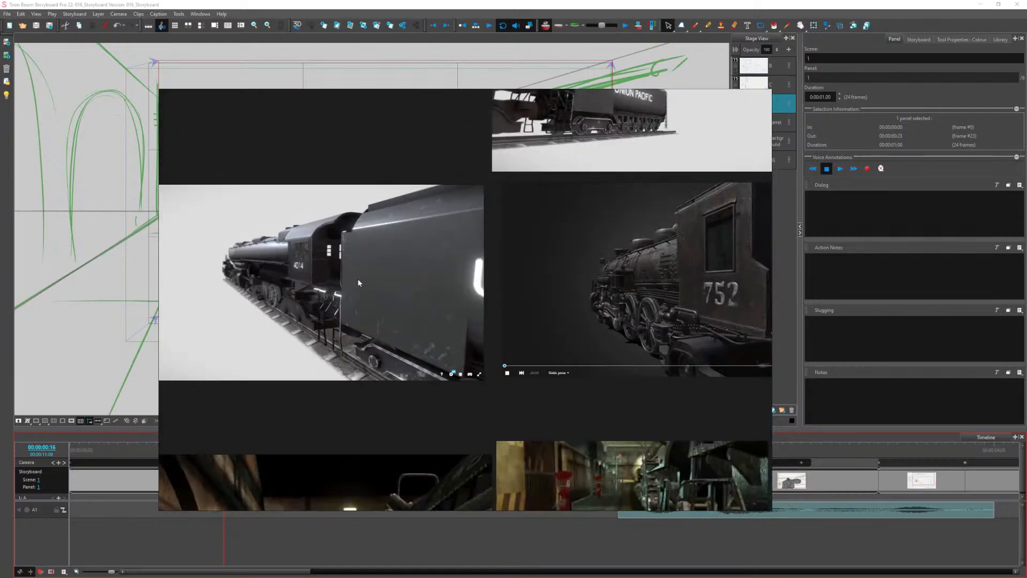
pyautogui.moveTo(536, 298); pyautogui.dragTo(497, 250)
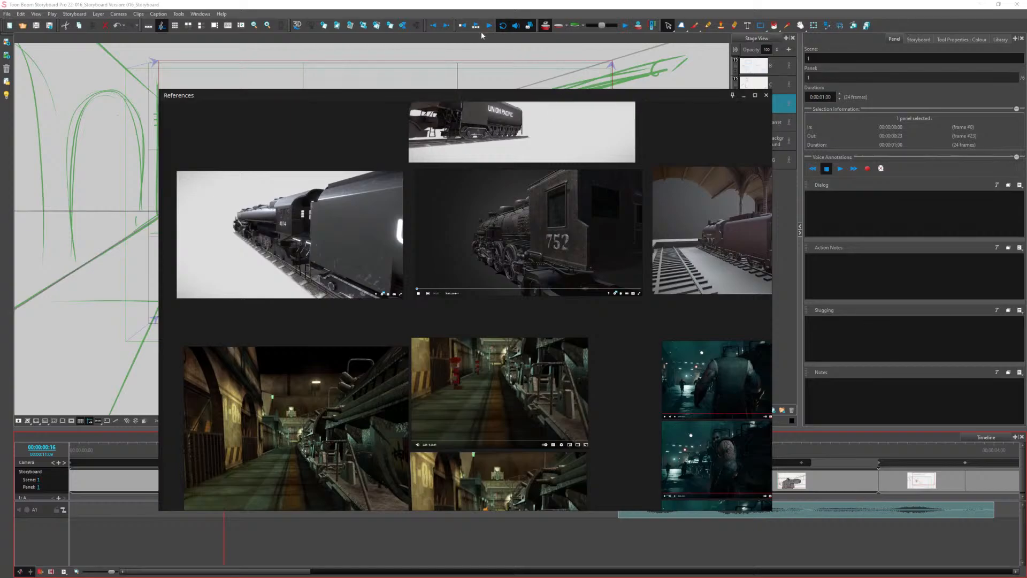
pyautogui.click(483, 10)
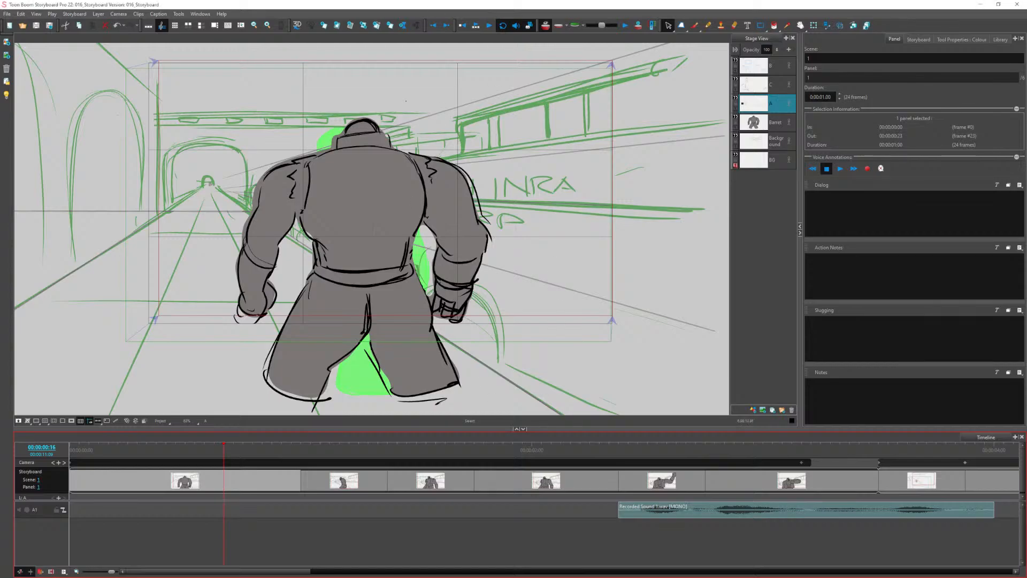
# Switch back to Clip Studio Paint and select the Grid Asset 3D object among the downloaded materials
pyautogui.hotkey('alt', 'Tab')
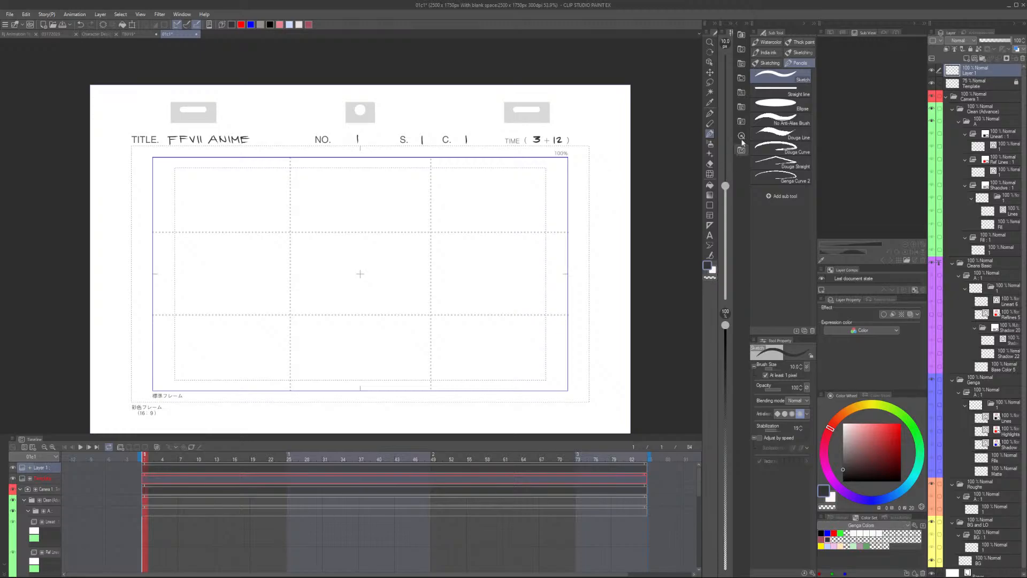
pyautogui.click(741, 34)
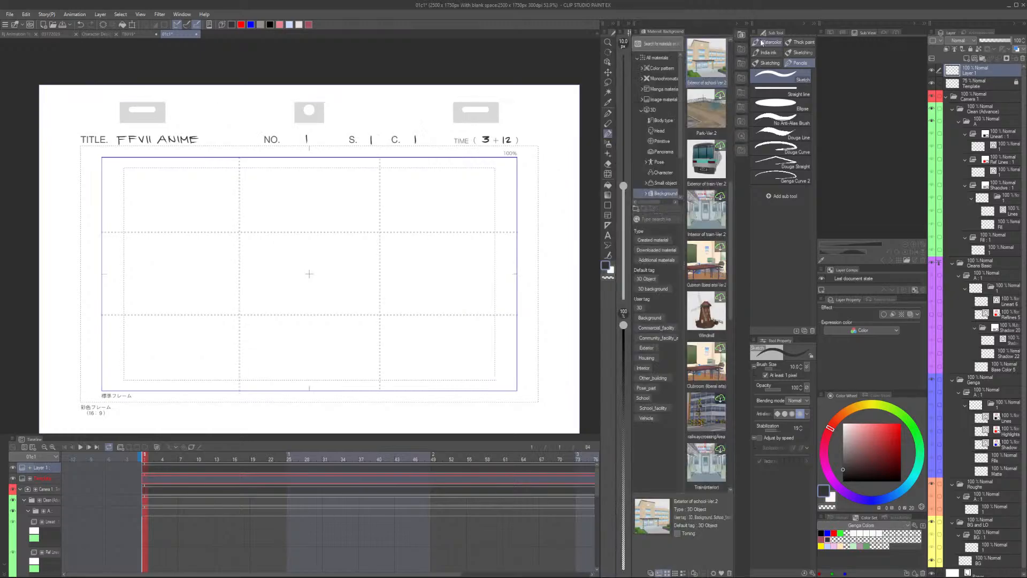
pyautogui.click(665, 110)
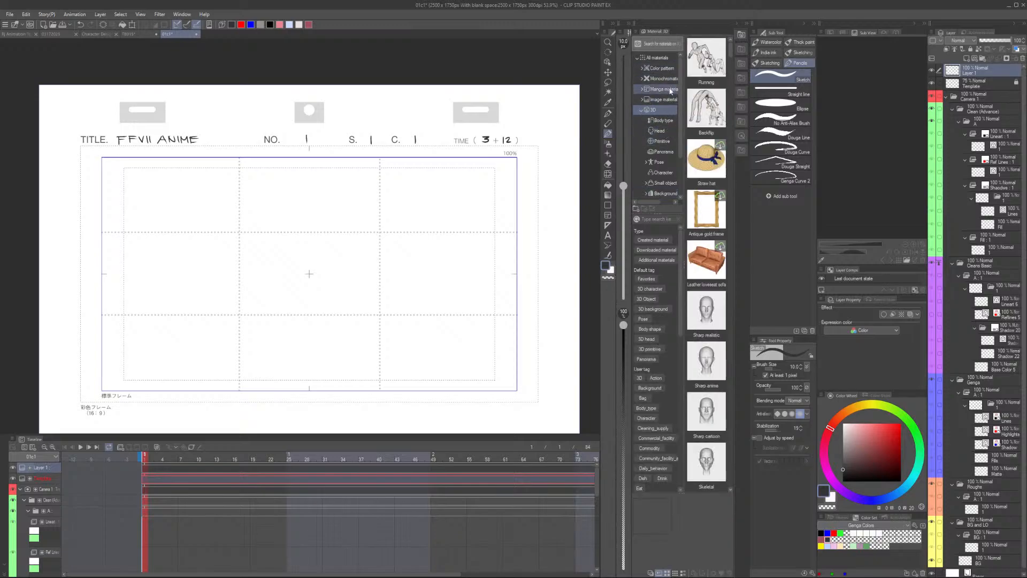
pyautogui.click(642, 110)
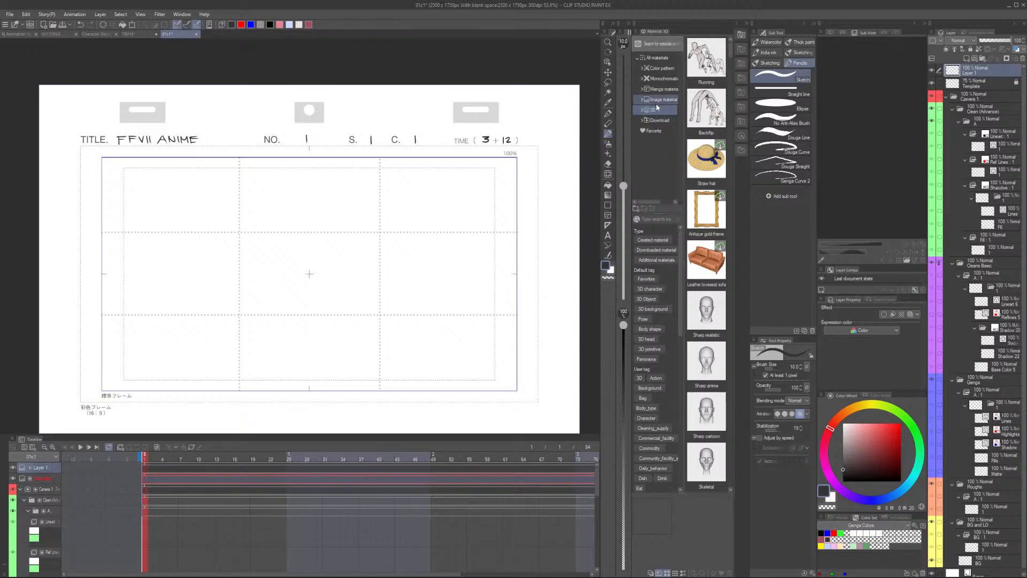
pyautogui.click(665, 121)
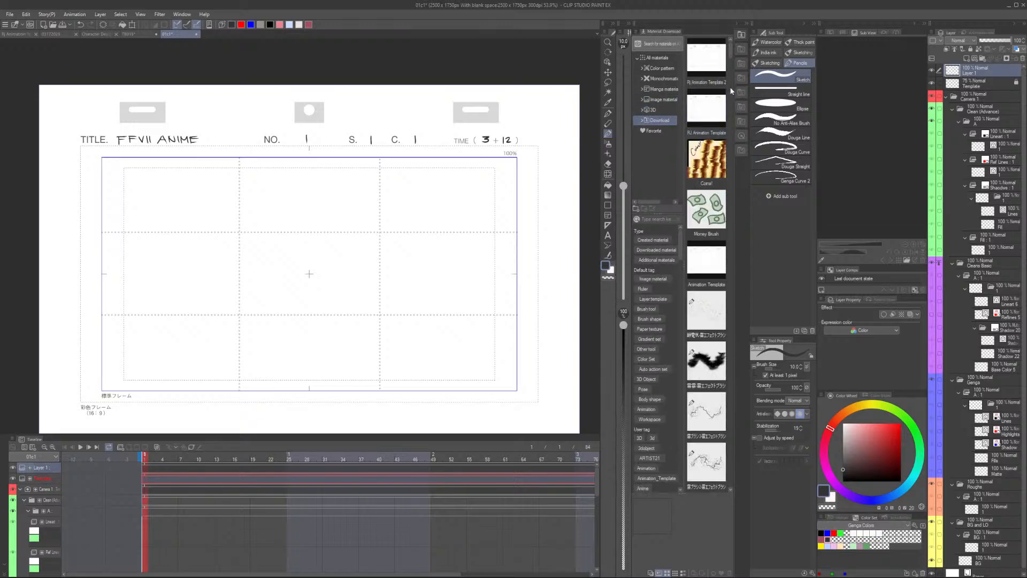
pyautogui.moveTo(730, 50); pyautogui.dragTo(730, 426)
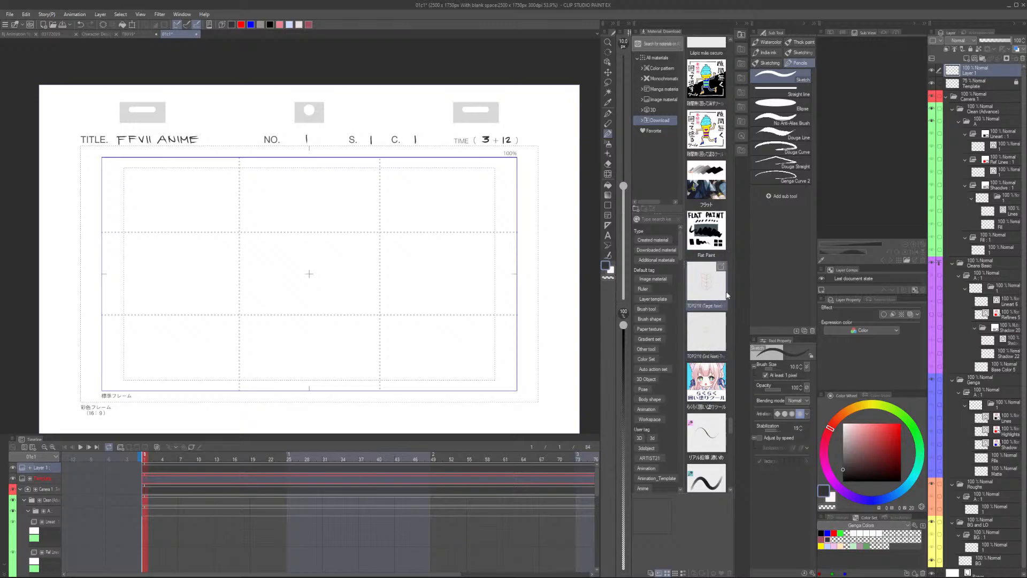
pyautogui.click(713, 342)
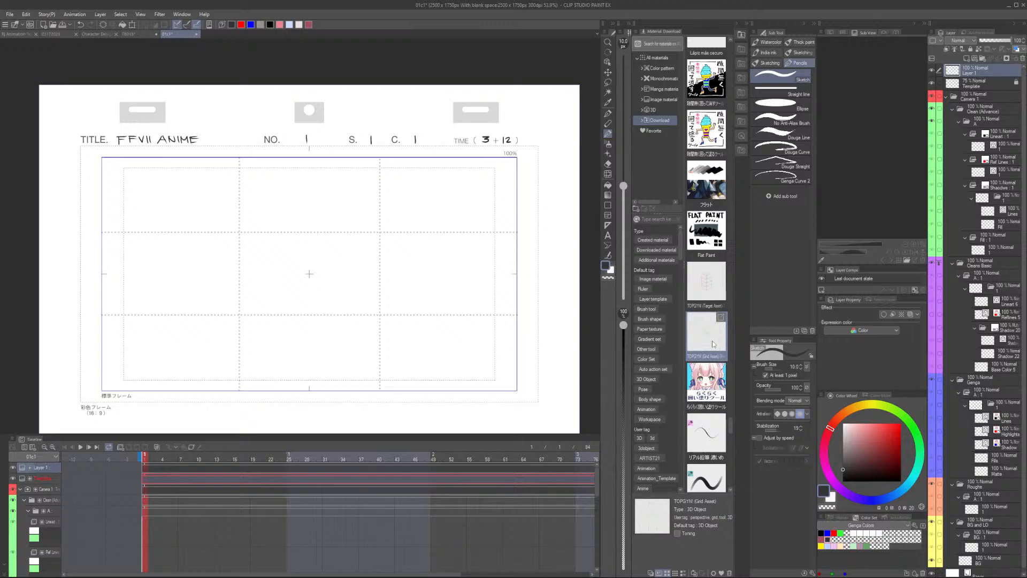
# Place the Grid Asset 3D object on the layout canvas and check its perspective against the train reference board
pyautogui.moveTo(710, 340); pyautogui.dragTo(348, 322)
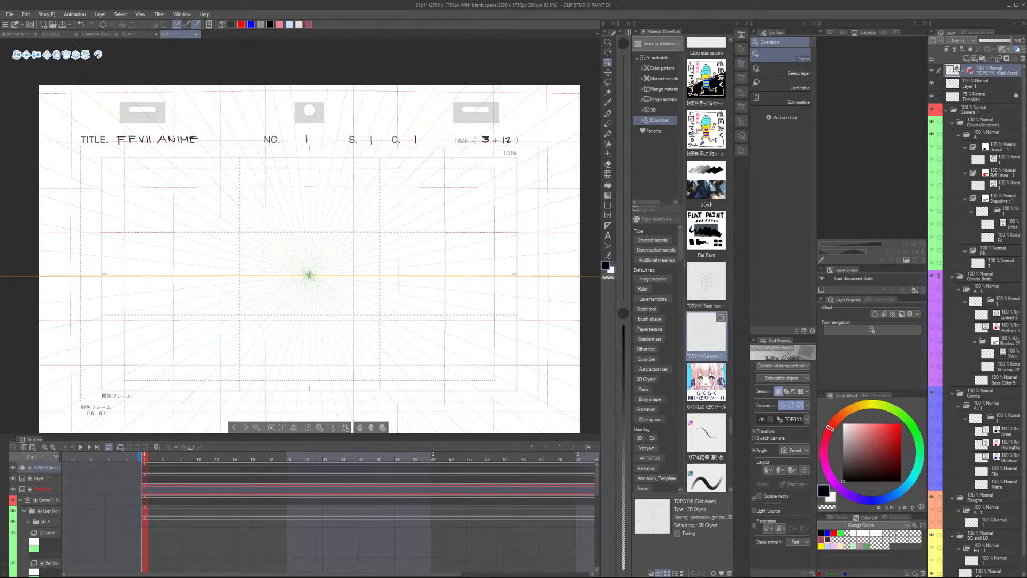
pyautogui.hotkey('alt', 'Tab')
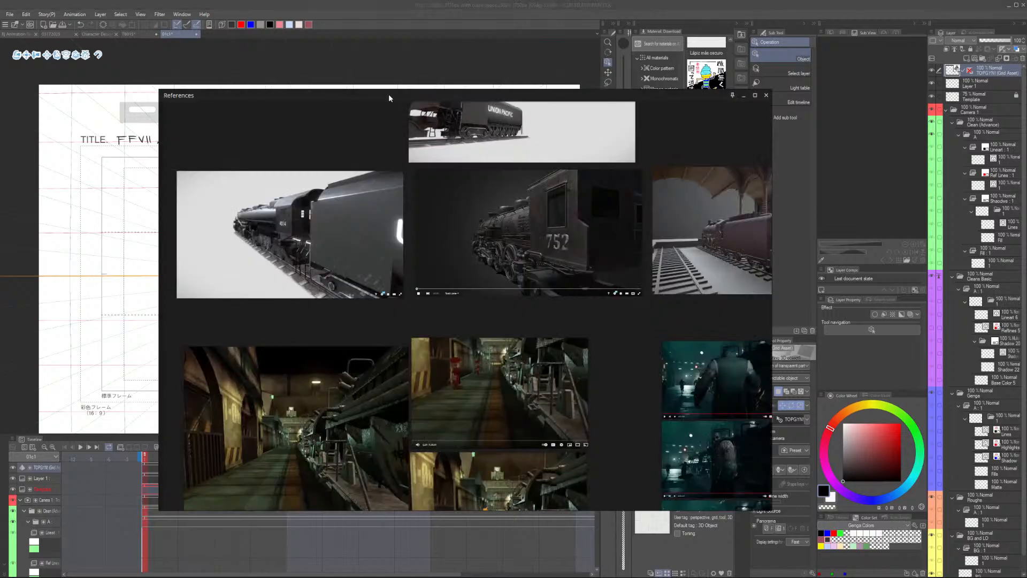
pyautogui.moveTo(373, 100); pyautogui.dragTo(230, 0)
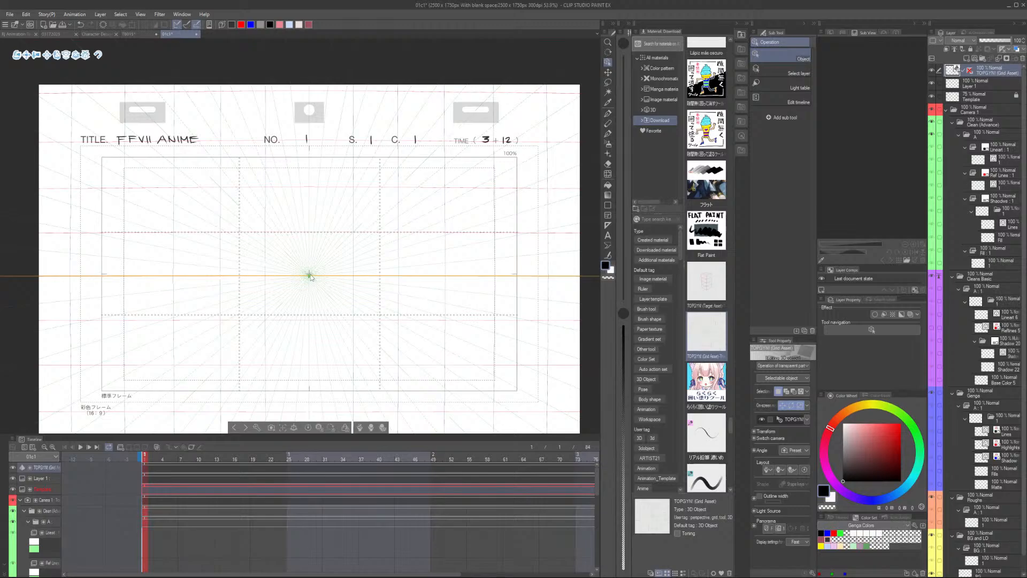
# Rotate and pan the 3D grid's camera to put the vanishing point in the frame's left third, with the horizon slightly below centre
pyautogui.click(311, 276)
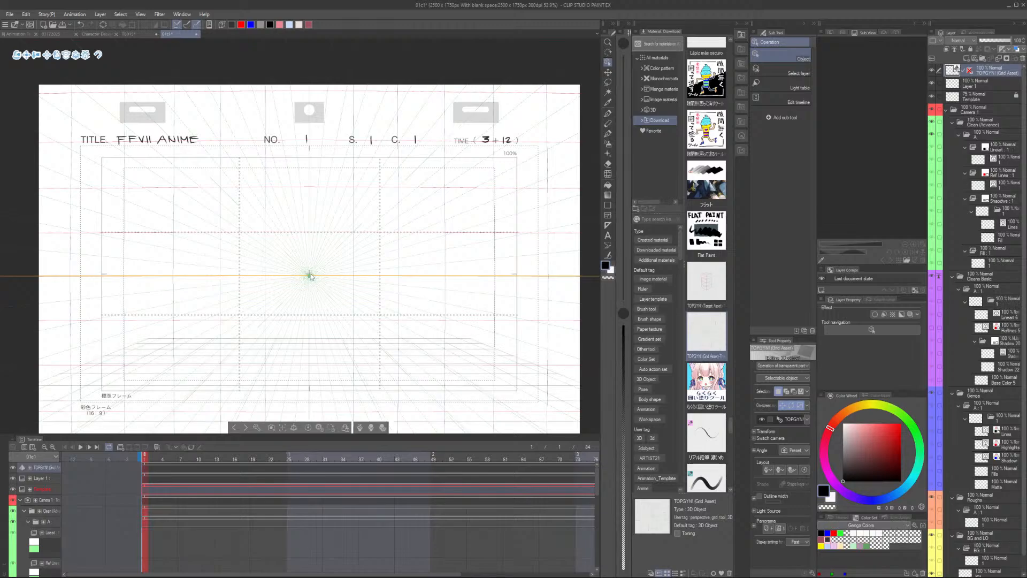
pyautogui.moveTo(311, 277); pyautogui.dragTo(338, 274)
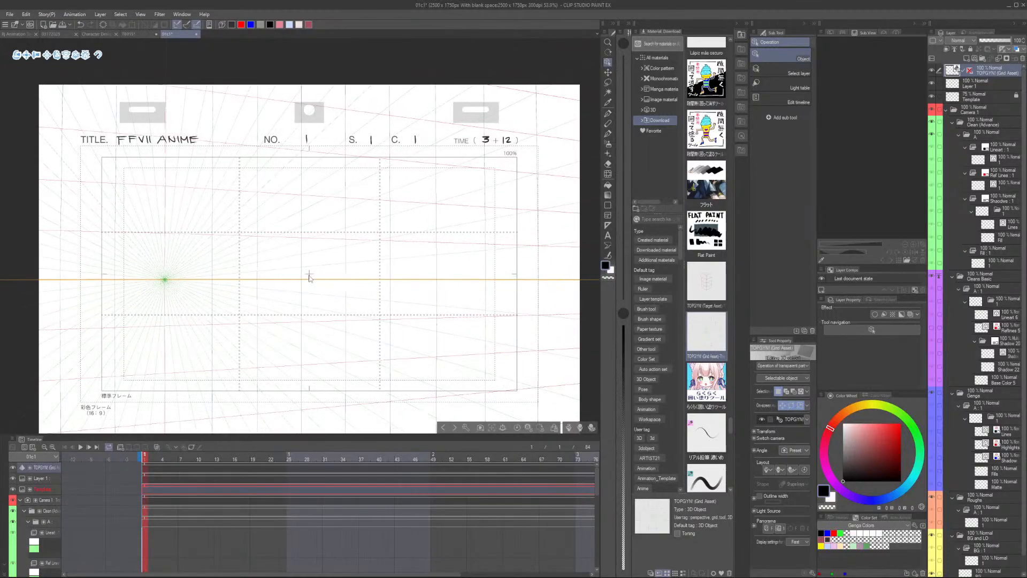
pyautogui.moveTo(309, 277); pyautogui.dragTo(468, 265)
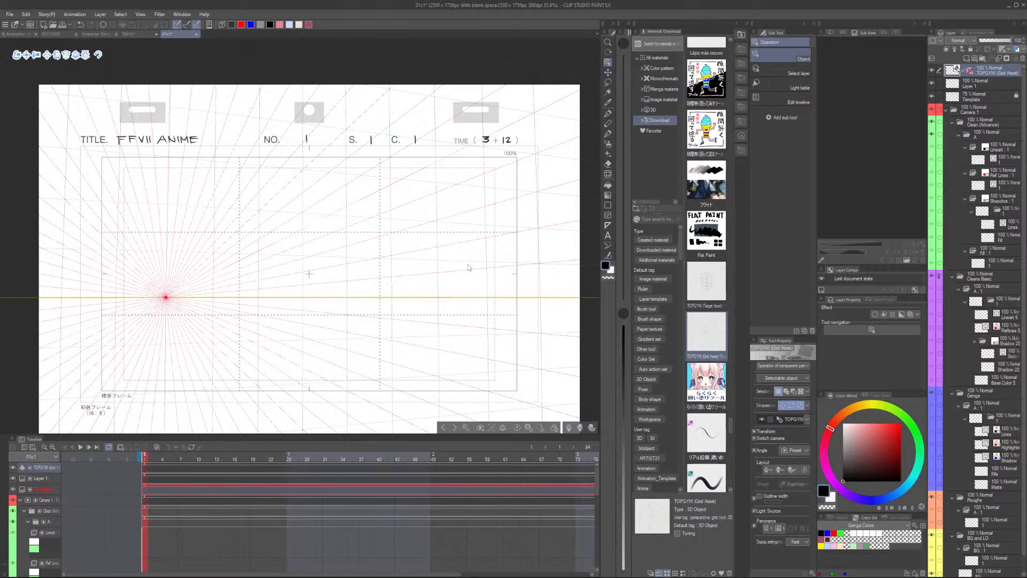
pyautogui.moveTo(164, 298)
pyautogui.mouseDown()
pyautogui.moveTo(168, 280)
pyautogui.moveTo(168, 297)
pyautogui.mouseUp()
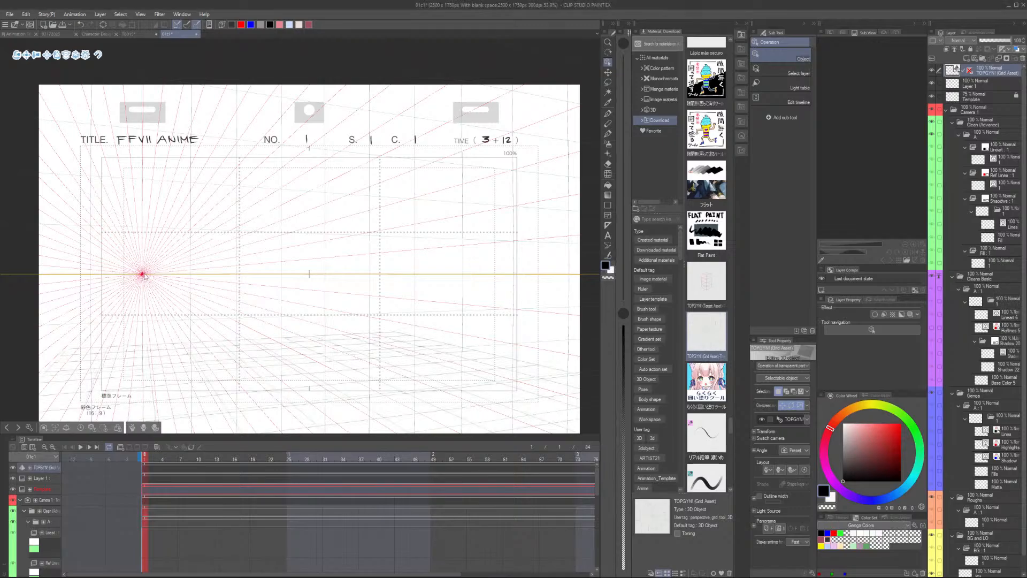
pyautogui.moveTo(142, 275)
pyautogui.mouseDown()
pyautogui.moveTo(155, 272)
pyautogui.moveTo(131, 277)
pyautogui.moveTo(135, 285)
pyautogui.moveTo(140, 268)
pyautogui.mouseUp()
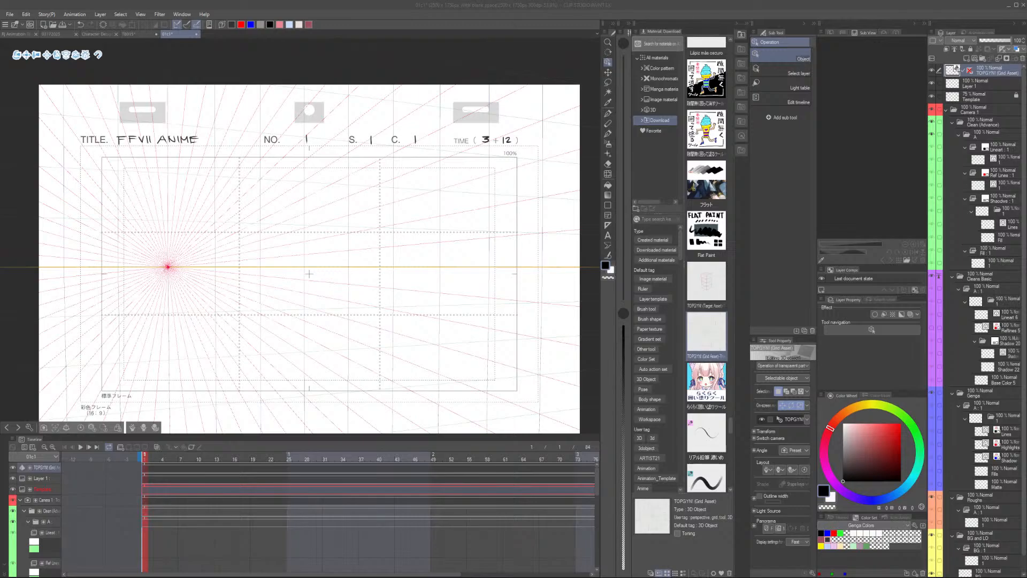
pyautogui.moveTo(169, 267); pyautogui.dragTo(168, 262)
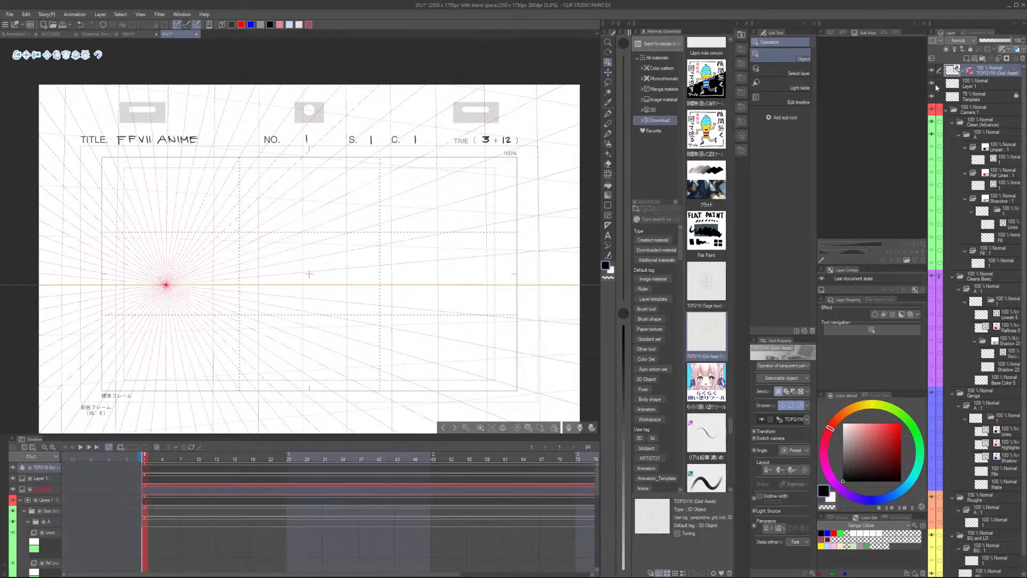
# Collapse the Camera 1 folder and move the grid layer beneath it, directly above the Paper layer
pyautogui.click(988, 85)
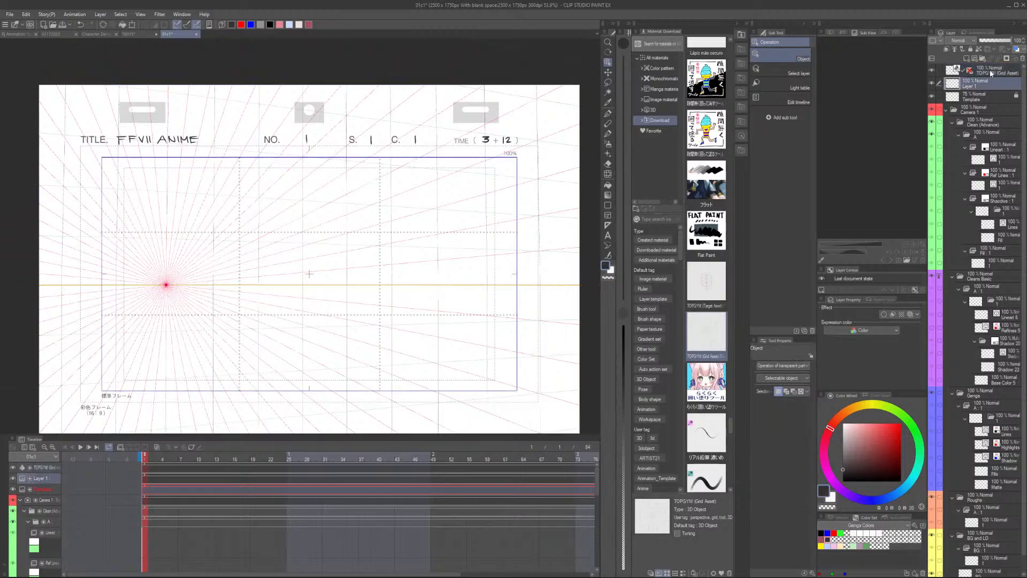
pyautogui.click(999, 73)
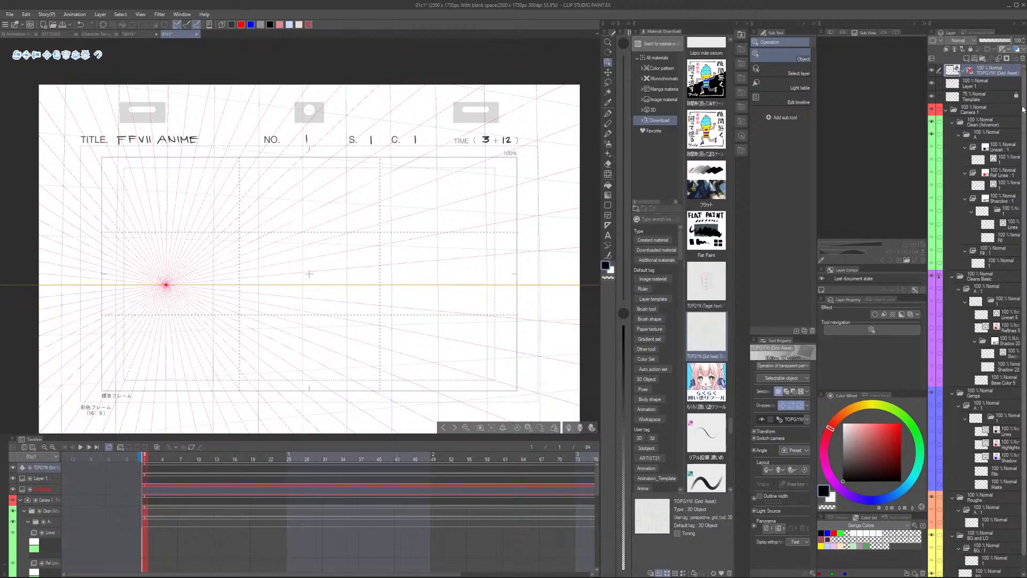
pyautogui.click(953, 110)
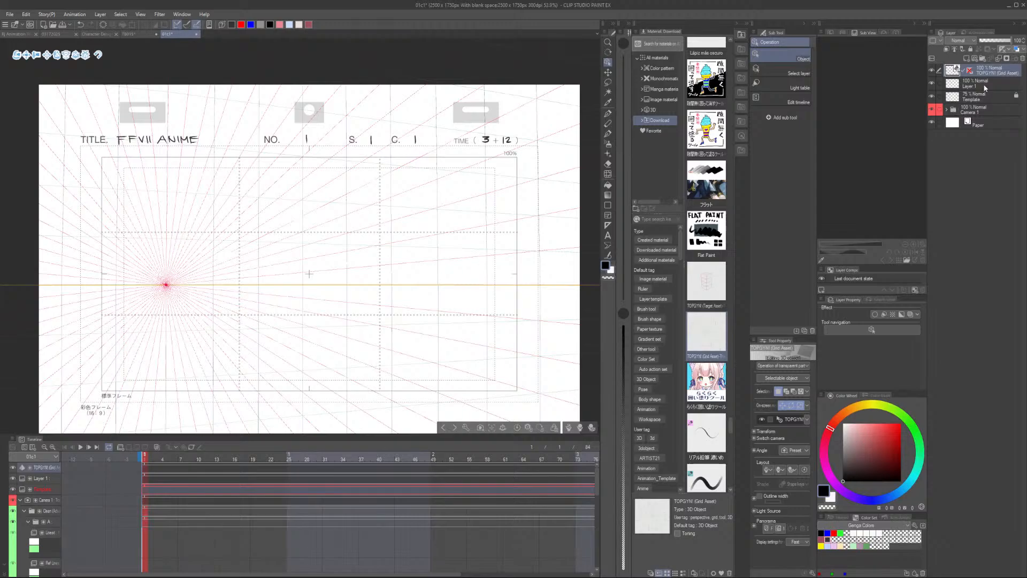
pyautogui.moveTo(986, 73); pyautogui.dragTo(983, 118)
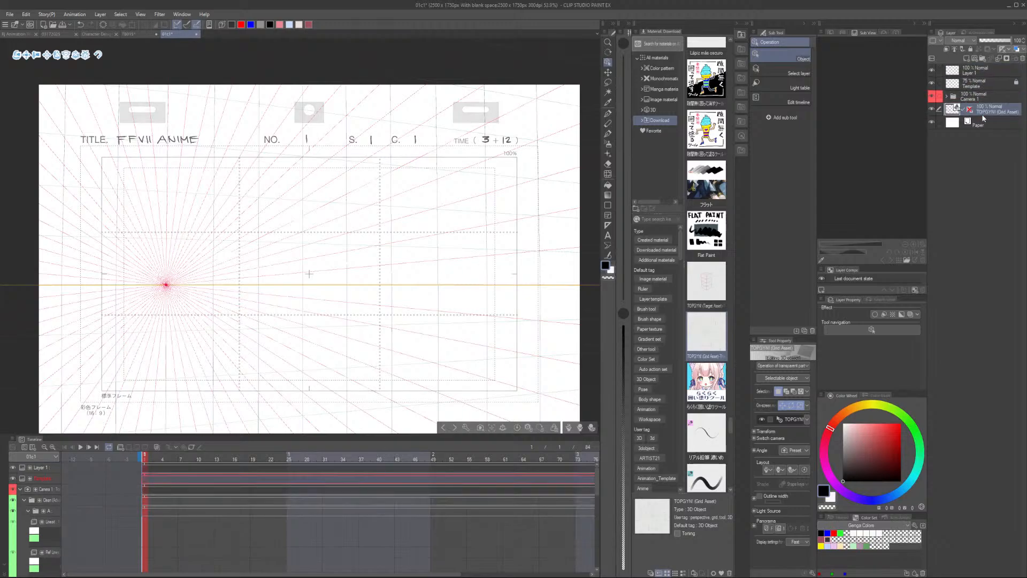
# Lower the grid layer's opacity to about 46% and lock Layer 1, which holds the handwritten header
pyautogui.click(991, 41)
pyautogui.click(994, 42)
pyautogui.click(948, 96)
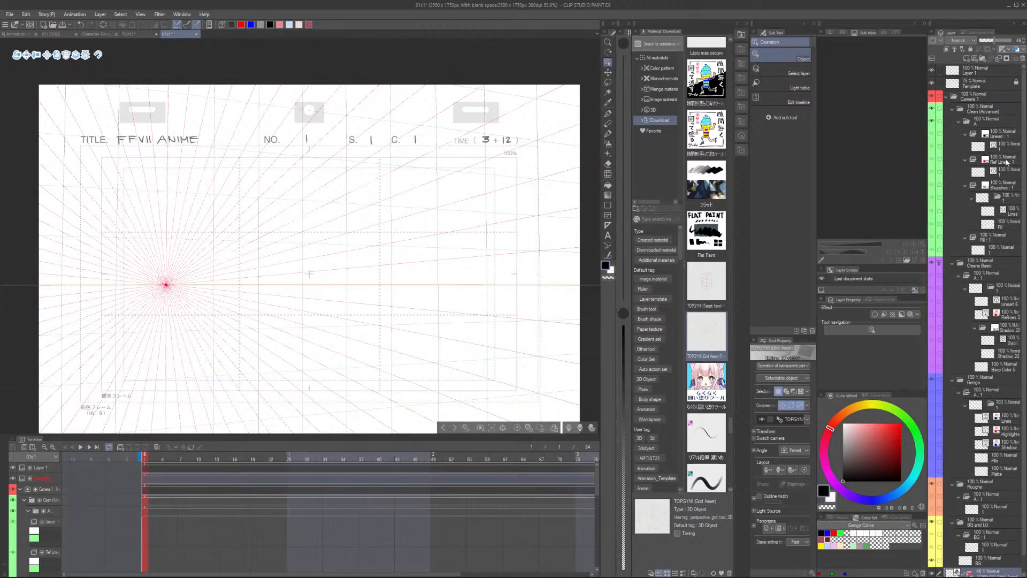
pyautogui.click(987, 71)
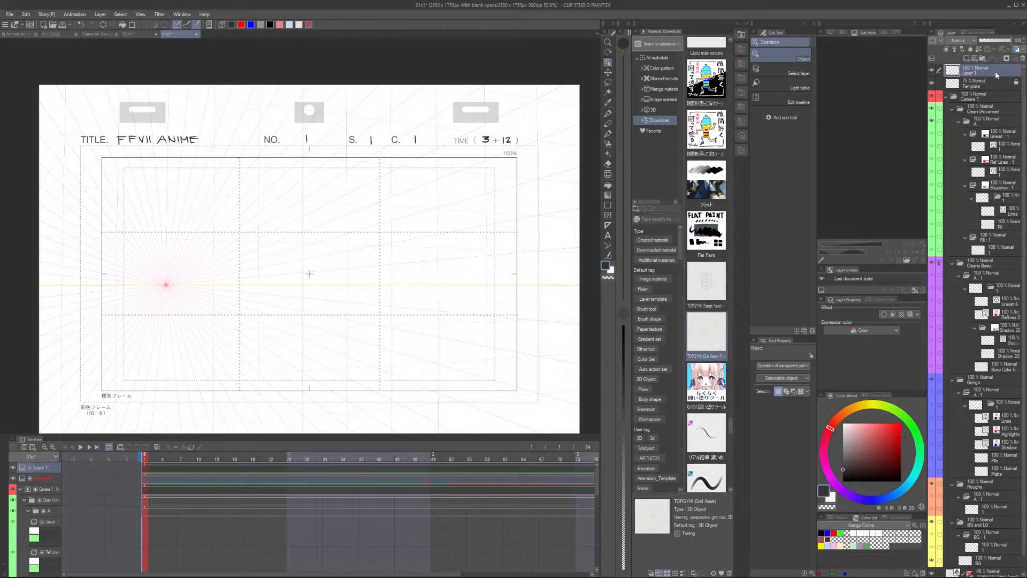
pyautogui.click(970, 48)
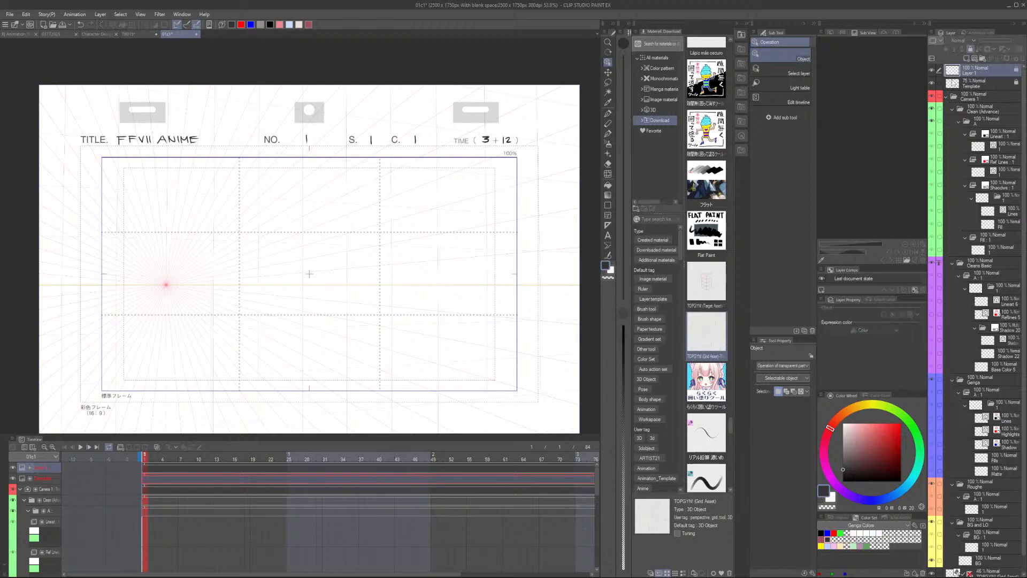
# Collapse the Clean (Advance), Cleans Basic, Genga and Roughs folders, and ready the Pencil on layer 1 of the BG folder
pyautogui.click(952, 109)
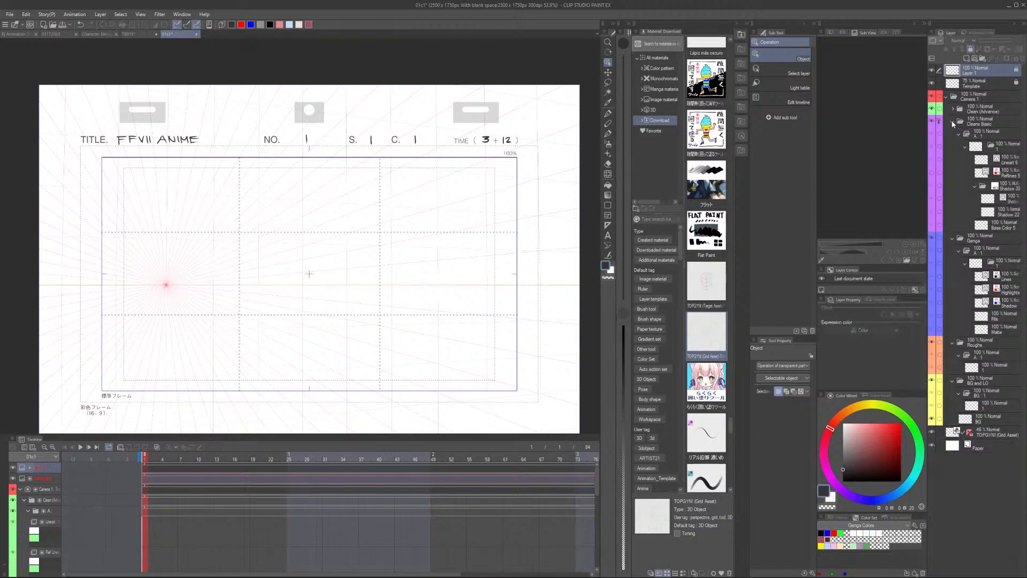
pyautogui.click(952, 122)
pyautogui.click(952, 134)
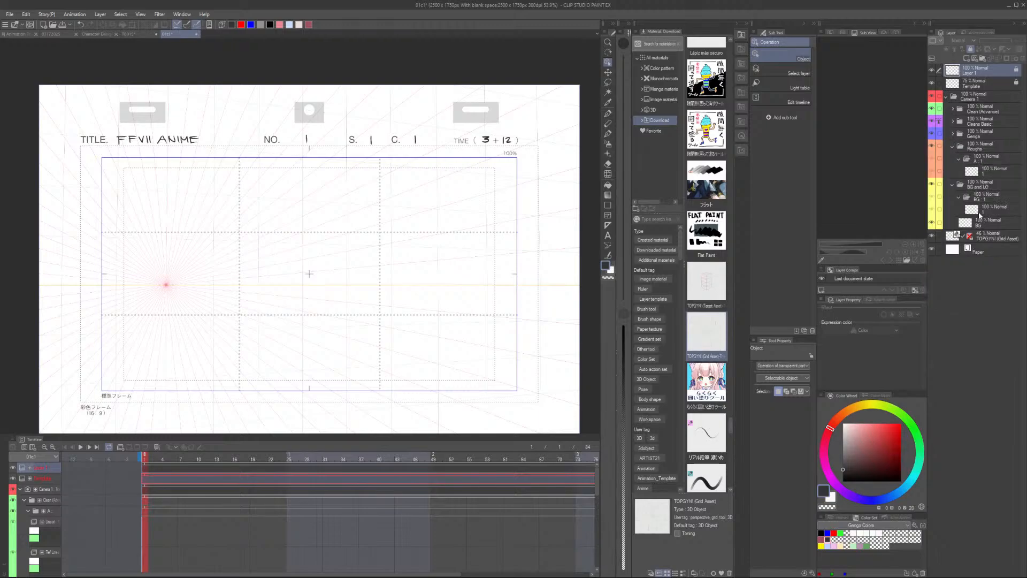
pyautogui.click(989, 184)
pyautogui.click(953, 145)
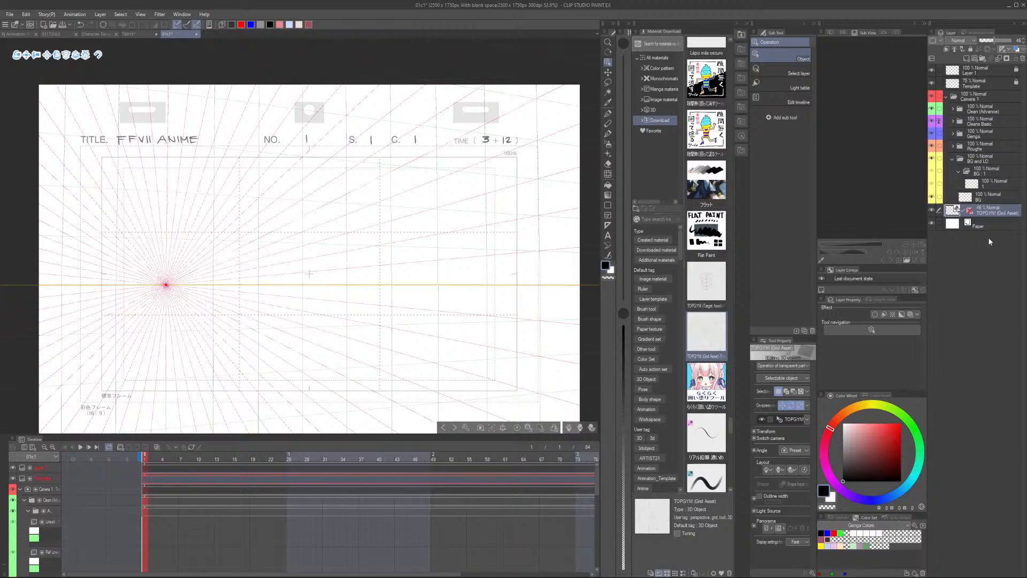
pyautogui.click(994, 184)
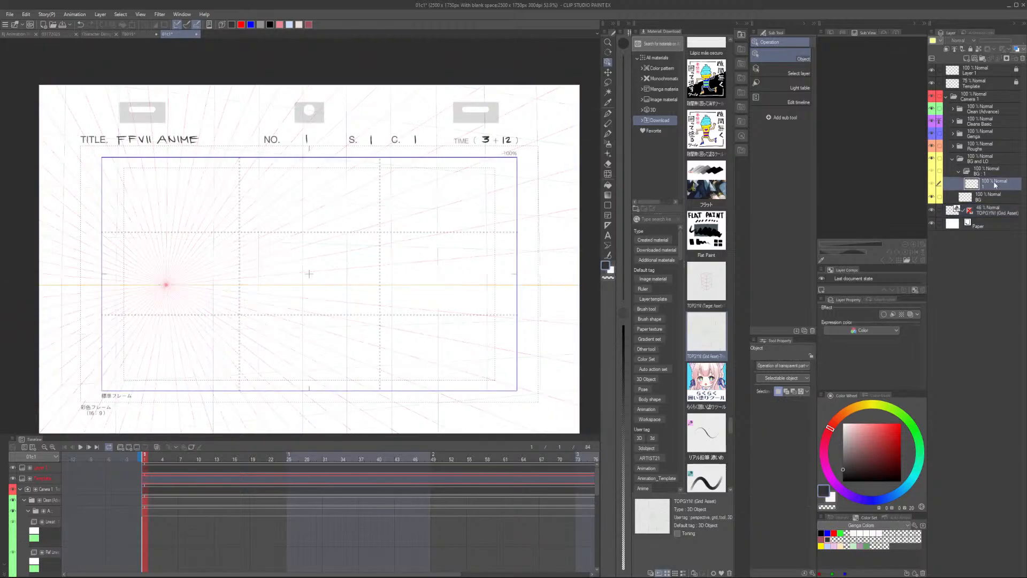
pyautogui.press('p')
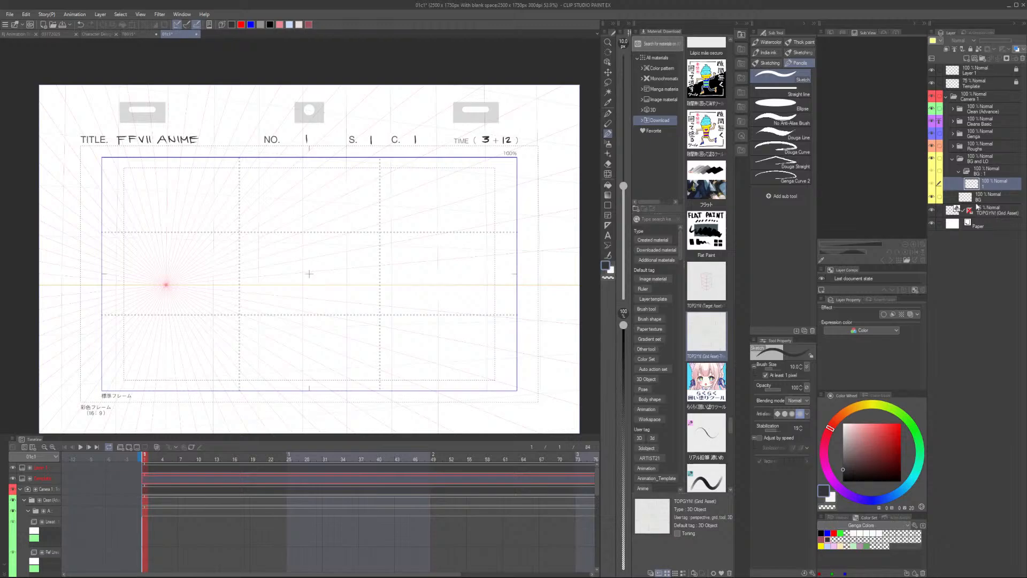
# Try re-angling the 3D grid with its horizon on the lower-third guide and the vanishing point near the frame's left edge
pyautogui.click(990, 211)
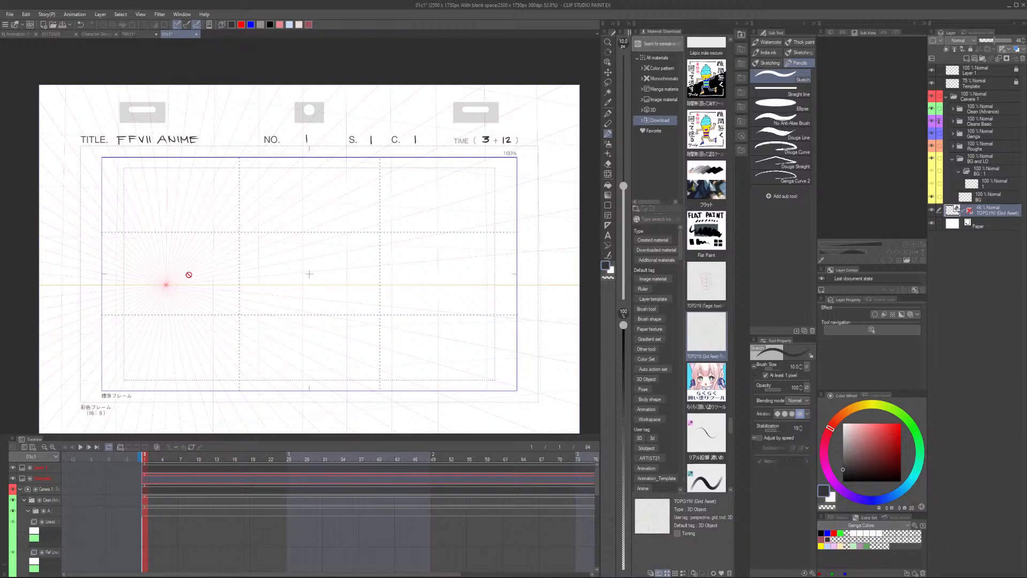
pyautogui.press('o')
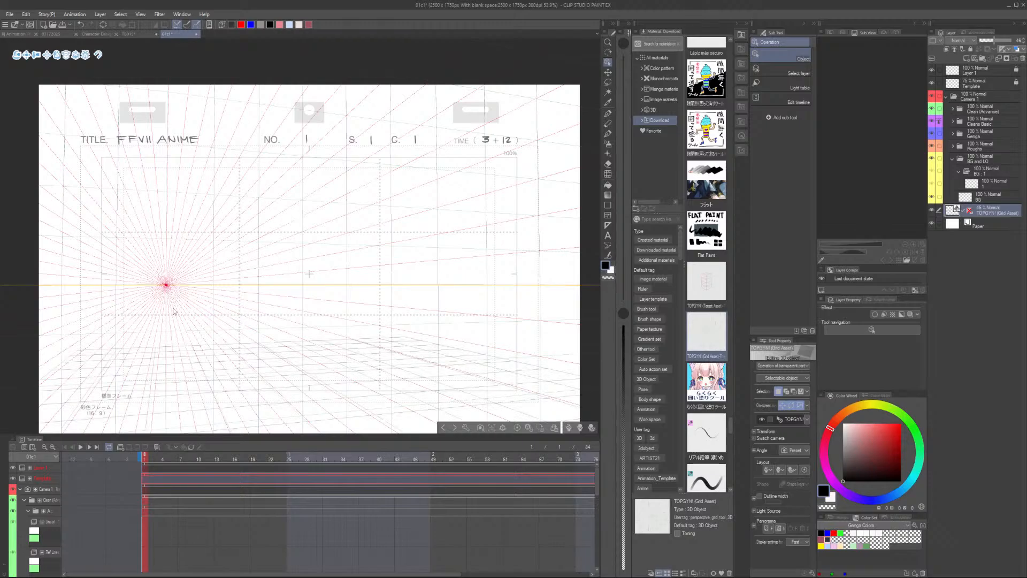
pyautogui.moveTo(173, 310); pyautogui.dragTo(233, 394)
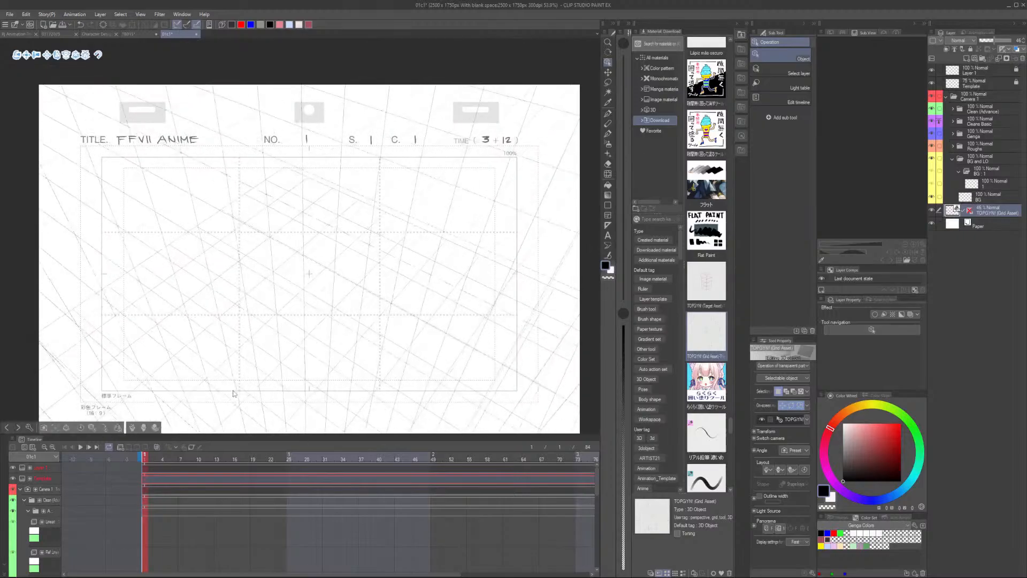
pyautogui.moveTo(212, 294); pyautogui.dragTo(198, 234)
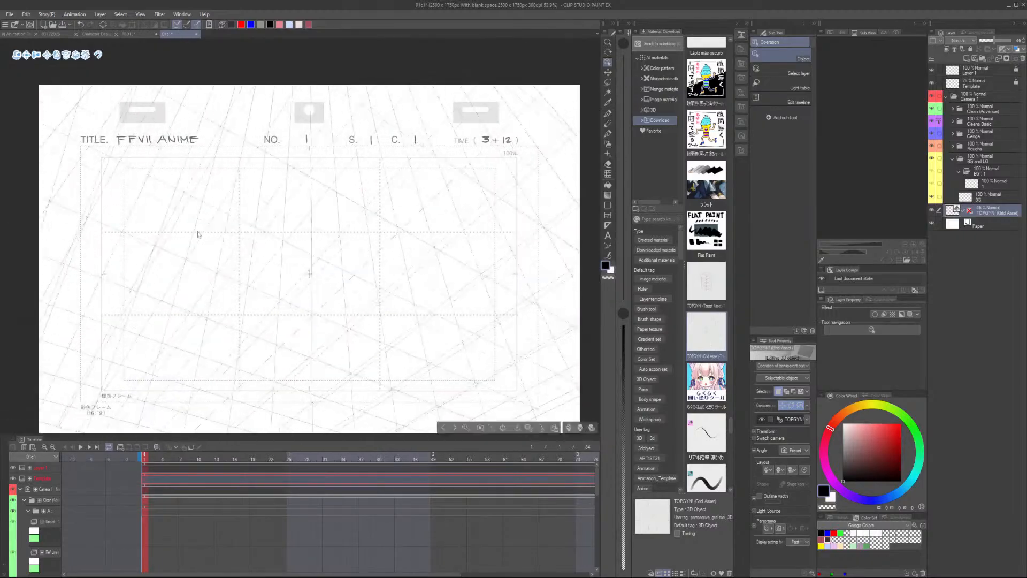
pyautogui.moveTo(111, 282); pyautogui.dragTo(178, 306)
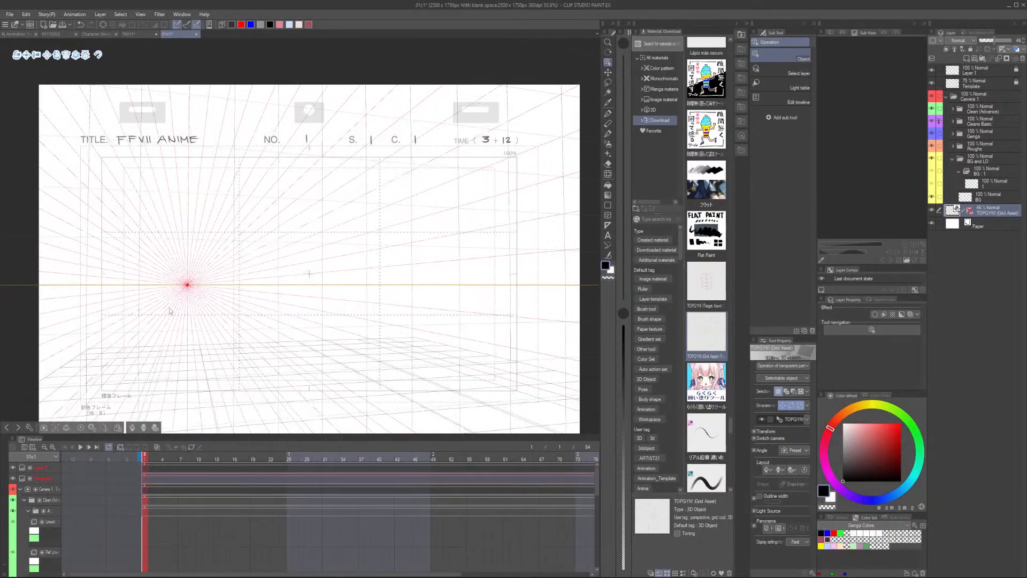
pyautogui.moveTo(171, 311)
pyautogui.mouseDown()
pyautogui.moveTo(168, 300)
pyautogui.moveTo(168, 311)
pyautogui.moveTo(186, 296)
pyautogui.mouseUp()
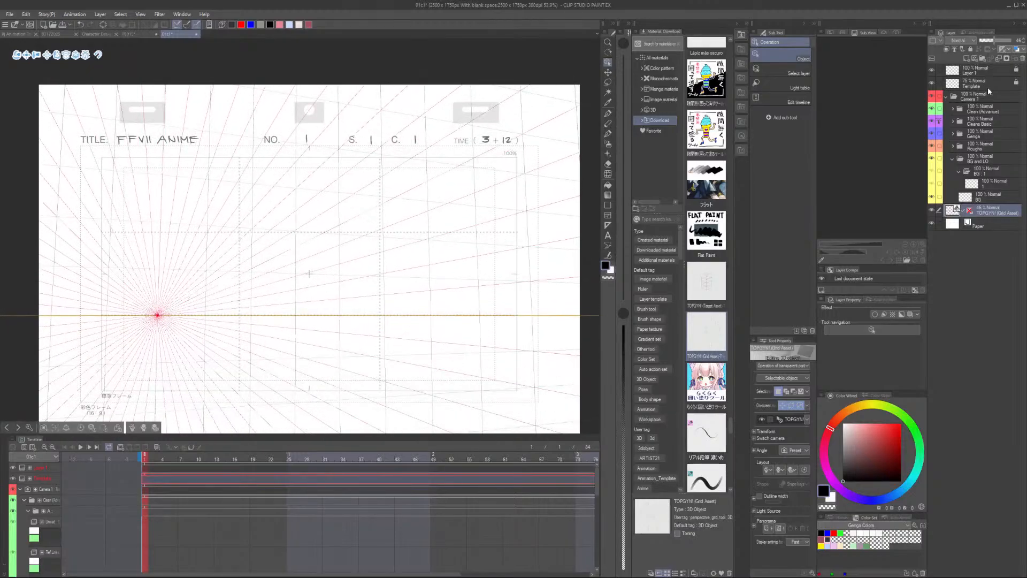
pyautogui.click(997, 184)
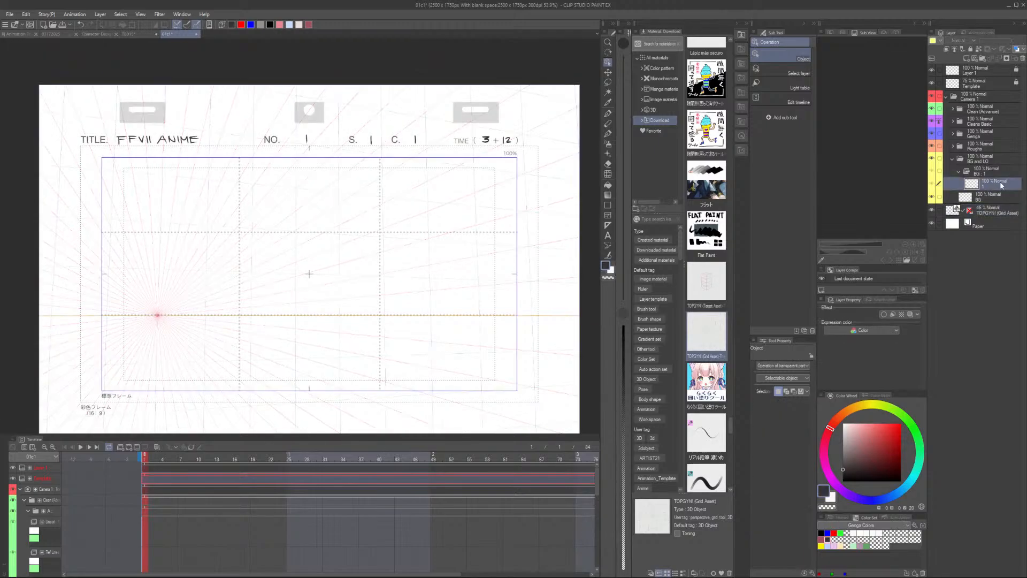
# Raise the 3D grid's horizon to the frame's vertical centre, keeping the vanishing point within the left third
pyautogui.click(993, 210)
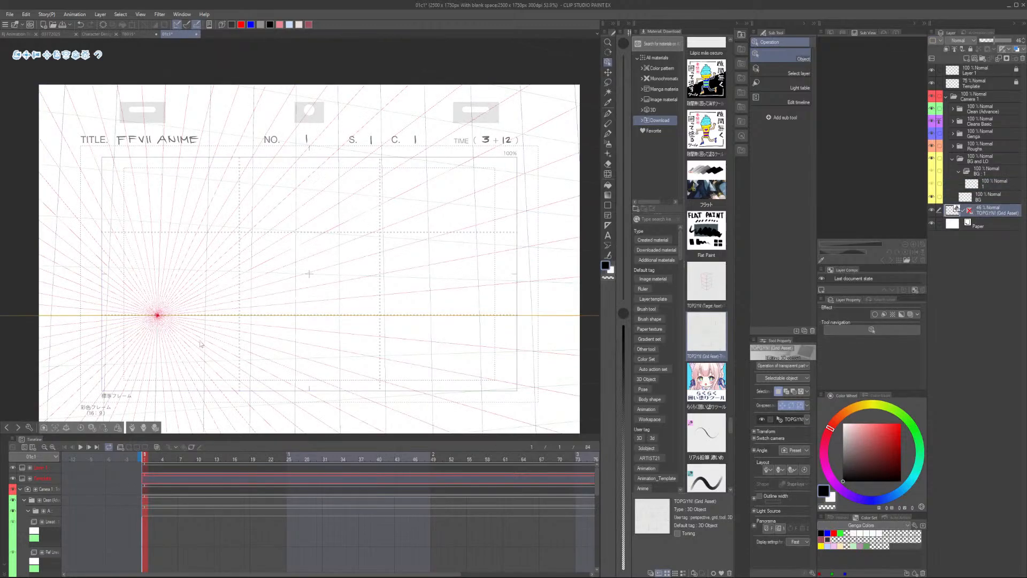
pyautogui.moveTo(199, 343)
pyautogui.mouseDown()
pyautogui.moveTo(198, 353)
pyautogui.moveTo(200, 342)
pyautogui.mouseUp()
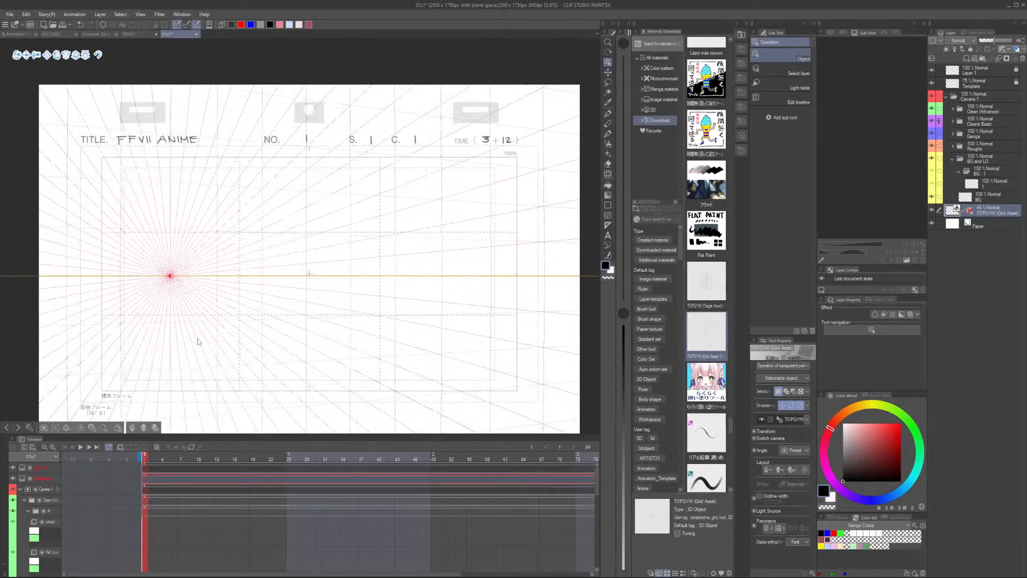
pyautogui.click(988, 83)
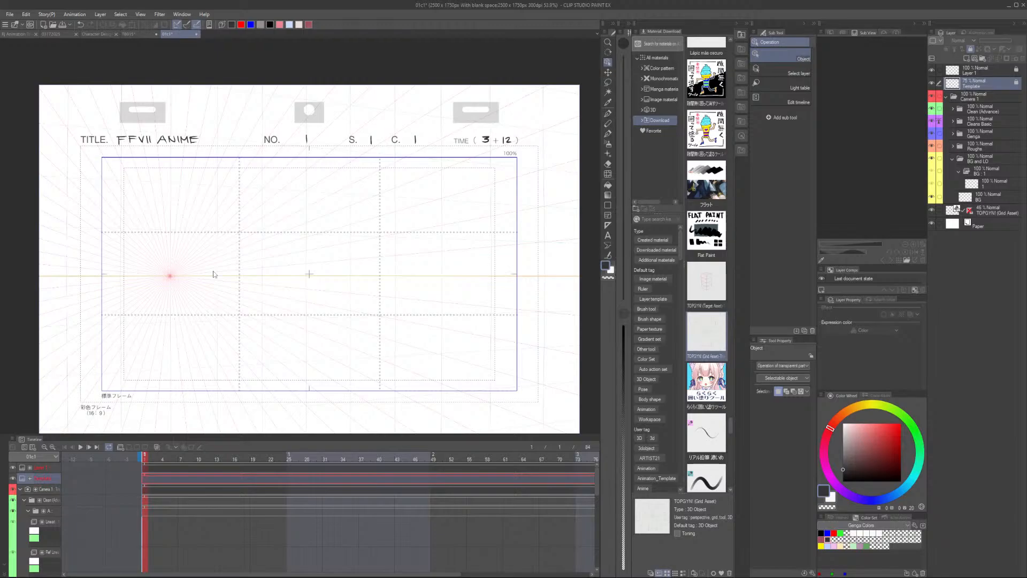
# Shift the grid's vanishing point along the centred horizon until it sits just short of the left-third guide
pyautogui.click(990, 211)
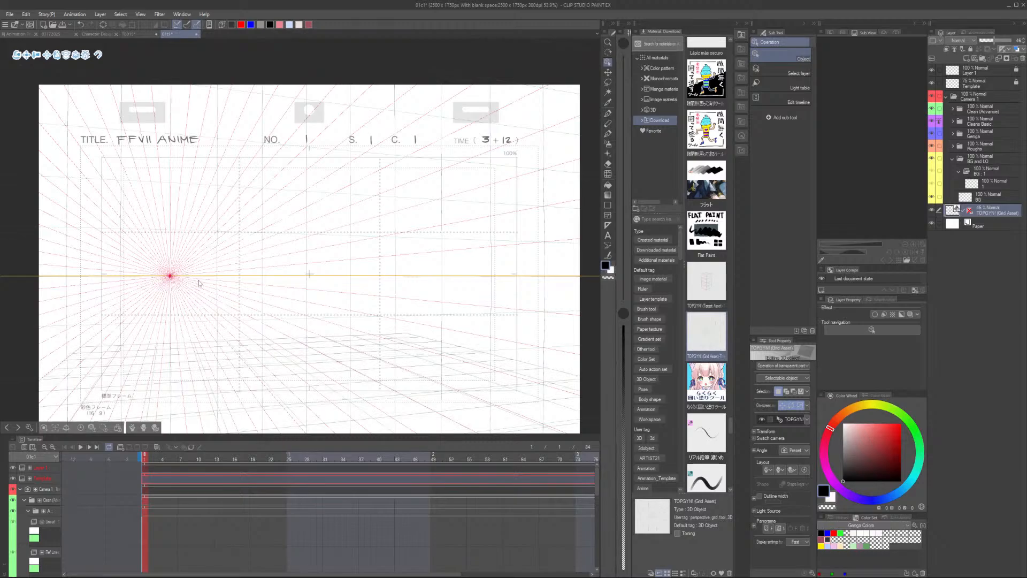
pyautogui.moveTo(198, 281); pyautogui.dragTo(186, 279)
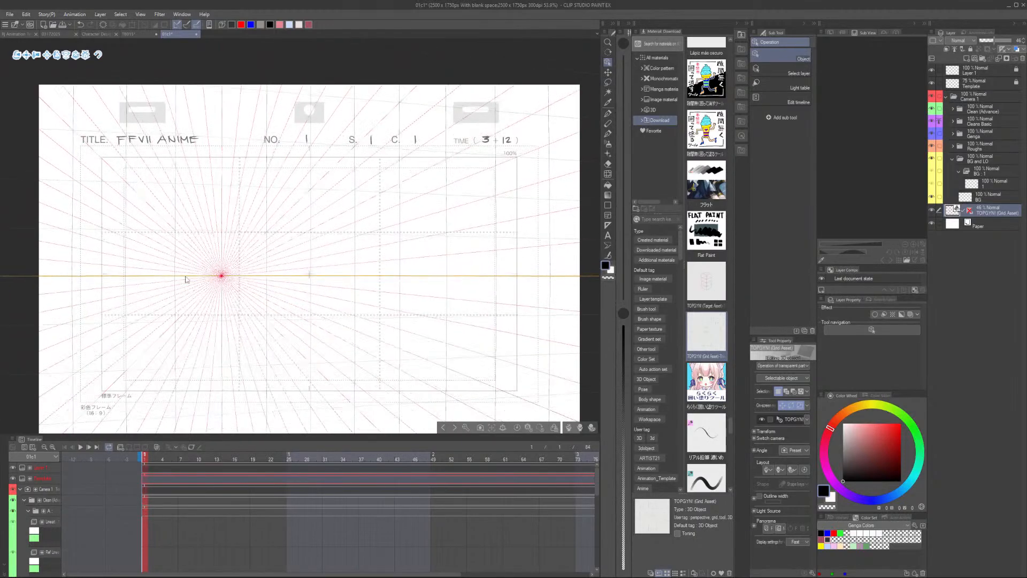
pyautogui.click(997, 185)
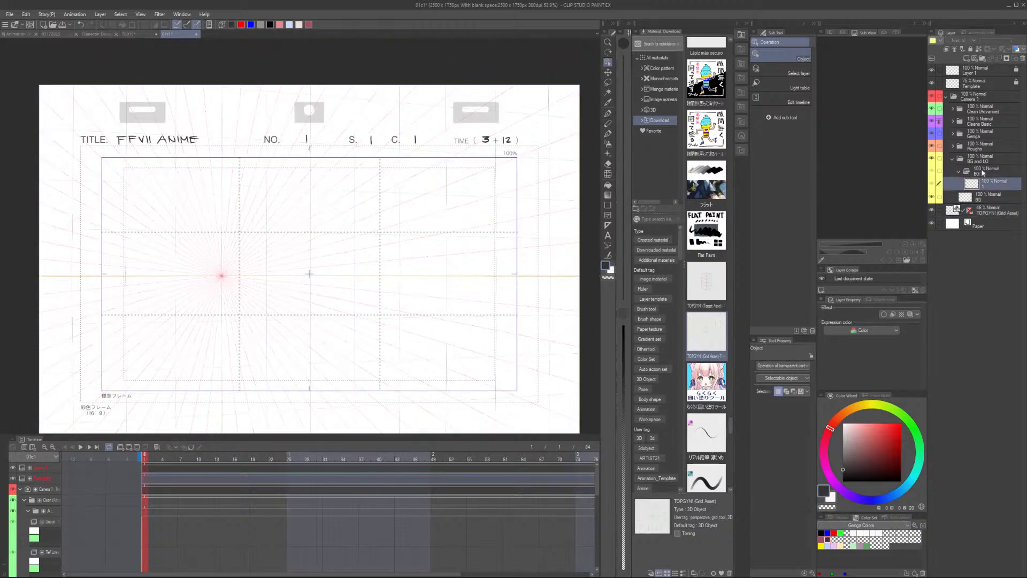
pyautogui.click(989, 212)
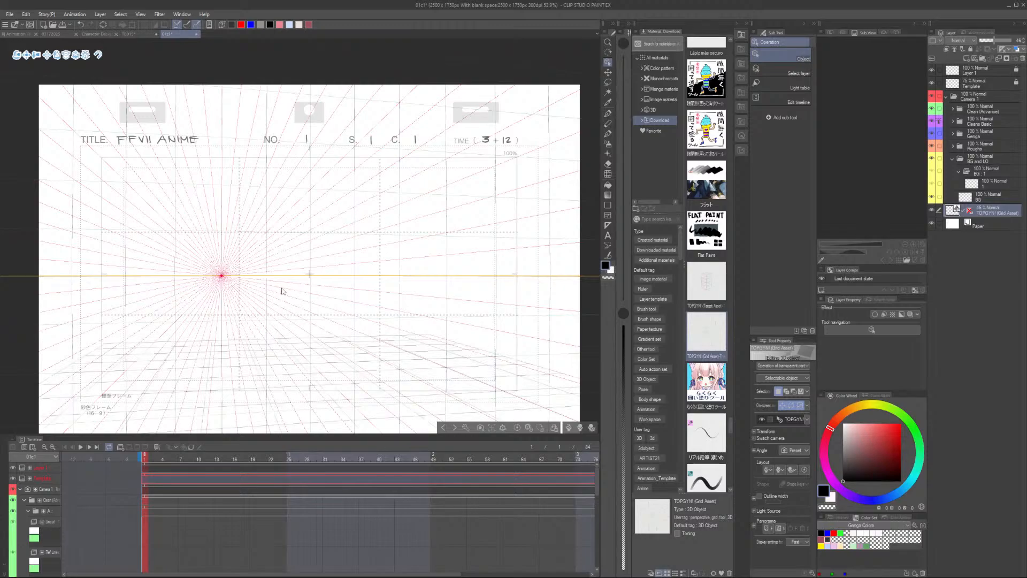
# Move the 3D grid's vanishing point further left, well inside the frame's left third, and lock the grid layer
pyautogui.moveTo(282, 290); pyautogui.dragTo(289, 284)
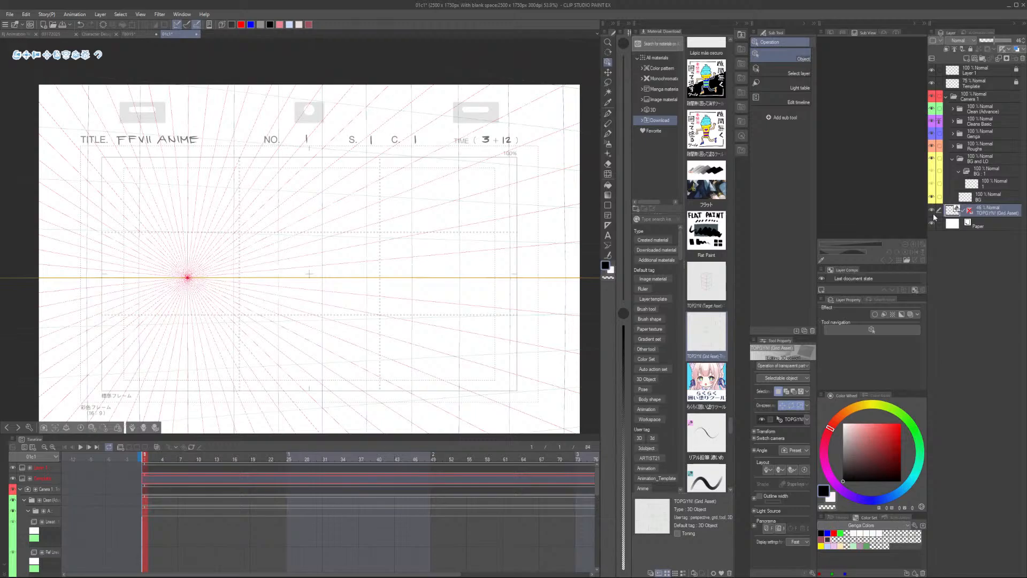
pyautogui.click(996, 183)
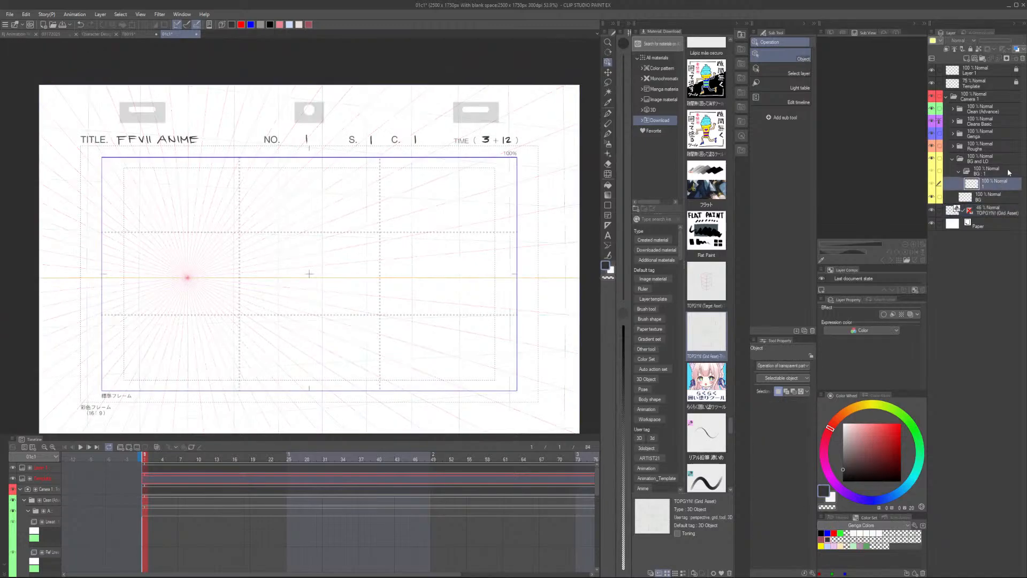
pyautogui.click(987, 210)
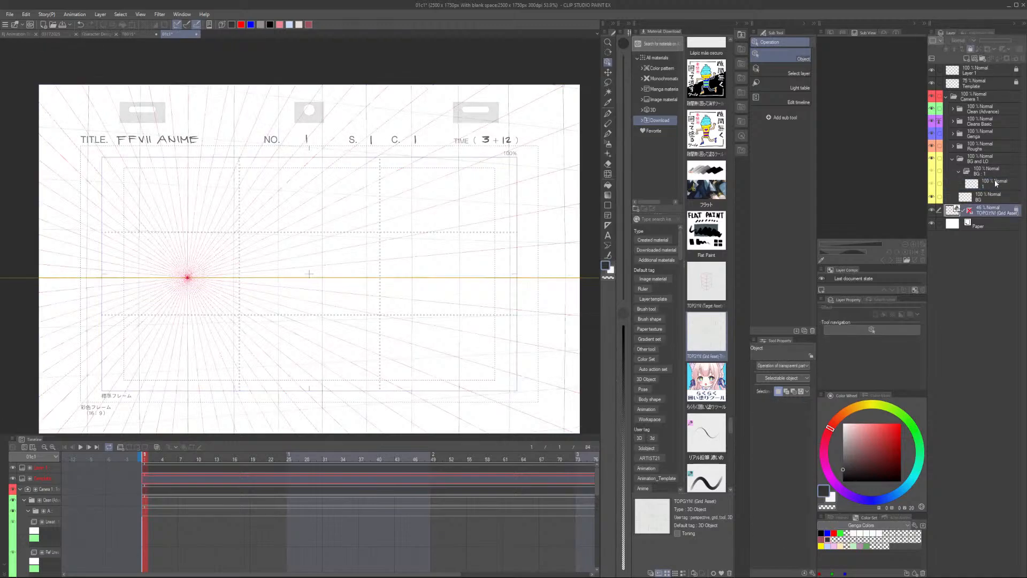
# Select layer 1 in the BG folder and ready the Straight line pencil
pyautogui.click(995, 181)
pyautogui.click(786, 92)
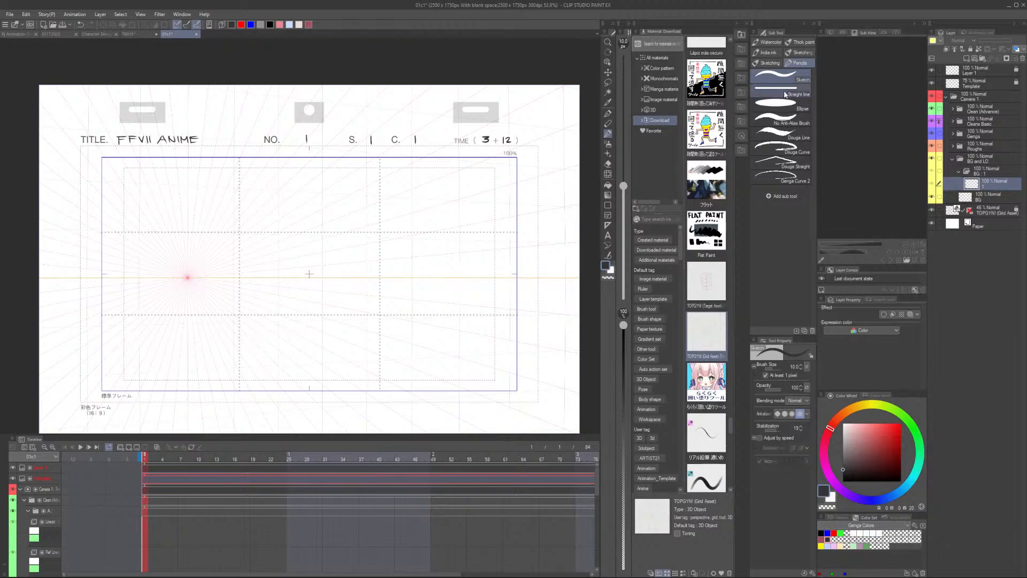
pyautogui.moveTo(306, 355)
pyautogui.mouseDown()
pyautogui.moveTo(340, 276)
pyautogui.moveTo(333, 294)
pyautogui.moveTo(360, 297)
pyautogui.mouseUp()
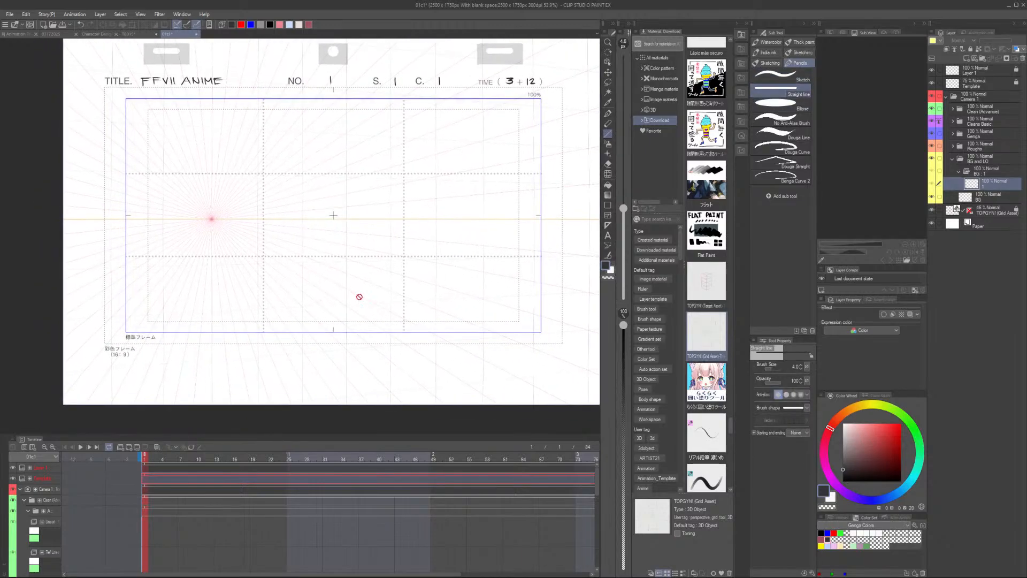
# Collapse the Clean (Advance), Cleans Basic and Roughs folders in the timeline and assign cel 1 to frame 1 of the BG track
pyautogui.scroll(-3, 151, 541)
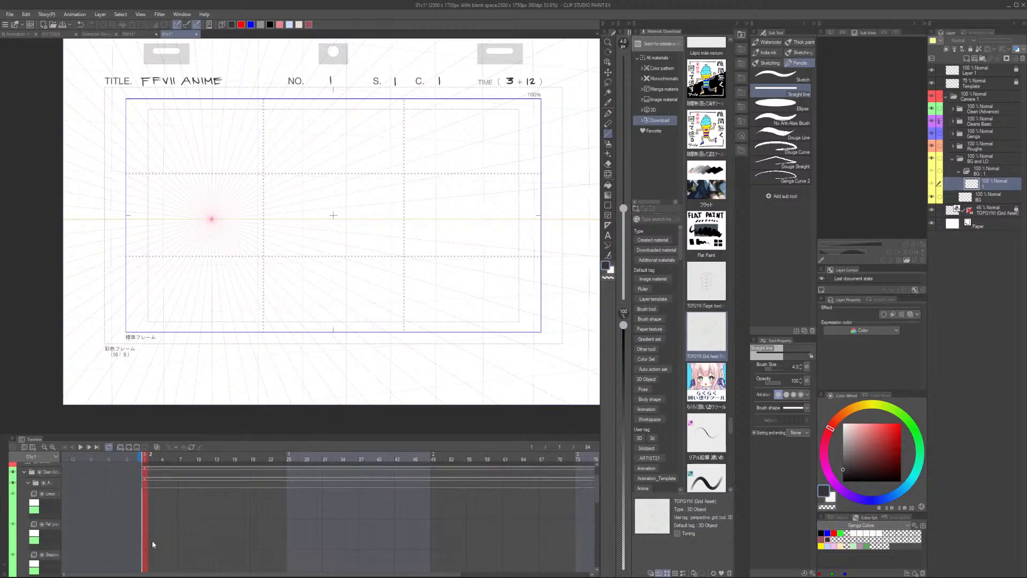
pyautogui.scroll(5, 37, 493)
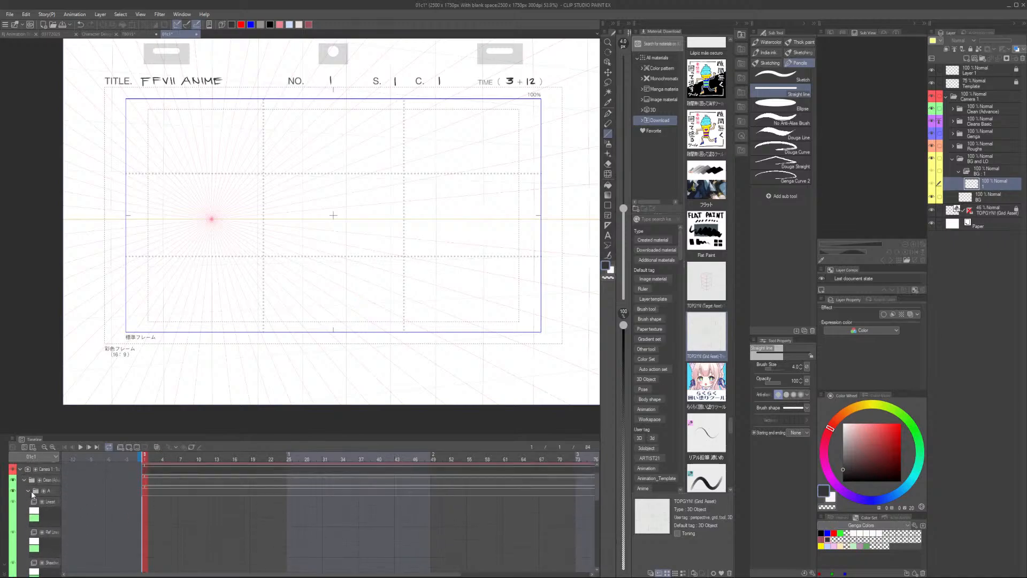
pyautogui.click(24, 480)
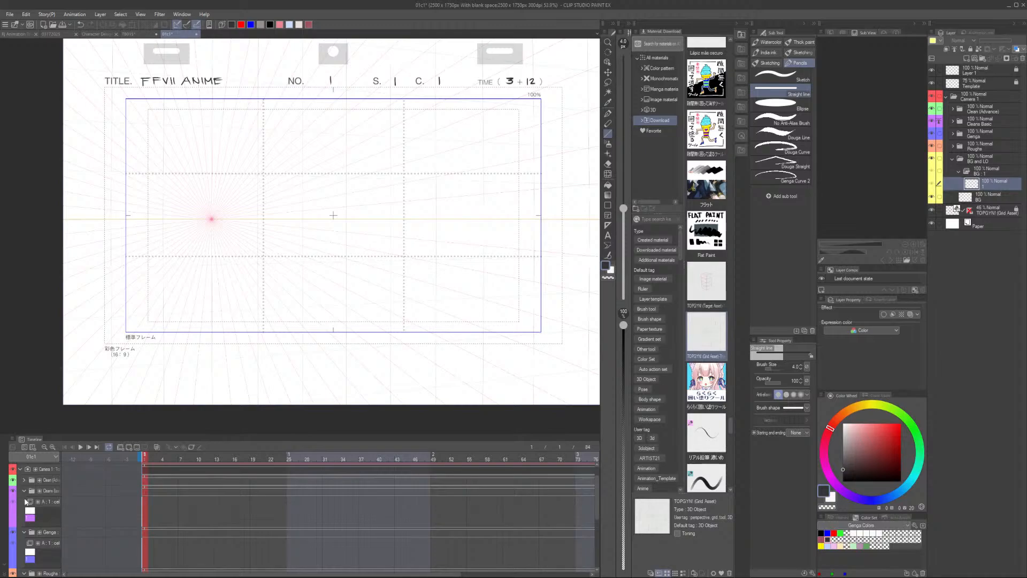
pyautogui.click(24, 490)
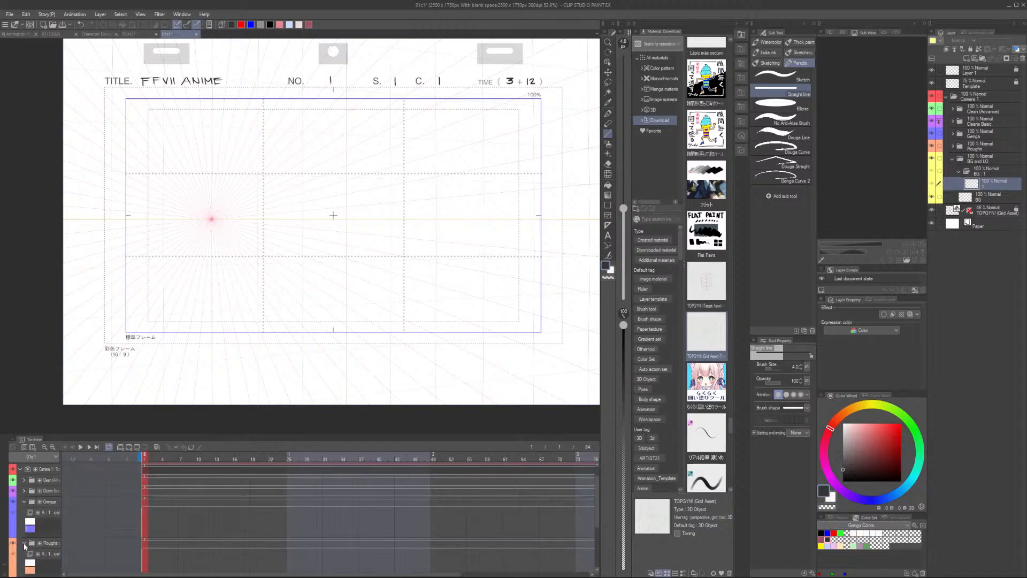
pyautogui.click(24, 543)
pyautogui.scroll(-1, 50, 564)
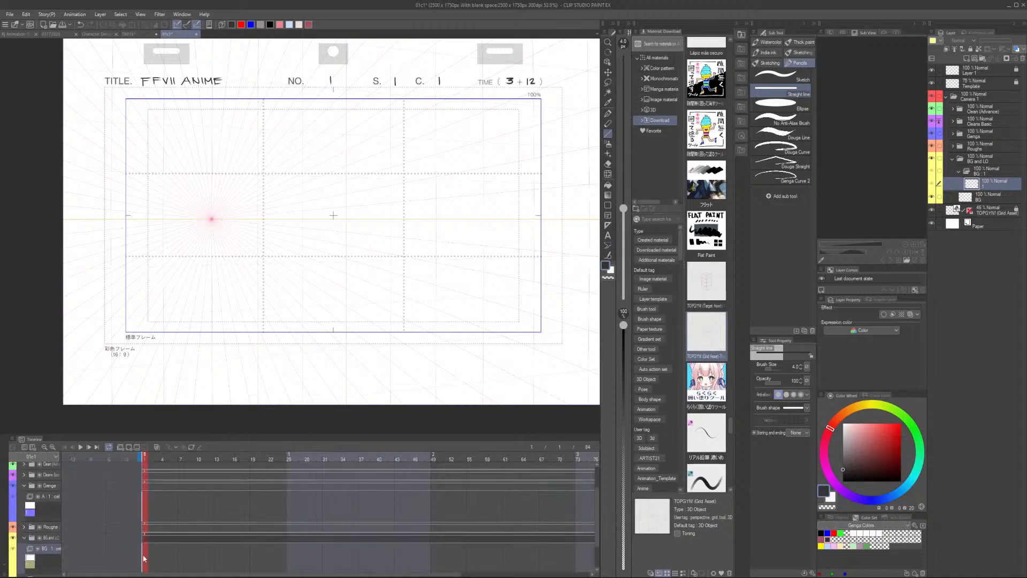
pyautogui.rightClick(145, 548)
pyautogui.click(157, 399)
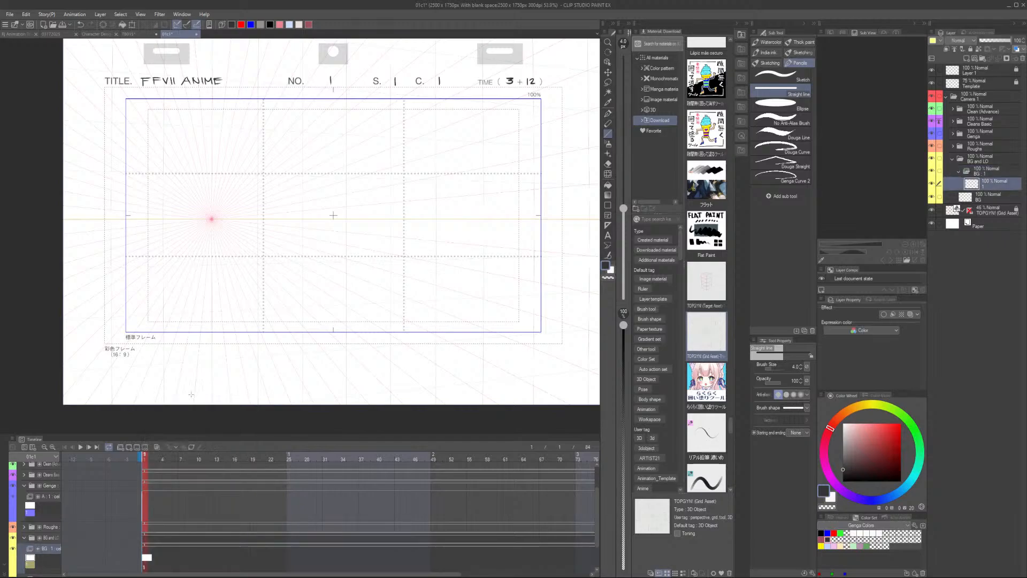
# Try drawing a straight perspective line from the vanishing point down to the sheet's left edge
pyautogui.moveTo(207, 220); pyautogui.dragTo(53, 327)
pyautogui.scroll(2, 202, 239)
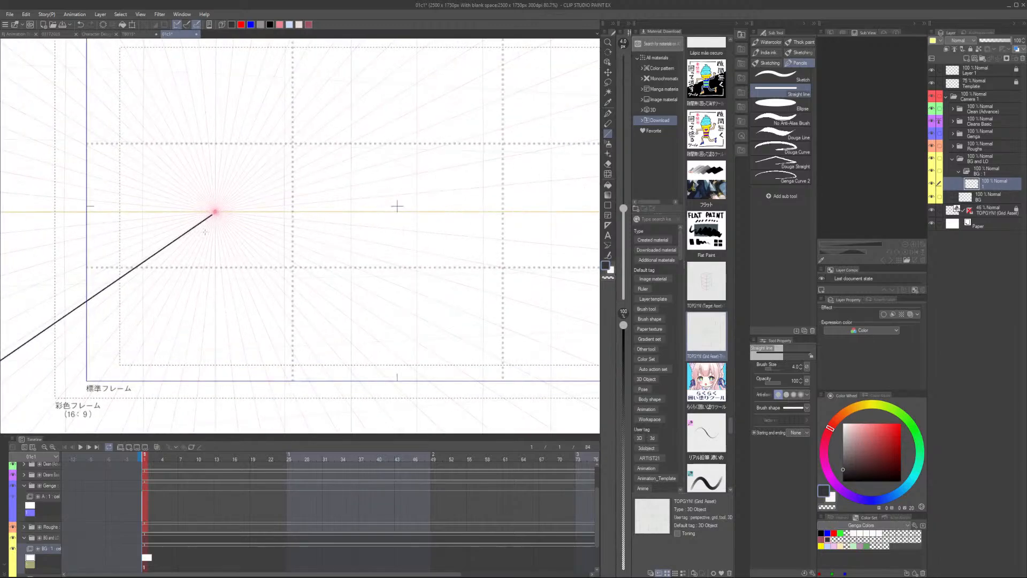
pyautogui.hotkey('ctrl', 'z')
pyautogui.moveTo(211, 218)
pyautogui.mouseDown()
pyautogui.moveTo(256, 172)
pyautogui.moveTo(50, 298)
pyautogui.moveTo(52, 323)
pyautogui.mouseUp()
pyautogui.hotkey('ctrl', 'z')
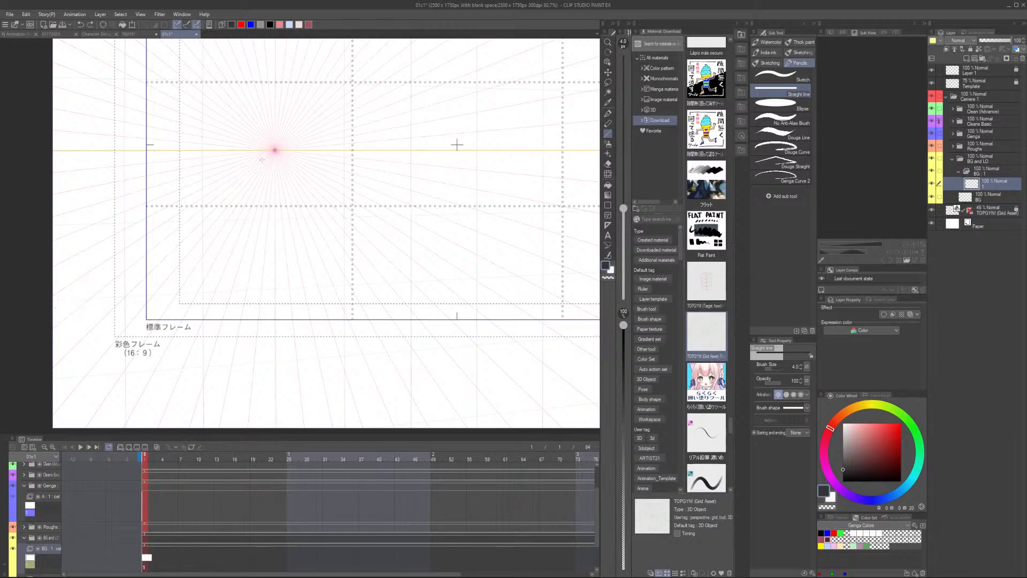
# Reduce the Straight line brush size to 2.5 and test a thinner perspective line from the vanishing point towards the lower left
pyautogui.press('[')
pyautogui.press('[')
pyautogui.moveTo(274, 151); pyautogui.dragTo(45, 331)
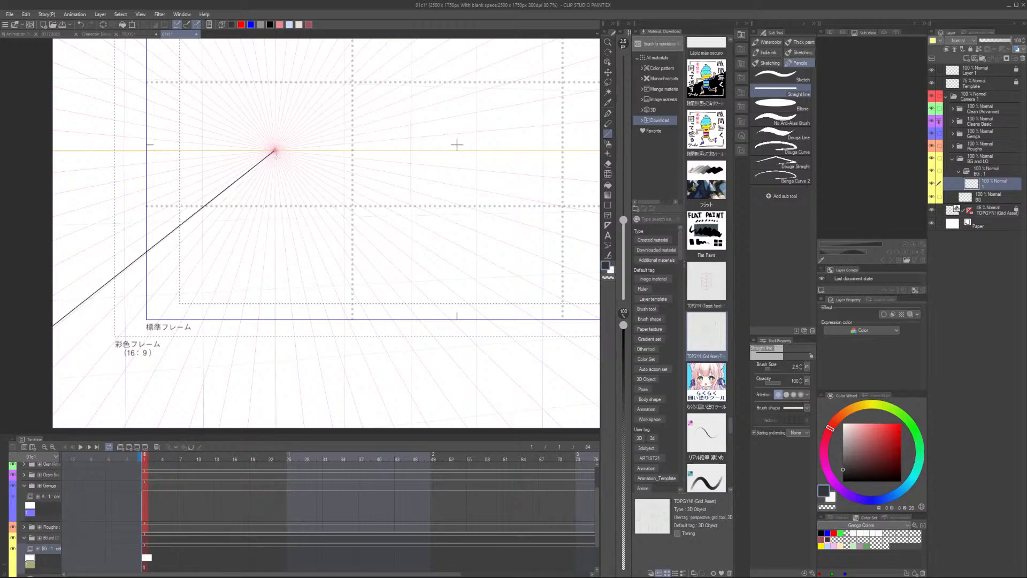
pyautogui.hotkey('ctrl', 'z')
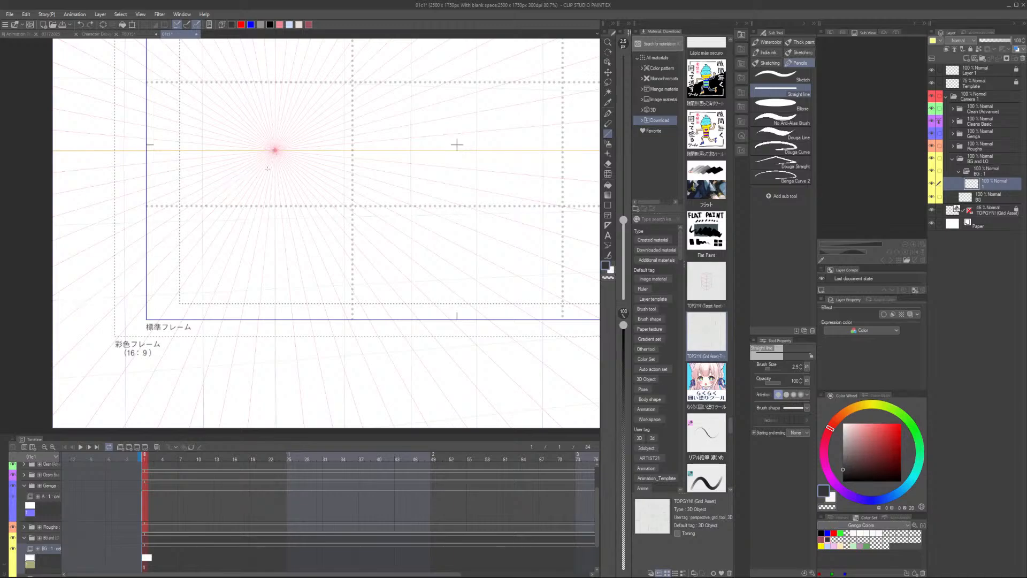
pyautogui.moveTo(194, 178); pyautogui.dragTo(173, 189)
pyautogui.scroll(-2, 59, 187)
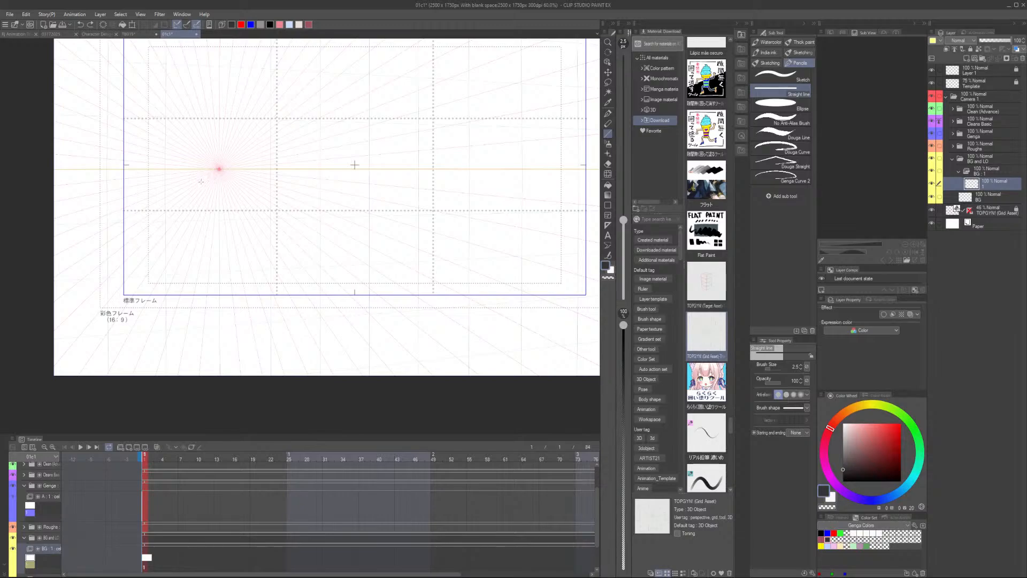
# Draw a short horizontal line just below the vanishing point and a diagonal from its left end to the sheet's left edge
pyautogui.moveTo(201, 182); pyautogui.dragTo(254, 182)
pyautogui.hotkey('ctrl', 'z')
pyautogui.moveTo(183, 182)
pyautogui.mouseDown()
pyautogui.moveTo(48, 227)
pyautogui.moveTo(45, 247)
pyautogui.mouseUp()
# Draw a diagonal from the horizontal line's right end to below the frame, and set the Vector eraser's size to 10
pyautogui.press('e')
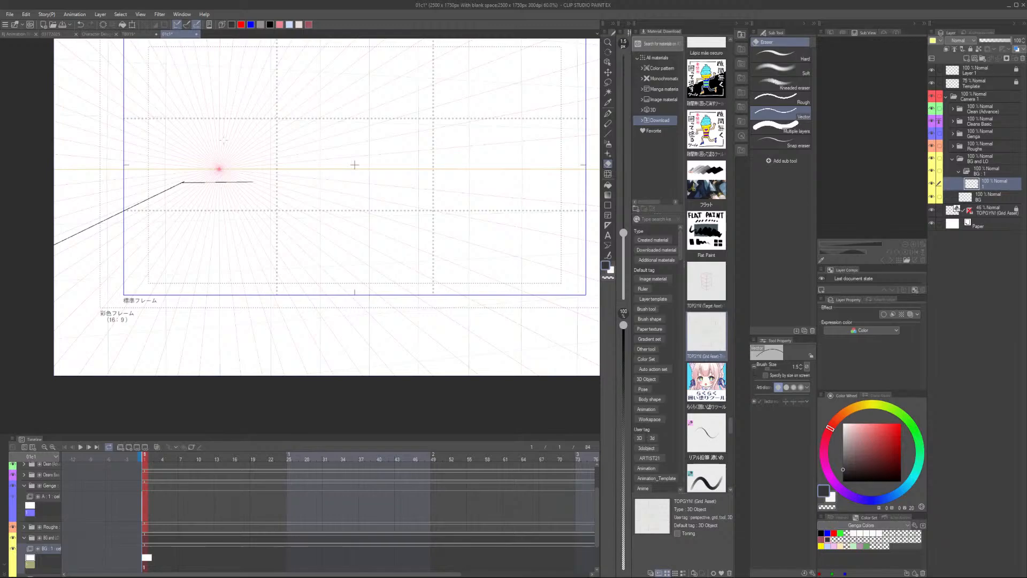
pyautogui.scroll(5, 250, 177)
pyautogui.scroll(1, 269, 210)
pyautogui.moveTo(250, 213)
pyautogui.mouseDown()
pyautogui.moveTo(272, 214)
pyautogui.moveTo(246, 215)
pyautogui.moveTo(250, 204)
pyautogui.moveTo(370, 304)
pyautogui.mouseUp()
pyautogui.press(']')
pyautogui.press(']')
pyautogui.press(']')
pyautogui.press(']')
pyautogui.press(']')
pyautogui.press(']')
pyautogui.press(']')
pyautogui.press(']')
pyautogui.press(']')
pyautogui.press(']')
pyautogui.press(']')
pyautogui.scroll(-7, 254, 201)
pyautogui.scroll(-5, 240, 182)
pyautogui.press('u')
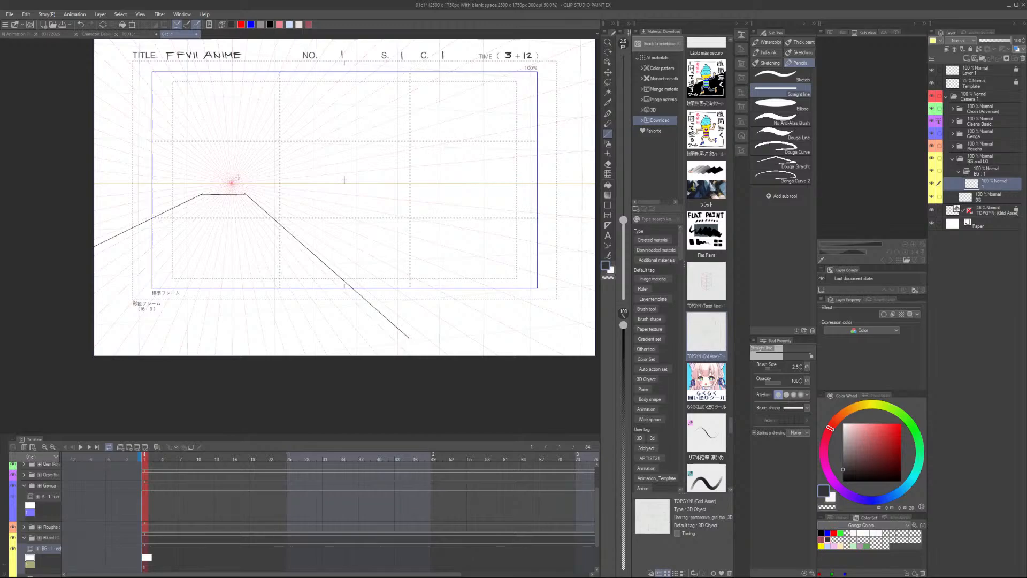
# Redraw the right diagonal from the vanishing point to the sheet's bottom edge, and erase its part above the horizontal line
pyautogui.hotkey('ctrl', 'z')
pyautogui.scroll(3, 231, 183)
pyautogui.scroll(-2, 231, 183)
pyautogui.moveTo(231, 183); pyautogui.dragTo(453, 378)
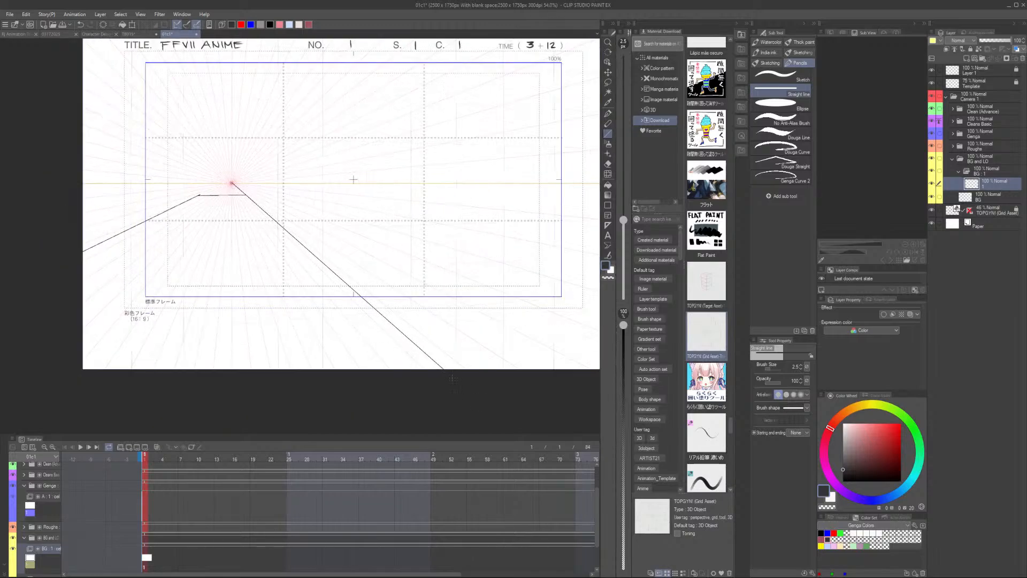
pyautogui.press('e')
pyautogui.scroll(5, 232, 184)
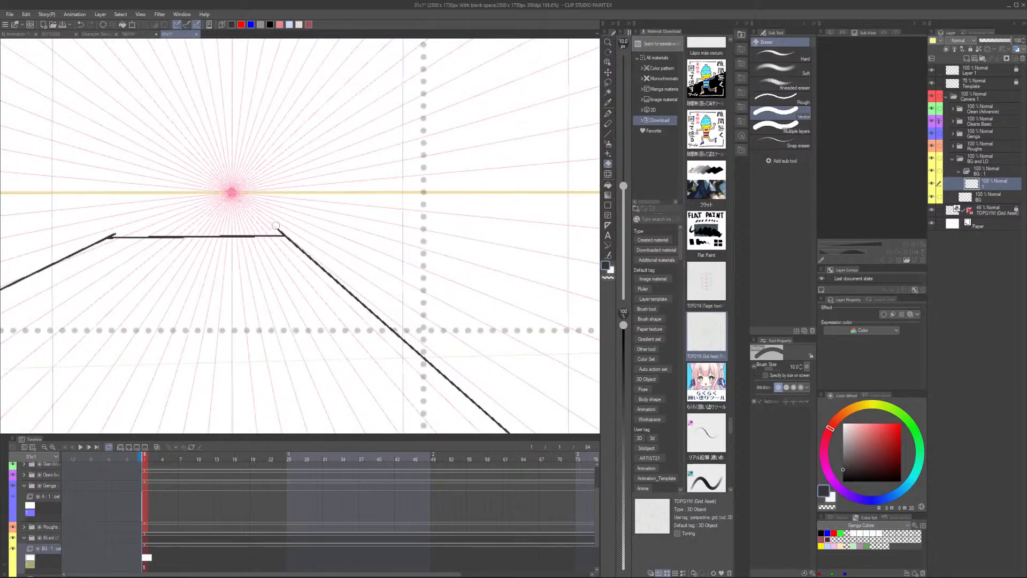
pyautogui.scroll(-5, 288, 219)
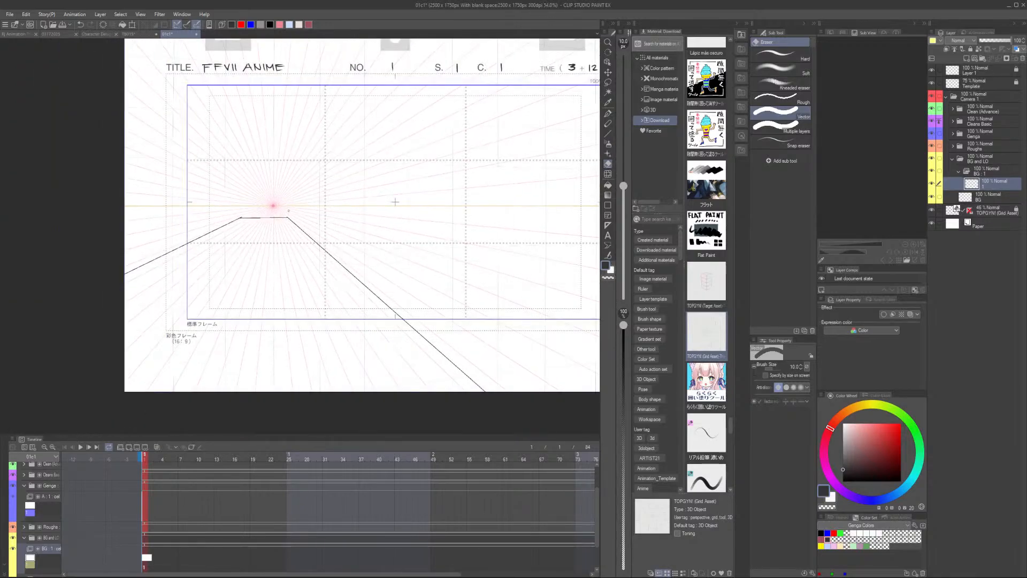
# Erase the short horizontal line connecting the two diagonals below the vanishing point
pyautogui.press('p')
pyautogui.moveTo(486, 338); pyautogui.dragTo(326, 278)
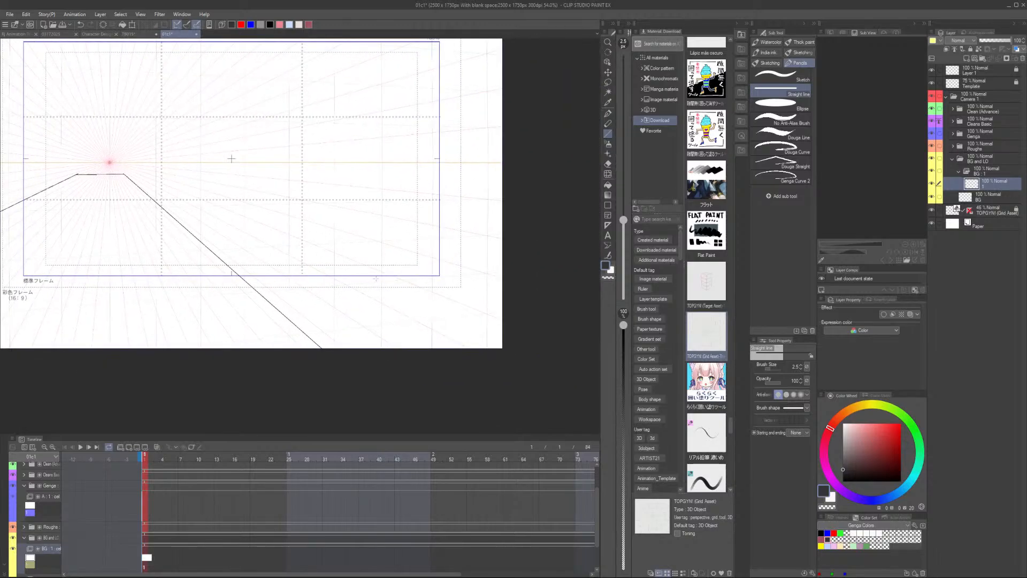
pyautogui.scroll(-1, 376, 278)
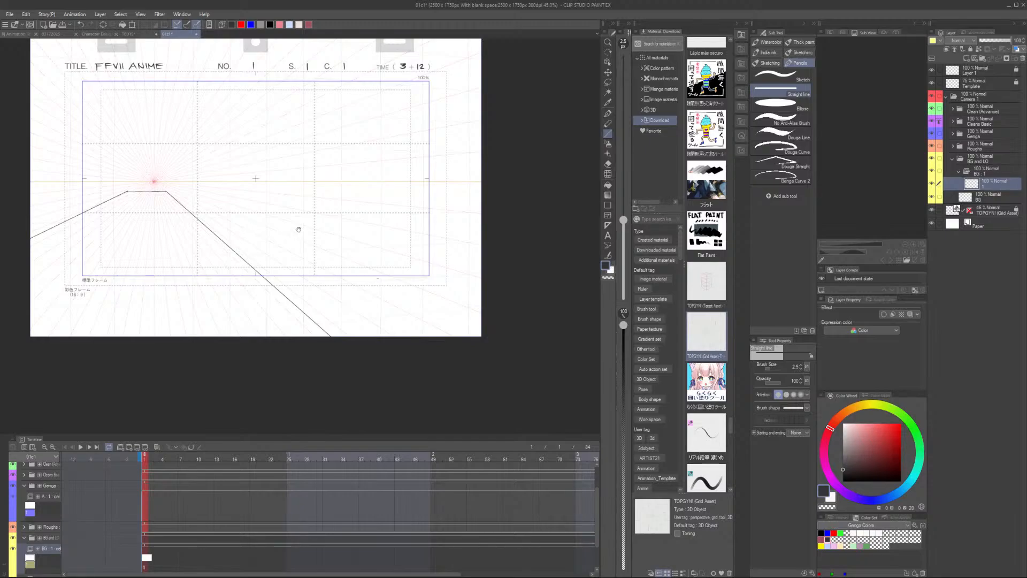
pyautogui.moveTo(270, 222); pyautogui.dragTo(413, 237)
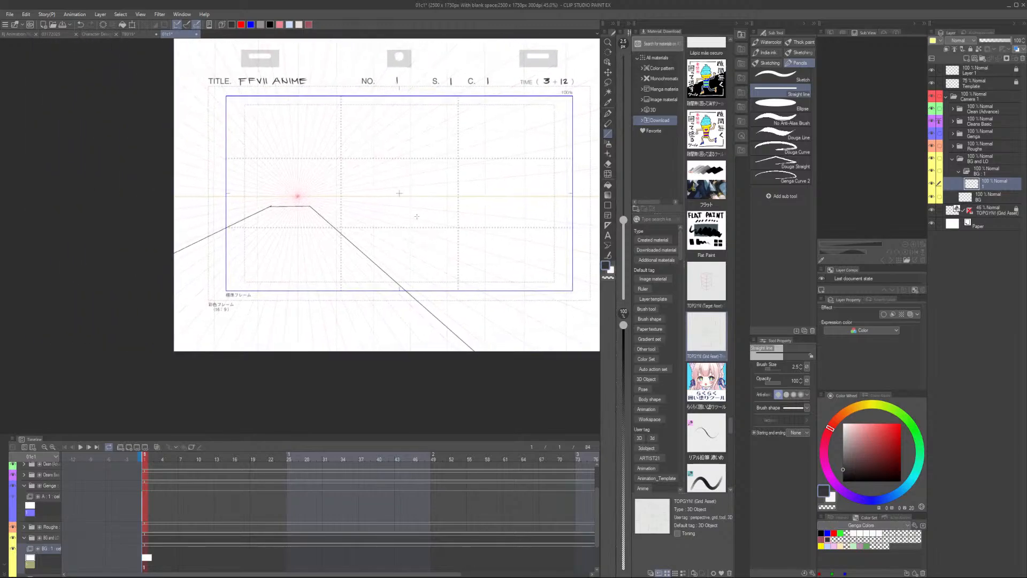
pyautogui.scroll(3, 274, 199)
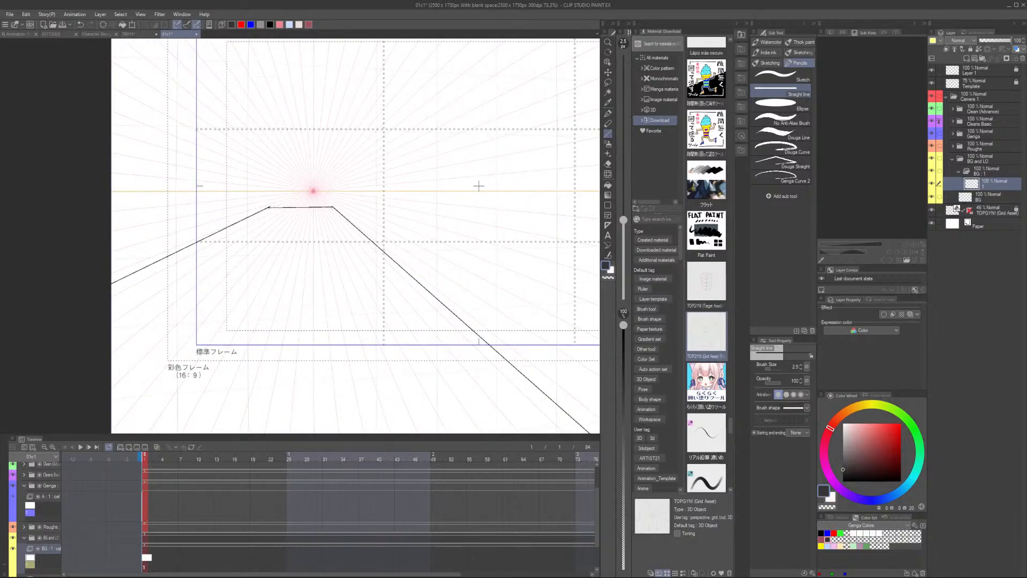
pyautogui.press('e')
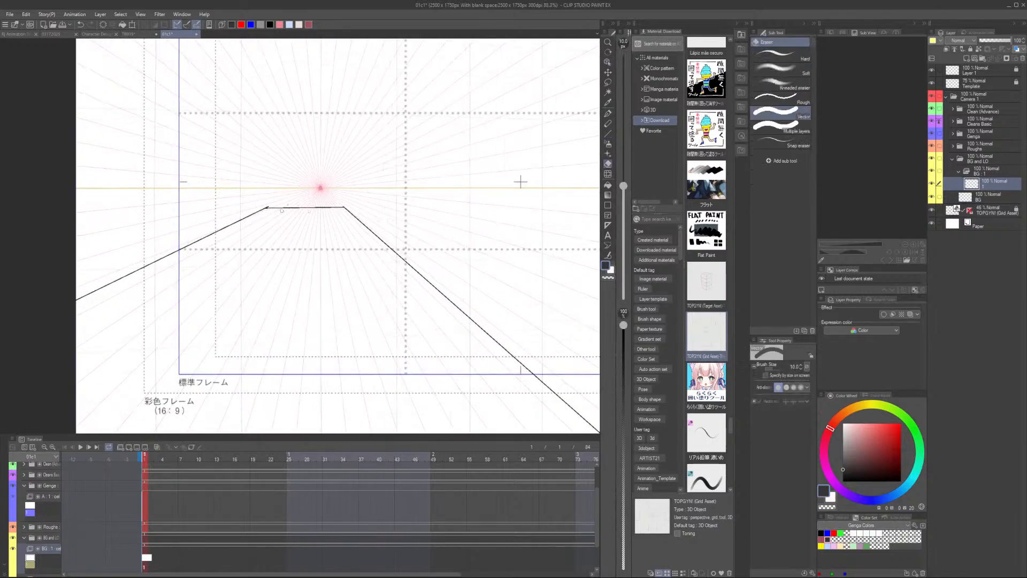
pyautogui.scroll(3, 269, 208)
pyautogui.moveTo(270, 208); pyautogui.dragTo(380, 205)
pyautogui.press('p')
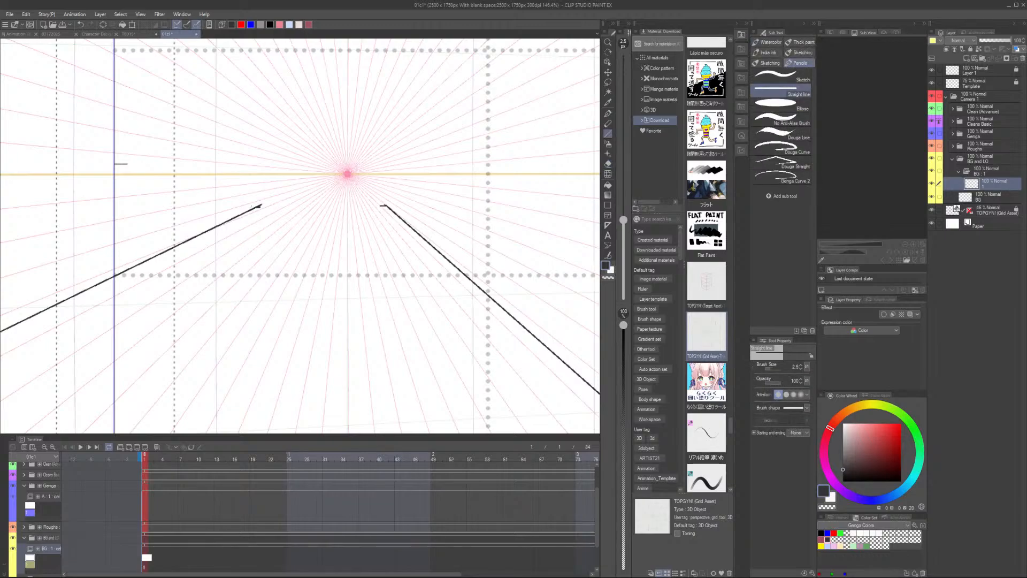
# Replace the left diagonal with a shallower straight line from the vanishing point to the sheet's left edge
pyautogui.moveTo(256, 207)
pyautogui.mouseDown()
pyautogui.moveTo(298, 187)
pyautogui.moveTo(258, 205)
pyautogui.moveTo(290, 192)
pyautogui.mouseUp()
pyautogui.moveTo(380, 199); pyautogui.dragTo(389, 202)
pyautogui.hotkey('ctrl', 'z')
pyautogui.scroll(-5, 280, 205)
pyautogui.press('m')
pyautogui.moveTo(294, 190)
pyautogui.mouseDown()
pyautogui.moveTo(102, 327)
pyautogui.moveTo(306, 187)
pyautogui.moveTo(31, 299)
pyautogui.mouseUp()
pyautogui.press('Delete')
pyautogui.scroll(1, 323, 194)
pyautogui.hotkey('ctrl', 'd')
pyautogui.press('p')
pyautogui.scroll(-3, 335, 189)
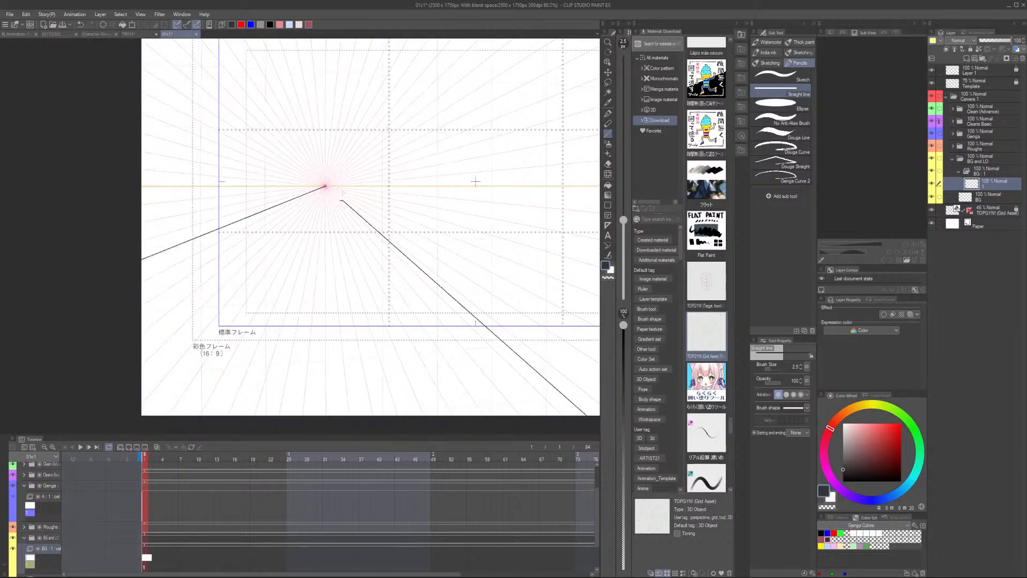
# Replace the right diagonal with a shallower straight line from the vanishing point to the sheet's bottom edge
pyautogui.press('m')
pyautogui.moveTo(342, 193)
pyautogui.mouseDown()
pyautogui.moveTo(401, 283)
pyautogui.moveTo(567, 392)
pyautogui.moveTo(436, 230)
pyautogui.moveTo(362, 215)
pyautogui.moveTo(545, 385)
pyautogui.moveTo(587, 366)
pyautogui.mouseUp()
pyautogui.press('Delete')
pyautogui.hotkey('ctrl', 'd')
pyautogui.press('p')
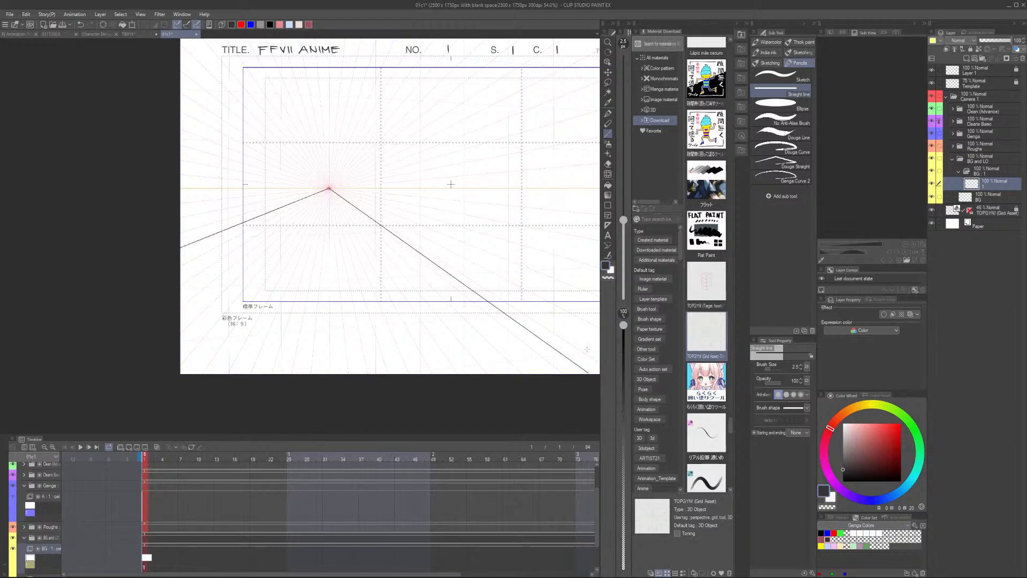
# Connect the two diagonals with a short horizontal line just below the vanishing point, and erase their ends above it
pyautogui.moveTo(514, 308); pyautogui.dragTo(464, 264)
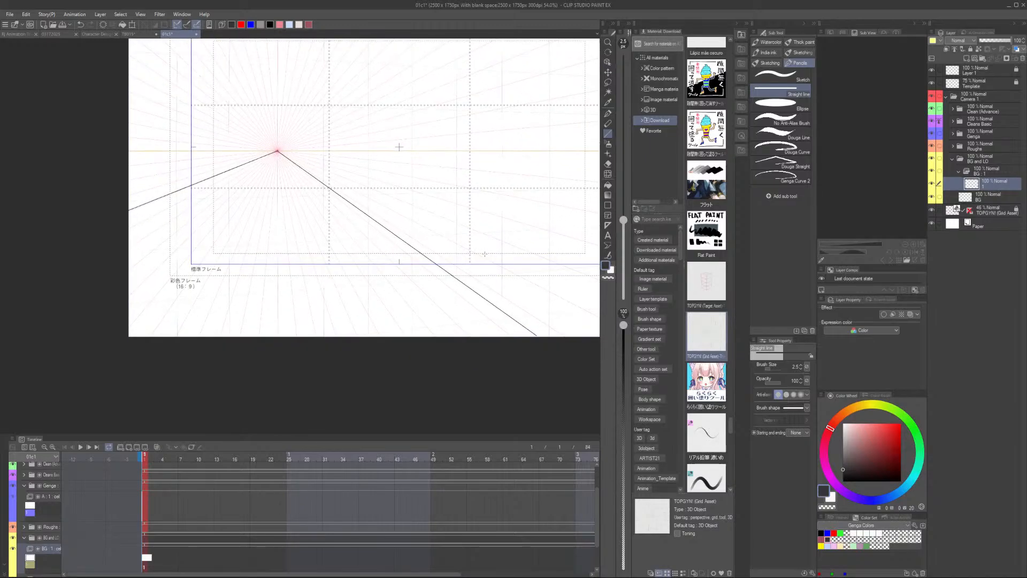
pyautogui.scroll(5, 278, 152)
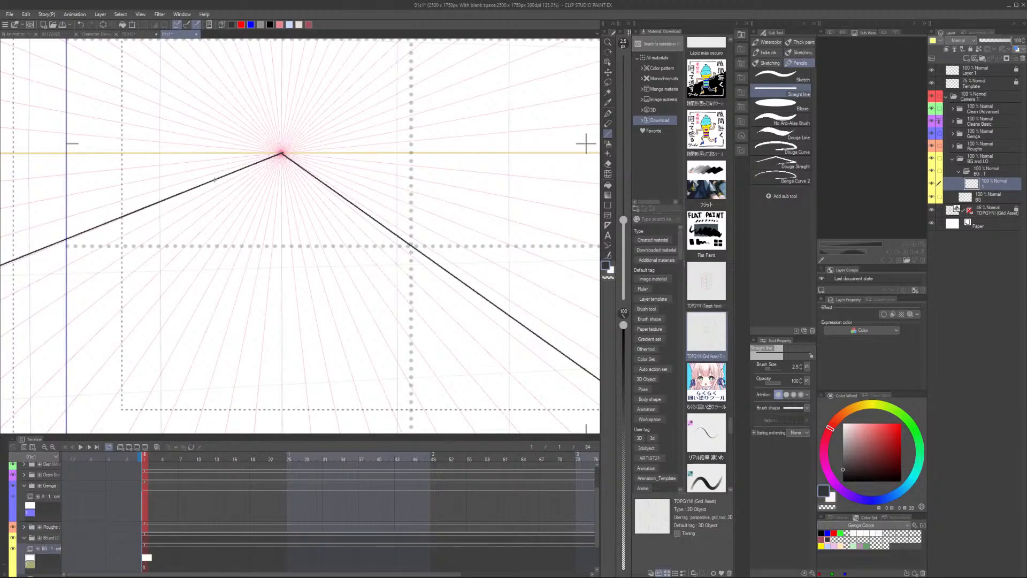
pyautogui.moveTo(214, 179); pyautogui.dragTo(319, 179)
pyautogui.press('e')
pyautogui.scroll(1, 276, 157)
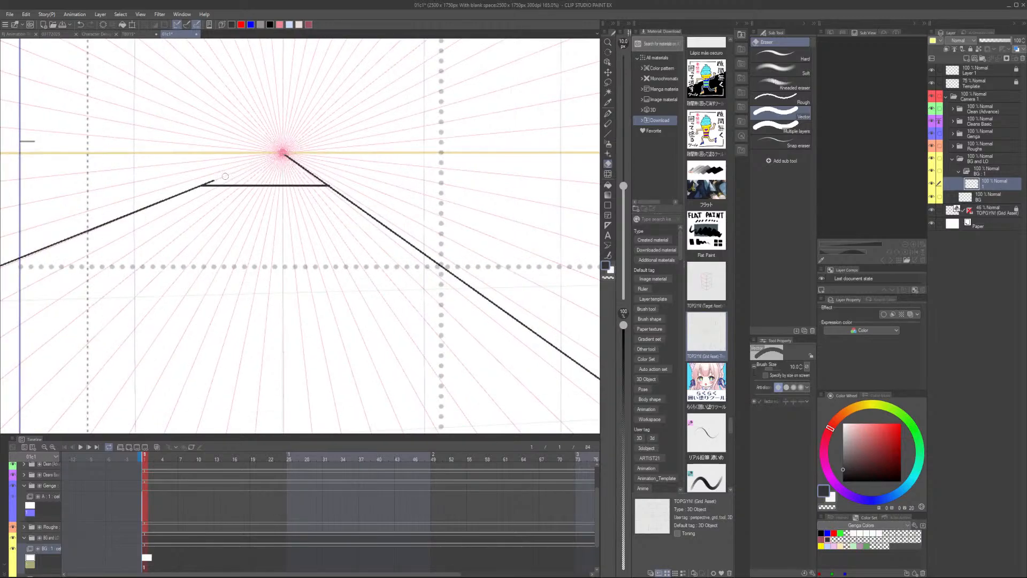
pyautogui.click(210, 182)
pyautogui.moveTo(295, 157); pyautogui.dragTo(328, 184)
pyautogui.scroll(-5, 333, 166)
# Draw three straight lines from the vanishing point to the sheet's bottom edge: one nearly vertical, one slightly right, one steeply diagonal right
pyautogui.press('p')
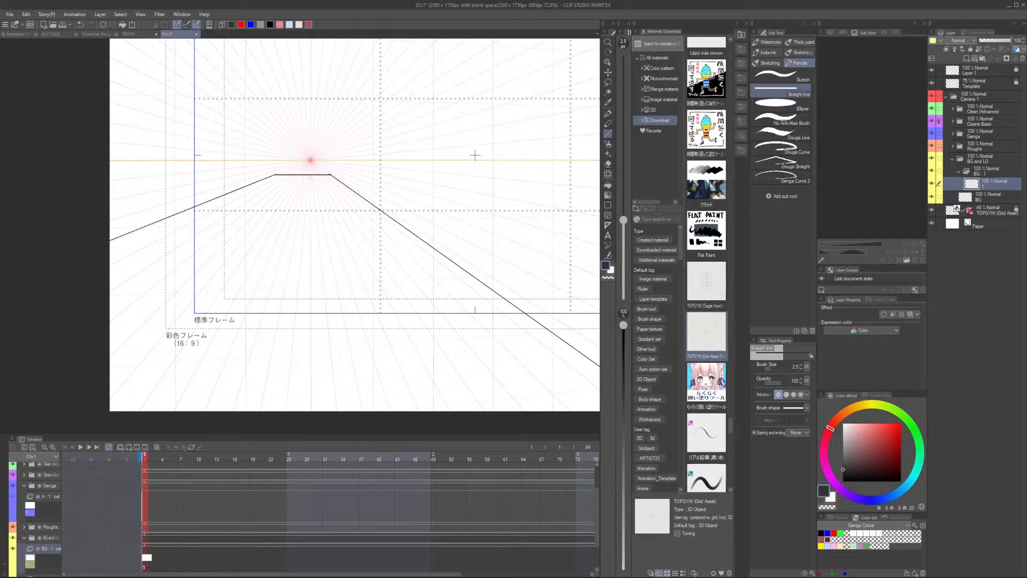
pyautogui.moveTo(310, 175); pyautogui.dragTo(282, 400)
pyautogui.hotkey('ctrl', 'z')
pyautogui.moveTo(310, 160); pyautogui.dragTo(307, 422)
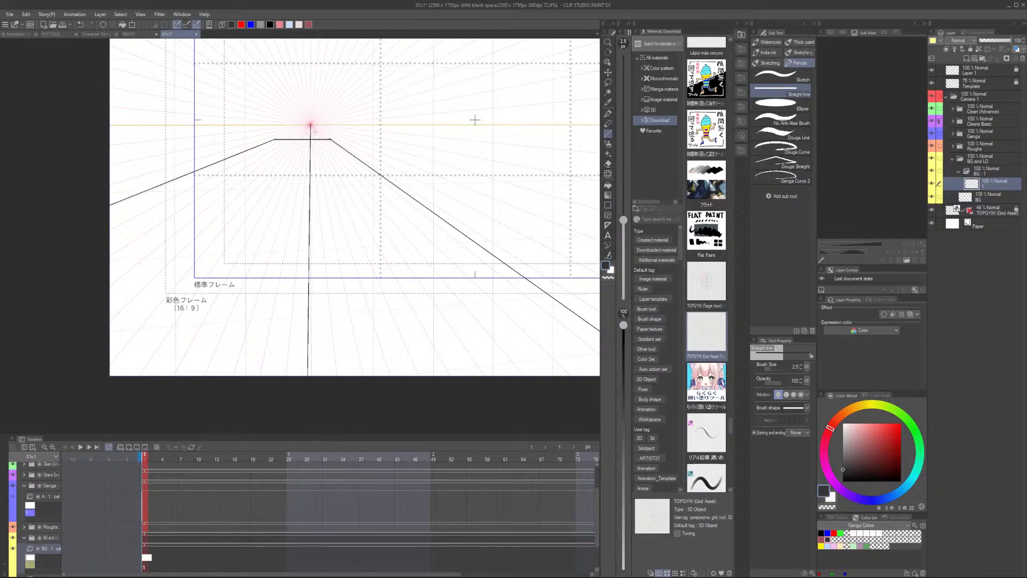
pyautogui.moveTo(310, 127); pyautogui.dragTo(344, 398)
pyautogui.moveTo(316, 125); pyautogui.dragTo(510, 410)
pyautogui.hotkey('ctrl', 'z')
pyautogui.moveTo(311, 125); pyautogui.dragTo(521, 423)
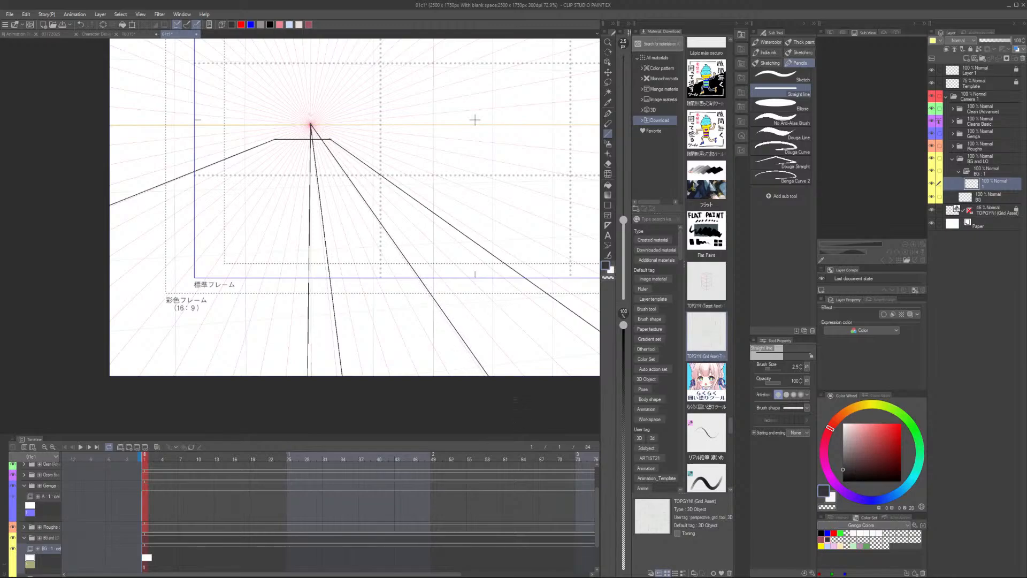
# Erase the ends of the three floor lines above the short horizontal line beneath the vanishing point
pyautogui.press('e')
pyautogui.scroll(9, 320, 137)
pyautogui.moveTo(319, 131)
pyautogui.mouseDown()
pyautogui.moveTo(299, 137)
pyautogui.moveTo(304, 125)
pyautogui.mouseUp()
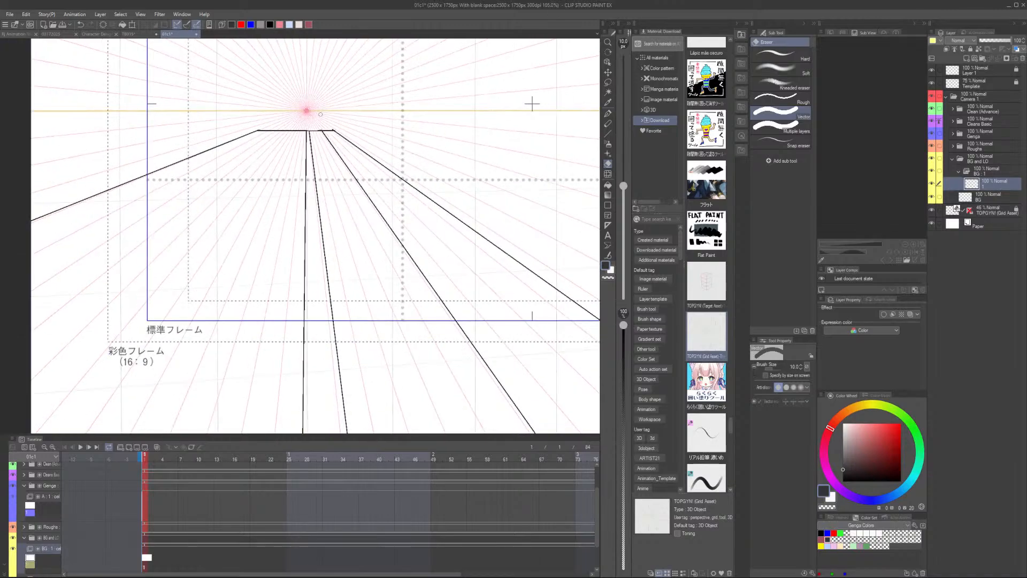
# Draw three closely spaced horizontal lines across the floor between the outer diagonals, just below the short horizontal line
pyautogui.scroll(-5, 315, 115)
pyautogui.press('p')
pyautogui.moveTo(240, 139); pyautogui.dragTo(345, 139)
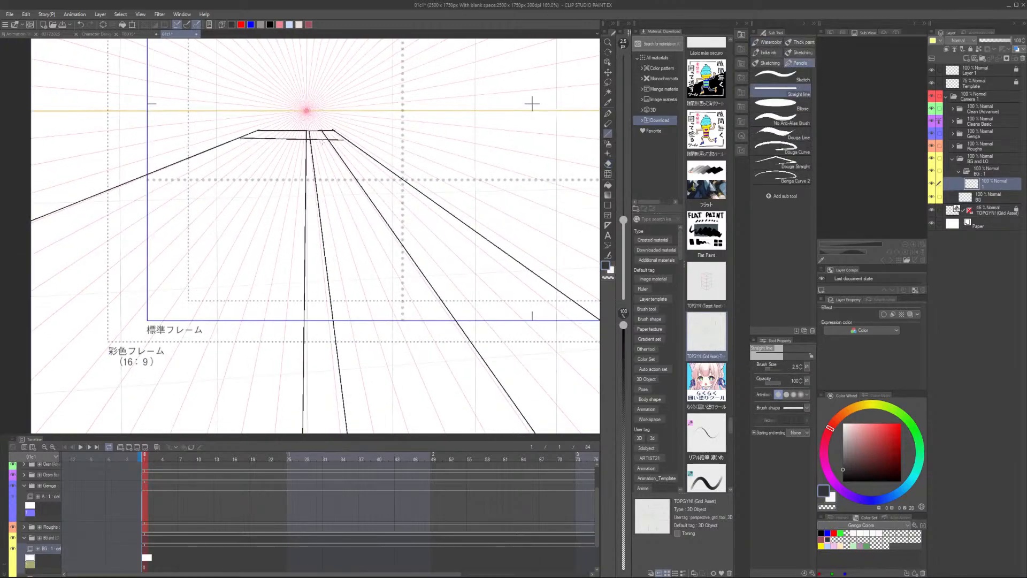
pyautogui.hotkey('ctrl', 'z')
pyautogui.moveTo(251, 133); pyautogui.dragTo(337, 134)
pyautogui.moveTo(231, 141); pyautogui.dragTo(351, 143)
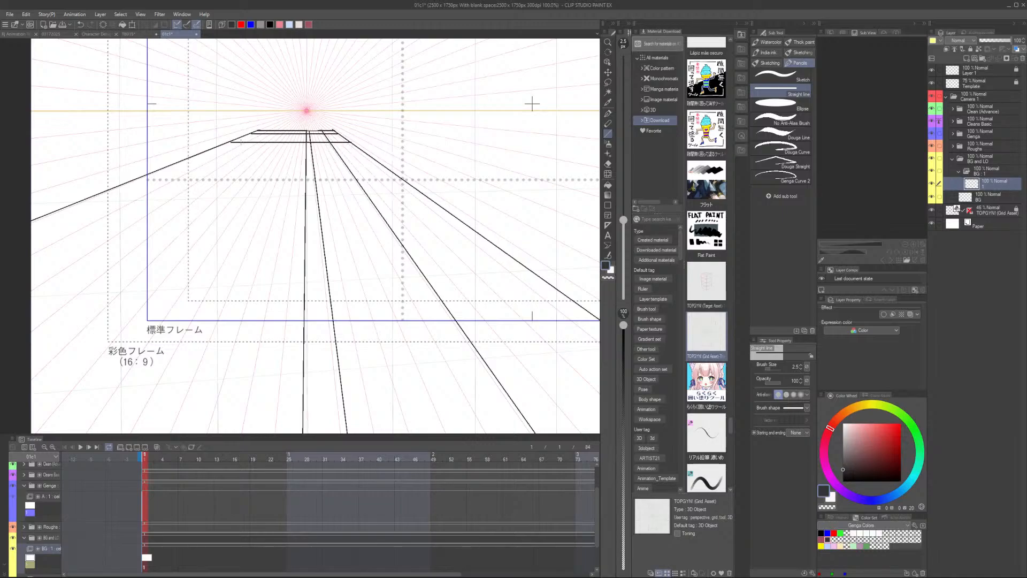
pyautogui.hotkey('ctrl', 'z')
pyautogui.moveTo(236, 139); pyautogui.dragTo(349, 165)
pyautogui.moveTo(204, 152)
pyautogui.mouseDown()
pyautogui.moveTo(271, 172)
pyautogui.moveTo(366, 173)
pyautogui.mouseUp()
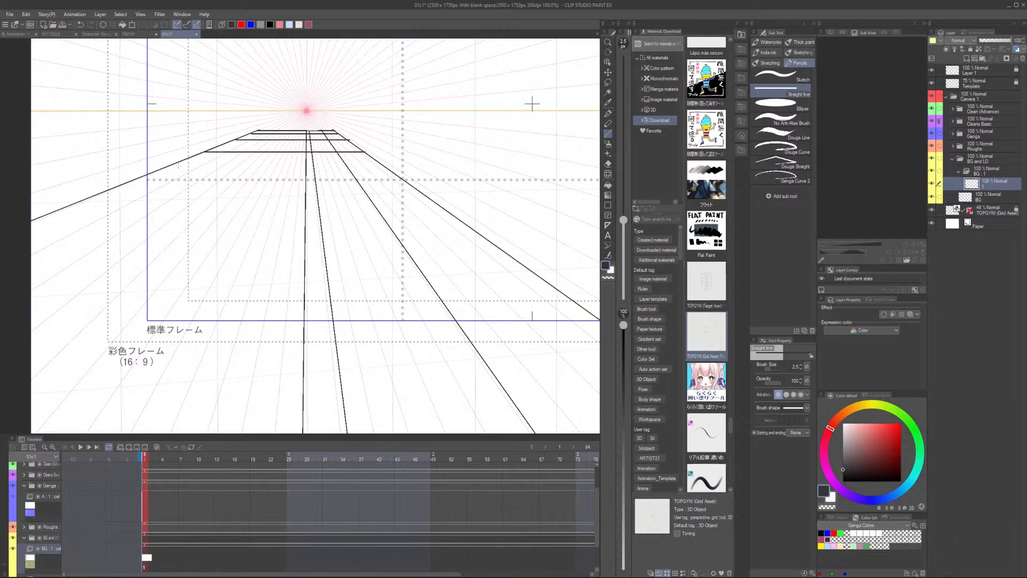
# Add two wider-spaced horizontal lines across the floor, one just above and one below the frame's lower dotted guide
pyautogui.moveTo(171, 165); pyautogui.dragTo(394, 170)
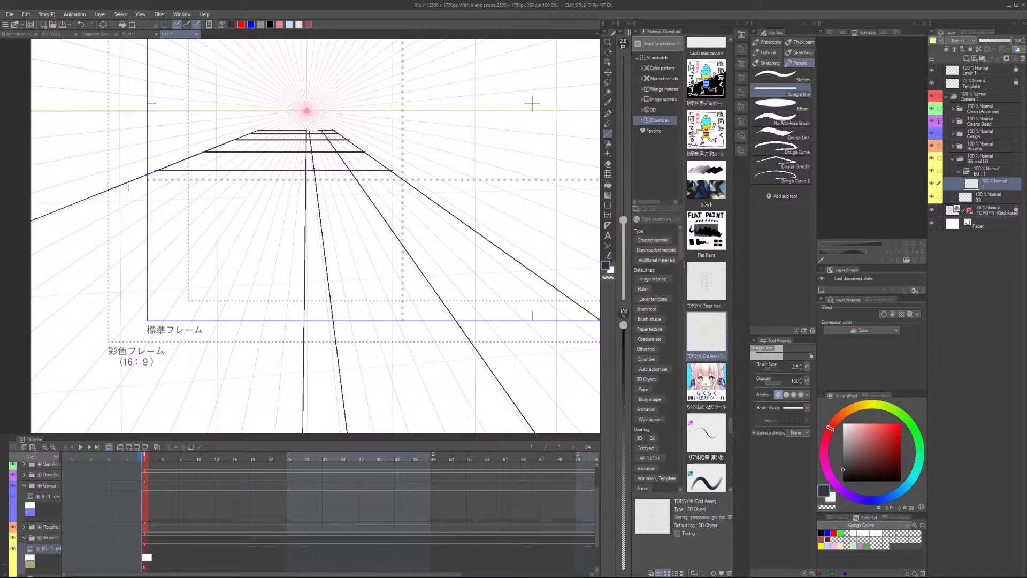
pyautogui.moveTo(102, 193); pyautogui.dragTo(420, 197)
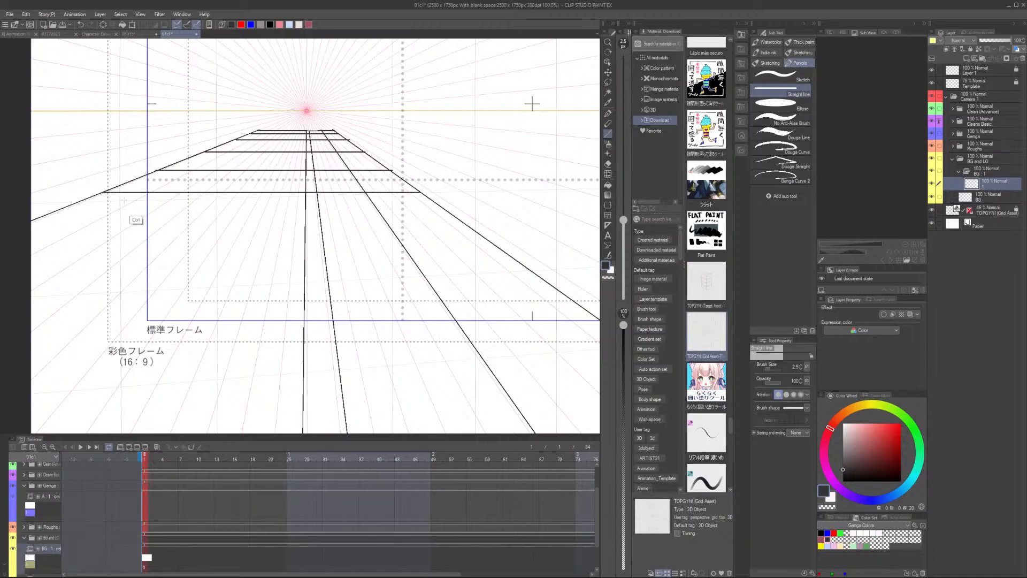
pyautogui.hotkey('ctrl', 'z')
pyautogui.moveTo(92, 198); pyautogui.dragTo(431, 197)
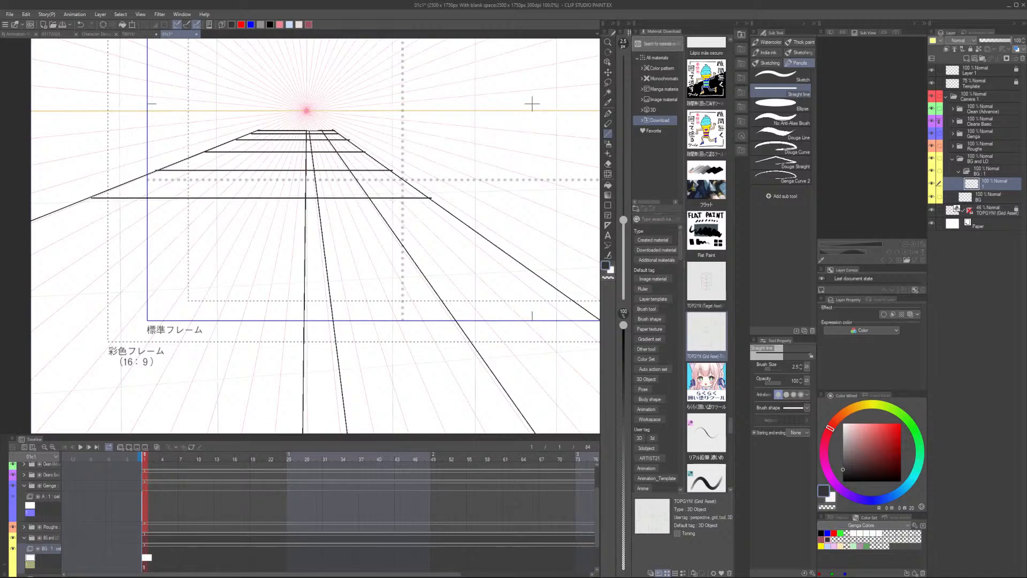
# Draw two long horizontal floor lines from the sheet's left edge to the right diagonal, one inside and one below the frame
pyautogui.moveTo(30, 259); pyautogui.dragTo(515, 259)
pyautogui.moveTo(51, 310); pyautogui.dragTo(68, 225)
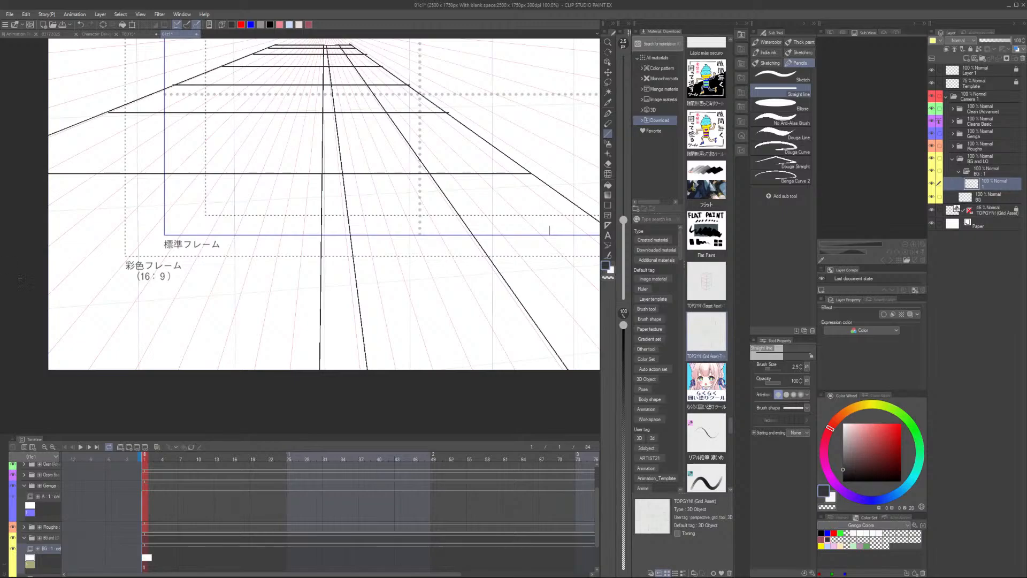
pyautogui.scroll(-2, 126, 293)
pyautogui.moveTo(35, 290); pyautogui.dragTo(545, 289)
pyautogui.hotkey('ctrl', 'z')
pyautogui.moveTo(67, 267); pyautogui.dragTo(567, 274)
# Draw a straight vertical line upward from the left end of the short horizontal line at the floor's far edge
pyautogui.scroll(-2, 500, 352)
pyautogui.moveTo(491, 369); pyautogui.dragTo(320, 385)
pyautogui.moveTo(257, 198); pyautogui.dragTo(381, 229)
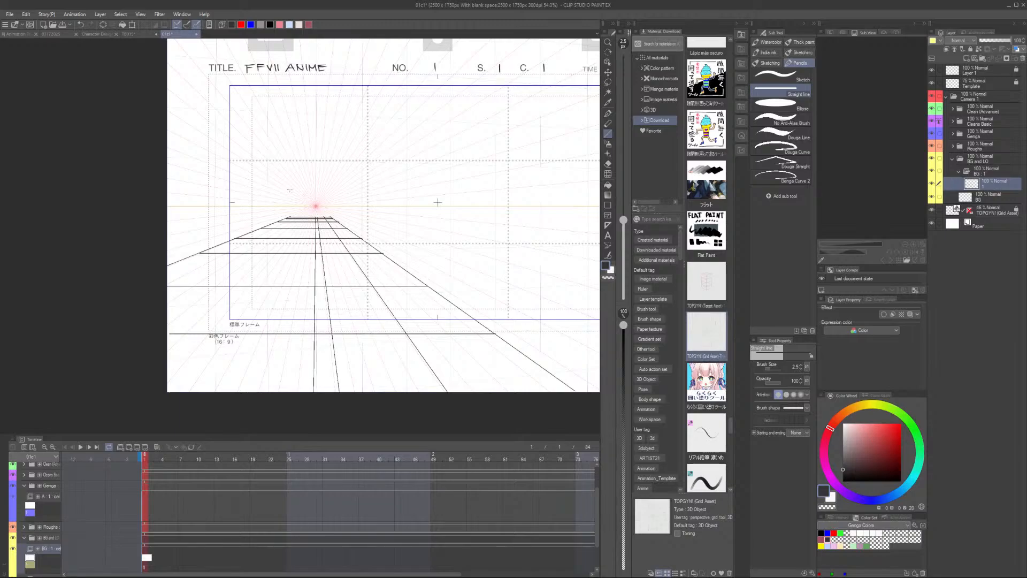
pyautogui.scroll(2, 289, 190)
pyautogui.moveTo(287, 228); pyautogui.dragTo(287, 167)
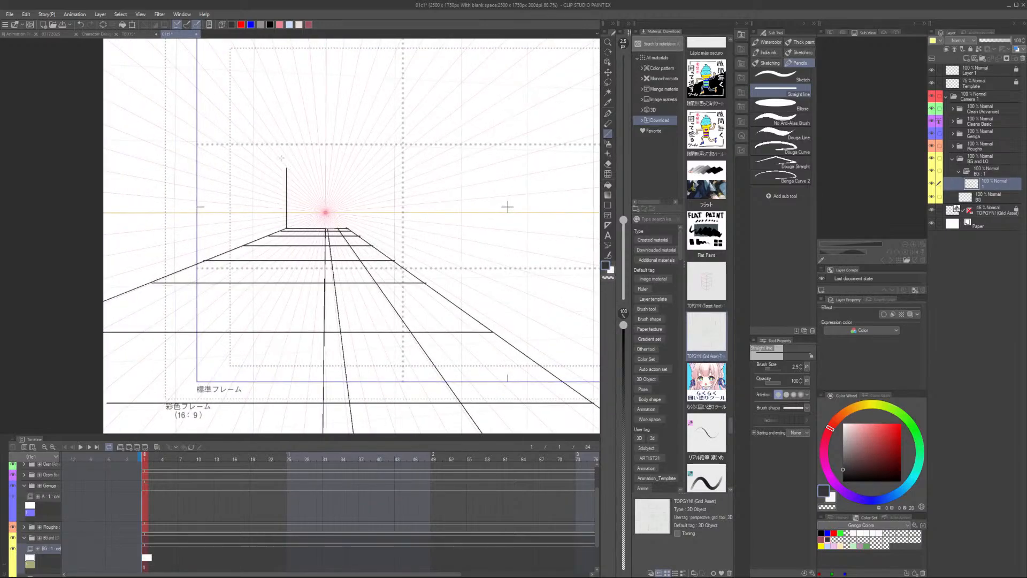
# Draw a diagonal from the vanishing point up-left past the vertical's top, and a second vertical from it down to the floor edge
pyautogui.moveTo(286, 167); pyautogui.dragTo(268, 149)
pyautogui.hotkey('ctrl', 'z')
pyautogui.moveTo(324, 210); pyautogui.dragTo(268, 155)
pyautogui.hotkey('ctrl', 'z')
pyautogui.moveTo(325, 211); pyautogui.dragTo(273, 157)
pyautogui.hotkey('ctrl', 'z')
pyautogui.moveTo(325, 212)
pyautogui.mouseDown()
pyautogui.moveTo(245, 119)
pyautogui.moveTo(271, 170)
pyautogui.moveTo(271, 235)
pyautogui.mouseUp()
# Outline a nearer wall panel with a shorter vertical, a top edge sloping up-left, and a left vertical down to the floor edge
pyautogui.moveTo(267, 184); pyautogui.dragTo(268, 236)
pyautogui.moveTo(267, 184); pyautogui.dragTo(240, 166)
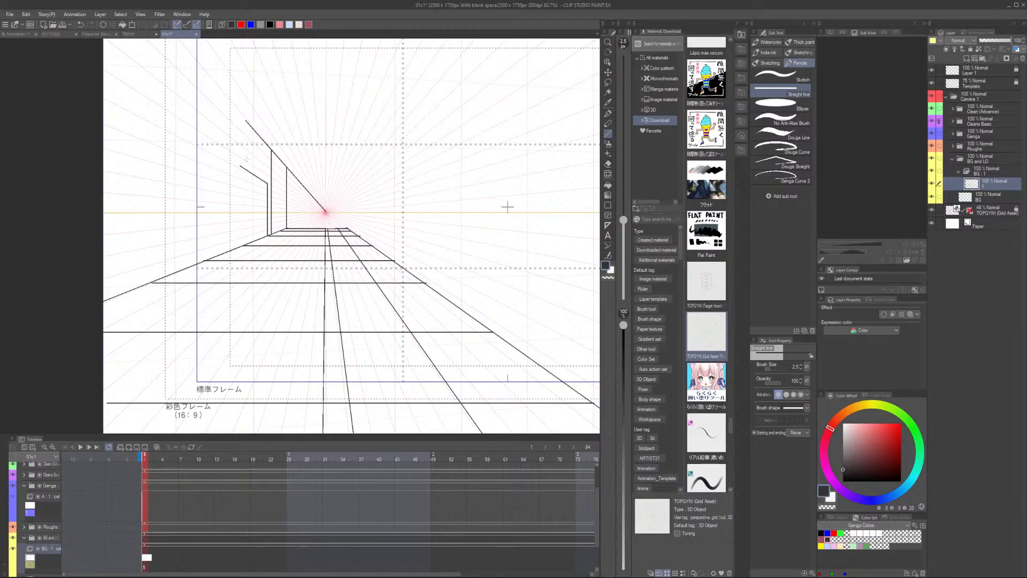
pyautogui.hotkey('ctrl', 'z')
pyautogui.scroll(1, 267, 164)
pyautogui.moveTo(267, 184); pyautogui.dragTo(225, 162)
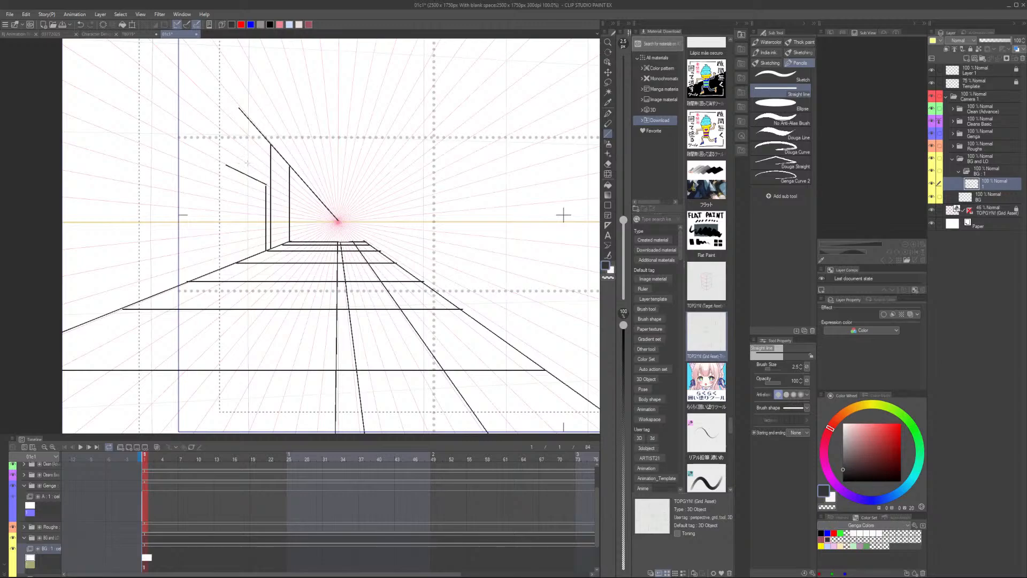
pyautogui.hotkey('ctrl', 'z')
pyautogui.moveTo(267, 185)
pyautogui.mouseDown()
pyautogui.moveTo(214, 160)
pyautogui.moveTo(216, 268)
pyautogui.mouseUp()
# Extend the wall panel's left vertical up near the frame's top, and draw a perspective diagonal from there to the sheet's upper edge
pyautogui.scroll(-3, 481, 203)
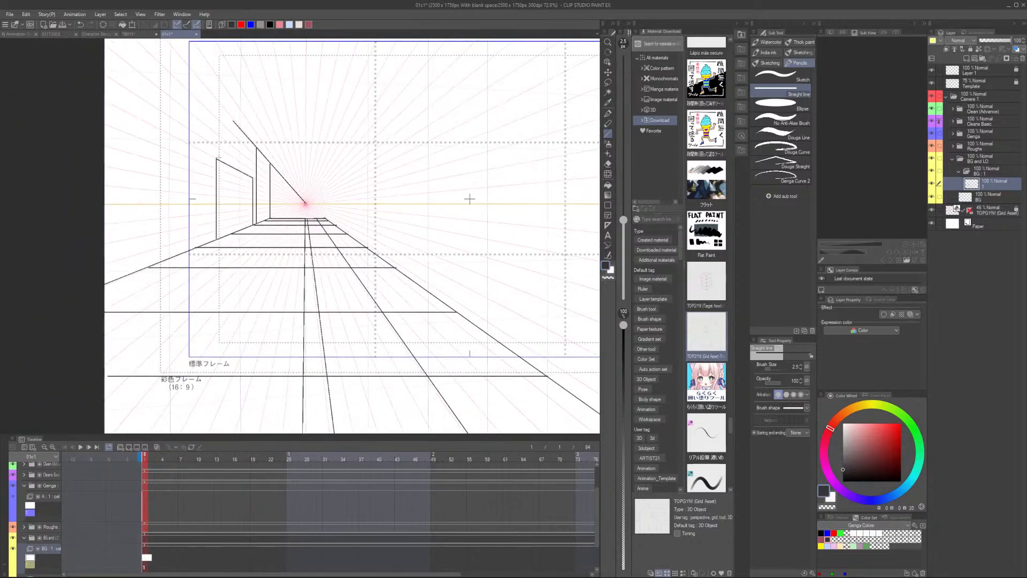
pyautogui.moveTo(217, 158); pyautogui.dragTo(218, 76)
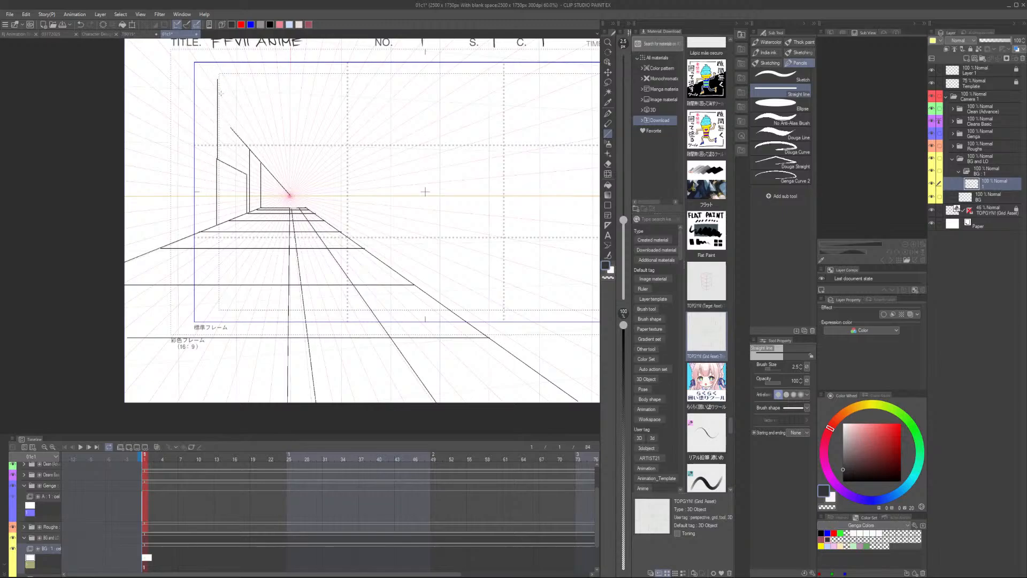
pyautogui.hotkey('ctrl', 'z')
pyautogui.moveTo(217, 158)
pyautogui.mouseDown()
pyautogui.moveTo(218, 82)
pyautogui.moveTo(261, 182)
pyautogui.mouseUp()
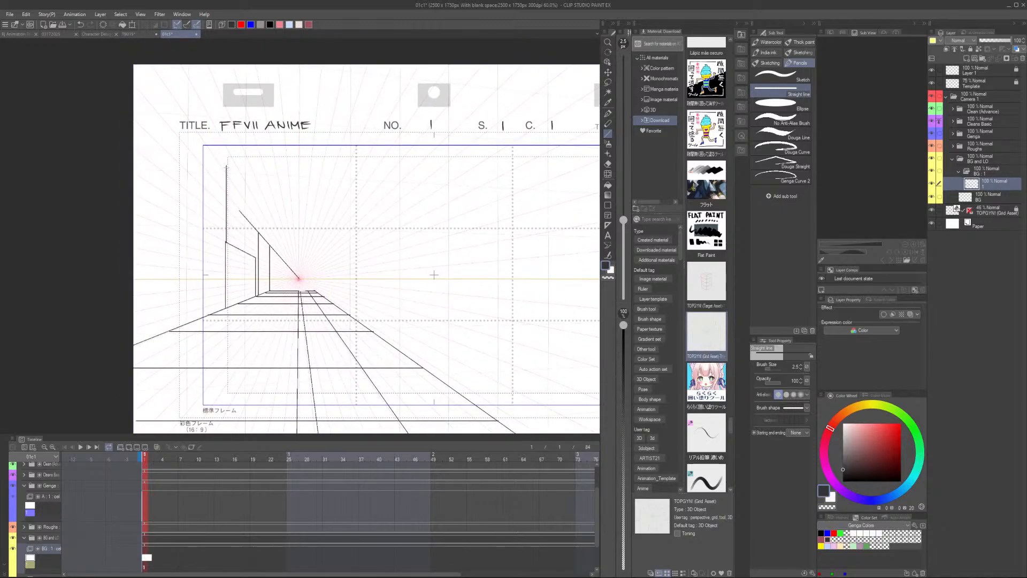
pyautogui.press('e')
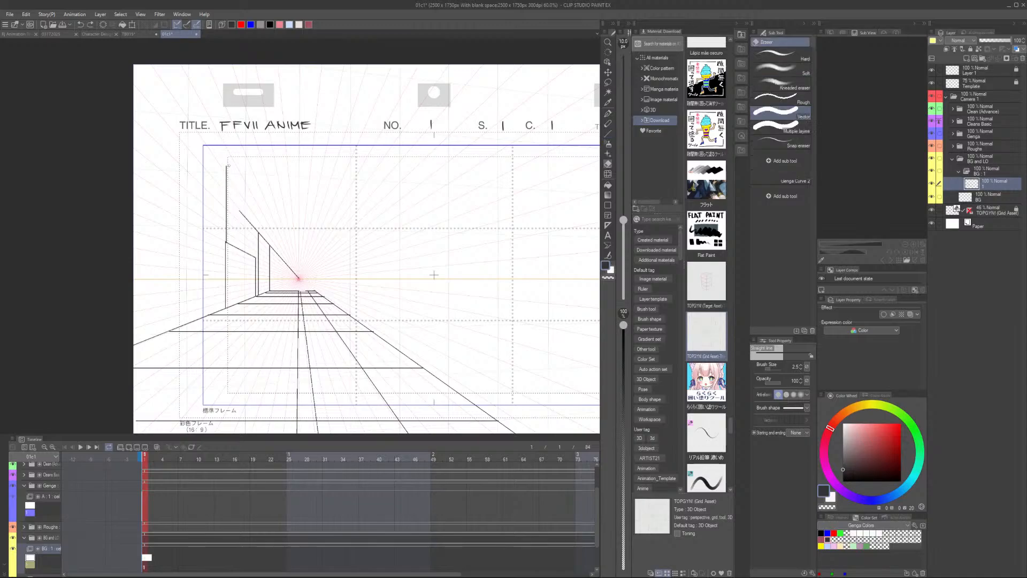
pyautogui.press('p')
pyautogui.moveTo(229, 168); pyautogui.dragTo(152, 54)
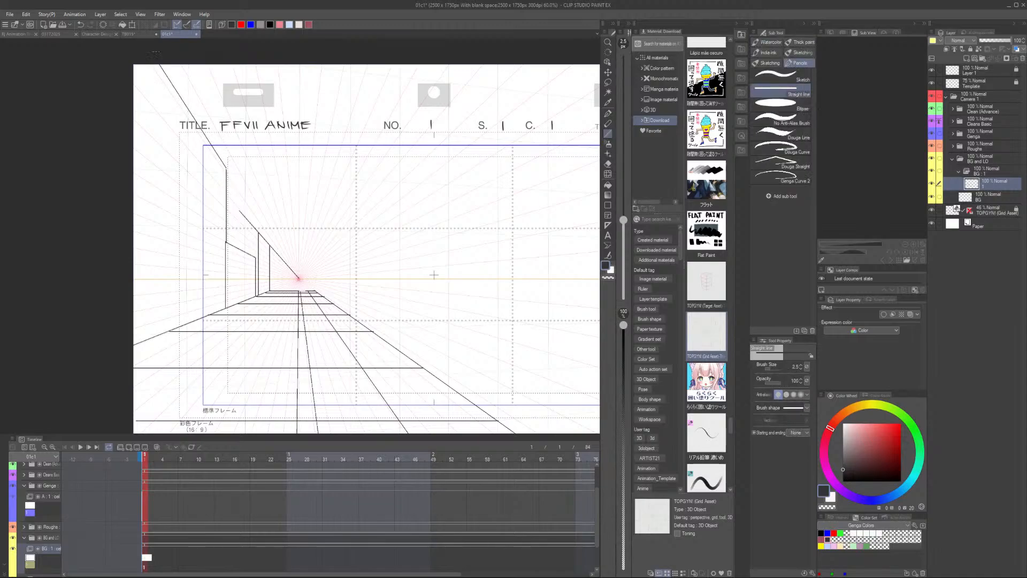
# Trim the far wall's diagonal to its two verticals, and join its upper corner to the tall vertical with a horizontal line
pyautogui.press('e')
pyautogui.scroll(3, 255, 205)
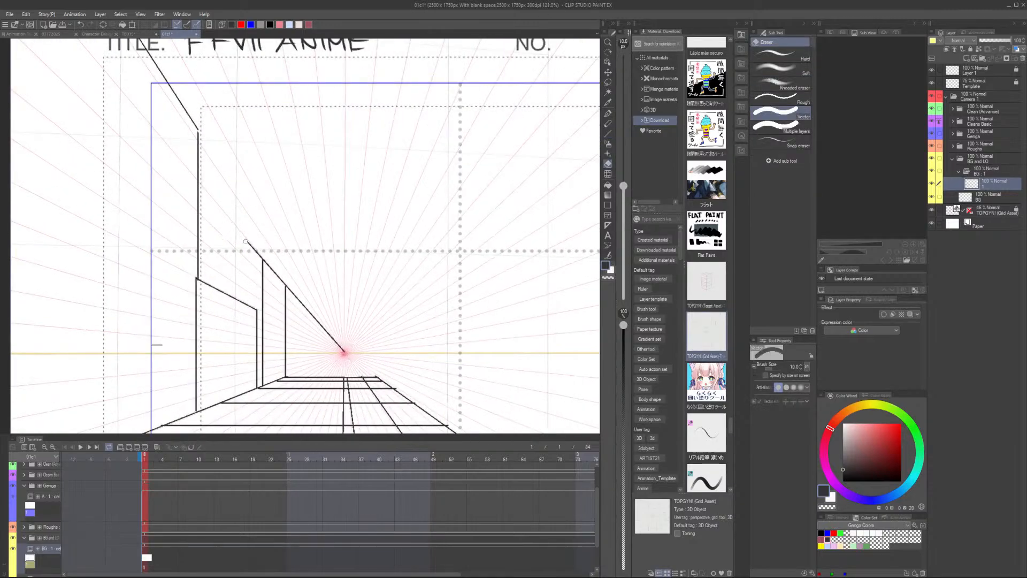
pyautogui.press('p')
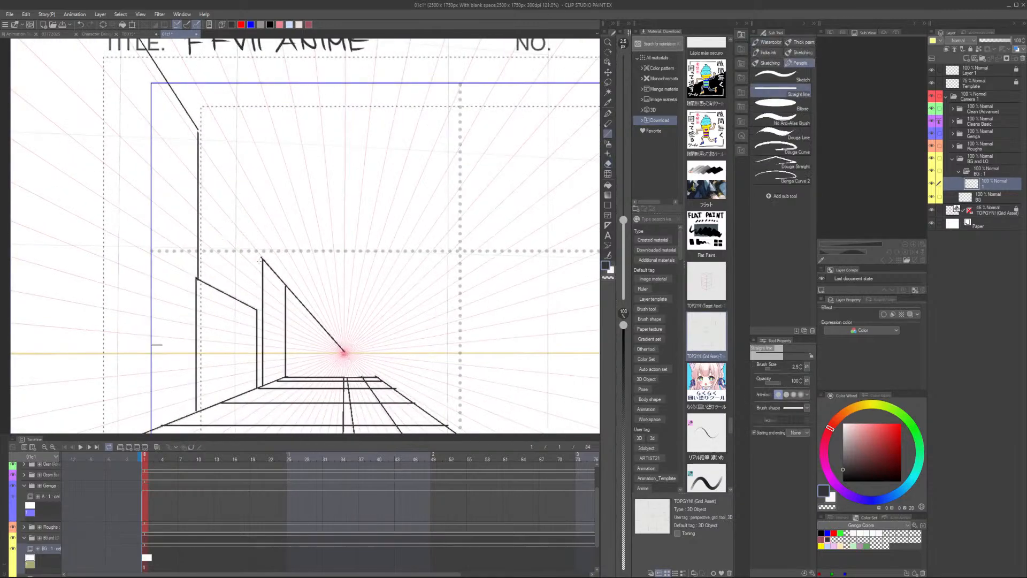
pyautogui.moveTo(261, 260)
pyautogui.mouseDown()
pyautogui.moveTo(199, 259)
pyautogui.moveTo(180, 171)
pyautogui.mouseUp()
pyautogui.scroll(-2, 208, 252)
pyautogui.press('e')
pyautogui.scroll(3, 259, 212)
pyautogui.moveTo(235, 195); pyautogui.dragTo(294, 262)
pyautogui.press('p')
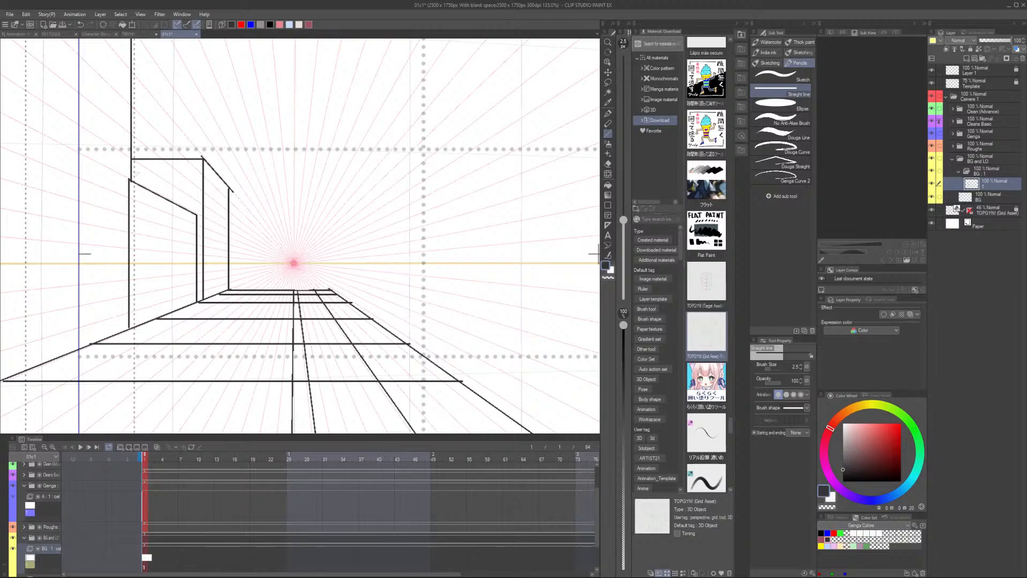
# Draw a second line just below the far wall's horizontal and diagonal top edges, and erase the overshoot at the far corner
pyautogui.moveTo(133, 170)
pyautogui.mouseDown()
pyautogui.moveTo(202, 174)
pyautogui.moveTo(230, 193)
pyautogui.mouseUp()
pyautogui.click(781, 76)
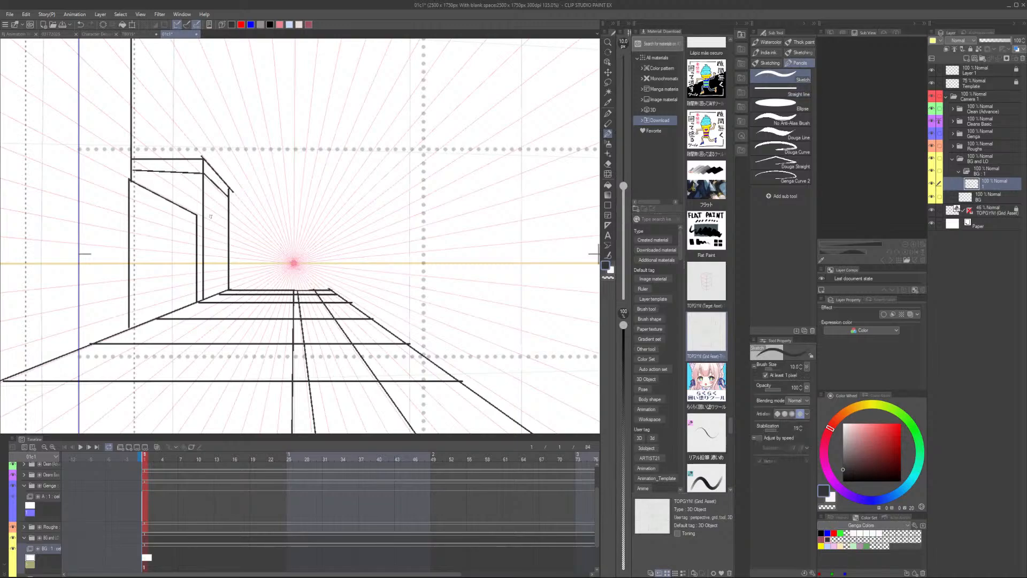
pyautogui.scroll(-4, 239, 204)
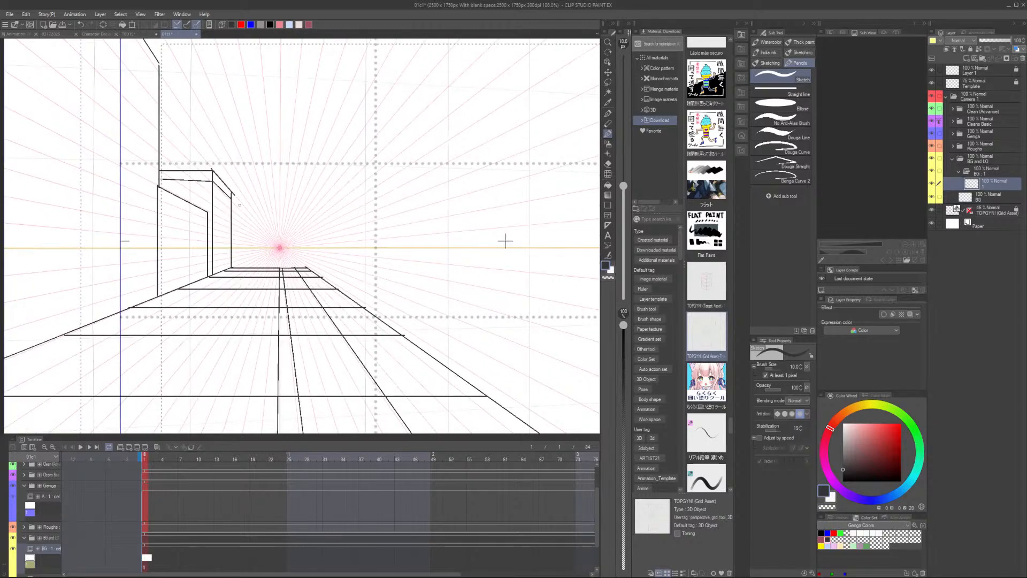
pyautogui.scroll(5, 236, 194)
pyautogui.press('e')
pyautogui.scroll(3, 237, 191)
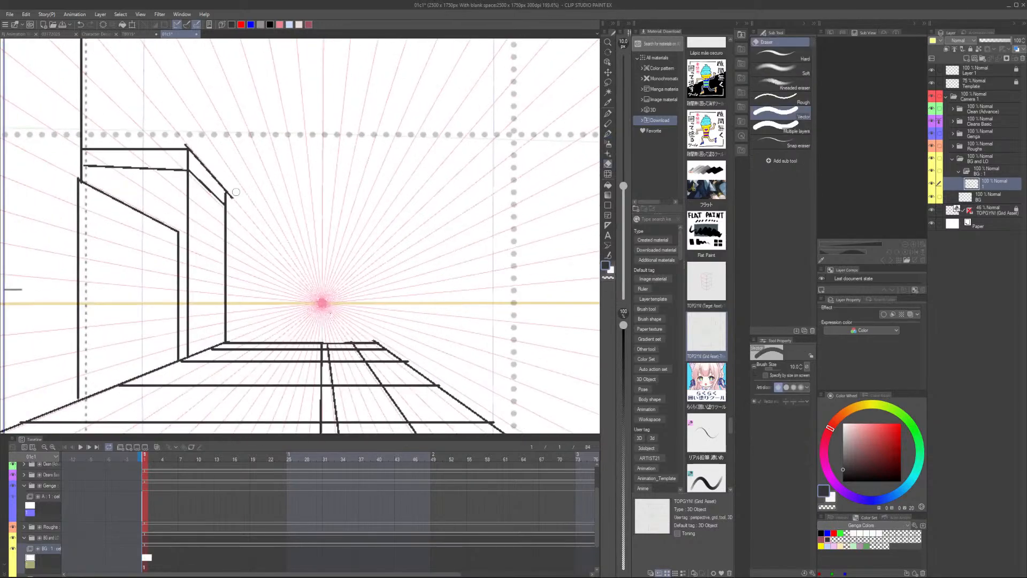
pyautogui.moveTo(236, 191); pyautogui.dragTo(230, 197)
pyautogui.scroll(-7, 251, 175)
pyautogui.press('p')
pyautogui.scroll(-2, 424, 213)
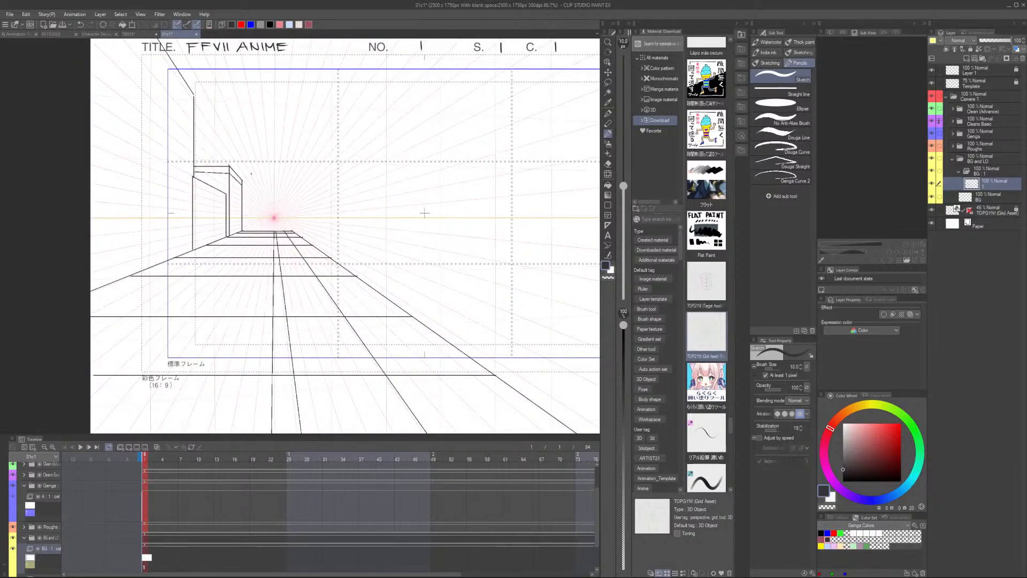
pyautogui.scroll(-2, 252, 173)
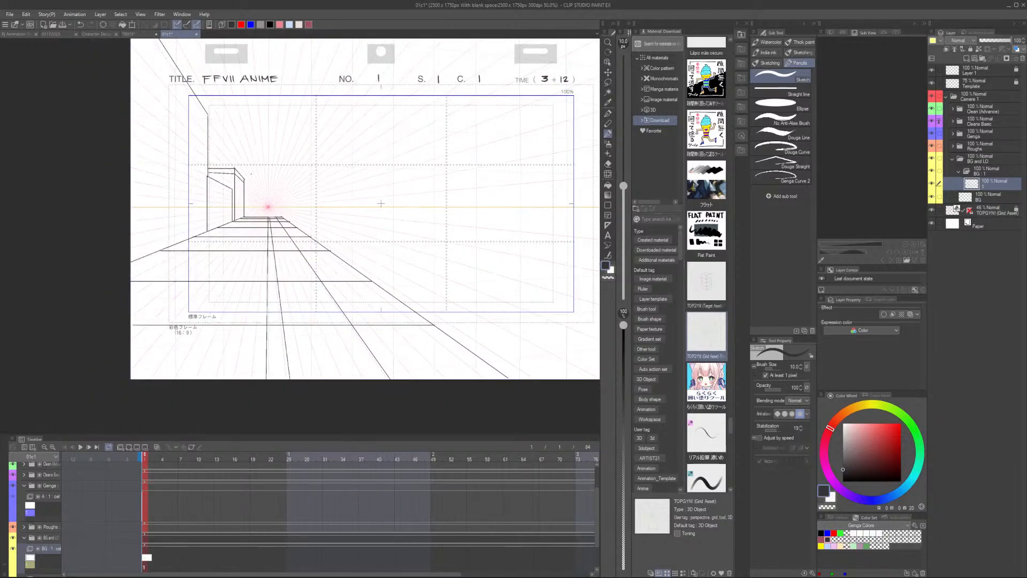
pyautogui.scroll(-2, 500, 249)
pyautogui.scroll(3, 383, 243)
pyautogui.moveTo(356, 246); pyautogui.dragTo(490, 236)
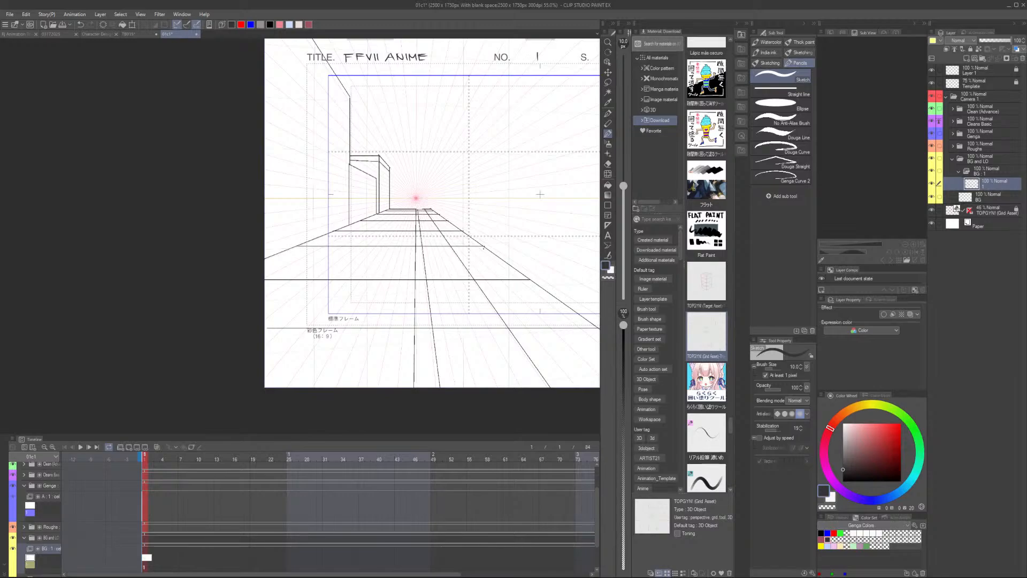
pyautogui.scroll(1, 540, 194)
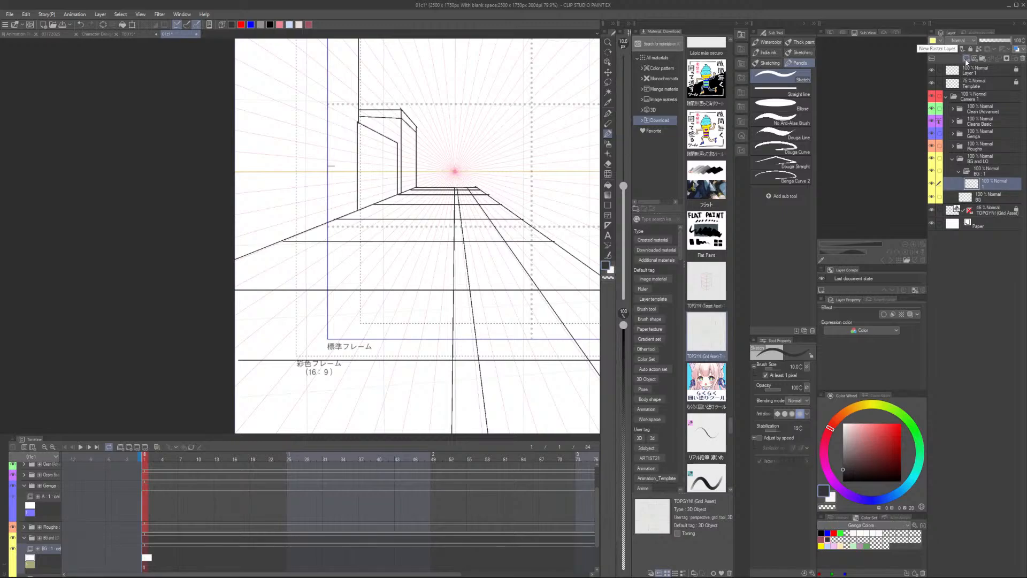
pyautogui.click(966, 59)
pyautogui.scroll(1, 391, 242)
pyautogui.moveTo(395, 233); pyautogui.dragTo(379, 333)
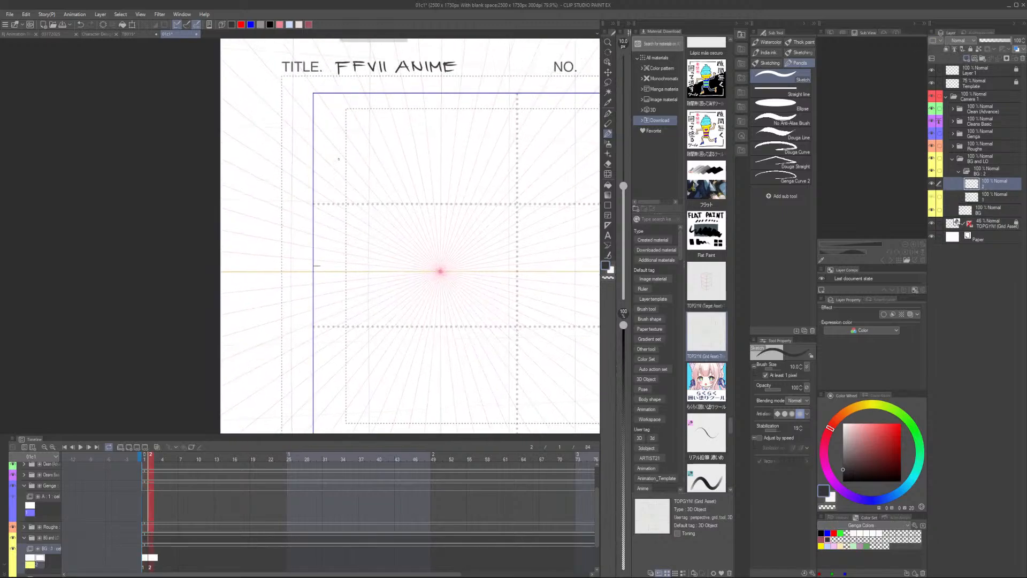
pyautogui.scroll(-3, 425, 153)
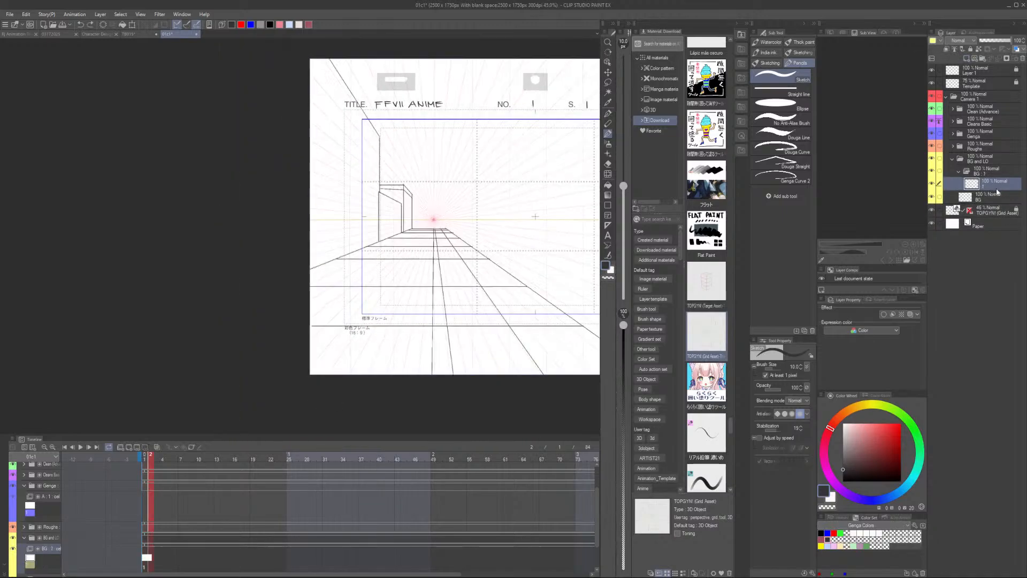
pyautogui.hotkey('ctrl', 'z')
# Move drawing layer 1 out of the BG animation folder, placing it directly above the BG layer
pyautogui.moveTo(990, 189); pyautogui.dragTo(989, 199)
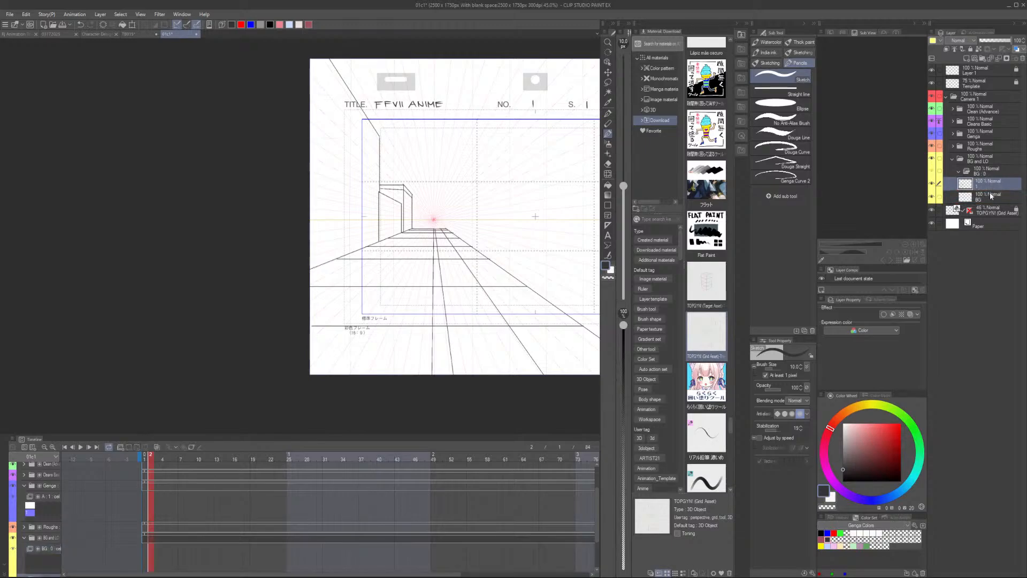
pyautogui.moveTo(450, 266); pyautogui.dragTo(383, 317)
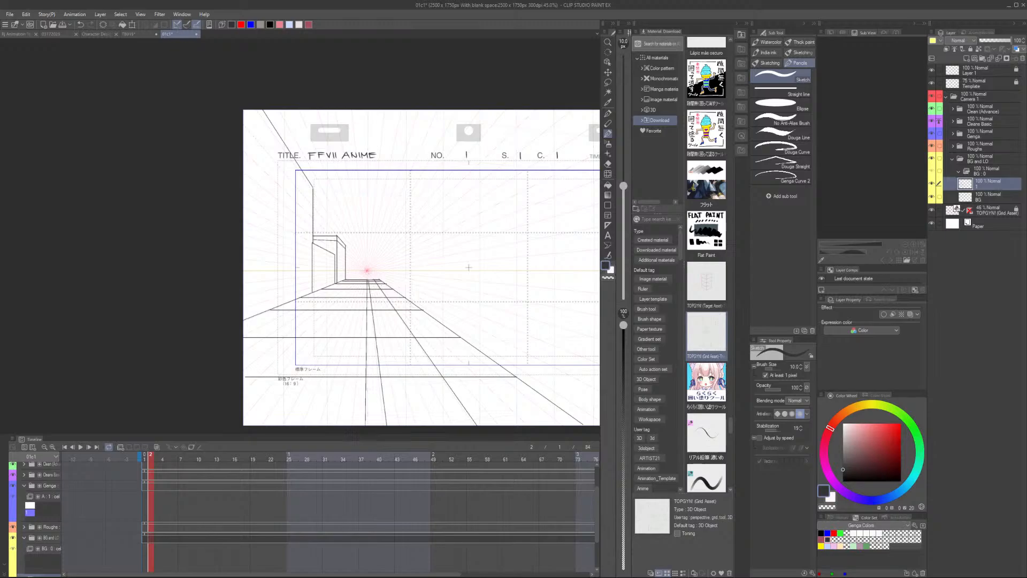
pyautogui.moveTo(438, 271); pyautogui.dragTo(366, 238)
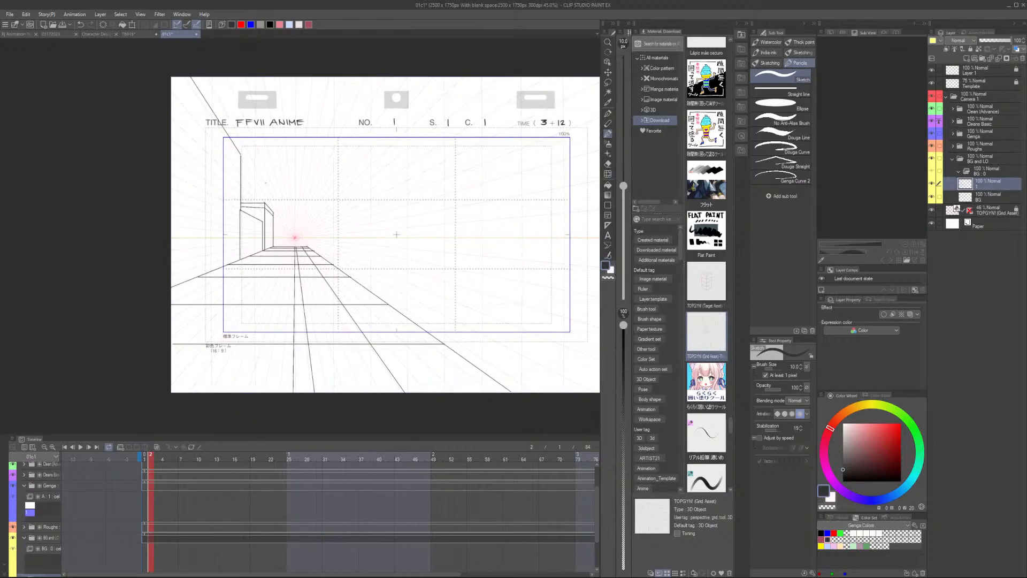
# Sketch a row of short vertical ticks inside the narrow band along the far wall's front and receding top edges
pyautogui.scroll(5, 256, 203)
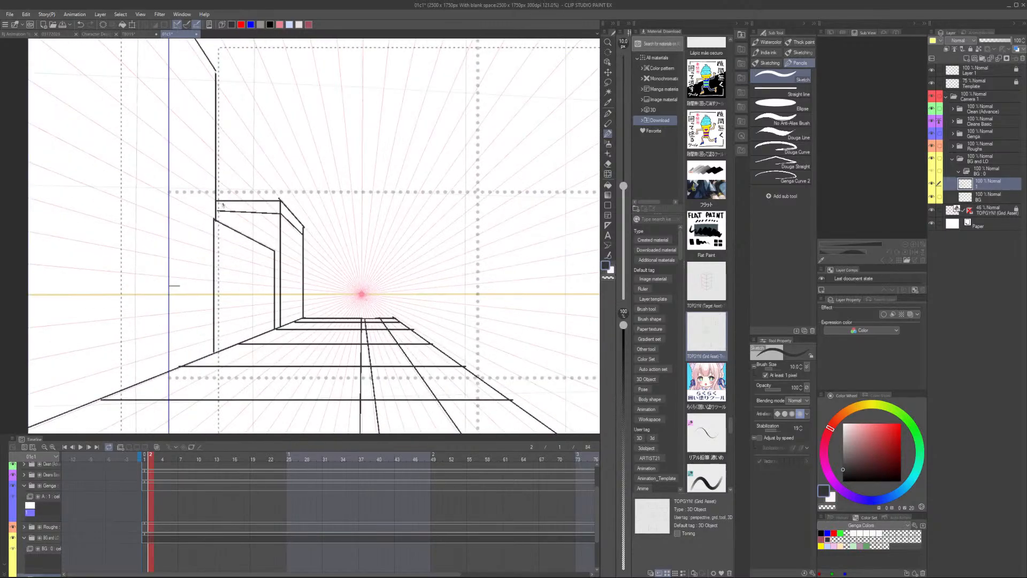
pyautogui.moveTo(236, 204); pyautogui.dragTo(242, 210)
pyautogui.moveTo(247, 203); pyautogui.dragTo(290, 219)
pyautogui.moveTo(295, 216); pyautogui.dragTo(295, 221)
pyautogui.scroll(-2, 314, 220)
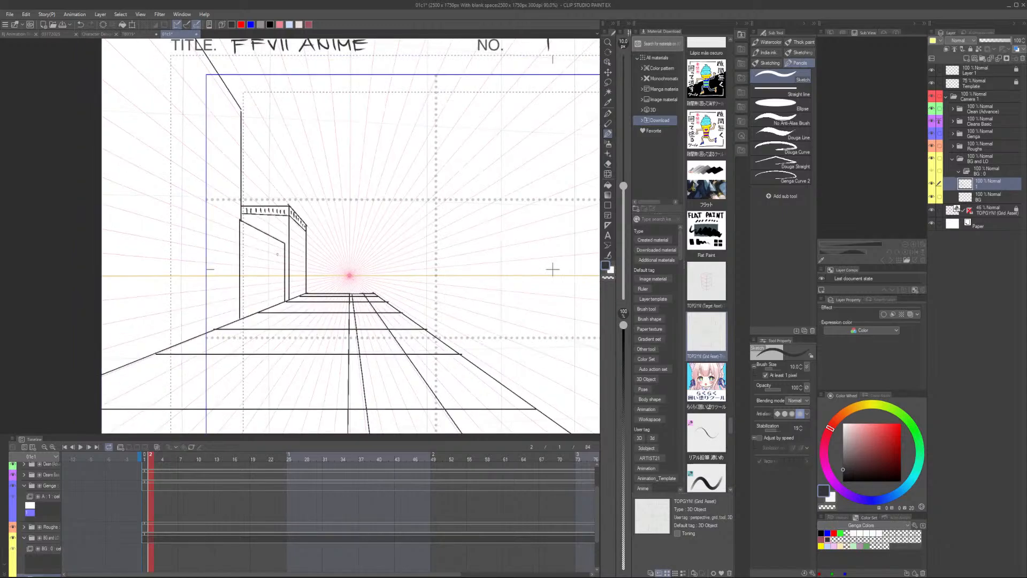
# Sketch two dark vertical hatched streaks down the wall panel, using the Sketch pencil
pyautogui.moveTo(255, 229); pyautogui.dragTo(254, 304)
pyautogui.hotkey('ctrl', 'z')
pyautogui.moveTo(257, 234); pyautogui.dragTo(258, 306)
pyautogui.hotkey('ctrl', 'z')
pyautogui.moveTo(256, 231)
pyautogui.mouseDown()
pyautogui.moveTo(258, 310)
pyautogui.moveTo(272, 291)
pyautogui.mouseUp()
pyautogui.moveTo(274, 247); pyautogui.dragTo(273, 308)
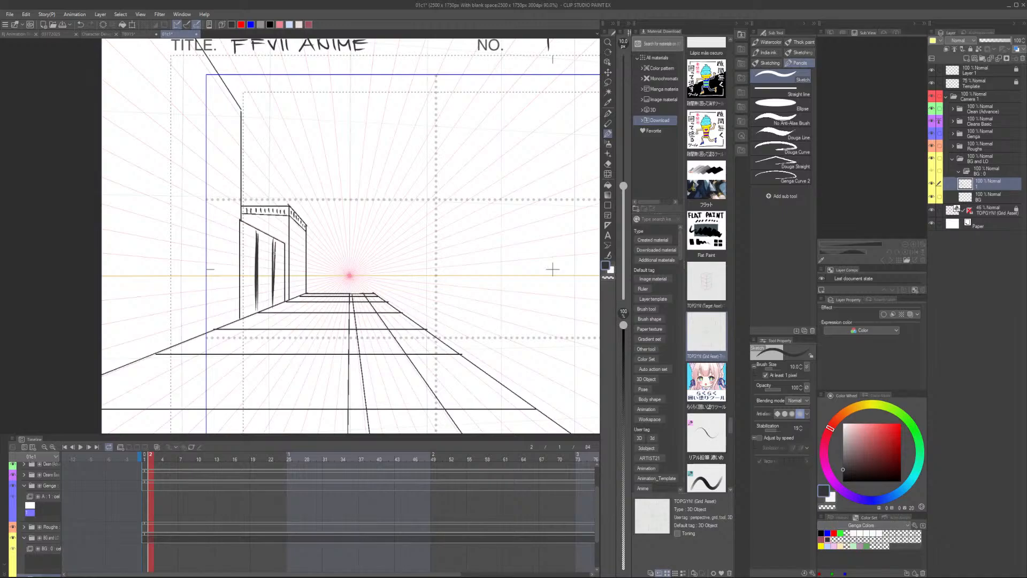
# Undo the last strokes and redraw the second dark vertical bar on the left wall's panel
pyautogui.hotkey('ctrl', 'z')
pyautogui.hotkey('ctrl', 'z')
pyautogui.moveTo(274, 240); pyautogui.dragTo(272, 297)
pyautogui.hotkey('ctrl', 'z')
pyautogui.moveTo(273, 247); pyautogui.dragTo(273, 305)
pyautogui.scroll(4, 267, 235)
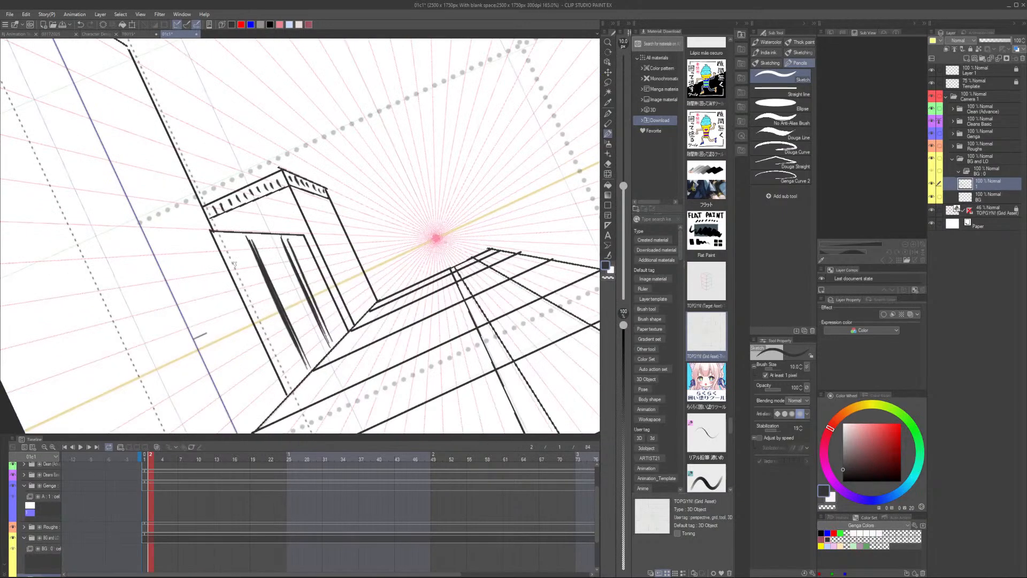
# Sketch a dark crossbar across the upper part of the two vertical bars on the wall panel
pyautogui.moveTo(233, 265)
pyautogui.mouseDown()
pyautogui.moveTo(310, 256)
pyautogui.moveTo(228, 264)
pyautogui.mouseUp()
pyautogui.hotkey('ctrl', 'z')
pyautogui.hotkey('ctrl', 'z')
pyautogui.hotkey('ctrl', 'z')
pyautogui.moveTo(311, 256); pyautogui.dragTo(230, 266)
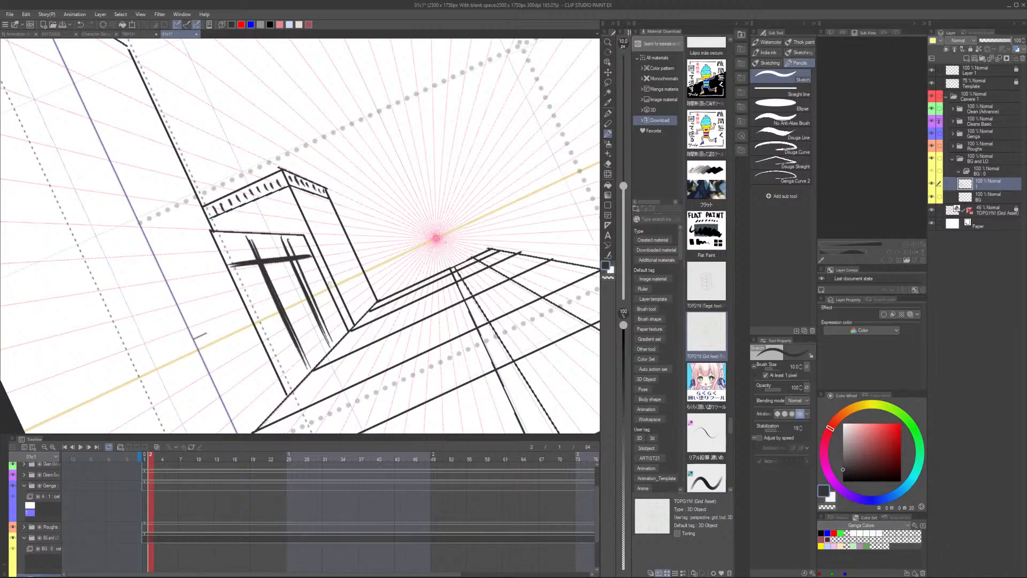
# Erase the marks just beyond the second vertical bar, including where the upper crossbar passes, and undo the stray pencil stroke
pyautogui.press('^')
pyautogui.press('^')
pyautogui.press('^')
pyautogui.press('^')
pyautogui.press('^')
pyautogui.scroll(5, 249, 207)
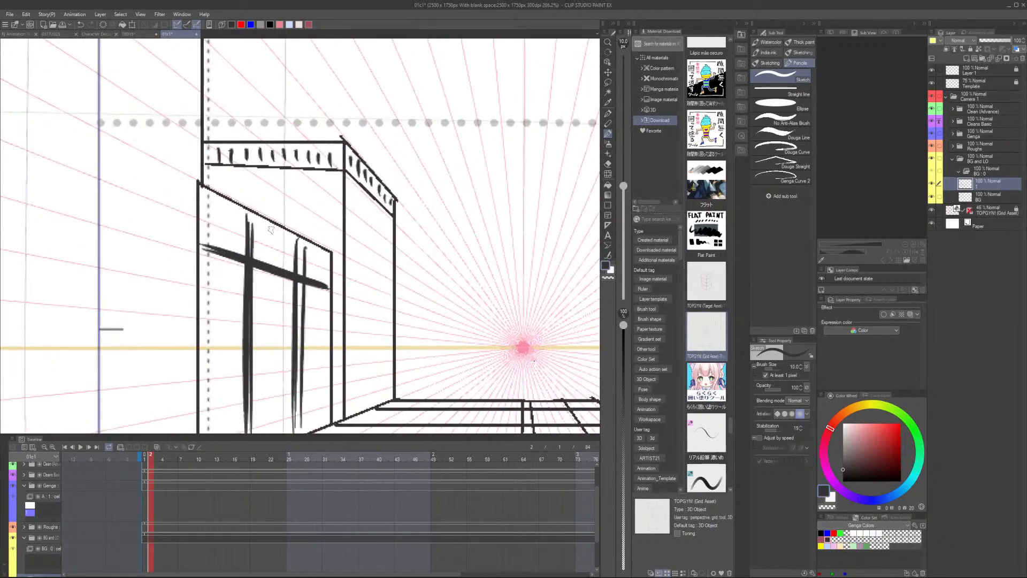
pyautogui.scroll(-3, 304, 264)
pyautogui.press('e')
pyautogui.moveTo(307, 256)
pyautogui.mouseDown()
pyautogui.moveTo(304, 380)
pyautogui.moveTo(302, 248)
pyautogui.moveTo(300, 390)
pyautogui.mouseUp()
pyautogui.press('p')
pyautogui.hotkey('ctrl', 'z')
pyautogui.scroll(-3, 306, 322)
pyautogui.scroll(1, 294, 233)
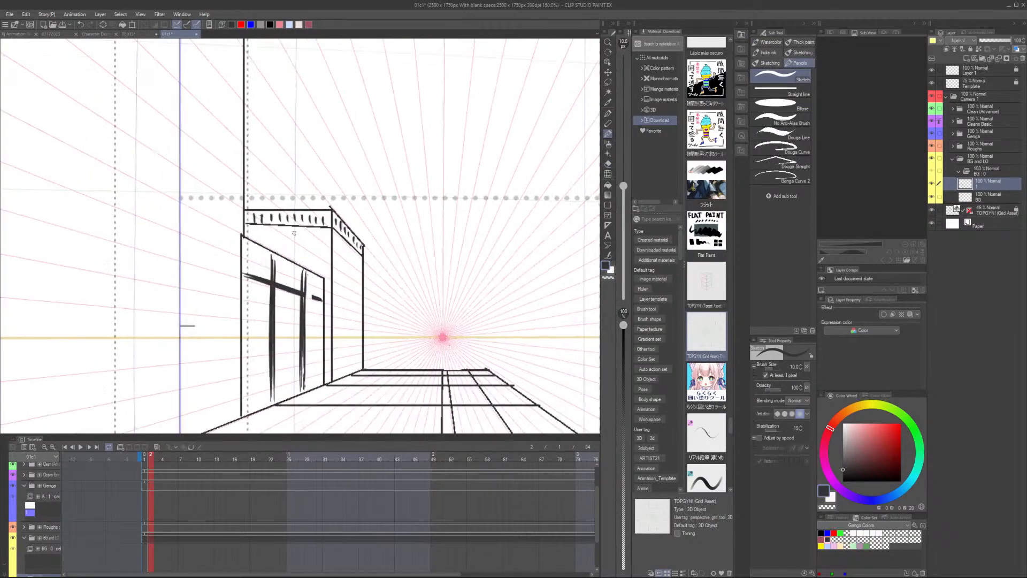
# Thicken the wall panel's sloping top edge and far vertical edge with Sketch pencil strokes to frame the window
pyautogui.scroll(1, 294, 234)
pyautogui.press('^')
pyautogui.press('^')
pyautogui.press('^')
pyautogui.moveTo(239, 220)
pyautogui.mouseDown()
pyautogui.moveTo(320, 296)
pyautogui.moveTo(294, 383)
pyautogui.mouseUp()
pyautogui.scroll(-1, 302, 254)
pyautogui.hotkey('ctrl', 'z')
pyautogui.moveTo(318, 295); pyautogui.dragTo(290, 396)
pyautogui.press('-')
pyautogui.press('-')
pyautogui.press('-')
pyautogui.press('-')
pyautogui.press('-')
pyautogui.moveTo(387, 324); pyautogui.dragTo(388, 243)
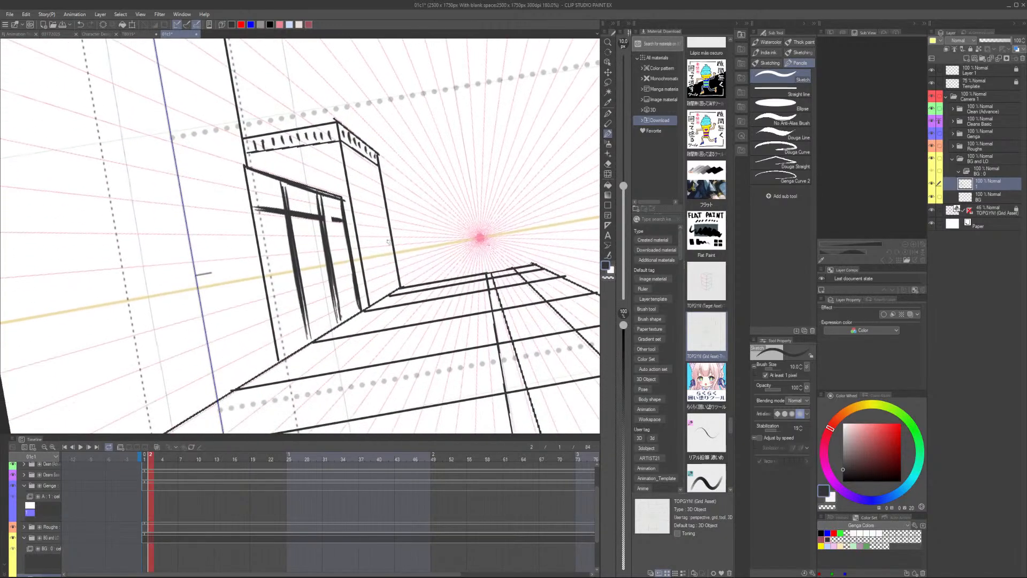
# Sketch a lower crossbar across the base of the window in perspective and erase the vertical bar ends below it
pyautogui.scroll(1, 357, 263)
pyautogui.moveTo(267, 317); pyautogui.dragTo(329, 297)
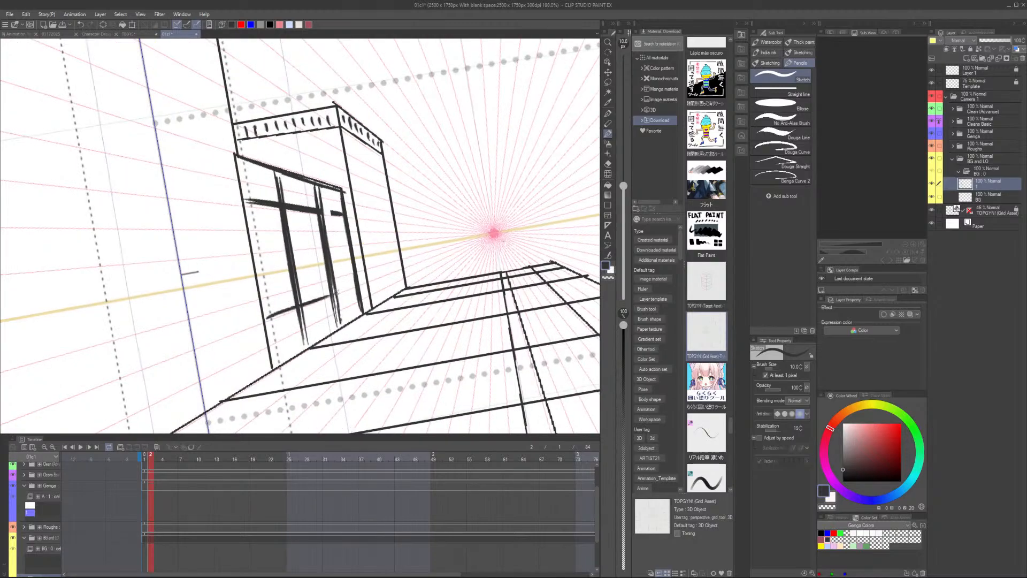
pyautogui.hotkey('ctrl', 'z')
pyautogui.moveTo(272, 318)
pyautogui.mouseDown()
pyautogui.moveTo(355, 286)
pyautogui.moveTo(296, 309)
pyautogui.moveTo(337, 306)
pyautogui.moveTo(303, 331)
pyautogui.moveTo(339, 318)
pyautogui.moveTo(313, 335)
pyautogui.moveTo(315, 298)
pyautogui.moveTo(356, 283)
pyautogui.mouseUp()
pyautogui.press('e')
pyautogui.press('p')
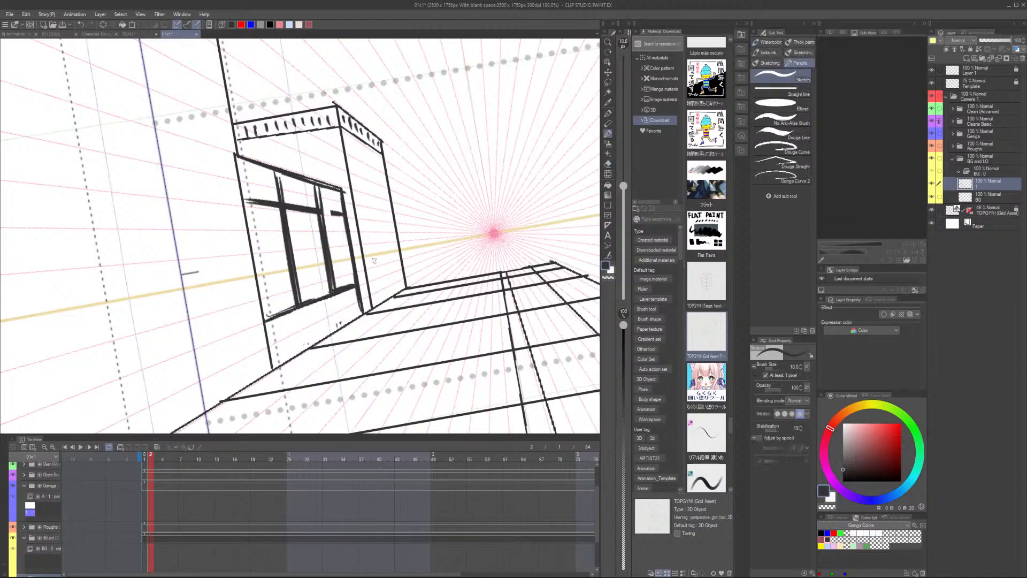
# Fill the gap in the window's upper crossbar so it joins the far vertical edge of the frame
pyautogui.press('^')
pyautogui.moveTo(333, 219); pyautogui.dragTo(344, 222)
pyautogui.scroll(-3, 352, 200)
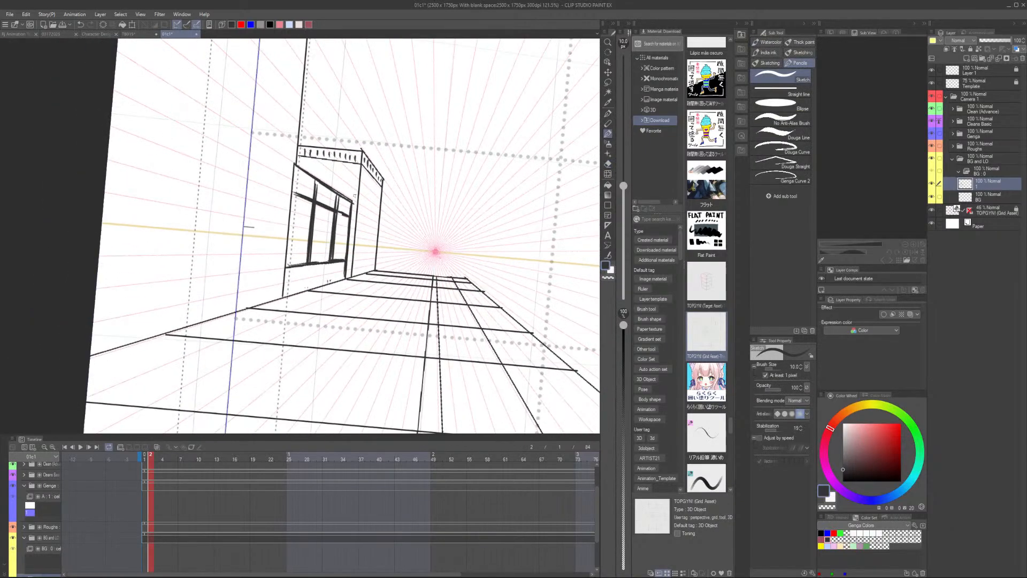
# Draw a long straight perspective line from midway up the near wall's vertical edge outward to the page edge, using the Straight line pencil
pyautogui.press('-')
pyautogui.scroll(-1, 334, 175)
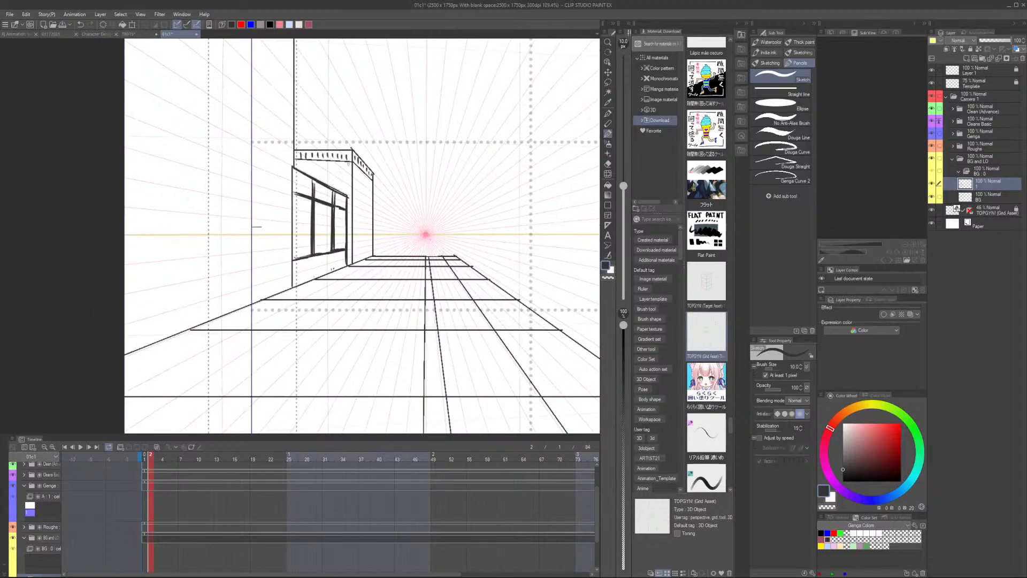
pyautogui.press('^')
pyautogui.moveTo(332, 128); pyautogui.dragTo(355, 210)
pyautogui.press('-')
pyautogui.press('-')
pyautogui.press('-')
pyautogui.press('-')
pyautogui.press('-')
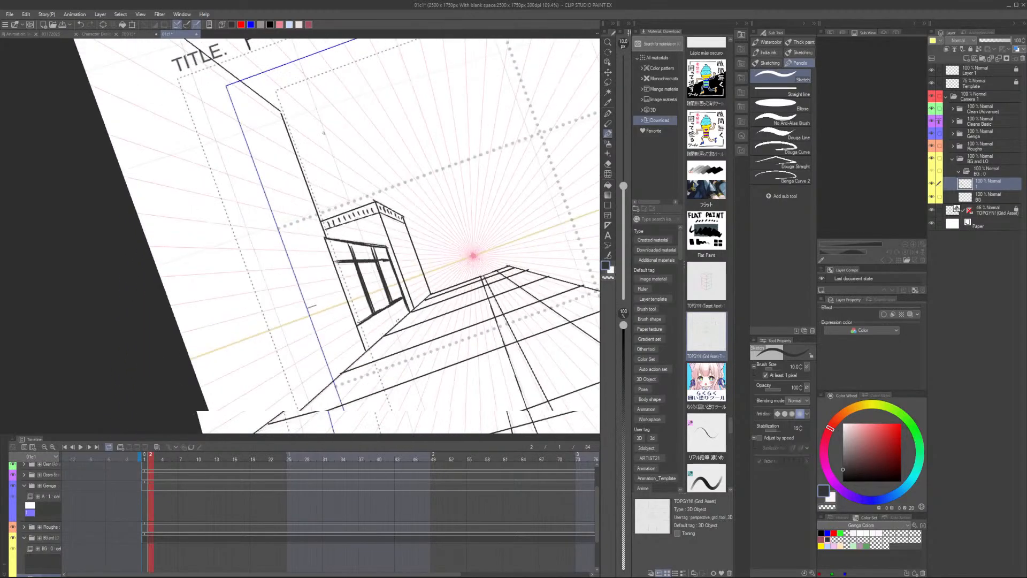
pyautogui.press('-')
pyautogui.press('-')
pyautogui.press('-')
pyautogui.press('-')
pyautogui.press('-')
pyautogui.press('-')
pyautogui.press('-')
pyautogui.press('-')
pyautogui.click(780, 92)
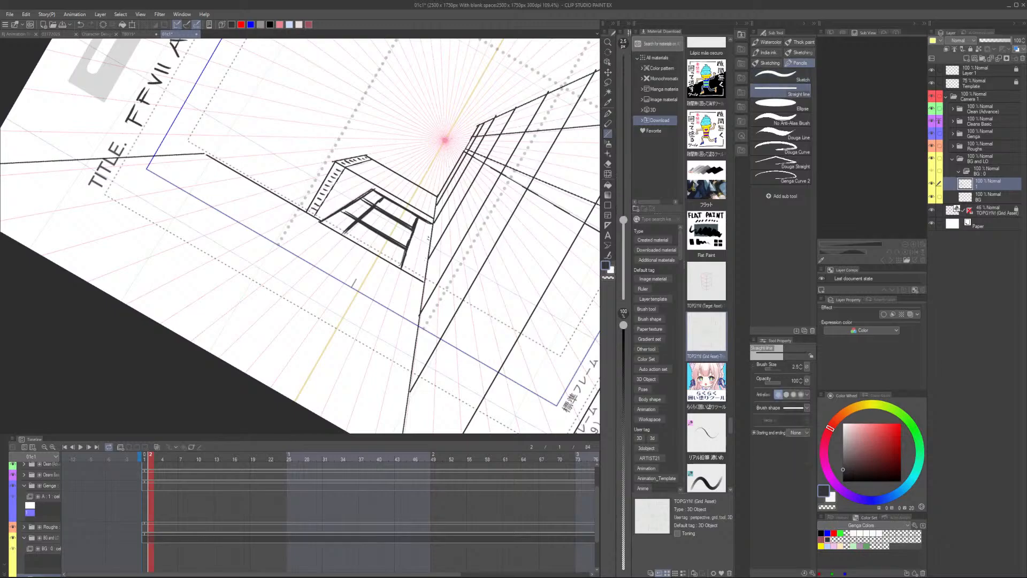
pyautogui.moveTo(266, 191); pyautogui.dragTo(14, 261)
# Draw a second straight perspective line alongside the new diagonal, running from the near wall's vertical edge to the page edge
pyautogui.press('^')
pyautogui.press('^')
pyautogui.press('^')
pyautogui.press('^')
pyautogui.press('^')
pyautogui.press('^')
pyautogui.press('^')
pyautogui.press('^')
pyautogui.press('^')
pyautogui.press('^')
pyautogui.press('^')
pyautogui.press('^')
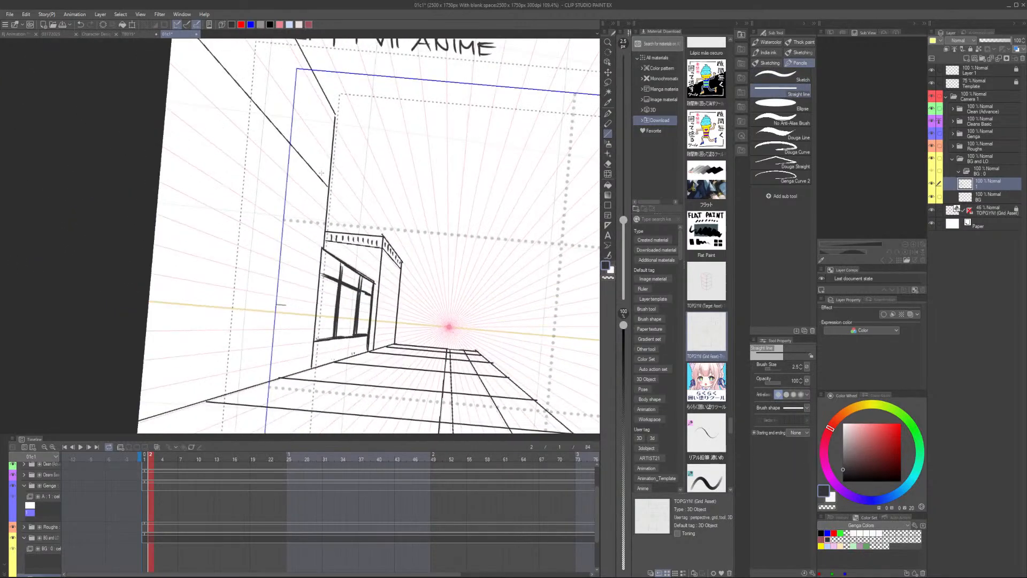
pyautogui.click(781, 76)
pyautogui.press('^')
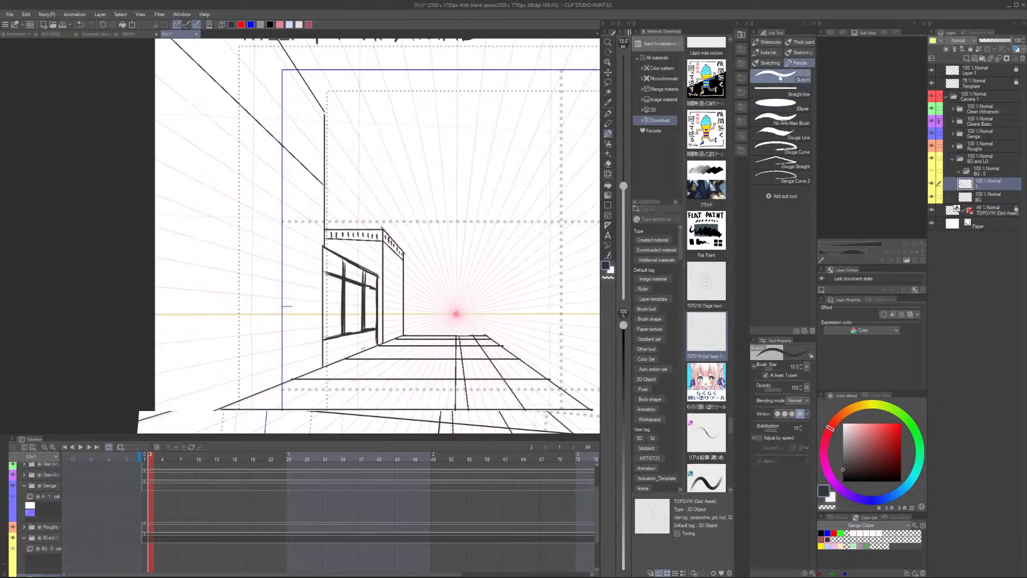
pyautogui.moveTo(353, 177); pyautogui.dragTo(376, 265)
pyautogui.scroll(3, 351, 263)
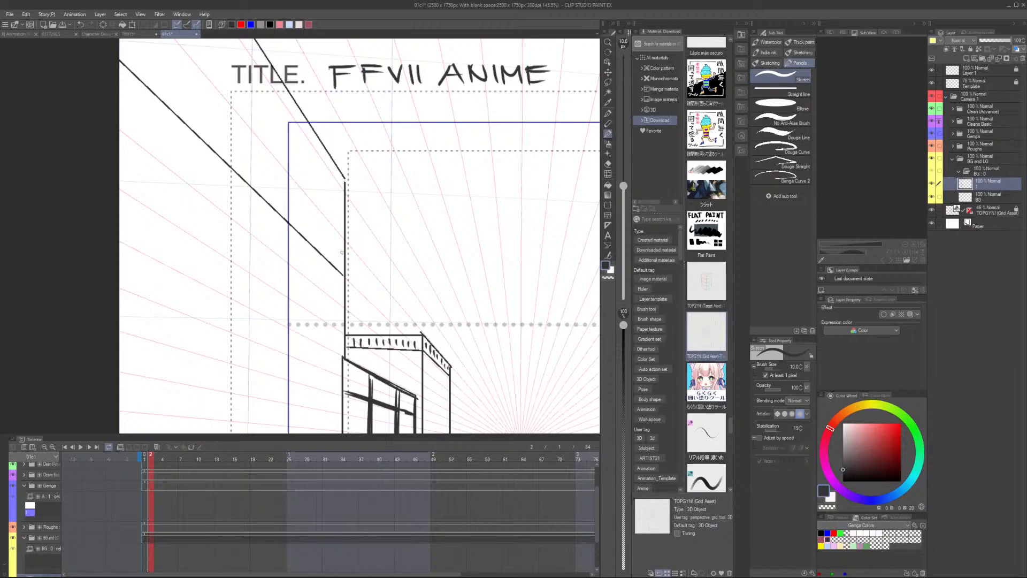
pyautogui.click(781, 91)
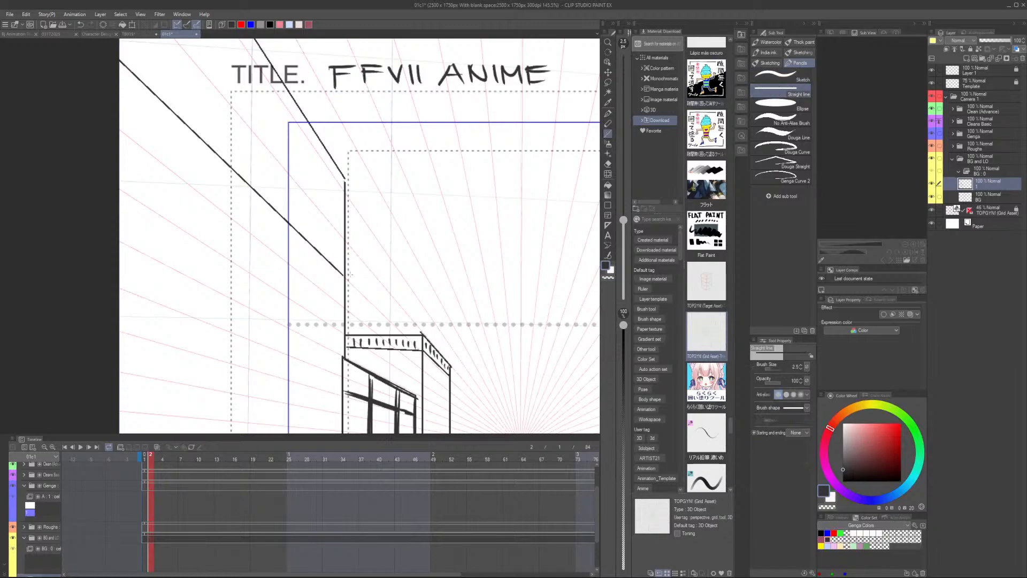
pyautogui.scroll(-4, 351, 275)
pyautogui.moveTo(352, 274)
pyautogui.mouseDown()
pyautogui.moveTo(368, 217)
pyautogui.moveTo(40, 278)
pyautogui.moveTo(45, 267)
pyautogui.mouseUp()
pyautogui.scroll(4, 369, 218)
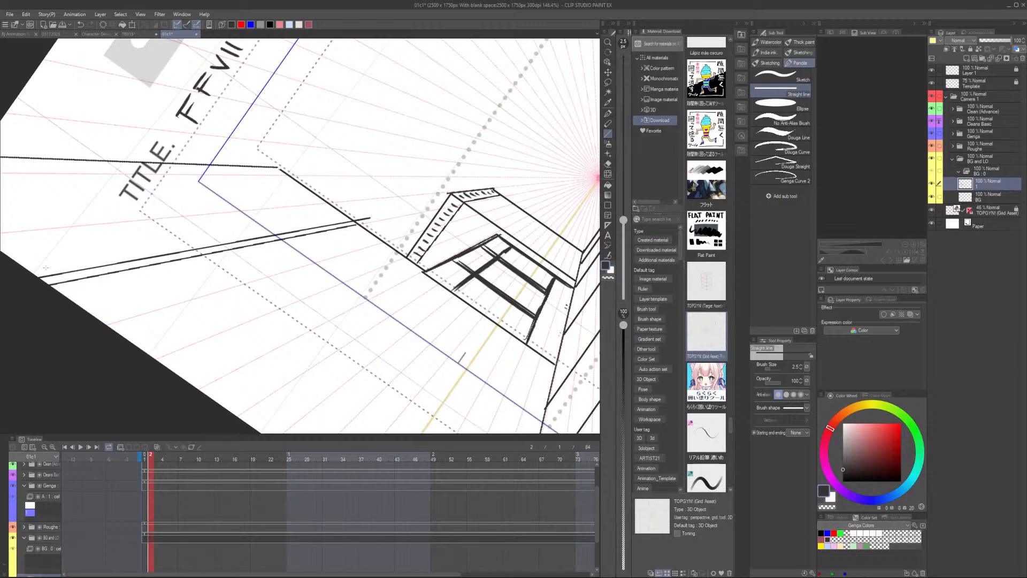
# Erase the overshoot of the paired diagonal lines where they cross the near wall's vertical edge
pyautogui.moveTo(383, 186); pyautogui.dragTo(404, 254)
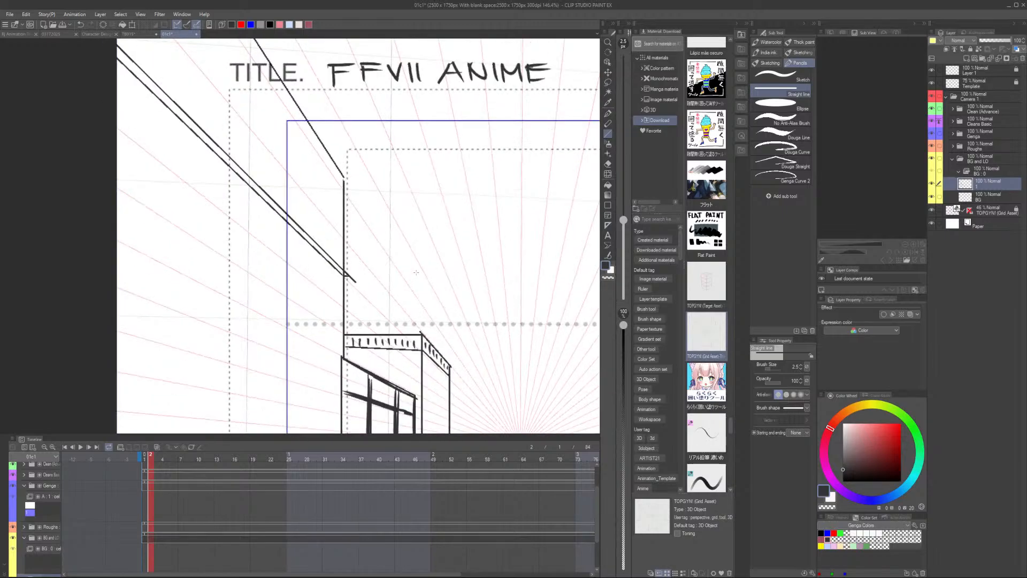
pyautogui.scroll(2, 347, 269)
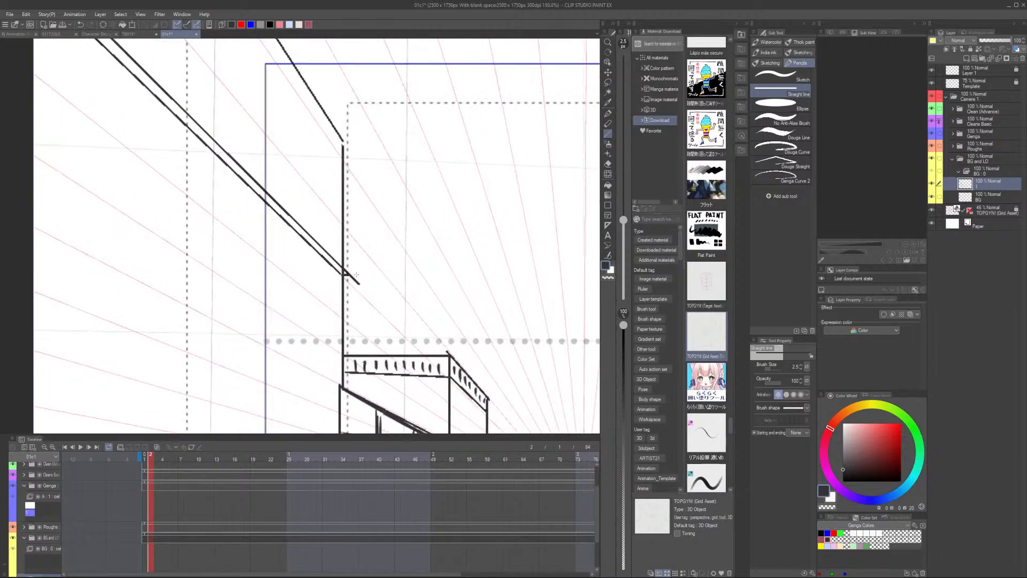
pyautogui.press('e')
pyautogui.moveTo(351, 276); pyautogui.dragTo(358, 283)
pyautogui.press('b')
# Redraw the near wall's vertical edge above the paired diagonals as a straight line and erase the excess marks along it
pyautogui.press('-')
pyautogui.press('-')
pyautogui.press('-')
pyautogui.press('-')
pyautogui.press('-')
pyautogui.press('-')
pyautogui.press('-')
pyautogui.press('-')
pyautogui.press('-')
pyautogui.press('-')
pyautogui.press('-')
pyautogui.press('-')
pyautogui.press('-')
pyautogui.press('-')
pyautogui.press('-')
pyautogui.press('-')
pyautogui.press('-')
pyautogui.press('-')
pyautogui.press('-')
pyautogui.press('-')
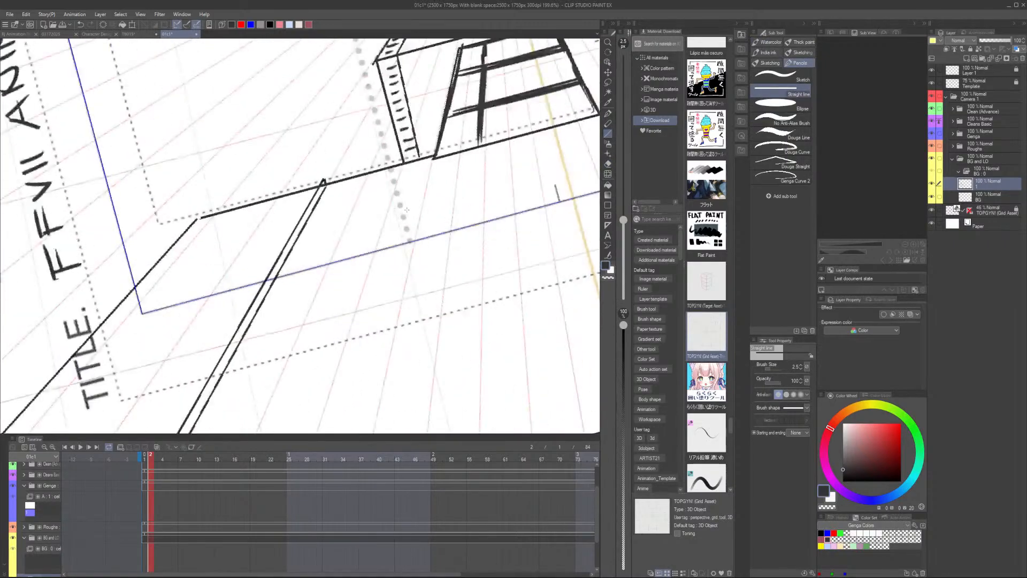
pyautogui.moveTo(322, 182); pyautogui.dragTo(197, 215)
pyautogui.press('e')
pyautogui.moveTo(313, 189); pyautogui.dragTo(199, 216)
pyautogui.scroll(-2, 242, 213)
pyautogui.scroll(3, 307, 196)
pyautogui.press('b')
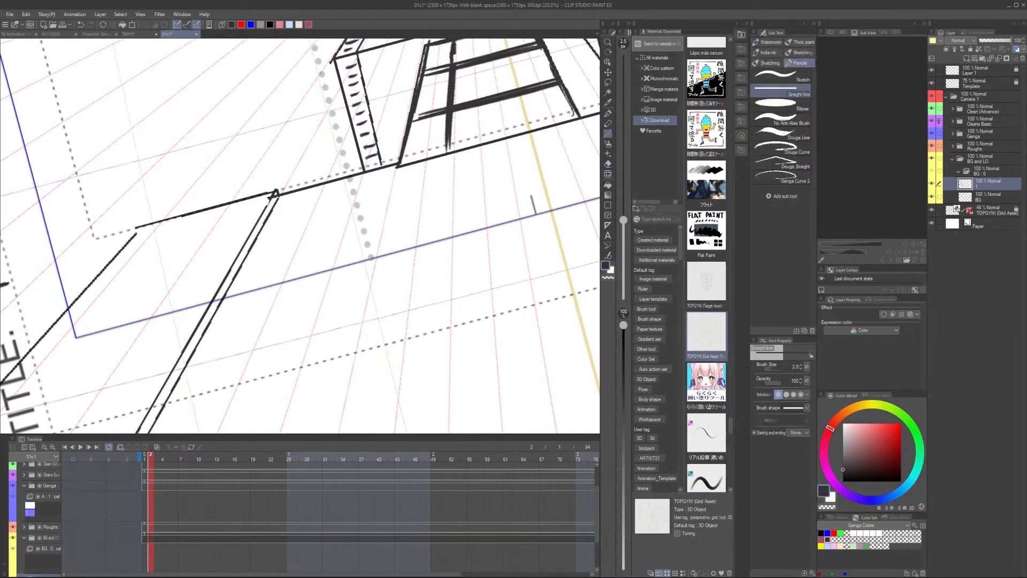
# Examine the whole background layout on the full page, including the left walls and tiled floor
pyautogui.press('^')
pyautogui.press('^')
pyautogui.press('^')
pyautogui.press('^')
pyautogui.press('^')
pyautogui.press('^')
pyautogui.press('^')
pyautogui.press('^')
pyautogui.press('^')
pyautogui.press('^')
pyautogui.press('^')
pyautogui.press('^')
pyautogui.press('^')
pyautogui.press('^')
pyautogui.press('^')
pyautogui.press('^')
pyautogui.press('^')
pyautogui.press('^')
pyautogui.scroll(-3, 301, 171)
pyautogui.press('-')
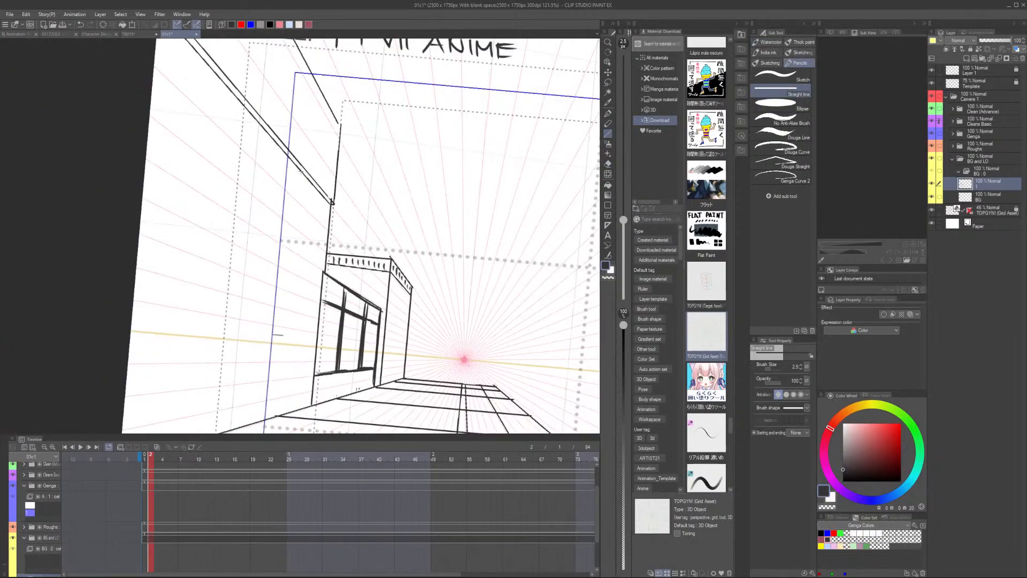
pyautogui.press('-')
pyautogui.press('^')
pyautogui.scroll(-3, 301, 171)
pyautogui.press('-')
pyautogui.press('-')
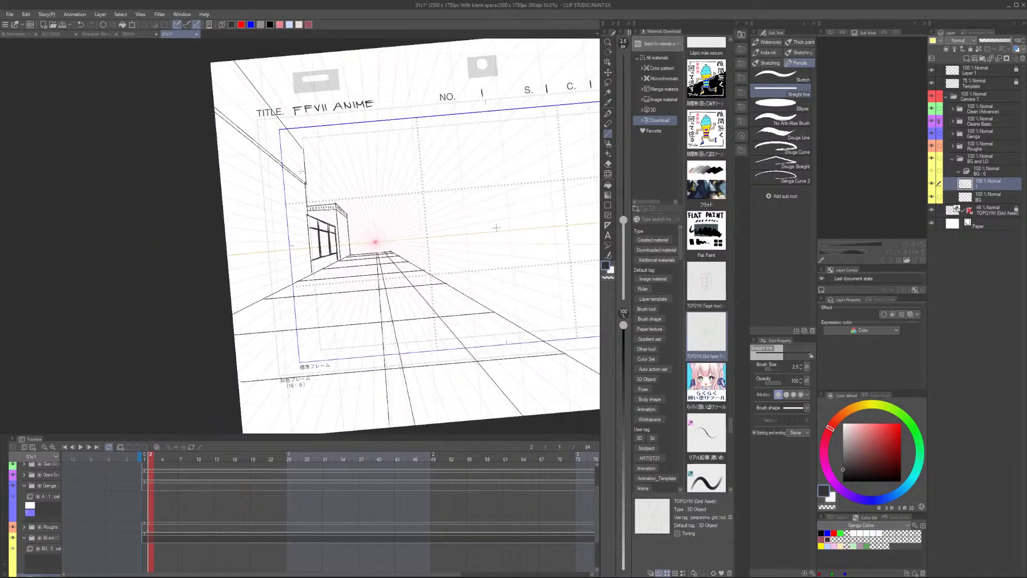
pyautogui.press('^')
pyautogui.scroll(-1, 300, 171)
pyautogui.moveTo(469, 330); pyautogui.dragTo(356, 333)
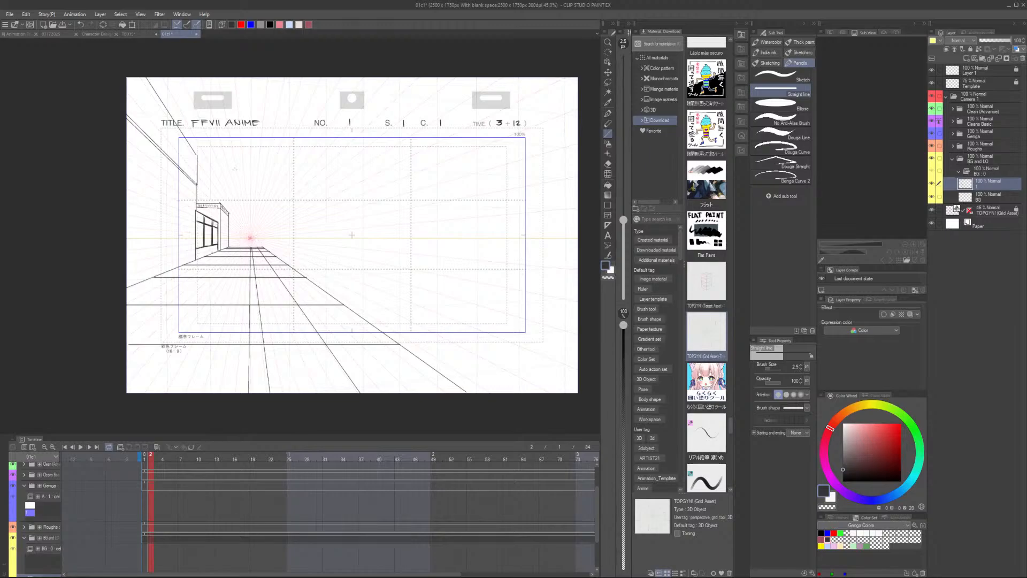
# Sketch a door frame on the receding wall below the ticked band, with dark vertical sides and a sloping top, using the Sketch pencil
pyautogui.scroll(5, 236, 209)
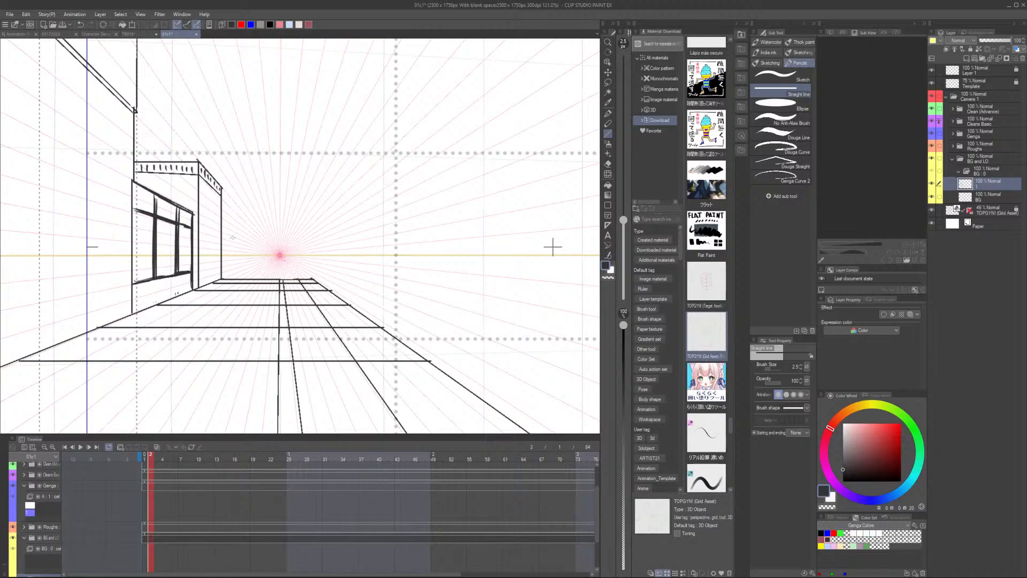
pyautogui.click(779, 77)
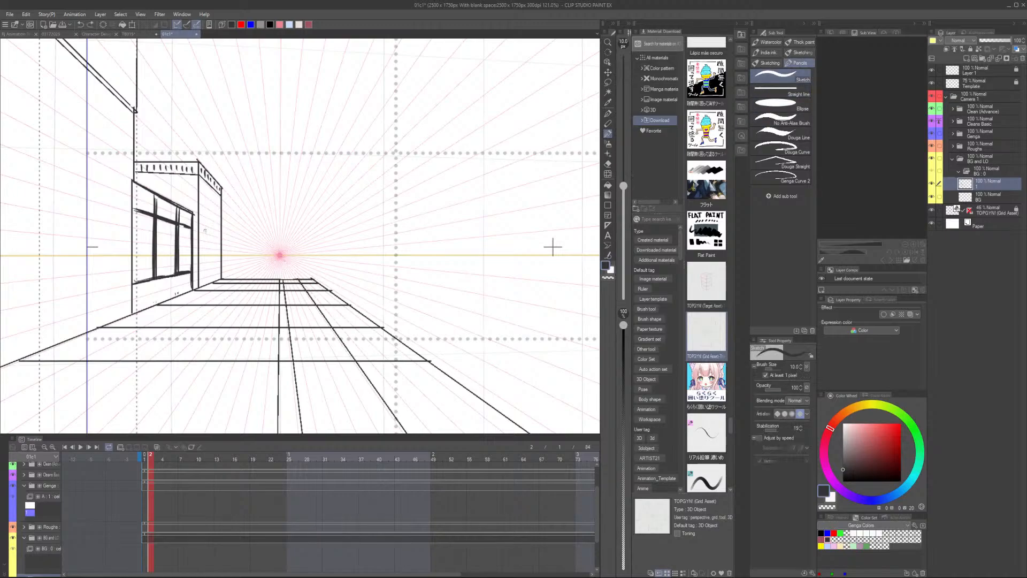
pyautogui.moveTo(201, 205)
pyautogui.mouseDown()
pyautogui.moveTo(221, 219)
pyautogui.moveTo(196, 262)
pyautogui.moveTo(196, 290)
pyautogui.mouseUp()
pyautogui.moveTo(223, 190); pyautogui.dragTo(218, 279)
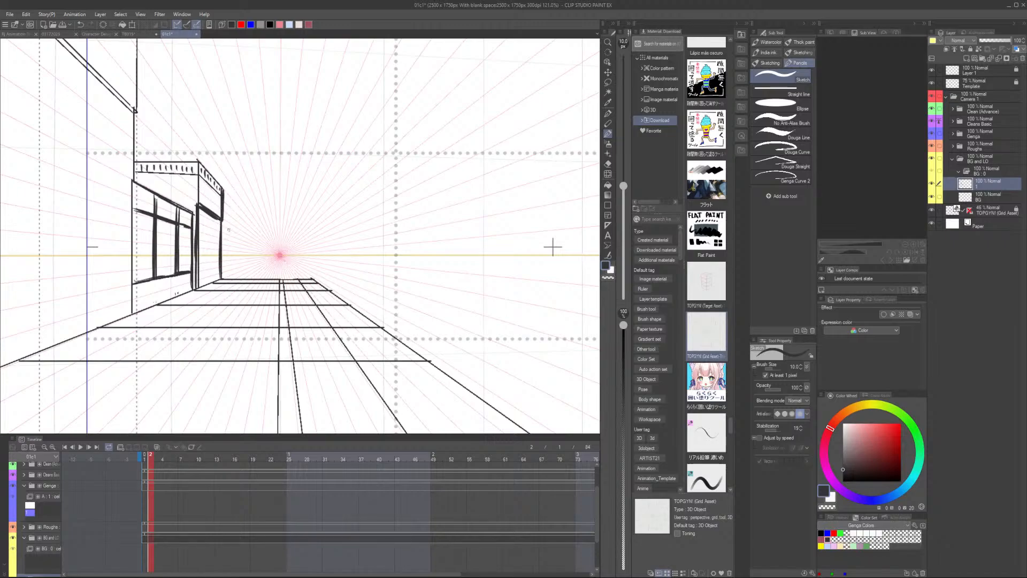
# Sketch several dark vertical slats inside the door frame on the receding wall
pyautogui.scroll(-1, 229, 230)
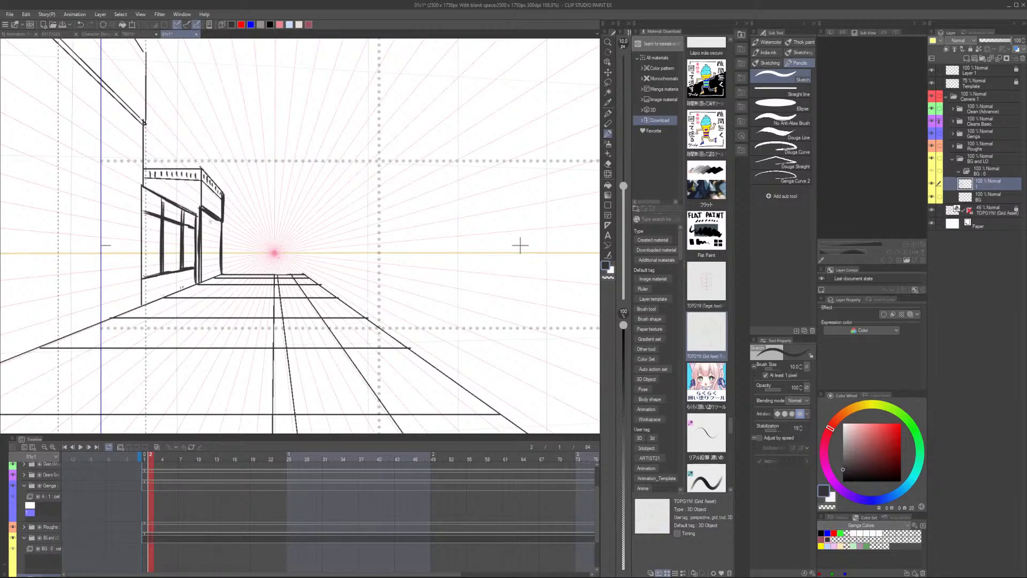
pyautogui.scroll(3, 210, 222)
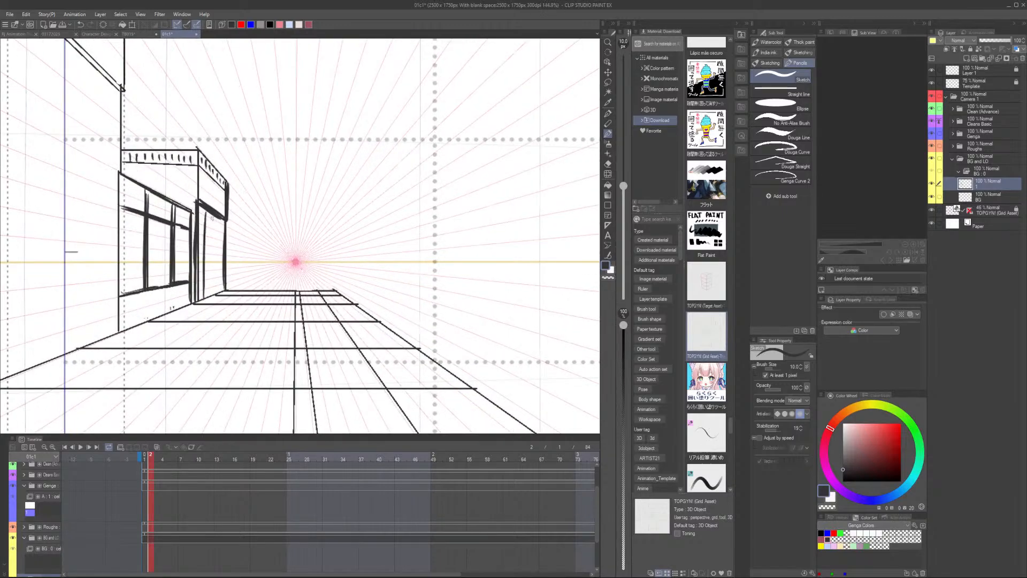
pyautogui.moveTo(213, 216)
pyautogui.mouseDown()
pyautogui.moveTo(210, 297)
pyautogui.moveTo(218, 261)
pyautogui.mouseUp()
pyautogui.moveTo(217, 256); pyautogui.dragTo(215, 285)
pyautogui.moveTo(221, 219); pyautogui.dragTo(217, 282)
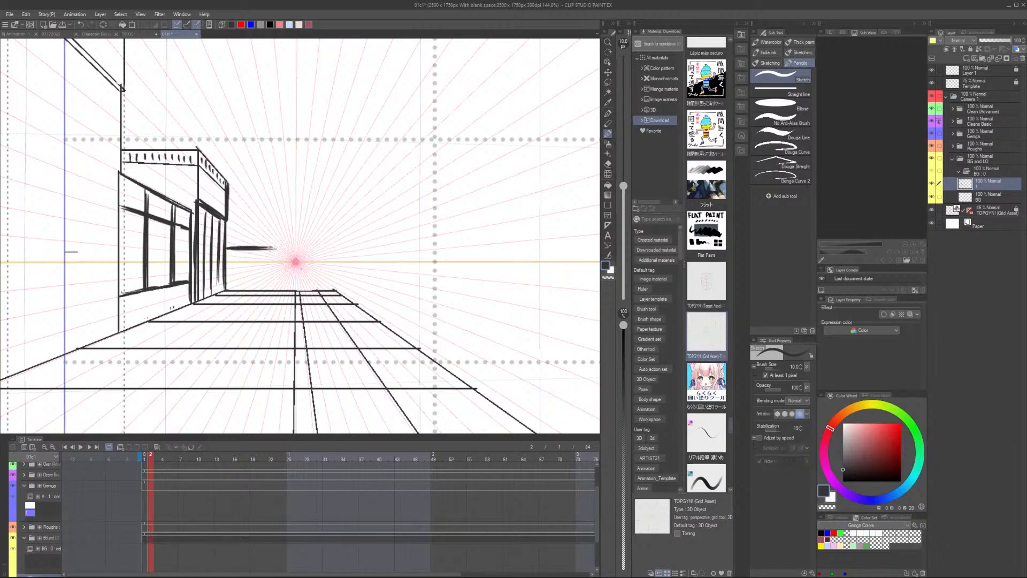
# Sketch a low rectangular structure between the receding wall and the vanishing point, and fill it with evenly spaced vertical bars
pyautogui.moveTo(227, 242)
pyautogui.mouseDown()
pyautogui.moveTo(274, 240)
pyautogui.moveTo(273, 285)
pyautogui.mouseUp()
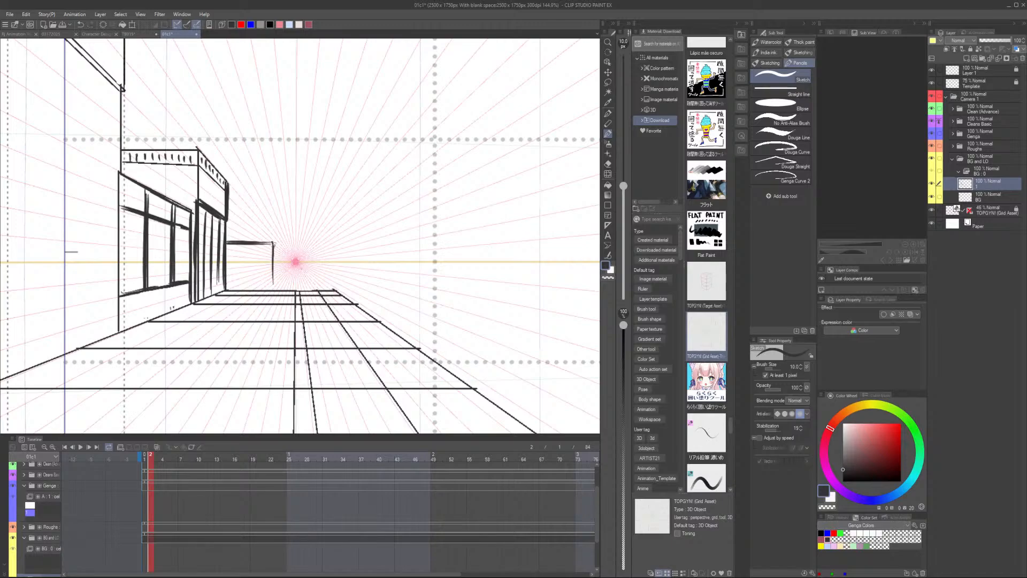
pyautogui.moveTo(273, 243); pyautogui.dragTo(273, 294)
pyautogui.moveTo(263, 245); pyautogui.dragTo(262, 293)
pyautogui.moveTo(251, 247)
pyautogui.mouseDown()
pyautogui.moveTo(252, 296)
pyautogui.moveTo(230, 295)
pyautogui.moveTo(229, 276)
pyautogui.mouseUp()
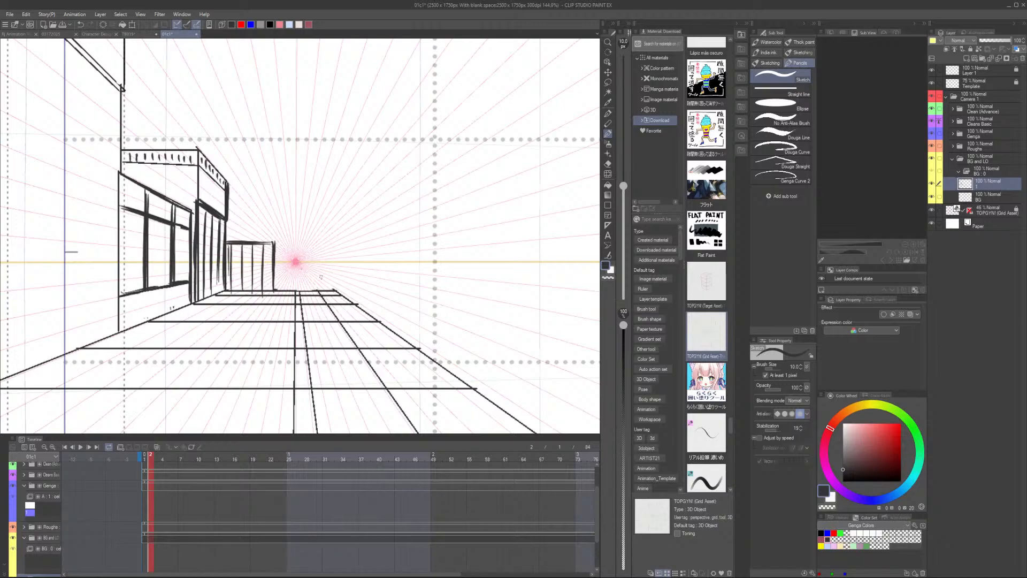
# Sketch two short horizontal lines beside the vanishing point and two long horizontal lines running out from the receding wall
pyautogui.moveTo(275, 256)
pyautogui.mouseDown()
pyautogui.moveTo(332, 256)
pyautogui.moveTo(326, 262)
pyautogui.mouseUp()
pyautogui.moveTo(229, 224); pyautogui.dragTo(340, 219)
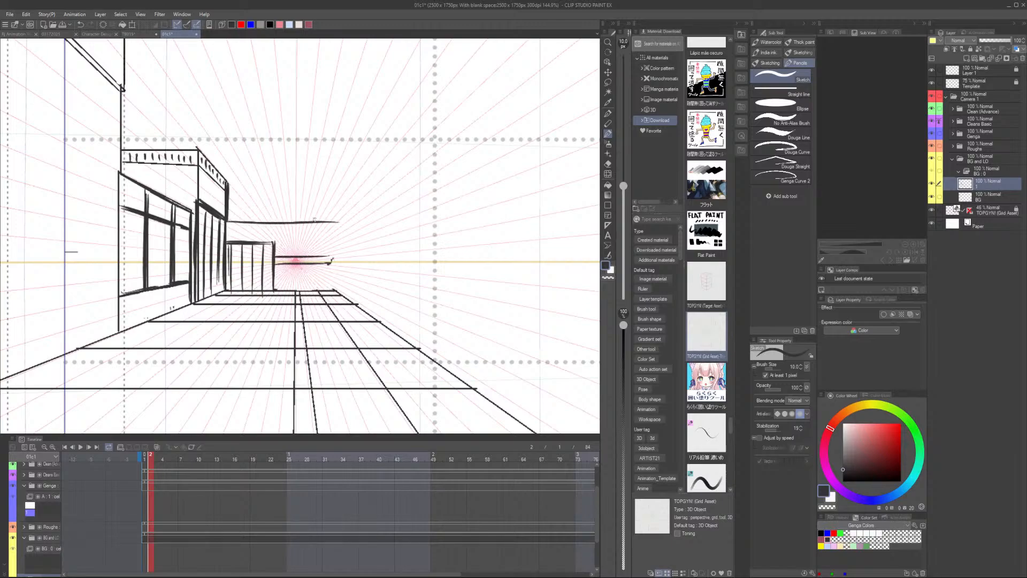
pyautogui.moveTo(232, 222); pyautogui.dragTo(342, 217)
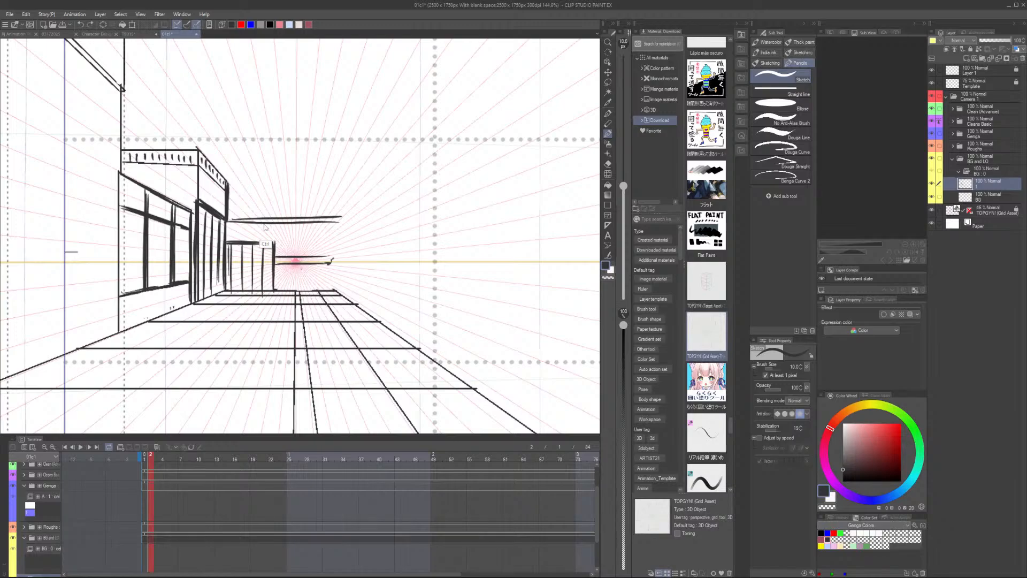
pyautogui.hotkey('ctrl', 'z')
pyautogui.moveTo(230, 220); pyautogui.dragTo(405, 218)
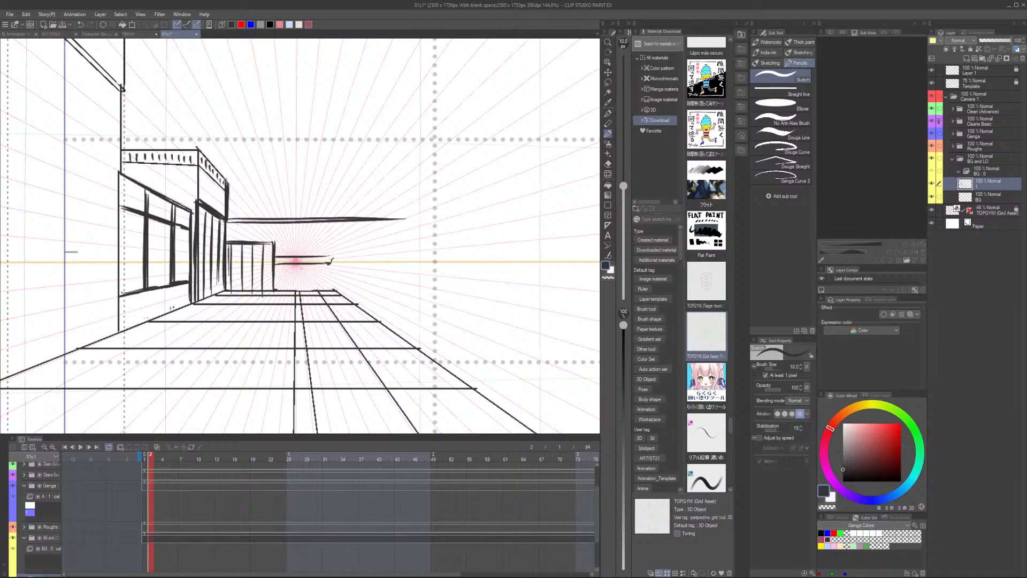
pyautogui.moveTo(227, 192); pyautogui.dragTo(404, 187)
pyautogui.hotkey('ctrl', 'z')
pyautogui.moveTo(228, 191); pyautogui.dragTo(400, 187)
pyautogui.moveTo(229, 219); pyautogui.dragTo(404, 211)
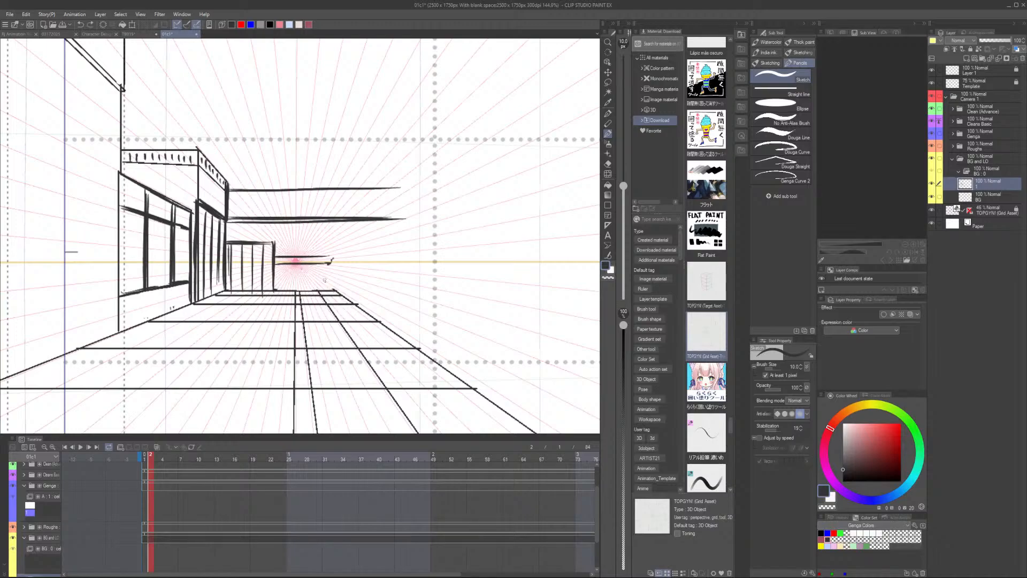
# Sketch a diagonal edge and small ground lines just below the vanishing point, and reinforce the long horizontal lines off the receding wall
pyautogui.moveTo(309, 269); pyautogui.dragTo(357, 306)
pyautogui.moveTo(274, 284)
pyautogui.mouseDown()
pyautogui.moveTo(326, 289)
pyautogui.moveTo(310, 287)
pyautogui.mouseUp()
pyautogui.hotkey('ctrl', 'z')
pyautogui.hotkey('ctrl', 'z')
pyautogui.moveTo(226, 282); pyautogui.dragTo(329, 288)
pyautogui.hotkey('ctrl', 'z')
pyautogui.moveTo(225, 283); pyautogui.dragTo(324, 284)
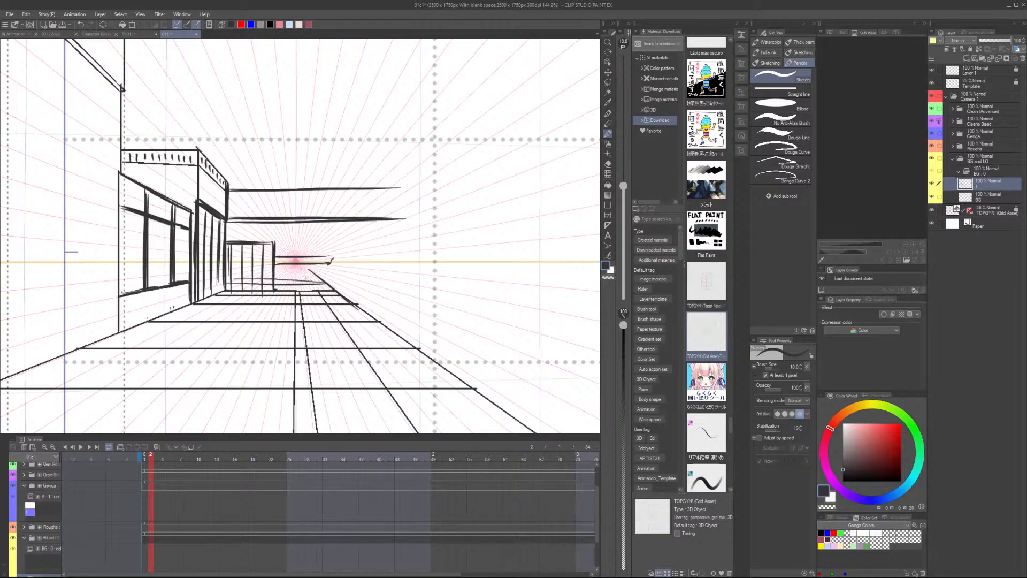
pyautogui.hotkey('ctrl', '-')
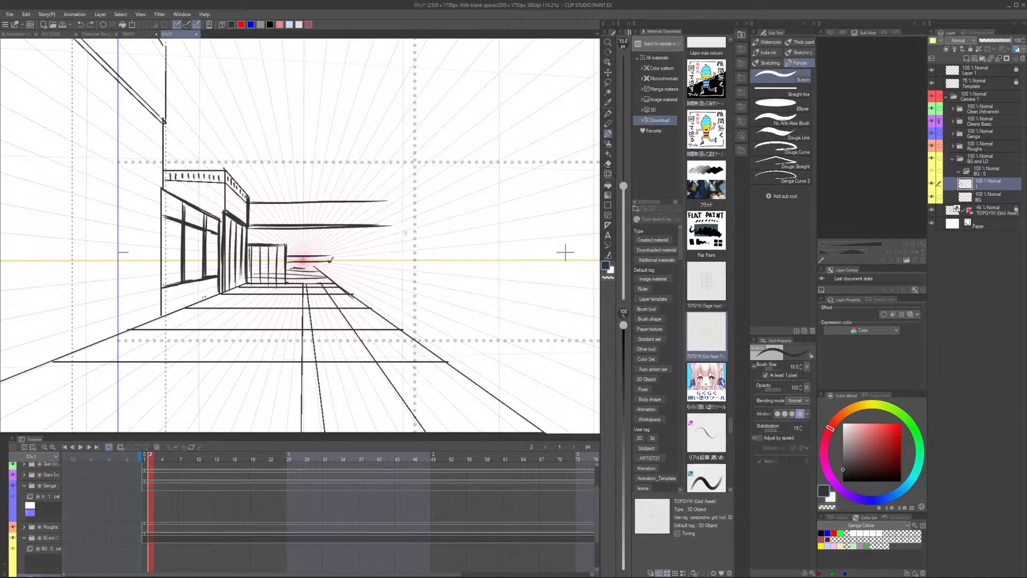
pyautogui.moveTo(254, 222)
pyautogui.mouseDown()
pyautogui.moveTo(377, 216)
pyautogui.moveTo(344, 203)
pyautogui.moveTo(375, 206)
pyautogui.mouseUp()
pyautogui.hotkey('ctrl', '-')
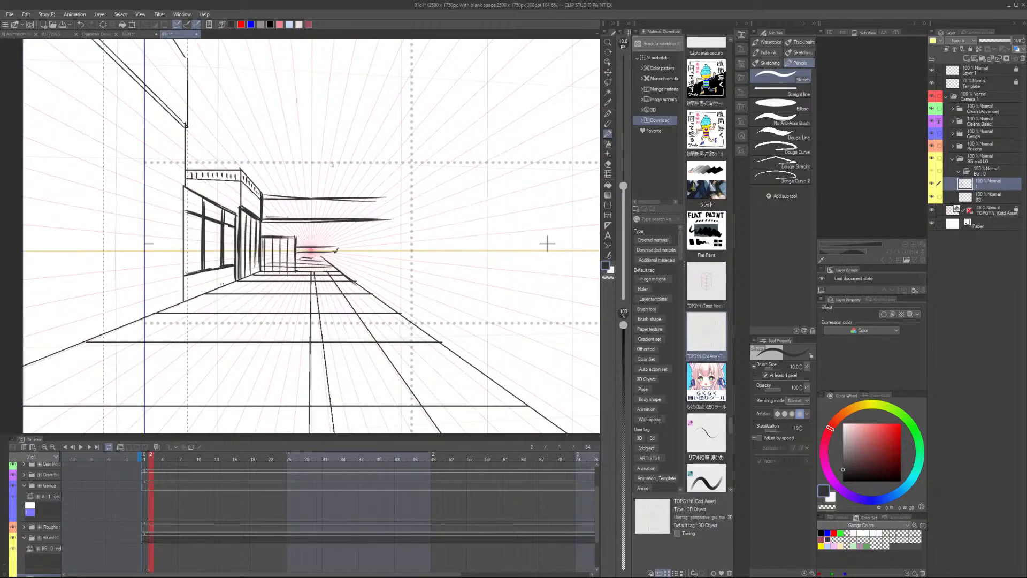
# With the Straight line tool, draw a long horizontal line above the ticked band and extend the two horizontal lines beneath it
pyautogui.click(780, 91)
pyautogui.moveTo(185, 162); pyautogui.dragTo(495, 166)
pyautogui.moveTo(295, 198); pyautogui.dragTo(479, 197)
pyautogui.moveTo(294, 220)
pyautogui.mouseDown()
pyautogui.moveTo(470, 220)
pyautogui.moveTo(418, 280)
pyautogui.mouseUp()
# Draw two long horizontal beam lines across the upper page, one above the title and one inside the frame, with narrow vertical posts between them
pyautogui.scroll(-1, 471, 211)
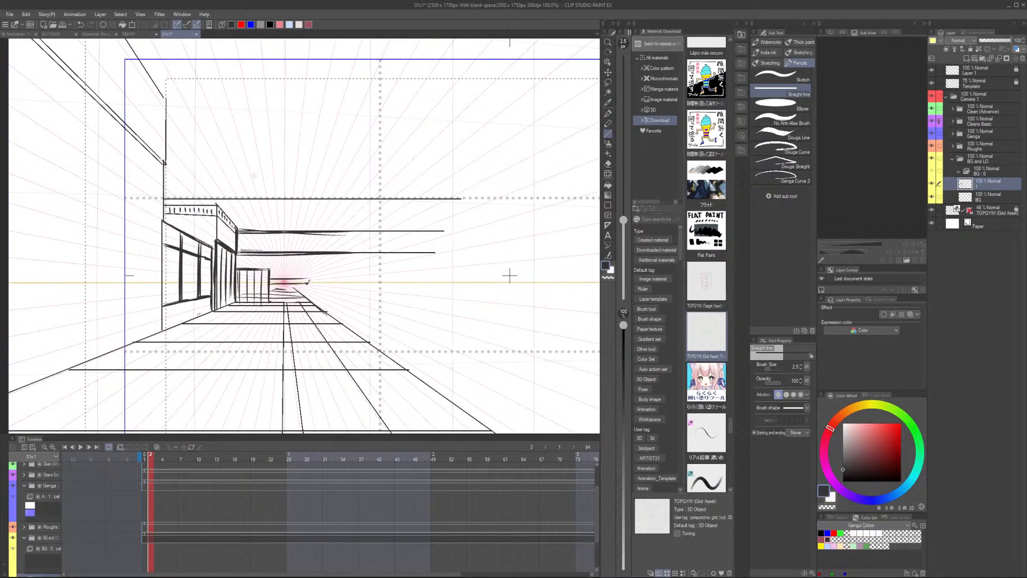
pyautogui.scroll(-2, 332, 165)
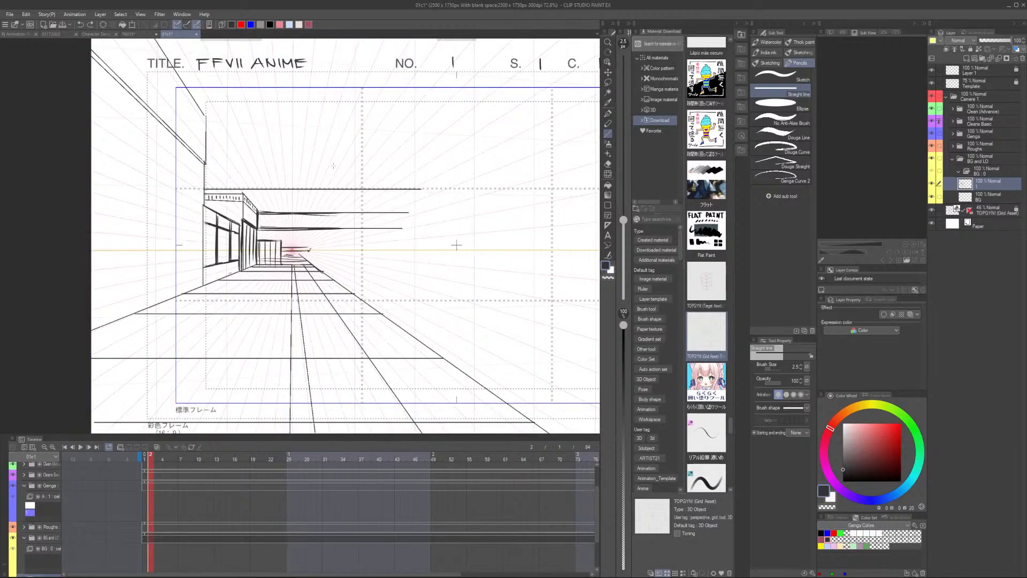
pyautogui.scroll(-2, 457, 245)
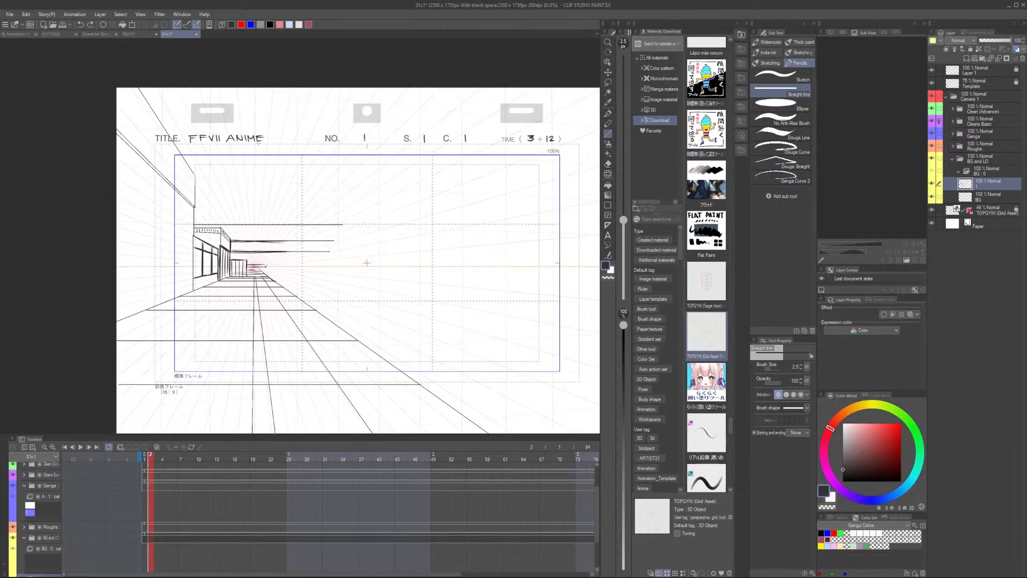
pyautogui.moveTo(161, 123); pyautogui.dragTo(623, 133)
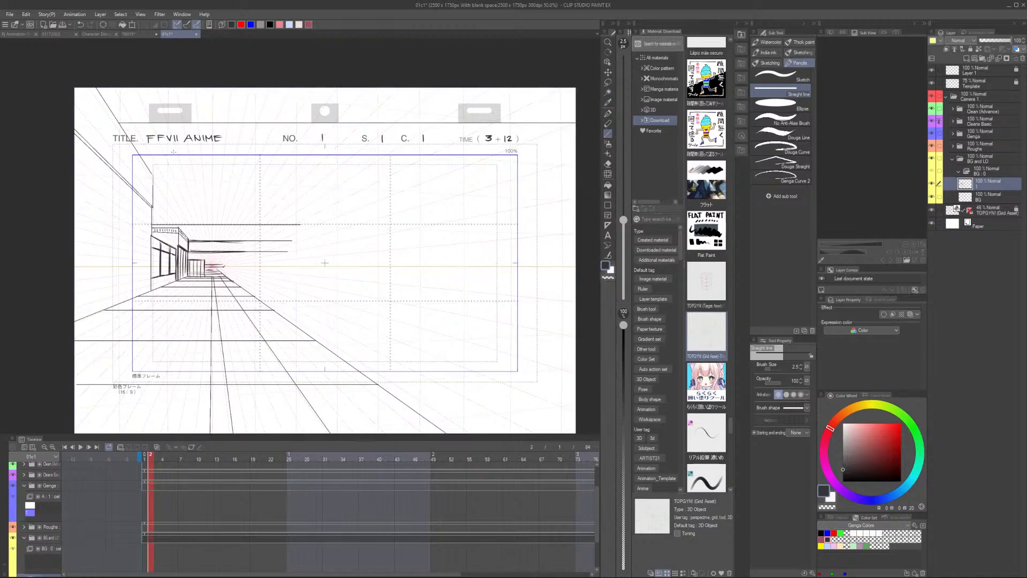
pyautogui.moveTo(198, 124)
pyautogui.mouseDown()
pyautogui.moveTo(198, 171)
pyautogui.moveTo(205, 138)
pyautogui.moveTo(205, 171)
pyautogui.moveTo(572, 184)
pyautogui.mouseUp()
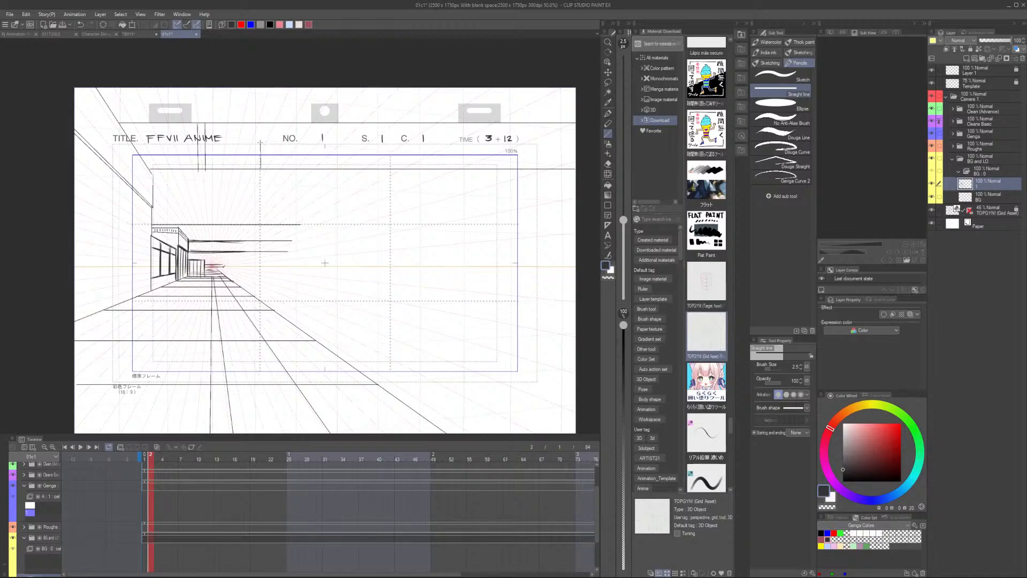
# Draw a small upright rectangular post between the two upper beam lines, just before the NO. field
pyautogui.scroll(1, 324, 263)
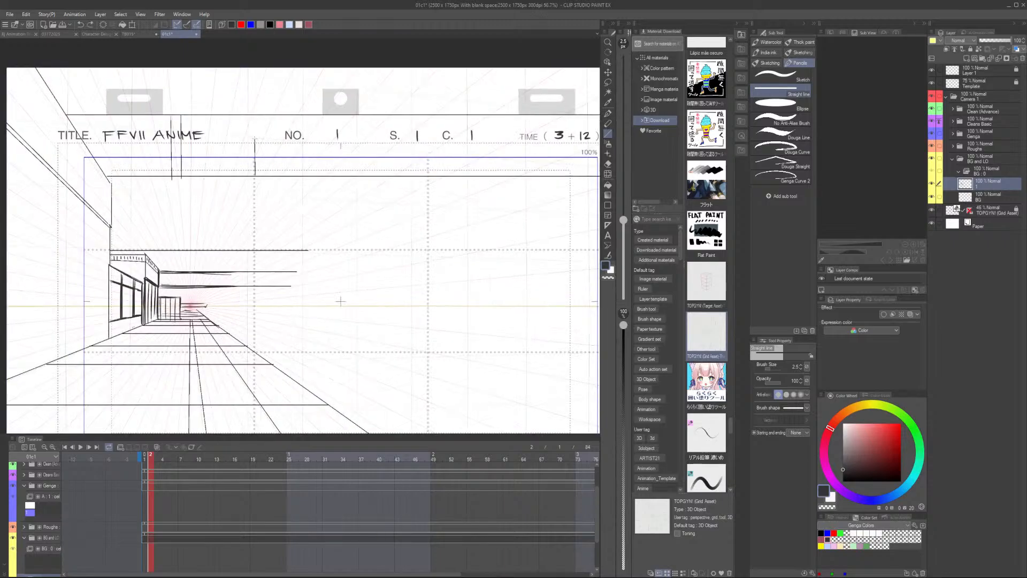
pyautogui.moveTo(255, 137); pyautogui.dragTo(256, 172)
pyautogui.moveTo(277, 138)
pyautogui.mouseDown()
pyautogui.moveTo(277, 175)
pyautogui.moveTo(254, 140)
pyautogui.moveTo(256, 176)
pyautogui.mouseUp()
pyautogui.moveTo(278, 136)
pyautogui.mouseDown()
pyautogui.moveTo(280, 177)
pyautogui.moveTo(283, 144)
pyautogui.mouseUp()
pyautogui.hotkey('ctrl', '-')
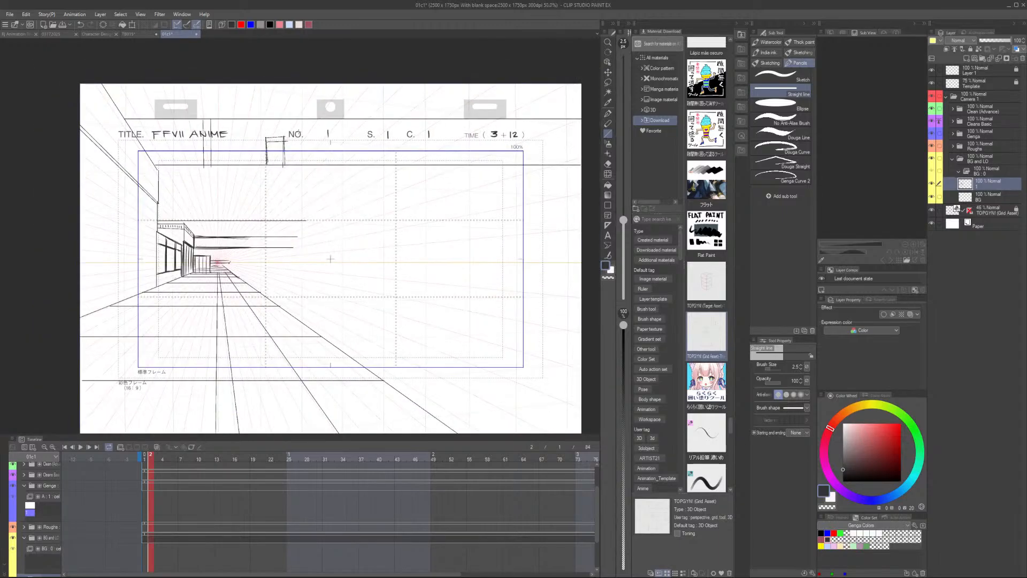
pyautogui.scroll(-3, 332, 237)
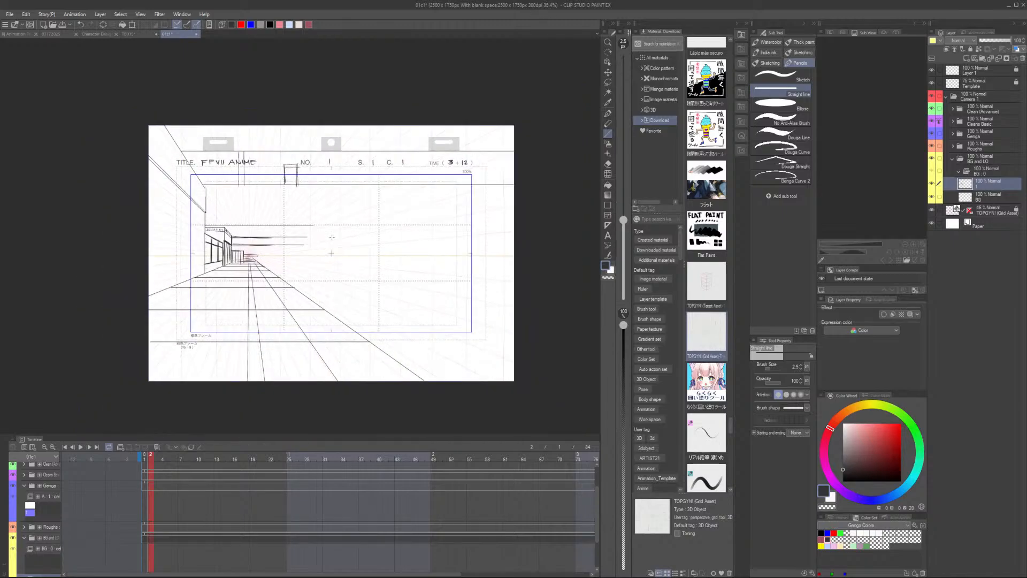
pyautogui.scroll(3, 331, 237)
pyautogui.scroll(-1, 332, 237)
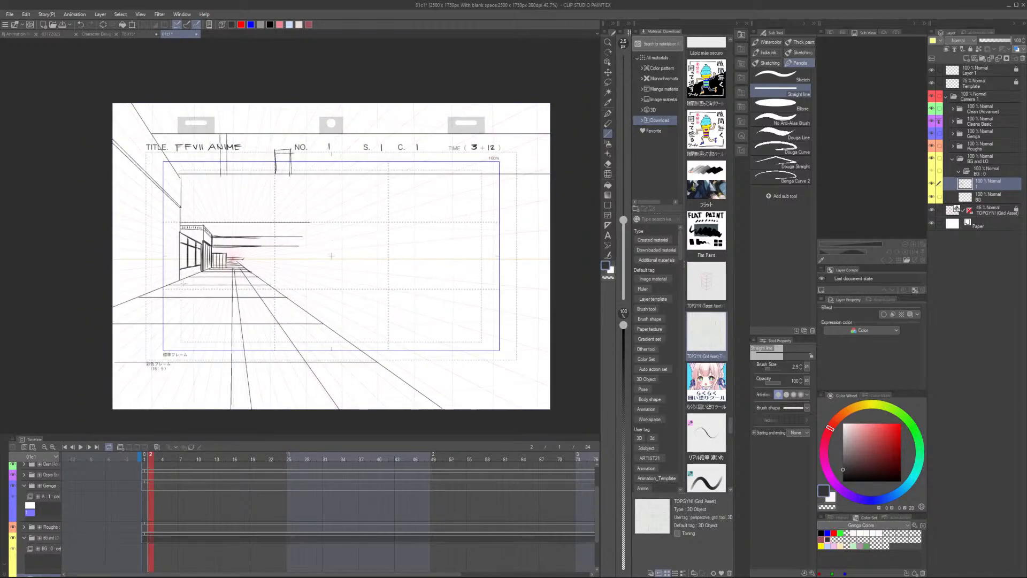
pyautogui.scroll(-1, 202, 300)
pyautogui.scroll(2, 201, 300)
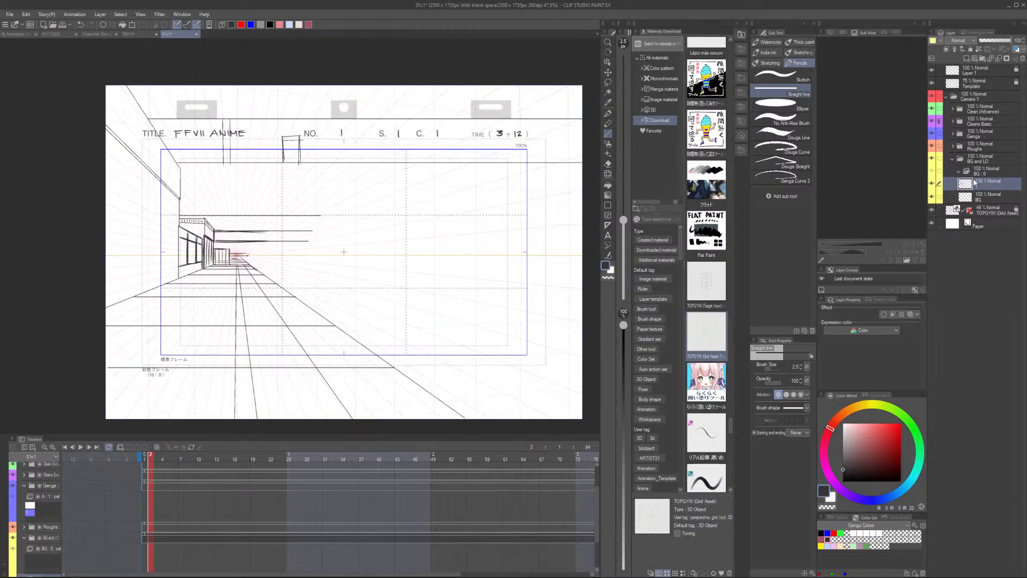
# Sketch the farther tall arch on the left wall with the Sketch pencil, with a rounded top and long vertical sides reaching the floor
pyautogui.click(784, 76)
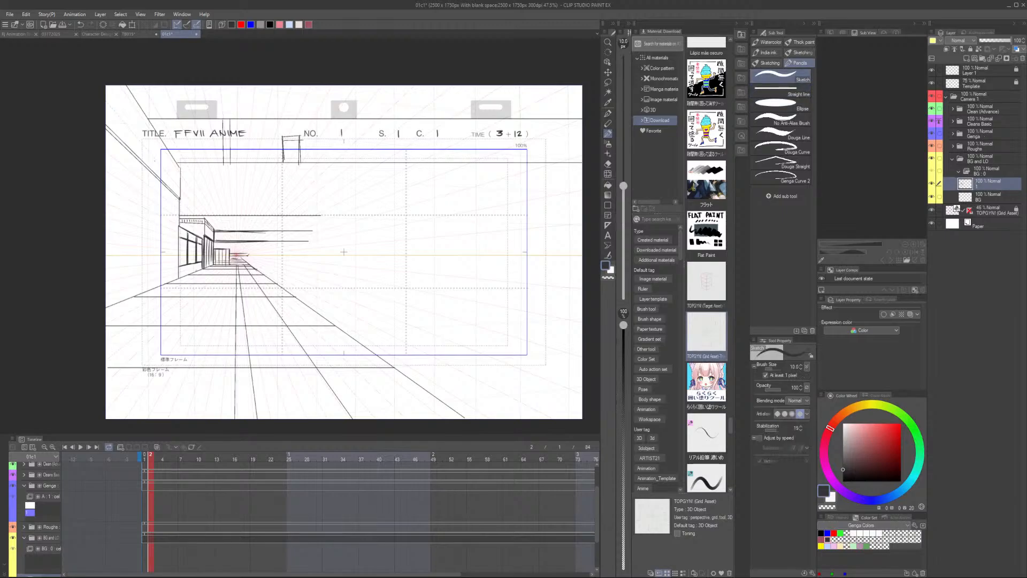
pyautogui.scroll(2, 160, 176)
pyautogui.moveTo(169, 204); pyautogui.dragTo(148, 195)
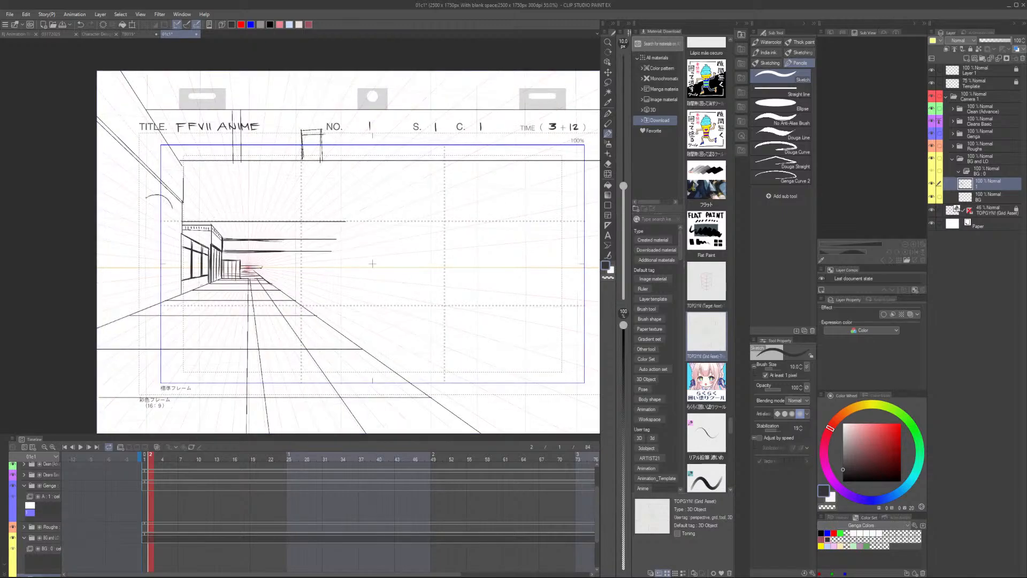
pyautogui.hotkey('ctrl', 'z')
pyautogui.moveTo(175, 219); pyautogui.dragTo(175, 291)
pyautogui.moveTo(175, 213)
pyautogui.mouseDown()
pyautogui.moveTo(152, 191)
pyautogui.moveTo(144, 204)
pyautogui.moveTo(143, 239)
pyautogui.mouseUp()
pyautogui.moveTo(145, 196); pyautogui.dragTo(144, 302)
pyautogui.moveTo(143, 265); pyautogui.dragTo(142, 309)
# Sketch the nearer, taller arch on the left wall, curving from the page edge down to the floor
pyautogui.moveTo(129, 179); pyautogui.dragTo(128, 309)
pyautogui.hotkey('ctrl', 'z')
pyautogui.moveTo(128, 266); pyautogui.dragTo(128, 310)
pyautogui.moveTo(96, 155)
pyautogui.mouseDown()
pyautogui.moveTo(108, 145)
pyautogui.moveTo(129, 191)
pyautogui.moveTo(128, 284)
pyautogui.mouseUp()
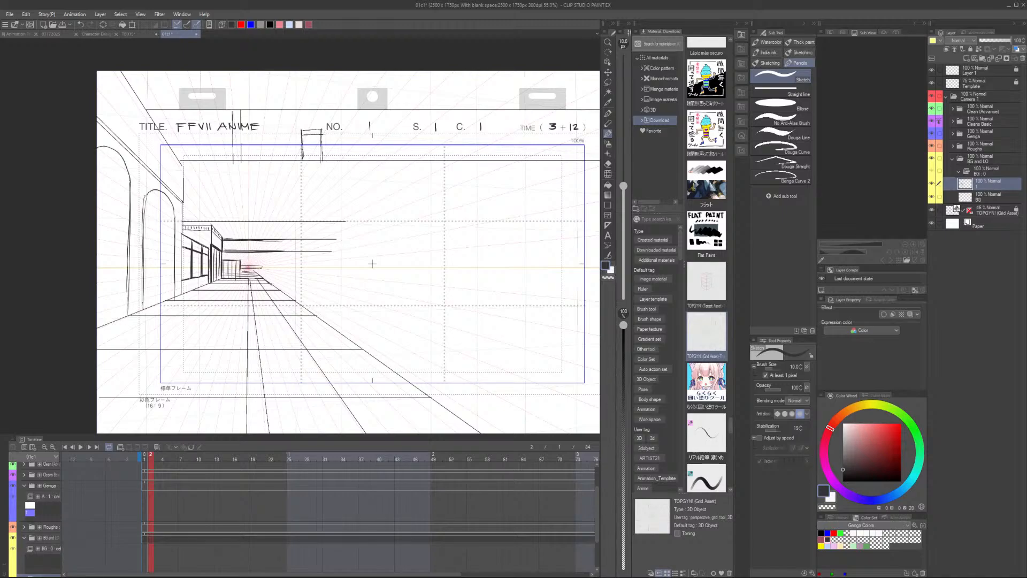
# Add inner outlines to both arches to give their openings thickness
pyautogui.moveTo(96, 153)
pyautogui.mouseDown()
pyautogui.moveTo(117, 170)
pyautogui.moveTo(113, 162)
pyautogui.moveTo(116, 302)
pyautogui.mouseUp()
pyautogui.moveTo(117, 248); pyautogui.dragTo(117, 322)
pyautogui.moveTo(151, 198)
pyautogui.mouseDown()
pyautogui.moveTo(165, 216)
pyautogui.moveTo(165, 295)
pyautogui.mouseUp()
pyautogui.moveTo(166, 257); pyautogui.dragTo(166, 300)
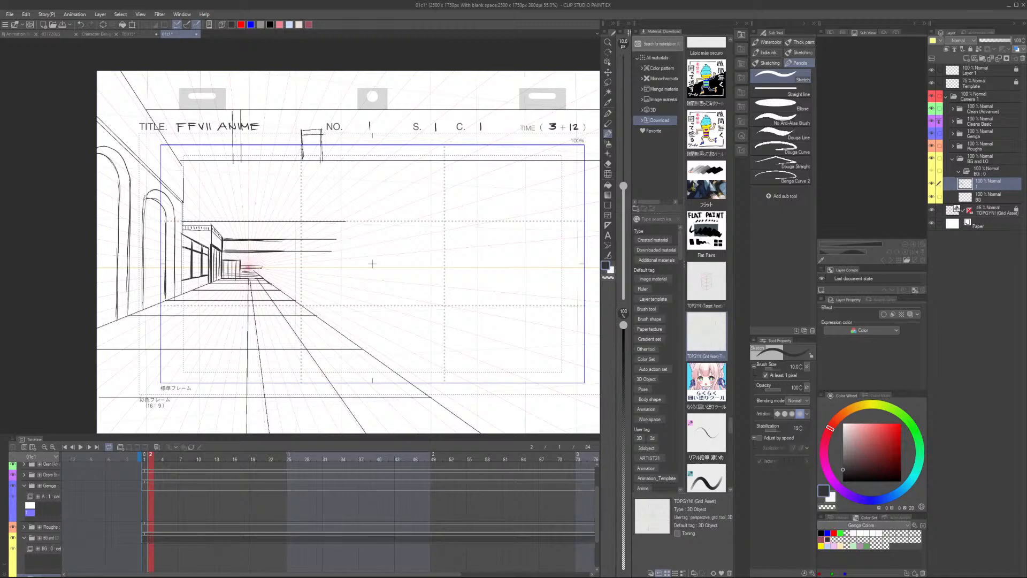
# Sketch a row of vertical bars filling the lower half of the farther arch
pyautogui.scroll(1, 155, 264)
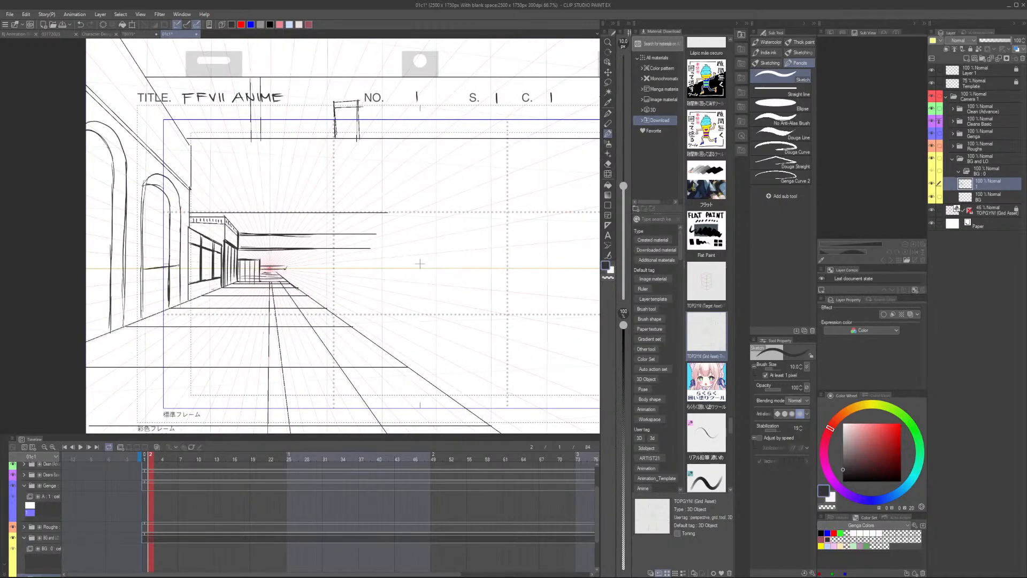
pyautogui.hotkey('ctrl', 'z')
pyautogui.moveTo(144, 251)
pyautogui.mouseDown()
pyautogui.moveTo(182, 257)
pyautogui.moveTo(167, 257)
pyautogui.moveTo(150, 308)
pyautogui.moveTo(149, 277)
pyautogui.moveTo(148, 314)
pyautogui.mouseUp()
pyautogui.hotkey('ctrl', 'z')
pyautogui.moveTo(151, 255); pyautogui.dragTo(151, 313)
pyautogui.moveTo(155, 256); pyautogui.dragTo(156, 314)
pyautogui.moveTo(159, 256); pyautogui.dragTo(160, 311)
pyautogui.moveTo(166, 256); pyautogui.dragTo(172, 308)
pyautogui.moveTo(175, 257); pyautogui.dragTo(176, 302)
# Sketch a sloping rail with vertical bars beneath it inside the lower half of the nearer arch
pyautogui.moveTo(85, 244)
pyautogui.mouseDown()
pyautogui.moveTo(121, 251)
pyautogui.moveTo(109, 248)
pyautogui.moveTo(117, 324)
pyautogui.mouseUp()
pyautogui.moveTo(117, 253)
pyautogui.mouseDown()
pyautogui.moveTo(115, 326)
pyautogui.moveTo(104, 338)
pyautogui.moveTo(94, 307)
pyautogui.moveTo(96, 337)
pyautogui.mouseUp()
pyautogui.moveTo(90, 248); pyautogui.dragTo(90, 336)
# Sketch a short connecting line between the two arches, near the height where they begin to curve
pyautogui.scroll(-3, 99, 328)
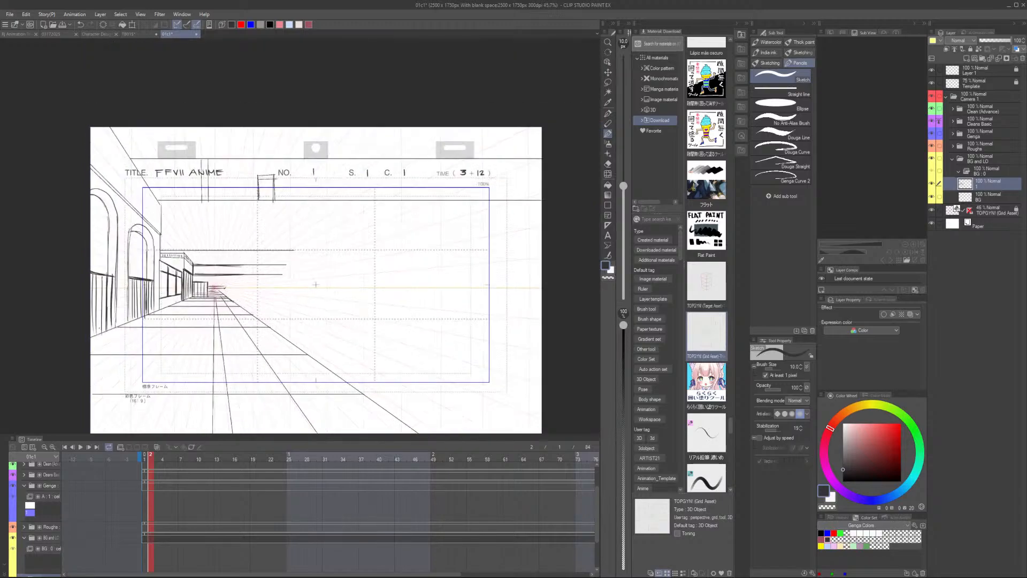
pyautogui.scroll(2, 321, 284)
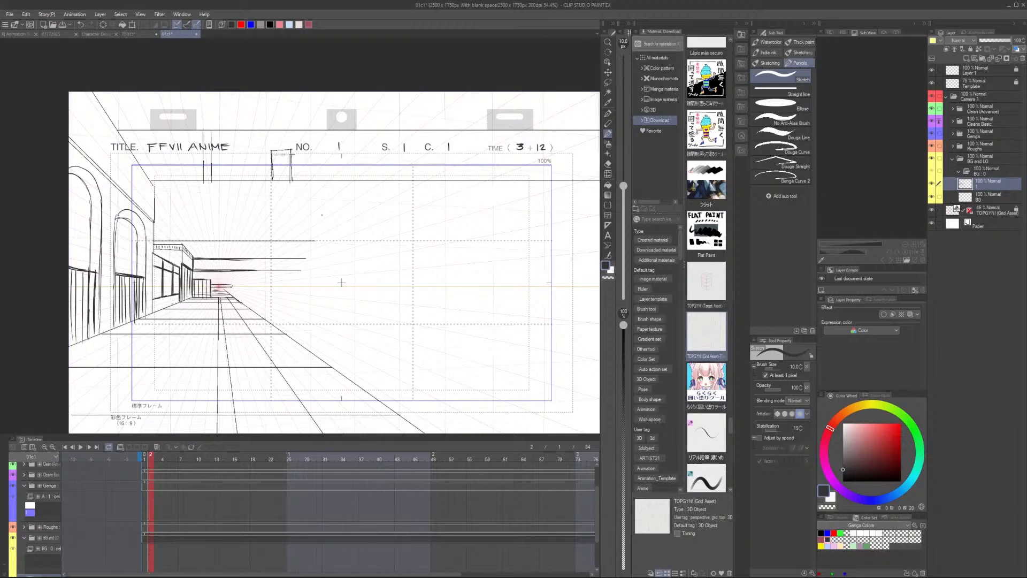
pyautogui.scroll(3, 105, 228)
pyautogui.moveTo(102, 220); pyautogui.dragTo(116, 221)
pyautogui.hotkey('ctrl', 'z')
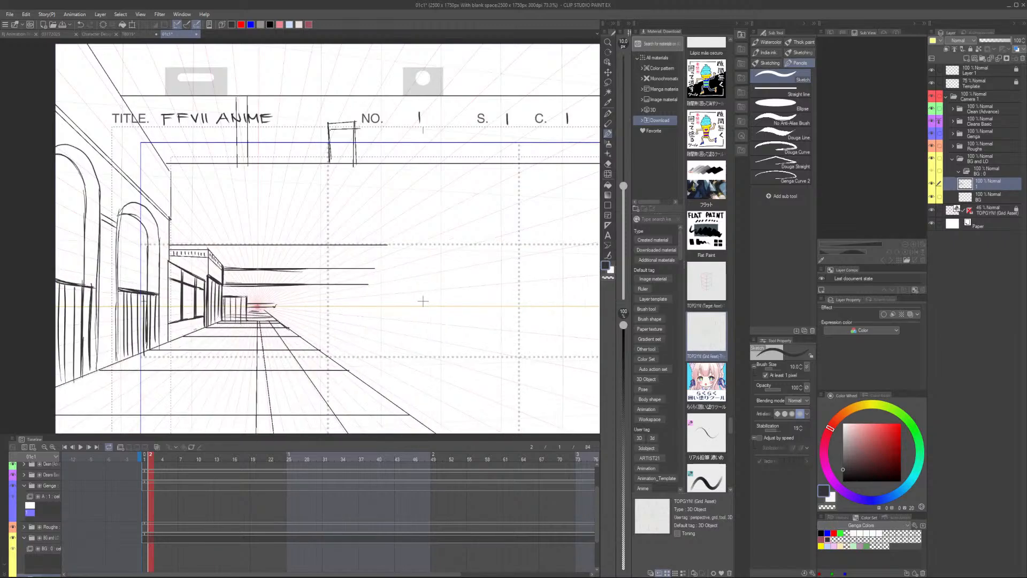
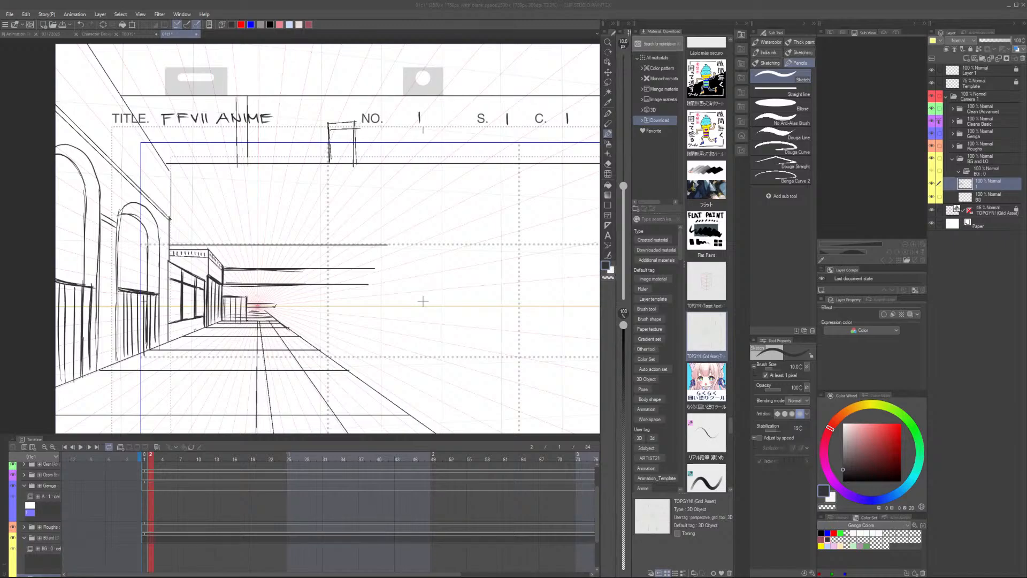
# Paste the locomotive reference image as a new layer and place it beneath the BG layer
pyautogui.click(991, 198)
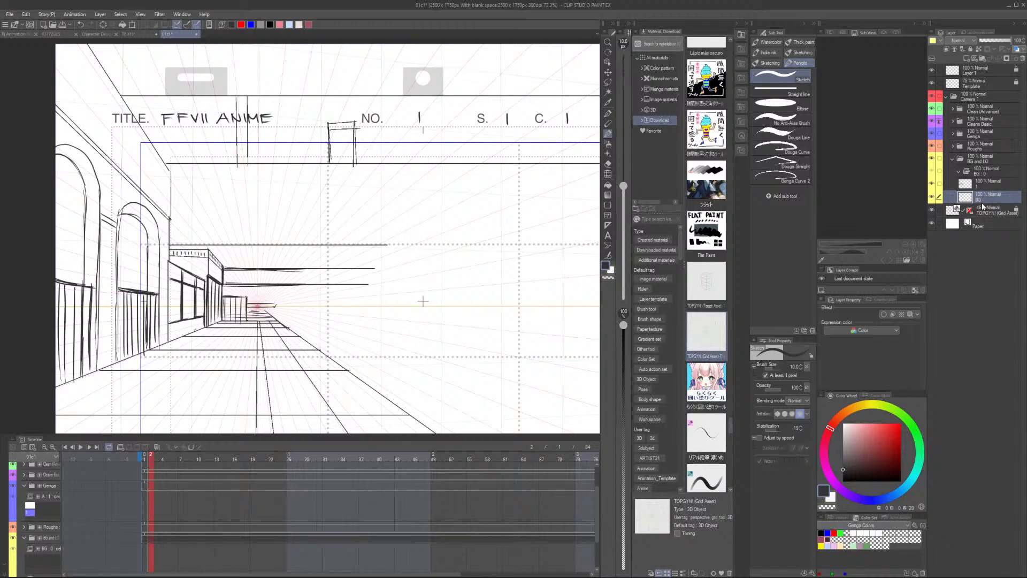
pyautogui.hotkey('ctrl', 'v')
pyautogui.scroll(-3, 381, 242)
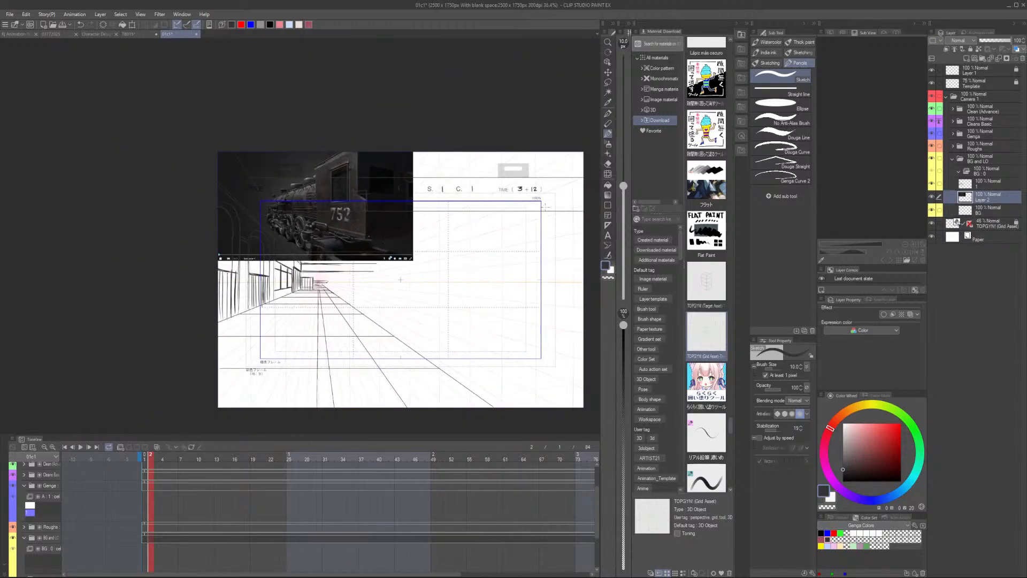
pyautogui.moveTo(989, 197); pyautogui.dragTo(993, 218)
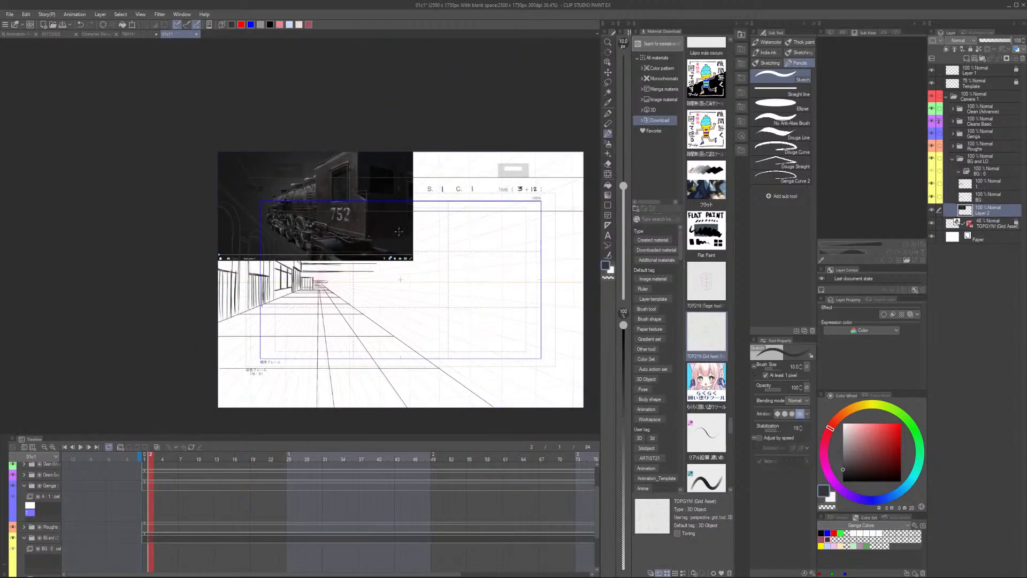
# Scale the locomotive image up to 157% and position it over the middle and right of the frame
pyautogui.hotkey('ctrl', 't')
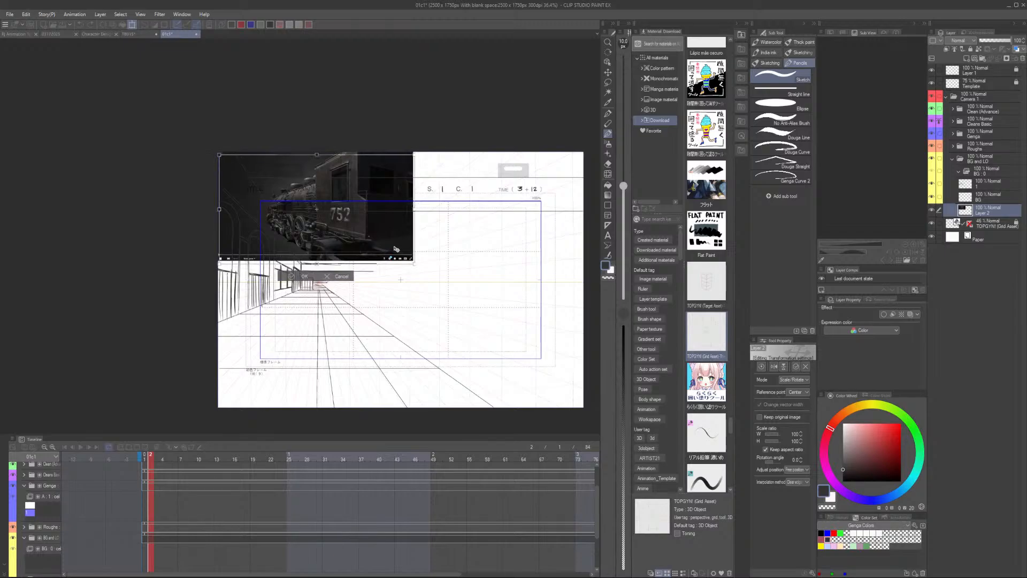
pyautogui.moveTo(396, 247); pyautogui.dragTo(609, 398)
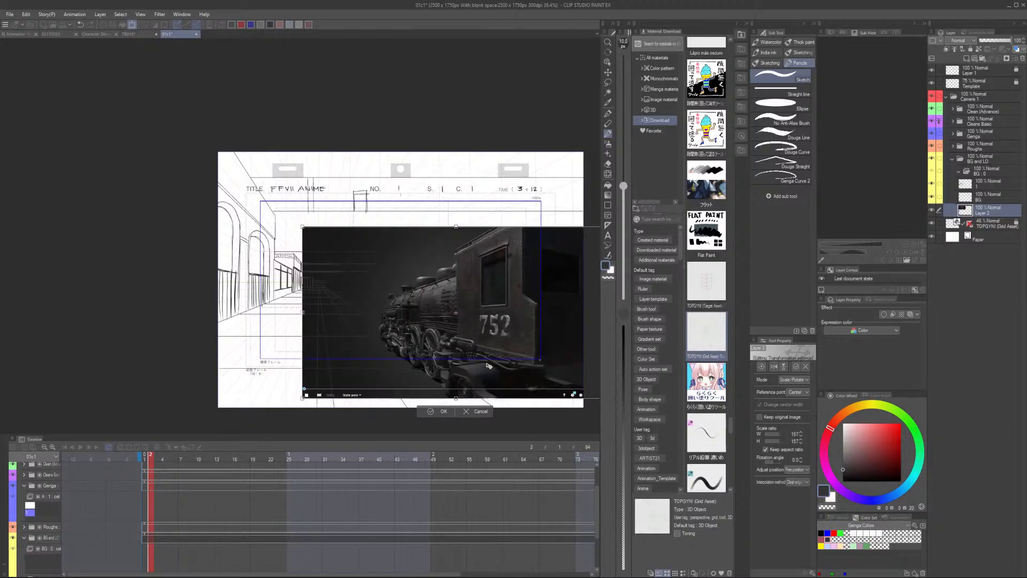
pyautogui.moveTo(490, 365); pyautogui.dragTo(479, 337)
pyautogui.click(418, 390)
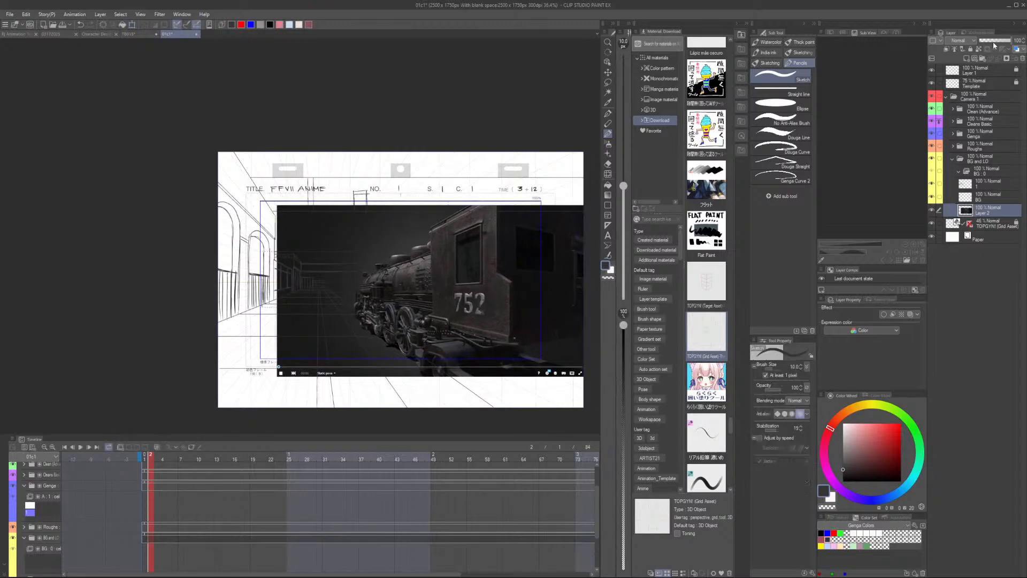
# Lower the opacity of the locomotive reference layer to about half
pyautogui.click(992, 41)
pyautogui.moveTo(996, 41); pyautogui.dragTo(998, 42)
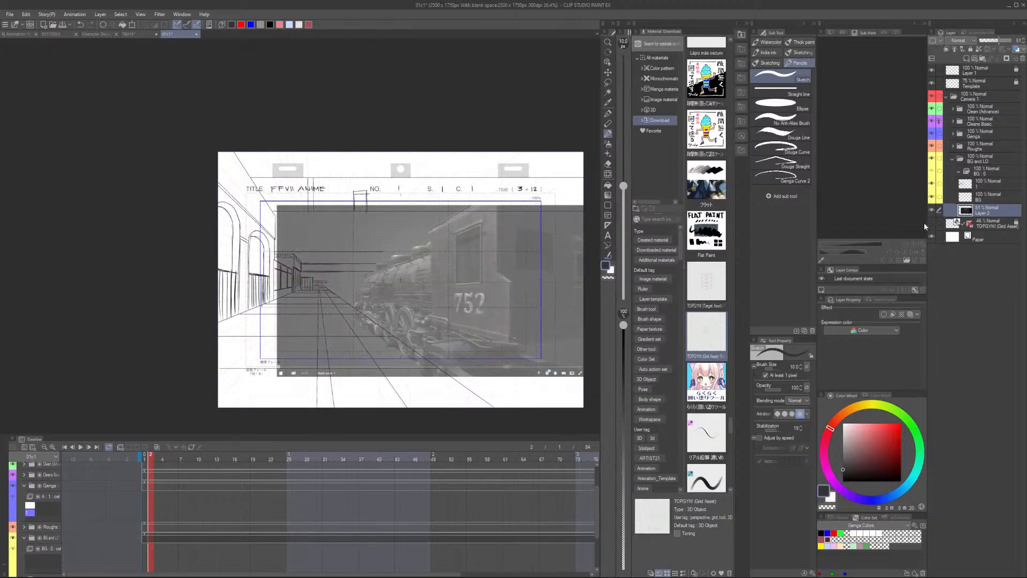
pyautogui.moveTo(481, 369); pyautogui.dragTo(313, 338)
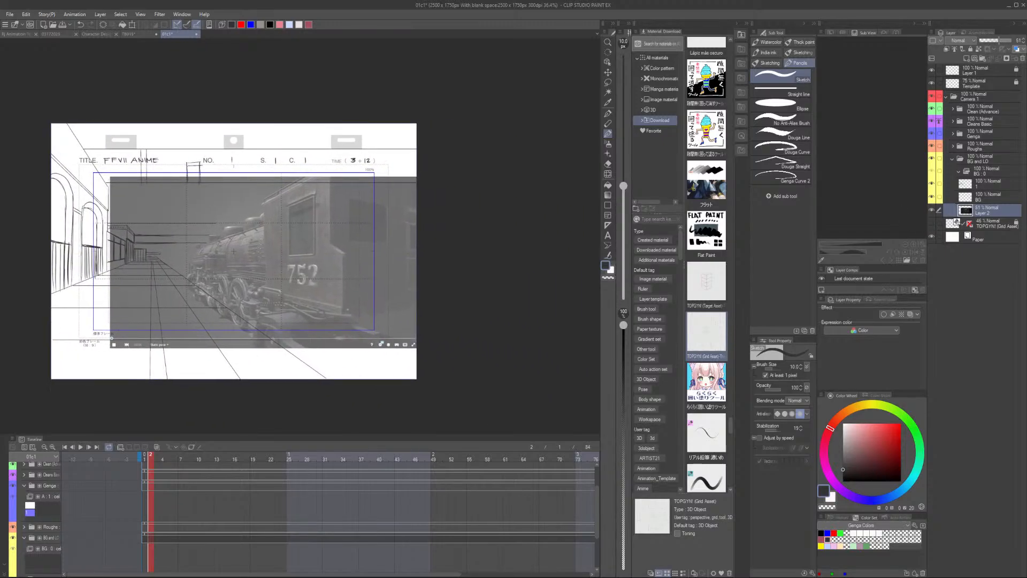
pyautogui.scroll(2, 265, 273)
pyautogui.scroll(1, 206, 231)
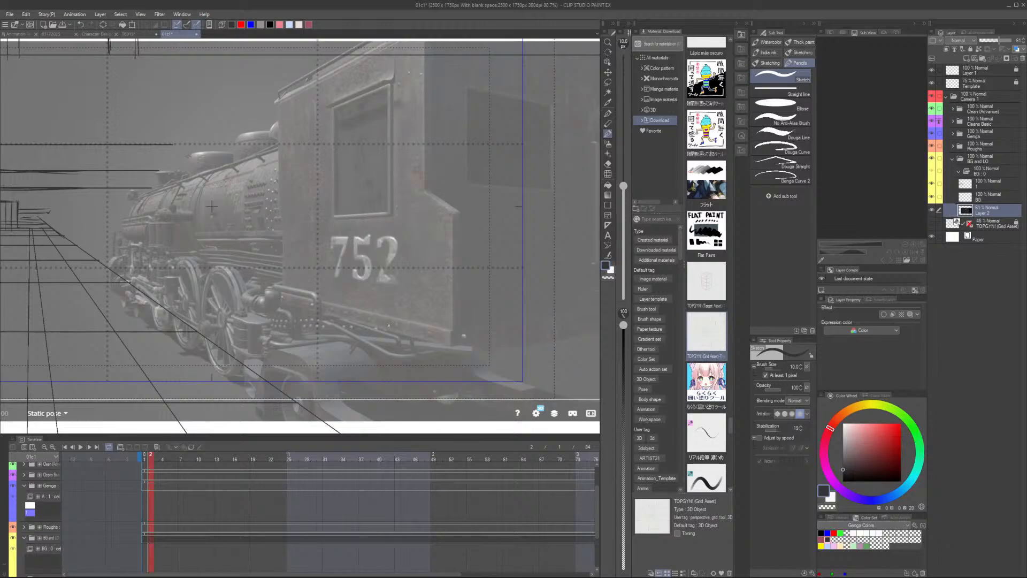
# Rotate the locomotive reference layer very slightly and apply the transform
pyautogui.scroll(-3, 389, 325)
pyautogui.scroll(-1, 465, 297)
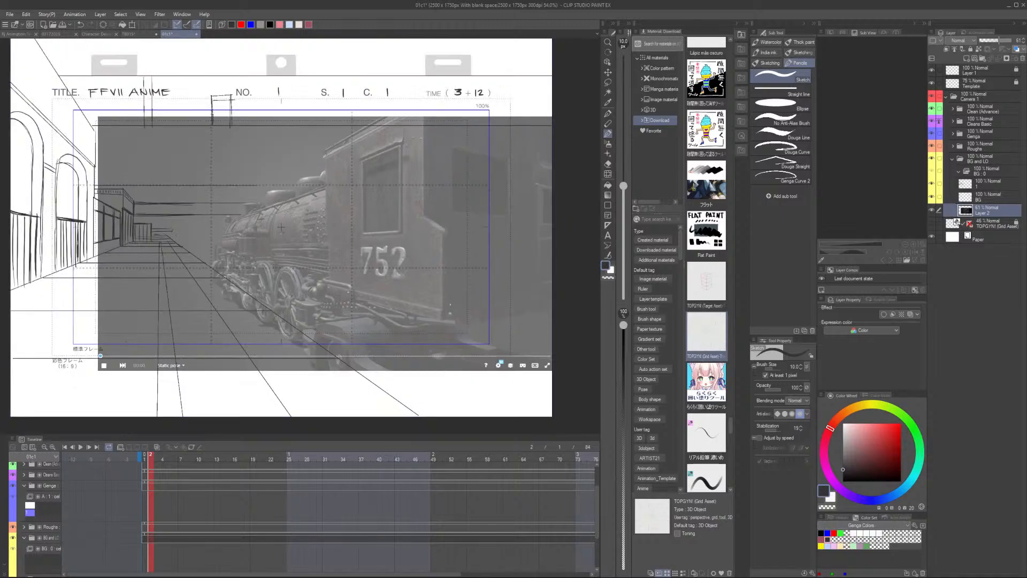
pyautogui.scroll(4, 281, 228)
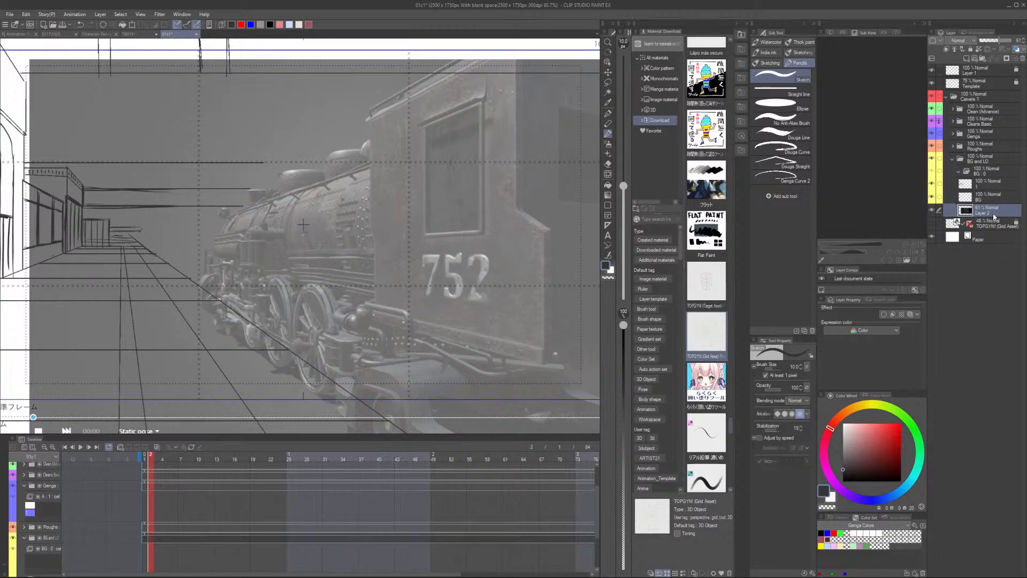
pyautogui.hotkey('ctrl', 't')
pyautogui.moveTo(31, 254); pyautogui.dragTo(27, 245)
pyautogui.scroll(-1, 27, 245)
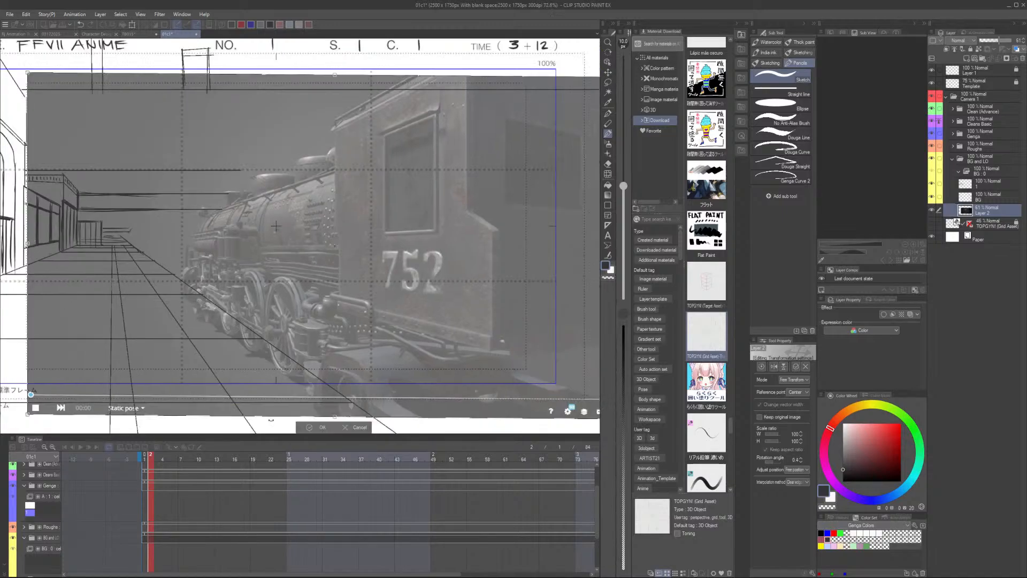
pyautogui.click(323, 430)
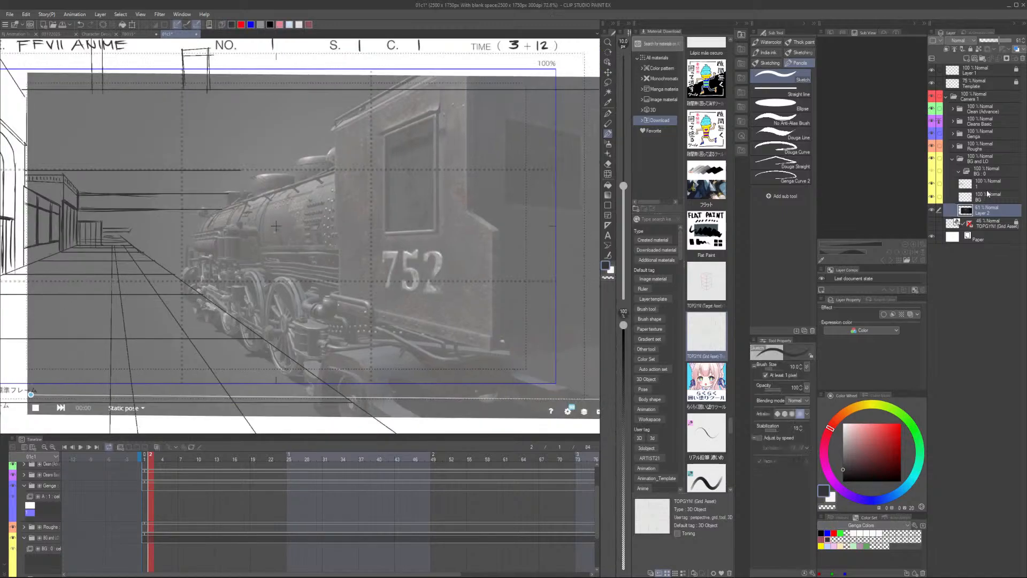
# Add a new layer above layer 1 and sketch the long sloping roof edge of the locomotive's cab
pyautogui.click(986, 187)
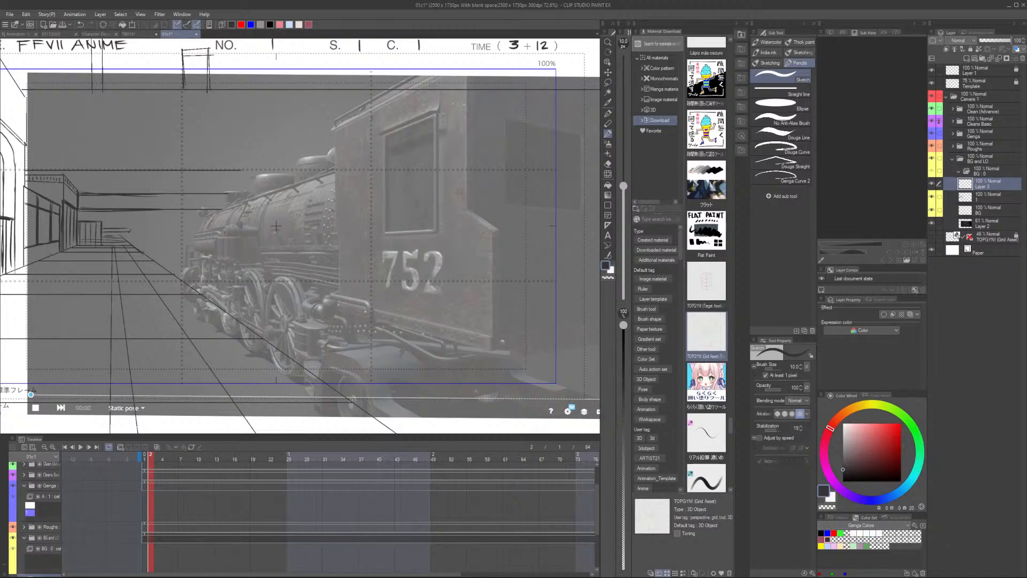
pyautogui.scroll(4, 372, 131)
pyautogui.moveTo(376, 149); pyautogui.dragTo(253, 244)
pyautogui.scroll(2, 230, 222)
pyautogui.moveTo(190, 236); pyautogui.dragTo(582, 51)
pyautogui.scroll(-3, 211, 229)
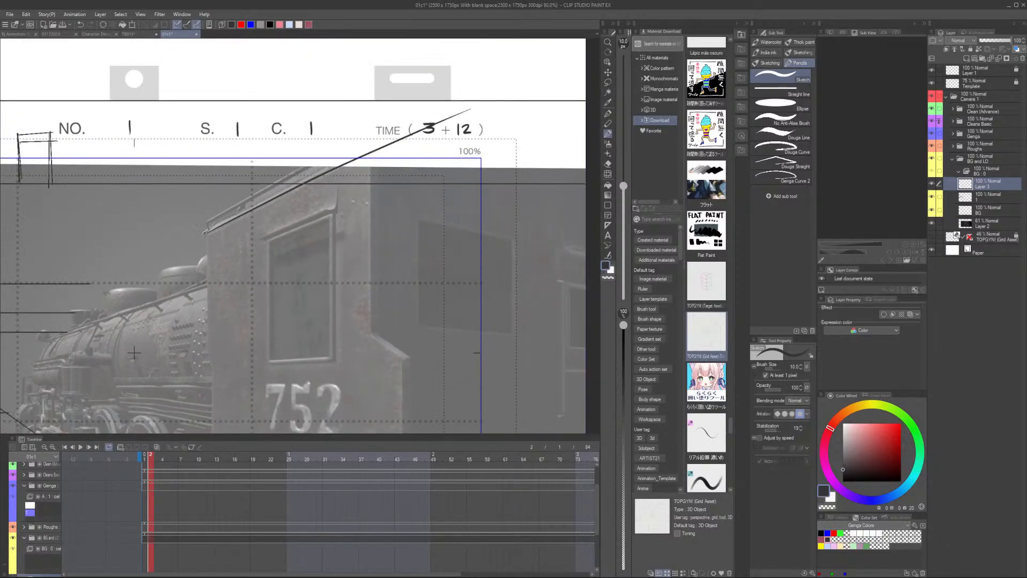
pyautogui.scroll(-1, 206, 234)
# Sketch the front vertical edge of the cab, from the roof corner down to beside the running board
pyautogui.moveTo(206, 233); pyautogui.dragTo(326, 188)
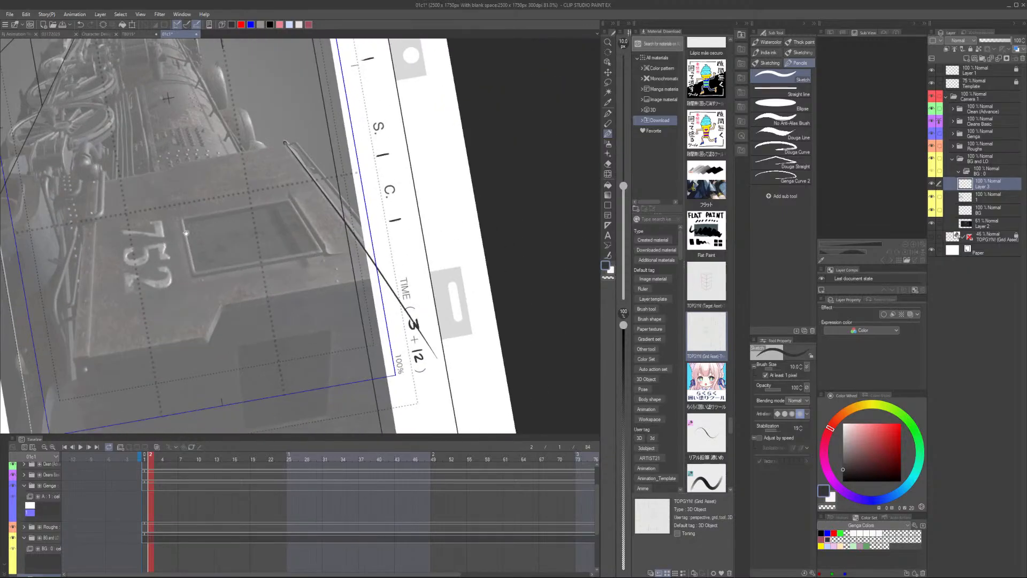
pyautogui.moveTo(186, 232); pyautogui.dragTo(368, 313)
pyautogui.scroll(2, 447, 225)
pyautogui.moveTo(470, 224); pyautogui.dragTo(244, 271)
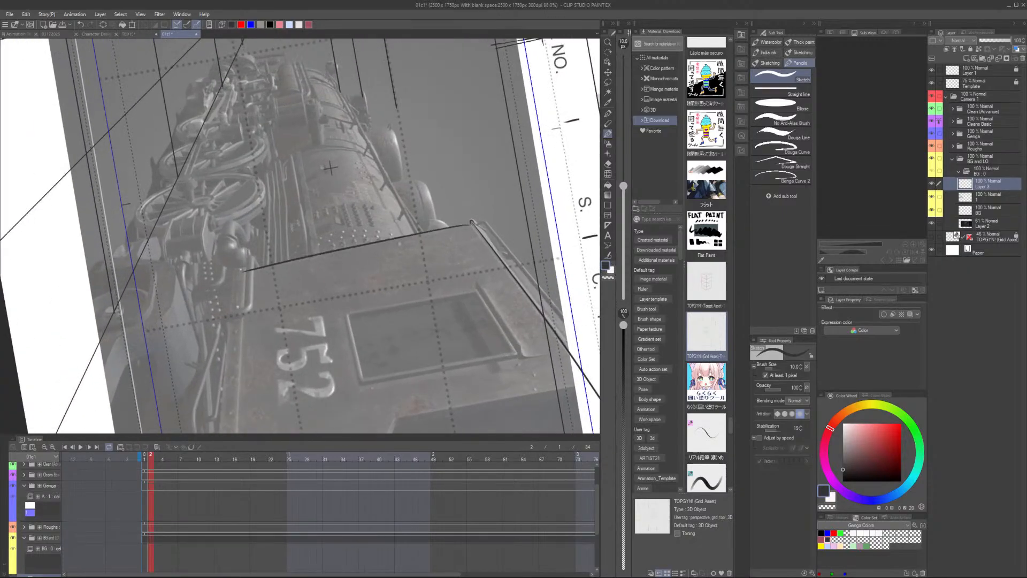
pyautogui.hotkey('ctrl', 'z')
pyautogui.moveTo(472, 223); pyautogui.dragTo(261, 269)
pyautogui.moveTo(284, 315); pyautogui.dragTo(377, 259)
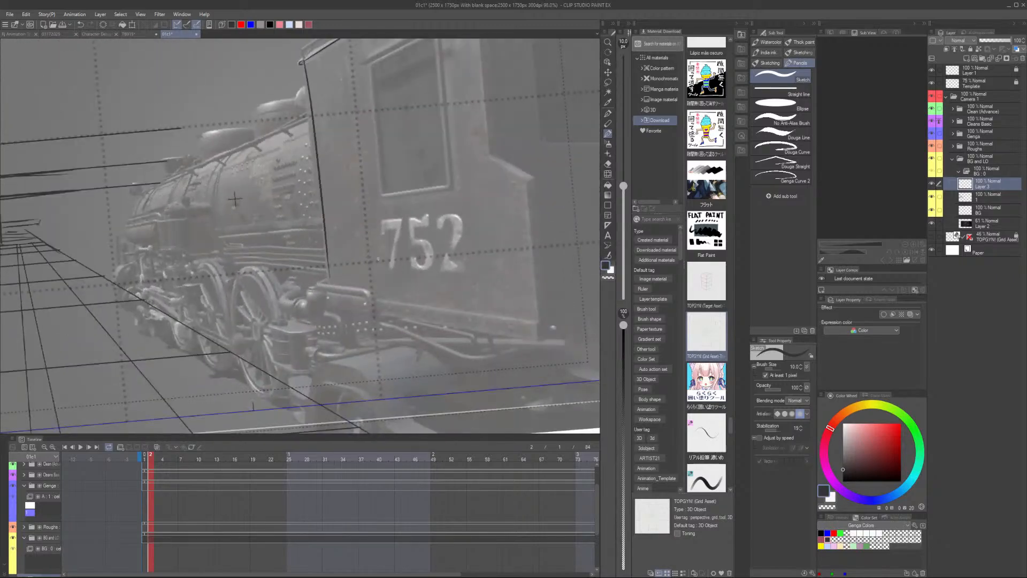
pyautogui.moveTo(398, 303)
pyautogui.mouseDown()
pyautogui.moveTo(249, 383)
pyautogui.moveTo(235, 377)
pyautogui.mouseUp()
pyautogui.moveTo(339, 64); pyautogui.dragTo(336, 247)
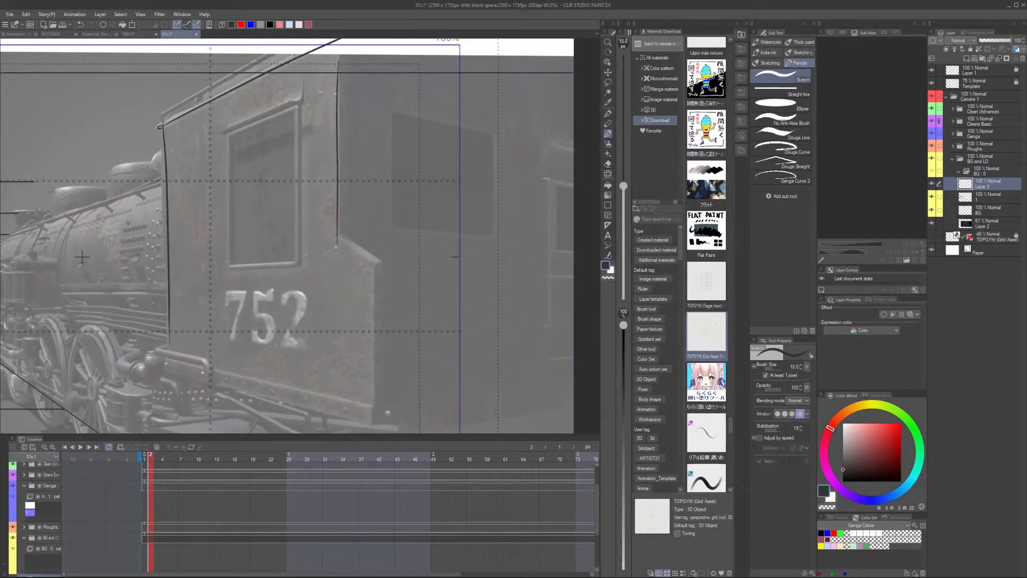
pyautogui.hotkey('ctrl', 'z')
pyautogui.moveTo(339, 53); pyautogui.dragTo(338, 239)
pyautogui.hotkey('ctrl', 'z')
# Trace the cab's stepped rear edge and bottom edge with the Straight line pencil, adding parallel lines for the panel's thickness
pyautogui.click(780, 91)
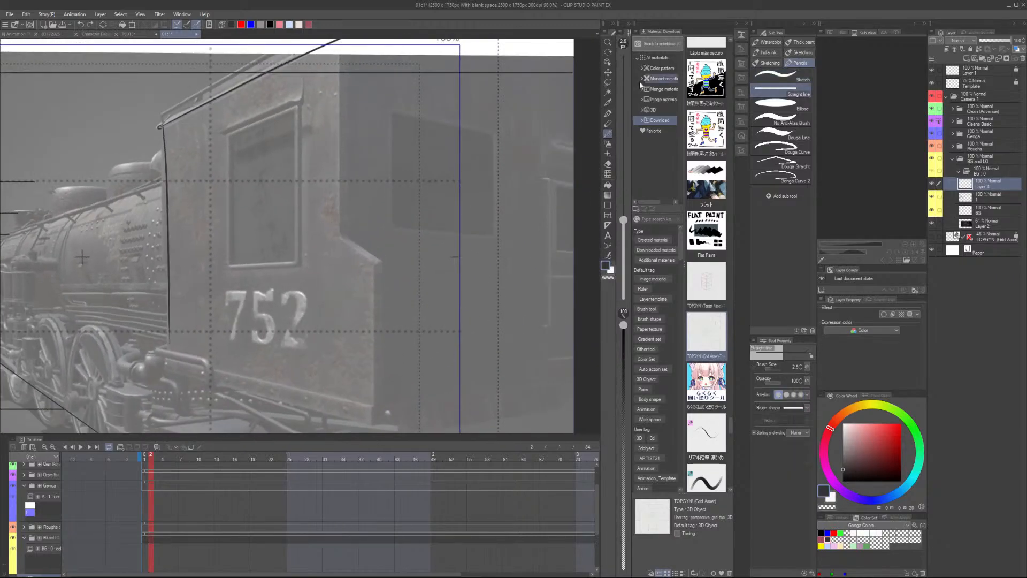
pyautogui.moveTo(339, 51)
pyautogui.mouseDown()
pyautogui.moveTo(340, 241)
pyautogui.moveTo(374, 268)
pyautogui.moveTo(342, 243)
pyautogui.moveTo(372, 260)
pyautogui.moveTo(373, 404)
pyautogui.moveTo(456, 332)
pyautogui.mouseUp()
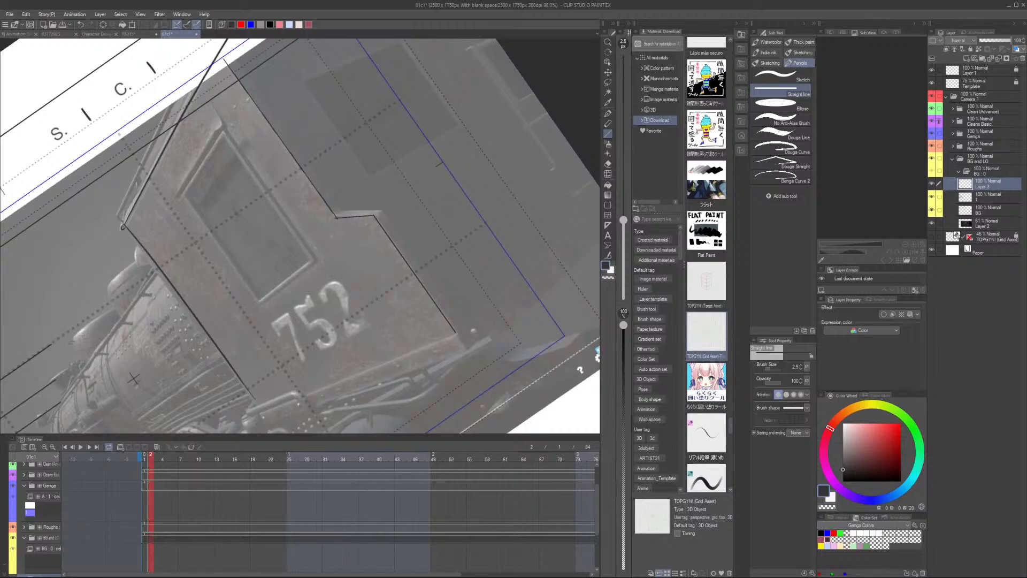
pyautogui.moveTo(301, 396)
pyautogui.mouseDown()
pyautogui.moveTo(457, 336)
pyautogui.moveTo(394, 379)
pyautogui.moveTo(468, 350)
pyautogui.mouseUp()
pyautogui.press('^')
pyautogui.press('^')
pyautogui.press('^')
pyautogui.press('^')
pyautogui.press('^')
pyautogui.press('^')
pyautogui.press('^')
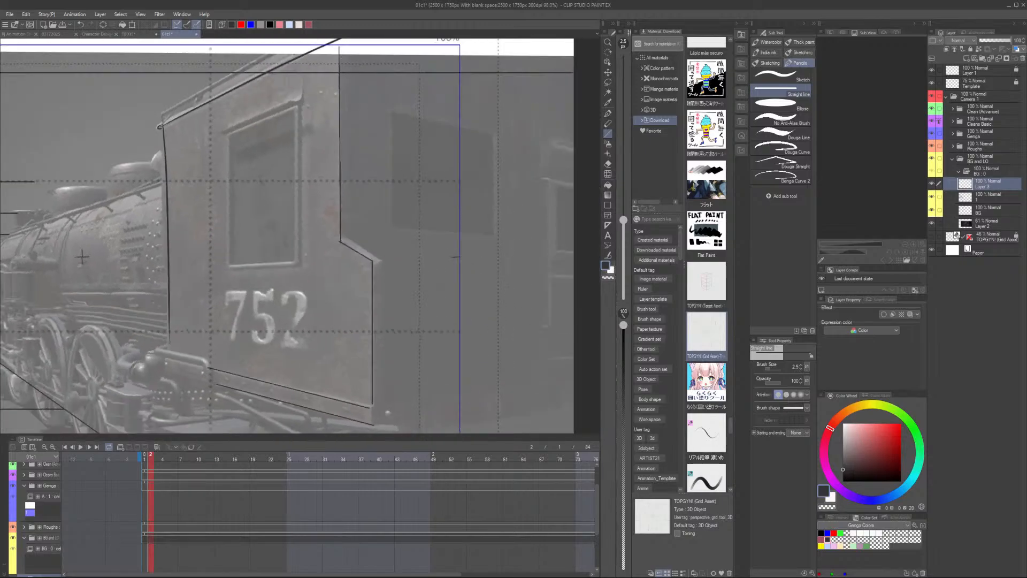
pyautogui.moveTo(345, 42)
pyautogui.mouseDown()
pyautogui.moveTo(347, 234)
pyautogui.moveTo(381, 259)
pyautogui.moveTo(380, 408)
pyautogui.moveTo(417, 320)
pyautogui.mouseUp()
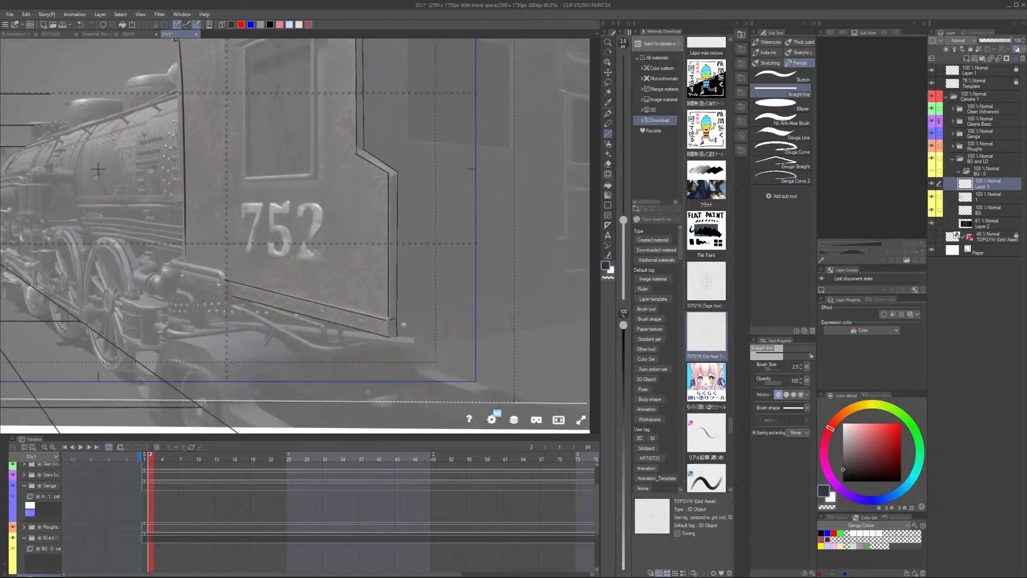
# Trace the handrail along the top of the boiler with straight lines, from the cab towards the locomotive's front
pyautogui.scroll(-1, 417, 319)
pyautogui.moveTo(130, 184); pyautogui.dragTo(286, 311)
pyautogui.scroll(1, 286, 311)
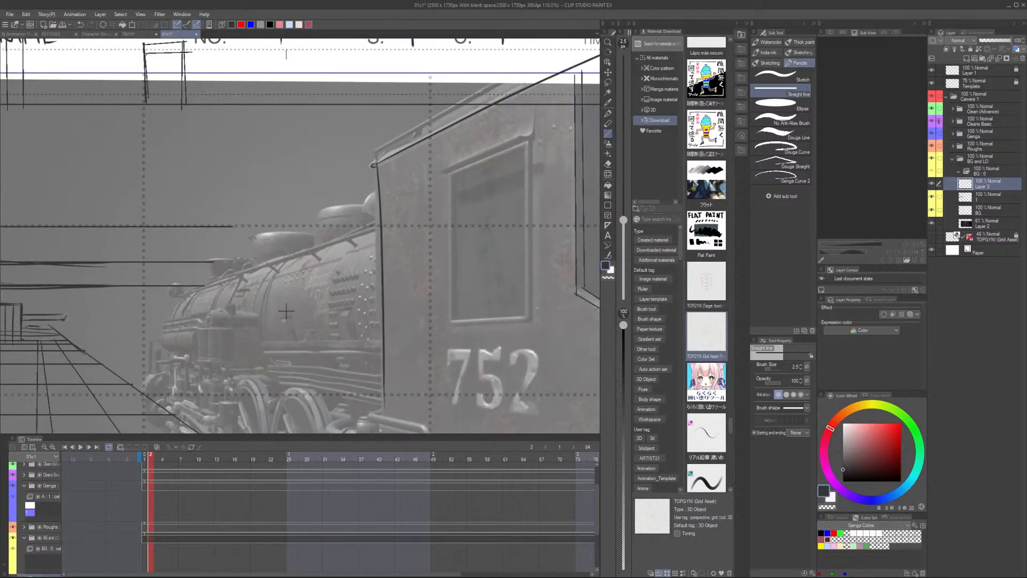
pyautogui.moveTo(378, 226)
pyautogui.mouseDown()
pyautogui.moveTo(197, 289)
pyautogui.moveTo(213, 284)
pyautogui.mouseUp()
pyautogui.hotkey('ctrl', 'z')
pyautogui.moveTo(381, 222)
pyautogui.mouseDown()
pyautogui.moveTo(218, 279)
pyautogui.moveTo(376, 227)
pyautogui.mouseUp()
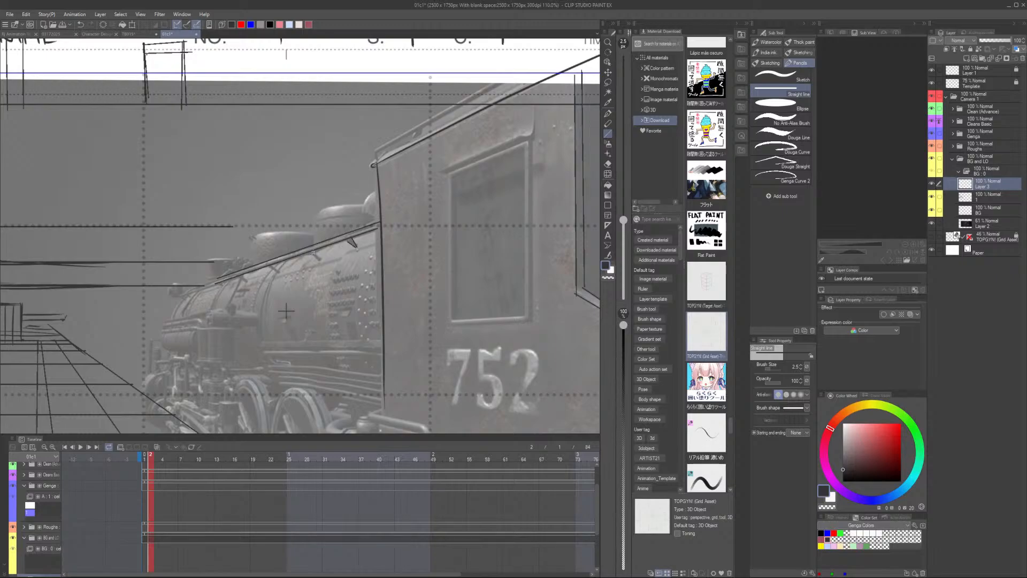
# Sketch the short brackets beneath the boiler handrail with the Sketch pencil and extend the rail's front end
pyautogui.click(775, 73)
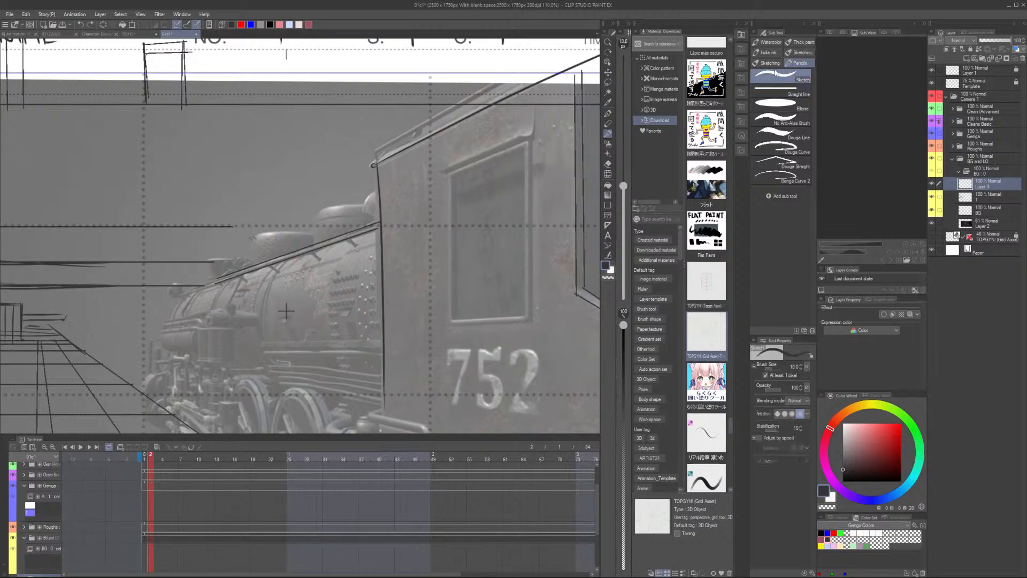
pyautogui.moveTo(286, 310); pyautogui.dragTo(206, 284)
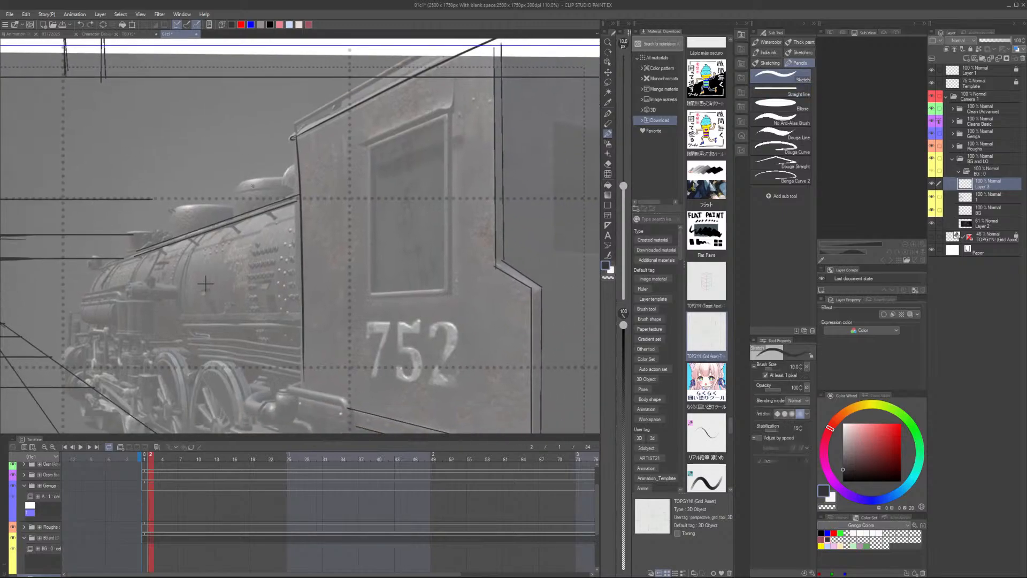
pyautogui.scroll(2, 270, 216)
pyautogui.moveTo(264, 212); pyautogui.dragTo(281, 220)
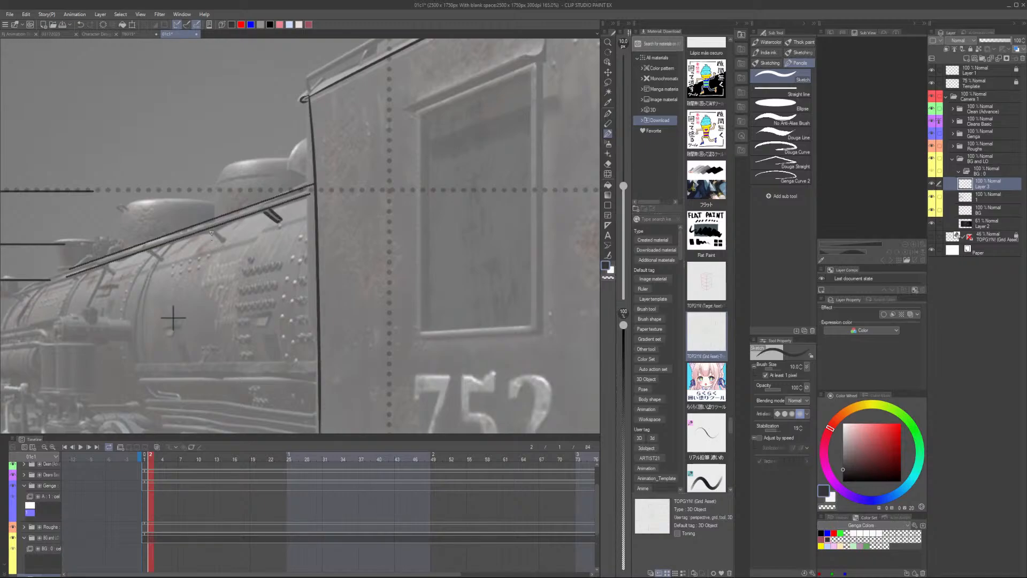
pyautogui.moveTo(210, 229); pyautogui.dragTo(225, 241)
pyautogui.moveTo(146, 249); pyautogui.dragTo(159, 261)
pyautogui.moveTo(150, 248)
pyautogui.mouseDown()
pyautogui.moveTo(164, 259)
pyautogui.moveTo(113, 277)
pyautogui.mouseUp()
pyautogui.moveTo(108, 263)
pyautogui.mouseDown()
pyautogui.moveTo(117, 274)
pyautogui.moveTo(94, 266)
pyautogui.moveTo(213, 245)
pyautogui.moveTo(138, 270)
pyautogui.mouseUp()
pyautogui.scroll(2, 213, 246)
pyautogui.moveTo(239, 248); pyautogui.dragTo(113, 292)
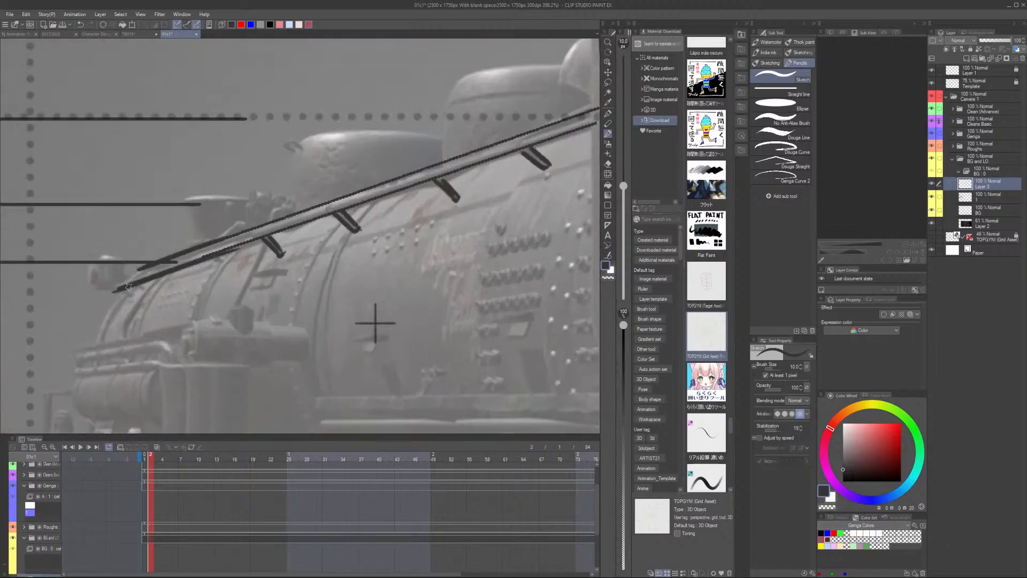
pyautogui.moveTo(177, 270); pyautogui.dragTo(114, 291)
# Sketch the small chimney and the rounded domes on top of the boiler, above the handrail
pyautogui.moveTo(192, 251)
pyautogui.mouseDown()
pyautogui.moveTo(105, 279)
pyautogui.moveTo(184, 199)
pyautogui.moveTo(266, 194)
pyautogui.moveTo(251, 213)
pyautogui.mouseUp()
pyautogui.moveTo(324, 197); pyautogui.dragTo(297, 244)
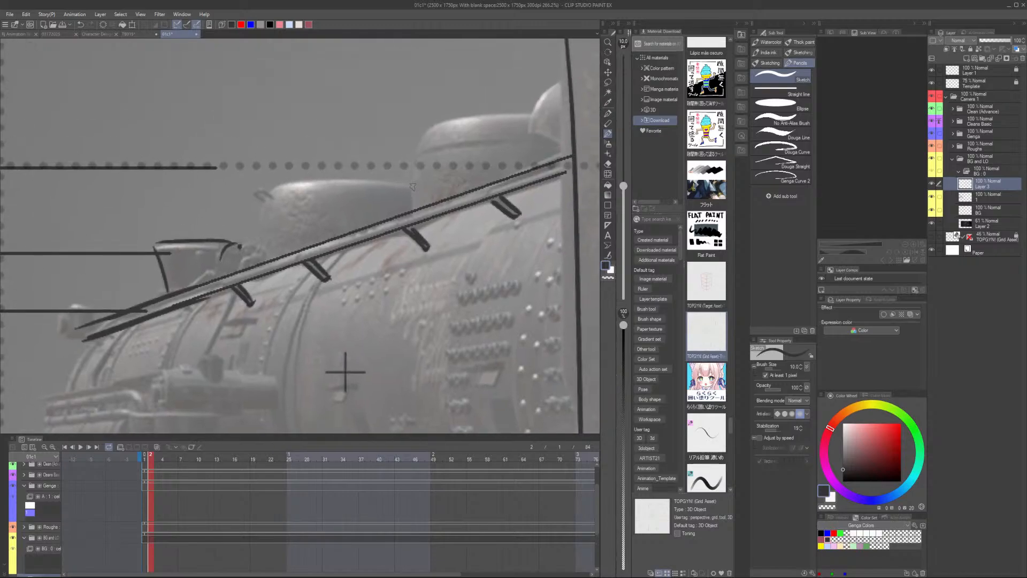
pyautogui.moveTo(413, 187)
pyautogui.mouseDown()
pyautogui.moveTo(275, 190)
pyautogui.moveTo(260, 207)
pyautogui.moveTo(253, 260)
pyautogui.moveTo(232, 244)
pyautogui.moveTo(222, 267)
pyautogui.moveTo(249, 255)
pyautogui.moveTo(236, 270)
pyautogui.moveTo(190, 284)
pyautogui.mouseUp()
pyautogui.moveTo(197, 249); pyautogui.dragTo(208, 271)
pyautogui.moveTo(499, 138)
pyautogui.mouseDown()
pyautogui.moveTo(378, 222)
pyautogui.moveTo(358, 198)
pyautogui.moveTo(289, 298)
pyautogui.mouseUp()
pyautogui.moveTo(292, 244); pyautogui.dragTo(400, 218)
pyautogui.moveTo(444, 165)
pyautogui.mouseDown()
pyautogui.moveTo(420, 178)
pyautogui.moveTo(406, 225)
pyautogui.mouseUp()
pyautogui.moveTo(403, 223); pyautogui.dragTo(437, 236)
# Sketch the boiler's curved front outline and the curved bands wrapping around its body
pyautogui.hotkey('ctrl', '-')
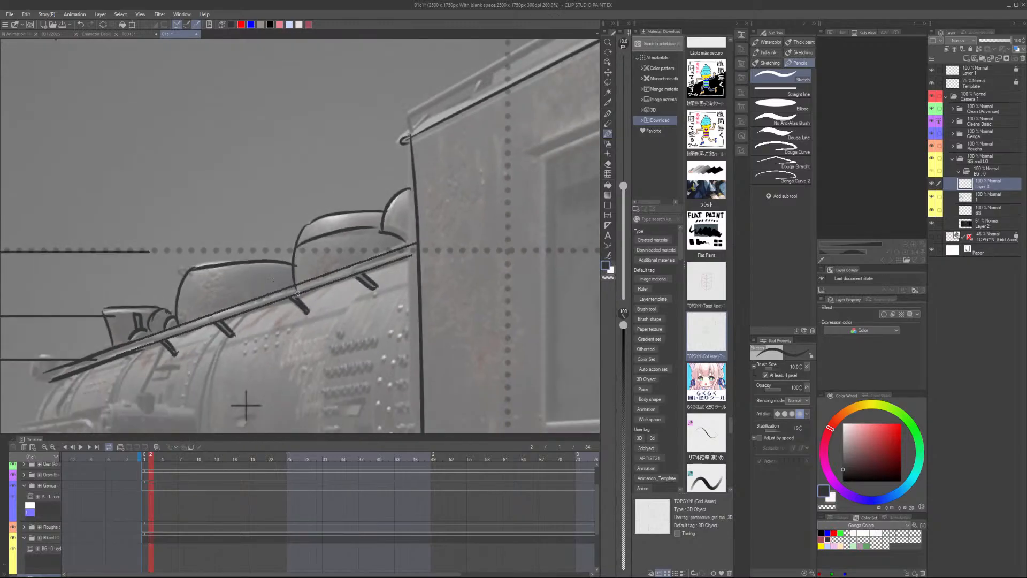
pyautogui.scroll(-2, 300, 298)
pyautogui.moveTo(301, 299); pyautogui.dragTo(397, 147)
pyautogui.moveTo(202, 214)
pyautogui.mouseDown()
pyautogui.moveTo(182, 249)
pyautogui.moveTo(231, 248)
pyautogui.moveTo(231, 258)
pyautogui.moveTo(201, 245)
pyautogui.mouseUp()
pyautogui.hotkey('ctrl', 'z')
pyautogui.moveTo(261, 195)
pyautogui.mouseDown()
pyautogui.moveTo(234, 240)
pyautogui.moveTo(243, 237)
pyautogui.mouseUp()
pyautogui.moveTo(286, 192); pyautogui.dragTo(270, 223)
pyautogui.moveTo(335, 167); pyautogui.dragTo(304, 240)
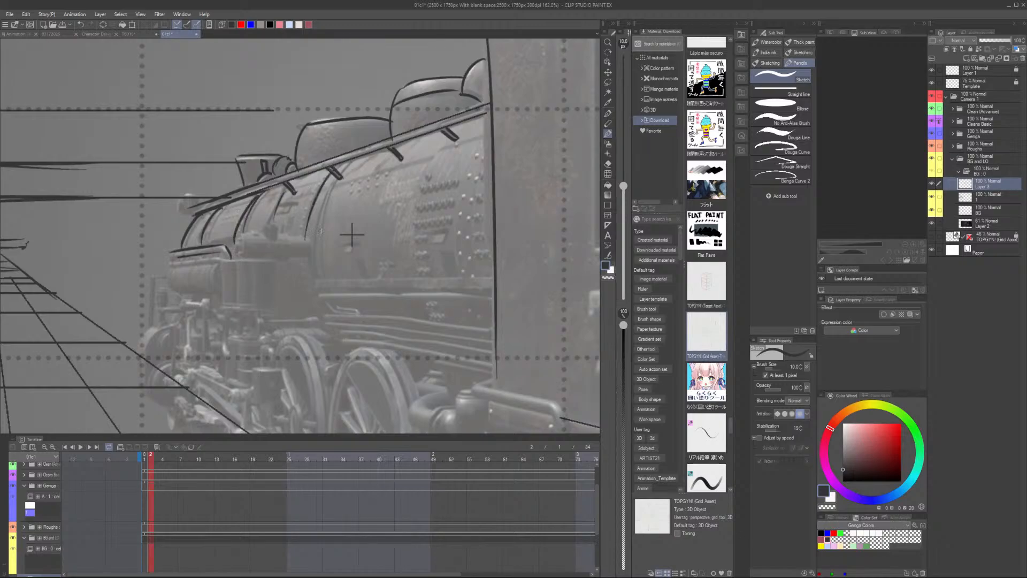
pyautogui.moveTo(359, 156)
pyautogui.mouseDown()
pyautogui.moveTo(326, 212)
pyautogui.moveTo(323, 283)
pyautogui.mouseUp()
pyautogui.hotkey('ctrl', 'z')
pyautogui.moveTo(354, 160)
pyautogui.mouseDown()
pyautogui.moveTo(318, 312)
pyautogui.moveTo(315, 281)
pyautogui.mouseUp()
# Sketch the horizontal lines along the boiler's lower edge, running from the large curved band to the cab
pyautogui.moveTo(248, 252); pyautogui.dragTo(425, 247)
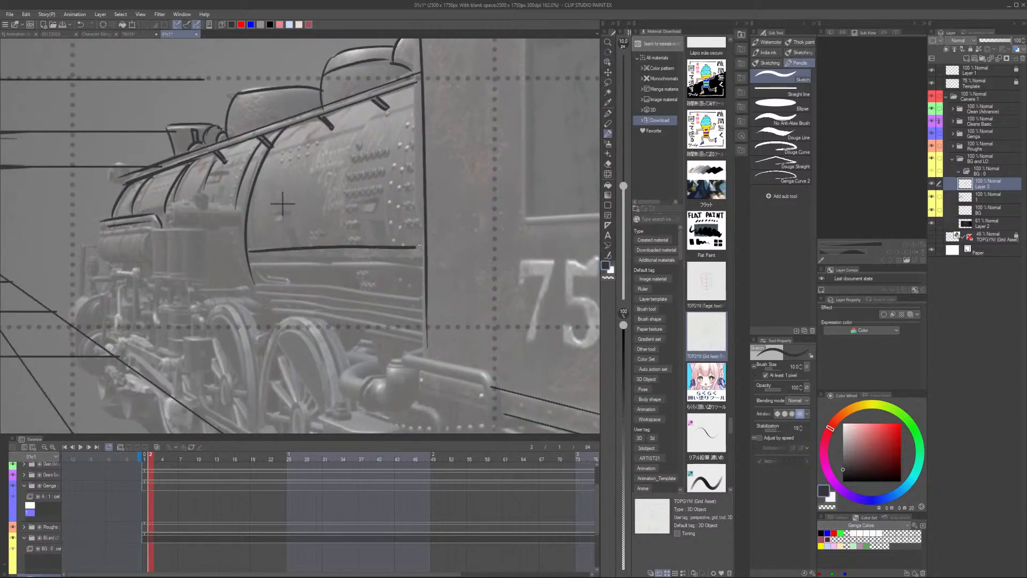
pyautogui.hotkey('ctrl', 'z')
pyautogui.moveTo(247, 250); pyautogui.dragTo(427, 248)
pyautogui.moveTo(259, 262)
pyautogui.mouseDown()
pyautogui.moveTo(427, 257)
pyautogui.moveTo(410, 261)
pyautogui.mouseUp()
pyautogui.hotkey('ctrl', 'z')
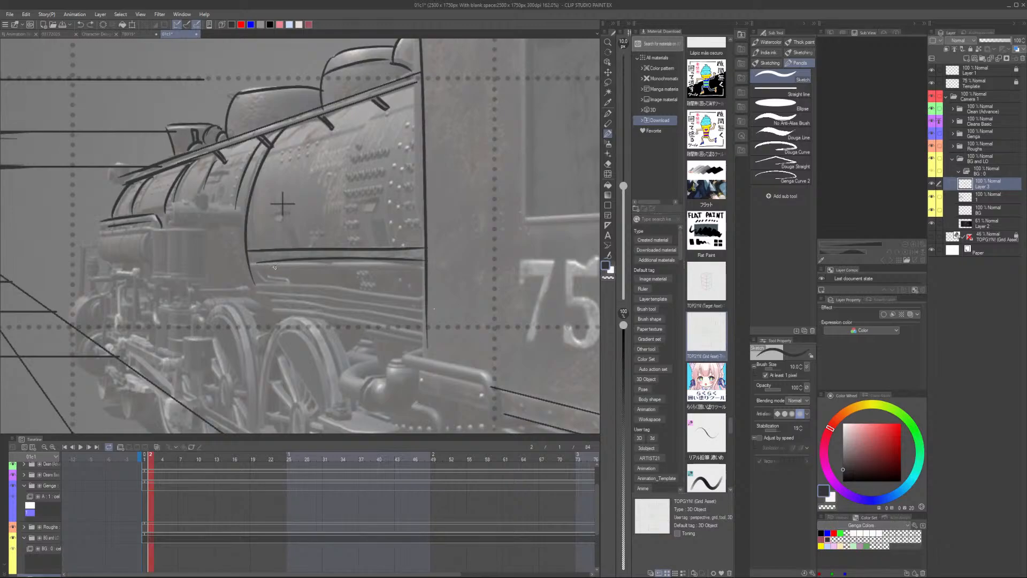
pyautogui.hotkey('ctrl', 'z')
pyautogui.moveTo(249, 263)
pyautogui.mouseDown()
pyautogui.moveTo(422, 262)
pyautogui.moveTo(403, 270)
pyautogui.mouseUp()
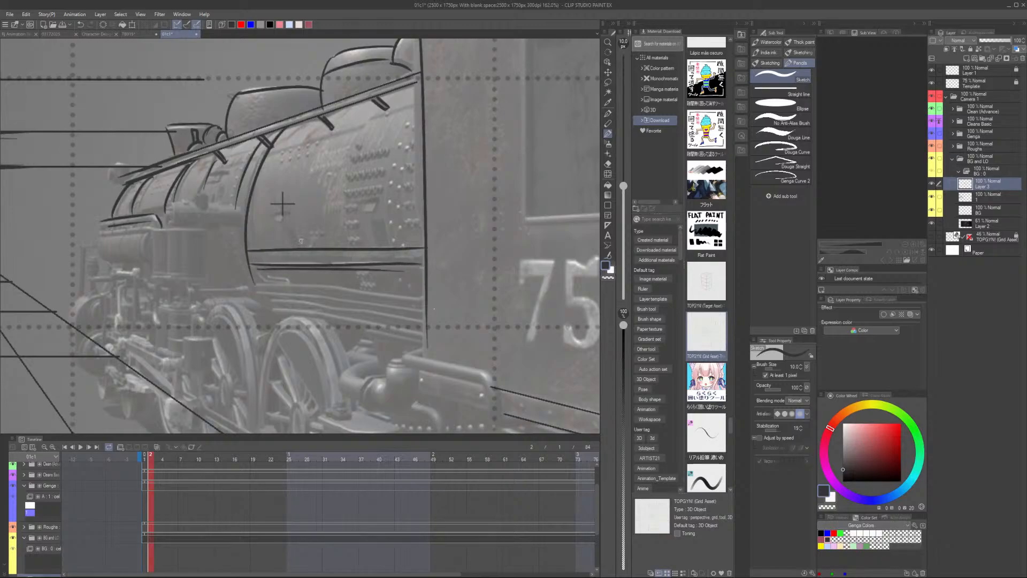
# Sketch the upright box panels and the horizontal cylinder with its cap on the boiler's front side
pyautogui.scroll(2, 154, 244)
pyautogui.moveTo(220, 222)
pyautogui.mouseDown()
pyautogui.moveTo(188, 223)
pyautogui.moveTo(187, 291)
pyautogui.moveTo(220, 297)
pyautogui.mouseUp()
pyautogui.moveTo(185, 220)
pyautogui.mouseDown()
pyautogui.moveTo(167, 219)
pyautogui.moveTo(163, 289)
pyautogui.moveTo(179, 290)
pyautogui.mouseUp()
pyautogui.moveTo(164, 220)
pyautogui.mouseDown()
pyautogui.moveTo(141, 291)
pyautogui.moveTo(164, 292)
pyautogui.mouseUp()
pyautogui.moveTo(226, 171)
pyautogui.mouseDown()
pyautogui.moveTo(227, 194)
pyautogui.moveTo(206, 177)
pyautogui.moveTo(227, 194)
pyautogui.mouseUp()
pyautogui.moveTo(211, 182)
pyautogui.mouseDown()
pyautogui.moveTo(172, 202)
pyautogui.moveTo(177, 217)
pyautogui.moveTo(247, 220)
pyautogui.moveTo(241, 182)
pyautogui.moveTo(275, 188)
pyautogui.mouseUp()
pyautogui.moveTo(274, 187); pyautogui.dragTo(277, 217)
pyautogui.moveTo(245, 217); pyautogui.dragTo(278, 216)
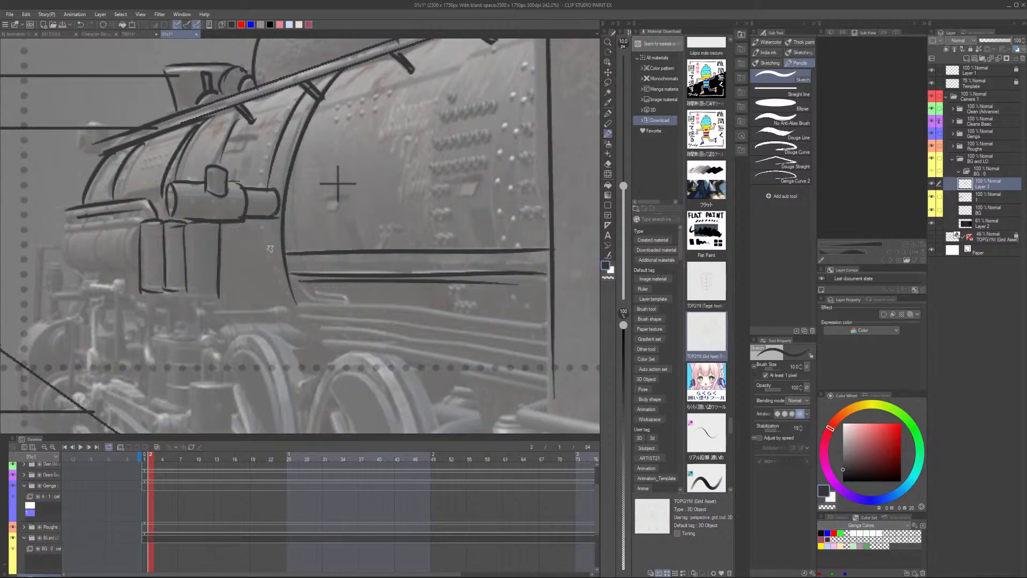
# Sketch the rounded tank ahead of the box panels, close the panels' lower edge and outline the boiler's front tip
pyautogui.scroll(-3, 299, 253)
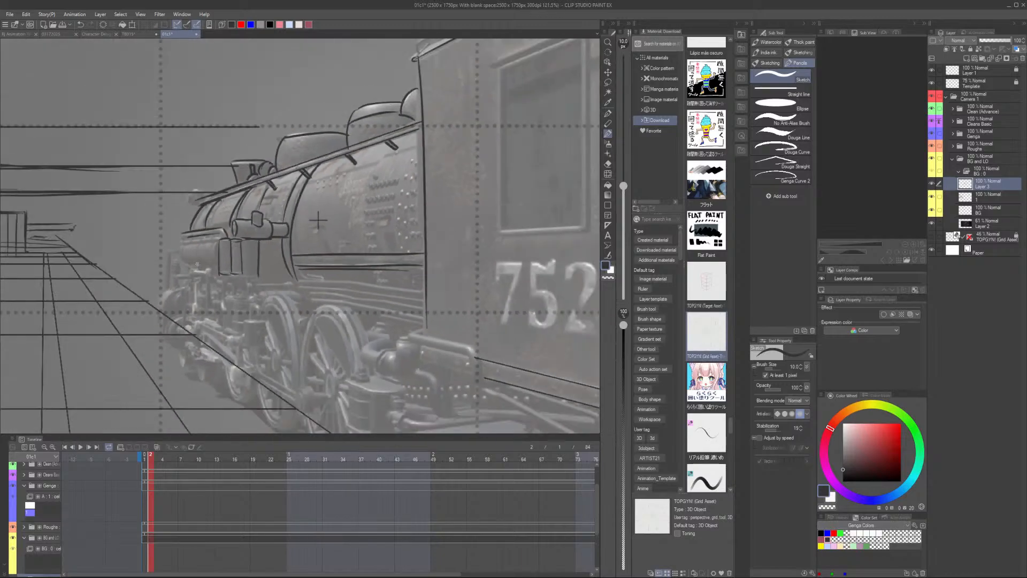
pyautogui.moveTo(190, 239); pyautogui.dragTo(179, 265)
pyautogui.moveTo(188, 265)
pyautogui.mouseDown()
pyautogui.moveTo(222, 265)
pyautogui.moveTo(212, 265)
pyautogui.mouseUp()
pyautogui.moveTo(183, 245); pyautogui.dragTo(214, 242)
pyautogui.moveTo(256, 278); pyautogui.dragTo(286, 277)
pyautogui.moveTo(205, 198); pyautogui.dragTo(194, 194)
pyautogui.scroll(-3, 284, 213)
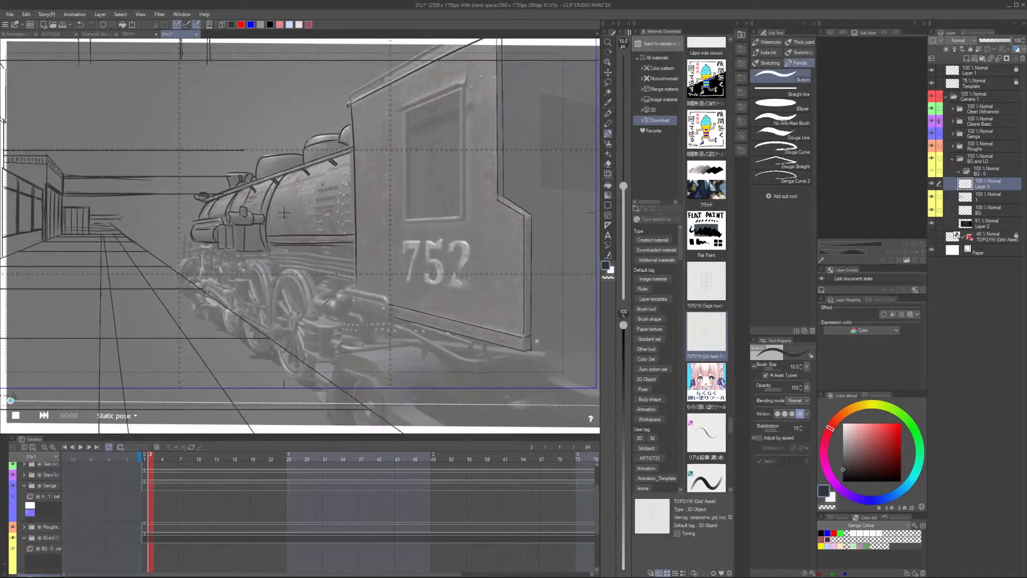
# Sketch the outlines and hubs of the two large driving wheels below the boiler
pyautogui.scroll(2, 283, 213)
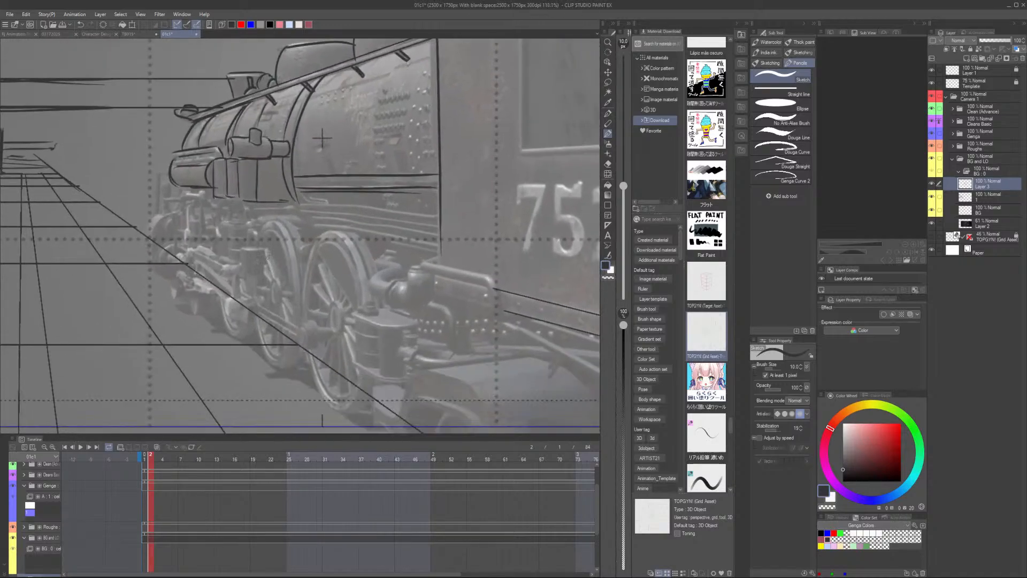
pyautogui.moveTo(289, 222)
pyautogui.mouseDown()
pyautogui.moveTo(267, 221)
pyautogui.moveTo(252, 308)
pyautogui.mouseUp()
pyautogui.moveTo(282, 220); pyautogui.dragTo(302, 294)
pyautogui.moveTo(341, 231); pyautogui.dragTo(305, 344)
pyautogui.moveTo(303, 280); pyautogui.dragTo(303, 324)
pyautogui.moveTo(309, 258)
pyautogui.mouseDown()
pyautogui.moveTo(336, 230)
pyautogui.moveTo(371, 300)
pyautogui.mouseUp()
pyautogui.moveTo(355, 241)
pyautogui.mouseDown()
pyautogui.moveTo(370, 300)
pyautogui.moveTo(364, 243)
pyautogui.moveTo(377, 290)
pyautogui.moveTo(331, 323)
pyautogui.moveTo(338, 307)
pyautogui.mouseUp()
pyautogui.moveTo(277, 282)
pyautogui.mouseDown()
pyautogui.moveTo(270, 296)
pyautogui.moveTo(277, 283)
pyautogui.mouseUp()
# Add the inner rim curves to the two large driving wheels
pyautogui.moveTo(275, 228)
pyautogui.mouseDown()
pyautogui.moveTo(298, 336)
pyautogui.moveTo(267, 222)
pyautogui.moveTo(303, 294)
pyautogui.mouseUp()
pyautogui.moveTo(337, 235); pyautogui.dragTo(362, 301)
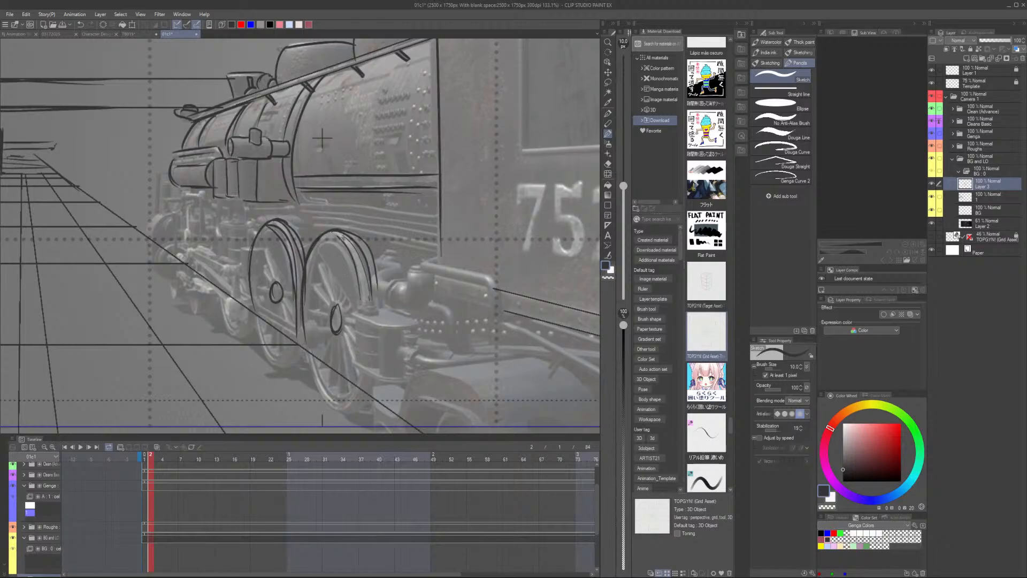
pyautogui.hotkey('ctrl', 'z')
pyautogui.moveTo(320, 241)
pyautogui.mouseDown()
pyautogui.moveTo(328, 237)
pyautogui.moveTo(354, 286)
pyautogui.moveTo(307, 268)
pyautogui.moveTo(351, 262)
pyautogui.moveTo(357, 315)
pyautogui.mouseUp()
pyautogui.hotkey('ctrl', 'z')
pyautogui.moveTo(421, 319); pyautogui.dragTo(411, 290)
# Sketch the flat top plate and cylindrical body of the housing beside the rear driving wheel
pyautogui.scroll(3, 365, 292)
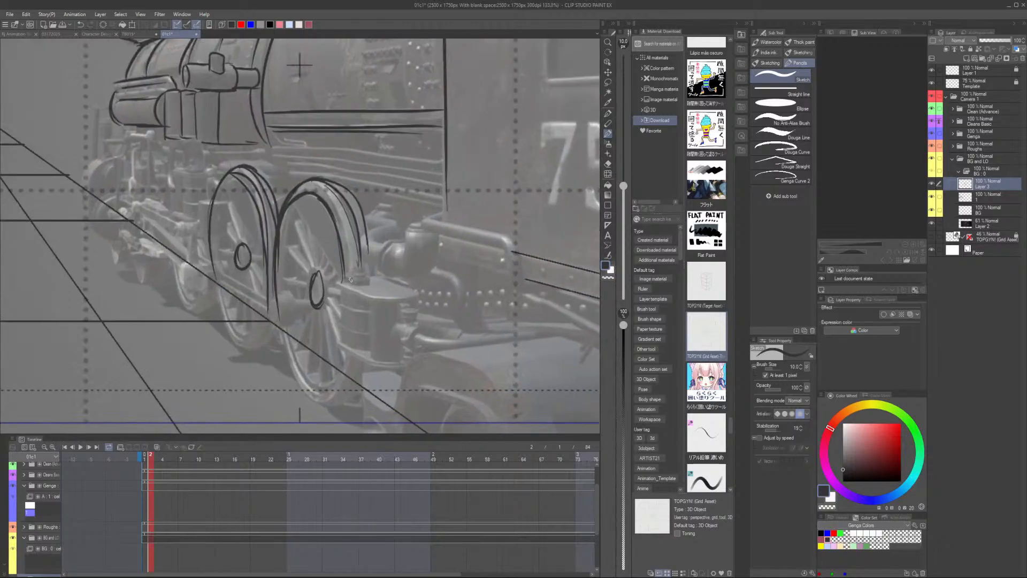
pyautogui.moveTo(343, 276); pyautogui.dragTo(370, 279)
pyautogui.moveTo(373, 241)
pyautogui.mouseDown()
pyautogui.moveTo(364, 275)
pyautogui.moveTo(388, 301)
pyautogui.moveTo(416, 297)
pyautogui.mouseUp()
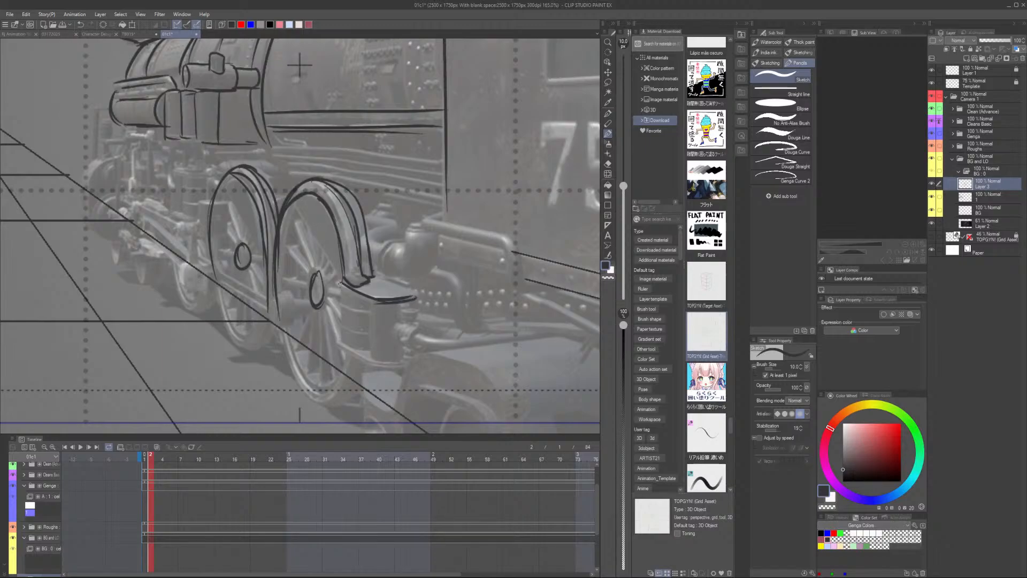
pyautogui.moveTo(339, 281)
pyautogui.mouseDown()
pyautogui.moveTo(384, 305)
pyautogui.moveTo(412, 288)
pyautogui.mouseUp()
pyautogui.moveTo(338, 285)
pyautogui.mouseDown()
pyautogui.moveTo(339, 308)
pyautogui.moveTo(367, 311)
pyautogui.moveTo(367, 354)
pyautogui.moveTo(391, 357)
pyautogui.mouseUp()
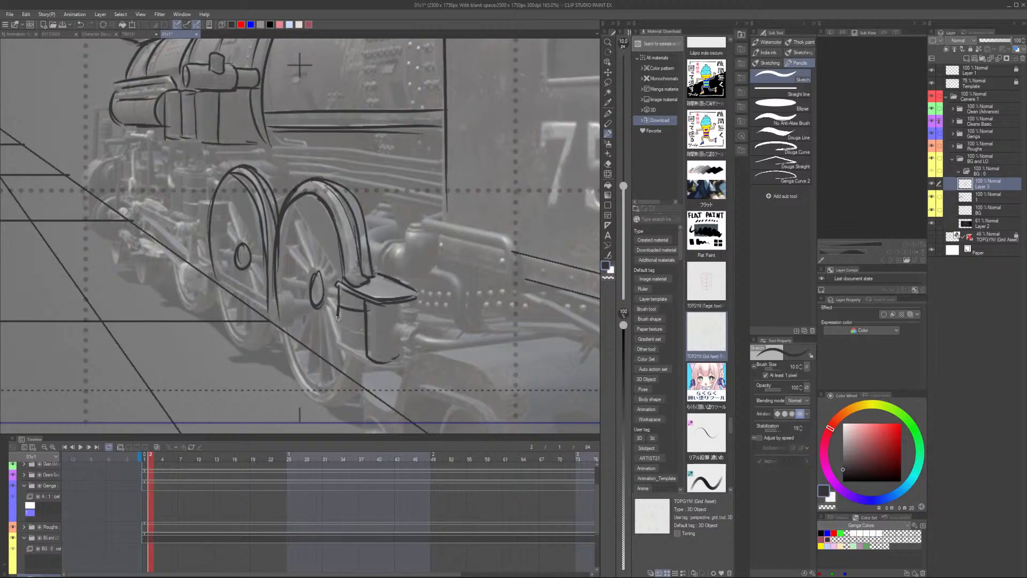
# Add side bands to the housing beside the rear driving wheel and sketch its small cup and protruding pipe
pyautogui.moveTo(337, 318); pyautogui.dragTo(339, 331)
pyautogui.moveTo(339, 328)
pyautogui.mouseDown()
pyautogui.moveTo(366, 333)
pyautogui.moveTo(343, 347)
pyautogui.mouseUp()
pyautogui.moveTo(341, 342)
pyautogui.mouseDown()
pyautogui.moveTo(366, 349)
pyautogui.moveTo(339, 334)
pyautogui.mouseUp()
pyautogui.moveTo(308, 266)
pyautogui.mouseDown()
pyautogui.moveTo(329, 267)
pyautogui.moveTo(312, 280)
pyautogui.mouseUp()
pyautogui.moveTo(326, 267)
pyautogui.mouseDown()
pyautogui.moveTo(304, 289)
pyautogui.moveTo(324, 285)
pyautogui.mouseUp()
pyautogui.moveTo(316, 280)
pyautogui.mouseDown()
pyautogui.moveTo(320, 293)
pyautogui.moveTo(426, 288)
pyautogui.moveTo(353, 302)
pyautogui.moveTo(398, 299)
pyautogui.mouseUp()
pyautogui.moveTo(501, 298); pyautogui.dragTo(445, 231)
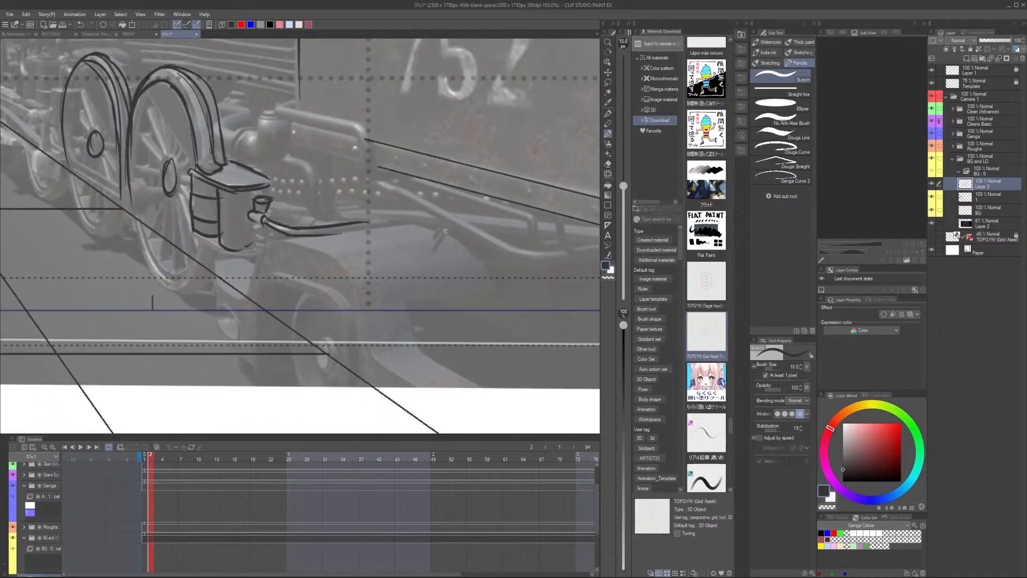
pyautogui.moveTo(325, 233); pyautogui.dragTo(377, 229)
pyautogui.moveTo(483, 245); pyautogui.dragTo(437, 343)
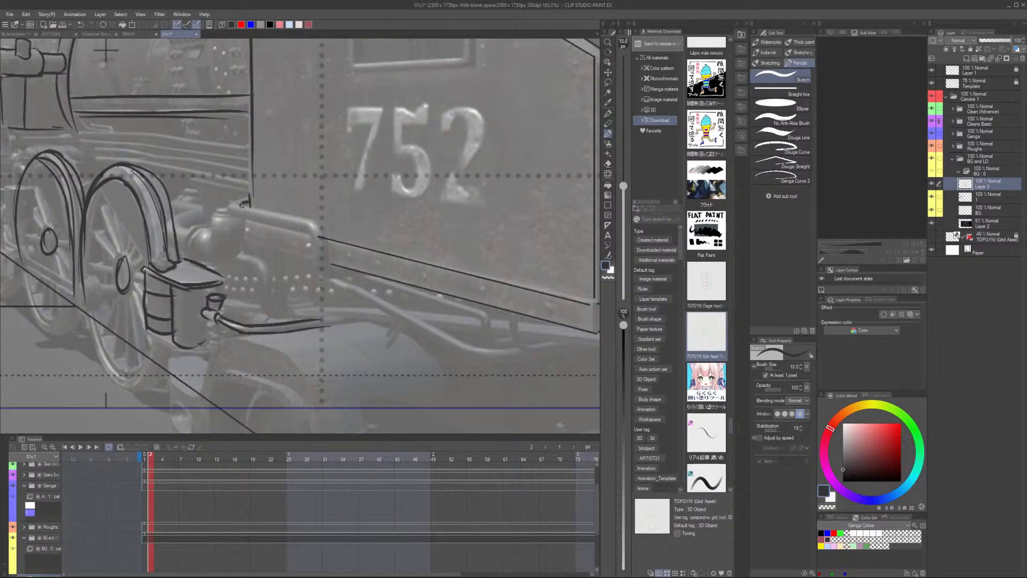
# Trace the thick bent rail at the cab's lower front corner and the pipes with their brackets beneath the cab
pyautogui.moveTo(241, 203)
pyautogui.mouseDown()
pyautogui.moveTo(335, 225)
pyautogui.moveTo(329, 273)
pyautogui.mouseUp()
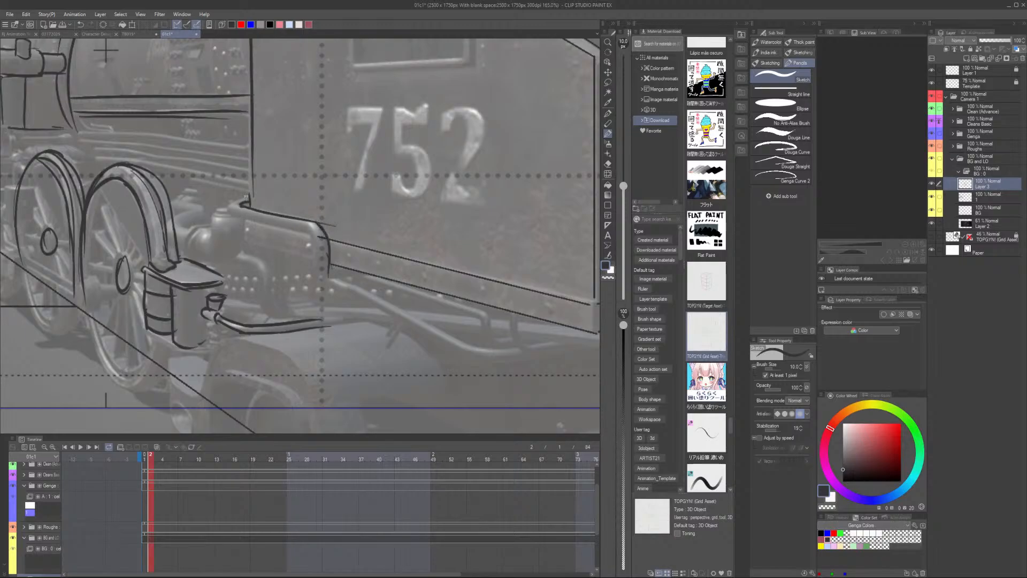
pyautogui.moveTo(247, 196)
pyautogui.mouseDown()
pyautogui.moveTo(256, 221)
pyautogui.moveTo(308, 231)
pyautogui.moveTo(321, 283)
pyautogui.mouseUp()
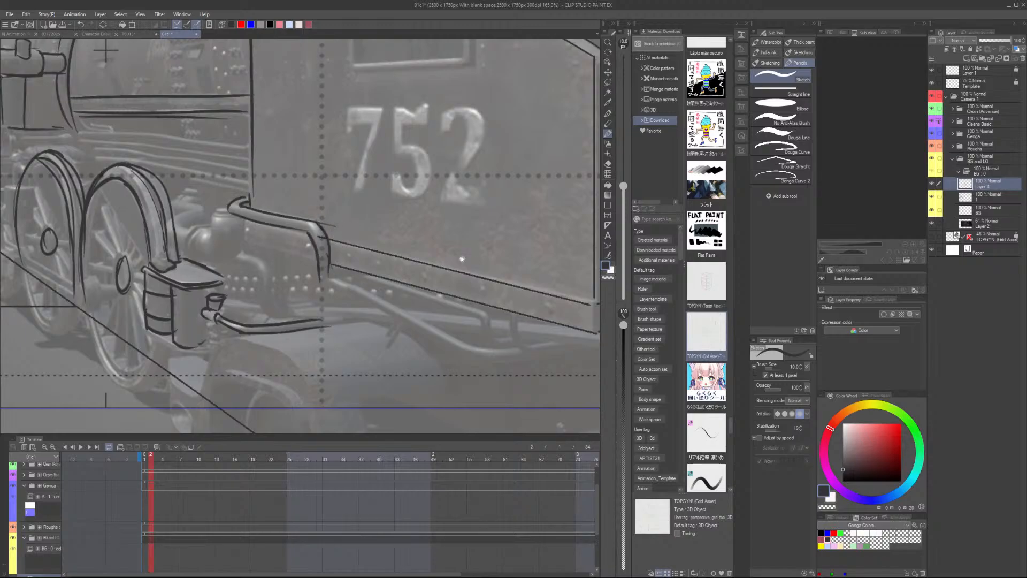
pyautogui.moveTo(463, 259); pyautogui.dragTo(390, 229)
pyautogui.moveTo(460, 369); pyautogui.dragTo(544, 259)
pyautogui.moveTo(355, 270); pyautogui.dragTo(281, 322)
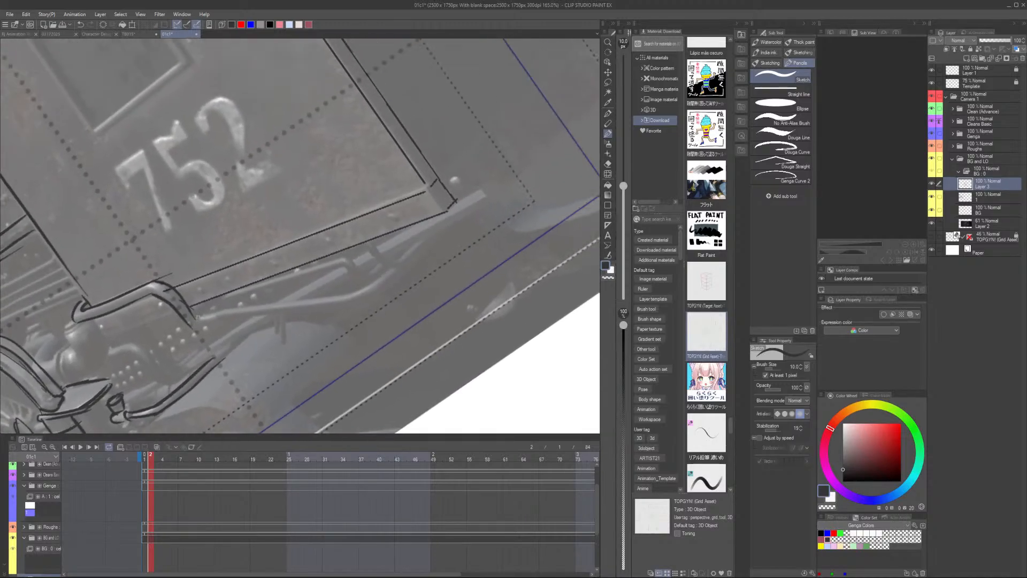
pyautogui.moveTo(194, 316)
pyautogui.mouseDown()
pyautogui.moveTo(368, 283)
pyautogui.moveTo(423, 238)
pyautogui.mouseUp()
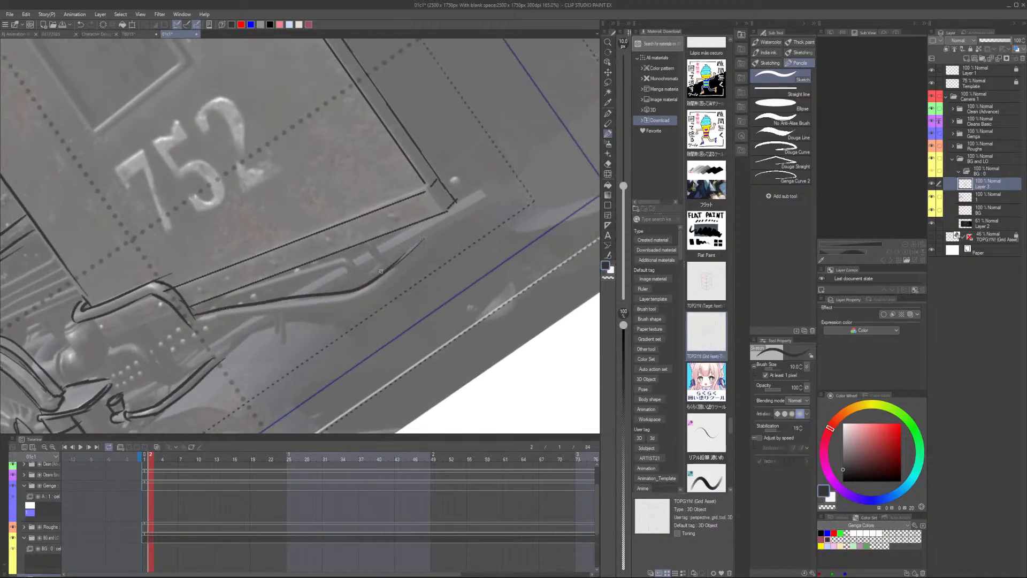
pyautogui.moveTo(212, 298); pyautogui.dragTo(348, 272)
pyautogui.moveTo(276, 273); pyautogui.dragTo(374, 266)
pyautogui.moveTo(373, 241)
pyautogui.mouseDown()
pyautogui.moveTo(384, 263)
pyautogui.moveTo(419, 226)
pyautogui.moveTo(488, 195)
pyautogui.moveTo(399, 246)
pyautogui.moveTo(358, 305)
pyautogui.mouseUp()
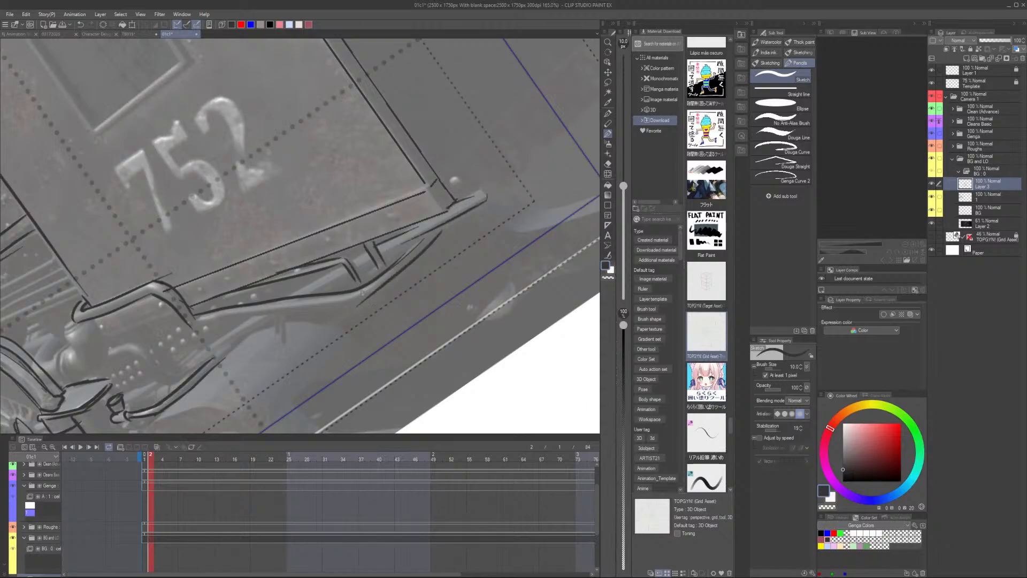
pyautogui.hotkey('ctrl', 'z')
pyautogui.moveTo(451, 222)
pyautogui.mouseDown()
pyautogui.moveTo(365, 293)
pyautogui.moveTo(192, 322)
pyautogui.moveTo(252, 307)
pyautogui.moveTo(318, 266)
pyautogui.mouseUp()
# Extend a curved edge rearward from the housing's pipe, arching down below the pipes under the cab
pyautogui.press('^')
pyautogui.press('^')
pyautogui.press('^')
pyautogui.press('^')
pyautogui.press('^')
pyautogui.press('^')
pyautogui.press('^')
pyautogui.scroll(-1, 256, 284)
pyautogui.hotkey('ctrl', 'z')
pyautogui.moveTo(235, 246)
pyautogui.mouseDown()
pyautogui.moveTo(323, 264)
pyautogui.moveTo(331, 276)
pyautogui.mouseUp()
pyautogui.moveTo(252, 246); pyautogui.dragTo(292, 249)
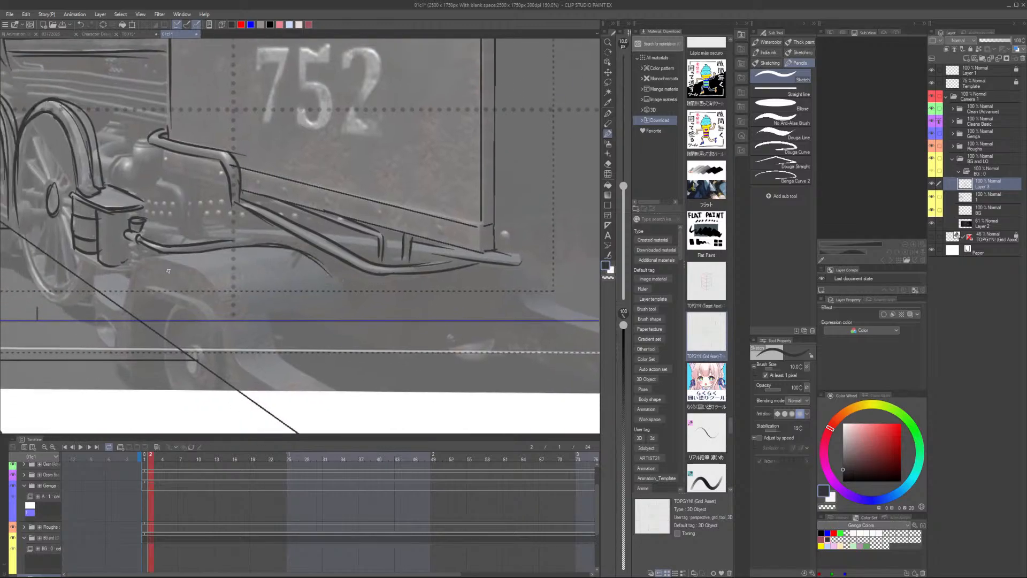
# Sketch the outer and inner curves of the arch over the small trailing wheel below the housing
pyautogui.moveTo(240, 268); pyautogui.dragTo(298, 215)
pyautogui.moveTo(203, 199)
pyautogui.mouseDown()
pyautogui.moveTo(274, 234)
pyautogui.moveTo(291, 314)
pyautogui.moveTo(362, 328)
pyautogui.mouseUp()
pyautogui.scroll(-4, 322, 285)
pyautogui.scroll(1, 341, 279)
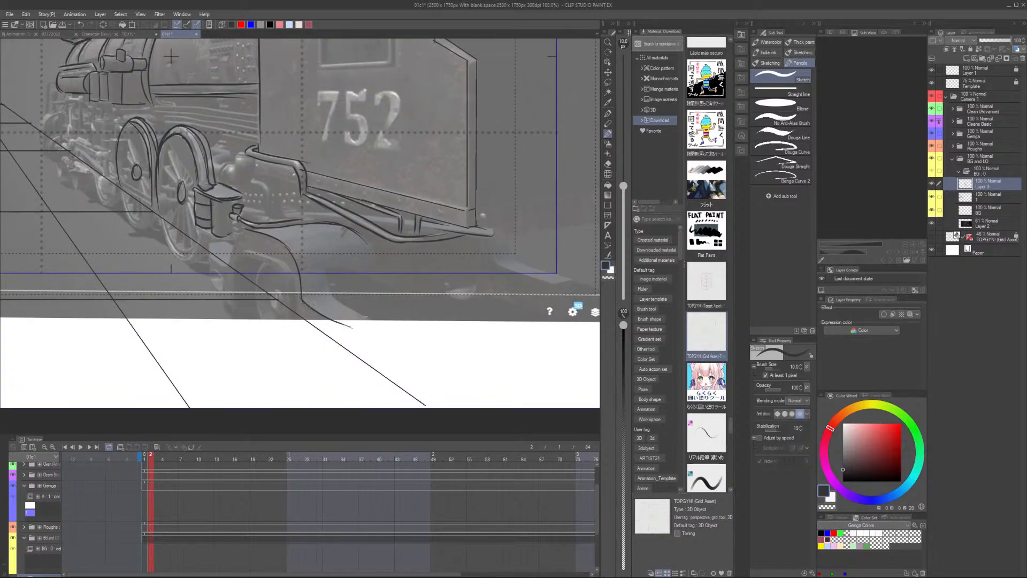
pyautogui.scroll(3, 279, 276)
pyautogui.moveTo(228, 245)
pyautogui.mouseDown()
pyautogui.moveTo(290, 268)
pyautogui.moveTo(302, 338)
pyautogui.mouseUp()
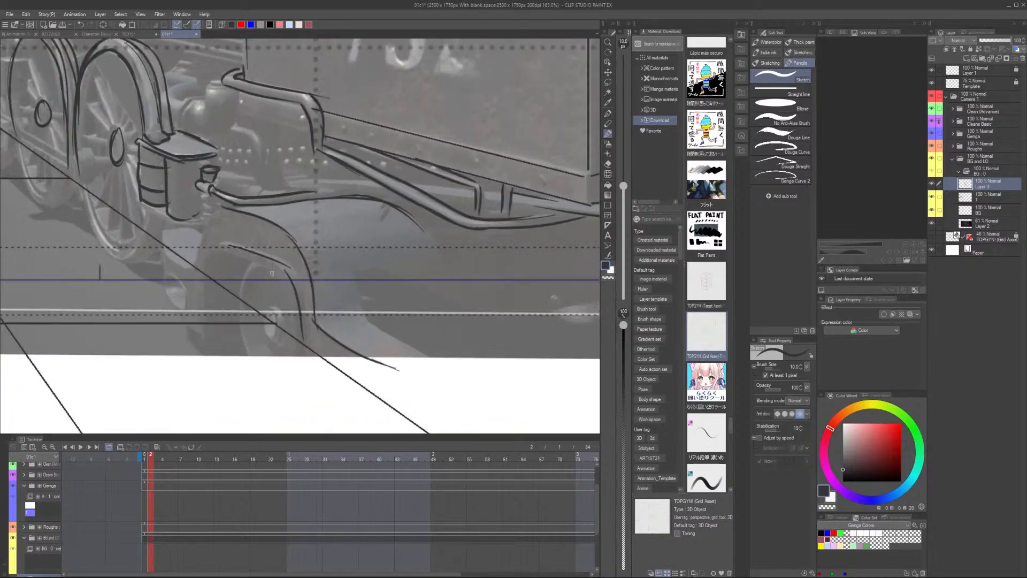
pyautogui.moveTo(213, 250); pyautogui.dragTo(207, 271)
pyautogui.moveTo(233, 208); pyautogui.dragTo(194, 268)
pyautogui.moveTo(202, 232)
pyautogui.mouseDown()
pyautogui.moveTo(194, 267)
pyautogui.moveTo(155, 283)
pyautogui.mouseUp()
pyautogui.press('-')
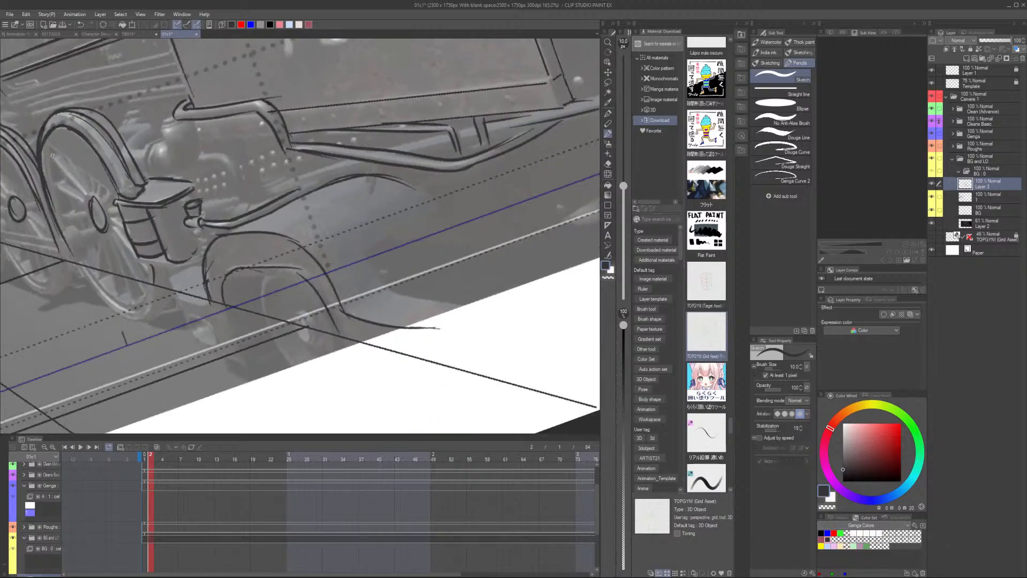
# Sketch spokes radiating above and below the hub of the rear driving wheel
pyautogui.moveTo(52, 155); pyautogui.dragTo(62, 204)
pyautogui.hotkey('ctrl', 'z')
pyautogui.moveTo(52, 144); pyautogui.dragTo(74, 248)
pyautogui.moveTo(54, 161)
pyautogui.mouseDown()
pyautogui.moveTo(95, 196)
pyautogui.moveTo(78, 199)
pyautogui.mouseUp()
pyautogui.moveTo(145, 228)
pyautogui.mouseDown()
pyautogui.moveTo(236, 249)
pyautogui.moveTo(191, 160)
pyautogui.moveTo(194, 171)
pyautogui.mouseUp()
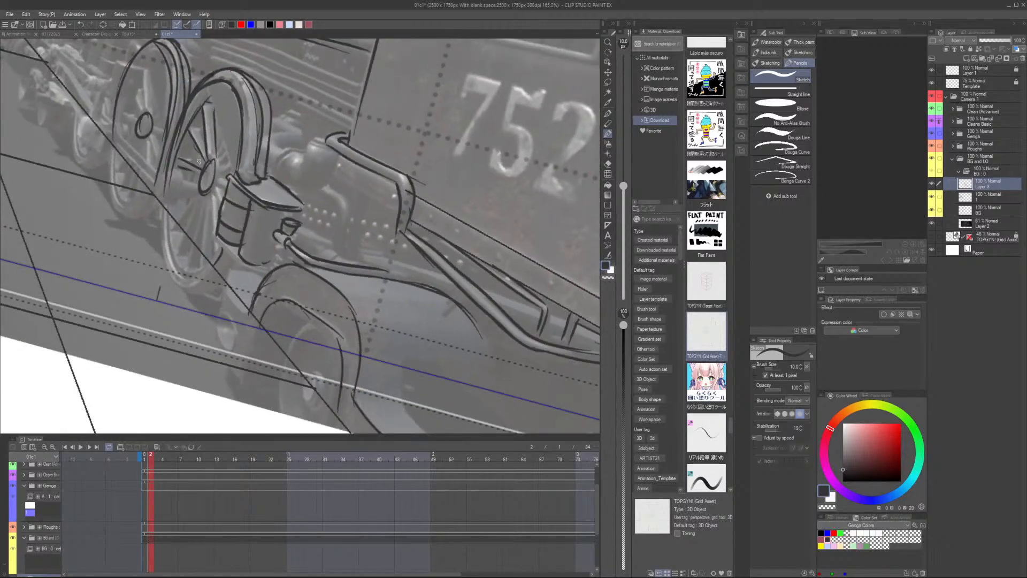
pyautogui.press('-')
pyautogui.press('-')
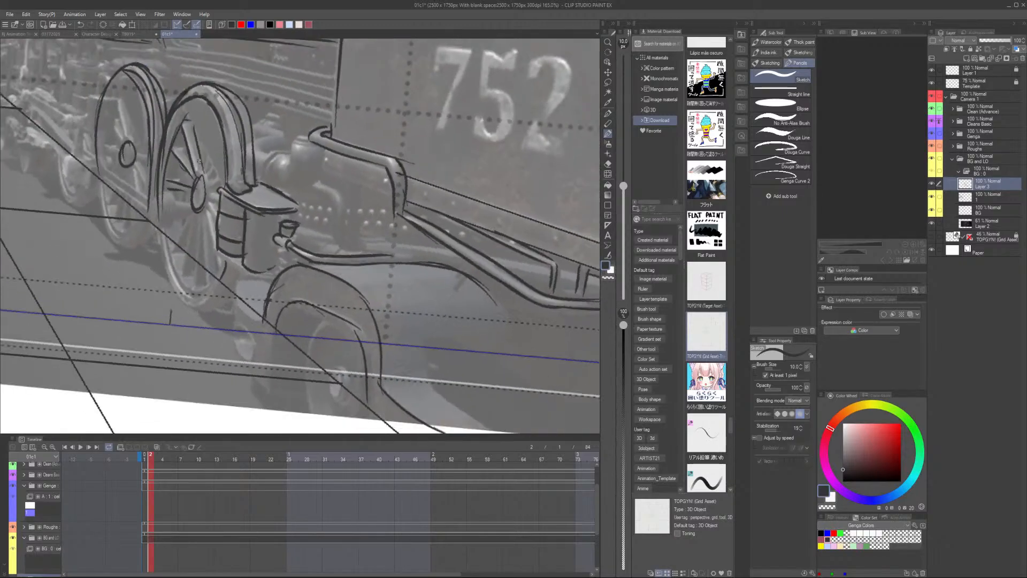
pyautogui.scroll(4, 172, 292)
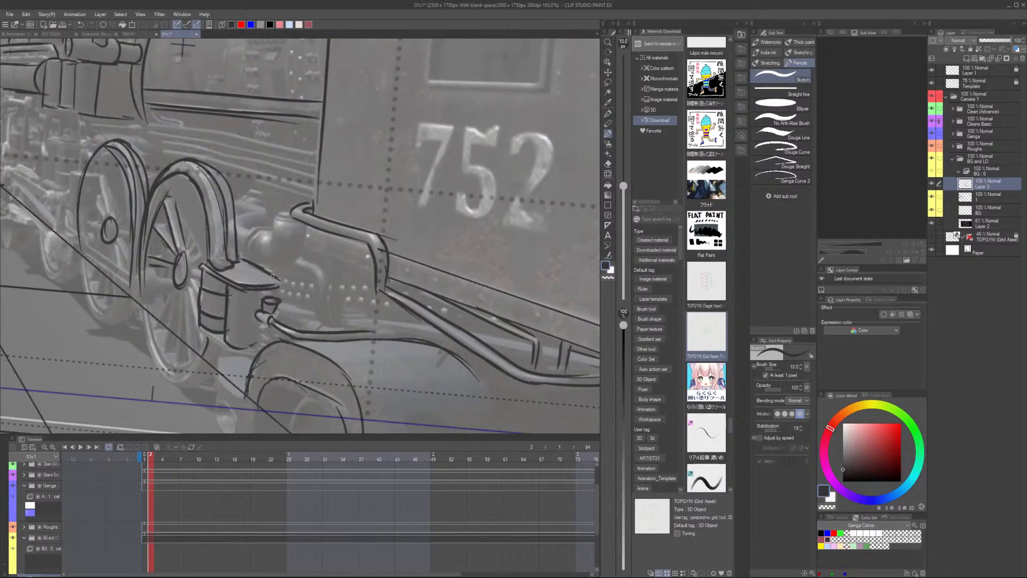
pyautogui.moveTo(171, 290)
pyautogui.mouseDown()
pyautogui.moveTo(196, 368)
pyautogui.moveTo(178, 407)
pyautogui.moveTo(159, 340)
pyautogui.moveTo(156, 391)
pyautogui.mouseUp()
pyautogui.moveTo(143, 285)
pyautogui.mouseDown()
pyautogui.moveTo(111, 287)
pyautogui.moveTo(85, 315)
pyautogui.mouseUp()
# Sketch the rounded crank fitting in front of the rear driving wheel's hub, with short strokes for its pin
pyautogui.press('e')
pyautogui.press('p')
pyautogui.moveTo(111, 272)
pyautogui.mouseDown()
pyautogui.moveTo(72, 273)
pyautogui.moveTo(80, 322)
pyautogui.mouseUp()
pyautogui.moveTo(79, 271)
pyautogui.mouseDown()
pyautogui.moveTo(82, 324)
pyautogui.moveTo(112, 323)
pyautogui.mouseUp()
pyautogui.moveTo(112, 270)
pyautogui.mouseDown()
pyautogui.moveTo(107, 319)
pyautogui.moveTo(135, 321)
pyautogui.mouseUp()
pyautogui.moveTo(179, 267); pyautogui.dragTo(200, 273)
pyautogui.moveTo(181, 269); pyautogui.dragTo(197, 275)
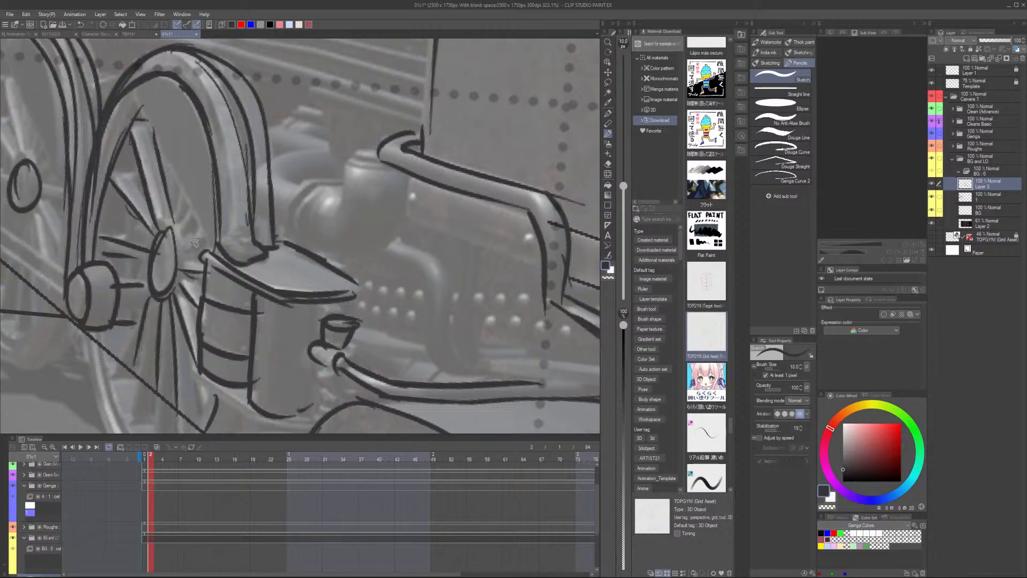
# Add the inner edge line and remaining spoke strokes to the rear driving wheel
pyautogui.moveTo(137, 91); pyautogui.dragTo(212, 248)
pyautogui.moveTo(171, 166); pyautogui.dragTo(206, 246)
pyautogui.scroll(-2, 197, 215)
pyautogui.scroll(-1, 196, 220)
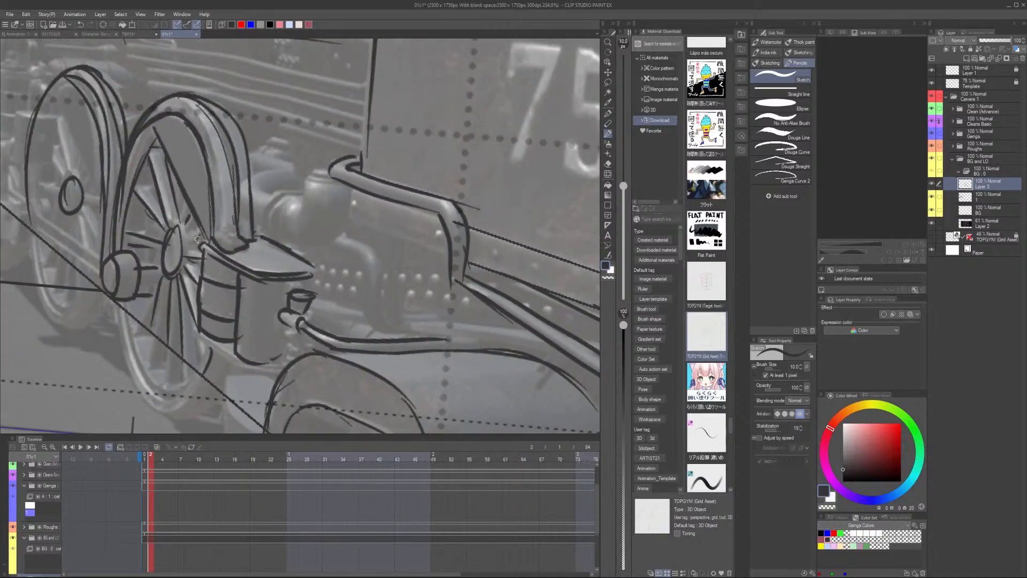
pyautogui.moveTo(149, 296); pyautogui.dragTo(151, 295)
pyautogui.moveTo(151, 289)
pyautogui.mouseDown()
pyautogui.moveTo(142, 325)
pyautogui.moveTo(154, 331)
pyautogui.mouseUp()
pyautogui.moveTo(197, 284); pyautogui.dragTo(337, 348)
# Erase the front part of the front driving wheel's outline with the vector eraser
pyautogui.scroll(3, 189, 162)
pyautogui.press('e')
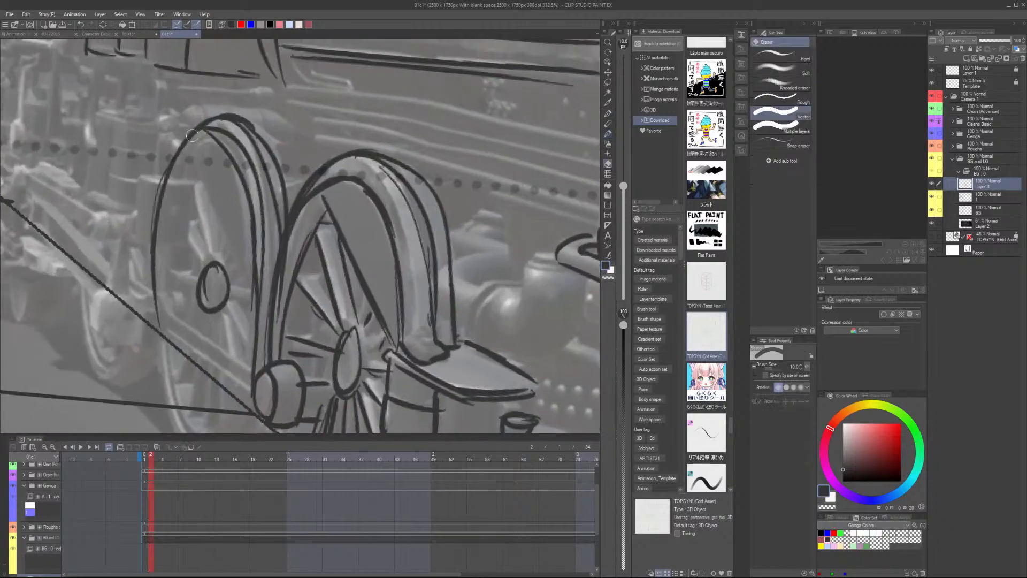
pyautogui.moveTo(182, 174); pyautogui.dragTo(159, 184)
pyautogui.moveTo(147, 265); pyautogui.dragTo(155, 257)
pyautogui.moveTo(169, 180); pyautogui.dragTo(151, 209)
# Redraw the front driving wheel's upper edge and sketch the small cylinder overlapping it, with a spoke down to the hub
pyautogui.press('p')
pyautogui.moveTo(207, 124); pyautogui.dragTo(177, 170)
pyautogui.moveTo(221, 121)
pyautogui.mouseDown()
pyautogui.moveTo(176, 180)
pyautogui.moveTo(193, 184)
pyautogui.moveTo(142, 181)
pyautogui.moveTo(187, 251)
pyautogui.mouseUp()
pyautogui.moveTo(143, 175)
pyautogui.mouseDown()
pyautogui.moveTo(137, 230)
pyautogui.moveTo(190, 245)
pyautogui.mouseUp()
pyautogui.moveTo(188, 183); pyautogui.dragTo(207, 252)
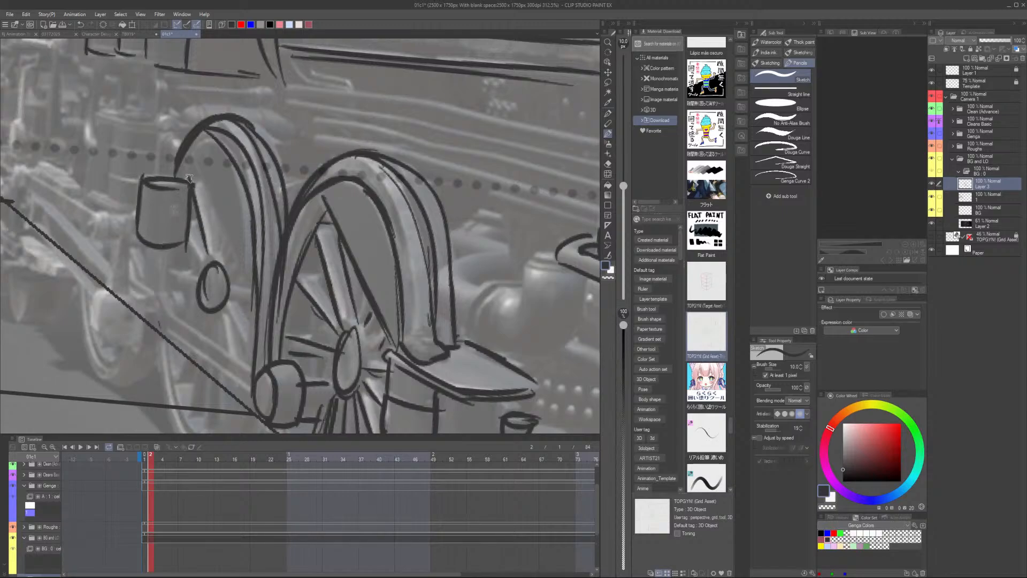
# Sketch the connecting rod running to the crank fitting and the remaining spokes around the front driving wheel's hub
pyautogui.moveTo(209, 144)
pyautogui.mouseDown()
pyautogui.moveTo(215, 207)
pyautogui.moveTo(254, 305)
pyautogui.mouseUp()
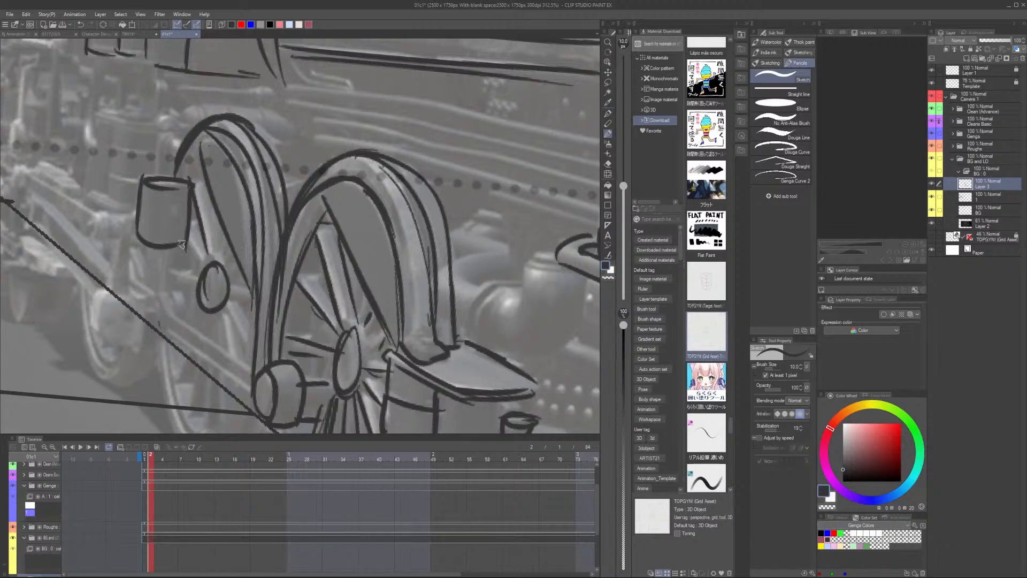
pyautogui.moveTo(182, 244)
pyautogui.mouseDown()
pyautogui.moveTo(211, 270)
pyautogui.moveTo(156, 286)
pyautogui.moveTo(164, 336)
pyautogui.moveTo(252, 369)
pyautogui.mouseUp()
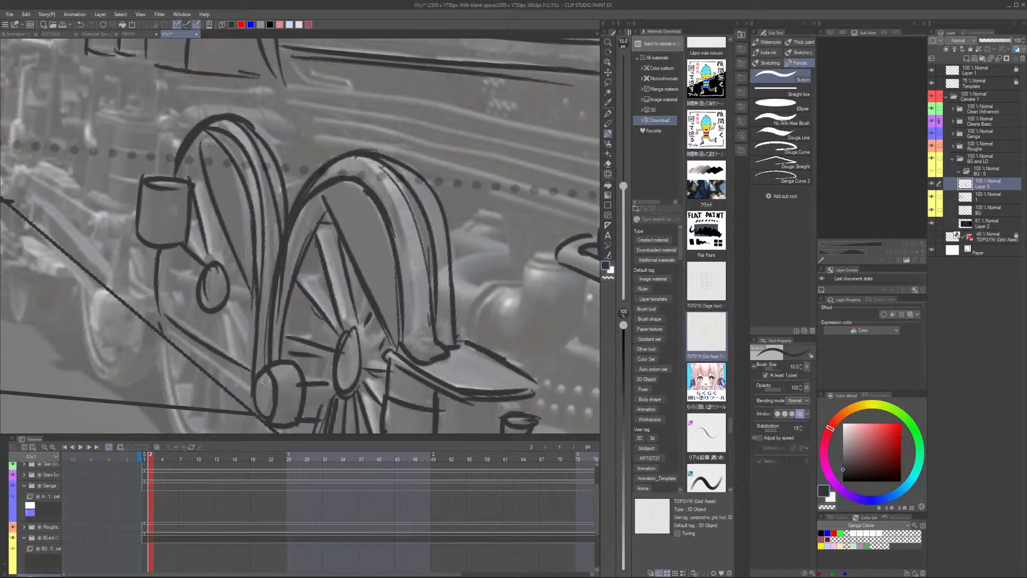
pyautogui.moveTo(161, 302); pyautogui.dragTo(247, 367)
pyautogui.moveTo(163, 330); pyautogui.dragTo(240, 385)
pyautogui.moveTo(160, 266)
pyautogui.mouseDown()
pyautogui.moveTo(198, 282)
pyautogui.moveTo(187, 292)
pyautogui.moveTo(228, 351)
pyautogui.mouseUp()
pyautogui.moveTo(221, 303)
pyautogui.mouseDown()
pyautogui.moveTo(234, 329)
pyautogui.moveTo(225, 296)
pyautogui.moveTo(249, 334)
pyautogui.moveTo(227, 294)
pyautogui.moveTo(256, 310)
pyautogui.mouseUp()
pyautogui.moveTo(229, 290); pyautogui.dragTo(254, 281)
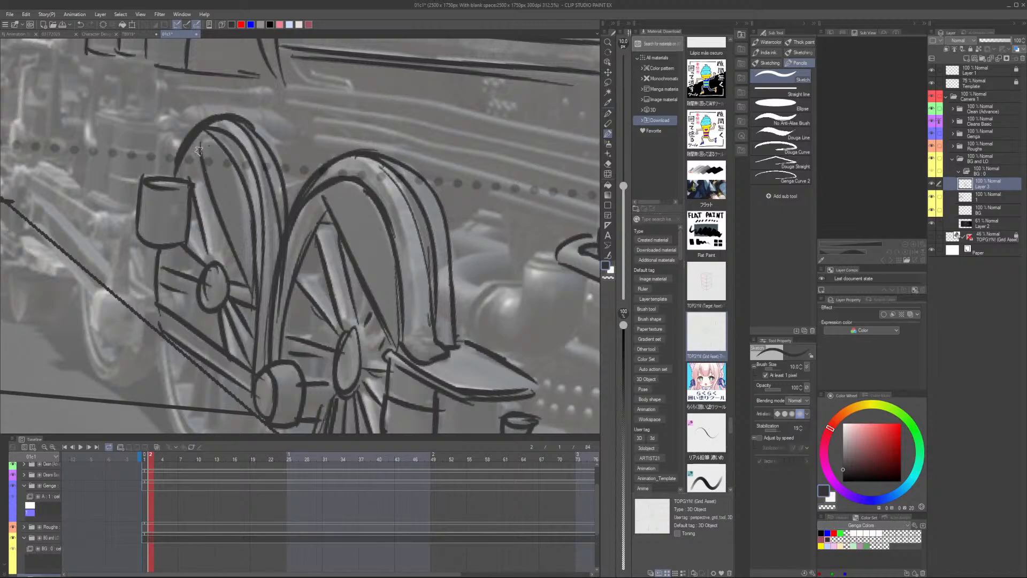
# Erase excess line along the front driving wheel's inner rim
pyautogui.press('e')
pyautogui.moveTo(201, 151); pyautogui.dragTo(252, 294)
pyautogui.press('p')
# Sketch the upright bracket, small fittings and curved guard at the locomotive's front below the rounded tank
pyautogui.scroll(-2, 250, 245)
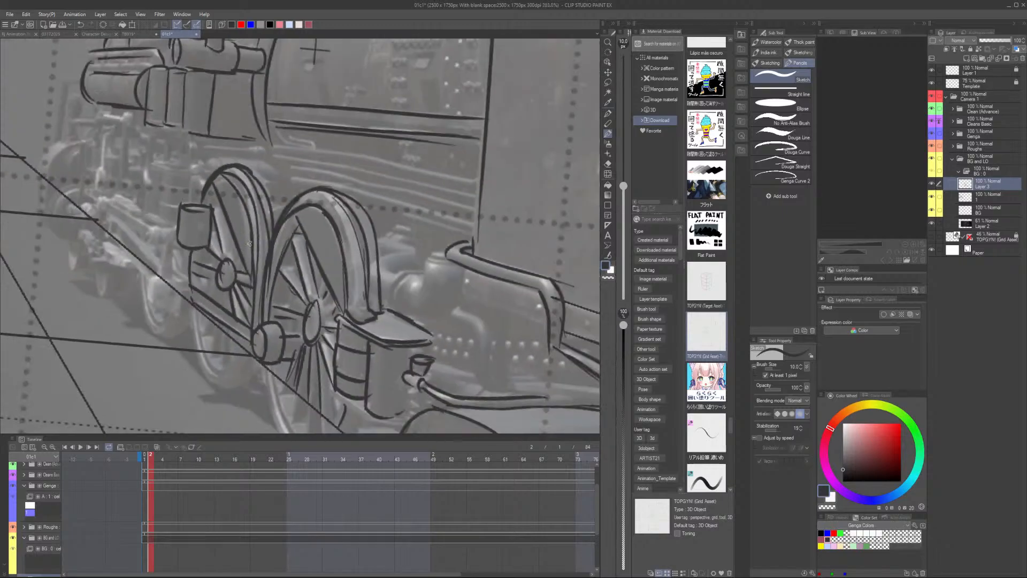
pyautogui.scroll(-1, 249, 244)
pyautogui.moveTo(355, 291); pyautogui.dragTo(344, 365)
pyautogui.moveTo(343, 322); pyautogui.dragTo(350, 318)
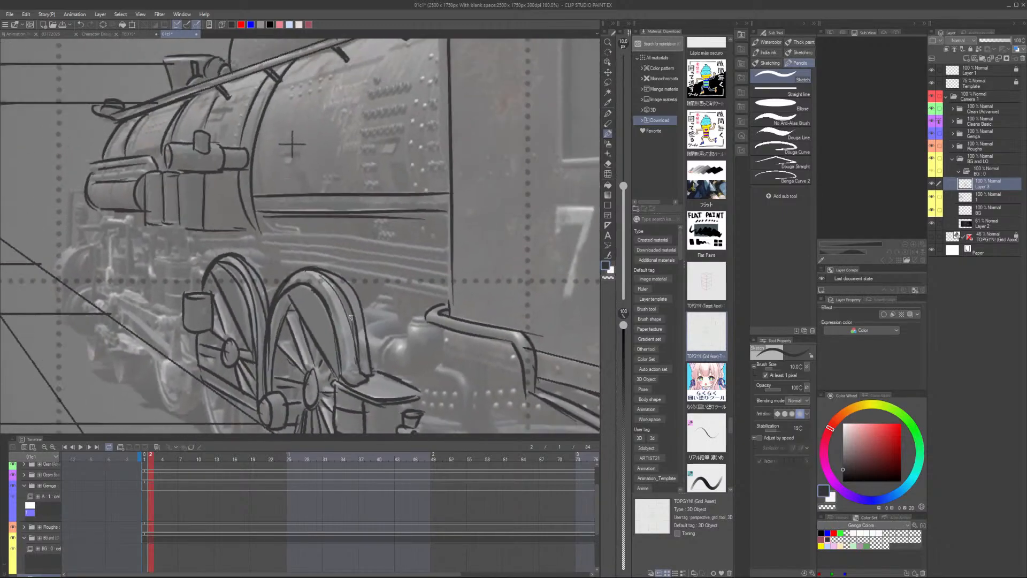
pyautogui.scroll(3, 242, 260)
pyautogui.moveTo(252, 221)
pyautogui.mouseDown()
pyautogui.moveTo(194, 229)
pyautogui.moveTo(208, 236)
pyautogui.moveTo(159, 233)
pyautogui.moveTo(160, 201)
pyautogui.moveTo(137, 201)
pyautogui.moveTo(155, 231)
pyautogui.mouseUp()
pyautogui.moveTo(155, 170)
pyautogui.mouseDown()
pyautogui.moveTo(125, 203)
pyautogui.moveTo(122, 282)
pyautogui.moveTo(130, 278)
pyautogui.moveTo(100, 343)
pyautogui.mouseUp()
pyautogui.moveTo(130, 294); pyautogui.dragTo(103, 351)
pyautogui.moveTo(168, 279); pyautogui.dragTo(121, 303)
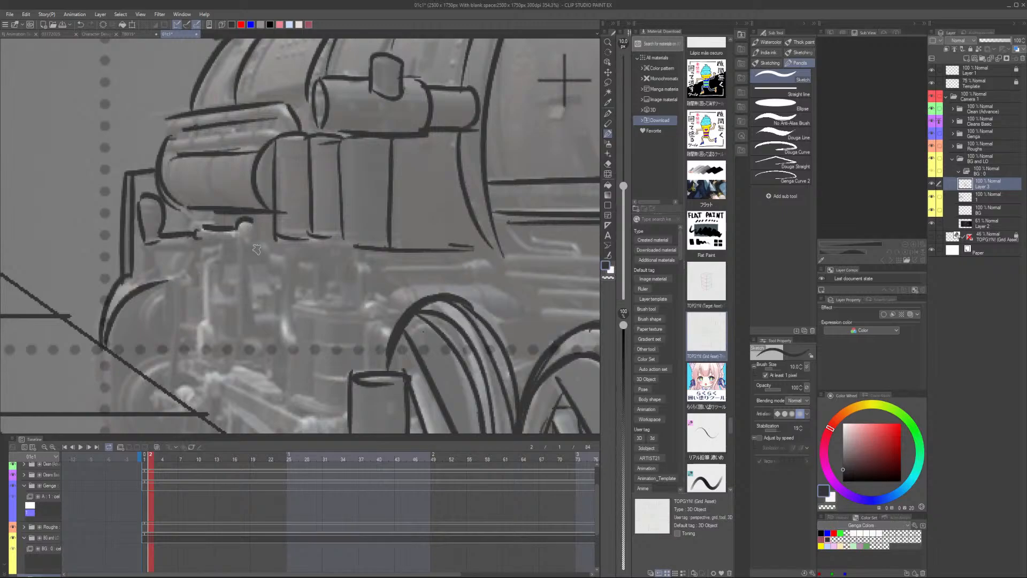
# Sketch the vertical rods under the front tank and the long diagonal rods leading toward the driving wheels
pyautogui.moveTo(239, 239)
pyautogui.mouseDown()
pyautogui.moveTo(236, 342)
pyautogui.moveTo(245, 334)
pyautogui.moveTo(250, 222)
pyautogui.moveTo(214, 244)
pyautogui.moveTo(198, 238)
pyautogui.moveTo(166, 278)
pyautogui.moveTo(170, 362)
pyautogui.mouseUp()
pyautogui.moveTo(181, 282)
pyautogui.mouseDown()
pyautogui.moveTo(180, 360)
pyautogui.moveTo(170, 363)
pyautogui.mouseUp()
pyautogui.moveTo(305, 389); pyautogui.dragTo(248, 212)
pyautogui.moveTo(154, 213)
pyautogui.mouseDown()
pyautogui.moveTo(278, 314)
pyautogui.moveTo(282, 305)
pyautogui.moveTo(232, 241)
pyautogui.moveTo(270, 259)
pyautogui.moveTo(232, 235)
pyautogui.moveTo(289, 262)
pyautogui.mouseUp()
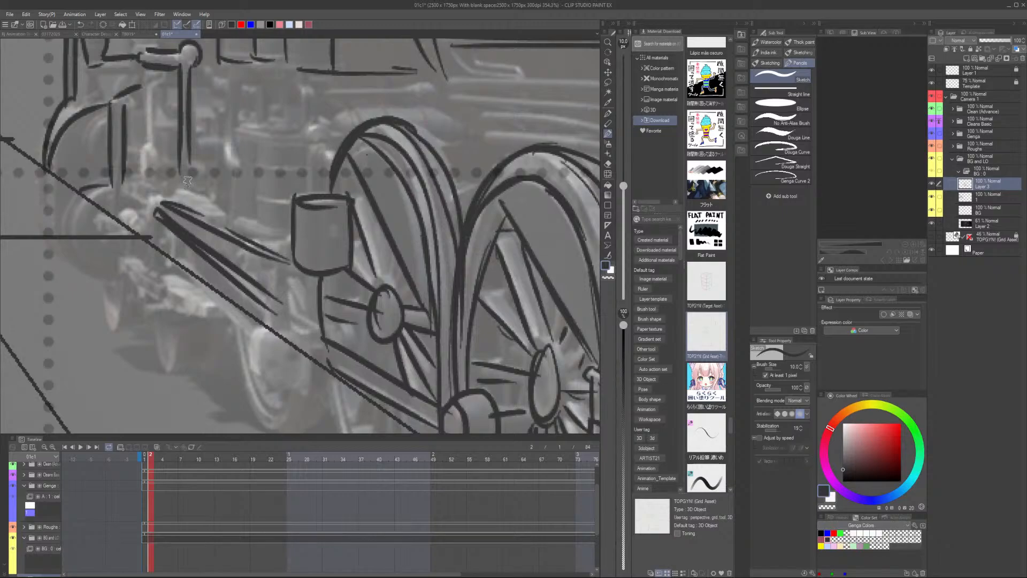
# Sketch the downpipe under the box panels and the stepped cylinder behind the small cylinder at the front wheel
pyautogui.moveTo(278, 155); pyautogui.dragTo(259, 268)
pyautogui.moveTo(210, 174)
pyautogui.mouseDown()
pyautogui.moveTo(206, 276)
pyautogui.moveTo(228, 291)
pyautogui.moveTo(217, 266)
pyautogui.moveTo(230, 291)
pyautogui.mouseUp()
pyautogui.moveTo(222, 244)
pyautogui.mouseDown()
pyautogui.moveTo(266, 259)
pyautogui.moveTo(242, 239)
pyautogui.moveTo(293, 252)
pyautogui.mouseUp()
pyautogui.moveTo(222, 244)
pyautogui.mouseDown()
pyautogui.moveTo(287, 248)
pyautogui.moveTo(230, 251)
pyautogui.moveTo(234, 278)
pyautogui.mouseUp()
pyautogui.moveTo(231, 276)
pyautogui.mouseDown()
pyautogui.moveTo(291, 277)
pyautogui.moveTo(238, 313)
pyautogui.moveTo(279, 311)
pyautogui.mouseUp()
pyautogui.moveTo(282, 280)
pyautogui.mouseDown()
pyautogui.moveTo(269, 314)
pyautogui.moveTo(236, 312)
pyautogui.moveTo(279, 341)
pyautogui.mouseUp()
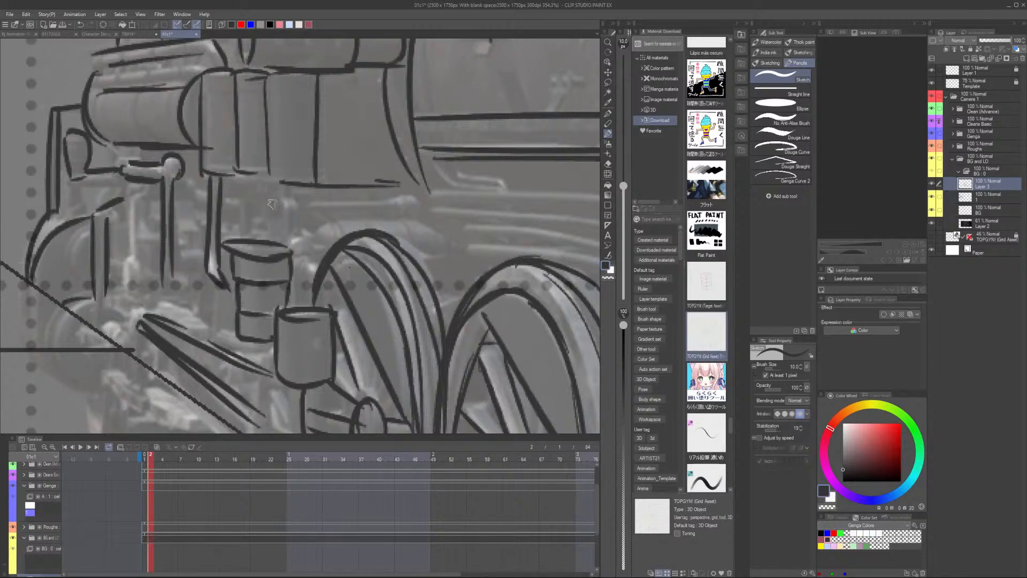
# Sketch the horizontal pipe with its rounded end above the front driving wheel
pyautogui.moveTo(284, 201)
pyautogui.mouseDown()
pyautogui.moveTo(277, 235)
pyautogui.moveTo(286, 200)
pyautogui.mouseUp()
pyautogui.moveTo(293, 210); pyautogui.dragTo(415, 205)
pyautogui.moveTo(291, 203); pyautogui.dragTo(414, 200)
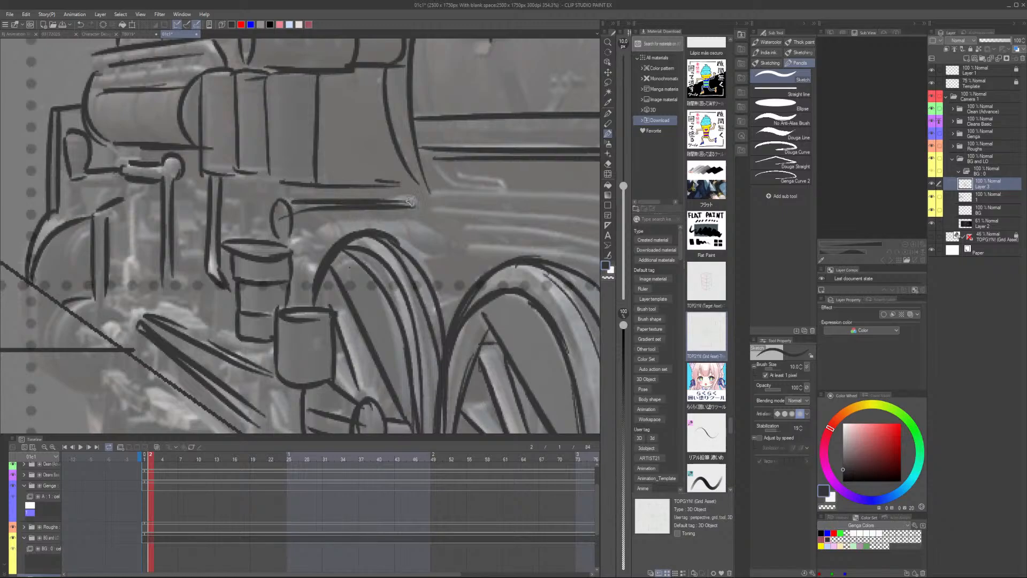
# Draw the long parallel lines along the boiler's lower side, from the box panels to the cab
pyautogui.scroll(-3, 478, 209)
pyautogui.moveTo(525, 279); pyautogui.dragTo(255, 294)
pyautogui.moveTo(388, 305); pyautogui.dragTo(398, 289)
pyautogui.moveTo(178, 227); pyautogui.dragTo(475, 209)
pyautogui.hotkey('ctrl', 'z')
pyautogui.moveTo(179, 227); pyautogui.dragTo(426, 205)
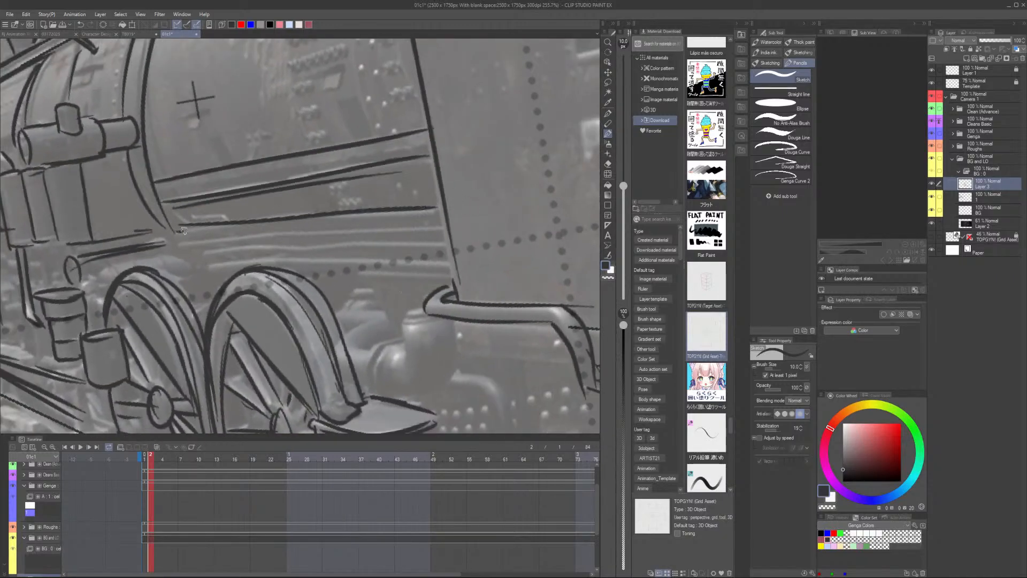
pyautogui.moveTo(183, 231)
pyautogui.mouseDown()
pyautogui.moveTo(440, 211)
pyautogui.moveTo(322, 227)
pyautogui.moveTo(446, 221)
pyautogui.mouseUp()
pyautogui.moveTo(168, 252)
pyautogui.mouseDown()
pyautogui.moveTo(455, 229)
pyautogui.moveTo(239, 258)
pyautogui.moveTo(457, 248)
pyautogui.mouseUp()
pyautogui.moveTo(199, 270)
pyautogui.mouseDown()
pyautogui.moveTo(452, 253)
pyautogui.moveTo(464, 269)
pyautogui.mouseUp()
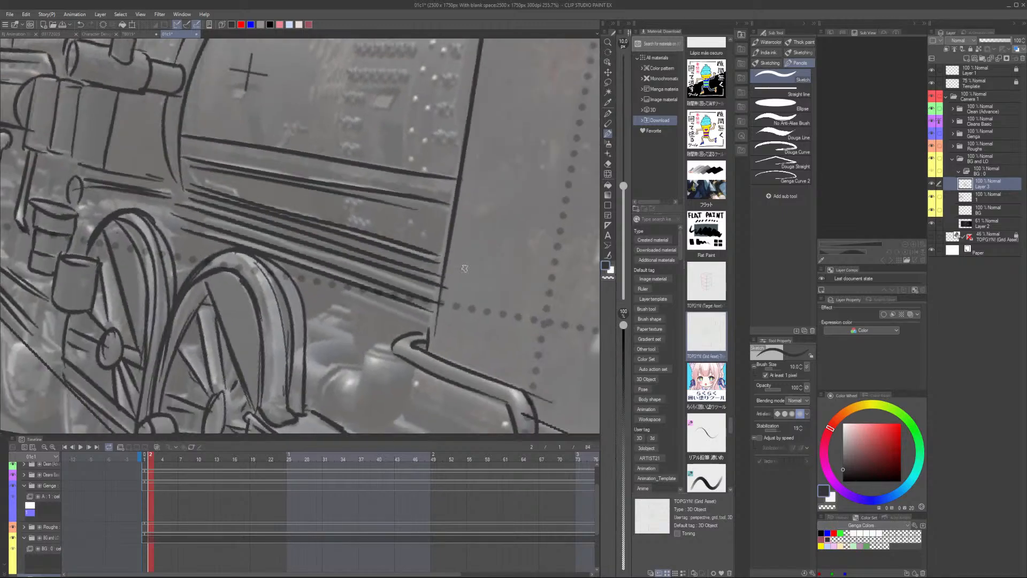
# Sketch the elbow pipe between the rear driving wheel and the bent rail, with the short edge lines above it
pyautogui.moveTo(394, 345)
pyautogui.mouseDown()
pyautogui.moveTo(353, 381)
pyautogui.moveTo(313, 361)
pyautogui.moveTo(335, 342)
pyautogui.moveTo(322, 407)
pyautogui.moveTo(391, 423)
pyautogui.moveTo(411, 369)
pyautogui.mouseUp()
pyautogui.moveTo(345, 368); pyautogui.dragTo(320, 410)
pyautogui.moveTo(348, 371); pyautogui.dragTo(331, 408)
pyautogui.moveTo(308, 321)
pyautogui.mouseDown()
pyautogui.moveTo(348, 338)
pyautogui.moveTo(338, 309)
pyautogui.moveTo(412, 332)
pyautogui.mouseUp()
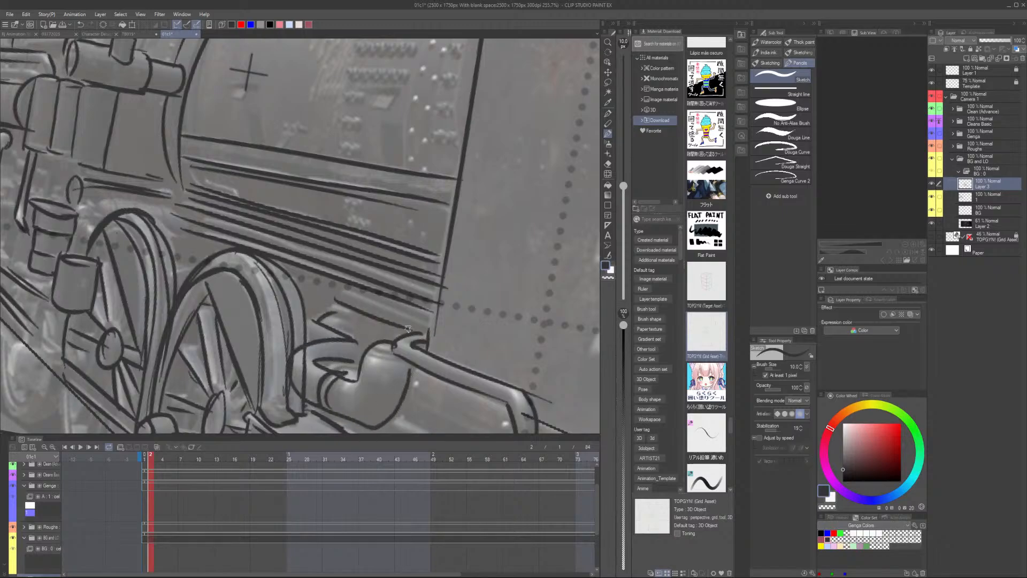
pyautogui.moveTo(338, 287); pyautogui.dragTo(425, 321)
# Erase the overlapping lines on the elbow pipe beside the rear driving wheel
pyautogui.press('-')
pyautogui.press('e')
pyautogui.moveTo(330, 346)
pyautogui.mouseDown()
pyautogui.moveTo(344, 383)
pyautogui.moveTo(337, 377)
pyautogui.mouseUp()
pyautogui.scroll(-3, 335, 369)
pyautogui.press('^')
pyautogui.press('^')
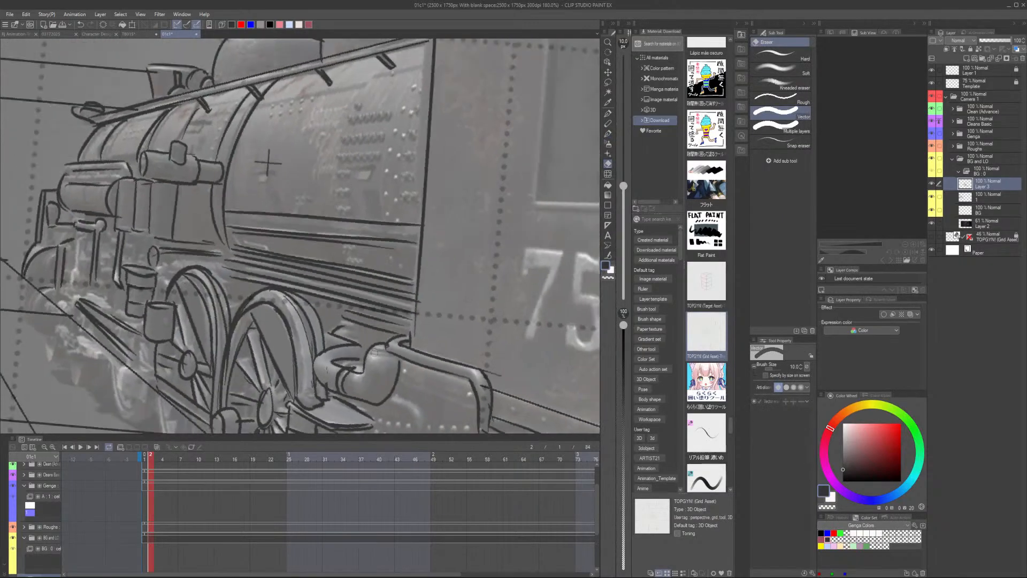
# Add curved strokes inside the guard at the locomotive's front
pyautogui.press('p')
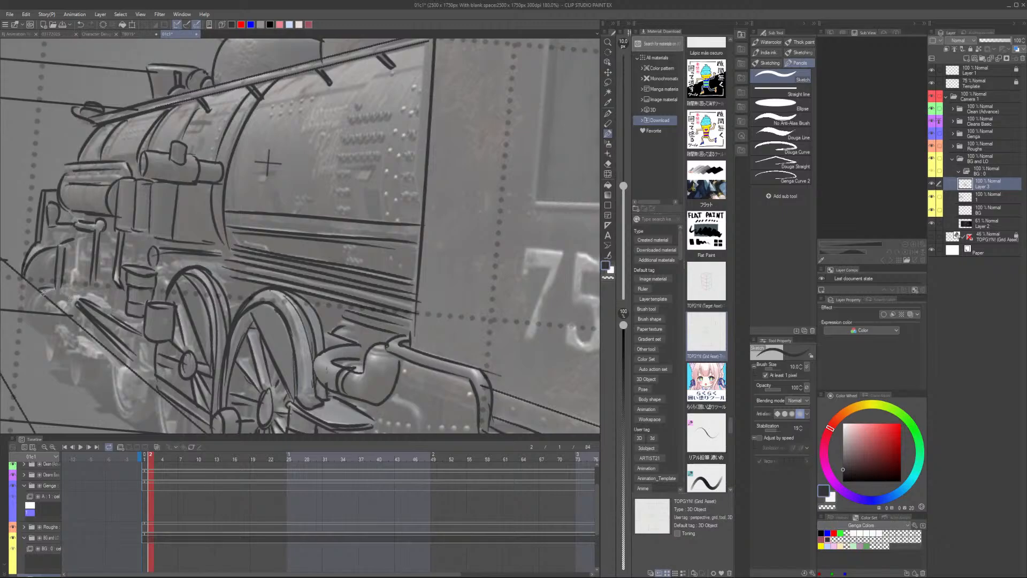
pyautogui.moveTo(80, 238); pyautogui.dragTo(74, 286)
pyautogui.moveTo(80, 242); pyautogui.dragTo(72, 298)
# Sketch two parallel edge lines extending the curved base below the cab diagonally down toward the viewer
pyautogui.scroll(-5, 122, 274)
pyautogui.scroll(-2, 195, 218)
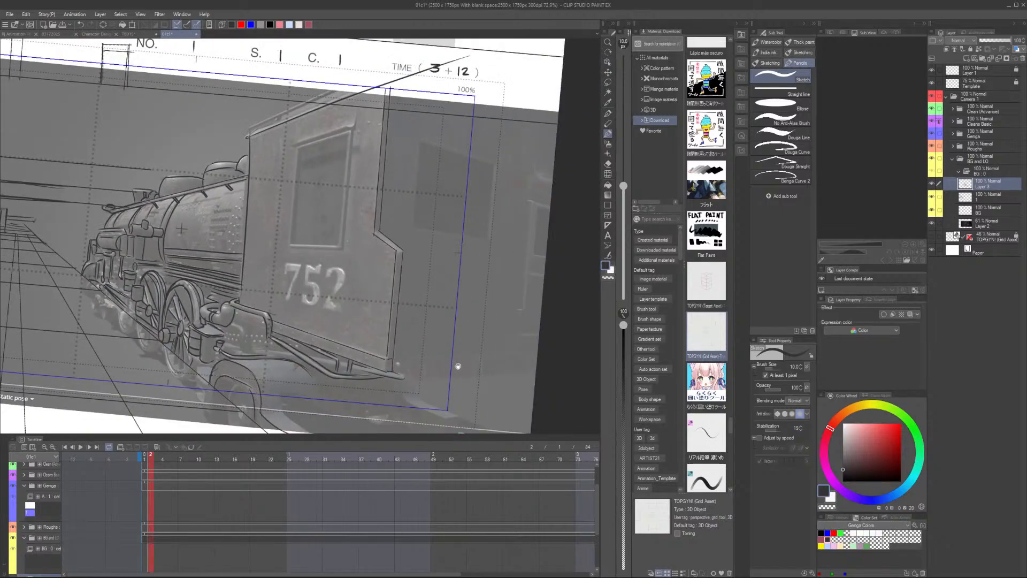
pyautogui.moveTo(457, 366); pyautogui.dragTo(472, 330)
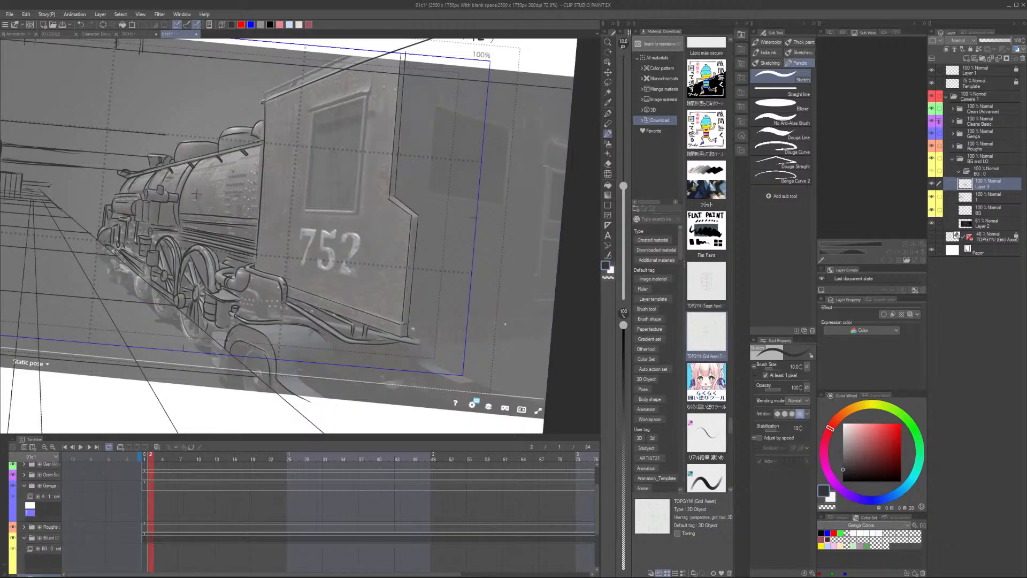
pyautogui.moveTo(196, 193); pyautogui.dragTo(107, 87)
pyautogui.moveTo(225, 280); pyautogui.dragTo(274, 322)
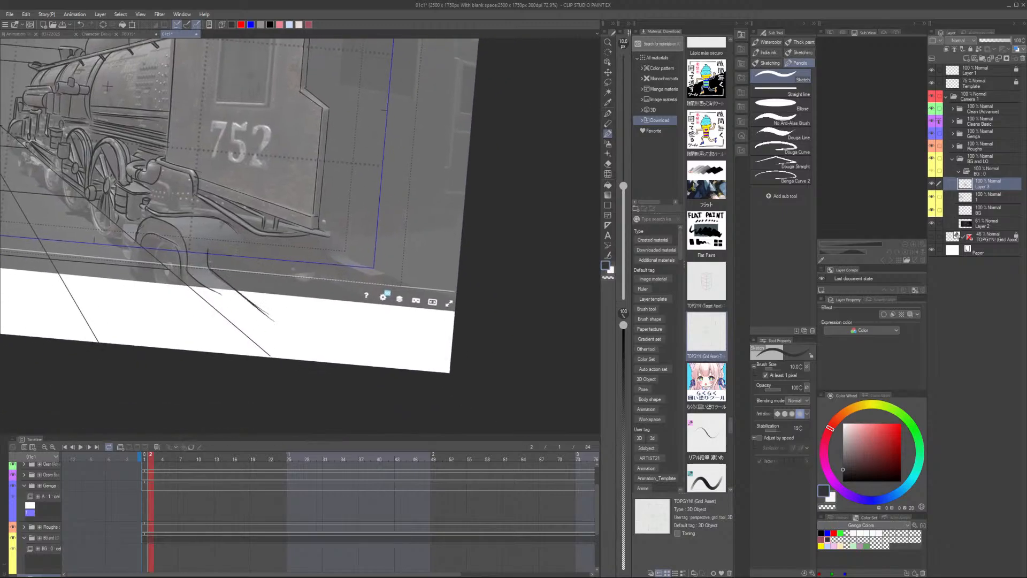
pyautogui.moveTo(187, 271); pyautogui.dragTo(257, 329)
pyautogui.moveTo(418, 183); pyautogui.dragTo(365, 278)
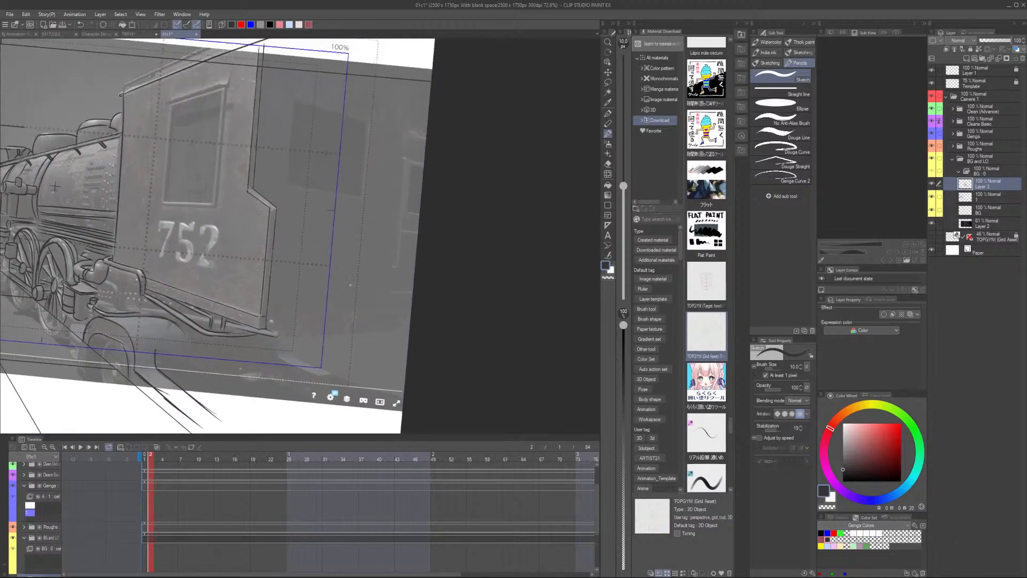
# Erase the end of the roof line that overshoots the cab's upper rear corner
pyautogui.scroll(-3, 366, 279)
pyautogui.scroll(5, 281, 102)
pyautogui.press('e')
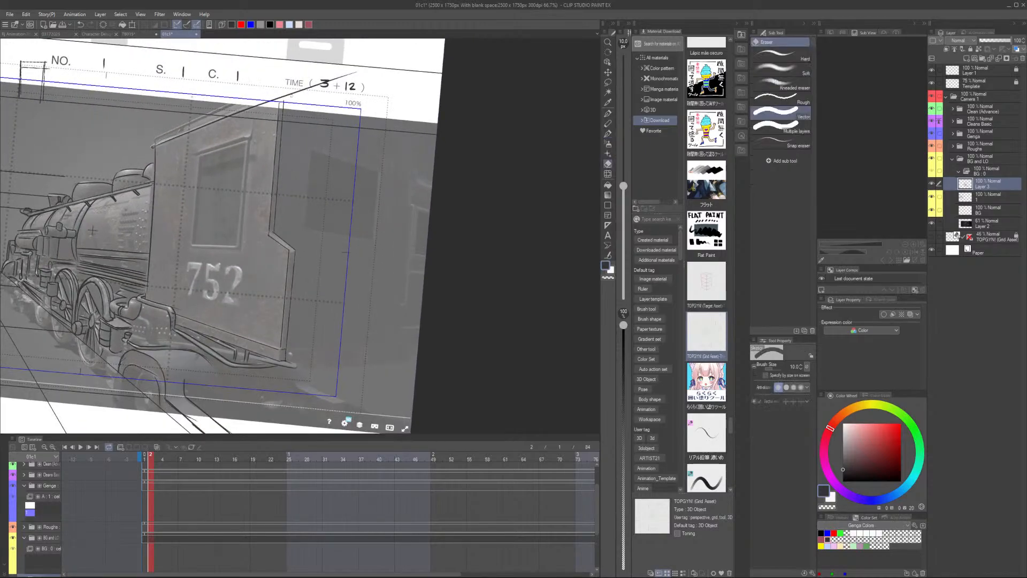
pyautogui.scroll(3, 281, 101)
pyautogui.moveTo(275, 98); pyautogui.dragTo(395, 60)
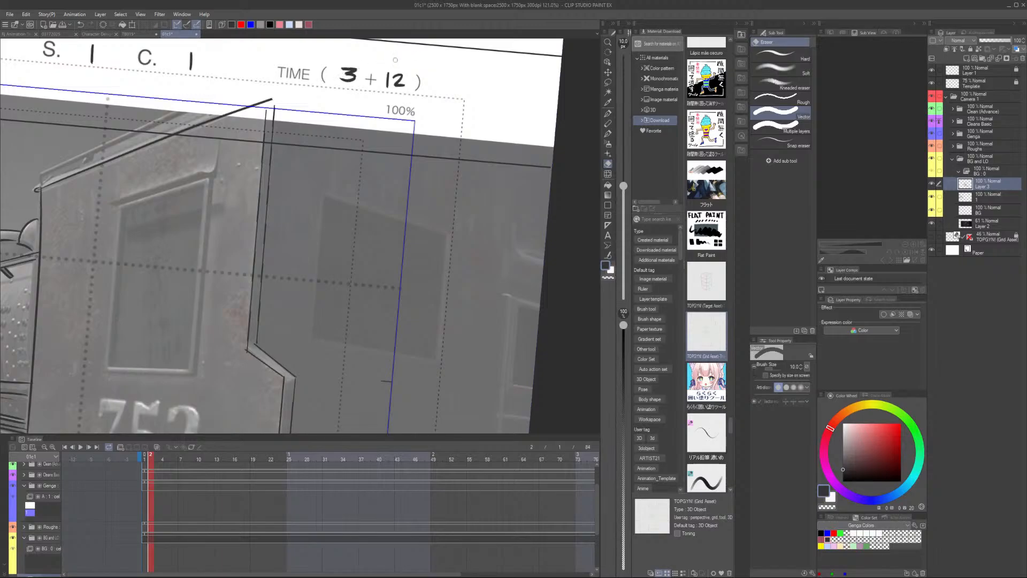
# Close the cab's upper rear corner and draw a second line along its sloping roof edge
pyautogui.press('p')
pyautogui.scroll(-2, 285, 88)
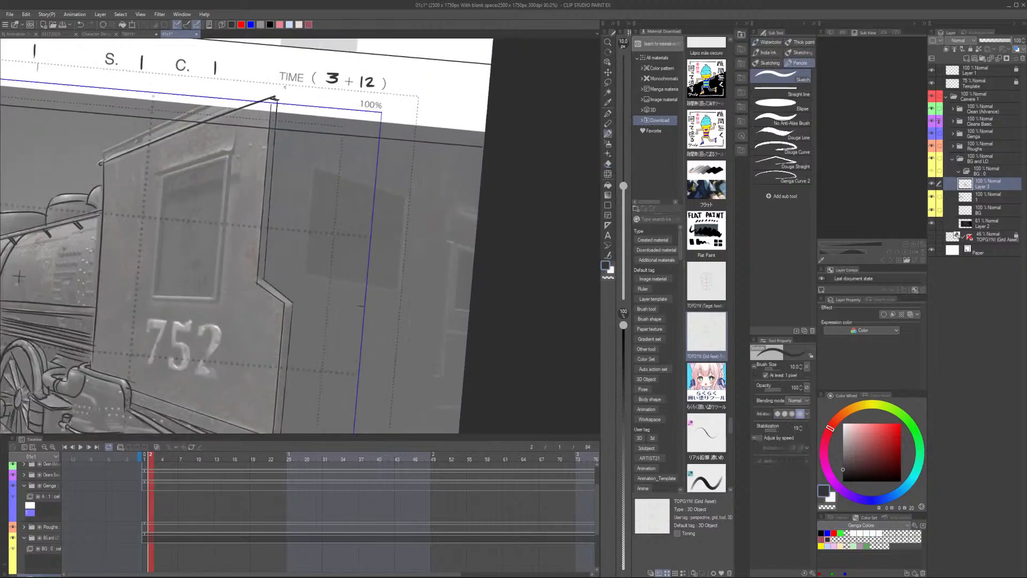
pyautogui.scroll(1, 109, 155)
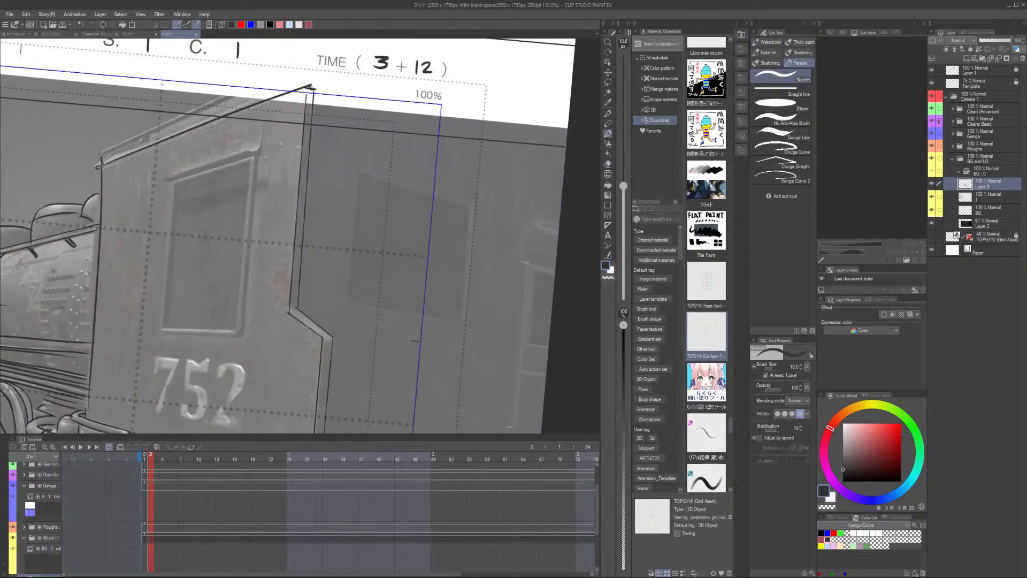
pyautogui.moveTo(100, 156); pyautogui.dragTo(286, 75)
pyautogui.moveTo(279, 79); pyautogui.dragTo(110, 150)
pyautogui.scroll(-4, 294, 69)
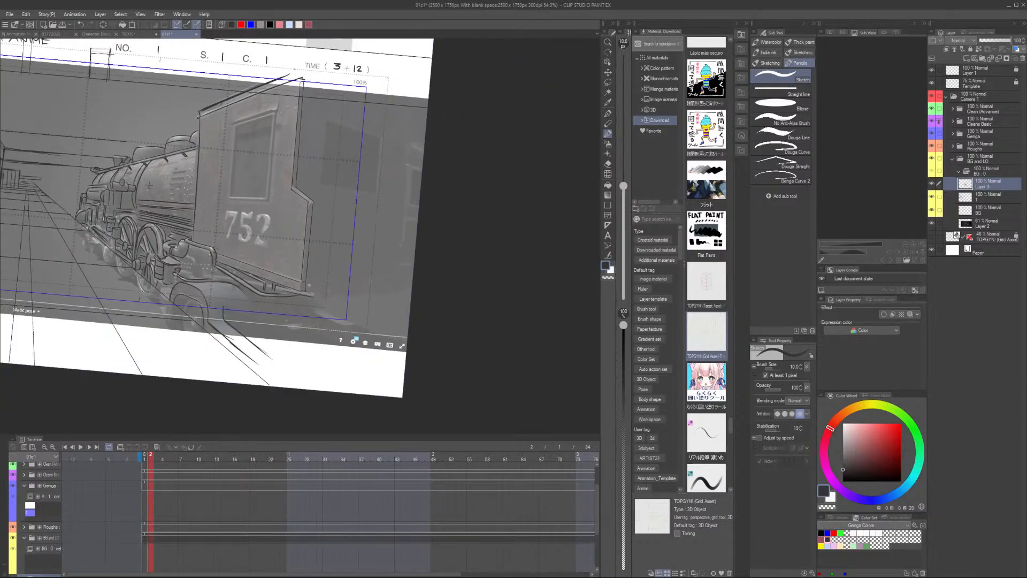
pyautogui.scroll(-1, 342, 80)
pyautogui.click(780, 91)
pyautogui.press('-')
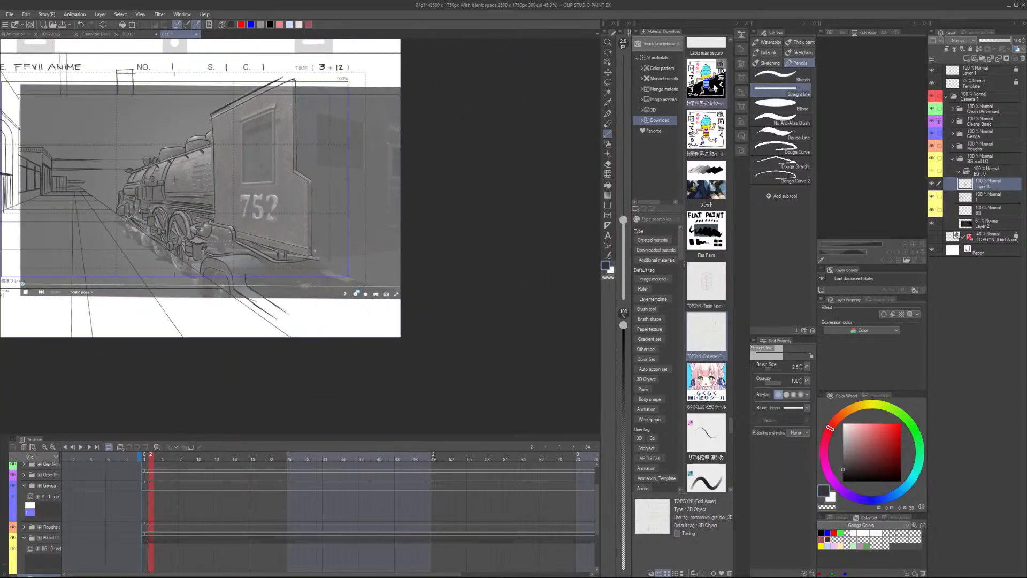
pyautogui.moveTo(353, 167); pyautogui.dragTo(349, 228)
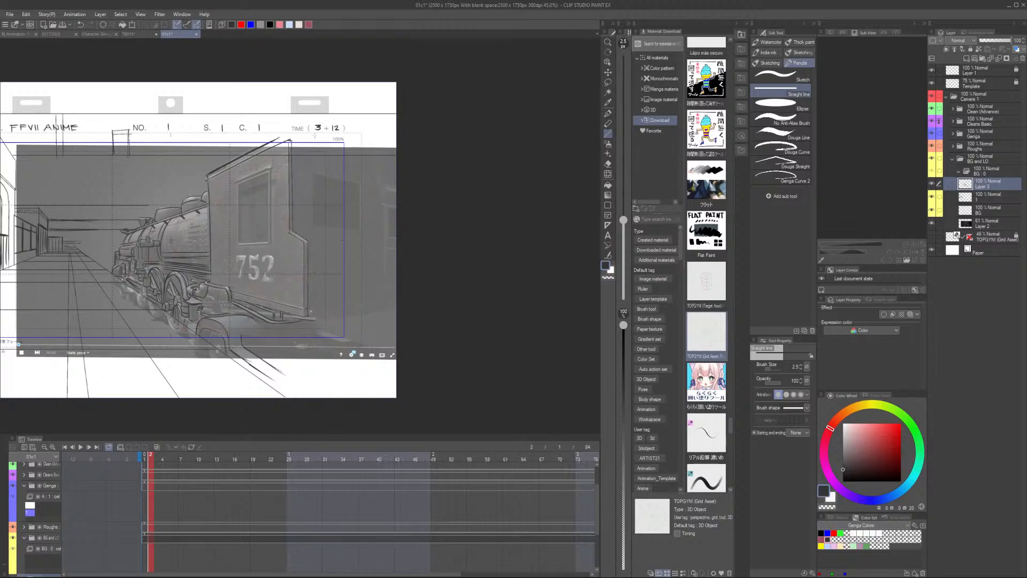
pyautogui.moveTo(312, 83); pyautogui.dragTo(312, 398)
pyautogui.hotkey('ctrl', 'z')
pyautogui.moveTo(323, 93); pyautogui.dragTo(324, 404)
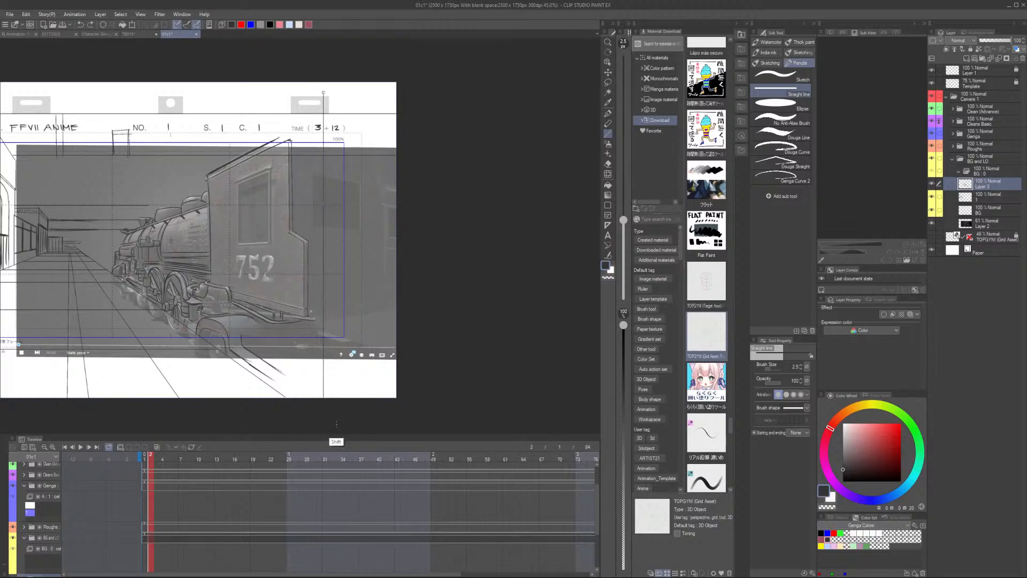
pyautogui.hotkey('ctrl', 'z')
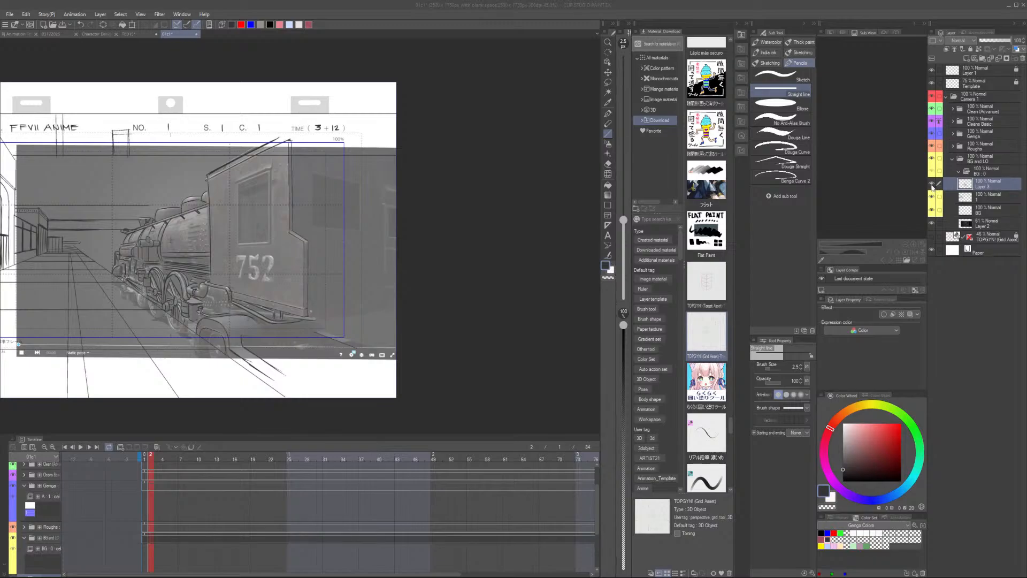
# Hide the locomotive reference image so that only the linework shows on the layout sheet
pyautogui.click(932, 223)
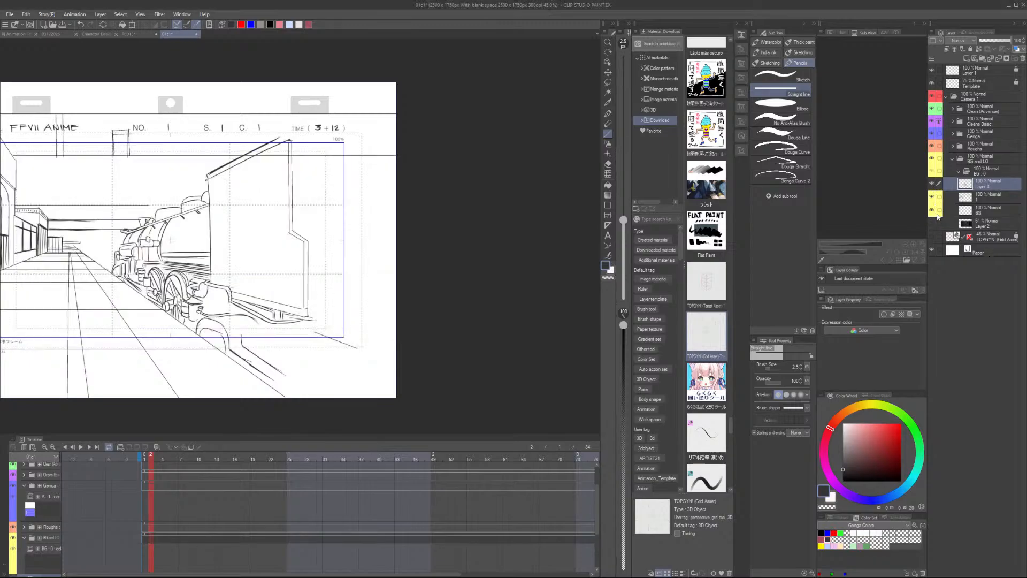
pyautogui.moveTo(374, 249); pyautogui.dragTo(376, 262)
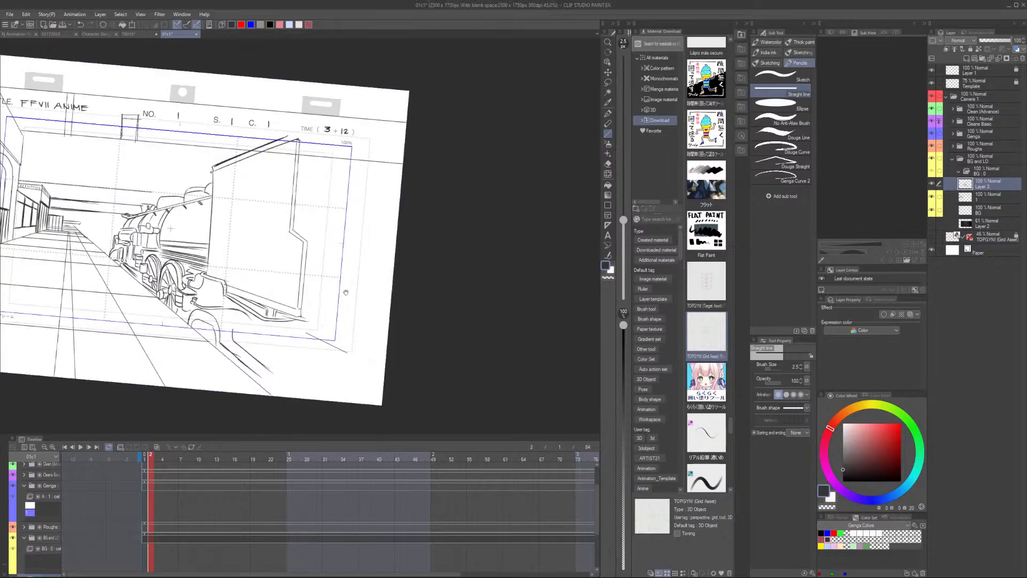
pyautogui.moveTo(345, 292); pyautogui.dragTo(447, 295)
pyautogui.press('-')
pyautogui.press('^')
pyautogui.press('-')
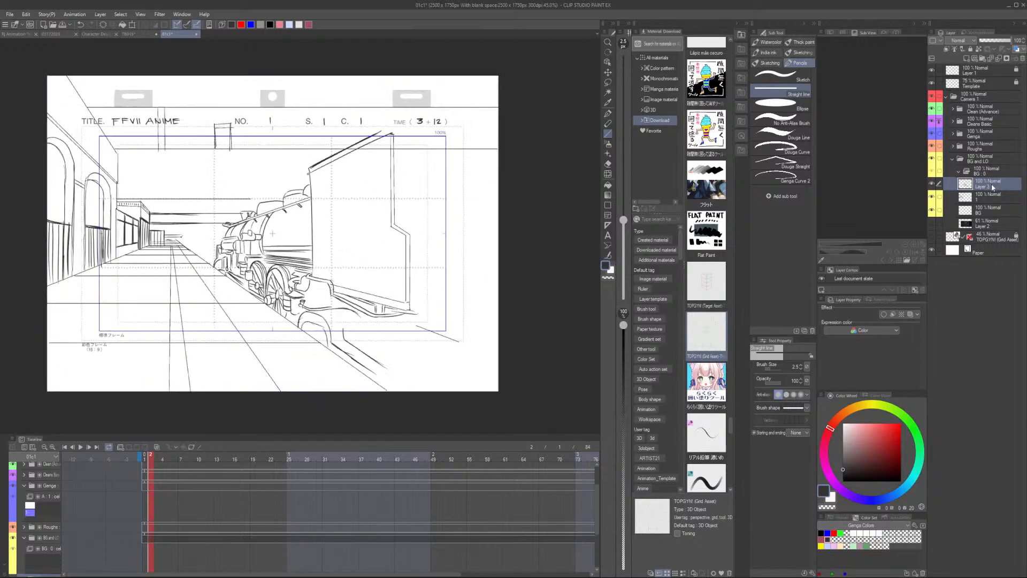
# Transform the locomotive layer, scaling it to about 81% and repositioning it inside the layout frame beside the platform
pyautogui.hotkey('ctrl', 't')
pyautogui.moveTo(373, 306); pyautogui.dragTo(343, 285)
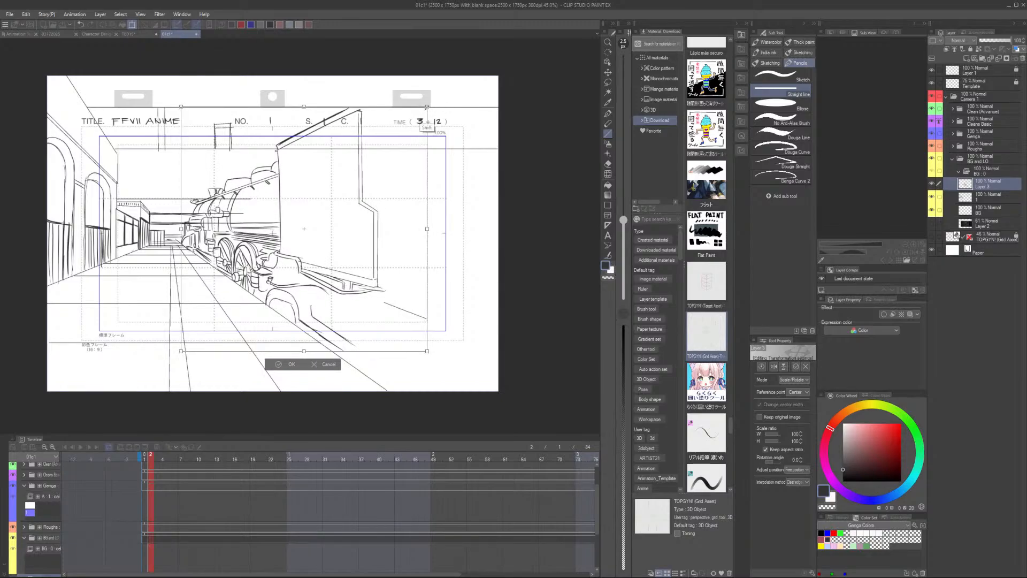
pyautogui.moveTo(428, 108); pyautogui.dragTo(376, 149)
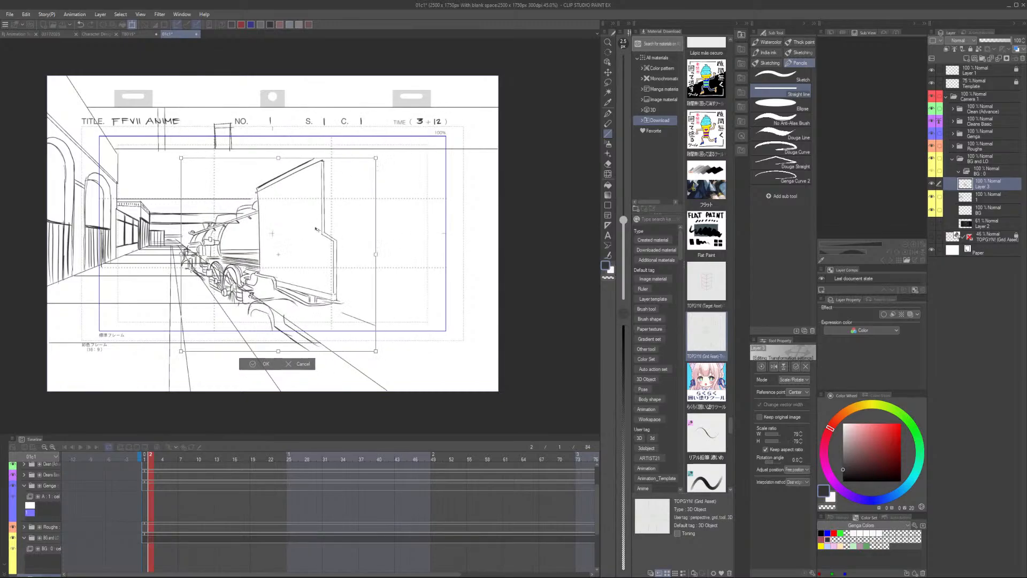
pyautogui.scroll(1, 318, 239)
pyautogui.moveTo(320, 246); pyautogui.dragTo(329, 228)
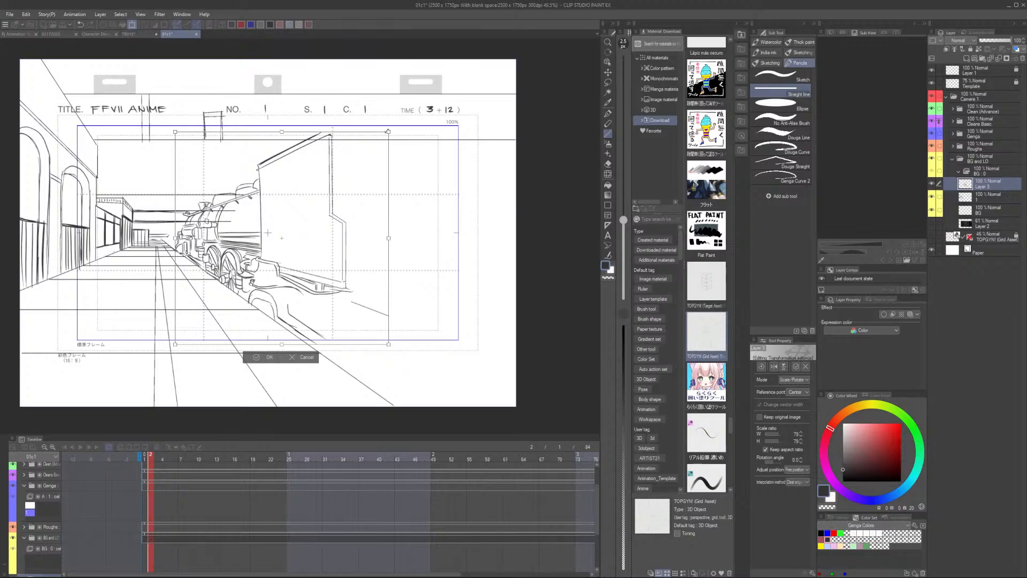
pyautogui.moveTo(388, 131); pyautogui.dragTo(393, 127)
pyautogui.moveTo(360, 193); pyautogui.dragTo(358, 194)
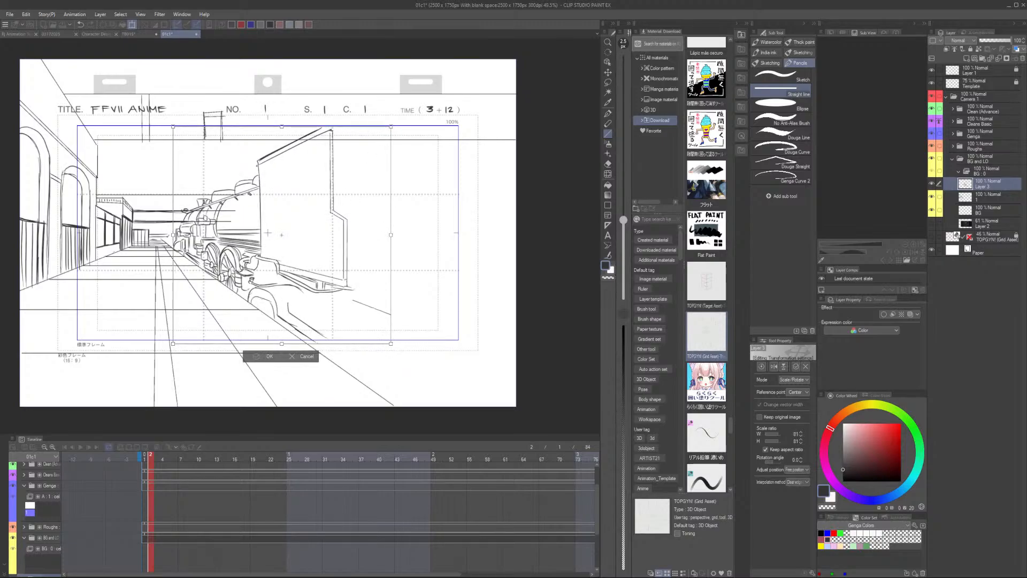
pyautogui.press('Return')
# Erase the background beam lines on layer 1 where they cross the locomotive's boiler
pyautogui.click(981, 200)
pyautogui.press('e')
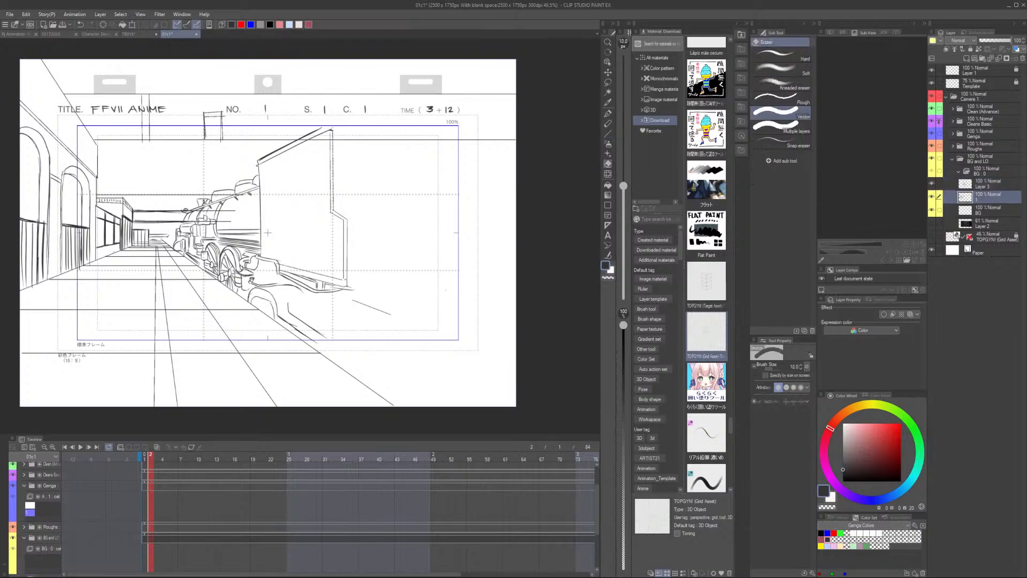
pyautogui.scroll(10, 216, 201)
pyautogui.moveTo(217, 171); pyautogui.dragTo(326, 173)
pyautogui.moveTo(208, 239)
pyautogui.mouseDown()
pyautogui.moveTo(242, 234)
pyautogui.moveTo(97, 240)
pyautogui.mouseUp()
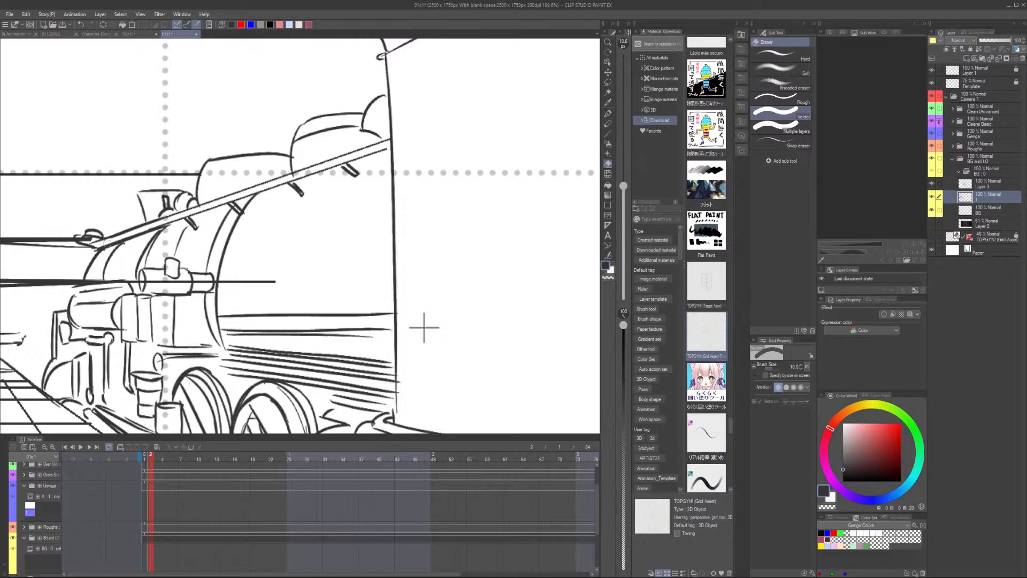
pyautogui.moveTo(89, 280); pyautogui.dragTo(278, 283)
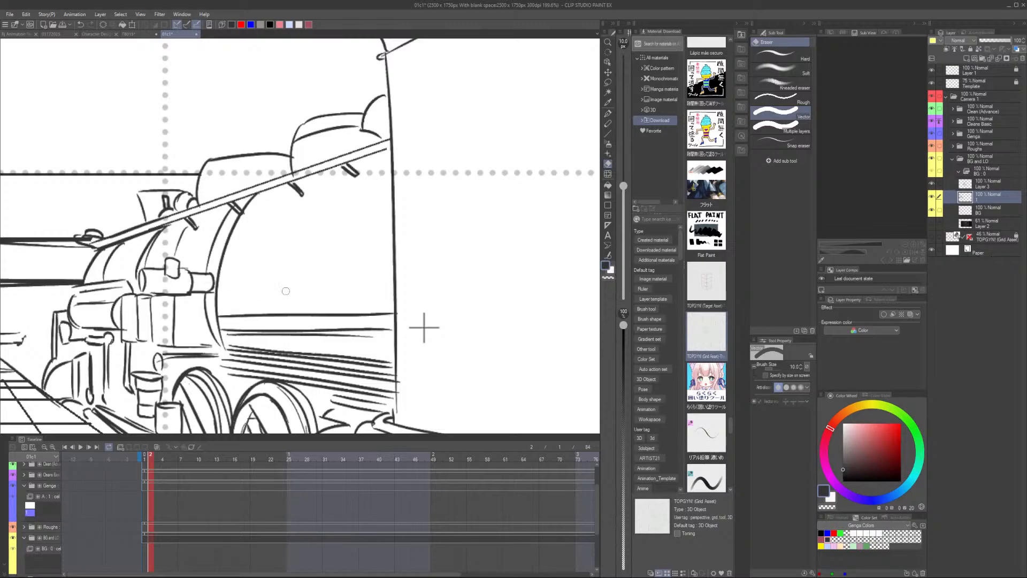
pyautogui.scroll(-6, 125, 275)
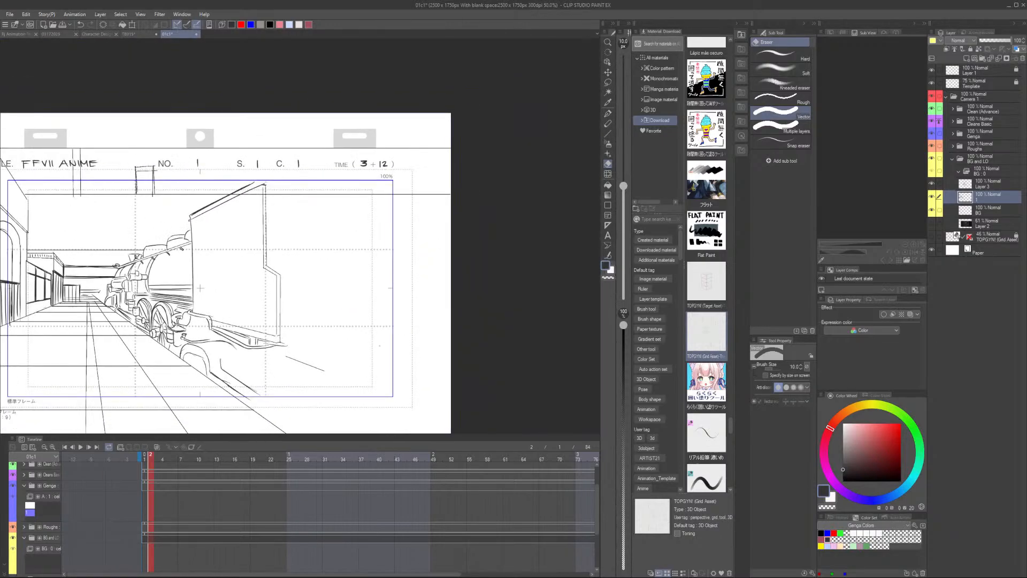
pyautogui.moveTo(361, 346); pyautogui.dragTo(354, 341)
pyautogui.press('p')
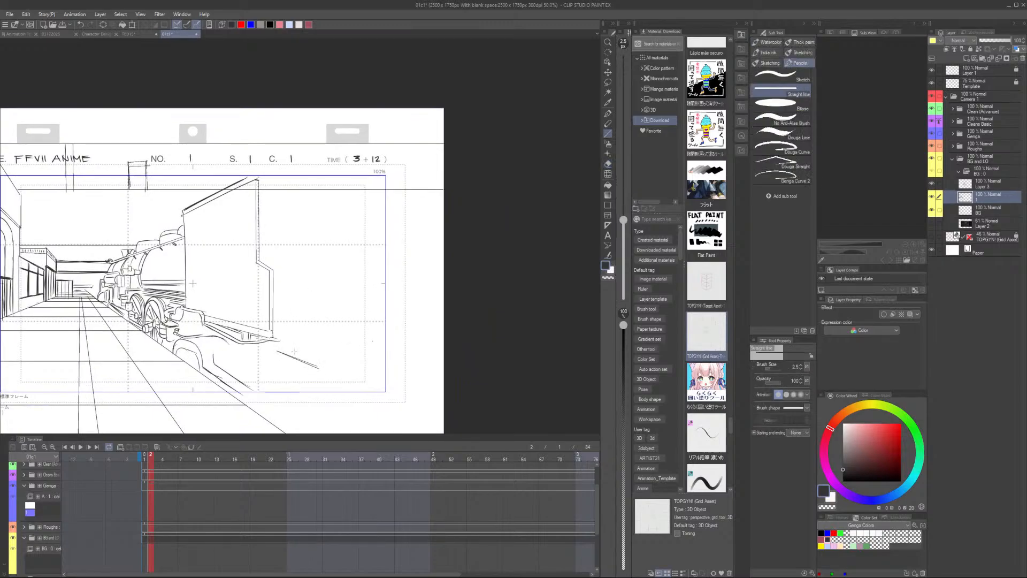
pyautogui.press('e')
pyautogui.scroll(-1, 285, 346)
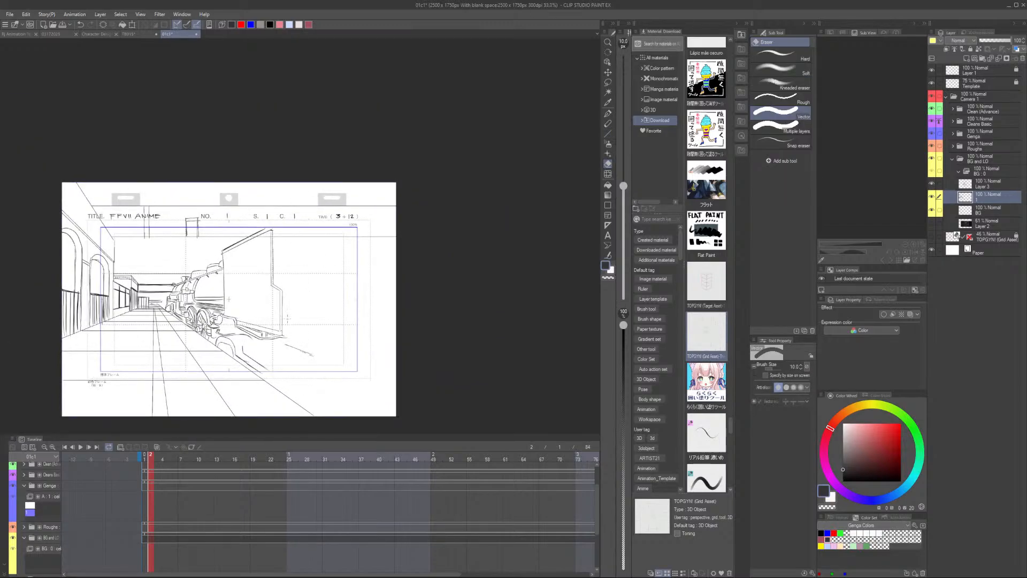
pyautogui.scroll(1, 288, 280)
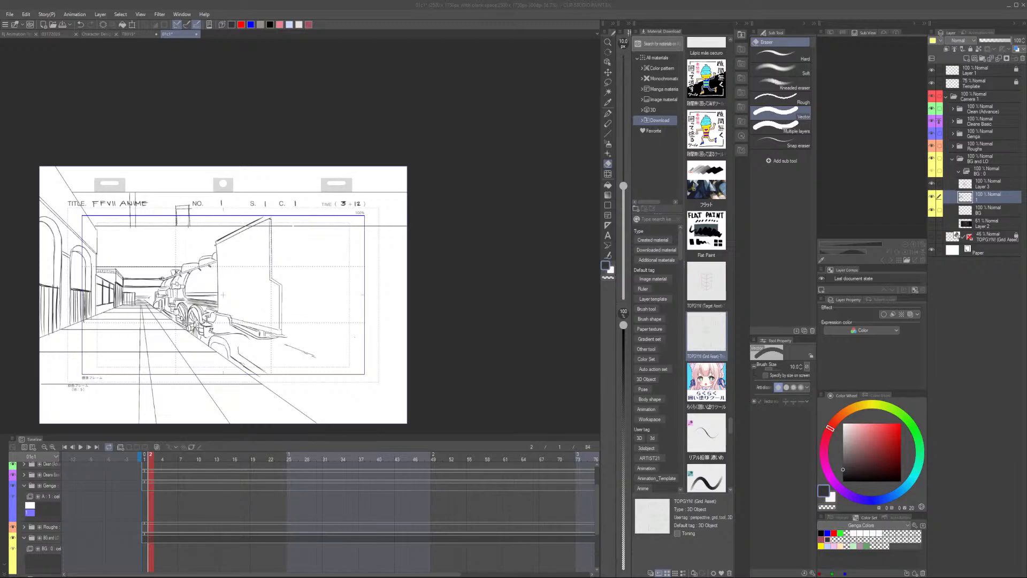
pyautogui.click(460, 212)
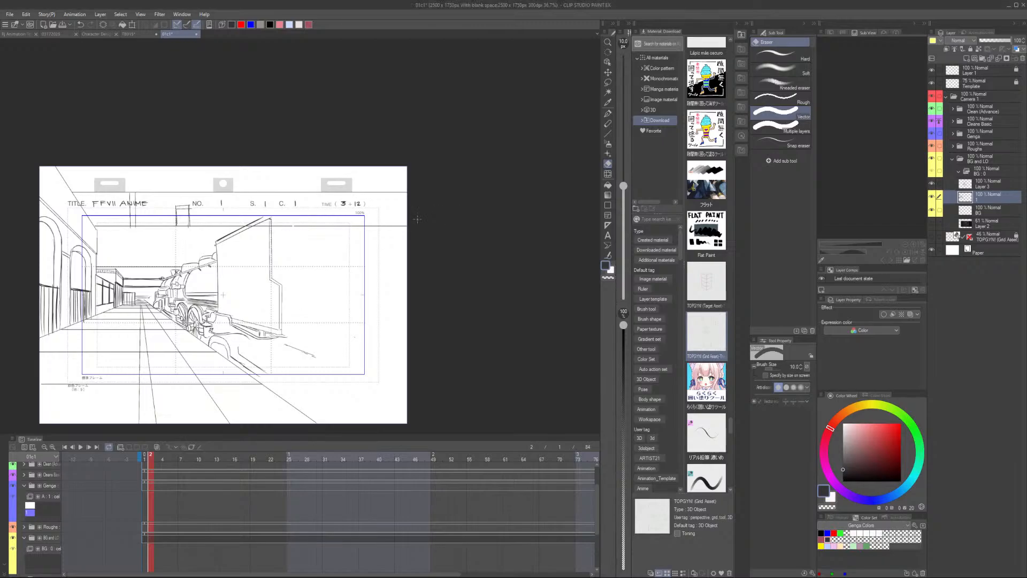
# Draw the bottom, rear and top edges of the boxy car behind the cab with straight lines
pyautogui.press('p')
pyautogui.moveTo(295, 332); pyautogui.dragTo(389, 327)
pyautogui.hotkey('ctrl', 'z')
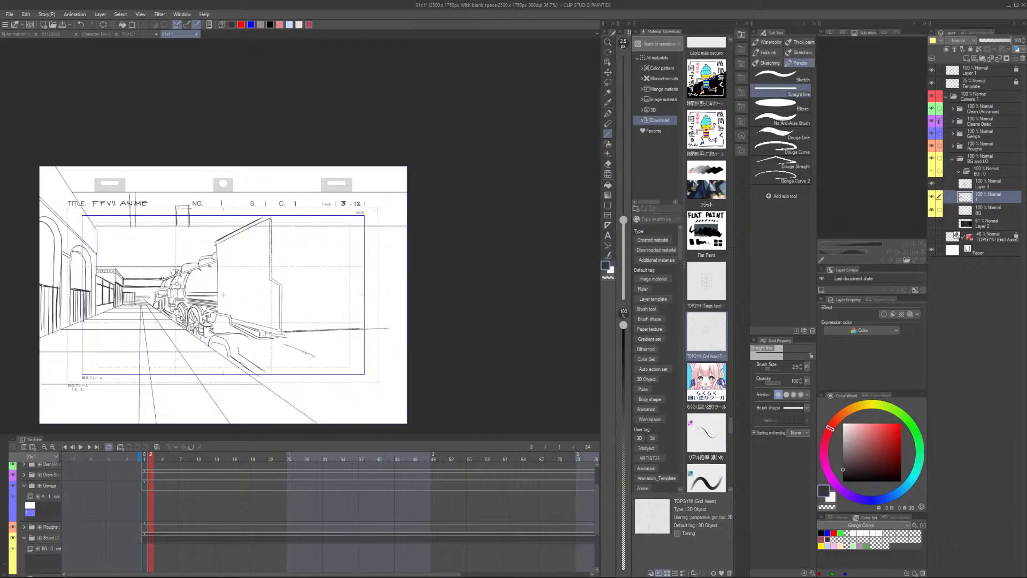
pyautogui.moveTo(378, 210); pyautogui.dragTo(379, 326)
pyautogui.hotkey('ctrl', 'z')
pyautogui.moveTo(269, 216); pyautogui.dragTo(380, 223)
pyautogui.hotkey('ctrl', 'z')
pyautogui.moveTo(271, 217)
pyautogui.mouseDown()
pyautogui.moveTo(385, 213)
pyautogui.moveTo(366, 211)
pyautogui.mouseUp()
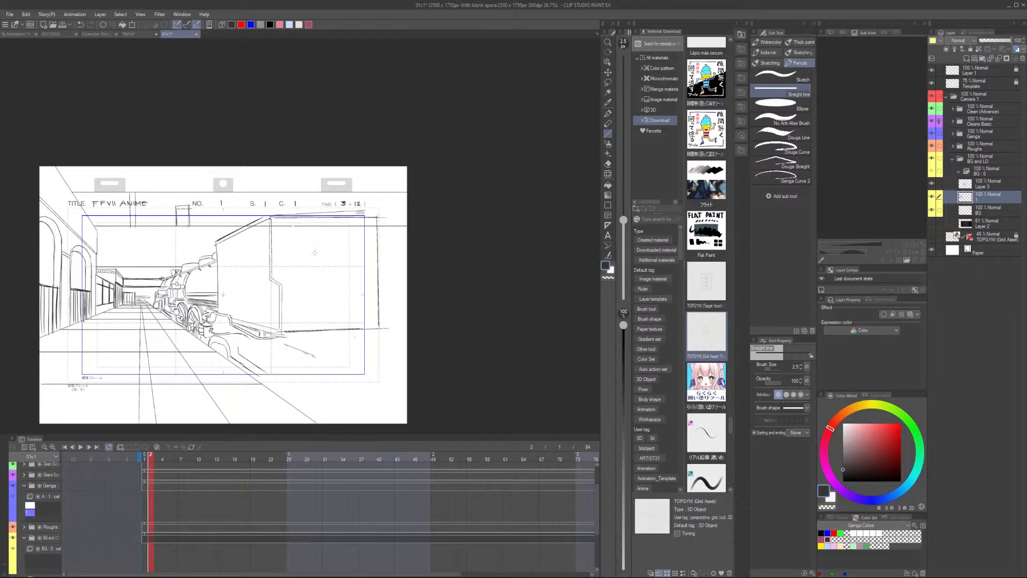
# Draw a nearly square window in the upper part of the car's side with straight lines
pyautogui.moveTo(306, 262); pyautogui.dragTo(309, 331)
pyautogui.hotkey('ctrl', 'z')
pyautogui.hotkey('ctrl', 'z')
pyautogui.hotkey('ctrl', 'z')
pyautogui.moveTo(307, 243); pyautogui.dragTo(330, 240)
pyautogui.hotkey('ctrl', 'z')
pyautogui.moveTo(290, 238)
pyautogui.mouseDown()
pyautogui.moveTo(290, 265)
pyautogui.moveTo(312, 237)
pyautogui.mouseUp()
pyautogui.moveTo(291, 236); pyautogui.dragTo(325, 236)
pyautogui.moveTo(290, 265); pyautogui.dragTo(325, 266)
pyautogui.press('e')
pyautogui.scroll(1, 295, 335)
# Add a second straight line just beneath the car's bottom edge
pyautogui.press('u')
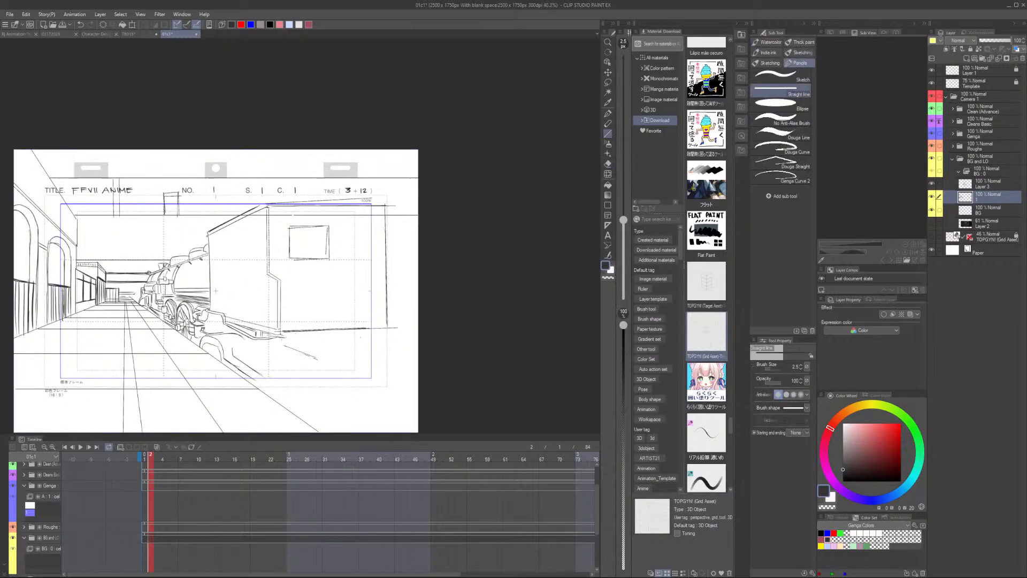
pyautogui.moveTo(281, 338); pyautogui.dragTo(393, 333)
pyautogui.hotkey('ctrl', 'z')
pyautogui.moveTo(280, 335); pyautogui.dragTo(392, 333)
pyautogui.press('e')
pyautogui.press('b')
# Sketch the curved far edge of the base below the cab, with a line across joining it to the near edge
pyautogui.moveTo(308, 372); pyautogui.dragTo(295, 322)
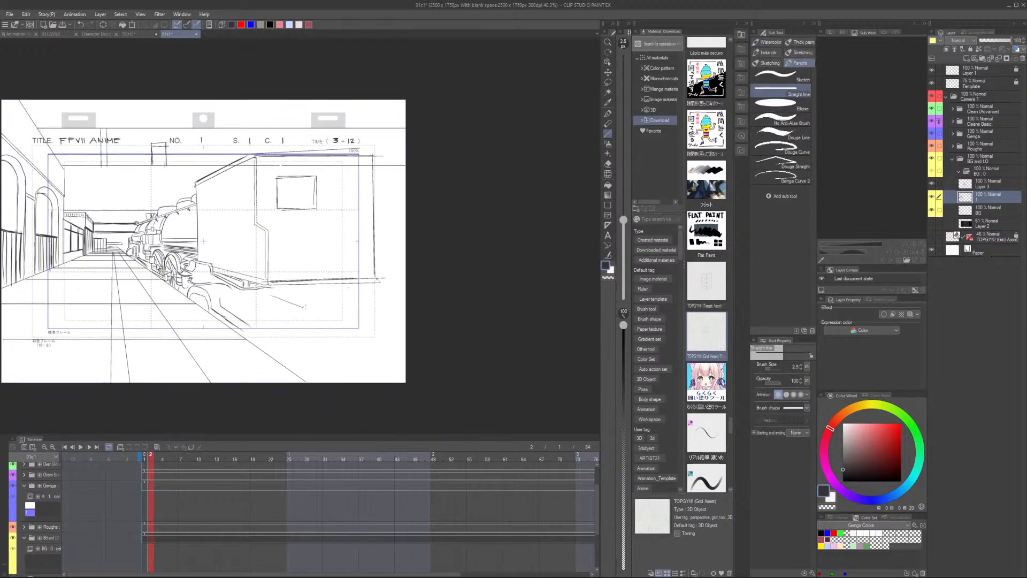
pyautogui.scroll(2, 234, 308)
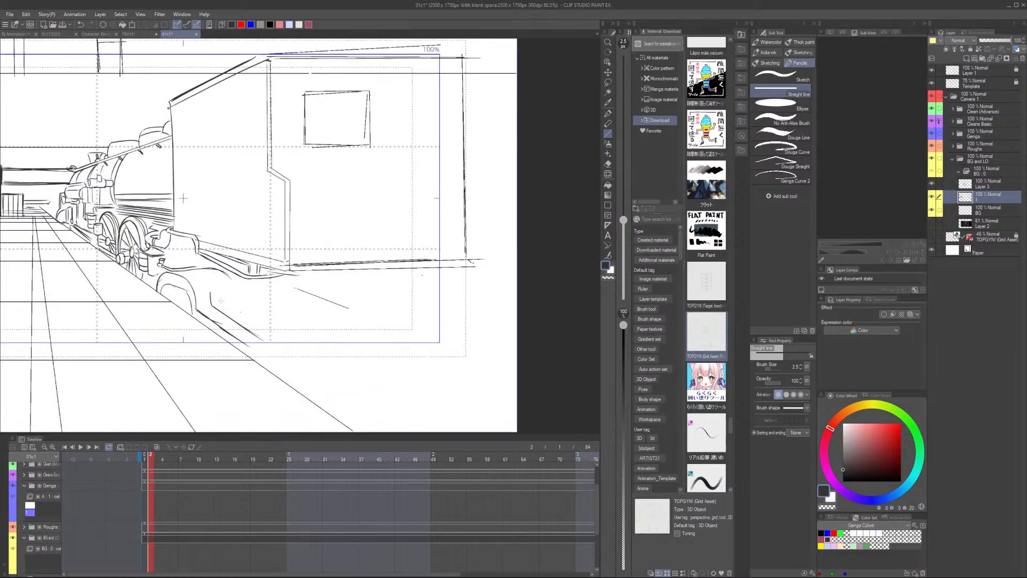
pyautogui.moveTo(215, 308)
pyautogui.mouseDown()
pyautogui.moveTo(307, 302)
pyautogui.moveTo(294, 295)
pyautogui.moveTo(292, 275)
pyautogui.moveTo(302, 297)
pyautogui.moveTo(361, 330)
pyautogui.mouseUp()
pyautogui.hotkey('ctrl', 'z')
pyautogui.click(781, 76)
pyautogui.hotkey('ctrl', 'z')
pyautogui.moveTo(312, 303); pyautogui.dragTo(364, 329)
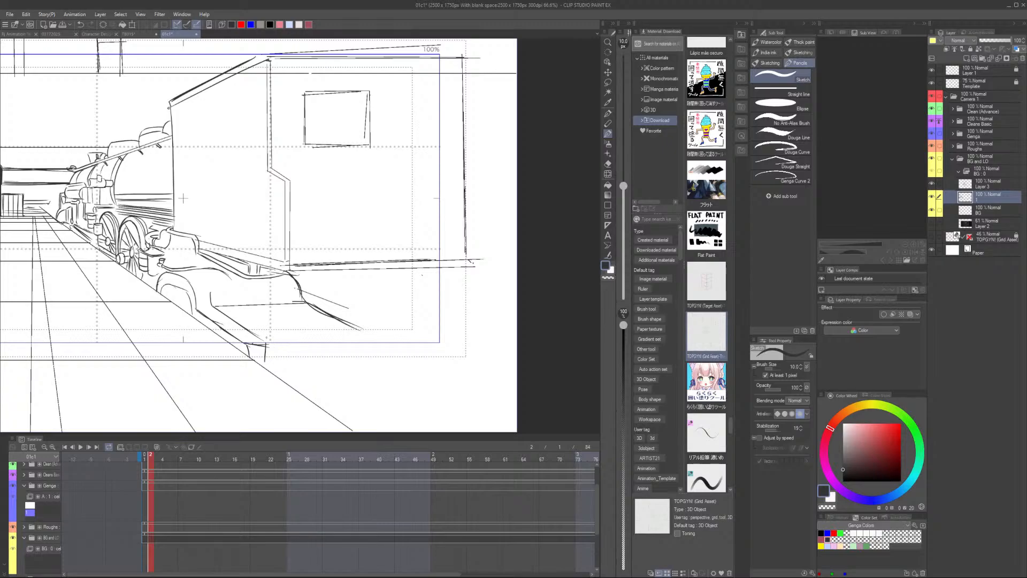
# Close the near end of the base below the cab with a cross line between its two parallel sides
pyautogui.moveTo(266, 337)
pyautogui.mouseDown()
pyautogui.moveTo(369, 331)
pyautogui.moveTo(343, 339)
pyautogui.mouseUp()
pyautogui.hotkey('ctrl', 'z')
pyautogui.hotkey('ctrl', 'z')
pyautogui.moveTo(265, 337)
pyautogui.mouseDown()
pyautogui.moveTo(362, 331)
pyautogui.moveTo(361, 352)
pyautogui.mouseUp()
pyautogui.moveTo(289, 302); pyautogui.dragTo(348, 337)
pyautogui.scroll(-3, 183, 198)
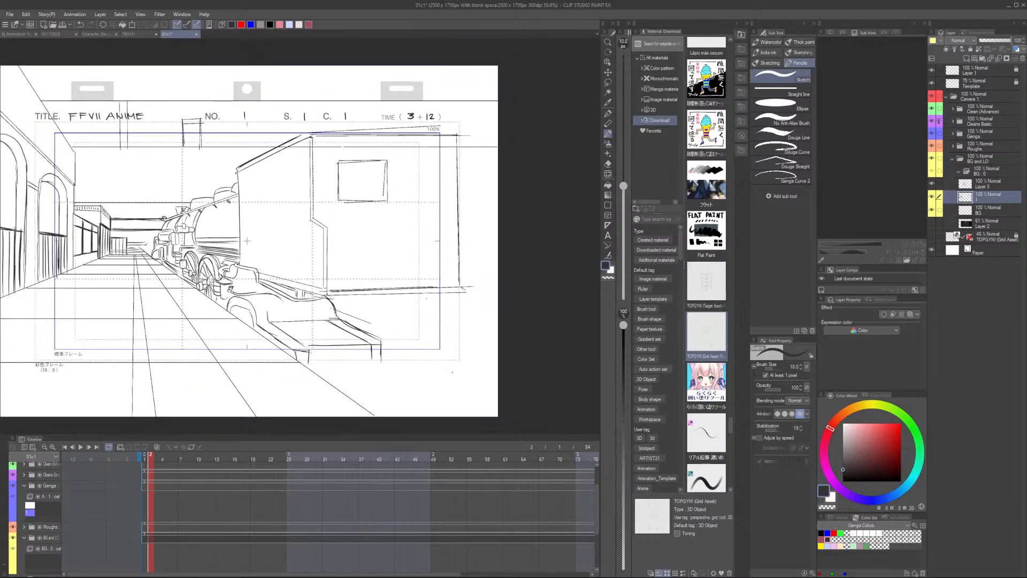
# Paste the copied locomotive photo as a new layer just above Layer 2 and lower its opacity to 34%
pyautogui.scroll(-1, 247, 241)
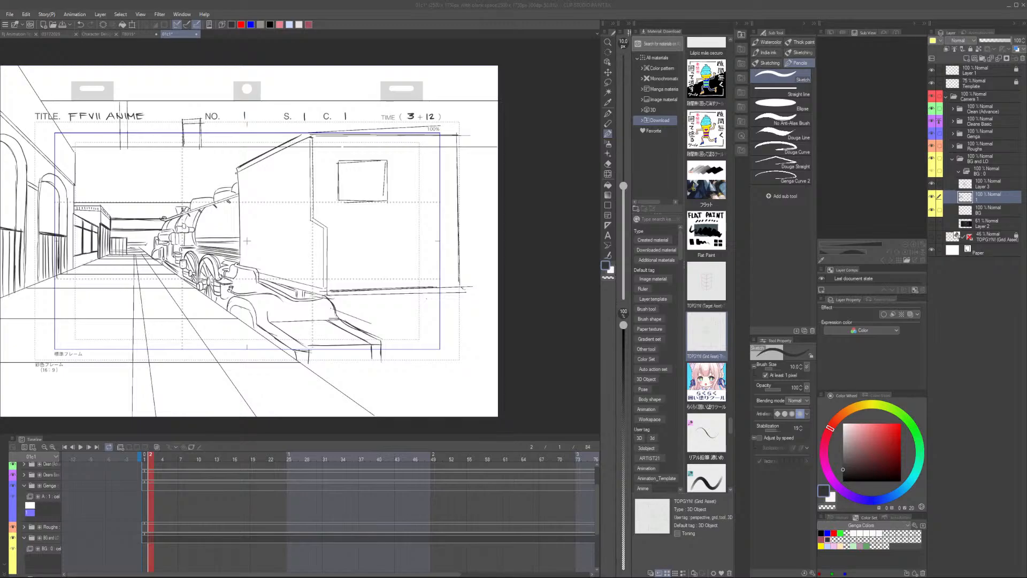
pyautogui.click(985, 223)
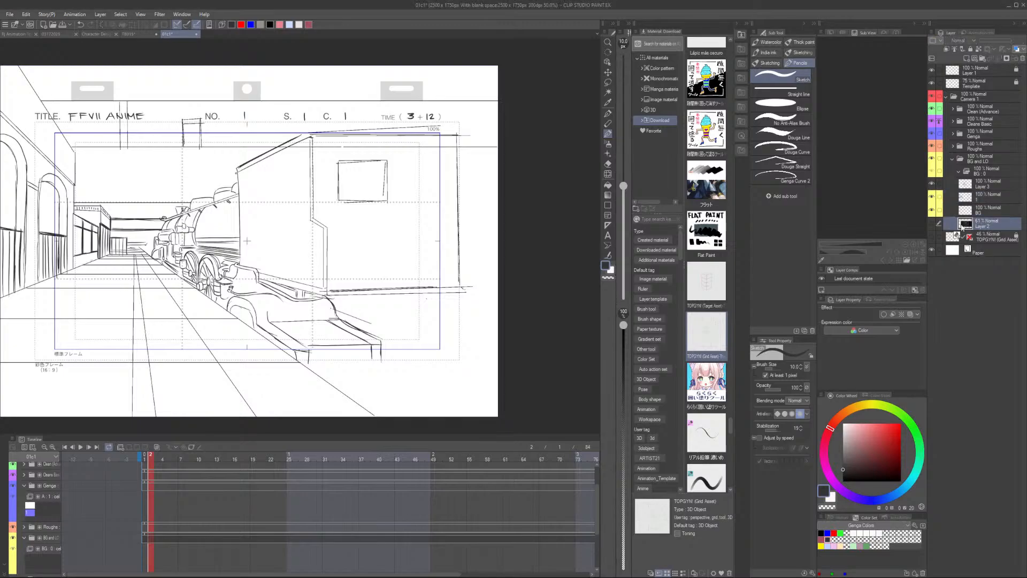
pyautogui.hotkey('ctrl', 'v')
pyautogui.hotkey('ctrl', 't')
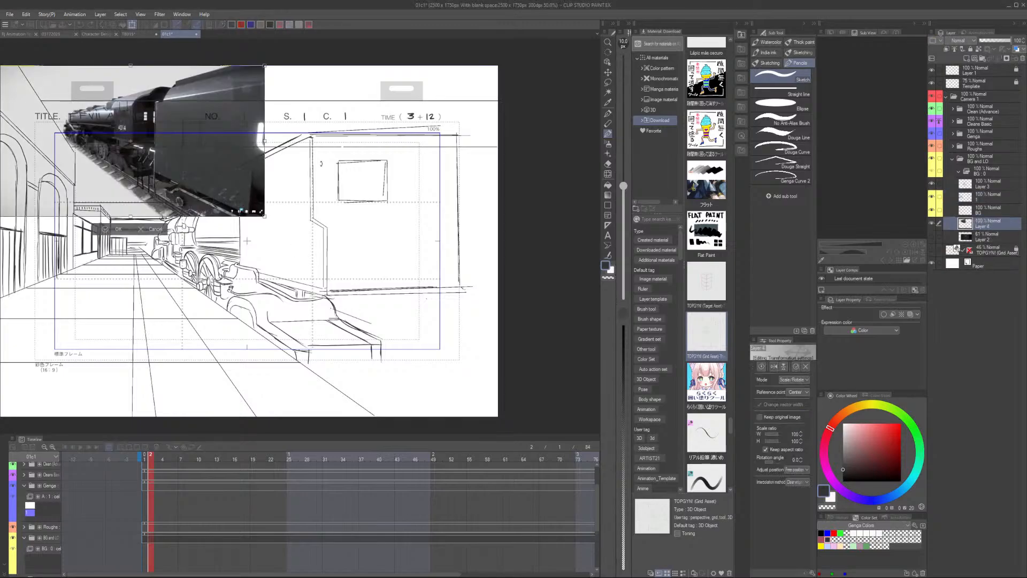
pyautogui.press('Return')
pyautogui.click(991, 42)
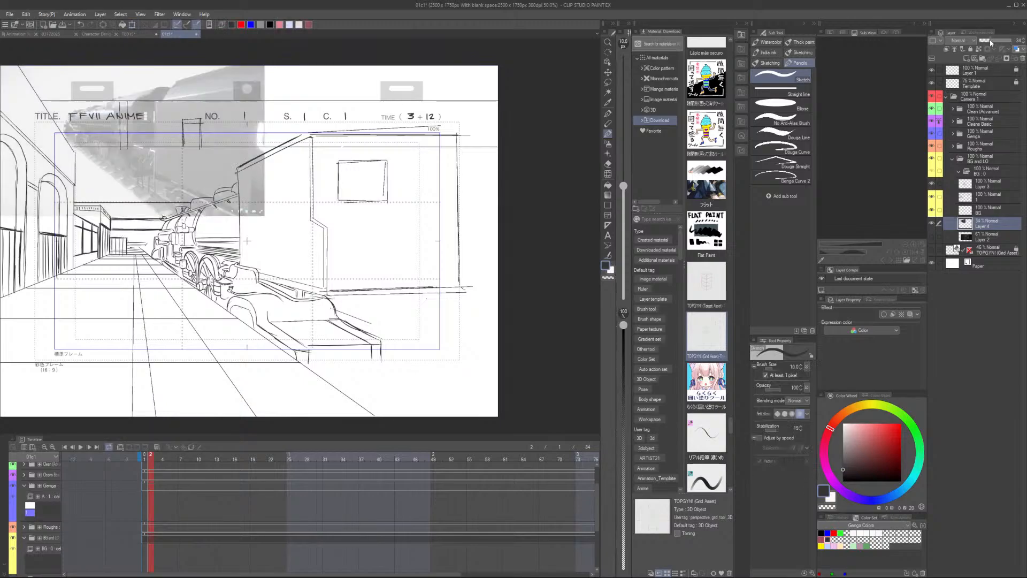
# Move the pasted locomotive photo over the sketched train and enlarge it proportionally to 197%
pyautogui.hotkey('ctrl', 't')
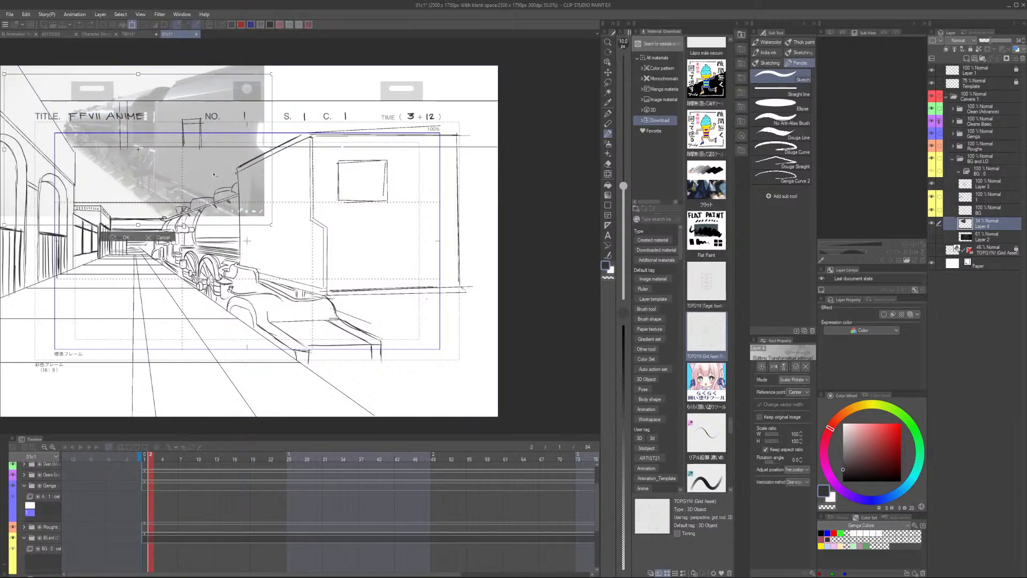
pyautogui.moveTo(218, 161); pyautogui.dragTo(356, 325)
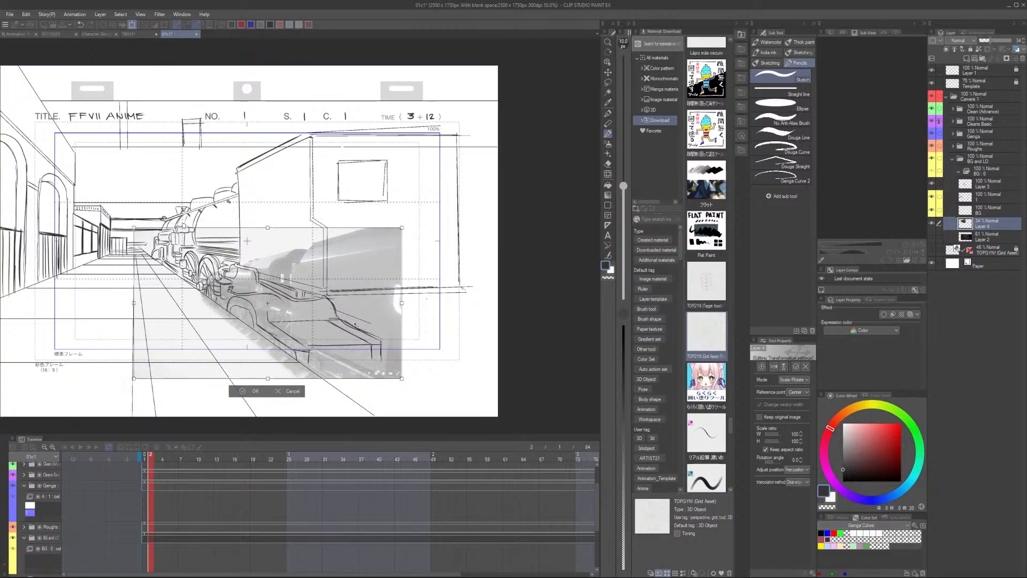
pyautogui.moveTo(403, 228); pyautogui.dragTo(572, 93)
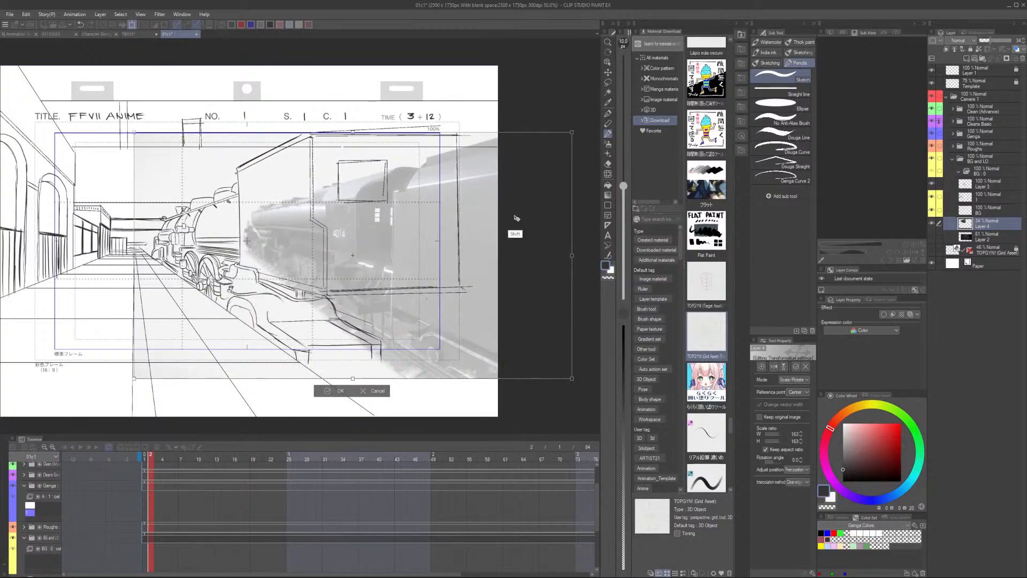
pyautogui.moveTo(499, 313); pyautogui.dragTo(442, 349)
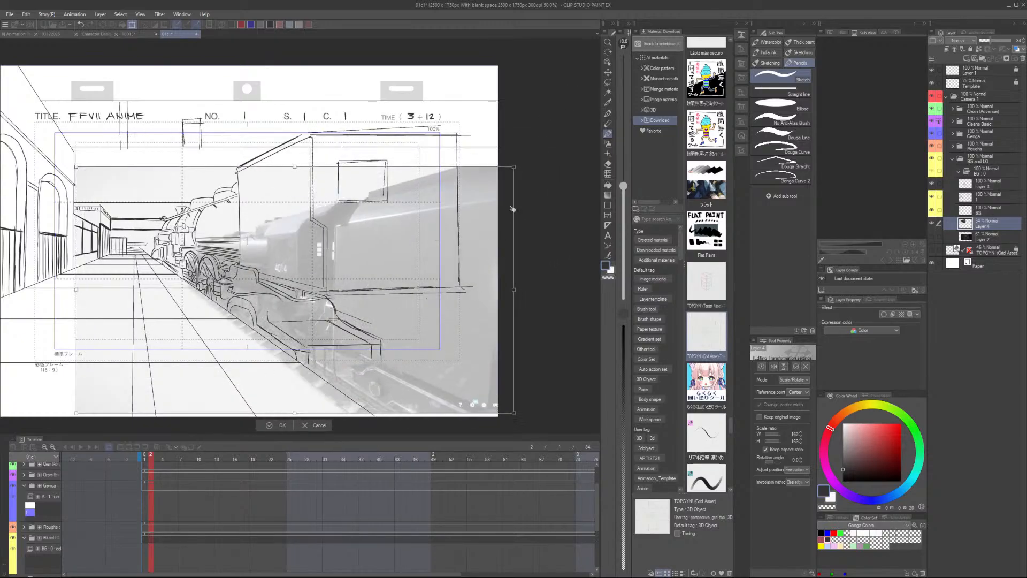
pyautogui.moveTo(514, 167); pyautogui.dragTo(606, 115)
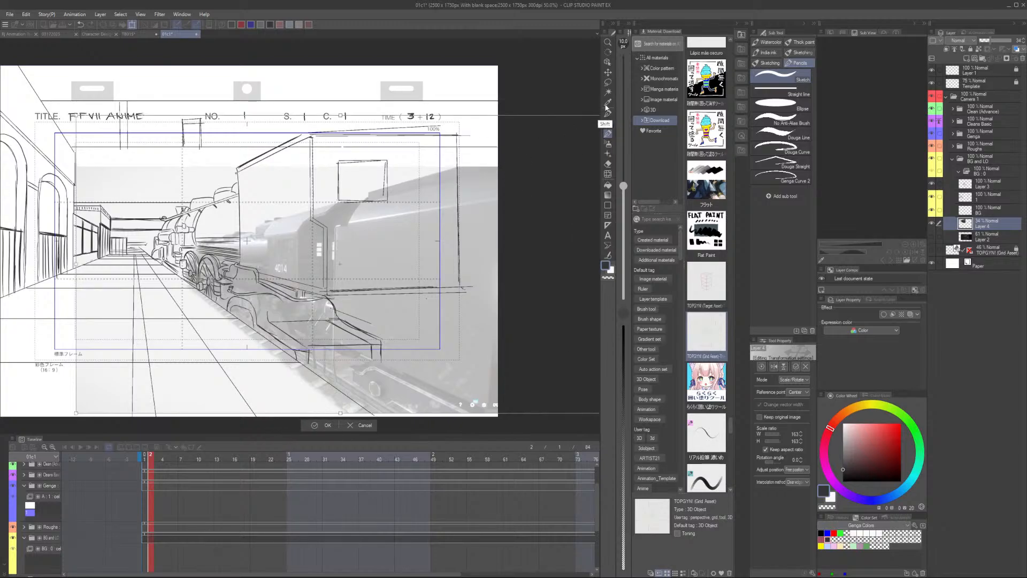
pyautogui.scroll(-2, 514, 224)
pyautogui.moveTo(499, 273); pyautogui.dragTo(433, 291)
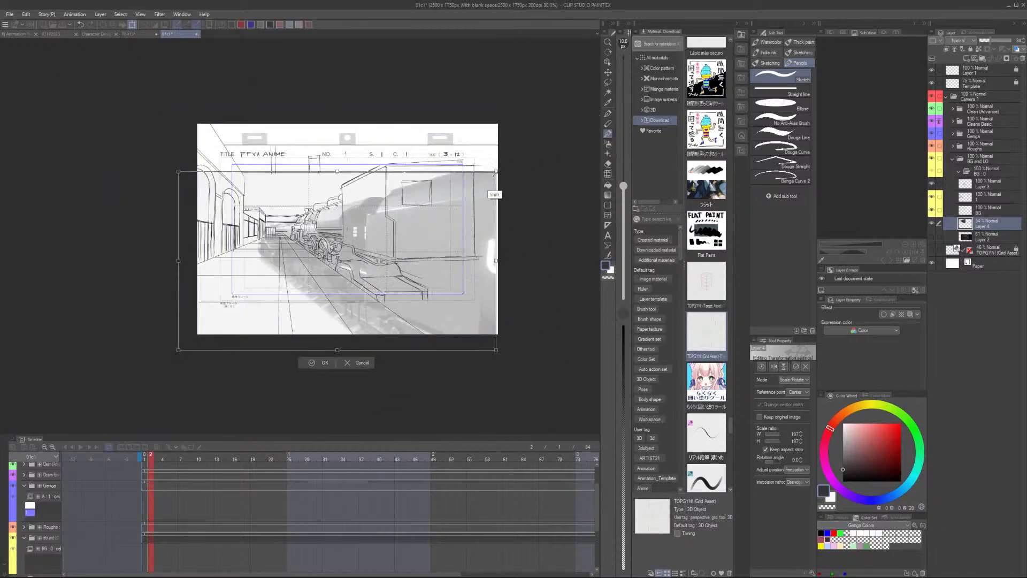
# Enlarge the locomotive photo to 264% and reposition it over the sketched locomotive and car
pyautogui.moveTo(493, 196); pyautogui.dragTo(560, 127)
pyautogui.hotkey('ctrl', 'z')
pyautogui.moveTo(498, 172); pyautogui.dragTo(558, 119)
pyautogui.moveTo(471, 245)
pyautogui.mouseDown()
pyautogui.moveTo(483, 226)
pyautogui.moveTo(487, 247)
pyautogui.mouseUp()
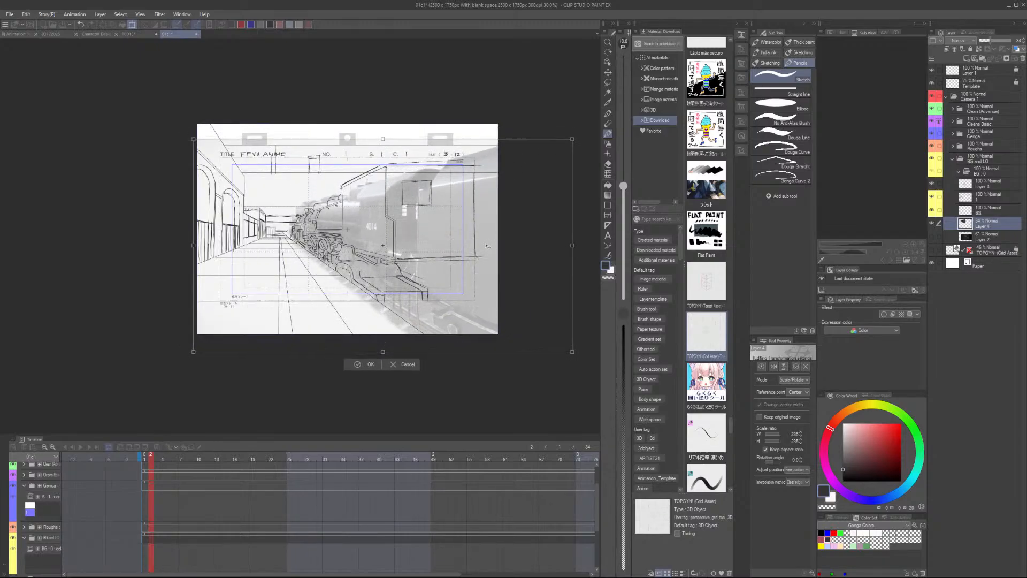
pyautogui.scroll(1, 506, 216)
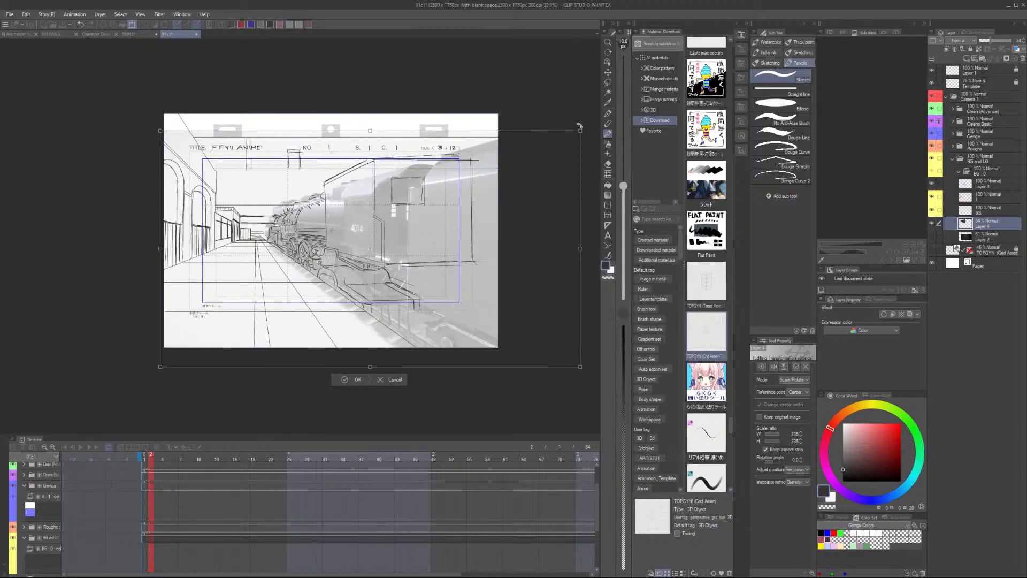
pyautogui.moveTo(579, 130); pyautogui.dragTo(599, 103)
pyautogui.moveTo(540, 235); pyautogui.dragTo(518, 238)
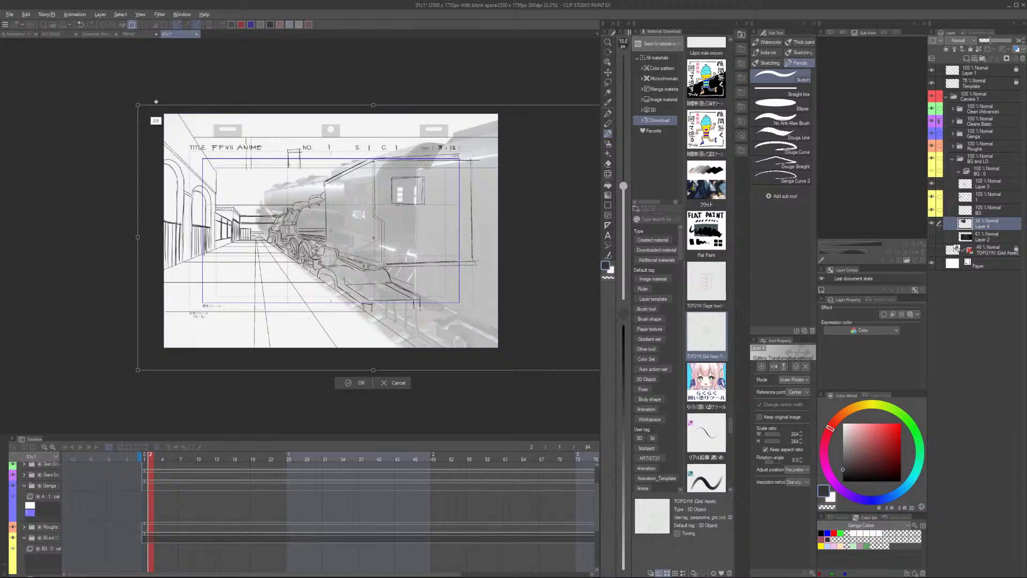
# Distort the photo with Free Transform by pulling both corners of its far end inward to match the perspective
pyautogui.moveTo(138, 106); pyautogui.dragTo(192, 155)
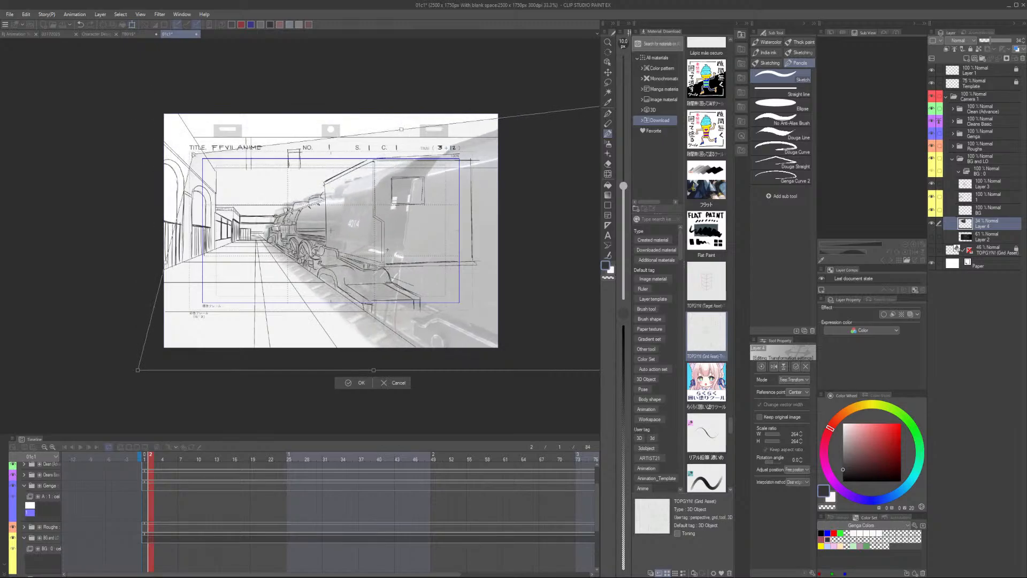
pyautogui.moveTo(139, 370); pyautogui.dragTo(194, 312)
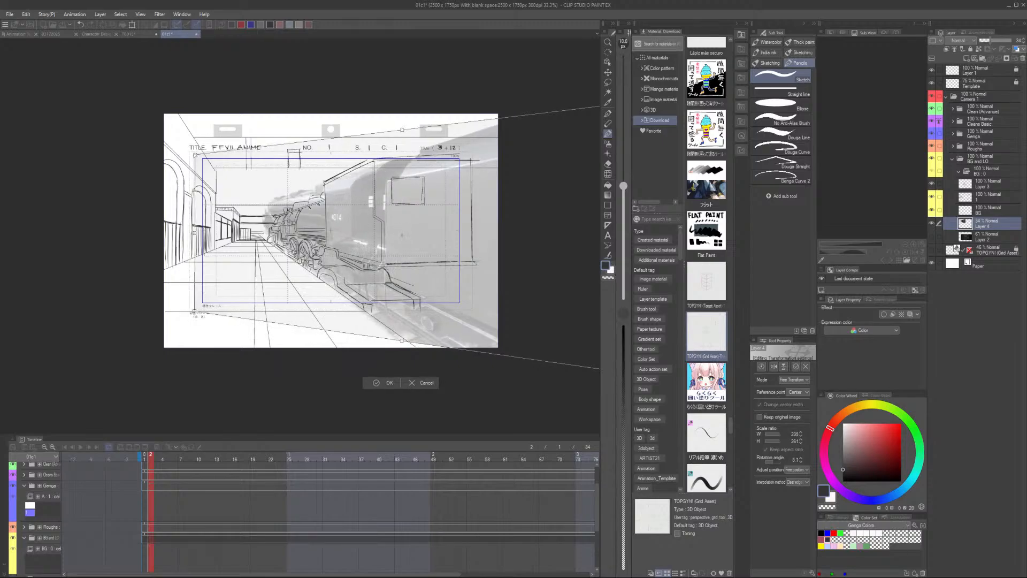
pyautogui.moveTo(194, 153); pyautogui.dragTo(202, 166)
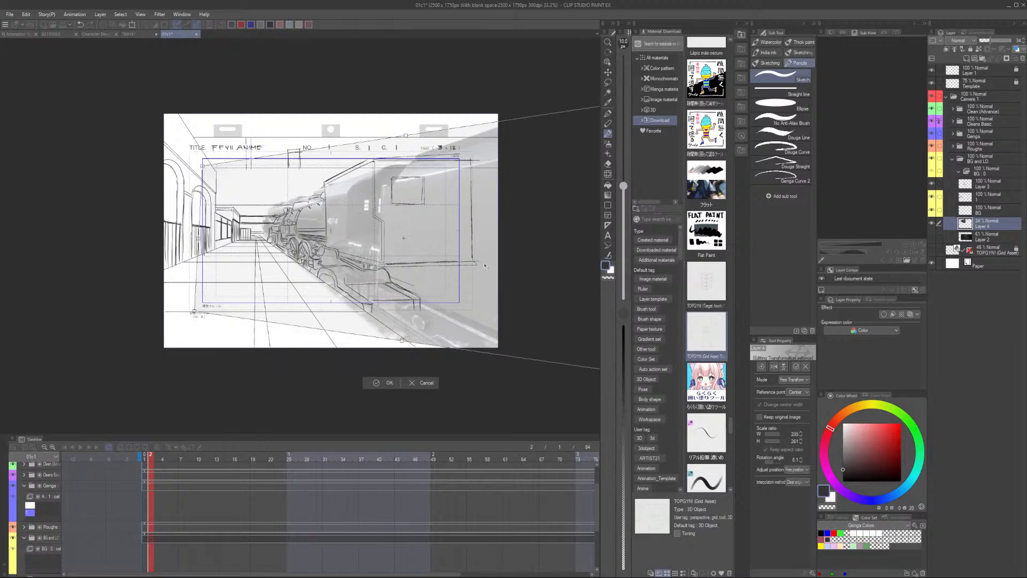
# Pull the photo's two near-end corners outward beyond the page to strengthen its perspective
pyautogui.moveTo(487, 276); pyautogui.dragTo(301, 307)
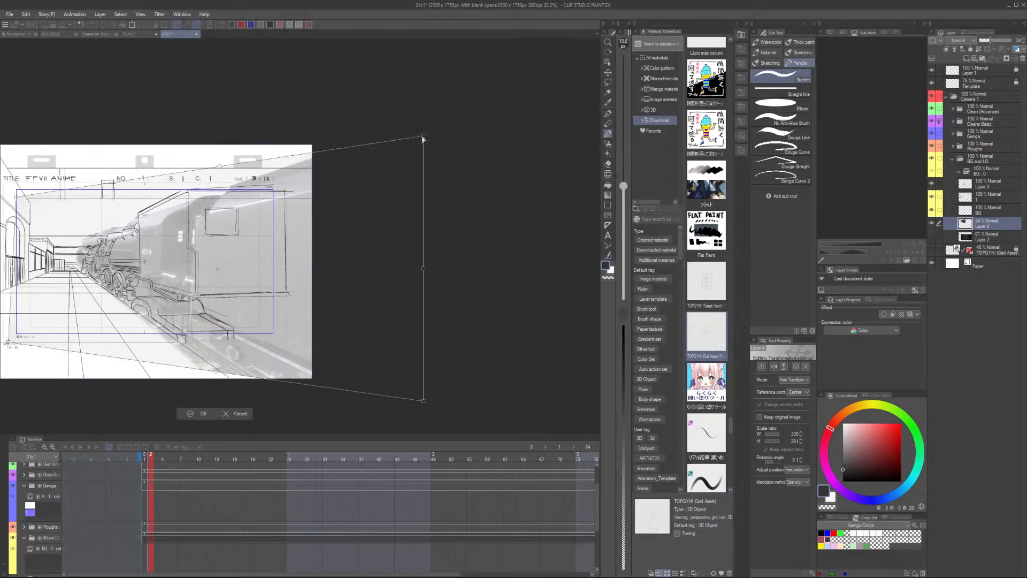
pyautogui.moveTo(425, 135); pyautogui.dragTo(437, 78)
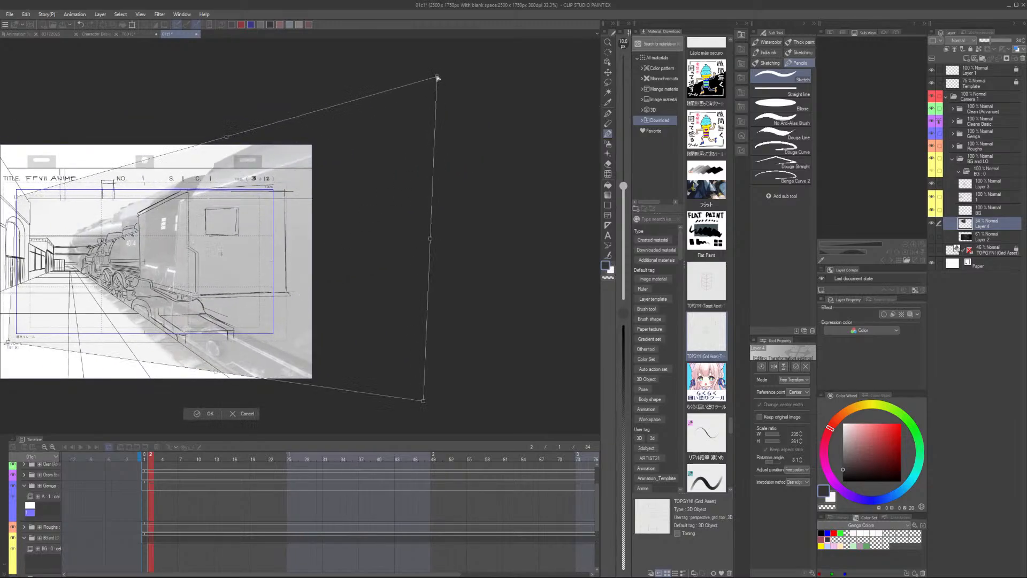
pyautogui.scroll(-1, 421, 127)
pyautogui.moveTo(411, 376); pyautogui.dragTo(457, 397)
# Narrow the photo's far end further and fine-tune its corners and position against the sketched train
pyautogui.moveTo(46, 191); pyautogui.dragTo(76, 209)
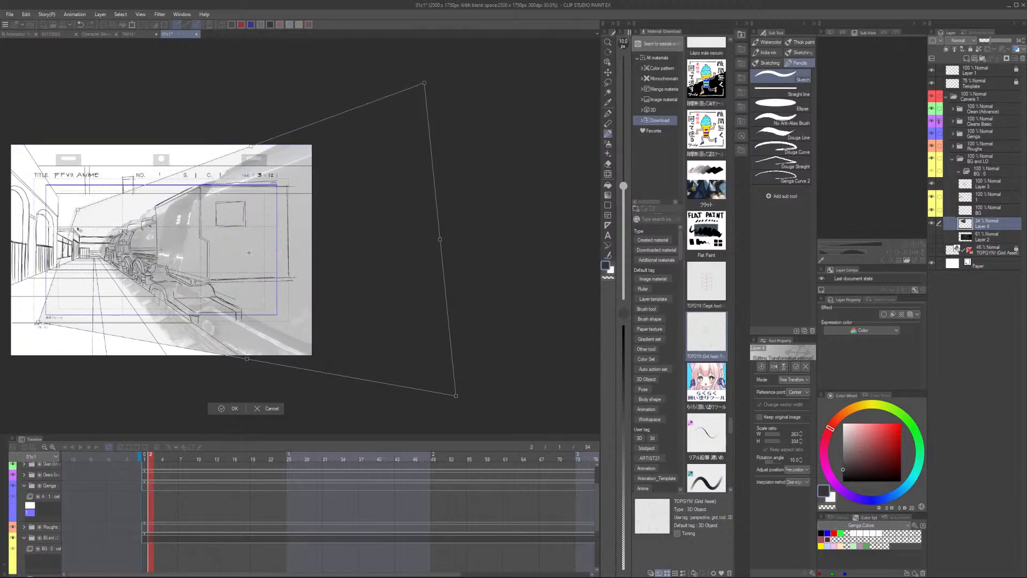
pyautogui.moveTo(38, 323); pyautogui.dragTo(69, 311)
pyautogui.moveTo(77, 209); pyautogui.dragTo(78, 213)
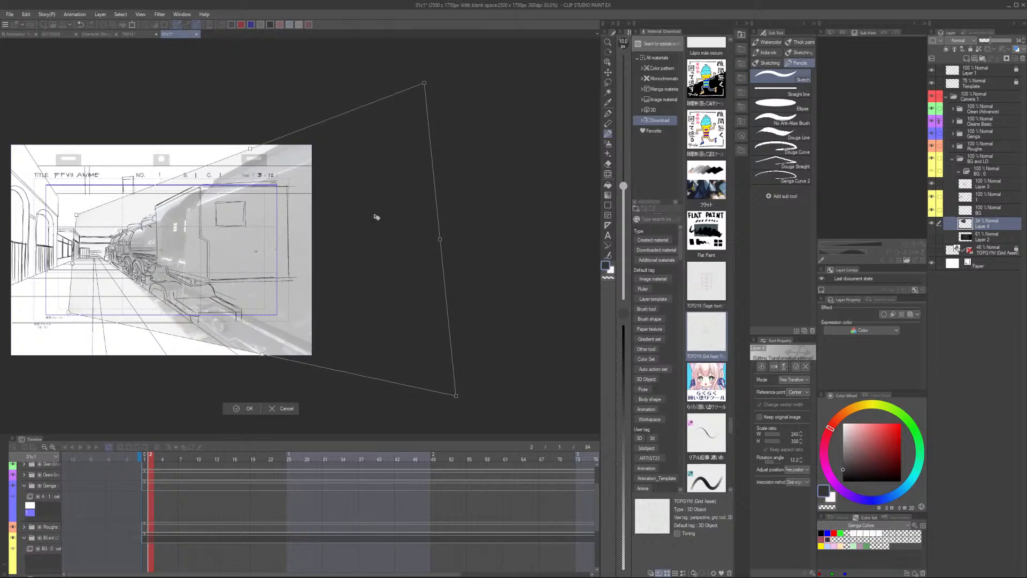
pyautogui.moveTo(337, 259); pyautogui.dragTo(351, 257)
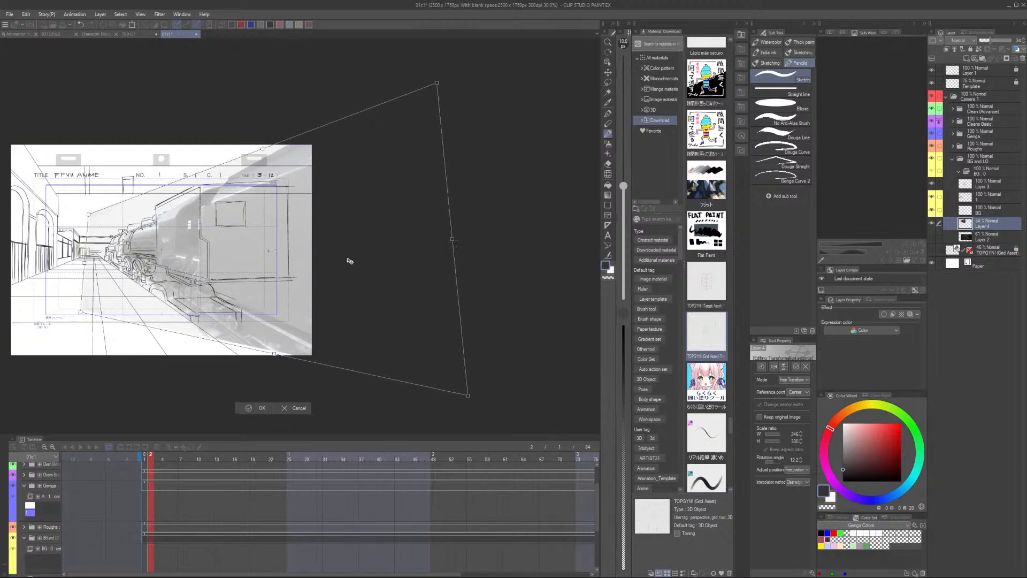
pyautogui.moveTo(81, 313); pyautogui.dragTo(87, 316)
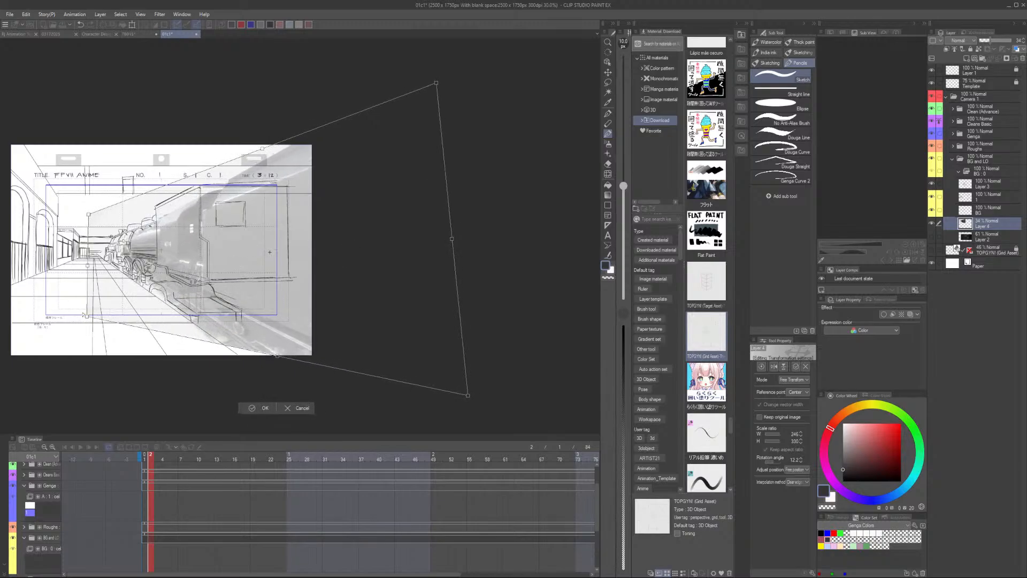
pyautogui.moveTo(88, 214); pyautogui.dragTo(77, 215)
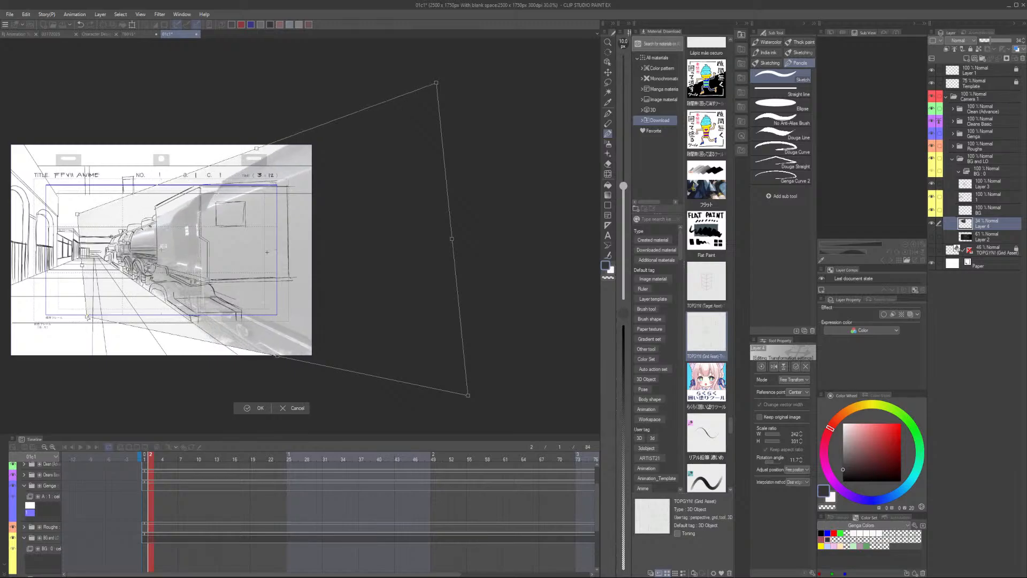
pyautogui.moveTo(87, 316); pyautogui.dragTo(75, 314)
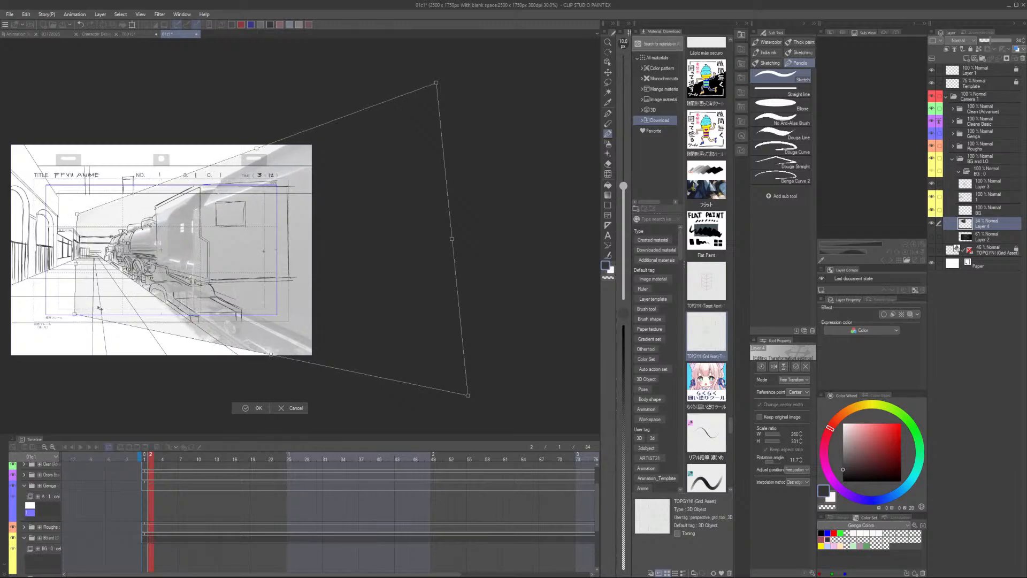
# Adjust the photo's near-end corners slightly and apply the perspective distortion
pyautogui.moveTo(439, 84); pyautogui.dragTo(447, 49)
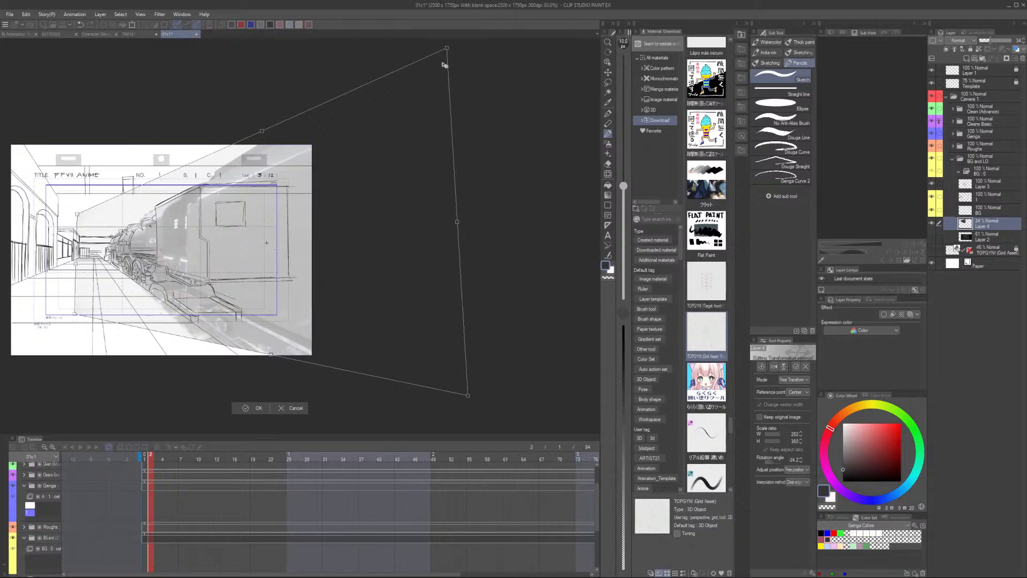
pyautogui.moveTo(471, 397)
pyautogui.mouseDown()
pyautogui.moveTo(459, 412)
pyautogui.moveTo(465, 390)
pyautogui.moveTo(475, 398)
pyautogui.mouseUp()
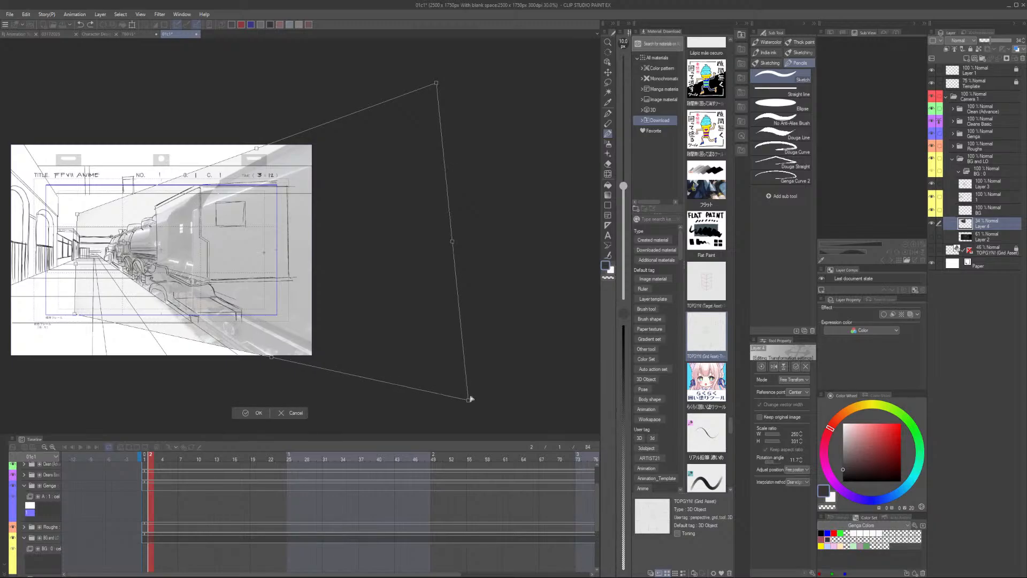
pyautogui.click(267, 411)
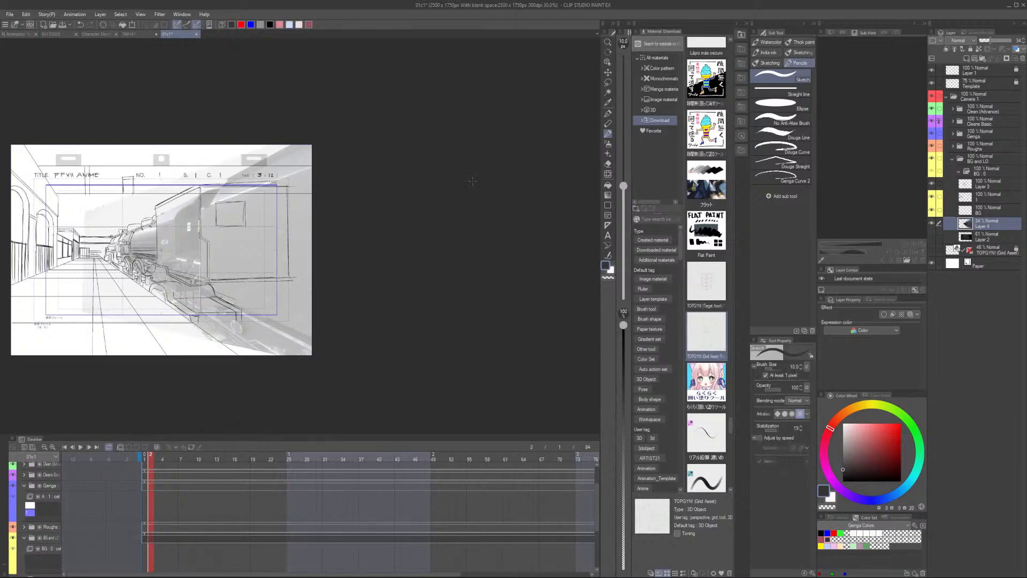
# Scale the distorted photo to 112% and shift it to line up with the sketched train
pyautogui.hotkey('ctrl', 't')
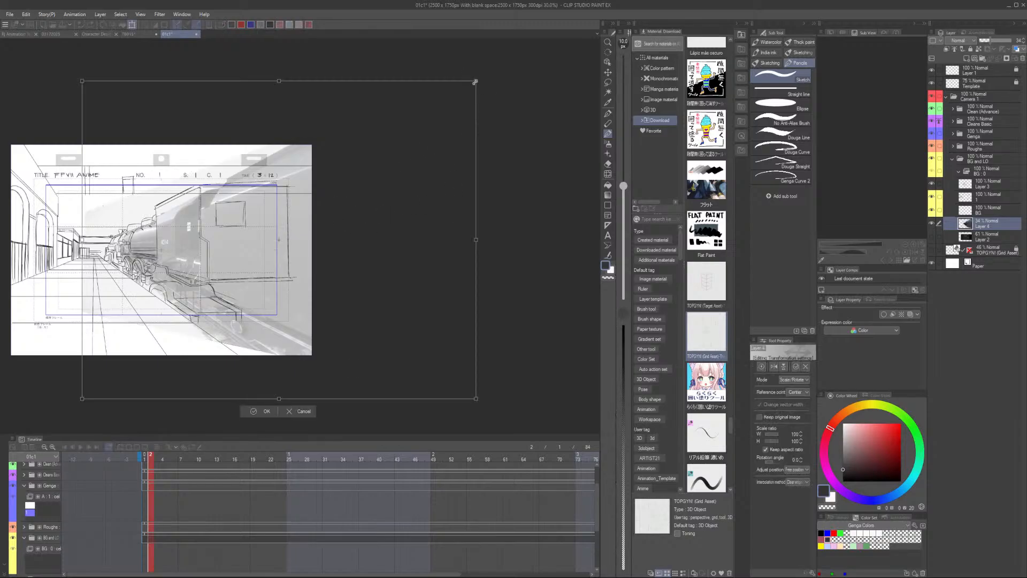
pyautogui.moveTo(478, 81); pyautogui.dragTo(503, 72)
pyautogui.moveTo(396, 258); pyautogui.dragTo(406, 284)
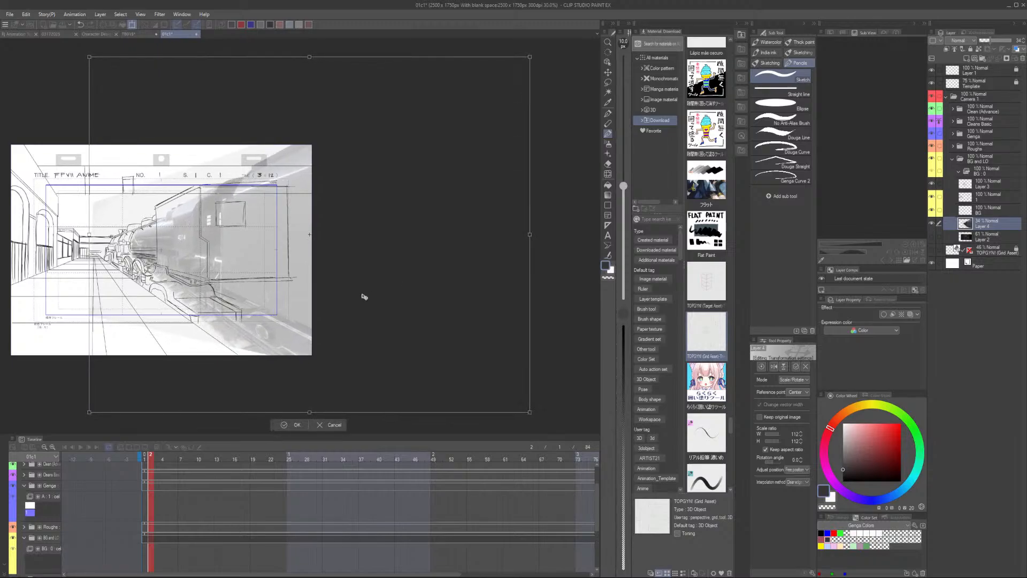
pyautogui.click(297, 425)
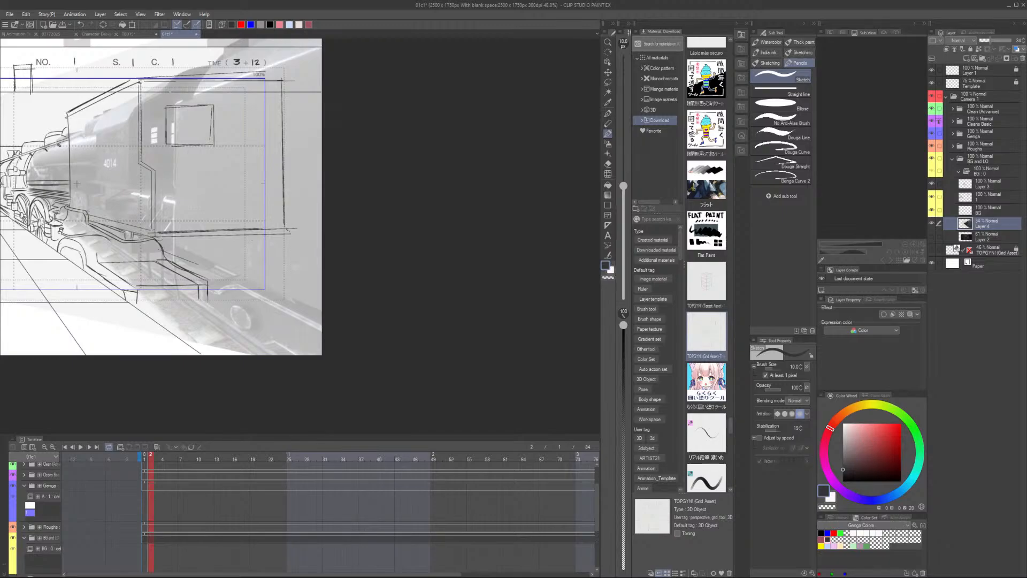
# Nudge the photo slightly toward the near end of the car and apply the move
pyautogui.hotkey('ctrl', 't')
pyautogui.moveTo(344, 251)
pyautogui.mouseDown()
pyautogui.moveTo(360, 242)
pyautogui.moveTo(361, 257)
pyautogui.mouseUp()
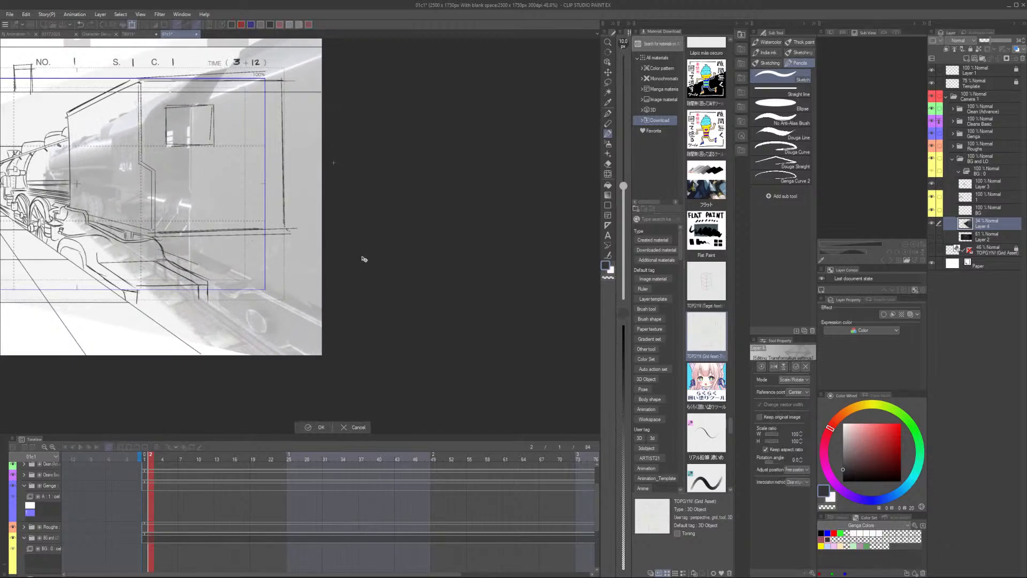
pyautogui.scroll(-2, 364, 250)
pyautogui.scroll(-1, 365, 251)
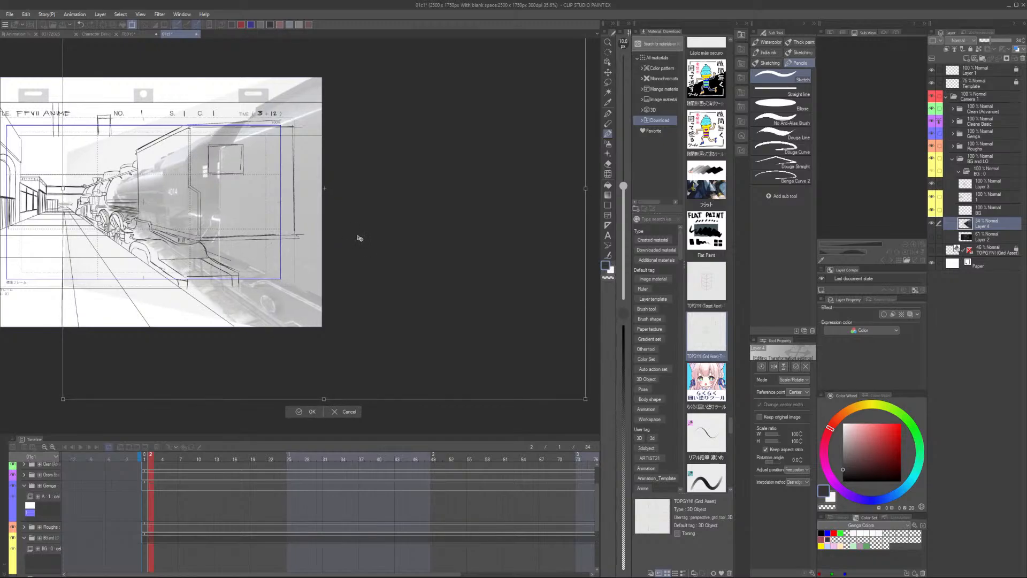
pyautogui.click(313, 412)
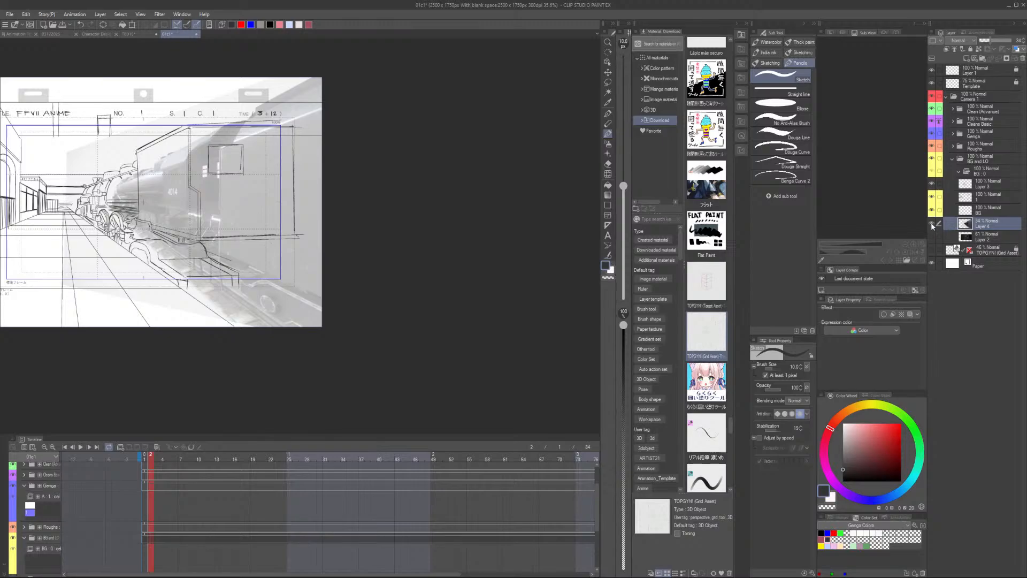
# Make Layer 3 active, compare the sketch with the photo hidden and shown, and try a vertical line down the car's side
pyautogui.click(931, 223)
pyautogui.click(989, 182)
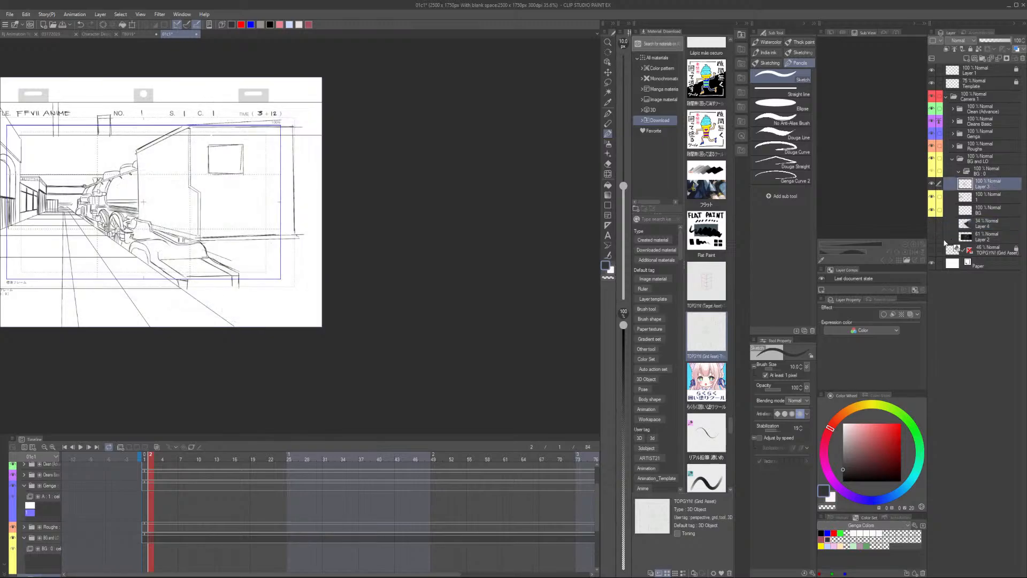
pyautogui.click(931, 224)
pyautogui.moveTo(217, 115); pyautogui.dragTo(217, 264)
pyautogui.hotkey('ctrl', 'z')
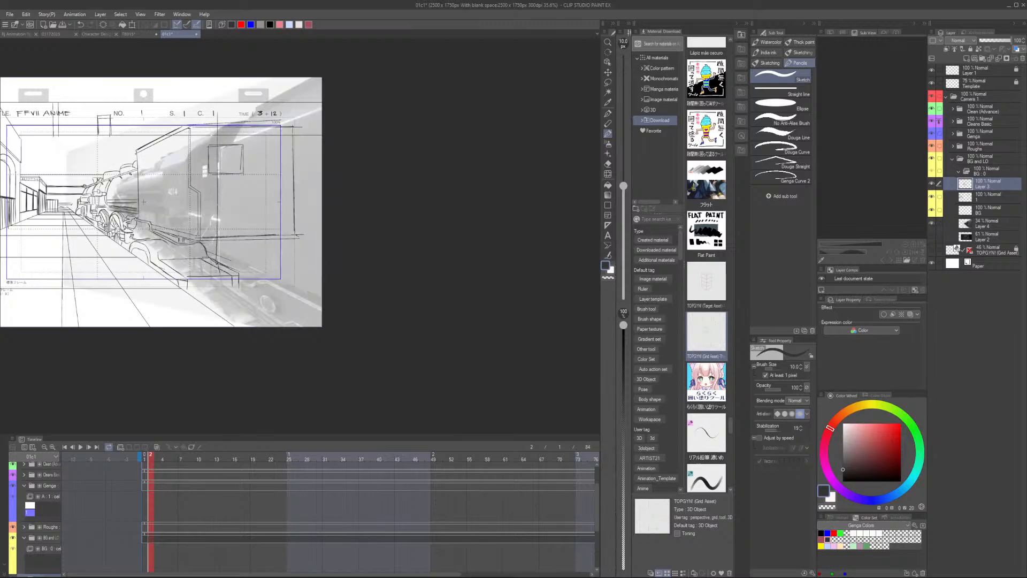
# Undo the trial freehand vertical lines on the car's side and add a new layer above Layer 3
pyautogui.hotkey('ctrl', 'z')
pyautogui.moveTo(217, 111); pyautogui.dragTo(221, 262)
pyautogui.hotkey('ctrl', 'z')
pyautogui.click(967, 57)
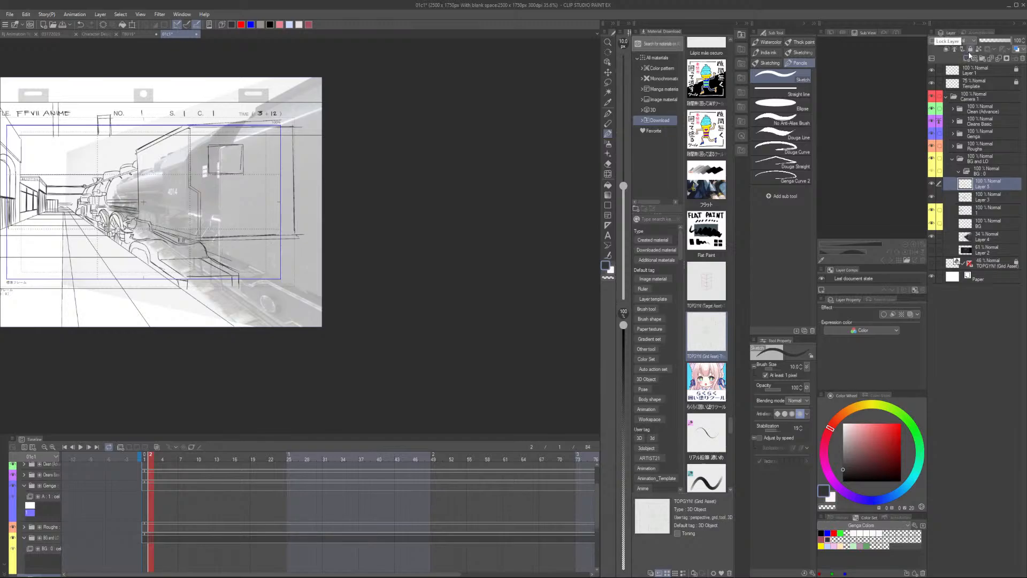
pyautogui.moveTo(217, 99); pyautogui.dragTo(221, 281)
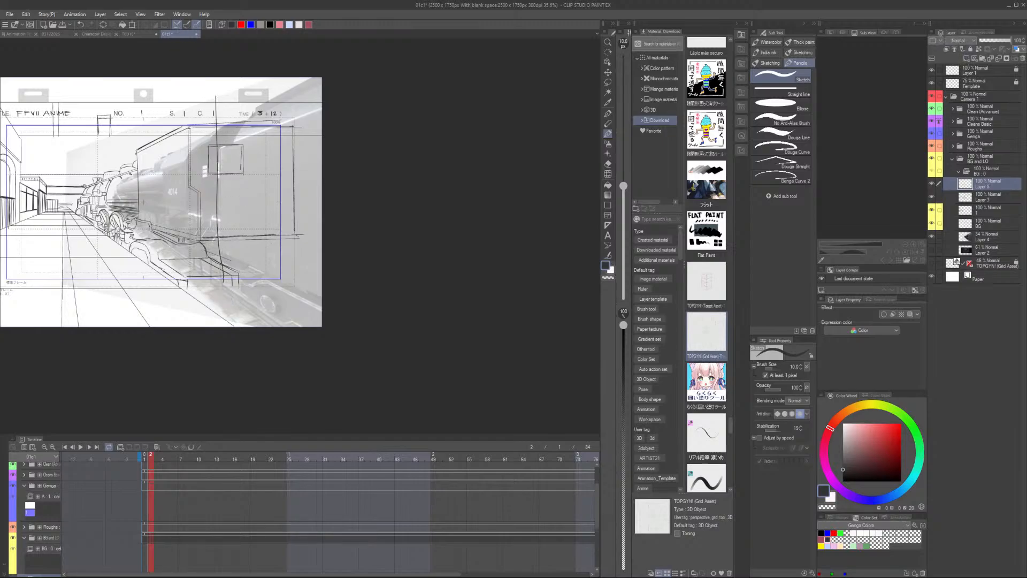
pyautogui.hotkey('ctrl', 'z')
# Draw a vertical guide line with the Straight line pencil down the car's side, passing through the sketched window
pyautogui.click(780, 95)
pyautogui.moveTo(216, 106); pyautogui.dragTo(218, 294)
pyautogui.hotkey('ctrl', 'z')
pyautogui.moveTo(221, 107); pyautogui.dragTo(222, 304)
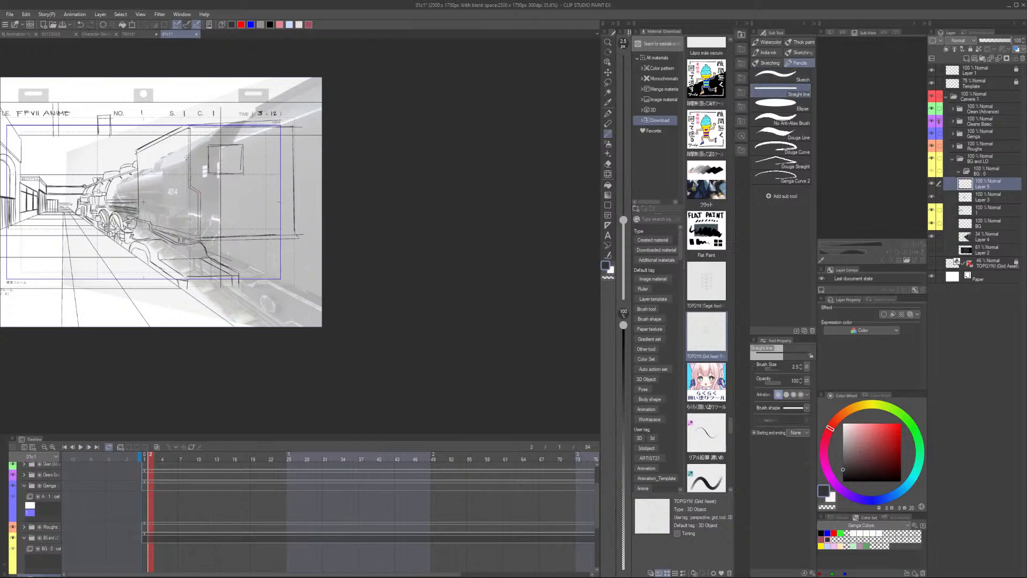
# Sketch the car's upper roof edge rising from the top of the vertical guide to the paper's upper edge, following the photo
pyautogui.scroll(2, 225, 114)
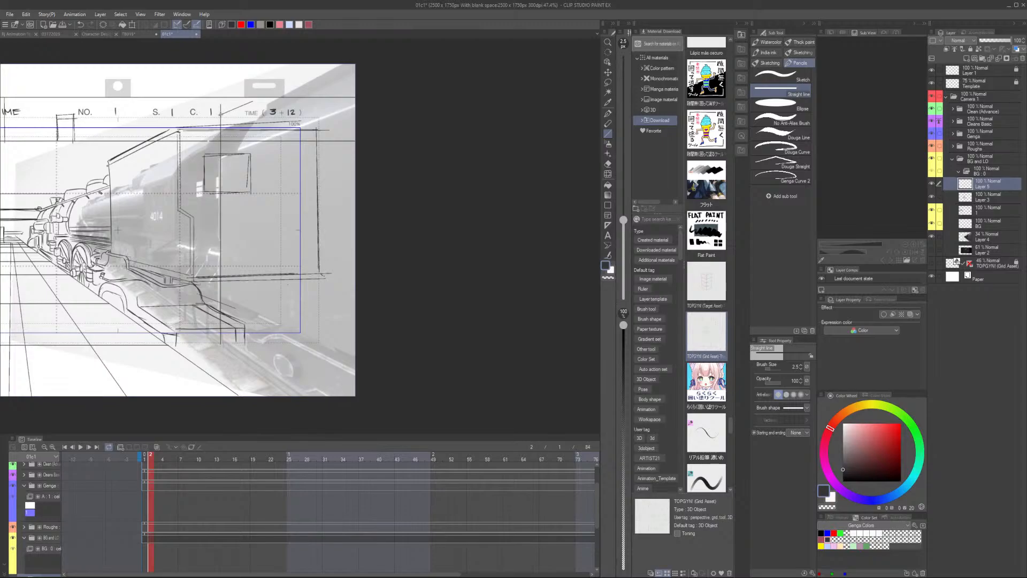
pyautogui.moveTo(253, 101)
pyautogui.mouseDown()
pyautogui.moveTo(331, 67)
pyautogui.moveTo(268, 94)
pyautogui.moveTo(305, 62)
pyautogui.mouseUp()
pyautogui.click(781, 76)
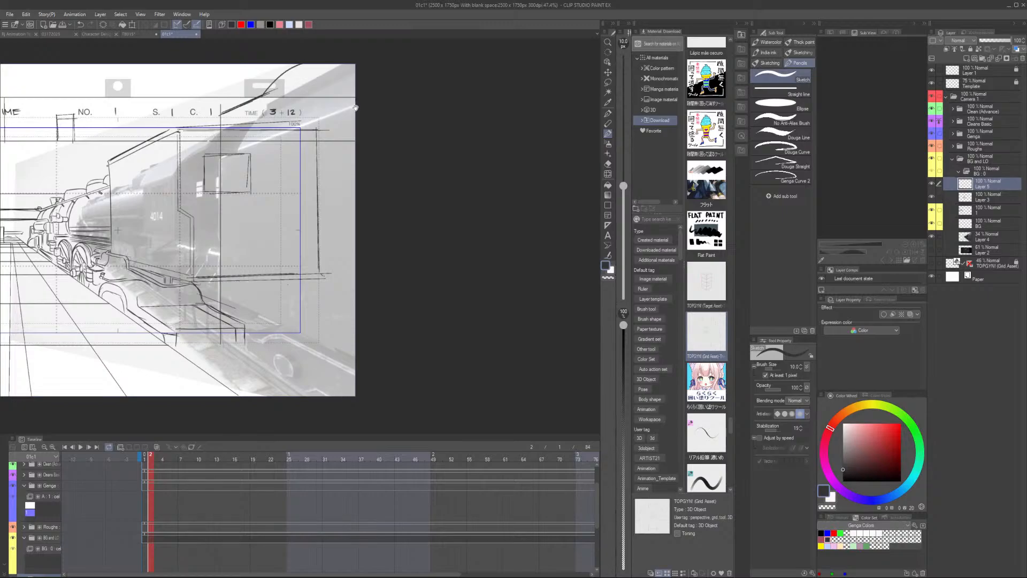
pyautogui.moveTo(357, 108); pyautogui.dragTo(310, 193)
pyautogui.hotkey('ctrl', 'z')
pyautogui.moveTo(222, 179); pyautogui.dragTo(280, 140)
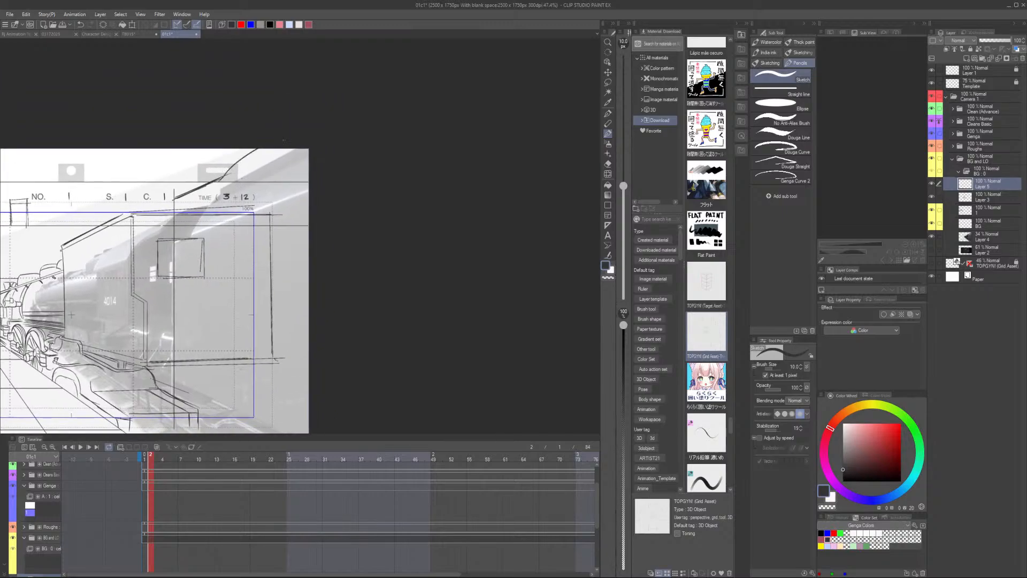
pyautogui.moveTo(220, 180); pyautogui.dragTo(254, 148)
# Show the 3D perspective grid layer and sketch the car's lower roof edge along it from the vertical guide towards the paper's near edge
pyautogui.moveTo(140, 213); pyautogui.dragTo(308, 186)
pyautogui.hotkey('ctrl', 'z')
pyautogui.scroll(-2, 179, 227)
pyautogui.moveTo(179, 228); pyautogui.dragTo(262, 199)
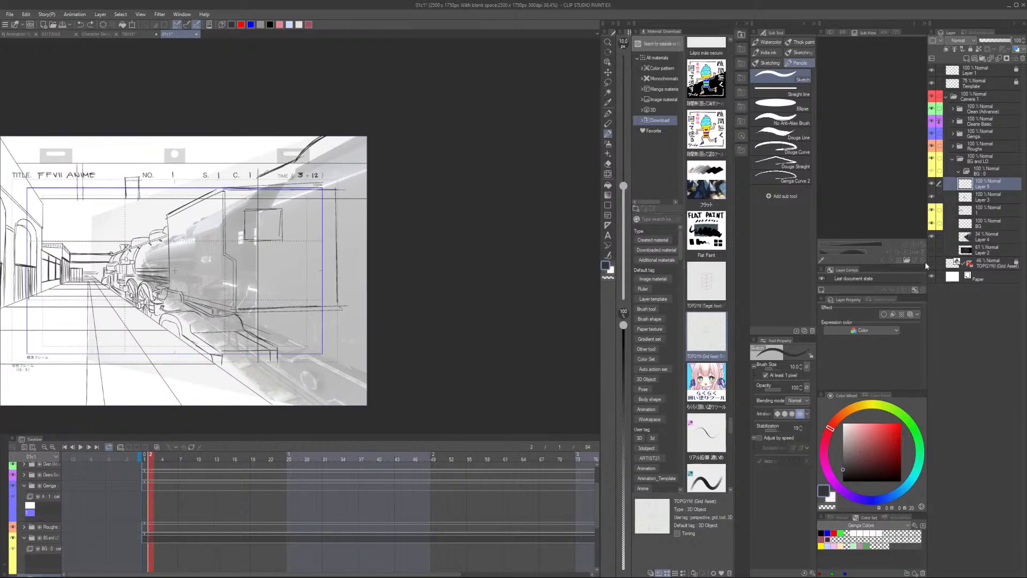
pyautogui.click(932, 263)
pyautogui.moveTo(263, 205); pyautogui.dragTo(368, 167)
pyautogui.hotkey('ctrl', 'z')
pyautogui.moveTo(261, 204)
pyautogui.mouseDown()
pyautogui.moveTo(367, 166)
pyautogui.moveTo(272, 204)
pyautogui.mouseUp()
pyautogui.hotkey('ctrl', 'z')
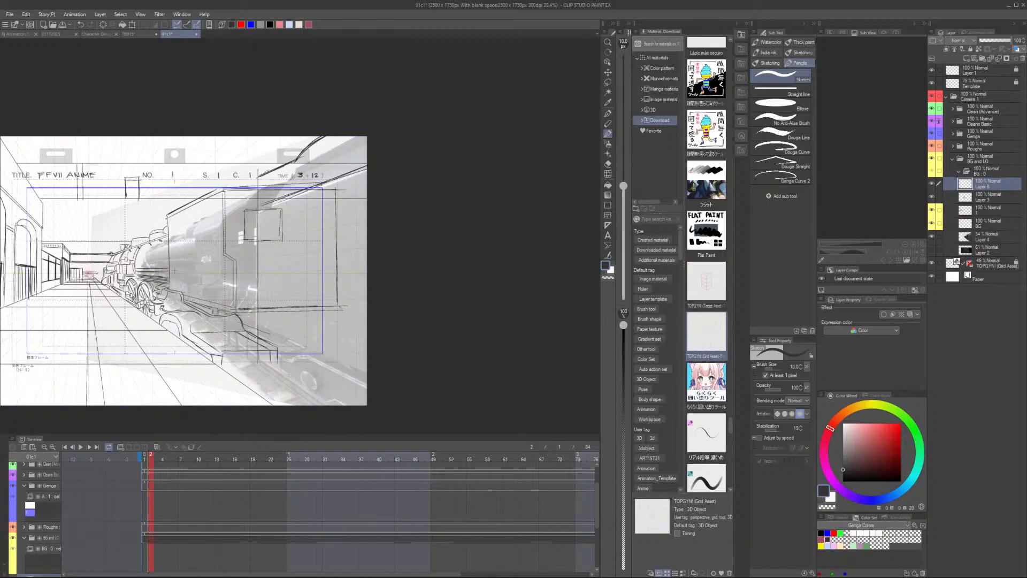
# Draw a straight perspective line from the vanishing point along the car's lower edge to beyond the paper
pyautogui.moveTo(301, 336); pyautogui.dragTo(263, 293)
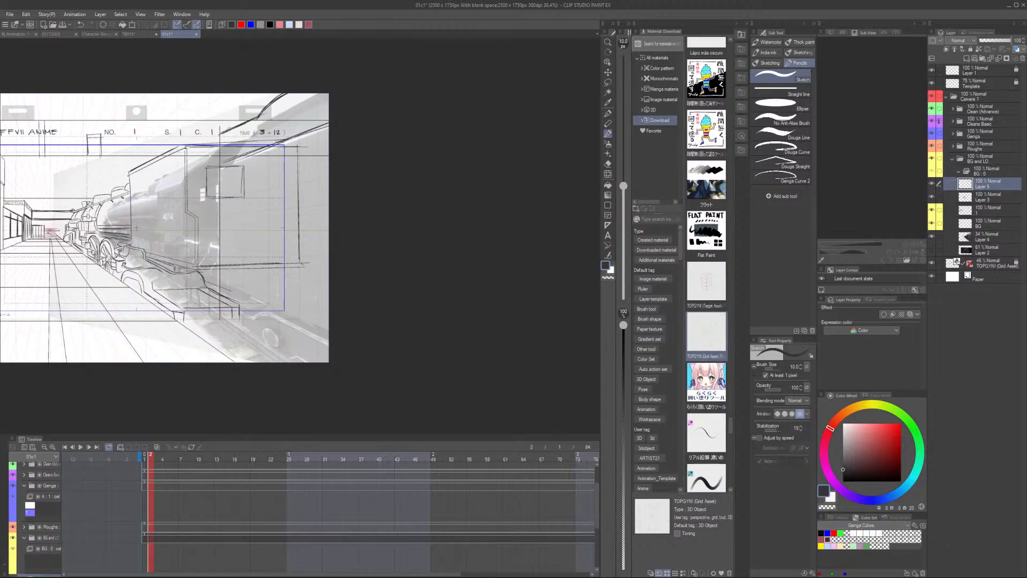
pyautogui.moveTo(50, 231)
pyautogui.mouseDown()
pyautogui.moveTo(134, 262)
pyautogui.moveTo(319, 361)
pyautogui.mouseUp()
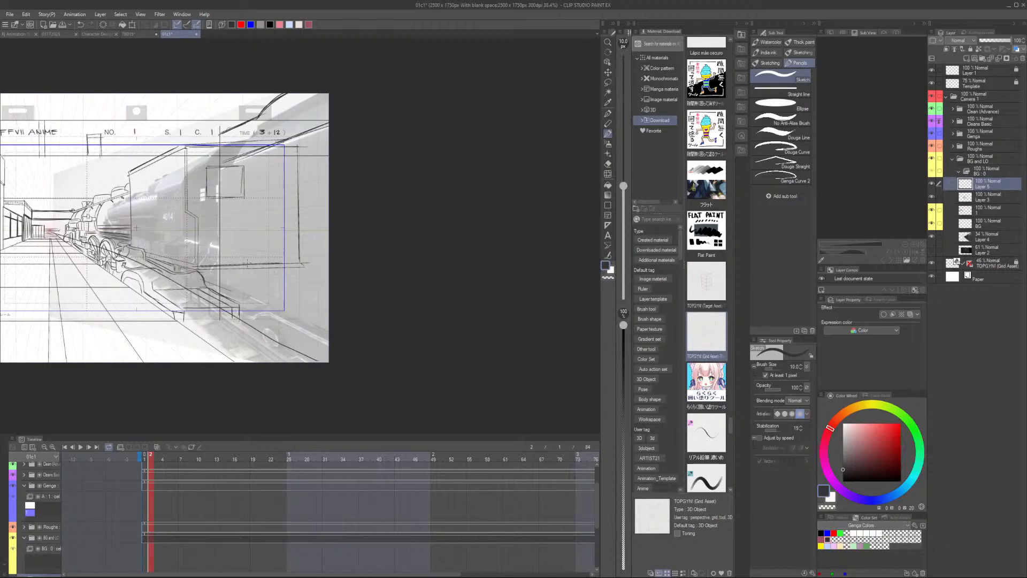
pyautogui.hotkey('ctrl', 'z')
pyautogui.click(786, 91)
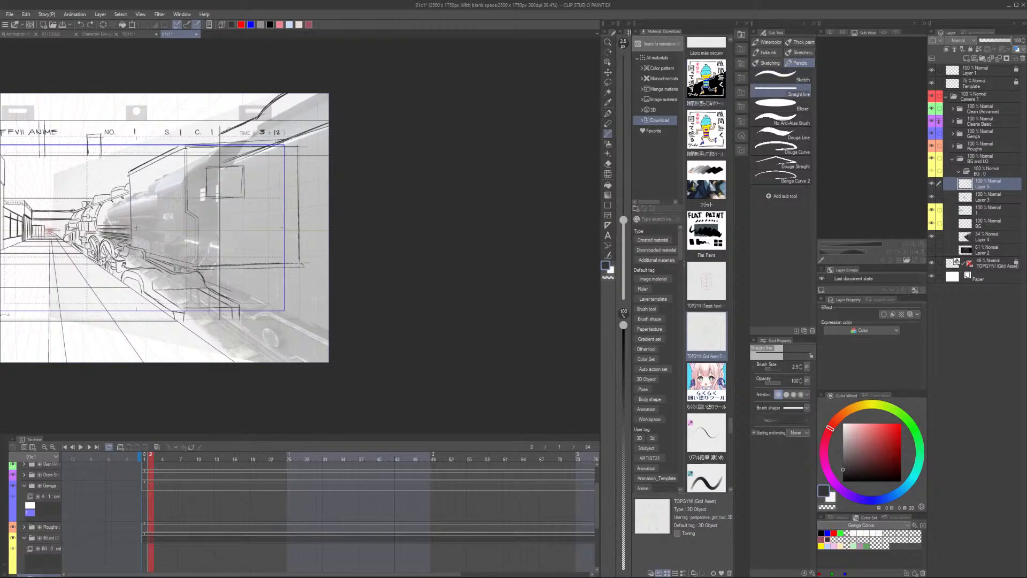
pyautogui.moveTo(51, 231); pyautogui.dragTo(382, 402)
# Lasso the far part of the perspective line crossing the locomotive, remove it and deselect
pyautogui.press('e')
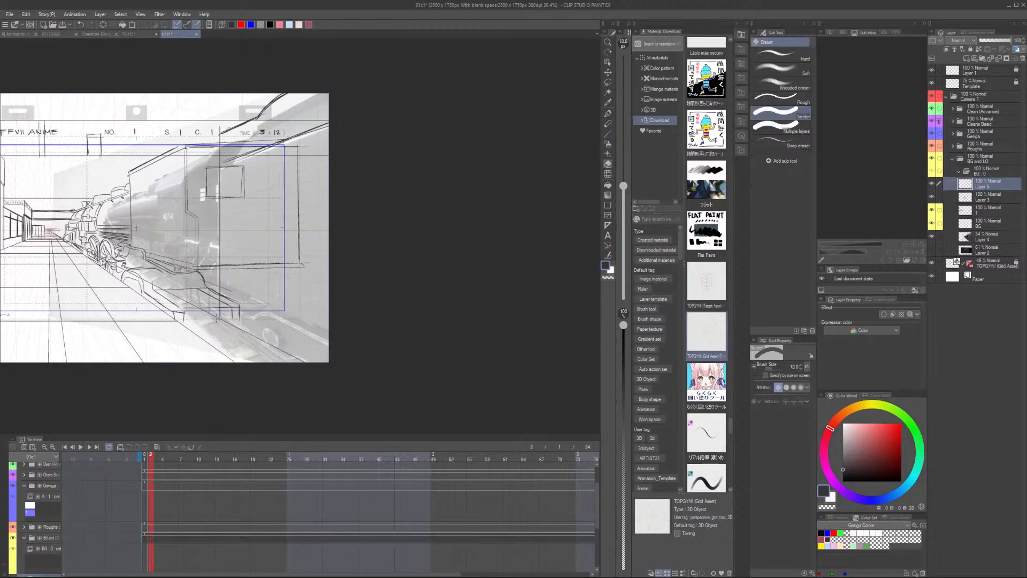
pyautogui.press('m')
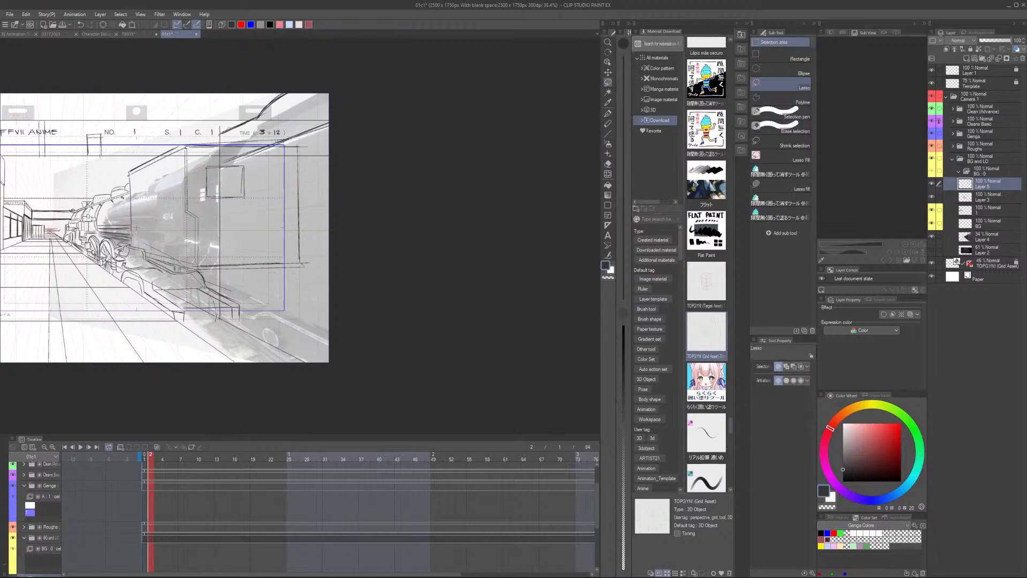
pyautogui.moveTo(134, 229)
pyautogui.mouseDown()
pyautogui.moveTo(139, 327)
pyautogui.moveTo(212, 328)
pyautogui.mouseUp()
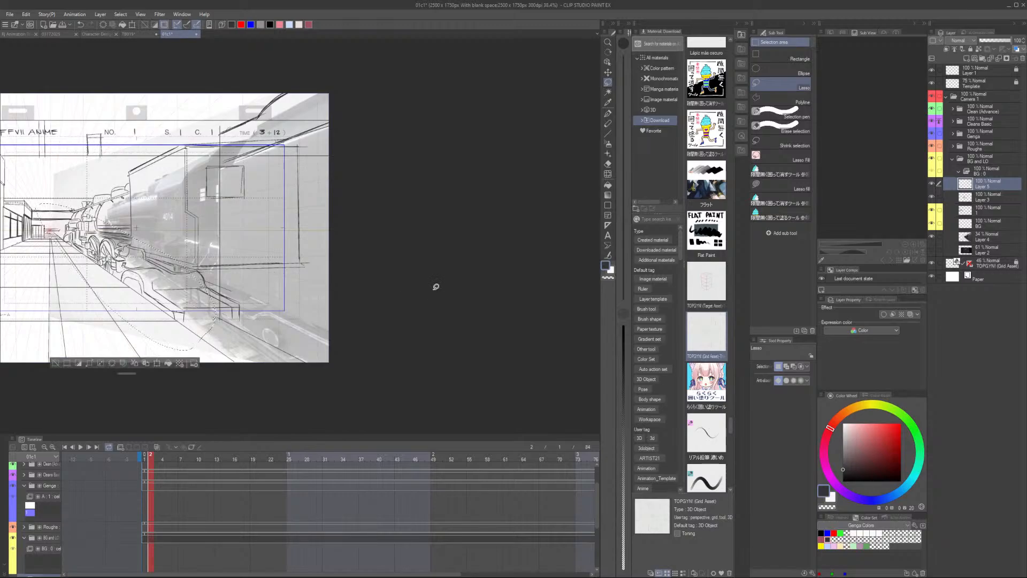
pyautogui.hotkey('ctrl', 'd')
# Lasso and delete the leftover line pieces around the locomotive's lower front and the vertical guide, clearing the selection
pyautogui.moveTo(415, 301); pyautogui.dragTo(482, 289)
pyautogui.press('p')
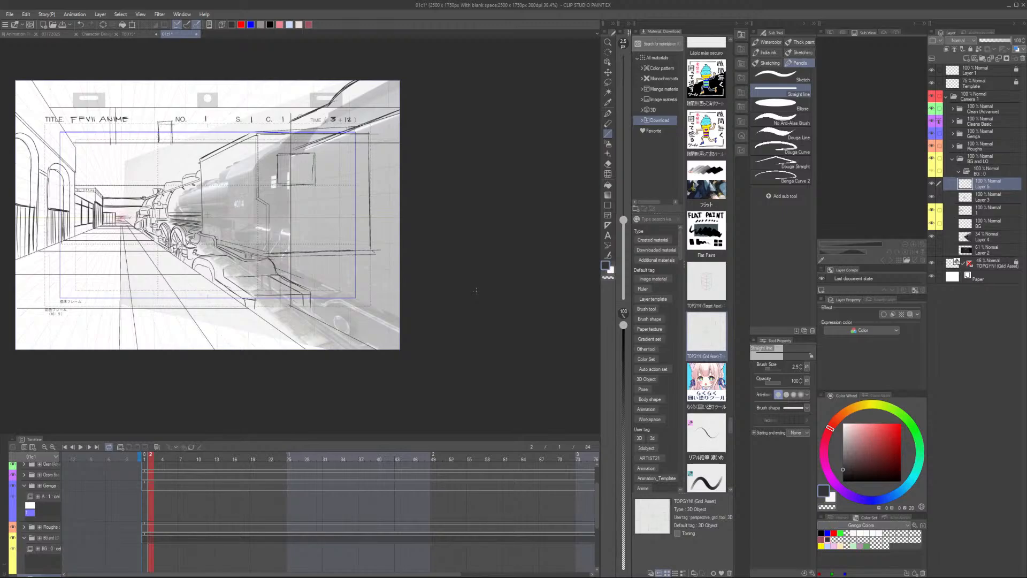
pyautogui.scroll(2, 296, 306)
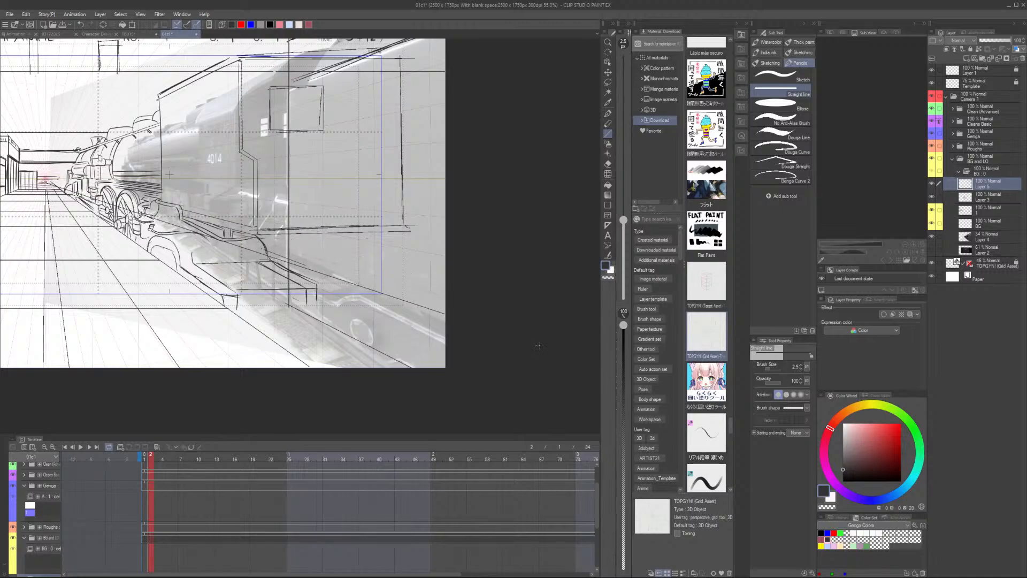
pyautogui.press('m')
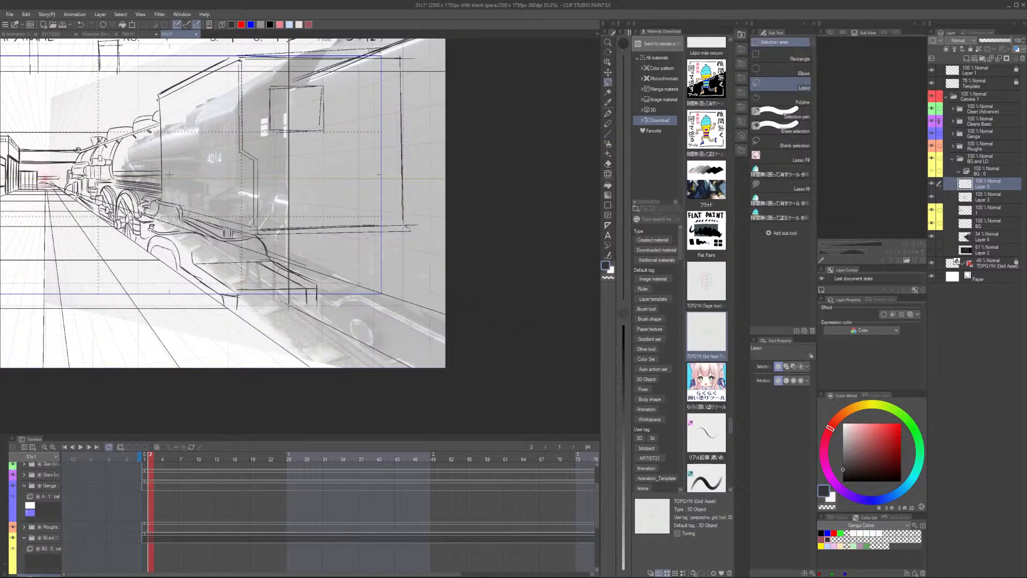
pyautogui.moveTo(297, 270)
pyautogui.mouseDown()
pyautogui.moveTo(455, 384)
pyautogui.moveTo(292, 266)
pyautogui.moveTo(230, 204)
pyautogui.moveTo(24, 143)
pyautogui.moveTo(270, 323)
pyautogui.moveTo(280, 236)
pyautogui.mouseUp()
pyautogui.press('Delete')
pyautogui.hotkey('ctrl', 'd')
pyautogui.press('Delete')
pyautogui.hotkey('ctrl', 'd')
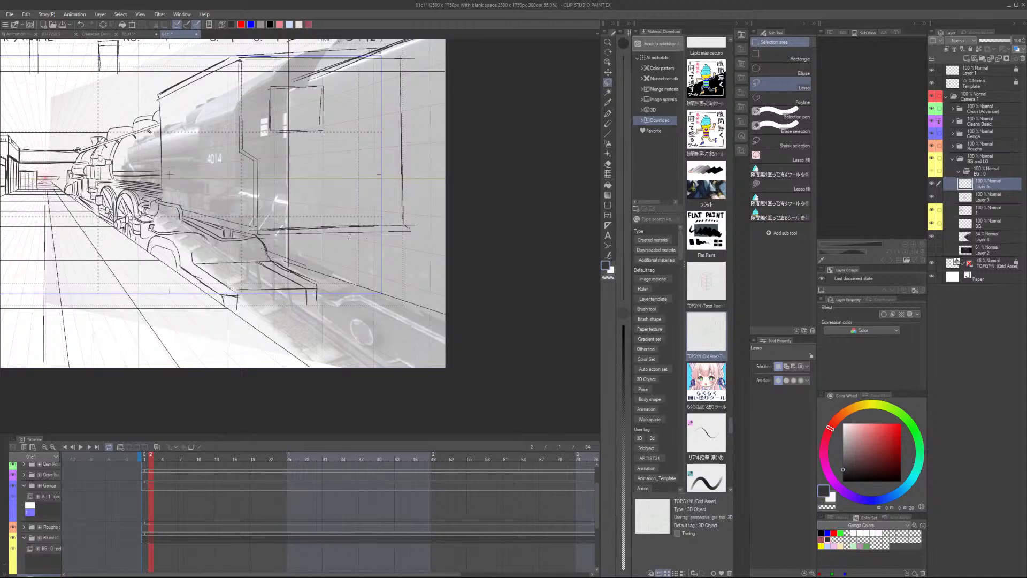
# Switch to the Sketch pencil for drawing on Layer 5
pyautogui.press('u')
pyautogui.scroll(-2, 331, 258)
pyautogui.scroll(2, 200, 190)
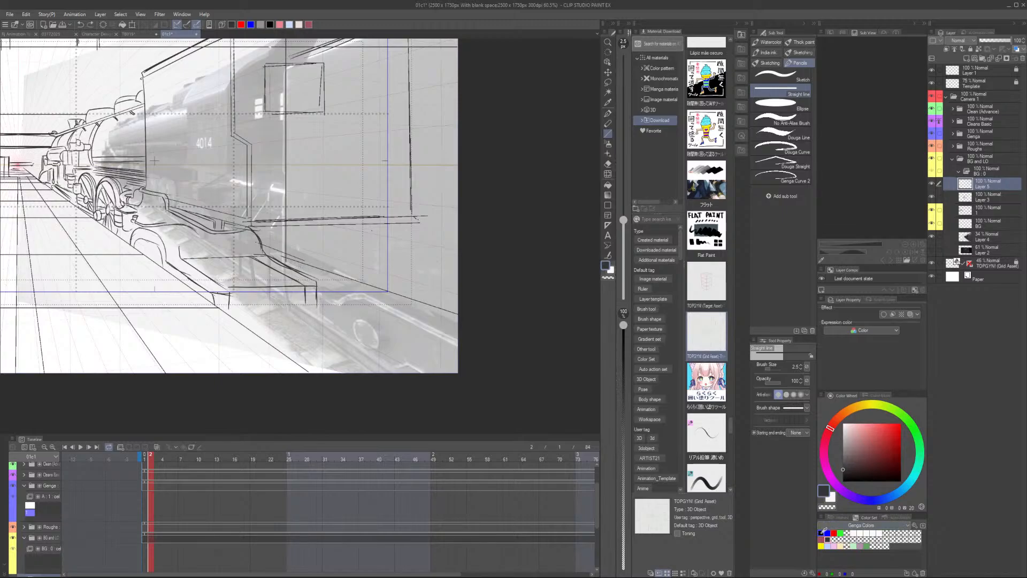
pyautogui.click(773, 77)
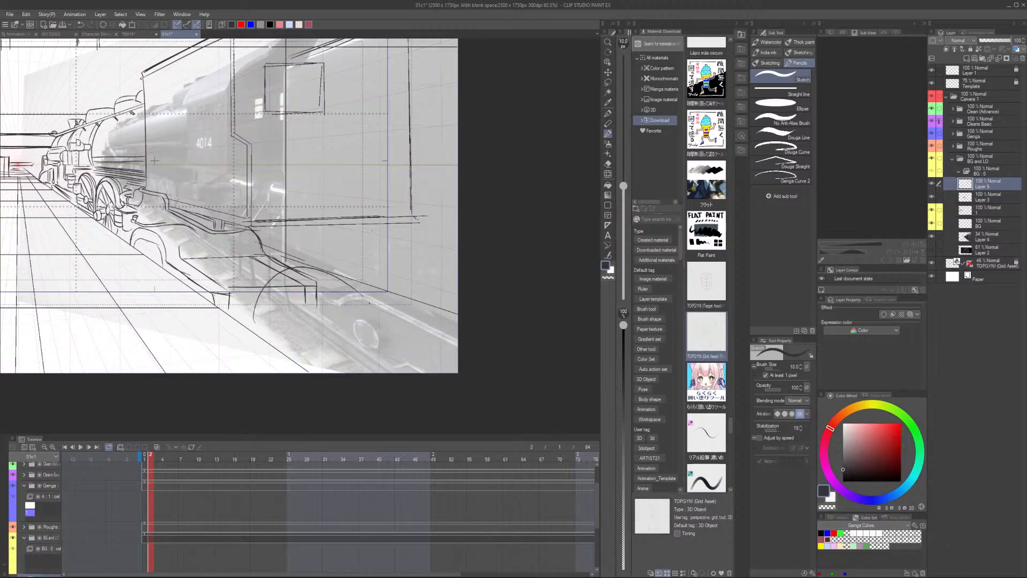
pyautogui.moveTo(371, 303); pyautogui.dragTo(264, 328)
pyautogui.moveTo(279, 293)
pyautogui.mouseDown()
pyautogui.moveTo(367, 319)
pyautogui.moveTo(369, 357)
pyautogui.mouseUp()
pyautogui.hotkey('ctrl', 'z')
pyautogui.hotkey('ctrl', 'z')
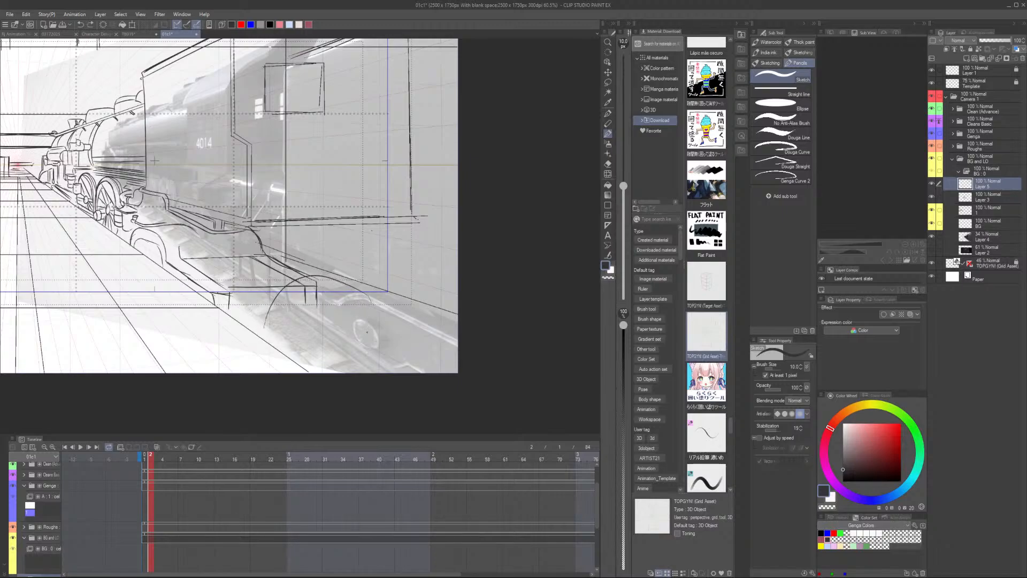
pyautogui.moveTo(351, 278); pyautogui.dragTo(278, 341)
pyautogui.moveTo(282, 306)
pyautogui.mouseDown()
pyautogui.moveTo(390, 373)
pyautogui.moveTo(357, 282)
pyautogui.moveTo(275, 333)
pyautogui.mouseUp()
pyautogui.hotkey('ctrl', 'z')
pyautogui.hotkey('ctrl', 'z')
pyautogui.moveTo(340, 274); pyautogui.dragTo(280, 334)
pyautogui.hotkey('ctrl', 'z')
pyautogui.hotkey('ctrl', 'z')
# Sketch the large foreground wheels as two overlapping arcs below the train car, reaching the lower right of the canvas
pyautogui.moveTo(358, 289)
pyautogui.mouseDown()
pyautogui.moveTo(305, 292)
pyautogui.moveTo(280, 357)
pyautogui.mouseUp()
pyautogui.moveTo(309, 287)
pyautogui.mouseDown()
pyautogui.moveTo(385, 373)
pyautogui.moveTo(379, 329)
pyautogui.moveTo(290, 303)
pyautogui.moveTo(281, 340)
pyautogui.mouseUp()
pyautogui.moveTo(297, 294); pyautogui.dragTo(386, 391)
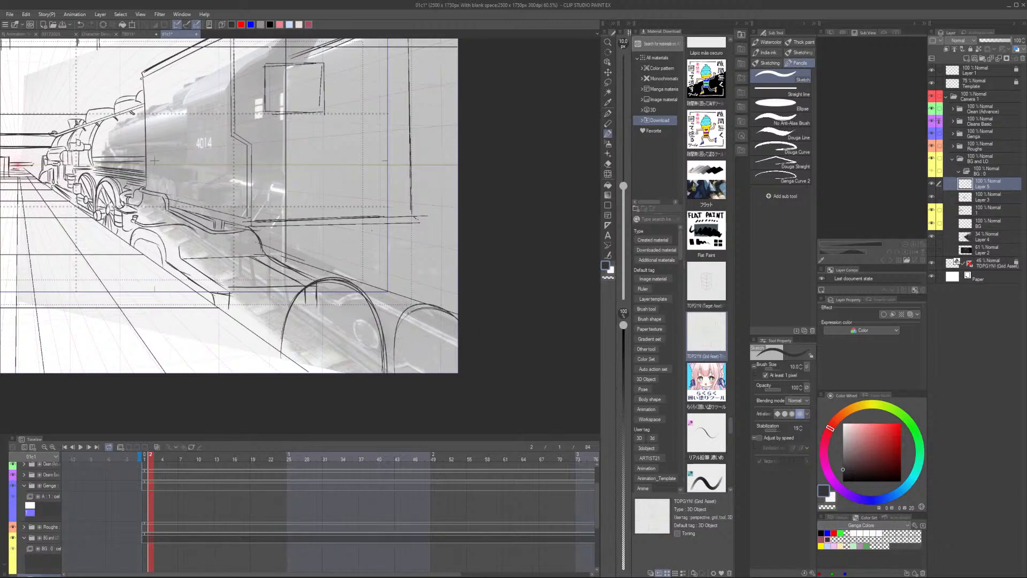
pyautogui.scroll(-2, 382, 309)
pyautogui.scroll(2, 213, 198)
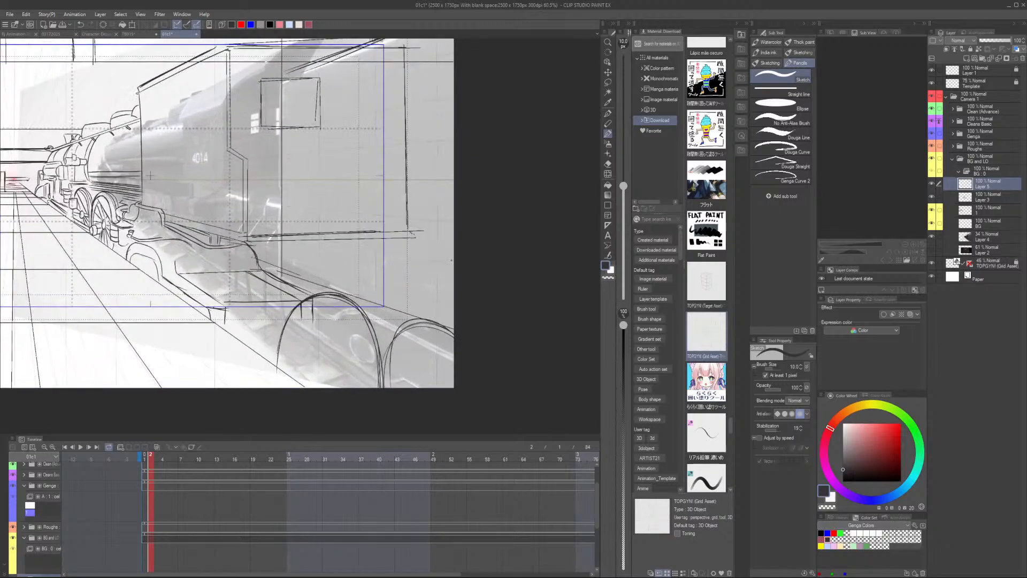
# Hide the train reference photo on Layer 4 and the TOPGYM perspective grid layer
pyautogui.scroll(-1, 206, 190)
pyautogui.click(932, 233)
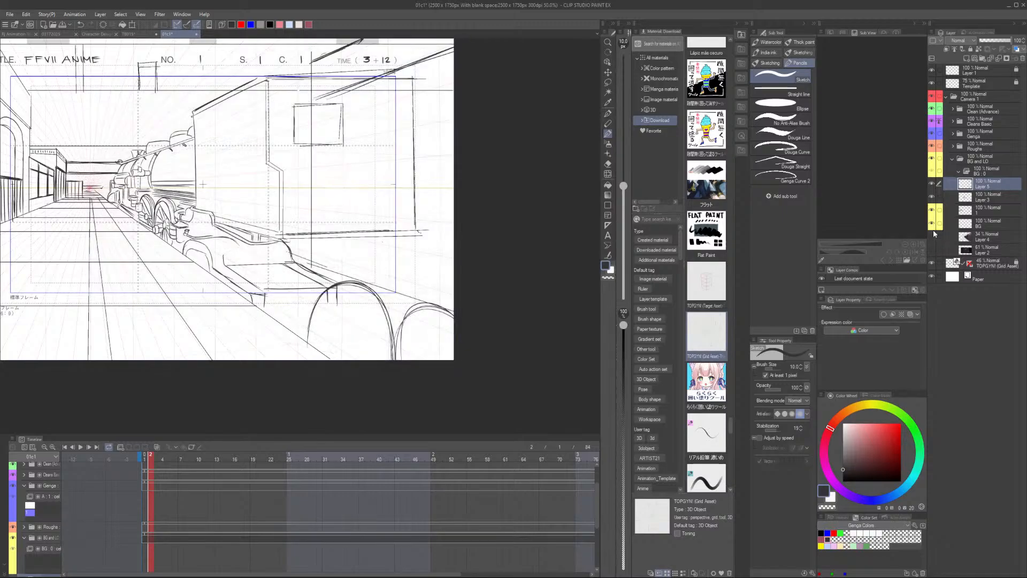
pyautogui.click(931, 263)
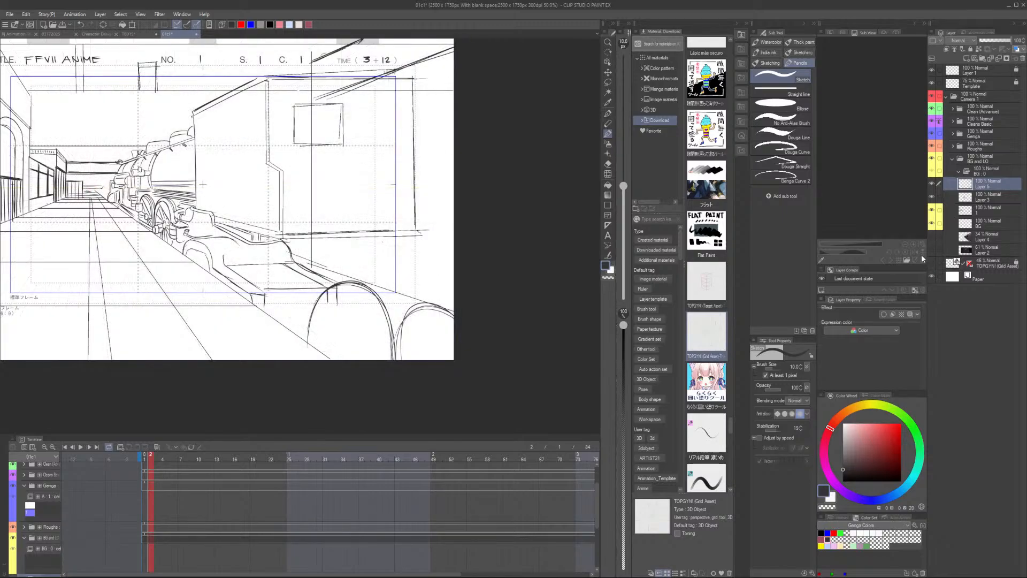
pyautogui.scroll(-2, 439, 198)
pyautogui.moveTo(492, 200); pyautogui.dragTo(456, 317)
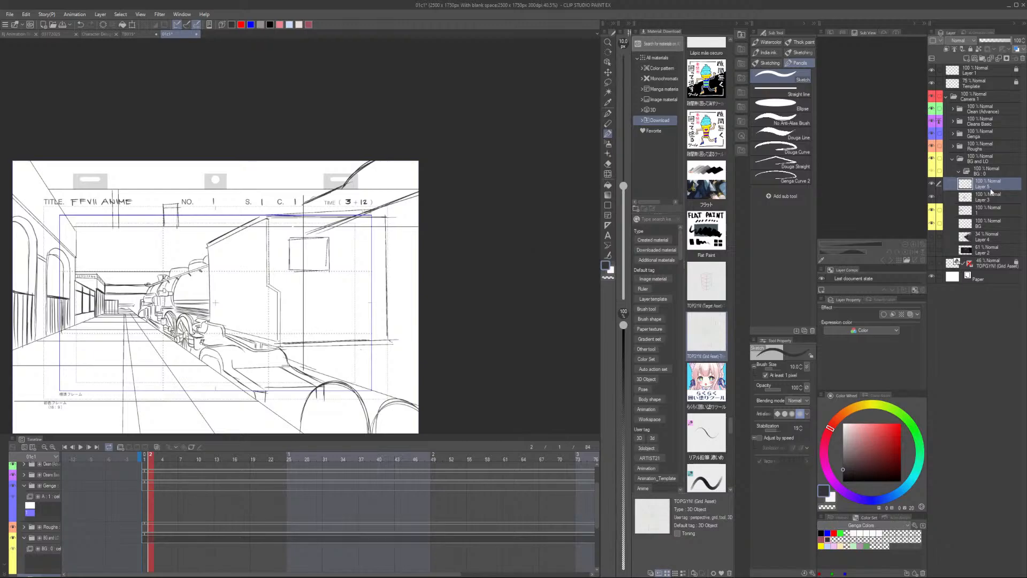
pyautogui.click(986, 194)
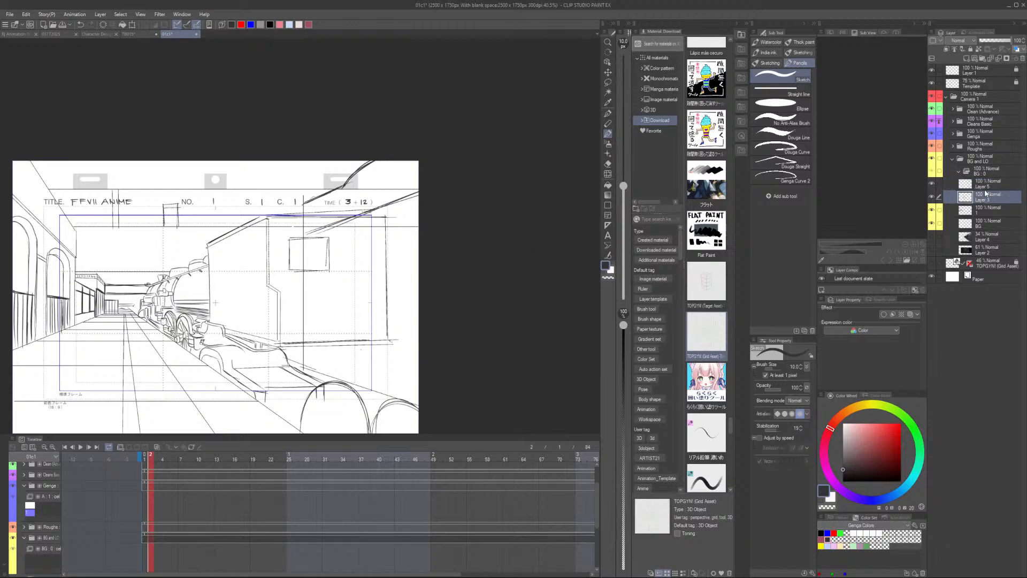
pyautogui.scroll(4, 329, 219)
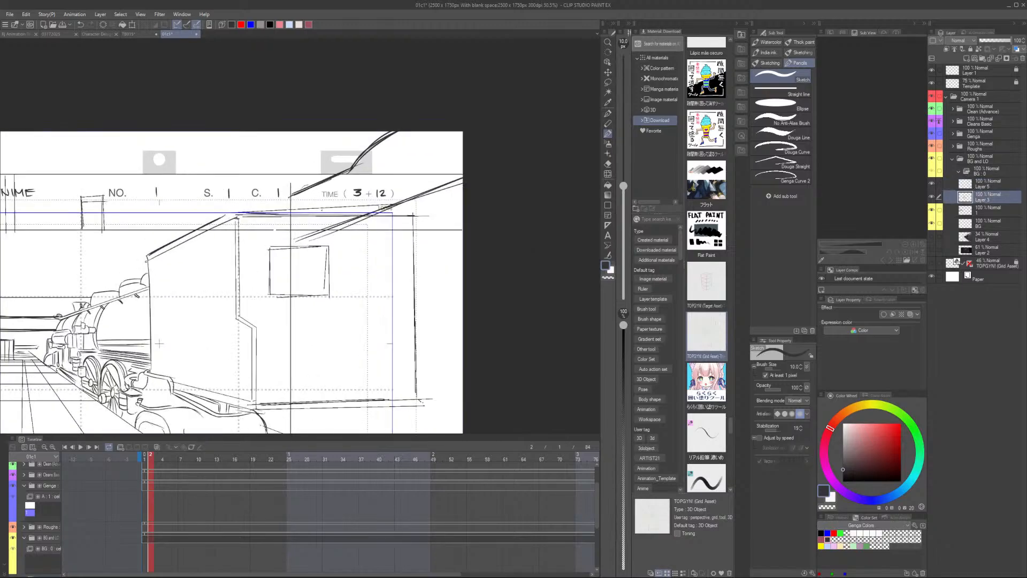
pyautogui.press('m')
pyautogui.scroll(-1, 296, 215)
pyautogui.moveTo(295, 212)
pyautogui.mouseDown()
pyautogui.moveTo(299, 388)
pyautogui.moveTo(336, 405)
pyautogui.moveTo(414, 392)
pyautogui.moveTo(432, 252)
pyautogui.moveTo(393, 197)
pyautogui.moveTo(315, 199)
pyautogui.mouseUp()
pyautogui.hotkey('ctrl', 'd')
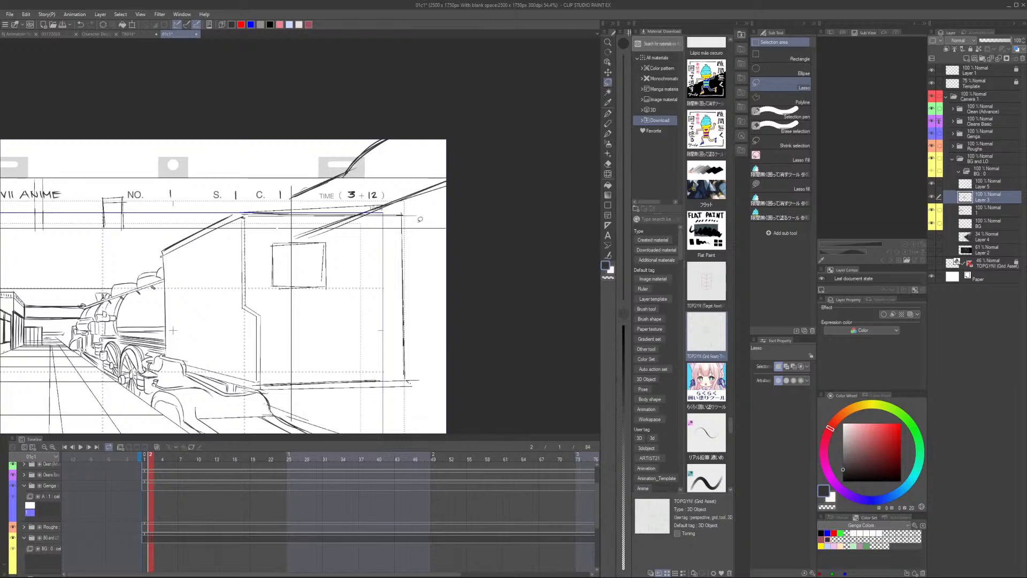
# Toggle Layer 3 and layer 1 to find which holds the train car's side lines, and make layer 1 active
pyautogui.click(932, 197)
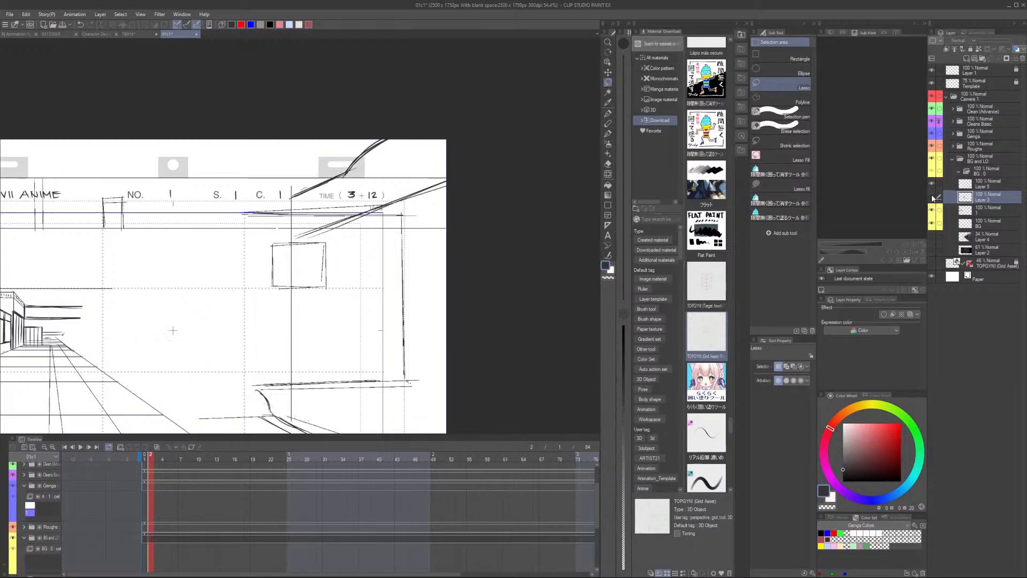
pyautogui.click(931, 197)
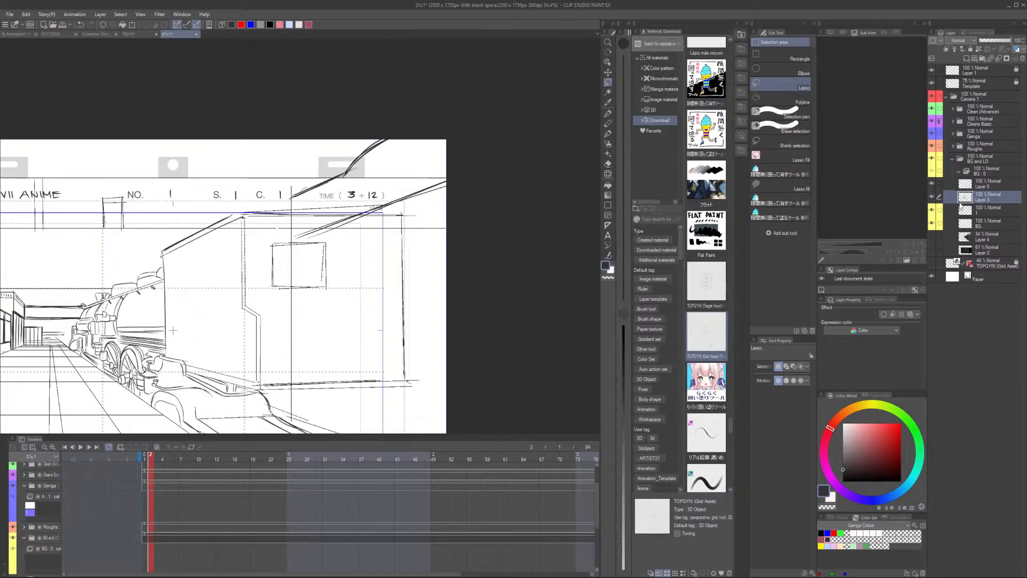
pyautogui.click(933, 211)
pyautogui.click(933, 210)
pyautogui.click(989, 210)
pyautogui.moveTo(424, 220)
pyautogui.mouseDown()
pyautogui.moveTo(369, 195)
pyautogui.moveTo(253, 199)
pyautogui.moveTo(239, 329)
pyautogui.moveTo(277, 399)
pyautogui.moveTo(407, 374)
pyautogui.moveTo(422, 217)
pyautogui.mouseUp()
pyautogui.press('Delete')
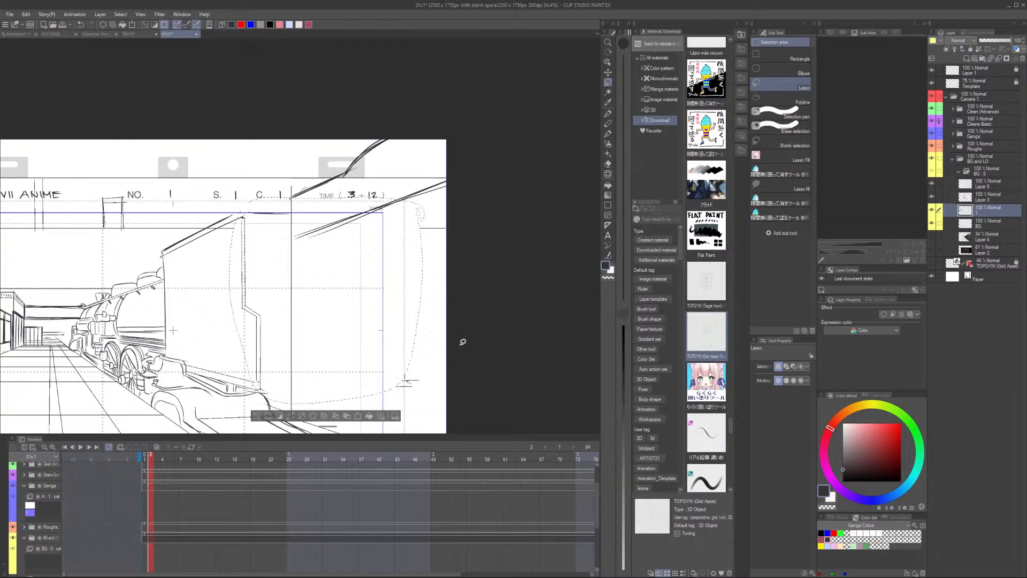
pyautogui.hotkey('ctrl', 'd')
pyautogui.scroll(-1, 489, 329)
pyautogui.hotkey('ctrl', 'z')
pyautogui.hotkey('ctrl', 'z')
pyautogui.hotkey('ctrl', 'z')
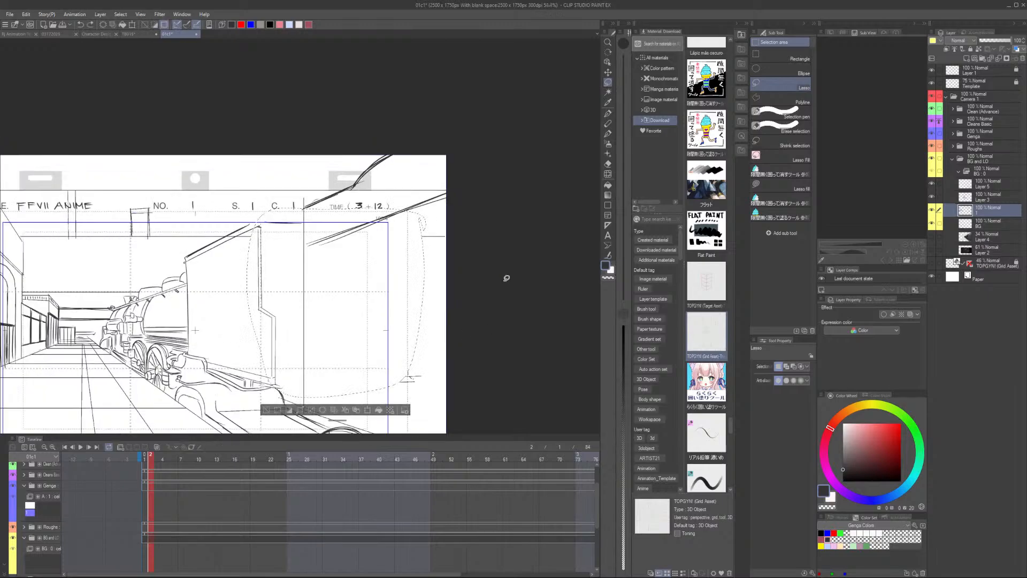
# Lasso the train car's side lines right of the tall vertical line on layer 1 and delete them
pyautogui.moveTo(432, 212)
pyautogui.mouseDown()
pyautogui.moveTo(378, 206)
pyautogui.moveTo(307, 219)
pyautogui.moveTo(311, 393)
pyautogui.moveTo(418, 391)
pyautogui.moveTo(431, 215)
pyautogui.mouseUp()
pyautogui.press('Delete')
pyautogui.hotkey('ctrl', 'd')
pyautogui.scroll(-2, 528, 263)
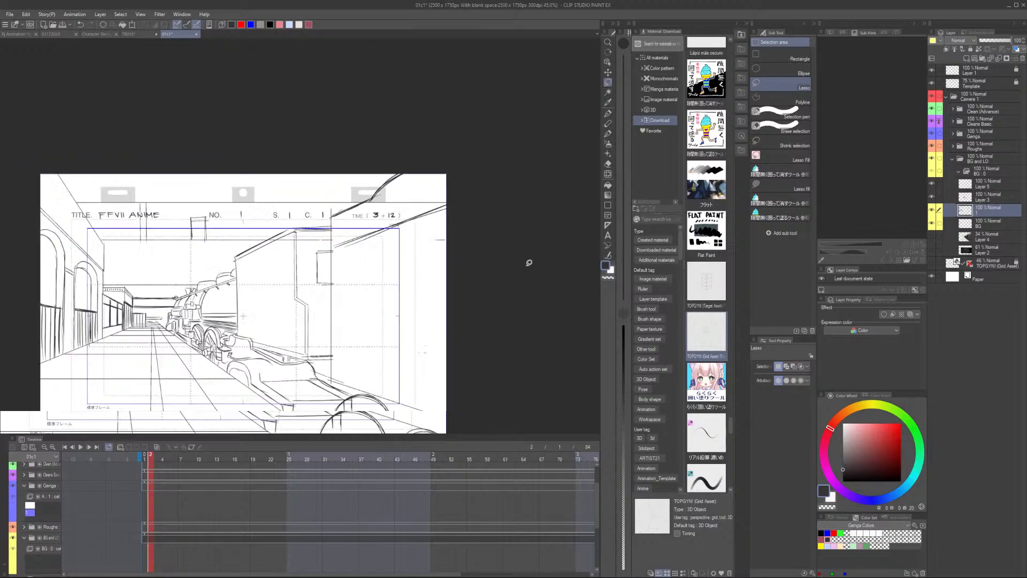
pyautogui.scroll(1, 450, 244)
# On Layer 5, sketch a bold vertical front edge for the nearest train car, from the roof line down toward the foreground wheel
pyautogui.press('e')
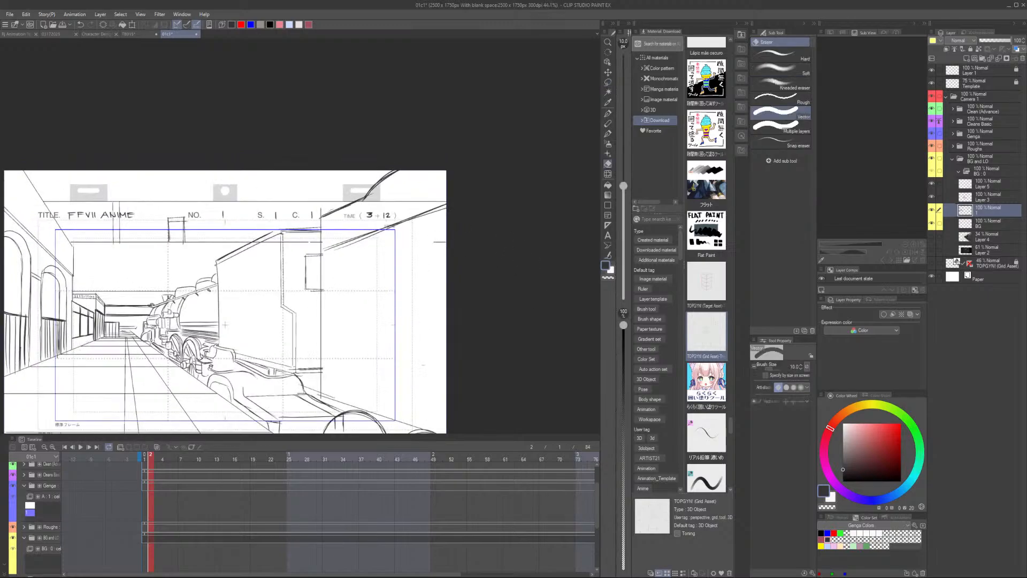
pyautogui.hotkey('alt', ']')
pyautogui.hotkey('alt', ']')
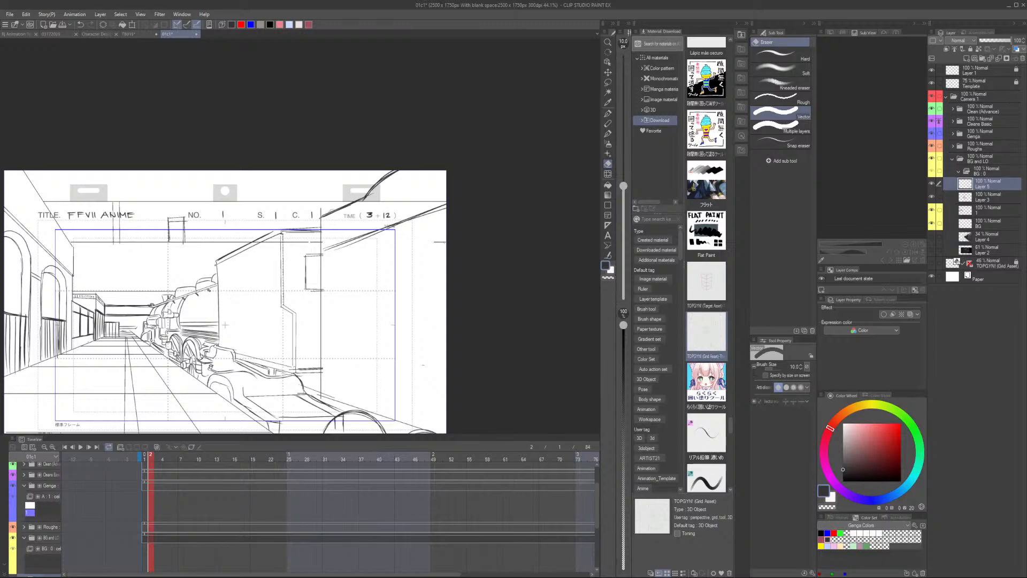
pyautogui.scroll(-3, 455, 233)
pyautogui.moveTo(477, 287); pyautogui.dragTo(494, 231)
pyautogui.scroll(2, 452, 243)
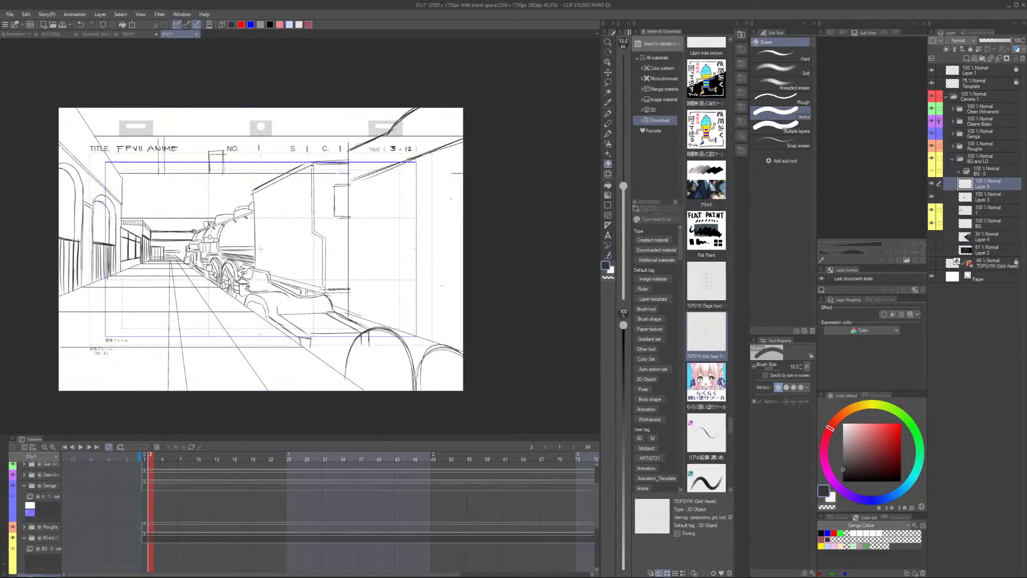
pyautogui.scroll(1, 475, 182)
pyautogui.moveTo(449, 262); pyautogui.dragTo(511, 264)
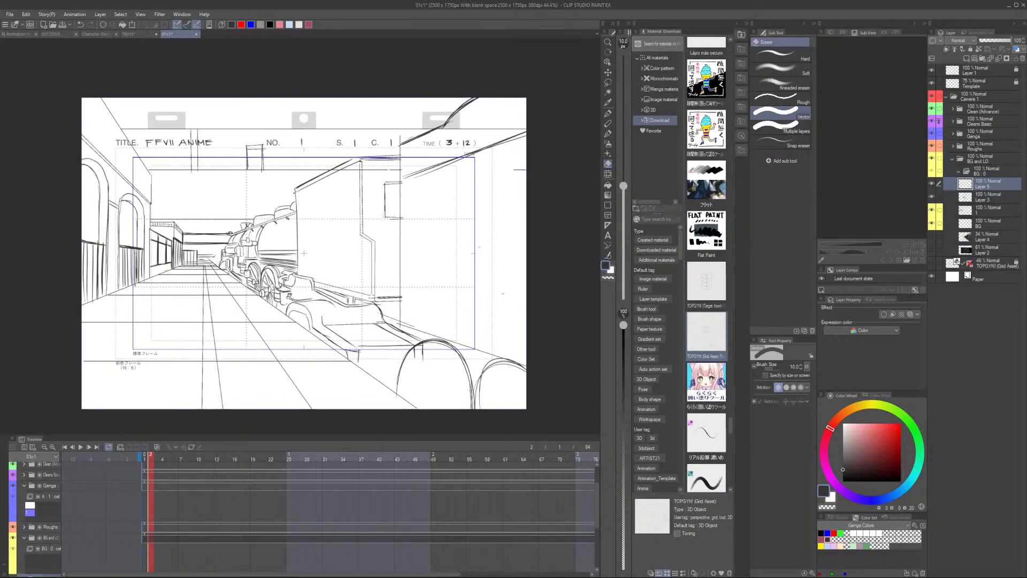
pyautogui.press('p')
pyautogui.moveTo(401, 146); pyautogui.dragTo(397, 303)
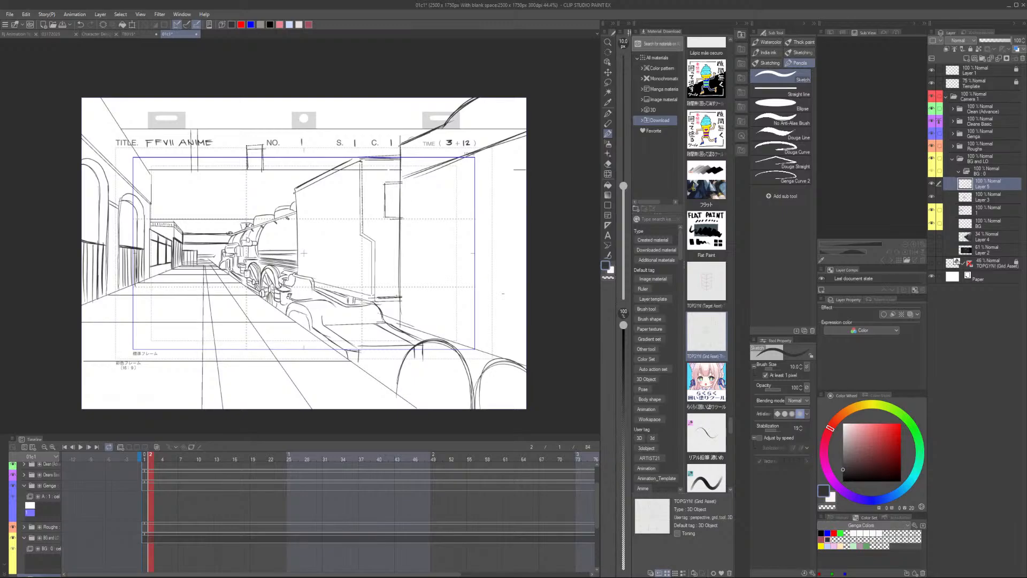
pyautogui.hotkey('ctrl', 'z')
pyautogui.moveTo(400, 148); pyautogui.dragTo(402, 330)
pyautogui.moveTo(401, 260); pyautogui.dragTo(403, 330)
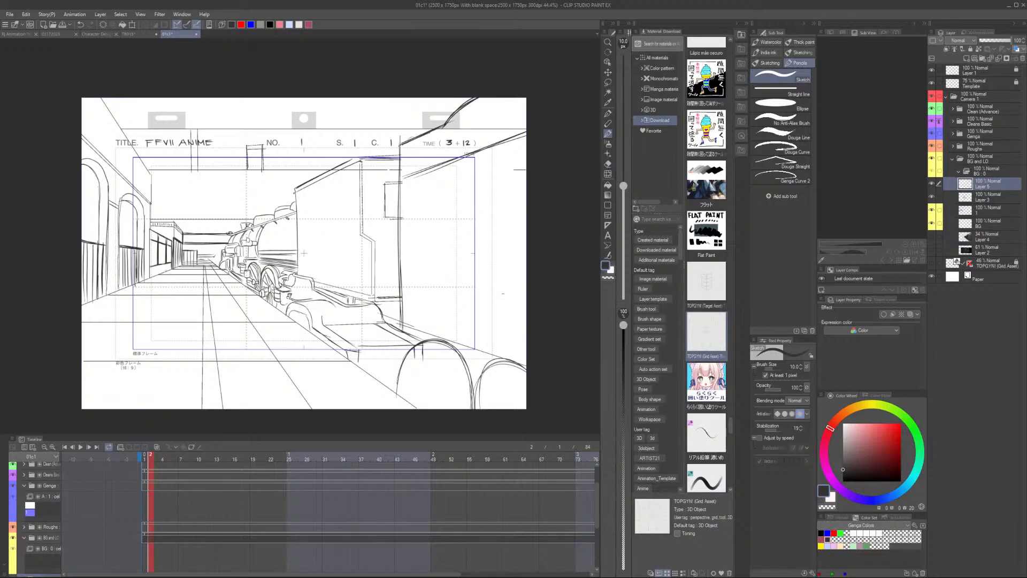
# Strengthen the nearest car's outline with receding roof lines, a darker vertical edge and a slanted bottom edge above the wheels
pyautogui.moveTo(442, 125); pyautogui.dragTo(465, 101)
pyautogui.moveTo(399, 180); pyautogui.dragTo(526, 135)
pyautogui.moveTo(433, 167); pyautogui.dragTo(528, 133)
pyautogui.moveTo(401, 201); pyautogui.dragTo(398, 321)
pyautogui.moveTo(401, 277)
pyautogui.mouseDown()
pyautogui.moveTo(401, 326)
pyautogui.moveTo(513, 360)
pyautogui.mouseUp()
pyautogui.moveTo(401, 324); pyautogui.dragTo(510, 359)
# Sketch a small oval hub in the first foreground wheel and spokes running from it to the rim
pyautogui.moveTo(435, 353)
pyautogui.mouseDown()
pyautogui.moveTo(392, 268)
pyautogui.moveTo(428, 320)
pyautogui.mouseUp()
pyautogui.hotkey('ctrl', 'z')
pyautogui.moveTo(380, 262)
pyautogui.mouseDown()
pyautogui.moveTo(397, 282)
pyautogui.moveTo(377, 285)
pyautogui.moveTo(393, 306)
pyautogui.mouseUp()
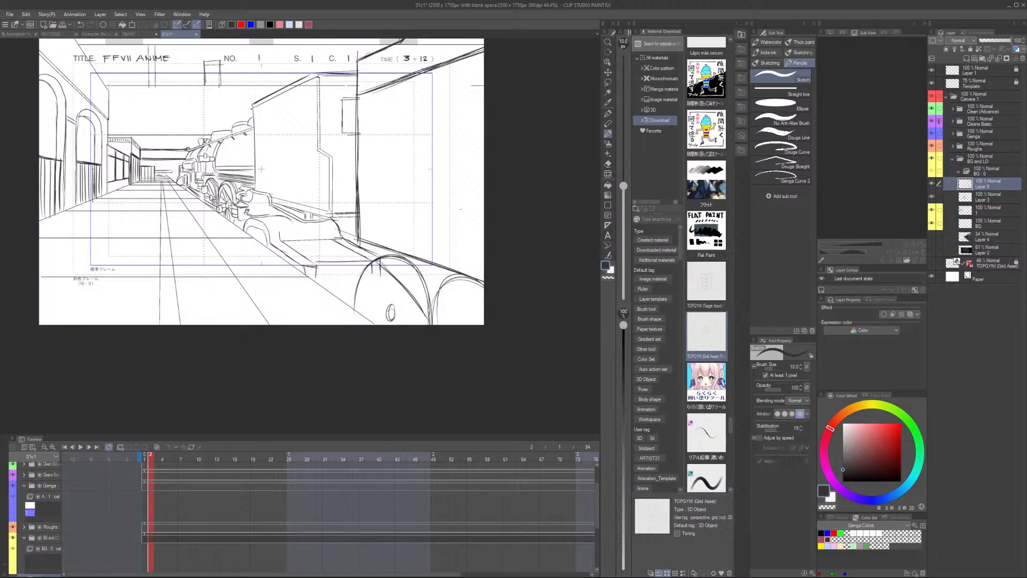
pyautogui.moveTo(370, 270); pyautogui.dragTo(388, 306)
pyautogui.moveTo(389, 269); pyautogui.dragTo(392, 304)
pyautogui.moveTo(396, 279)
pyautogui.mouseDown()
pyautogui.moveTo(386, 322)
pyautogui.moveTo(384, 311)
pyautogui.mouseUp()
# Sketch the lower edge of the platform beside the first wheel and add an inner rim arc to the second wheel
pyautogui.moveTo(308, 276); pyautogui.dragTo(358, 280)
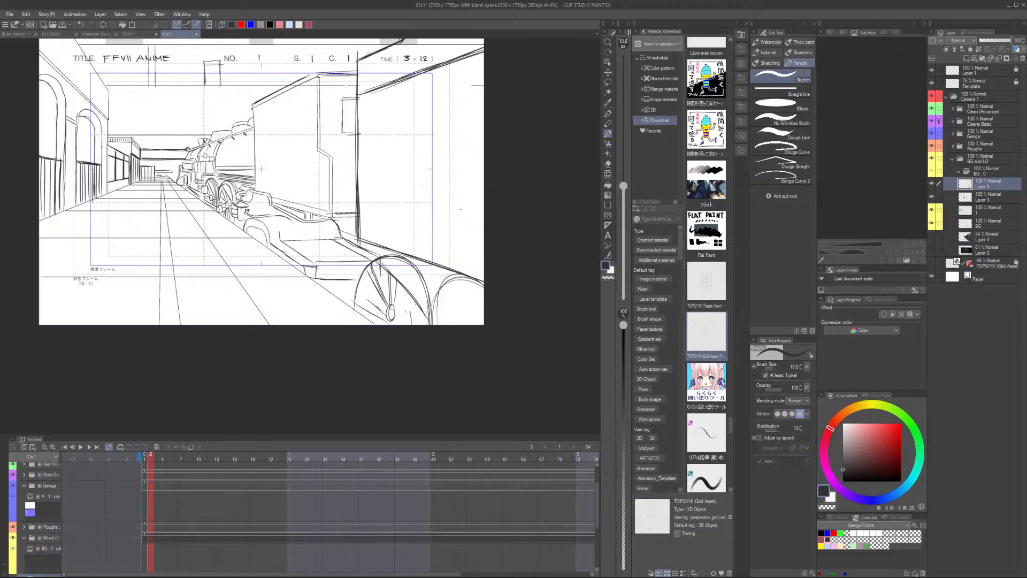
pyautogui.moveTo(417, 262)
pyautogui.mouseDown()
pyautogui.moveTo(436, 299)
pyautogui.moveTo(464, 292)
pyautogui.moveTo(484, 315)
pyautogui.moveTo(483, 306)
pyautogui.mouseUp()
pyautogui.scroll(-1, 460, 311)
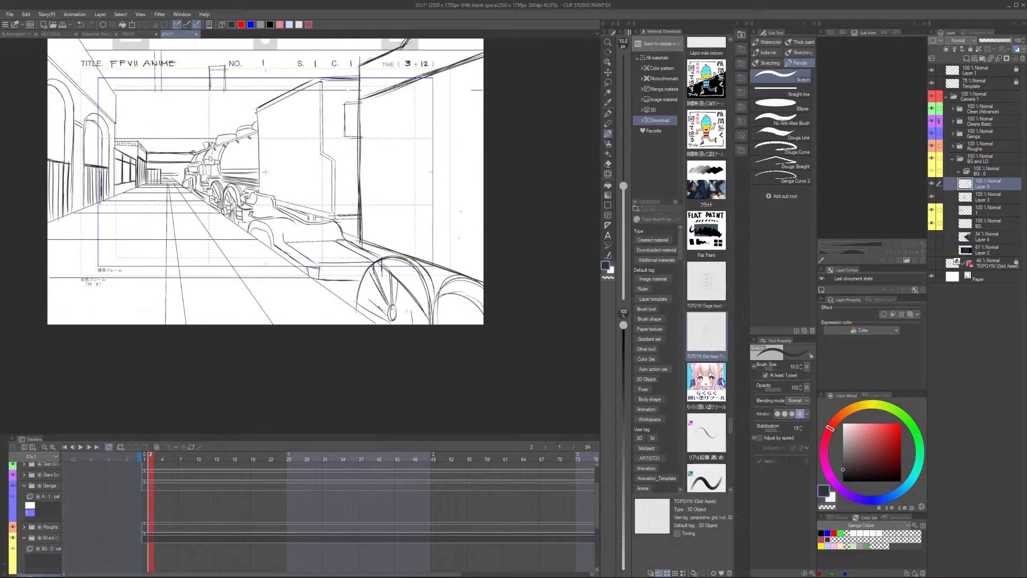
pyautogui.moveTo(478, 239); pyautogui.dragTo(520, 316)
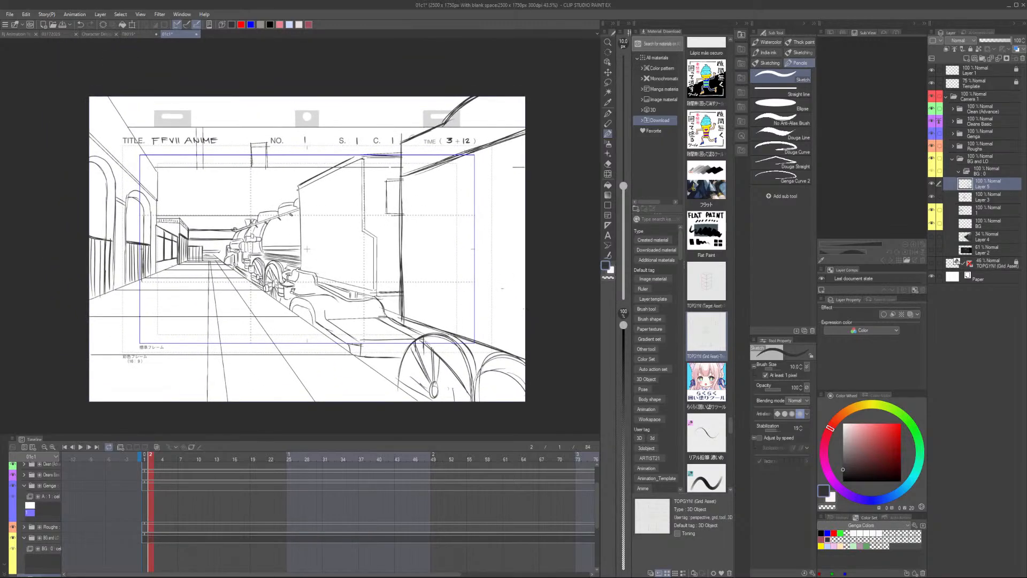
# Toggle the Template layer and the top Layer 1 off and on to check the drawing without the overlays
pyautogui.click(932, 84)
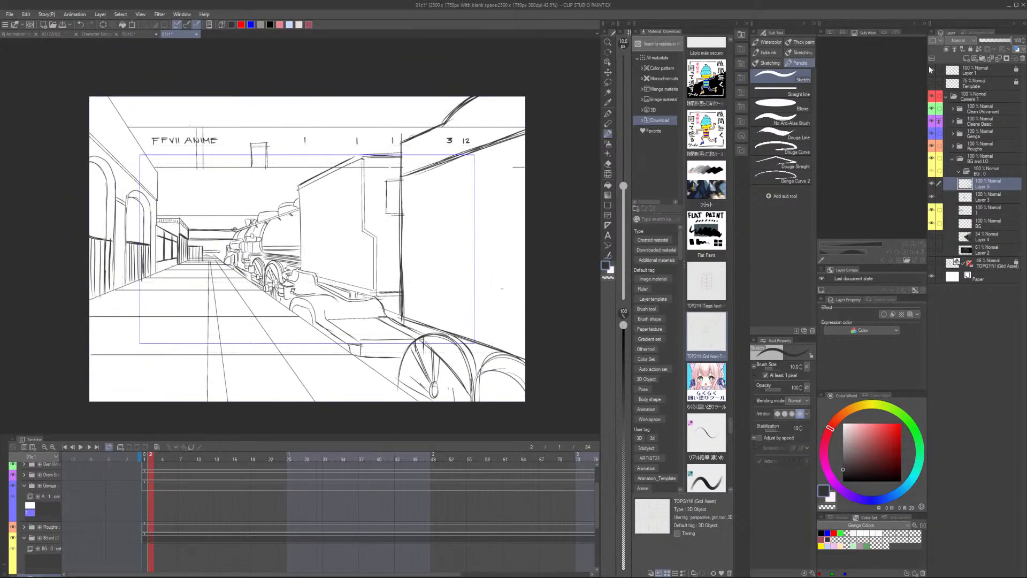
pyautogui.click(932, 71)
pyautogui.click(932, 71)
pyautogui.click(932, 84)
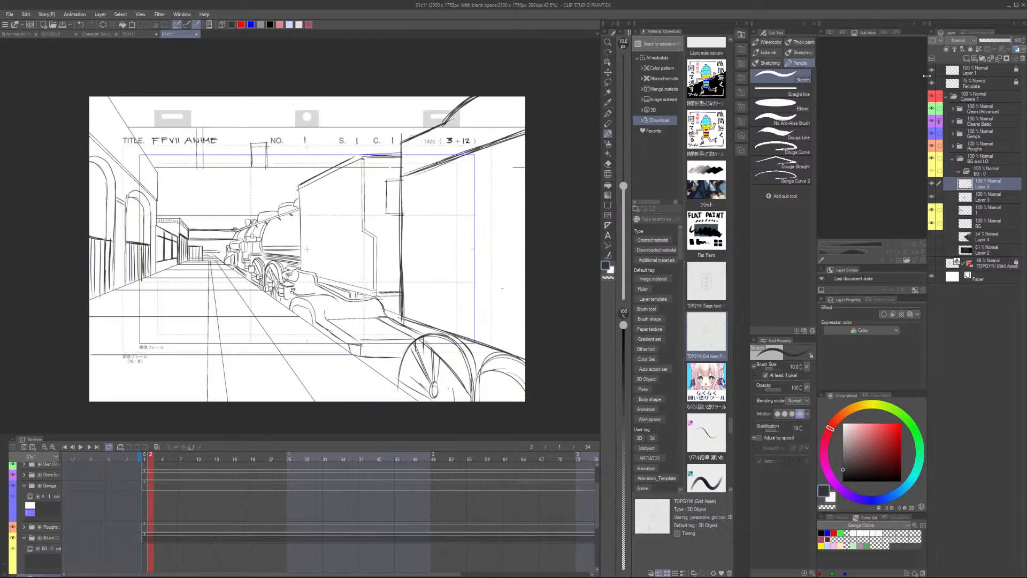
# Add a new raster layer directly above Layer 4
pyautogui.moveTo(557, 301)
pyautogui.mouseDown()
pyautogui.moveTo(538, 285)
pyautogui.moveTo(526, 290)
pyautogui.mouseUp()
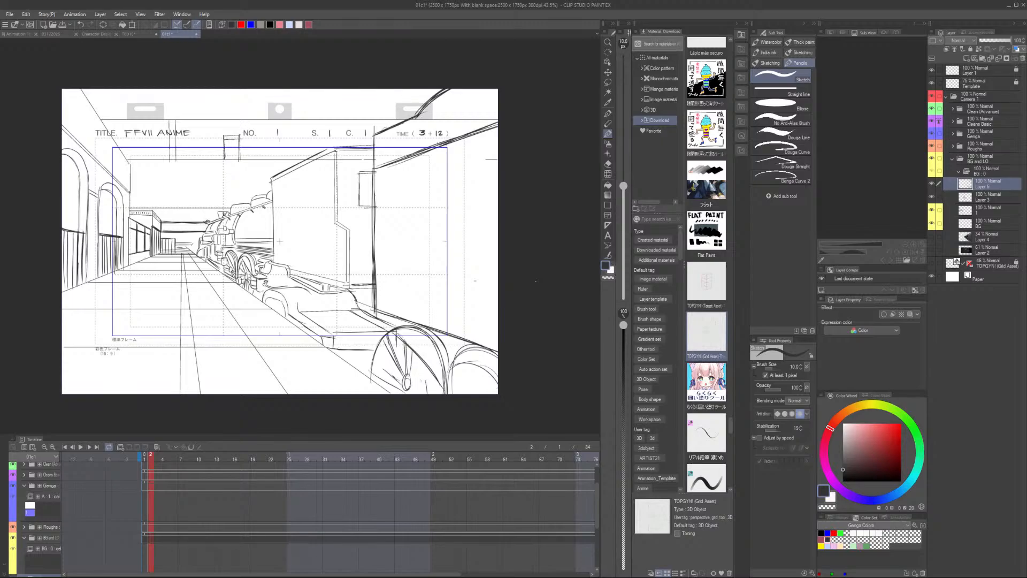
pyautogui.click(985, 236)
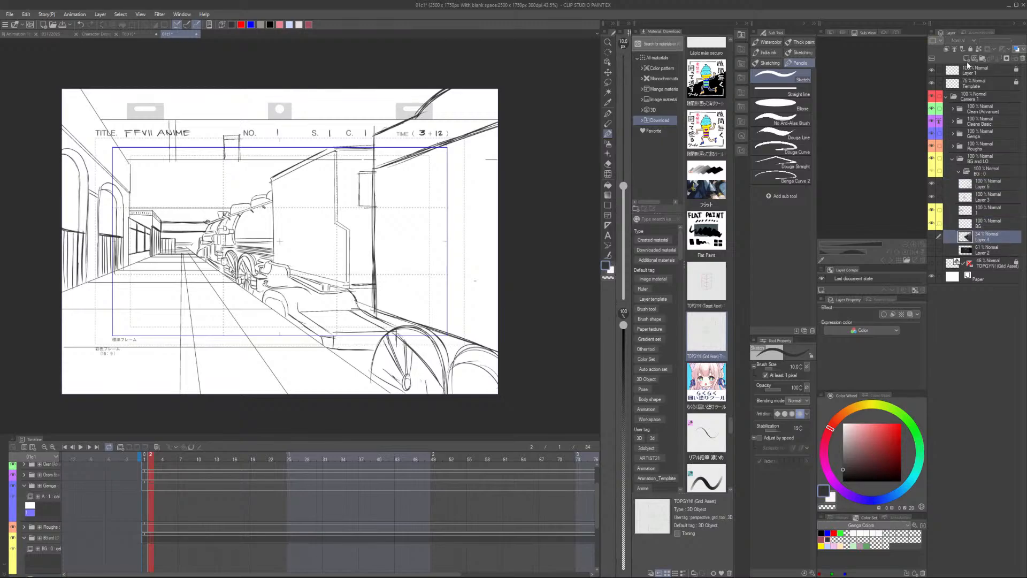
pyautogui.click(966, 58)
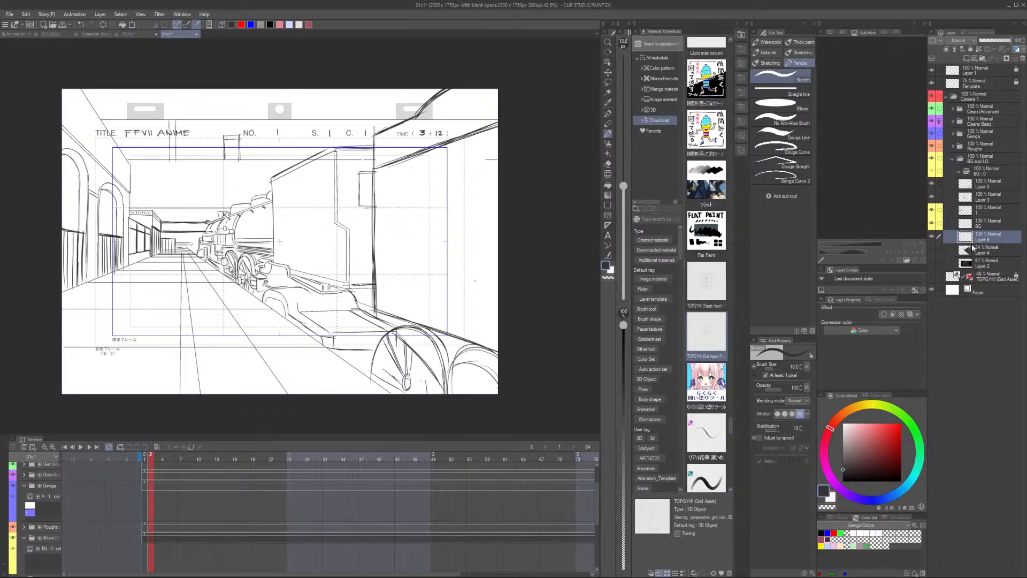
# Fill the nearest train car's side and roof with a mid grey using the Lasso fill tool
pyautogui.press('m')
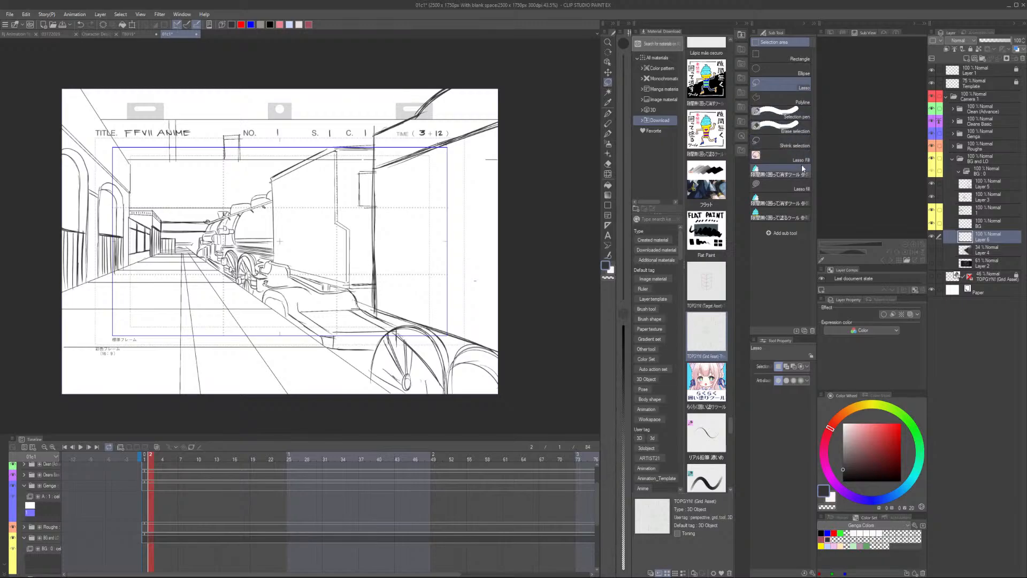
pyautogui.click(792, 185)
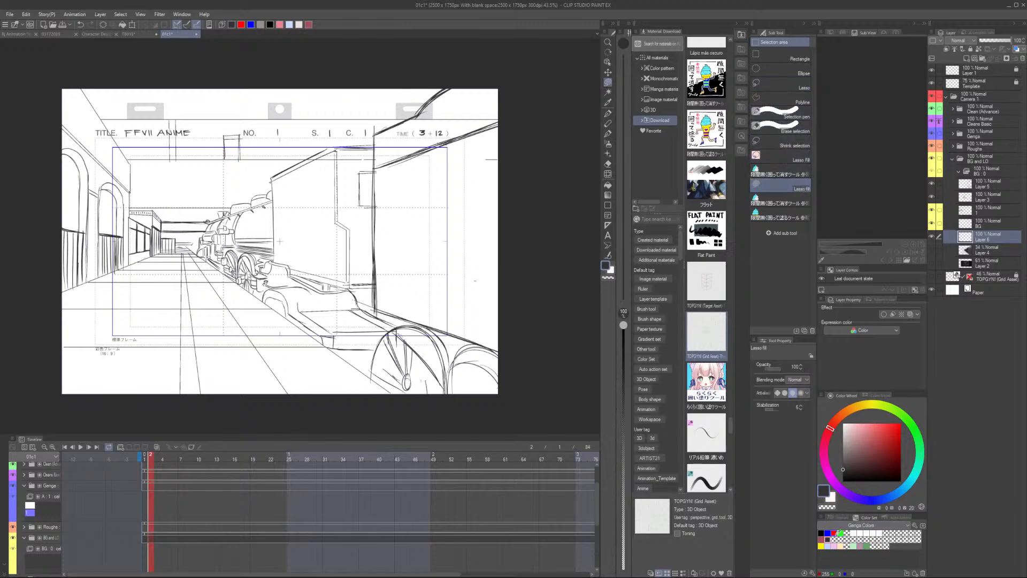
pyautogui.moveTo(844, 454); pyautogui.dragTo(808, 440)
pyautogui.moveTo(507, 75)
pyautogui.mouseDown()
pyautogui.moveTo(437, 89)
pyautogui.moveTo(374, 134)
pyautogui.moveTo(378, 308)
pyautogui.moveTo(545, 360)
pyautogui.moveTo(532, 126)
pyautogui.moveTo(504, 68)
pyautogui.mouseUp()
pyautogui.moveTo(506, 307); pyautogui.dragTo(487, 214)
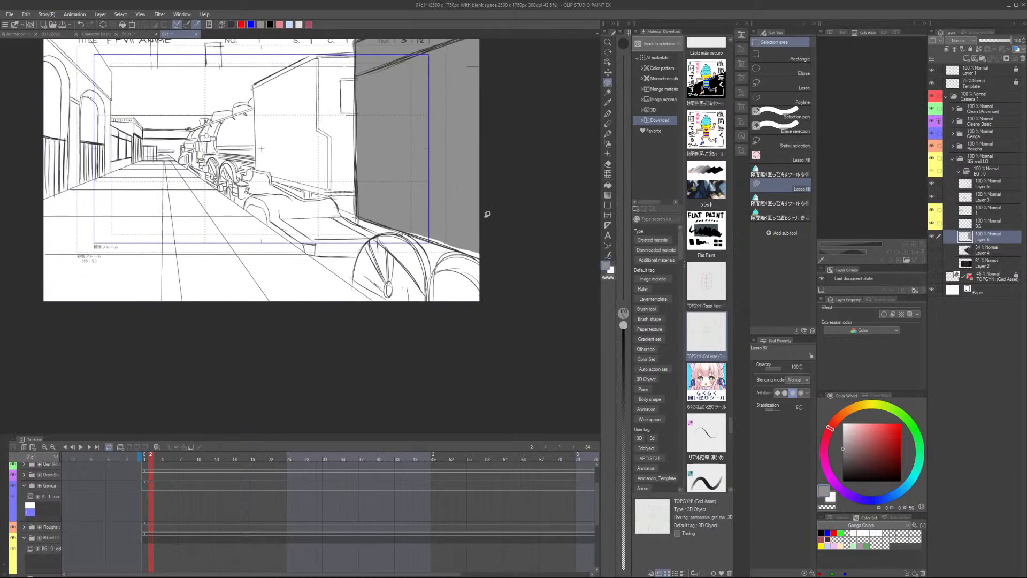
# Lasso-fill the two foreground wheels below the car with the same grey
pyautogui.moveTo(496, 318)
pyautogui.mouseDown()
pyautogui.moveTo(480, 254)
pyautogui.moveTo(439, 263)
pyautogui.mouseUp()
pyautogui.moveTo(496, 278)
pyautogui.mouseDown()
pyautogui.moveTo(461, 247)
pyautogui.moveTo(401, 227)
pyautogui.moveTo(356, 263)
pyautogui.moveTo(496, 358)
pyautogui.moveTo(522, 260)
pyautogui.mouseUp()
pyautogui.moveTo(458, 209); pyautogui.dragTo(466, 327)
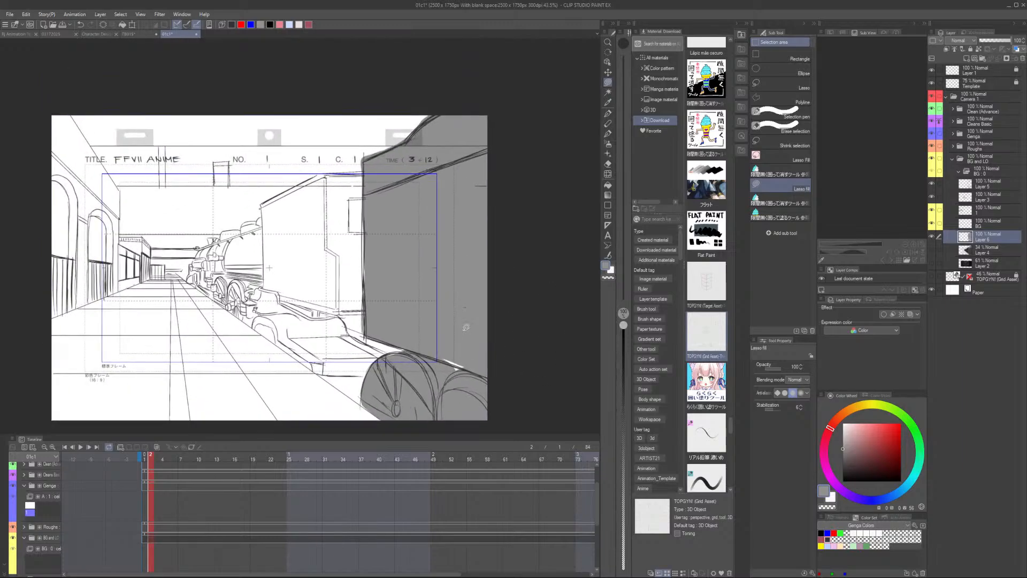
# Lasso-fill the rest of the train, including the second car, locomotive and coupling platform, with the same mid grey
pyautogui.moveTo(368, 376)
pyautogui.mouseDown()
pyautogui.moveTo(325, 372)
pyautogui.moveTo(203, 292)
pyautogui.moveTo(189, 265)
pyautogui.moveTo(199, 245)
pyautogui.moveTo(320, 174)
pyautogui.moveTo(428, 176)
pyautogui.moveTo(488, 293)
pyautogui.moveTo(493, 424)
pyautogui.moveTo(371, 359)
pyautogui.mouseUp()
pyautogui.scroll(-1, 482, 423)
pyautogui.moveTo(463, 430); pyautogui.dragTo(465, 428)
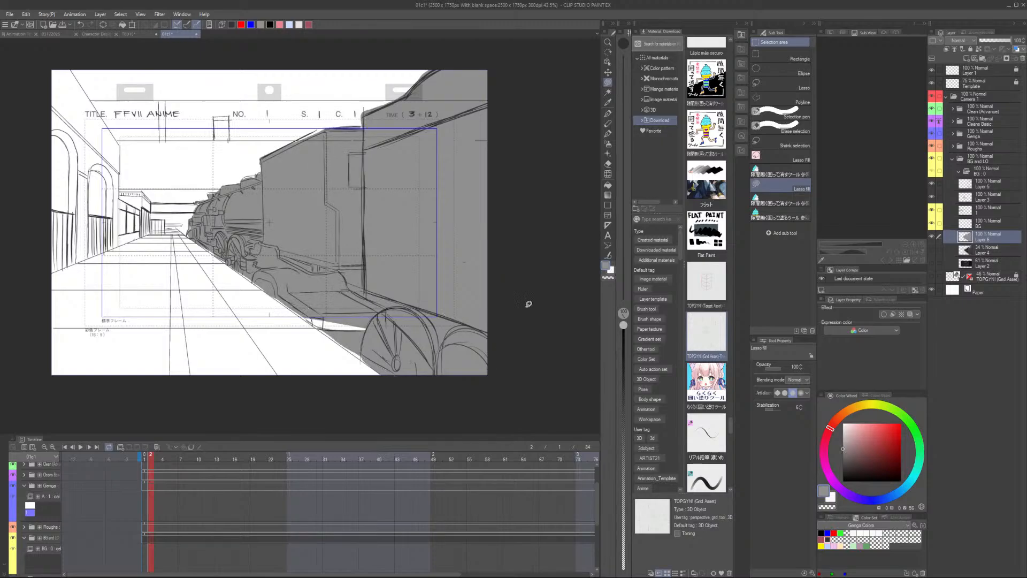
pyautogui.moveTo(385, 321)
pyautogui.mouseDown()
pyautogui.moveTo(305, 307)
pyautogui.moveTo(374, 349)
pyautogui.moveTo(368, 312)
pyautogui.mouseUp()
pyautogui.scroll(-3, 534, 291)
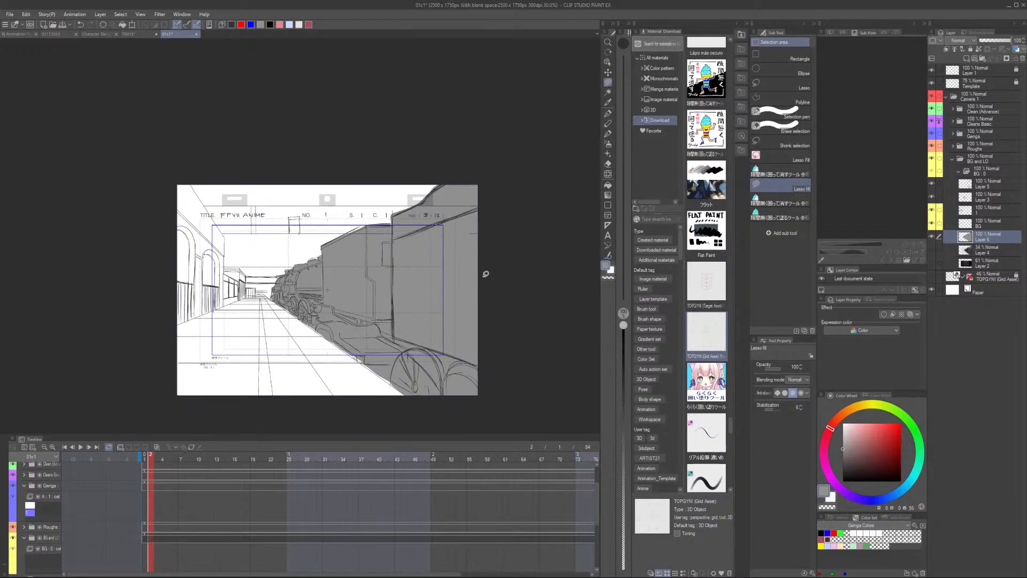
# Lighten the train's grey fill by raising its Luminosity in the Hue/Saturation/Luminosity correction
pyautogui.hotkey('ctrl', 'u')
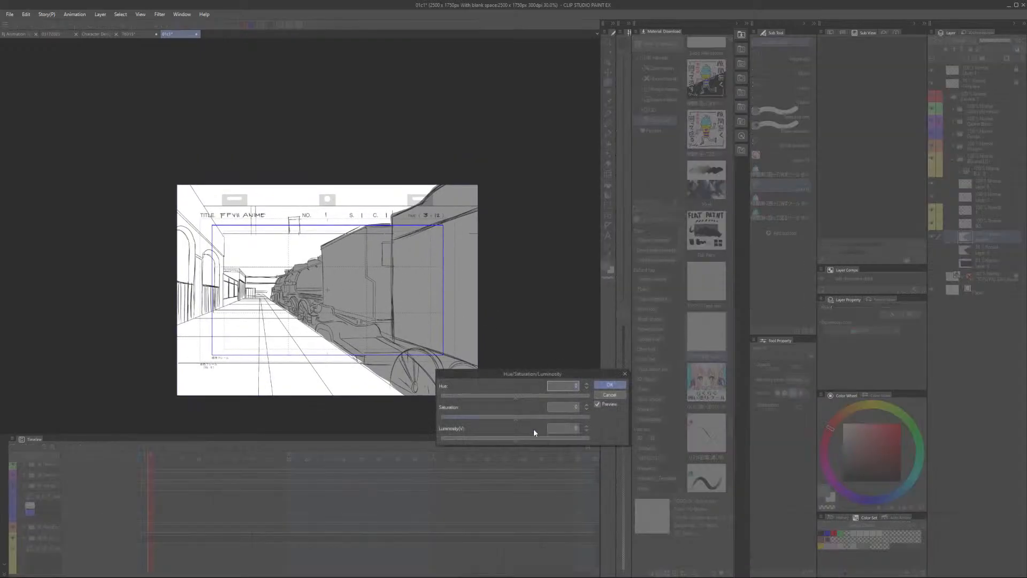
pyautogui.moveTo(493, 440); pyautogui.dragTo(563, 442)
pyautogui.click(607, 386)
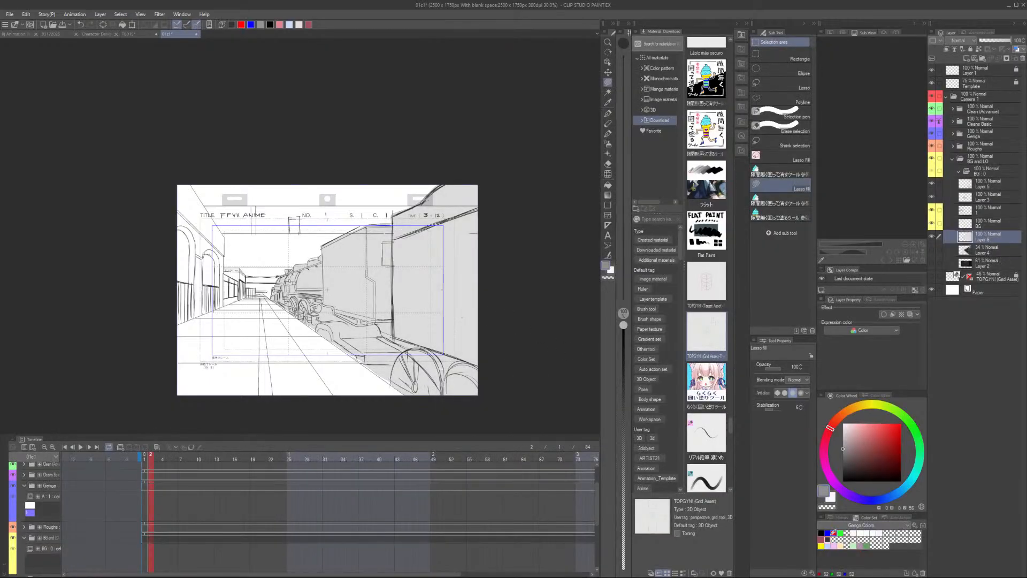
# Lasso-fill the recessed end section of the second car and the platform below it with the darker grey
pyautogui.scroll(3, 370, 229)
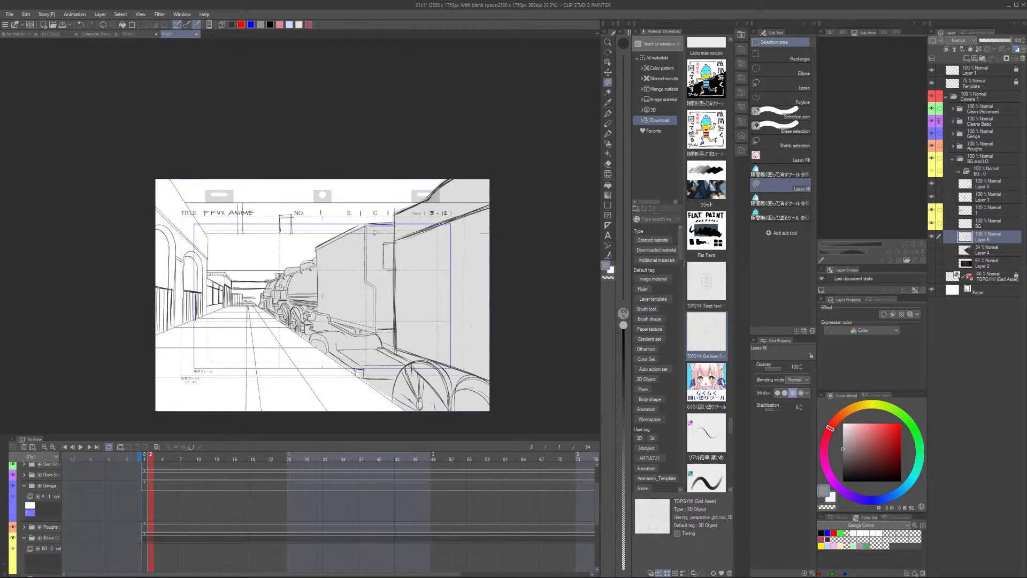
pyautogui.moveTo(379, 319)
pyautogui.mouseDown()
pyautogui.moveTo(393, 369)
pyautogui.moveTo(406, 354)
pyautogui.moveTo(408, 218)
pyautogui.moveTo(363, 217)
pyautogui.moveTo(459, 275)
pyautogui.moveTo(398, 259)
pyautogui.mouseUp()
pyautogui.moveTo(413, 322)
pyautogui.mouseDown()
pyautogui.moveTo(423, 353)
pyautogui.moveTo(435, 335)
pyautogui.moveTo(406, 320)
pyautogui.moveTo(395, 379)
pyautogui.moveTo(440, 374)
pyautogui.moveTo(411, 343)
pyautogui.mouseUp()
pyautogui.moveTo(470, 301); pyautogui.dragTo(484, 344)
# Shade the rear of the locomotive's boiler and its recessed parts beside the second car with darker grey
pyautogui.scroll(2, 333, 275)
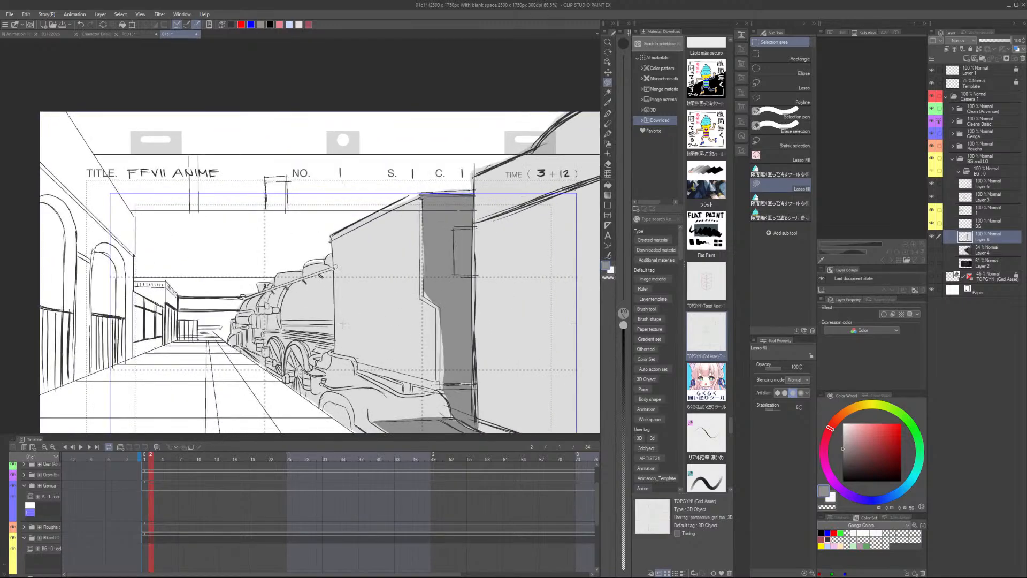
pyautogui.moveTo(332, 269)
pyautogui.mouseDown()
pyautogui.moveTo(334, 336)
pyautogui.moveTo(335, 269)
pyautogui.mouseUp()
pyautogui.moveTo(343, 323); pyautogui.dragTo(382, 311)
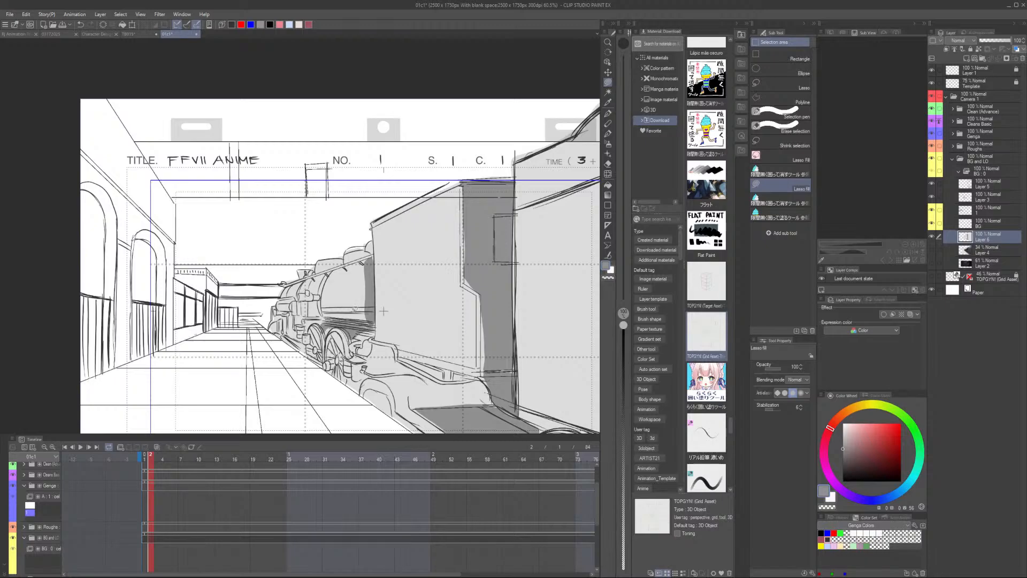
pyautogui.moveTo(383, 311)
pyautogui.mouseDown()
pyautogui.moveTo(382, 330)
pyautogui.moveTo(364, 313)
pyautogui.mouseUp()
pyautogui.scroll(3, 321, 302)
pyautogui.scroll(-2, 364, 313)
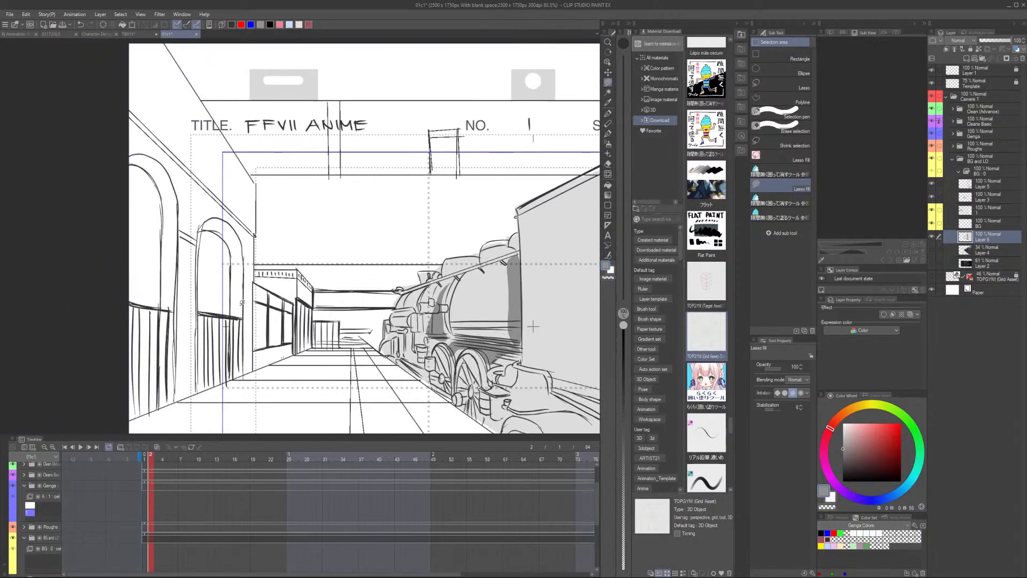
# Sample the train's light grey and lasso-fill the station building walls across the platform with it
pyautogui.scroll(1, 468, 291)
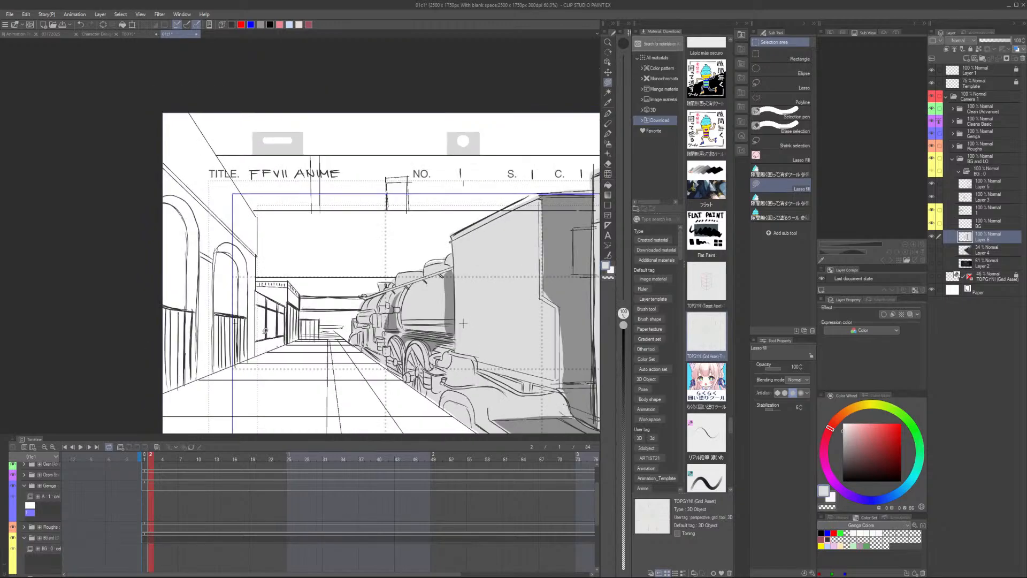
pyautogui.scroll(-1, 257, 324)
pyautogui.moveTo(300, 337)
pyautogui.mouseDown()
pyautogui.moveTo(158, 392)
pyautogui.moveTo(138, 95)
pyautogui.moveTo(166, 85)
pyautogui.moveTo(242, 181)
pyautogui.moveTo(262, 220)
pyautogui.moveTo(258, 273)
pyautogui.moveTo(303, 288)
pyautogui.moveTo(301, 337)
pyautogui.mouseUp()
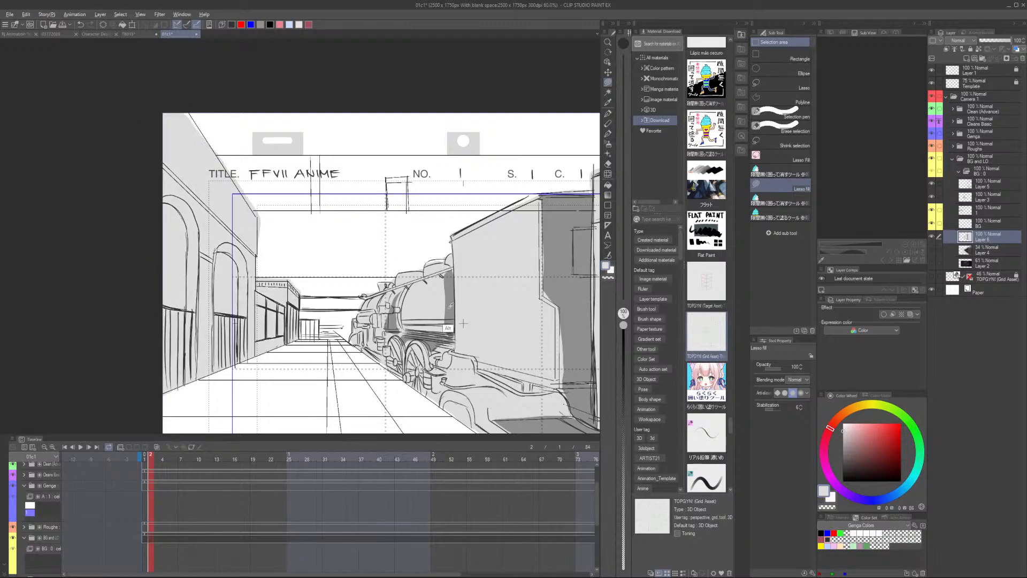
# Return to the darker grey and shade the recess behind the fender and the remaining top of the coupling platform
pyautogui.scroll(1, 428, 274)
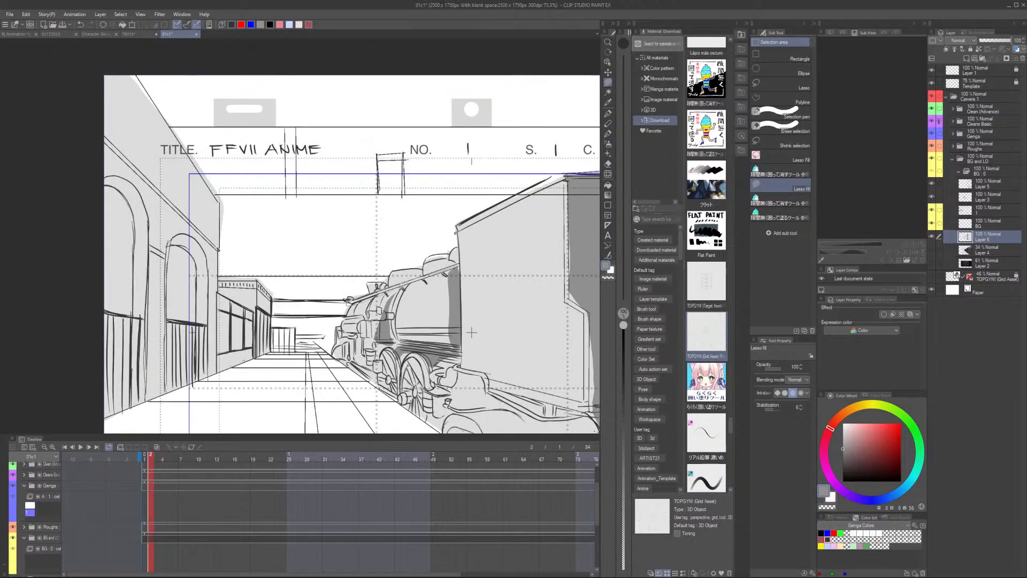
pyautogui.moveTo(471, 332); pyautogui.dragTo(448, 253)
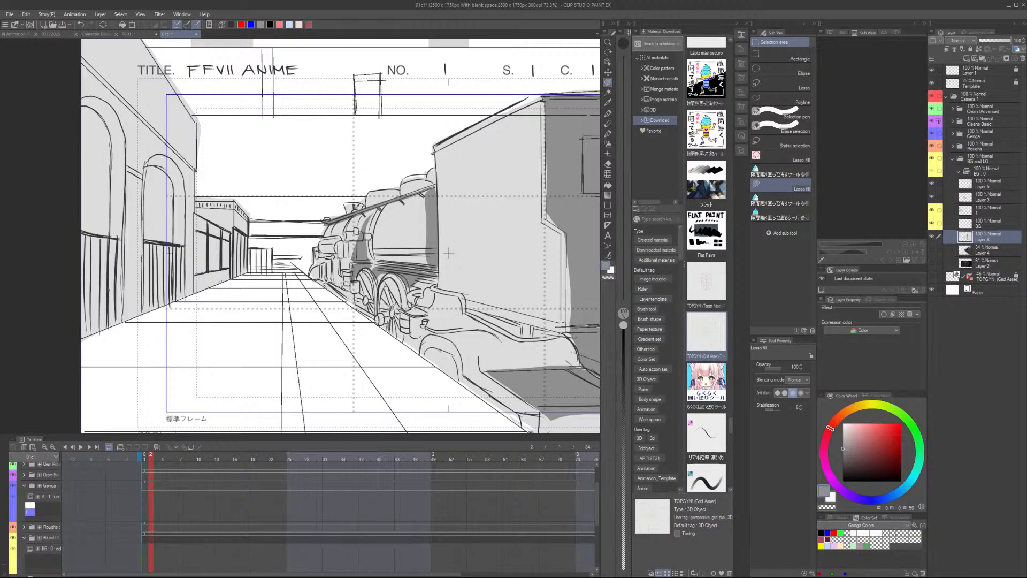
pyautogui.scroll(-2, 525, 299)
pyautogui.moveTo(521, 299); pyautogui.dragTo(410, 278)
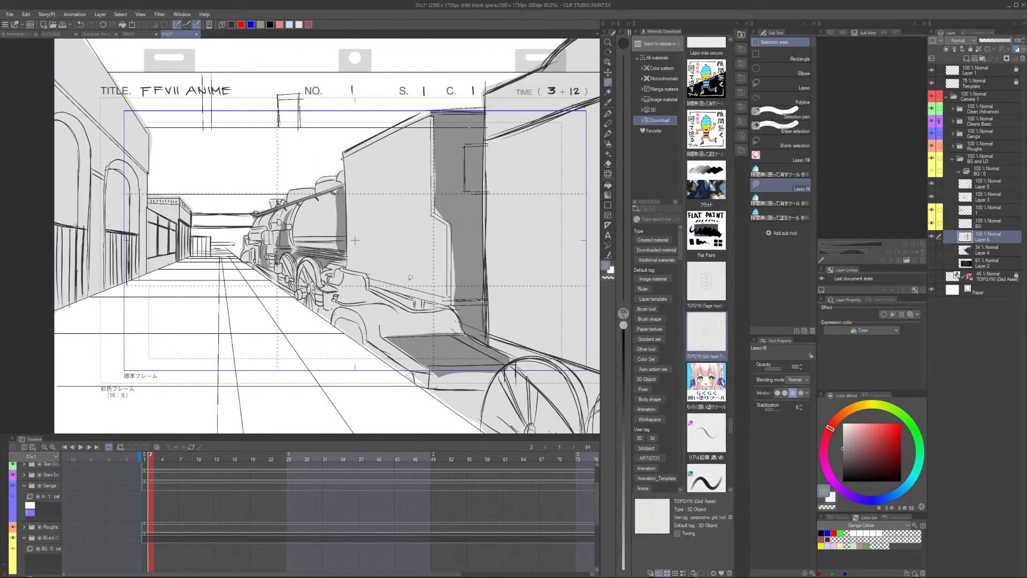
pyautogui.scroll(2, 350, 279)
pyautogui.moveTo(337, 300)
pyautogui.mouseDown()
pyautogui.moveTo(383, 293)
pyautogui.moveTo(341, 276)
pyautogui.mouseUp()
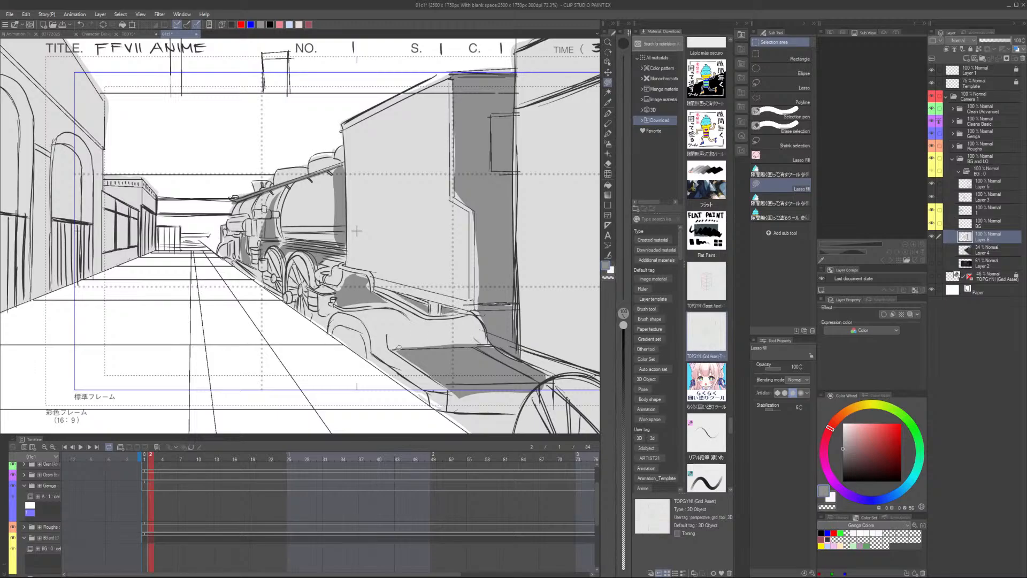
pyautogui.moveTo(371, 317)
pyautogui.mouseDown()
pyautogui.moveTo(447, 313)
pyautogui.moveTo(484, 327)
pyautogui.moveTo(392, 346)
pyautogui.mouseUp()
# Lasso-fill a darker grey shadow band under the roof edge of the nearest train car
pyautogui.scroll(-3, 518, 346)
pyautogui.moveTo(505, 319); pyautogui.dragTo(433, 270)
pyautogui.scroll(-2, 433, 258)
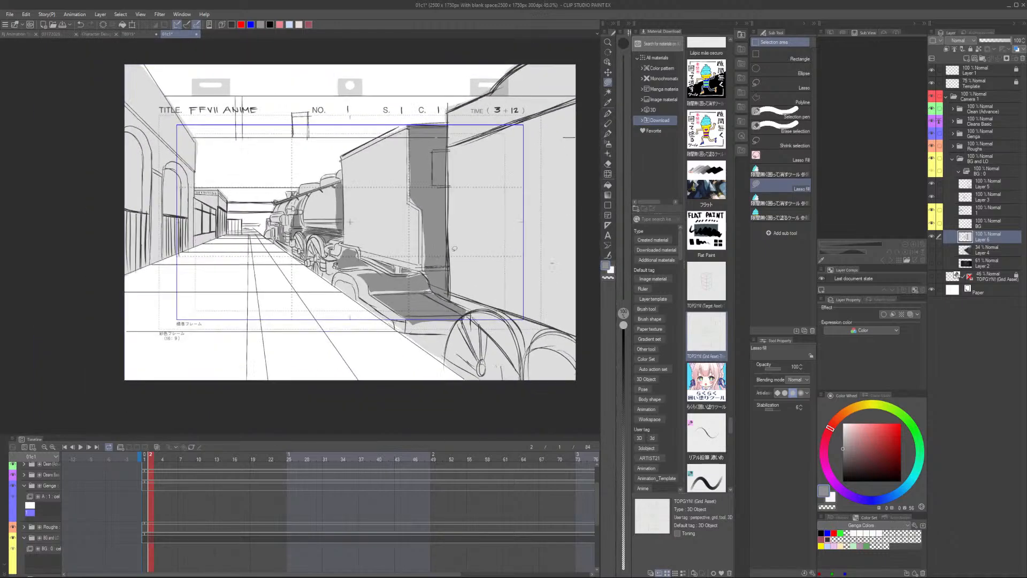
pyautogui.moveTo(481, 153)
pyautogui.mouseDown()
pyautogui.moveTo(378, 185)
pyautogui.moveTo(471, 147)
pyautogui.moveTo(343, 194)
pyautogui.mouseUp()
pyautogui.scroll(1, 347, 228)
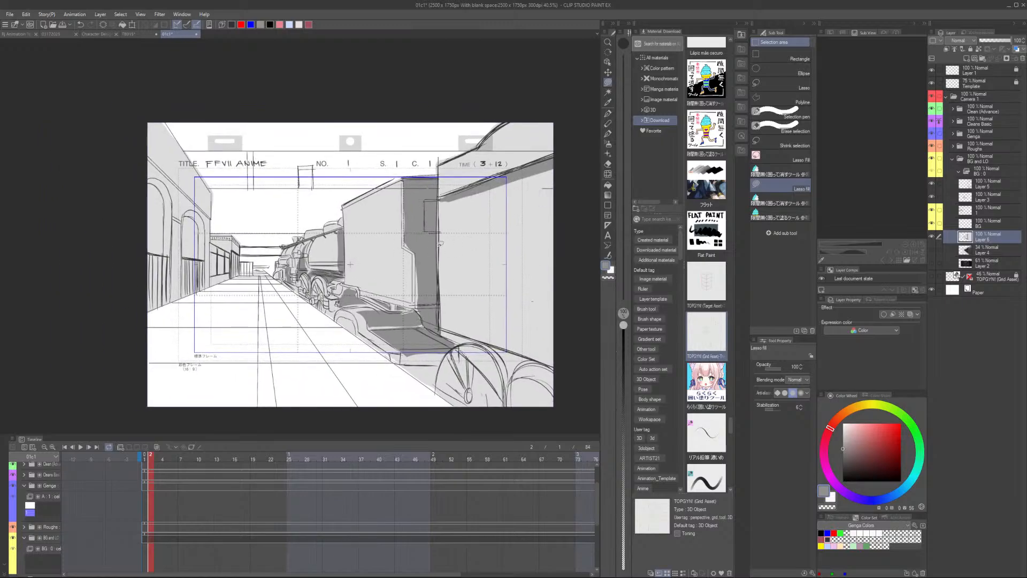
pyautogui.scroll(2, 393, 258)
pyautogui.scroll(1, 352, 228)
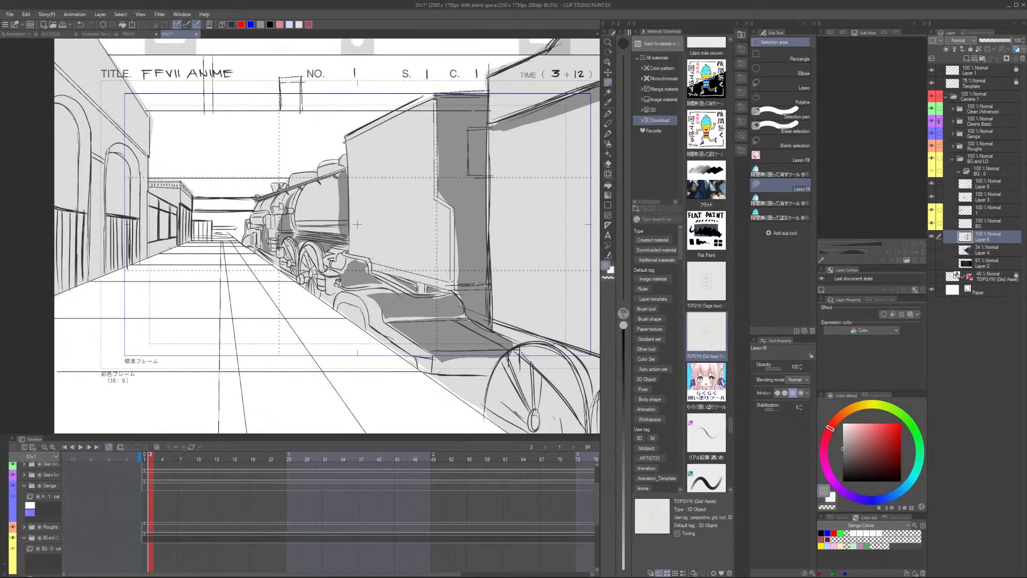
# Fill the arched windows of the station building and the far end of the platform with darker grey
pyautogui.moveTo(357, 224); pyautogui.dragTo(483, 268)
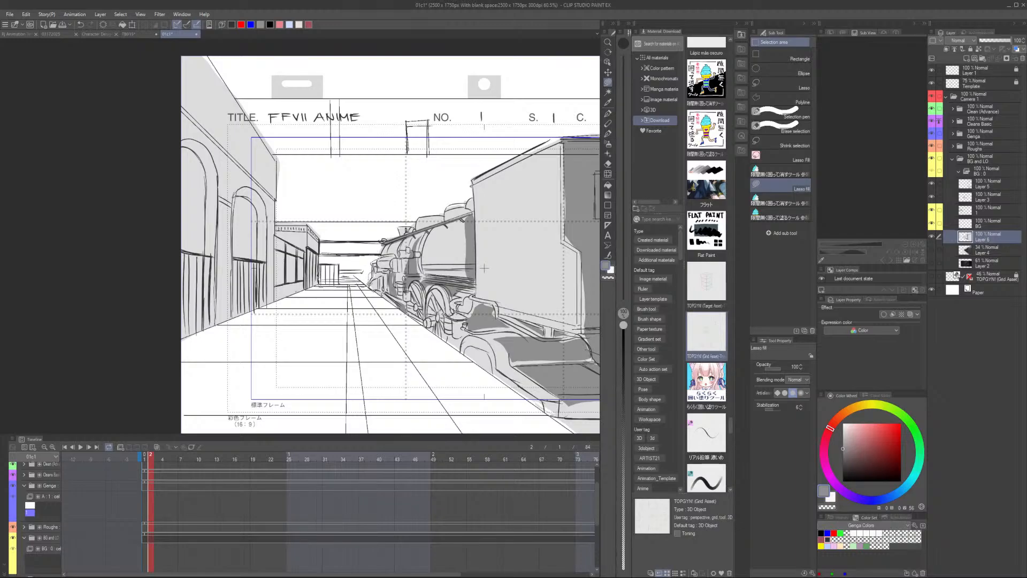
pyautogui.moveTo(321, 255)
pyautogui.mouseDown()
pyautogui.moveTo(417, 277)
pyautogui.moveTo(345, 221)
pyautogui.moveTo(328, 278)
pyautogui.moveTo(355, 277)
pyautogui.mouseUp()
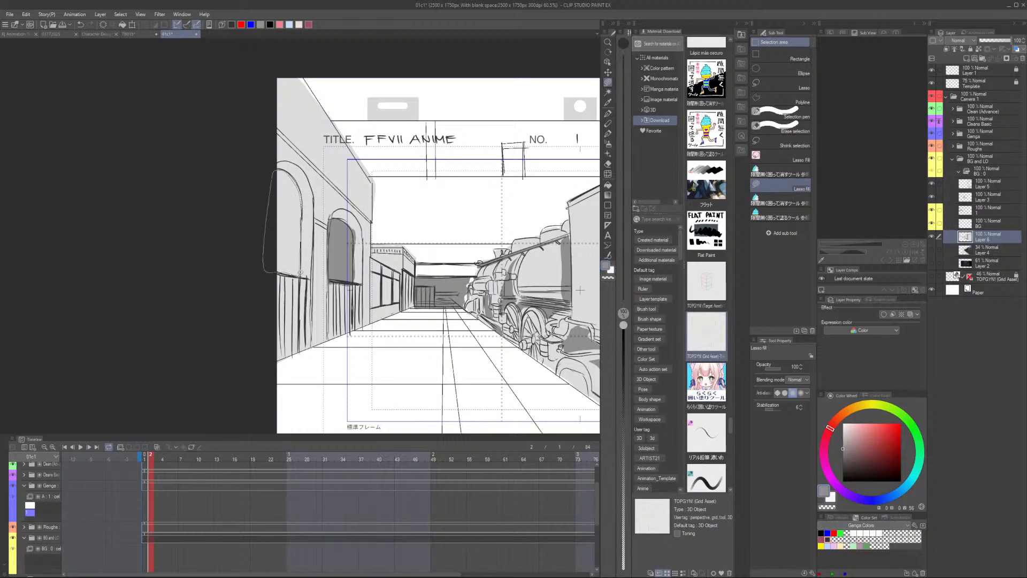
pyautogui.scroll(-1, 322, 244)
pyautogui.scroll(-1, 499, 245)
pyautogui.moveTo(527, 261); pyautogui.dragTo(363, 297)
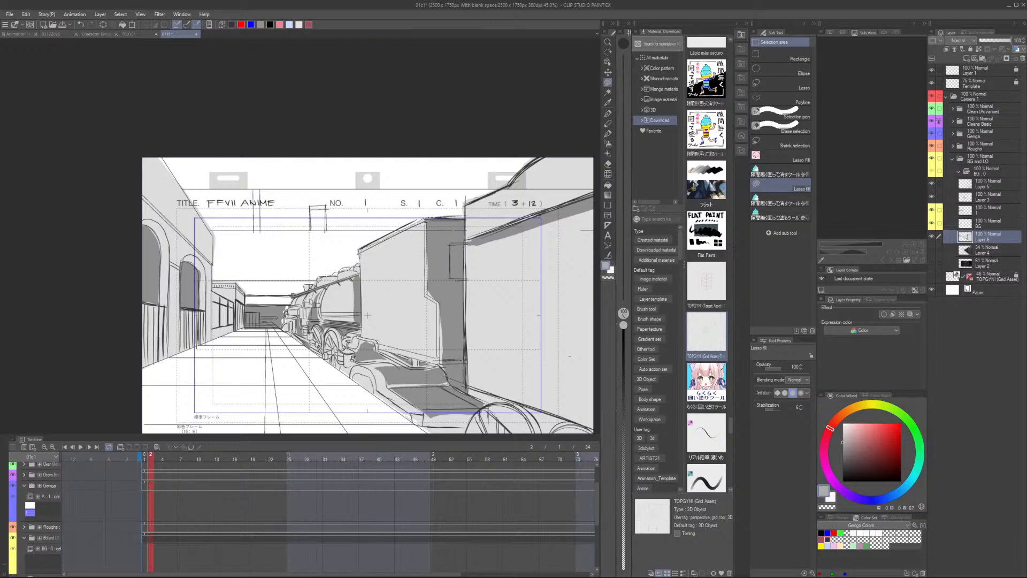
# Lasso-fill the open background above the train and station with grey, and clear the excess strip above the ceiling line
pyautogui.moveTo(293, 295)
pyautogui.mouseDown()
pyautogui.moveTo(247, 300)
pyautogui.moveTo(239, 280)
pyautogui.moveTo(218, 276)
pyautogui.moveTo(215, 233)
pyautogui.moveTo(138, 150)
pyautogui.moveTo(566, 109)
pyautogui.moveTo(526, 171)
pyautogui.moveTo(468, 203)
pyautogui.mouseUp()
pyautogui.scroll(-2, 481, 196)
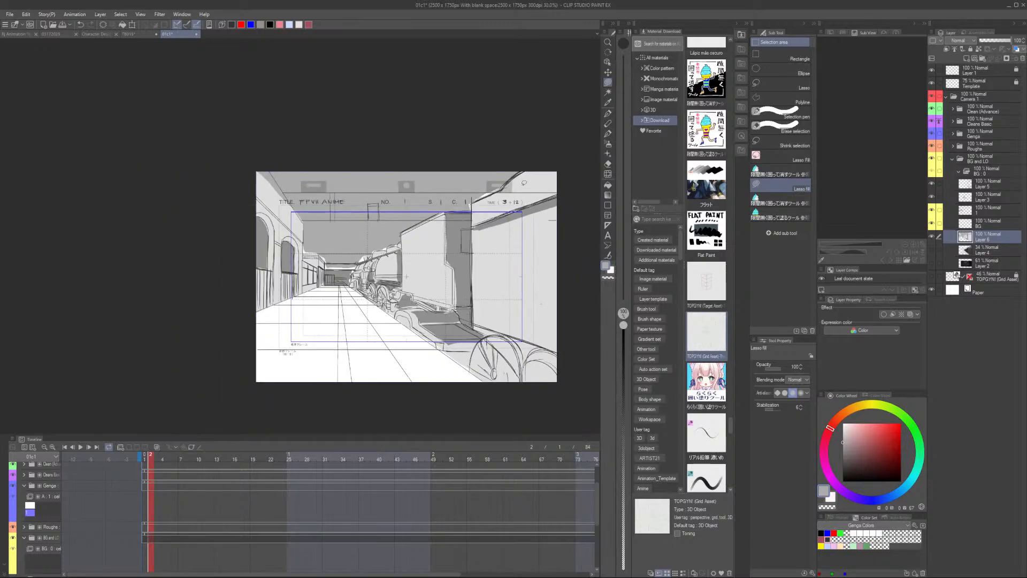
pyautogui.moveTo(556, 144)
pyautogui.mouseDown()
pyautogui.moveTo(487, 122)
pyautogui.moveTo(516, 222)
pyautogui.moveTo(481, 239)
pyautogui.moveTo(143, 238)
pyautogui.moveTo(102, 188)
pyautogui.moveTo(550, 165)
pyautogui.moveTo(535, 160)
pyautogui.mouseUp()
pyautogui.scroll(4, 464, 181)
pyautogui.press('m')
pyautogui.scroll(-2, 535, 160)
pyautogui.scroll(-2, 496, 149)
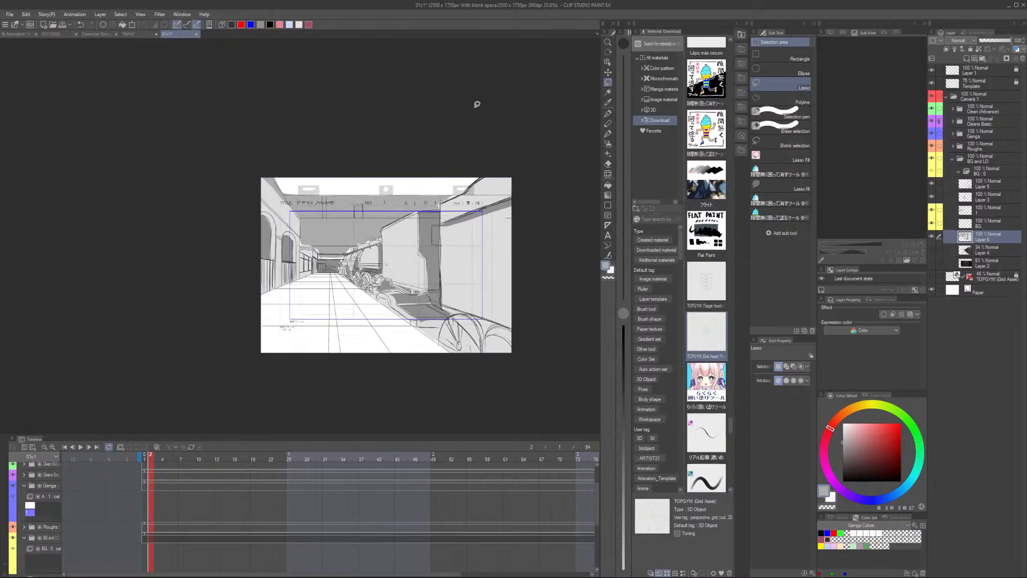
# Sample the light grey from the second car and lasso-fill perspective strips along the platform floor with it
pyautogui.scroll(2, 392, 258)
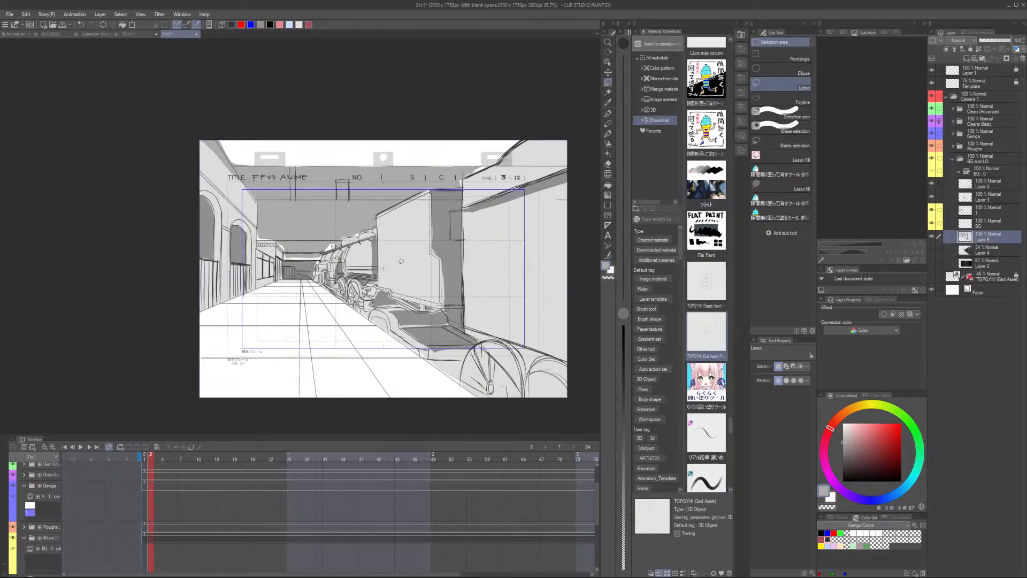
pyautogui.press('p')
pyautogui.keyDown('alt'); pyautogui.click(403, 273); pyautogui.keyUp('alt')
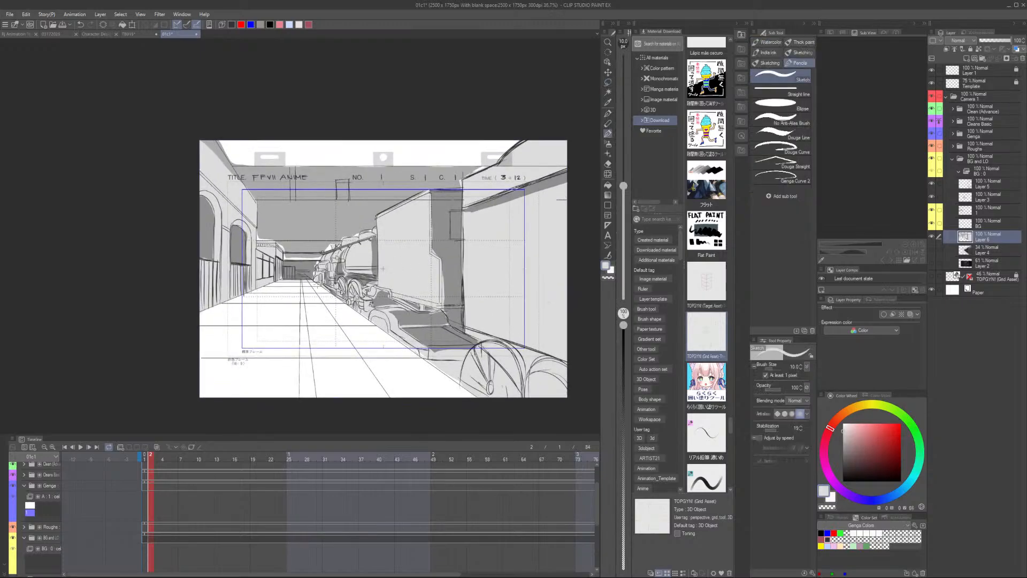
pyautogui.press('m')
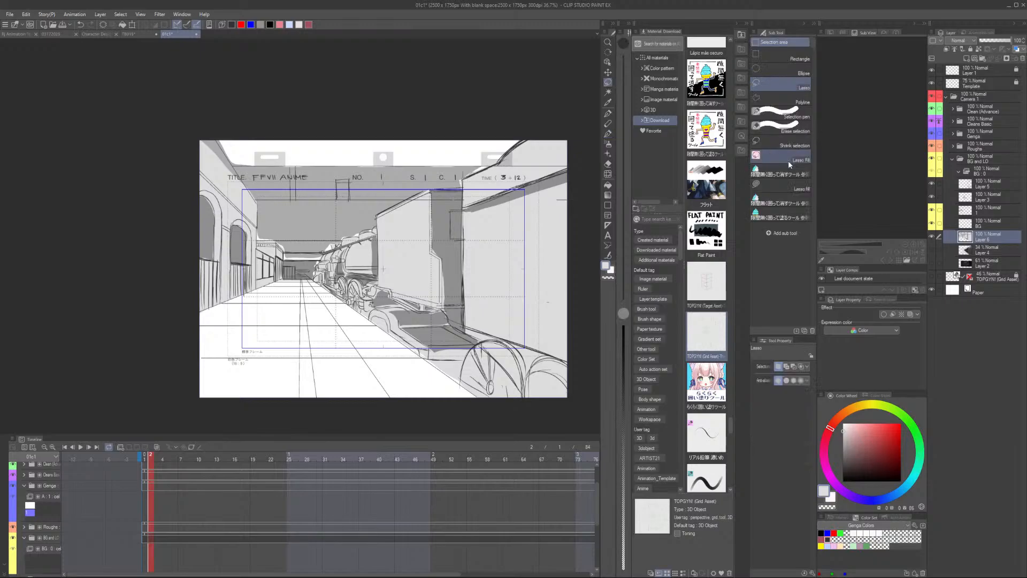
pyautogui.click(754, 185)
pyautogui.moveTo(302, 273)
pyautogui.mouseDown()
pyautogui.moveTo(301, 410)
pyautogui.moveTo(316, 420)
pyautogui.moveTo(303, 275)
pyautogui.moveTo(304, 400)
pyautogui.moveTo(318, 397)
pyautogui.moveTo(301, 273)
pyautogui.mouseUp()
pyautogui.hotkey('ctrl', 'z')
pyautogui.moveTo(311, 277)
pyautogui.mouseDown()
pyautogui.moveTo(386, 393)
pyautogui.moveTo(308, 273)
pyautogui.mouseUp()
pyautogui.scroll(-2, 319, 259)
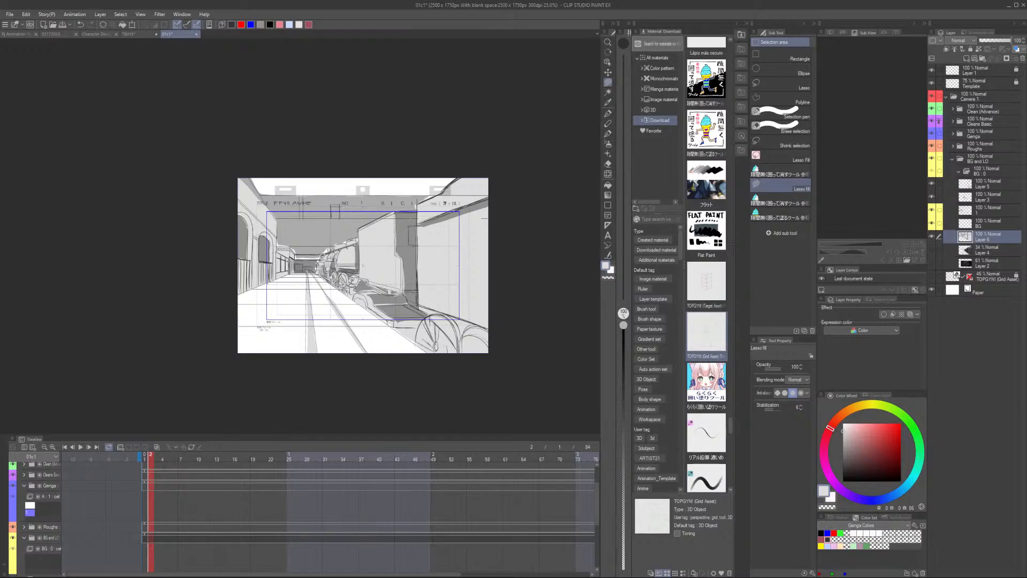
# Switch to the Sketch pencil and hide the top Layer 1 with the handwritten title information
pyautogui.press('p')
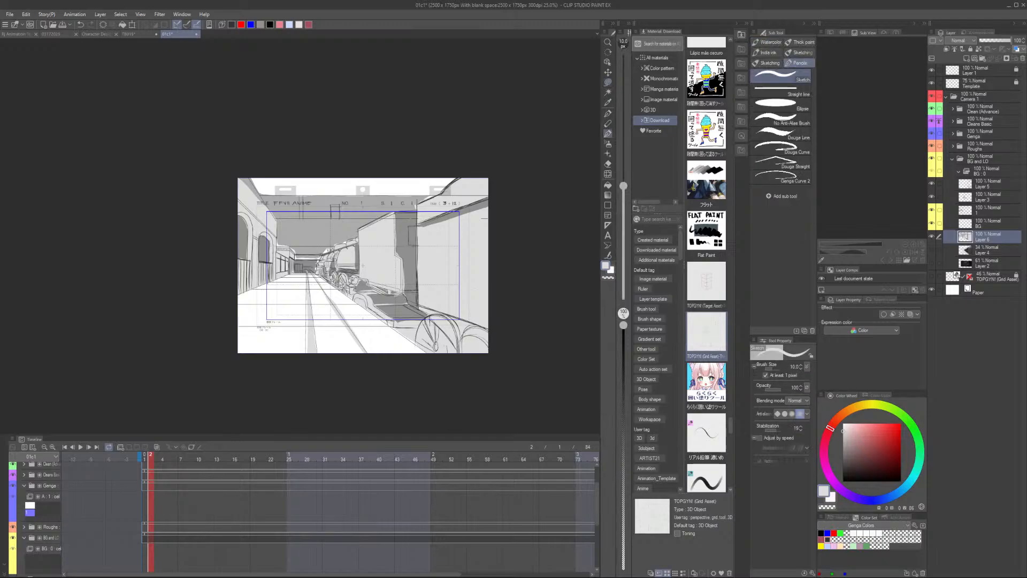
pyautogui.scroll(3, 362, 266)
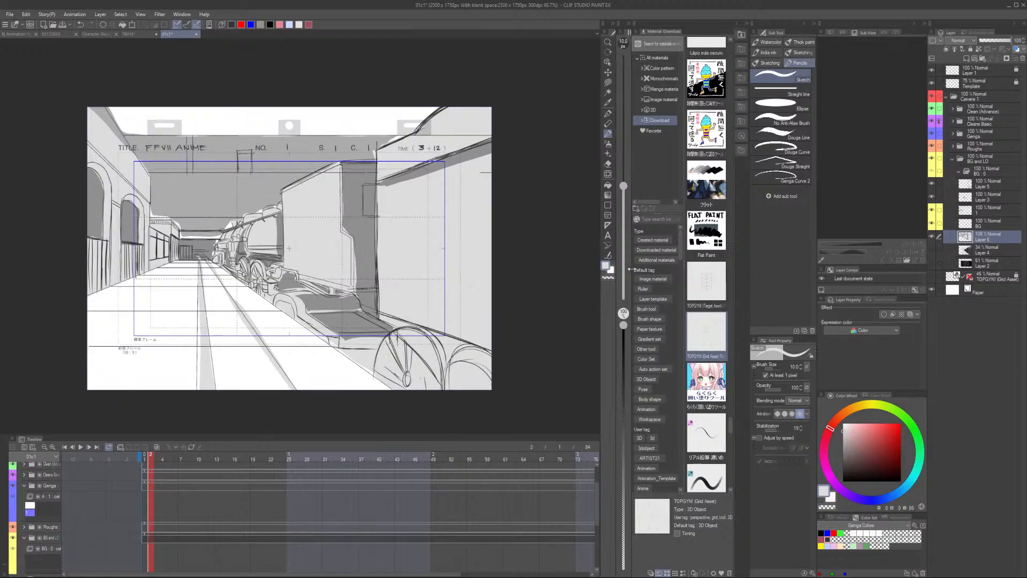
pyautogui.click(931, 70)
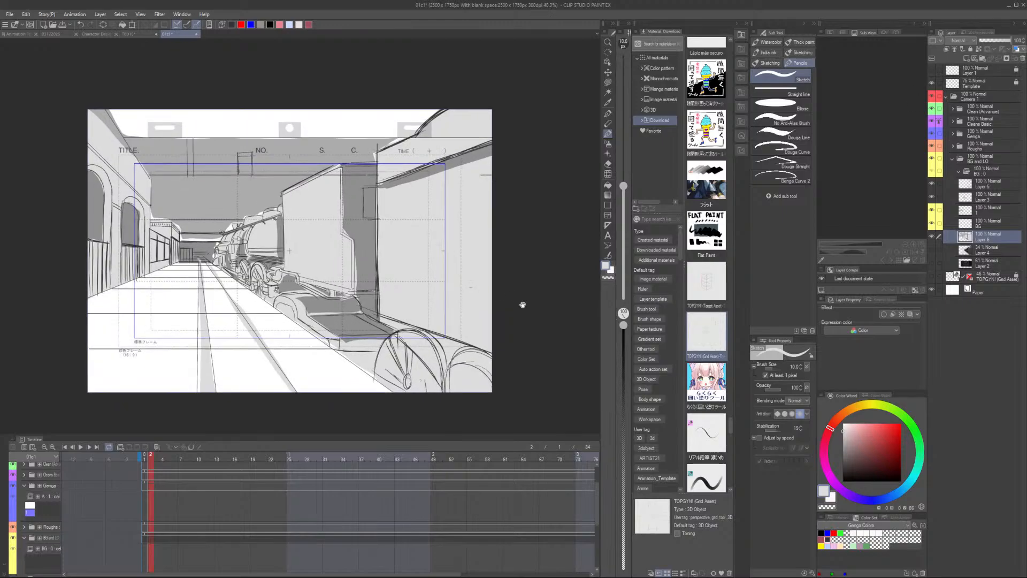
pyautogui.scroll(2, 522, 302)
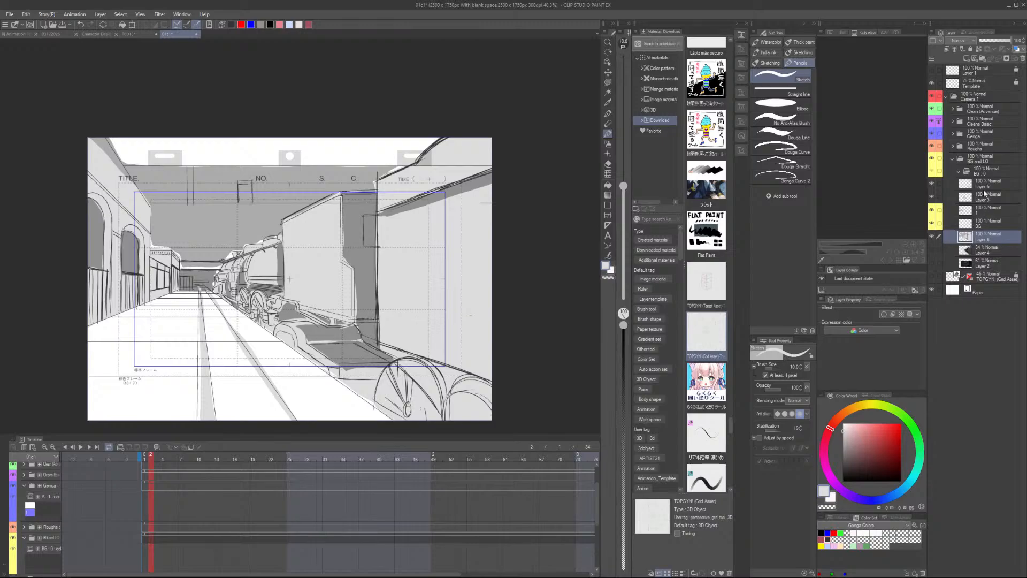
# Group the layers from Layer 5 down through Layer 6 into a new folder
pyautogui.click(988, 185)
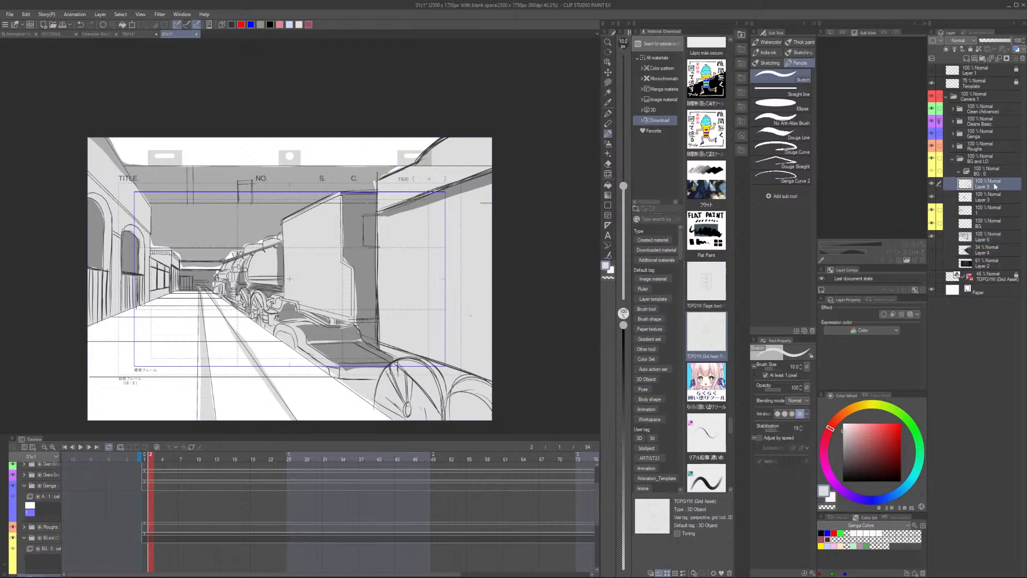
pyautogui.keyDown('shift'); pyautogui.click(997, 230); pyautogui.keyUp('shift')
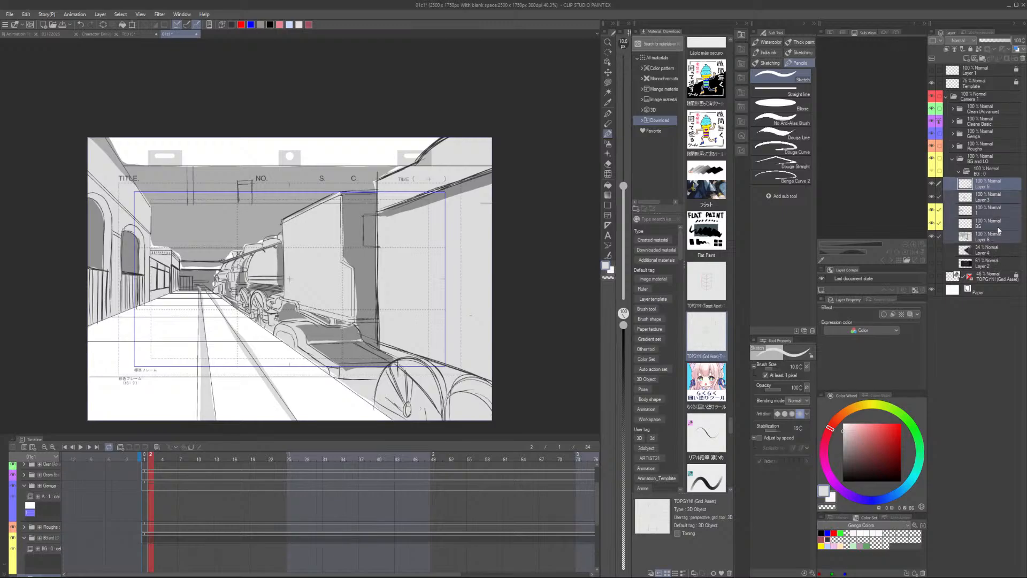
pyautogui.hotkey('ctrl', 'g')
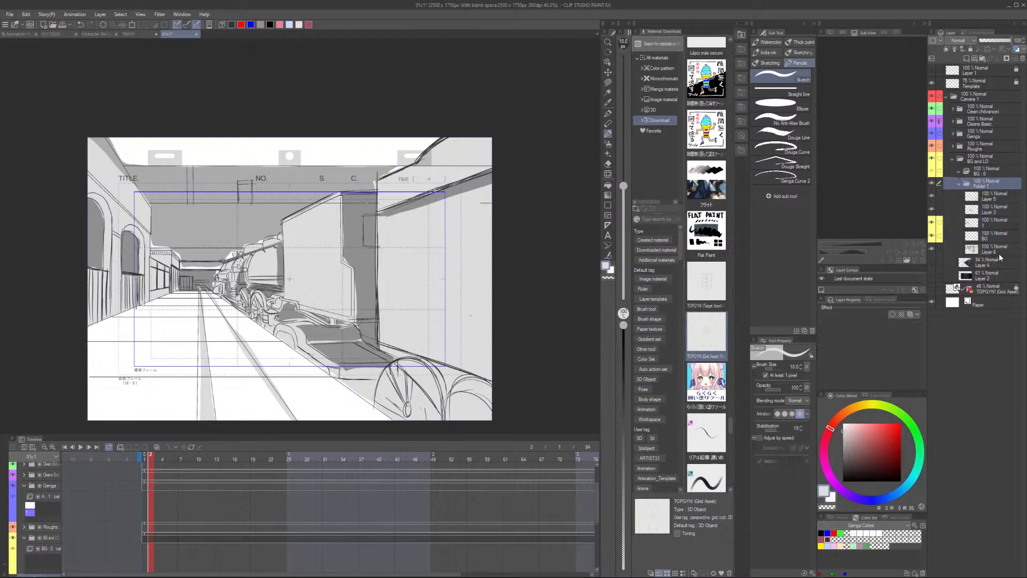
# Rename the new folder BG and lower its opacity to about 30%
pyautogui.doubleClick(984, 187)
pyautogui.write('BG')
pyautogui.click(997, 43)
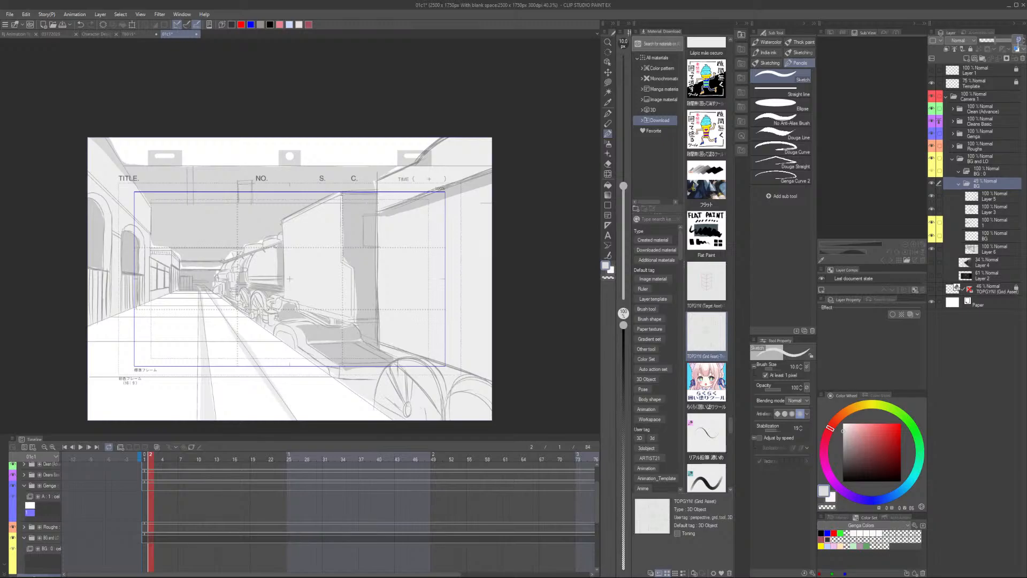
pyautogui.click(1017, 39)
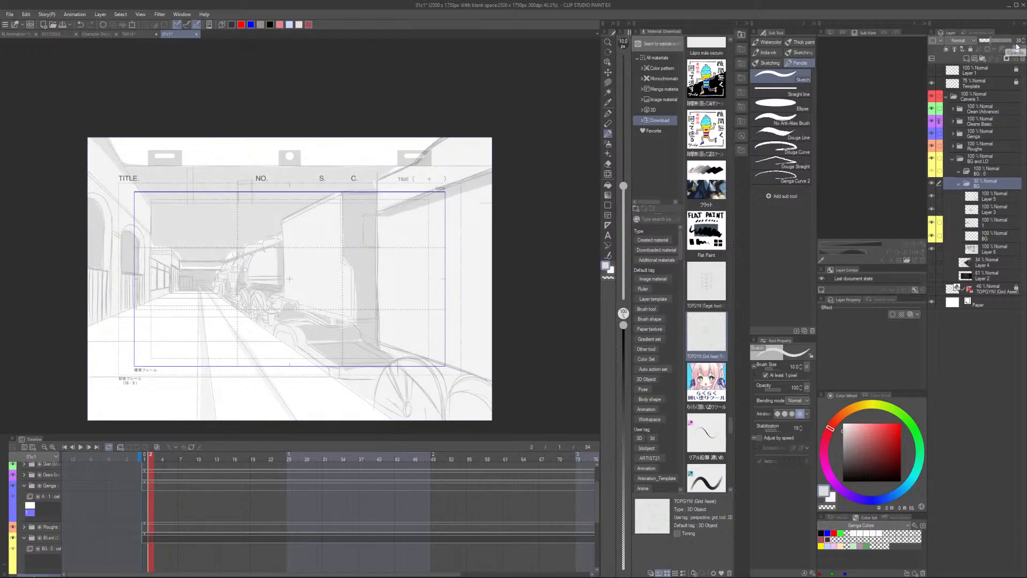
# Set the BG folder's opacity to 50%, lock the folder and collapse it
pyautogui.write('50')
pyautogui.press('Return')
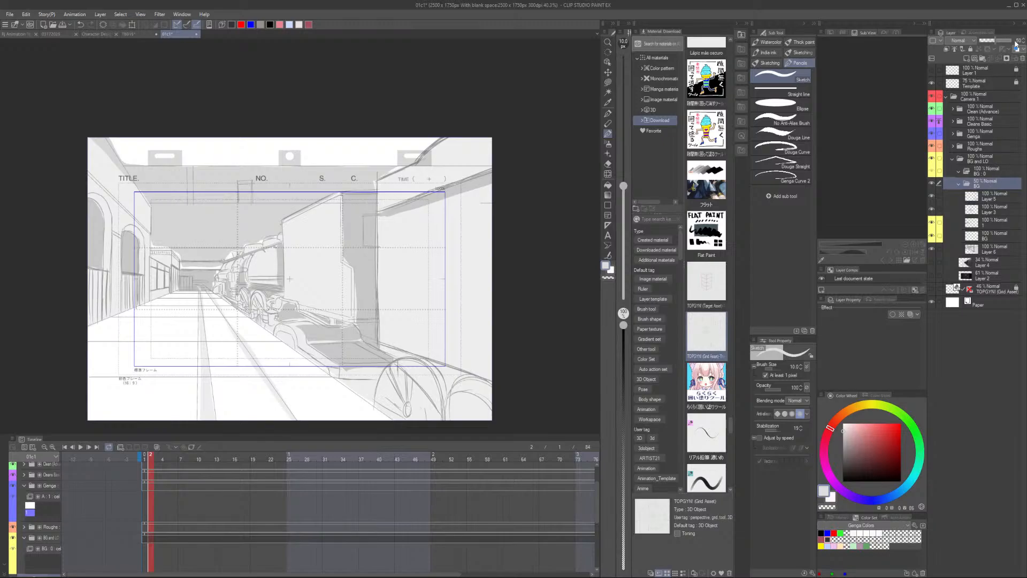
pyautogui.click(970, 48)
pyautogui.click(991, 172)
pyautogui.click(958, 183)
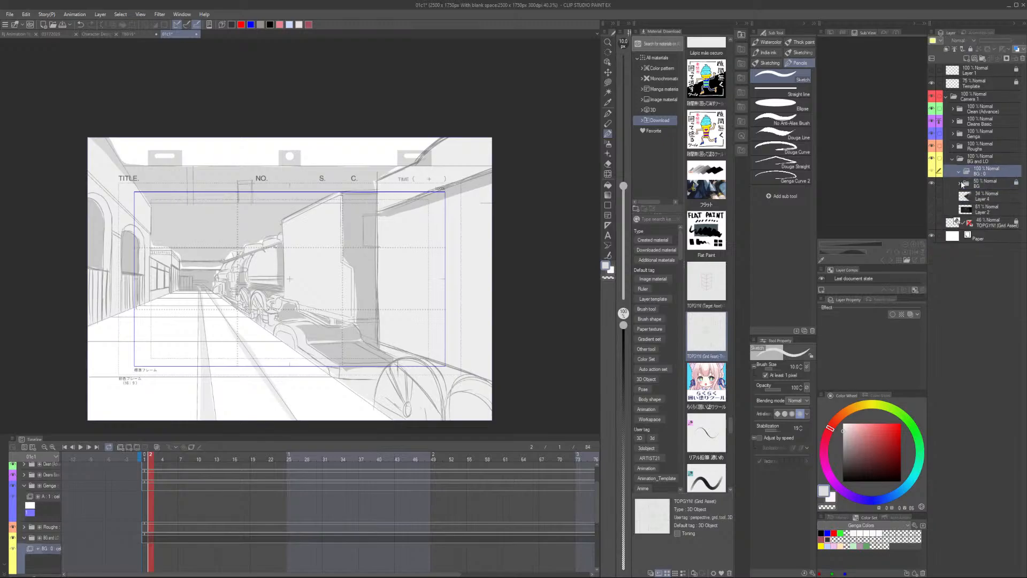
# Restore the BG folder's opacity to 100% and lock the folder
pyautogui.click(989, 184)
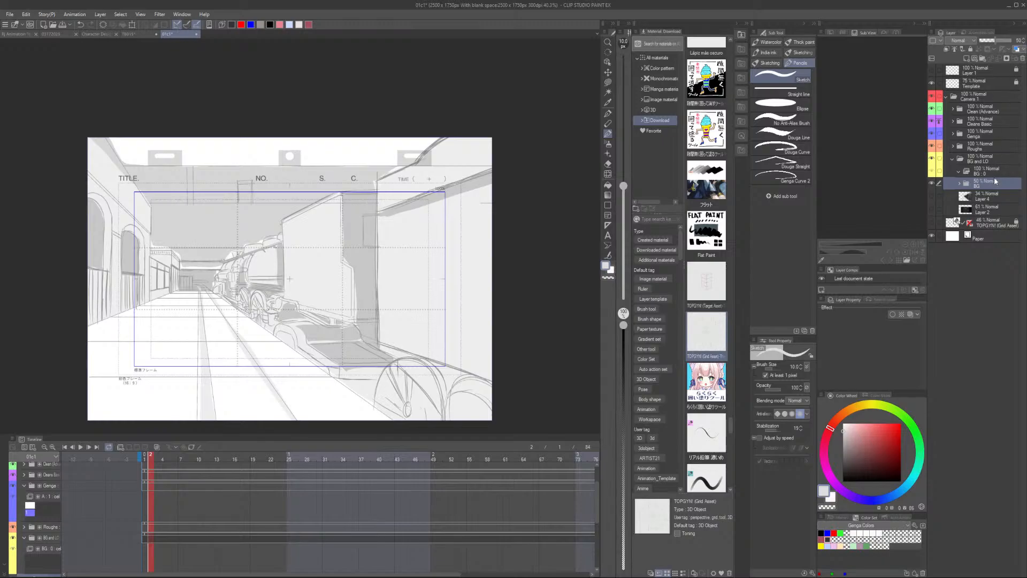
pyautogui.moveTo(1000, 42); pyautogui.dragTo(1013, 41)
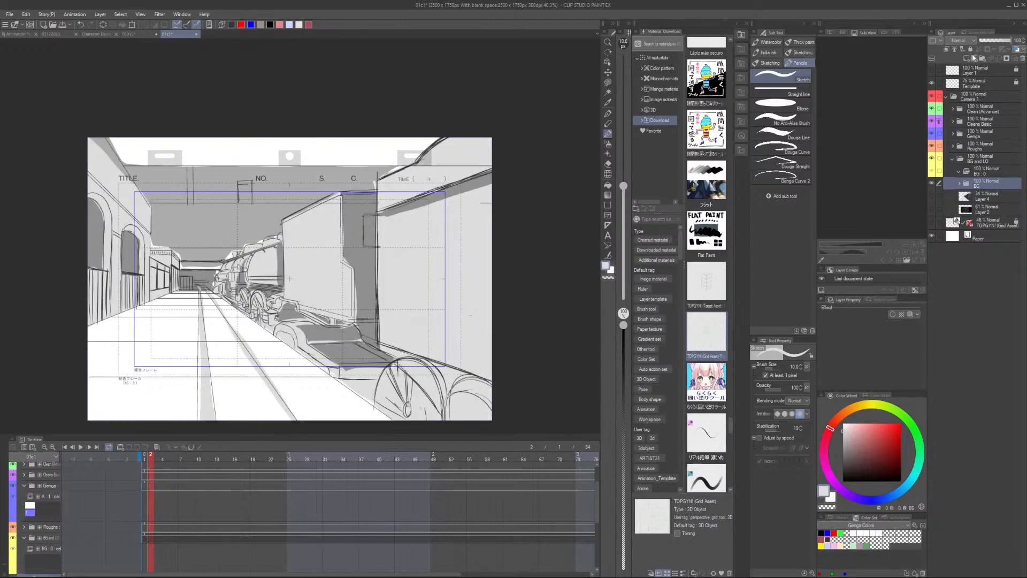
pyautogui.click(970, 49)
# Lower the opacity of the parent BG and LO folder to 44%
pyautogui.click(991, 158)
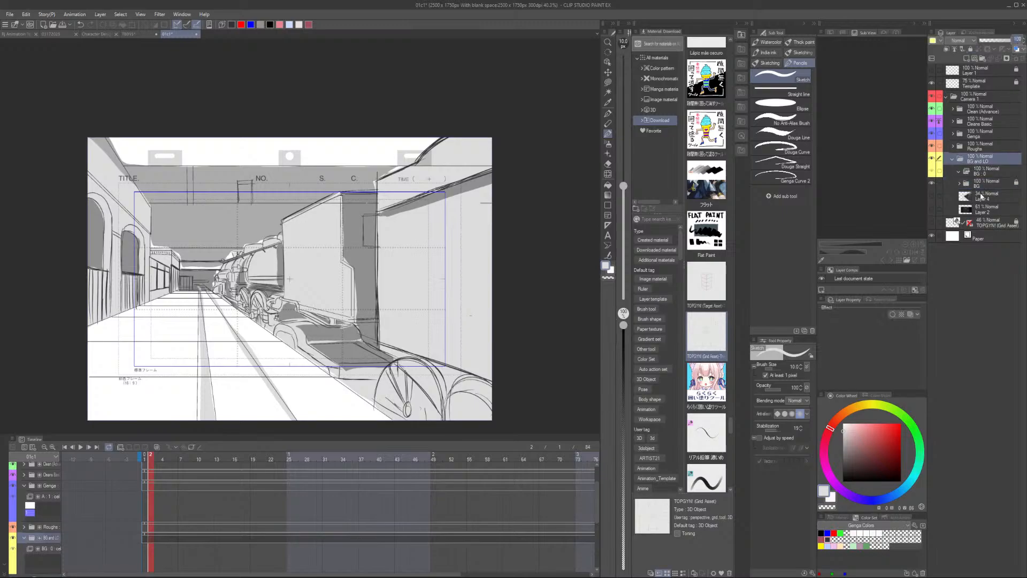
pyautogui.write('50')
pyautogui.press('Return')
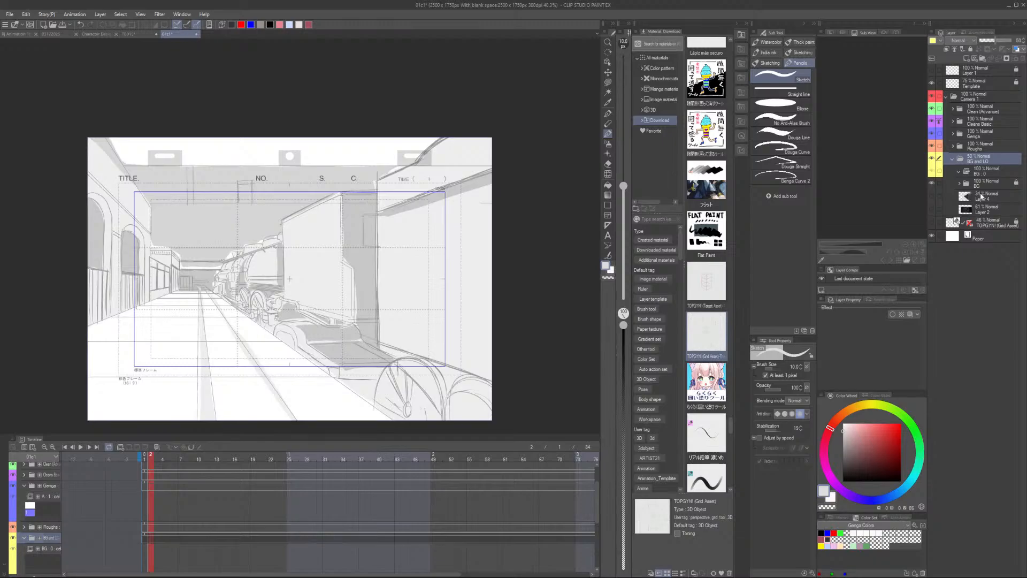
pyautogui.moveTo(993, 41); pyautogui.dragTo(998, 40)
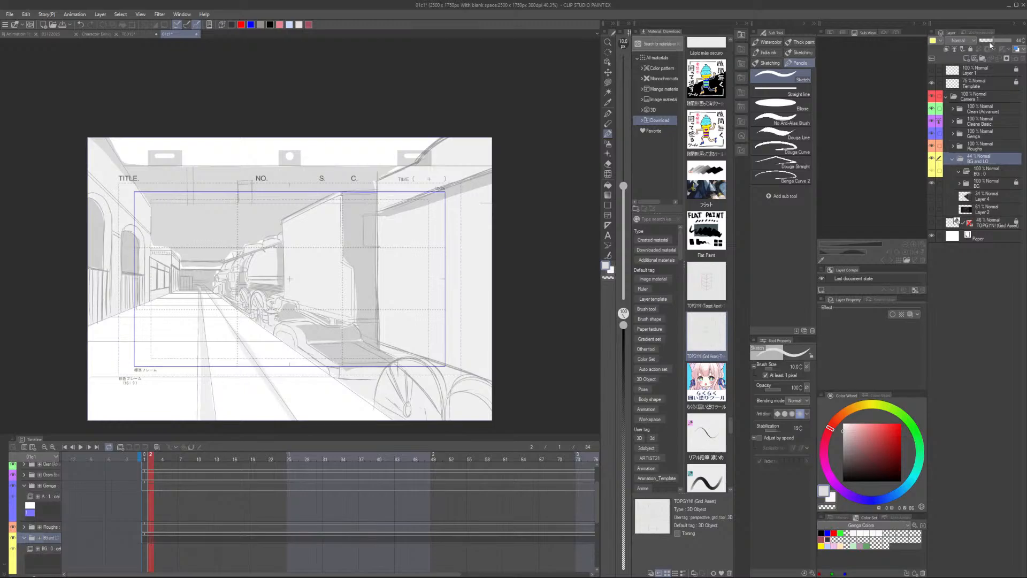
# Show the top Layer 1 with the handwritten title information
pyautogui.click(931, 69)
pyautogui.scroll(2, 523, 318)
pyautogui.moveTo(551, 295); pyautogui.dragTo(558, 296)
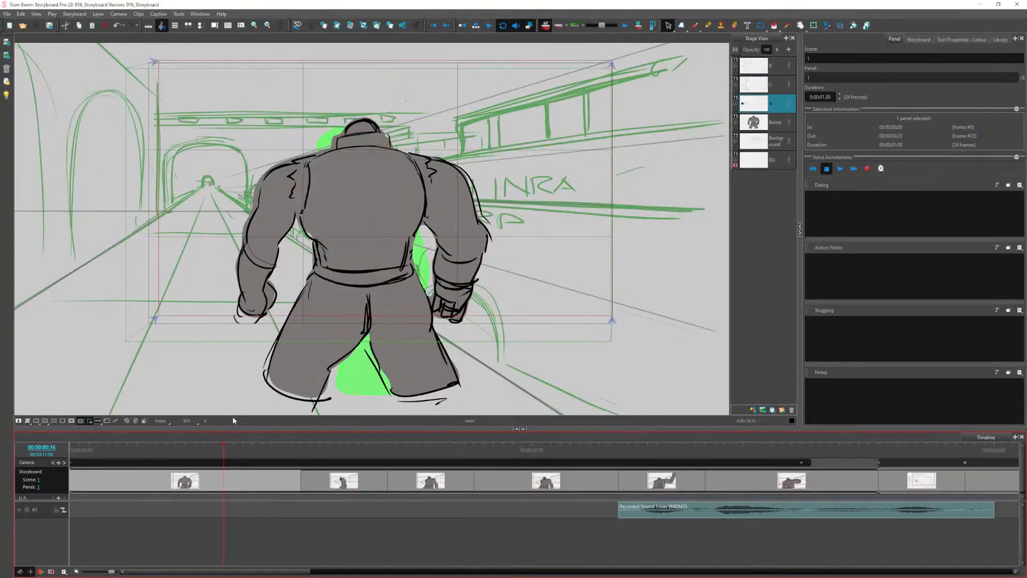
# Switch to Storyboard Pro and play the storyboard from the first frame into scene 1_A
pyautogui.click(70, 453)
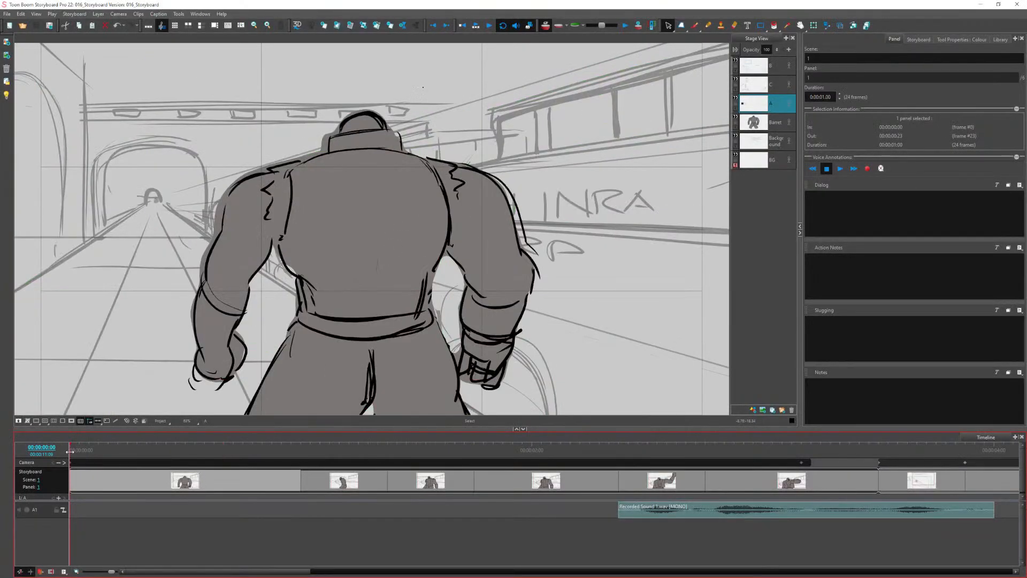
pyautogui.press('Return')
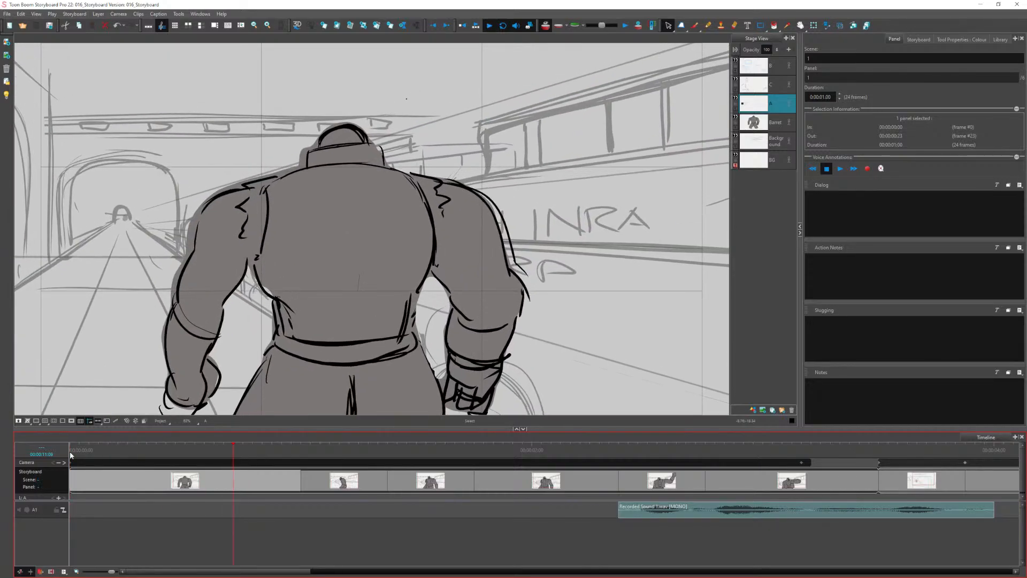
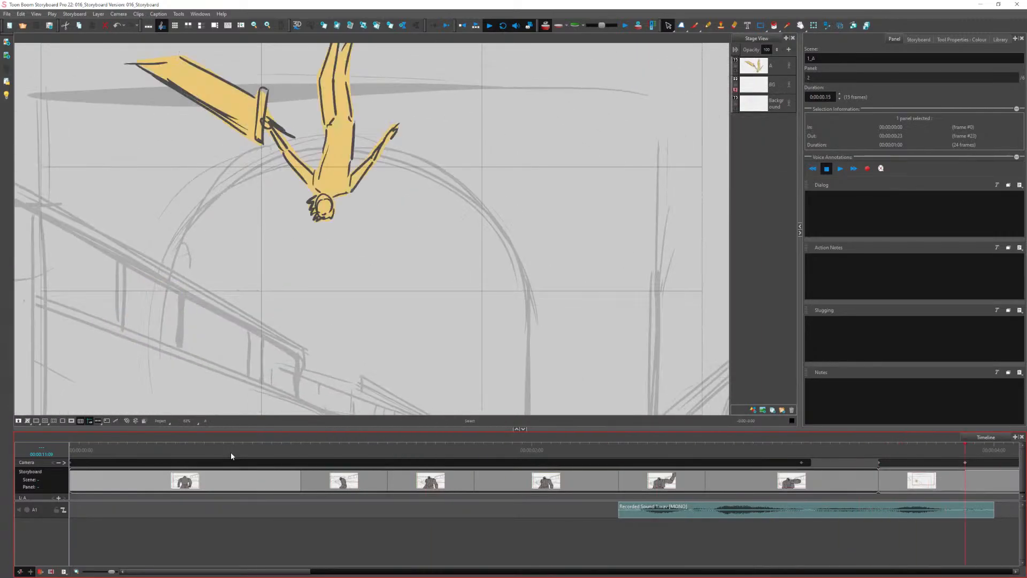
pyautogui.press('space')
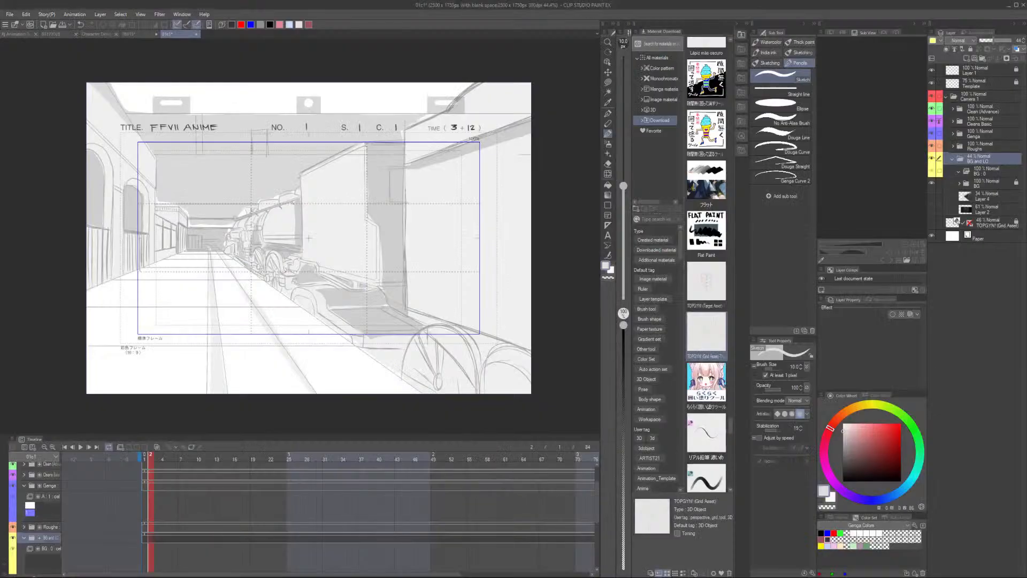
# Switch back to Clip Studio Paint and save the layout as 01c1.clip in the 016 project folder
pyautogui.scroll(2, 324, 289)
pyautogui.scroll(-1, 289, 224)
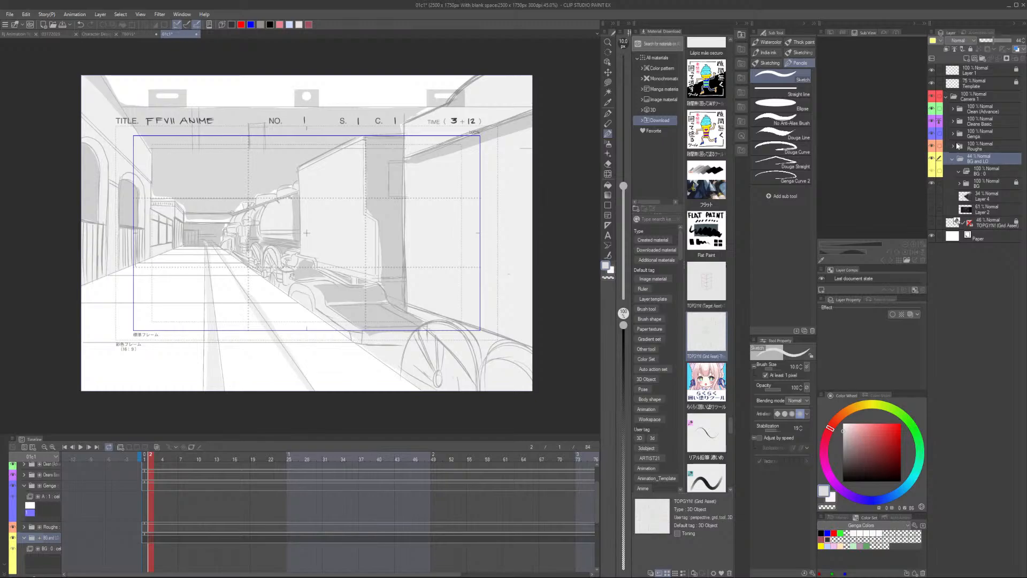
pyautogui.hotkey('ctrl', 's')
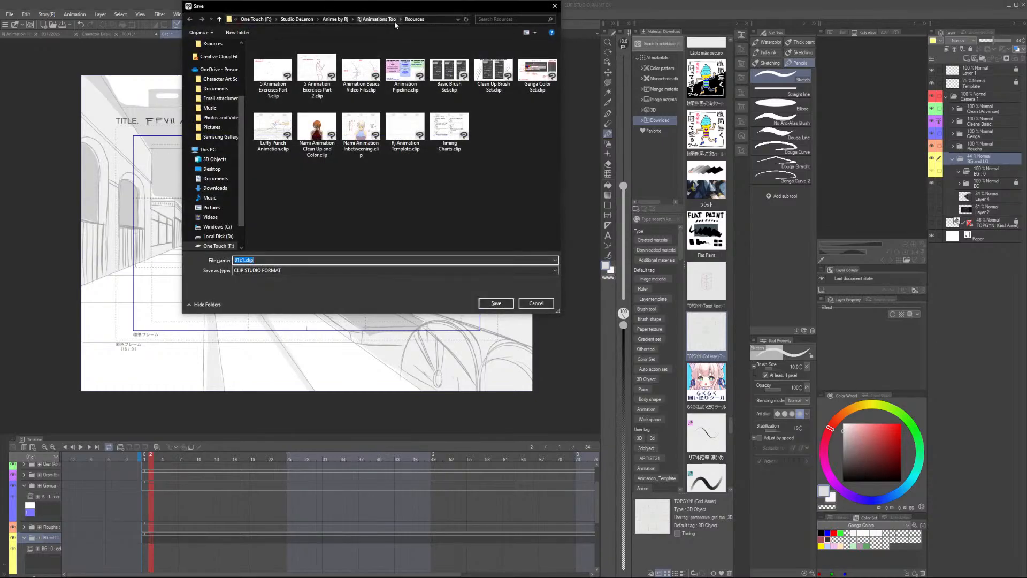
pyautogui.click(396, 20)
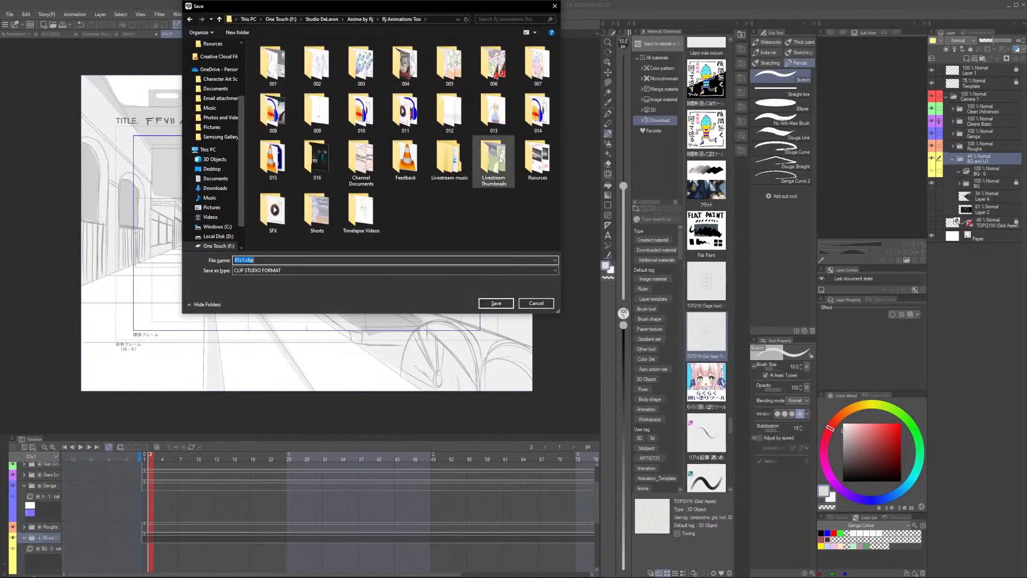
pyautogui.doubleClick(323, 159)
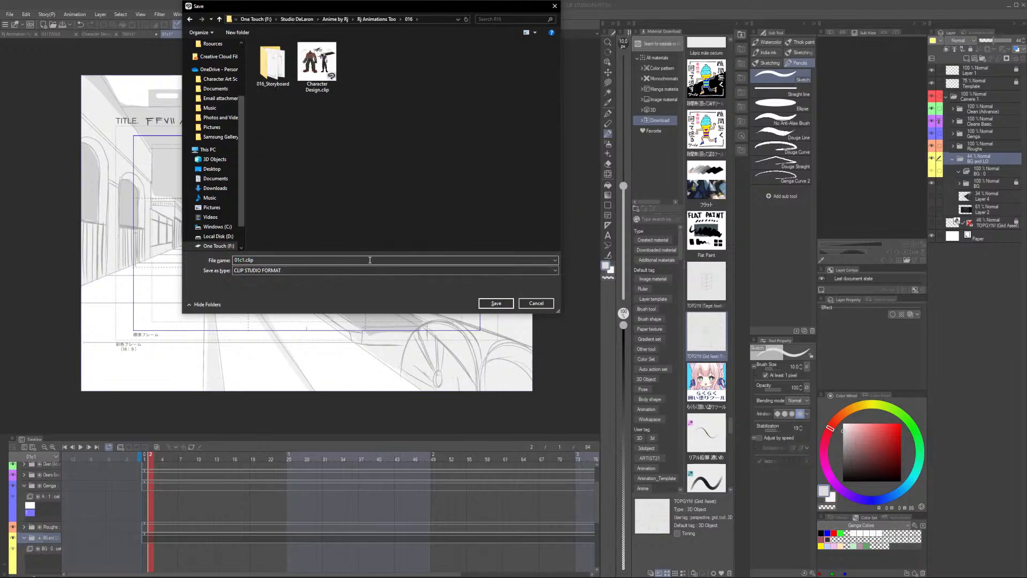
pyautogui.click(501, 303)
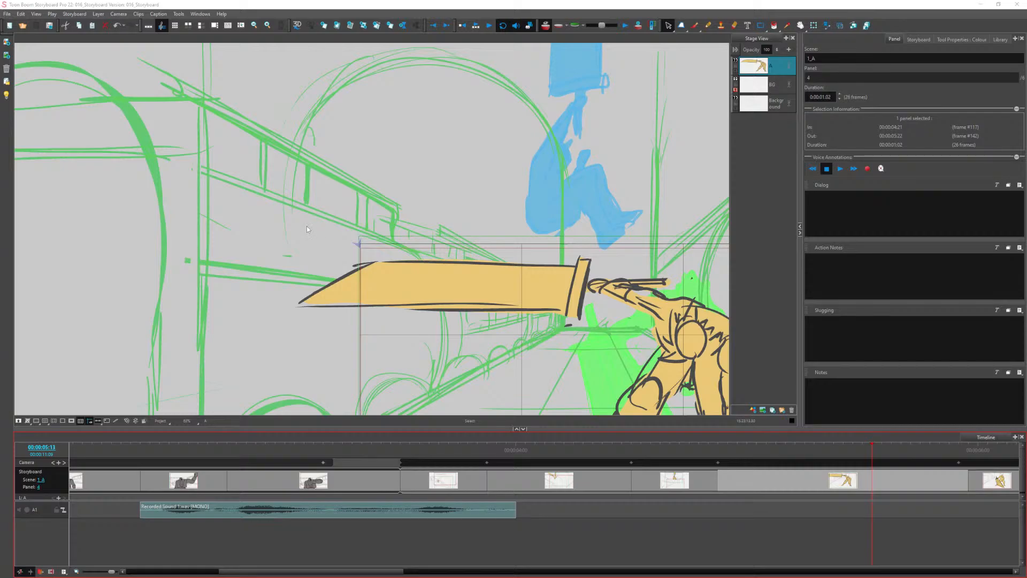
# Switch to Storyboard Pro, turn off onion skinning and select the last panel of scene 1
pyautogui.scroll(-3, 307, 222)
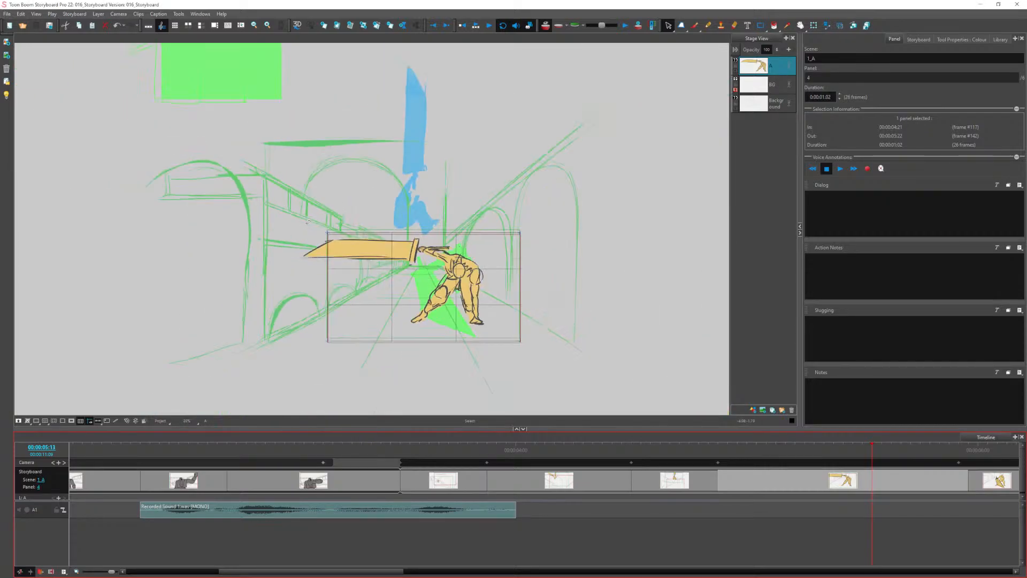
pyautogui.click(546, 27)
pyautogui.click(311, 478)
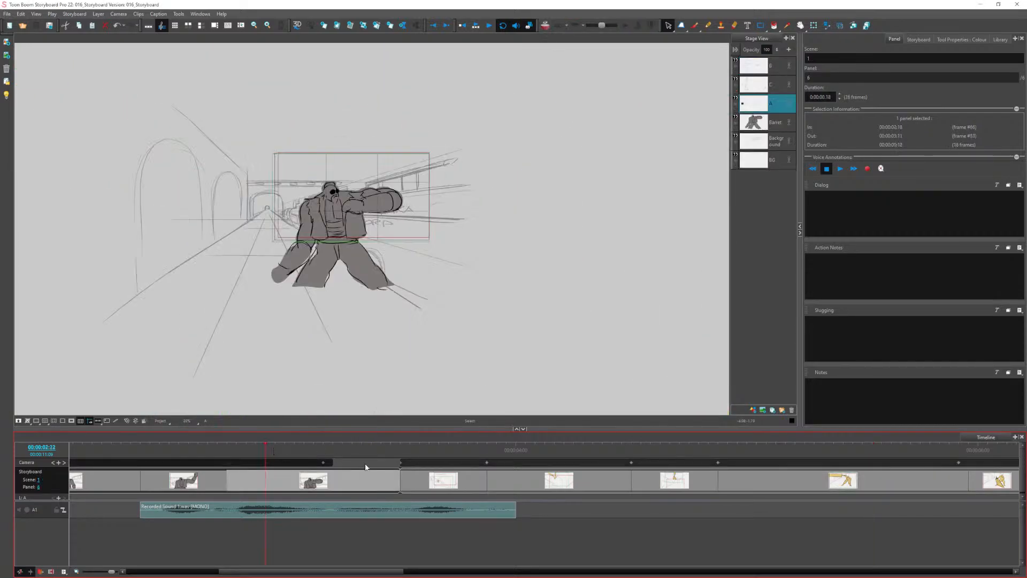
# Look through the storyboard panels from scene 1 through scenes 1_A and 1_A_1
pyautogui.moveTo(342, 572); pyautogui.dragTo(363, 570)
pyautogui.keyDown('shift'); pyautogui.click(188, 480); pyautogui.keyUp('shift')
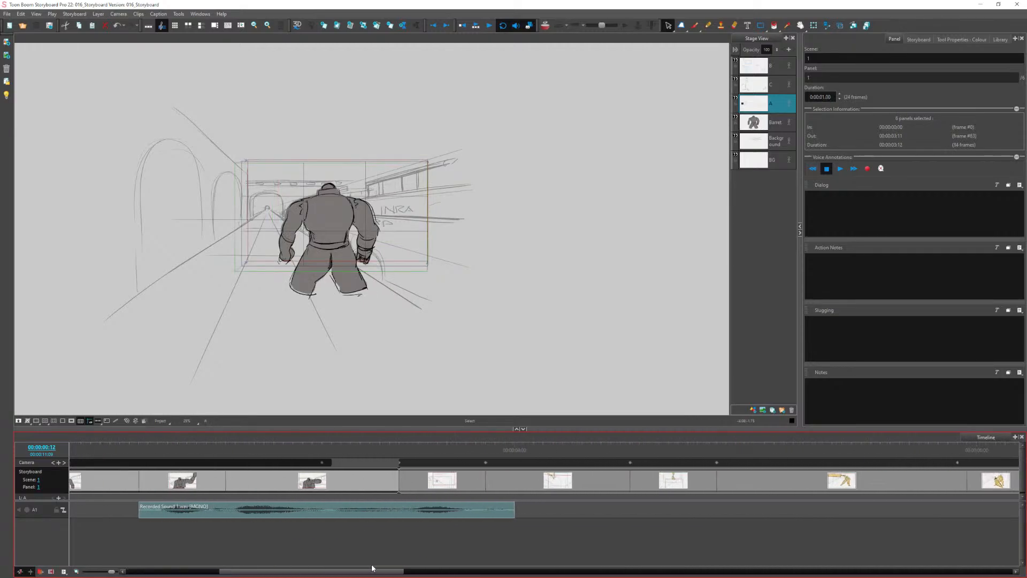
pyautogui.click(431, 482)
pyautogui.press('space')
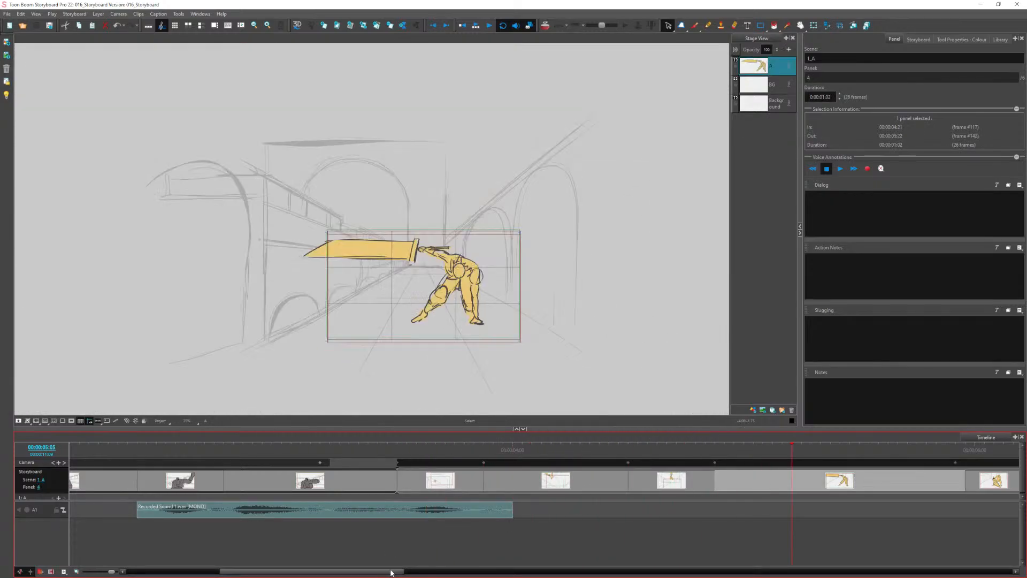
pyautogui.moveTo(392, 571); pyautogui.dragTo(533, 543)
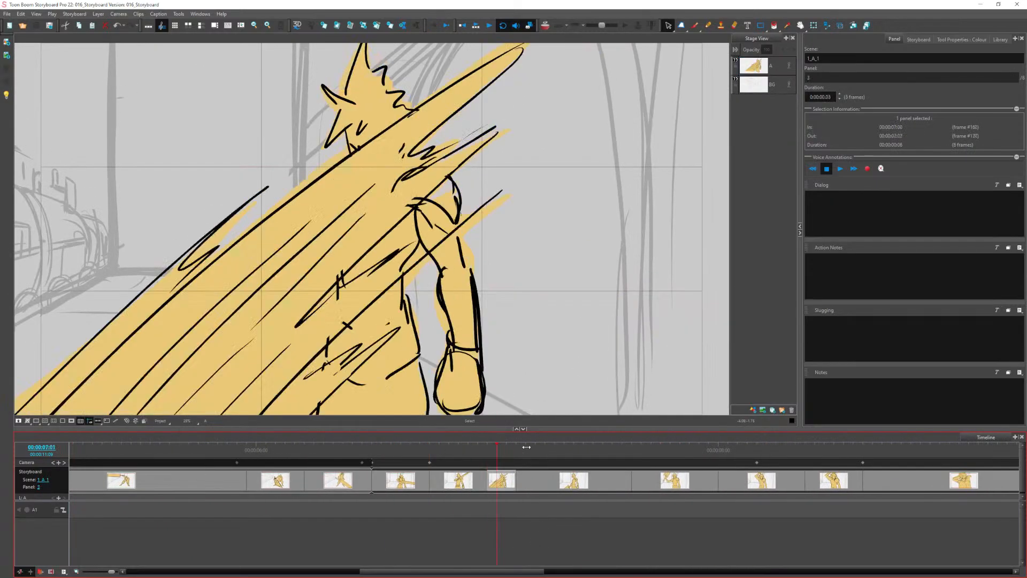
pyautogui.moveTo(940, 434); pyautogui.dragTo(326, 449)
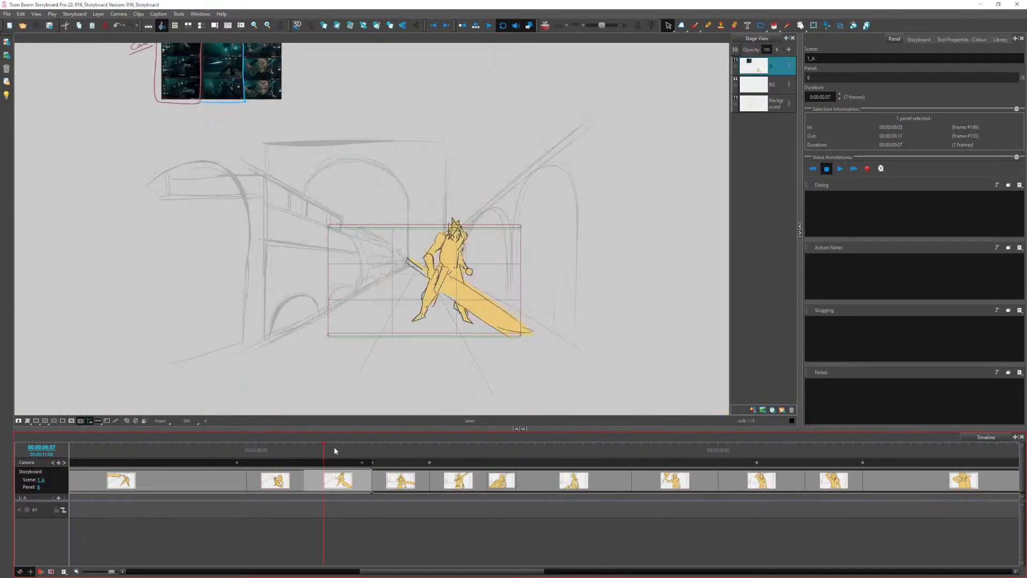
# Review the length of scene 1 from its first panel to its last panel on the storyboard timeline
pyautogui.moveTo(455, 571); pyautogui.dragTo(224, 518)
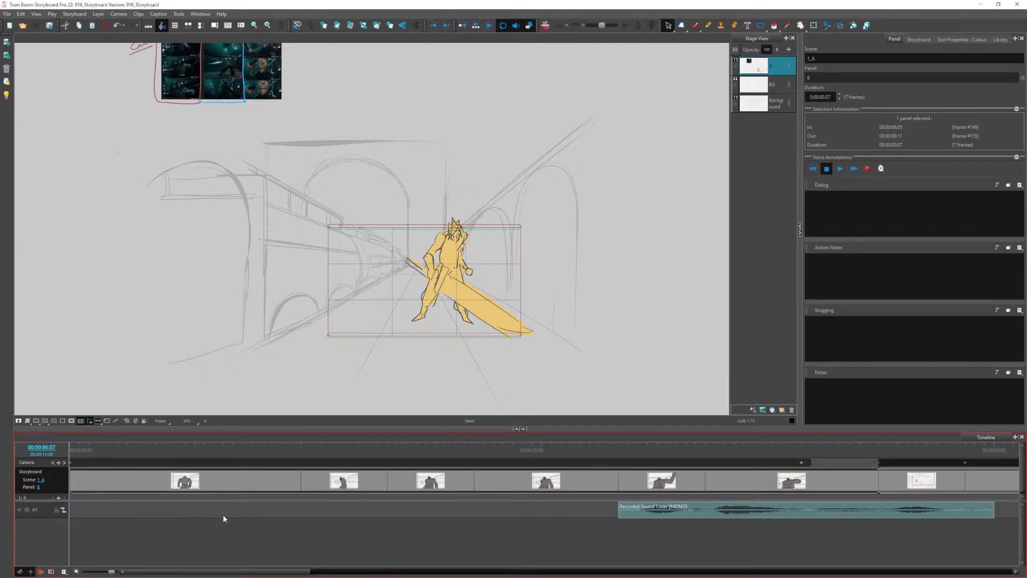
pyautogui.keyDown('shift'); pyautogui.click(180, 483); pyautogui.keyUp('shift')
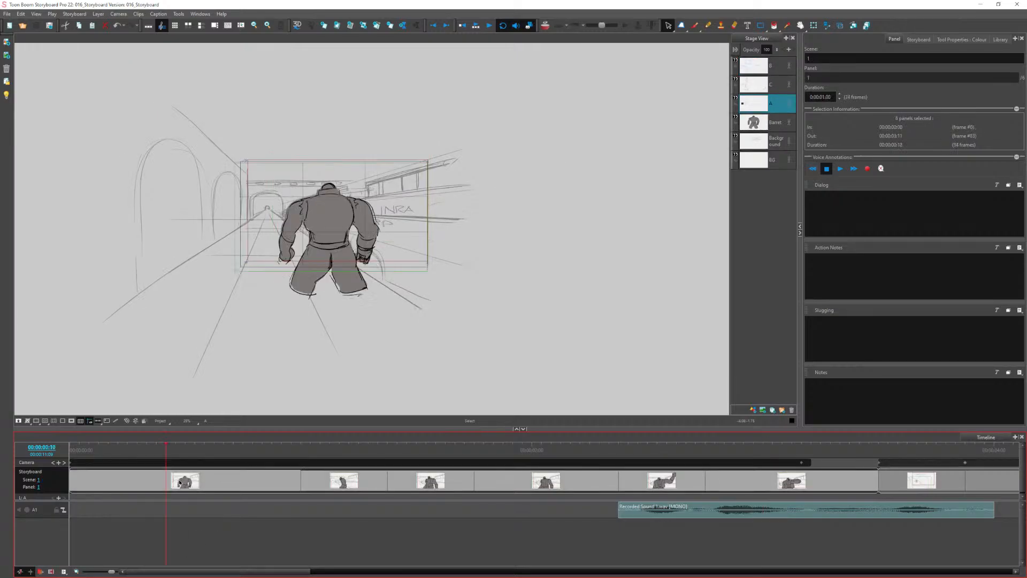
pyautogui.moveTo(286, 568); pyautogui.dragTo(369, 569)
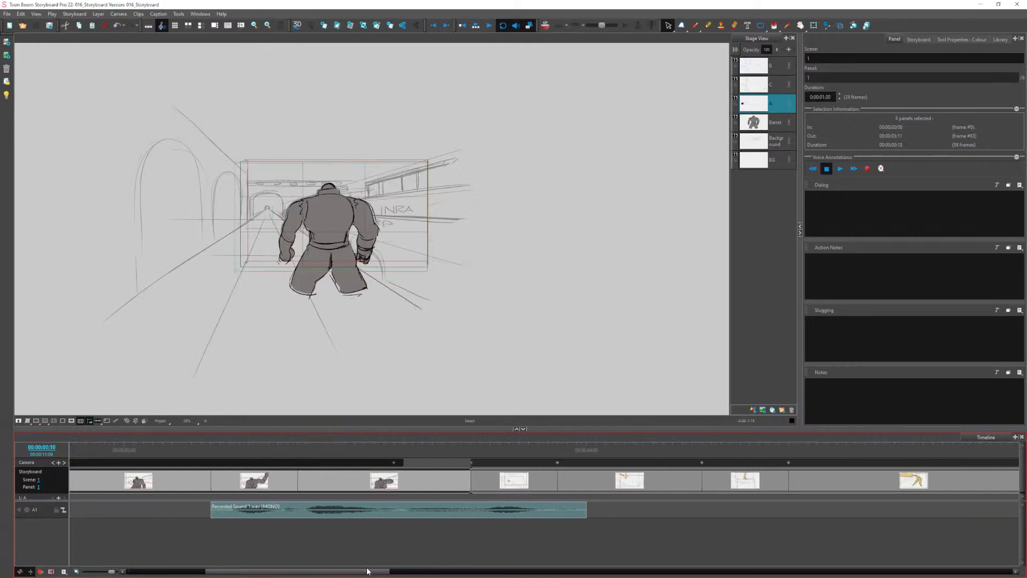
pyautogui.moveTo(416, 452); pyautogui.dragTo(471, 449)
pyautogui.click(452, 476)
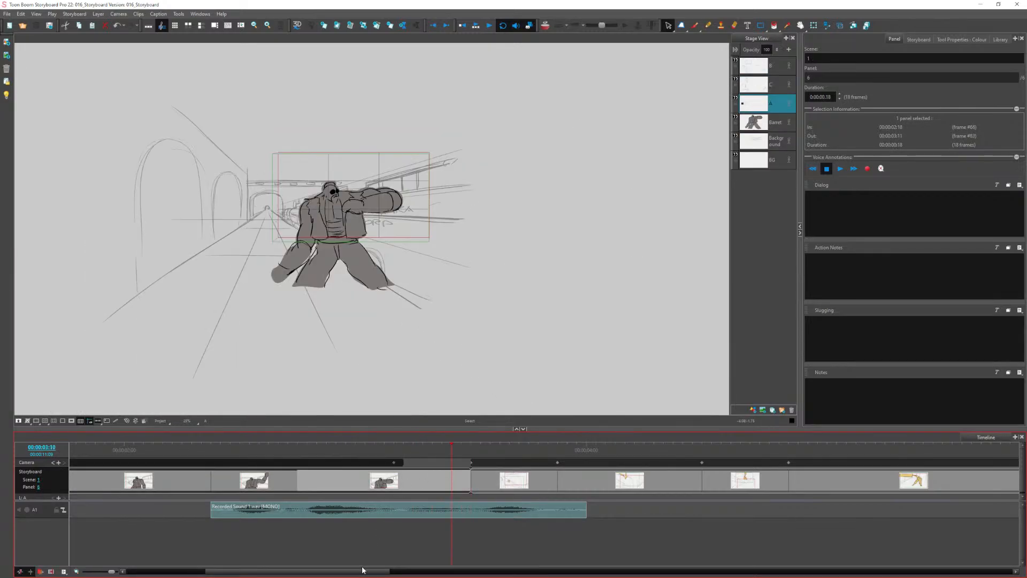
pyautogui.moveTo(362, 569); pyautogui.dragTo(282, 570)
pyautogui.click(227, 459)
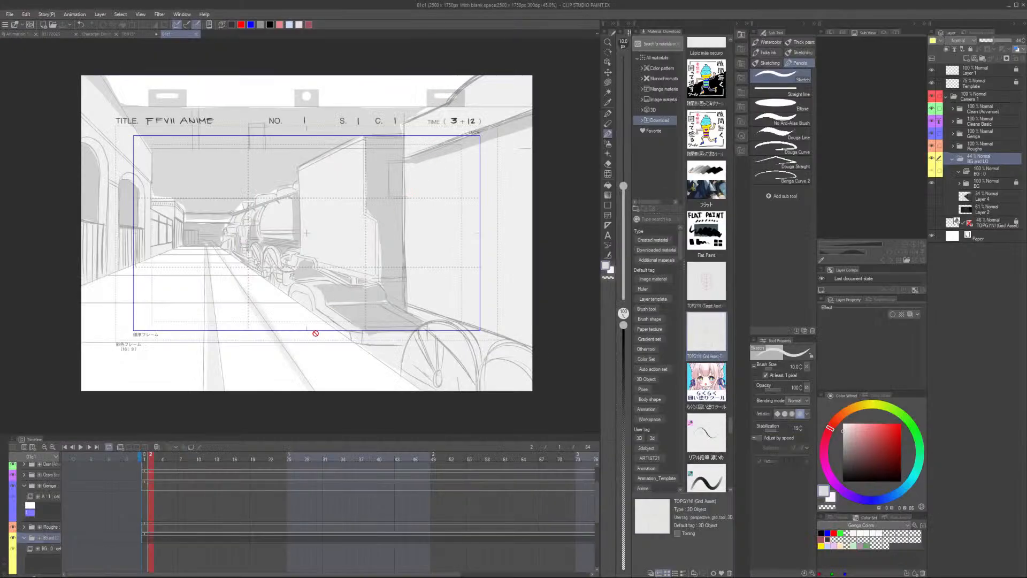
# Switch back to Clip Studio Paint and check the end of the 01c1 timeline at frame 84
pyautogui.moveTo(257, 573); pyautogui.dragTo(415, 574)
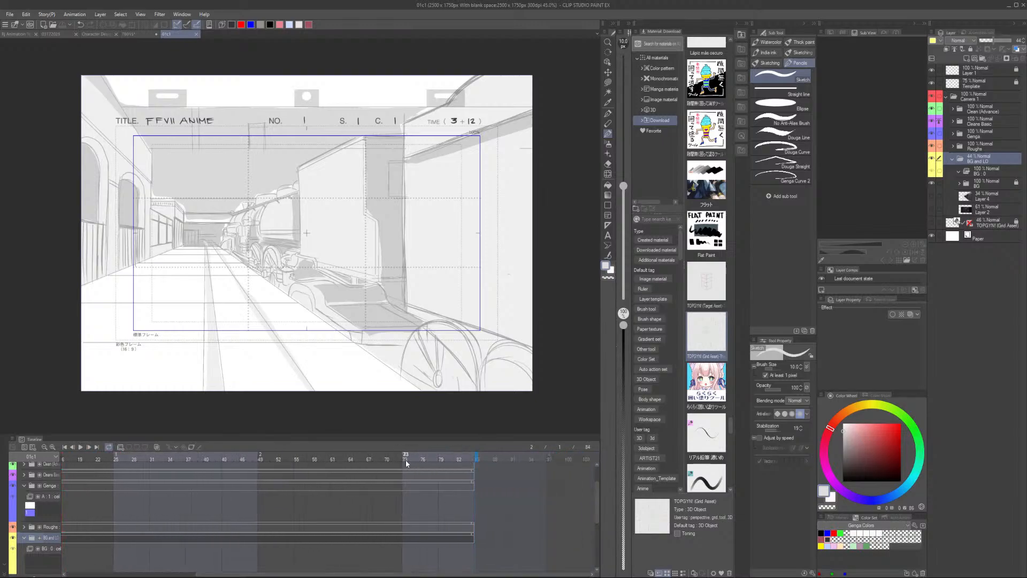
pyautogui.click(472, 457)
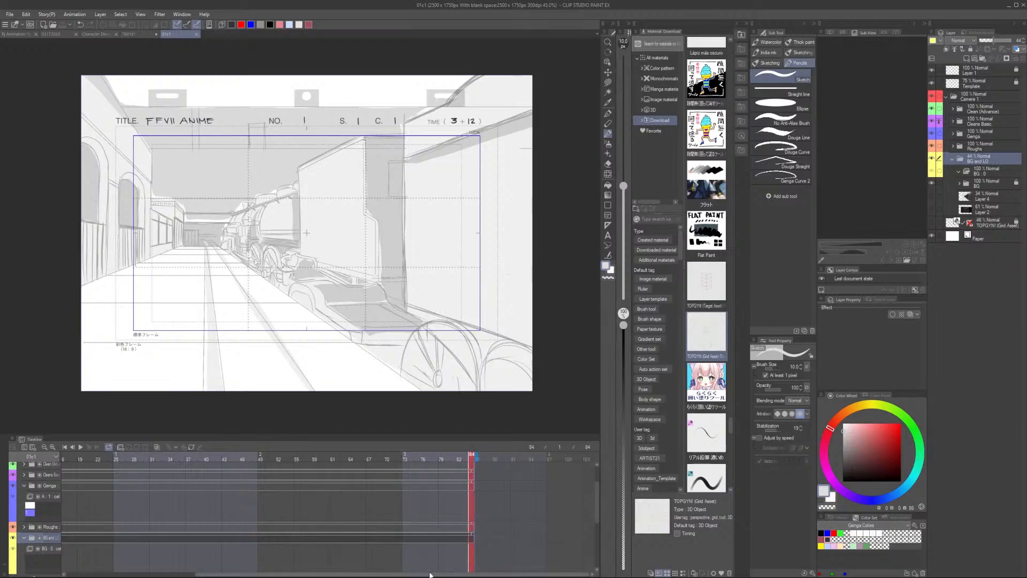
pyautogui.moveTo(364, 574); pyautogui.dragTo(233, 572)
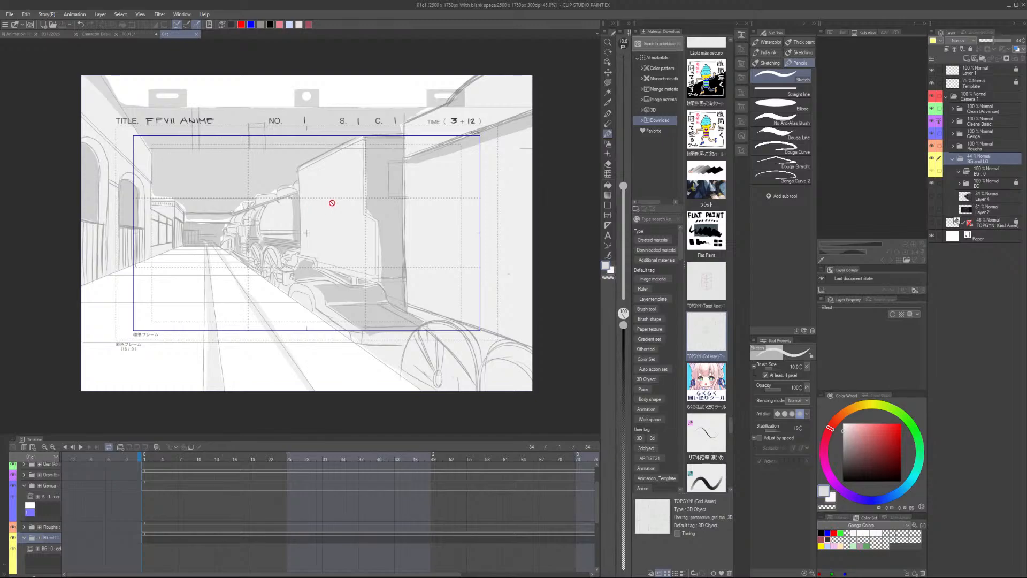
# Bring up the Character Design document and view both full character designs
pyautogui.click(98, 35)
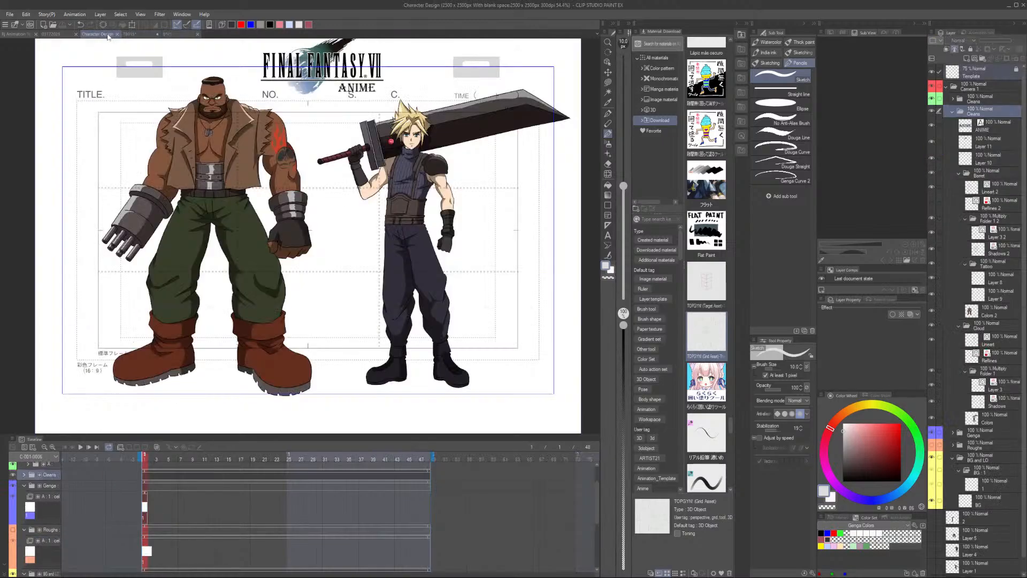
pyautogui.scroll(-4, 336, 336)
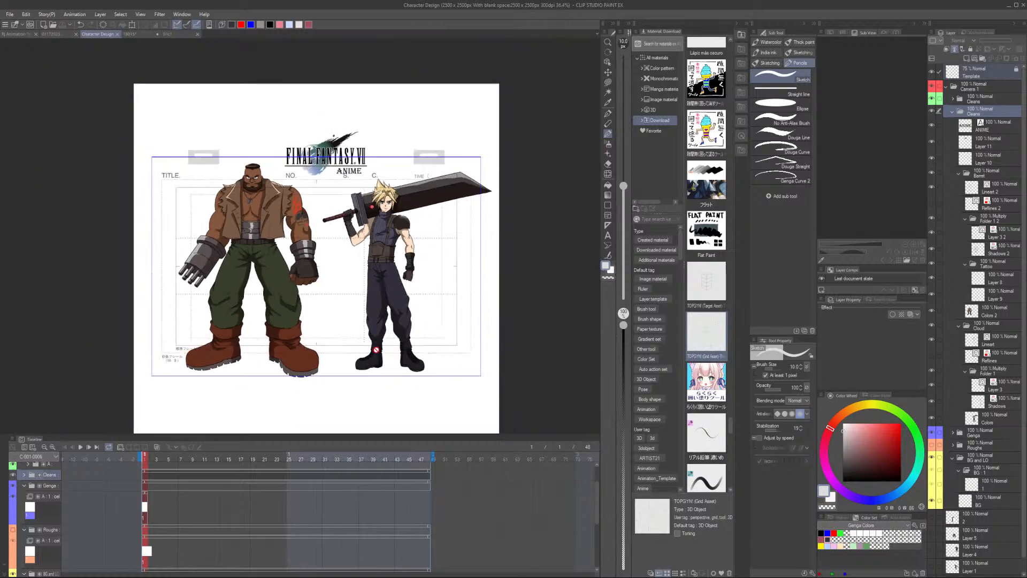
pyautogui.scroll(2, 331, 296)
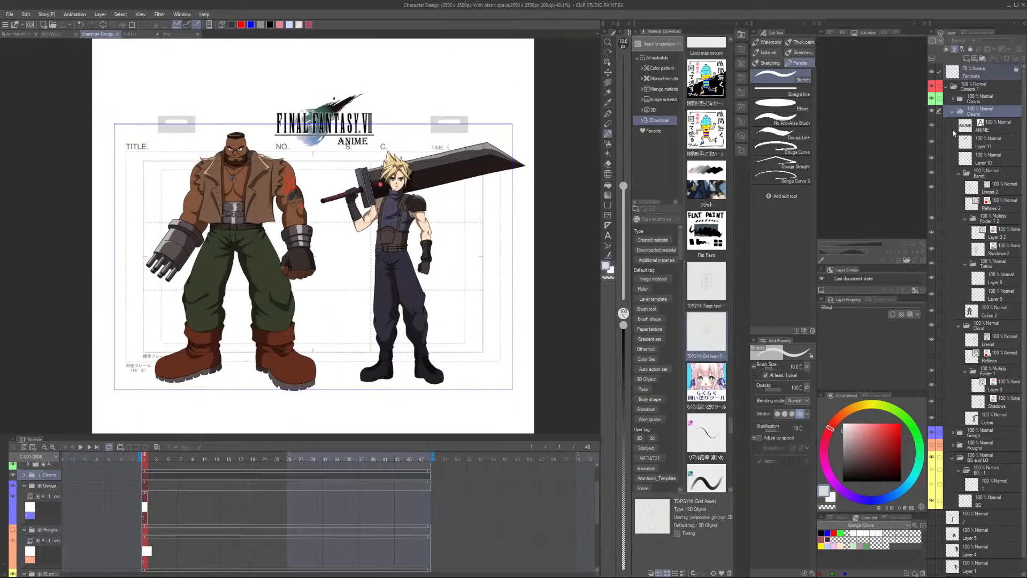
# Create a new animation file named Animation at 24 fps with a playback time of 48 frames and the shot template
pyautogui.click(43, 25)
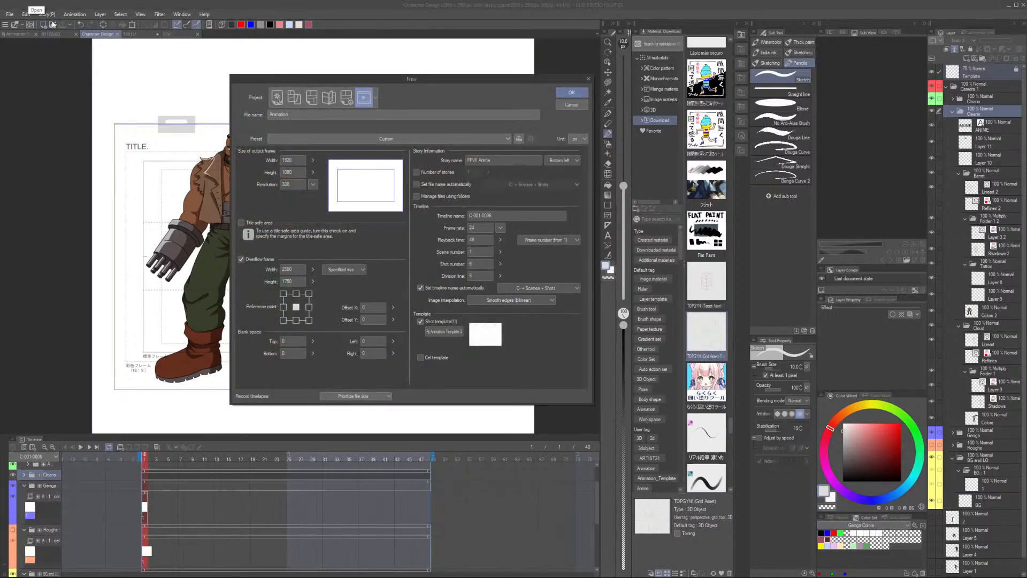
pyautogui.click(570, 93)
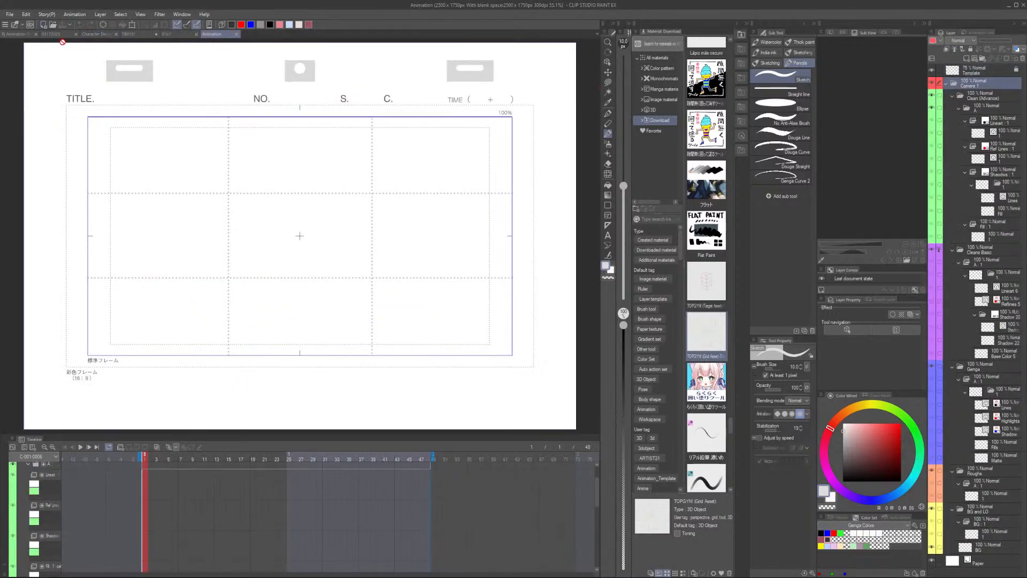
# Copy the Barret layer folder from the Character Design document
pyautogui.click(56, 35)
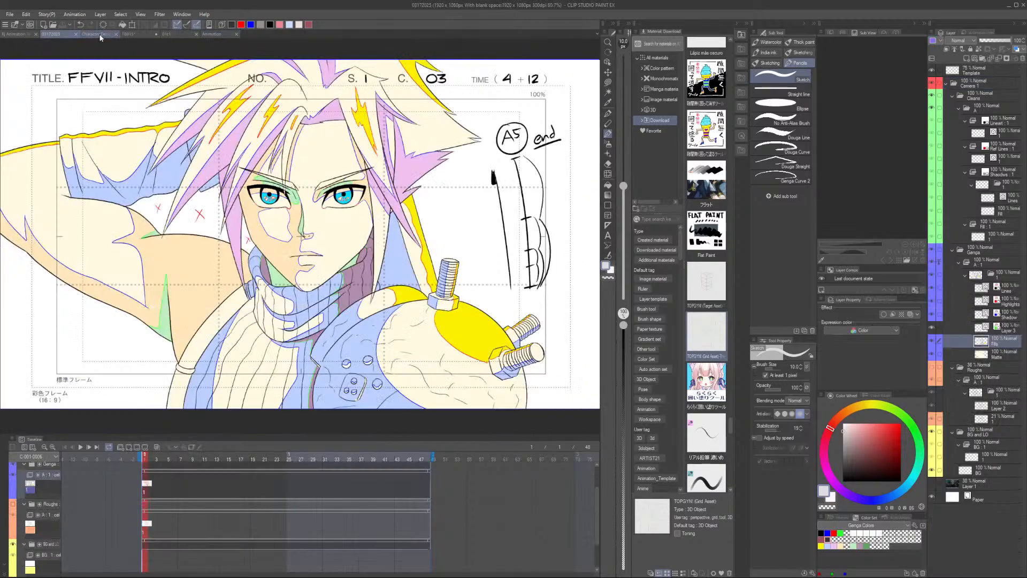
pyautogui.click(100, 36)
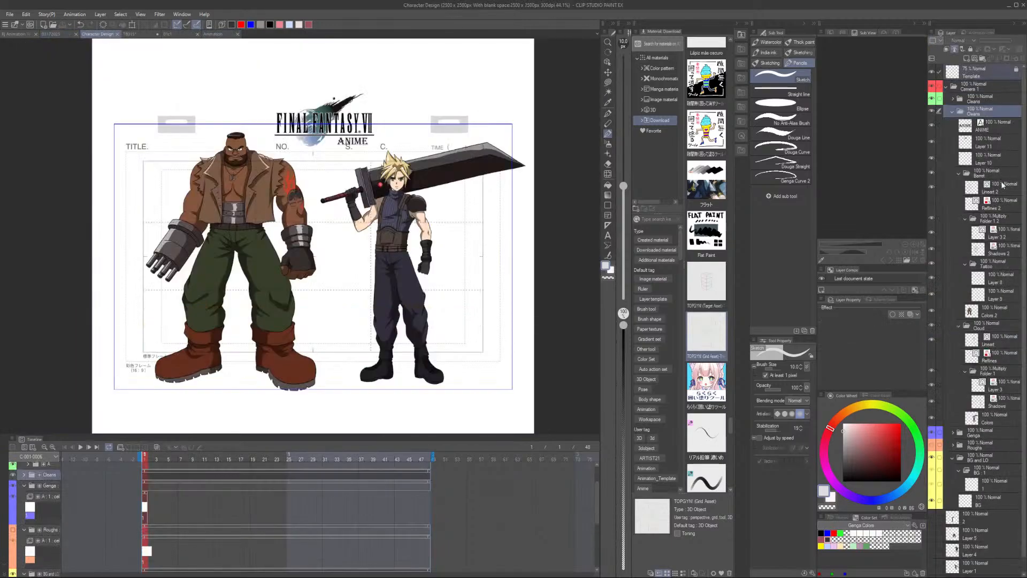
pyautogui.click(1000, 171)
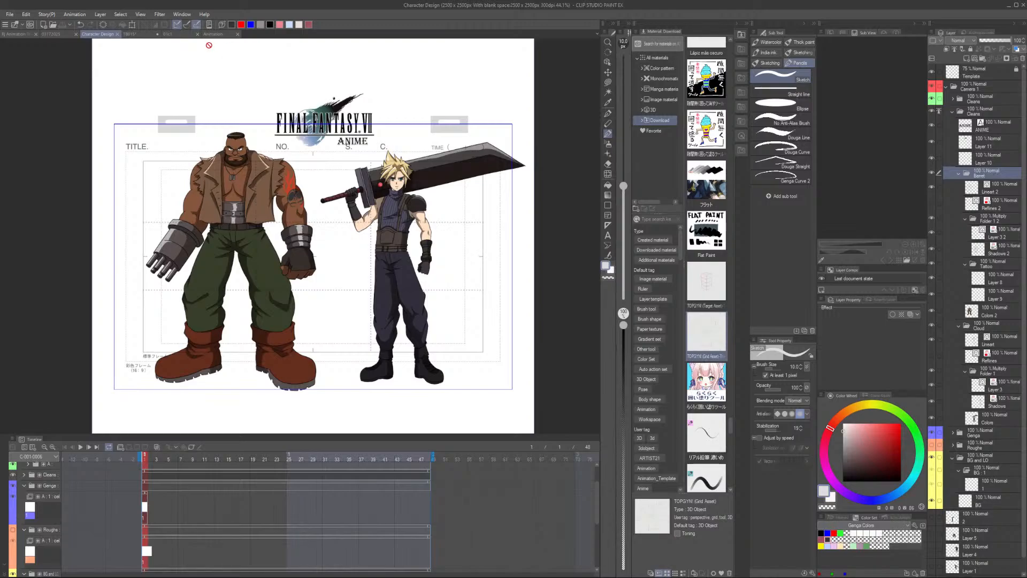
# Delete the Camera 1 folder from the new Animation file and paste the copied Barret folder in its place
pyautogui.click(221, 35)
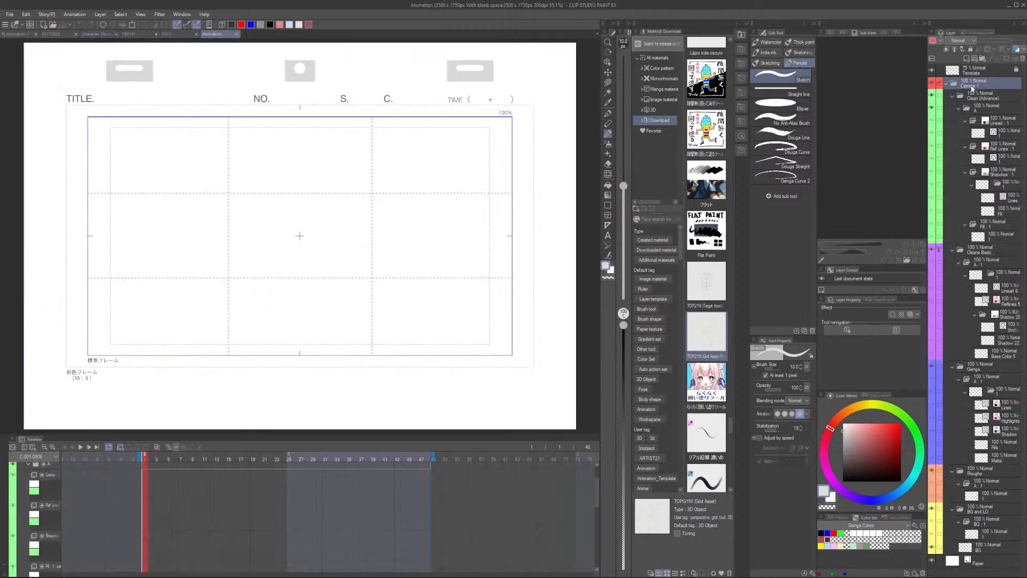
pyautogui.click(946, 83)
pyautogui.click(1023, 59)
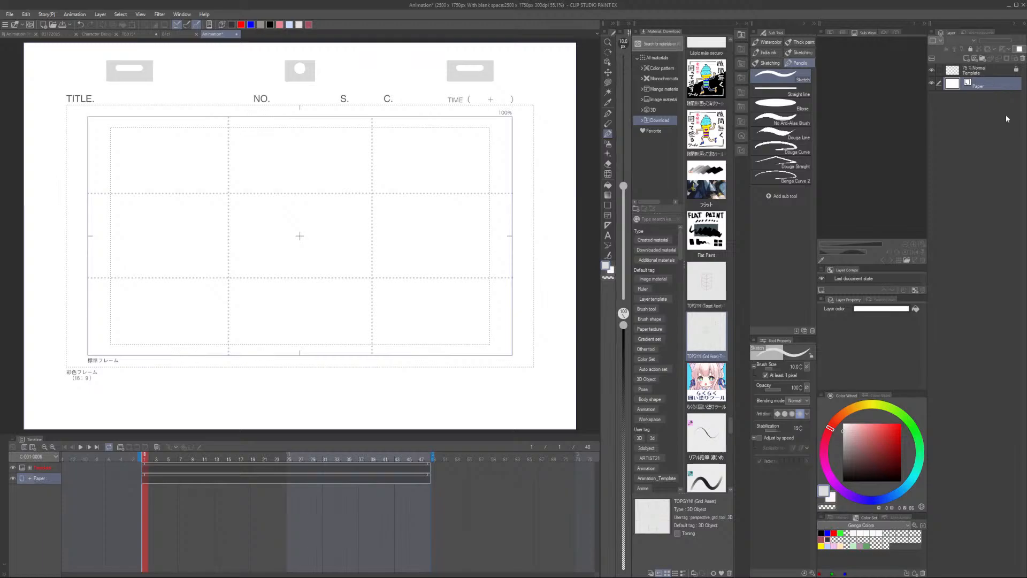
pyautogui.hotkey('ctrl', 'v')
pyautogui.hotkey('ctrl', '-')
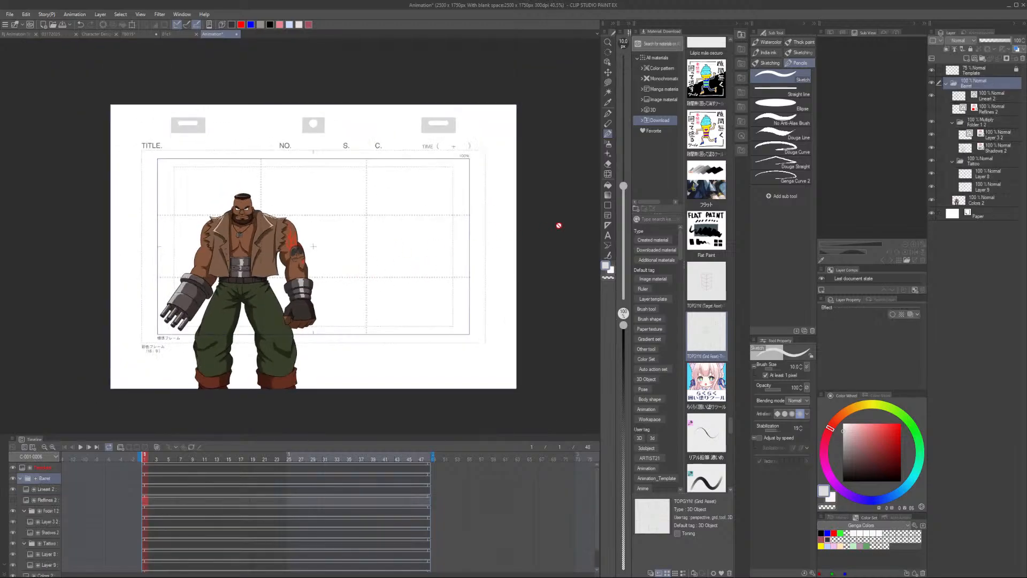
# Move the pasted Barret figure up on the canvas so his whole body including the boots fits on the sheet
pyautogui.hotkey('ctrl', 't')
pyautogui.moveTo(285, 338); pyautogui.dragTo(291, 310)
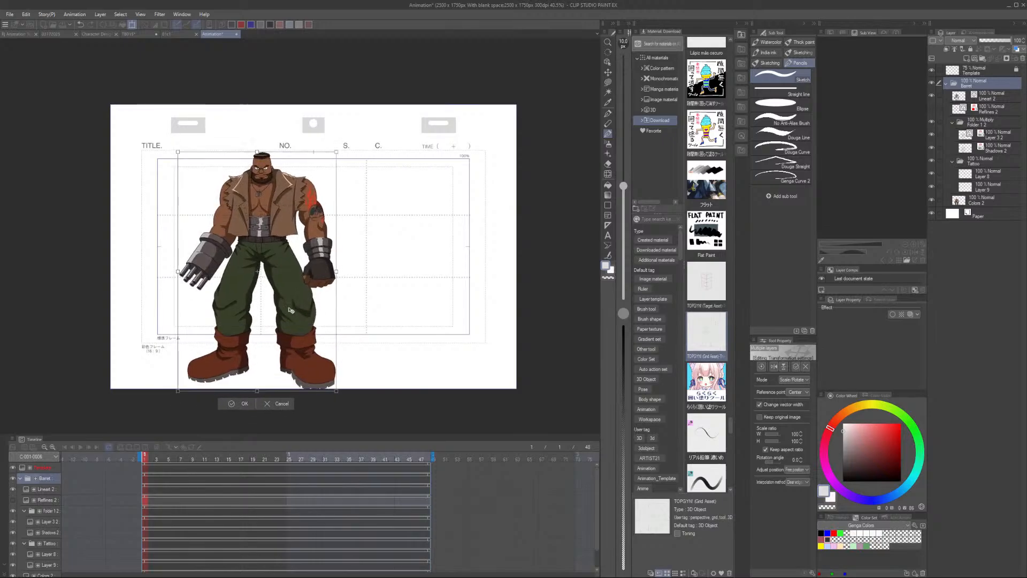
pyautogui.click(244, 404)
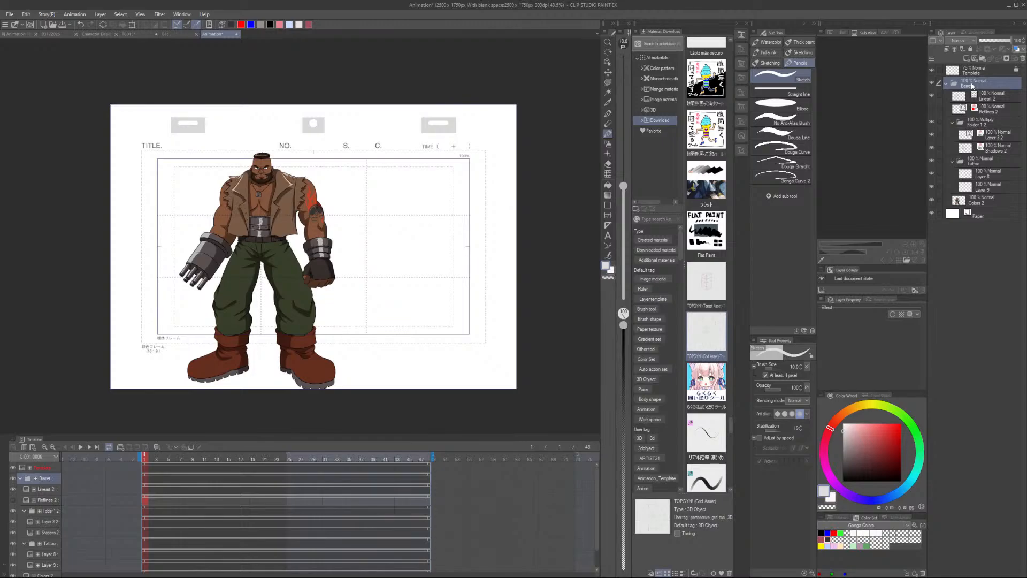
# Paste the Barret folder into the 01c1 file above the BG and LO folder and go to frame 48
pyautogui.click(177, 33)
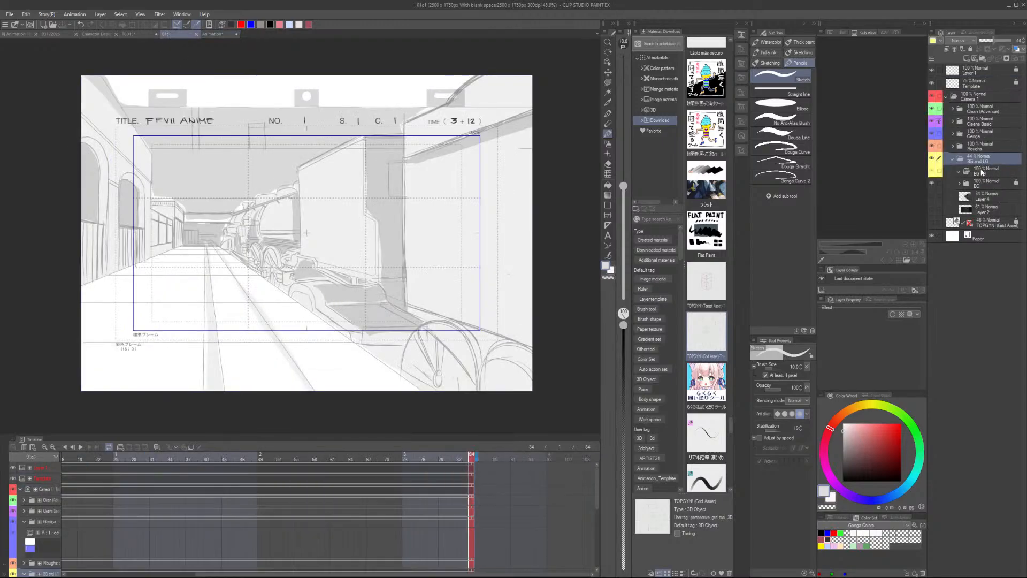
pyautogui.hotkey('ctrl', 'v')
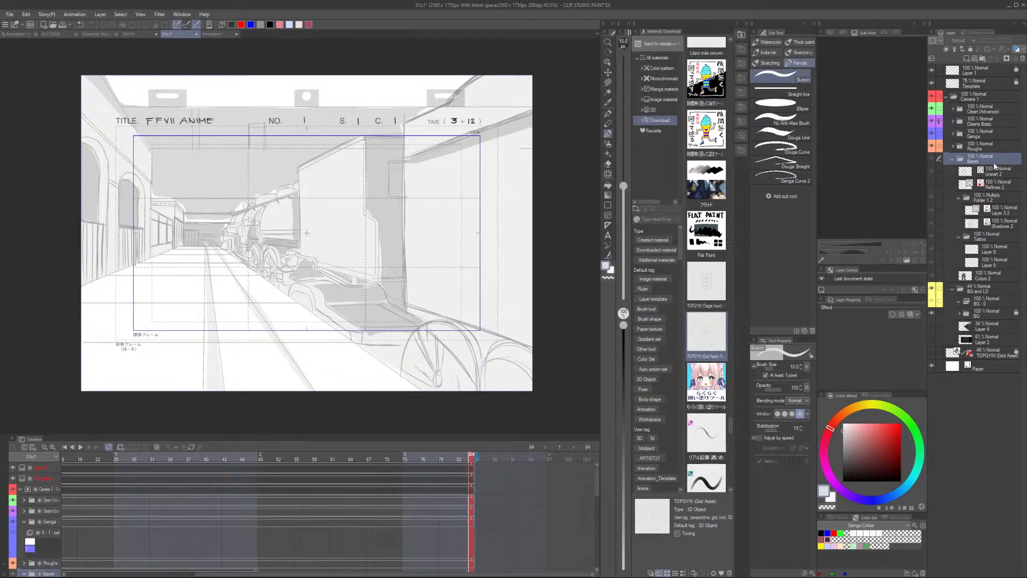
pyautogui.click(987, 161)
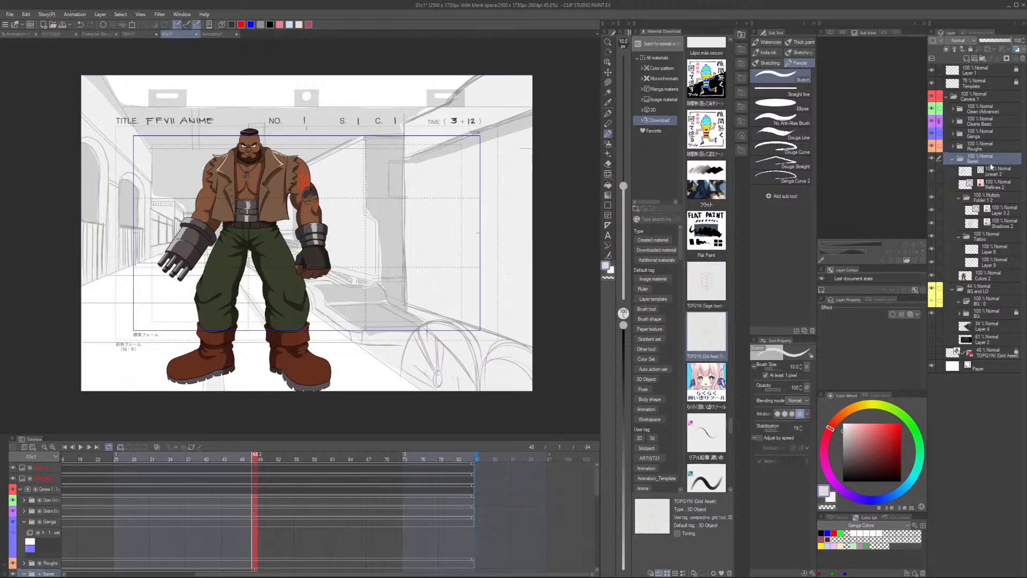
# Try Barret enlarged to about 128% at several positions over the train station layout
pyautogui.hotkey('ctrl', 't')
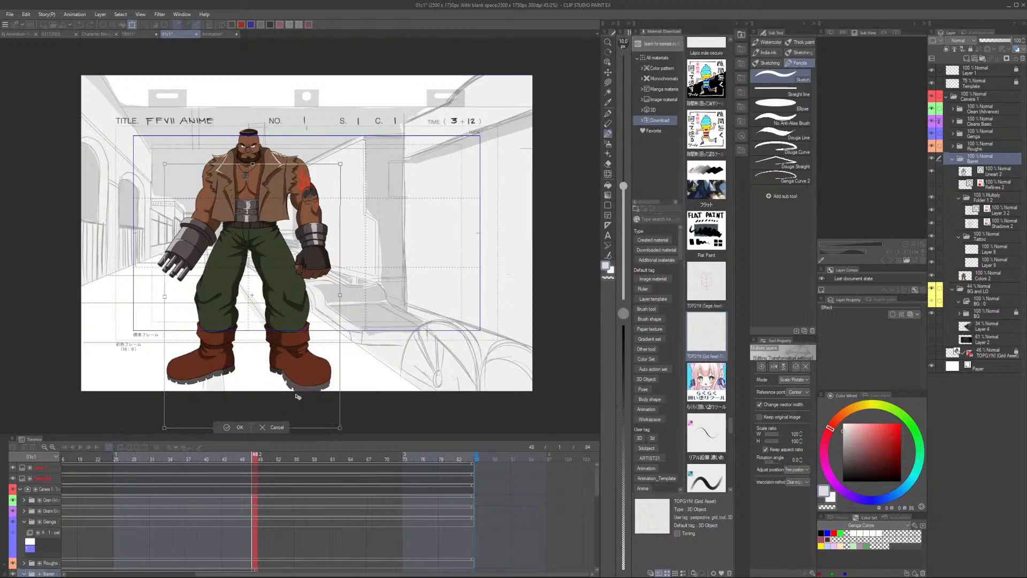
pyautogui.moveTo(302, 359); pyautogui.dragTo(323, 369)
pyautogui.moveTo(320, 365); pyautogui.dragTo(304, 357)
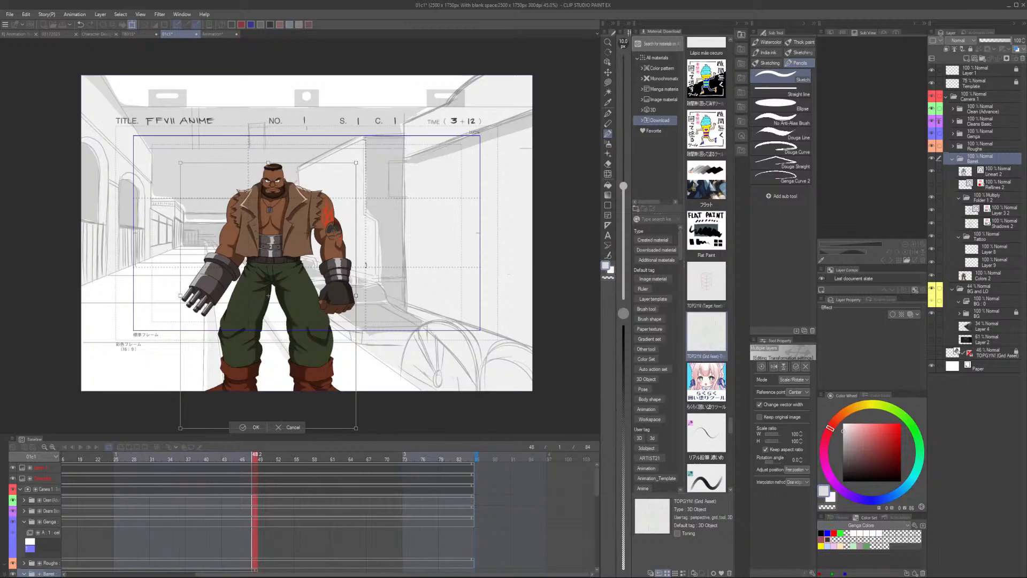
pyautogui.moveTo(357, 163); pyautogui.dragTo(391, 138)
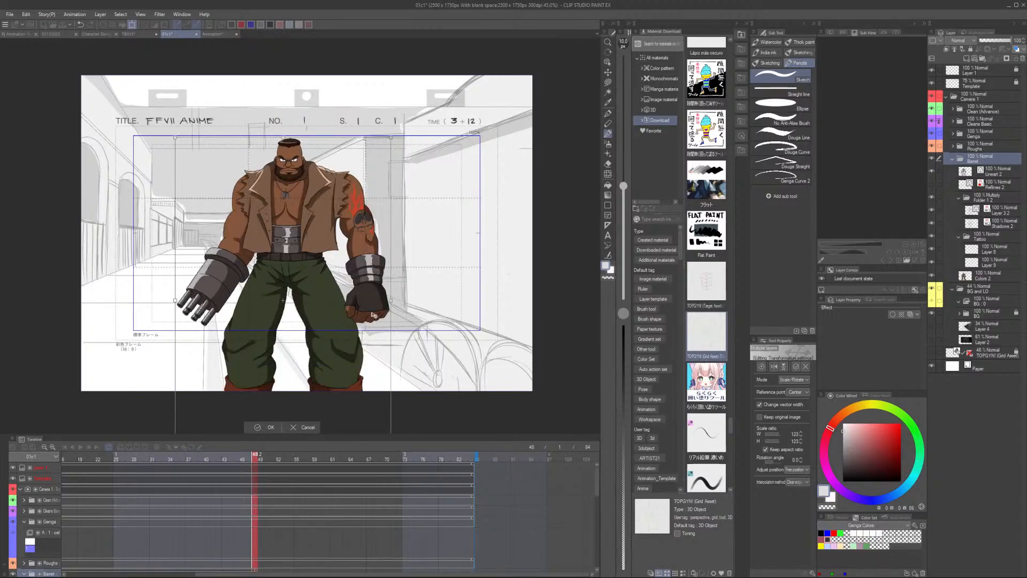
pyautogui.moveTo(344, 317); pyautogui.dragTo(345, 323)
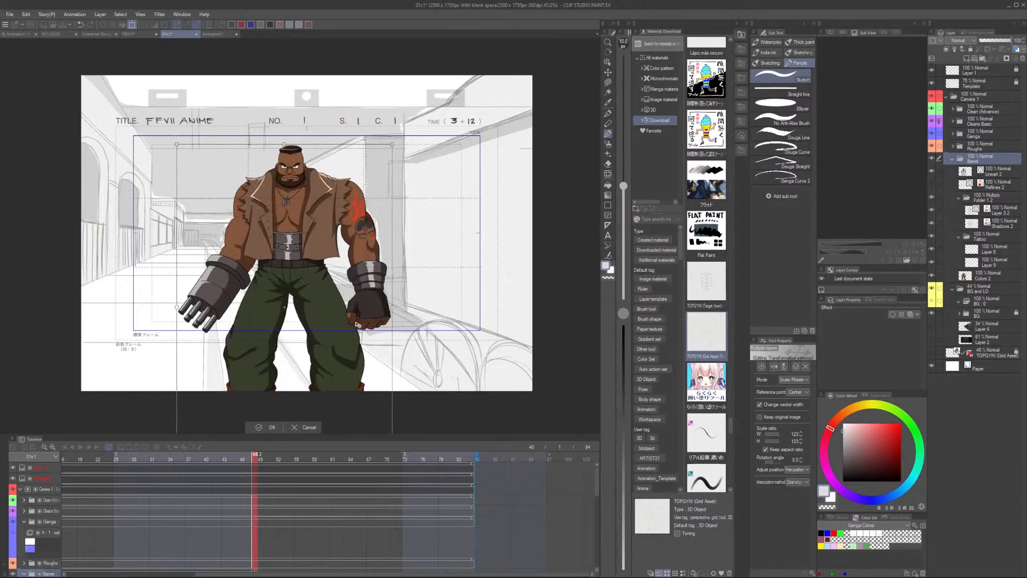
pyautogui.moveTo(393, 144); pyautogui.dragTo(398, 137)
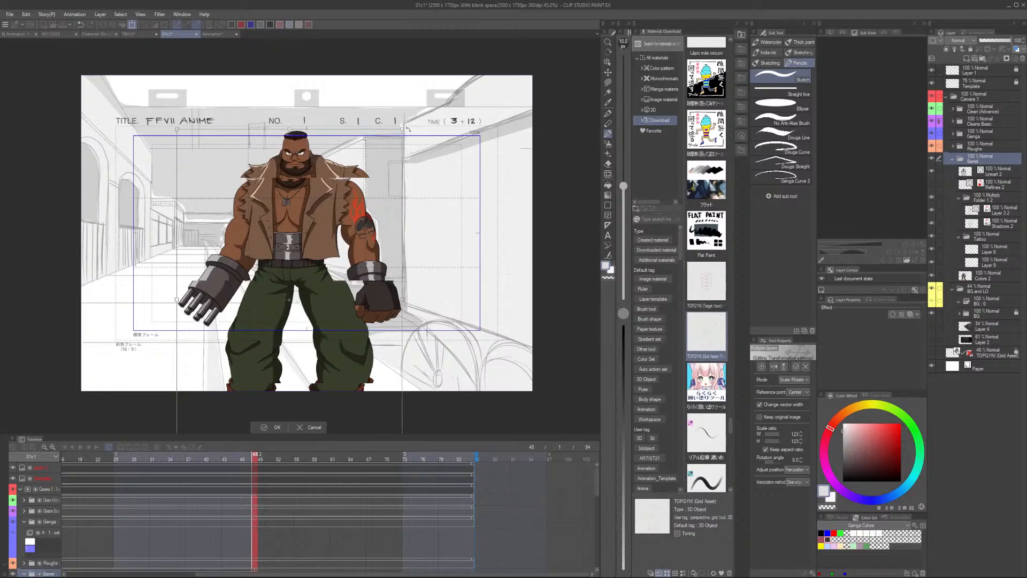
pyautogui.moveTo(352, 255); pyautogui.dragTo(356, 258)
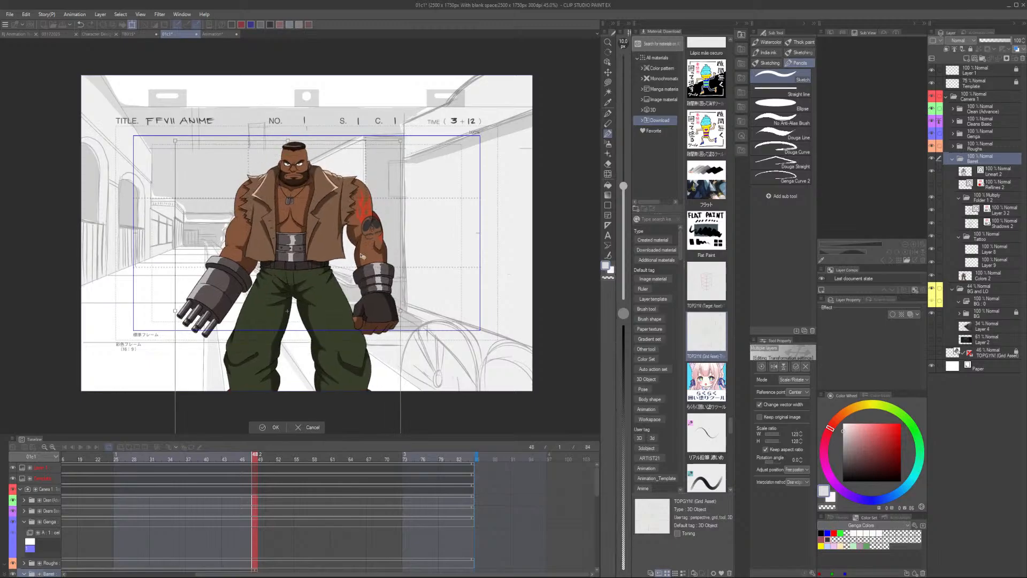
pyautogui.moveTo(347, 349)
pyautogui.mouseDown()
pyautogui.moveTo(356, 298)
pyautogui.moveTo(382, 295)
pyautogui.moveTo(360, 351)
pyautogui.moveTo(346, 358)
pyautogui.mouseUp()
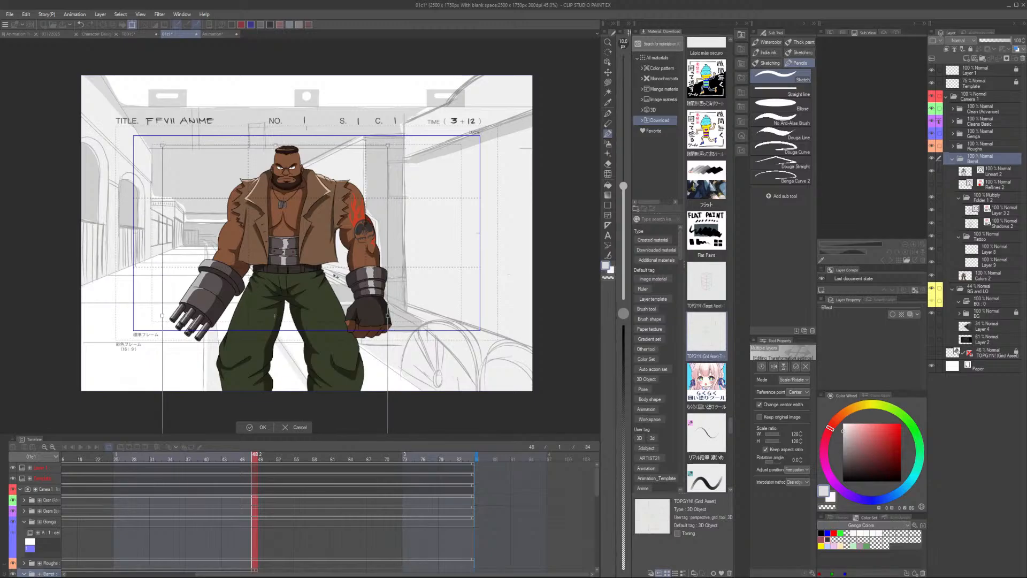
pyautogui.moveTo(336, 279); pyautogui.dragTo(328, 304)
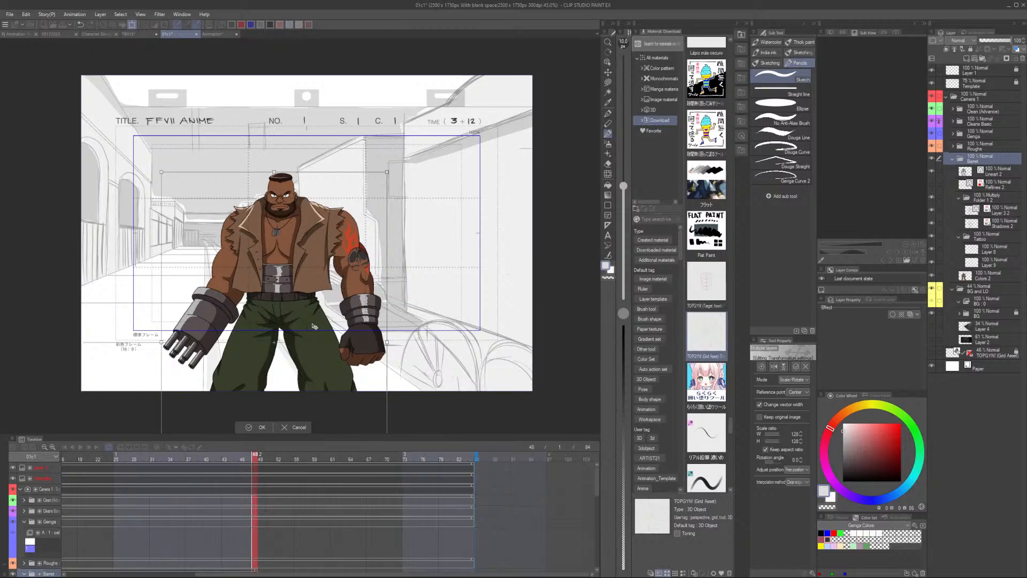
pyautogui.moveTo(306, 370); pyautogui.dragTo(325, 222)
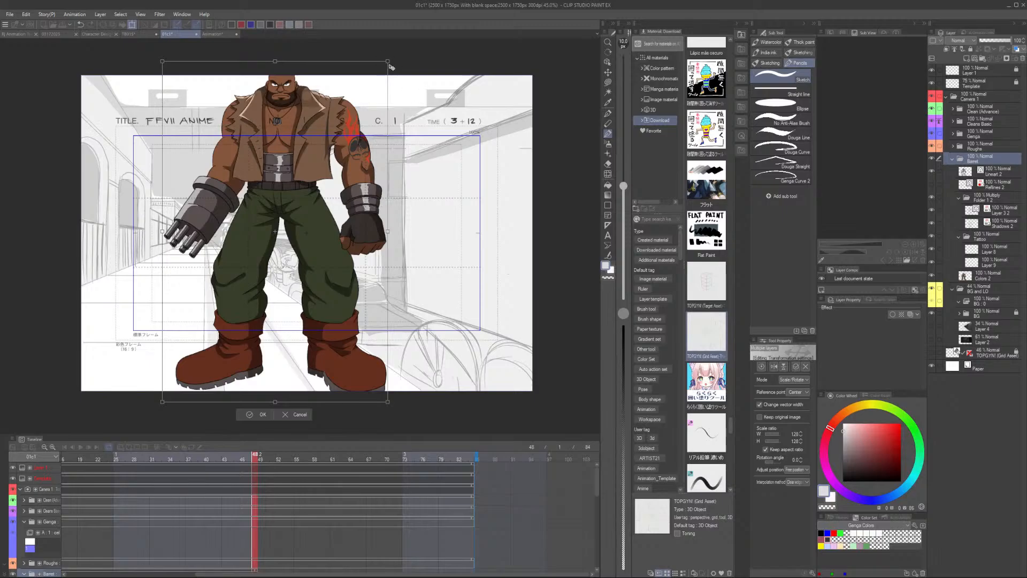
pyautogui.moveTo(321, 285); pyautogui.dragTo(355, 364)
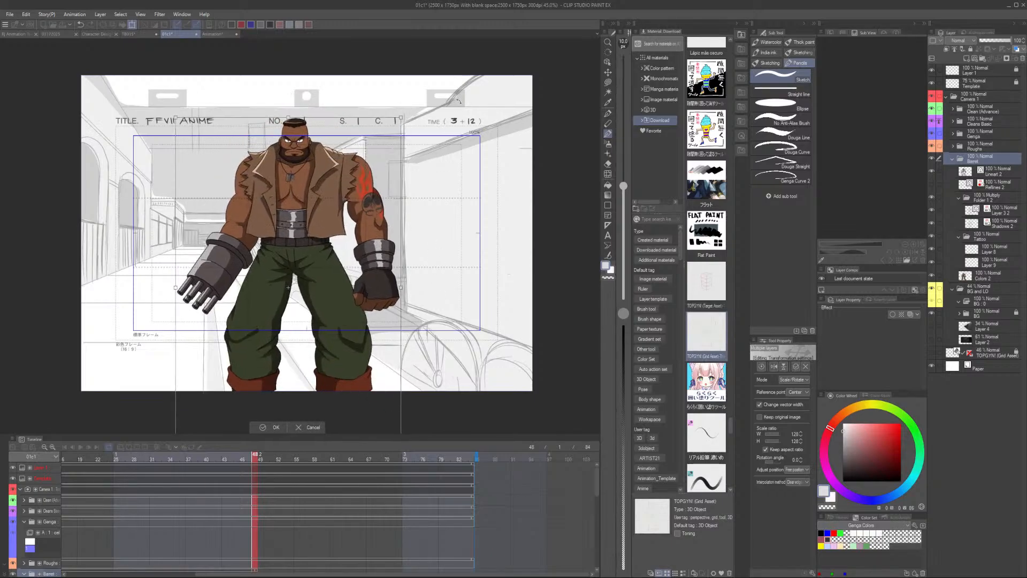
pyautogui.moveTo(334, 311); pyautogui.dragTo(336, 315)
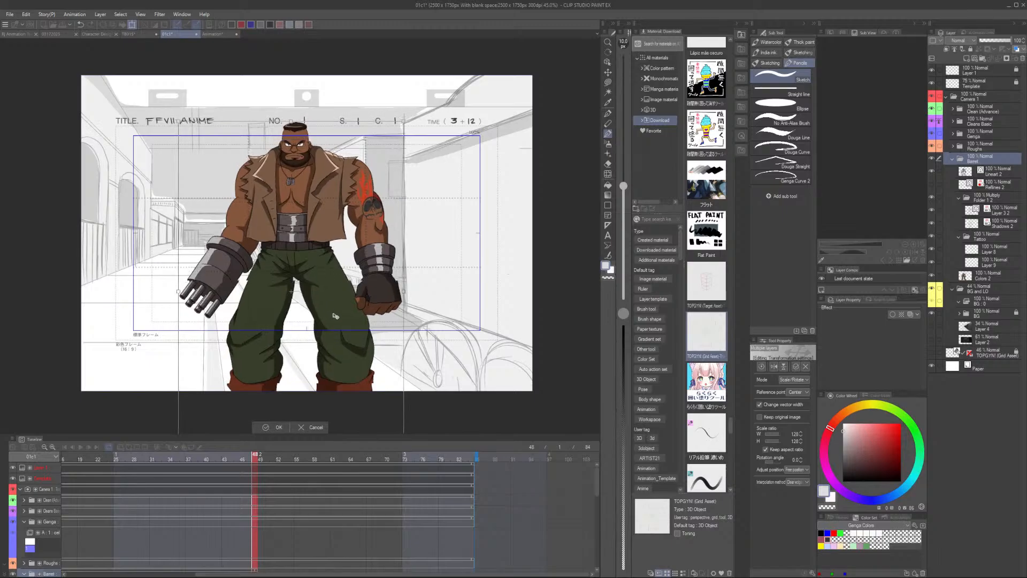
# Scale Barret down to about 78%, place him full-length on the platform beside the train, and apply the transformation
pyautogui.moveTo(404, 122); pyautogui.dragTo(350, 201)
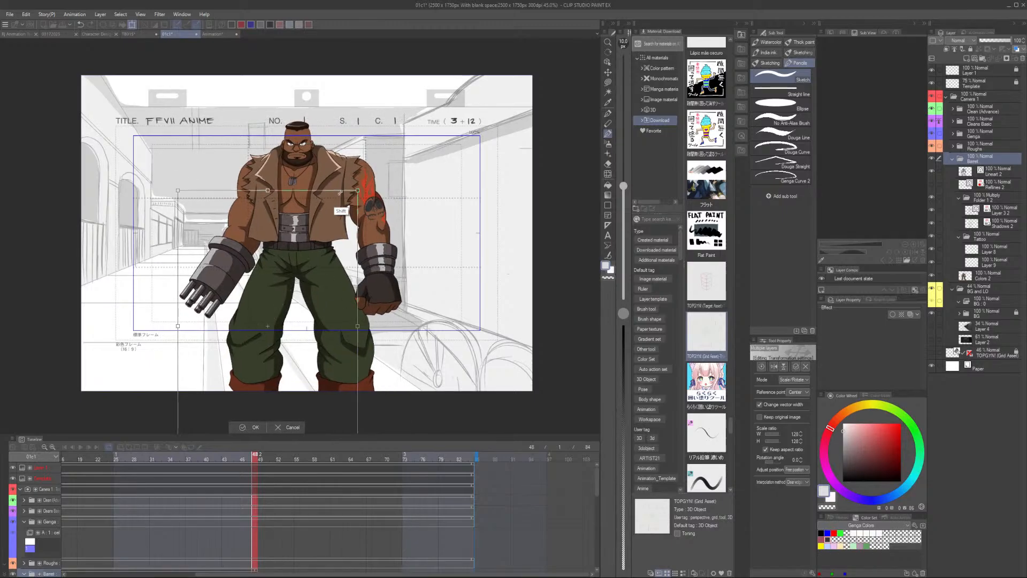
pyautogui.moveTo(298, 358); pyautogui.dragTo(298, 339)
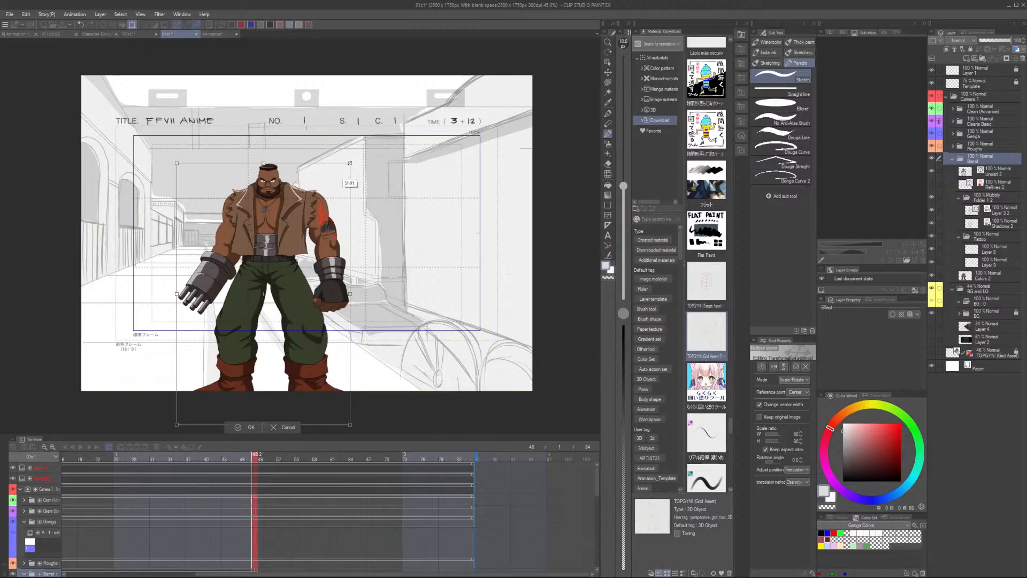
pyautogui.moveTo(351, 181); pyautogui.dragTo(326, 199)
pyautogui.moveTo(303, 316); pyautogui.dragTo(323, 282)
pyautogui.moveTo(319, 334); pyautogui.dragTo(323, 337)
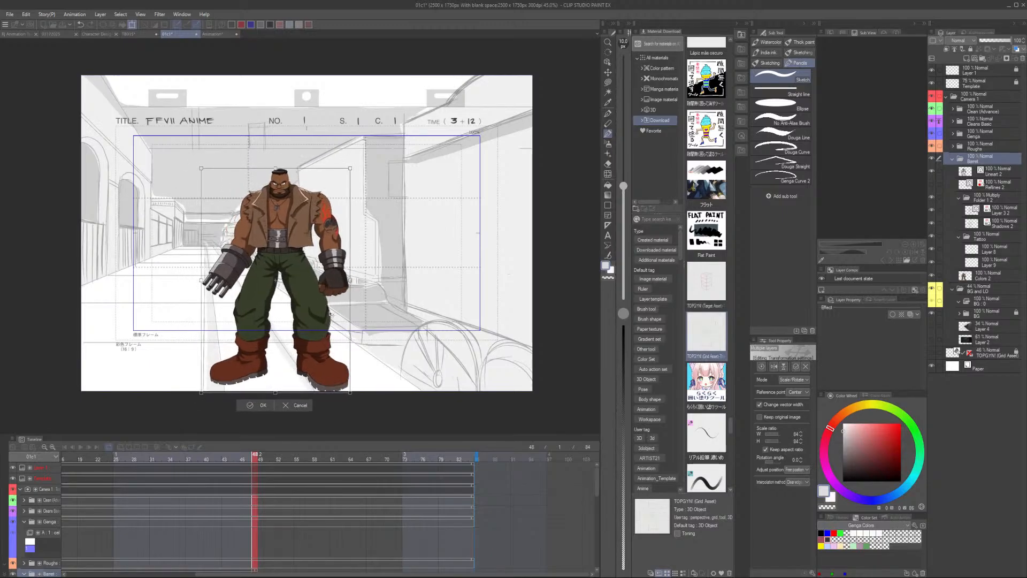
pyautogui.moveTo(350, 169); pyautogui.dragTo(339, 186)
pyautogui.moveTo(328, 330); pyautogui.dragTo(338, 327)
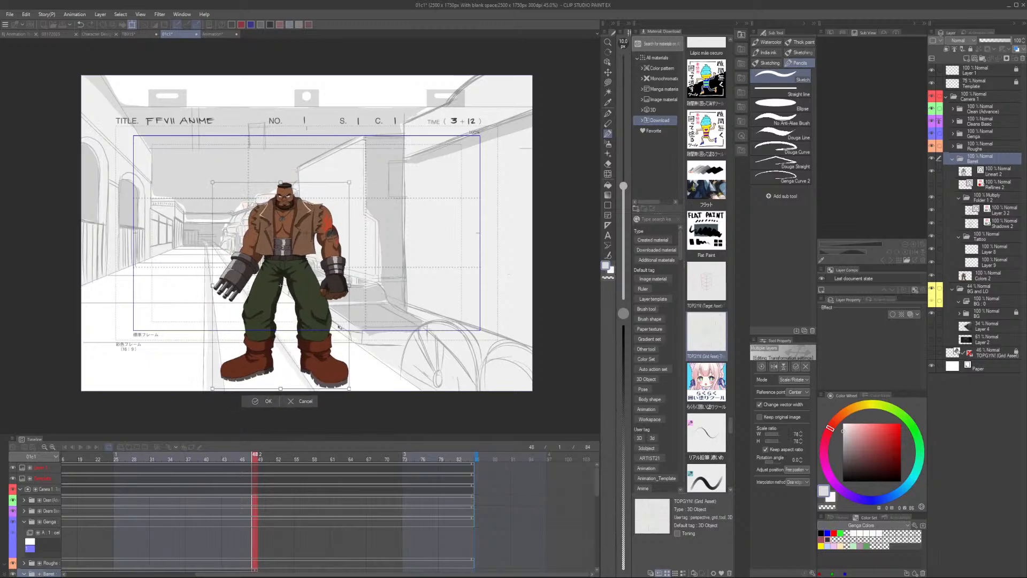
pyautogui.moveTo(320, 368)
pyautogui.mouseDown()
pyautogui.moveTo(321, 344)
pyautogui.moveTo(327, 364)
pyautogui.mouseUp()
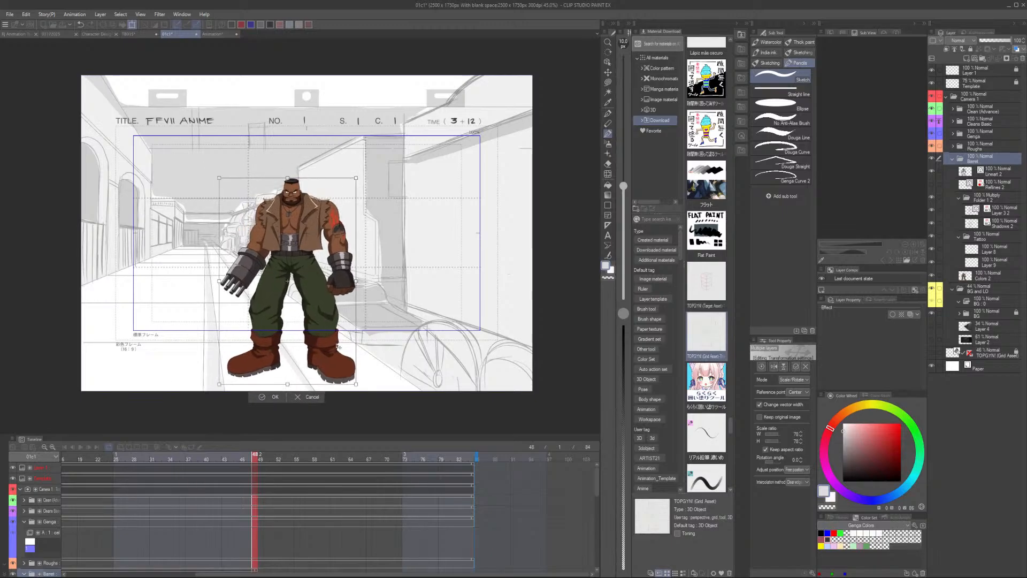
pyautogui.click(952, 160)
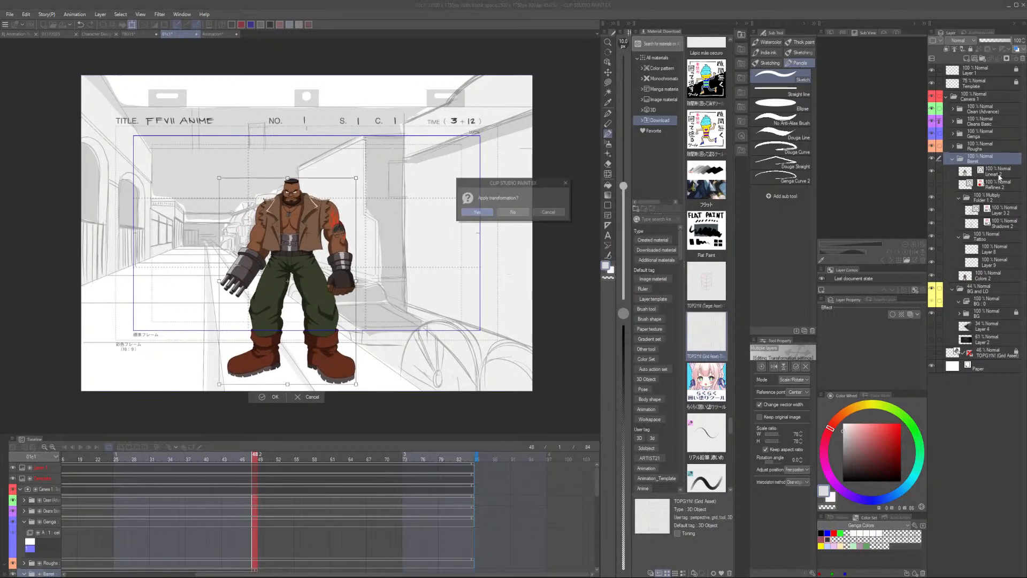
pyautogui.click(482, 214)
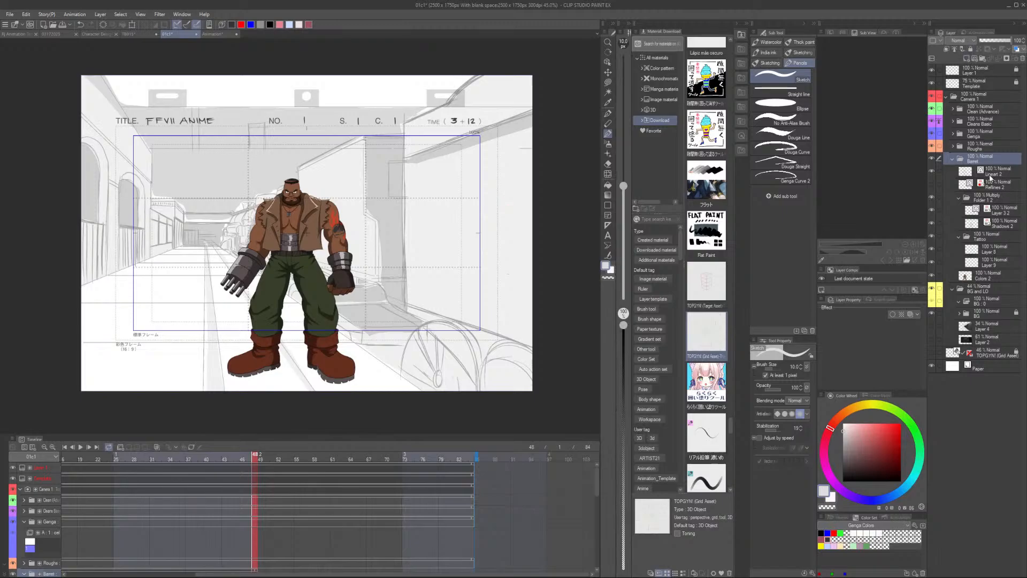
# Add a layer inside the Barret folder and draw black straight lines marking Barret's height from boots to top of head
pyautogui.hotkey('ctrl', 'shift', 'n')
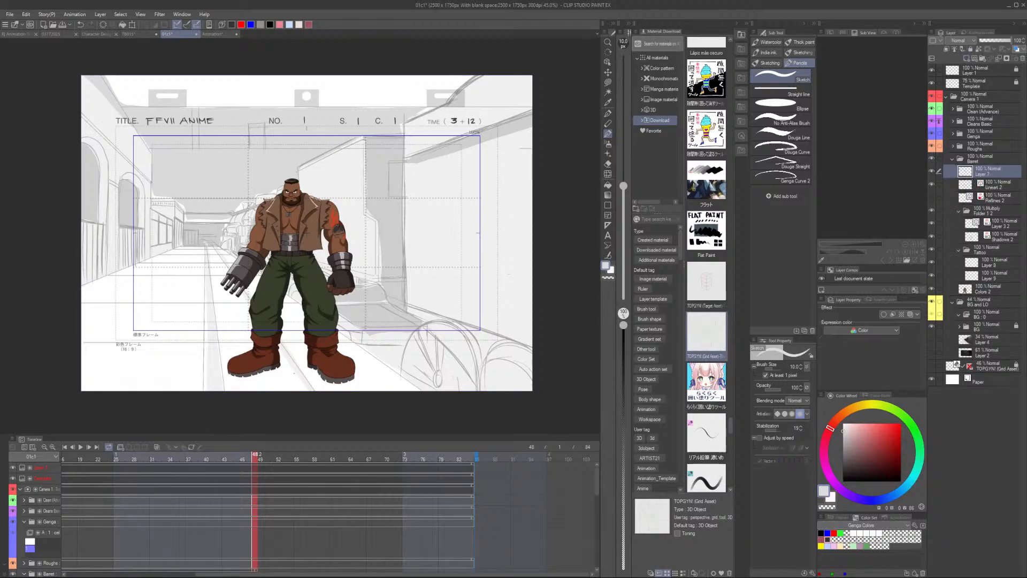
pyautogui.click(784, 91)
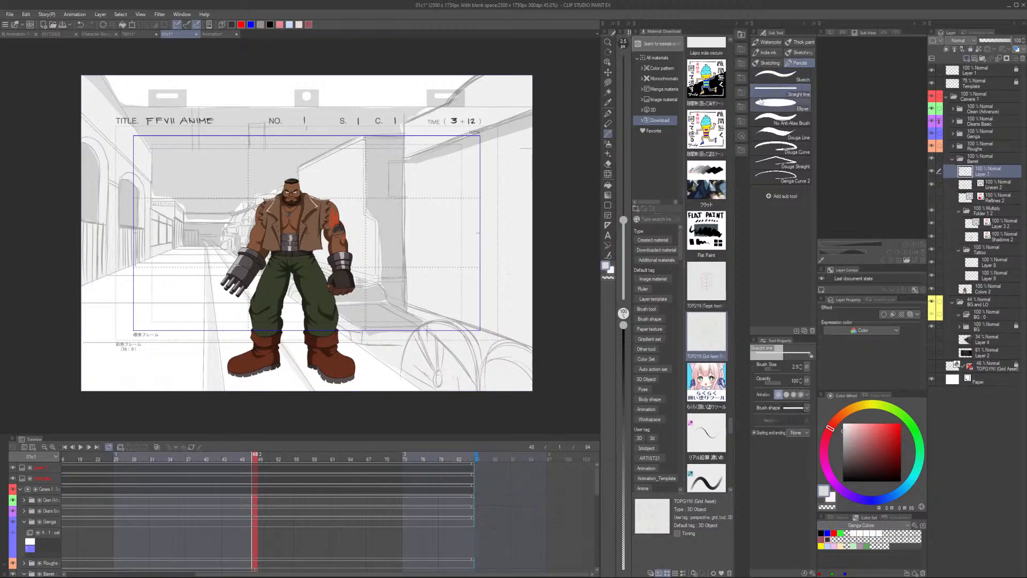
pyautogui.click(821, 532)
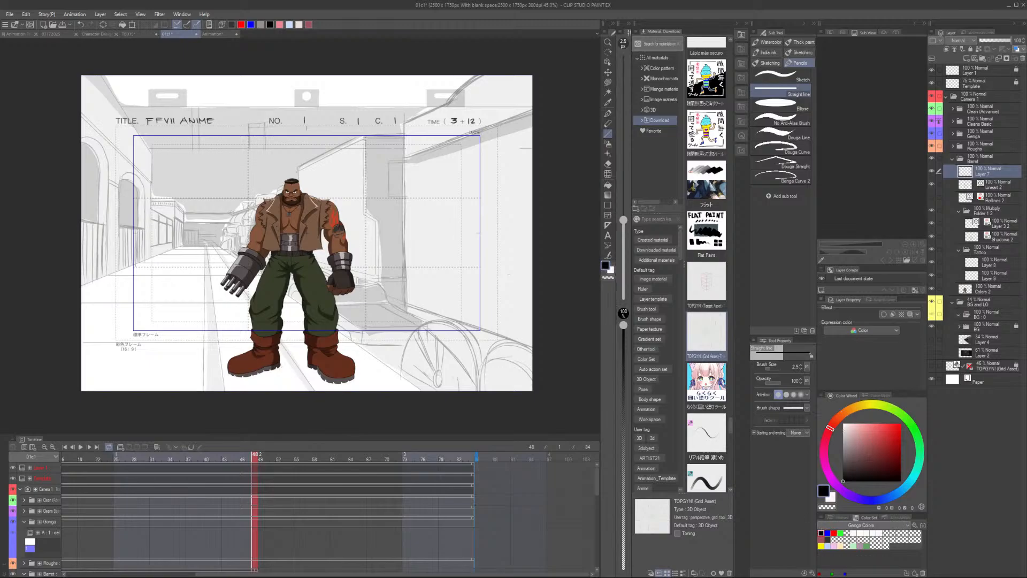
pyautogui.moveTo(279, 368); pyautogui.dragTo(402, 178)
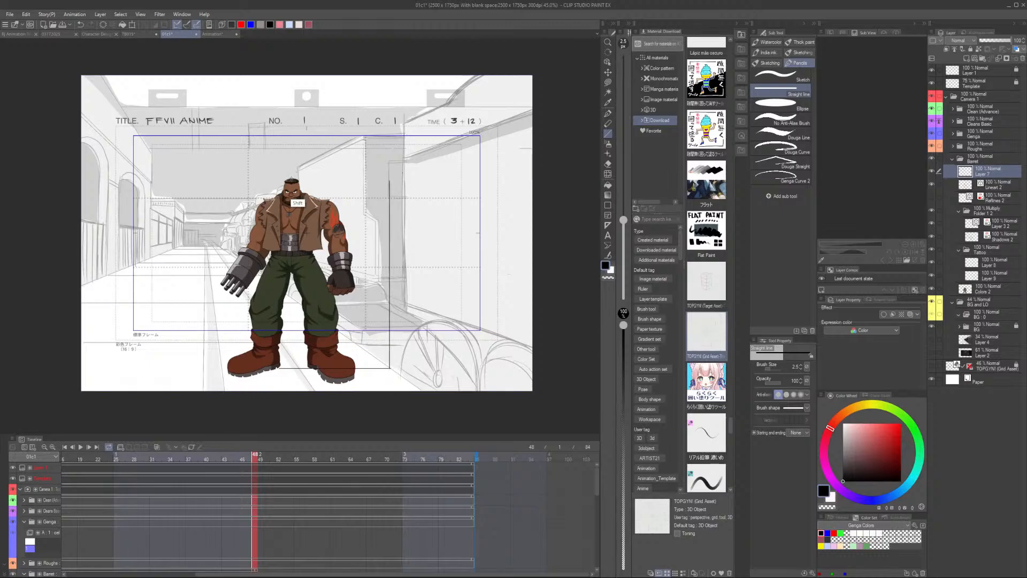
pyautogui.moveTo(298, 180); pyautogui.dragTo(390, 179)
pyautogui.click(997, 187)
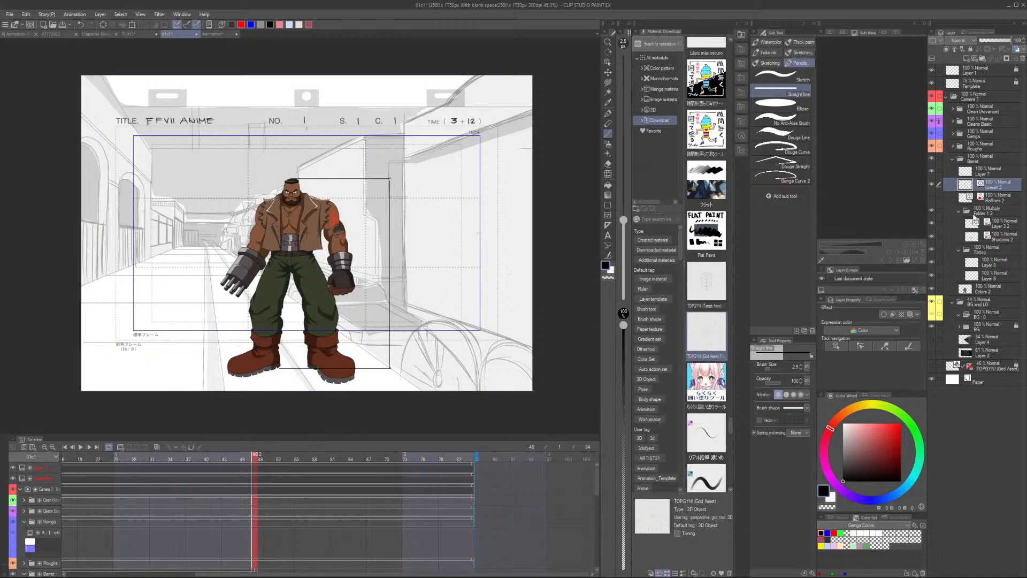
pyautogui.click(994, 173)
pyautogui.hotkey('ctrl', 't')
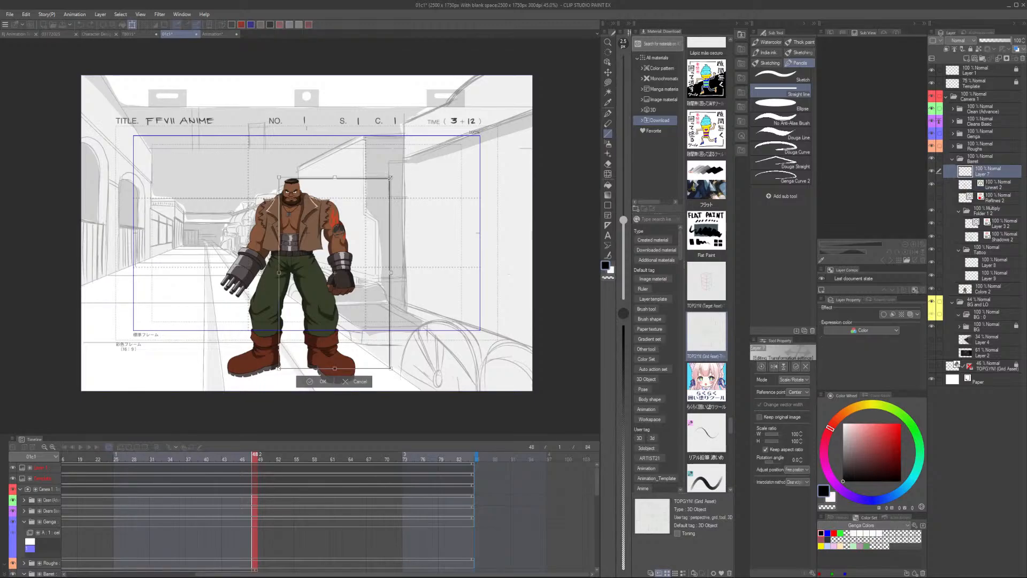
pyautogui.click(322, 381)
# Try the whole Barret folder with its height lines scaled down to about 92% at different spots on the station layout
pyautogui.click(958, 160)
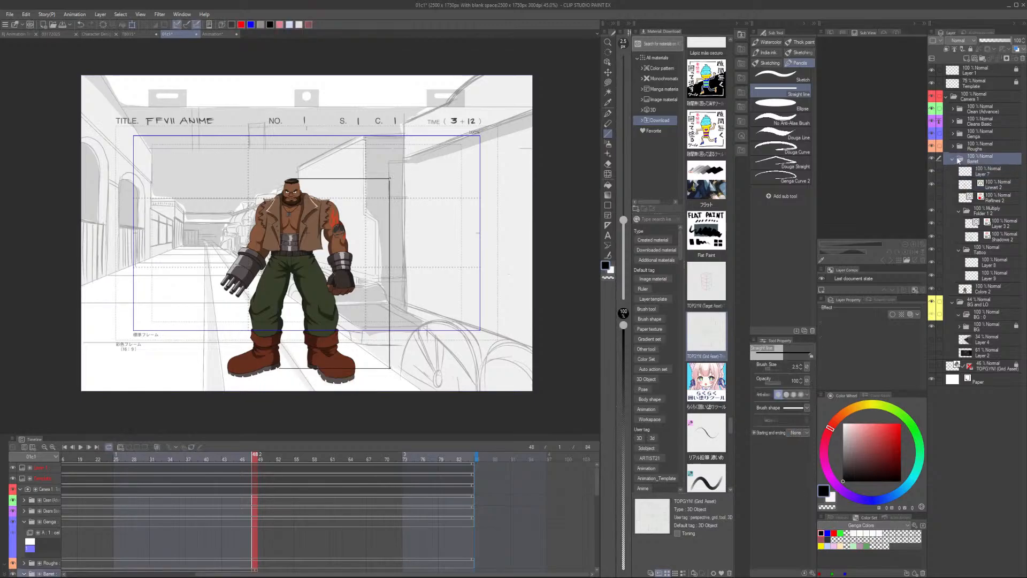
pyautogui.hotkey('ctrl', 't')
pyautogui.moveTo(391, 178); pyautogui.dragTo(376, 194)
pyautogui.moveTo(345, 323); pyautogui.dragTo(381, 317)
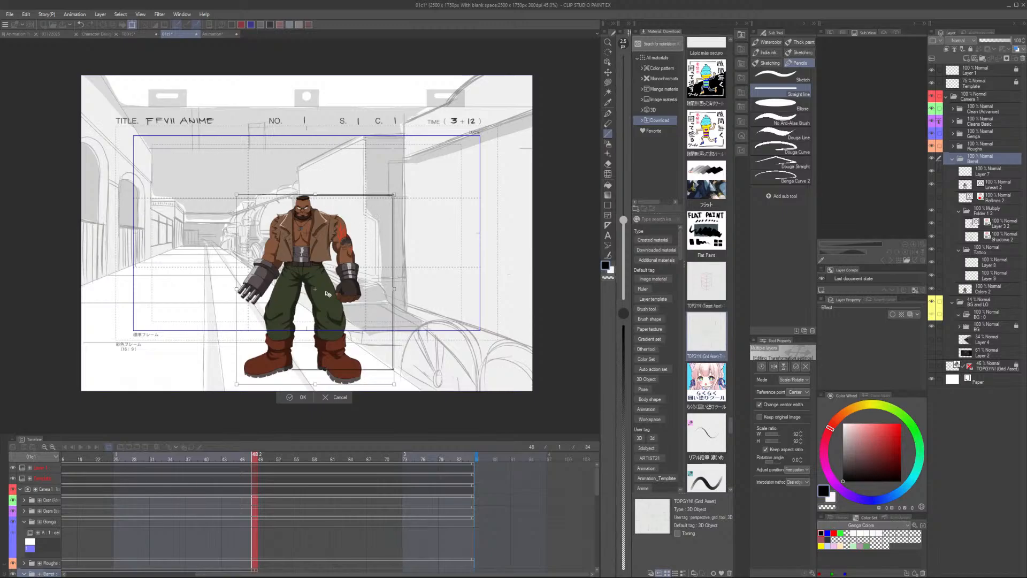
pyautogui.moveTo(318, 347); pyautogui.dragTo(233, 257)
pyautogui.moveTo(308, 105); pyautogui.dragTo(236, 276)
# Undo the trial moves and the reduction of the Barret folder
pyautogui.hotkey('ctrl', 'z')
pyautogui.hotkey('ctrl', 'z')
pyautogui.hotkey('ctrl', 'z')
pyautogui.hotkey('ctrl', 'z')
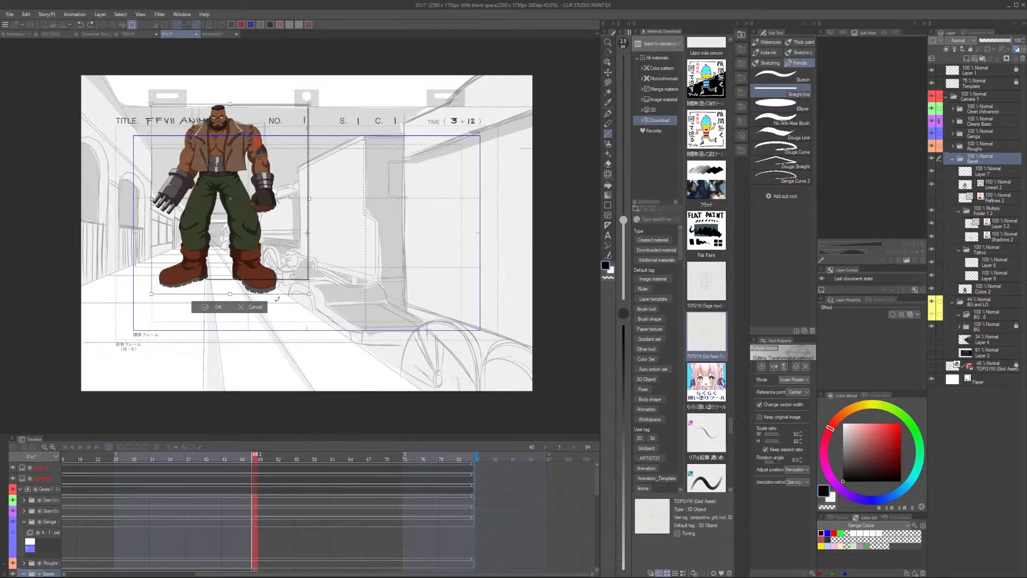
pyautogui.hotkey('ctrl', 'z')
pyautogui.hotkey('ctrl', 'z')
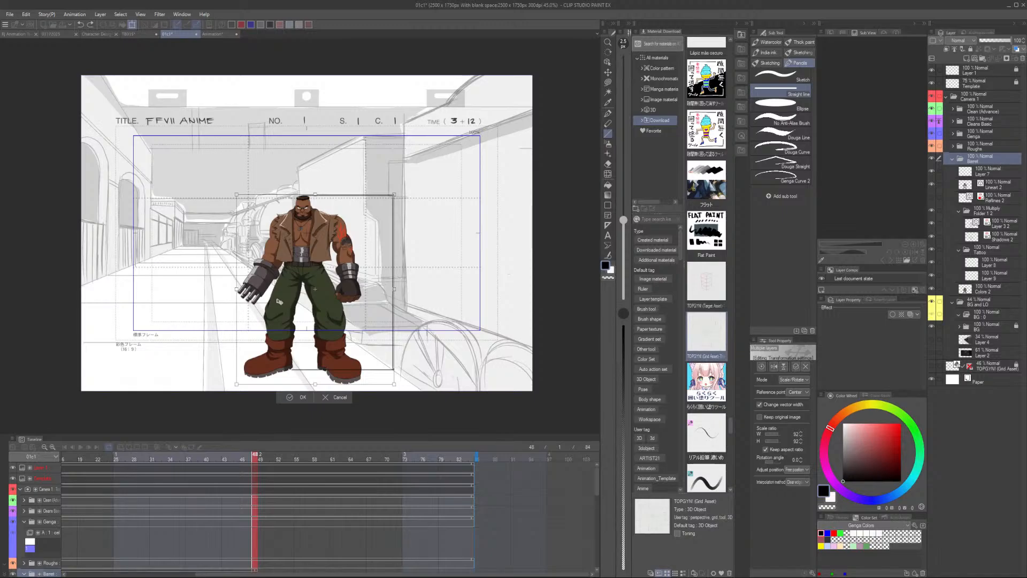
pyautogui.hotkey('ctrl', 'z')
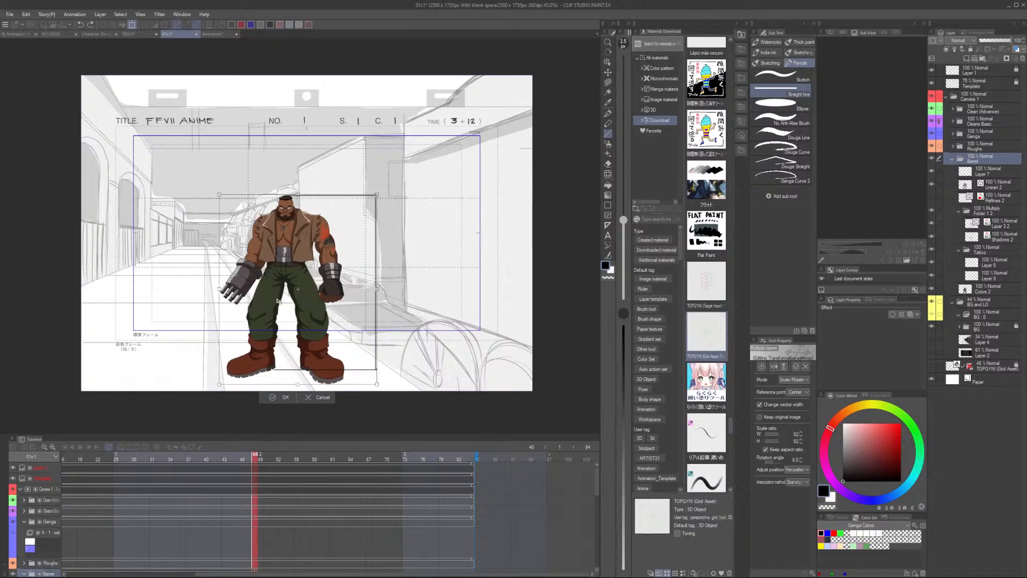
pyautogui.hotkey('ctrl', 'z')
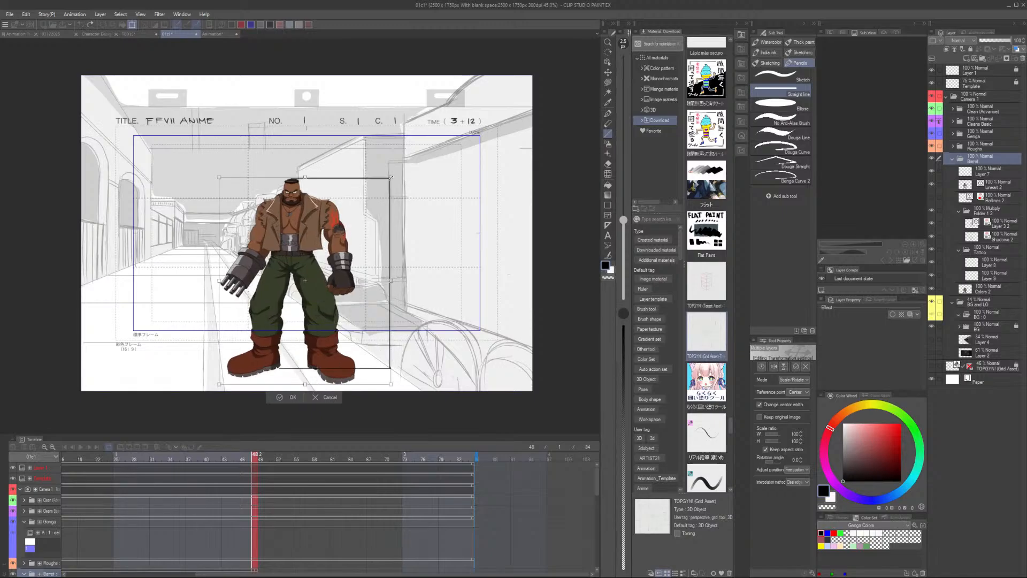
# Scale the Barret folder up to about 159% with his legs running off the sheet's lower edge, and apply the transformation
pyautogui.moveTo(410, 159); pyautogui.dragTo(463, 140)
pyautogui.moveTo(397, 285); pyautogui.dragTo(392, 295)
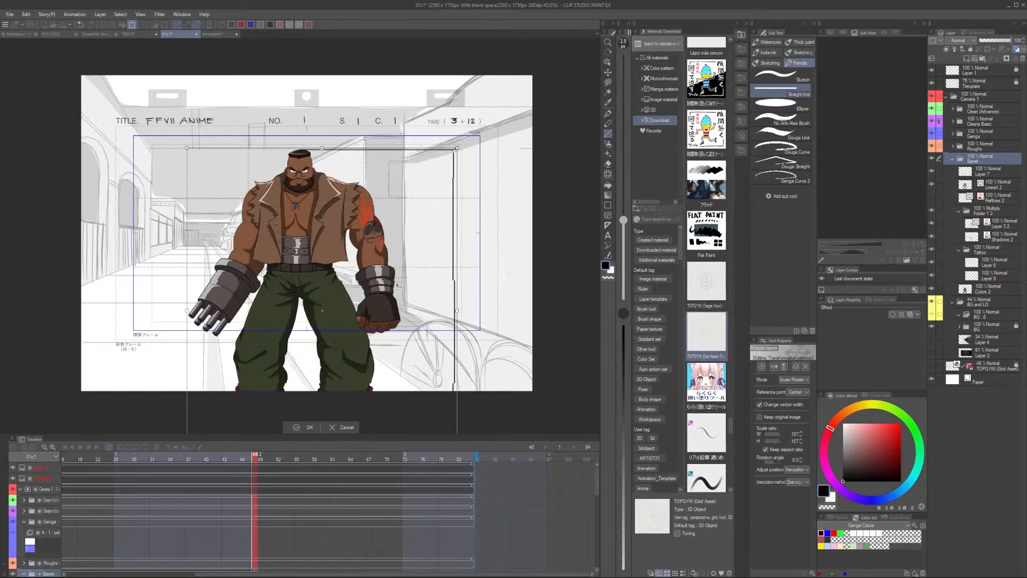
pyautogui.moveTo(457, 150); pyautogui.dragTo(460, 145)
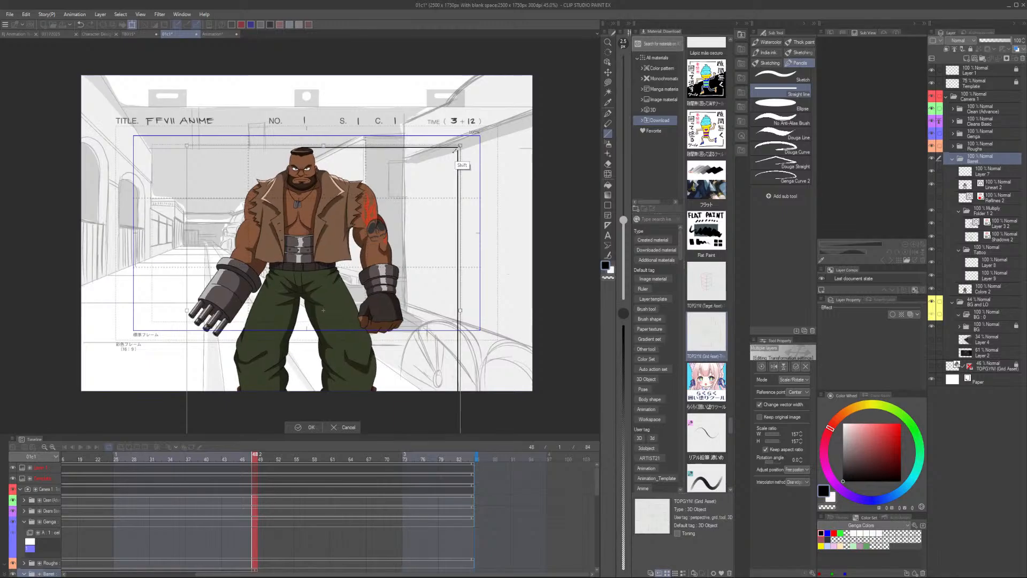
pyautogui.moveTo(405, 259); pyautogui.dragTo(398, 228)
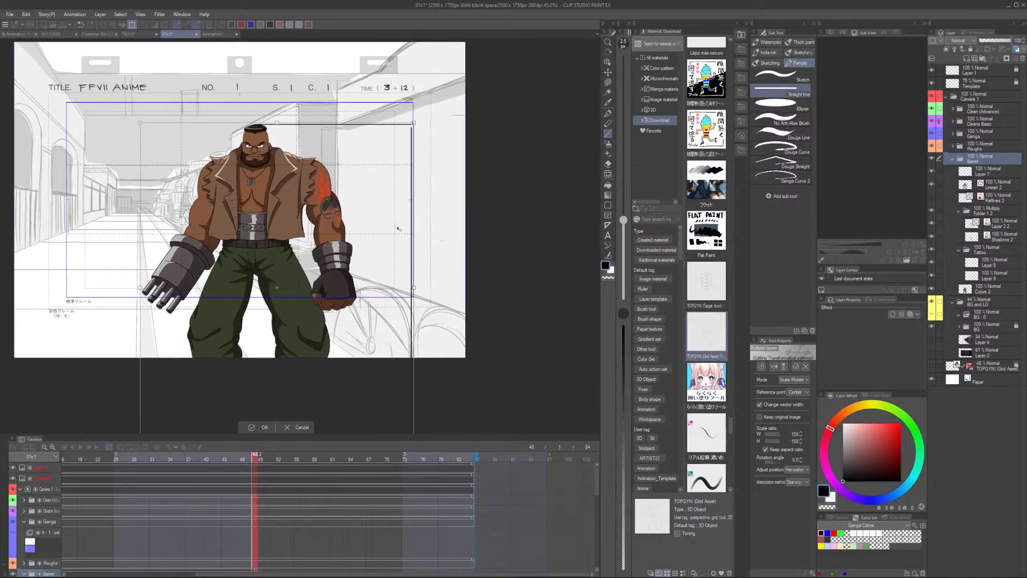
pyautogui.scroll(-4, 433, 205)
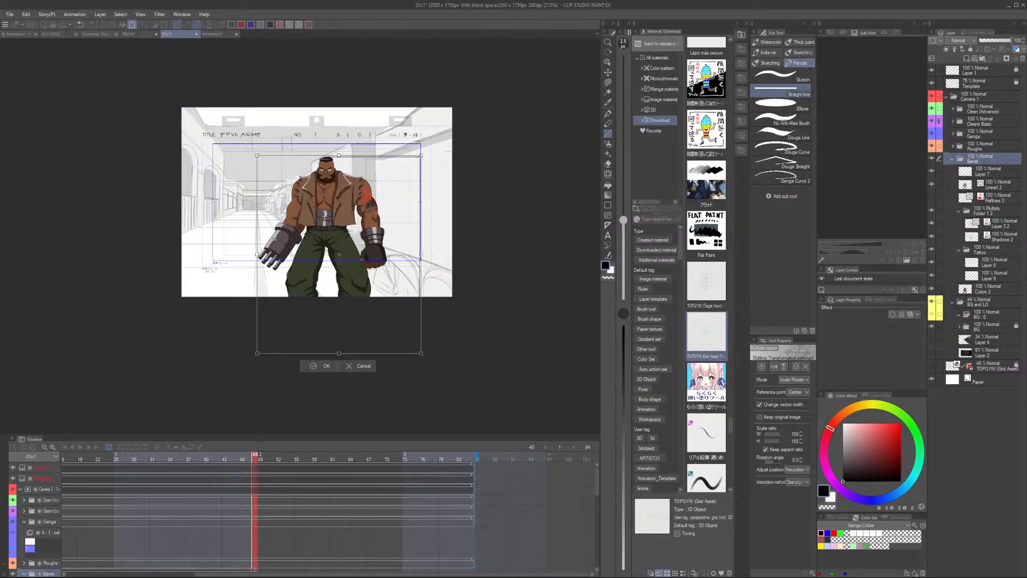
pyautogui.moveTo(421, 156); pyautogui.dragTo(420, 156)
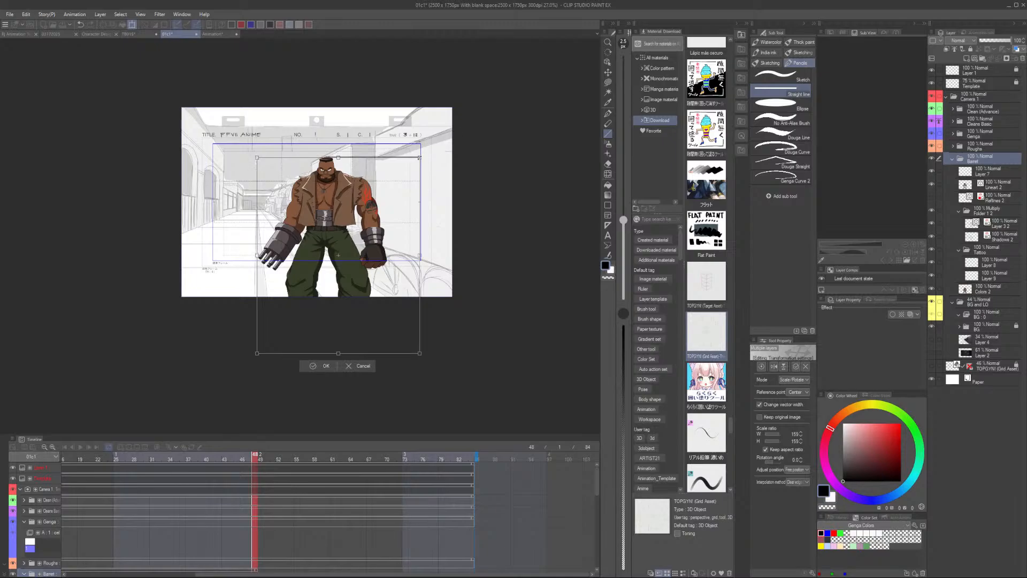
pyautogui.click(326, 366)
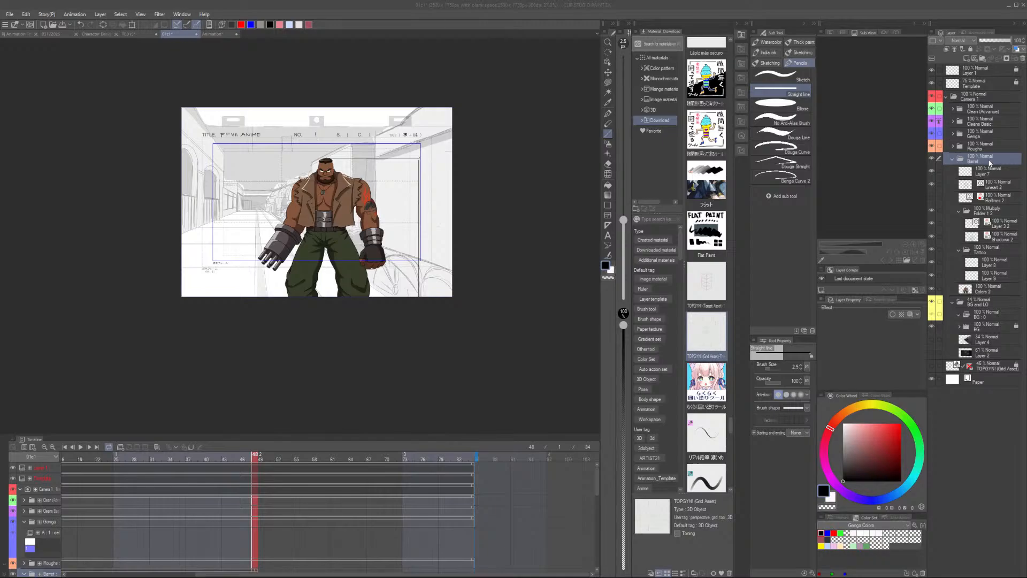
# Delete the Barret folder from the 01c1 file and switch to the Animation file
pyautogui.click(1022, 58)
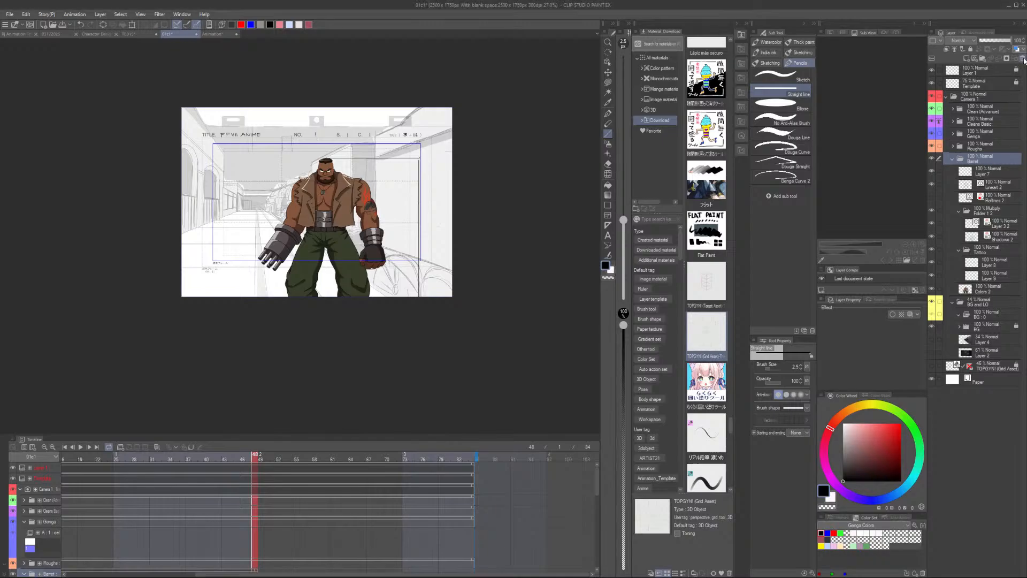
pyautogui.click(222, 35)
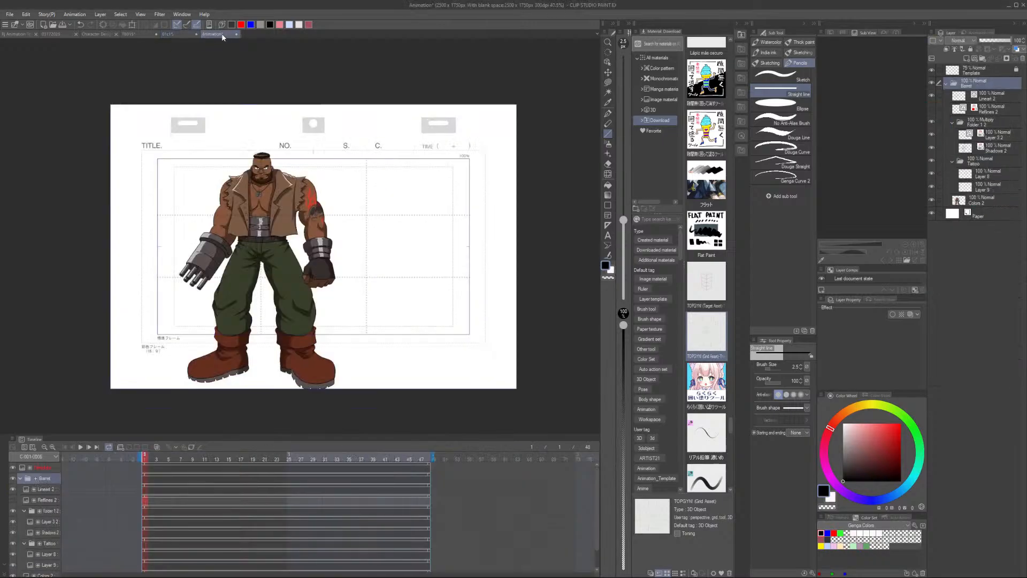
# Move Barret slightly up and to the left on the sheet, and fade his folder to roughly a third of its opacity
pyautogui.hotkey('ctrl', 't')
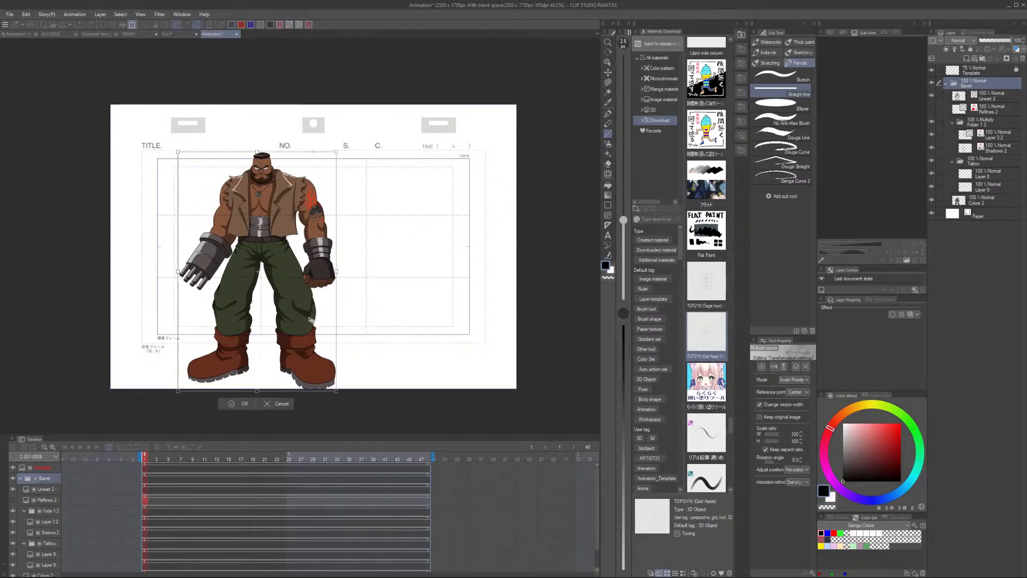
pyautogui.moveTo(309, 320); pyautogui.dragTo(300, 314)
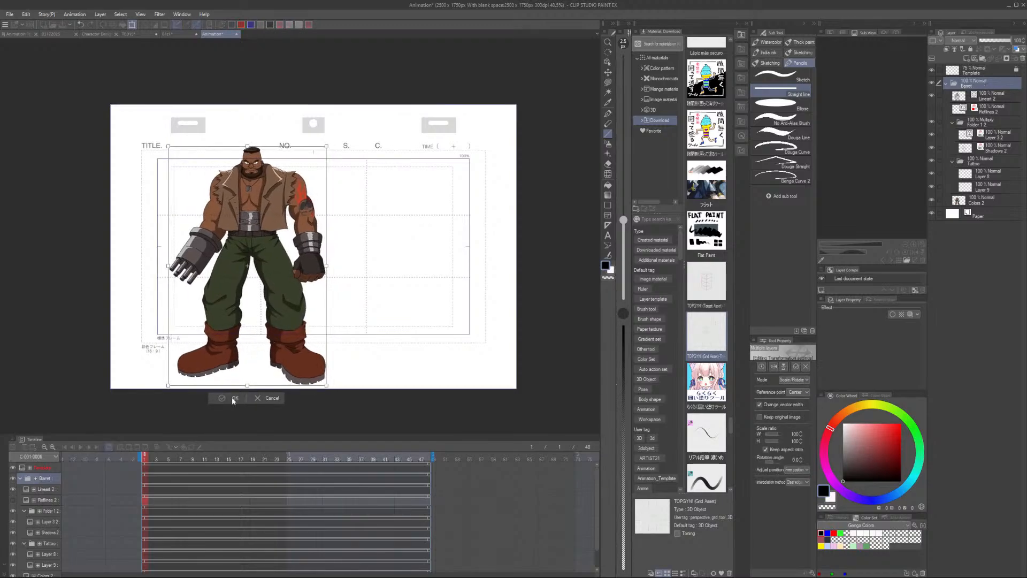
pyautogui.click(233, 398)
pyautogui.moveTo(990, 41); pyautogui.dragTo(993, 42)
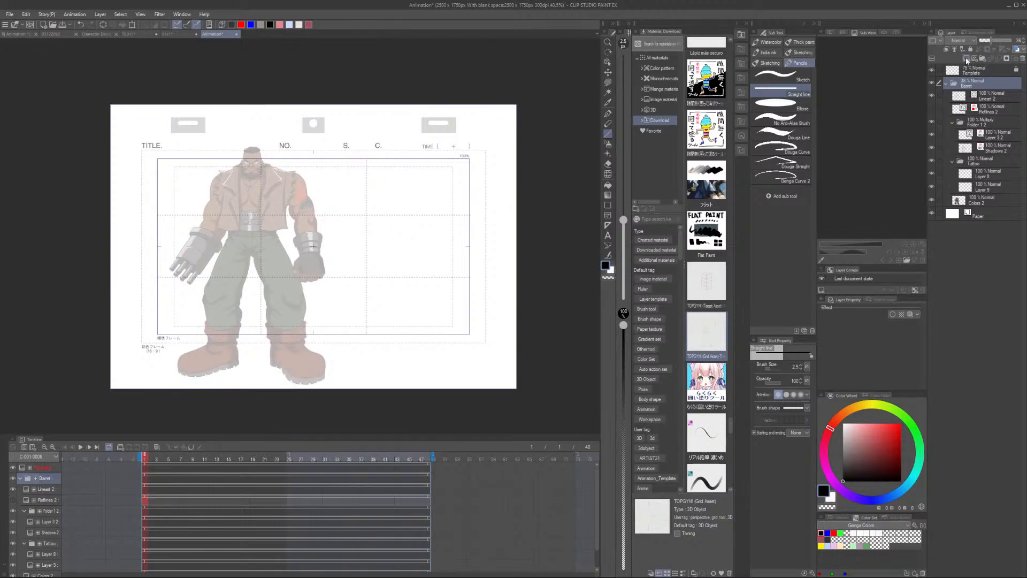
# Add a new layer above the Barret folder and set up the Sketch pencil in dark red at brush size 20
pyautogui.click(966, 58)
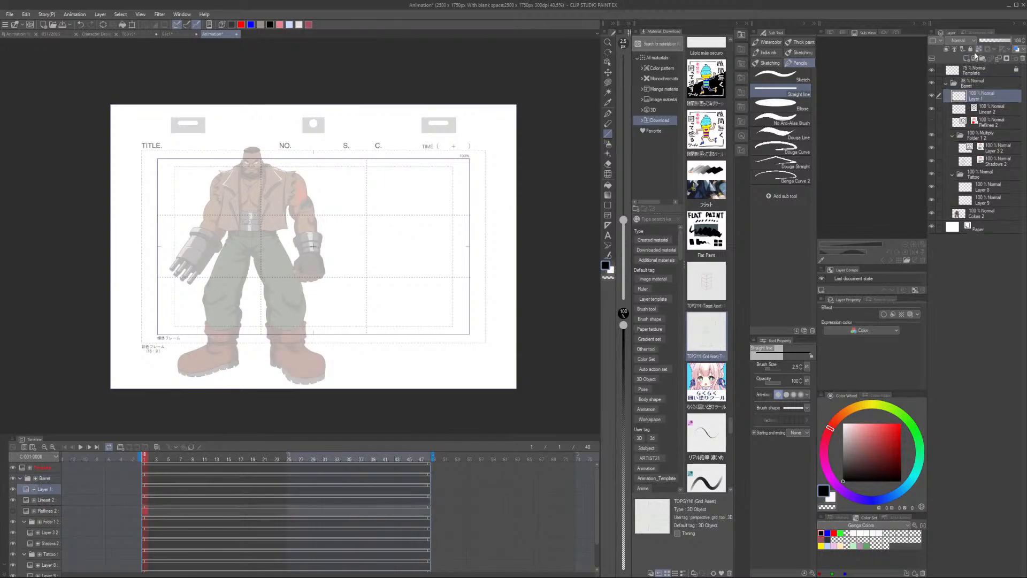
pyautogui.click(834, 533)
pyautogui.click(822, 538)
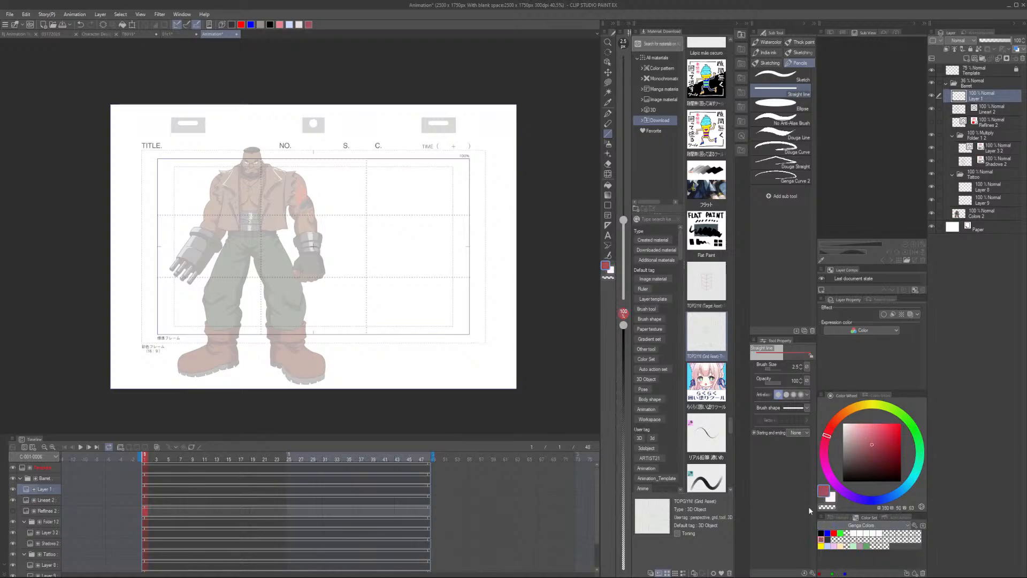
pyautogui.click(782, 76)
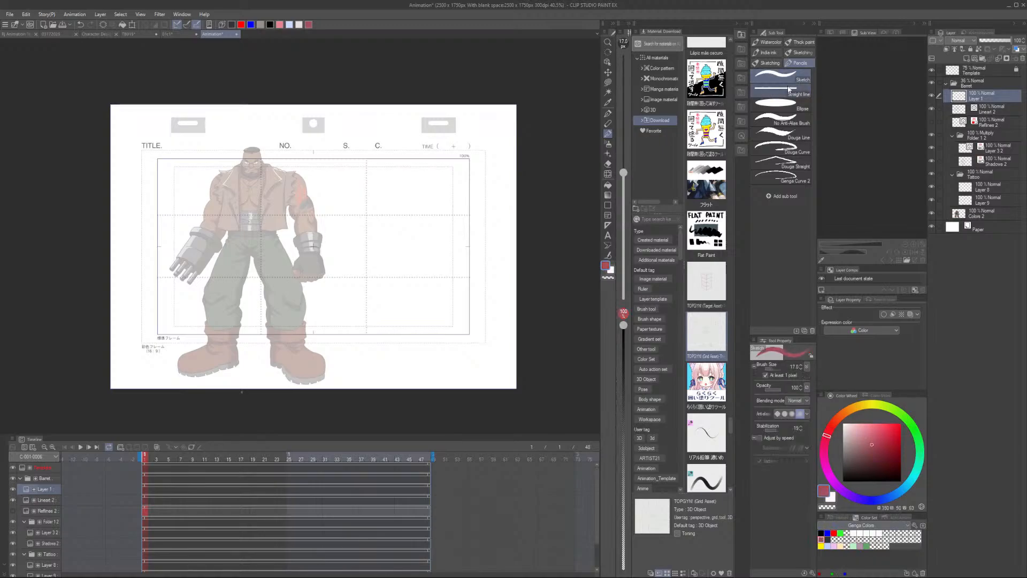
pyautogui.scroll(4, 236, 151)
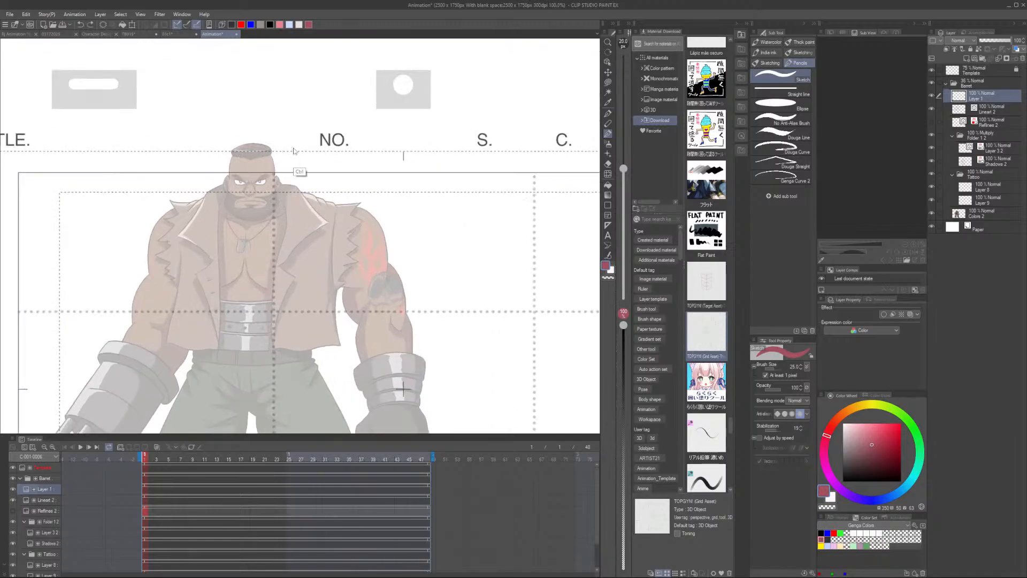
pyautogui.moveTo(984, 95); pyautogui.dragTo(990, 80)
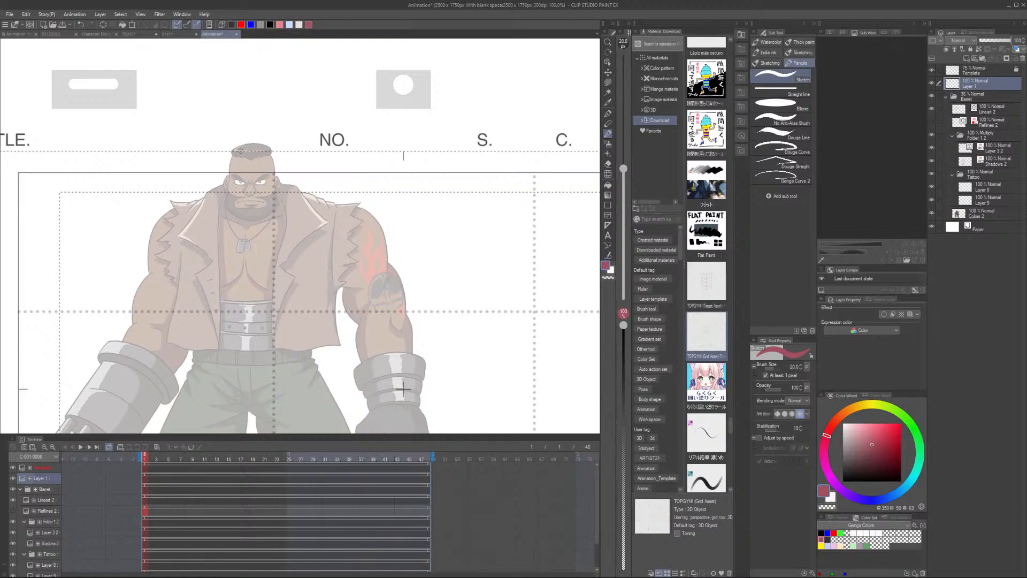
# Sketch the outline of Barret's head in red with a vertical centre line and a horizontal eye line
pyautogui.moveTo(267, 148)
pyautogui.mouseDown()
pyautogui.moveTo(232, 155)
pyautogui.moveTo(230, 187)
pyautogui.mouseUp()
pyautogui.hotkey('ctrl', 'z')
pyautogui.moveTo(236, 149)
pyautogui.mouseDown()
pyautogui.moveTo(227, 207)
pyautogui.moveTo(254, 220)
pyautogui.mouseUp()
pyautogui.hotkey('ctrl', 'z')
pyautogui.hotkey('ctrl', 'z')
pyautogui.moveTo(269, 145)
pyautogui.mouseDown()
pyautogui.moveTo(276, 207)
pyautogui.moveTo(252, 221)
pyautogui.mouseUp()
pyautogui.moveTo(249, 156); pyautogui.dragTo(248, 215)
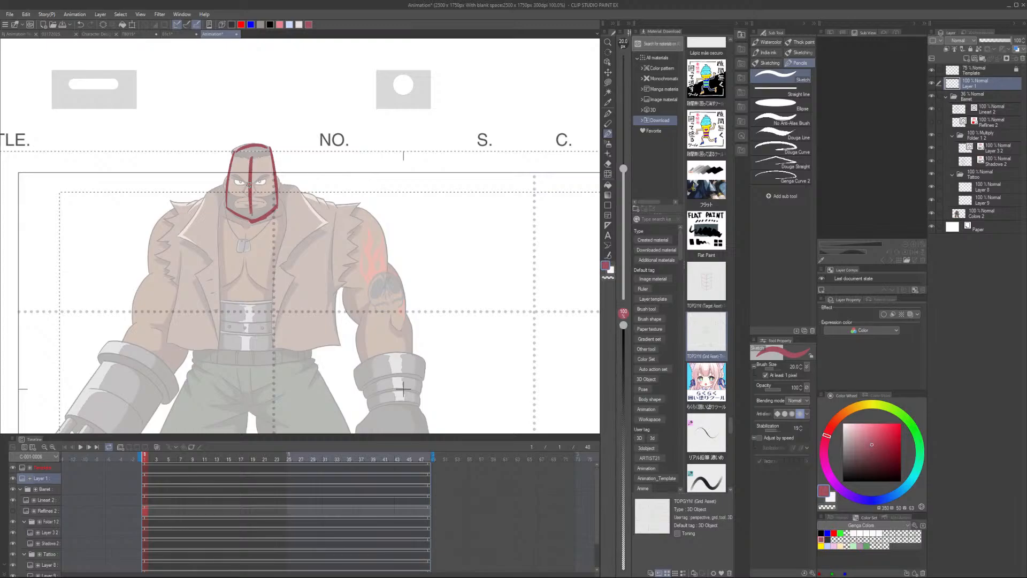
pyautogui.hotkey('ctrl', 'z')
pyautogui.moveTo(249, 155)
pyautogui.mouseDown()
pyautogui.moveTo(250, 204)
pyautogui.moveTo(259, 181)
pyautogui.moveTo(241, 183)
pyautogui.moveTo(272, 181)
pyautogui.moveTo(177, 209)
pyautogui.mouseUp()
pyautogui.hotkey('ctrl', 'z')
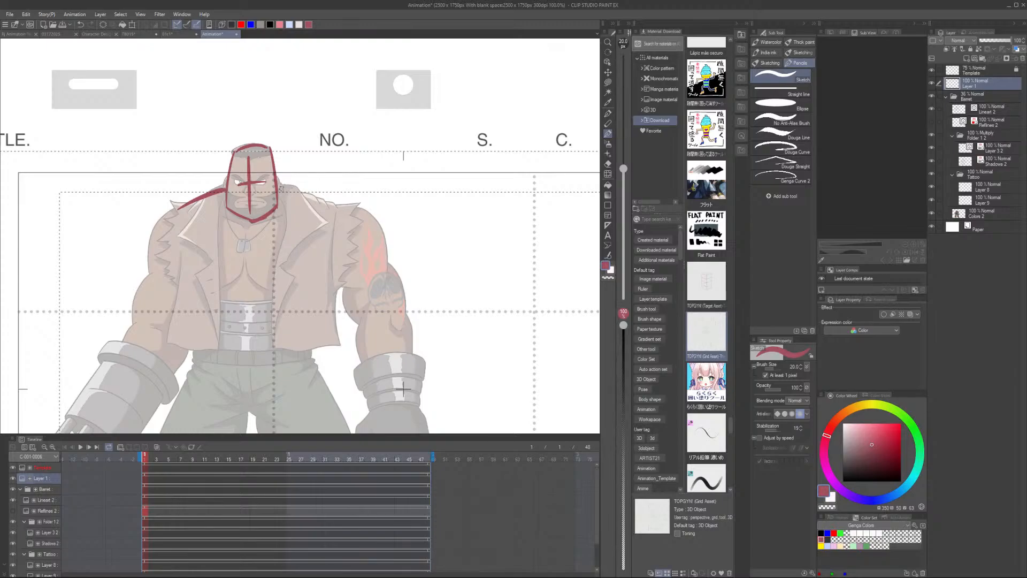
# Sketch the sloping shoulder lines from both sides of Barret's neck out to the jacket's shoulders
pyautogui.moveTo(276, 185); pyautogui.dragTo(336, 201)
pyautogui.hotkey('ctrl', 'z')
pyautogui.hotkey('ctrl', 'z')
pyautogui.hotkey('ctrl', 'z')
pyautogui.moveTo(226, 185); pyautogui.dragTo(183, 209)
pyautogui.moveTo(276, 185); pyautogui.dragTo(338, 209)
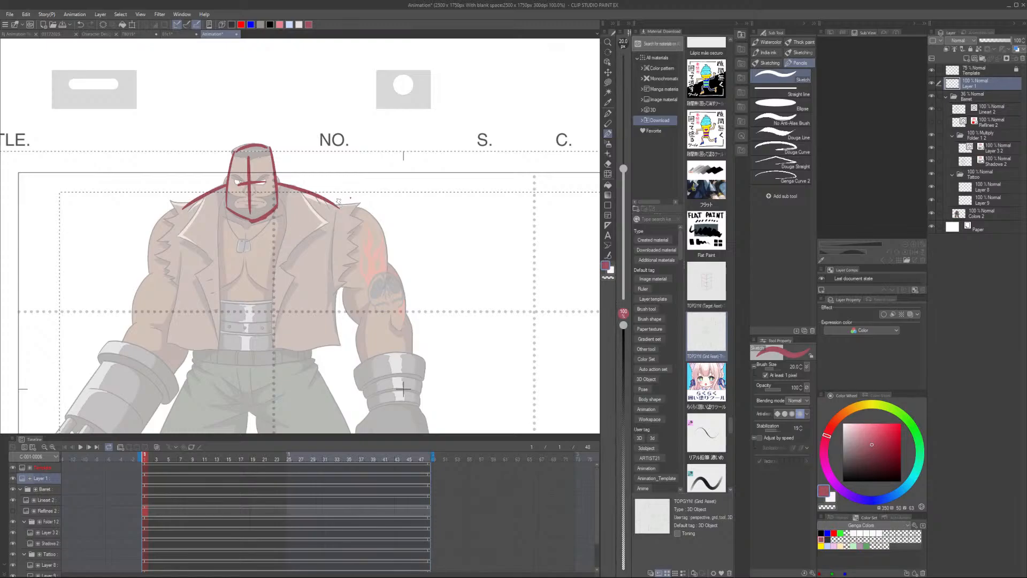
# Sketch Barret's torso as a simple block from shoulders to waist, with a vertical centre line and a chest cross line
pyautogui.press('e')
pyautogui.moveTo(382, 227); pyautogui.dragTo(404, 164)
pyautogui.press('p')
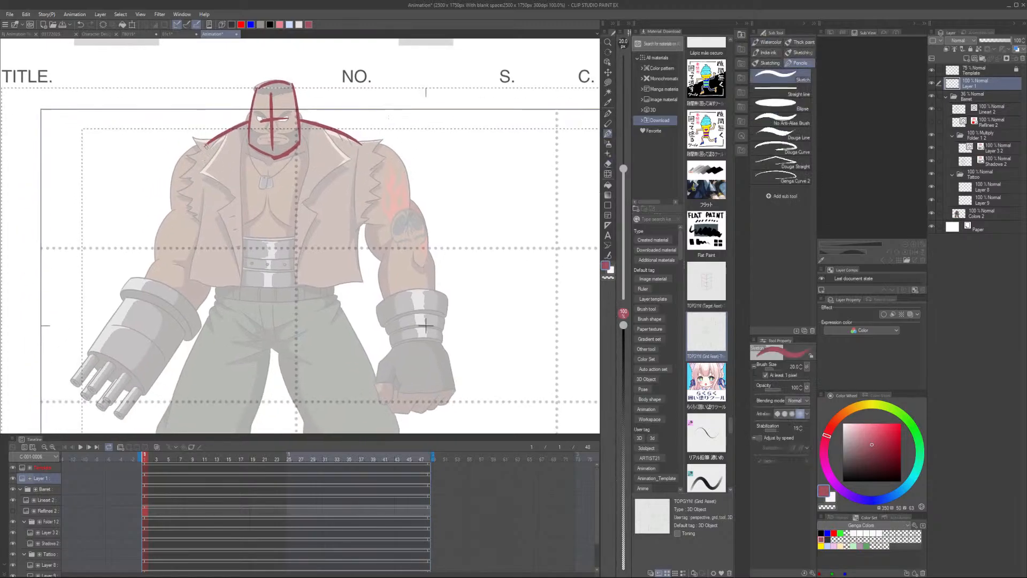
pyautogui.moveTo(205, 144); pyautogui.dragTo(214, 292)
pyautogui.hotkey('ctrl', 'z')
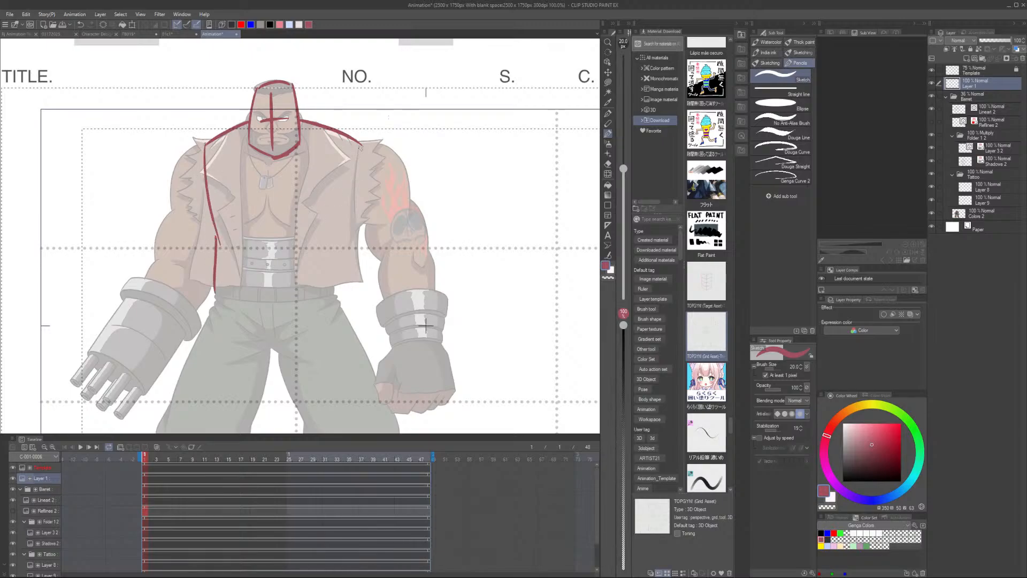
pyautogui.moveTo(361, 143); pyautogui.dragTo(332, 291)
pyautogui.moveTo(218, 284); pyautogui.dragTo(327, 289)
pyautogui.moveTo(275, 162); pyautogui.dragTo(270, 293)
pyautogui.hotkey('ctrl', 'z')
pyautogui.moveTo(268, 165); pyautogui.dragTo(267, 293)
pyautogui.moveTo(233, 210); pyautogui.dragTo(323, 210)
pyautogui.hotkey('ctrl', 'z')
# Sketch the outer and inner contours of Barret's gun-side arm from the shoulder to the top of the gun
pyautogui.moveTo(211, 144)
pyautogui.mouseDown()
pyautogui.moveTo(174, 185)
pyautogui.moveTo(176, 199)
pyautogui.mouseUp()
pyautogui.moveTo(173, 210); pyautogui.dragTo(152, 273)
pyautogui.moveTo(215, 255); pyautogui.dragTo(197, 312)
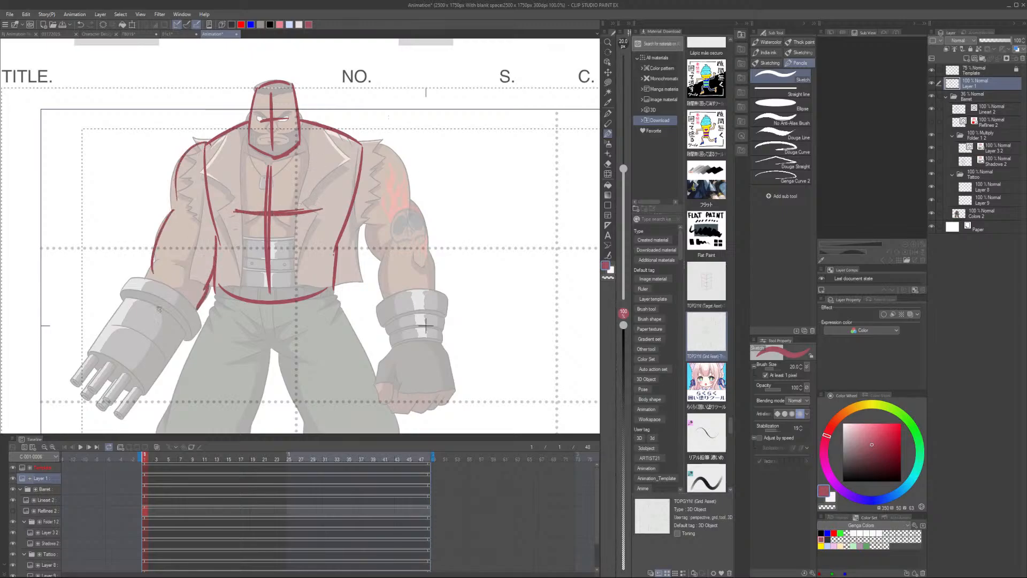
# Sketch Barret's arm gun as a simple cylinder, closing its barrel end with an ellipse
pyautogui.moveTo(153, 273)
pyautogui.mouseDown()
pyautogui.moveTo(191, 316)
pyautogui.moveTo(84, 362)
pyautogui.moveTo(140, 399)
pyautogui.mouseUp()
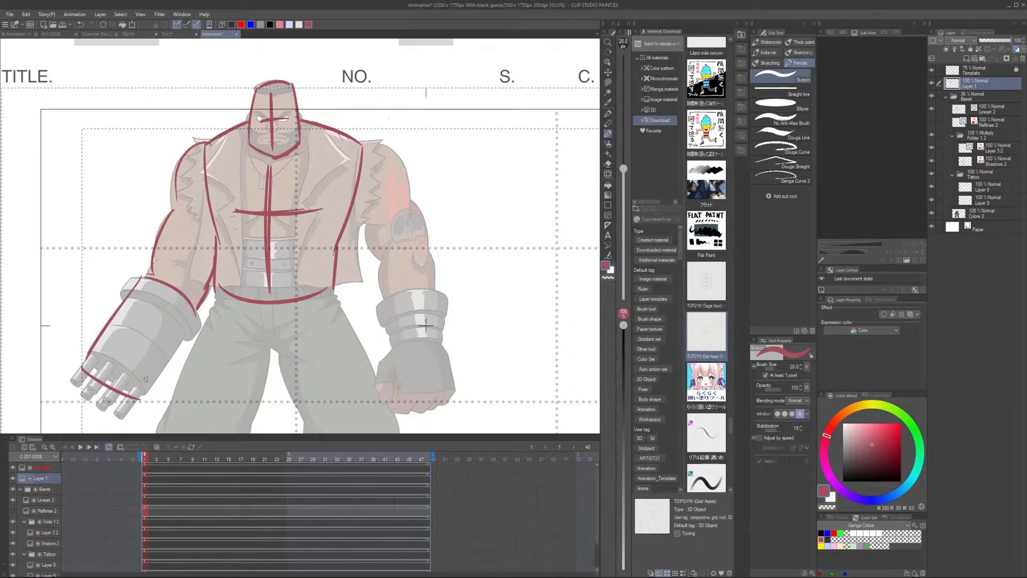
pyautogui.moveTo(200, 315); pyautogui.dragTo(138, 398)
pyautogui.moveTo(90, 353)
pyautogui.mouseDown()
pyautogui.moveTo(120, 365)
pyautogui.moveTo(135, 397)
pyautogui.mouseUp()
pyautogui.moveTo(92, 353); pyautogui.dragTo(137, 401)
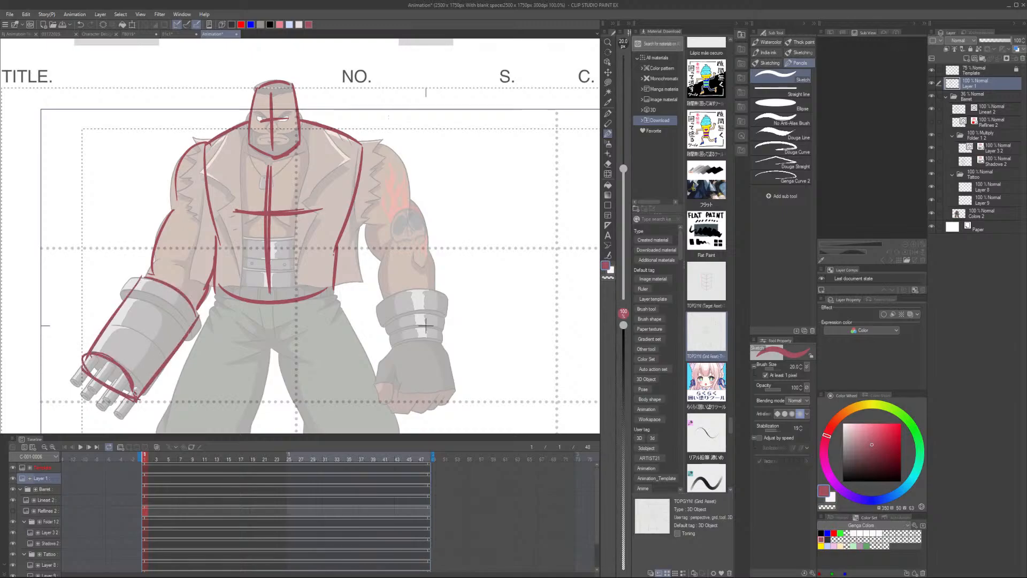
pyautogui.moveTo(135, 275); pyautogui.dragTo(90, 353)
# Sketch the shoulder, outer upper arm and inner arm contours of Barret's hand-side arm down to the wrist
pyautogui.moveTo(361, 141)
pyautogui.mouseDown()
pyautogui.moveTo(393, 154)
pyautogui.moveTo(376, 146)
pyautogui.moveTo(409, 226)
pyautogui.moveTo(383, 148)
pyautogui.moveTo(410, 206)
pyautogui.mouseUp()
pyautogui.hotkey('ctrl', 'z')
pyautogui.hotkey('ctrl', 'z')
pyautogui.moveTo(411, 209); pyautogui.dragTo(432, 259)
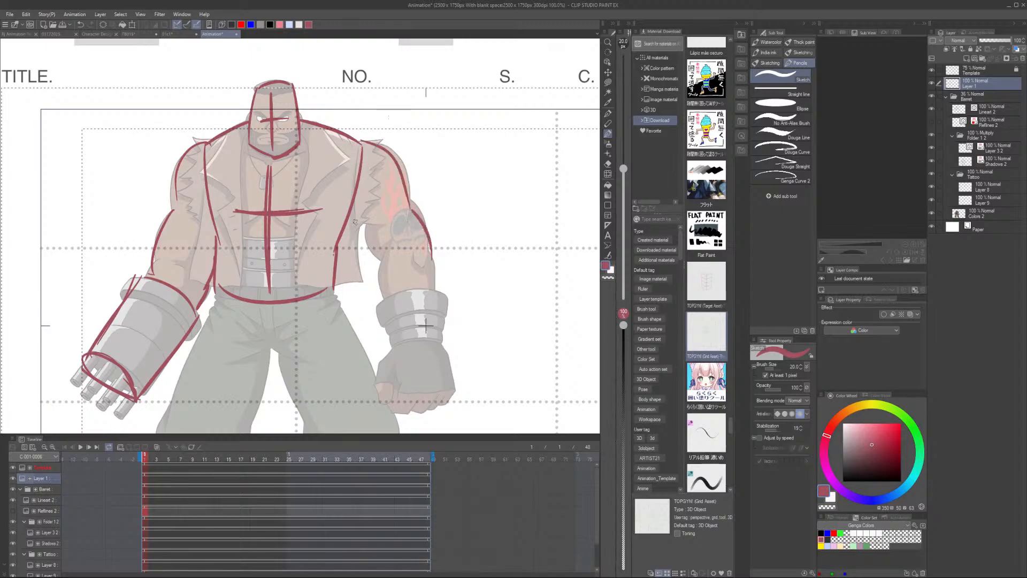
pyautogui.moveTo(349, 217); pyautogui.dragTo(370, 229)
pyautogui.moveTo(362, 227)
pyautogui.mouseDown()
pyautogui.moveTo(385, 273)
pyautogui.moveTo(392, 333)
pyautogui.mouseUp()
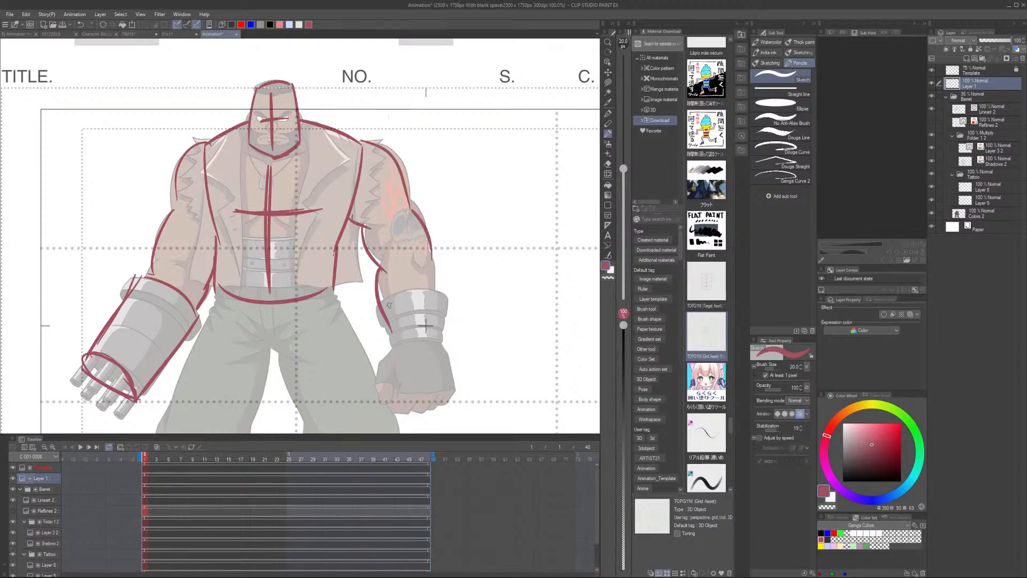
pyautogui.hotkey('ctrl', 'z')
pyautogui.moveTo(380, 267); pyautogui.dragTo(401, 357)
# Sketch the outer forearm line and outline the fist as a simple rounded block
pyautogui.moveTo(431, 255)
pyautogui.mouseDown()
pyautogui.moveTo(438, 355)
pyautogui.moveTo(375, 379)
pyautogui.moveTo(386, 402)
pyautogui.mouseUp()
pyautogui.moveTo(445, 384); pyautogui.dragTo(433, 325)
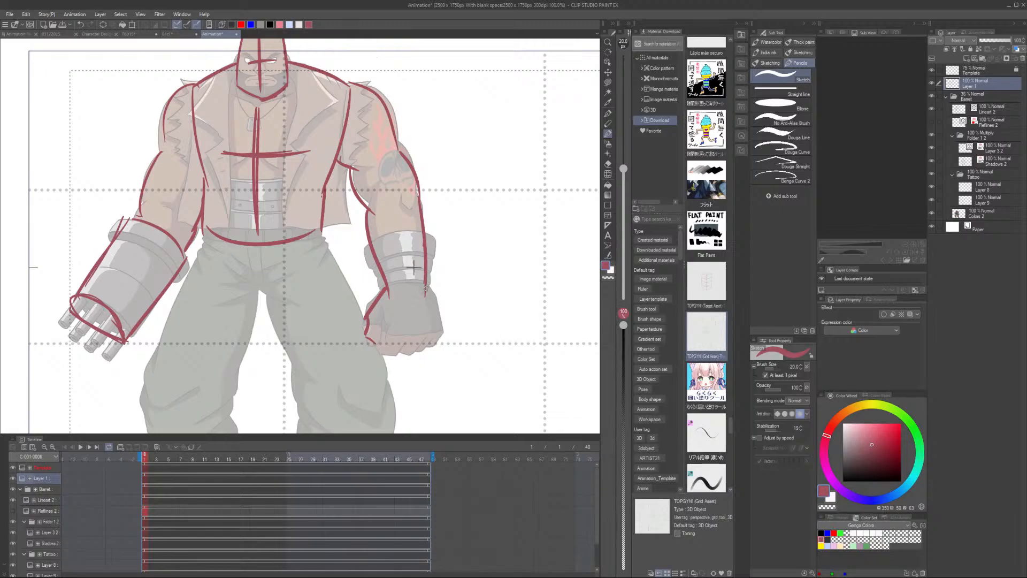
pyautogui.moveTo(426, 287); pyautogui.dragTo(438, 347)
pyautogui.moveTo(375, 347)
pyautogui.mouseDown()
pyautogui.moveTo(393, 359)
pyautogui.moveTo(436, 340)
pyautogui.mouseUp()
# Sketch Barret's pelvis as a V shape below the waist and clean up its gun-side line with the eraser
pyautogui.scroll(-3, 435, 296)
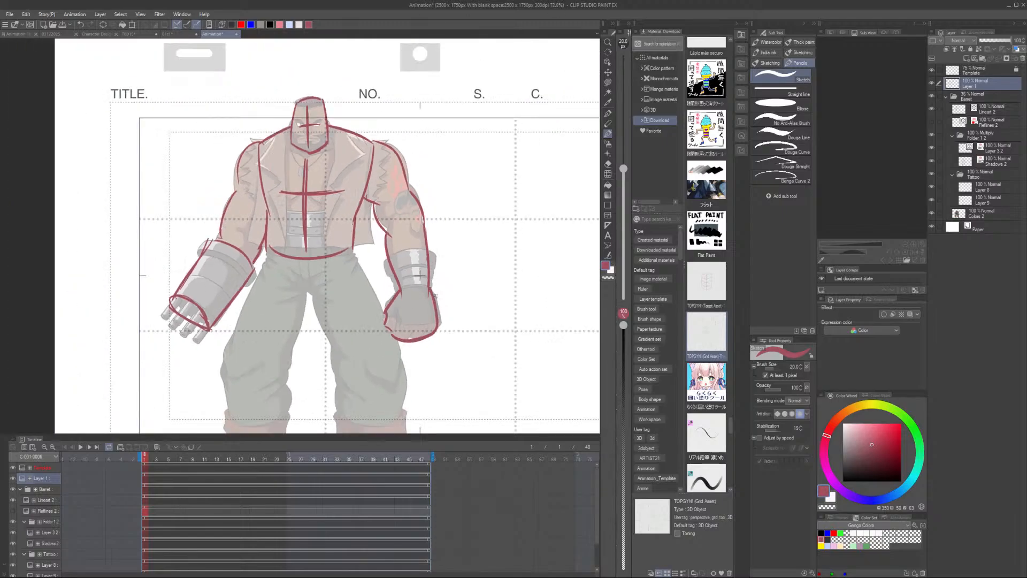
pyautogui.moveTo(354, 306); pyautogui.dragTo(377, 258)
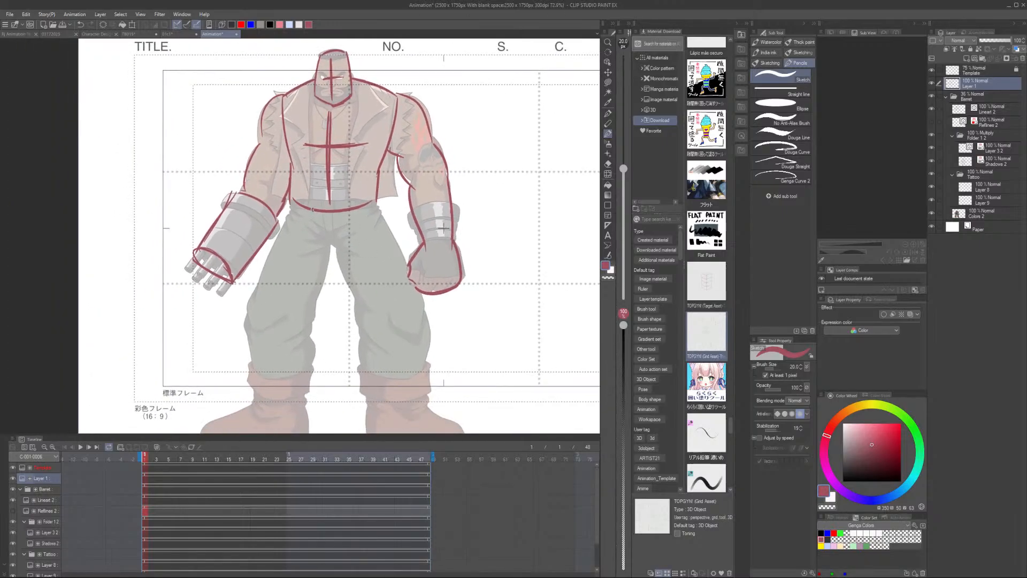
pyautogui.moveTo(294, 205); pyautogui.dragTo(340, 241)
pyautogui.moveTo(376, 206)
pyautogui.mouseDown()
pyautogui.moveTo(349, 234)
pyautogui.moveTo(367, 216)
pyautogui.mouseUp()
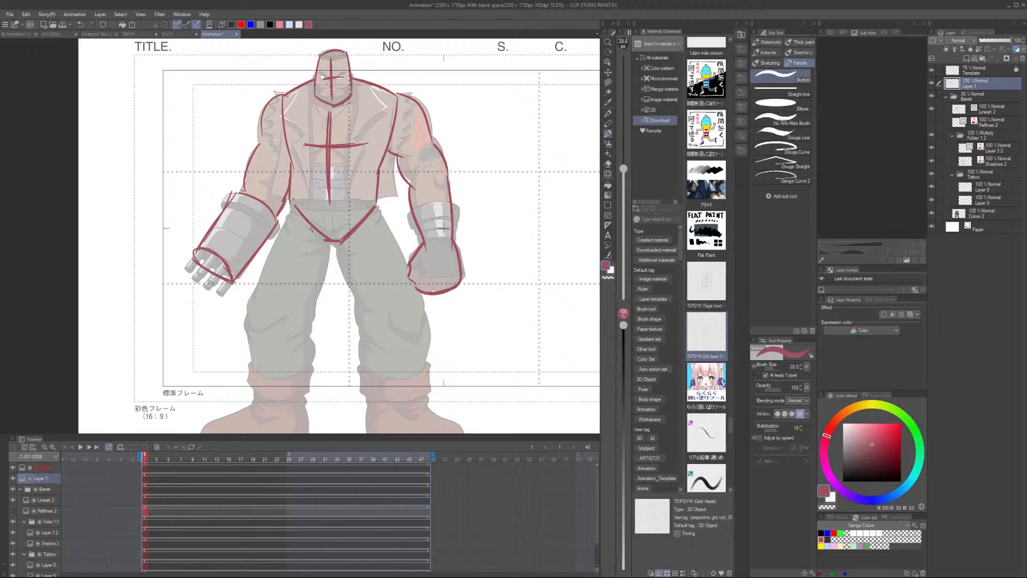
pyautogui.press('e')
pyautogui.moveTo(296, 206)
pyautogui.mouseDown()
pyautogui.moveTo(367, 218)
pyautogui.moveTo(337, 245)
pyautogui.moveTo(371, 207)
pyautogui.moveTo(339, 233)
pyautogui.moveTo(313, 232)
pyautogui.moveTo(298, 210)
pyautogui.moveTo(327, 239)
pyautogui.mouseUp()
pyautogui.press('b')
# Sketch the gun-side leg from hip to ankle with inner and outer contours, and outline its boot
pyautogui.moveTo(333, 198)
pyautogui.mouseDown()
pyautogui.moveTo(330, 231)
pyautogui.moveTo(329, 206)
pyautogui.moveTo(287, 215)
pyautogui.moveTo(251, 318)
pyautogui.mouseUp()
pyautogui.press('e')
pyautogui.press('b')
pyautogui.press('e')
pyautogui.press('b')
pyautogui.moveTo(330, 244)
pyautogui.mouseDown()
pyautogui.moveTo(311, 307)
pyautogui.moveTo(330, 248)
pyautogui.moveTo(257, 259)
pyautogui.moveTo(252, 364)
pyautogui.mouseUp()
pyautogui.hotkey('ctrl', 'z')
pyautogui.hotkey('ctrl', 'z')
pyautogui.moveTo(318, 267); pyautogui.dragTo(308, 367)
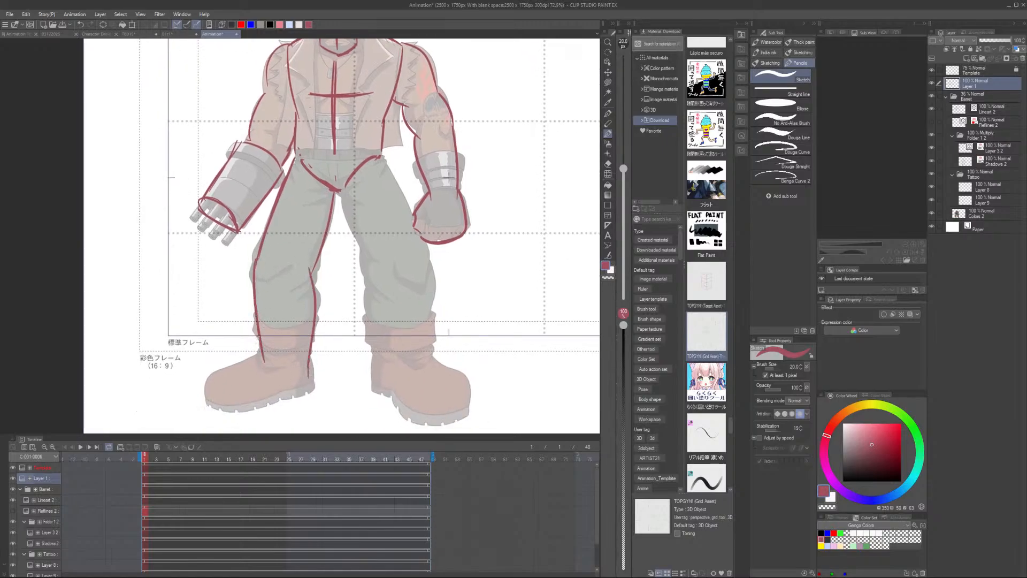
pyautogui.moveTo(258, 337)
pyautogui.mouseDown()
pyautogui.moveTo(238, 365)
pyautogui.moveTo(209, 376)
pyautogui.moveTo(207, 410)
pyautogui.moveTo(236, 414)
pyautogui.moveTo(309, 383)
pyautogui.moveTo(311, 373)
pyautogui.moveTo(282, 399)
pyautogui.mouseUp()
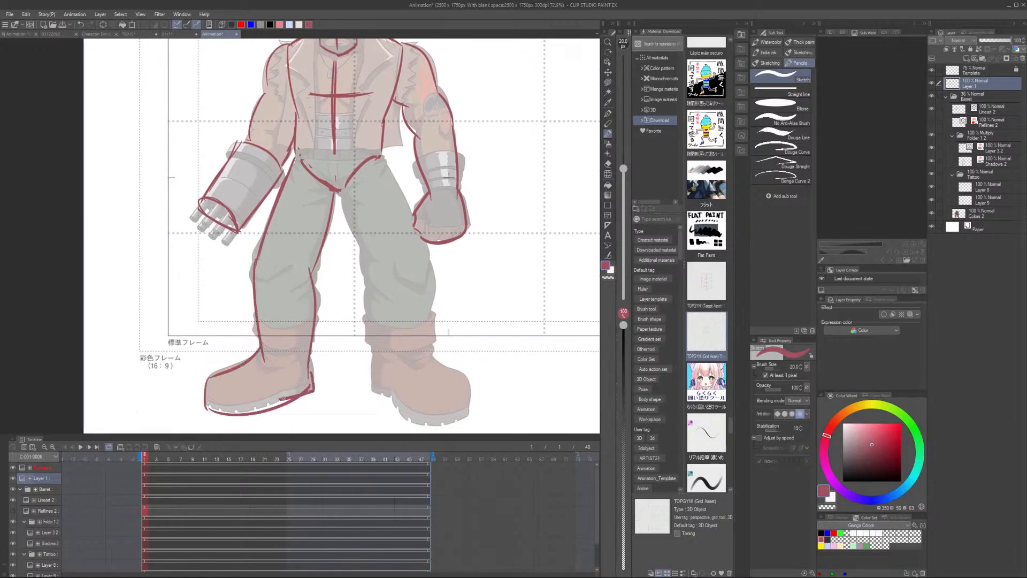
# Sketch the inner and outer contours of the hand-side leg and outline its boot
pyautogui.moveTo(339, 190)
pyautogui.mouseDown()
pyautogui.moveTo(365, 256)
pyautogui.moveTo(374, 386)
pyautogui.mouseUp()
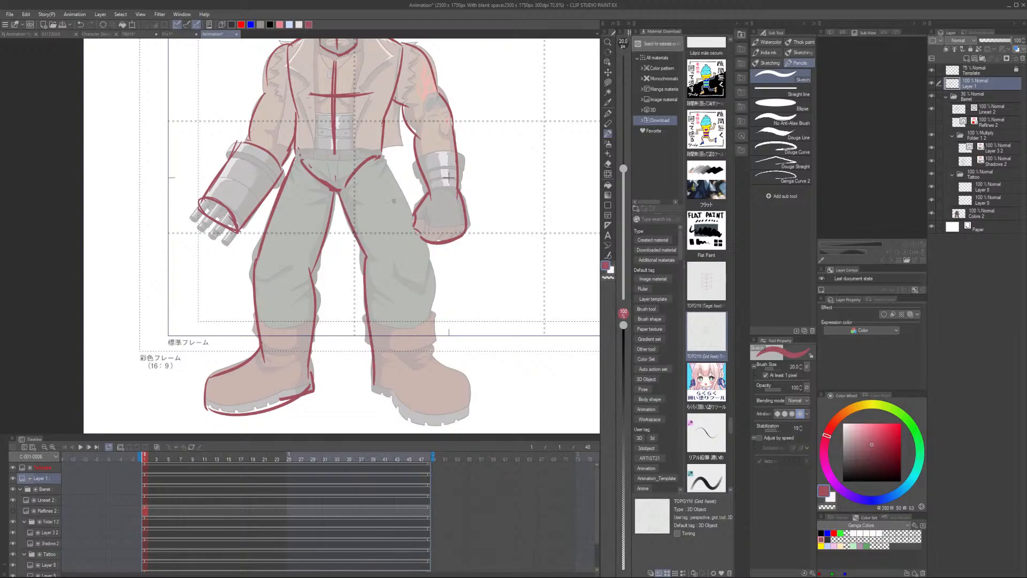
pyautogui.moveTo(392, 177)
pyautogui.mouseDown()
pyautogui.moveTo(428, 261)
pyautogui.moveTo(432, 302)
pyautogui.mouseUp()
pyautogui.moveTo(431, 266)
pyautogui.mouseDown()
pyautogui.moveTo(423, 342)
pyautogui.moveTo(373, 379)
pyautogui.moveTo(374, 356)
pyautogui.moveTo(373, 399)
pyautogui.mouseUp()
pyautogui.moveTo(367, 356)
pyautogui.mouseDown()
pyautogui.moveTo(369, 396)
pyautogui.moveTo(444, 424)
pyautogui.mouseUp()
pyautogui.moveTo(428, 356)
pyautogui.mouseDown()
pyautogui.moveTo(459, 422)
pyautogui.moveTo(426, 425)
pyautogui.mouseUp()
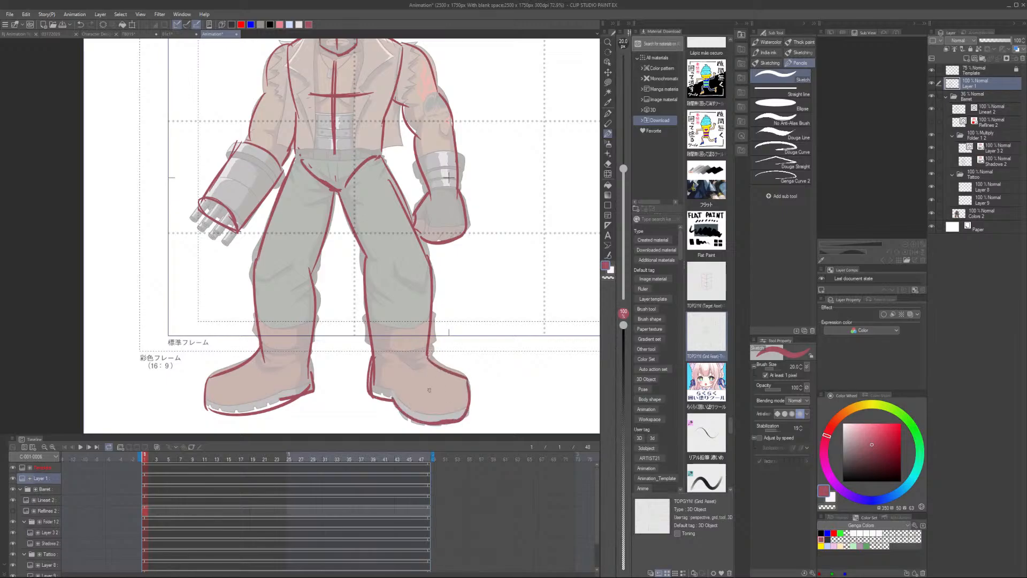
pyautogui.moveTo(259, 346)
pyautogui.mouseDown()
pyautogui.moveTo(210, 416)
pyautogui.moveTo(281, 403)
pyautogui.mouseUp()
# Try to redraw the thigh and shin contours of the hand-side leg
pyautogui.scroll(-1, 346, 308)
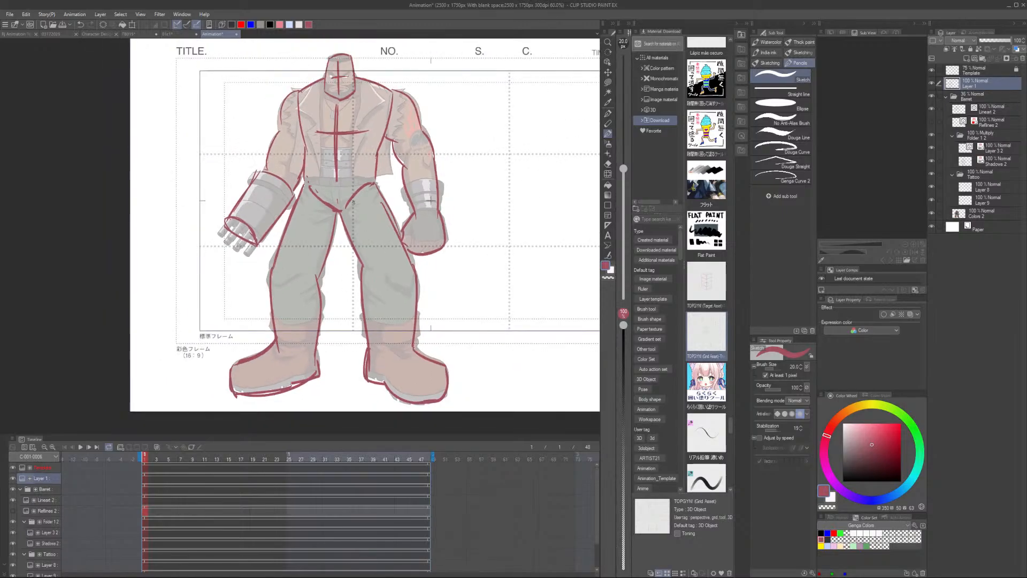
pyautogui.press('e')
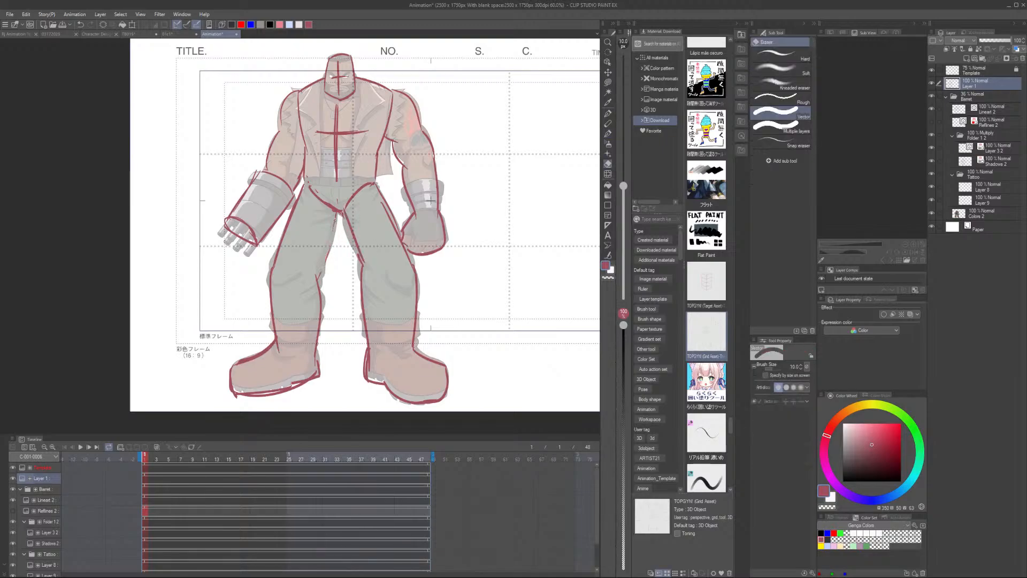
pyautogui.press('p')
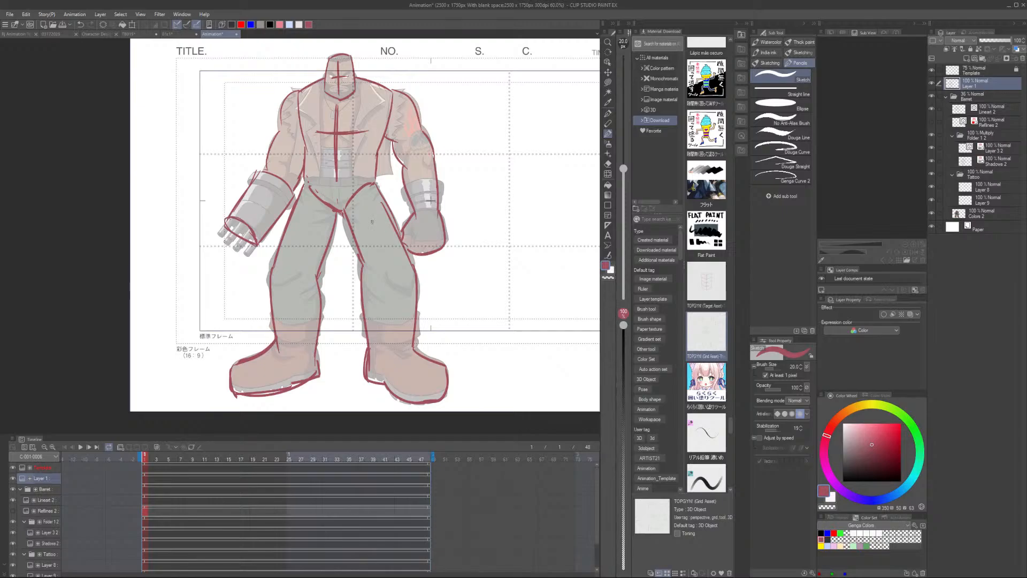
pyautogui.press('e')
pyautogui.press('p')
pyautogui.moveTo(345, 213); pyautogui.dragTo(384, 279)
pyautogui.moveTo(375, 189)
pyautogui.mouseDown()
pyautogui.moveTo(412, 276)
pyautogui.moveTo(389, 368)
pyautogui.mouseUp()
pyautogui.moveTo(412, 272); pyautogui.dragTo(404, 354)
pyautogui.hotkey('ctrl', 'z')
pyautogui.hotkey('ctrl', 'z')
pyautogui.moveTo(383, 274)
pyautogui.mouseDown()
pyautogui.moveTo(376, 350)
pyautogui.moveTo(401, 345)
pyautogui.mouseUp()
pyautogui.hotkey('ctrl', 'z')
pyautogui.hotkey('ctrl', 'z')
pyautogui.hotkey('ctrl', 'z')
pyautogui.hotkey('ctrl', 'z')
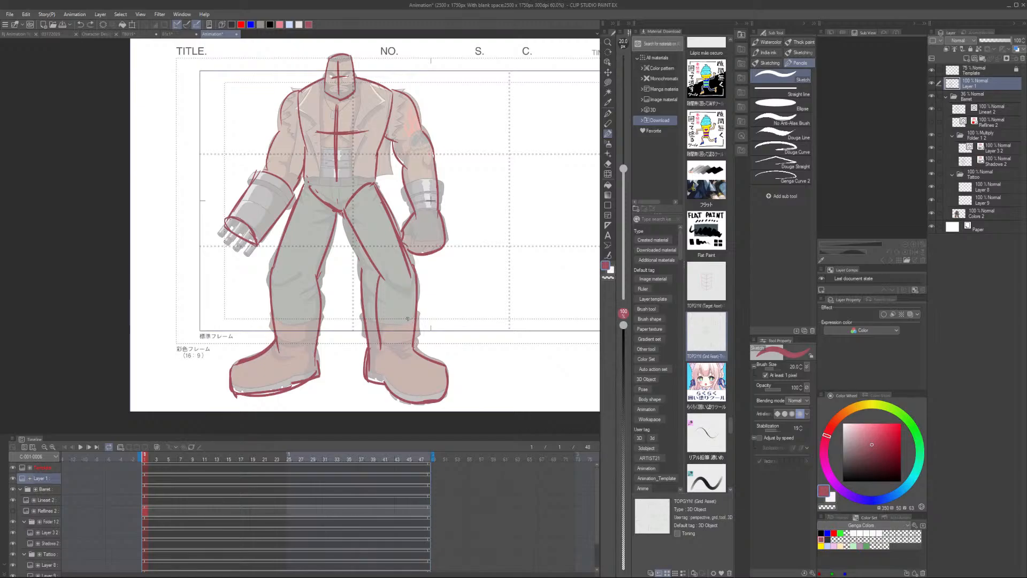
# Reinforce the inner and outer thigh lines of the hand-side leg and its hip line
pyautogui.moveTo(344, 214); pyautogui.dragTo(363, 270)
pyautogui.moveTo(345, 217); pyautogui.dragTo(365, 269)
pyautogui.moveTo(373, 185); pyautogui.dragTo(411, 239)
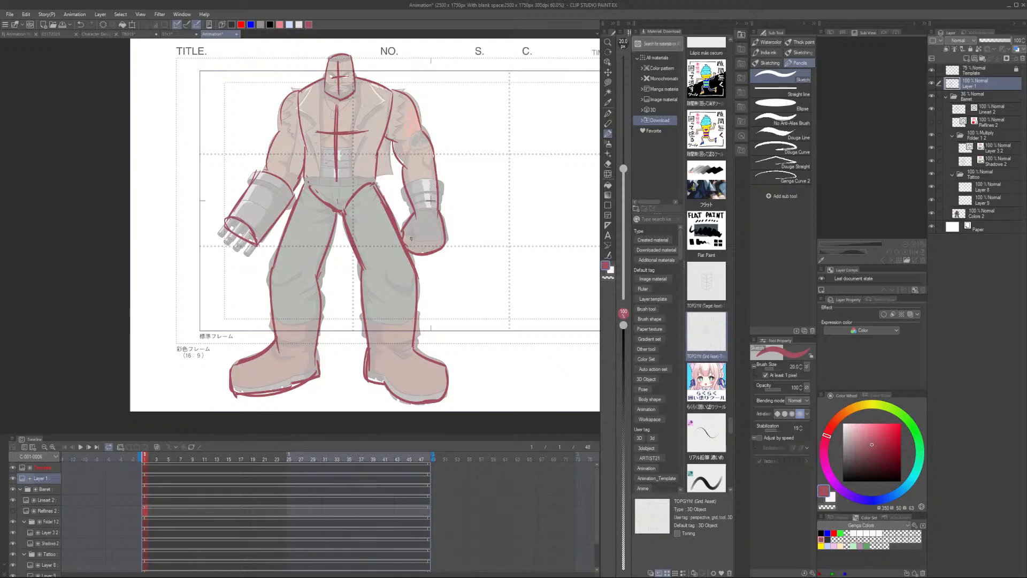
pyautogui.press('e')
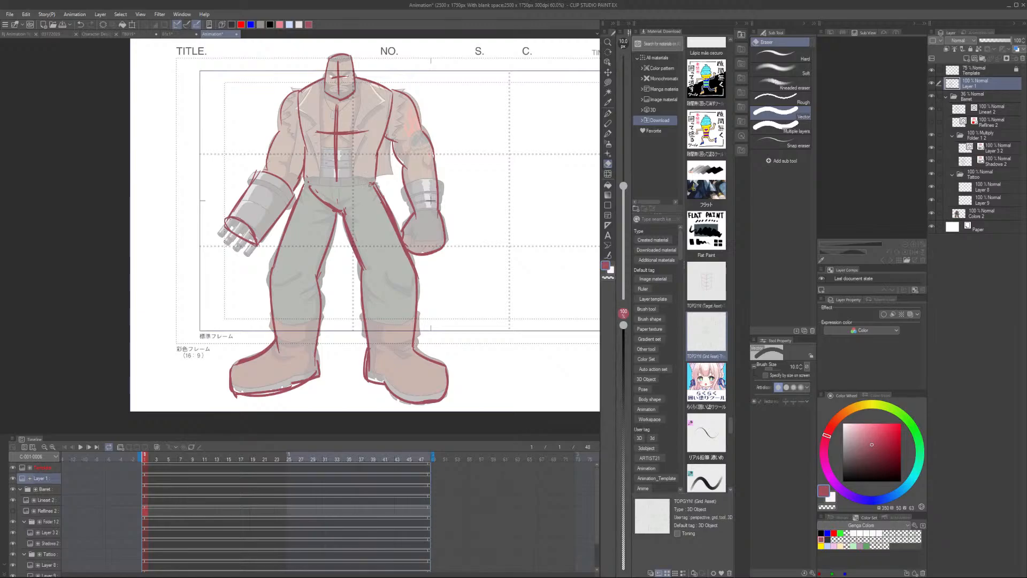
pyautogui.press('p')
pyautogui.moveTo(343, 210); pyautogui.dragTo(368, 188)
# Sketch the jacket's side edge below the hand-side armpit and its hem on both sides of the waist
pyautogui.scroll(-1, 368, 188)
pyautogui.scroll(2, 348, 188)
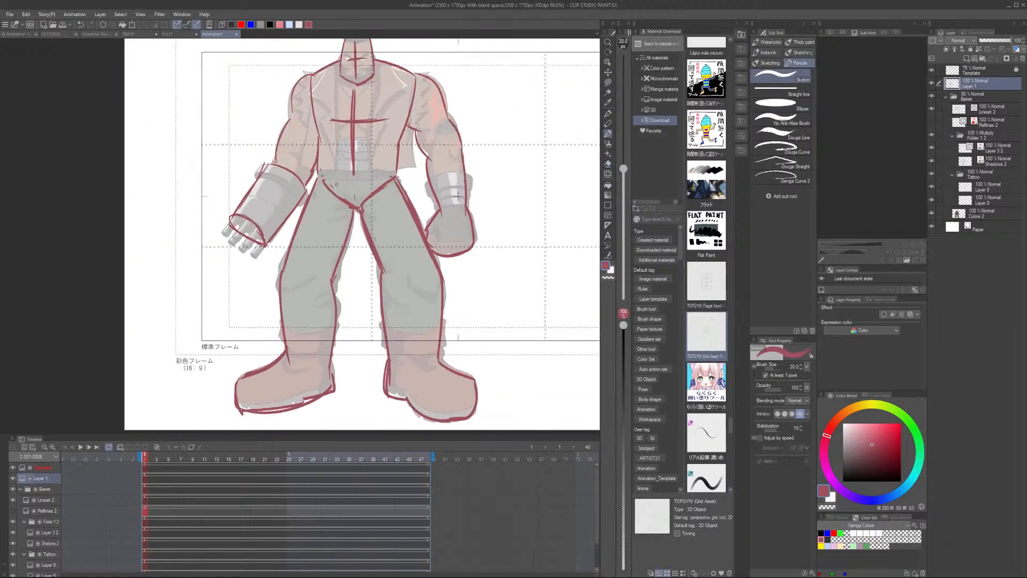
pyautogui.scroll(-1, 327, 185)
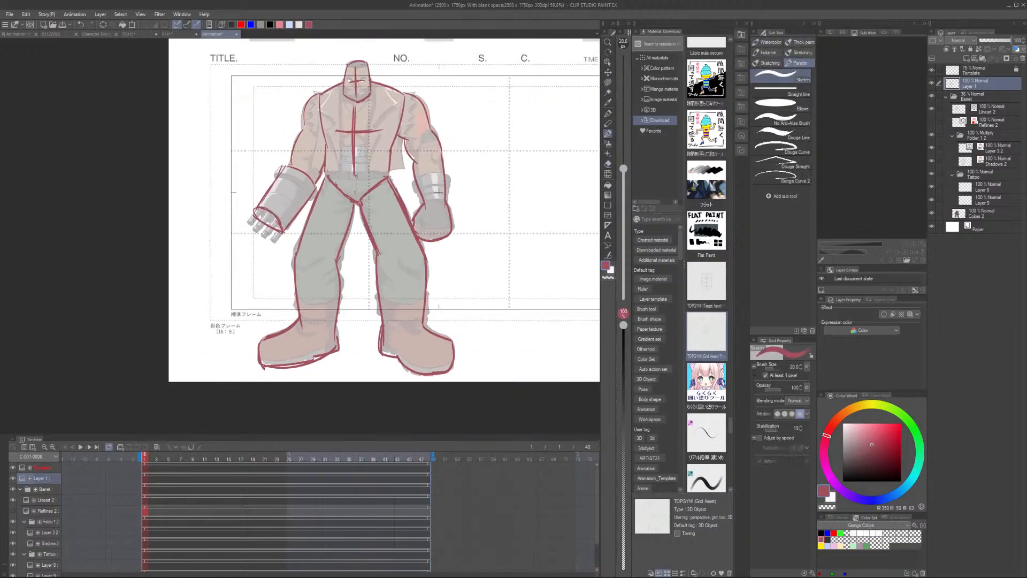
pyautogui.scroll(2, 406, 217)
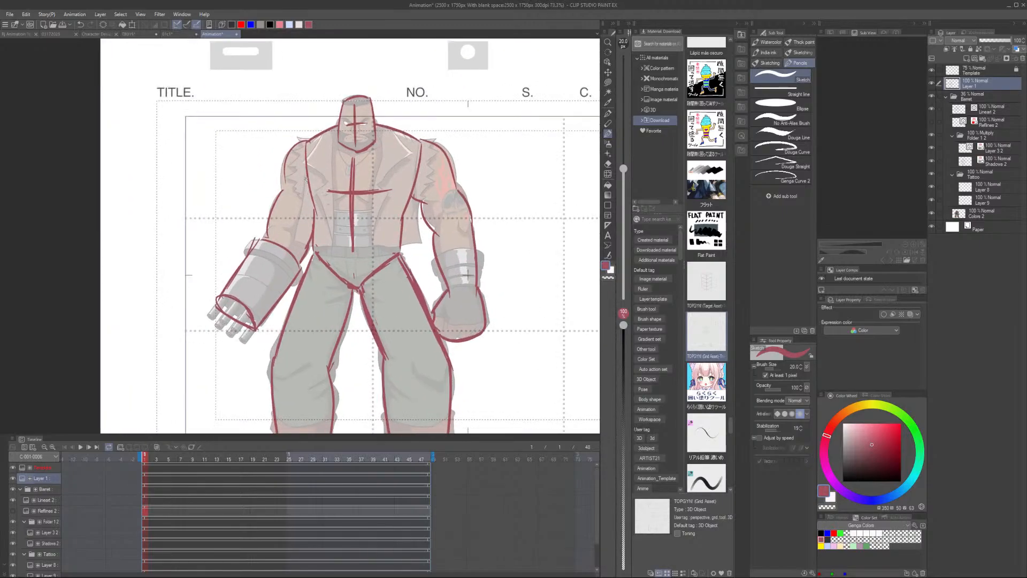
pyautogui.moveTo(409, 175); pyautogui.dragTo(418, 244)
pyautogui.moveTo(413, 215); pyautogui.dragTo(418, 244)
pyautogui.moveTo(387, 241); pyautogui.dragTo(415, 242)
pyautogui.moveTo(318, 237); pyautogui.dragTo(341, 241)
# Sketch the open front edges of the jacket and the pointed lapels on both sides of the chest
pyautogui.scroll(-2, 469, 273)
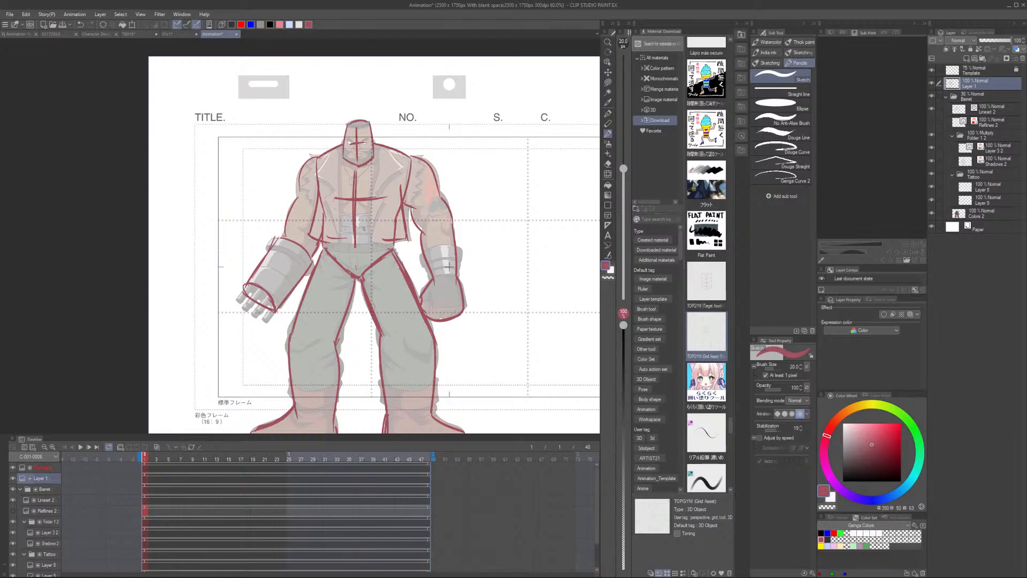
pyautogui.press('e')
pyautogui.press('p')
pyautogui.moveTo(335, 151); pyautogui.dragTo(340, 239)
pyautogui.moveTo(380, 152); pyautogui.dragTo(371, 246)
pyautogui.hotkey('ctrl', 'z')
pyautogui.moveTo(338, 149); pyautogui.dragTo(318, 176)
pyautogui.hotkey('ctrl', 'z')
pyautogui.moveTo(318, 174)
pyautogui.mouseDown()
pyautogui.moveTo(332, 185)
pyautogui.moveTo(322, 198)
pyautogui.moveTo(337, 230)
pyautogui.mouseUp()
pyautogui.moveTo(381, 143)
pyautogui.mouseDown()
pyautogui.moveTo(401, 169)
pyautogui.moveTo(381, 187)
pyautogui.moveTo(375, 216)
pyautogui.mouseUp()
# Erase the guide lines inside the head and sketch Barret's angry brows, nose and mouth
pyautogui.scroll(3, 386, 173)
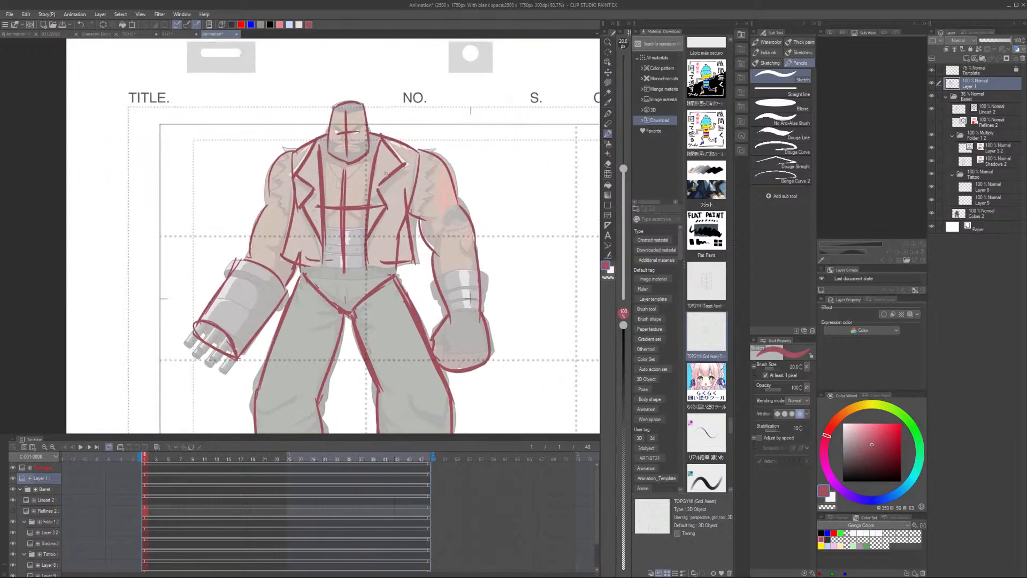
pyautogui.press('e')
pyautogui.moveTo(336, 100)
pyautogui.mouseDown()
pyautogui.moveTo(337, 149)
pyautogui.moveTo(333, 124)
pyautogui.moveTo(327, 133)
pyautogui.moveTo(339, 142)
pyautogui.mouseUp()
pyautogui.press('b')
pyautogui.scroll(2, 338, 129)
pyautogui.moveTo(342, 121)
pyautogui.mouseDown()
pyautogui.moveTo(350, 134)
pyautogui.moveTo(340, 142)
pyautogui.moveTo(317, 122)
pyautogui.moveTo(325, 113)
pyautogui.moveTo(359, 122)
pyautogui.moveTo(371, 103)
pyautogui.mouseUp()
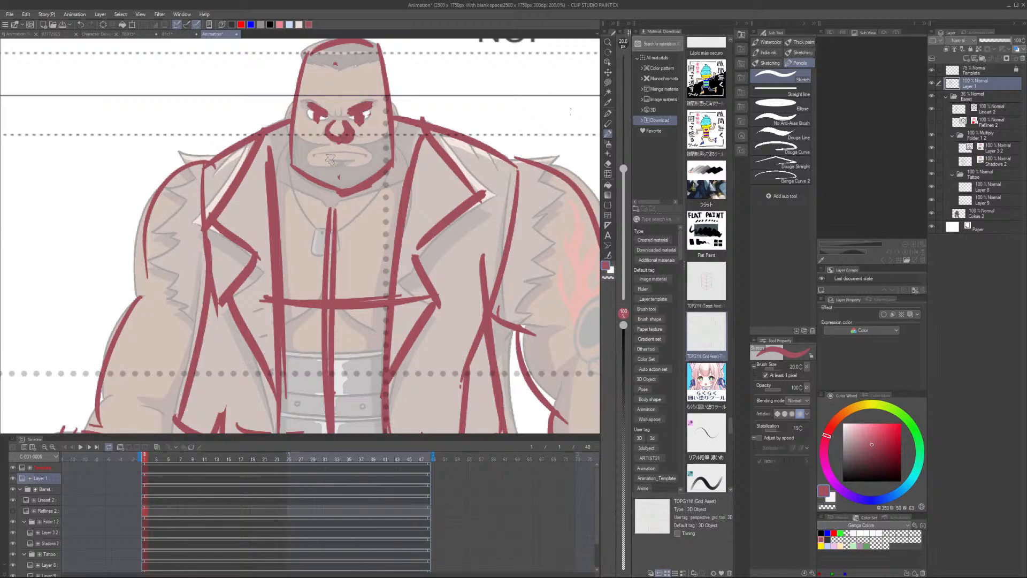
pyautogui.moveTo(312, 158); pyautogui.dragTo(365, 155)
# Sketch the ragged torn sleeve edges of the jacket at both shoulders
pyautogui.scroll(-2, 376, 130)
pyautogui.scroll(1, 376, 129)
pyautogui.scroll(-1, 437, 214)
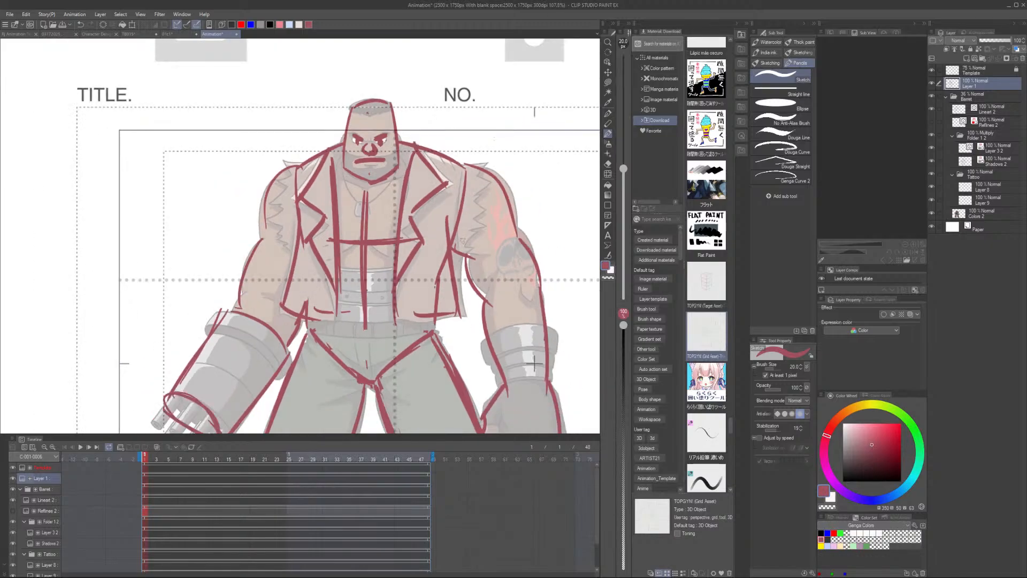
pyautogui.moveTo(461, 167)
pyautogui.mouseDown()
pyautogui.moveTo(386, 148)
pyautogui.moveTo(405, 150)
pyautogui.moveTo(407, 193)
pyautogui.moveTo(395, 235)
pyautogui.moveTo(383, 240)
pyautogui.mouseUp()
pyautogui.moveTo(211, 146)
pyautogui.mouseDown()
pyautogui.moveTo(197, 214)
pyautogui.moveTo(213, 242)
pyautogui.moveTo(190, 172)
pyautogui.mouseUp()
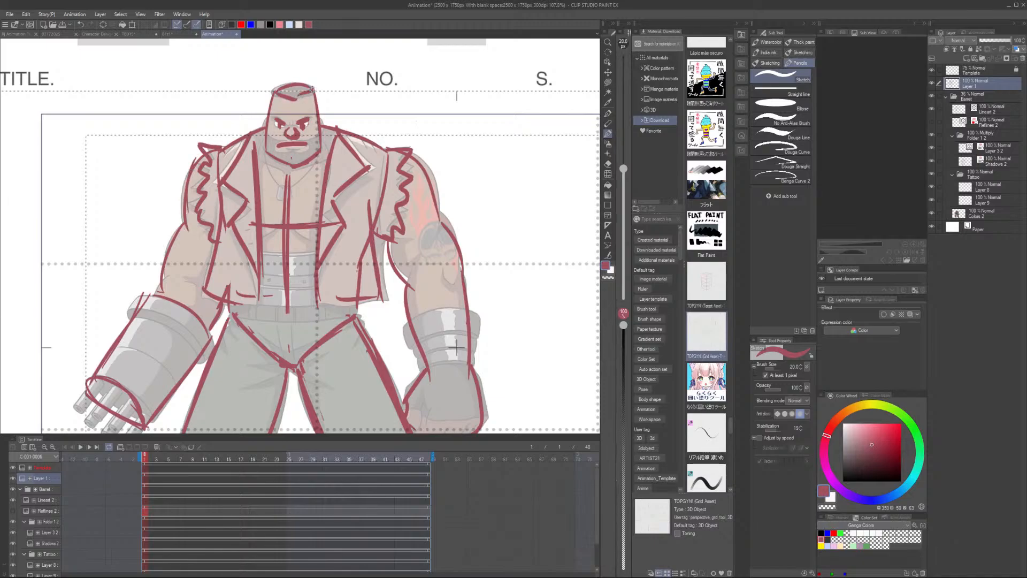
# Sketch the cuffs around the tops of both boots
pyautogui.scroll(-3, 307, 89)
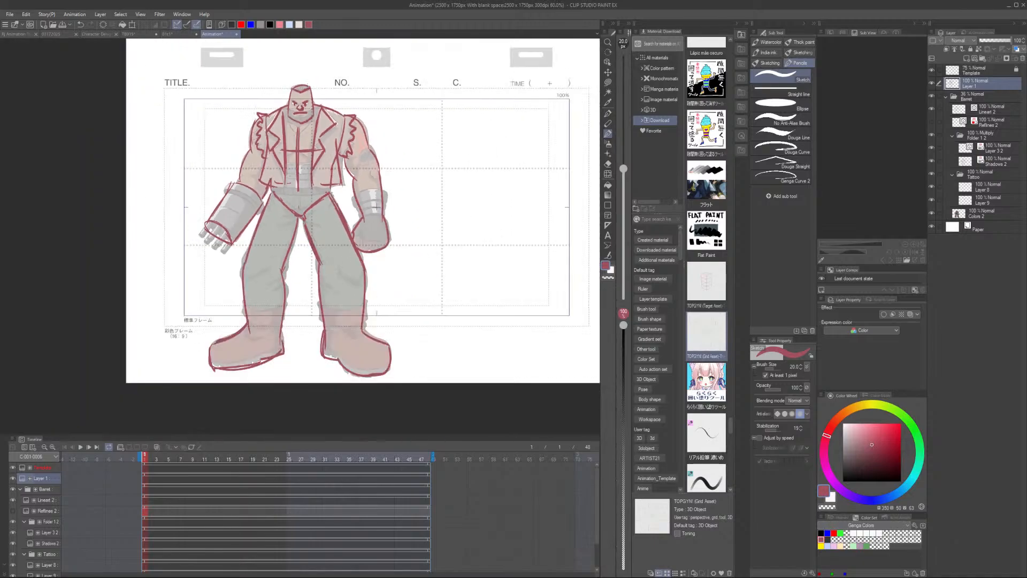
pyautogui.moveTo(245, 309)
pyautogui.mouseDown()
pyautogui.moveTo(291, 305)
pyautogui.moveTo(247, 324)
pyautogui.moveTo(282, 307)
pyautogui.moveTo(284, 348)
pyautogui.mouseUp()
pyautogui.moveTo(318, 303); pyautogui.dragTo(366, 301)
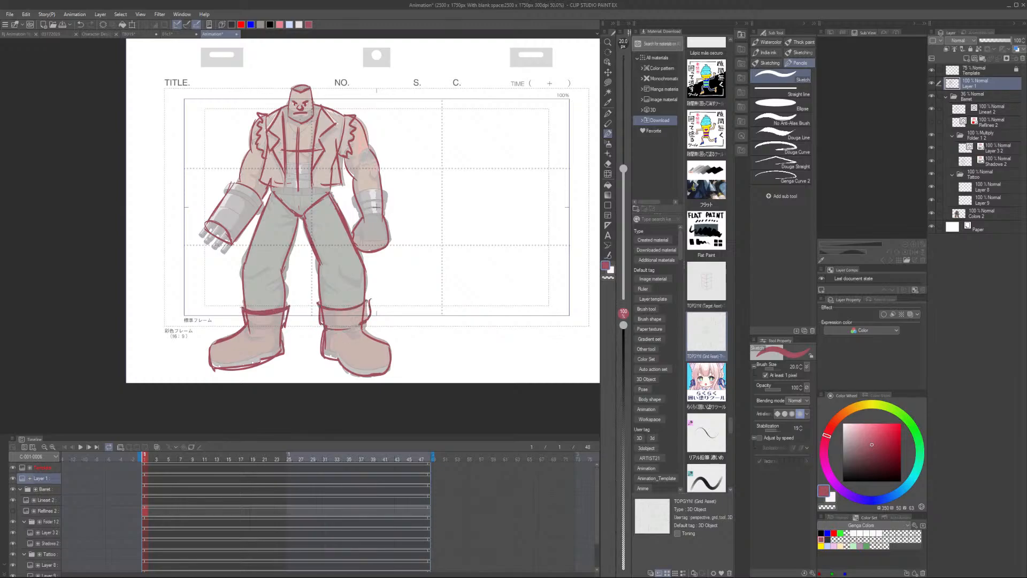
# Sketch the wrist guard on the hand-side forearm and the band around the top of the arm gun
pyautogui.moveTo(349, 199)
pyautogui.mouseDown()
pyautogui.moveTo(387, 193)
pyautogui.moveTo(385, 216)
pyautogui.mouseUp()
pyautogui.press('e')
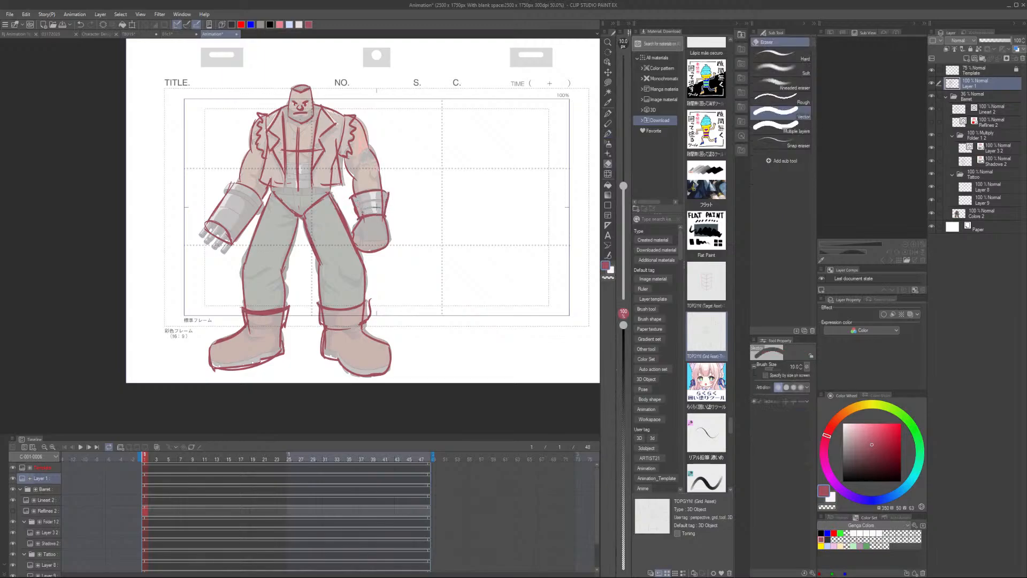
pyautogui.press('p')
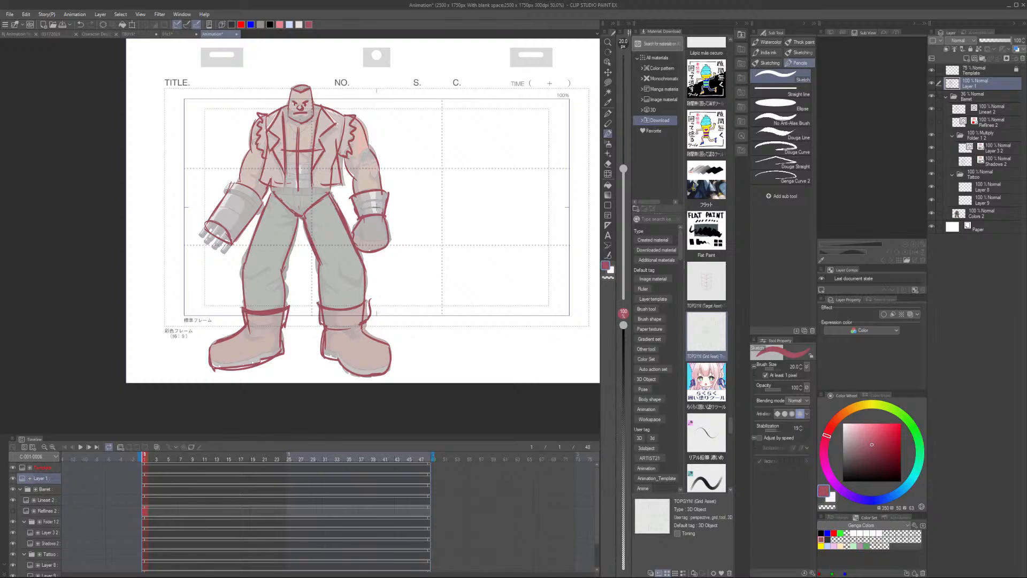
pyautogui.moveTo(229, 190); pyautogui.dragTo(252, 213)
pyautogui.moveTo(229, 190); pyautogui.dragTo(254, 214)
pyautogui.moveTo(230, 190); pyautogui.dragTo(247, 201)
# Move the red construction sketch horizontally off the design so it stands beside the coloured Barret
pyautogui.scroll(-1, 211, 230)
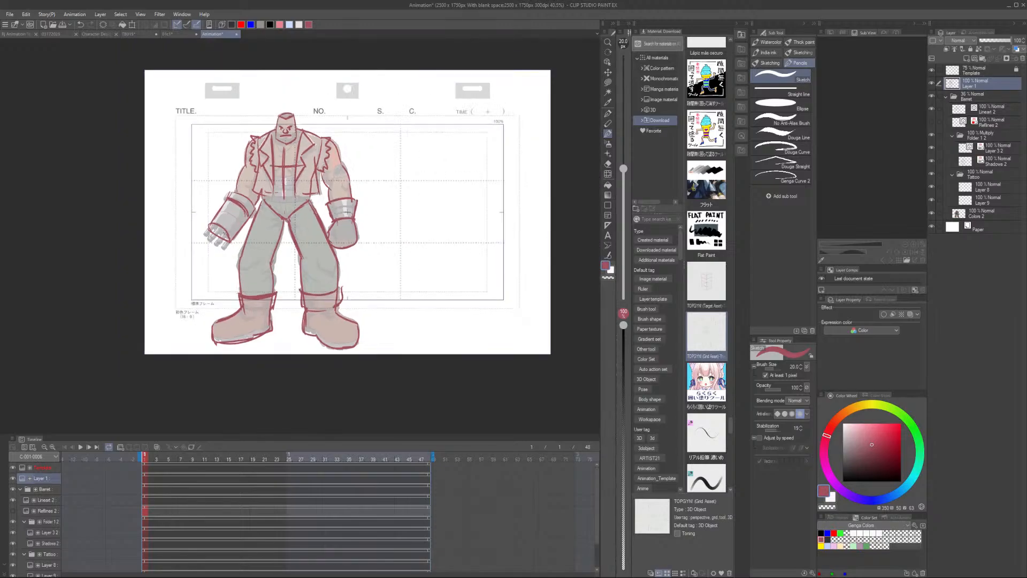
pyautogui.hotkey('ctrl', 't')
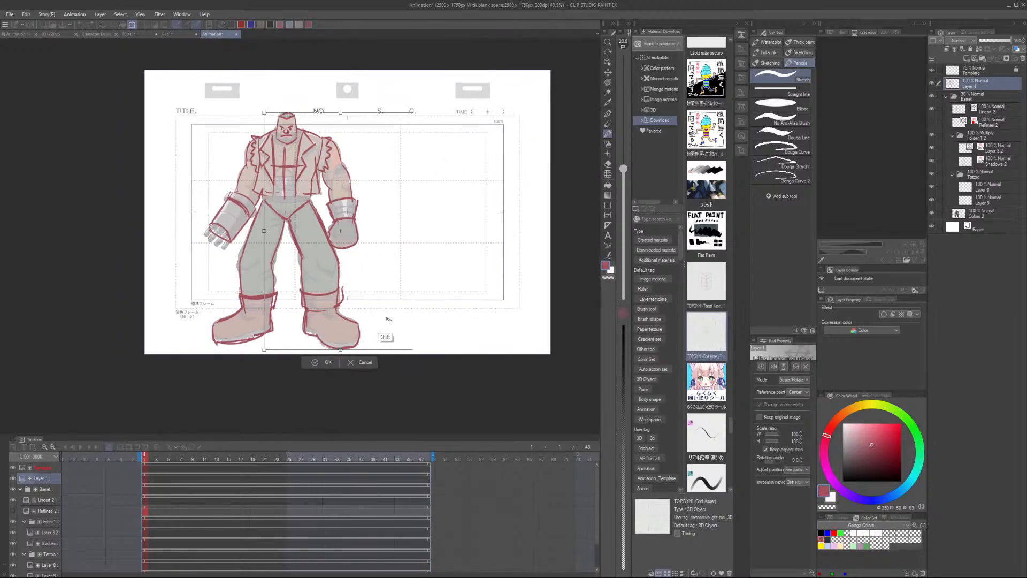
pyautogui.moveTo(310, 314); pyautogui.dragTo(467, 314)
pyautogui.click(412, 365)
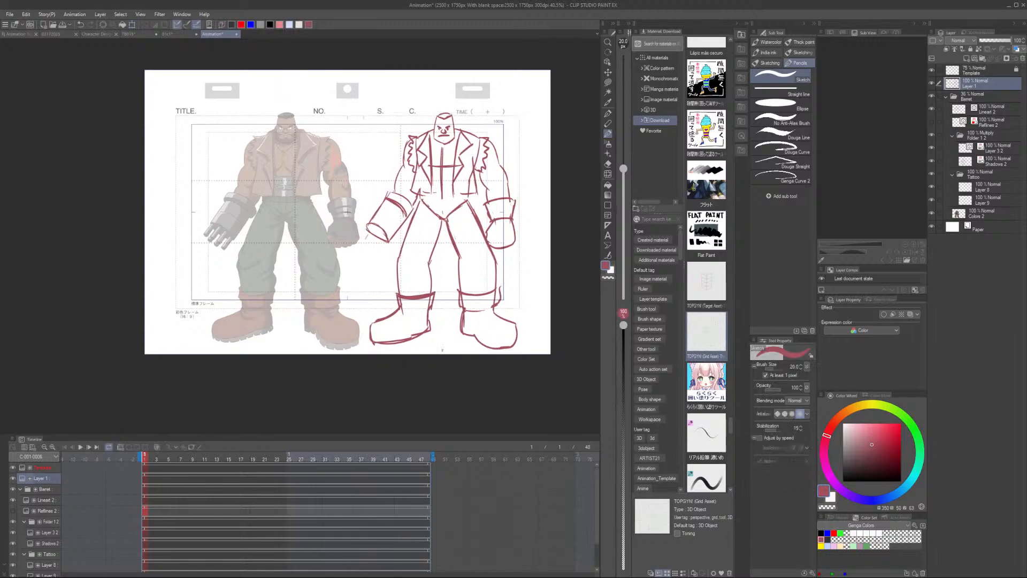
pyautogui.moveTo(534, 329); pyautogui.dragTo(431, 347)
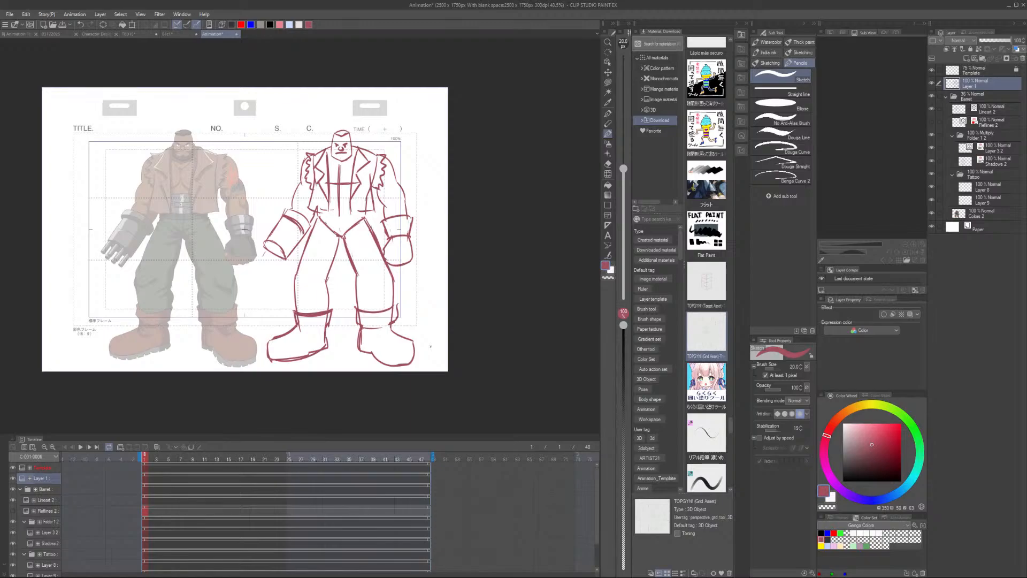
pyautogui.scroll(3, 400, 254)
pyautogui.press('e')
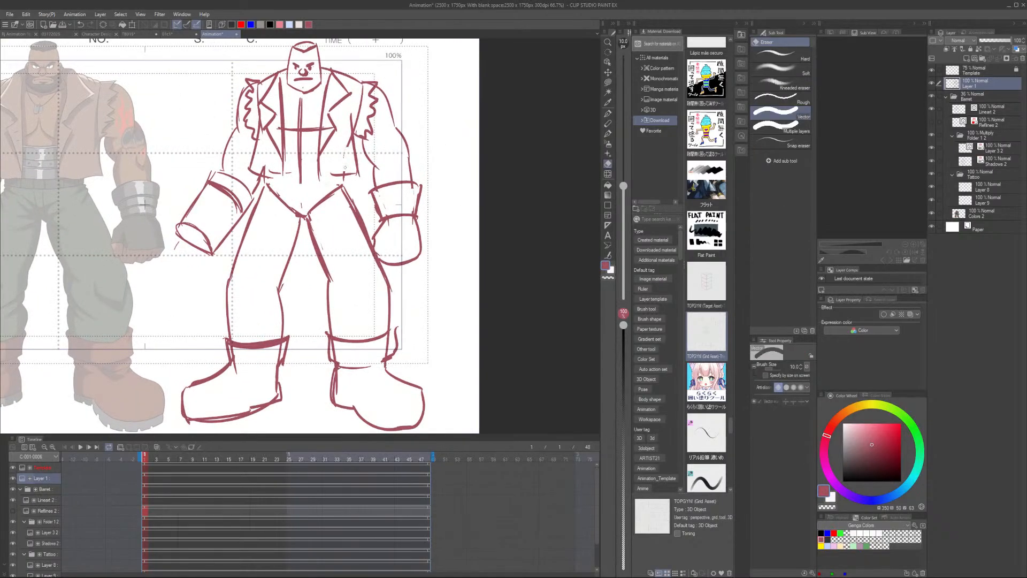
pyautogui.scroll(-1, 349, 145)
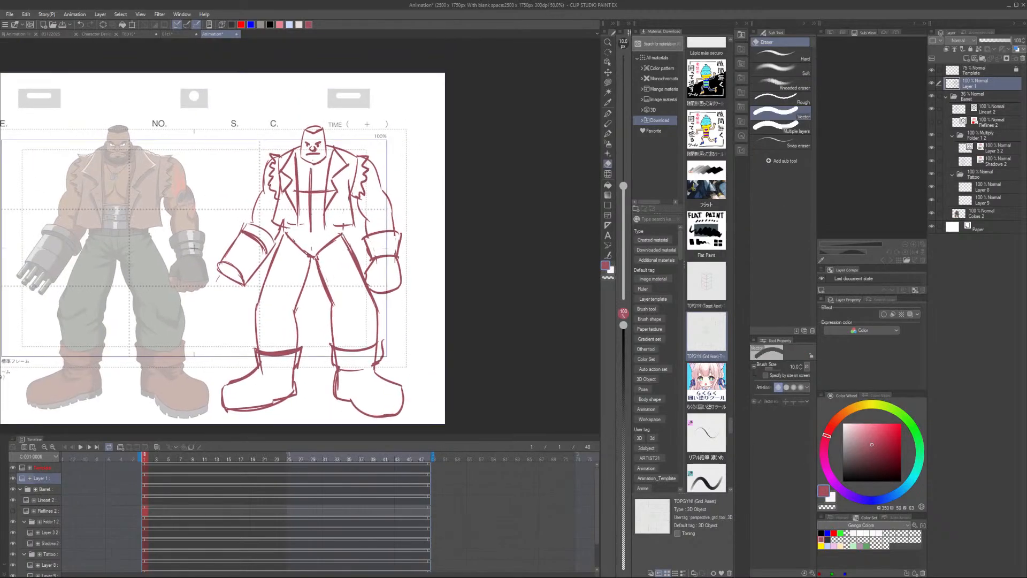
pyautogui.press('p')
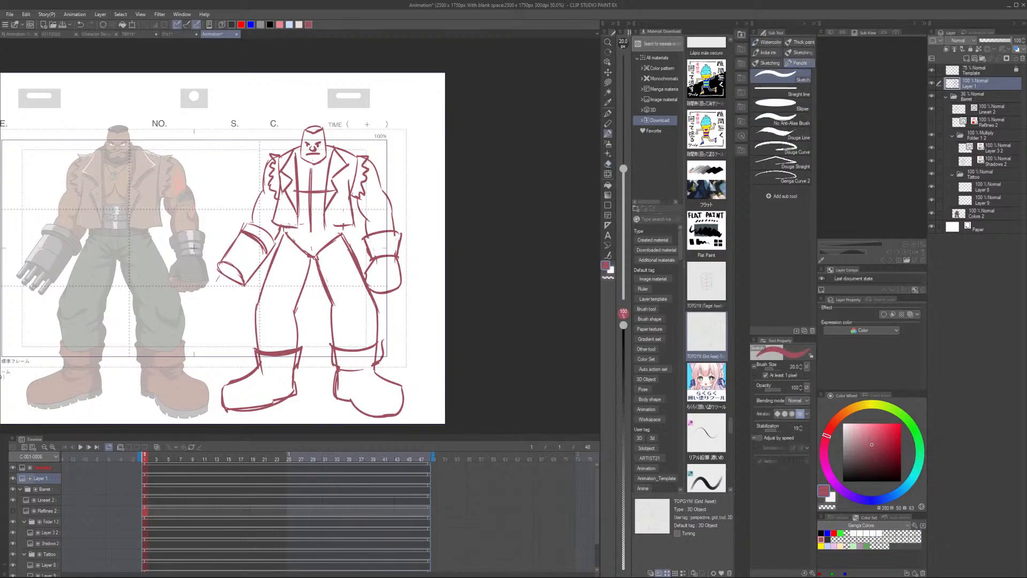
pyautogui.moveTo(309, 219); pyautogui.dragTo(308, 246)
pyautogui.press('e')
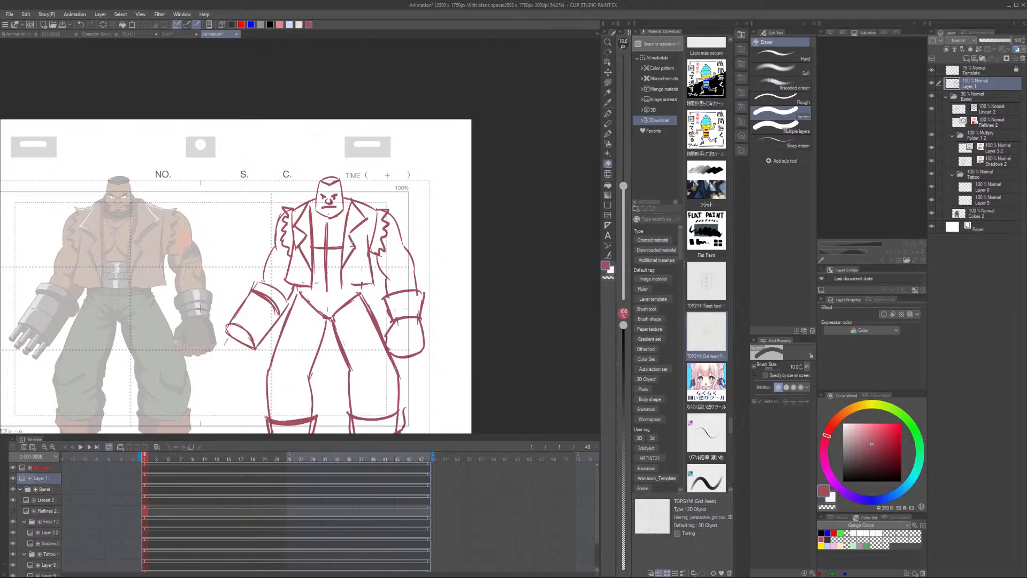
pyautogui.moveTo(445, 355); pyautogui.dragTo(437, 312)
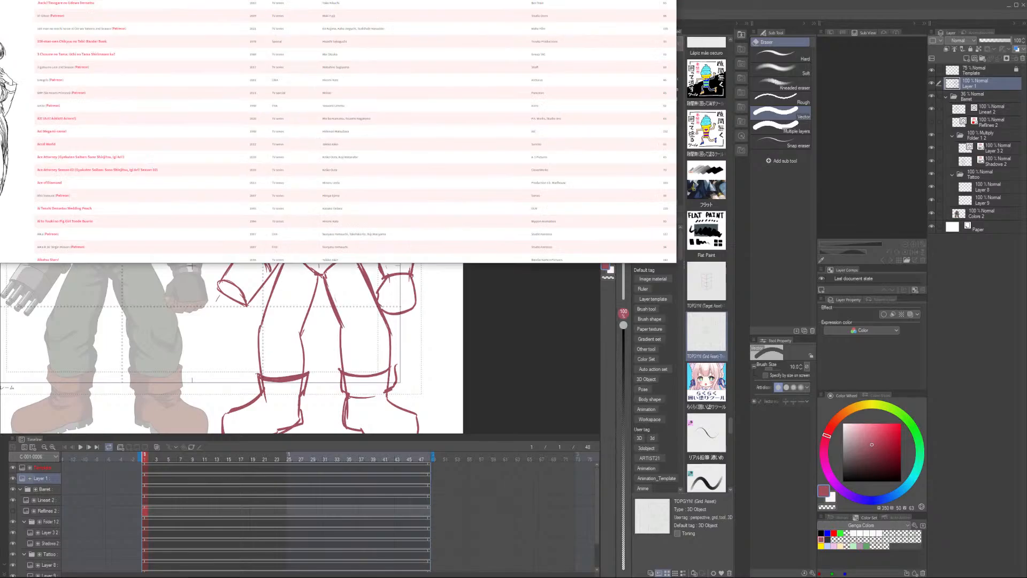
# Switch to the Settei Dreams website in the browser, fill the screen with it and enlarge the settei list to a readable size
pyautogui.moveTo(533, 0); pyautogui.dragTo(533, 139)
pyautogui.click(649, 140)
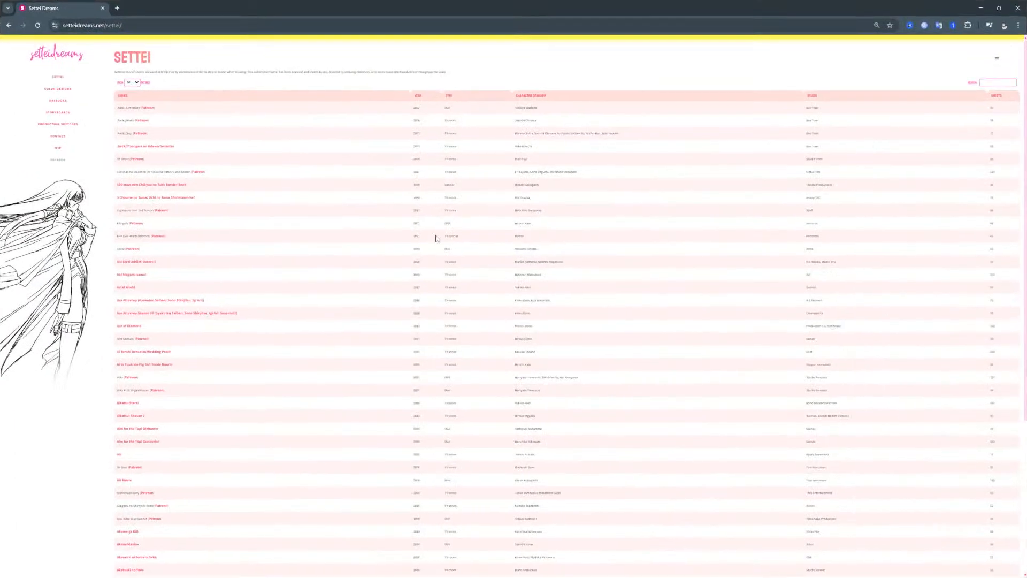
pyautogui.keyDown('ctrl'); pyautogui.scroll(8, 435, 240); pyautogui.keyUp('ctrl')
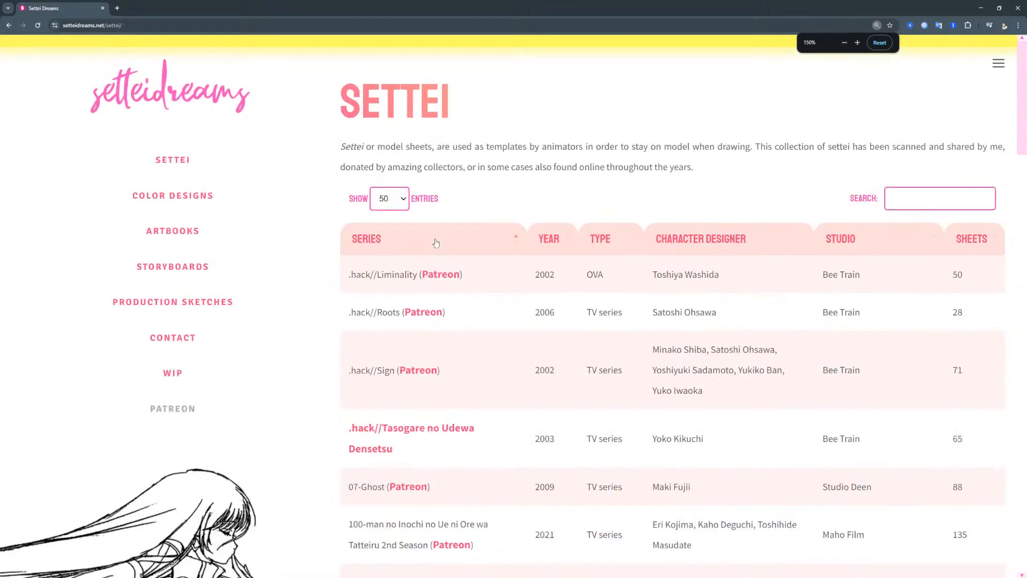
pyautogui.keyDown('ctrl'); pyautogui.scroll(-2, 354, 214); pyautogui.keyUp('ctrl')
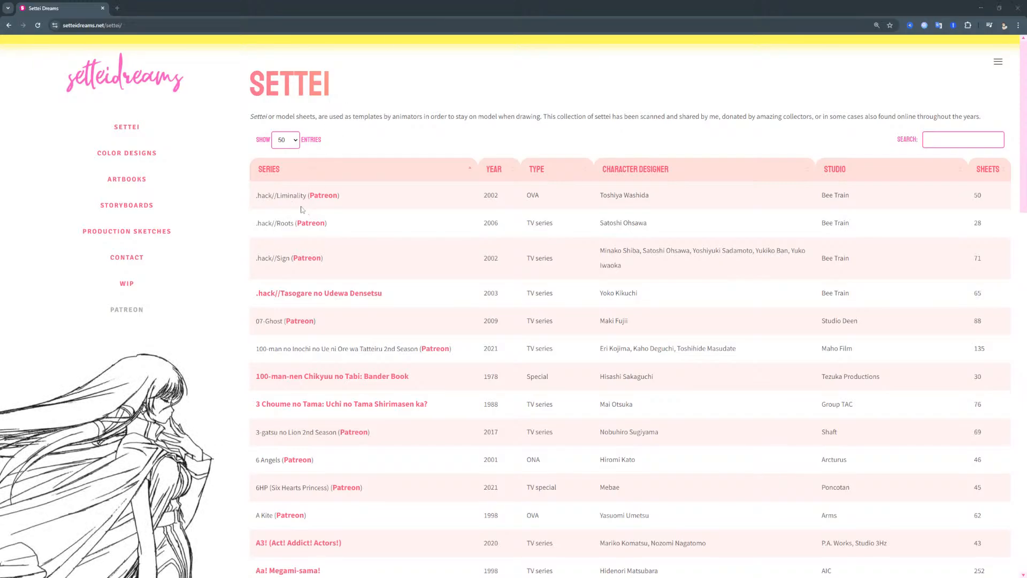
pyautogui.scroll(-3, 278, 222)
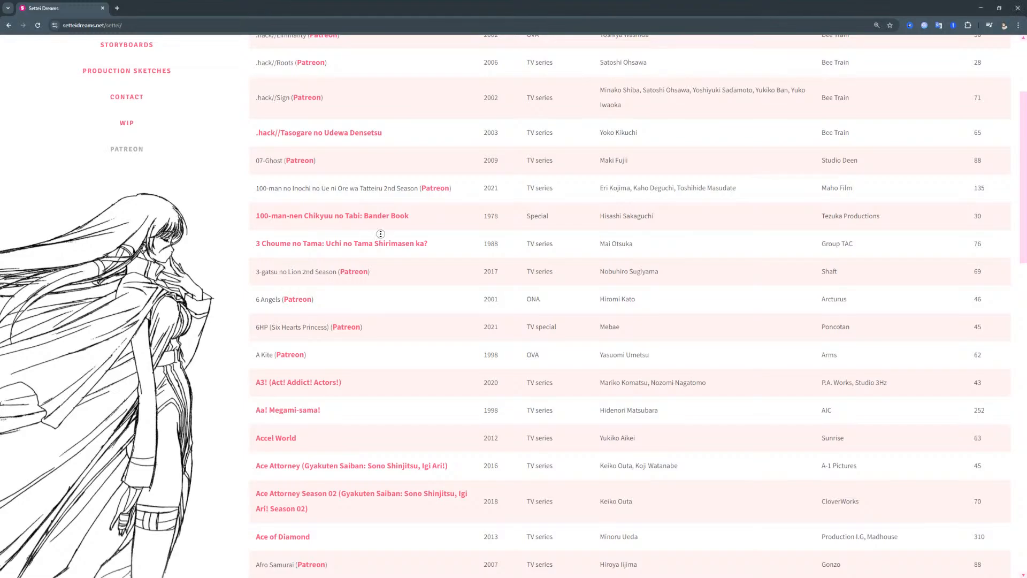
pyautogui.scroll(3, 725, 316)
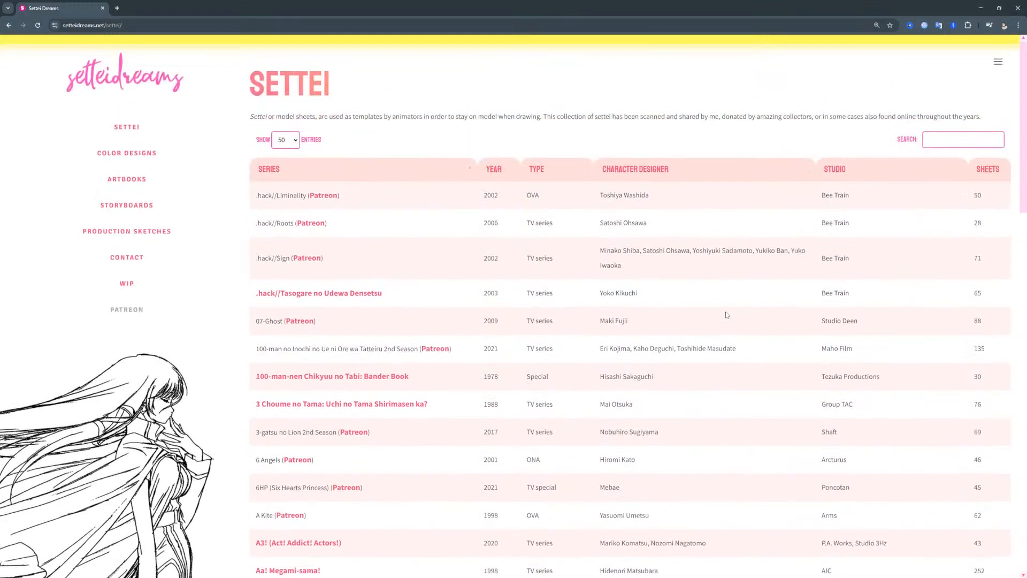
# Search the settei list for "boru" and open the Boruto: Naruto the Movie gallery
pyautogui.click(945, 141)
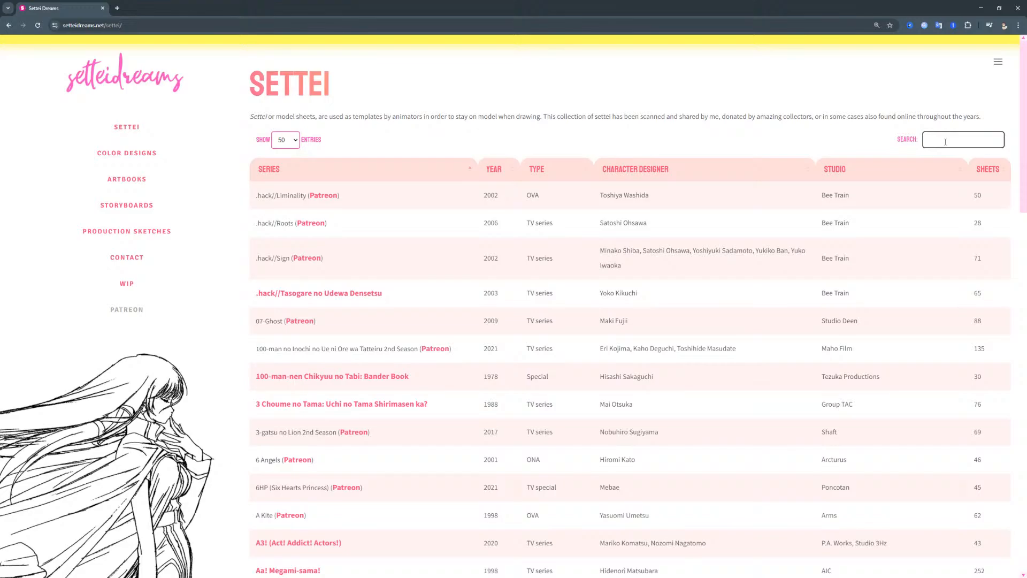
pyautogui.write('boru')
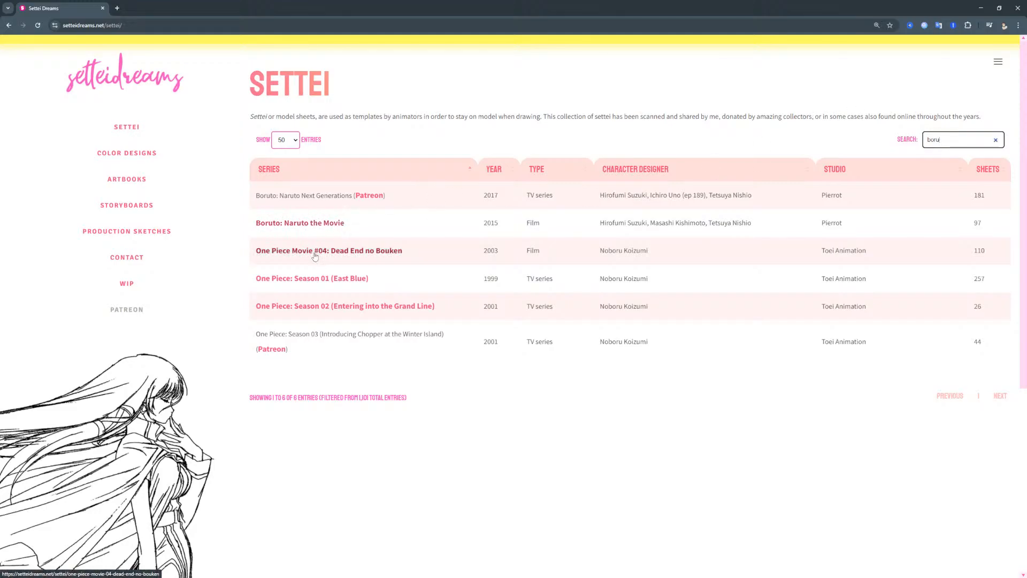
pyautogui.click(314, 223)
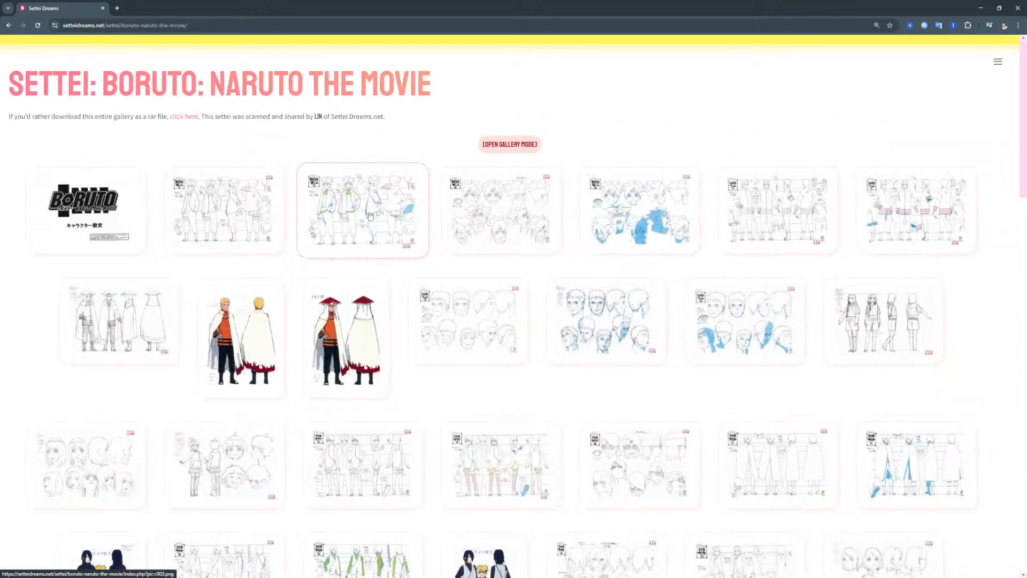
# Open the colour-marked full-body model sheet of Boruto and examine its front, side and back views
pyautogui.click(369, 215)
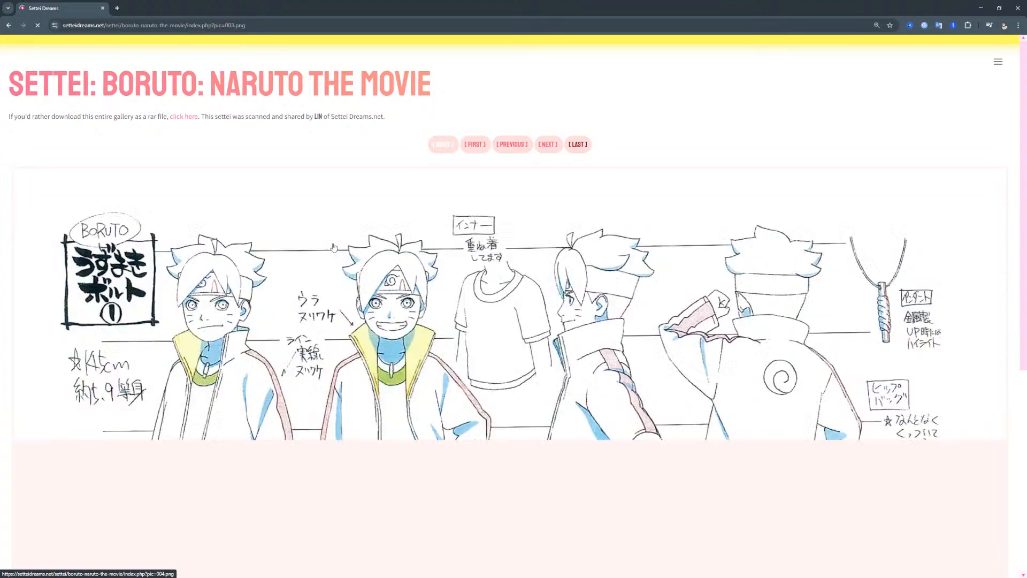
pyautogui.scroll(-1, 333, 246)
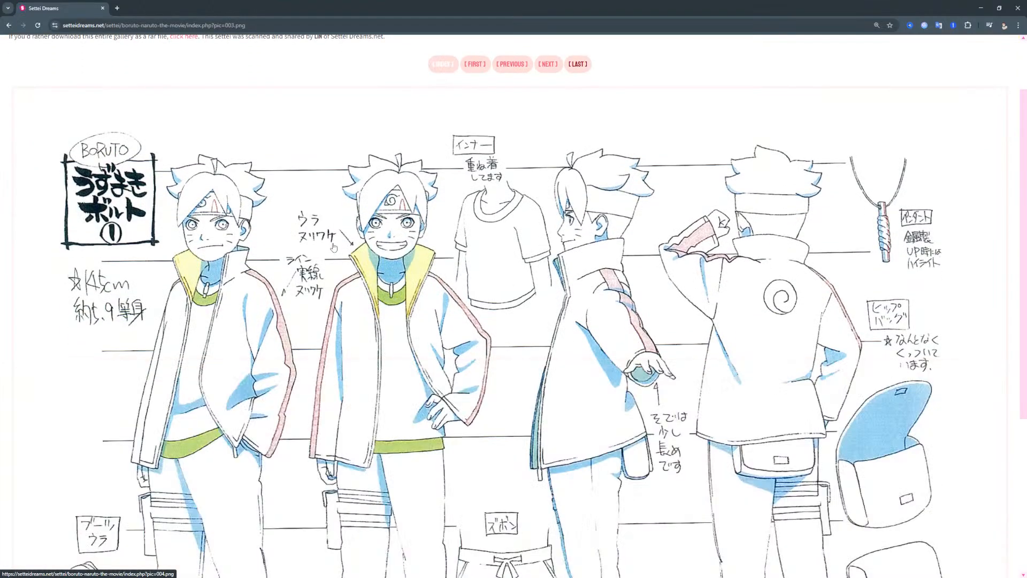
pyautogui.scroll(-1, 333, 247)
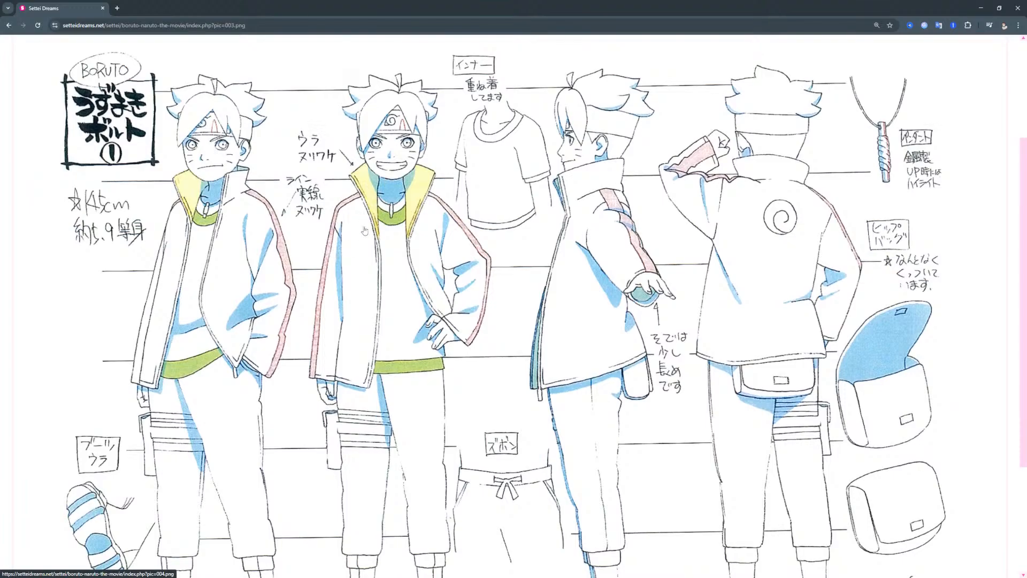
pyautogui.scroll(2, 590, 137)
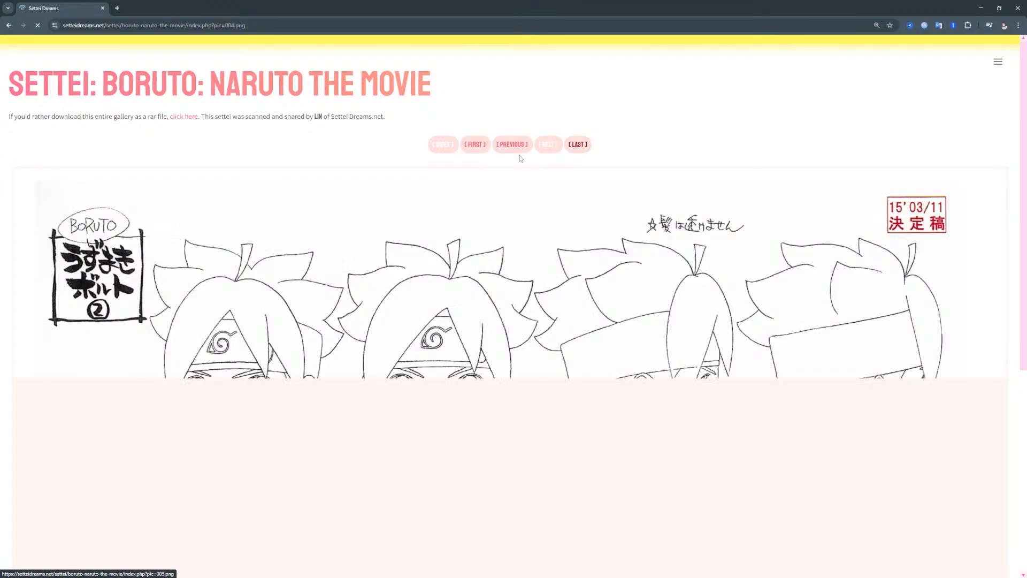
# Examine Boruto's uncoloured sheet of head angles and facial expressions, number 2 in the set
pyautogui.scroll(-1, 401, 235)
pyautogui.scroll(-5, 399, 258)
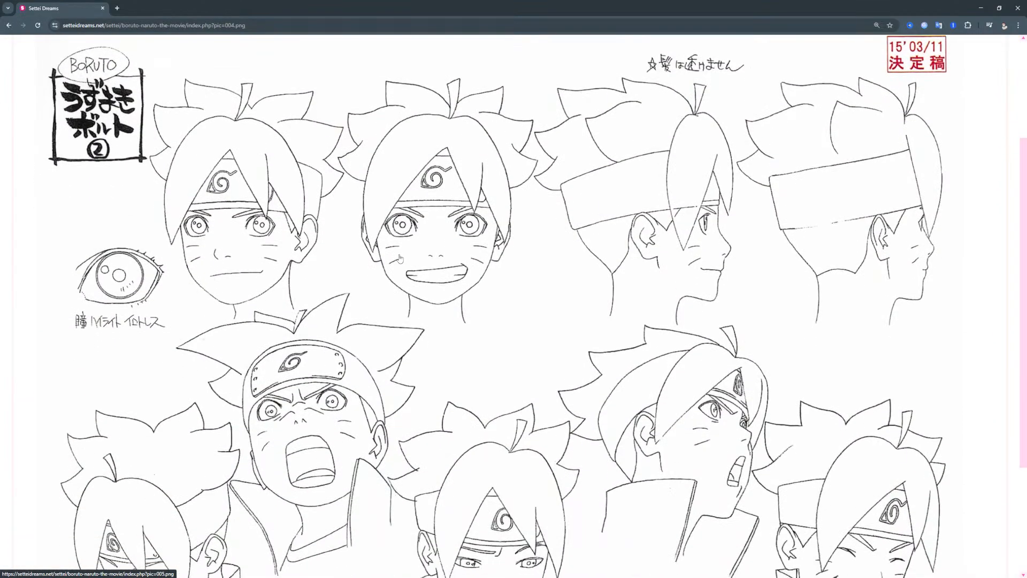
pyautogui.scroll(-1, 400, 259)
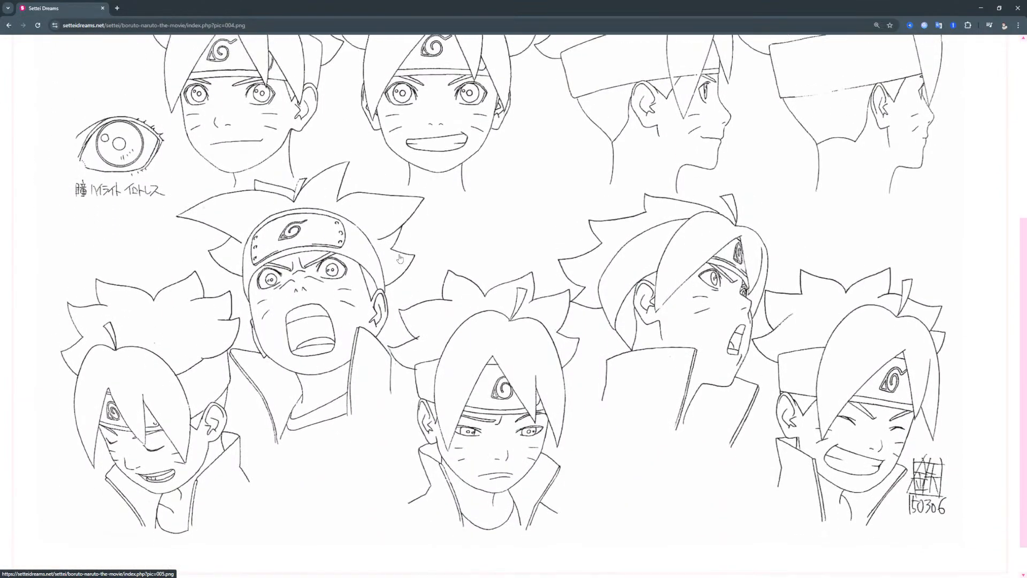
pyautogui.scroll(2, 400, 258)
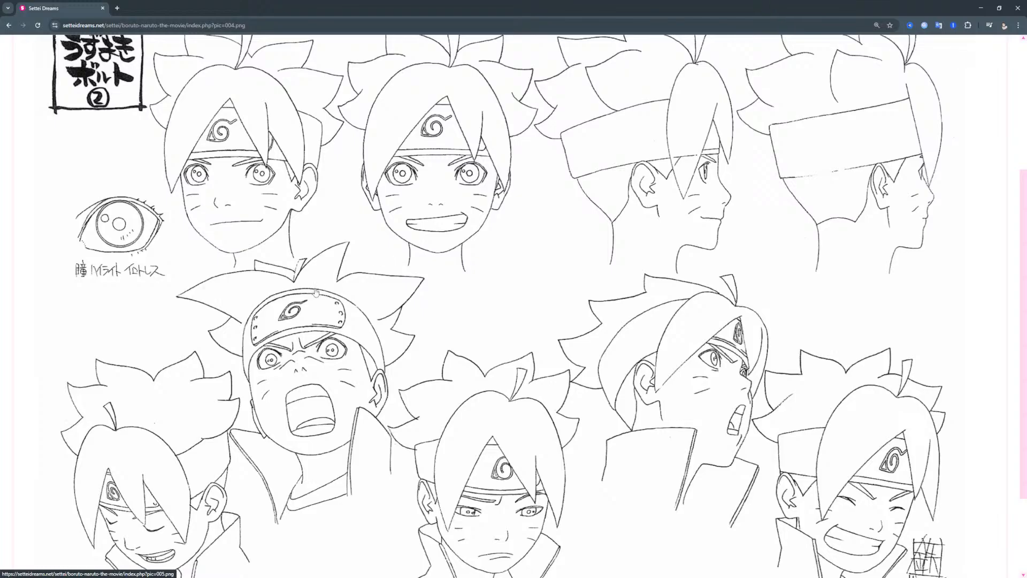
pyautogui.scroll(3, 81, 237)
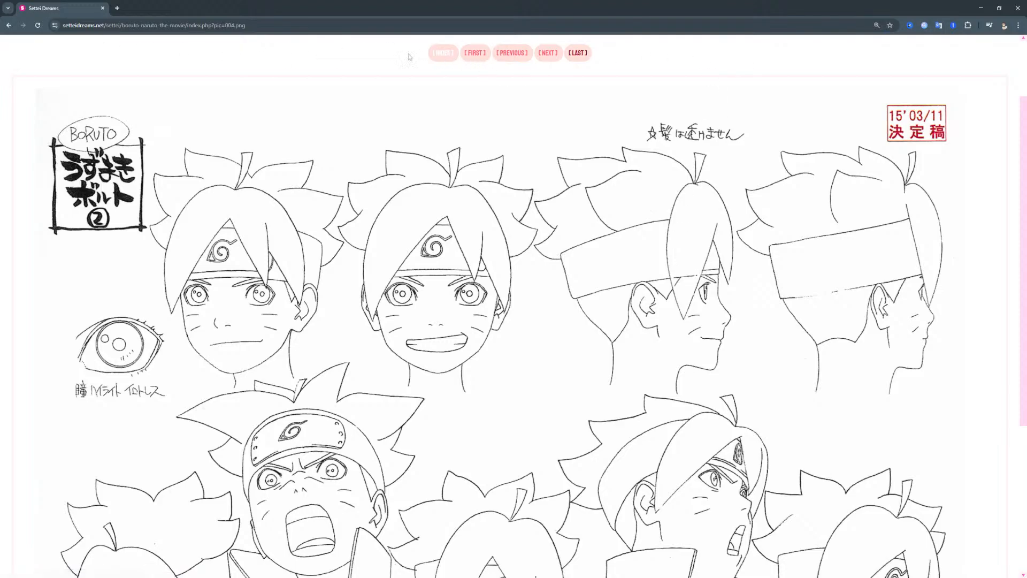
# Return to the "boru" search results and open the One Piece: Season 01 (East Blue) gallery
pyautogui.click(10, 25)
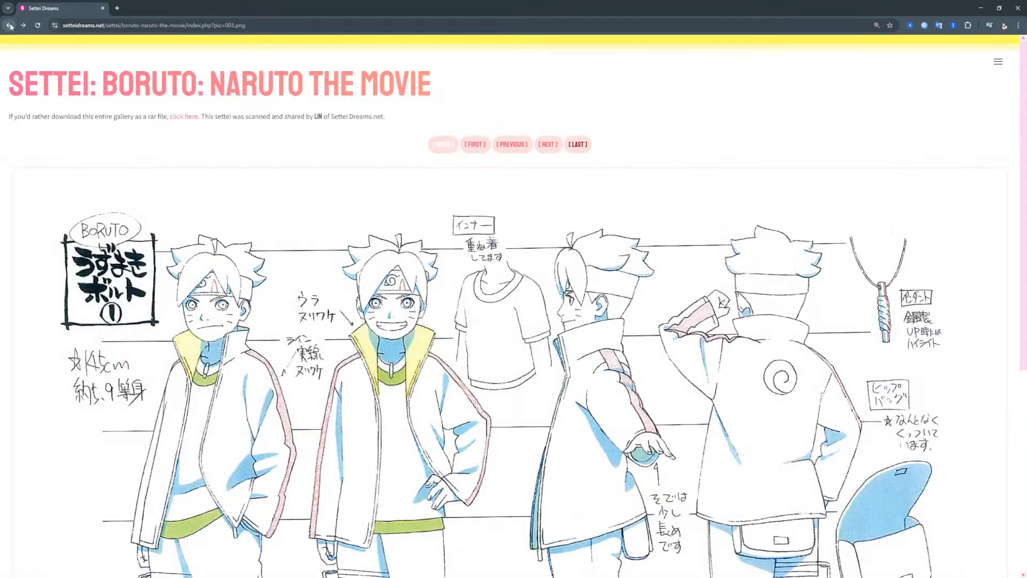
pyautogui.click(9, 26)
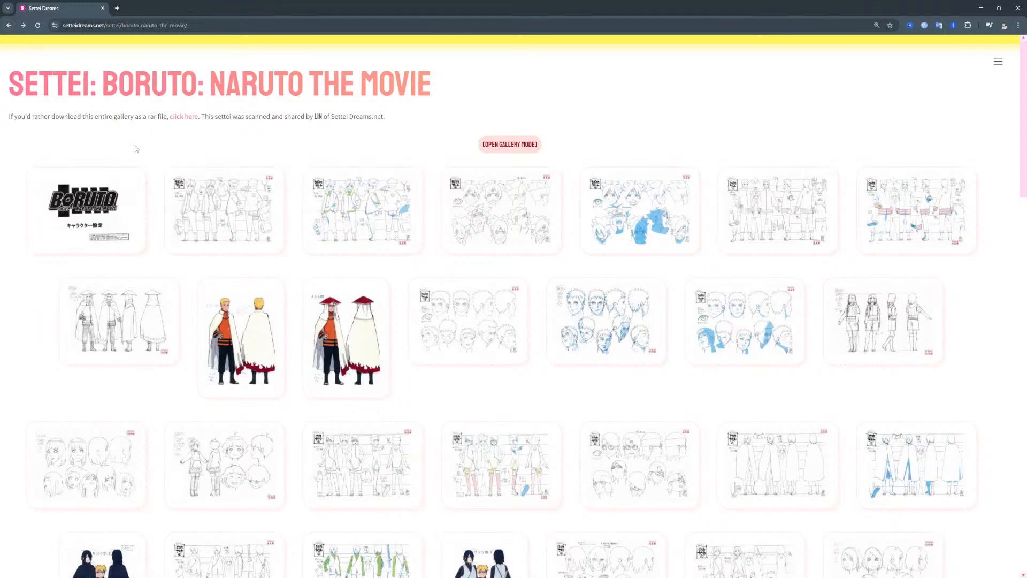
pyautogui.click(9, 27)
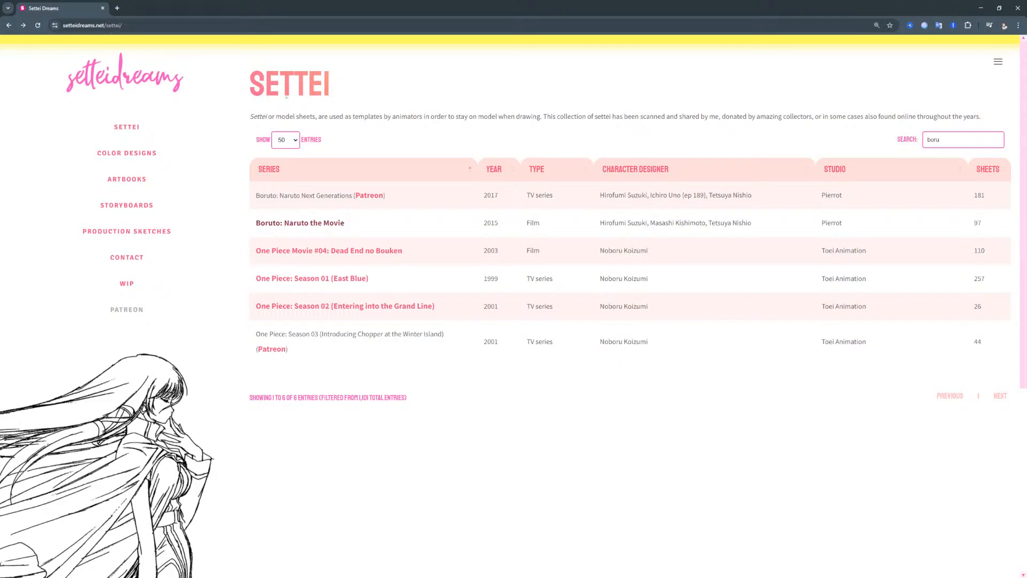
pyautogui.click(312, 281)
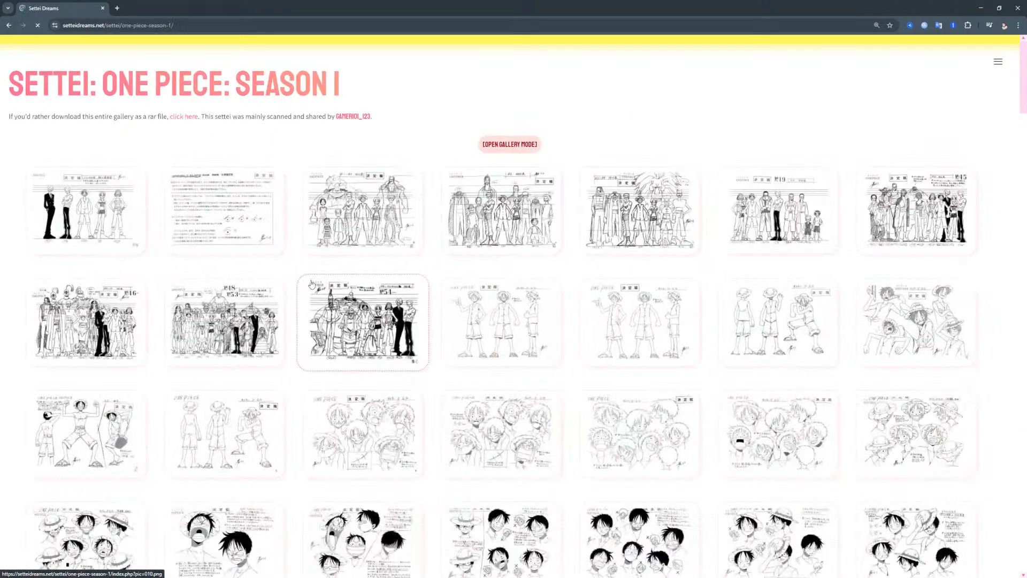
# Open the One Piece size comparison sheet for episodes #1 to #3 and examine the character line-up against its height lines
pyautogui.click(369, 219)
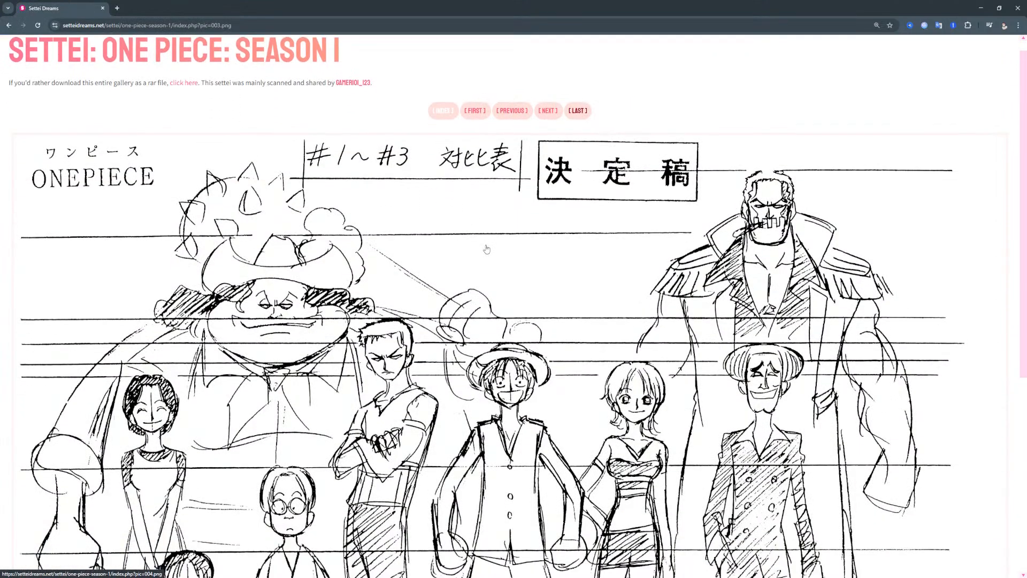
pyautogui.scroll(-3, 441, 262)
pyautogui.scroll(-2, 440, 262)
pyautogui.scroll(2, 466, 240)
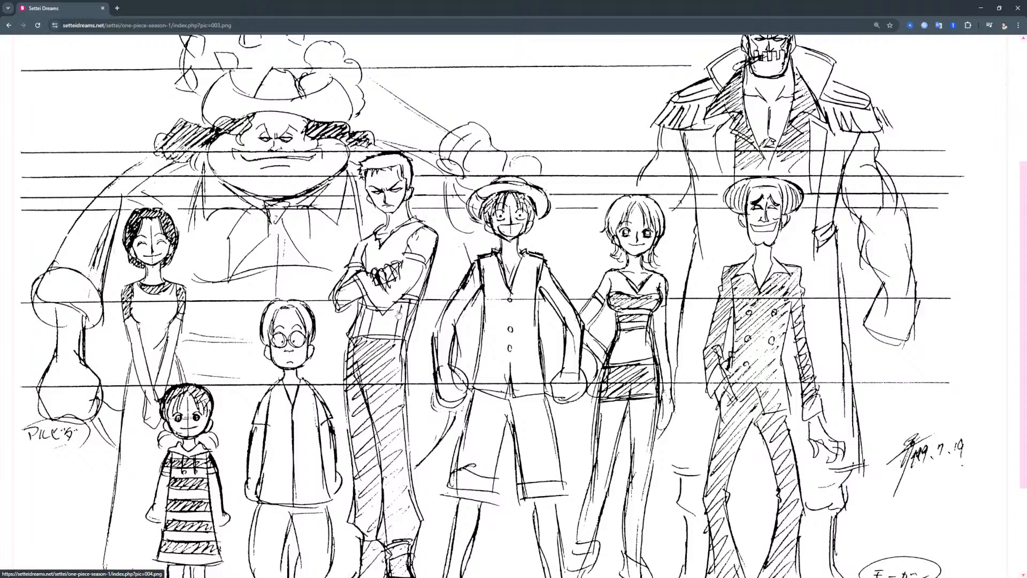
pyautogui.scroll(-2, 398, 314)
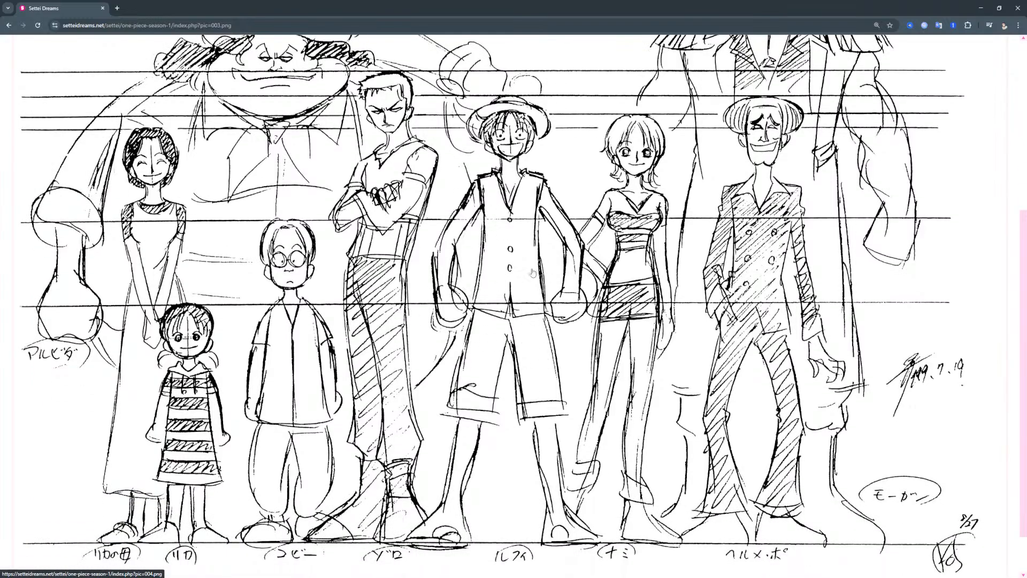
pyautogui.scroll(1, 502, 271)
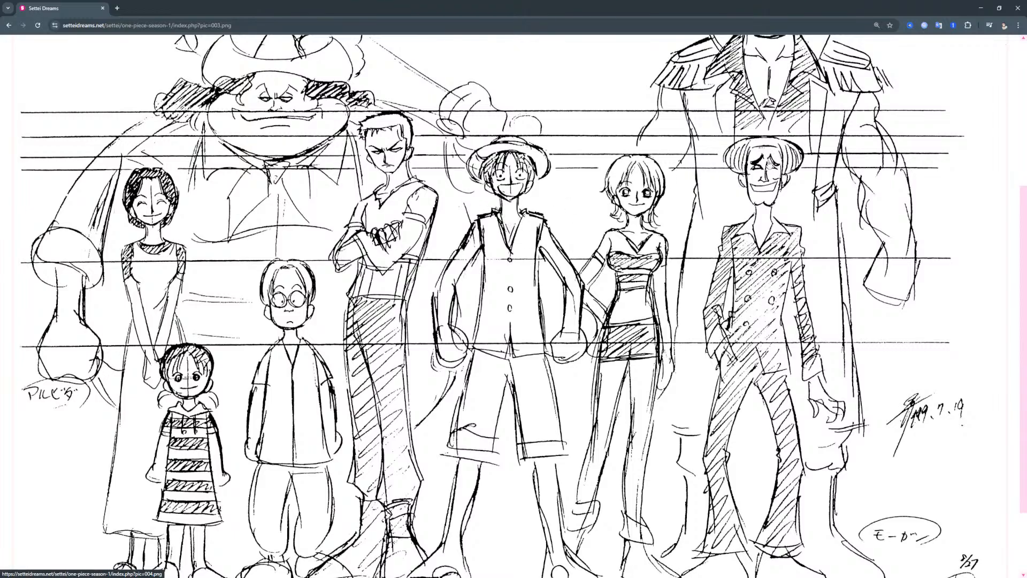
pyautogui.scroll(3, 770, 163)
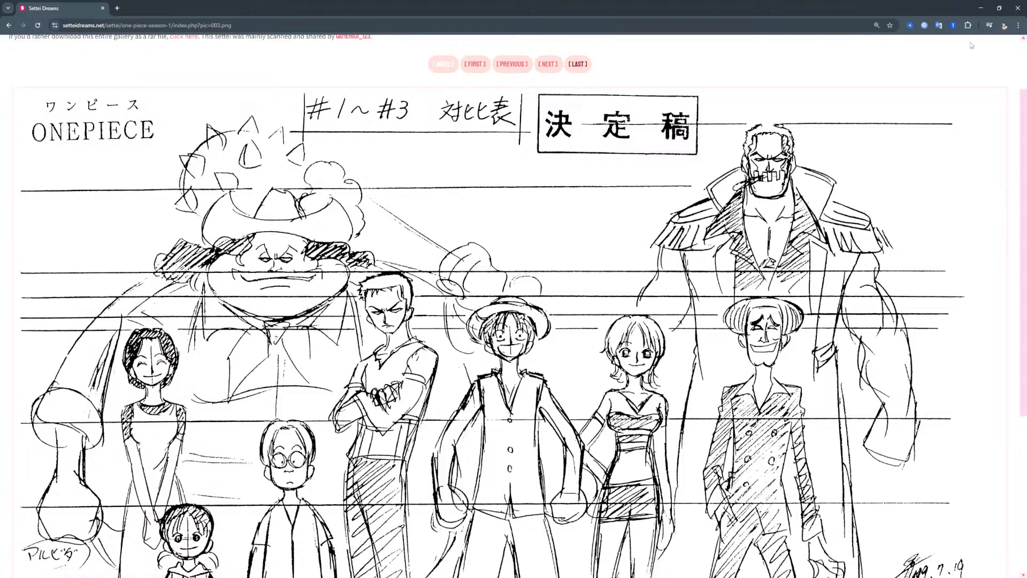
# Go back to the One Piece gallery and examine the size comparison sheet marked No. 54
pyautogui.click(10, 26)
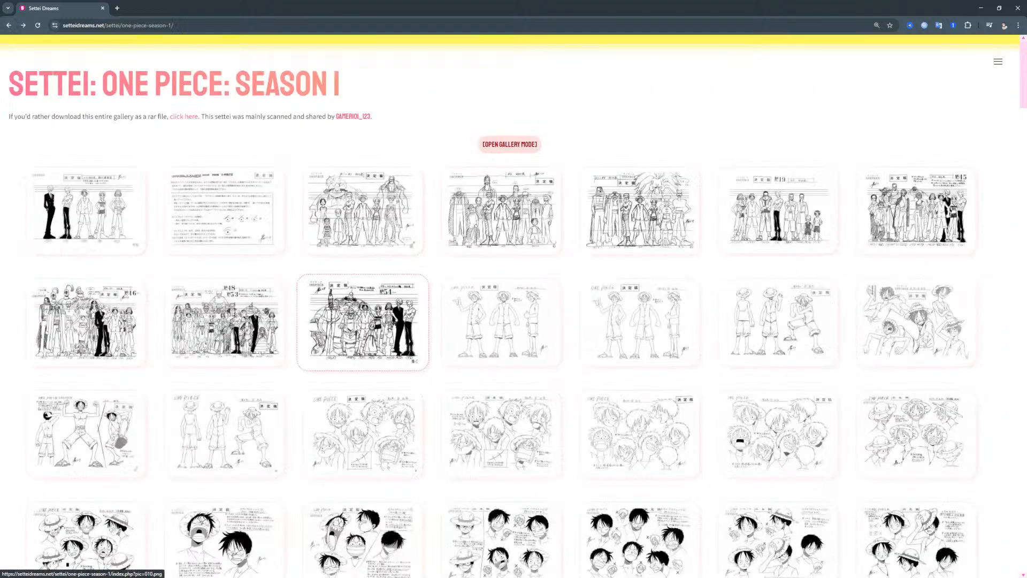
pyautogui.click(401, 328)
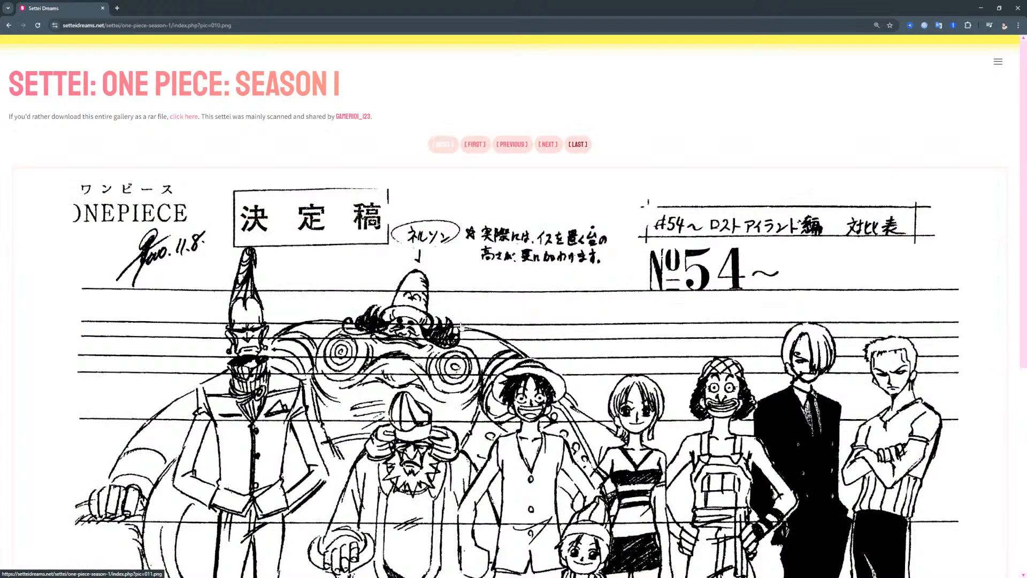
pyautogui.scroll(-3, 461, 327)
pyautogui.scroll(-3, 461, 326)
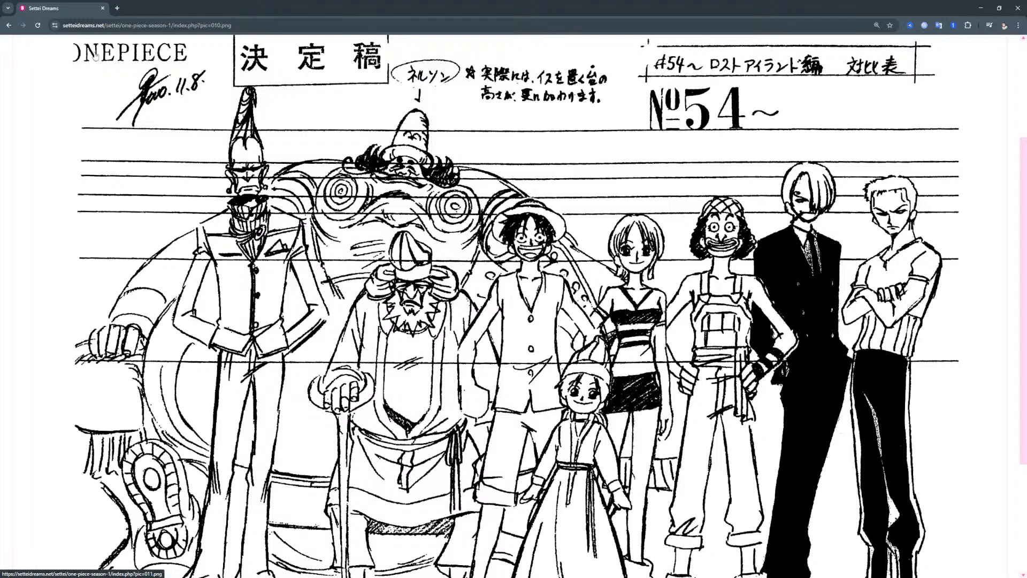
# Go back to the gallery and examine Luffy's full-body sheet with the back, front and lunging poses
pyautogui.click(8, 25)
pyautogui.scroll(-2, 326, 251)
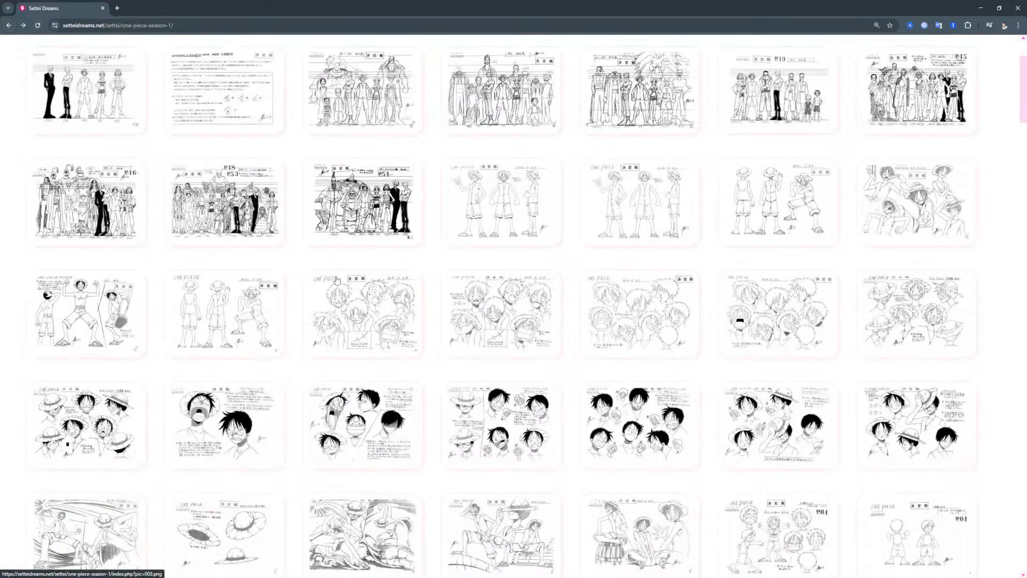
pyautogui.click(191, 334)
pyautogui.scroll(-4, 348, 300)
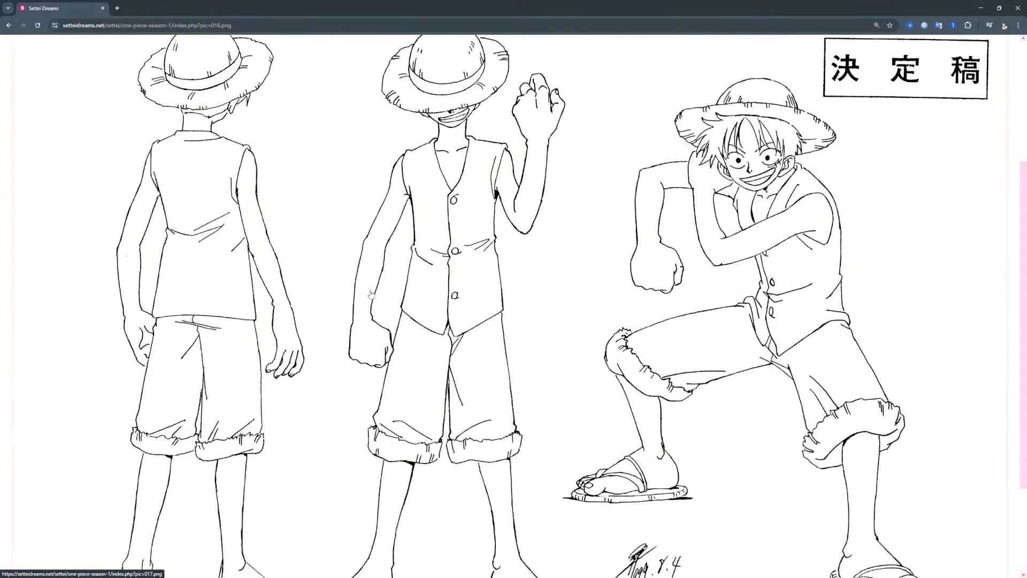
# Examine the rest of Luffy's full-body sheet down to the sandals, comparing the standing and lunging figures
pyautogui.scroll(-1, 371, 293)
pyautogui.scroll(-2, 371, 293)
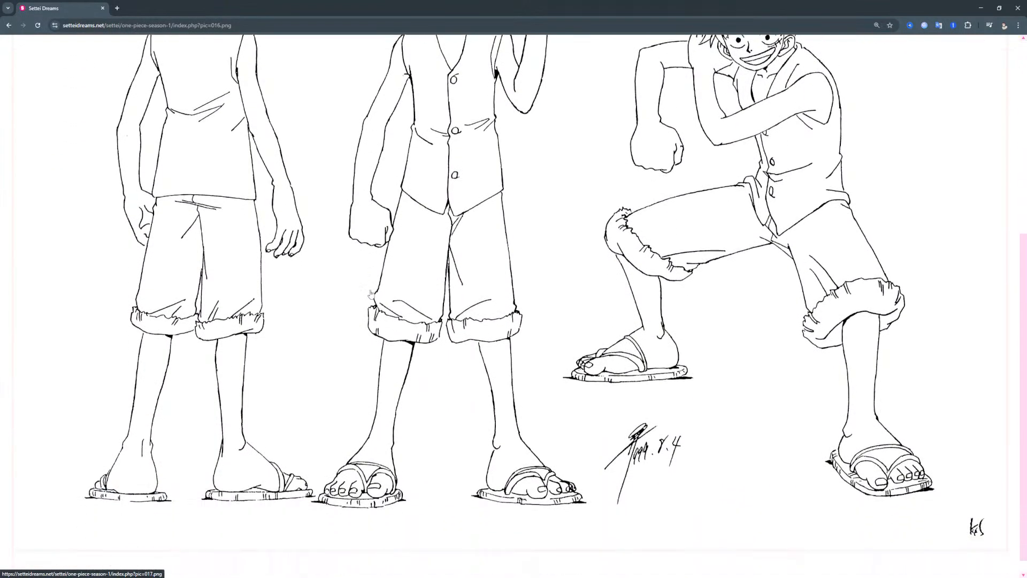
pyautogui.scroll(2, 371, 294)
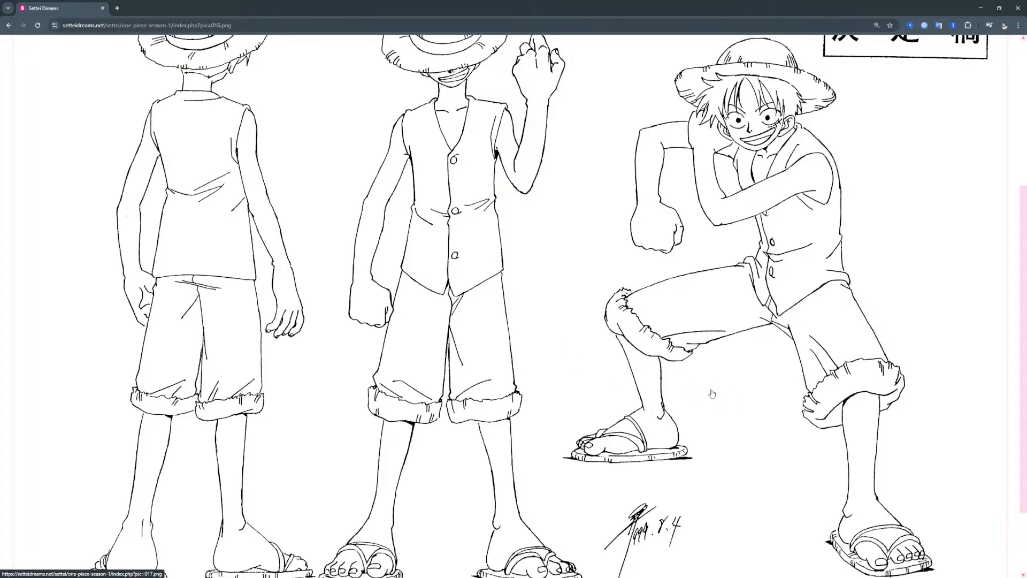
pyautogui.scroll(1, 666, 417)
pyautogui.scroll(1, 676, 419)
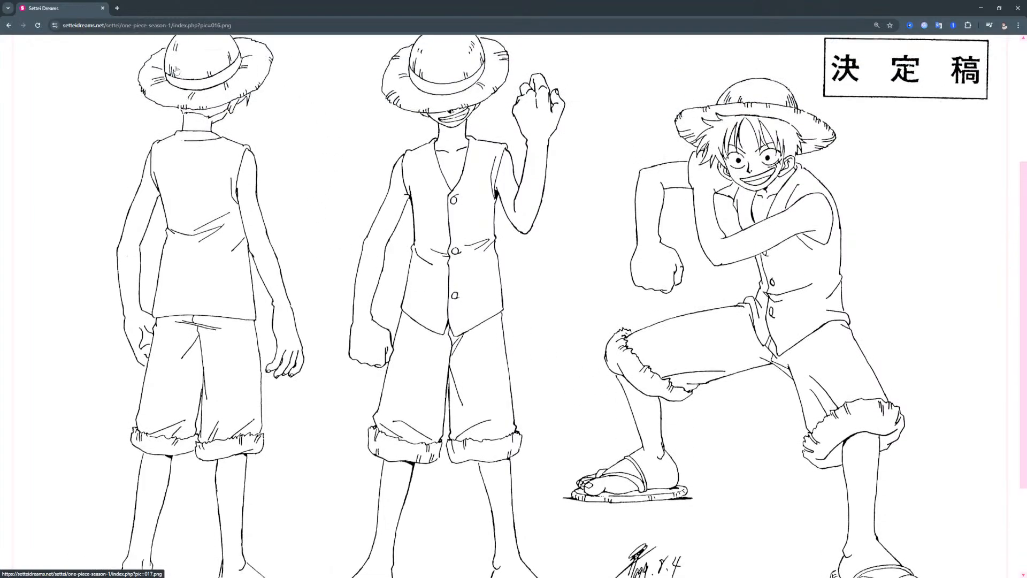
# Go back to the gallery and examine Luffy's sheet with the finger-pointing, grinning and thumbs-up side poses
pyautogui.click(9, 25)
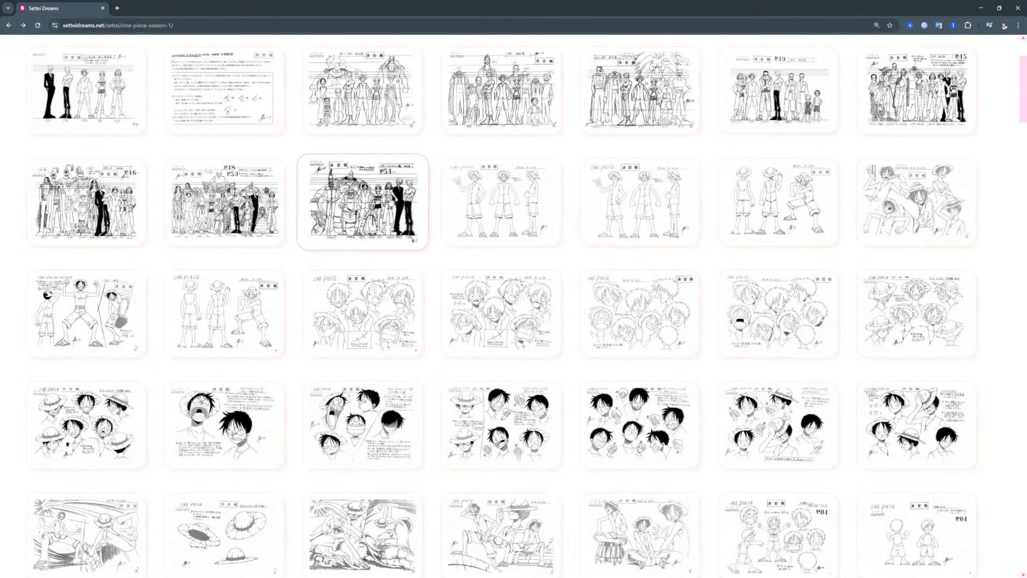
pyautogui.click(503, 213)
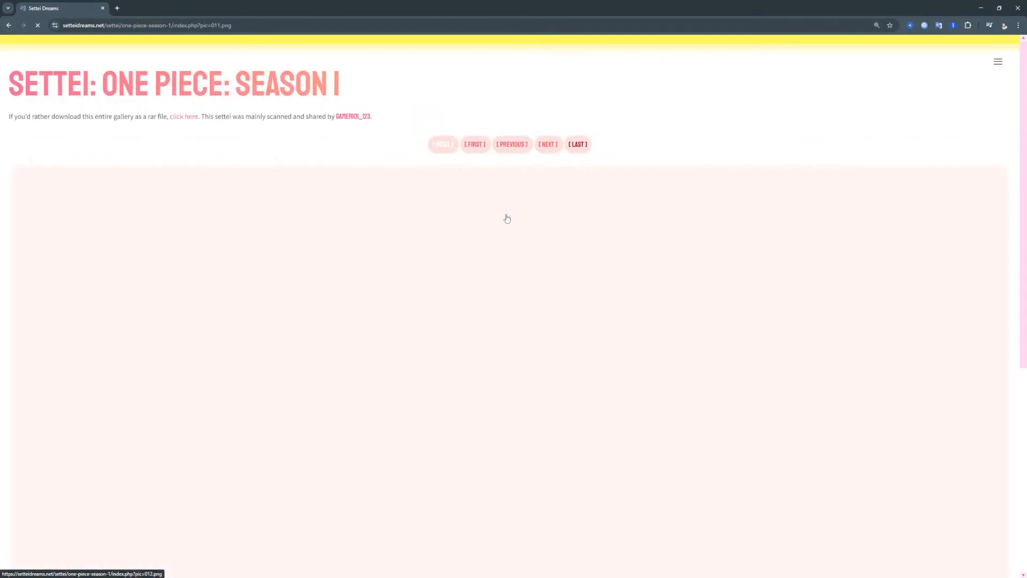
pyautogui.scroll(-2, 493, 213)
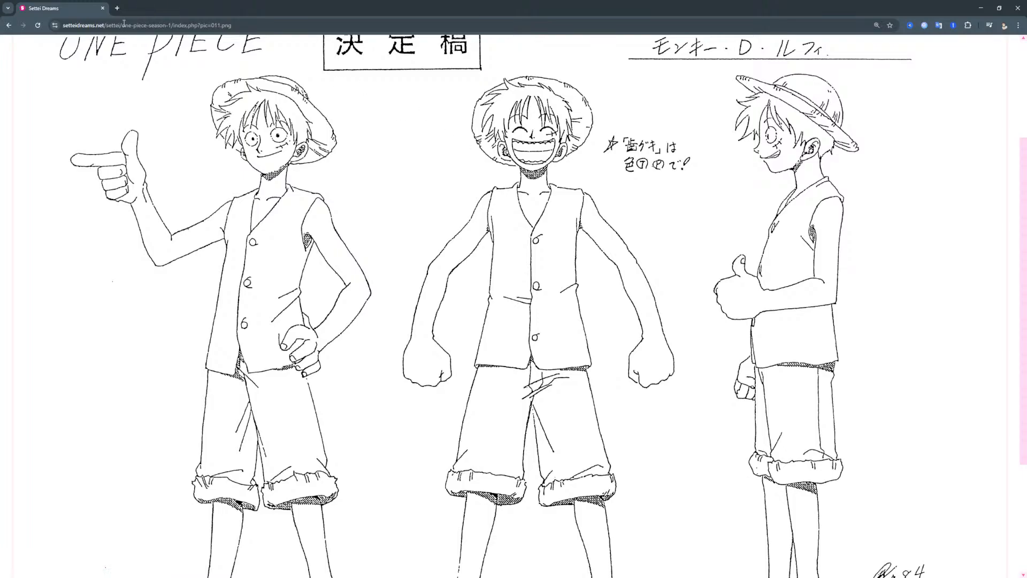
# Leave the Luffy sheet for the gallery and switch back to the Barret drawing in Clip Studio Paint
pyautogui.click(8, 27)
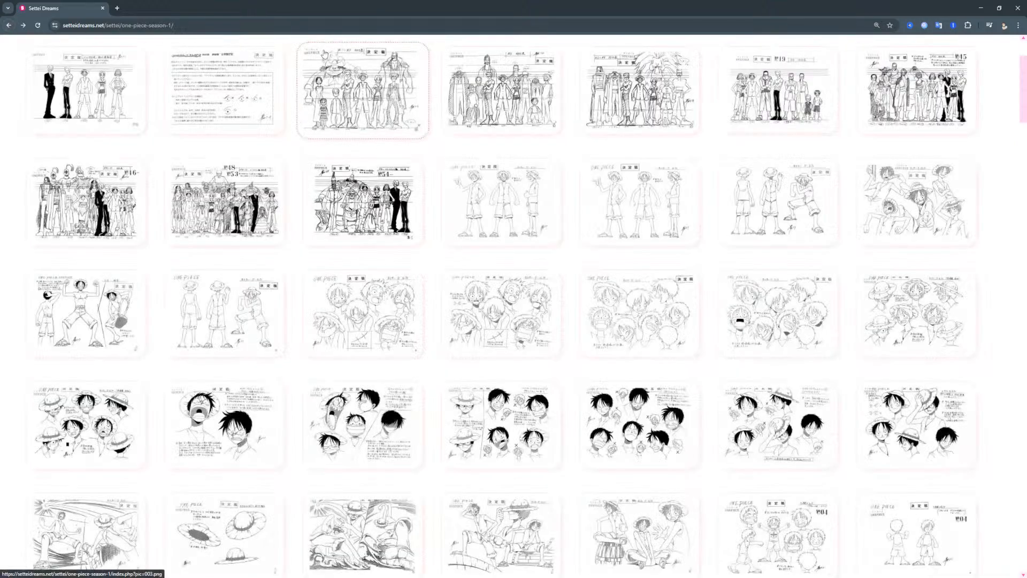
pyautogui.click(986, 11)
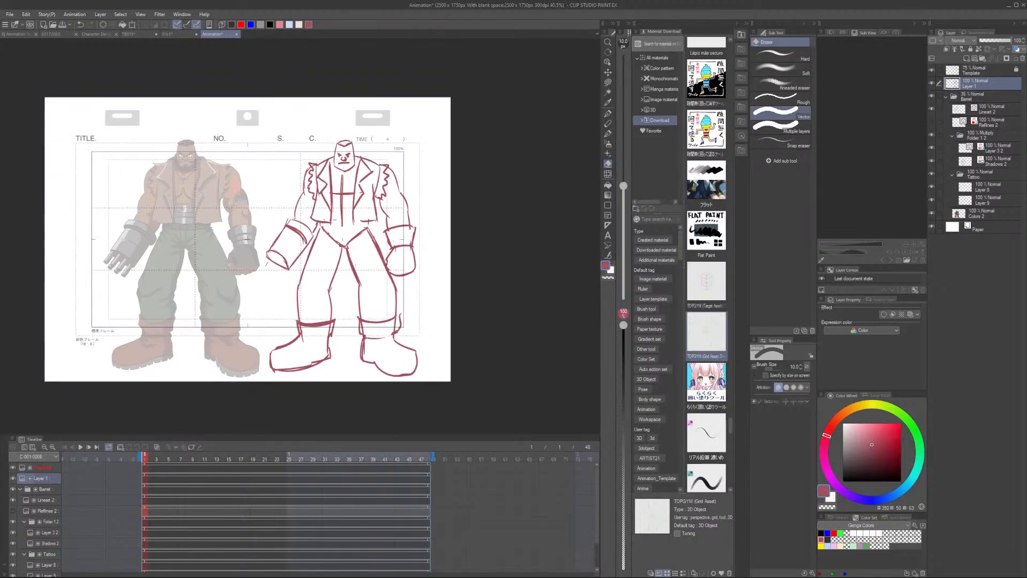
pyautogui.scroll(3, 132, 289)
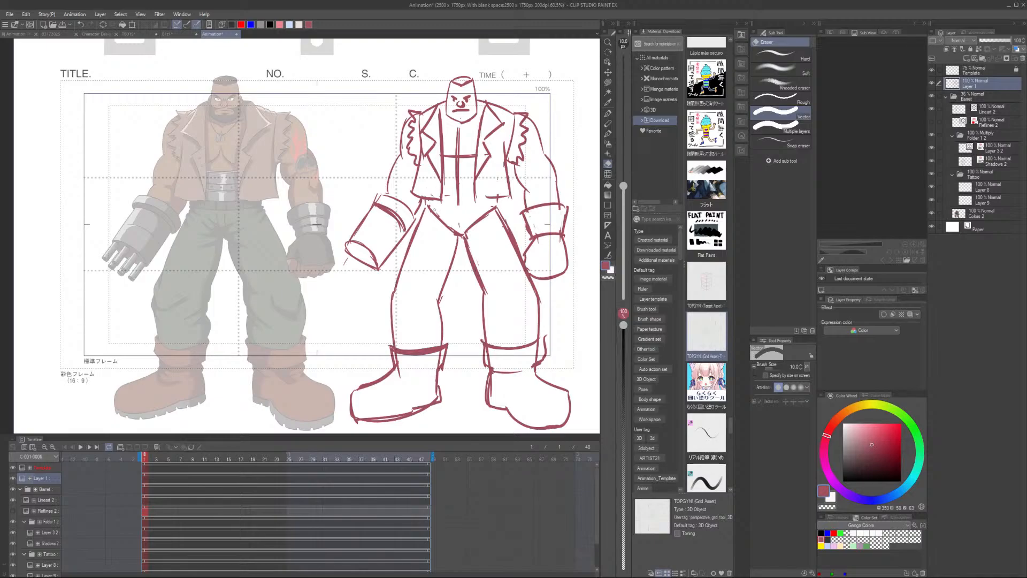
# Erase the V-shaped hip lines on the red Barret sketch and draw a belt band across the waist
pyautogui.moveTo(435, 209)
pyautogui.mouseDown()
pyautogui.moveTo(452, 230)
pyautogui.moveTo(469, 197)
pyautogui.moveTo(456, 228)
pyautogui.moveTo(492, 203)
pyautogui.moveTo(458, 208)
pyautogui.moveTo(469, 227)
pyautogui.moveTo(490, 213)
pyautogui.mouseUp()
pyautogui.press('p')
pyautogui.scroll(-3, 484, 207)
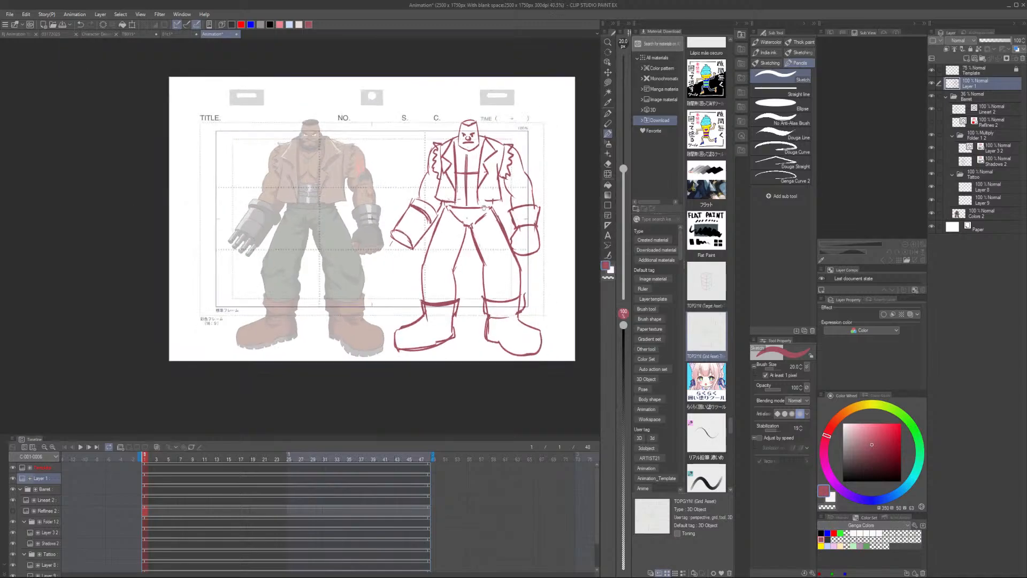
pyautogui.moveTo(489, 293); pyautogui.dragTo(369, 353)
pyautogui.scroll(2, 360, 271)
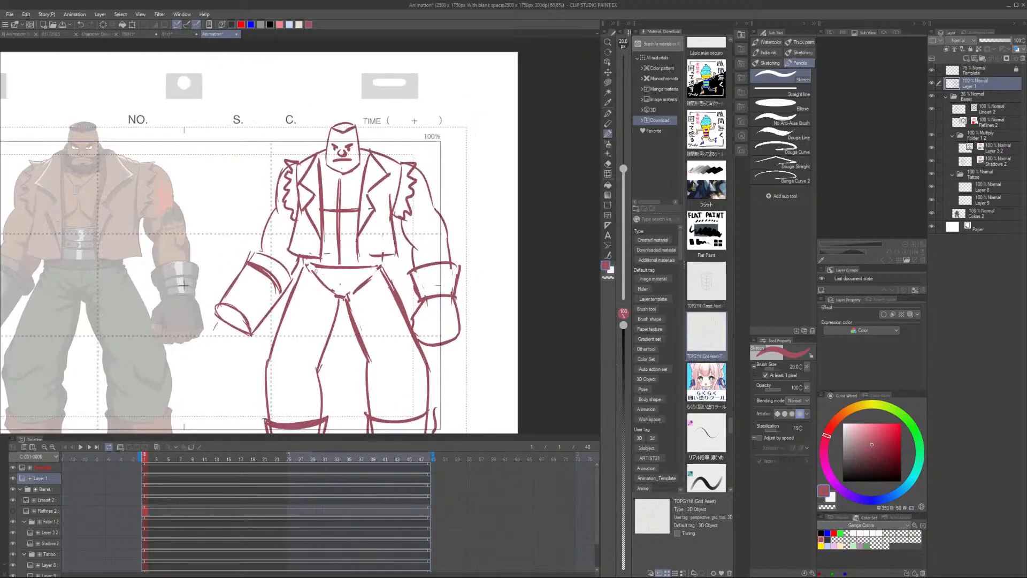
pyautogui.press('e')
pyautogui.moveTo(373, 276); pyautogui.dragTo(342, 295)
pyautogui.press('b')
pyautogui.moveTo(306, 272)
pyautogui.mouseDown()
pyautogui.moveTo(383, 274)
pyautogui.moveTo(379, 266)
pyautogui.mouseUp()
pyautogui.moveTo(299, 261)
pyautogui.mouseDown()
pyautogui.moveTo(351, 277)
pyautogui.moveTo(387, 277)
pyautogui.mouseUp()
pyautogui.scroll(-2, 402, 259)
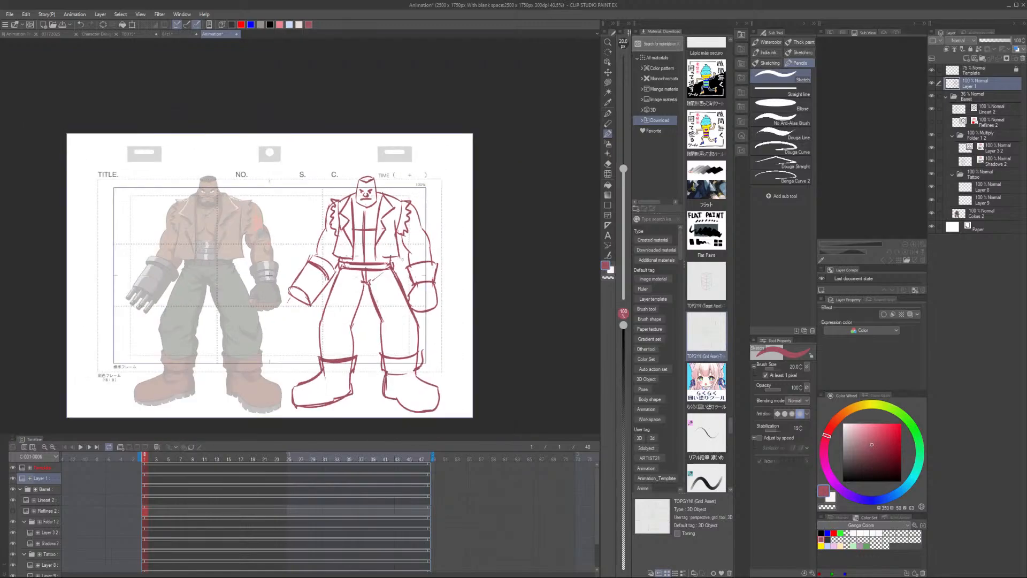
# Sketch short finger strokes at the end of the red Barret's large mechanical forearm
pyautogui.moveTo(496, 377); pyautogui.dragTo(465, 328)
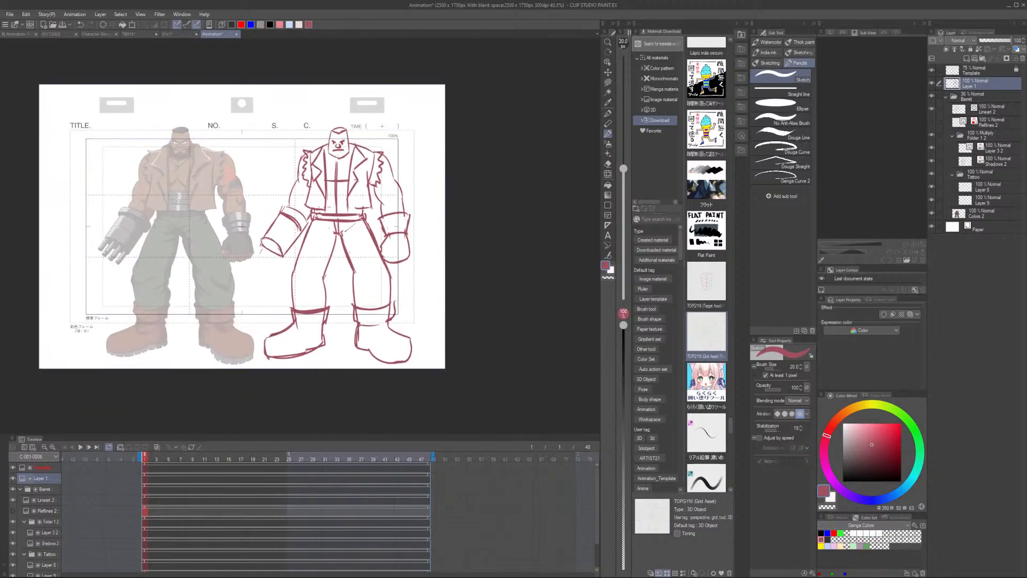
pyautogui.moveTo(260, 250); pyautogui.dragTo(267, 244)
pyautogui.moveTo(266, 244)
pyautogui.mouseDown()
pyautogui.moveTo(257, 258)
pyautogui.moveTo(267, 260)
pyautogui.mouseUp()
pyautogui.moveTo(279, 248); pyautogui.dragTo(273, 256)
# Check the FFVII Anime cut 1 layout document and return to the Barret model sheet
pyautogui.click(178, 33)
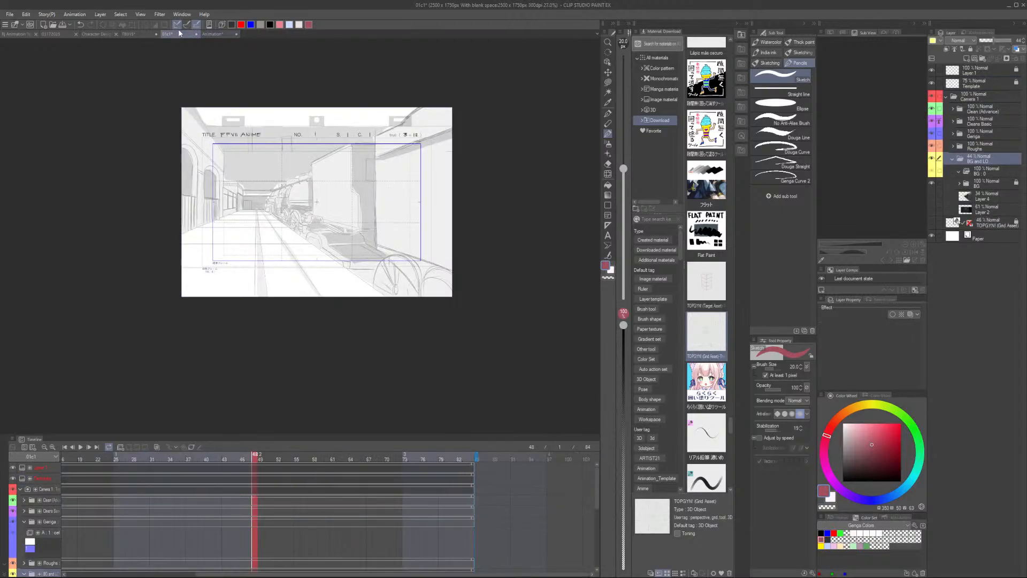
pyautogui.click(214, 35)
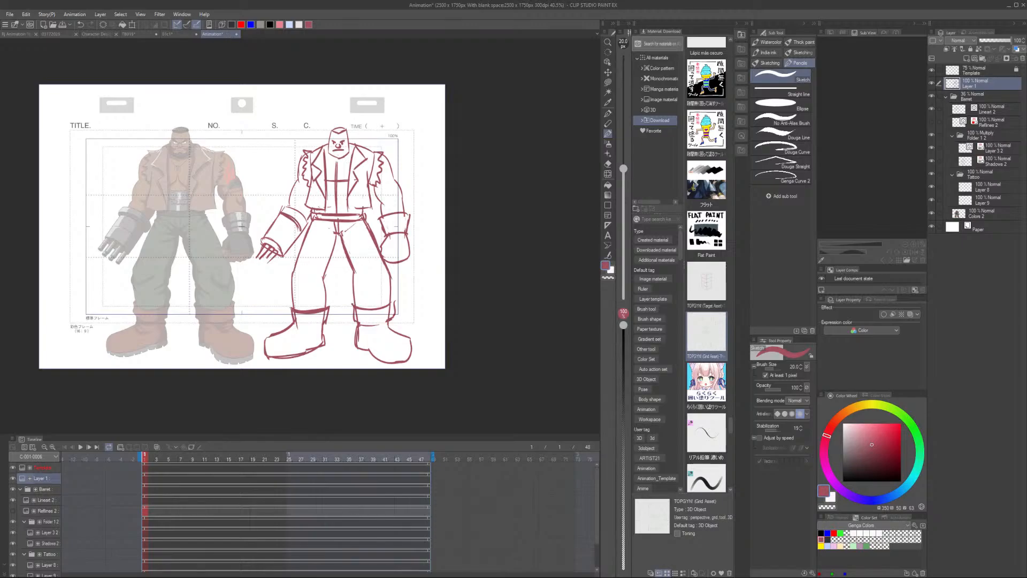
pyautogui.scroll(2, 241, 227)
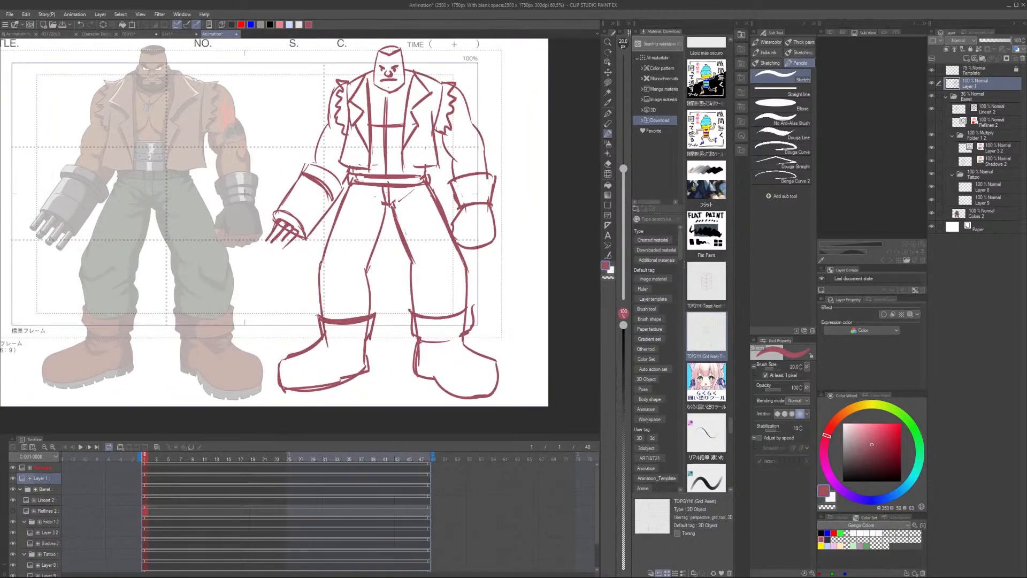
# Capture the canvas with the original Barret and the red sketch in Snipping Tool, then return to Clip Studio Paint
pyautogui.moveTo(244, 193); pyautogui.dragTo(279, 207)
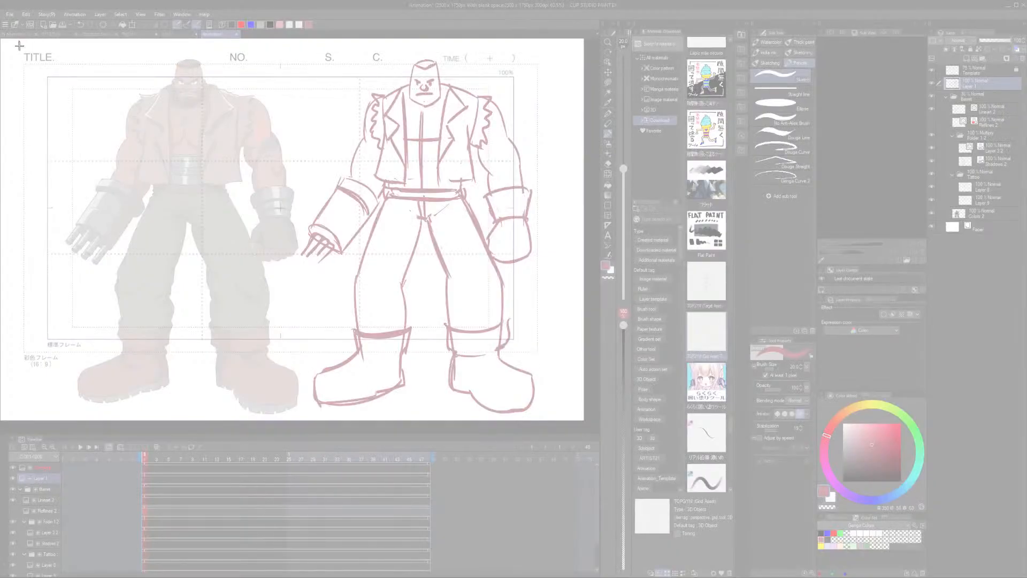
pyautogui.moveTo(20, 40); pyautogui.dragTo(584, 419)
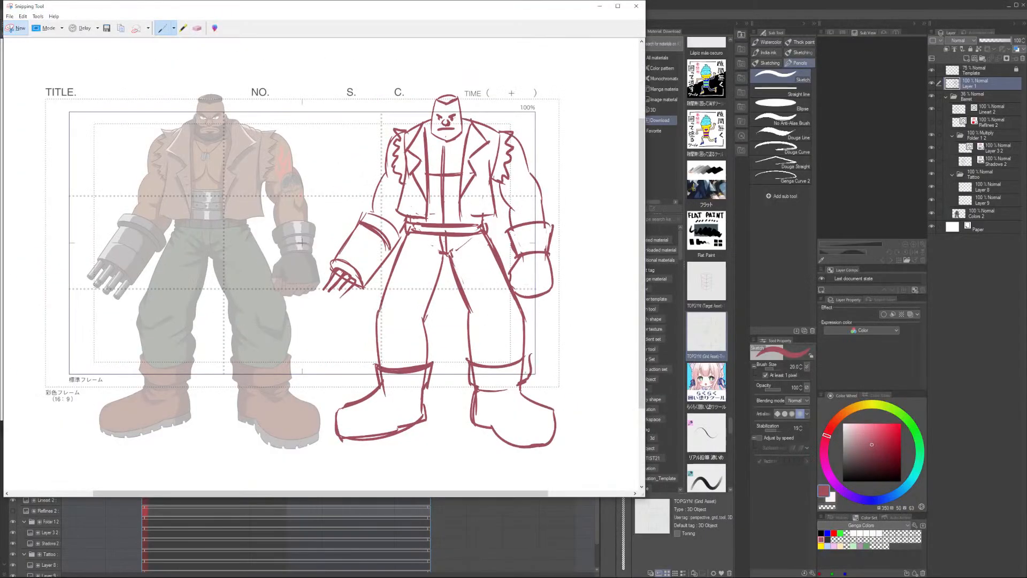
pyautogui.rightClick(355, 291)
pyautogui.click(377, 306)
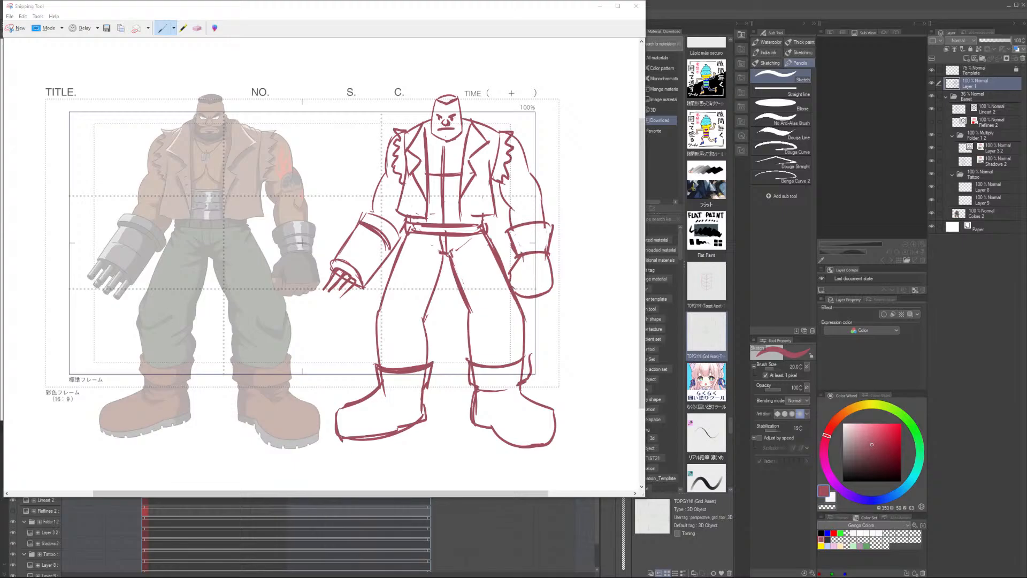
pyautogui.hotkey('alt', 'Tab')
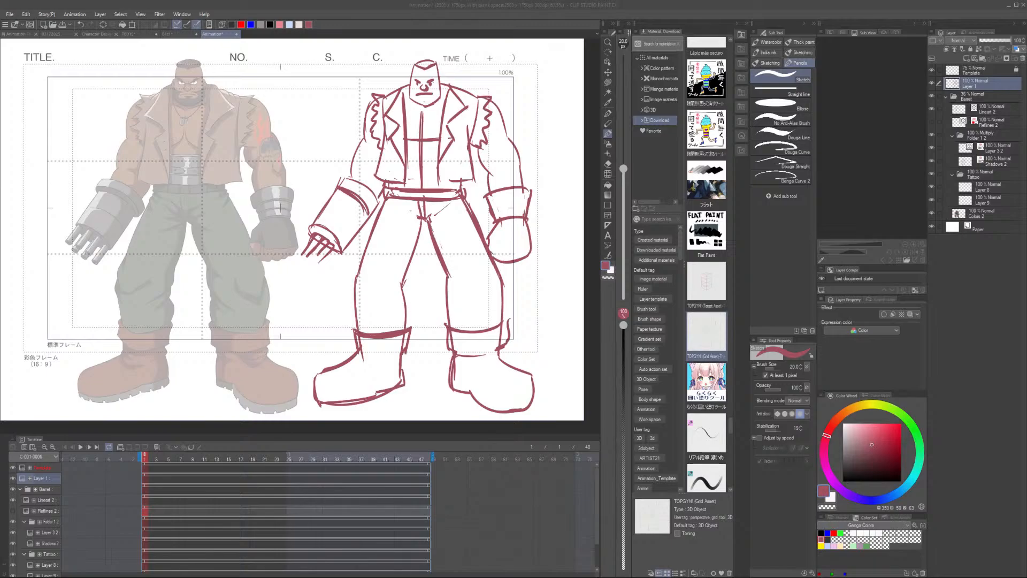
# Bring up the FFVII Anime cut 1 layout, then switch to Storyboard Pro and play the storyboard from its start
pyautogui.click(184, 35)
pyautogui.moveTo(185, 38); pyautogui.dragTo(150, 45)
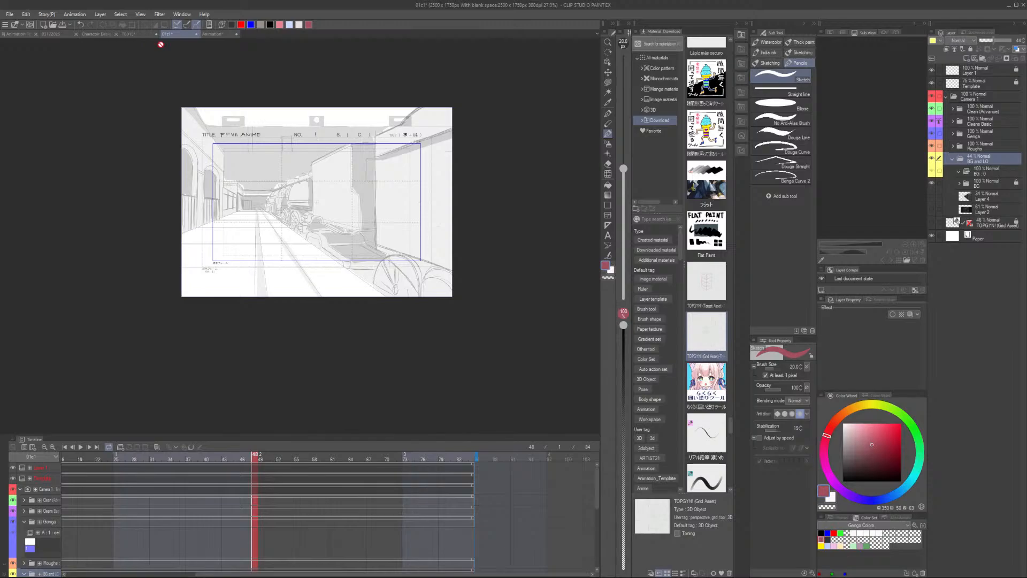
pyautogui.moveTo(470, 0); pyautogui.dragTo(519, 0)
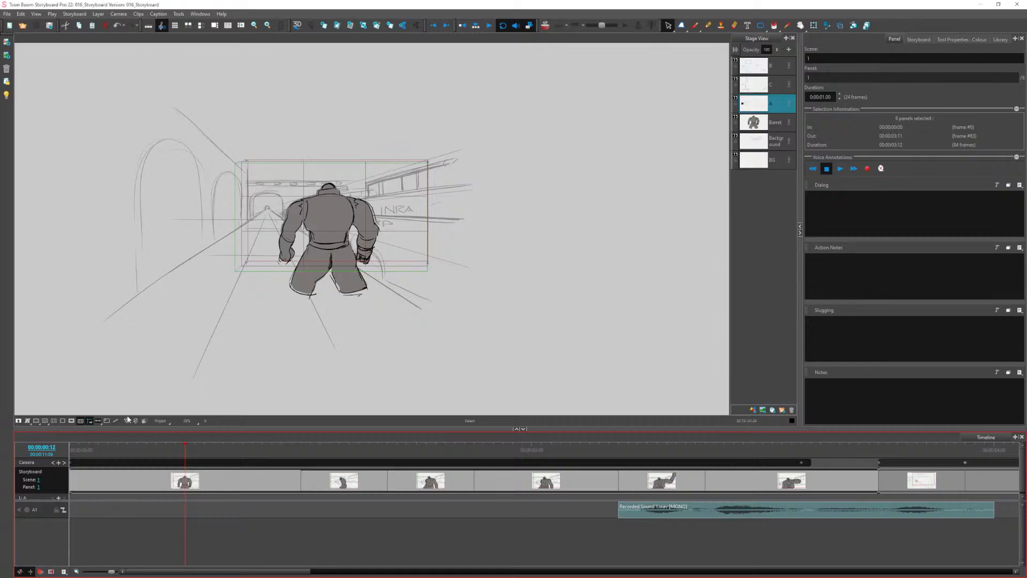
pyautogui.moveTo(86, 455); pyautogui.dragTo(57, 453)
pyautogui.press('Return')
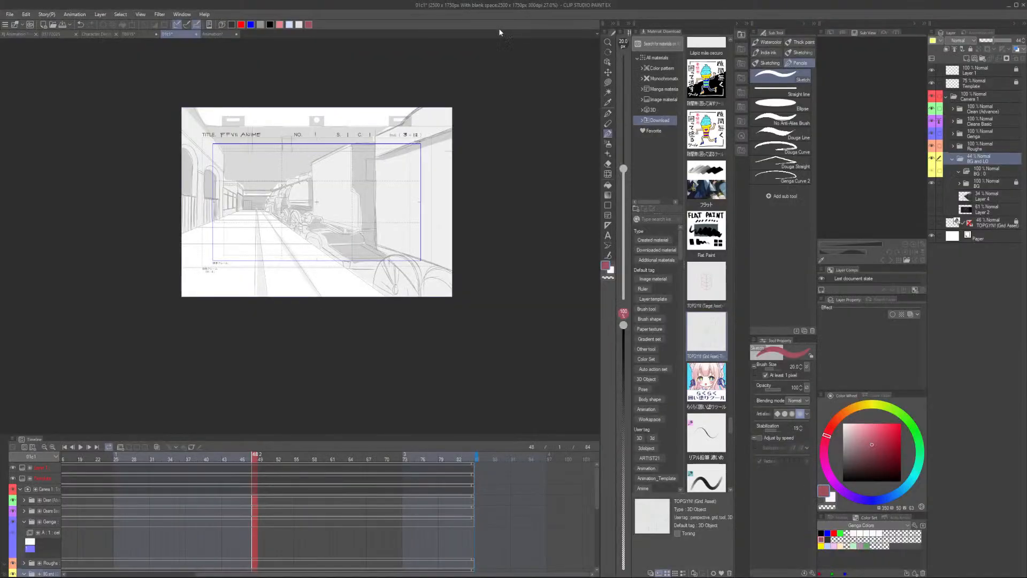
# In the FFVII Anime cut 1 layout in Clip Studio Paint, expand the Roughs folder and select layer 1 inside its A folder
pyautogui.scroll(4, 356, 217)
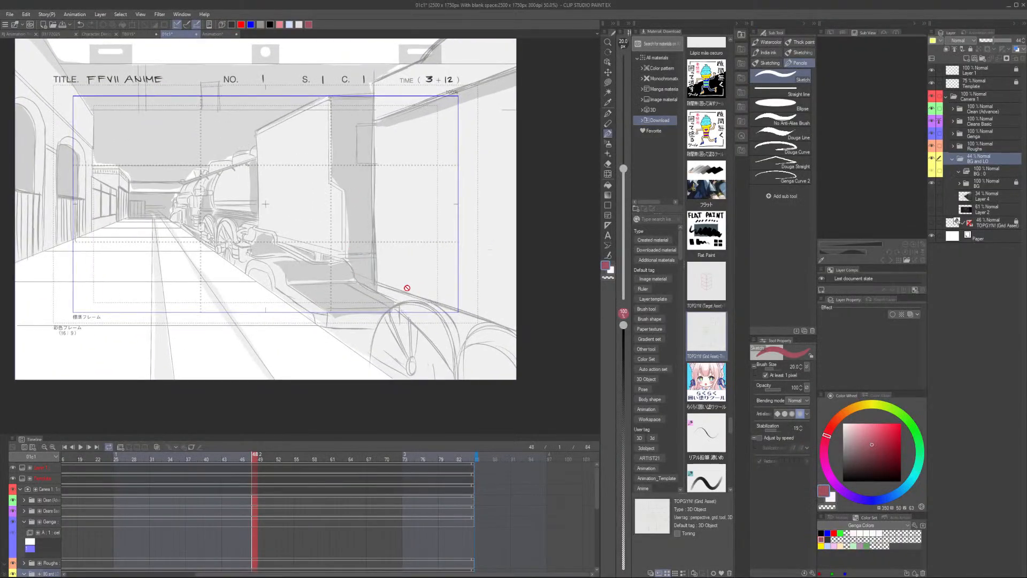
pyautogui.moveTo(319, 273); pyautogui.dragTo(340, 352)
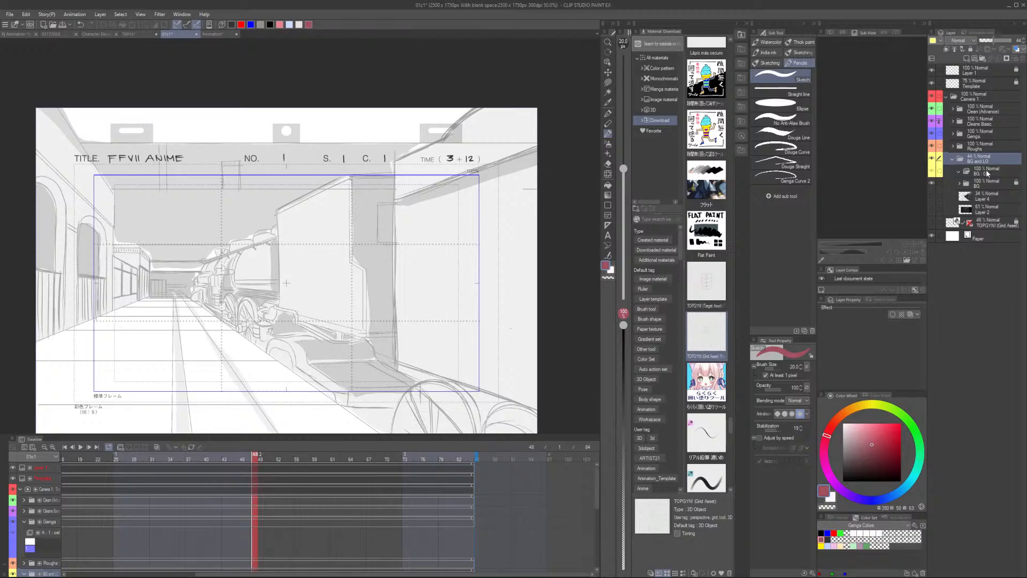
pyautogui.click(985, 147)
pyautogui.click(953, 147)
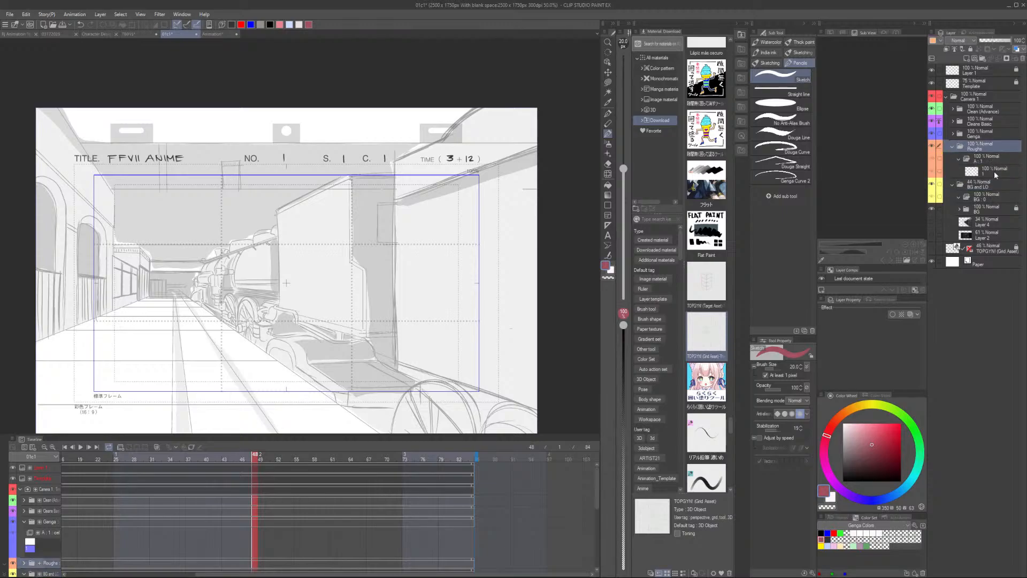
pyautogui.click(996, 172)
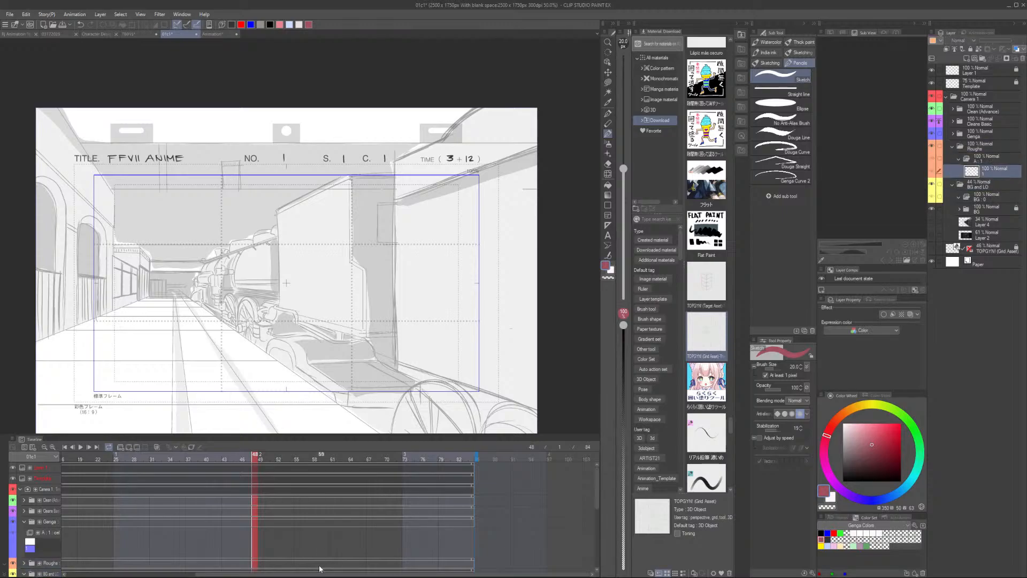
pyautogui.moveTo(301, 576); pyautogui.dragTo(171, 575)
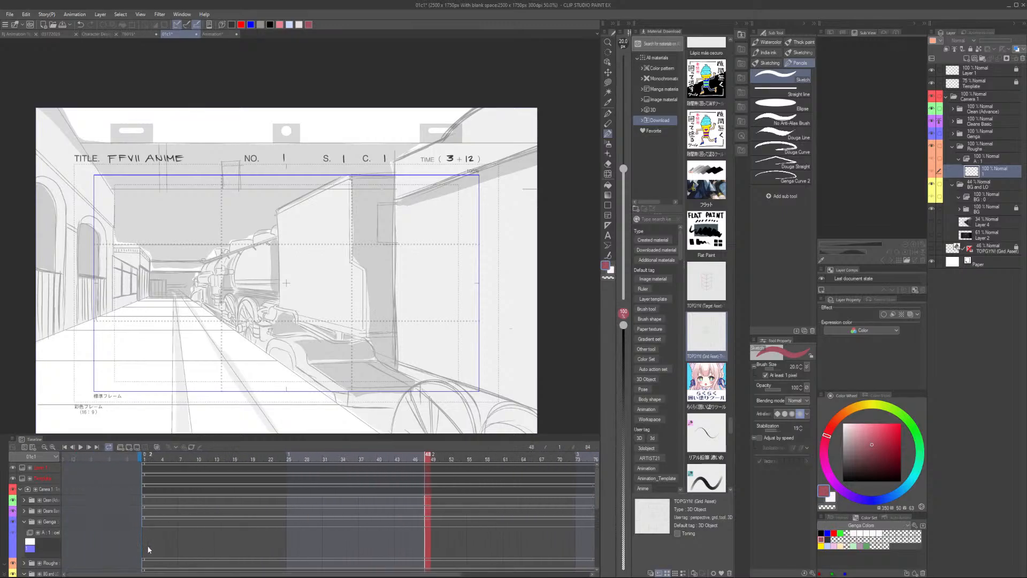
pyautogui.rightClick(145, 545)
pyautogui.click(153, 380)
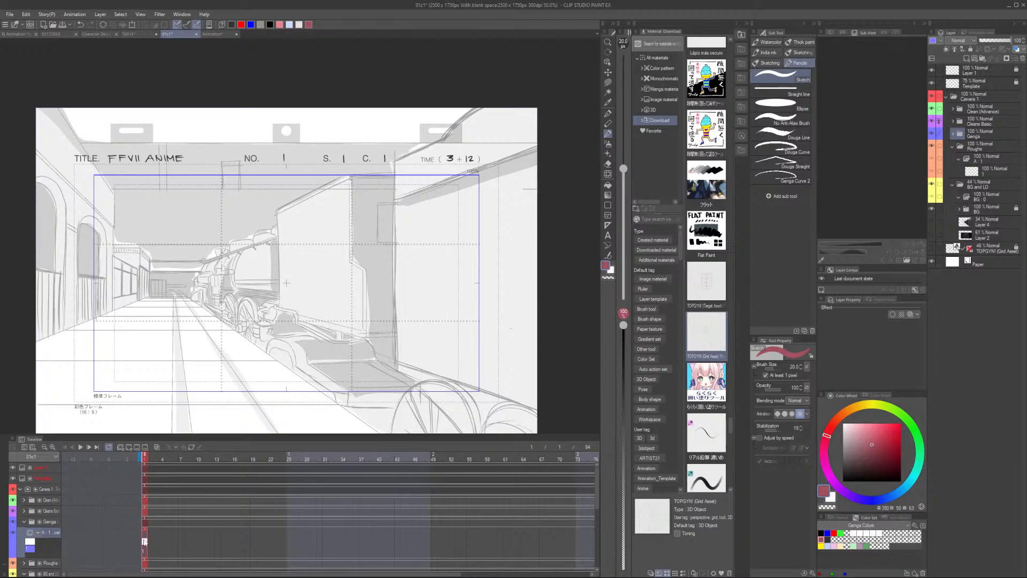
pyautogui.rightClick(145, 541)
pyautogui.click(214, 415)
pyautogui.scroll(-5, 149, 541)
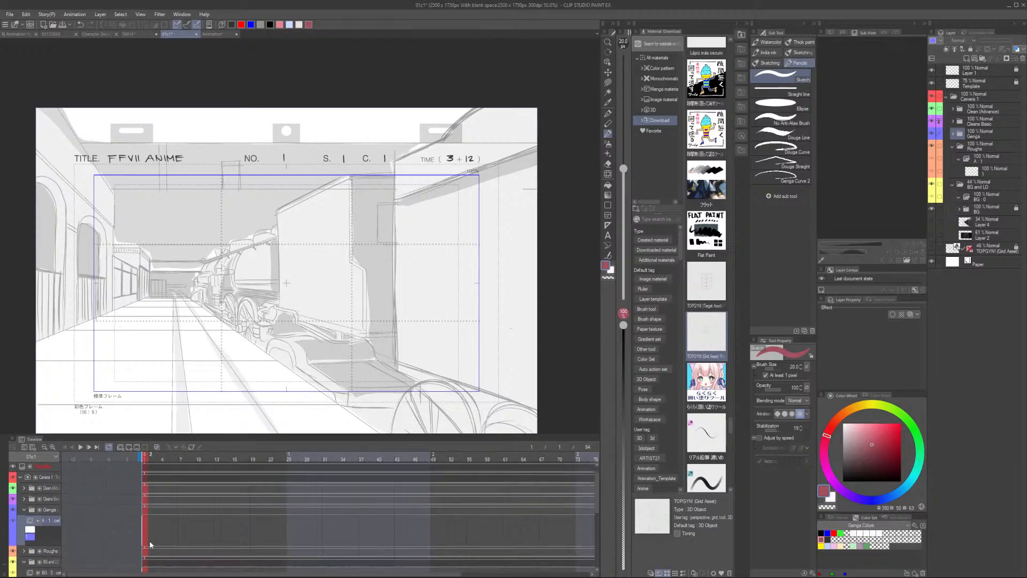
pyautogui.rightClick(146, 547)
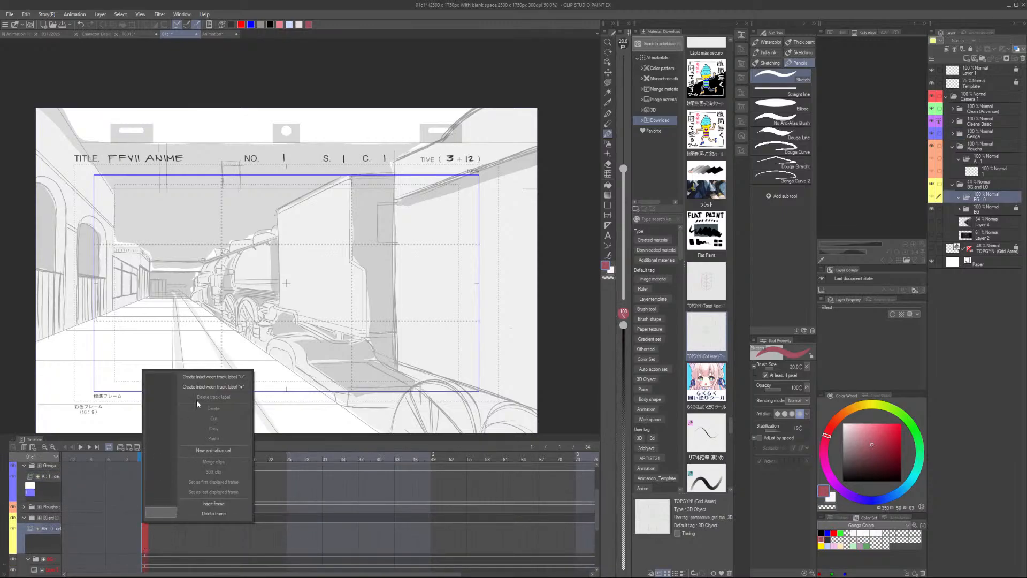
pyautogui.click(145, 542)
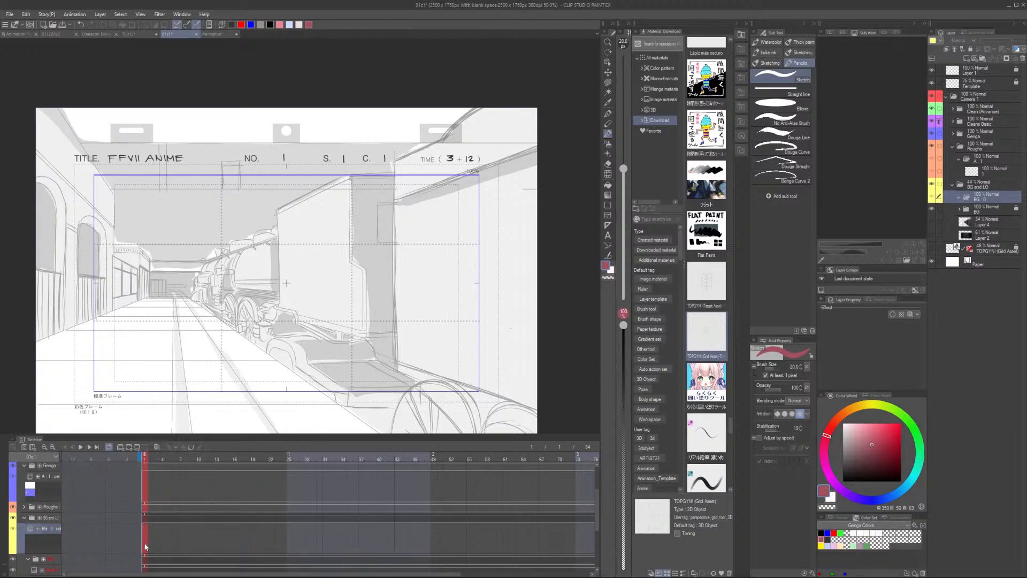
pyautogui.rightClick(144, 542)
pyautogui.click(143, 540)
# Expand the Roughs track in the timeline and assign cel 1 to the first frame of its A track
pyautogui.click(24, 517)
pyautogui.click(25, 535)
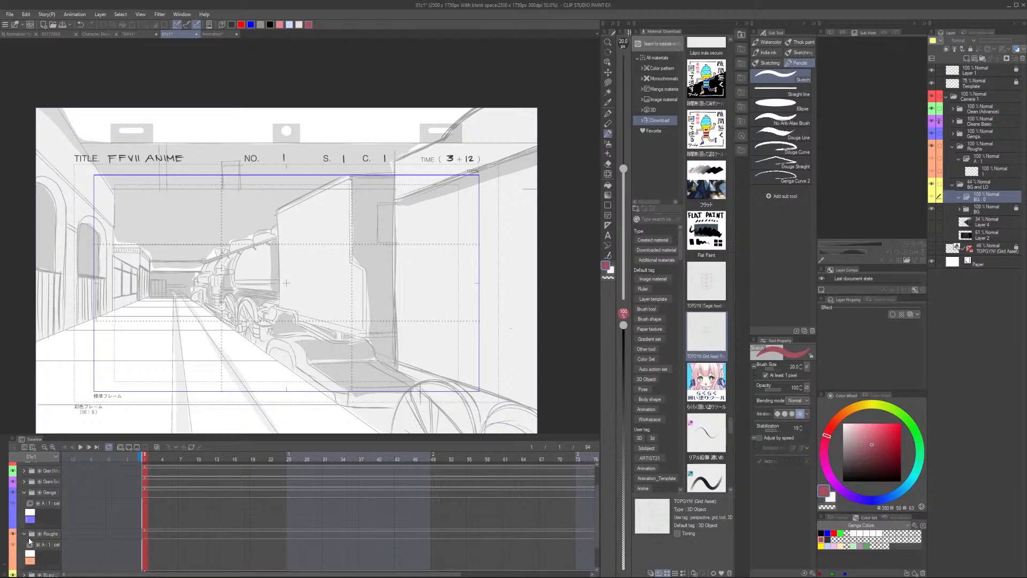
pyautogui.rightClick(146, 553)
pyautogui.click(158, 394)
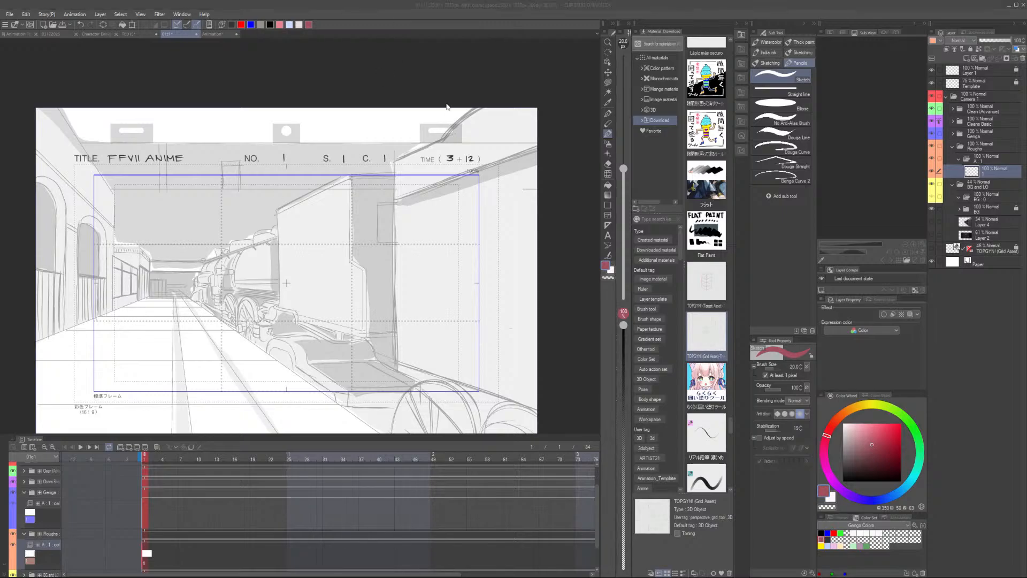
pyautogui.click(451, 82)
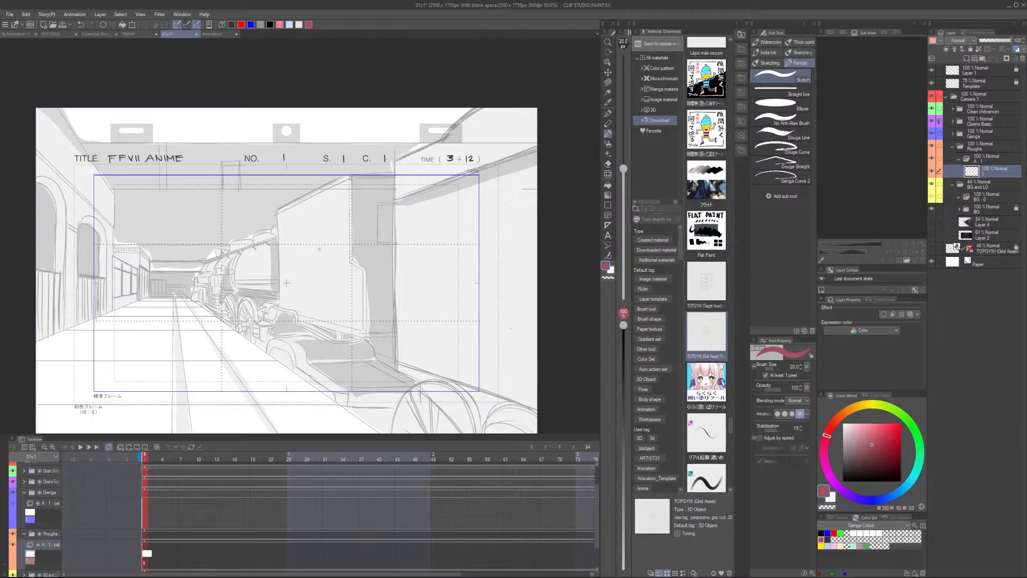
# Sketch the top and left side of Barret's head in red over the train on Roughs cel 1, redrawing unsatisfactory strokes
pyautogui.moveTo(324, 256); pyautogui.dragTo(320, 223)
pyautogui.press('e')
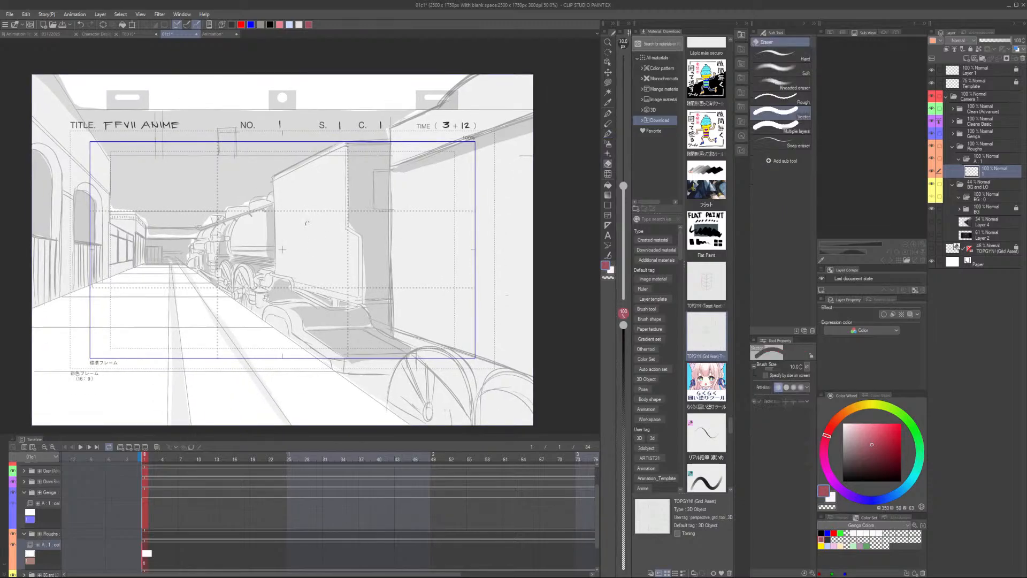
pyautogui.press('p')
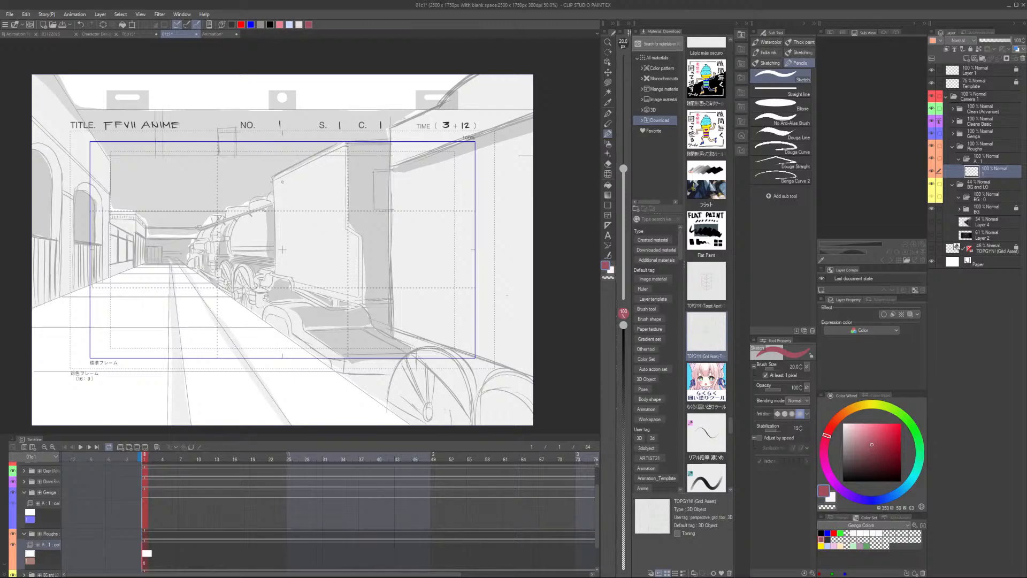
pyautogui.moveTo(278, 180)
pyautogui.mouseDown()
pyautogui.moveTo(312, 178)
pyautogui.moveTo(279, 179)
pyautogui.moveTo(276, 205)
pyautogui.mouseUp()
pyautogui.moveTo(280, 179); pyautogui.dragTo(276, 216)
pyautogui.hotkey('ctrl', 'z')
pyautogui.hotkey('ctrl', 'z')
pyautogui.moveTo(306, 174)
pyautogui.mouseDown()
pyautogui.moveTo(317, 216)
pyautogui.moveTo(274, 197)
pyautogui.moveTo(272, 219)
pyautogui.mouseUp()
pyautogui.hotkey('ctrl', 'z')
pyautogui.hotkey('ctrl', 'z')
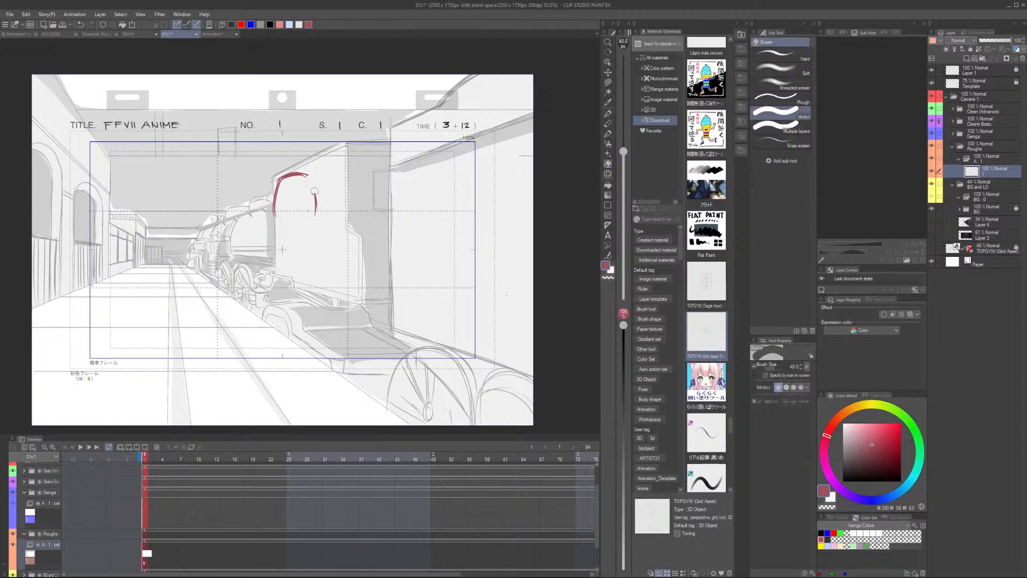
# Draw the right side of Barret's head, its curved base, and the sloping lines down to both shoulders
pyautogui.hotkey('ctrl', 'y')
pyautogui.hotkey('ctrl', 'y')
pyautogui.hotkey('ctrl', 'z')
pyautogui.hotkey('ctrl', 'z')
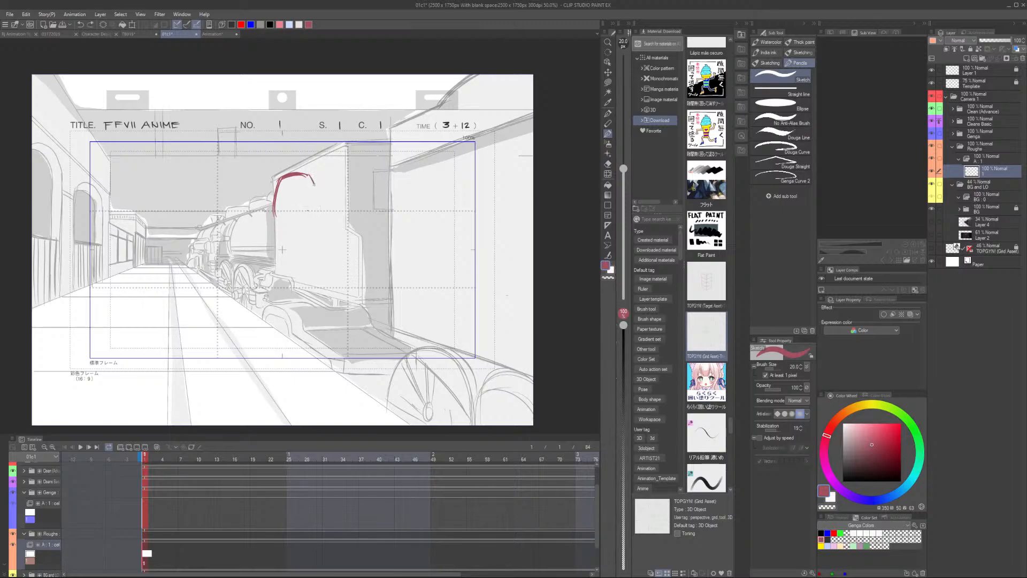
pyautogui.moveTo(310, 182); pyautogui.dragTo(320, 214)
pyautogui.moveTo(310, 177); pyautogui.dragTo(320, 216)
pyautogui.moveTo(259, 214)
pyautogui.mouseDown()
pyautogui.moveTo(316, 199)
pyautogui.moveTo(305, 197)
pyautogui.moveTo(266, 202)
pyautogui.moveTo(327, 200)
pyautogui.moveTo(340, 214)
pyautogui.moveTo(253, 218)
pyautogui.mouseUp()
pyautogui.hotkey('ctrl', 'z')
pyautogui.hotkey('ctrl', 'z')
pyautogui.scroll(-2, 327, 204)
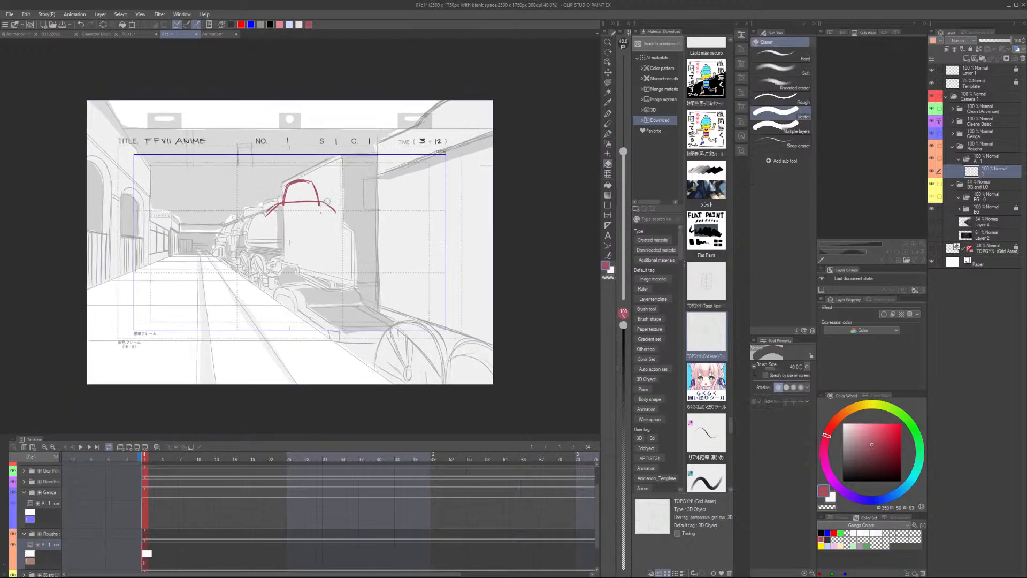
pyautogui.scroll(1, 296, 190)
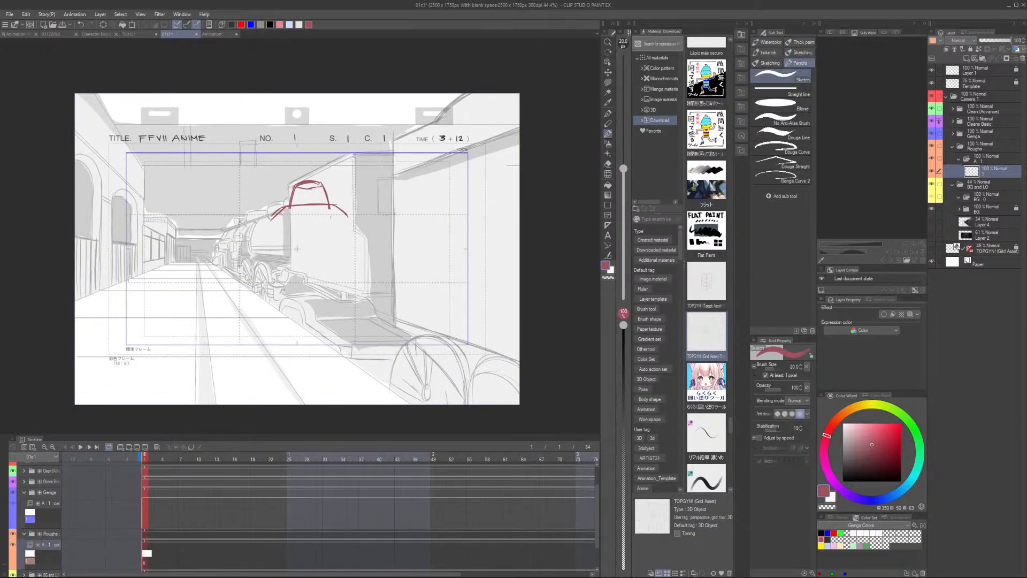
# Refine the head and shoulder lines, and draw both sides of the broad torso and the curved waistline
pyautogui.moveTo(294, 184)
pyautogui.mouseDown()
pyautogui.moveTo(324, 182)
pyautogui.moveTo(348, 217)
pyautogui.mouseUp()
pyautogui.moveTo(264, 224)
pyautogui.mouseDown()
pyautogui.moveTo(353, 219)
pyautogui.moveTo(265, 223)
pyautogui.moveTo(256, 276)
pyautogui.mouseUp()
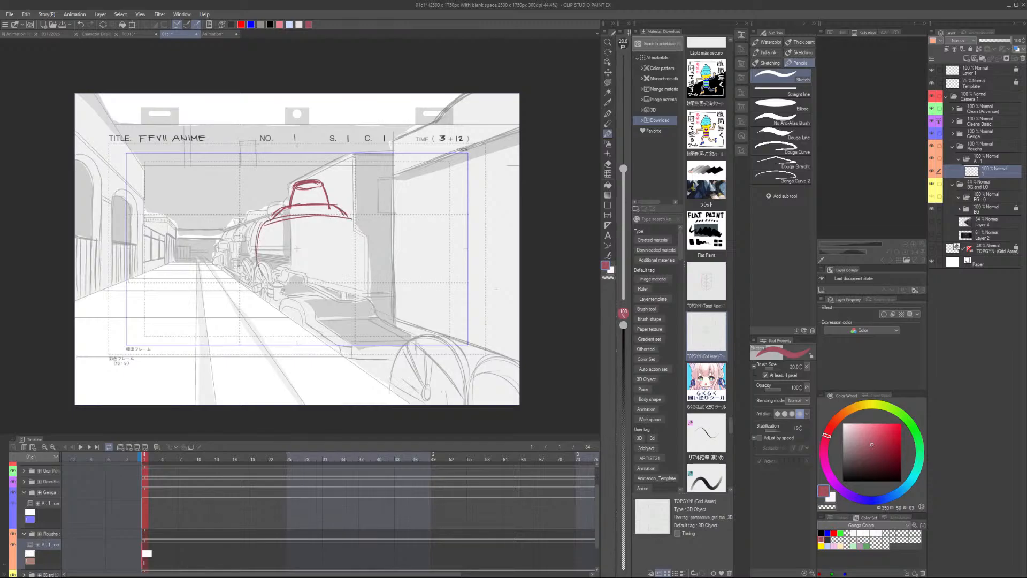
pyautogui.hotkey('ctrl', 'z')
pyautogui.moveTo(265, 223)
pyautogui.mouseDown()
pyautogui.moveTo(256, 264)
pyautogui.moveTo(260, 227)
pyautogui.moveTo(261, 277)
pyautogui.mouseUp()
pyautogui.moveTo(351, 217)
pyautogui.mouseDown()
pyautogui.moveTo(364, 257)
pyautogui.moveTo(347, 316)
pyautogui.mouseUp()
pyautogui.moveTo(261, 275); pyautogui.dragTo(270, 321)
pyautogui.hotkey('ctrl', 'z')
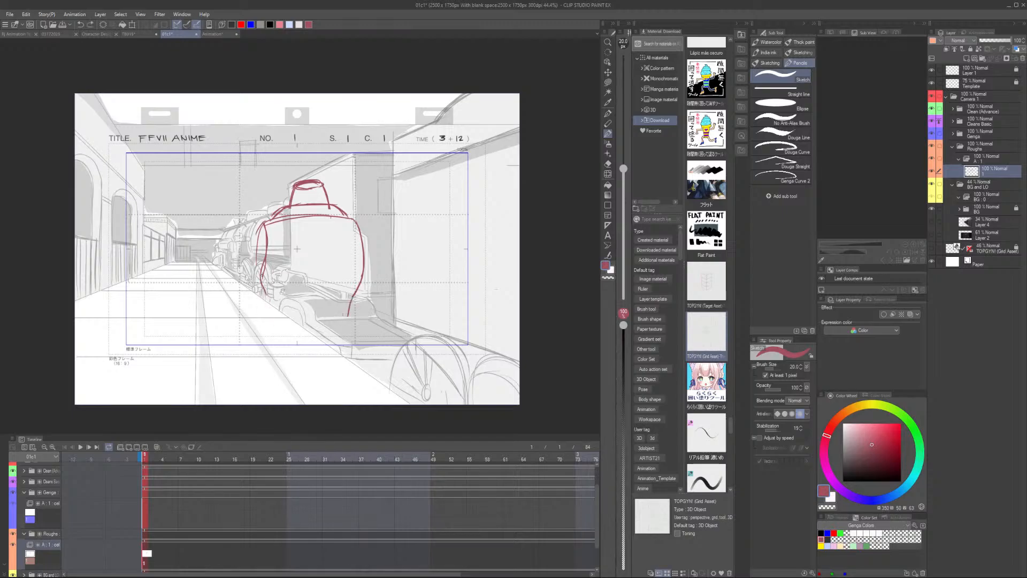
pyautogui.moveTo(261, 272)
pyautogui.mouseDown()
pyautogui.moveTo(274, 314)
pyautogui.moveTo(341, 330)
pyautogui.mouseUp()
# Transform the head and torso sketch, moving it slightly left in the frame at its original size
pyautogui.scroll(-2, 340, 331)
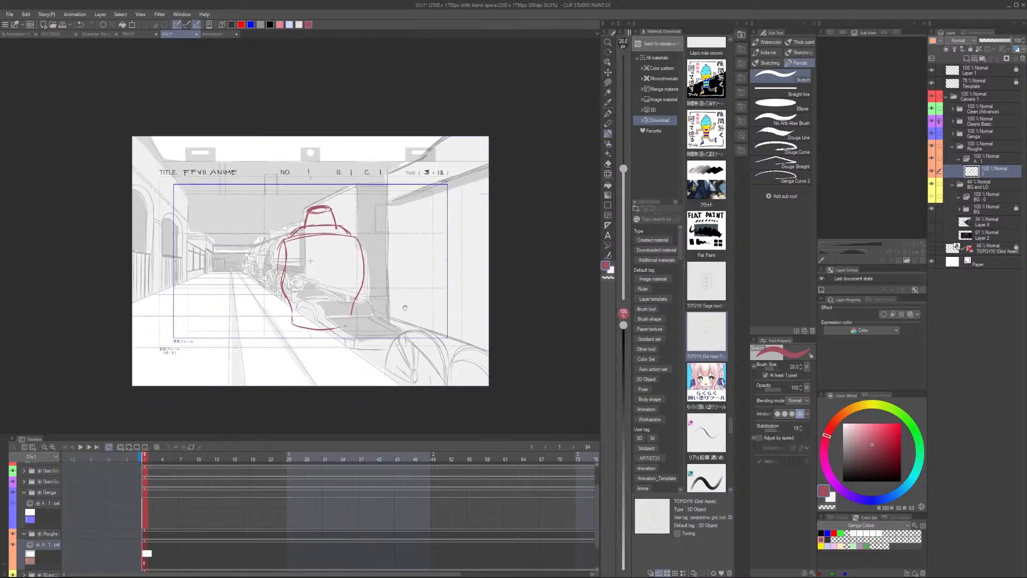
pyautogui.hotkey('ctrl', 't')
pyautogui.moveTo(360, 280); pyautogui.dragTo(315, 279)
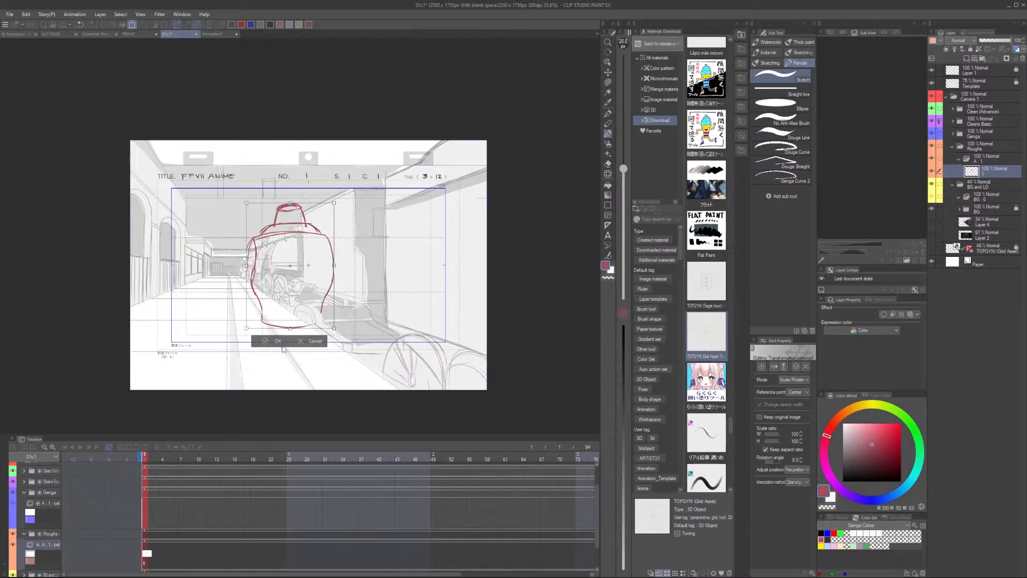
pyautogui.press('Return')
# Sketch a short left shoulder line outside the torso, undoing and erasing the trial arm strokes
pyautogui.scroll(-1, 373, 275)
pyautogui.scroll(-1, 373, 275)
pyautogui.scroll(2, 275, 247)
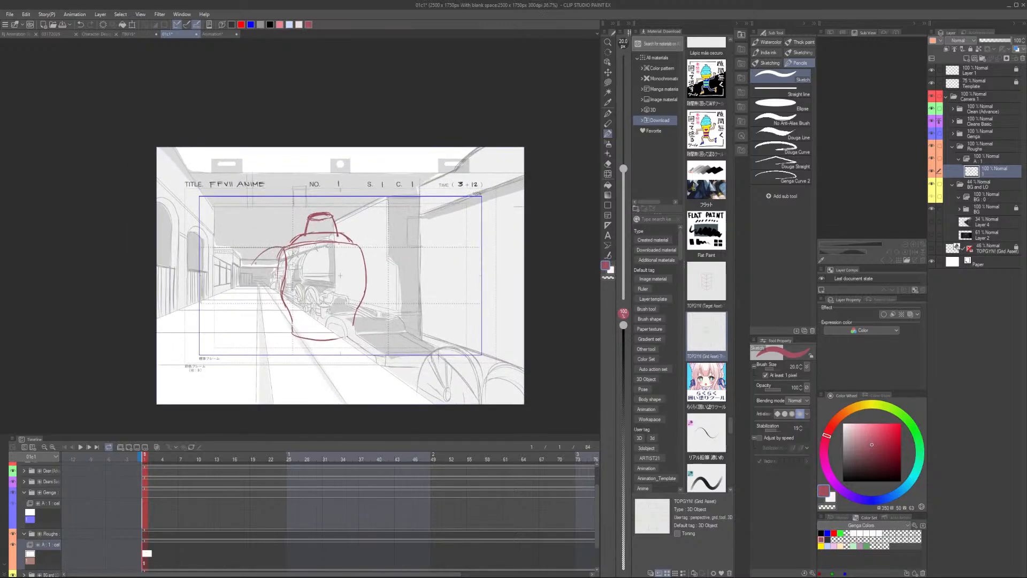
pyautogui.moveTo(283, 247)
pyautogui.mouseDown()
pyautogui.moveTo(258, 262)
pyautogui.moveTo(234, 319)
pyautogui.mouseUp()
pyautogui.hotkey('ctrl', 'z')
pyautogui.hotkey('ctrl', 'z')
pyautogui.hotkey('ctrl', 'z')
pyautogui.moveTo(257, 259); pyautogui.dragTo(249, 288)
pyautogui.hotkey('ctrl', 'z')
pyautogui.moveTo(282, 246)
pyautogui.mouseDown()
pyautogui.moveTo(251, 264)
pyautogui.moveTo(248, 286)
pyautogui.mouseUp()
pyautogui.moveTo(247, 288); pyautogui.dragTo(238, 310)
pyautogui.press('e')
pyautogui.moveTo(261, 254); pyautogui.dragTo(240, 307)
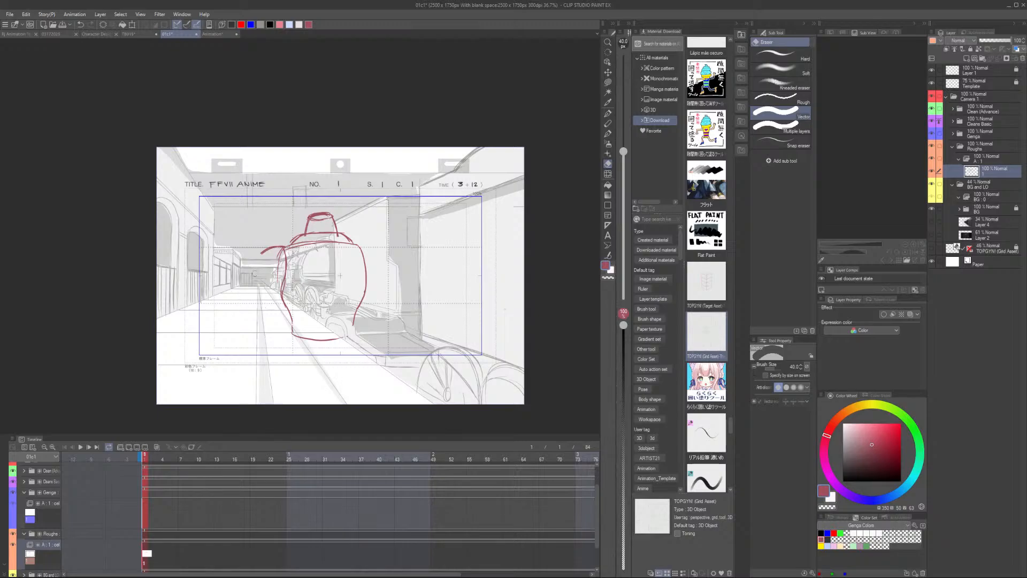
# Draw the torn vest edge at the left shoulder and the thick left arm down to the fist
pyautogui.press('b')
pyautogui.moveTo(277, 244)
pyautogui.mouseDown()
pyautogui.moveTo(279, 289)
pyautogui.moveTo(258, 258)
pyautogui.moveTo(250, 289)
pyautogui.mouseUp()
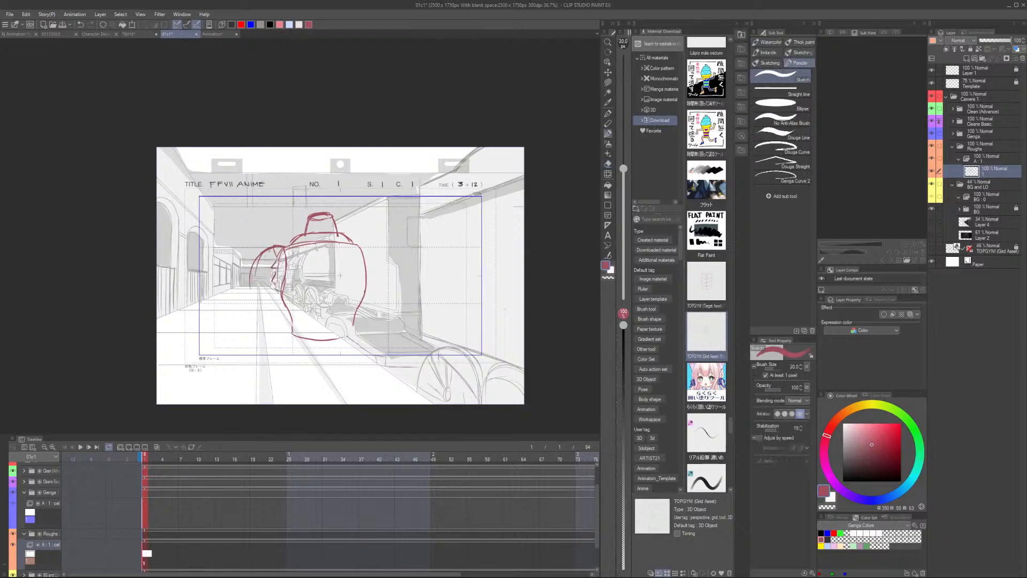
pyautogui.hotkey('ctrl', 'z')
pyautogui.press('e')
pyautogui.moveTo(269, 250); pyautogui.dragTo(235, 320)
pyautogui.press('b')
pyautogui.press('e')
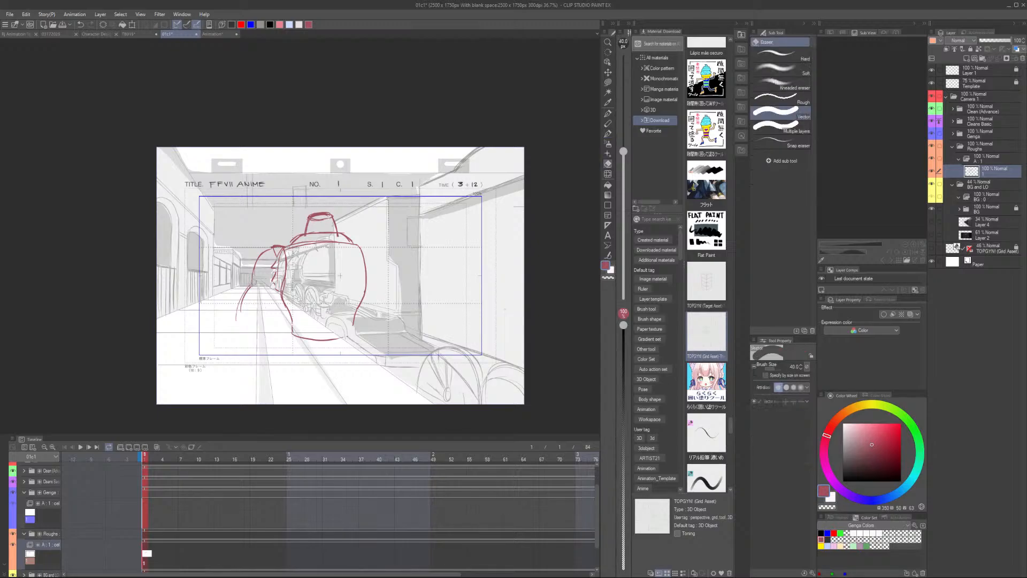
pyautogui.moveTo(255, 278); pyautogui.dragTo(236, 320)
pyautogui.press('b')
pyautogui.moveTo(255, 277)
pyautogui.mouseDown()
pyautogui.moveTo(241, 312)
pyautogui.moveTo(273, 311)
pyautogui.moveTo(240, 328)
pyautogui.moveTo(239, 308)
pyautogui.moveTo(233, 342)
pyautogui.mouseUp()
pyautogui.moveTo(272, 314); pyautogui.dragTo(249, 376)
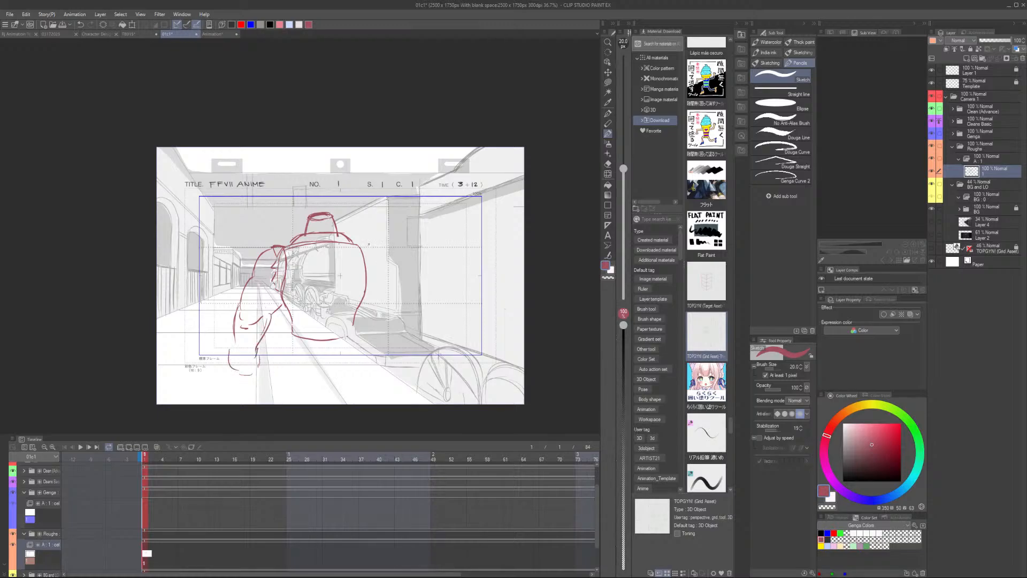
# Sketch the outer curve of the right shoulder and upper arm, and rework the head outline
pyautogui.moveTo(360, 245)
pyautogui.mouseDown()
pyautogui.moveTo(372, 248)
pyautogui.moveTo(381, 286)
pyautogui.moveTo(374, 250)
pyautogui.moveTo(383, 290)
pyautogui.mouseUp()
pyautogui.hotkey('ctrl', 'z')
pyautogui.hotkey('ctrl', 'z')
pyautogui.hotkey('ctrl', 'z')
pyautogui.scroll(5, 312, 223)
pyautogui.press('e')
pyautogui.moveTo(307, 223)
pyautogui.mouseDown()
pyautogui.moveTo(349, 213)
pyautogui.moveTo(309, 212)
pyautogui.moveTo(302, 233)
pyautogui.moveTo(307, 217)
pyautogui.moveTo(350, 210)
pyautogui.moveTo(357, 243)
pyautogui.moveTo(342, 415)
pyautogui.mouseUp()
# Draw a vertical centre line down Barret's back and a horizontal guide line across it
pyautogui.press('p')
pyautogui.press('e')
pyautogui.press('p')
pyautogui.press('e')
pyautogui.press('p')
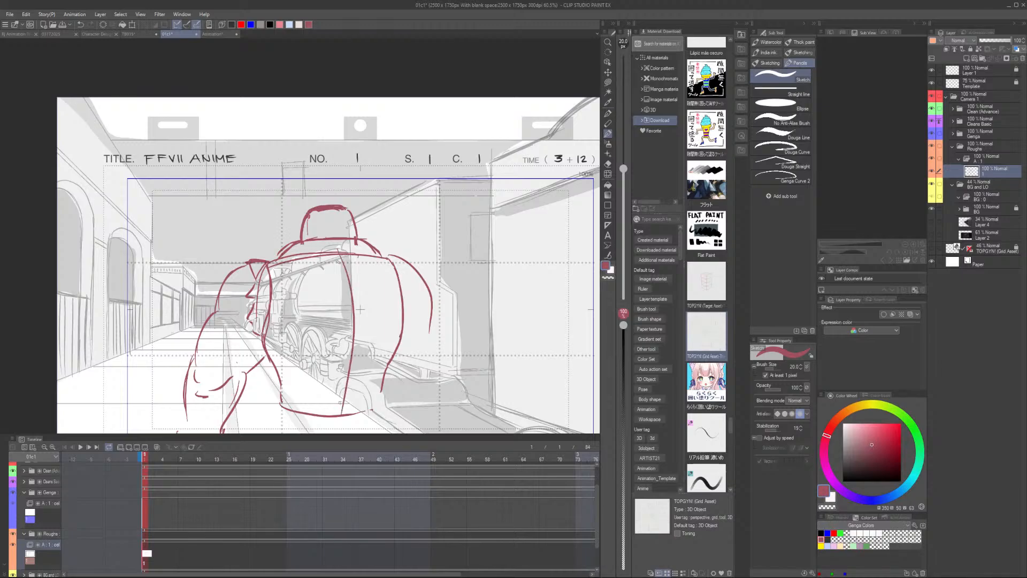
pyautogui.hotkey('ctrl', 'z')
pyautogui.moveTo(348, 257); pyautogui.dragTo(342, 413)
pyautogui.moveTo(345, 324); pyautogui.dragTo(386, 317)
# Clean up the head outline and redraw its rounded crown with a band across it
pyautogui.press('e')
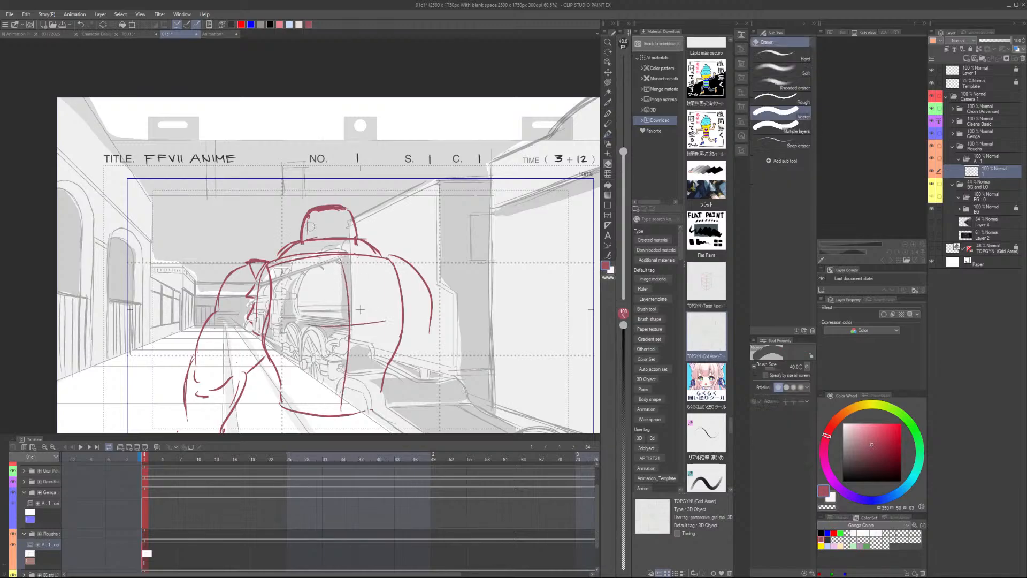
pyautogui.moveTo(308, 226); pyautogui.dragTo(308, 235)
pyautogui.press('p')
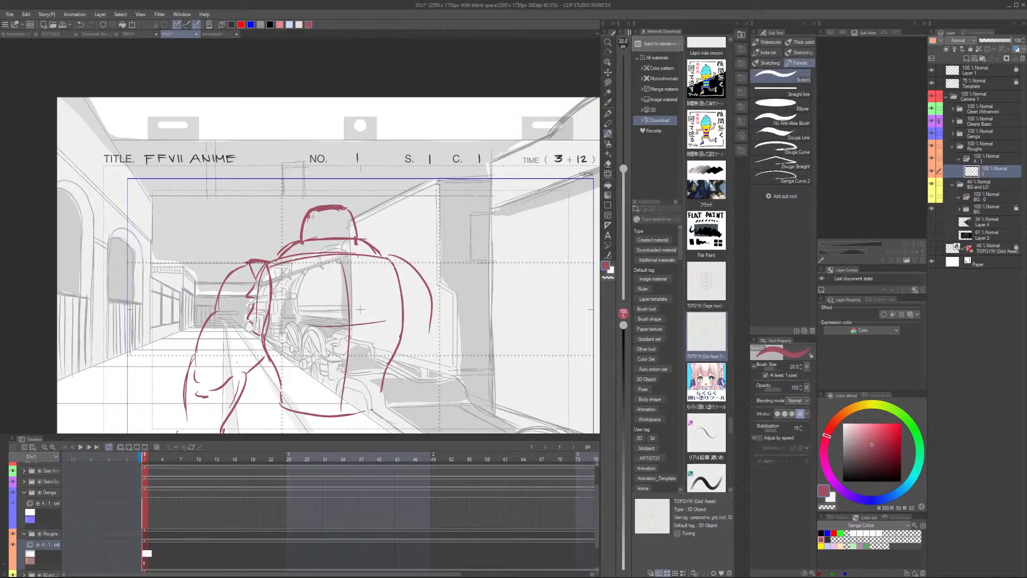
pyautogui.moveTo(306, 218)
pyautogui.mouseDown()
pyautogui.moveTo(355, 214)
pyautogui.moveTo(314, 208)
pyautogui.moveTo(352, 214)
pyautogui.moveTo(328, 203)
pyautogui.moveTo(302, 215)
pyautogui.moveTo(338, 222)
pyautogui.moveTo(322, 205)
pyautogui.moveTo(354, 209)
pyautogui.moveTo(303, 215)
pyautogui.moveTo(354, 212)
pyautogui.moveTo(345, 223)
pyautogui.moveTo(341, 215)
pyautogui.mouseUp()
pyautogui.press('e')
pyautogui.press('p')
pyautogui.press('e')
pyautogui.press('p')
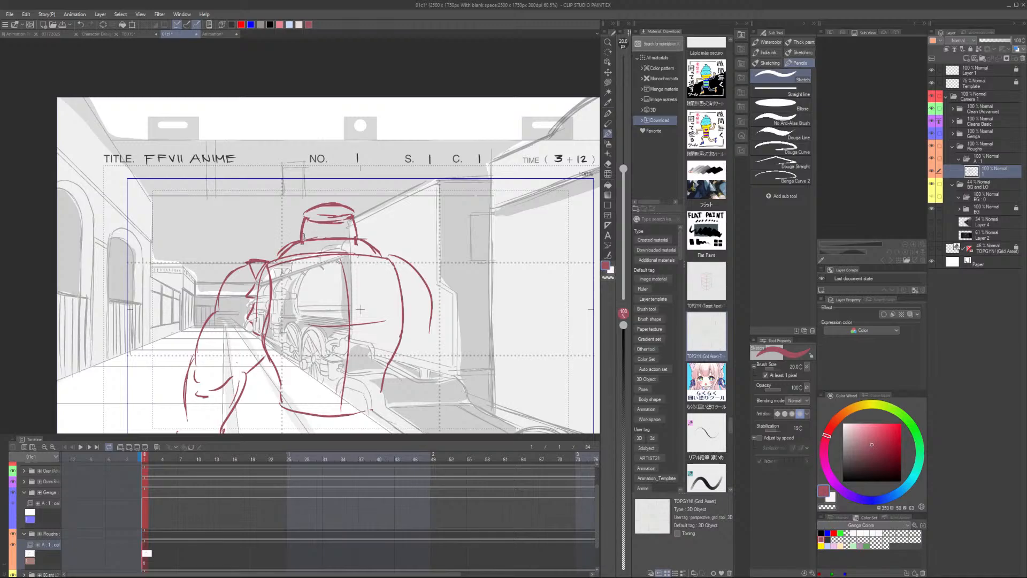
# Draw the jagged torn vest edge along the right shoulder and erase the centre line on the back
pyautogui.scroll(-3, 356, 299)
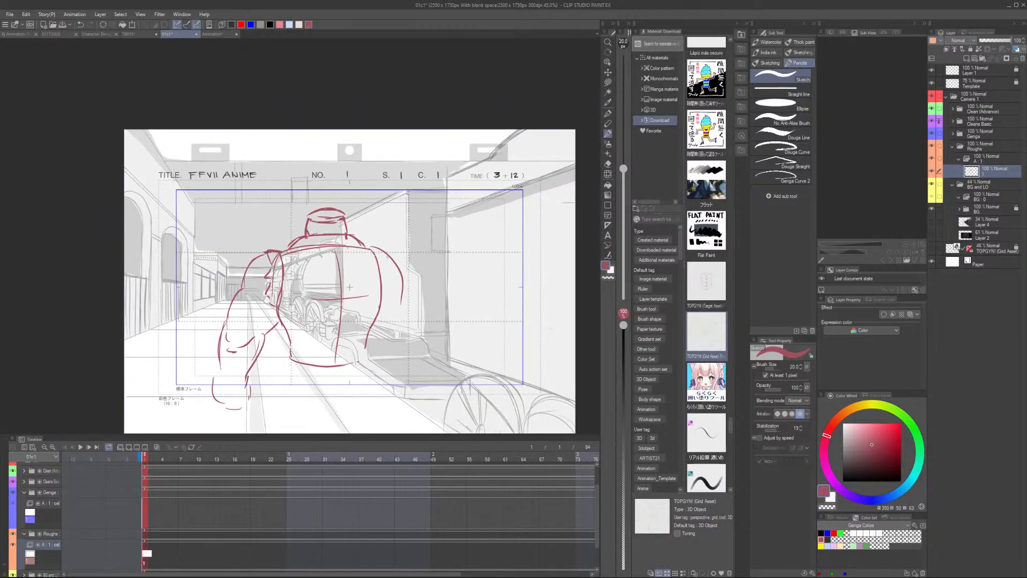
pyautogui.press('e')
pyautogui.press('p')
pyautogui.moveTo(376, 253); pyautogui.dragTo(392, 249)
pyautogui.moveTo(389, 252); pyautogui.dragTo(383, 307)
pyautogui.press('e')
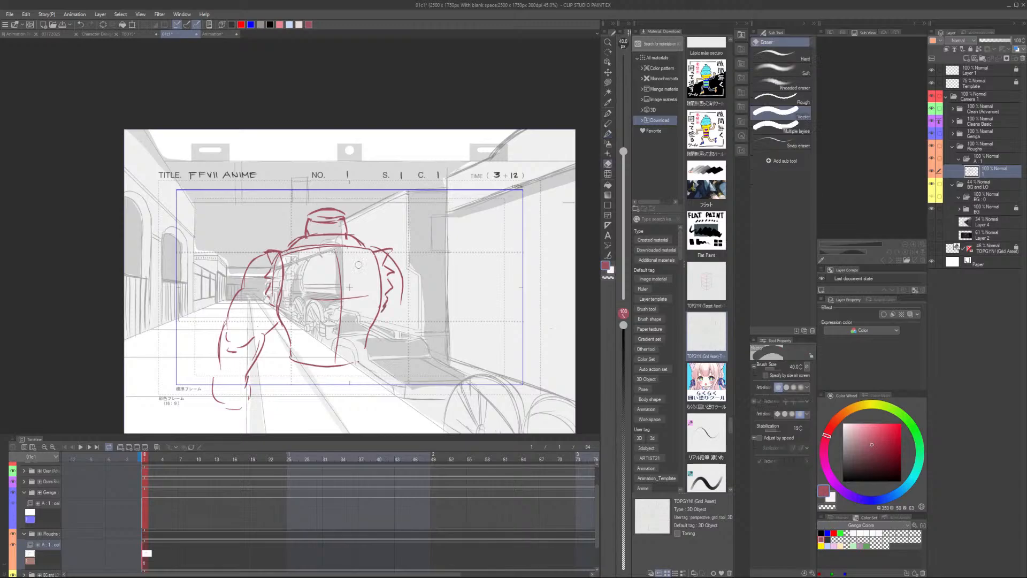
pyautogui.moveTo(348, 268)
pyautogui.mouseDown()
pyautogui.moveTo(333, 274)
pyautogui.moveTo(349, 304)
pyautogui.mouseUp()
pyautogui.press('p')
# Redraw the right arm with a fuller outer contour and close it with the forearm's lower end
pyautogui.moveTo(393, 262)
pyautogui.mouseDown()
pyautogui.moveTo(405, 295)
pyautogui.moveTo(398, 274)
pyautogui.moveTo(399, 329)
pyautogui.mouseUp()
pyautogui.press('e')
pyautogui.press('p')
pyautogui.moveTo(387, 254); pyautogui.dragTo(418, 337)
pyautogui.press('e')
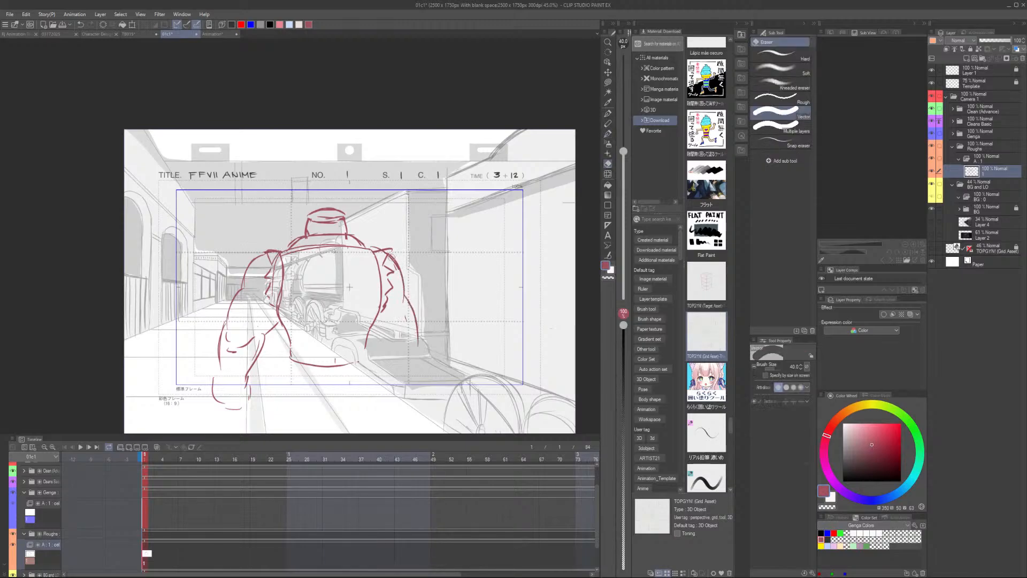
pyautogui.moveTo(392, 257); pyautogui.dragTo(424, 355)
pyautogui.press('p')
pyautogui.moveTo(374, 324); pyautogui.dragTo(415, 376)
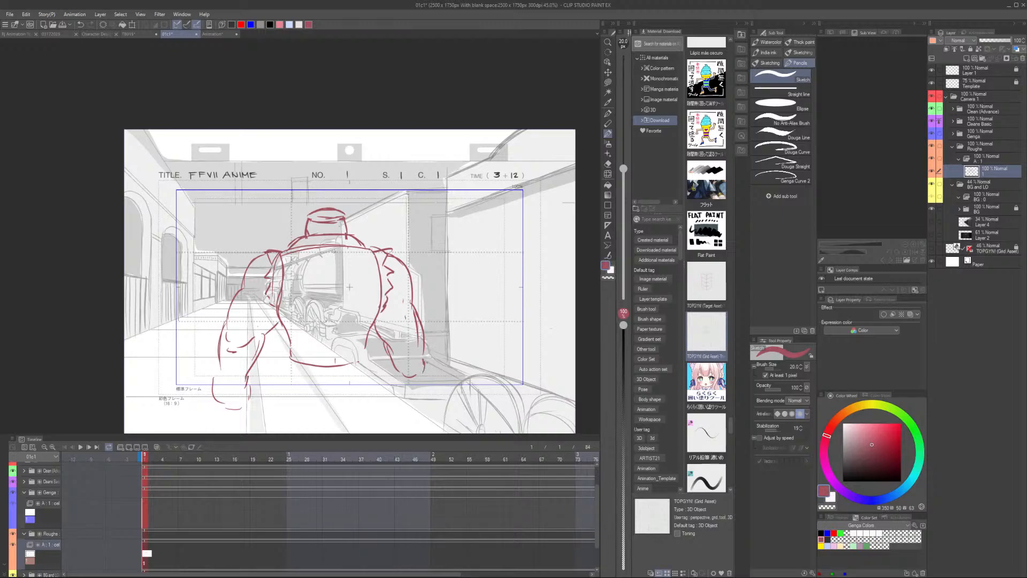
# Open the end of the right forearm, double the waistline, and add vest edges at both hips
pyautogui.press('e')
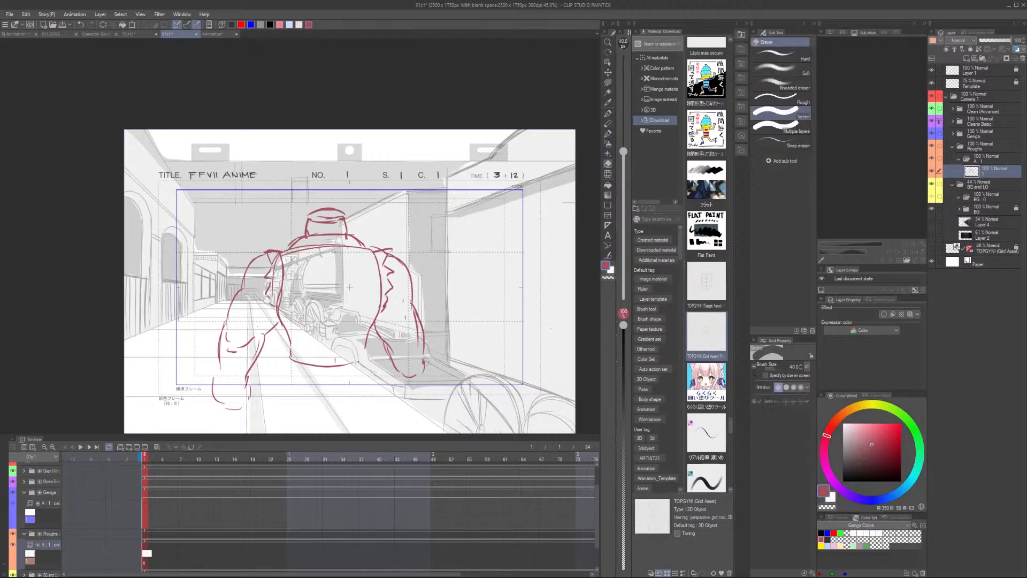
pyautogui.moveTo(425, 359)
pyautogui.mouseDown()
pyautogui.moveTo(406, 378)
pyautogui.moveTo(400, 361)
pyautogui.moveTo(381, 379)
pyautogui.moveTo(384, 399)
pyautogui.moveTo(428, 382)
pyautogui.mouseUp()
pyautogui.press('p')
pyautogui.moveTo(298, 355); pyautogui.dragTo(353, 362)
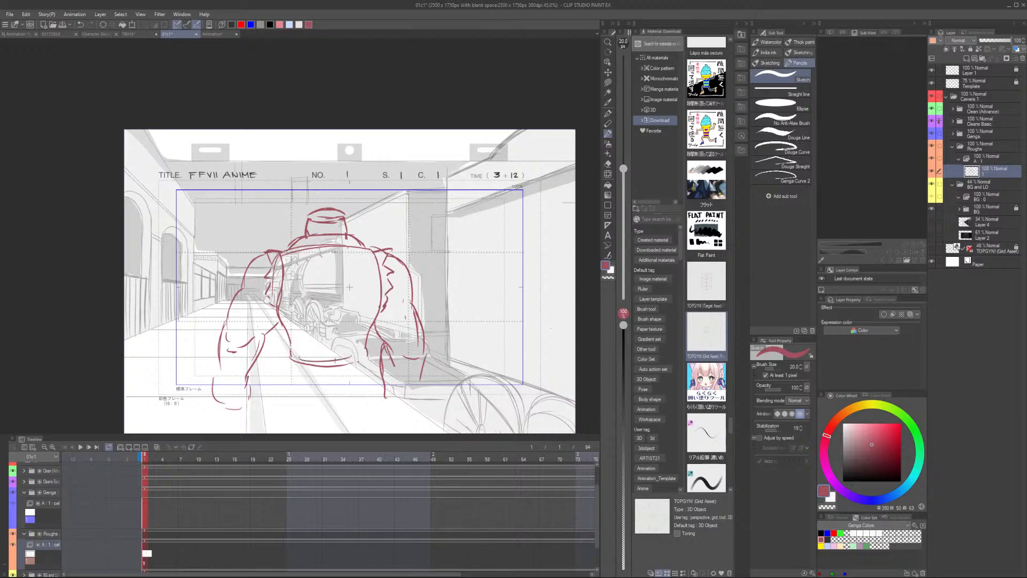
pyautogui.moveTo(280, 323); pyautogui.dragTo(278, 353)
pyautogui.moveTo(279, 320)
pyautogui.mouseDown()
pyautogui.moveTo(272, 357)
pyautogui.moveTo(289, 360)
pyautogui.mouseUp()
pyautogui.moveTo(373, 325); pyautogui.dragTo(375, 356)
pyautogui.moveTo(369, 357); pyautogui.dragTo(376, 357)
# Rough in the legs from the hips to the page's lower edge, redrawing the left leg's outer line
pyautogui.moveTo(284, 359)
pyautogui.mouseDown()
pyautogui.moveTo(285, 377)
pyautogui.moveTo(343, 381)
pyautogui.moveTo(328, 399)
pyautogui.mouseUp()
pyautogui.moveTo(371, 364); pyautogui.dragTo(364, 400)
pyautogui.moveTo(285, 371); pyautogui.dragTo(260, 444)
pyautogui.moveTo(316, 376)
pyautogui.mouseDown()
pyautogui.moveTo(323, 330)
pyautogui.moveTo(248, 399)
pyautogui.mouseUp()
pyautogui.hotkey('ctrl', 'z')
pyautogui.hotkey('ctrl', 'z')
pyautogui.moveTo(286, 334); pyautogui.dragTo(246, 399)
pyautogui.moveTo(335, 354); pyautogui.dragTo(326, 399)
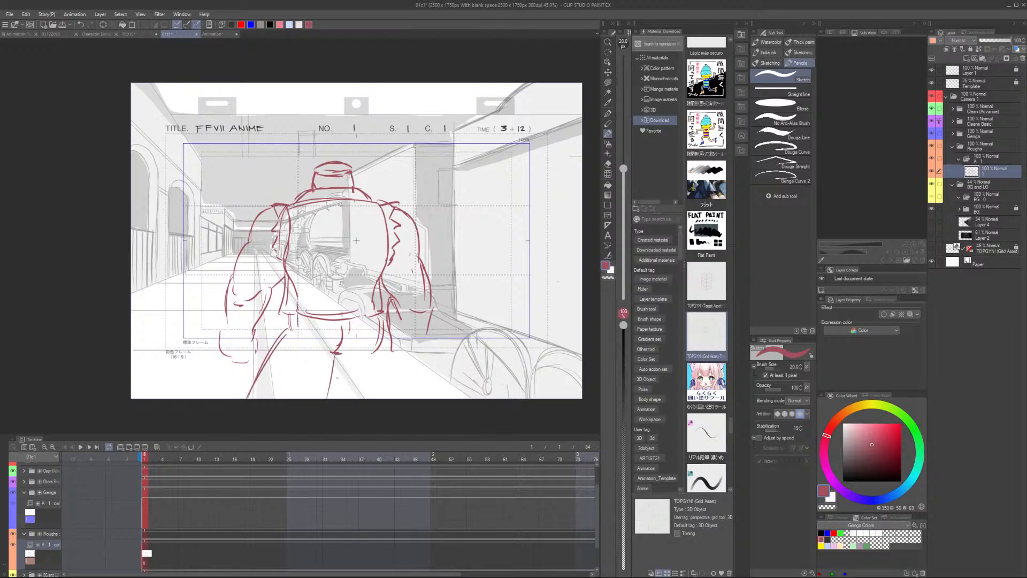
# Try alternative strokes for the right thigh and the inner lines between the legs
pyautogui.moveTo(381, 333); pyautogui.dragTo(390, 348)
pyautogui.moveTo(385, 335); pyautogui.dragTo(402, 368)
pyautogui.hotkey('ctrl', 'z')
pyautogui.hotkey('ctrl', 'z')
pyautogui.moveTo(333, 353); pyautogui.dragTo(311, 399)
pyautogui.moveTo(333, 356); pyautogui.dragTo(314, 400)
pyautogui.moveTo(336, 356); pyautogui.dragTo(349, 400)
# Erase the inner leg lines and the slanted left leg, and redraw the left leg in a steeper position
pyautogui.press('e')
pyautogui.moveTo(332, 354)
pyautogui.mouseDown()
pyautogui.moveTo(344, 378)
pyautogui.moveTo(339, 343)
pyautogui.moveTo(343, 399)
pyautogui.moveTo(335, 362)
pyautogui.moveTo(324, 394)
pyautogui.mouseUp()
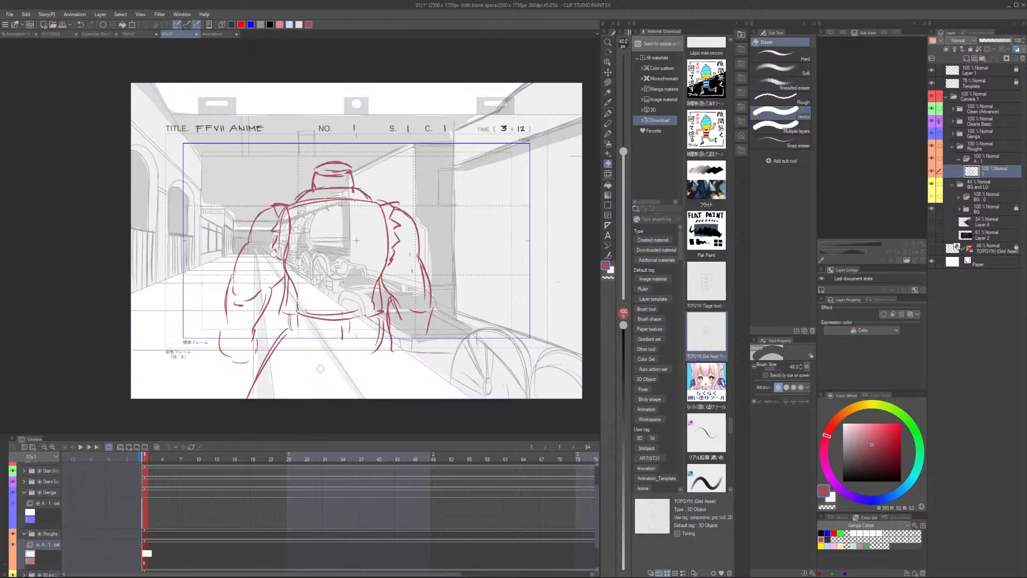
pyautogui.moveTo(286, 333); pyautogui.dragTo(243, 416)
pyautogui.press('b')
pyautogui.moveTo(290, 324); pyautogui.dragTo(267, 396)
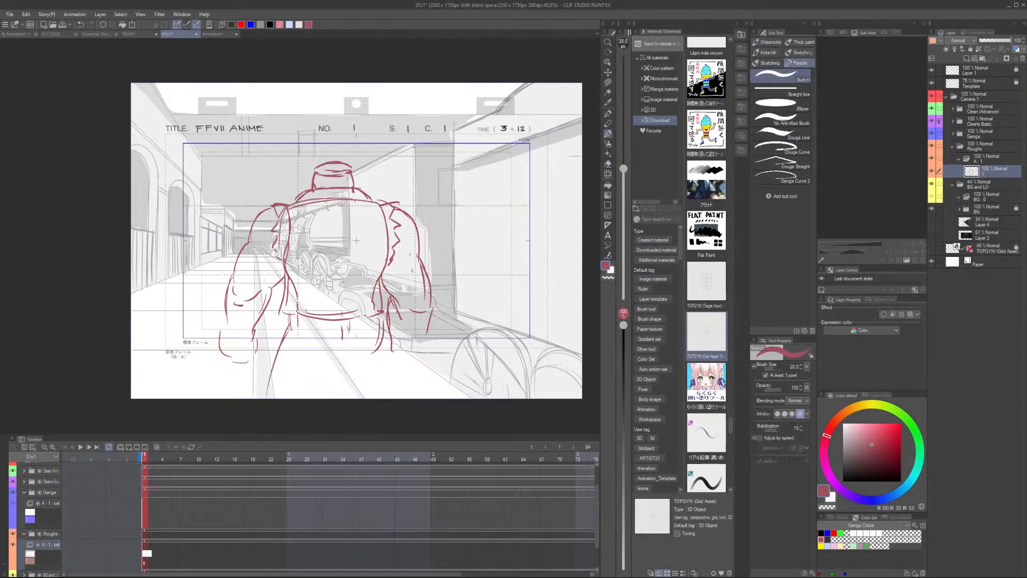
pyautogui.moveTo(350, 327)
pyautogui.mouseDown()
pyautogui.moveTo(322, 387)
pyautogui.moveTo(345, 393)
pyautogui.mouseUp()
# Redraw the right leg down to the page's lower edge and clean up the inner lines between the legs
pyautogui.press('e')
pyautogui.moveTo(384, 334)
pyautogui.mouseDown()
pyautogui.moveTo(377, 348)
pyautogui.moveTo(406, 398)
pyautogui.mouseUp()
pyautogui.press('b')
pyautogui.press('e')
pyautogui.moveTo(335, 361); pyautogui.dragTo(345, 393)
pyautogui.press('b')
pyautogui.moveTo(390, 350); pyautogui.dragTo(392, 394)
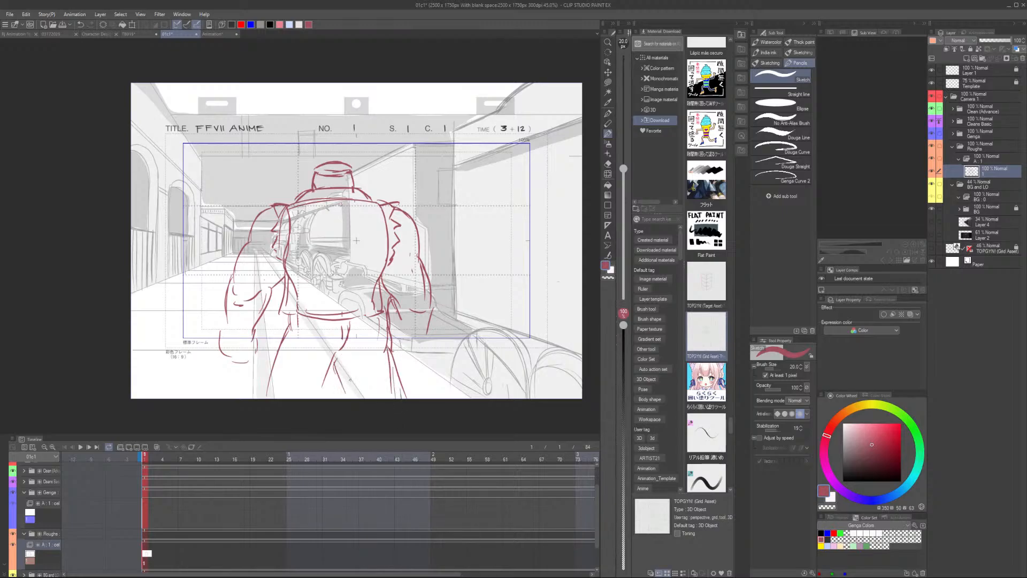
pyautogui.press('e')
pyautogui.moveTo(327, 368); pyautogui.dragTo(325, 393)
pyautogui.press('b')
# Extend the right forearm downward beside the hip to a narrow point
pyautogui.scroll(-4, 332, 382)
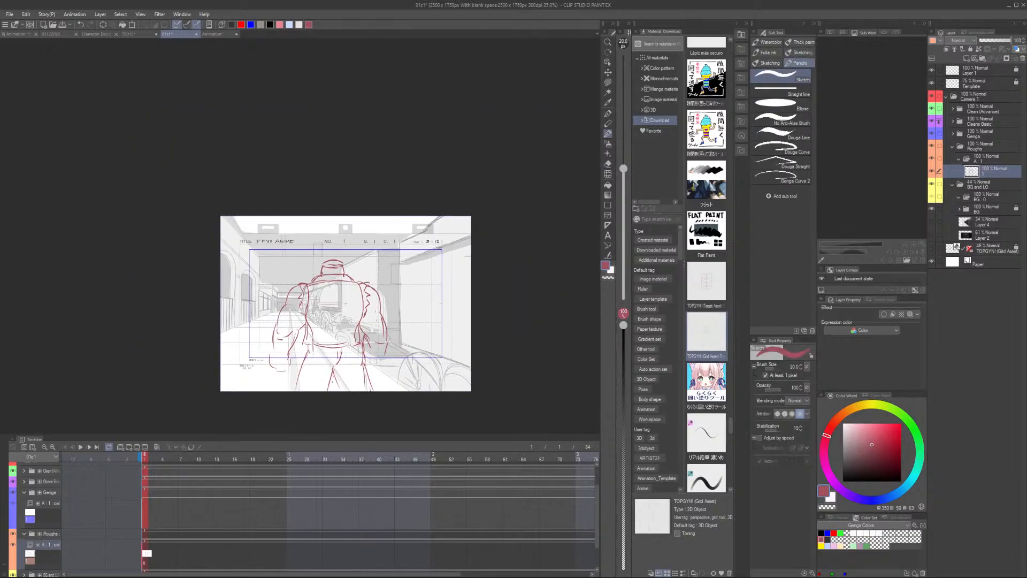
pyautogui.scroll(1, 335, 381)
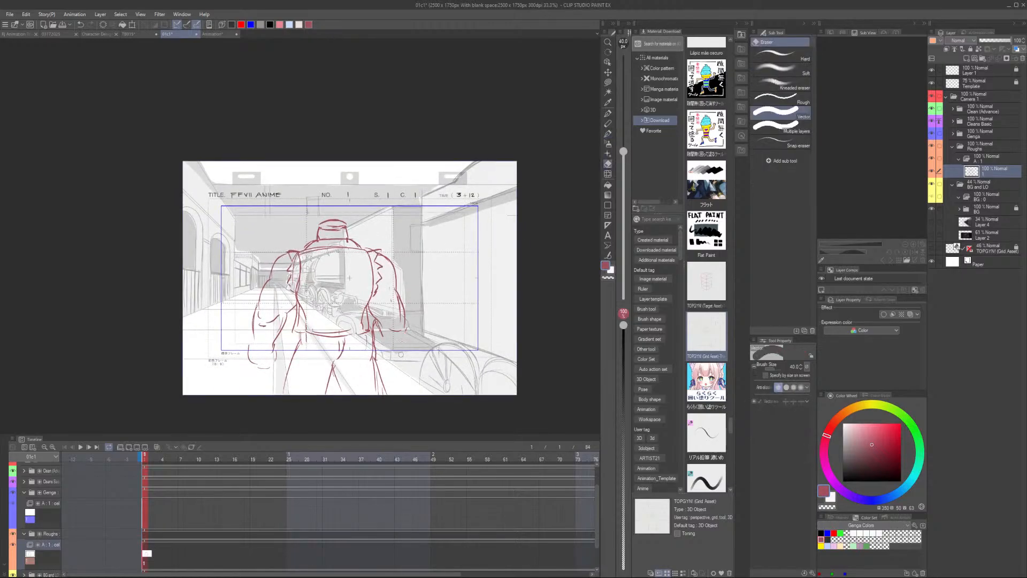
pyautogui.moveTo(402, 331); pyautogui.dragTo(389, 366)
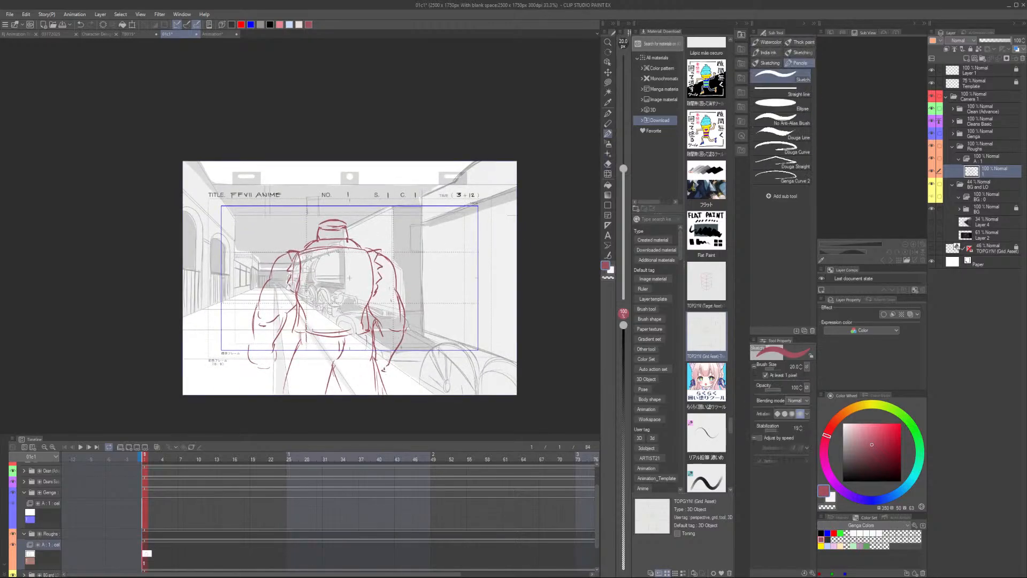
# Clean up and adjust the inner contour of the left forearm
pyautogui.scroll(1, 349, 278)
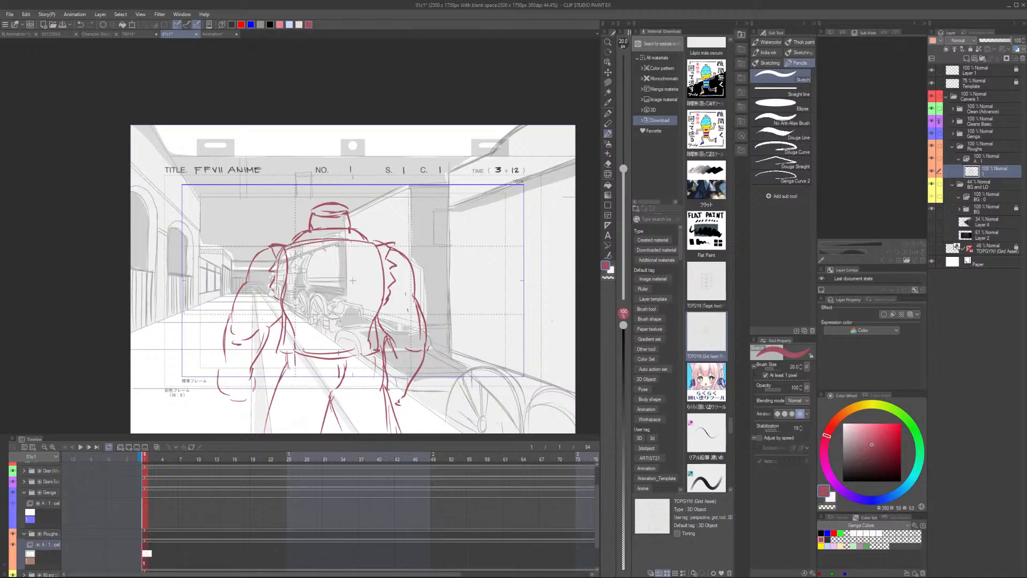
pyautogui.scroll(-1, 354, 279)
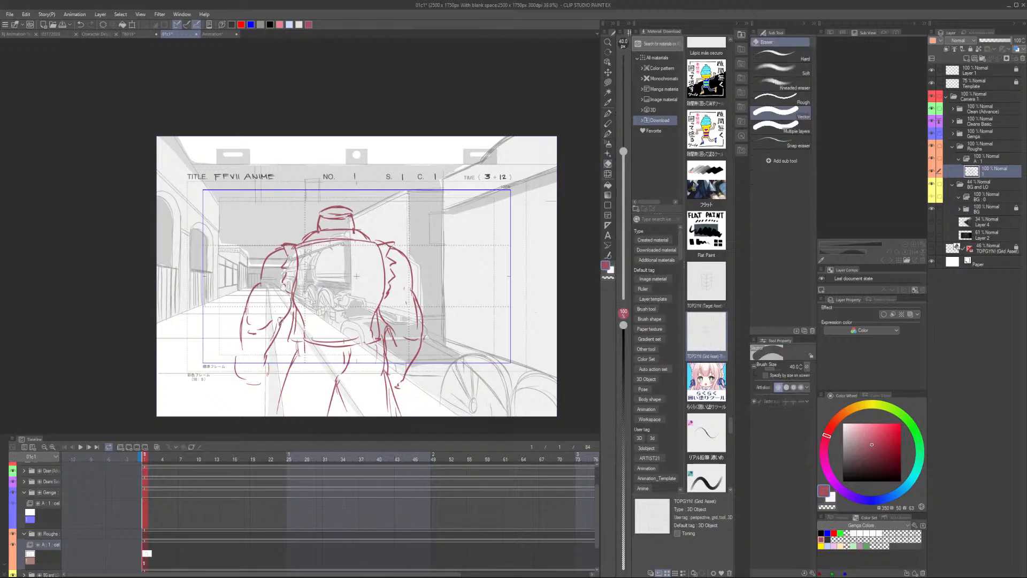
pyautogui.moveTo(280, 313); pyautogui.dragTo(272, 344)
pyautogui.moveTo(264, 347); pyautogui.dragTo(262, 358)
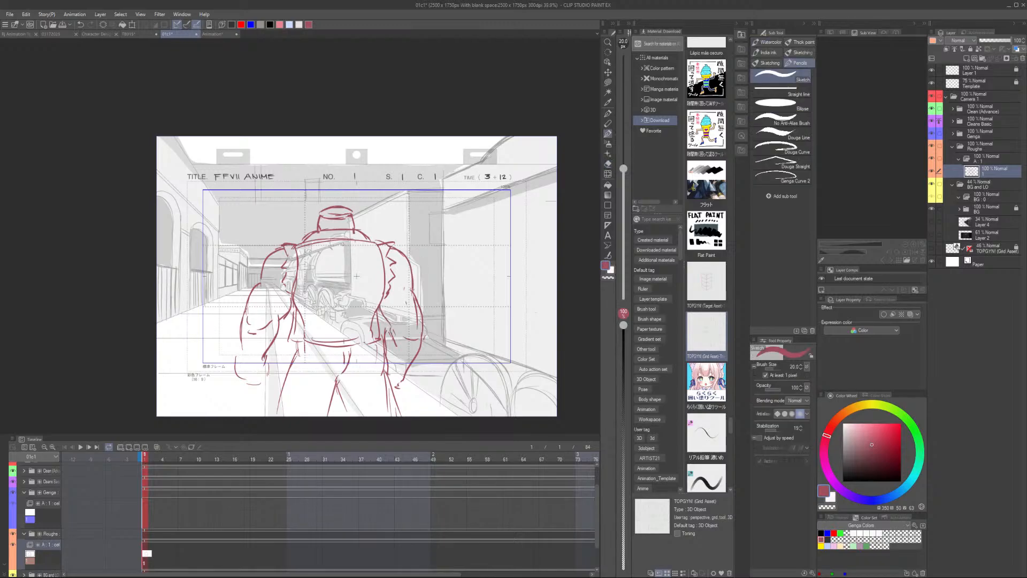
# Select Barret's head with the Lasso and scale it to 87% with the aspect ratio kept
pyautogui.scroll(-1, 414, 369)
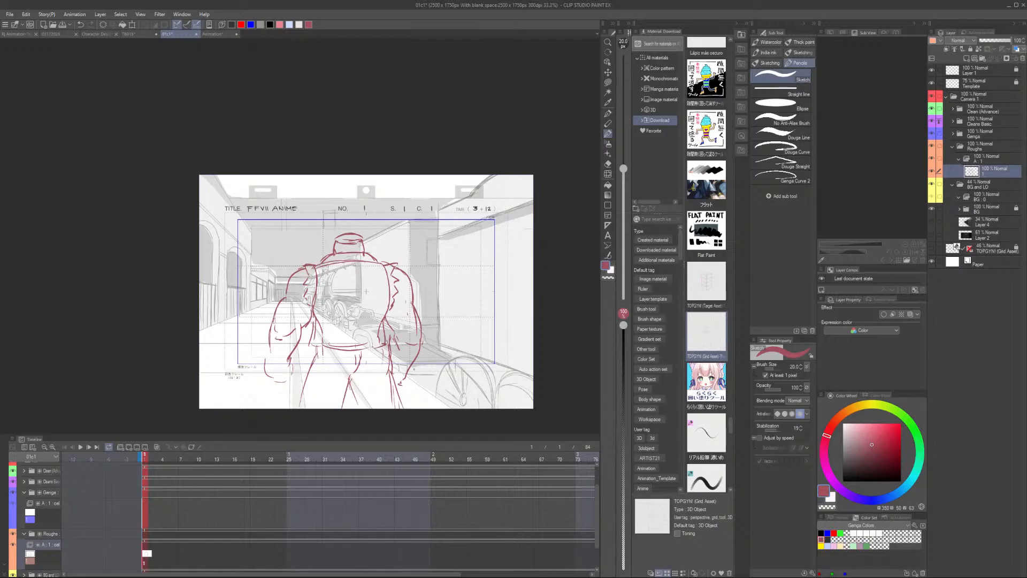
pyautogui.press('m')
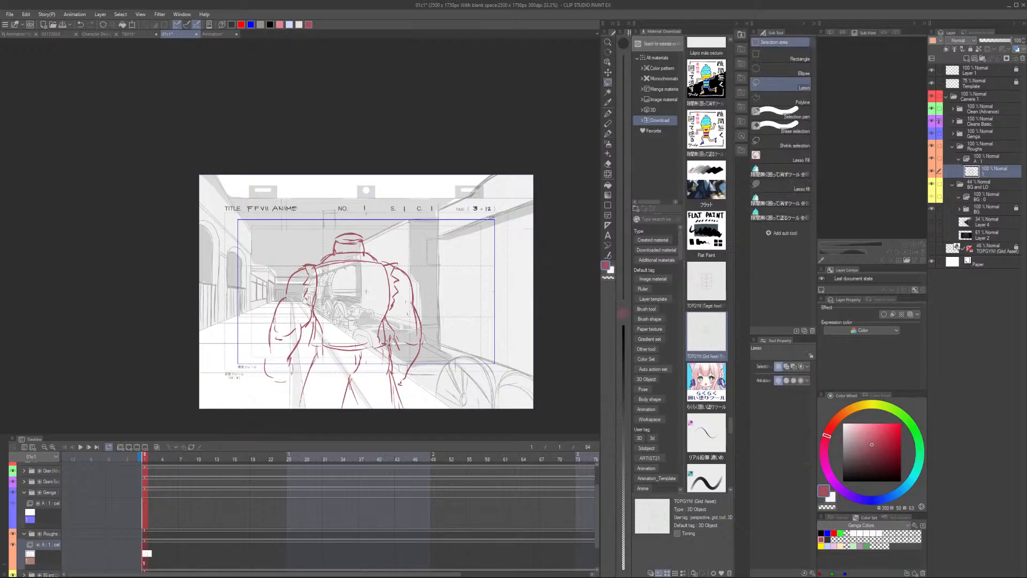
pyautogui.moveTo(370, 317)
pyautogui.mouseDown()
pyautogui.moveTo(393, 346)
pyautogui.moveTo(369, 368)
pyautogui.mouseUp()
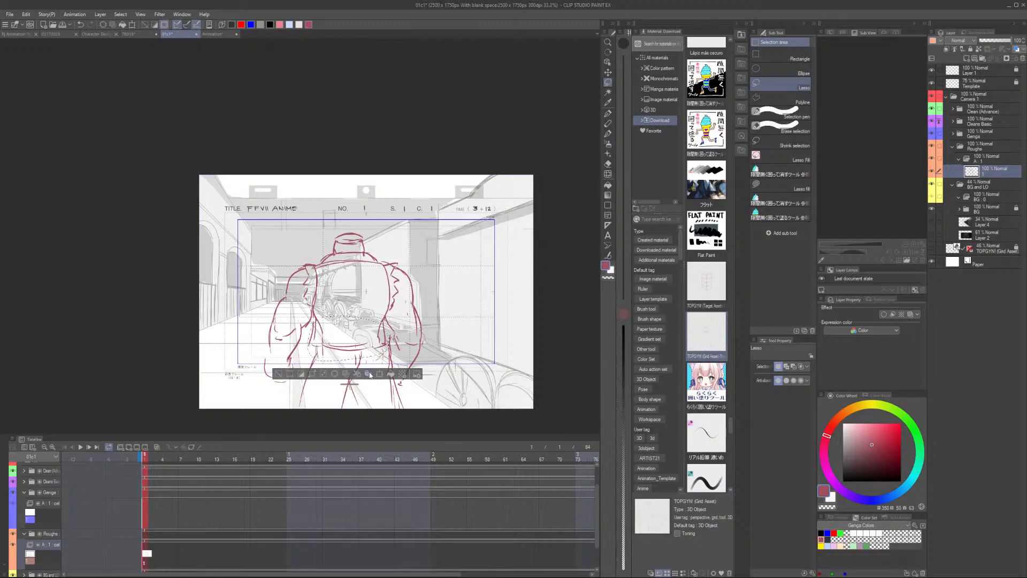
pyautogui.click(470, 297)
pyautogui.scroll(2, 383, 245)
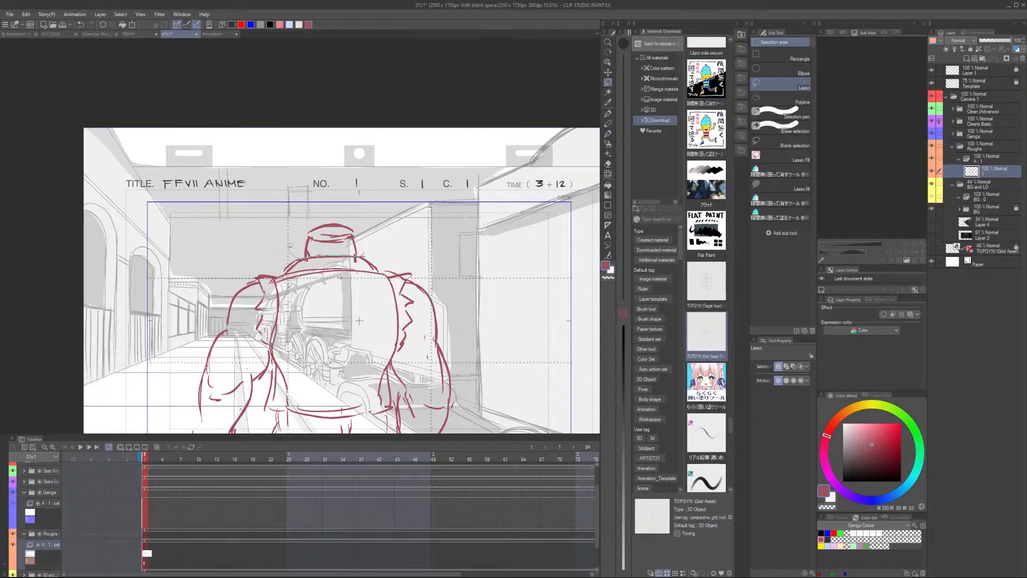
pyautogui.moveTo(337, 256)
pyautogui.mouseDown()
pyautogui.moveTo(374, 235)
pyautogui.moveTo(363, 226)
pyautogui.mouseUp()
pyautogui.hotkey('ctrl', 't')
pyautogui.scroll(-1, 388, 239)
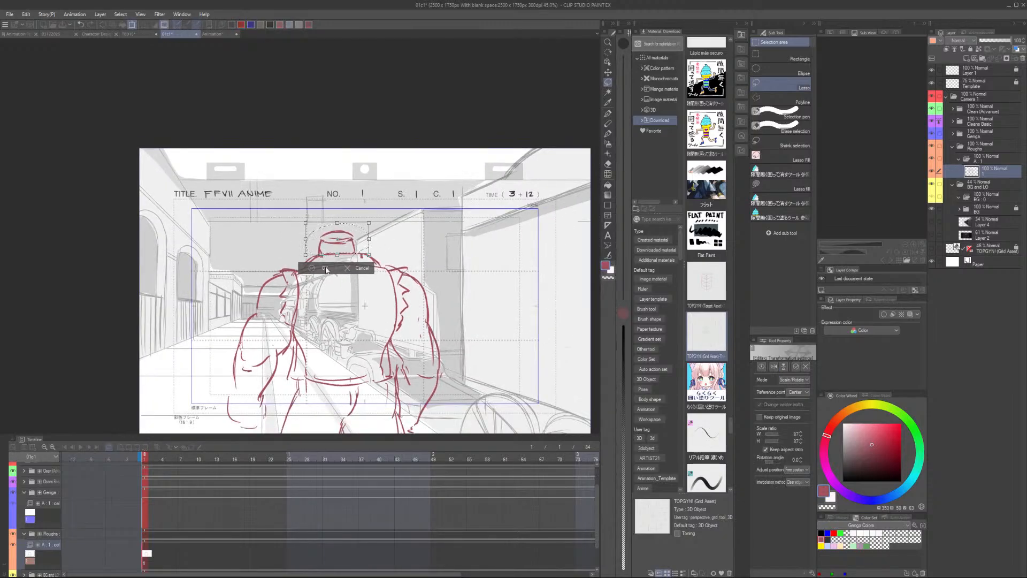
pyautogui.press('Return')
pyautogui.scroll(-1, 425, 231)
pyautogui.scroll(-1, 465, 235)
pyautogui.scroll(1, 490, 247)
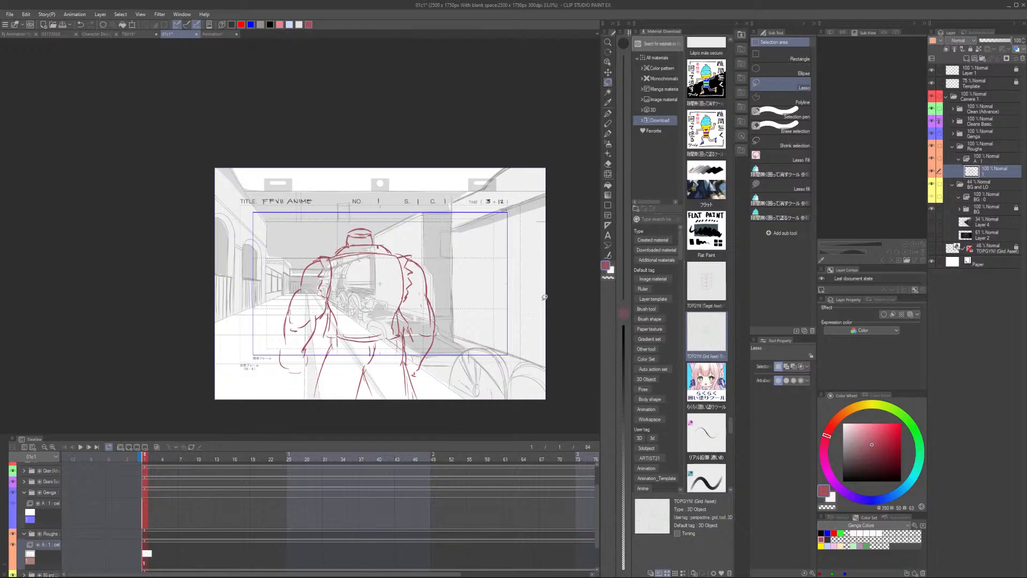
# Play the cut and step through its early frames to judge where the second Roughs pose should fall
pyautogui.click(178, 554)
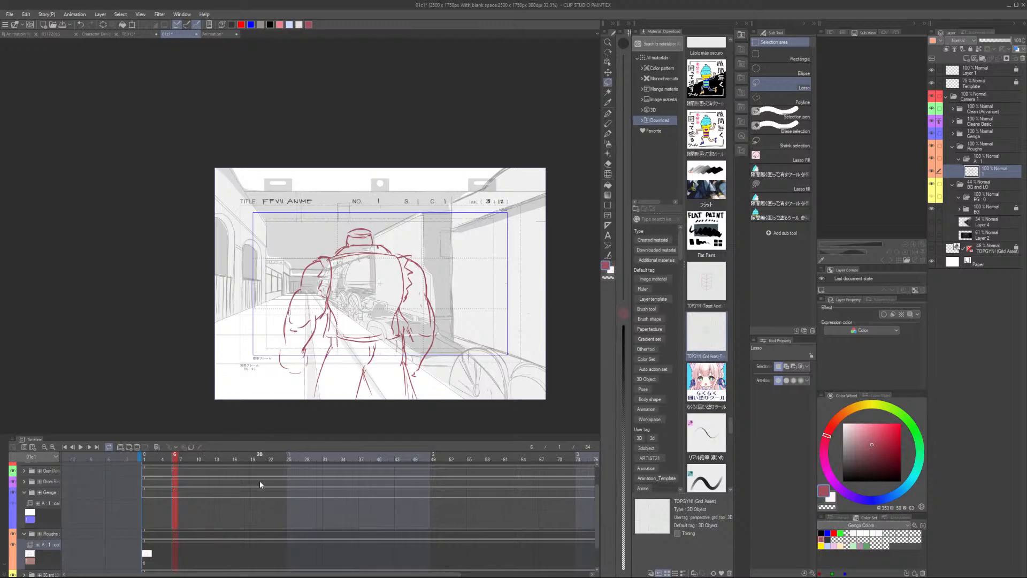
pyautogui.click(194, 551)
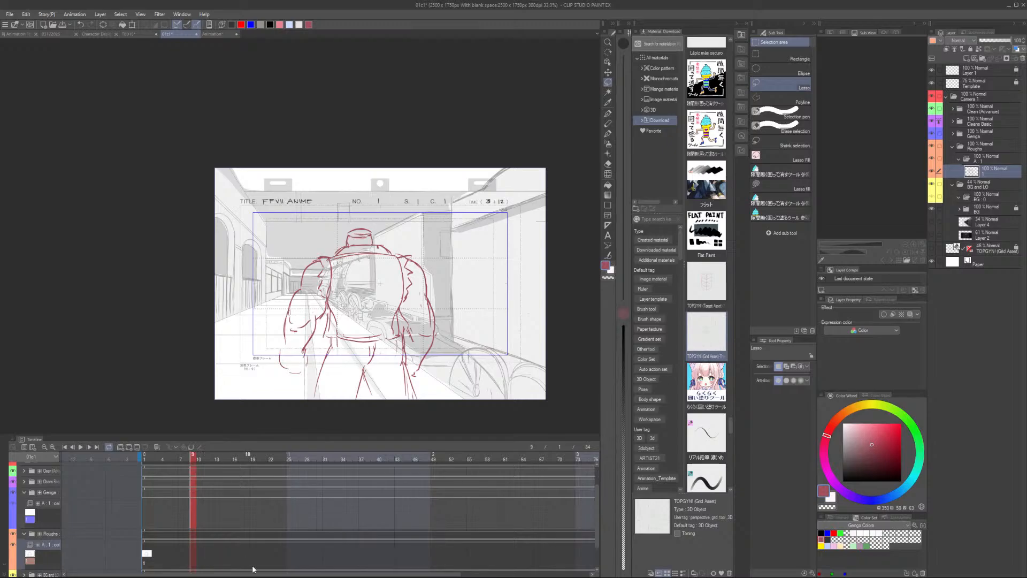
pyautogui.moveTo(272, 575)
pyautogui.mouseDown()
pyautogui.moveTo(301, 576)
pyautogui.moveTo(268, 575)
pyautogui.mouseUp()
pyautogui.click(142, 455)
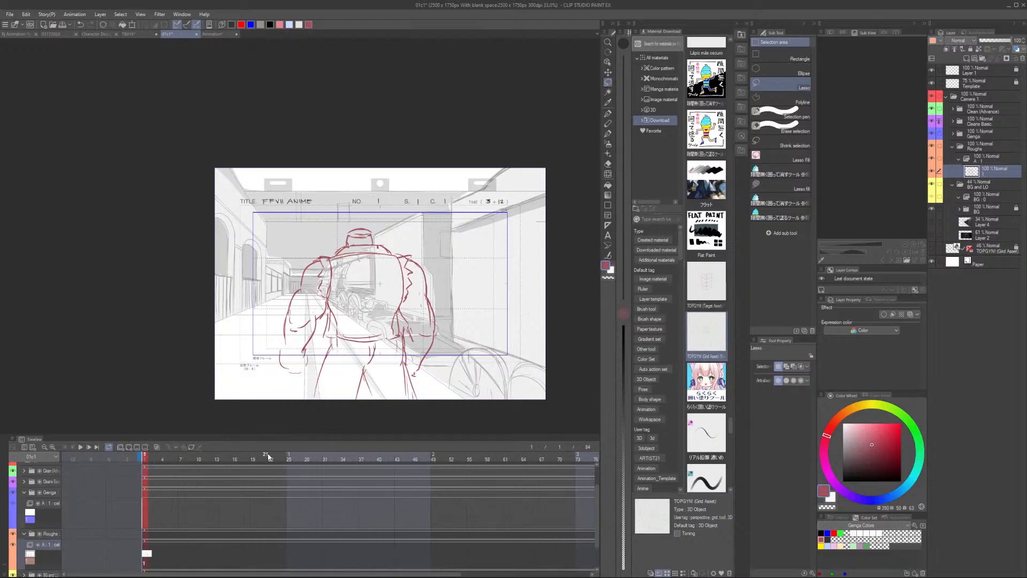
pyautogui.press('space')
pyautogui.press('space')
pyautogui.click(220, 460)
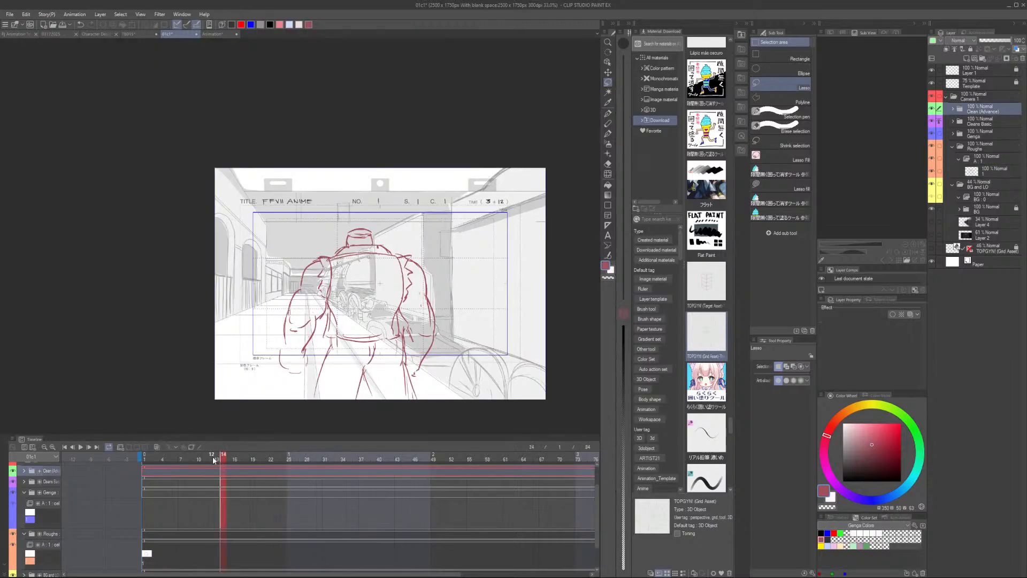
pyautogui.click(206, 460)
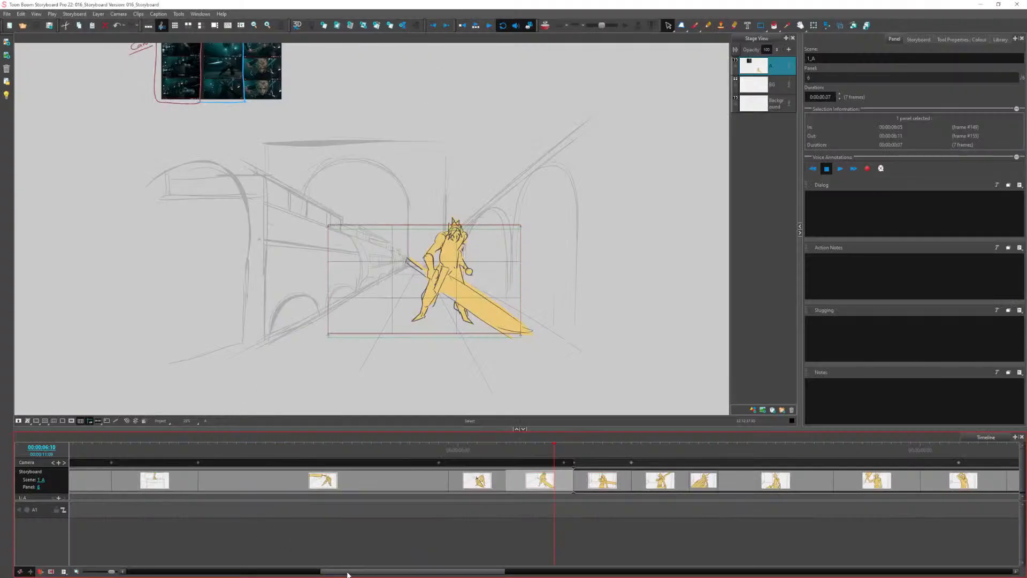
# Switch to Storyboard Pro and examine Barret's poses and timing across the opening panels of scene 1
pyautogui.moveTo(348, 571); pyautogui.dragTo(103, 572)
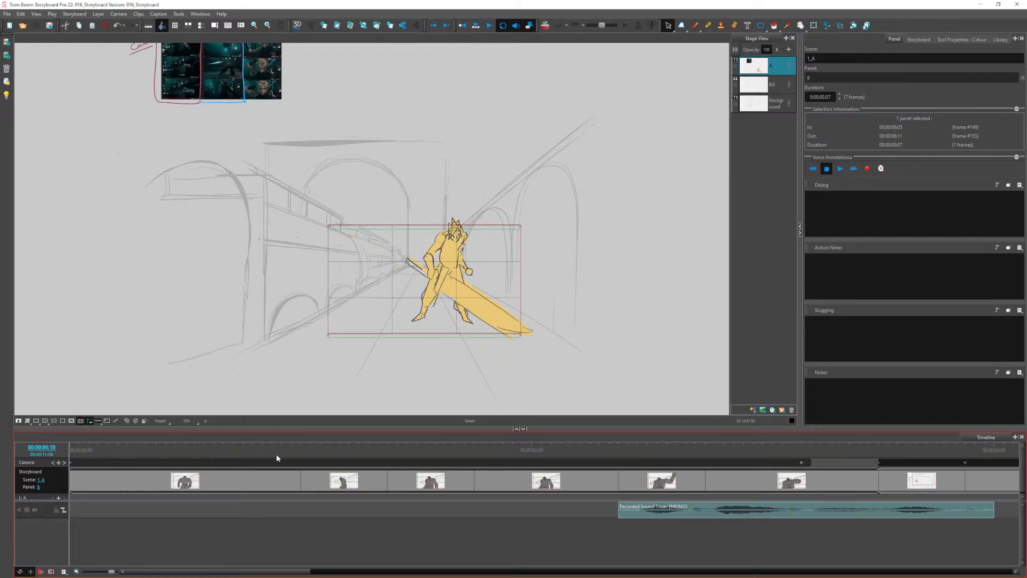
pyautogui.moveTo(277, 455); pyautogui.dragTo(540, 463)
pyautogui.click(439, 475)
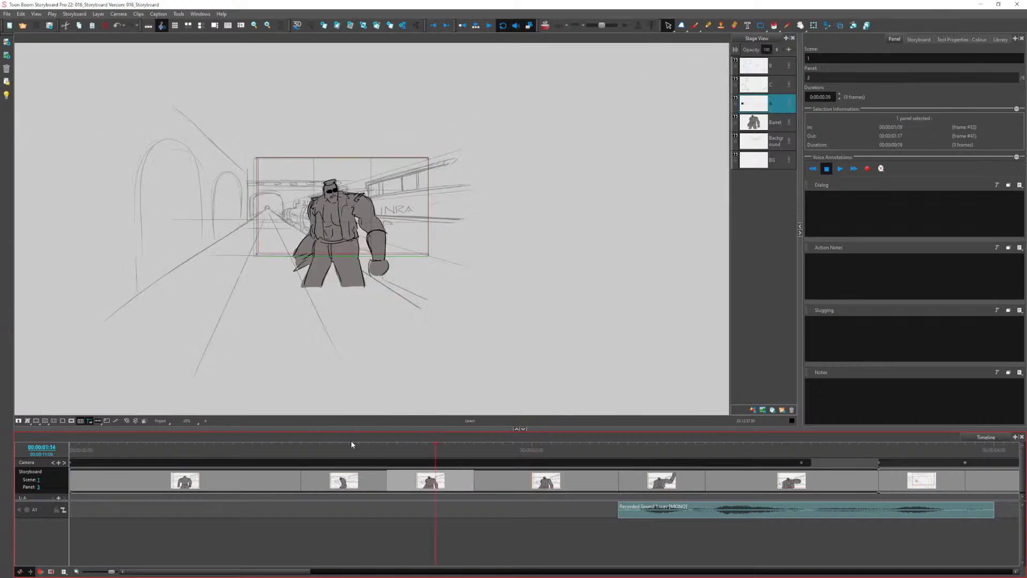
pyautogui.click(351, 482)
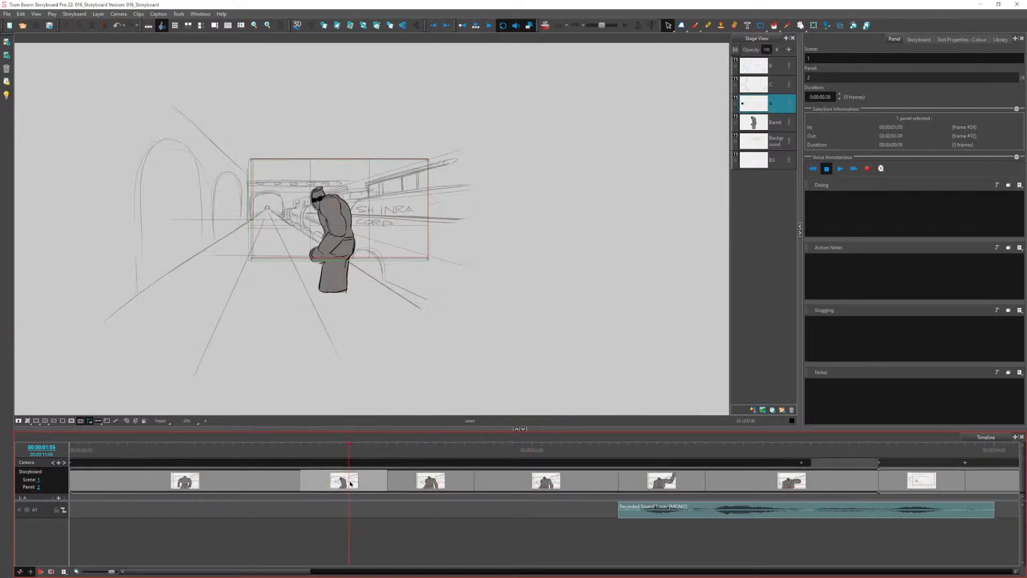
pyautogui.click(430, 480)
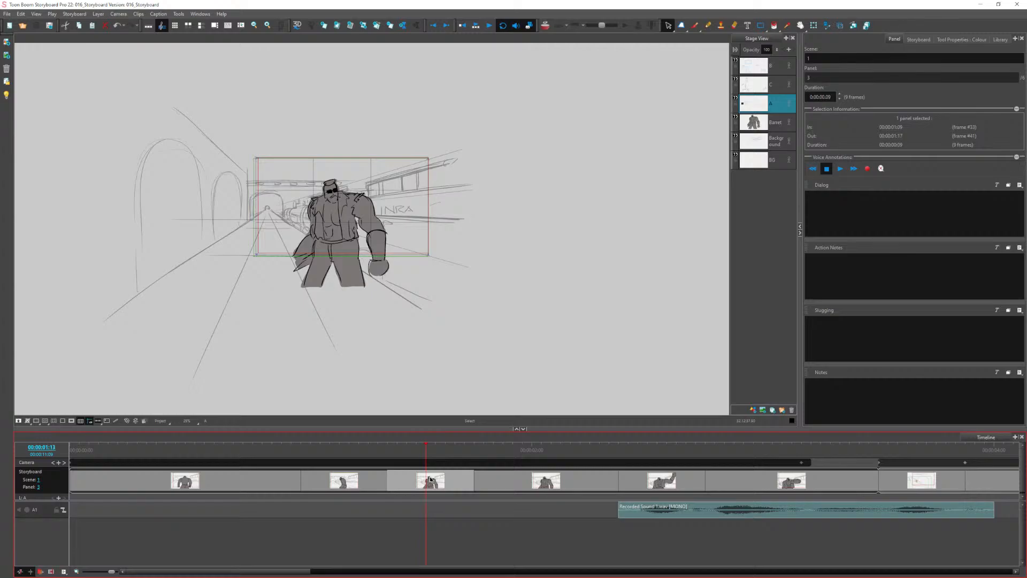
pyautogui.click(524, 484)
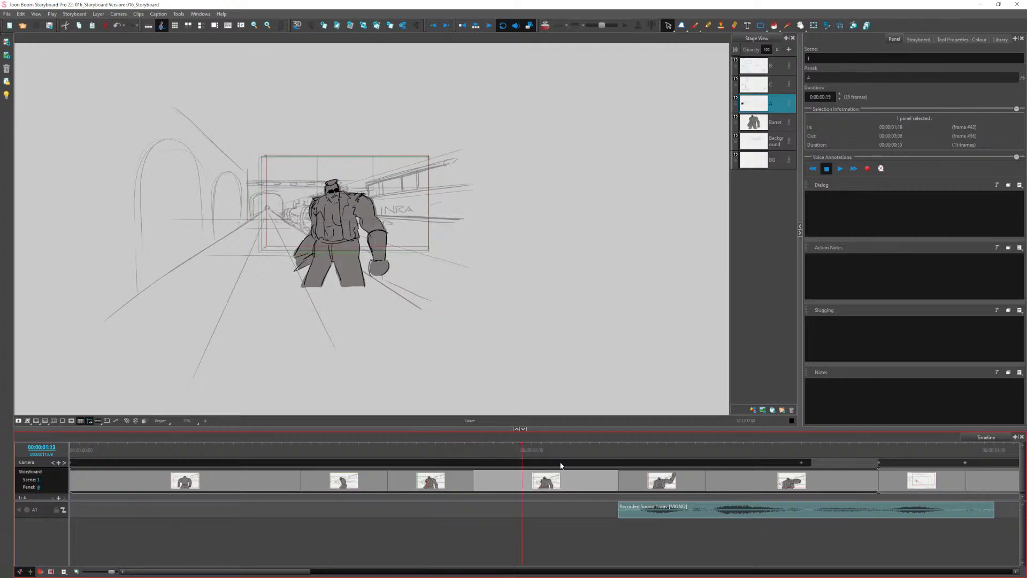
pyautogui.click(664, 459)
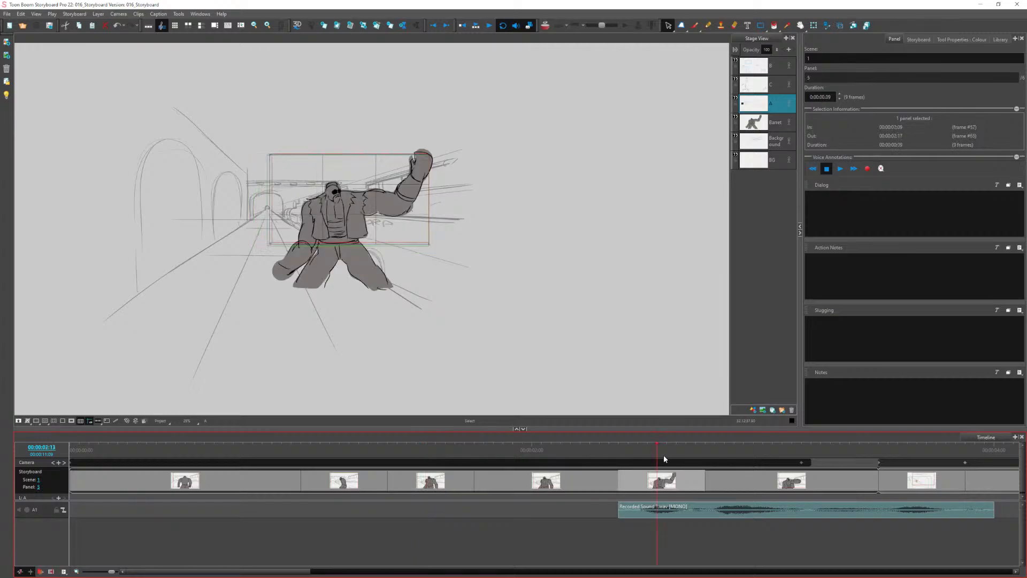
pyautogui.click(566, 458)
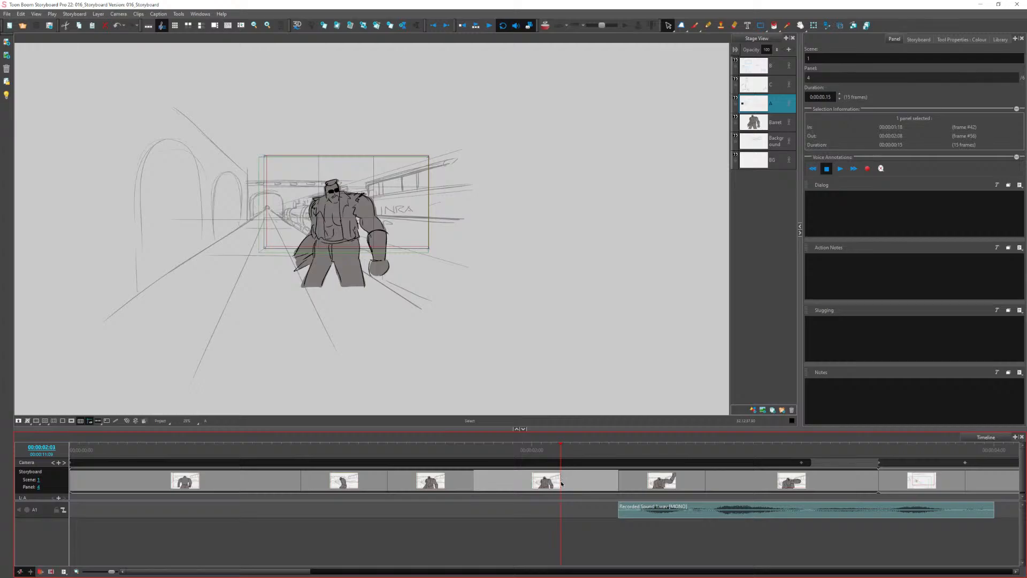
pyautogui.click(433, 480)
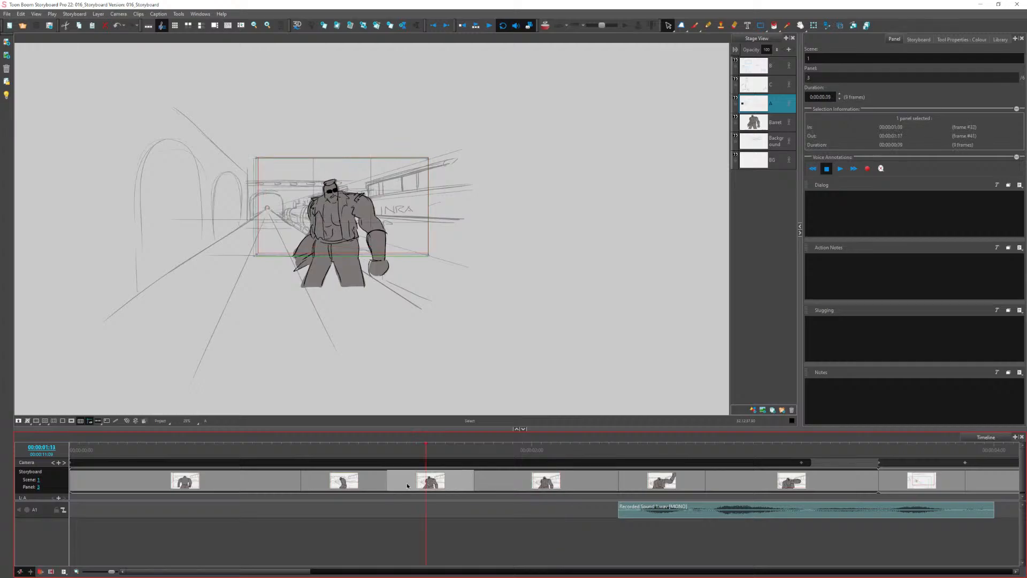
pyautogui.click(348, 487)
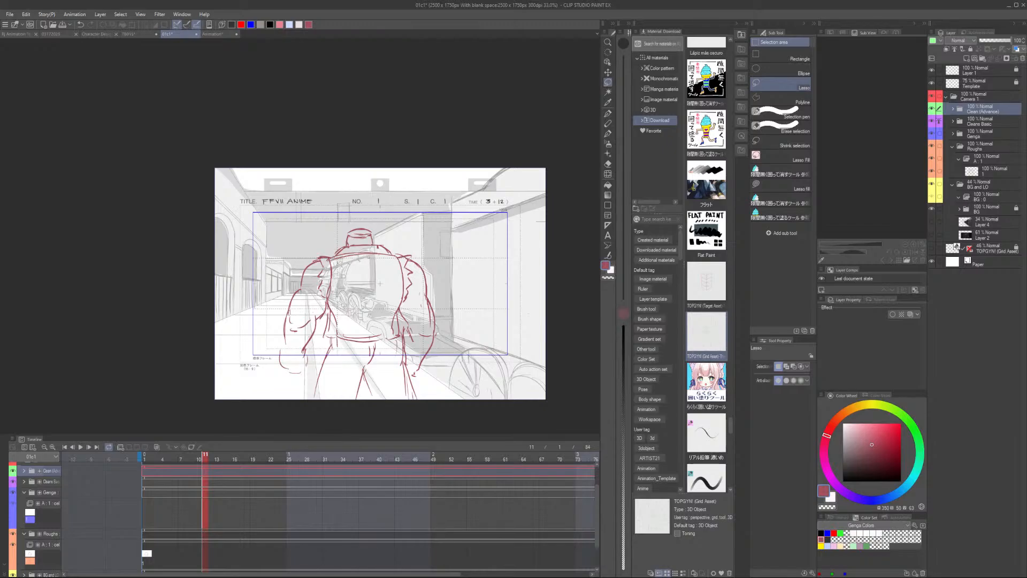
# Return to Clip Studio Paint, add cel 2 at frame 13 of Roughs folder A, and compare it with cel 1
pyautogui.click(216, 458)
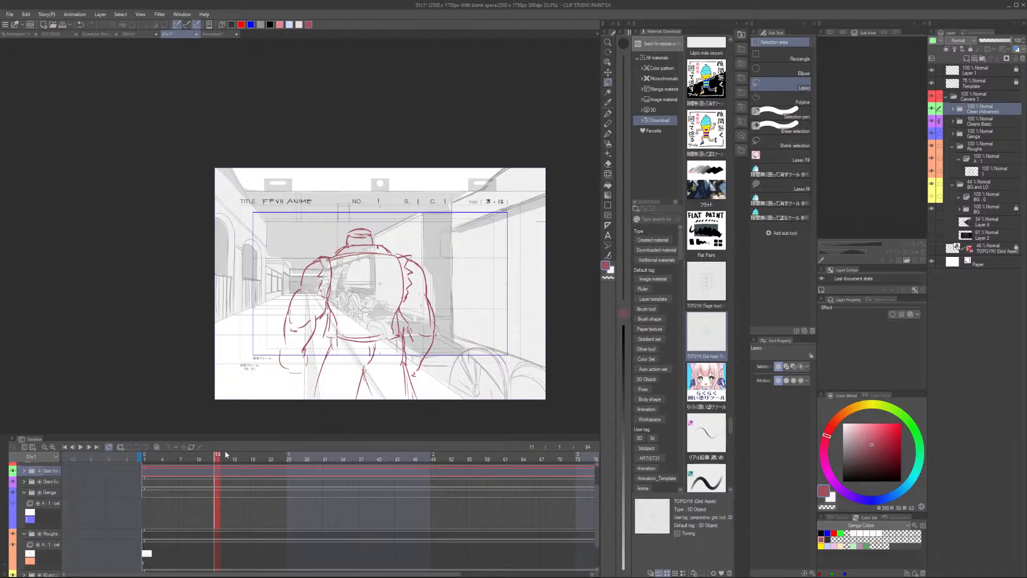
pyautogui.click(215, 557)
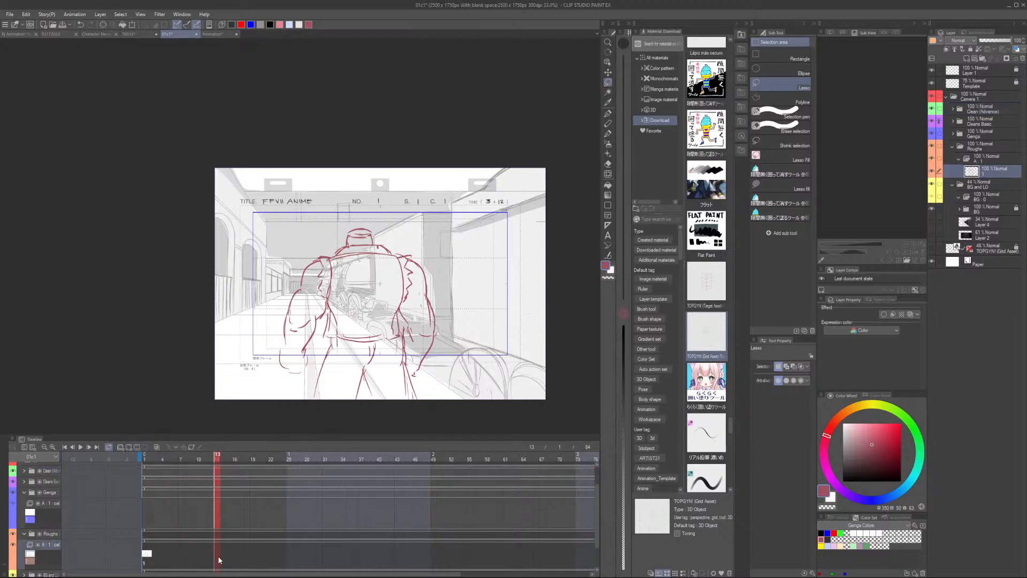
pyautogui.hotkey('ctrl', 'shift', 'n')
pyautogui.press(',')
pyautogui.press('.')
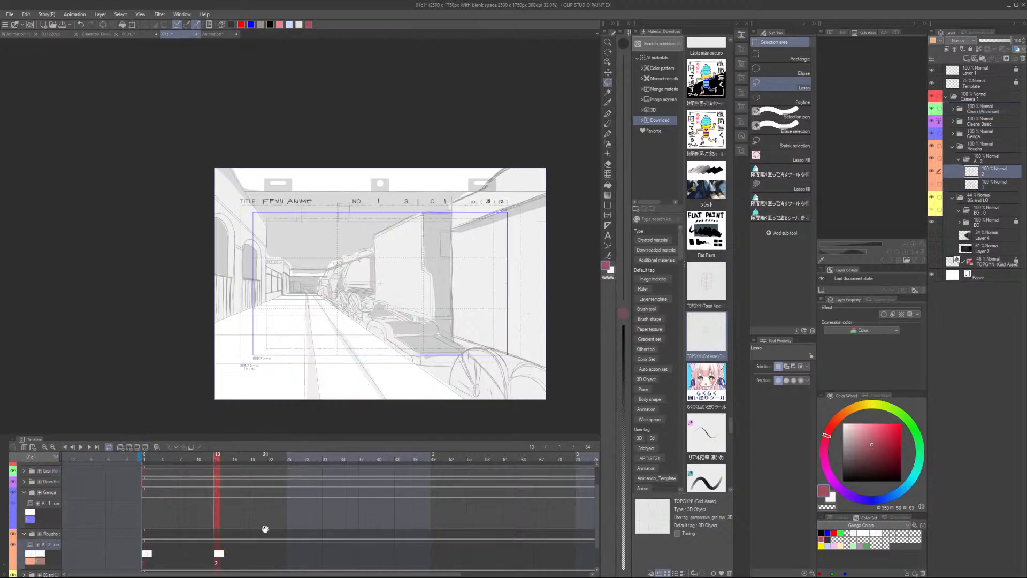
pyautogui.press(',')
pyautogui.press('.')
pyautogui.press(',')
pyautogui.press('Left')
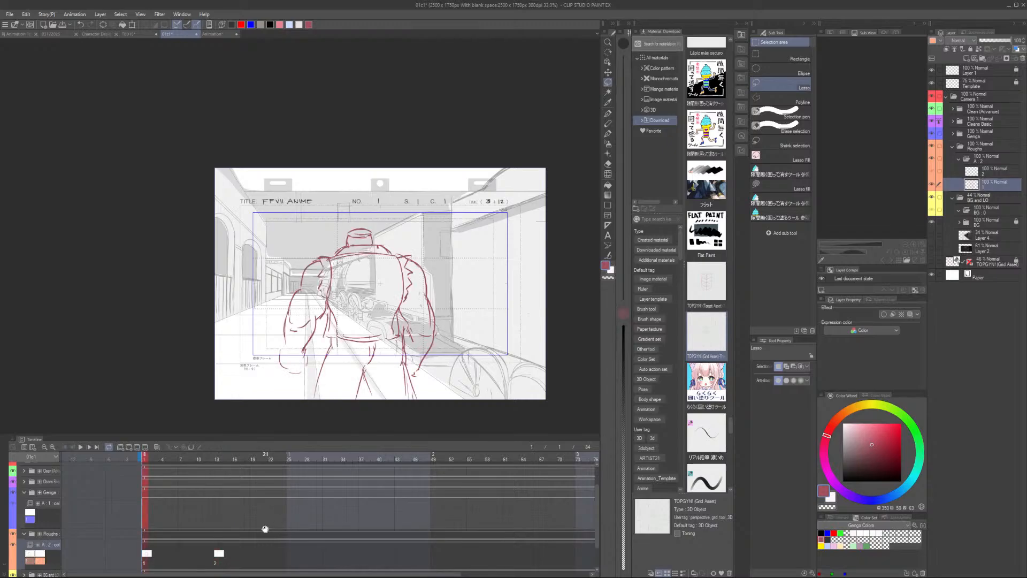
pyautogui.press('Right')
pyautogui.moveTo(383, 252); pyautogui.dragTo(312, 205)
pyautogui.scroll(3, 305, 203)
pyautogui.scroll(1, 303, 209)
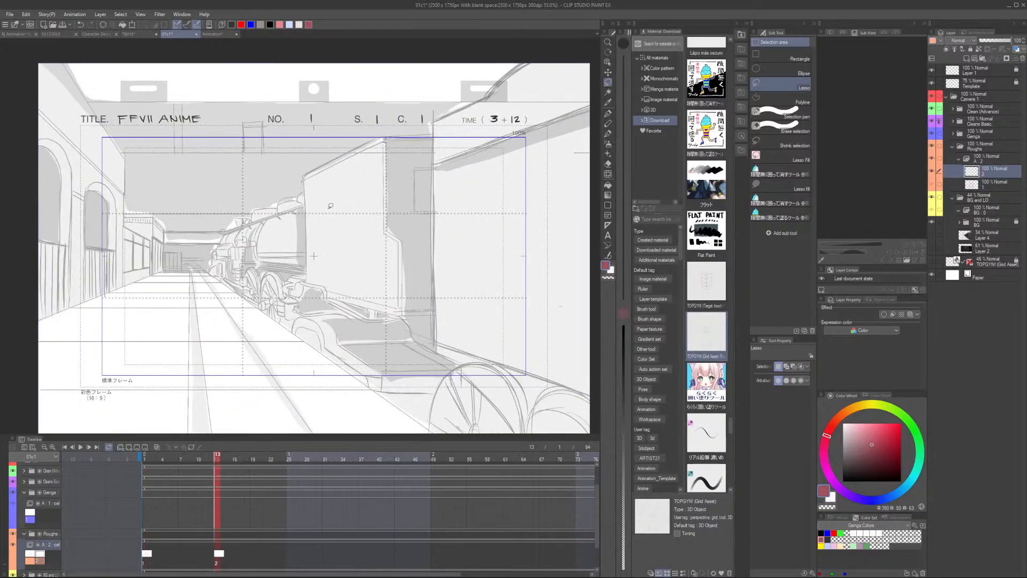
pyautogui.press('Left')
pyautogui.press('Right')
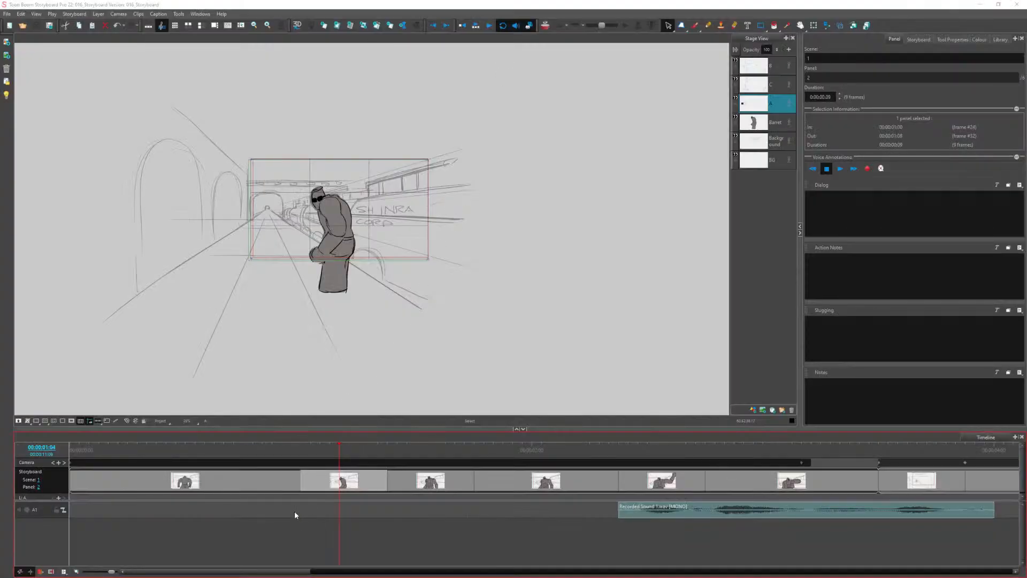
# Check the start of panel 2 in Storyboard Pro and move Roughs cel 2 to frame 25 in Clip Studio Paint
pyautogui.click(282, 490)
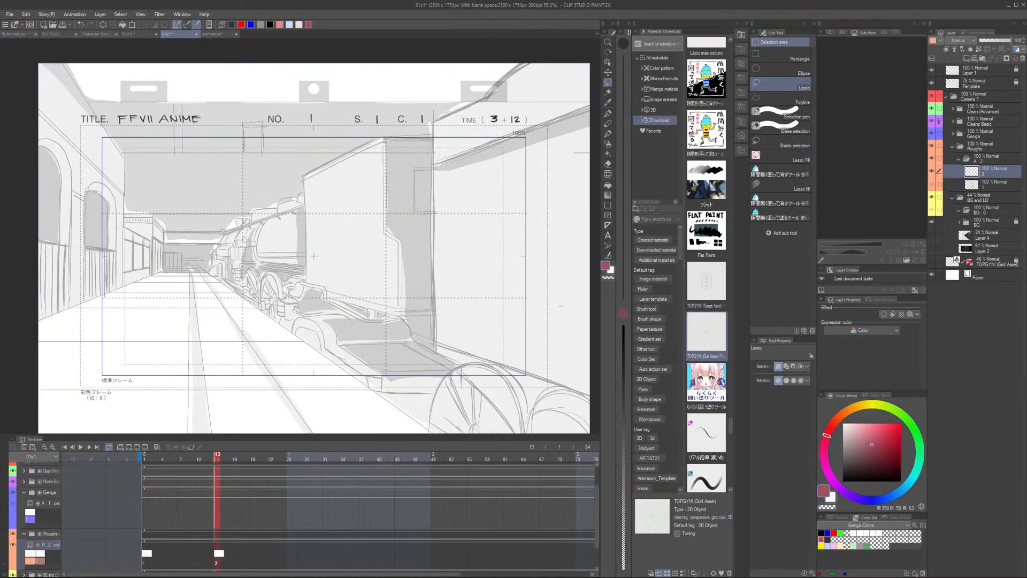
pyautogui.moveTo(218, 560); pyautogui.dragTo(287, 560)
pyautogui.press(',')
pyautogui.press('.')
pyautogui.press(',')
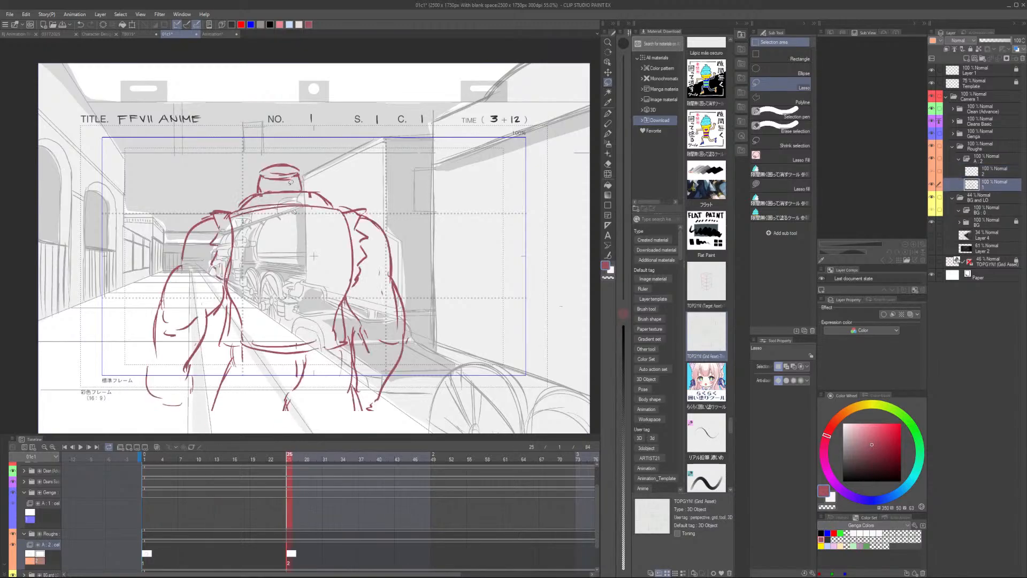
pyautogui.press('.')
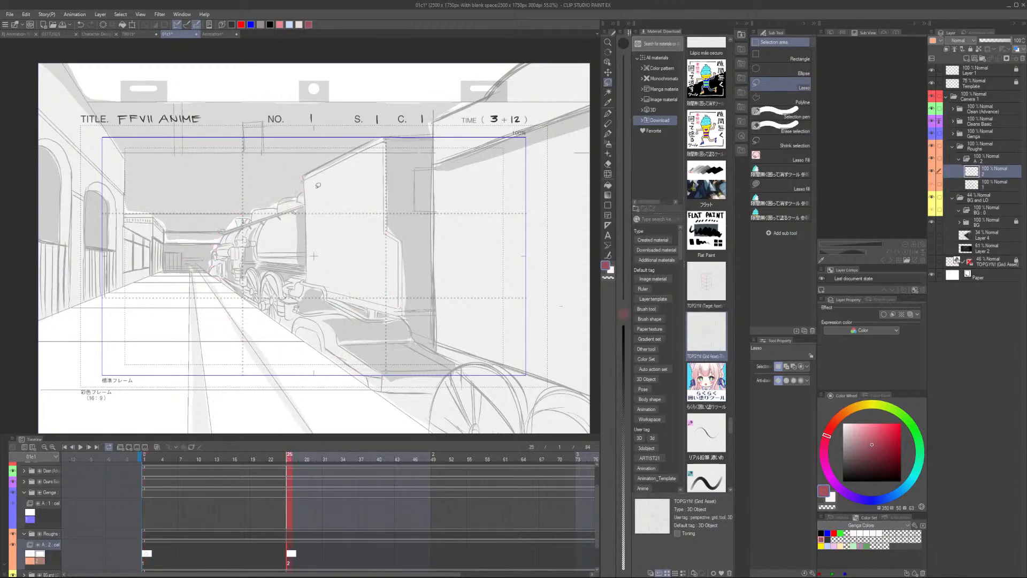
# Flip between Roughs cel 1 and the blank cel 2 to judge where Barret's next pose should sit
pyautogui.press(',')
pyautogui.press('.')
pyautogui.press('p')
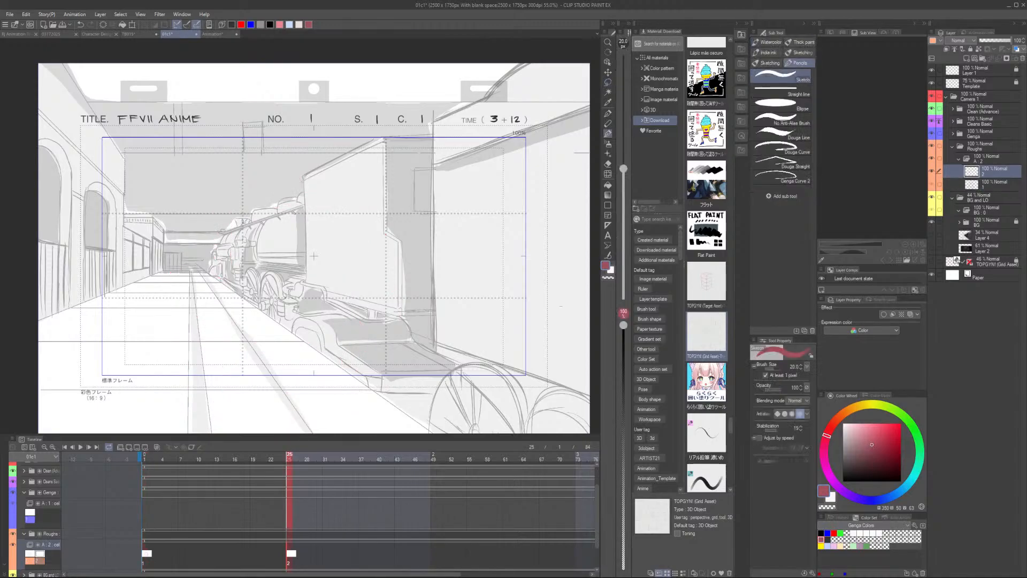
pyautogui.press(',')
pyautogui.press('.')
pyautogui.press(',')
pyautogui.press('.')
pyautogui.press(',')
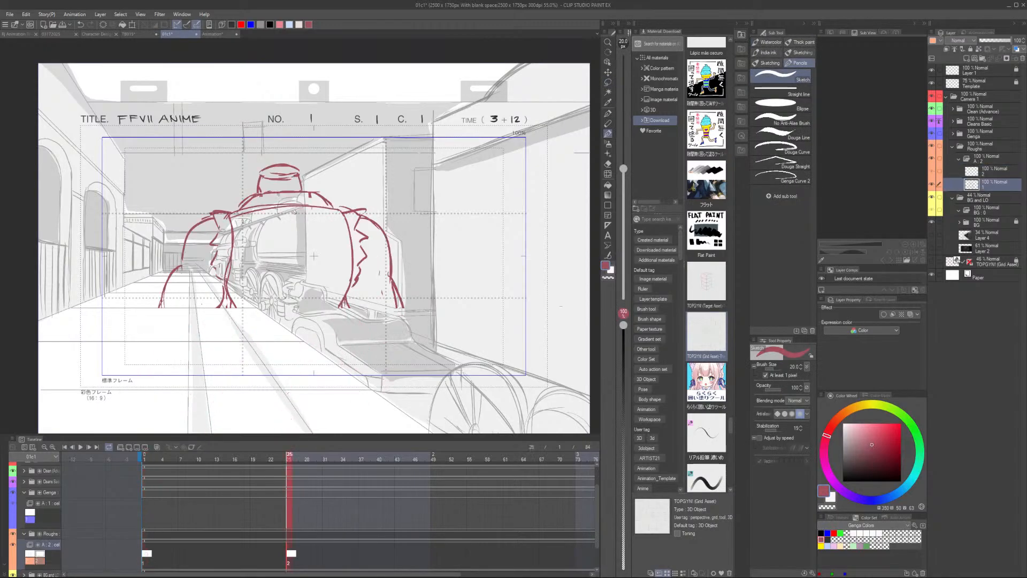
pyautogui.press(',')
pyautogui.press('.')
pyautogui.press(',')
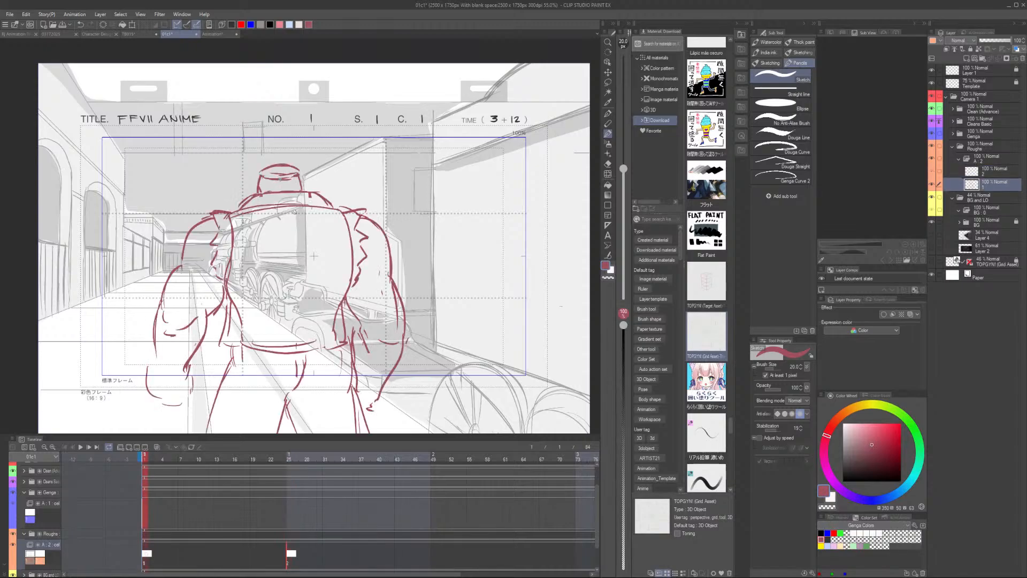
pyautogui.press('.')
pyautogui.press(',')
pyautogui.press('.')
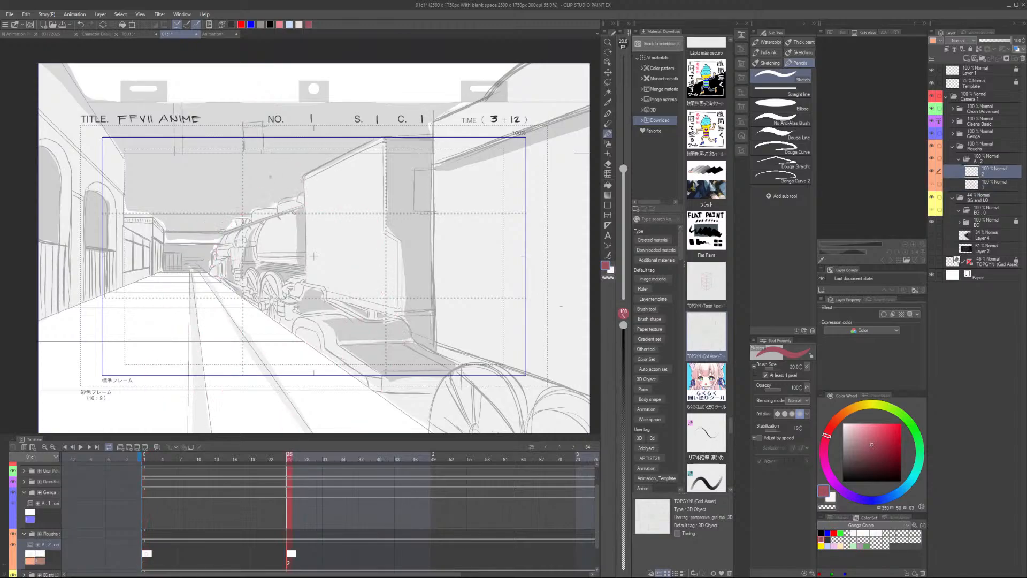
# Sketch Barret's turned, tilted head on Roughs cel 2, checking its size and placement against cel 1
pyautogui.moveTo(264, 177)
pyautogui.mouseDown()
pyautogui.moveTo(293, 174)
pyautogui.moveTo(262, 181)
pyautogui.mouseUp()
pyautogui.press(',')
pyautogui.press('.')
pyautogui.press(',')
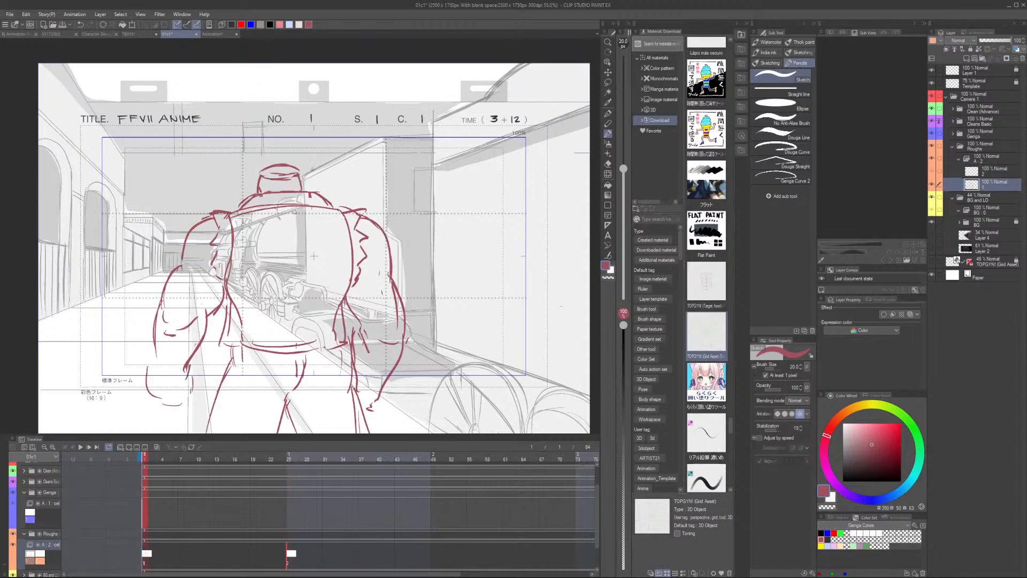
pyautogui.press('.')
pyautogui.press(',')
pyautogui.press('.')
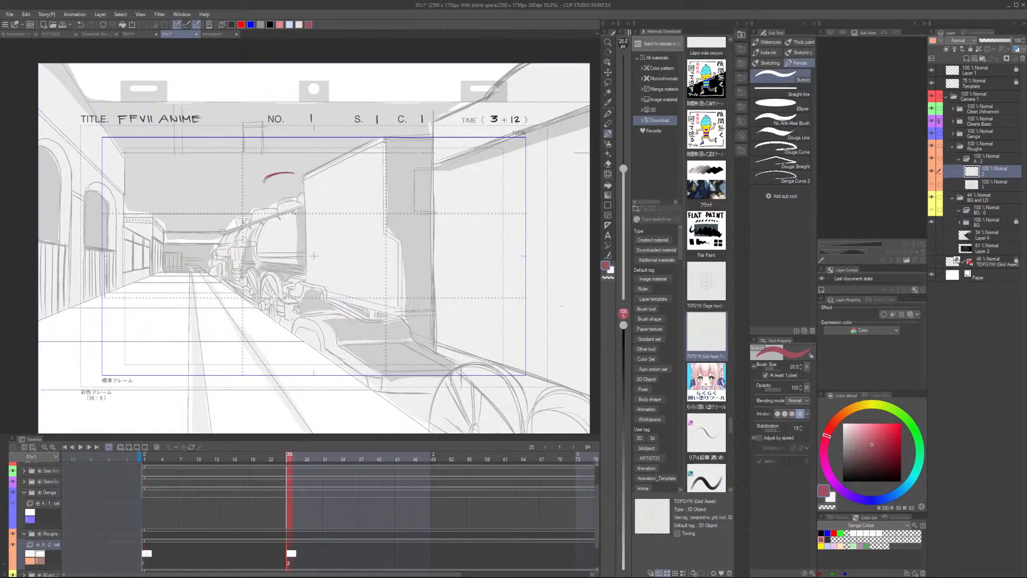
pyautogui.moveTo(262, 179)
pyautogui.mouseDown()
pyautogui.moveTo(260, 212)
pyautogui.moveTo(282, 234)
pyautogui.mouseUp()
pyautogui.moveTo(294, 174)
pyautogui.mouseDown()
pyautogui.moveTo(306, 221)
pyautogui.moveTo(286, 231)
pyautogui.mouseUp()
pyautogui.press('Left')
pyautogui.press('Right')
pyautogui.press('Left')
pyautogui.press('Right')
# Draw the curve of the near shoulder and the neck line behind the head on cel 2, comparing with cel 1
pyautogui.moveTo(282, 219)
pyautogui.mouseDown()
pyautogui.moveTo(312, 203)
pyautogui.moveTo(338, 213)
pyautogui.moveTo(305, 209)
pyautogui.moveTo(321, 207)
pyautogui.moveTo(339, 230)
pyautogui.moveTo(338, 250)
pyautogui.moveTo(336, 214)
pyautogui.moveTo(347, 244)
pyautogui.moveTo(345, 270)
pyautogui.mouseUp()
pyautogui.press('Left')
pyautogui.press('Right')
pyautogui.hotkey('ctrl', 'z')
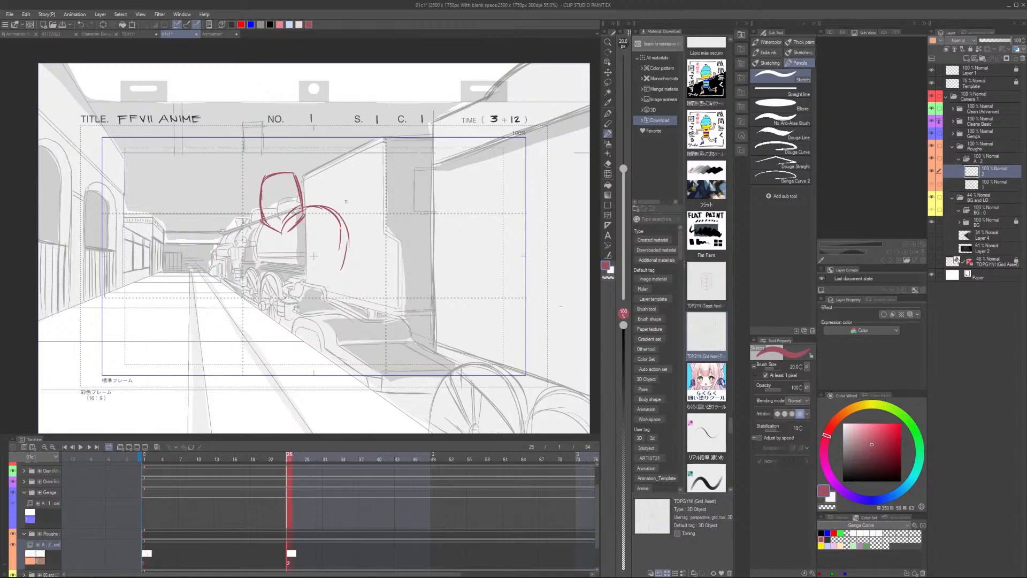
pyautogui.moveTo(301, 197); pyautogui.dragTo(318, 207)
pyautogui.press(',')
pyautogui.press('.')
pyautogui.press(',')
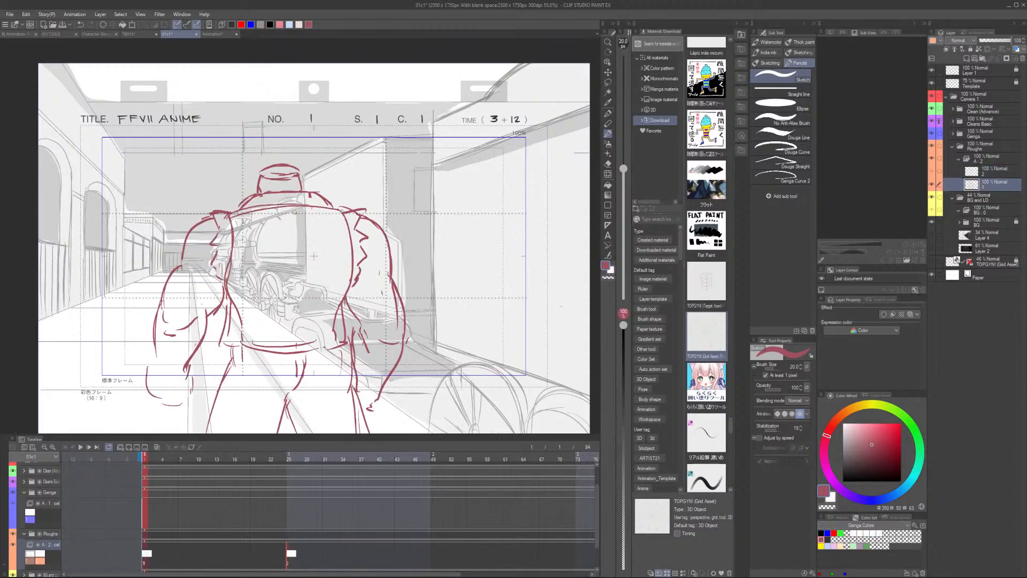
pyautogui.press('.')
pyautogui.press(',')
pyautogui.press('.')
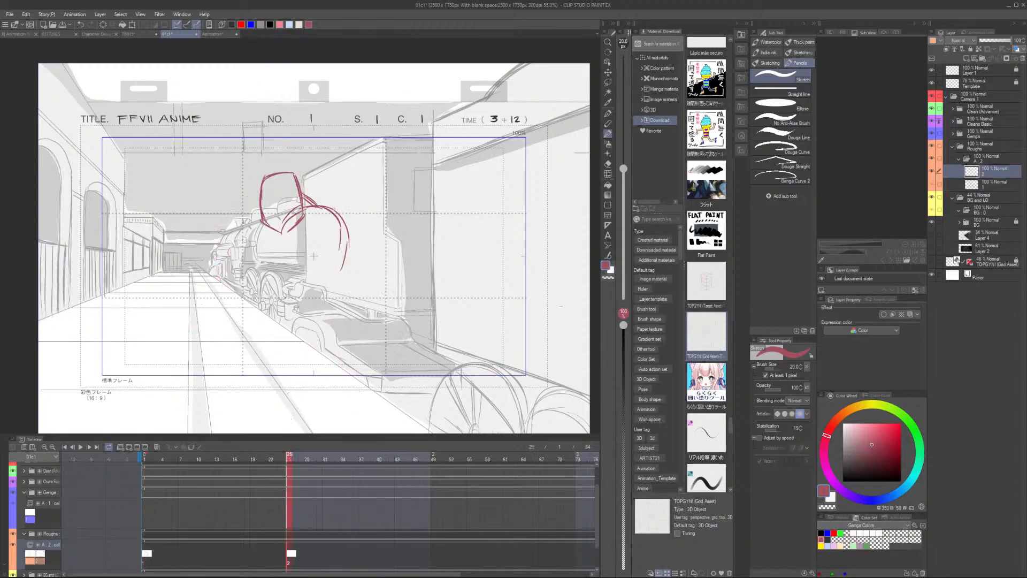
# Transform the head and shoulder sketch on cel 2 to shift it slightly up and left, and compare it with cel 1
pyautogui.hotkey('ctrl', 't')
pyautogui.moveTo(332, 239); pyautogui.dragTo(328, 236)
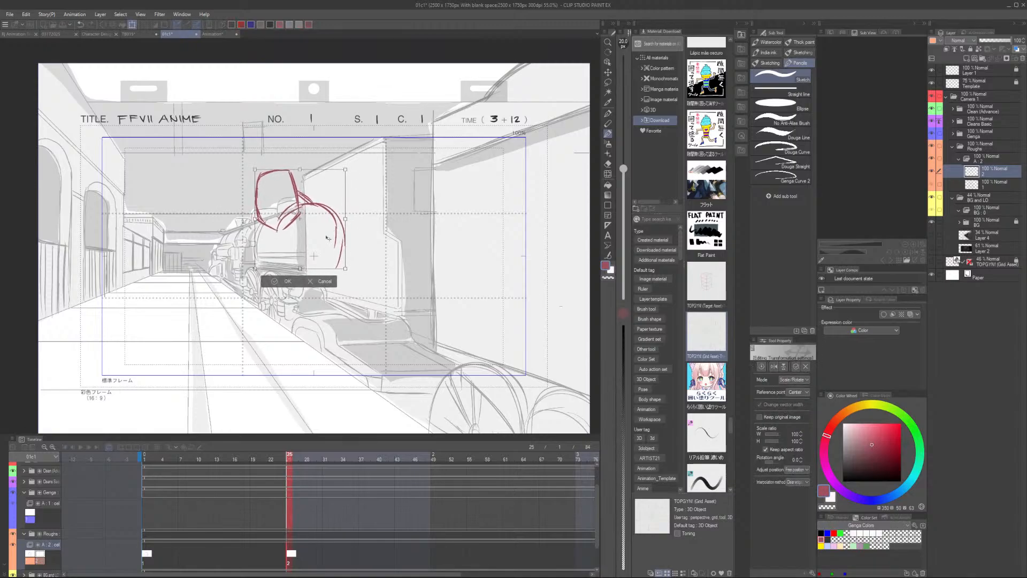
pyautogui.click(287, 281)
pyautogui.press(',')
pyautogui.press('.')
pyautogui.press(',')
pyautogui.press('.')
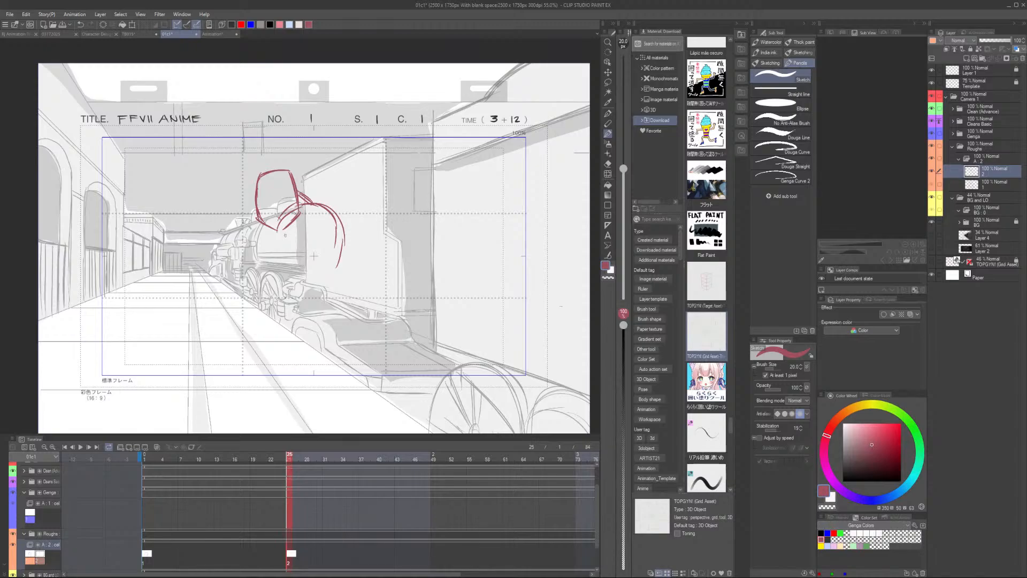
# Draw the upper-arm contours and the jagged vest edges around the near shoulder on cel 2
pyautogui.moveTo(278, 231); pyautogui.dragTo(289, 272)
pyautogui.moveTo(332, 223); pyautogui.dragTo(340, 298)
pyautogui.moveTo(280, 213)
pyautogui.mouseDown()
pyautogui.moveTo(276, 240)
pyautogui.moveTo(296, 202)
pyautogui.moveTo(312, 197)
pyautogui.moveTo(345, 217)
pyautogui.moveTo(266, 247)
pyautogui.moveTo(281, 282)
pyautogui.mouseUp()
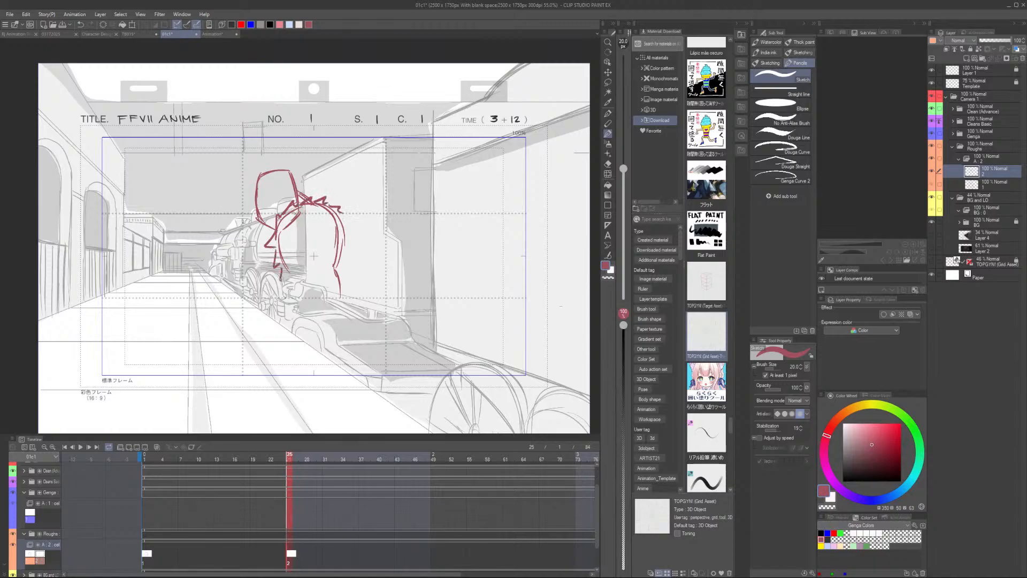
pyautogui.moveTo(341, 216); pyautogui.dragTo(342, 270)
# Flip between Roughs cels 1 and 2 to check how the shoulder and torn vest move between poses
pyautogui.press('Left')
pyautogui.press('Right')
pyautogui.press('Left')
pyautogui.press('Right')
pyautogui.press('Left')
pyautogui.press('Right')
pyautogui.press('Left')
pyautogui.press('Right')
pyautogui.press('Left')
pyautogui.press('Right')
pyautogui.press('Left')
pyautogui.press('Right')
# Extend the inner and outer contours of the near arm below the vest toward the elbow on cel 2
pyautogui.press('e')
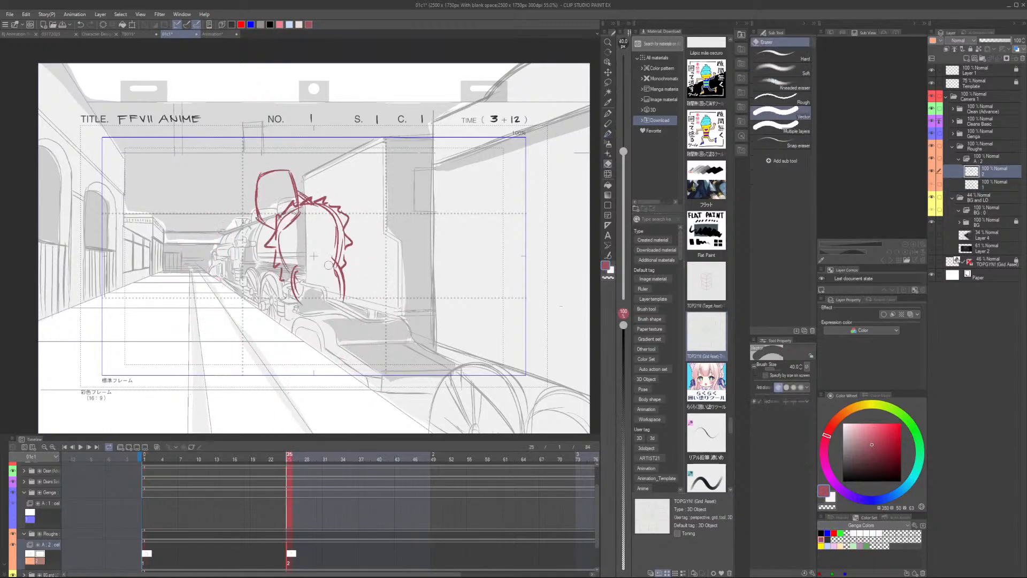
pyautogui.press('b')
pyautogui.moveTo(331, 255); pyautogui.dragTo(347, 306)
pyautogui.moveTo(291, 277); pyautogui.dragTo(298, 306)
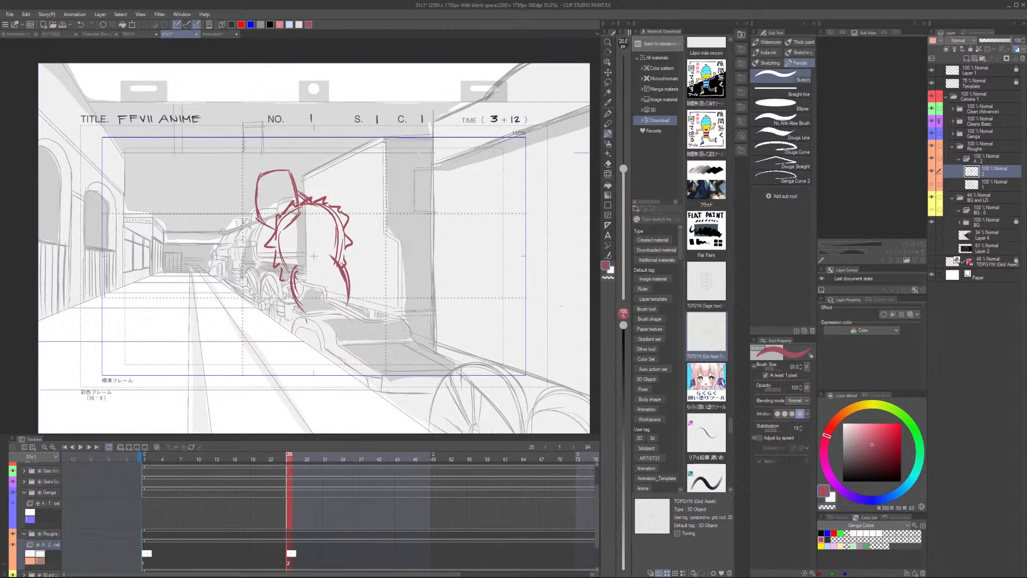
pyautogui.moveTo(305, 319); pyautogui.dragTo(307, 323)
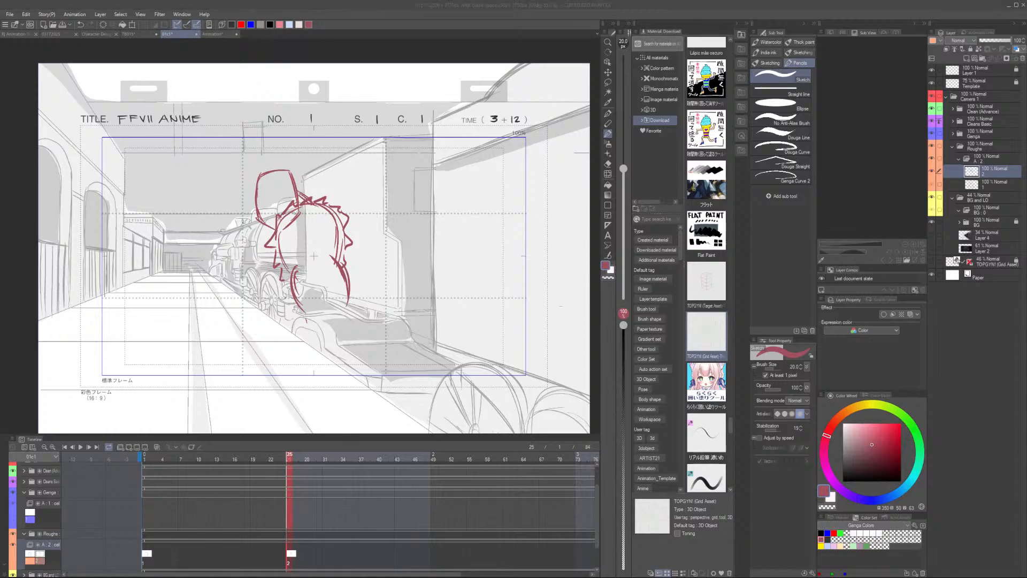
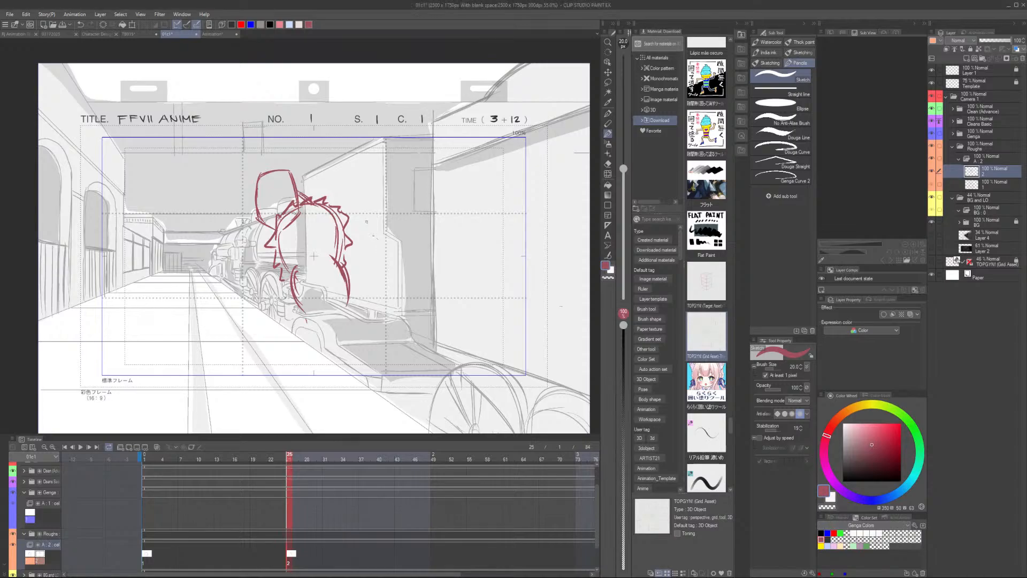
# Compare cel 2 with cel 1 and redraw the outer contour of the near arm as a cleaner curve
pyautogui.press('Left')
pyautogui.press('Right')
pyautogui.press('Left')
pyautogui.press('Right')
pyautogui.press('Left')
pyautogui.press('Right')
pyautogui.hotkey('ctrl', 'z')
pyautogui.moveTo(333, 253); pyautogui.dragTo(351, 290)
# Flip between Roughs cels 1 and 2 to check the redrawn arm against the back-view pose
pyautogui.press('Left')
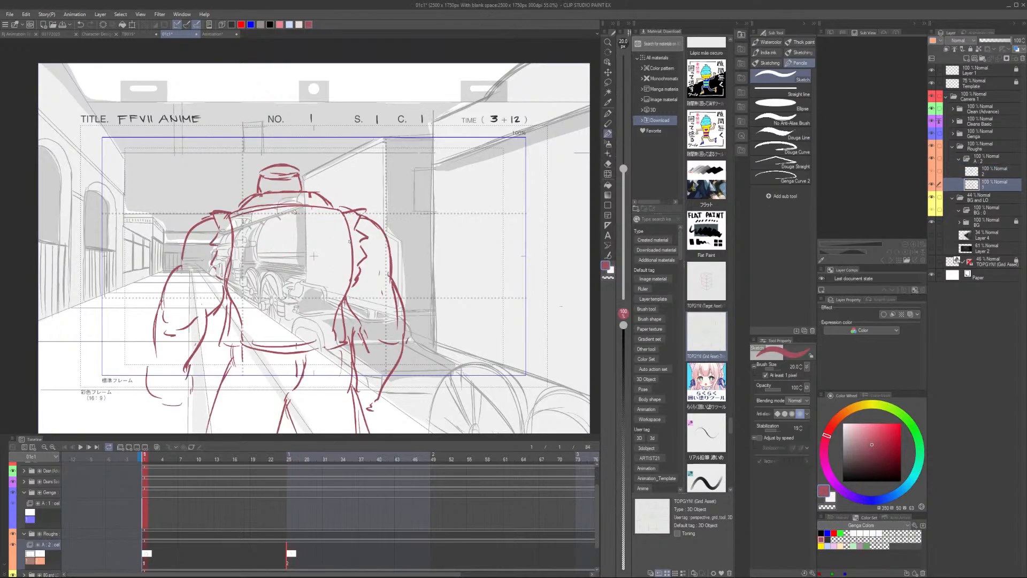
pyautogui.press('Right')
pyautogui.press('Left')
pyautogui.press('Right')
pyautogui.press('Left')
pyautogui.press('Right')
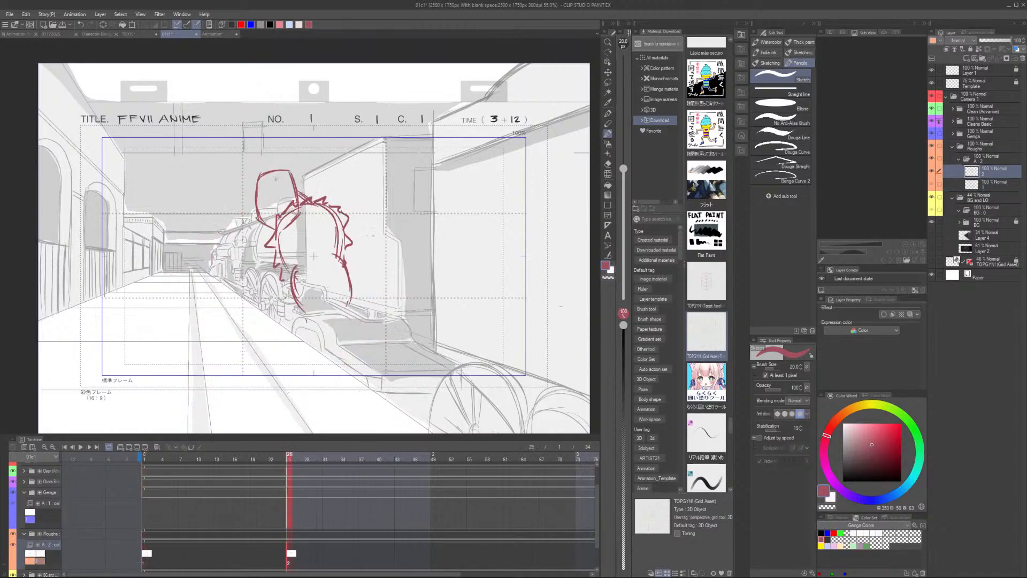
pyautogui.press('Left')
pyautogui.press('Right')
# Sketch Barret's sunglasses, hairline and beard on the head of cel 2, erasing stray marks
pyautogui.moveTo(283, 191)
pyautogui.mouseDown()
pyautogui.moveTo(287, 199)
pyautogui.moveTo(264, 202)
pyautogui.mouseUp()
pyautogui.press('e')
pyautogui.press('p')
pyautogui.press('e')
pyautogui.moveTo(284, 191); pyautogui.dragTo(286, 203)
pyautogui.press('p')
pyautogui.moveTo(274, 173)
pyautogui.mouseDown()
pyautogui.moveTo(290, 174)
pyautogui.moveTo(294, 192)
pyautogui.moveTo(260, 215)
pyautogui.moveTo(285, 210)
pyautogui.moveTo(264, 215)
pyautogui.mouseUp()
# Flip between Roughs cels 1 and 2 to judge the head turn with the new facial features
pyautogui.press('Left')
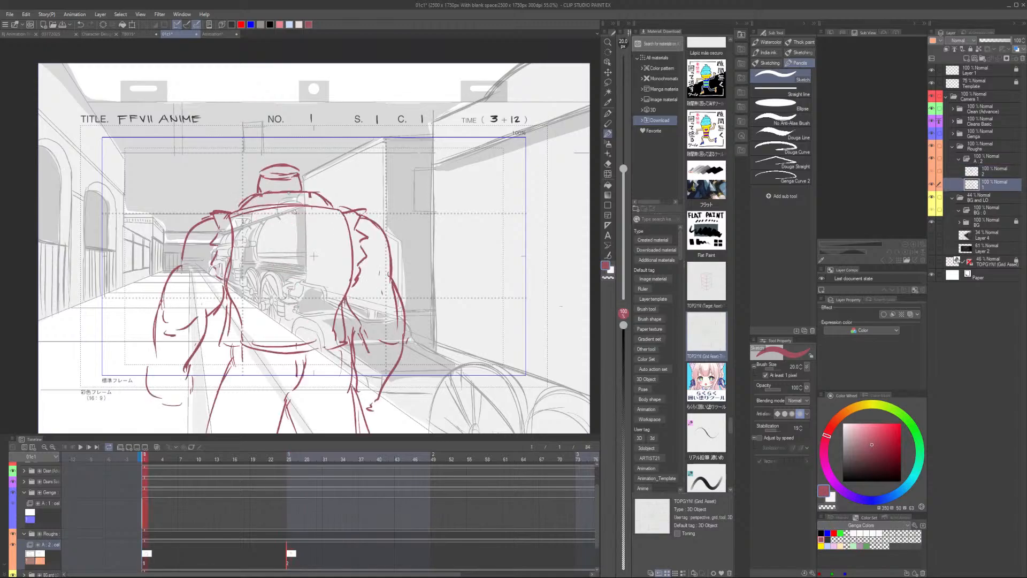
pyautogui.press('Right')
pyautogui.press('Left')
pyautogui.press('Right')
pyautogui.press('Left')
pyautogui.press('Right')
pyautogui.press('Left')
pyautogui.press('Right')
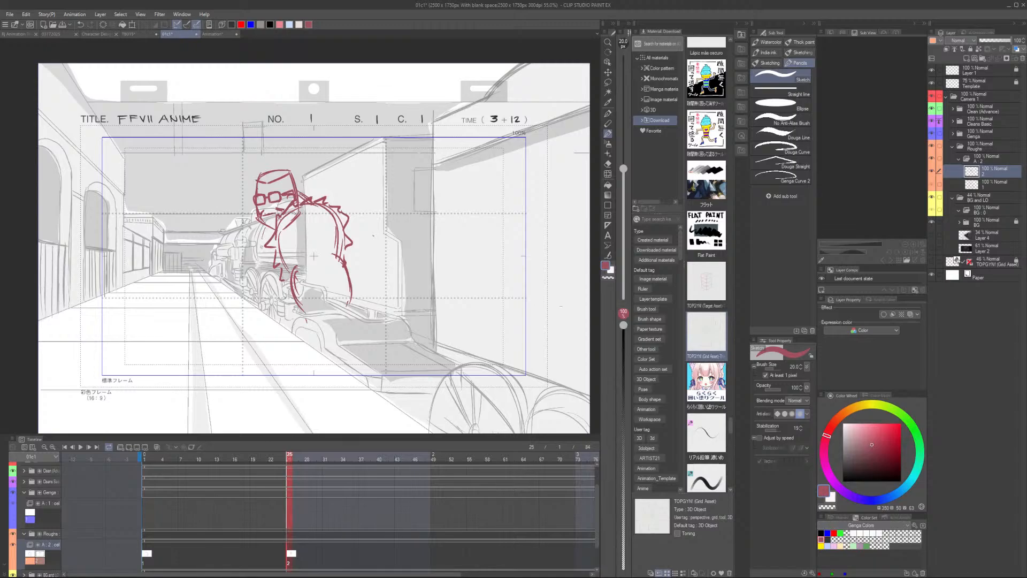
# Sketch the chest, the open vest front and the front torso contour below the chin on cel 2, undoing unsatisfactory strokes
pyautogui.moveTo(264, 227); pyautogui.dragTo(260, 263)
pyautogui.hotkey('ctrl', 'z')
pyautogui.moveTo(269, 227); pyautogui.dragTo(268, 295)
pyautogui.hotkey('ctrl', 'z')
pyautogui.moveTo(265, 254); pyautogui.dragTo(262, 304)
pyautogui.hotkey('ctrl', 'z')
pyautogui.moveTo(268, 248); pyautogui.dragTo(264, 296)
pyautogui.moveTo(274, 224)
pyautogui.mouseDown()
pyautogui.moveTo(274, 317)
pyautogui.moveTo(259, 302)
pyautogui.moveTo(274, 327)
pyautogui.mouseUp()
pyautogui.moveTo(267, 290); pyautogui.dragTo(264, 344)
pyautogui.moveTo(268, 224); pyautogui.dragTo(250, 283)
pyautogui.hotkey('ctrl', 'z')
pyautogui.hotkey('ctrl', 'z')
pyautogui.moveTo(271, 227)
pyautogui.mouseDown()
pyautogui.moveTo(253, 297)
pyautogui.moveTo(260, 325)
pyautogui.moveTo(274, 256)
pyautogui.mouseUp()
# Erase the lower end of the torso line on cel 2 and draw the front contour down to a waistline
pyautogui.press('e')
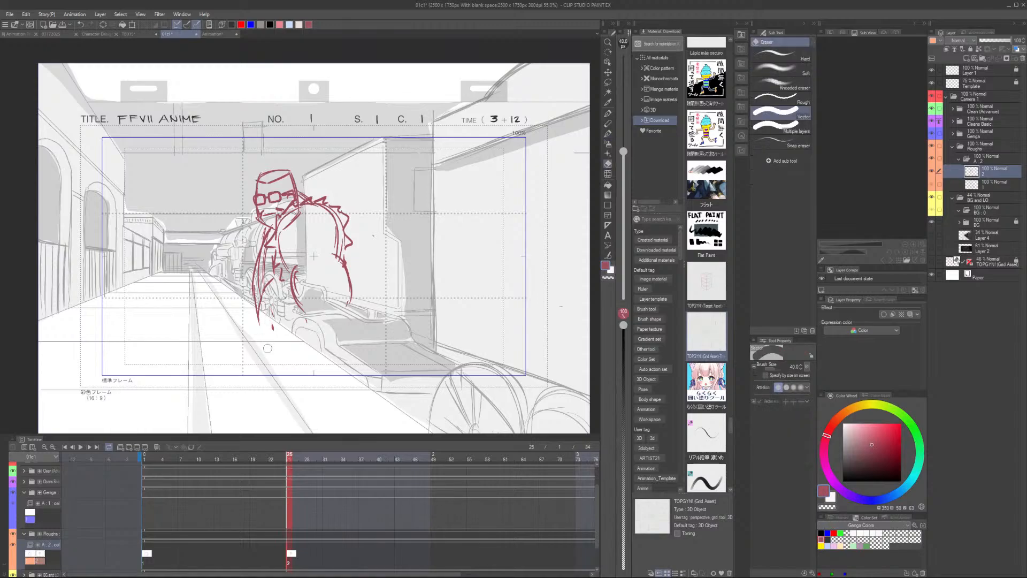
pyautogui.moveTo(266, 342)
pyautogui.mouseDown()
pyautogui.moveTo(268, 289)
pyautogui.moveTo(264, 300)
pyautogui.mouseUp()
pyautogui.press('p')
pyautogui.moveTo(269, 260)
pyautogui.mouseDown()
pyautogui.moveTo(260, 308)
pyautogui.moveTo(266, 271)
pyautogui.moveTo(255, 290)
pyautogui.moveTo(252, 340)
pyautogui.moveTo(294, 336)
pyautogui.mouseUp()
pyautogui.press('e')
pyautogui.press('p')
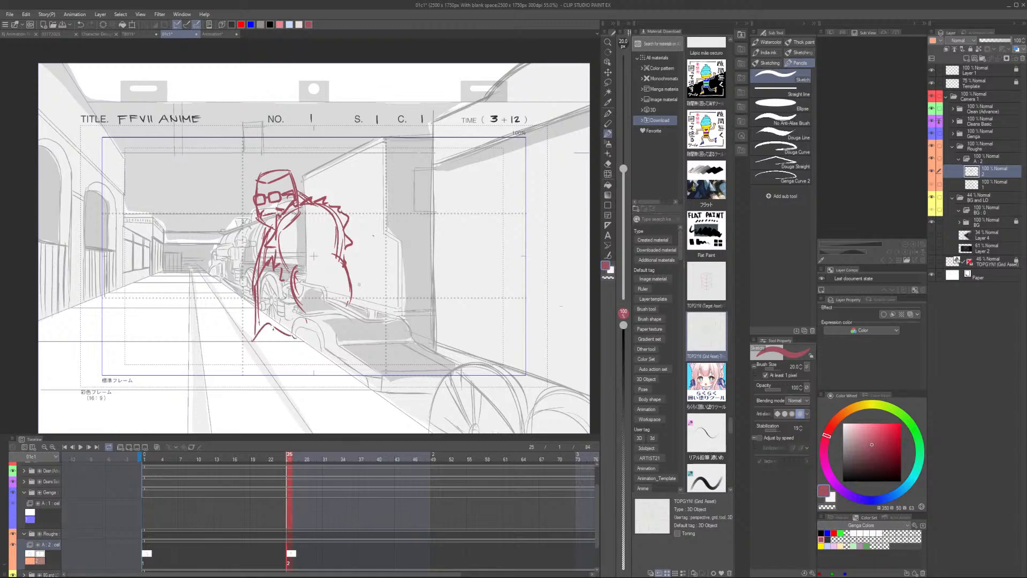
# Compare the waist with cel 1, erase the waistline on cel 2 and redraw it lower
pyautogui.press('Left')
pyautogui.press('Right')
pyautogui.press('Left')
pyautogui.press('Right')
pyautogui.press('Left')
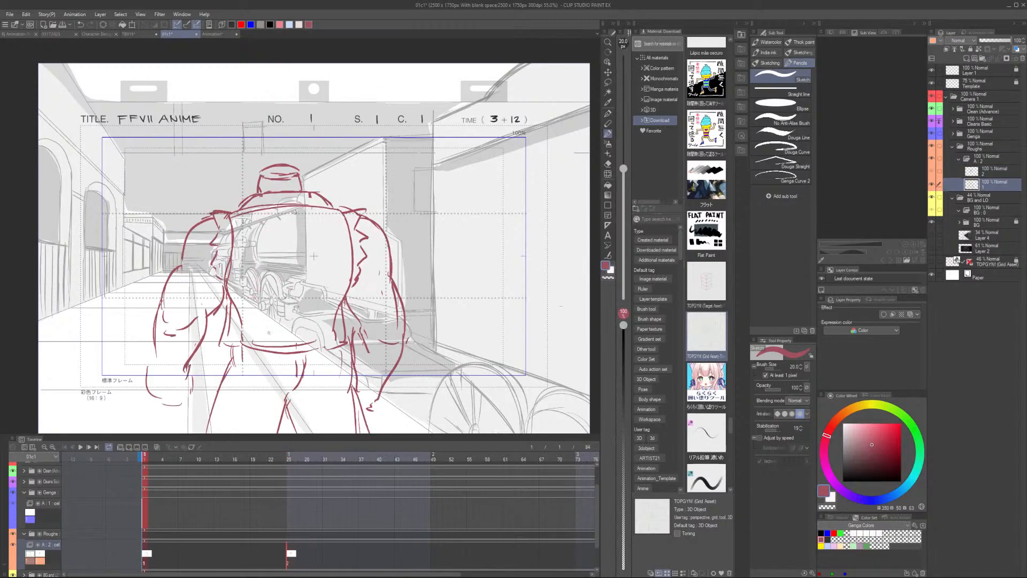
pyautogui.press('Right')
pyautogui.press('e')
pyautogui.moveTo(254, 329)
pyautogui.mouseDown()
pyautogui.moveTo(250, 353)
pyautogui.moveTo(284, 354)
pyautogui.mouseUp()
pyautogui.press('.')
pyautogui.press('.')
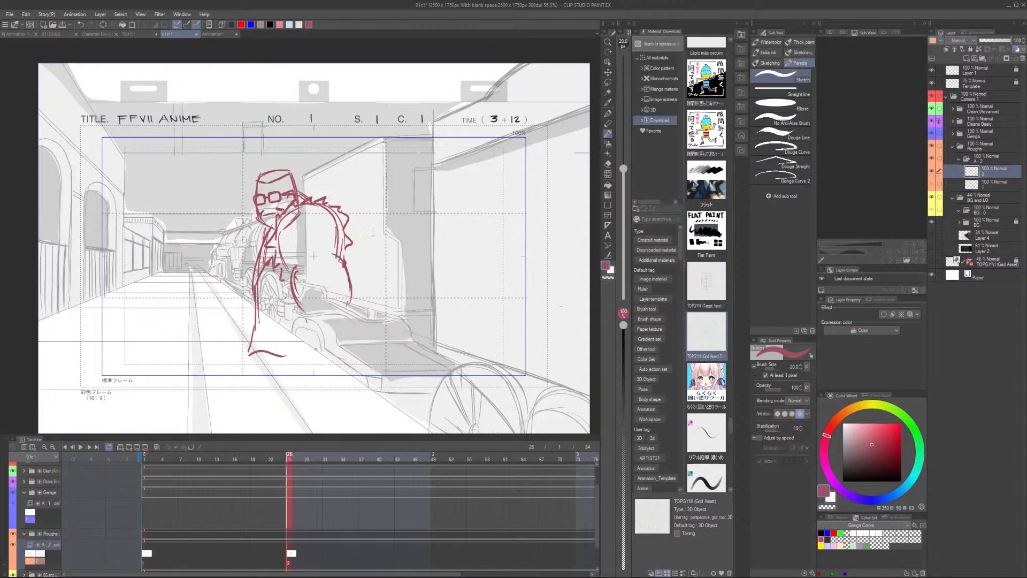
pyautogui.press('.')
# Draw the inner and outer contours of the near forearm from the elbow past the waistline on cel 2
pyautogui.moveTo(313, 309); pyautogui.dragTo(301, 347)
pyautogui.hotkey('ctrl', 'z')
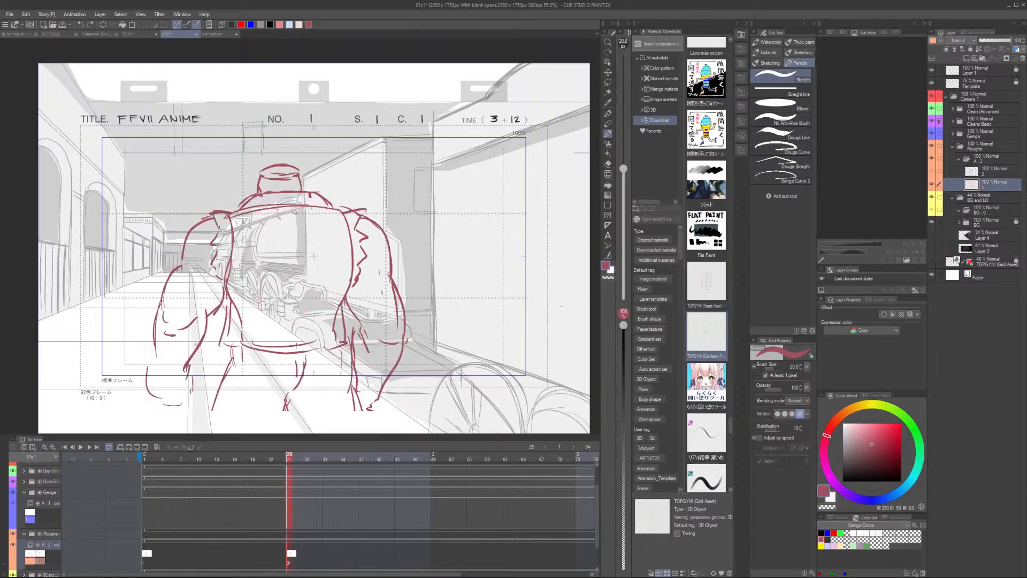
pyautogui.press('.')
pyautogui.moveTo(309, 310); pyautogui.dragTo(284, 383)
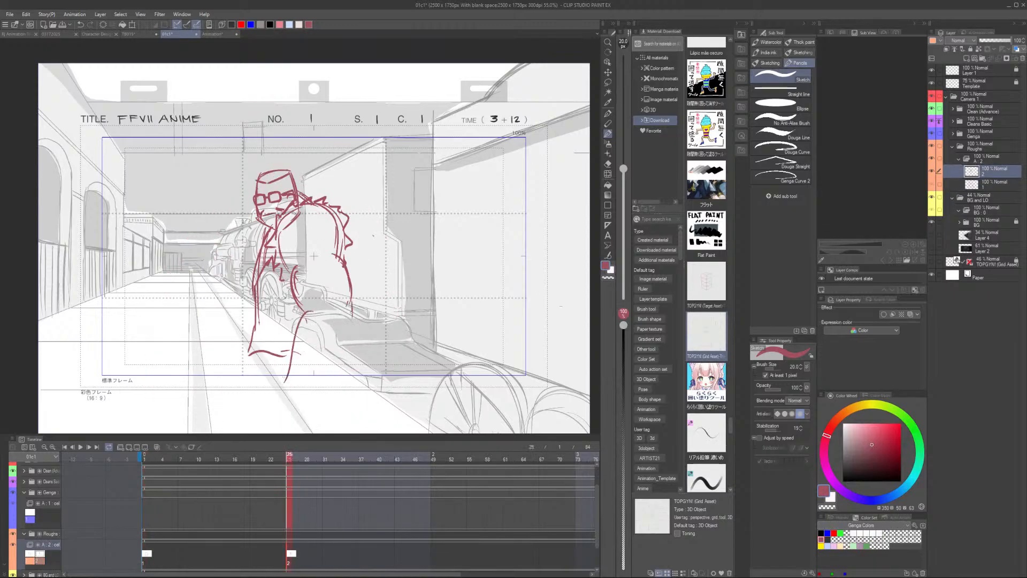
pyautogui.moveTo(353, 310); pyautogui.dragTo(320, 397)
# Sketch the bands across the near forearm and the rounded arm end below them on cel 2, redoing poor strokes
pyautogui.press('.')
pyautogui.moveTo(292, 334)
pyautogui.mouseDown()
pyautogui.moveTo(341, 346)
pyautogui.moveTo(340, 355)
pyautogui.mouseUp()
pyautogui.hotkey('ctrl', 'z')
pyautogui.hotkey('ctrl', 'z')
pyautogui.moveTo(294, 332); pyautogui.dragTo(345, 351)
pyautogui.hotkey('ctrl', 'z')
pyautogui.moveTo(296, 330)
pyautogui.mouseDown()
pyautogui.moveTo(346, 346)
pyautogui.moveTo(306, 342)
pyautogui.moveTo(324, 384)
pyautogui.mouseUp()
pyautogui.moveTo(293, 329); pyautogui.dragTo(280, 373)
pyautogui.moveTo(292, 327); pyautogui.dragTo(283, 373)
pyautogui.moveTo(351, 355)
pyautogui.mouseDown()
pyautogui.moveTo(323, 391)
pyautogui.moveTo(267, 387)
pyautogui.moveTo(270, 412)
pyautogui.moveTo(289, 427)
pyautogui.mouseUp()
# Close the bottom of the near arm end and add short hip lines beside it on cel 2, comparing with cel 1
pyautogui.press('Left')
pyautogui.press('Right')
pyautogui.press('Left')
pyautogui.press('Right')
pyautogui.moveTo(323, 389); pyautogui.dragTo(297, 430)
pyautogui.press('Left')
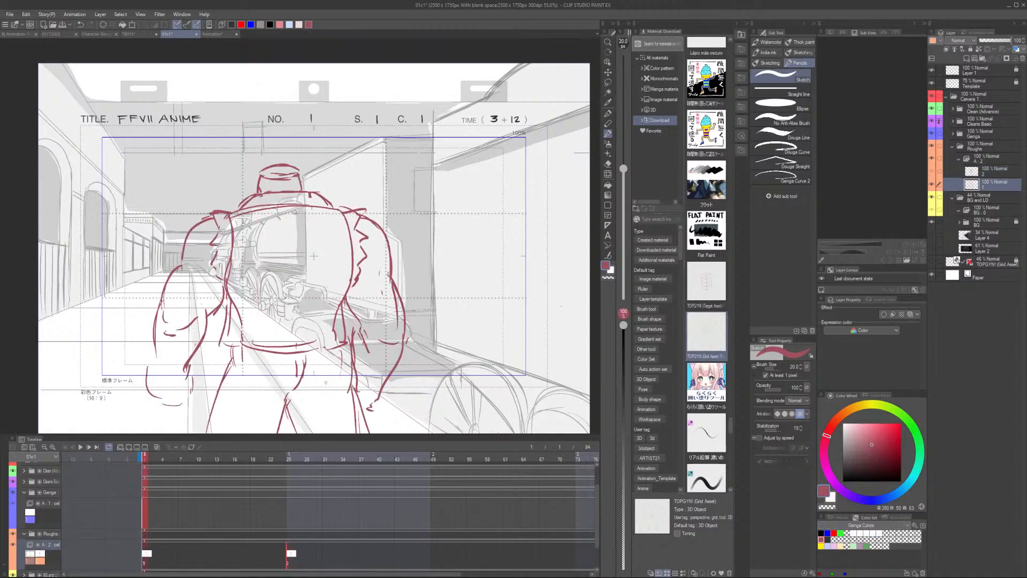
pyautogui.press('Right')
pyautogui.moveTo(260, 357); pyautogui.dragTo(258, 372)
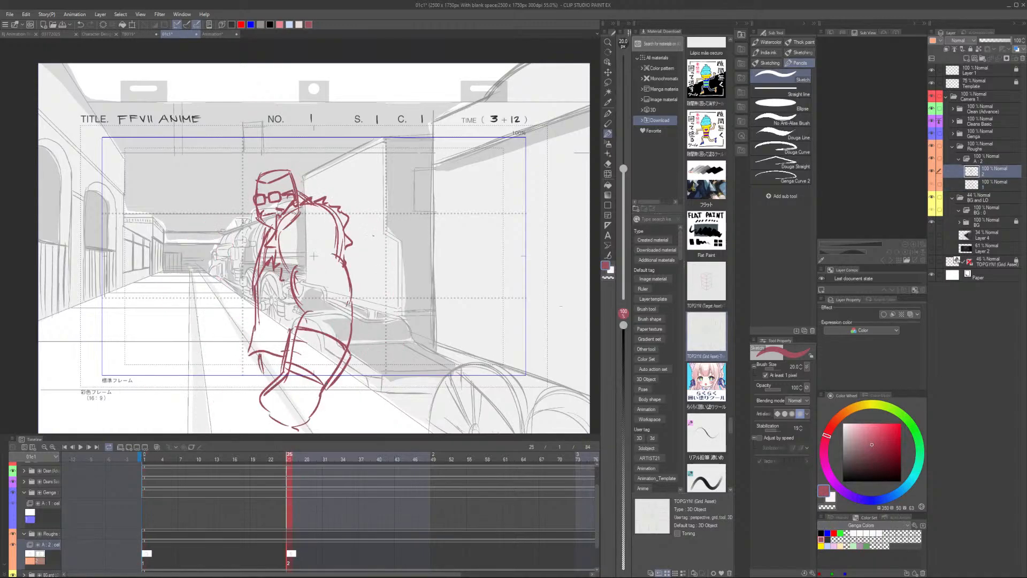
pyautogui.moveTo(344, 370); pyautogui.dragTo(335, 397)
# Flip against cel 1 and reinforce the outer elbow contour of the near arm on cel 2
pyautogui.press('Left')
pyautogui.press('Right')
pyautogui.press('Left')
pyautogui.press('Right')
pyautogui.press('Left')
pyautogui.press('Right')
pyautogui.moveTo(347, 256); pyautogui.dragTo(354, 292)
# Compare the full figure and lower body on Roughs cels 1 and 2 before placing the legs
pyautogui.press('o')
pyautogui.press('Left')
pyautogui.press('Right')
pyautogui.moveTo(380, 342); pyautogui.dragTo(381, 299)
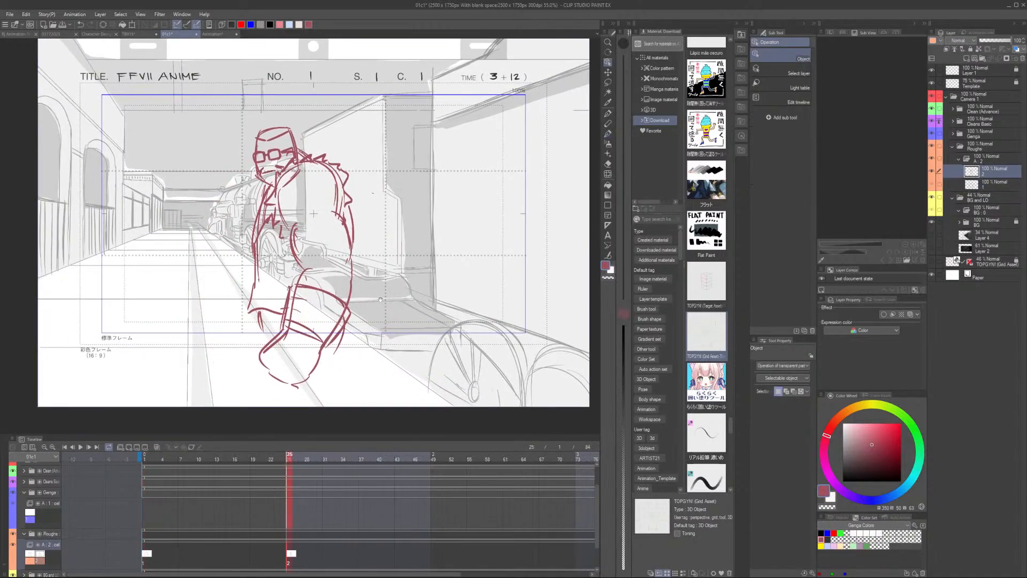
pyautogui.press('Left')
pyautogui.press('Right')
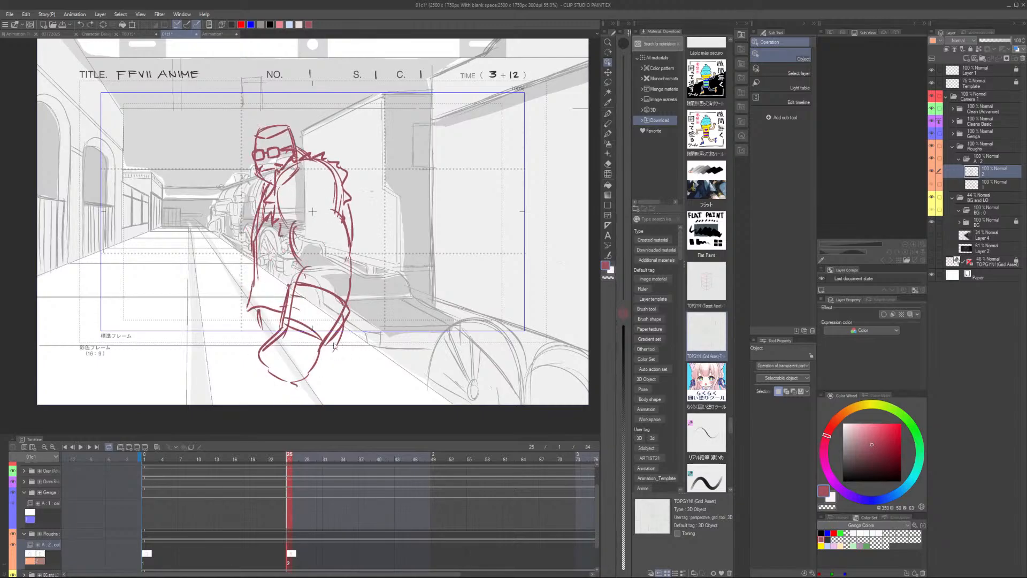
pyautogui.press('Left')
pyautogui.press('Right')
# Draw the striding leg contours from the hips to the page's lower edge on cel 2 and check against cel 1
pyautogui.press('p')
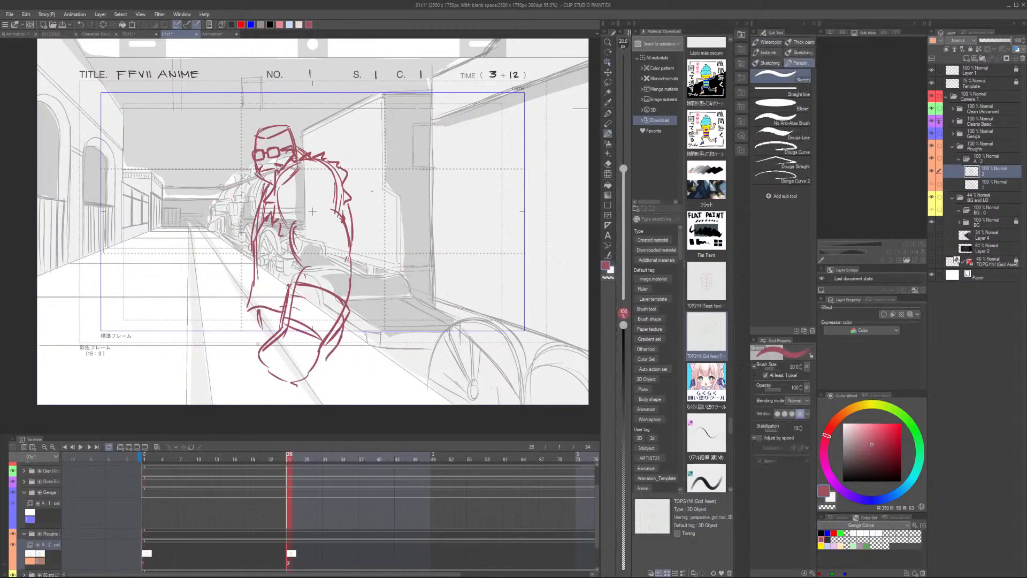
pyautogui.moveTo(260, 325); pyautogui.dragTo(227, 405)
pyautogui.moveTo(325, 360); pyautogui.dragTo(299, 405)
pyautogui.moveTo(348, 328)
pyautogui.mouseDown()
pyautogui.moveTo(341, 369)
pyautogui.moveTo(343, 345)
pyautogui.moveTo(355, 405)
pyautogui.mouseUp()
pyautogui.press('Left')
pyautogui.press('Right')
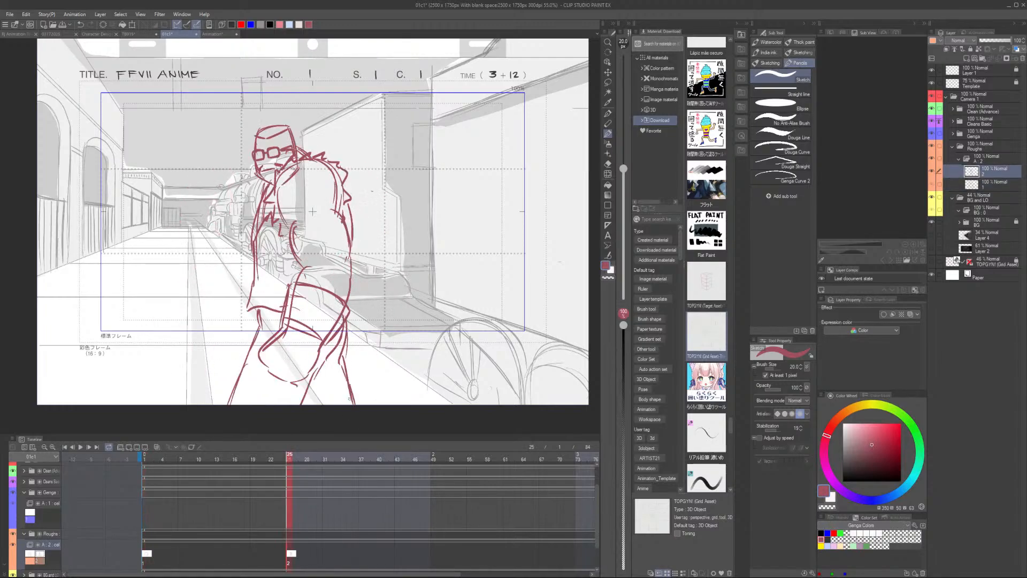
# Flip between Roughs cels 1 and 2 to compare the back-facing and turning poses
pyautogui.press('Left')
pyautogui.press('Right')
pyautogui.press('Left')
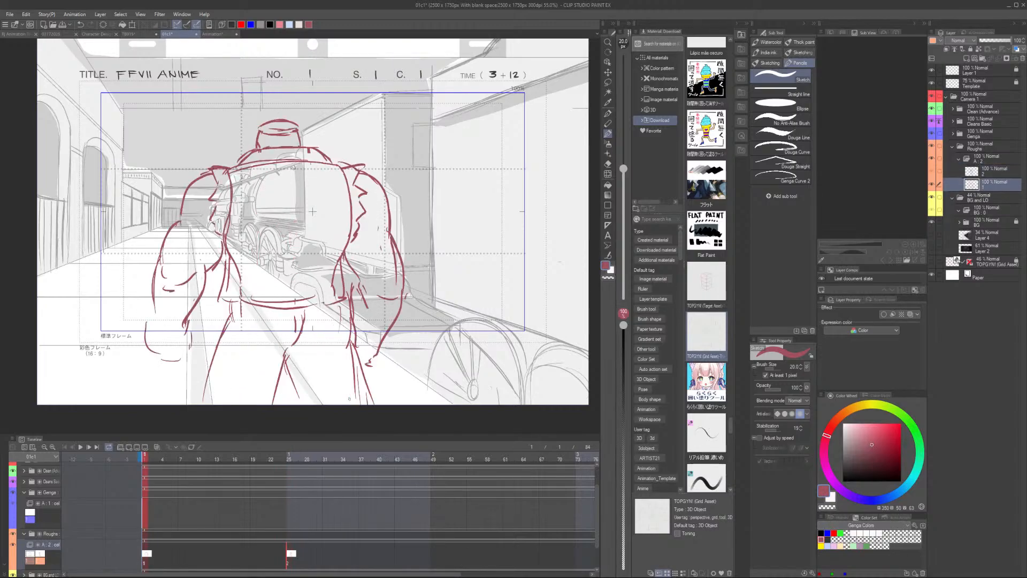
pyautogui.press('Right')
pyautogui.press('Left')
pyautogui.press('Right')
pyautogui.press('Left')
pyautogui.press('Right')
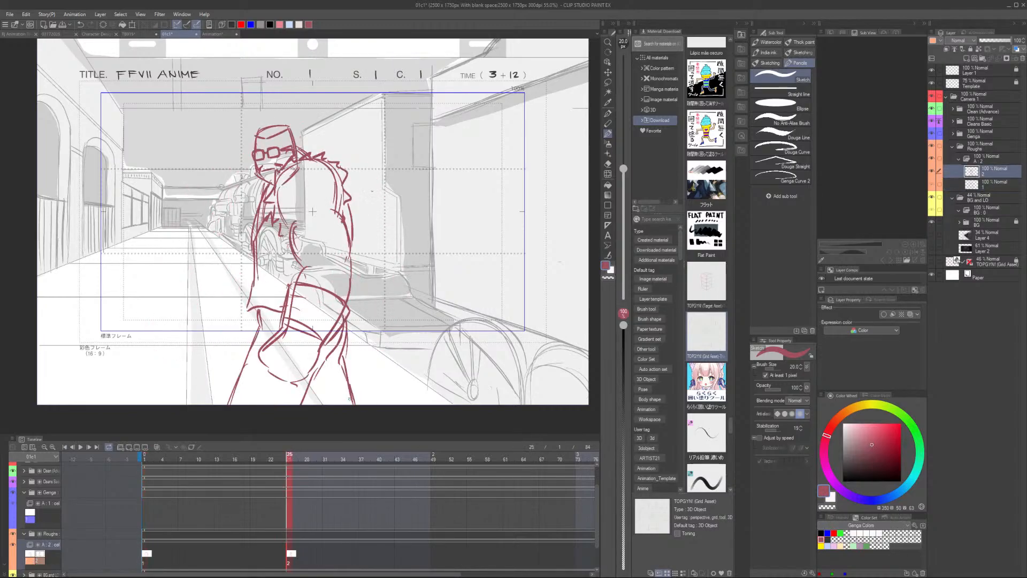
# Add a new animation cel 3 at frame 34 on the Roughs track
pyautogui.click(374, 556)
pyautogui.click(343, 556)
pyautogui.hotkey('alt', 'n')
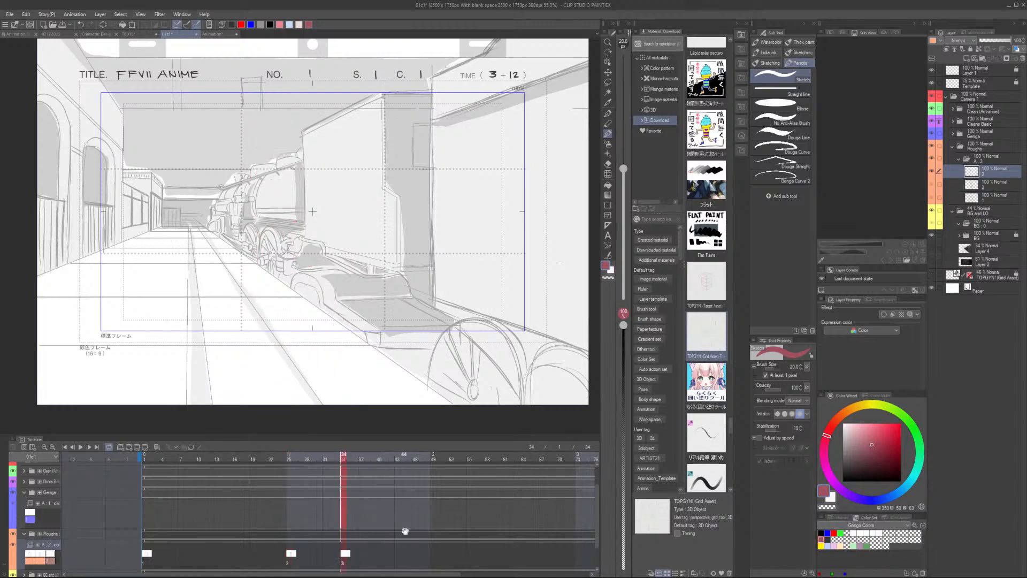
# Flip back and forth through the Roughs cels to plan the position of the cel 3 pose
pyautogui.press('Left')
pyautogui.press('Right')
pyautogui.press('Left')
pyautogui.press('Right')
pyautogui.press('Left')
pyautogui.press('Right')
pyautogui.press('Left')
pyautogui.press('Right')
pyautogui.press('Left')
pyautogui.press('Left')
pyautogui.press('Right')
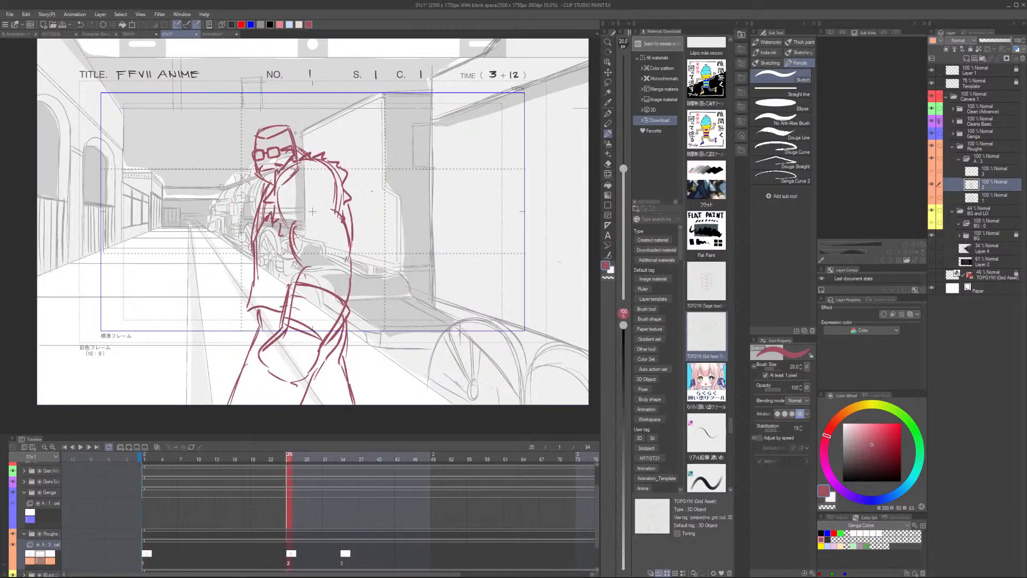
# Sketch the outline of Barret's head on cel 3 and check its placement against cel 2
pyautogui.press('Right')
pyautogui.moveTo(273, 140)
pyautogui.mouseDown()
pyautogui.moveTo(302, 132)
pyautogui.moveTo(268, 143)
pyautogui.moveTo(282, 190)
pyautogui.mouseUp()
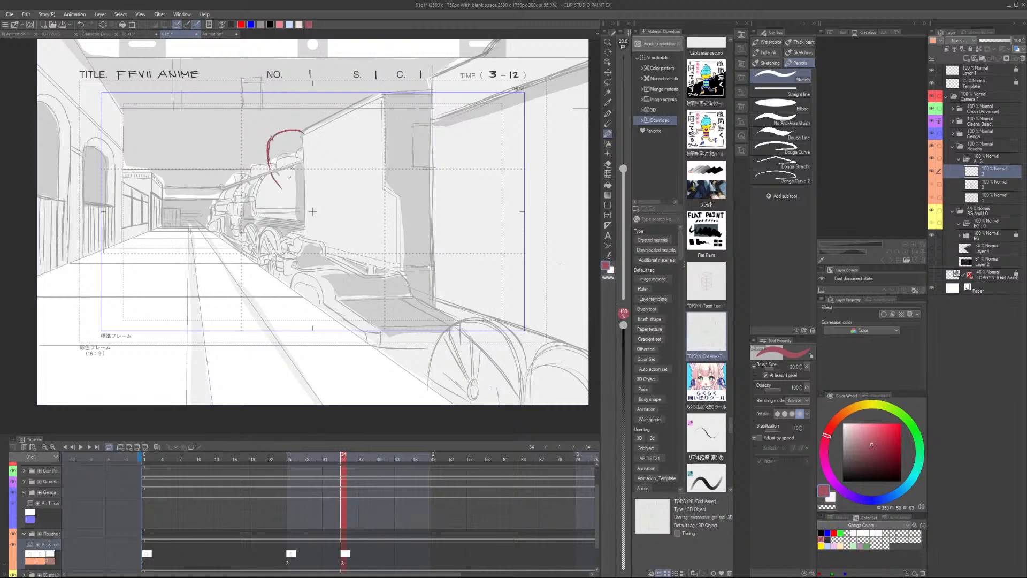
pyautogui.moveTo(308, 143); pyautogui.dragTo(314, 176)
pyautogui.moveTo(266, 150)
pyautogui.mouseDown()
pyautogui.moveTo(270, 176)
pyautogui.moveTo(288, 191)
pyautogui.moveTo(307, 185)
pyautogui.moveTo(269, 177)
pyautogui.moveTo(298, 187)
pyautogui.mouseUp()
pyautogui.press('Left')
pyautogui.press('Right')
pyautogui.press('Left')
pyautogui.press('Right')
# Tidy the head outline on cel 3 with the eraser and pencil, comparing it with cel 2
pyautogui.press('e')
pyautogui.press('p')
pyautogui.press('e')
pyautogui.press('p')
pyautogui.press('Left')
pyautogui.press('Right')
pyautogui.press('Left')
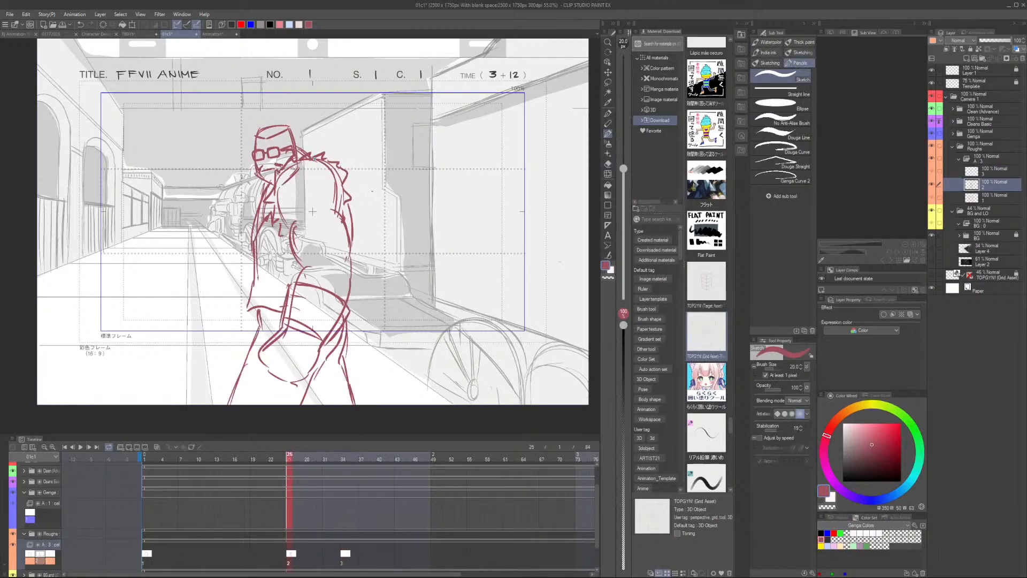
pyautogui.press('Right')
pyautogui.press('Left')
pyautogui.press('Right')
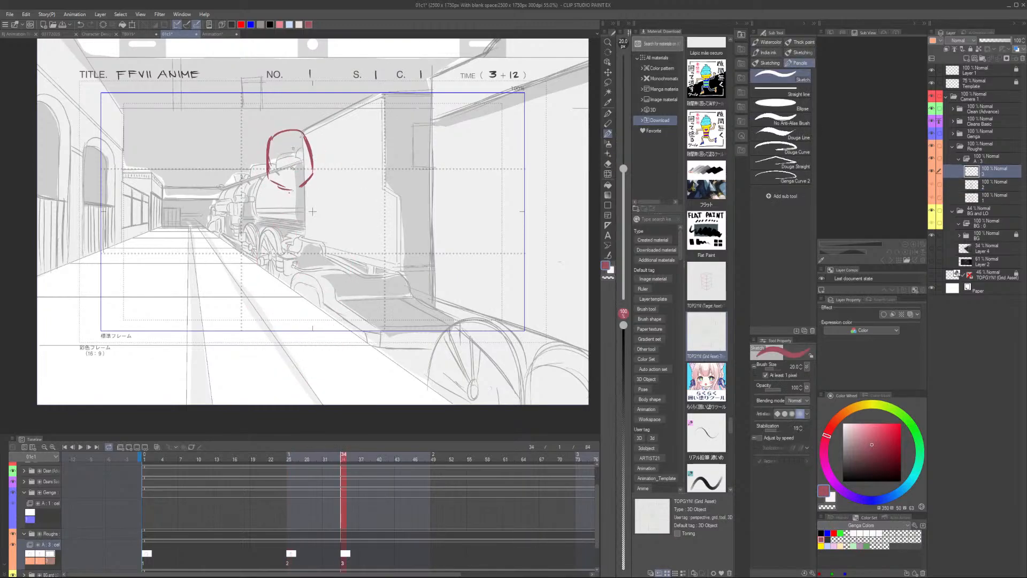
# Draw the crossing face guidelines inside the head on cel 3 and flip against cel 2
pyautogui.moveTo(292, 141)
pyautogui.mouseDown()
pyautogui.moveTo(295, 170)
pyautogui.moveTo(297, 147)
pyautogui.mouseUp()
pyautogui.press('Left')
pyautogui.press('Right')
pyautogui.press('Left')
pyautogui.press('Right')
pyautogui.press('Left')
pyautogui.press('Right')
pyautogui.press('Left')
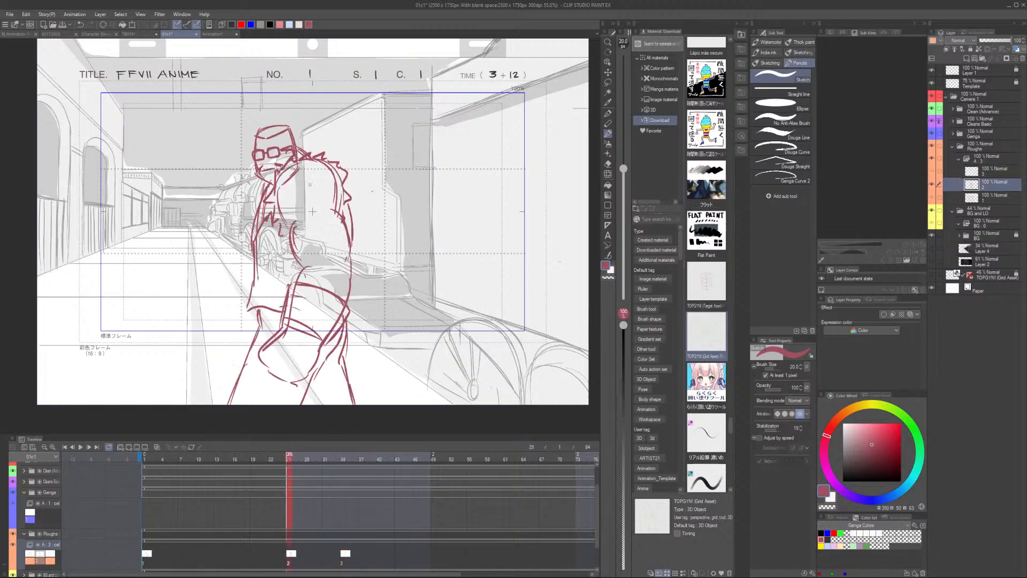
# Sketch both shoulder slopes, the torso's centre line and its left-hand side on cel 3
pyautogui.press('Right')
pyautogui.moveTo(268, 161); pyautogui.dragTo(241, 177)
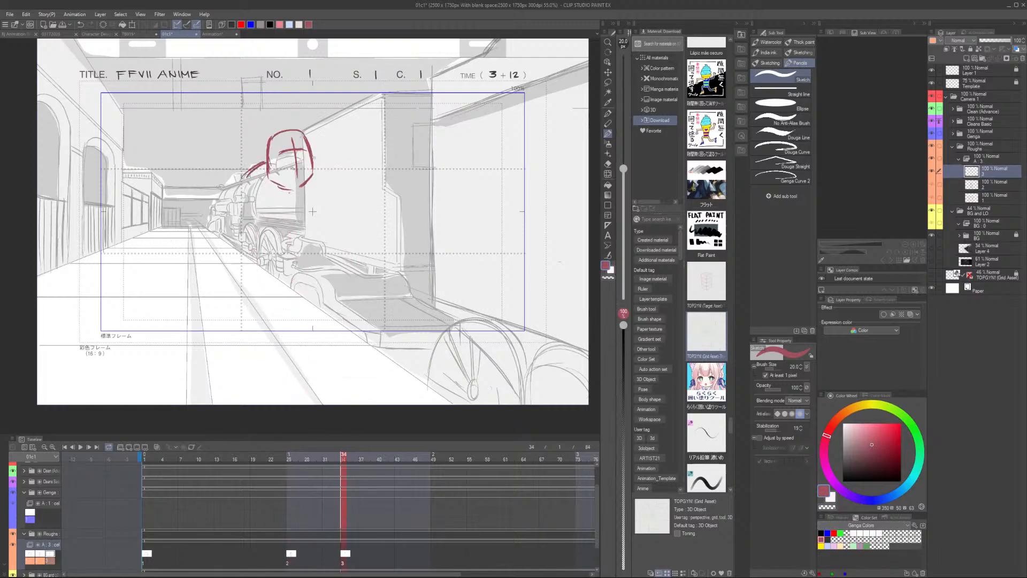
pyautogui.moveTo(311, 156); pyautogui.dragTo(335, 165)
pyautogui.moveTo(281, 209); pyautogui.dragTo(283, 293)
pyautogui.hotkey('ctrl', 'z')
pyautogui.hotkey('ctrl', 'z')
pyautogui.moveTo(284, 197); pyautogui.dragTo(285, 299)
pyautogui.moveTo(249, 172)
pyautogui.mouseDown()
pyautogui.moveTo(240, 212)
pyautogui.moveTo(254, 286)
pyautogui.mouseUp()
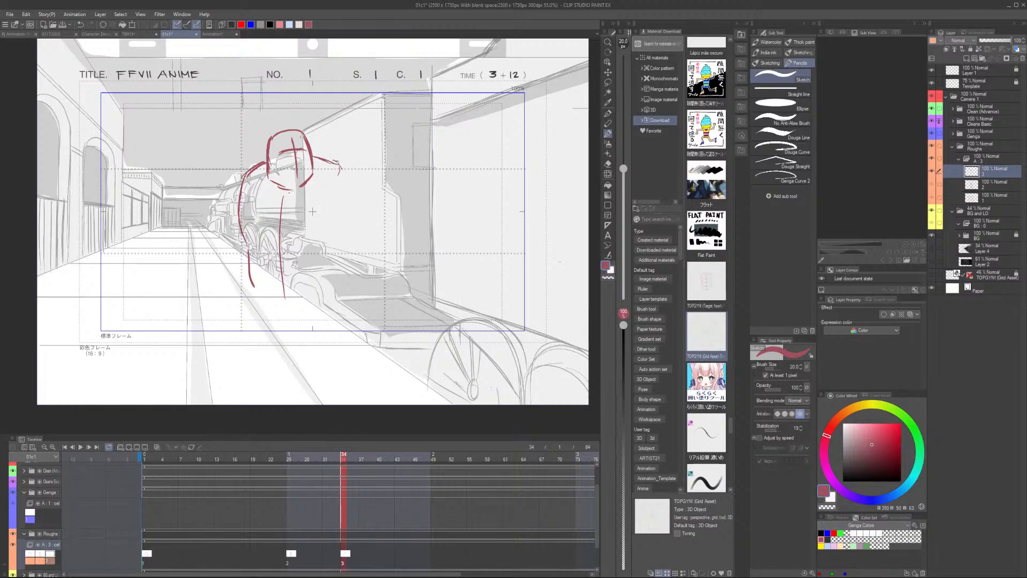
# Draw the torso's right-hand contour and curve both sides in toward the waist on cel 3
pyautogui.moveTo(337, 162); pyautogui.dragTo(348, 228)
pyautogui.hotkey('ctrl', 'z')
pyautogui.moveTo(340, 163)
pyautogui.mouseDown()
pyautogui.moveTo(349, 222)
pyautogui.moveTo(332, 253)
pyautogui.moveTo(336, 282)
pyautogui.mouseUp()
pyautogui.moveTo(257, 291); pyautogui.dragTo(283, 311)
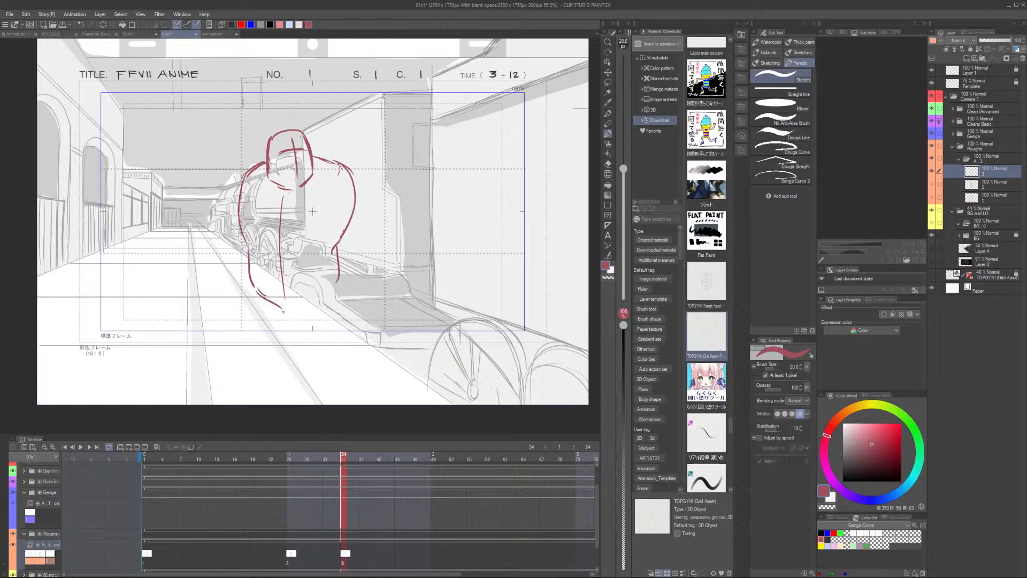
pyautogui.moveTo(333, 289); pyautogui.dragTo(310, 311)
# Flip between cels 2 and 3 to compare the head and torso proportions
pyautogui.press('Left')
pyautogui.press('Right')
pyautogui.press('Left')
pyautogui.press('Right')
pyautogui.press('Left')
pyautogui.press('Right')
pyautogui.press('Left')
pyautogui.press('Right')
pyautogui.press('Left')
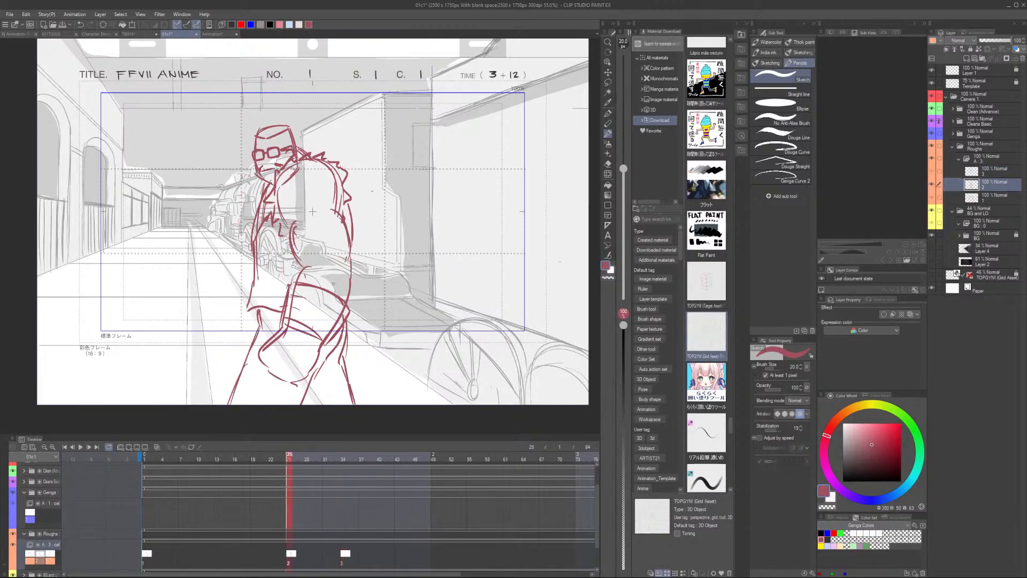
# Lasso the head on cel 3 and move it slightly higher above the shoulders
pyautogui.press('Right')
pyautogui.press('m')
pyautogui.moveTo(320, 169)
pyautogui.mouseDown()
pyautogui.moveTo(290, 189)
pyautogui.moveTo(268, 179)
pyautogui.moveTo(266, 157)
pyautogui.moveTo(294, 111)
pyautogui.moveTo(320, 170)
pyautogui.mouseUp()
pyautogui.hotkey('ctrl', 't')
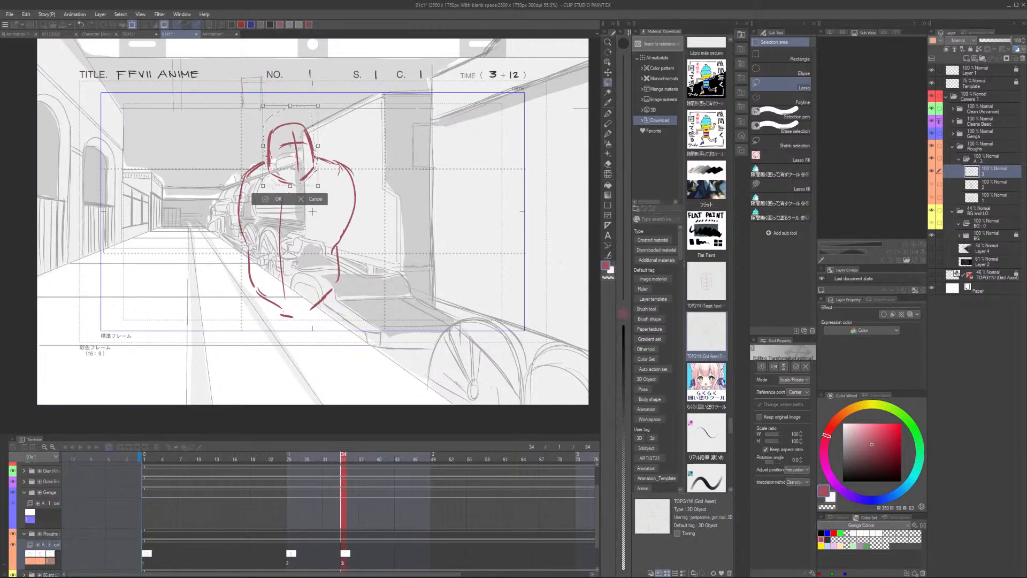
pyautogui.click(278, 199)
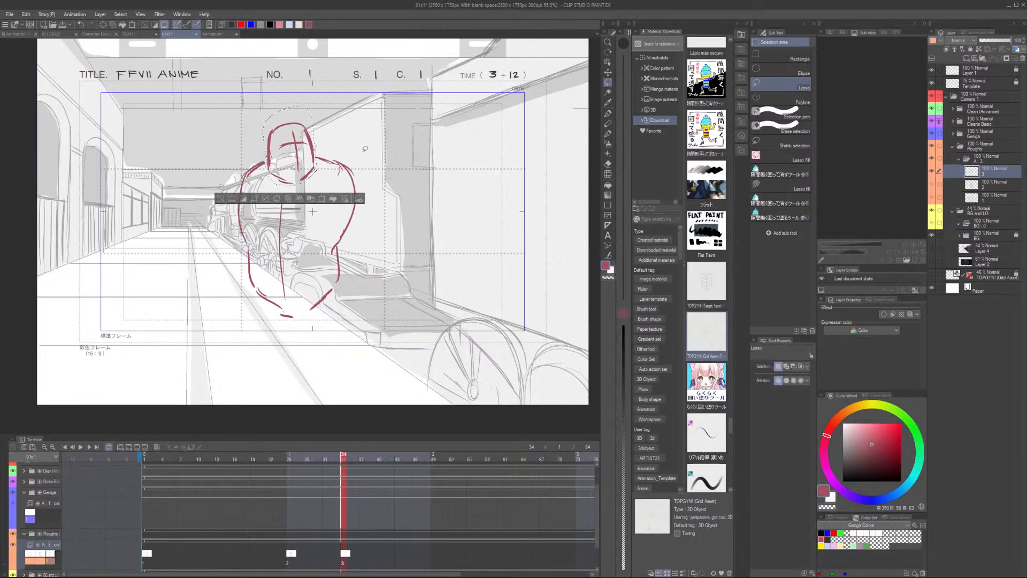
# Flip between cels 2 and 3 to check the raised head position
pyautogui.press('Left')
pyautogui.press('Right')
pyautogui.press('Left')
pyautogui.press('Right')
pyautogui.press('Left')
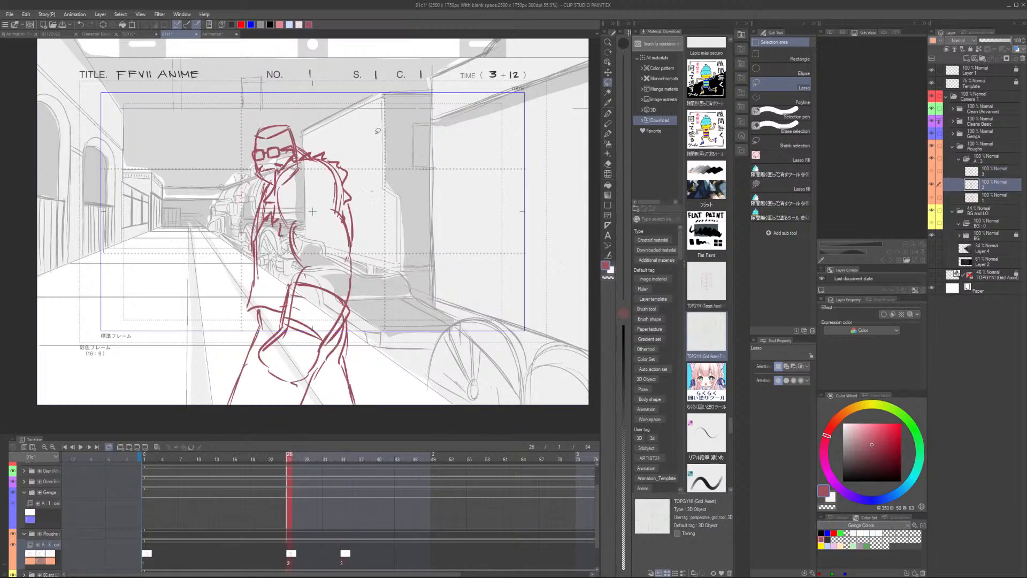
pyautogui.press('Right')
pyautogui.press('Left')
pyautogui.press('Right')
# Draw the right-hand shoulder and outer upper-arm contour on cel 3, redrawing the strokes that miss
pyautogui.press('p')
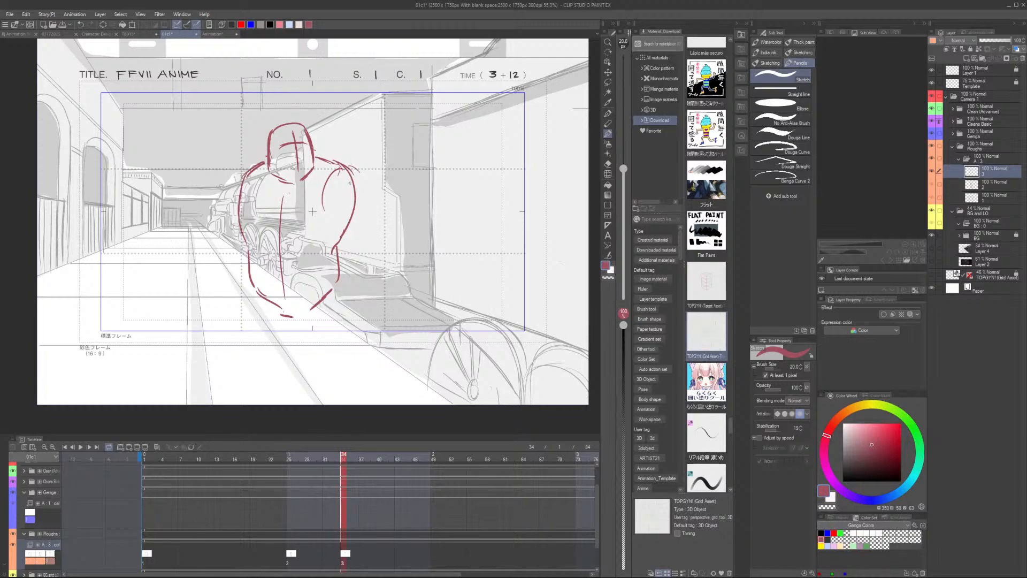
pyautogui.moveTo(346, 166); pyautogui.dragTo(375, 195)
pyautogui.hotkey('ctrl', 'z')
pyautogui.moveTo(341, 166); pyautogui.dragTo(378, 212)
pyautogui.moveTo(379, 213)
pyautogui.mouseDown()
pyautogui.moveTo(397, 238)
pyautogui.moveTo(345, 234)
pyautogui.moveTo(386, 294)
pyautogui.mouseUp()
pyautogui.hotkey('ctrl', 'z')
pyautogui.moveTo(345, 235)
pyautogui.mouseDown()
pyautogui.moveTo(374, 282)
pyautogui.moveTo(363, 312)
pyautogui.mouseUp()
pyautogui.hotkey('ctrl', 'z')
# Draw the inner and outer contours of the right-hand forearm down to the wrist on cel 3
pyautogui.moveTo(378, 263); pyautogui.dragTo(360, 324)
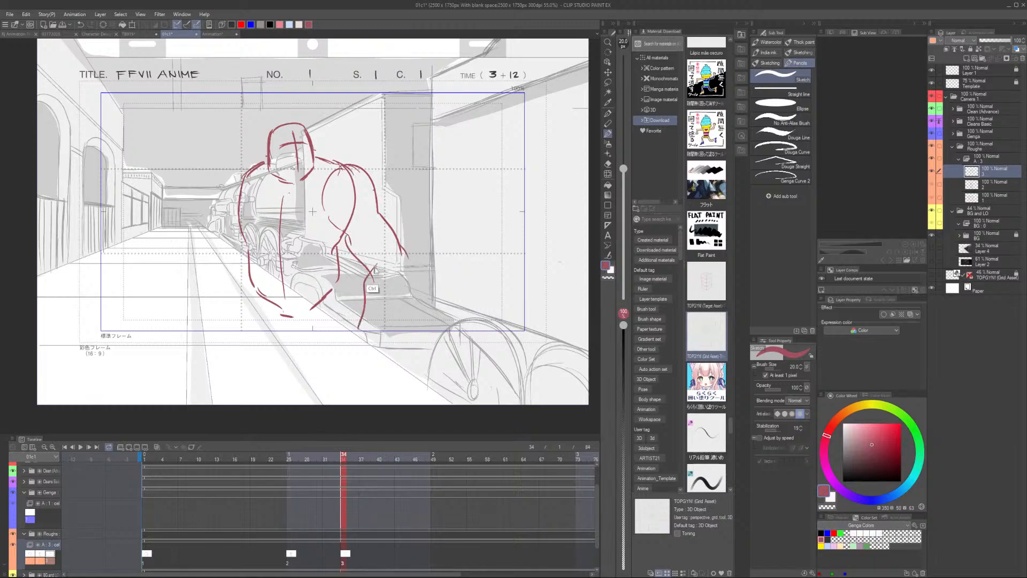
pyautogui.hotkey('ctrl', 'z')
pyautogui.moveTo(375, 261); pyautogui.dragTo(360, 317)
pyautogui.moveTo(404, 259); pyautogui.dragTo(392, 327)
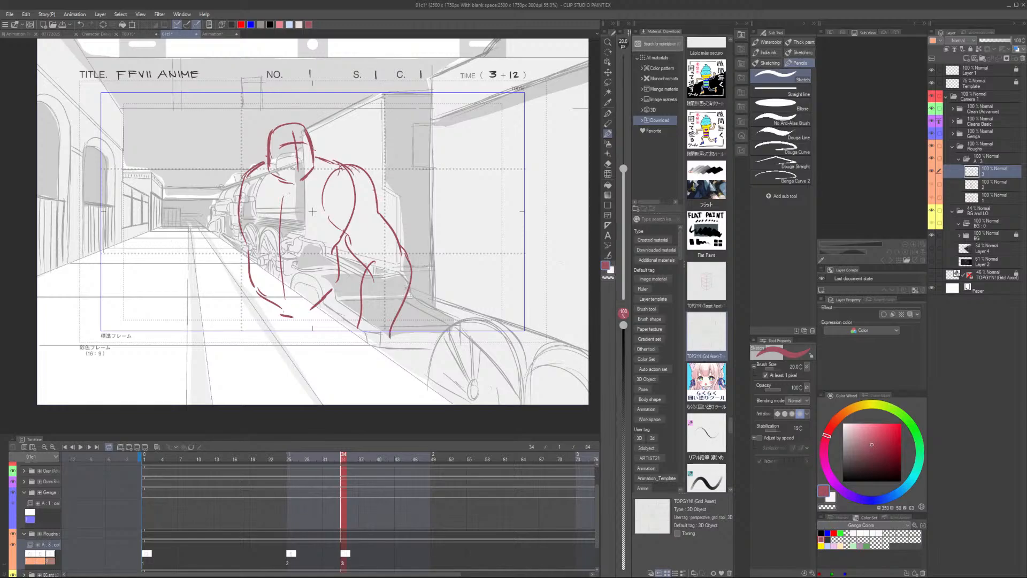
pyautogui.moveTo(405, 255)
pyautogui.mouseDown()
pyautogui.moveTo(411, 272)
pyautogui.moveTo(391, 336)
pyautogui.mouseUp()
# Flip repeatedly between cels 2 and 3 to compare the torso and the right-hand arm
pyautogui.press(',')
pyautogui.press('.')
pyautogui.press(',')
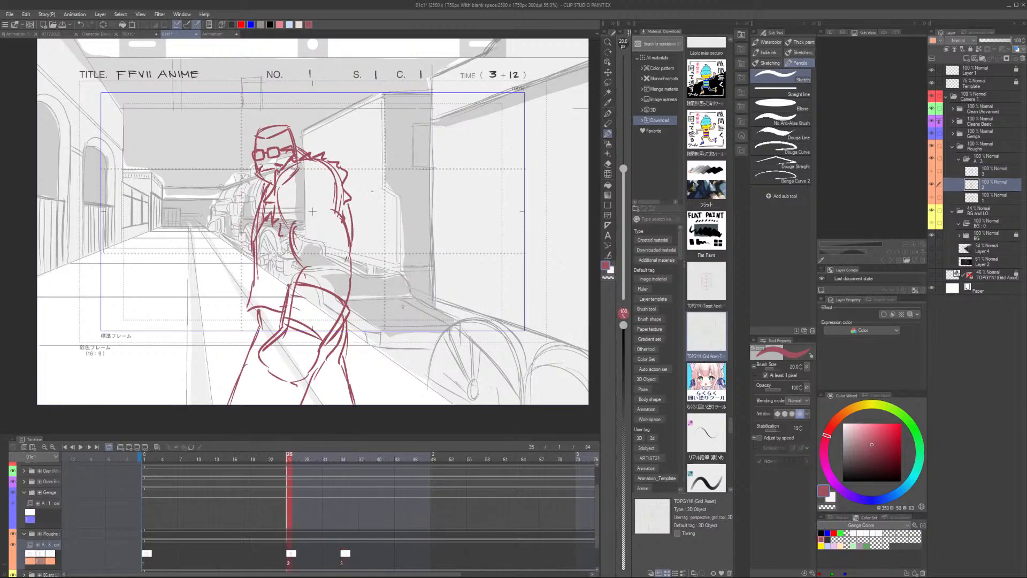
pyautogui.press('.')
pyautogui.press(',')
pyautogui.press('.')
pyautogui.press(',')
pyautogui.press('.')
pyautogui.press(',')
pyautogui.press('.')
pyautogui.press(',')
pyautogui.press('.')
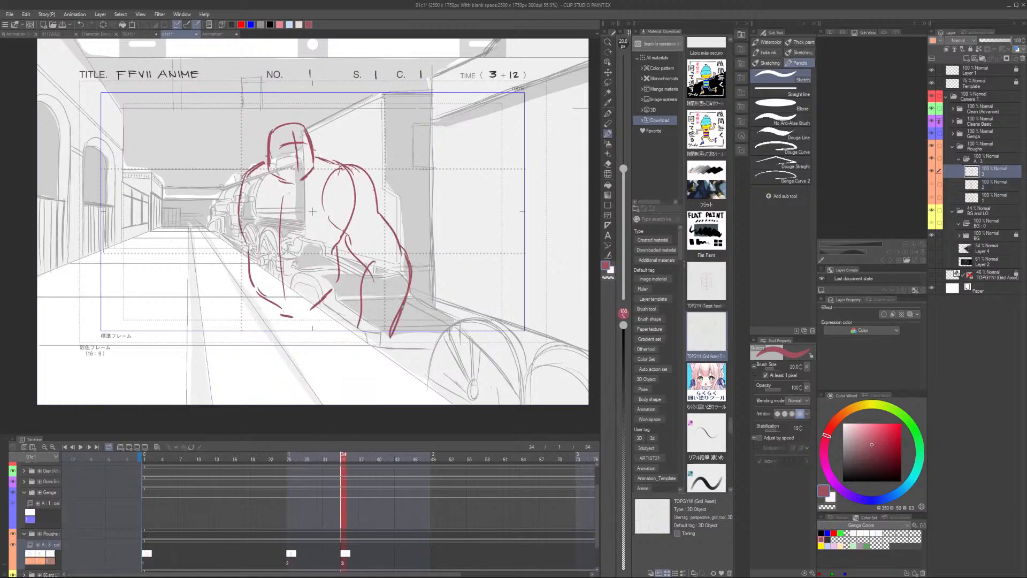
# Draw the left-hand shoulder and upper-arm curve beside the torso on cel 3
pyautogui.moveTo(244, 175)
pyautogui.mouseDown()
pyautogui.moveTo(228, 199)
pyautogui.moveTo(230, 273)
pyautogui.mouseUp()
pyautogui.moveTo(237, 177); pyautogui.dragTo(214, 266)
pyautogui.hotkey('ctrl', 'z')
pyautogui.moveTo(231, 230); pyautogui.dragTo(188, 309)
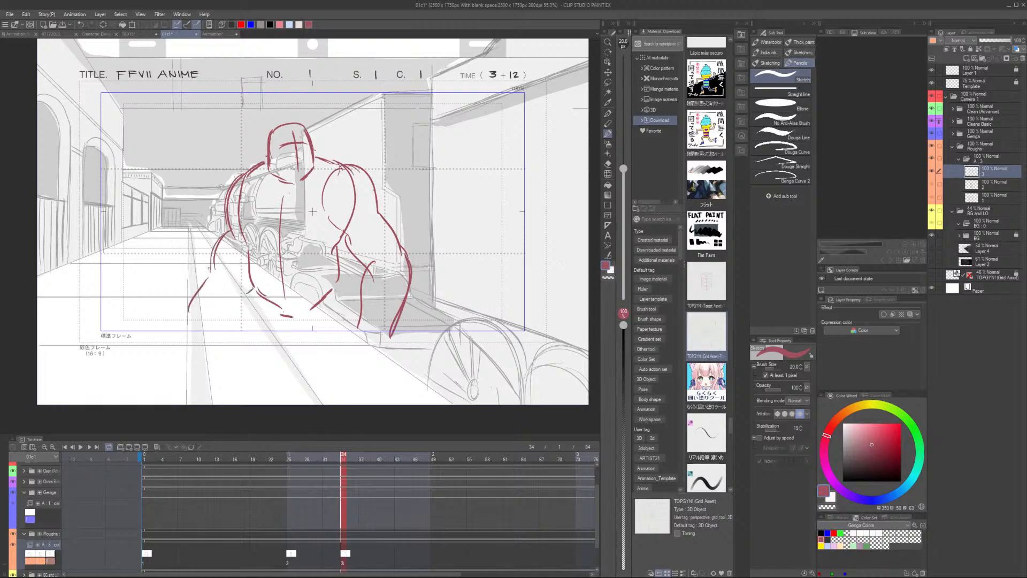
pyautogui.moveTo(209, 269)
pyautogui.mouseDown()
pyautogui.moveTo(244, 292)
pyautogui.moveTo(200, 292)
pyautogui.mouseUp()
pyautogui.hotkey('ctrl', 'z')
pyautogui.hotkey('ctrl', 'z')
pyautogui.hotkey('ctrl', 'z')
pyautogui.hotkey('ctrl', 'z')
pyautogui.hotkey('ctrl', 'z')
pyautogui.hotkey('ctrl', 'z')
# Draw the left-hand forearm with its outer contour swinging down and away from the hip on cel 3
pyautogui.moveTo(232, 229); pyautogui.dragTo(216, 284)
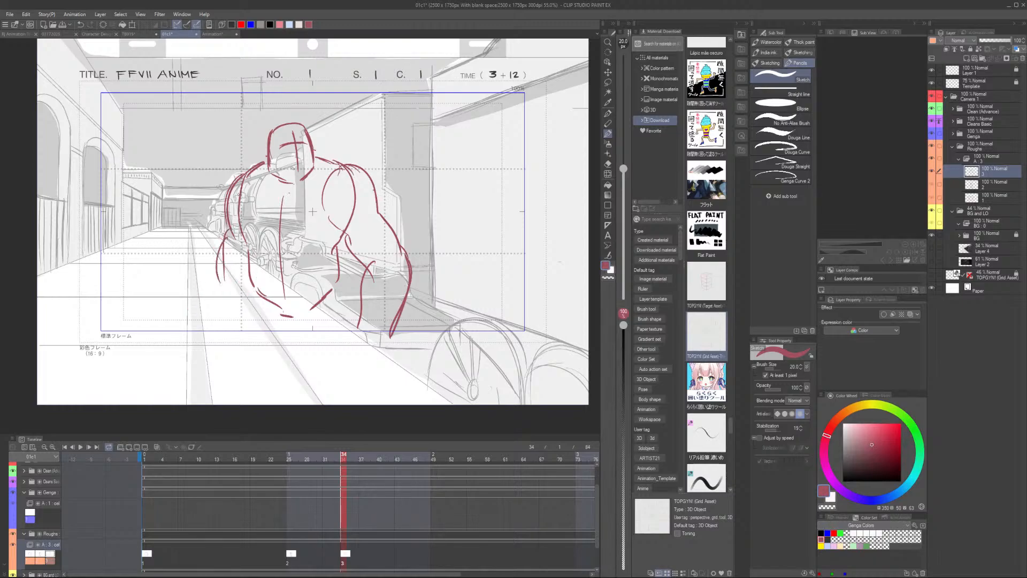
pyautogui.moveTo(233, 229); pyautogui.dragTo(196, 316)
pyautogui.moveTo(226, 276)
pyautogui.mouseDown()
pyautogui.moveTo(253, 292)
pyautogui.moveTo(228, 351)
pyautogui.mouseUp()
pyautogui.hotkey('ctrl', 'z')
# Draw the left-hand leg's outer and inner contours from the hip and crotch downward on cel 3
pyautogui.moveTo(251, 291); pyautogui.dragTo(215, 385)
pyautogui.moveTo(294, 324); pyautogui.dragTo(269, 368)
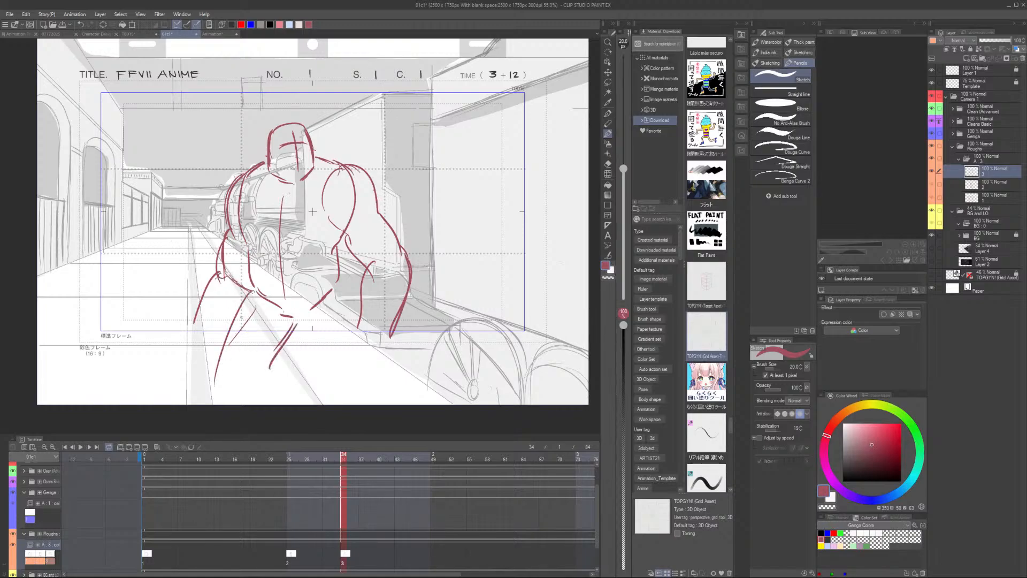
pyautogui.moveTo(246, 297); pyautogui.dragTo(199, 385)
pyautogui.moveTo(236, 319); pyautogui.dragTo(203, 391)
pyautogui.moveTo(275, 361); pyautogui.dragTo(265, 404)
# Draw the right-hand leg contours down to the page's lower edge on cel 3 and compare with cel 2
pyautogui.moveTo(348, 285)
pyautogui.mouseDown()
pyautogui.moveTo(339, 303)
pyautogui.moveTo(350, 340)
pyautogui.moveTo(308, 377)
pyautogui.mouseUp()
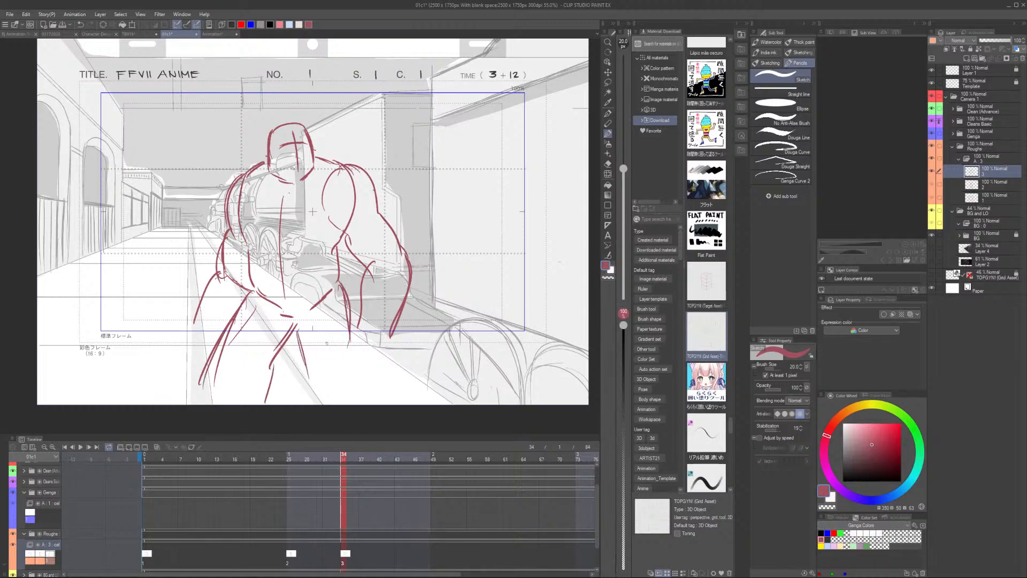
pyautogui.moveTo(351, 317); pyautogui.dragTo(375, 405)
pyautogui.moveTo(301, 366); pyautogui.dragTo(306, 405)
pyautogui.moveTo(297, 325); pyautogui.dragTo(307, 403)
pyautogui.moveTo(291, 357); pyautogui.dragTo(298, 399)
pyautogui.press(',')
pyautogui.press('.')
pyautogui.press(',')
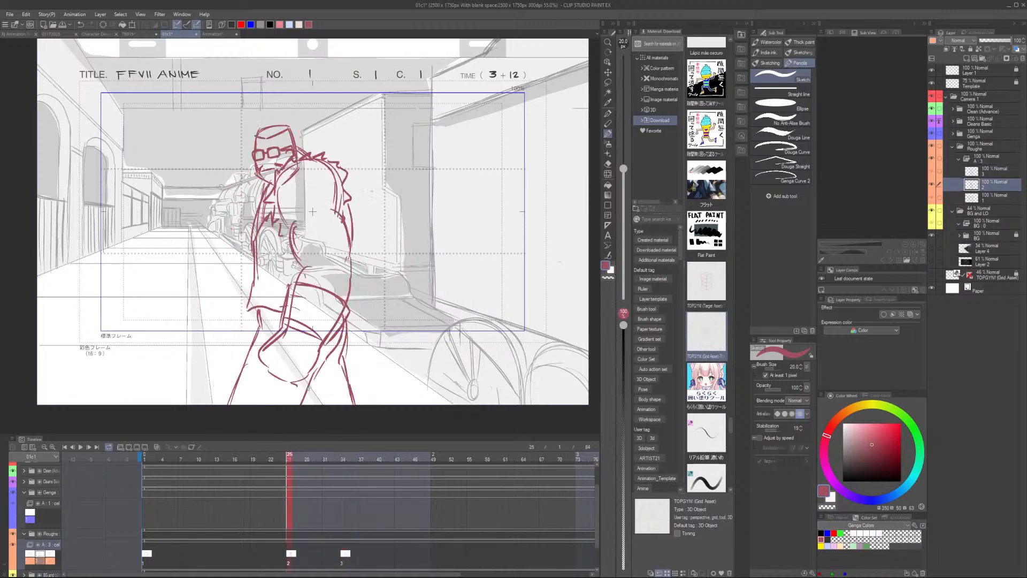
pyautogui.press('.')
# Sketch the right-hand fist and box in the forearm band above it on cel 3
pyautogui.moveTo(359, 309)
pyautogui.mouseDown()
pyautogui.moveTo(347, 370)
pyautogui.moveTo(380, 375)
pyautogui.mouseUp()
pyautogui.moveTo(401, 331); pyautogui.dragTo(369, 374)
pyautogui.moveTo(365, 371); pyautogui.dragTo(385, 374)
pyautogui.moveTo(361, 278)
pyautogui.mouseDown()
pyautogui.moveTo(387, 271)
pyautogui.moveTo(411, 281)
pyautogui.mouseUp()
pyautogui.moveTo(368, 269)
pyautogui.mouseDown()
pyautogui.moveTo(410, 280)
pyautogui.moveTo(359, 312)
pyautogui.moveTo(390, 328)
pyautogui.mouseUp()
pyautogui.moveTo(413, 282); pyautogui.dragTo(393, 330)
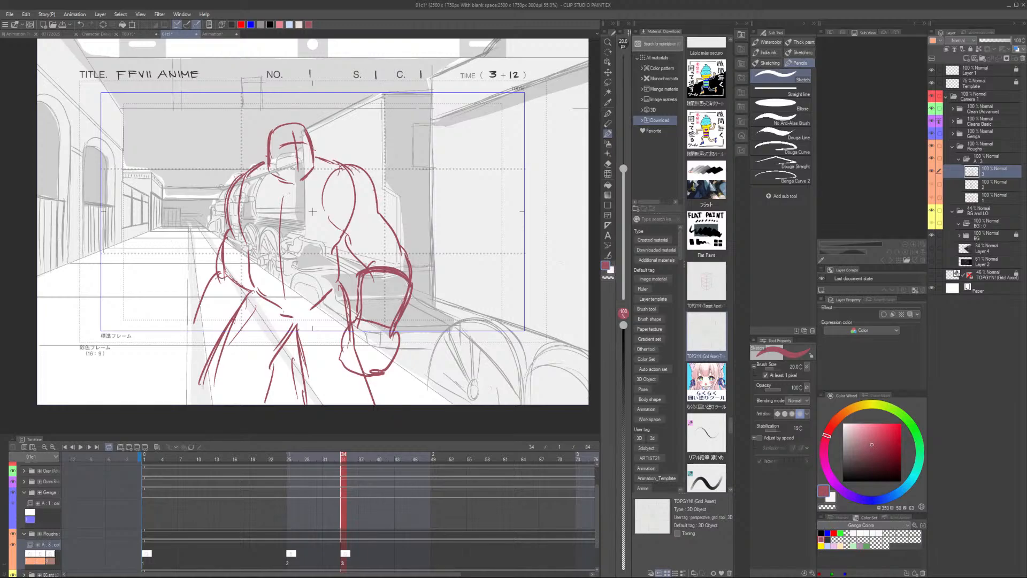
# Sketch the character's right forearm and its cuff on the frame 34 rough, checking the pose against the previous drawing
pyautogui.press('Left')
pyautogui.press('Right')
pyautogui.press('Left')
pyautogui.press('Right')
pyautogui.press('Left')
pyautogui.press('Right')
pyautogui.moveTo(213, 282)
pyautogui.mouseDown()
pyautogui.moveTo(185, 338)
pyautogui.moveTo(203, 362)
pyautogui.moveTo(196, 351)
pyautogui.mouseUp()
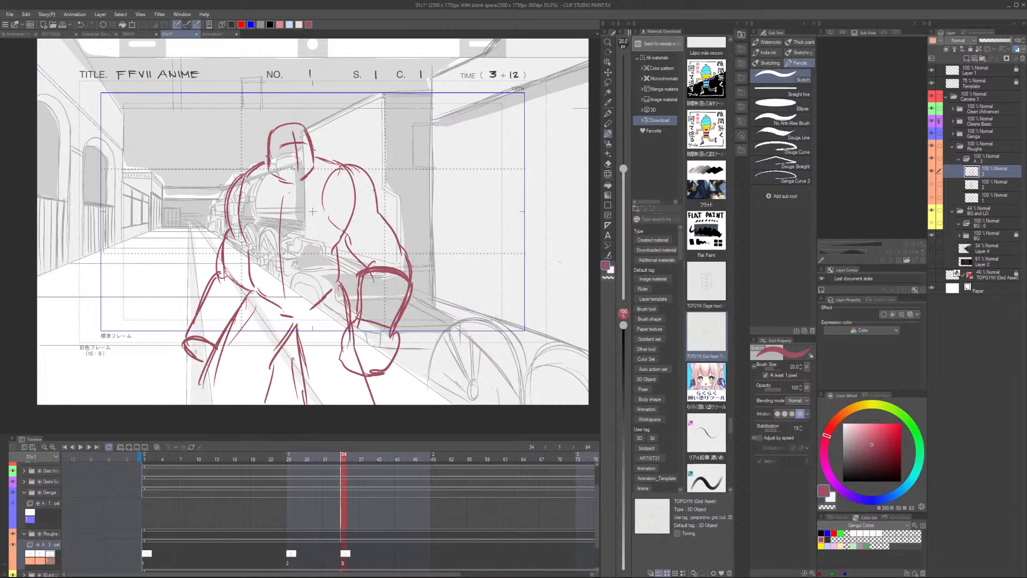
# Add the hairline and dark glasses to the head on the frame 34 rough and rework the jaw
pyautogui.press('Left')
pyautogui.press('Right')
pyautogui.scroll(4, 291, 143)
pyautogui.moveTo(276, 142)
pyautogui.mouseDown()
pyautogui.moveTo(314, 138)
pyautogui.moveTo(284, 108)
pyautogui.moveTo(310, 113)
pyautogui.moveTo(292, 109)
pyautogui.moveTo(287, 122)
pyautogui.moveTo(312, 116)
pyautogui.mouseUp()
pyautogui.scroll(-4, 316, 103)
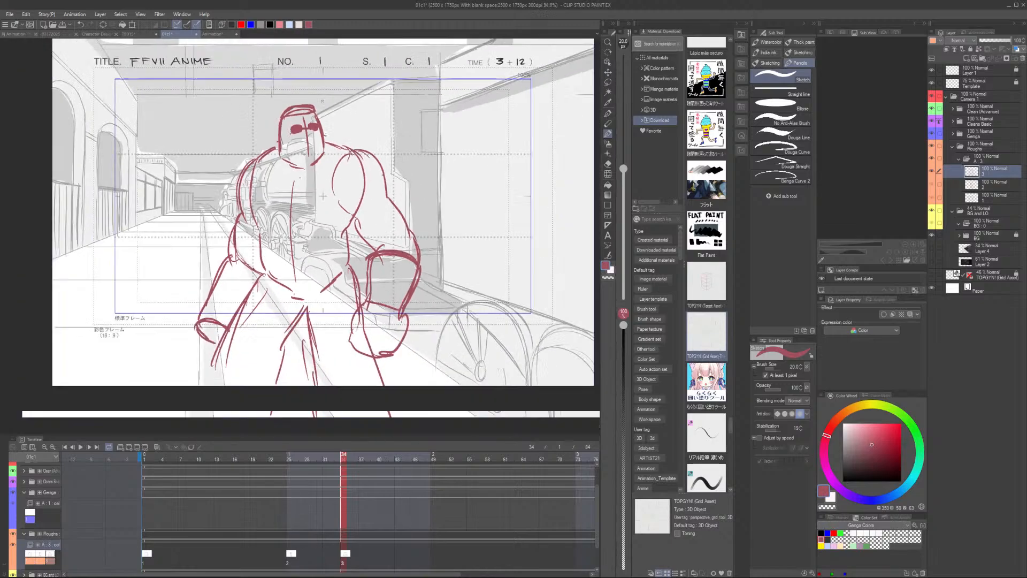
pyautogui.scroll(4, 303, 140)
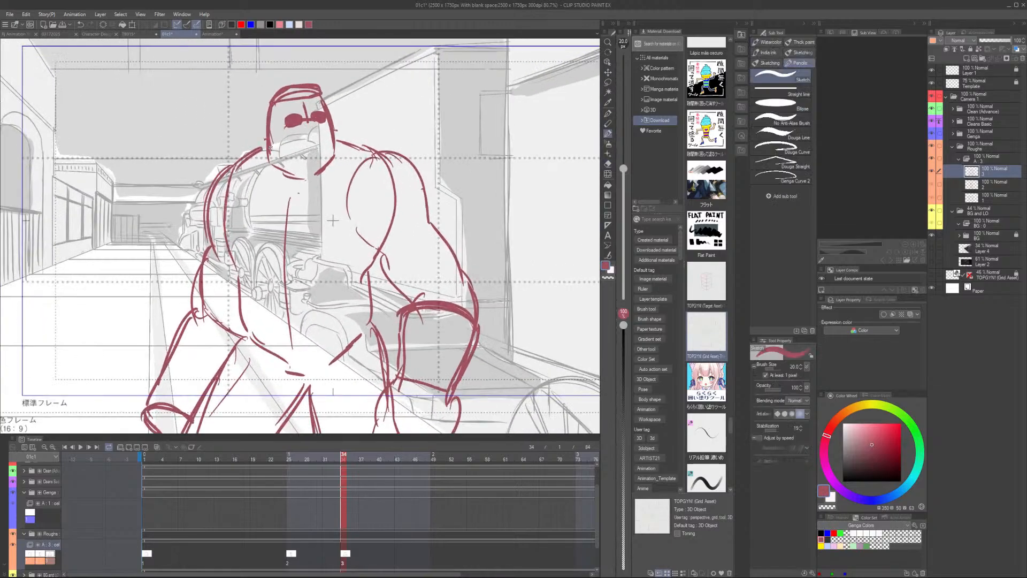
pyautogui.moveTo(269, 134)
pyautogui.mouseDown()
pyautogui.moveTo(301, 160)
pyautogui.moveTo(334, 151)
pyautogui.moveTo(326, 164)
pyautogui.mouseUp()
pyautogui.press('e')
pyautogui.press('b')
pyautogui.press('e')
pyautogui.press('b')
pyautogui.scroll(-2, 333, 154)
# Compare the frame 34 rough with the previous drawing to examine the motion between the poses
pyautogui.press('Left')
pyautogui.press('Right')
pyautogui.press('Left')
pyautogui.press('Right')
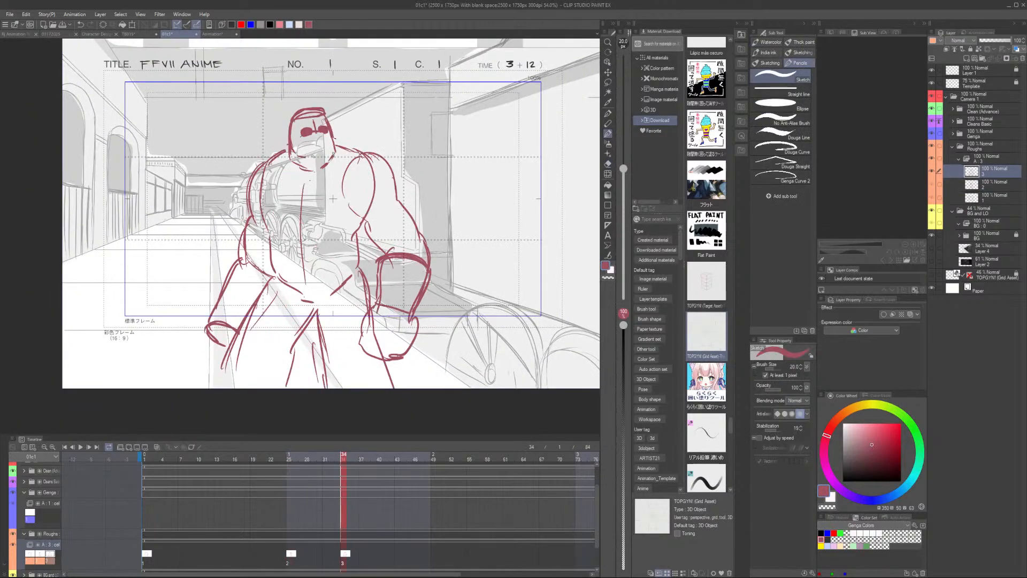
pyautogui.press('Left')
pyautogui.press('Right')
pyautogui.press('Left')
pyautogui.press('Right')
# Add a new animation cel at frame 43 in the Roughs folder
pyautogui.click(398, 559)
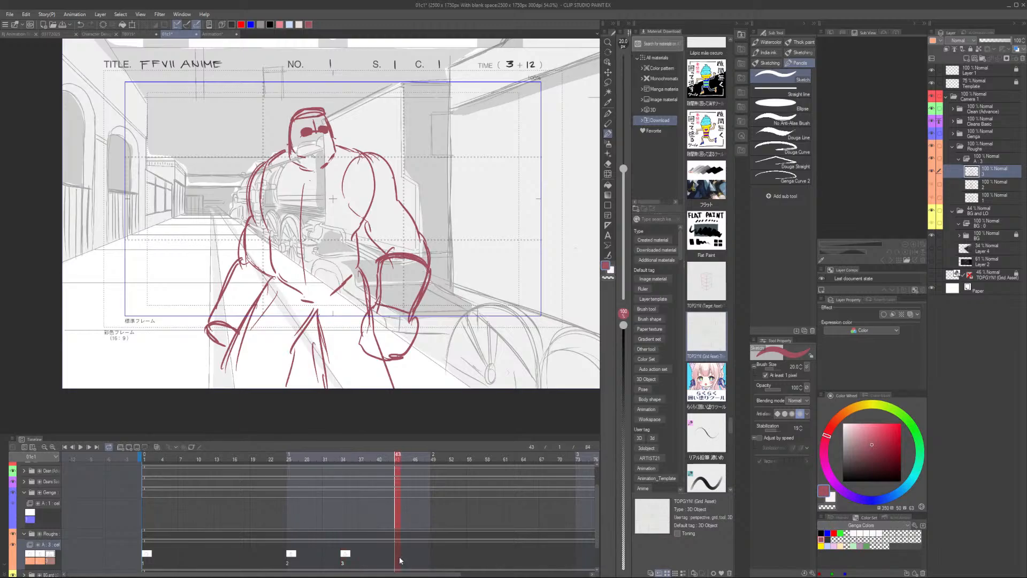
pyautogui.hotkey('alt', 'n')
pyautogui.press(',')
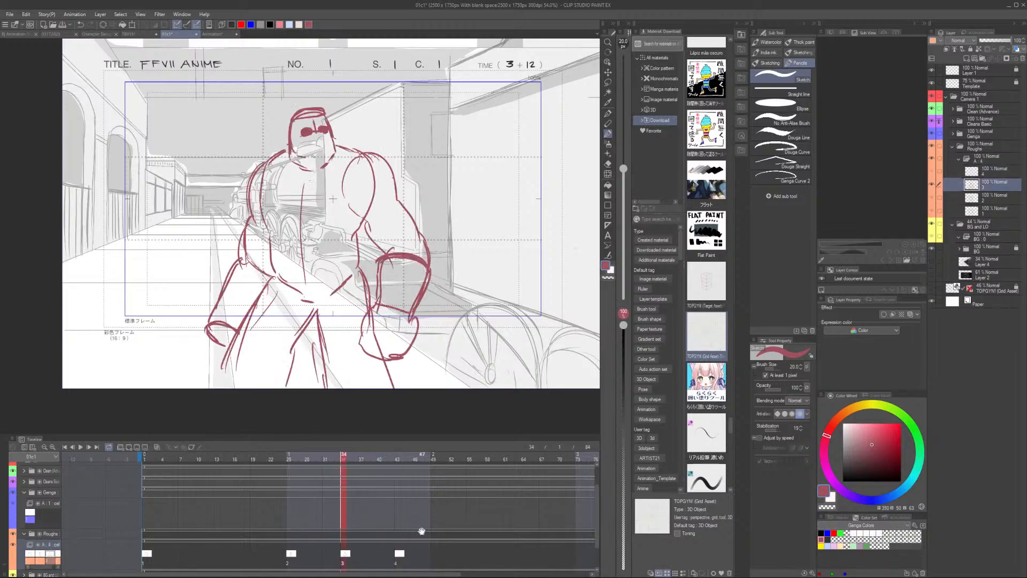
pyautogui.press('.')
pyautogui.press(',')
pyautogui.press('.')
pyautogui.press(',')
# Enable onion skin and return to the empty cel at frame 43 for drawing
pyautogui.click(156, 447)
pyautogui.press(',')
pyautogui.press('.')
pyautogui.press('.')
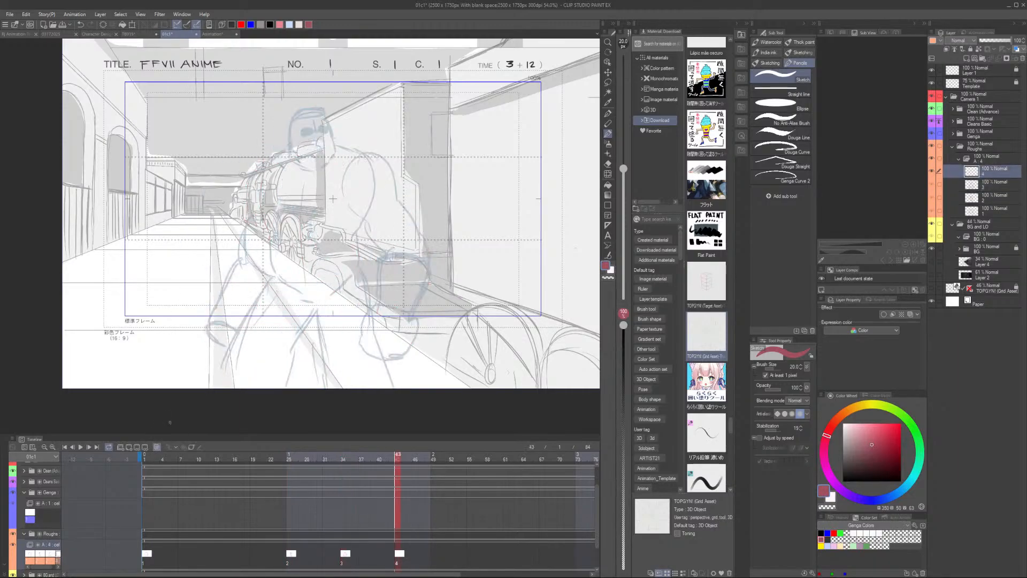
pyautogui.press(',')
pyautogui.press('.')
# Sketch the top of the head and the far side of the face on frame 43, redoing unsatisfactory strokes
pyautogui.scroll(1, 333, 198)
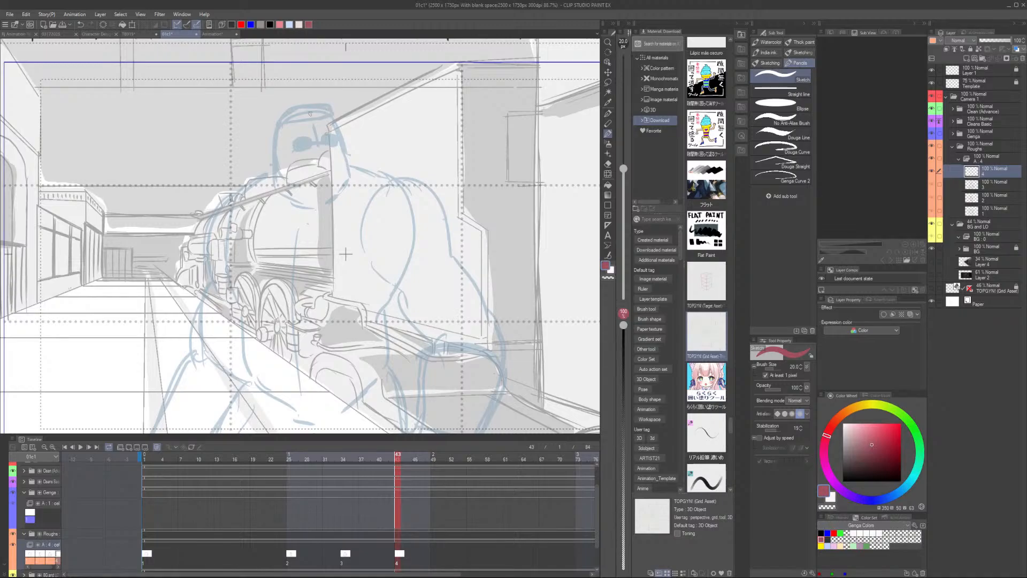
pyautogui.moveTo(284, 118); pyautogui.dragTo(335, 111)
pyautogui.hotkey('ctrl', 'z')
pyautogui.hotkey('ctrl', 'z')
pyautogui.moveTo(285, 119)
pyautogui.mouseDown()
pyautogui.moveTo(334, 111)
pyautogui.moveTo(290, 116)
pyautogui.moveTo(334, 111)
pyautogui.moveTo(341, 134)
pyautogui.moveTo(349, 121)
pyautogui.moveTo(339, 115)
pyautogui.moveTo(352, 166)
pyautogui.mouseUp()
pyautogui.hotkey('ctrl', 'z')
pyautogui.hotkey('ctrl', 'z')
pyautogui.moveTo(339, 116); pyautogui.dragTo(353, 177)
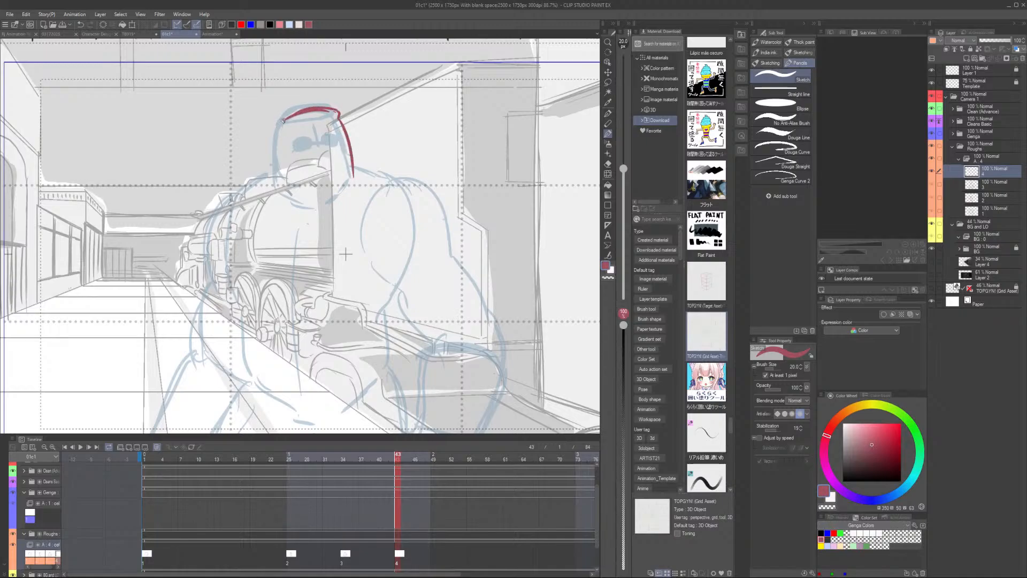
# Close the head outline on frame 43 and sketch the dark glasses, nose, mouth and beard lines
pyautogui.moveTo(283, 120)
pyautogui.mouseDown()
pyautogui.moveTo(277, 182)
pyautogui.moveTo(320, 202)
pyautogui.moveTo(346, 171)
pyautogui.mouseUp()
pyautogui.hotkey('ctrl', 'z')
pyautogui.moveTo(317, 126)
pyautogui.mouseDown()
pyautogui.moveTo(321, 159)
pyautogui.moveTo(307, 137)
pyautogui.moveTo(307, 149)
pyautogui.moveTo(318, 141)
pyautogui.moveTo(303, 138)
pyautogui.moveTo(341, 140)
pyautogui.moveTo(330, 140)
pyautogui.moveTo(341, 140)
pyautogui.moveTo(328, 163)
pyautogui.mouseUp()
pyautogui.hotkey('ctrl', 'z')
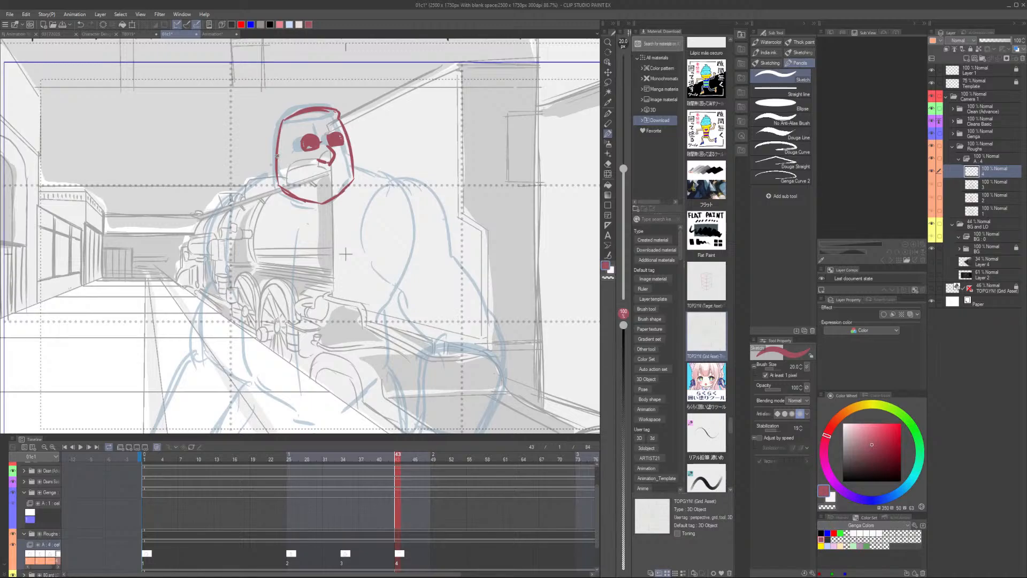
pyautogui.moveTo(276, 155)
pyautogui.mouseDown()
pyautogui.moveTo(310, 167)
pyautogui.moveTo(290, 179)
pyautogui.moveTo(296, 186)
pyautogui.moveTo(318, 188)
pyautogui.moveTo(301, 182)
pyautogui.moveTo(342, 166)
pyautogui.mouseUp()
pyautogui.moveTo(281, 125); pyautogui.dragTo(337, 115)
# Refine the far side of the face beside the glasses on the frame 43 drawing
pyautogui.scroll(-1, 339, 117)
pyautogui.press('.')
pyautogui.press('.')
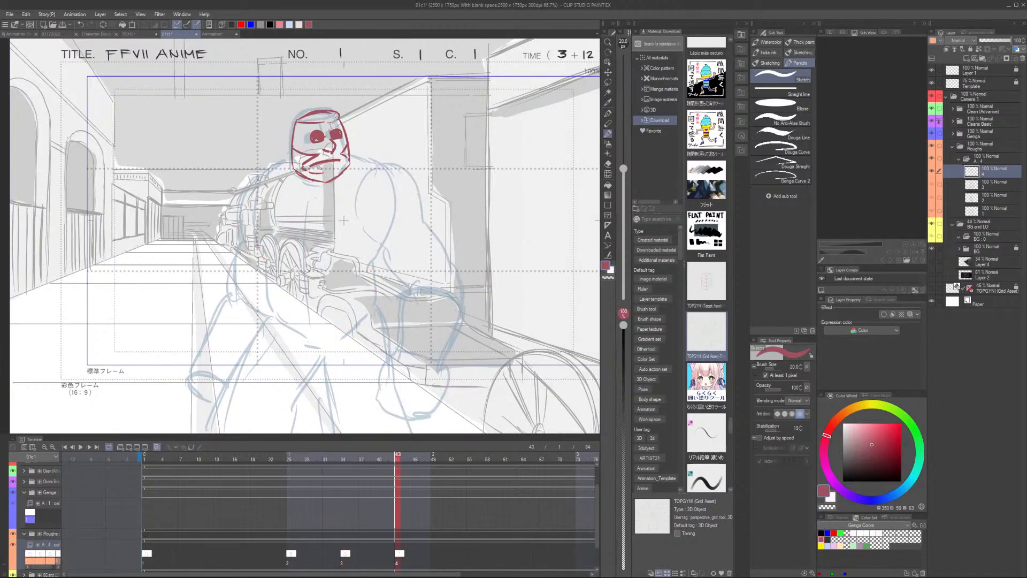
pyautogui.scroll(3, 341, 264)
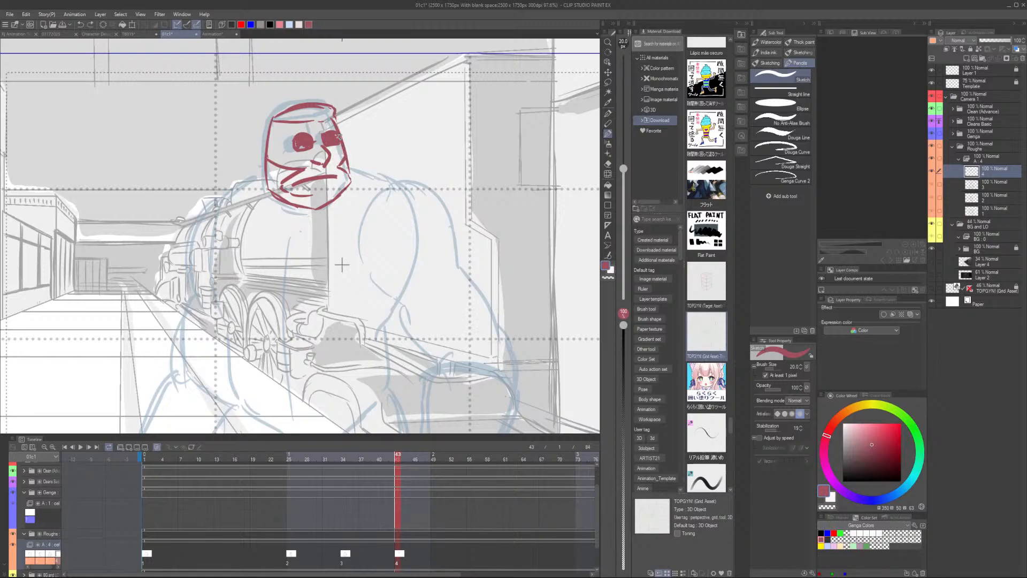
pyautogui.moveTo(339, 140); pyautogui.dragTo(351, 168)
pyautogui.scroll(-2, 329, 113)
# Compare the new head on frame 43 with the frame 34 drawing to examine its turn
pyautogui.press('Left')
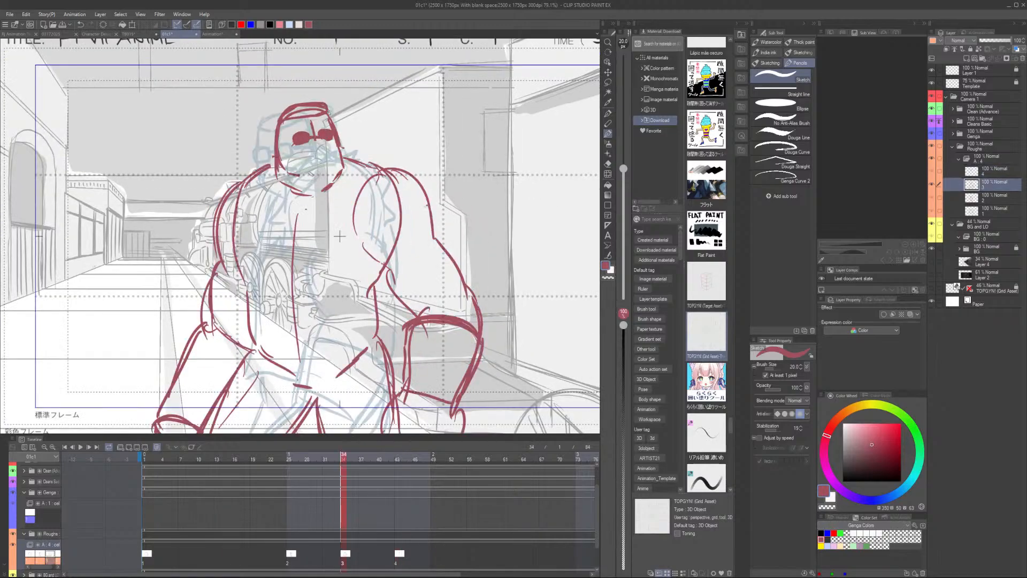
pyautogui.press('Right')
pyautogui.press('Left')
pyautogui.press('Right')
pyautogui.press('Left')
pyautogui.press('Right')
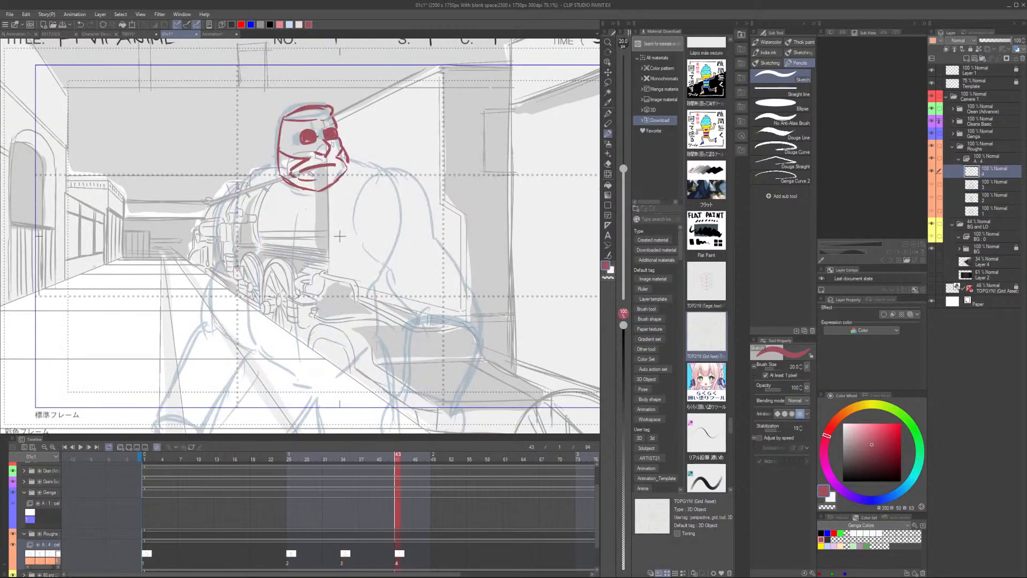
pyautogui.press('Left')
pyautogui.press('Right')
pyautogui.press('Left')
pyautogui.press('Right')
# Rework the mouth and beard lines on the frame 43 head, checking them against the frame 34 drawing
pyautogui.moveTo(300, 169); pyautogui.dragTo(342, 162)
pyautogui.press('Left')
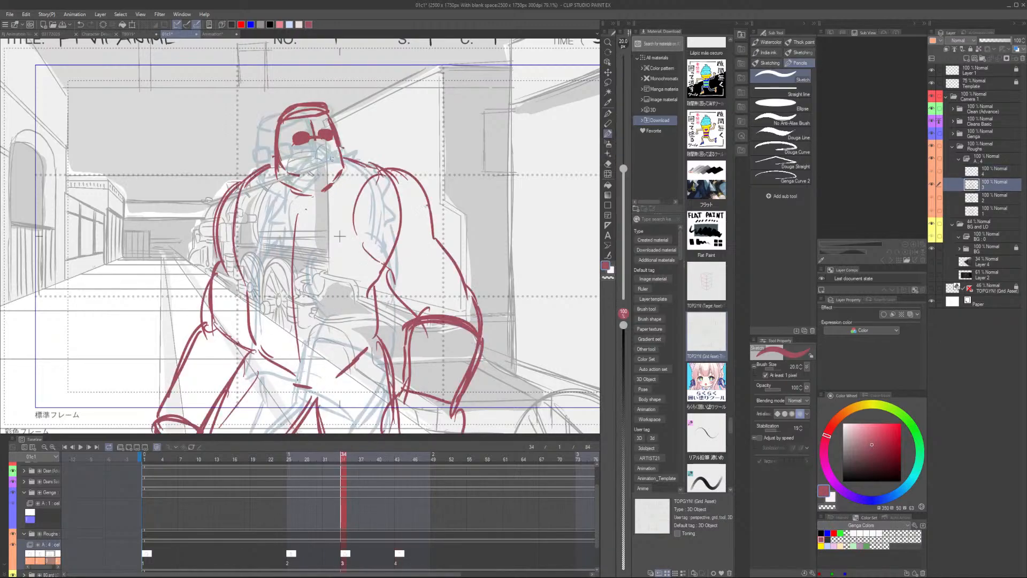
pyautogui.press('Right')
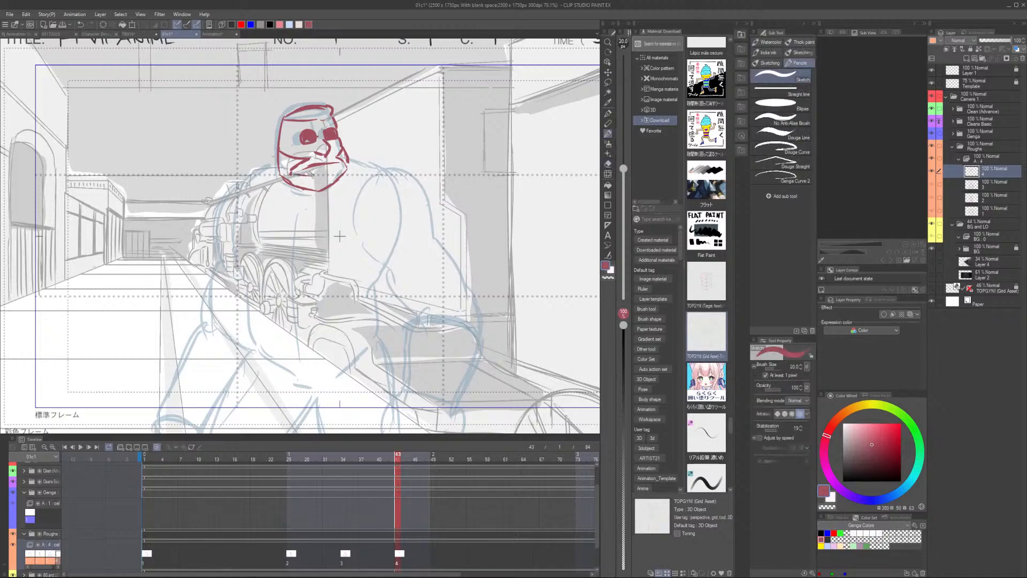
pyautogui.press('Left')
pyautogui.press('Right')
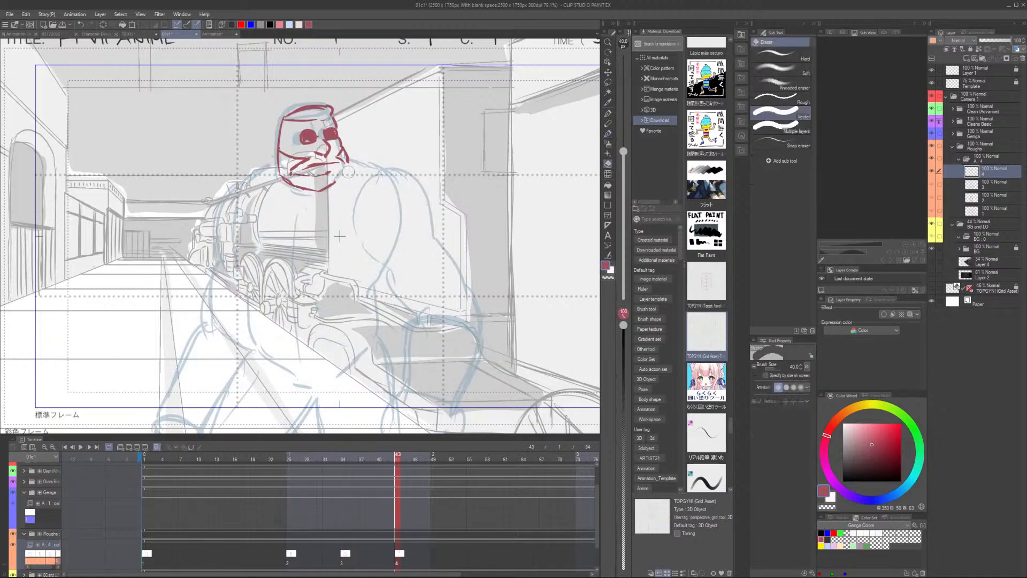
pyautogui.press('Left')
pyautogui.press('Right')
# Sketch both shoulder lines and the long vertical centre line of the torso on frame 43
pyautogui.moveTo(278, 162)
pyautogui.mouseDown()
pyautogui.moveTo(246, 182)
pyautogui.moveTo(233, 233)
pyautogui.mouseUp()
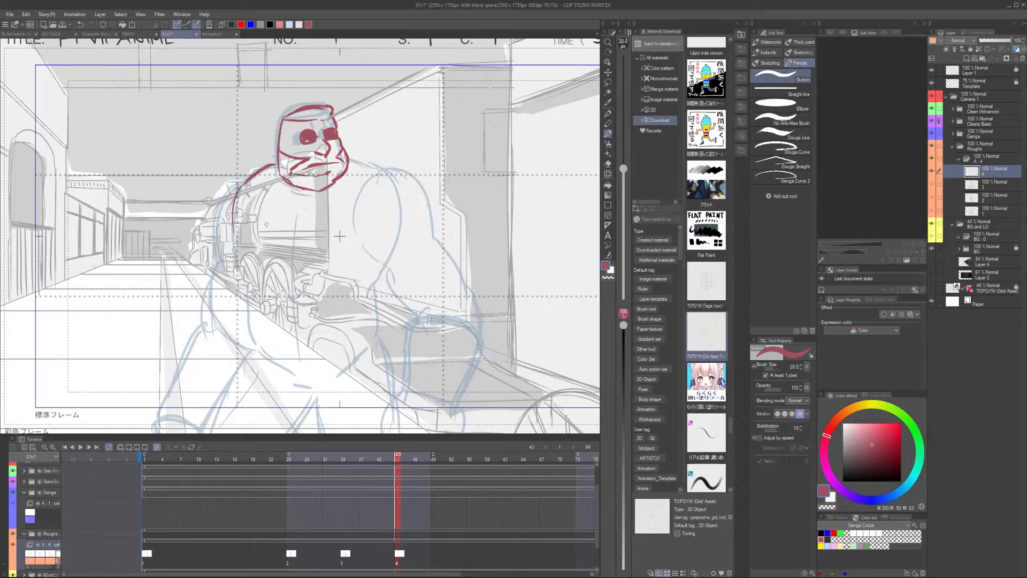
pyautogui.moveTo(348, 158)
pyautogui.mouseDown()
pyautogui.moveTo(407, 170)
pyautogui.moveTo(390, 267)
pyautogui.mouseUp()
pyautogui.hotkey('ctrl', 'z')
pyautogui.hotkey('ctrl', 'z')
pyautogui.moveTo(311, 200); pyautogui.dragTo(309, 294)
pyautogui.moveTo(310, 201); pyautogui.dragTo(308, 302)
pyautogui.hotkey('ctrl', 'z')
pyautogui.hotkey('ctrl', 'z')
pyautogui.moveTo(309, 204); pyautogui.dragTo(309, 370)
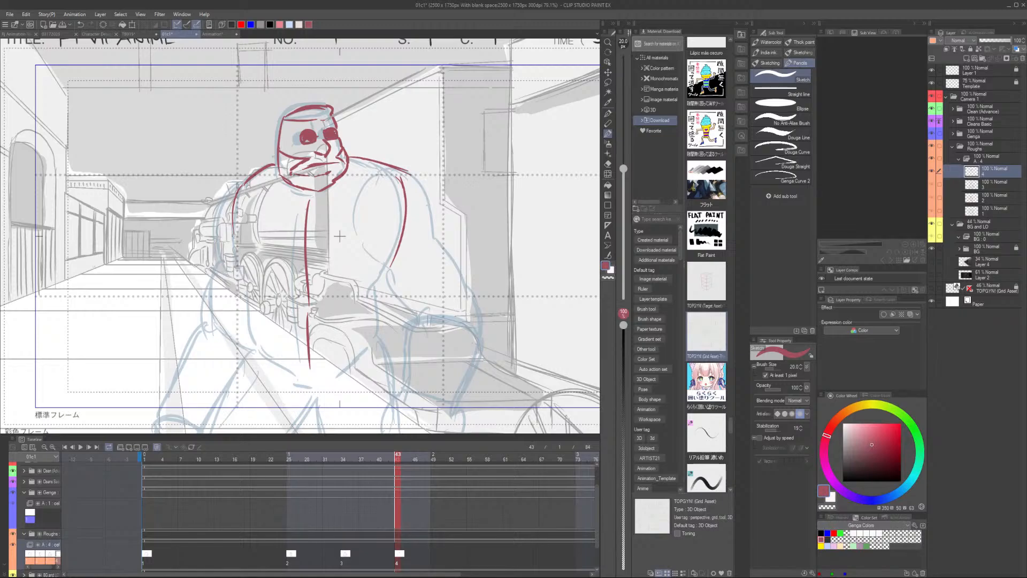
# Draw both sides of the torso on frame 43 and join them with a pointed waistline
pyautogui.moveTo(237, 239); pyautogui.dragTo(249, 348)
pyautogui.moveTo(404, 179)
pyautogui.mouseDown()
pyautogui.moveTo(384, 292)
pyautogui.moveTo(391, 343)
pyautogui.mouseUp()
pyautogui.moveTo(247, 342)
pyautogui.mouseDown()
pyautogui.moveTo(251, 276)
pyautogui.moveTo(313, 324)
pyautogui.mouseUp()
pyautogui.hotkey('ctrl', 'z')
pyautogui.hotkey('ctrl', 'z')
pyautogui.moveTo(253, 279)
pyautogui.mouseDown()
pyautogui.moveTo(308, 323)
pyautogui.moveTo(348, 314)
pyautogui.mouseUp()
pyautogui.moveTo(312, 322)
pyautogui.mouseDown()
pyautogui.moveTo(329, 323)
pyautogui.moveTo(397, 277)
pyautogui.mouseUp()
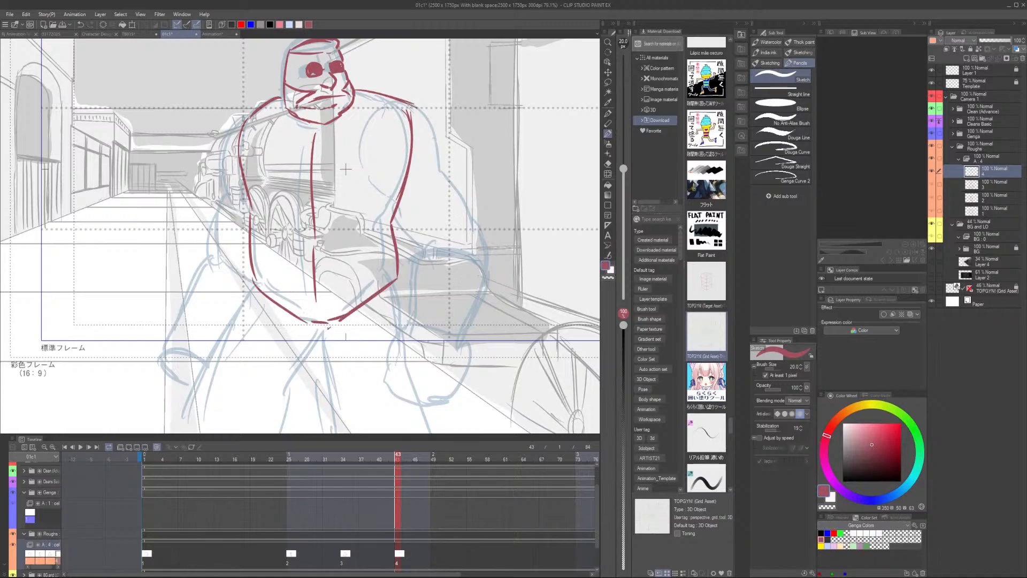
# Draw the outer contour of the character's left arm from shoulder to forearm on frame 43, redoing it until it flows
pyautogui.moveTo(406, 106)
pyautogui.mouseDown()
pyautogui.moveTo(385, 157)
pyautogui.moveTo(449, 128)
pyautogui.moveTo(464, 166)
pyautogui.mouseUp()
pyautogui.hotkey('ctrl', 'z')
pyautogui.moveTo(415, 101); pyautogui.dragTo(495, 229)
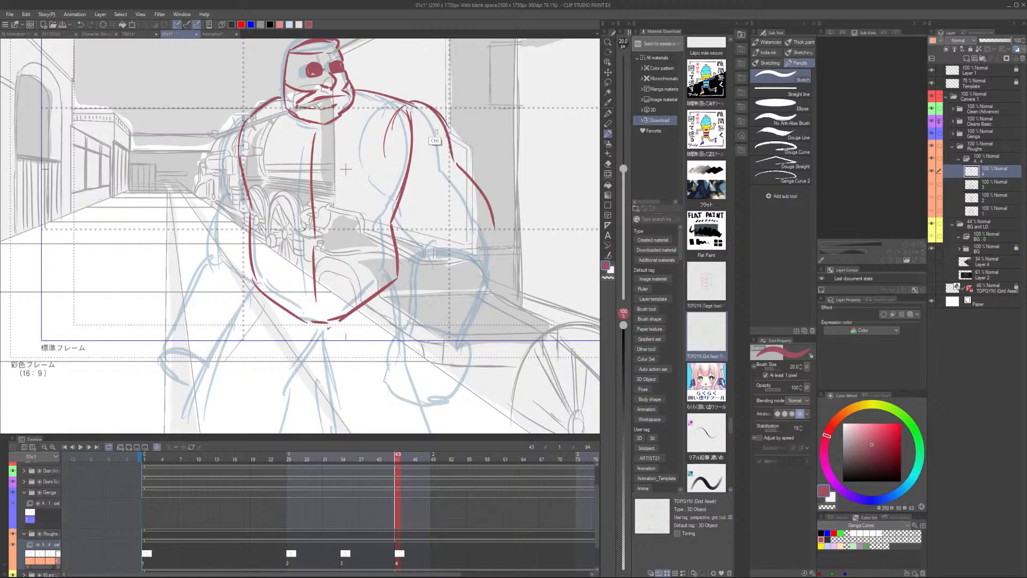
pyautogui.hotkey('ctrl', 'z')
pyautogui.hotkey('ctrl', 'z')
pyautogui.moveTo(414, 101); pyautogui.dragTo(502, 244)
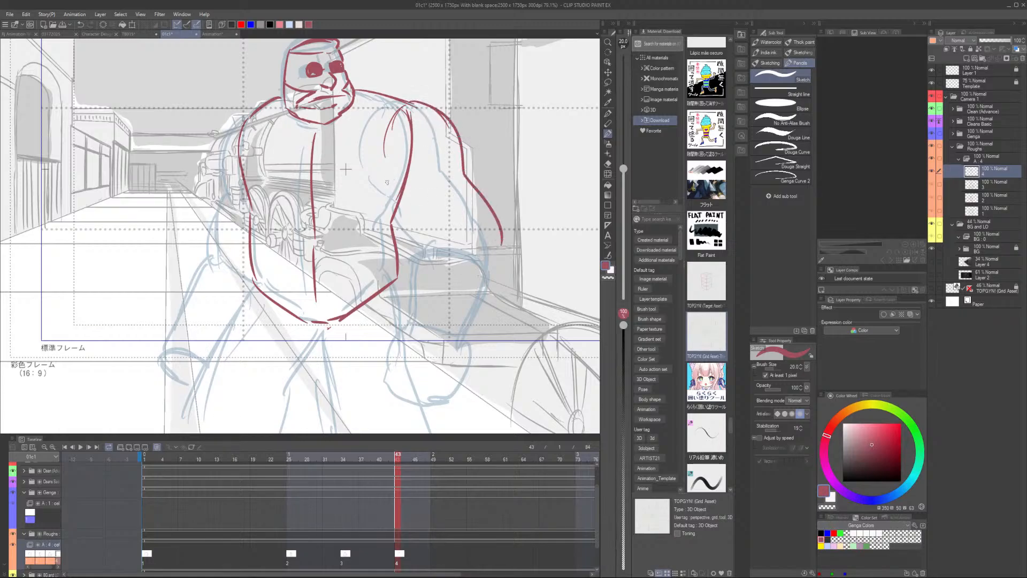
# Complete the character's left arm on frame 43 with the inner arm line, forearm and fist
pyautogui.moveTo(387, 183); pyautogui.dragTo(403, 186)
pyautogui.moveTo(411, 186)
pyautogui.mouseDown()
pyautogui.moveTo(418, 215)
pyautogui.moveTo(469, 251)
pyautogui.mouseUp()
pyautogui.hotkey('ctrl', 'z')
pyautogui.moveTo(412, 190)
pyautogui.mouseDown()
pyautogui.moveTo(453, 250)
pyautogui.moveTo(441, 265)
pyautogui.mouseUp()
pyautogui.moveTo(447, 244)
pyautogui.mouseDown()
pyautogui.moveTo(433, 266)
pyautogui.moveTo(434, 335)
pyautogui.moveTo(440, 250)
pyautogui.moveTo(434, 331)
pyautogui.mouseUp()
pyautogui.hotkey('ctrl', 'z')
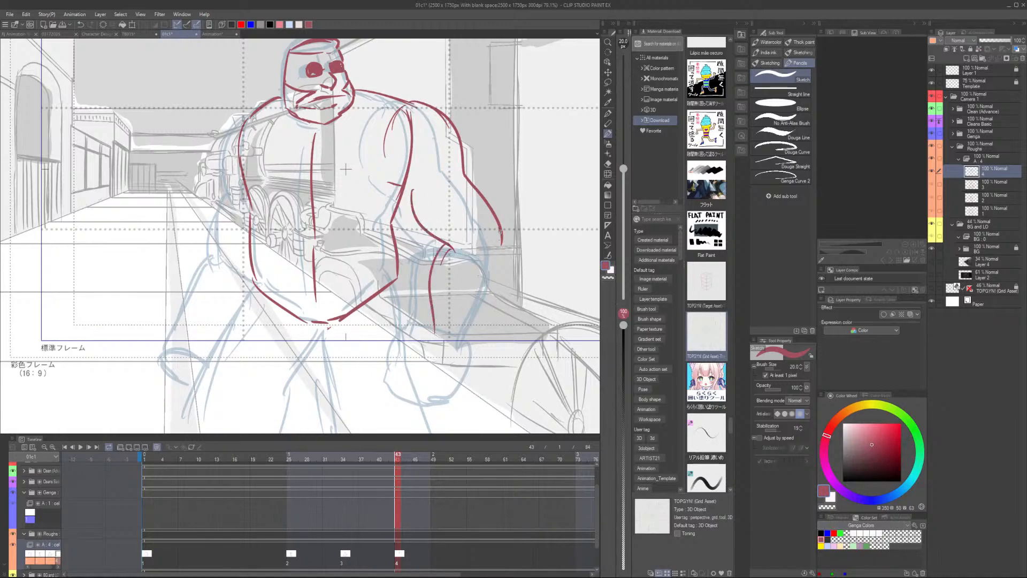
pyautogui.moveTo(502, 239)
pyautogui.mouseDown()
pyautogui.moveTo(472, 336)
pyautogui.moveTo(404, 353)
pyautogui.moveTo(395, 396)
pyautogui.moveTo(420, 403)
pyautogui.mouseUp()
pyautogui.moveTo(470, 340)
pyautogui.mouseDown()
pyautogui.moveTo(470, 383)
pyautogui.moveTo(440, 405)
pyautogui.mouseUp()
# Sketch the character's right shoulder, upper arm and start of the forearm on frame 43
pyautogui.moveTo(249, 116); pyautogui.dragTo(222, 157)
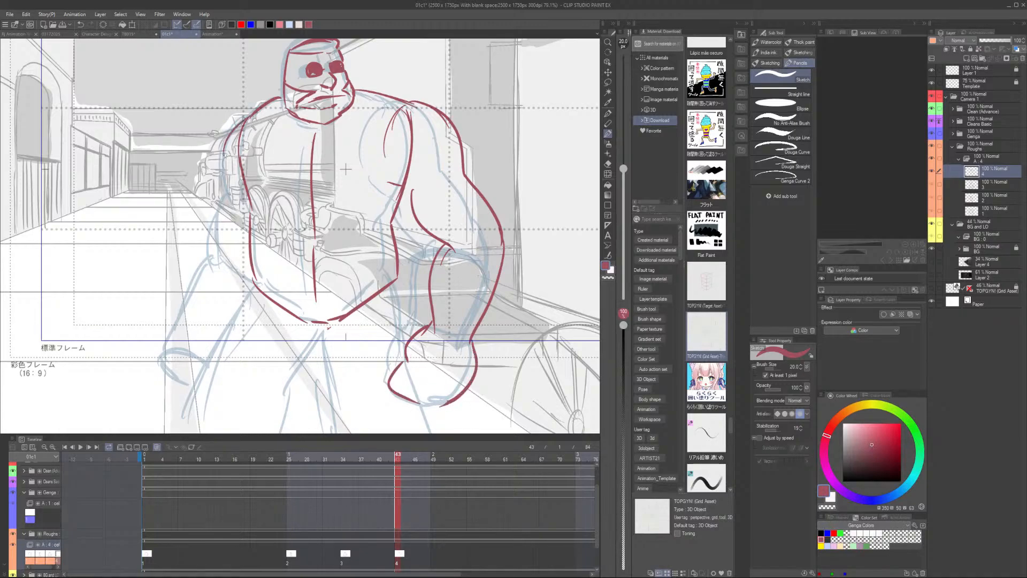
pyautogui.hotkey('ctrl', 'z')
pyautogui.moveTo(258, 110); pyautogui.dragTo(218, 174)
pyautogui.hotkey('ctrl', 'z')
pyautogui.moveTo(259, 107); pyautogui.dragTo(195, 246)
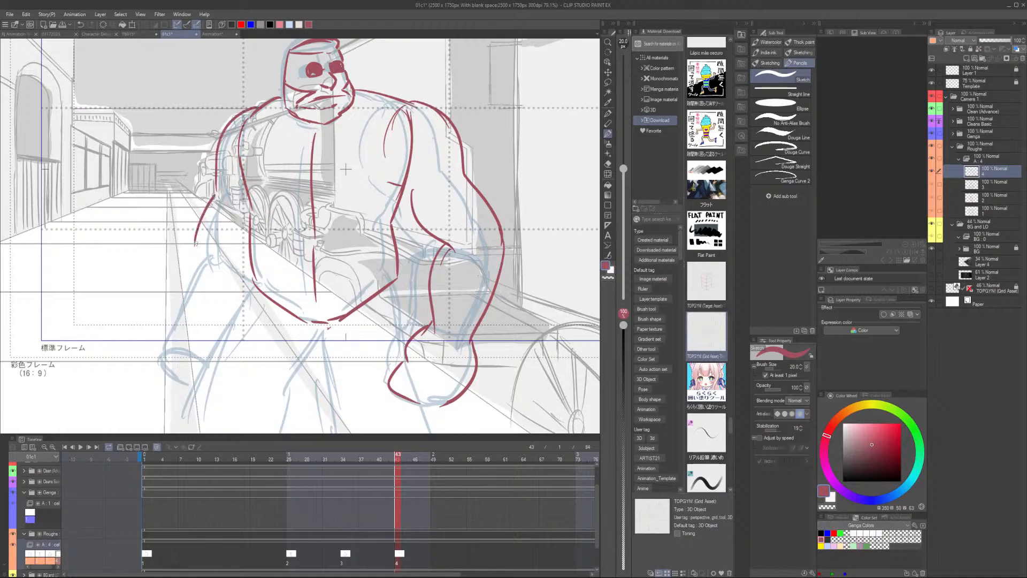
pyautogui.moveTo(219, 202); pyautogui.dragTo(191, 275)
pyautogui.moveTo(292, 262); pyautogui.dragTo(303, 197)
pyautogui.moveTo(205, 186)
pyautogui.mouseDown()
pyautogui.moveTo(220, 202)
pyautogui.moveTo(201, 208)
pyautogui.mouseUp()
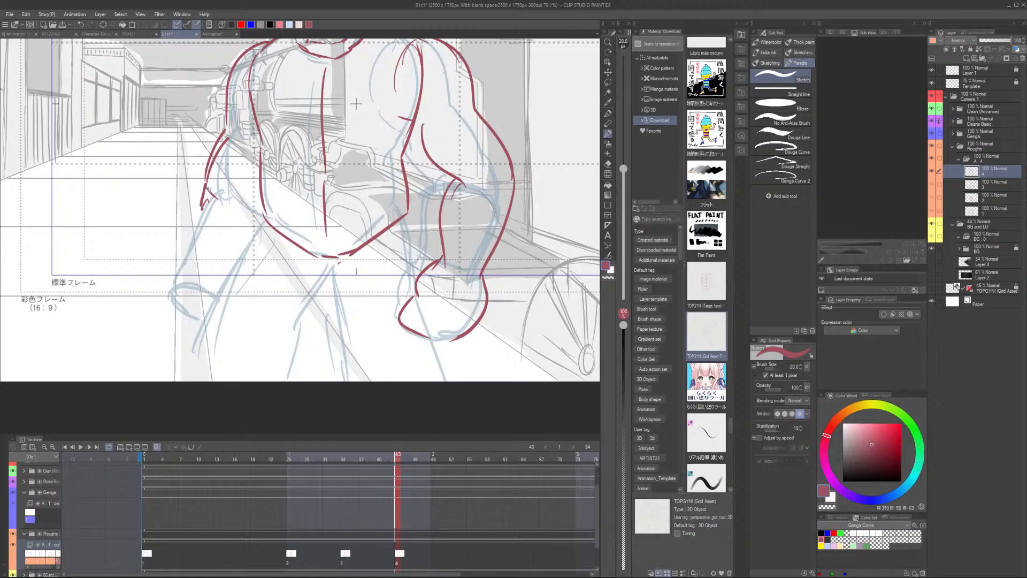
# Erase the rough lower part of the character's right arm and redraw it as one smooth curve
pyautogui.press('e')
pyautogui.moveTo(213, 196); pyautogui.dragTo(203, 209)
pyautogui.moveTo(224, 136); pyautogui.dragTo(199, 184)
pyautogui.press('p')
pyautogui.moveTo(229, 130)
pyautogui.mouseDown()
pyautogui.moveTo(212, 145)
pyautogui.moveTo(200, 193)
pyautogui.mouseUp()
pyautogui.moveTo(226, 133); pyautogui.dragTo(200, 197)
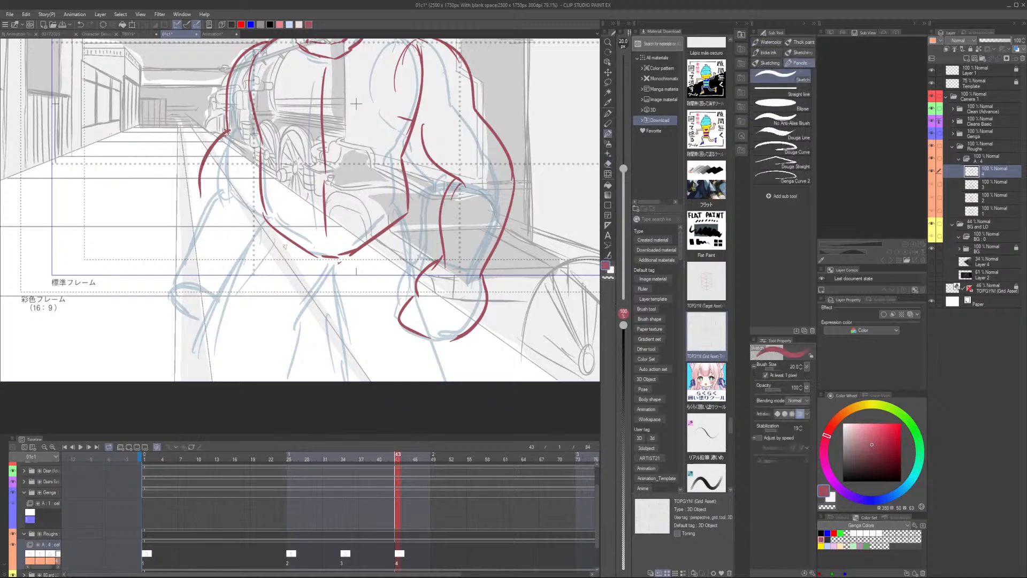
# Start the right thigh line, erase the torso's right side and waist, and redraw that side contour further in
pyautogui.moveTo(264, 225); pyautogui.dragTo(234, 290)
pyautogui.press('e')
pyautogui.moveTo(263, 192)
pyautogui.mouseDown()
pyautogui.moveTo(269, 215)
pyautogui.moveTo(324, 259)
pyautogui.mouseUp()
pyautogui.press('p')
pyautogui.press('e')
pyautogui.moveTo(260, 186); pyautogui.dragTo(253, 145)
pyautogui.moveTo(250, 80); pyautogui.dragTo(263, 150)
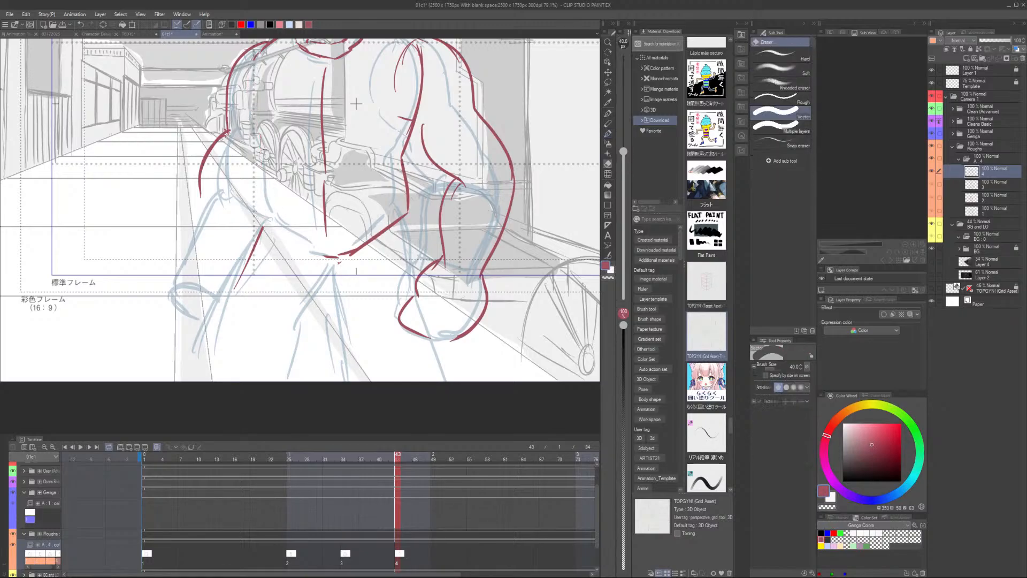
pyautogui.press('p')
pyautogui.moveTo(260, 50)
pyautogui.mouseDown()
pyautogui.moveTo(264, 147)
pyautogui.moveTo(257, 69)
pyautogui.moveTo(254, 94)
pyautogui.moveTo(275, 221)
pyautogui.mouseUp()
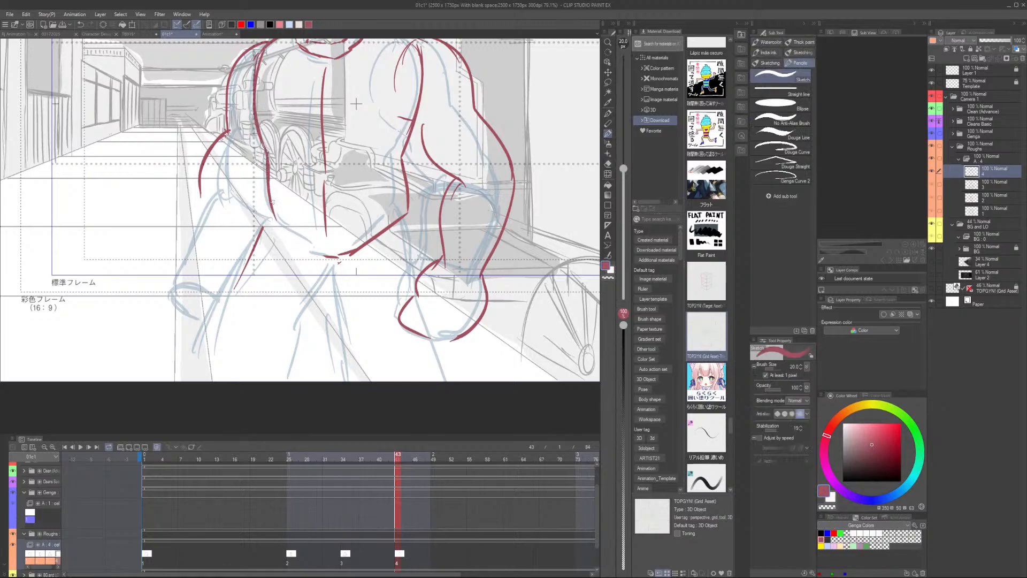
# Erase the lower end of the torso's right contour and redraw it straight down to the hip
pyautogui.press('e')
pyautogui.moveTo(269, 157); pyautogui.dragTo(276, 221)
pyautogui.press('p')
pyautogui.press('e')
pyautogui.press('p')
pyautogui.moveTo(264, 180); pyautogui.dragTo(269, 221)
pyautogui.moveTo(262, 151); pyautogui.dragTo(267, 221)
# Erase the old waistline on the torso's left side and sketch a new waistline from the right hip
pyautogui.press('e')
pyautogui.moveTo(403, 161)
pyautogui.mouseDown()
pyautogui.moveTo(408, 215)
pyautogui.moveTo(324, 258)
pyautogui.mouseUp()
pyautogui.press('p')
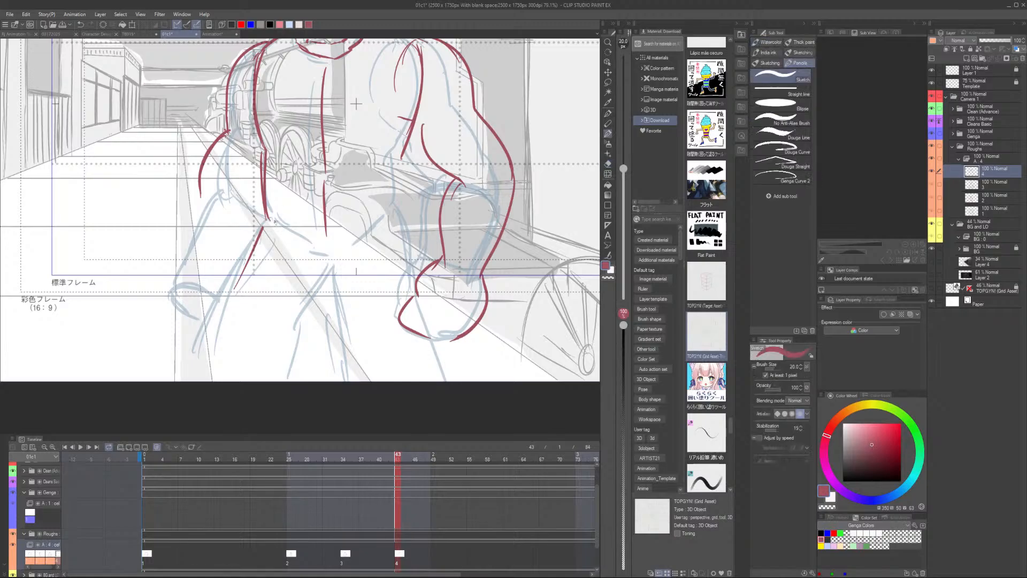
pyautogui.moveTo(275, 221); pyautogui.dragTo(354, 254)
pyautogui.press('e')
pyautogui.moveTo(404, 151)
pyautogui.mouseDown()
pyautogui.moveTo(412, 131)
pyautogui.moveTo(392, 165)
pyautogui.moveTo(403, 214)
pyautogui.moveTo(348, 253)
pyautogui.moveTo(316, 247)
pyautogui.moveTo(336, 263)
pyautogui.mouseUp()
# Redraw the pointed waistline between the hips and clean up its overlapping strokes with the eraser
pyautogui.press('p')
pyautogui.press('e')
pyautogui.press('p')
pyautogui.press('e')
pyautogui.press('p')
pyautogui.moveTo(284, 229); pyautogui.dragTo(340, 258)
pyautogui.press('e')
pyautogui.moveTo(381, 226)
pyautogui.mouseDown()
pyautogui.moveTo(343, 253)
pyautogui.moveTo(343, 219)
pyautogui.mouseUp()
pyautogui.press('p')
# Sketch the outer and inner contours of the leg on the image's left, from the hip and crotch down to the paper's lower edge
pyautogui.scroll(-4, 363, 254)
pyautogui.moveTo(262, 205); pyautogui.dragTo(229, 276)
pyautogui.moveTo(260, 207); pyautogui.dragTo(213, 296)
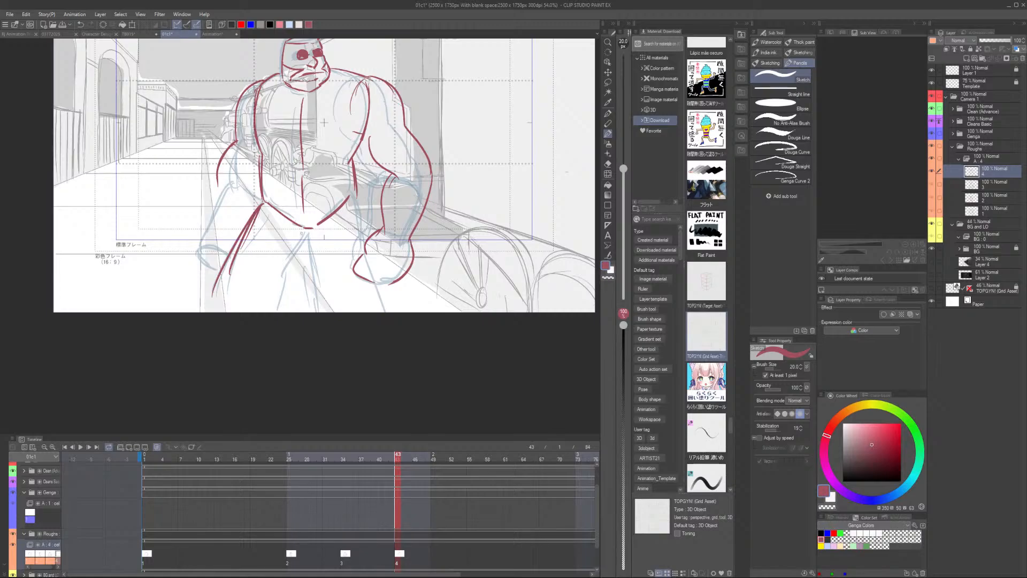
pyautogui.moveTo(306, 233); pyautogui.dragTo(265, 287)
pyautogui.hotkey('ctrl', 'z')
pyautogui.moveTo(307, 233); pyautogui.dragTo(270, 312)
pyautogui.moveTo(216, 278); pyautogui.dragTo(197, 346)
# Sketch the hip line and the contours of the leg on the image's right down to the paper's lower edge
pyautogui.moveTo(350, 196); pyautogui.dragTo(369, 235)
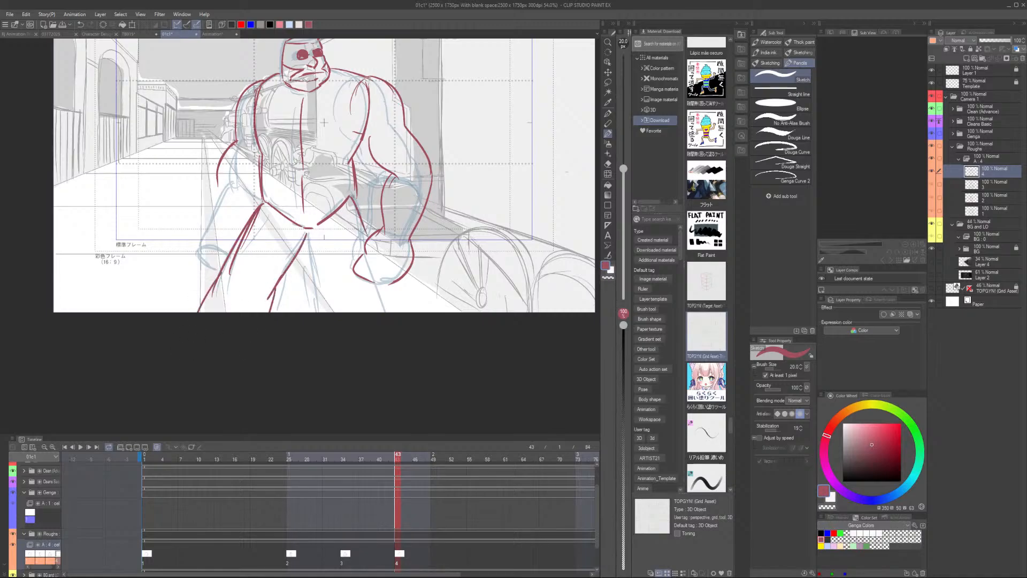
pyautogui.moveTo(306, 236)
pyautogui.mouseDown()
pyautogui.moveTo(336, 298)
pyautogui.moveTo(401, 331)
pyautogui.mouseUp()
pyautogui.moveTo(396, 291); pyautogui.dragTo(401, 316)
pyautogui.hotkey('ctrl', 'z')
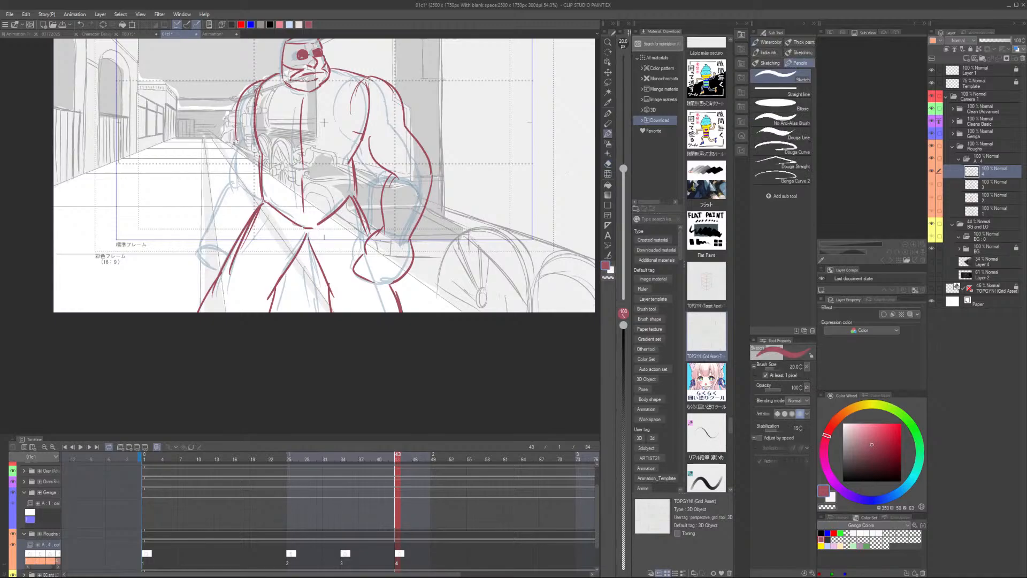
# Sketch the forearm as a tapered cylinder with a rounded fist on the image's left, and compare it with the neighbouring cel
pyautogui.moveTo(235, 143)
pyautogui.mouseDown()
pyautogui.moveTo(223, 184)
pyautogui.moveTo(184, 224)
pyautogui.mouseUp()
pyautogui.moveTo(218, 187)
pyautogui.mouseDown()
pyautogui.moveTo(257, 214)
pyautogui.moveTo(171, 241)
pyautogui.moveTo(216, 256)
pyautogui.moveTo(190, 265)
pyautogui.mouseUp()
pyautogui.moveTo(190, 258); pyautogui.dragTo(217, 271)
pyautogui.moveTo(215, 248); pyautogui.dragTo(214, 271)
pyautogui.moveTo(178, 233)
pyautogui.mouseDown()
pyautogui.moveTo(216, 267)
pyautogui.moveTo(217, 257)
pyautogui.mouseUp()
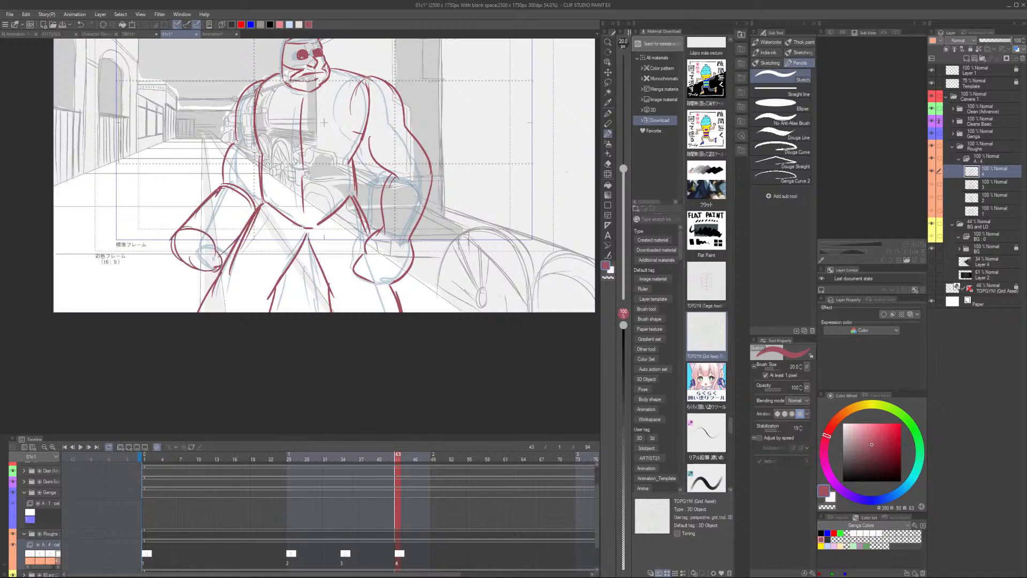
pyautogui.scroll(-1, 232, 239)
pyautogui.press('Left')
pyautogui.press('Right')
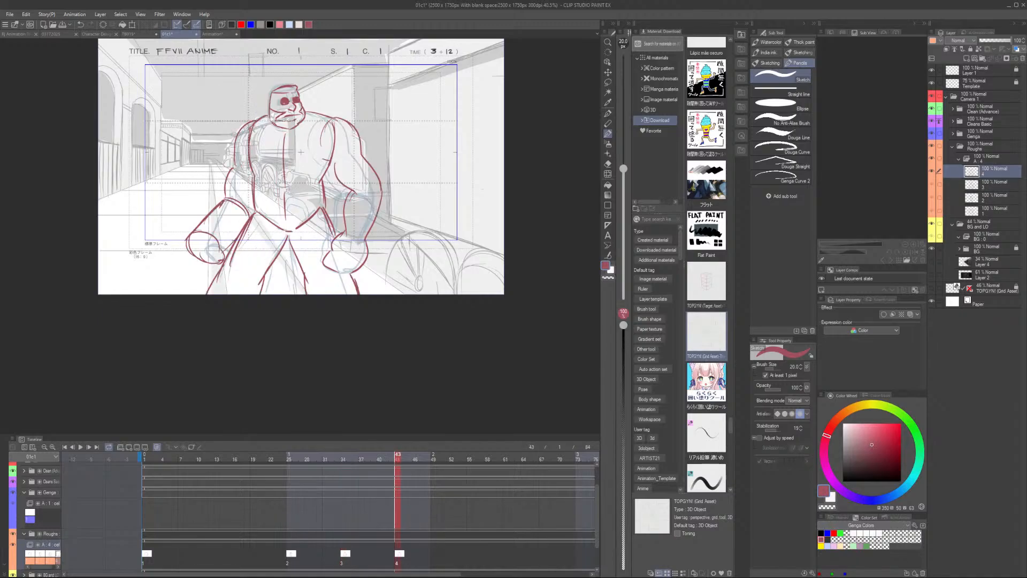
# Lasso the facial features on cel 4, shift them slightly with a transform, deselect, and compare the pose with cel 3
pyautogui.scroll(2, 234, 240)
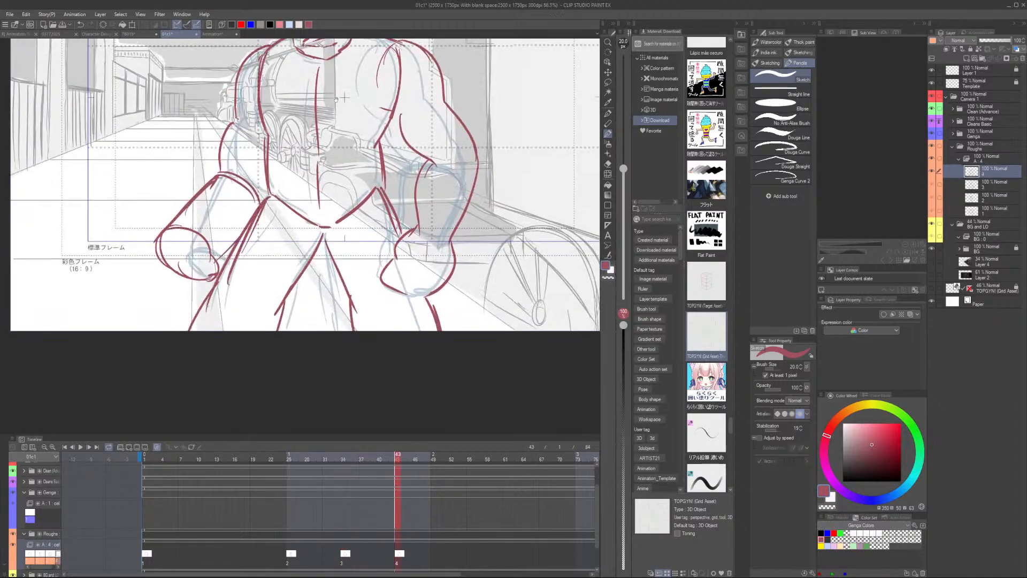
pyautogui.moveTo(310, 85); pyautogui.dragTo(272, 258)
pyautogui.press('m')
pyautogui.scroll(1, 309, 207)
pyautogui.scroll(1, 310, 204)
pyautogui.moveTo(309, 205)
pyautogui.mouseDown()
pyautogui.moveTo(275, 222)
pyautogui.moveTo(250, 168)
pyautogui.moveTo(306, 211)
pyautogui.mouseUp()
pyautogui.hotkey('ctrl', 't')
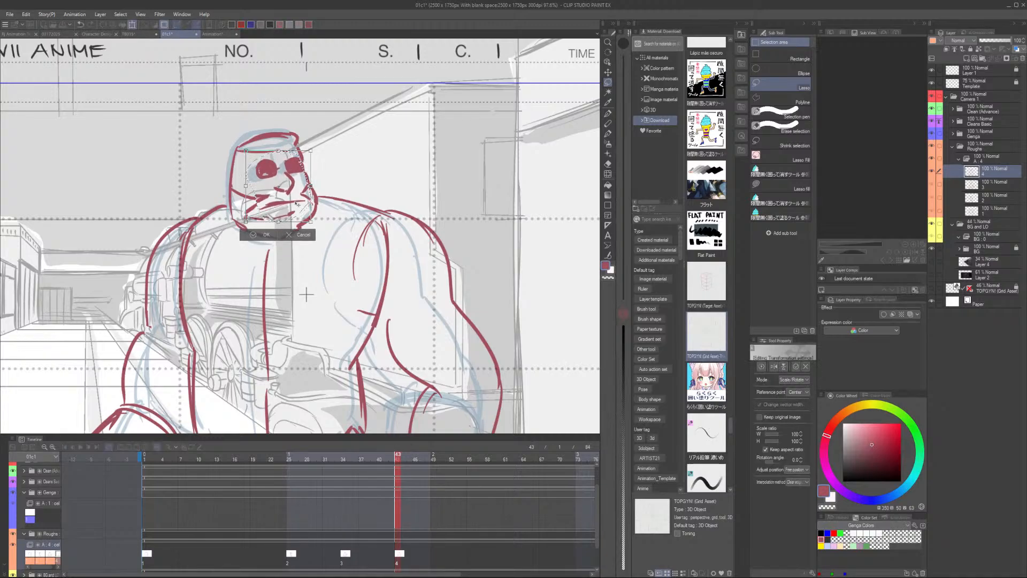
pyautogui.click(266, 235)
pyautogui.hotkey('ctrl', 'd')
pyautogui.hotkey('ctrl', '0')
pyautogui.press('Left')
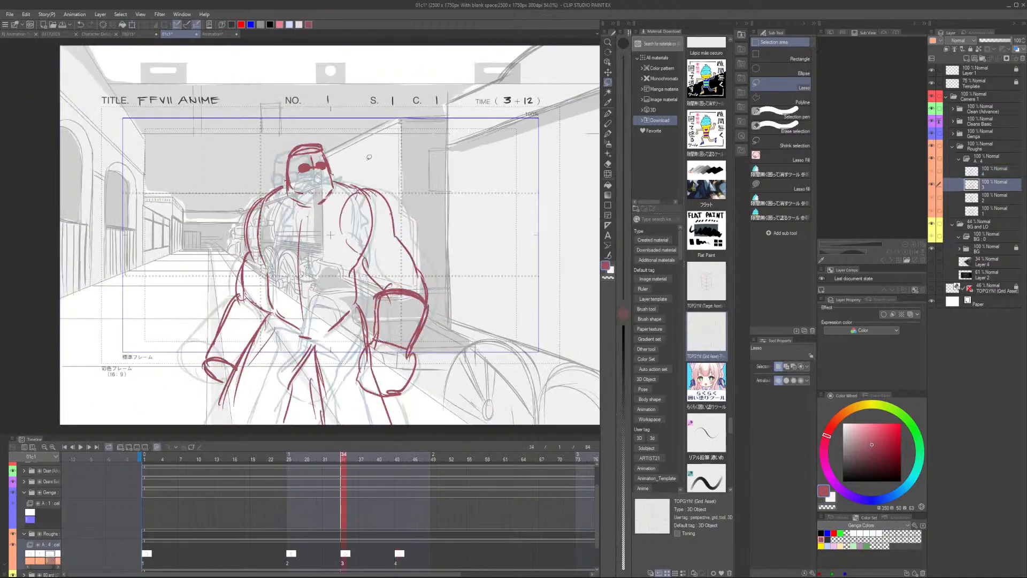
pyautogui.press('Right')
# Sketch the vest's pointed shoulder and ragged armhole edge beside the neck on cel 4, on the image's right
pyautogui.press('p')
pyautogui.moveTo(364, 188)
pyautogui.mouseDown()
pyautogui.moveTo(386, 181)
pyautogui.moveTo(370, 201)
pyautogui.mouseUp()
pyautogui.moveTo(374, 204); pyautogui.dragTo(366, 227)
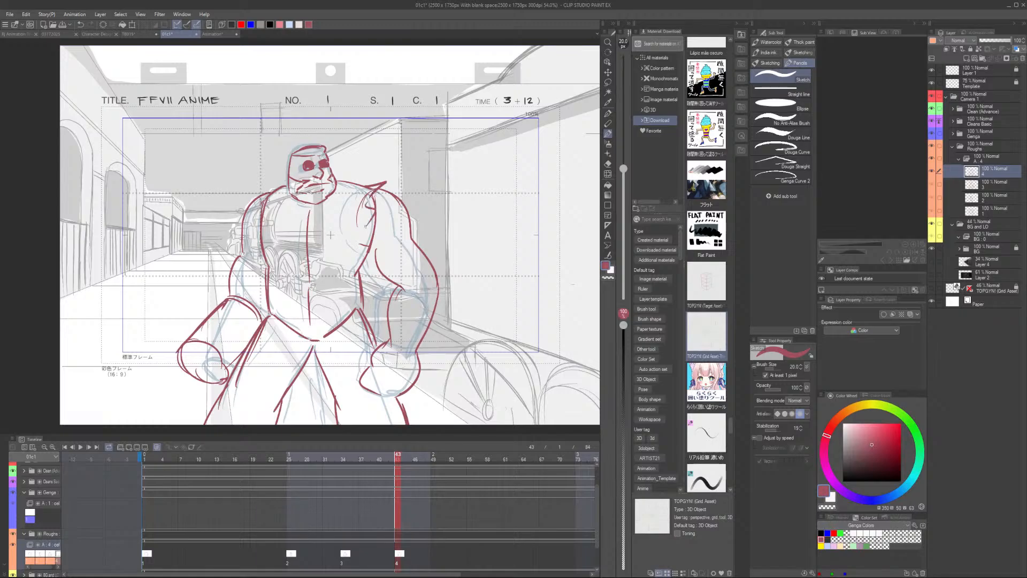
# Check the vest on cel 2, and sketch the same pointed shoulder and torn armhole on cel 3, on the image's right
pyautogui.press('Left')
pyautogui.press('Left')
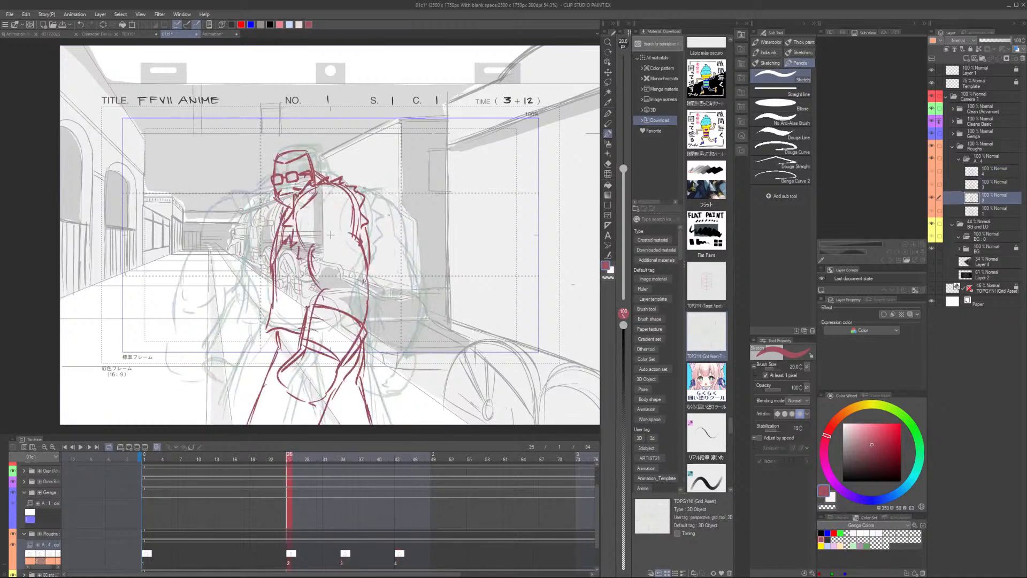
pyautogui.press('Right')
pyautogui.moveTo(341, 188)
pyautogui.mouseDown()
pyautogui.moveTo(378, 182)
pyautogui.moveTo(353, 214)
pyautogui.moveTo(351, 241)
pyautogui.mouseUp()
pyautogui.moveTo(332, 182); pyautogui.dragTo(348, 173)
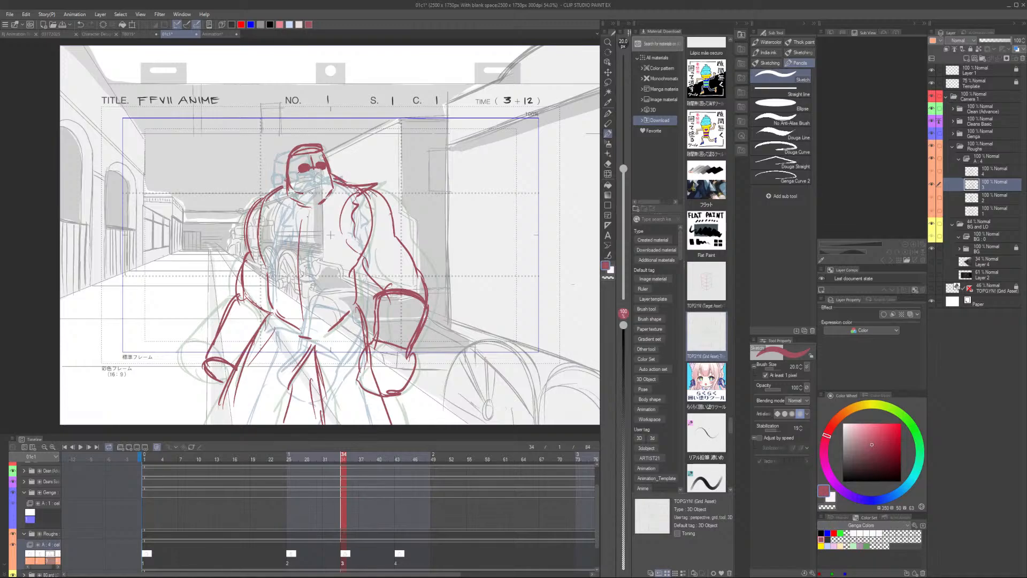
# Sketch the vest's other pointed shoulder, torn armhole and front edge on cel 3, redoing the last strokes
pyautogui.moveTo(286, 180); pyautogui.dragTo(252, 200)
pyautogui.moveTo(252, 200)
pyautogui.mouseDown()
pyautogui.moveTo(265, 206)
pyautogui.moveTo(265, 235)
pyautogui.mouseUp()
pyautogui.moveTo(292, 201); pyautogui.dragTo(276, 284)
pyautogui.moveTo(271, 212); pyautogui.dragTo(259, 234)
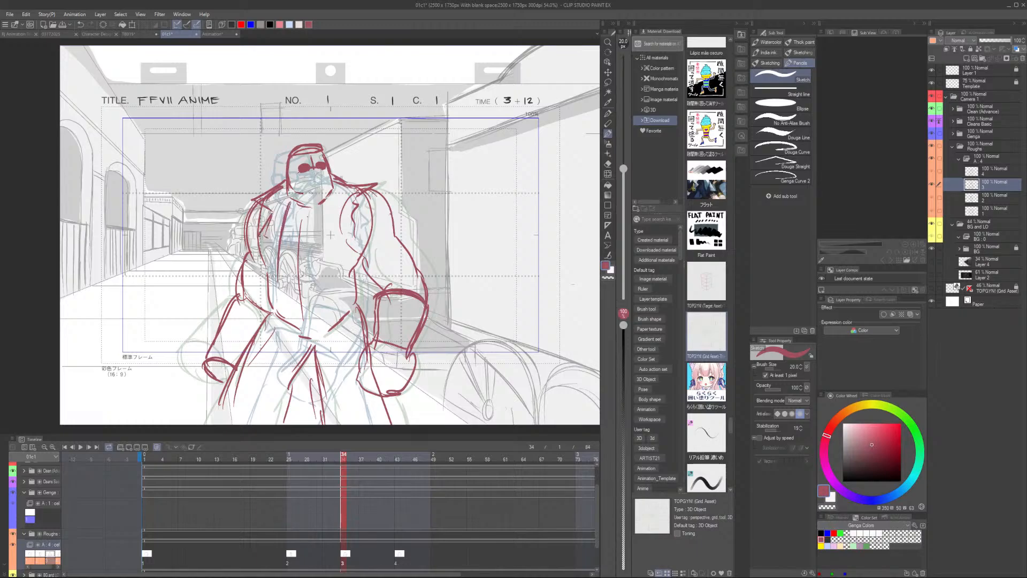
pyautogui.hotkey('ctrl', 'z')
pyautogui.moveTo(284, 182)
pyautogui.mouseDown()
pyautogui.moveTo(252, 200)
pyautogui.moveTo(272, 218)
pyautogui.moveTo(265, 239)
pyautogui.moveTo(275, 275)
pyautogui.mouseUp()
# Sketch the vest's opposite lapel and front edge from the neck down across the chest, undoing the strokes that miss
pyautogui.moveTo(320, 206); pyautogui.dragTo(312, 284)
pyautogui.hotkey('ctrl', 'z')
pyautogui.hotkey('ctrl', 'z')
pyautogui.moveTo(339, 179); pyautogui.dragTo(309, 268)
pyautogui.hotkey('ctrl', 'z')
pyautogui.moveTo(340, 177); pyautogui.dragTo(303, 273)
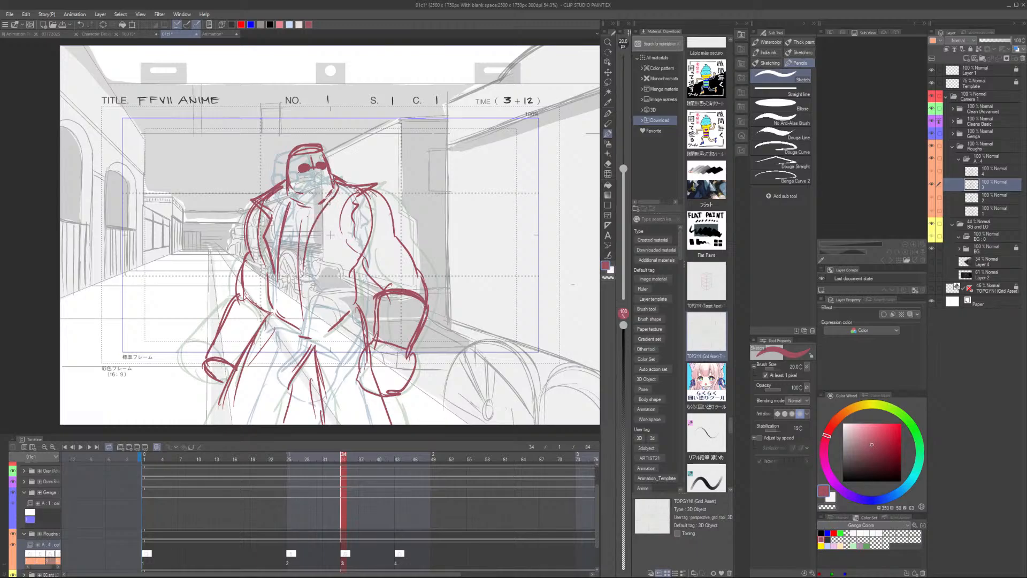
pyautogui.moveTo(353, 188)
pyautogui.mouseDown()
pyautogui.moveTo(326, 218)
pyautogui.moveTo(347, 203)
pyautogui.moveTo(307, 265)
pyautogui.mouseUp()
pyautogui.hotkey('ctrl', 'z')
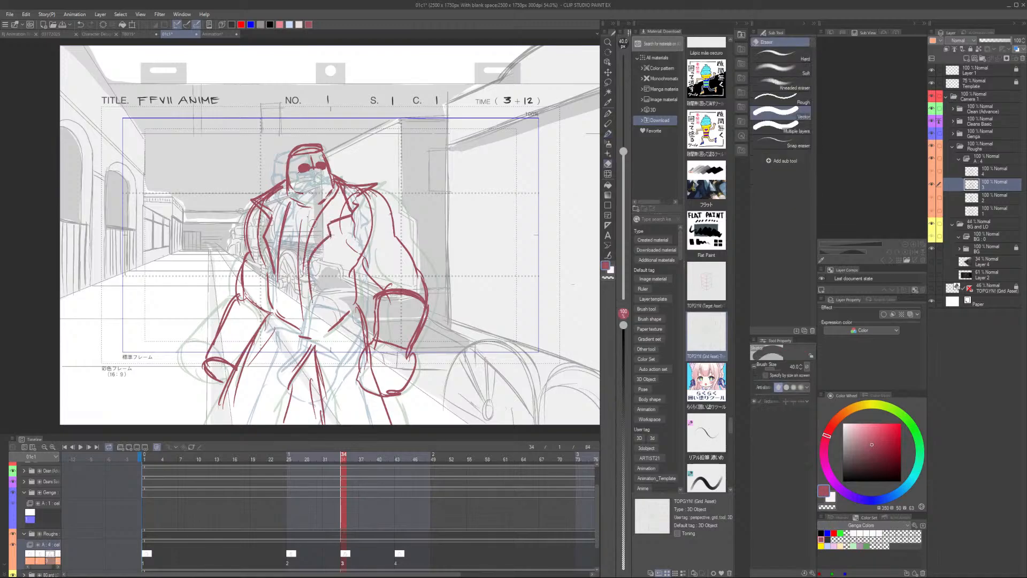
# Erase the lower part of the vest's front edge on the image's right and redraw it down toward the waist
pyautogui.press('e')
pyautogui.moveTo(322, 242); pyautogui.dragTo(311, 287)
pyautogui.press('p')
pyautogui.moveTo(329, 224); pyautogui.dragTo(309, 277)
pyautogui.press('e')
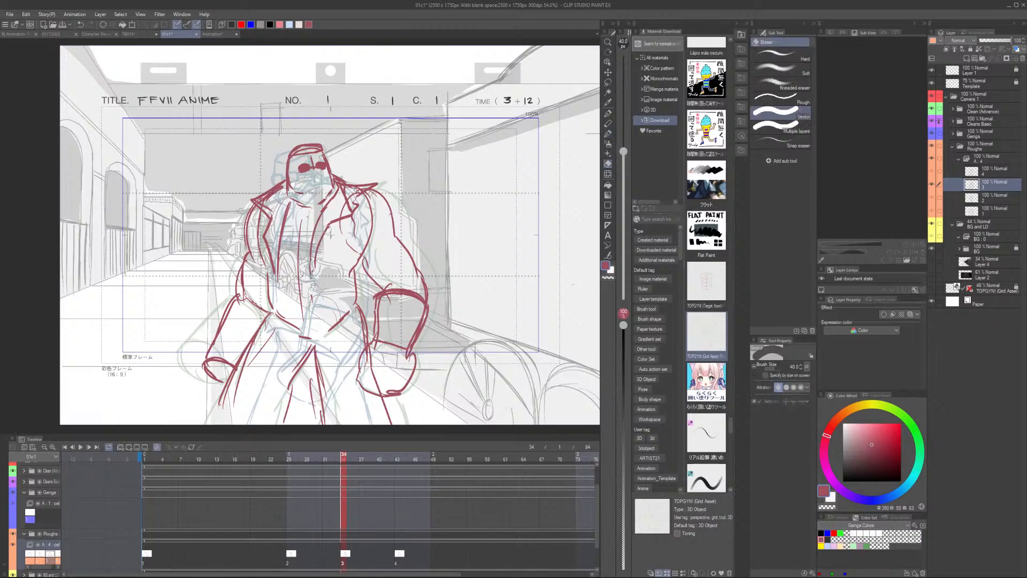
pyautogui.press('p')
pyautogui.moveTo(327, 229); pyautogui.dragTo(312, 275)
pyautogui.press('e')
pyautogui.press('p')
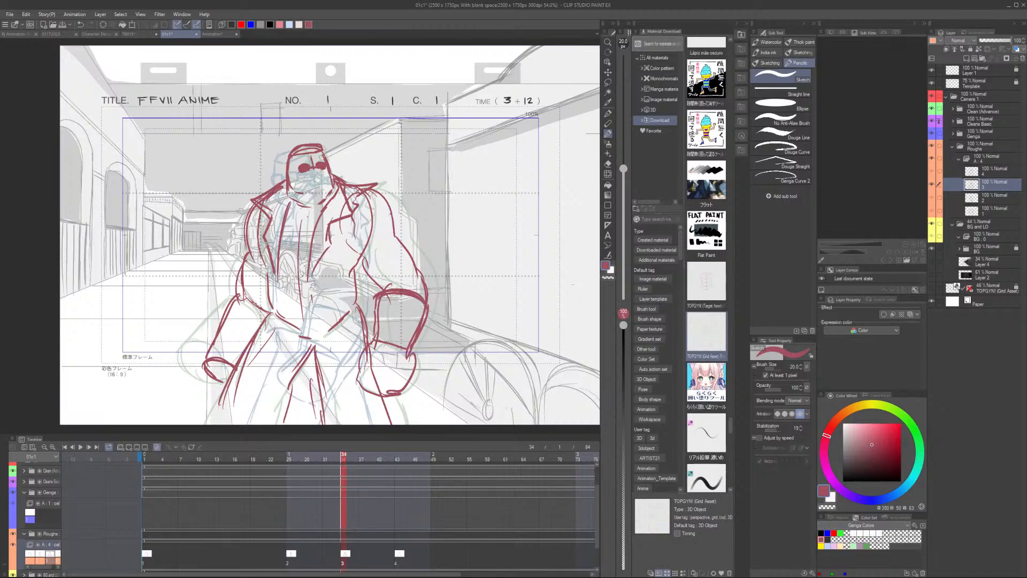
# Extend the vest's sides and front edges to the waist, sketch its hem on the image's right, and clean up with the eraser
pyautogui.moveTo(265, 242)
pyautogui.mouseDown()
pyautogui.moveTo(239, 309)
pyautogui.moveTo(273, 301)
pyautogui.mouseUp()
pyautogui.moveTo(316, 271); pyautogui.dragTo(313, 305)
pyautogui.moveTo(357, 263); pyautogui.dragTo(351, 307)
pyautogui.moveTo(310, 273)
pyautogui.mouseDown()
pyautogui.moveTo(301, 312)
pyautogui.moveTo(348, 307)
pyautogui.mouseUp()
pyautogui.press('e')
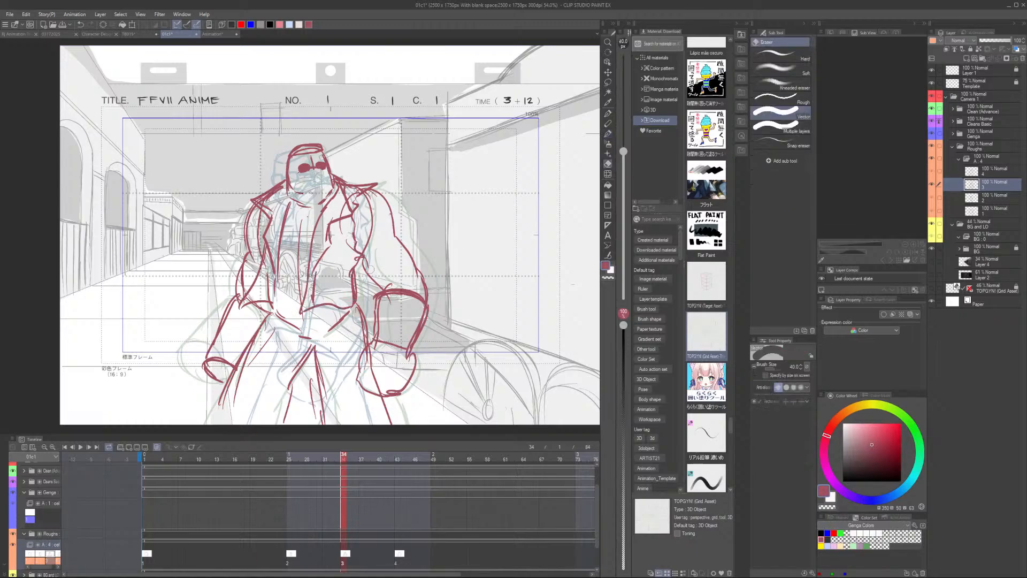
pyautogui.moveTo(350, 270); pyautogui.dragTo(359, 310)
pyautogui.press('p')
# Flip repeatedly between cel 3 and the preceding cels to compare the vest and the body's size and position
pyautogui.press(',')
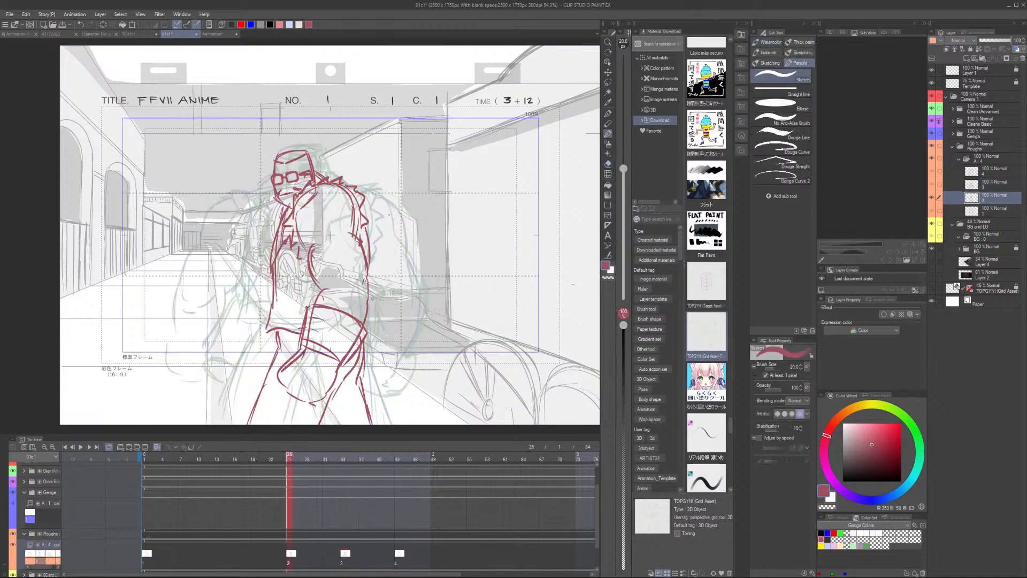
pyautogui.press('.')
pyautogui.press(',')
pyautogui.press('.')
pyautogui.press(',')
pyautogui.press('.')
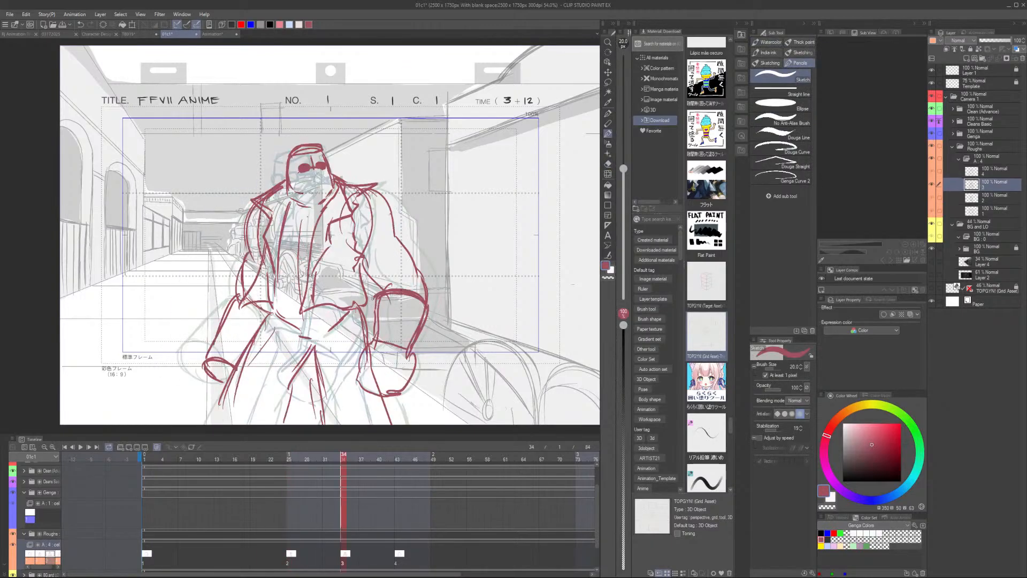
pyautogui.press(',')
pyautogui.press('.')
pyautogui.press(',')
pyautogui.press('.')
pyautogui.press('e')
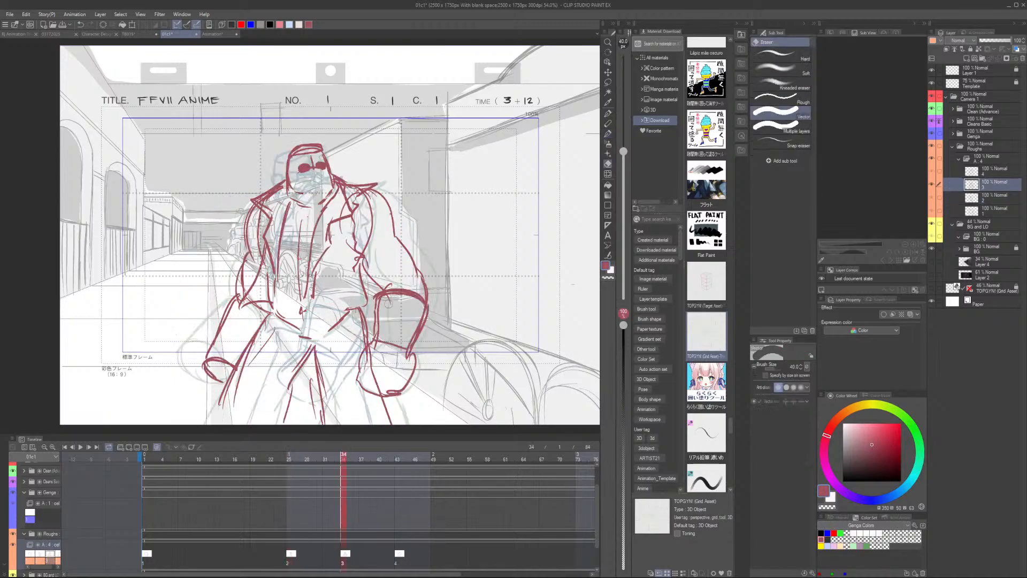
pyautogui.press('m')
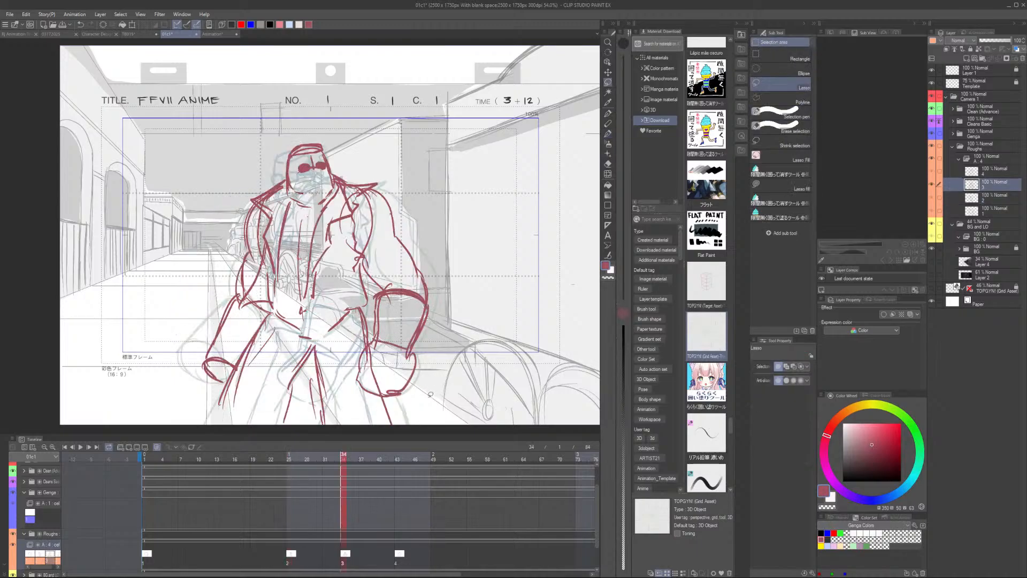
pyautogui.press(',')
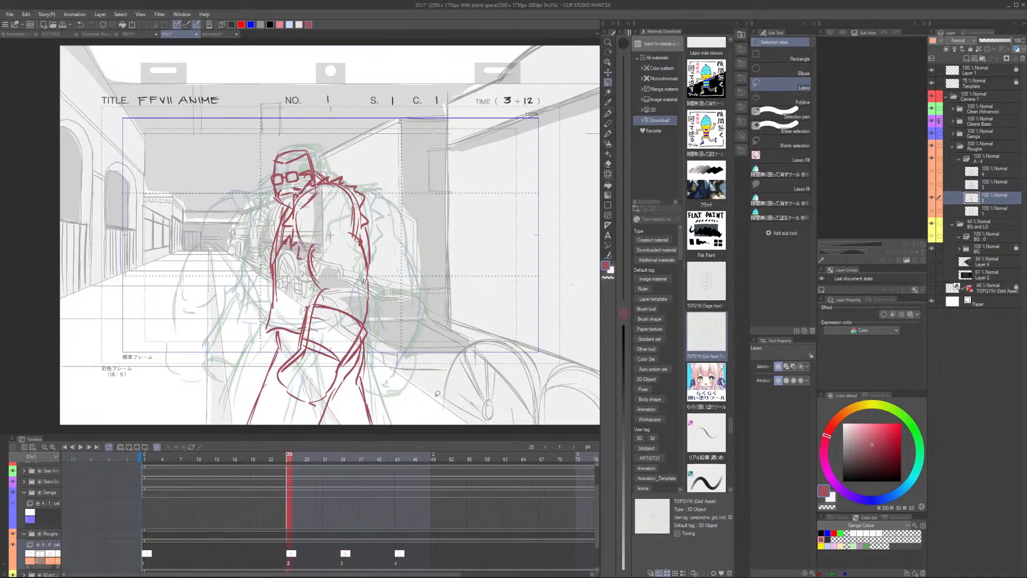
pyautogui.press(',')
pyautogui.press('.')
pyautogui.press('.')
# Erase the vest's side and hem on the image's right, and redraw the front corner and a longer hem below the waist
pyautogui.press('e')
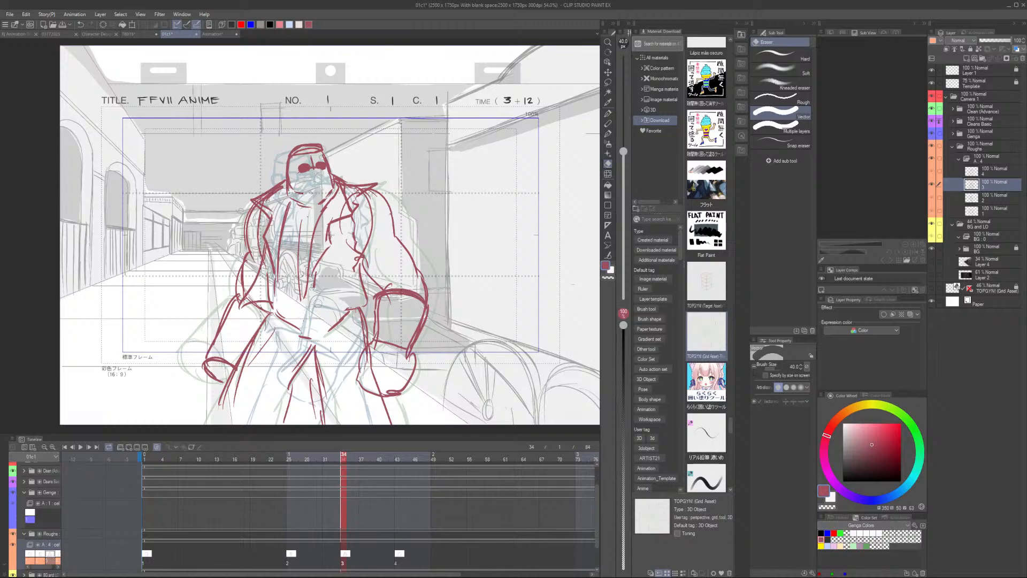
pyautogui.moveTo(359, 261)
pyautogui.mouseDown()
pyautogui.moveTo(365, 300)
pyautogui.moveTo(345, 310)
pyautogui.mouseUp()
pyautogui.press('b')
pyautogui.moveTo(307, 277); pyautogui.dragTo(298, 317)
pyautogui.moveTo(300, 314)
pyautogui.mouseDown()
pyautogui.moveTo(350, 312)
pyautogui.moveTo(334, 307)
pyautogui.moveTo(368, 317)
pyautogui.mouseUp()
pyautogui.press('e')
pyautogui.press('b')
# Erase the stray lines at the waist on the image's left and redraw the vest's side down to the hem there
pyautogui.press('e')
pyautogui.moveTo(267, 277)
pyautogui.mouseDown()
pyautogui.moveTo(274, 307)
pyautogui.moveTo(245, 300)
pyautogui.mouseUp()
pyautogui.press('b')
pyautogui.press('e')
pyautogui.press('b')
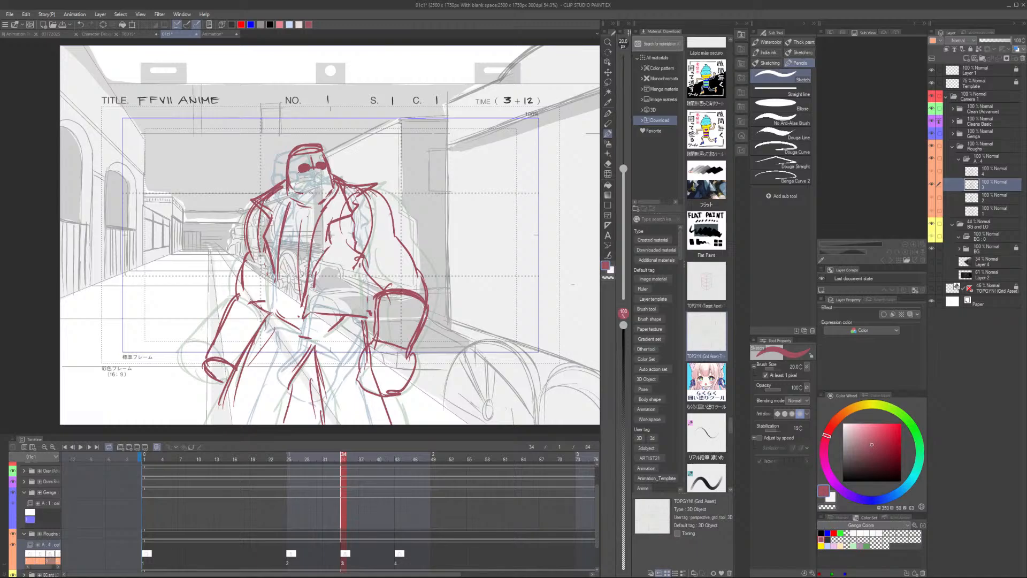
pyautogui.moveTo(257, 249)
pyautogui.mouseDown()
pyautogui.moveTo(238, 297)
pyautogui.moveTo(278, 301)
pyautogui.mouseUp()
# Try new side lines for the vest on the image's right, undo them, and draw the hem across the opposite hip
pyautogui.scroll(-2, 300, 292)
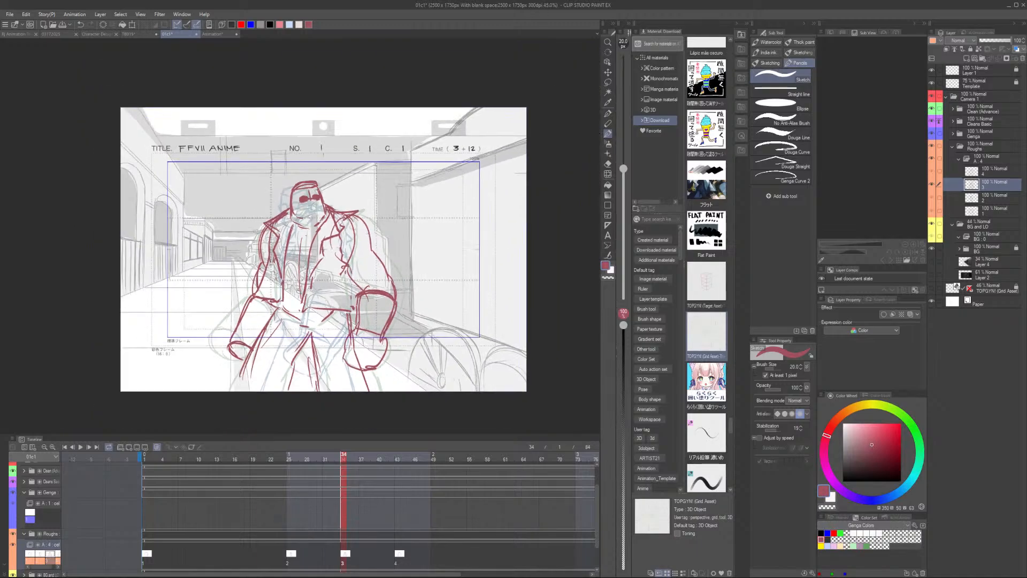
pyautogui.scroll(2, 339, 227)
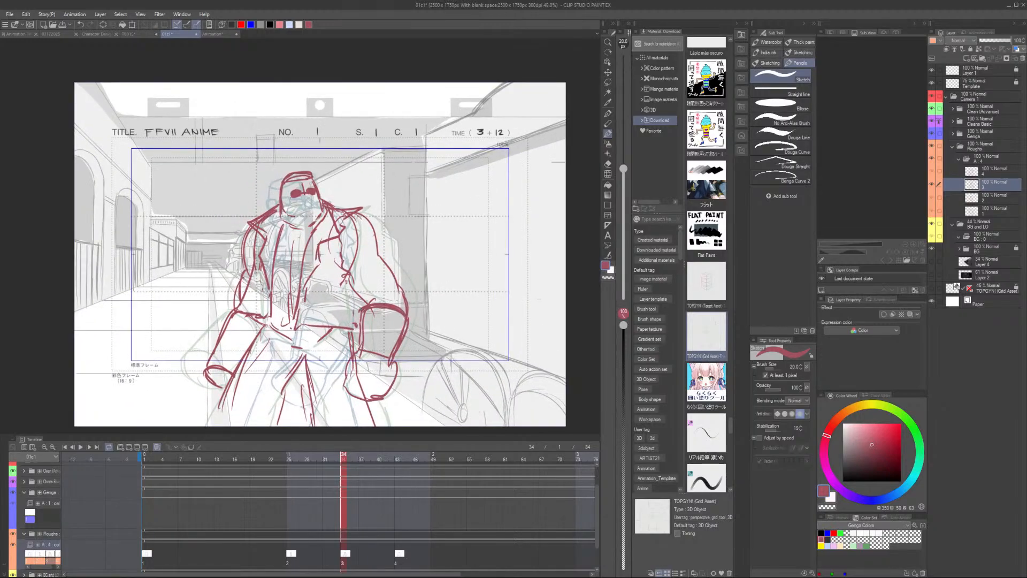
pyautogui.moveTo(352, 282); pyautogui.dragTo(344, 320)
pyautogui.hotkey('ctrl', 'z')
pyautogui.moveTo(352, 280); pyautogui.dragTo(356, 325)
pyautogui.hotkey('ctrl', 'z')
pyautogui.moveTo(235, 310); pyautogui.dragTo(270, 323)
# Flip back and forth between cels 2 and 3 to compare the two characters' proportions
pyautogui.press('Left')
pyautogui.press('Right')
pyautogui.press('Left')
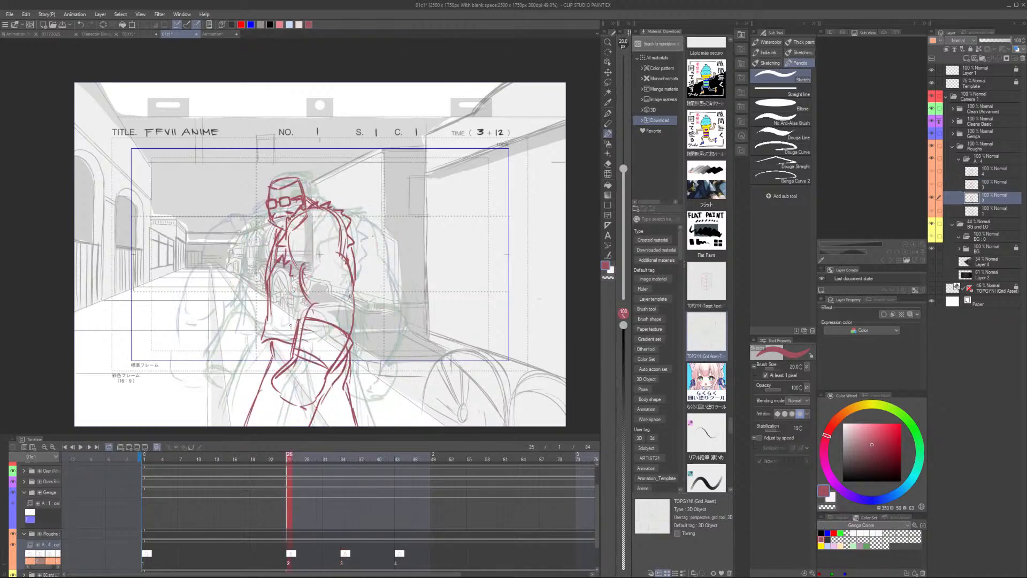
pyautogui.press('Right')
pyautogui.press('Left')
pyautogui.press('Right')
pyautogui.press('Left')
pyautogui.press('Right')
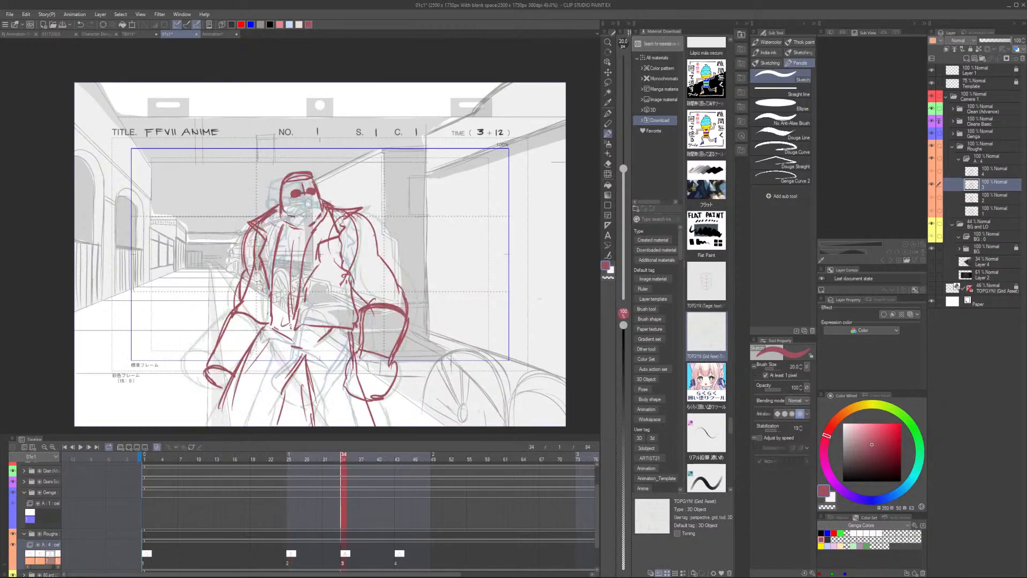
# Scale the whole character on cel 3 down to about 99%, reposition it slightly, and check it against cel 2
pyautogui.hotkey('ctrl', 't')
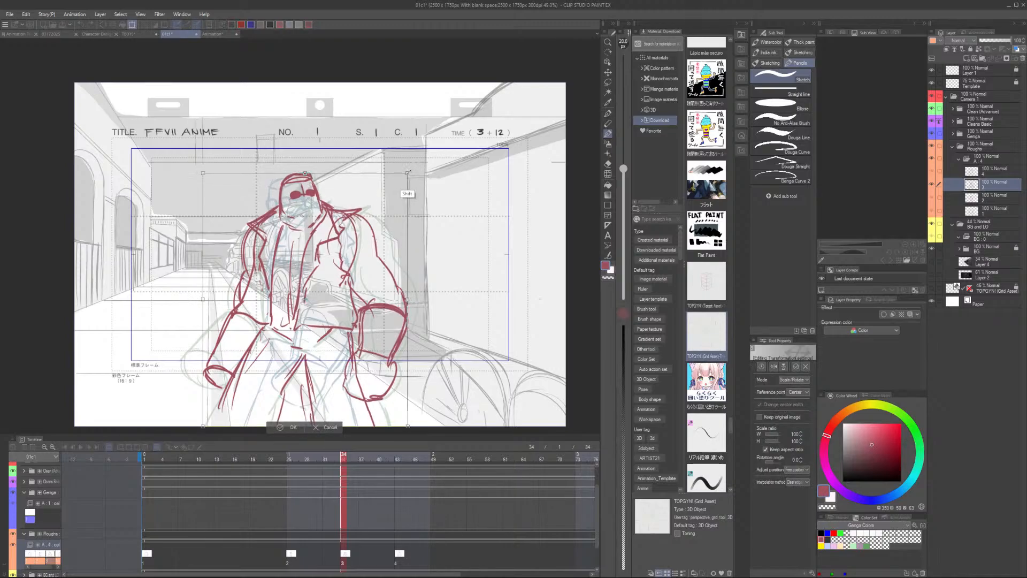
pyautogui.moveTo(404, 175); pyautogui.dragTo(403, 176)
pyautogui.moveTo(385, 213); pyautogui.dragTo(386, 210)
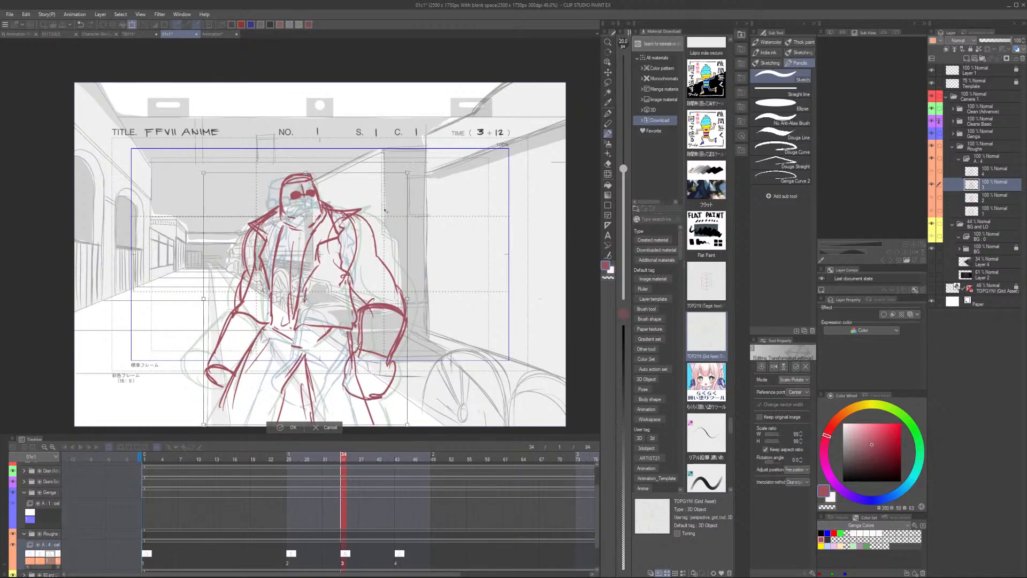
pyautogui.click(293, 427)
pyautogui.press('Left')
pyautogui.press('Right')
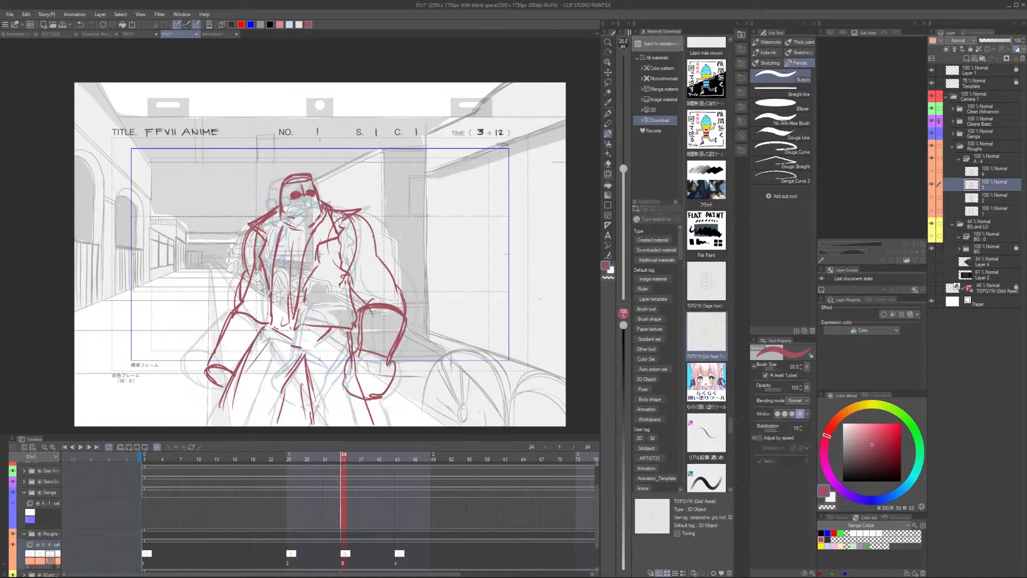
pyautogui.press('Left')
pyautogui.press('Right')
# Erase the lower jaw lines of the head on cel 3 and redraw a rounder jaw and chin
pyautogui.scroll(6, 318, 406)
pyautogui.press('e')
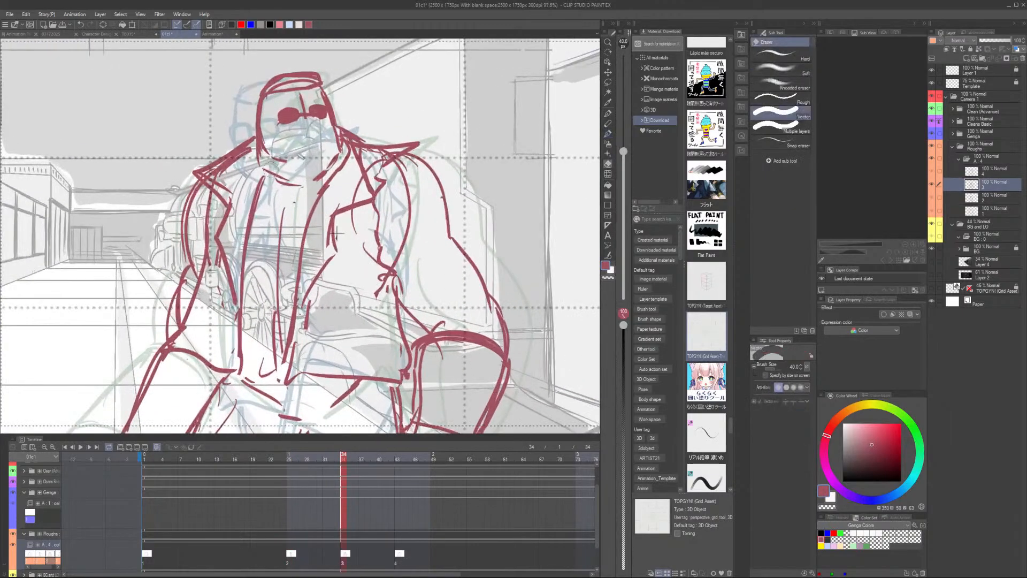
pyautogui.moveTo(260, 158); pyautogui.dragTo(293, 185)
pyautogui.press('p')
pyautogui.moveTo(260, 137)
pyautogui.mouseDown()
pyautogui.moveTo(265, 162)
pyautogui.moveTo(289, 180)
pyautogui.moveTo(306, 184)
pyautogui.moveTo(330, 164)
pyautogui.mouseUp()
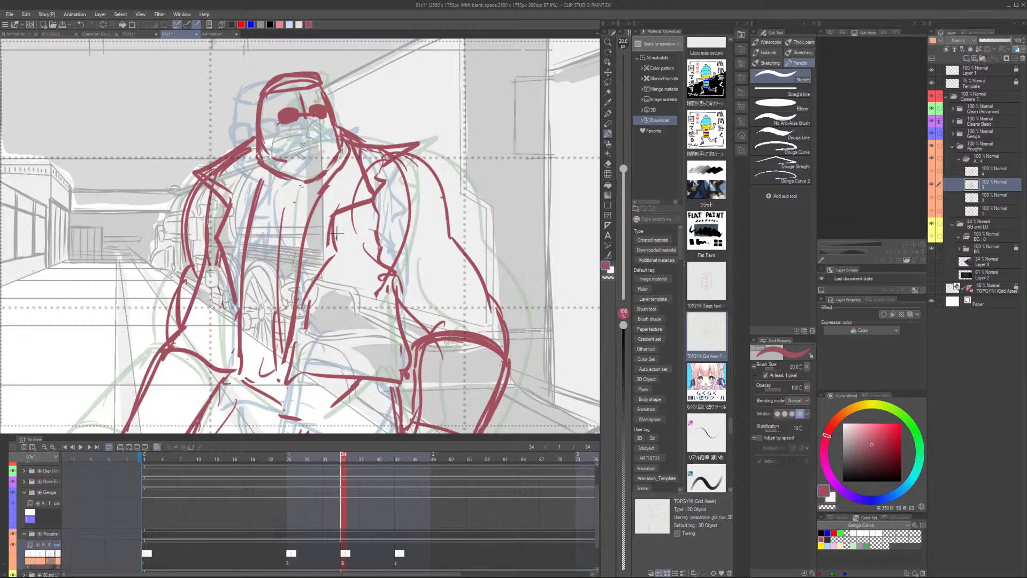
# Sketch the nose, mouth and beard line below the sunglasses on cel 3, refining the jaw with the eraser
pyautogui.moveTo(306, 116); pyautogui.dragTo(314, 137)
pyautogui.press('e')
pyautogui.press('p')
pyautogui.moveTo(258, 135)
pyautogui.mouseDown()
pyautogui.moveTo(288, 142)
pyautogui.moveTo(267, 155)
pyautogui.moveTo(291, 143)
pyautogui.moveTo(295, 164)
pyautogui.moveTo(326, 155)
pyautogui.moveTo(338, 138)
pyautogui.moveTo(333, 166)
pyautogui.mouseUp()
pyautogui.press('e')
pyautogui.press('p')
pyautogui.moveTo(334, 131)
pyautogui.mouseDown()
pyautogui.moveTo(335, 152)
pyautogui.moveTo(315, 163)
pyautogui.mouseUp()
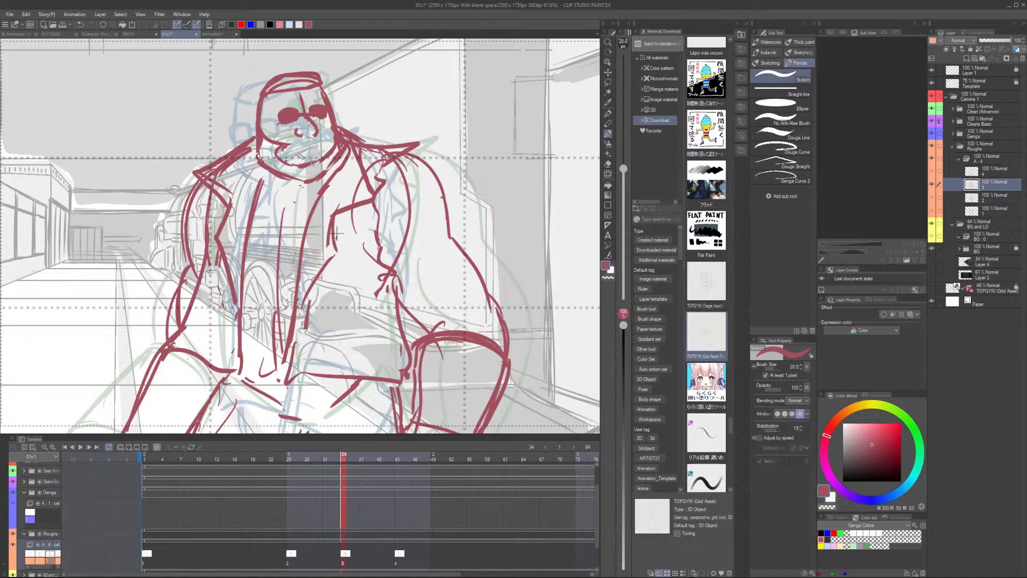
pyautogui.scroll(-3, 336, 233)
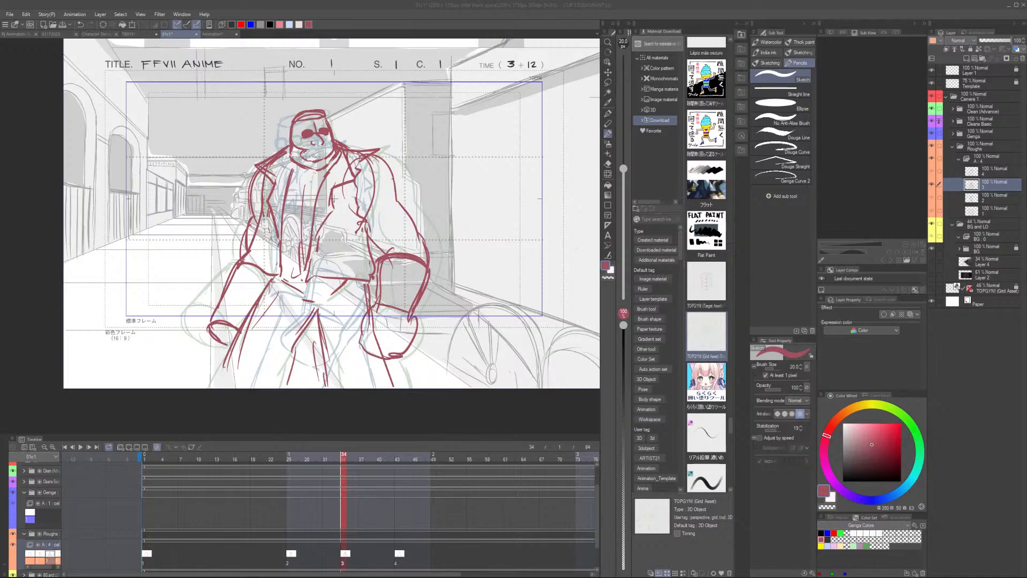
# Switch to the YouTube Studio browser window, maximize it and enlarge the page zoom while looking over the channel dashboard
pyautogui.moveTo(218, 3)
pyautogui.mouseDown()
pyautogui.moveTo(279, 200)
pyautogui.moveTo(162, 175)
pyautogui.mouseUp()
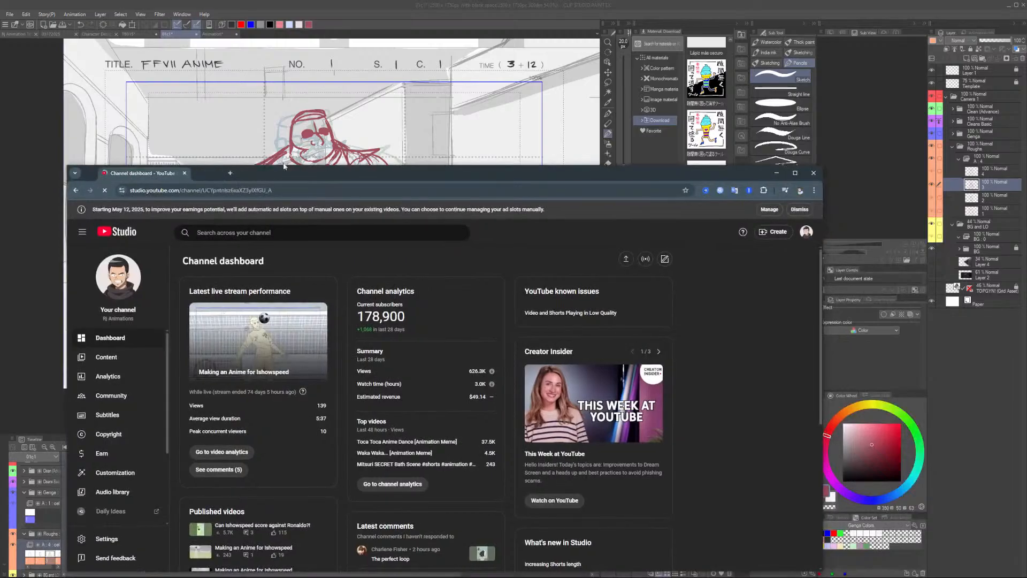
pyautogui.click(795, 173)
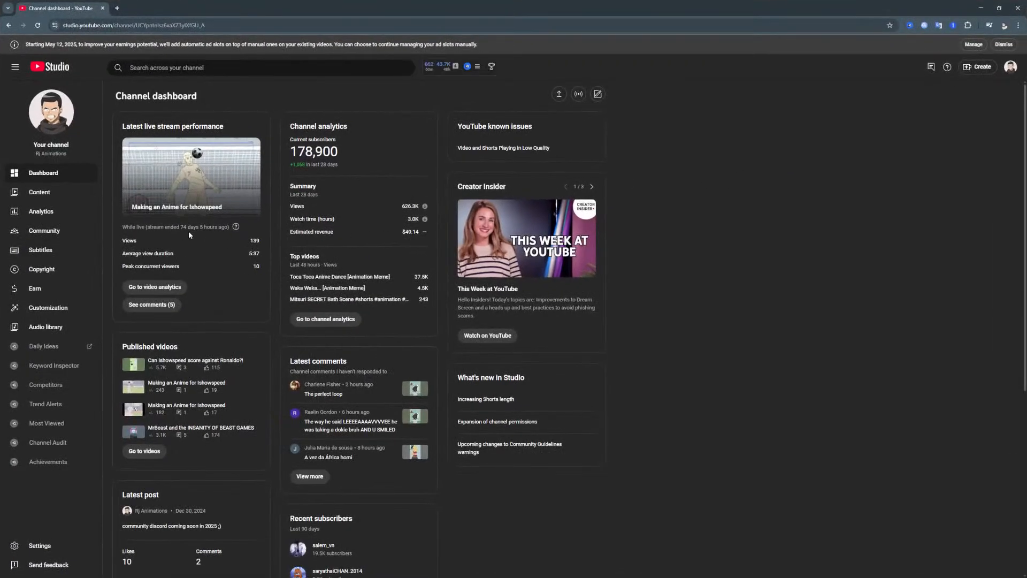
pyautogui.scroll(-5, 188, 230)
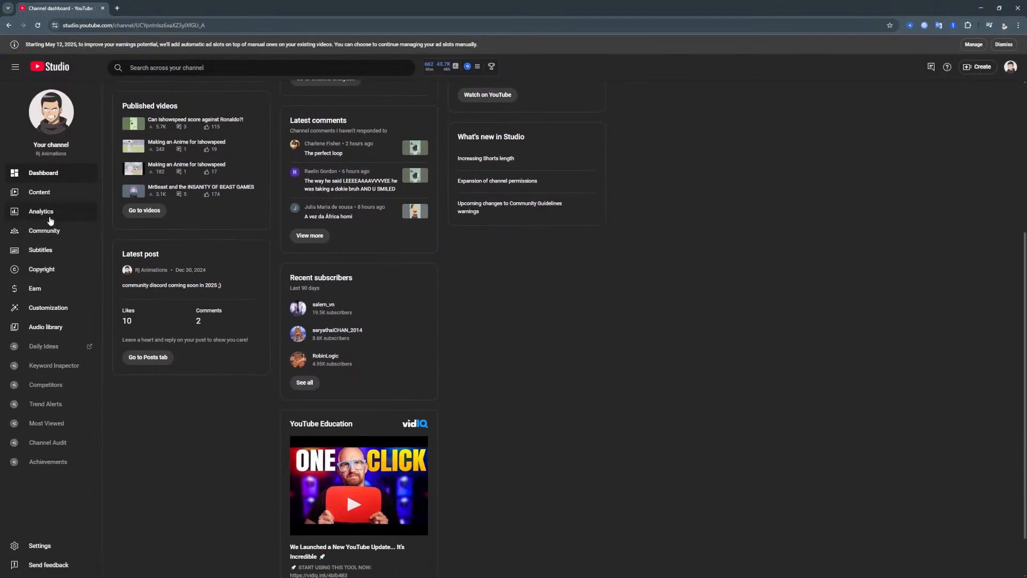
pyautogui.hotkey('ctrl', '+')
pyautogui.hotkey('ctrl', '+')
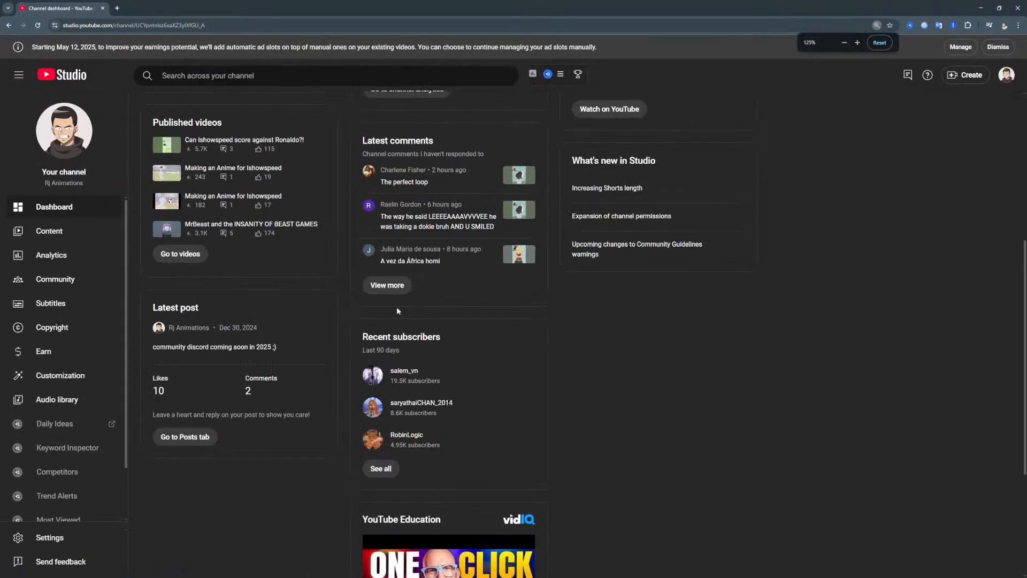
pyautogui.hotkey('ctrl', '-')
pyautogui.hotkey('ctrl', '+')
pyautogui.hotkey('ctrl', '+')
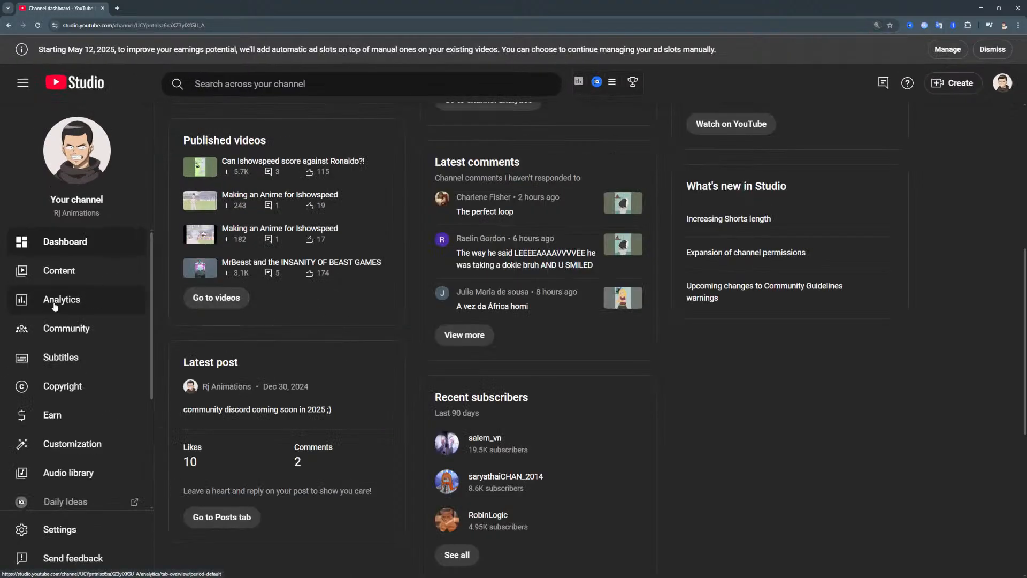
# Open the channel's video list and sort it by date with the oldest uploads first
pyautogui.click(58, 270)
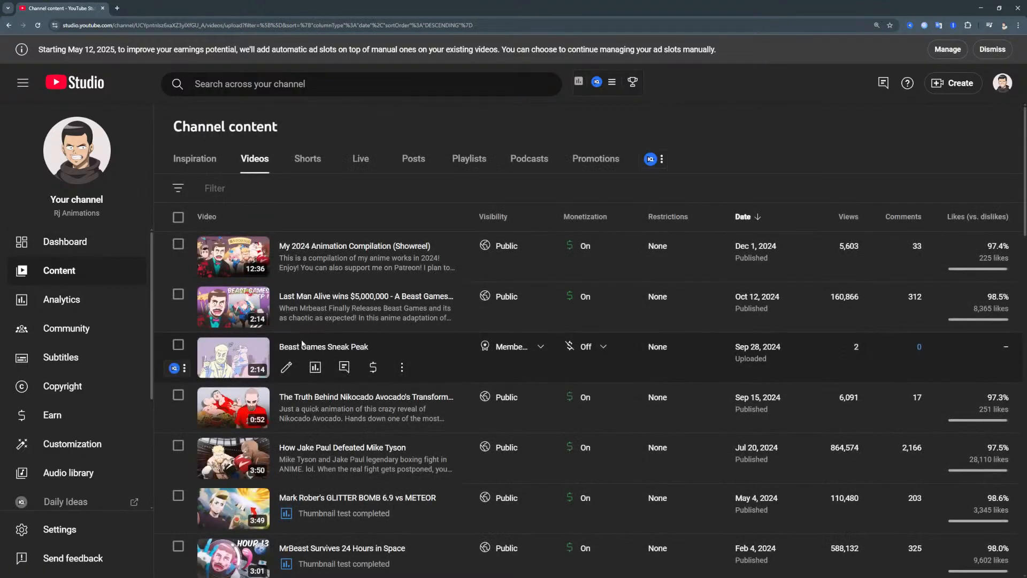
pyautogui.scroll(-6, 303, 344)
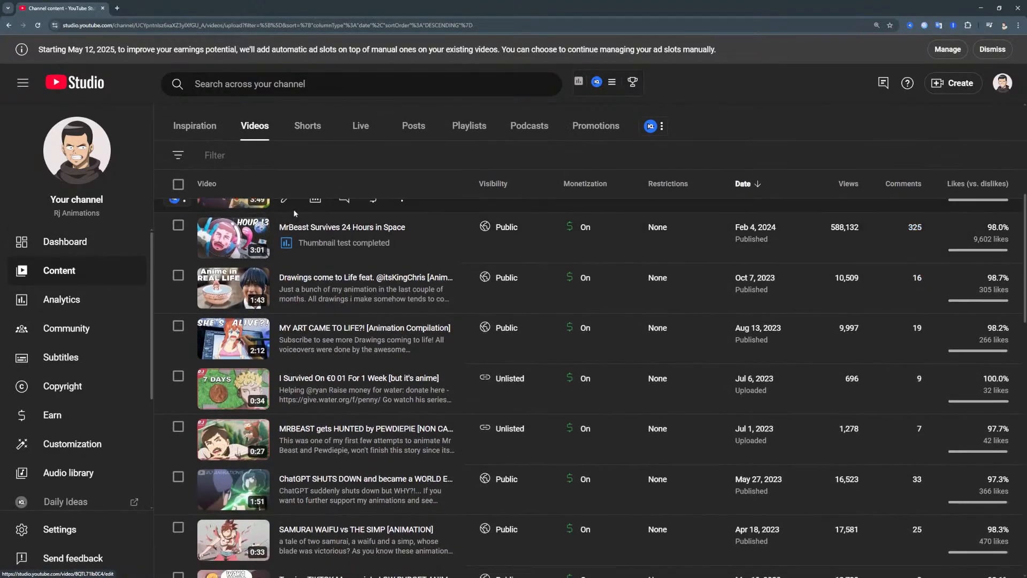
pyautogui.scroll(5, 294, 213)
pyautogui.click(175, 157)
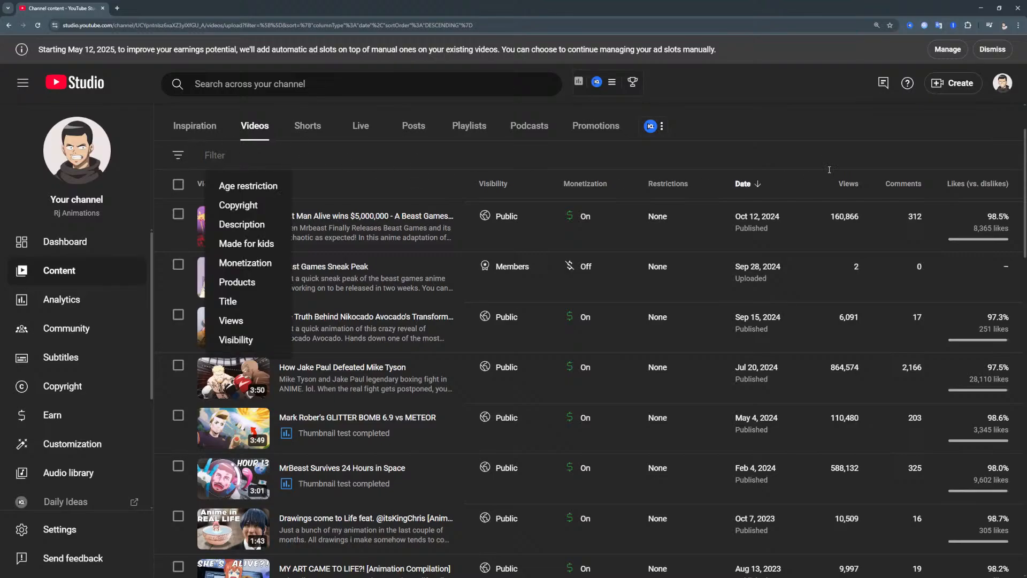
pyautogui.click(754, 185)
pyautogui.click(754, 185)
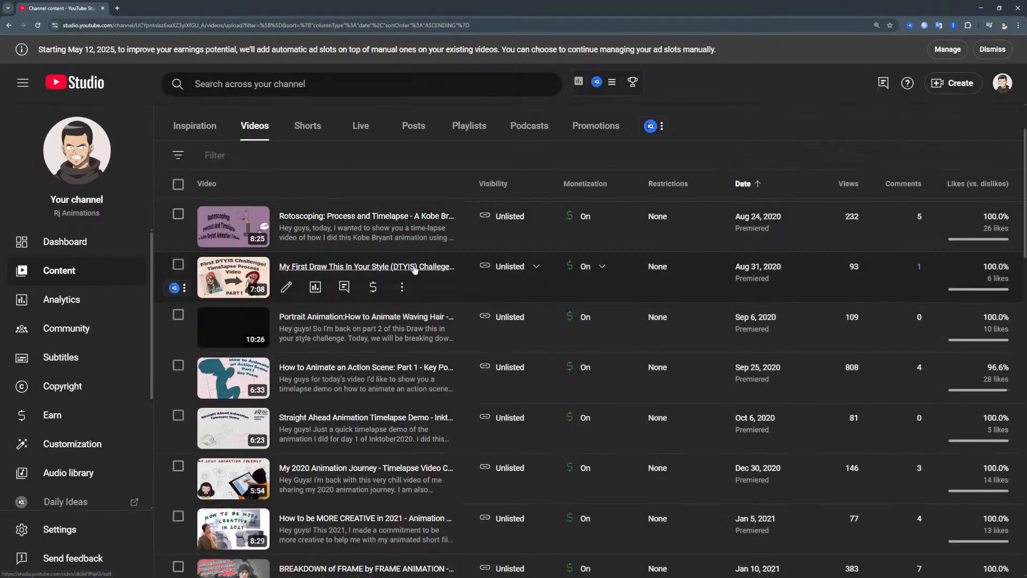
# Look through the first page of the channel's oldest videos, down to the end of the list
pyautogui.scroll(-2, 416, 269)
pyautogui.scroll(-18, 415, 269)
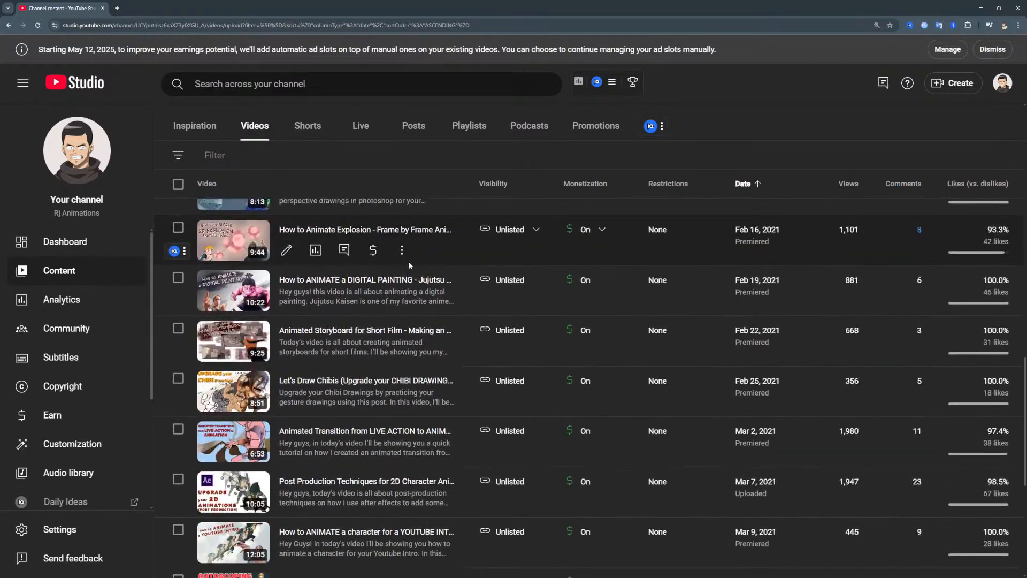
pyautogui.scroll(-2, 390, 269)
pyautogui.scroll(3, 390, 270)
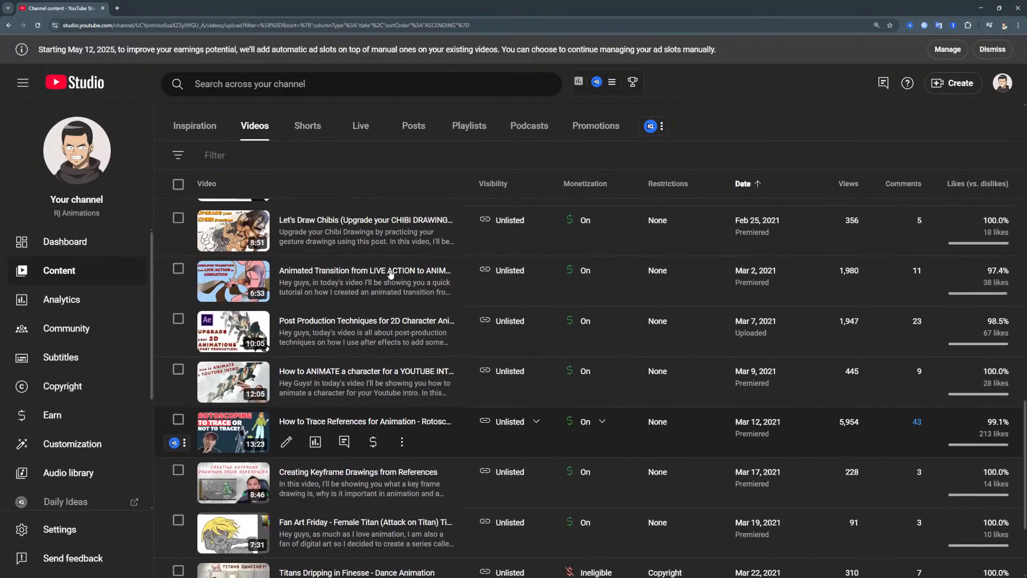
pyautogui.scroll(5, 385, 285)
pyautogui.scroll(-7, 388, 284)
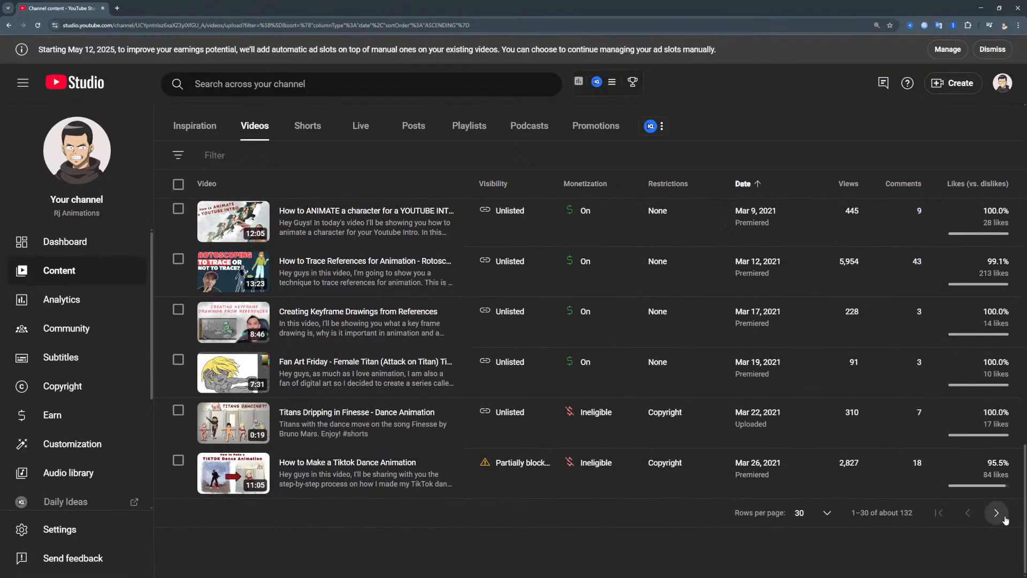
# Go to the second page of the video list and review the uploads from March to July 2021
pyautogui.click(998, 516)
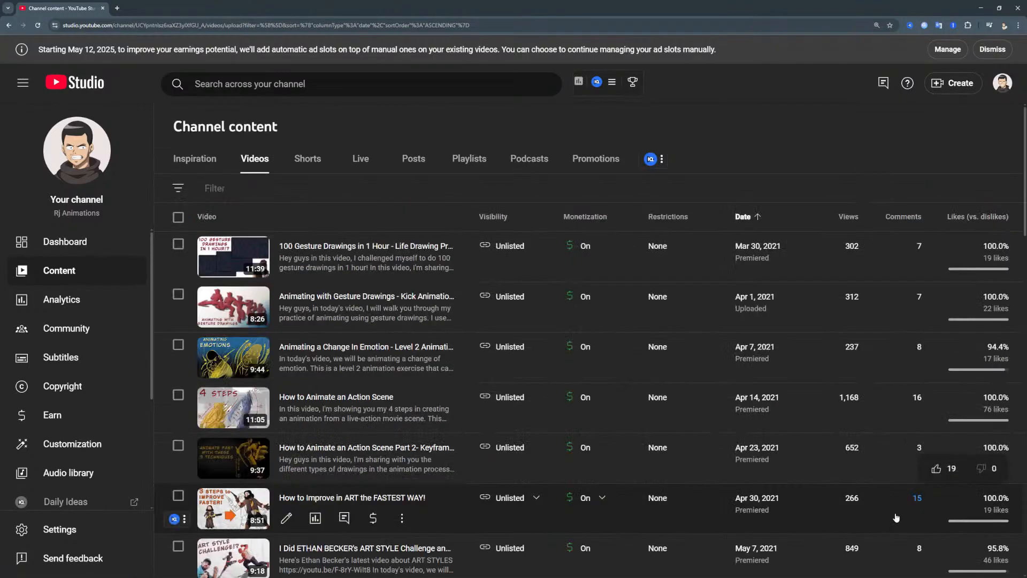
pyautogui.scroll(-2, 545, 435)
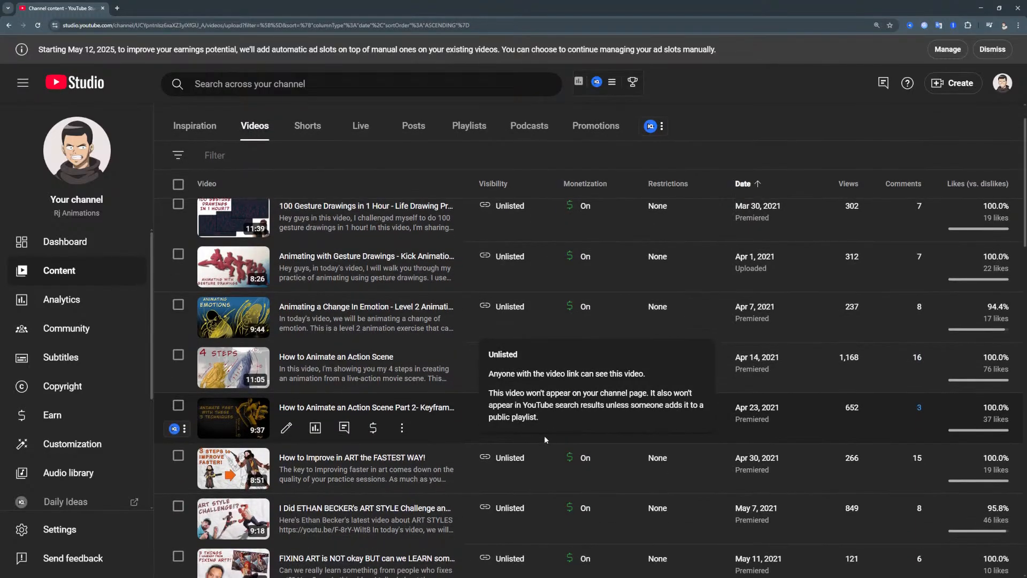
pyautogui.scroll(-2, 544, 437)
pyautogui.scroll(3, 534, 438)
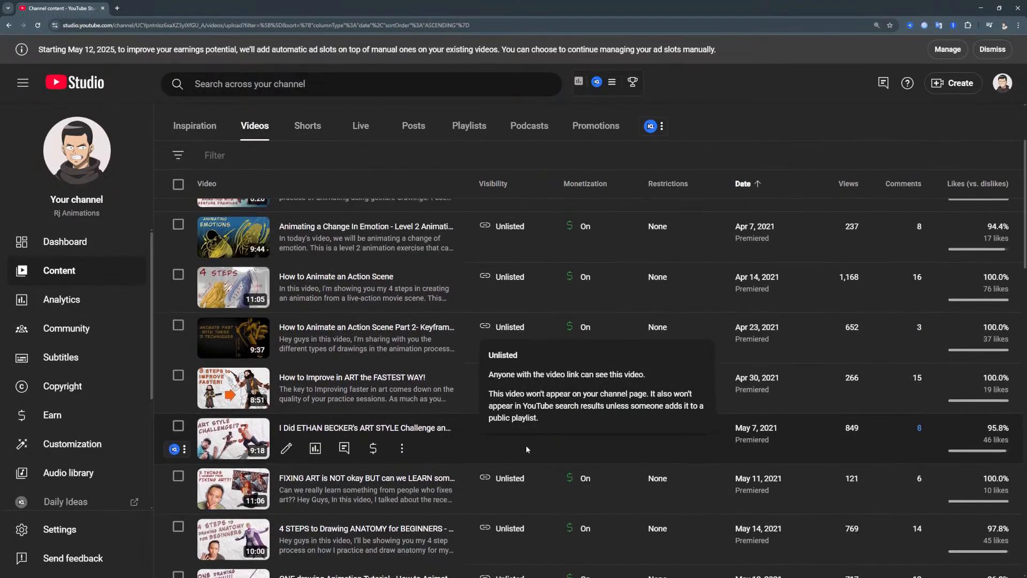
pyautogui.scroll(-10, 699, 437)
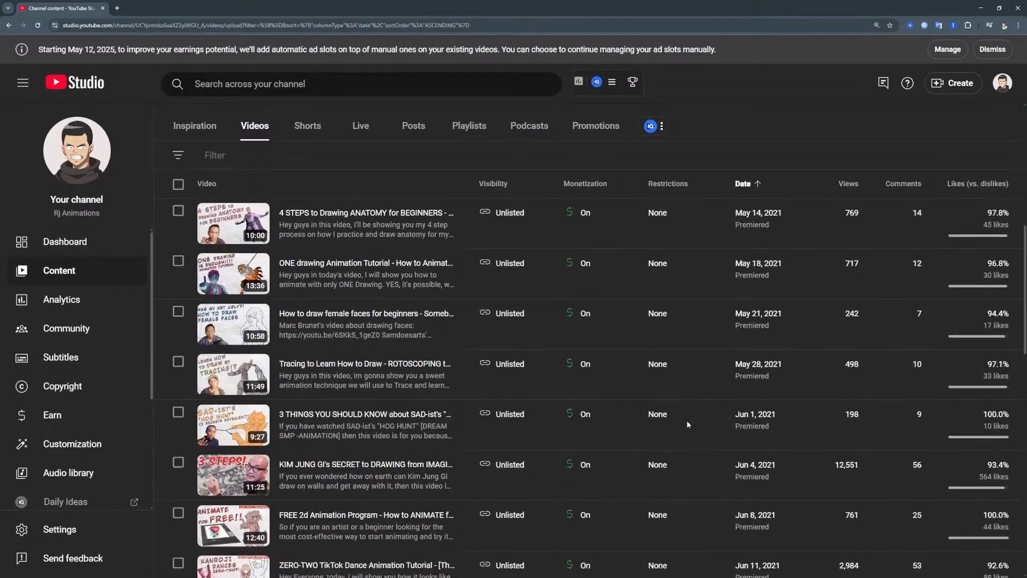
pyautogui.scroll(-5, 688, 417)
pyautogui.scroll(-6, 713, 416)
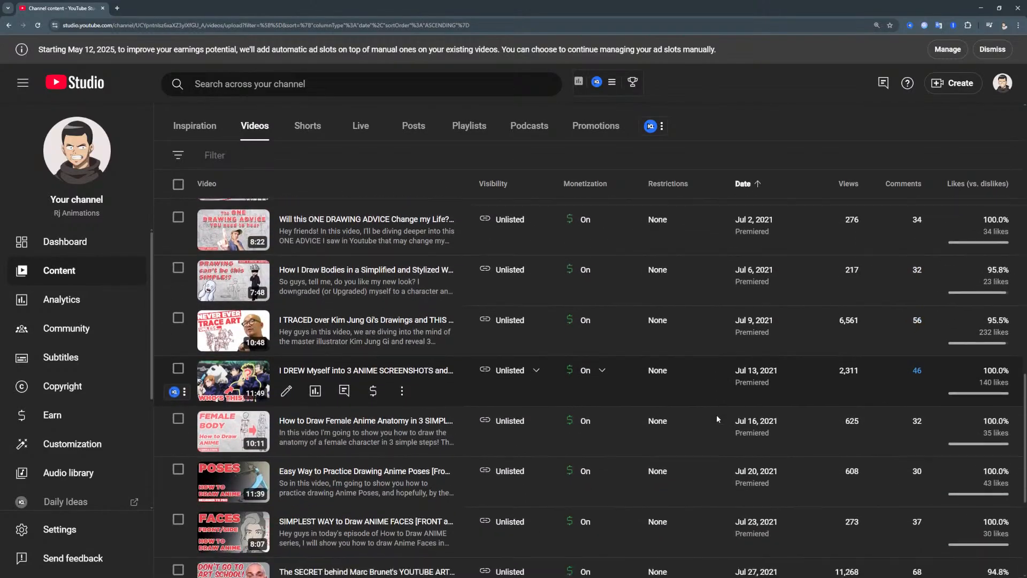
pyautogui.scroll(-2, 721, 413)
# Return to the first page of the video list and review the earliest uploads from August 2020 onward
pyautogui.click(968, 513)
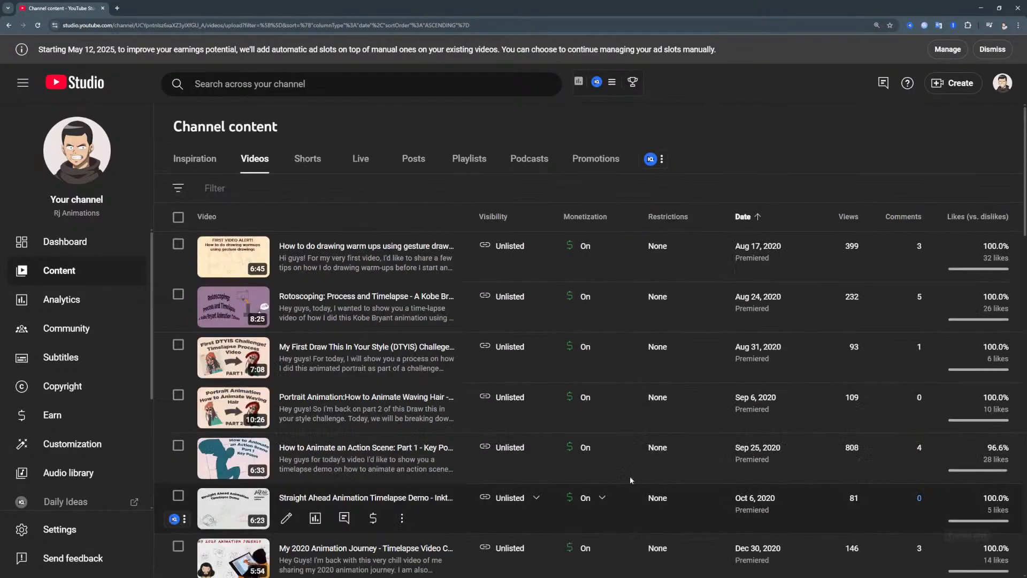
pyautogui.scroll(-4, 379, 448)
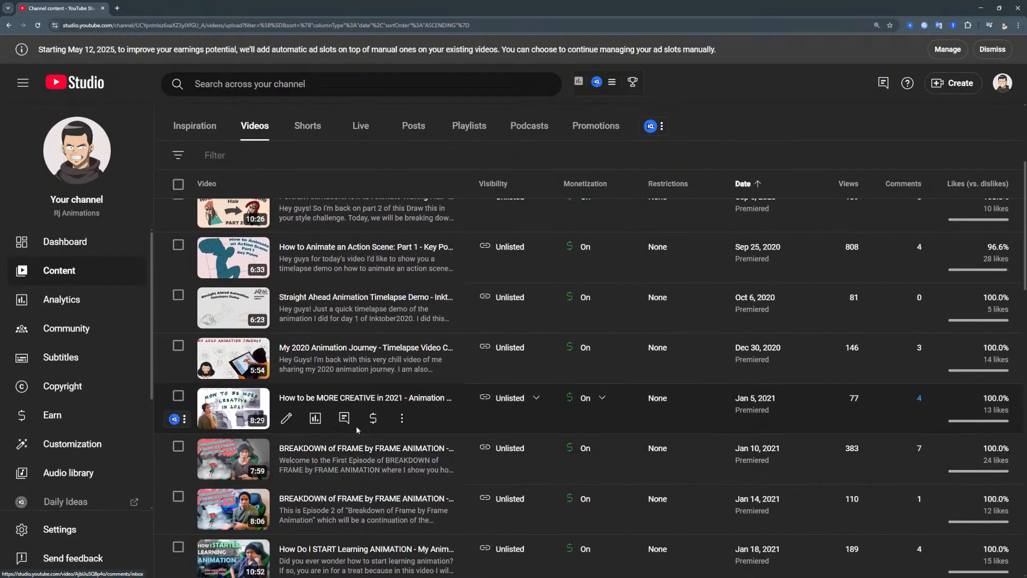
pyautogui.scroll(-3, 244, 364)
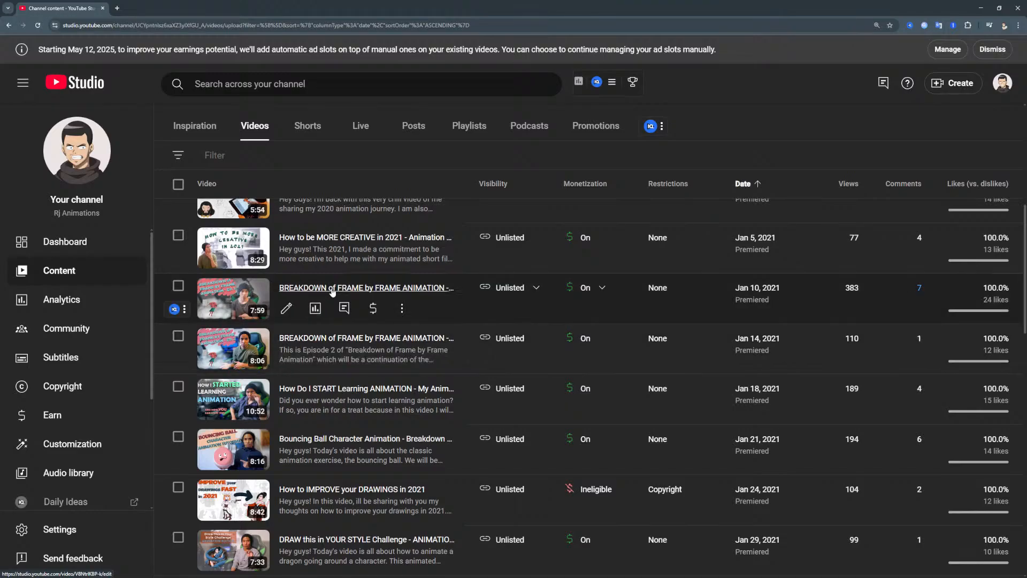
pyautogui.scroll(-2, 313, 398)
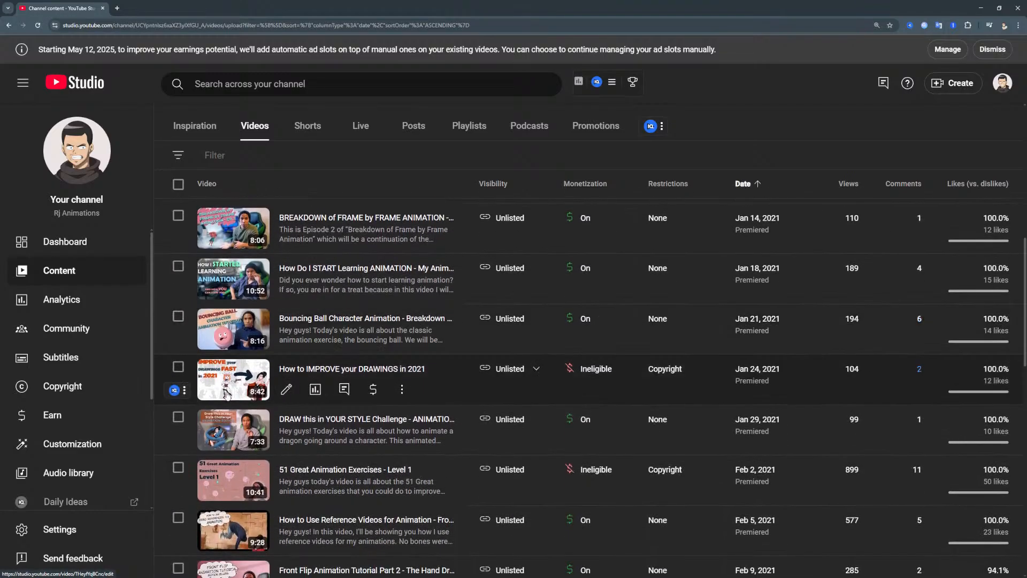
pyautogui.scroll(-2, 227, 394)
pyautogui.scroll(-7, 231, 391)
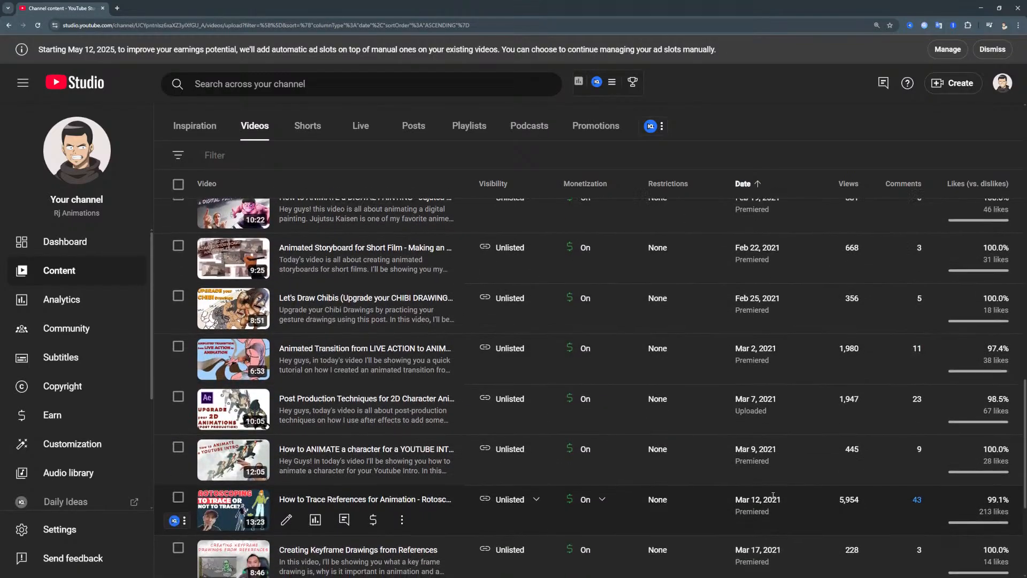
pyautogui.scroll(-5, 790, 492)
# Advance to the second page of videos again and skim the uploads through June 2021
pyautogui.click(1004, 515)
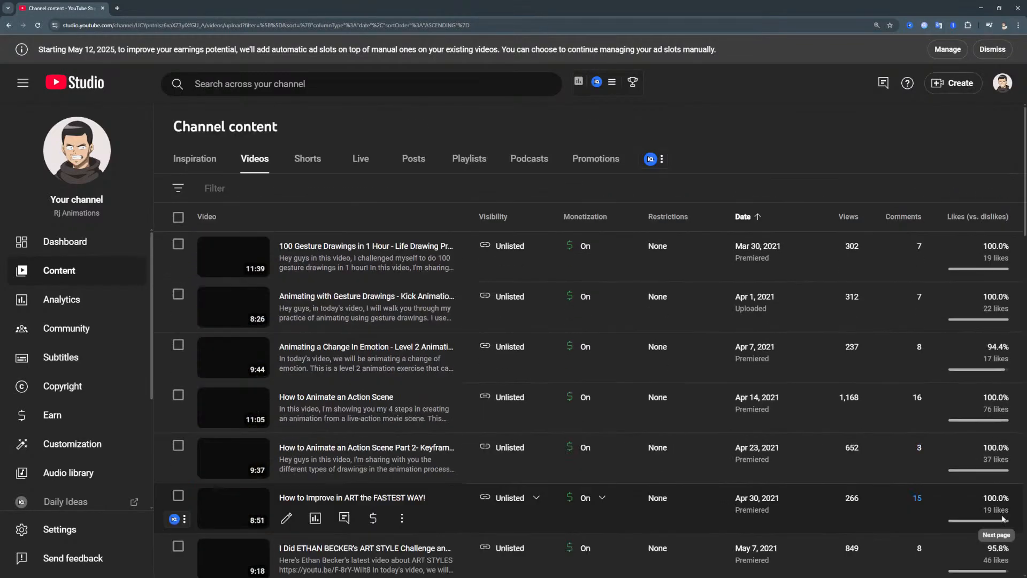
pyautogui.scroll(-10, 753, 481)
pyautogui.scroll(-3, 766, 488)
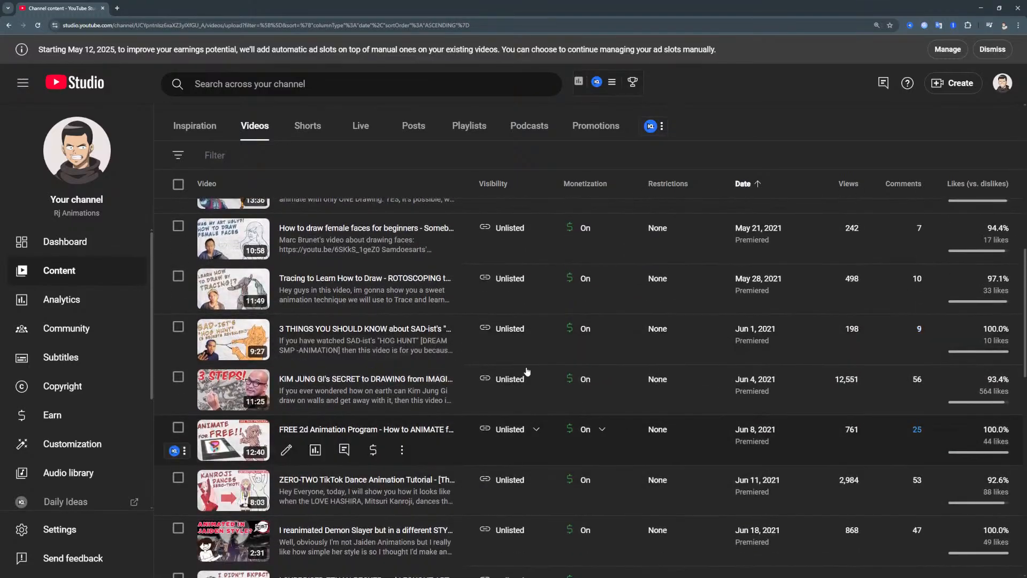
# Show the channel's Shorts sorted by date with the oldest first and find the October 2022 animation memes
pyautogui.click(306, 128)
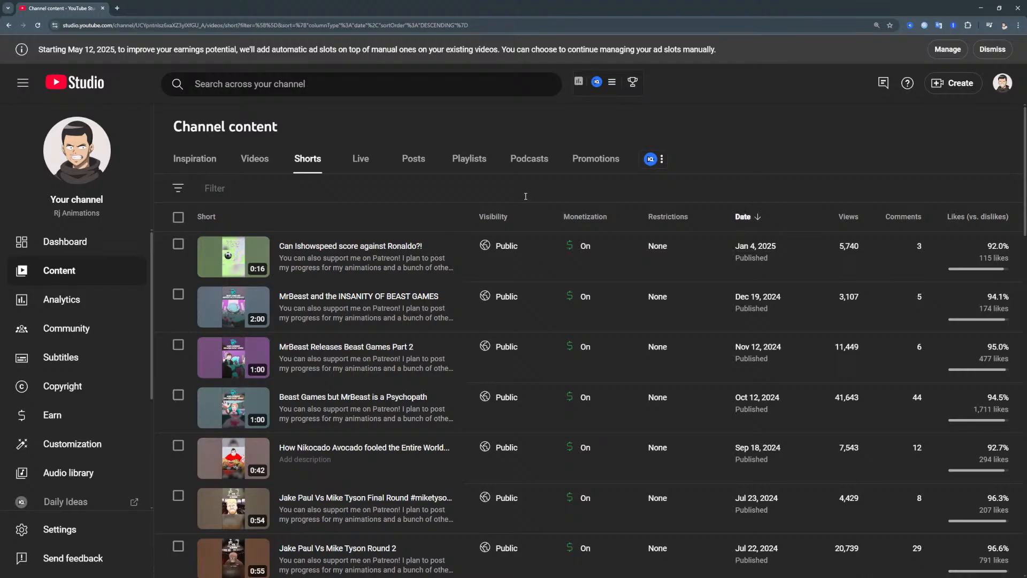
pyautogui.click(744, 217)
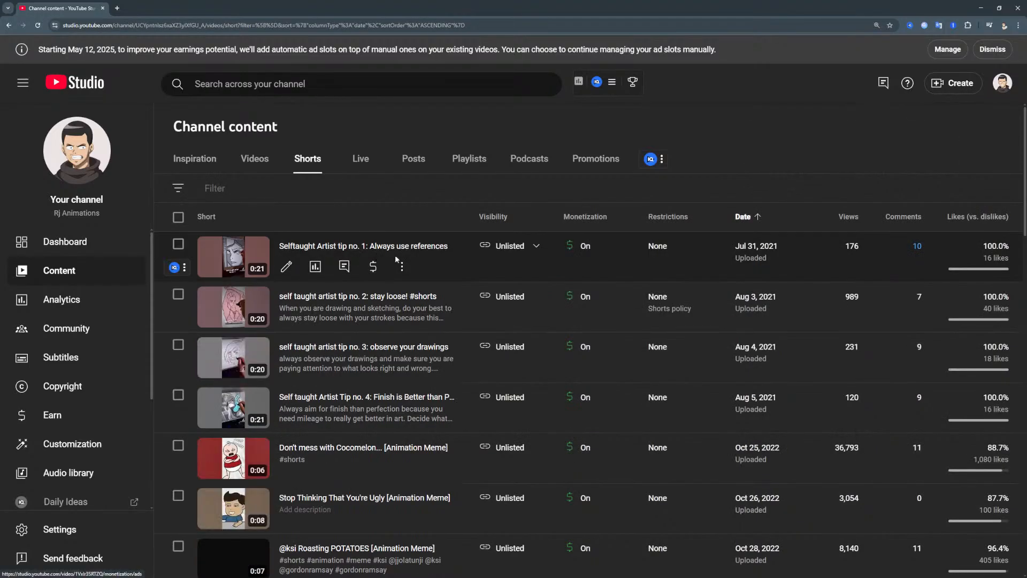
pyautogui.scroll(-6, 397, 265)
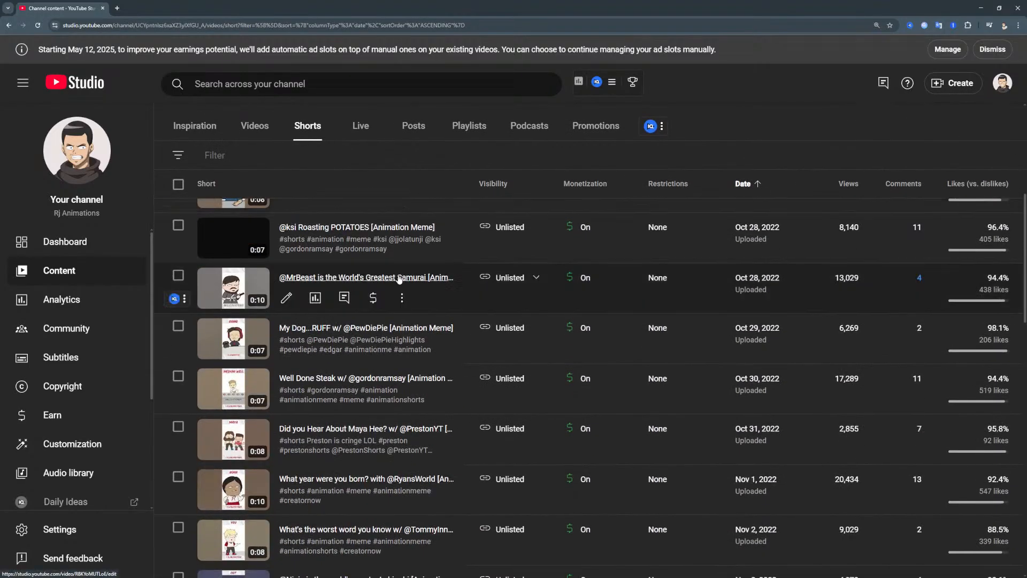
pyautogui.scroll(1, 398, 279)
pyautogui.scroll(1, 369, 303)
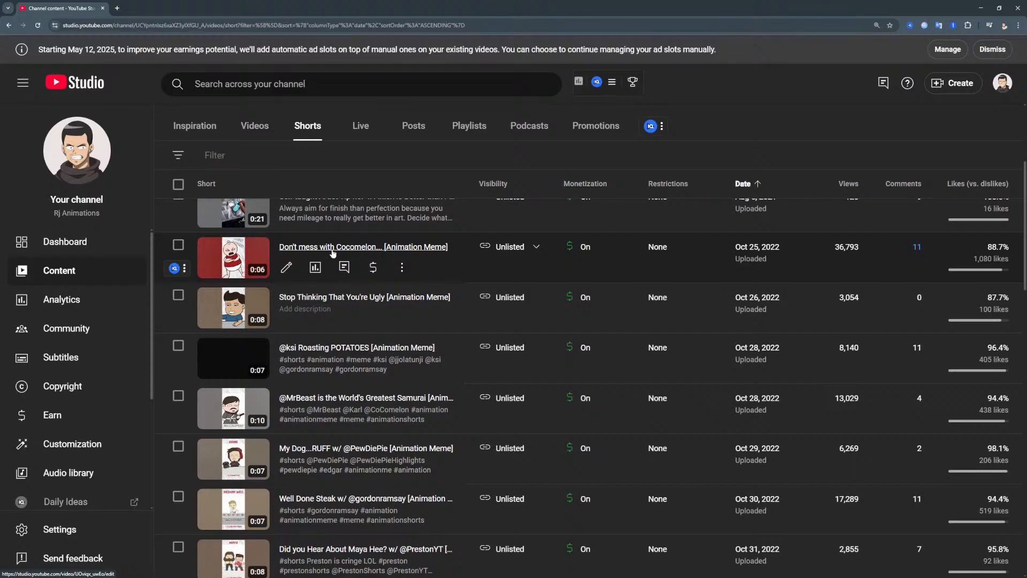
# Open the details of the Short "Don't mess with Cocomelon... [Animation Meme]", play its preview and watch it on YouTube
pyautogui.click(333, 254)
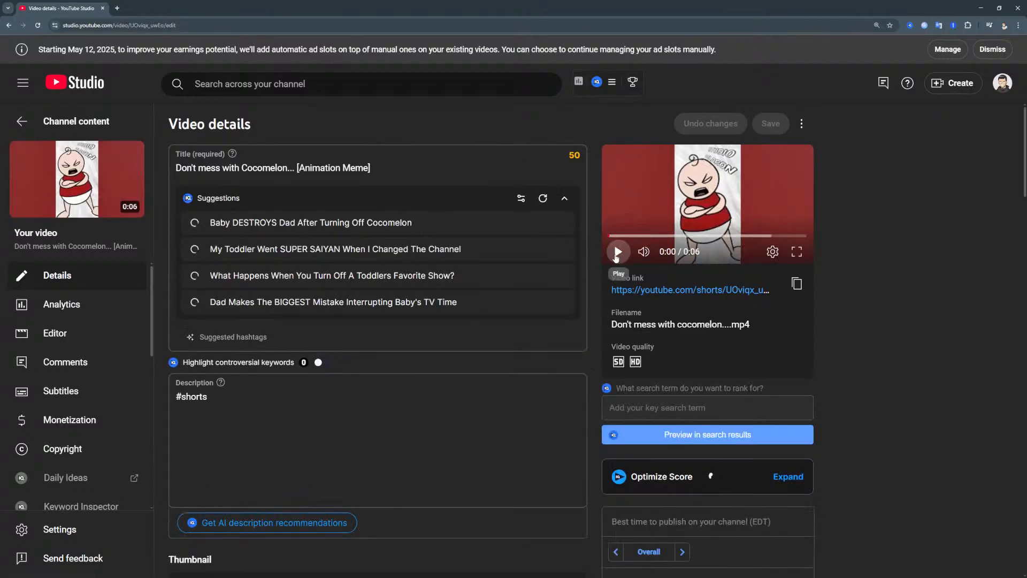
pyautogui.click(617, 252)
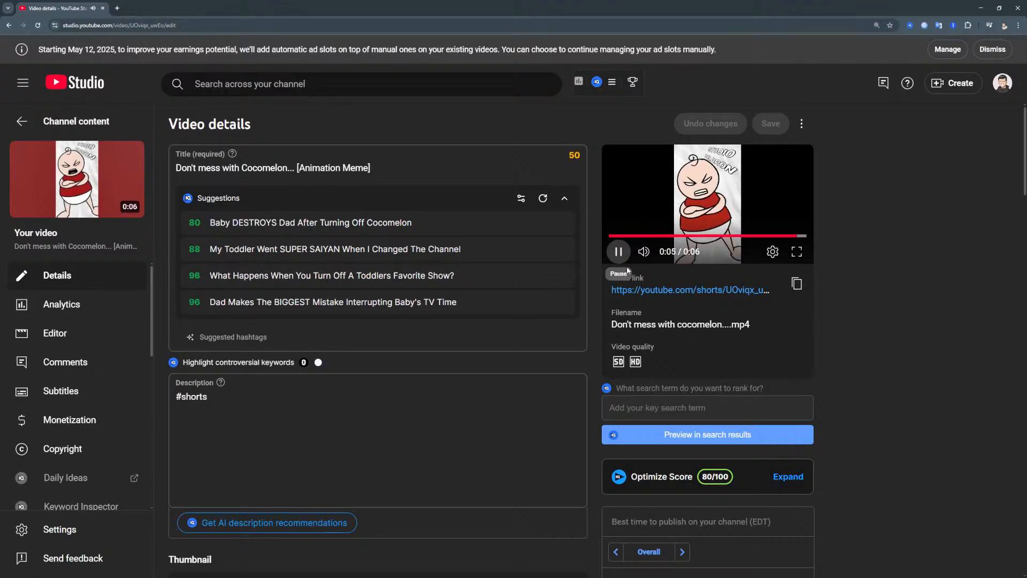
pyautogui.click(660, 293)
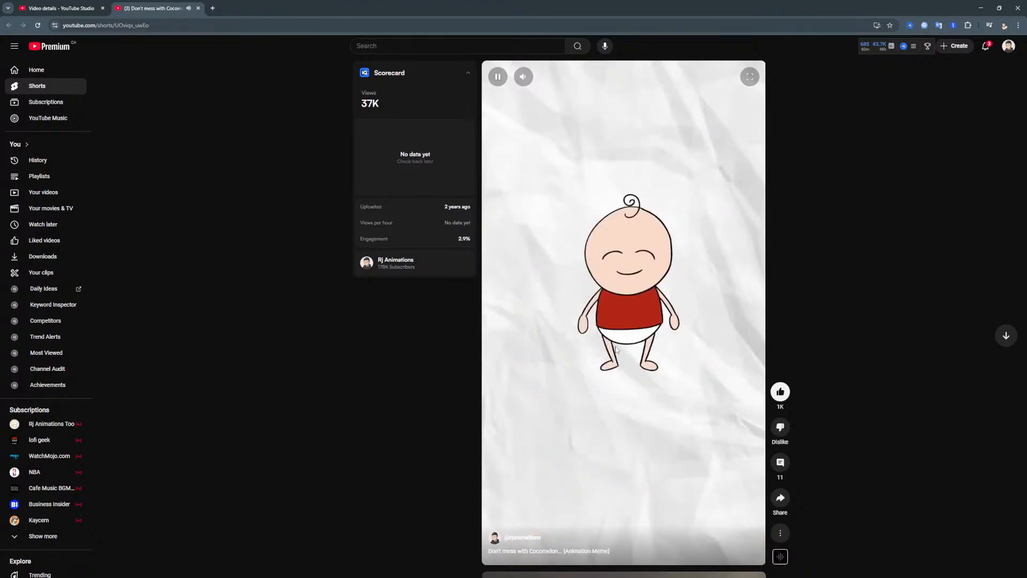
# Return to the Shorts list in YouTube Studio and look through the animation memes from late October 2022
pyautogui.click(53, 10)
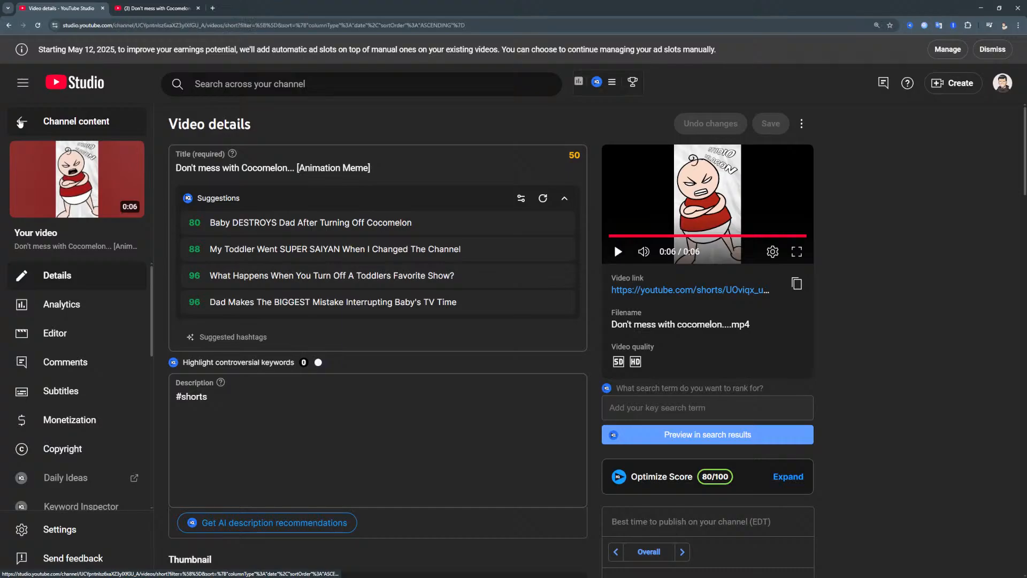
pyautogui.click(20, 122)
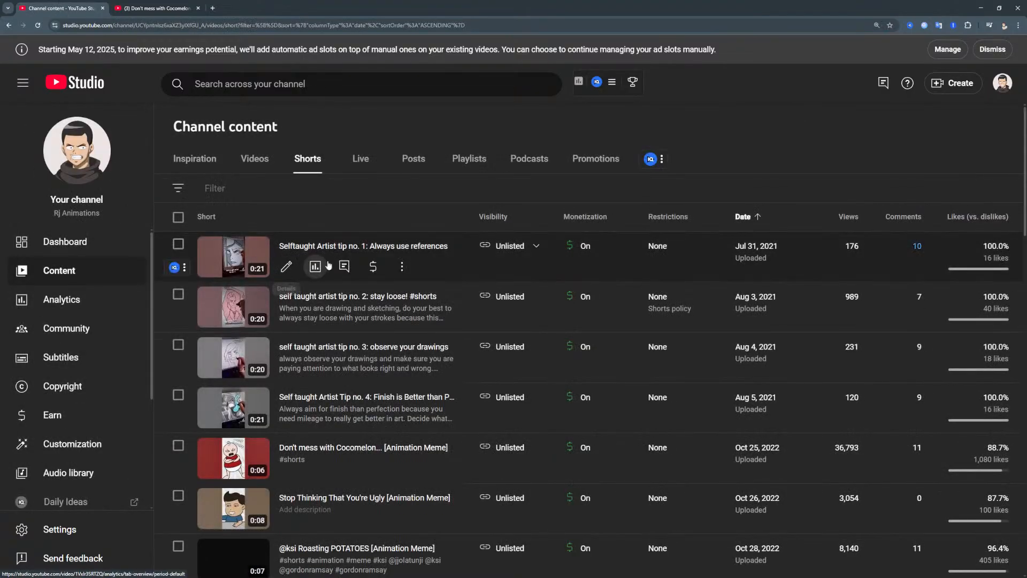
pyautogui.scroll(-3, 328, 264)
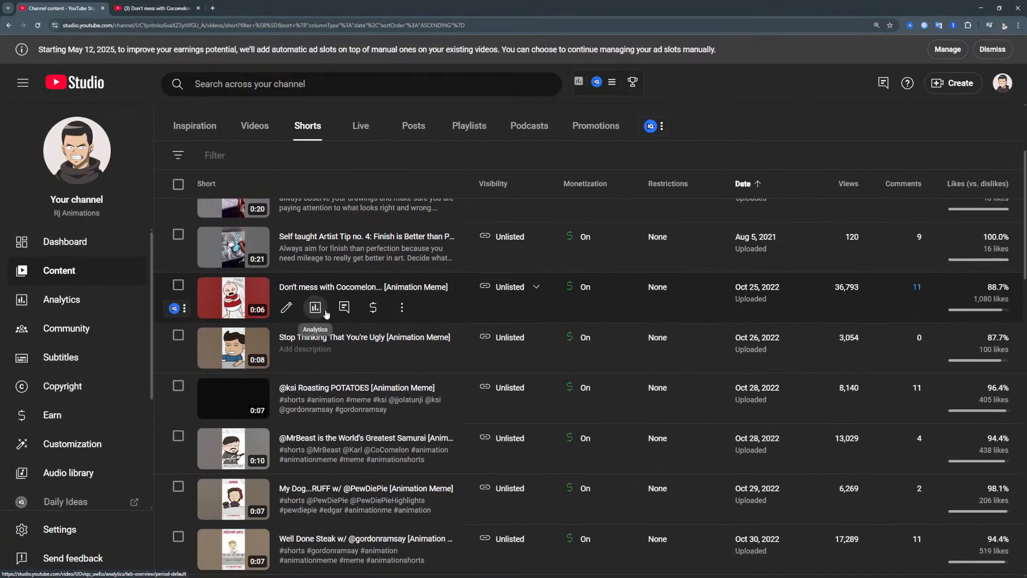
pyautogui.scroll(-1, 326, 313)
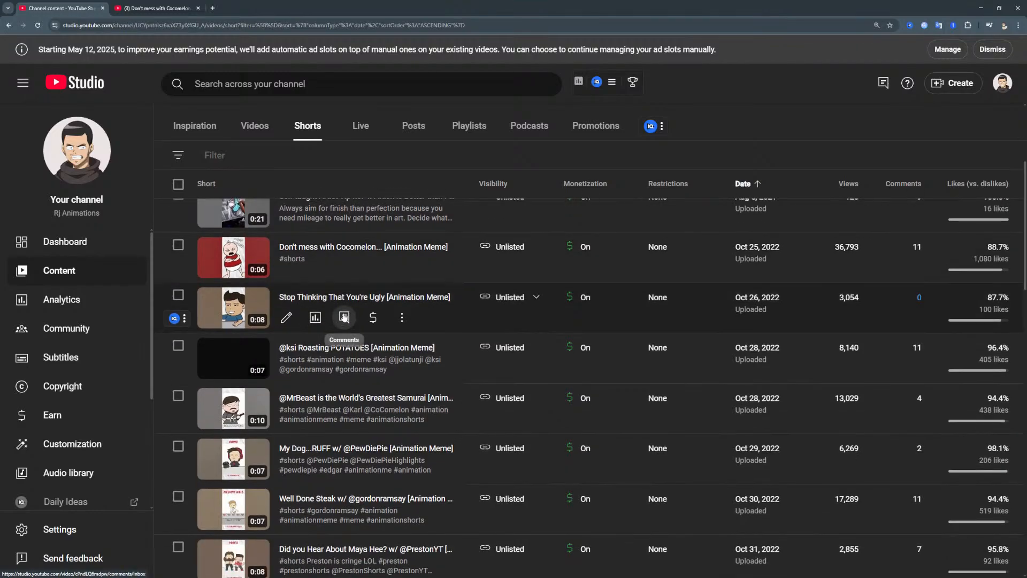
# Open the details of the Short "Stop Thinking That You're Ugly [Animation Meme]" and watch it on YouTube
pyautogui.scroll(-2, 339, 300)
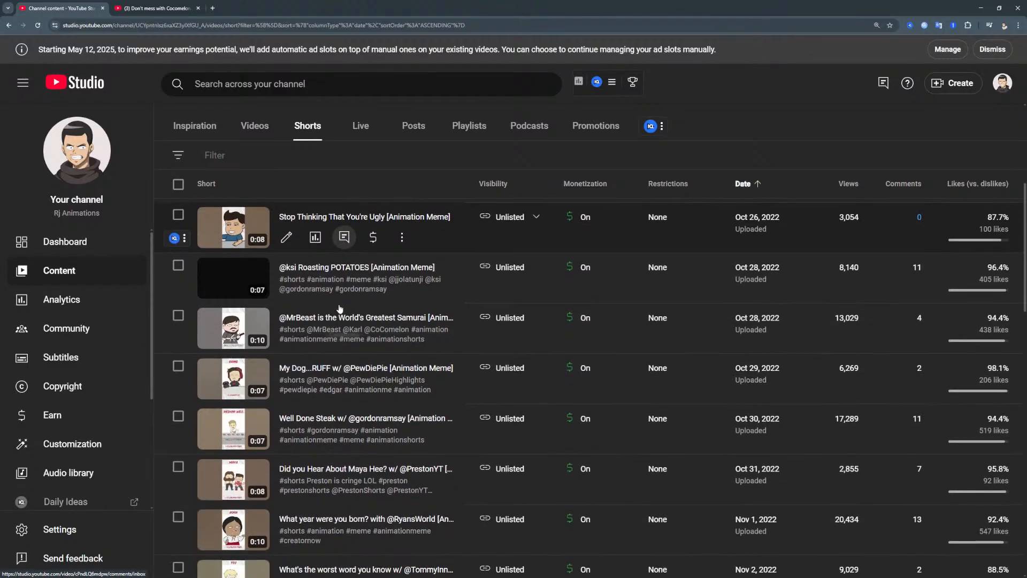
pyautogui.scroll(1, 389, 301)
pyautogui.scroll(1, 412, 306)
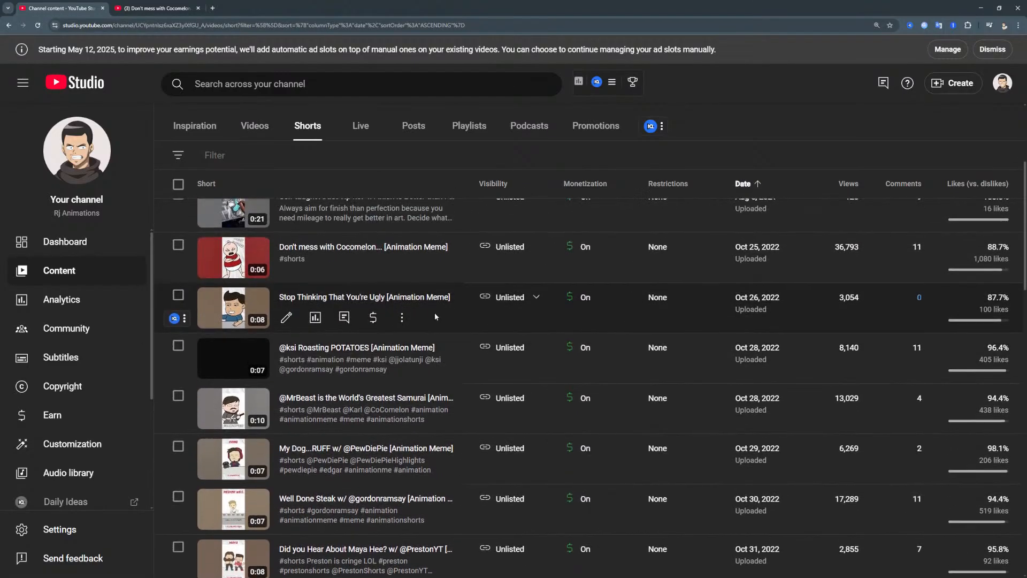
pyautogui.click(332, 299)
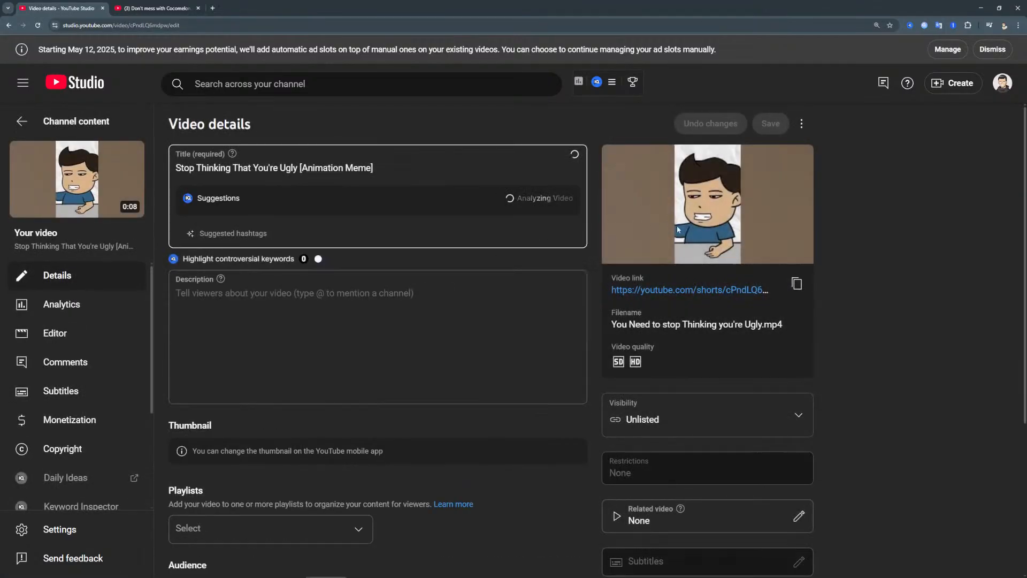
pyautogui.click(656, 290)
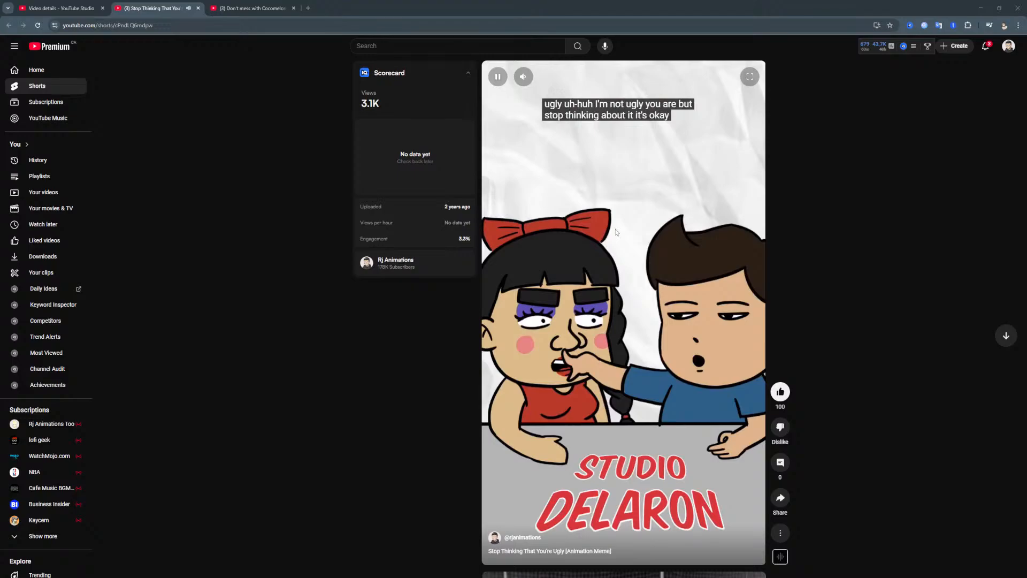
pyautogui.click(510, 193)
# Return to the Shorts list in YouTube Studio and skim the animation memes through mid-November 2022
pyautogui.click(56, 8)
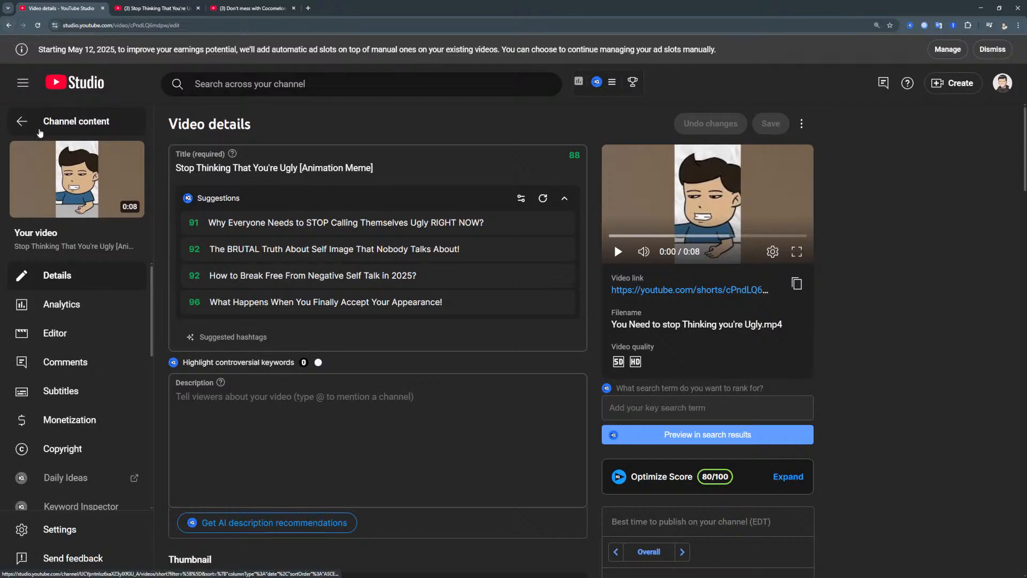
pyautogui.click(38, 124)
pyautogui.scroll(-12, 359, 274)
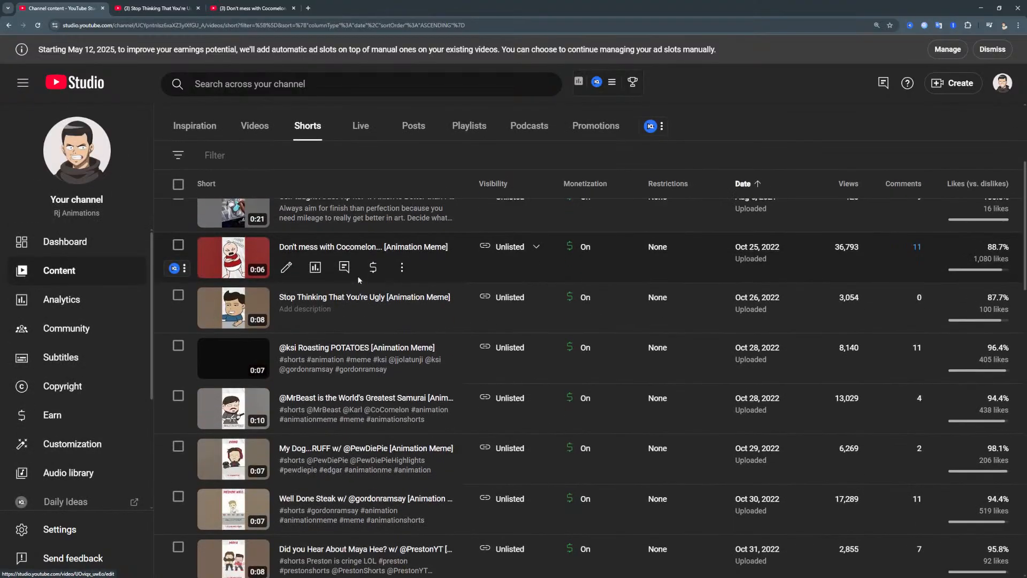
pyautogui.scroll(-6, 329, 284)
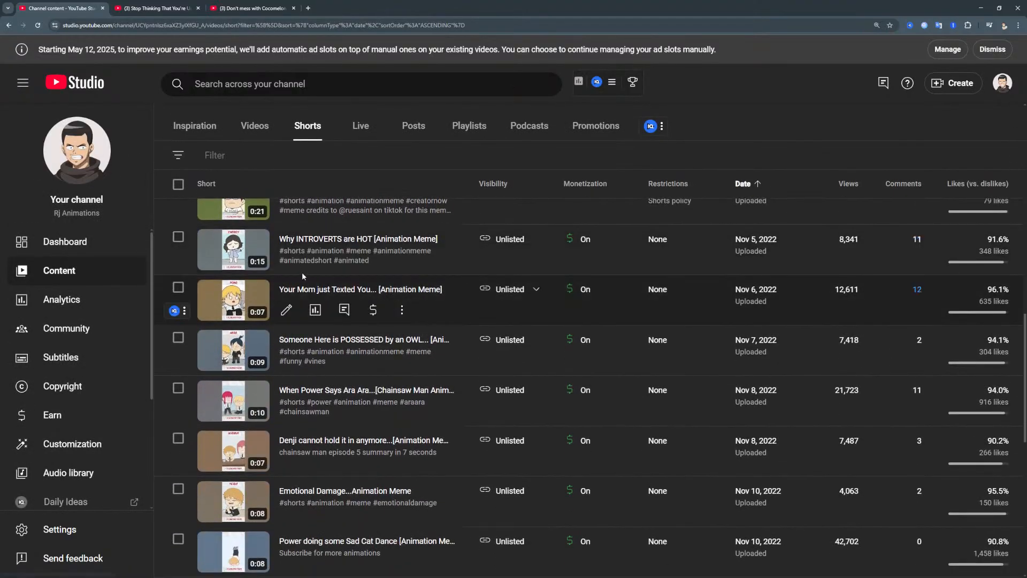
pyautogui.scroll(1, 335, 322)
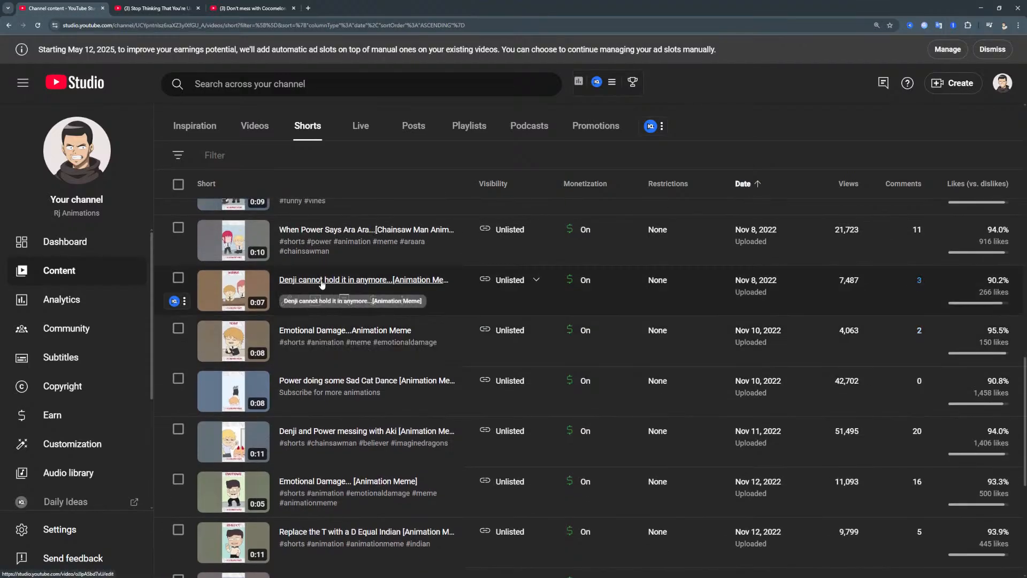
pyautogui.scroll(-6, 322, 283)
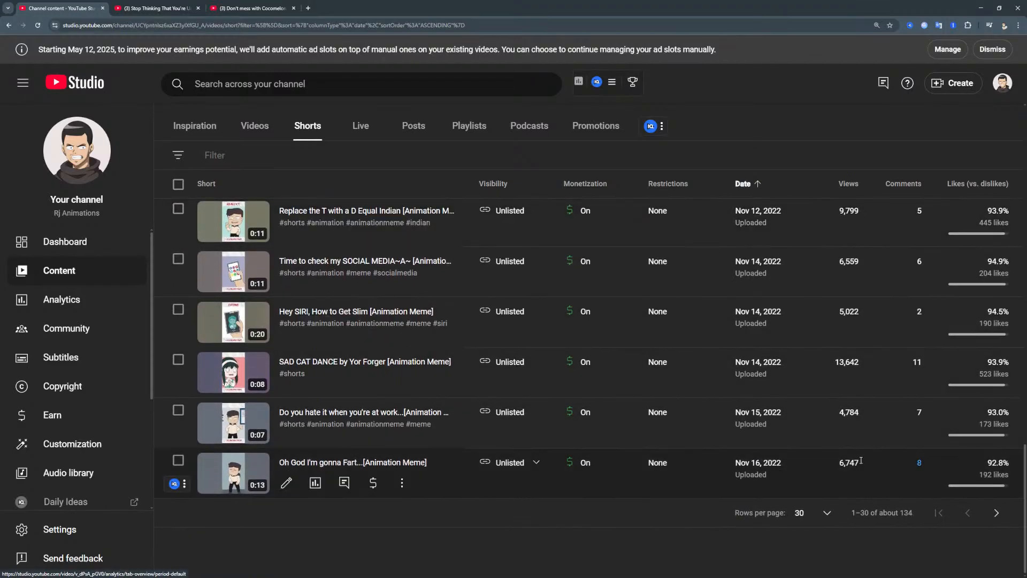
# Advance to the second page of Shorts and look through the uploads from November 2022 to January 2023
pyautogui.click(994, 514)
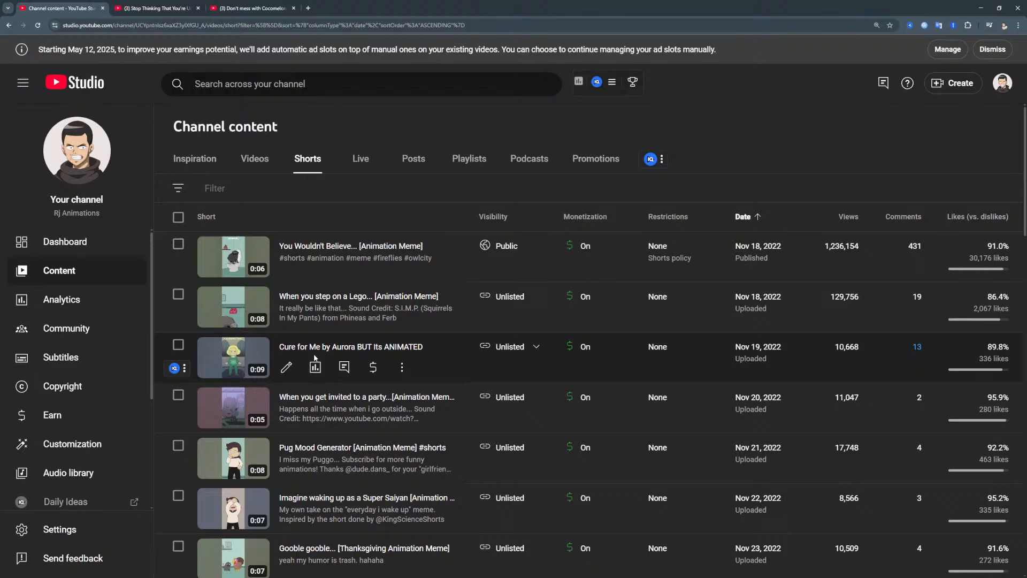
pyautogui.scroll(-2, 316, 369)
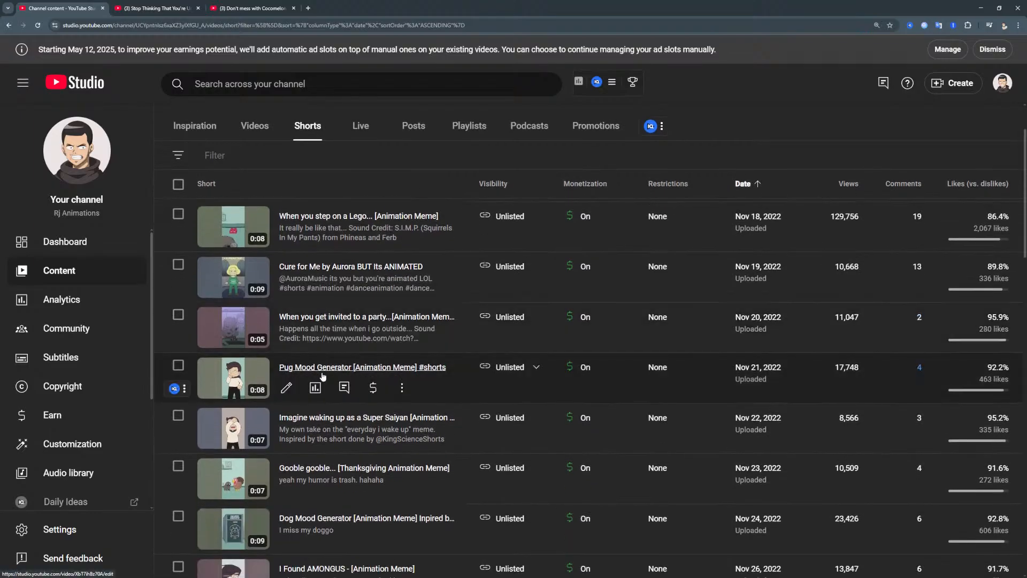
pyautogui.scroll(-5, 323, 376)
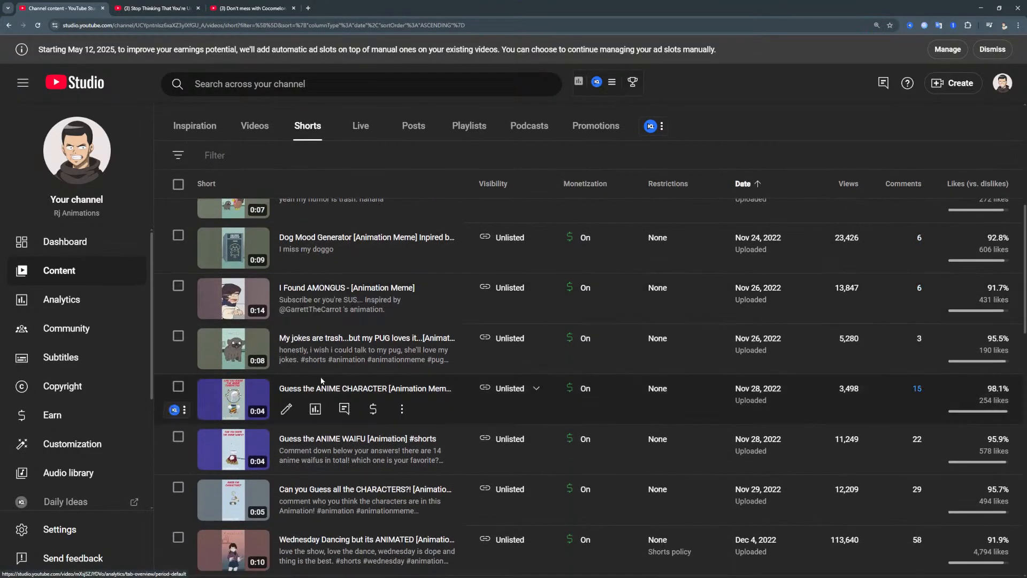
pyautogui.scroll(-2, 321, 380)
pyautogui.scroll(-6, 321, 385)
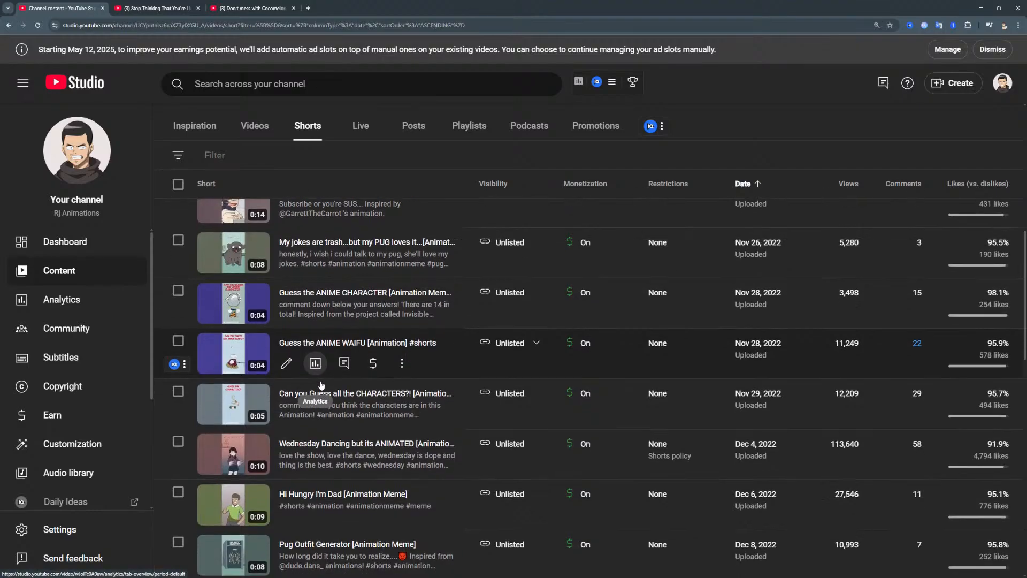
pyautogui.scroll(-5, 323, 382)
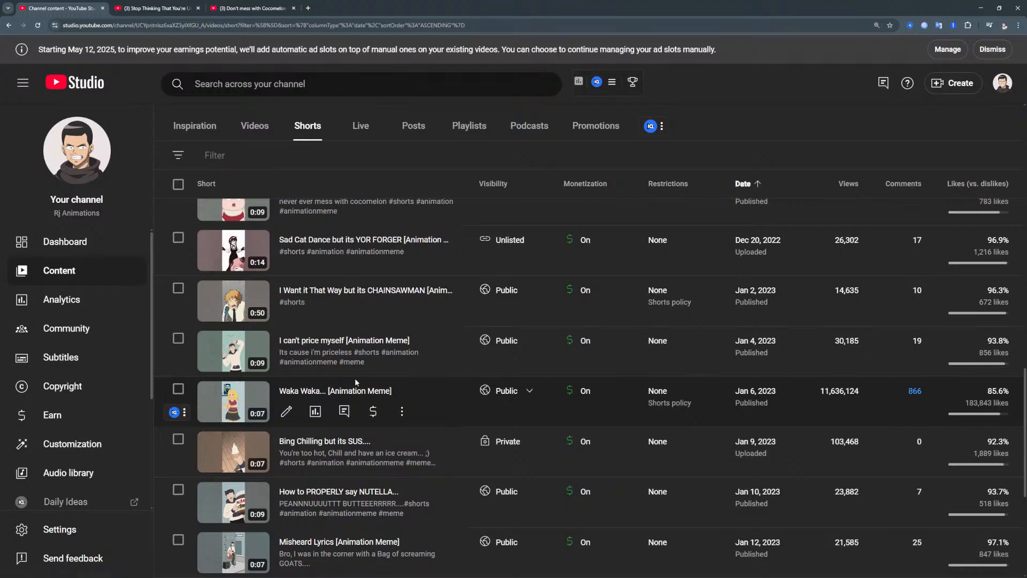
pyautogui.scroll(-3, 355, 380)
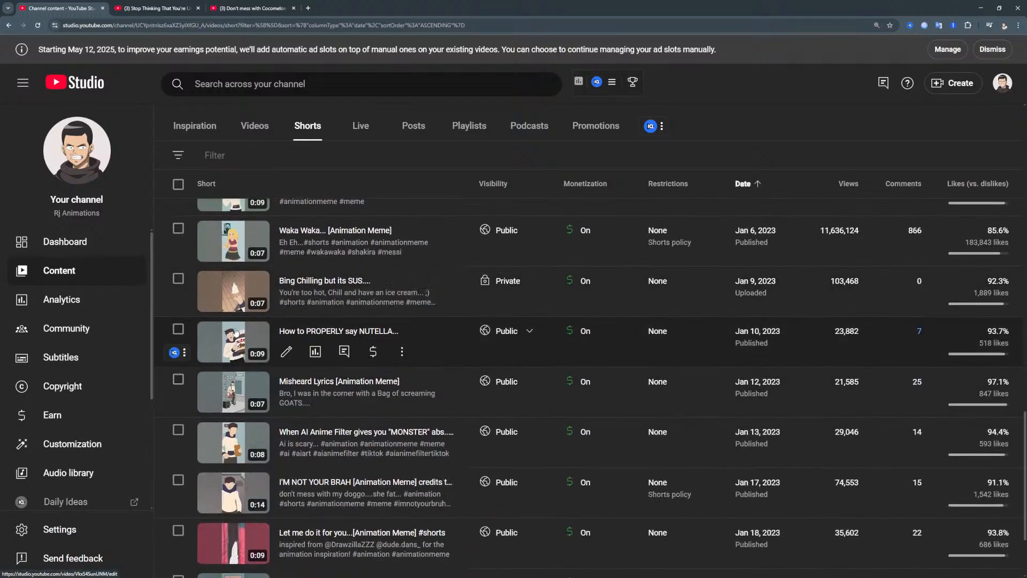
# Open the details of the Short "How to PROPERLY say NUTELLA..." and watch it on YouTube
pyautogui.click(301, 332)
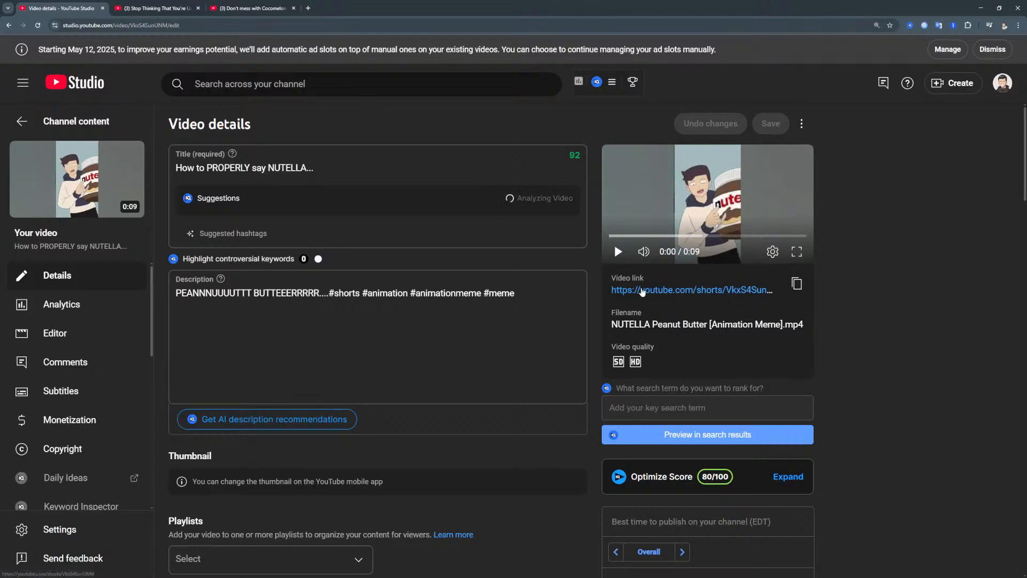
pyautogui.click(642, 290)
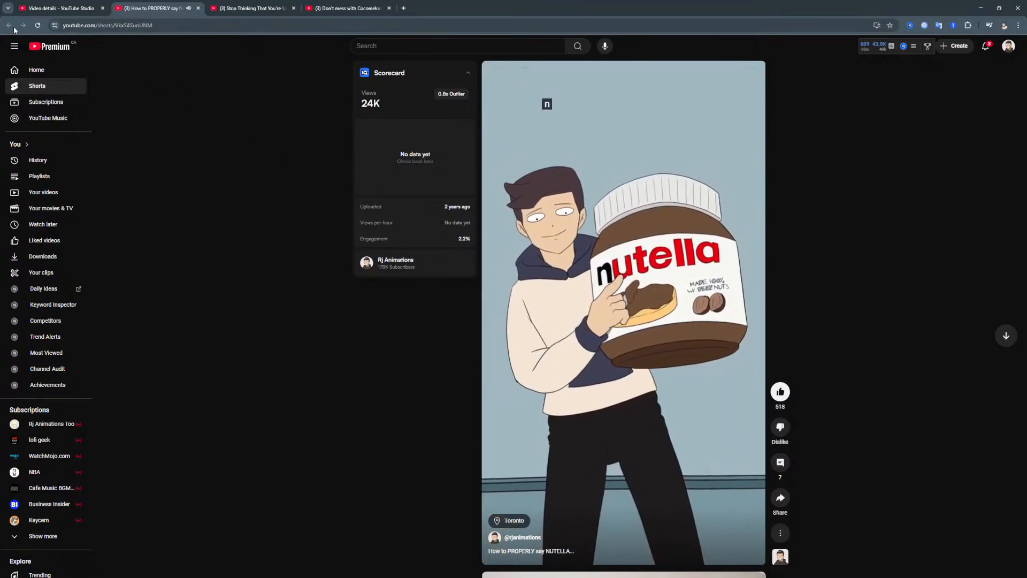
pyautogui.click(58, 12)
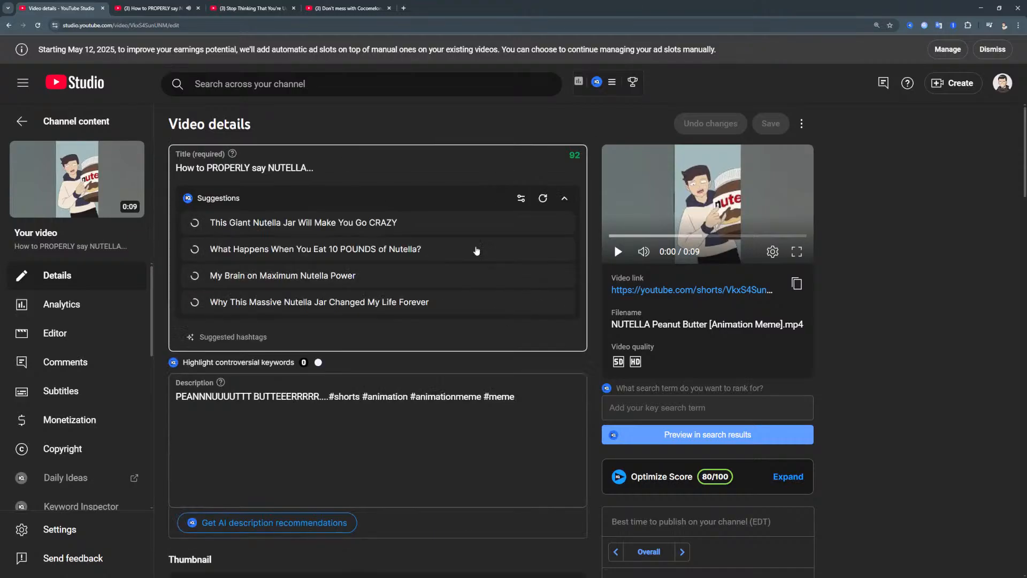
pyautogui.click(166, 7)
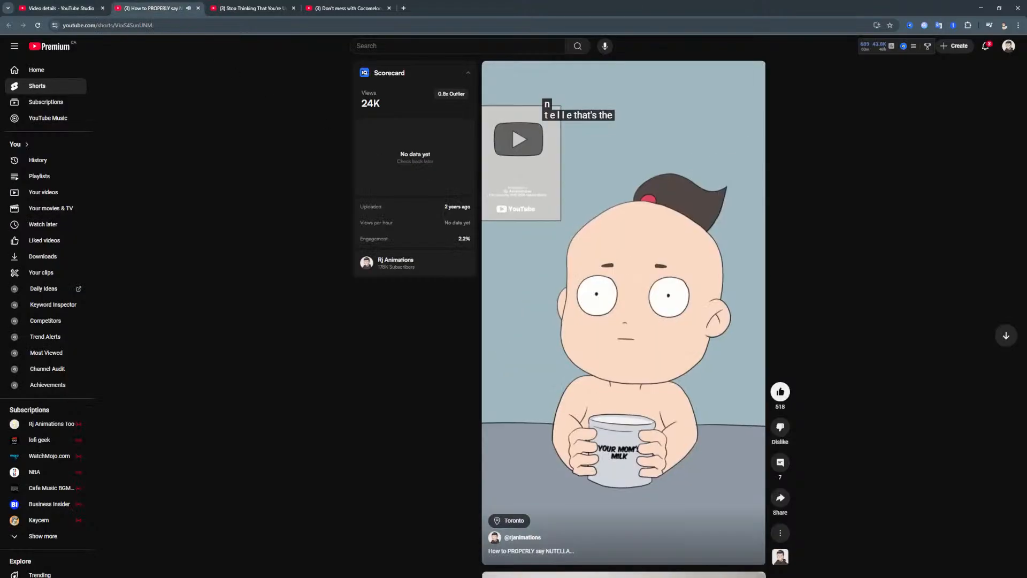
# Return to the Shorts list in YouTube Studio and advance to the third page of Shorts
pyautogui.click(45, 7)
pyautogui.click(48, 122)
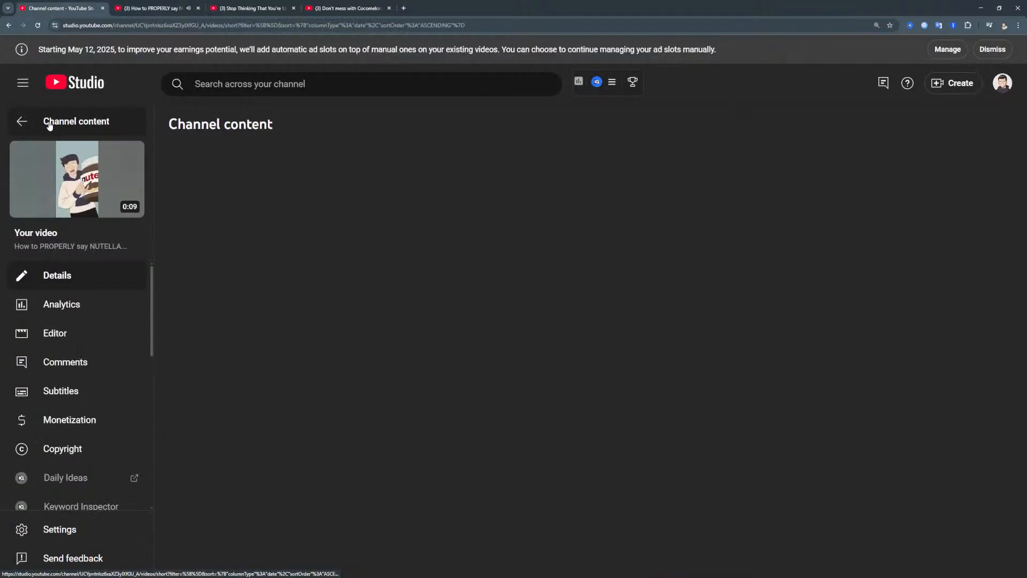
pyautogui.scroll(-5, 444, 343)
pyautogui.scroll(-15, 449, 346)
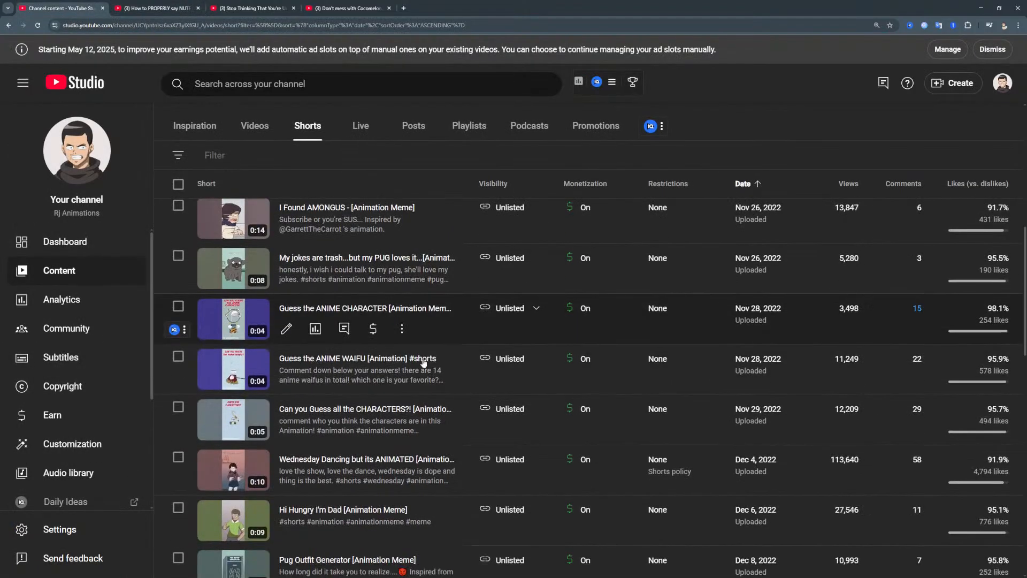
pyautogui.scroll(-4, 428, 354)
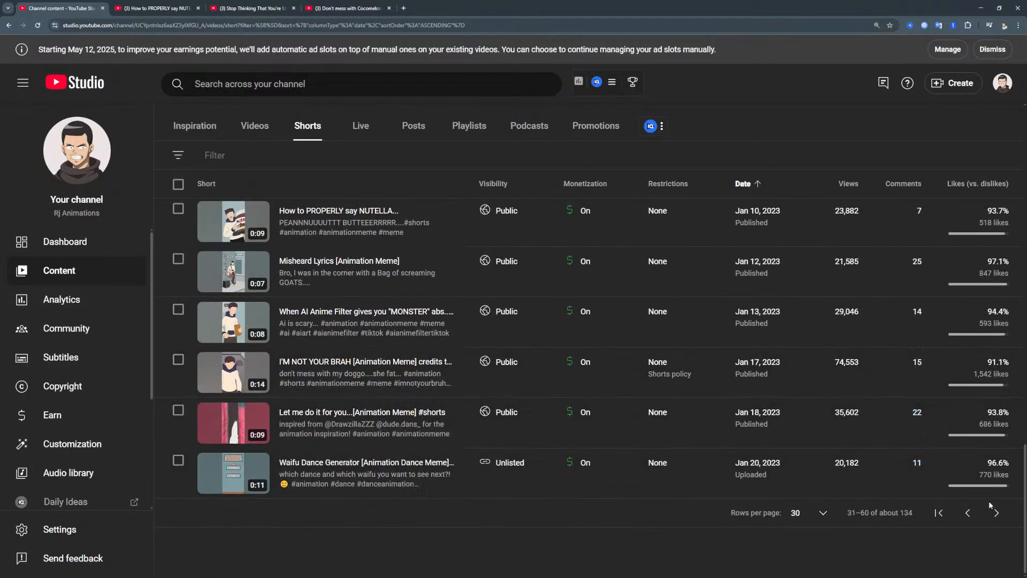
pyautogui.click(994, 512)
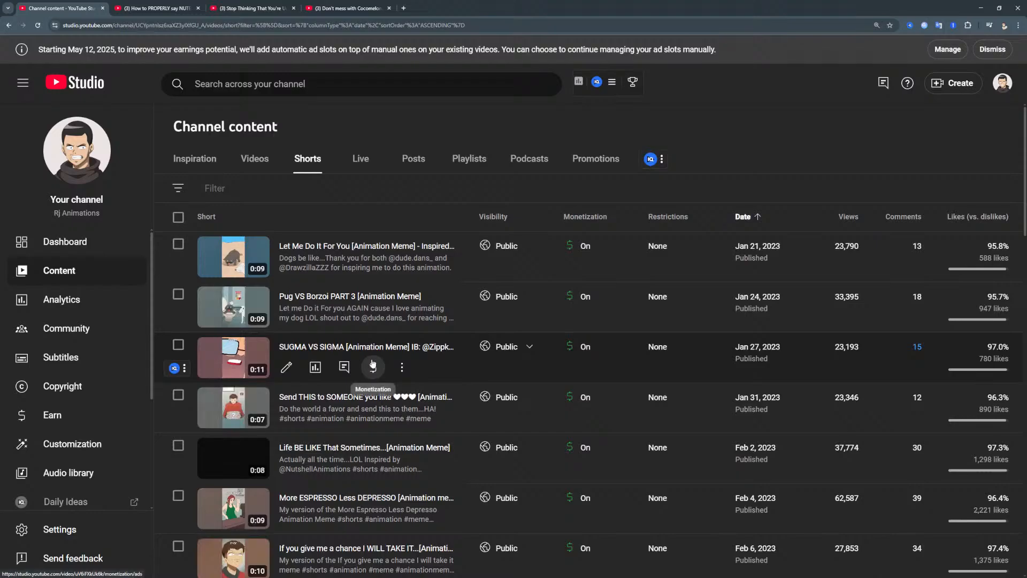
# Find the Short "If you give me a chance I WILL TAKE IT...[Animation Meme]", watch it on YouTube and close its tab
pyautogui.scroll(-2, 372, 364)
pyautogui.scroll(-3, 373, 364)
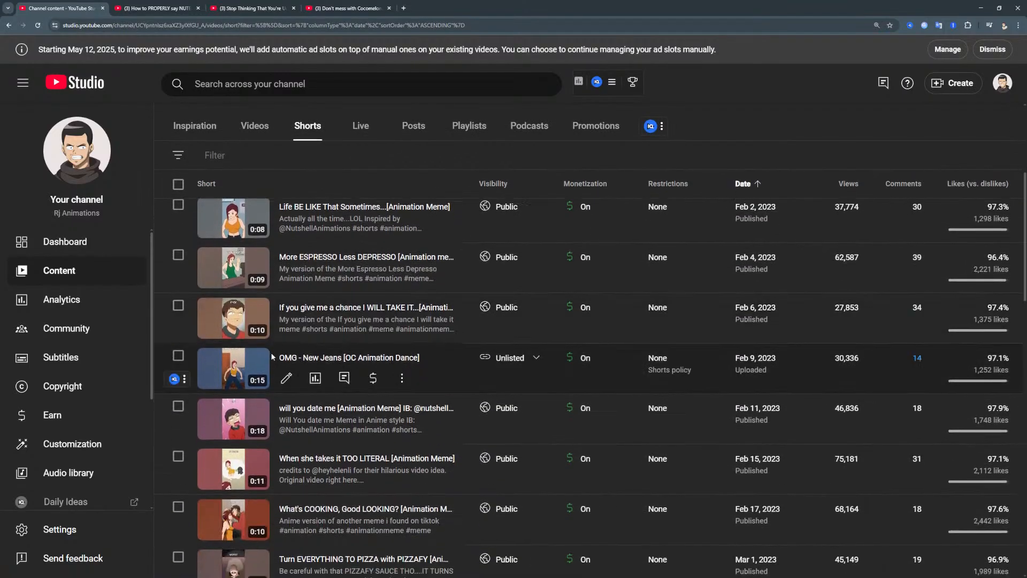
pyautogui.click(303, 310)
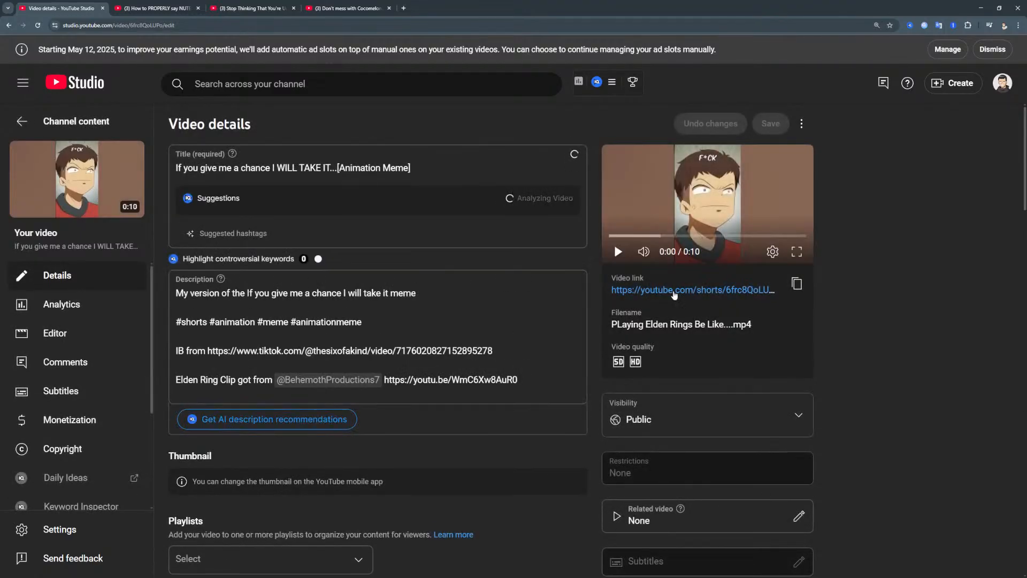
pyautogui.click(675, 291)
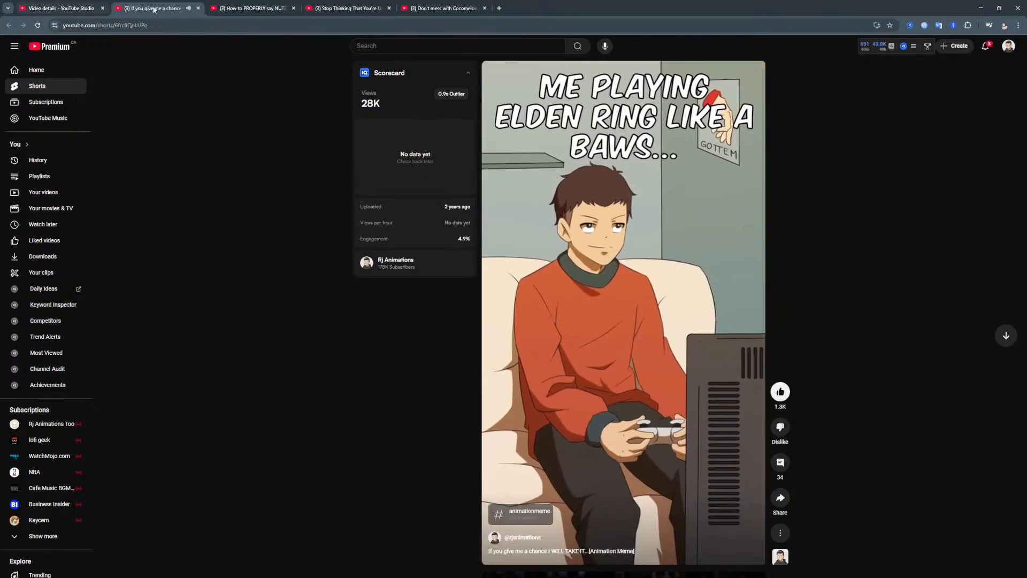
pyautogui.click(199, 8)
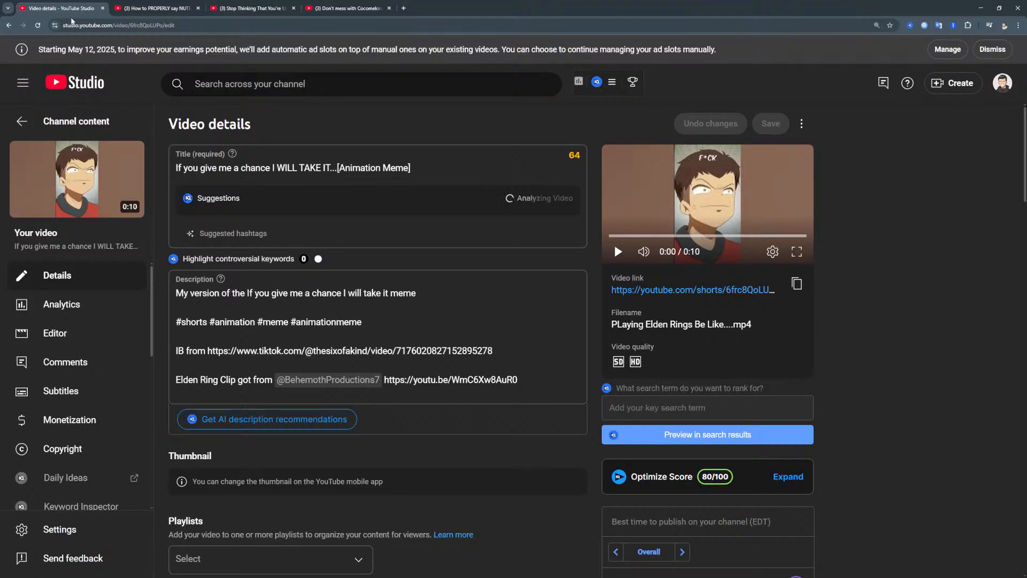
# Go back to the Shorts list and view the analytics of the March 8, 2023 Short "Toca Toca Anime Dance [Animation Meme]"
pyautogui.click(9, 26)
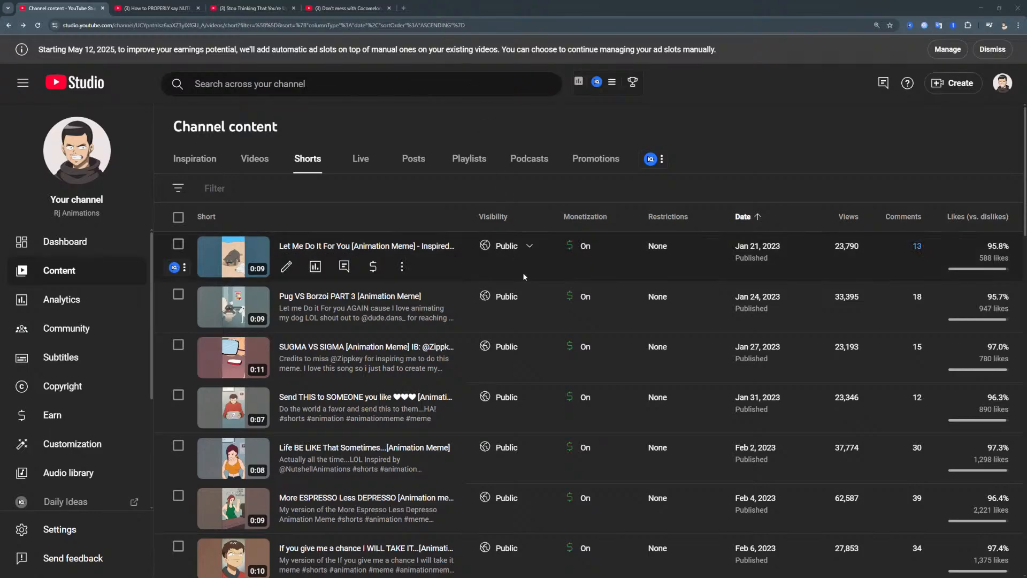
pyautogui.scroll(-4, 387, 383)
pyautogui.scroll(-6, 395, 389)
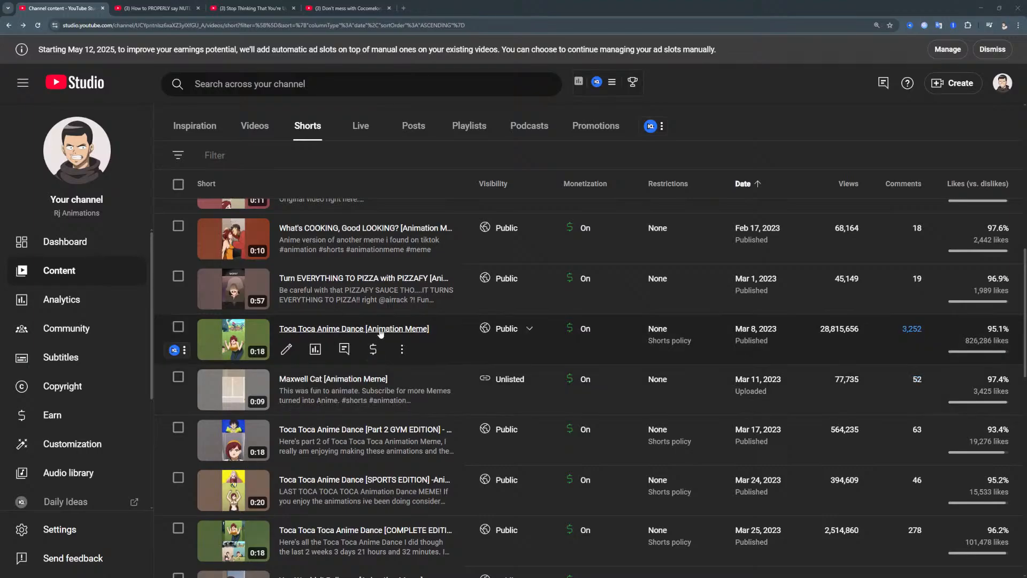
pyautogui.click(380, 330)
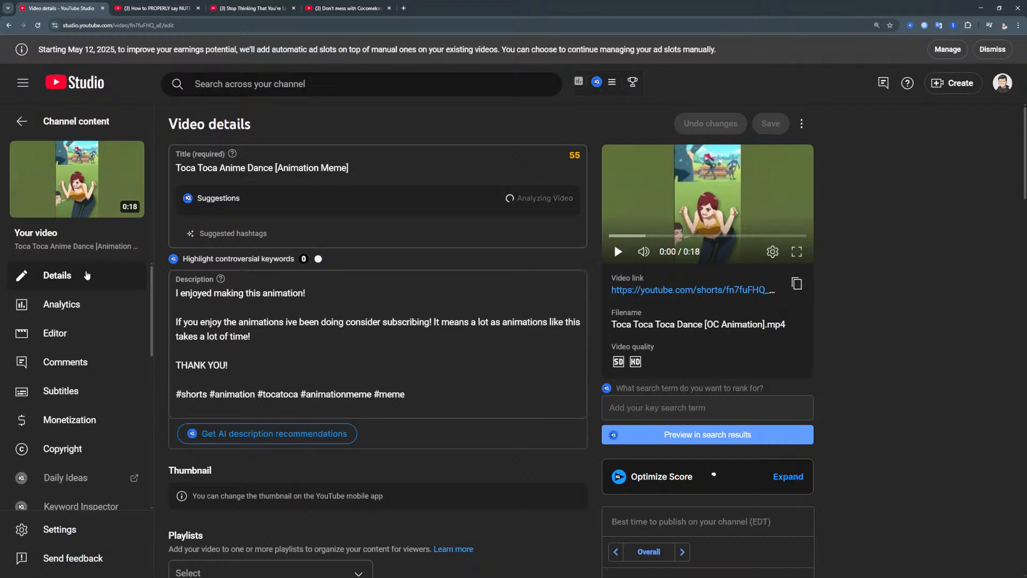
pyautogui.click(82, 303)
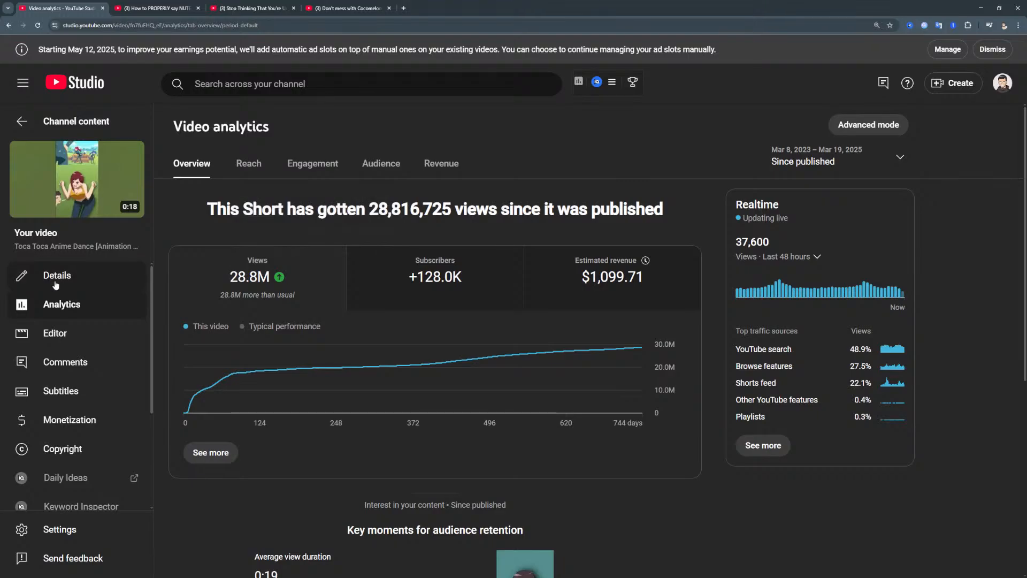
# Return to the Shorts list, reopen the details of "Toca Toca Anime Dance [Animation Meme]" and watch it on YouTube
pyautogui.click(86, 132)
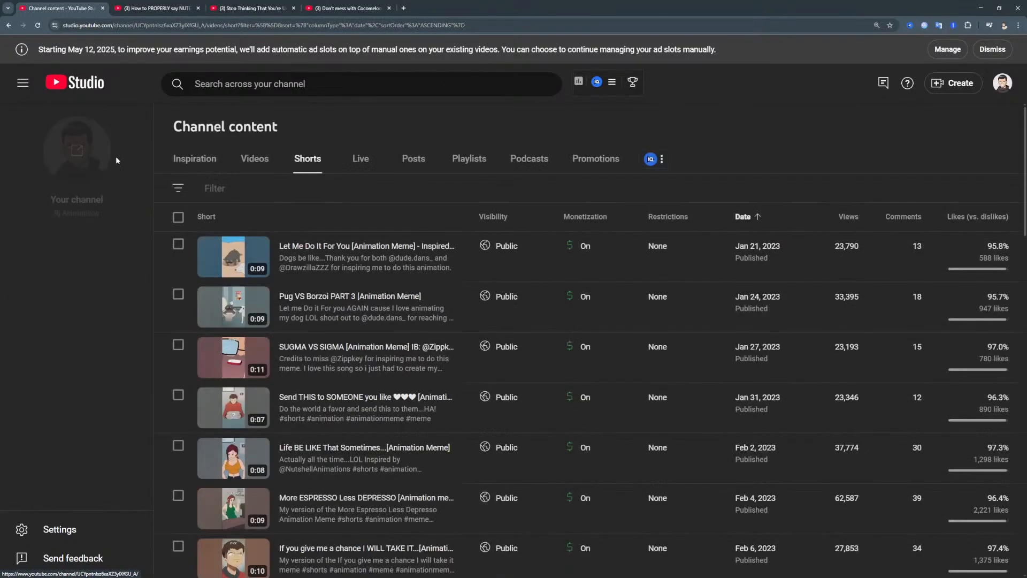
pyautogui.scroll(-10, 381, 303)
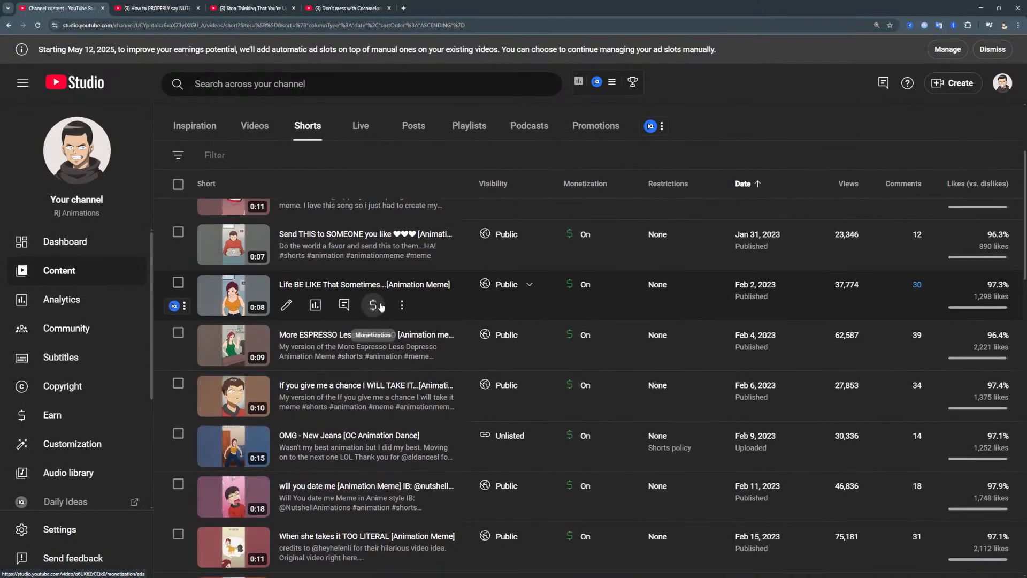
pyautogui.click(379, 330)
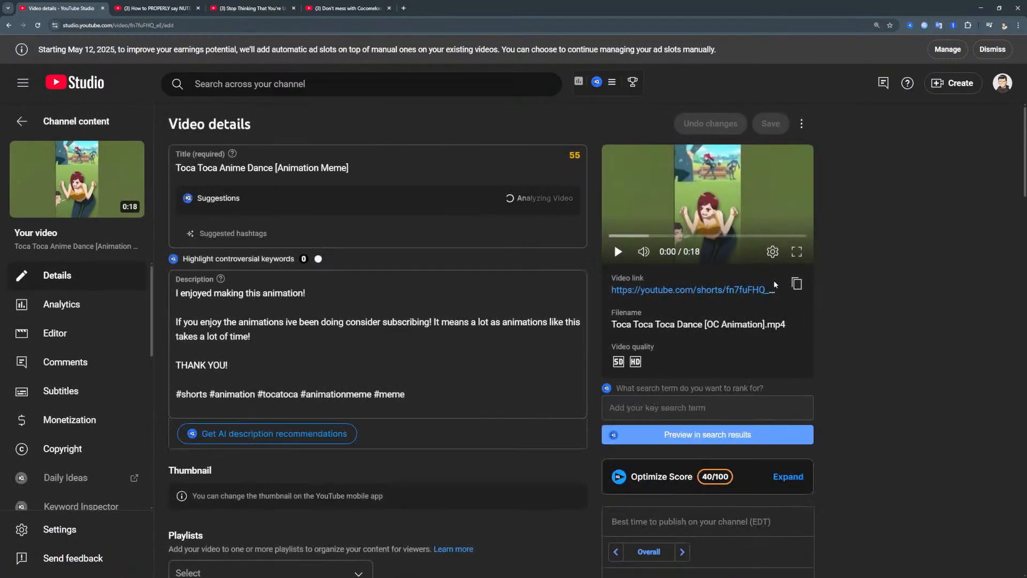
pyautogui.click(743, 292)
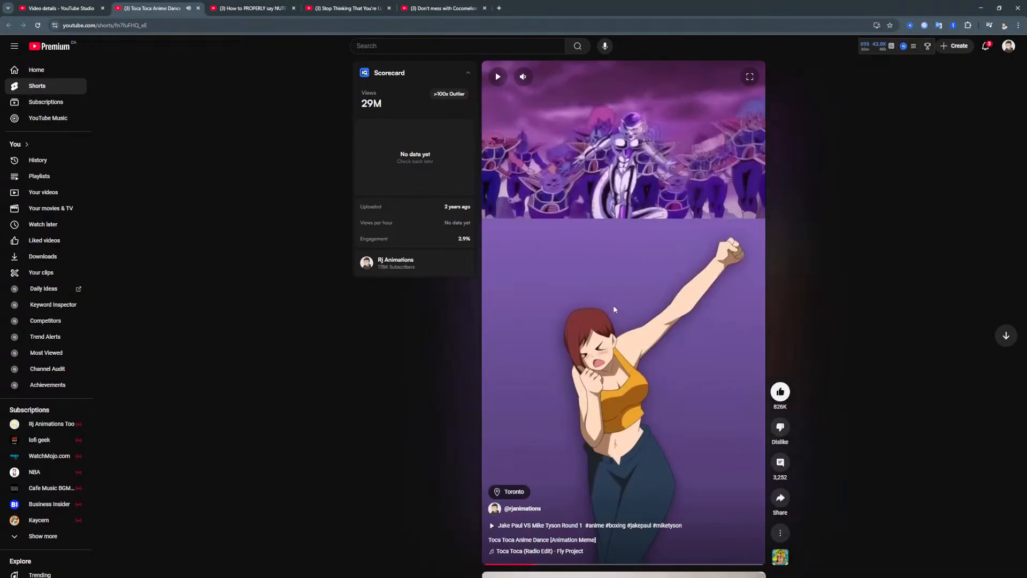
# Watch a bit more of the Toca Toca Short, return to YouTube Studio and browse the Shorts list through June 2023
pyautogui.click(629, 341)
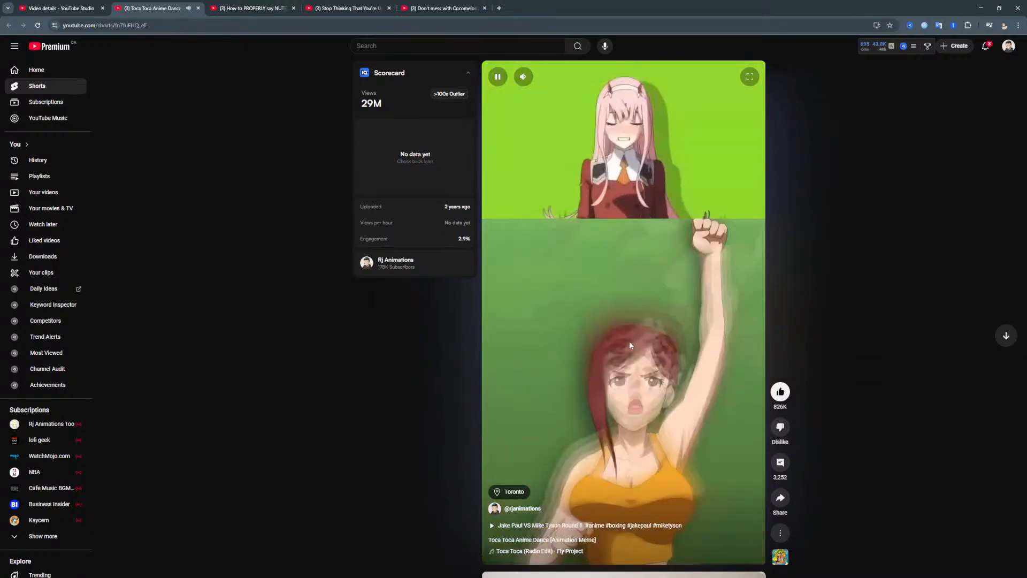
pyautogui.click(629, 341)
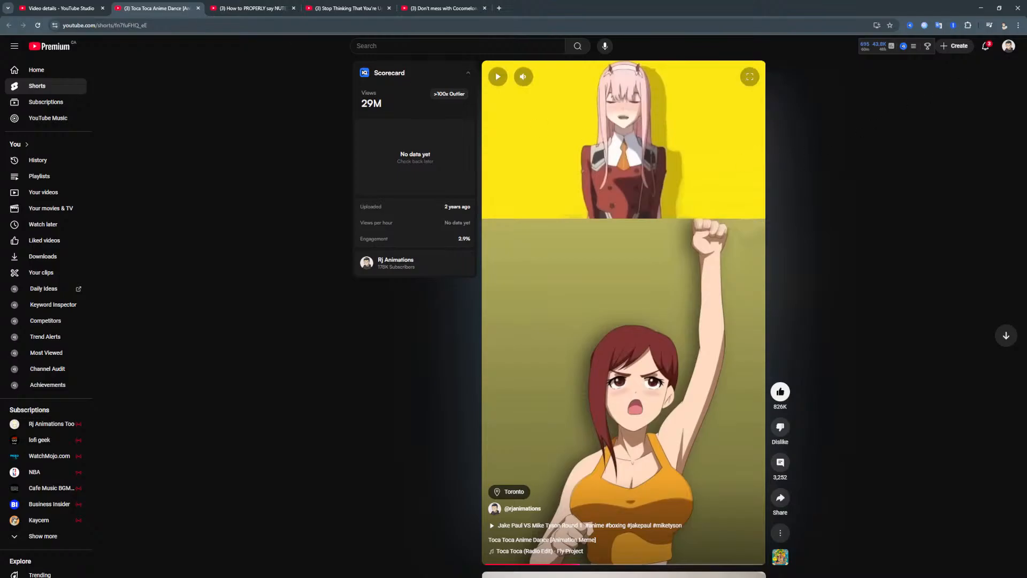
pyautogui.click(86, 10)
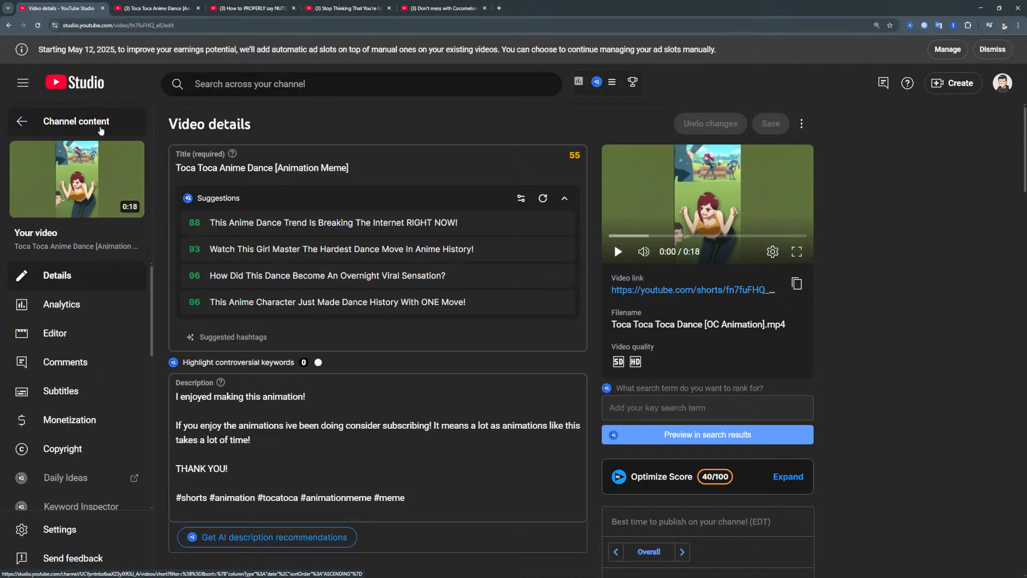
pyautogui.click(101, 131)
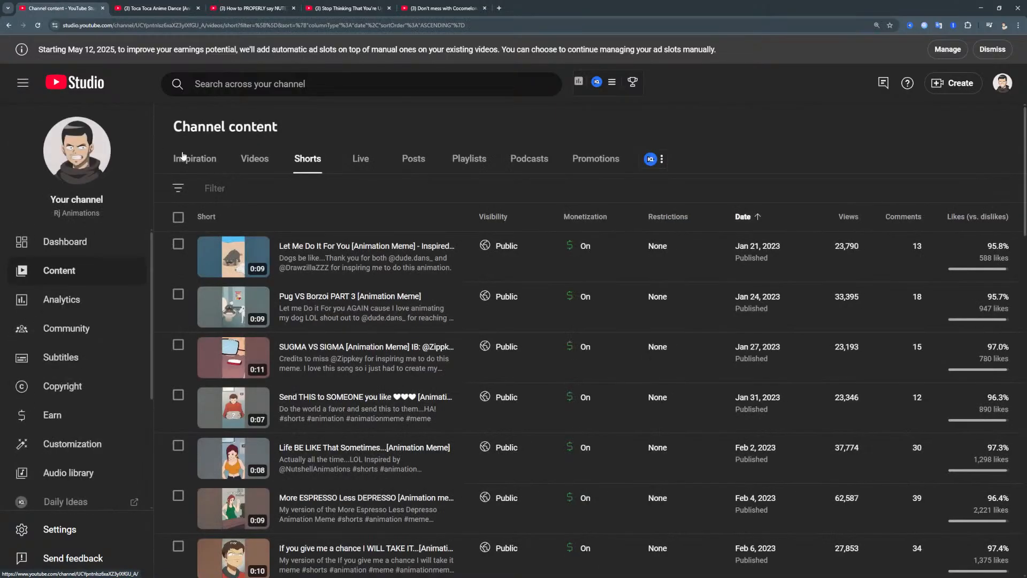
pyautogui.scroll(-15, 353, 290)
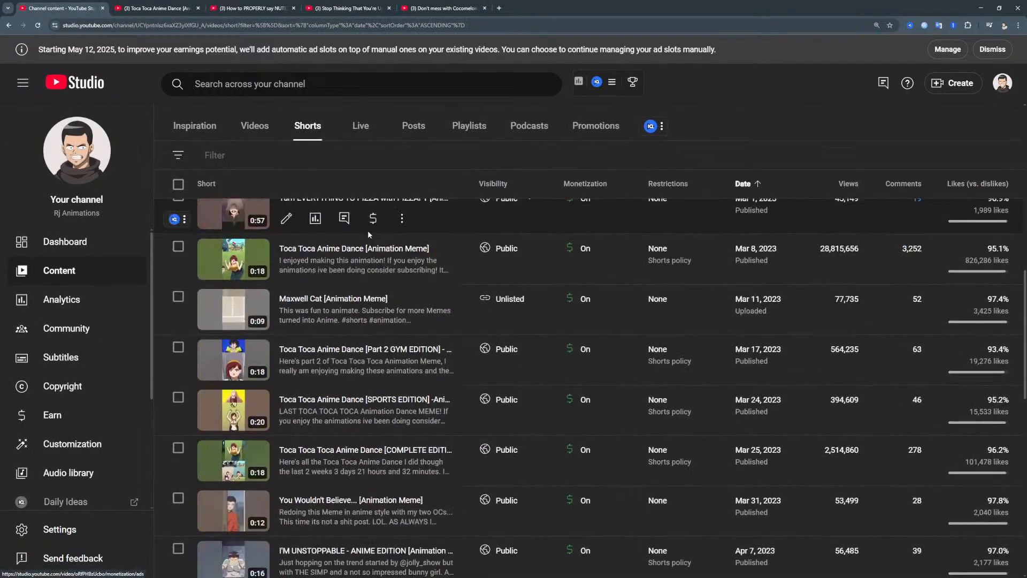
pyautogui.scroll(-5, 366, 234)
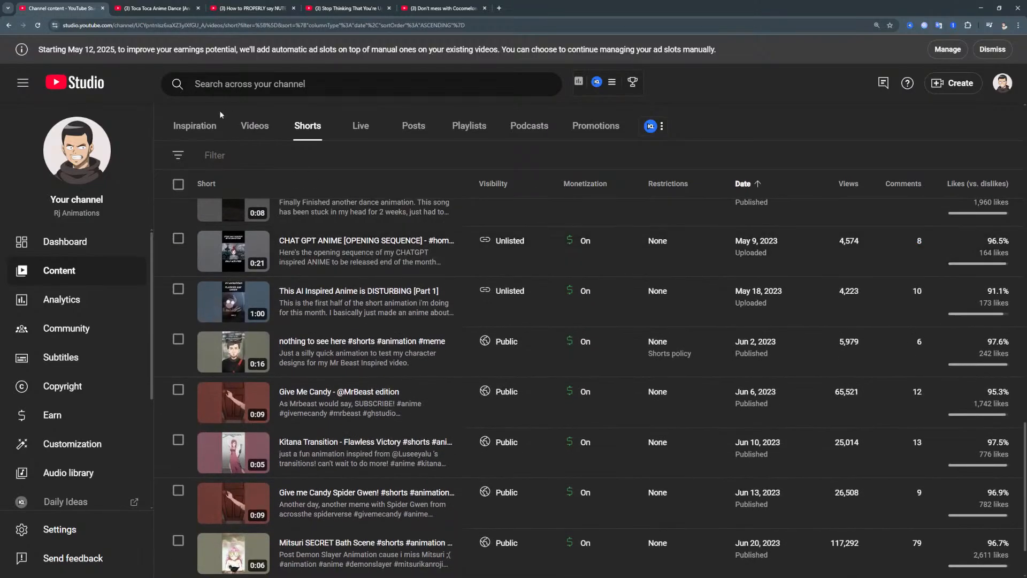
# Show the channel's regular videos and sort them by date with the newest first
pyautogui.click(254, 130)
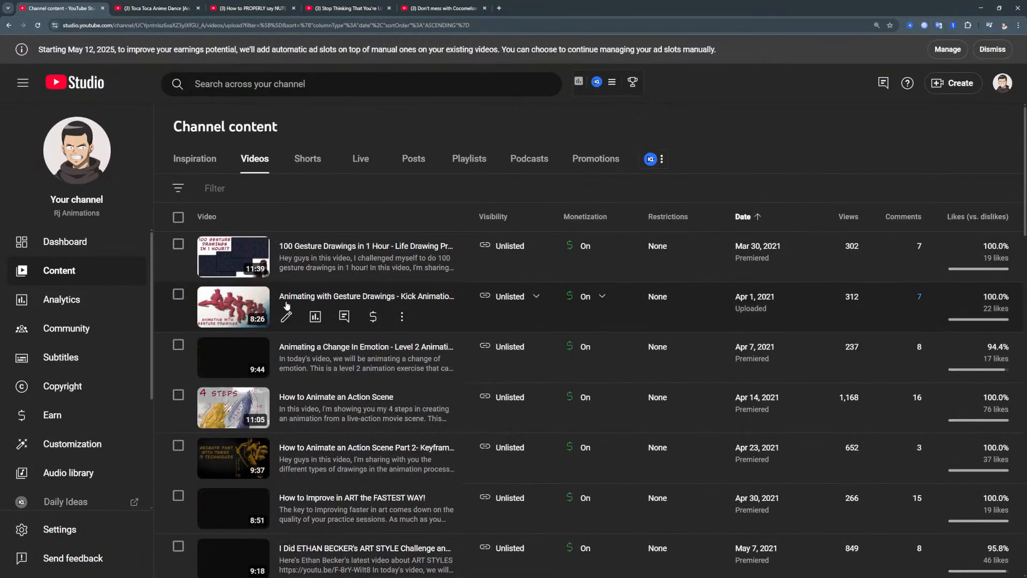
pyautogui.scroll(-3, 340, 345)
pyautogui.scroll(5, 340, 345)
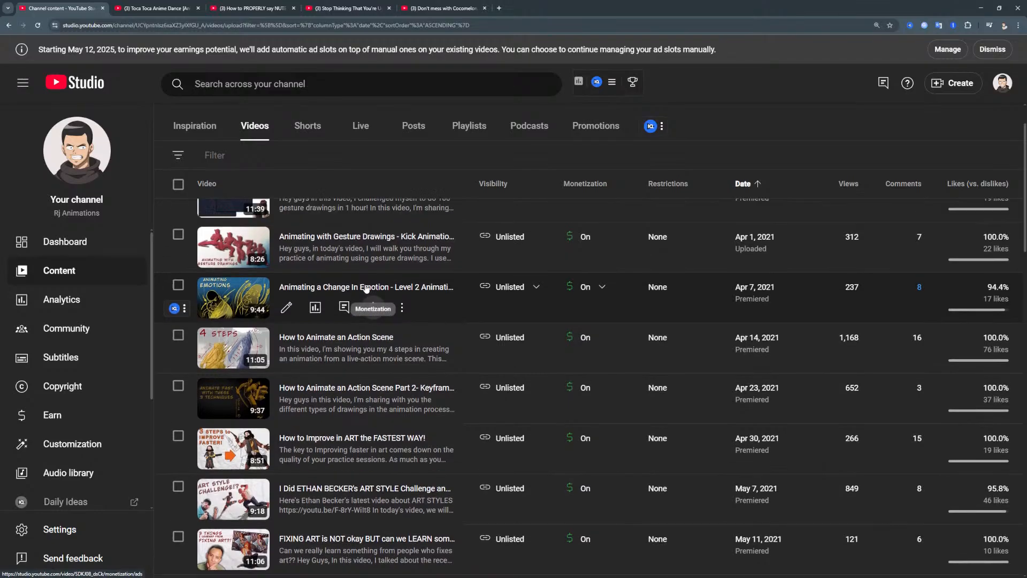
pyautogui.click(744, 216)
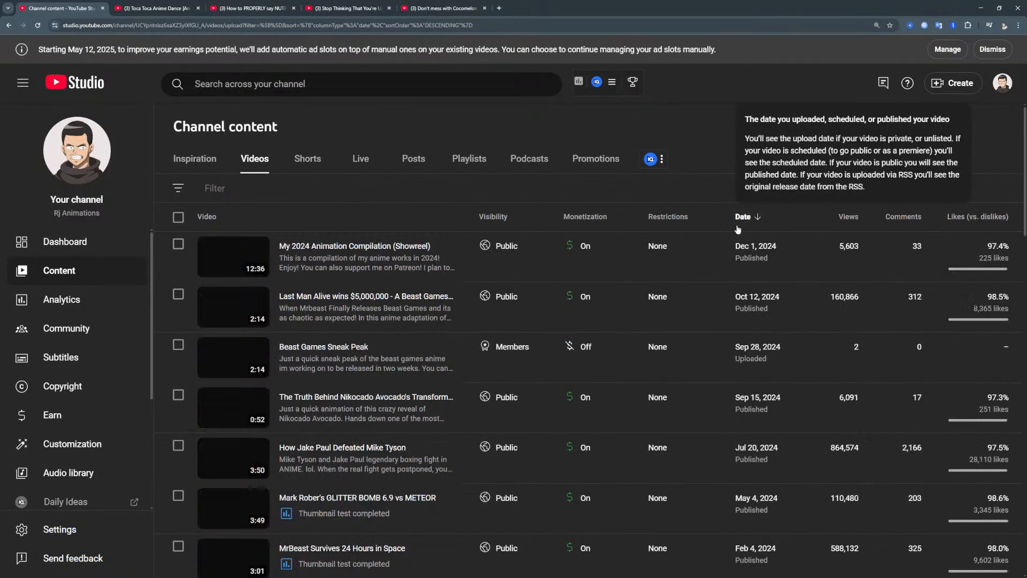
pyautogui.scroll(-2, 364, 320)
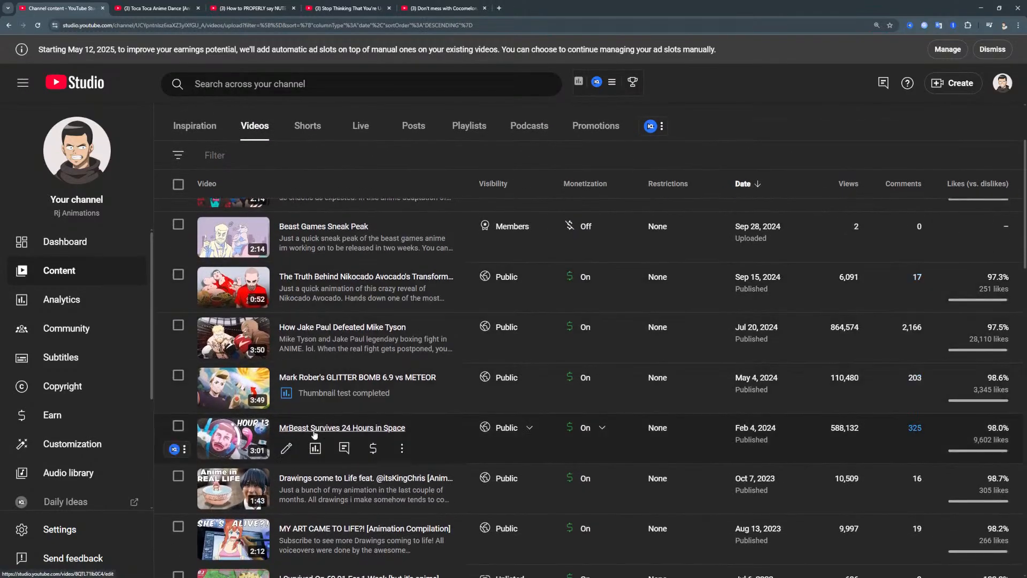
# Open the details of "MrBeast Survives 24 Hours in Space" and watch its opening seconds on YouTube
pyautogui.click(257, 438)
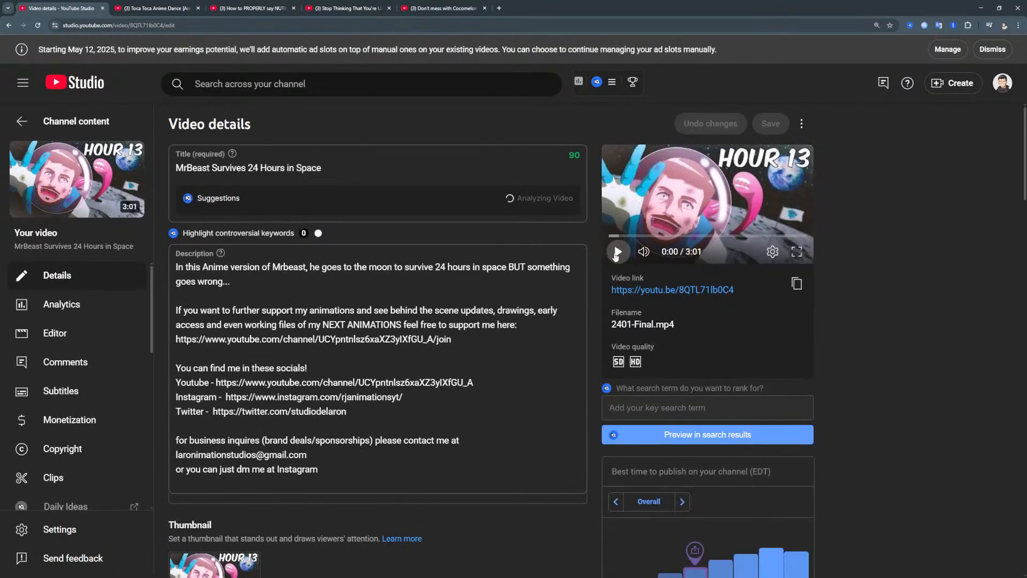
pyautogui.click(617, 252)
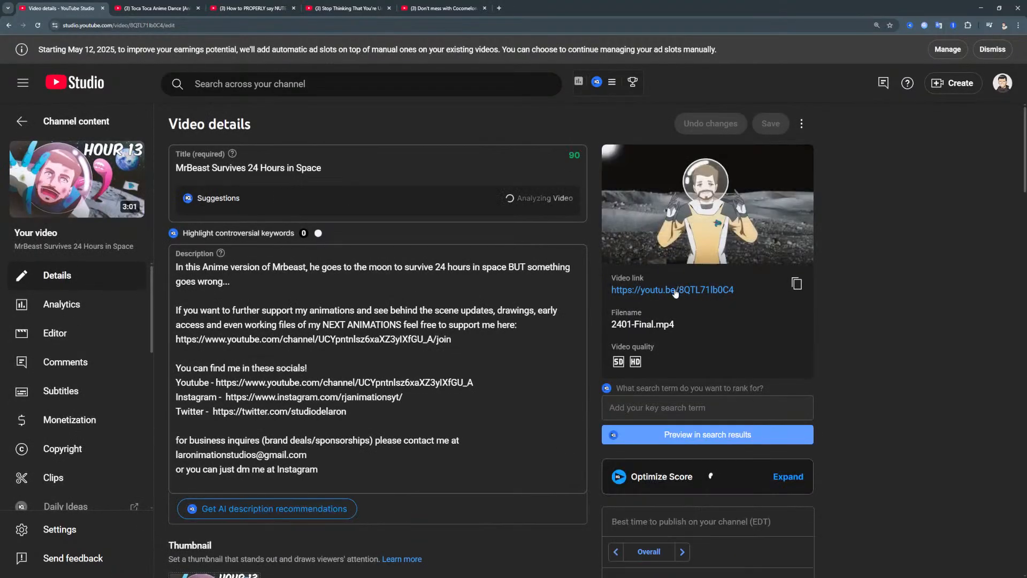
pyautogui.click(675, 290)
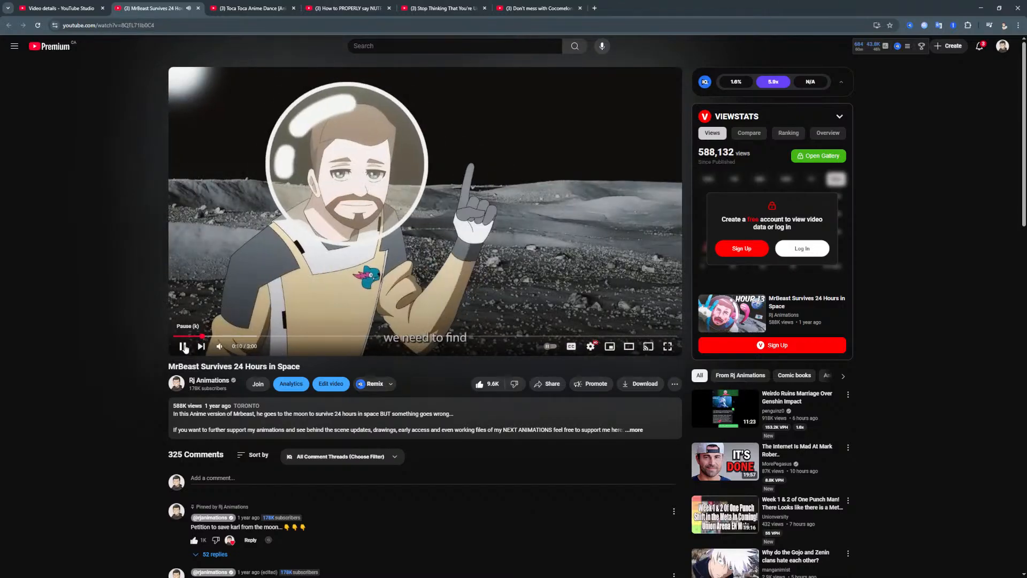
pyautogui.click(183, 346)
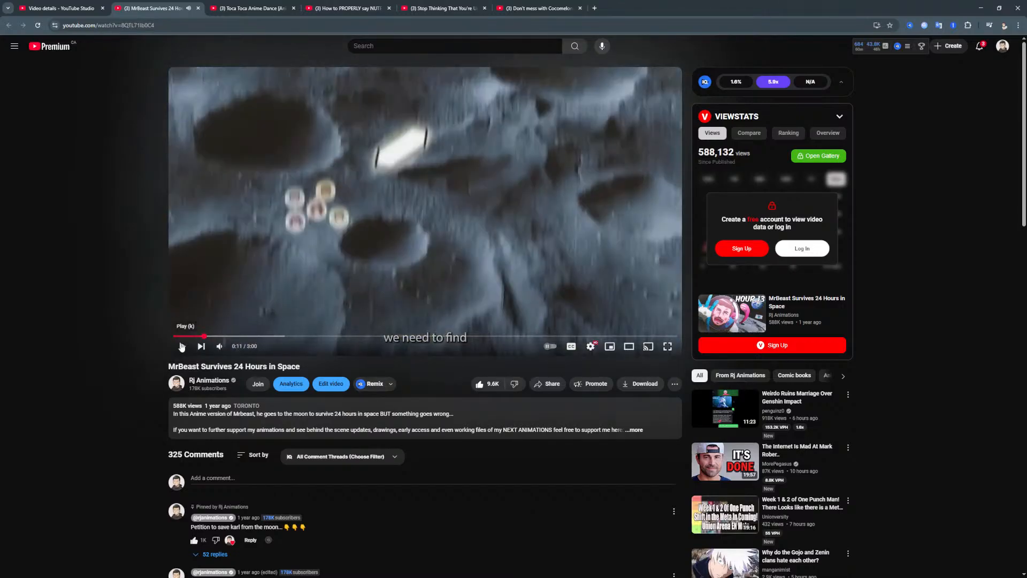
pyautogui.click(182, 347)
pyautogui.click(181, 347)
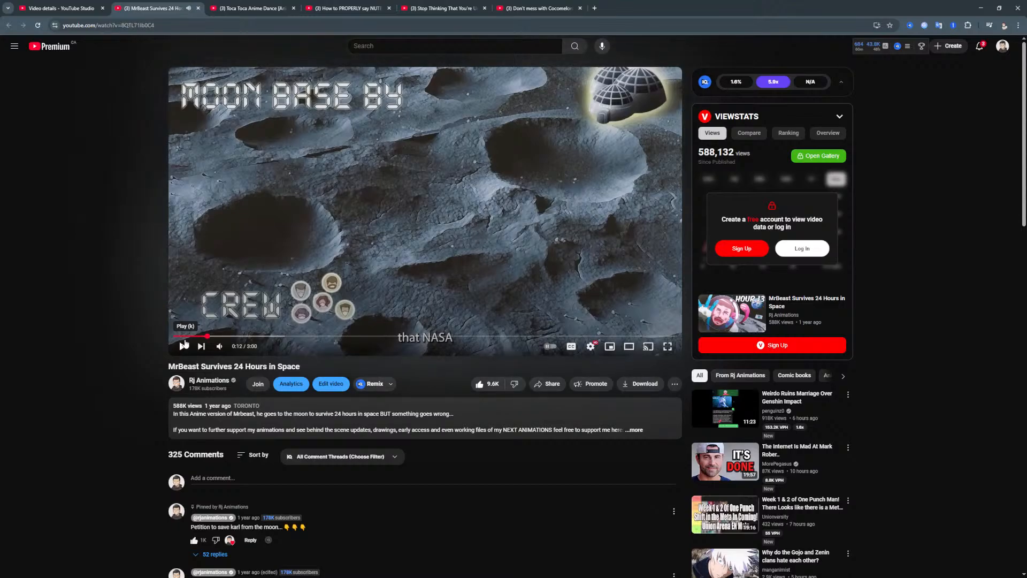
pyautogui.click(182, 347)
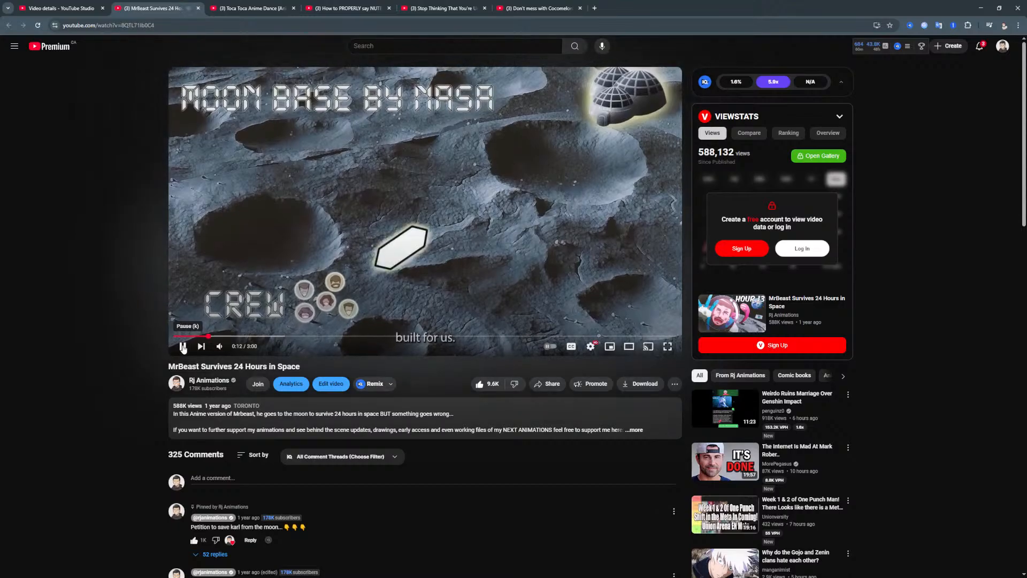
pyautogui.click(183, 348)
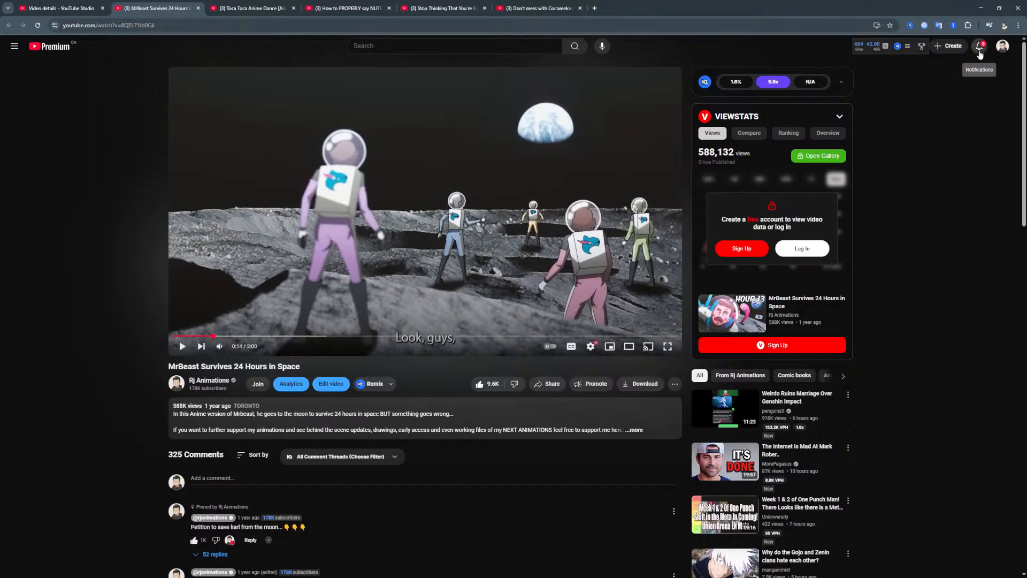
# Minimize the browser to return to Clip Studio Paint and turn off onion skinning for the rough poses
pyautogui.click(979, 46)
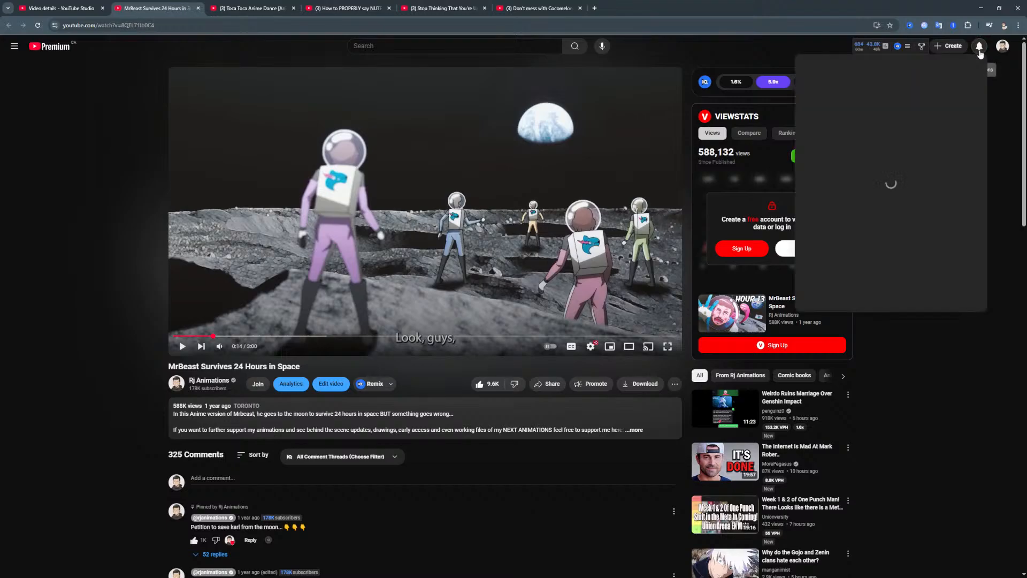
pyautogui.click(980, 8)
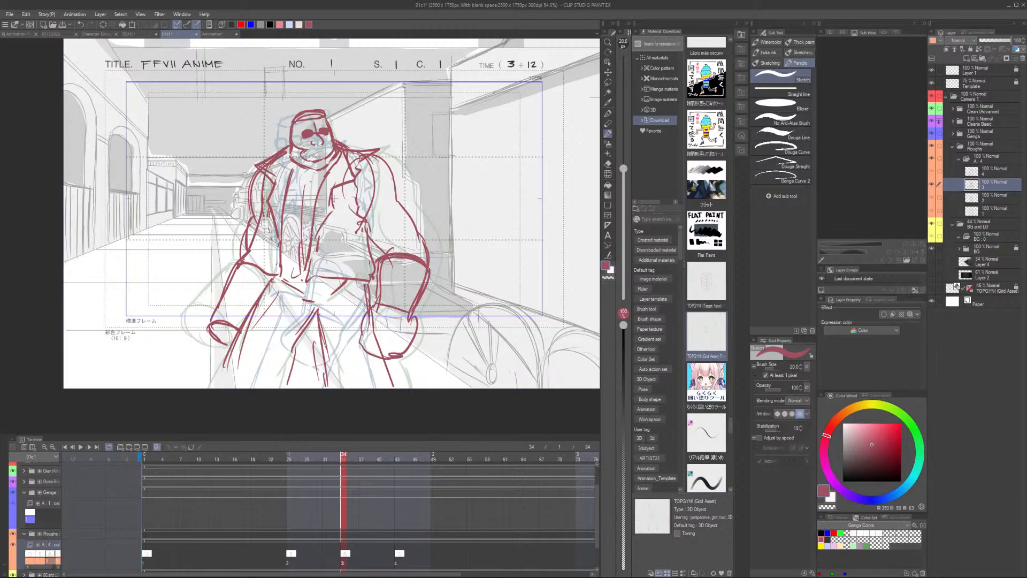
pyautogui.click(157, 447)
# Flip back and forth between the third and fourth rough poses to examine the walking motion
pyautogui.press('Left')
pyautogui.press('Right')
pyautogui.press('Right')
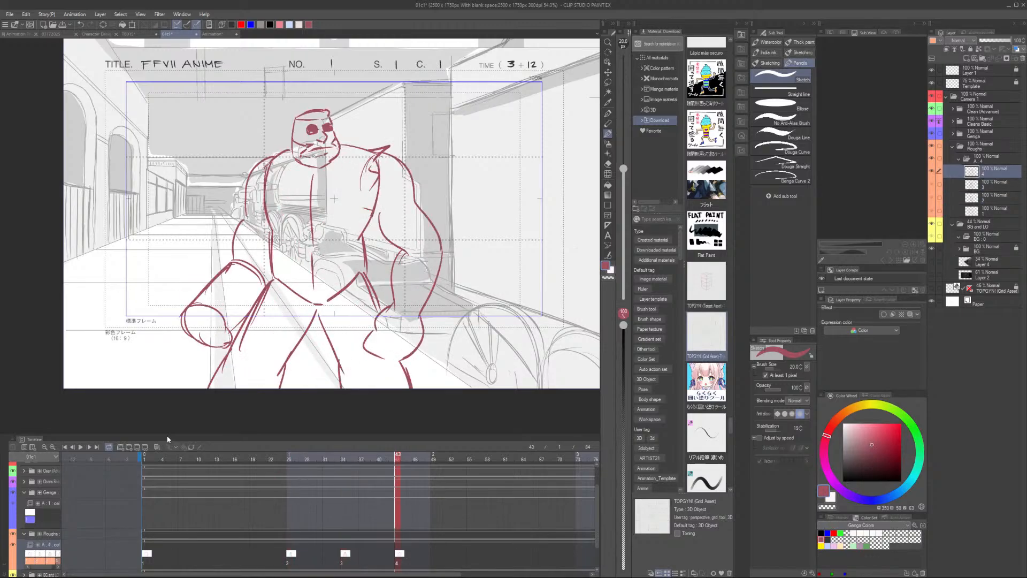
pyautogui.press('Left')
pyautogui.press('Left')
pyautogui.press('Right')
pyautogui.press('Right')
pyautogui.press('Left')
pyautogui.press('Right')
pyautogui.press('Left')
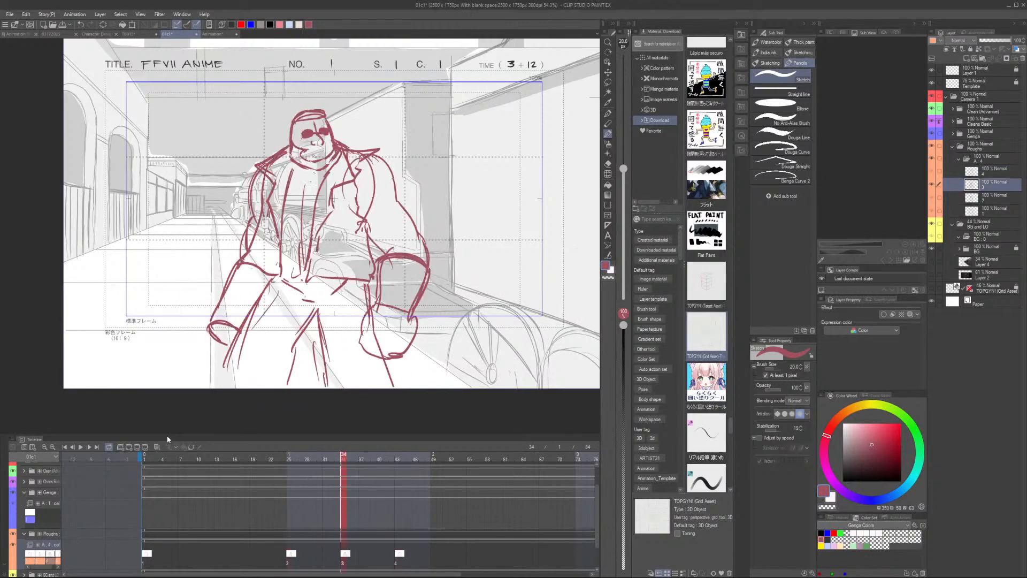
pyautogui.press('Right')
pyautogui.press('Left')
pyautogui.press('Right')
# Go to the first rough pose on frame 1 and sketch a short crotch fold line below the belt
pyautogui.press('Left')
pyautogui.press('Left')
pyautogui.press('Left')
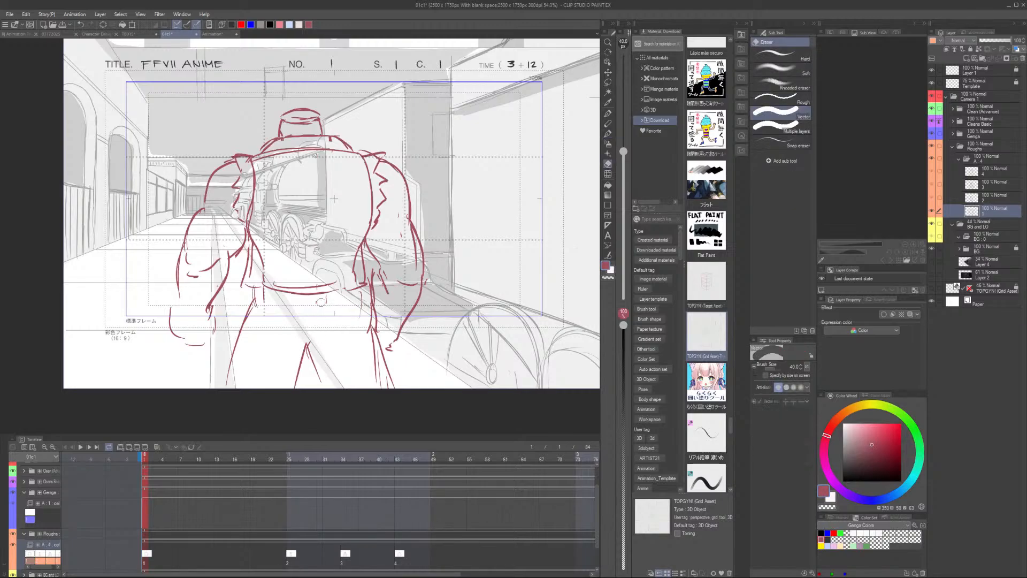
pyautogui.moveTo(327, 300); pyautogui.dragTo(306, 332)
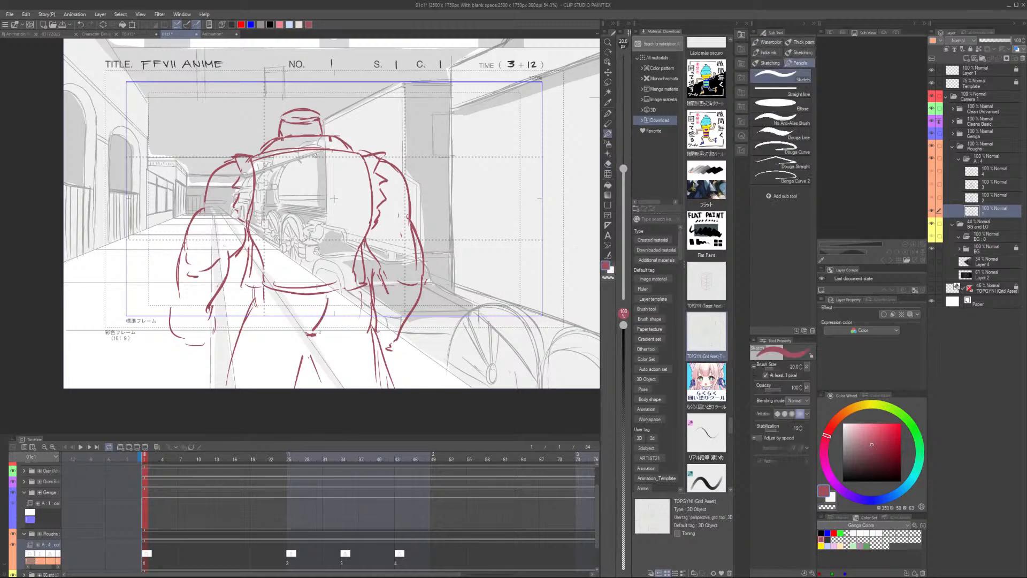
# Lasso the body below the head in the third rough pose and scale it up to 115%
pyautogui.press('Right')
pyautogui.press('Right')
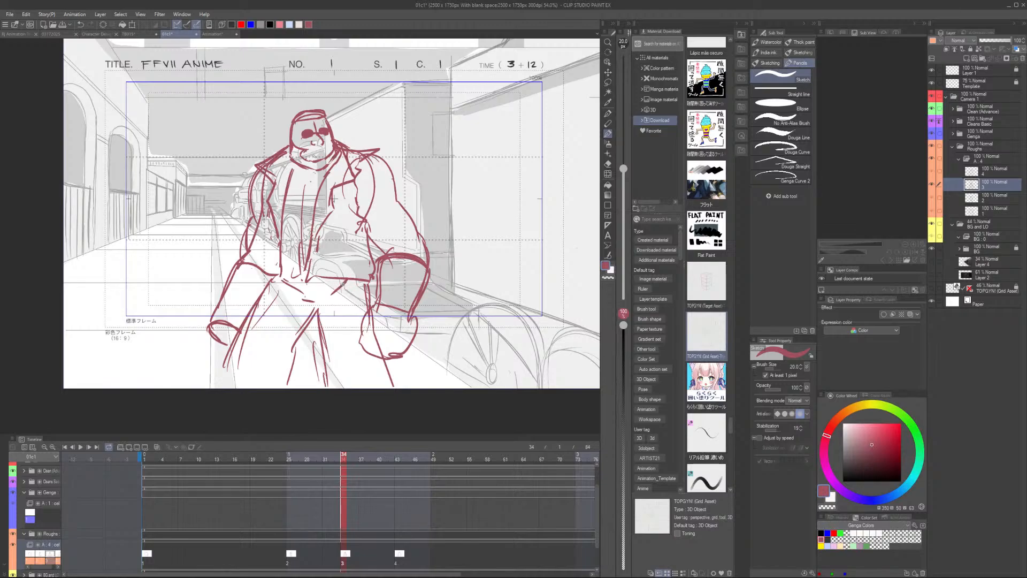
pyautogui.press('m')
pyautogui.press('Left')
pyautogui.press('Right')
pyautogui.press('Left')
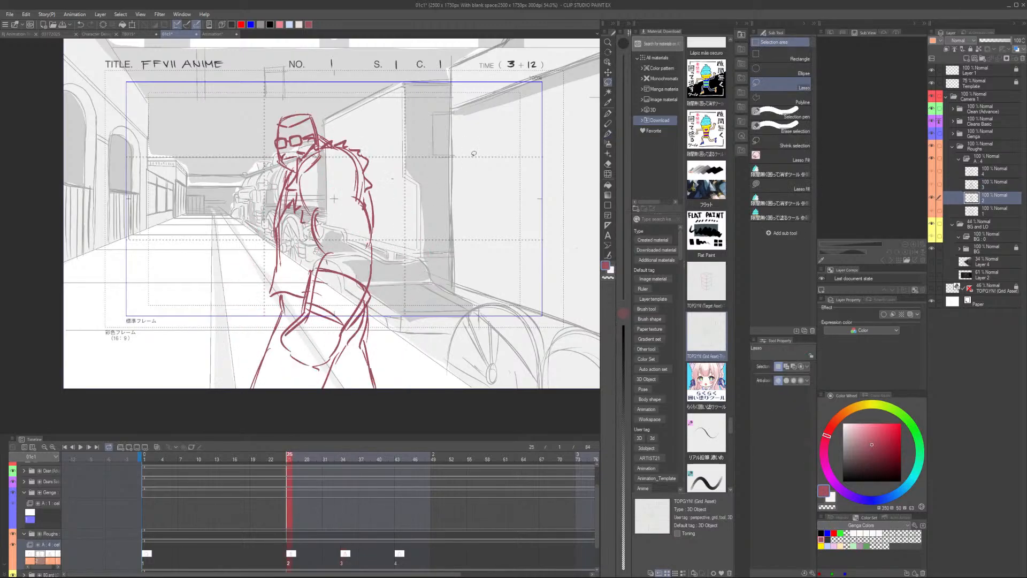
pyautogui.press('Right')
pyautogui.press('o')
pyautogui.press('m')
pyautogui.moveTo(397, 142)
pyautogui.mouseDown()
pyautogui.moveTo(351, 134)
pyautogui.moveTo(311, 179)
pyautogui.moveTo(289, 152)
pyautogui.moveTo(277, 419)
pyautogui.moveTo(417, 172)
pyautogui.moveTo(401, 144)
pyautogui.mouseUp()
pyautogui.hotkey('ctrl', 't')
pyautogui.moveTo(312, 388); pyautogui.dragTo(314, 427)
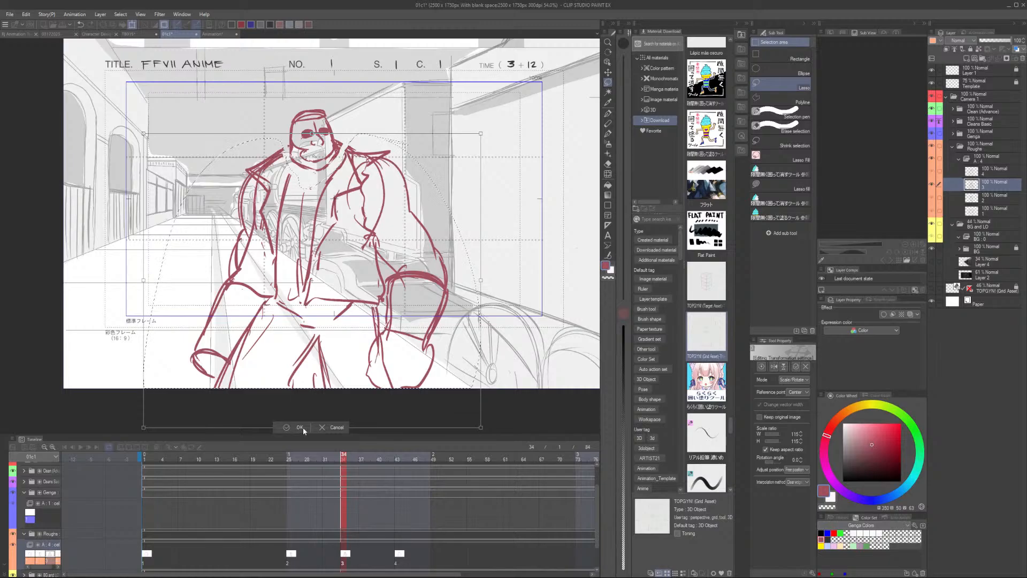
pyautogui.click(302, 430)
pyautogui.click(536, 211)
# Flip repeatedly through the first three rough poses to check the enlarged body against the earlier ones
pyautogui.press(',')
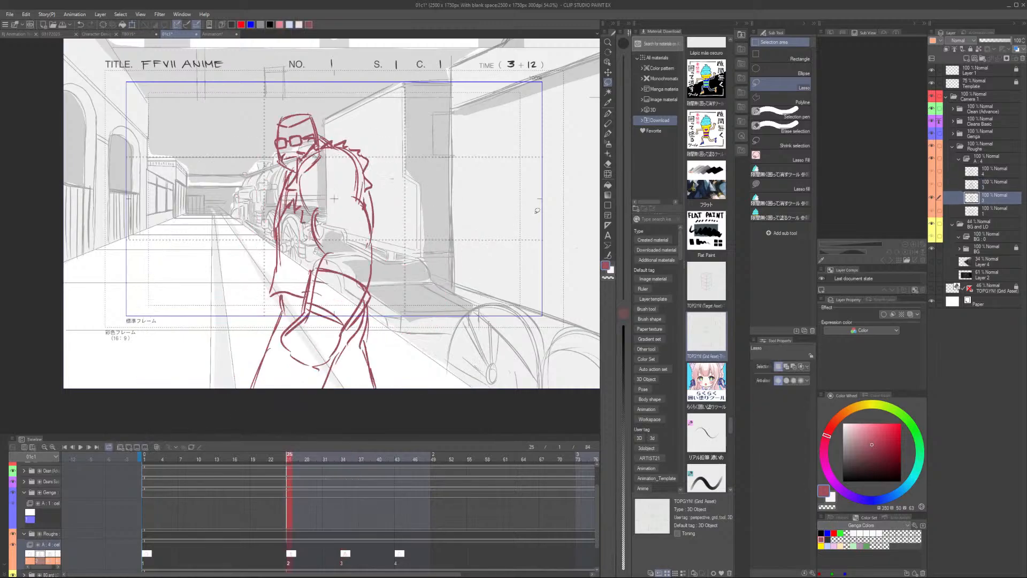
pyautogui.press('.')
pyautogui.press(',')
pyautogui.press('.')
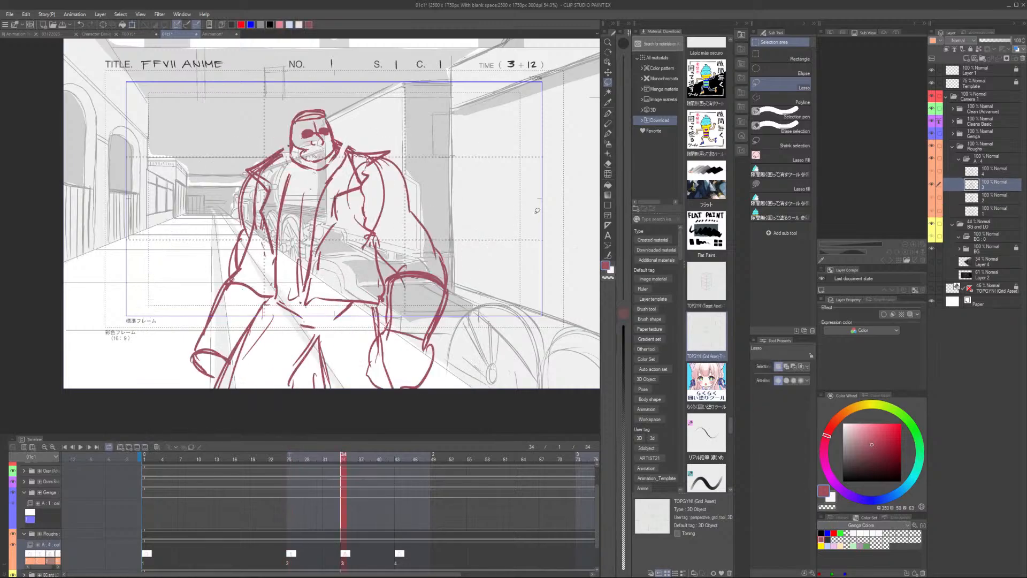
pyautogui.press(',')
pyautogui.press(',')
pyautogui.press('.')
pyautogui.press('.')
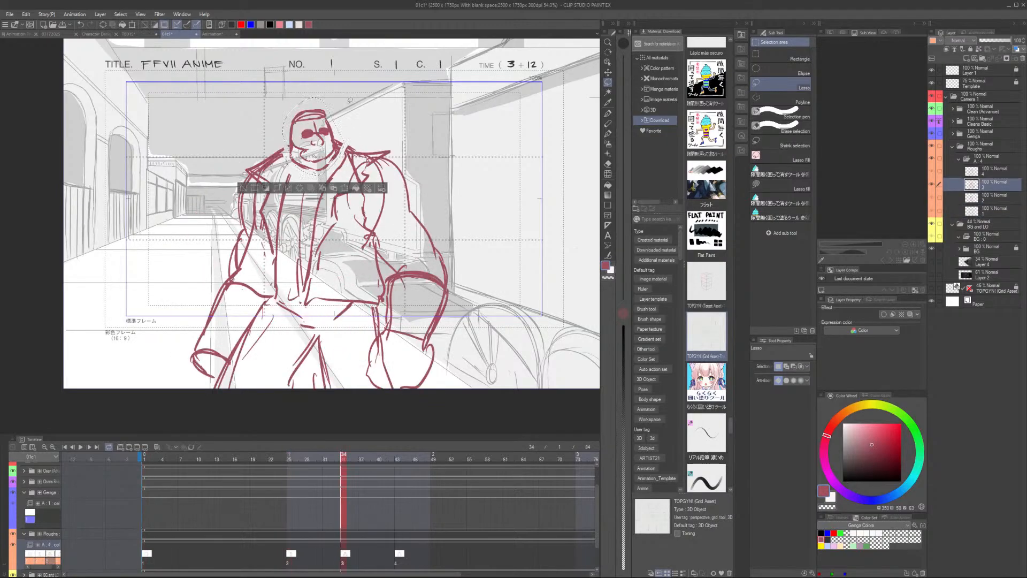
pyautogui.press(',')
pyautogui.press(',')
pyautogui.press('.')
pyautogui.press('.')
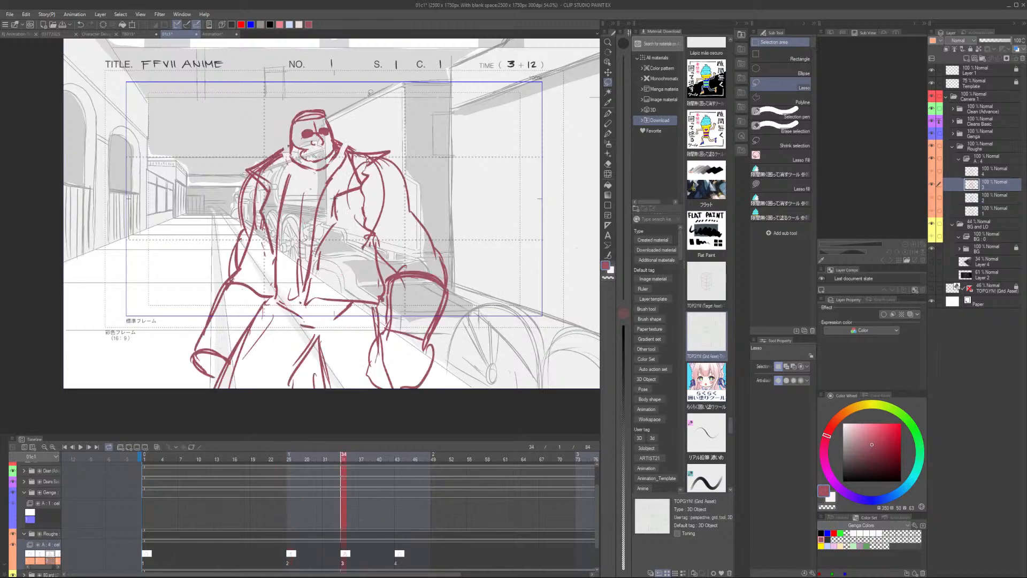
pyautogui.press(',')
pyautogui.press(',')
pyautogui.press('.')
pyautogui.press('.')
# Redraw the neck and collar lines of the third pose to join the enlarged body, and compare it with the second pose
pyautogui.press('p')
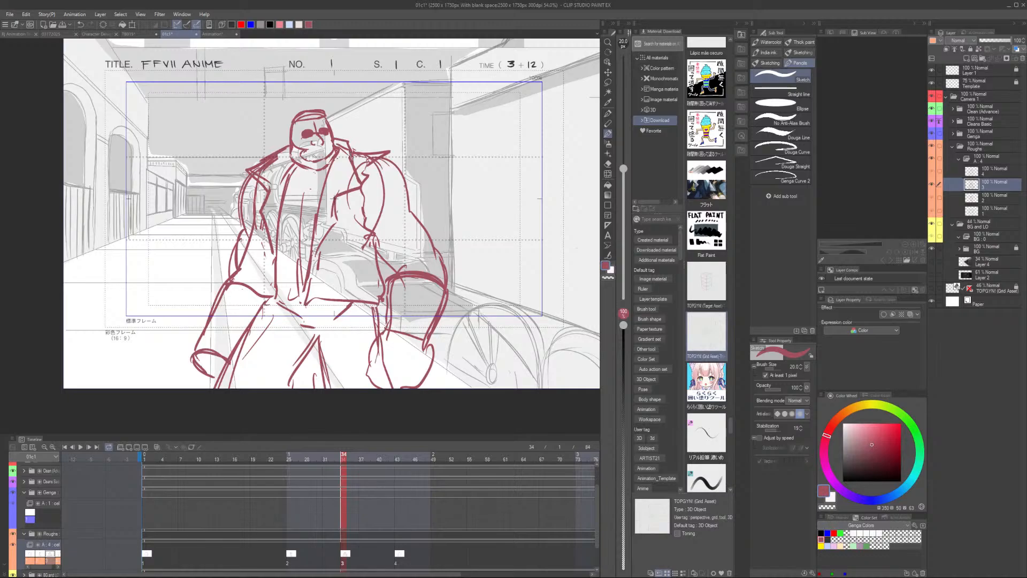
pyautogui.press('e')
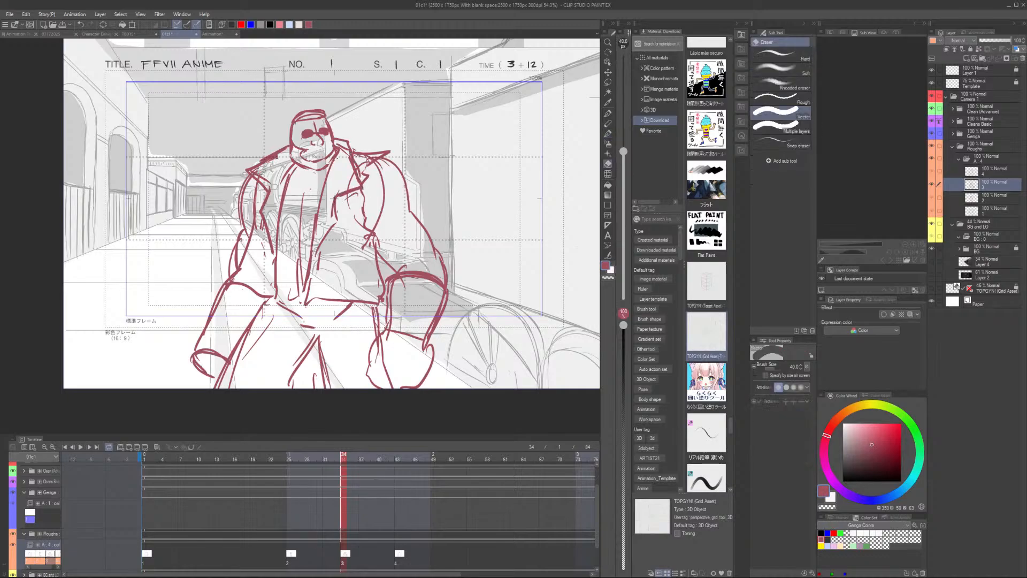
pyautogui.press('Left')
pyautogui.press('Right')
pyautogui.press('Left')
pyautogui.press('Right')
pyautogui.press('Left')
pyautogui.press('Right')
pyautogui.press('Left')
pyautogui.press('Right')
pyautogui.press('Left')
pyautogui.press('Right')
# Lasso and delete the outer outline of the character's left arm between shoulder and forearm in the third pose
pyautogui.press('m')
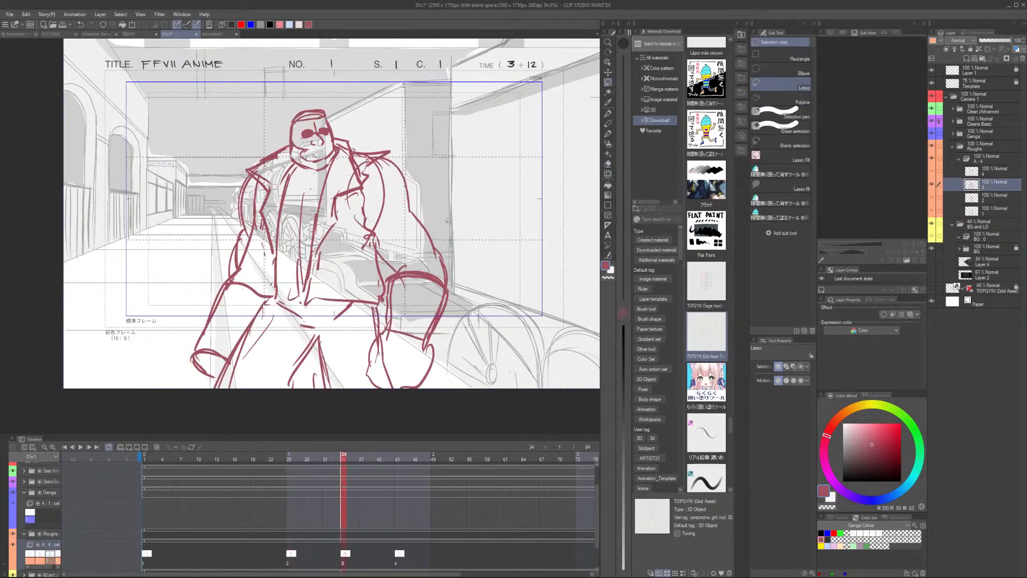
pyautogui.moveTo(454, 217)
pyautogui.mouseDown()
pyautogui.moveTo(399, 209)
pyautogui.moveTo(379, 231)
pyautogui.moveTo(409, 271)
pyautogui.moveTo(440, 206)
pyautogui.mouseUp()
pyautogui.press('Delete')
pyautogui.hotkey('ctrl', 'd')
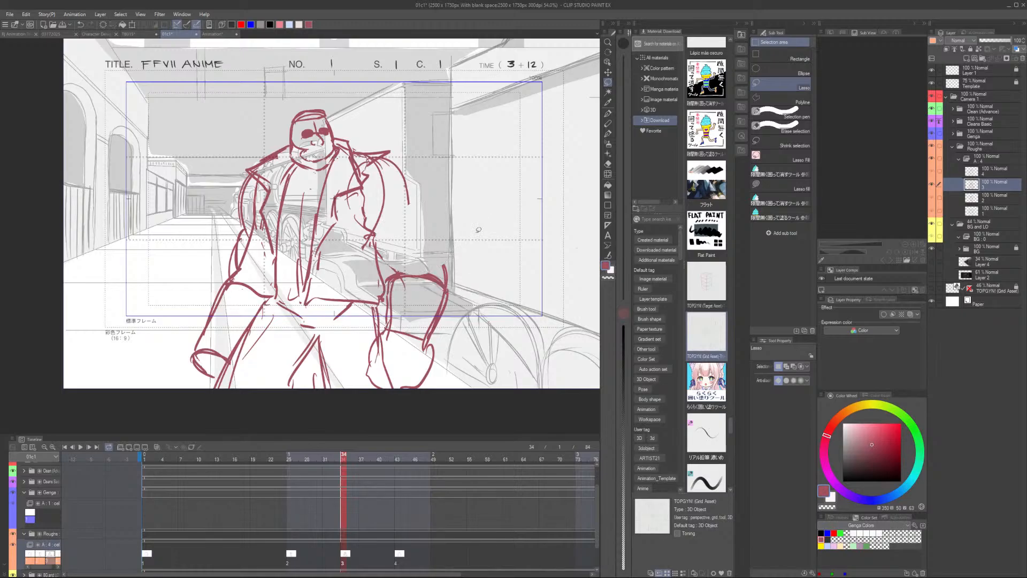
# Lasso the forearm and fist of the character's left arm in the third pose and move them slightly upward
pyautogui.moveTo(467, 266)
pyautogui.mouseDown()
pyautogui.moveTo(430, 253)
pyautogui.moveTo(383, 329)
pyautogui.moveTo(462, 373)
pyautogui.moveTo(468, 266)
pyautogui.mouseUp()
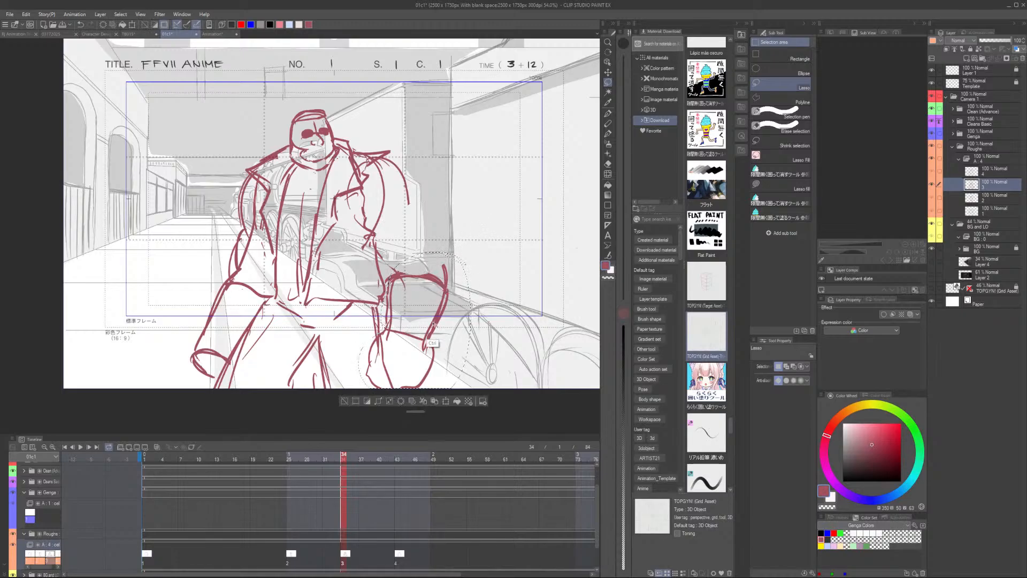
pyautogui.hotkey('ctrl', 't')
pyautogui.moveTo(434, 329); pyautogui.dragTo(431, 307)
pyautogui.moveTo(468, 237); pyautogui.dragTo(465, 234)
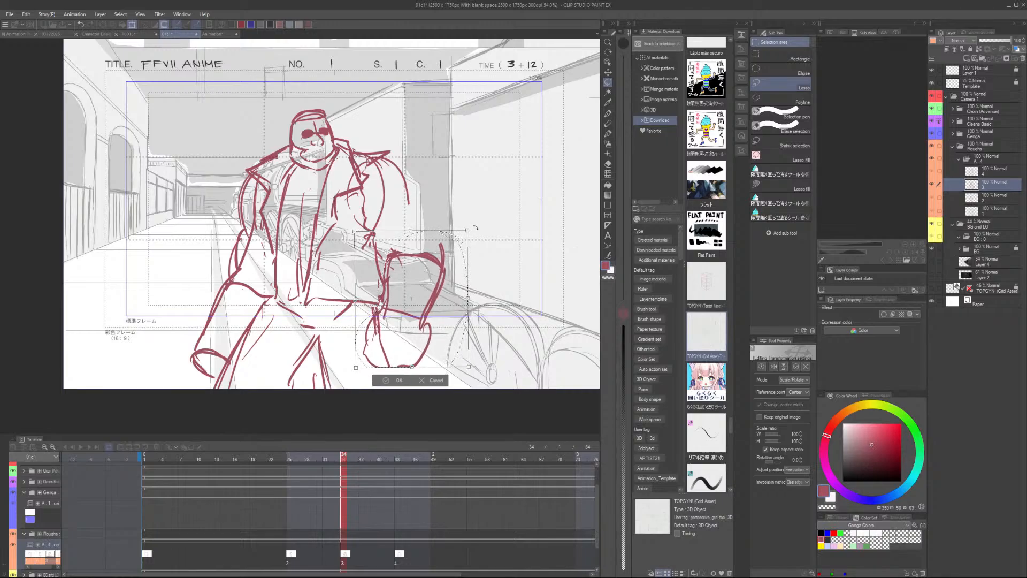
pyautogui.click(400, 381)
# Redraw the left upper arm between the shoulder and the raised forearm in the third pose, and compare it with the second pose
pyautogui.press('p')
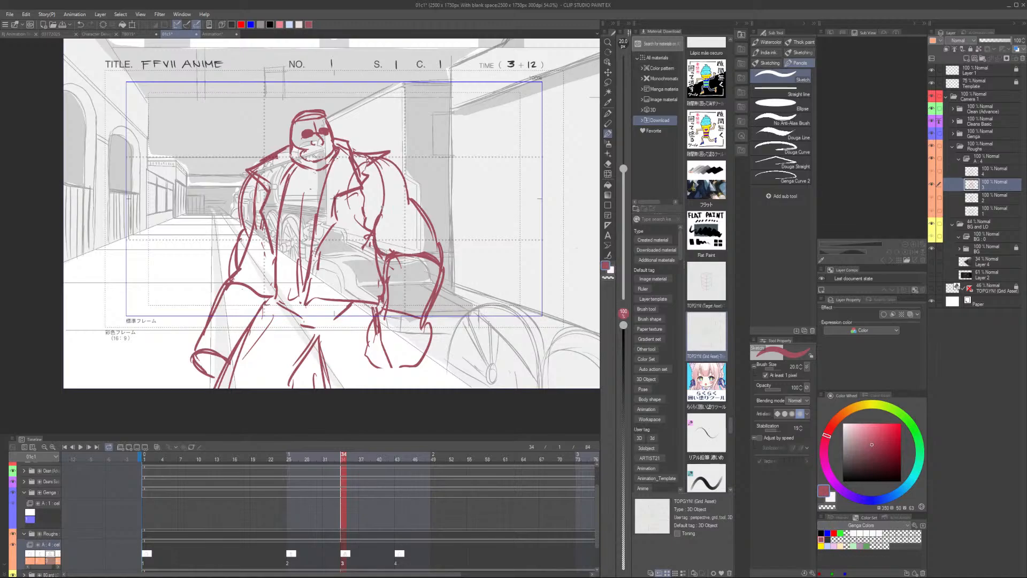
pyautogui.press('e')
pyautogui.press('p')
pyautogui.press('e')
pyautogui.press('p')
pyautogui.press('e')
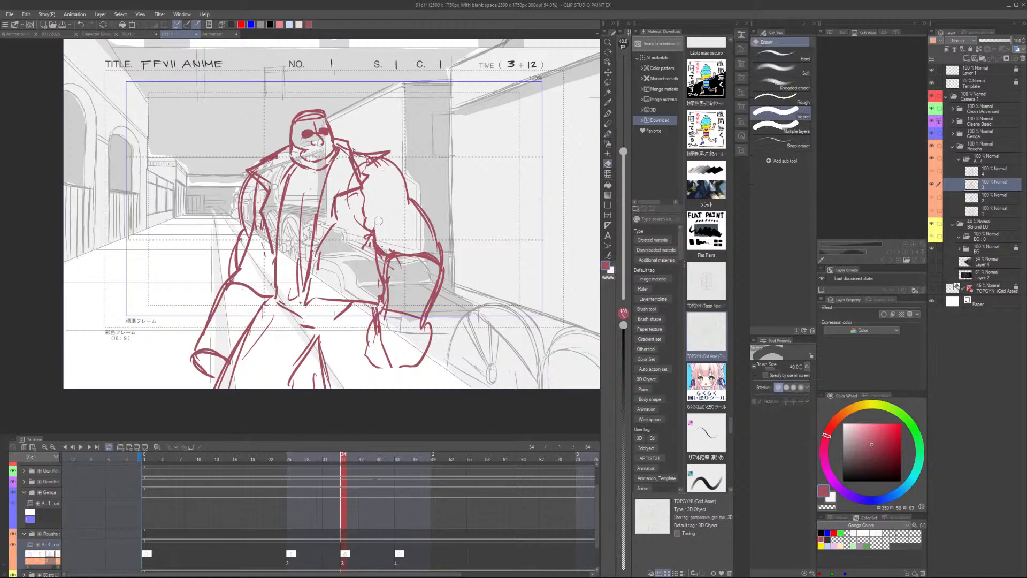
pyautogui.press('p')
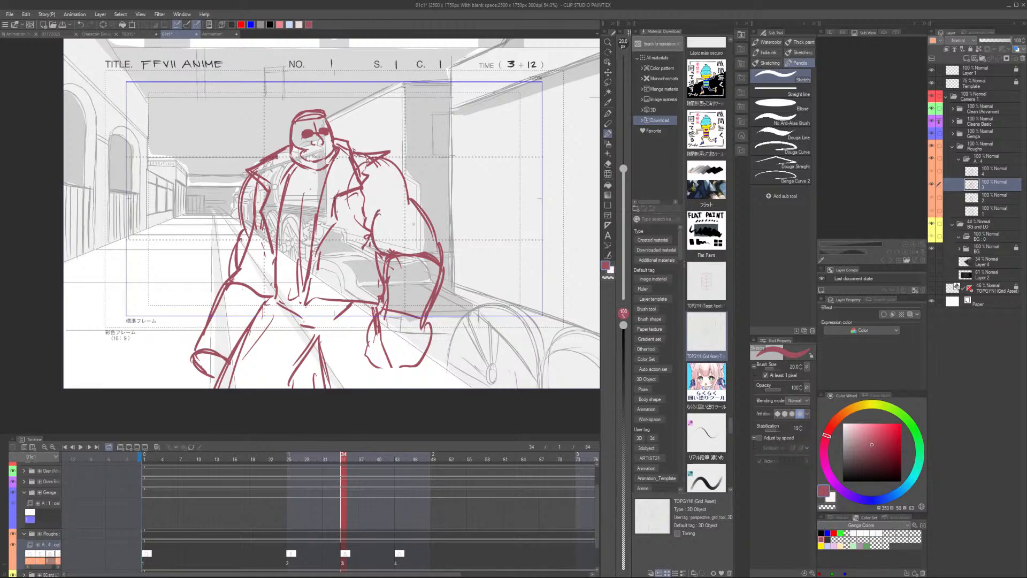
pyautogui.press('e')
pyautogui.scroll(-2, 382, 172)
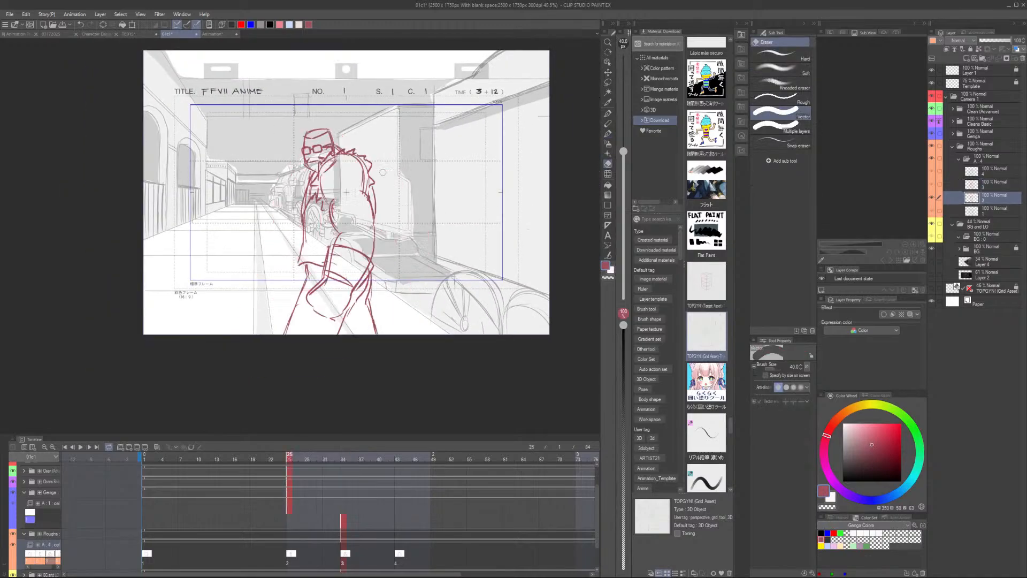
pyautogui.press('p')
pyautogui.press('e')
pyautogui.press('p')
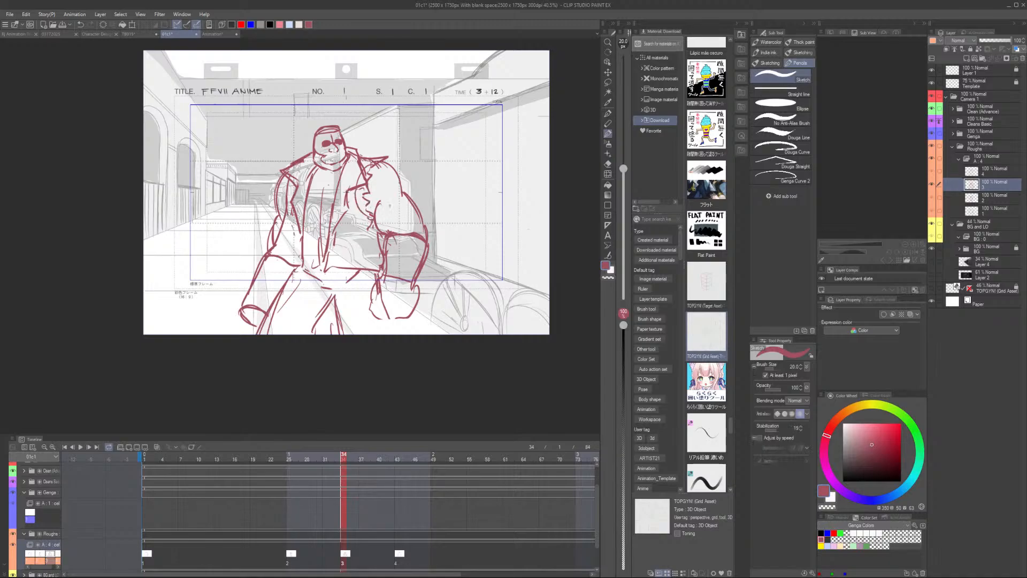
# Check the third pose against the second, then erase and redraw the outline of the left fist
pyautogui.scroll(-2, 389, 204)
pyautogui.scroll(3, 394, 191)
pyautogui.scroll(-2, 396, 190)
pyautogui.press('Left')
pyautogui.press('Right')
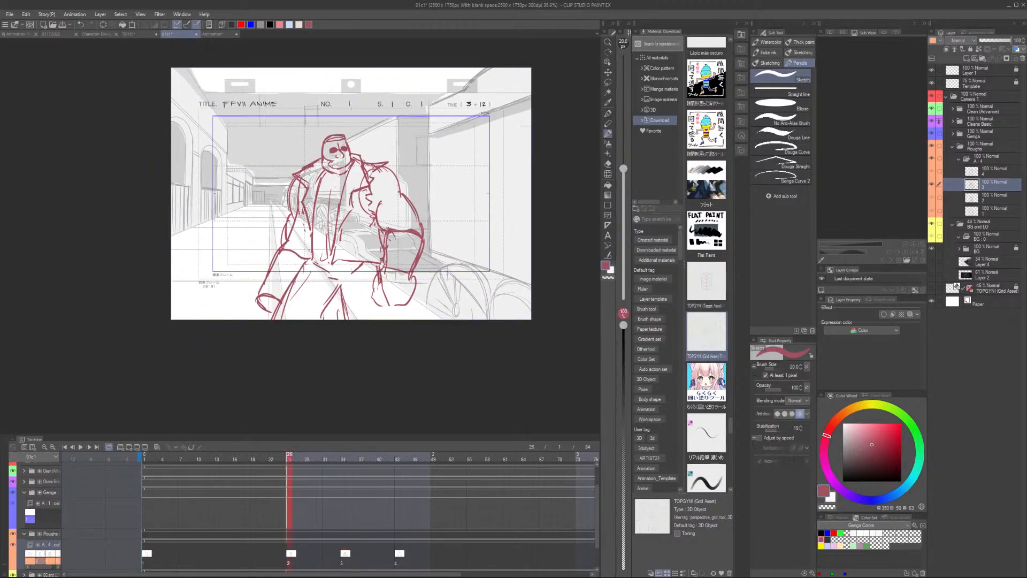
pyautogui.press('Right')
pyautogui.press('e')
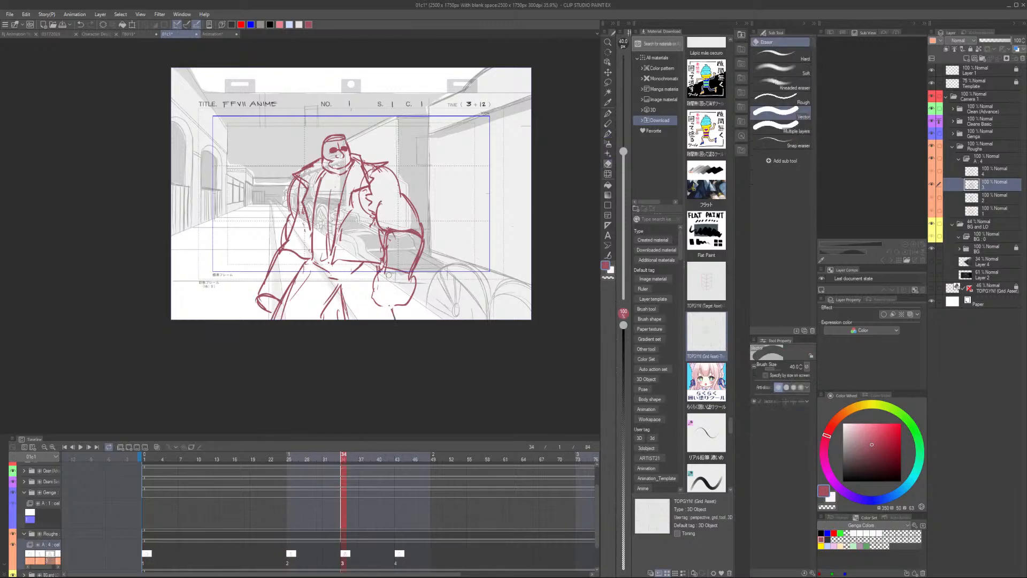
pyautogui.moveTo(413, 283)
pyautogui.mouseDown()
pyautogui.moveTo(370, 296)
pyautogui.moveTo(381, 307)
pyautogui.moveTo(378, 288)
pyautogui.moveTo(366, 294)
pyautogui.moveTo(375, 307)
pyautogui.moveTo(398, 302)
pyautogui.moveTo(410, 280)
pyautogui.moveTo(391, 308)
pyautogui.mouseUp()
pyautogui.press('p')
# Flip repeatedly through the second, third and fourth rough poses to check the movement between them
pyautogui.press('Left')
pyautogui.press('Right')
pyautogui.press('Left')
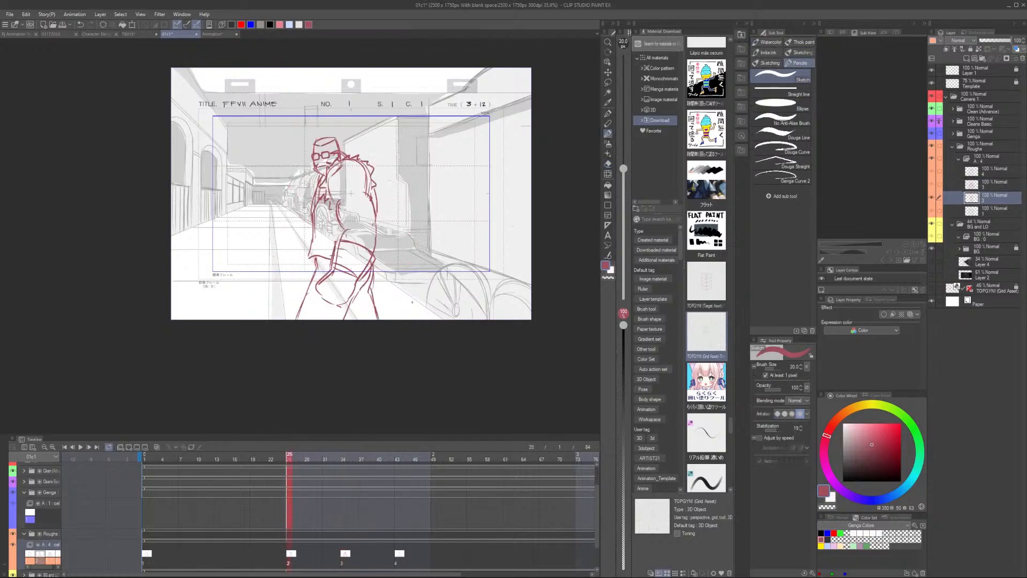
pyautogui.press('Right')
pyautogui.press('Left')
pyautogui.press('Right')
pyautogui.press('Right')
pyautogui.press('Left')
pyautogui.press('Right')
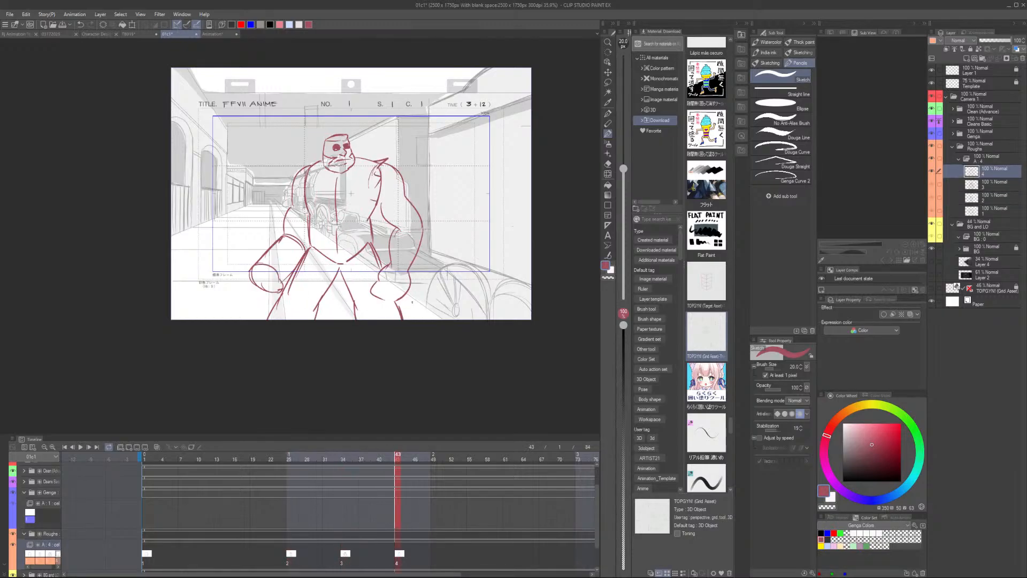
pyautogui.press('Left')
pyautogui.press('Right')
pyautogui.press('Left')
pyautogui.press('Right')
pyautogui.press('Left')
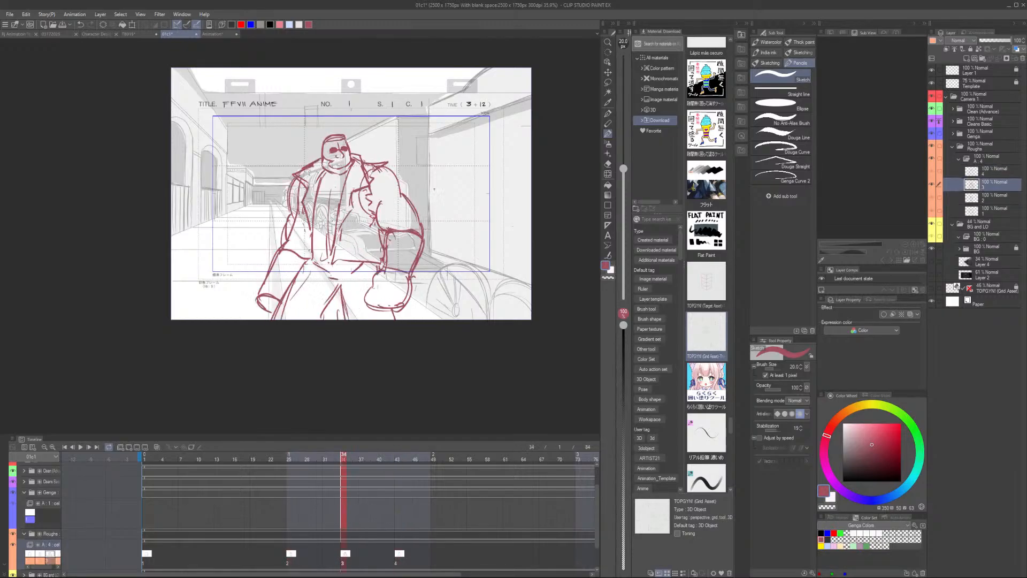
# Lasso and delete the body below the head in the fourth rough pose
pyautogui.press('Right')
pyautogui.press('m')
pyautogui.moveTo(362, 152)
pyautogui.mouseDown()
pyautogui.moveTo(243, 257)
pyautogui.moveTo(454, 179)
pyautogui.mouseUp()
pyautogui.press('Delete')
pyautogui.scroll(1, 430, 188)
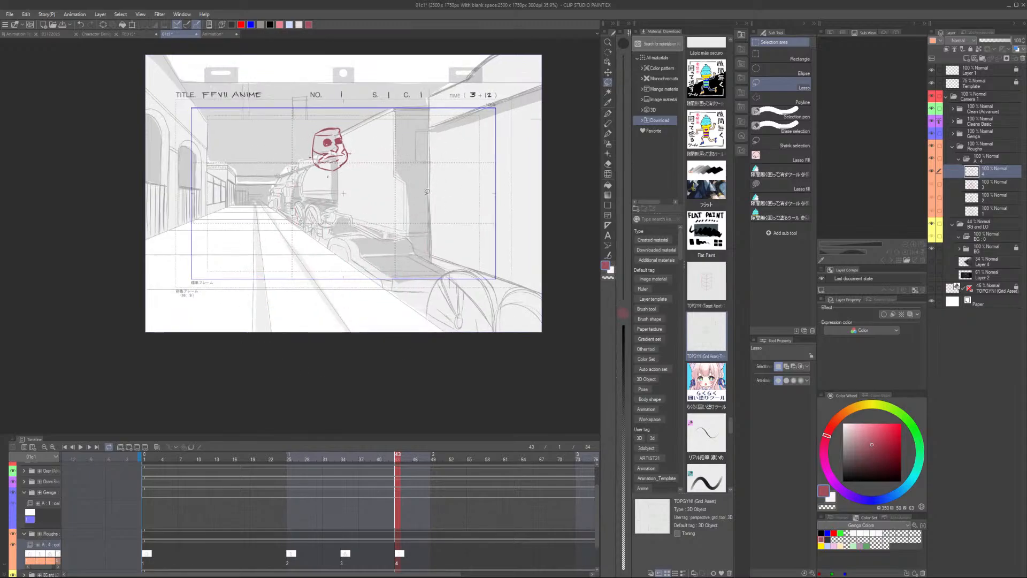
# Compare the fourth pose's remaining head with the third pose and redraw its jaw and cheek outline
pyautogui.press('Left')
pyautogui.press('Right')
pyautogui.press('Left')
pyautogui.press('Right')
pyautogui.scroll(2, 367, 122)
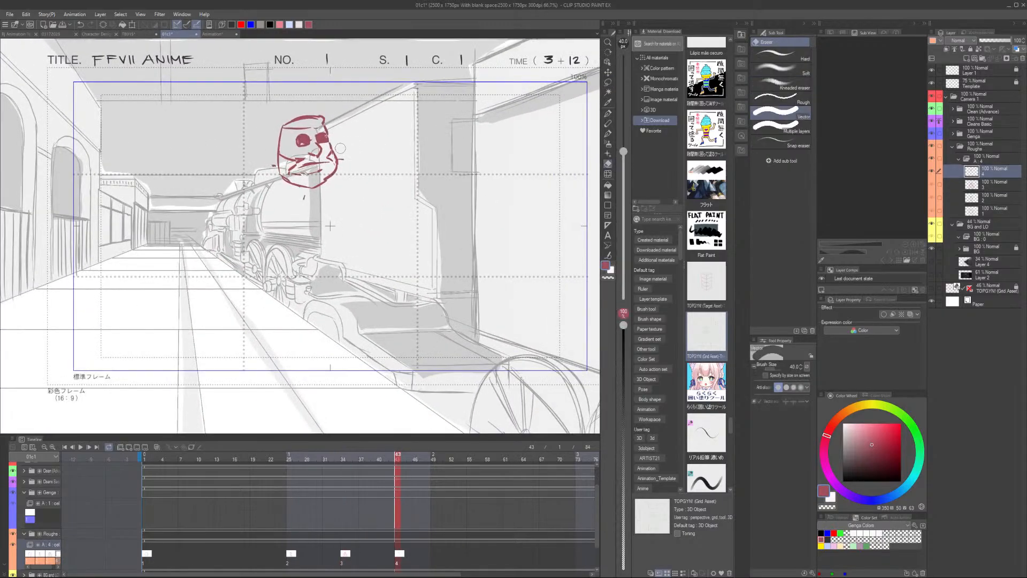
pyautogui.press('p')
pyautogui.press('e')
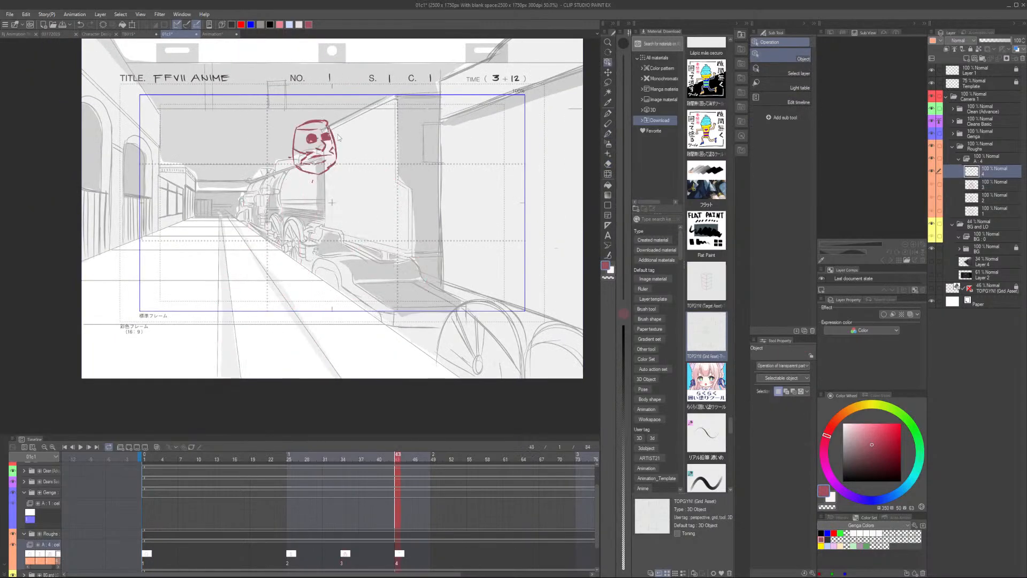
pyautogui.scroll(1, 338, 133)
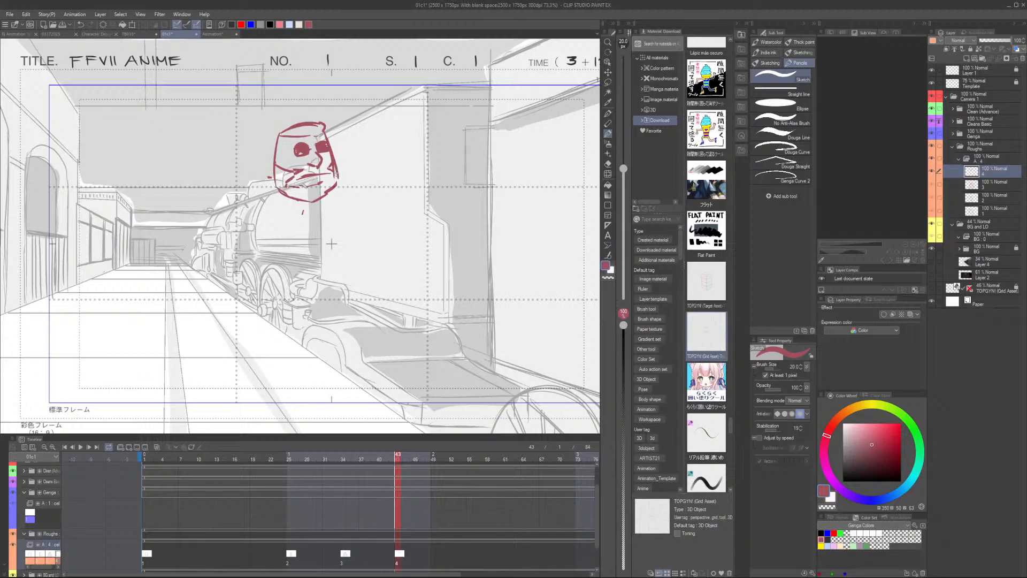
pyautogui.press('p')
pyautogui.moveTo(334, 162); pyautogui.dragTo(331, 172)
# Flip between the third and fourth poses and redraw the other side of the fourth pose's head outline
pyautogui.press(',')
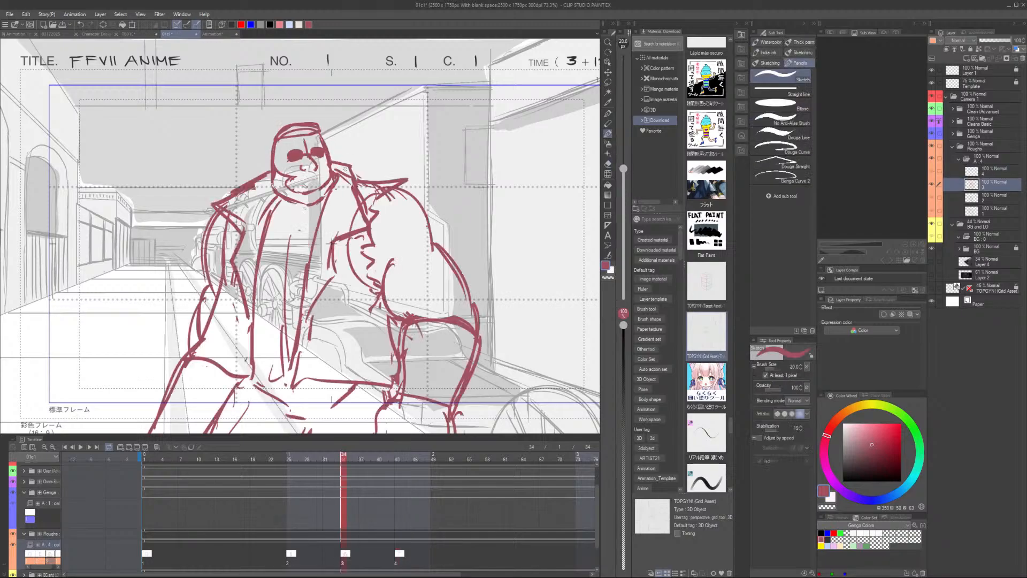
pyautogui.press('.')
pyautogui.press(',')
pyautogui.press('.')
pyautogui.press(',')
pyautogui.press('.')
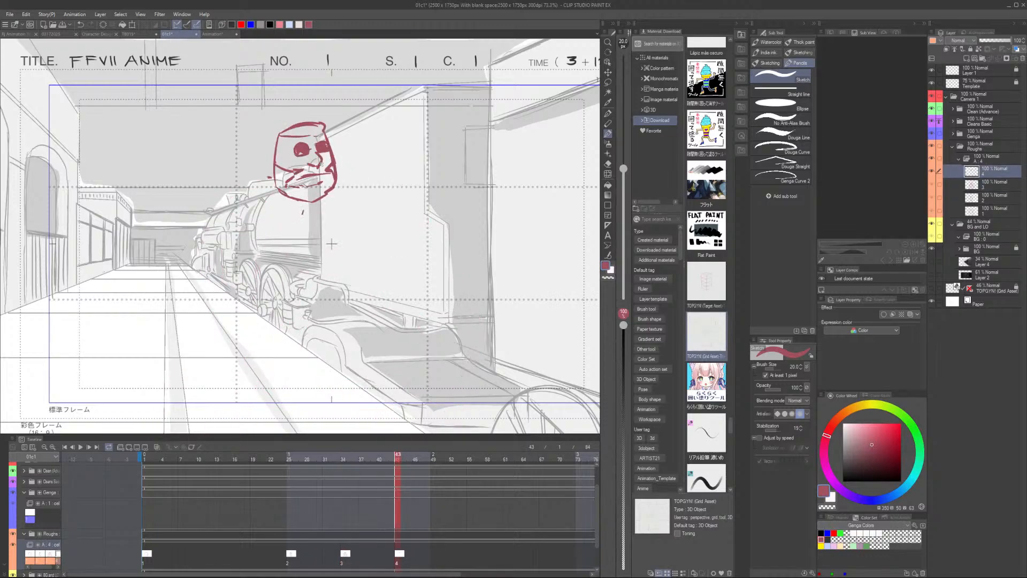
pyautogui.moveTo(275, 160); pyautogui.dragTo(273, 184)
# Turn on onion skin and sketch the right shoulder line and angular coat lapel of the fourth pose over the third
pyautogui.click(155, 448)
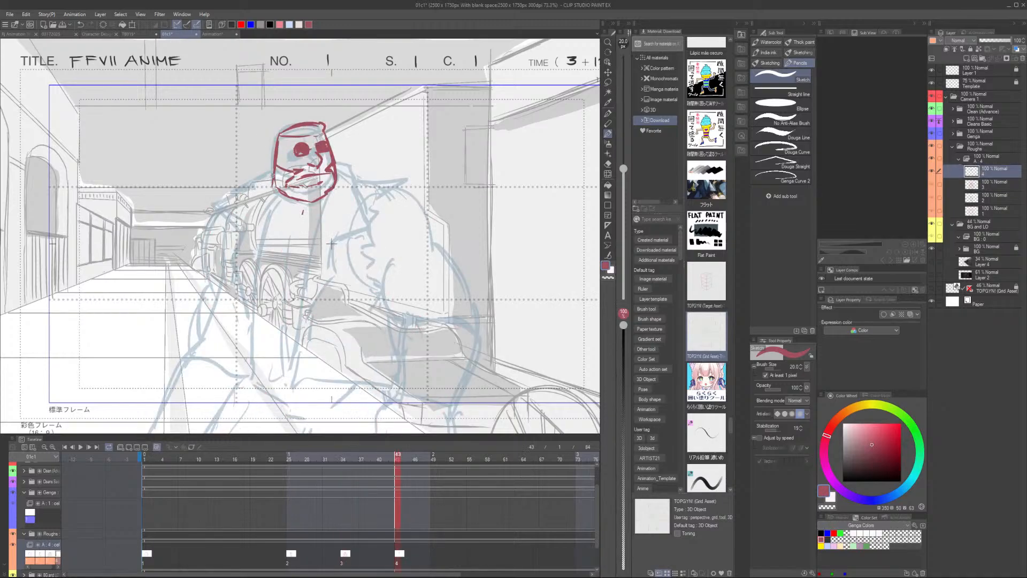
pyautogui.moveTo(274, 175)
pyautogui.mouseDown()
pyautogui.moveTo(229, 199)
pyautogui.moveTo(271, 274)
pyautogui.moveTo(267, 367)
pyautogui.mouseUp()
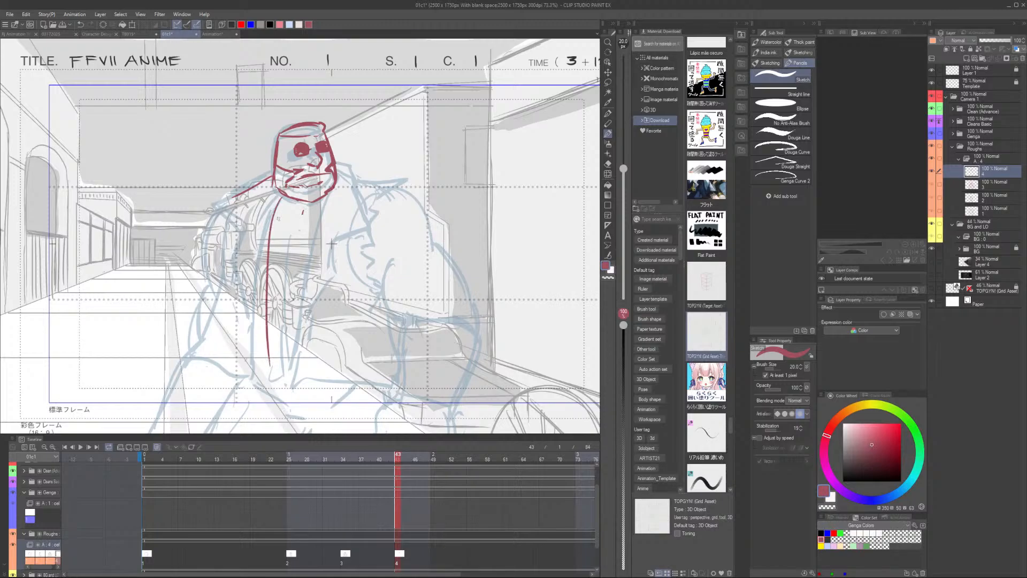
pyautogui.hotkey('ctrl', 'z')
pyautogui.moveTo(283, 194); pyautogui.dragTo(273, 356)
pyautogui.hotkey('ctrl', 'z')
pyautogui.moveTo(272, 177)
pyautogui.mouseDown()
pyautogui.moveTo(217, 208)
pyautogui.moveTo(249, 228)
pyautogui.moveTo(252, 301)
pyautogui.mouseUp()
pyautogui.hotkey('ctrl', 'z')
pyautogui.moveTo(249, 221); pyautogui.dragTo(245, 263)
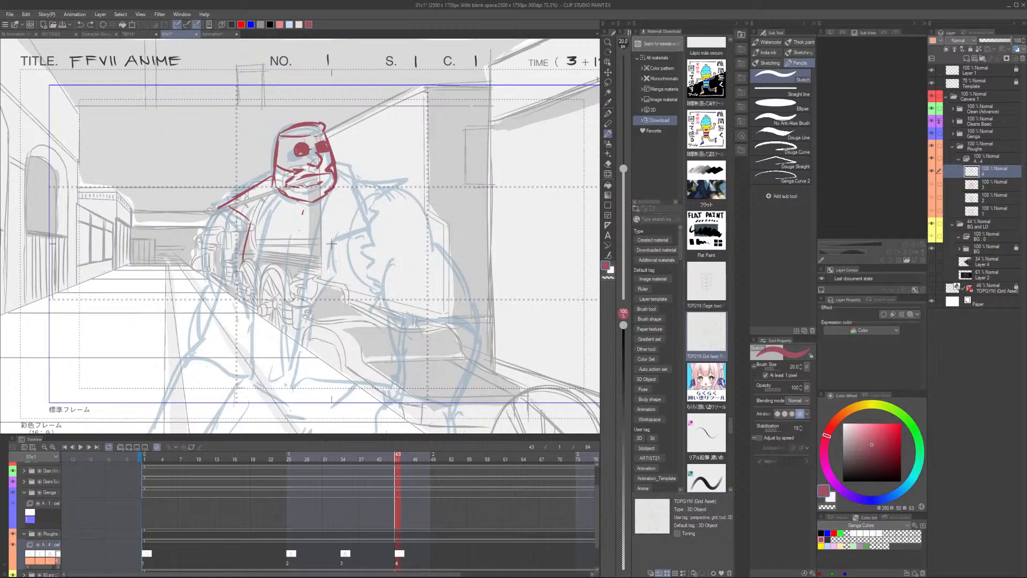
pyautogui.hotkey('ctrl', 'z')
pyautogui.hotkey('ctrl', 'z')
pyautogui.moveTo(220, 207)
pyautogui.mouseDown()
pyautogui.moveTo(253, 246)
pyautogui.moveTo(244, 281)
pyautogui.moveTo(270, 339)
pyautogui.mouseUp()
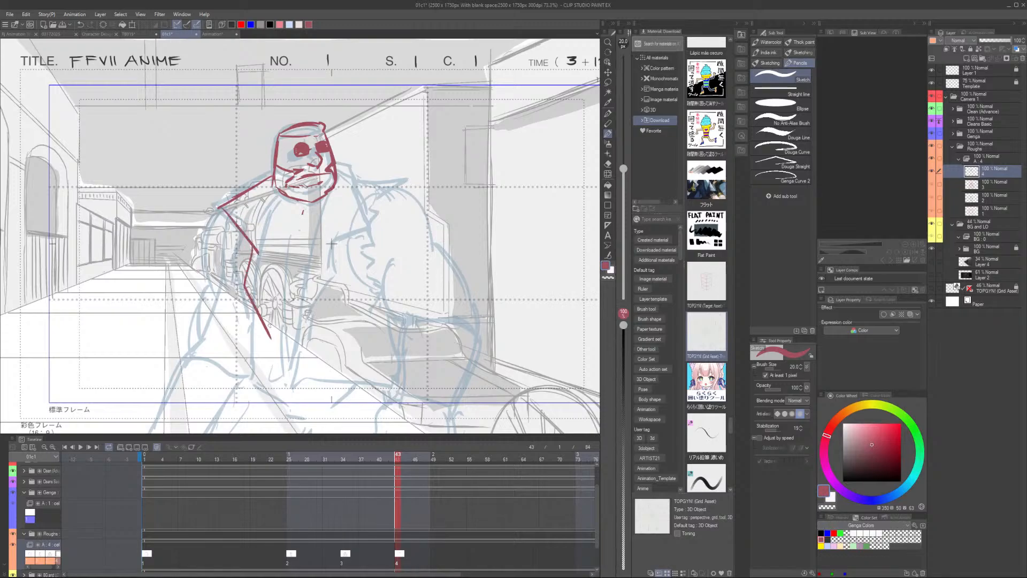
# Sketch the two long torso lines running down from the head inside the open coat in the fourth pose
pyautogui.moveTo(285, 198); pyautogui.dragTo(269, 338)
pyautogui.hotkey('ctrl', 'z')
pyautogui.moveTo(282, 198); pyautogui.dragTo(274, 332)
pyautogui.moveTo(332, 191); pyautogui.dragTo(326, 336)
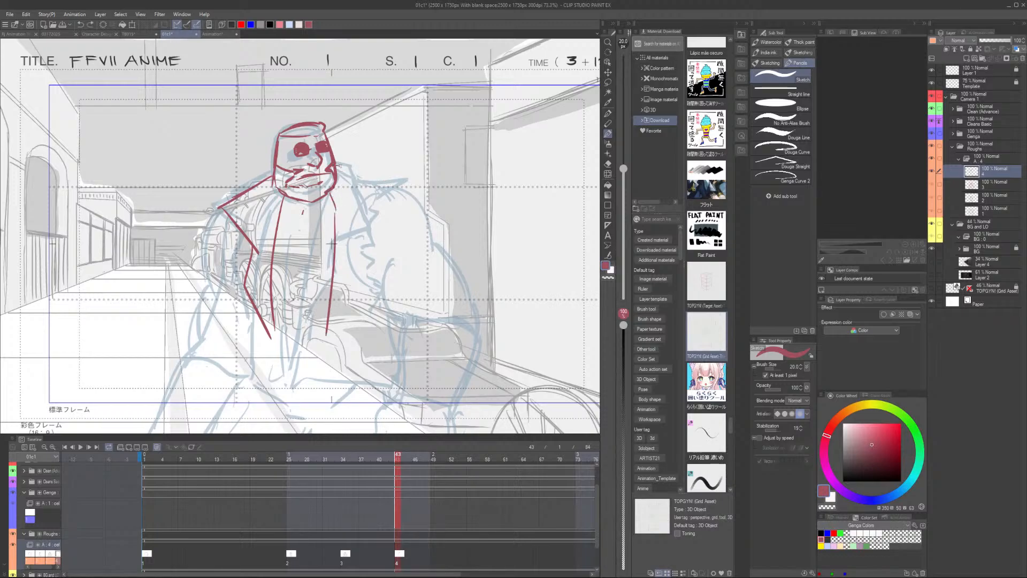
# Redraw the coat's collar line over the right shoulder higher up and erase the old line
pyautogui.moveTo(275, 156)
pyautogui.mouseDown()
pyautogui.moveTo(268, 182)
pyautogui.moveTo(234, 186)
pyautogui.moveTo(219, 207)
pyautogui.mouseUp()
pyautogui.press('e')
pyautogui.moveTo(250, 173); pyautogui.dragTo(214, 209)
pyautogui.press('p')
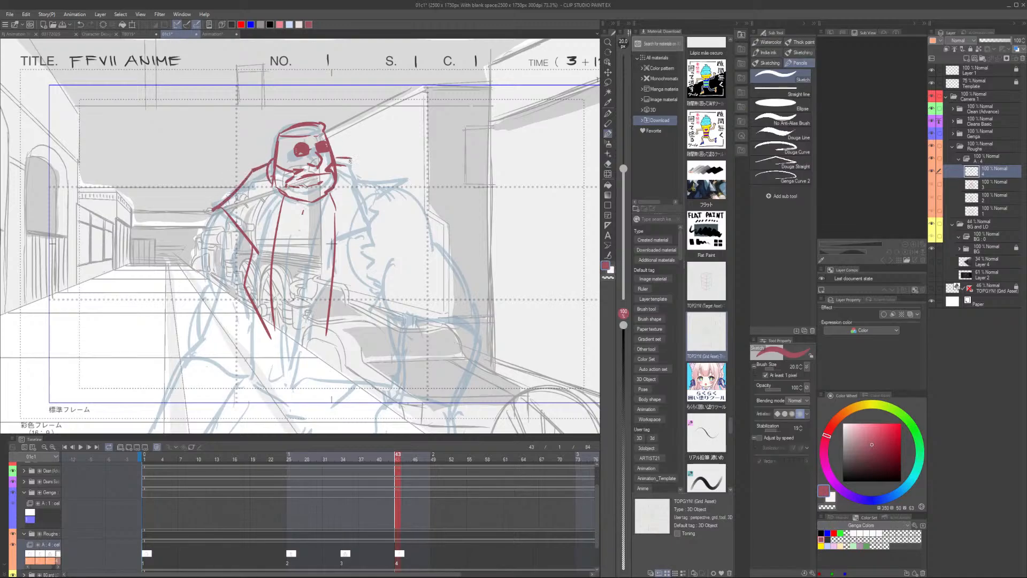
# Sketch the coat's left collar point and the jagged lapel edge running down to the waist in the fourth pose
pyautogui.moveTo(351, 160)
pyautogui.mouseDown()
pyautogui.moveTo(397, 189)
pyautogui.moveTo(369, 215)
pyautogui.moveTo(373, 240)
pyautogui.mouseUp()
pyautogui.hotkey('ctrl', 'z')
pyautogui.hotkey('ctrl', 'z')
pyautogui.moveTo(399, 192)
pyautogui.mouseDown()
pyautogui.moveTo(356, 237)
pyautogui.moveTo(373, 256)
pyautogui.moveTo(331, 330)
pyautogui.mouseUp()
pyautogui.scroll(-1, 343, 310)
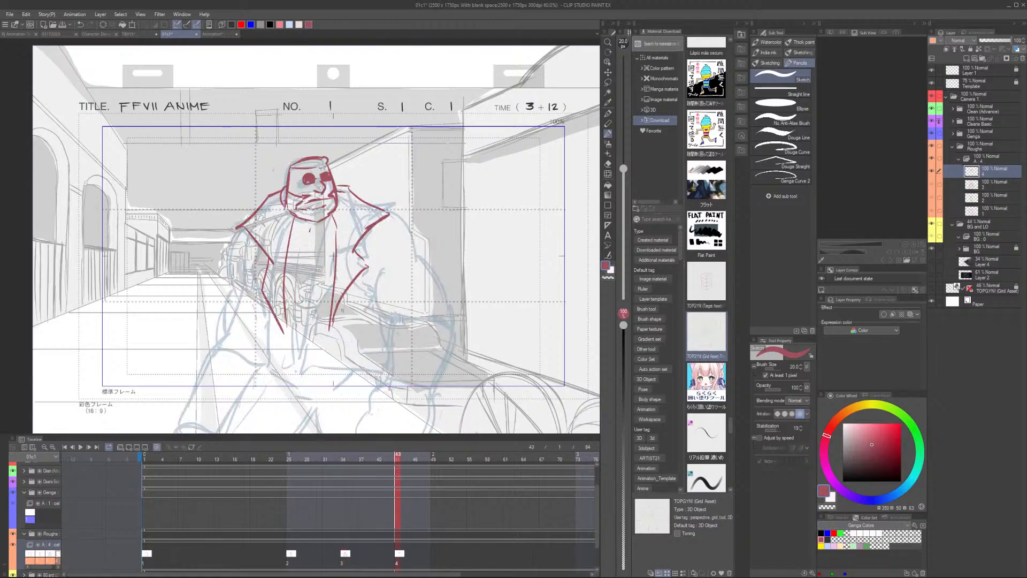
# Compare the fourth pose with the third and clean up the torso line beside the right lapel
pyautogui.press('Left')
pyautogui.press('Right')
pyautogui.press('e')
pyautogui.moveTo(294, 220); pyautogui.dragTo(283, 328)
pyautogui.press('p')
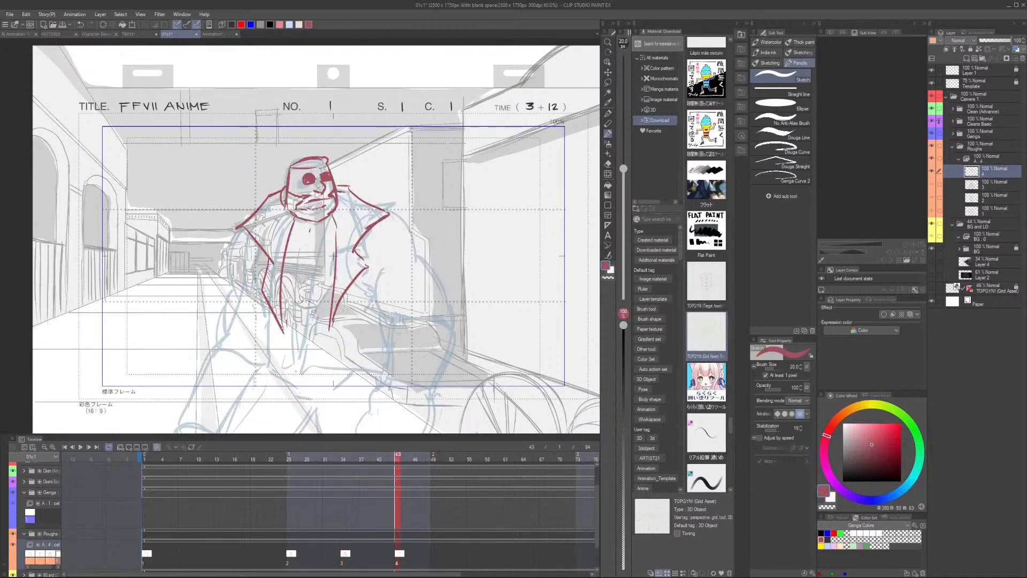
pyautogui.press('e')
pyautogui.press('p')
# Draw the torso's left edge, centre line and horizontal line under the chest, and check them against the third pose
pyautogui.moveTo(334, 220)
pyautogui.mouseDown()
pyautogui.moveTo(327, 276)
pyautogui.moveTo(329, 244)
pyautogui.moveTo(330, 328)
pyautogui.mouseUp()
pyautogui.moveTo(309, 238); pyautogui.dragTo(304, 332)
pyautogui.moveTo(289, 264); pyautogui.dragTo(321, 266)
pyautogui.press('Left')
pyautogui.press('Right')
pyautogui.press('Left')
pyautogui.press('Right')
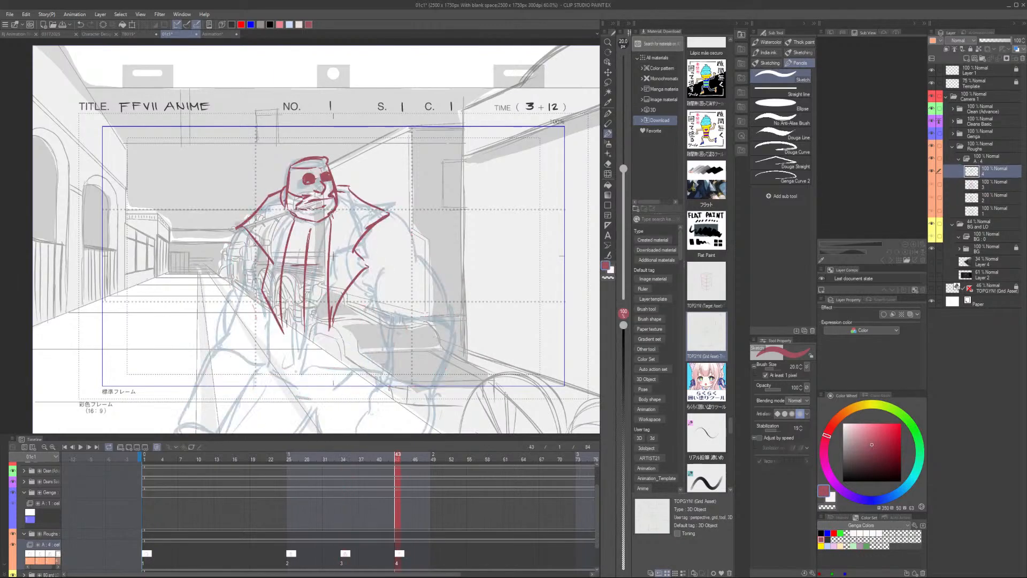
# Sketch the lower coat flaps flaring out on both sides of the waist in the fourth pose
pyautogui.moveTo(256, 244)
pyautogui.mouseDown()
pyautogui.moveTo(239, 334)
pyautogui.moveTo(220, 364)
pyautogui.moveTo(280, 373)
pyautogui.mouseUp()
pyautogui.moveTo(279, 327); pyautogui.dragTo(276, 357)
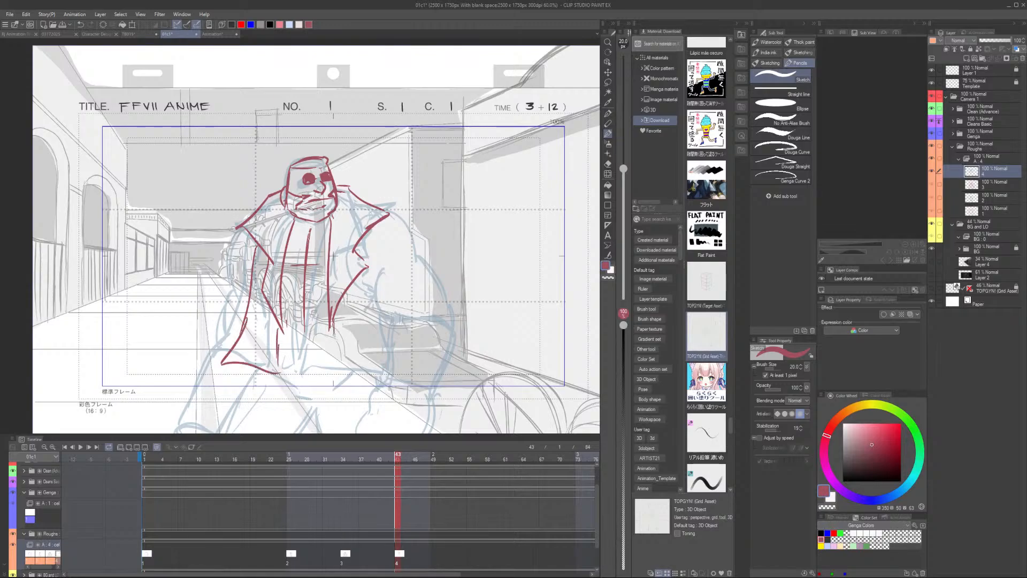
pyautogui.moveTo(332, 320)
pyautogui.mouseDown()
pyautogui.moveTo(332, 366)
pyautogui.moveTo(380, 370)
pyautogui.mouseUp()
pyautogui.moveTo(255, 235); pyautogui.dragTo(251, 260)
# Draw the waist lines and shirt hem between the coat flaps, and mark the crotch below them
pyautogui.moveTo(283, 317); pyautogui.dragTo(324, 309)
pyautogui.moveTo(277, 357); pyautogui.dragTo(332, 361)
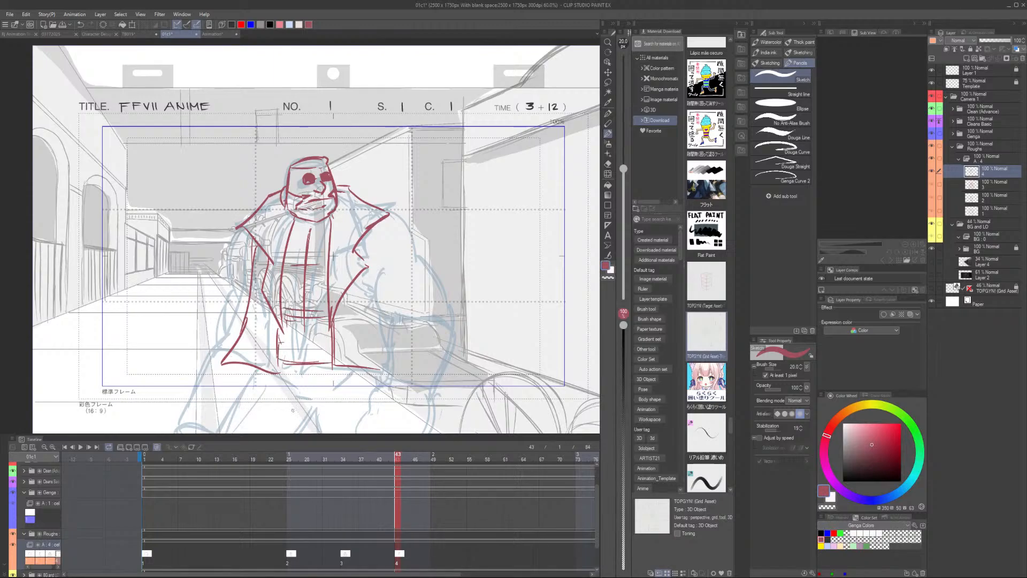
pyautogui.moveTo(311, 411); pyautogui.dragTo(316, 331)
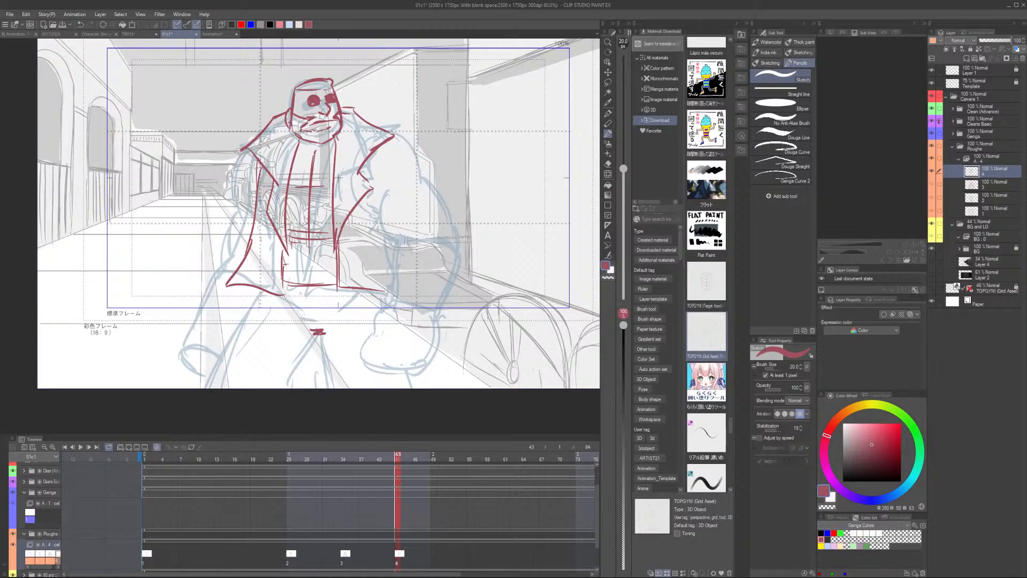
# Sketch the left shoulder and its torn, jagged sleeve edge in the fourth pose, and compare it with the third pose
pyautogui.moveTo(357, 113); pyautogui.dragTo(394, 123)
pyautogui.hotkey('ctrl', 'z')
pyautogui.moveTo(358, 113); pyautogui.dragTo(392, 124)
pyautogui.moveTo(381, 122)
pyautogui.mouseDown()
pyautogui.moveTo(422, 127)
pyautogui.moveTo(409, 224)
pyautogui.moveTo(368, 212)
pyautogui.moveTo(377, 218)
pyautogui.moveTo(370, 247)
pyautogui.moveTo(378, 202)
pyautogui.moveTo(385, 227)
pyautogui.moveTo(366, 273)
pyautogui.mouseUp()
pyautogui.hotkey('ctrl', 'z')
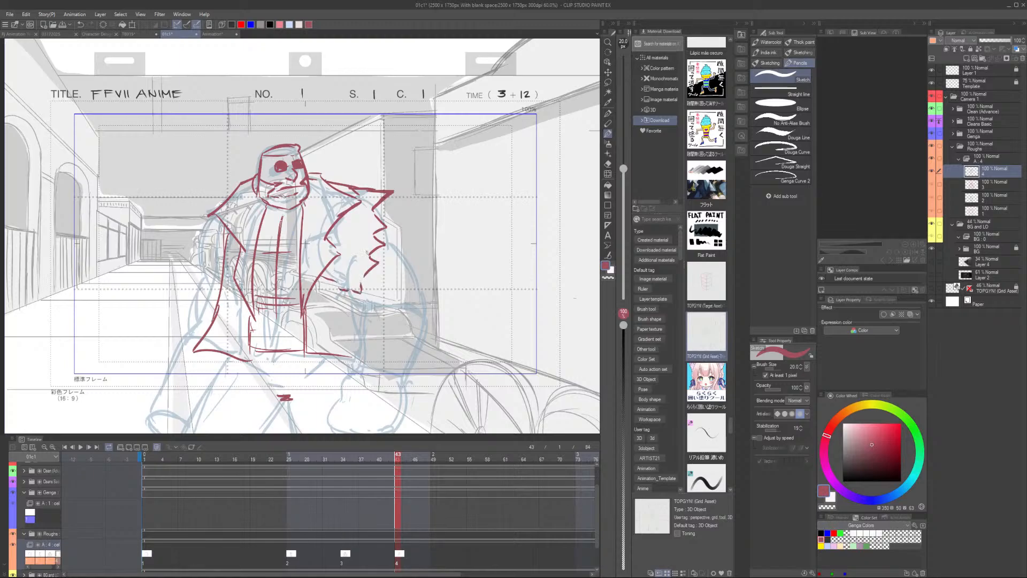
pyautogui.press('Left')
pyautogui.press('Right')
# Sketch the right shoulder's torn sleeve and upper arm in the fourth pose, and erase the misplaced elbow lines
pyautogui.moveTo(240, 184)
pyautogui.mouseDown()
pyautogui.moveTo(208, 205)
pyautogui.moveTo(192, 265)
pyautogui.mouseUp()
pyautogui.moveTo(218, 201); pyautogui.dragTo(180, 329)
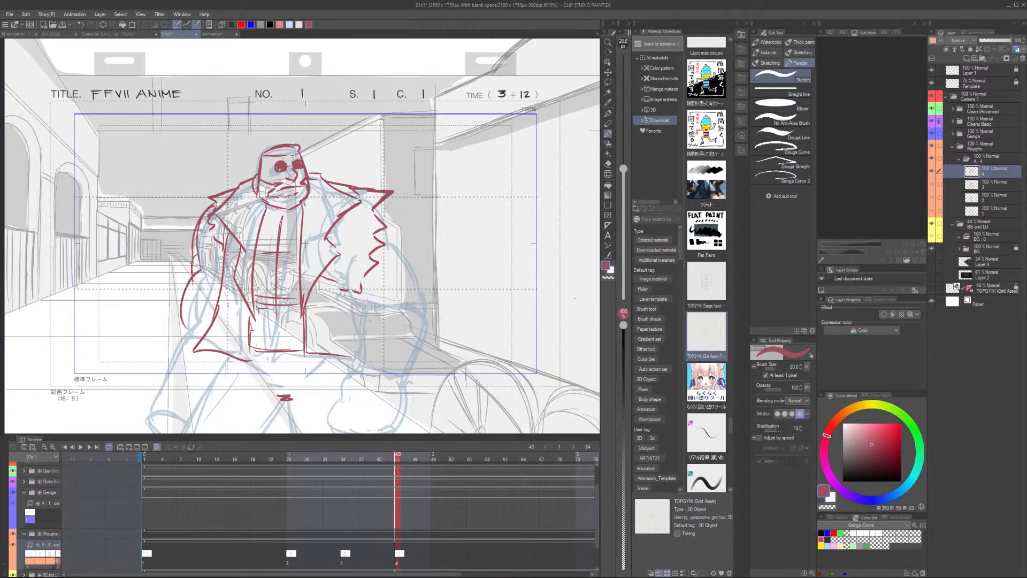
pyautogui.moveTo(203, 266)
pyautogui.mouseDown()
pyautogui.moveTo(180, 337)
pyautogui.moveTo(208, 336)
pyautogui.moveTo(131, 362)
pyautogui.mouseUp()
pyautogui.moveTo(177, 322)
pyautogui.mouseDown()
pyautogui.moveTo(152, 343)
pyautogui.moveTo(201, 328)
pyautogui.mouseUp()
pyautogui.press('e')
pyautogui.moveTo(184, 325)
pyautogui.mouseDown()
pyautogui.moveTo(192, 280)
pyautogui.moveTo(179, 307)
pyautogui.mouseUp()
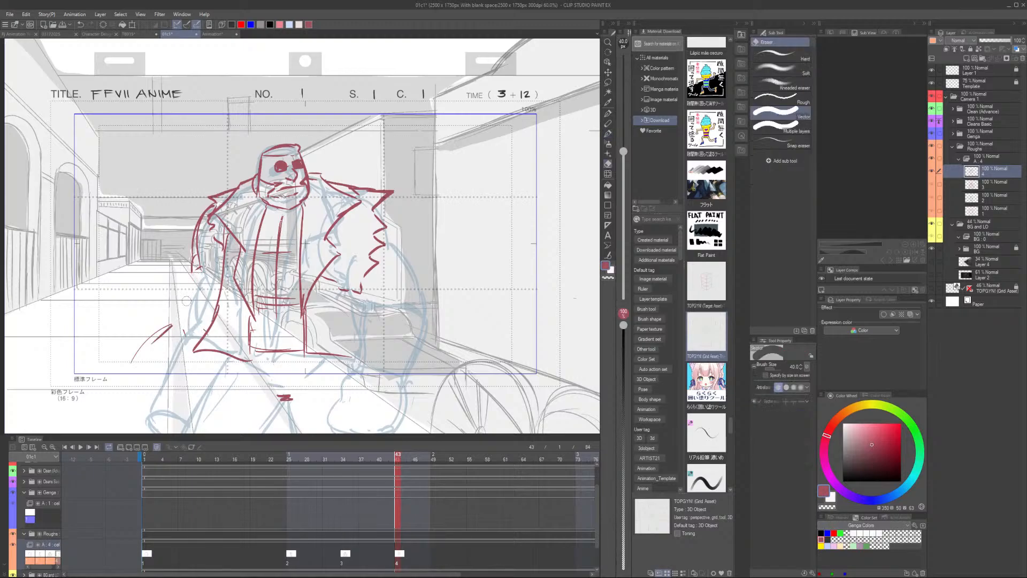
# Draw the right forearm extending outward from the elbow and ending in an open oval cuff in the fourth pose
pyautogui.press('p')
pyautogui.moveTo(199, 270)
pyautogui.mouseDown()
pyautogui.moveTo(139, 358)
pyautogui.moveTo(197, 321)
pyautogui.moveTo(116, 382)
pyautogui.moveTo(170, 418)
pyautogui.mouseUp()
pyautogui.press('e')
pyautogui.press('p')
pyautogui.press('e')
pyautogui.press('p')
pyautogui.moveTo(123, 387); pyautogui.dragTo(172, 427)
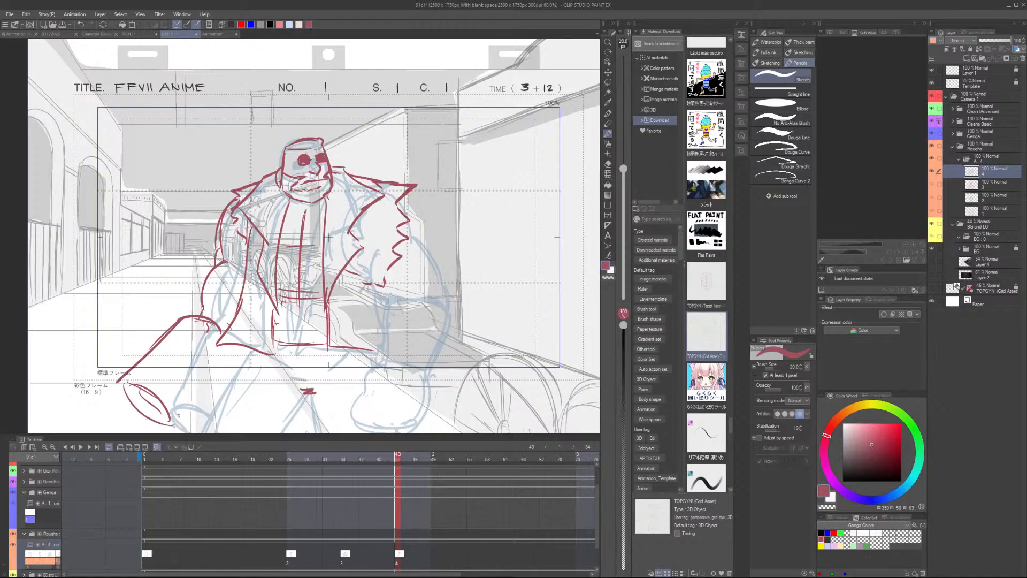
pyautogui.moveTo(220, 357); pyautogui.dragTo(185, 417)
# Draw the thigh lines converging on the crotch and the coat's left side edge and hem in the fourth pose
pyautogui.moveTo(251, 352)
pyautogui.mouseDown()
pyautogui.moveTo(218, 398)
pyautogui.moveTo(293, 381)
pyautogui.mouseUp()
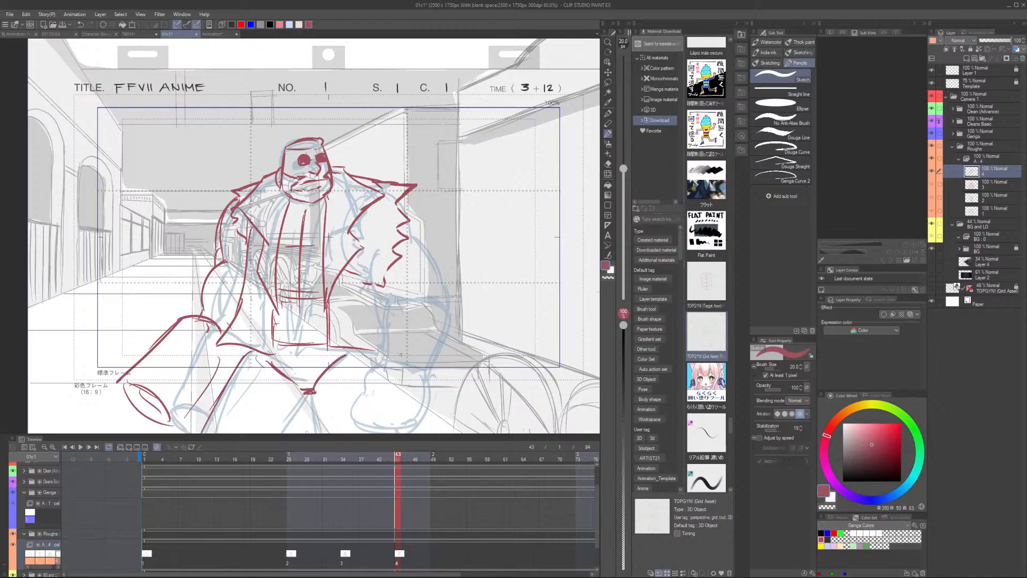
pyautogui.moveTo(329, 235); pyautogui.dragTo(225, 232)
pyautogui.moveTo(279, 289); pyautogui.dragTo(289, 347)
pyautogui.moveTo(246, 335); pyautogui.dragTo(276, 335)
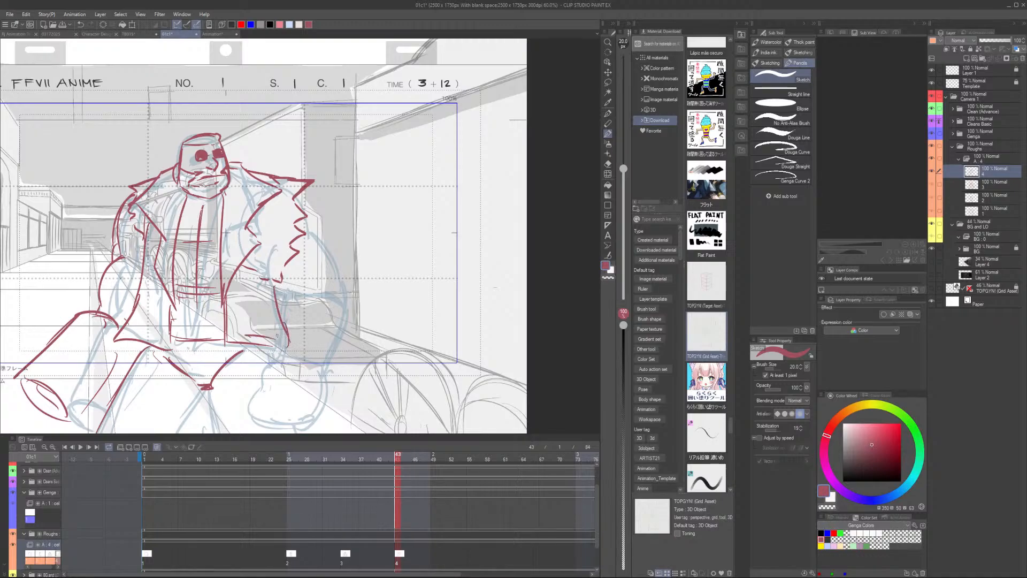
# Draw the left arm's bulging outer contour from the shoulder to the elbow in the fourth pose, erasing and refining its lower end
pyautogui.moveTo(304, 186)
pyautogui.mouseDown()
pyautogui.moveTo(324, 194)
pyautogui.moveTo(351, 264)
pyautogui.moveTo(362, 317)
pyautogui.mouseUp()
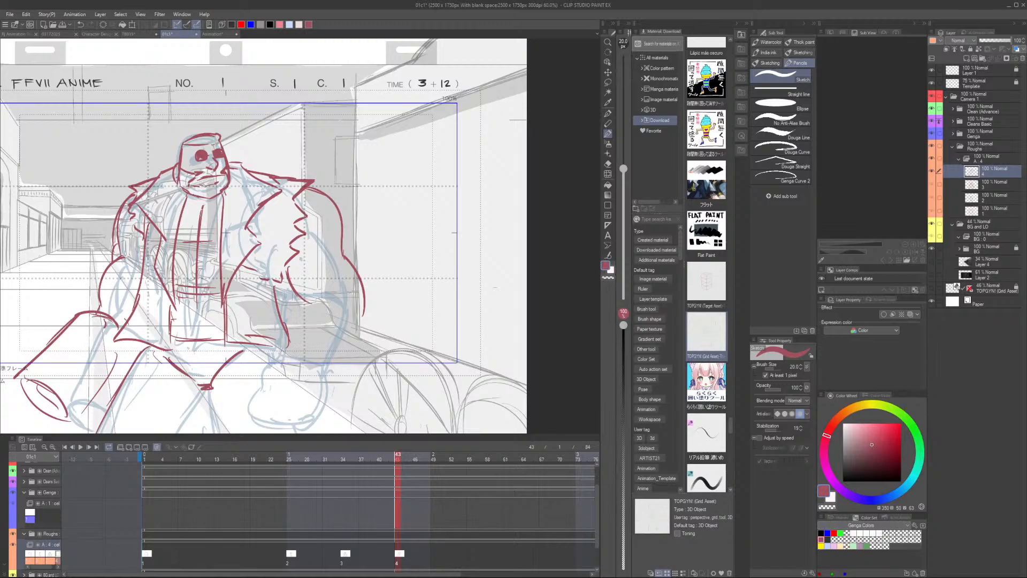
pyautogui.press('e')
pyautogui.click(364, 315)
pyautogui.press('b')
pyautogui.moveTo(342, 239); pyautogui.dragTo(362, 292)
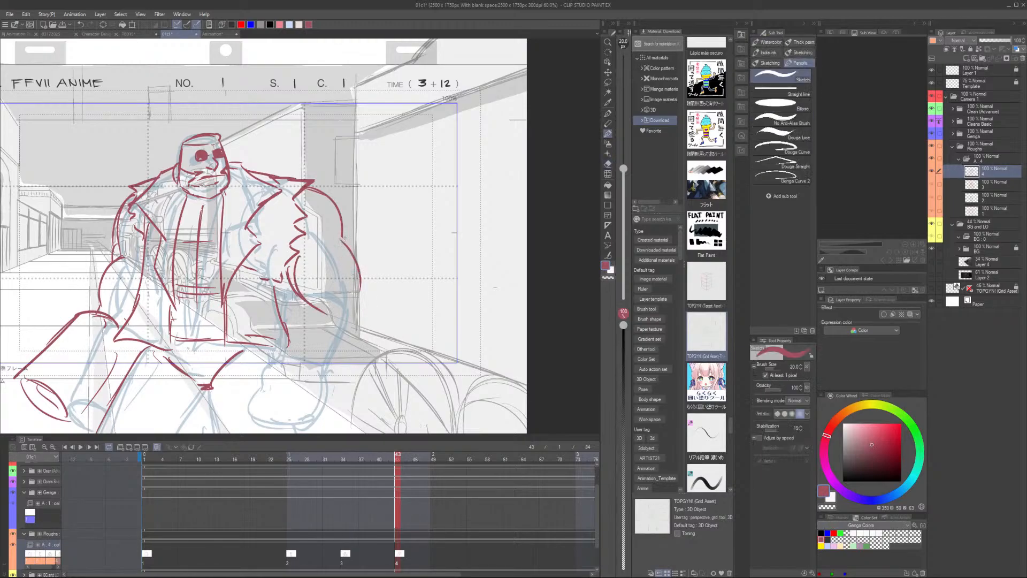
pyautogui.press('e')
pyautogui.click(361, 297)
pyautogui.press('b')
pyautogui.moveTo(342, 236); pyautogui.dragTo(360, 287)
pyautogui.moveTo(312, 311); pyautogui.dragTo(334, 404)
pyautogui.press('e')
pyautogui.press('b')
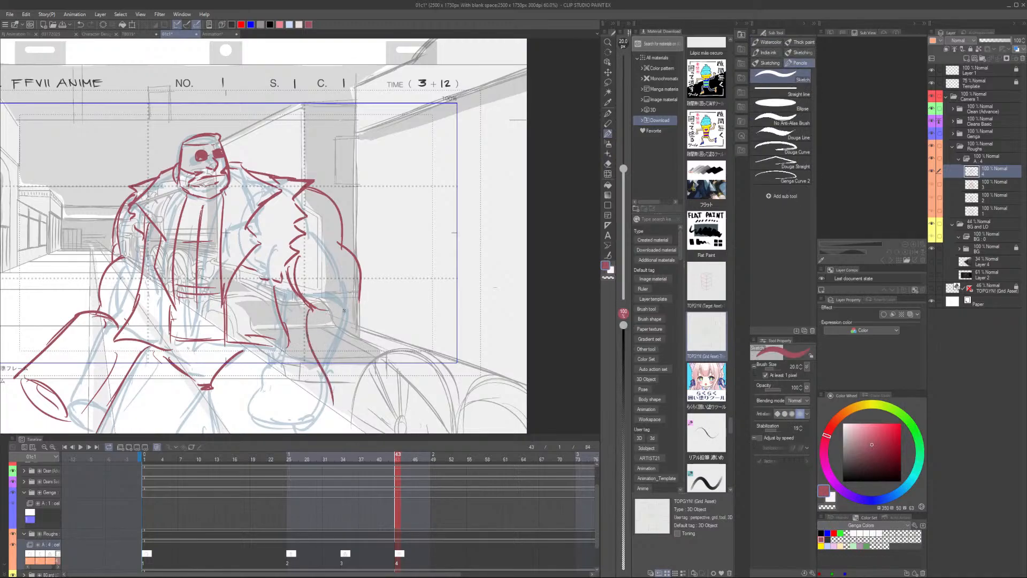
pyautogui.moveTo(363, 295); pyautogui.dragTo(377, 384)
pyautogui.hotkey('ctrl', 'z')
pyautogui.moveTo(363, 294)
pyautogui.mouseDown()
pyautogui.moveTo(373, 369)
pyautogui.moveTo(322, 416)
pyautogui.mouseUp()
pyautogui.scroll(-2, 385, 396)
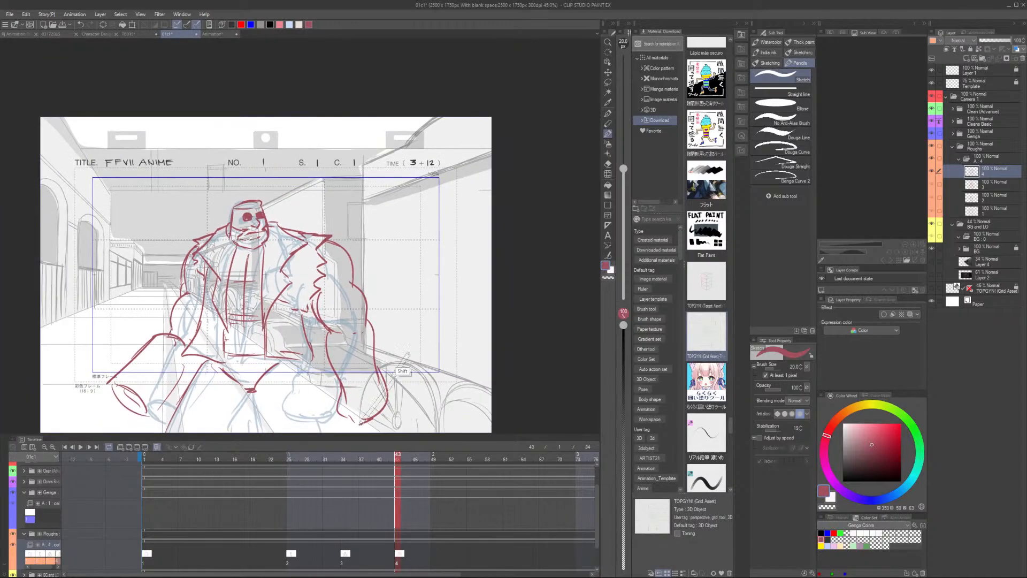
pyautogui.press('m')
pyautogui.scroll(1, 388, 314)
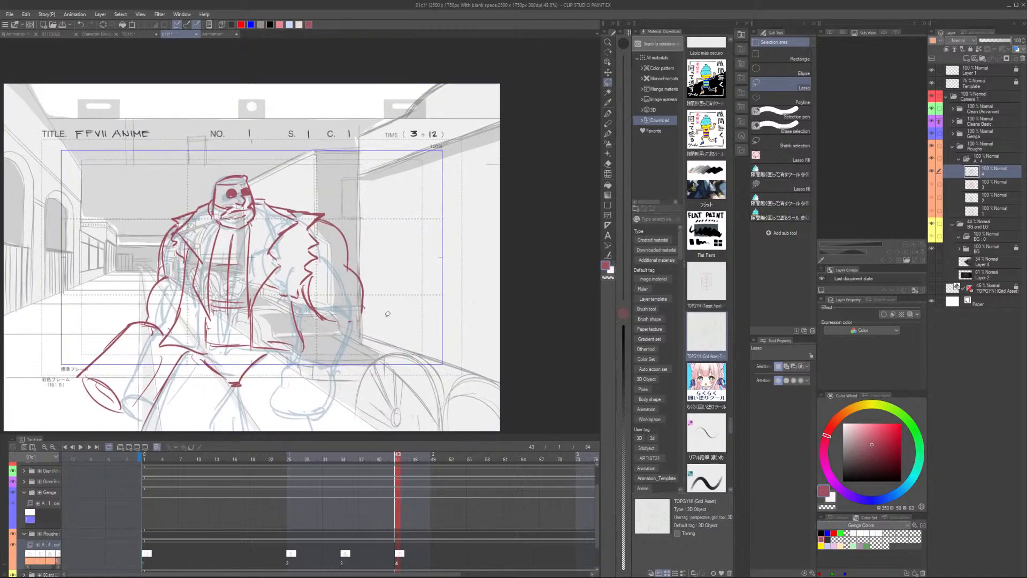
# Draw the left forearm hanging straight down from the elbow and ending in a closed fist in the fourth pose
pyautogui.scroll(1, 388, 314)
pyautogui.press('p')
pyautogui.moveTo(319, 318); pyautogui.dragTo(315, 380)
pyautogui.moveTo(362, 305)
pyautogui.mouseDown()
pyautogui.moveTo(355, 387)
pyautogui.moveTo(310, 381)
pyautogui.moveTo(300, 427)
pyautogui.mouseUp()
pyautogui.moveTo(355, 386)
pyautogui.mouseDown()
pyautogui.moveTo(350, 420)
pyautogui.moveTo(305, 417)
pyautogui.mouseUp()
pyautogui.moveTo(409, 406); pyautogui.dragTo(428, 343)
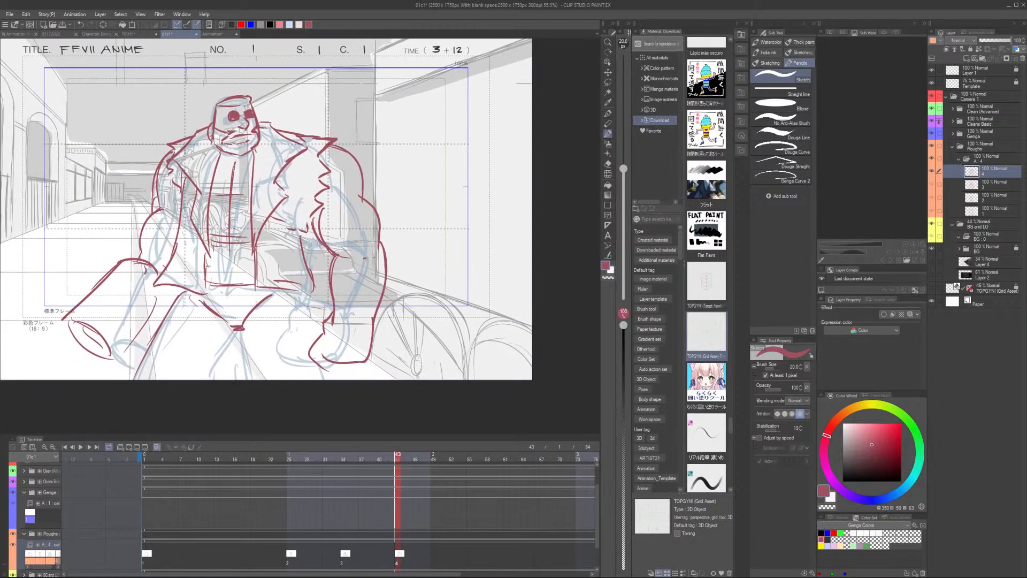
# Compare the third and fourth poses, and add the left coat flap edge, the inner leg lines below the crotch and the finger lines
pyautogui.press('Left')
pyautogui.press('Right')
pyautogui.press('Left')
pyautogui.press('Right')
pyautogui.press('Left')
pyautogui.press('Right')
pyautogui.moveTo(311, 294); pyautogui.dragTo(323, 334)
pyautogui.moveTo(245, 330)
pyautogui.mouseDown()
pyautogui.moveTo(278, 380)
pyautogui.moveTo(343, 379)
pyautogui.mouseUp()
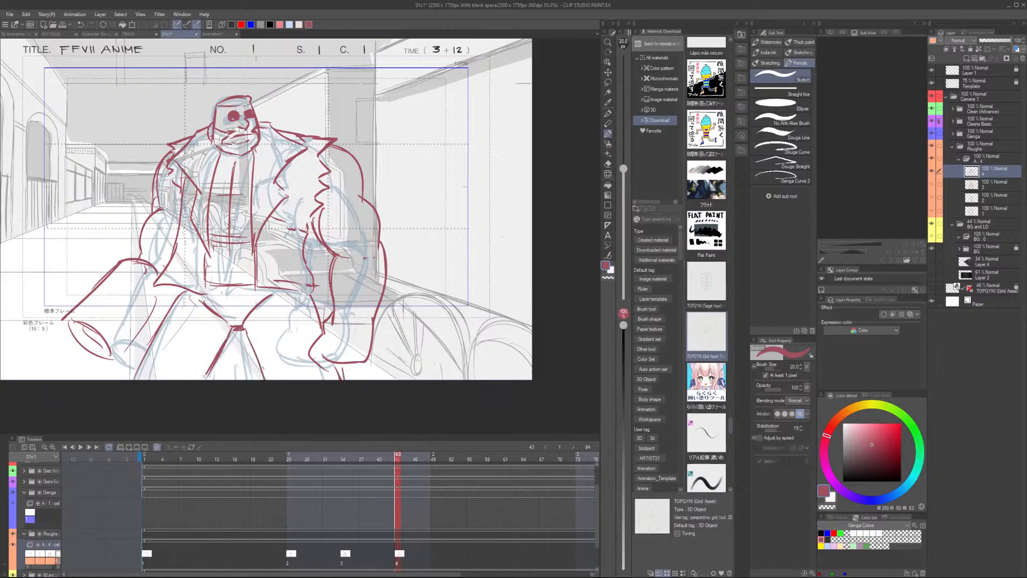
# Turn off onion skin, play the rough animation from the first frame, and return to the fourth pose
pyautogui.scroll(-1, 189, 386)
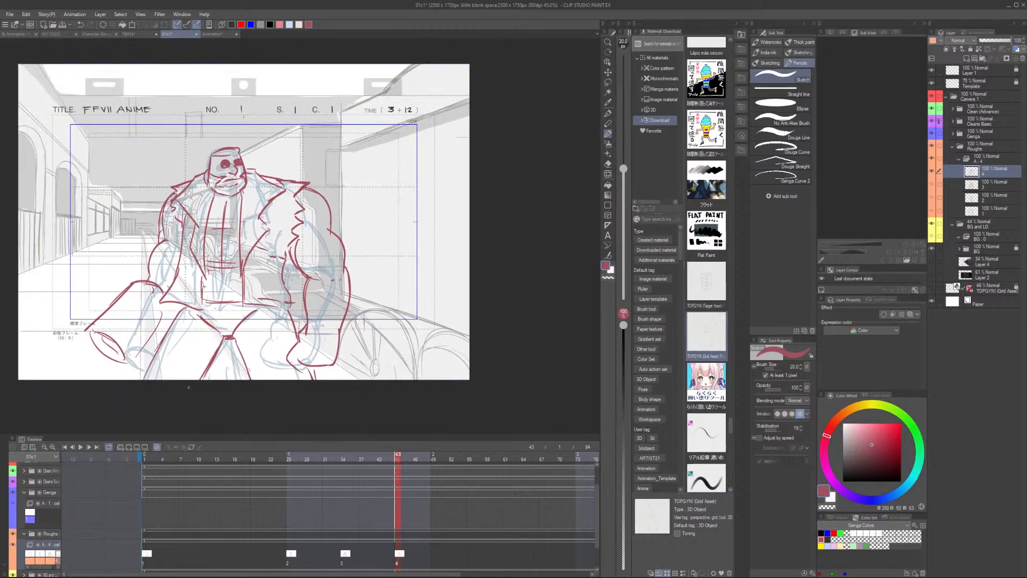
pyautogui.click(156, 447)
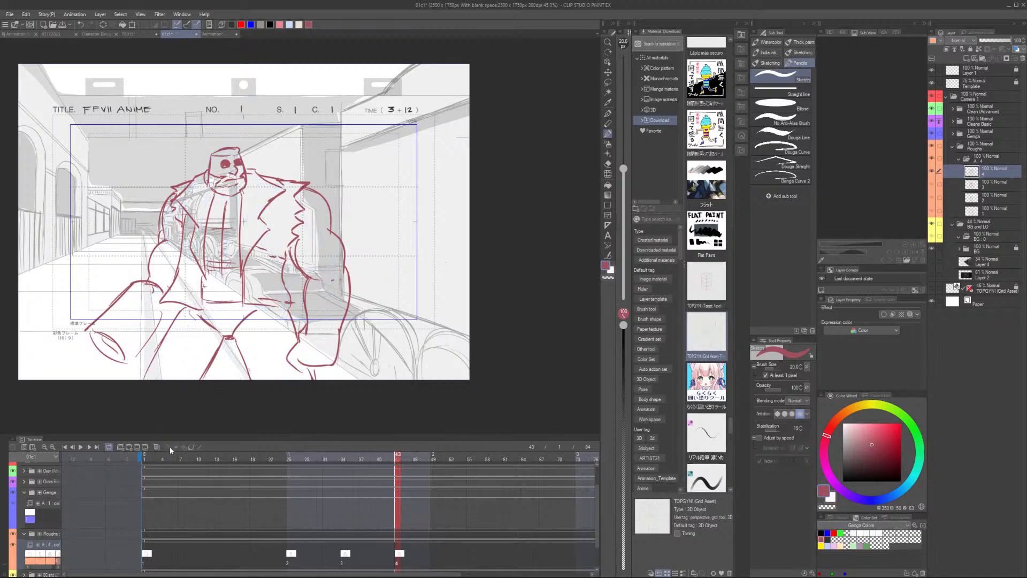
pyautogui.click(145, 455)
pyautogui.press('space')
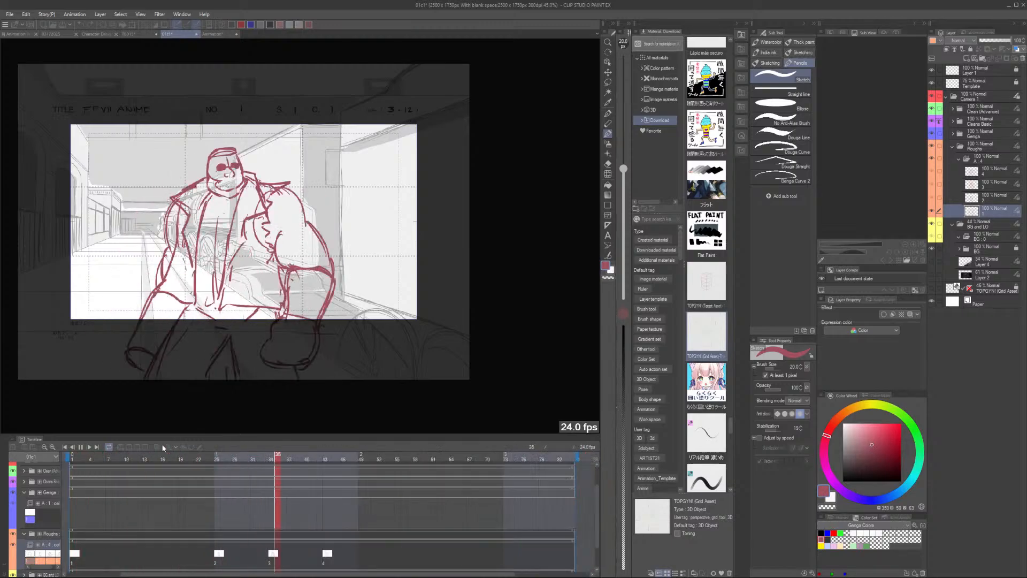
pyautogui.click(327, 456)
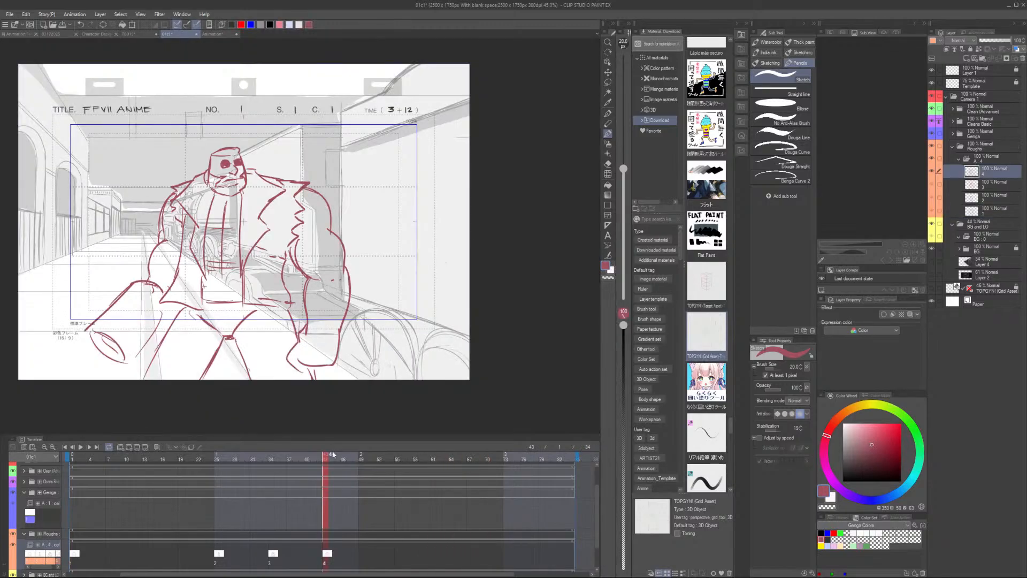
# Lasso the whole left arm of the fourth pose, and shift and slightly rotate it inward toward the torso
pyautogui.press('m')
pyautogui.moveTo(323, 173)
pyautogui.mouseDown()
pyautogui.moveTo(279, 242)
pyautogui.moveTo(281, 319)
pyautogui.moveTo(378, 287)
pyautogui.moveTo(321, 163)
pyautogui.mouseUp()
pyautogui.hotkey('ctrl', 't')
pyautogui.moveTo(347, 282)
pyautogui.mouseDown()
pyautogui.moveTo(337, 281)
pyautogui.moveTo(335, 251)
pyautogui.mouseUp()
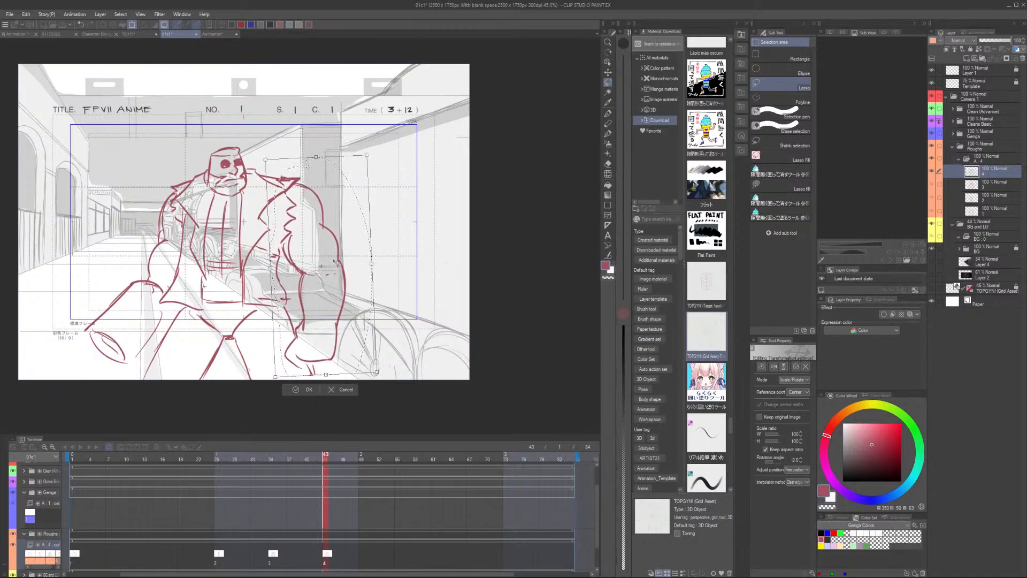
pyautogui.click(309, 390)
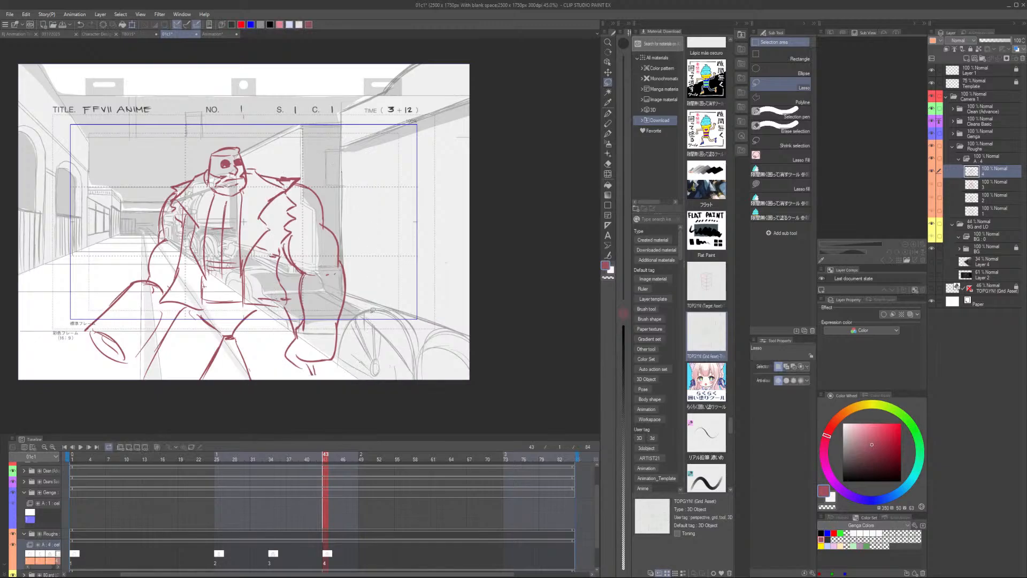
# Flip between the third and fourth poses to check the adjusted arm's movement
pyautogui.press('Left')
pyautogui.press('Right')
pyautogui.press('Left')
pyautogui.press('Right')
pyautogui.press('Left')
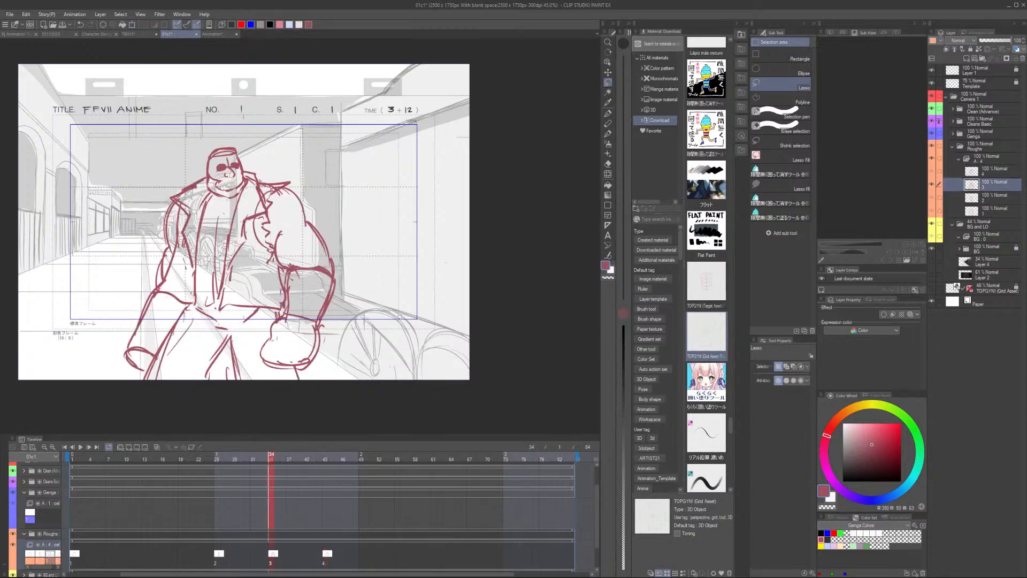
pyautogui.press('Right')
pyautogui.press('Left')
pyautogui.press('Right')
# Lasso and transform the fourth pose's head to adjust its placement, deselect it, and touch up the lines around the neck and collar
pyautogui.scroll(1, 250, 168)
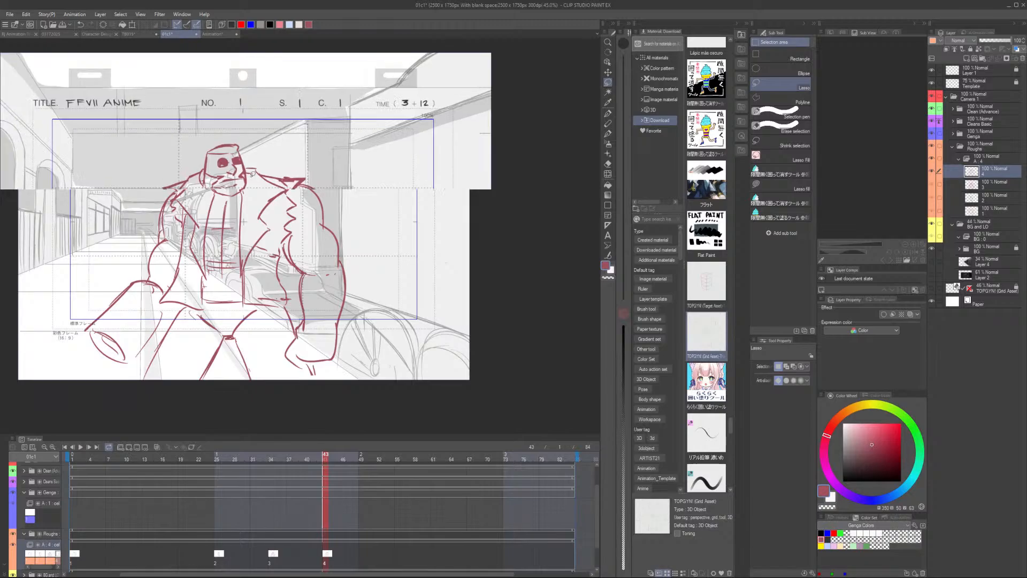
pyautogui.moveTo(216, 202)
pyautogui.mouseDown()
pyautogui.moveTo(195, 160)
pyautogui.moveTo(248, 168)
pyautogui.mouseUp()
pyautogui.hotkey('ctrl', 't')
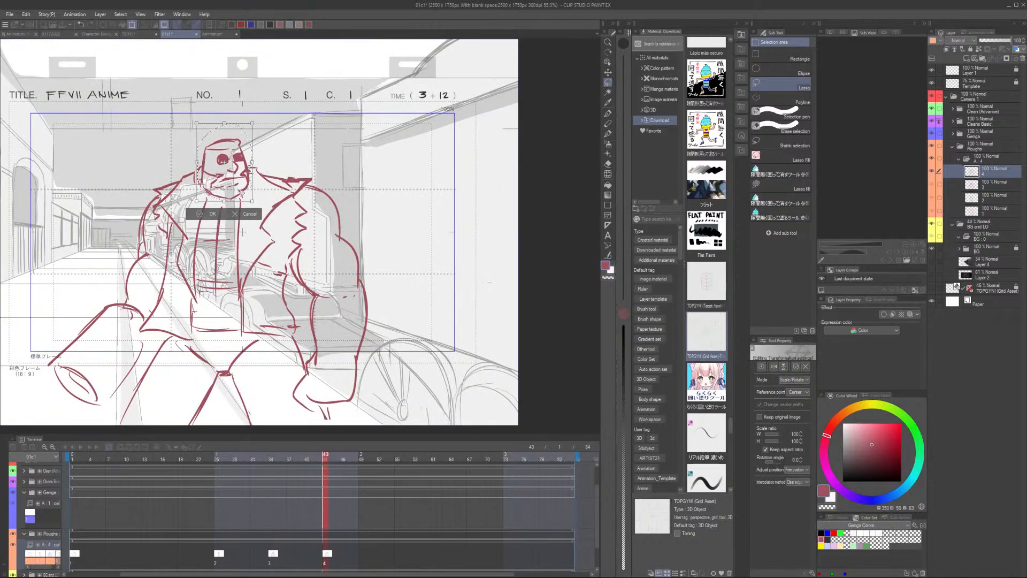
pyautogui.click(213, 214)
pyautogui.press('e')
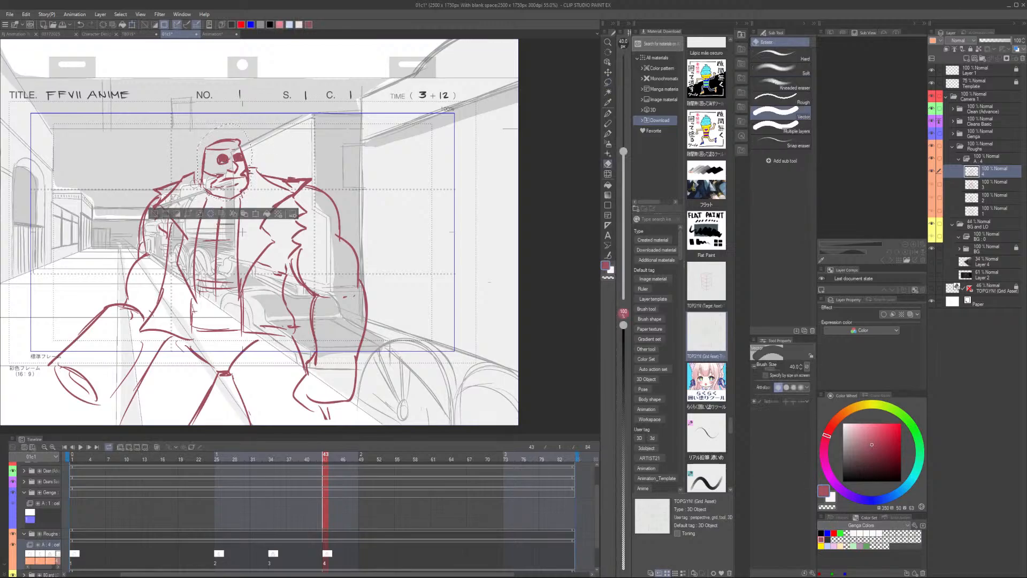
pyautogui.click(156, 214)
pyautogui.press('p')
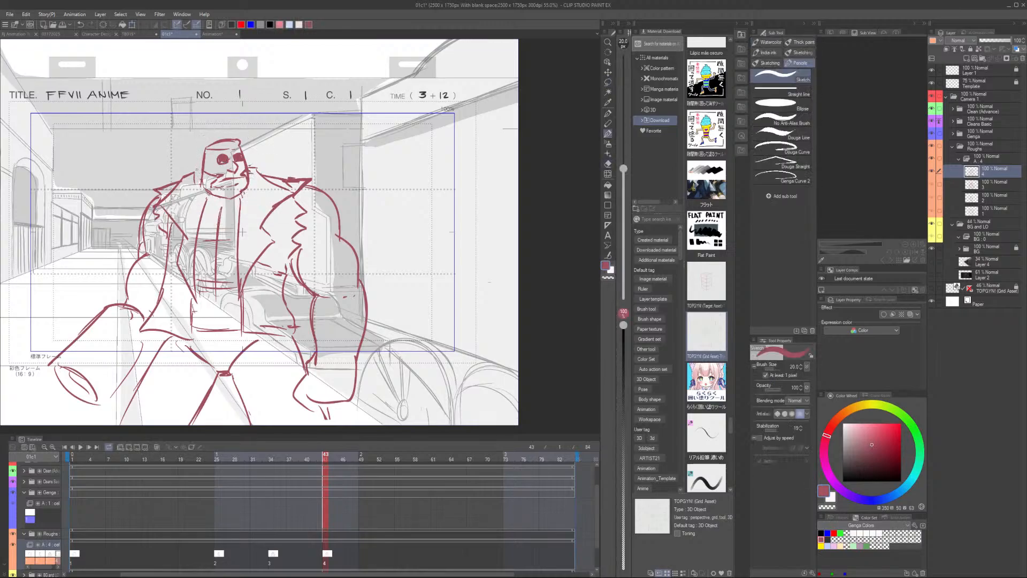
pyautogui.moveTo(185, 175)
pyautogui.mouseDown()
pyautogui.moveTo(203, 165)
pyautogui.moveTo(265, 174)
pyautogui.mouseUp()
pyautogui.press('e')
pyautogui.press('p')
# Flip between the third and fourth poses, and play the animation from the beginning to check the motion and timing
pyautogui.scroll(-2, 306, 186)
pyautogui.press(',')
pyautogui.press('.')
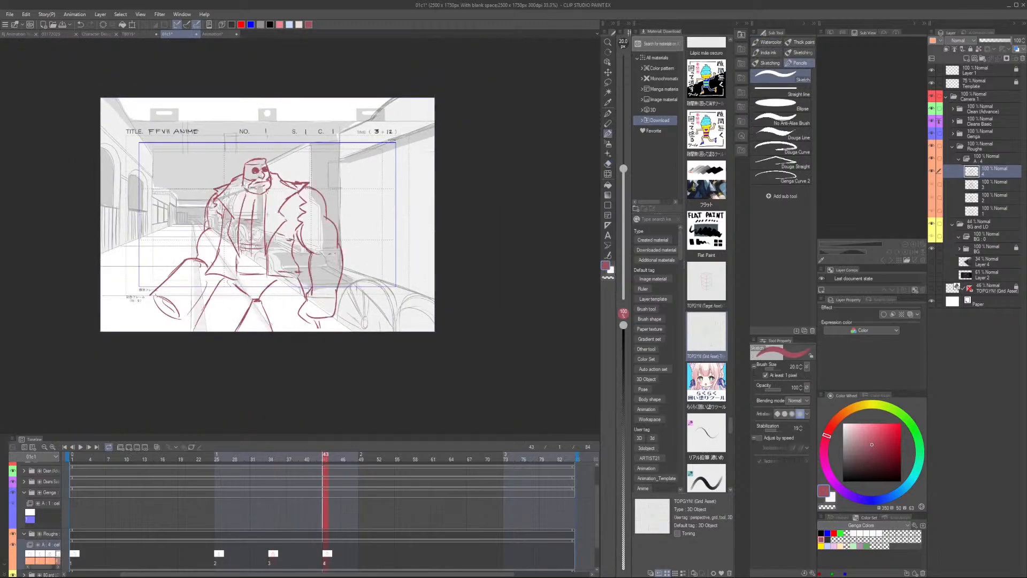
pyautogui.press(',')
pyautogui.press('.')
pyautogui.press(',')
pyautogui.press('.')
pyautogui.press(',')
pyautogui.press('.')
pyautogui.click(78, 458)
pyautogui.press('space')
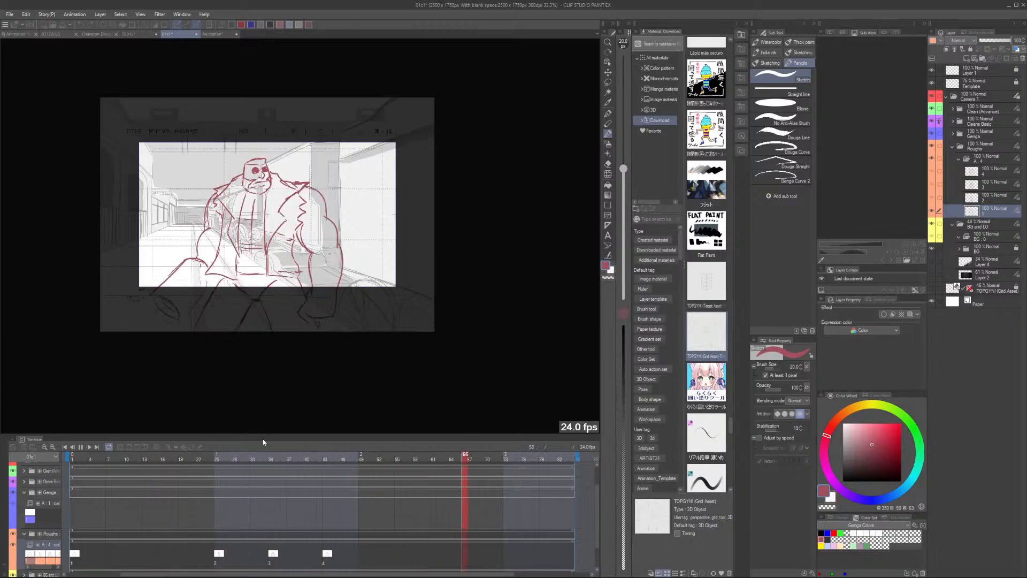
# Move the third and fourth poses three frames later on the timeline, to frames 37 and 46, and replay the animation
pyautogui.click(274, 562)
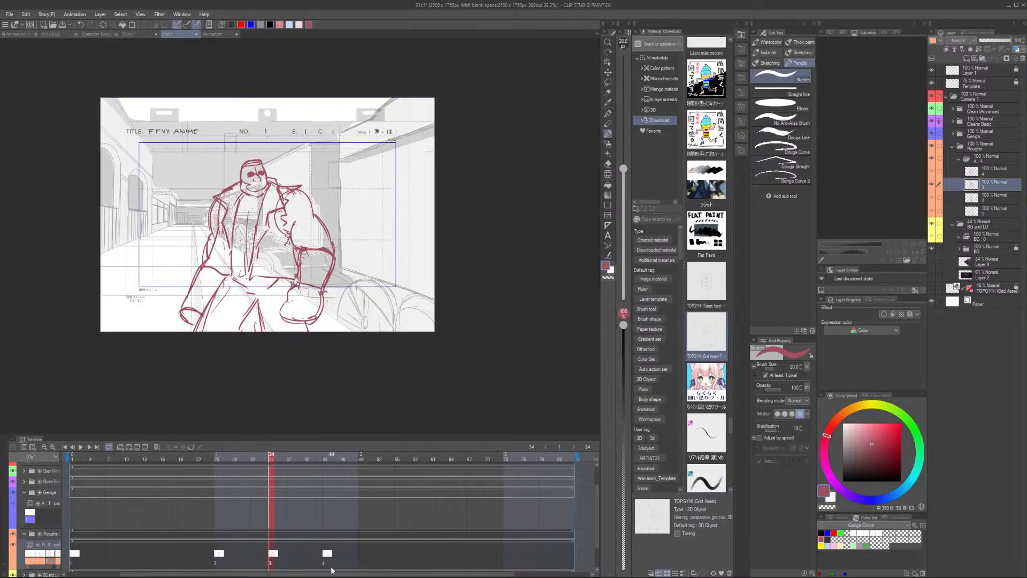
pyautogui.moveTo(343, 562)
pyautogui.mouseDown()
pyautogui.moveTo(270, 552)
pyautogui.moveTo(300, 559)
pyautogui.moveTo(290, 557)
pyautogui.mouseUp()
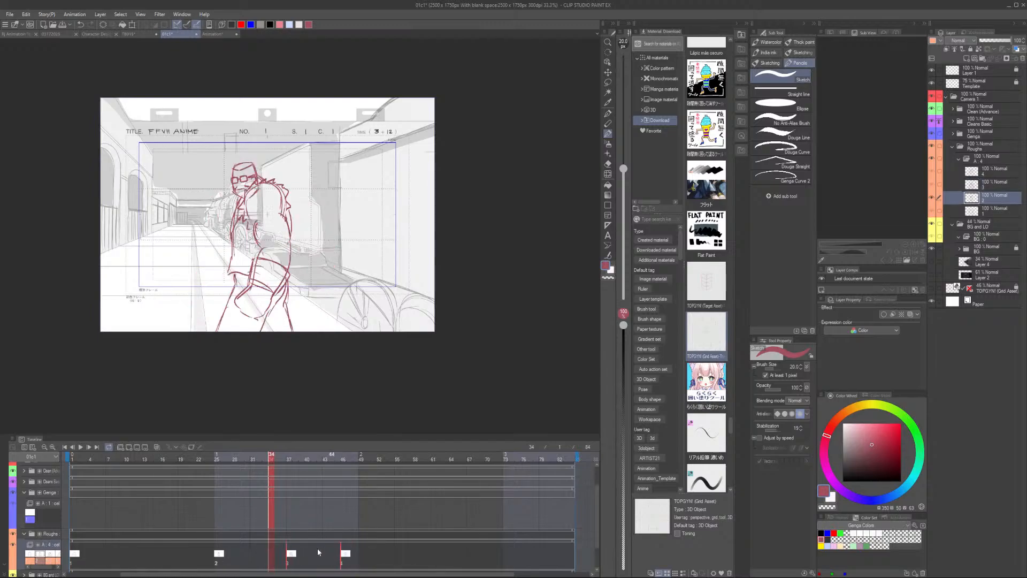
pyautogui.click(107, 464)
pyautogui.press('space')
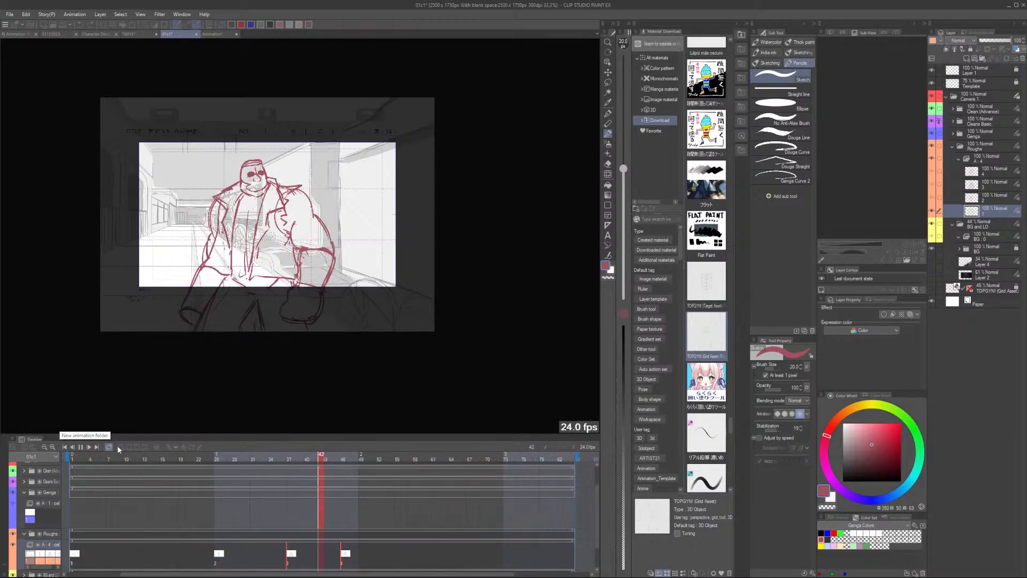
# Move the fourth pose to frame 49 on the timeline and replay the animation
pyautogui.click(342, 564)
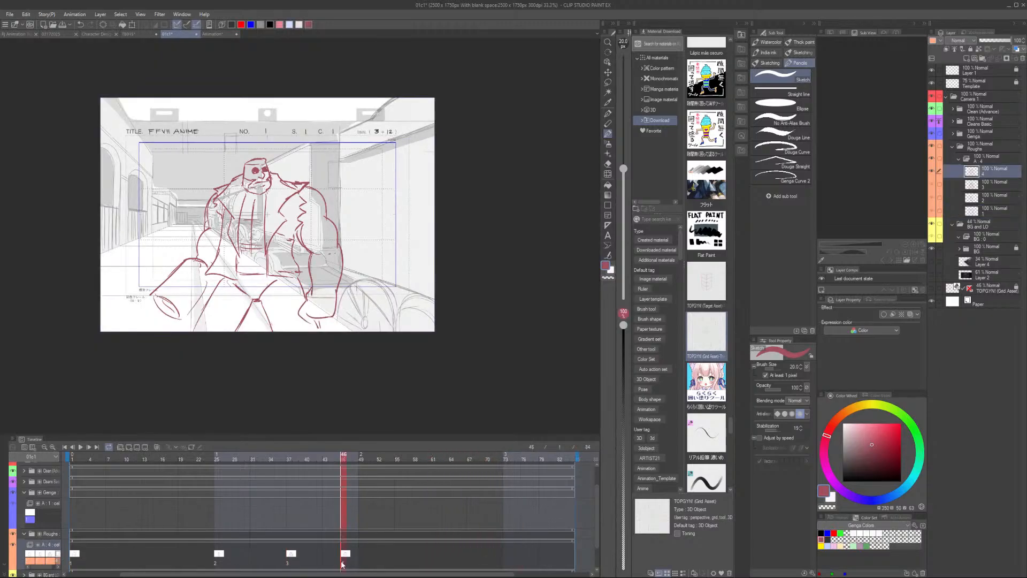
pyautogui.moveTo(343, 563); pyautogui.dragTo(362, 568)
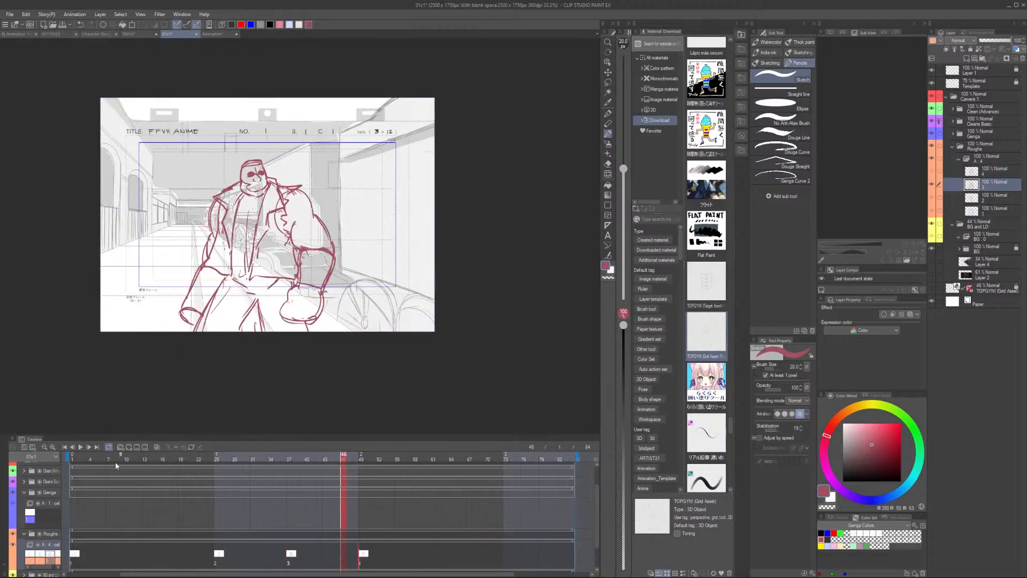
pyautogui.click(84, 458)
pyautogui.press('space')
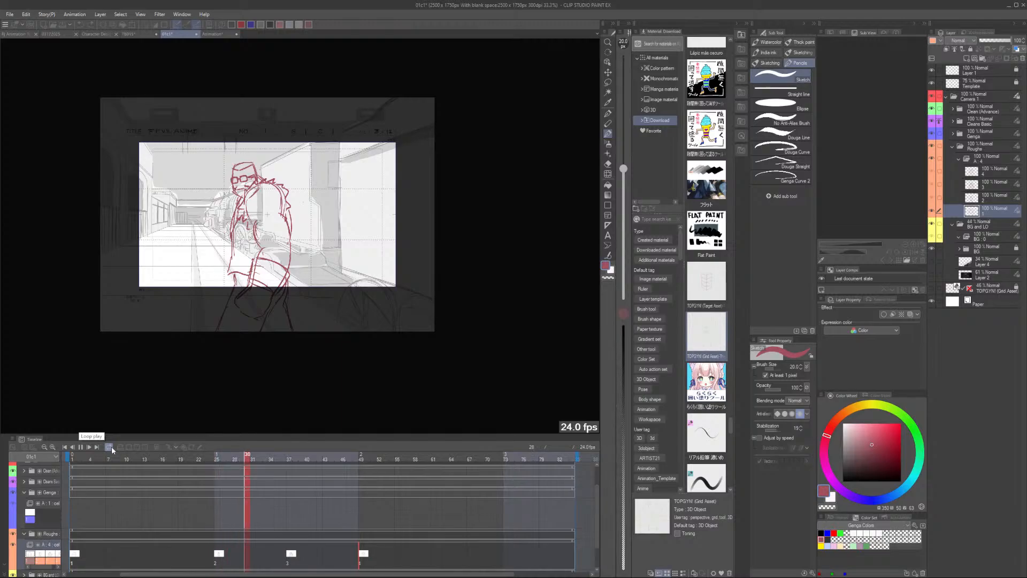
pyautogui.click(441, 550)
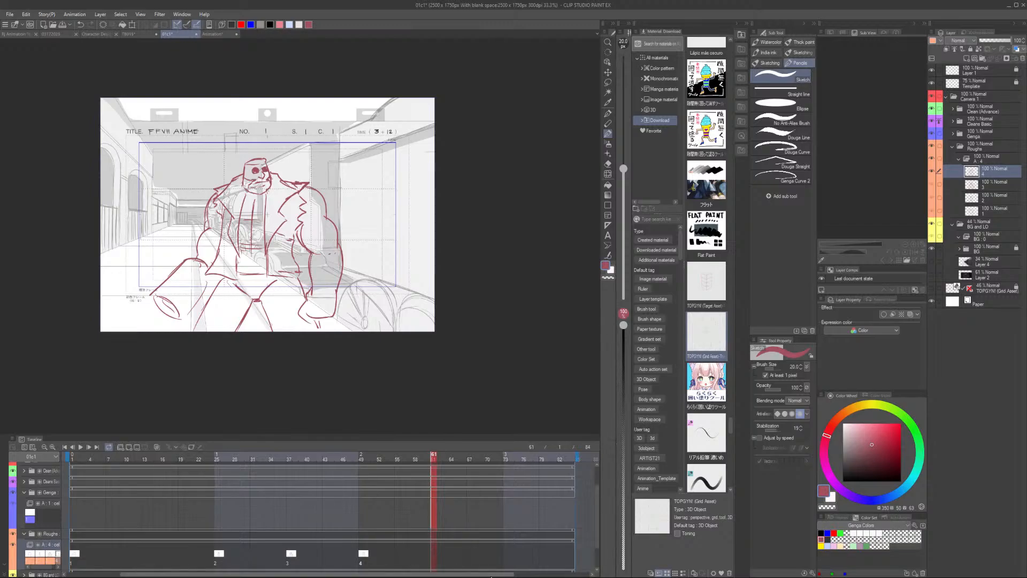
pyautogui.moveTo(491, 576); pyautogui.dragTo(519, 576)
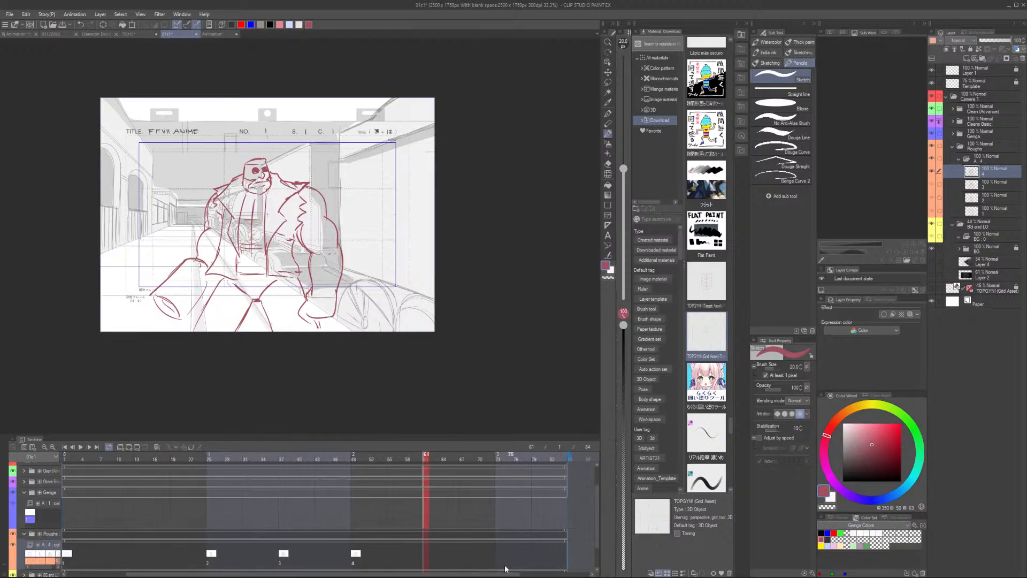
pyautogui.click(460, 557)
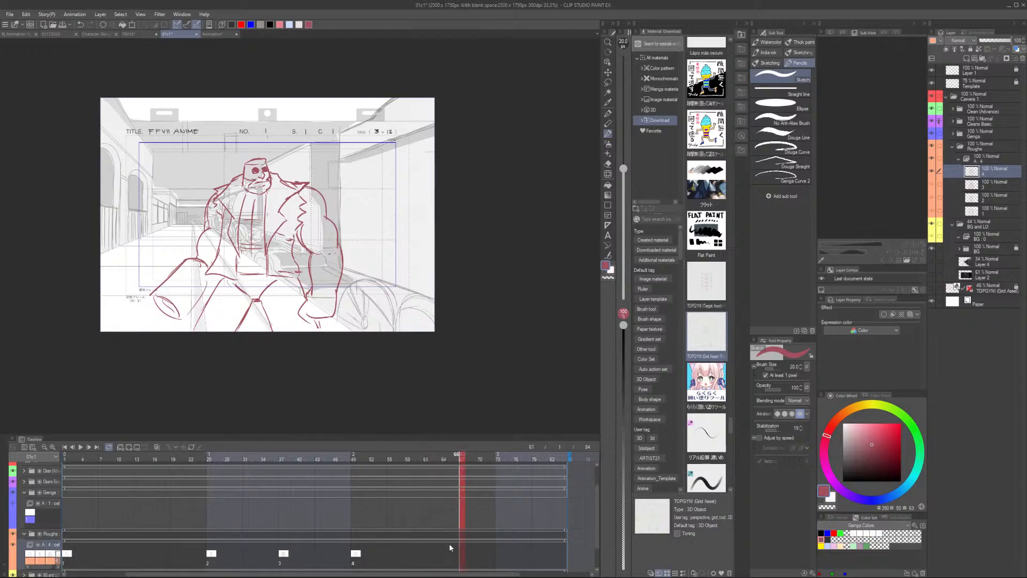
pyautogui.click(439, 563)
pyautogui.click(426, 559)
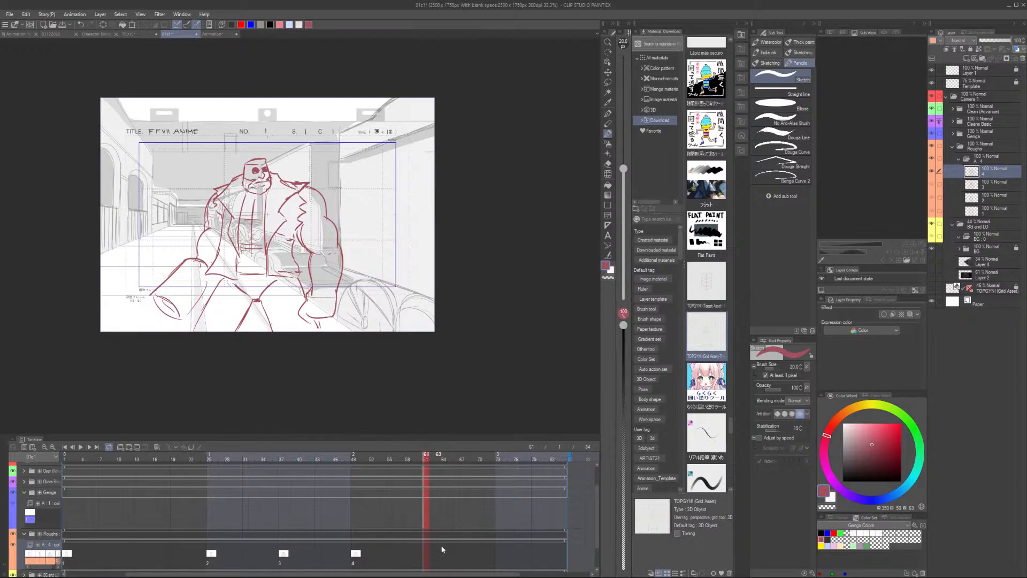
pyautogui.scroll(-2, 426, 545)
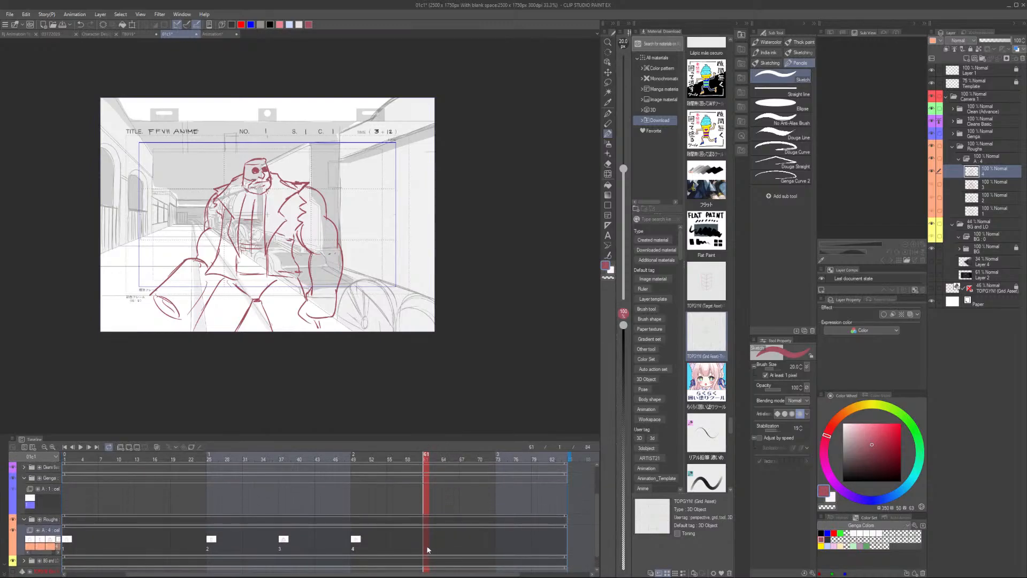
# Play the animation again to review the spacing of the four retimed poses
pyautogui.click(173, 455)
pyautogui.click(191, 447)
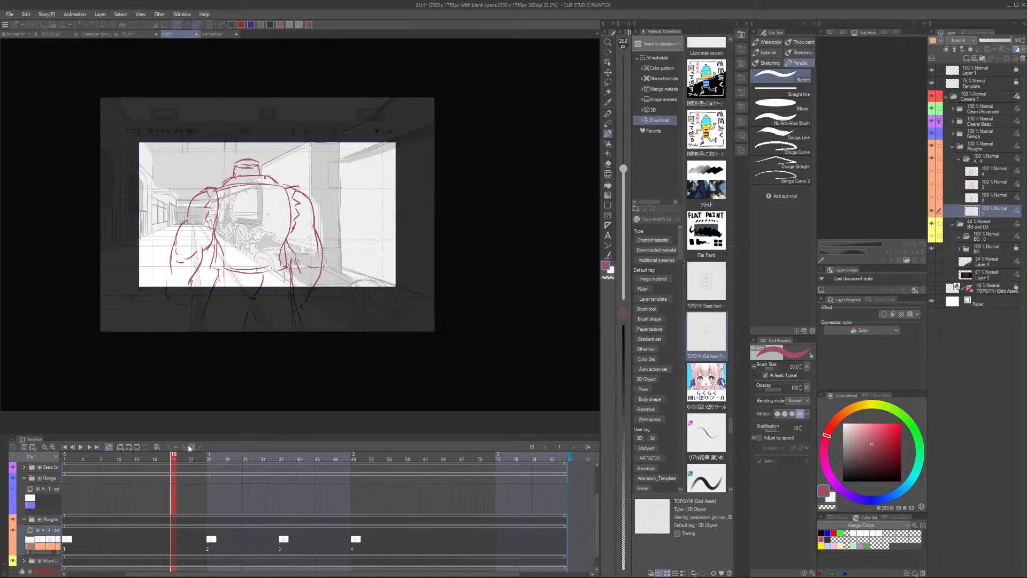
pyautogui.press('space')
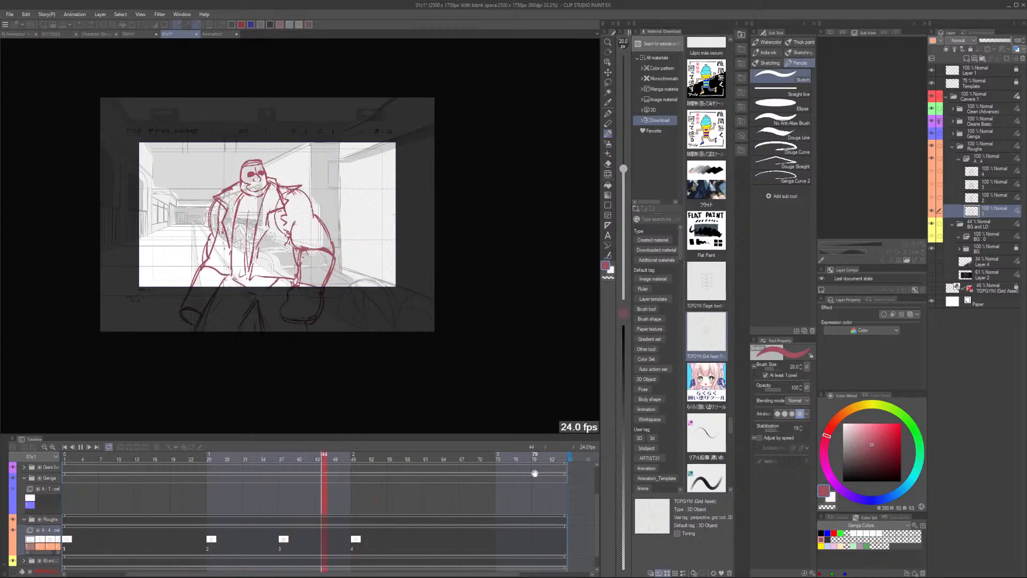
# Add a fifth cel to the rough animation folder at frame 61 and check it against the fourth pose
pyautogui.click(429, 543)
pyautogui.click(425, 544)
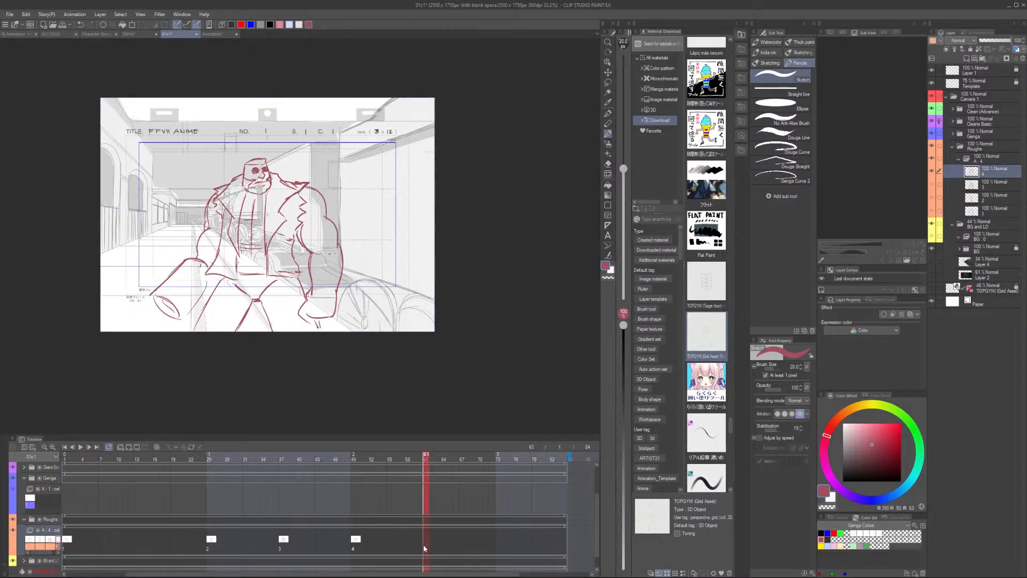
pyautogui.hotkey('ctrl', 'shift', 'n')
pyautogui.press('Left')
pyautogui.press('Right')
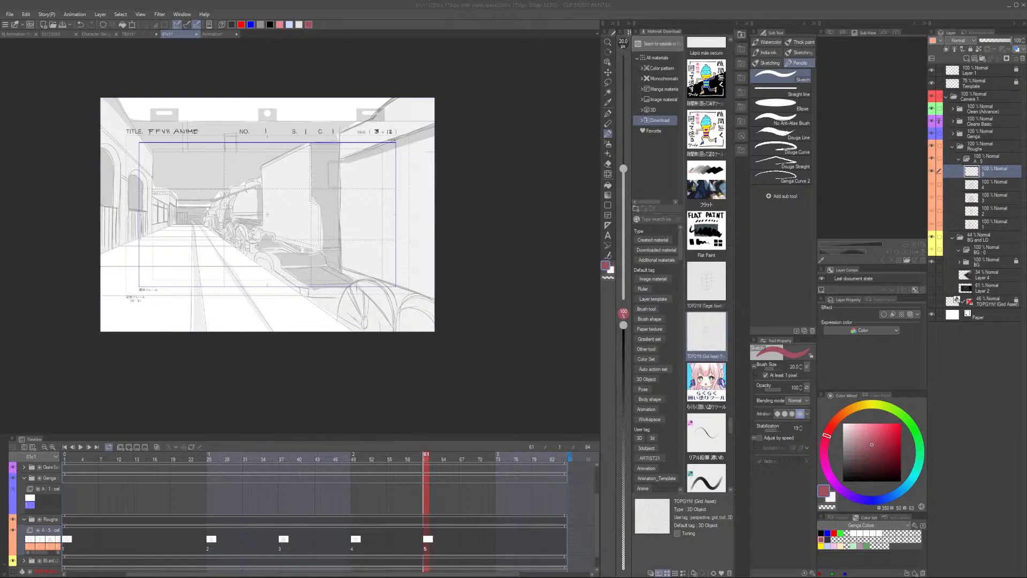
# Flip repeatedly between the fourth pose and the empty fifth cel to plan the next pose
pyautogui.click(481, 261)
pyautogui.press('Left')
pyautogui.press('Right')
pyautogui.press('Left')
pyautogui.press('Right')
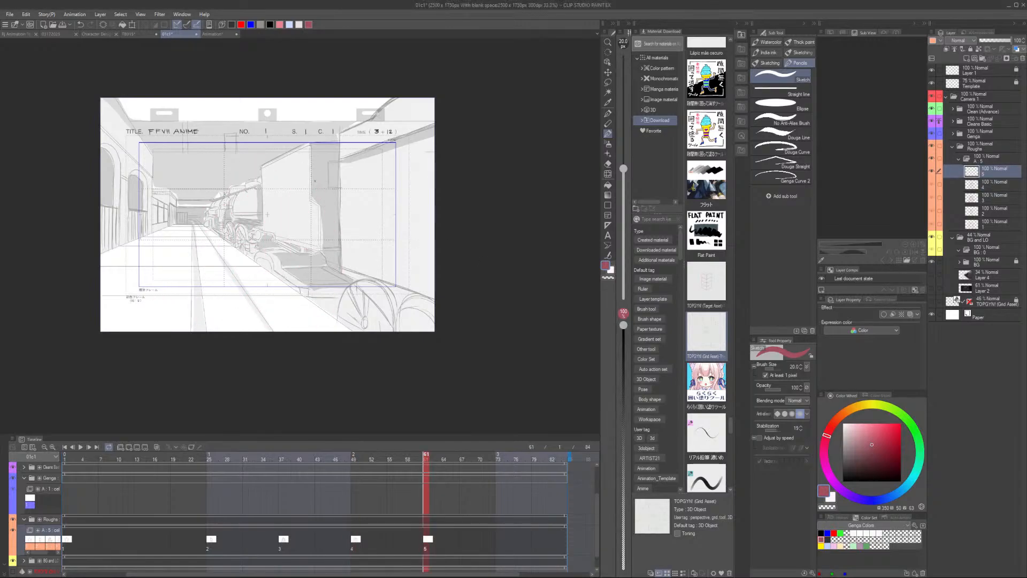
pyautogui.press('Left')
pyautogui.press('Right')
pyautogui.press('Left')
pyautogui.press('Right')
pyautogui.moveTo(264, 157); pyautogui.dragTo(321, 158)
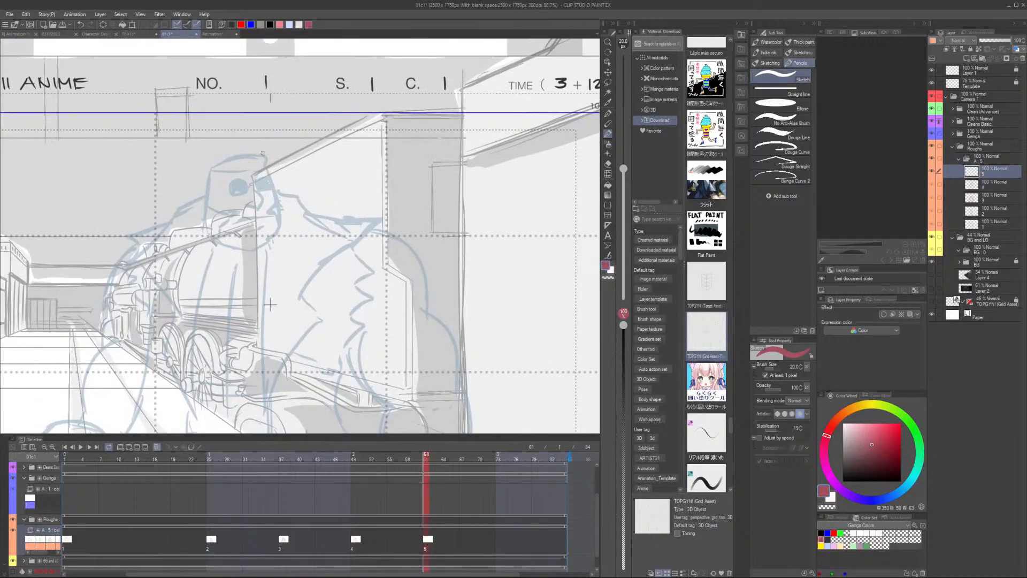
pyautogui.moveTo(256, 174); pyautogui.dragTo(204, 238)
pyautogui.hotkey('ctrl', 'z')
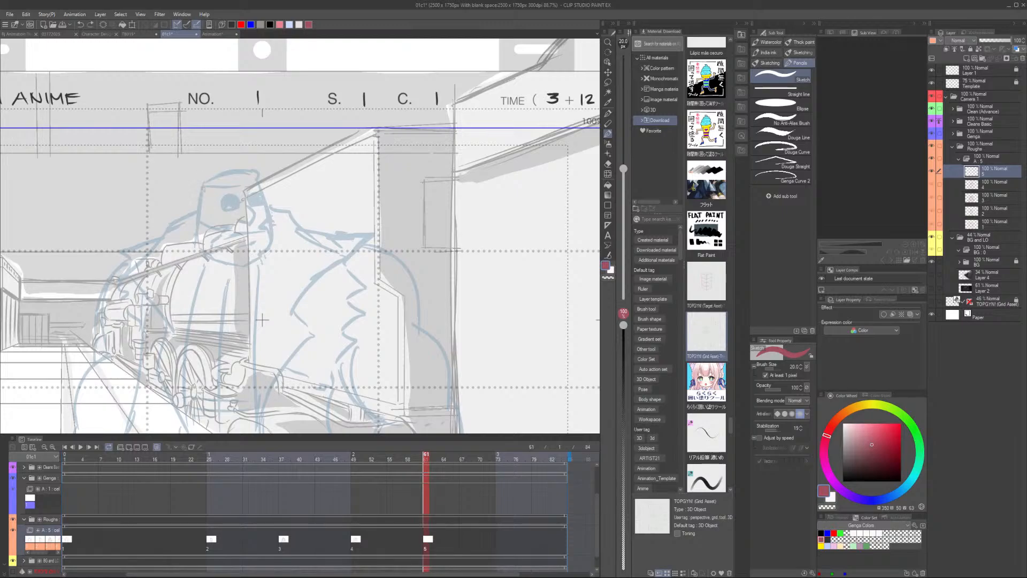
pyautogui.moveTo(203, 186); pyautogui.dragTo(205, 243)
pyautogui.moveTo(239, 205)
pyautogui.mouseDown()
pyautogui.moveTo(242, 193)
pyautogui.moveTo(269, 206)
pyautogui.moveTo(264, 221)
pyautogui.moveTo(247, 199)
pyautogui.moveTo(201, 247)
pyautogui.moveTo(230, 263)
pyautogui.mouseUp()
pyautogui.hotkey('ctrl', 'z')
pyautogui.hotkey('ctrl', 'z')
# Sketch the fifth pose's turned head with its outline, sunglasses and nose, offset from the fourth pose's onion skin
pyautogui.moveTo(210, 184)
pyautogui.mouseDown()
pyautogui.moveTo(205, 229)
pyautogui.moveTo(224, 252)
pyautogui.moveTo(264, 256)
pyautogui.moveTo(281, 236)
pyautogui.mouseUp()
pyautogui.moveTo(214, 181)
pyautogui.mouseDown()
pyautogui.moveTo(262, 172)
pyautogui.moveTo(271, 198)
pyautogui.moveTo(257, 197)
pyautogui.moveTo(262, 183)
pyautogui.moveTo(244, 205)
pyautogui.moveTo(254, 193)
pyautogui.moveTo(244, 204)
pyautogui.moveTo(245, 194)
pyautogui.moveTo(259, 204)
pyautogui.moveTo(247, 191)
pyautogui.moveTo(252, 205)
pyautogui.moveTo(247, 197)
pyautogui.moveTo(266, 201)
pyautogui.moveTo(283, 233)
pyautogui.mouseUp()
pyautogui.press('e')
pyautogui.press('p')
pyautogui.press('e')
pyautogui.press('p')
pyautogui.press('e')
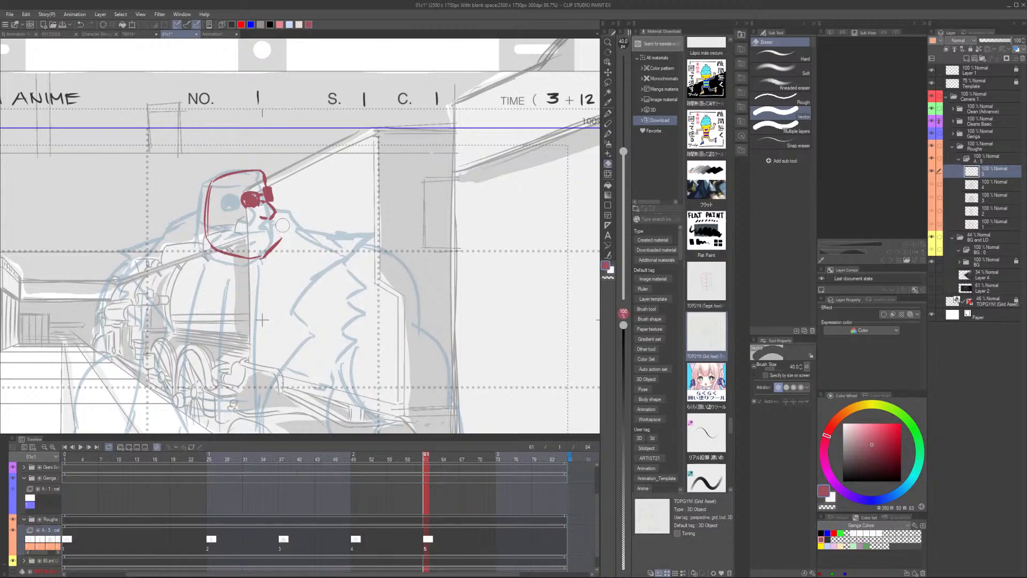
pyautogui.press('p')
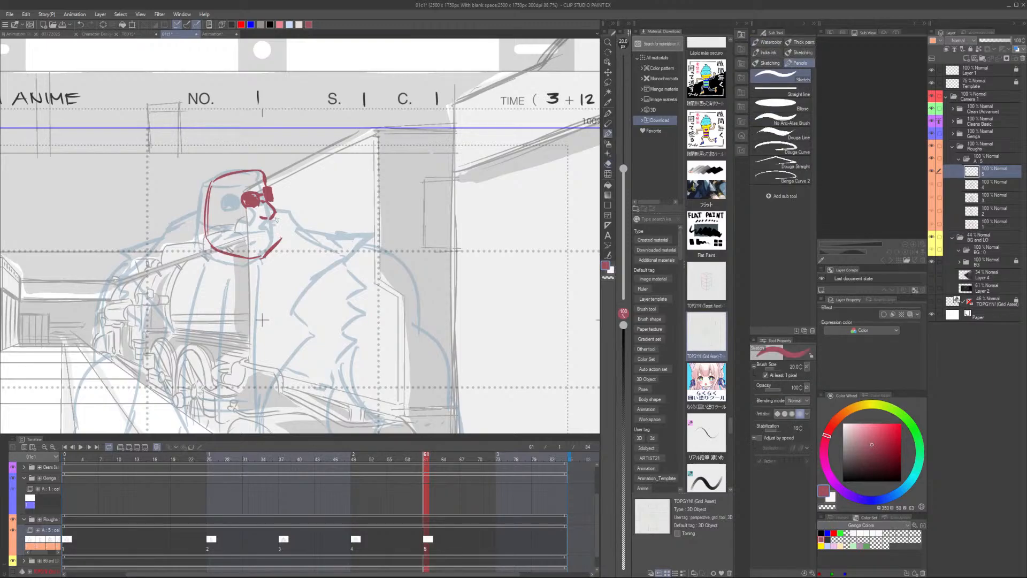
# Add the face contour, ear and flat top of the head, erasing stray lines around them
pyautogui.moveTo(274, 217); pyautogui.dragTo(265, 253)
pyautogui.press('e')
pyautogui.press('p')
pyautogui.moveTo(224, 209); pyautogui.dragTo(219, 228)
pyautogui.press('e')
pyautogui.moveTo(265, 172)
pyautogui.mouseDown()
pyautogui.moveTo(212, 181)
pyautogui.moveTo(262, 168)
pyautogui.moveTo(214, 179)
pyautogui.moveTo(230, 165)
pyautogui.moveTo(267, 168)
pyautogui.moveTo(269, 180)
pyautogui.moveTo(246, 180)
pyautogui.moveTo(264, 176)
pyautogui.mouseUp()
pyautogui.press('p')
pyautogui.press('e')
pyautogui.press('p')
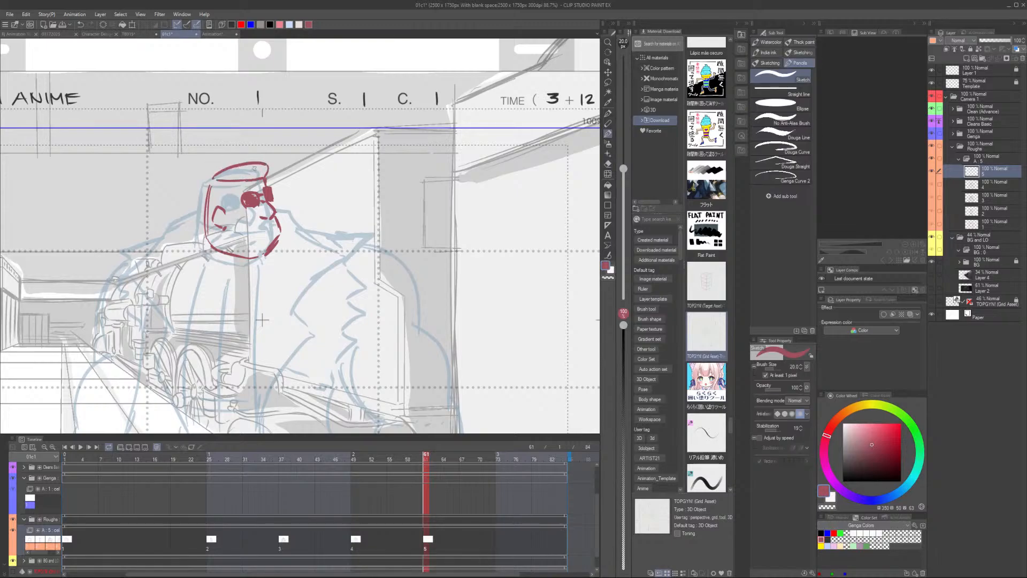
# Nudge the head drawing slightly into place with a transform and sketch the mouth and beard
pyautogui.scroll(-2, 235, 160)
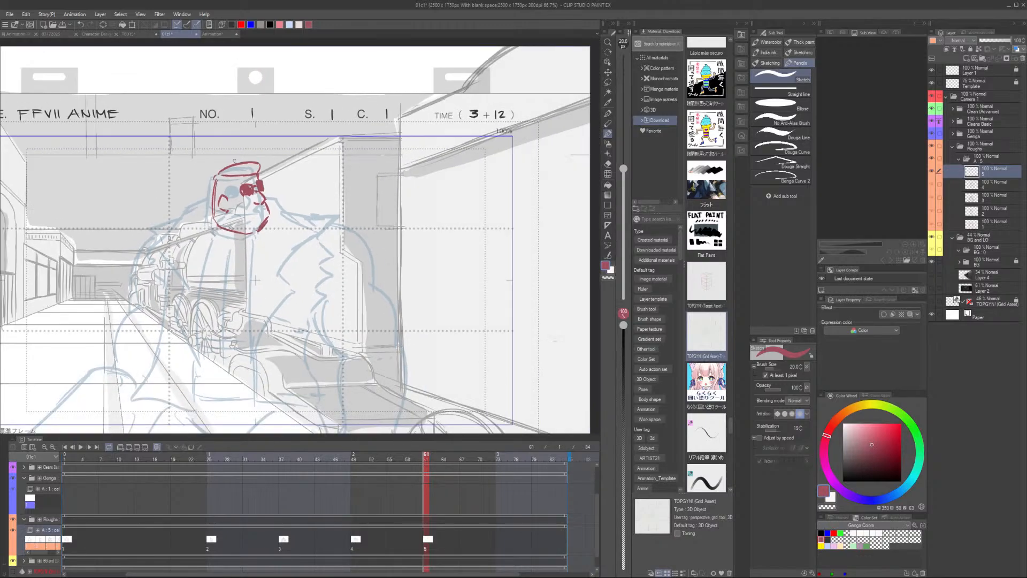
pyautogui.hotkey('ctrl', 't')
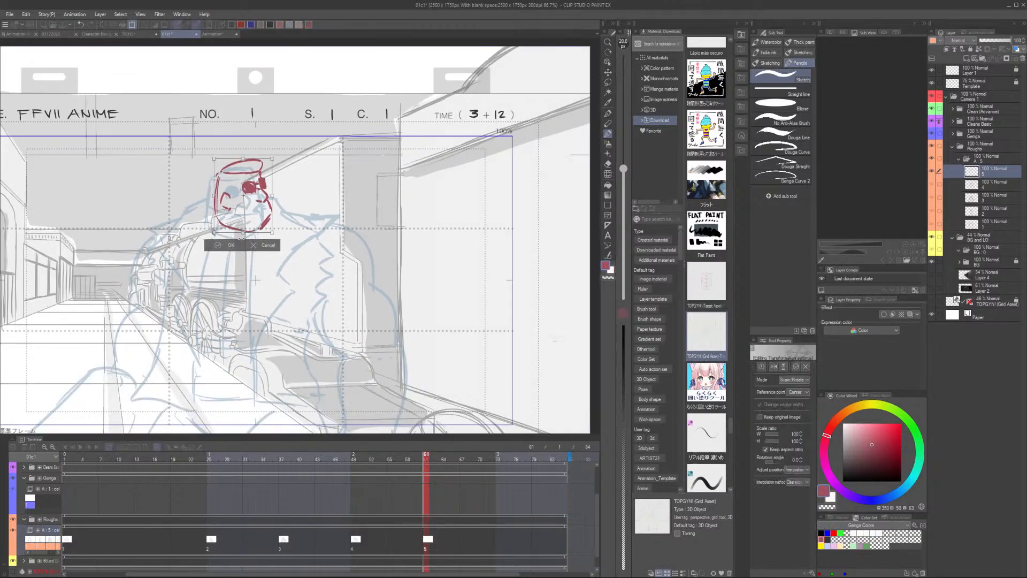
pyautogui.click(231, 247)
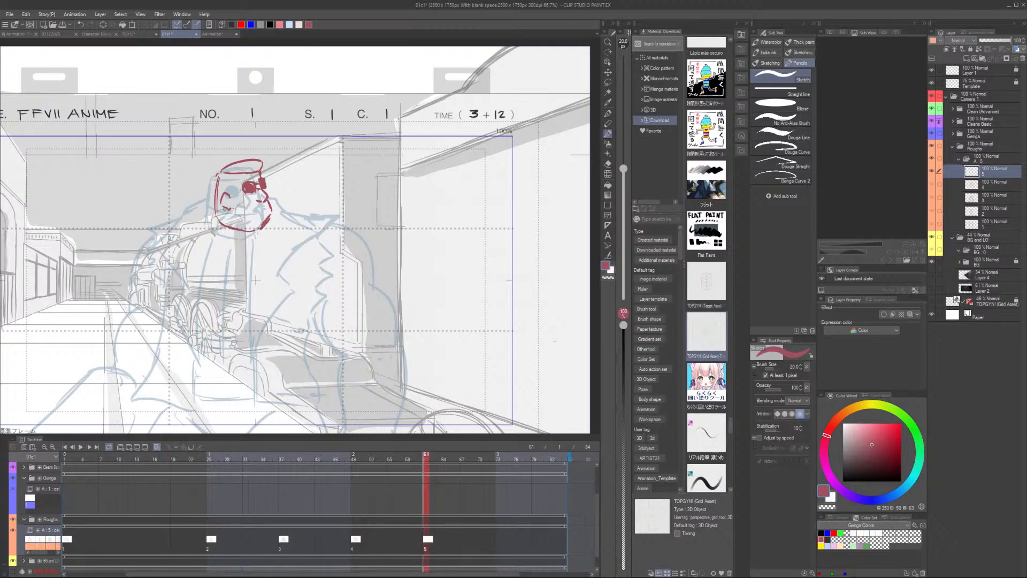
pyautogui.moveTo(229, 208)
pyautogui.mouseDown()
pyautogui.moveTo(255, 223)
pyautogui.moveTo(270, 211)
pyautogui.moveTo(254, 202)
pyautogui.moveTo(253, 221)
pyautogui.mouseUp()
# Compare the head with the fourth pose and rework the line at the back of the head
pyautogui.scroll(-2, 298, 176)
pyautogui.press('Left')
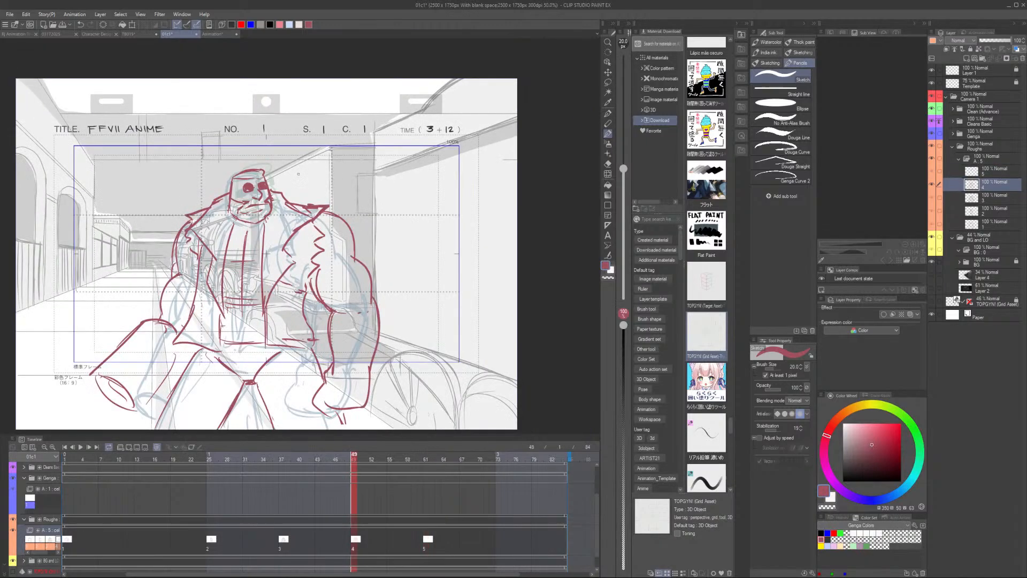
pyautogui.press('Right')
pyautogui.press('Left')
pyautogui.press('Right')
pyautogui.scroll(2, 248, 214)
pyautogui.press('e')
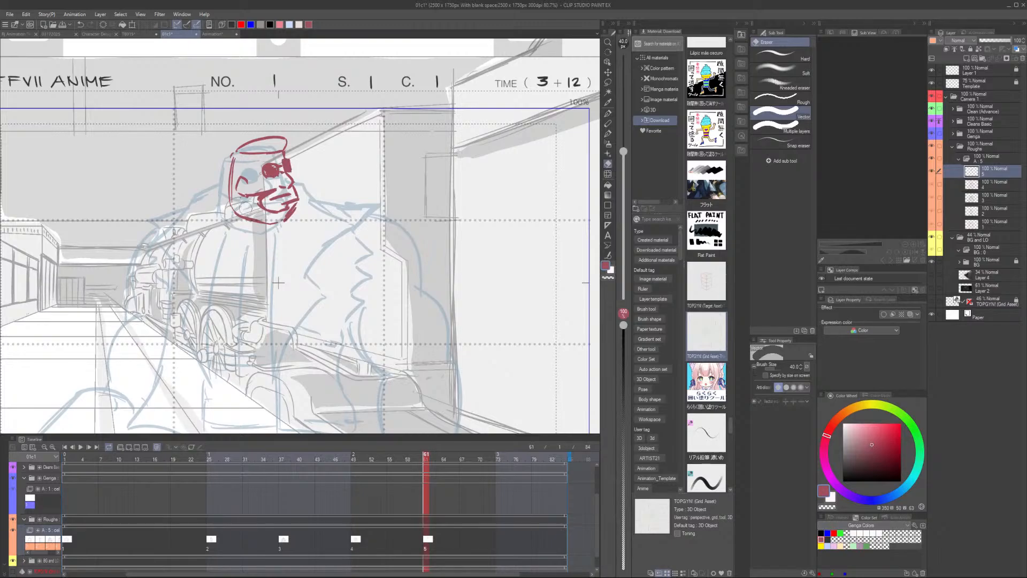
pyautogui.press('p')
pyautogui.moveTo(231, 190)
pyautogui.mouseDown()
pyautogui.moveTo(220, 210)
pyautogui.moveTo(246, 200)
pyautogui.moveTo(248, 214)
pyautogui.moveTo(258, 210)
pyautogui.moveTo(229, 209)
pyautogui.mouseUp()
pyautogui.scroll(-1, 278, 283)
pyautogui.hotkey('ctrl', 'z')
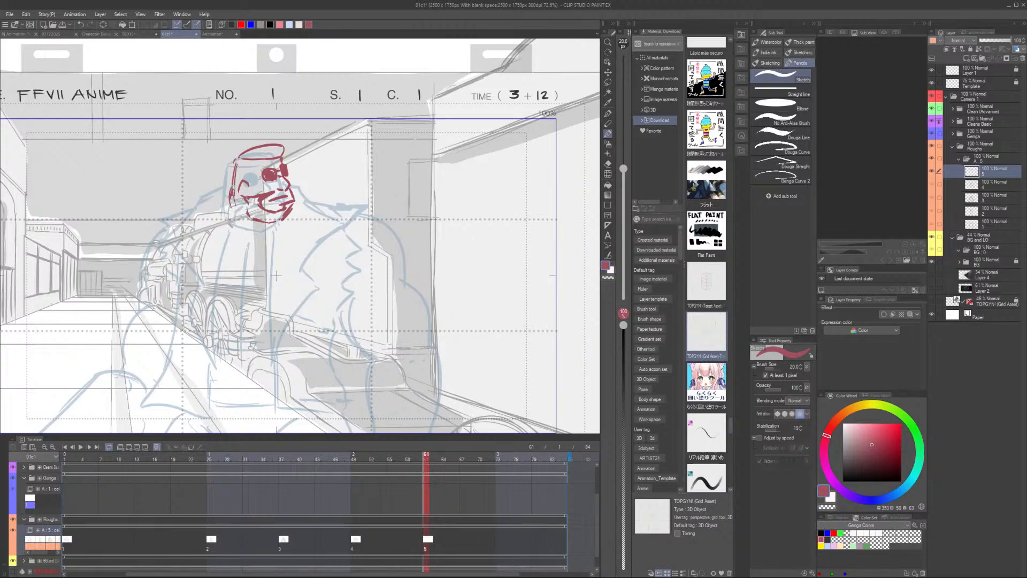
# Sketch the shoulder slope and angled collar edge on the character's right side, running down from the neck
pyautogui.moveTo(234, 186)
pyautogui.mouseDown()
pyautogui.moveTo(230, 212)
pyautogui.moveTo(222, 193)
pyautogui.moveTo(230, 186)
pyautogui.moveTo(216, 187)
pyautogui.moveTo(197, 203)
pyautogui.moveTo(222, 194)
pyautogui.moveTo(168, 241)
pyautogui.moveTo(205, 285)
pyautogui.mouseUp()
pyautogui.hotkey('ctrl', 'z')
pyautogui.hotkey('ctrl', 'z')
pyautogui.hotkey('ctrl', 'z')
pyautogui.hotkey('ctrl', 'z')
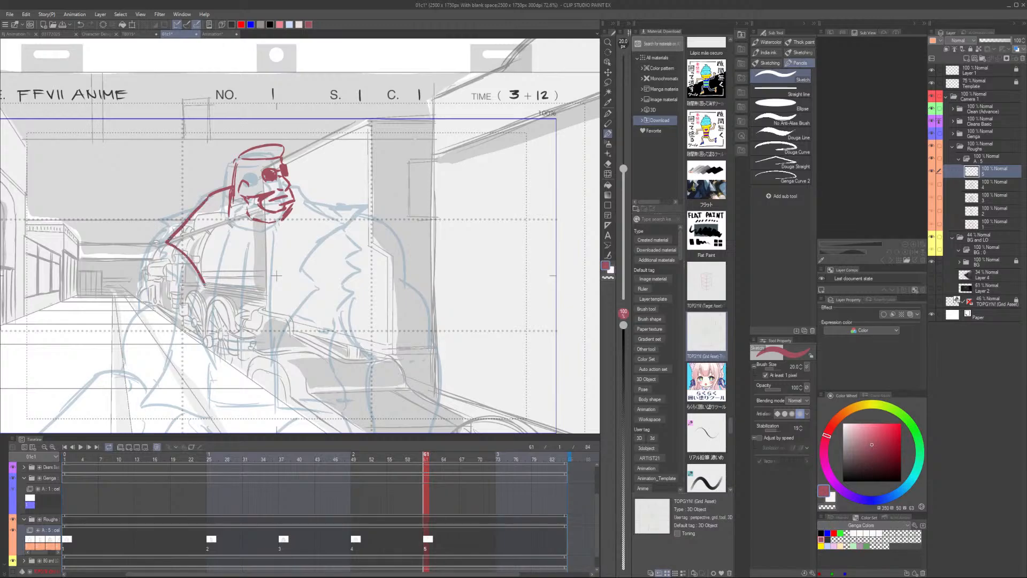
# Draw the neck line, the vest's inner front edge and the lower lapel on the character's right side
pyautogui.moveTo(231, 200)
pyautogui.mouseDown()
pyautogui.moveTo(228, 227)
pyautogui.moveTo(249, 212)
pyautogui.moveTo(247, 221)
pyautogui.mouseUp()
pyautogui.moveTo(229, 203); pyautogui.dragTo(213, 341)
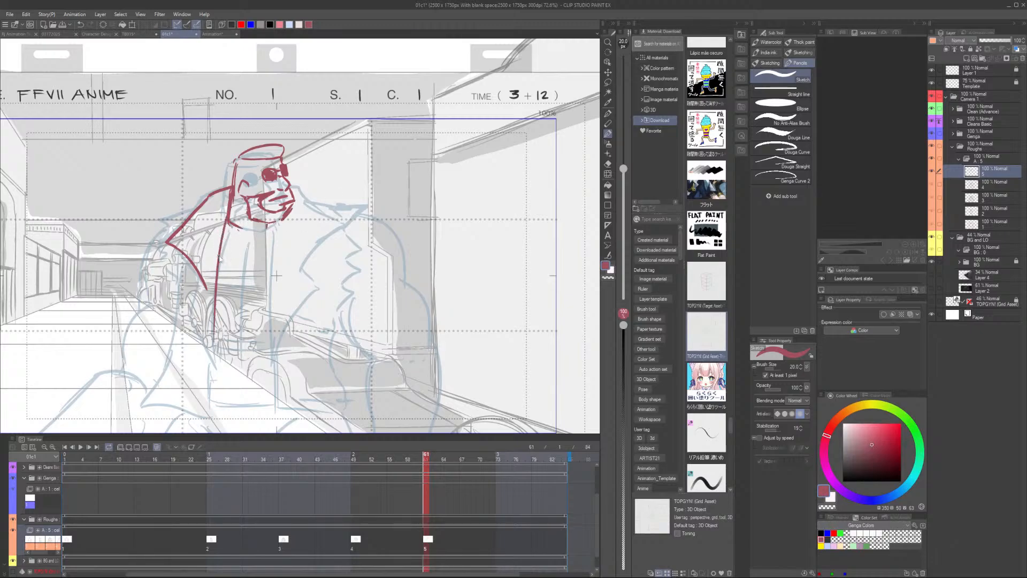
pyautogui.hotkey('ctrl', 'z')
pyautogui.moveTo(228, 207); pyautogui.dragTo(212, 351)
pyautogui.moveTo(202, 273)
pyautogui.mouseDown()
pyautogui.moveTo(190, 312)
pyautogui.moveTo(213, 348)
pyautogui.mouseUp()
# Compare the fourth and fifth poses, and rotate the fifth drawing counterclockwise by about 1.3 degrees
pyautogui.press('Left')
pyautogui.press('Right')
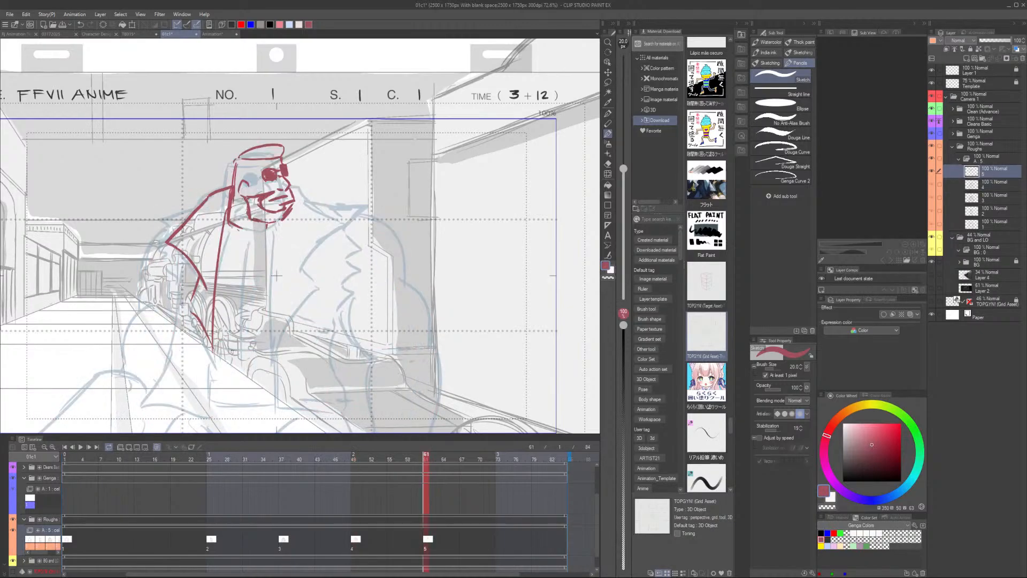
pyautogui.press('Left')
pyautogui.press('Right')
pyautogui.press('Left')
pyautogui.press('Right')
pyautogui.hotkey('ctrl', 't')
pyautogui.moveTo(303, 137); pyautogui.dragTo(300, 134)
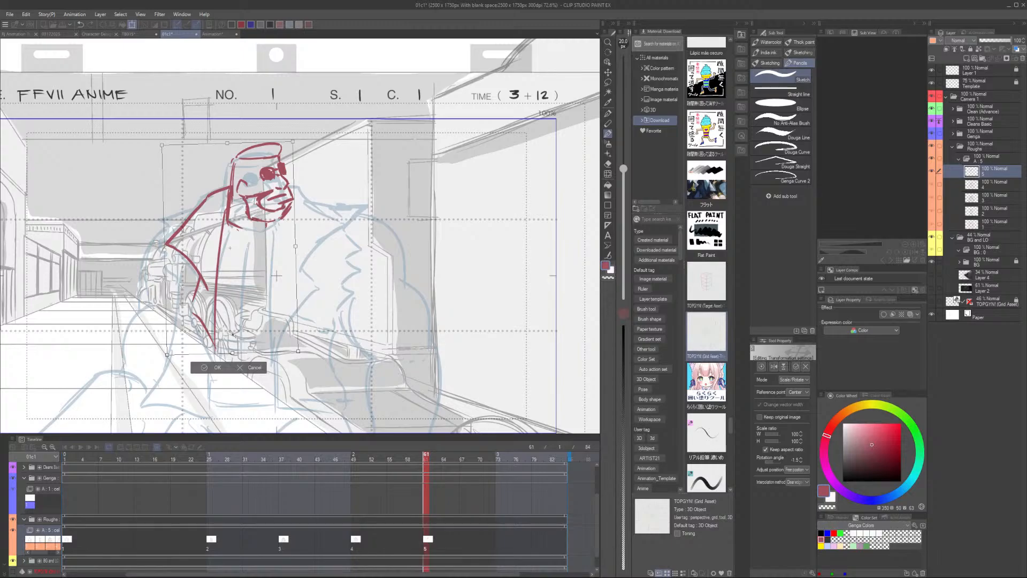
pyautogui.click(214, 367)
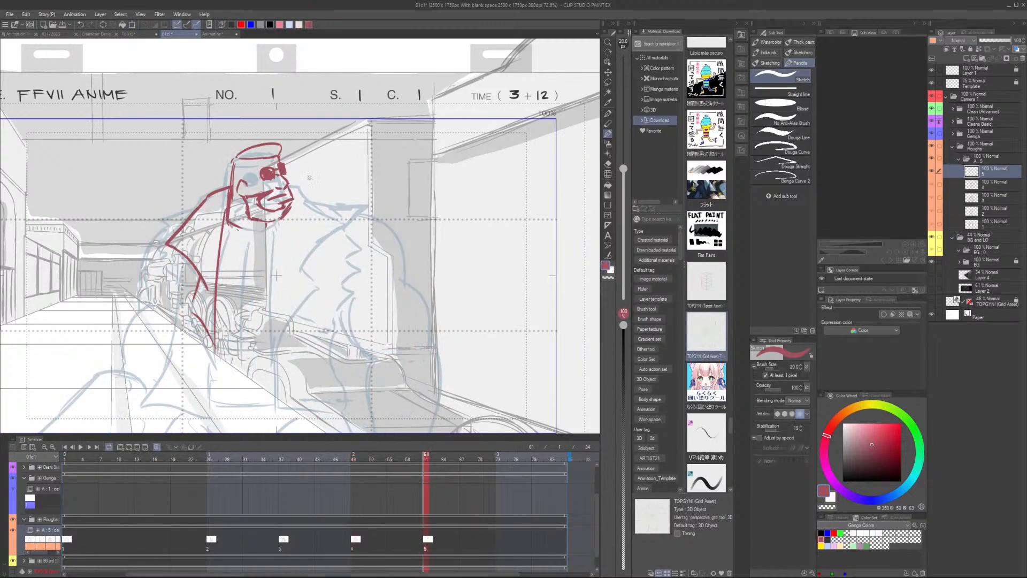
# Check against the fourth pose and draw the collar on the character's left side, from the neck out and back toward the chest
pyautogui.press('Left')
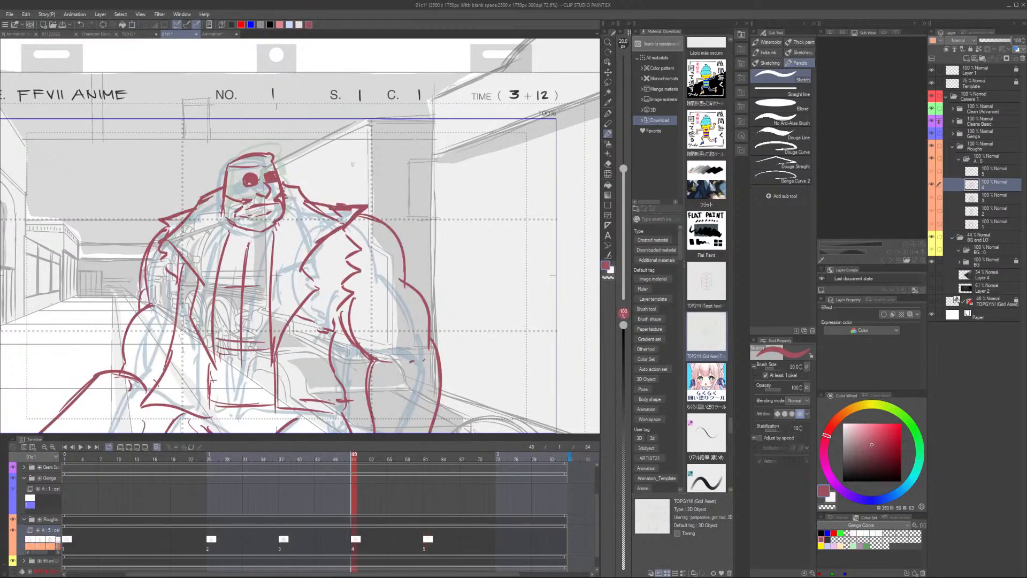
pyautogui.press('Right')
pyautogui.press('Left')
pyautogui.press('Right')
pyautogui.moveTo(284, 179)
pyautogui.mouseDown()
pyautogui.moveTo(334, 184)
pyautogui.moveTo(313, 235)
pyautogui.mouseUp()
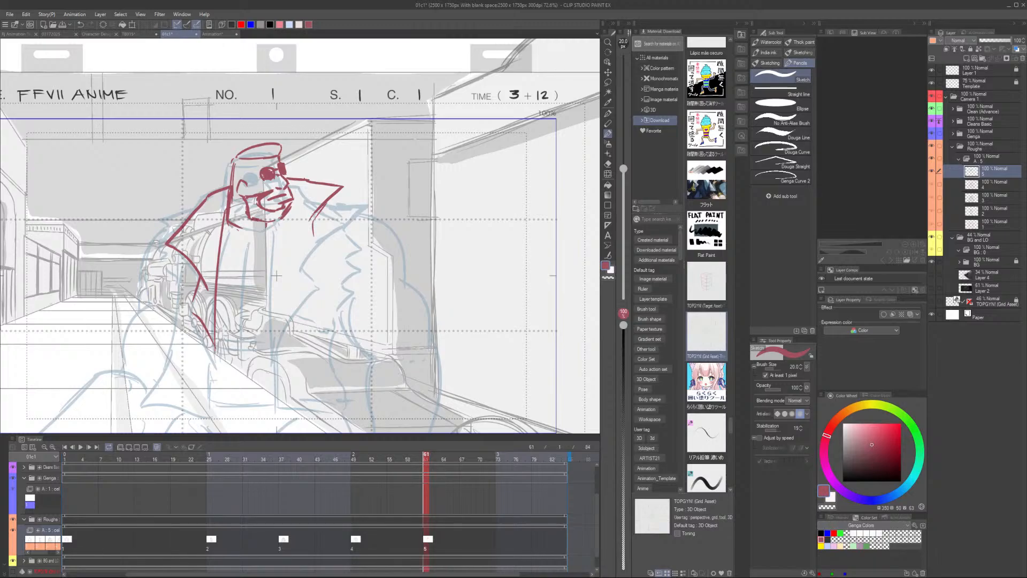
pyautogui.hotkey('ctrl', 'z')
pyautogui.press('e')
pyautogui.moveTo(343, 187)
pyautogui.mouseDown()
pyautogui.moveTo(318, 211)
pyautogui.moveTo(333, 189)
pyautogui.moveTo(302, 179)
pyautogui.moveTo(344, 208)
pyautogui.moveTo(328, 213)
pyautogui.moveTo(298, 268)
pyautogui.mouseUp()
pyautogui.press('b')
pyautogui.press('e')
pyautogui.press('b')
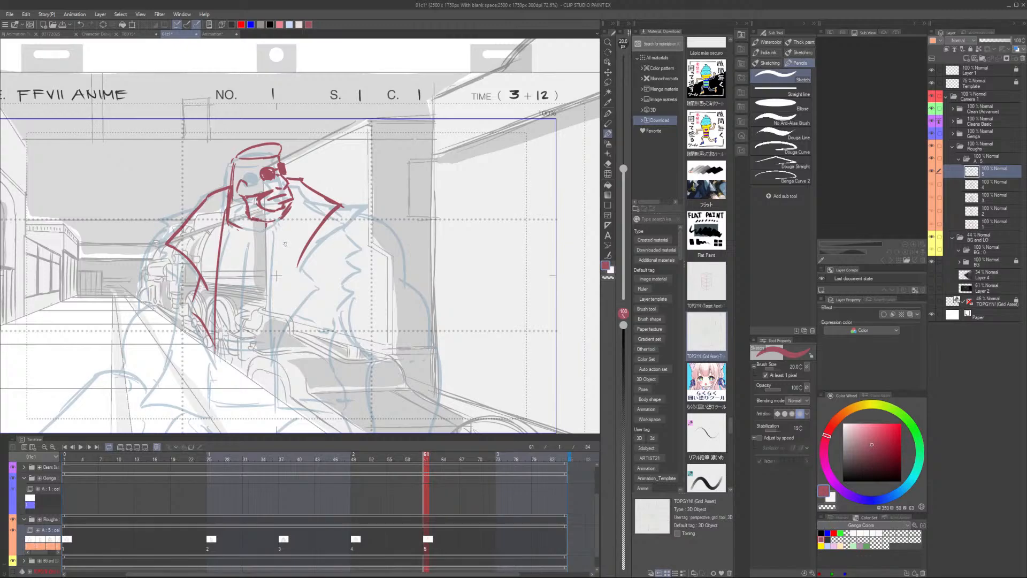
# Extend the left lapel downward and draw the neckline and the vest's inner front edge down to the waist
pyautogui.moveTo(319, 229); pyautogui.dragTo(290, 281)
pyautogui.moveTo(276, 221); pyautogui.dragTo(276, 270)
pyautogui.hotkey('ctrl', 'z')
pyautogui.moveTo(278, 221); pyautogui.dragTo(276, 267)
pyautogui.moveTo(223, 226)
pyautogui.mouseDown()
pyautogui.moveTo(248, 245)
pyautogui.moveTo(275, 243)
pyautogui.moveTo(279, 355)
pyautogui.mouseUp()
pyautogui.hotkey('ctrl', 'z')
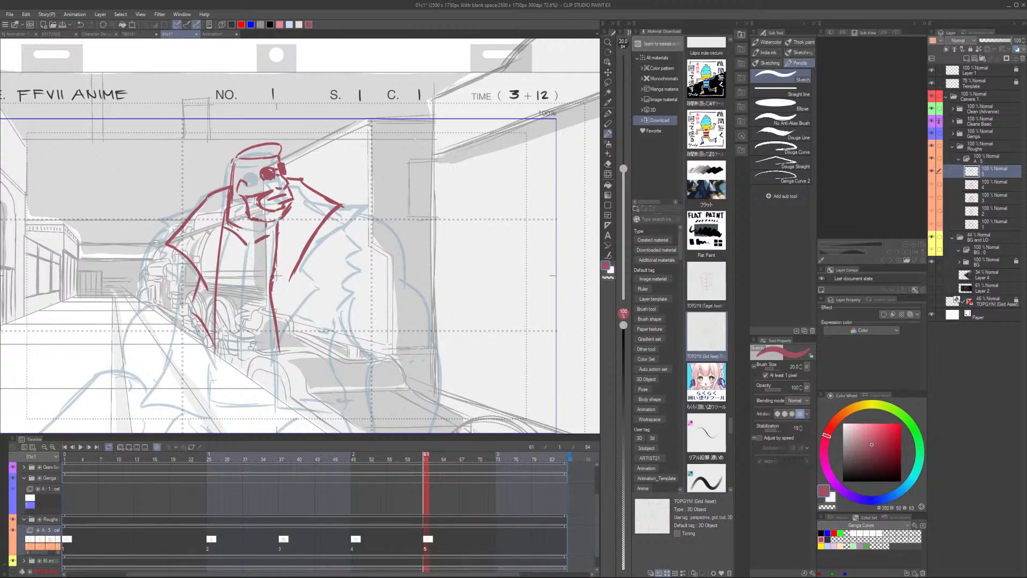
pyautogui.hotkey('ctrl', 'z')
pyautogui.moveTo(271, 271); pyautogui.dragTo(290, 353)
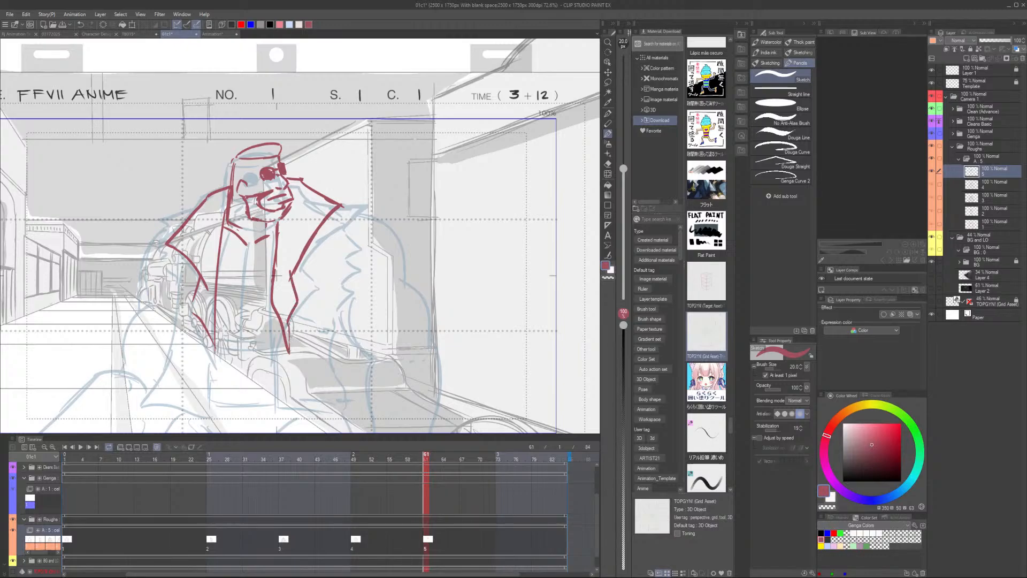
# Draw the left shoulder line and the vest's jagged armhole edge, and compare with the fourth pose
pyautogui.scroll(-1, 305, 305)
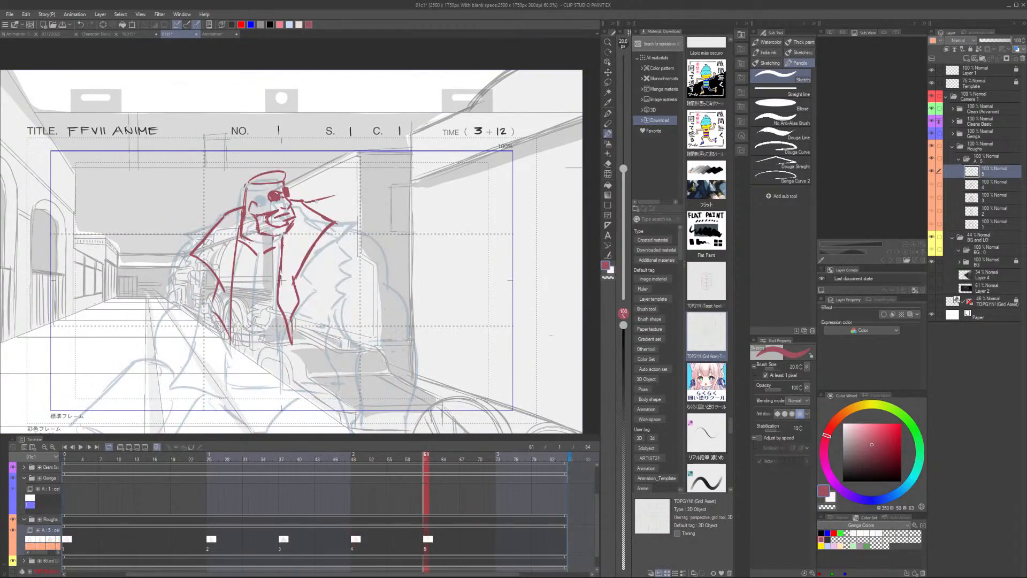
pyautogui.moveTo(301, 203)
pyautogui.mouseDown()
pyautogui.moveTo(353, 194)
pyautogui.moveTo(344, 203)
pyautogui.moveTo(350, 290)
pyautogui.moveTo(341, 310)
pyautogui.mouseUp()
pyautogui.press('Right')
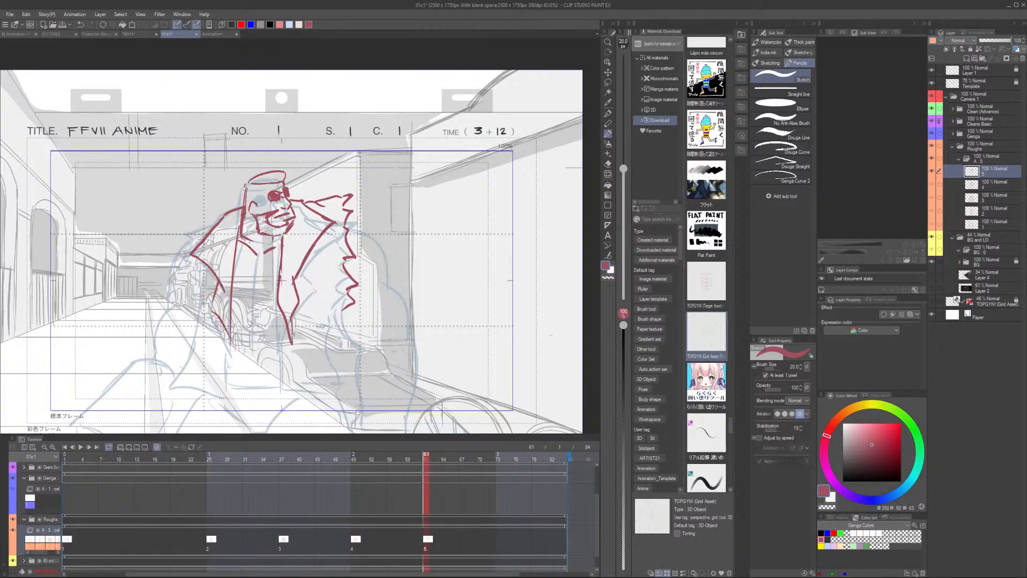
pyautogui.press('Left')
pyautogui.press('Right')
# Draw the side edge and bottom hem of the vest's left panel, and check them against the fourth pose
pyautogui.moveTo(343, 304); pyautogui.dragTo(360, 372)
pyautogui.hotkey('ctrl', 'z')
pyautogui.moveTo(342, 302); pyautogui.dragTo(361, 371)
pyautogui.moveTo(292, 331)
pyautogui.mouseDown()
pyautogui.moveTo(298, 383)
pyautogui.moveTo(306, 370)
pyautogui.moveTo(364, 372)
pyautogui.mouseUp()
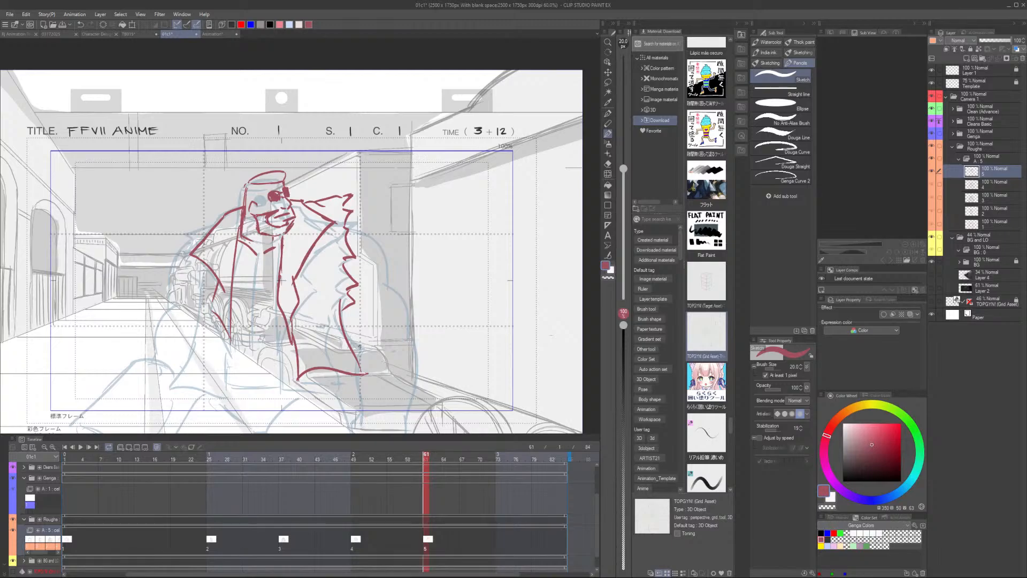
pyautogui.press('Left')
pyautogui.press('Right')
# Draw the outer edge, bottom hem and inner edge of the vest's panel on the character's right side
pyautogui.moveTo(205, 271); pyautogui.dragTo(191, 337)
pyautogui.hotkey('ctrl', 'z')
pyautogui.moveTo(191, 341)
pyautogui.mouseDown()
pyautogui.moveTo(197, 350)
pyautogui.moveTo(260, 325)
pyautogui.mouseUp()
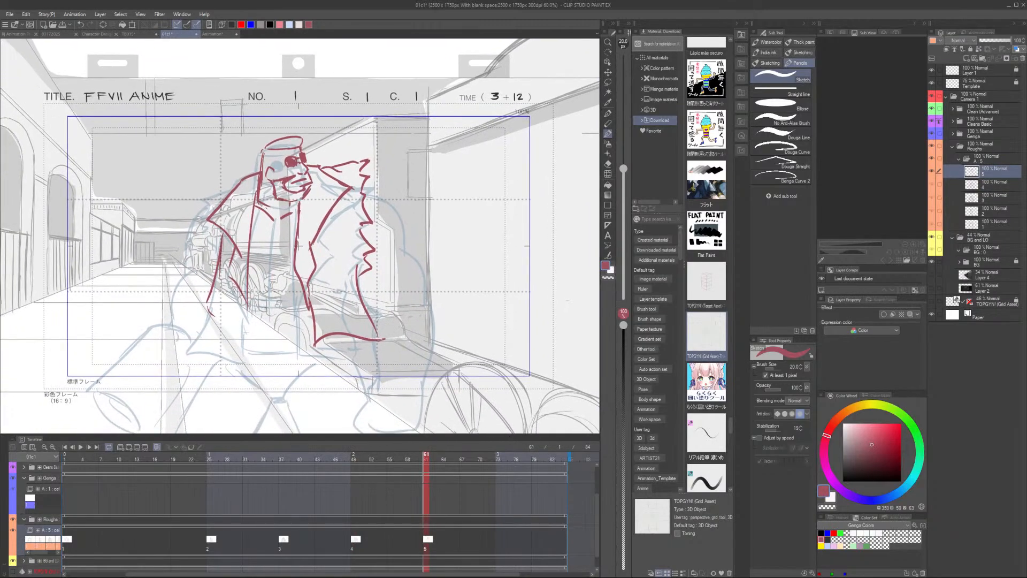
pyautogui.hotkey('ctrl', 'z')
pyautogui.moveTo(223, 233); pyautogui.dragTo(209, 328)
pyautogui.hotkey('ctrl', 'z')
pyautogui.moveTo(223, 232); pyautogui.dragTo(217, 353)
pyautogui.hotkey('ctrl', 'z')
pyautogui.moveTo(223, 232)
pyautogui.mouseDown()
pyautogui.moveTo(207, 353)
pyautogui.moveTo(258, 363)
pyautogui.mouseUp()
pyautogui.hotkey('ctrl', 'z')
pyautogui.moveTo(211, 336)
pyautogui.mouseDown()
pyautogui.moveTo(205, 356)
pyautogui.moveTo(264, 353)
pyautogui.mouseUp()
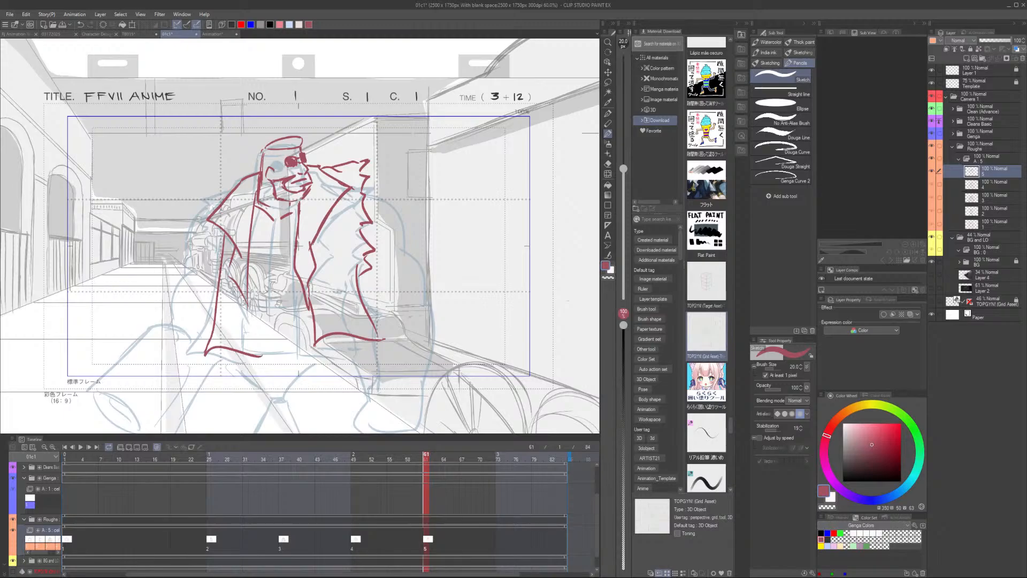
pyautogui.moveTo(246, 301); pyautogui.dragTo(259, 350)
# Flip between the fourth and fifth poses, and clean up the spikes at the vest's left shoulder tip with the eraser
pyautogui.press('Left')
pyautogui.press('Right')
pyautogui.press('Left')
pyautogui.press('Right')
pyautogui.press('Left')
pyautogui.press('Right')
pyautogui.press('Left')
pyautogui.press('Right')
pyautogui.press('e')
pyautogui.moveTo(368, 162)
pyautogui.mouseDown()
pyautogui.moveTo(364, 203)
pyautogui.moveTo(356, 183)
pyautogui.mouseUp()
pyautogui.press('p')
# Add the jagged vest edge at the character's right shoulder, and draw the arm and raised thigh below it
pyautogui.press('Left')
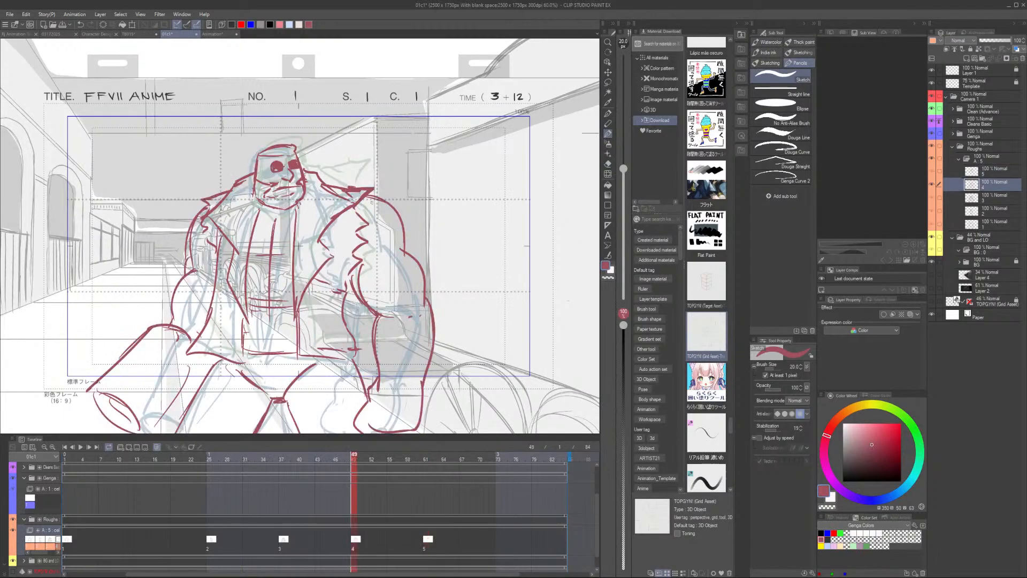
pyautogui.press('Right')
pyautogui.moveTo(234, 186)
pyautogui.mouseDown()
pyautogui.moveTo(203, 198)
pyautogui.moveTo(212, 238)
pyautogui.mouseUp()
pyautogui.moveTo(209, 203)
pyautogui.mouseDown()
pyautogui.moveTo(190, 228)
pyautogui.moveTo(188, 281)
pyautogui.mouseUp()
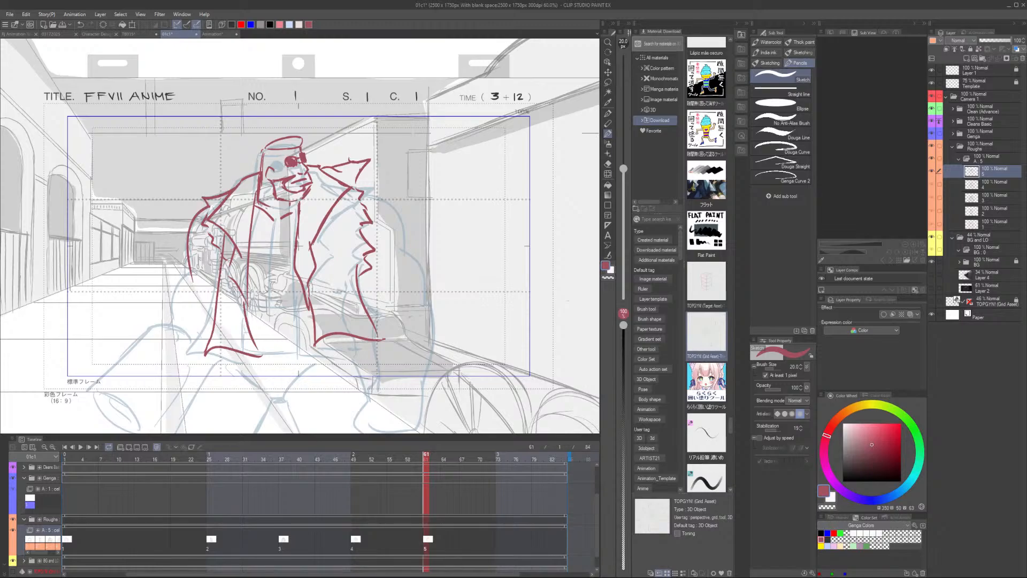
pyautogui.hotkey('ctrl', 'z')
pyautogui.moveTo(208, 201)
pyautogui.mouseDown()
pyautogui.moveTo(167, 328)
pyautogui.moveTo(193, 349)
pyautogui.moveTo(98, 381)
pyautogui.moveTo(124, 399)
pyautogui.mouseUp()
# Start a contour line from the left shoulder tip, touch up the face, and compare with the fourth pose
pyautogui.moveTo(361, 311)
pyautogui.mouseDown()
pyautogui.moveTo(321, 317)
pyautogui.moveTo(236, 366)
pyautogui.mouseUp()
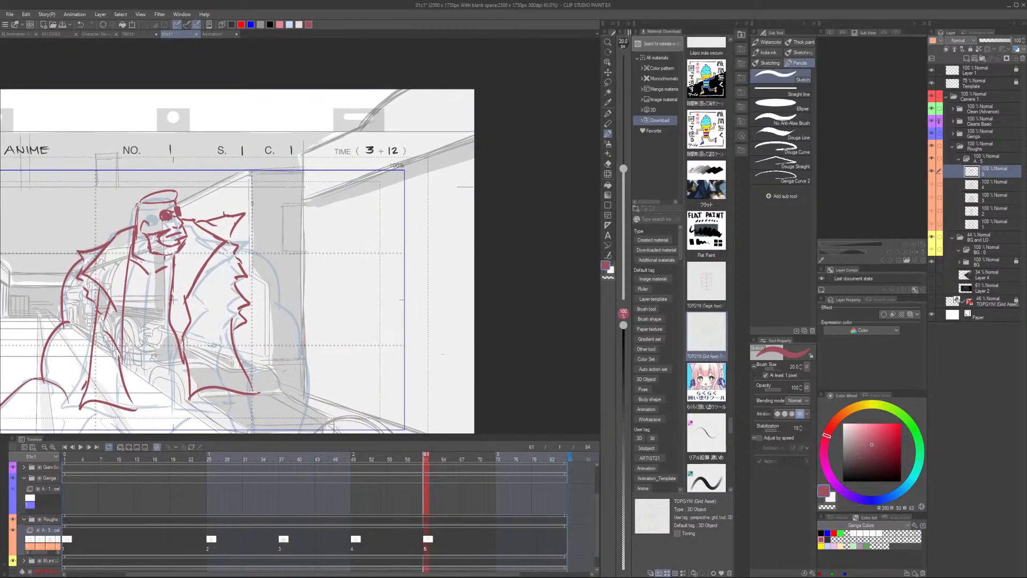
pyautogui.moveTo(245, 216); pyautogui.dragTo(263, 219)
pyautogui.scroll(4, 171, 225)
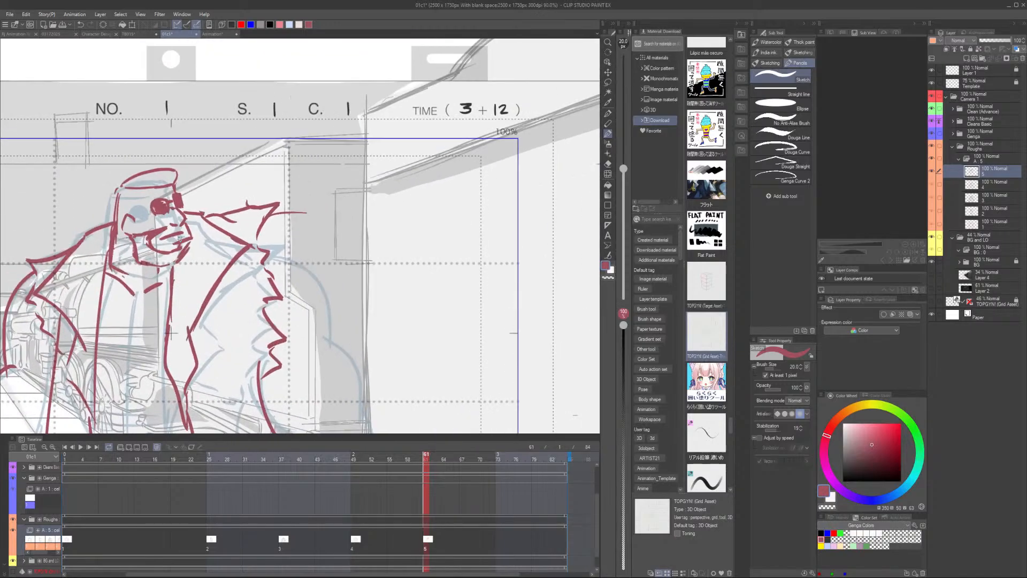
pyautogui.moveTo(177, 230)
pyautogui.mouseDown()
pyautogui.moveTo(160, 246)
pyautogui.moveTo(189, 230)
pyautogui.mouseUp()
pyautogui.scroll(-4, 200, 220)
pyautogui.press('Left')
pyautogui.press('Right')
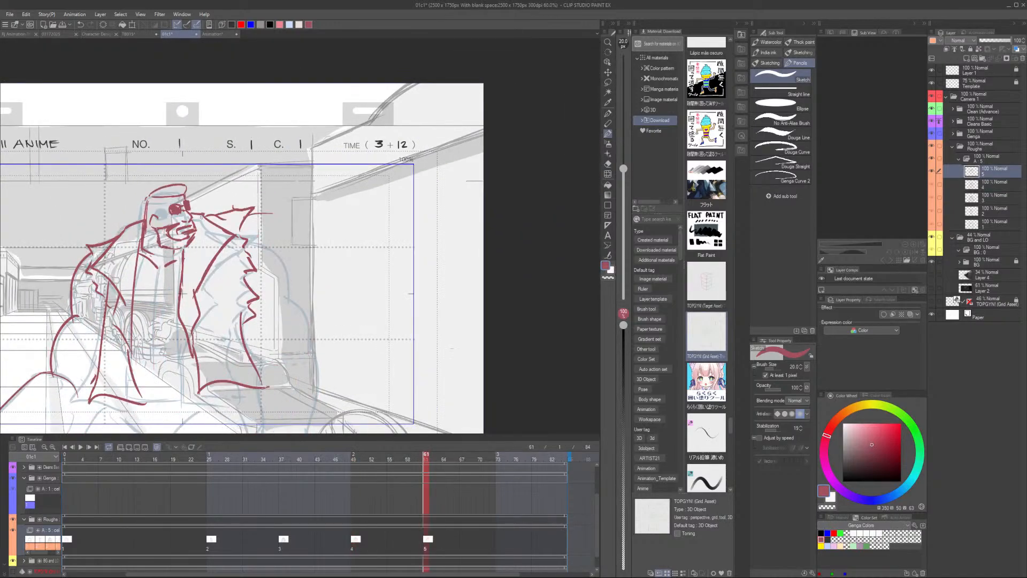
pyautogui.press('Left')
pyautogui.press('Right')
# Draw the upper and lower contours of the outstretched left upper arm from the vest shoulder, and compare with the fourth pose
pyautogui.moveTo(272, 213); pyautogui.dragTo(335, 231)
pyautogui.hotkey('ctrl', 'z')
pyautogui.hotkey('ctrl', 'z')
pyautogui.moveTo(250, 214)
pyautogui.mouseDown()
pyautogui.moveTo(298, 224)
pyautogui.moveTo(309, 242)
pyautogui.moveTo(322, 230)
pyautogui.moveTo(359, 243)
pyautogui.mouseUp()
pyautogui.moveTo(253, 290)
pyautogui.mouseDown()
pyautogui.moveTo(297, 282)
pyautogui.moveTo(343, 295)
pyautogui.mouseUp()
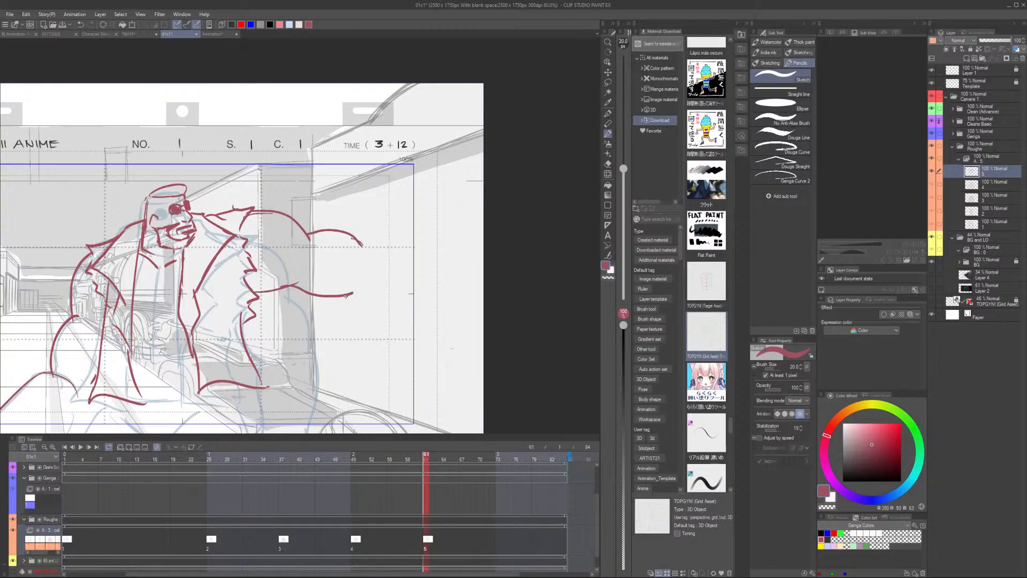
pyautogui.press('Left')
pyautogui.press('Right')
pyautogui.press('Left')
pyautogui.press('Right')
# Sketch the raised forearm's inner and outer contours bending up from the elbow, redoing strokes until both sides fit
pyautogui.moveTo(358, 248)
pyautogui.mouseDown()
pyautogui.moveTo(377, 209)
pyautogui.moveTo(357, 241)
pyautogui.mouseUp()
pyautogui.hotkey('ctrl', 'z')
pyautogui.moveTo(395, 184)
pyautogui.mouseDown()
pyautogui.moveTo(361, 264)
pyautogui.moveTo(370, 275)
pyautogui.moveTo(370, 260)
pyautogui.moveTo(400, 272)
pyautogui.mouseUp()
pyautogui.hotkey('ctrl', 'z')
pyautogui.moveTo(452, 209); pyautogui.dragTo(419, 257)
pyautogui.moveTo(445, 207)
pyautogui.mouseDown()
pyautogui.moveTo(414, 269)
pyautogui.moveTo(365, 252)
pyautogui.moveTo(381, 266)
pyautogui.mouseUp()
pyautogui.hotkey('ctrl', 'z')
pyautogui.hotkey('ctrl', 'z')
pyautogui.press('e')
pyautogui.moveTo(361, 233)
pyautogui.mouseDown()
pyautogui.moveTo(376, 208)
pyautogui.moveTo(358, 230)
pyautogui.mouseUp()
pyautogui.press('p')
pyautogui.moveTo(449, 200); pyautogui.dragTo(392, 287)
pyautogui.hotkey('ctrl', 'z')
pyautogui.hotkey('ctrl', 'z')
pyautogui.moveTo(441, 195); pyautogui.dragTo(387, 290)
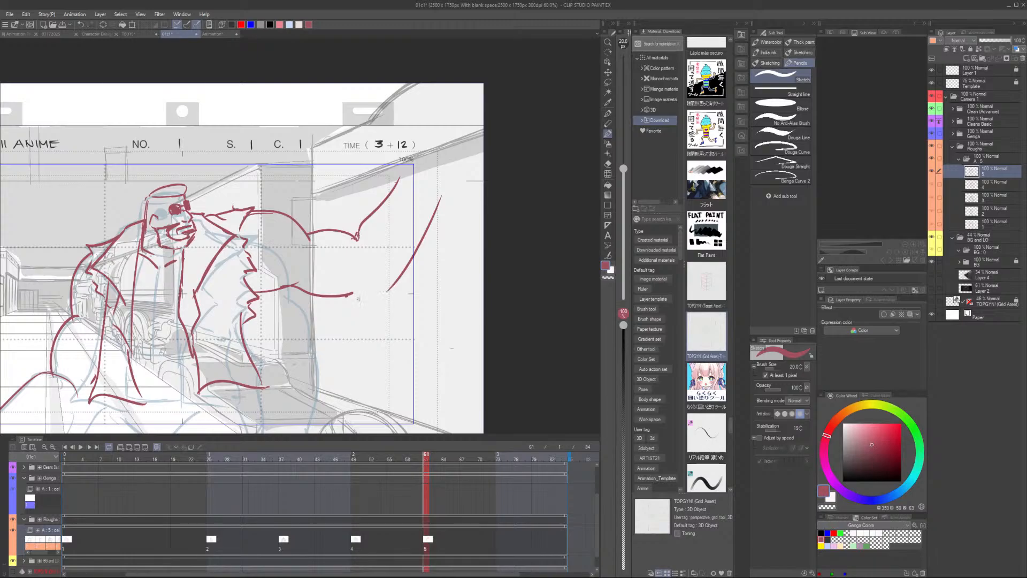
# Draw the flared cuff around the raised forearm with doubled side edges and curved ends
pyautogui.moveTo(364, 219)
pyautogui.mouseDown()
pyautogui.moveTo(376, 237)
pyautogui.moveTo(420, 256)
pyautogui.moveTo(395, 181)
pyautogui.moveTo(402, 170)
pyautogui.mouseUp()
pyautogui.moveTo(398, 174); pyautogui.dragTo(365, 214)
pyautogui.moveTo(448, 191); pyautogui.dragTo(420, 251)
pyautogui.moveTo(444, 205); pyautogui.dragTo(424, 245)
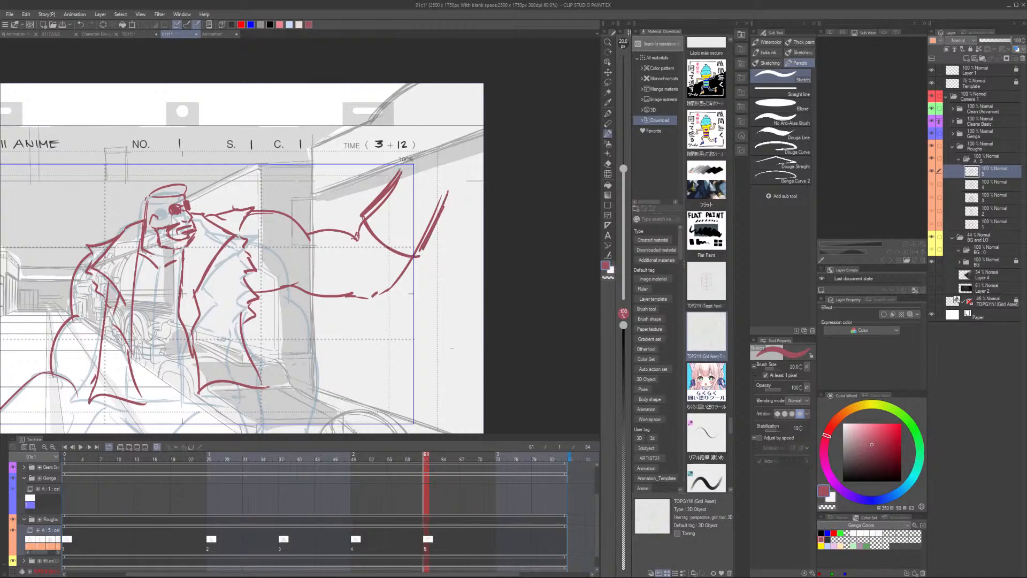
pyautogui.moveTo(404, 167)
pyautogui.mouseDown()
pyautogui.moveTo(449, 191)
pyautogui.moveTo(412, 169)
pyautogui.moveTo(396, 223)
pyautogui.mouseUp()
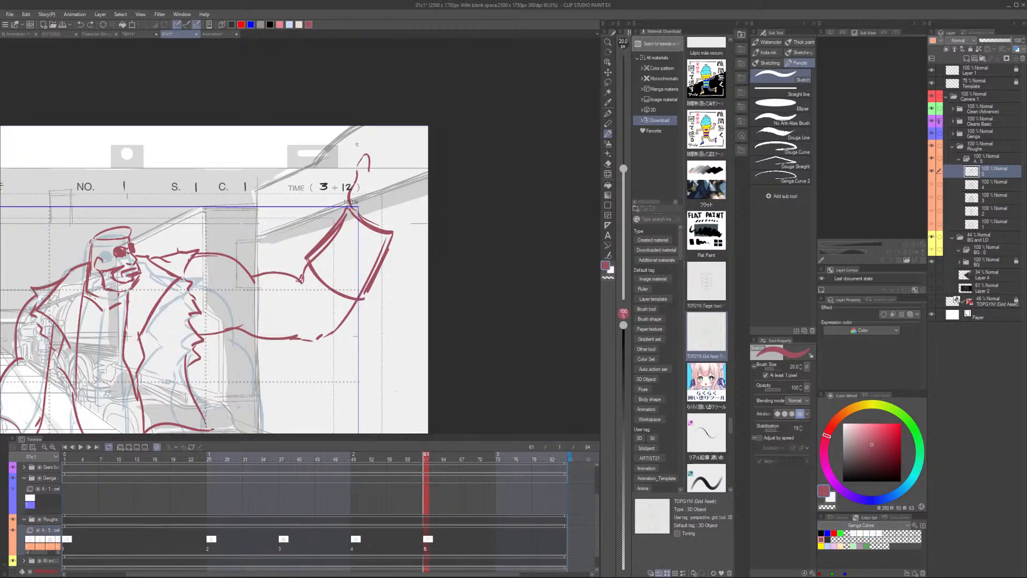
# Draw the open raised hand with thumb and spread fingers above the cuff, and compare the fourth and fifth poses
pyautogui.hotkey('ctrl', 'z')
pyautogui.hotkey('ctrl', 'z')
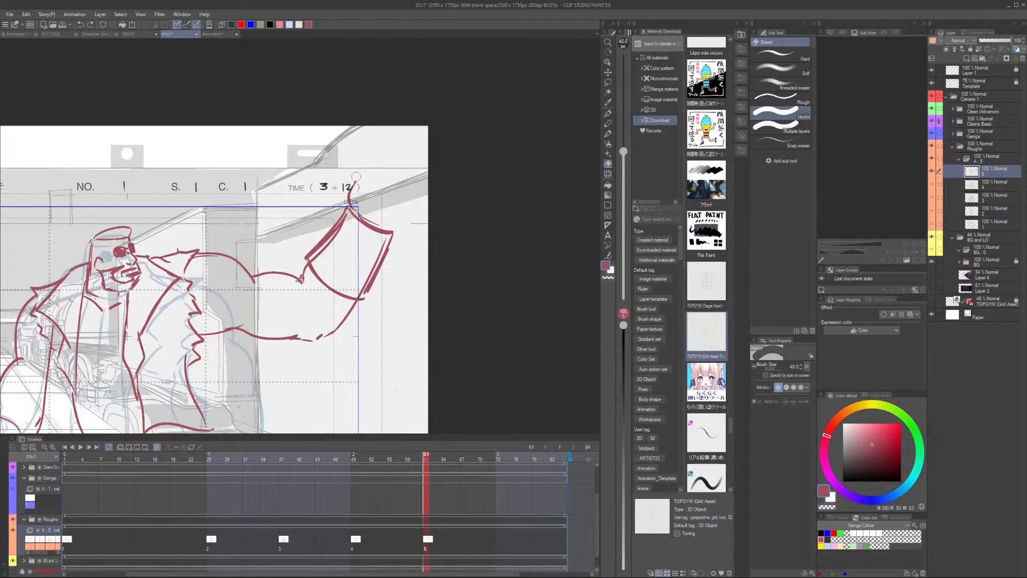
pyautogui.moveTo(355, 194); pyautogui.dragTo(352, 159)
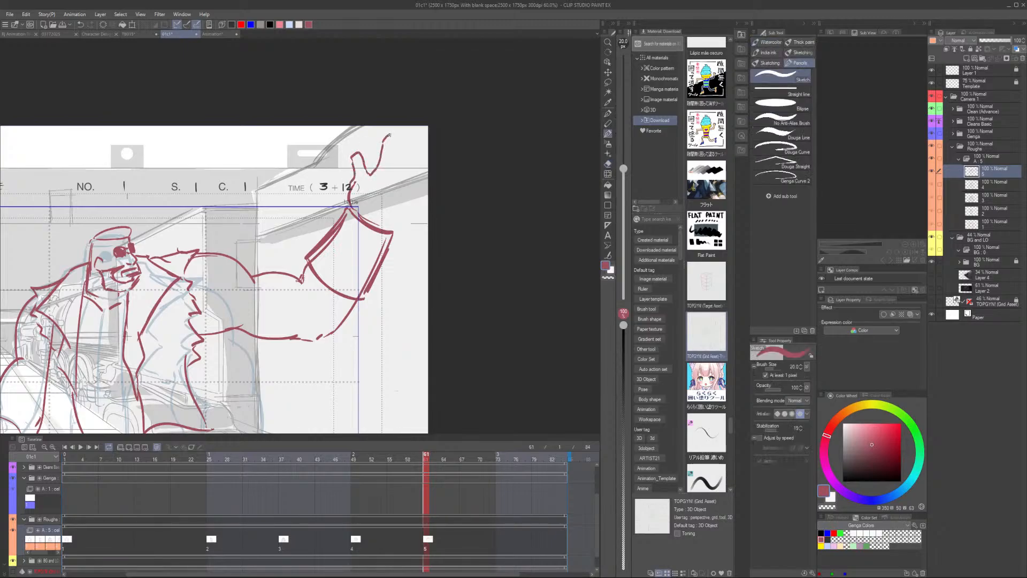
pyautogui.moveTo(390, 135)
pyautogui.mouseDown()
pyautogui.moveTo(394, 164)
pyautogui.moveTo(405, 136)
pyautogui.moveTo(417, 137)
pyautogui.moveTo(409, 173)
pyautogui.moveTo(441, 158)
pyautogui.mouseUp()
pyautogui.moveTo(437, 201); pyautogui.dragTo(411, 223)
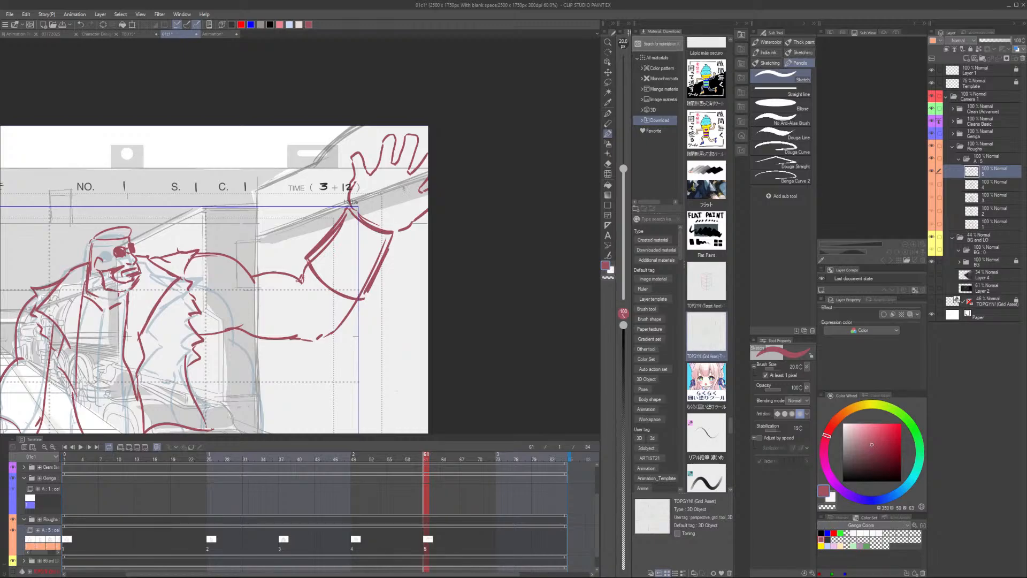
pyautogui.scroll(-2, 403, 190)
pyautogui.press('Left')
pyautogui.press('Right')
pyautogui.press('Left')
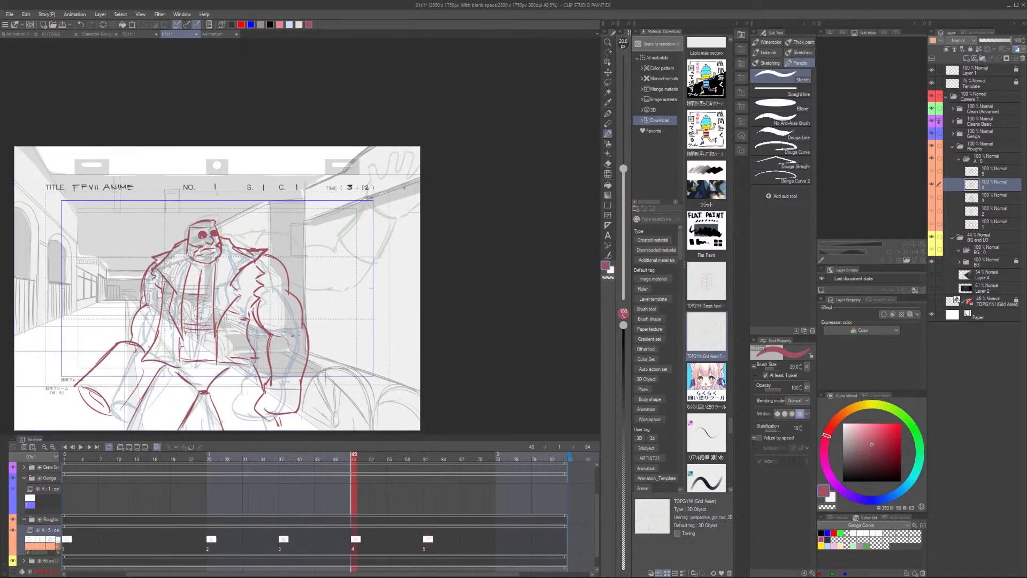
pyautogui.press('Right')
pyautogui.press('Left')
pyautogui.press('Right')
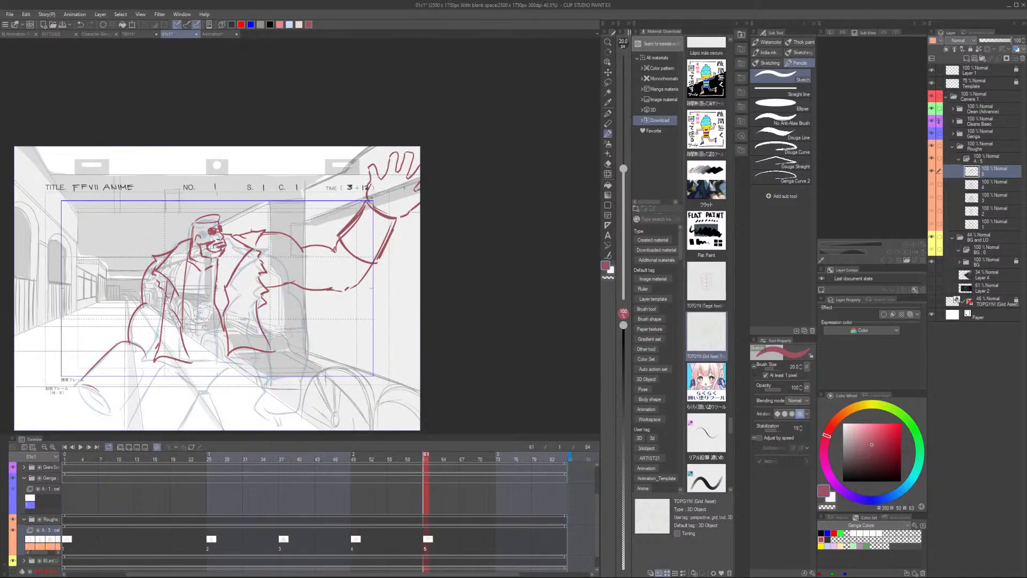
# Lasso the raised left arm, scale it down to about 88% at the shoulder, and check it against the fourth pose
pyautogui.press('m')
pyautogui.moveTo(420, 242)
pyautogui.mouseDown()
pyautogui.moveTo(273, 297)
pyautogui.moveTo(265, 227)
pyautogui.moveTo(422, 145)
pyautogui.moveTo(442, 161)
pyautogui.moveTo(399, 161)
pyautogui.mouseUp()
pyautogui.hotkey('ctrl', 't')
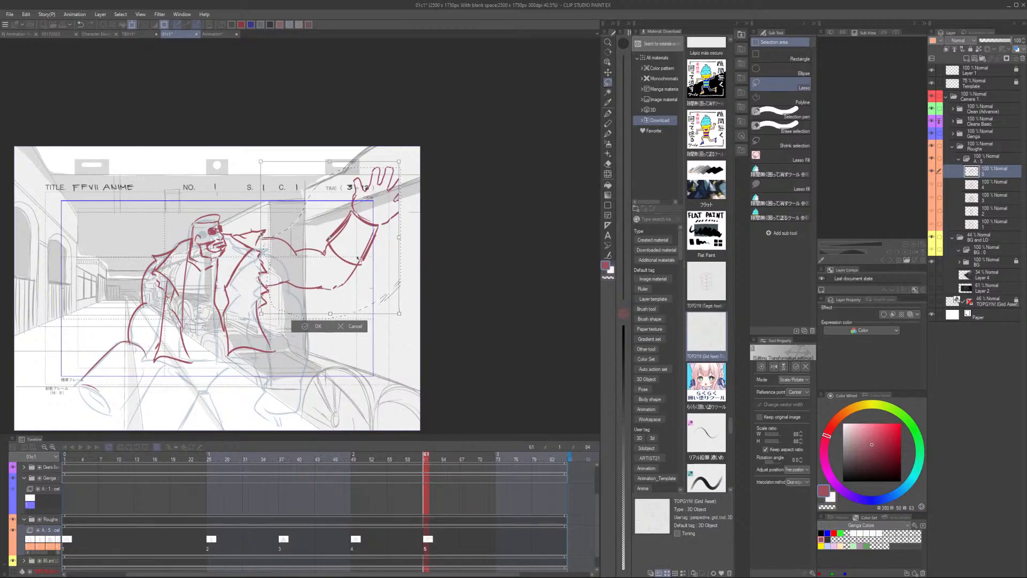
pyautogui.moveTo(358, 259); pyautogui.dragTo(356, 258)
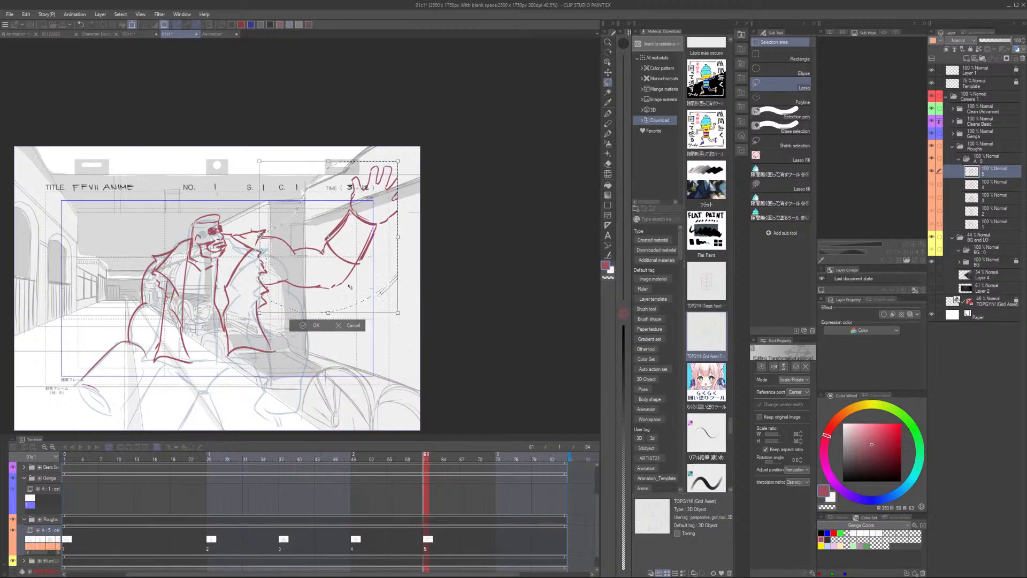
pyautogui.press('Return')
pyautogui.hotkey('ctrl', 'd')
pyautogui.press(',')
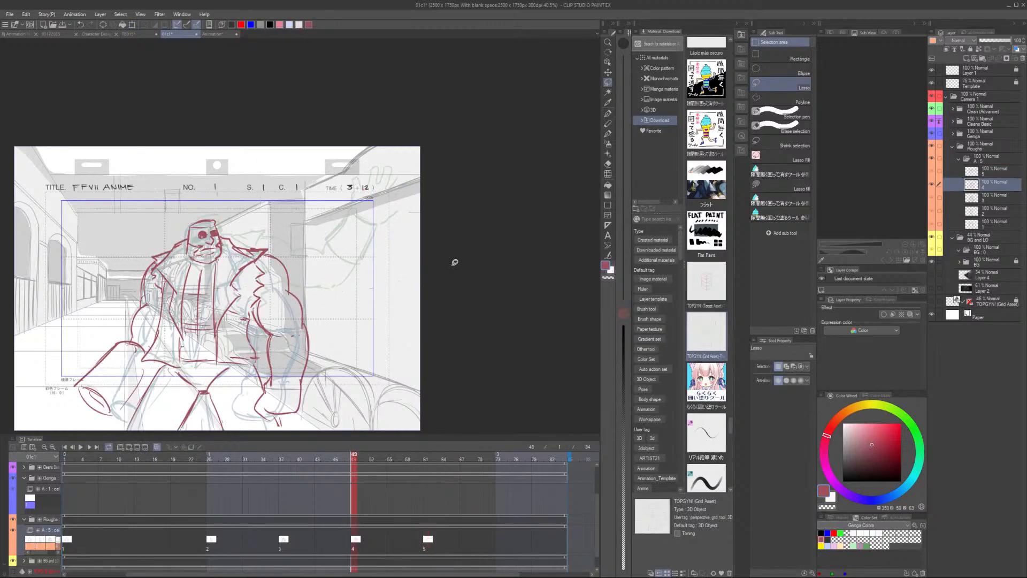
pyautogui.press('.')
pyautogui.press(',')
pyautogui.press('.')
# Complete the outer edge of the raised hand where its outline is cut off
pyautogui.scroll(2, 402, 194)
pyautogui.press('p')
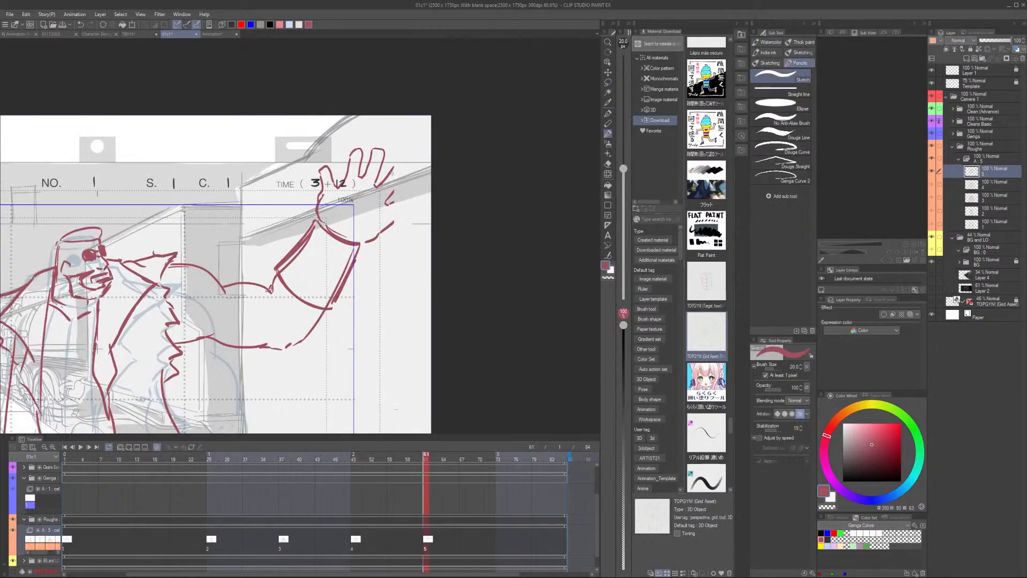
pyautogui.moveTo(403, 192); pyautogui.dragTo(396, 222)
pyautogui.scroll(-2, 393, 197)
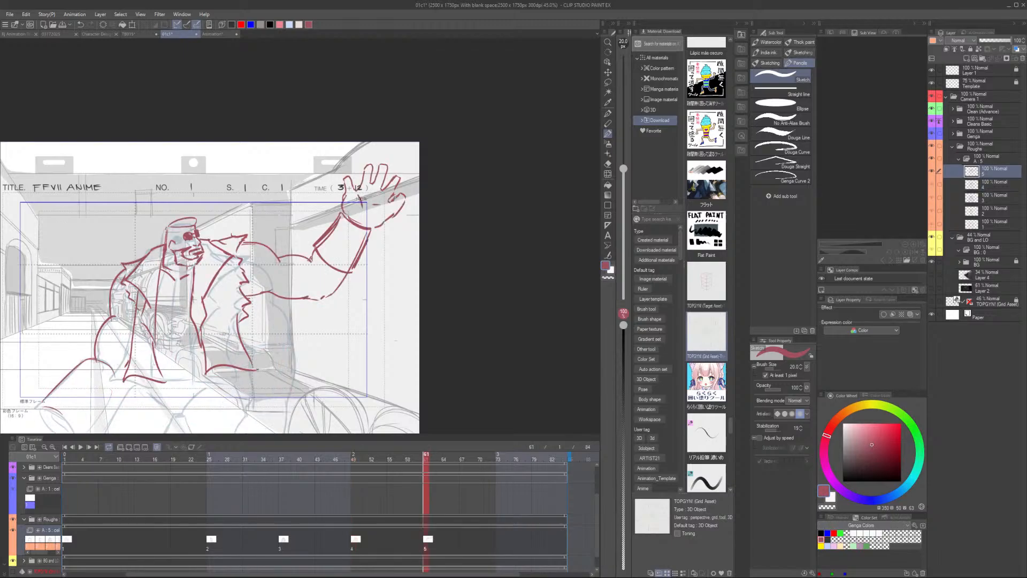
# Erase and redraw the outer elbow contour between the cuff and the upper arm, and flip against the fourth pose
pyautogui.press('e')
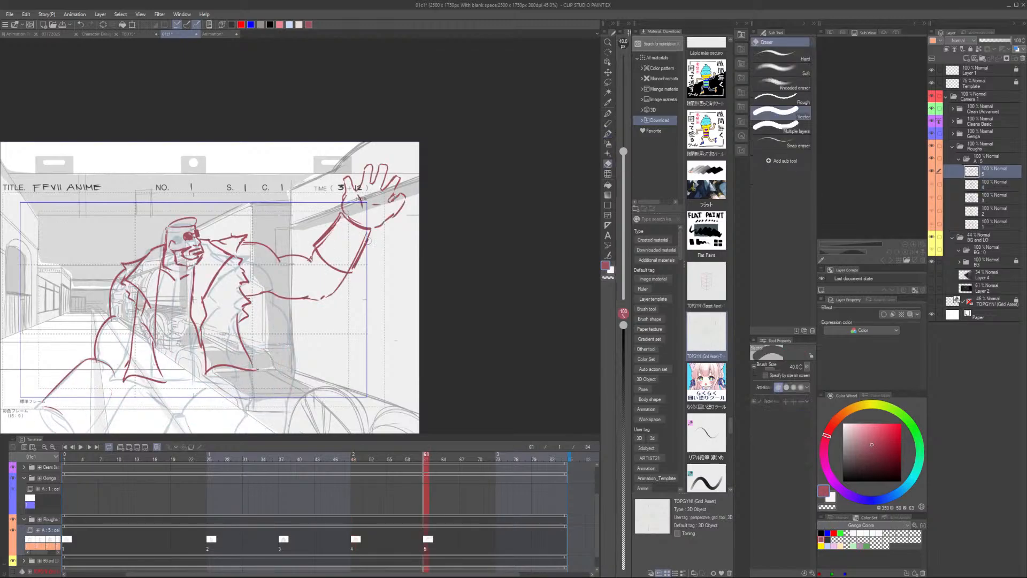
pyautogui.moveTo(343, 278); pyautogui.dragTo(333, 294)
pyautogui.press('p')
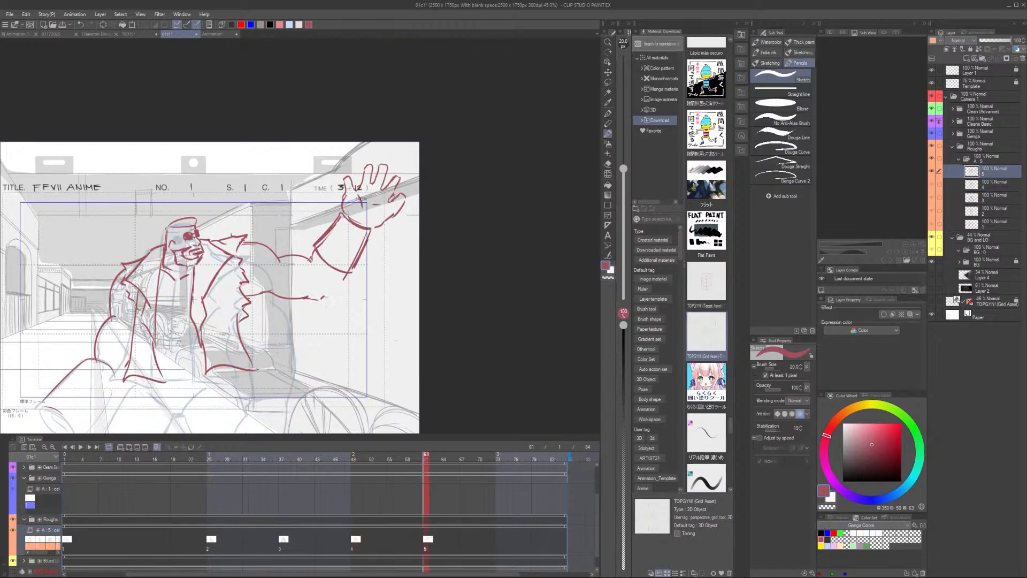
pyautogui.press('e')
pyautogui.moveTo(346, 275); pyautogui.dragTo(321, 299)
pyautogui.press('p')
pyautogui.scroll(-2, 297, 271)
pyautogui.press('Left')
pyautogui.press('Right')
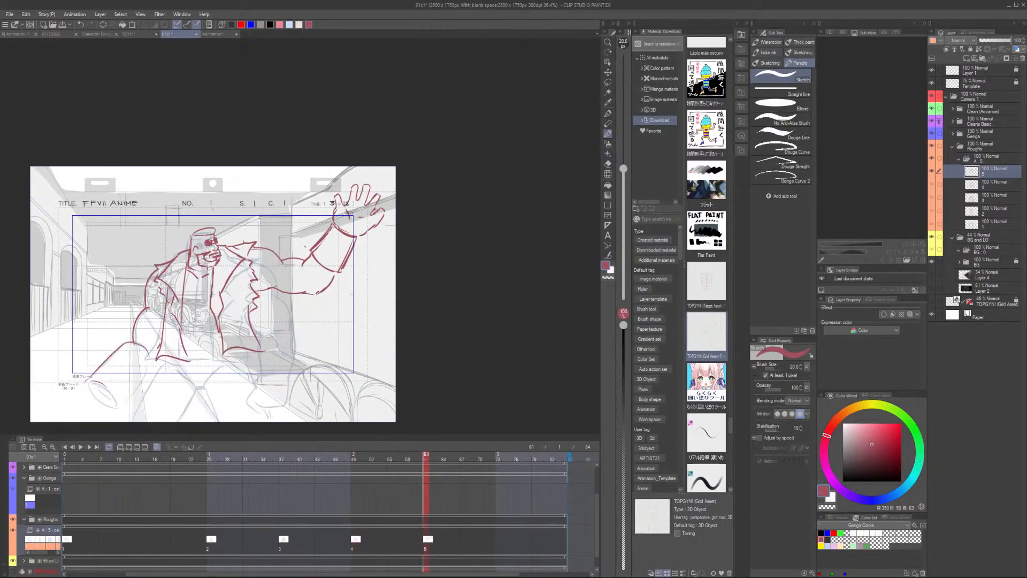
pyautogui.press('Left')
pyautogui.press('Right')
pyautogui.press('Left')
pyautogui.press('Right')
# Lasso the raised hand with the upper part of the cuff and move it toward the elbow to shorten the forearm
pyautogui.scroll(2, 304, 247)
pyautogui.press('m')
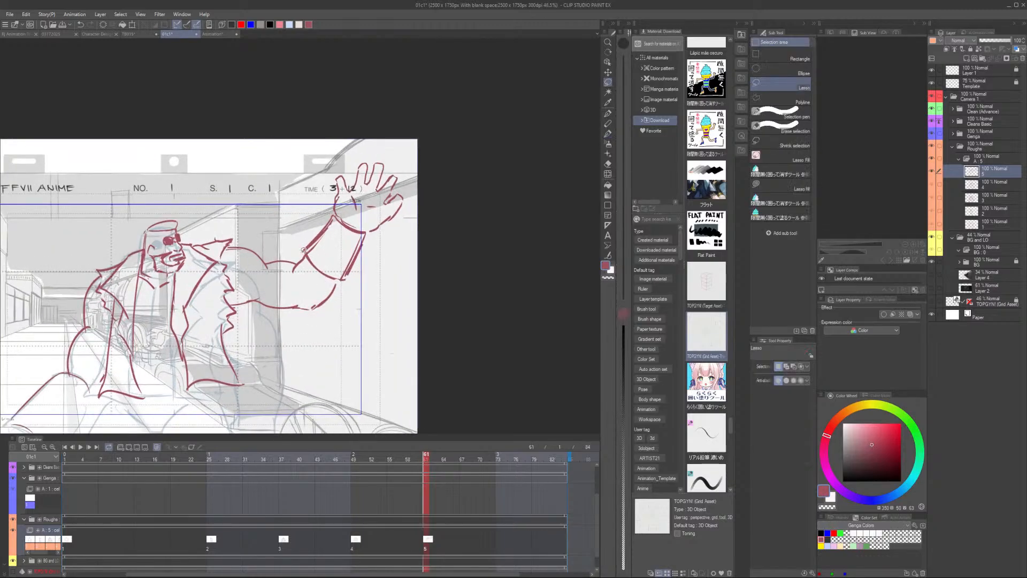
pyautogui.moveTo(303, 249)
pyautogui.mouseDown()
pyautogui.moveTo(338, 281)
pyautogui.moveTo(350, 266)
pyautogui.moveTo(308, 240)
pyautogui.moveTo(328, 277)
pyautogui.moveTo(312, 237)
pyautogui.moveTo(369, 260)
pyautogui.moveTo(324, 238)
pyautogui.moveTo(290, 184)
pyautogui.moveTo(367, 128)
pyautogui.moveTo(434, 170)
pyautogui.moveTo(418, 241)
pyautogui.moveTo(382, 258)
pyautogui.mouseUp()
pyautogui.press('Delete')
pyautogui.hotkey('ctrl', 'd')
pyautogui.hotkey('ctrl', 't')
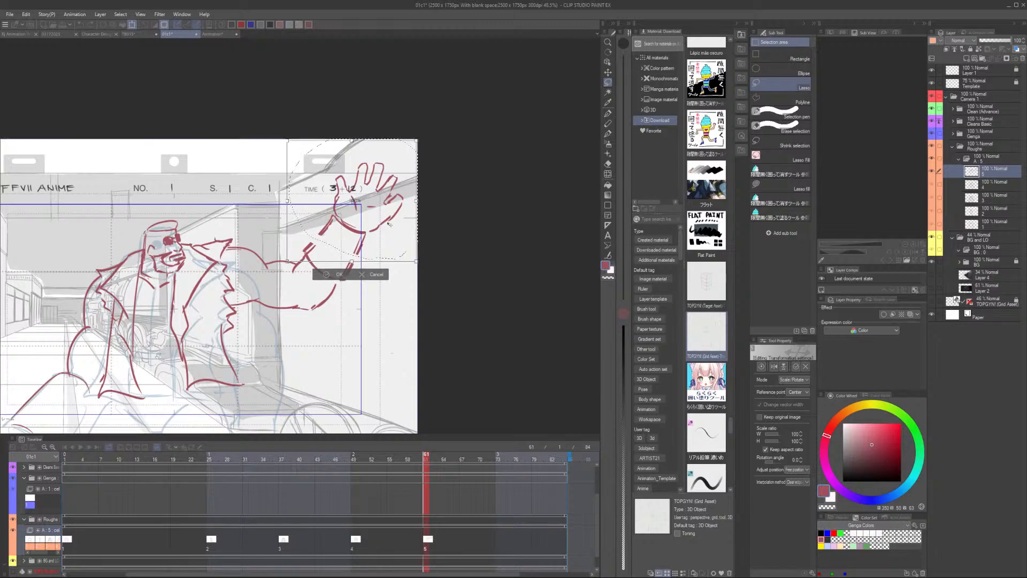
pyautogui.moveTo(394, 223); pyautogui.dragTo(388, 233)
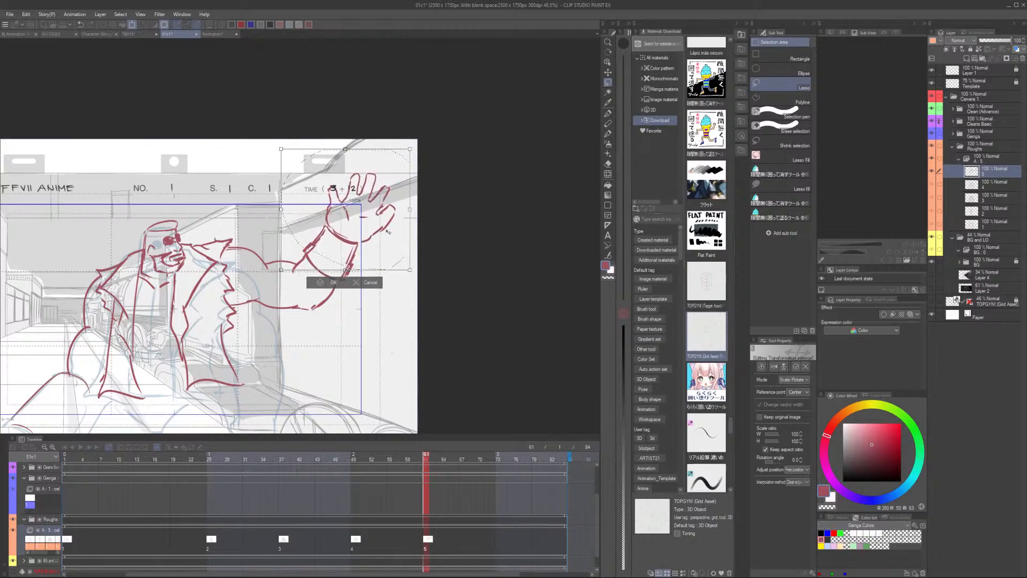
pyautogui.click(336, 285)
# Flip between the fourth and fifth poses to examine the movement of the shortened arm
pyautogui.scroll(-3, 442, 217)
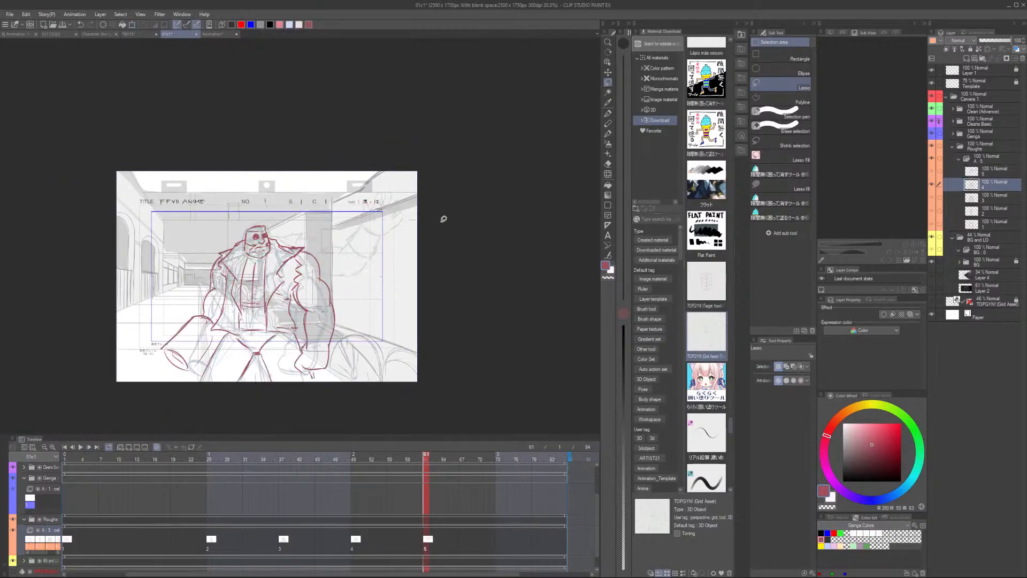
pyautogui.scroll(-1, 369, 310)
pyautogui.scroll(2, 353, 295)
pyautogui.hotkey('ctrl', ',')
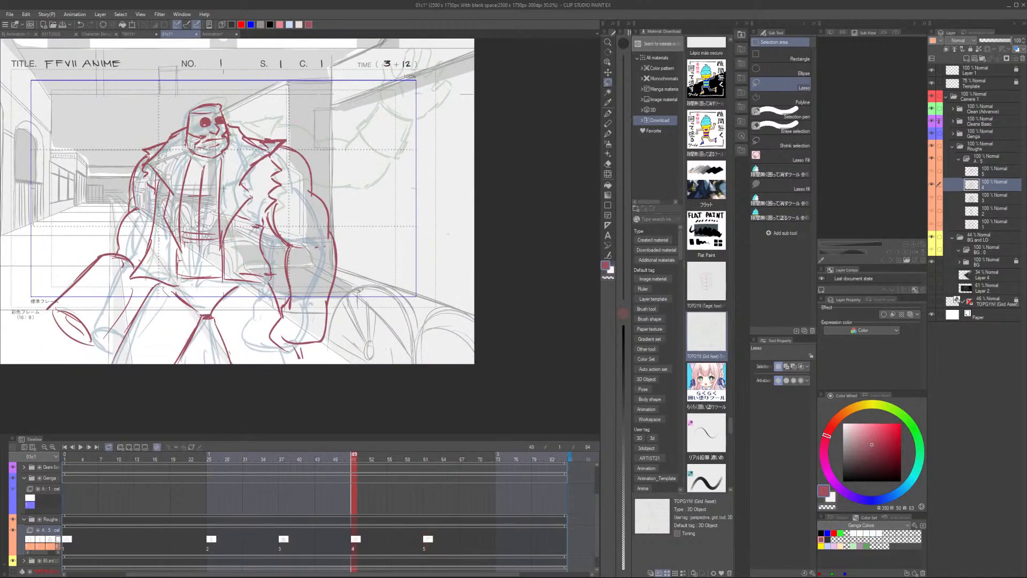
pyautogui.hotkey('ctrl', '.')
pyautogui.hotkey('ctrl', ',')
pyautogui.hotkey('ctrl', '.')
pyautogui.hotkey('ctrl', ',')
pyautogui.hotkey('ctrl', '.')
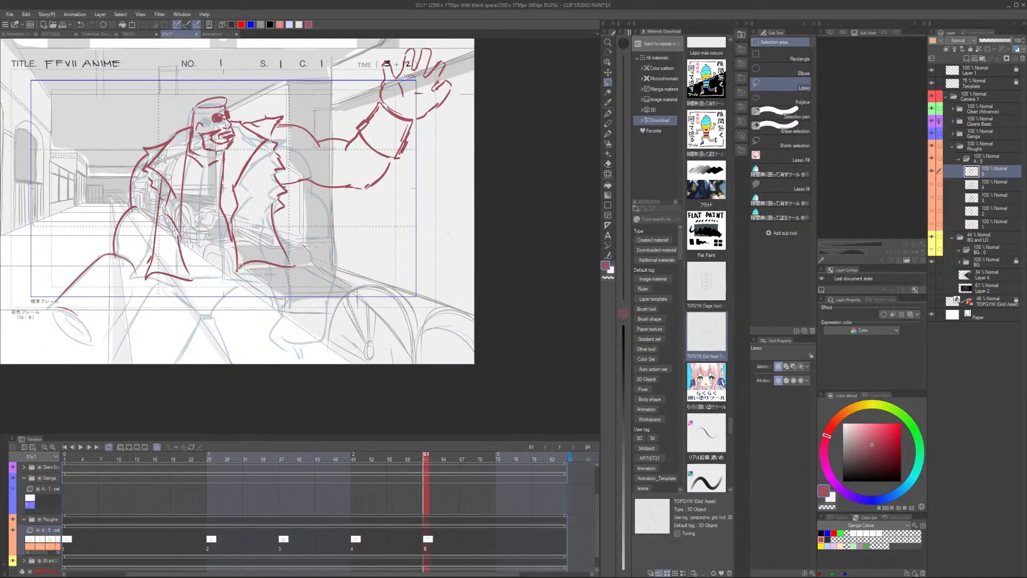
# Clear the stray selection on the torso and draw the waistband between the two vest panels
pyautogui.moveTo(208, 201); pyautogui.dragTo(212, 206)
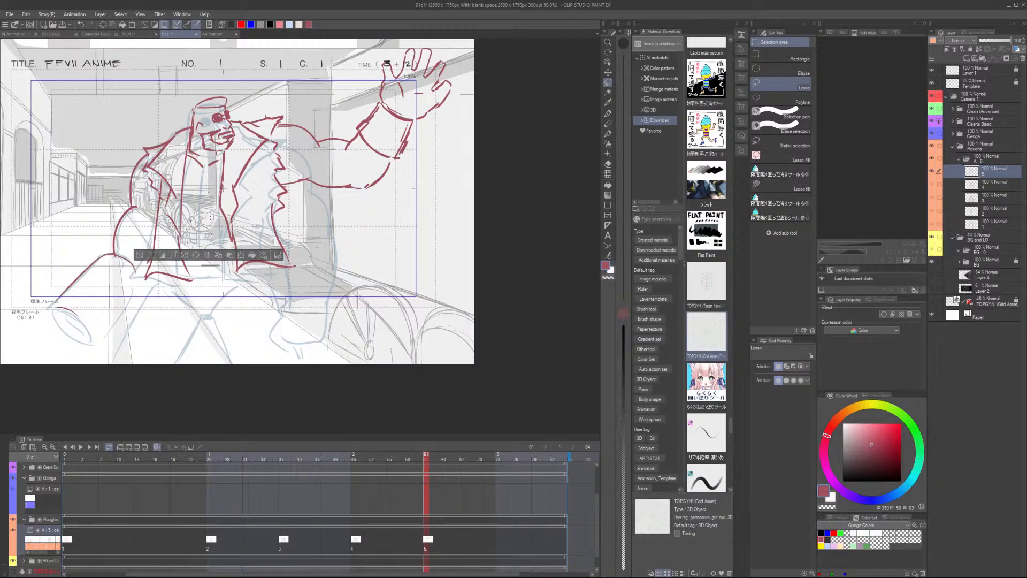
pyautogui.click(139, 255)
pyautogui.press('e')
pyautogui.press('p')
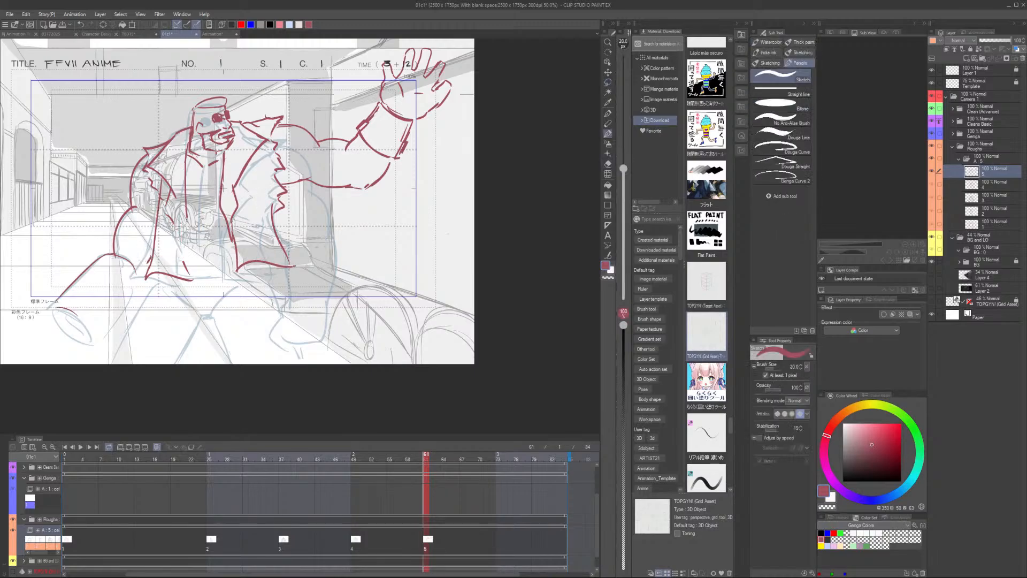
pyautogui.moveTo(190, 239); pyautogui.dragTo(196, 280)
pyautogui.moveTo(189, 238)
pyautogui.mouseDown()
pyautogui.moveTo(230, 235)
pyautogui.moveTo(231, 226)
pyautogui.mouseUp()
pyautogui.moveTo(192, 272); pyautogui.dragTo(238, 267)
pyautogui.moveTo(196, 276); pyautogui.dragTo(236, 272)
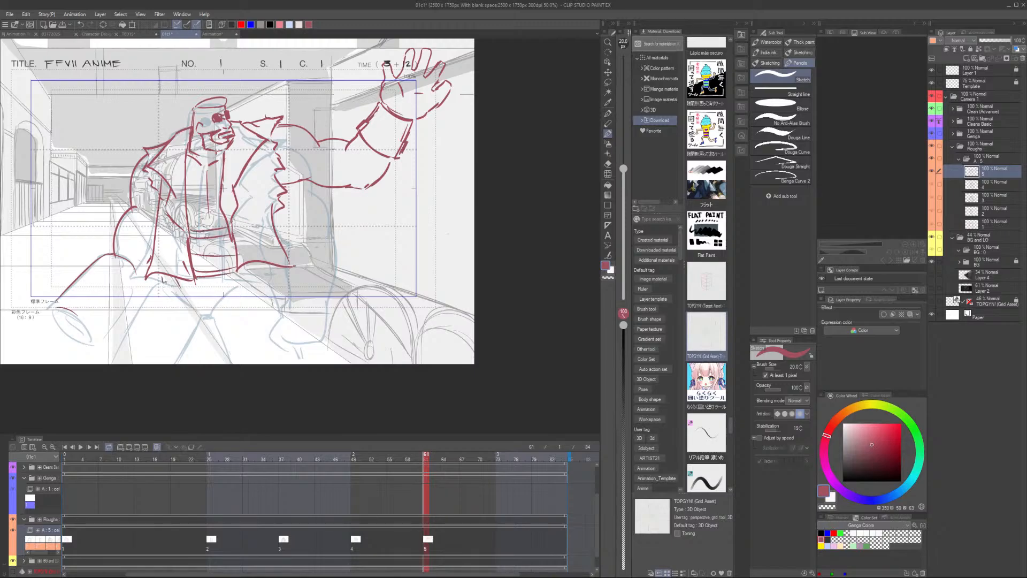
# Draw the hip line below the vest, the V-shaped crotch, and rough contours for both legs
pyautogui.moveTo(162, 279); pyautogui.dragTo(266, 271)
pyautogui.moveTo(170, 287)
pyautogui.mouseDown()
pyautogui.moveTo(209, 314)
pyautogui.moveTo(238, 302)
pyautogui.mouseUp()
pyautogui.moveTo(267, 275); pyautogui.dragTo(232, 307)
pyautogui.moveTo(164, 283); pyautogui.dragTo(132, 359)
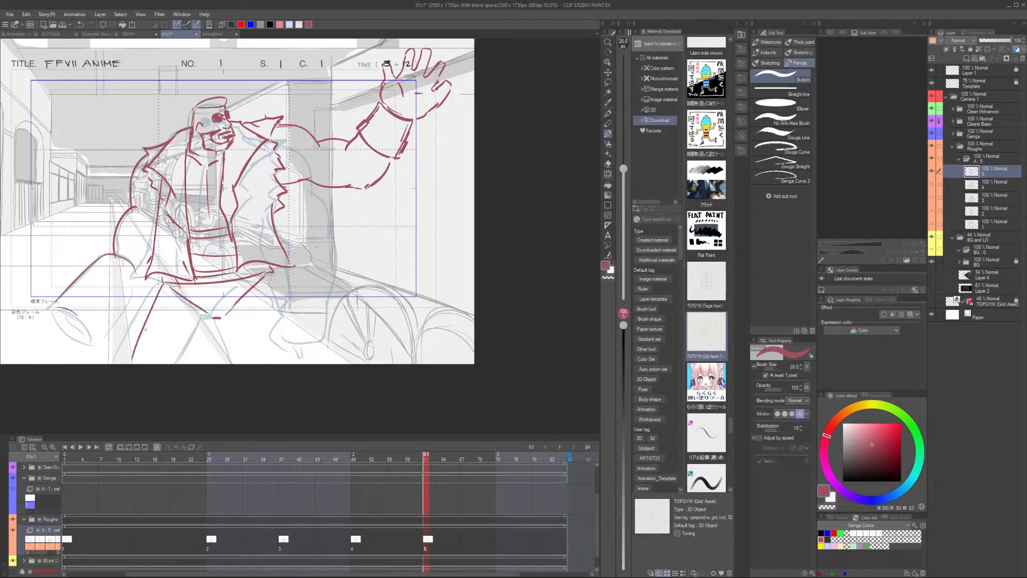
pyautogui.moveTo(148, 287); pyautogui.dragTo(99, 339)
pyautogui.moveTo(273, 275); pyautogui.dragTo(297, 332)
pyautogui.moveTo(224, 315); pyautogui.dragTo(262, 364)
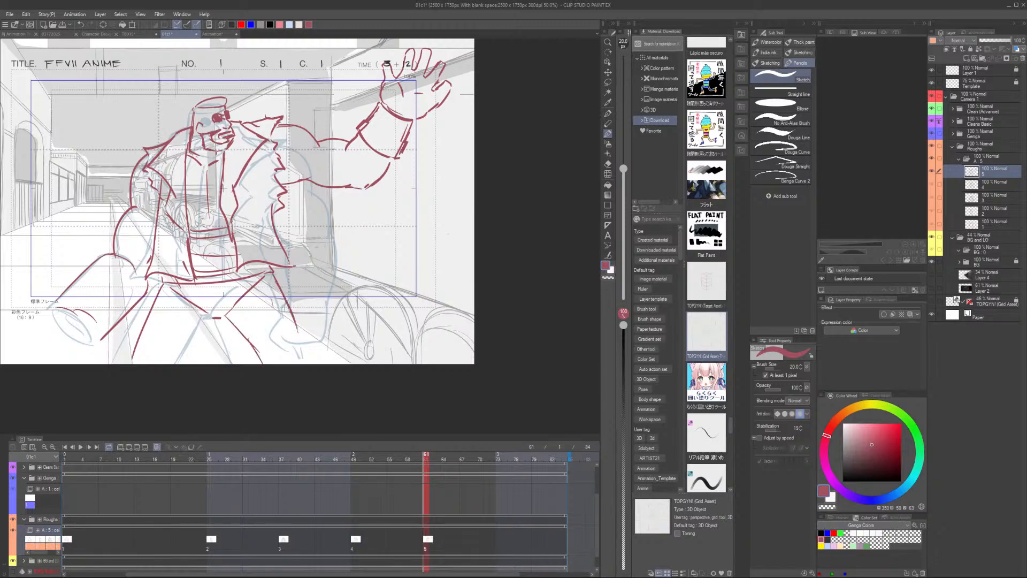
# Erase and redraw the left leg's contours, and rework the inner lines of the right leg
pyautogui.press('e')
pyautogui.press('p')
pyautogui.moveTo(274, 279)
pyautogui.mouseDown()
pyautogui.moveTo(306, 343)
pyautogui.moveTo(321, 349)
pyautogui.mouseUp()
pyautogui.press('e')
pyautogui.moveTo(227, 318)
pyautogui.mouseDown()
pyautogui.moveTo(271, 377)
pyautogui.moveTo(254, 363)
pyautogui.mouseUp()
pyautogui.press('p')
pyautogui.press('e')
pyautogui.press('p')
pyautogui.moveTo(160, 296)
pyautogui.mouseDown()
pyautogui.moveTo(130, 365)
pyautogui.moveTo(120, 363)
pyautogui.mouseUp()
pyautogui.moveTo(211, 321); pyautogui.dragTo(192, 364)
# Flip against the fourth pose, adjust the left leg's contours with eraser and pencil, and compare the poses again
pyautogui.scroll(-2, 195, 356)
pyautogui.press('Left')
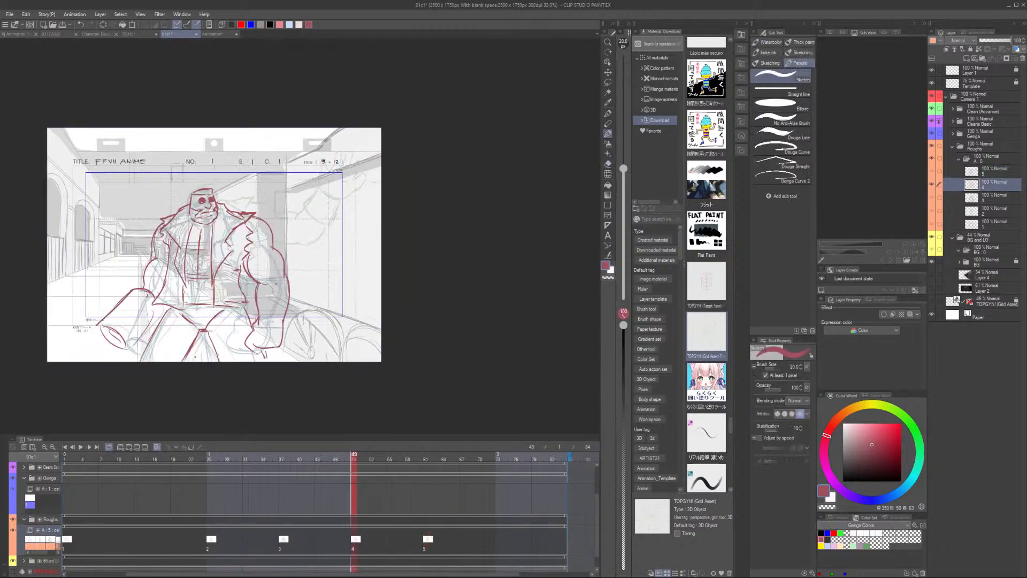
pyautogui.press('Right')
pyautogui.press('Left')
pyautogui.press('Right')
pyautogui.press('e')
pyautogui.press('p')
pyautogui.moveTo(220, 339)
pyautogui.mouseDown()
pyautogui.moveTo(235, 361)
pyautogui.moveTo(256, 315)
pyautogui.moveTo(287, 359)
pyautogui.mouseUp()
pyautogui.press('e')
pyautogui.press('p')
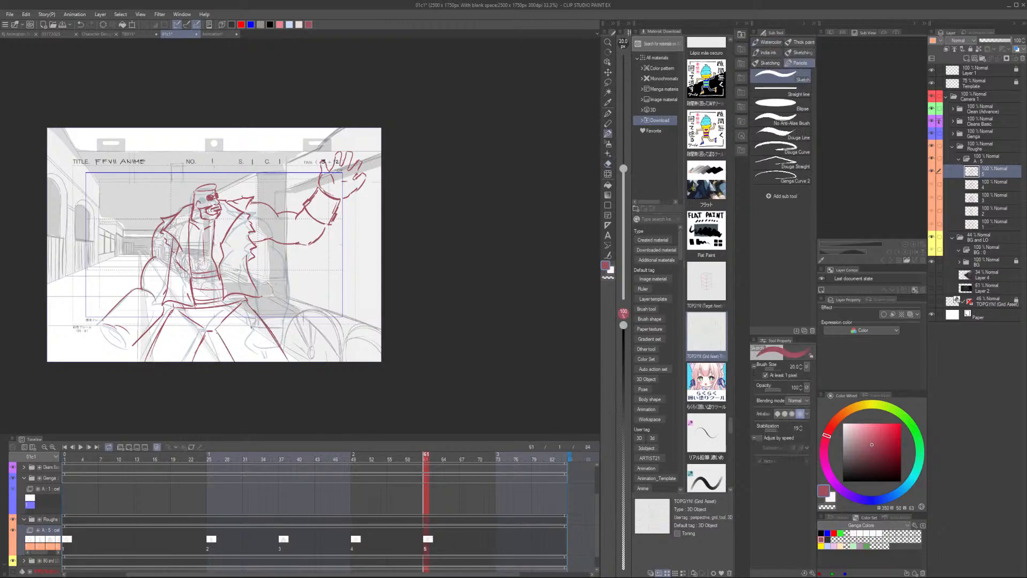
pyautogui.scroll(-2, 210, 286)
pyautogui.press('Left')
pyautogui.press('Right')
pyautogui.press('Left')
pyautogui.press('Right')
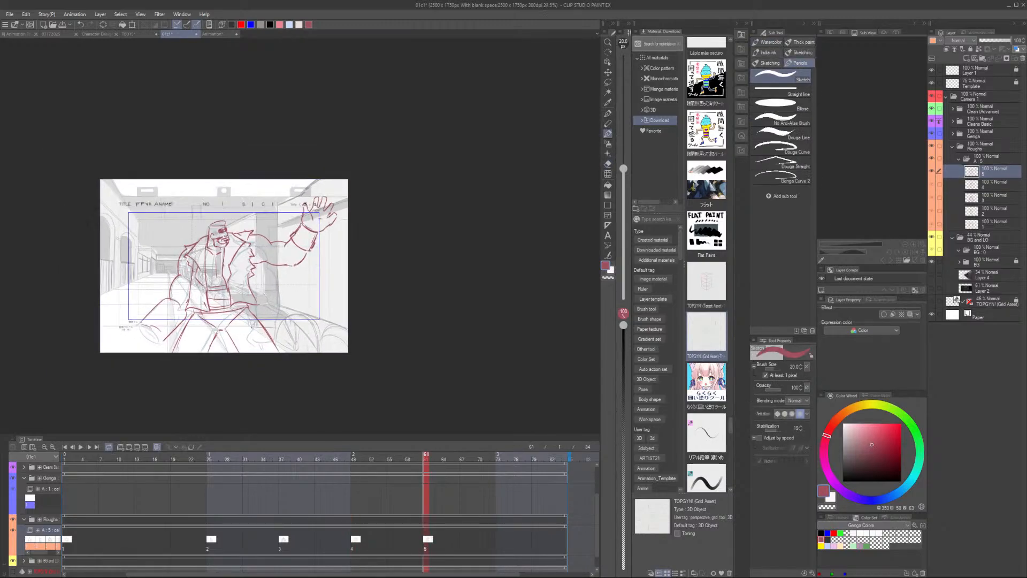
# Erase and redraw the inner leg lines, and add fold lines at the crotch below the belt
pyautogui.scroll(2, 290, 368)
pyautogui.press('e')
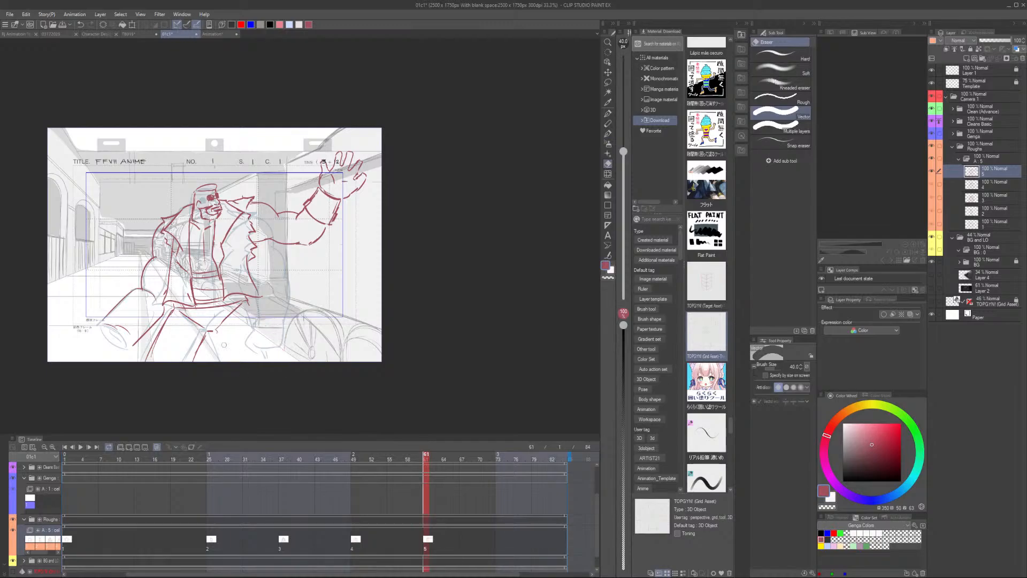
pyautogui.press('p')
pyautogui.press('e')
pyautogui.press('p')
pyautogui.press('e')
pyautogui.press('p')
pyautogui.press('e')
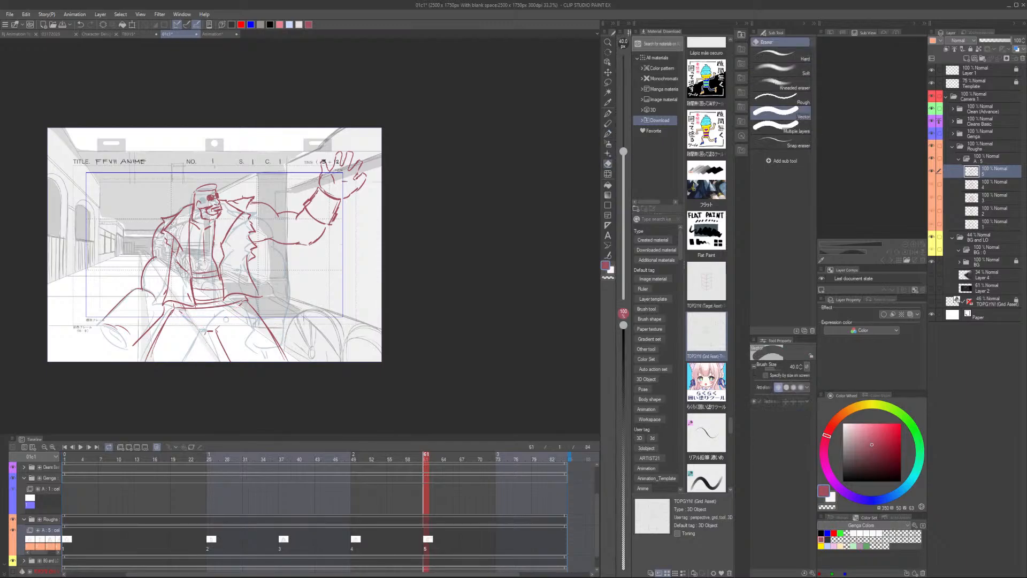
pyautogui.press('p')
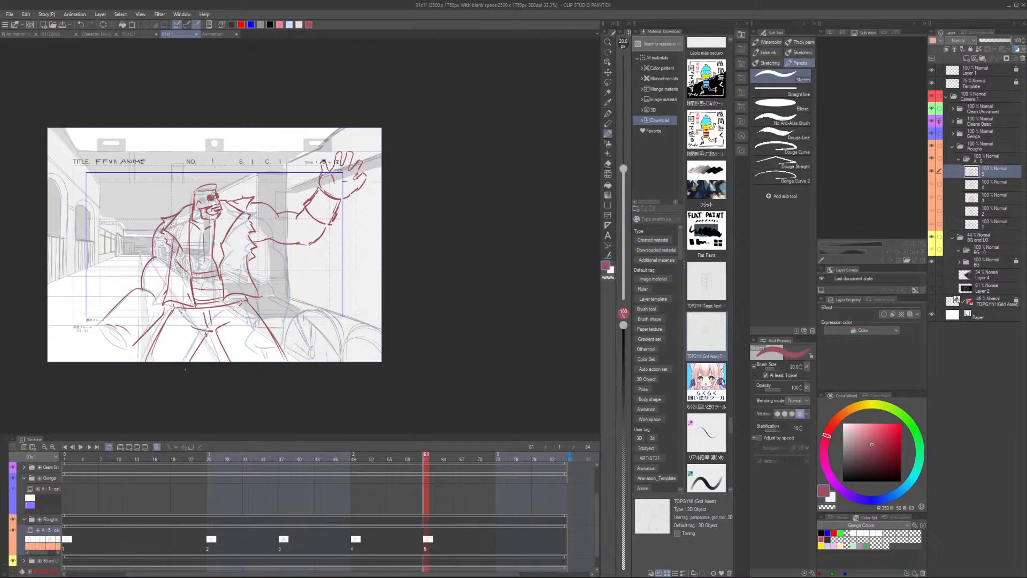
pyautogui.press('e')
pyautogui.press('p')
pyautogui.press('e')
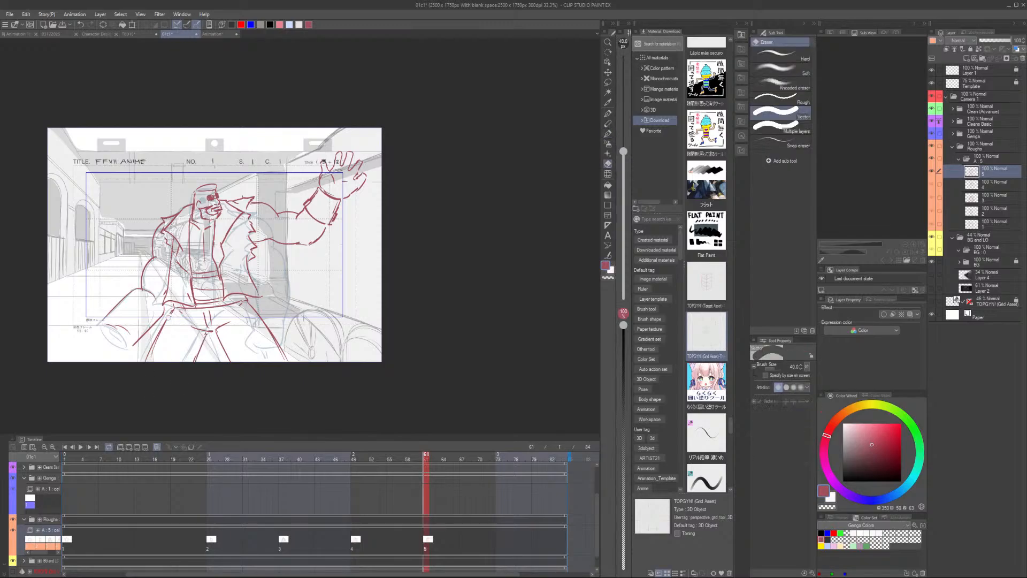
# Flip between the fourth and fifth rough poses and play back the whole shot to check the motion
pyautogui.press('p')
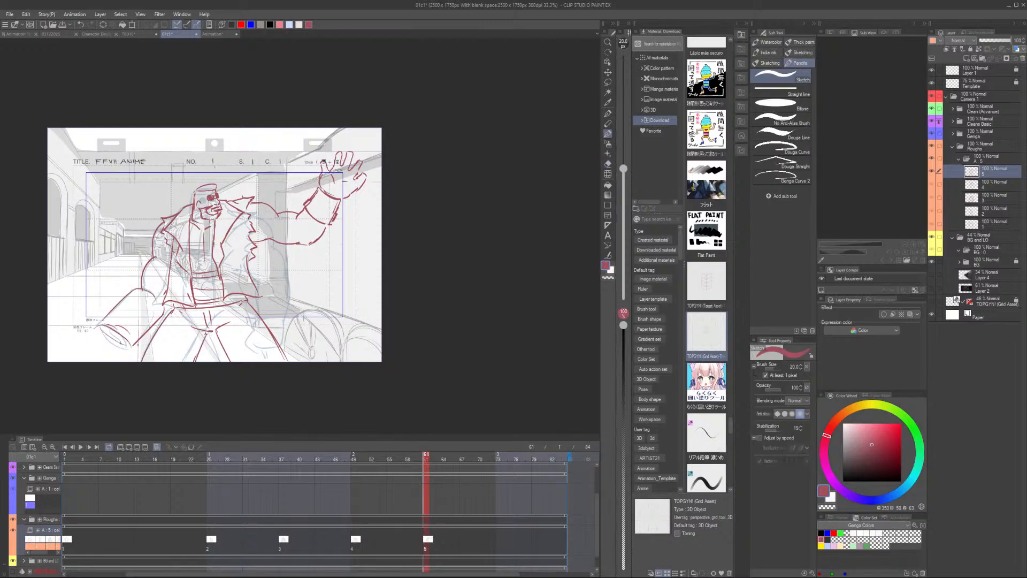
pyautogui.press(',')
pyautogui.press('.')
pyautogui.press(',')
pyautogui.press('.')
pyautogui.press(',')
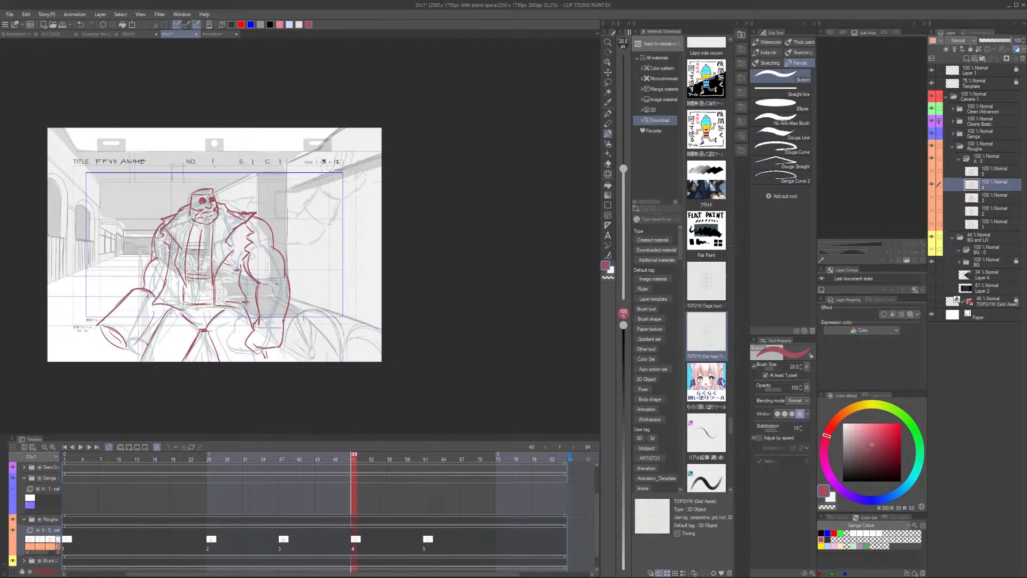
pyautogui.click(105, 457)
pyautogui.press('space')
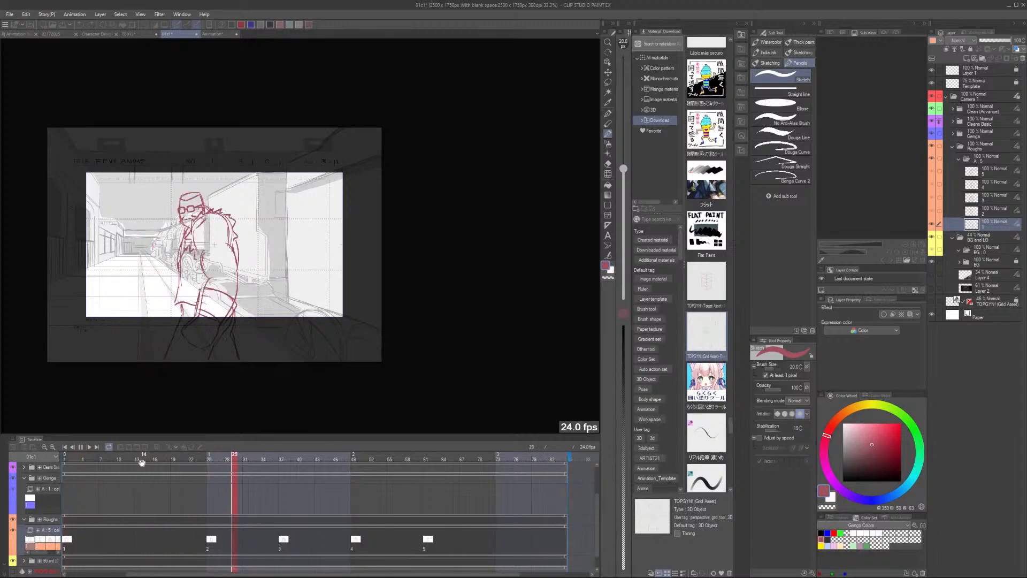
pyautogui.scroll(2, 260, 323)
pyautogui.scroll(1, 261, 323)
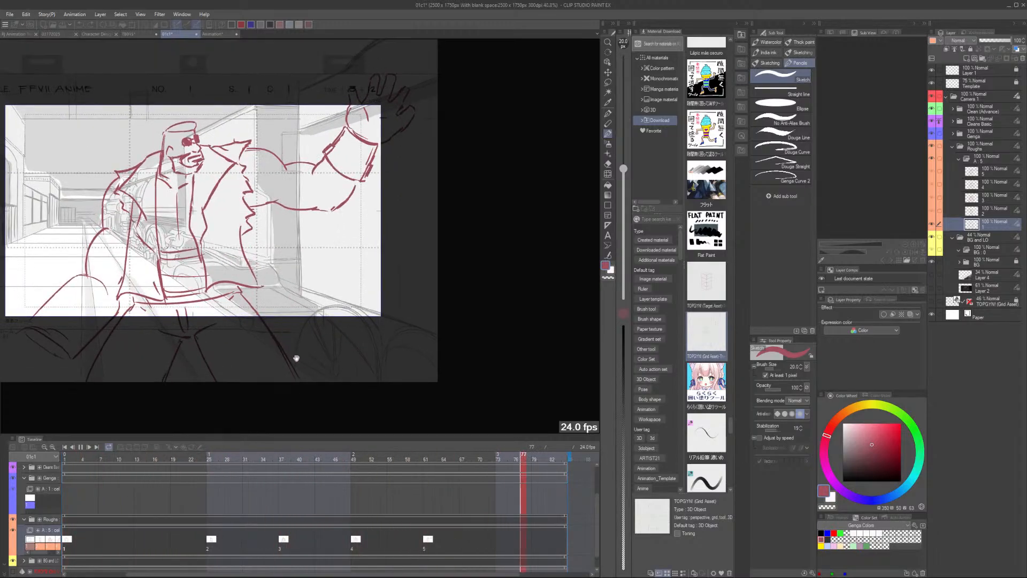
pyautogui.moveTo(303, 373); pyautogui.dragTo(390, 368)
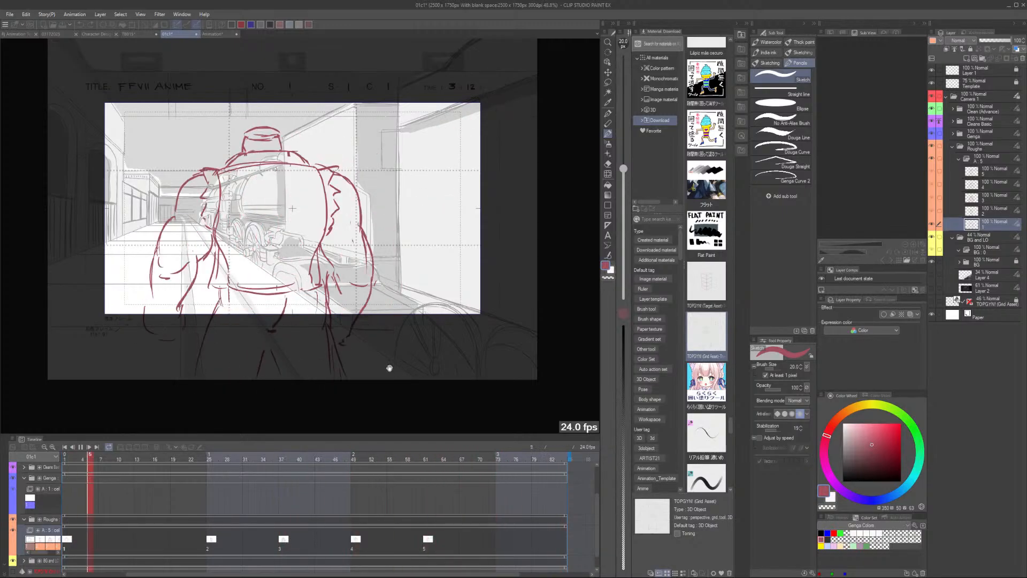
# Create a new rough cel at frame 70 for the sixth pose and compare it with the fifth
pyautogui.click(479, 543)
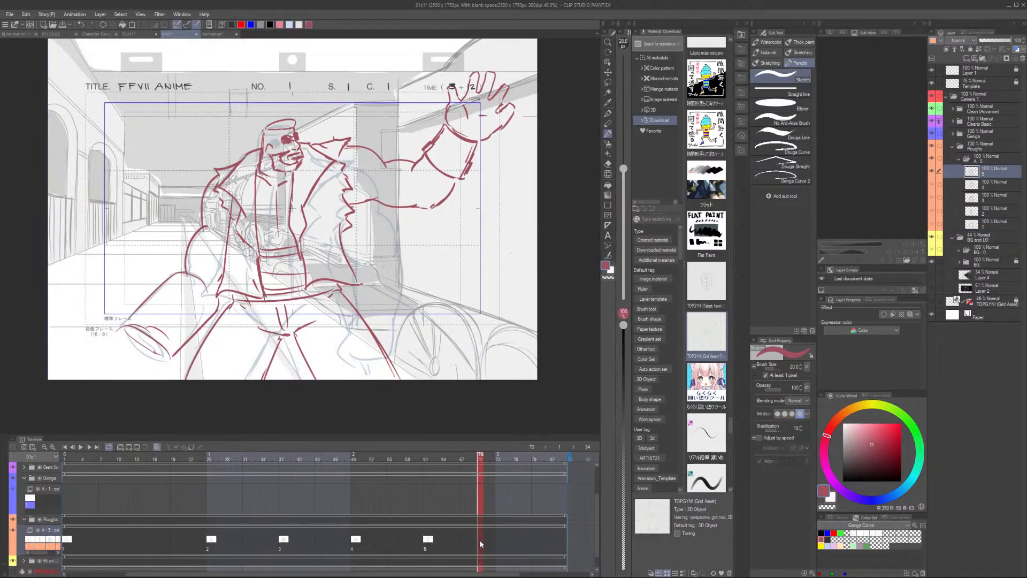
pyautogui.hotkey('alt', 'n')
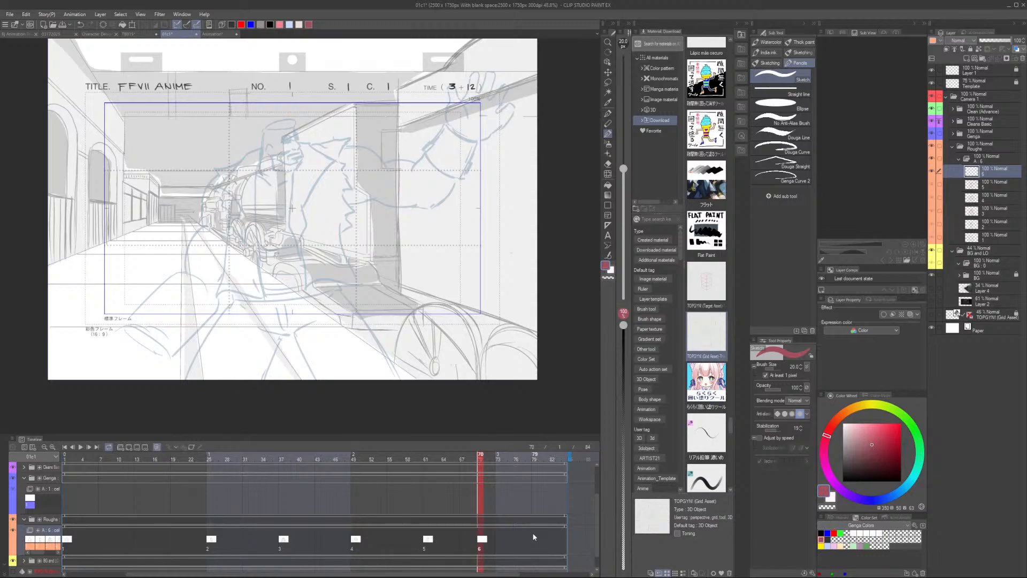
pyautogui.press(',')
pyautogui.press('.')
# Rough in the outline of the head, the neck, and the sloping left shoulder using the onion skin as a guide
pyautogui.scroll(5, 287, 122)
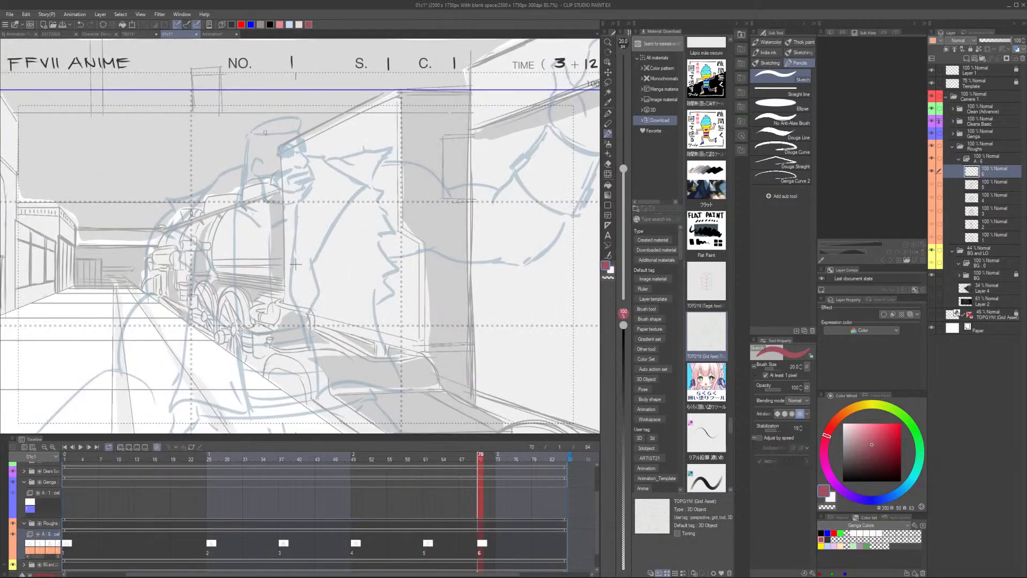
pyautogui.moveTo(248, 133); pyautogui.dragTo(300, 119)
pyautogui.hotkey('ctrl', 'z')
pyautogui.moveTo(247, 134)
pyautogui.mouseDown()
pyautogui.moveTo(298, 126)
pyautogui.moveTo(247, 137)
pyautogui.moveTo(243, 188)
pyautogui.mouseUp()
pyautogui.moveTo(300, 132)
pyautogui.mouseDown()
pyautogui.moveTo(288, 153)
pyautogui.moveTo(263, 131)
pyautogui.moveTo(285, 121)
pyautogui.moveTo(249, 142)
pyautogui.moveTo(234, 182)
pyautogui.mouseUp()
pyautogui.press('e')
pyautogui.moveTo(296, 163); pyautogui.dragTo(309, 154)
pyautogui.moveTo(248, 161)
pyautogui.mouseDown()
pyautogui.moveTo(300, 119)
pyautogui.moveTo(304, 141)
pyautogui.moveTo(245, 150)
pyautogui.moveTo(245, 165)
pyautogui.moveTo(166, 198)
pyautogui.moveTo(171, 208)
pyautogui.moveTo(207, 113)
pyautogui.moveTo(191, 174)
pyautogui.mouseUp()
pyautogui.press('p')
pyautogui.hotkey('ctrl', 'z')
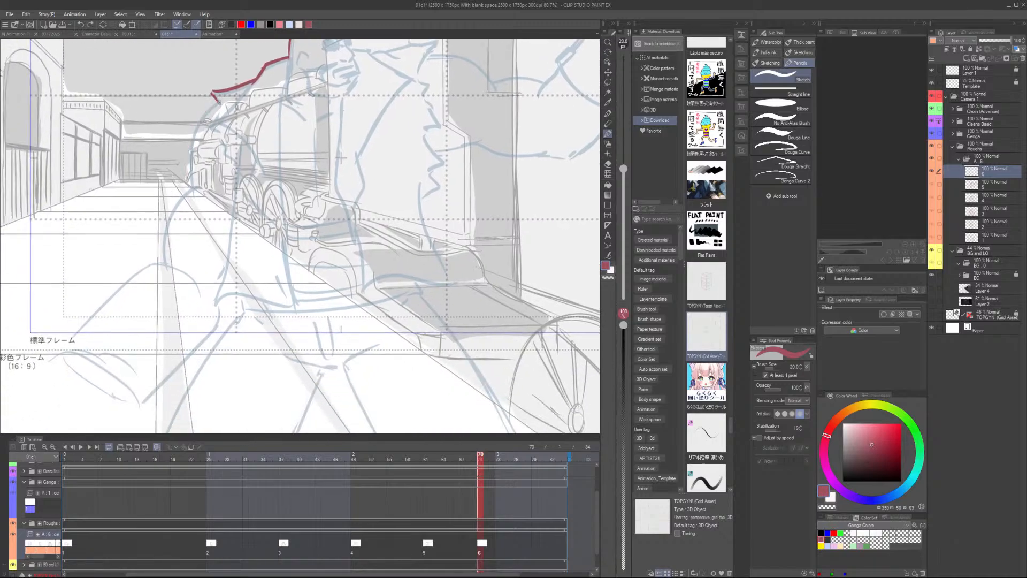
# Draw the left upper arm's outer contour, the gun-arm's upper edge, and the curve of its open end
pyautogui.moveTo(218, 101)
pyautogui.mouseDown()
pyautogui.moveTo(192, 183)
pyautogui.moveTo(172, 206)
pyautogui.moveTo(160, 270)
pyautogui.mouseUp()
pyautogui.moveTo(158, 261); pyautogui.dragTo(112, 294)
pyautogui.hotkey('ctrl', 'z')
pyautogui.moveTo(160, 261); pyautogui.dragTo(80, 337)
pyautogui.hotkey('ctrl', 'z')
pyautogui.moveTo(159, 261)
pyautogui.mouseDown()
pyautogui.moveTo(68, 347)
pyautogui.moveTo(129, 376)
pyautogui.moveTo(139, 402)
pyautogui.mouseUp()
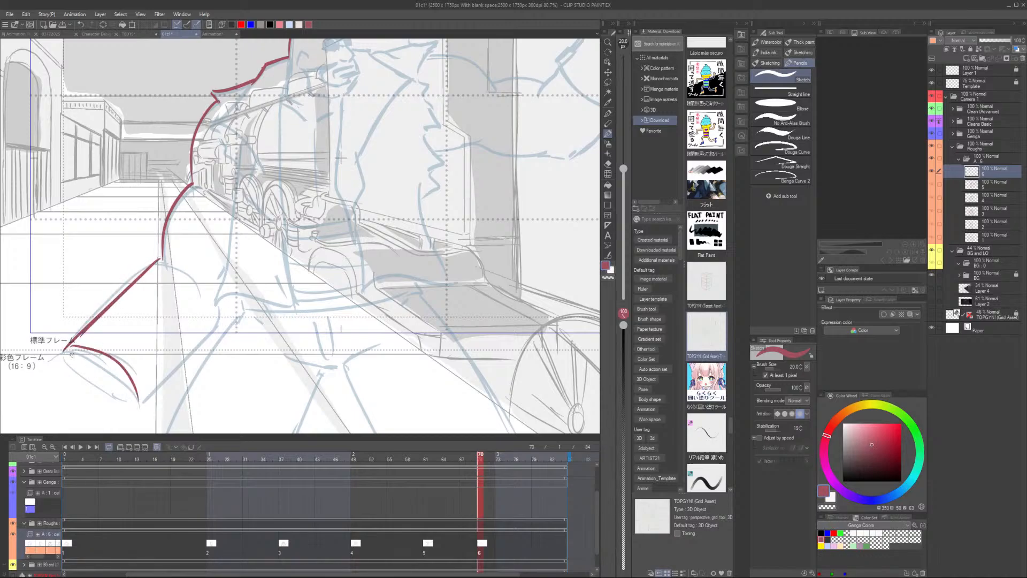
# Close the gun-arm's end and lower edge, and add the vest's hem corner and both legs' contours
pyautogui.moveTo(70, 355)
pyautogui.mouseDown()
pyautogui.moveTo(144, 406)
pyautogui.moveTo(222, 326)
pyautogui.moveTo(241, 296)
pyautogui.mouseUp()
pyautogui.moveTo(238, 296)
pyautogui.mouseDown()
pyautogui.moveTo(242, 320)
pyautogui.moveTo(185, 386)
pyautogui.moveTo(160, 445)
pyautogui.mouseUp()
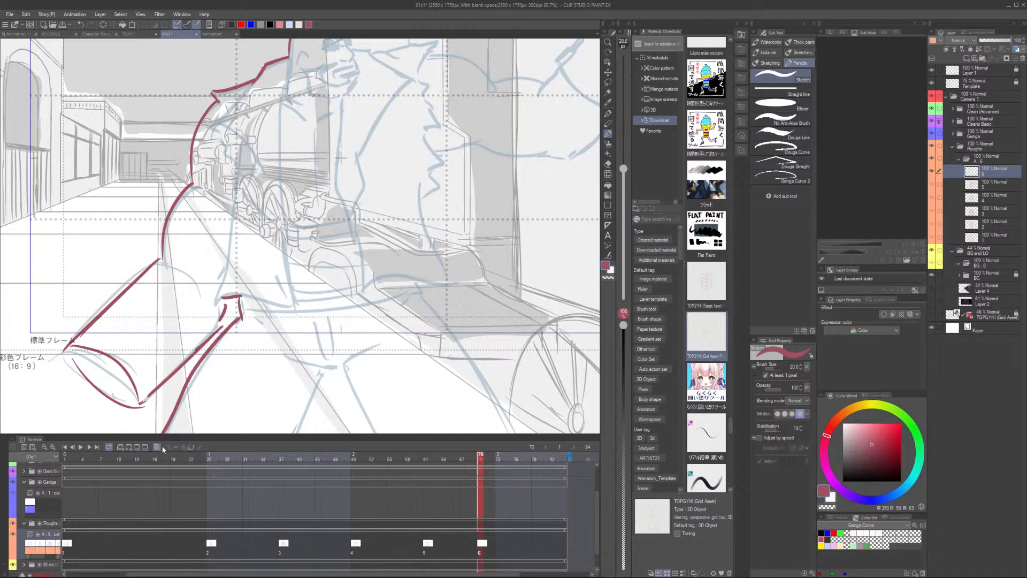
pyautogui.moveTo(254, 387); pyautogui.dragTo(138, 348)
pyautogui.moveTo(207, 328)
pyautogui.mouseDown()
pyautogui.moveTo(176, 403)
pyautogui.moveTo(227, 327)
pyautogui.moveTo(261, 401)
pyautogui.mouseUp()
pyautogui.moveTo(303, 243); pyautogui.dragTo(418, 439)
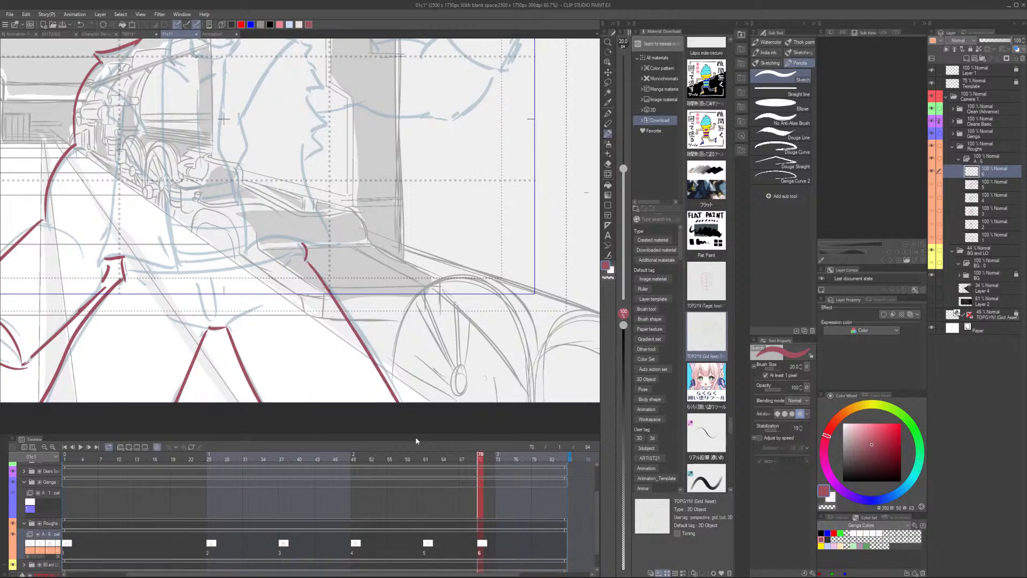
# Draw and rework the vest's collar and lapel line, and add the pointed edge over the right shoulder
pyautogui.moveTo(356, 68)
pyautogui.mouseDown()
pyautogui.moveTo(379, 190)
pyautogui.moveTo(353, 265)
pyautogui.mouseUp()
pyautogui.moveTo(228, 189)
pyautogui.mouseDown()
pyautogui.moveTo(254, 211)
pyautogui.moveTo(306, 208)
pyautogui.moveTo(278, 230)
pyautogui.moveTo(289, 236)
pyautogui.mouseUp()
pyautogui.hotkey('ctrl', 'z')
pyautogui.hotkey('ctrl', 'z')
pyautogui.moveTo(286, 236); pyautogui.dragTo(256, 269)
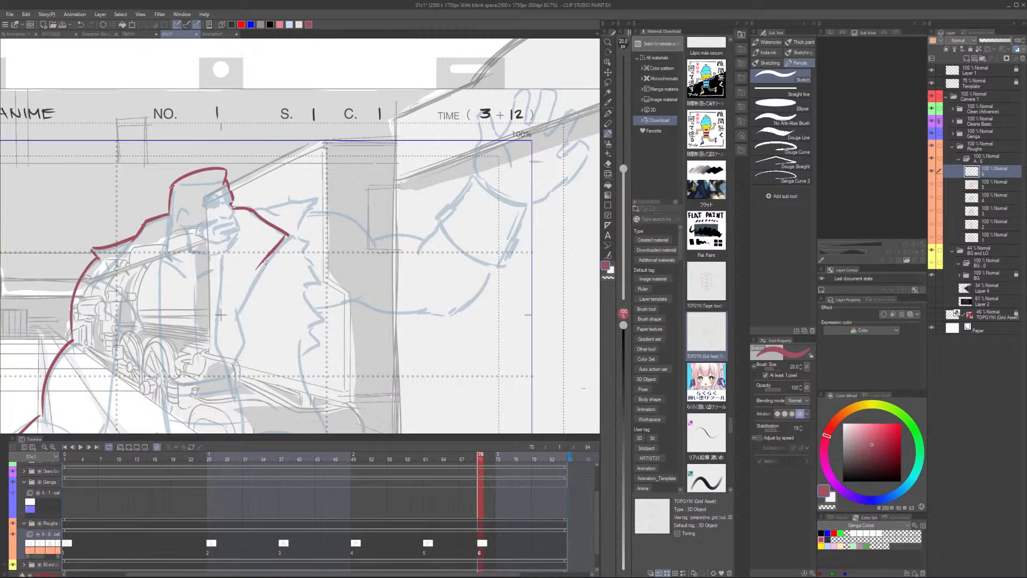
pyautogui.hotkey('ctrl', 'z')
pyautogui.hotkey('ctrl', 'z')
pyautogui.hotkey('ctrl', 'z')
pyautogui.moveTo(251, 210); pyautogui.dragTo(277, 238)
pyautogui.moveTo(225, 181)
pyautogui.mouseDown()
pyautogui.moveTo(235, 206)
pyautogui.moveTo(286, 247)
pyautogui.moveTo(240, 325)
pyautogui.mouseUp()
pyautogui.moveTo(254, 216)
pyautogui.mouseDown()
pyautogui.moveTo(297, 216)
pyautogui.moveTo(285, 224)
pyautogui.moveTo(277, 217)
pyautogui.moveTo(336, 220)
pyautogui.moveTo(330, 256)
pyautogui.mouseUp()
pyautogui.hotkey('ctrl', 'z')
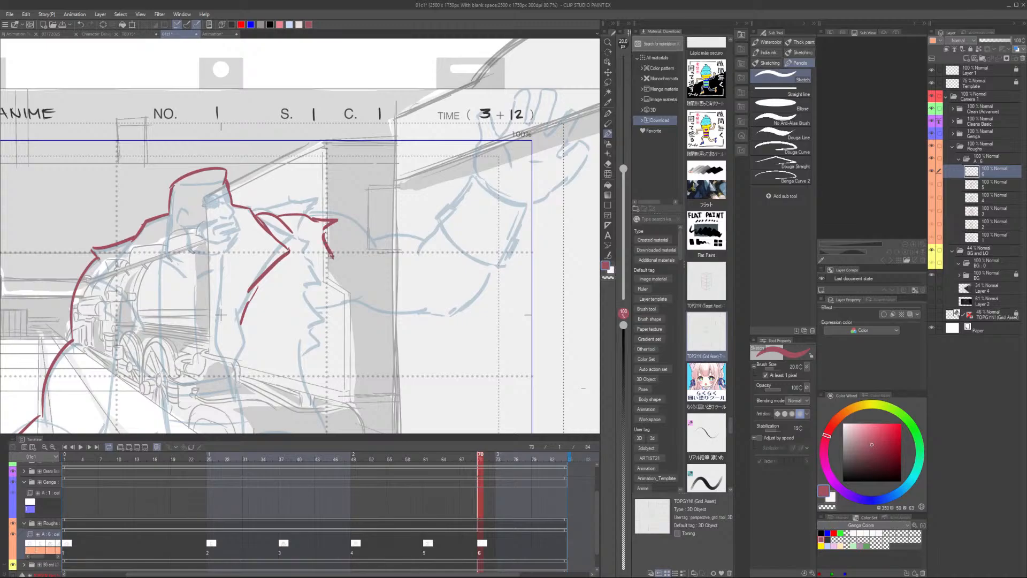
# Clean up the shoulder tip and draw the vest's jagged armhole and side edge down to the hem
pyautogui.hotkey('ctrl', 'z')
pyautogui.press('e')
pyautogui.moveTo(337, 221)
pyautogui.mouseDown()
pyautogui.moveTo(310, 248)
pyautogui.moveTo(319, 260)
pyautogui.moveTo(331, 217)
pyautogui.mouseUp()
pyautogui.press('b')
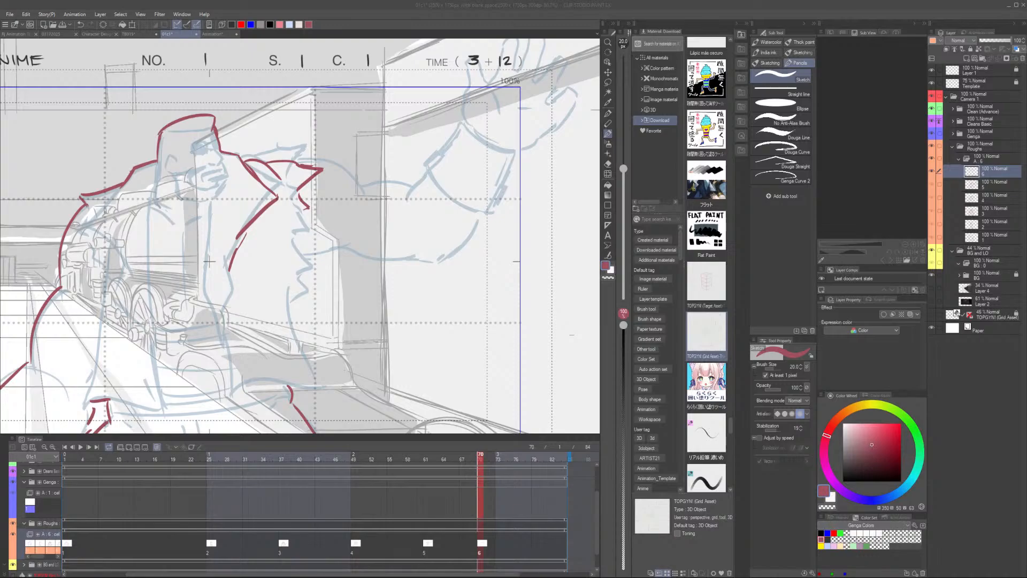
pyautogui.click(230, 260)
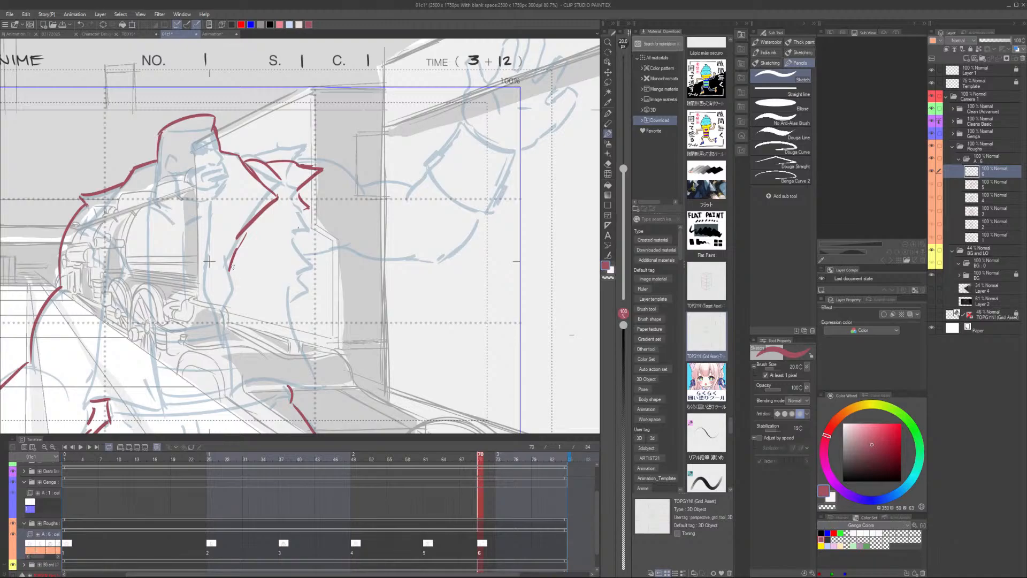
pyautogui.hotkey('ctrl', 'z')
pyautogui.moveTo(299, 208)
pyautogui.mouseDown()
pyautogui.moveTo(313, 252)
pyautogui.moveTo(294, 297)
pyautogui.moveTo(296, 285)
pyautogui.moveTo(318, 372)
pyautogui.mouseUp()
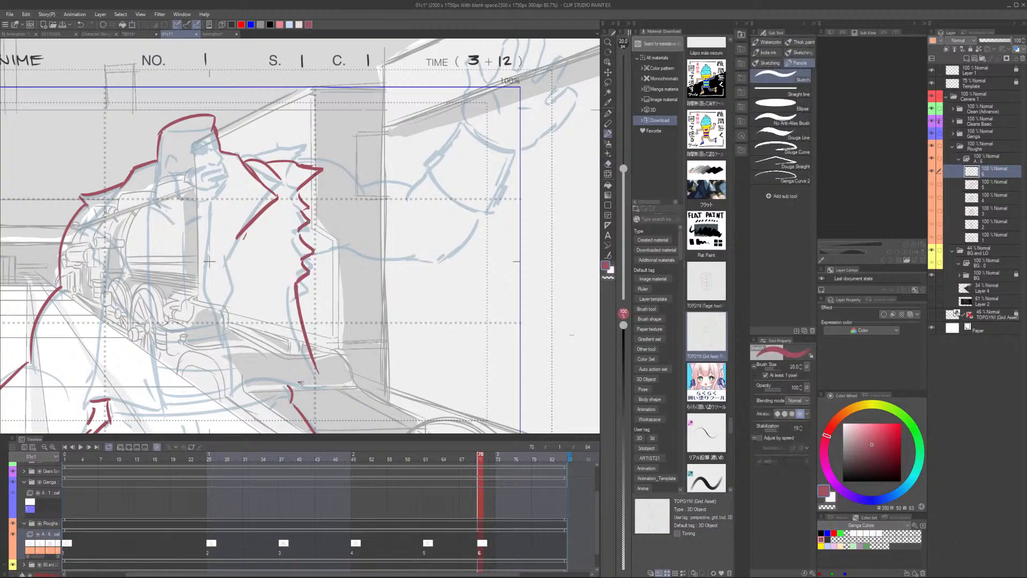
pyautogui.hotkey('ctrl', 'z')
pyautogui.moveTo(296, 287); pyautogui.dragTo(315, 381)
pyautogui.hotkey('ctrl', 'z')
pyautogui.moveTo(308, 388); pyautogui.dragTo(290, 394)
# Flip repeatedly between the fifth and sixth poses to compare the body outlines
pyautogui.scroll(-4, 319, 370)
pyautogui.press('Left')
pyautogui.press('Right')
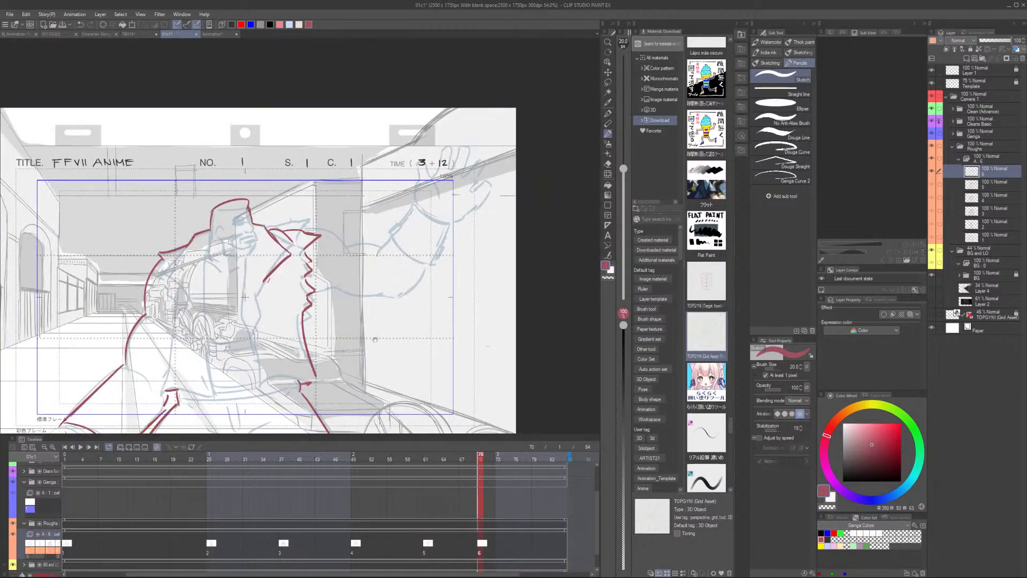
pyautogui.moveTo(375, 340); pyautogui.dragTo(415, 229)
pyautogui.press('Left')
pyautogui.press('Right')
pyautogui.moveTo(412, 191); pyautogui.dragTo(396, 260)
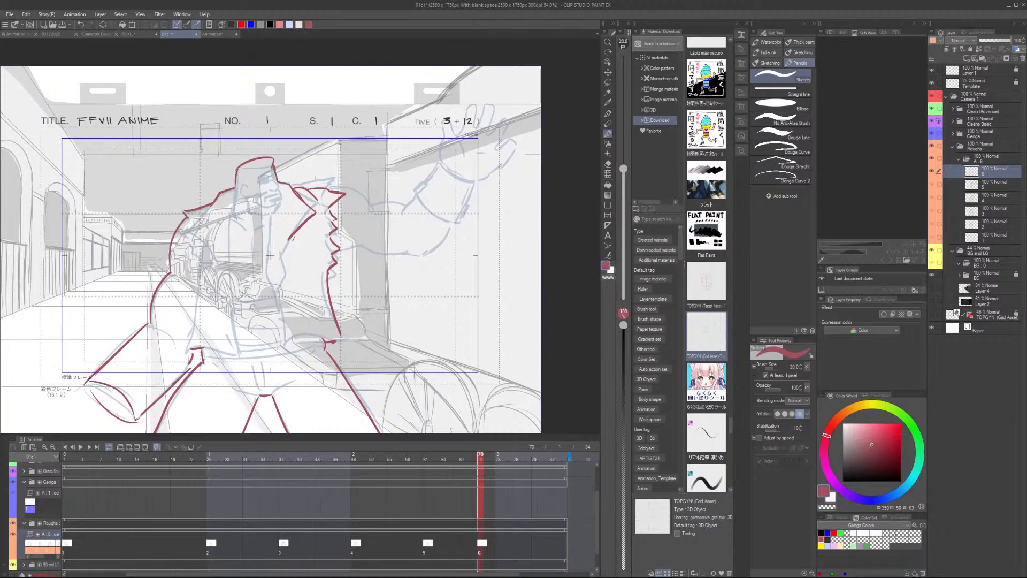
pyautogui.press('Left')
pyautogui.press('Right')
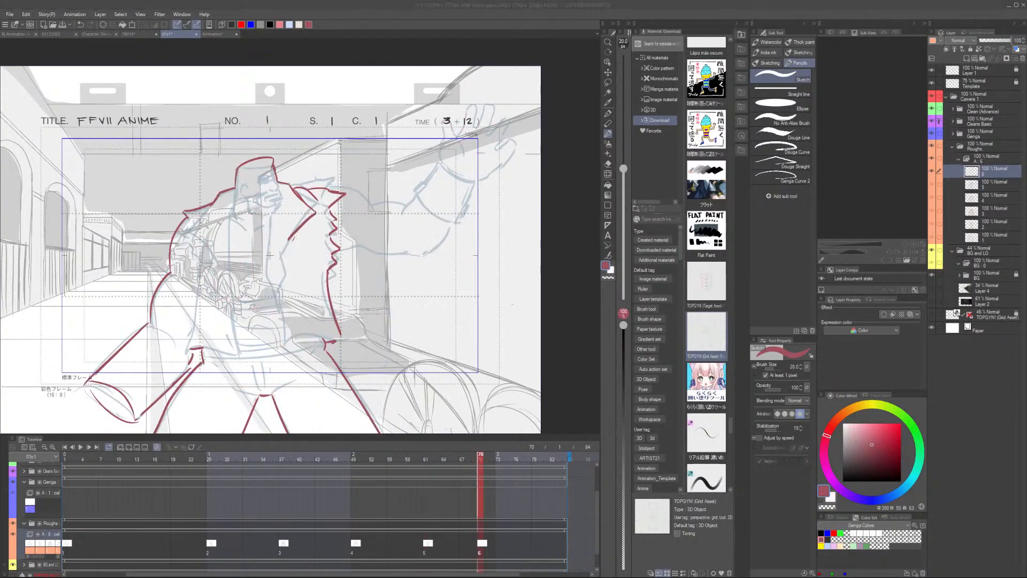
pyautogui.press('Left')
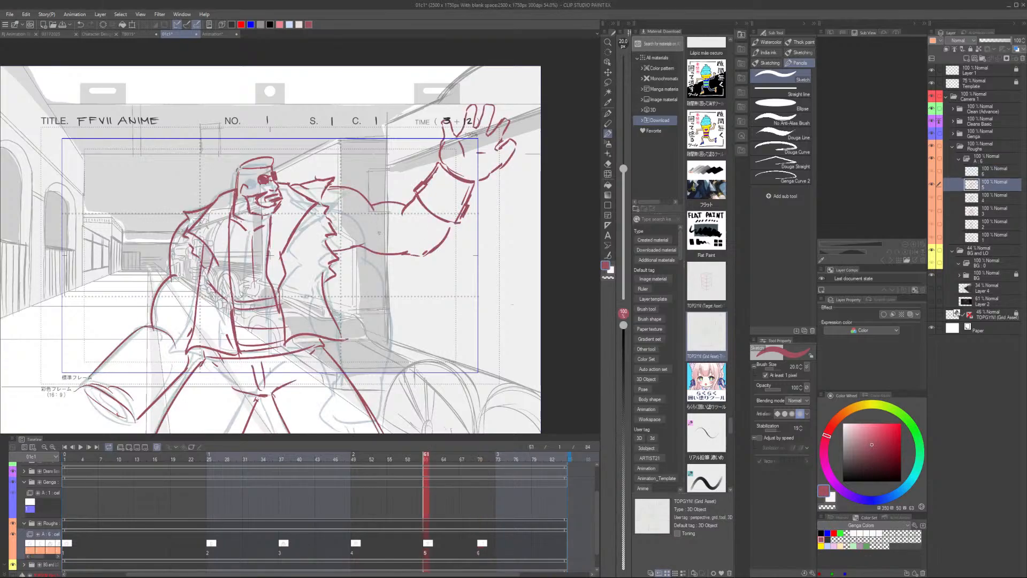
pyautogui.press('Right')
pyautogui.scroll(1, 328, 202)
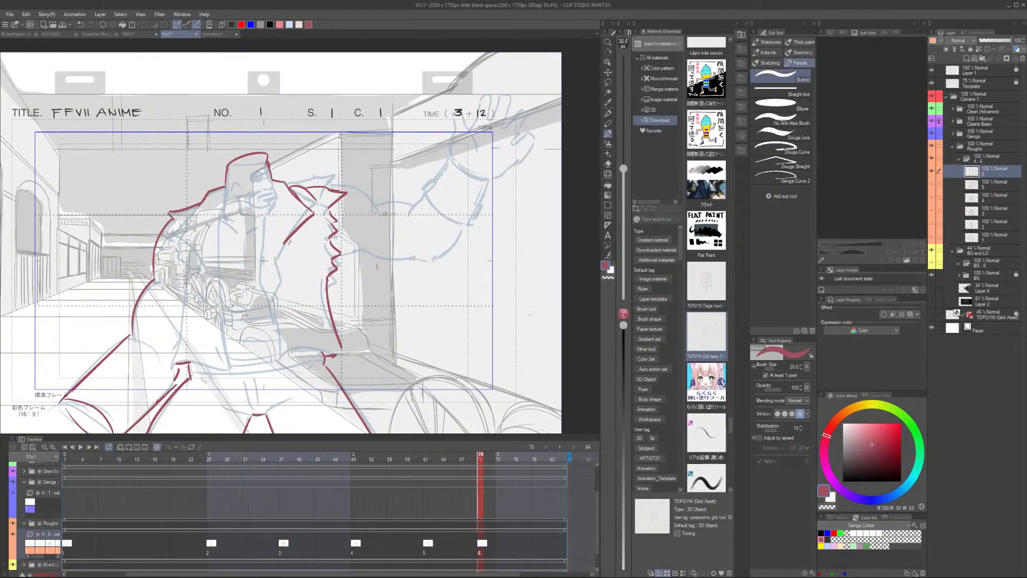
# Draw the curved outline of the right shoulder and a trial line for the bent arm
pyautogui.moveTo(337, 196)
pyautogui.mouseDown()
pyautogui.moveTo(375, 219)
pyautogui.moveTo(417, 217)
pyautogui.moveTo(351, 226)
pyautogui.mouseUp()
pyautogui.hotkey('ctrl', 'z')
pyautogui.hotkey('ctrl', 'z')
pyautogui.hotkey('ctrl', 'z')
pyautogui.moveTo(428, 230)
pyautogui.mouseDown()
pyautogui.moveTo(409, 215)
pyautogui.moveTo(333, 232)
pyautogui.moveTo(324, 248)
pyautogui.mouseUp()
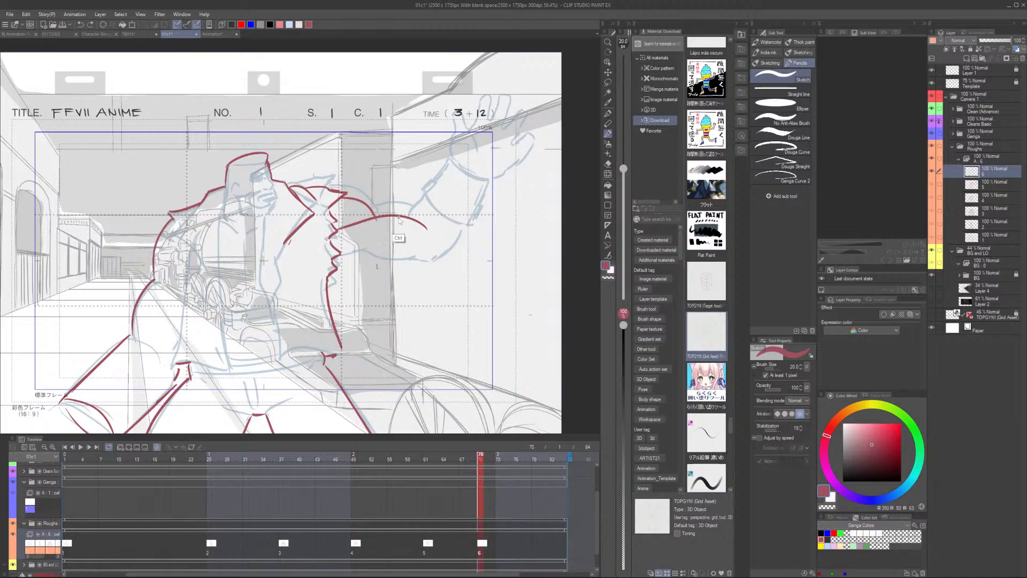
pyautogui.hotkey('ctrl', 'z')
pyautogui.moveTo(395, 216); pyautogui.dragTo(397, 276)
pyautogui.hotkey('ctrl', 'z')
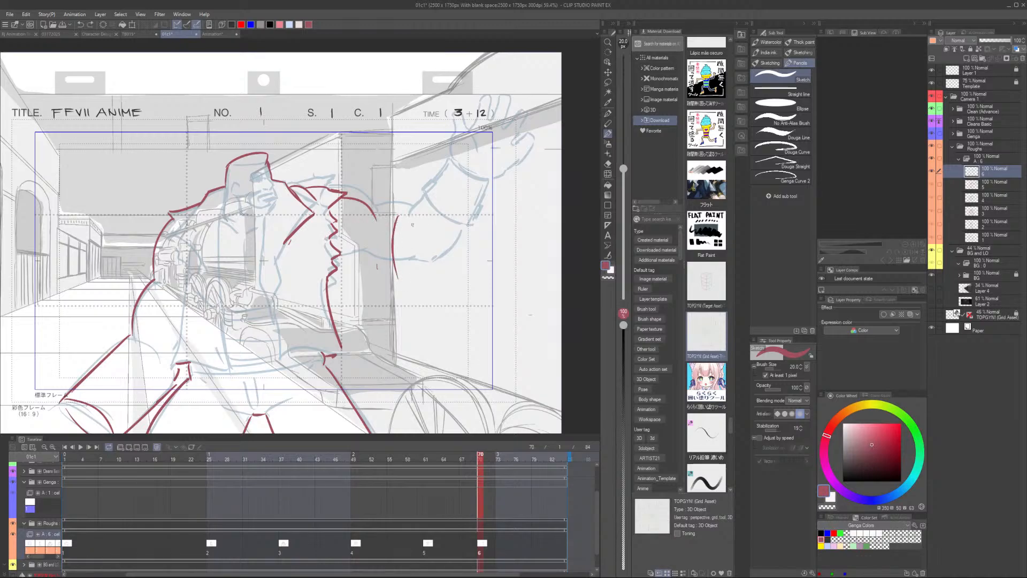
pyautogui.hotkey('ctrl', 'z')
pyautogui.moveTo(409, 219)
pyautogui.mouseDown()
pyautogui.moveTo(415, 275)
pyautogui.moveTo(313, 233)
pyautogui.mouseUp()
pyautogui.moveTo(316, 230); pyautogui.dragTo(323, 279)
pyautogui.moveTo(319, 245)
pyautogui.mouseDown()
pyautogui.moveTo(319, 286)
pyautogui.moveTo(348, 276)
pyautogui.mouseUp()
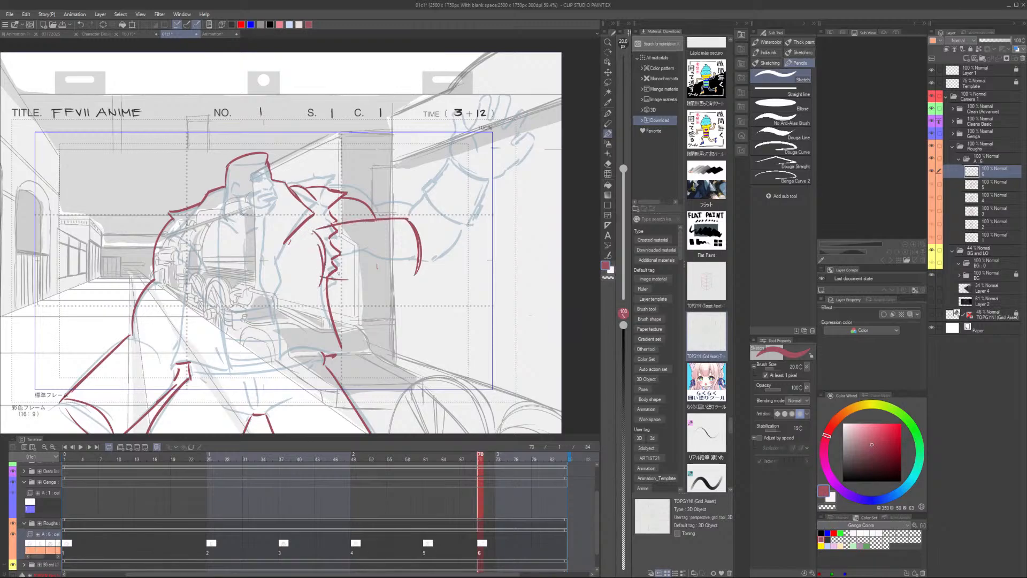
pyautogui.hotkey('ctrl', 'z')
pyautogui.hotkey('ctrl', 'z')
pyautogui.press('e')
pyautogui.hotkey('ctrl', 'z')
pyautogui.hotkey('ctrl', 'z')
pyautogui.hotkey('ctrl', 'z')
pyautogui.hotkey('ctrl', 'z')
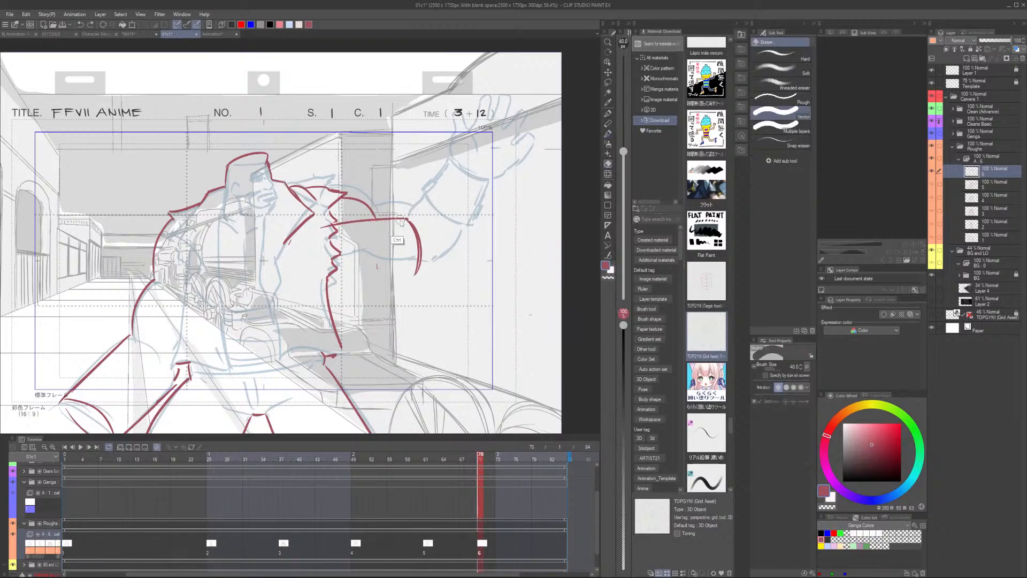
pyautogui.hotkey('ctrl', 'z')
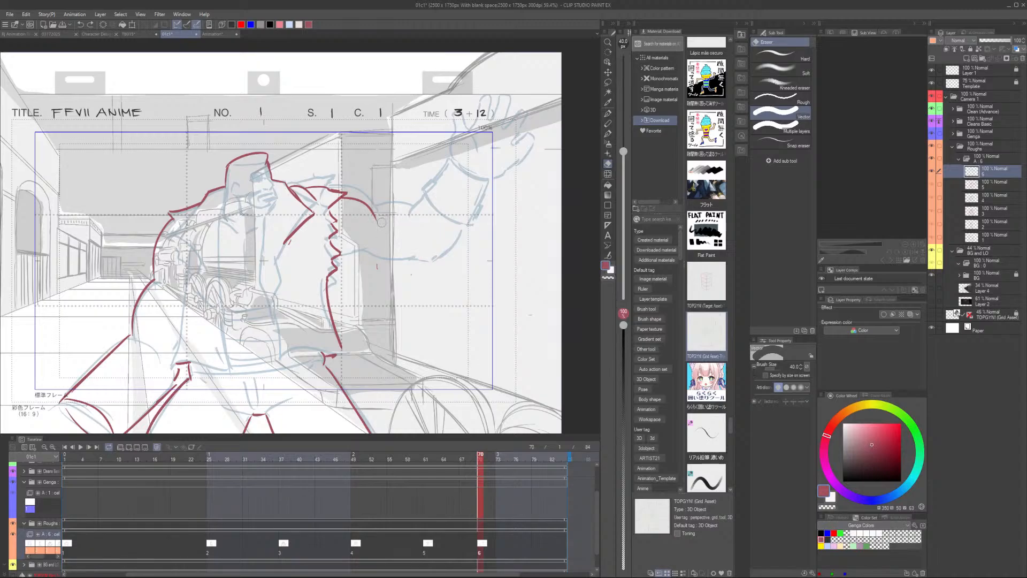
# Draw the bent right arm's rounded elbow and its lower edge running back to the torso
pyautogui.press('p')
pyautogui.moveTo(442, 235)
pyautogui.mouseDown()
pyautogui.moveTo(424, 216)
pyautogui.moveTo(342, 236)
pyautogui.moveTo(411, 219)
pyautogui.moveTo(417, 242)
pyautogui.moveTo(320, 233)
pyautogui.moveTo(312, 256)
pyautogui.moveTo(329, 248)
pyautogui.moveTo(347, 285)
pyautogui.moveTo(400, 286)
pyautogui.mouseUp()
pyautogui.hotkey('ctrl', 'z')
pyautogui.hotkey('ctrl', 'z')
pyautogui.hotkey('ctrl', 'z')
pyautogui.moveTo(411, 219); pyautogui.dragTo(420, 270)
pyautogui.moveTo(406, 282)
pyautogui.mouseDown()
pyautogui.moveTo(414, 280)
pyautogui.moveTo(401, 285)
pyautogui.mouseUp()
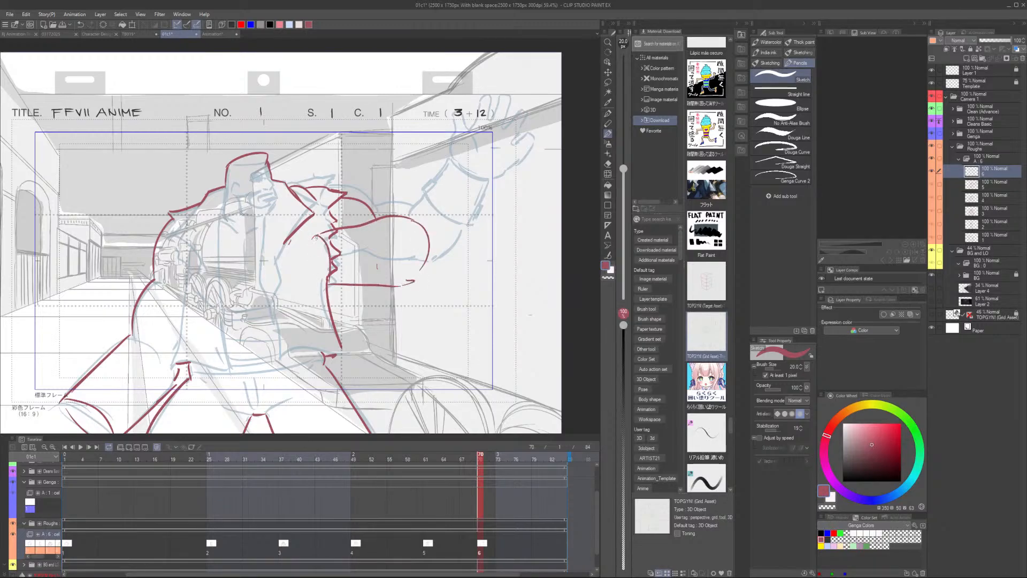
# Outline the fist in front of the chest, clear the overlapping vest edge, and redraw the foreshortened forearm with a heavier contour
pyautogui.moveTo(304, 238)
pyautogui.mouseDown()
pyautogui.moveTo(319, 235)
pyautogui.moveTo(262, 255)
pyautogui.moveTo(259, 271)
pyautogui.moveTo(266, 294)
pyautogui.moveTo(308, 287)
pyautogui.mouseUp()
pyautogui.press('e')
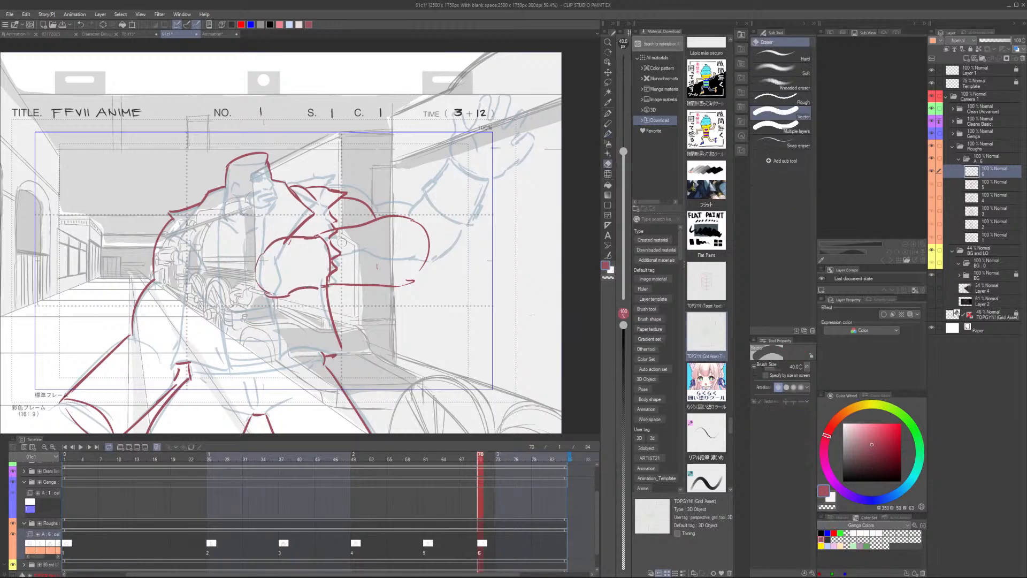
pyautogui.press('p')
pyautogui.moveTo(375, 217)
pyautogui.mouseDown()
pyautogui.moveTo(396, 251)
pyautogui.moveTo(396, 286)
pyautogui.mouseUp()
pyautogui.moveTo(322, 237)
pyautogui.mouseDown()
pyautogui.moveTo(383, 214)
pyautogui.moveTo(398, 262)
pyautogui.moveTo(389, 283)
pyautogui.mouseUp()
pyautogui.moveTo(328, 282); pyautogui.dragTo(395, 293)
pyautogui.moveTo(381, 221); pyautogui.dragTo(390, 282)
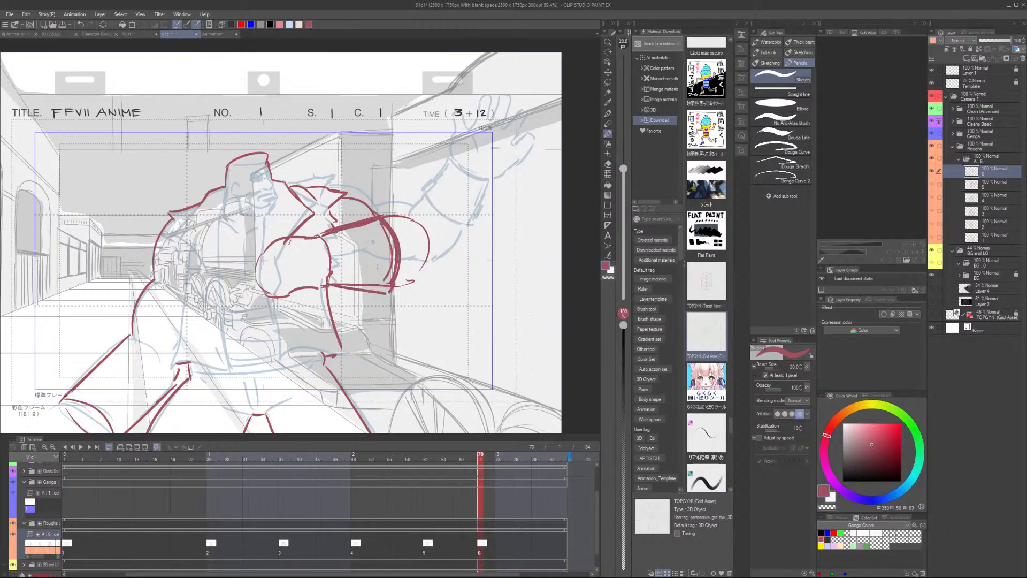
# Add inner contour lines to the bent arm and sketch the curled fingers of the fist
pyautogui.moveTo(383, 229); pyautogui.dragTo(382, 283)
pyautogui.moveTo(342, 247); pyautogui.dragTo(347, 271)
pyautogui.moveTo(274, 244)
pyautogui.mouseDown()
pyautogui.moveTo(256, 260)
pyautogui.moveTo(255, 290)
pyautogui.moveTo(293, 299)
pyautogui.mouseUp()
pyautogui.moveTo(290, 284); pyautogui.dragTo(298, 287)
# Flip against the fifth pose and shift the sixth pose's drawing slightly to the left with a transform
pyautogui.scroll(-4, 369, 260)
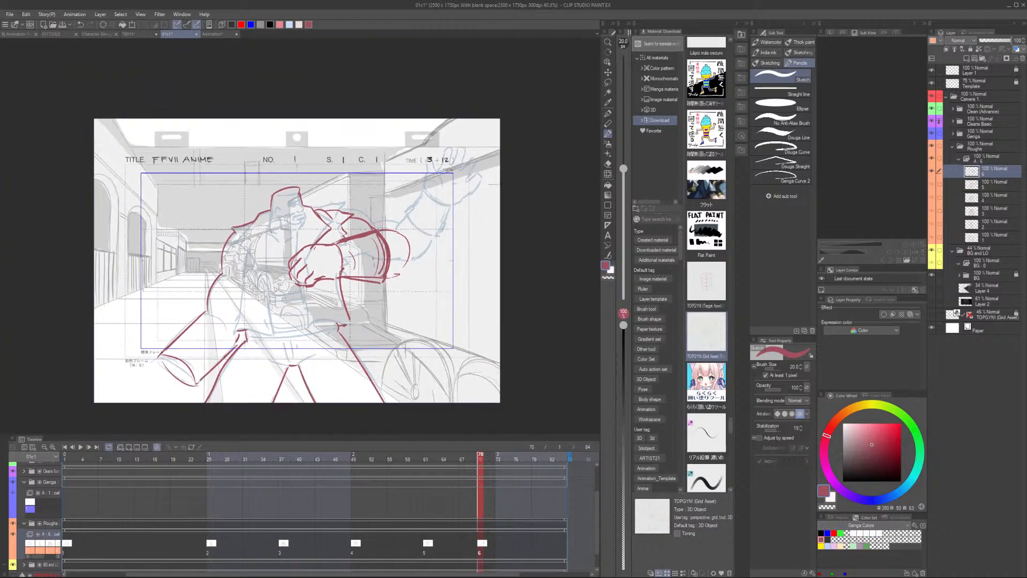
pyautogui.press('Left')
pyautogui.press('Right')
pyautogui.press('Left')
pyautogui.press('Right')
pyautogui.press('Left')
pyautogui.press('Right')
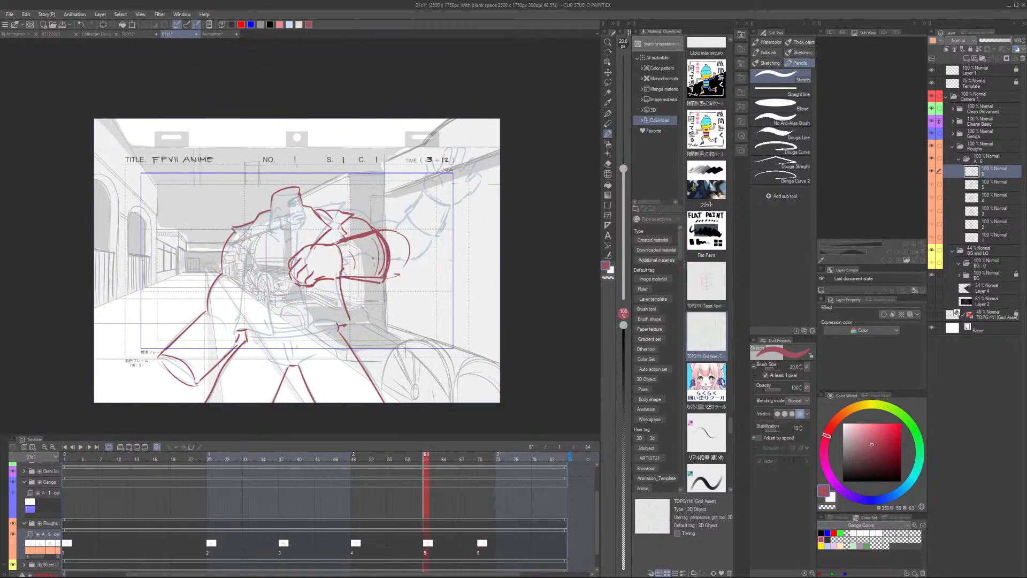
pyautogui.press('Left')
pyautogui.press('Right')
pyautogui.hotkey('ctrl', 't')
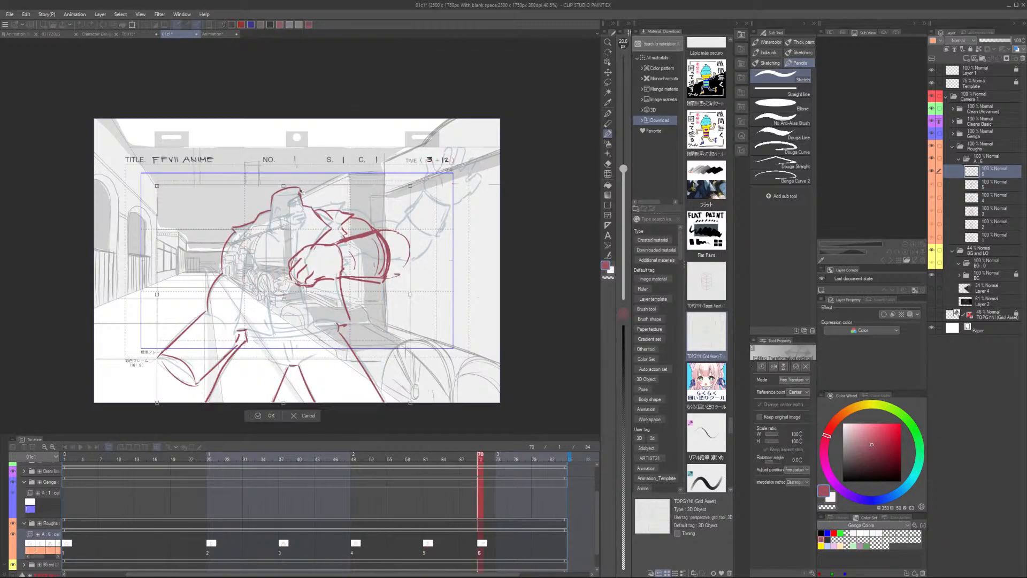
pyautogui.moveTo(285, 187); pyautogui.dragTo(283, 188)
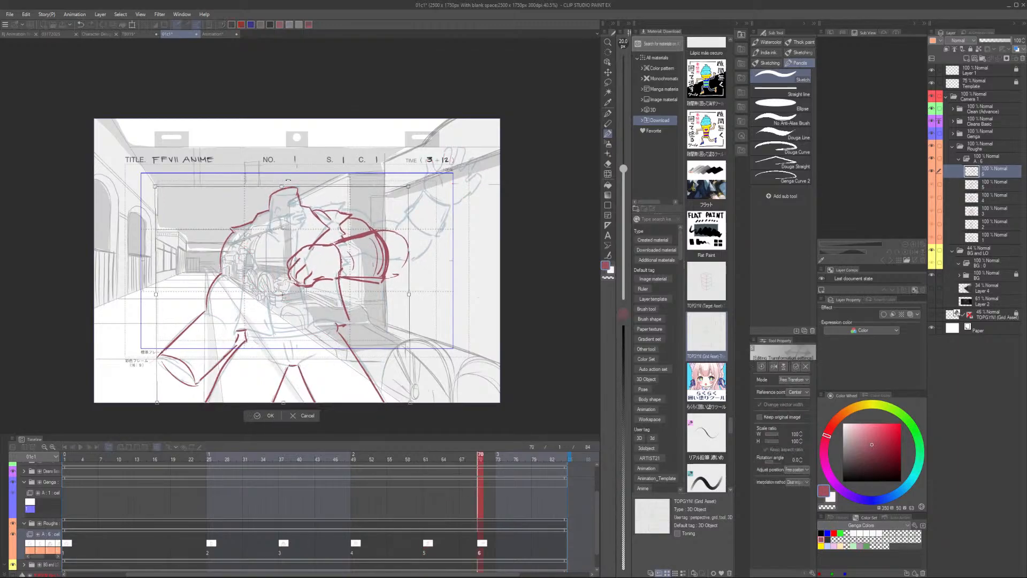
pyautogui.click(269, 416)
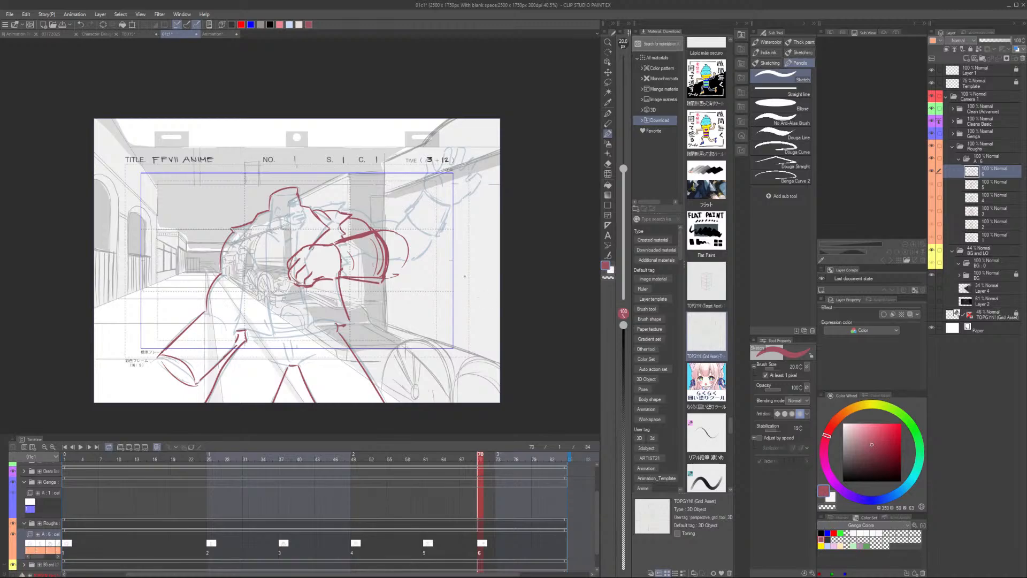
# Clean up the heavy contour at the elbow end of the sixth pose's forearm and redraw it as a thinner curve
pyautogui.press('Left')
pyautogui.press('Right')
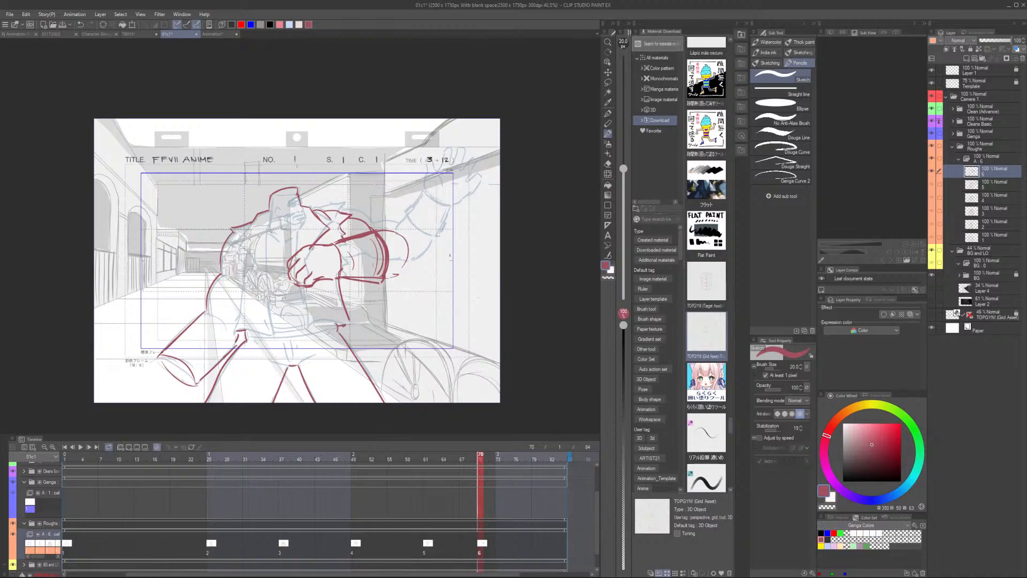
pyautogui.scroll(2, 343, 249)
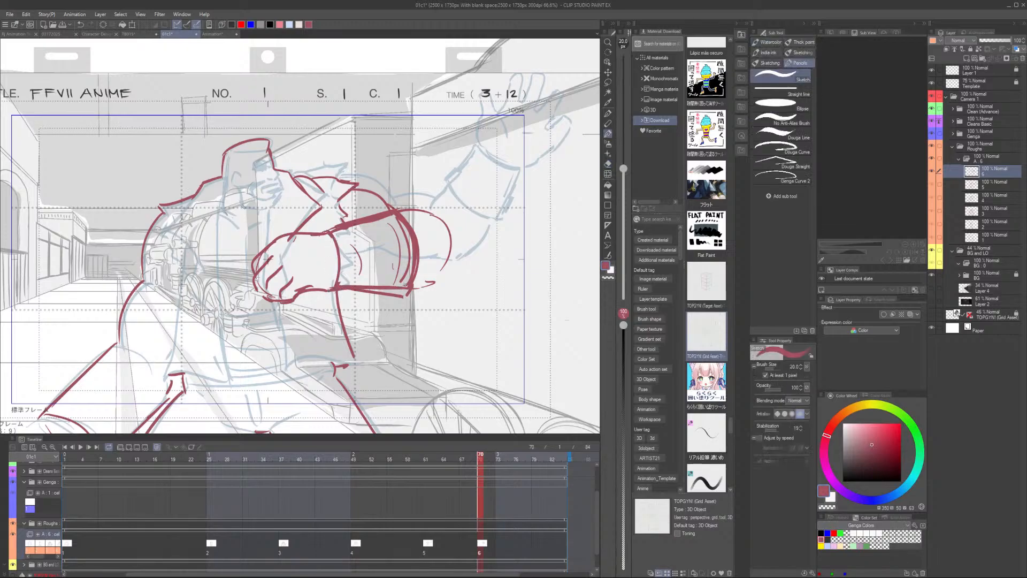
pyautogui.press('e')
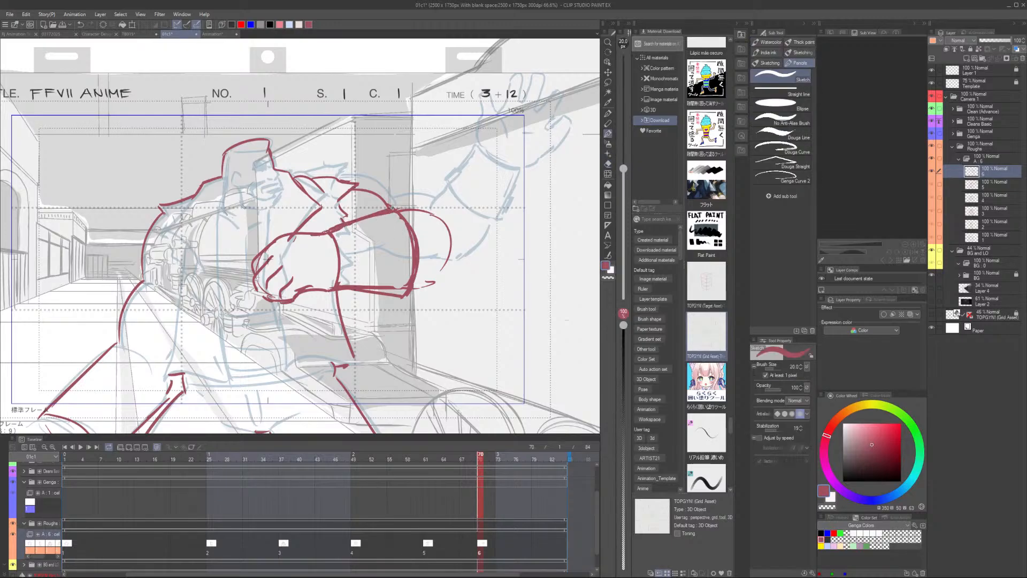
pyautogui.press('b')
pyautogui.moveTo(400, 208)
pyautogui.mouseDown()
pyautogui.moveTo(412, 293)
pyautogui.moveTo(350, 287)
pyautogui.moveTo(407, 294)
pyautogui.mouseUp()
pyautogui.press('e')
pyautogui.press('b')
pyautogui.press('e')
pyautogui.press('b')
pyautogui.press('e')
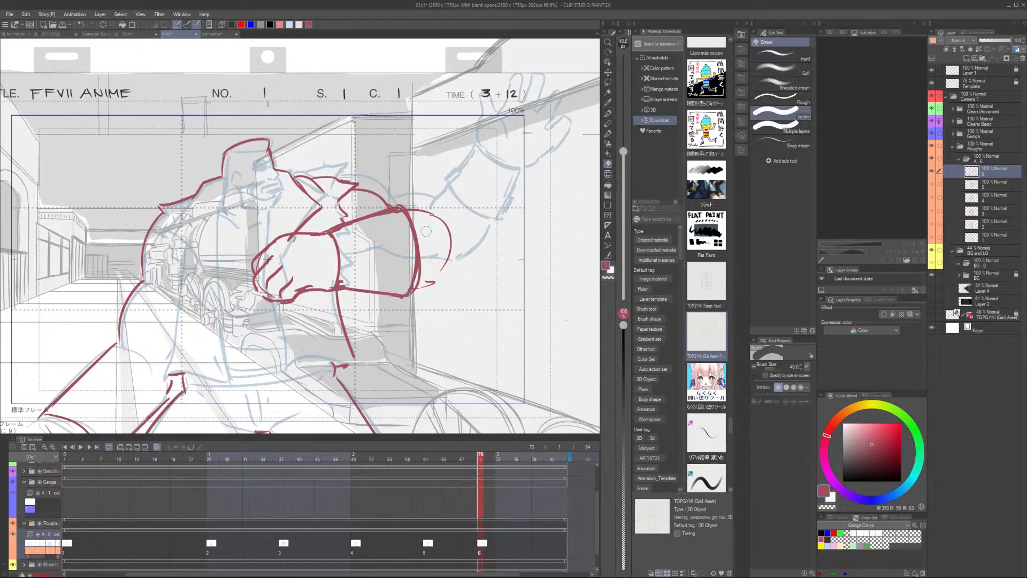
# Erase stray lines inside the elbow and redraw its rounded outer contour, closing it onto the forearm
pyautogui.moveTo(426, 231)
pyautogui.mouseDown()
pyautogui.moveTo(422, 222)
pyautogui.moveTo(450, 231)
pyautogui.moveTo(436, 284)
pyautogui.moveTo(422, 292)
pyautogui.mouseUp()
pyautogui.press('b')
pyautogui.moveTo(404, 207)
pyautogui.mouseDown()
pyautogui.moveTo(441, 233)
pyautogui.moveTo(448, 253)
pyautogui.moveTo(424, 288)
pyautogui.mouseUp()
pyautogui.moveTo(449, 224); pyautogui.dragTo(444, 284)
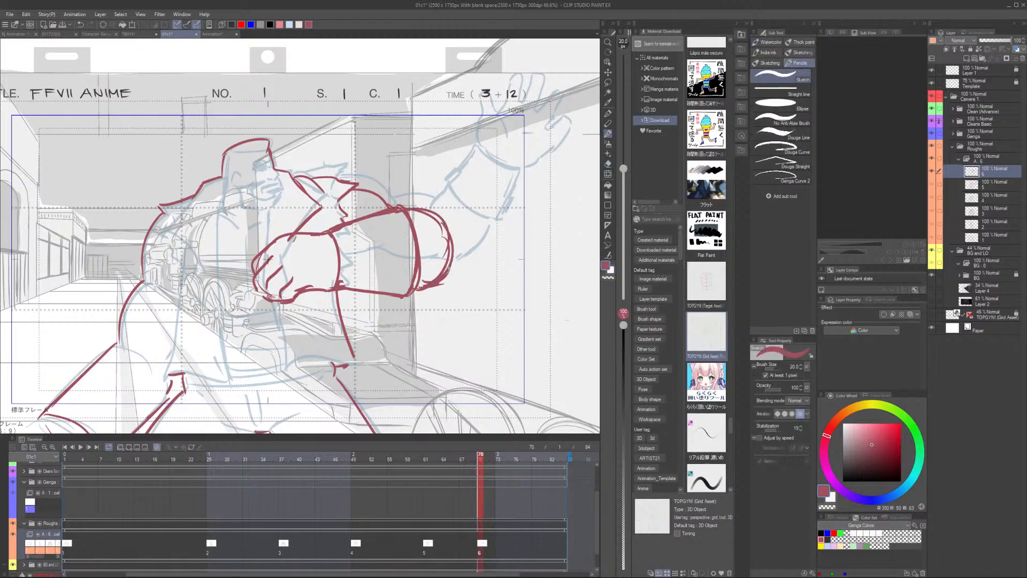
pyautogui.scroll(-2, 449, 268)
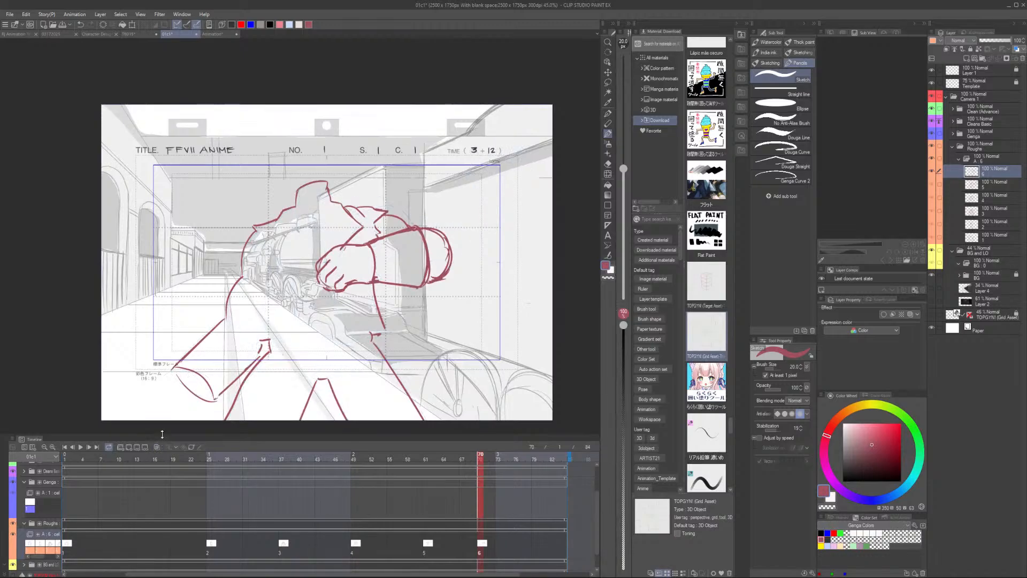
# Flip back and forth between the fifth and sixth poses without onion skin to compare them
pyautogui.moveTo(464, 335); pyautogui.dragTo(467, 289)
pyautogui.press('Left')
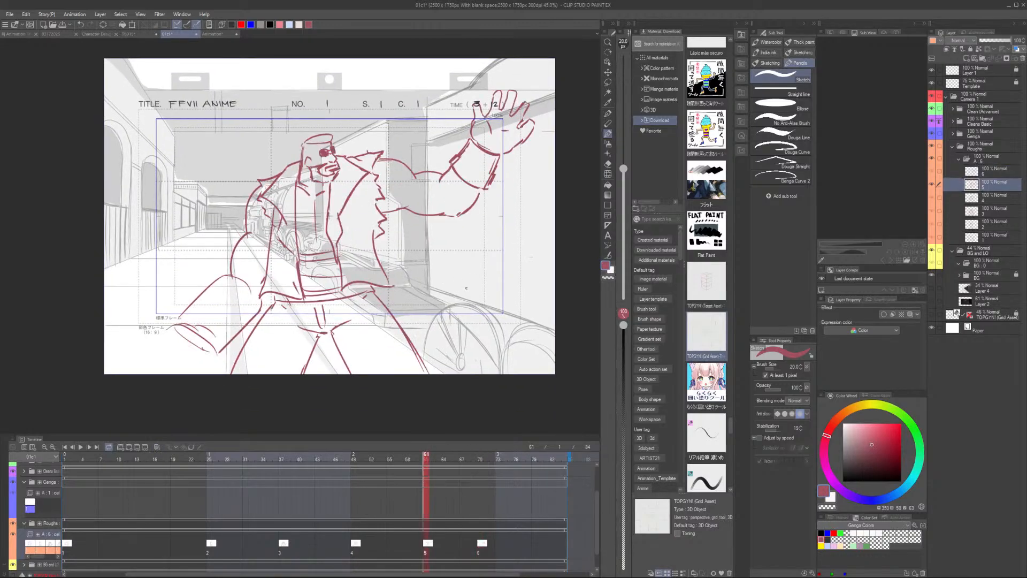
pyautogui.press('Right')
pyautogui.press('Left')
pyautogui.press('Right')
pyautogui.press('Left')
pyautogui.press('Right')
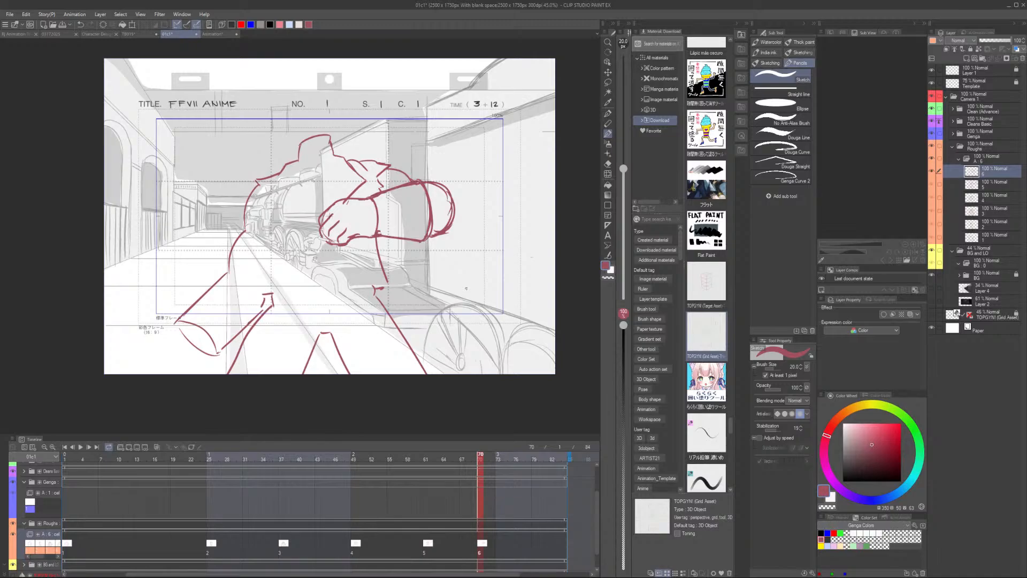
# Play the rough animation from the beginning to check the timing of the key poses
pyautogui.click(73, 460)
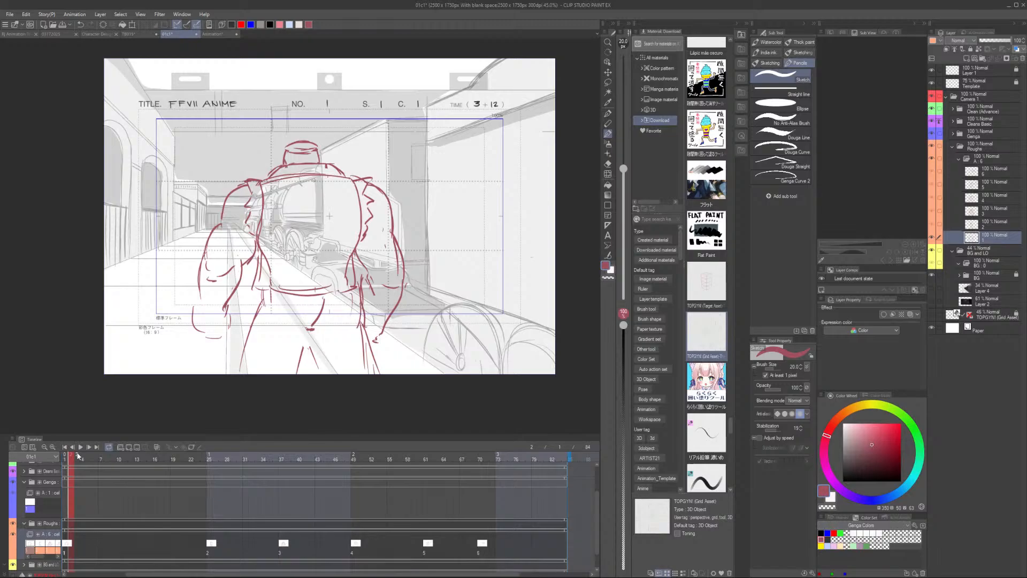
pyautogui.click(80, 447)
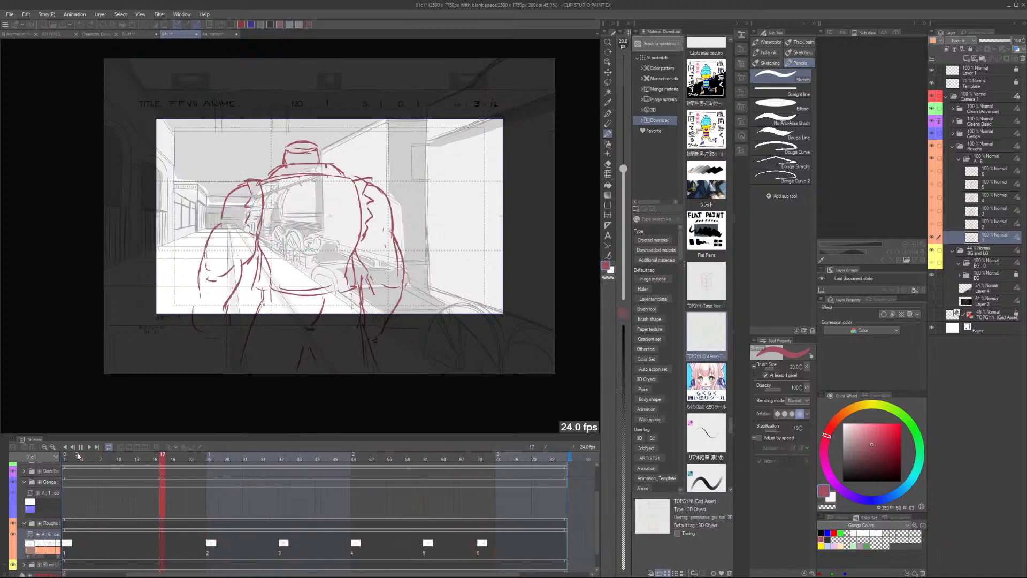
pyautogui.click(379, 546)
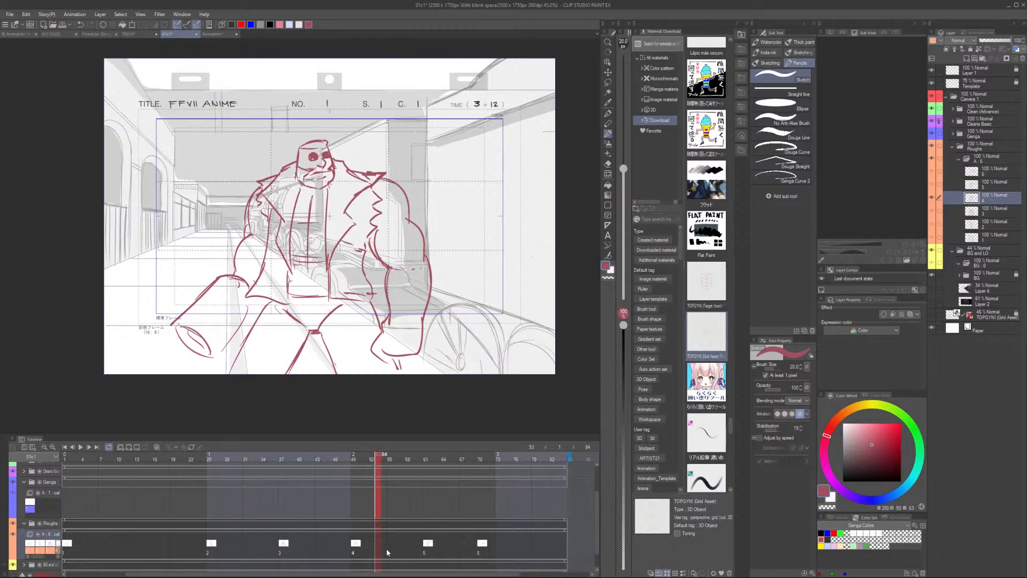
# Try shifting the second, third and fourth poses six frames earlier on the Roughs timeline and play the result
pyautogui.moveTo(399, 553); pyautogui.dragTo(178, 538)
pyautogui.moveTo(349, 547); pyautogui.dragTo(313, 547)
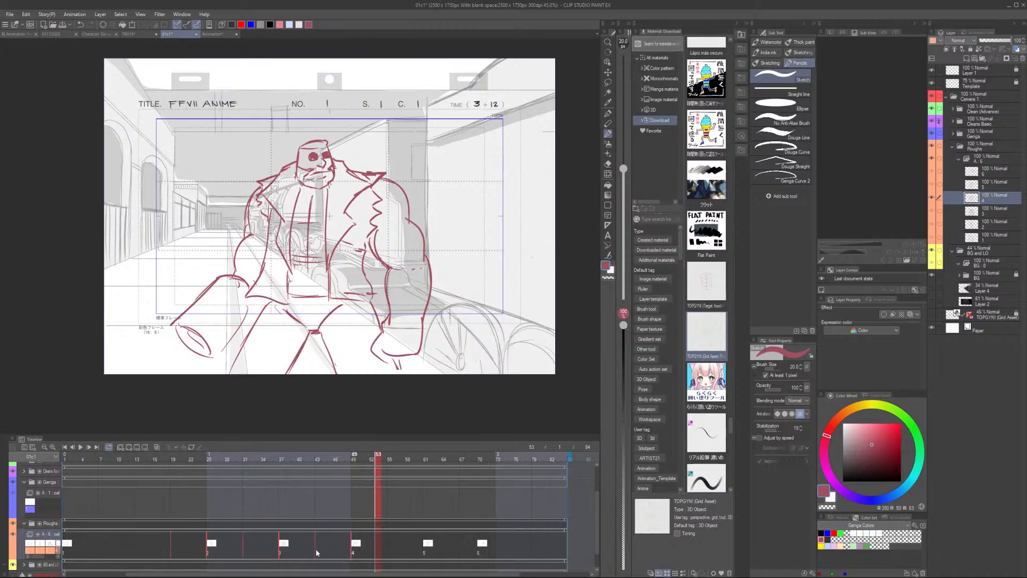
pyautogui.click(128, 459)
pyautogui.press('space')
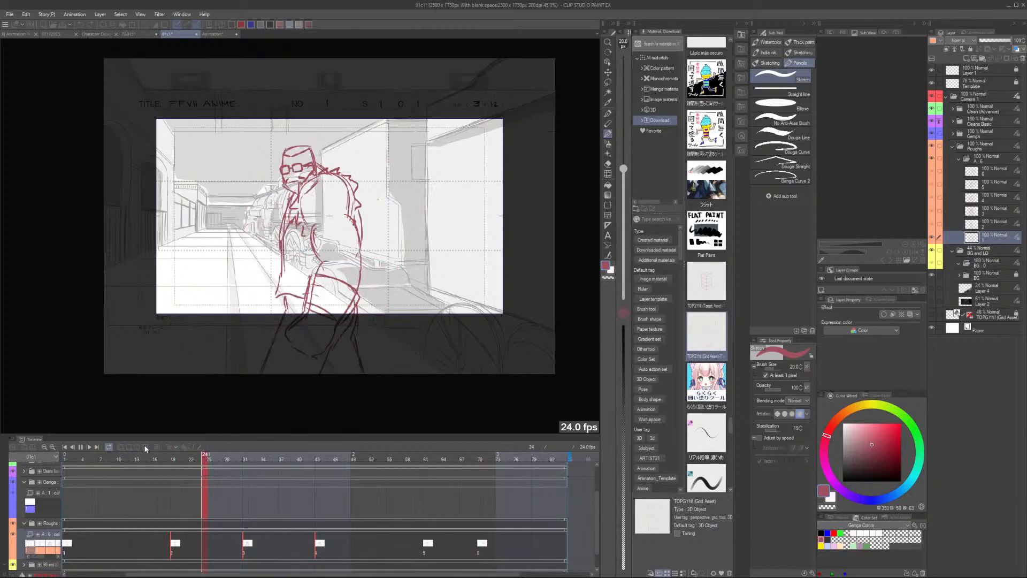
pyautogui.click(316, 556)
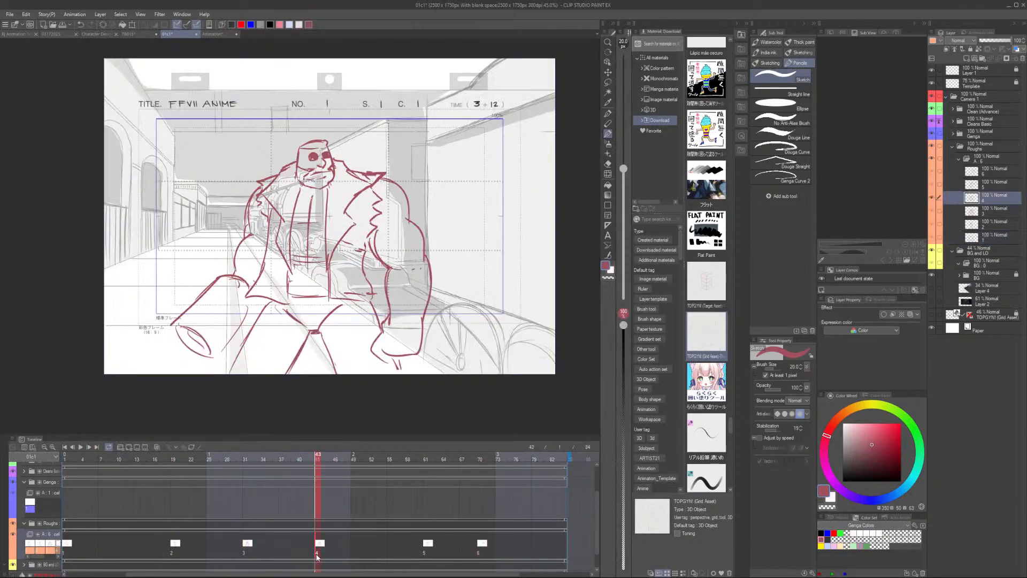
pyautogui.moveTo(344, 555); pyautogui.dragTo(209, 551)
pyautogui.click(377, 554)
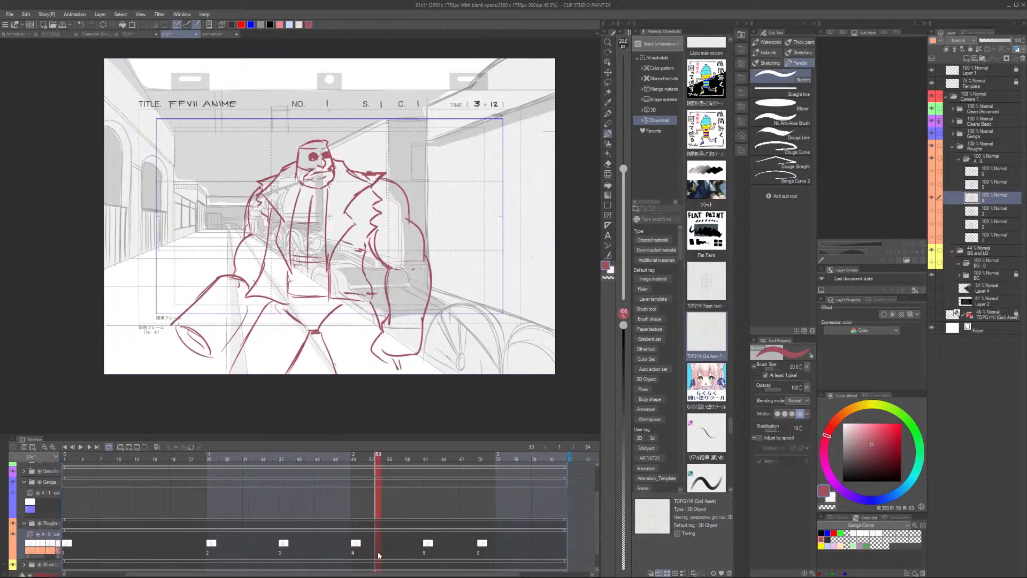
# Try the fourth pose at frame 46, play the timing, and return the pose to frame 49
pyautogui.moveTo(356, 543); pyautogui.dragTo(338, 543)
pyautogui.click(165, 458)
pyautogui.press('Return')
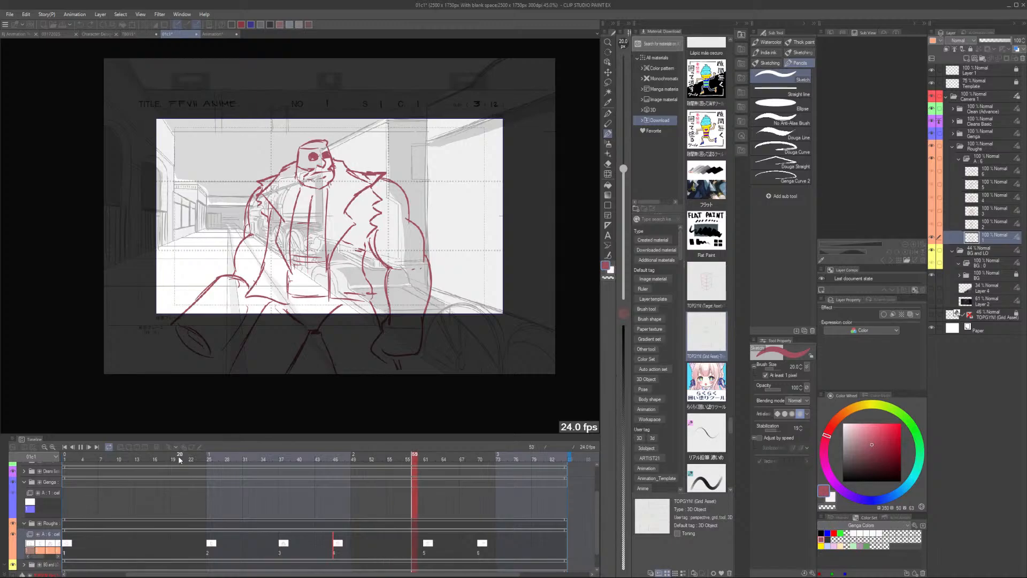
pyautogui.click(354, 543)
pyautogui.click(335, 546)
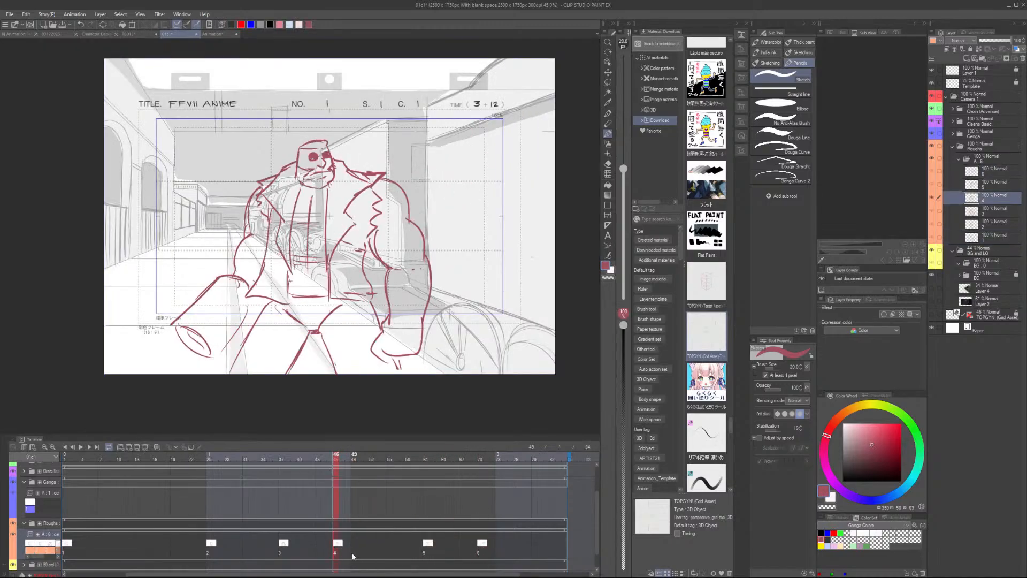
pyautogui.moveTo(336, 552); pyautogui.dragTo(356, 554)
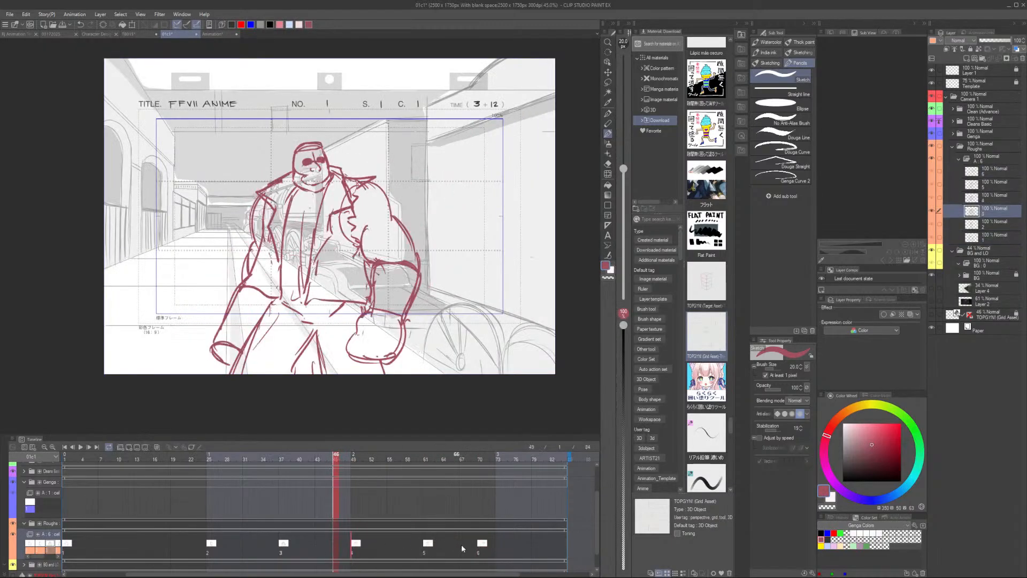
# Move the fifth pose to frame 64 and the sixth to frame 73, and play the animation
pyautogui.moveTo(503, 551); pyautogui.dragTo(445, 554)
pyautogui.press('space')
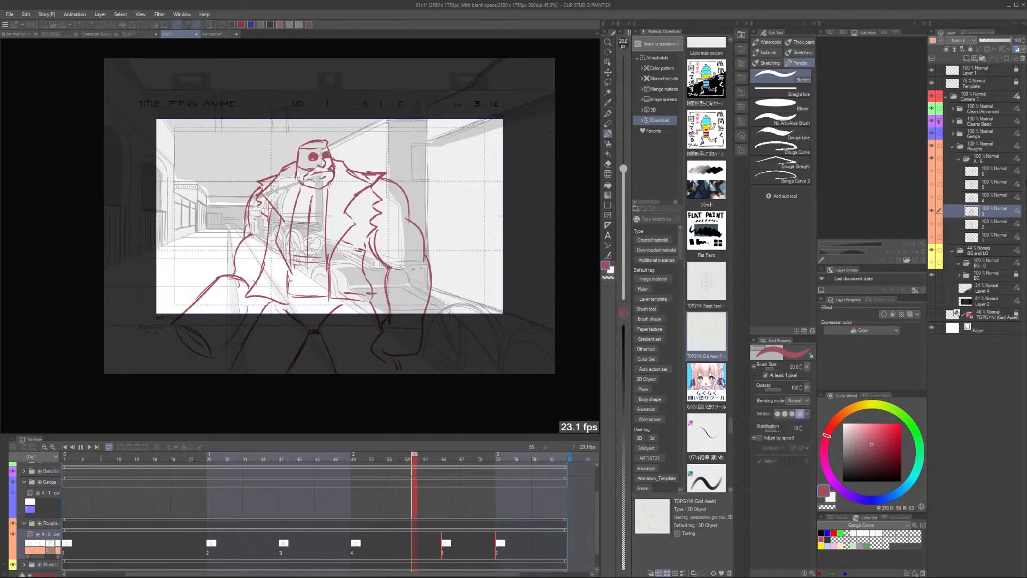
pyautogui.press('space')
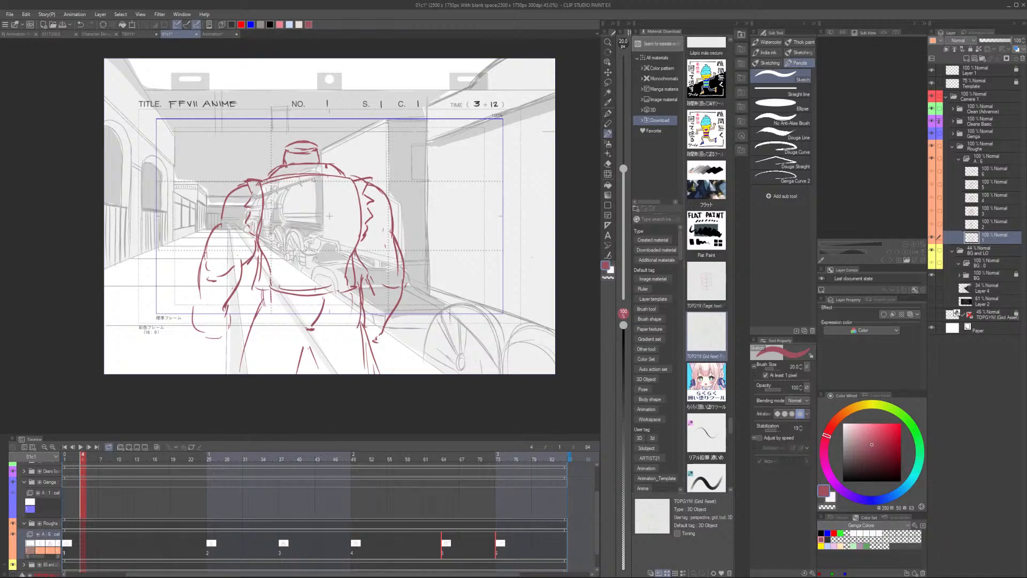
# Examine the cutscene stills of the turning, raised-arm and bent-arm poses on the References board, and replay the rough animation
pyautogui.moveTo(615, 0); pyautogui.dragTo(622, 93)
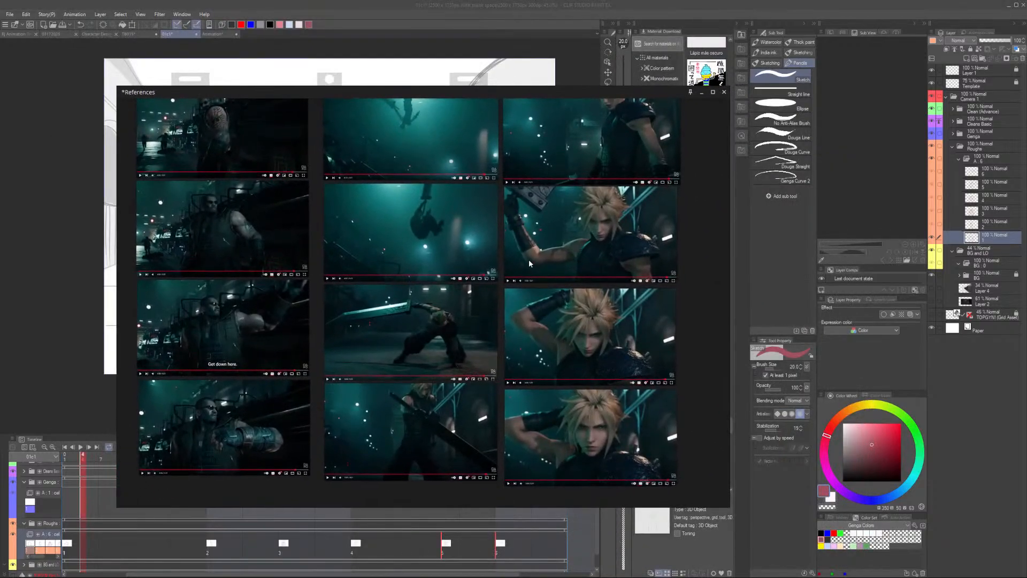
pyautogui.scroll(-3, 529, 261)
pyautogui.moveTo(470, 230); pyautogui.dragTo(465, 296)
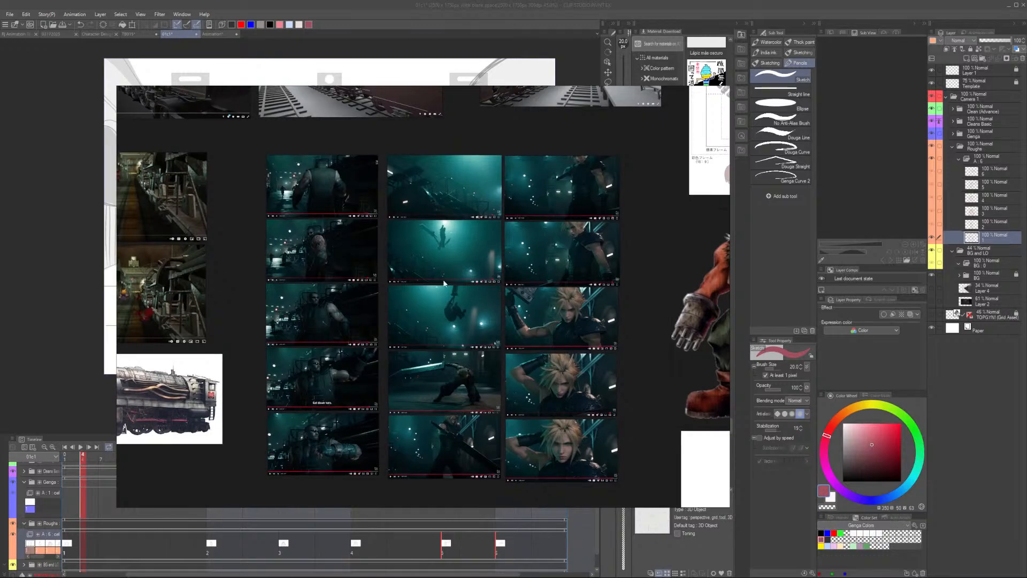
pyautogui.scroll(8, 443, 283)
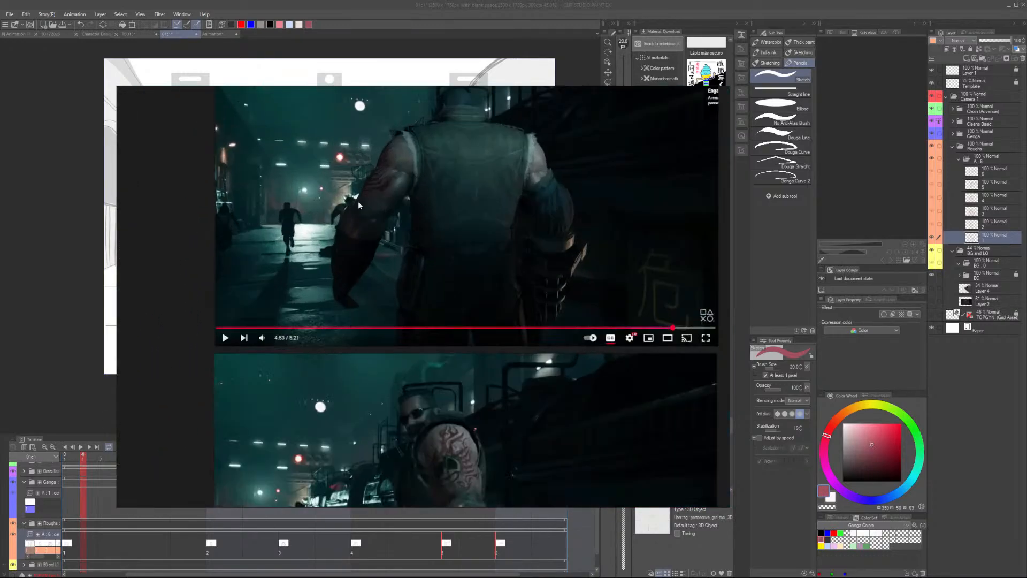
pyautogui.scroll(3, 405, 187)
pyautogui.moveTo(405, 187); pyautogui.dragTo(363, 309)
pyautogui.scroll(-5, 362, 296)
pyautogui.scroll(2, 380, 299)
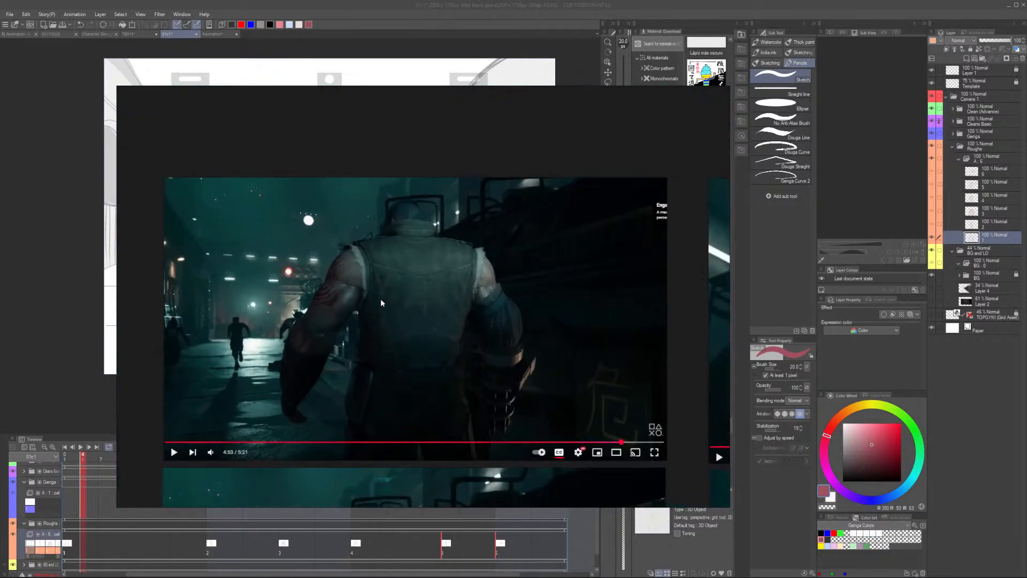
pyautogui.scroll(-8, 381, 303)
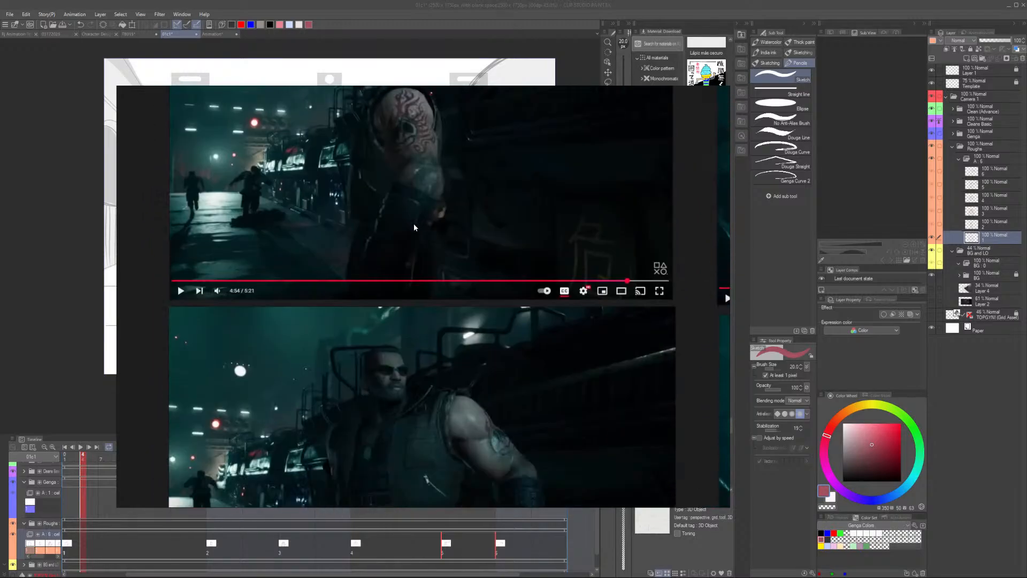
pyautogui.scroll(-8, 414, 227)
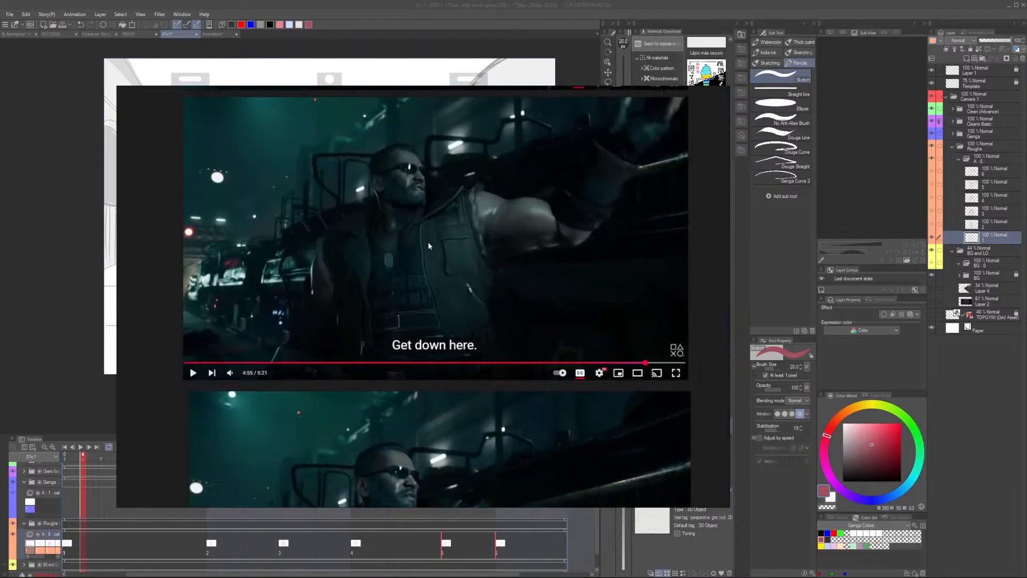
pyautogui.scroll(-5, 428, 245)
pyautogui.scroll(2, 415, 256)
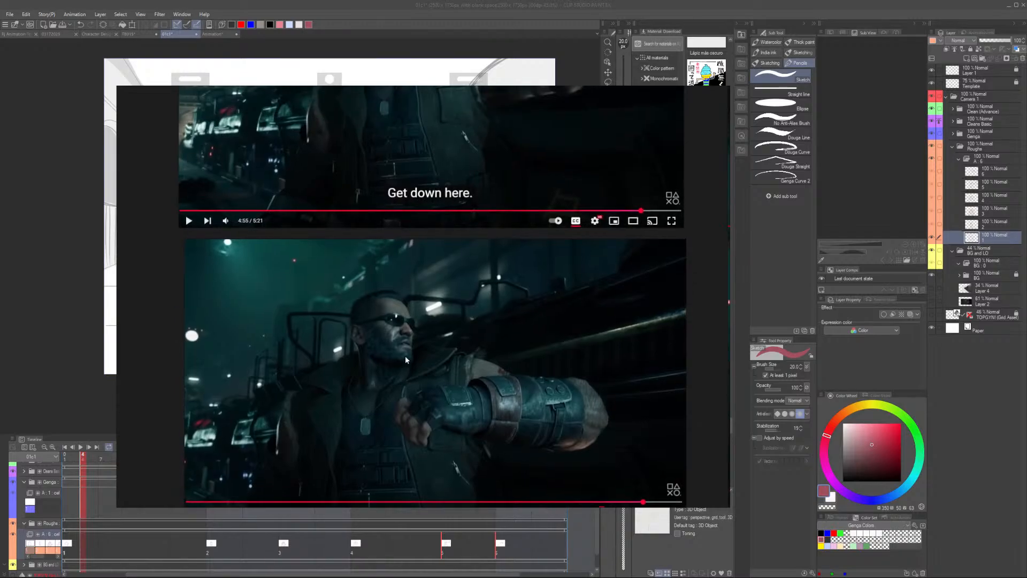
pyautogui.scroll(8, 412, 364)
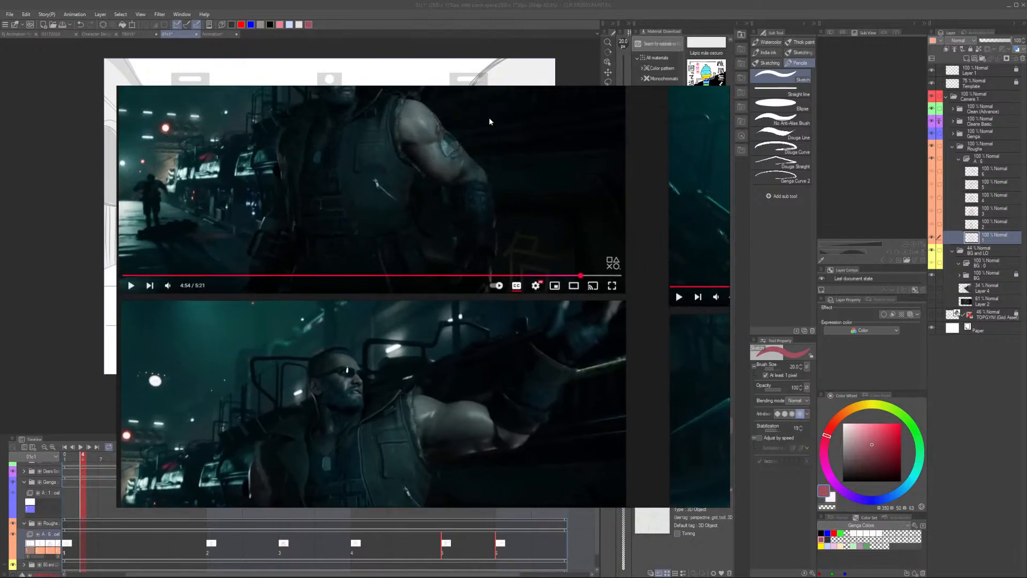
pyautogui.click(522, 23)
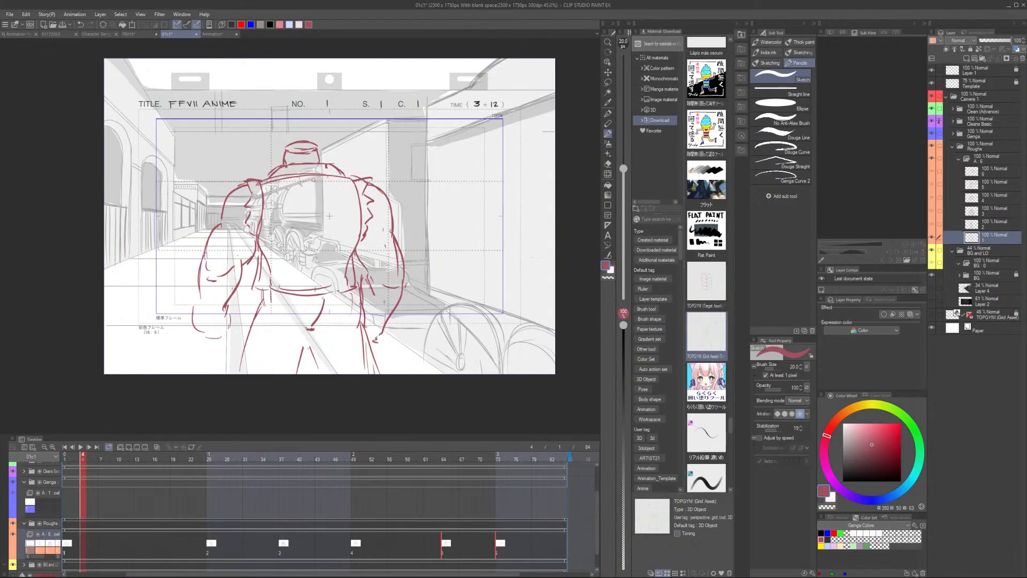
pyautogui.press('space')
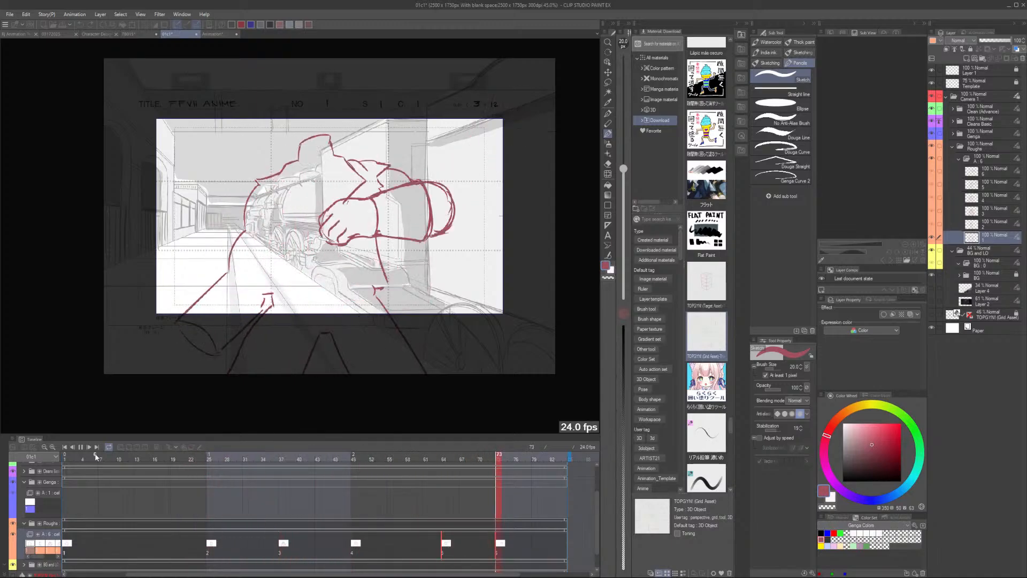
pyautogui.click(187, 548)
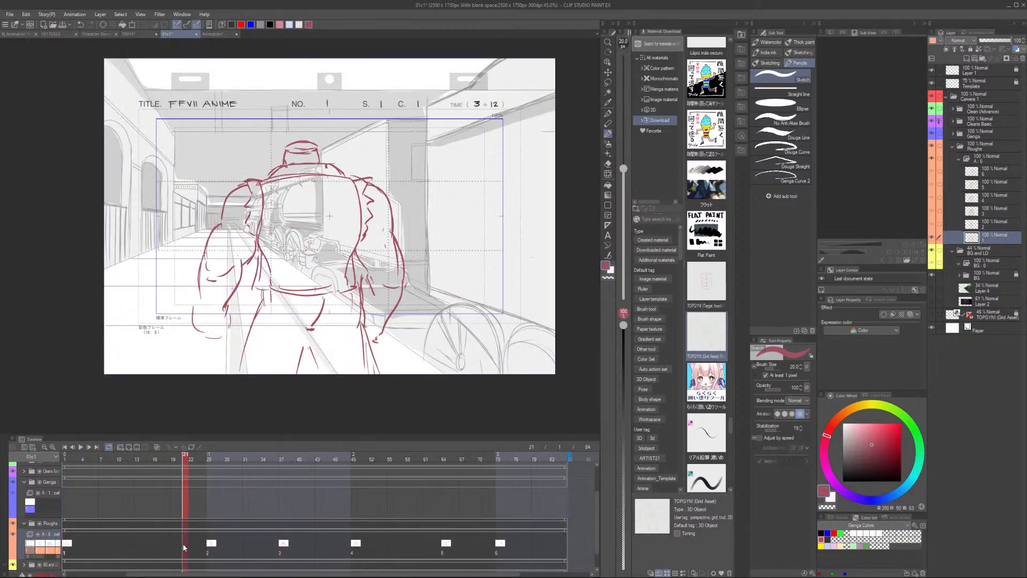
# Add a new animation cel at frame 19 between the first and second poses and turn on onion skin
pyautogui.click(174, 545)
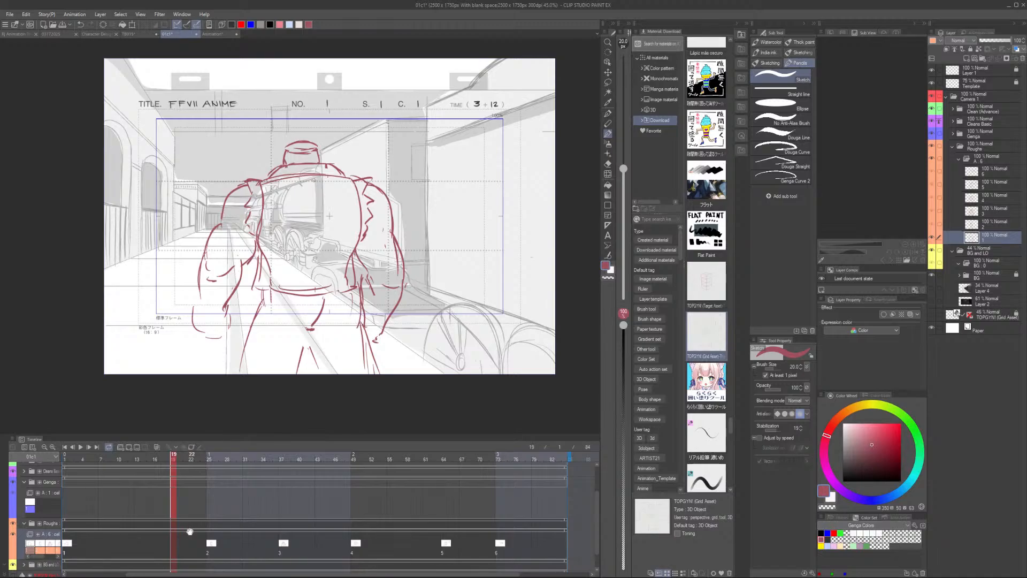
pyautogui.hotkey('ctrl', 'shift', 'n')
pyautogui.press(',')
pyautogui.press('.')
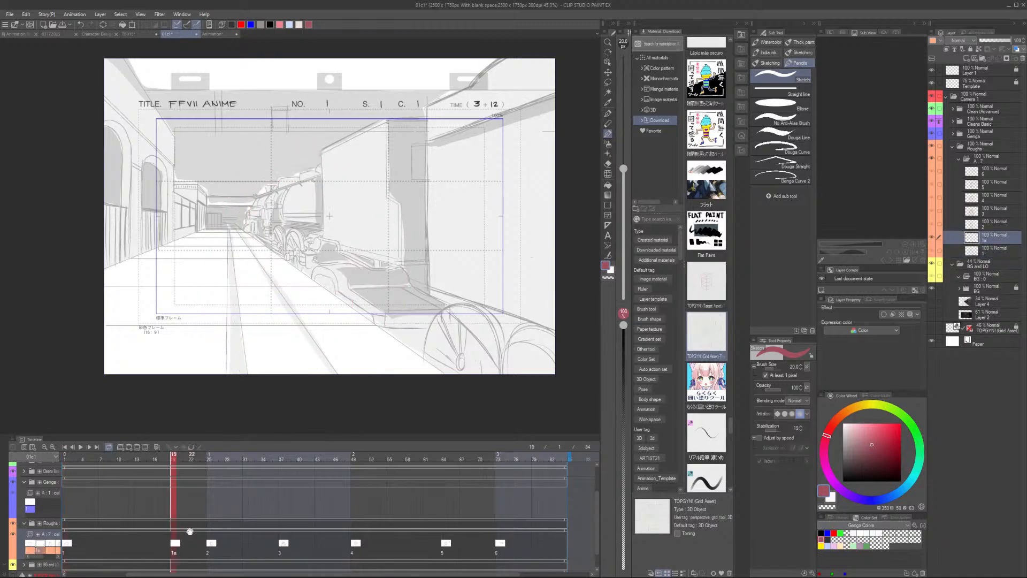
pyautogui.click(156, 446)
pyautogui.press(',')
pyautogui.press('.')
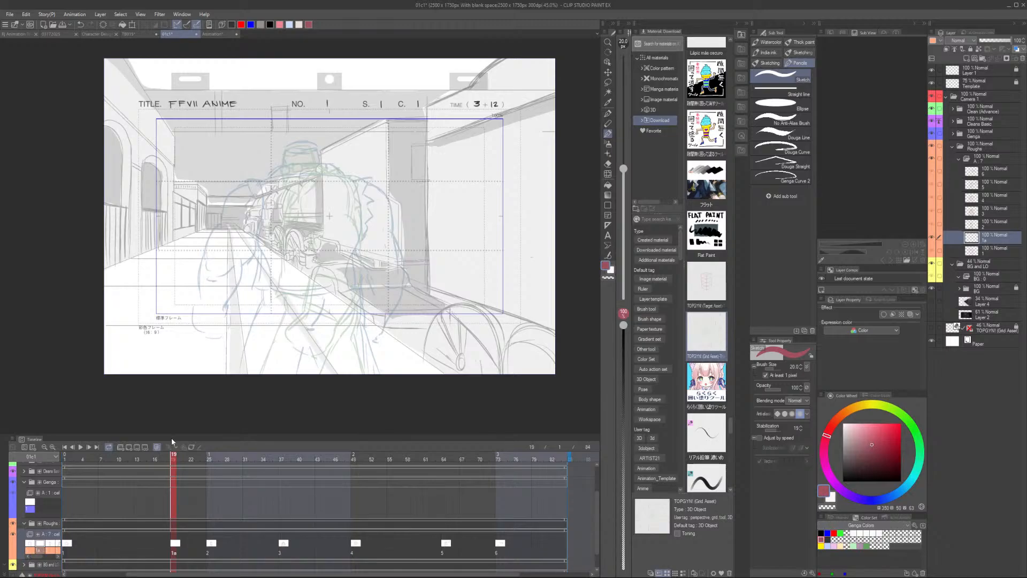
pyautogui.scroll(2, 300, 205)
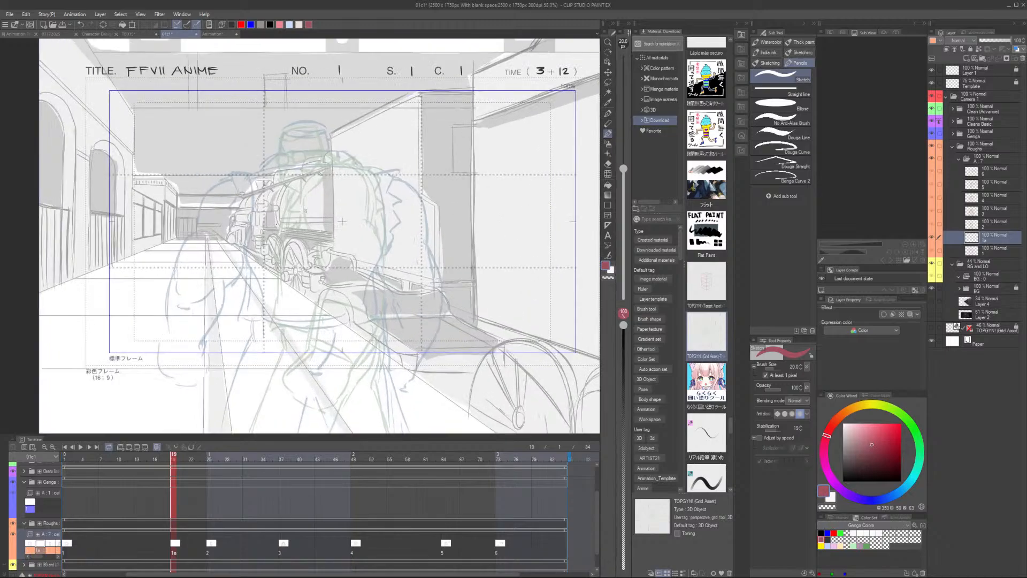
# Sketch the left shoulder and upper arm of the frame 19 in-between, midway between the first and second poses
pyautogui.moveTo(299, 205); pyautogui.dragTo(374, 197)
pyautogui.scroll(2, 416, 212)
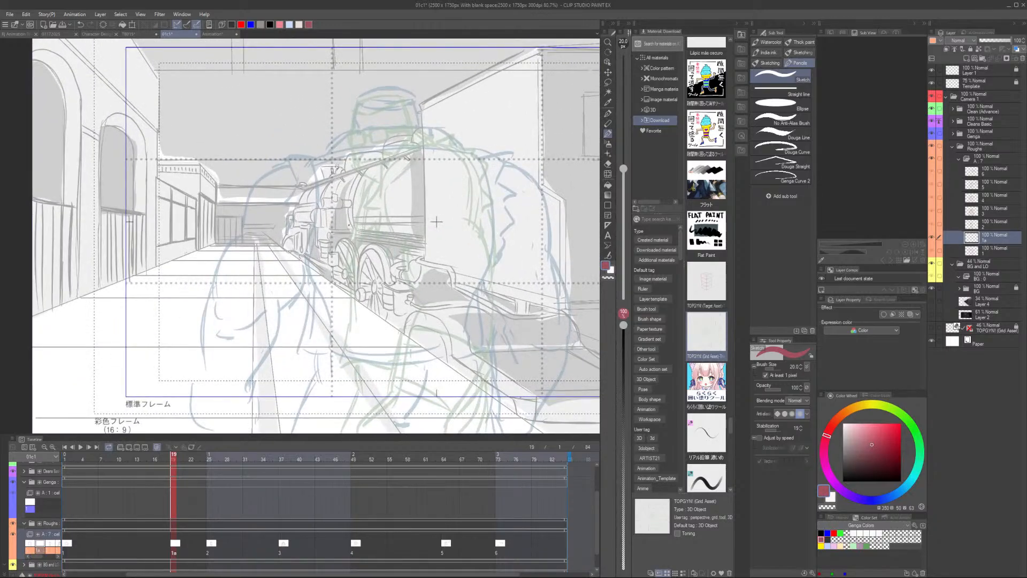
pyautogui.press(',')
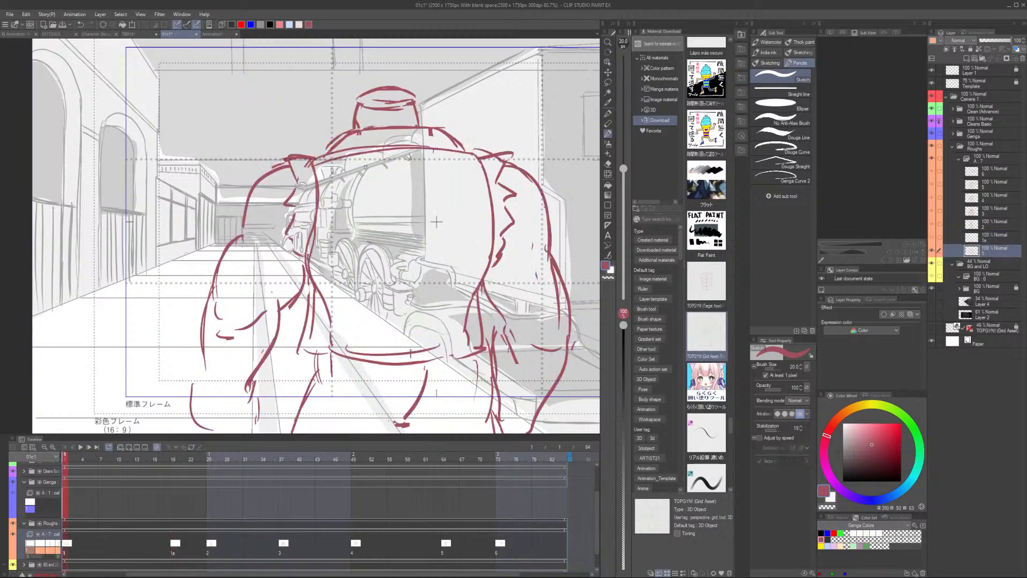
pyautogui.press('.')
pyautogui.moveTo(335, 163); pyautogui.dragTo(328, 277)
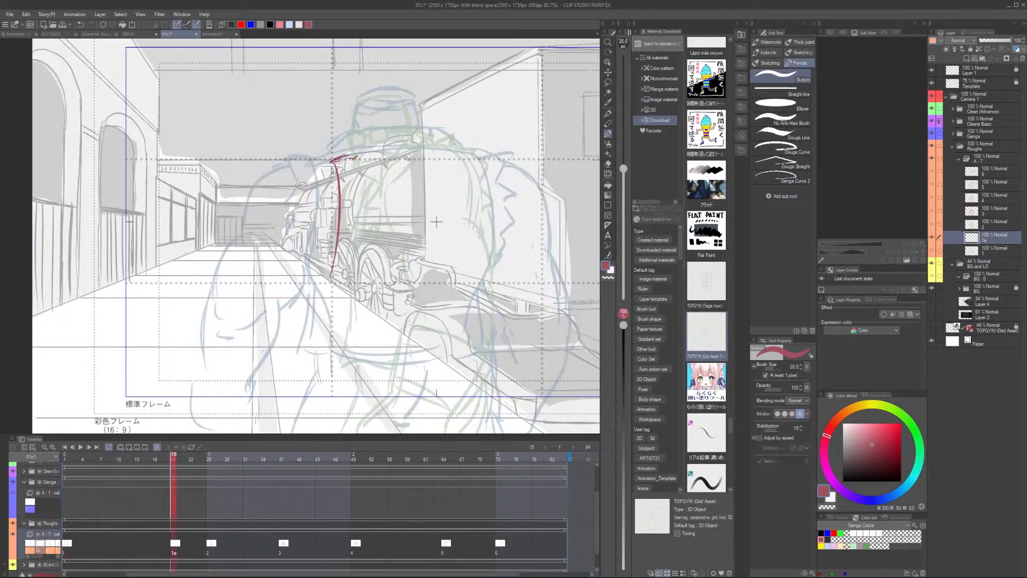
pyautogui.hotkey('ctrl', 'z')
pyautogui.hotkey('ctrl', 'z')
pyautogui.moveTo(320, 165)
pyautogui.mouseDown()
pyautogui.moveTo(276, 214)
pyautogui.moveTo(283, 255)
pyautogui.moveTo(234, 309)
pyautogui.mouseUp()
pyautogui.moveTo(323, 279); pyautogui.dragTo(303, 314)
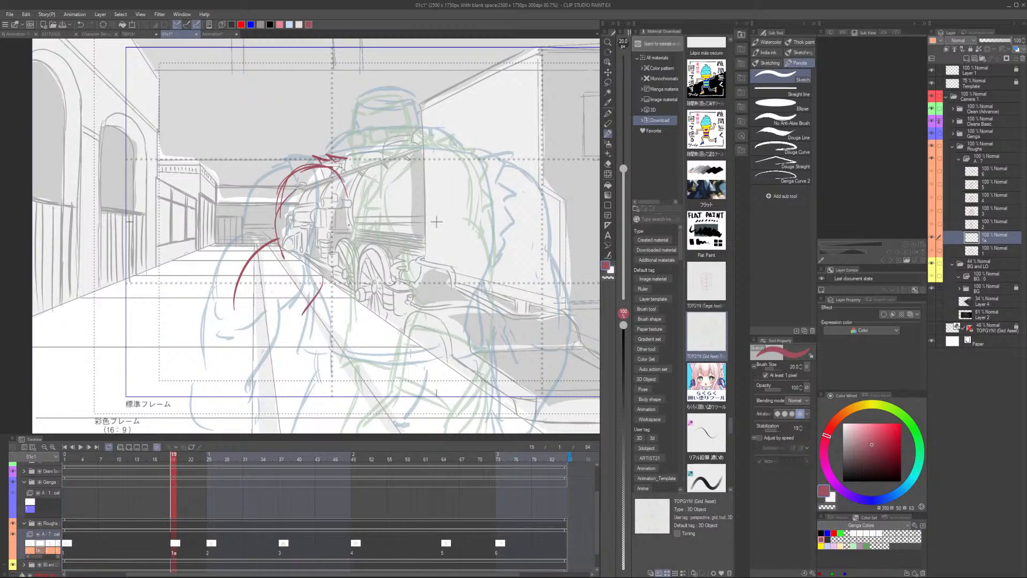
# Sketch the in-between's collar, shoulder line and turned head, and compare them with the first pose
pyautogui.moveTo(342, 163)
pyautogui.mouseDown()
pyautogui.moveTo(372, 151)
pyautogui.moveTo(449, 145)
pyautogui.moveTo(395, 96)
pyautogui.moveTo(355, 108)
pyautogui.moveTo(373, 138)
pyautogui.mouseUp()
pyautogui.hotkey('ctrl', 'z')
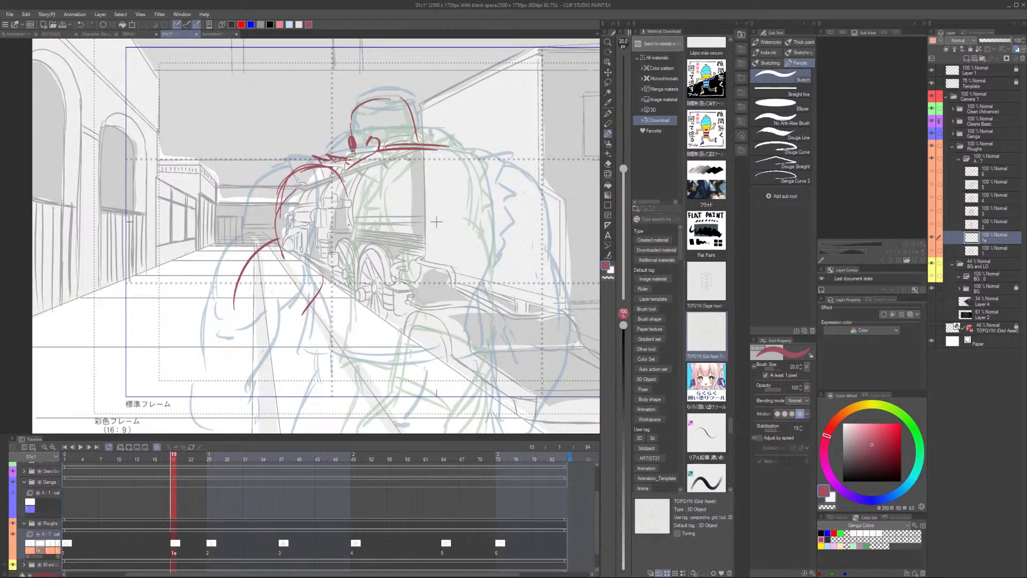
pyautogui.moveTo(354, 119); pyautogui.dragTo(395, 110)
pyautogui.press('Left')
pyautogui.press('Right')
pyautogui.press('Left')
pyautogui.press('Right')
# Select the sketched head and transform it with a slight clockwise rotation and a small nudge
pyautogui.press('m')
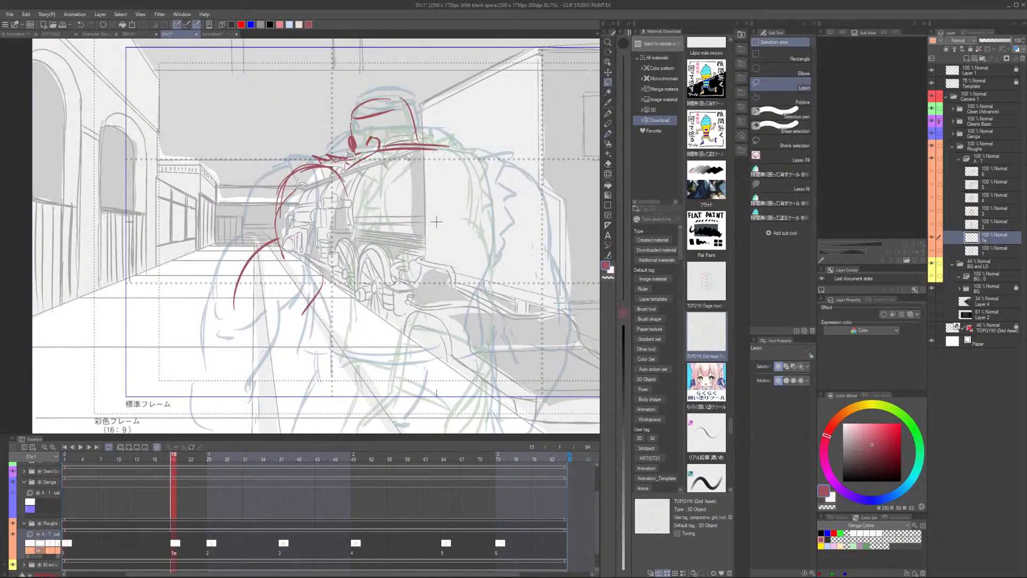
pyautogui.moveTo(349, 152); pyautogui.dragTo(347, 149)
pyautogui.hotkey('ctrl', 't')
pyautogui.moveTo(439, 76); pyautogui.dragTo(443, 83)
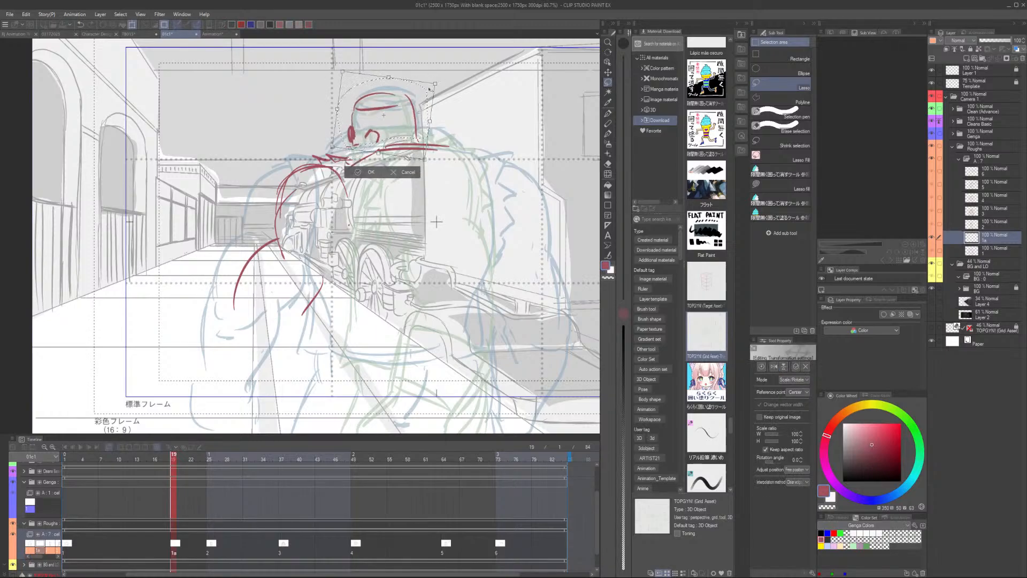
pyautogui.moveTo(389, 124); pyautogui.dragTo(390, 126)
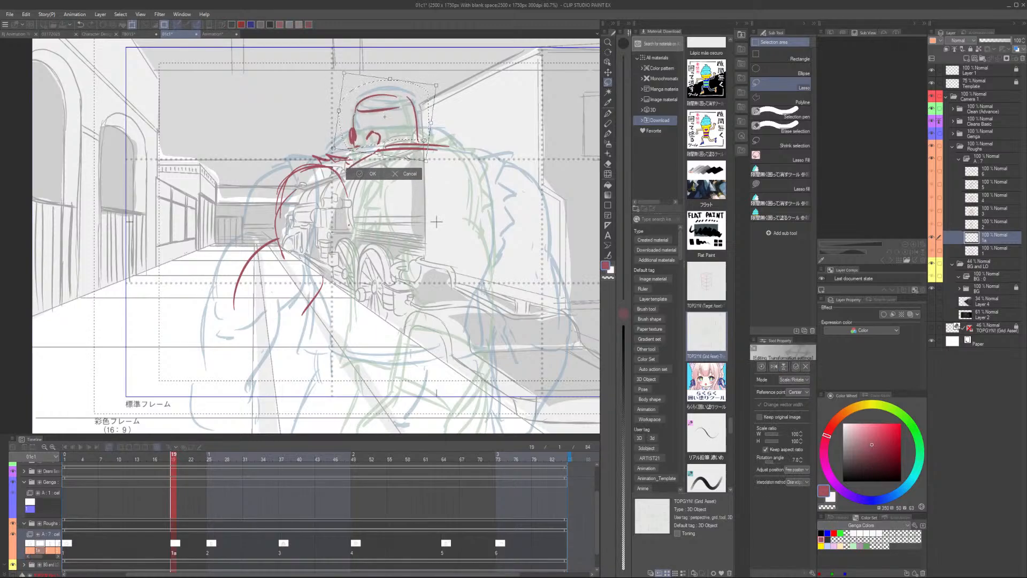
pyautogui.press('Return')
# Draw the right contour of the torso, the waistline and a jagged right sleeve edge on the in-between
pyautogui.press('p')
pyautogui.moveTo(448, 146)
pyautogui.mouseDown()
pyautogui.moveTo(491, 228)
pyautogui.moveTo(483, 158)
pyautogui.moveTo(490, 263)
pyautogui.moveTo(478, 315)
pyautogui.mouseUp()
pyautogui.hotkey('ctrl', 'z')
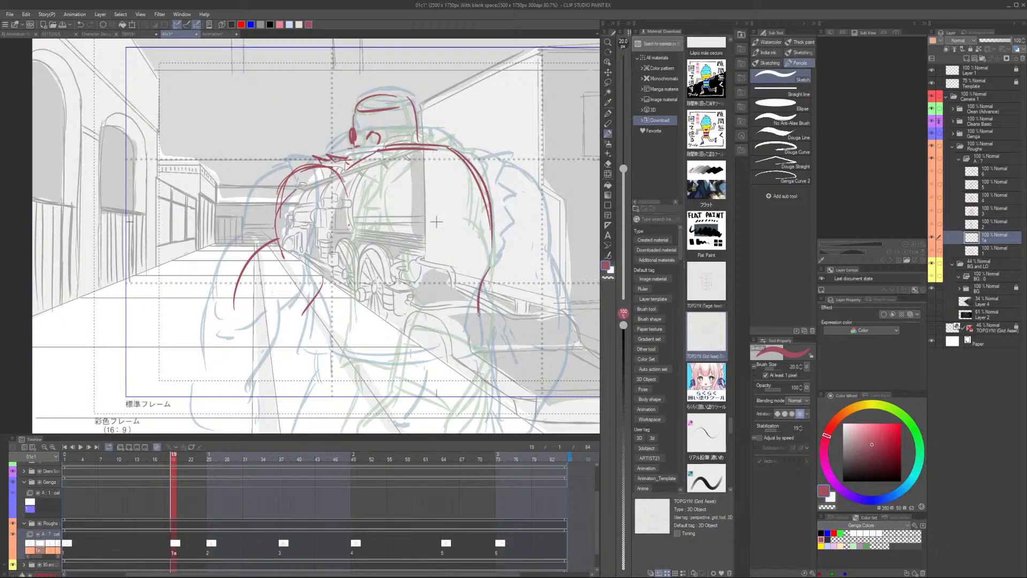
pyautogui.moveTo(342, 358); pyautogui.dragTo(438, 362)
pyautogui.moveTo(468, 146); pyautogui.dragTo(499, 167)
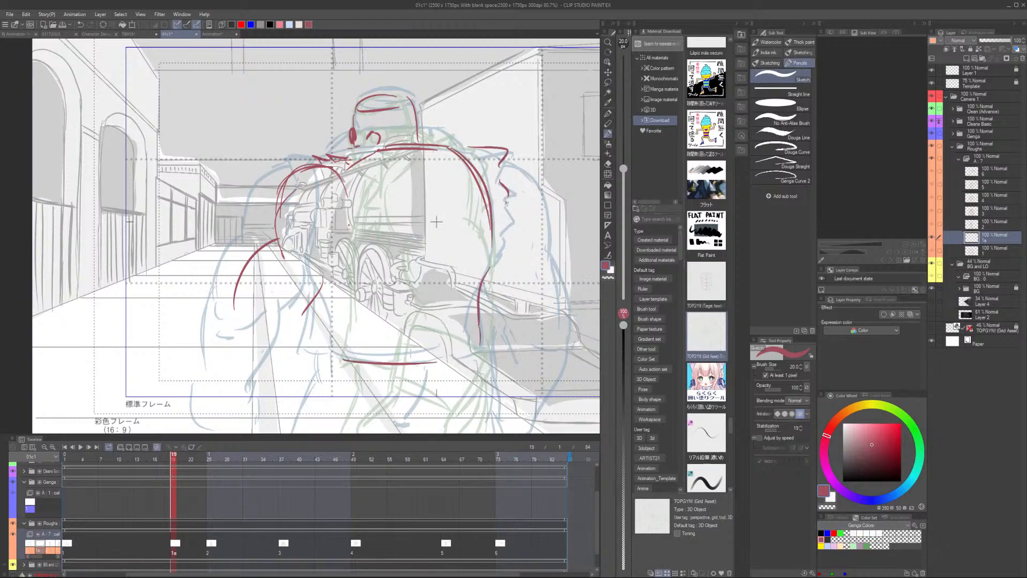
# Turn off onion skin, erase the jagged right sleeve edge, and flip between the in-between and the first pose
pyautogui.click(157, 447)
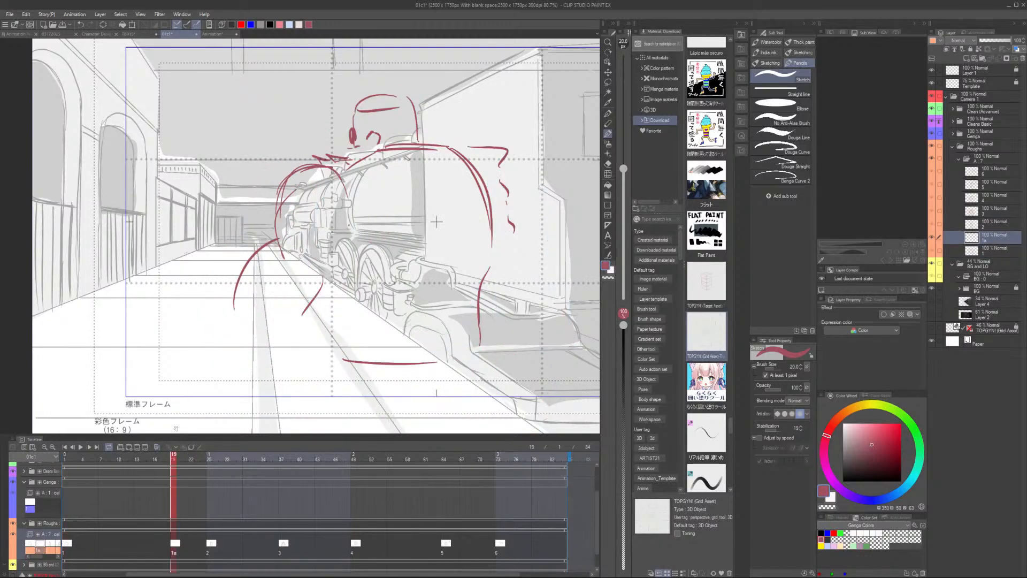
pyautogui.press('e')
pyautogui.moveTo(471, 150); pyautogui.dragTo(515, 235)
pyautogui.press('Left')
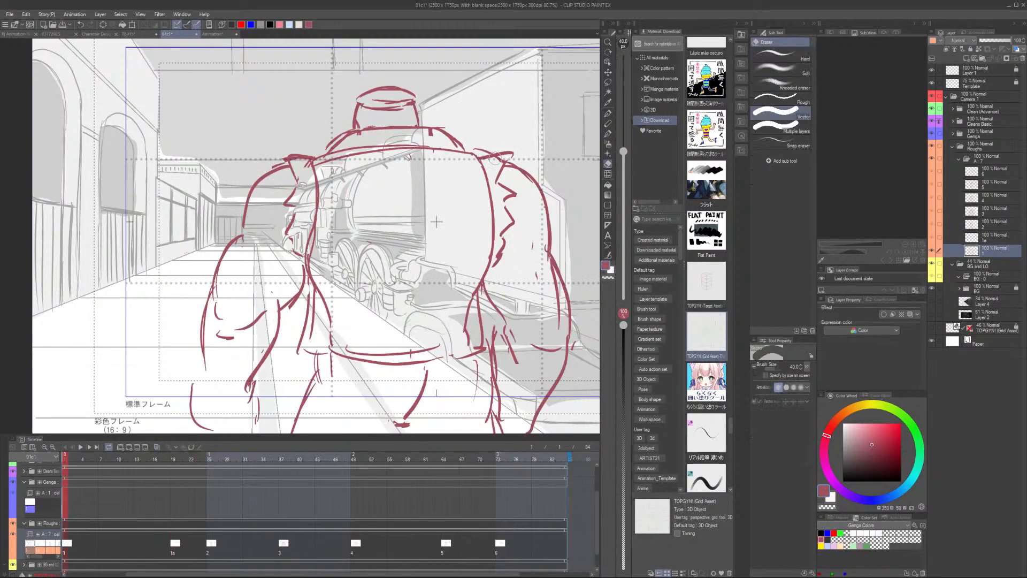
pyautogui.press('Right')
pyautogui.press('Left')
pyautogui.press('Right')
# Redraw the torn right sleeve edge closer to the torso, checking it against the first pose
pyautogui.press('p')
pyautogui.moveTo(461, 154); pyautogui.dragTo(497, 159)
pyautogui.moveTo(492, 162); pyautogui.dragTo(493, 174)
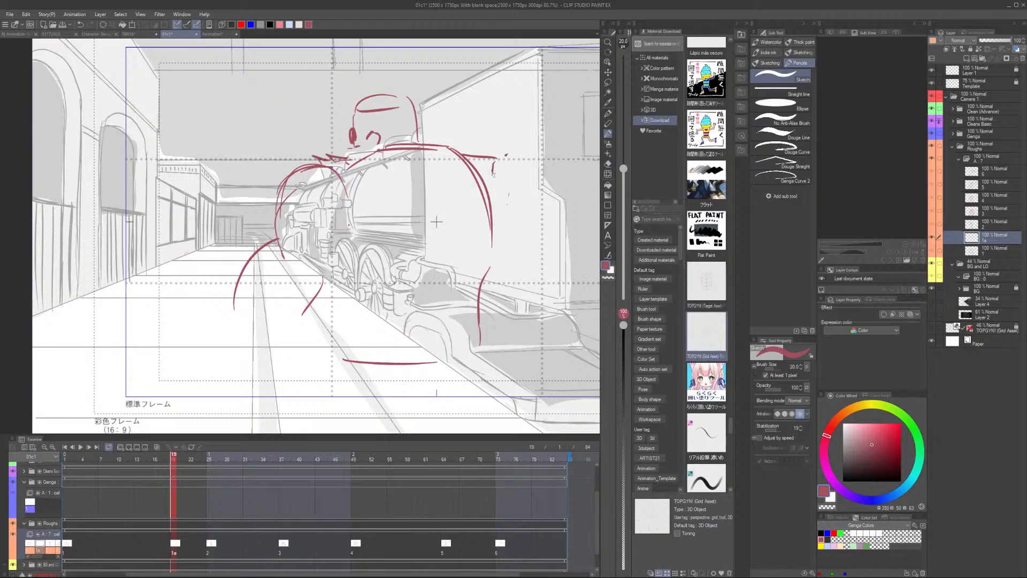
pyautogui.moveTo(502, 213); pyautogui.dragTo(508, 251)
pyautogui.press('Left')
pyautogui.press('Right')
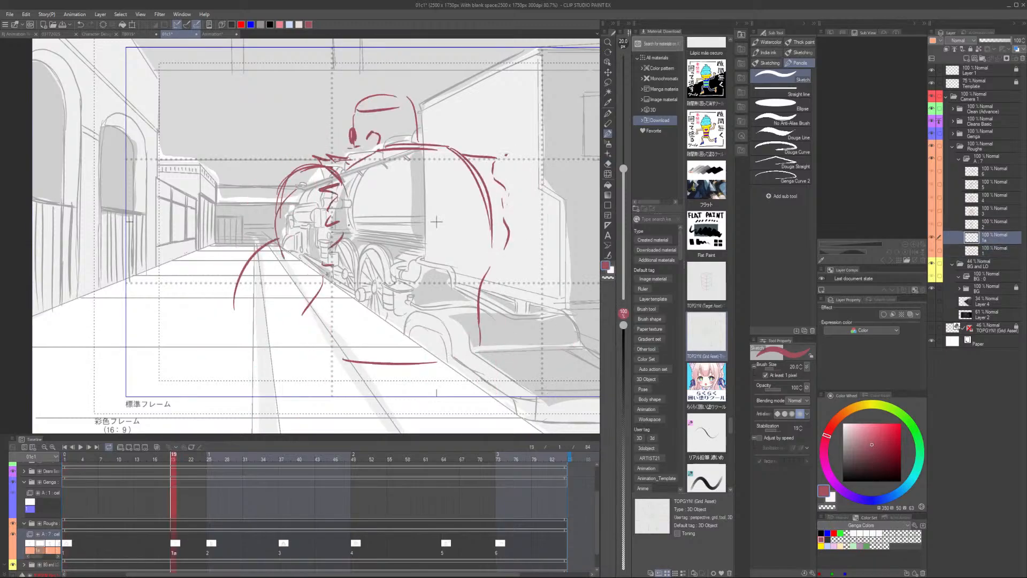
# Replace the left arm's outer line below the shoulder with a narrower contour and redraw its inner line
pyautogui.press('Left')
pyautogui.press('Right')
pyautogui.press('Left')
pyautogui.press('Right')
pyautogui.hotkey('ctrl', 'z')
pyautogui.moveTo(278, 241); pyautogui.dragTo(261, 307)
pyautogui.moveTo(332, 270); pyautogui.dragTo(306, 326)
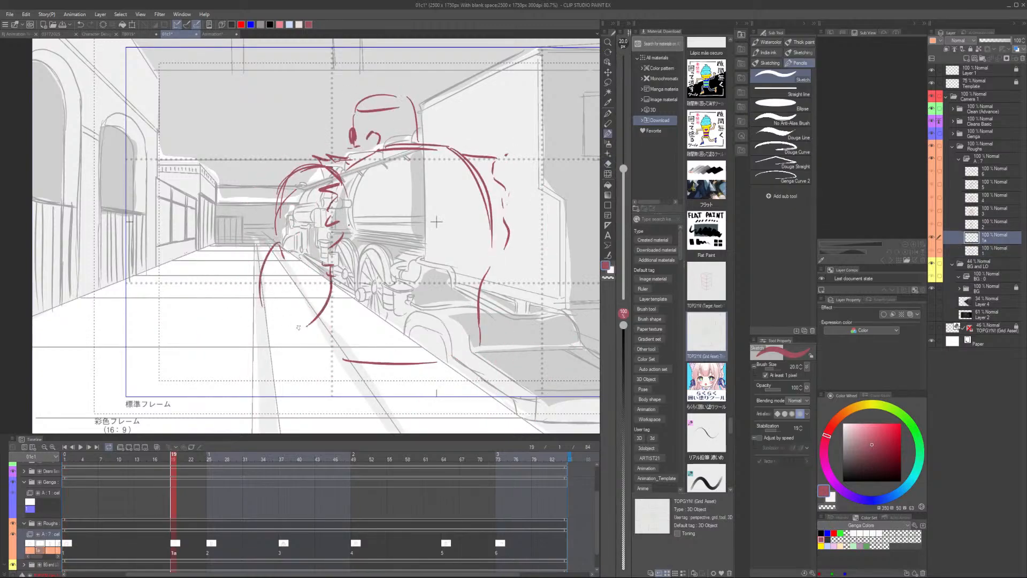
# Extend the left arm down through the forearm to the wrist and compare it with the first pose
pyautogui.moveTo(262, 294); pyautogui.dragTo(215, 407)
pyautogui.moveTo(305, 327)
pyautogui.mouseDown()
pyautogui.moveTo(303, 348)
pyautogui.moveTo(252, 408)
pyautogui.mouseUp()
pyautogui.moveTo(220, 409); pyautogui.dragTo(239, 413)
pyautogui.press('Left')
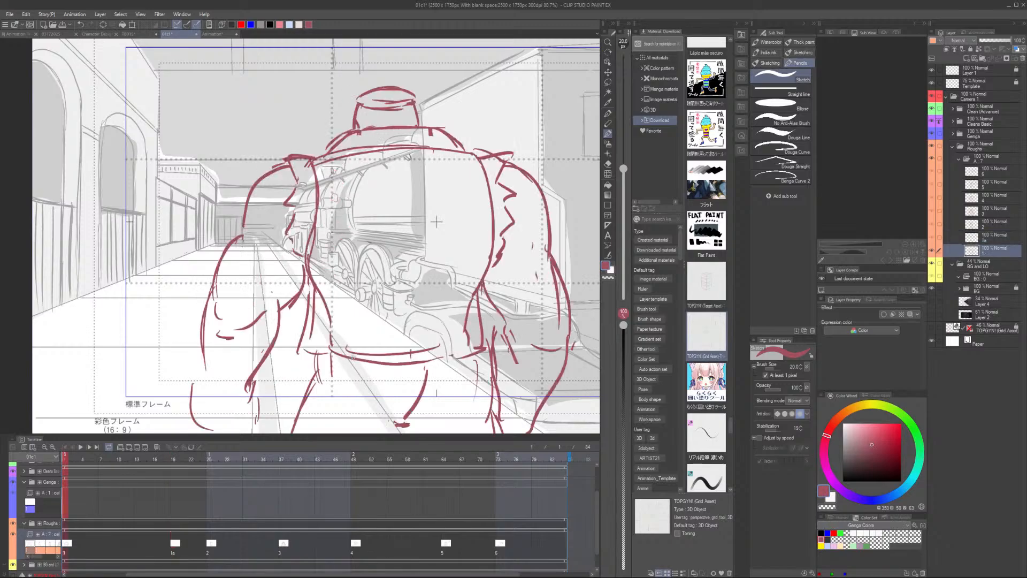
pyautogui.press('Right')
pyautogui.moveTo(437, 220); pyautogui.dragTo(343, 206)
pyautogui.press('Left')
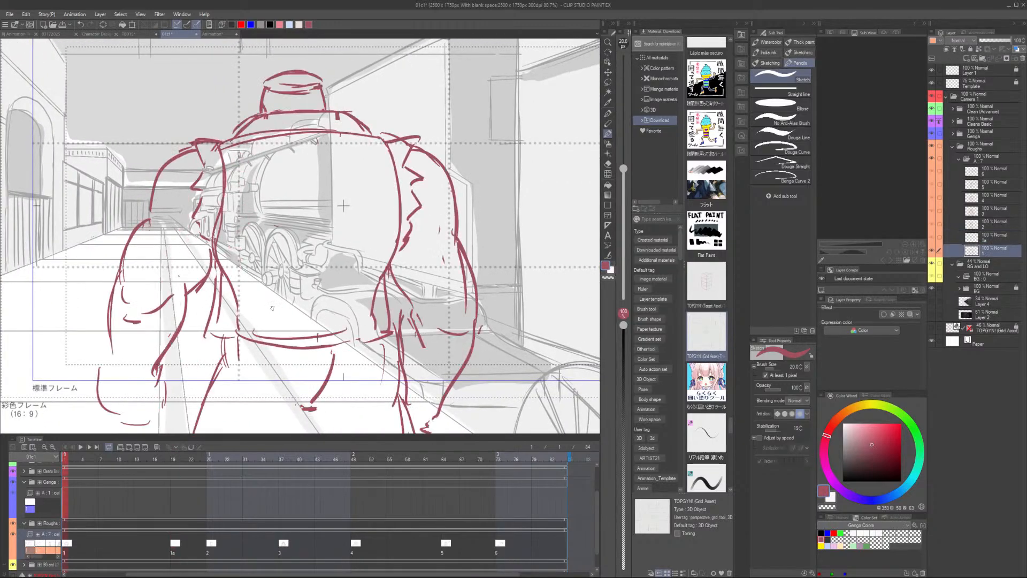
# Flip repeatedly between rough drawings 1 and 1a to compare the figure's two poses
pyautogui.press('Right')
pyautogui.press('Right')
pyautogui.press('Left')
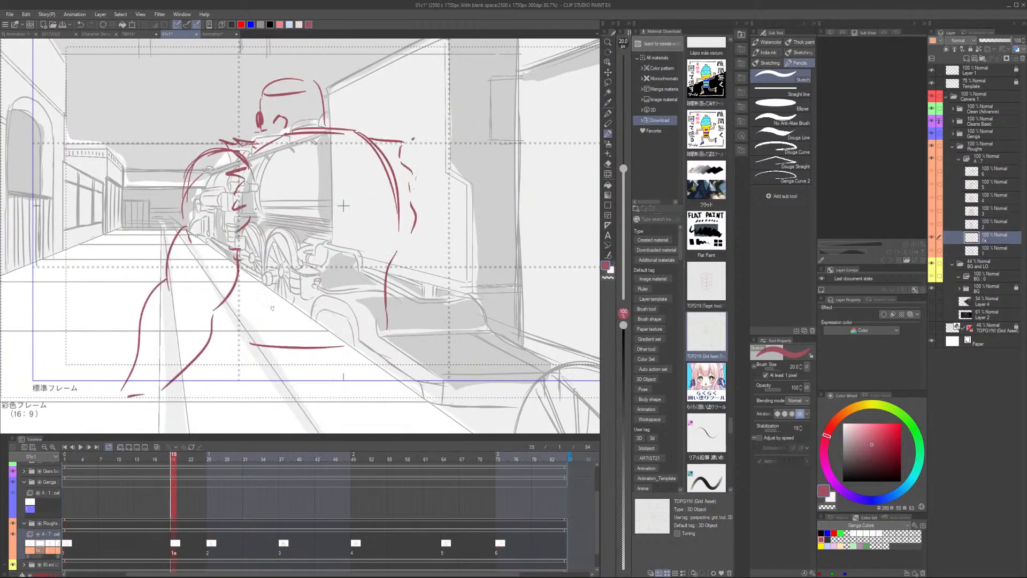
pyautogui.press('Left')
pyautogui.press('Right')
pyautogui.press('Left')
pyautogui.press('Right')
pyautogui.press('Left')
pyautogui.press('Right')
pyautogui.press('Left')
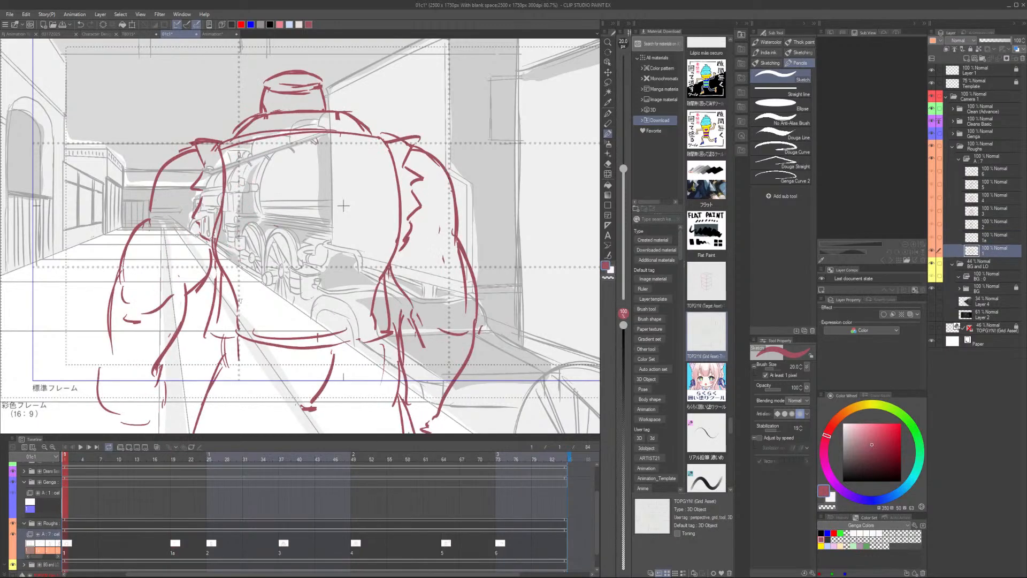
pyautogui.press('Right')
pyautogui.press('Left')
pyautogui.press('Right')
pyautogui.press('Left')
pyautogui.press('Right')
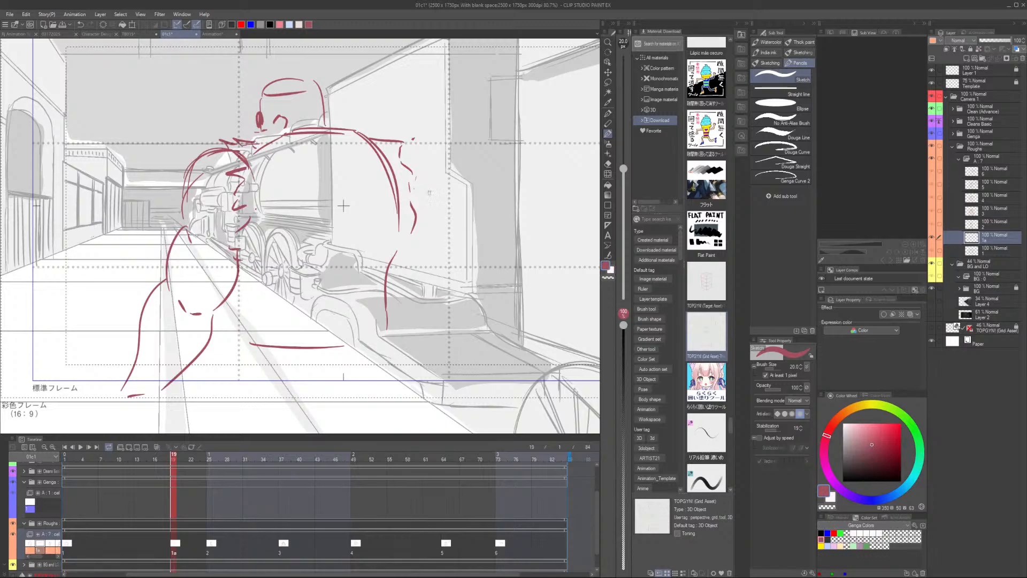
# Sketch the outer contour of the figure's right arm on drawing 1a, from the shoulder through the elbow and down the forearm
pyautogui.hotkey('ctrl', 'z')
pyautogui.moveTo(402, 149)
pyautogui.mouseDown()
pyautogui.moveTo(430, 182)
pyautogui.moveTo(424, 239)
pyautogui.moveTo(415, 162)
pyautogui.moveTo(423, 262)
pyautogui.mouseUp()
pyautogui.hotkey('ctrl', 'z')
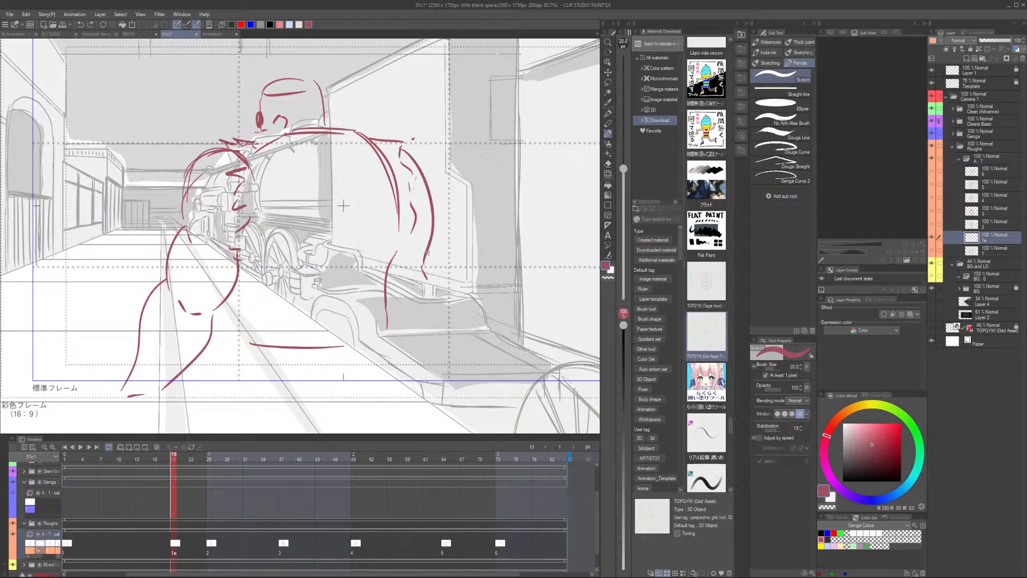
pyautogui.press('Left')
pyautogui.press('Right')
pyautogui.press('e')
pyautogui.moveTo(430, 252)
pyautogui.mouseDown()
pyautogui.moveTo(427, 269)
pyautogui.moveTo(431, 223)
pyautogui.mouseUp()
pyautogui.press('b')
pyautogui.moveTo(425, 185)
pyautogui.mouseDown()
pyautogui.moveTo(437, 260)
pyautogui.moveTo(388, 312)
pyautogui.moveTo(452, 305)
pyautogui.moveTo(407, 365)
pyautogui.moveTo(459, 346)
pyautogui.moveTo(427, 419)
pyautogui.mouseUp()
pyautogui.moveTo(428, 399); pyautogui.dragTo(465, 341)
# Sketch the figure's waist line and the curved underside of the hips on drawing 1a, joining them to the torso
pyautogui.moveTo(276, 325); pyautogui.dragTo(331, 352)
pyautogui.moveTo(346, 362); pyautogui.dragTo(374, 359)
pyautogui.moveTo(416, 317); pyautogui.dragTo(409, 332)
pyautogui.moveTo(418, 319); pyautogui.dragTo(390, 356)
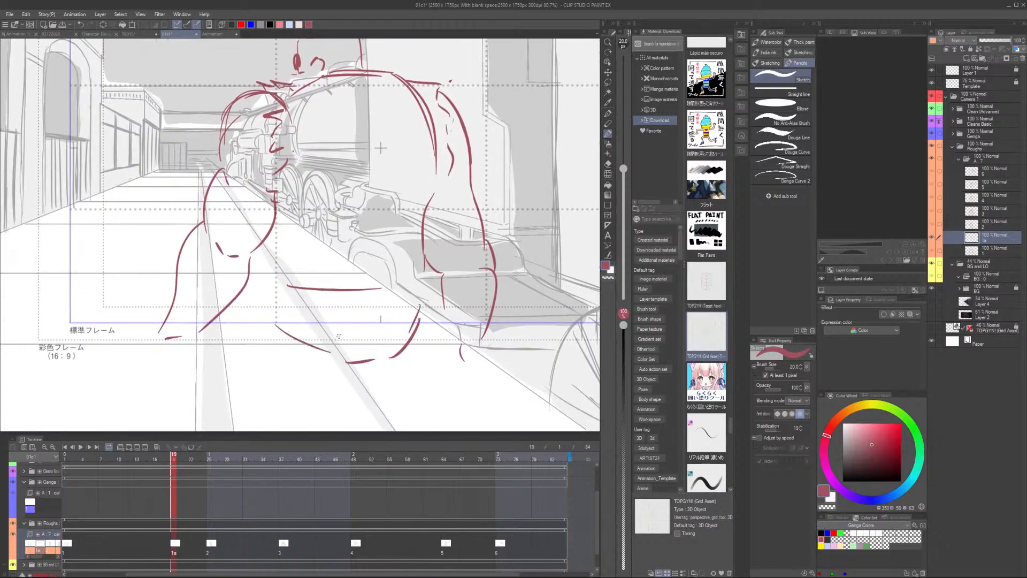
pyautogui.moveTo(275, 223)
pyautogui.mouseDown()
pyautogui.moveTo(254, 281)
pyautogui.moveTo(297, 295)
pyautogui.mouseUp()
pyautogui.moveTo(349, 295); pyautogui.dragTo(426, 293)
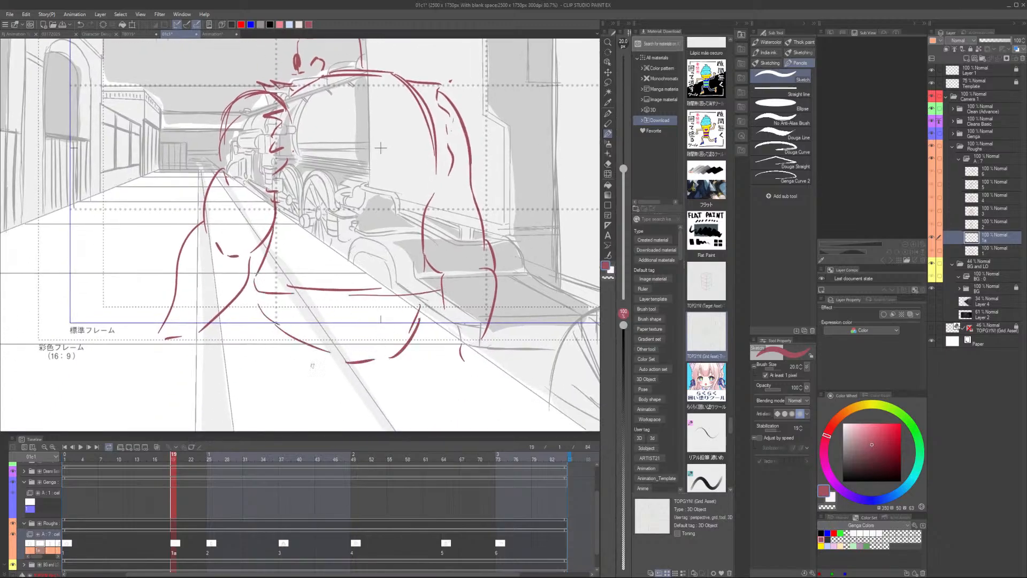
pyautogui.moveTo(313, 366); pyautogui.dragTo(340, 303)
pyautogui.moveTo(288, 267); pyautogui.dragTo(233, 371)
pyautogui.moveTo(376, 307); pyautogui.dragTo(325, 370)
pyautogui.scroll(-1, 362, 341)
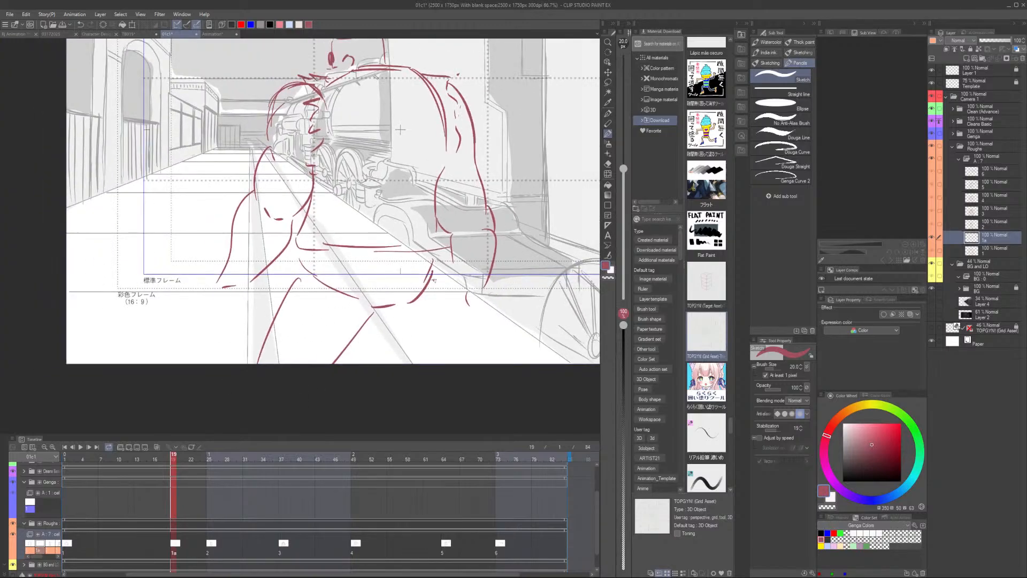
pyautogui.moveTo(434, 280); pyautogui.dragTo(451, 321)
pyautogui.hotkey('ctrl', 'z')
pyautogui.hotkey('ctrl', 'z')
pyautogui.hotkey('ctrl', 'z')
# Strengthen the lower hip curve on drawing 1a and rough in the lines of the left leg
pyautogui.moveTo(308, 270); pyautogui.dragTo(366, 299)
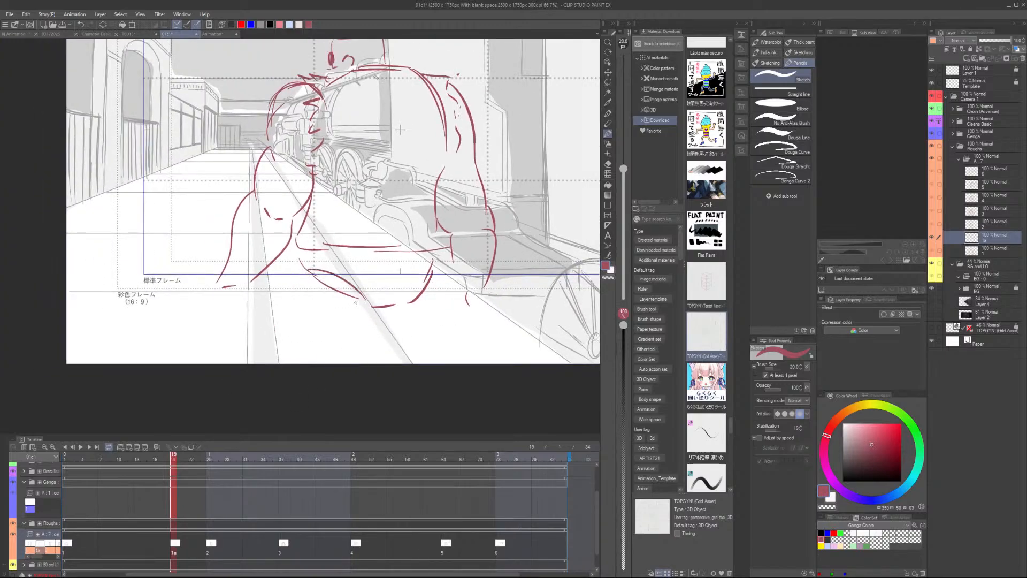
pyautogui.moveTo(359, 341); pyautogui.dragTo(352, 363)
pyautogui.moveTo(458, 291); pyautogui.dragTo(402, 307)
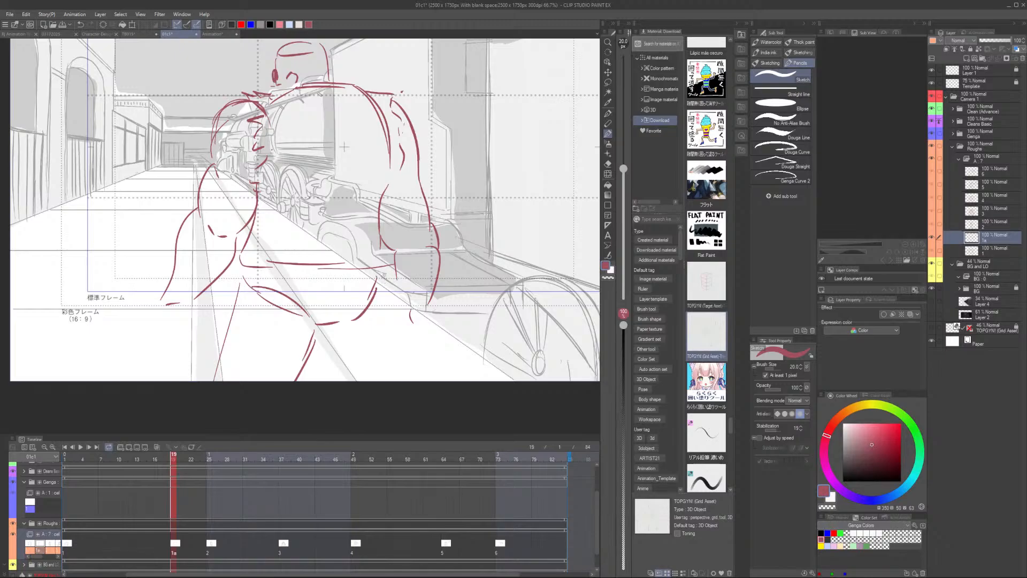
pyautogui.moveTo(383, 274); pyautogui.dragTo(385, 364)
pyautogui.moveTo(388, 275); pyautogui.dragTo(391, 316)
pyautogui.press('e')
pyautogui.moveTo(387, 277)
pyautogui.mouseDown()
pyautogui.moveTo(386, 379)
pyautogui.moveTo(382, 284)
pyautogui.moveTo(364, 314)
pyautogui.moveTo(377, 288)
pyautogui.moveTo(403, 378)
pyautogui.mouseUp()
pyautogui.press('p')
pyautogui.moveTo(335, 328); pyautogui.dragTo(355, 378)
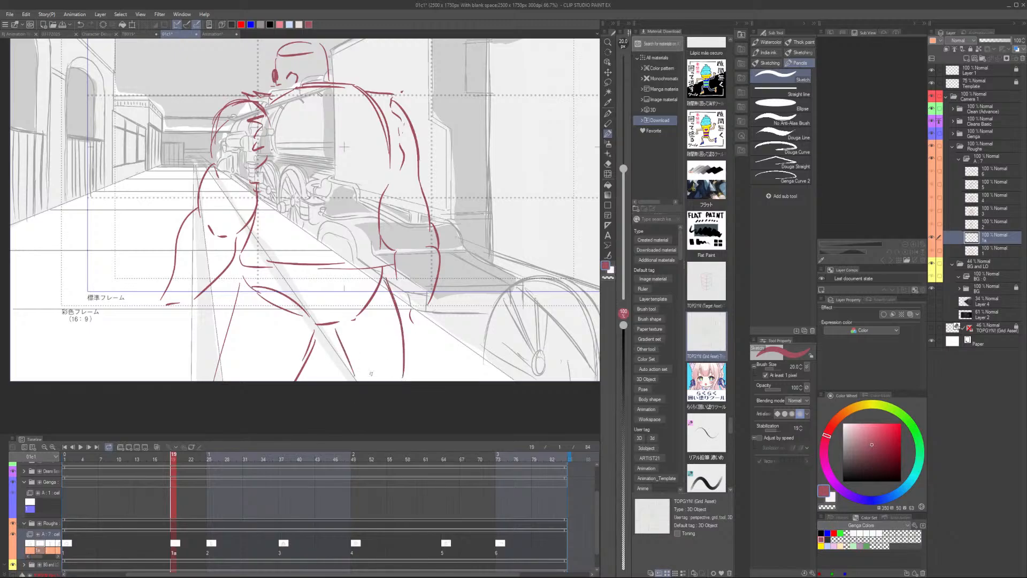
pyautogui.press('e')
pyautogui.moveTo(389, 284); pyautogui.dragTo(403, 376)
pyautogui.moveTo(386, 281); pyautogui.dragTo(371, 298)
pyautogui.moveTo(350, 352); pyautogui.dragTo(330, 326)
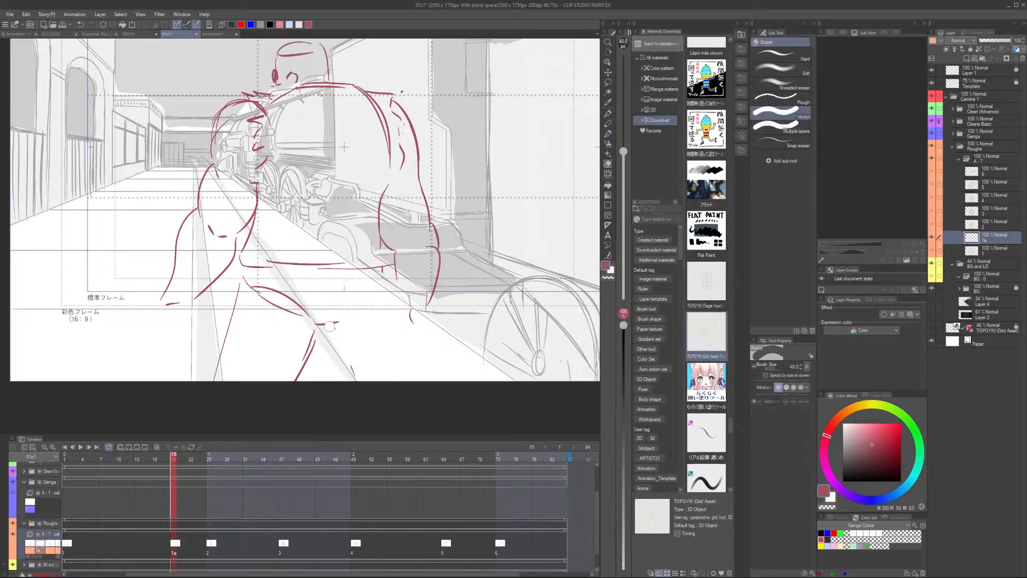
# Redraw the right side of the hip curve and replace the left leg's outer and inner lines with bolder strokes
pyautogui.press('p')
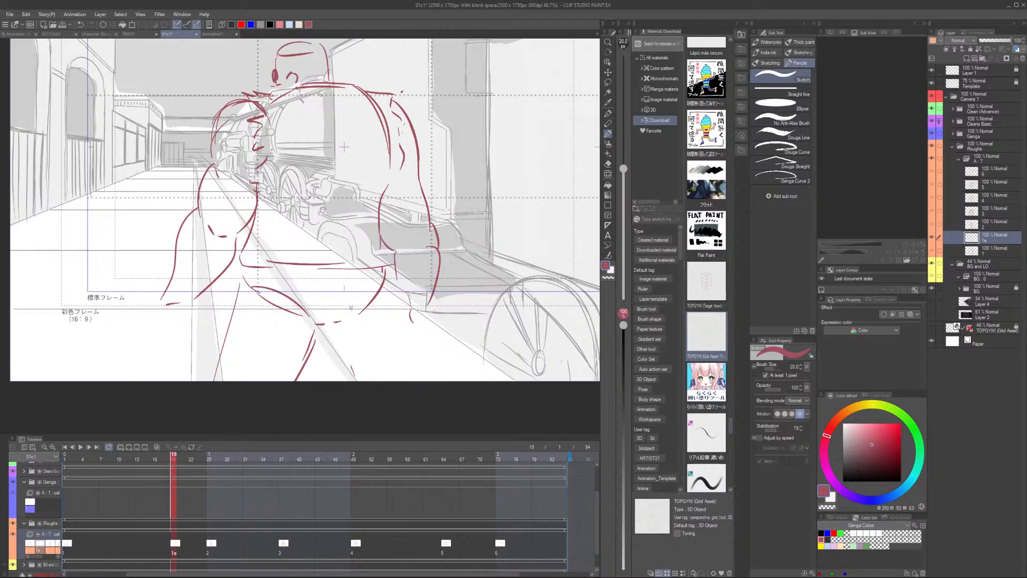
pyautogui.press('e')
pyautogui.moveTo(240, 288); pyautogui.dragTo(201, 402)
pyautogui.press('p')
pyautogui.press('e')
pyautogui.moveTo(315, 333); pyautogui.dragTo(277, 398)
pyautogui.press('p')
pyautogui.moveTo(317, 329); pyautogui.dragTo(283, 382)
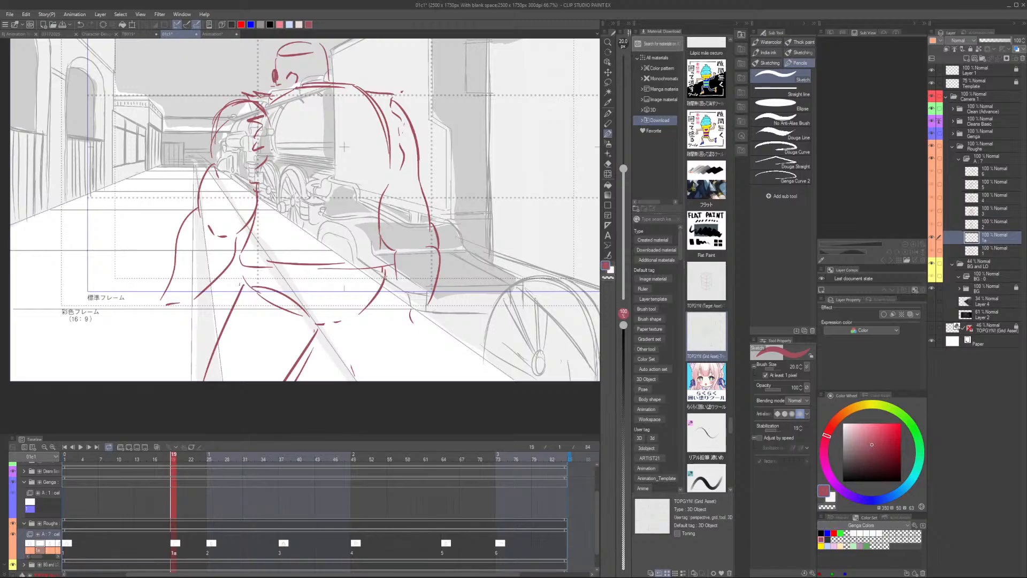
# Sketch the right leg's outer and inner lines from the hip down to the canvas edge on drawing 1a
pyautogui.moveTo(385, 272); pyautogui.dragTo(381, 362)
pyautogui.hotkey('ctrl', 'z')
pyautogui.moveTo(385, 271)
pyautogui.mouseDown()
pyautogui.moveTo(399, 382)
pyautogui.moveTo(392, 318)
pyautogui.moveTo(414, 388)
pyautogui.mouseUp()
pyautogui.hotkey('ctrl', 'z')
pyautogui.moveTo(330, 337)
pyautogui.mouseDown()
pyautogui.moveTo(357, 386)
pyautogui.moveTo(343, 395)
pyautogui.mouseUp()
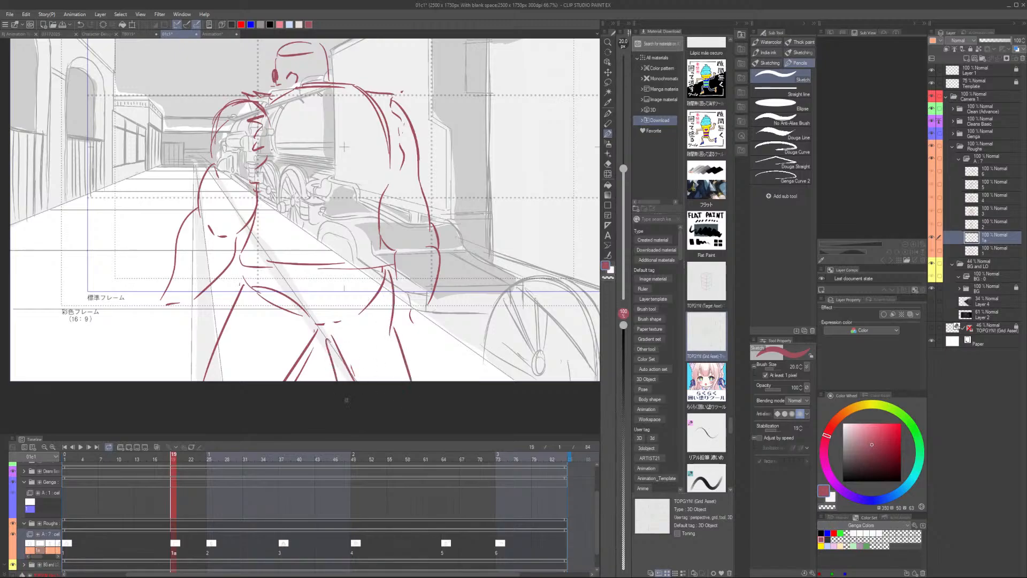
# Sketch the clenched left fist at the end of the forearm on drawing 1a and compare it with drawing 1
pyautogui.scroll(-1, 363, 370)
pyautogui.moveTo(247, 267); pyautogui.dragTo(206, 332)
pyautogui.press('Left')
pyautogui.press('Right')
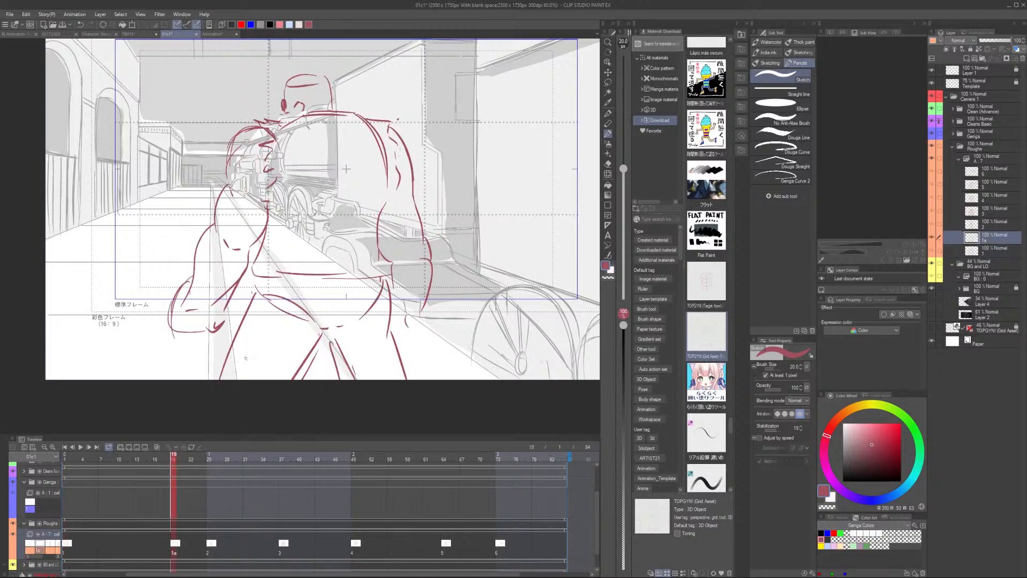
# Compare drawing 1a with its neighbouring drawing and play the animation to review the turn's timing
pyautogui.press('Right')
pyautogui.press('Left')
pyautogui.click(82, 456)
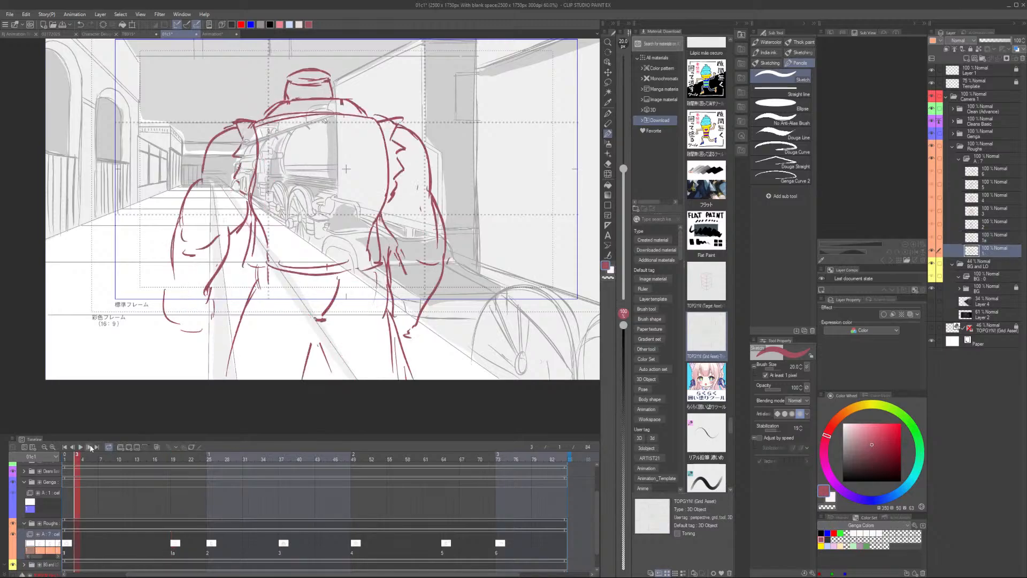
pyautogui.click(80, 446)
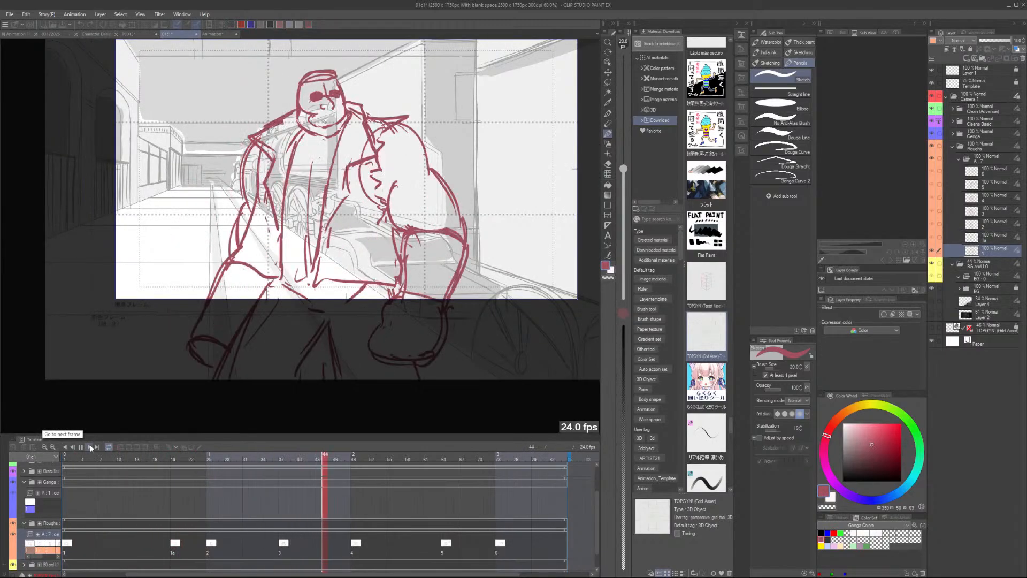
# Move drawing 1a on the timeline to frame 16 and play the animation with the new timing
pyautogui.click(174, 553)
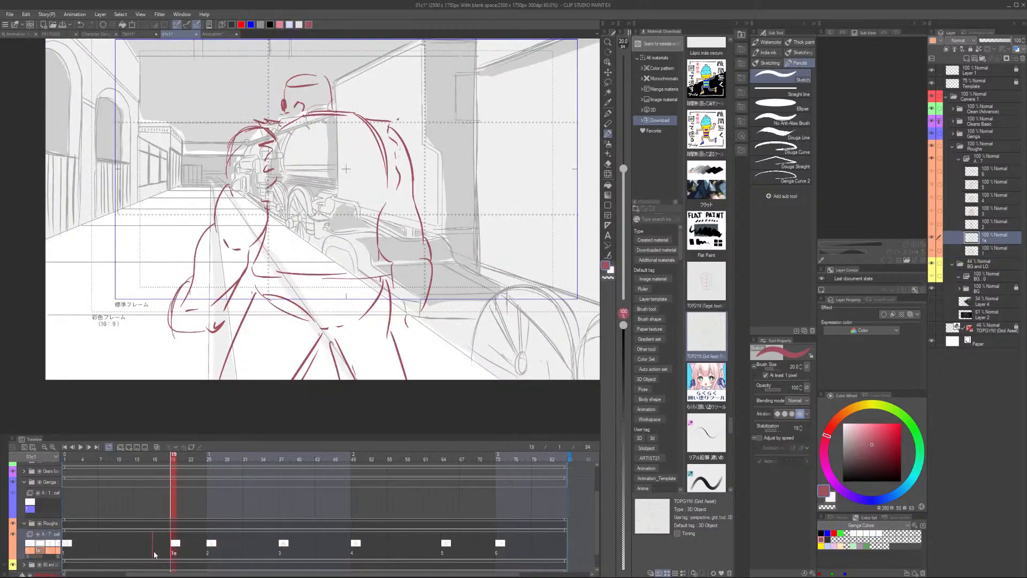
pyautogui.moveTo(155, 554); pyautogui.dragTo(155, 554)
pyautogui.click(80, 446)
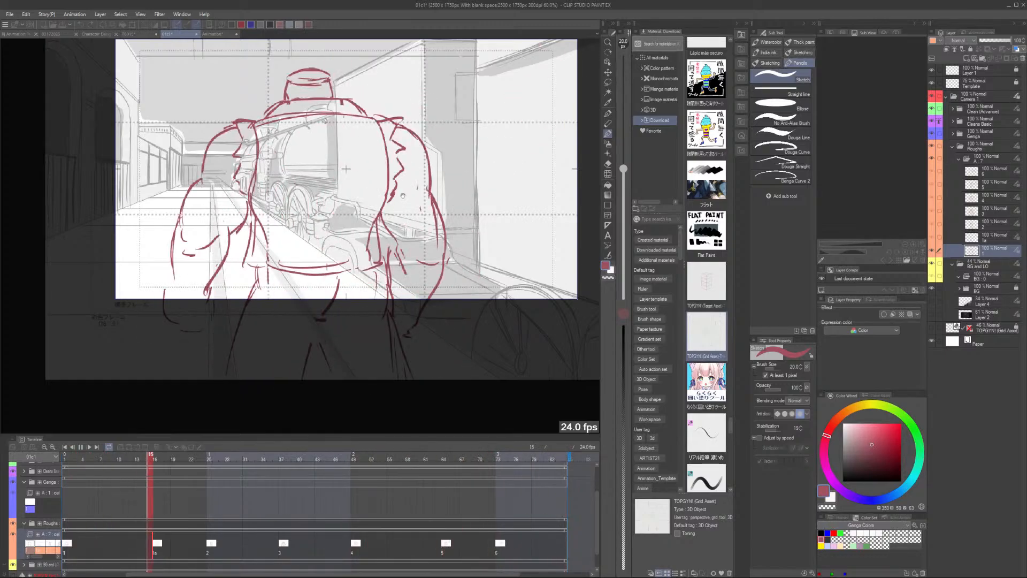
pyautogui.scroll(-2, 403, 196)
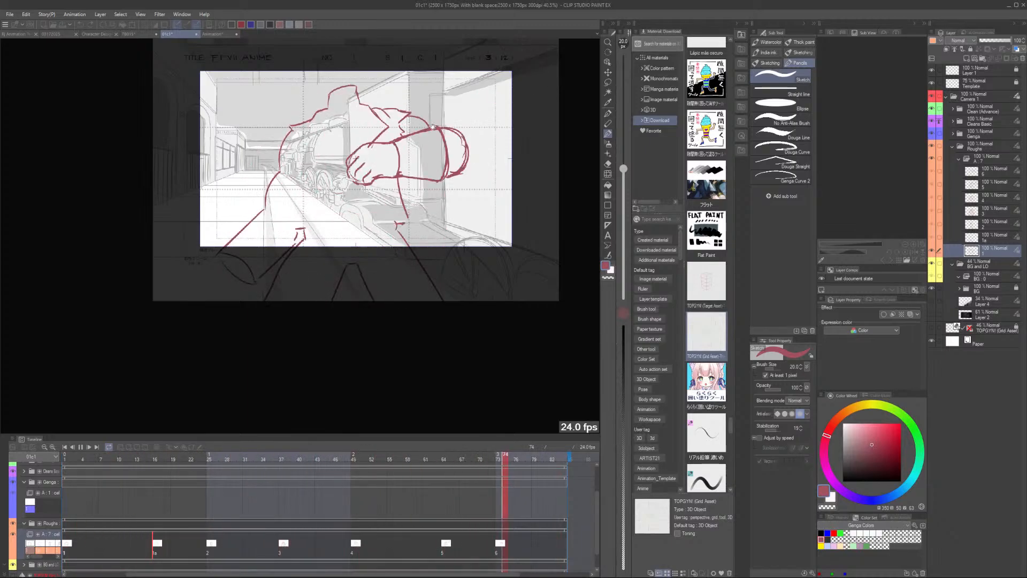
# Try drawing 1a at frame 19 again, play the animation to compare, and return it to frame 16
pyautogui.click(157, 549)
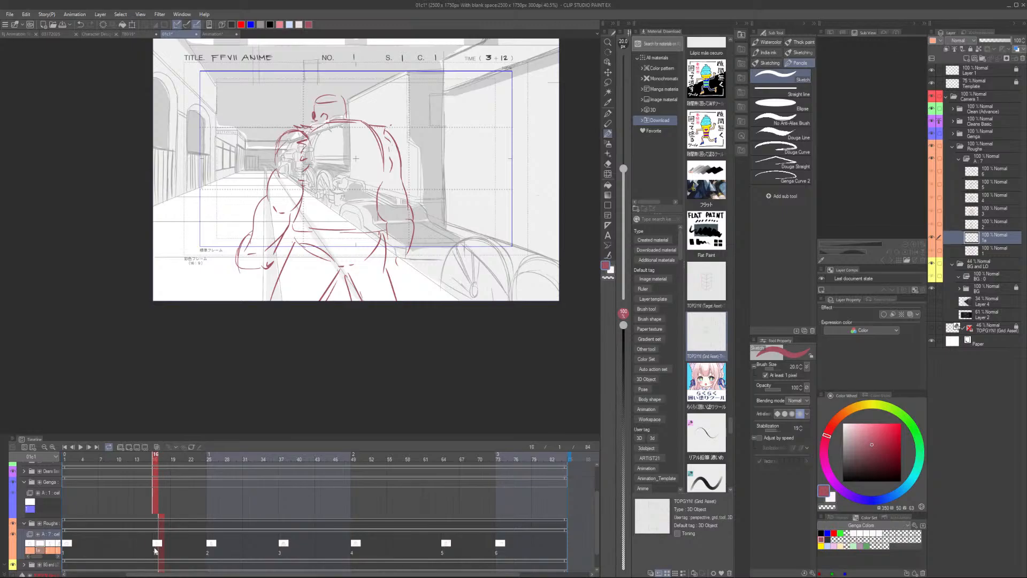
pyautogui.moveTo(157, 549); pyautogui.dragTo(173, 553)
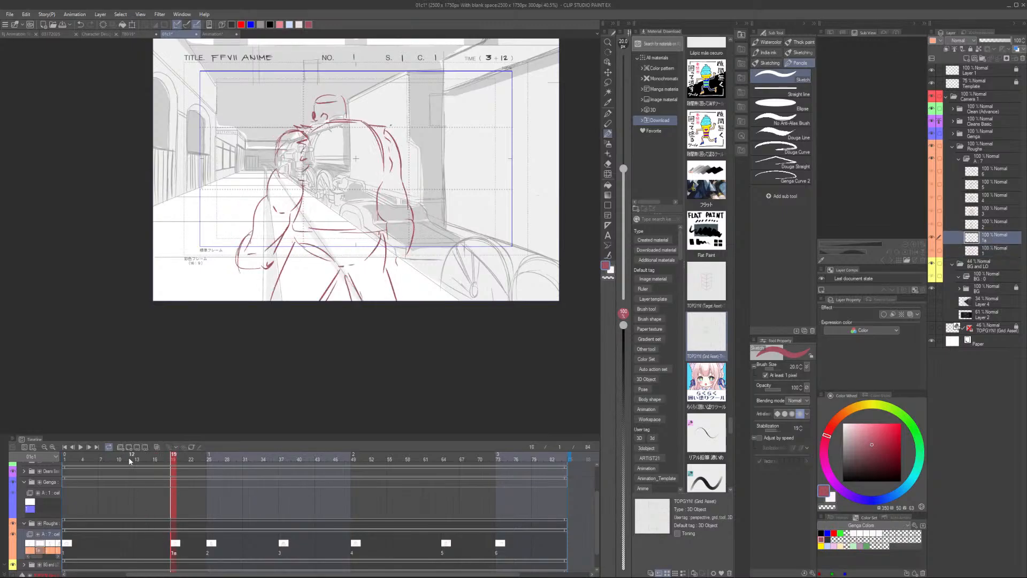
pyautogui.press('Return')
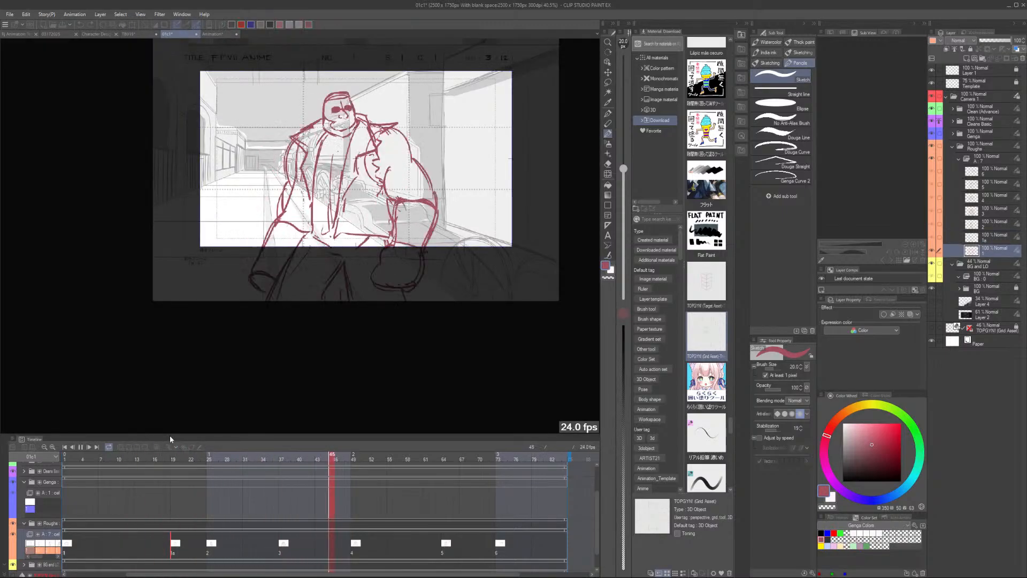
pyautogui.click(172, 553)
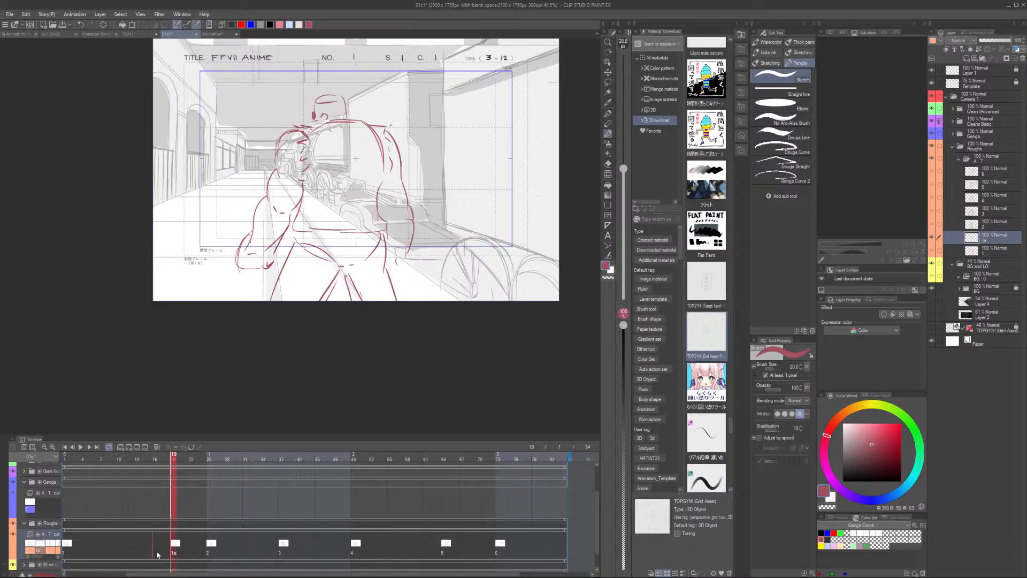
pyautogui.hotkey('ctrl', 'z')
# Play the whole animation from the start and review the figure's motion with drawing 1a at frame 16
pyautogui.click(148, 458)
pyautogui.hscroll(-3, 147, 459)
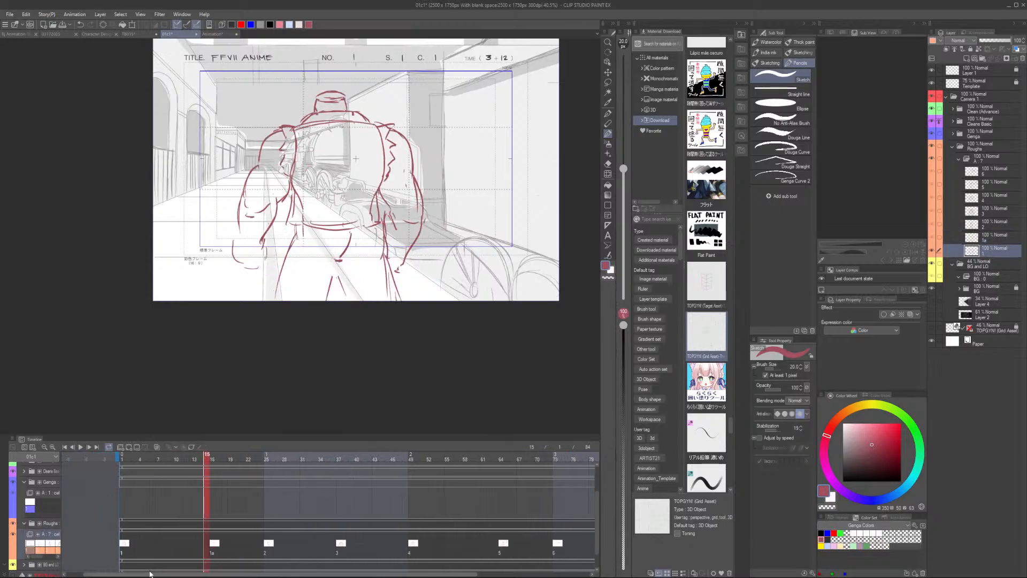
pyautogui.click(135, 459)
pyautogui.click(213, 553)
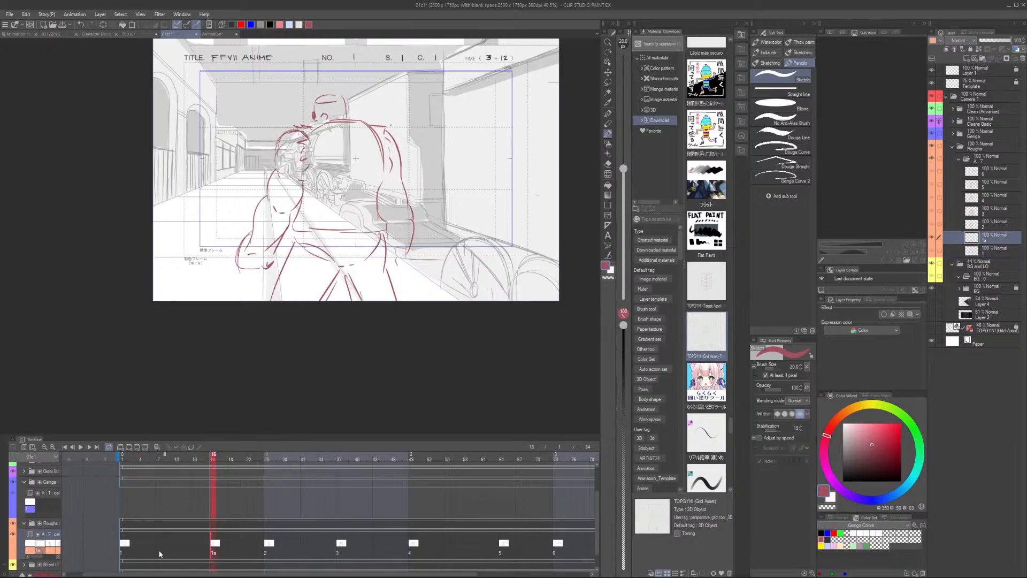
pyautogui.click(134, 458)
pyautogui.press('space')
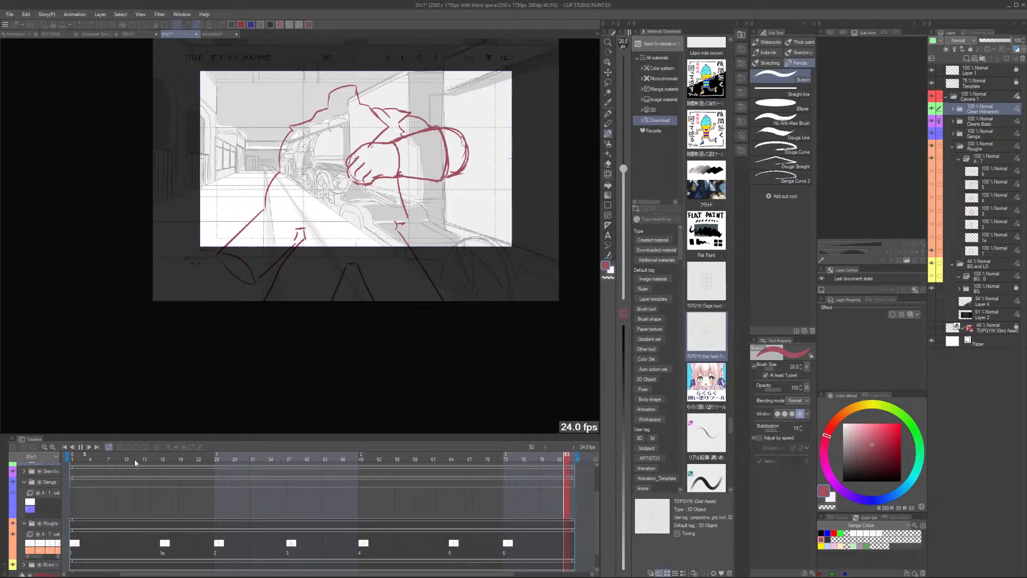
pyautogui.scroll(-1, 457, 274)
pyautogui.moveTo(452, 318); pyautogui.dragTo(385, 346)
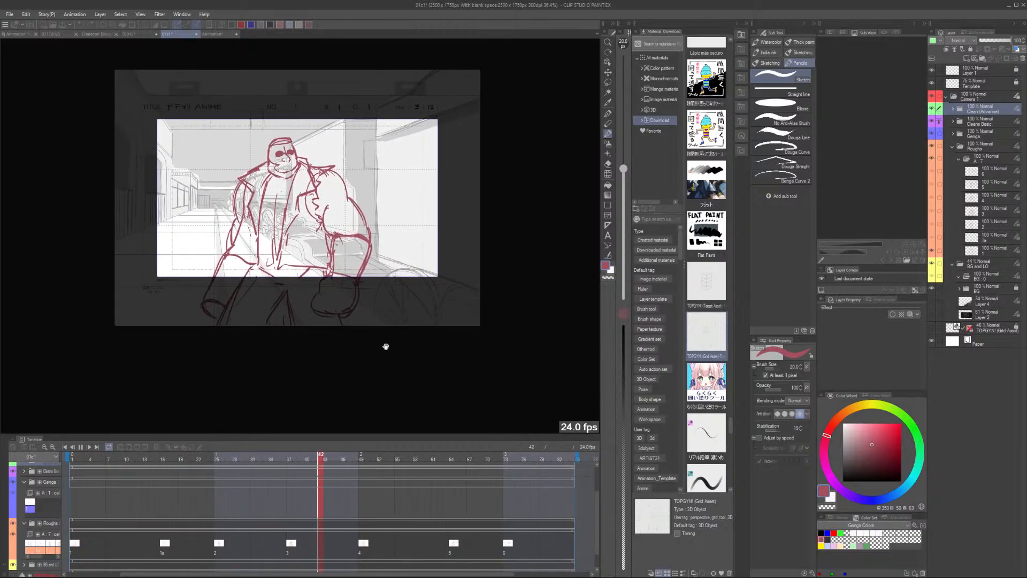
pyautogui.scroll(3, 385, 311)
pyautogui.moveTo(381, 306); pyautogui.dragTo(445, 385)
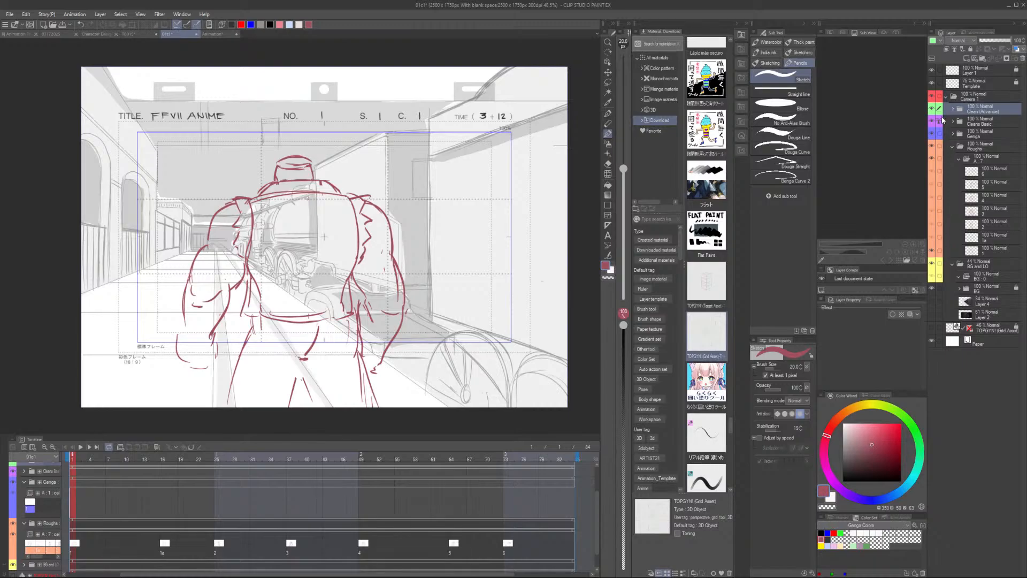
# Show the background alone by hiding the Roughs folder, Template and Layer 1, with the BG and LO folder at 100% opacity
pyautogui.click(931, 146)
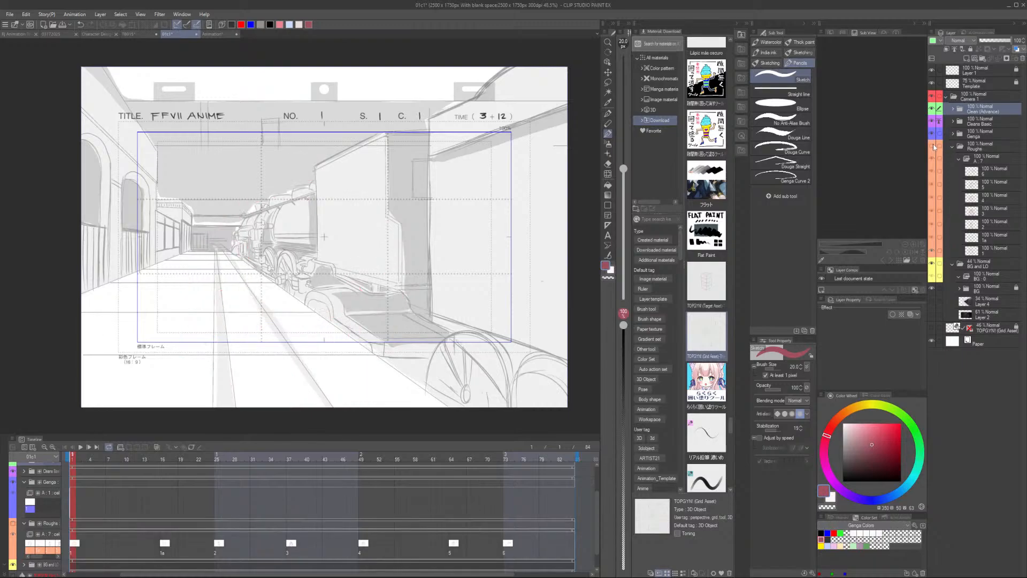
pyautogui.click(990, 265)
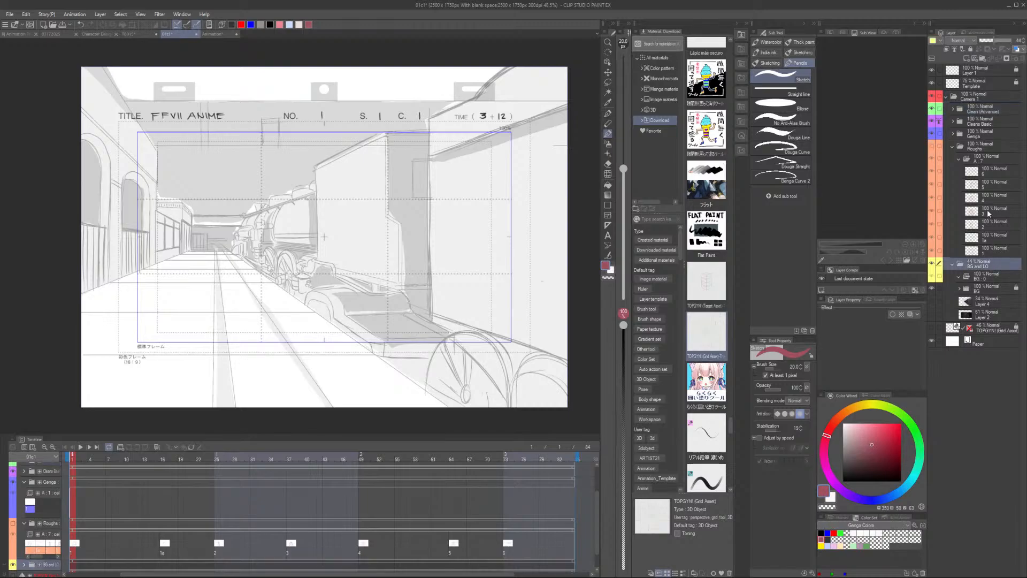
pyautogui.moveTo(998, 40); pyautogui.dragTo(1011, 40)
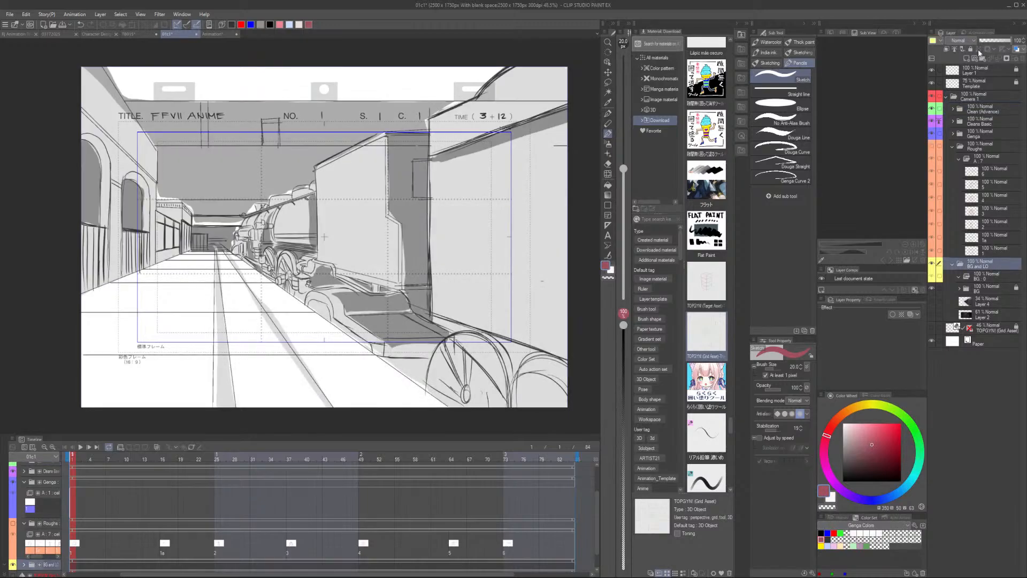
pyautogui.click(931, 83)
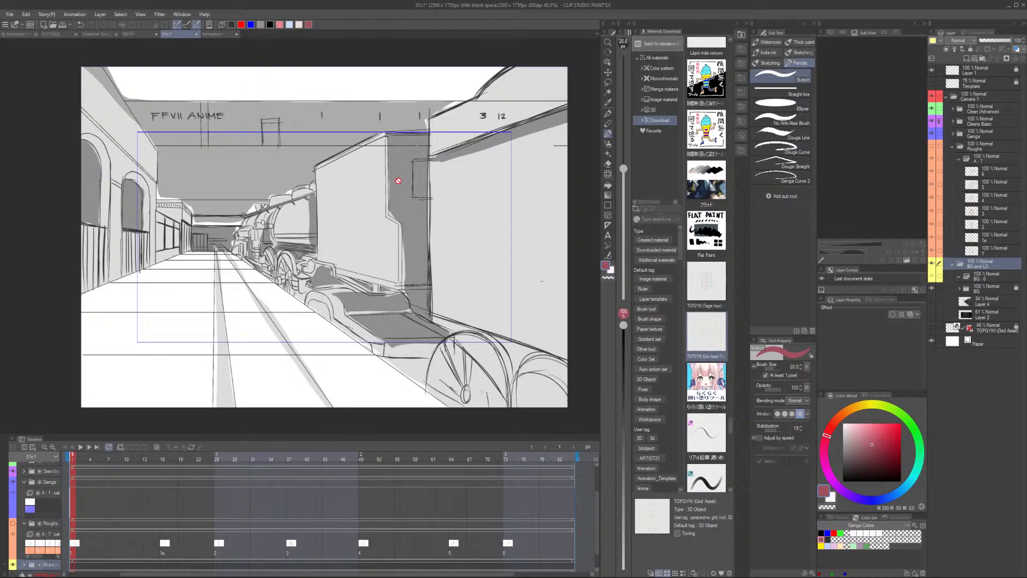
pyautogui.click(931, 70)
# Set the BG and LO folder's opacity to 43% and show the template layers again, leaving the Roughs folder selected
pyautogui.click(992, 41)
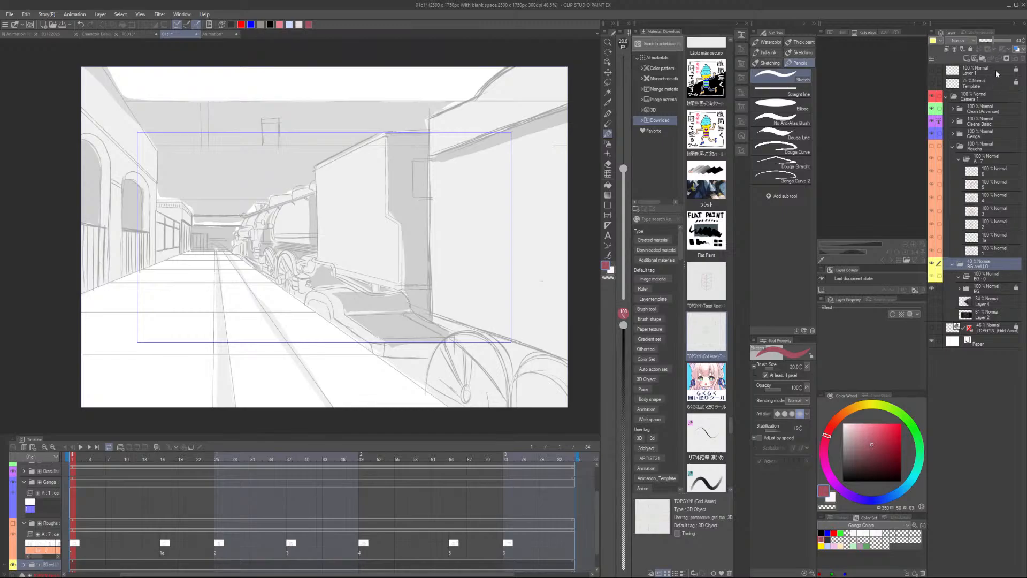
pyautogui.click(933, 80)
pyautogui.click(933, 80)
pyautogui.click(933, 80)
pyautogui.click(933, 80)
pyautogui.click(989, 149)
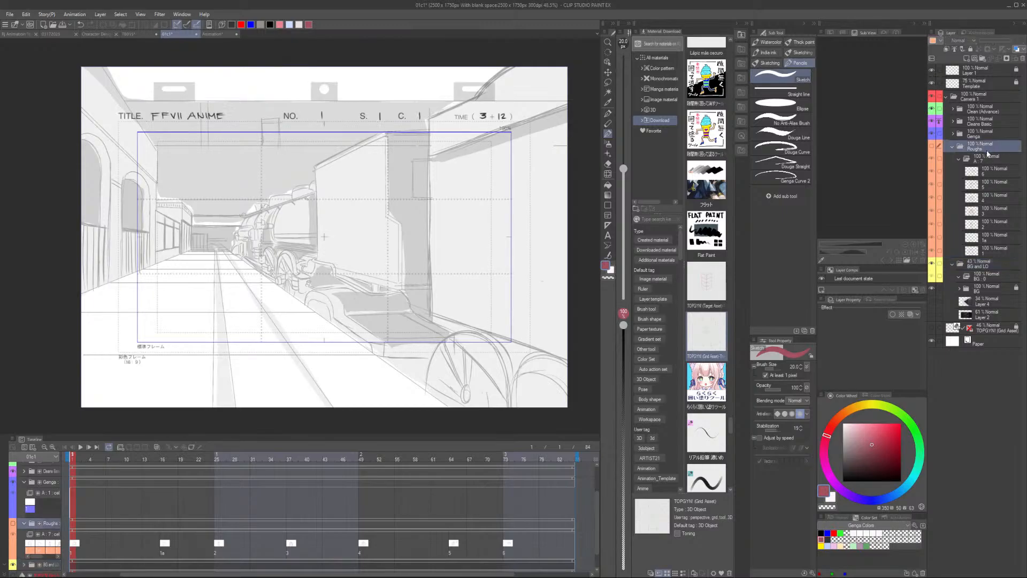
# Show the Roughs folder again and play the animation over the background
pyautogui.click(932, 146)
pyautogui.press('Return')
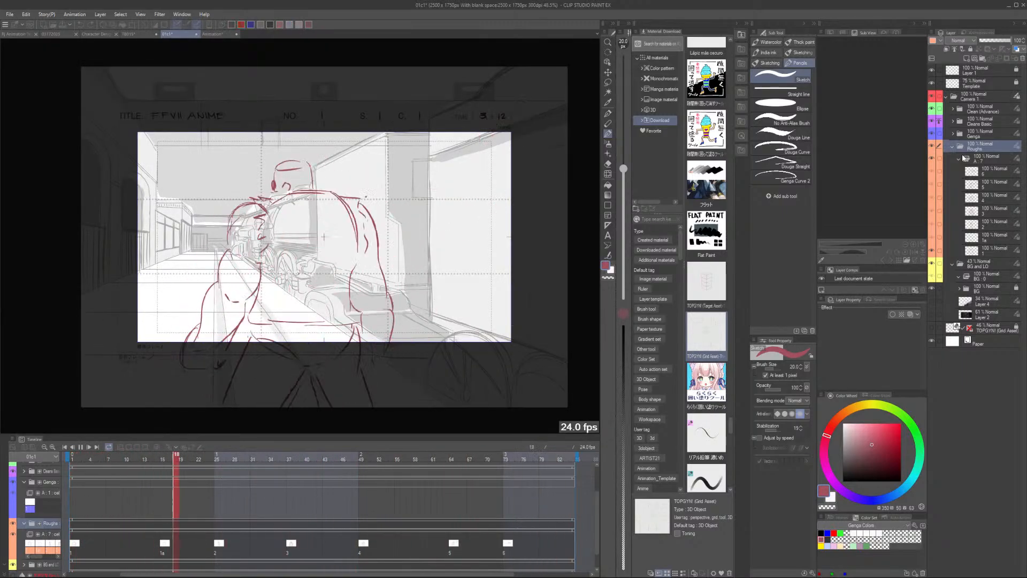
# Move drawings 1a and 2 together to frames 19 and 28 on the Roughs track, and play the animation from frame 8
pyautogui.click(164, 547)
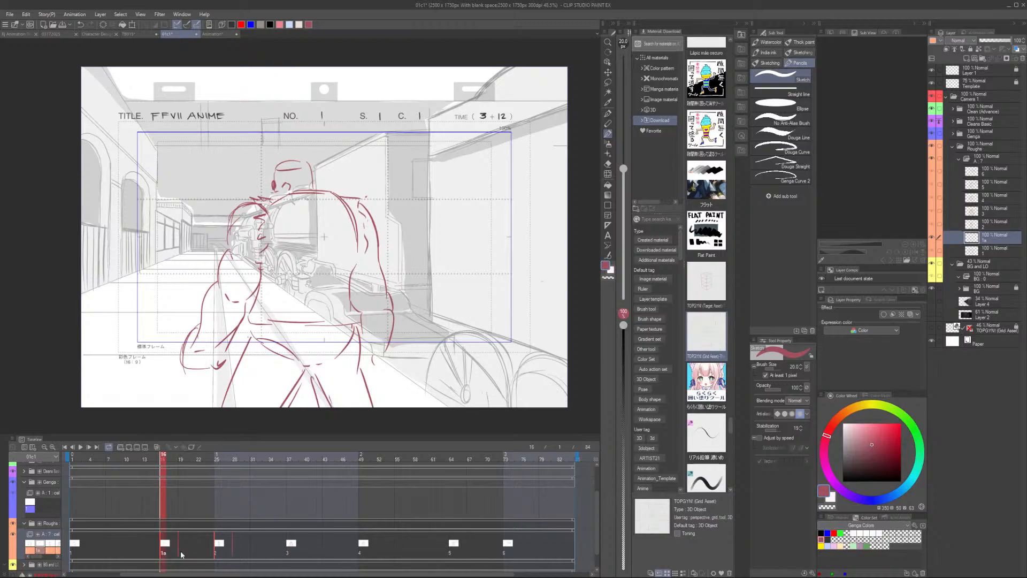
pyautogui.moveTo(181, 554); pyautogui.dragTo(182, 554)
pyautogui.click(115, 460)
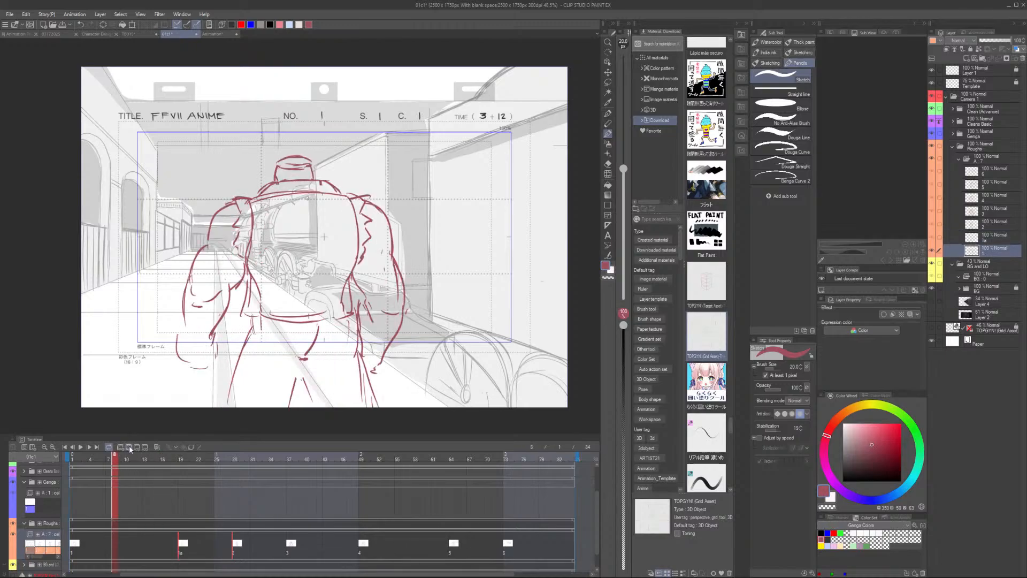
pyautogui.press('space')
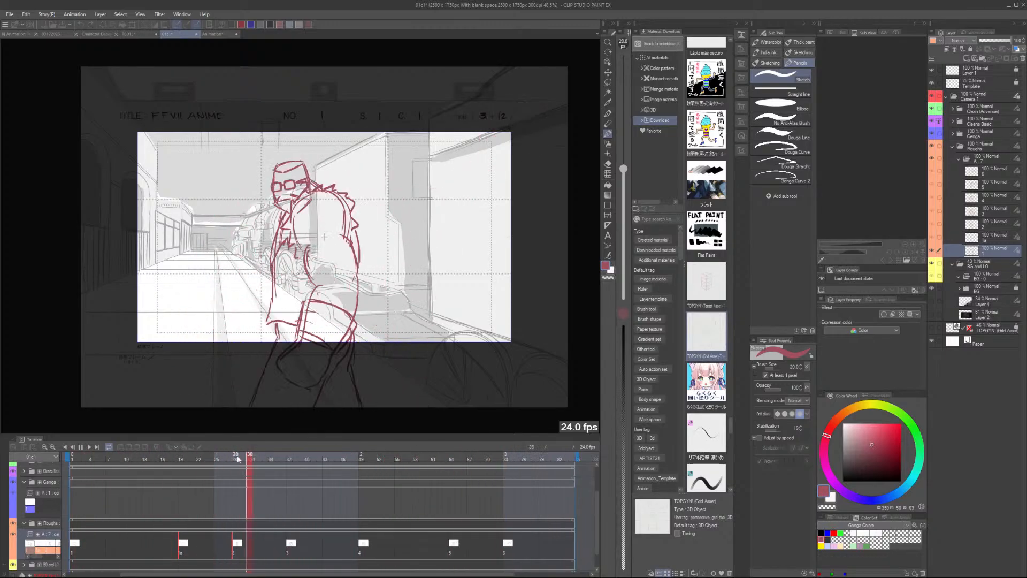
# Transform drawing 1a by skewing its top edge slightly rightward and upward while keeping the base fixed, and apply it
pyautogui.click(217, 458)
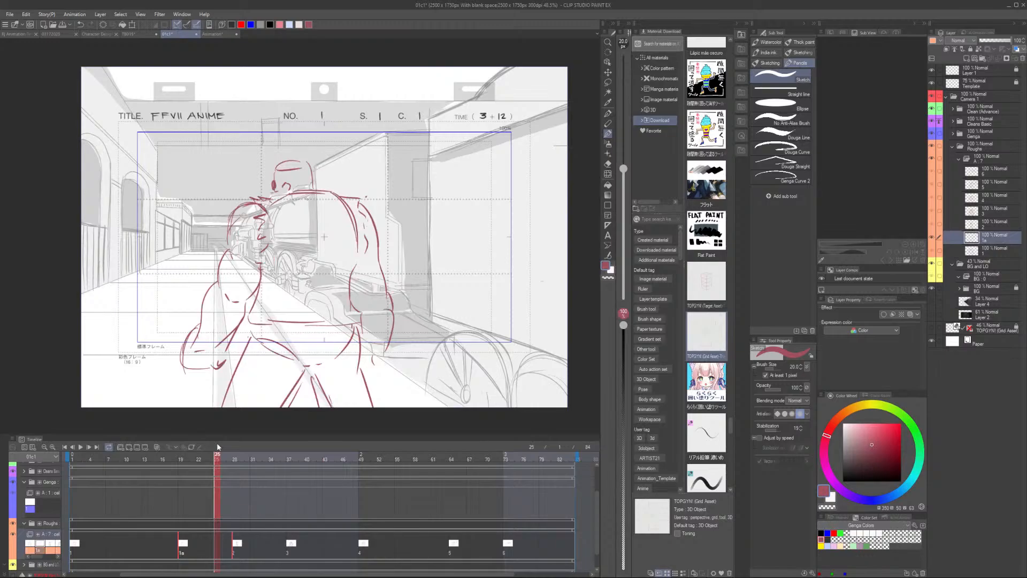
pyautogui.hotkey('ctrl', 't')
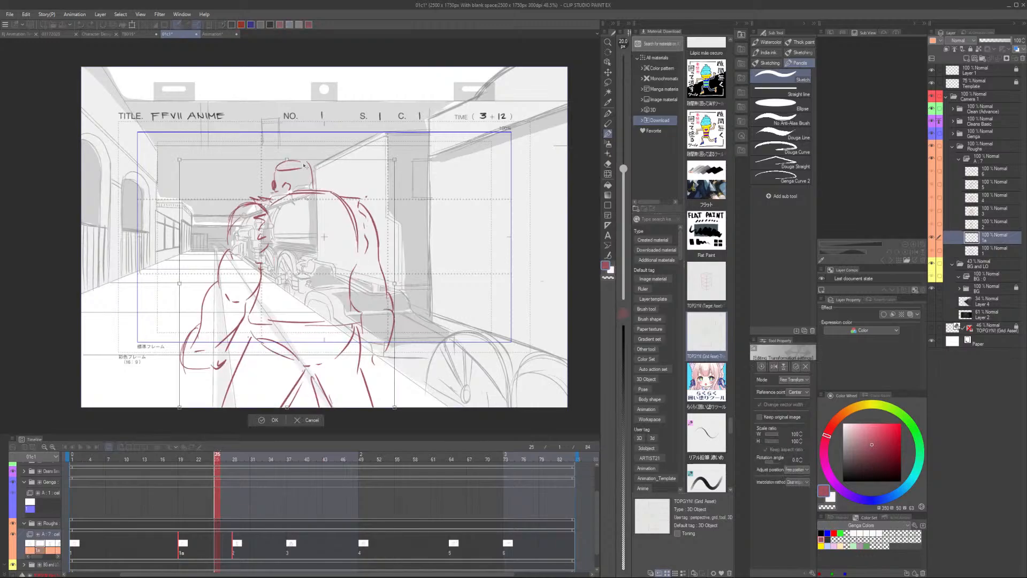
pyautogui.moveTo(287, 160); pyautogui.dragTo(290, 159)
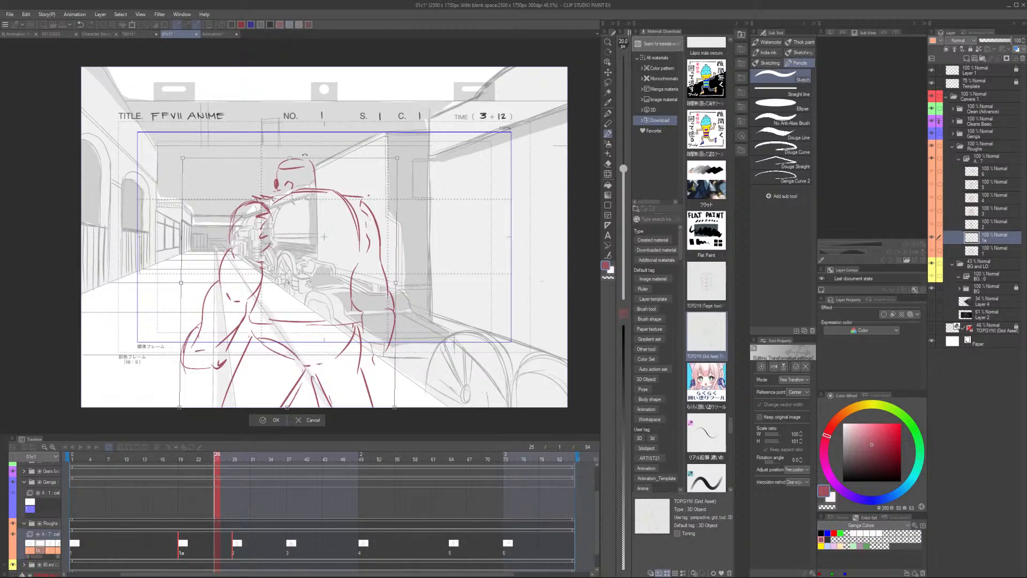
pyautogui.click(276, 422)
# Flip back and forth between drawings 1a, 2 and 3 to examine the flow of the turn
pyautogui.press('Left')
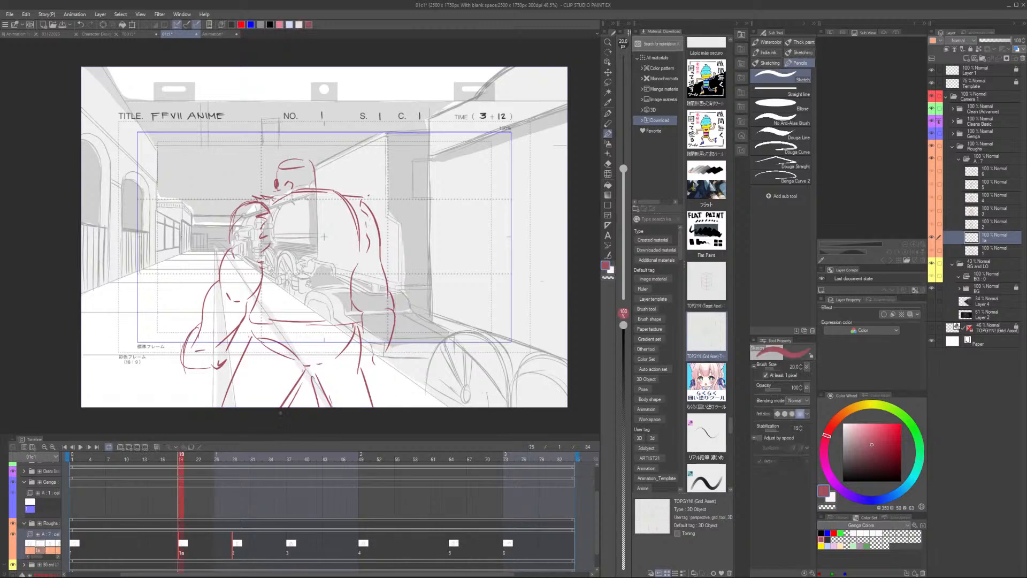
pyautogui.press('Right')
pyautogui.press('Right')
pyautogui.press('Left')
pyautogui.press('Right')
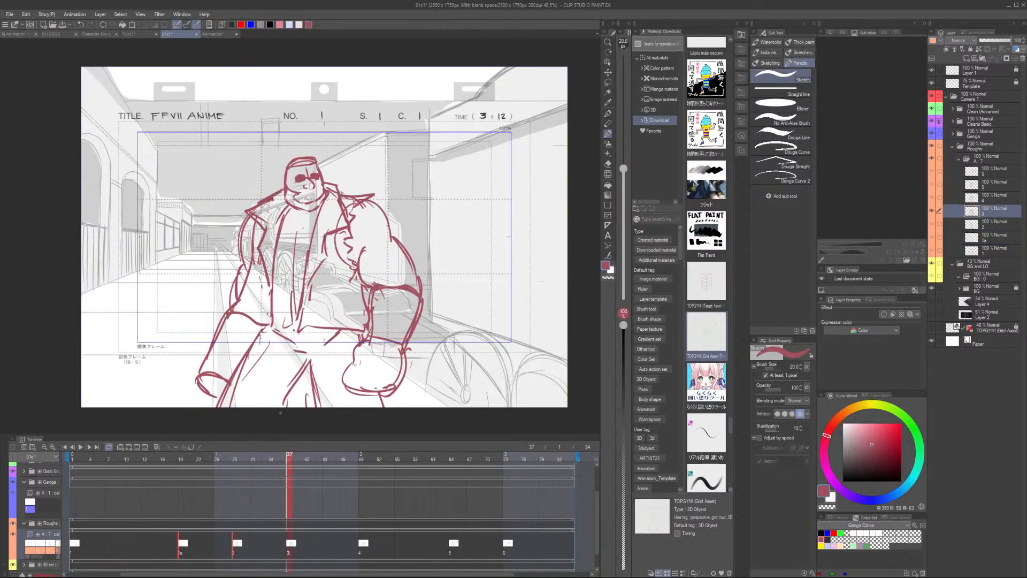
pyautogui.press('Left')
pyautogui.press('Left')
pyautogui.press('Right')
pyautogui.press('Right')
pyautogui.press('Left')
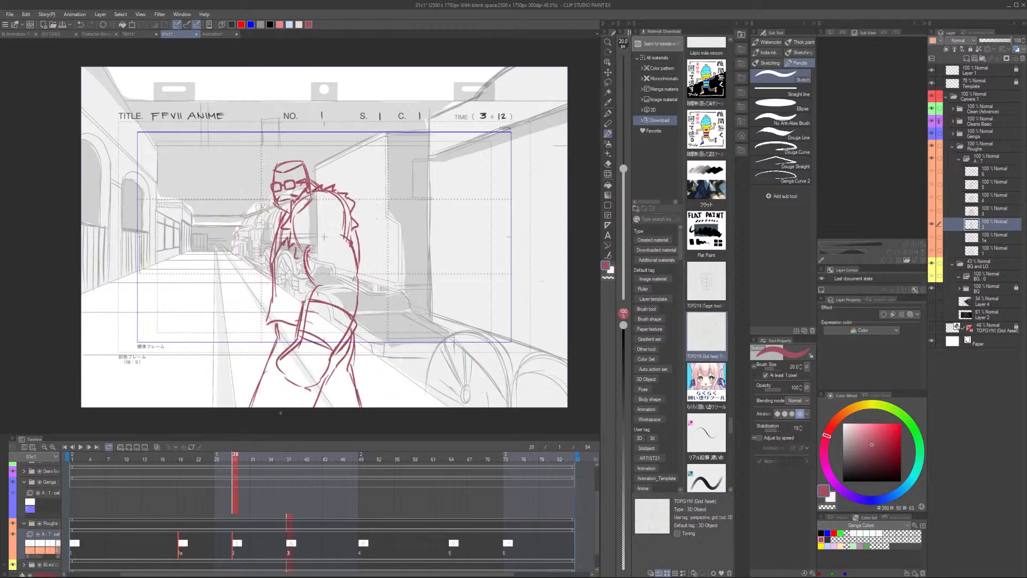
# Inspect the frame gap between drawings 2 and 3 on the timeline and play the animation from frame 15
pyautogui.click(263, 543)
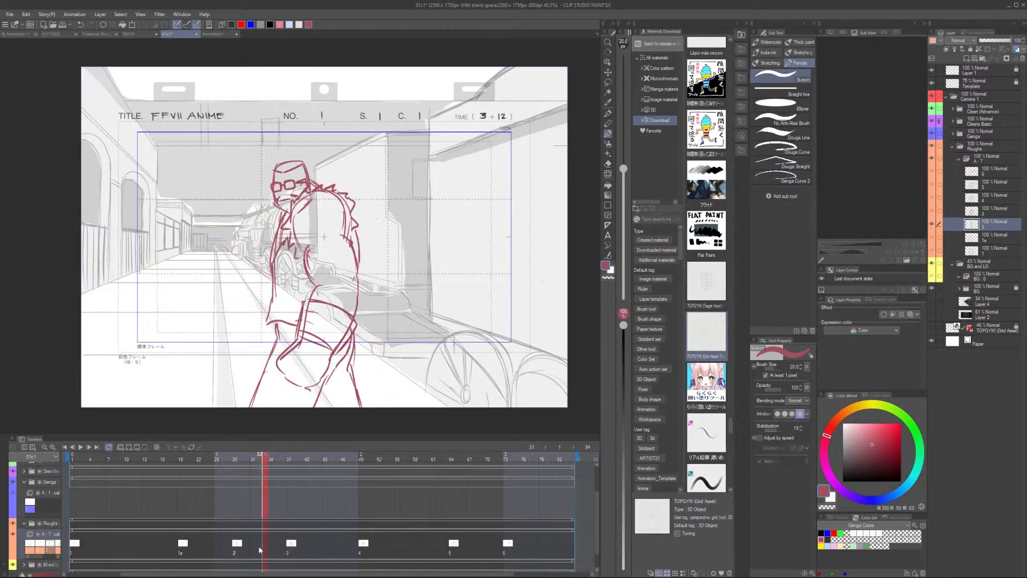
pyautogui.click(253, 551)
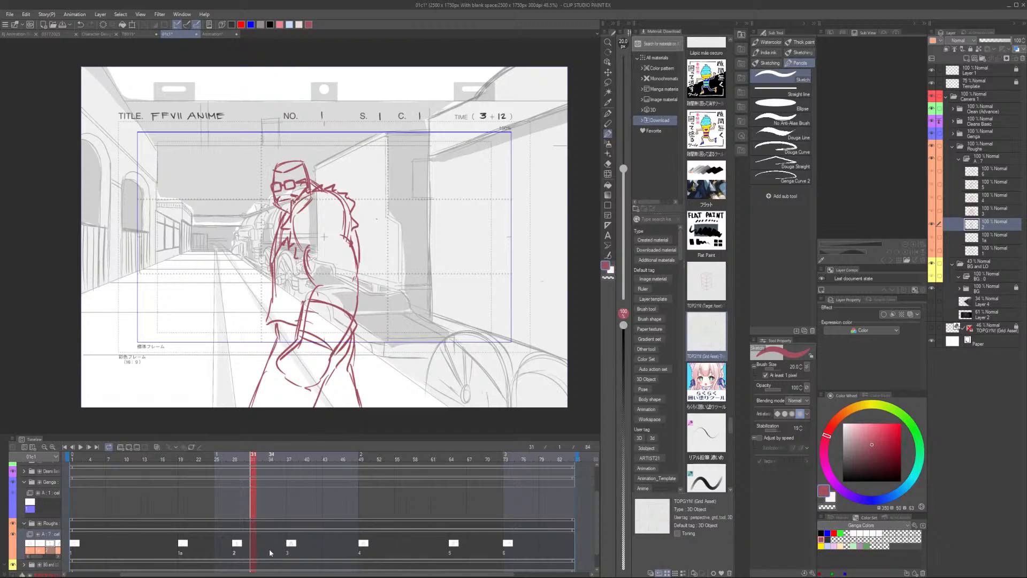
pyautogui.click(268, 548)
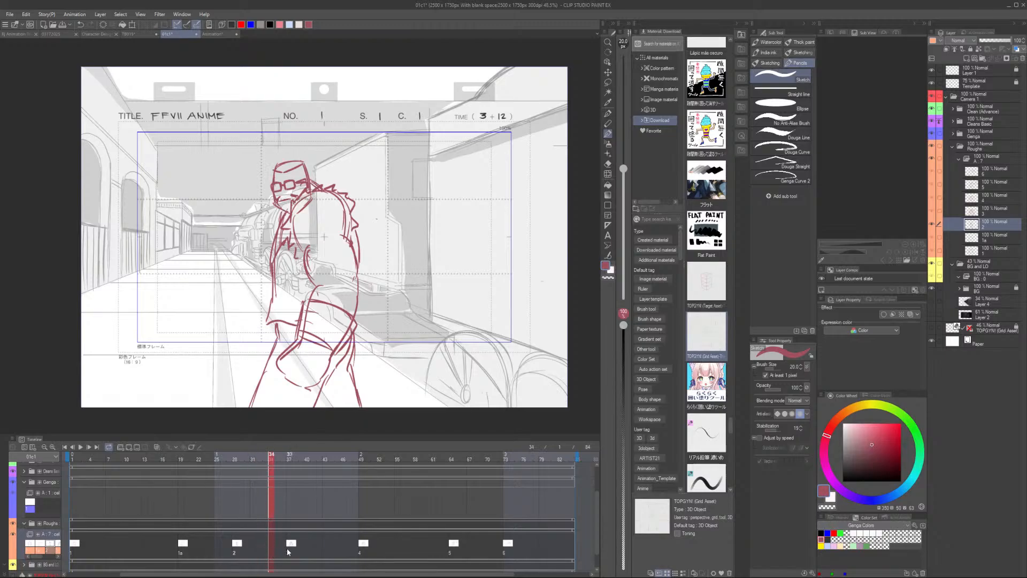
pyautogui.click(252, 547)
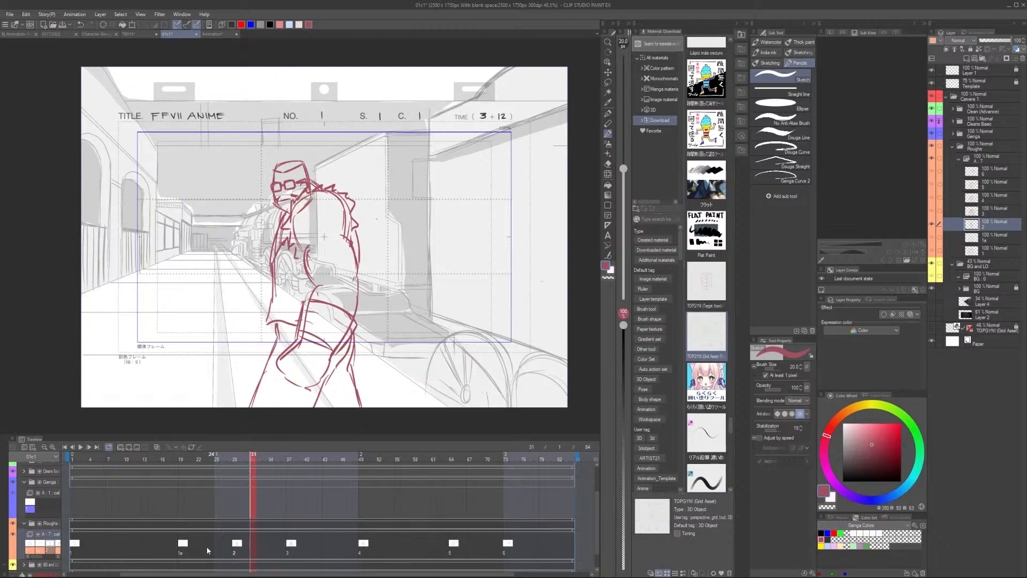
pyautogui.click(153, 460)
pyautogui.press('space')
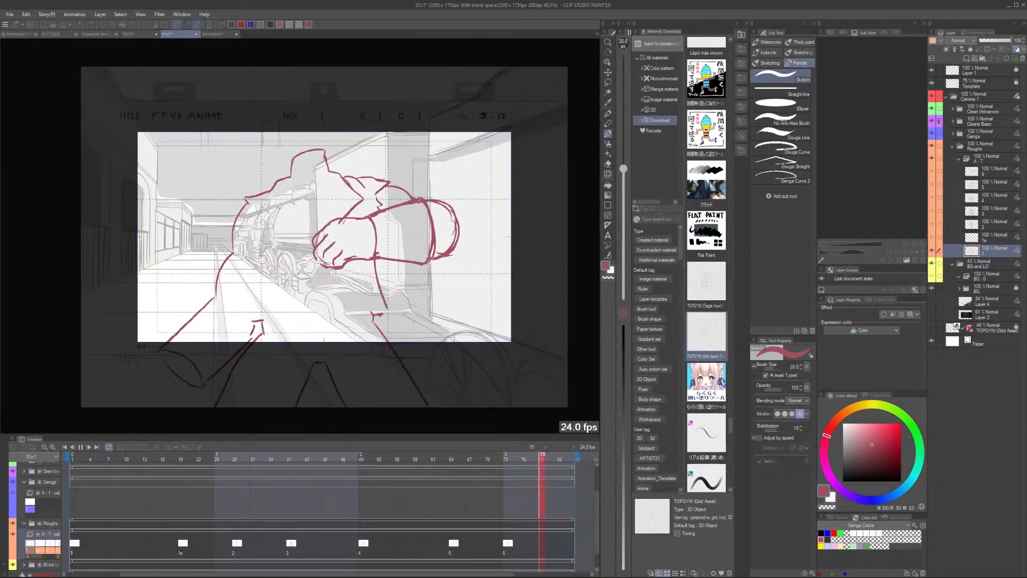
# Select drawings 1a and 2 together on the Roughs track and play the animation from frame 6 to review their timing
pyautogui.click(235, 555)
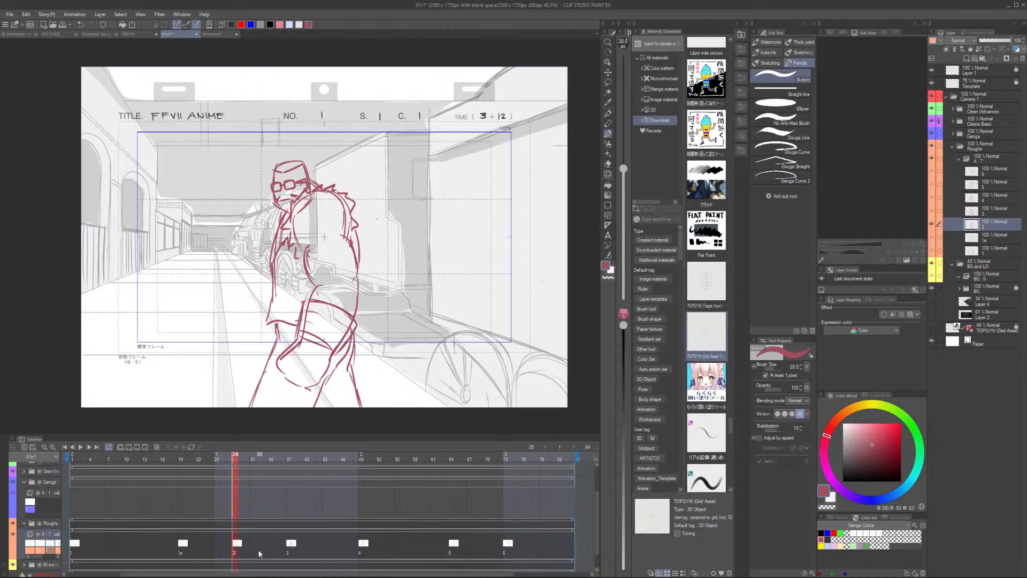
pyautogui.moveTo(259, 552); pyautogui.dragTo(170, 540)
pyautogui.moveTo(235, 552)
pyautogui.mouseDown()
pyautogui.moveTo(167, 539)
pyautogui.moveTo(236, 555)
pyautogui.mouseUp()
pyautogui.click(102, 458)
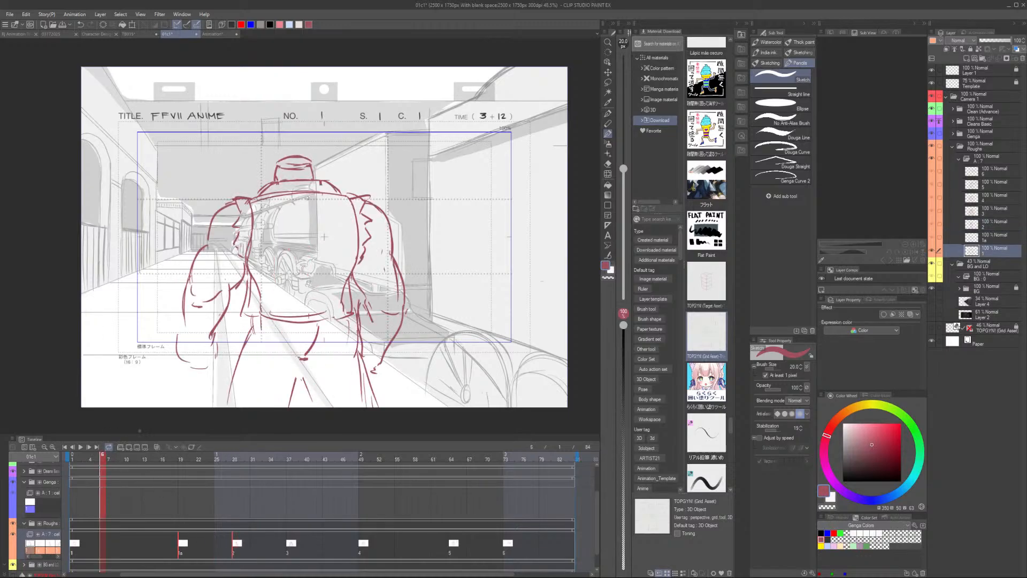
pyautogui.press('Return')
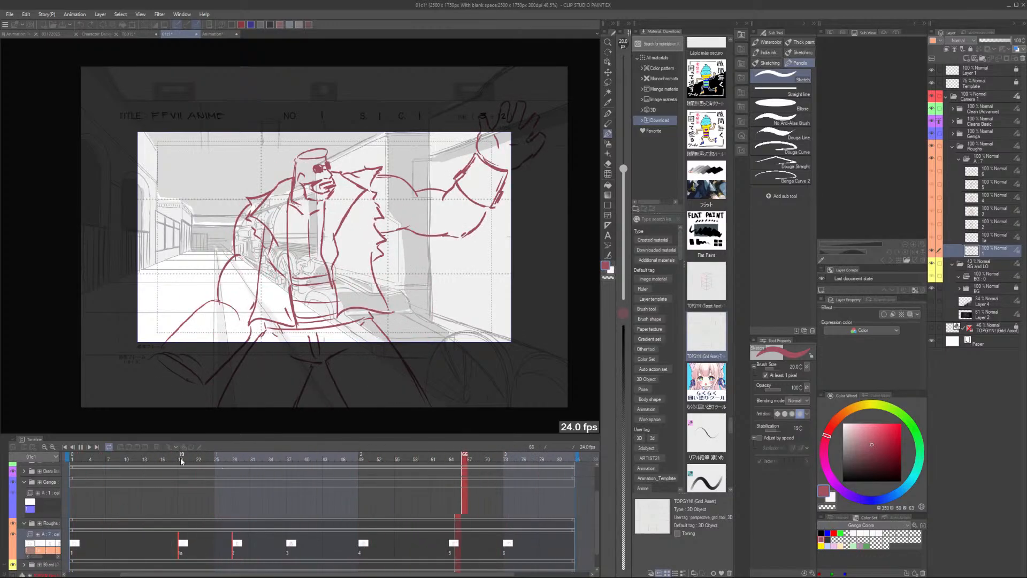
# Compare drawings 1a and 2, and sketch a slanted timing chart with tick marks beside the figure's head on drawing 1a
pyautogui.click(158, 460)
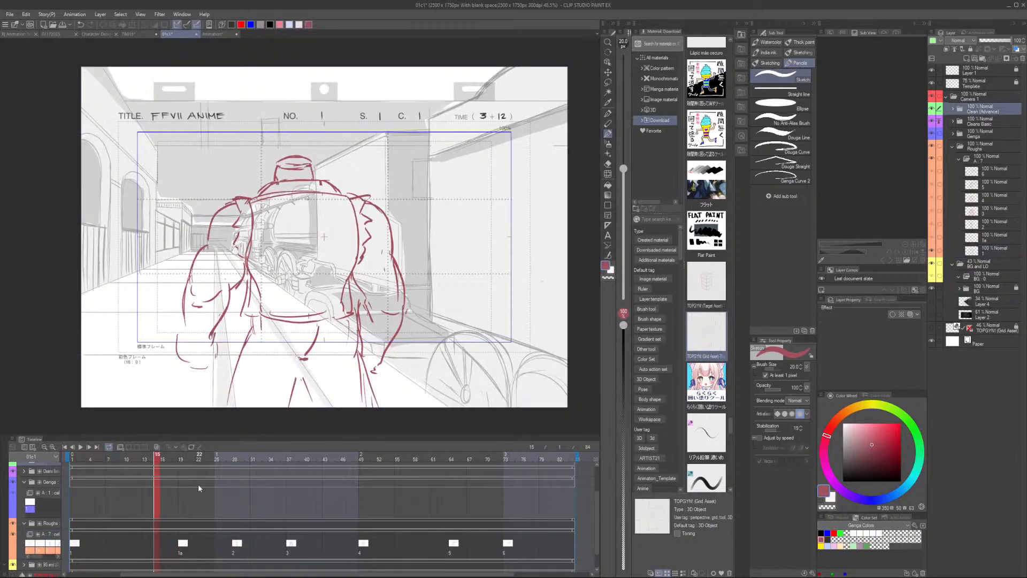
pyautogui.click(183, 545)
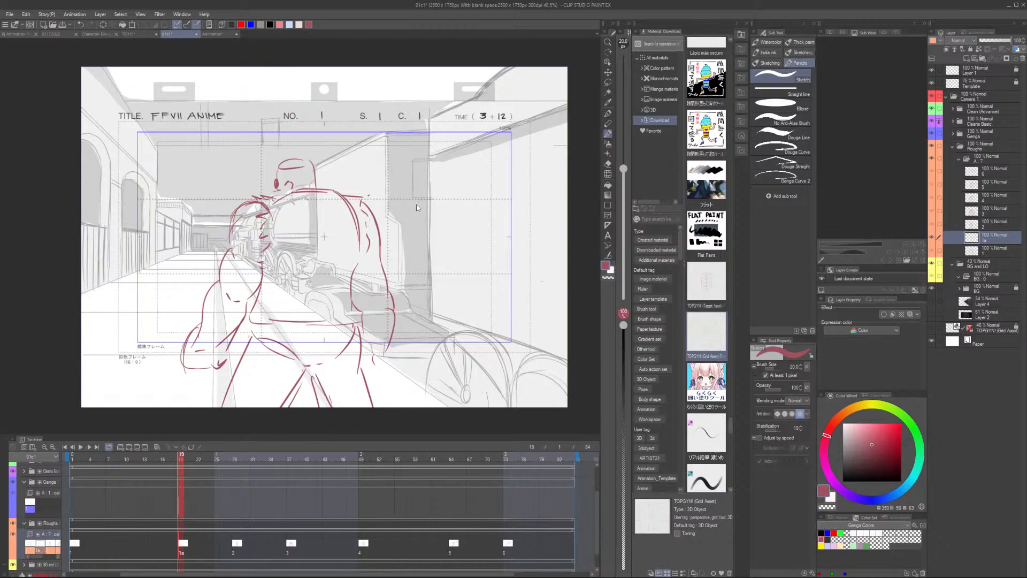
pyautogui.press('.')
pyautogui.press(',')
pyautogui.press('.')
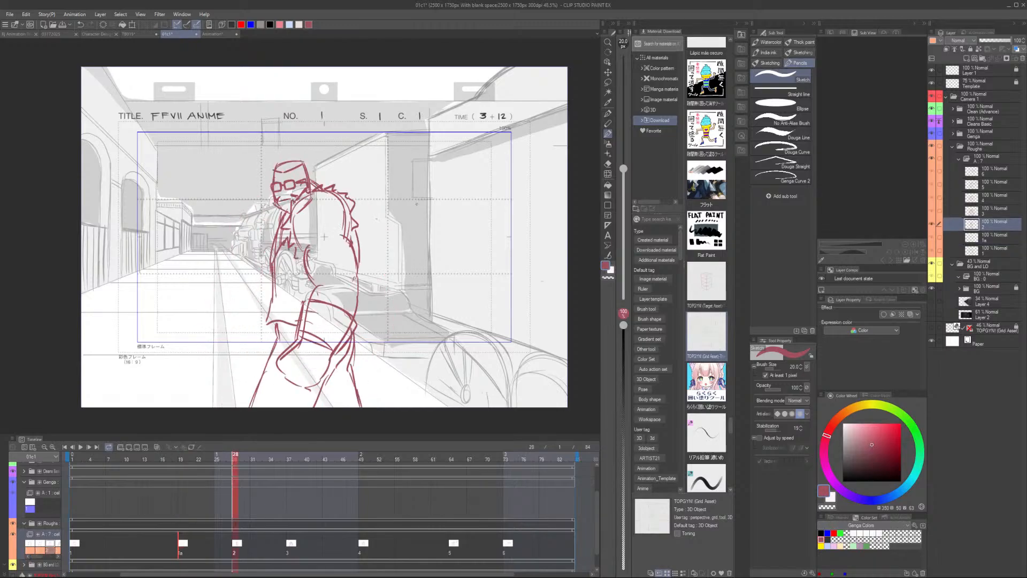
pyautogui.press(',')
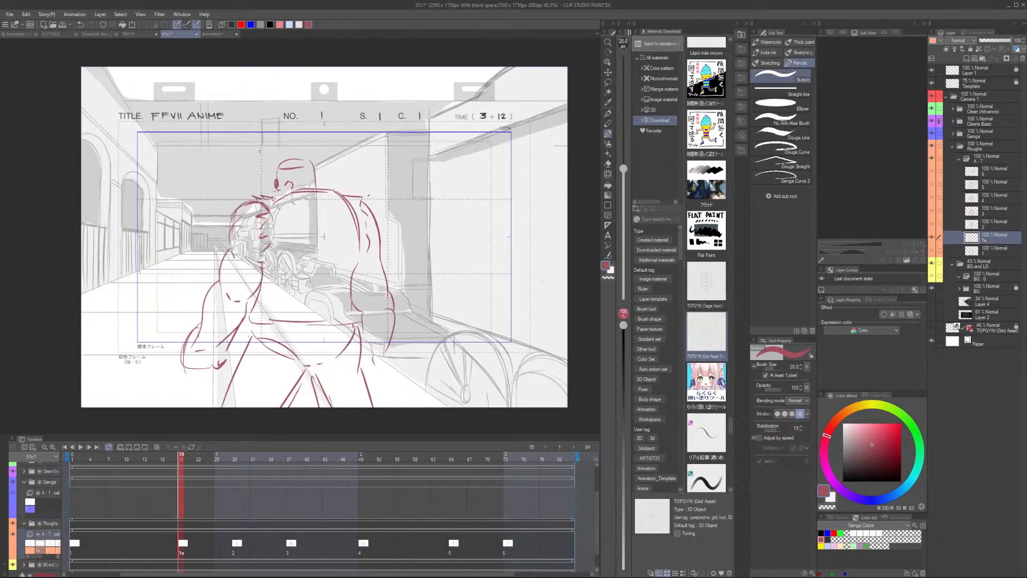
pyautogui.moveTo(181, 186)
pyautogui.mouseDown()
pyautogui.moveTo(246, 161)
pyautogui.moveTo(185, 190)
pyautogui.moveTo(205, 179)
pyautogui.mouseUp()
pyautogui.moveTo(221, 162); pyautogui.dragTo(224, 171)
# Compare drawings 1a, 2 and 3, and cut the timing chart out of drawing 1a with a lasso selection
pyautogui.press('.')
pyautogui.press(',')
pyautogui.press('.')
pyautogui.press('.')
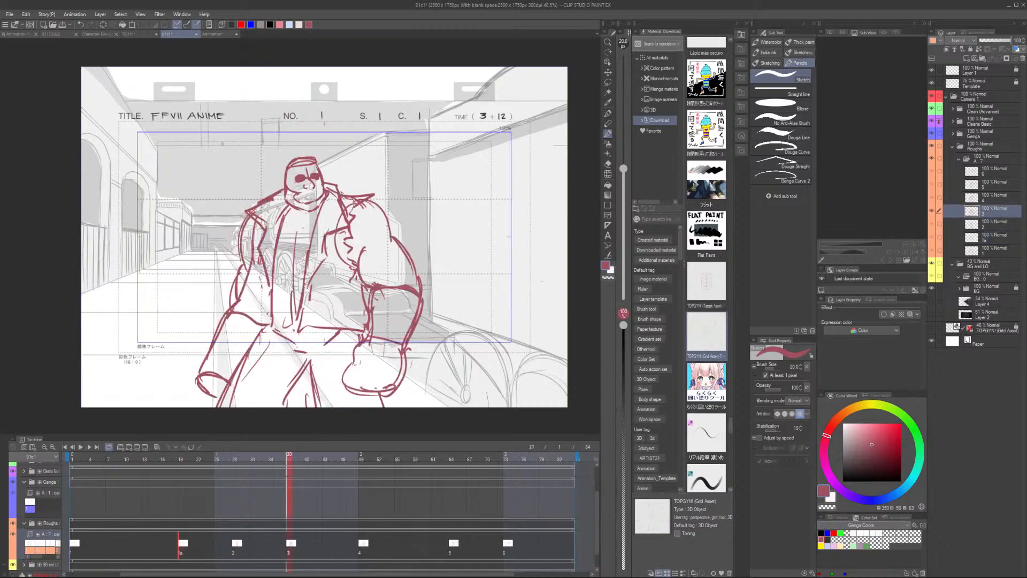
pyautogui.press(',')
pyautogui.press(',')
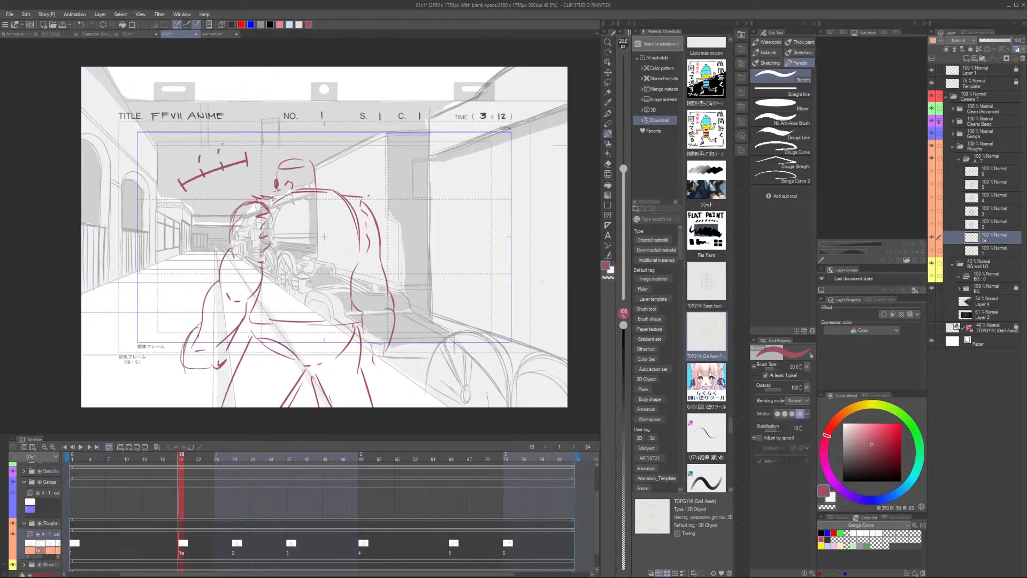
pyautogui.press('m')
pyautogui.moveTo(265, 142)
pyautogui.mouseDown()
pyautogui.moveTo(160, 183)
pyautogui.moveTo(274, 143)
pyautogui.mouseUp()
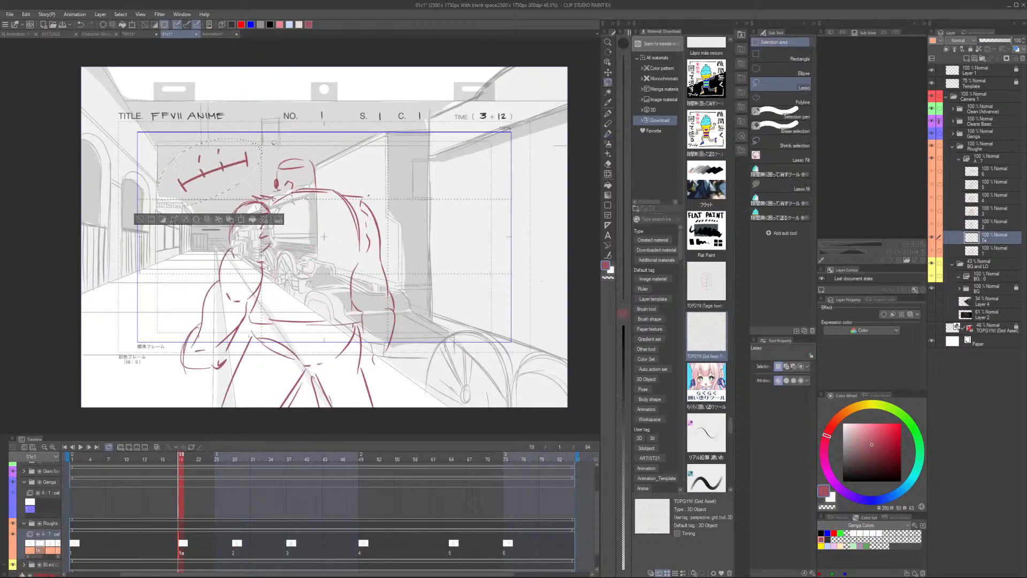
pyautogui.press('Delete')
# Paste the cut timing chart onto drawing 3 at the same position and clear the selection
pyautogui.press('.')
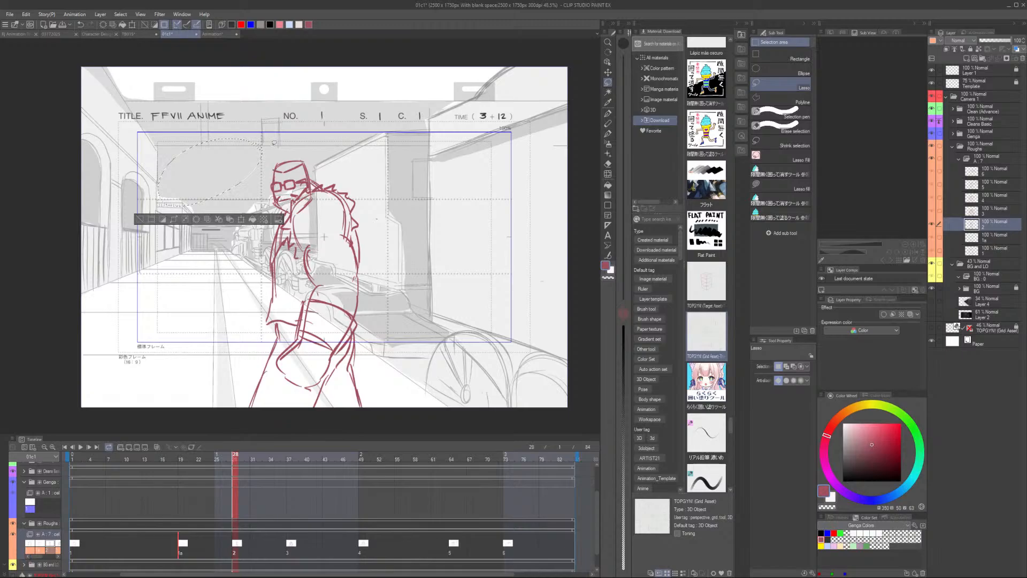
pyautogui.press('.')
pyautogui.press('p')
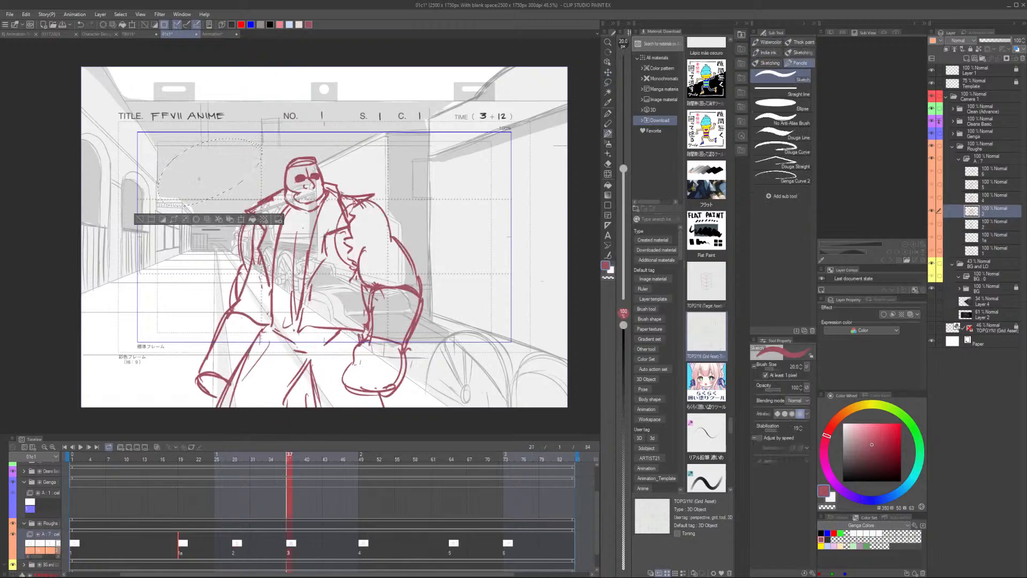
pyautogui.press('v')
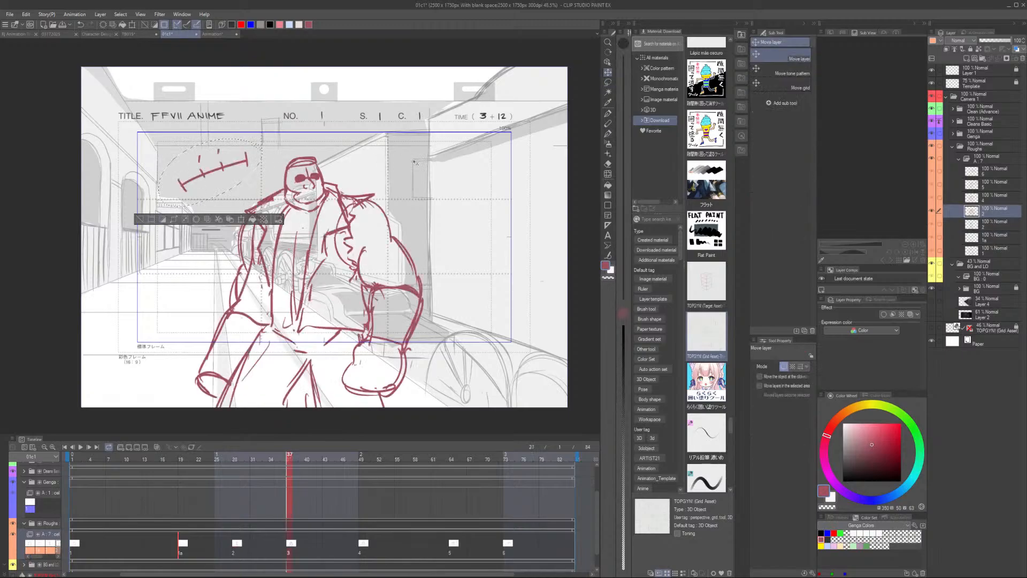
pyautogui.press(',')
pyautogui.press('.')
pyautogui.click(325, 459)
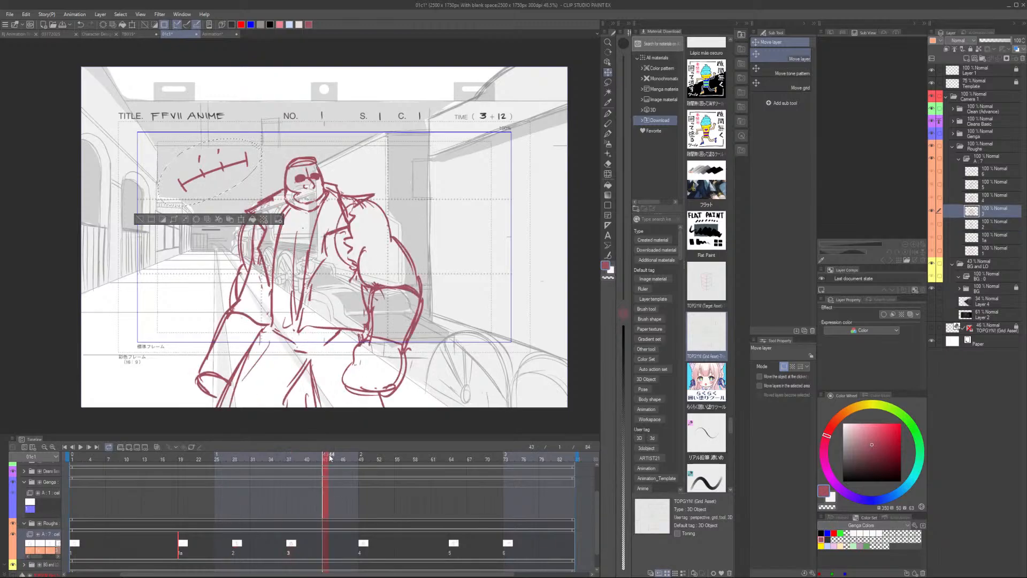
pyautogui.click(140, 220)
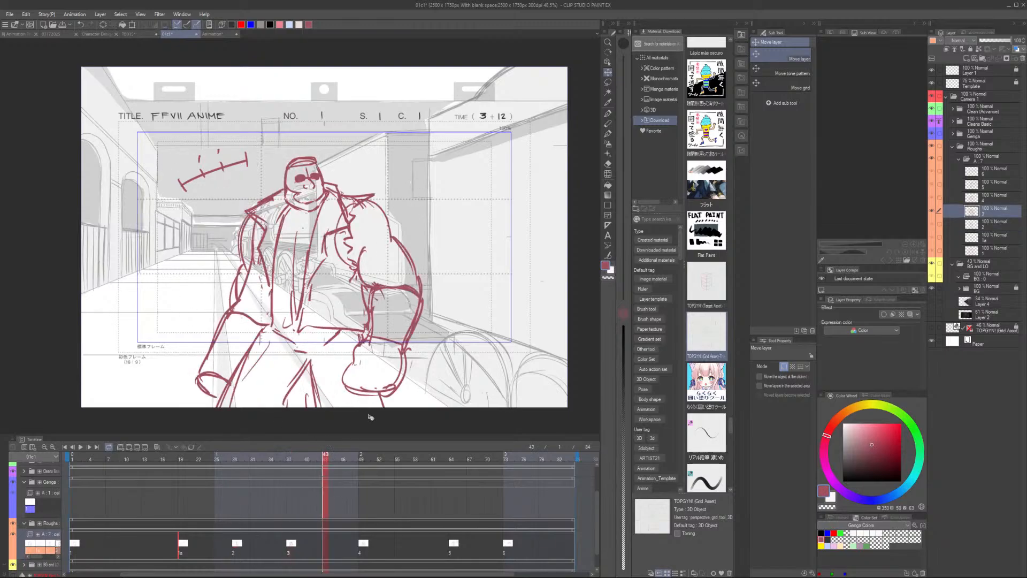
# Flip between drawings 3 and 4 around frames 43 to 49 to judge the spacing between the poses
pyautogui.click(361, 461)
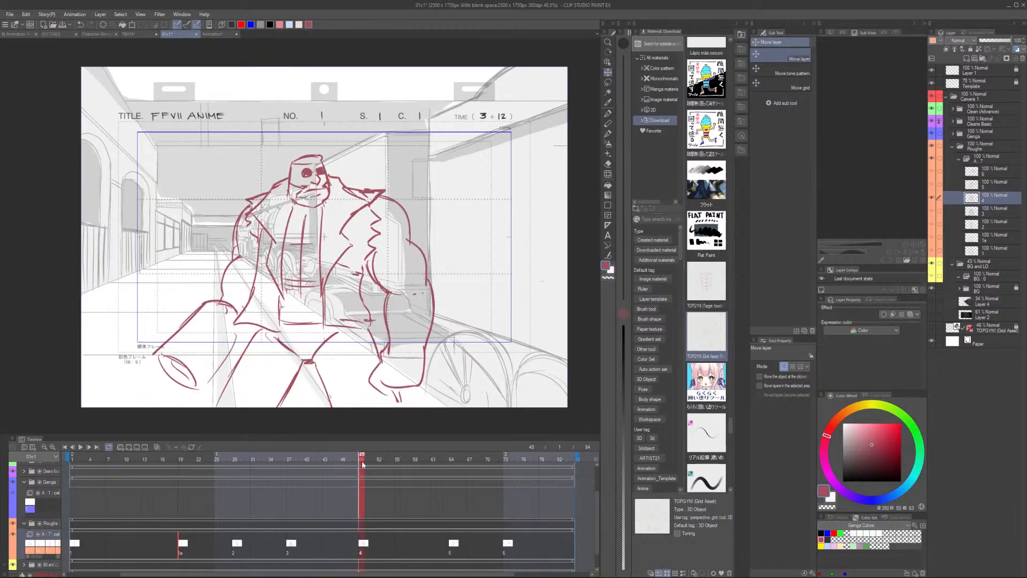
pyautogui.click(322, 460)
pyautogui.click(331, 458)
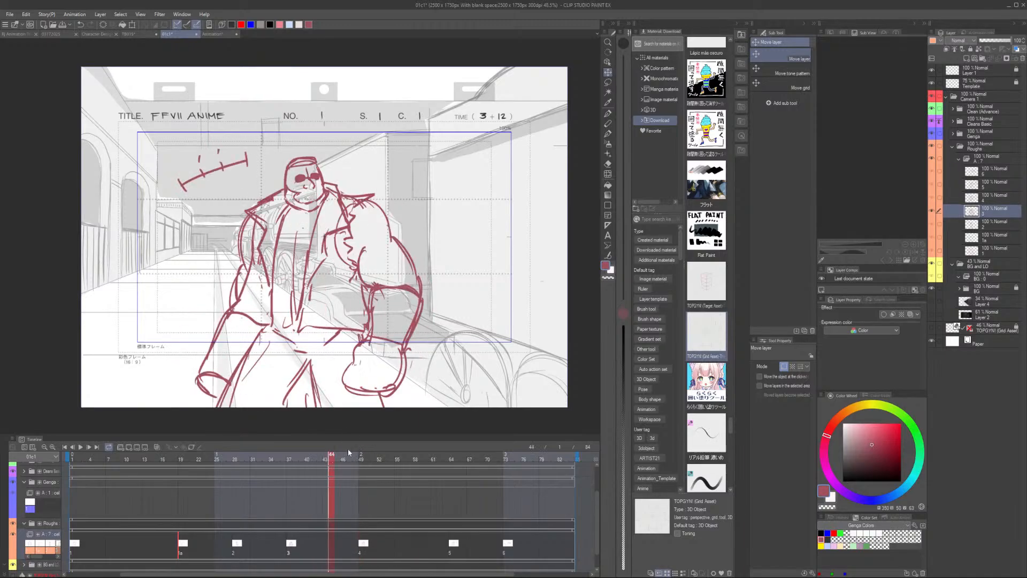
pyautogui.click(324, 458)
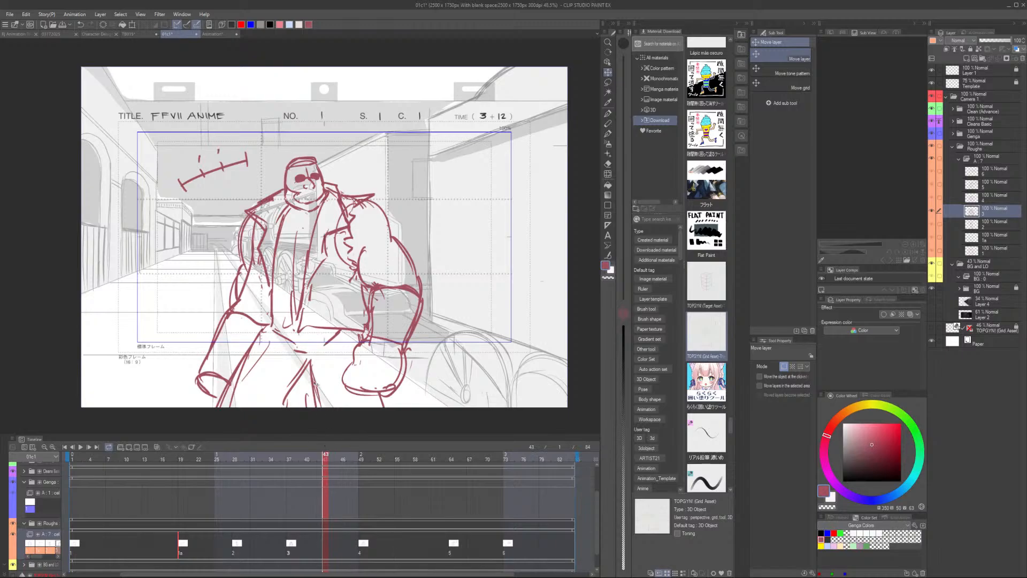
pyautogui.press('Left')
pyautogui.press('Right')
pyautogui.press('Right')
pyautogui.press('Left')
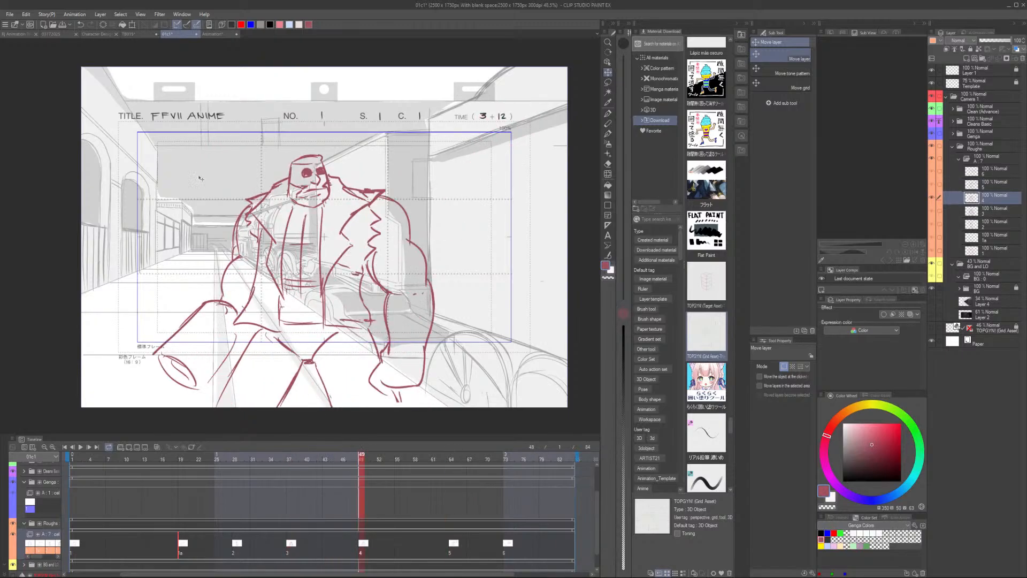
# Sketch a slanted timing chart with tick marks beside the figure's head on drawing 4, comparing the pose with drawing 5
pyautogui.press('Left')
pyautogui.press('Right')
pyautogui.press('p')
pyautogui.moveTo(183, 191); pyautogui.dragTo(245, 162)
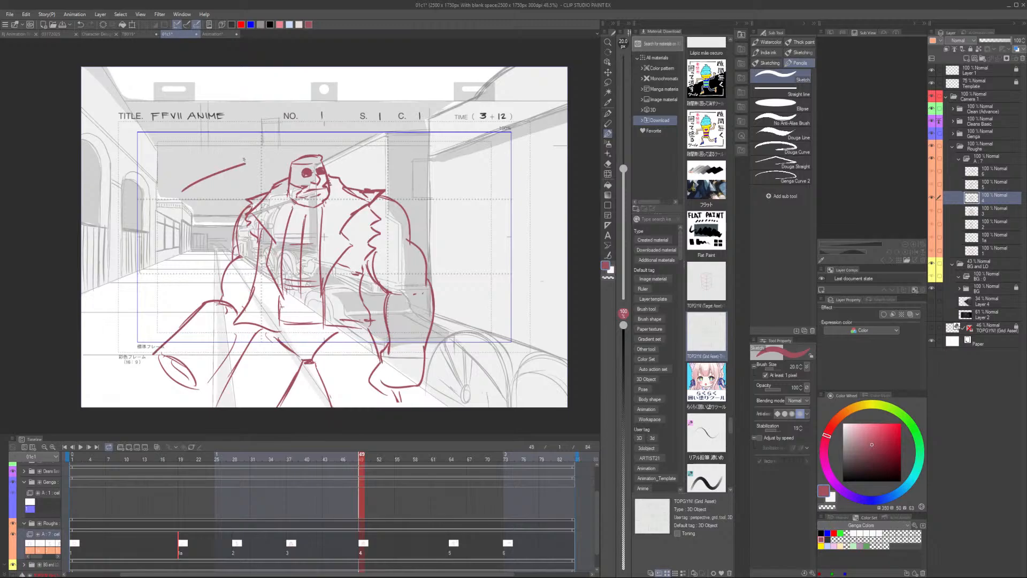
pyautogui.moveTo(177, 186); pyautogui.dragTo(187, 195)
pyautogui.press('Right')
pyautogui.press('Left')
pyautogui.press('Right')
pyautogui.press('Left')
pyautogui.press('Right')
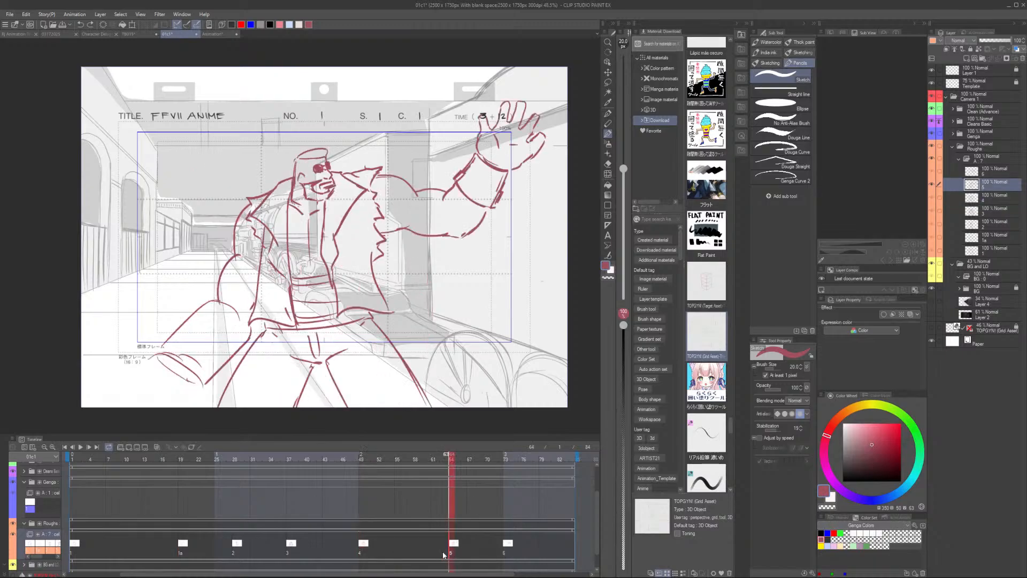
# Count through the frames between drawings 4 and 5, and handwrite "9 frame hold" beside the figure on drawing 4
pyautogui.click(358, 551)
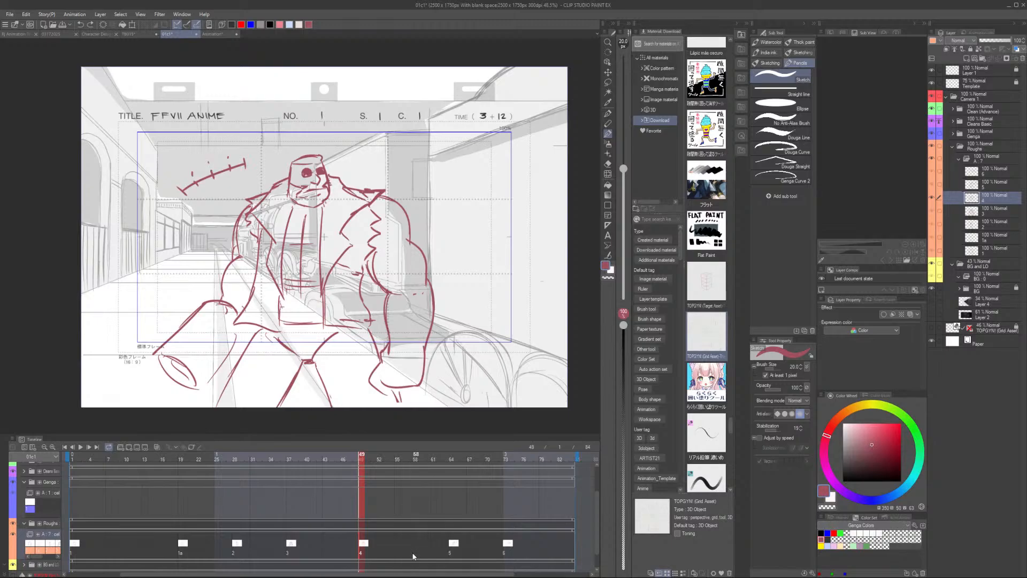
pyautogui.click(410, 555)
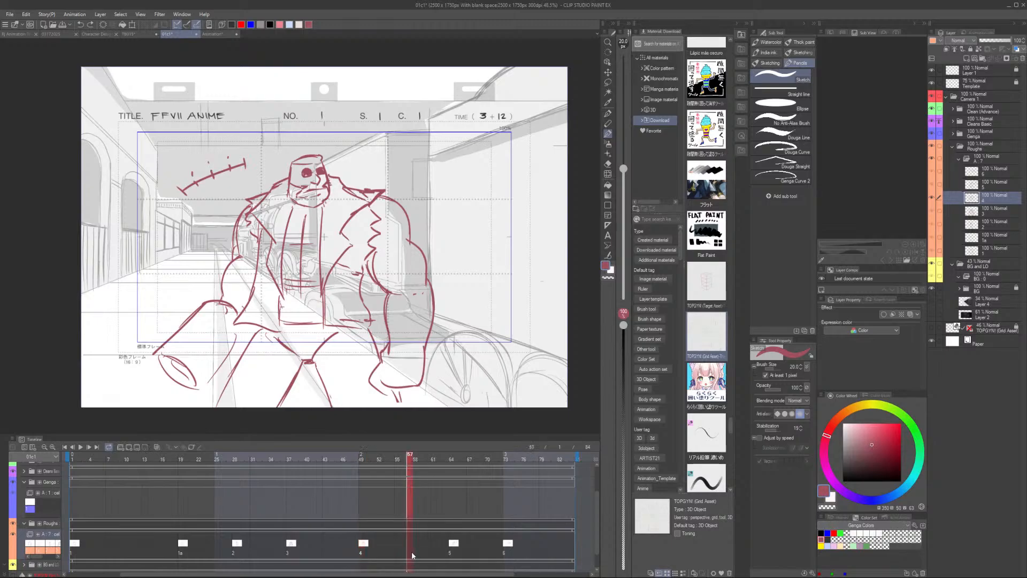
pyautogui.click(431, 547)
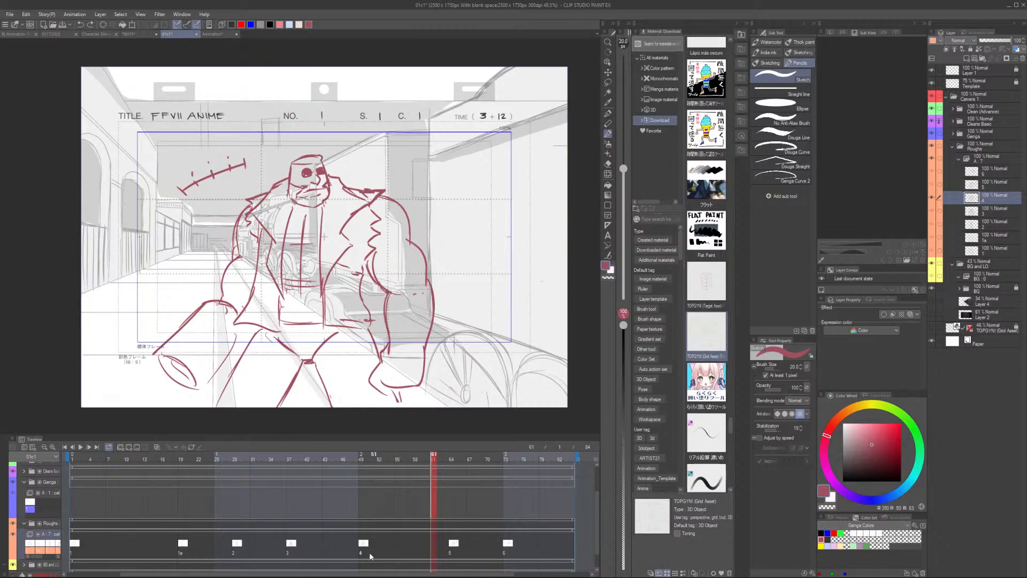
pyautogui.click(395, 552)
pyautogui.click(363, 553)
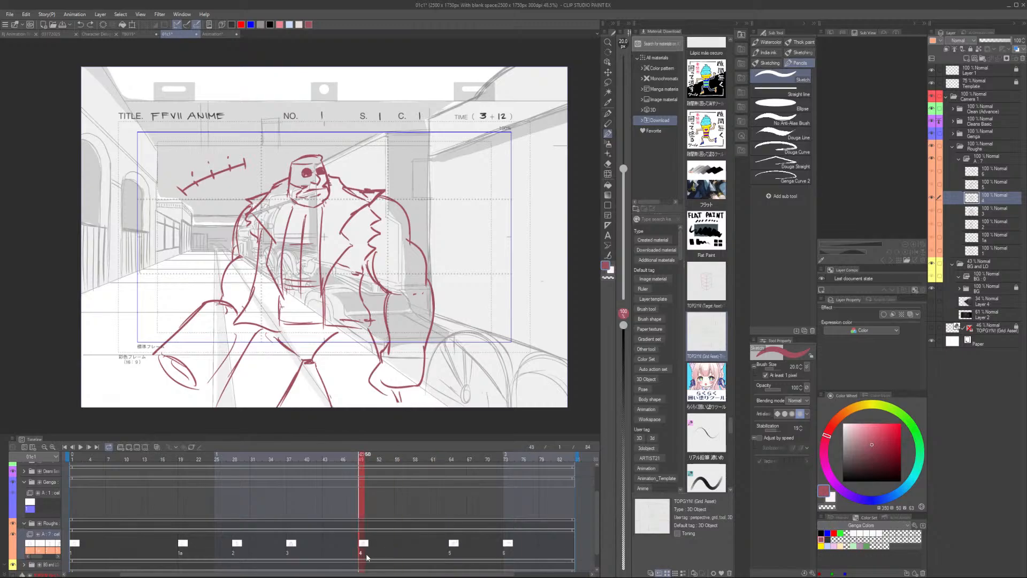
pyautogui.click(397, 554)
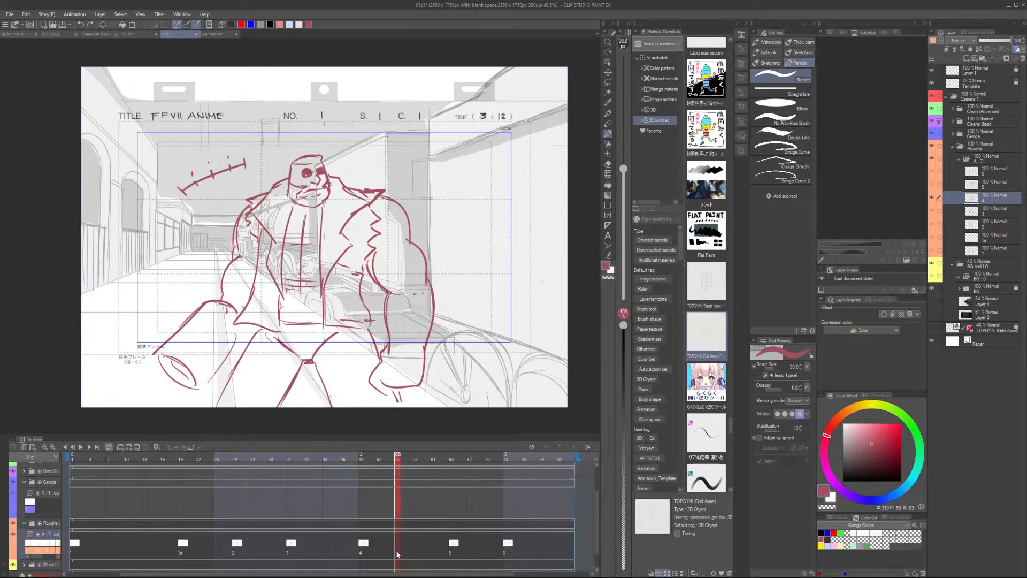
pyautogui.click(411, 551)
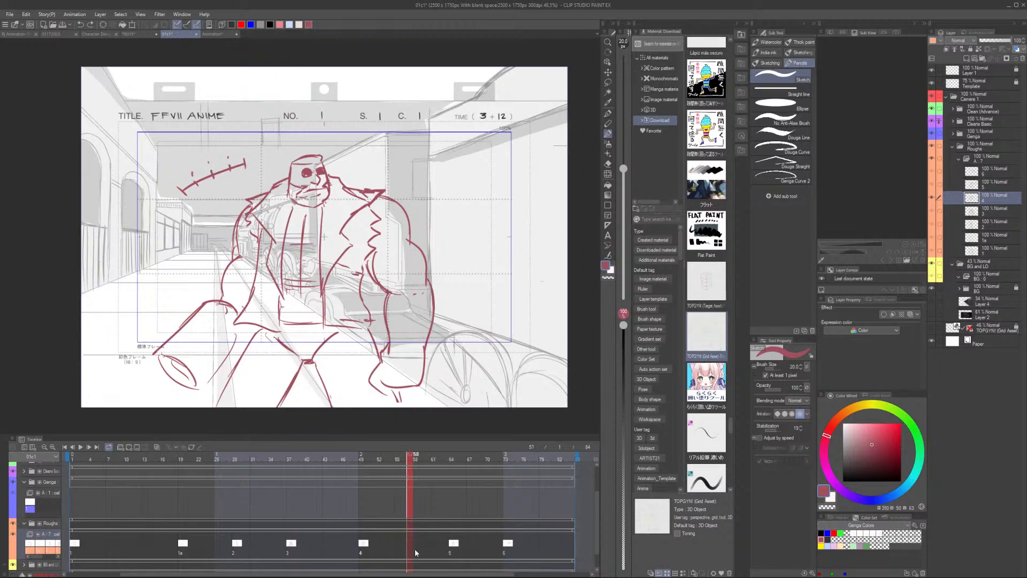
pyautogui.click(415, 548)
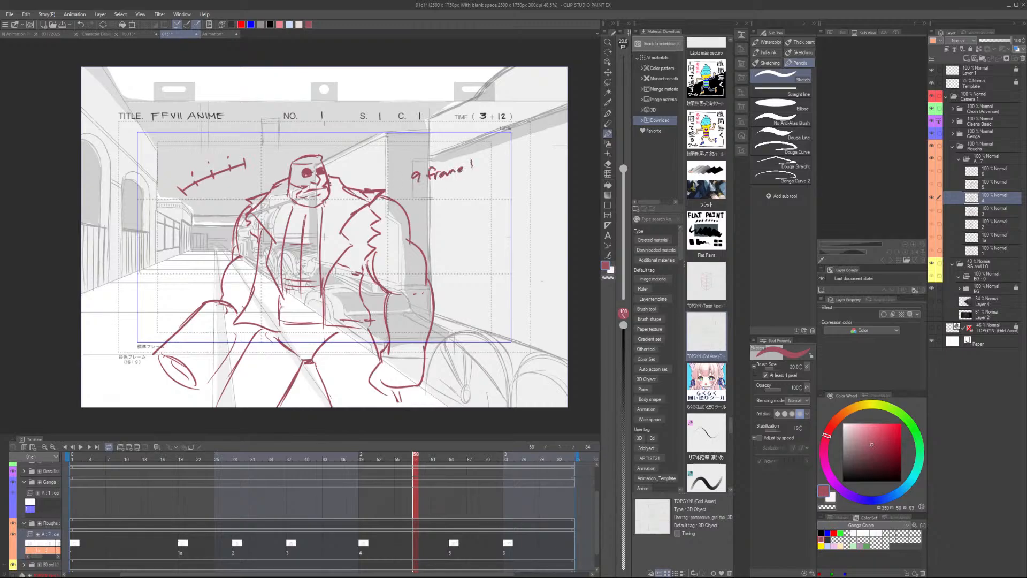
# Sketch slanted timing charts with tick marks beside the figure on drawings 5 and 6, checking the frames between them
pyautogui.click(451, 534)
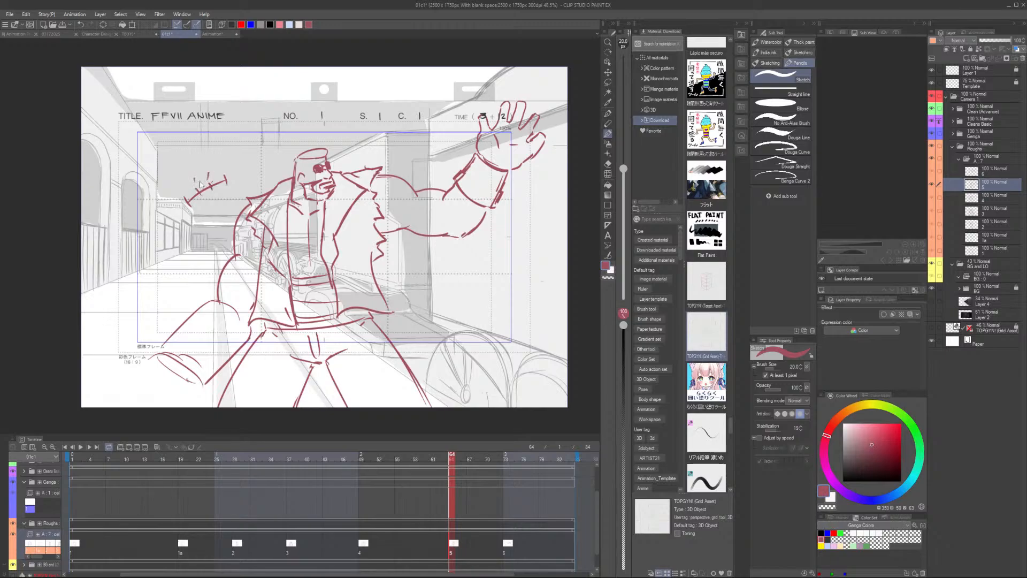
pyautogui.press('.')
pyautogui.press(',')
pyautogui.press('.')
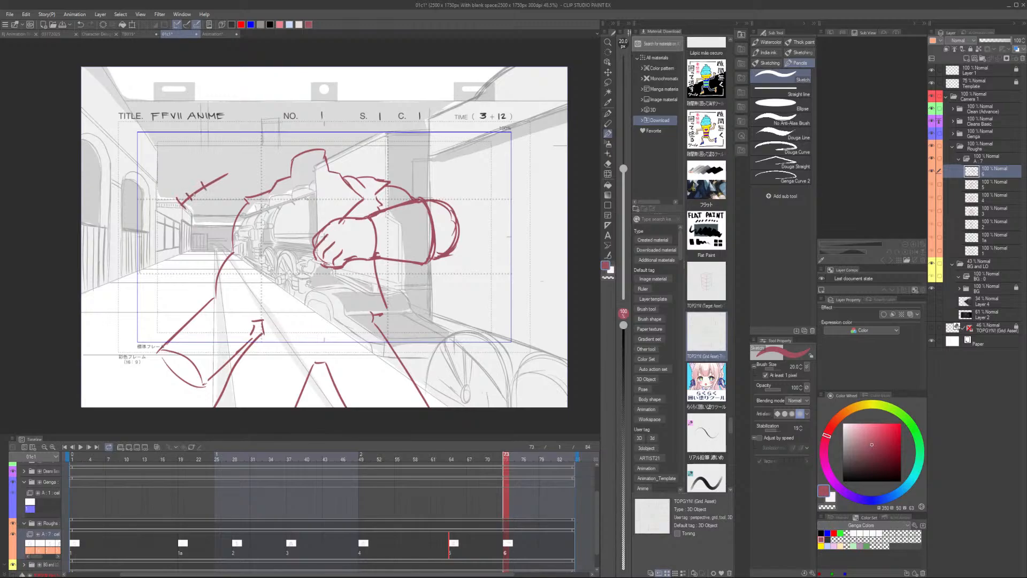
pyautogui.click(470, 548)
pyautogui.click(486, 547)
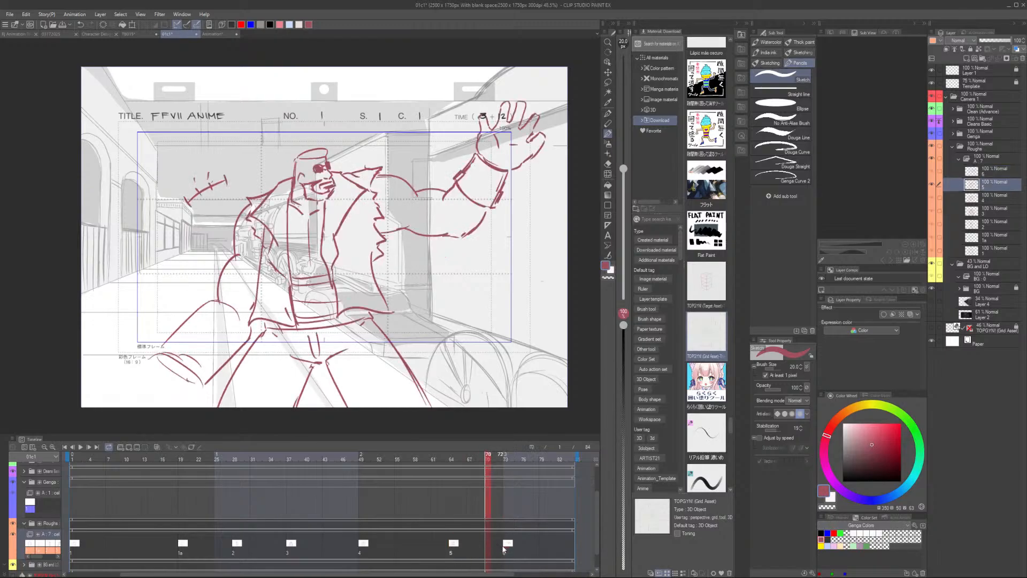
pyautogui.click(503, 548)
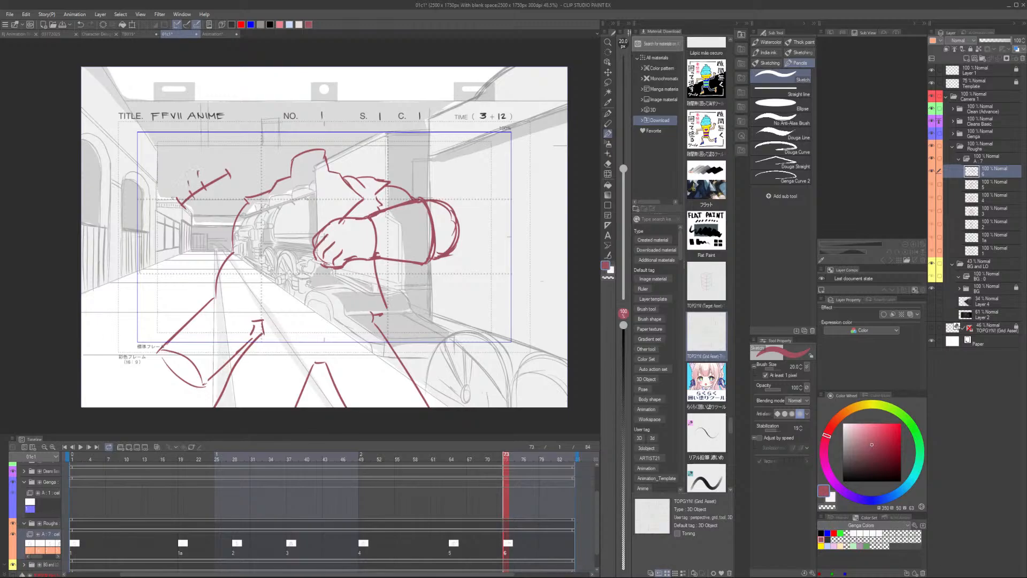
# Compare drawings 5 and 6, and add curved arcs linking the ticks of the timing charts on drawings 4, 3 and 2
pyautogui.press('Left')
pyautogui.press('Right')
pyautogui.press('Left')
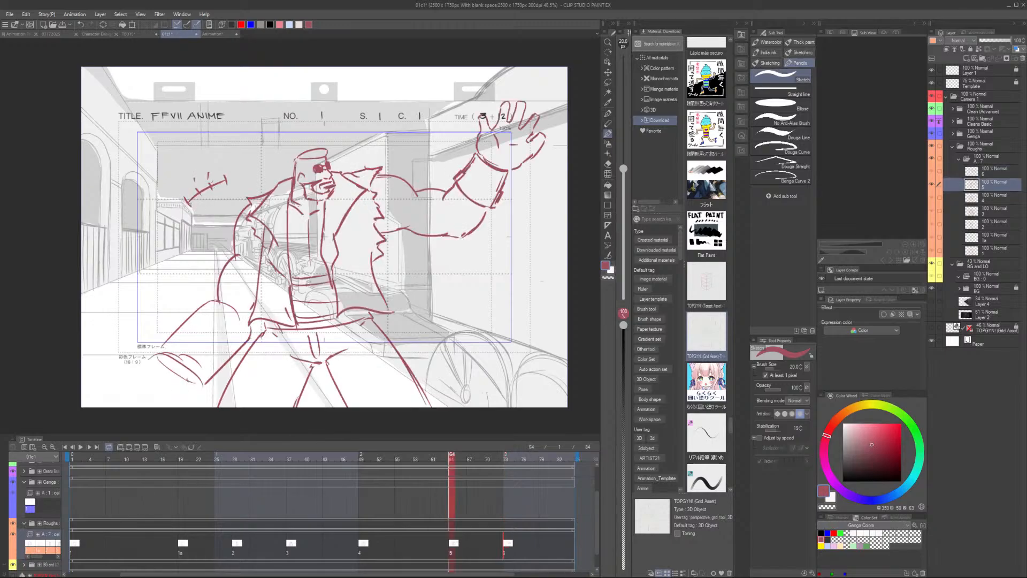
pyautogui.press('Left')
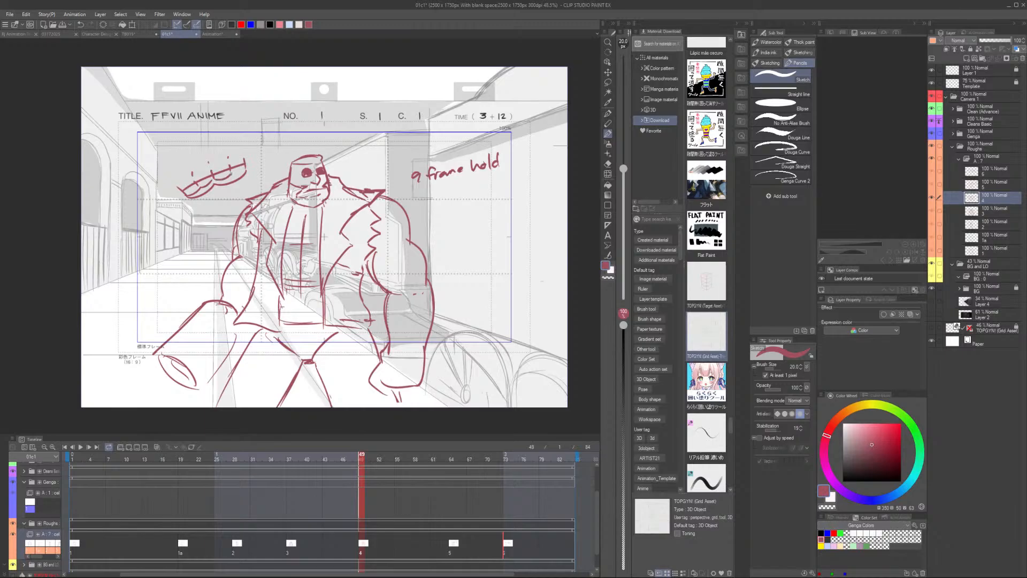
pyautogui.press('Left')
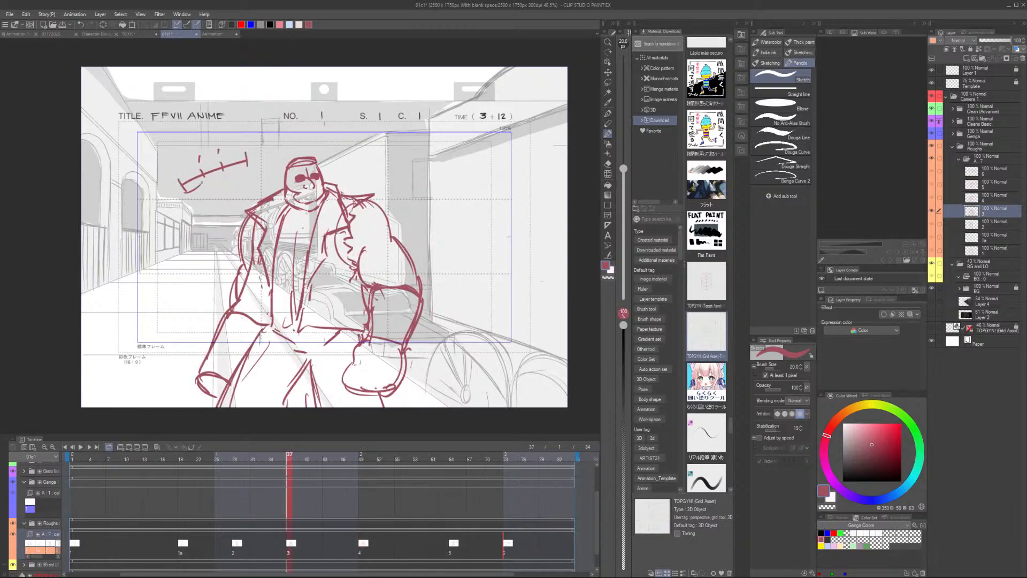
pyautogui.press('Left')
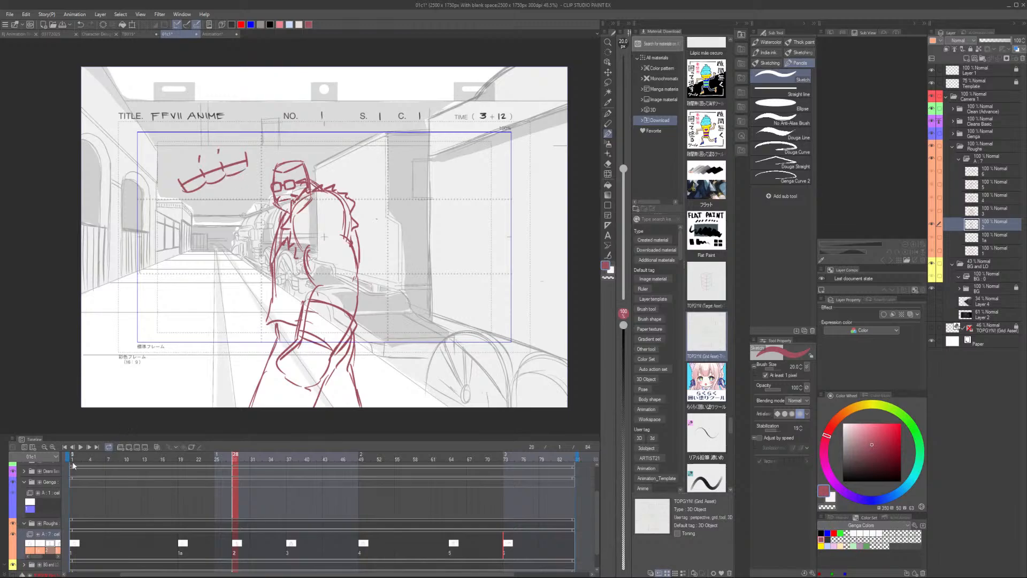
# Play the rough animation from frame 1 to review its timing, and return to the first frame
pyautogui.click(72, 461)
pyautogui.press('Return')
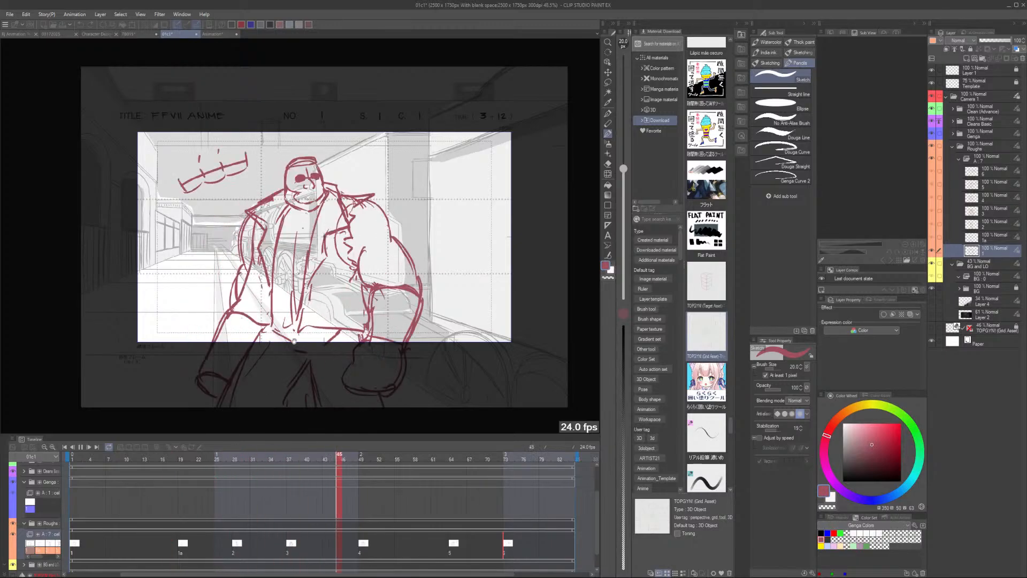
pyautogui.scroll(2, 430, 401)
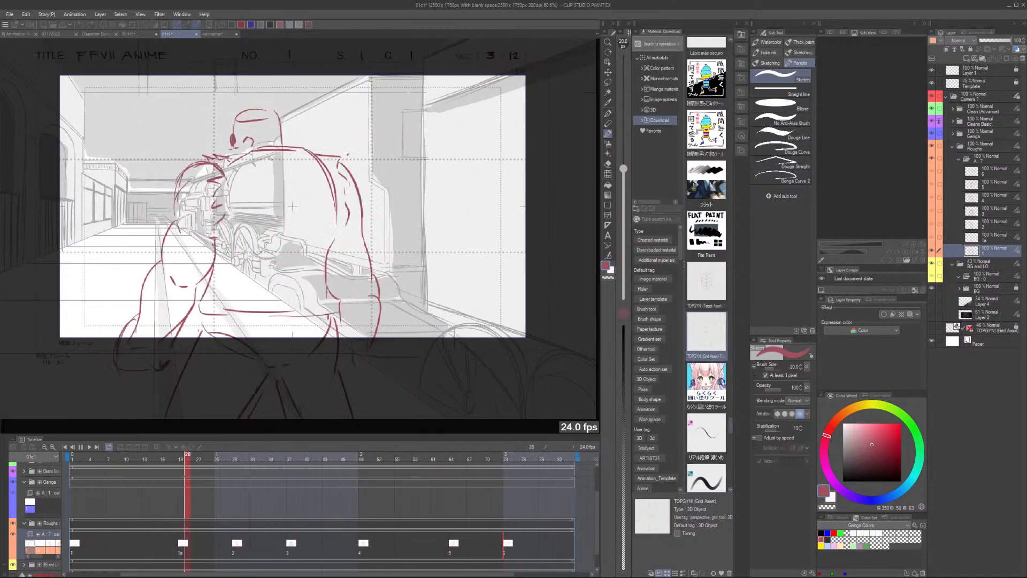
pyautogui.click(72, 460)
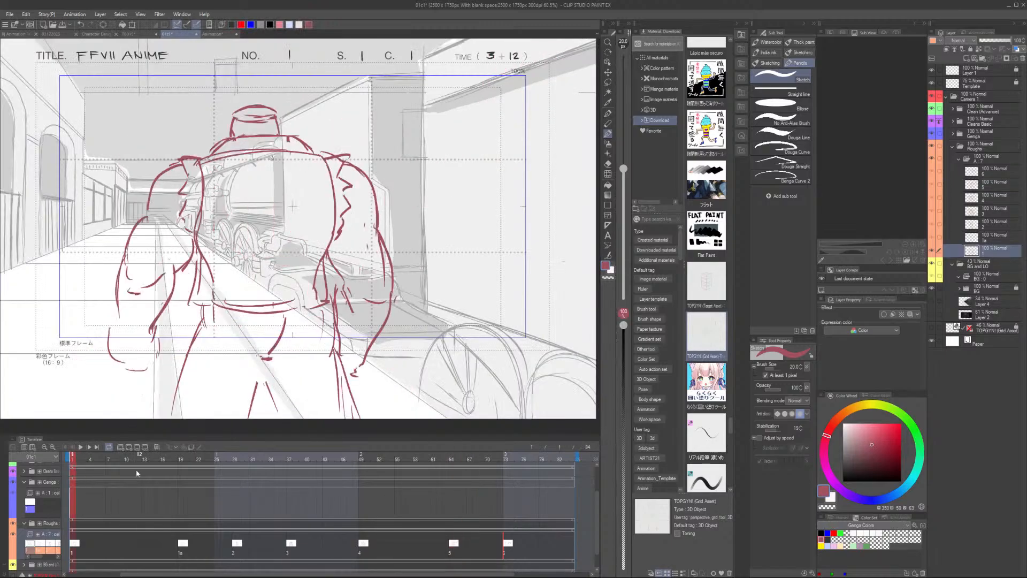
pyautogui.press('space')
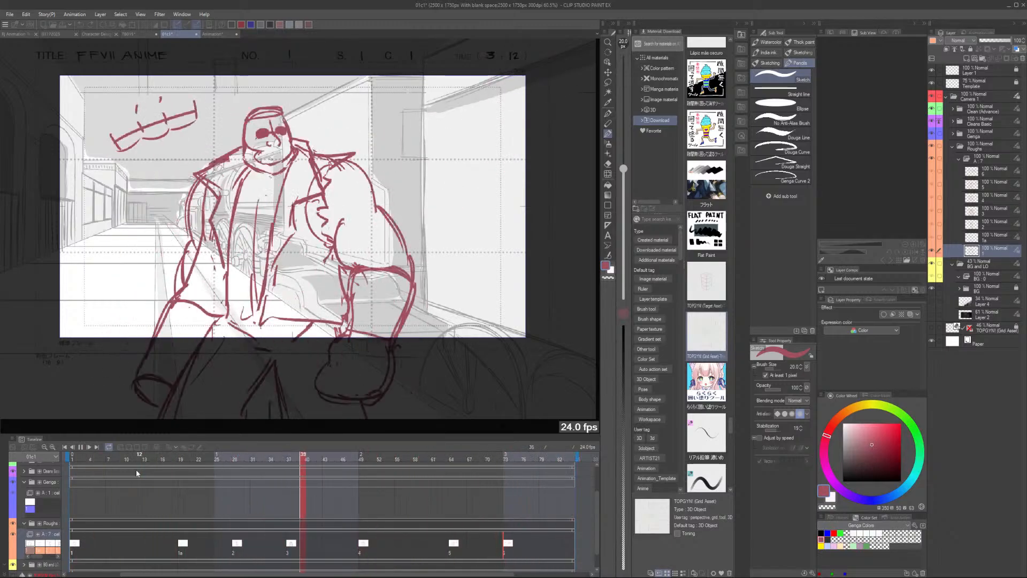
pyautogui.click(75, 457)
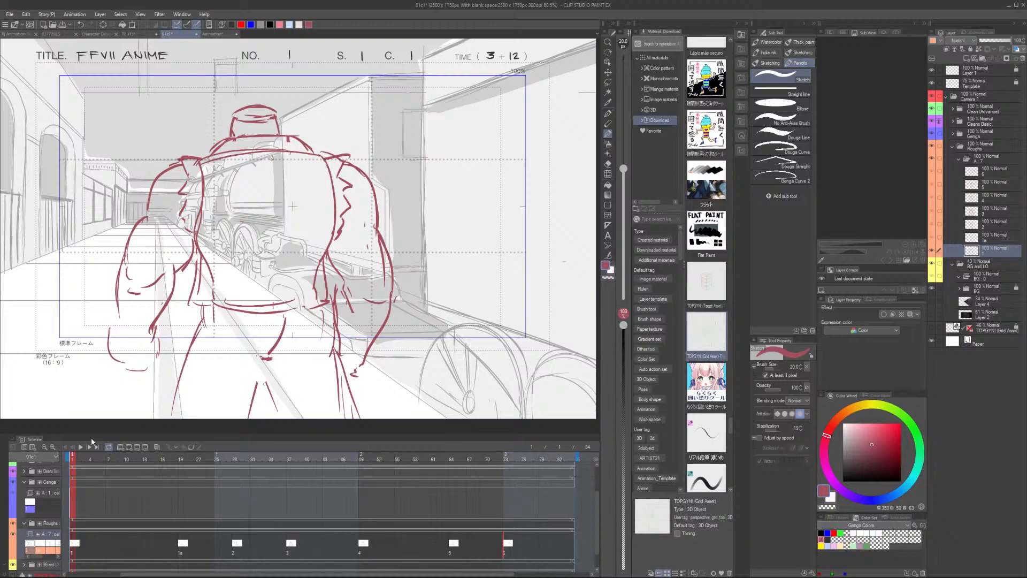
# Switch to the Animation document, hide the coloured character reference and the figure sketch, and add a new layer for notes
pyautogui.click(219, 34)
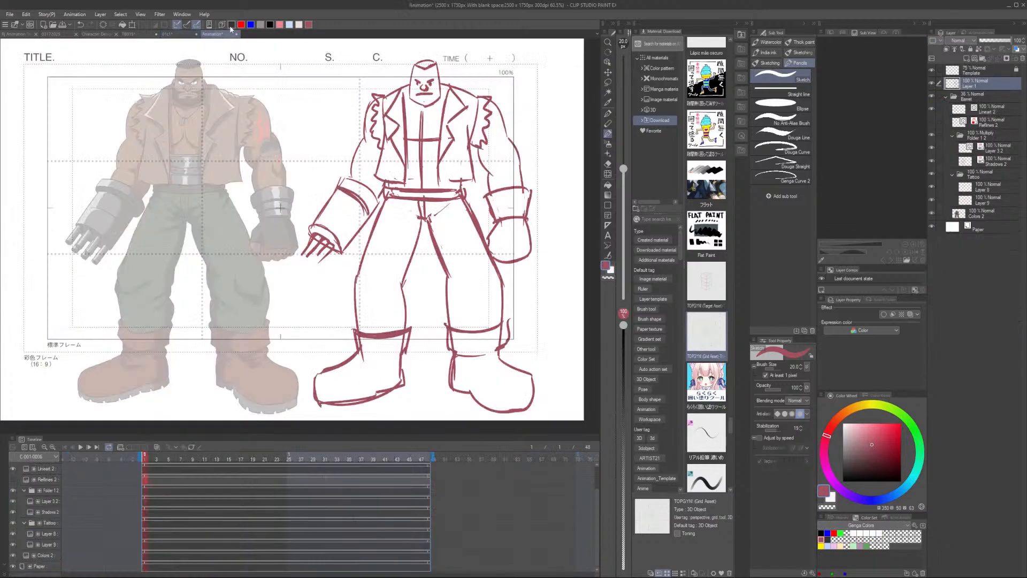
pyautogui.click(932, 97)
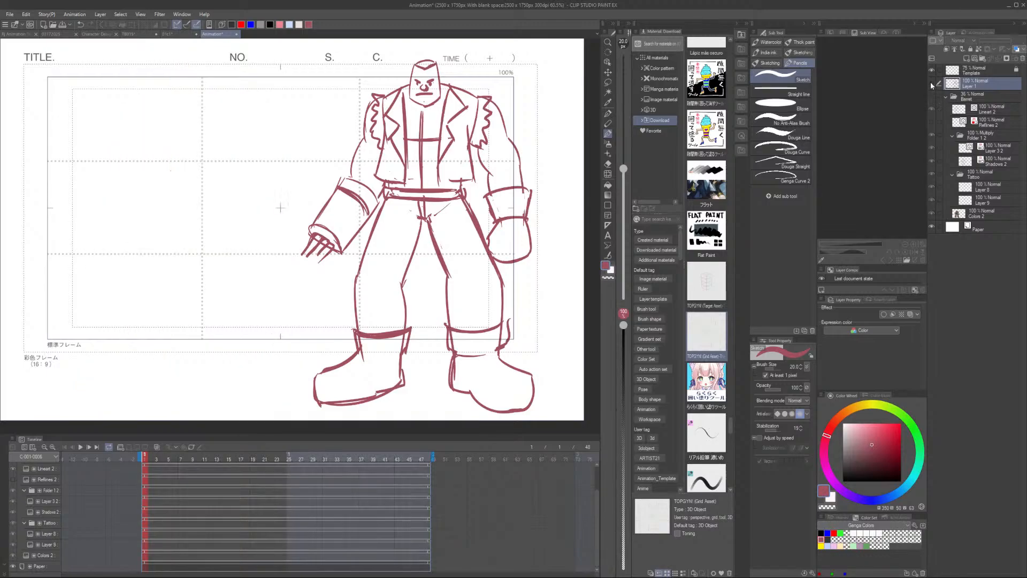
pyautogui.click(932, 83)
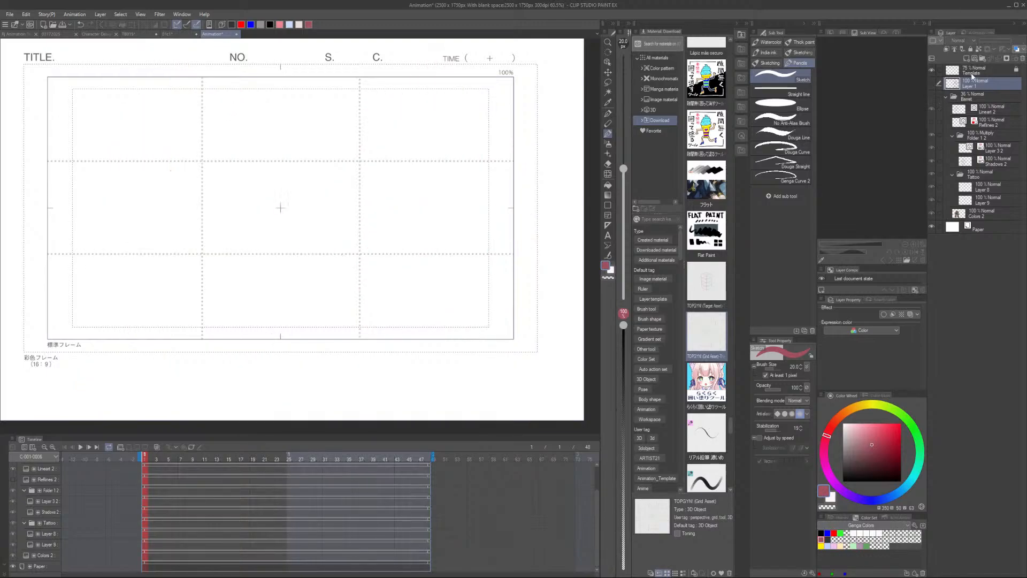
pyautogui.hotkey('ctrl', 'shift', 'n')
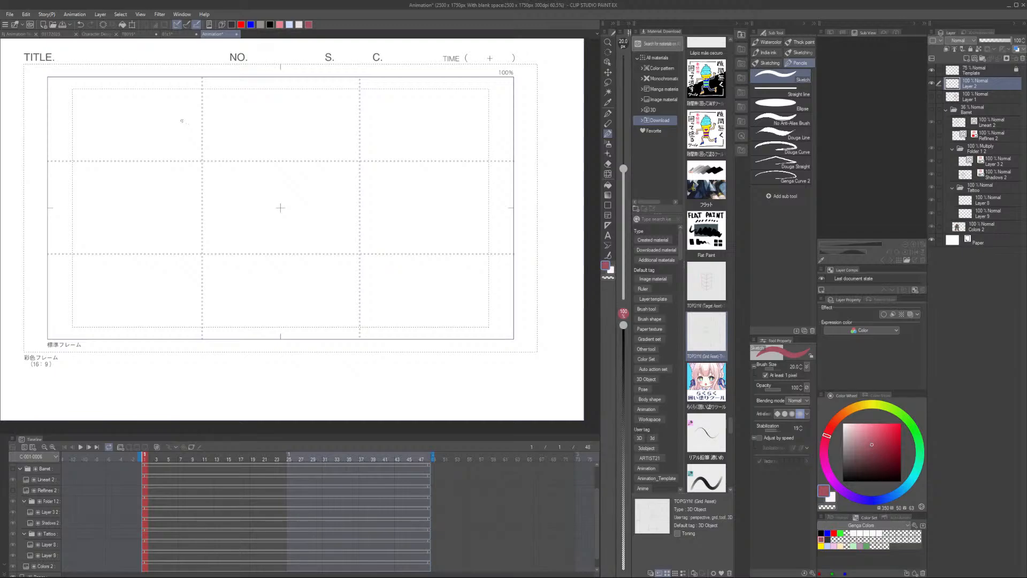
# Handwrite the title "LAYOUT" near the top of the frame, underline it twice and shift it slightly to the right
pyautogui.moveTo(182, 118)
pyautogui.mouseDown()
pyautogui.moveTo(203, 143)
pyautogui.moveTo(234, 143)
pyautogui.mouseUp()
pyautogui.moveTo(216, 134)
pyautogui.mouseDown()
pyautogui.moveTo(252, 127)
pyautogui.moveTo(250, 144)
pyautogui.mouseUp()
pyautogui.moveTo(278, 121)
pyautogui.mouseDown()
pyautogui.moveTo(268, 127)
pyautogui.moveTo(317, 120)
pyautogui.mouseUp()
pyautogui.moveTo(328, 116); pyautogui.dragTo(328, 141)
pyautogui.moveTo(320, 116); pyautogui.dragTo(347, 115)
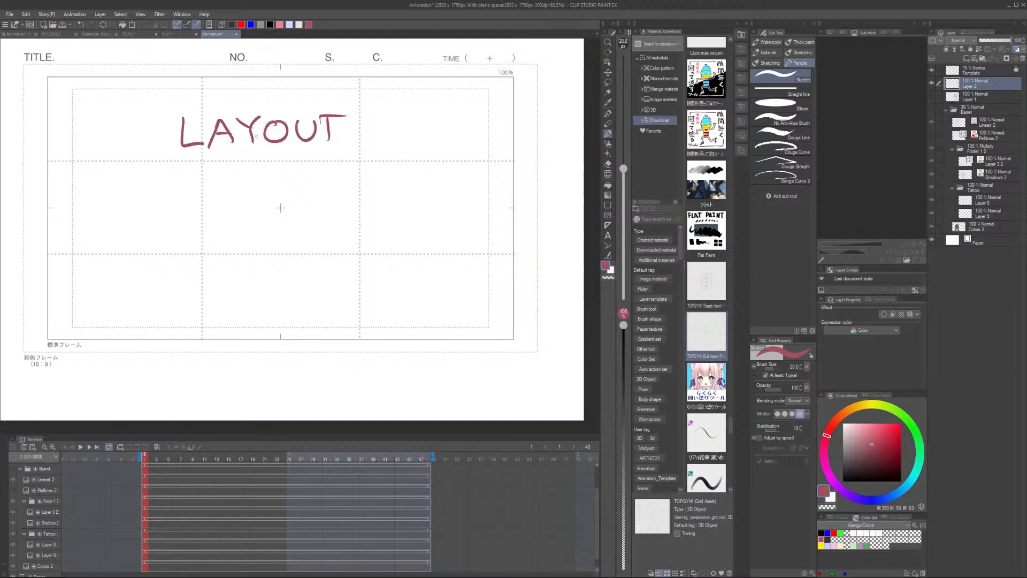
pyautogui.moveTo(175, 159)
pyautogui.mouseDown()
pyautogui.moveTo(348, 154)
pyautogui.moveTo(312, 150)
pyautogui.mouseUp()
pyautogui.hotkey('ctrl', 't')
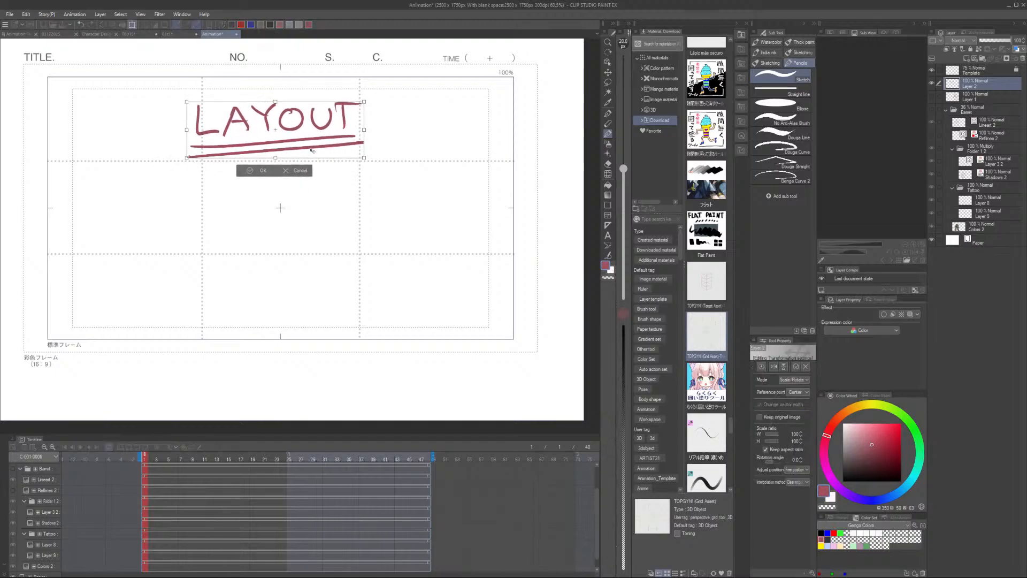
pyautogui.click(263, 171)
# Handwrite the first list item "1.) BG Sketch" below the title
pyautogui.moveTo(180, 185)
pyautogui.mouseDown()
pyautogui.moveTo(180, 204)
pyautogui.moveTo(224, 202)
pyautogui.mouseUp()
pyautogui.click(187, 201)
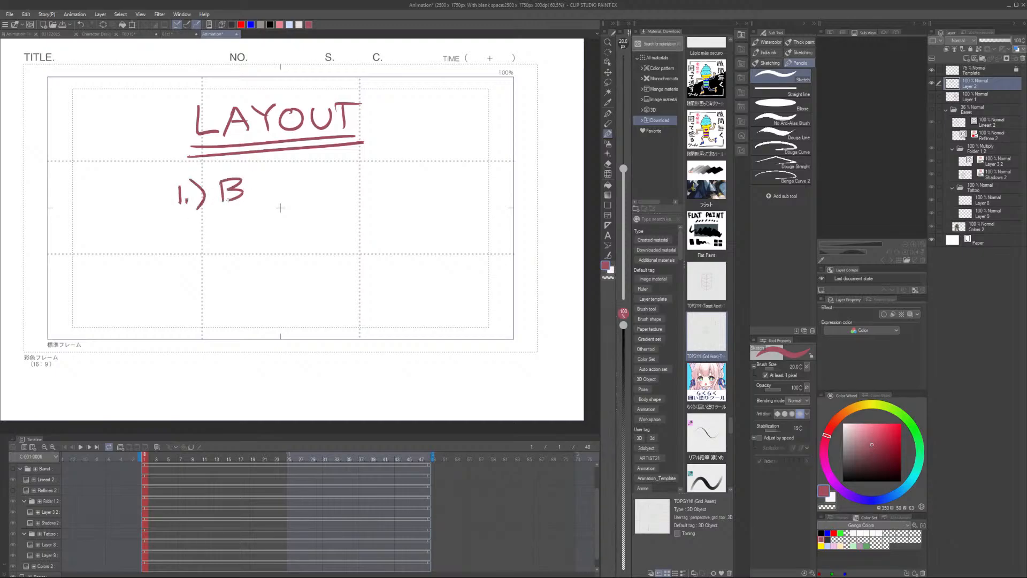
pyautogui.moveTo(275, 180)
pyautogui.mouseDown()
pyautogui.moveTo(269, 200)
pyautogui.moveTo(273, 191)
pyautogui.moveTo(321, 201)
pyautogui.mouseUp()
pyautogui.moveTo(335, 183)
pyautogui.mouseDown()
pyautogui.moveTo(335, 199)
pyautogui.moveTo(364, 199)
pyautogui.moveTo(373, 184)
pyautogui.mouseUp()
pyautogui.moveTo(382, 184); pyautogui.dragTo(375, 199)
pyautogui.moveTo(386, 175)
pyautogui.mouseDown()
pyautogui.moveTo(386, 201)
pyautogui.moveTo(402, 199)
pyautogui.mouseUp()
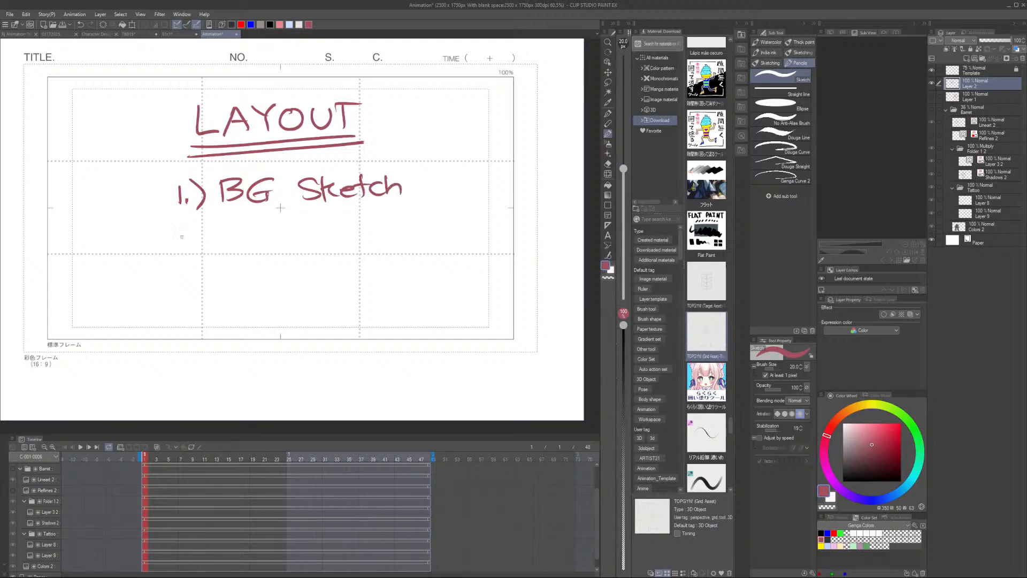
# Handwrite the second list item "2.) Rough Animation" beneath the first
pyautogui.moveTo(178, 234)
pyautogui.mouseDown()
pyautogui.moveTo(177, 252)
pyautogui.moveTo(191, 251)
pyautogui.mouseUp()
pyautogui.moveTo(190, 228)
pyautogui.mouseDown()
pyautogui.moveTo(194, 253)
pyautogui.moveTo(221, 252)
pyautogui.mouseUp()
pyautogui.moveTo(219, 226); pyautogui.dragTo(242, 245)
pyautogui.moveTo(253, 231)
pyautogui.mouseDown()
pyautogui.moveTo(296, 242)
pyautogui.moveTo(278, 254)
pyautogui.mouseUp()
pyautogui.moveTo(306, 221)
pyautogui.mouseDown()
pyautogui.moveTo(318, 244)
pyautogui.moveTo(337, 233)
pyautogui.moveTo(328, 249)
pyautogui.mouseUp()
pyautogui.moveTo(344, 219)
pyautogui.mouseDown()
pyautogui.moveTo(351, 243)
pyautogui.moveTo(355, 230)
pyautogui.mouseUp()
pyautogui.moveTo(354, 243); pyautogui.dragTo(379, 245)
pyautogui.moveTo(379, 236); pyautogui.dragTo(401, 239)
pyautogui.moveTo(410, 229); pyautogui.dragTo(418, 239)
pyautogui.moveTo(418, 214)
pyautogui.mouseDown()
pyautogui.moveTo(419, 232)
pyautogui.moveTo(416, 219)
pyautogui.mouseUp()
pyautogui.moveTo(426, 228)
pyautogui.mouseDown()
pyautogui.moveTo(430, 239)
pyautogui.moveTo(441, 225)
pyautogui.mouseUp()
pyautogui.moveTo(452, 225); pyautogui.dragTo(468, 235)
# Handwrite the third list item "3.) Camera Movement" beneath the second
pyautogui.moveTo(175, 269)
pyautogui.mouseDown()
pyautogui.moveTo(192, 270)
pyautogui.moveTo(178, 289)
pyautogui.moveTo(198, 295)
pyautogui.mouseUp()
pyautogui.moveTo(240, 269)
pyautogui.mouseDown()
pyautogui.moveTo(242, 292)
pyautogui.moveTo(292, 292)
pyautogui.moveTo(311, 279)
pyautogui.moveTo(320, 292)
pyautogui.mouseUp()
pyautogui.moveTo(329, 269)
pyautogui.mouseDown()
pyautogui.moveTo(360, 289)
pyautogui.moveTo(398, 271)
pyautogui.moveTo(432, 284)
pyautogui.moveTo(459, 261)
pyautogui.moveTo(460, 284)
pyautogui.mouseUp()
pyautogui.moveTo(442, 278); pyautogui.dragTo(468, 276)
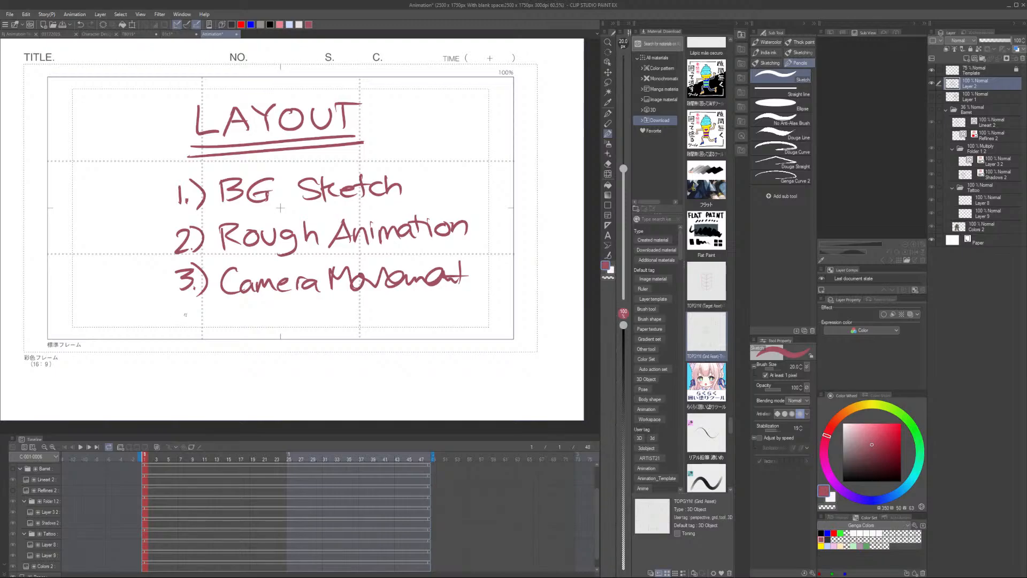
# Draw a long underline beneath each of the three list items, redoing the first stroke under the third one
pyautogui.moveTo(182, 318); pyautogui.dragTo(431, 305)
pyautogui.hotkey('ctrl', 'z')
pyautogui.moveTo(163, 311); pyautogui.dragTo(507, 301)
pyautogui.moveTo(174, 261); pyautogui.dragTo(476, 251)
pyautogui.moveTo(171, 219); pyautogui.dragTo(451, 210)
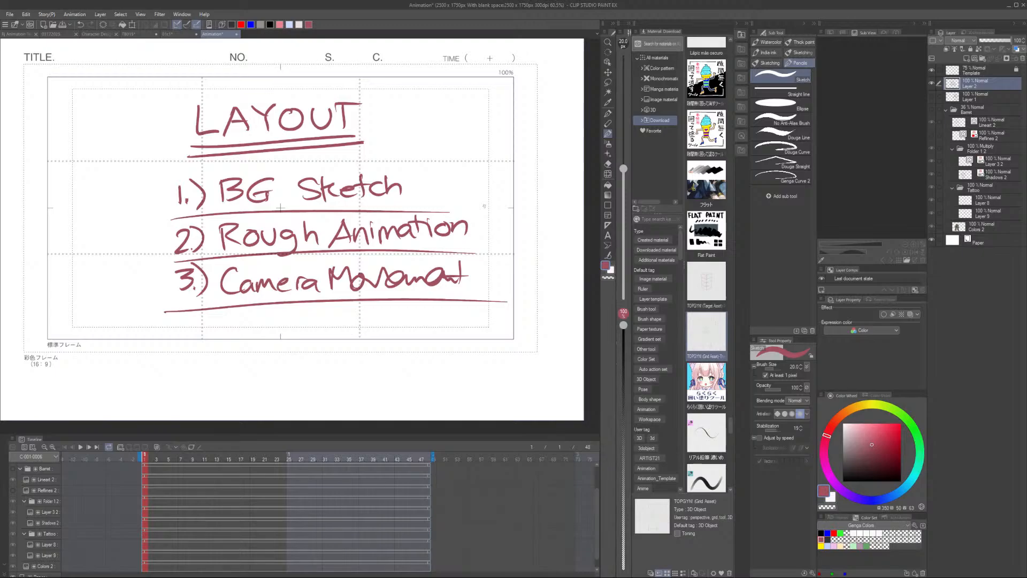
# Shift the whole handwritten note slightly to the left, and return to the 01c1 scene document
pyautogui.hotkey('ctrl', 't')
pyautogui.moveTo(371, 278); pyautogui.dragTo(355, 277)
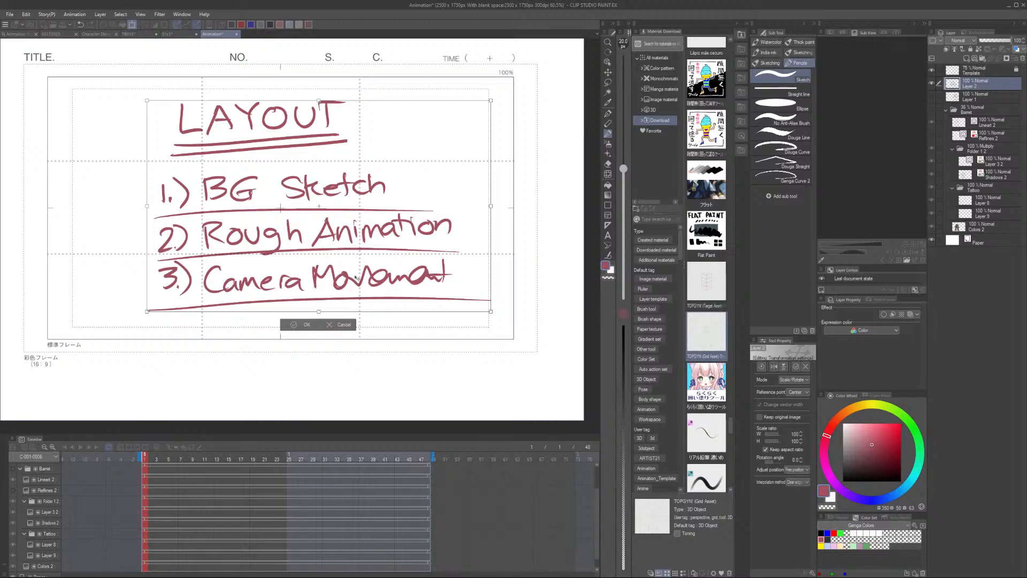
pyautogui.press('Return')
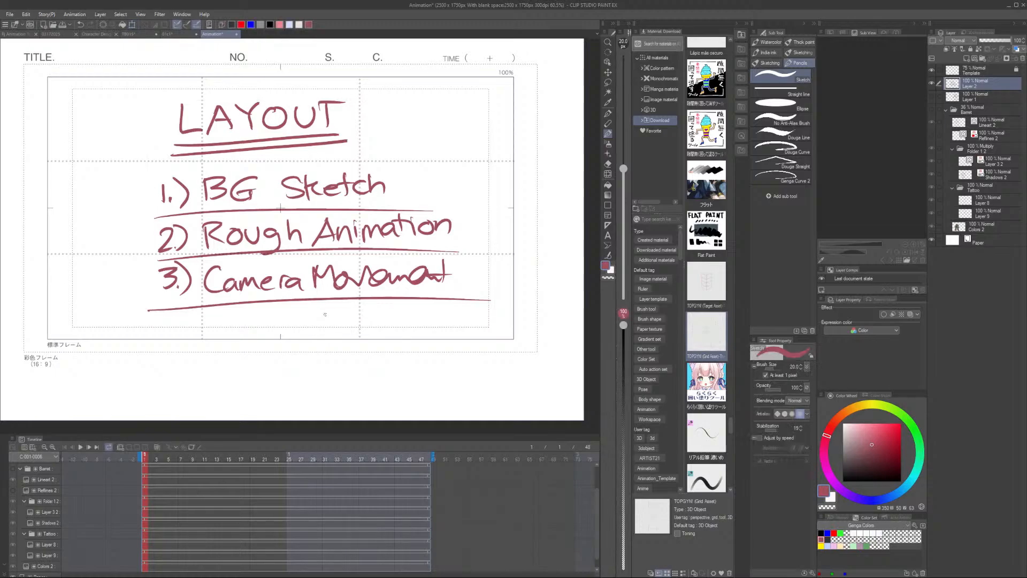
pyautogui.click(192, 36)
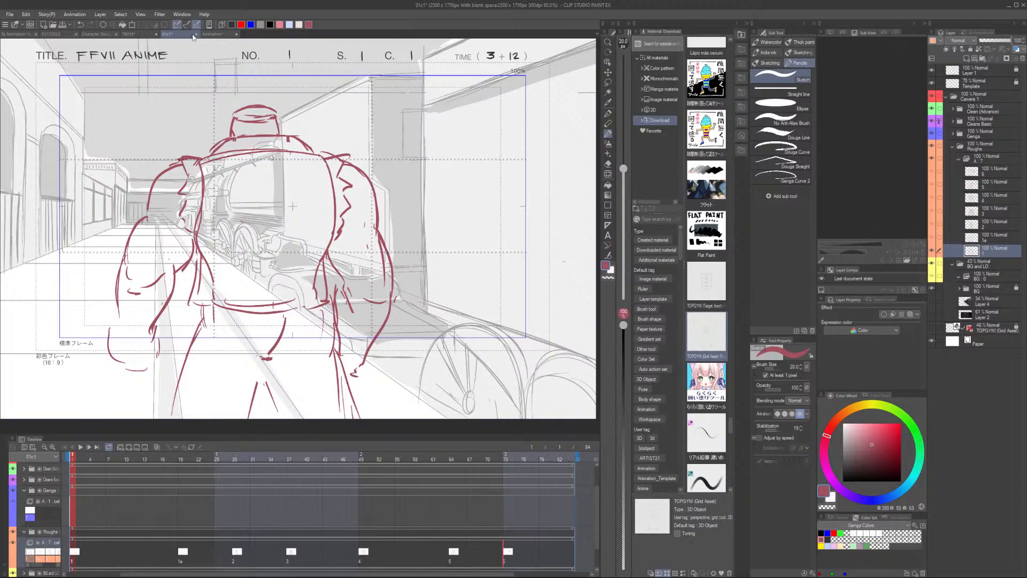
# Save the 01c1 scene, collapse the Genga folder in the timeline, and select the Camera 1 track
pyautogui.hotkey('ctrl', 's')
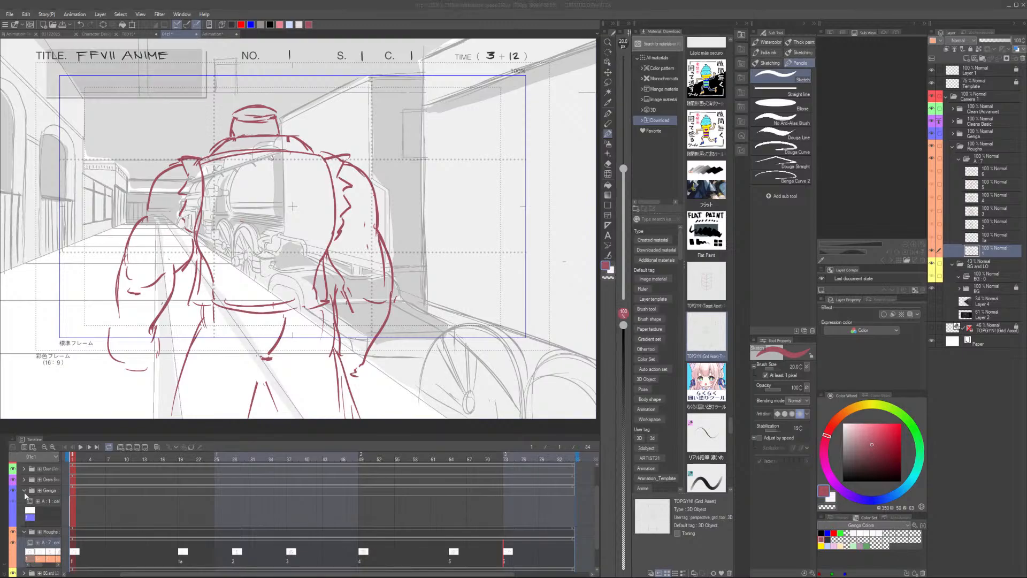
pyautogui.click(27, 493)
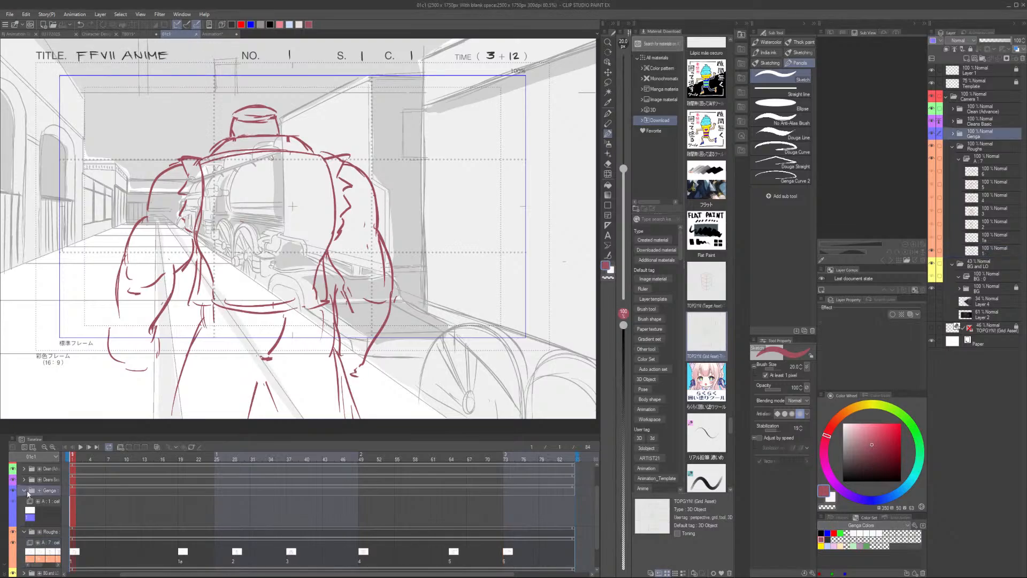
pyautogui.click(24, 491)
pyautogui.scroll(3, 62, 486)
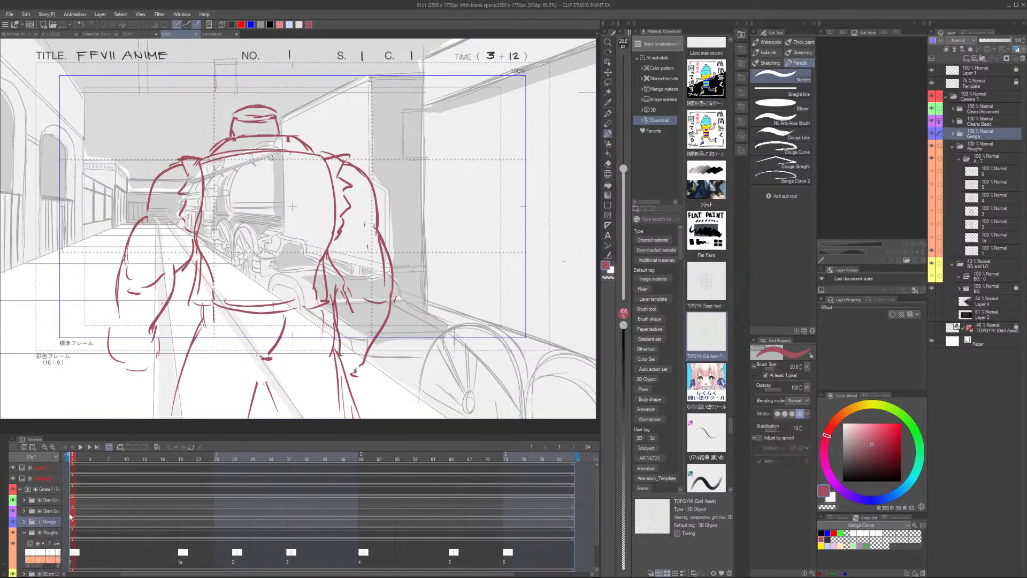
pyautogui.click(66, 490)
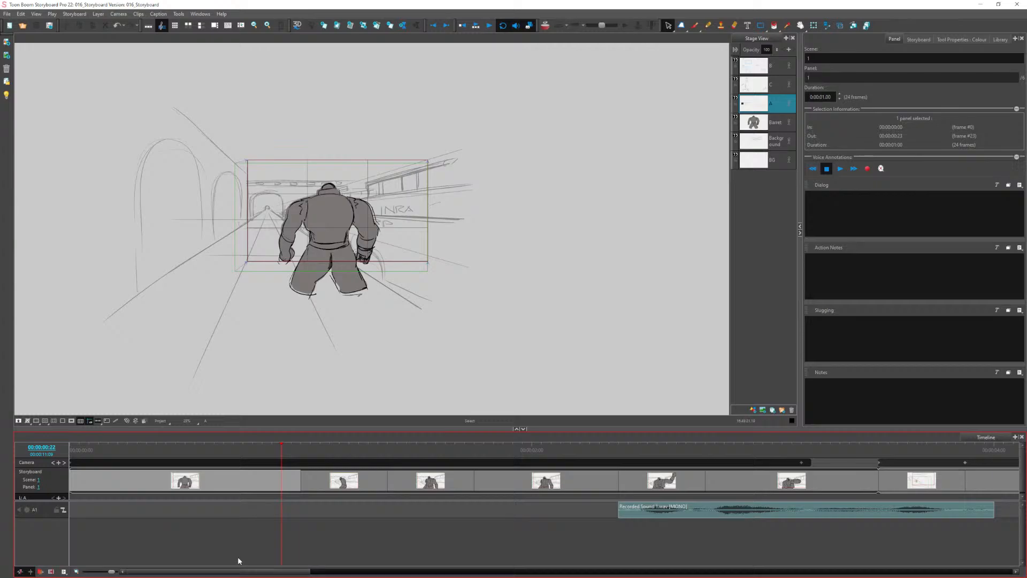
# Switch to Storyboard Pro and examine the camera framing around the figure at the first frame of panel 1
pyautogui.click(78, 445)
pyautogui.scroll(3, 254, 231)
pyautogui.scroll(4, 255, 231)
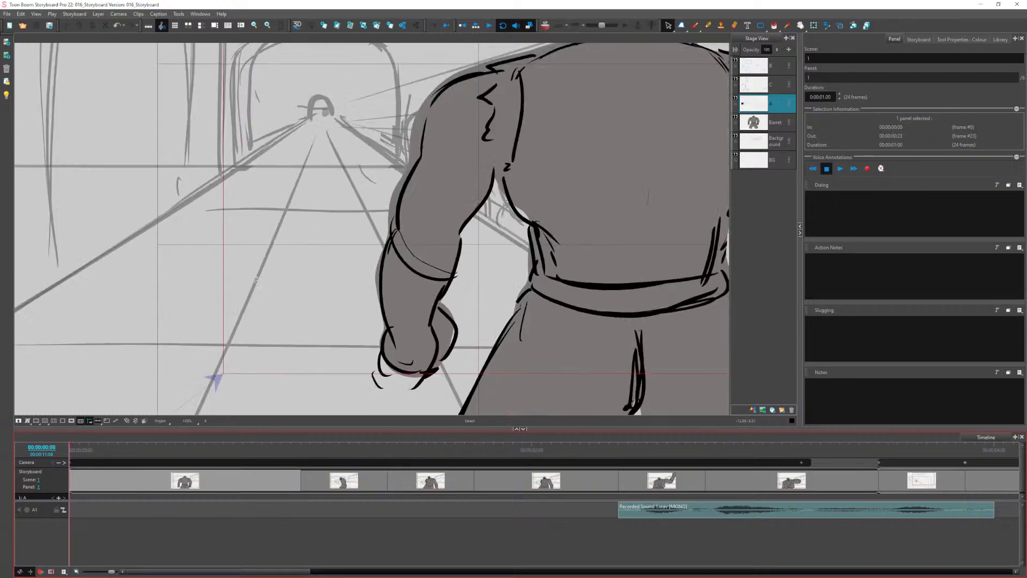
pyautogui.scroll(-3, 213, 378)
pyautogui.scroll(-1, 194, 346)
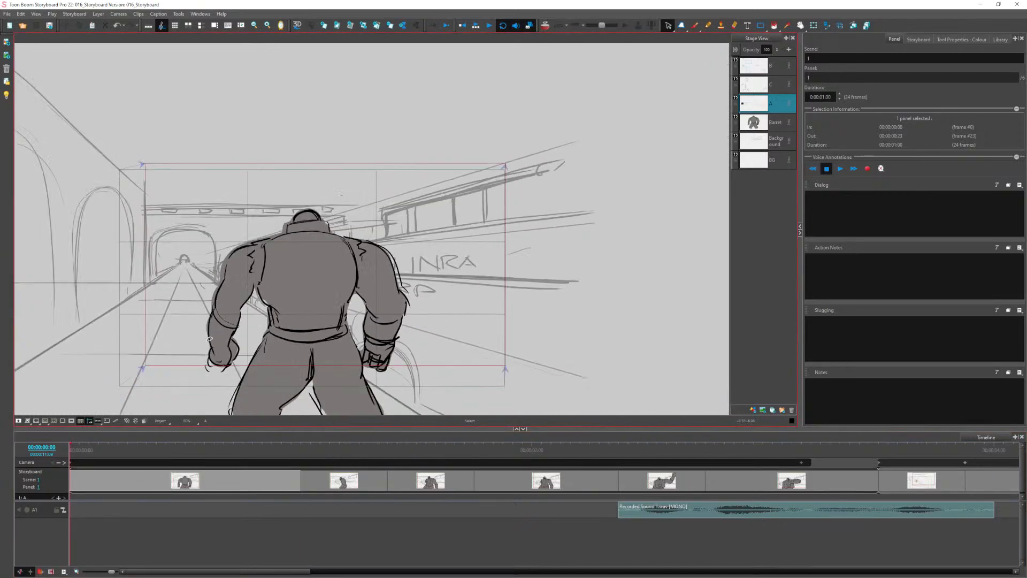
pyautogui.scroll(1, 210, 336)
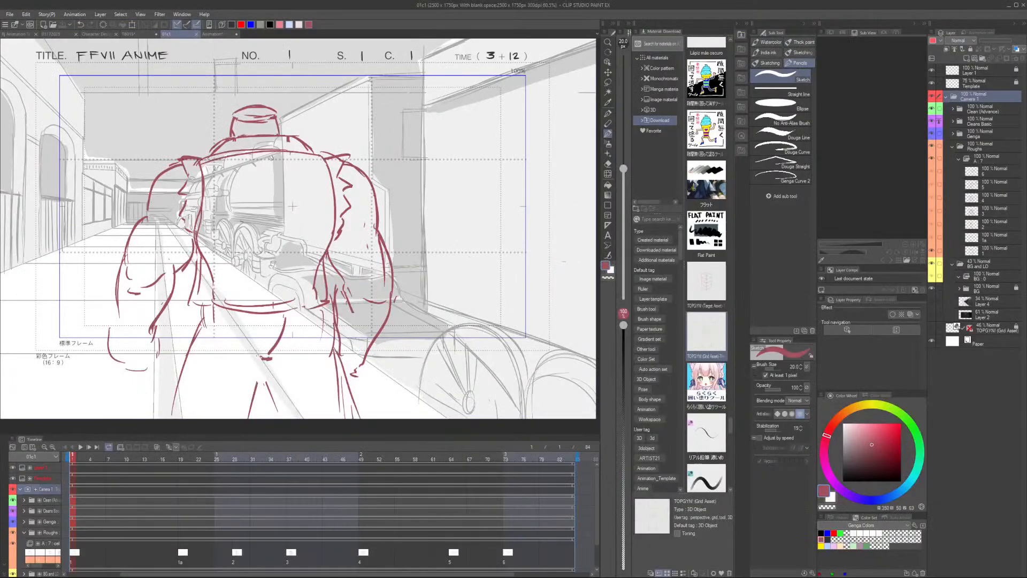
# Back in Clip Studio Paint, add keyframes to Camera 1 at the first frame and the last frame, 84
pyautogui.click(78, 554)
pyautogui.press('o')
pyautogui.scroll(-2, 281, 282)
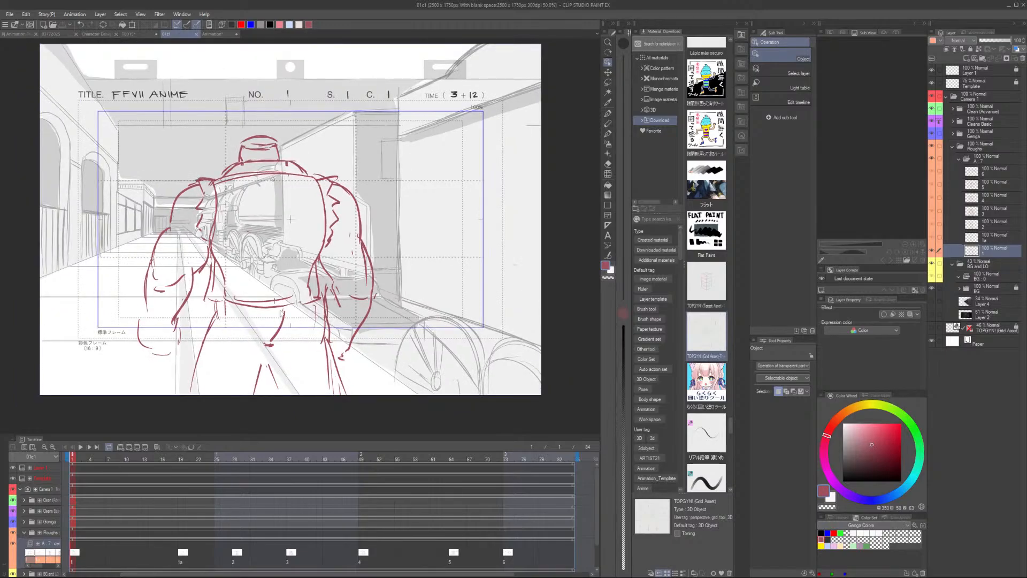
pyautogui.click(74, 493)
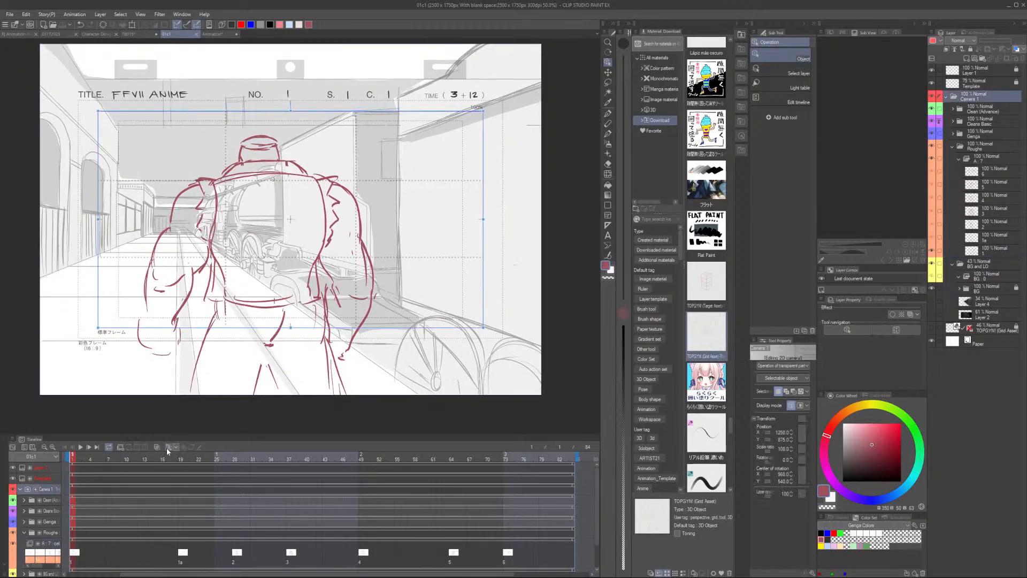
pyautogui.click(169, 447)
pyautogui.click(572, 489)
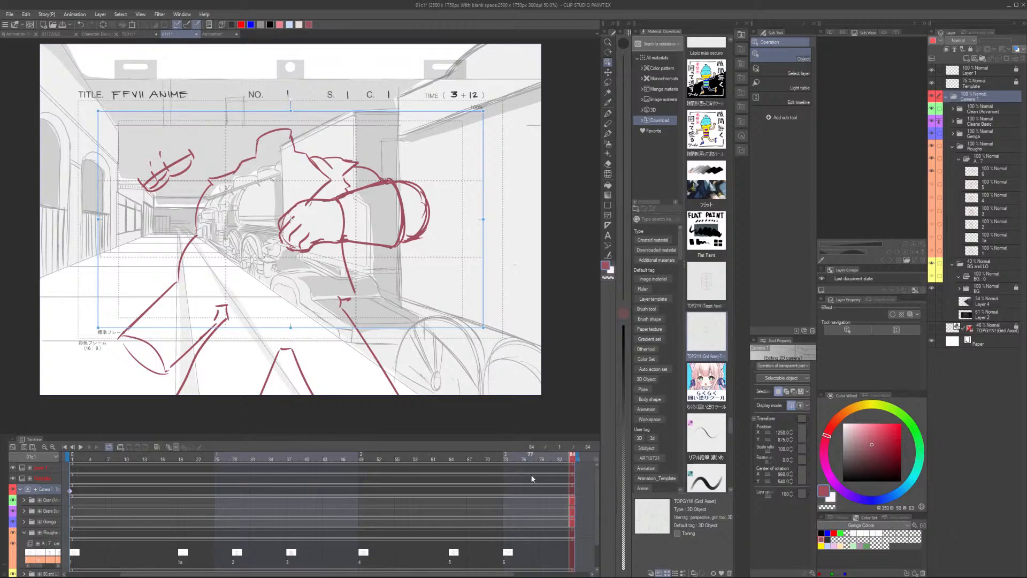
pyautogui.click(183, 447)
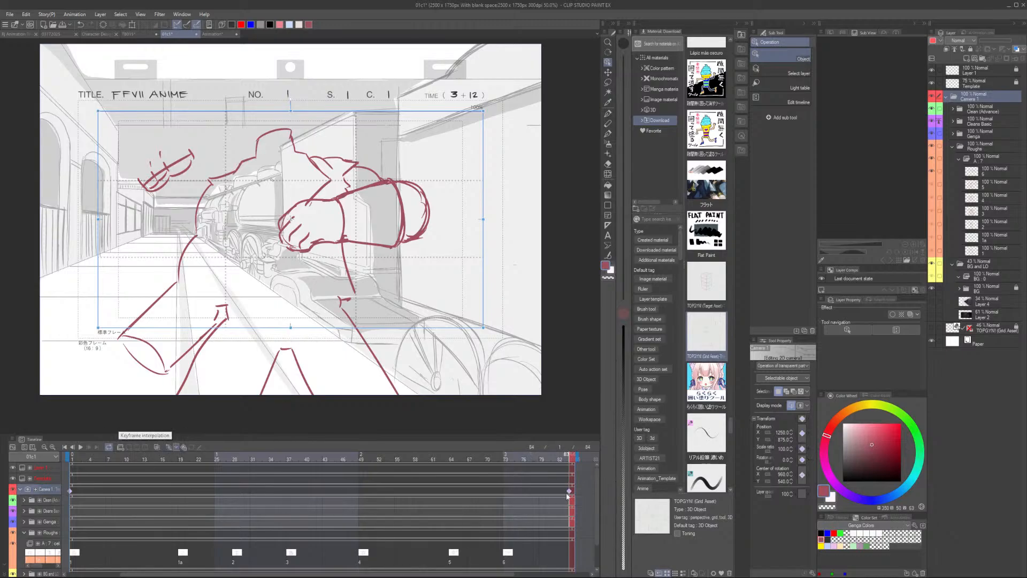
# At the first frame, enlarge the Camera 1 frame from its lower-left corner to a scale of about 107%
pyautogui.click(73, 495)
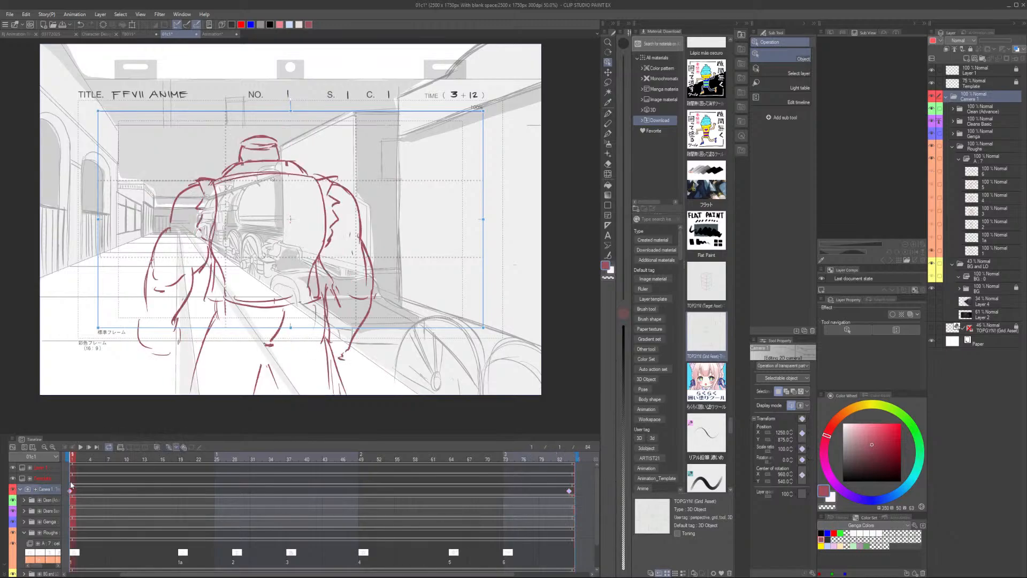
pyautogui.moveTo(98, 328); pyautogui.dragTo(78, 340)
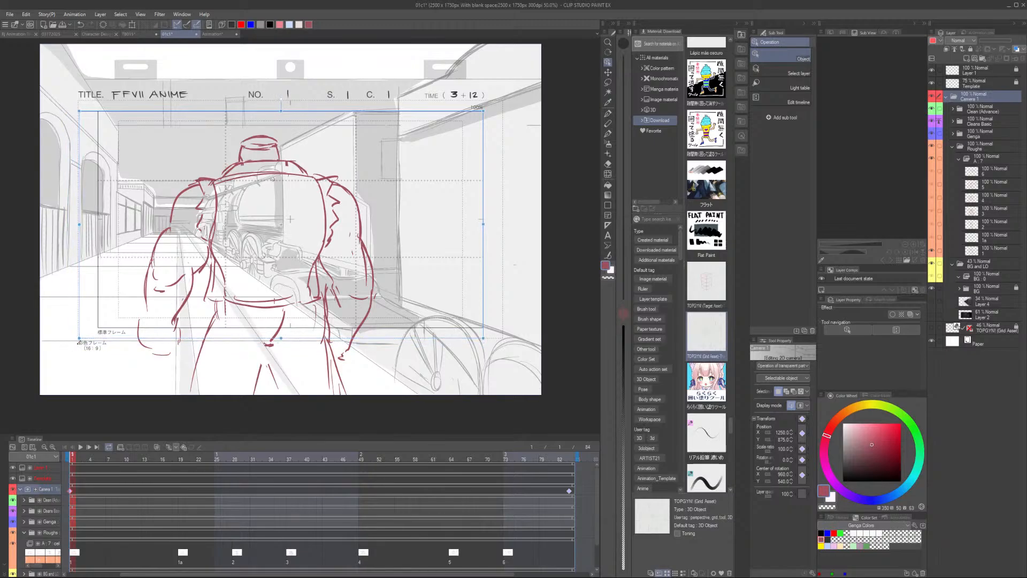
pyautogui.scroll(5, 118, 324)
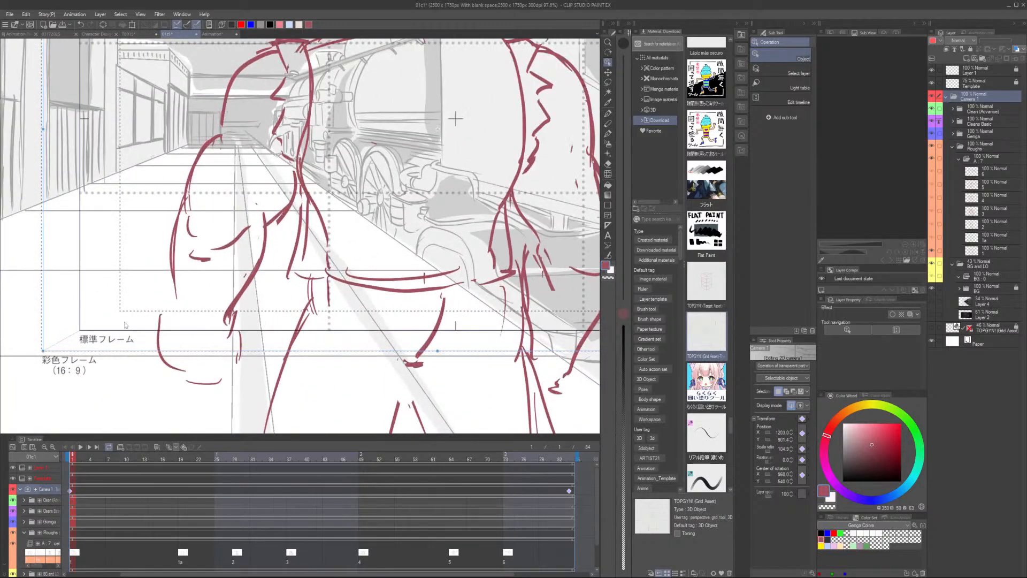
pyautogui.scroll(-2, 127, 313)
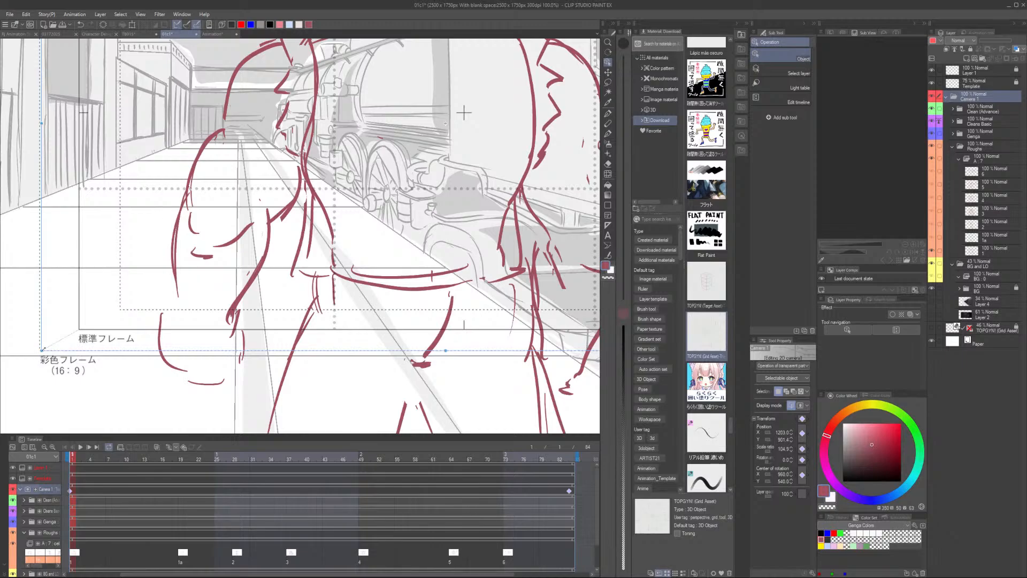
pyautogui.scroll(-2, 43, 350)
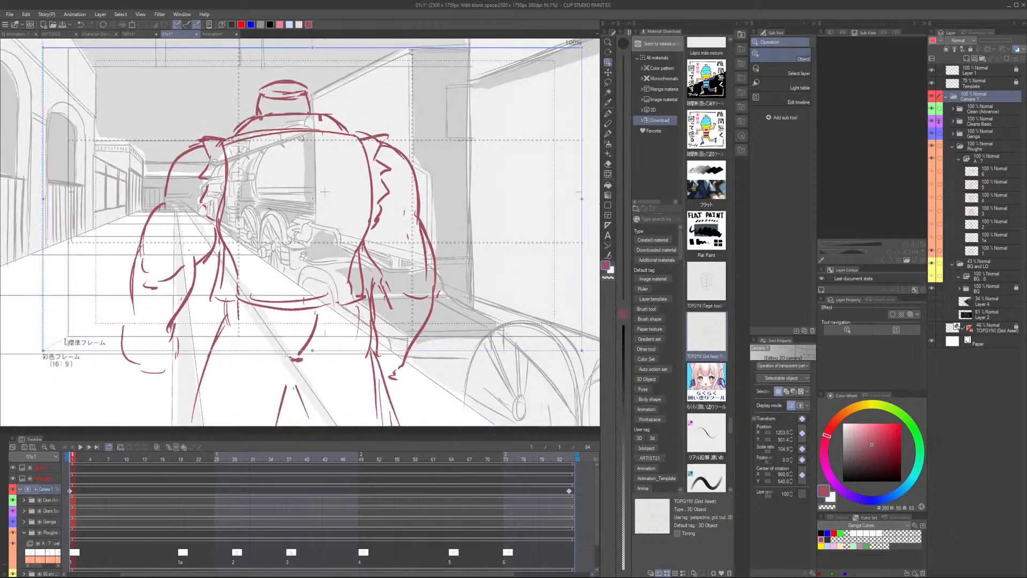
pyautogui.scroll(2, 46, 347)
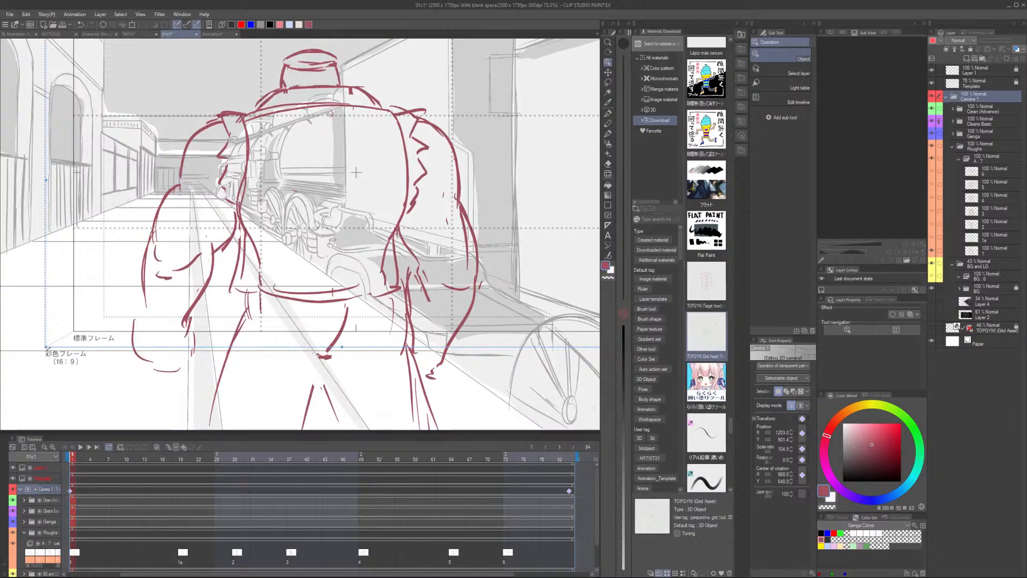
pyautogui.moveTo(47, 347)
pyautogui.mouseDown()
pyautogui.moveTo(16, 369)
pyautogui.moveTo(103, 319)
pyautogui.moveTo(46, 345)
pyautogui.mouseUp()
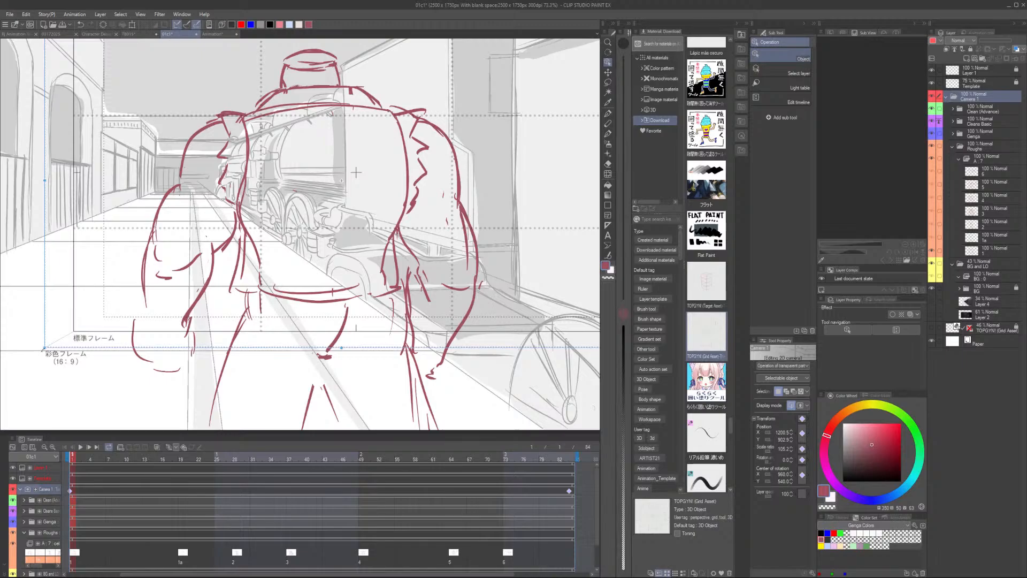
pyautogui.moveTo(43, 350); pyautogui.dragTo(31, 356)
pyautogui.scroll(-2, 78, 350)
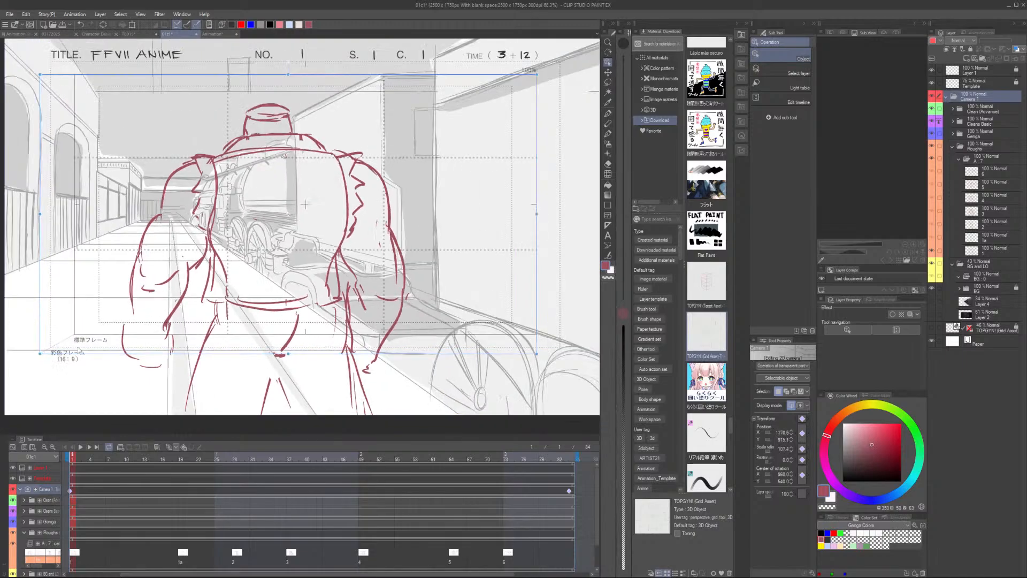
# At the last keyframe, shrink the Camera 1 frame to a scale of about 88% and shift it slightly left
pyautogui.click(569, 492)
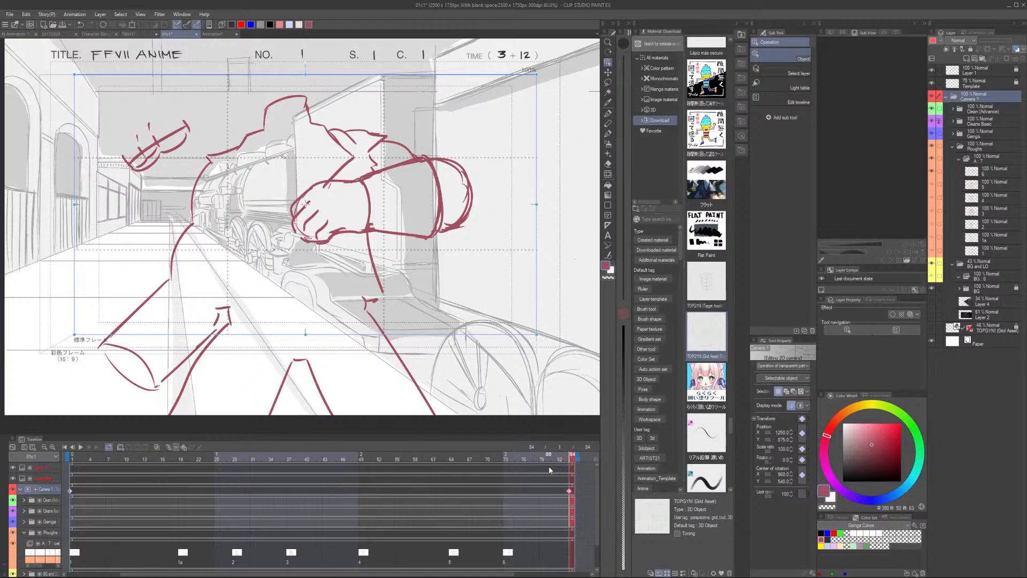
pyautogui.moveTo(95, 333)
pyautogui.mouseDown()
pyautogui.moveTo(83, 359)
pyautogui.moveTo(69, 358)
pyautogui.moveTo(131, 325)
pyautogui.mouseUp()
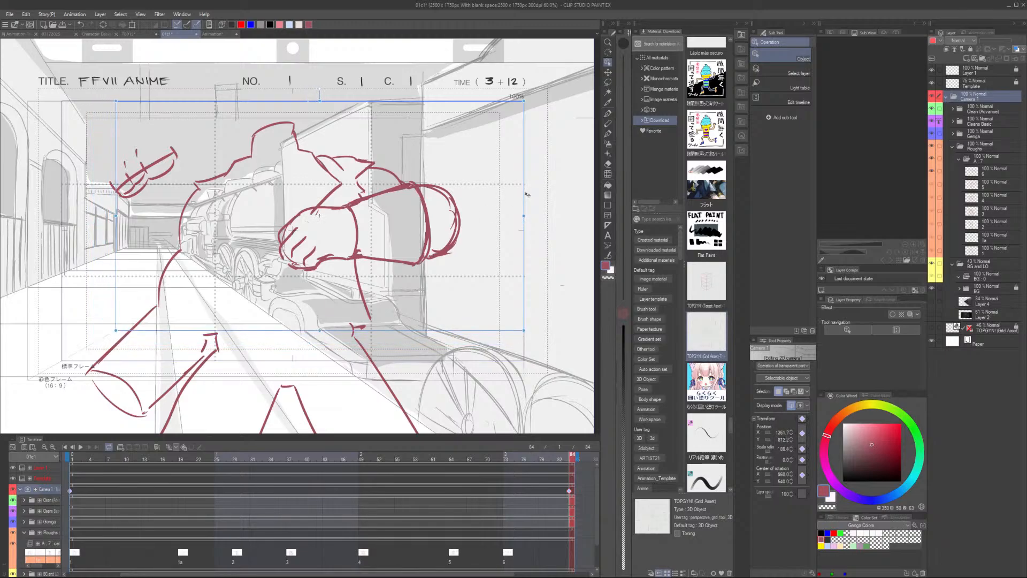
pyautogui.moveTo(527, 195); pyautogui.dragTo(501, 200)
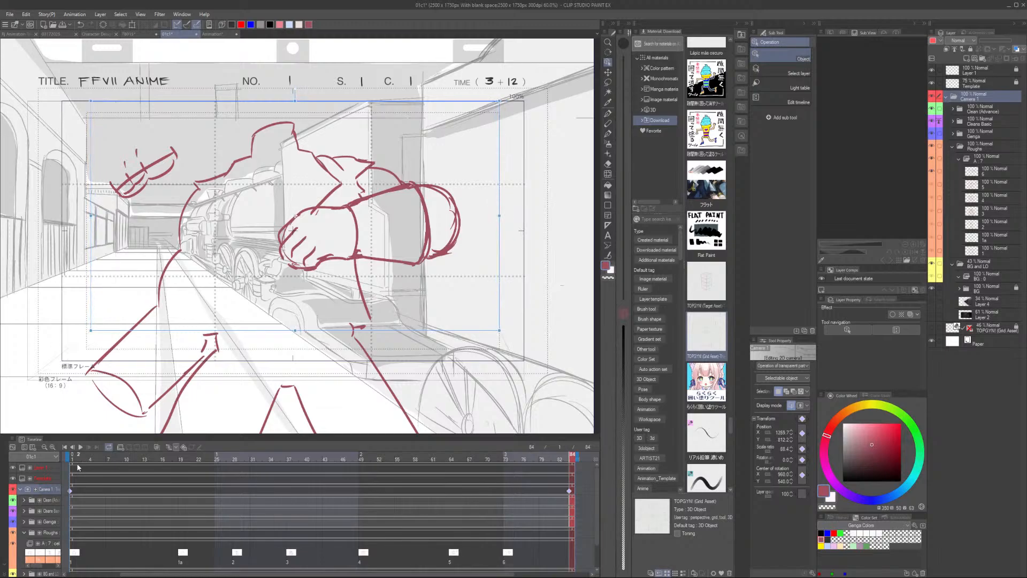
# Play back the shot repeatedly from the start, checking the camera framing on rough drawings 3, 1 and 4
pyautogui.click(78, 460)
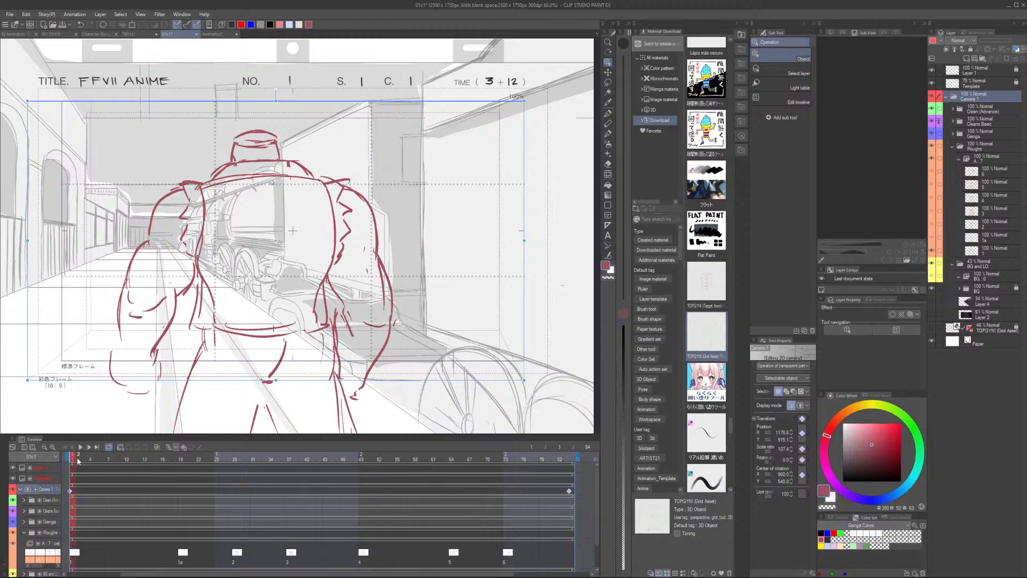
pyautogui.press('space')
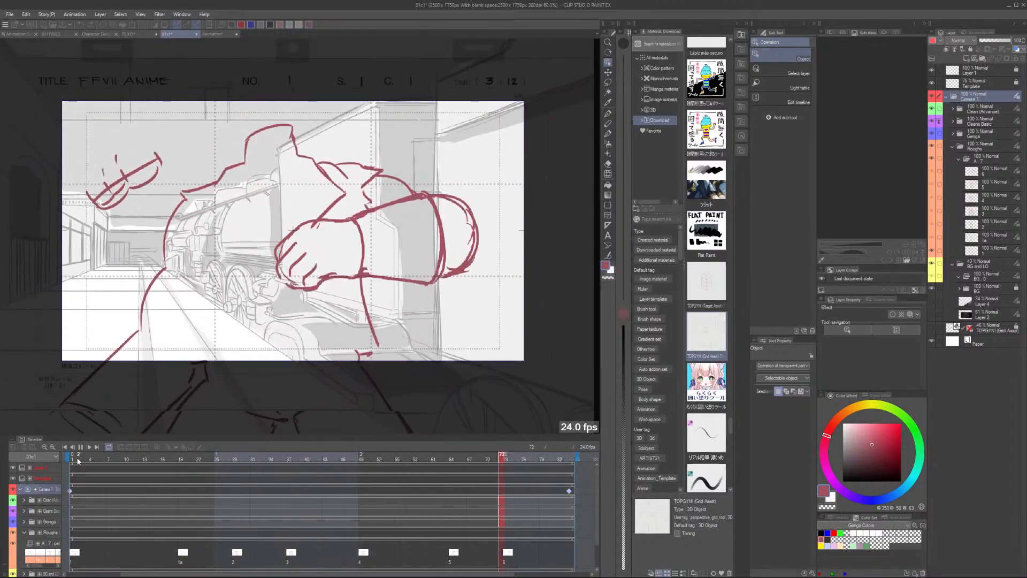
pyautogui.click(361, 561)
pyautogui.click(289, 560)
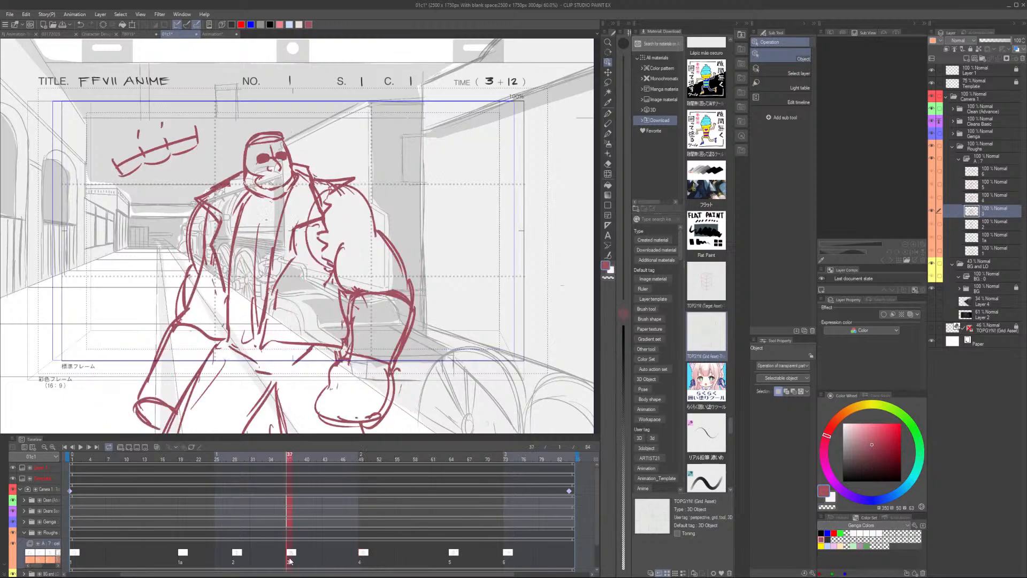
pyautogui.click(74, 557)
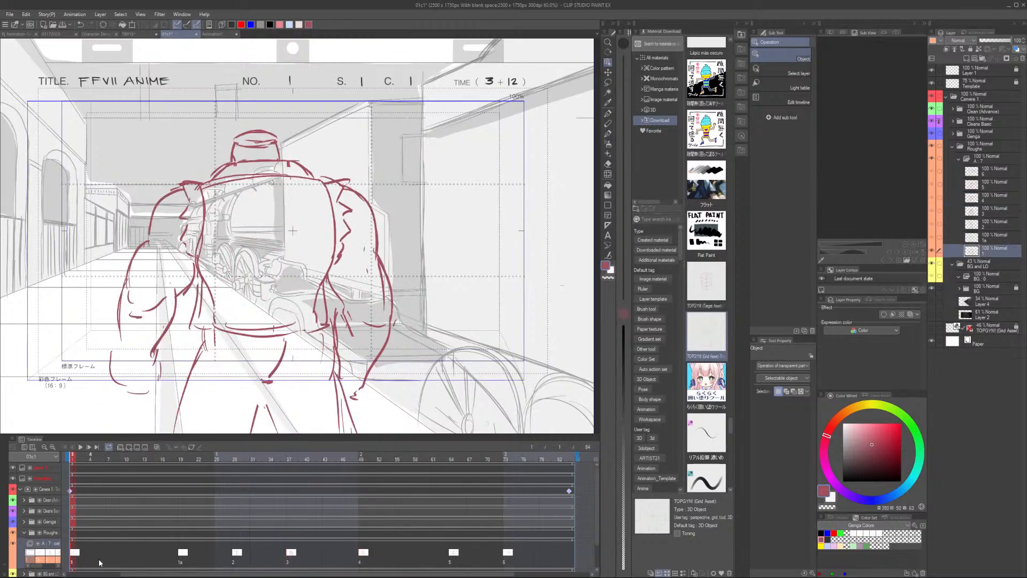
pyautogui.press('space')
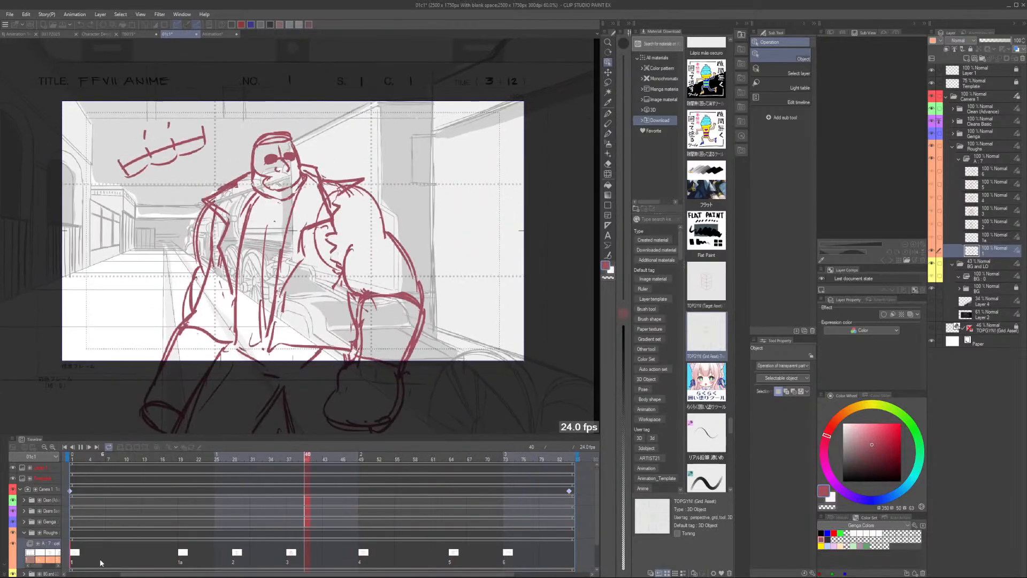
pyautogui.click(360, 559)
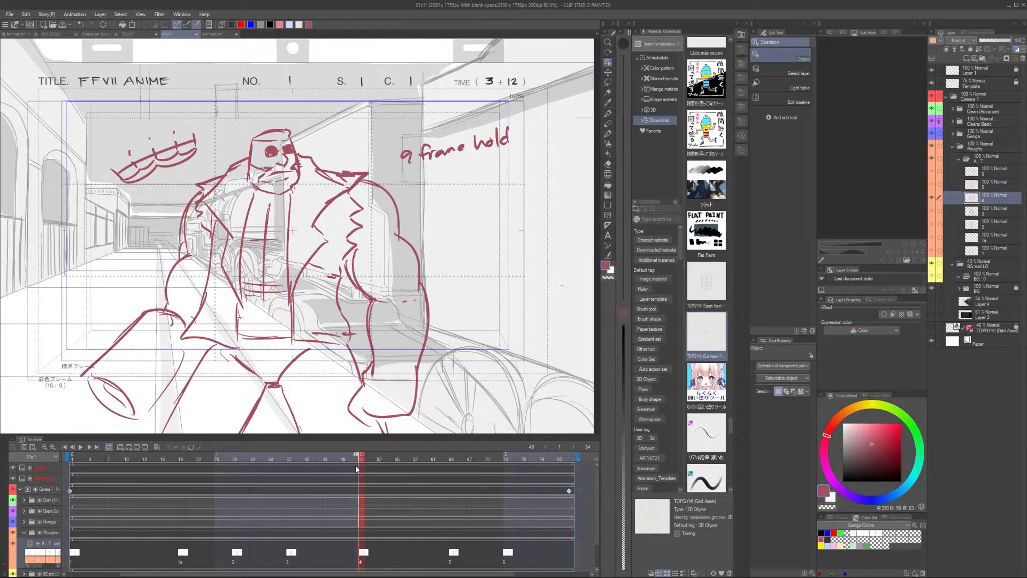
pyautogui.click(74, 459)
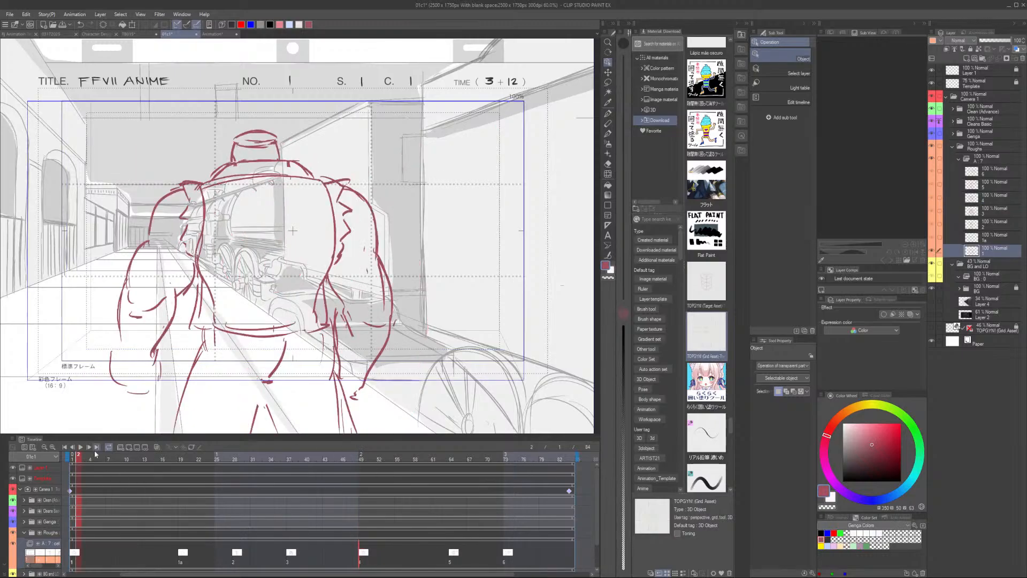
pyautogui.press('space')
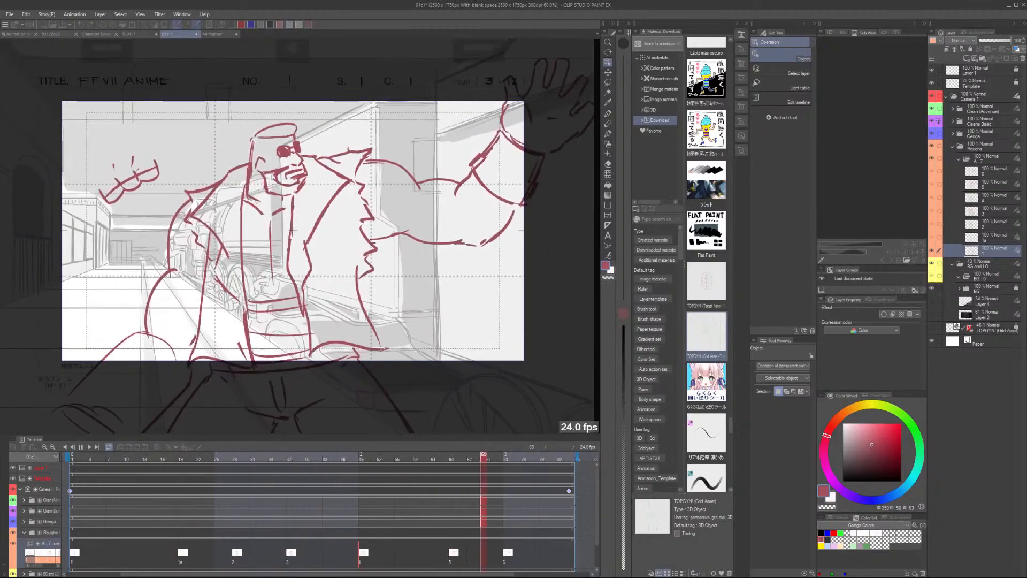
# Bring up the References board, review the cinematic stills and the character model drawing, and move the board away from the canvas
pyautogui.hotkey('alt', 'Tab')
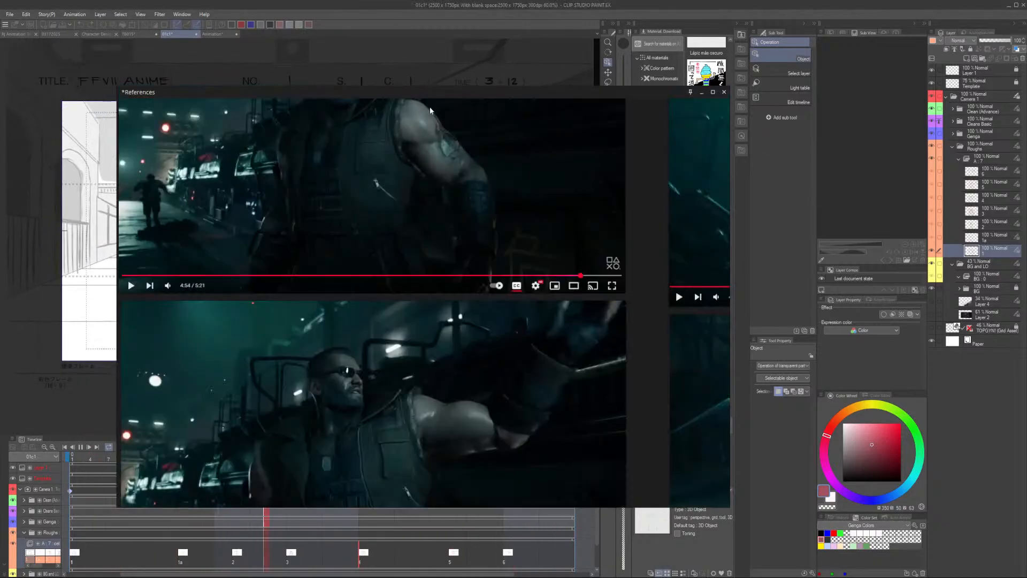
pyautogui.scroll(-6, 173, 316)
pyautogui.scroll(2, 234, 221)
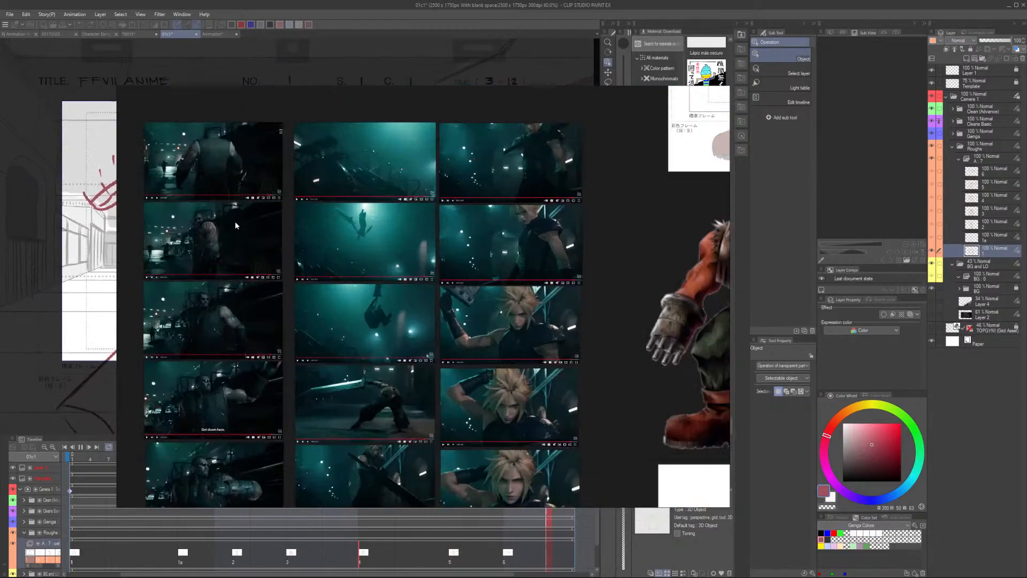
pyautogui.scroll(-5, 254, 274)
pyautogui.scroll(5, 470, 209)
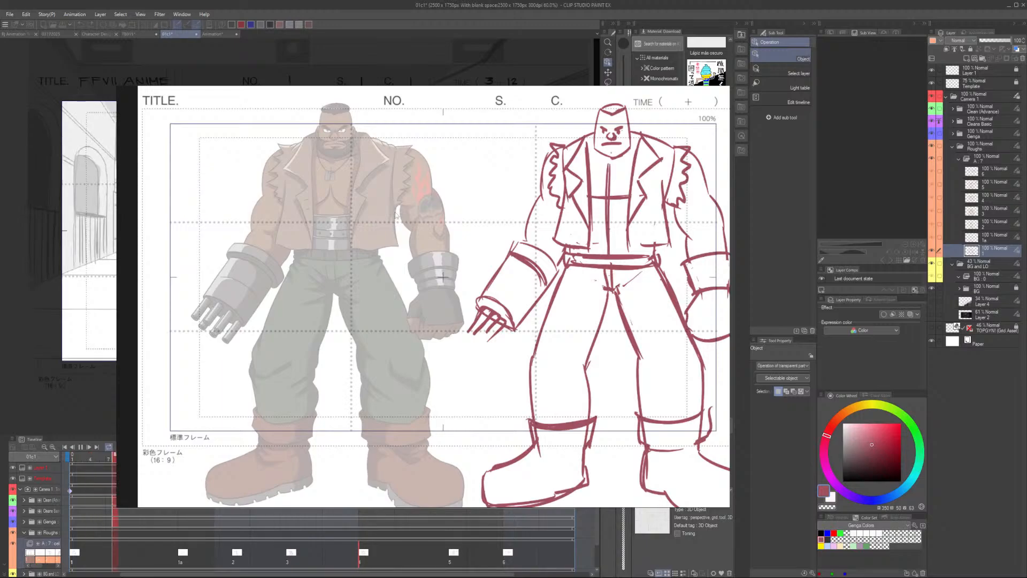
pyautogui.scroll(1, 366, 213)
pyautogui.scroll(-2, 364, 211)
pyautogui.scroll(1, 362, 223)
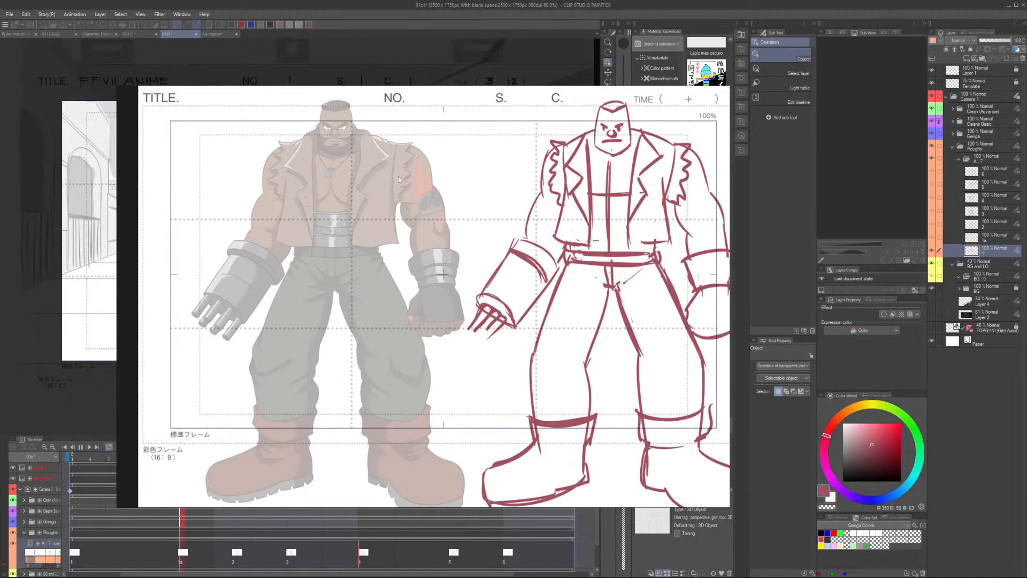
pyautogui.moveTo(461, 84); pyautogui.dragTo(464, 51)
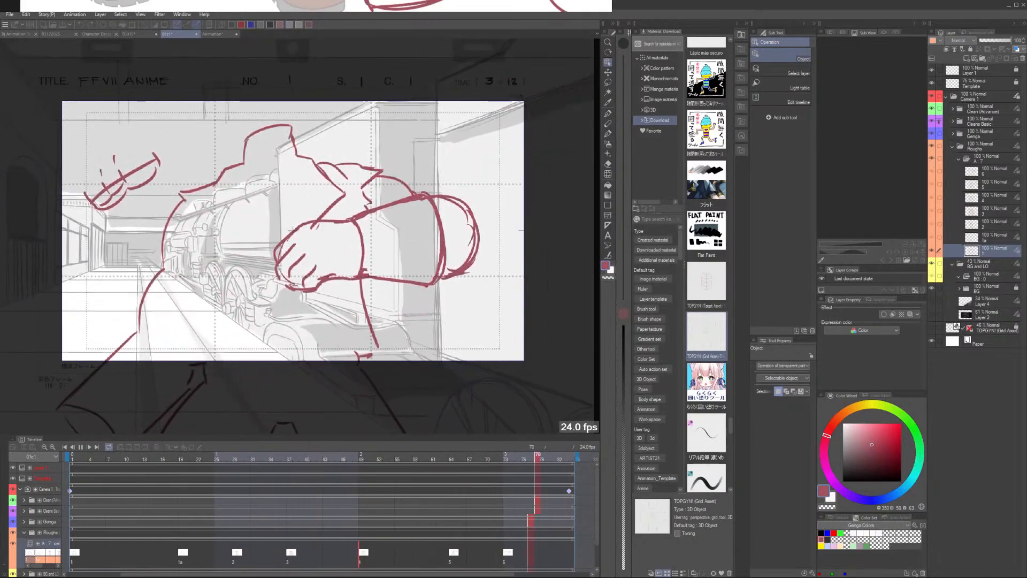
# Try to shrink all the rough drawings in animation folder A to about 65% and reposition them in the frame
pyautogui.click(359, 459)
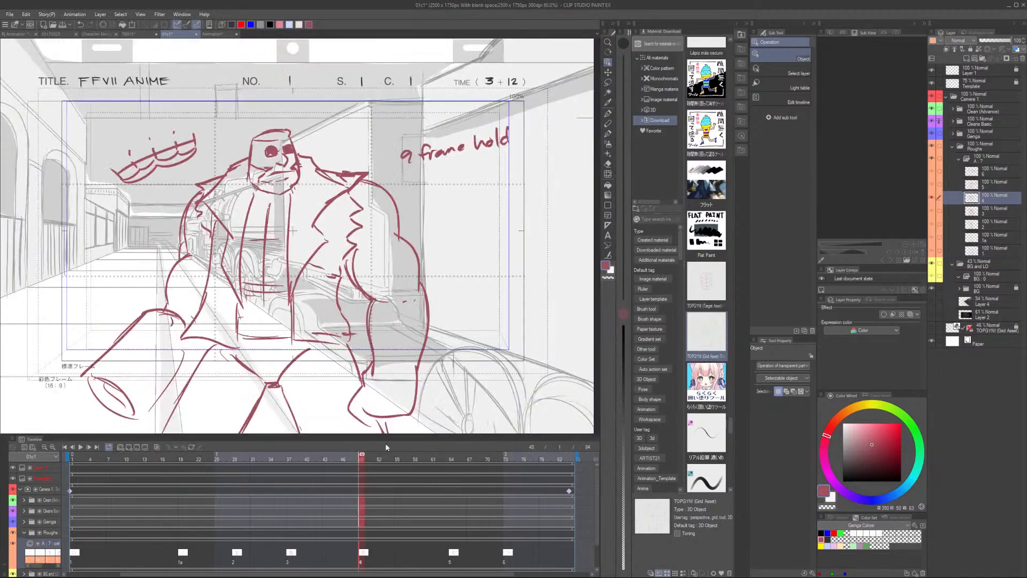
pyautogui.click(977, 159)
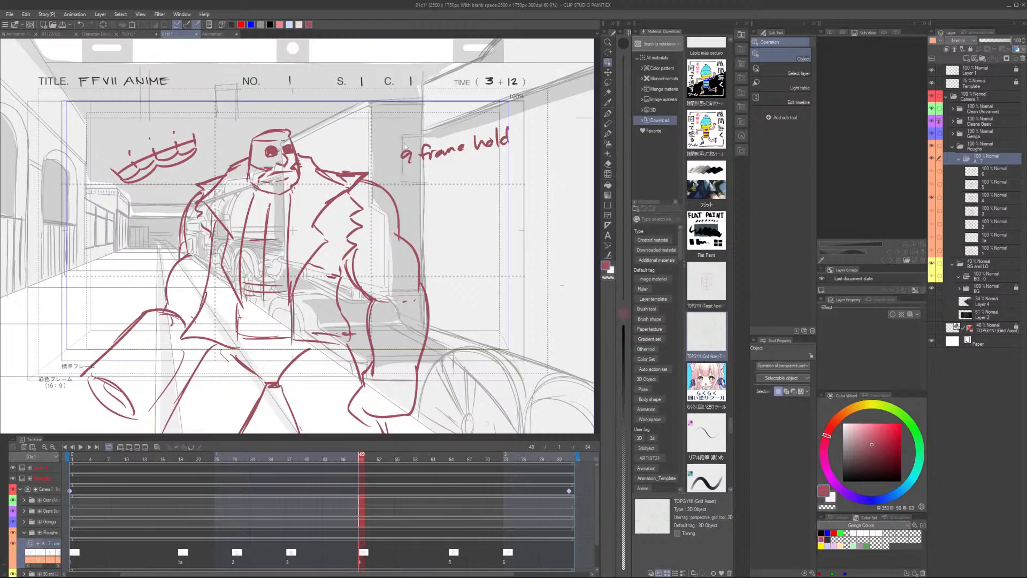
pyautogui.scroll(-1, 466, 155)
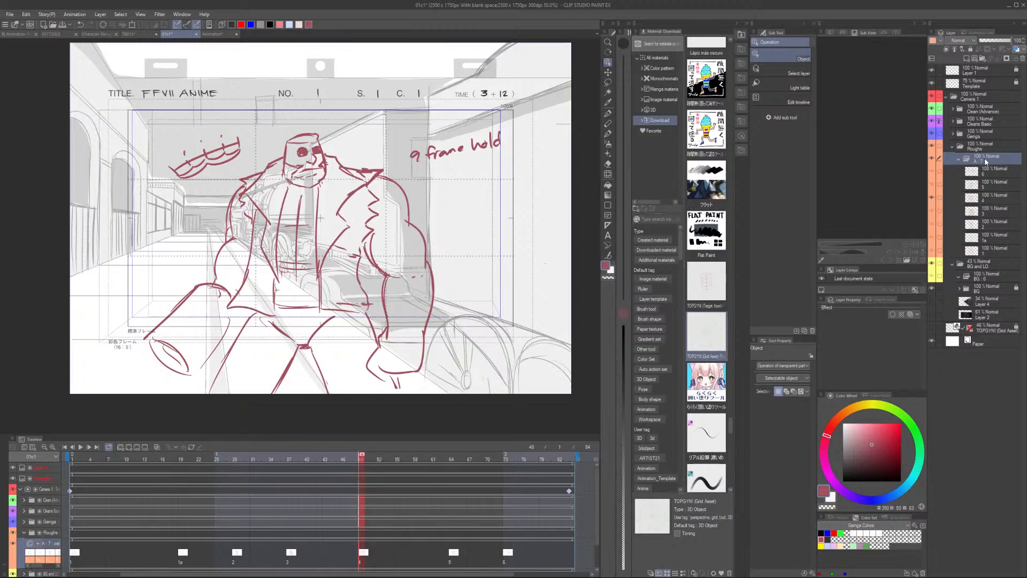
pyautogui.hotkey('ctrl', 't')
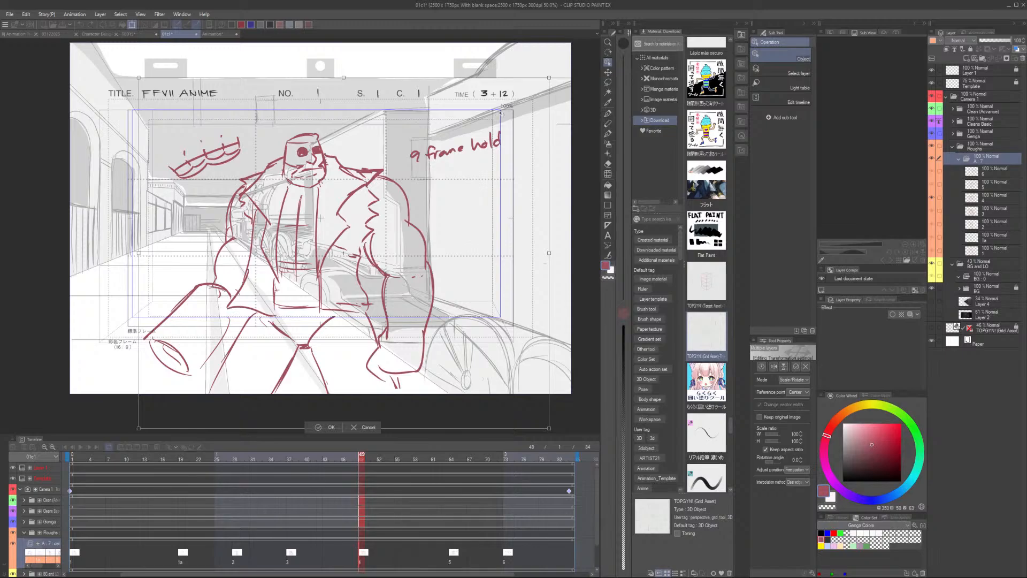
pyautogui.moveTo(549, 77); pyautogui.dragTo(386, 205)
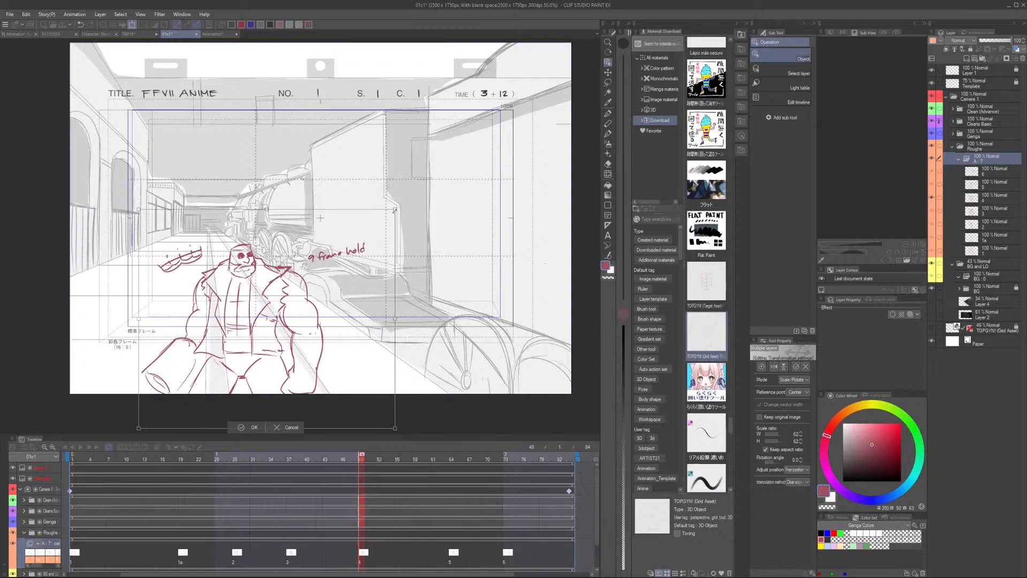
pyautogui.moveTo(395, 210); pyautogui.dragTo(405, 201)
pyautogui.moveTo(315, 328); pyautogui.dragTo(327, 266)
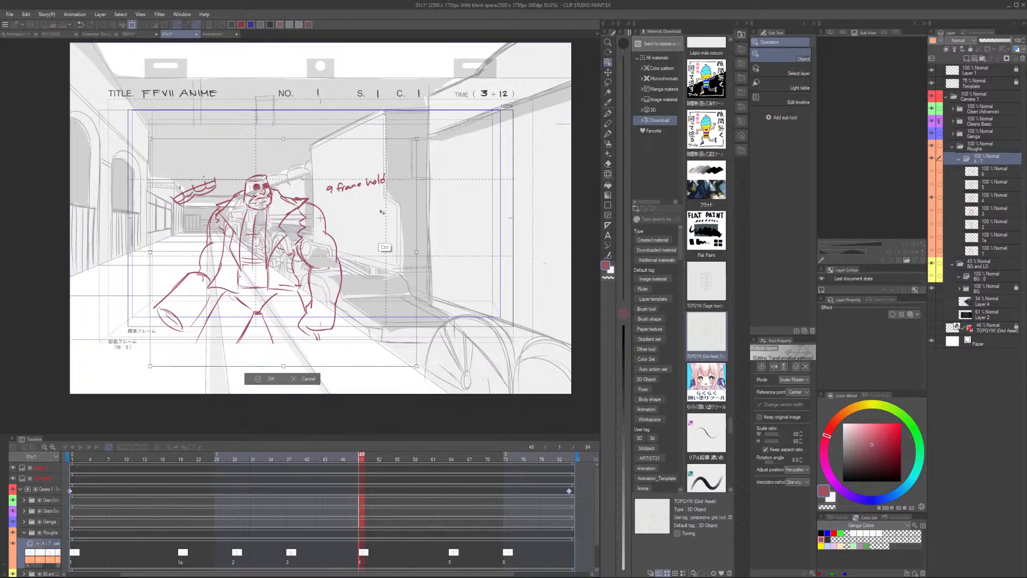
pyautogui.hotkey('ctrl', 'z')
pyautogui.hotkey('ctrl', 'z')
pyautogui.hotkey('ctrl', 'z')
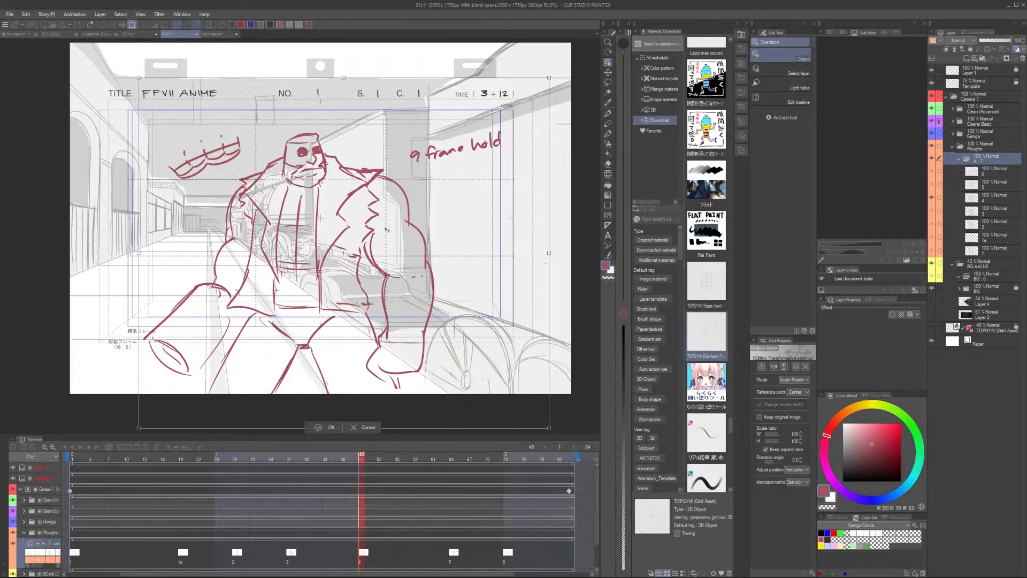
pyautogui.scroll(-4, 398, 397)
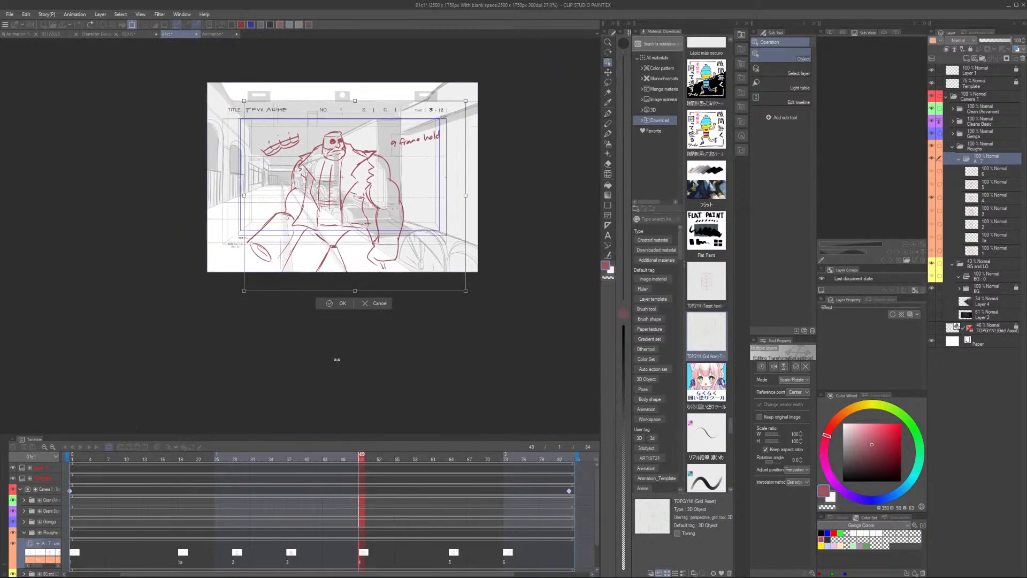
pyautogui.press('Escape')
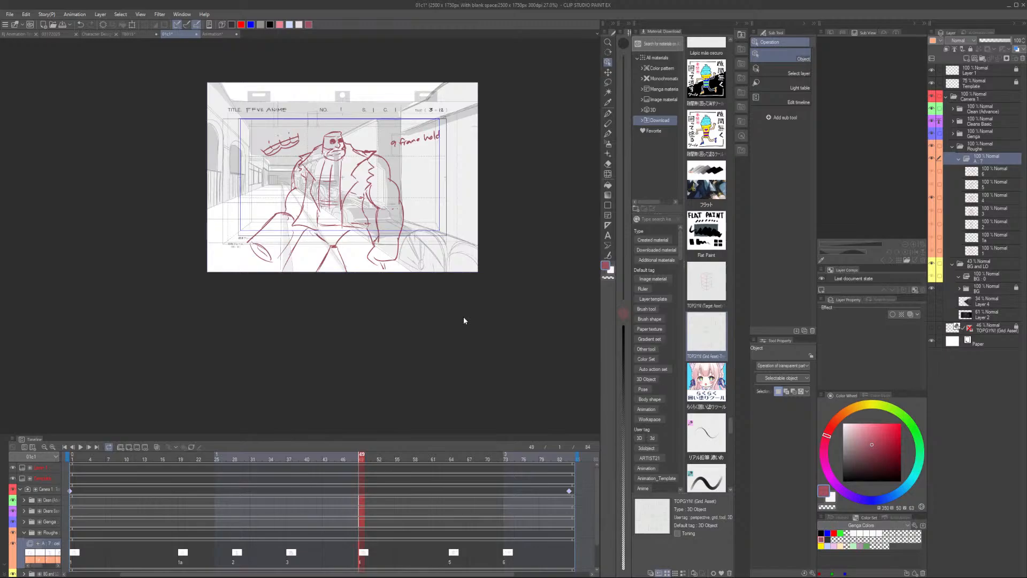
# Play back the shot from the start and go to rough drawing 3 at frame 37
pyautogui.scroll(-1, 464, 320)
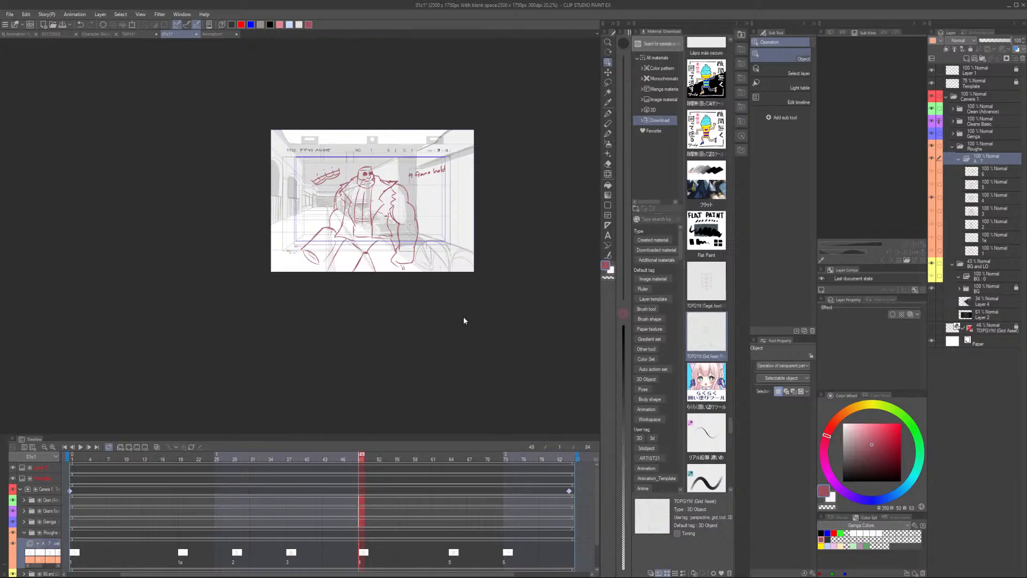
pyautogui.click(79, 463)
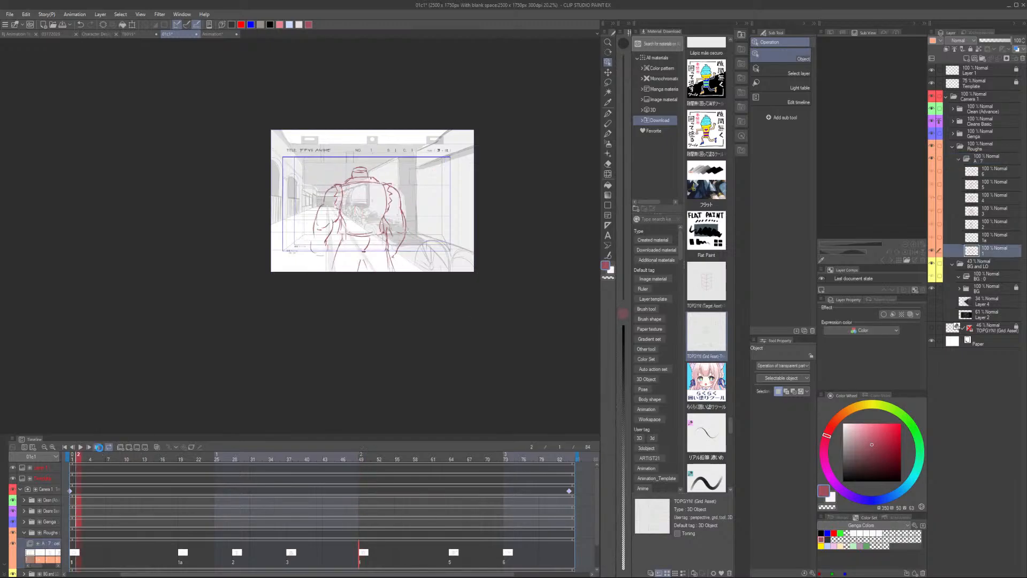
pyautogui.press('space')
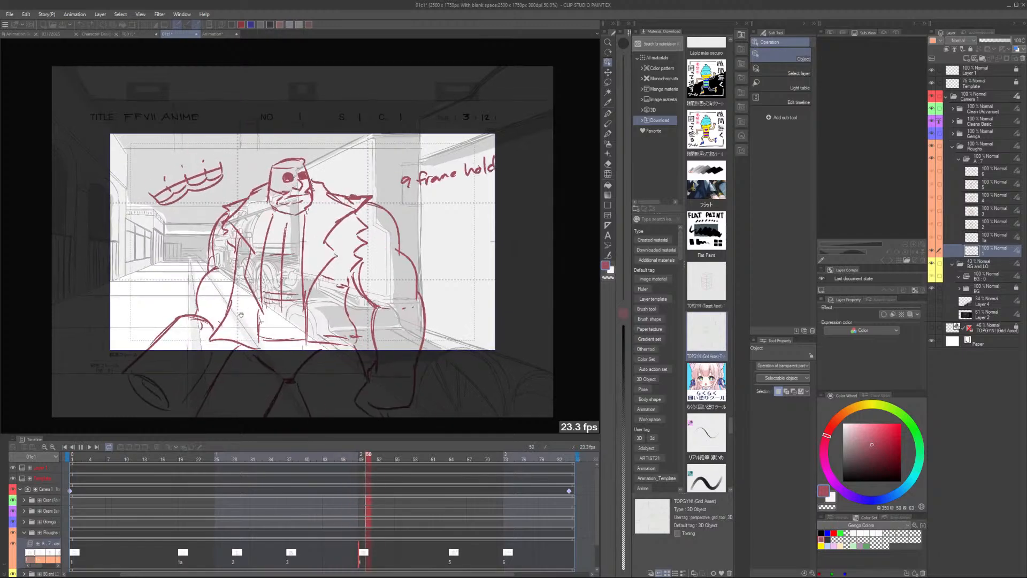
pyautogui.click(293, 461)
pyautogui.moveTo(292, 460); pyautogui.dragTo(290, 460)
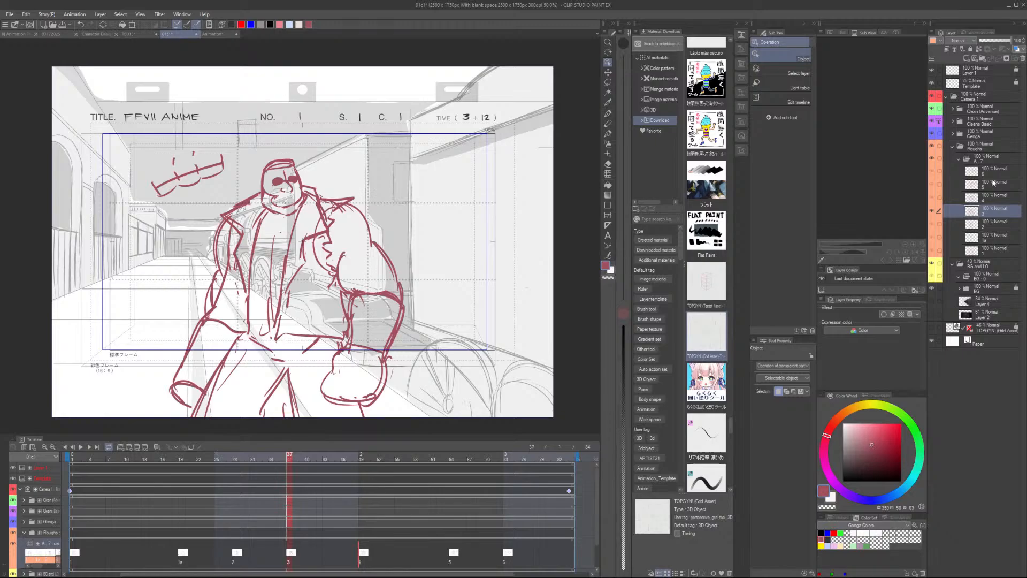
# Add a new animation folder above the existing A folder inside Roughs and name it A
pyautogui.click(988, 161)
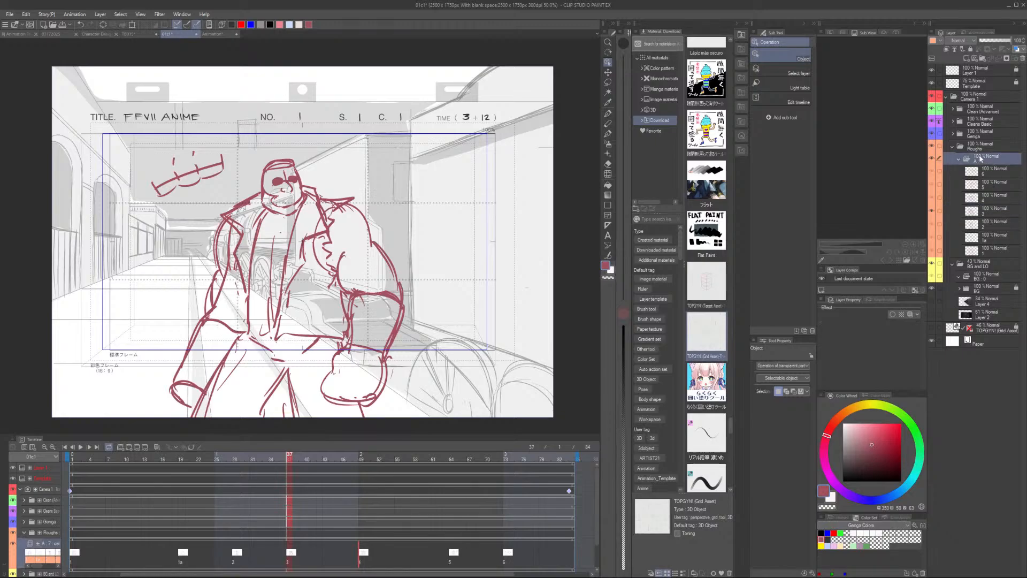
pyautogui.click(120, 447)
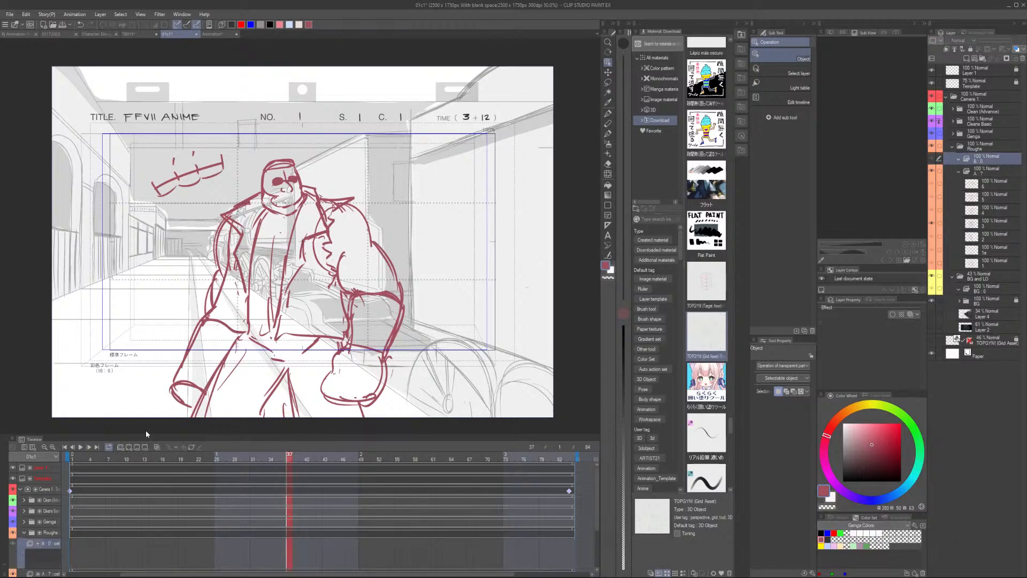
pyautogui.doubleClick(974, 163)
# Copy all the cel timings from the original A track and paste them into the new A track, starting at frame 1
pyautogui.scroll(-3, 214, 534)
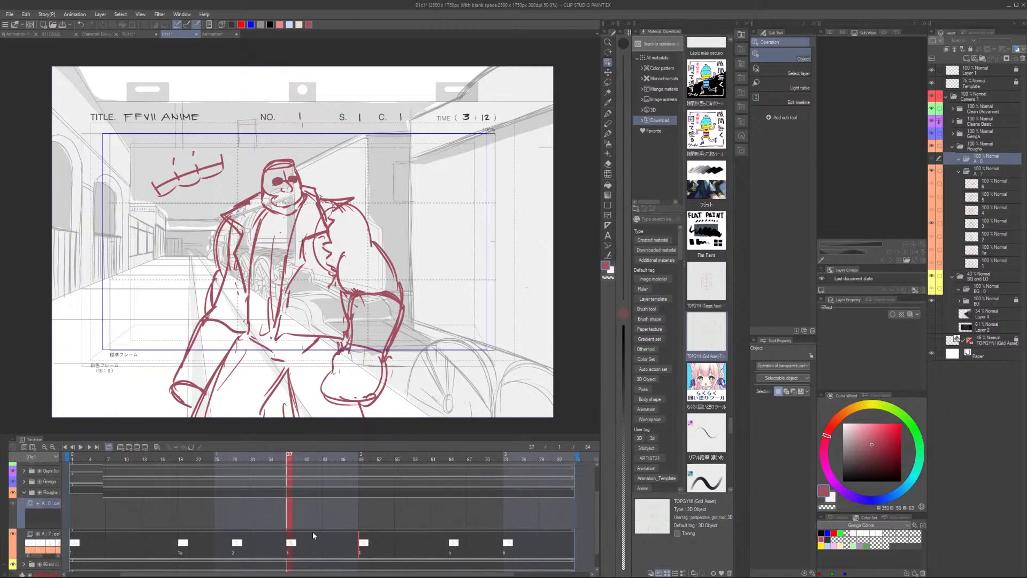
pyautogui.rightClick(76, 539)
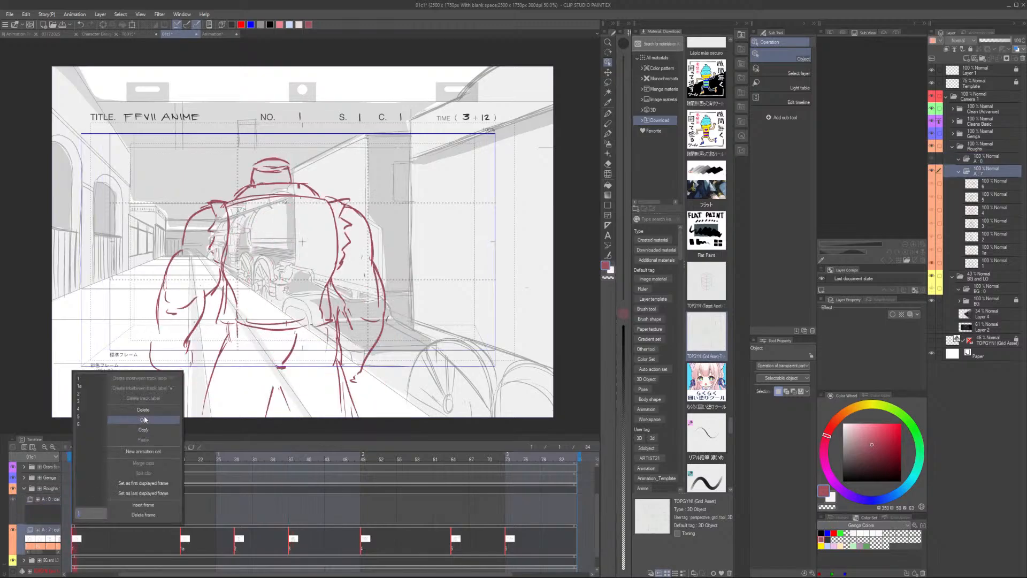
pyautogui.click(145, 430)
pyautogui.click(72, 509)
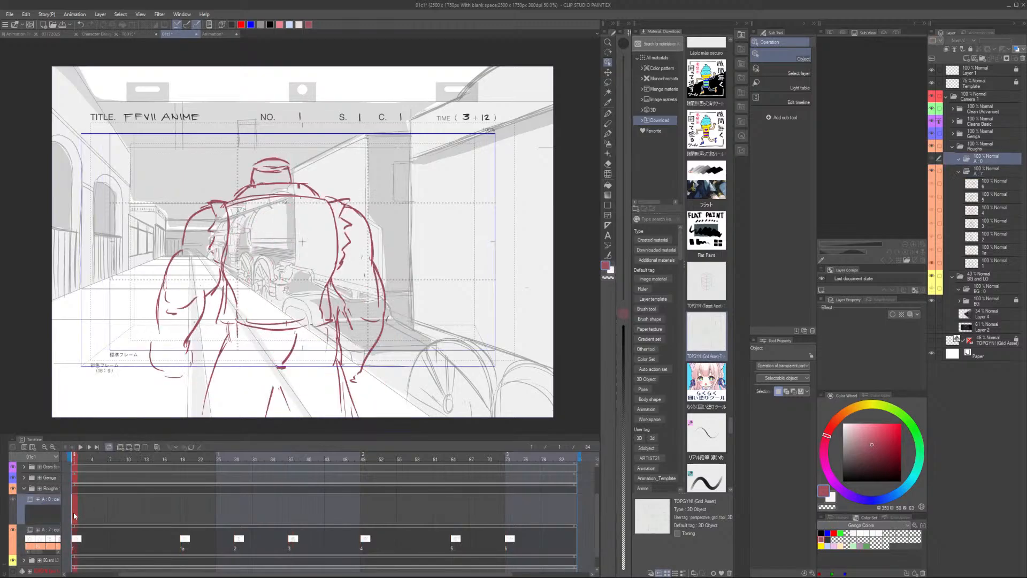
pyautogui.rightClick(72, 511)
pyautogui.click(148, 418)
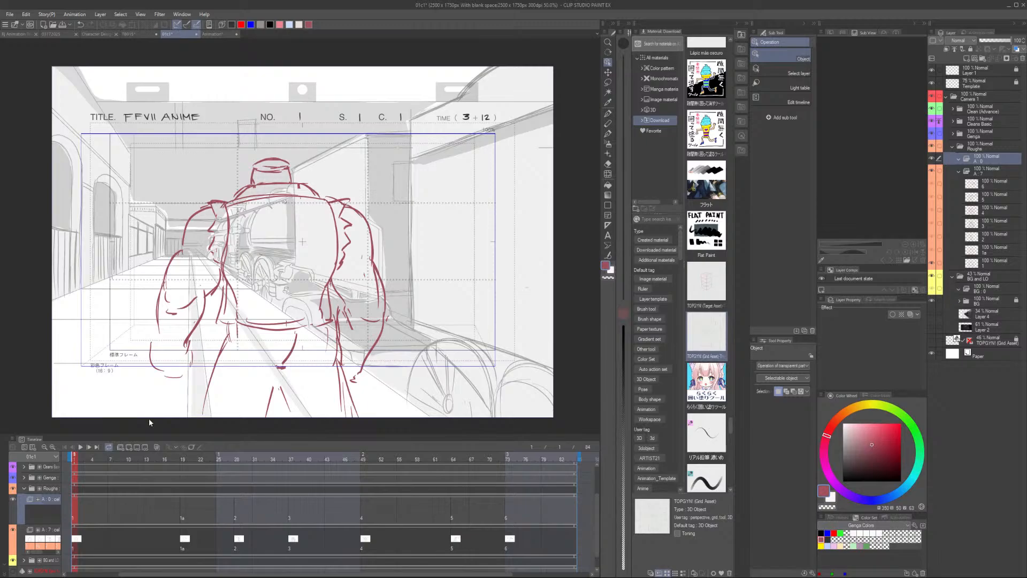
# Generate blank cels in the new A folder for all the cel labels pasted on its track
pyautogui.click(10, 15)
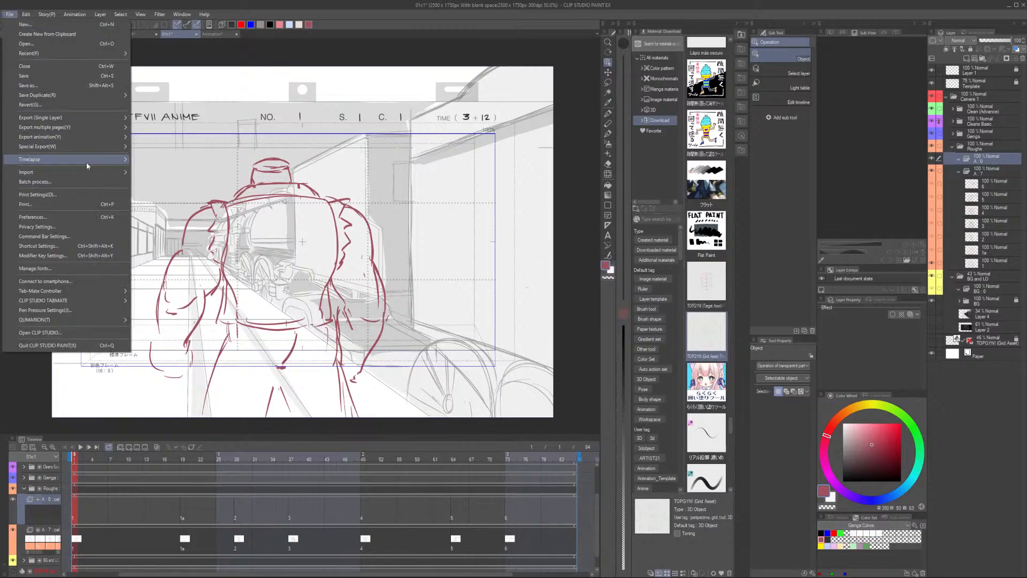
pyautogui.moveTo(111, 136)
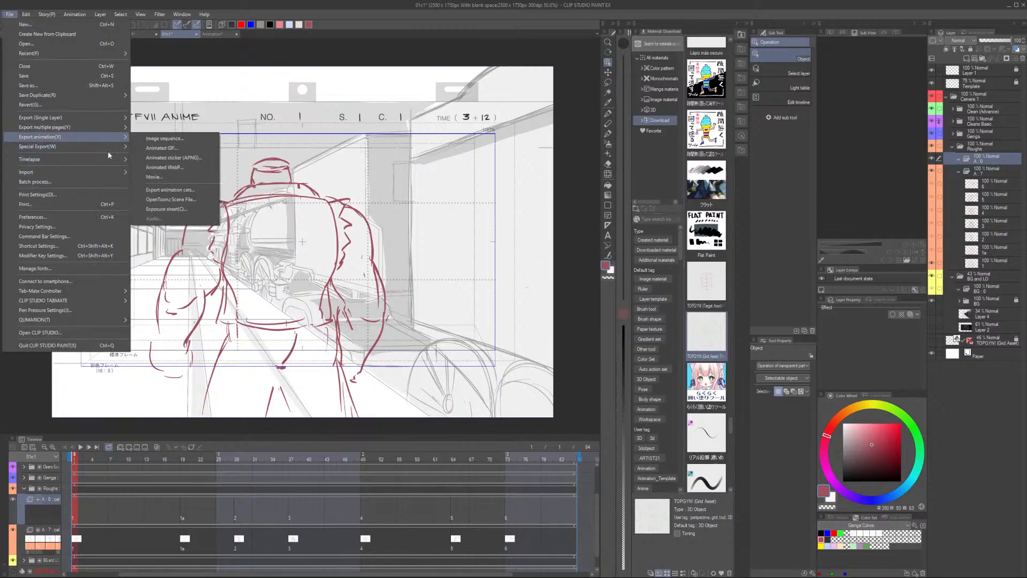
pyautogui.click(45, 515)
pyautogui.rightClick(46, 513)
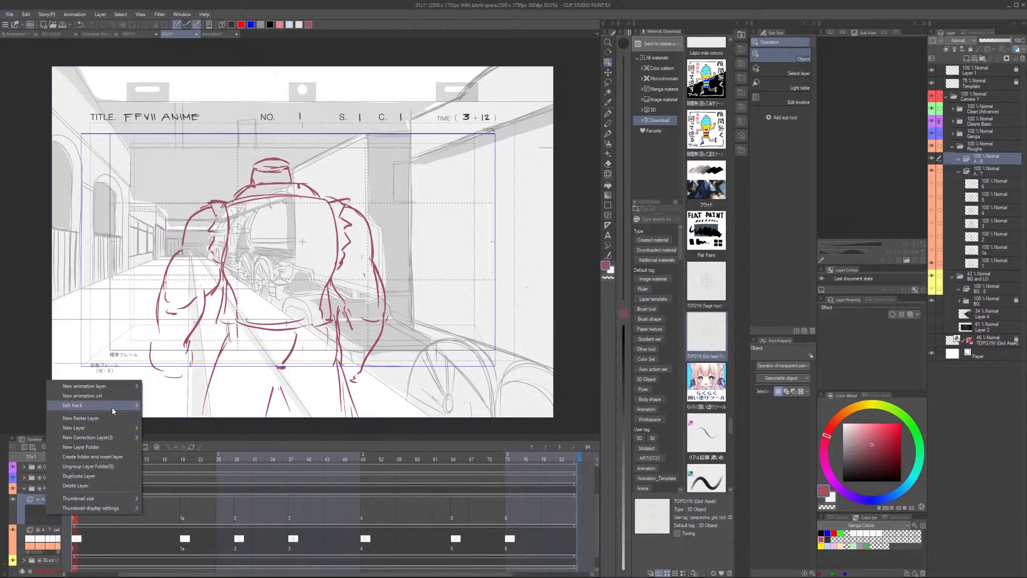
pyautogui.moveTo(111, 407)
pyautogui.click(208, 449)
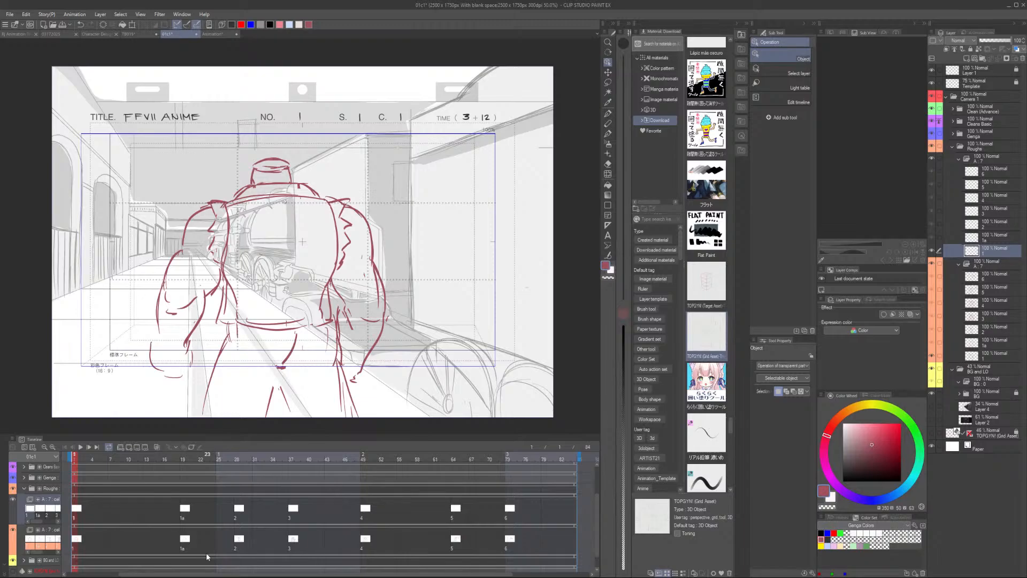
# Hide the BG and LO folder and lower the original rough A folder's opacity to 18%
pyautogui.click(932, 366)
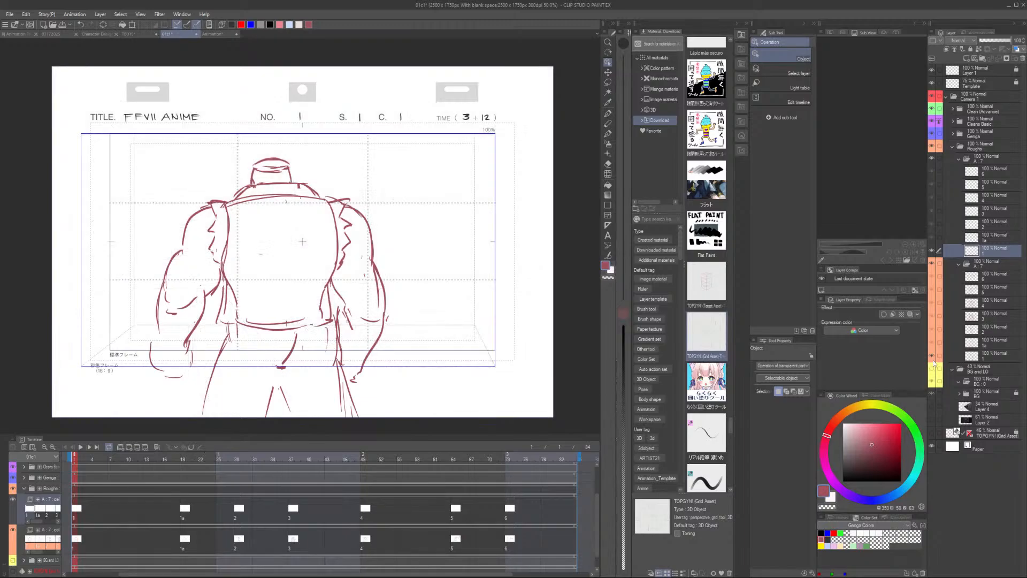
pyautogui.click(993, 266)
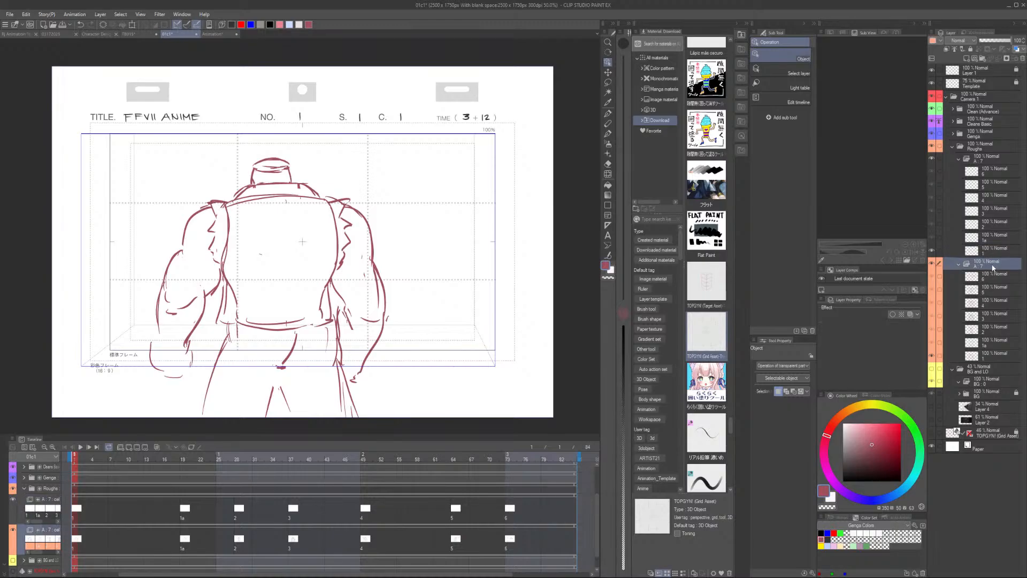
pyautogui.click(970, 49)
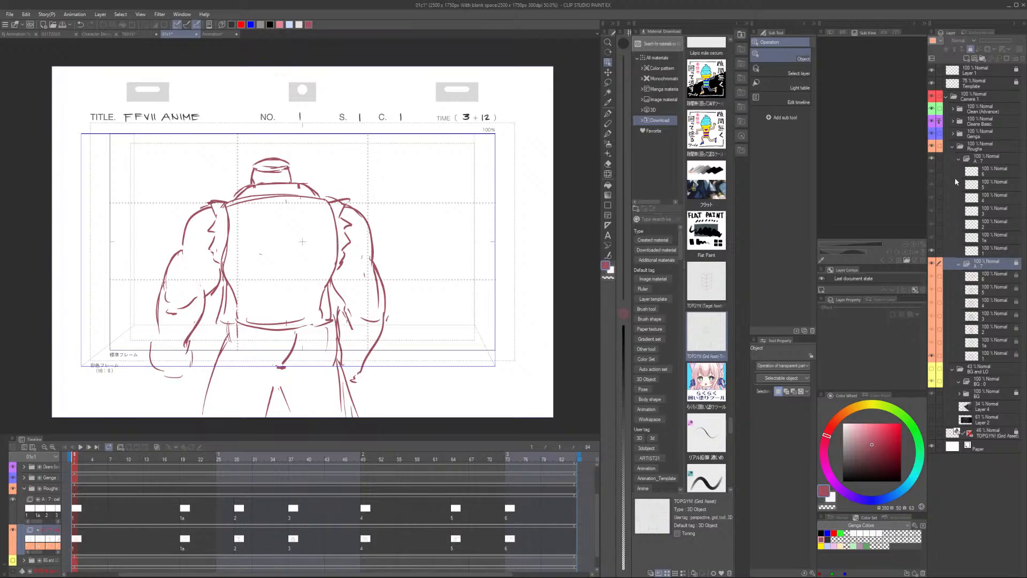
pyautogui.click(970, 49)
pyautogui.moveTo(990, 43); pyautogui.dragTo(984, 42)
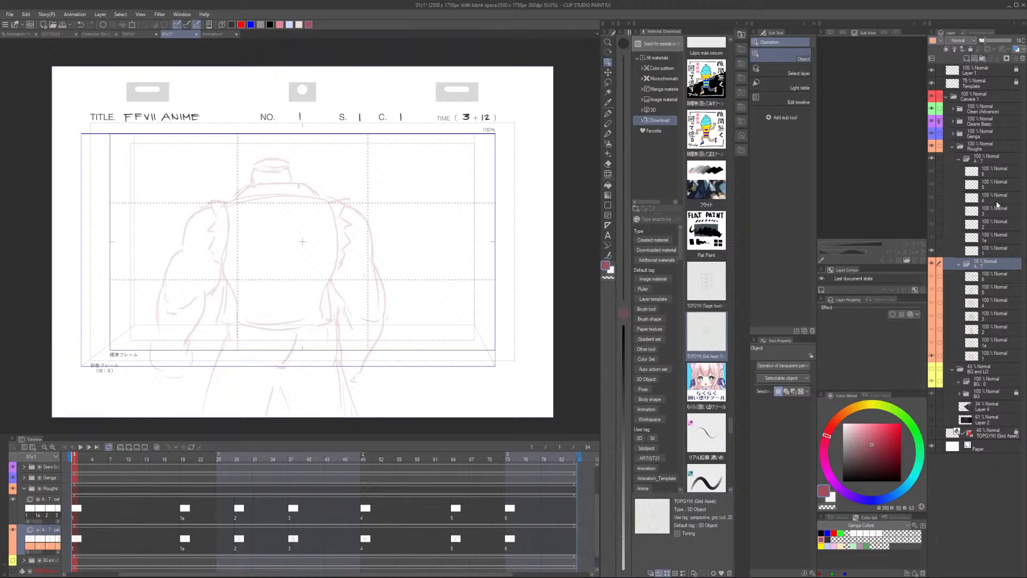
# Select blank cel 3 in the new A folder and set the Sketch pencil's brush size to 10
pyautogui.click(1001, 213)
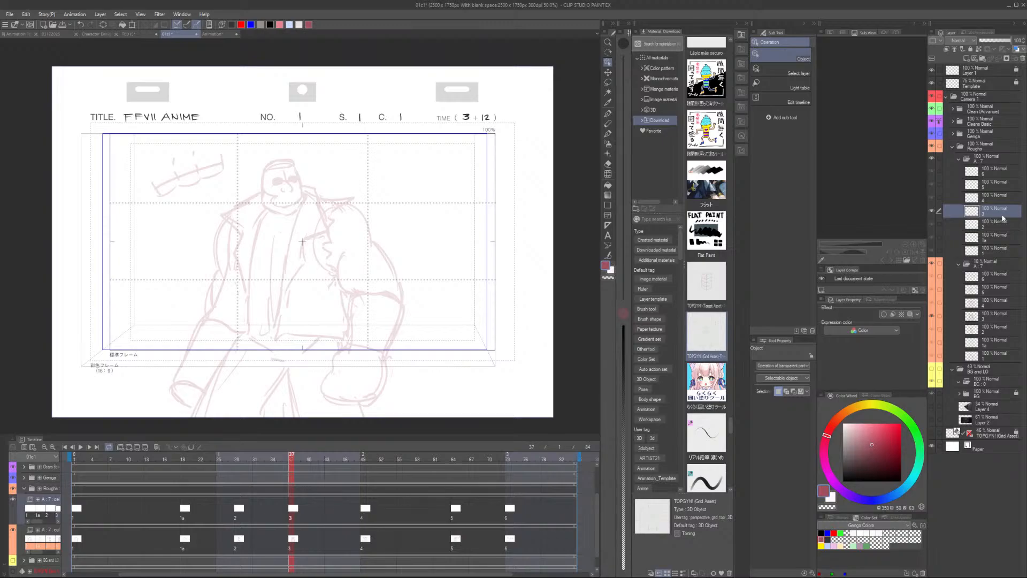
pyautogui.press('p')
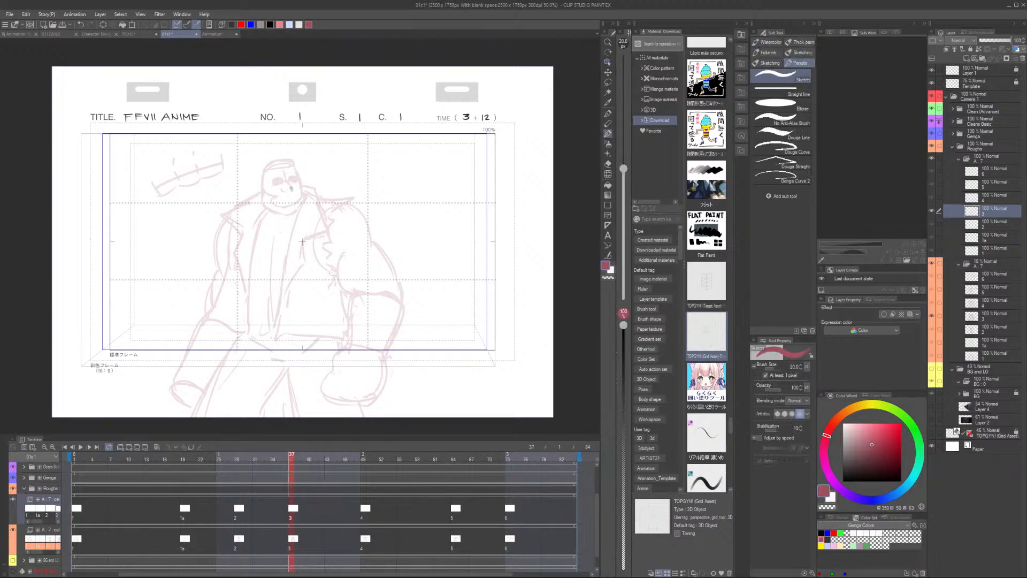
pyautogui.press('[')
pyautogui.press('[')
pyautogui.press('[')
pyautogui.press('[')
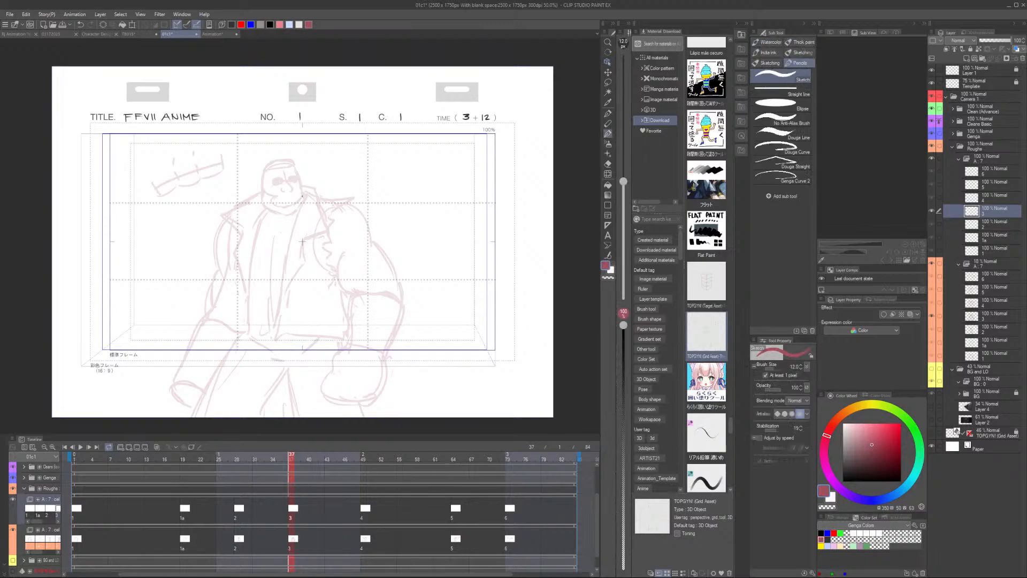
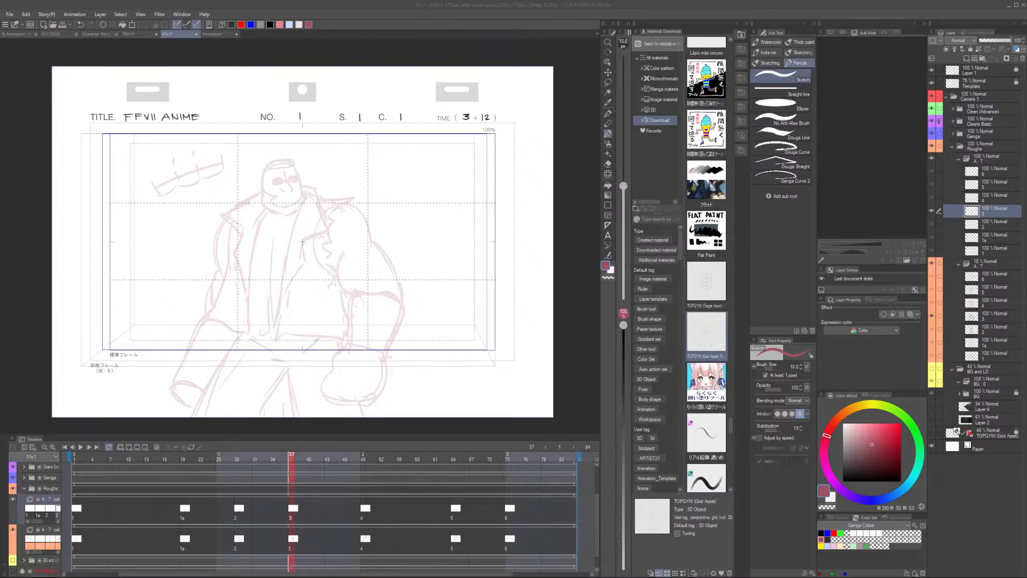
# Choose a near-black drawing colour from the Genga Colors set and keep the Sketch pencil at size 10 for drawing the head
pyautogui.click(540, 17)
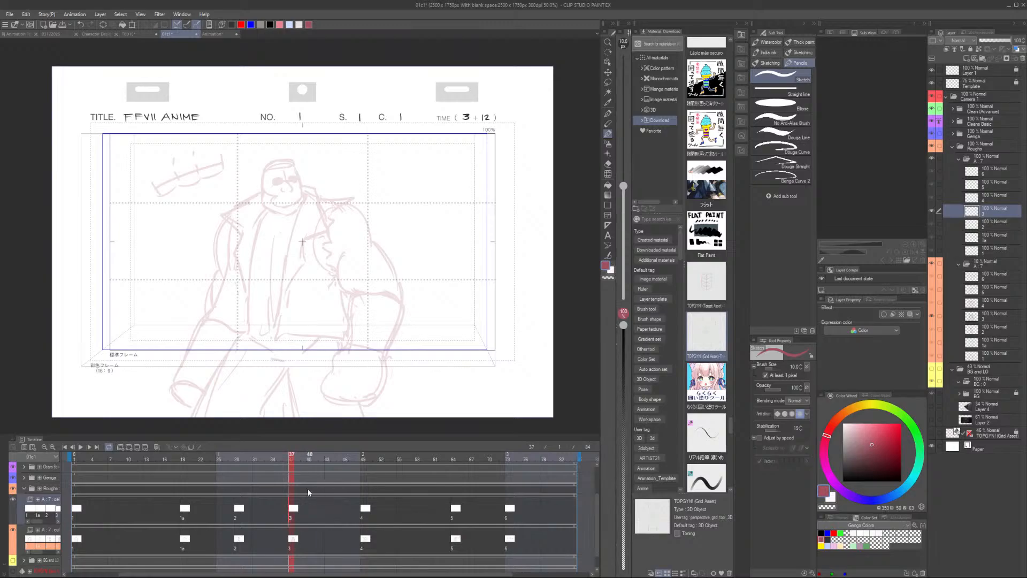
pyautogui.click(822, 538)
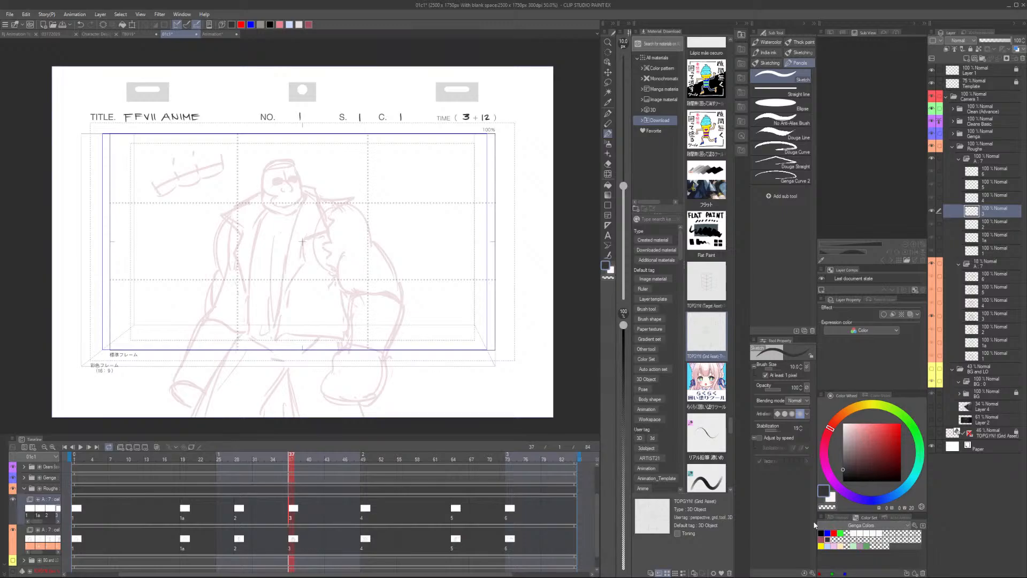
pyautogui.scroll(5, 277, 169)
pyautogui.press('[')
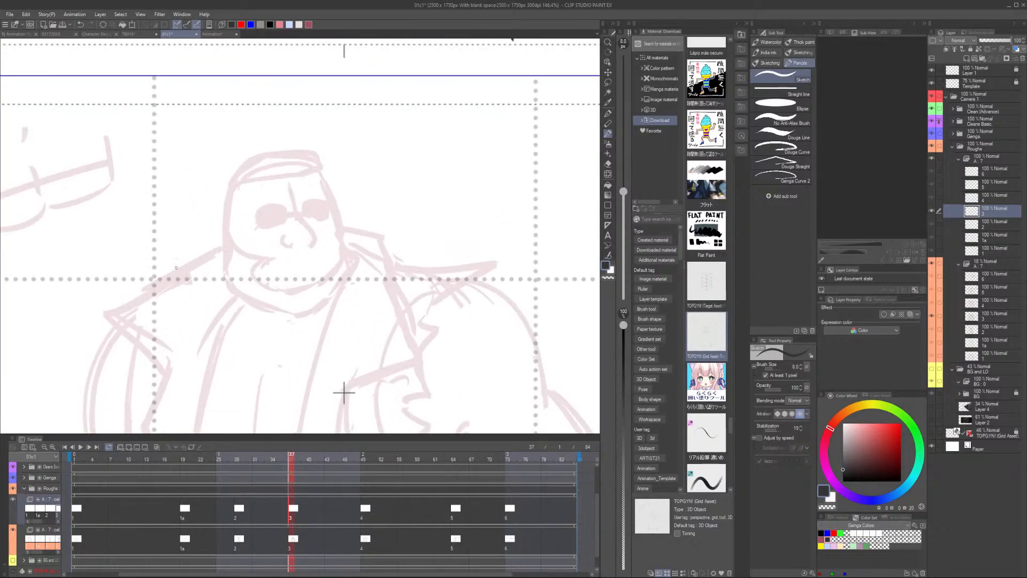
pyautogui.press(']')
pyautogui.scroll(2, 176, 267)
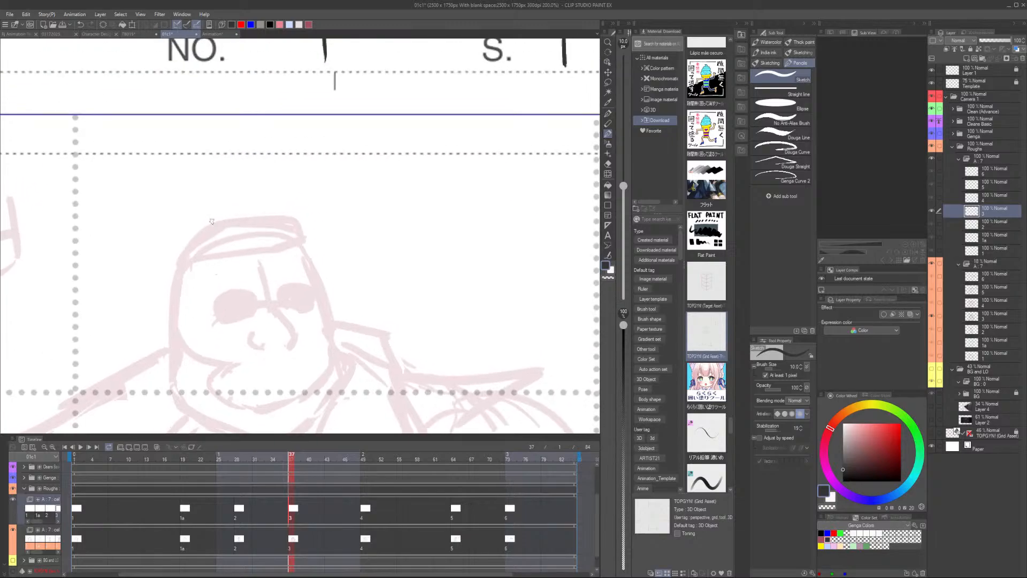
# Draw the curved top edge and the two short side edges of the flat-top hair over the faded rough
pyautogui.moveTo(185, 238)
pyautogui.mouseDown()
pyautogui.moveTo(183, 260)
pyautogui.moveTo(180, 241)
pyautogui.moveTo(272, 215)
pyautogui.mouseUp()
pyautogui.hotkey('ctrl', 'z')
pyautogui.hotkey('ctrl', 'z')
pyautogui.moveTo(183, 240); pyautogui.dragTo(266, 216)
pyautogui.hotkey('ctrl', 'z')
pyautogui.moveTo(184, 239); pyautogui.dragTo(292, 216)
pyautogui.moveTo(230, 220)
pyautogui.mouseDown()
pyautogui.moveTo(299, 216)
pyautogui.moveTo(223, 218)
pyautogui.moveTo(186, 238)
pyautogui.mouseUp()
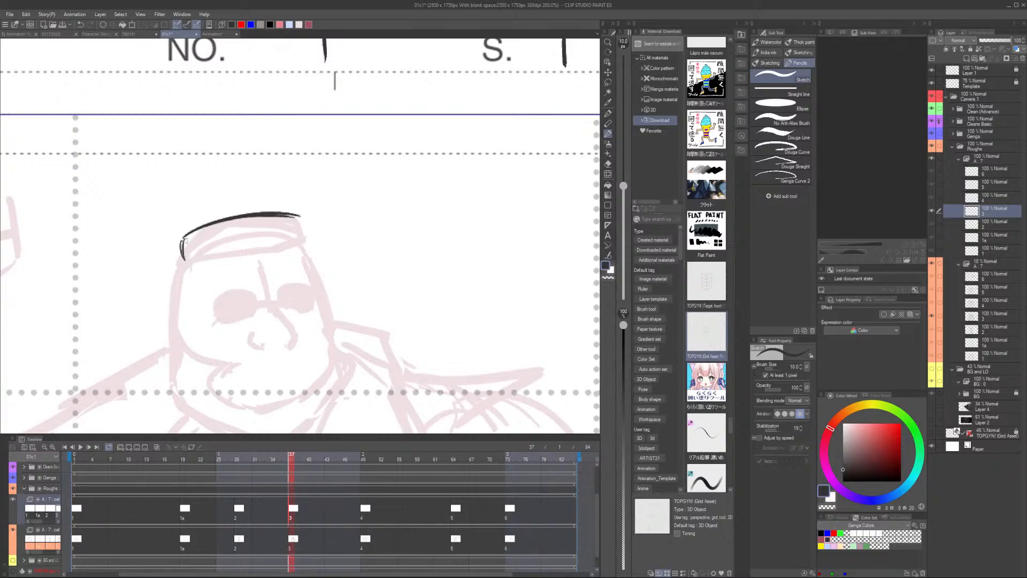
pyautogui.moveTo(298, 214); pyautogui.dragTo(304, 241)
# Draw the angular hairline across the forehead, joining the two sides of the flat-top hair
pyautogui.moveTo(182, 255); pyautogui.dragTo(222, 260)
pyautogui.hotkey('ctrl', 'z')
pyautogui.moveTo(184, 259); pyautogui.dragTo(237, 261)
pyautogui.hotkey('ctrl', 'z')
pyautogui.moveTo(237, 261); pyautogui.dragTo(221, 256)
pyautogui.moveTo(221, 256); pyautogui.dragTo(271, 254)
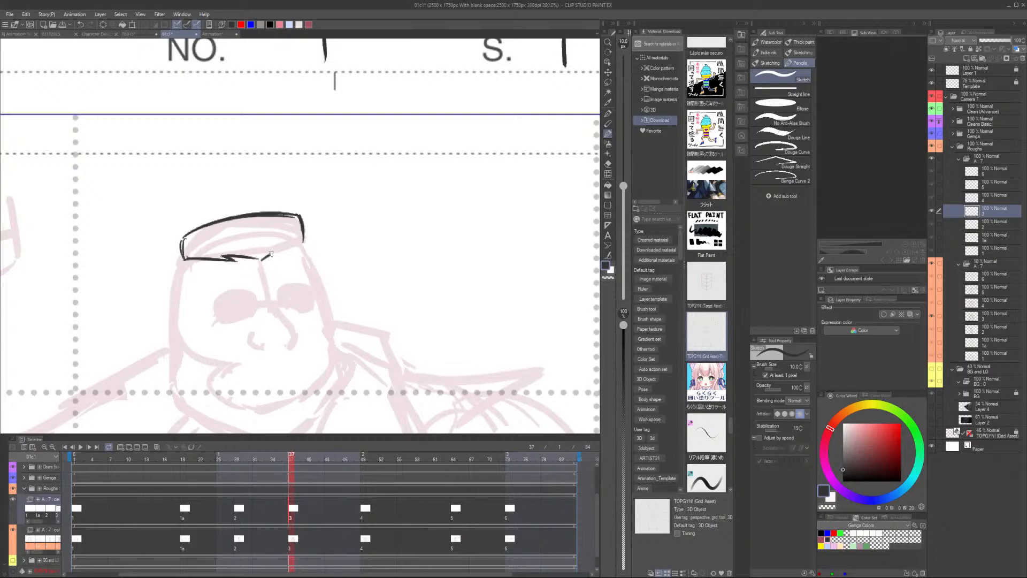
pyautogui.hotkey('ctrl', 'z')
pyautogui.hotkey('ctrl', 'z')
pyautogui.hotkey('ctrl', 'z')
pyautogui.hotkey('ctrl', 'z')
pyautogui.hotkey('ctrl', 'z')
pyautogui.moveTo(184, 259)
pyautogui.mouseDown()
pyautogui.moveTo(263, 261)
pyautogui.moveTo(304, 242)
pyautogui.mouseUp()
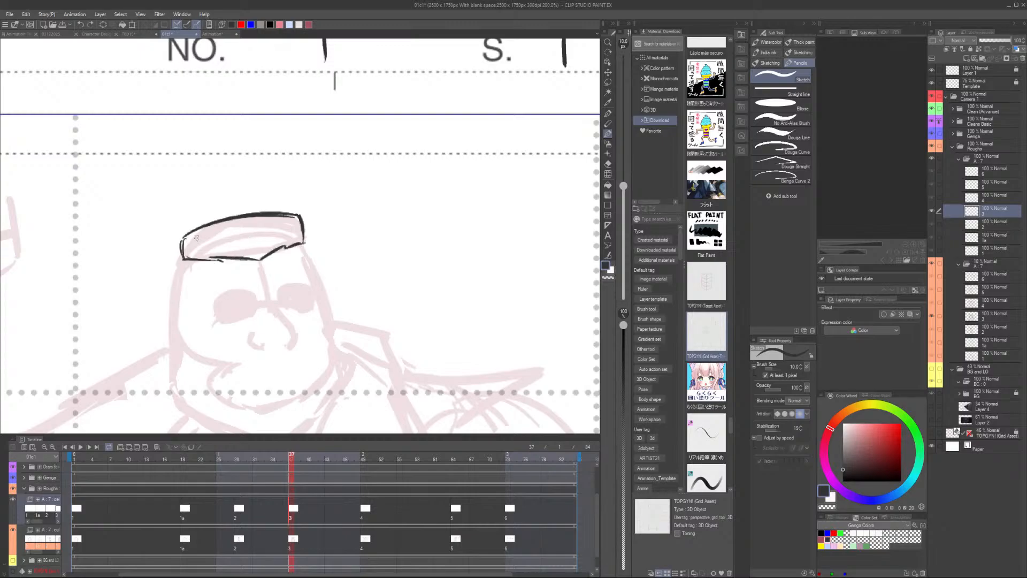
# Draw the inner curved line that separates the flat-top's upper surface from its front face
pyautogui.moveTo(196, 241); pyautogui.dragTo(284, 228)
pyautogui.hotkey('ctrl', 'z')
pyautogui.moveTo(188, 240); pyautogui.dragTo(290, 228)
pyautogui.hotkey('ctrl', 'z')
pyautogui.moveTo(189, 241); pyautogui.dragTo(296, 221)
pyautogui.scroll(-2, 304, 208)
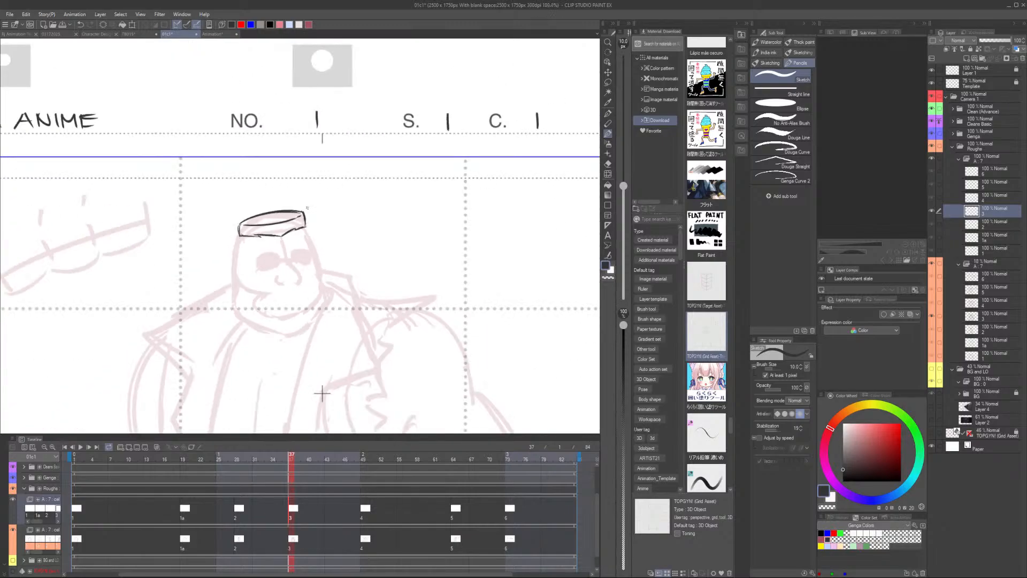
# Draw the two sides of the head from the hairline down to ear level, following the faded rough
pyautogui.scroll(4, 307, 207)
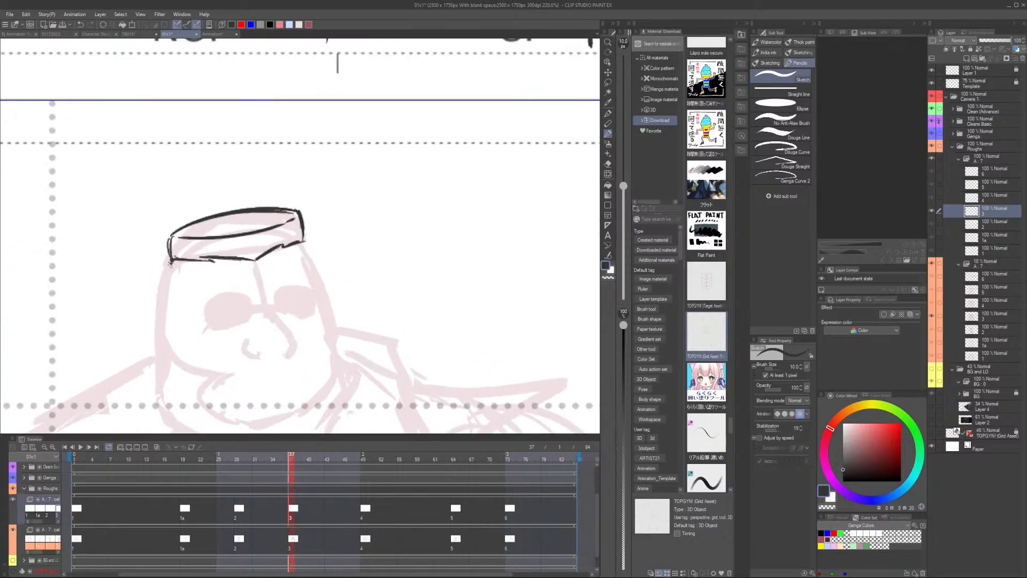
pyautogui.moveTo(171, 261); pyautogui.dragTo(165, 339)
pyautogui.hotkey('ctrl', 'z')
pyautogui.moveTo(303, 241); pyautogui.dragTo(323, 292)
pyautogui.hotkey('ctrl', 'z')
pyautogui.hotkey('ctrl', 'z')
pyautogui.moveTo(303, 242); pyautogui.dragTo(338, 328)
pyautogui.hotkey('ctrl', 'z')
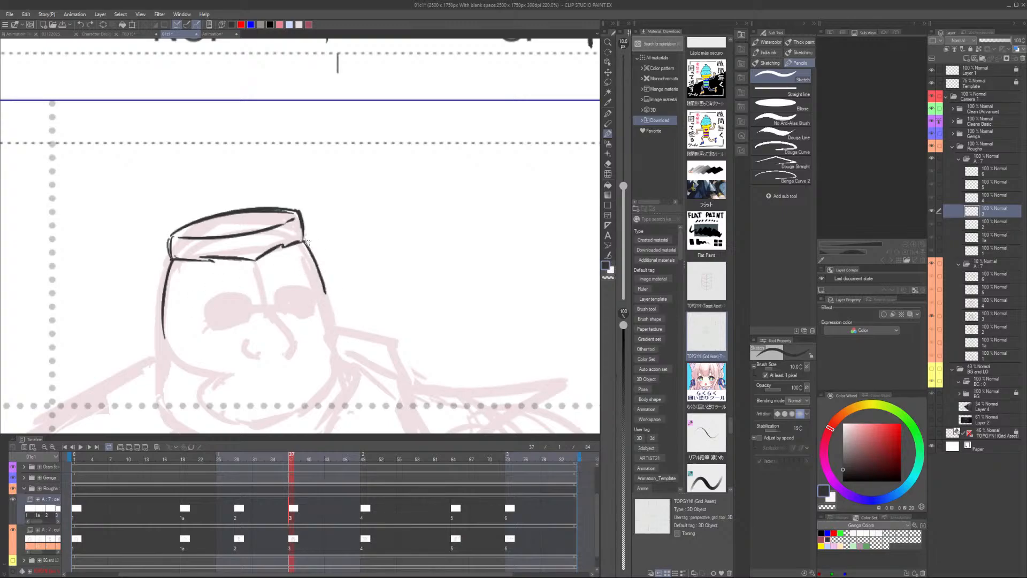
pyautogui.hotkey('ctrl', 'z')
pyautogui.moveTo(302, 241); pyautogui.dragTo(330, 314)
pyautogui.hotkey('ctrl', 'z')
pyautogui.moveTo(303, 241); pyautogui.dragTo(324, 294)
pyautogui.hotkey('ctrl', 'z')
pyautogui.moveTo(303, 241); pyautogui.dragTo(337, 328)
pyautogui.scroll(-2, 331, 281)
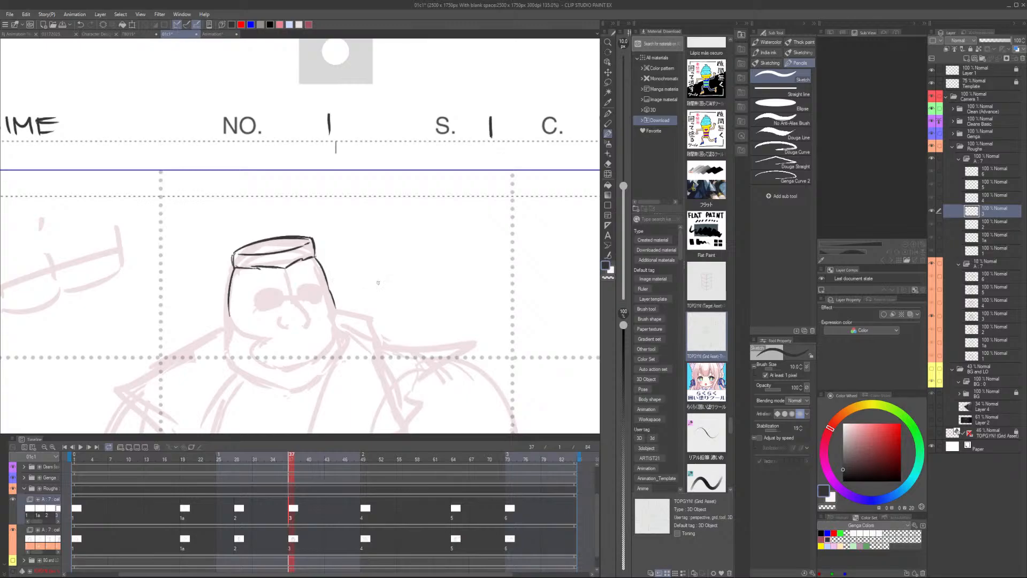
# Draw the ears on both sides of the head, with inner detail strokes in the fully visible one
pyautogui.moveTo(378, 282); pyautogui.dragTo(382, 215)
pyautogui.scroll(3, 338, 396)
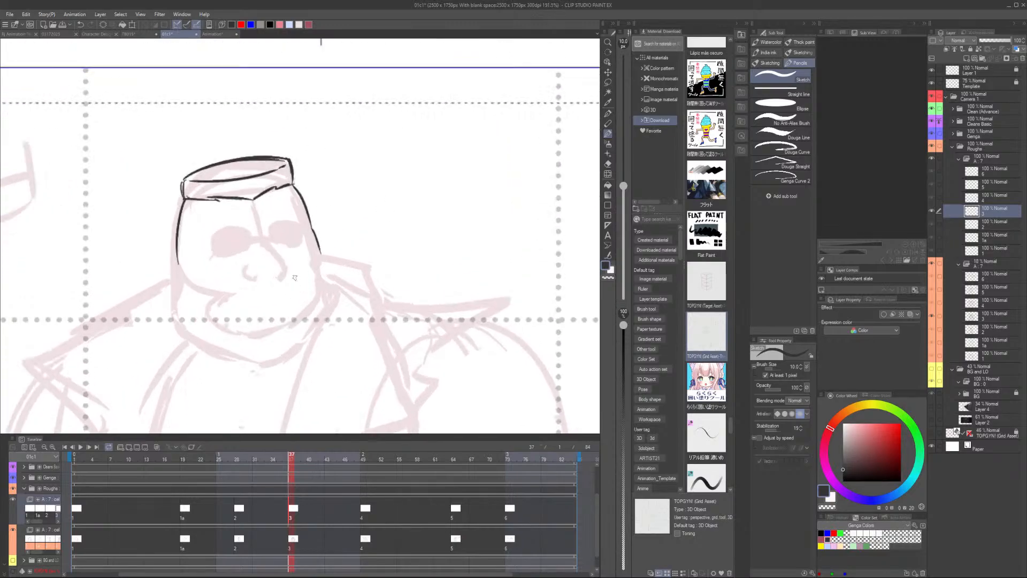
pyautogui.moveTo(264, 264); pyautogui.dragTo(271, 298)
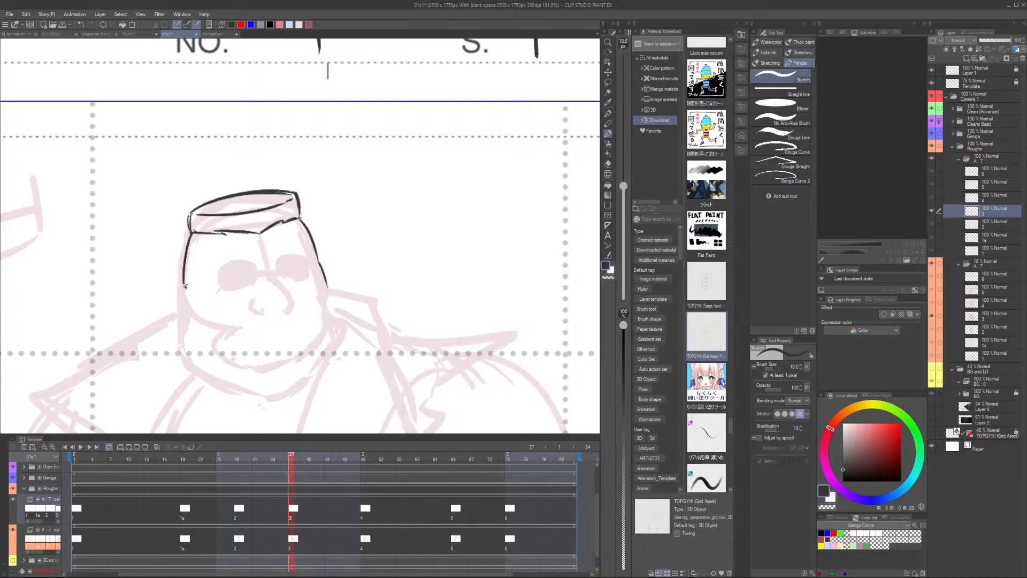
pyautogui.moveTo(185, 286)
pyautogui.mouseDown()
pyautogui.moveTo(171, 295)
pyautogui.moveTo(174, 282)
pyautogui.moveTo(168, 303)
pyautogui.moveTo(179, 323)
pyautogui.mouseUp()
pyautogui.hotkey('ctrl', 'z')
pyautogui.hotkey('ctrl', 'z')
pyautogui.hotkey('ctrl', 'z')
pyautogui.moveTo(185, 286)
pyautogui.mouseDown()
pyautogui.moveTo(168, 304)
pyautogui.moveTo(186, 323)
pyautogui.mouseUp()
pyautogui.moveTo(173, 298)
pyautogui.mouseDown()
pyautogui.moveTo(177, 286)
pyautogui.moveTo(179, 307)
pyautogui.mouseUp()
pyautogui.moveTo(319, 257); pyautogui.dragTo(327, 283)
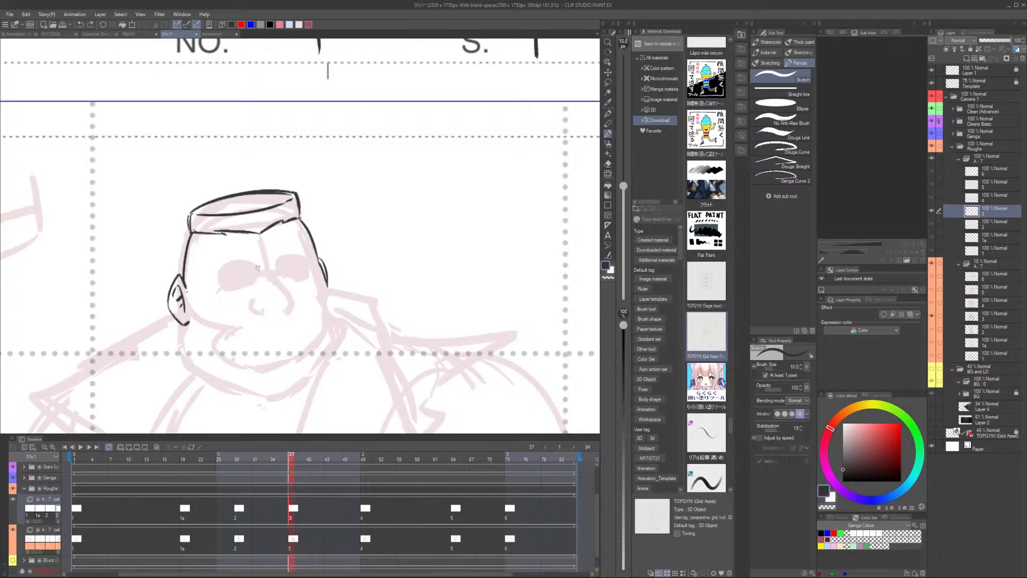
# Draw the furrowed brow and a first version of the narrowed eye nearer the fully visible ear
pyautogui.moveTo(257, 268)
pyautogui.mouseDown()
pyautogui.moveTo(221, 260)
pyautogui.moveTo(204, 274)
pyautogui.moveTo(271, 265)
pyautogui.mouseUp()
pyautogui.hotkey('ctrl', 'z')
pyautogui.moveTo(217, 282)
pyautogui.mouseDown()
pyautogui.moveTo(241, 274)
pyautogui.moveTo(219, 279)
pyautogui.mouseUp()
pyautogui.hotkey('ctrl', 'z')
pyautogui.moveTo(219, 281)
pyautogui.mouseDown()
pyautogui.moveTo(229, 292)
pyautogui.moveTo(248, 282)
pyautogui.mouseUp()
pyautogui.hotkey('ctrl', 'z')
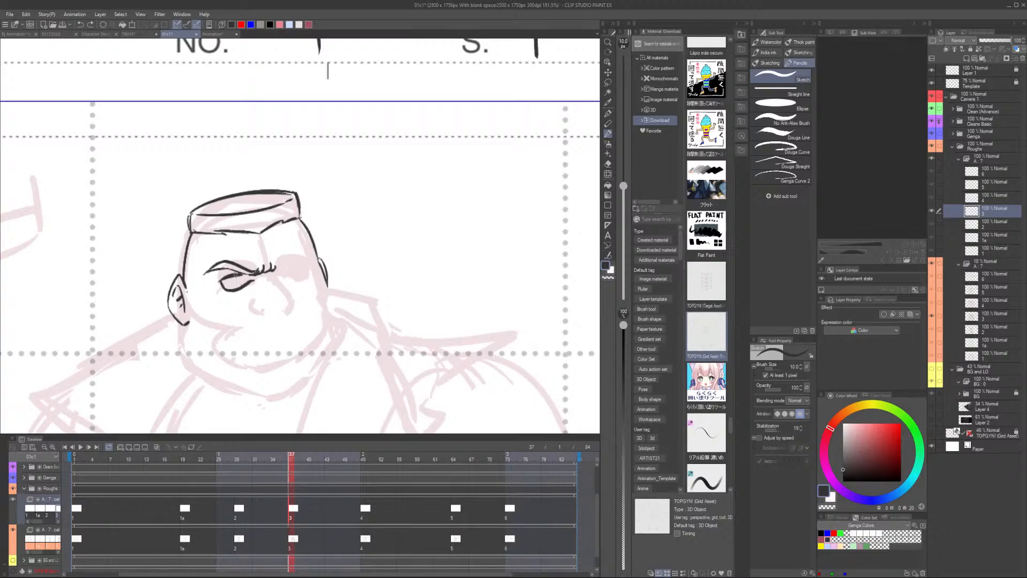
# Erase the first eye below its brow, redraw it with a pupil, and draw the opposite brow and eye outline
pyautogui.scroll(2, 236, 275)
pyautogui.press('e')
pyautogui.moveTo(251, 291); pyautogui.dragTo(224, 293)
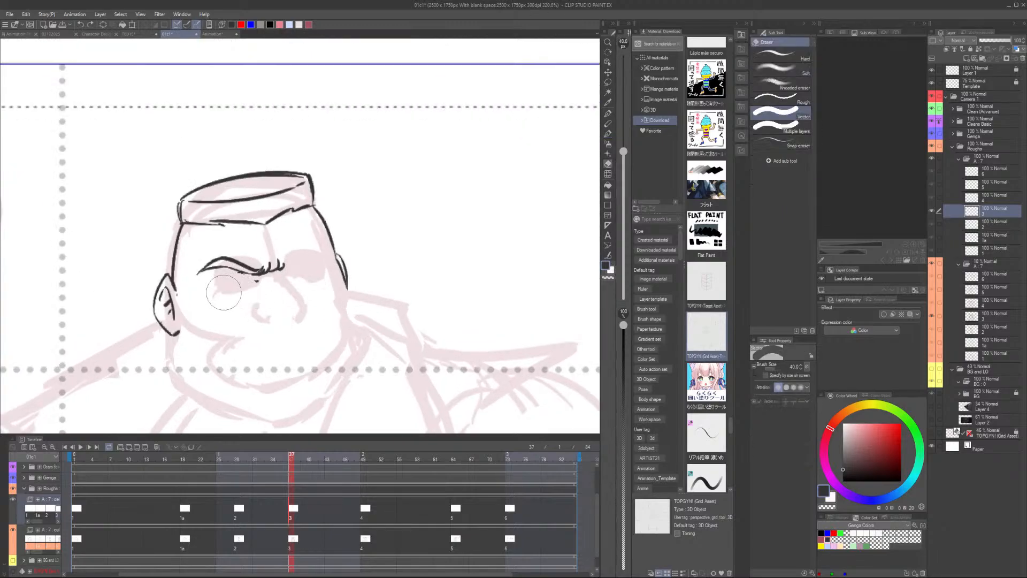
pyautogui.press('p')
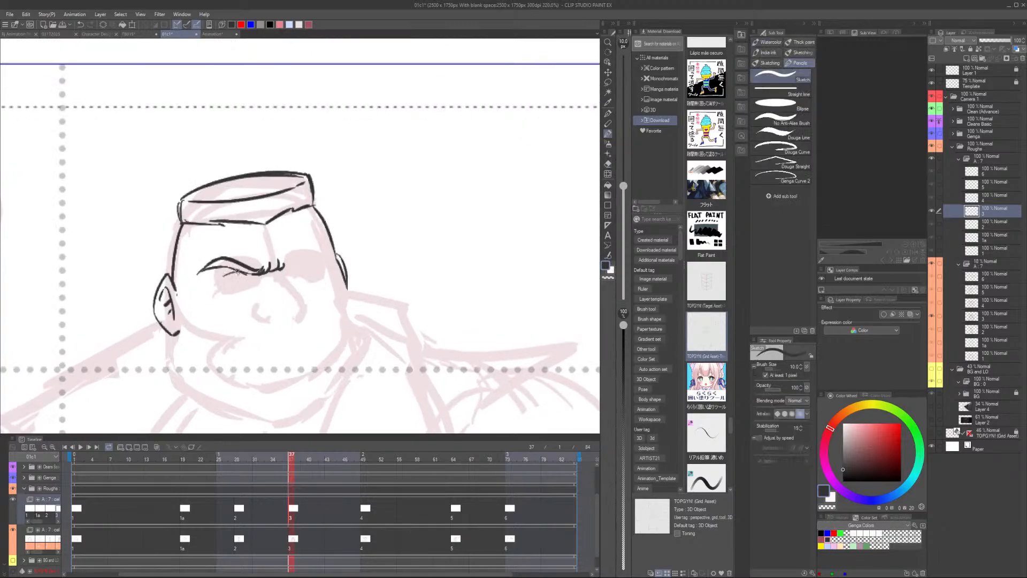
pyautogui.moveTo(215, 276)
pyautogui.mouseDown()
pyautogui.moveTo(224, 291)
pyautogui.moveTo(328, 244)
pyautogui.mouseUp()
pyautogui.hotkey('ctrl', 'z')
pyautogui.hotkey('ctrl', 'z')
pyautogui.hotkey('ctrl', 'z')
pyautogui.hotkey('ctrl', 'z')
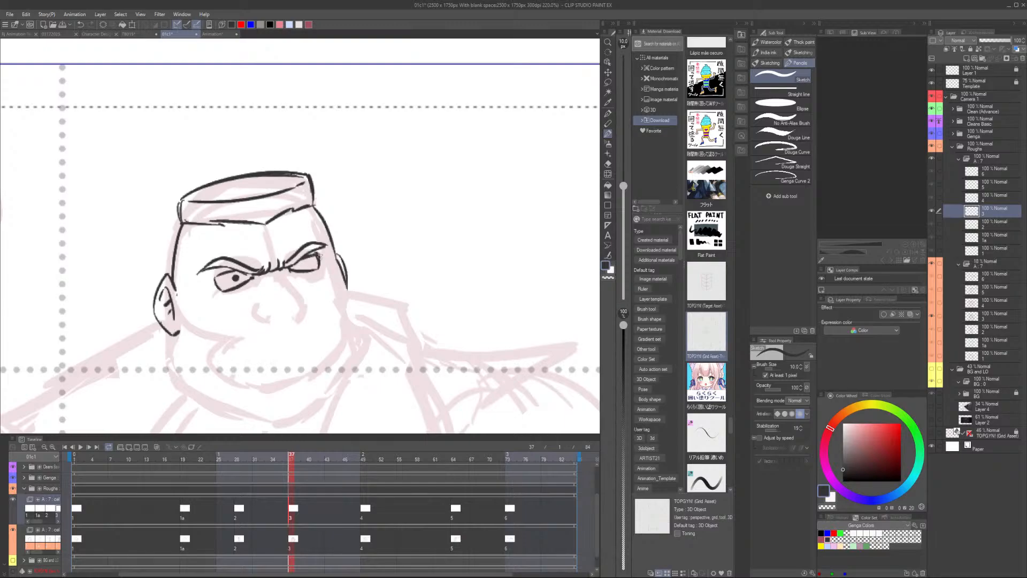
# Add the pupil to the far eye, the one away from the fully visible ear
pyautogui.scroll(-3, 318, 257)
pyautogui.scroll(3, 339, 371)
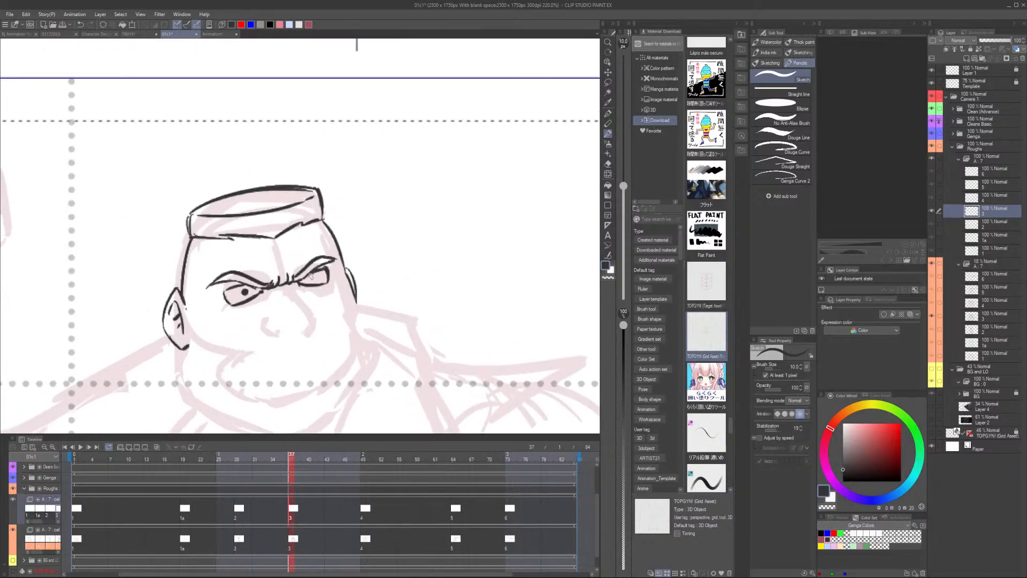
pyautogui.moveTo(313, 277); pyautogui.dragTo(314, 278)
pyautogui.hotkey('ctrl', 'z')
pyautogui.scroll(-2, 337, 256)
pyautogui.scroll(2, 321, 251)
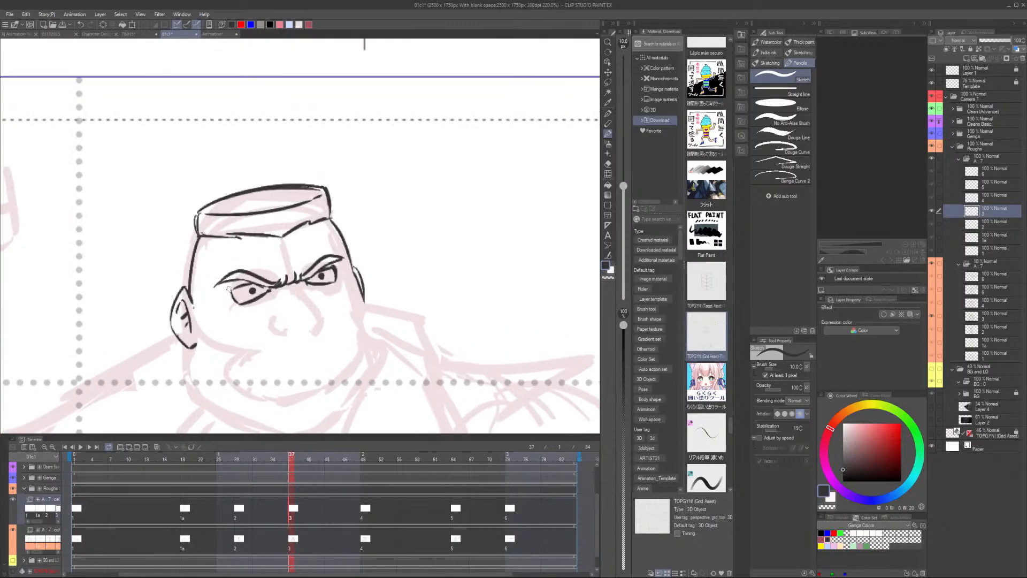
# Lasso the near eye and brow, rotate them about 9 degrees clockwise and shift them slightly
pyautogui.press('m')
pyautogui.moveTo(283, 283)
pyautogui.mouseDown()
pyautogui.moveTo(255, 311)
pyautogui.moveTo(262, 252)
pyautogui.moveTo(280, 281)
pyautogui.moveTo(294, 257)
pyautogui.moveTo(261, 279)
pyautogui.moveTo(293, 251)
pyautogui.mouseUp()
pyautogui.hotkey('ctrl', 't')
pyautogui.moveTo(257, 283); pyautogui.dragTo(261, 282)
pyautogui.moveTo(297, 251); pyautogui.dragTo(299, 253)
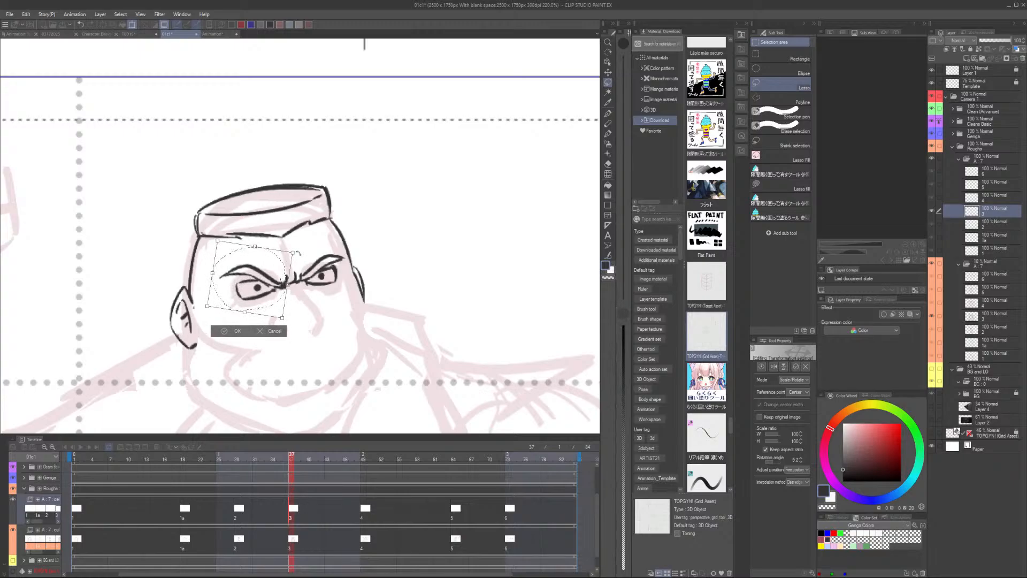
pyautogui.moveTo(271, 297); pyautogui.dragTo(267, 298)
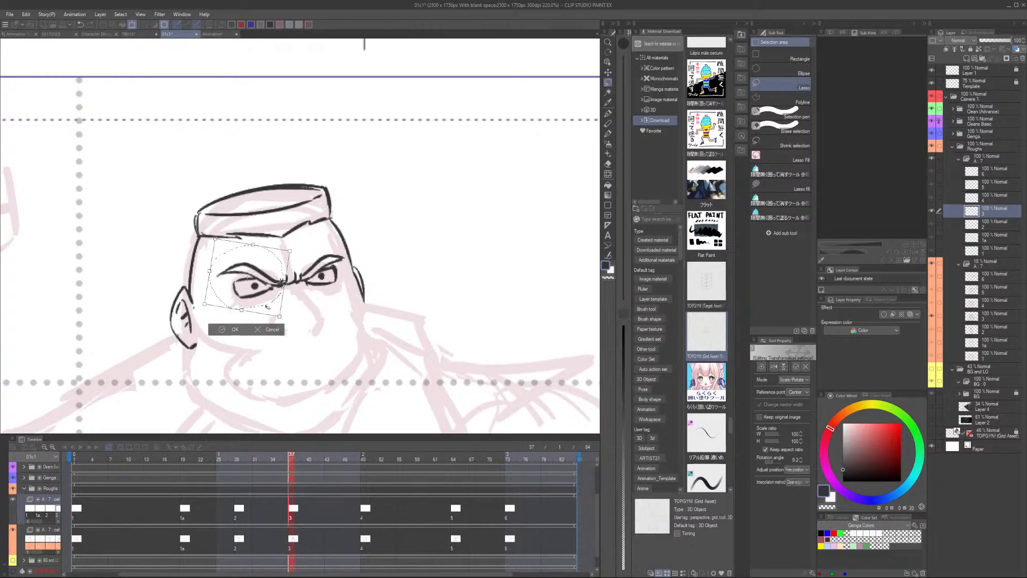
pyautogui.click(231, 330)
# Lasso the far eye and brow, rotate them slightly counterclockwise and nudge them into place
pyautogui.moveTo(344, 279); pyautogui.dragTo(304, 282)
pyautogui.moveTo(318, 248)
pyautogui.mouseDown()
pyautogui.moveTo(348, 257)
pyautogui.moveTo(342, 291)
pyautogui.mouseUp()
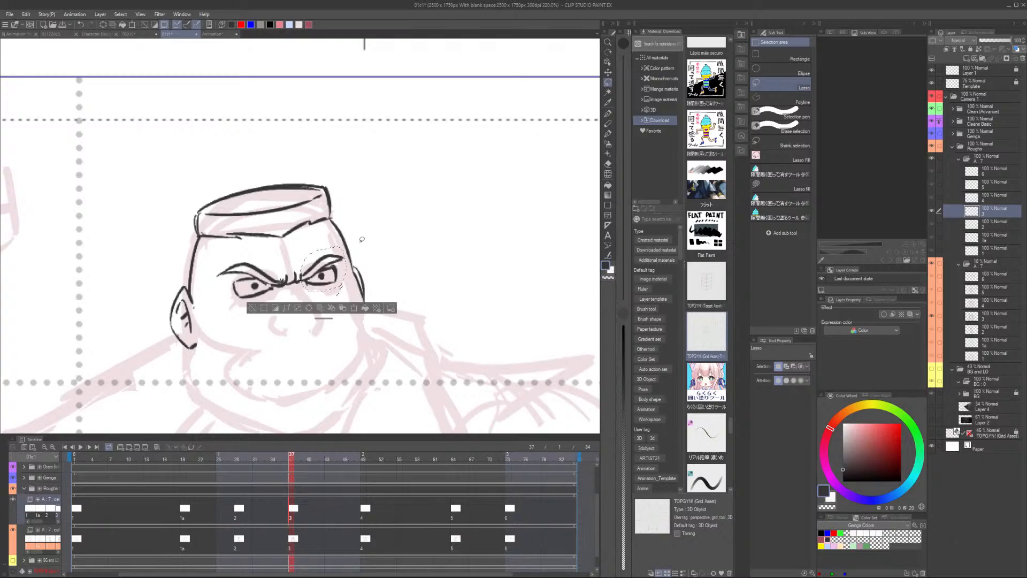
pyautogui.hotkey('ctrl', 't')
pyautogui.moveTo(361, 238); pyautogui.dragTo(356, 235)
pyautogui.moveTo(337, 269); pyautogui.dragTo(355, 240)
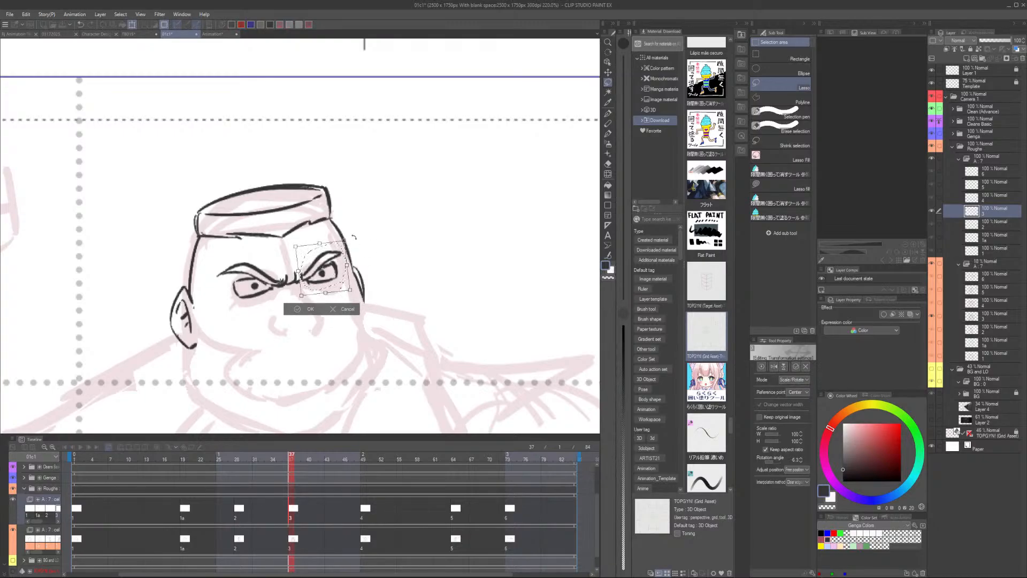
pyautogui.moveTo(336, 274); pyautogui.dragTo(335, 275)
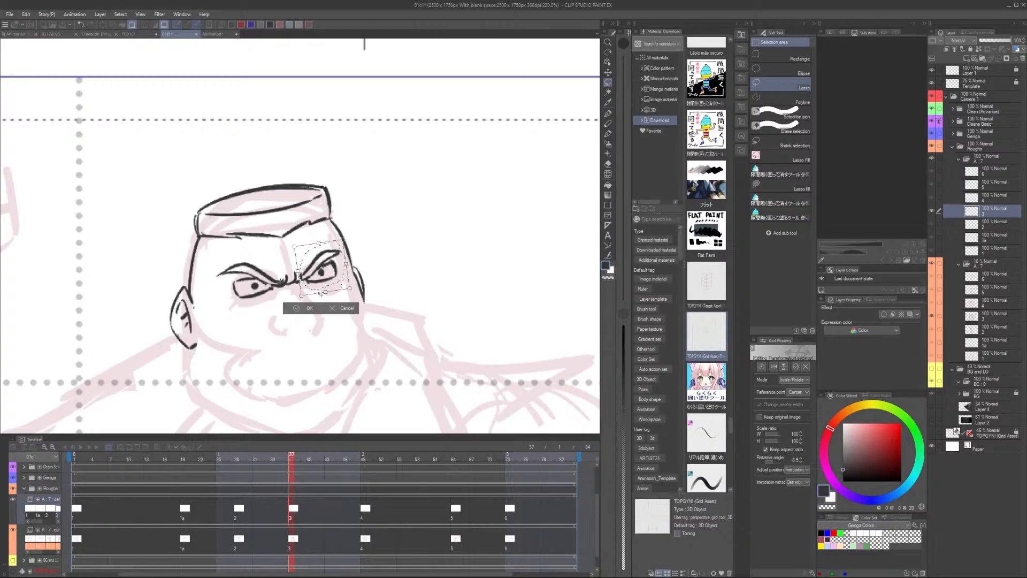
pyautogui.click(310, 308)
# Erase the outer end of the far brow with the Vector eraser at size 15
pyautogui.scroll(2, 390, 236)
pyautogui.press('e')
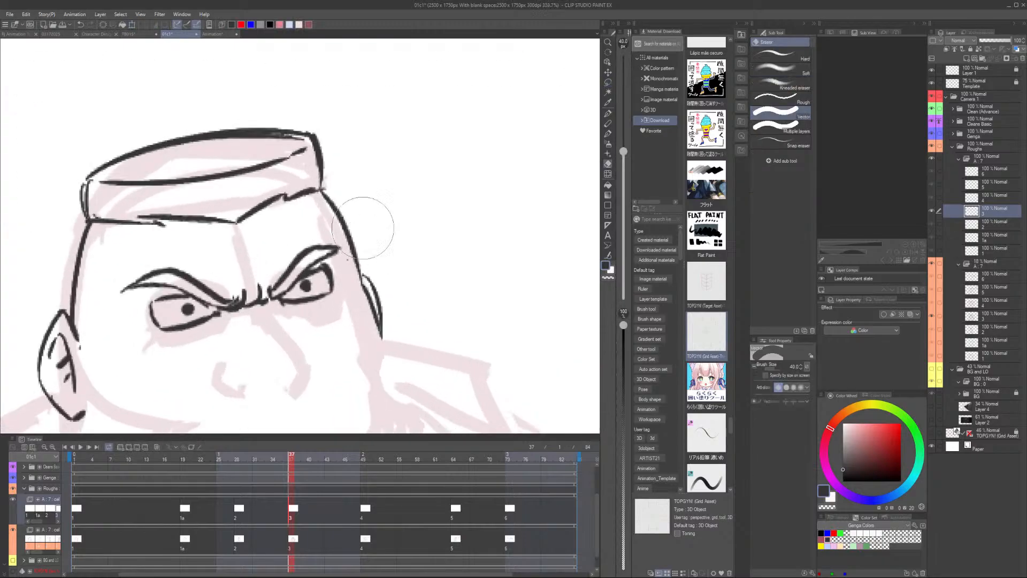
pyautogui.press('[')
pyautogui.press('[')
pyautogui.press('[')
pyautogui.press('[')
pyautogui.press('[')
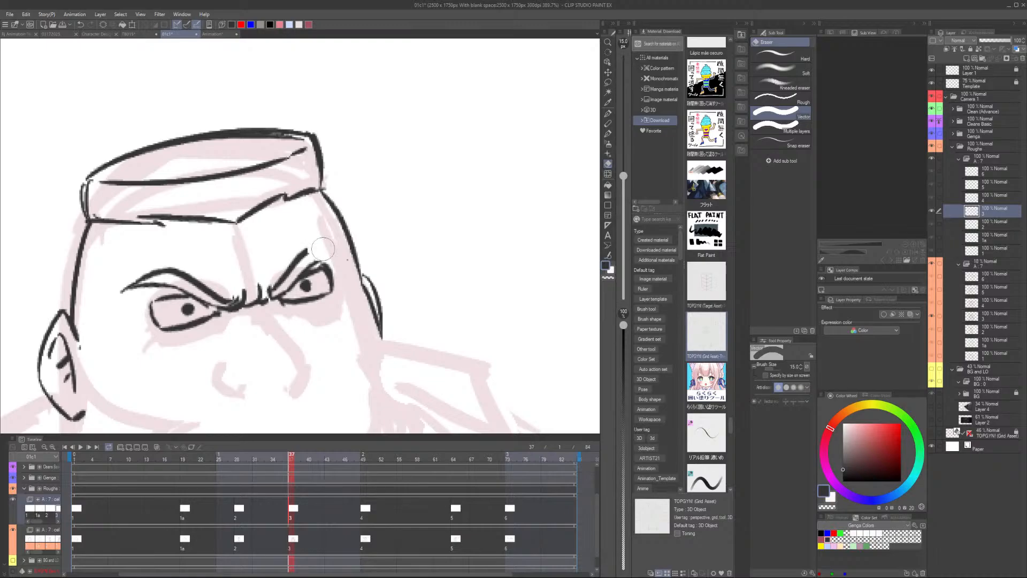
# Redraw the outer end of the far brow with the Sketch pencil and compare the drawing with its neighbouring one
pyautogui.press('p')
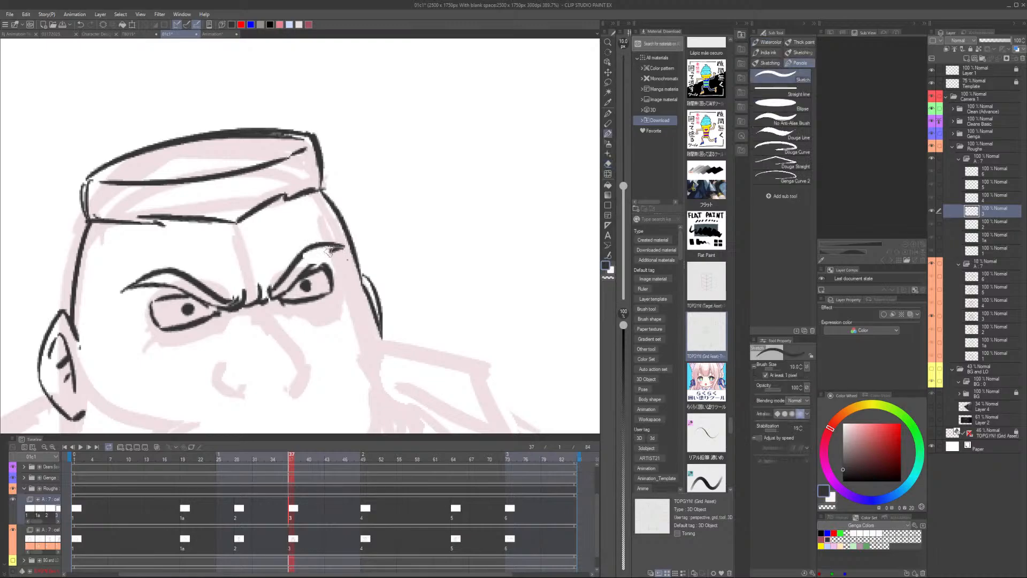
pyautogui.scroll(-1, 338, 245)
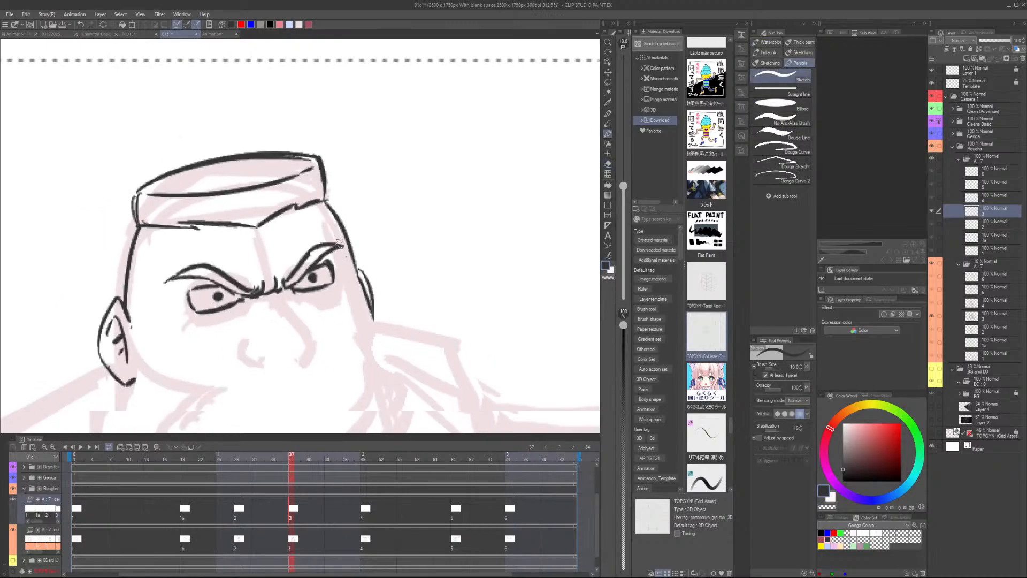
pyautogui.scroll(-4, 339, 244)
pyautogui.press(',')
pyautogui.press('.')
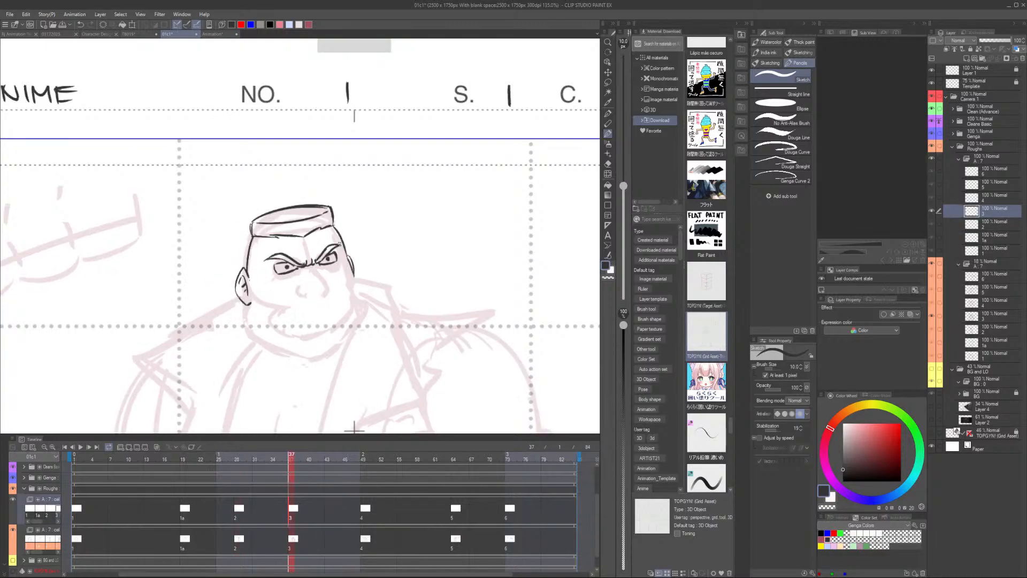
pyautogui.press(',')
pyautogui.press('.')
# Draw the nose bridge, tip and nostrils below the furrowed brow, and compare the drawing with its neighbouring one
pyautogui.scroll(2, 314, 272)
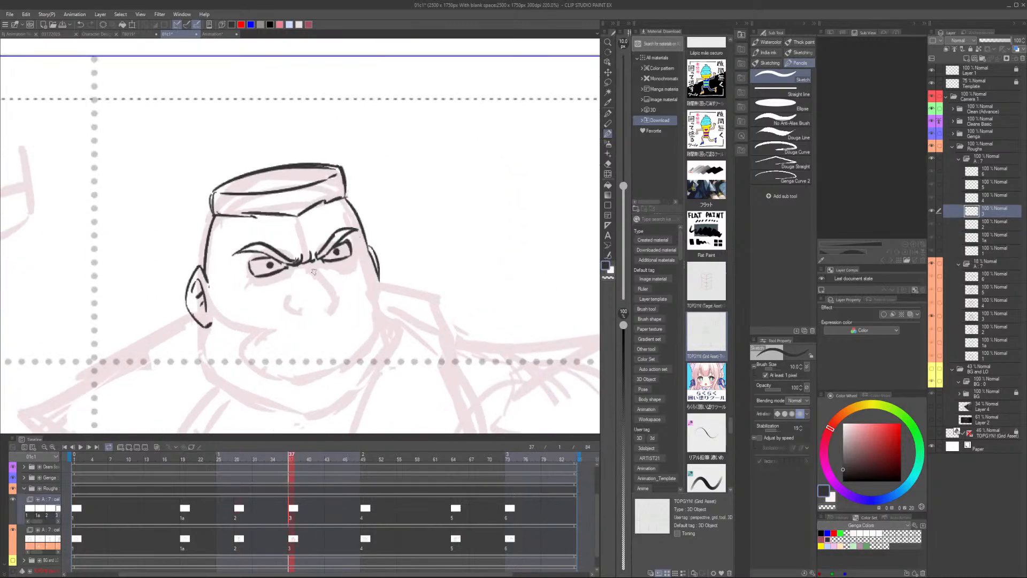
pyautogui.moveTo(317, 261)
pyautogui.mouseDown()
pyautogui.moveTo(312, 269)
pyautogui.moveTo(333, 287)
pyautogui.mouseUp()
pyautogui.hotkey('ctrl', 'z')
pyautogui.moveTo(315, 269)
pyautogui.mouseDown()
pyautogui.moveTo(338, 292)
pyautogui.moveTo(314, 270)
pyautogui.moveTo(336, 291)
pyautogui.moveTo(299, 309)
pyautogui.mouseUp()
pyautogui.hotkey('ctrl', 'z')
pyautogui.hotkey('ctrl', 'z')
pyautogui.press('e')
pyautogui.moveTo(323, 306)
pyautogui.mouseDown()
pyautogui.moveTo(294, 301)
pyautogui.moveTo(322, 309)
pyautogui.moveTo(303, 304)
pyautogui.moveTo(325, 305)
pyautogui.mouseUp()
pyautogui.press('b')
pyautogui.scroll(-3, 331, 288)
pyautogui.scroll(-2, 331, 289)
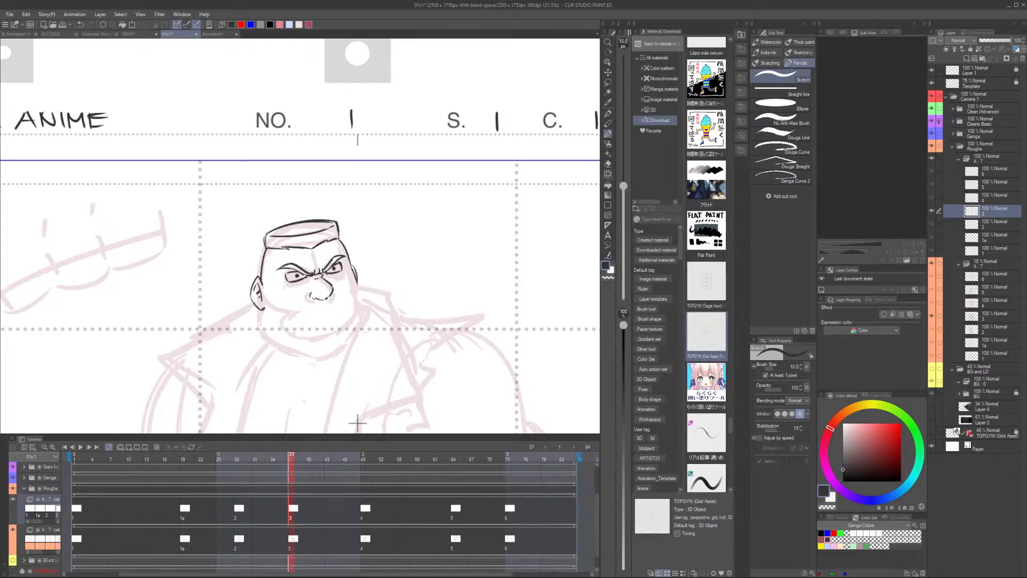
pyautogui.press('Left')
pyautogui.press('Right')
pyautogui.press('Left')
pyautogui.press('Right')
# Draw the cheek line from the near ear to the mouth, the mouth's side curve, and the far cheek contour
pyautogui.scroll(2, 357, 423)
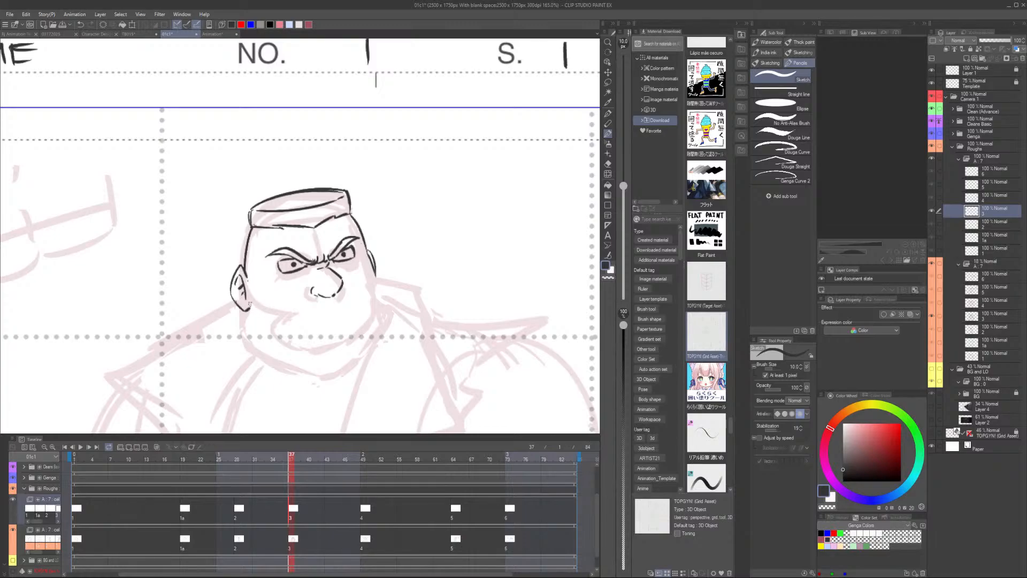
pyautogui.moveTo(249, 303)
pyautogui.mouseDown()
pyautogui.moveTo(255, 309)
pyautogui.moveTo(252, 295)
pyautogui.moveTo(261, 313)
pyautogui.moveTo(252, 295)
pyautogui.moveTo(307, 310)
pyautogui.mouseUp()
pyautogui.press('e')
pyautogui.press('p')
pyautogui.hotkey('ctrl', 'z')
pyautogui.moveTo(250, 295)
pyautogui.mouseDown()
pyautogui.moveTo(309, 305)
pyautogui.moveTo(291, 304)
pyautogui.moveTo(304, 304)
pyautogui.moveTo(278, 327)
pyautogui.mouseUp()
pyautogui.moveTo(375, 269); pyautogui.dragTo(353, 297)
pyautogui.hotkey('ctrl', 'z')
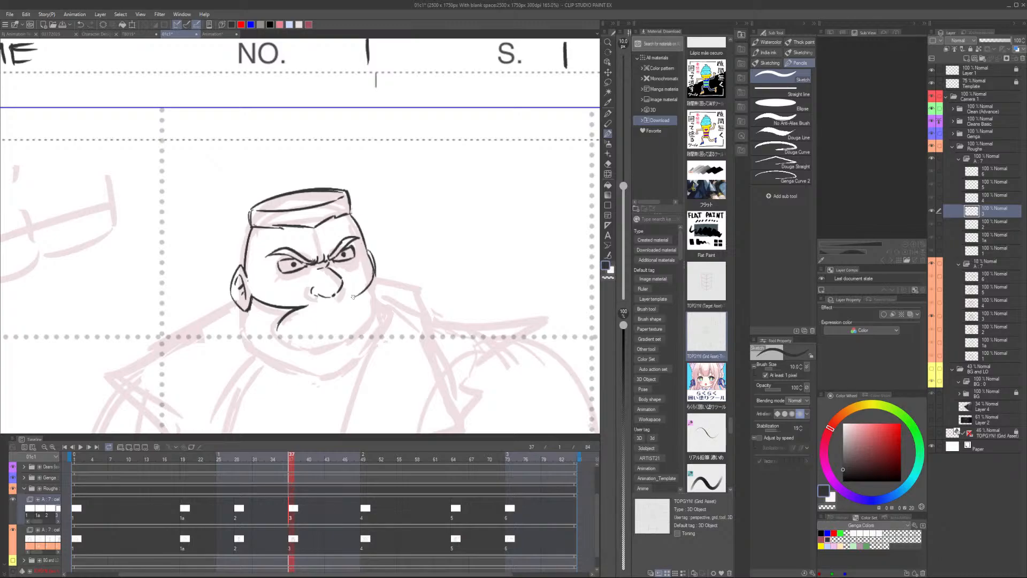
# Draw the sides of the jaw, running down from the far cheek and from below the near ear
pyautogui.hotkey('ctrl', 'z')
pyautogui.moveTo(374, 274); pyautogui.dragTo(389, 312)
pyautogui.hotkey('ctrl', 'z')
pyautogui.hotkey('ctrl', 'z')
pyautogui.moveTo(374, 275); pyautogui.dragTo(392, 323)
pyautogui.moveTo(243, 308); pyautogui.dragTo(240, 346)
pyautogui.hotkey('ctrl', 'z')
pyautogui.hotkey('ctrl', 'z')
pyautogui.moveTo(244, 311)
pyautogui.mouseDown()
pyautogui.moveTo(240, 341)
pyautogui.moveTo(241, 327)
pyautogui.mouseUp()
# Draw one rounded chin curve connecting both sides of the jaw
pyautogui.moveTo(244, 327)
pyautogui.mouseDown()
pyautogui.moveTo(240, 351)
pyautogui.moveTo(342, 382)
pyautogui.mouseUp()
pyautogui.hotkey('ctrl', 'z')
pyautogui.moveTo(240, 341); pyautogui.dragTo(337, 376)
pyautogui.hotkey('ctrl', 'z')
pyautogui.moveTo(239, 341)
pyautogui.mouseDown()
pyautogui.moveTo(295, 373)
pyautogui.moveTo(345, 374)
pyautogui.mouseUp()
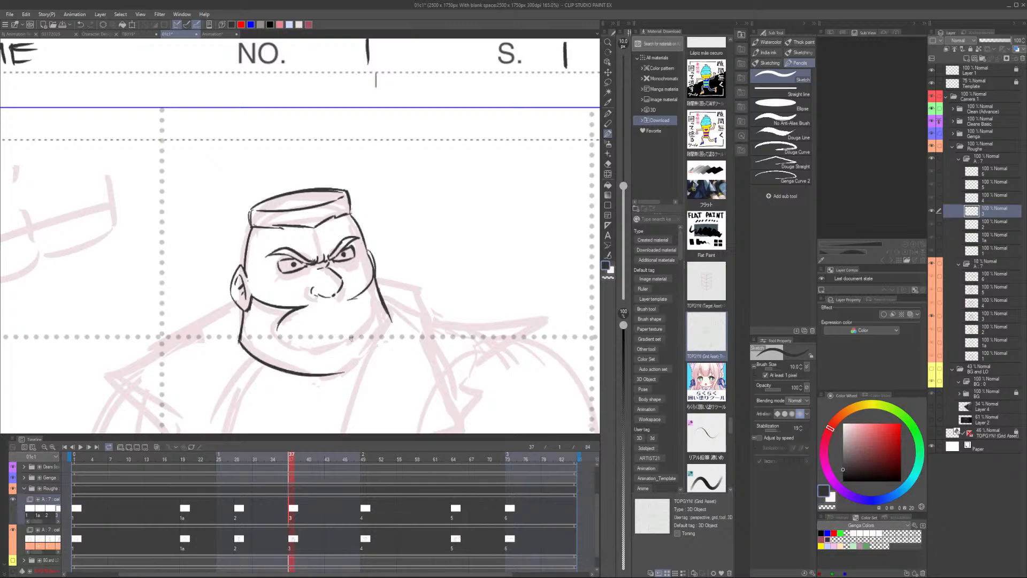
pyautogui.hotkey('ctrl', 'z')
pyautogui.moveTo(237, 340)
pyautogui.mouseDown()
pyautogui.moveTo(272, 372)
pyautogui.moveTo(383, 347)
pyautogui.mouseUp()
pyautogui.hotkey('ctrl', 'z')
pyautogui.moveTo(238, 338)
pyautogui.mouseDown()
pyautogui.moveTo(314, 379)
pyautogui.moveTo(363, 363)
pyautogui.moveTo(392, 321)
pyautogui.mouseUp()
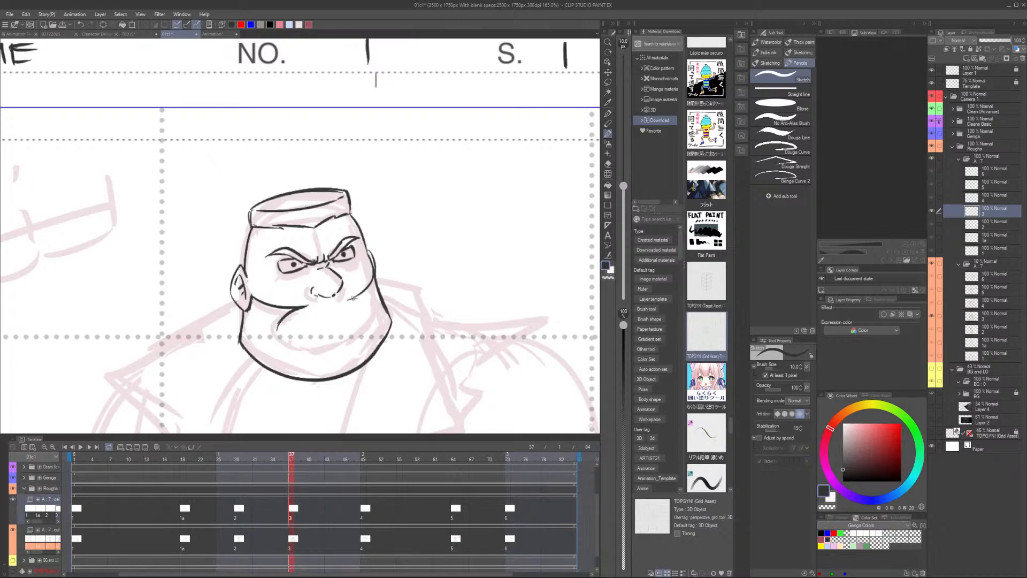
# Draw the bulging outline around the mouth and the frowning mouth line inside it
pyautogui.moveTo(347, 296); pyautogui.dragTo(372, 315)
pyautogui.moveTo(294, 322); pyautogui.dragTo(358, 308)
pyautogui.moveTo(312, 338)
pyautogui.mouseDown()
pyautogui.moveTo(324, 333)
pyautogui.moveTo(304, 318)
pyautogui.moveTo(359, 308)
pyautogui.mouseUp()
pyautogui.hotkey('ctrl', 'z')
pyautogui.hotkey('ctrl', 'z')
pyautogui.moveTo(292, 324)
pyautogui.mouseDown()
pyautogui.moveTo(360, 310)
pyautogui.moveTo(343, 322)
pyautogui.moveTo(346, 332)
pyautogui.moveTo(371, 311)
pyautogui.moveTo(279, 339)
pyautogui.moveTo(345, 332)
pyautogui.mouseUp()
pyautogui.hotkey('ctrl', 'z')
pyautogui.press('e')
pyautogui.press('p')
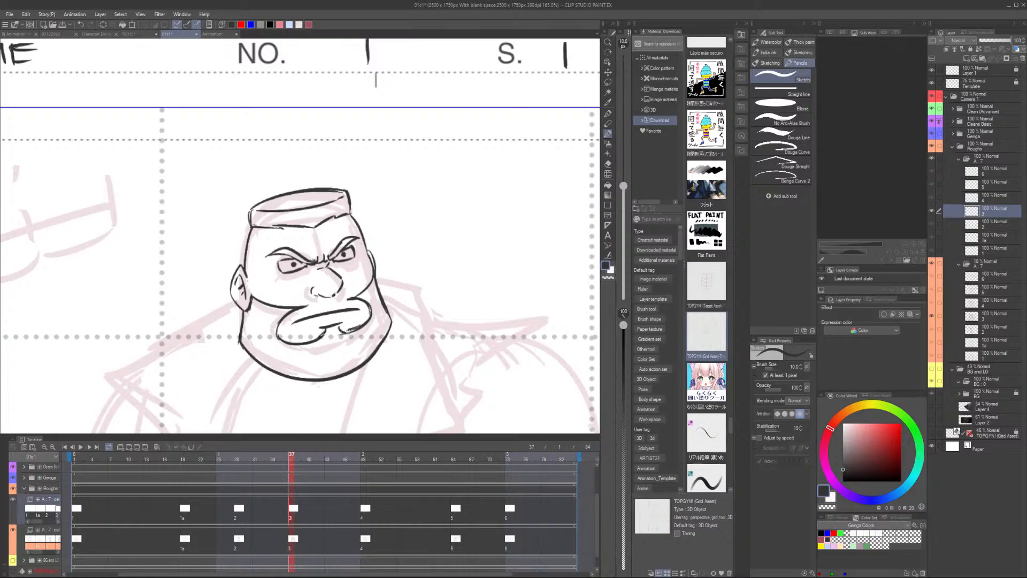
# Add crease lines on the cheeks beside the nose, redrawing the one on the far cheek
pyautogui.scroll(-2, 364, 321)
pyautogui.scroll(2, 353, 316)
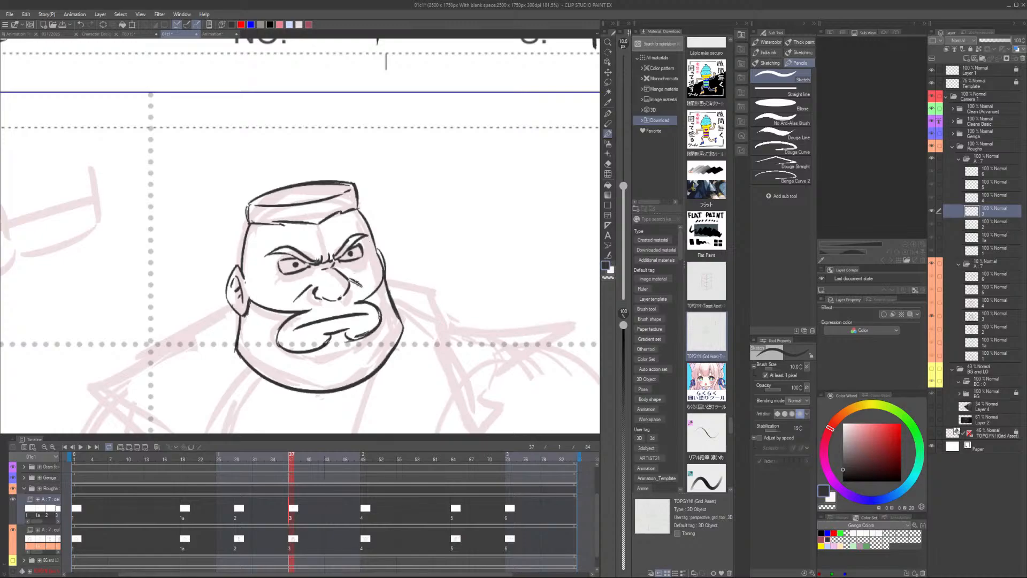
pyautogui.hotkey('ctrl', 'z')
pyautogui.moveTo(348, 277); pyautogui.dragTo(365, 289)
pyautogui.scroll(-4, 376, 280)
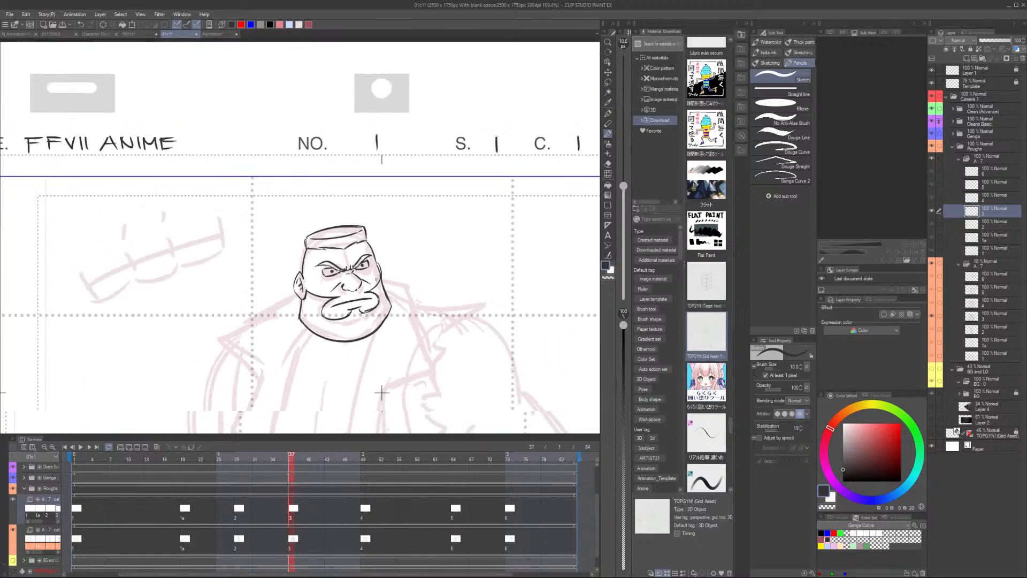
# Check drawing 3 against the neighbouring drawing and scale its head down slightly with the proportions kept
pyautogui.scroll(-4, 382, 392)
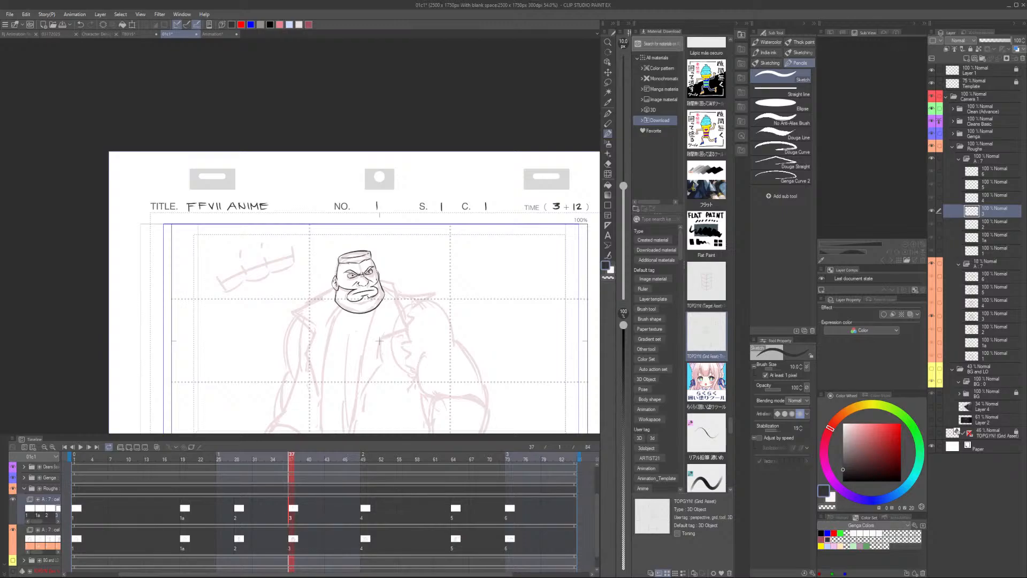
pyautogui.scroll(-1, 374, 280)
pyautogui.press('Left')
pyautogui.press('Right')
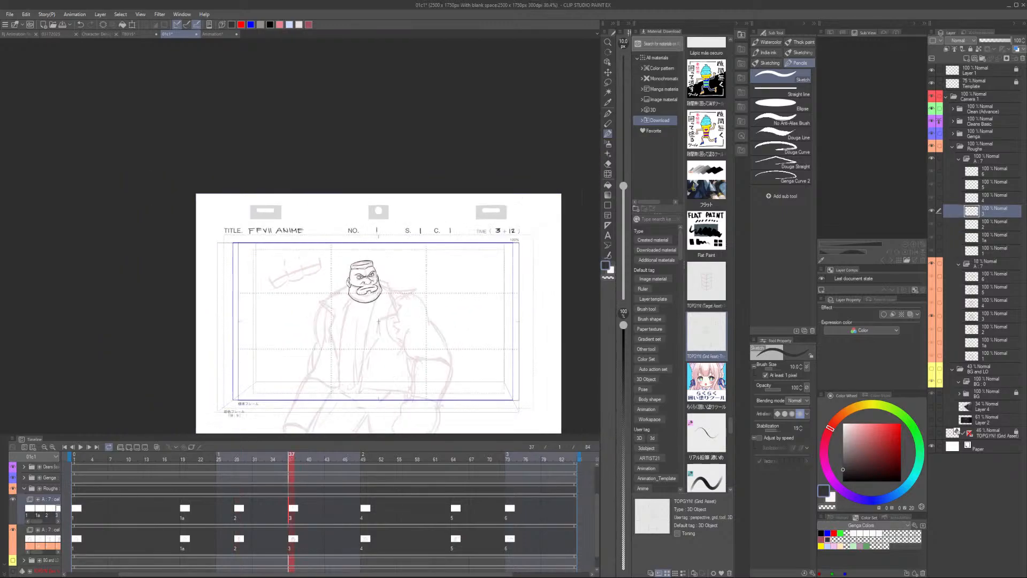
pyautogui.press('Left')
pyautogui.press('Right')
pyautogui.scroll(5, 378, 321)
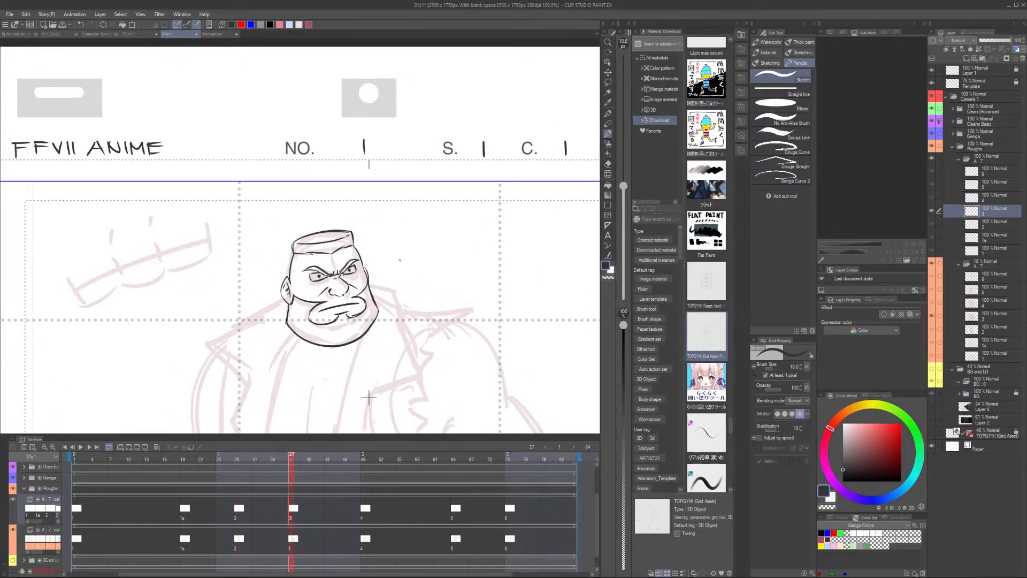
pyautogui.hotkey('ctrl', 't')
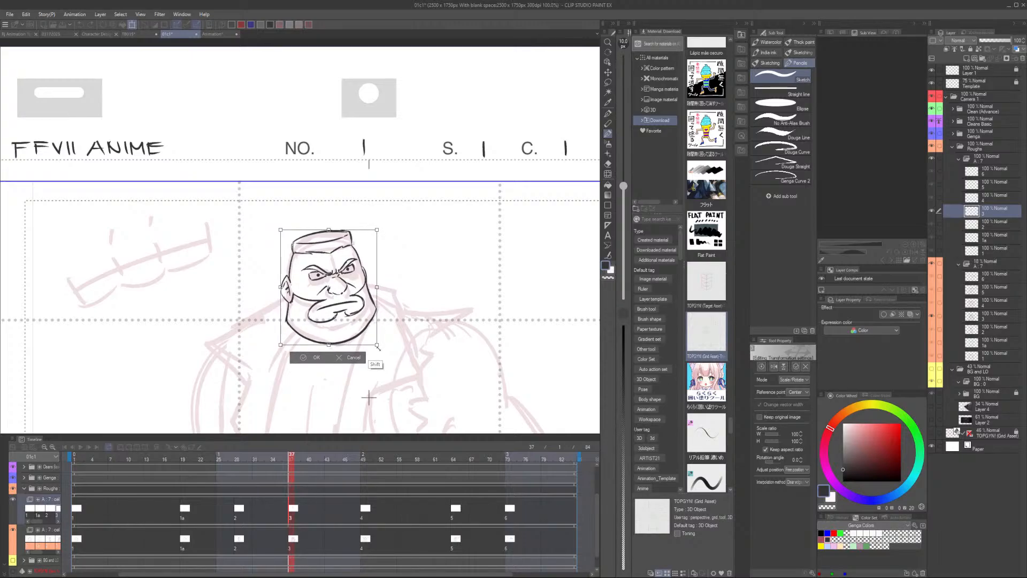
pyautogui.moveTo(377, 347); pyautogui.dragTo(375, 342)
pyautogui.moveTo(376, 229); pyautogui.dragTo(364, 253)
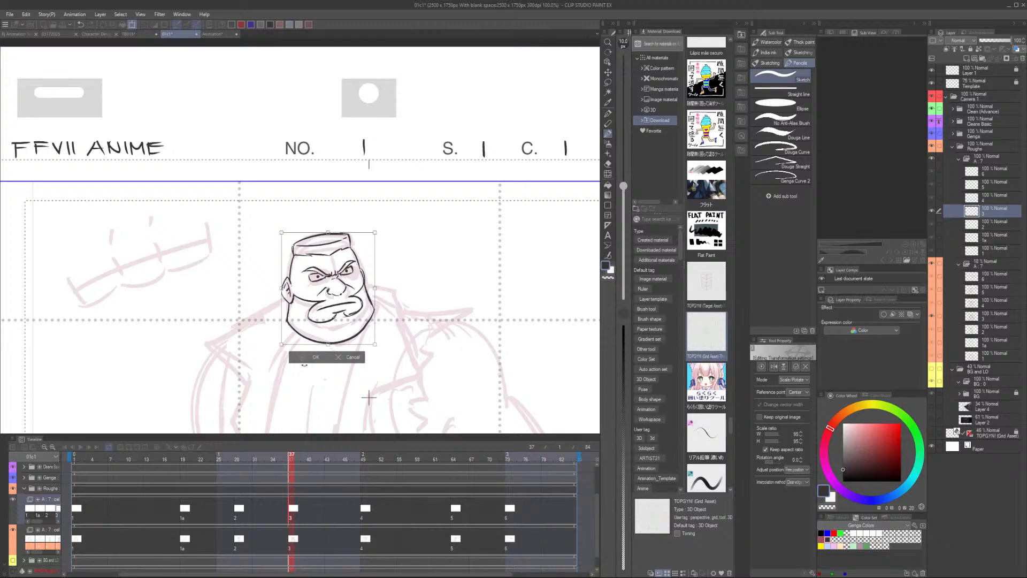
pyautogui.click(314, 359)
# Put the drawing 3 layer into its own folder and add a new layer above it
pyautogui.hotkey('ctrl', 'g')
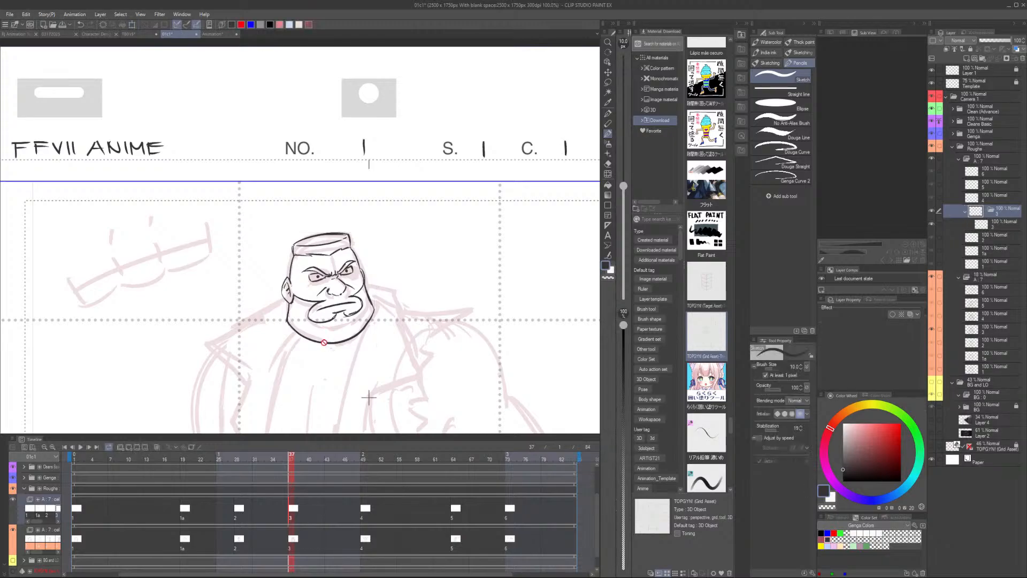
pyautogui.click(1003, 222)
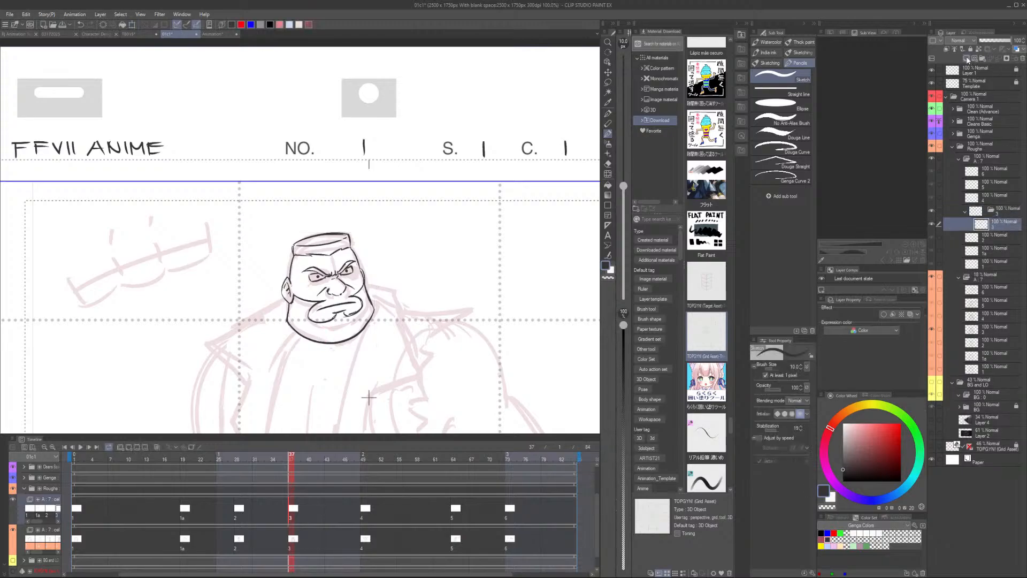
pyautogui.click(966, 57)
# Draw the near rectangular lens outline of the glasses around the near eye, redrawing it as needed, and add the bridge over the nose
pyautogui.scroll(5, 311, 268)
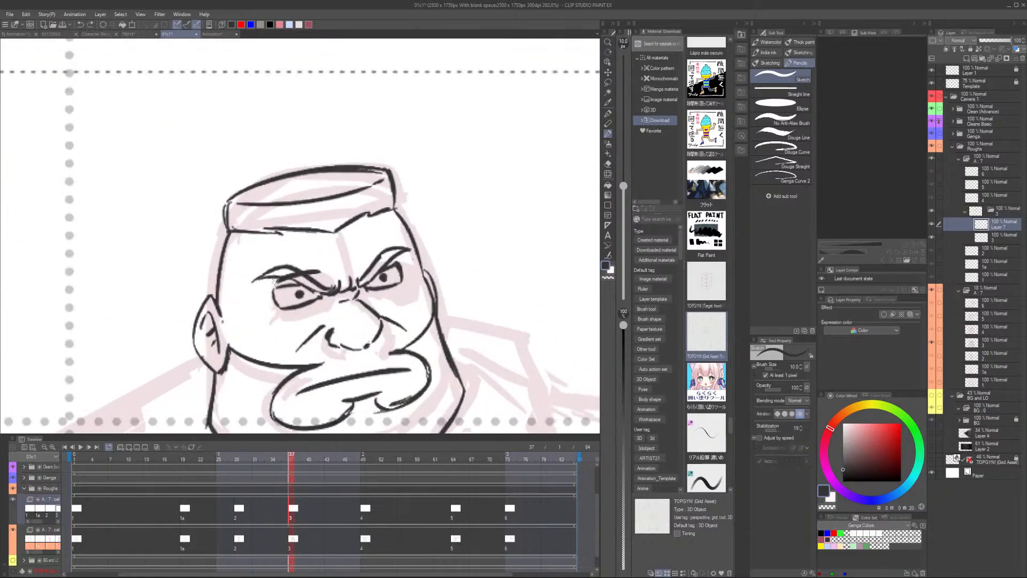
pyautogui.moveTo(321, 272)
pyautogui.mouseDown()
pyautogui.moveTo(269, 282)
pyautogui.moveTo(270, 301)
pyautogui.moveTo(279, 315)
pyautogui.moveTo(332, 302)
pyautogui.mouseUp()
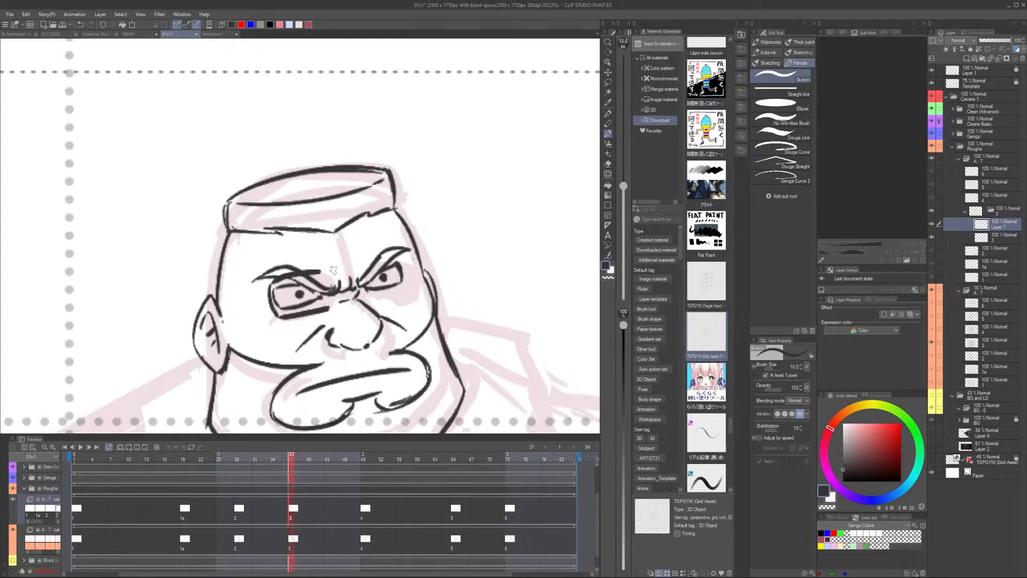
pyautogui.hotkey('ctrl', 'z')
pyautogui.hotkey('ctrl', 'z')
pyautogui.hotkey('ctrl', 'z')
pyautogui.moveTo(280, 282)
pyautogui.mouseDown()
pyautogui.moveTo(296, 316)
pyautogui.moveTo(325, 308)
pyautogui.moveTo(324, 271)
pyautogui.moveTo(332, 306)
pyautogui.moveTo(353, 283)
pyautogui.mouseUp()
pyautogui.hotkey('ctrl', 'z')
pyautogui.hotkey('ctrl', 'z')
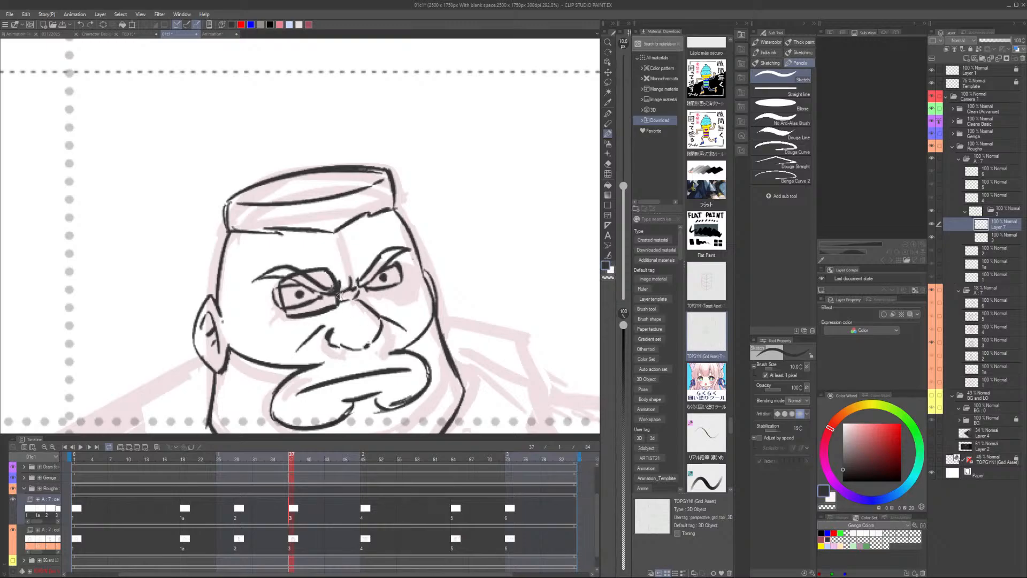
pyautogui.hotkey('ctrl', 'z')
pyautogui.hotkey('ctrl', 'z')
pyautogui.hotkey('ctrl', 'z')
pyautogui.hotkey('ctrl', 'z')
pyautogui.hotkey('ctrl', 'z')
pyautogui.moveTo(282, 291)
pyautogui.mouseDown()
pyautogui.moveTo(329, 281)
pyautogui.moveTo(334, 310)
pyautogui.moveTo(282, 289)
pyautogui.moveTo(288, 319)
pyautogui.moveTo(334, 309)
pyautogui.moveTo(357, 288)
pyautogui.mouseUp()
# Draw the far lens outline around the far eye, undoing the first version and redrawing it as a slanted rectangle
pyautogui.moveTo(336, 296)
pyautogui.mouseDown()
pyautogui.moveTo(399, 263)
pyautogui.moveTo(400, 284)
pyautogui.moveTo(365, 301)
pyautogui.moveTo(399, 294)
pyautogui.mouseUp()
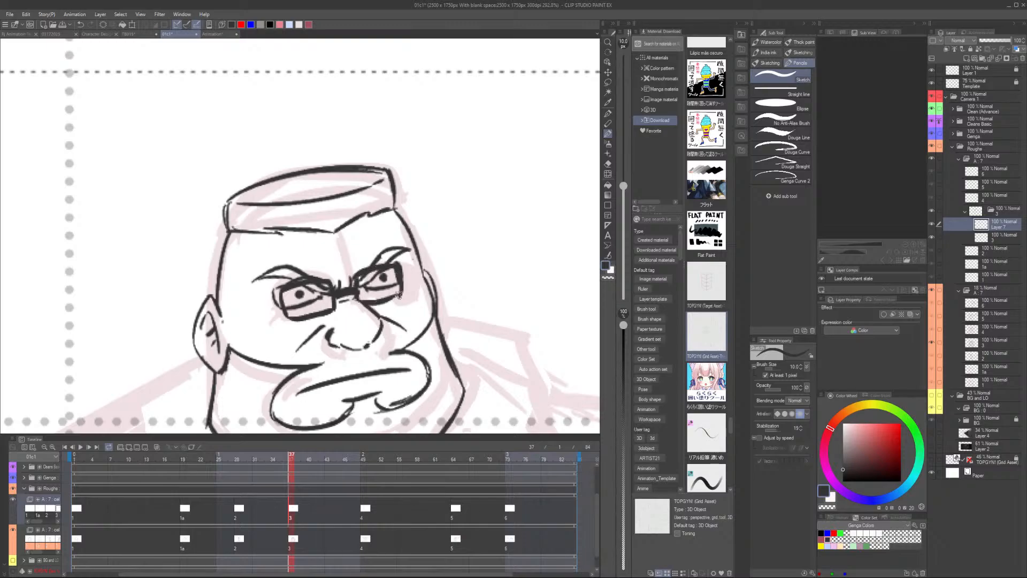
pyautogui.hotkey('ctrl', 'z')
pyautogui.hotkey('ctrl', 'z')
pyautogui.hotkey('ctrl', 'z')
pyautogui.hotkey('ctrl', 'z')
pyautogui.hotkey('ctrl', 'z')
pyautogui.hotkey('ctrl', 'z')
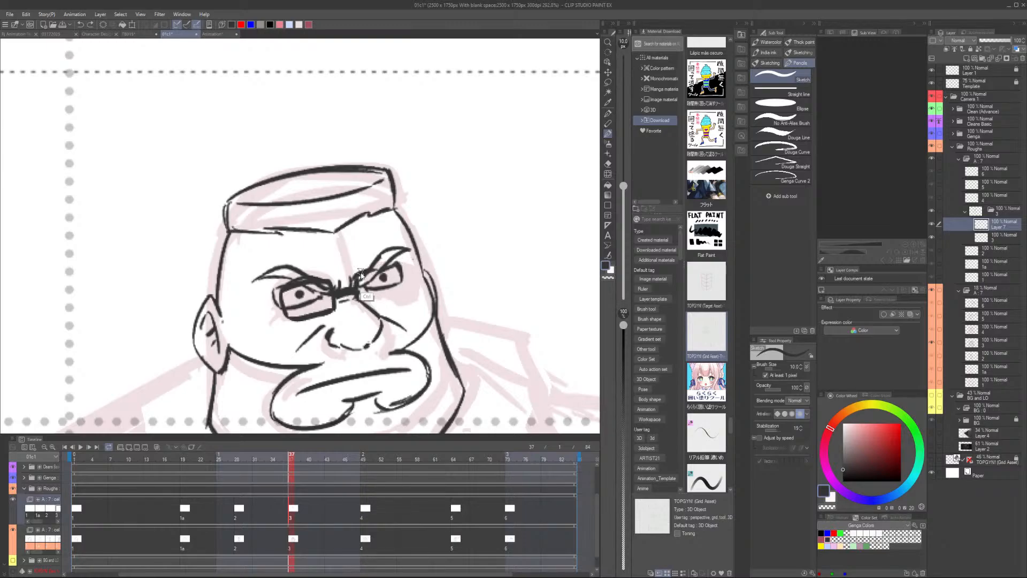
pyautogui.moveTo(356, 276)
pyautogui.mouseDown()
pyautogui.moveTo(401, 268)
pyautogui.moveTo(401, 294)
pyautogui.moveTo(363, 297)
pyautogui.moveTo(403, 295)
pyautogui.mouseUp()
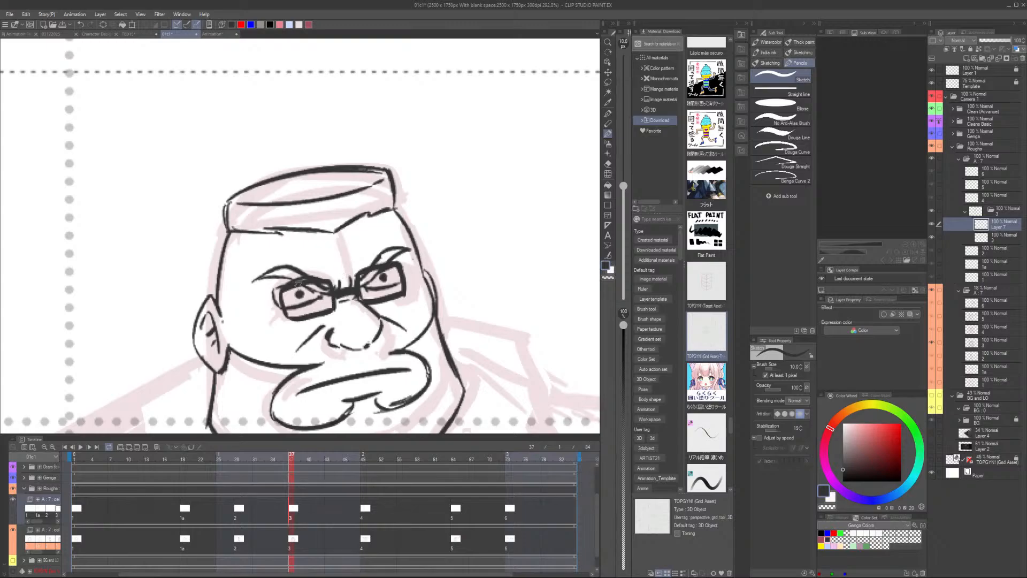
# Fill both lenses with dark scribbled strokes to make them sunglasses
pyautogui.moveTo(299, 285)
pyautogui.mouseDown()
pyautogui.moveTo(283, 303)
pyautogui.moveTo(316, 281)
pyautogui.moveTo(292, 311)
pyautogui.moveTo(307, 291)
pyautogui.moveTo(328, 299)
pyautogui.moveTo(320, 309)
pyautogui.moveTo(374, 272)
pyautogui.moveTo(381, 292)
pyautogui.moveTo(396, 283)
pyautogui.moveTo(401, 293)
pyautogui.moveTo(405, 280)
pyautogui.mouseUp()
pyautogui.scroll(-3, 405, 281)
pyautogui.scroll(-1, 405, 281)
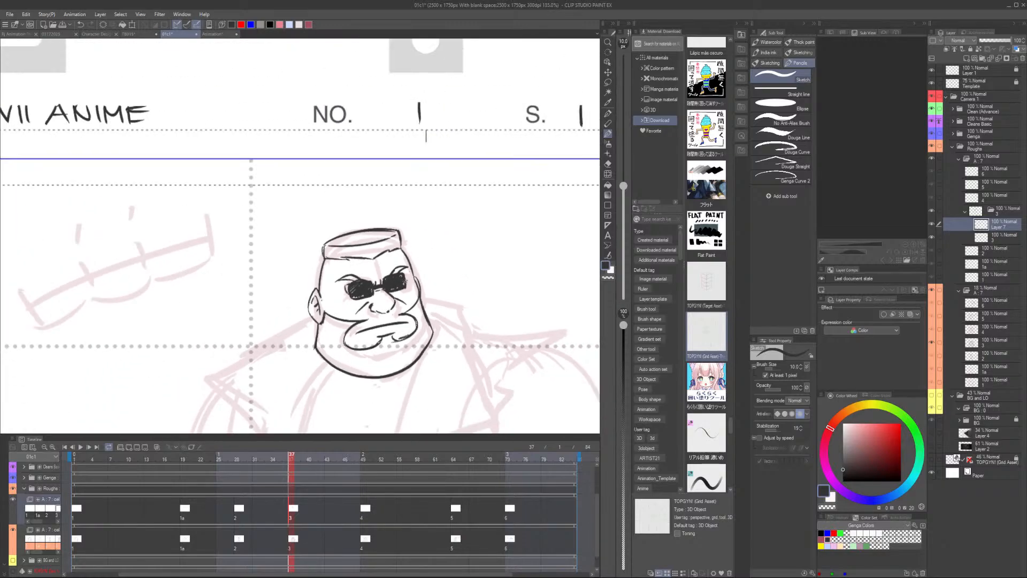
# Draw the sunglasses' temple arms, from the near lens to the ear and a short one beyond the far lens
pyautogui.scroll(3, 310, 299)
pyautogui.moveTo(298, 296); pyautogui.dragTo(341, 289)
pyautogui.hotkey('ctrl', 'z')
pyautogui.hotkey('ctrl', 'z')
pyautogui.hotkey('ctrl', 'z')
pyautogui.hotkey('ctrl', 'z')
pyautogui.moveTo(439, 270); pyautogui.dragTo(452, 272)
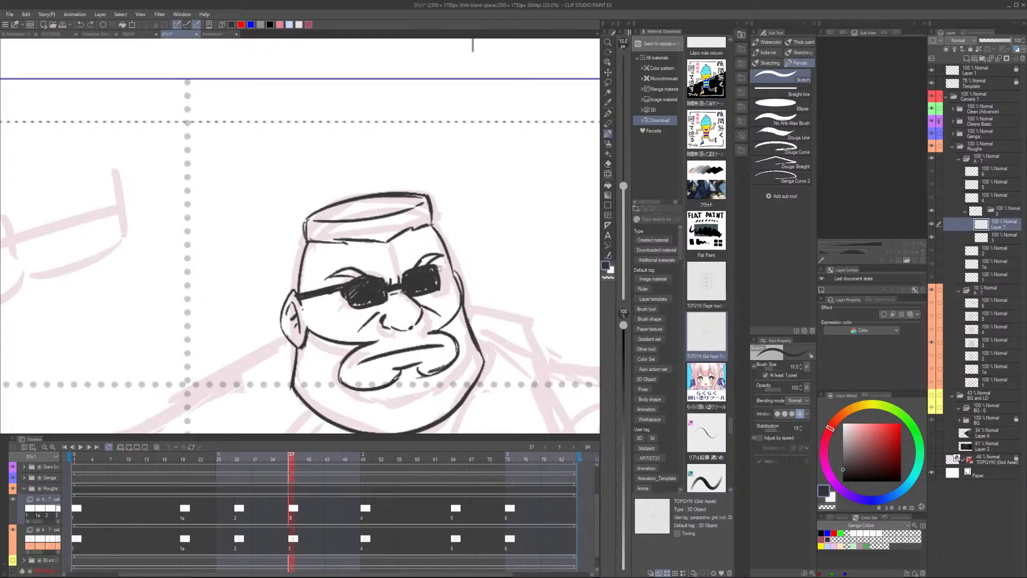
# Try to cut a highlight into the far lens with a smaller vector eraser
pyautogui.scroll(-2, 462, 261)
pyautogui.scroll(-4, 462, 261)
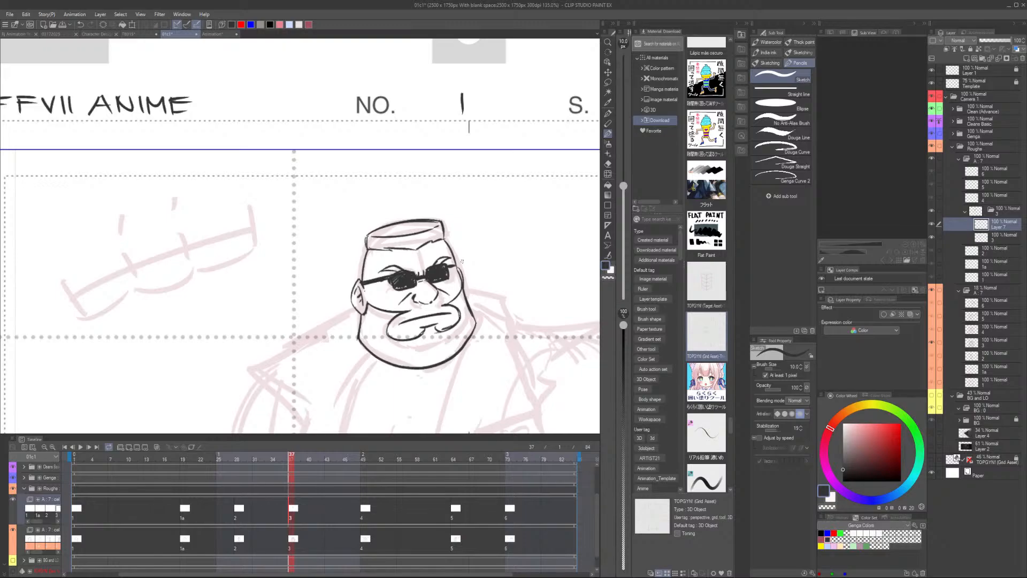
pyautogui.scroll(-1, 467, 381)
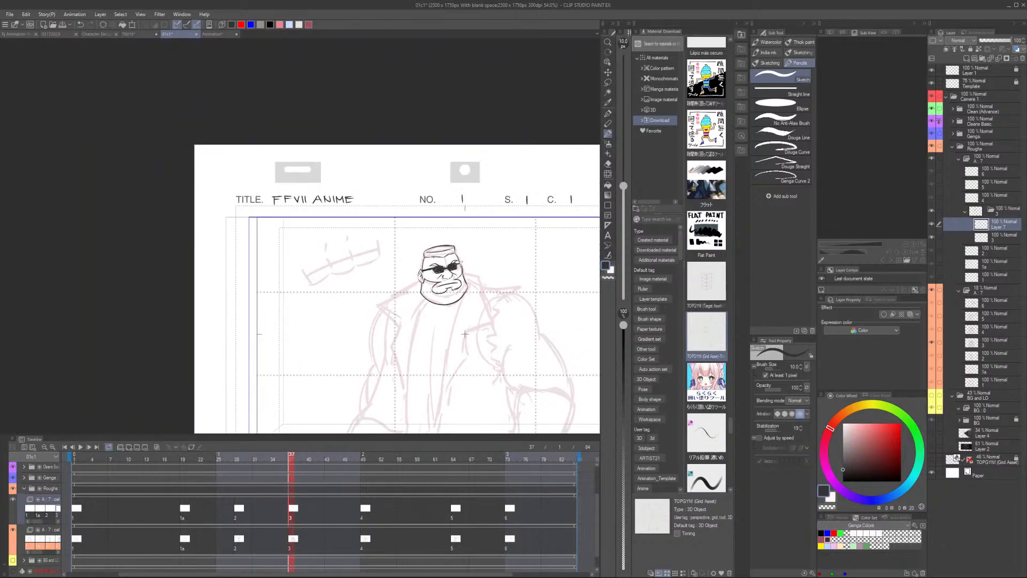
pyautogui.scroll(7, 465, 351)
pyautogui.press('e')
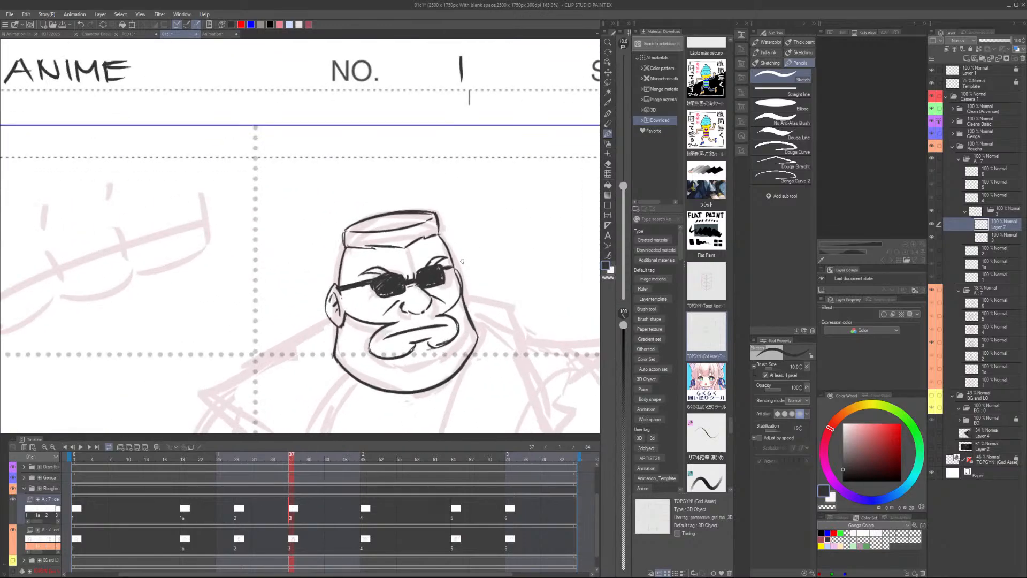
pyautogui.press('[')
pyautogui.press('[')
pyautogui.press('[')
pyautogui.press('[')
pyautogui.press('[')
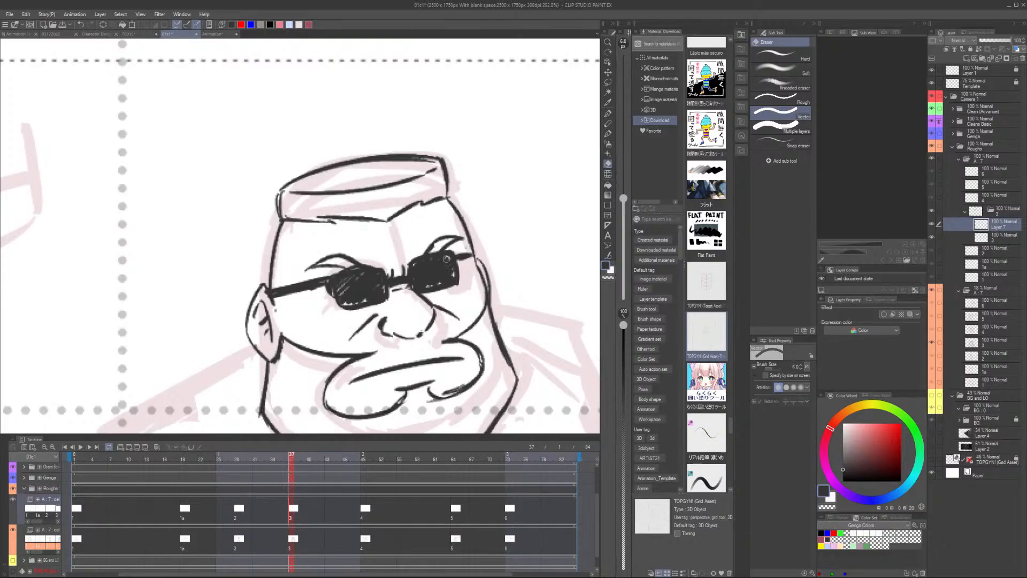
pyautogui.moveTo(455, 261); pyautogui.dragTo(419, 287)
pyautogui.hotkey('ctrl', 'z')
# Switch the pencil to the white colour and try out diagonal highlight streaks on the dark lenses
pyautogui.press('p')
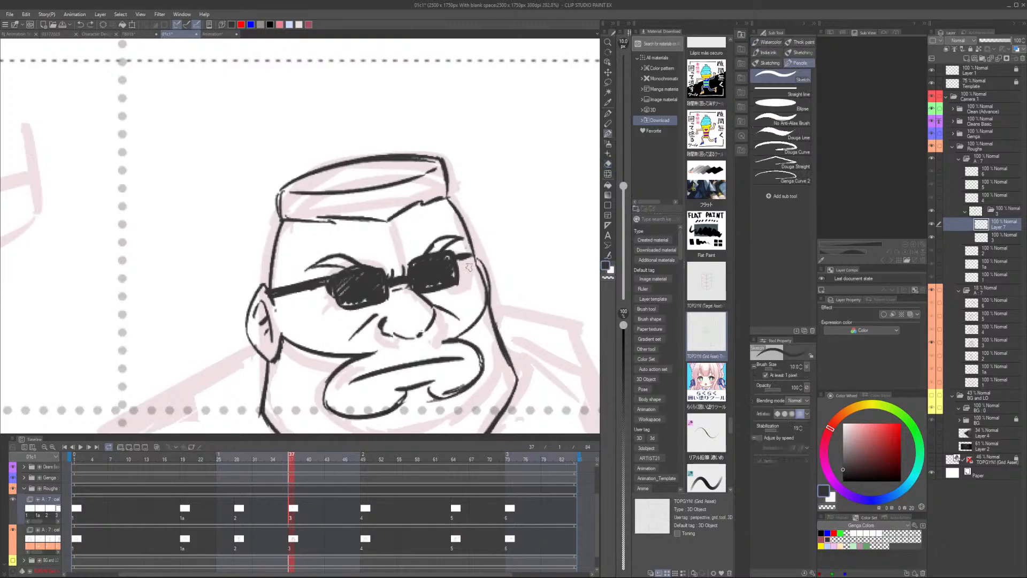
pyautogui.click(831, 497)
pyautogui.moveTo(439, 262); pyautogui.dragTo(419, 285)
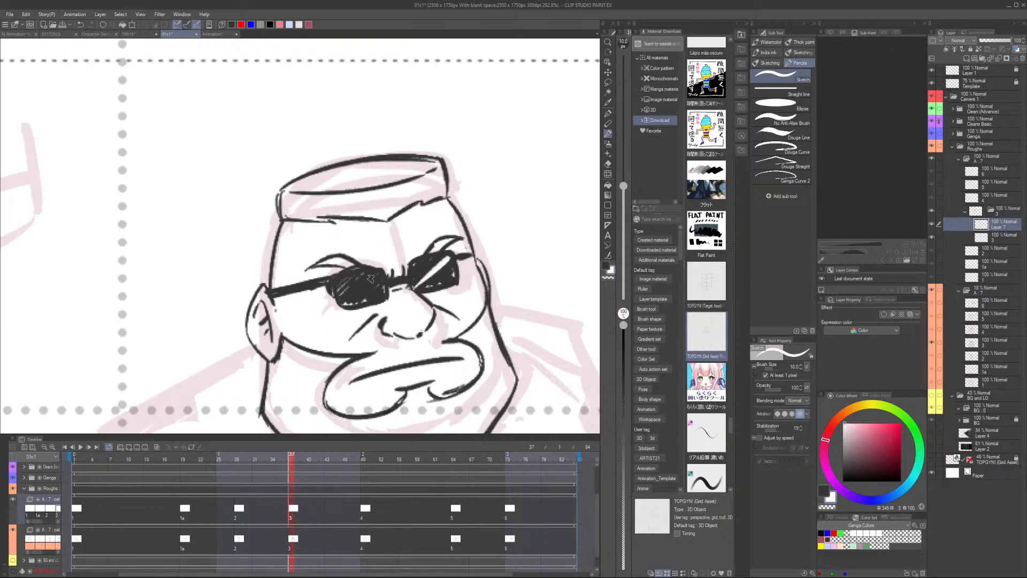
pyautogui.moveTo(344, 298)
pyautogui.mouseDown()
pyautogui.moveTo(370, 280)
pyautogui.moveTo(341, 301)
pyautogui.moveTo(345, 292)
pyautogui.moveTo(387, 286)
pyautogui.mouseUp()
pyautogui.hotkey('ctrl', 'z')
pyautogui.hotkey('ctrl', 'z')
pyautogui.hotkey('ctrl', 'z')
pyautogui.hotkey('ctrl', 'z')
pyautogui.hotkey('ctrl', 'z')
# Redraw the highlights on both lenses as thin white diagonal streaks with brush size 6
pyautogui.moveTo(460, 281)
pyautogui.mouseDown()
pyautogui.moveTo(424, 285)
pyautogui.moveTo(453, 277)
pyautogui.moveTo(449, 258)
pyautogui.moveTo(431, 283)
pyautogui.moveTo(358, 291)
pyautogui.moveTo(343, 303)
pyautogui.moveTo(360, 298)
pyautogui.moveTo(106, 65)
pyautogui.moveTo(16, 57)
pyautogui.moveTo(48, 59)
pyautogui.mouseUp()
pyautogui.hotkey('ctrl', 'z')
pyautogui.hotkey('ctrl', 'z')
pyautogui.press('[')
pyautogui.press('[')
pyautogui.press('[')
pyautogui.hotkey('ctrl', 'z')
pyautogui.hotkey('ctrl', 'z')
pyautogui.hotkey('ctrl', 'z')
pyautogui.hotkey('ctrl', 'z')
pyautogui.hotkey('ctrl', 'z')
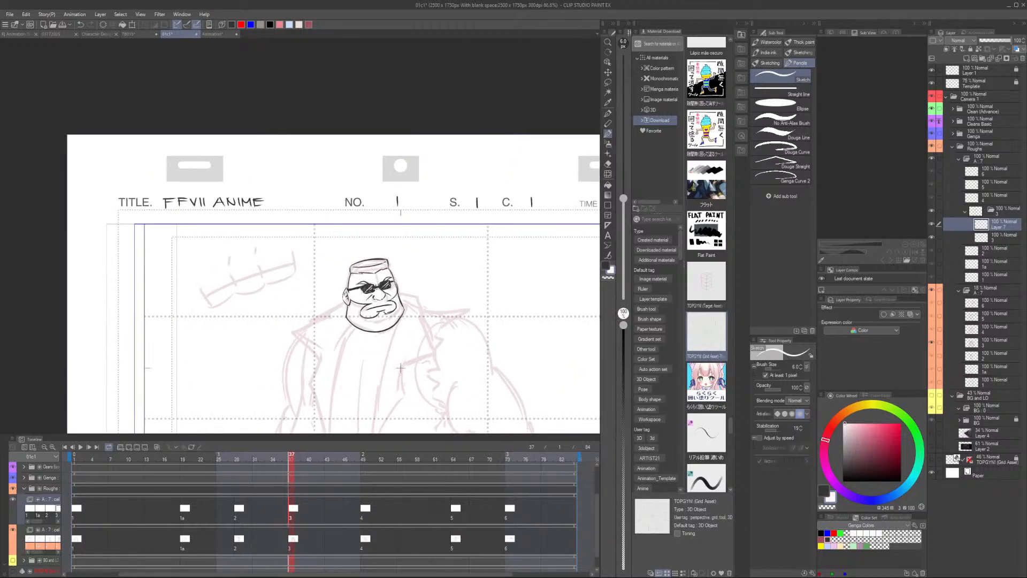
# Compare the face with and without the sunglasses by toggling the visibility of their layer
pyautogui.click(932, 225)
pyautogui.click(932, 224)
pyautogui.click(932, 223)
pyautogui.click(932, 223)
pyautogui.click(930, 222)
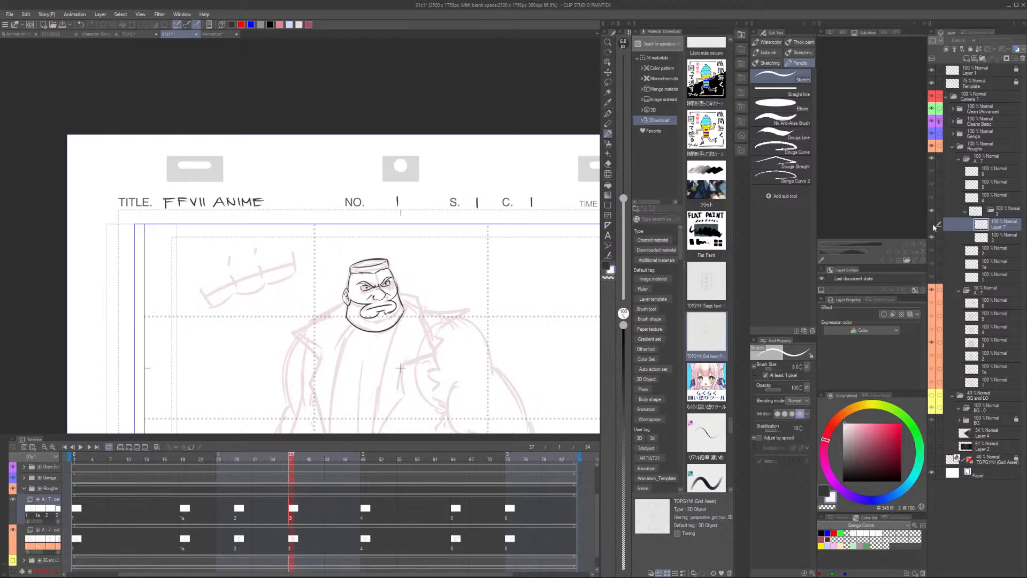
pyautogui.click(932, 222)
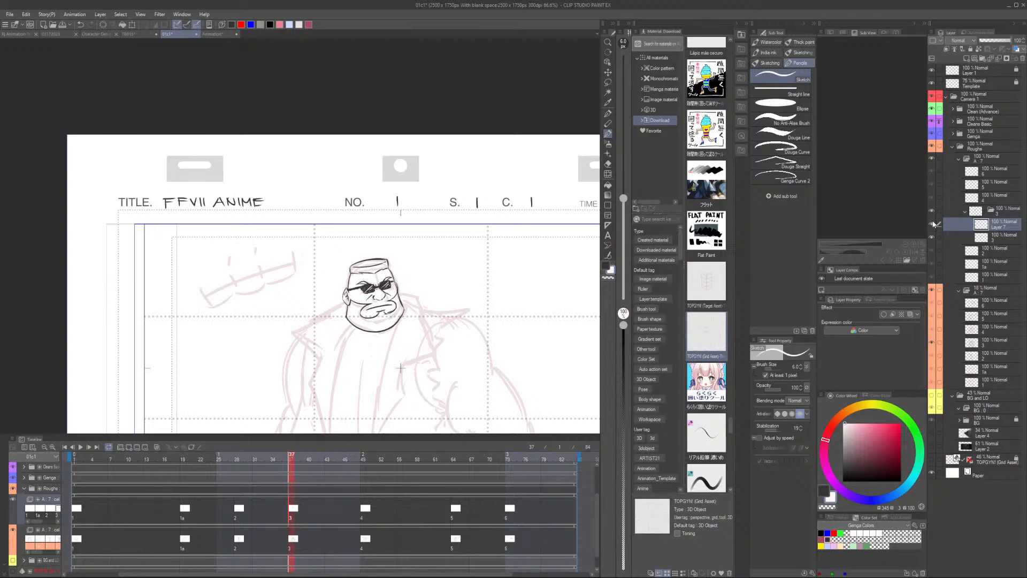
pyautogui.click(931, 223)
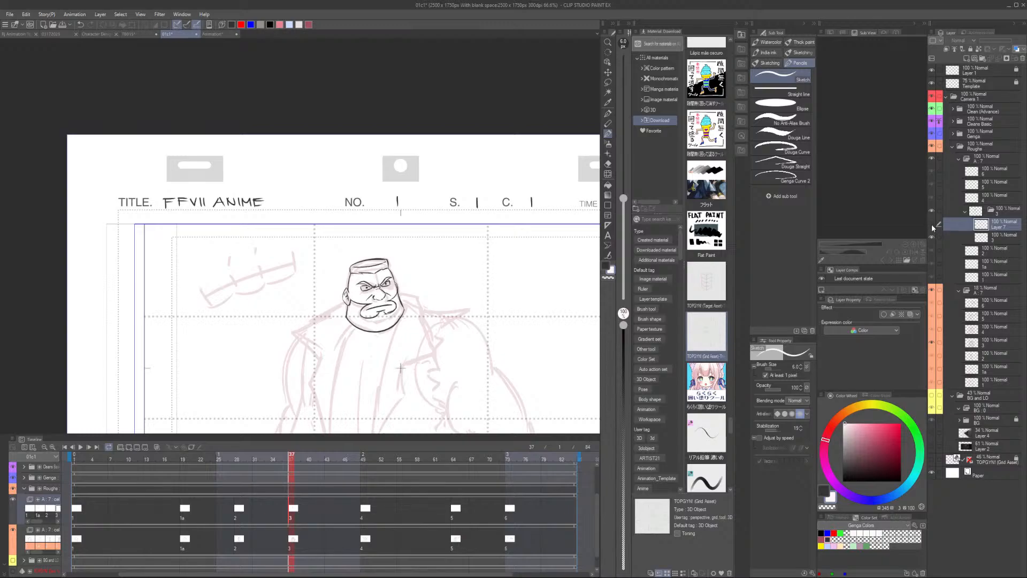
pyautogui.click(931, 224)
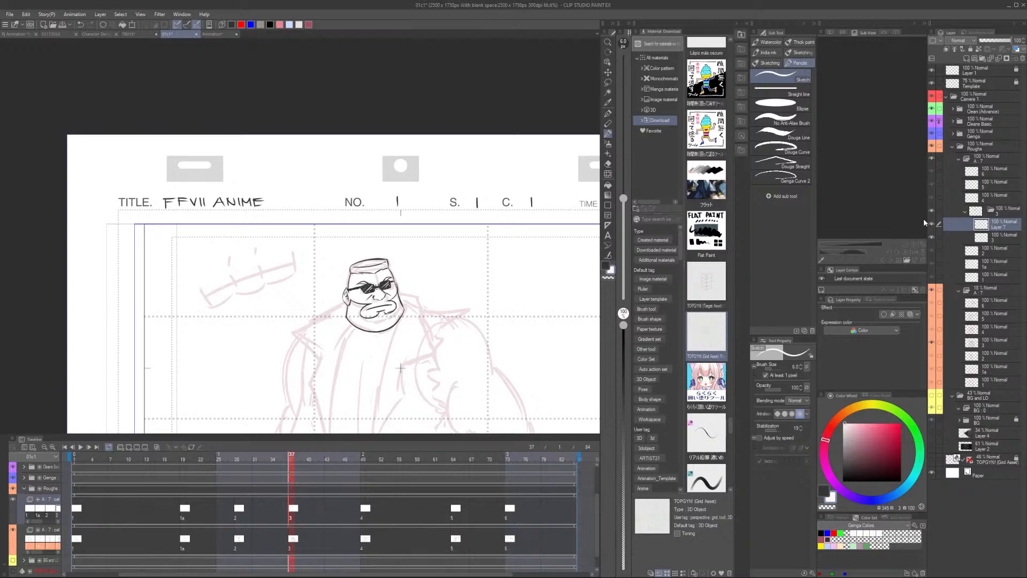
# Reselect drawing 3's line layer and the dark drawing colour, and compare its pose with drawing 2
pyautogui.click(996, 239)
pyautogui.click(824, 490)
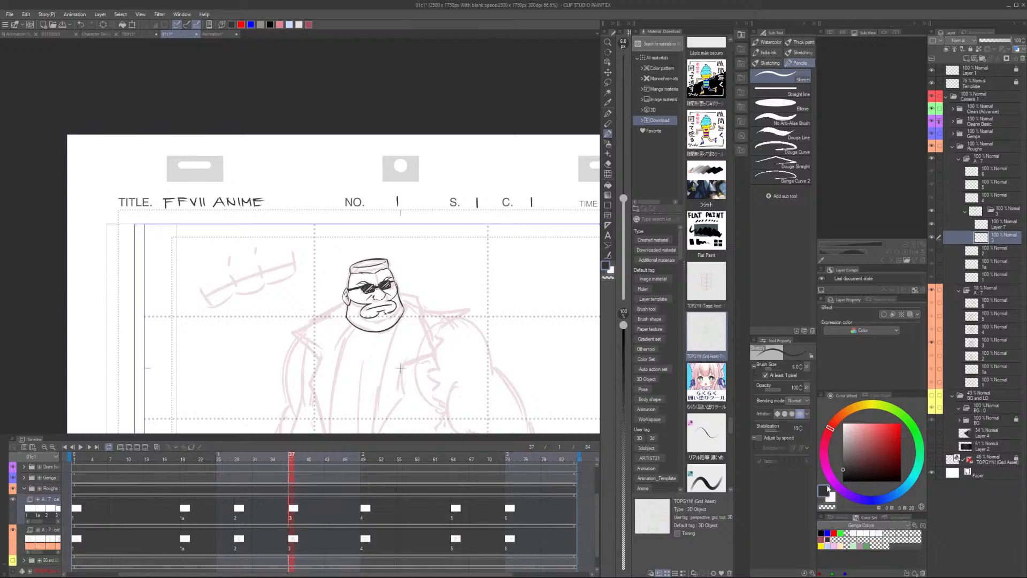
pyautogui.moveTo(453, 386); pyautogui.dragTo(442, 318)
pyautogui.press(',')
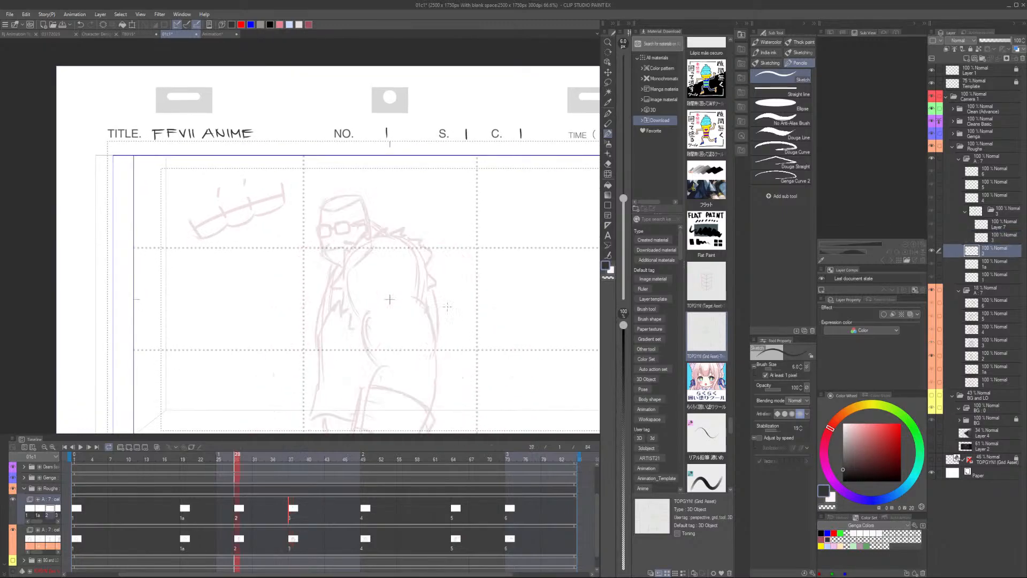
pyautogui.press('.')
pyautogui.press(',')
pyautogui.press('.')
pyautogui.scroll(2, 369, 215)
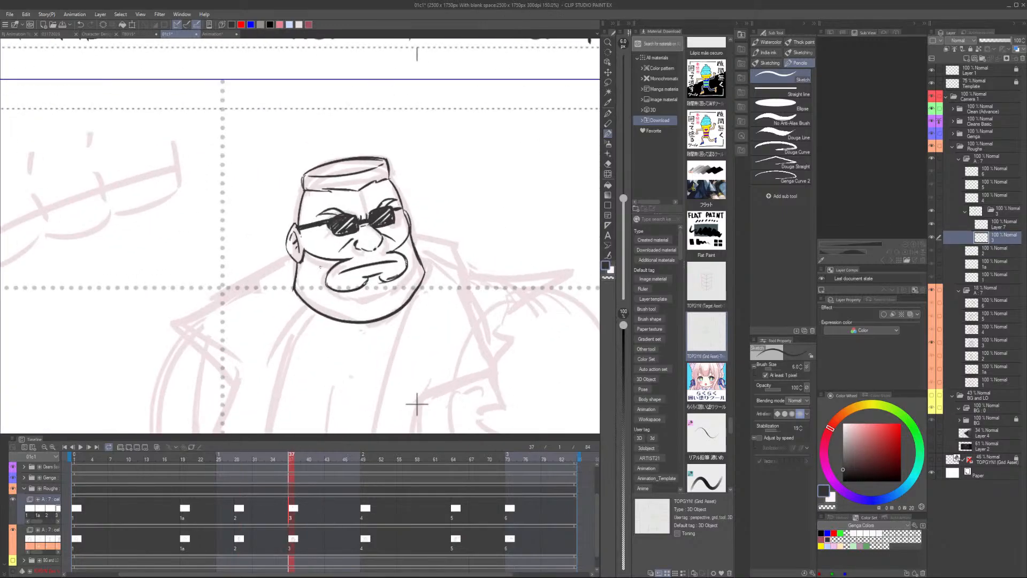
# Try to draw the near shoulder line from below the ear with the thin brush
pyautogui.moveTo(291, 255); pyautogui.dragTo(266, 260)
pyautogui.hotkey('ctrl', 'z')
pyautogui.hotkey('ctrl', 'z')
pyautogui.hotkey('ctrl', 'z')
pyautogui.moveTo(289, 251); pyautogui.dragTo(181, 324)
pyautogui.hotkey('ctrl', 'z')
# Set the brush size to 10 and draw the near shoulder line sloping down from below the ear to the shoulder point
pyautogui.press(']')
pyautogui.press(']')
pyautogui.press(']')
pyautogui.moveTo(284, 256); pyautogui.dragTo(159, 333)
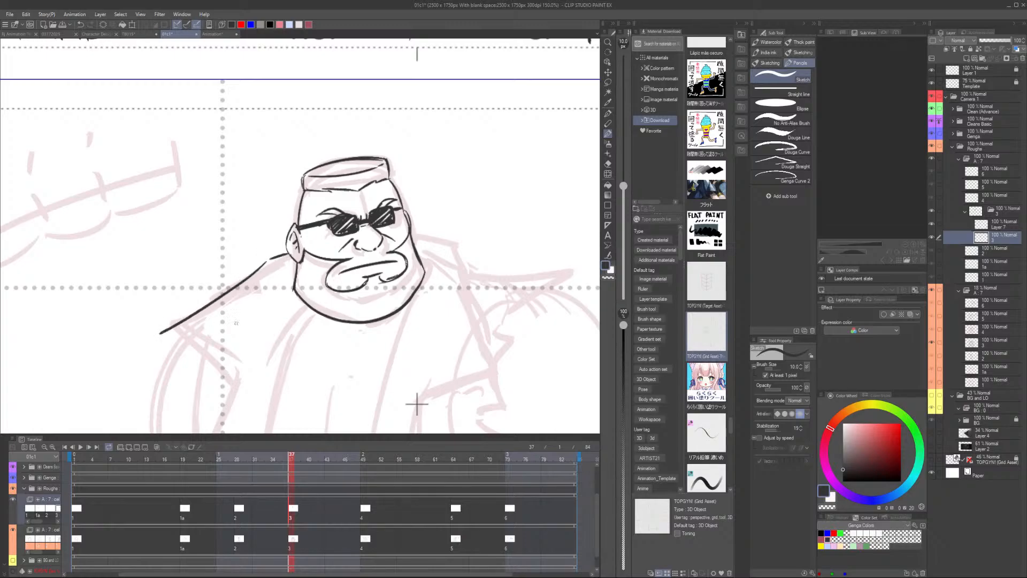
pyautogui.hotkey('ctrl', 'z')
pyautogui.moveTo(271, 257); pyautogui.dragTo(191, 351)
pyautogui.hotkey('ctrl', 'z')
pyautogui.moveTo(289, 252); pyautogui.dragTo(176, 353)
# Draw the torn vest edge from the near shoulder point inward and down in a zigzag
pyautogui.moveTo(295, 343); pyautogui.dragTo(307, 227)
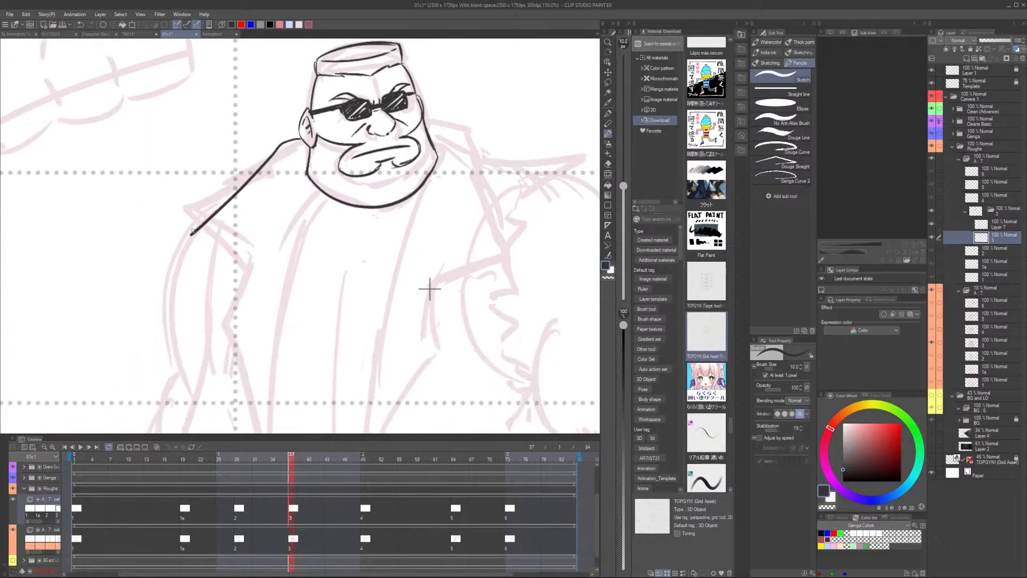
pyautogui.moveTo(196, 236); pyautogui.dragTo(263, 294)
pyautogui.hotkey('ctrl', 'z')
pyautogui.moveTo(191, 234)
pyautogui.mouseDown()
pyautogui.moveTo(255, 285)
pyautogui.moveTo(232, 336)
pyautogui.mouseUp()
pyautogui.moveTo(255, 332); pyautogui.dragTo(252, 247)
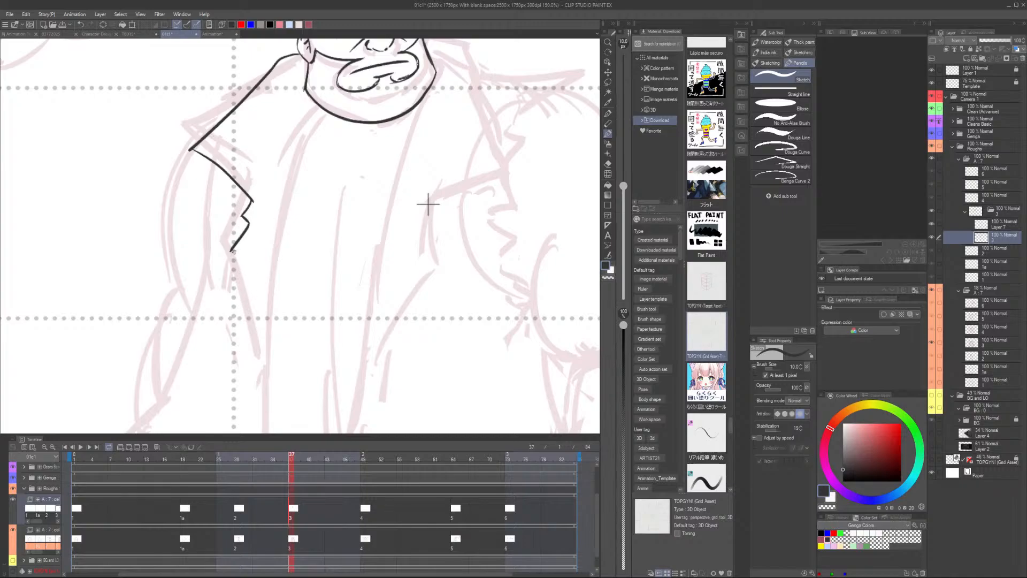
# Undo the lower zigzags of the vest edge and redraw them with a larger notch pointing toward the chest
pyautogui.scroll(-2, 232, 250)
pyautogui.hotkey('ctrl', 'z')
pyautogui.hotkey('ctrl', 'z')
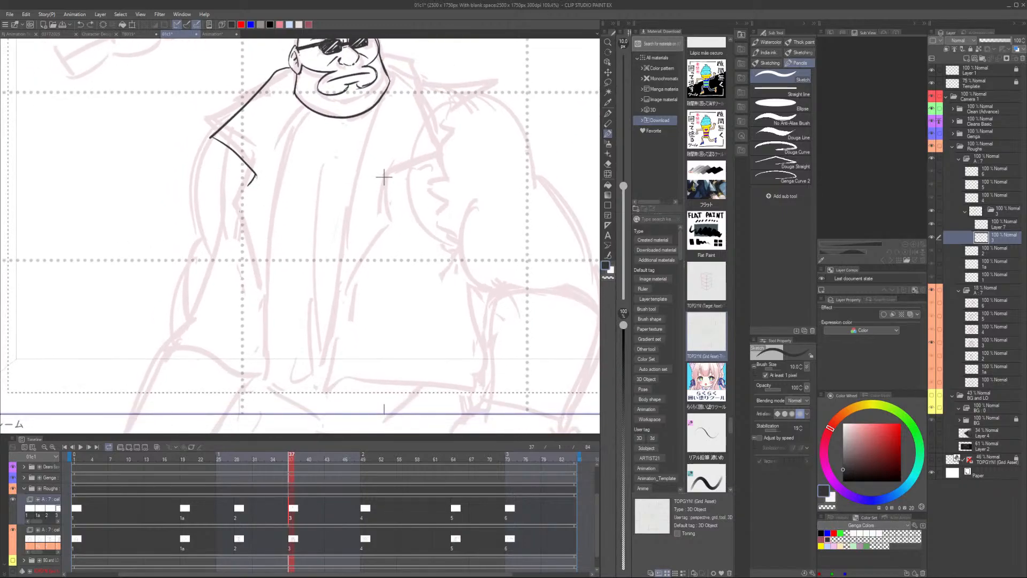
pyautogui.hotkey('ctrl', 'z')
pyautogui.moveTo(254, 198); pyautogui.dragTo(233, 225)
pyautogui.hotkey('ctrl', 'z')
pyautogui.hotkey('ctrl', 'z')
pyautogui.moveTo(264, 200); pyautogui.dragTo(234, 239)
pyautogui.hotkey('ctrl', 'z')
pyautogui.hotkey('ctrl', 'z')
pyautogui.moveTo(266, 200)
pyautogui.mouseDown()
pyautogui.moveTo(234, 238)
pyautogui.moveTo(257, 301)
pyautogui.mouseUp()
pyautogui.hotkey('ctrl', 'z')
# Draw the long slanting lower part of the vest edge from the last notch toward the waist, redrawing it once
pyautogui.moveTo(233, 240); pyautogui.dragTo(266, 341)
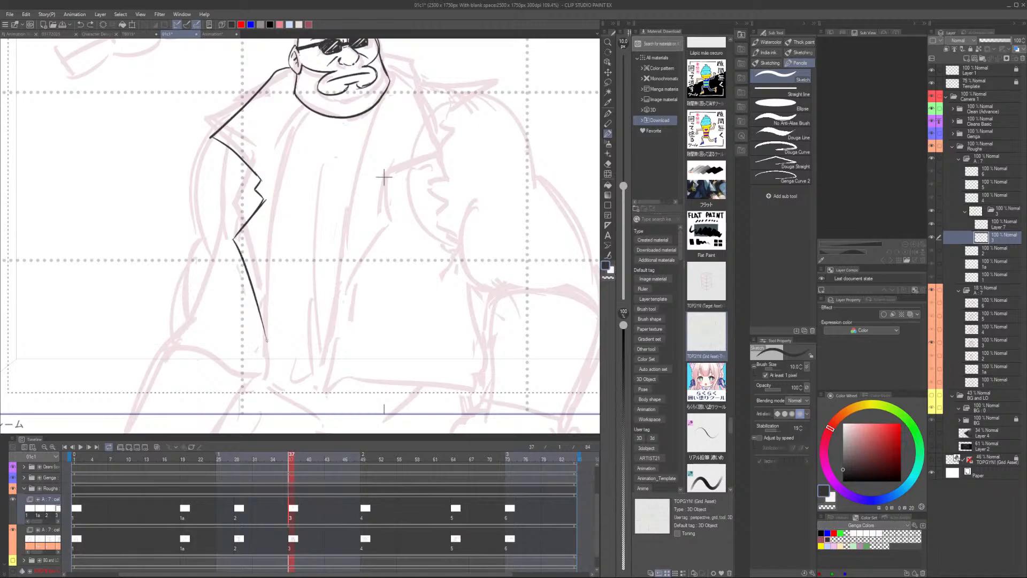
pyautogui.moveTo(243, 259); pyautogui.dragTo(260, 320)
pyautogui.hotkey('ctrl', 'z')
pyautogui.hotkey('ctrl', 'z')
pyautogui.moveTo(234, 239); pyautogui.dragTo(263, 347)
pyautogui.moveTo(383, 176); pyautogui.dragTo(376, 260)
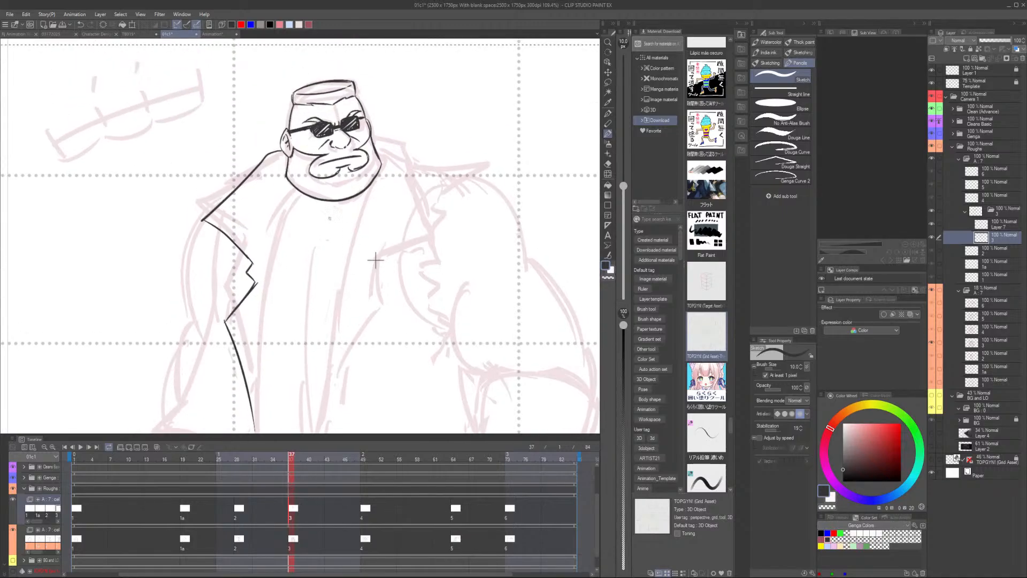
# Draw the near opening edge of the vest from below the jaw down the chest, redrawing the stroke
pyautogui.moveTo(286, 170); pyautogui.dragTo(269, 244)
pyautogui.hotkey('ctrl', 'z')
pyautogui.moveTo(286, 168)
pyautogui.mouseDown()
pyautogui.moveTo(267, 268)
pyautogui.moveTo(269, 224)
pyautogui.moveTo(269, 297)
pyautogui.mouseUp()
pyautogui.hotkey('ctrl', 'z')
pyautogui.hotkey('ctrl', 'z')
# Erase the upper end of the near shoulder line and redraw it as a rounded slope from the ear to the shoulder
pyautogui.scroll(2, 273, 142)
pyautogui.press('e')
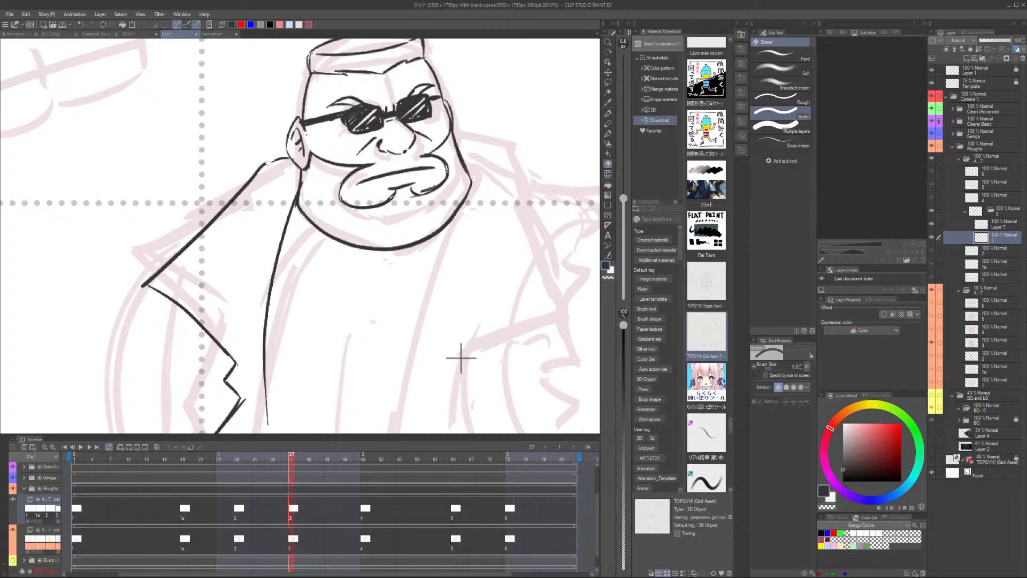
pyautogui.moveTo(264, 164)
pyautogui.mouseDown()
pyautogui.moveTo(286, 159)
pyautogui.moveTo(249, 183)
pyautogui.mouseUp()
pyautogui.press('p')
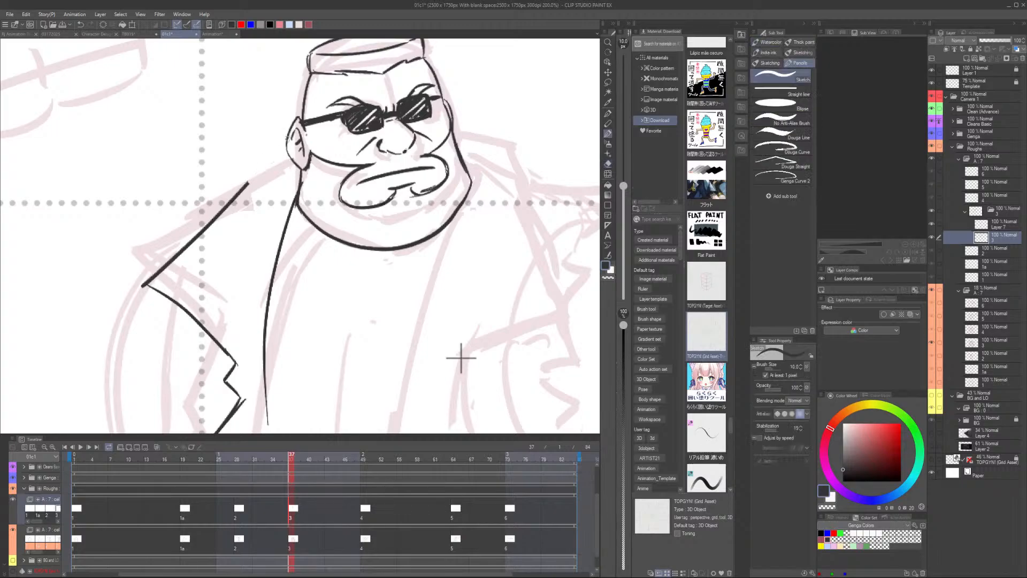
pyautogui.moveTo(291, 130); pyautogui.dragTo(244, 181)
pyautogui.hotkey('ctrl', 'z')
pyautogui.moveTo(287, 135)
pyautogui.mouseDown()
pyautogui.moveTo(244, 165)
pyautogui.moveTo(249, 180)
pyautogui.moveTo(220, 213)
pyautogui.mouseUp()
pyautogui.press('e')
pyautogui.press('p')
# Erase the overlap on the near shoulder line and redraw its lower stretch cleanly down to the lapel point
pyautogui.scroll(-4, 395, 328)
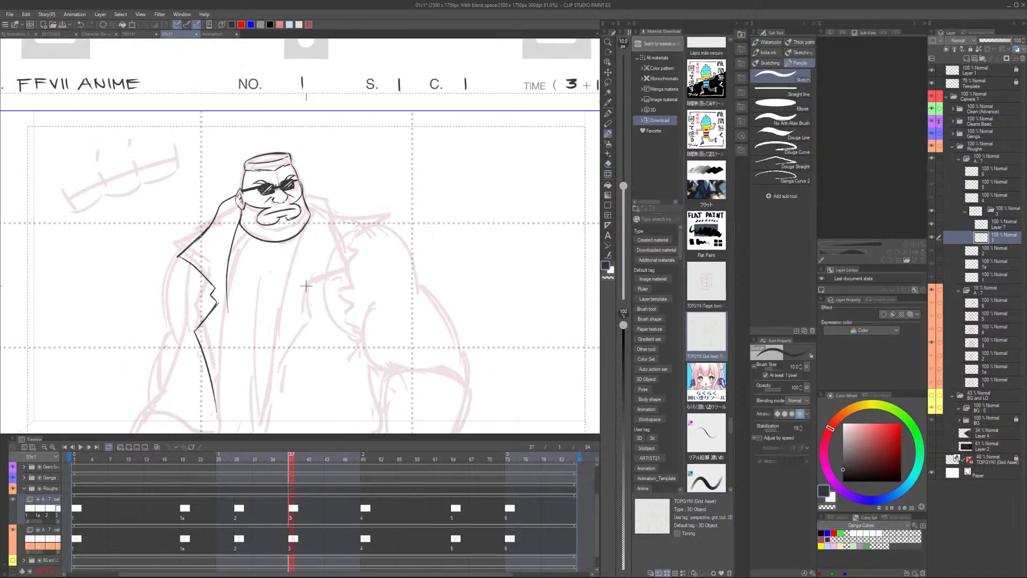
pyautogui.scroll(3, 408, 339)
pyautogui.press('e')
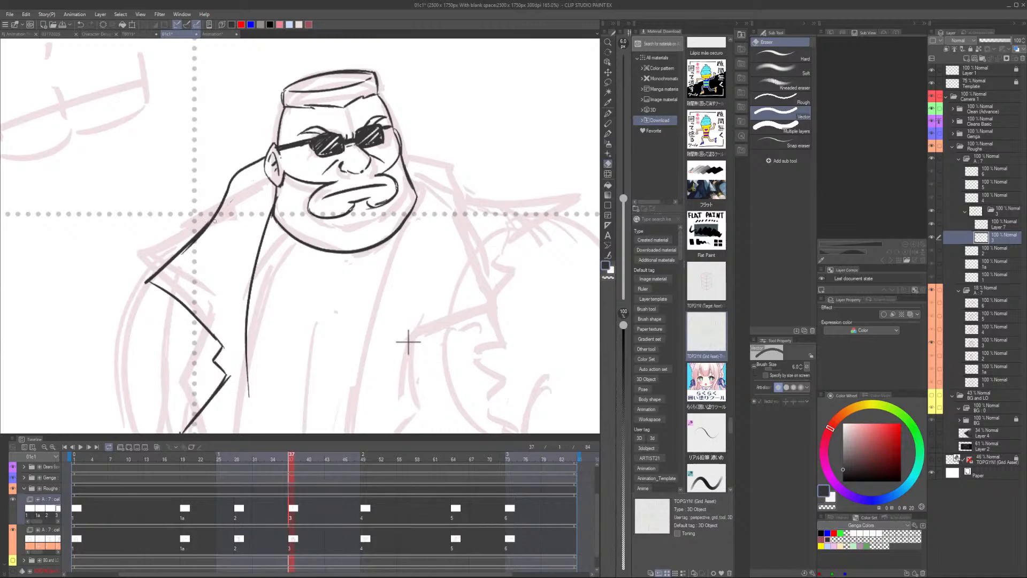
pyautogui.moveTo(209, 221); pyautogui.dragTo(203, 230)
pyautogui.press('p')
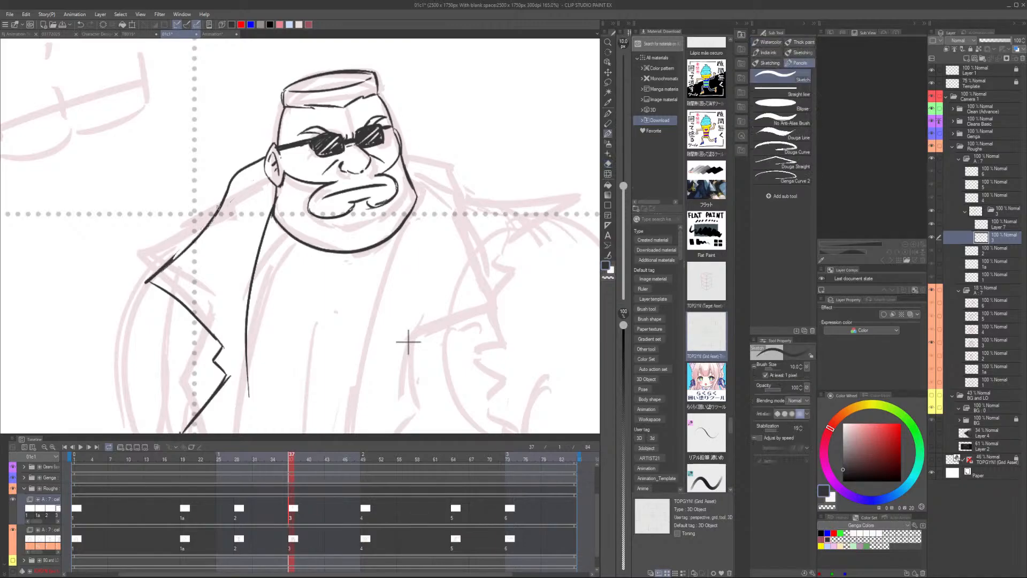
pyautogui.hotkey('ctrl', 'z')
pyautogui.moveTo(218, 207); pyautogui.dragTo(151, 278)
pyautogui.hotkey('ctrl', 'z')
pyautogui.moveTo(219, 207); pyautogui.dragTo(150, 278)
pyautogui.press('e')
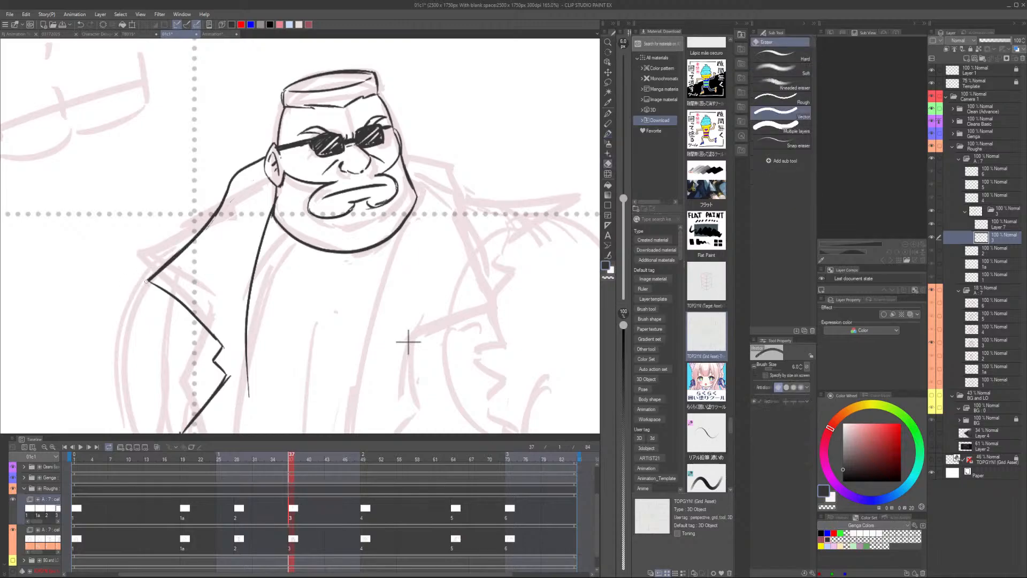
# Extend the near vest opening edge down to meet the slanted lapel edge in a point at the waist
pyautogui.scroll(-5, 407, 341)
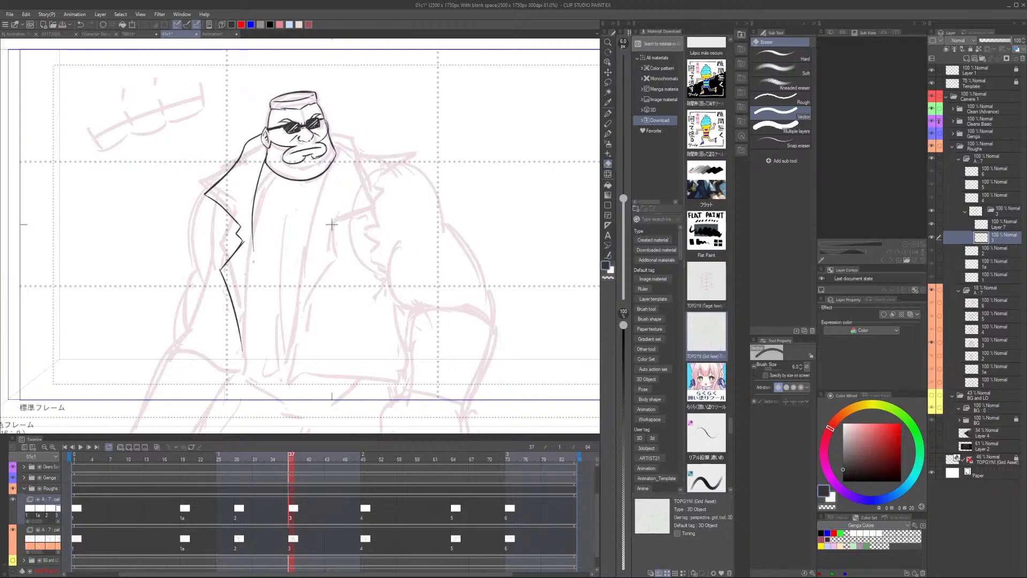
pyautogui.scroll(3, 332, 224)
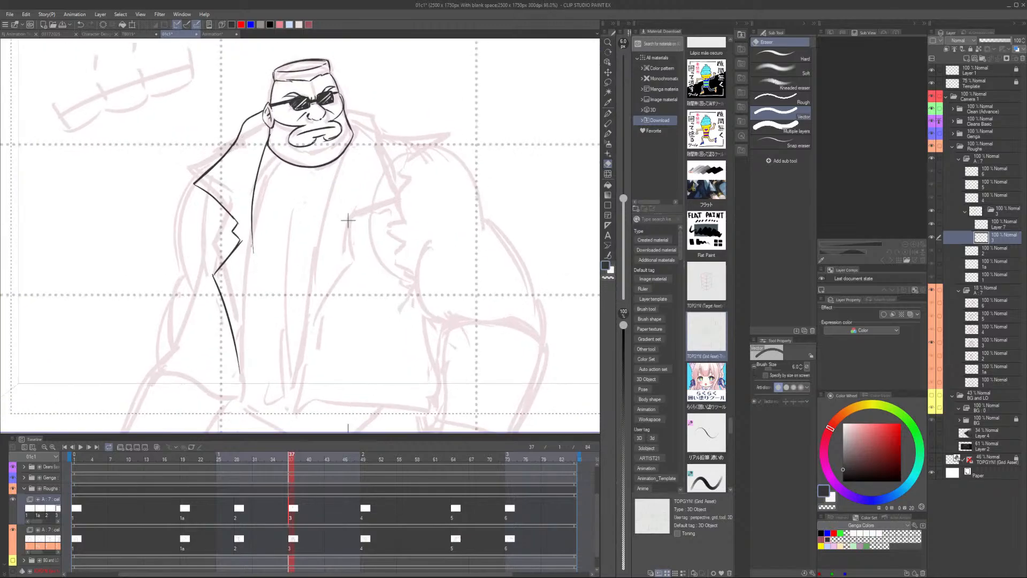
pyautogui.press('p')
pyautogui.moveTo(251, 210); pyautogui.dragTo(240, 359)
pyautogui.hotkey('ctrl', 'z')
pyautogui.moveTo(247, 296); pyautogui.dragTo(237, 389)
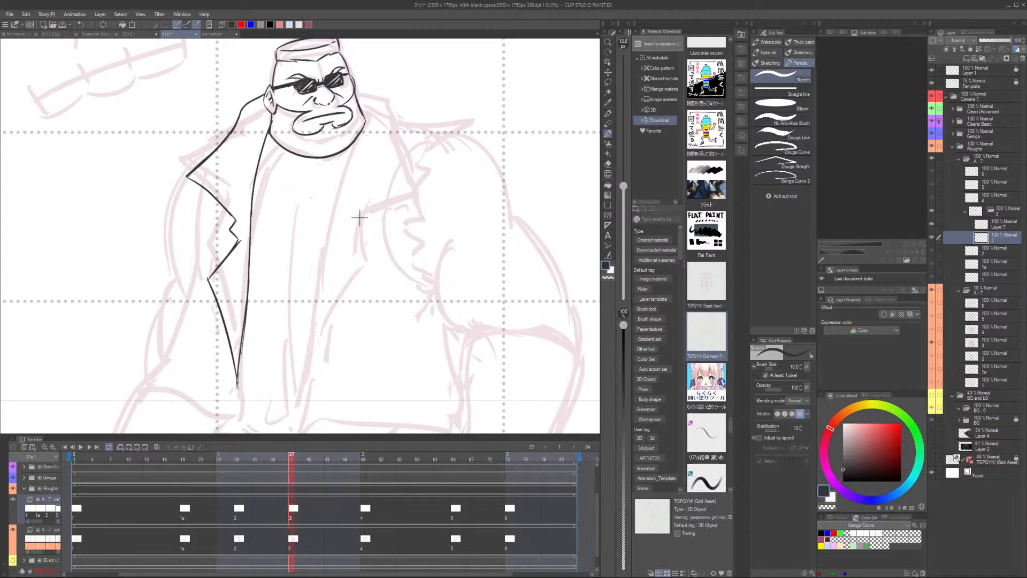
pyautogui.scroll(-2, 338, 240)
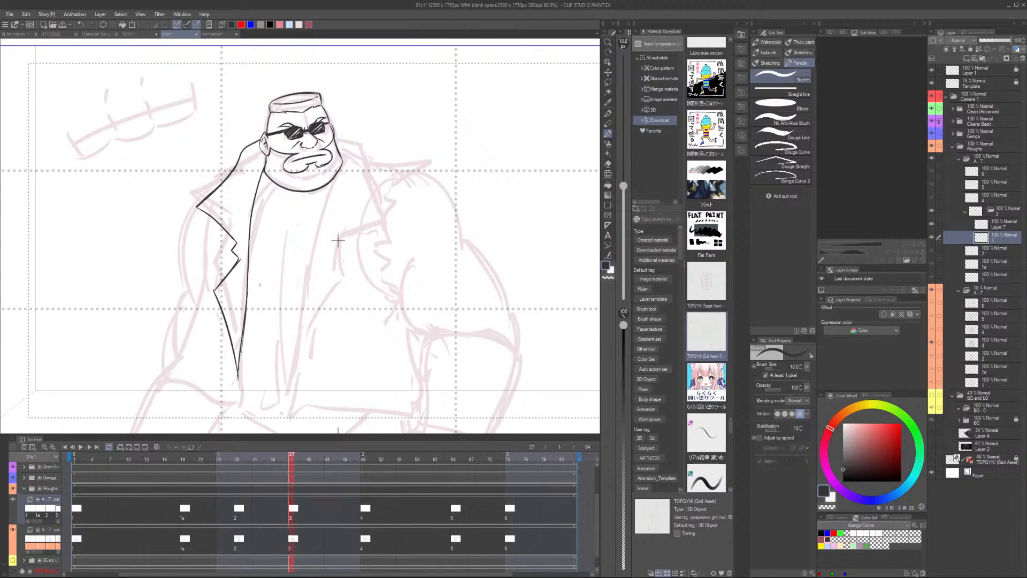
# Enlarge the eraser and erase the slanted lower lapel edge below the last notch, trimming the line ends at the waist point
pyautogui.scroll(3, 230, 288)
pyautogui.press('e')
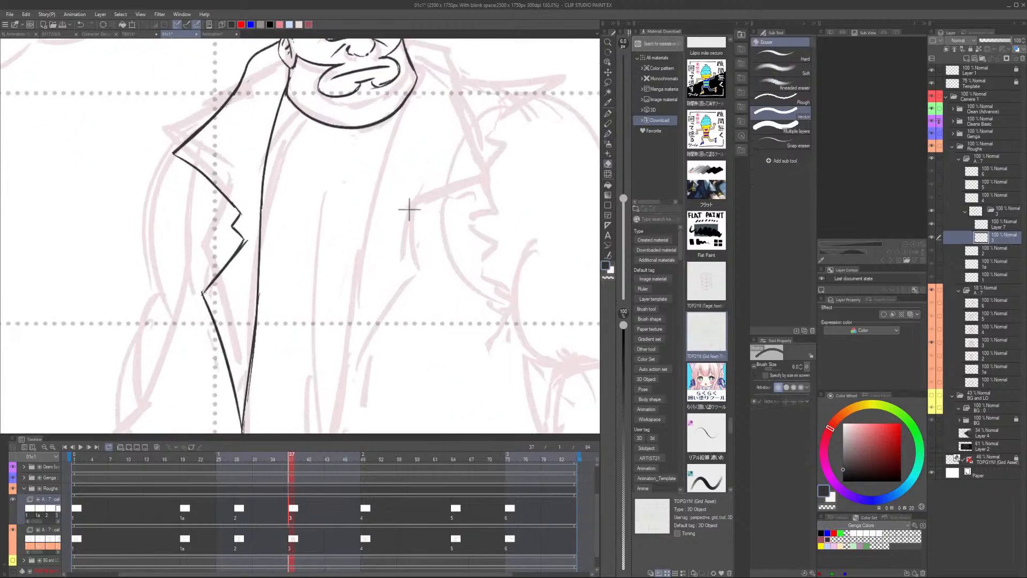
pyautogui.moveTo(203, 295)
pyautogui.mouseDown()
pyautogui.moveTo(214, 321)
pyautogui.moveTo(205, 290)
pyautogui.mouseUp()
pyautogui.press(']')
pyautogui.press(']')
pyautogui.press(']')
pyautogui.press(']')
pyautogui.press(']')
pyautogui.moveTo(219, 335); pyautogui.dragTo(239, 422)
pyautogui.moveTo(249, 361); pyautogui.dragTo(247, 330)
# Redraw the slanted lower lapel edge as a straighter line from the last notch down to the waist point
pyautogui.press('p')
pyautogui.moveTo(219, 244)
pyautogui.mouseDown()
pyautogui.moveTo(205, 254)
pyautogui.moveTo(217, 239)
pyautogui.moveTo(236, 377)
pyautogui.mouseUp()
pyautogui.press('e')
pyautogui.press('p')
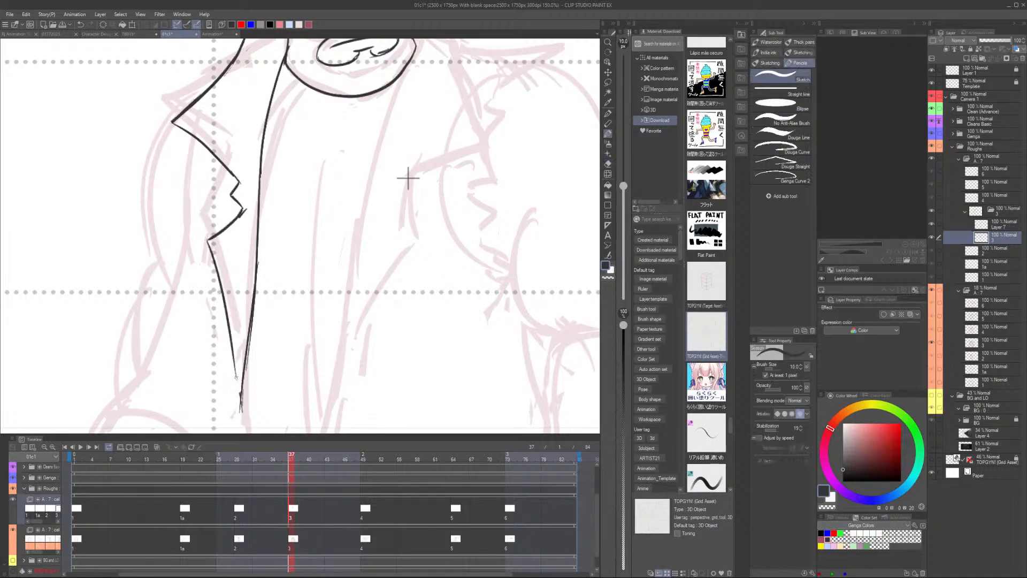
pyautogui.hotkey('ctrl', 'z')
pyautogui.moveTo(208, 241); pyautogui.dragTo(236, 397)
pyautogui.hotkey('ctrl', 'z')
pyautogui.moveTo(207, 246); pyautogui.dragTo(236, 395)
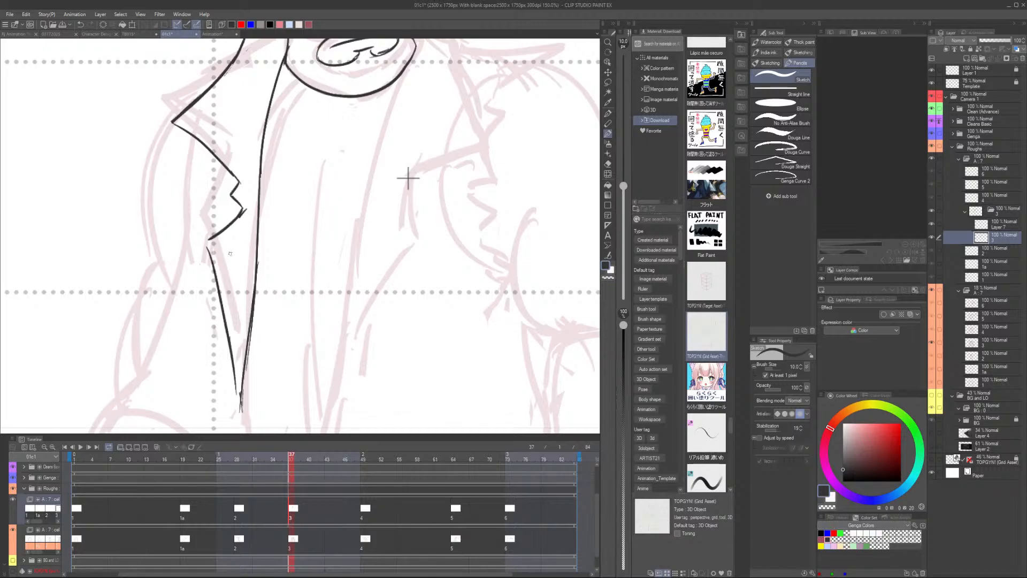
# Draw a row of short horizontal marks down the narrow lower strip of the near lapel, redoing the misplaced ones
pyautogui.moveTo(230, 254)
pyautogui.mouseDown()
pyautogui.moveTo(244, 248)
pyautogui.moveTo(242, 280)
pyautogui.mouseUp()
pyautogui.hotkey('ctrl', 'z')
pyautogui.hotkey('ctrl', 'z')
pyautogui.moveTo(234, 316)
pyautogui.mouseDown()
pyautogui.moveTo(246, 313)
pyautogui.moveTo(249, 336)
pyautogui.mouseUp()
pyautogui.scroll(-11, 244, 321)
pyautogui.scroll(9, 244, 321)
pyautogui.hotkey('ctrl', 'z')
pyautogui.hotkey('ctrl', 'z')
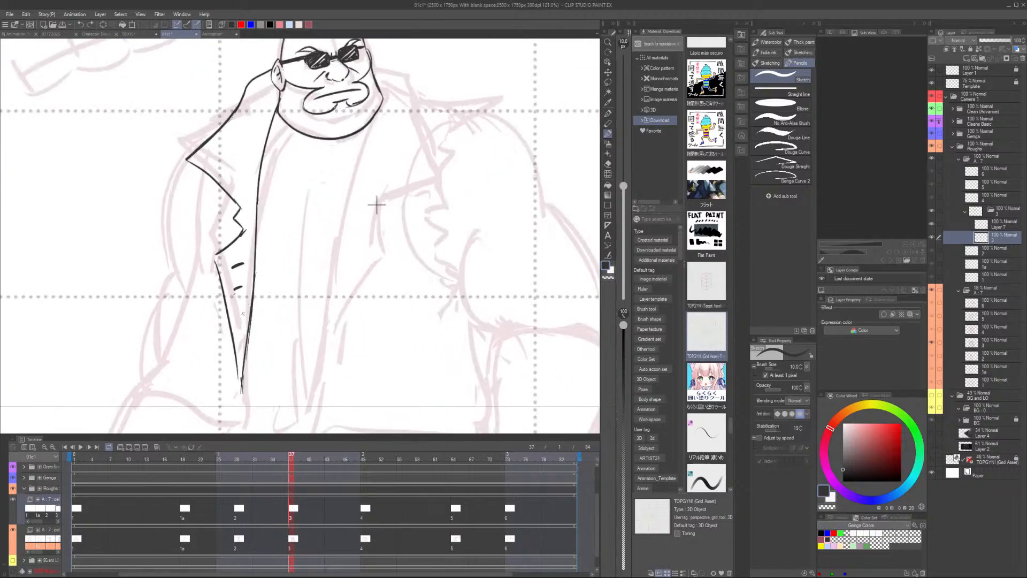
pyautogui.scroll(4, 238, 282)
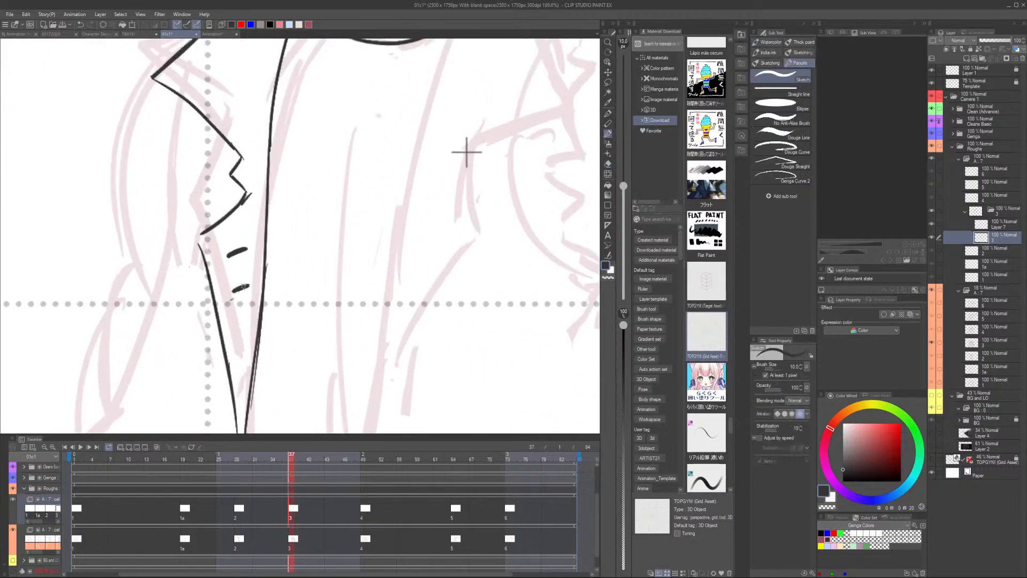
pyautogui.moveTo(235, 338); pyautogui.dragTo(248, 334)
pyautogui.scroll(-9, 263, 316)
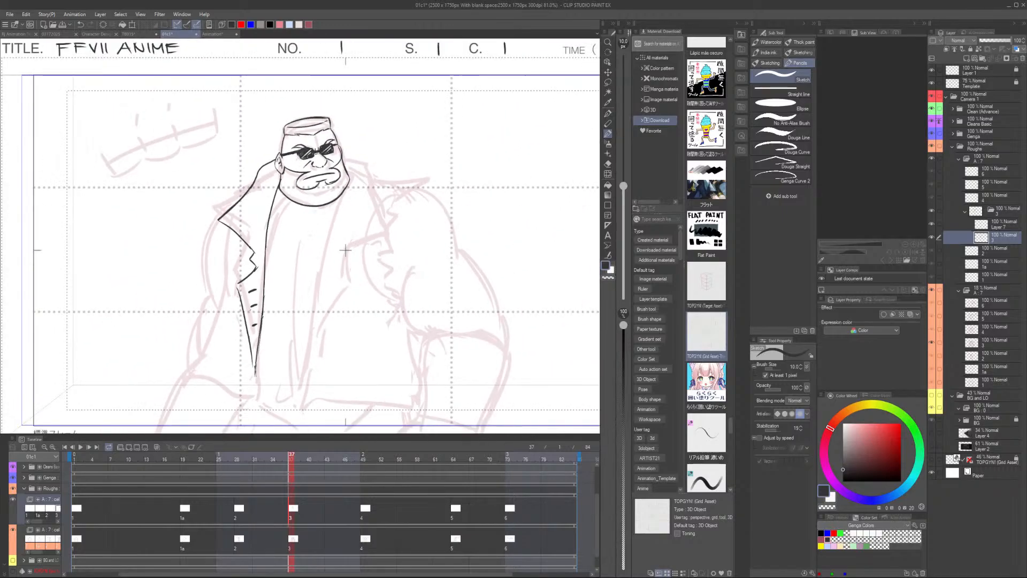
# Draw the outer shoulder flap of the vest behind the near lapel, sweeping out to a pointed tip
pyautogui.scroll(3, 345, 250)
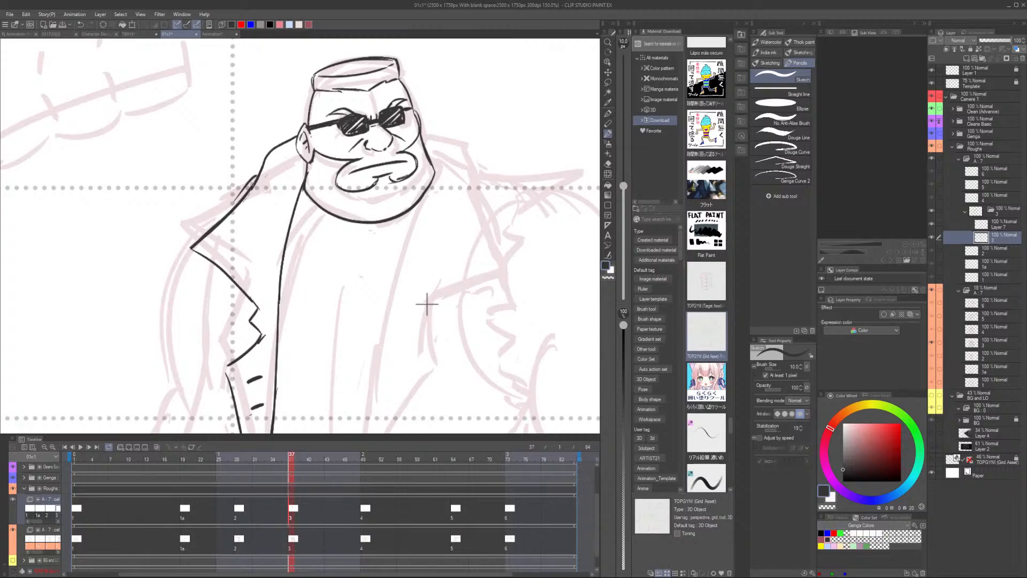
pyautogui.moveTo(258, 173); pyautogui.dragTo(214, 212)
pyautogui.moveTo(239, 184)
pyautogui.mouseDown()
pyautogui.moveTo(172, 210)
pyautogui.moveTo(193, 228)
pyautogui.mouseUp()
pyautogui.hotkey('ctrl', 'z')
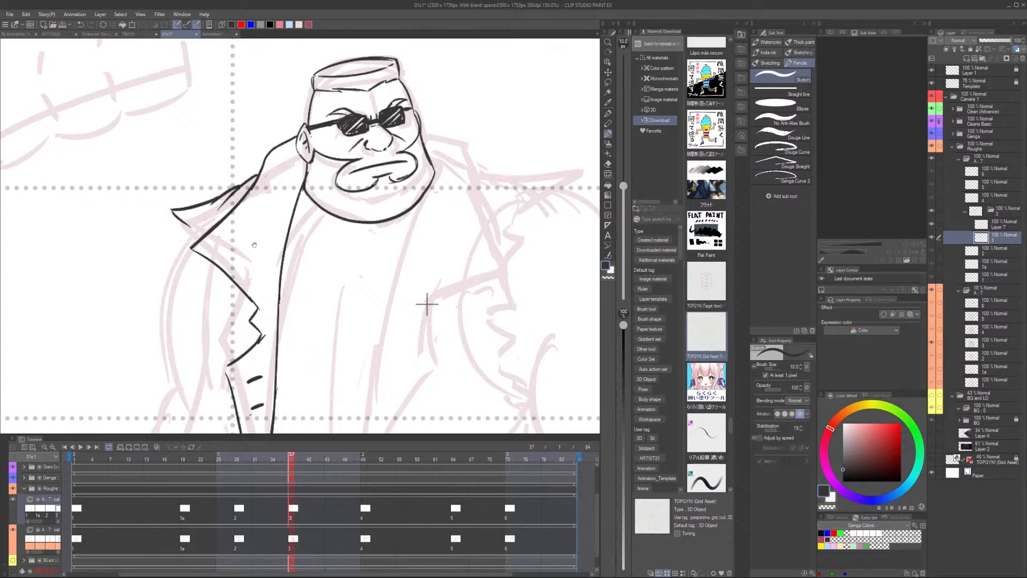
# Draw the ragged armhole edge in zigzags from the outer shoulder tip down the near side of the vest
pyautogui.moveTo(258, 261); pyautogui.dragTo(258, 217)
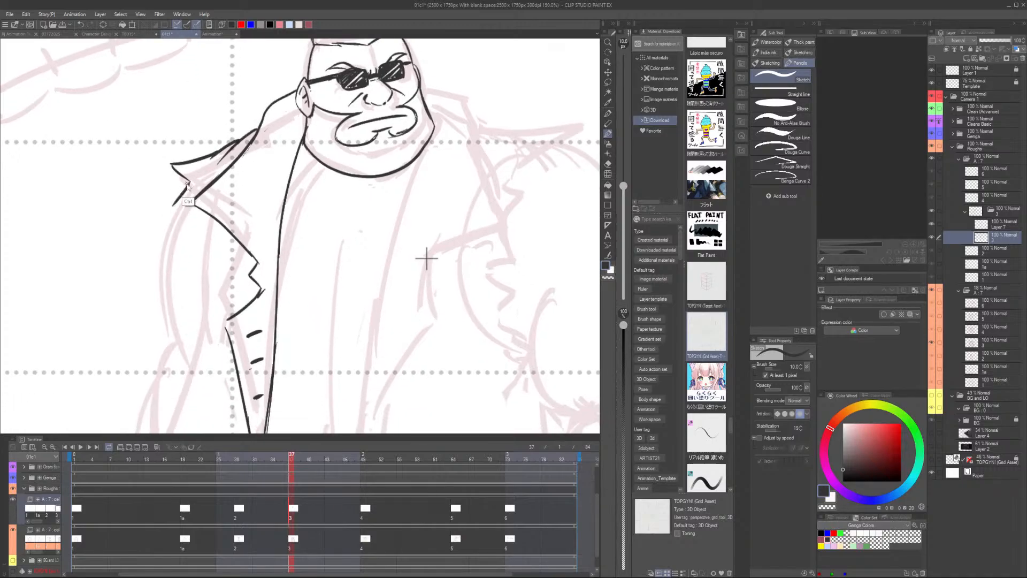
pyautogui.hotkey('ctrl', 'z')
pyautogui.hotkey('ctrl', 'z')
pyautogui.moveTo(172, 164)
pyautogui.mouseDown()
pyautogui.moveTo(198, 189)
pyautogui.moveTo(179, 201)
pyautogui.moveTo(208, 224)
pyautogui.moveTo(187, 242)
pyautogui.mouseUp()
pyautogui.scroll(-2, 217, 193)
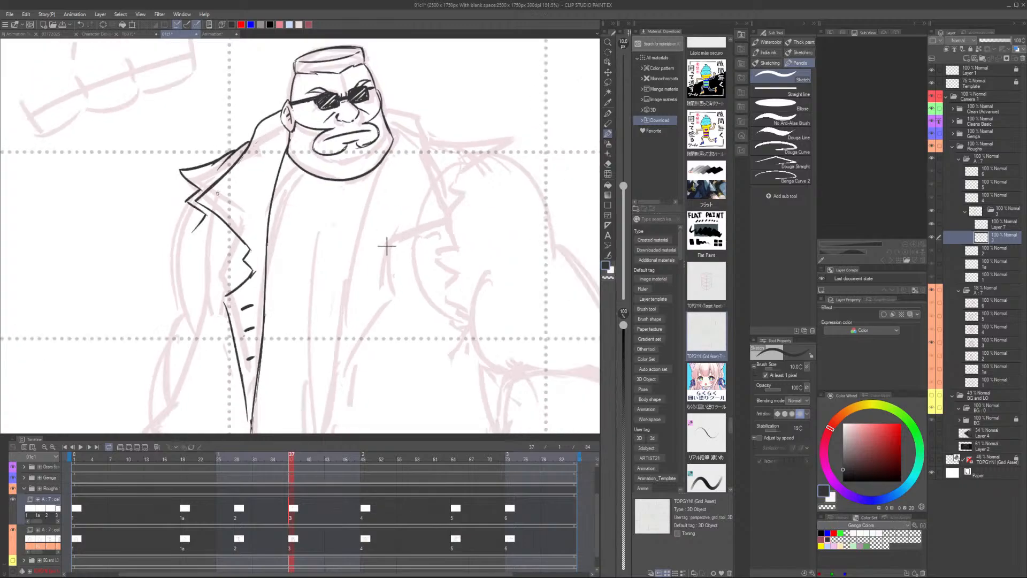
pyautogui.moveTo(227, 195); pyautogui.dragTo(224, 169)
pyautogui.moveTo(194, 207)
pyautogui.mouseDown()
pyautogui.moveTo(211, 214)
pyautogui.moveTo(174, 227)
pyautogui.moveTo(194, 224)
pyautogui.moveTo(203, 266)
pyautogui.moveTo(231, 239)
pyautogui.moveTo(211, 234)
pyautogui.moveTo(221, 252)
pyautogui.mouseUp()
pyautogui.hotkey('ctrl', 'z')
pyautogui.hotkey('ctrl', 'z')
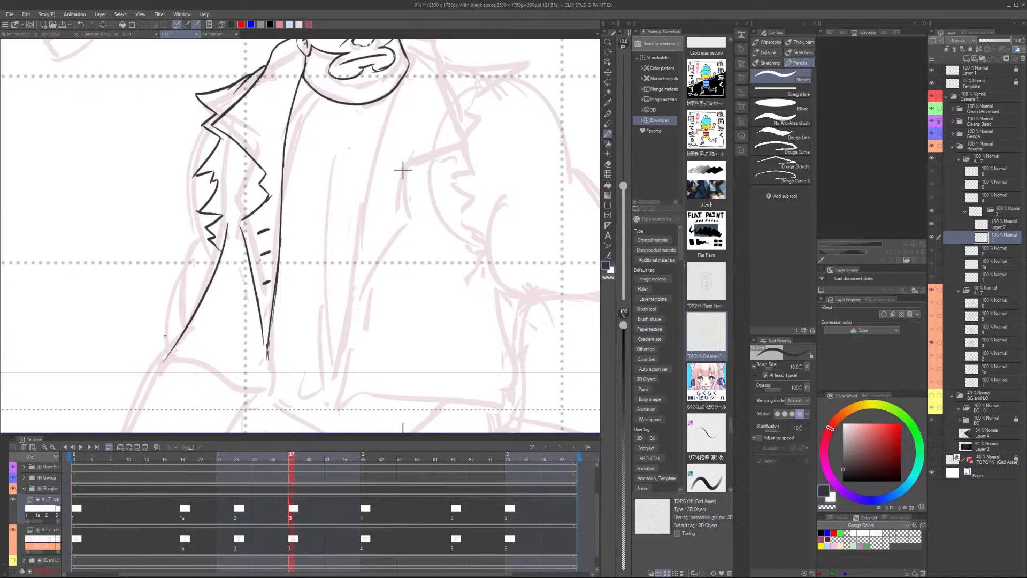
# Draw the vest's near side curving outward from the ragged armhole to the hem corner, and add the curved bottom hem
pyautogui.moveTo(227, 227); pyautogui.dragTo(162, 367)
pyautogui.moveTo(216, 322); pyautogui.dragTo(232, 250)
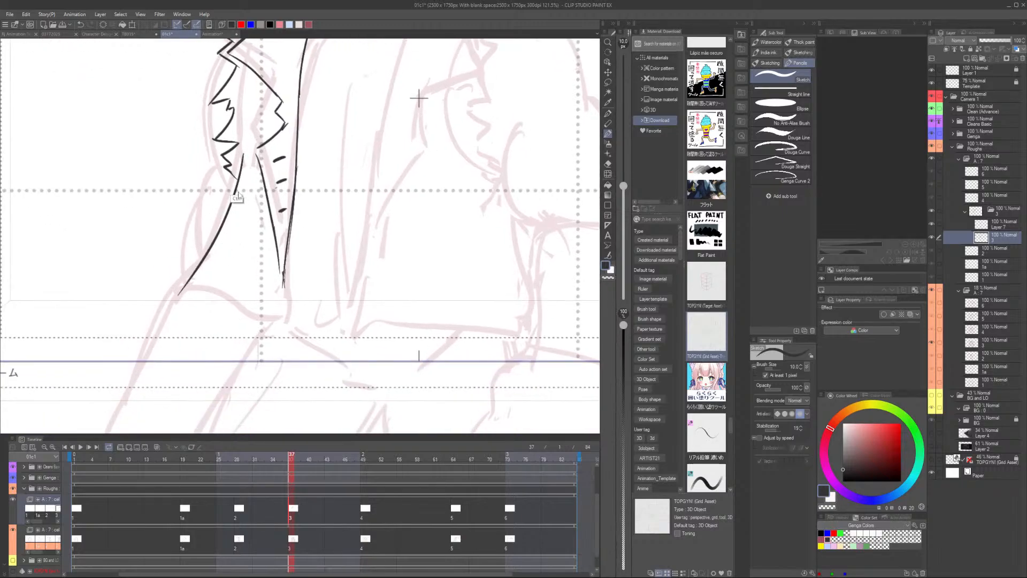
pyautogui.hotkey('ctrl', 'z')
pyautogui.moveTo(243, 159); pyautogui.dragTo(172, 291)
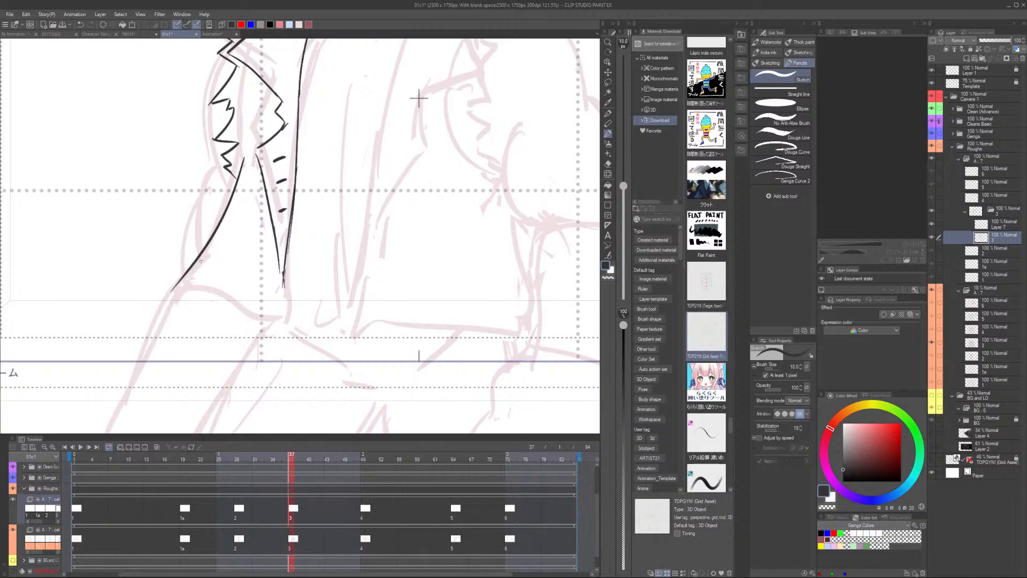
pyautogui.hotkey('ctrl', 'z')
pyautogui.moveTo(243, 158)
pyautogui.mouseDown()
pyautogui.moveTo(181, 290)
pyautogui.moveTo(278, 318)
pyautogui.mouseUp()
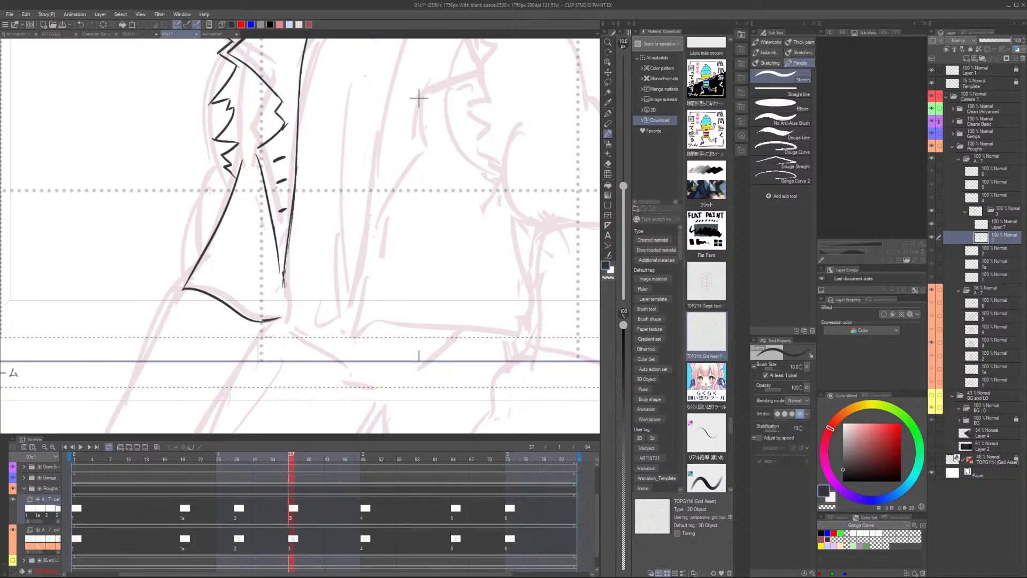
# Connect the lapel's waist point to the bottom hem and erase the overshooting line ends
pyautogui.moveTo(284, 274); pyautogui.dragTo(282, 316)
pyautogui.hotkey('ctrl', 'z')
pyautogui.press('e')
pyautogui.moveTo(287, 268)
pyautogui.mouseDown()
pyautogui.moveTo(285, 290)
pyautogui.moveTo(284, 278)
pyautogui.mouseUp()
pyautogui.press('p')
# Flip back and forth between drawing 3 and its neighbouring drawing to compare the vest
pyautogui.scroll(-5, 296, 277)
pyautogui.press('Left')
pyautogui.press('Right')
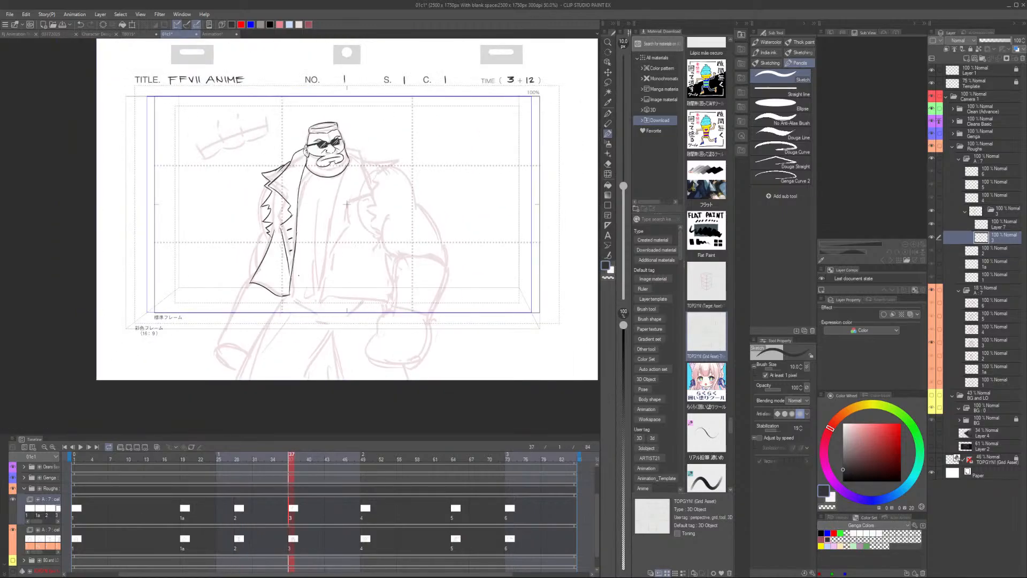
pyautogui.press('Left')
pyautogui.press('Right')
pyautogui.press('Left')
pyautogui.press('Right')
pyautogui.press('Left')
pyautogui.press('Right')
pyautogui.scroll(2, 325, 204)
pyautogui.scroll(3, 357, 203)
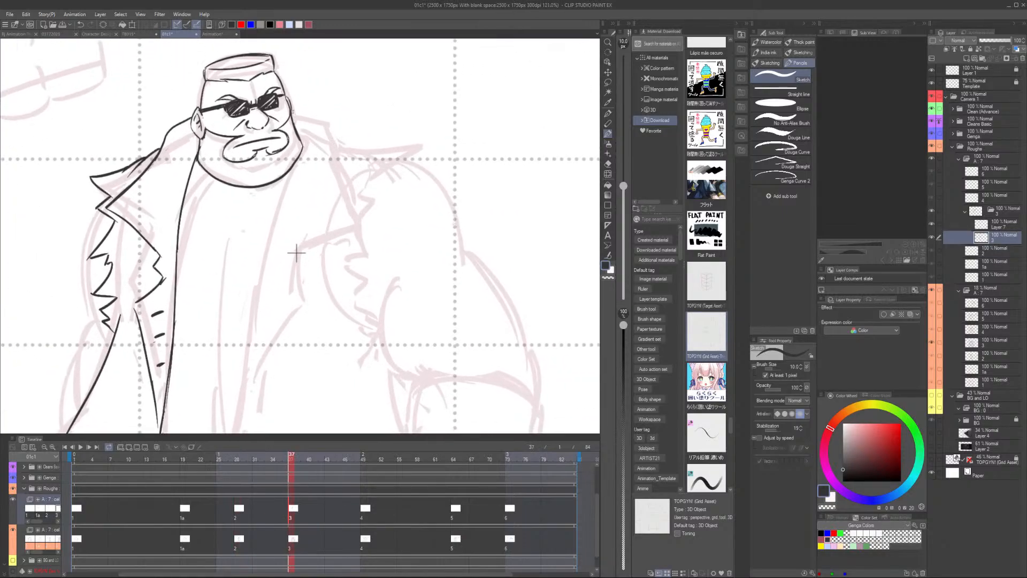
# Draw the far shoulder line from behind the jaw sloping down toward the far lapel point, redrawing its lower stretch
pyautogui.moveTo(293, 109)
pyautogui.mouseDown()
pyautogui.moveTo(323, 121)
pyautogui.moveTo(383, 232)
pyautogui.mouseUp()
pyautogui.hotkey('ctrl', 'z')
pyautogui.hotkey('ctrl', 'z')
pyautogui.hotkey('ctrl', 'z')
pyautogui.moveTo(314, 115); pyautogui.dragTo(395, 250)
pyautogui.hotkey('ctrl', 'z')
pyautogui.moveTo(323, 122); pyautogui.dragTo(384, 218)
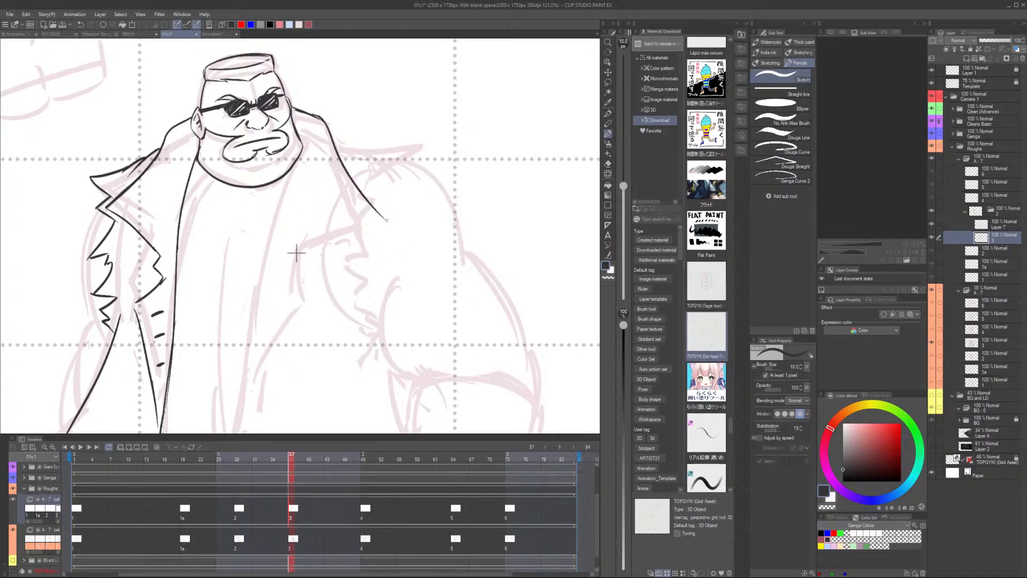
pyautogui.hotkey('ctrl', 'z')
pyautogui.moveTo(316, 116); pyautogui.dragTo(383, 219)
pyautogui.hotkey('ctrl', 'z')
pyautogui.moveTo(316, 115); pyautogui.dragTo(368, 218)
pyautogui.scroll(1, 354, 177)
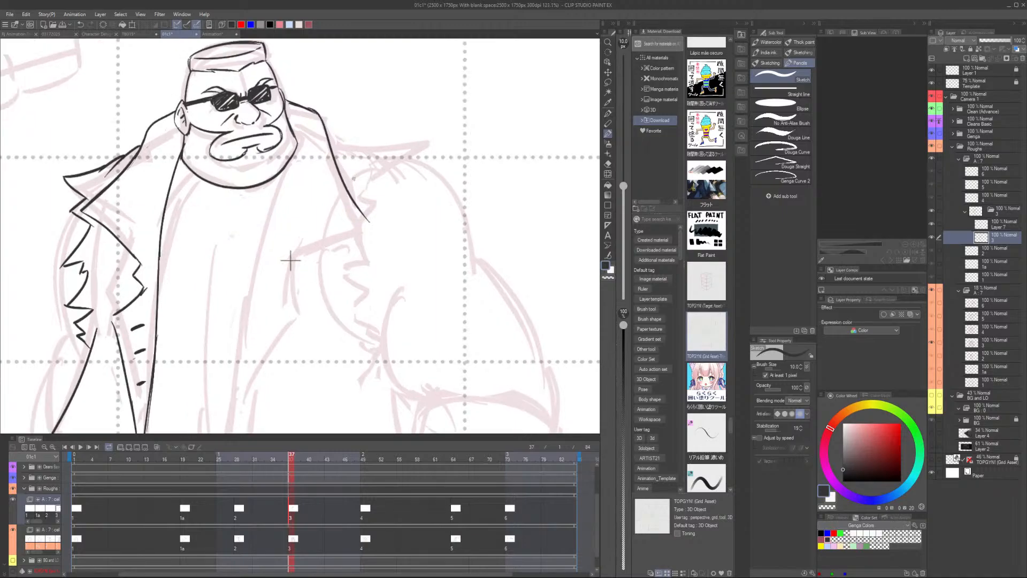
# Compare drawing 3 with drawing 2, undo the far shoulder slope and try steeper versions of it
pyautogui.press('Left')
pyautogui.press('Right')
pyautogui.press('Left')
pyautogui.press('Right')
pyautogui.hotkey('ctrl', 'z')
pyautogui.hotkey('ctrl', 'z')
pyautogui.moveTo(319, 113); pyautogui.dragTo(358, 227)
pyautogui.hotkey('ctrl', 'z')
pyautogui.moveTo(318, 112); pyautogui.dragTo(364, 232)
pyautogui.hotkey('ctrl', 'z')
pyautogui.press(',')
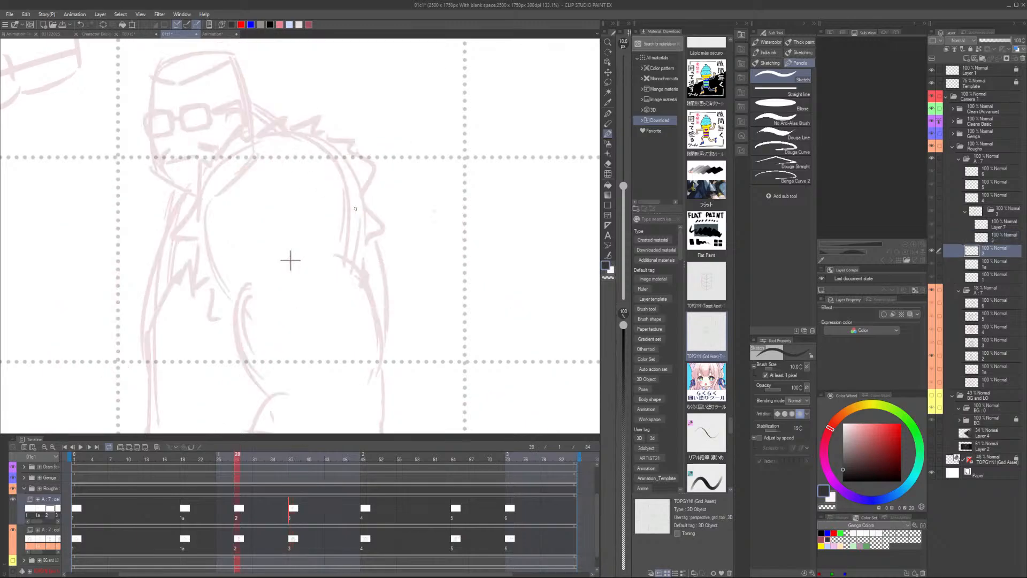
pyautogui.press('.')
# Clean up the far shoulder and redraw its outer line from the neck down to the far lapel point
pyautogui.moveTo(297, 204)
pyautogui.mouseDown()
pyautogui.moveTo(351, 159)
pyautogui.moveTo(322, 223)
pyautogui.mouseUp()
pyautogui.press('e')
pyautogui.moveTo(323, 163)
pyautogui.mouseDown()
pyautogui.moveTo(295, 147)
pyautogui.moveTo(318, 157)
pyautogui.moveTo(346, 235)
pyautogui.mouseUp()
pyautogui.press('p')
pyautogui.hotkey('ctrl', 'z')
pyautogui.moveTo(317, 155); pyautogui.dragTo(381, 287)
pyautogui.hotkey('ctrl', 'z')
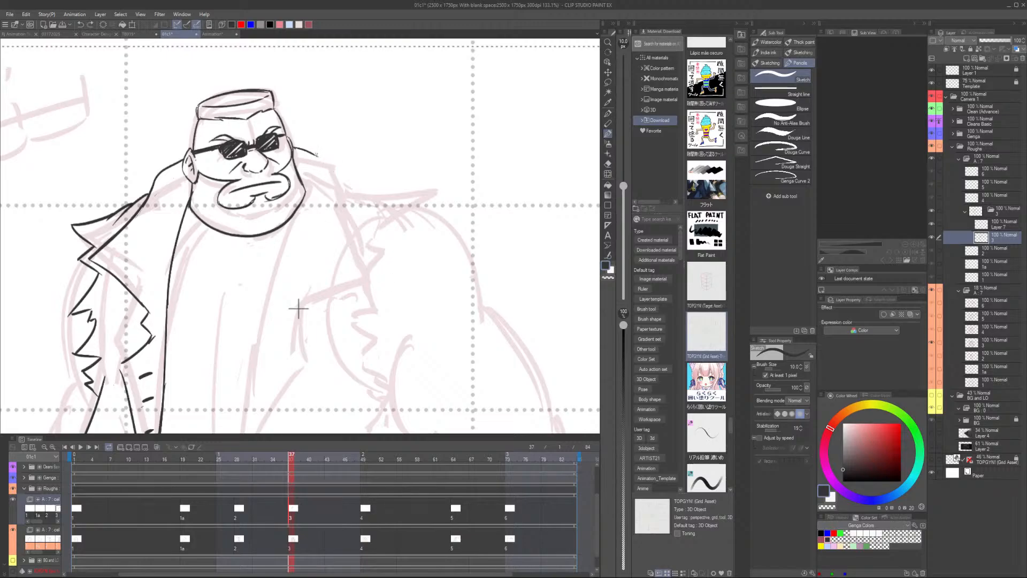
pyautogui.moveTo(317, 154)
pyautogui.mouseDown()
pyautogui.moveTo(351, 241)
pyautogui.moveTo(297, 301)
pyautogui.mouseUp()
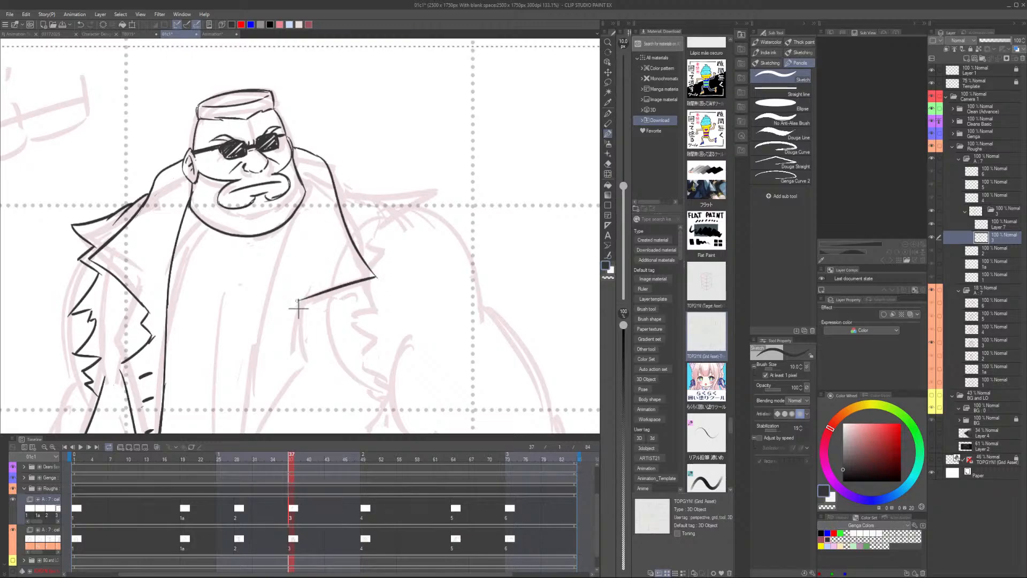
# Draw the far lapel's lower edge curving inward from its point to a small notch over the chest, redrawing it several times
pyautogui.hotkey('ctrl', 'z')
pyautogui.moveTo(377, 277)
pyautogui.mouseDown()
pyautogui.moveTo(286, 311)
pyautogui.moveTo(292, 244)
pyautogui.mouseUp()
pyautogui.hotkey('ctrl', 'z')
pyautogui.moveTo(370, 212)
pyautogui.mouseDown()
pyautogui.moveTo(297, 239)
pyautogui.moveTo(307, 239)
pyautogui.moveTo(287, 260)
pyautogui.mouseUp()
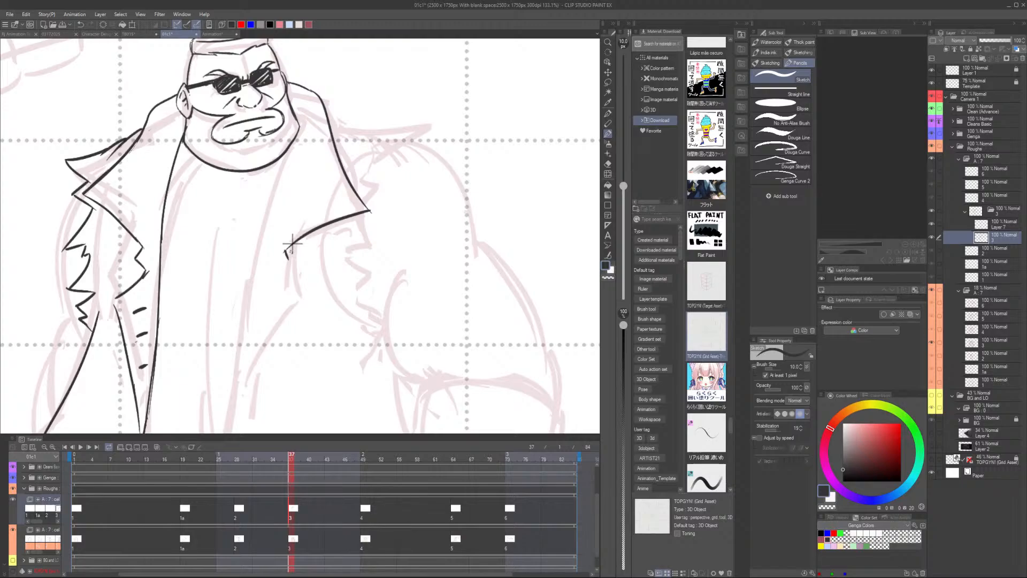
pyautogui.hotkey('ctrl', 'z')
pyautogui.hotkey('ctrl', 'z')
pyautogui.moveTo(370, 210); pyautogui.dragTo(269, 260)
pyautogui.hotkey('ctrl', 'z')
pyautogui.moveTo(370, 210)
pyautogui.mouseDown()
pyautogui.moveTo(278, 251)
pyautogui.moveTo(369, 212)
pyautogui.moveTo(324, 220)
pyautogui.moveTo(251, 282)
pyautogui.mouseUp()
pyautogui.hotkey('ctrl', 'z')
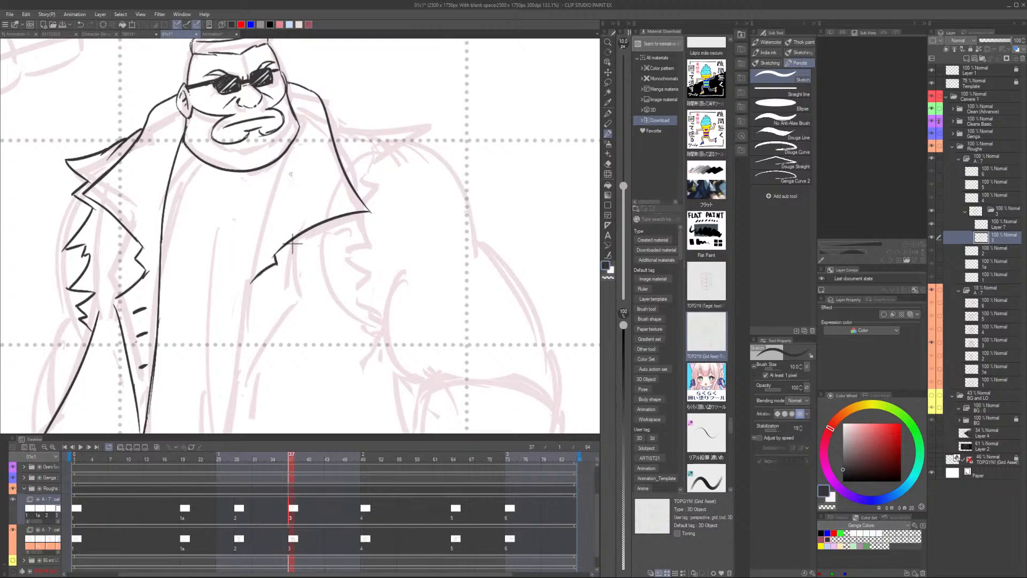
# Draw the far opening edge of the vest from the jaw past the lapel notch and down toward the waist
pyautogui.moveTo(293, 141); pyautogui.dragTo(242, 281)
pyautogui.hotkey('ctrl', 'z')
pyautogui.hotkey('ctrl', 'z')
pyautogui.moveTo(292, 146)
pyautogui.mouseDown()
pyautogui.moveTo(236, 342)
pyautogui.moveTo(262, 209)
pyautogui.mouseUp()
pyautogui.hotkey('ctrl', 'z')
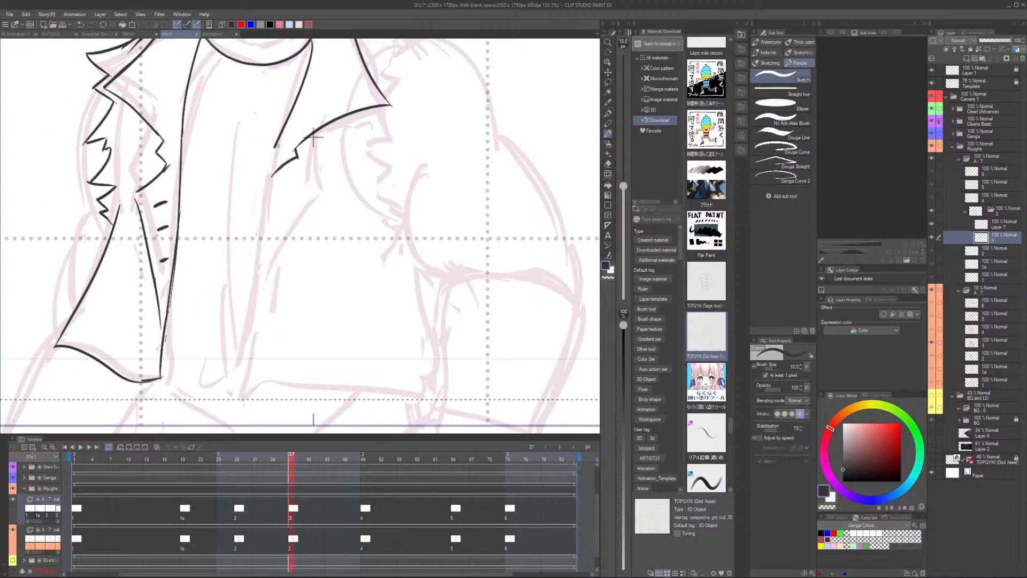
pyautogui.moveTo(279, 140); pyautogui.dragTo(249, 318)
pyautogui.scroll(-1, 251, 267)
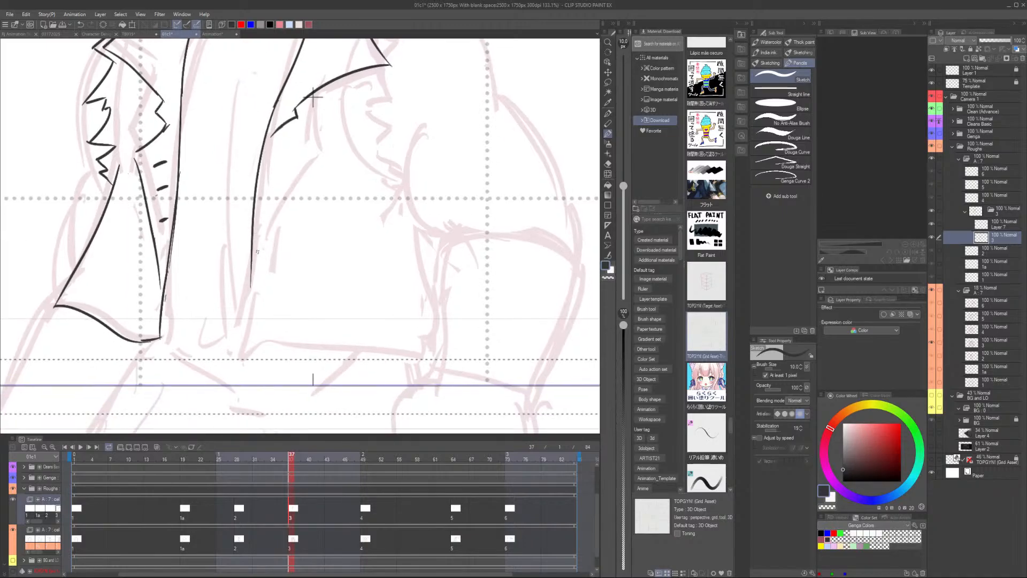
# Extend the far opening edge of the vest down to the waist and clean up its lower end
pyautogui.moveTo(251, 262); pyautogui.dragTo(248, 348)
pyautogui.moveTo(359, 239); pyautogui.dragTo(343, 258)
pyautogui.press('e')
pyautogui.moveTo(233, 356); pyautogui.dragTo(232, 363)
pyautogui.moveTo(297, 308); pyautogui.dragTo(278, 364)
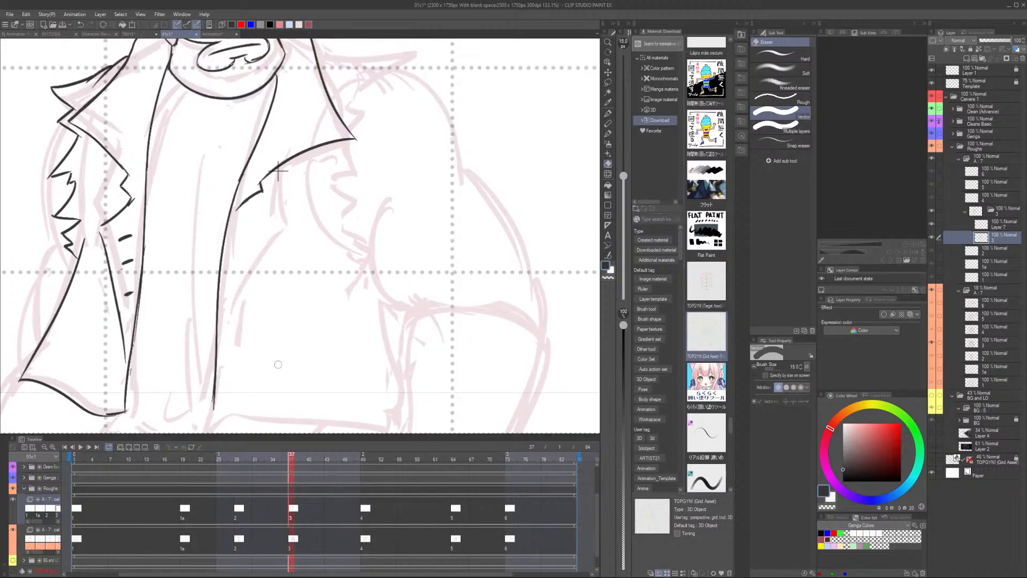
# Draw the far button flap slanting inward from the lapel notch to a corner, with its edge running down to the waist
pyautogui.press('p')
pyautogui.moveTo(237, 207)
pyautogui.mouseDown()
pyautogui.moveTo(251, 242)
pyautogui.moveTo(211, 236)
pyautogui.moveTo(201, 247)
pyautogui.mouseUp()
pyautogui.press('e')
pyautogui.press('p')
pyautogui.moveTo(230, 215)
pyautogui.mouseDown()
pyautogui.moveTo(190, 258)
pyautogui.moveTo(220, 394)
pyautogui.mouseUp()
pyautogui.hotkey('ctrl', 'z')
pyautogui.moveTo(192, 259); pyautogui.dragTo(217, 398)
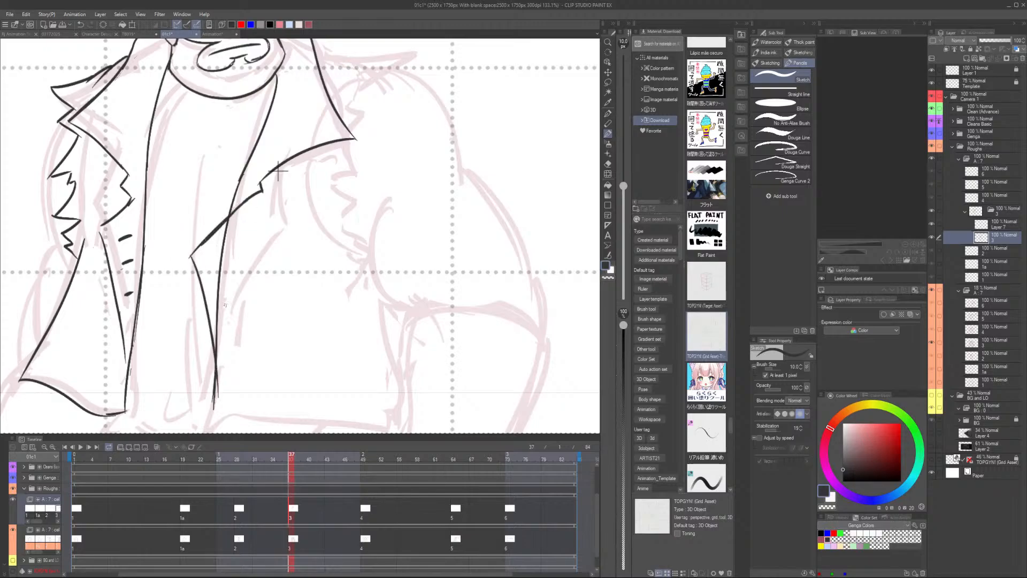
# Erase the opening line overlapping the button flap and draw the flap's second edge down from the lapel notch
pyautogui.press('e')
pyautogui.moveTo(229, 227); pyautogui.dragTo(218, 320)
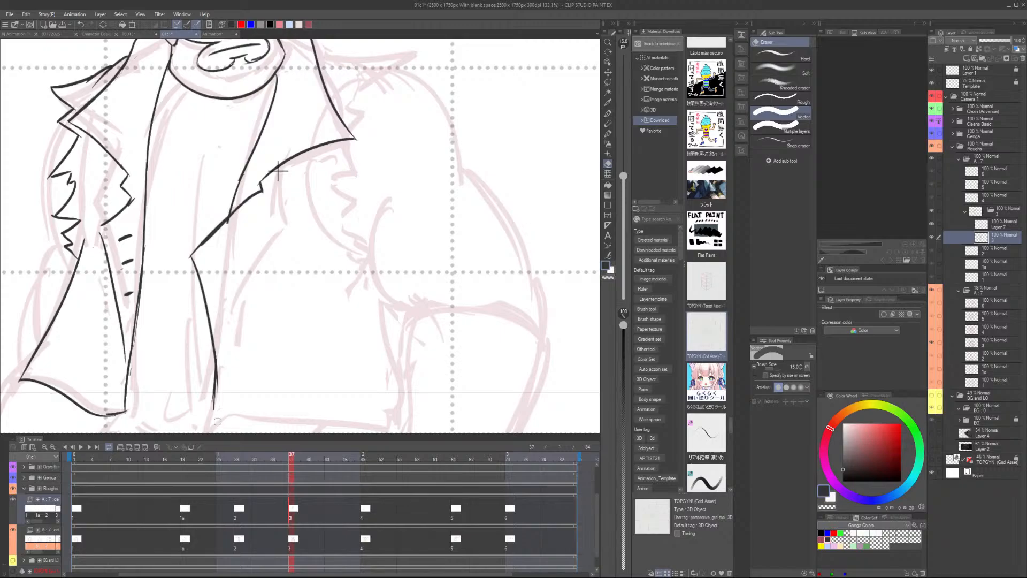
pyautogui.press('p')
pyautogui.moveTo(243, 204); pyautogui.dragTo(217, 389)
pyautogui.hotkey('ctrl', 'z')
pyautogui.moveTo(222, 335); pyautogui.dragTo(221, 396)
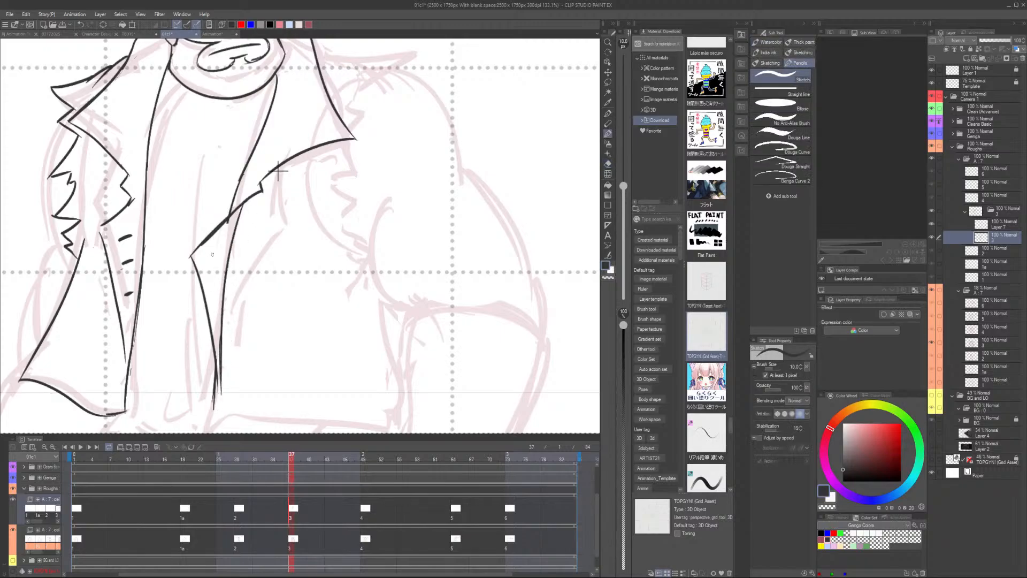
# Draw small oval buttons down the far button flap and check drawing 3 against drawing 2
pyautogui.moveTo(211, 255)
pyautogui.mouseDown()
pyautogui.moveTo(220, 256)
pyautogui.moveTo(212, 264)
pyautogui.moveTo(214, 249)
pyautogui.moveTo(214, 292)
pyautogui.moveTo(216, 284)
pyautogui.mouseUp()
pyautogui.hotkey('ctrl', 'z')
pyautogui.hotkey('ctrl', 'z')
pyautogui.scroll(-4, 215, 317)
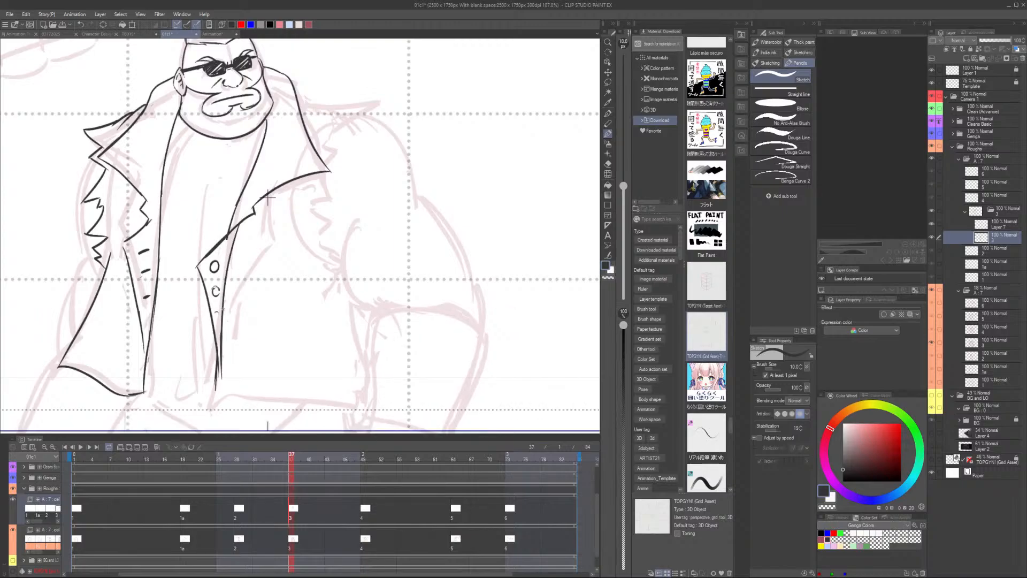
pyautogui.moveTo(374, 356); pyautogui.dragTo(324, 334)
pyautogui.press(',')
pyautogui.press('.')
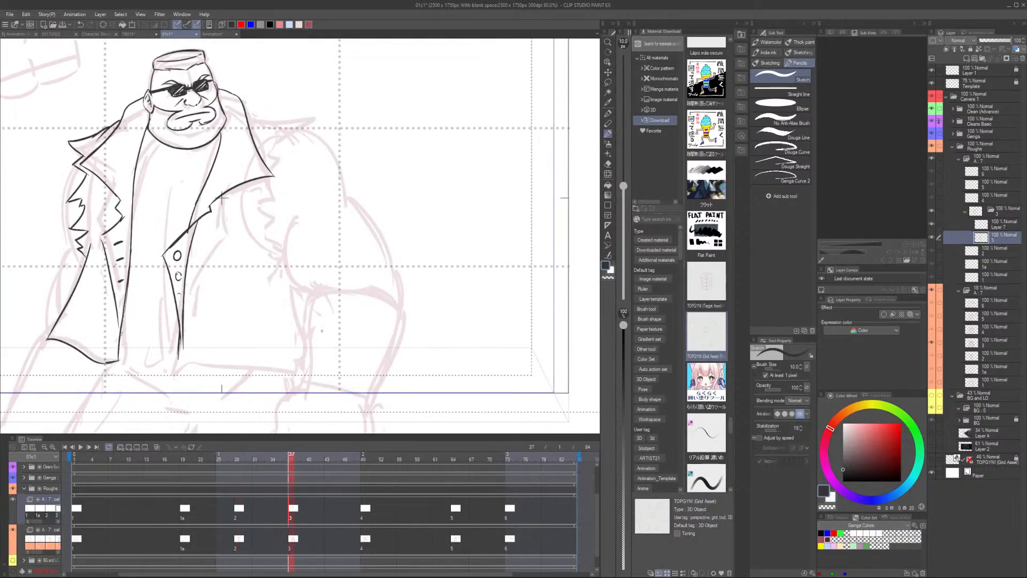
# Draw the far side's bottom hem of the vest from the opening's lower corner out toward the hip
pyautogui.moveTo(180, 340)
pyautogui.mouseDown()
pyautogui.moveTo(176, 365)
pyautogui.moveTo(212, 364)
pyautogui.mouseUp()
pyautogui.scroll(-1, 222, 198)
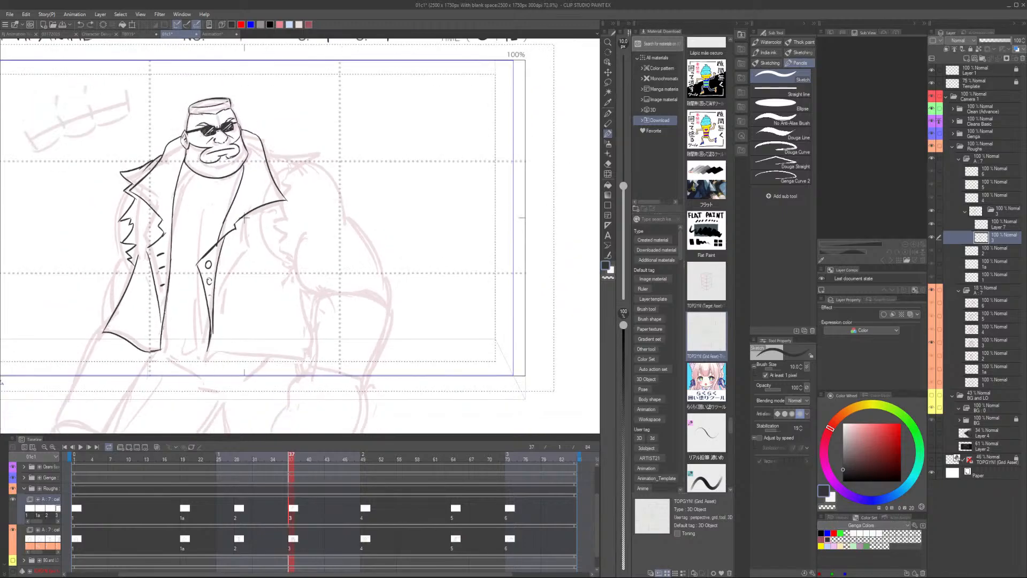
pyautogui.hotkey('ctrl', 'z')
pyautogui.press('e')
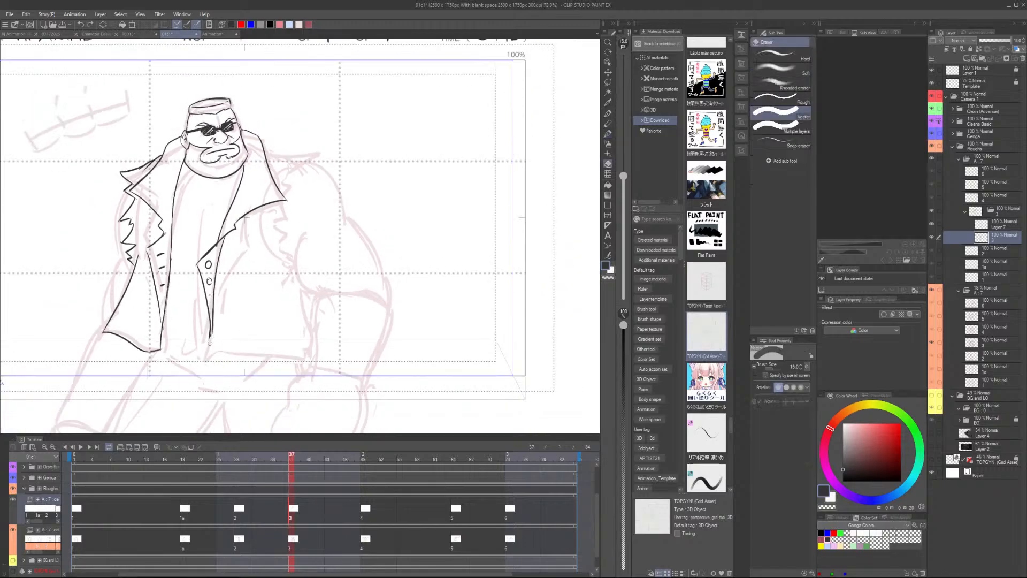
pyautogui.press('p')
pyautogui.moveTo(210, 327)
pyautogui.mouseDown()
pyautogui.moveTo(202, 354)
pyautogui.moveTo(282, 354)
pyautogui.mouseUp()
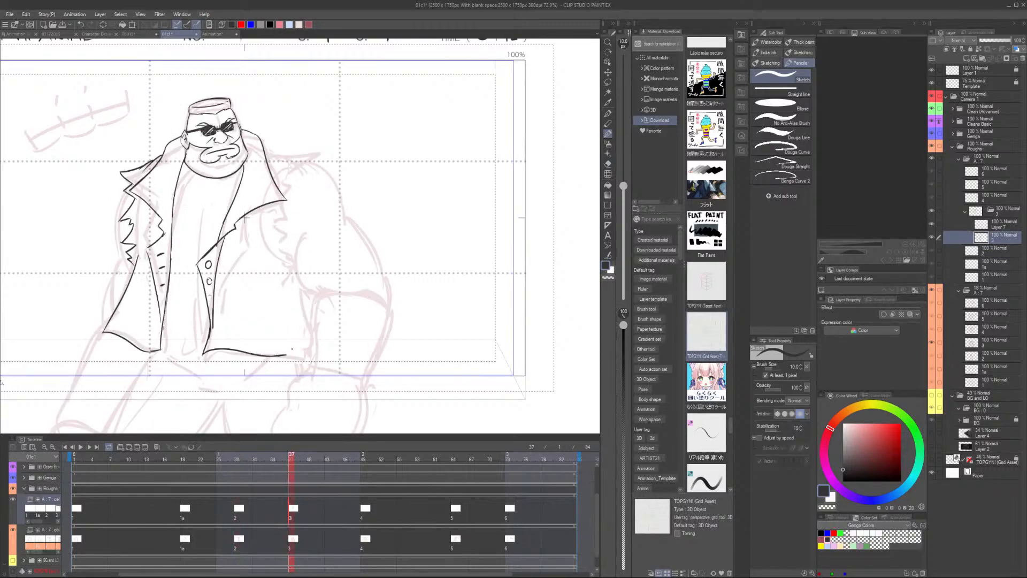
# Draw the vest's far shoulder edge out to a sharp point and back in below it, redrawing it as needed
pyautogui.scroll(3, 244, 217)
pyautogui.moveTo(266, 153)
pyautogui.mouseDown()
pyautogui.moveTo(275, 182)
pyautogui.moveTo(294, 164)
pyautogui.mouseUp()
pyautogui.hotkey('ctrl', 'z')
pyautogui.hotkey('ctrl', 'z')
pyautogui.moveTo(280, 156)
pyautogui.mouseDown()
pyautogui.moveTo(307, 168)
pyautogui.moveTo(353, 160)
pyautogui.moveTo(306, 203)
pyautogui.mouseUp()
pyautogui.hotkey('ctrl', 'z')
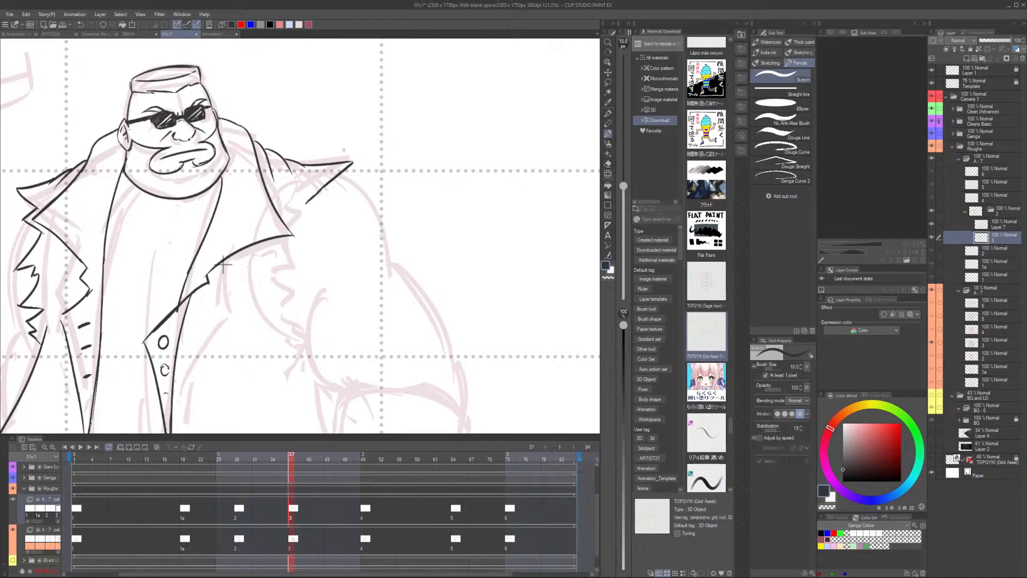
# Compare with drawing 2 and draw the jagged torn armhole edge below the far shoulder point
pyautogui.press('Left')
pyautogui.press('Right')
pyautogui.press('Left')
pyautogui.press('Right')
pyautogui.press('e')
pyautogui.moveTo(307, 204)
pyautogui.mouseDown()
pyautogui.moveTo(322, 186)
pyautogui.moveTo(308, 210)
pyautogui.moveTo(323, 230)
pyautogui.moveTo(304, 246)
pyautogui.mouseUp()
pyautogui.press('p')
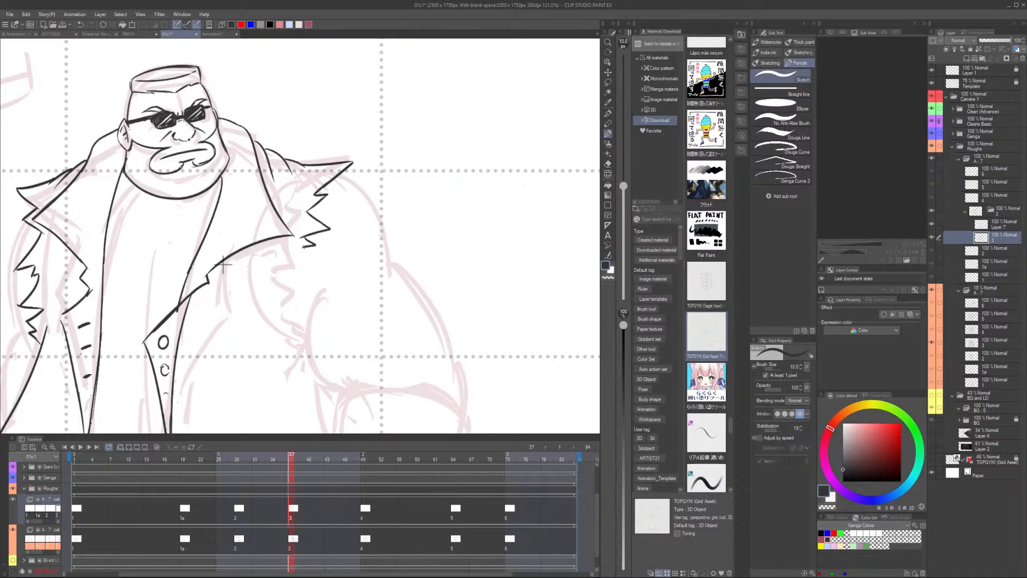
# Check drawing 3 against drawing 2 and extend the far armhole's torn edge with another small zigzag
pyautogui.press('Left')
pyautogui.press('Right')
pyautogui.scroll(-2, 236, 261)
pyautogui.press('Left')
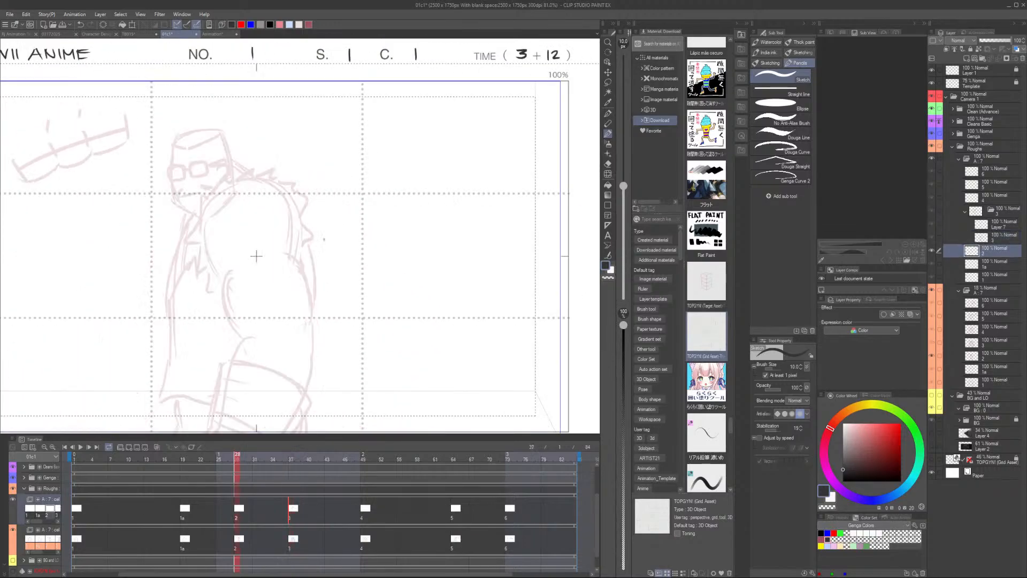
pyautogui.press('Right')
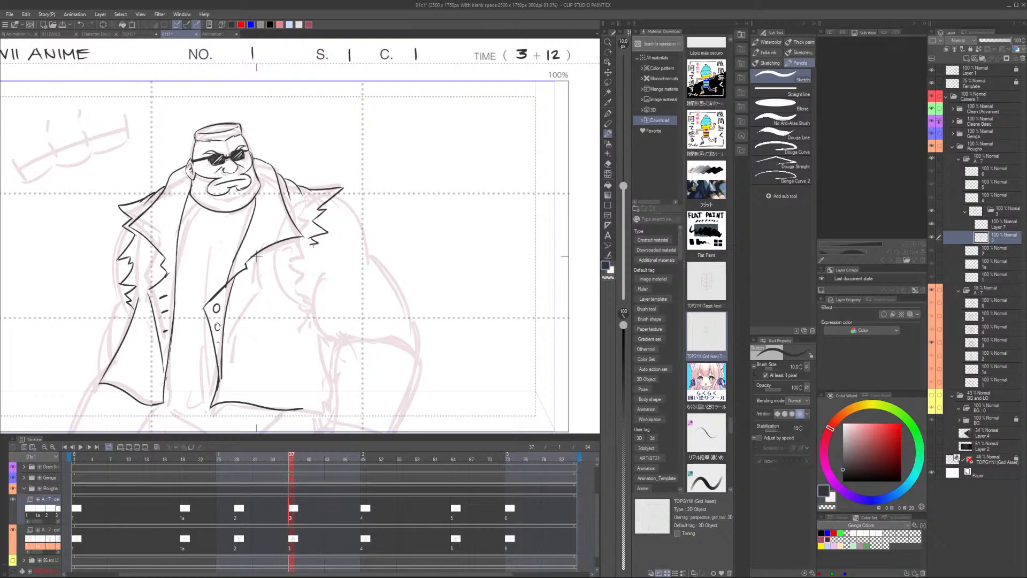
pyautogui.moveTo(315, 249); pyautogui.dragTo(306, 261)
pyautogui.hotkey('ctrl', 'z')
pyautogui.press('e')
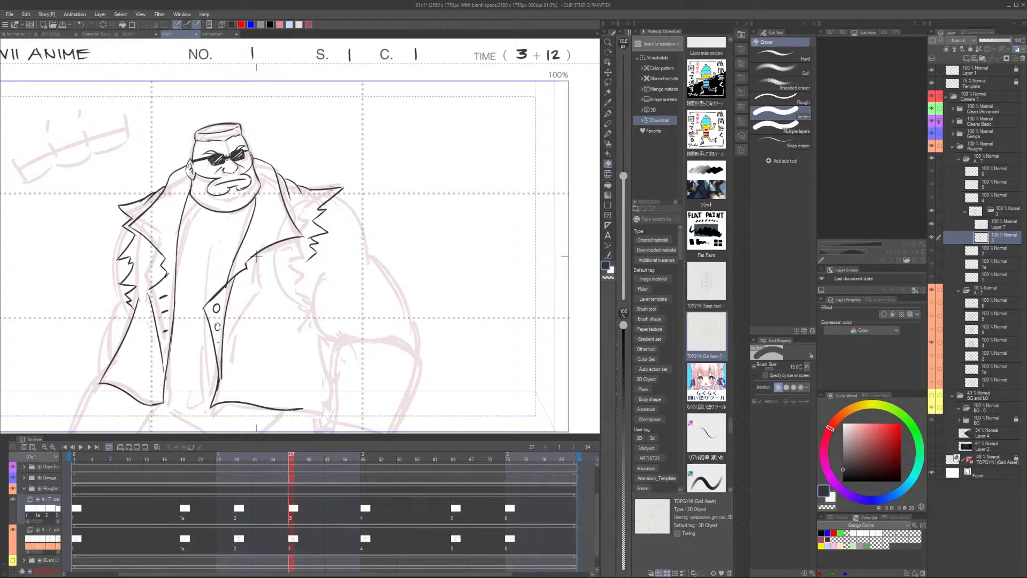
# Add small torn shreds along the outer side of the far shoulder, just past the vest's point
pyautogui.press(',')
pyautogui.press('.')
pyautogui.press('p')
pyautogui.hotkey('ctrl', 'z')
pyautogui.moveTo(342, 194); pyautogui.dragTo(352, 208)
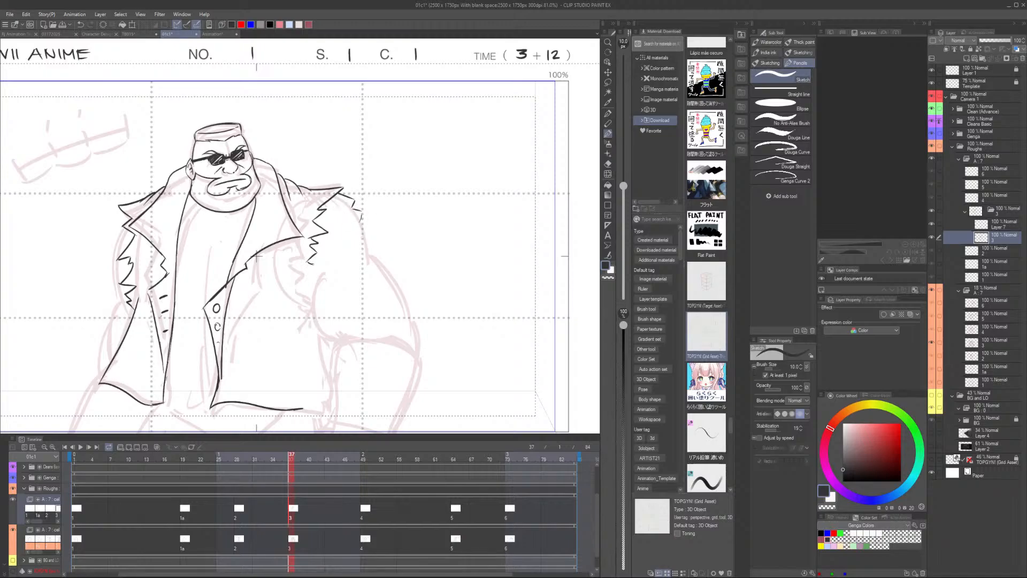
# Continue the far armhole's torn edge downward and draw the curved inner armhole line behind it
pyautogui.moveTo(313, 264); pyautogui.dragTo(314, 298)
pyautogui.moveTo(294, 247); pyautogui.dragTo(308, 309)
pyautogui.hotkey('ctrl', 'z')
pyautogui.hotkey('ctrl', 'z')
pyautogui.moveTo(293, 247); pyautogui.dragTo(311, 307)
pyautogui.hotkey('ctrl', 'z')
# Check against drawing 2 and draw the far shoulder's rounded outer line from the vest's point down the upper arm
pyautogui.press('Left')
pyautogui.press('Right')
pyautogui.press('Left')
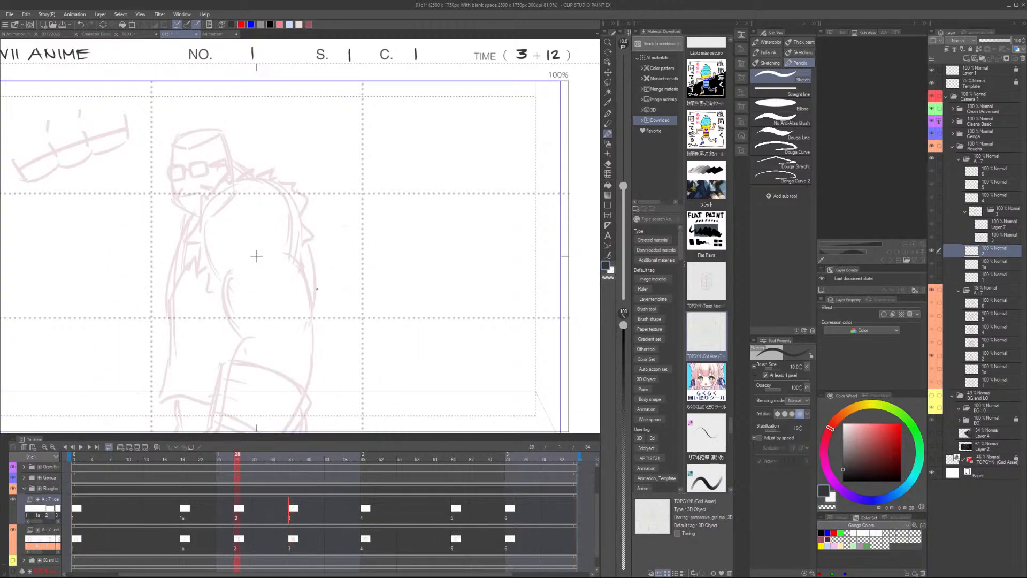
pyautogui.press('Right')
pyautogui.press('Left')
pyautogui.press('Right')
pyautogui.hotkey('ctrl', 'alt', '0')
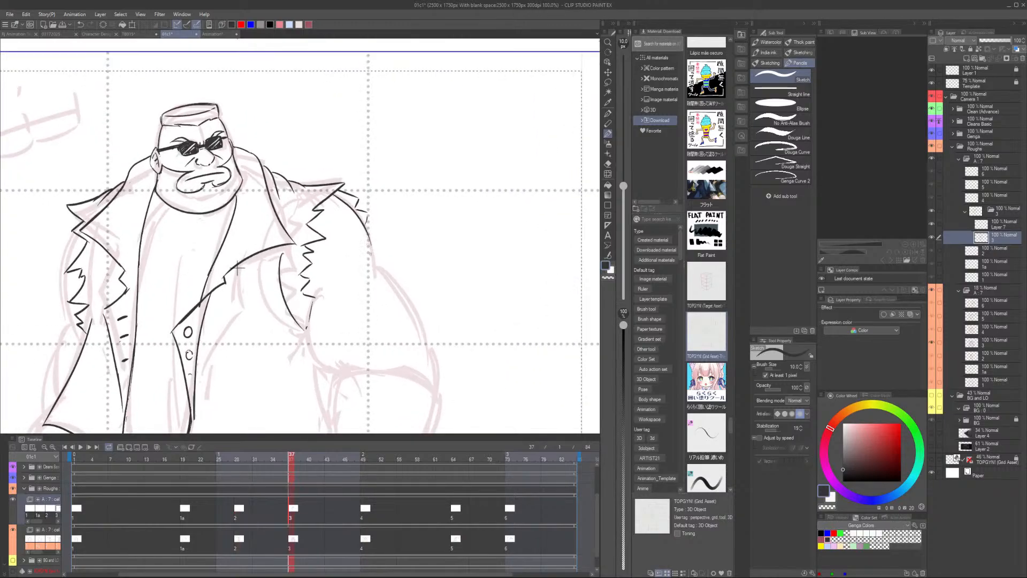
pyautogui.moveTo(333, 197)
pyautogui.mouseDown()
pyautogui.moveTo(376, 252)
pyautogui.moveTo(370, 232)
pyautogui.moveTo(378, 270)
pyautogui.mouseUp()
pyautogui.hotkey('ctrl', 'z')
pyautogui.scroll(-2, 379, 245)
pyautogui.moveTo(442, 293); pyautogui.dragTo(430, 230)
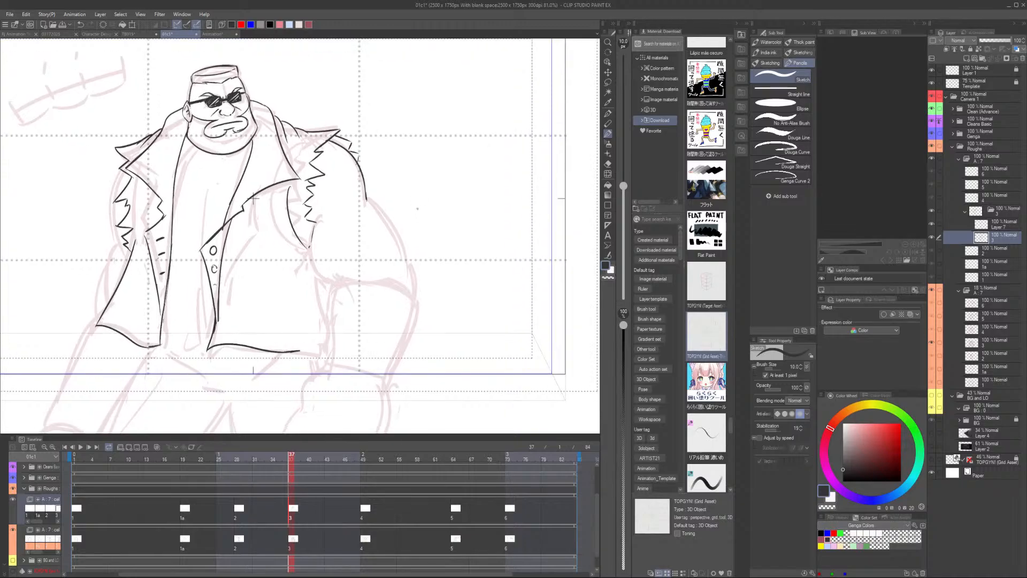
# Flip repeatedly between drawings 2 and 3 to compare the figure's shoulders and vest
pyautogui.press('Left')
pyautogui.press('Right')
pyautogui.press('Left')
pyautogui.press('Right')
pyautogui.press('Left')
pyautogui.press('Right')
pyautogui.press('Left')
pyautogui.press('Right')
# Draw the near arm's outer line bulging from the lapel point past the torn edge and down beside the vest's hem
pyautogui.moveTo(285, 262); pyautogui.dragTo(414, 251)
pyautogui.scroll(2, 256, 150)
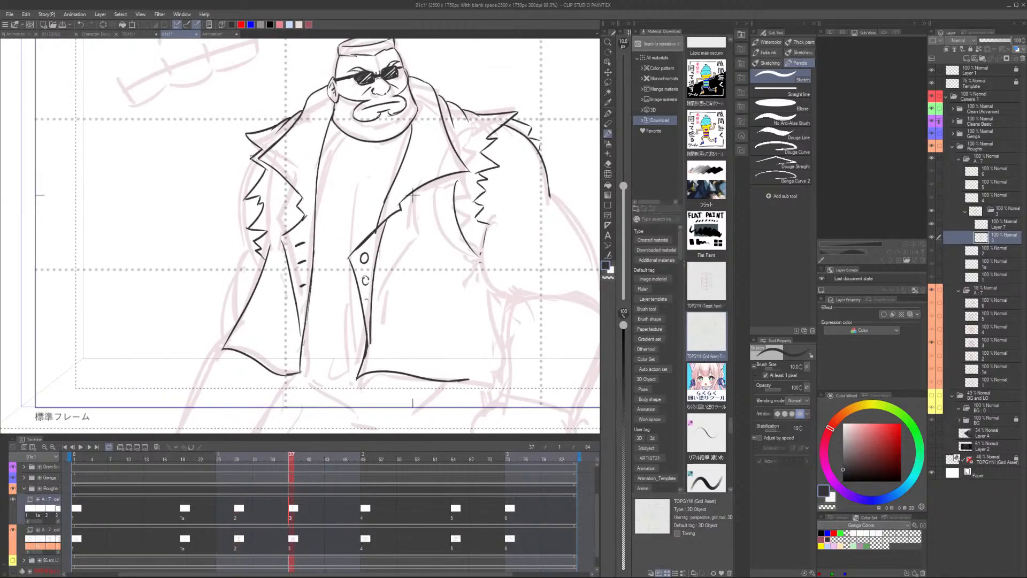
pyautogui.moveTo(255, 147); pyautogui.dragTo(228, 220)
pyautogui.hotkey('ctrl', 'z')
pyautogui.moveTo(255, 146); pyautogui.dragTo(239, 250)
pyautogui.hotkey('ctrl', 'z')
pyautogui.moveTo(257, 144); pyautogui.dragTo(246, 260)
pyautogui.scroll(-1, 266, 214)
pyautogui.moveTo(388, 318); pyautogui.dragTo(333, 298)
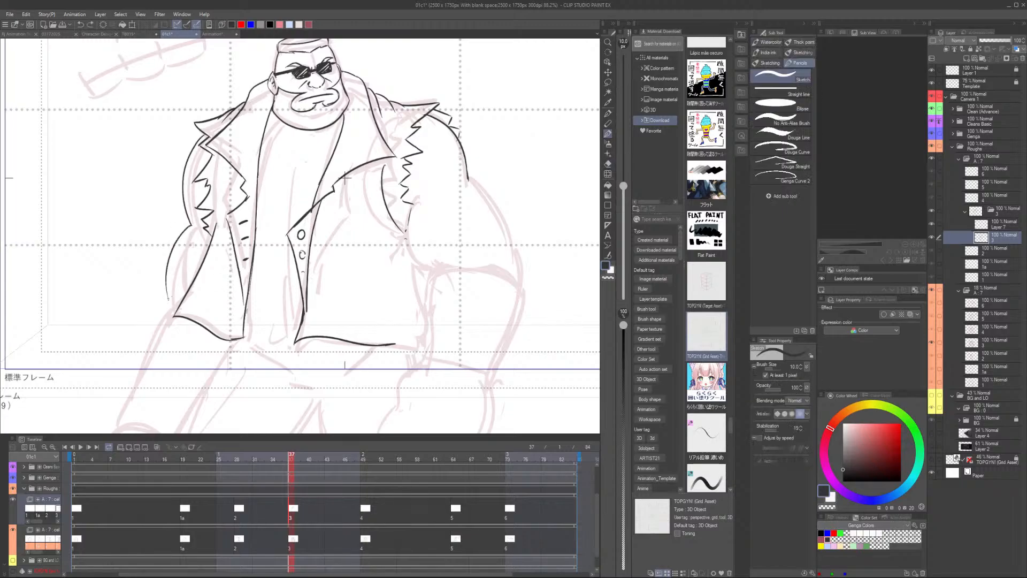
# Draw the far upper arm's outer line from the shoulder curve down to the elbow, redrawing it several times
pyautogui.scroll(-2, 183, 278)
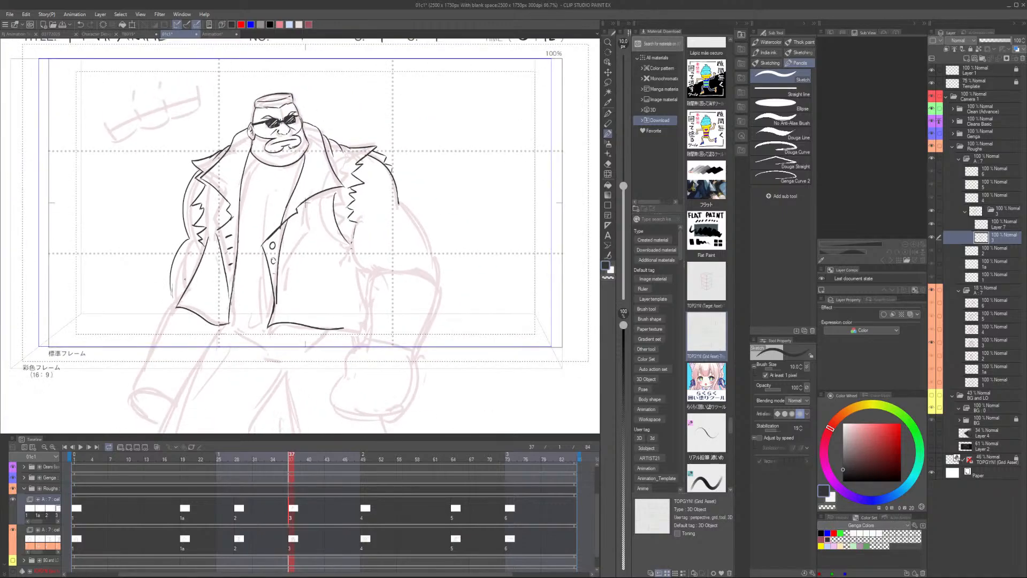
pyautogui.scroll(3, 307, 177)
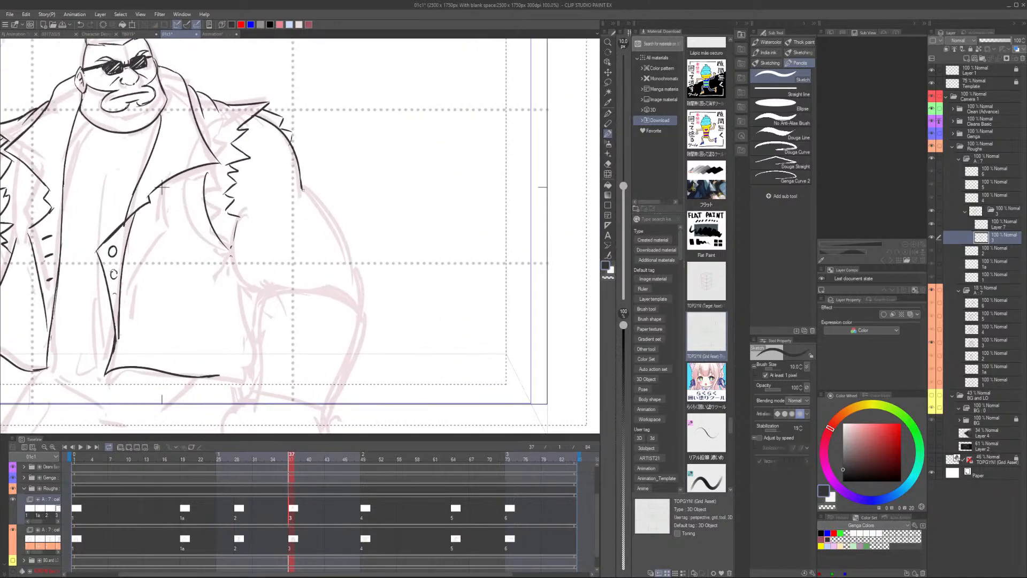
pyautogui.moveTo(302, 190); pyautogui.dragTo(340, 243)
pyautogui.hotkey('ctrl', 'z')
pyautogui.moveTo(303, 183)
pyautogui.mouseDown()
pyautogui.moveTo(304, 216)
pyautogui.moveTo(322, 207)
pyautogui.moveTo(347, 256)
pyautogui.mouseUp()
pyautogui.hotkey('ctrl', 'z')
pyautogui.moveTo(303, 188)
pyautogui.mouseDown()
pyautogui.moveTo(344, 231)
pyautogui.moveTo(354, 275)
pyautogui.mouseUp()
pyautogui.hotkey('ctrl', 'z')
pyautogui.moveTo(303, 188)
pyautogui.mouseDown()
pyautogui.moveTo(347, 251)
pyautogui.moveTo(361, 301)
pyautogui.mouseUp()
pyautogui.scroll(-4, 357, 280)
pyautogui.scroll(1, 357, 280)
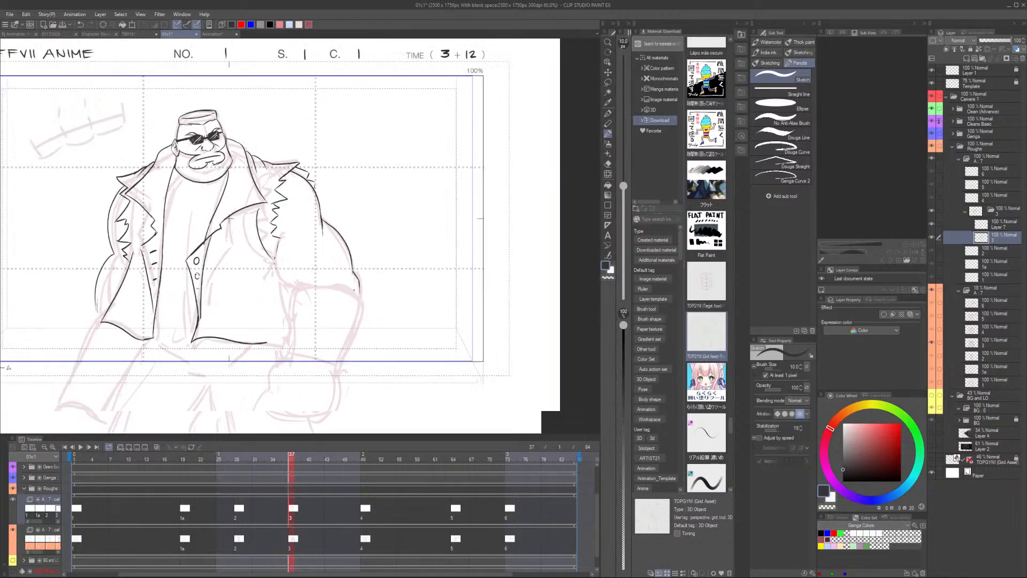
pyautogui.scroll(1, 355, 289)
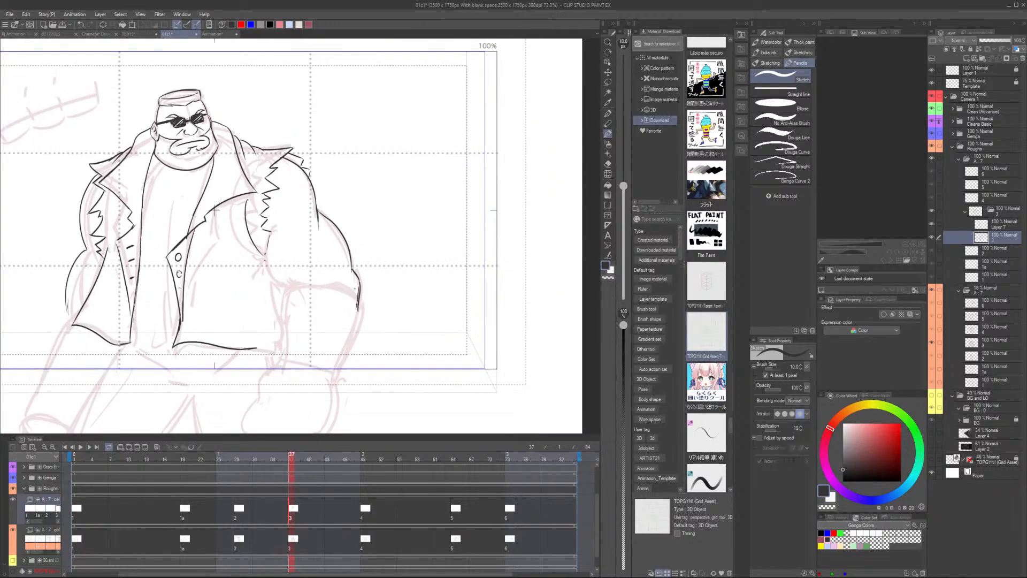
# Redraw the far forearm's outer line below the elbow and add small crease marks inside the elbow
pyautogui.hotkey('ctrl', 'z')
pyautogui.moveTo(365, 294)
pyautogui.mouseDown()
pyautogui.moveTo(351, 292)
pyautogui.moveTo(334, 328)
pyautogui.mouseUp()
pyautogui.hotkey('ctrl', 'z')
pyautogui.hotkey('ctrl', 'z')
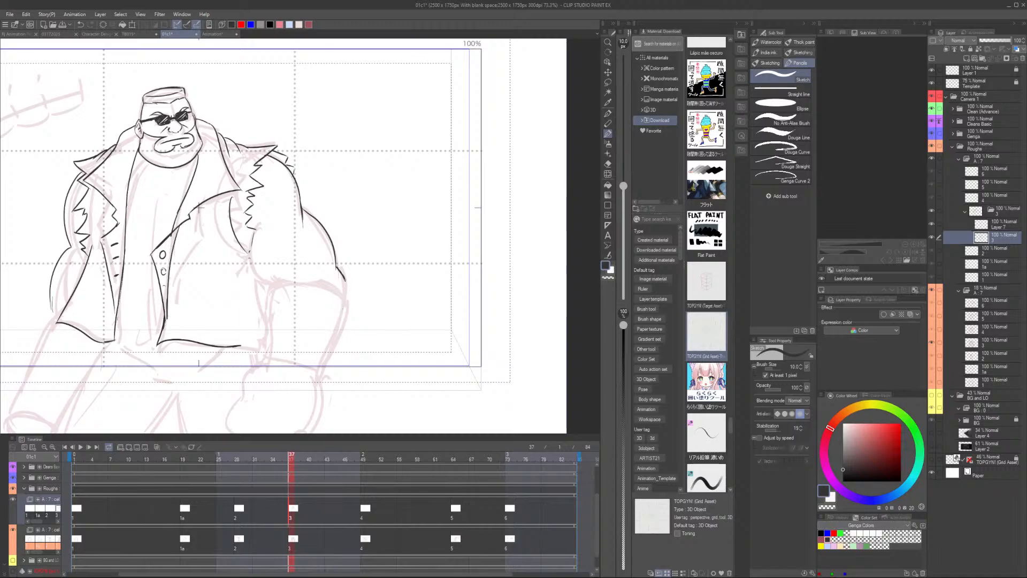
pyautogui.moveTo(345, 280); pyautogui.dragTo(334, 337)
pyautogui.moveTo(315, 276); pyautogui.dragTo(320, 296)
pyautogui.click(328, 301)
# Flip between drawings 2 and 3 to compare the far arm's pose
pyautogui.press(',')
pyautogui.press('.')
pyautogui.press(',')
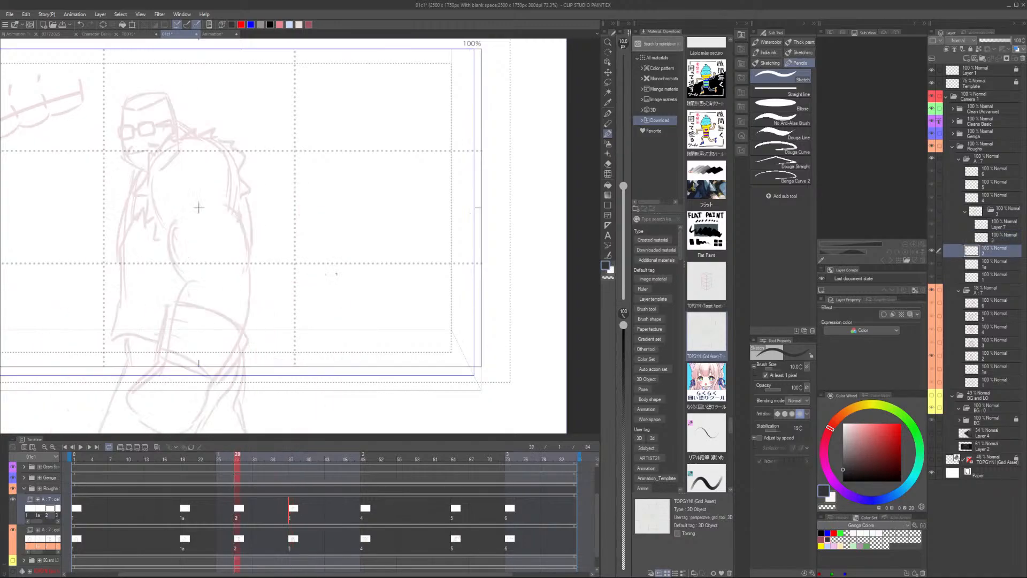
pyautogui.press('.')
pyautogui.moveTo(390, 312); pyautogui.dragTo(476, 281)
pyautogui.press(',')
pyautogui.press('.')
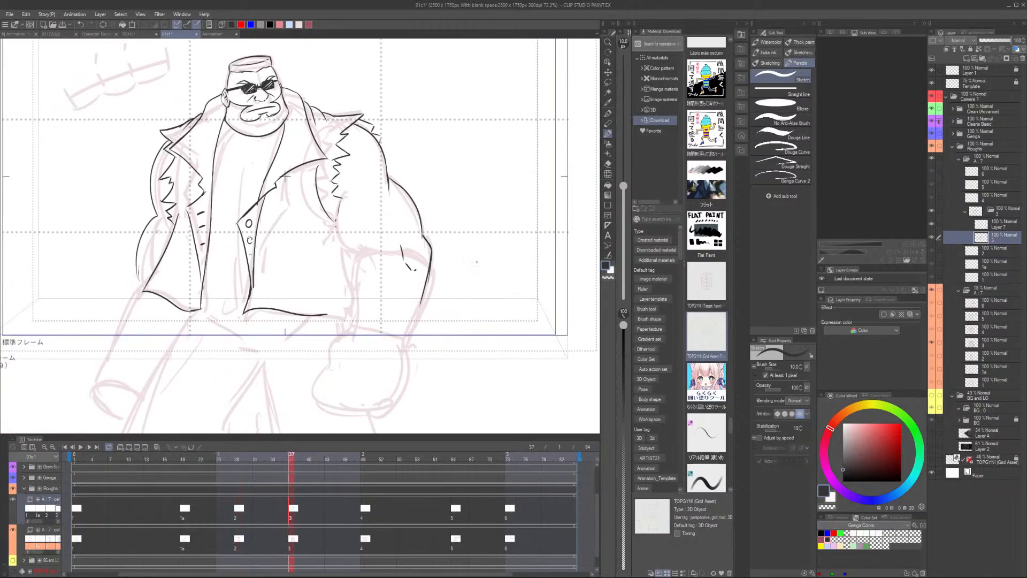
# Try versions of the far arm's inner line curving from the bottom of the torn armhole toward the elbow
pyautogui.scroll(2, 286, 176)
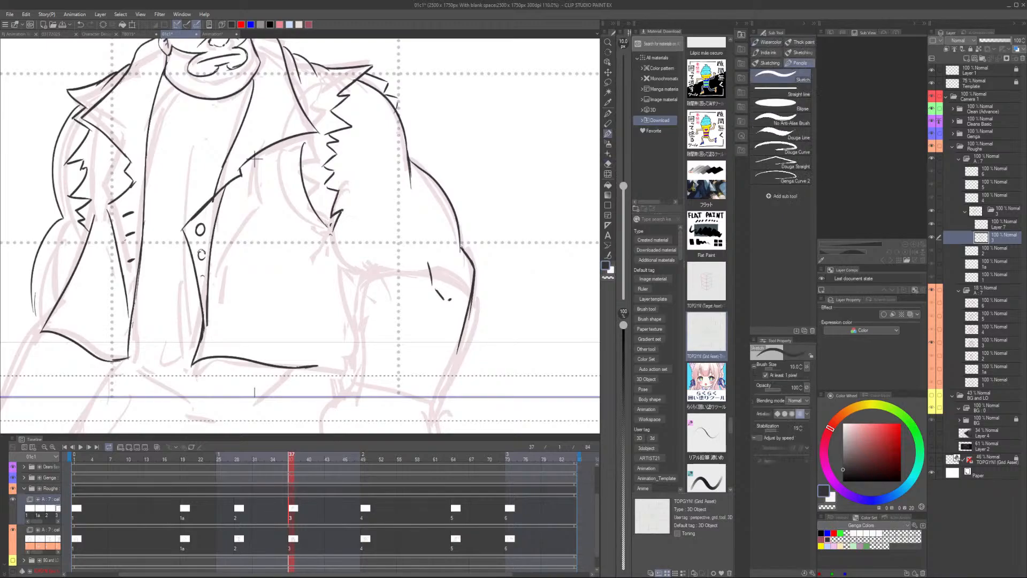
pyautogui.moveTo(330, 225)
pyautogui.mouseDown()
pyautogui.moveTo(326, 235)
pyautogui.moveTo(377, 234)
pyautogui.moveTo(356, 274)
pyautogui.mouseUp()
pyautogui.hotkey('ctrl', 'z')
pyautogui.hotkey('ctrl', 'z')
pyautogui.hotkey('ctrl', 'y')
pyautogui.hotkey('ctrl', 'z')
pyautogui.moveTo(336, 221)
pyautogui.mouseDown()
pyautogui.moveTo(363, 227)
pyautogui.moveTo(350, 261)
pyautogui.moveTo(362, 279)
pyautogui.mouseUp()
pyautogui.hotkey('ctrl', 'z')
pyautogui.hotkey('ctrl', 'z')
# Draw the far upper arm's inner line from the torn armhole to the elbow bend and check it against drawing 2
pyautogui.moveTo(344, 225); pyautogui.dragTo(380, 290)
pyautogui.scroll(-2, 430, 293)
pyautogui.scroll(2, 430, 293)
pyautogui.hotkey('ctrl', 'z')
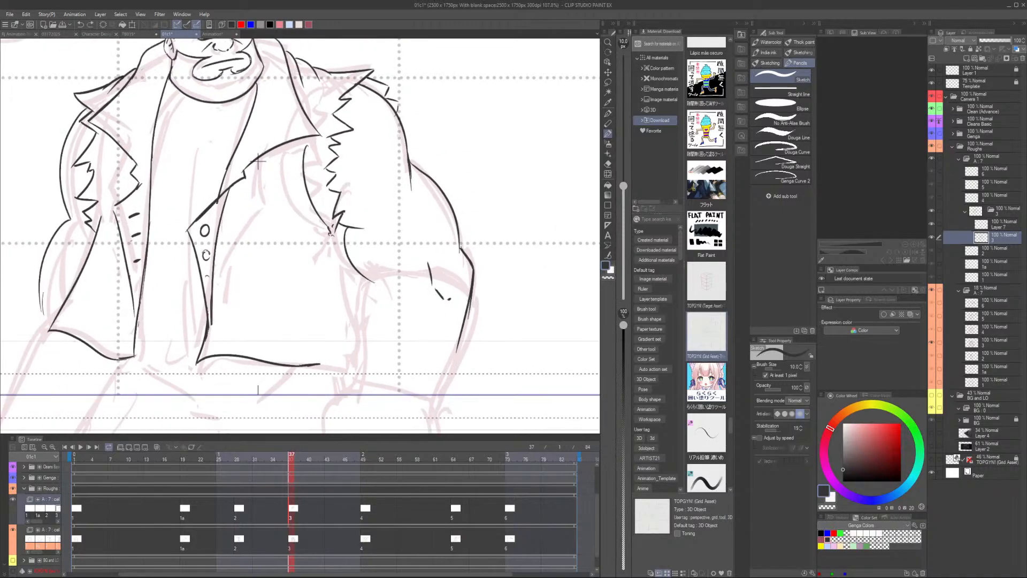
pyautogui.hotkey('ctrl', 'z')
pyautogui.moveTo(351, 227)
pyautogui.mouseDown()
pyautogui.moveTo(379, 278)
pyautogui.moveTo(366, 275)
pyautogui.moveTo(384, 284)
pyautogui.mouseUp()
pyautogui.scroll(-2, 417, 282)
pyautogui.press('Left')
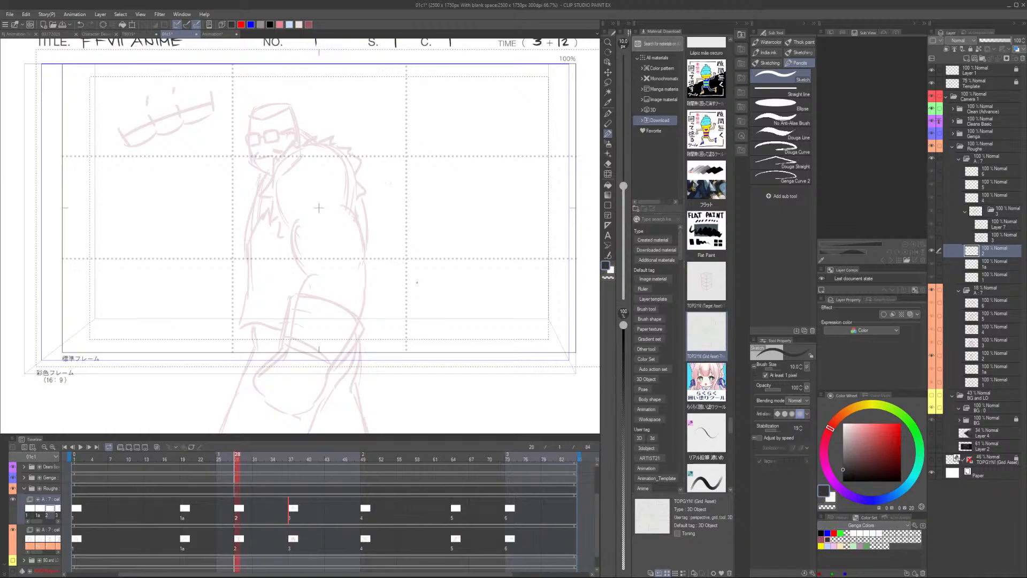
pyautogui.click(290, 508)
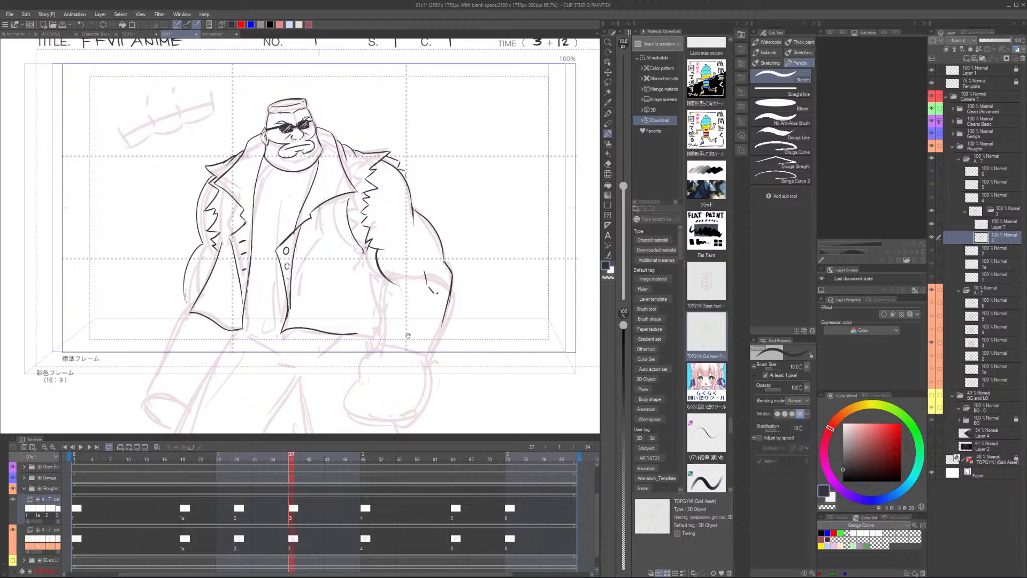
pyautogui.moveTo(409, 336); pyautogui.dragTo(382, 303)
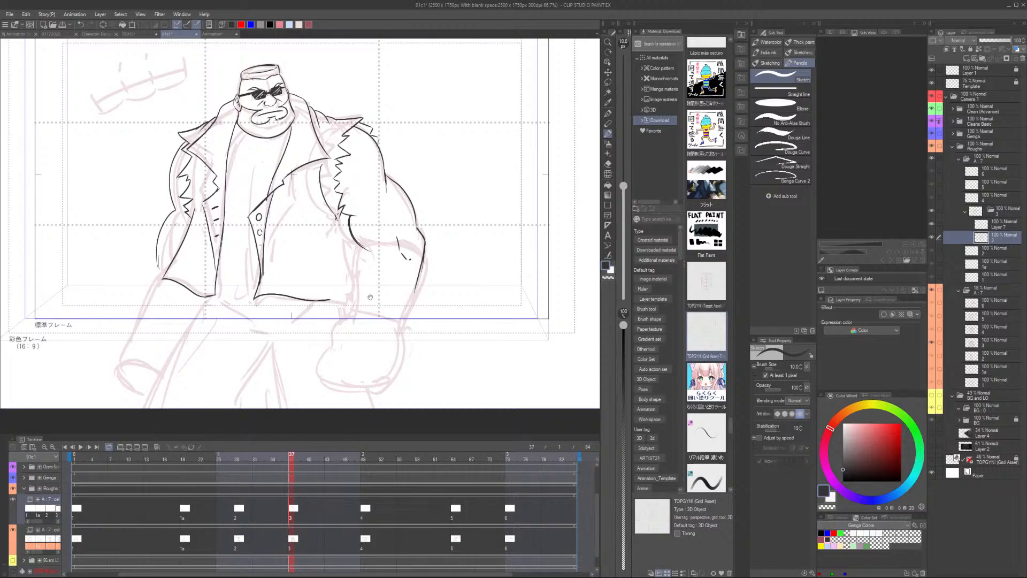
# Draw the far forearm's inner line from the elbow bend down toward the wrist, redrawing it several times
pyautogui.scroll(5, 292, 176)
pyautogui.moveTo(342, 233); pyautogui.dragTo(344, 285)
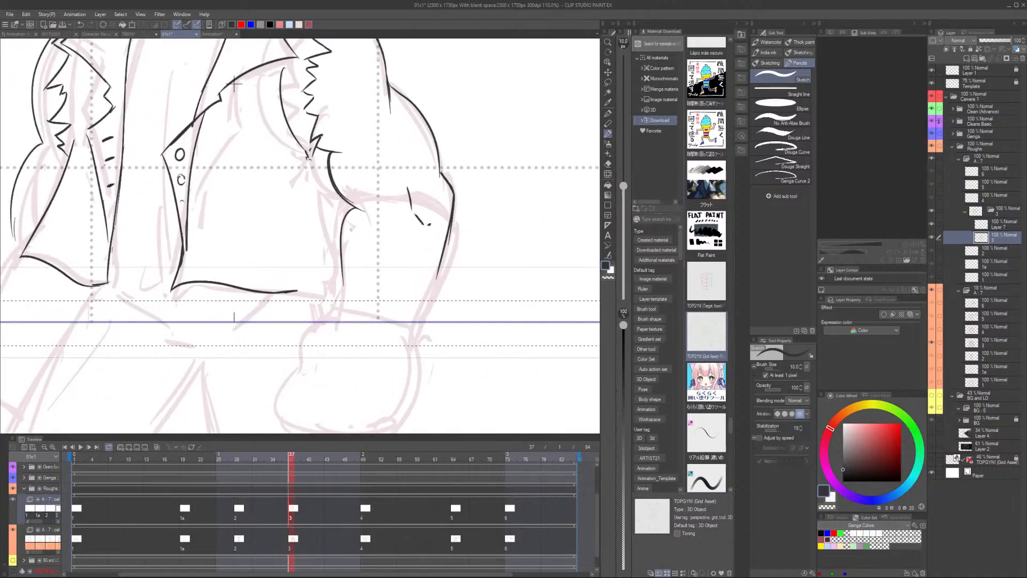
pyautogui.hotkey('ctrl', 'z')
pyautogui.moveTo(355, 207); pyautogui.dragTo(345, 265)
pyautogui.hotkey('ctrl', 'z')
pyautogui.moveTo(356, 207); pyautogui.dragTo(348, 260)
pyautogui.hotkey('ctrl', 'z')
pyautogui.moveTo(355, 208); pyautogui.dragTo(346, 260)
# Draw the stacked curved bands of the cuff across the far forearm, with short edges closing their ends
pyautogui.moveTo(342, 262)
pyautogui.mouseDown()
pyautogui.moveTo(397, 258)
pyautogui.moveTo(438, 280)
pyautogui.mouseUp()
pyautogui.hotkey('ctrl', 'z')
pyautogui.moveTo(341, 262)
pyautogui.mouseDown()
pyautogui.moveTo(367, 256)
pyautogui.moveTo(431, 272)
pyautogui.moveTo(440, 285)
pyautogui.moveTo(414, 264)
pyautogui.moveTo(342, 264)
pyautogui.moveTo(337, 280)
pyautogui.moveTo(337, 262)
pyautogui.moveTo(337, 291)
pyautogui.moveTo(408, 301)
pyautogui.moveTo(428, 319)
pyautogui.mouseUp()
pyautogui.hotkey('ctrl', 'z')
pyautogui.moveTo(338, 291); pyautogui.dragTo(431, 310)
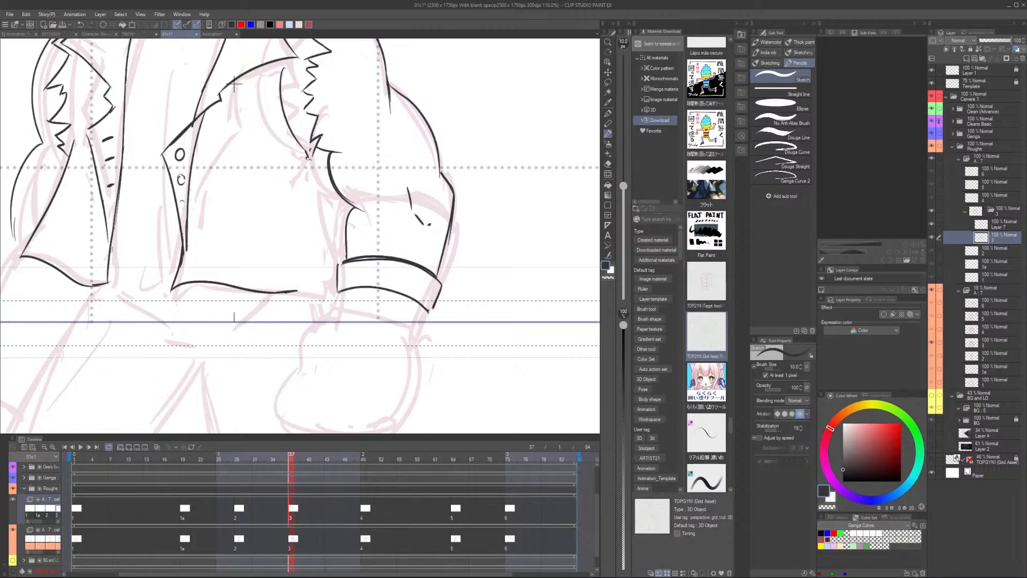
pyautogui.moveTo(338, 294)
pyautogui.mouseDown()
pyautogui.moveTo(373, 293)
pyautogui.moveTo(424, 315)
pyautogui.mouseUp()
pyautogui.moveTo(339, 295)
pyautogui.mouseDown()
pyautogui.moveTo(339, 311)
pyautogui.moveTo(420, 333)
pyautogui.mouseUp()
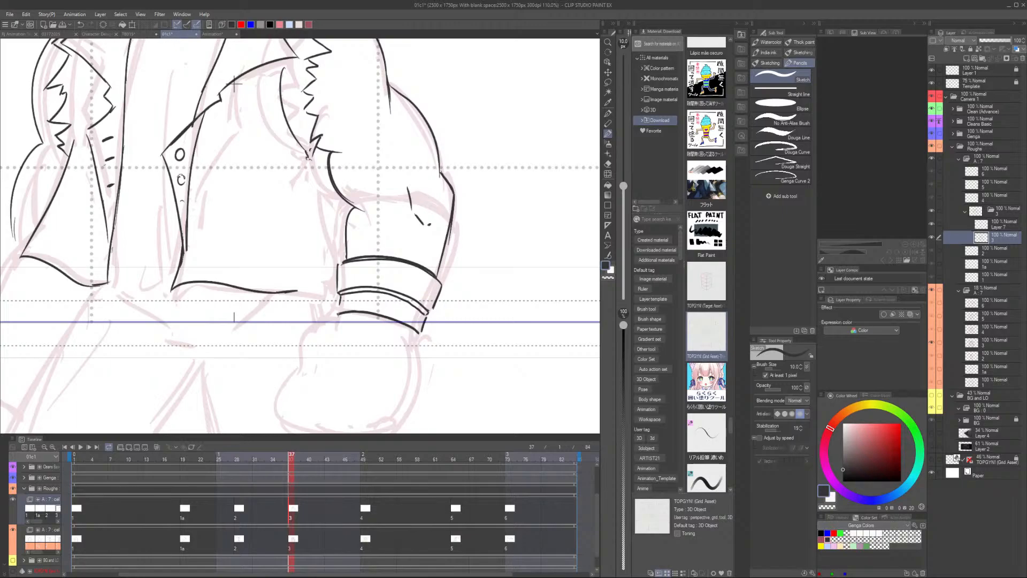
# Add the parallel second curve to the cuff's third band across the far forearm
pyautogui.moveTo(337, 315); pyautogui.dragTo(416, 338)
pyautogui.scroll(-2, 423, 335)
pyautogui.moveTo(472, 314); pyautogui.dragTo(461, 262)
pyautogui.moveTo(349, 264); pyautogui.dragTo(348, 276)
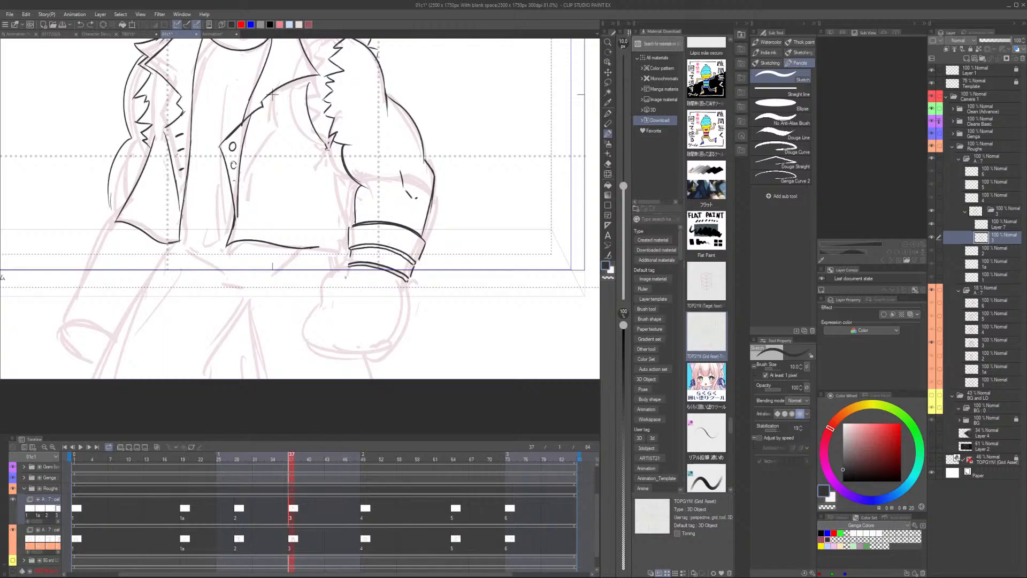
pyautogui.scroll(1, 346, 275)
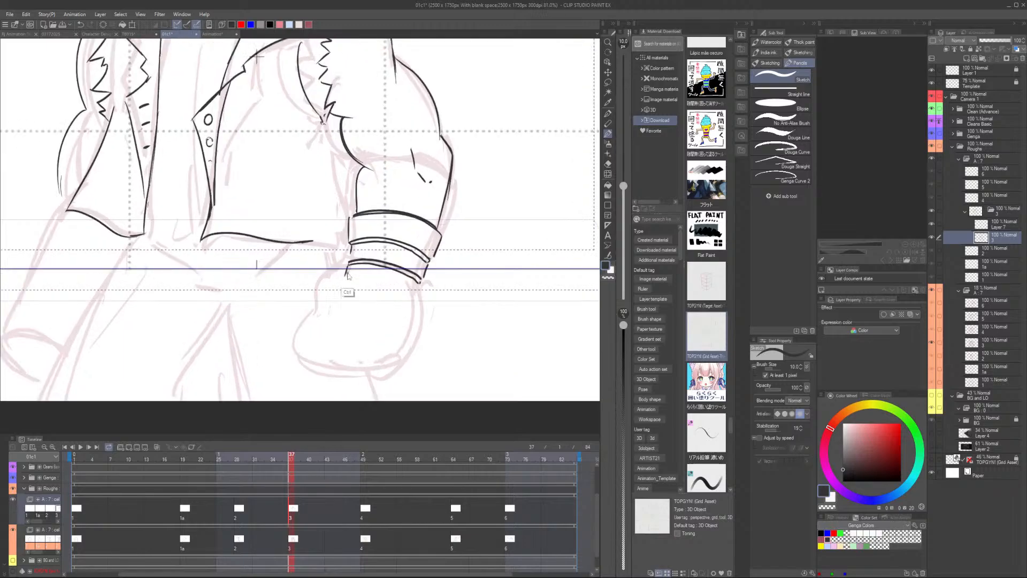
pyautogui.hotkey('ctrl', 'z')
# Try closing off the cuff's lowest section with two short side edges and a curved bottom line
pyautogui.moveTo(349, 265); pyautogui.dragTo(345, 282)
pyautogui.moveTo(415, 285); pyautogui.dragTo(414, 298)
pyautogui.moveTo(343, 289)
pyautogui.mouseDown()
pyautogui.moveTo(388, 289)
pyautogui.moveTo(410, 304)
pyautogui.mouseUp()
pyautogui.hotkey('ctrl', 'z')
pyautogui.hotkey('ctrl', 'z')
pyautogui.hotkey('ctrl', 'z')
pyautogui.hotkey('ctrl', 'z')
# Draw the cuff's lowest section with short side edges and a doubled curved band at the wrist
pyautogui.moveTo(350, 266); pyautogui.dragTo(346, 283)
pyautogui.moveTo(417, 283); pyautogui.dragTo(408, 303)
pyautogui.moveTo(346, 284); pyautogui.dragTo(410, 303)
pyautogui.hotkey('ctrl', 'z')
pyautogui.moveTo(345, 282); pyautogui.dragTo(408, 303)
pyautogui.moveTo(345, 284); pyautogui.dragTo(405, 303)
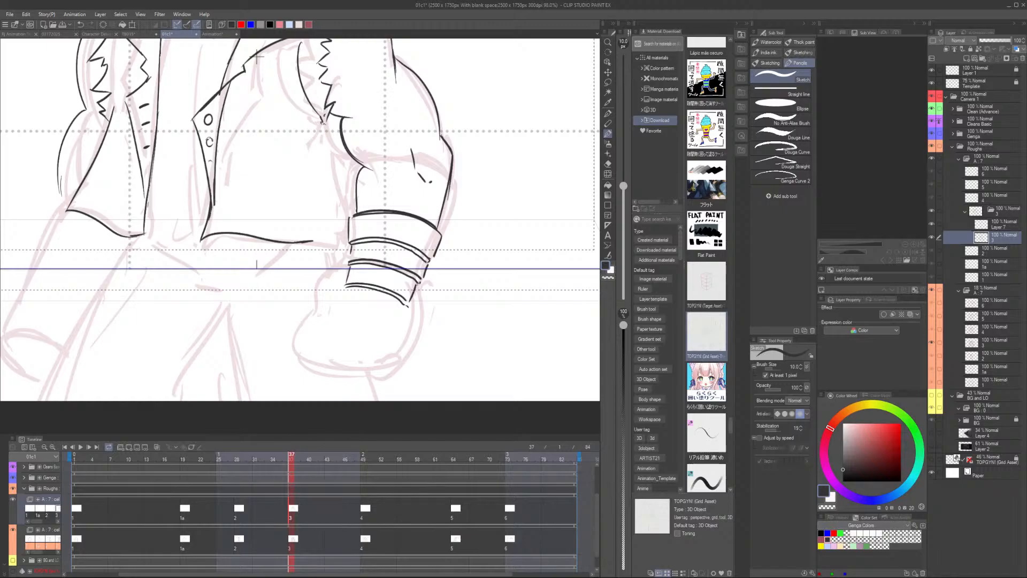
pyautogui.scroll(-2, 418, 284)
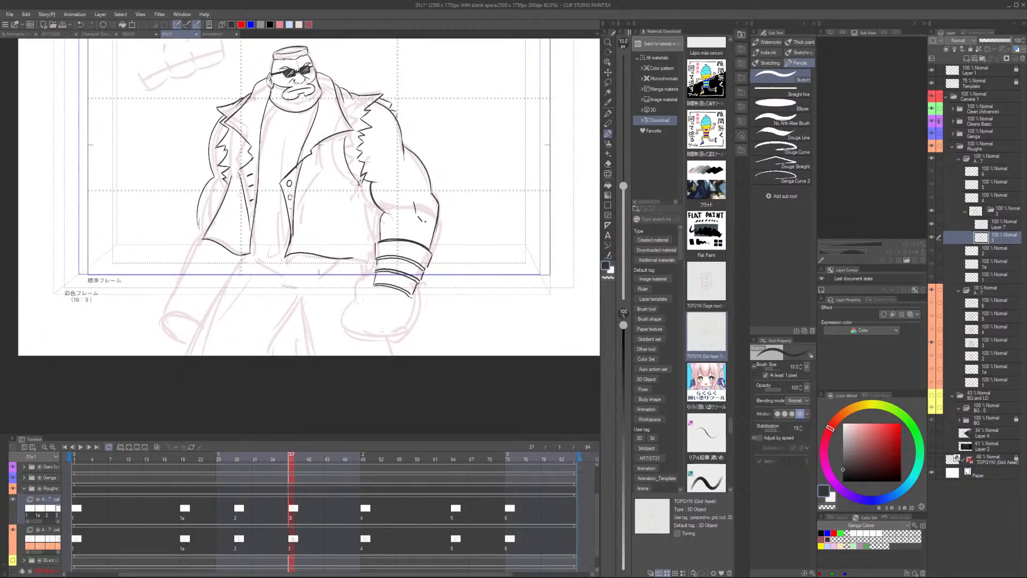
# Lasso the stacked cuff bands and transform them, enlarging to about 116% with a slight rotation
pyautogui.press('m')
pyautogui.scroll(2, 443, 252)
pyautogui.moveTo(437, 253)
pyautogui.mouseDown()
pyautogui.moveTo(384, 231)
pyautogui.moveTo(347, 241)
pyautogui.moveTo(425, 315)
pyautogui.moveTo(437, 232)
pyautogui.moveTo(452, 209)
pyautogui.moveTo(426, 261)
pyautogui.mouseUp()
pyautogui.hotkey('ctrl', 't')
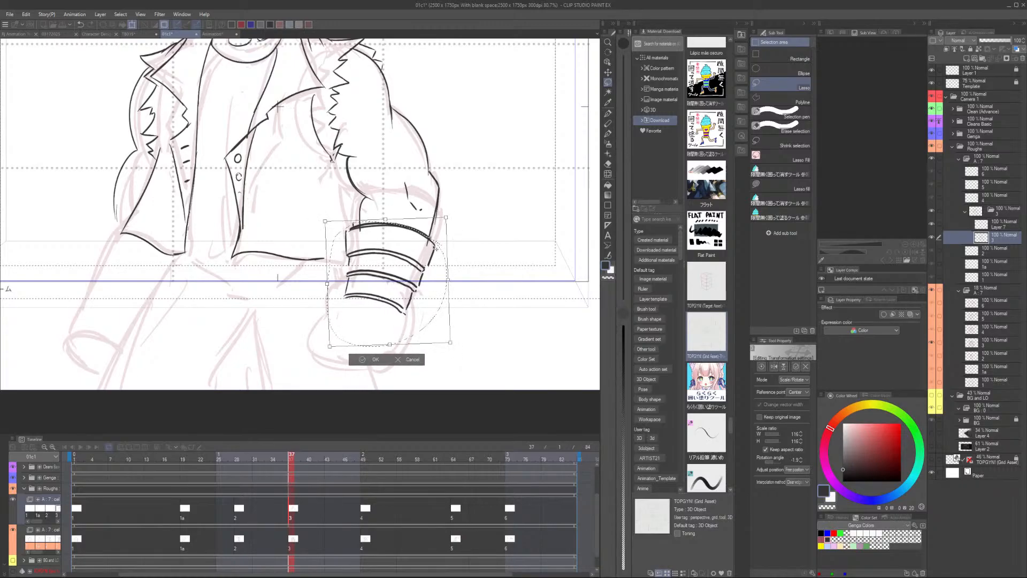
pyautogui.click(375, 359)
pyautogui.press('e')
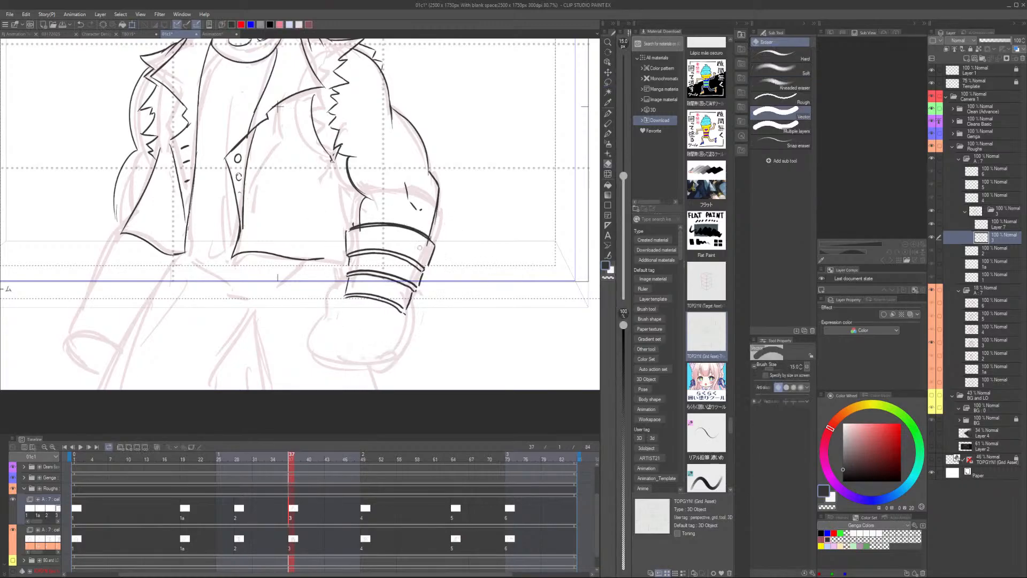
pyautogui.scroll(-1, 377, 225)
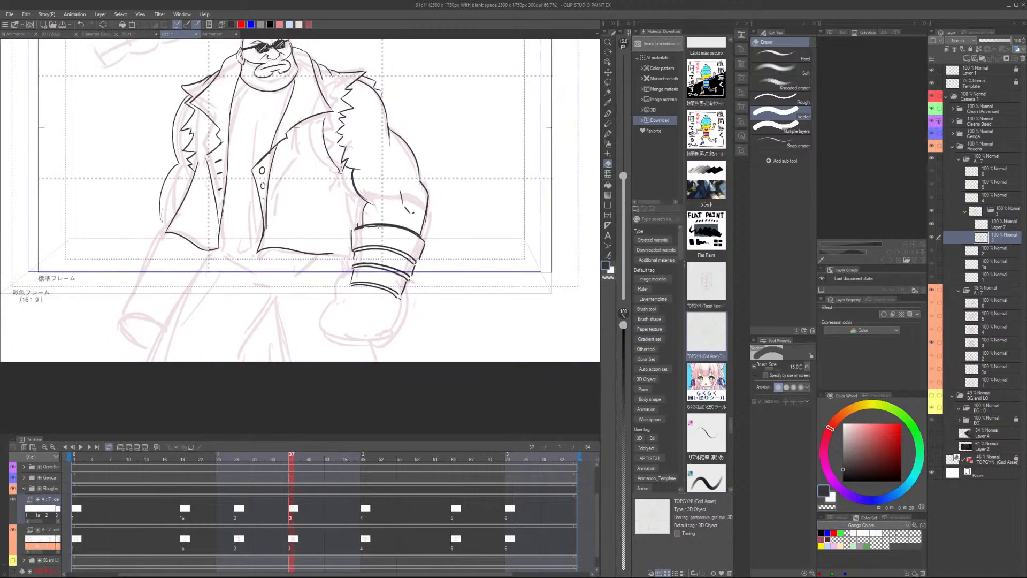
# Draw the far hand's first outlines below the cuff: the short thumb-side line and the long outer edge
pyautogui.press('b')
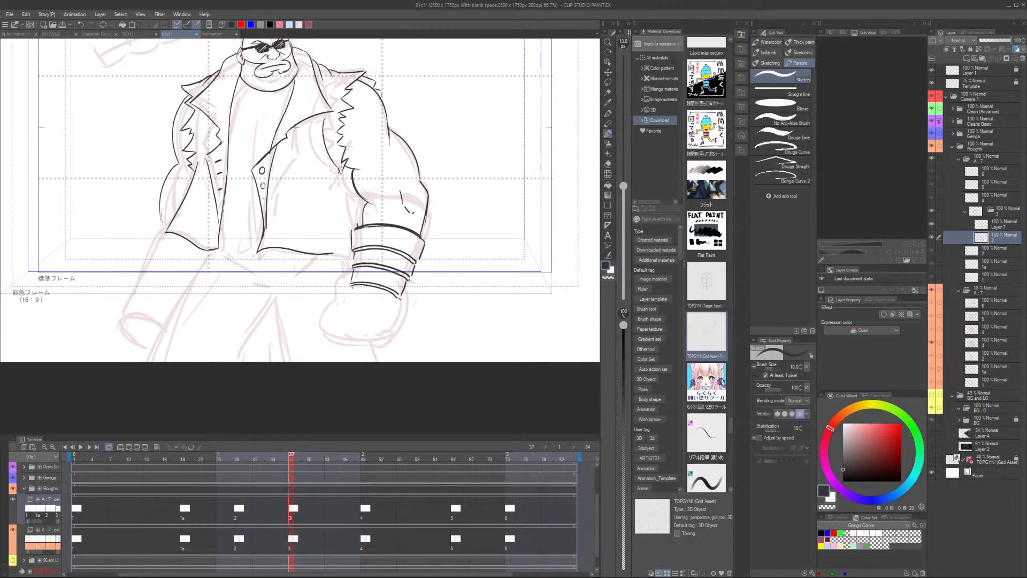
pyautogui.moveTo(345, 290); pyautogui.dragTo(329, 293)
pyautogui.hotkey('ctrl', 'z')
pyautogui.hotkey('ctrl', 'z')
pyautogui.moveTo(330, 294)
pyautogui.mouseDown()
pyautogui.moveTo(315, 328)
pyautogui.moveTo(339, 339)
pyautogui.moveTo(316, 332)
pyautogui.mouseUp()
pyautogui.hotkey('ctrl', 'z')
pyautogui.moveTo(401, 297); pyautogui.dragTo(396, 339)
pyautogui.hotkey('ctrl', 'z')
pyautogui.moveTo(400, 299); pyautogui.dragTo(390, 360)
pyautogui.hotkey('ctrl', 'z')
pyautogui.hotkey('ctrl', 'z')
pyautogui.press('e')
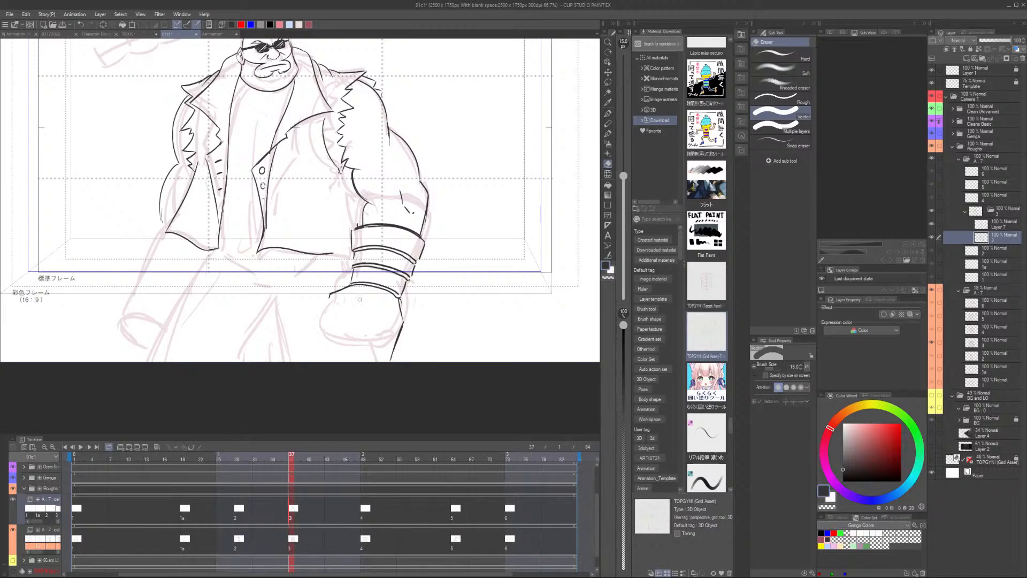
# Draw the far hand's thumb, the starts of the fingers and the knuckle line across them
pyautogui.scroll(3, 330, 298)
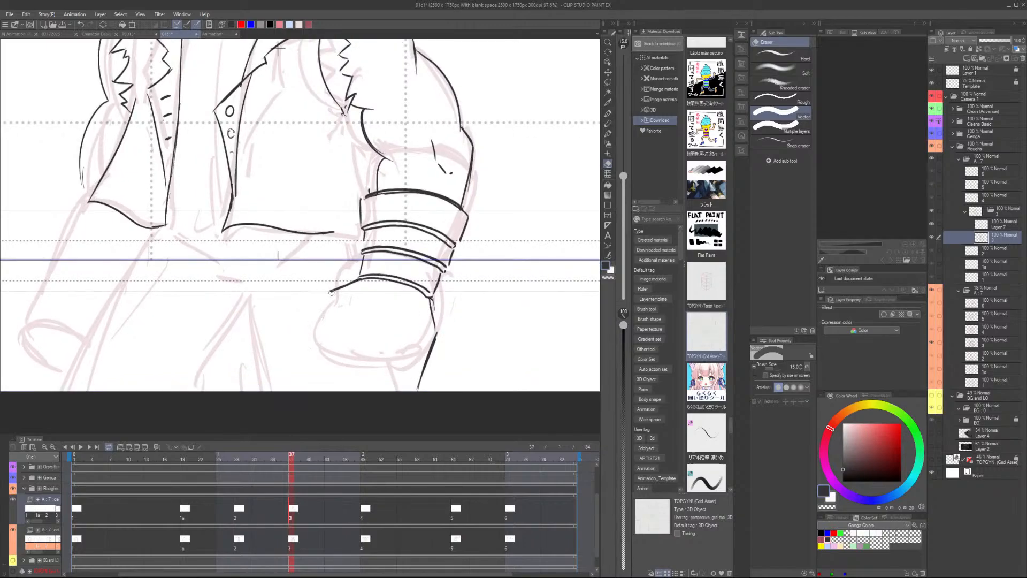
pyautogui.press('p')
pyautogui.moveTo(330, 291)
pyautogui.mouseDown()
pyautogui.moveTo(299, 342)
pyautogui.moveTo(310, 354)
pyautogui.moveTo(338, 326)
pyautogui.moveTo(380, 327)
pyautogui.moveTo(379, 310)
pyautogui.moveTo(339, 313)
pyautogui.moveTo(309, 368)
pyautogui.moveTo(359, 349)
pyautogui.moveTo(376, 366)
pyautogui.mouseUp()
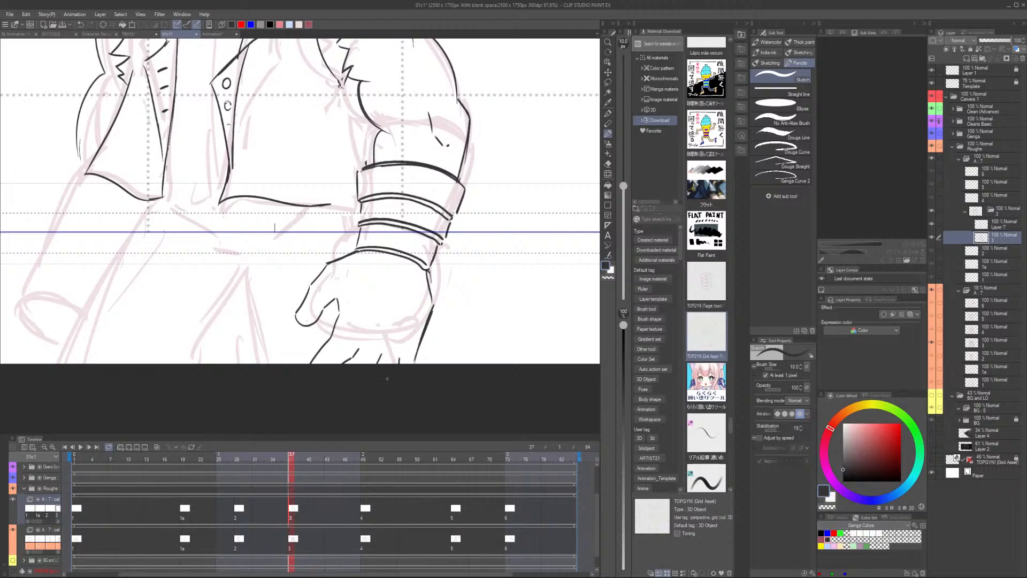
pyautogui.moveTo(335, 332); pyautogui.dragTo(406, 353)
pyautogui.hotkey('ctrl', 'z')
pyautogui.moveTo(334, 330); pyautogui.dragTo(420, 362)
pyautogui.hotkey('ctrl', 'z')
pyautogui.hotkey('ctrl', 'z')
# Flip between drawings 2 and 3 to compare the far arm and hand across the turn
pyautogui.scroll(-3, 340, 281)
pyautogui.scroll(-2, 339, 281)
pyautogui.press('Left')
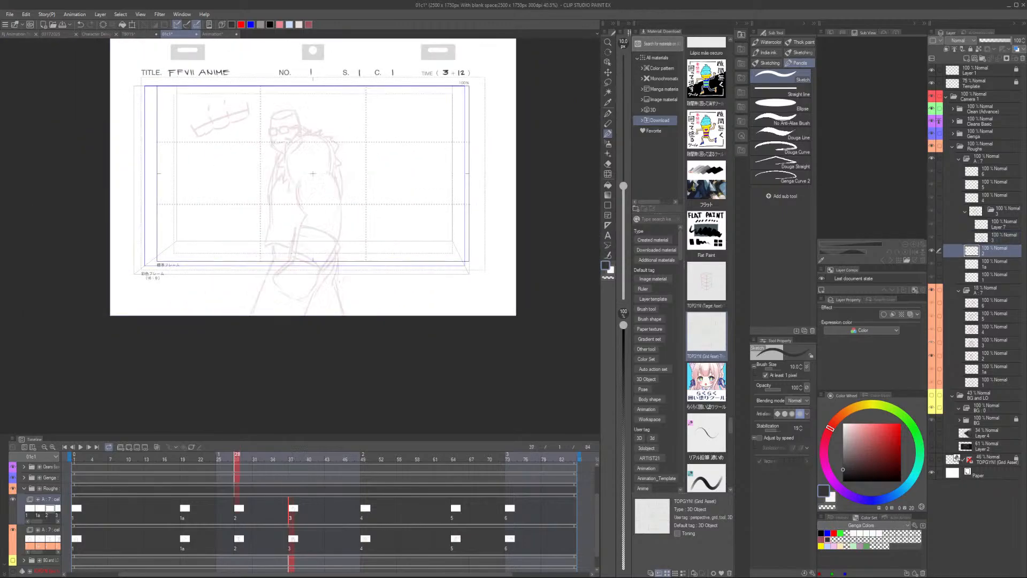
pyautogui.press('Right')
pyautogui.press('Left')
pyautogui.press('Right')
pyautogui.press('Left')
pyautogui.press('Right')
pyautogui.press('Left')
pyautogui.press('Right')
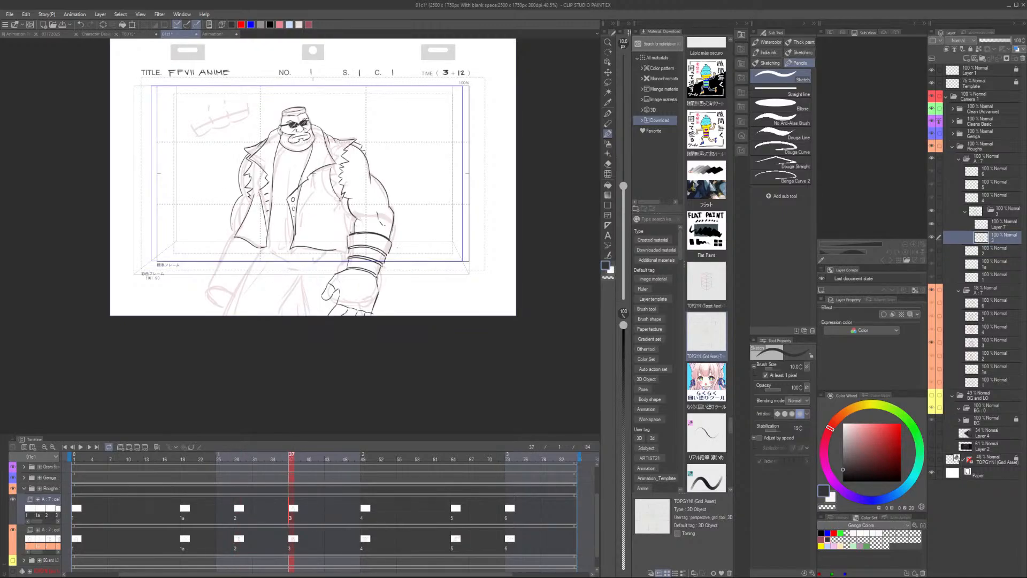
# Lasso the far forearm with its cuff and hand and move the selection slightly up
pyautogui.scroll(1, 393, 224)
pyautogui.press('m')
pyautogui.scroll(1, 401, 203)
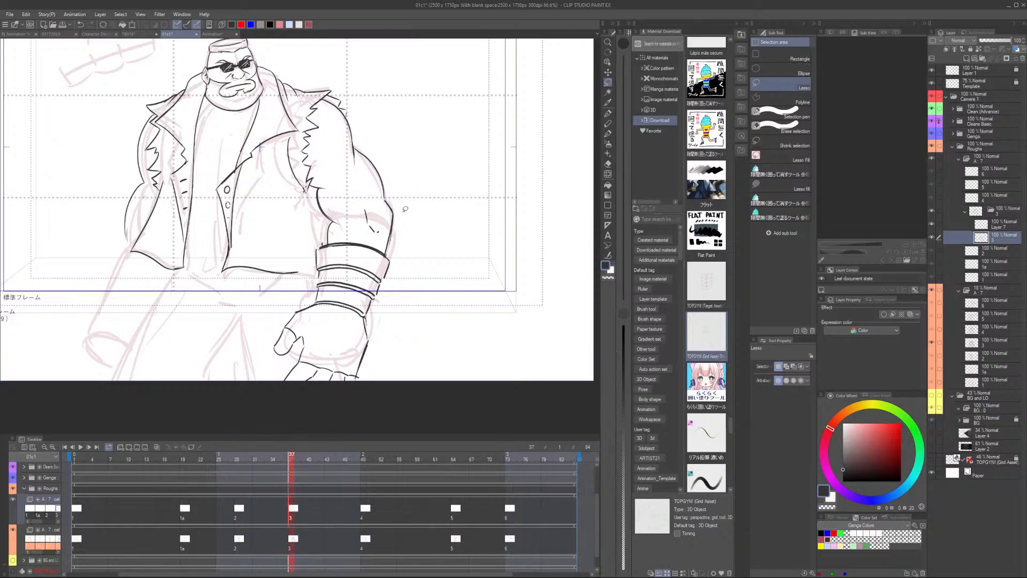
pyautogui.moveTo(402, 200)
pyautogui.mouseDown()
pyautogui.moveTo(347, 223)
pyautogui.moveTo(336, 217)
pyautogui.moveTo(316, 238)
pyautogui.moveTo(308, 276)
pyautogui.moveTo(272, 317)
pyautogui.moveTo(287, 407)
pyautogui.moveTo(432, 301)
pyautogui.moveTo(402, 200)
pyautogui.mouseUp()
pyautogui.hotkey('ctrl', 't')
pyautogui.scroll(2, 383, 247)
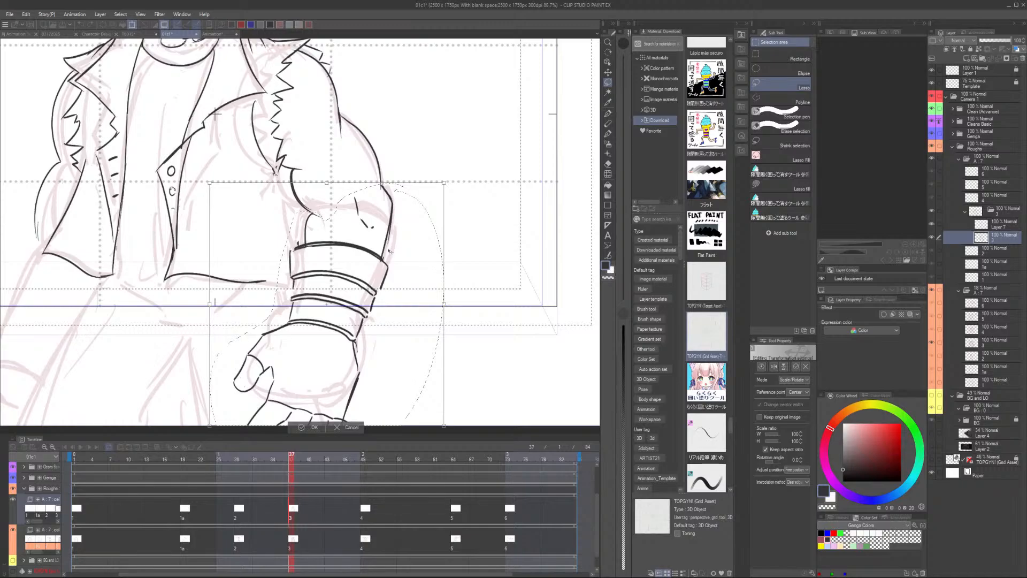
pyautogui.moveTo(390, 251); pyautogui.dragTo(390, 244)
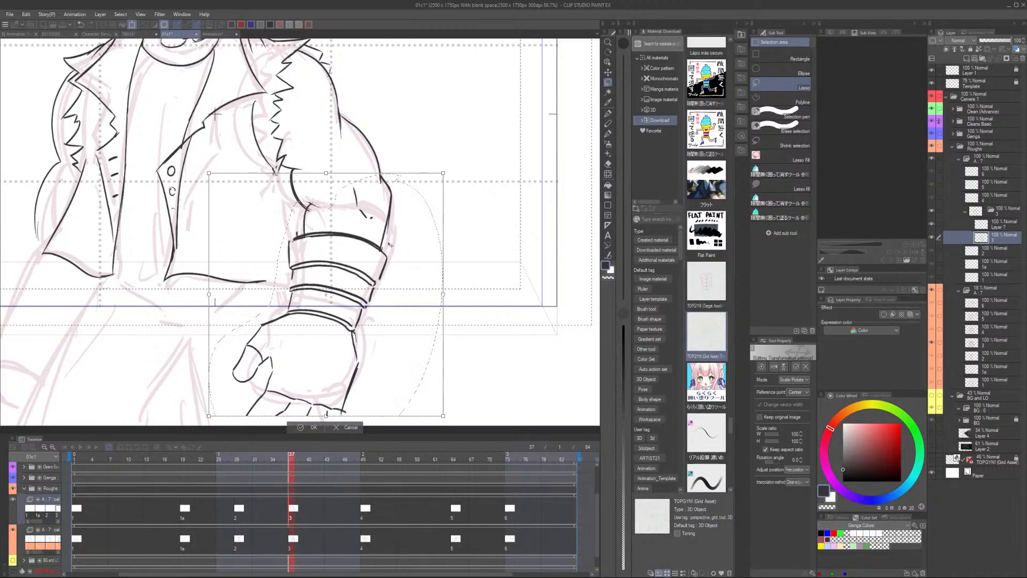
pyautogui.scroll(-1, 390, 245)
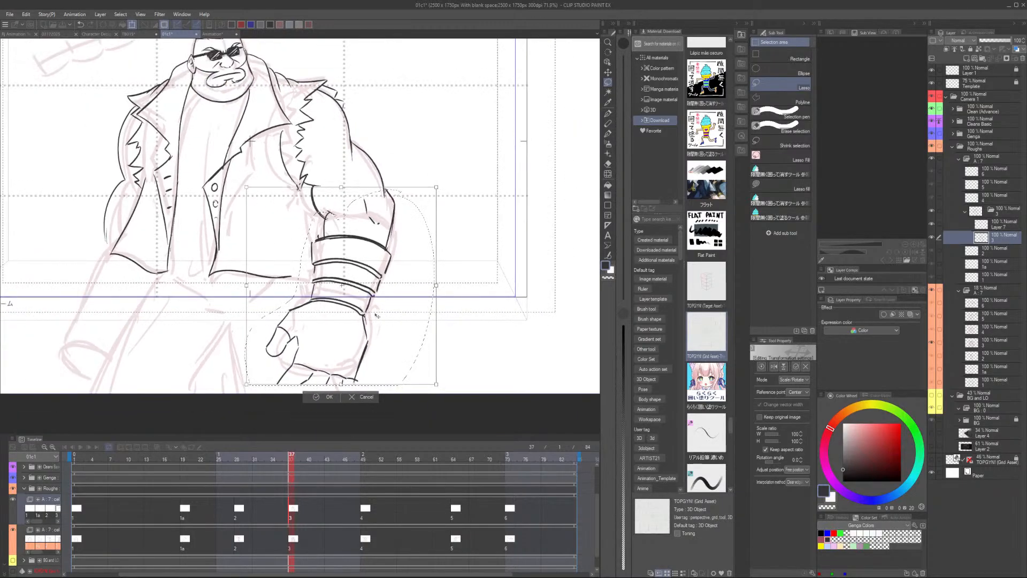
pyautogui.click(328, 396)
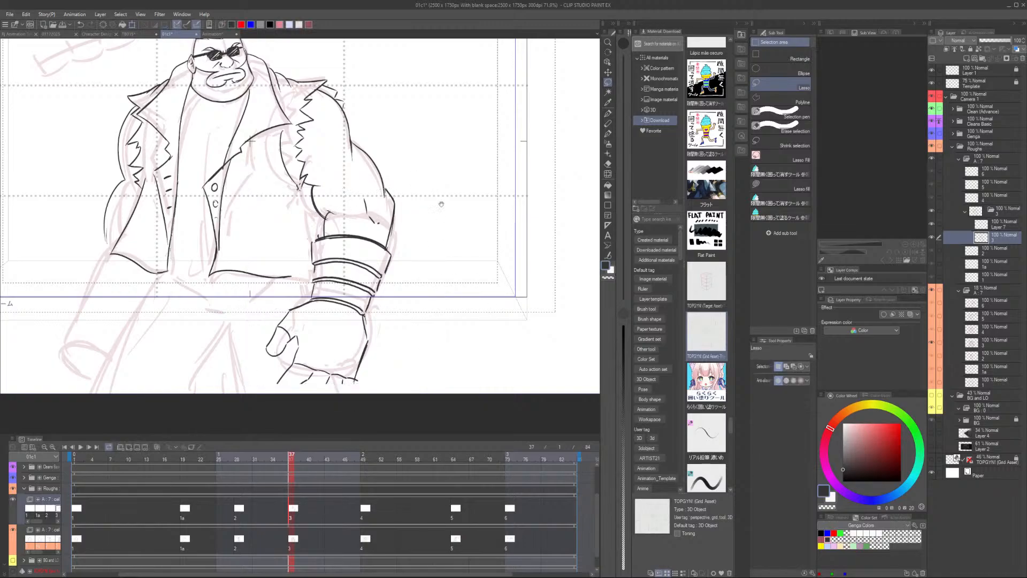
# Erase the old line end at the elbow and redraw the upper arm's inner curve from the torn armhole to the elbow
pyautogui.scroll(5, 349, 81)
pyautogui.press('e')
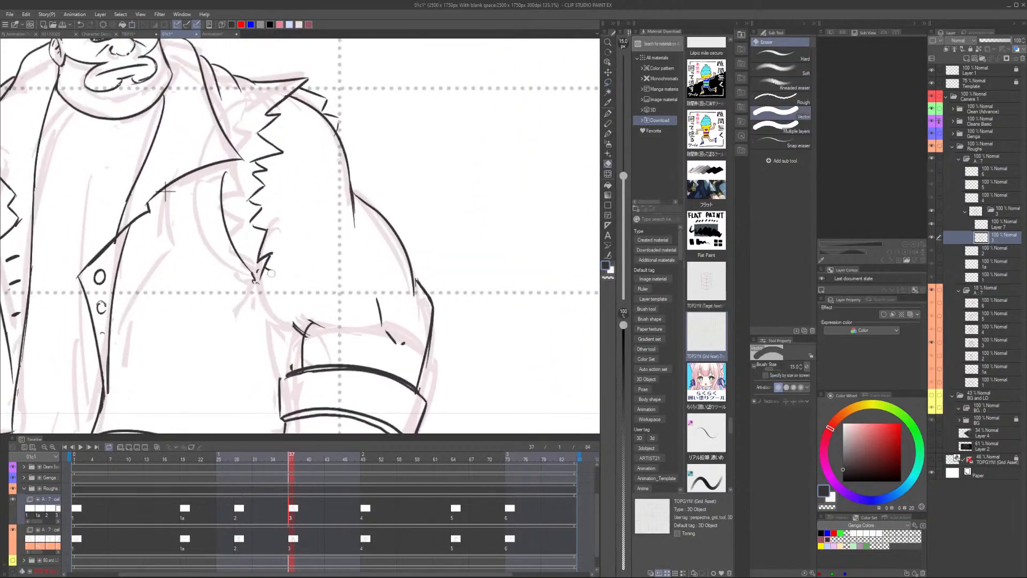
pyautogui.moveTo(289, 315)
pyautogui.mouseDown()
pyautogui.moveTo(313, 316)
pyautogui.moveTo(304, 311)
pyautogui.moveTo(299, 328)
pyautogui.mouseUp()
pyautogui.press('p')
pyautogui.moveTo(262, 246)
pyautogui.mouseDown()
pyautogui.moveTo(298, 256)
pyautogui.moveTo(283, 301)
pyautogui.moveTo(271, 279)
pyautogui.moveTo(306, 310)
pyautogui.mouseUp()
pyautogui.hotkey('ctrl', 'z')
pyautogui.hotkey('ctrl', 'z')
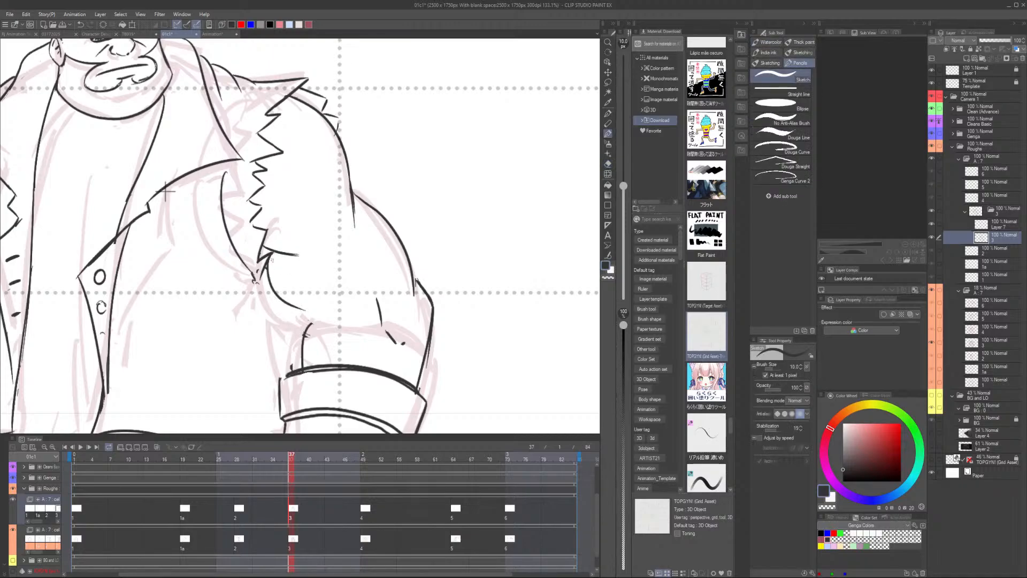
pyautogui.hotkey('ctrl', 'z')
pyautogui.moveTo(272, 254)
pyautogui.mouseDown()
pyautogui.moveTo(289, 304)
pyautogui.moveTo(314, 318)
pyautogui.moveTo(303, 352)
pyautogui.mouseUp()
pyautogui.hotkey('ctrl', 'z')
# Redraw the forearm's inner line curving from the elbow crease down to the top cuff band
pyautogui.press('e')
pyautogui.press('p')
pyautogui.moveTo(322, 309)
pyautogui.mouseDown()
pyautogui.moveTo(303, 362)
pyautogui.moveTo(308, 321)
pyautogui.moveTo(306, 362)
pyautogui.mouseUp()
pyautogui.hotkey('ctrl', 'z')
# Erase the bump at the outer elbow and redraw the forearm's outer edge down to the cuff
pyautogui.press('e')
pyautogui.moveTo(417, 283)
pyautogui.mouseDown()
pyautogui.moveTo(434, 306)
pyautogui.moveTo(429, 357)
pyautogui.moveTo(414, 277)
pyautogui.moveTo(424, 306)
pyautogui.mouseUp()
pyautogui.press('p')
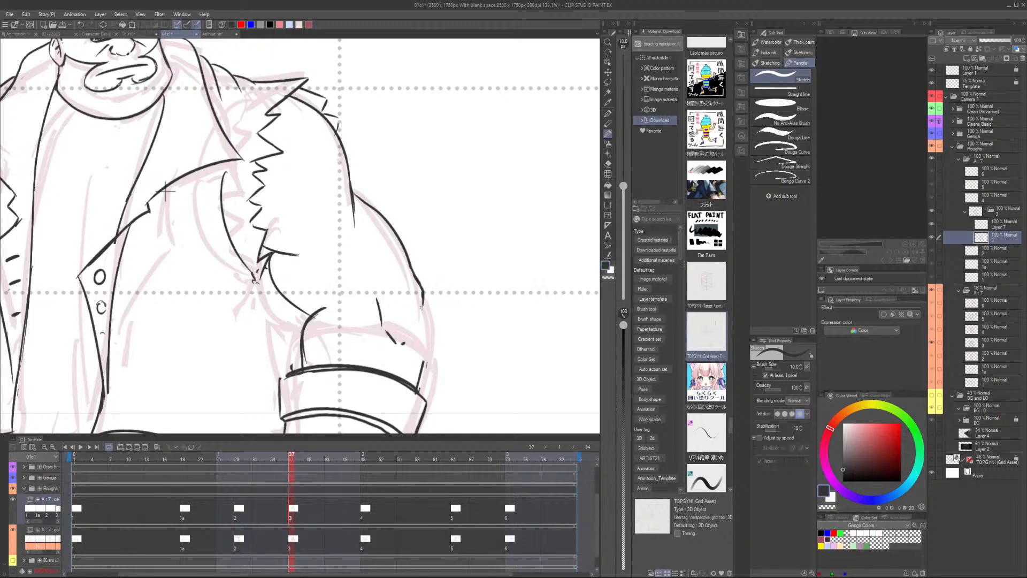
pyautogui.press('e')
pyautogui.moveTo(424, 361); pyautogui.dragTo(417, 384)
pyautogui.press('p')
pyautogui.moveTo(423, 300); pyautogui.dragTo(417, 390)
# Flip between drawings 2 and 3 to check the corrected arm against the previous pose
pyautogui.scroll(-2, 439, 329)
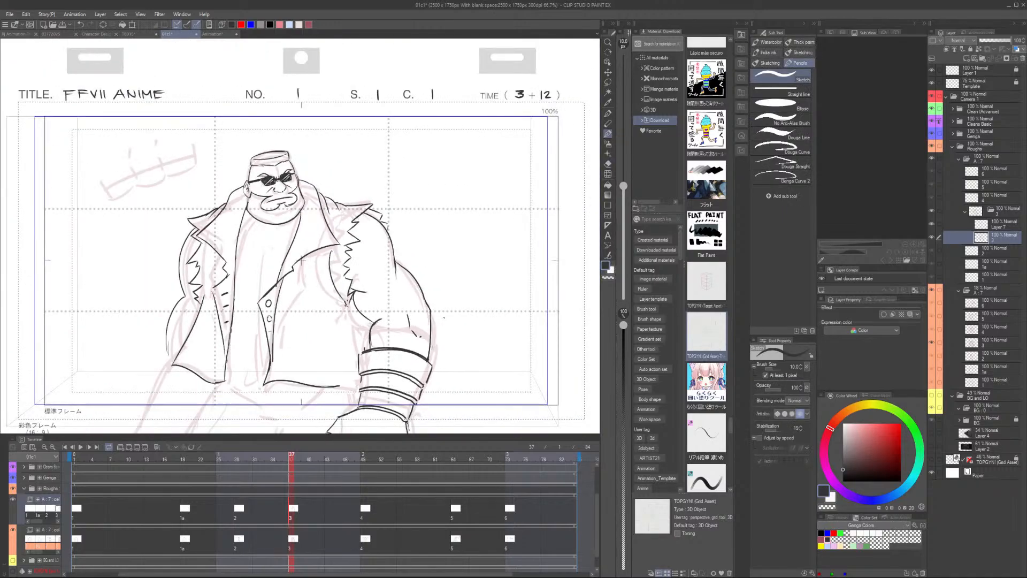
pyautogui.scroll(-1, 444, 318)
pyautogui.press('Left')
pyautogui.press('Right')
pyautogui.press('Left')
pyautogui.press('Right')
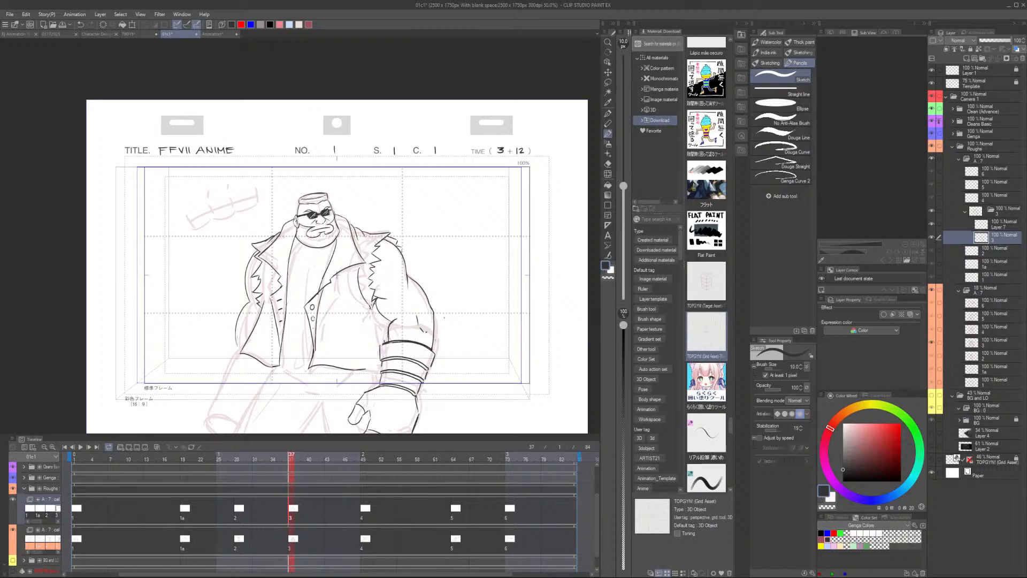
pyautogui.moveTo(478, 366); pyautogui.dragTo(476, 279)
pyautogui.press('Left')
pyautogui.press('Right')
# Draw the first finger below the knuckle line of the far hand, erasing and refining its outline
pyautogui.moveTo(395, 365); pyautogui.dragTo(442, 363)
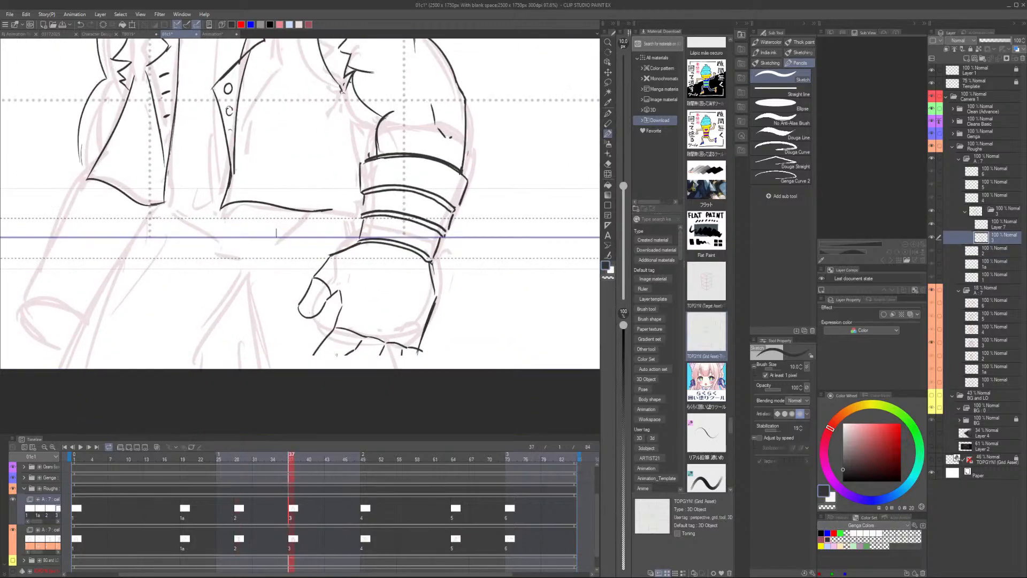
pyautogui.moveTo(314, 352)
pyautogui.mouseDown()
pyautogui.moveTo(303, 373)
pyautogui.moveTo(323, 373)
pyautogui.moveTo(357, 348)
pyautogui.moveTo(348, 361)
pyautogui.moveTo(294, 371)
pyautogui.mouseUp()
pyautogui.press('e')
pyautogui.press('p')
pyautogui.press('e')
pyautogui.press('p')
pyautogui.moveTo(328, 337)
pyautogui.mouseDown()
pyautogui.moveTo(291, 376)
pyautogui.moveTo(303, 369)
pyautogui.mouseUp()
pyautogui.press('e')
pyautogui.press('p')
# Draw the remaining fingers down to the page edge, erasing and correcting the lines that separate them
pyautogui.press('e')
pyautogui.moveTo(361, 348); pyautogui.dragTo(350, 364)
pyautogui.press('p')
pyautogui.moveTo(342, 366); pyautogui.dragTo(325, 379)
pyautogui.press('e')
pyautogui.moveTo(383, 348)
pyautogui.mouseDown()
pyautogui.moveTo(380, 359)
pyautogui.moveTo(400, 360)
pyautogui.moveTo(396, 369)
pyautogui.mouseUp()
pyautogui.press('p')
pyautogui.press('e')
pyautogui.press('p')
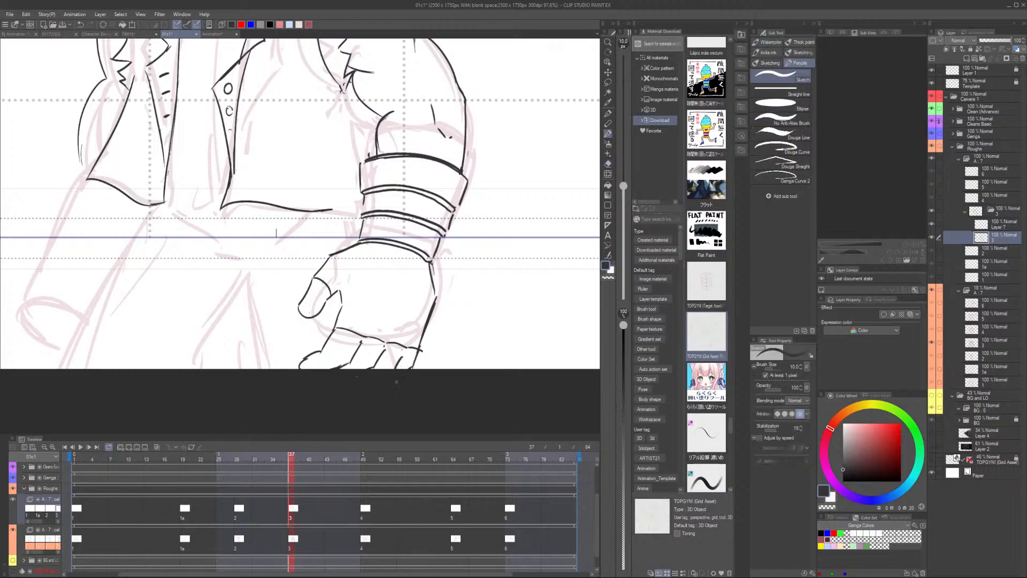
pyautogui.scroll(-2, 412, 364)
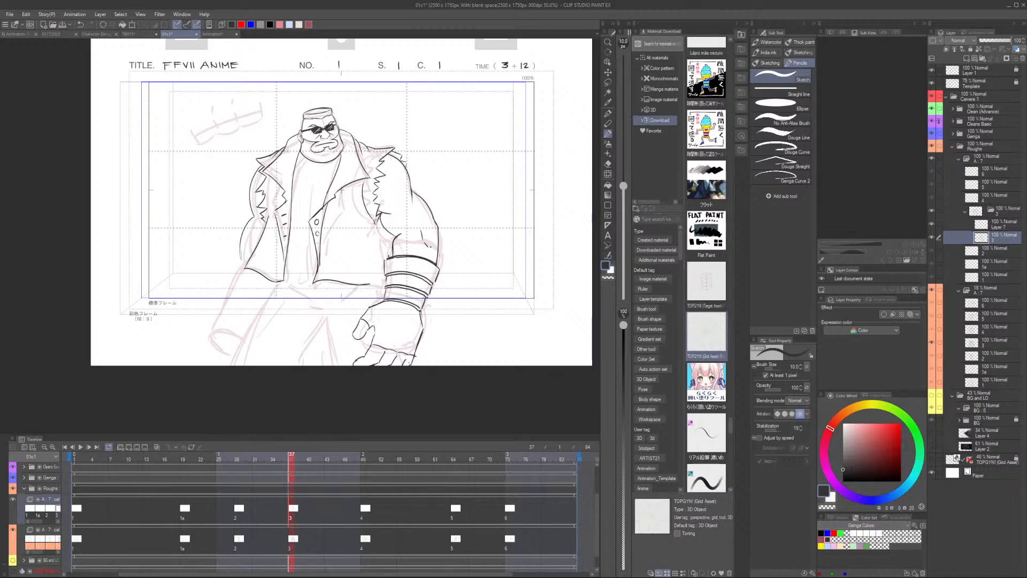
# Erase the bottom tip of the torn armhole and redraw its ragged points over the inner arm
pyautogui.scroll(5, 385, 214)
pyautogui.press('e')
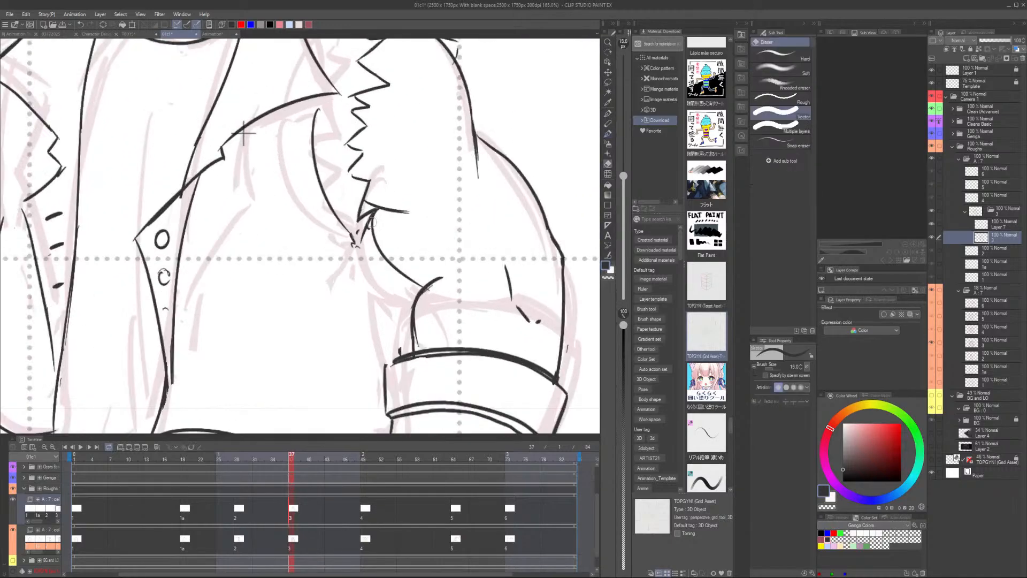
pyautogui.moveTo(370, 213)
pyautogui.mouseDown()
pyautogui.moveTo(357, 241)
pyautogui.moveTo(360, 208)
pyautogui.moveTo(399, 233)
pyautogui.moveTo(389, 238)
pyautogui.mouseUp()
pyautogui.press('p')
pyautogui.hotkey('ctrl', 'z')
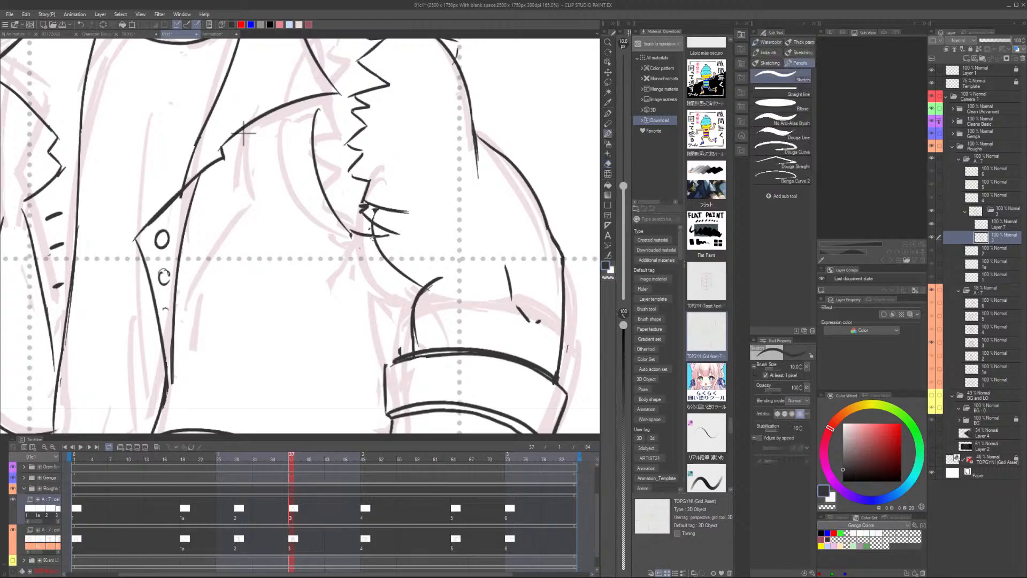
# Try lines for the vest's side and fold falling from the armhole toward the hem
pyautogui.scroll(-4, 244, 134)
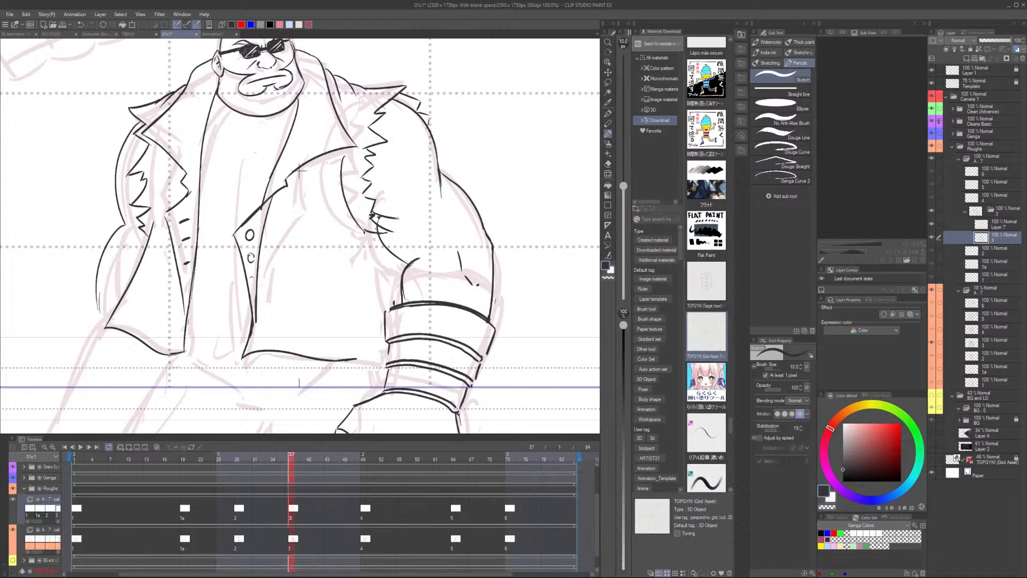
pyautogui.moveTo(367, 234); pyautogui.dragTo(360, 286)
pyautogui.moveTo(361, 250)
pyautogui.mouseDown()
pyautogui.moveTo(373, 269)
pyautogui.moveTo(355, 305)
pyautogui.moveTo(359, 261)
pyautogui.moveTo(346, 300)
pyautogui.mouseUp()
pyautogui.hotkey('ctrl', 'z')
pyautogui.hotkey('ctrl', 'z')
pyautogui.hotkey('ctrl', 'z')
pyautogui.moveTo(361, 251); pyautogui.dragTo(366, 343)
pyautogui.hotkey('ctrl', 'z')
pyautogui.hotkey('ctrl', 'z')
# Draw the vest's fold line under the armhole and its side edge down to the hem corner
pyautogui.moveTo(367, 234); pyautogui.dragTo(347, 303)
pyautogui.moveTo(361, 251); pyautogui.dragTo(376, 358)
pyautogui.hotkey('ctrl', 'z')
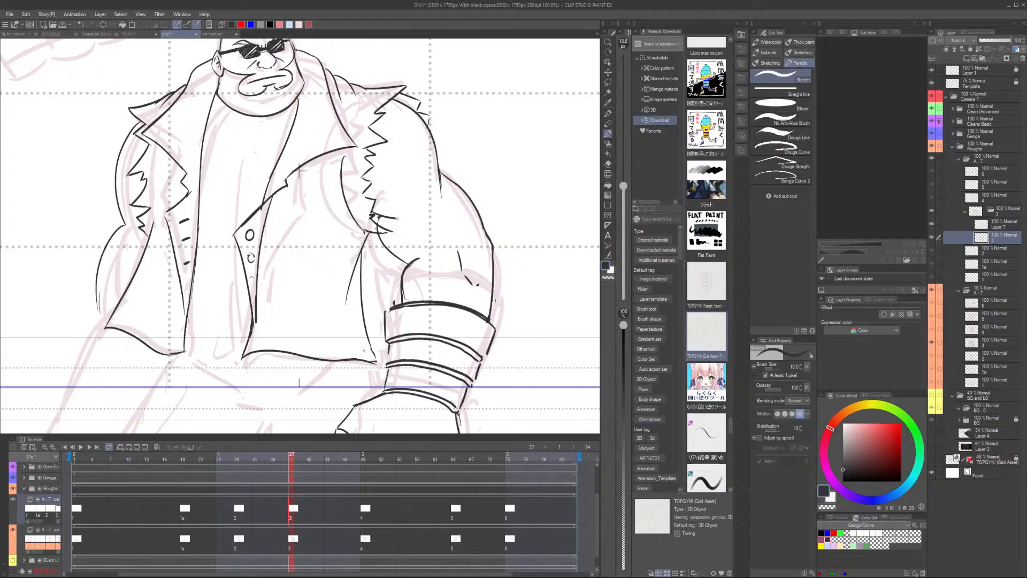
pyautogui.hotkey('ctrl', '0')
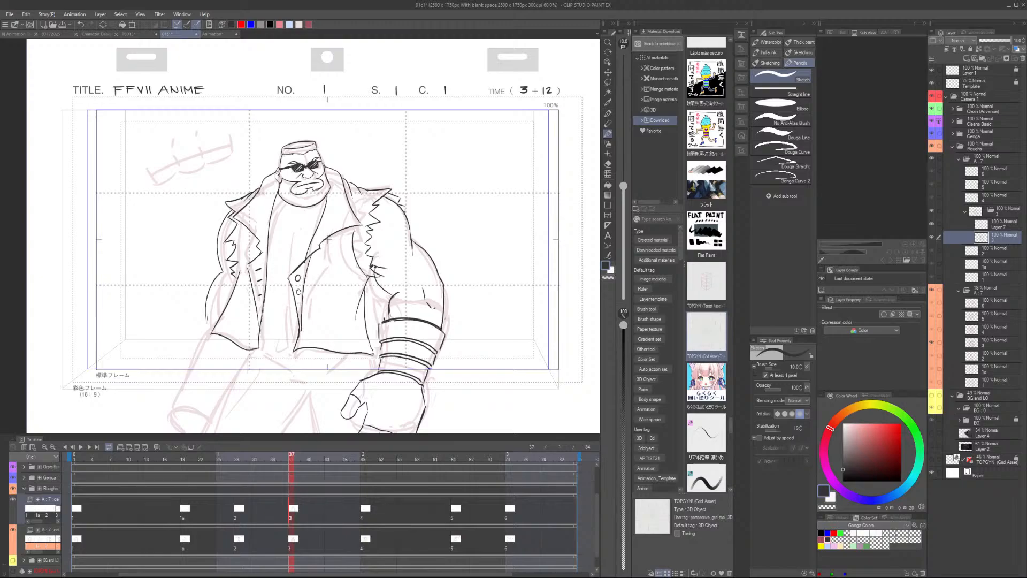
# Sketch the short collarbone lines at the base of the neck between the vest's lapels
pyautogui.scroll(3, 294, 213)
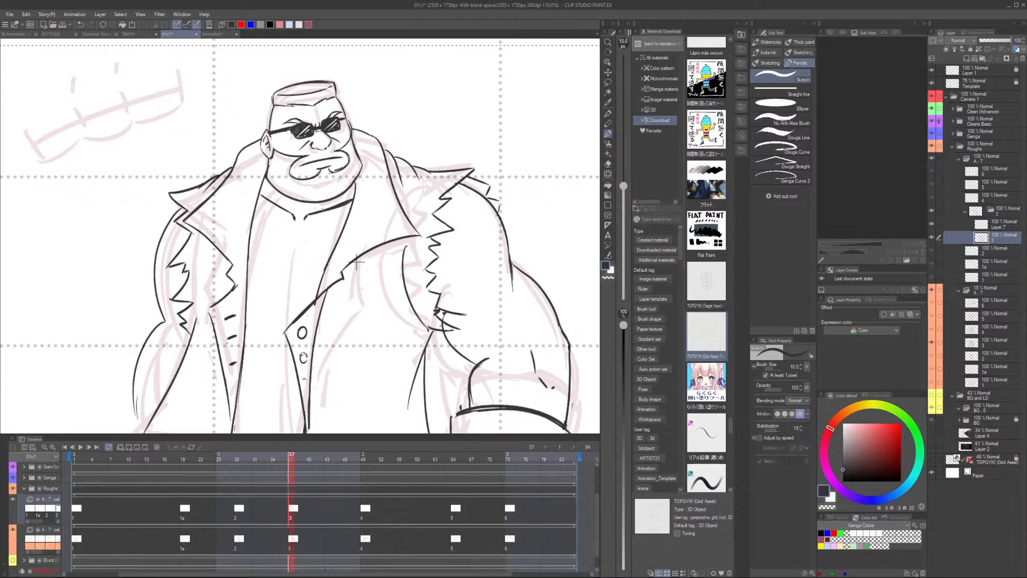
pyautogui.scroll(-1, 357, 261)
pyautogui.hotkey('ctrl', 'z')
pyautogui.hotkey('ctrl', 'z')
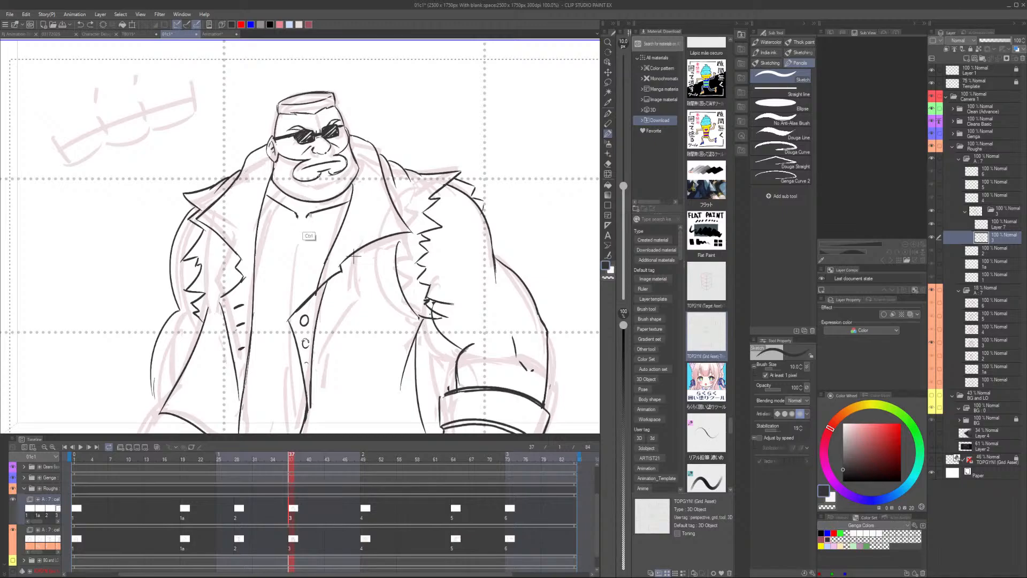
pyautogui.hotkey('ctrl', 'y')
# Try versions of the slanted line running from the near side of the neck to the middle of the upper chest
pyautogui.moveTo(273, 183); pyautogui.dragTo(287, 235)
pyautogui.hotkey('ctrl', 'z')
pyautogui.hotkey('ctrl', 'z')
pyautogui.moveTo(271, 182); pyautogui.dragTo(294, 239)
pyautogui.hotkey('ctrl', 'z')
pyautogui.hotkey('ctrl', 'z')
pyautogui.moveTo(272, 182); pyautogui.dragTo(299, 246)
pyautogui.hotkey('ctrl', 'z')
# Draw the V-shaped line hanging from both sides of the neck to a point on the upper chest
pyautogui.moveTo(272, 182); pyautogui.dragTo(297, 243)
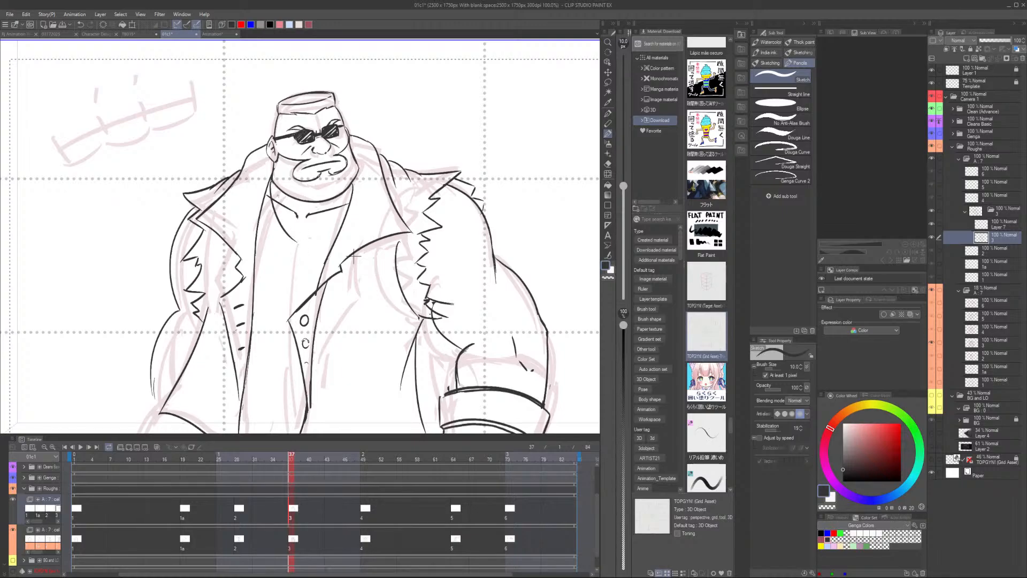
pyautogui.hotkey('ctrl', 'z')
pyautogui.moveTo(272, 183); pyautogui.dragTo(293, 243)
pyautogui.hotkey('ctrl', 'z')
pyautogui.moveTo(349, 186); pyautogui.dragTo(300, 242)
pyautogui.moveTo(349, 194); pyautogui.dragTo(302, 240)
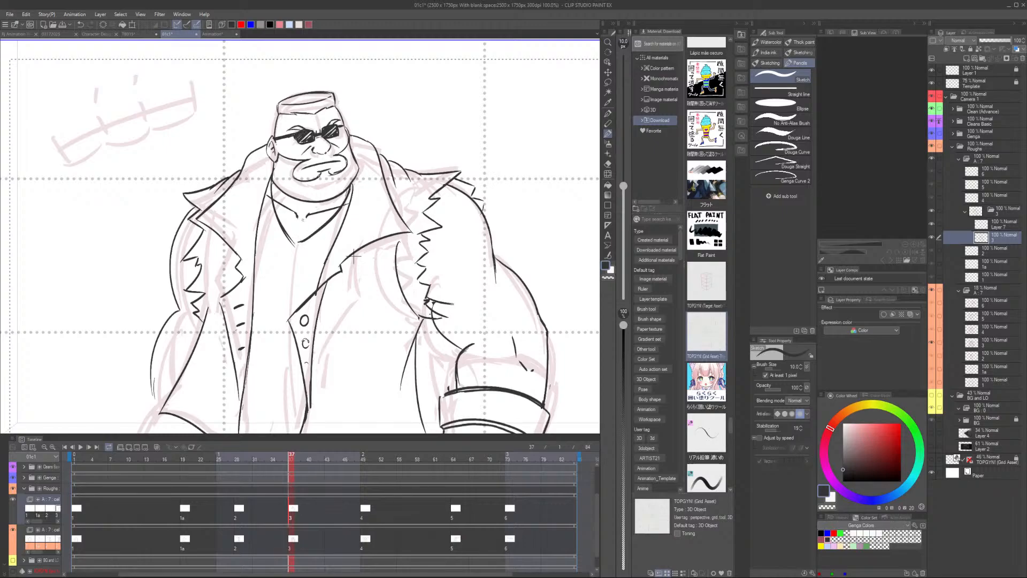
# Draw the pair of dog tags hanging from the point of the V-shaped neck line
pyautogui.scroll(4, 304, 237)
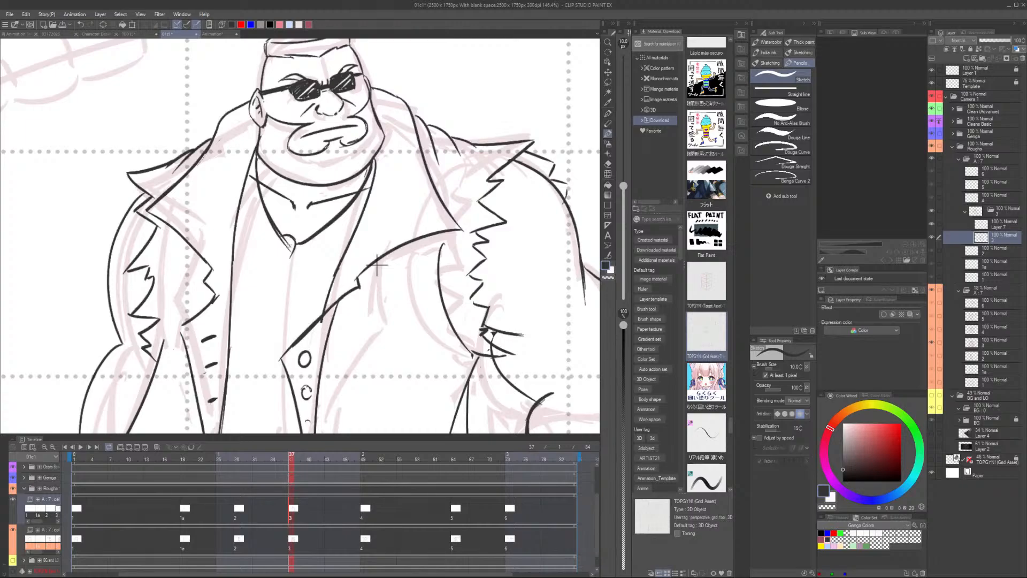
pyautogui.press('e')
pyautogui.press('p')
pyautogui.moveTo(287, 241)
pyautogui.mouseDown()
pyautogui.moveTo(308, 267)
pyautogui.moveTo(275, 265)
pyautogui.moveTo(305, 264)
pyautogui.mouseUp()
pyautogui.press('e')
pyautogui.press('p')
pyautogui.scroll(-2, 326, 210)
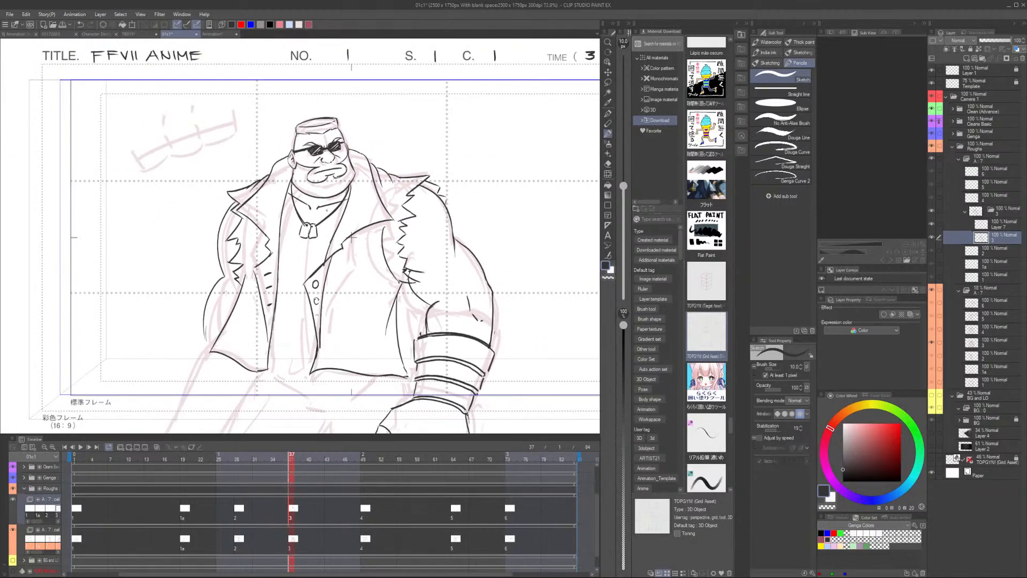
# Draw the slanted lines under the chest muscles, meeting below the dog tags between the vest's lapels
pyautogui.scroll(-1, 326, 210)
pyautogui.scroll(2, 326, 211)
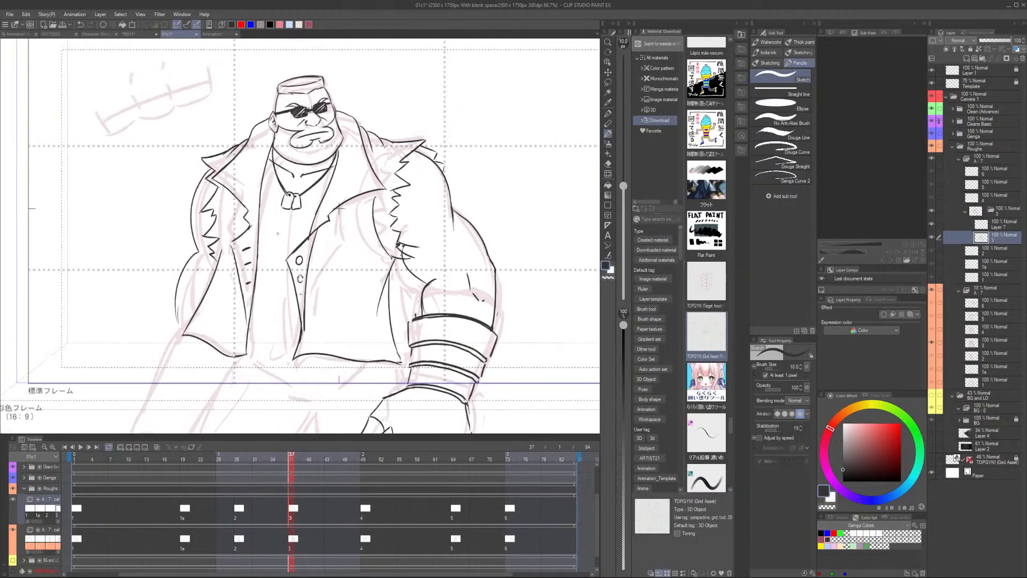
pyautogui.hotkey('ctrl', 'z')
pyautogui.moveTo(289, 225); pyautogui.dragTo(262, 245)
# Draw the curved horizontal bands across the stomach inside the vest opening and dot two rivets on the middle band
pyautogui.moveTo(257, 267)
pyautogui.mouseDown()
pyautogui.moveTo(292, 271)
pyautogui.moveTo(258, 270)
pyautogui.moveTo(288, 278)
pyautogui.moveTo(254, 295)
pyautogui.moveTo(295, 302)
pyautogui.moveTo(270, 297)
pyautogui.moveTo(268, 323)
pyautogui.mouseUp()
pyautogui.hotkey('ctrl', 'z')
pyautogui.hotkey('ctrl', 'z')
pyautogui.hotkey('ctrl', 'z')
pyautogui.hotkey('ctrl', 'z')
pyautogui.moveTo(261, 338)
pyautogui.mouseDown()
pyautogui.moveTo(274, 346)
pyautogui.moveTo(306, 326)
pyautogui.moveTo(298, 327)
pyautogui.mouseUp()
pyautogui.hotkey('ctrl', 'z')
pyautogui.hotkey('ctrl', 'z')
pyautogui.hotkey('ctrl', 'z')
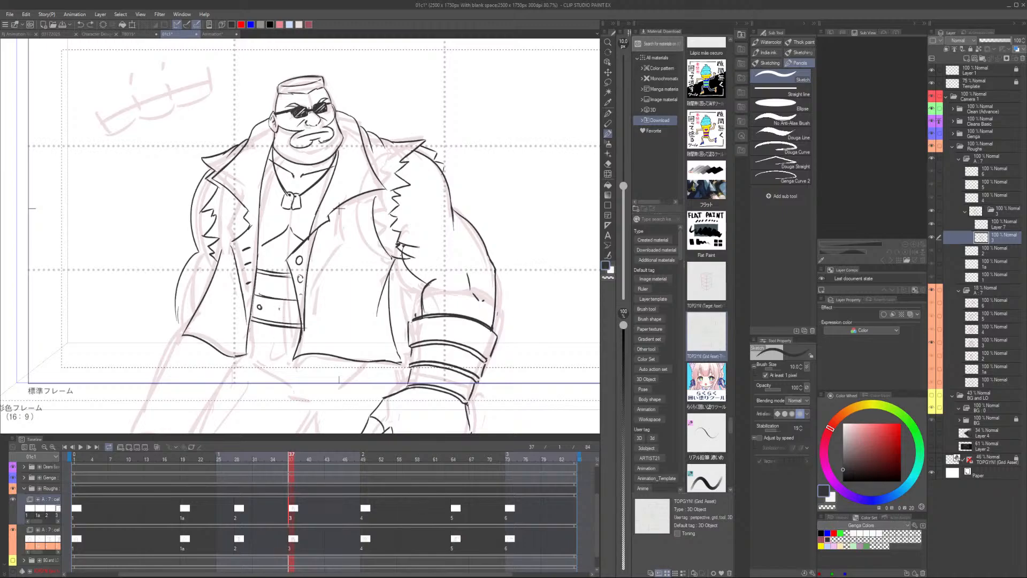
pyautogui.moveTo(279, 307); pyautogui.dragTo(279, 307)
# Draw the curved waist line below the vest's hem, from the front opening across to the banded arm's side
pyautogui.scroll(-4, 308, 306)
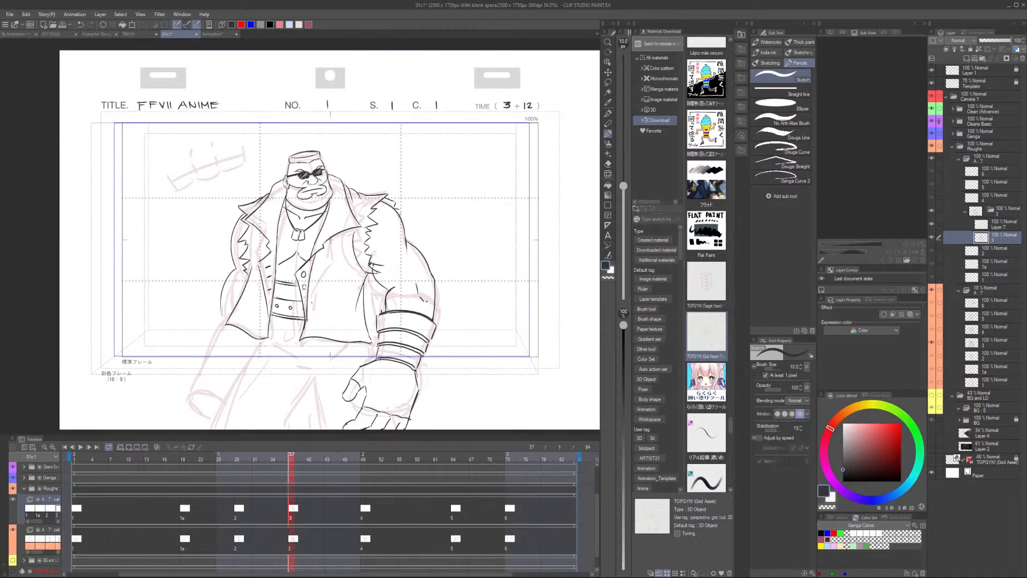
pyautogui.moveTo(303, 343)
pyautogui.mouseDown()
pyautogui.moveTo(297, 301)
pyautogui.moveTo(315, 318)
pyautogui.moveTo(355, 319)
pyautogui.mouseUp()
pyautogui.scroll(2, 294, 337)
pyautogui.hotkey('ctrl', 'z')
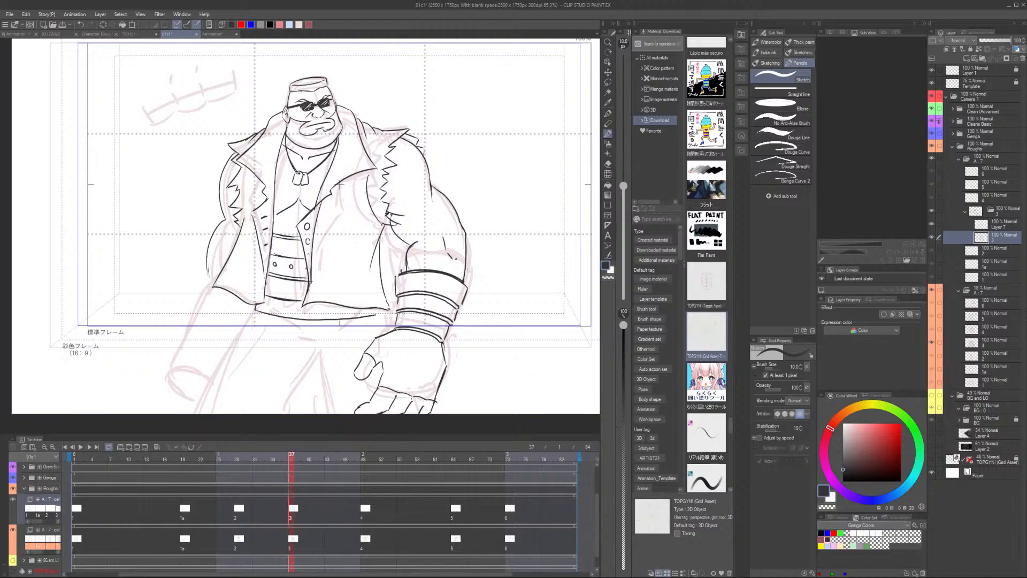
pyautogui.hotkey('ctrl', 'z')
pyautogui.moveTo(257, 310); pyautogui.dragTo(352, 318)
pyautogui.moveTo(256, 306)
pyautogui.mouseDown()
pyautogui.moveTo(358, 319)
pyautogui.moveTo(374, 315)
pyautogui.moveTo(359, 272)
pyautogui.moveTo(409, 283)
pyautogui.moveTo(197, 293)
pyautogui.moveTo(99, 275)
pyautogui.moveTo(218, 296)
pyautogui.mouseUp()
pyautogui.press('e')
pyautogui.press('b')
pyautogui.hotkey('ctrl', 'z')
pyautogui.moveTo(101, 277)
pyautogui.mouseDown()
pyautogui.moveTo(300, 295)
pyautogui.moveTo(375, 278)
pyautogui.moveTo(288, 295)
pyautogui.mouseUp()
pyautogui.scroll(-11, 224, 280)
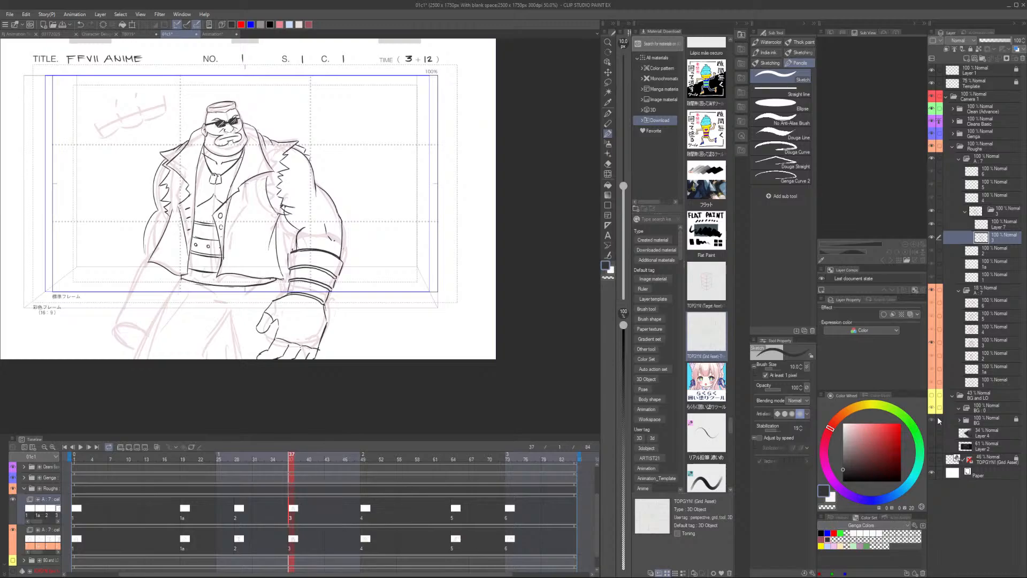
# Show the background, hide the cleaner rough pass and raise the first roughs folder to full opacity
pyautogui.click(932, 394)
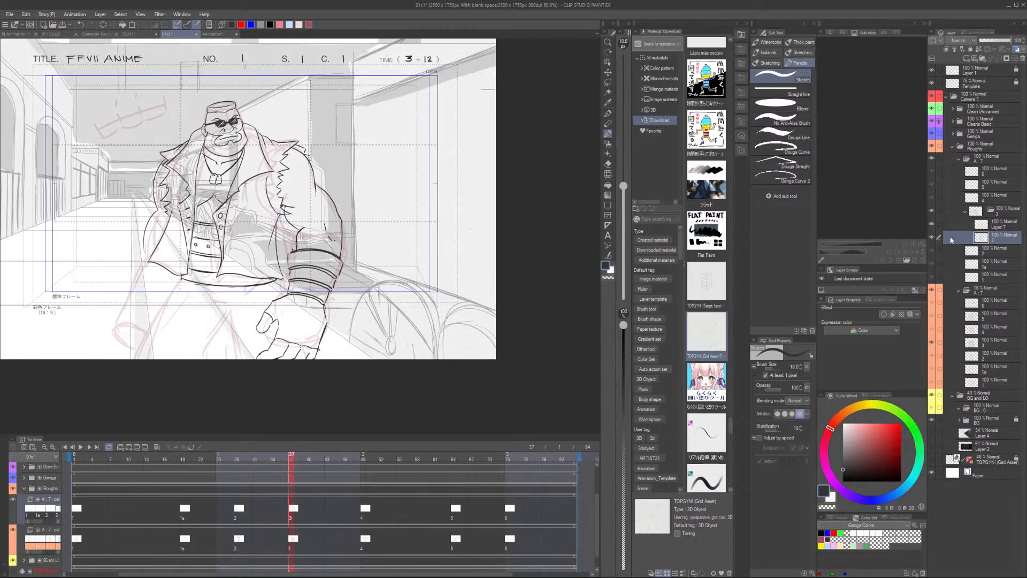
pyautogui.click(932, 158)
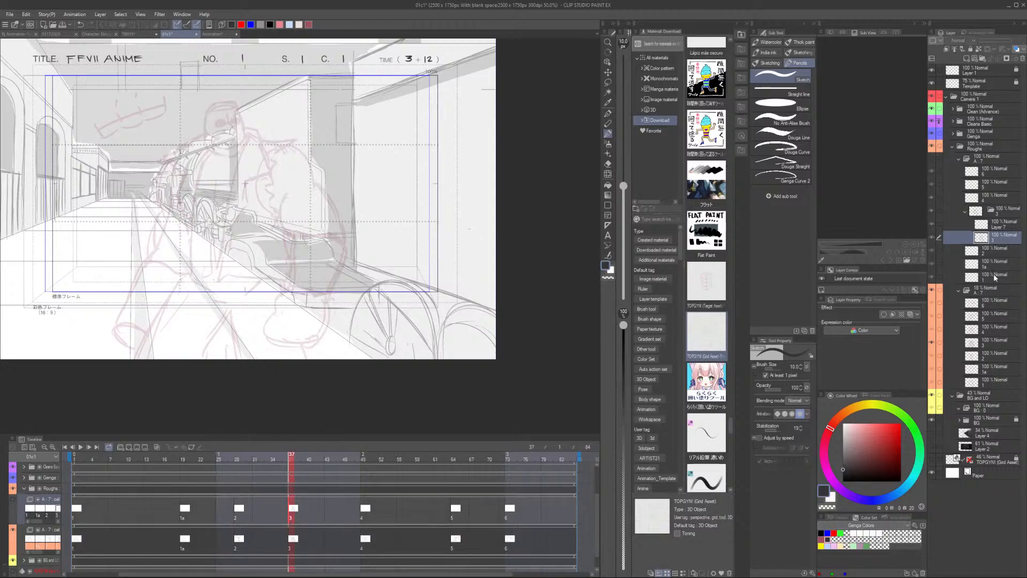
pyautogui.click(990, 290)
pyautogui.moveTo(996, 40); pyautogui.dragTo(1024, 46)
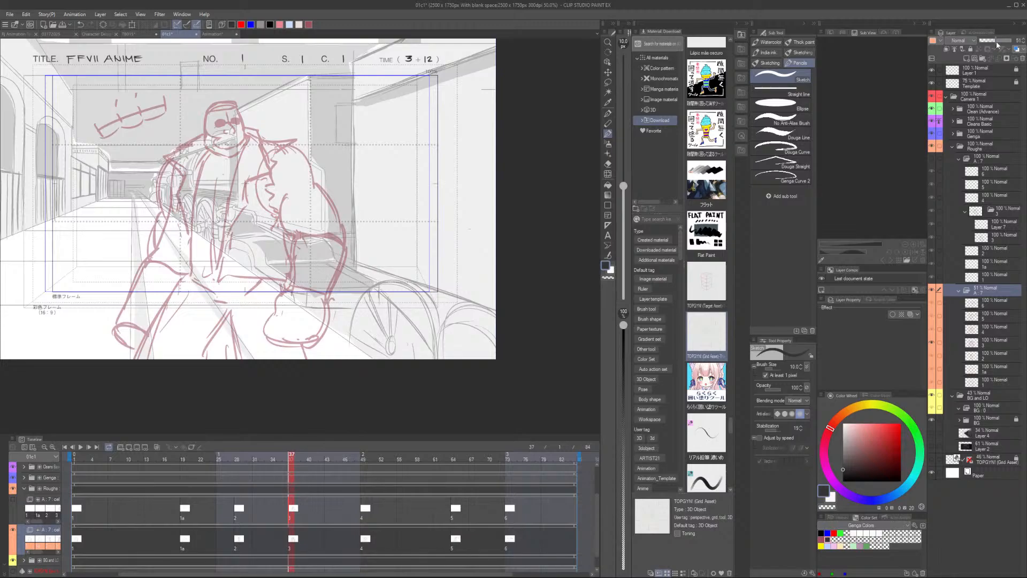
# Play the rough animation over the background from the start, and check the layout notes in the Animation document
pyautogui.click(80, 456)
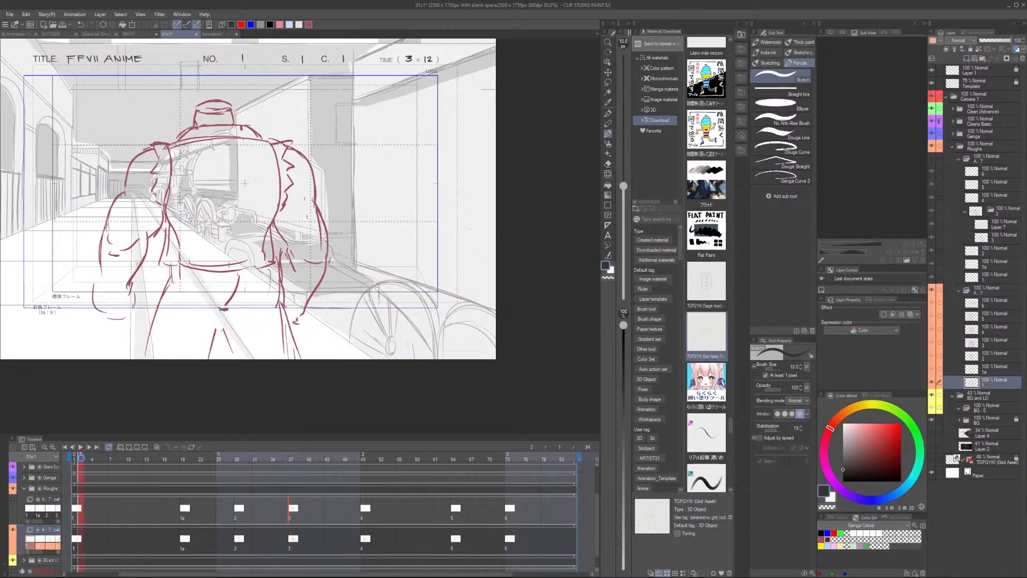
pyautogui.press('space')
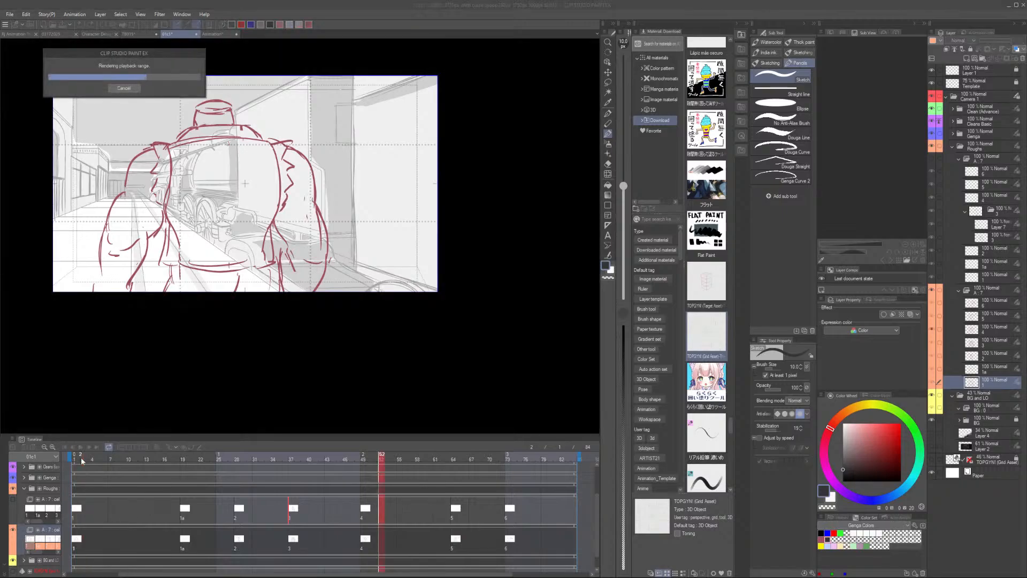
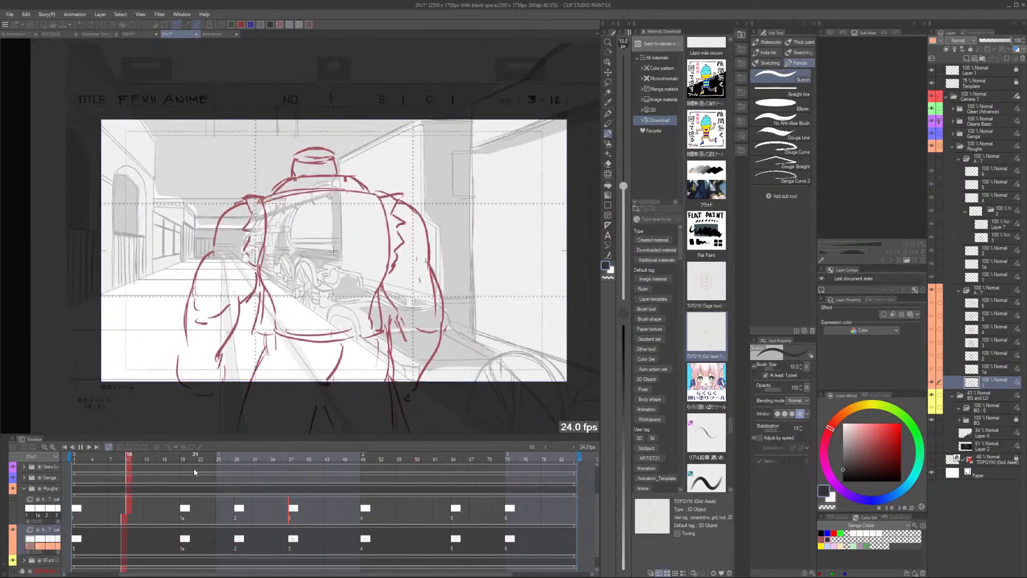
pyautogui.click(196, 459)
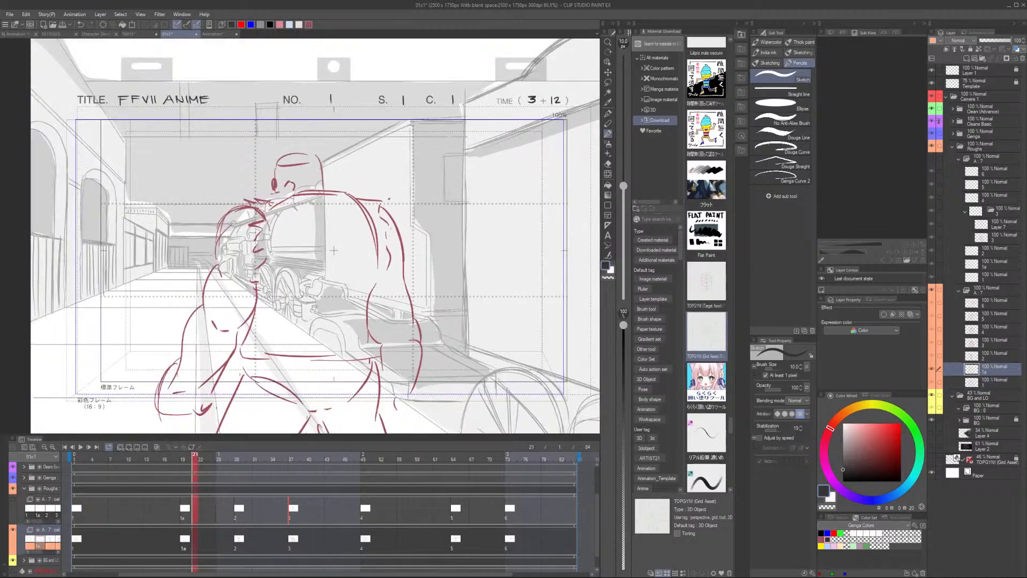
pyautogui.click(226, 37)
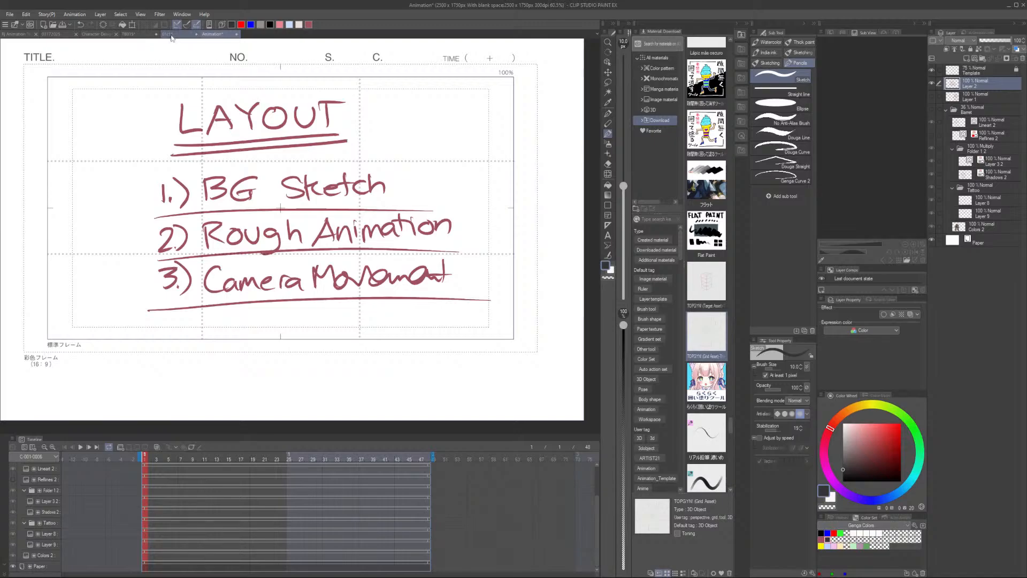
pyautogui.click(187, 37)
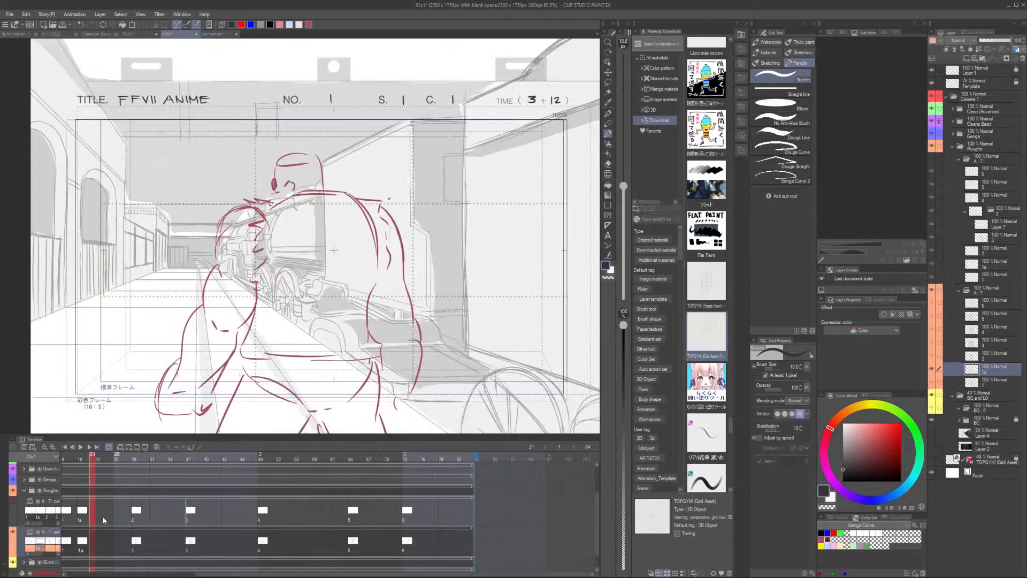
# Hide the background, return to drawing 3 with the cleaner pass shown, and fade the first roughs folder to 20% opacity
pyautogui.click(1004, 285)
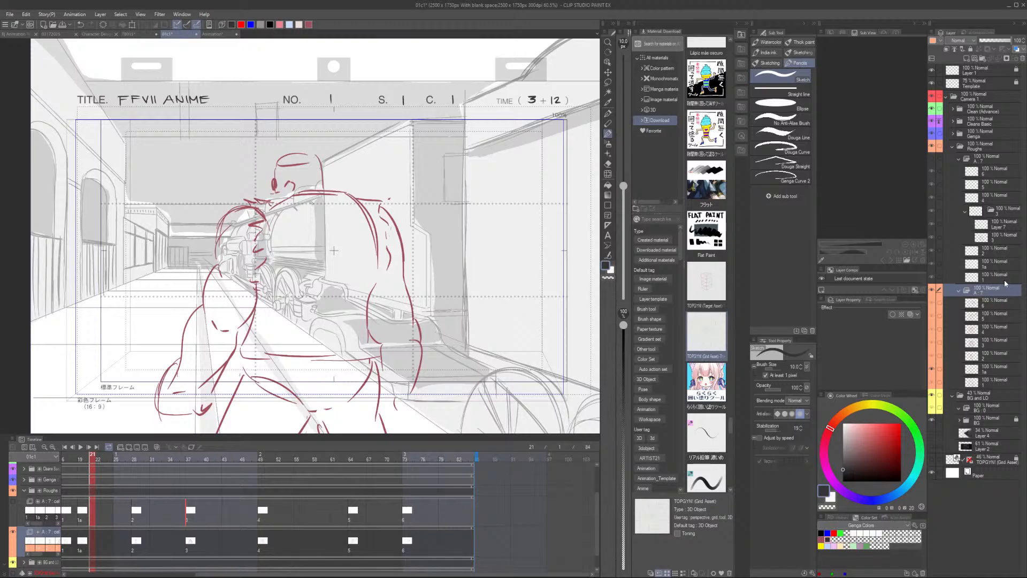
pyautogui.click(990, 43)
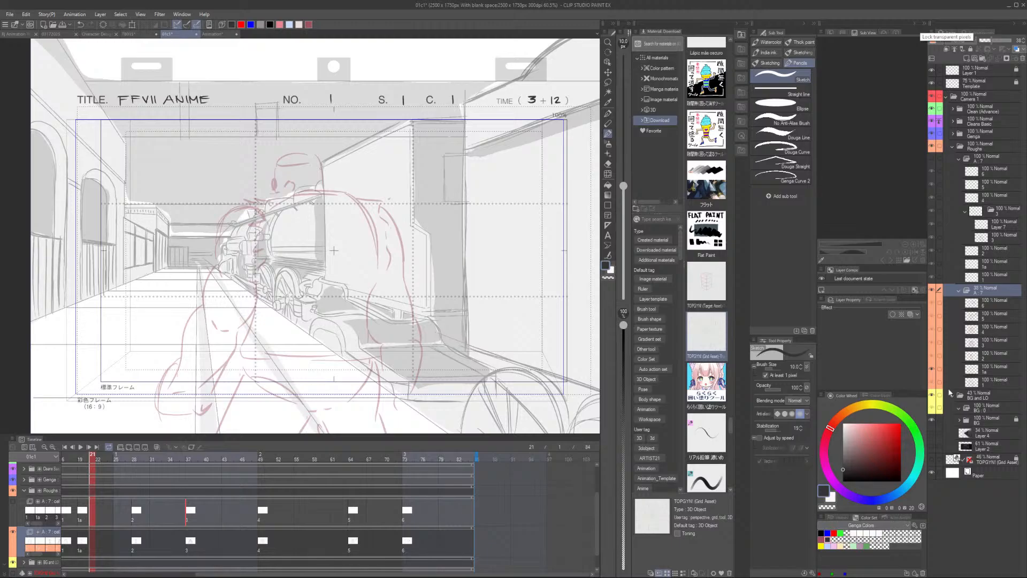
pyautogui.click(931, 395)
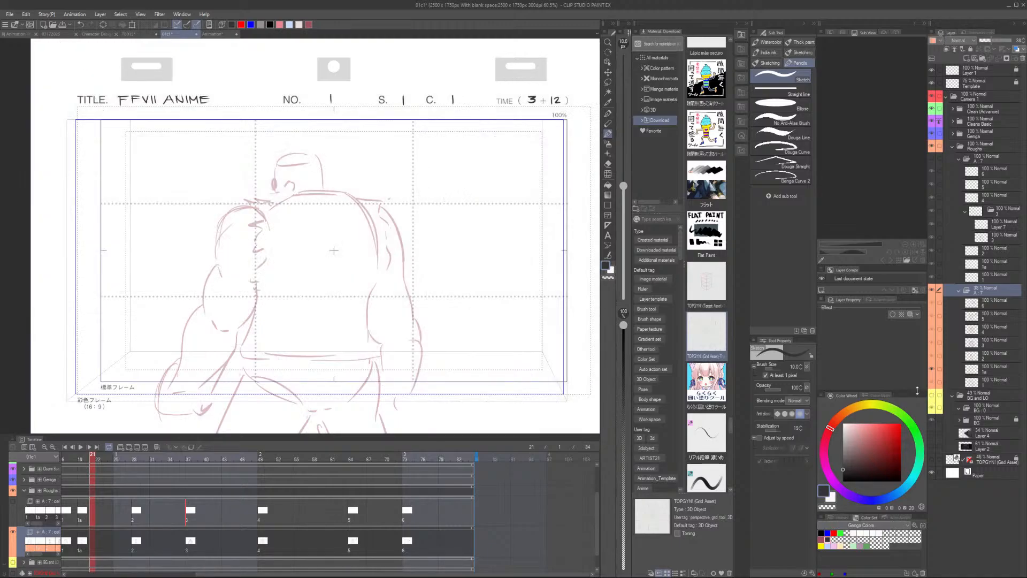
pyautogui.click(188, 515)
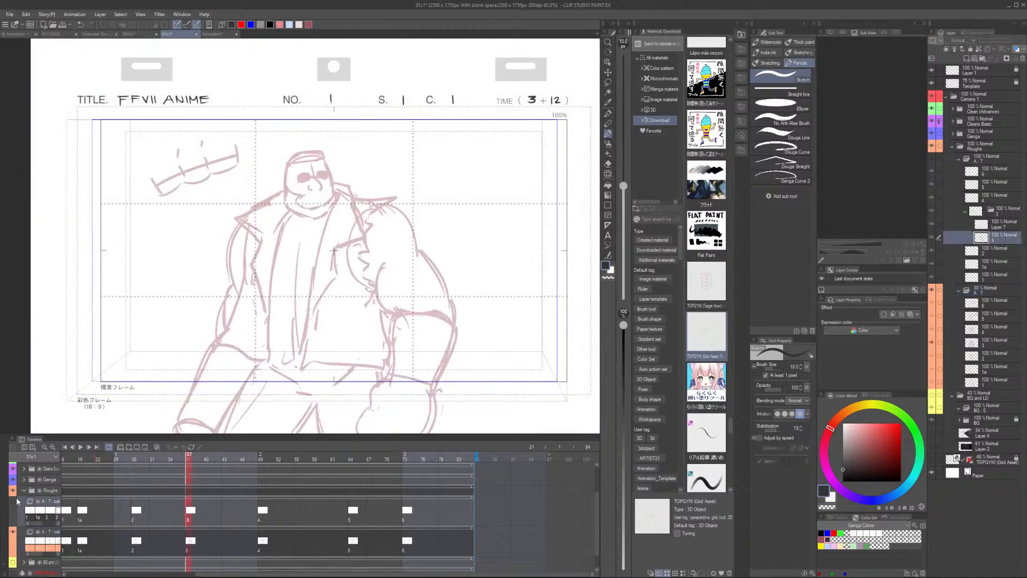
pyautogui.click(13, 501)
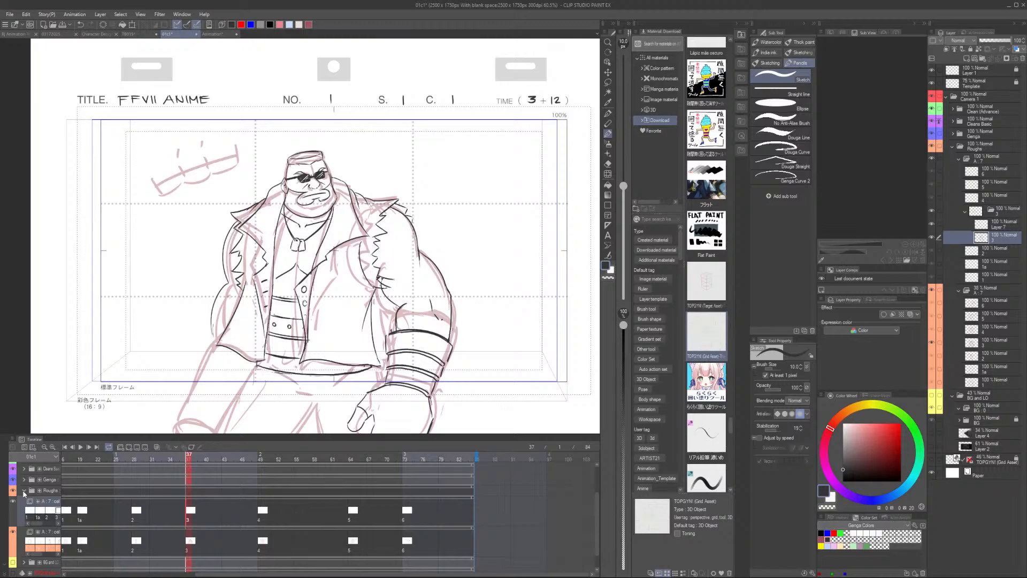
pyautogui.click(990, 290)
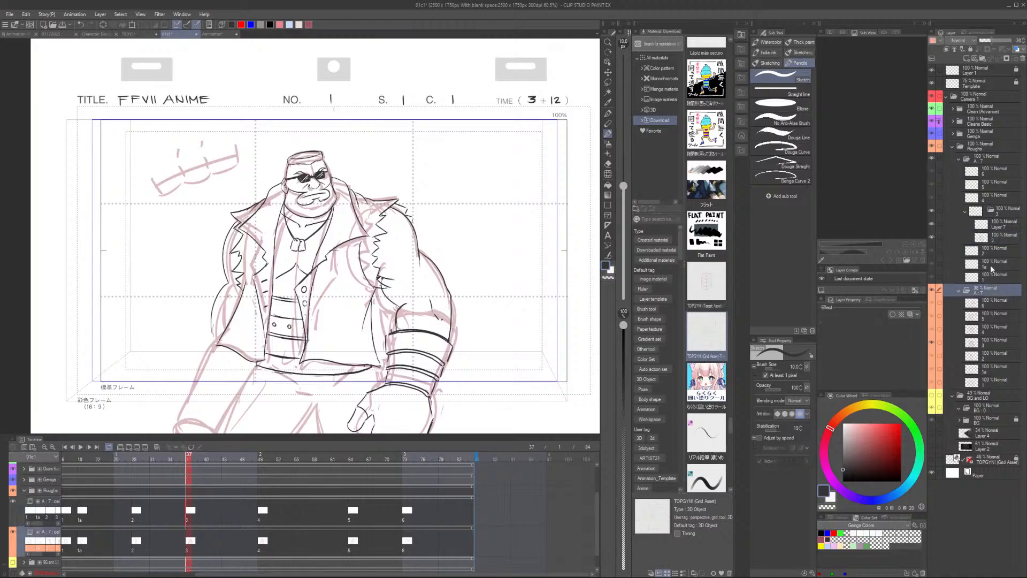
pyautogui.click(986, 41)
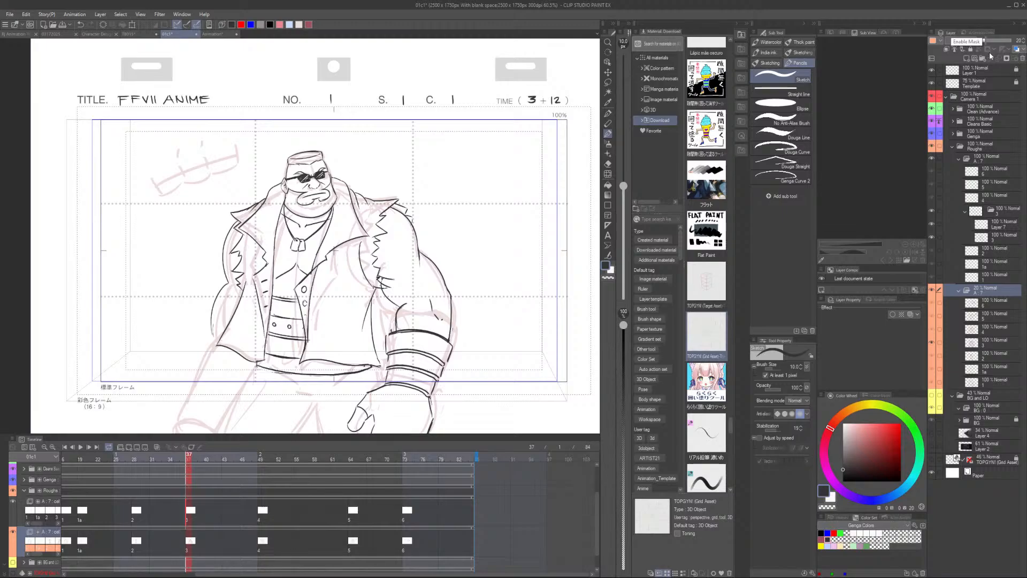
# Erase the scribbled overlaps at the lower end of the armhole beside the banded arm and redraw its torn edge on drawing 3
pyautogui.scroll(2, 458, 307)
pyautogui.moveTo(480, 325); pyautogui.dragTo(509, 223)
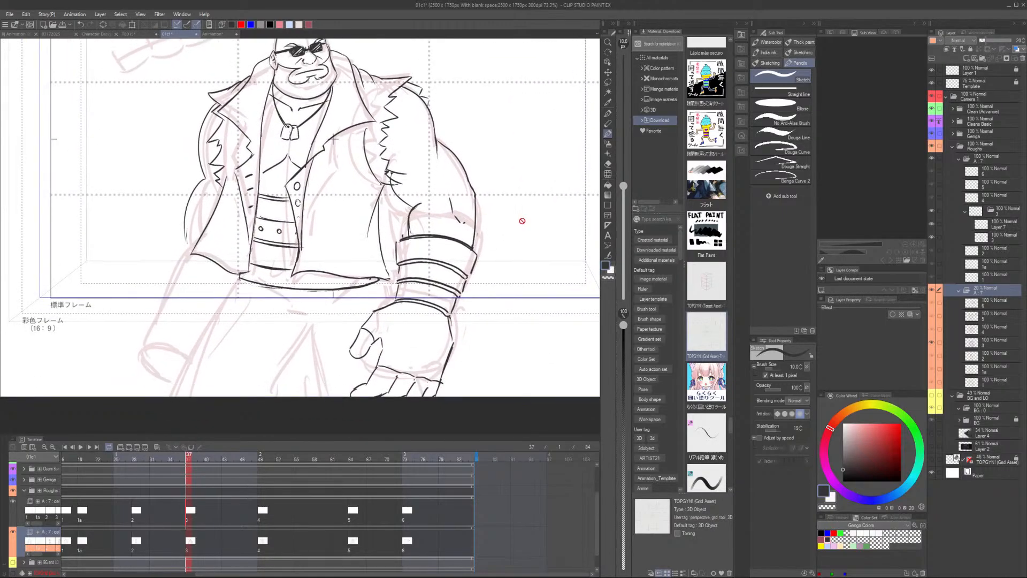
pyautogui.scroll(2, 405, 168)
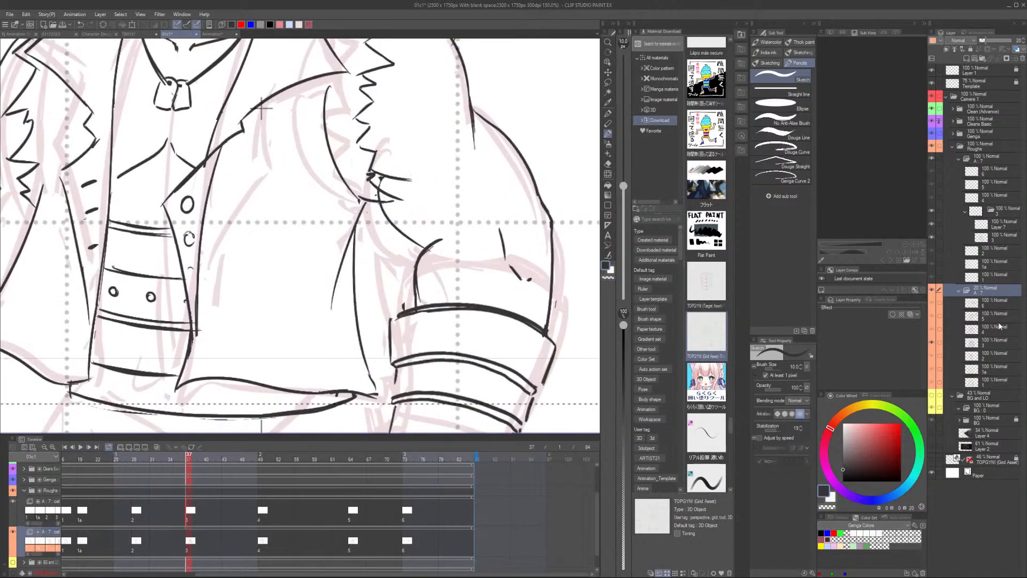
pyautogui.click(1000, 235)
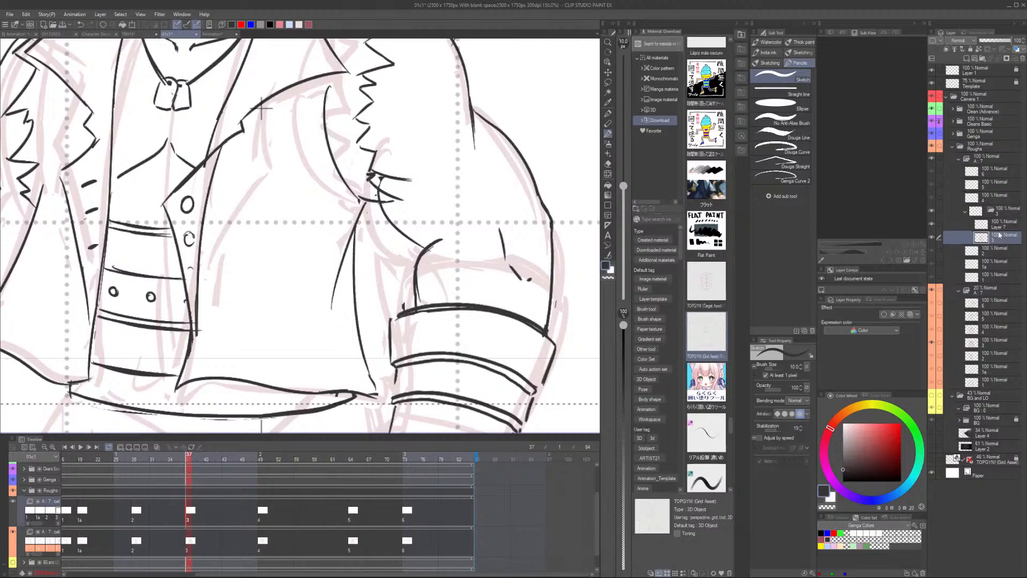
pyautogui.press('e')
pyautogui.scroll(-2, 383, 187)
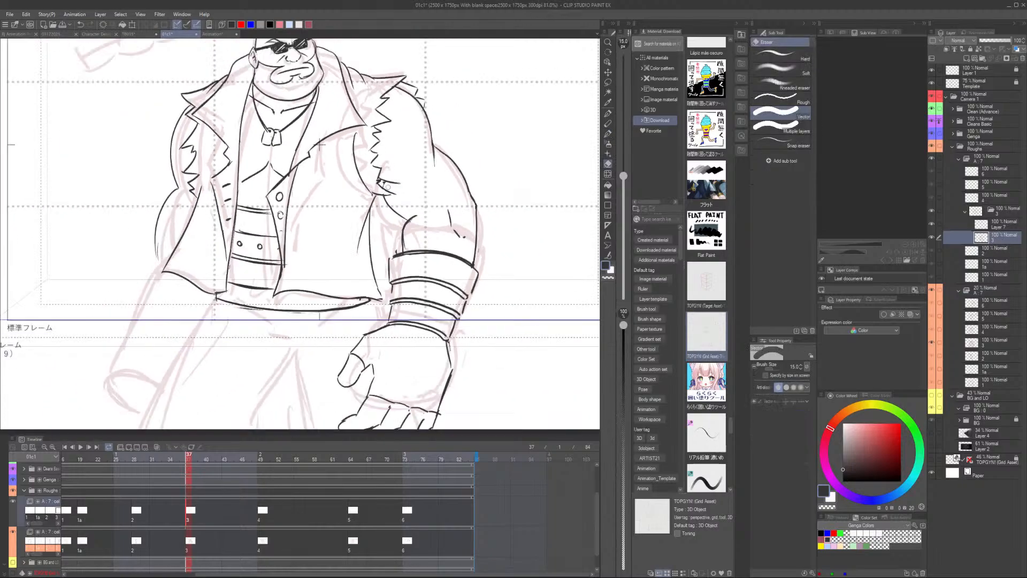
pyautogui.scroll(2, 398, 169)
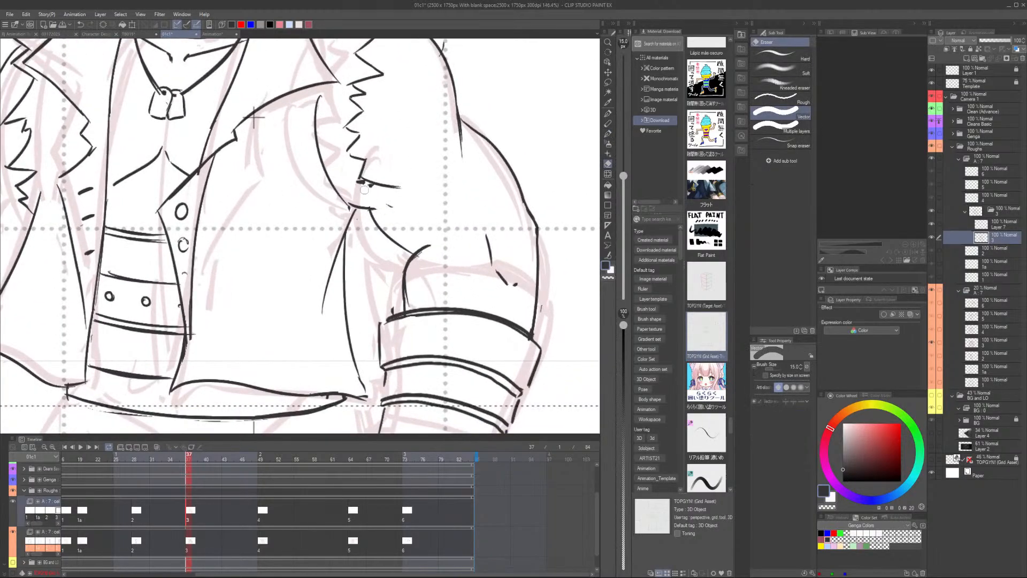
pyautogui.press('p')
pyautogui.moveTo(367, 188); pyautogui.dragTo(388, 204)
pyautogui.moveTo(358, 206)
pyautogui.mouseDown()
pyautogui.moveTo(382, 206)
pyautogui.moveTo(394, 187)
pyautogui.mouseUp()
pyautogui.press('e')
pyautogui.press('p')
pyautogui.press('e')
pyautogui.press('p')
pyautogui.scroll(-5, 418, 176)
pyautogui.press('e')
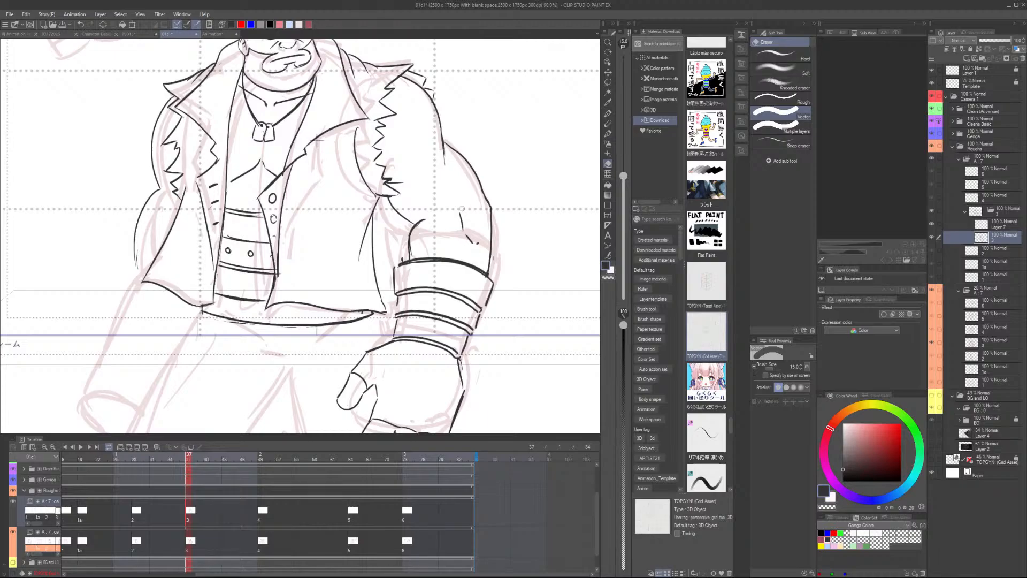
pyautogui.press('p')
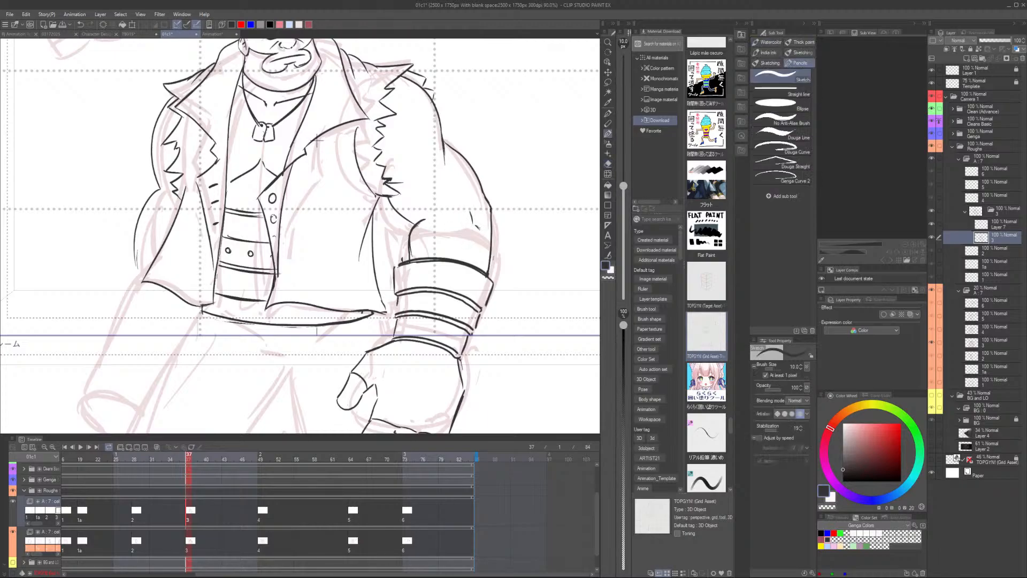
pyautogui.scroll(-3, 317, 140)
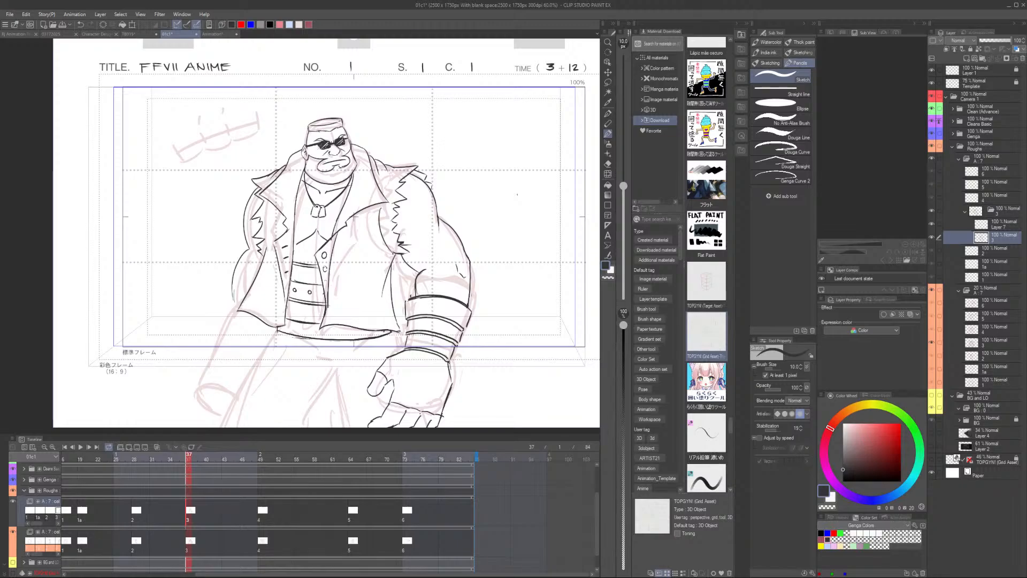
# Compare drawing 3 with its first rough by hiding and reshowing the cleaner pass, and bring up the character reference window
pyautogui.scroll(4, 431, 220)
pyautogui.scroll(-2, 304, 214)
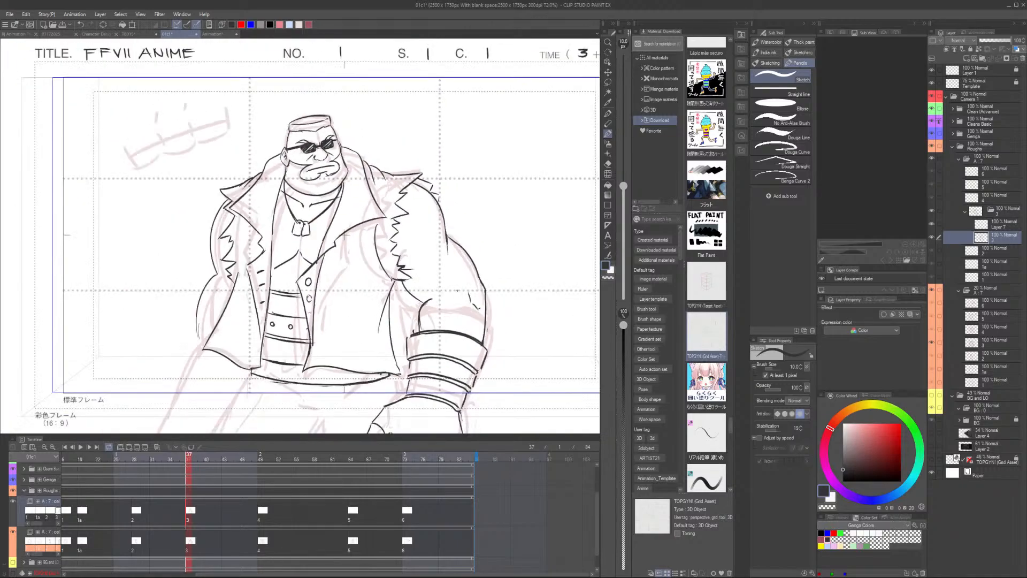
pyautogui.moveTo(497, 321); pyautogui.dragTo(448, 268)
pyautogui.click(14, 502)
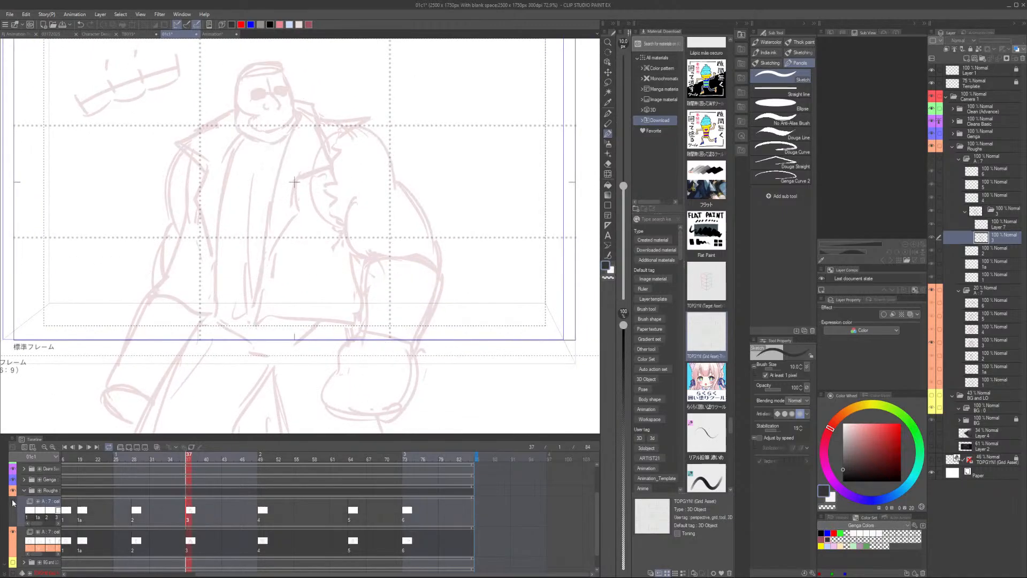
pyautogui.click(14, 502)
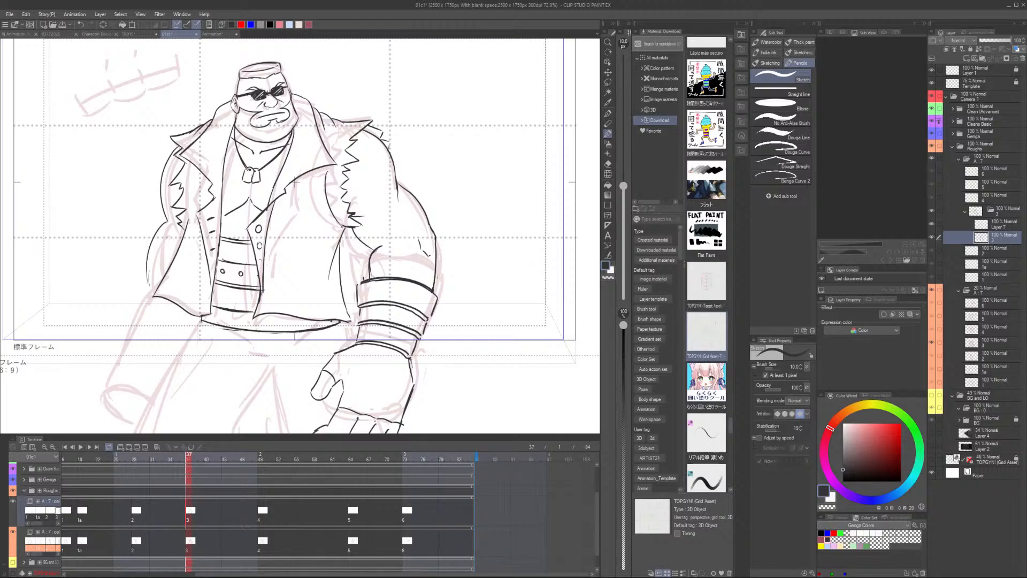
pyautogui.moveTo(300, 0); pyautogui.dragTo(337, 114)
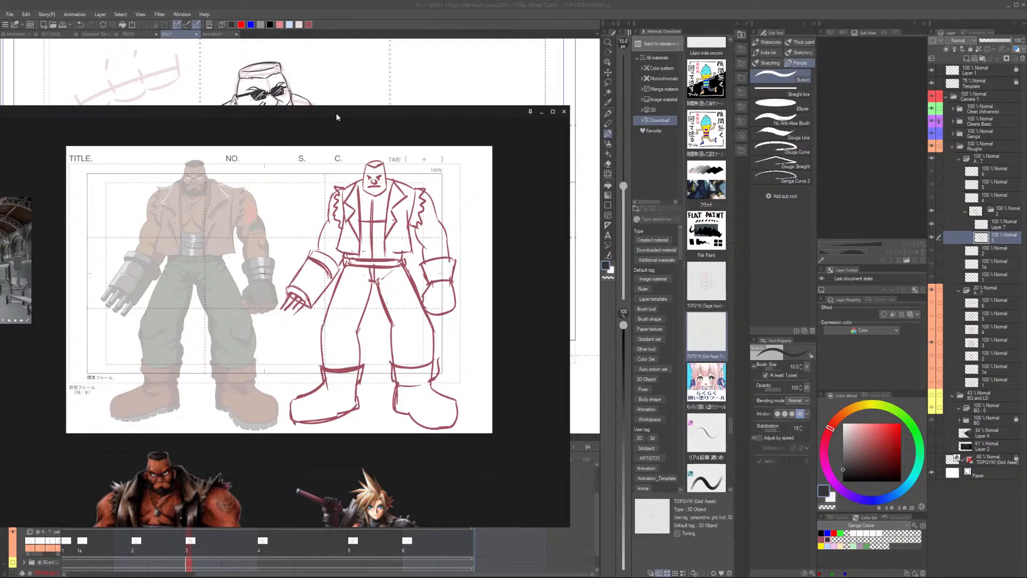
# Put away the character reference window and recheck the faded rough of drawing 3 by toggling the cleaner pass off and on
pyautogui.moveTo(336, 116); pyautogui.dragTo(383, 0)
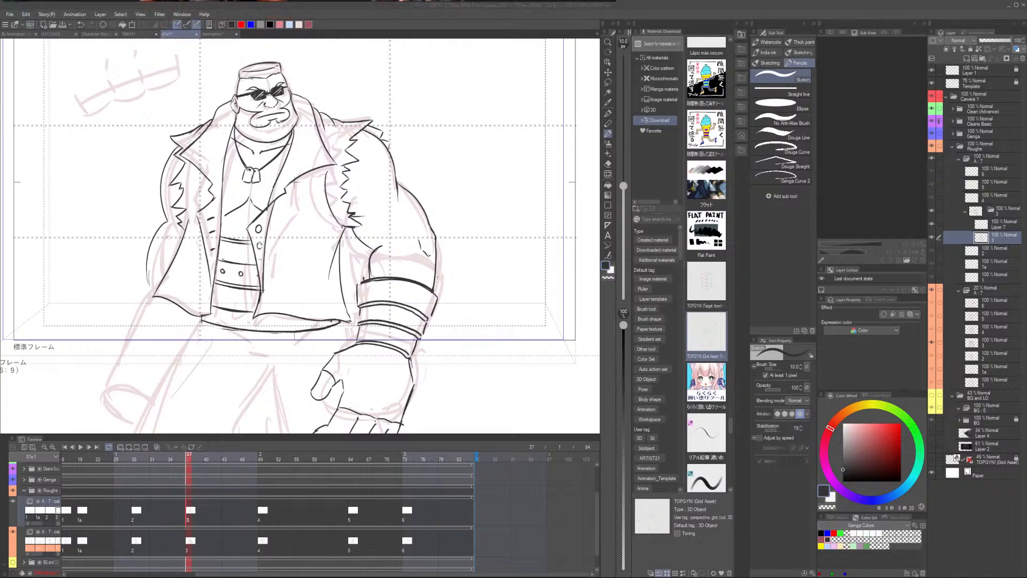
pyautogui.scroll(3, 295, 182)
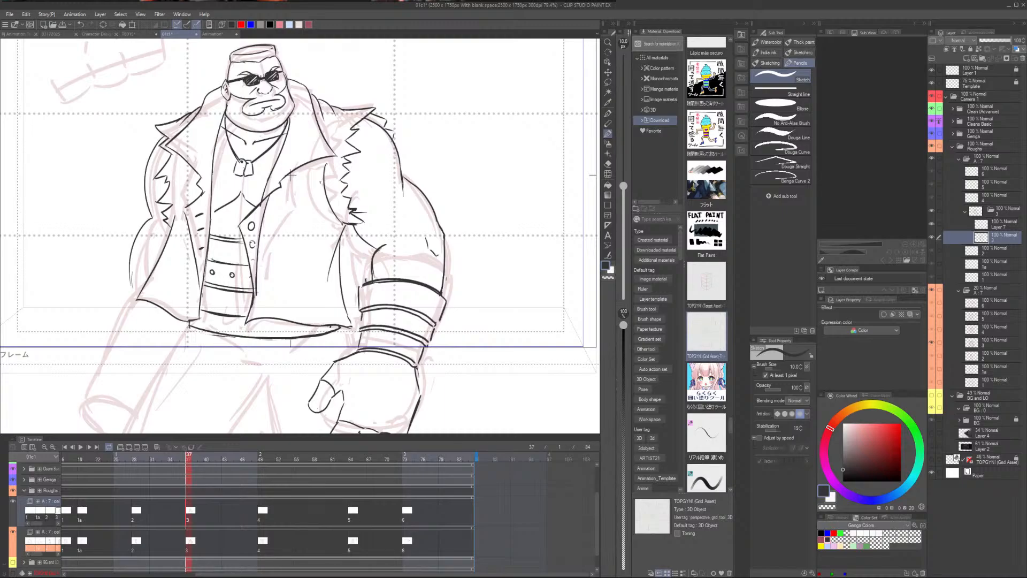
pyautogui.click(931, 159)
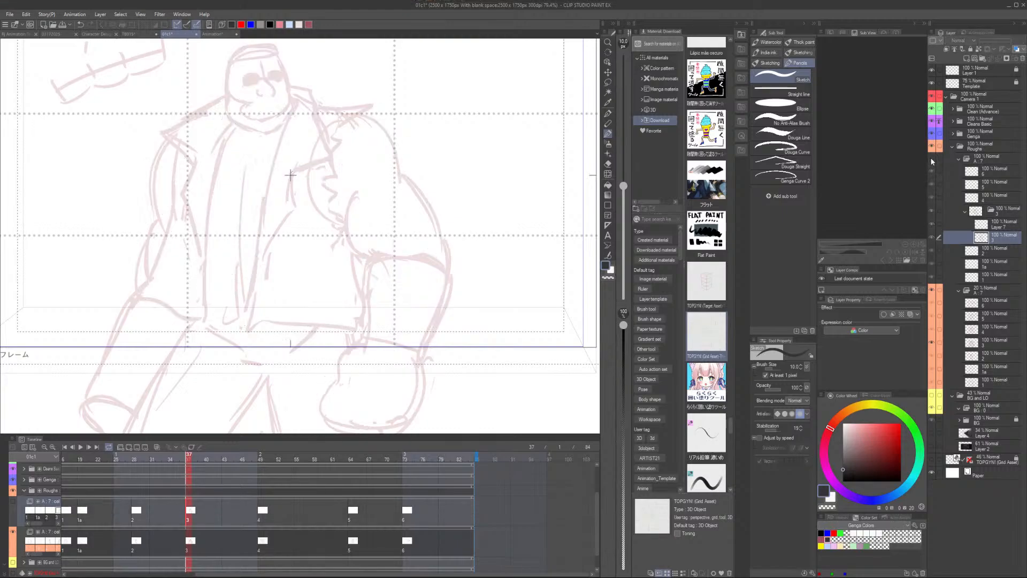
pyautogui.click(932, 157)
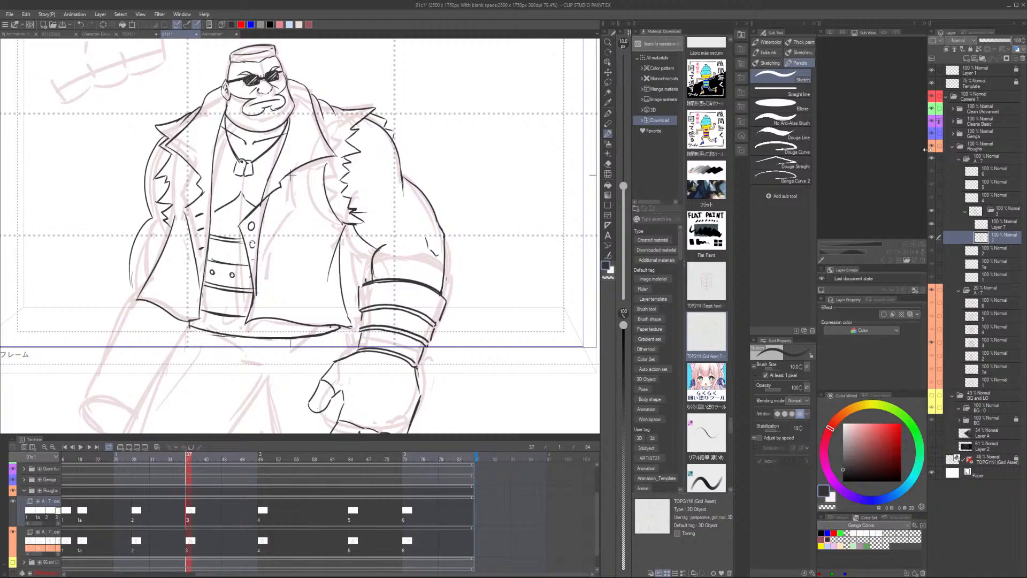
# Erase the vest's shoulder line beside the banded arm and redraw it as a pointed tip with a torn edge on drawing 3
pyautogui.scroll(5, 366, 281)
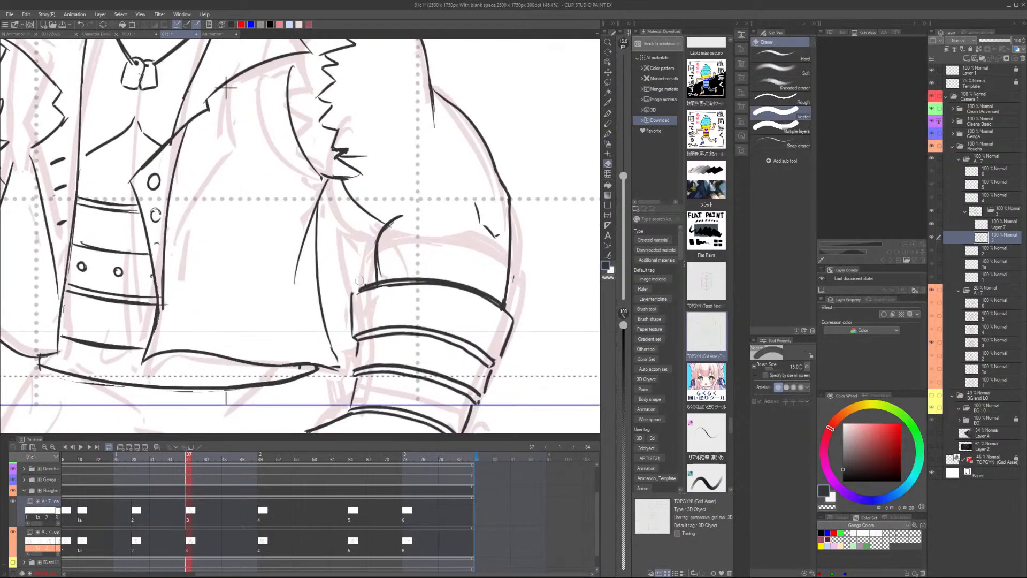
pyautogui.scroll(-5, 375, 284)
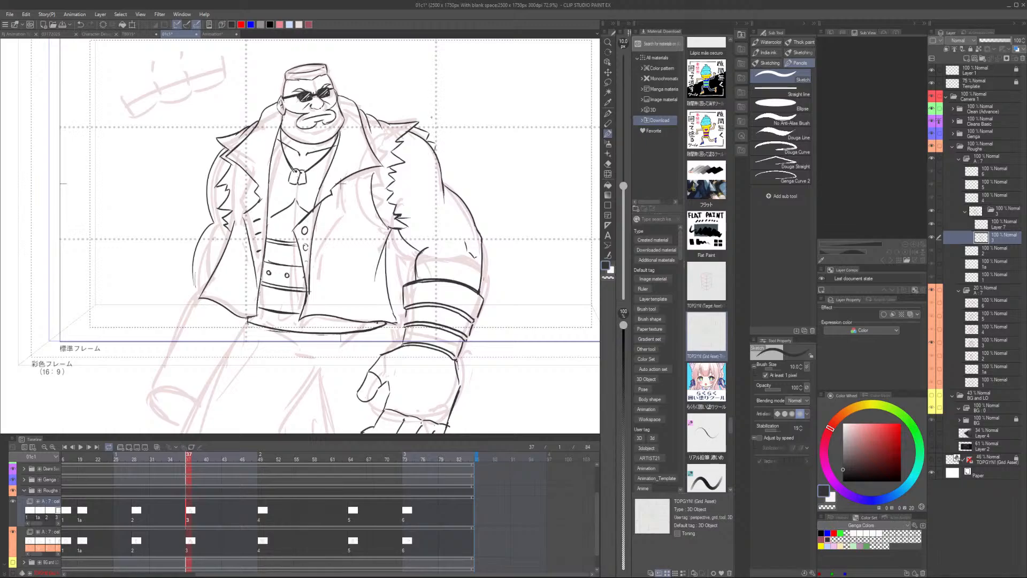
pyautogui.scroll(4, 431, 116)
pyautogui.press('e')
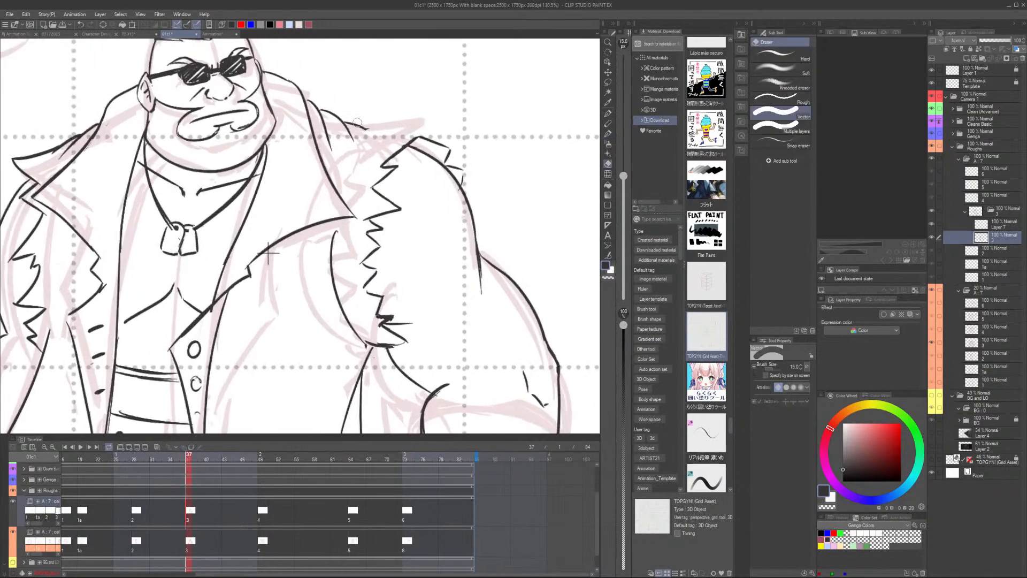
pyautogui.scroll(1, 356, 122)
pyautogui.press('p')
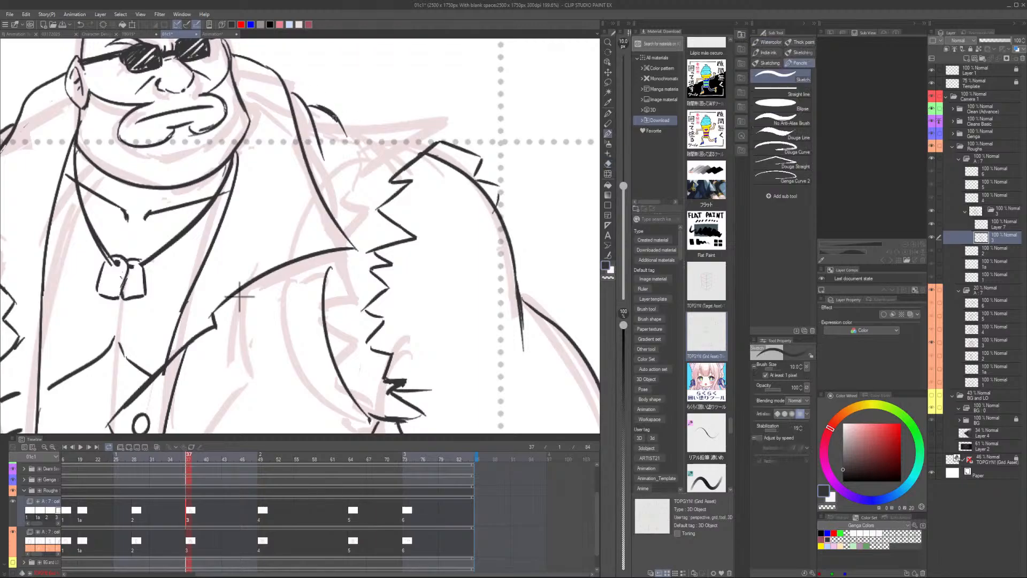
pyautogui.moveTo(334, 117); pyautogui.dragTo(429, 88)
pyautogui.hotkey('ctrl', 'z')
pyautogui.moveTo(336, 113)
pyautogui.mouseDown()
pyautogui.moveTo(374, 127)
pyautogui.moveTo(463, 101)
pyautogui.moveTo(441, 134)
pyautogui.mouseUp()
# Erase the old notches on top of the banded arm's shoulder and try a jagged outer fringe running down to the upper arm
pyautogui.press('e')
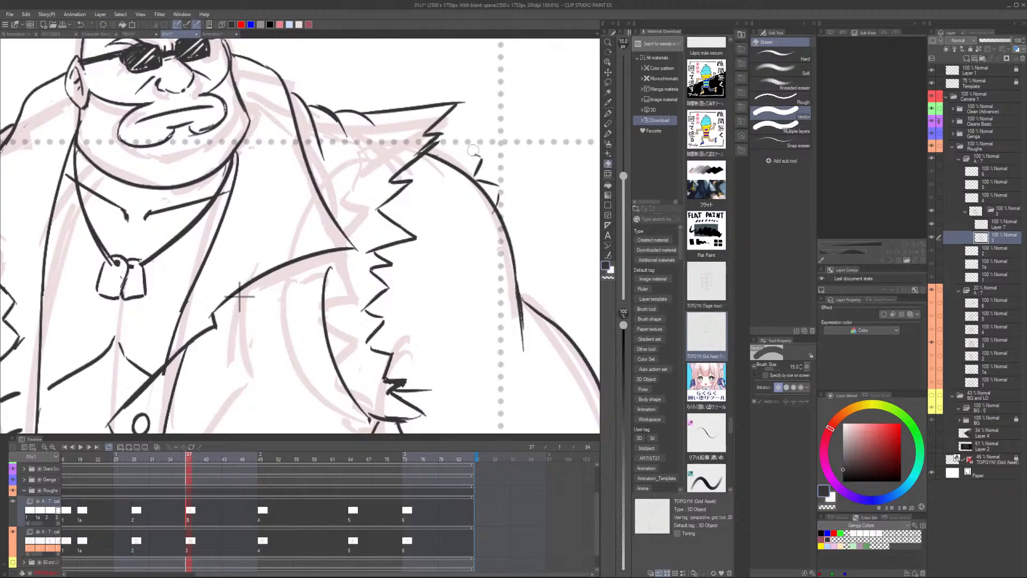
pyautogui.press('p')
pyautogui.moveTo(454, 122)
pyautogui.mouseDown()
pyautogui.moveTo(506, 137)
pyautogui.moveTo(480, 153)
pyautogui.moveTo(537, 181)
pyautogui.moveTo(510, 200)
pyautogui.moveTo(531, 216)
pyautogui.moveTo(520, 220)
pyautogui.moveTo(531, 264)
pyautogui.moveTo(519, 285)
pyautogui.mouseUp()
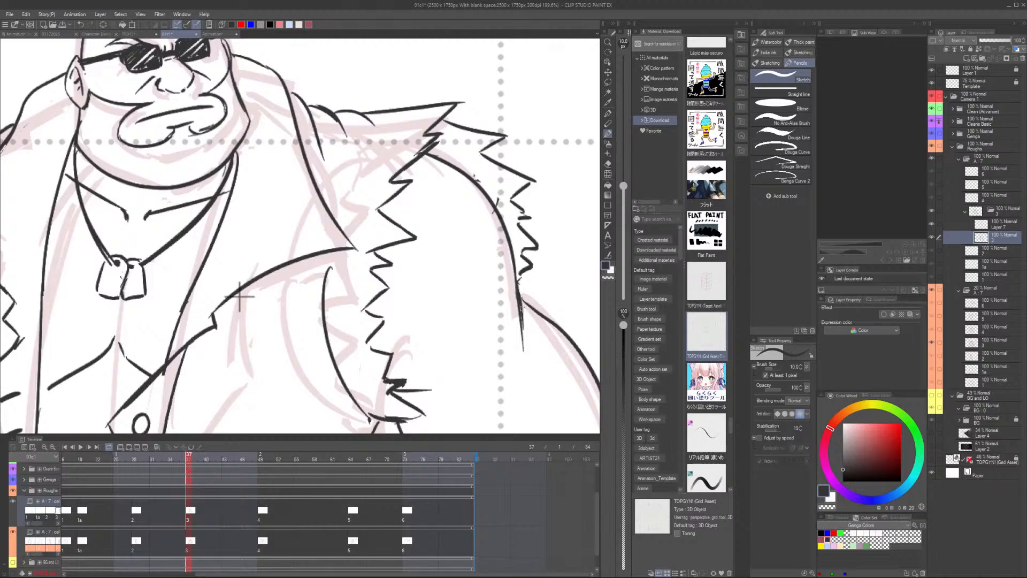
# Erase the jagged outer fringe and redraw the vest's shoulder point lower, with a torn strip over the top of the banded arm
pyautogui.scroll(-3, 521, 309)
pyautogui.moveTo(476, 184)
pyautogui.mouseDown()
pyautogui.moveTo(401, 134)
pyautogui.moveTo(415, 126)
pyautogui.moveTo(301, 97)
pyautogui.moveTo(353, 123)
pyautogui.moveTo(348, 140)
pyautogui.mouseUp()
pyautogui.scroll(4, 401, 128)
pyautogui.press('e')
pyautogui.press('p')
pyautogui.moveTo(281, 101)
pyautogui.mouseDown()
pyautogui.moveTo(386, 114)
pyautogui.moveTo(288, 111)
pyautogui.moveTo(377, 124)
pyautogui.moveTo(342, 146)
pyautogui.mouseUp()
pyautogui.hotkey('ctrl', 'z')
pyautogui.press('e')
pyautogui.moveTo(406, 146)
pyautogui.mouseDown()
pyautogui.moveTo(436, 117)
pyautogui.moveTo(430, 157)
pyautogui.moveTo(452, 187)
pyautogui.moveTo(453, 250)
pyautogui.moveTo(465, 243)
pyautogui.mouseUp()
pyautogui.press('p')
pyautogui.moveTo(353, 142); pyautogui.dragTo(431, 165)
pyautogui.hotkey('ctrl', 'z')
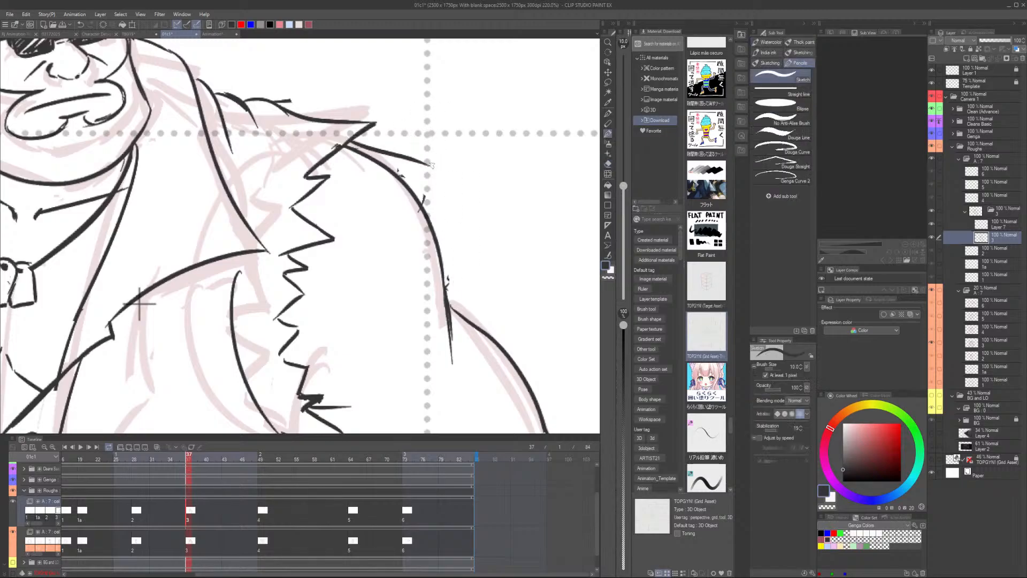
# Undo the recent shoulder contour and the jagged fur strokes running down the outer arm
pyautogui.hotkey('ctrl', 'z')
pyautogui.moveTo(350, 143)
pyautogui.mouseDown()
pyautogui.moveTo(470, 215)
pyautogui.moveTo(448, 242)
pyautogui.moveTo(468, 322)
pyautogui.mouseUp()
pyautogui.hotkey('ctrl', '0')
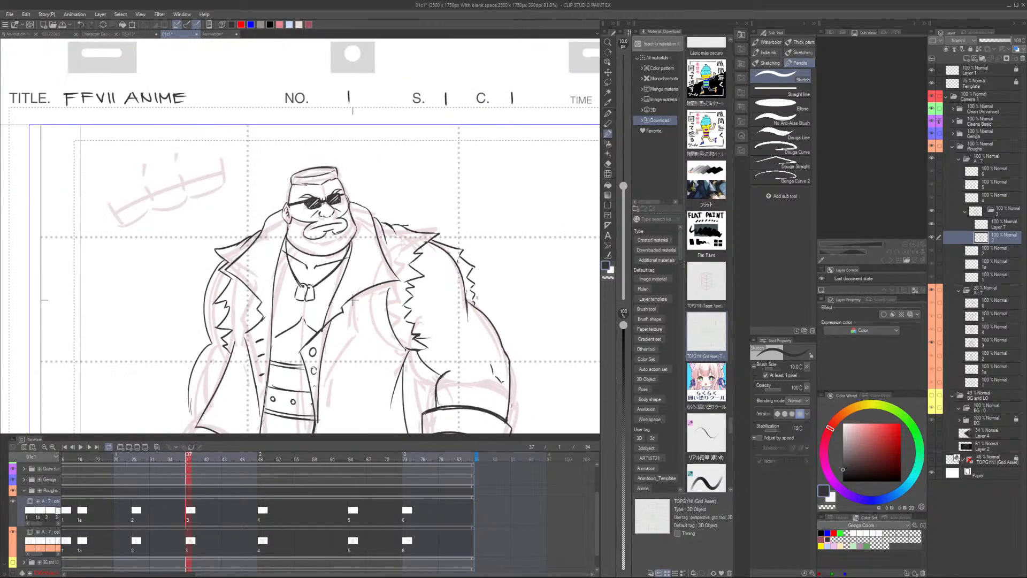
pyautogui.scroll(5, 525, 341)
pyautogui.hotkey('ctrl', 'z')
pyautogui.hotkey('ctrl', 'z')
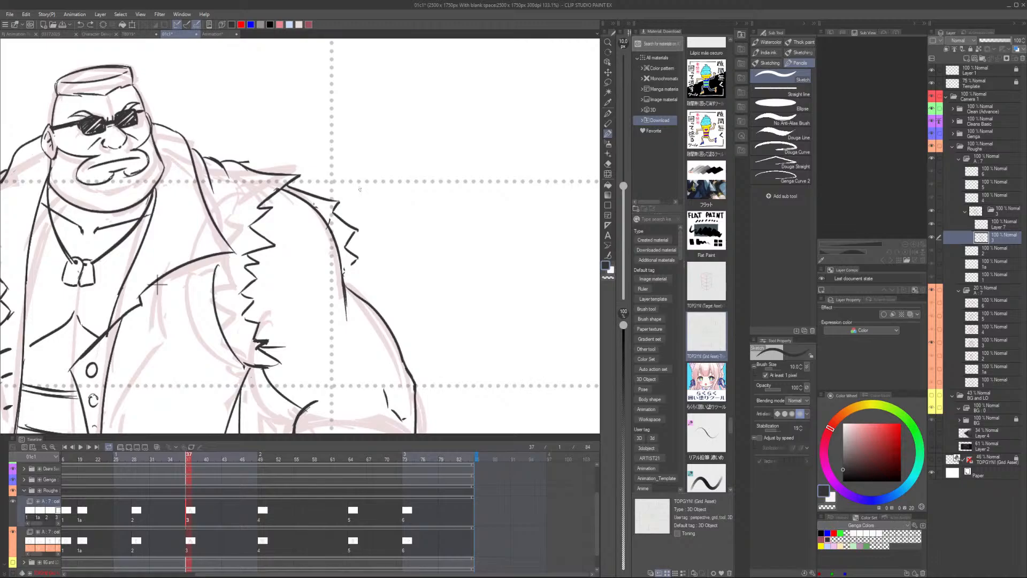
pyautogui.hotkey('ctrl', 'z')
pyautogui.hotkey('ctrl', 'z')
pyautogui.hotkey('ctrl', 'z')
pyautogui.hotkey('ctrl', 'z')
pyautogui.hotkey('ctrl', 'z')
pyautogui.hotkey('ctrl', 'z')
# Select the stray marks beside the right-hand shoulder, delete them and clear the selection
pyautogui.press('m')
pyautogui.moveTo(336, 171)
pyautogui.mouseDown()
pyautogui.moveTo(336, 217)
pyautogui.moveTo(374, 245)
pyautogui.moveTo(374, 160)
pyautogui.mouseUp()
pyautogui.press('Delete')
pyautogui.hotkey('ctrl', 'd')
# Redraw the right-hand shoulder contour under the fur trim with short pencil strokes
pyautogui.press('p')
pyautogui.moveTo(283, 182)
pyautogui.mouseDown()
pyautogui.moveTo(323, 188)
pyautogui.moveTo(314, 205)
pyautogui.mouseUp()
pyautogui.moveTo(314, 204); pyautogui.dragTo(320, 215)
pyautogui.moveTo(322, 214); pyautogui.dragTo(329, 219)
pyautogui.scroll(-6, 331, 212)
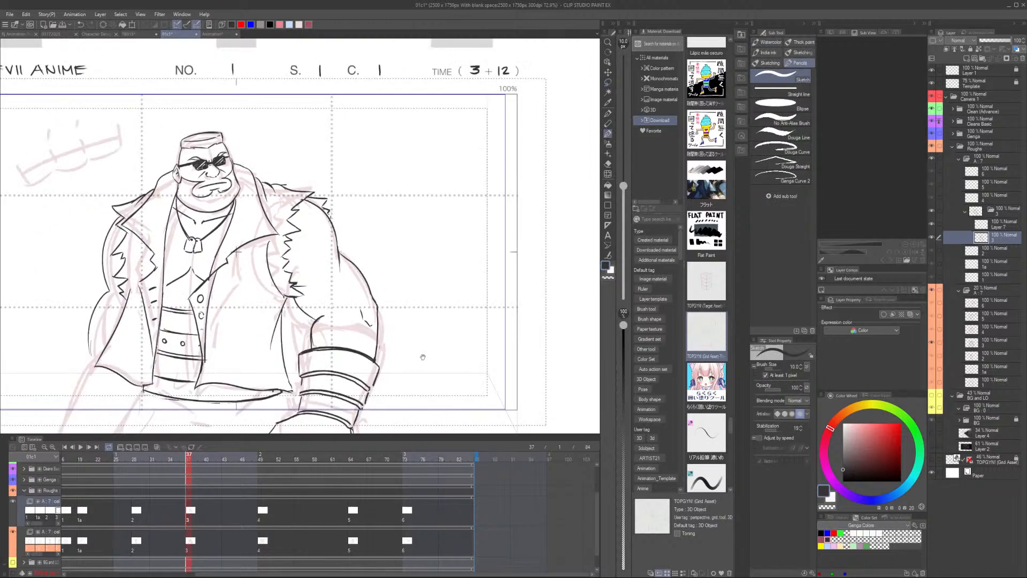
pyautogui.moveTo(423, 357); pyautogui.dragTo(467, 306)
pyautogui.moveTo(423, 379); pyautogui.dragTo(451, 354)
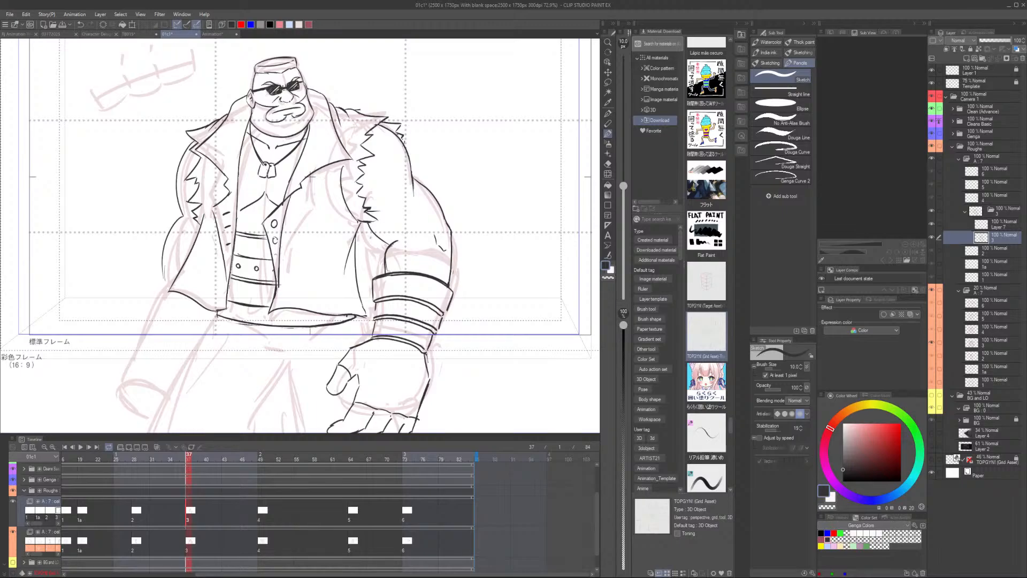
# Draw a diagonal fold line on the jacket running down from the right-hand armpit
pyautogui.scroll(4, 359, 235)
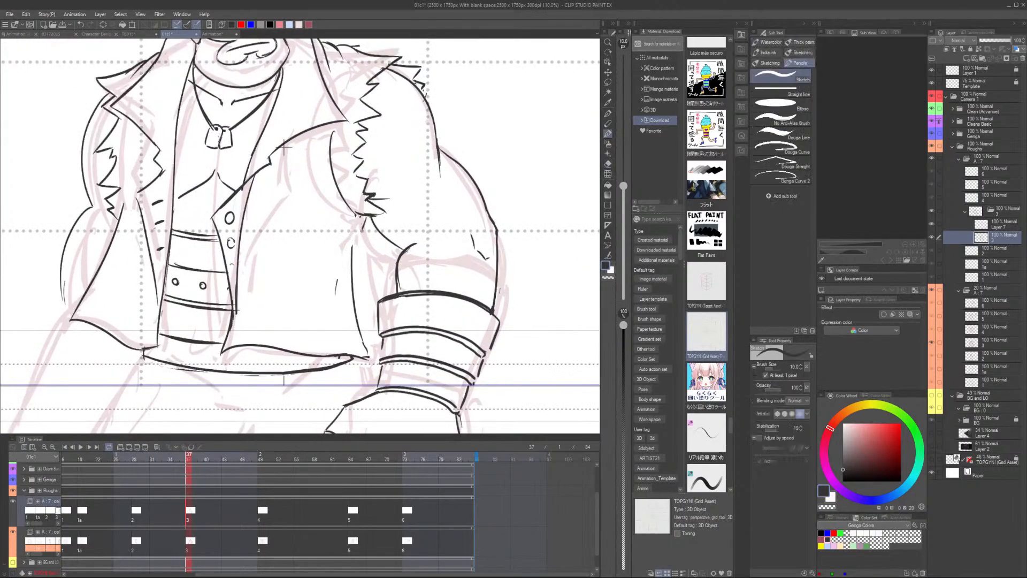
pyautogui.moveTo(361, 232); pyautogui.dragTo(346, 260)
pyautogui.hotkey('ctrl', 'z')
pyautogui.moveTo(366, 218); pyautogui.dragTo(329, 290)
# Erase the jacket's right-hand side line and redraw it from the armpit fold down to the hem
pyautogui.press('e')
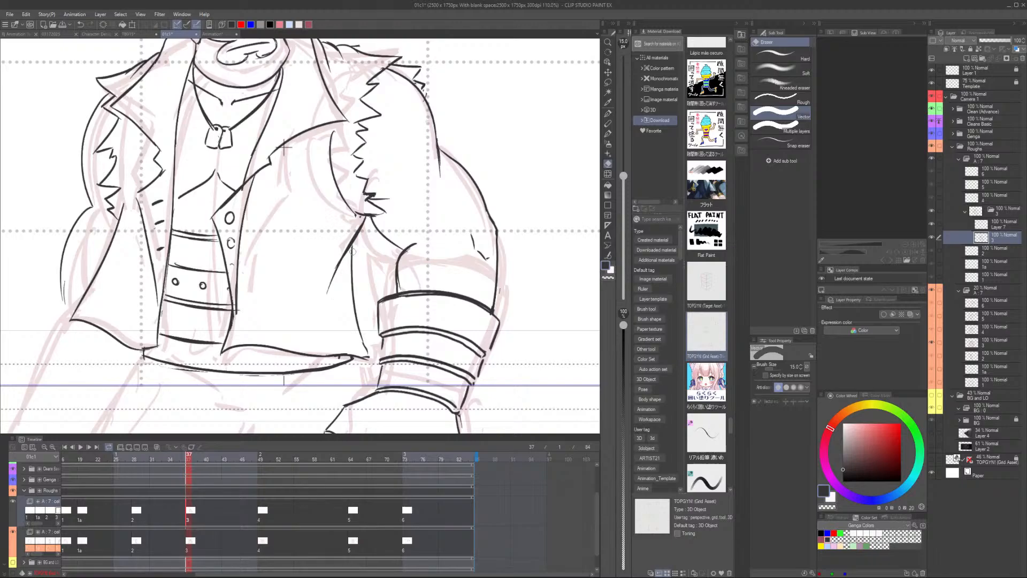
pyautogui.scroll(-2, 352, 251)
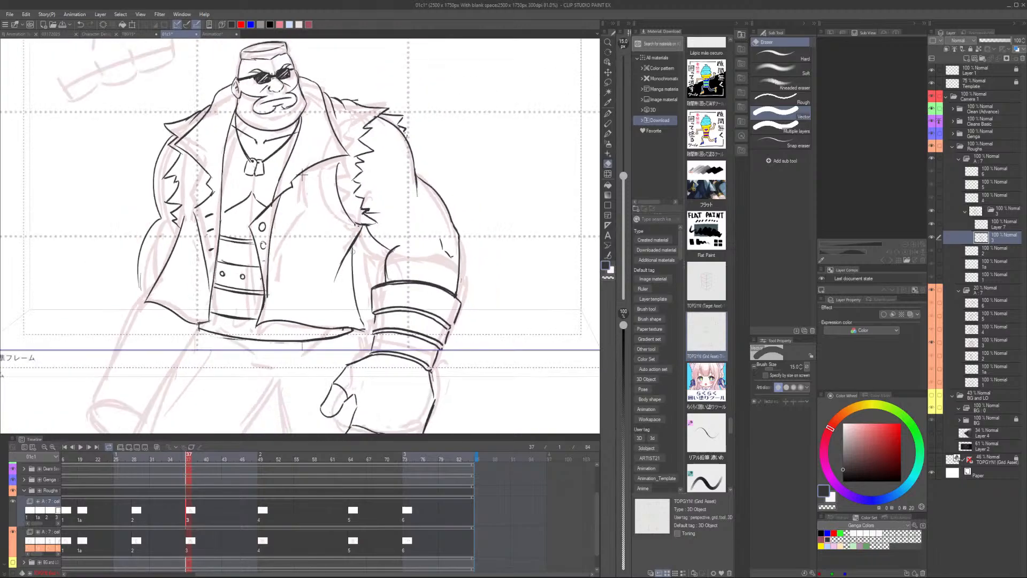
pyautogui.scroll(3, 352, 252)
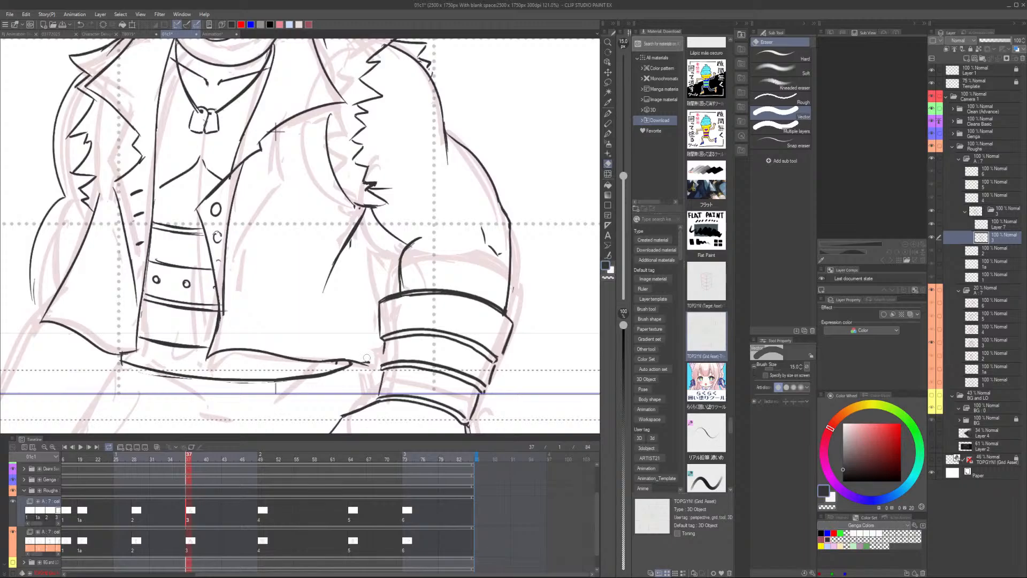
pyautogui.press('p')
pyautogui.moveTo(352, 239); pyautogui.dragTo(376, 360)
pyautogui.moveTo(359, 308); pyautogui.dragTo(374, 359)
# Erase the uneven part of the jacket's lower hem and redraw it as a clean curve above the belt
pyautogui.press('e')
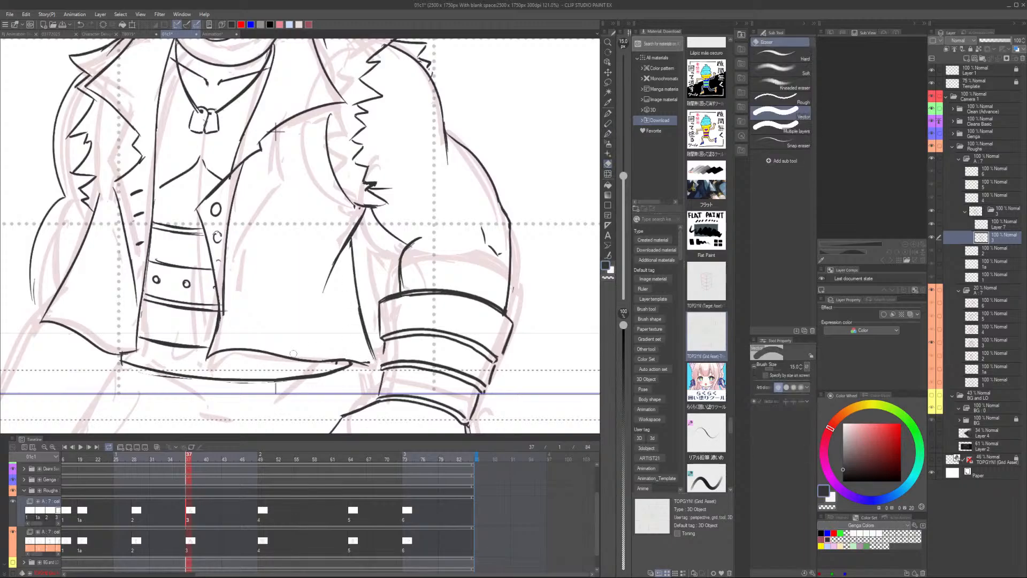
pyautogui.moveTo(279, 354); pyautogui.dragTo(349, 360)
pyautogui.press('p')
pyautogui.moveTo(229, 351)
pyautogui.mouseDown()
pyautogui.moveTo(376, 361)
pyautogui.moveTo(241, 366)
pyautogui.moveTo(122, 350)
pyautogui.moveTo(317, 348)
pyautogui.mouseUp()
pyautogui.scroll(-4, 323, 347)
pyautogui.scroll(5, 322, 347)
pyautogui.press('e')
pyautogui.press('p')
pyautogui.scroll(-1, 208, 349)
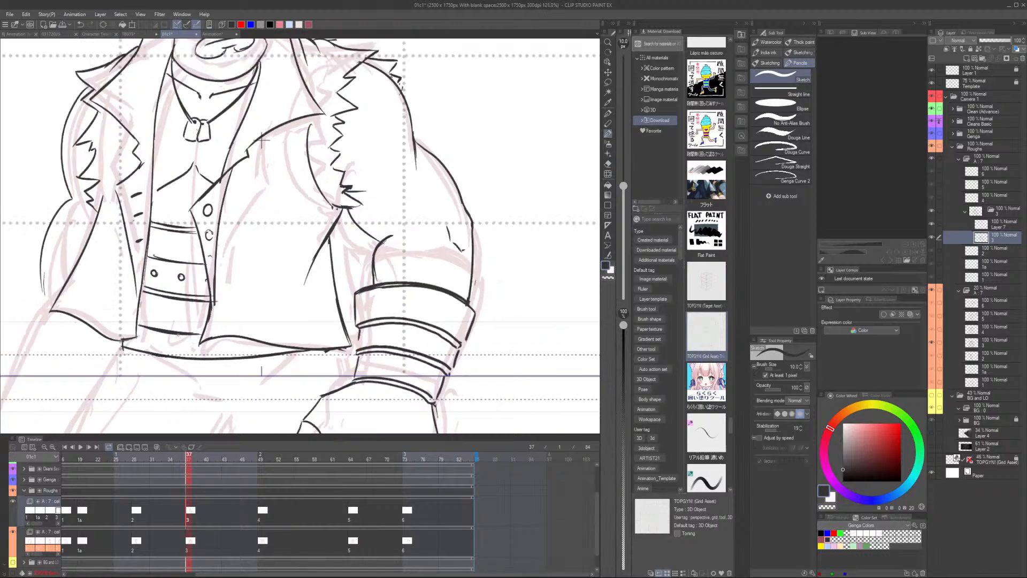
# Draw short vertical belt loops along the waistband below the jacket
pyautogui.moveTo(183, 335); pyautogui.dragTo(183, 356)
pyautogui.moveTo(182, 335)
pyautogui.mouseDown()
pyautogui.moveTo(179, 357)
pyautogui.moveTo(179, 343)
pyautogui.moveTo(179, 356)
pyautogui.moveTo(218, 357)
pyautogui.mouseUp()
pyautogui.hotkey('ctrl', 'z')
pyautogui.hotkey('ctrl', 'z')
pyautogui.hotkey('ctrl', 'z')
pyautogui.hotkey('ctrl', 'z')
pyautogui.moveTo(146, 327)
pyautogui.mouseDown()
pyautogui.moveTo(144, 352)
pyautogui.moveTo(154, 355)
pyautogui.mouseUp()
pyautogui.moveTo(249, 337)
pyautogui.mouseDown()
pyautogui.moveTo(251, 355)
pyautogui.moveTo(266, 355)
pyautogui.mouseUp()
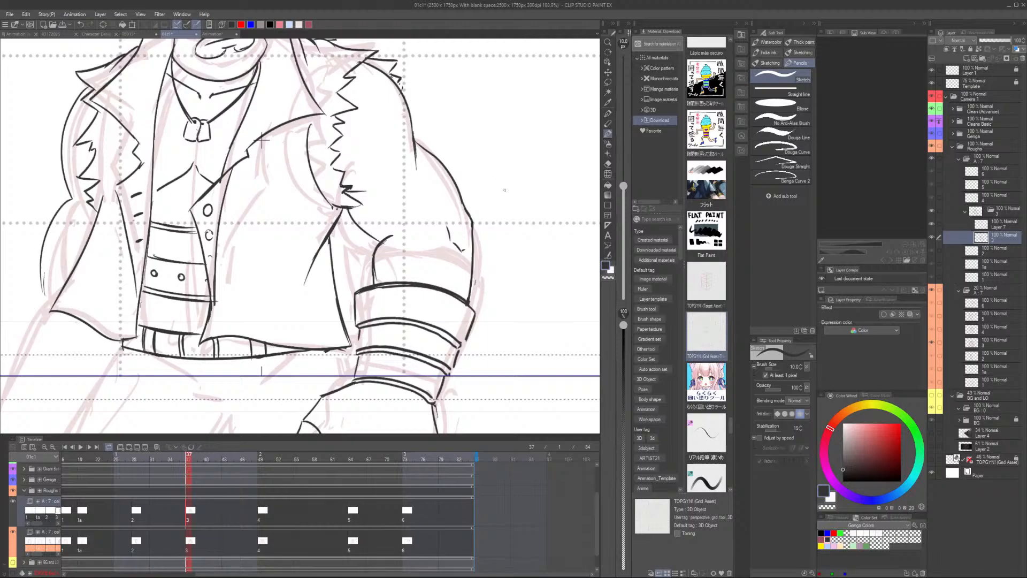
# Erase the left-hand arm's outline below the shoulder fur and try a new curved contour
pyautogui.scroll(-2, 504, 191)
pyautogui.press('e')
pyautogui.moveTo(517, 248)
pyautogui.mouseDown()
pyautogui.moveTo(520, 256)
pyautogui.moveTo(538, 221)
pyautogui.mouseUp()
pyautogui.scroll(2, 211, 151)
pyautogui.press('p')
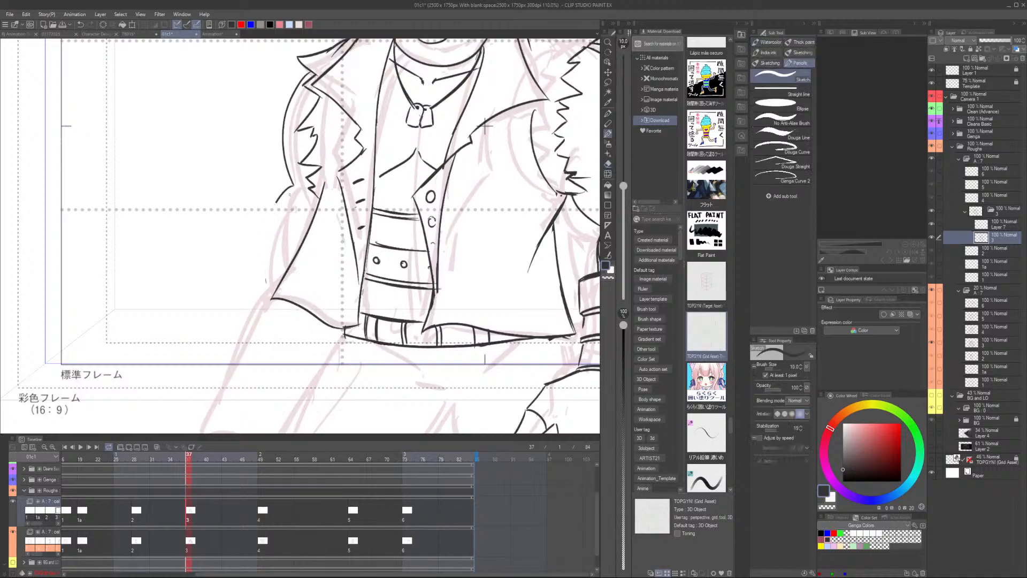
pyautogui.moveTo(292, 189); pyautogui.dragTo(263, 272)
pyautogui.hotkey('ctrl', 'z')
pyautogui.moveTo(292, 186); pyautogui.dragTo(259, 293)
pyautogui.hotkey('ctrl', 'z')
pyautogui.moveTo(292, 187)
pyautogui.mouseDown()
pyautogui.moveTo(262, 283)
pyautogui.moveTo(276, 198)
pyautogui.moveTo(262, 263)
pyautogui.mouseUp()
# Erase the left-hand arm's contour again and redraw it as a longer curve reaching down past the elbow
pyautogui.press('e')
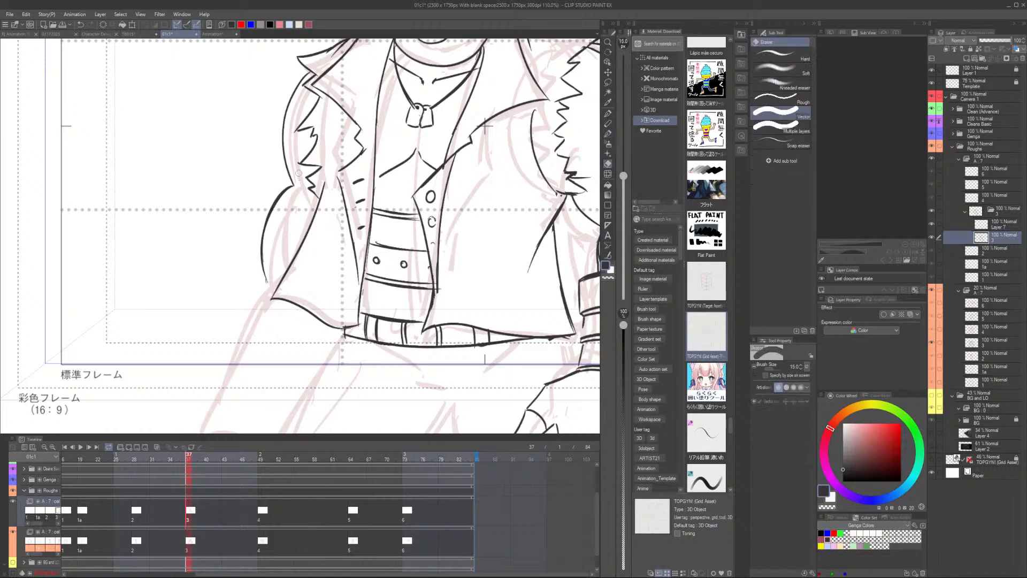
pyautogui.moveTo(284, 108)
pyautogui.mouseDown()
pyautogui.moveTo(285, 160)
pyautogui.moveTo(291, 105)
pyautogui.moveTo(284, 140)
pyautogui.moveTo(295, 185)
pyautogui.moveTo(265, 228)
pyautogui.moveTo(275, 208)
pyautogui.moveTo(263, 281)
pyautogui.mouseUp()
pyautogui.press('p')
pyautogui.press('e')
pyautogui.press('p')
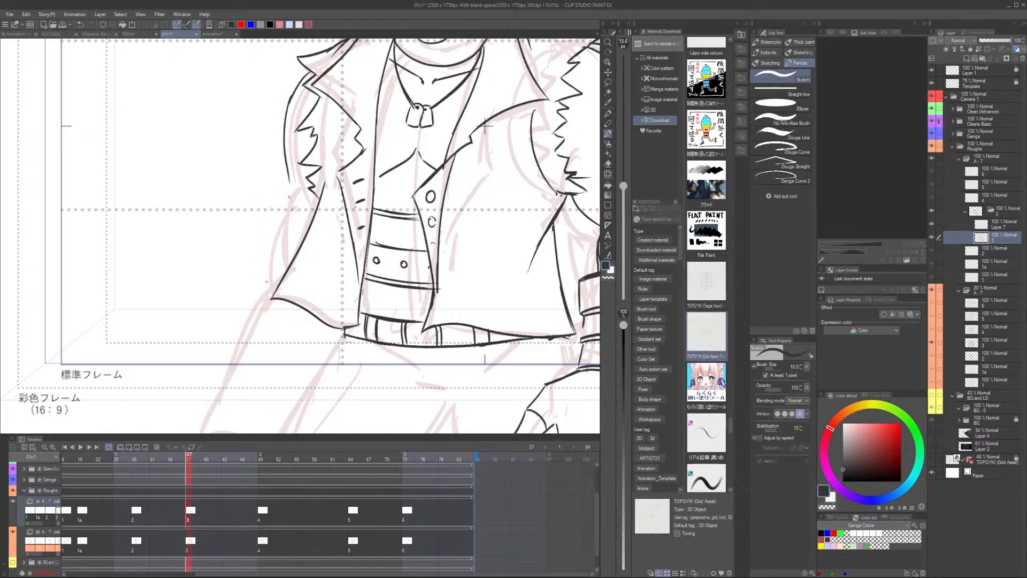
pyautogui.moveTo(292, 185); pyautogui.dragTo(263, 265)
pyautogui.hotkey('ctrl', 'z')
pyautogui.moveTo(292, 186); pyautogui.dragTo(261, 285)
pyautogui.hotkey('ctrl', 'z')
pyautogui.moveTo(293, 185)
pyautogui.mouseDown()
pyautogui.moveTo(269, 207)
pyautogui.moveTo(258, 291)
pyautogui.mouseUp()
pyautogui.scroll(-4, 270, 275)
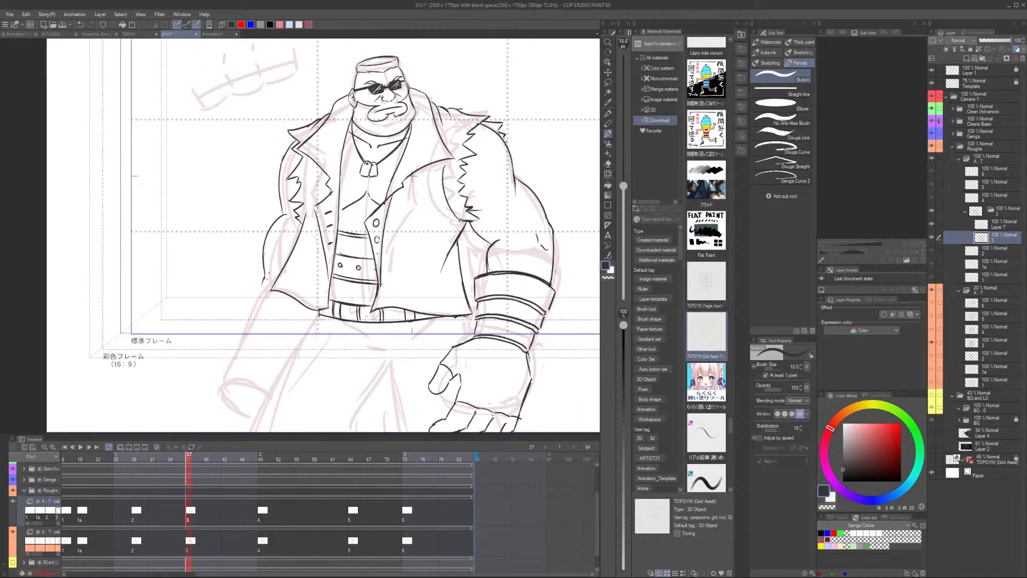
# Draw the trousers' left-hand hip line and the fly folds converging at the crotch
pyautogui.moveTo(440, 303); pyautogui.dragTo(387, 231)
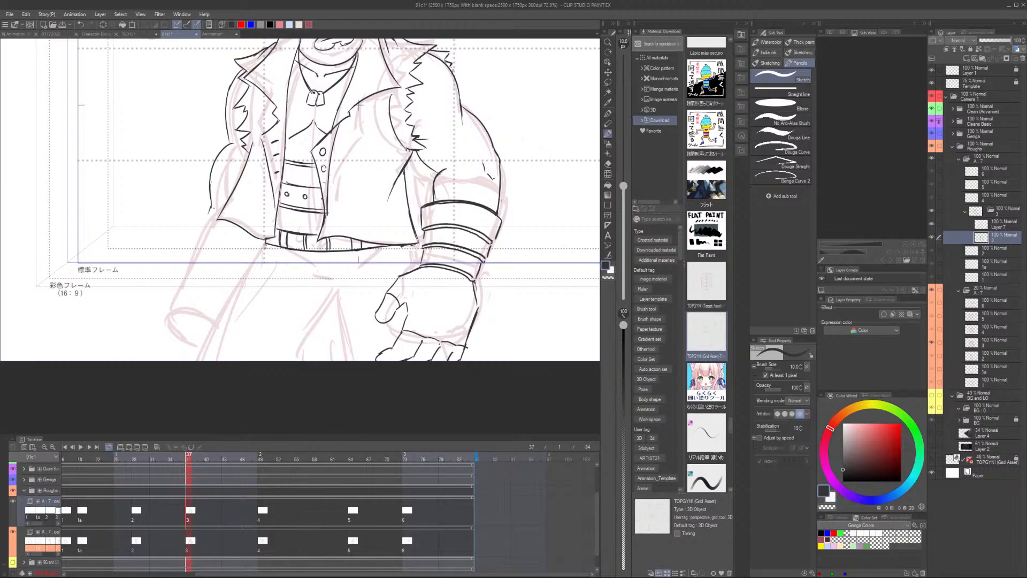
pyautogui.hotkey('ctrl', 'z')
pyautogui.moveTo(265, 251)
pyautogui.mouseDown()
pyautogui.moveTo(277, 267)
pyautogui.moveTo(240, 275)
pyautogui.mouseUp()
pyautogui.hotkey('ctrl', 'z')
pyautogui.moveTo(316, 259)
pyautogui.mouseDown()
pyautogui.moveTo(331, 292)
pyautogui.moveTo(321, 281)
pyautogui.moveTo(337, 296)
pyautogui.mouseUp()
pyautogui.moveTo(326, 295); pyautogui.dragTo(366, 285)
pyautogui.hotkey('ctrl', 'z')
pyautogui.hotkey('ctrl', 'z')
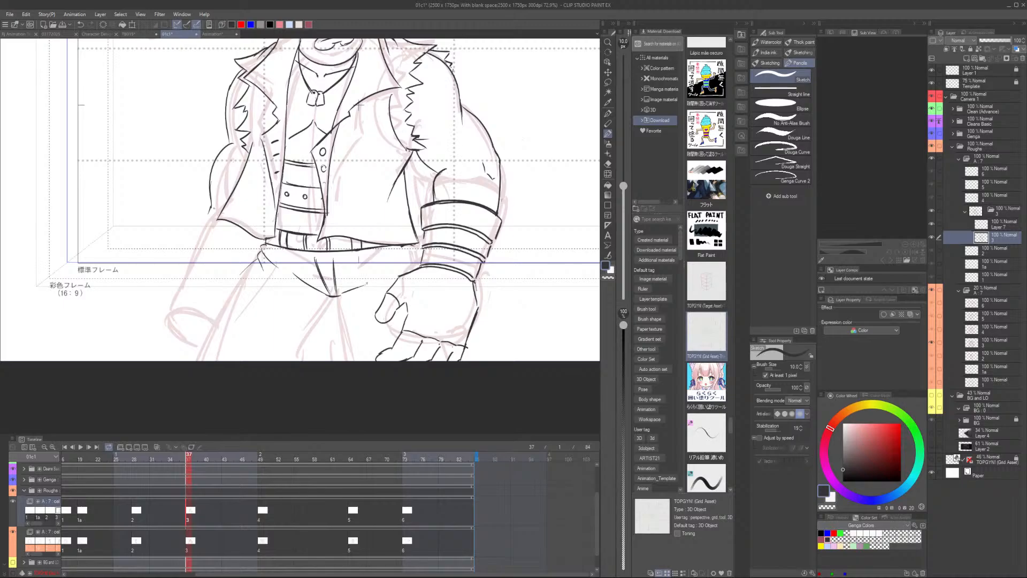
# Draw the crease and the inner contour of the left-hand trouser leg running down from the crotch
pyautogui.moveTo(291, 294)
pyautogui.mouseDown()
pyautogui.moveTo(322, 295)
pyautogui.moveTo(324, 306)
pyautogui.moveTo(267, 328)
pyautogui.mouseUp()
pyautogui.hotkey('ctrl', 'z')
pyautogui.moveTo(325, 304)
pyautogui.mouseDown()
pyautogui.moveTo(274, 327)
pyautogui.moveTo(291, 353)
pyautogui.mouseUp()
pyautogui.hotkey('ctrl', 'z')
pyautogui.moveTo(324, 305); pyautogui.dragTo(283, 391)
pyautogui.hotkey('ctrl', 'z')
pyautogui.hotkey('ctrl', 'z')
pyautogui.moveTo(324, 306); pyautogui.dragTo(296, 360)
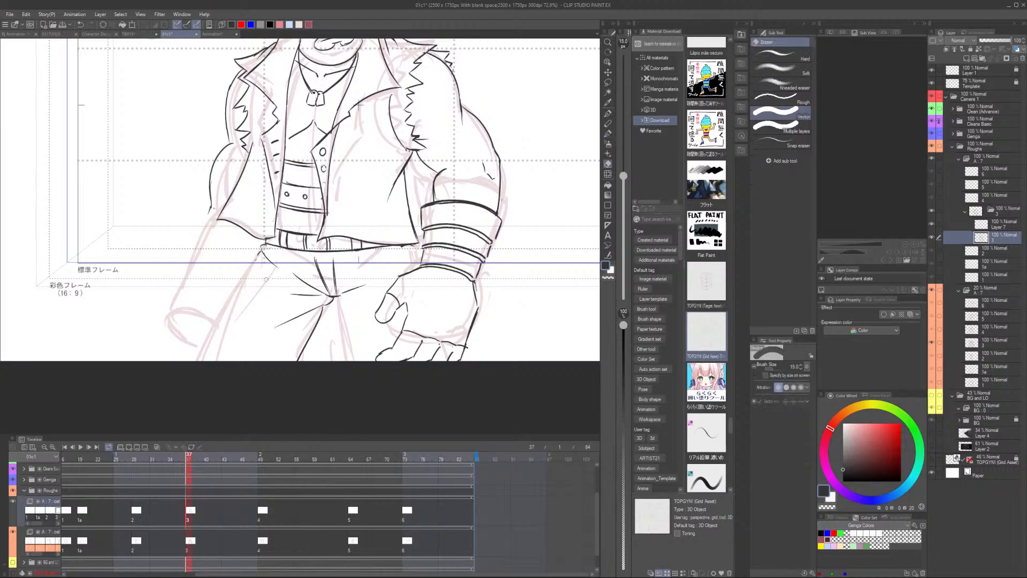
# Clean up the left-hand hip, then draw that leg's outer contour and the other leg's inner contour
pyautogui.moveTo(255, 249); pyautogui.dragTo(259, 295)
pyautogui.moveTo(231, 298); pyautogui.dragTo(197, 361)
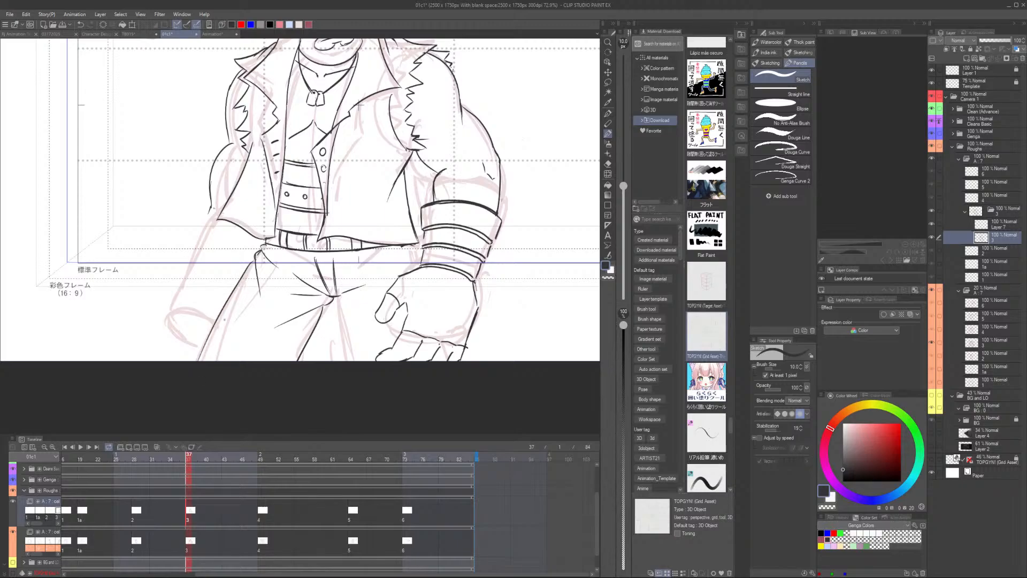
pyautogui.hotkey('ctrl', 'z')
pyautogui.moveTo(258, 255); pyautogui.dragTo(195, 360)
pyautogui.moveTo(337, 305)
pyautogui.mouseDown()
pyautogui.moveTo(373, 321)
pyautogui.moveTo(334, 318)
pyautogui.moveTo(362, 316)
pyautogui.moveTo(343, 322)
pyautogui.moveTo(345, 360)
pyautogui.mouseUp()
pyautogui.hotkey('ctrl', 'z')
pyautogui.hotkey('ctrl', 'z')
pyautogui.hotkey('ctrl', 'z')
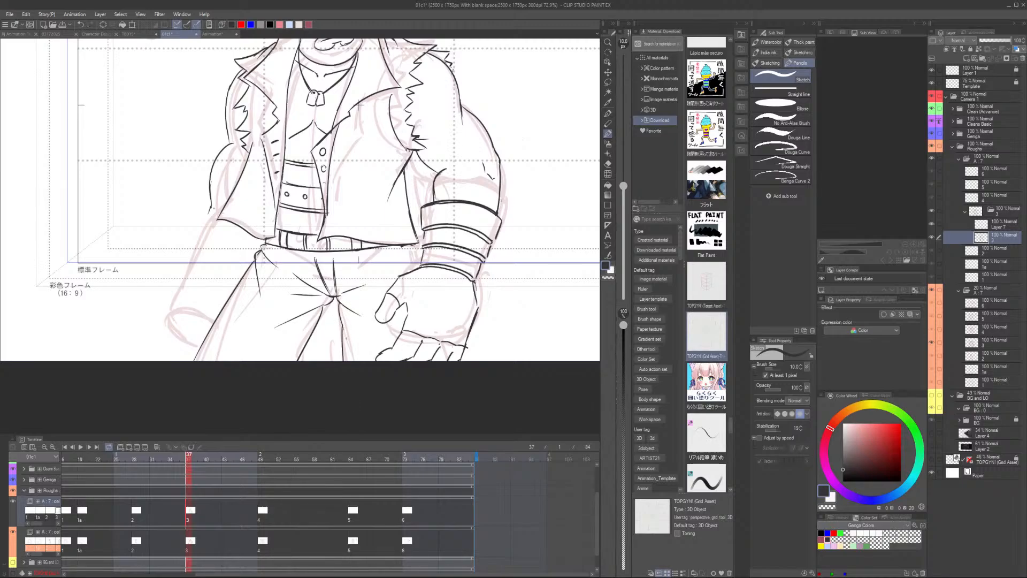
# Draw the curved pocket and fold lines at the trousers' right-hand hip below the belt
pyautogui.scroll(3, 412, 244)
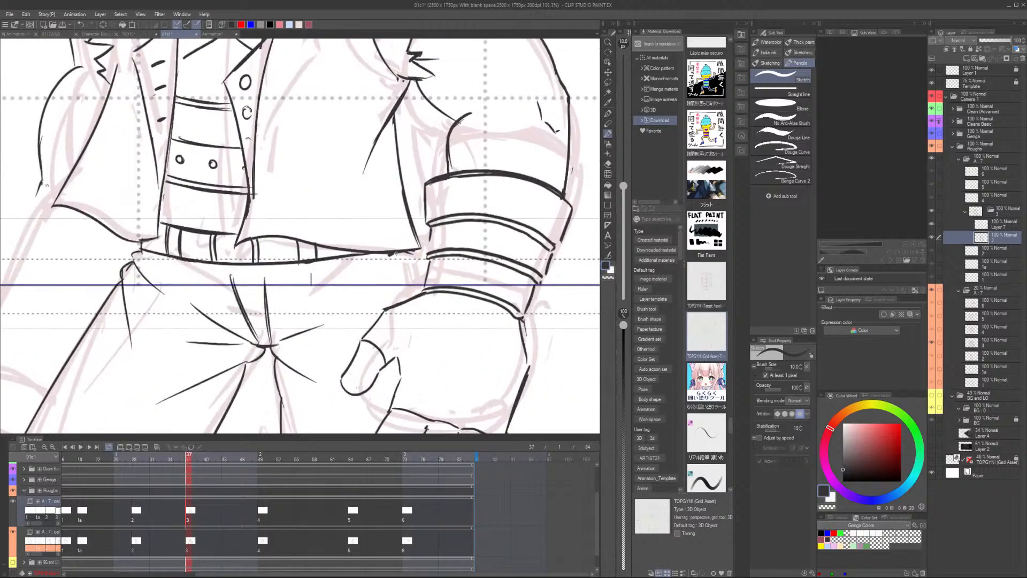
pyautogui.moveTo(378, 281); pyautogui.dragTo(362, 293)
pyautogui.hotkey('ctrl', 'z')
pyautogui.moveTo(397, 251); pyautogui.dragTo(328, 308)
pyautogui.hotkey('ctrl', 'z')
pyautogui.moveTo(390, 254); pyautogui.dragTo(327, 304)
pyautogui.moveTo(394, 262); pyautogui.dragTo(368, 305)
pyautogui.hotkey('ctrl', 'z')
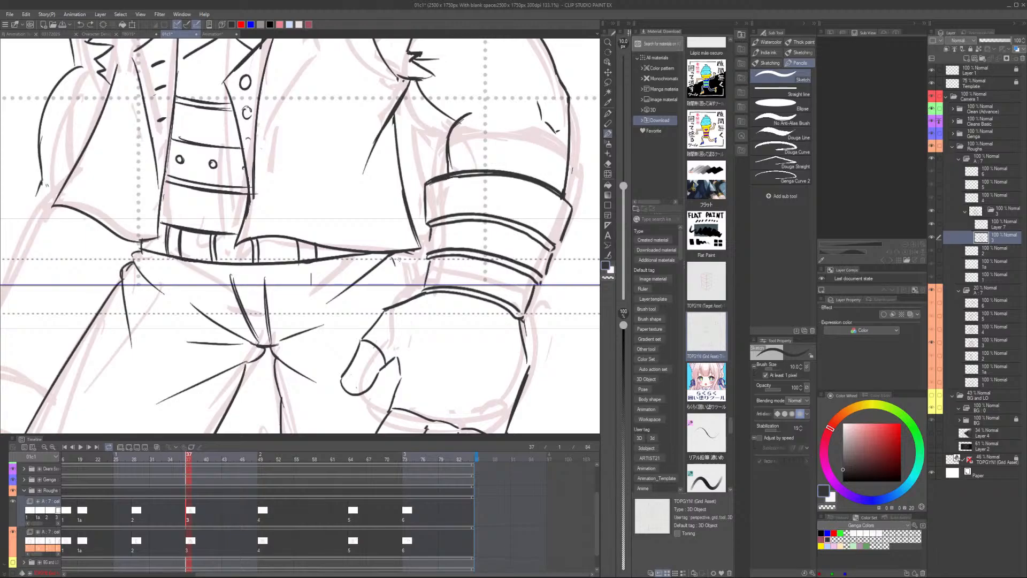
pyautogui.moveTo(392, 254)
pyautogui.mouseDown()
pyautogui.moveTo(377, 299)
pyautogui.moveTo(406, 288)
pyautogui.moveTo(413, 297)
pyautogui.mouseUp()
pyautogui.hotkey('ctrl', 'z')
pyautogui.hotkey('ctrl', 'z')
pyautogui.hotkey('ctrl', 'z')
# Compare drawing 3 with the previous rough drawing 2 and examine the whole figure
pyautogui.scroll(-6, 422, 274)
pyautogui.scroll(-1, 422, 276)
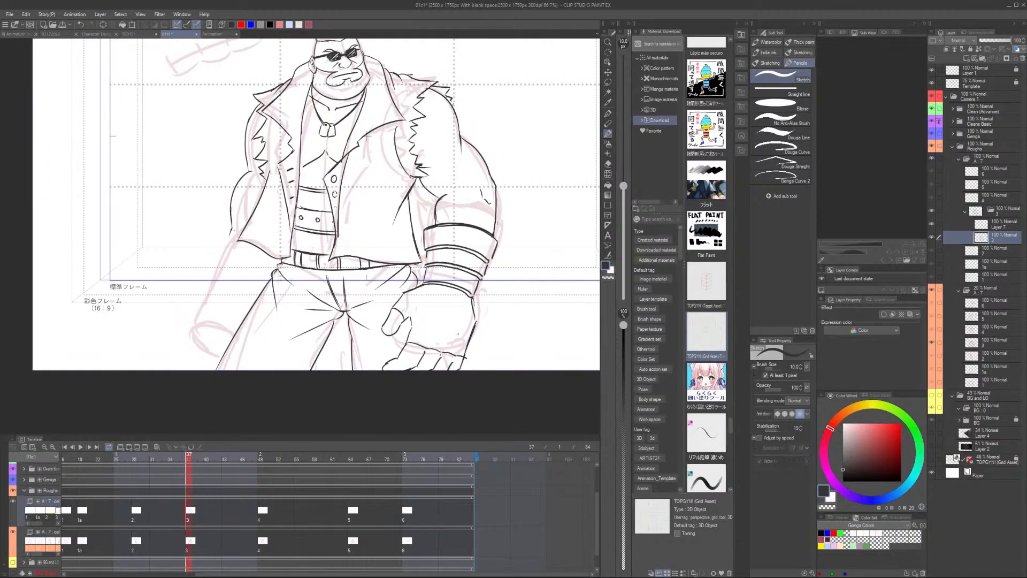
pyautogui.scroll(-2, 422, 276)
pyautogui.press('Left')
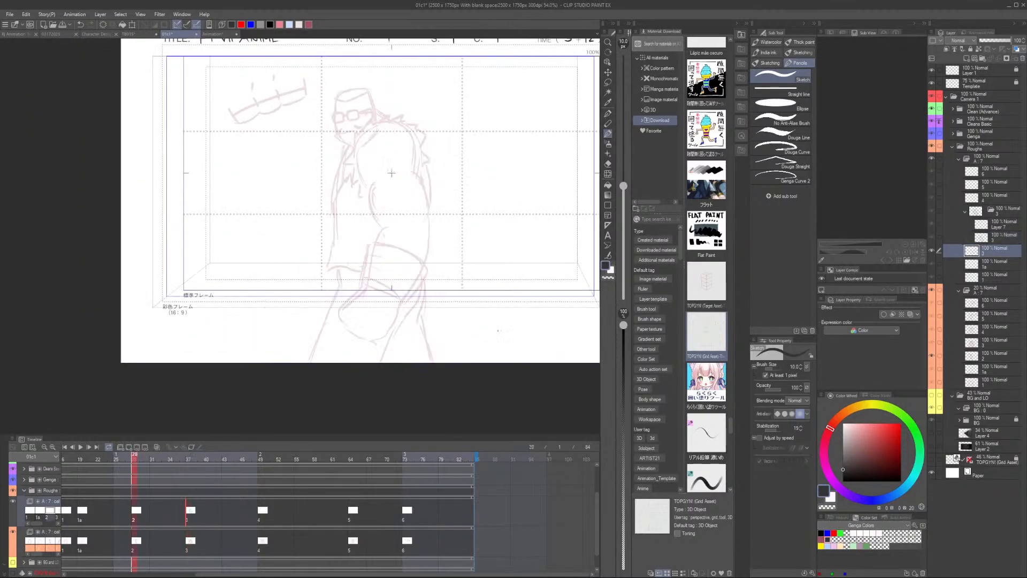
pyautogui.press('Right')
pyautogui.press('Left')
pyautogui.press('Right')
pyautogui.scroll(2, 279, 249)
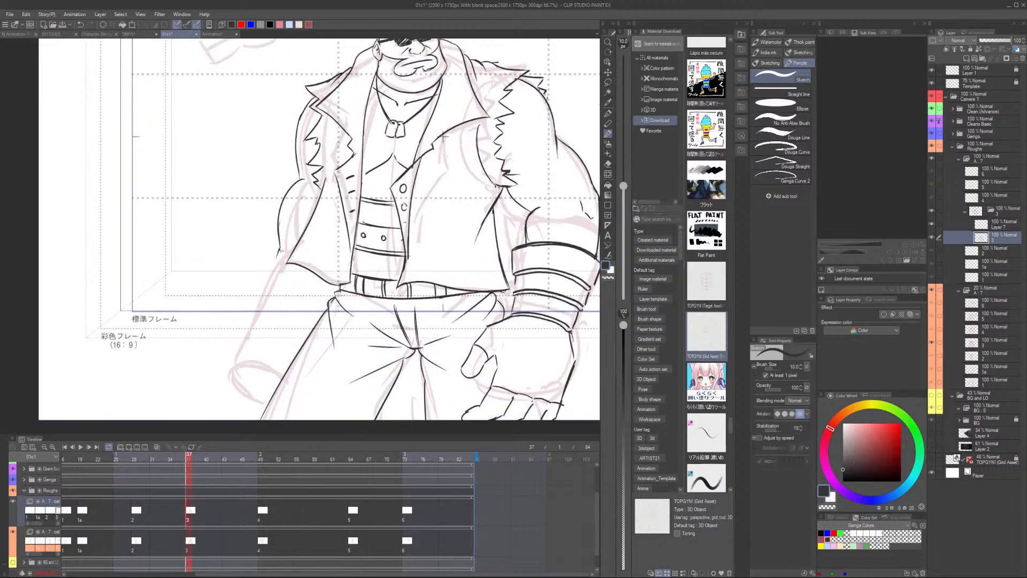
pyautogui.scroll(-2, 444, 138)
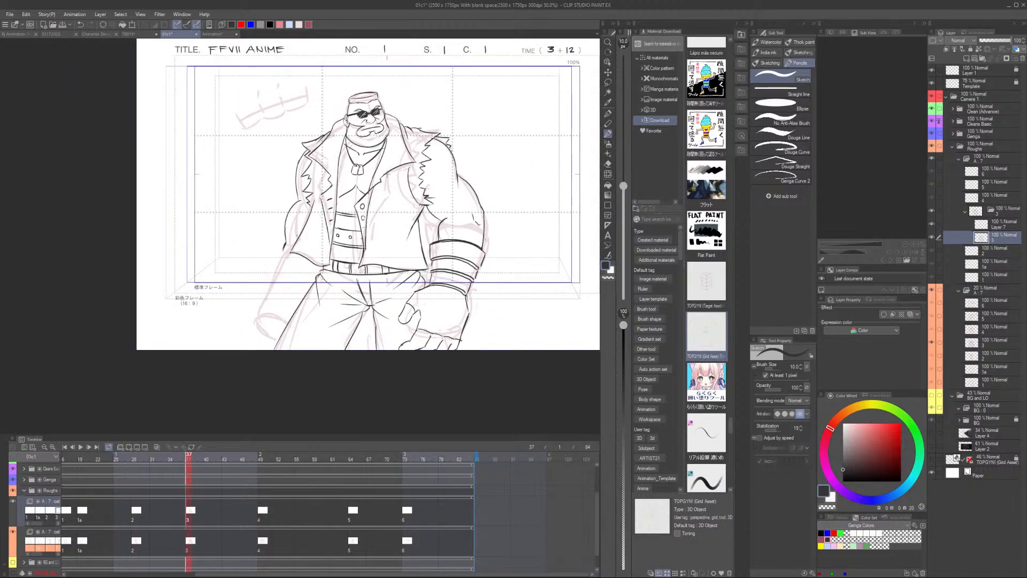
# Draw a curved band around the left-hand wrist, joined to the forearm
pyautogui.scroll(3, 308, 237)
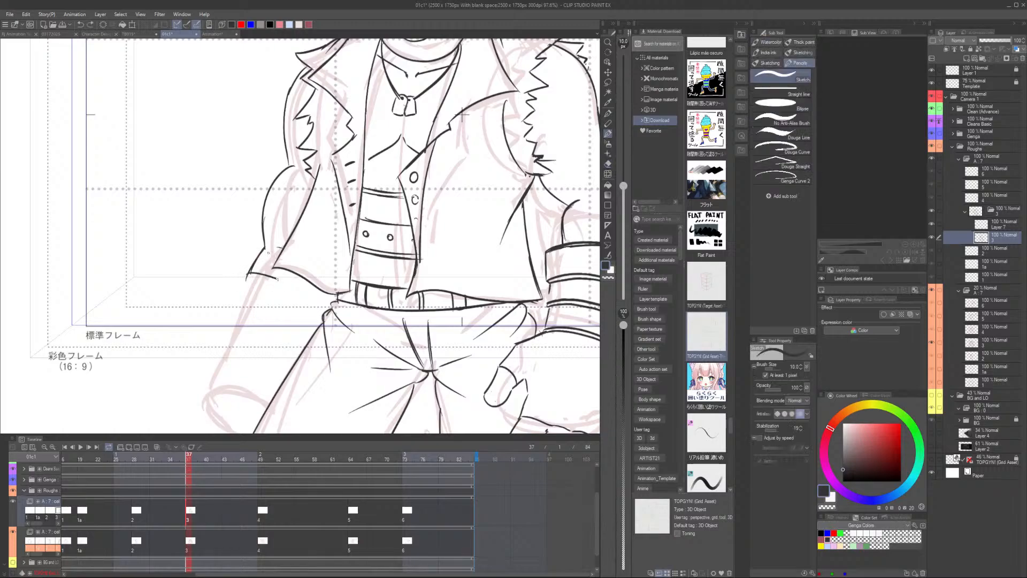
pyautogui.moveTo(246, 275)
pyautogui.mouseDown()
pyautogui.moveTo(323, 318)
pyautogui.moveTo(255, 275)
pyautogui.moveTo(233, 279)
pyautogui.moveTo(219, 302)
pyautogui.moveTo(253, 299)
pyautogui.moveTo(300, 342)
pyautogui.mouseUp()
pyautogui.hotkey('ctrl', 'z')
pyautogui.moveTo(220, 300)
pyautogui.mouseDown()
pyautogui.moveTo(296, 330)
pyautogui.moveTo(302, 342)
pyautogui.moveTo(258, 302)
pyautogui.moveTo(217, 301)
pyautogui.mouseUp()
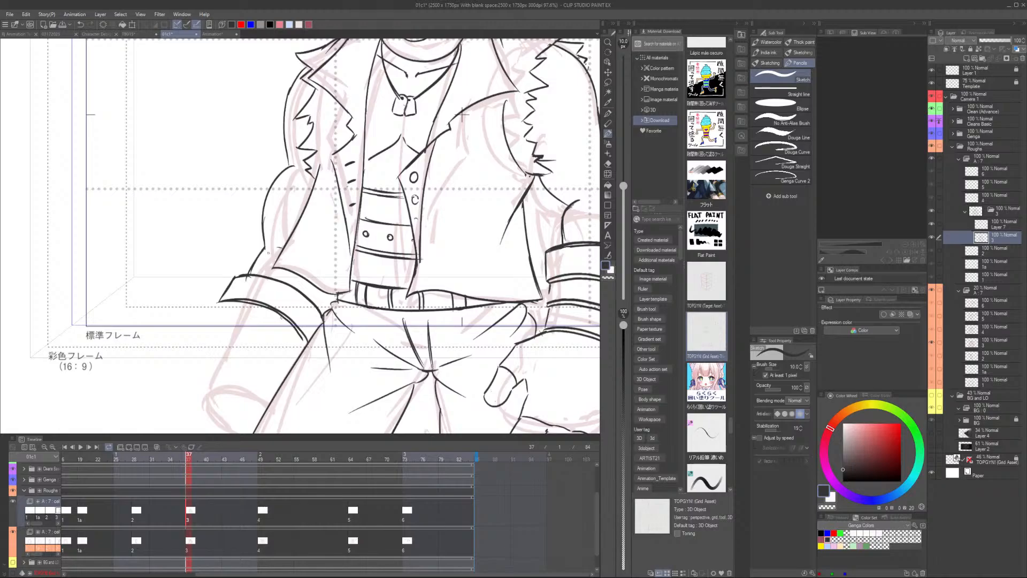
# Rotate the canvas, erase the wristband's lower edge and redraw its outer side edge
pyautogui.press('-')
pyautogui.press('-')
pyautogui.press('-')
pyautogui.press('-')
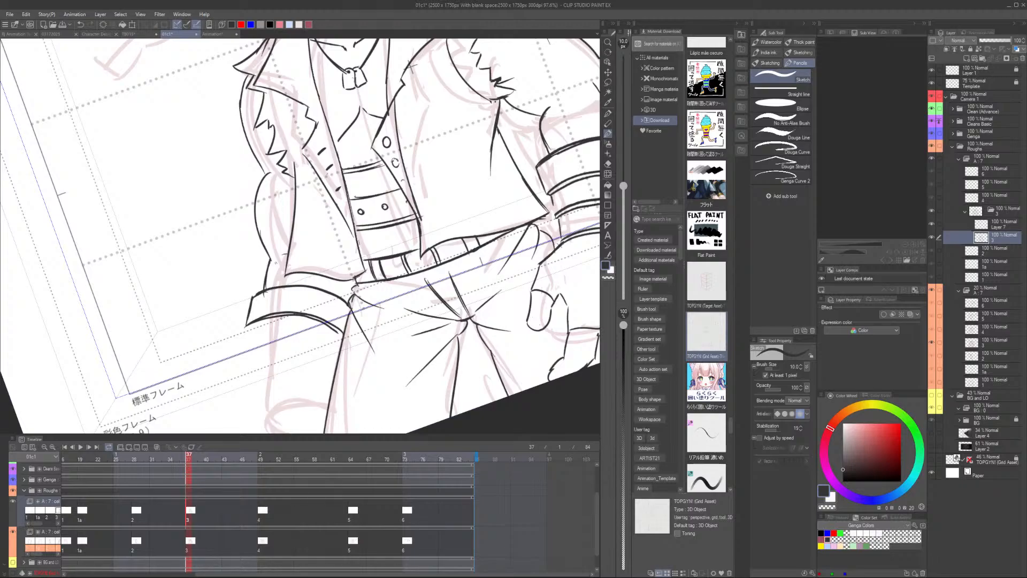
pyautogui.scroll(2, 316, 313)
pyautogui.press('e')
pyautogui.moveTo(209, 325)
pyautogui.mouseDown()
pyautogui.moveTo(341, 332)
pyautogui.moveTo(305, 317)
pyautogui.moveTo(358, 348)
pyautogui.mouseUp()
pyautogui.press('p')
pyautogui.moveTo(205, 286)
pyautogui.mouseDown()
pyautogui.moveTo(375, 299)
pyautogui.moveTo(338, 276)
pyautogui.moveTo(215, 280)
pyautogui.moveTo(201, 300)
pyautogui.moveTo(203, 288)
pyautogui.moveTo(194, 336)
pyautogui.moveTo(243, 369)
pyautogui.mouseUp()
pyautogui.hotkey('ctrl', 'z')
pyautogui.press('e')
pyautogui.press('p')
pyautogui.hotkey('ctrl', 'z')
# Draw the wristband's curved opening edge and thicken it at both ends
pyautogui.moveTo(196, 332); pyautogui.dragTo(338, 378)
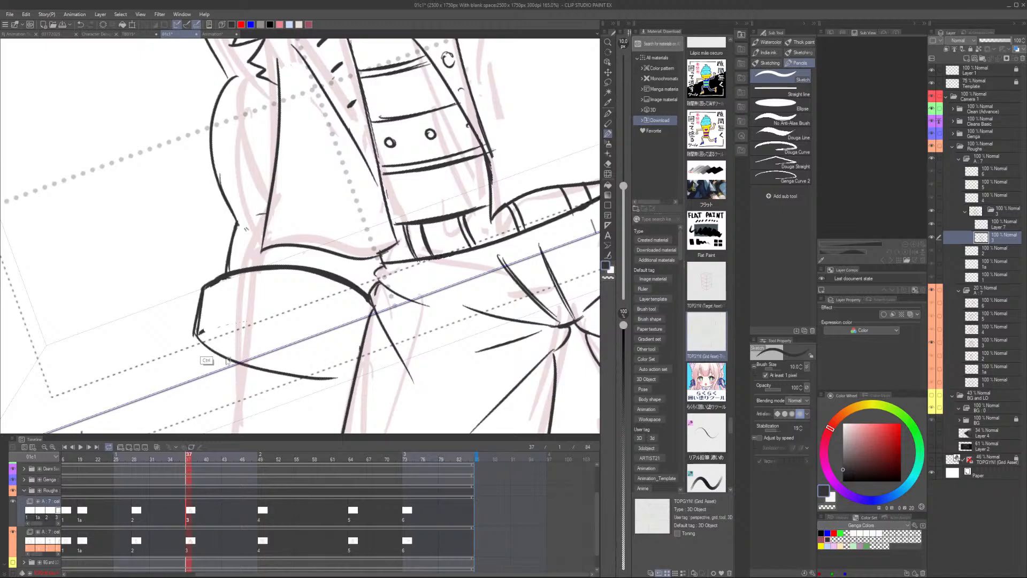
pyautogui.hotkey('ctrl', 'z')
pyautogui.moveTo(196, 333)
pyautogui.mouseDown()
pyautogui.moveTo(251, 366)
pyautogui.moveTo(345, 376)
pyautogui.mouseUp()
pyautogui.hotkey('ctrl', 'z')
pyautogui.moveTo(196, 333)
pyautogui.mouseDown()
pyautogui.moveTo(355, 373)
pyautogui.moveTo(287, 373)
pyautogui.moveTo(347, 341)
pyautogui.moveTo(362, 351)
pyautogui.mouseUp()
pyautogui.moveTo(361, 349)
pyautogui.mouseDown()
pyautogui.moveTo(303, 328)
pyautogui.moveTo(197, 333)
pyautogui.mouseUp()
pyautogui.moveTo(198, 331); pyautogui.dragTo(276, 324)
pyautogui.moveTo(337, 340); pyautogui.dragTo(361, 350)
# Clean up and draw the wristband's lower rim curve to close the opening
pyautogui.press('e')
pyautogui.moveTo(200, 337)
pyautogui.mouseDown()
pyautogui.moveTo(343, 371)
pyautogui.moveTo(233, 358)
pyautogui.moveTo(275, 366)
pyautogui.mouseUp()
pyautogui.press('b')
pyautogui.moveTo(202, 338); pyautogui.dragTo(359, 364)
pyautogui.hotkey('ctrl', 'z')
pyautogui.hotkey('ctrl', 'z')
pyautogui.moveTo(195, 334)
pyautogui.mouseDown()
pyautogui.moveTo(215, 351)
pyautogui.moveTo(354, 375)
pyautogui.mouseUp()
pyautogui.hotkey('ctrl', 'z')
pyautogui.moveTo(195, 331)
pyautogui.mouseDown()
pyautogui.moveTo(285, 372)
pyautogui.moveTo(355, 371)
pyautogui.mouseUp()
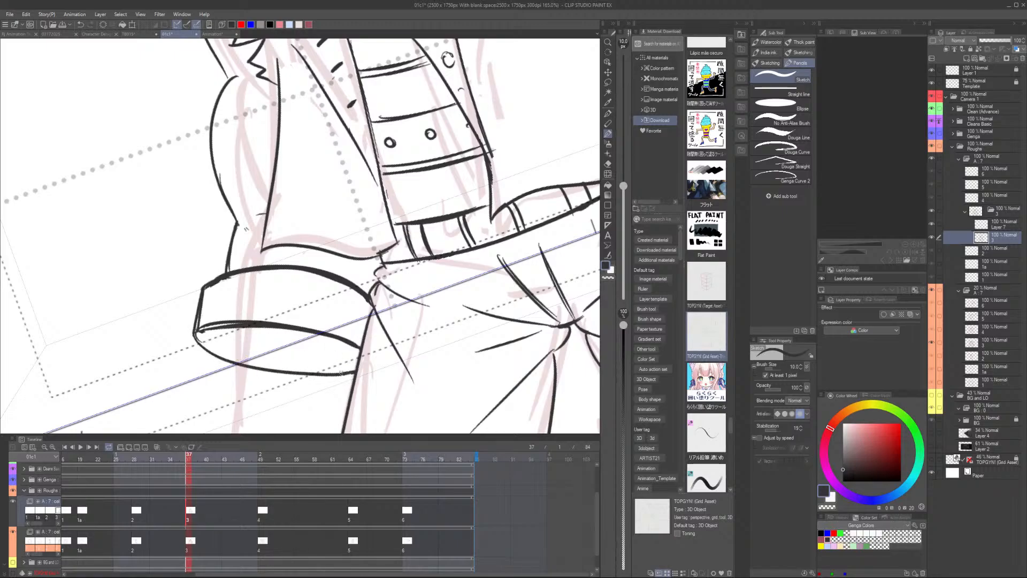
# Try to clean up the wristband's top edge where it meets the forearm
pyautogui.scroll(-6, 316, 358)
pyautogui.press('^')
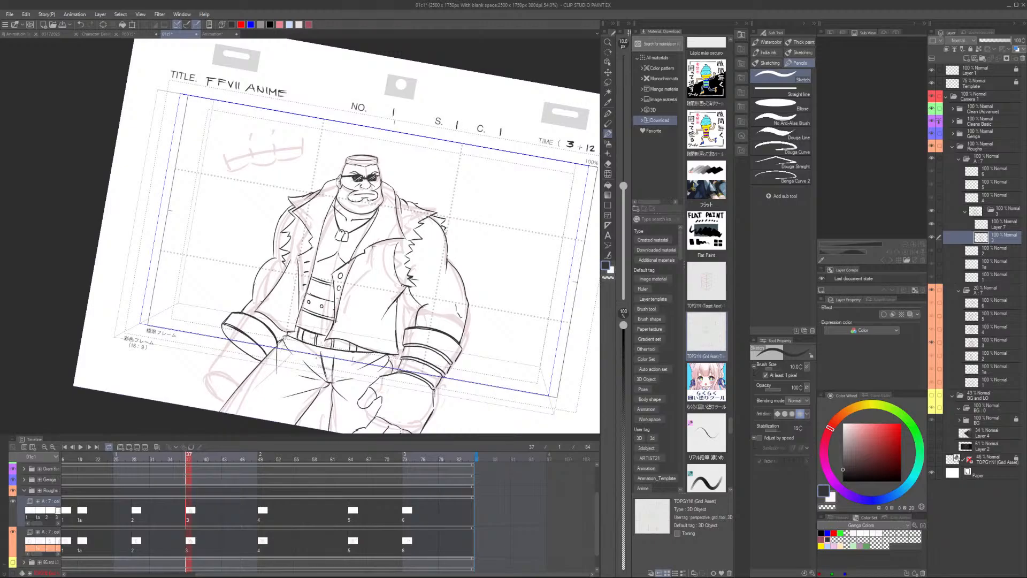
pyautogui.scroll(6, 256, 309)
pyautogui.press('e')
pyautogui.moveTo(247, 329)
pyautogui.mouseDown()
pyautogui.moveTo(310, 391)
pyautogui.moveTo(265, 336)
pyautogui.moveTo(312, 398)
pyautogui.moveTo(266, 347)
pyautogui.moveTo(209, 320)
pyautogui.mouseUp()
pyautogui.press('p')
pyautogui.hotkey('ctrl', 'z')
pyautogui.hotkey('ctrl', 'z')
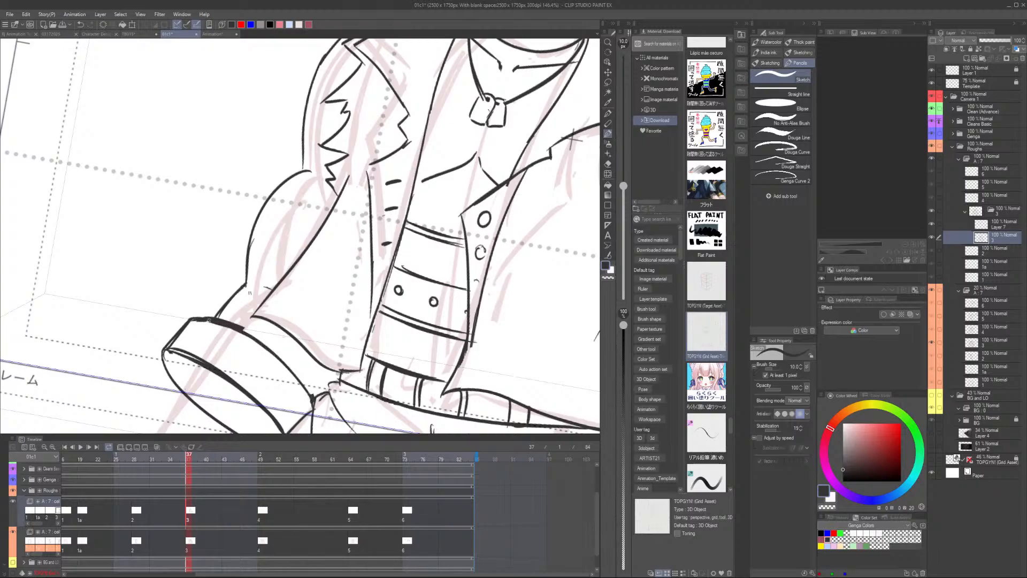
pyautogui.scroll(-4, 289, 359)
pyautogui.moveTo(289, 360); pyautogui.dragTo(321, 363)
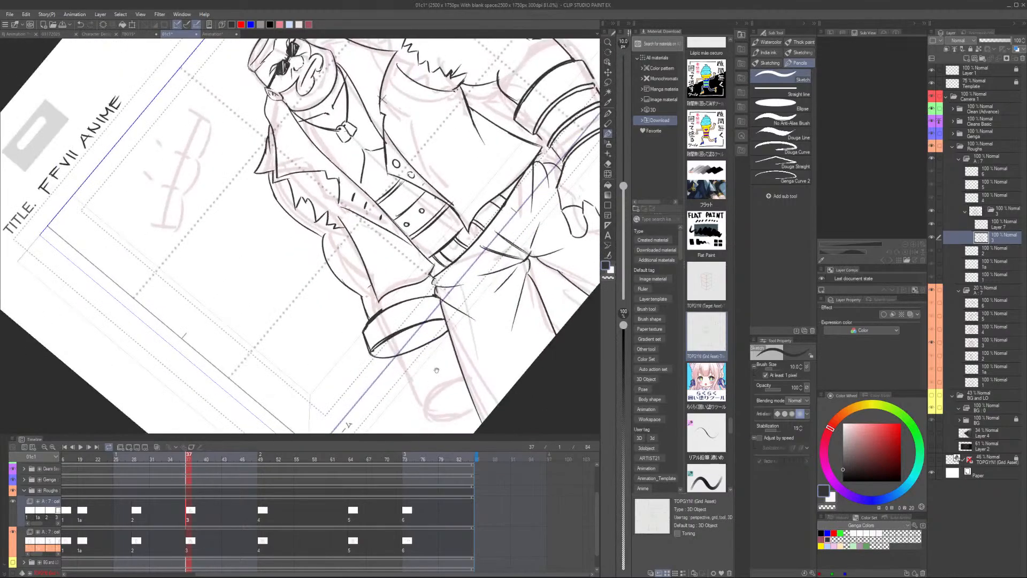
# Erase the rough stretch of the wristband's top edge, then redraw that edge and the forearm line meeting it
pyautogui.scroll(4, 436, 370)
pyautogui.press('e')
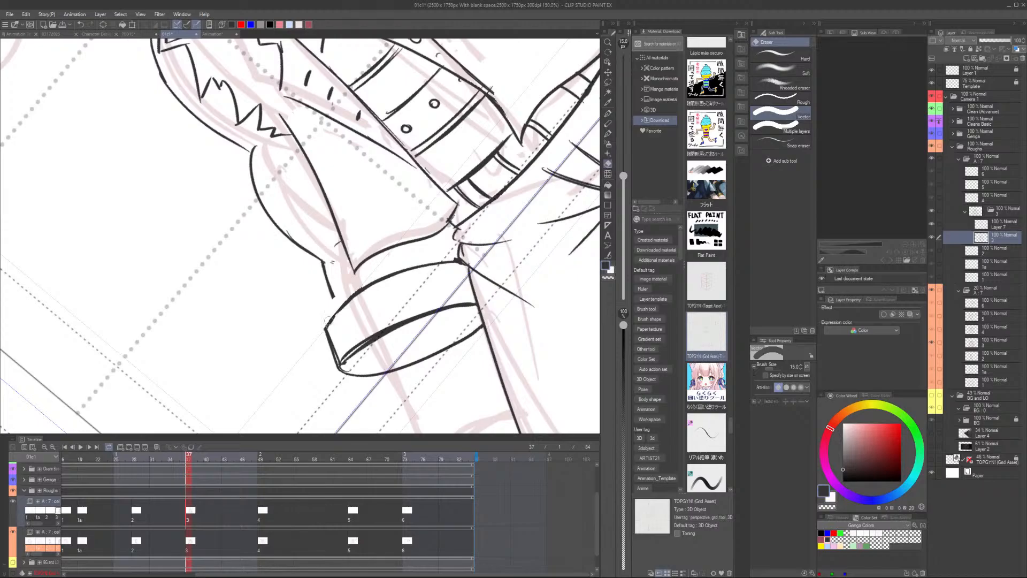
pyautogui.press('p')
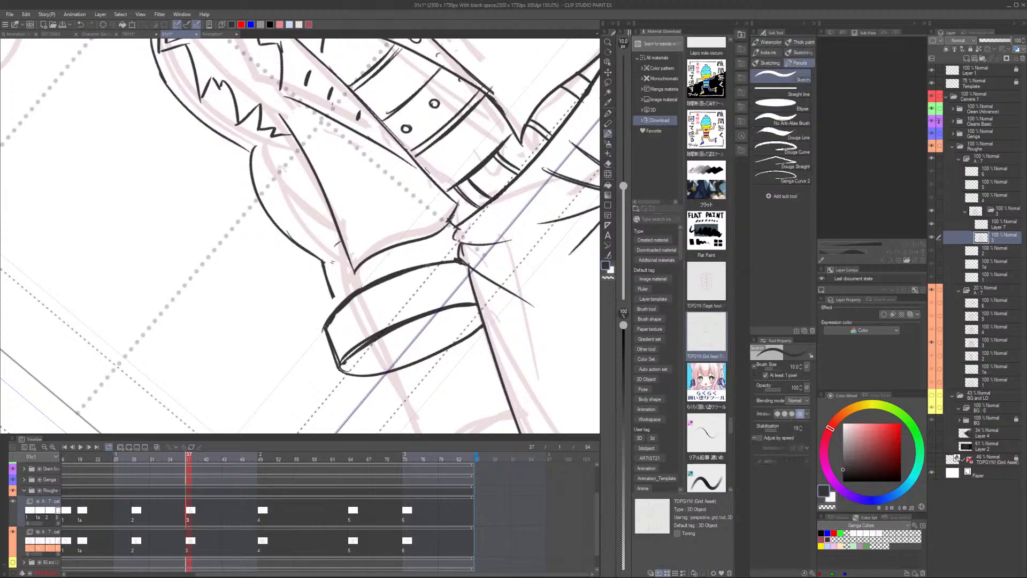
pyautogui.press('e')
pyautogui.moveTo(375, 276)
pyautogui.mouseDown()
pyautogui.moveTo(324, 322)
pyautogui.moveTo(413, 262)
pyautogui.mouseUp()
pyautogui.press('p')
pyautogui.moveTo(335, 320)
pyautogui.mouseDown()
pyautogui.moveTo(379, 280)
pyautogui.moveTo(455, 260)
pyautogui.mouseUp()
pyautogui.moveTo(324, 264); pyautogui.dragTo(337, 310)
# Draw the long outer line of the lower arm running down from the wristband's outer corner
pyautogui.press('^')
pyautogui.press('^')
pyautogui.press('^')
pyautogui.press('^')
pyautogui.press('^')
pyautogui.scroll(-6, 342, 278)
pyautogui.moveTo(398, 372); pyautogui.dragTo(368, 330)
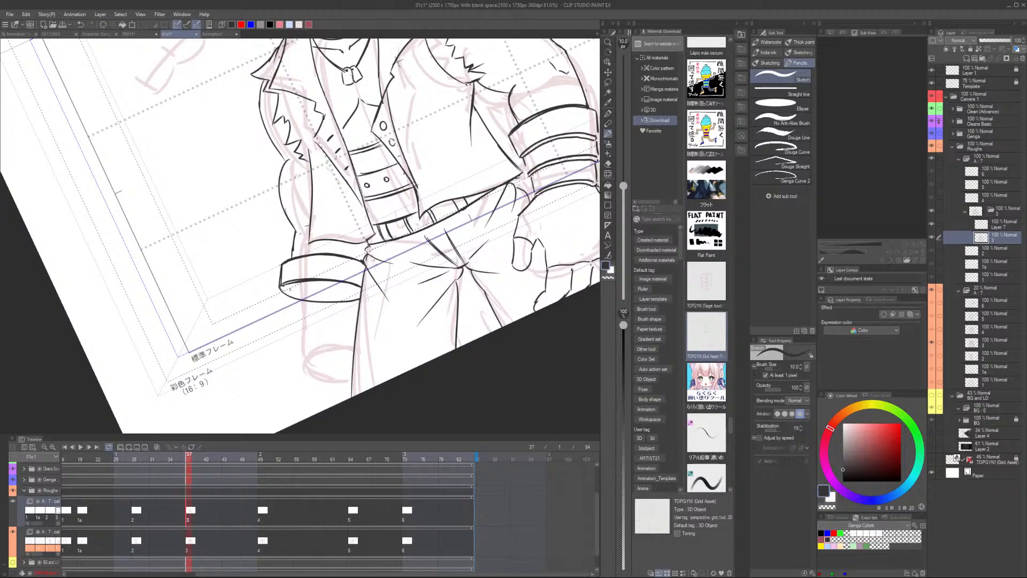
pyautogui.moveTo(290, 289); pyautogui.dragTo(286, 362)
pyautogui.hotkey('ctrl', 'z')
pyautogui.moveTo(287, 325); pyautogui.dragTo(279, 380)
pyautogui.moveTo(288, 289); pyautogui.dragTo(279, 390)
pyautogui.moveTo(284, 334); pyautogui.dragTo(277, 400)
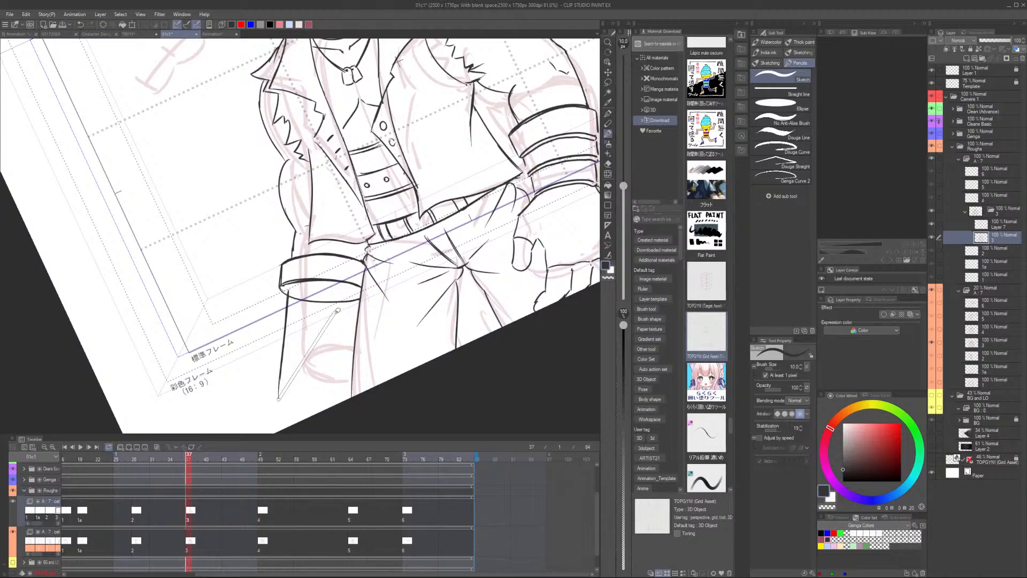
# Lasso the wristband with the lower arm and move them slightly up to shorten the forearm
pyautogui.press('m')
pyautogui.moveTo(336, 342)
pyautogui.mouseDown()
pyautogui.moveTo(258, 396)
pyautogui.moveTo(257, 286)
pyautogui.moveTo(273, 255)
pyautogui.moveTo(275, 171)
pyautogui.moveTo(286, 156)
pyautogui.moveTo(308, 246)
pyautogui.moveTo(354, 247)
pyautogui.moveTo(365, 260)
pyautogui.moveTo(339, 351)
pyautogui.moveTo(304, 398)
pyautogui.moveTo(256, 401)
pyautogui.mouseUp()
pyautogui.hotkey('ctrl', 't')
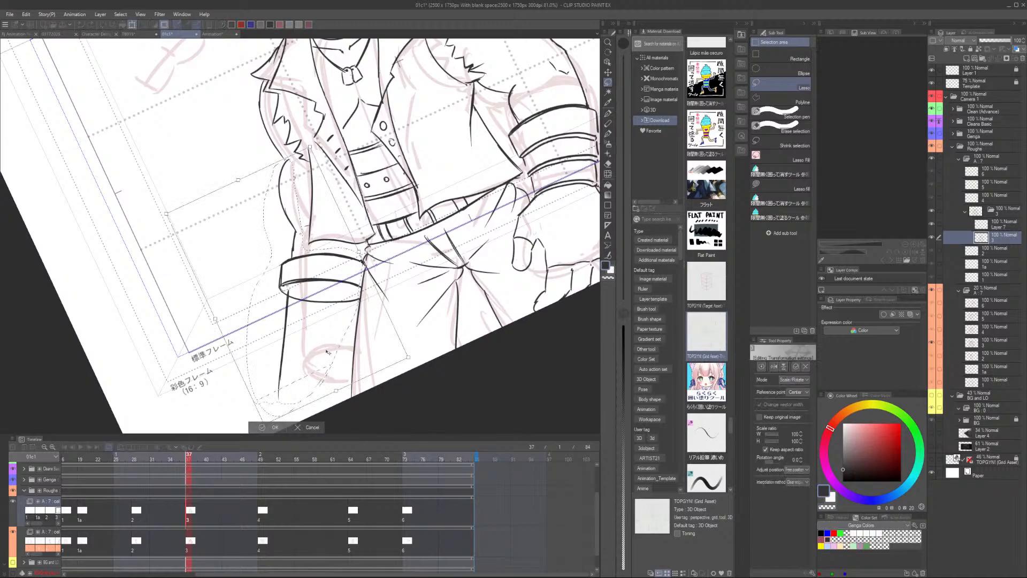
pyautogui.moveTo(328, 350); pyautogui.dragTo(328, 322)
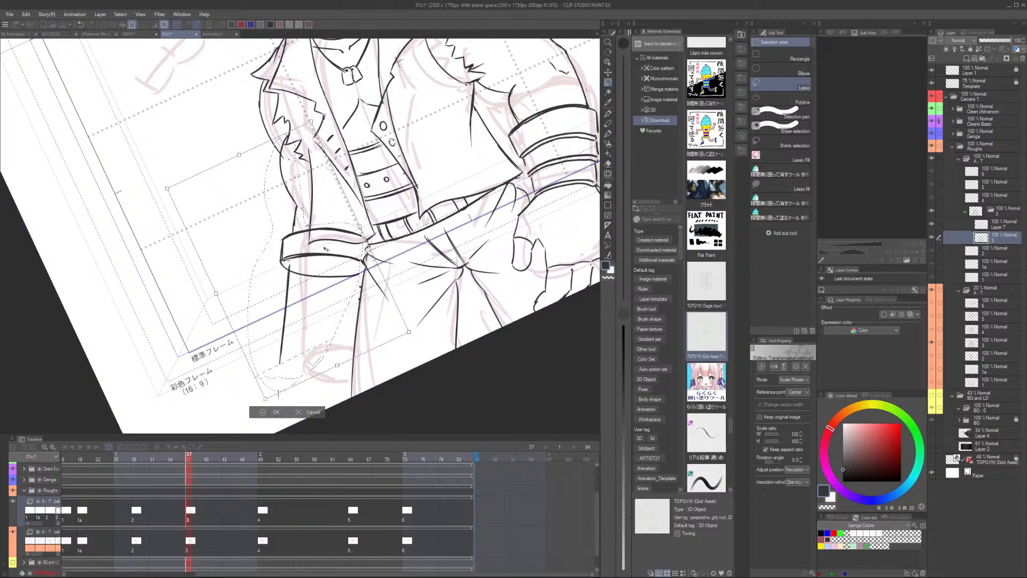
pyautogui.moveTo(323, 250); pyautogui.dragTo(322, 248)
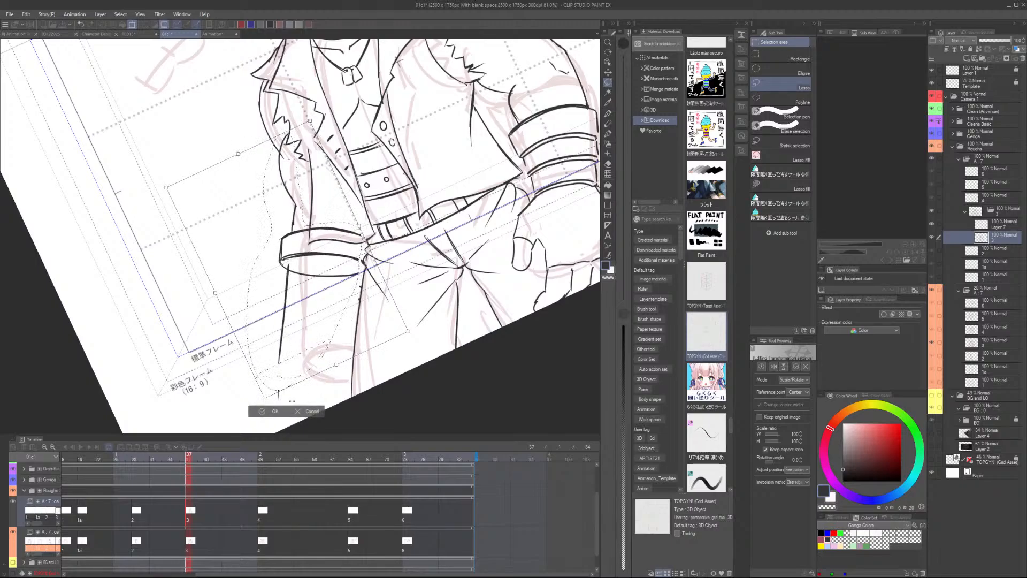
pyautogui.click(277, 412)
# Erase the old outer contour of the upper arm and elbow beside the torn sleeve
pyautogui.press('e')
pyautogui.scroll(2, 286, 127)
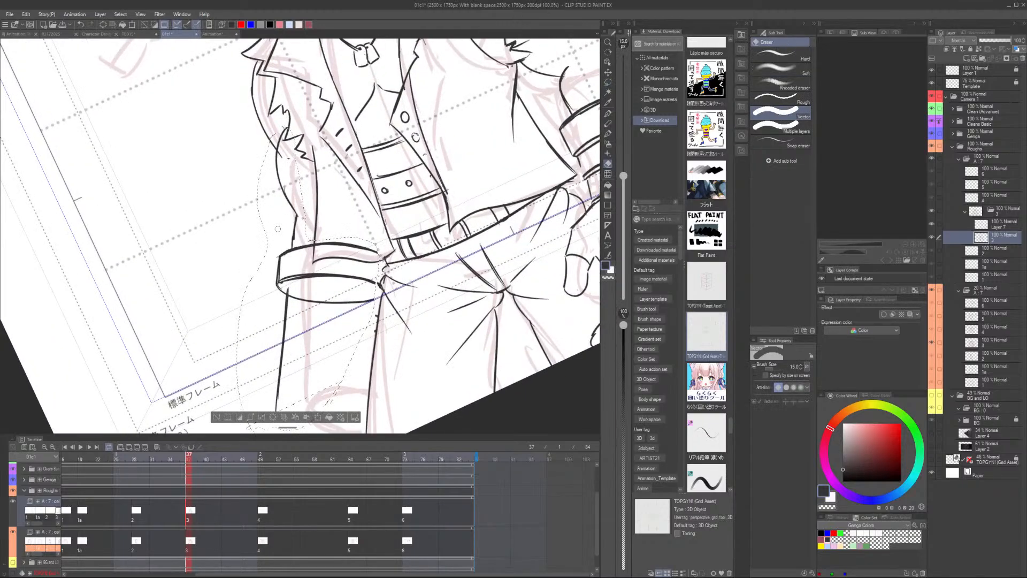
pyautogui.scroll(2, 282, 129)
pyautogui.moveTo(281, 129); pyautogui.dragTo(275, 174)
pyautogui.moveTo(225, 105); pyautogui.dragTo(276, 189)
pyautogui.moveTo(274, 182); pyautogui.dragTo(300, 299)
pyautogui.moveTo(242, 133); pyautogui.dragTo(253, 224)
# Redraw the upper arm's outer contour from the collar to the elbow and the start of the forearm curve
pyautogui.press('b')
pyautogui.moveTo(252, 100)
pyautogui.mouseDown()
pyautogui.moveTo(234, 172)
pyautogui.moveTo(305, 286)
pyautogui.mouseUp()
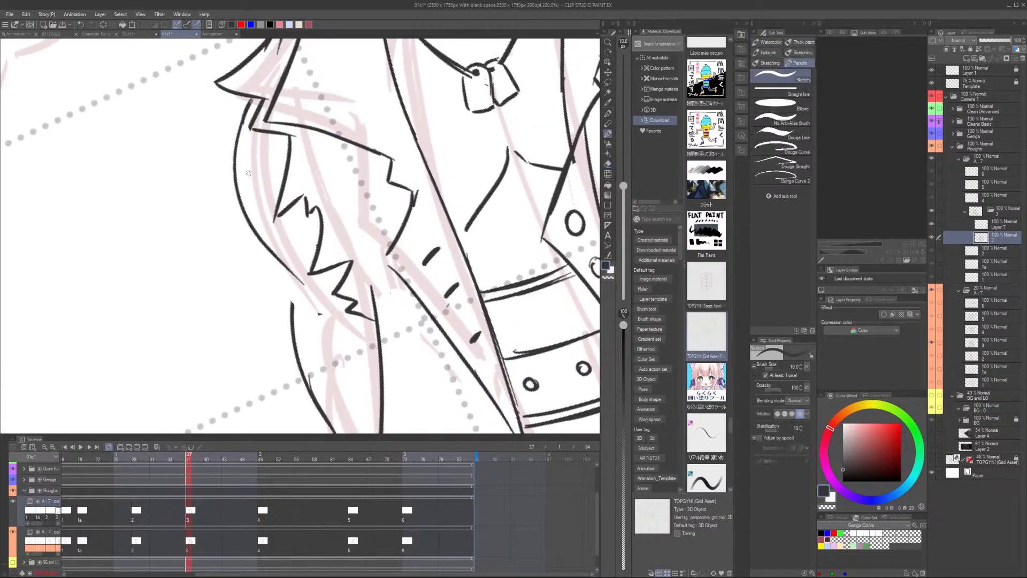
pyautogui.hotkey('ctrl', 'z')
pyautogui.moveTo(251, 100)
pyautogui.mouseDown()
pyautogui.moveTo(297, 297)
pyautogui.moveTo(242, 123)
pyautogui.moveTo(308, 297)
pyautogui.moveTo(290, 319)
pyautogui.moveTo(298, 369)
pyautogui.mouseUp()
pyautogui.hotkey('ctrl', 'z')
pyautogui.press('e')
pyautogui.press('b')
pyautogui.hotkey('ctrl', 'z')
pyautogui.moveTo(294, 290); pyautogui.dragTo(312, 391)
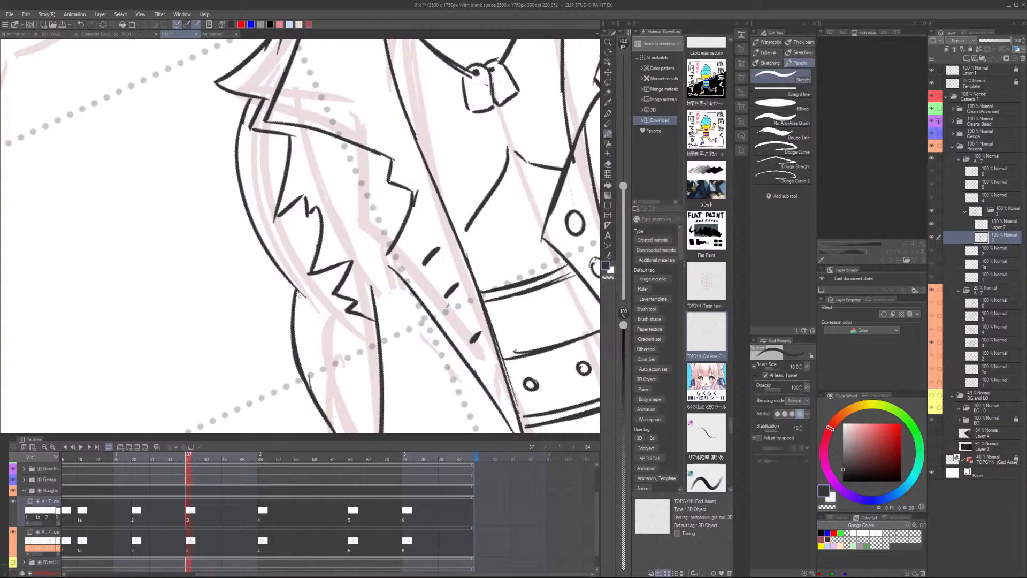
# Erase the short piece of outer forearm line just above the wristband
pyautogui.scroll(-4, 324, 257)
pyautogui.moveTo(328, 223); pyautogui.dragTo(323, 254)
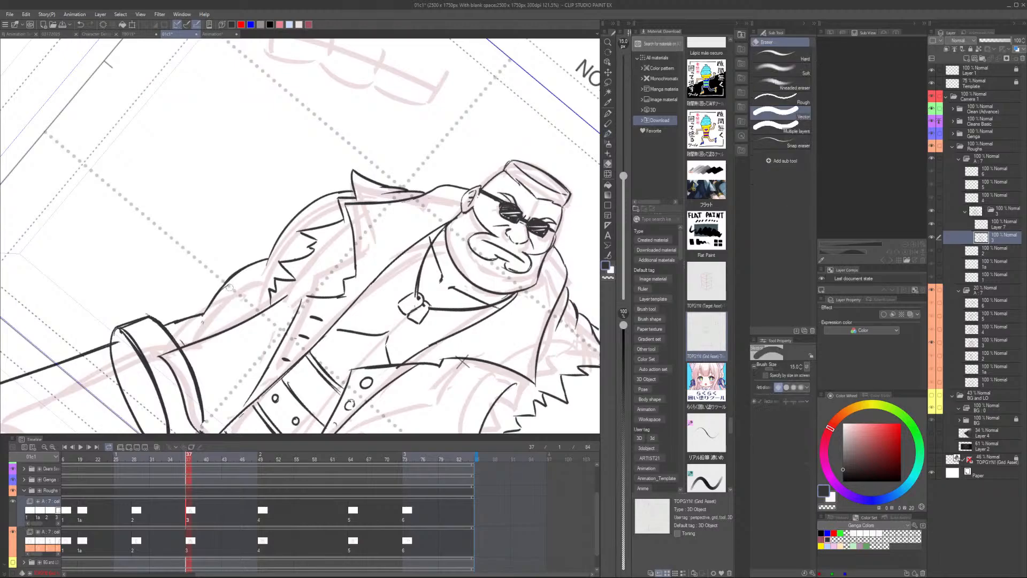
pyautogui.scroll(3, 218, 298)
pyautogui.scroll(-2, 218, 298)
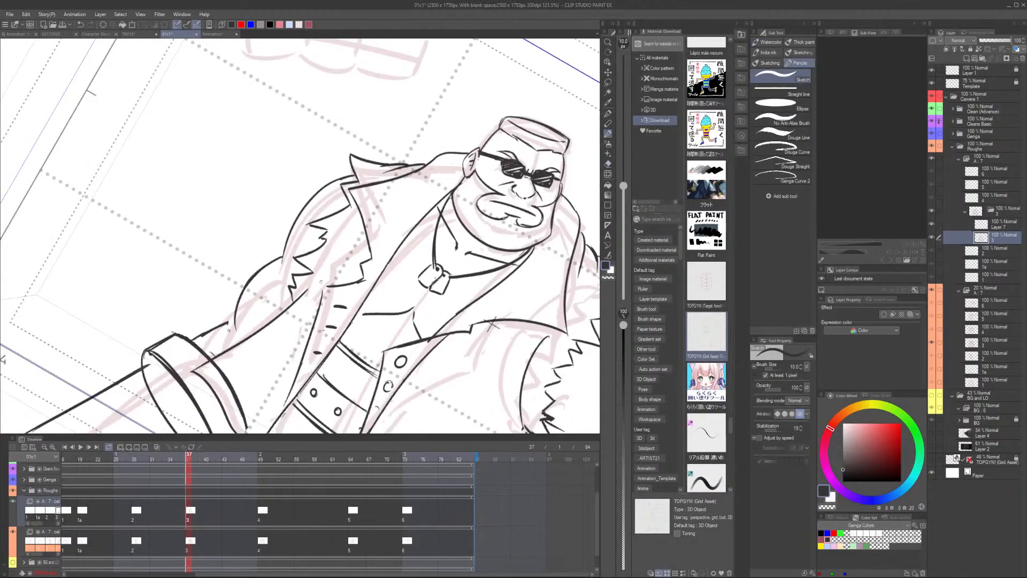
pyautogui.moveTo(219, 299); pyautogui.dragTo(286, 338)
pyautogui.scroll(-1, 326, 289)
pyautogui.moveTo(326, 299); pyautogui.dragTo(337, 217)
pyautogui.press('e')
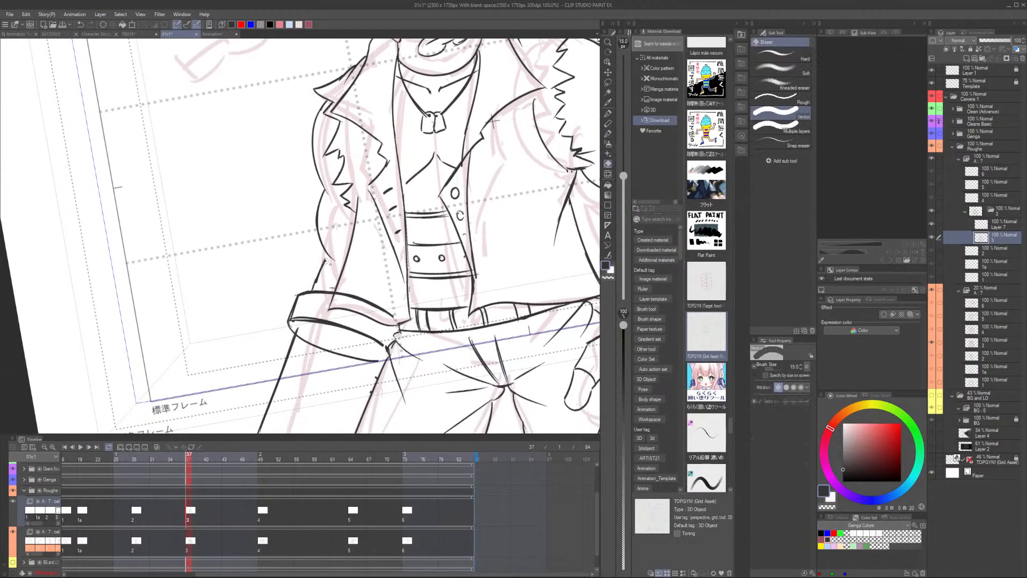
pyautogui.moveTo(325, 261); pyautogui.dragTo(314, 284)
# Lasso the wristband with the lower arm again, shift them slightly up and toward the body, and apply the transformation
pyautogui.press('m')
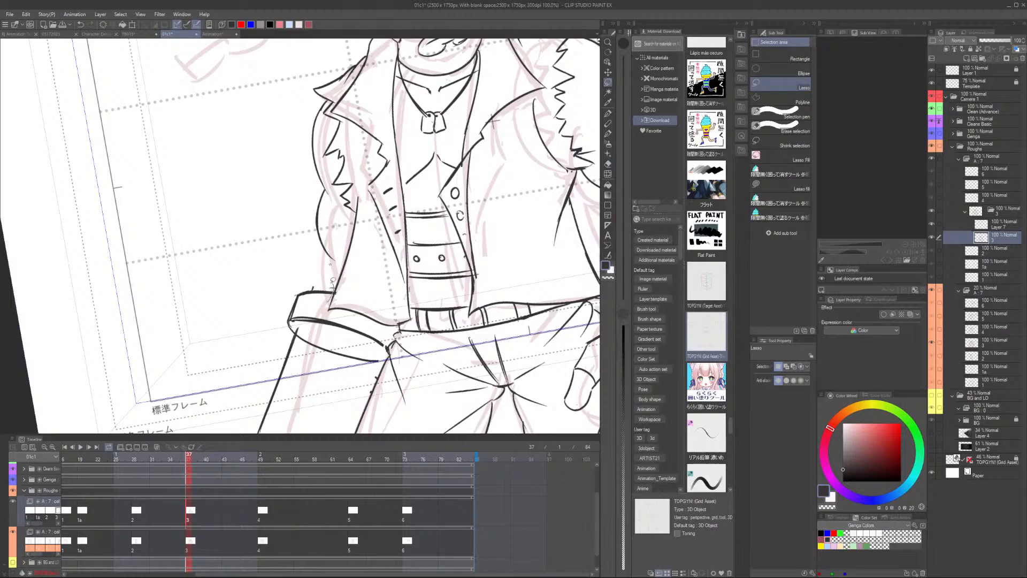
pyautogui.moveTo(333, 281)
pyautogui.mouseDown()
pyautogui.moveTo(225, 428)
pyautogui.moveTo(381, 177)
pyautogui.moveTo(359, 138)
pyautogui.moveTo(328, 117)
pyautogui.moveTo(333, 107)
pyautogui.mouseUp()
pyautogui.scroll(-3, 227, 420)
pyautogui.scroll(2, 298, 273)
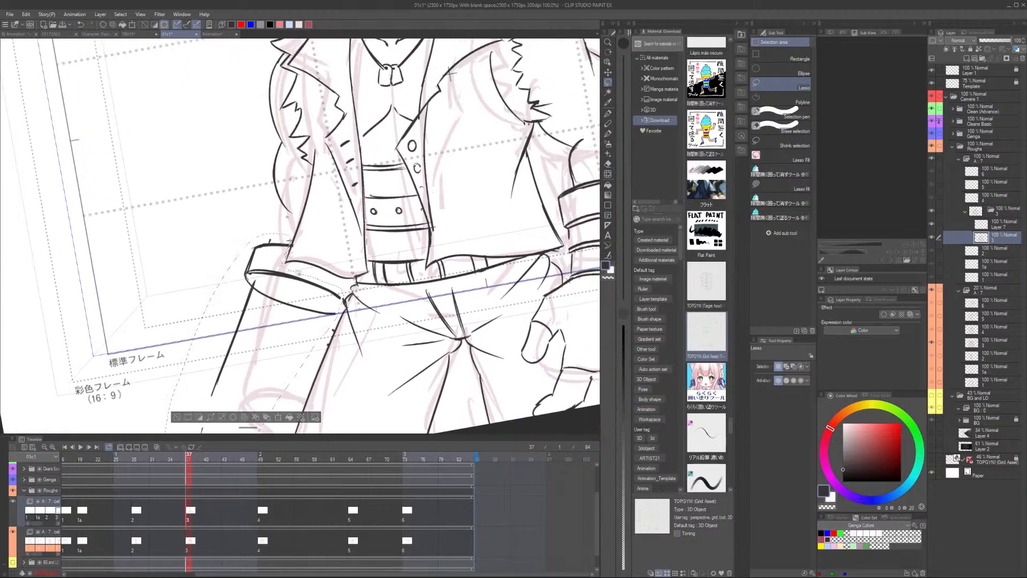
pyautogui.hotkey('ctrl', 't')
pyautogui.moveTo(306, 297); pyautogui.dragTo(311, 288)
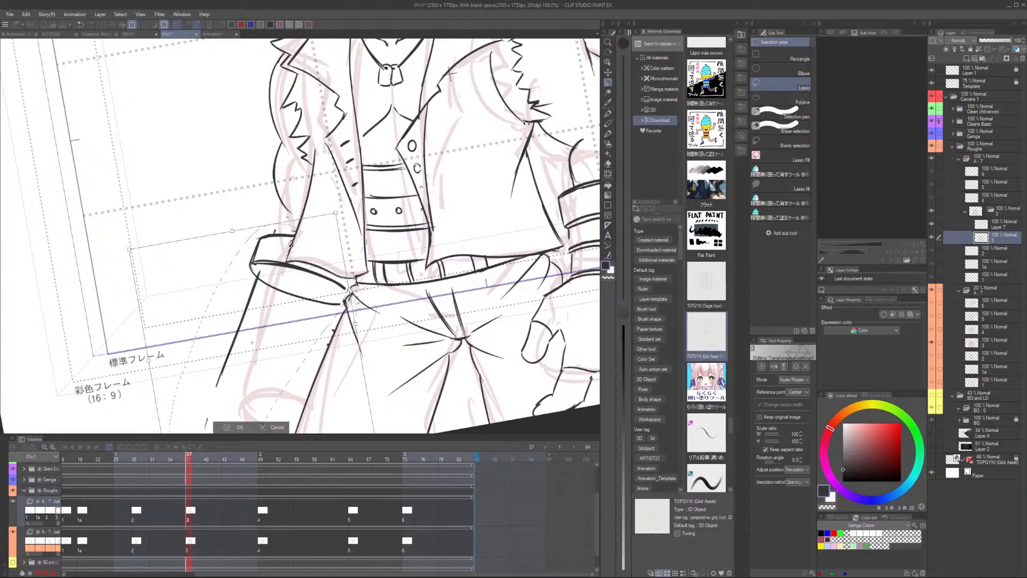
pyautogui.moveTo(340, 200); pyautogui.dragTo(284, 320)
pyautogui.press('^')
pyautogui.press('^')
pyautogui.press('^')
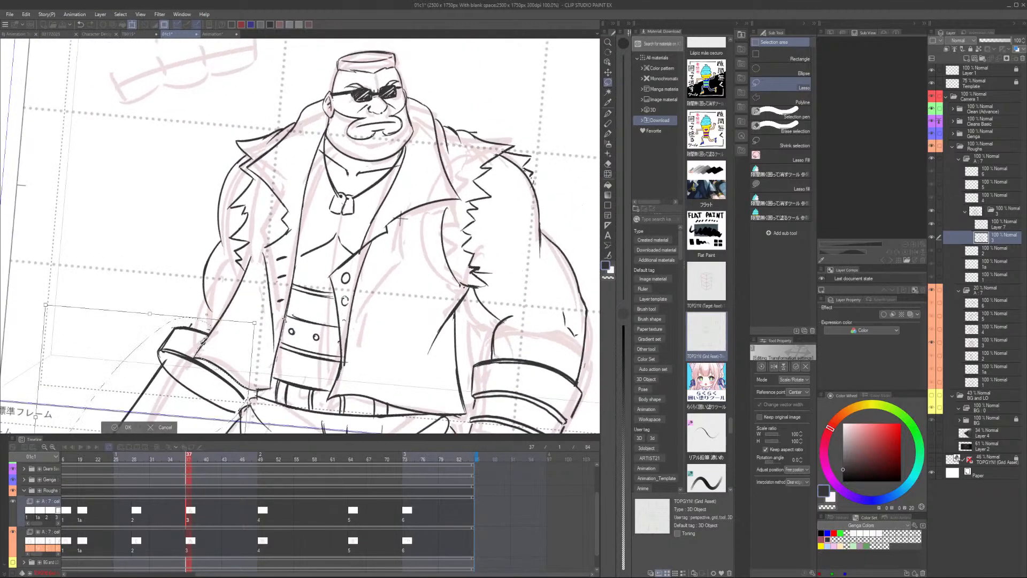
pyautogui.scroll(1, 221, 247)
pyautogui.moveTo(230, 233); pyautogui.dragTo(234, 233)
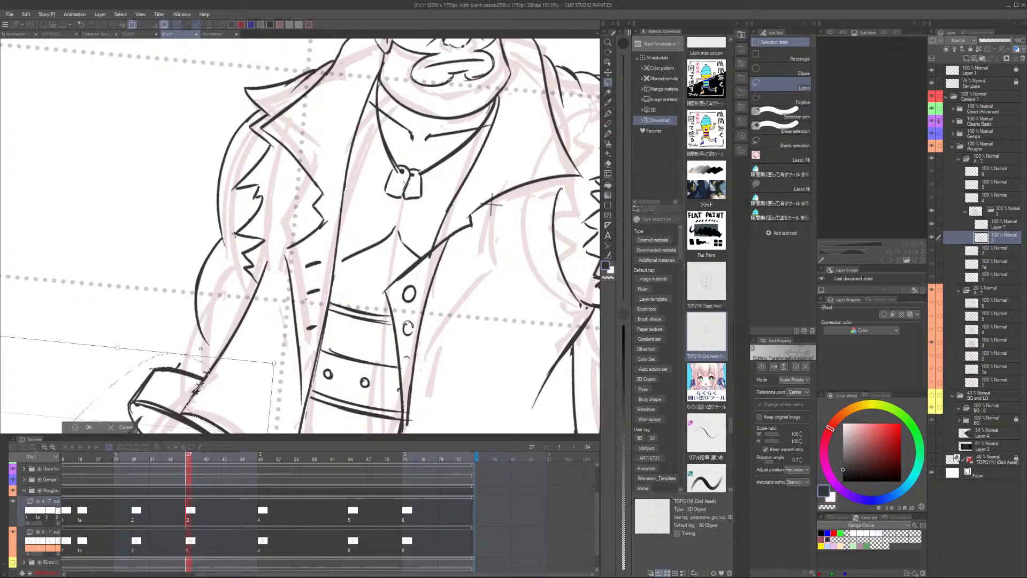
pyautogui.press('Return')
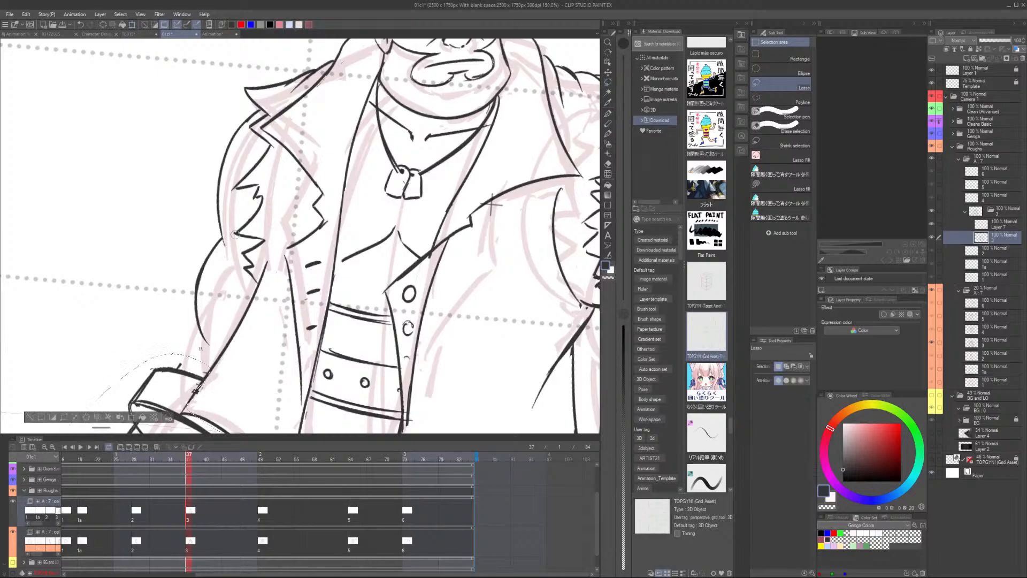
# Clear the selection, erase the old outer forearm curve and try several replacement curves
pyautogui.press('e')
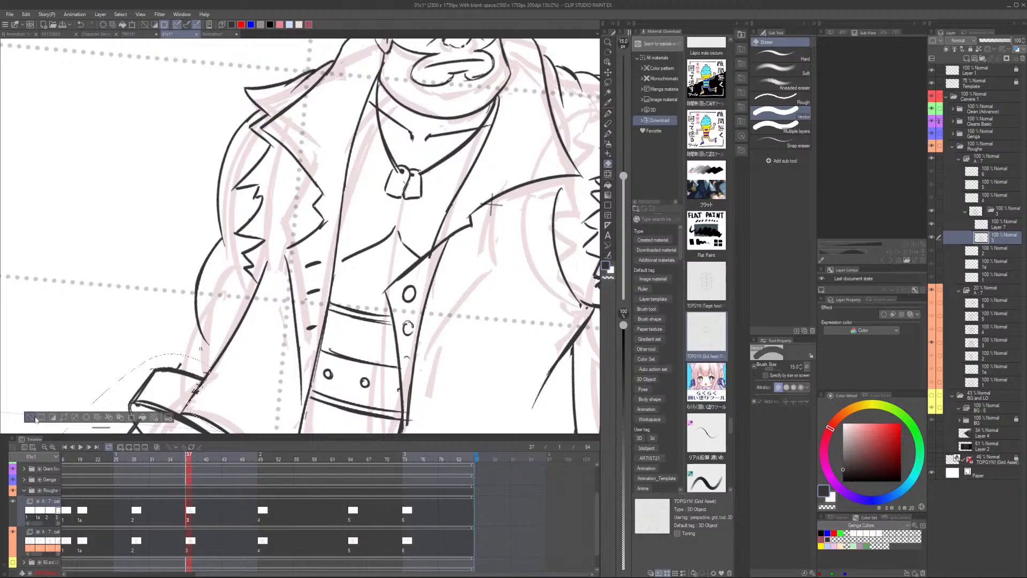
pyautogui.click(35, 419)
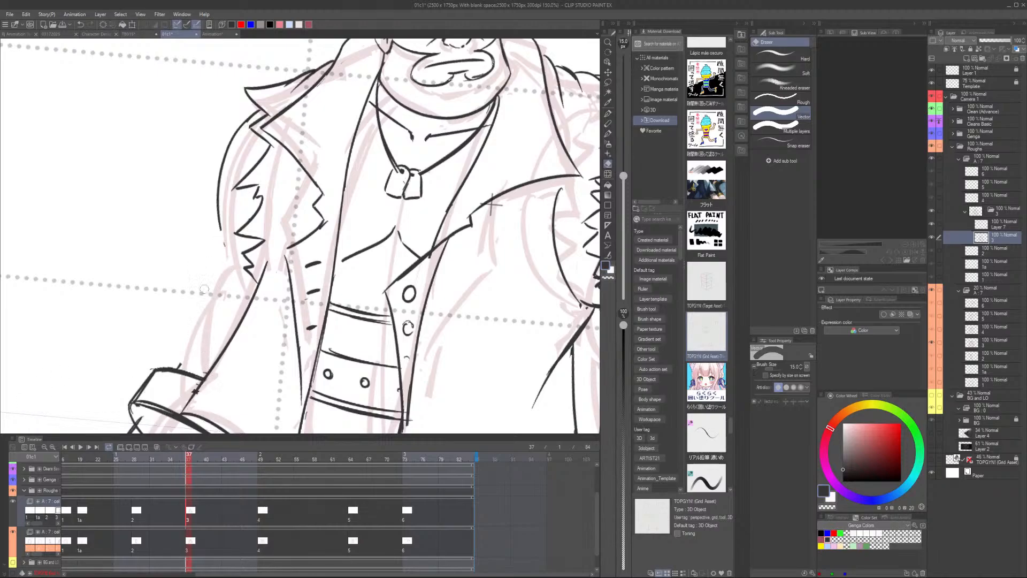
pyautogui.press('p')
pyautogui.moveTo(221, 229)
pyautogui.mouseDown()
pyautogui.moveTo(192, 300)
pyautogui.moveTo(205, 248)
pyautogui.moveTo(198, 334)
pyautogui.mouseUp()
pyautogui.hotkey('ctrl', 'z')
pyautogui.hotkey('ctrl', 'z')
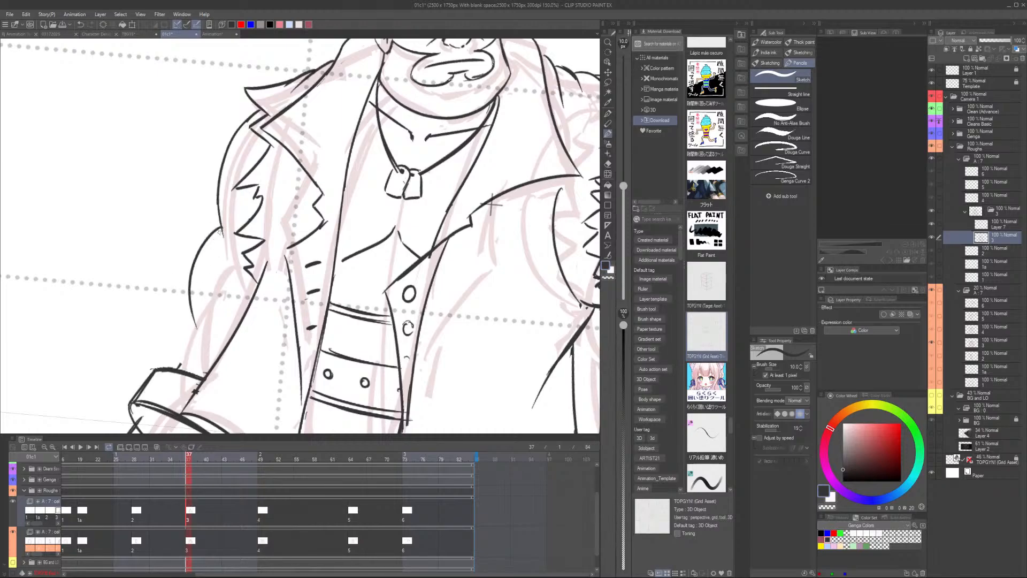
pyautogui.hotkey('ctrl', 'z')
pyautogui.moveTo(221, 232)
pyautogui.mouseDown()
pyautogui.moveTo(193, 274)
pyautogui.moveTo(203, 337)
pyautogui.mouseUp()
pyautogui.hotkey('ctrl', 'z')
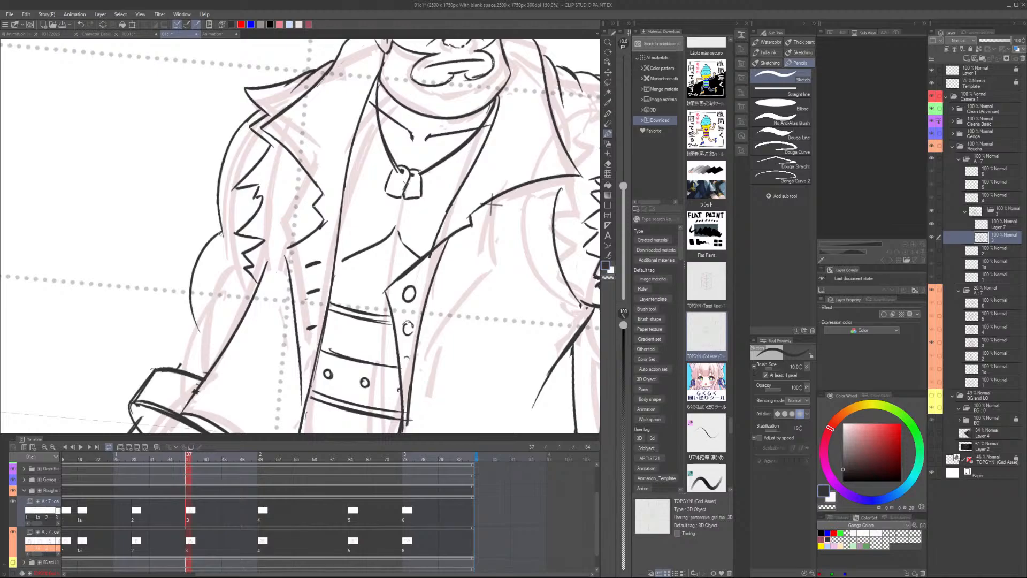
pyautogui.moveTo(221, 234); pyautogui.dragTo(199, 329)
pyautogui.hotkey('ctrl', 'z')
pyautogui.hotkey('ctrl', 'z')
pyautogui.moveTo(221, 230)
pyautogui.mouseDown()
pyautogui.moveTo(190, 296)
pyautogui.moveTo(201, 330)
pyautogui.moveTo(268, 283)
pyautogui.mouseUp()
pyautogui.scroll(-4, 269, 283)
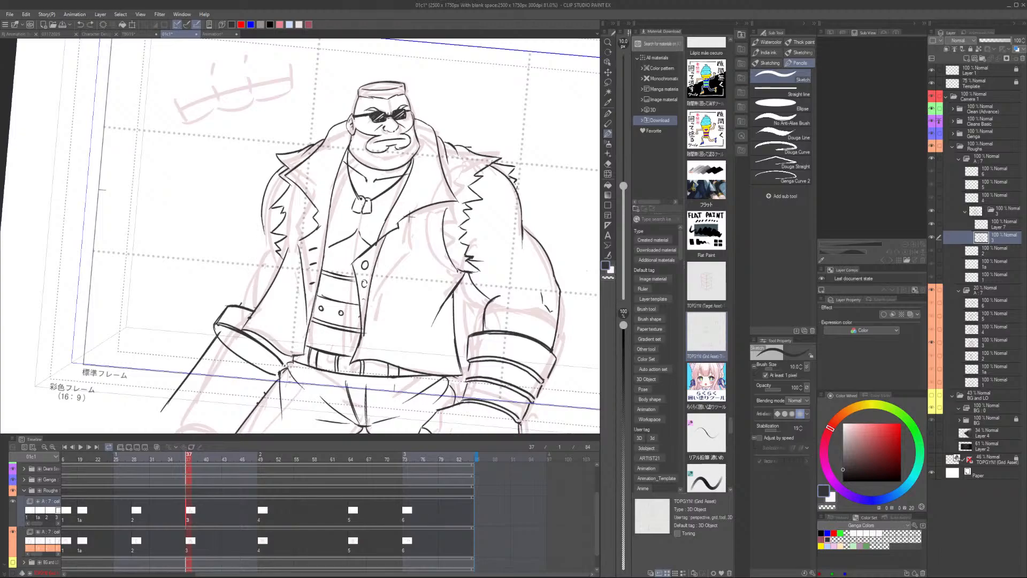
# Erase the upper arm's outer contour and redraw it as one curve from the collar tip to the elbow
pyautogui.scroll(3, 270, 177)
pyautogui.press('e')
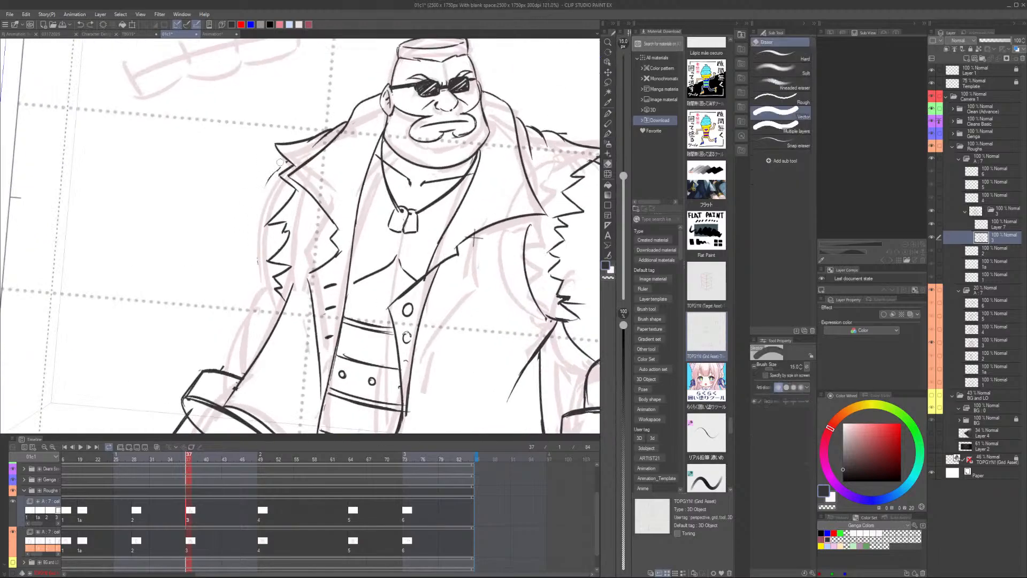
pyautogui.press('p')
pyautogui.moveTo(282, 160); pyautogui.dragTo(256, 249)
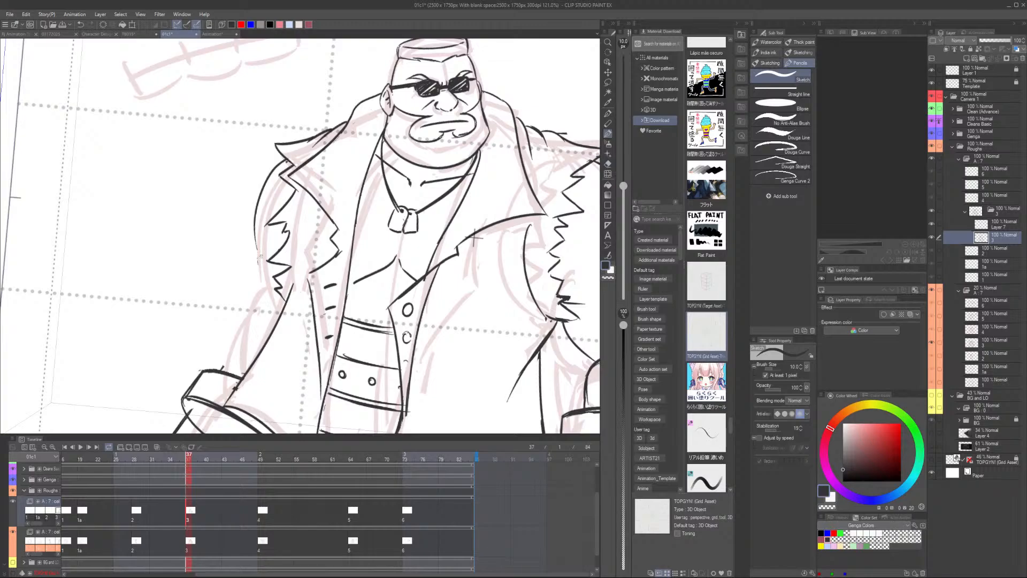
pyautogui.hotkey('ctrl', 'z')
pyautogui.moveTo(284, 161); pyautogui.dragTo(237, 321)
pyautogui.hotkey('ctrl', 'z')
# Try several bulging outer forearm curves running from the elbow toward the wristband
pyautogui.moveTo(259, 253); pyautogui.dragTo(238, 325)
pyautogui.hotkey('ctrl', 'z')
pyautogui.moveTo(255, 256); pyautogui.dragTo(230, 330)
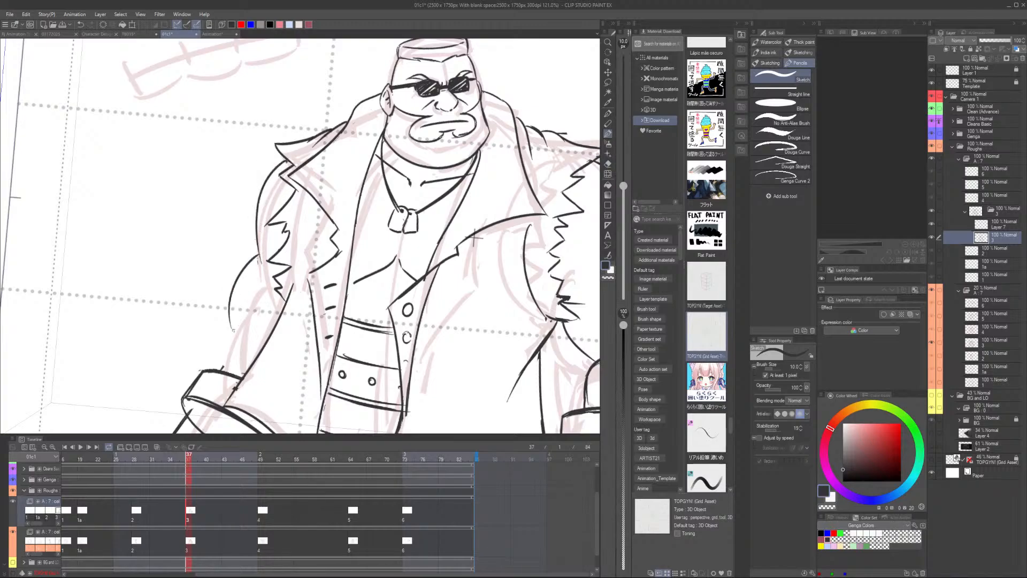
pyautogui.hotkey('ctrl', 'z')
pyautogui.moveTo(258, 255); pyautogui.dragTo(229, 339)
pyautogui.hotkey('ctrl', 'z')
pyautogui.moveTo(258, 257); pyautogui.dragTo(227, 343)
pyautogui.hotkey('ctrl', 'z')
pyautogui.moveTo(260, 257)
pyautogui.mouseDown()
pyautogui.moveTo(231, 291)
pyautogui.moveTo(229, 328)
pyautogui.mouseUp()
pyautogui.hotkey('ctrl', 'z')
pyautogui.moveTo(259, 259); pyautogui.dragTo(238, 328)
pyautogui.scroll(2, 259, 270)
pyautogui.press('e')
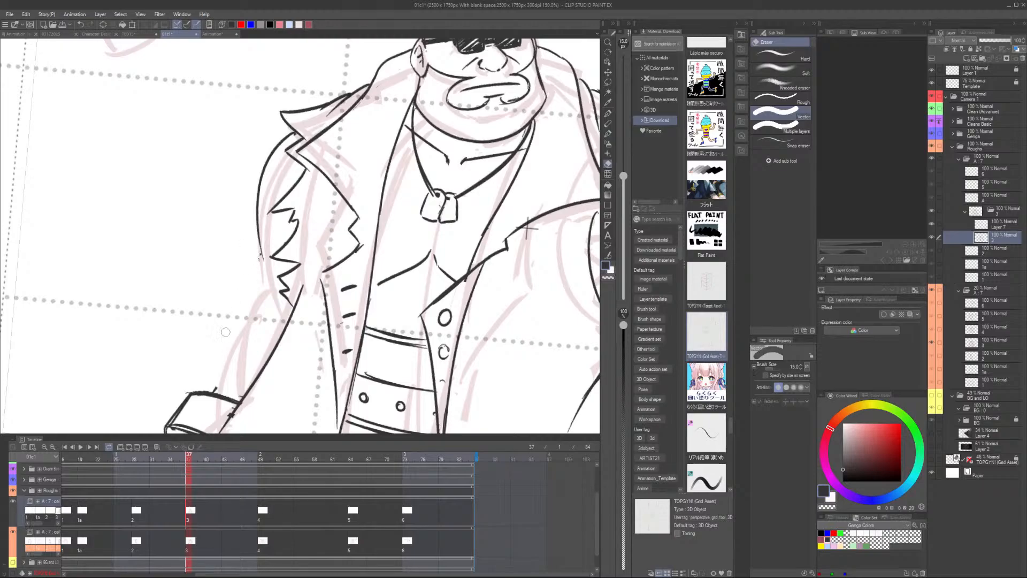
pyautogui.press('p')
pyautogui.moveTo(262, 253); pyautogui.dragTo(224, 352)
pyautogui.hotkey('ctrl', 'z')
pyautogui.moveTo(260, 253); pyautogui.dragTo(225, 351)
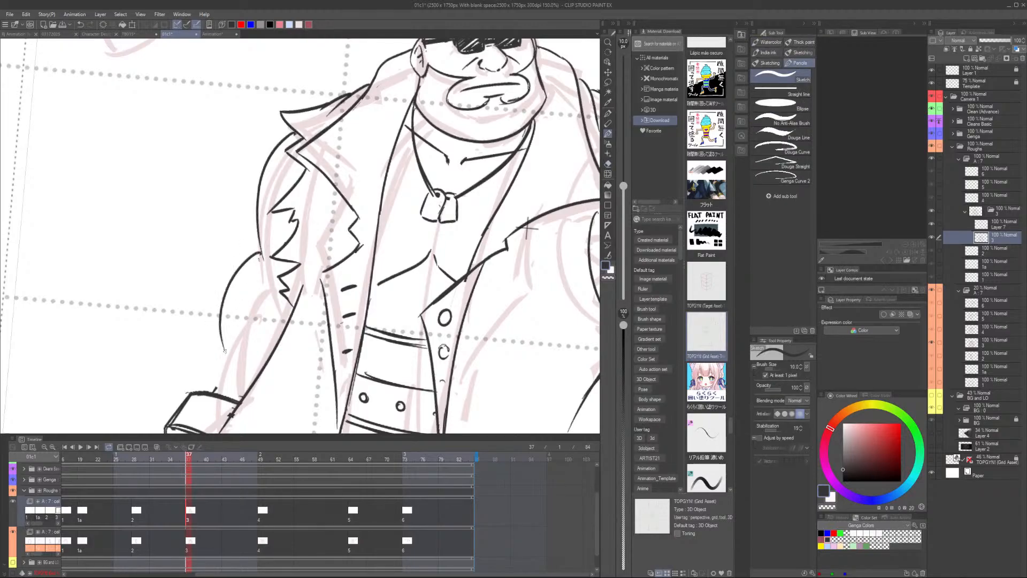
# Try to link the bulging forearm curve to the wristband's top corner with a short lower curve
pyautogui.moveTo(259, 253)
pyautogui.mouseDown()
pyautogui.moveTo(222, 308)
pyautogui.moveTo(224, 357)
pyautogui.moveTo(203, 388)
pyautogui.mouseUp()
pyautogui.hotkey('ctrl', 'z')
pyautogui.moveTo(234, 349); pyautogui.dragTo(200, 391)
pyautogui.hotkey('ctrl', 'z')
pyautogui.moveTo(235, 349); pyautogui.dragTo(201, 392)
pyautogui.hotkey('ctrl', 'z')
pyautogui.moveTo(239, 348); pyautogui.dragTo(201, 390)
pyautogui.hotkey('ctrl', 'z')
pyautogui.moveTo(239, 350)
pyautogui.mouseDown()
pyautogui.moveTo(215, 362)
pyautogui.moveTo(225, 353)
pyautogui.moveTo(200, 391)
pyautogui.mouseUp()
pyautogui.hotkey('ctrl', 'z')
pyautogui.hotkey('ctrl', 'z')
pyautogui.moveTo(227, 353); pyautogui.dragTo(200, 389)
pyautogui.hotkey('ctrl', 'z')
pyautogui.moveTo(226, 353); pyautogui.dragTo(200, 390)
pyautogui.hotkey('ctrl', 'z')
pyautogui.moveTo(227, 351); pyautogui.dragTo(199, 391)
pyautogui.hotkey('ctrl', 'z')
pyautogui.moveTo(225, 352); pyautogui.dragTo(201, 391)
pyautogui.moveTo(304, 360); pyautogui.dragTo(302, 236)
# Erase the bulging forearm outline and try a narrower outer curve down to the wristband
pyautogui.press('e')
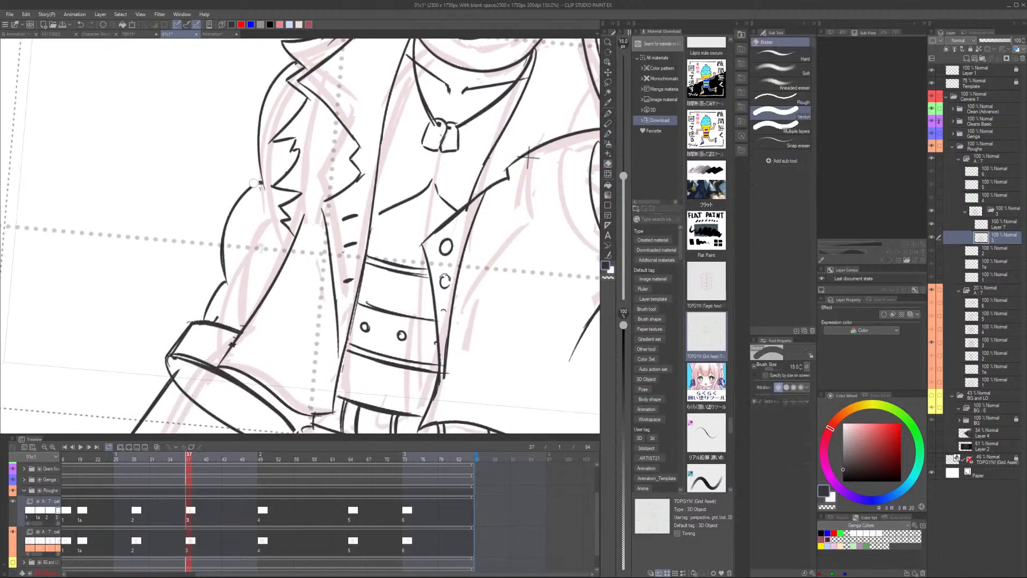
pyautogui.moveTo(260, 182)
pyautogui.mouseDown()
pyautogui.moveTo(206, 306)
pyautogui.moveTo(225, 319)
pyautogui.mouseUp()
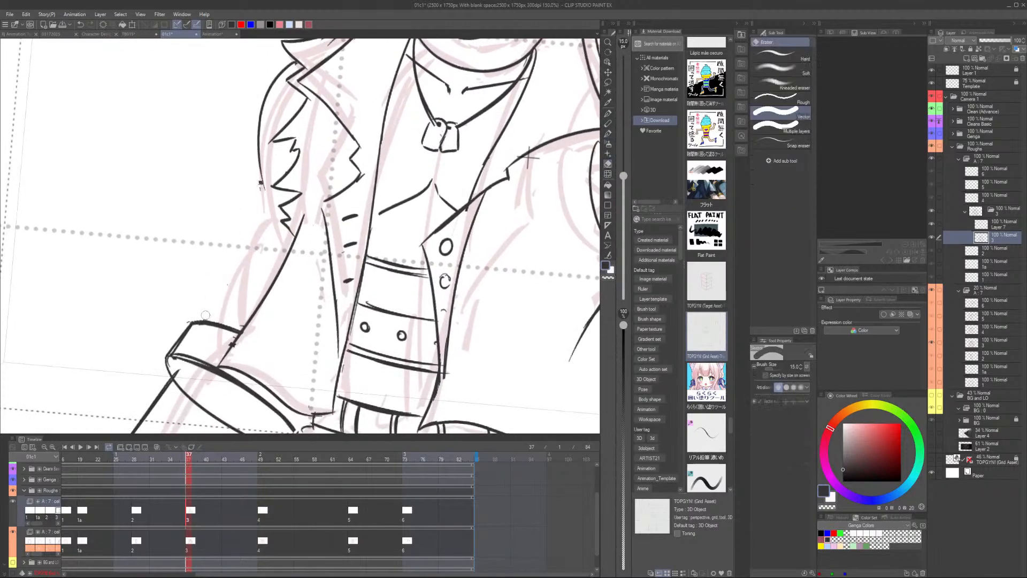
pyautogui.press('p')
pyautogui.moveTo(261, 184); pyautogui.dragTo(219, 316)
pyautogui.hotkey('ctrl', 'z')
pyautogui.moveTo(245, 271); pyautogui.dragTo(210, 318)
pyautogui.moveTo(248, 270)
pyautogui.mouseDown()
pyautogui.moveTo(208, 320)
pyautogui.moveTo(228, 284)
pyautogui.moveTo(220, 313)
pyautogui.mouseUp()
pyautogui.hotkey('ctrl', 'z')
pyautogui.hotkey('ctrl', 'z')
pyautogui.hotkey('ctrl', 'z')
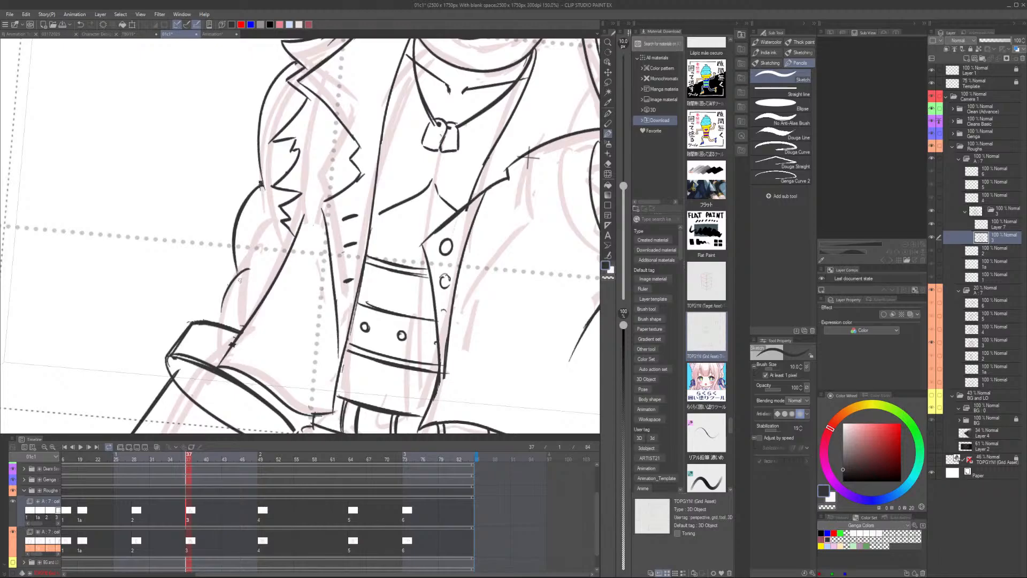
pyautogui.hotkey('ctrl', 'z')
pyautogui.hotkey('ctrl', 'z')
pyautogui.hotkey('ctrl', 'z')
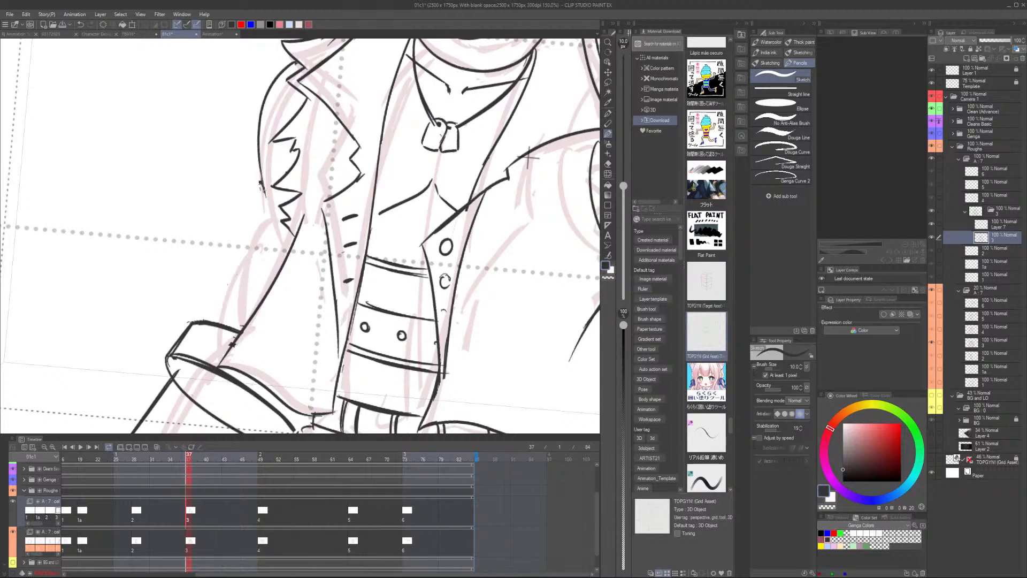
# Draw a slimmer outer forearm contour in two strokes, from the elbow inward and then out to the wristband's top corner
pyautogui.moveTo(261, 187)
pyautogui.mouseDown()
pyautogui.moveTo(250, 227)
pyautogui.moveTo(249, 277)
pyautogui.mouseUp()
pyautogui.hotkey('ctrl', 'z')
pyautogui.hotkey('ctrl', 'z')
pyautogui.moveTo(266, 195)
pyautogui.mouseDown()
pyautogui.moveTo(248, 233)
pyautogui.moveTo(247, 277)
pyautogui.mouseUp()
pyautogui.hotkey('ctrl', 'z')
pyautogui.hotkey('ctrl', 'z')
pyautogui.moveTo(261, 183)
pyautogui.mouseDown()
pyautogui.moveTo(256, 274)
pyautogui.moveTo(257, 197)
pyautogui.moveTo(248, 268)
pyautogui.moveTo(258, 277)
pyautogui.moveTo(219, 319)
pyautogui.mouseUp()
pyautogui.hotkey('ctrl', 'z')
pyautogui.moveTo(260, 276); pyautogui.dragTo(218, 321)
pyautogui.hotkey('ctrl', 'z')
pyautogui.moveTo(261, 273); pyautogui.dragTo(210, 329)
pyautogui.hotkey('ctrl', 'z')
pyautogui.moveTo(259, 275); pyautogui.dragTo(217, 323)
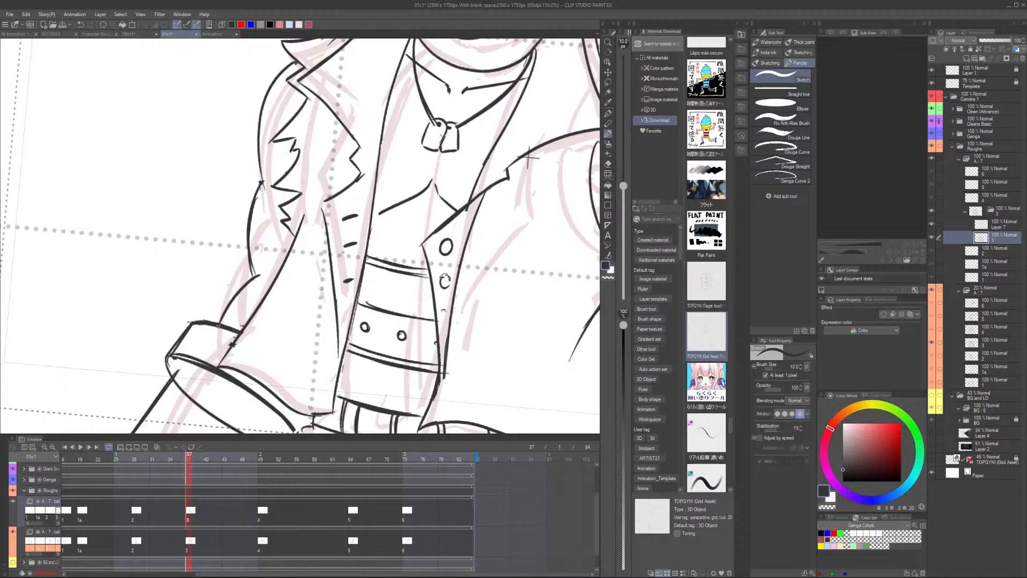
pyautogui.scroll(-5, 274, 266)
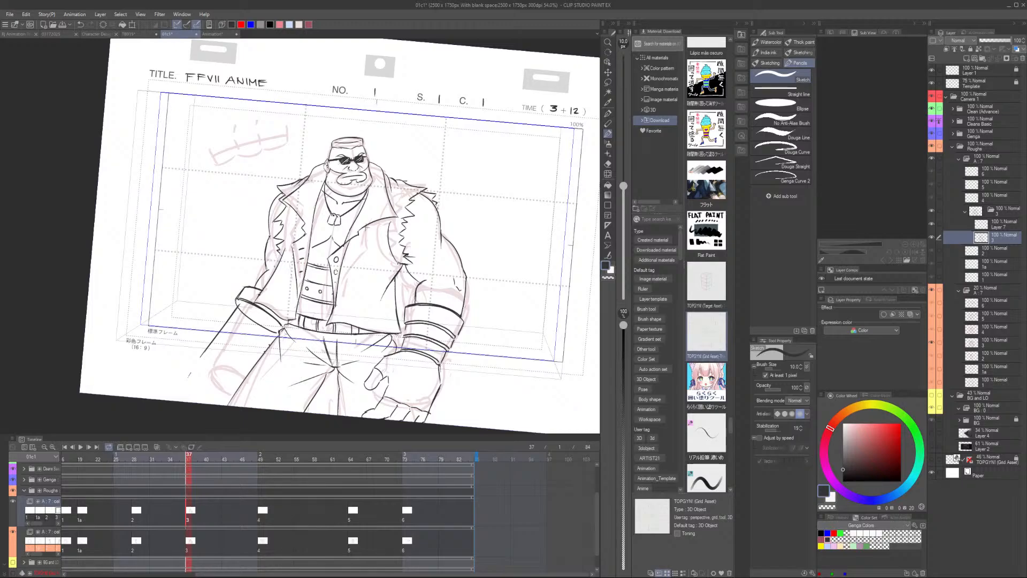
pyautogui.scroll(1, 263, 322)
pyautogui.press('-')
pyautogui.press('-')
pyautogui.press('-')
pyautogui.press('^')
pyautogui.press('^')
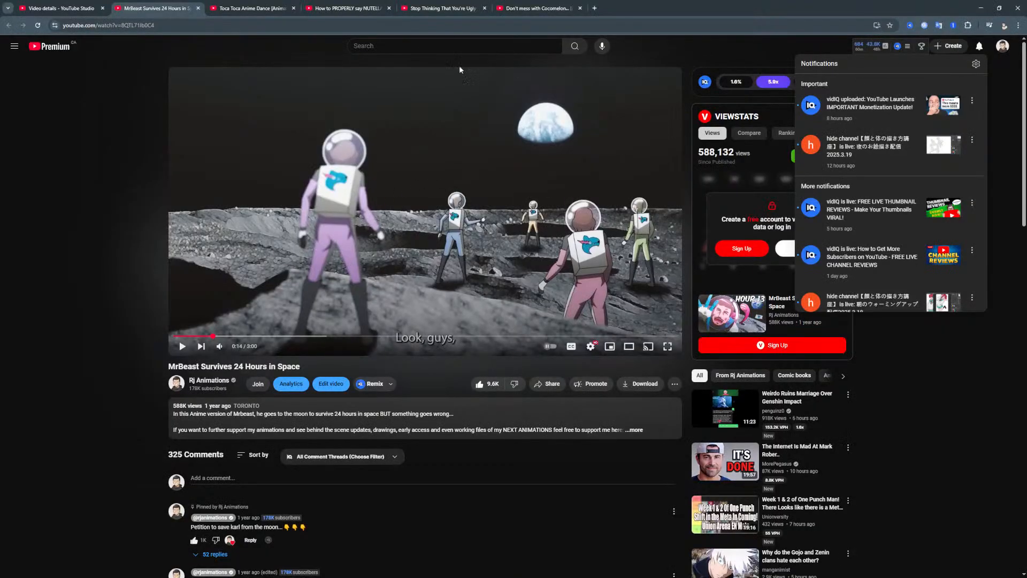
# Switch to the browser and examine the estimated revenue on the YouTube Studio channel dashboard, then return to the drawing
pyautogui.click(61, 8)
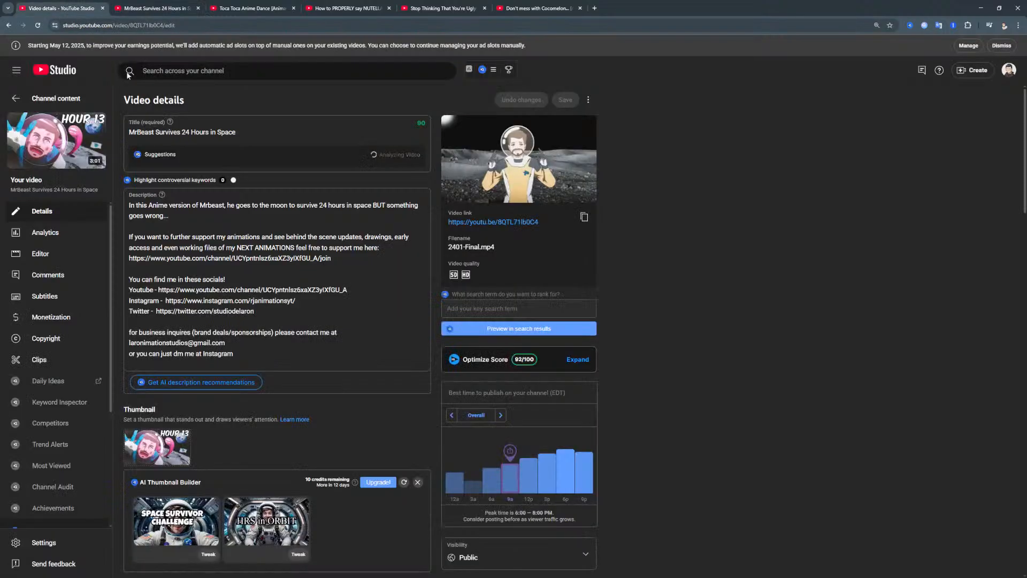
pyautogui.click(60, 71)
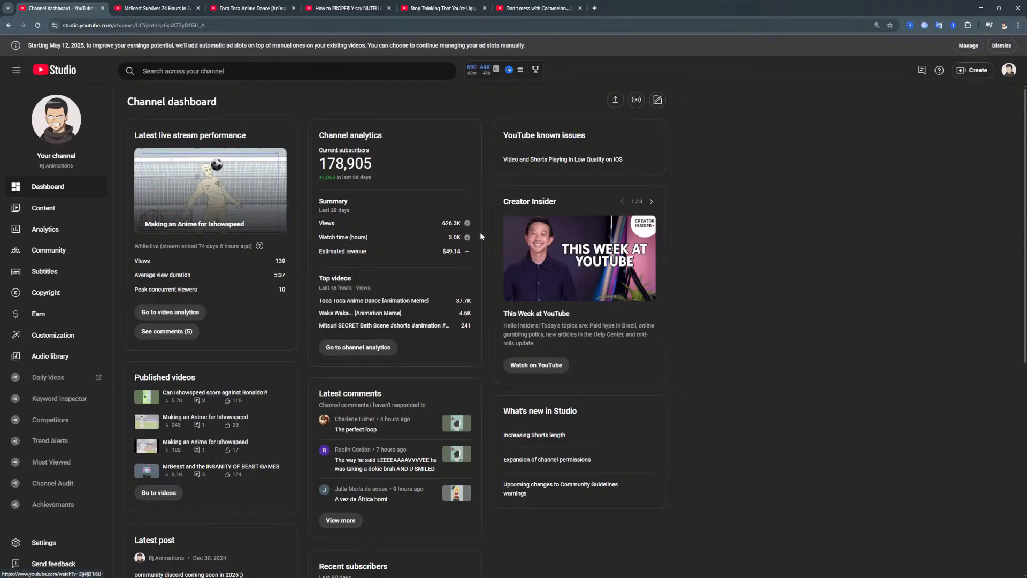
pyautogui.moveTo(442, 251); pyautogui.dragTo(469, 253)
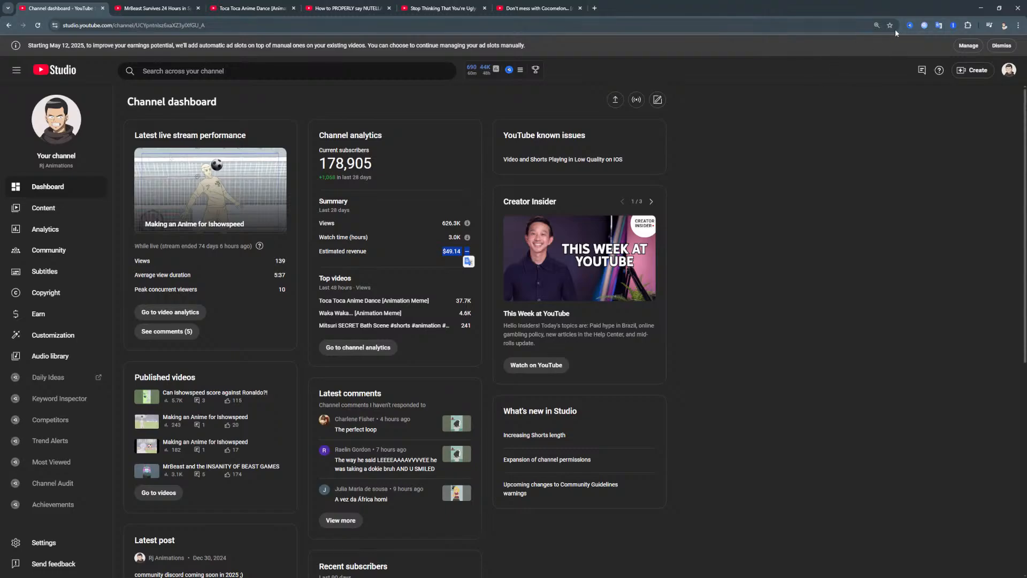
pyautogui.moveTo(879, 4)
pyautogui.mouseDown()
pyautogui.moveTo(858, 23)
pyautogui.moveTo(751, 56)
pyautogui.mouseUp()
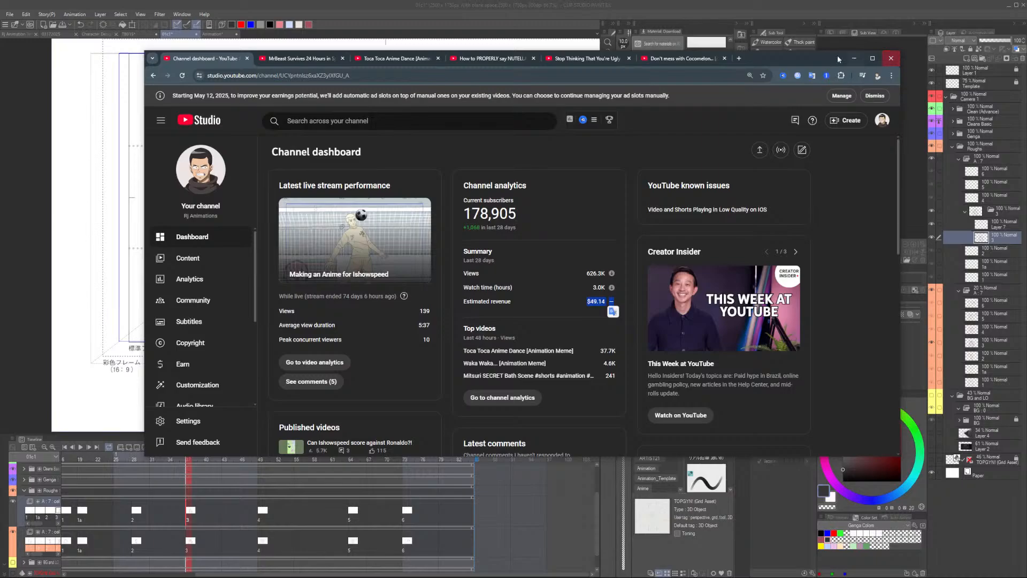
pyautogui.click(853, 58)
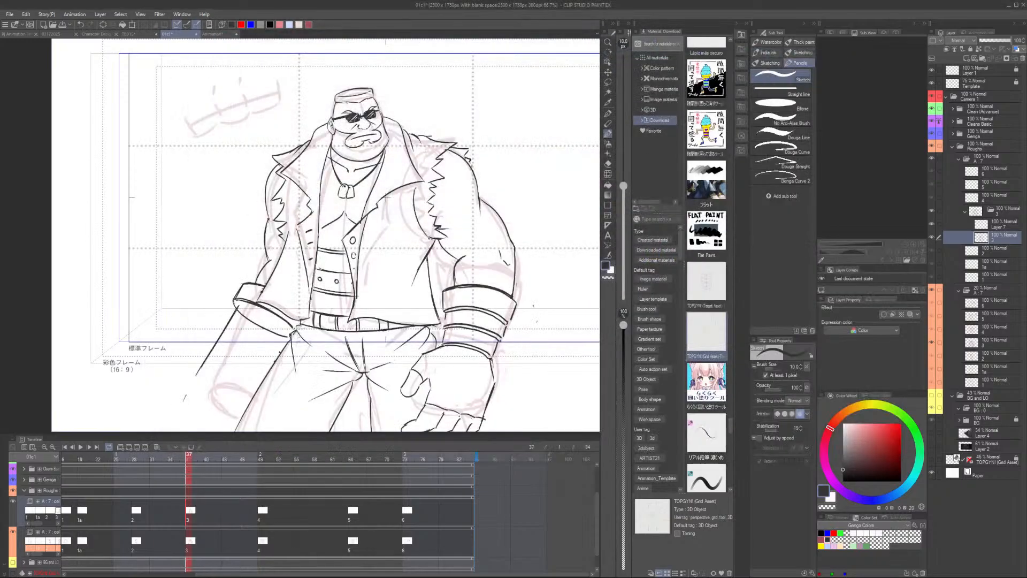
# Draw a curved line just beneath the cuff's lower edge where the gun-arm cylinder begins, redoing the stroke once
pyautogui.press('e')
pyautogui.moveTo(374, 318); pyautogui.dragTo(424, 269)
pyautogui.press('-')
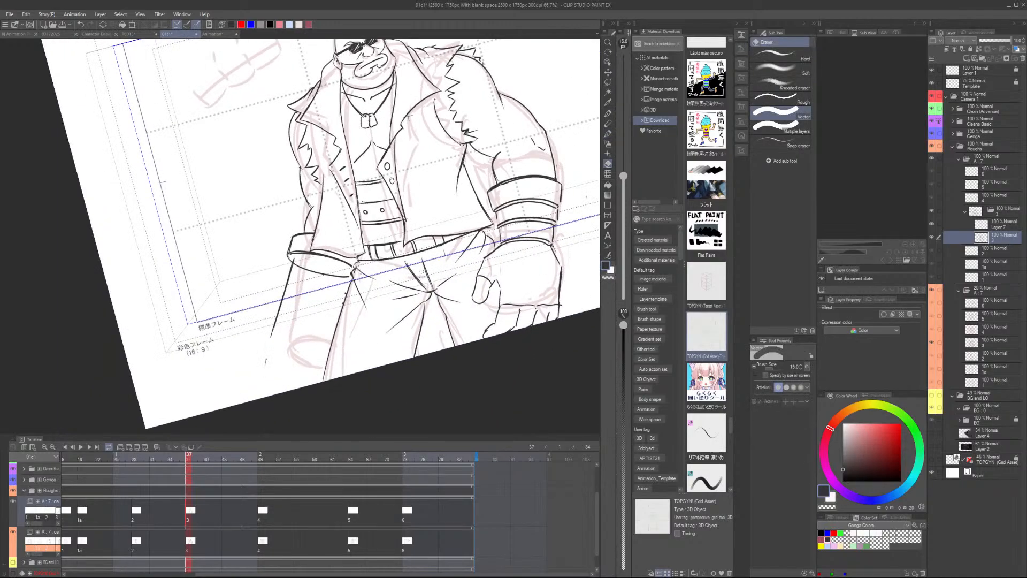
pyautogui.press('p')
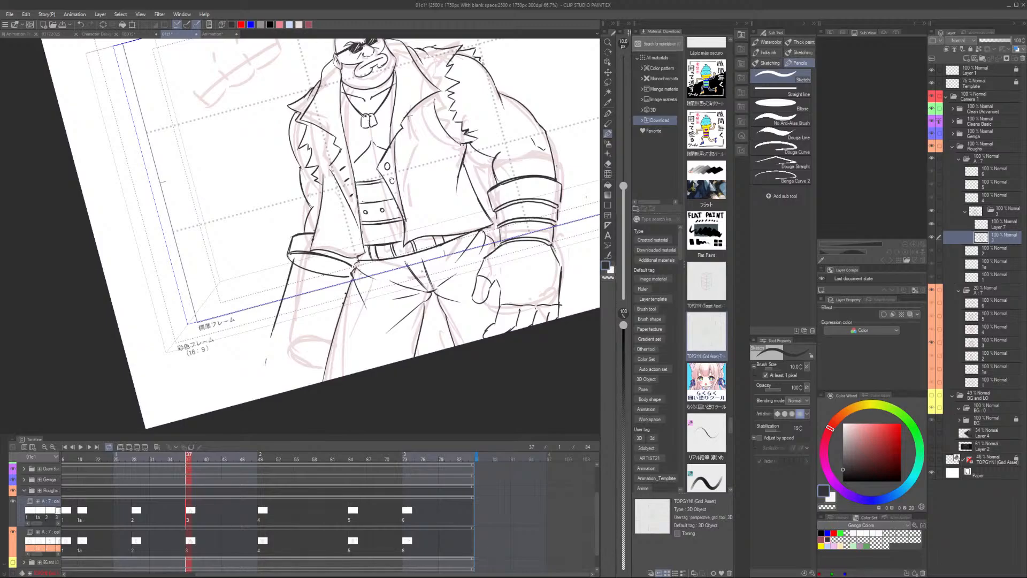
pyautogui.scroll(2, 422, 271)
pyautogui.press('-')
pyautogui.press('-')
pyautogui.press('-')
pyautogui.press('-')
pyautogui.scroll(1, 242, 276)
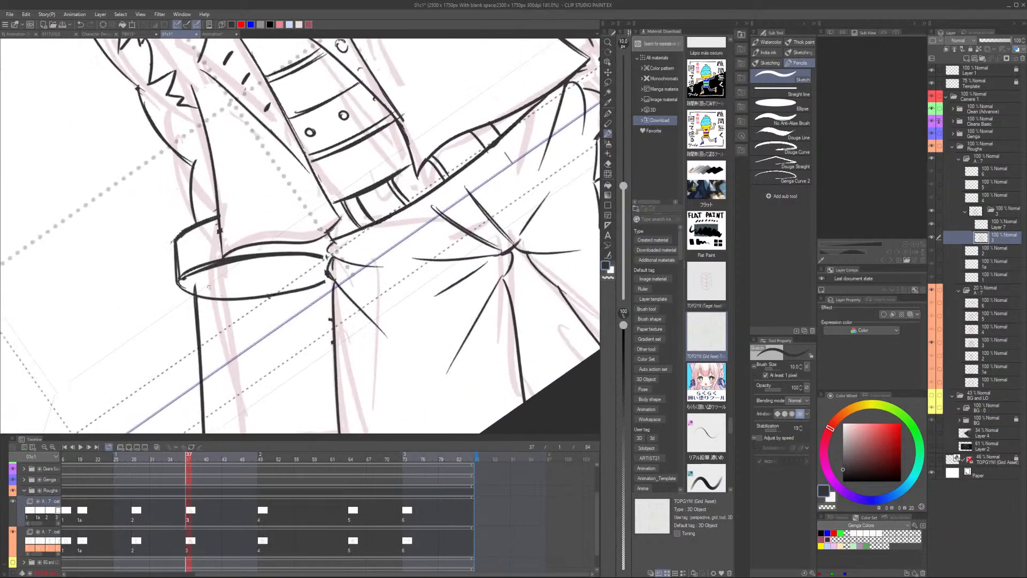
pyautogui.moveTo(195, 287); pyautogui.dragTo(313, 266)
pyautogui.hotkey('ctrl', 'z')
pyautogui.hotkey('ctrl', 'z')
pyautogui.moveTo(192, 287)
pyautogui.mouseDown()
pyautogui.moveTo(251, 268)
pyautogui.moveTo(321, 269)
pyautogui.mouseUp()
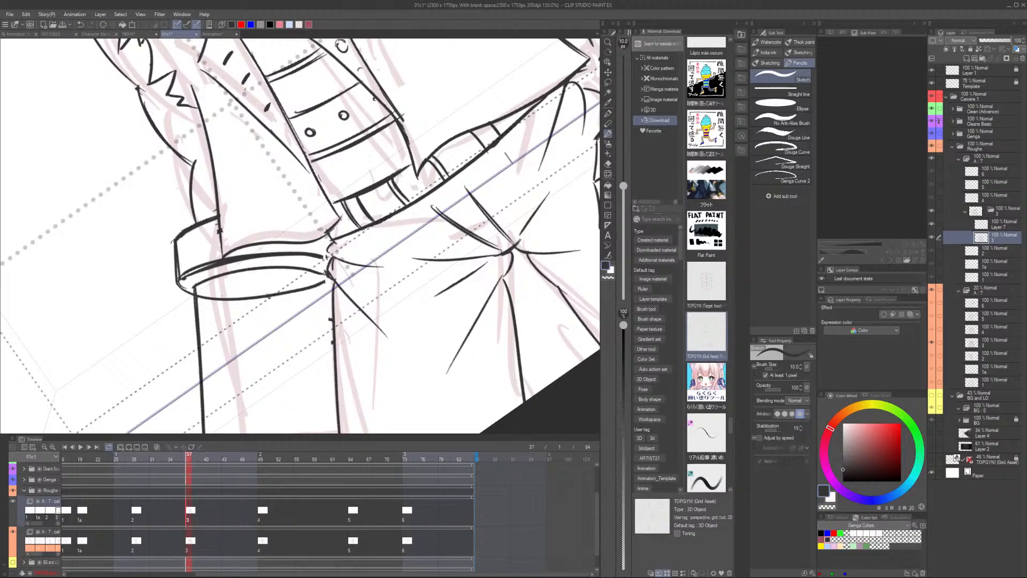
# Erase the old sagging curve under the cuff, keeping the new curve as the cylinder's upper edge
pyautogui.press('^')
pyautogui.press('^')
pyautogui.press('^')
pyautogui.press('^')
pyautogui.press('^')
pyautogui.press('^')
pyautogui.press('^')
pyautogui.press('^')
pyautogui.press('^')
pyautogui.moveTo(250, 325); pyautogui.dragTo(310, 275)
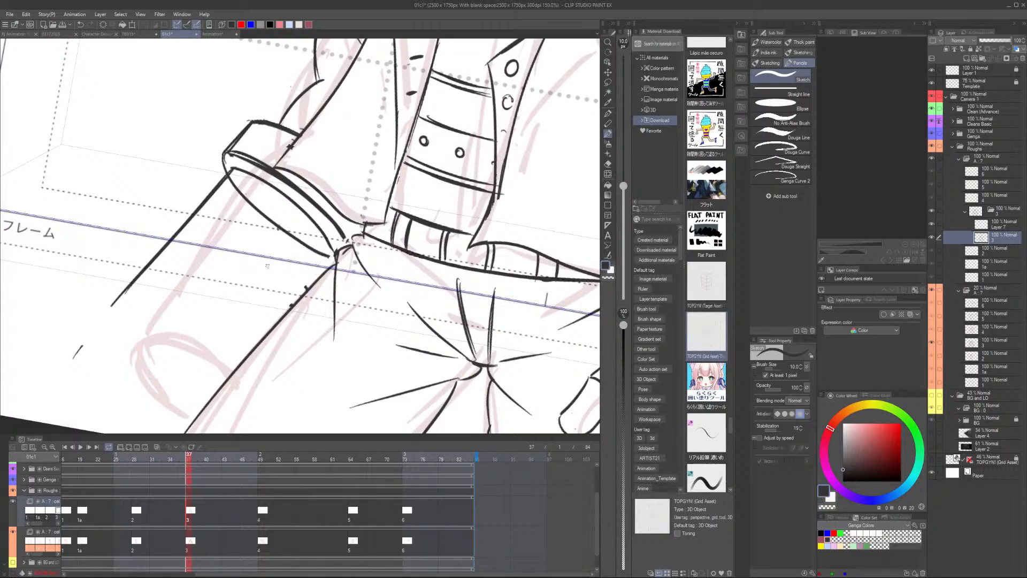
pyautogui.press('e')
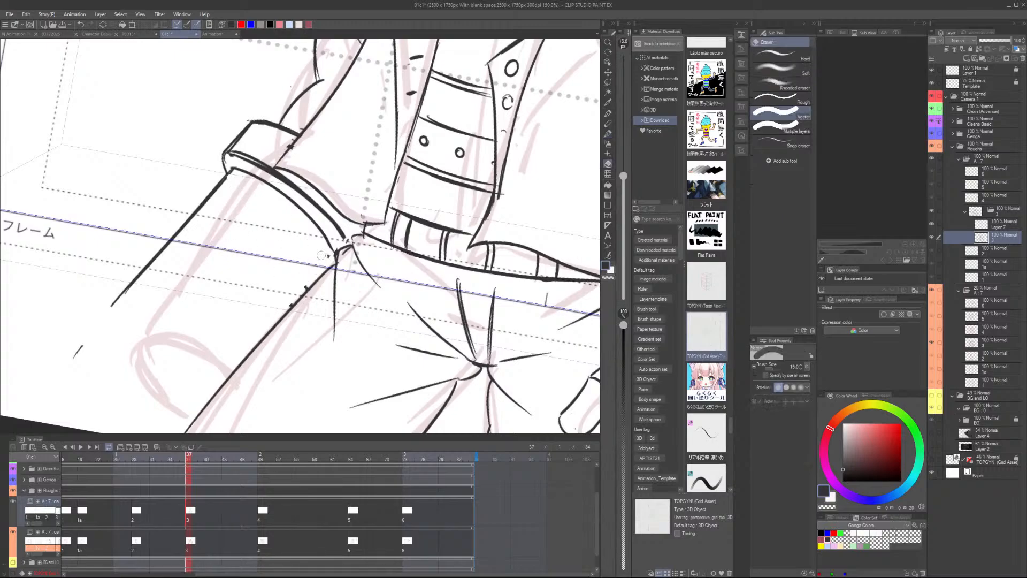
# Draw the elliptical open end of the gun-arm cylinder with an upper and a lower curve joining its two sides
pyautogui.press('p')
pyautogui.press('-')
pyautogui.press('-')
pyautogui.press('-')
pyautogui.press('-')
pyautogui.press('-')
pyautogui.press('-')
pyautogui.press('-')
pyautogui.press('-')
pyautogui.press('-')
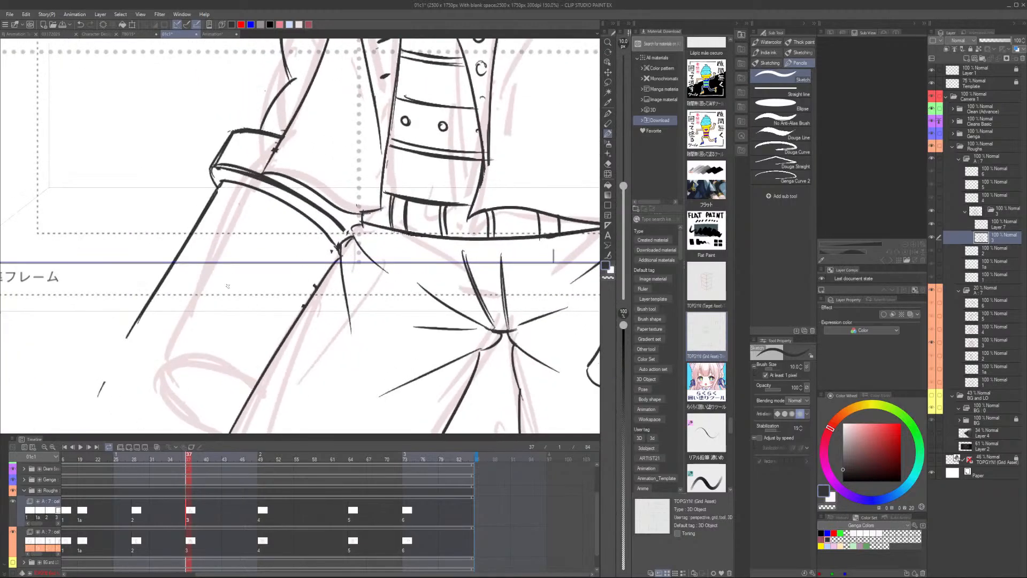
pyautogui.press('-')
pyautogui.press('-')
pyautogui.press('-')
pyautogui.press('-')
pyautogui.press('-')
pyautogui.moveTo(191, 389)
pyautogui.mouseDown()
pyautogui.moveTo(251, 303)
pyautogui.moveTo(379, 314)
pyautogui.mouseUp()
pyautogui.hotkey('ctrl', 'z')
pyautogui.moveTo(247, 313); pyautogui.dragTo(379, 320)
pyautogui.hotkey('ctrl', 'z')
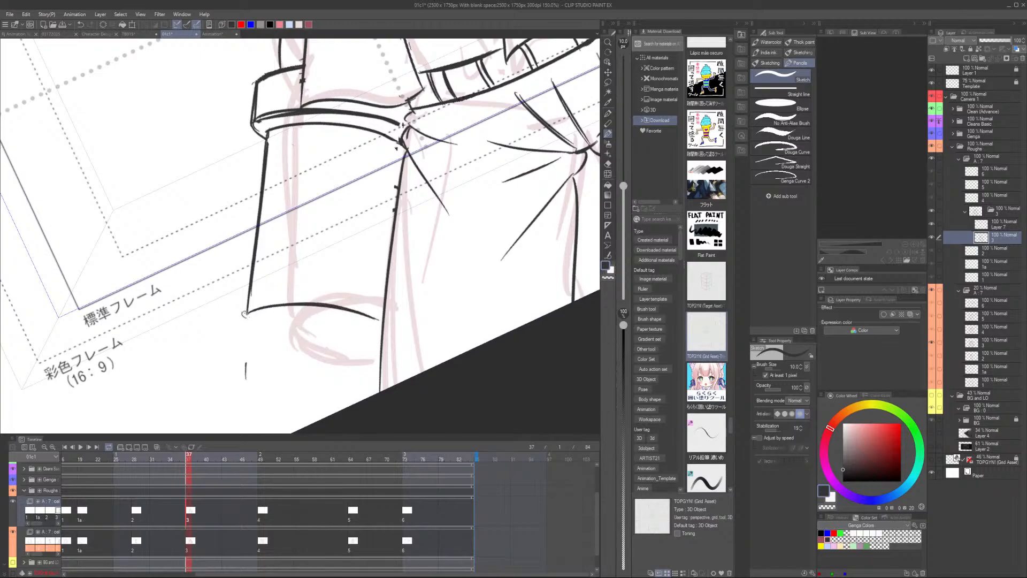
pyautogui.moveTo(246, 314); pyautogui.dragTo(382, 330)
# Draw a curved band line around the middle of the gun-arm cylinder and touch up its open end with the eraser
pyautogui.scroll(-5, 389, 315)
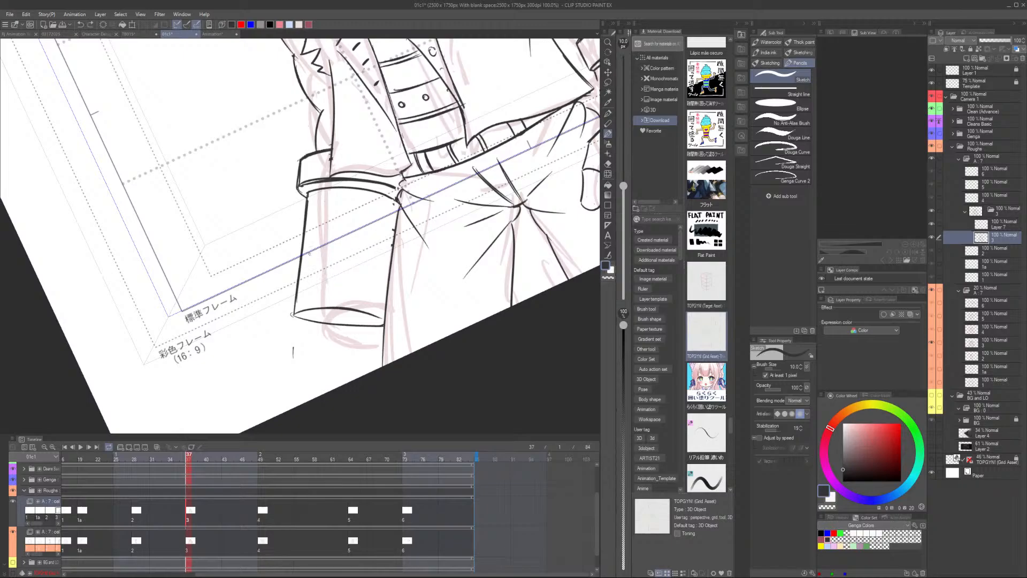
pyautogui.scroll(-2, 381, 243)
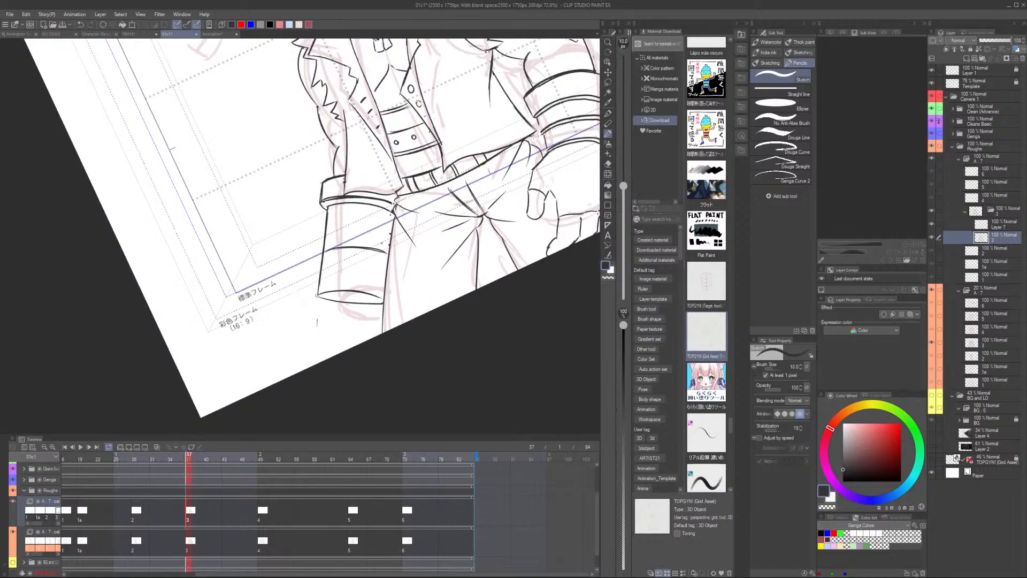
pyautogui.scroll(-2, 381, 244)
pyautogui.moveTo(424, 343); pyautogui.dragTo(406, 351)
pyautogui.scroll(8, 300, 307)
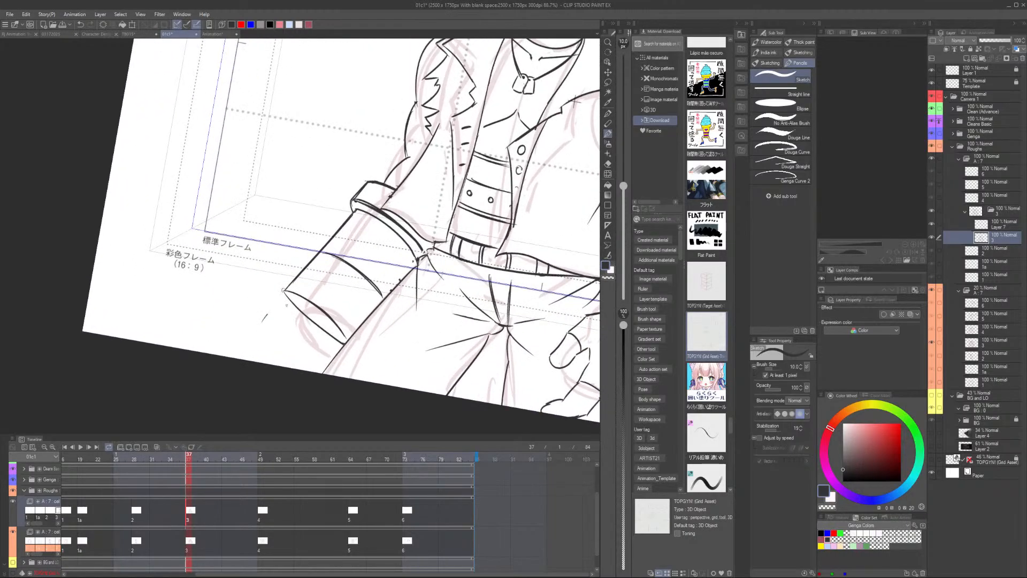
pyautogui.press('e')
pyautogui.moveTo(256, 300); pyautogui.dragTo(362, 395)
pyautogui.press('p')
pyautogui.press('e')
pyautogui.scroll(-4, 406, 308)
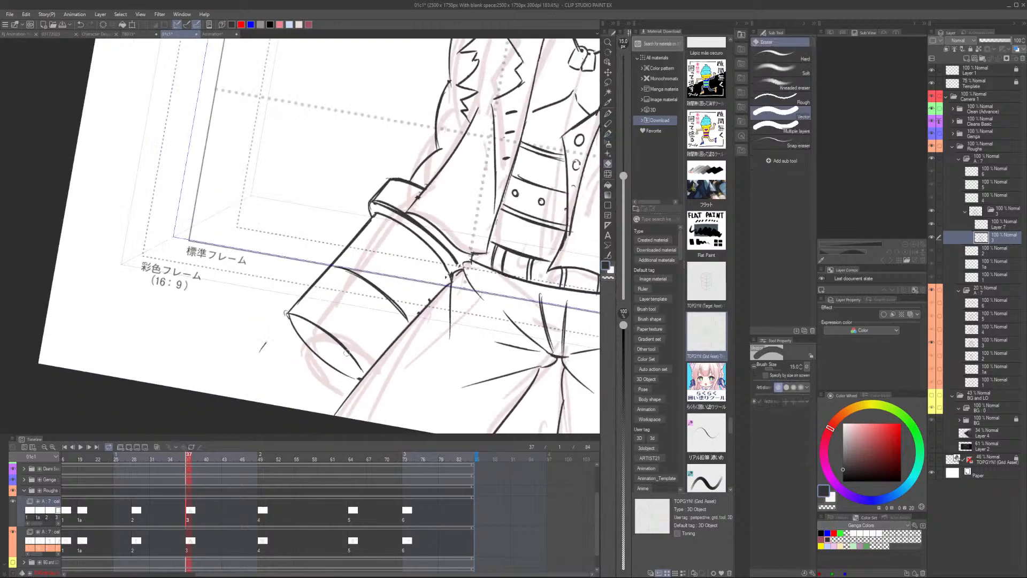
# Draw the first narrow gun barrel projecting from the cylinder's open end, with a rounded base and an elliptical muzzle
pyautogui.press('p')
pyautogui.scroll(4, 339, 301)
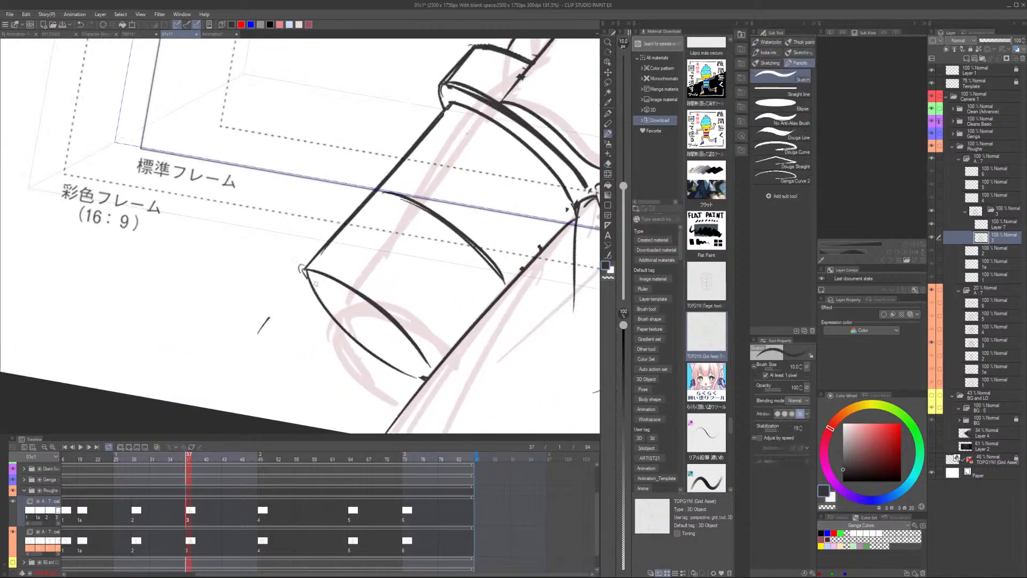
pyautogui.moveTo(314, 285); pyautogui.dragTo(247, 353)
pyautogui.hotkey('ctrl', 'z')
pyautogui.moveTo(313, 286)
pyautogui.mouseDown()
pyautogui.moveTo(248, 348)
pyautogui.moveTo(328, 294)
pyautogui.moveTo(336, 303)
pyautogui.moveTo(329, 294)
pyautogui.moveTo(268, 367)
pyautogui.mouseUp()
pyautogui.moveTo(334, 309); pyautogui.dragTo(266, 362)
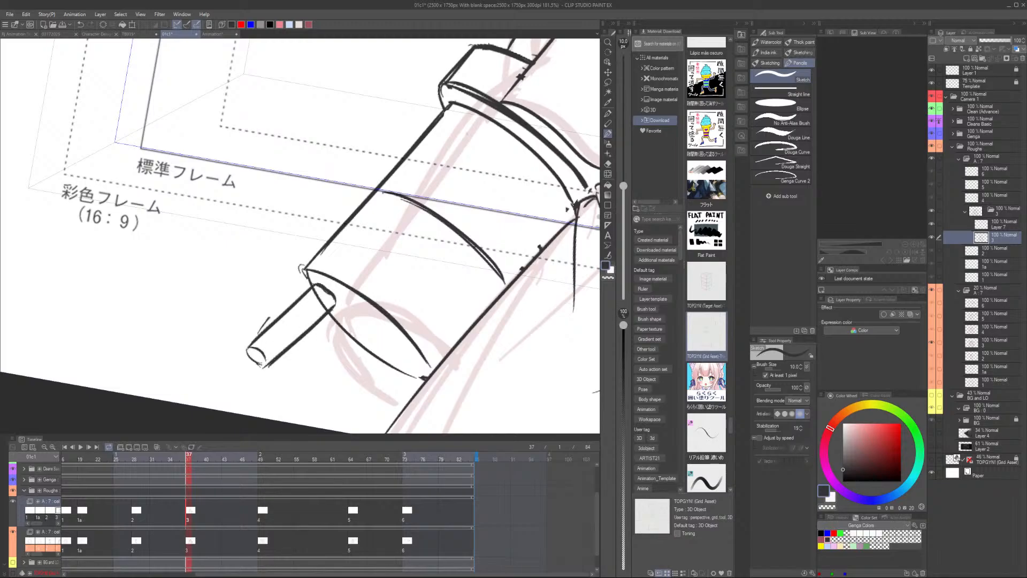
pyautogui.hotkey('ctrl', 'z')
pyautogui.hotkey('ctrl', 'z')
pyautogui.moveTo(249, 349); pyautogui.dragTo(263, 366)
pyautogui.press('e')
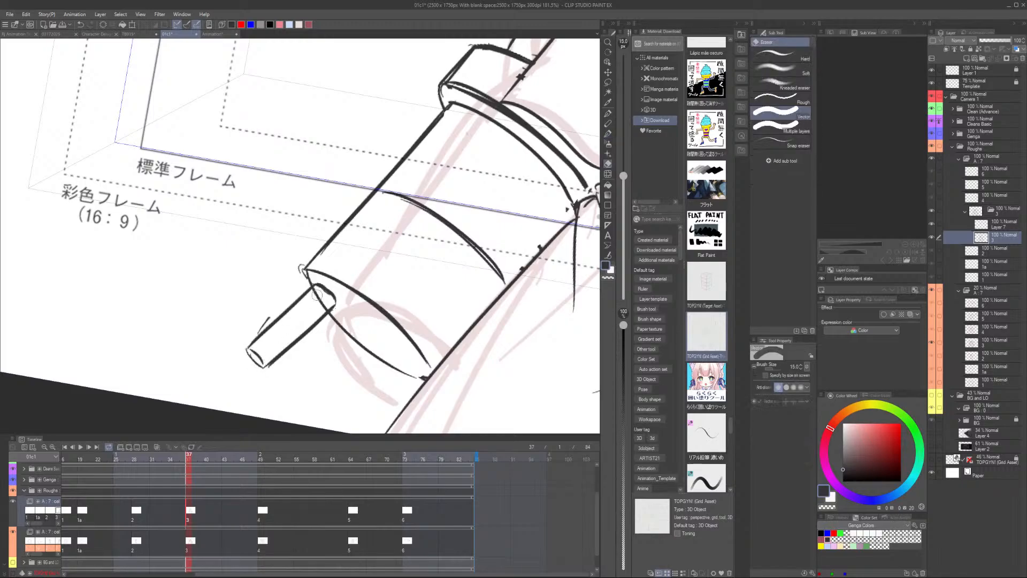
# Lasso the finished barrel, duplicate it and place the copy beside it as the second barrel
pyautogui.scroll(-2, 358, 296)
pyautogui.press('m')
pyautogui.moveTo(336, 309)
pyautogui.mouseDown()
pyautogui.moveTo(345, 294)
pyautogui.moveTo(327, 282)
pyautogui.moveTo(263, 340)
pyautogui.moveTo(322, 322)
pyautogui.moveTo(344, 300)
pyautogui.moveTo(327, 334)
pyautogui.moveTo(347, 343)
pyautogui.mouseUp()
pyautogui.hotkey('ctrl', 'c')
pyautogui.hotkey('ctrl', 'v')
pyautogui.hotkey('ctrl', 't')
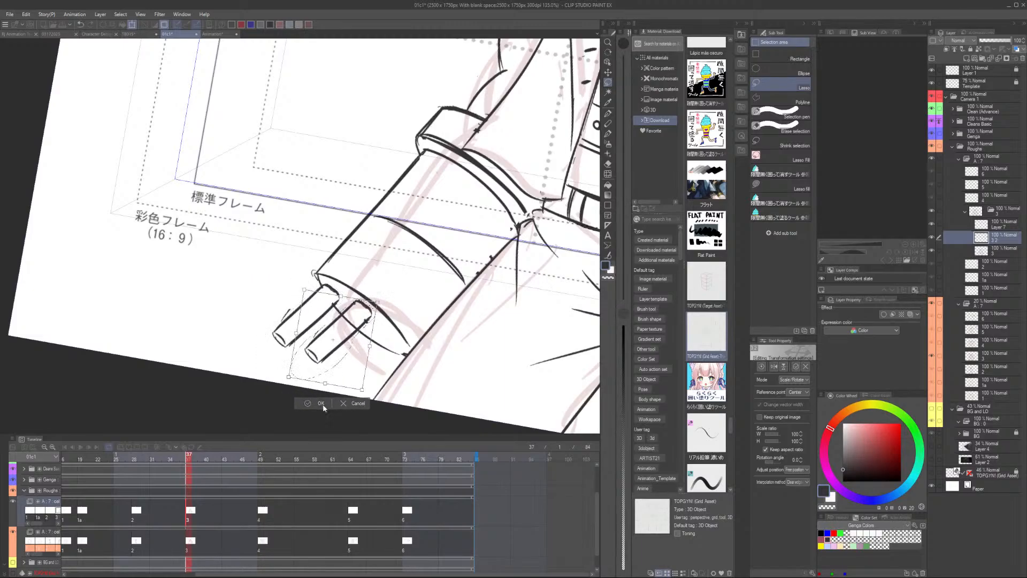
pyautogui.click(321, 404)
# Duplicate the second barrel and place the copy near the cylinder's inner edge as the third barrel
pyautogui.hotkey('ctrl', 'c')
pyautogui.hotkey('ctrl', 'v')
pyautogui.hotkey('ctrl', 't')
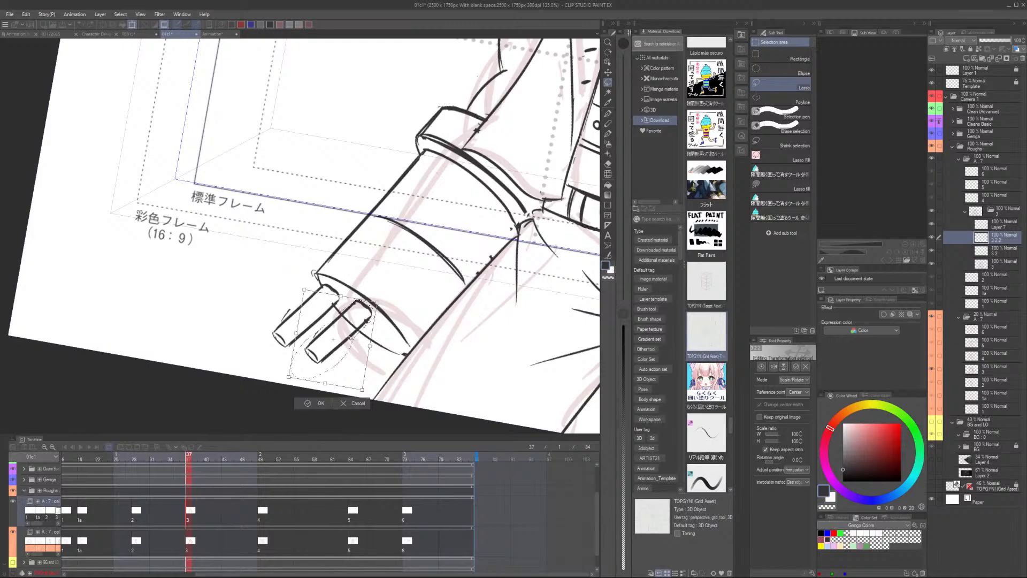
pyautogui.moveTo(349, 338); pyautogui.dragTo(377, 365)
pyautogui.click(349, 427)
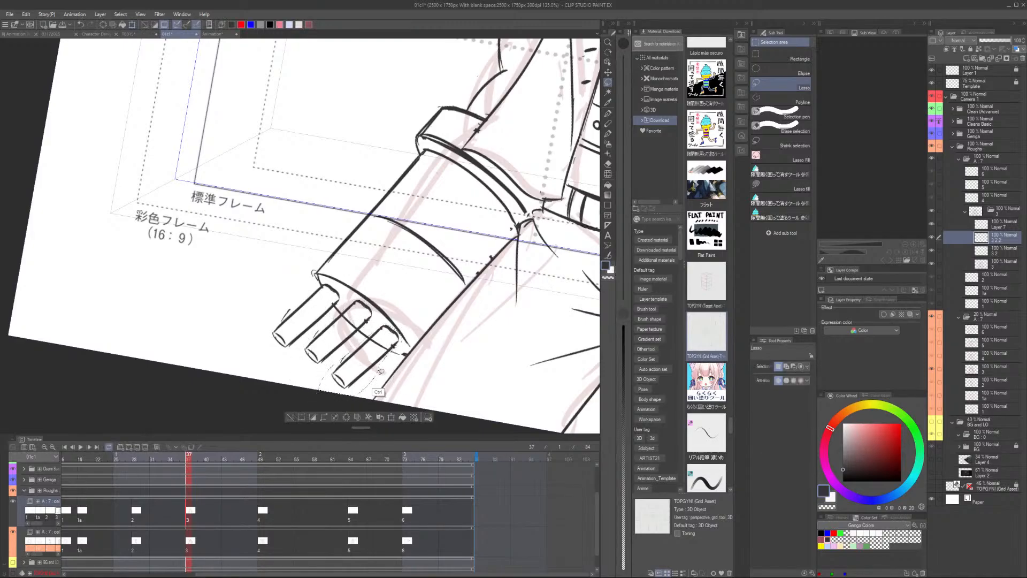
# Duplicate the barrel again and place the fourth copy slightly below the second barrel as a rear barrel
pyautogui.hotkey('ctrl', 'c')
pyautogui.hotkey('ctrl', 'v')
pyautogui.hotkey('ctrl', 't')
pyautogui.moveTo(374, 372); pyautogui.dragTo(343, 356)
pyautogui.press('Return')
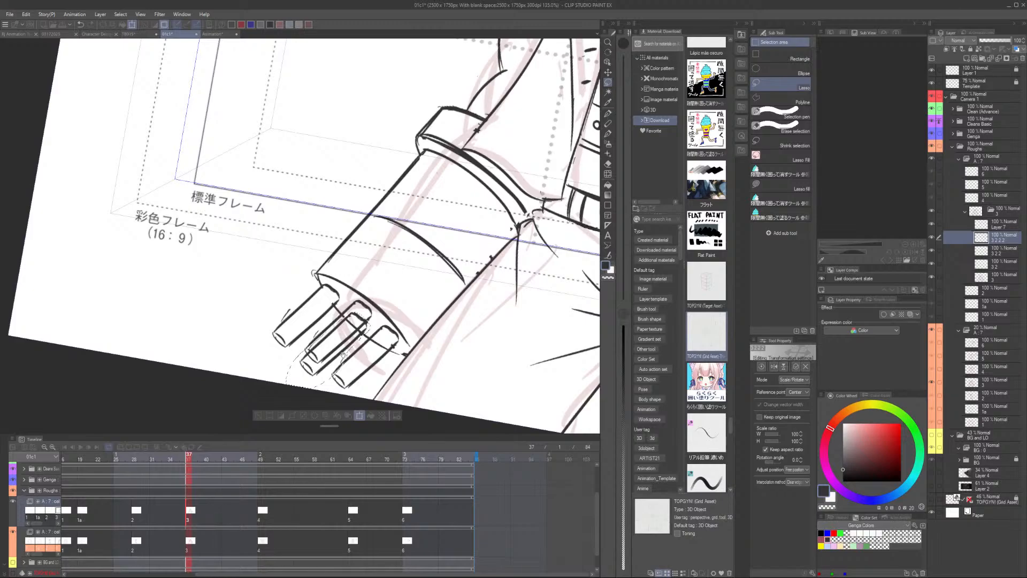
# Nudge the fourth barrel further down and outward, and place a fifth copy just below the third barrel
pyautogui.hotkey('ctrl', 't')
pyautogui.moveTo(344, 358)
pyautogui.mouseDown()
pyautogui.moveTo(376, 370)
pyautogui.moveTo(338, 360)
pyautogui.mouseUp()
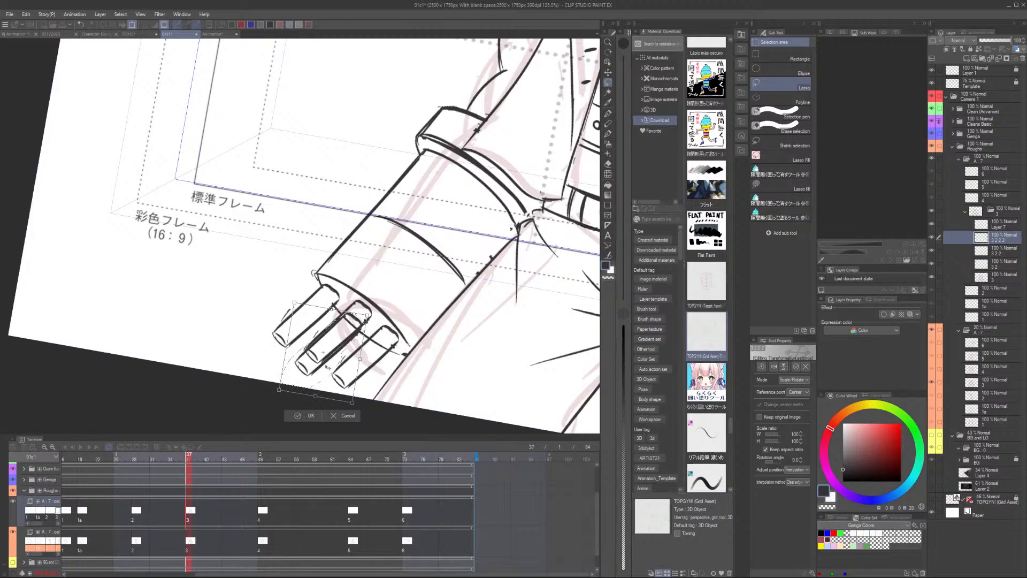
pyautogui.moveTo(332, 365); pyautogui.dragTo(327, 368)
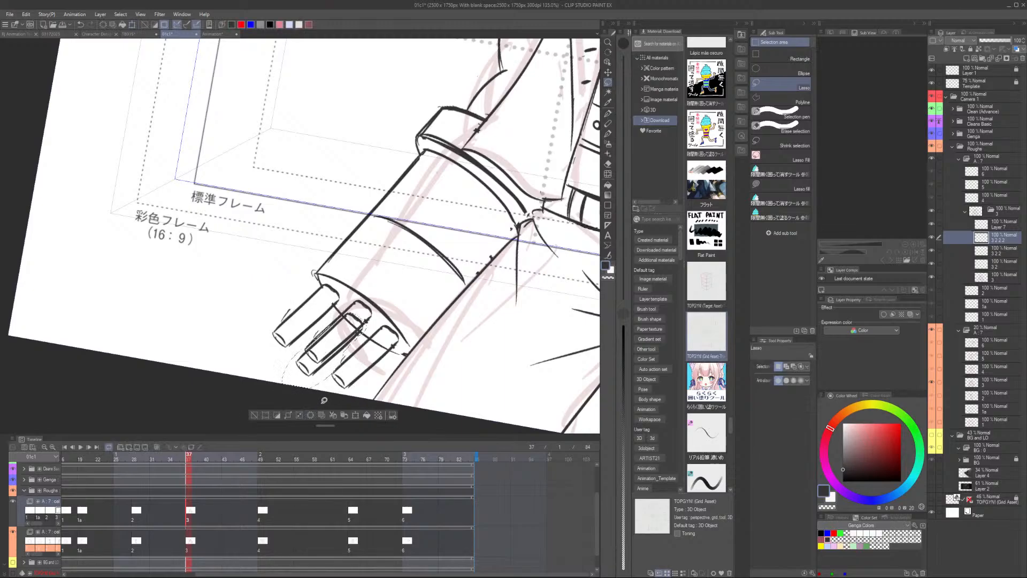
pyautogui.moveTo(333, 367); pyautogui.dragTo(367, 391)
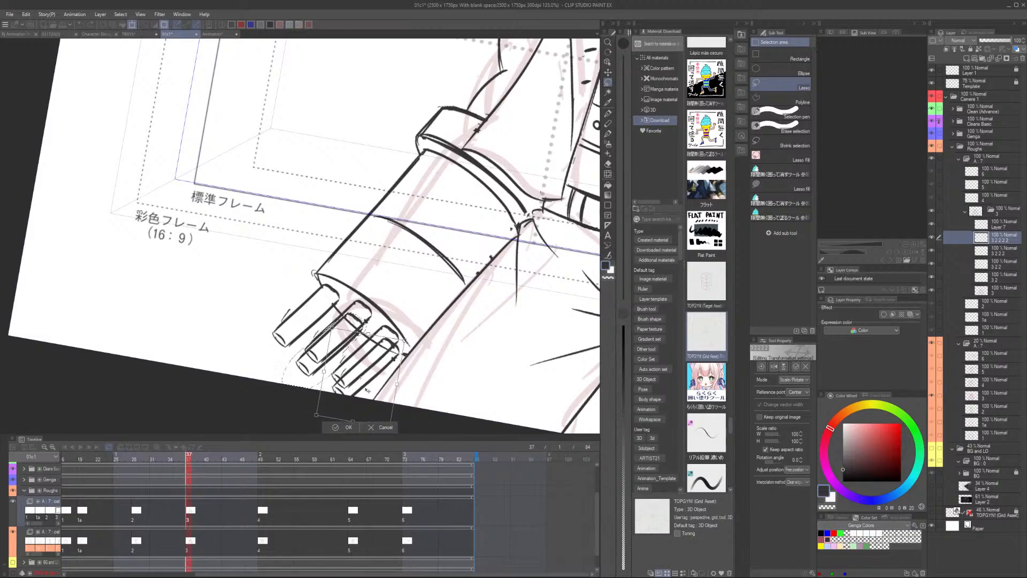
pyautogui.click(347, 428)
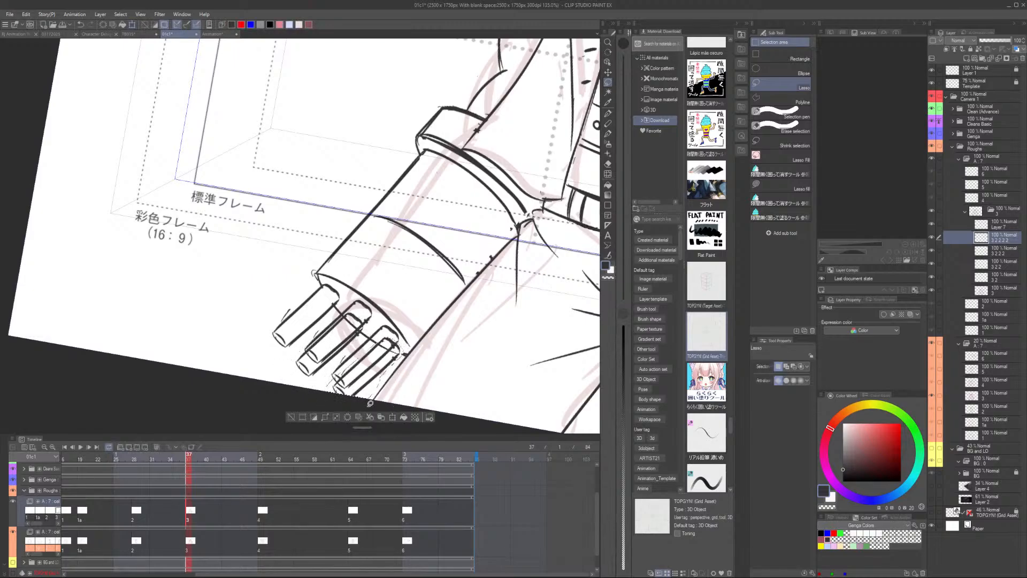
# Merge all the duplicated barrel layers down into layer 3 and clear the selection
pyautogui.hotkey('ctrl', 'e')
pyautogui.hotkey('ctrl', 'e')
pyautogui.hotkey('ctrl', 'e')
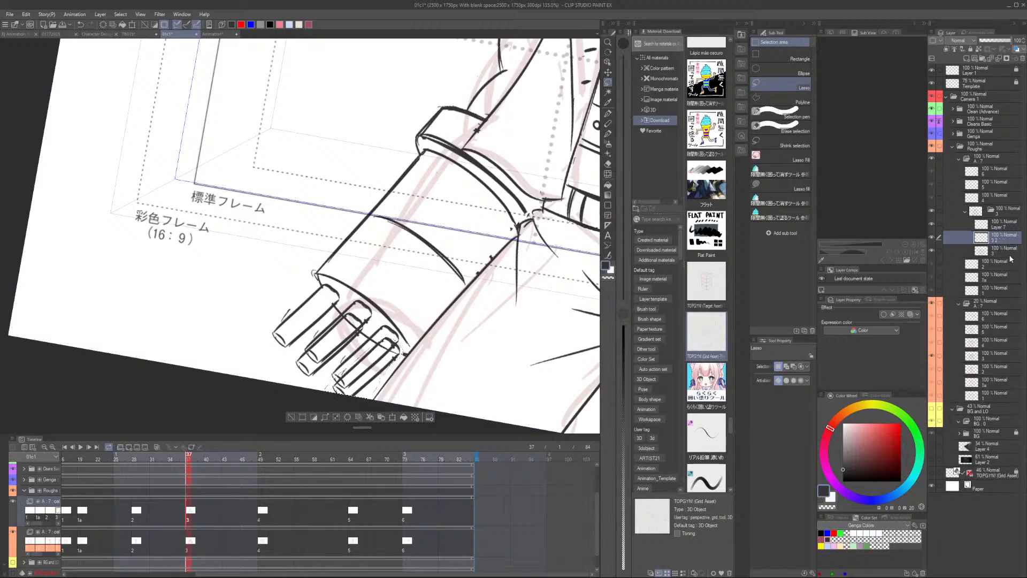
pyautogui.hotkey('ctrl', 'e')
pyautogui.click(291, 417)
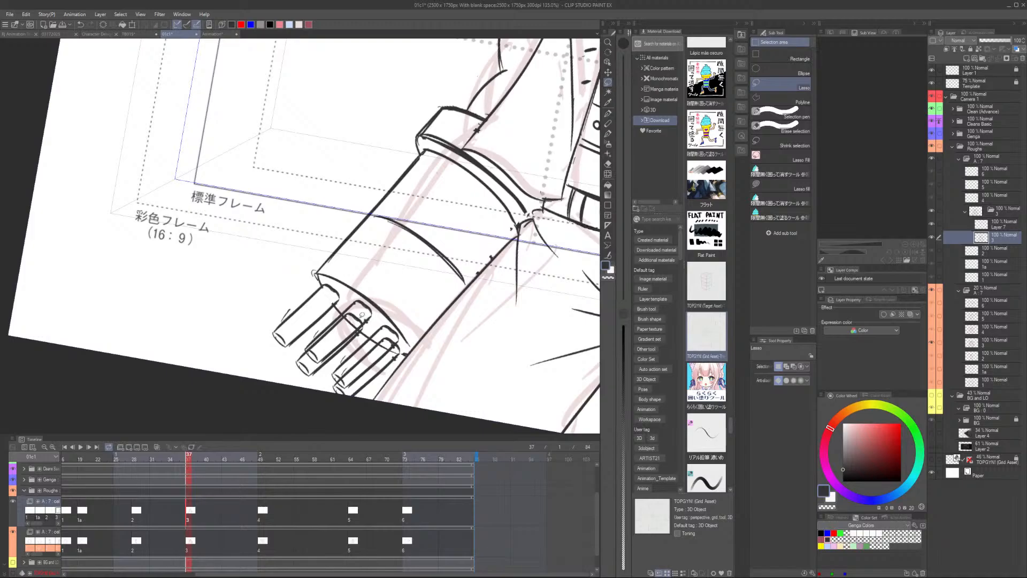
# Erase the rear-barrel and cylinder-rim lines that overlap the second and third barrels
pyautogui.scroll(3, 354, 314)
pyautogui.press('e')
pyautogui.scroll(1, 364, 314)
pyautogui.scroll(1, 367, 312)
pyautogui.moveTo(367, 313); pyautogui.dragTo(265, 395)
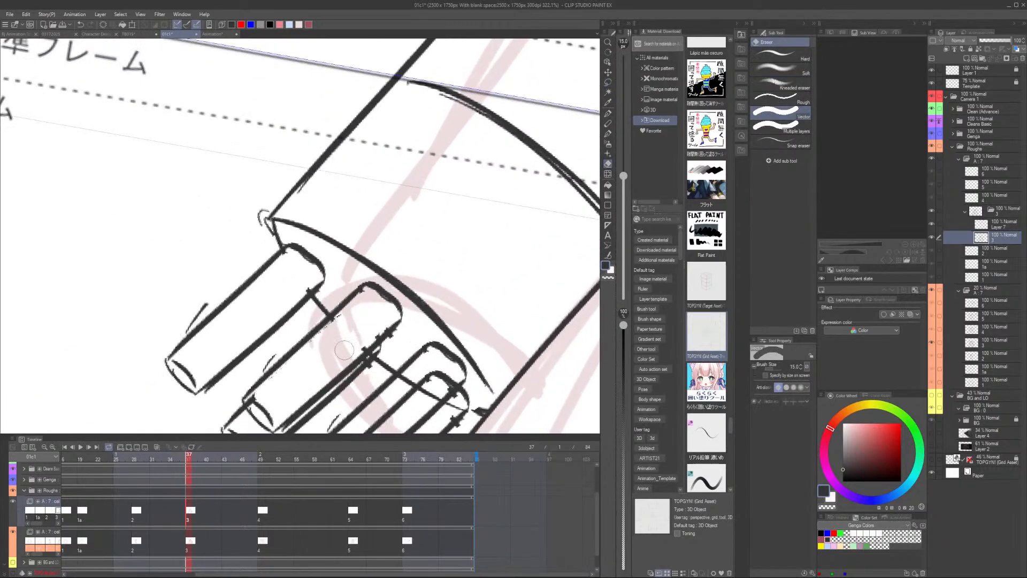
pyautogui.scroll(-3, 428, 372)
pyautogui.moveTo(424, 398)
pyautogui.mouseDown()
pyautogui.moveTo(414, 305)
pyautogui.moveTo(377, 317)
pyautogui.moveTo(426, 288)
pyautogui.mouseUp()
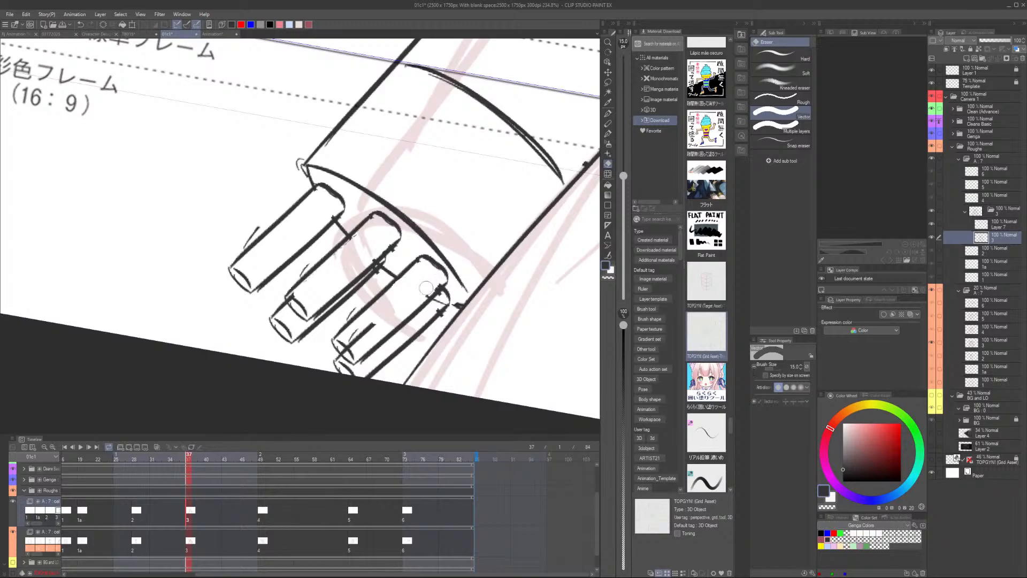
pyautogui.moveTo(371, 328); pyautogui.dragTo(354, 340)
# Erase the stray rear-barrel line at the second barrel's muzzle corner with a smaller vector eraser
pyautogui.scroll(3, 369, 321)
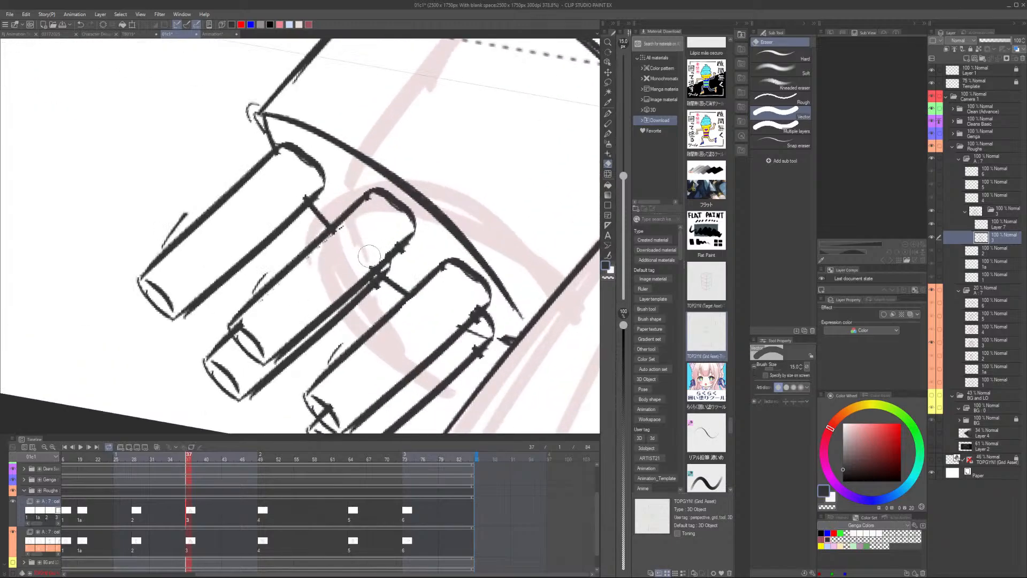
pyautogui.press('[')
pyautogui.press('[')
pyautogui.press('[')
pyautogui.press('[')
pyautogui.press('[')
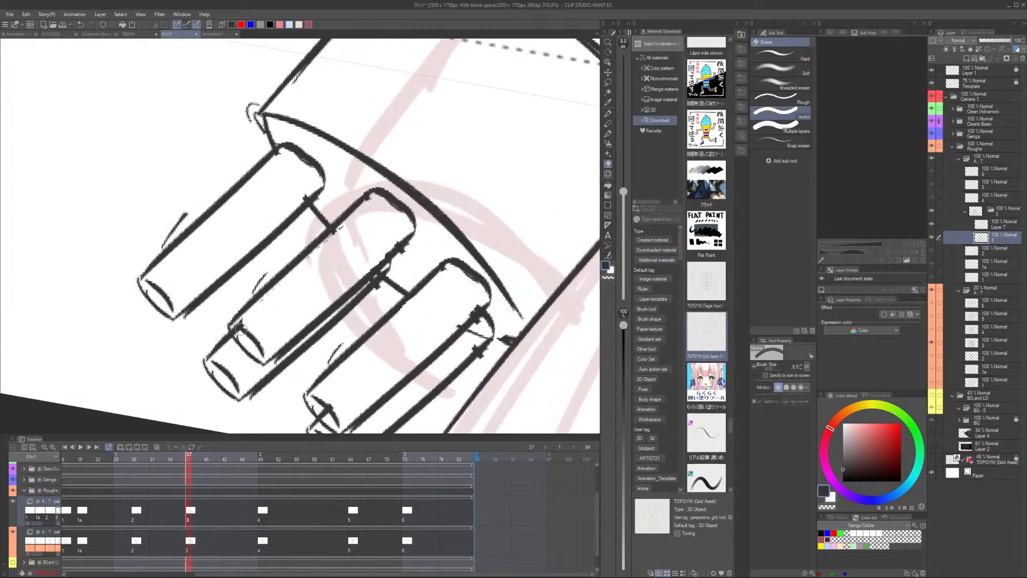
pyautogui.moveTo(236, 330); pyautogui.dragTo(240, 334)
pyautogui.press('p')
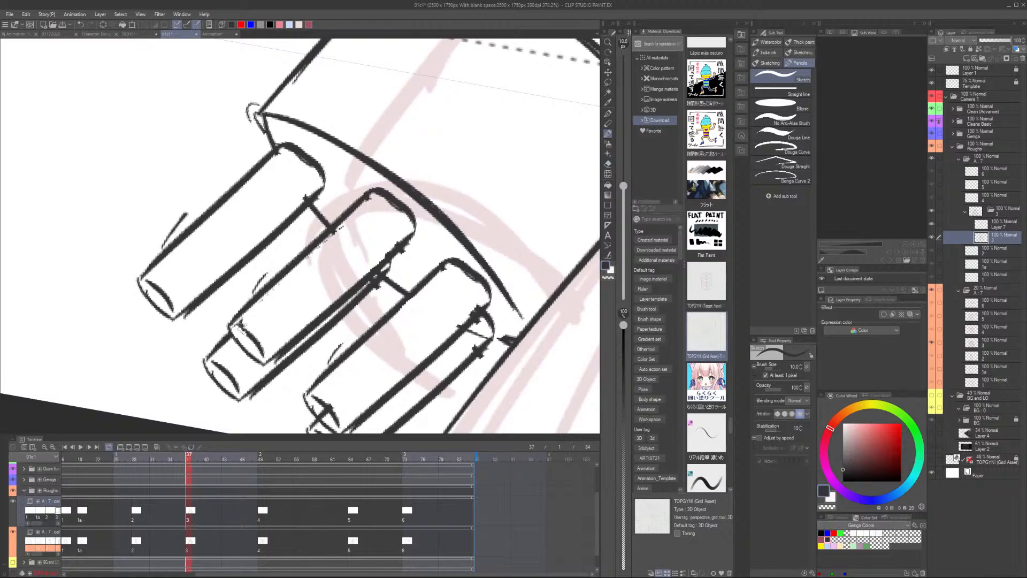
pyautogui.scroll(-4, 348, 241)
pyautogui.scroll(4, 364, 268)
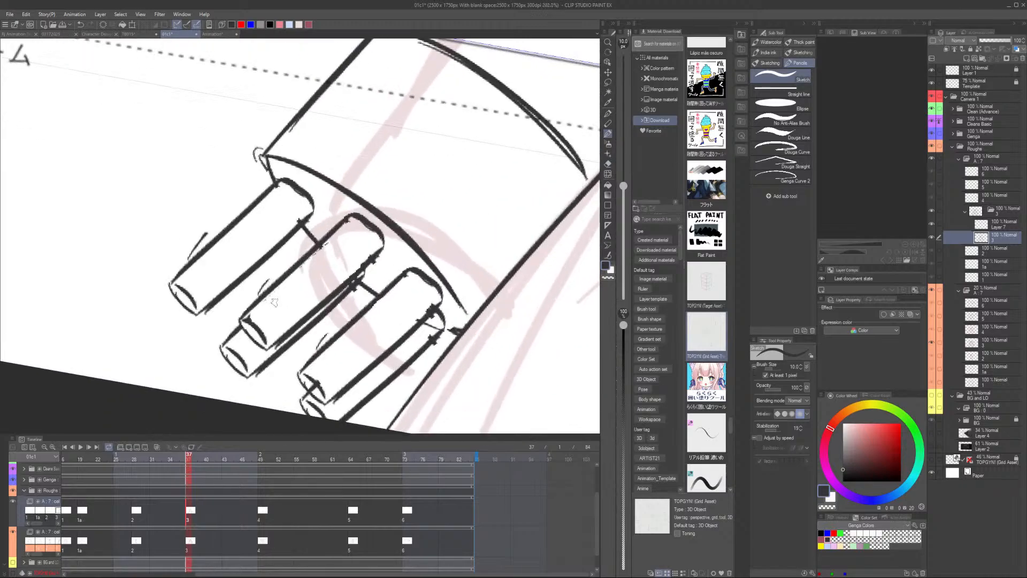
# Clean up the overlapping lines between the second barrel and its rear barrel with a size 3 eraser, then redraw the rear barrel's edge in pencil
pyautogui.press('e')
pyautogui.press('[')
pyautogui.press('[')
pyautogui.press('[')
pyautogui.press('[')
pyautogui.scroll(4, 371, 275)
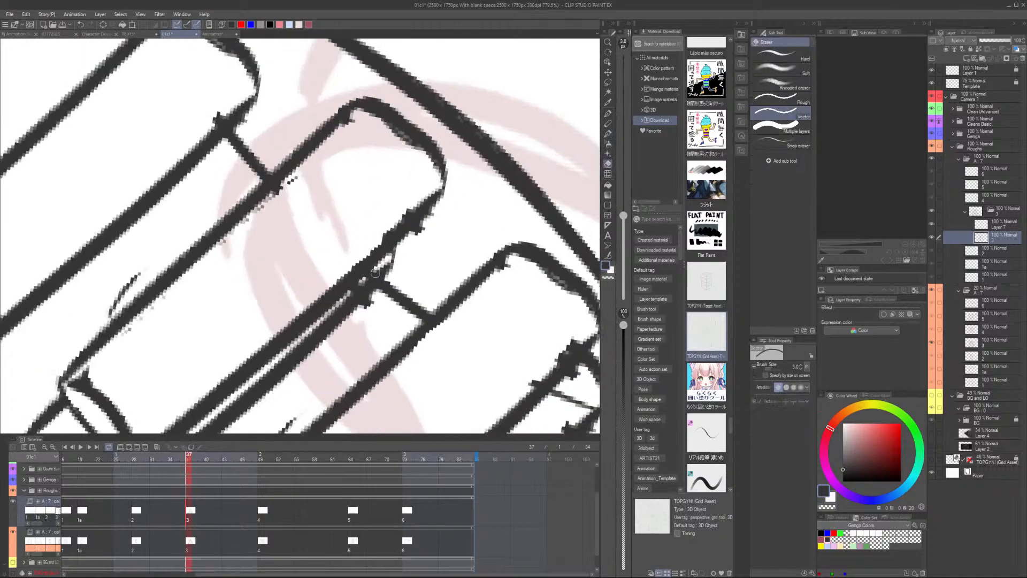
pyautogui.press('p')
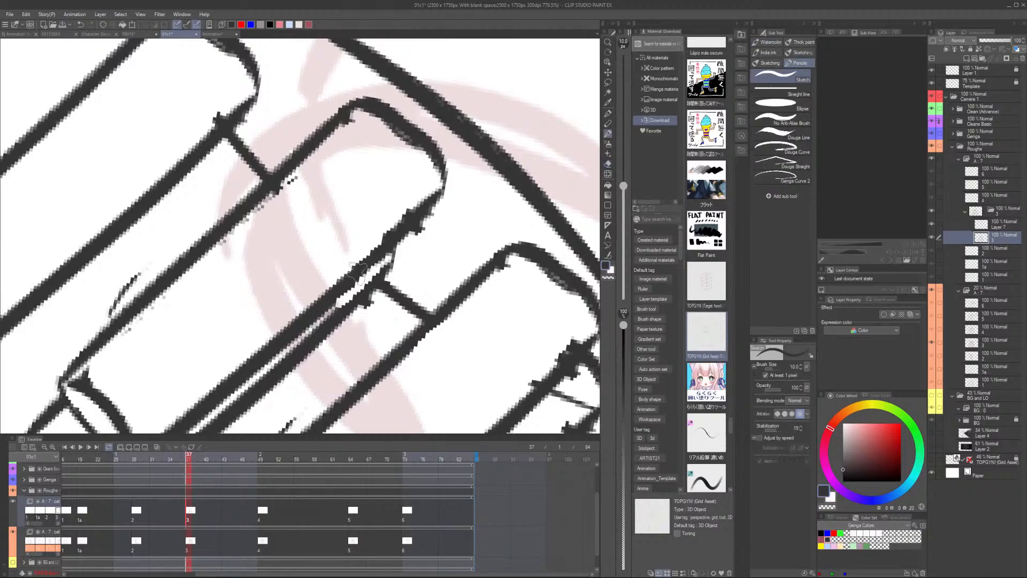
pyautogui.moveTo(370, 280); pyautogui.dragTo(300, 343)
pyautogui.moveTo(393, 241); pyautogui.dragTo(391, 261)
pyautogui.scroll(-3, 390, 261)
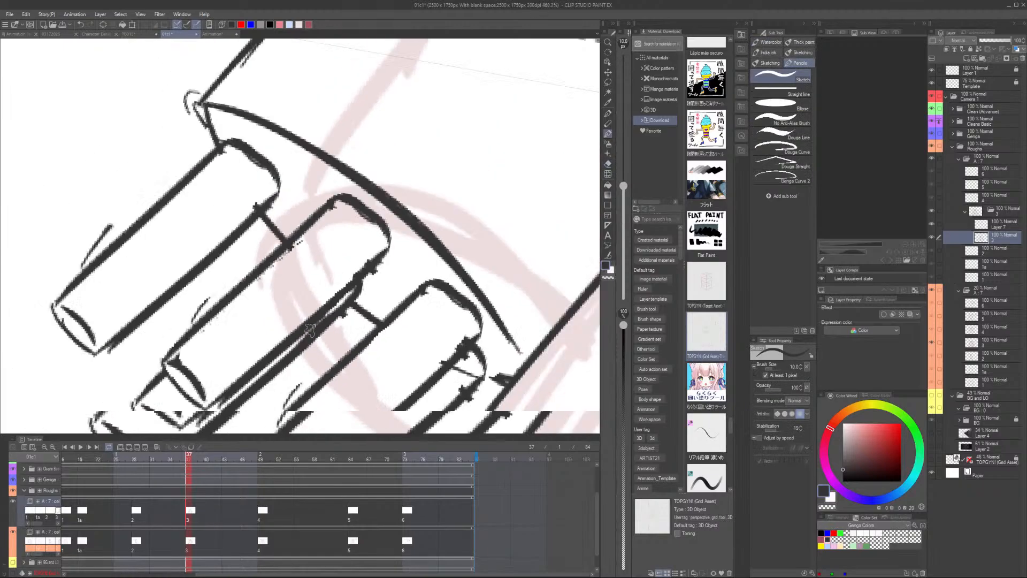
# Draw the short line connecting the outermost rear barrel to the cylinder rim, and straighten the rotated canvas view
pyautogui.press('e')
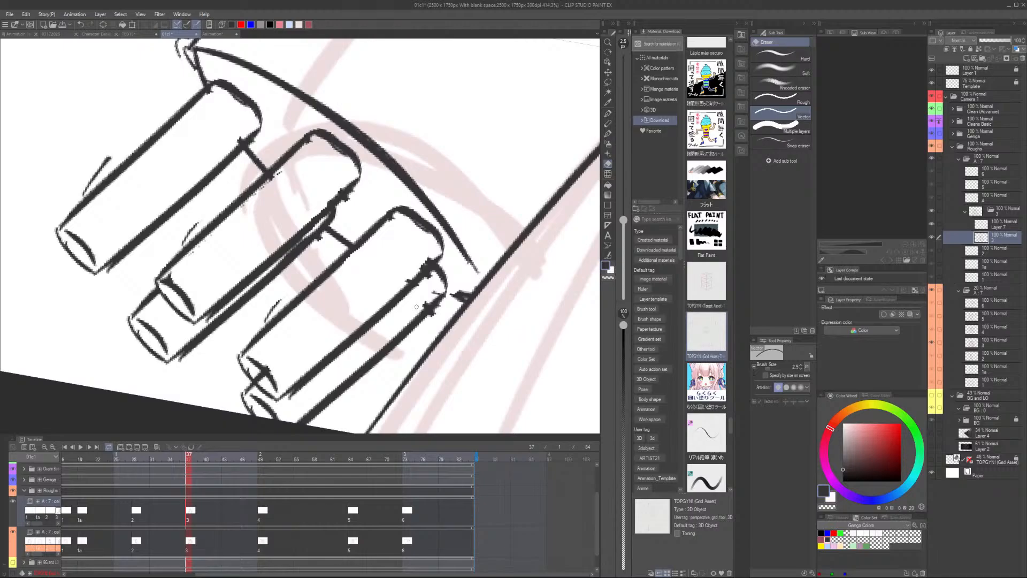
pyautogui.press('p')
pyautogui.moveTo(440, 301)
pyautogui.mouseDown()
pyautogui.moveTo(461, 309)
pyautogui.moveTo(464, 297)
pyautogui.mouseUp()
pyautogui.press('e')
pyautogui.scroll(-8, 456, 295)
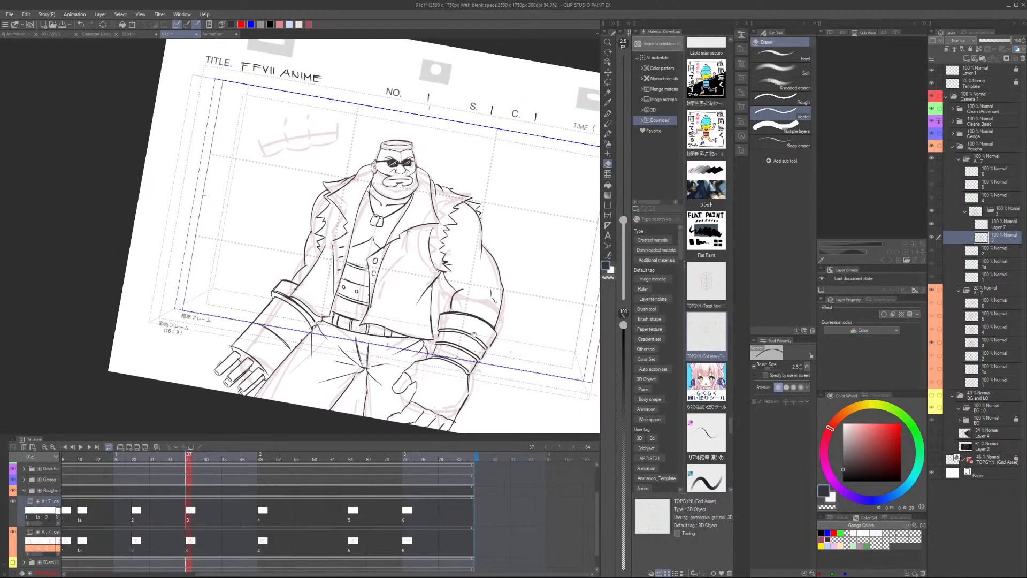
pyautogui.moveTo(474, 334); pyautogui.dragTo(421, 342)
pyautogui.press('-')
pyautogui.press('-')
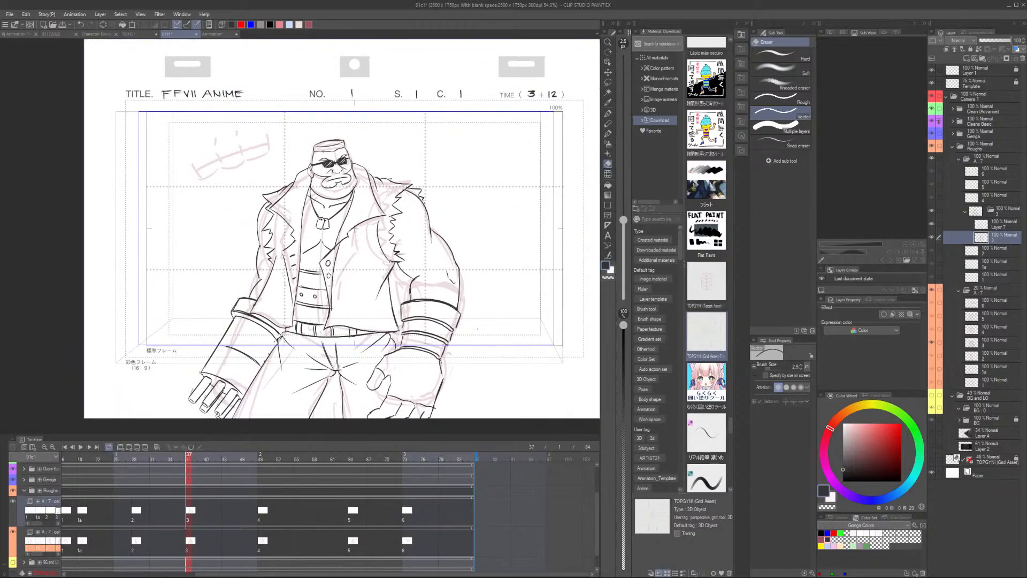
# Play the animation from frame 25, and flip through the frames around drawing 3 at frame 37
pyautogui.click(118, 459)
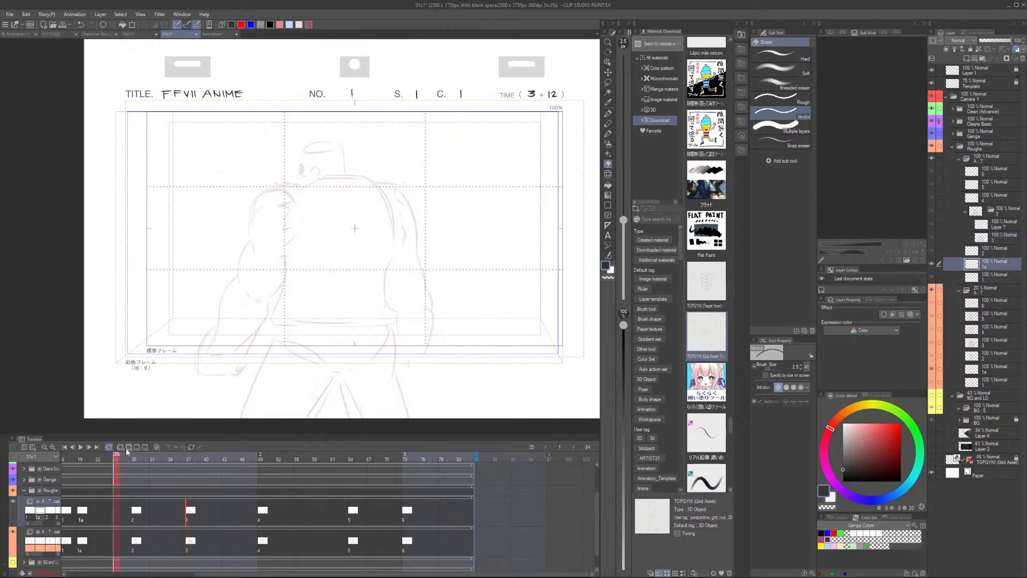
pyautogui.press('space')
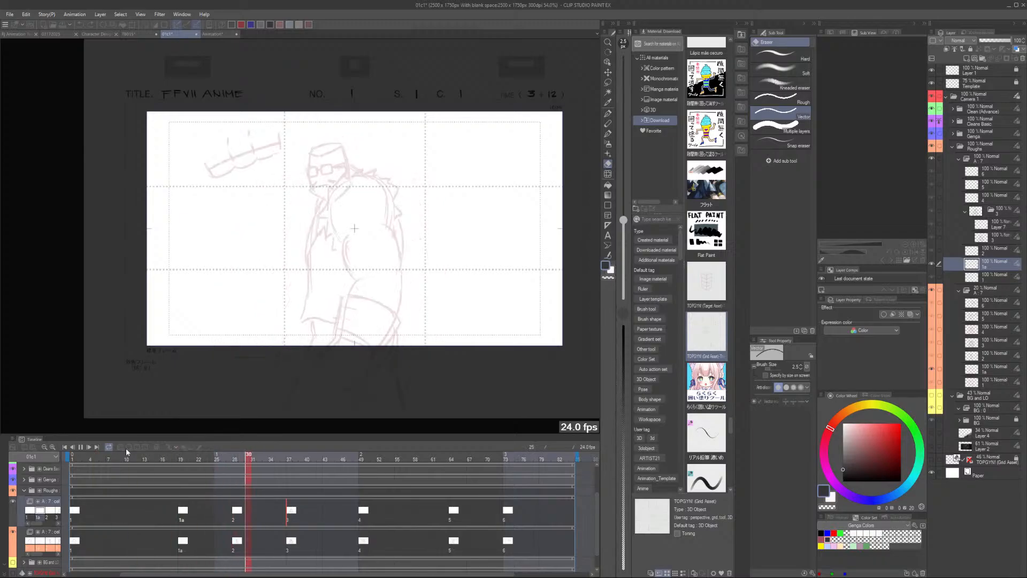
pyautogui.click(294, 457)
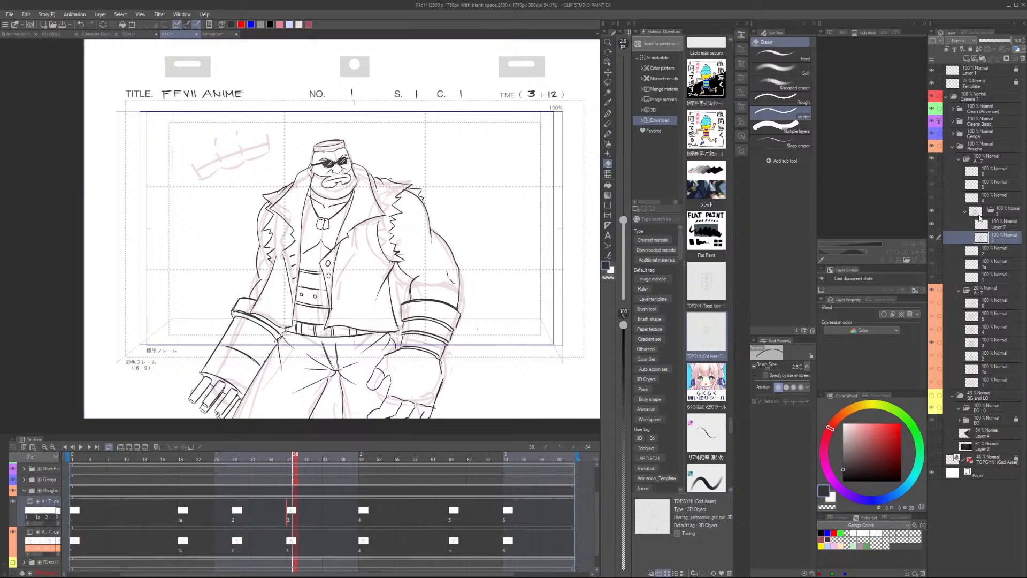
pyautogui.press('Left')
pyautogui.press('Right')
pyautogui.press('Left')
pyautogui.press('Right')
pyautogui.press('Left')
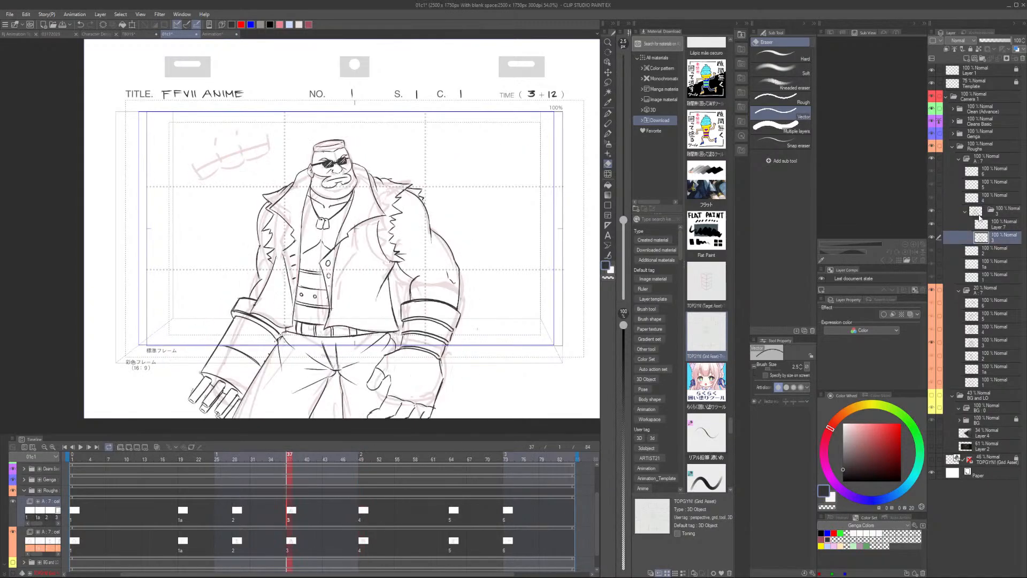
pyautogui.press('Right')
pyautogui.press('Left')
# Add a new layer below line art layer 3 in its folder, choose blue for the Sketch pencil, and hide the pale pink rough drawing
pyautogui.click(966, 58)
pyautogui.moveTo(1000, 255); pyautogui.dragTo(990, 262)
pyautogui.press('p')
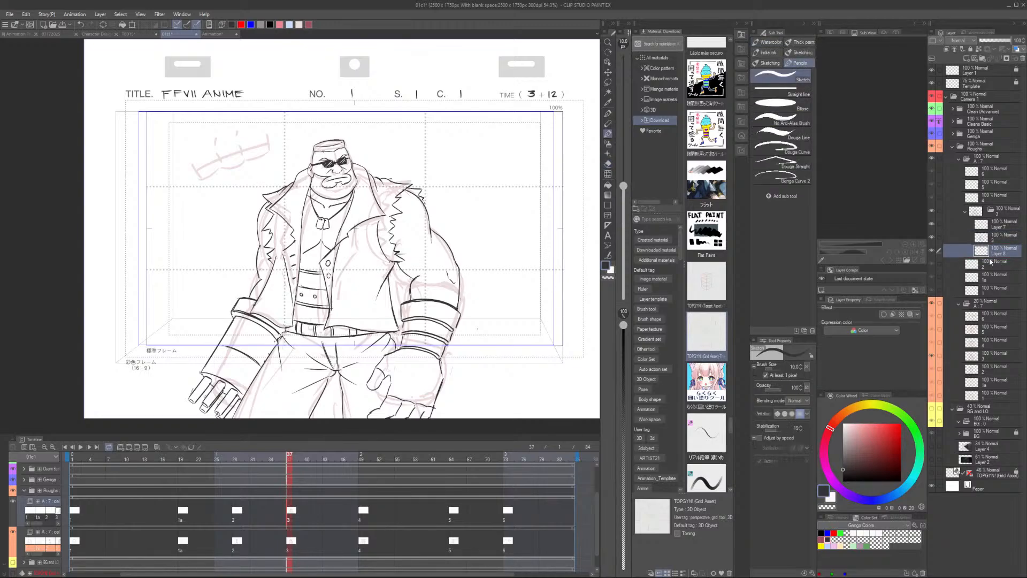
pyautogui.click(827, 534)
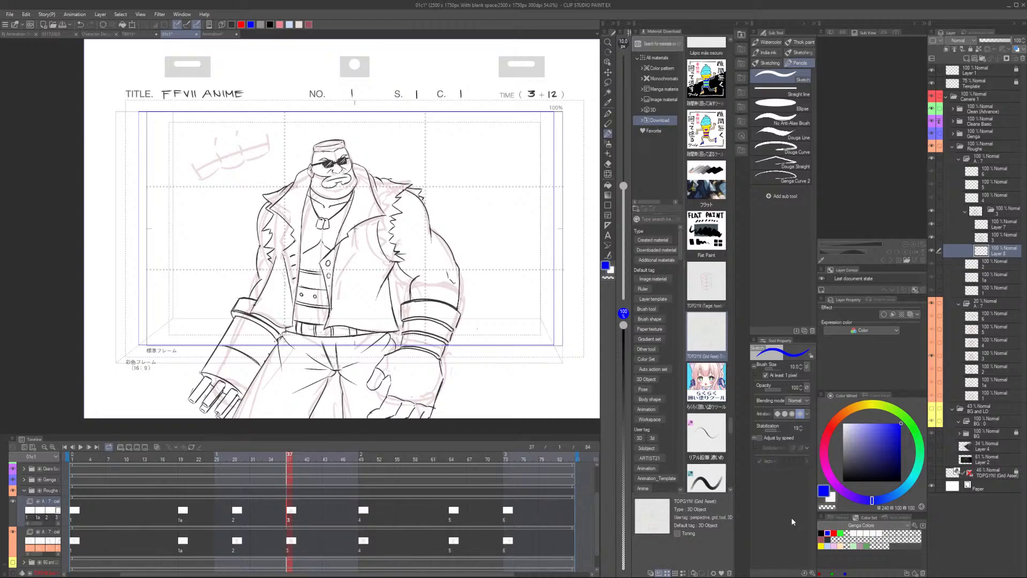
pyautogui.click(931, 304)
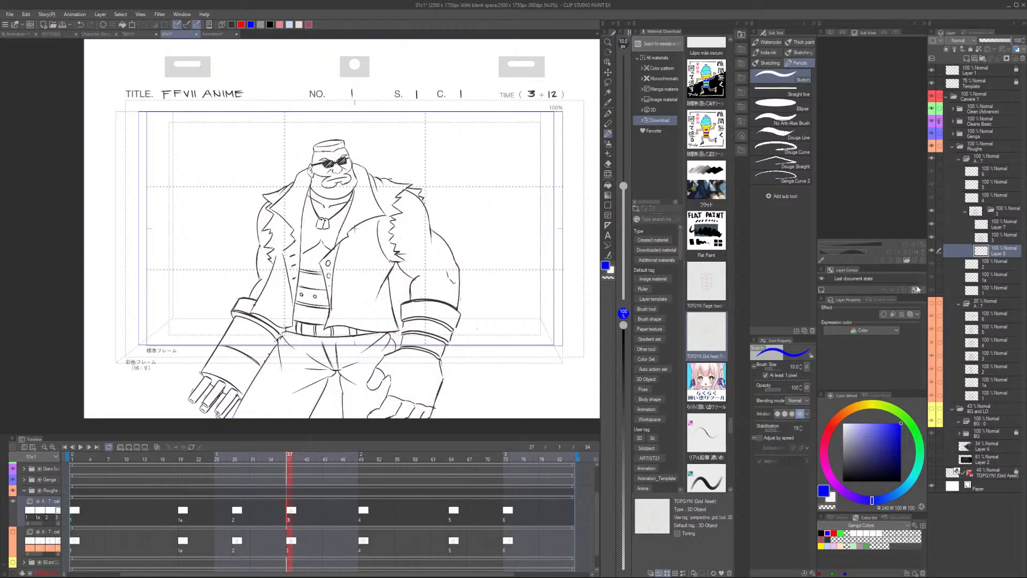
pyautogui.scroll(2, 362, 268)
pyautogui.scroll(-3, 362, 267)
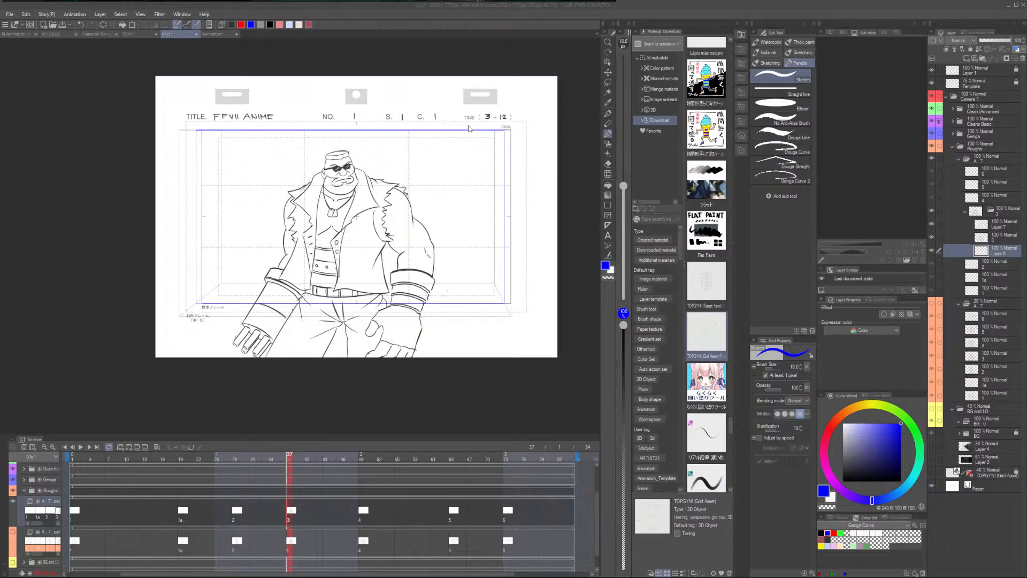
pyautogui.click(999, 236)
pyautogui.moveTo(449, 114)
pyautogui.mouseDown()
pyautogui.moveTo(438, 119)
pyautogui.moveTo(450, 117)
pyautogui.mouseUp()
pyautogui.moveTo(439, 122); pyautogui.dragTo(395, 142)
pyautogui.moveTo(452, 128); pyautogui.dragTo(425, 155)
pyautogui.hotkey('ctrl', 'z')
pyautogui.hotkey('ctrl', 'z')
pyautogui.hotkey('ctrl', 'z')
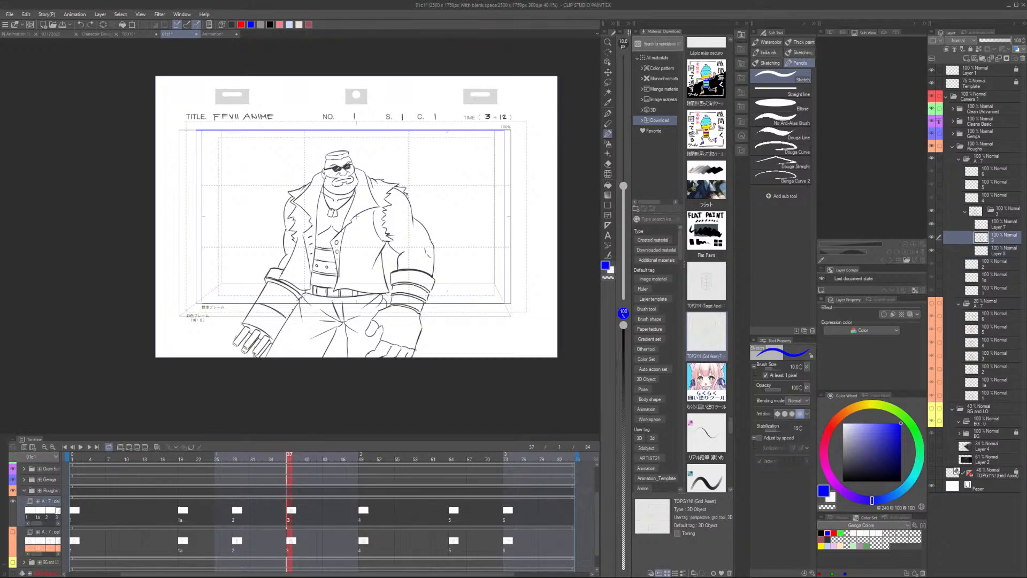
pyautogui.click(834, 533)
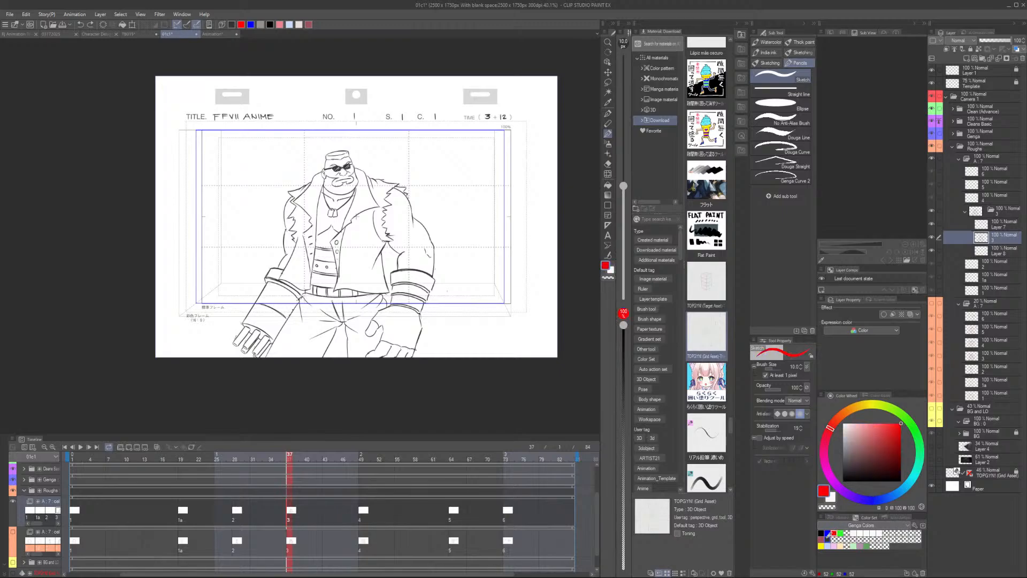
pyautogui.click(828, 532)
pyautogui.click(1002, 251)
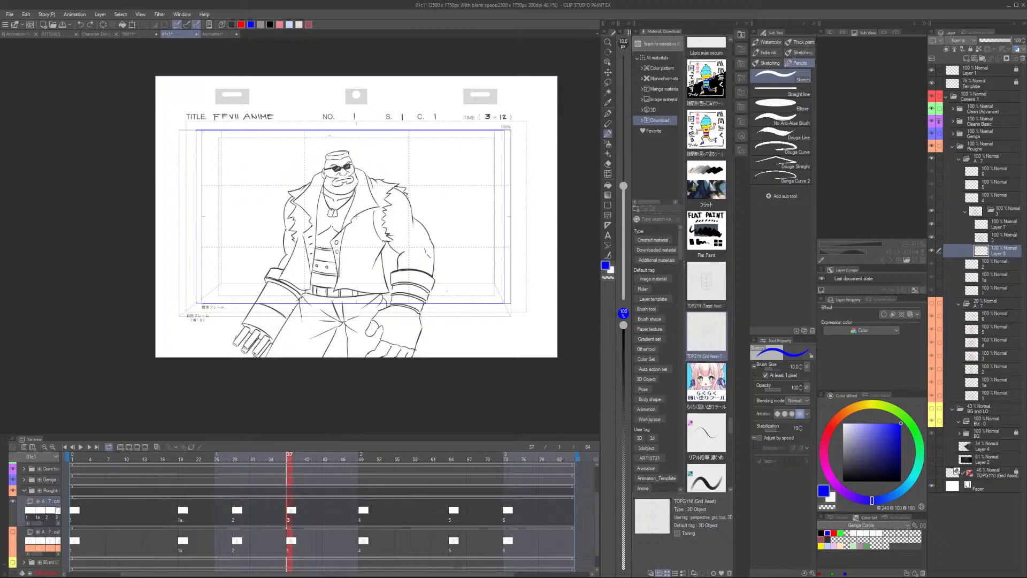
# Outline the shadow areas in blue on the man's forehead, cheek, jaw, nose, lower lip and ear
pyautogui.scroll(5, 326, 181)
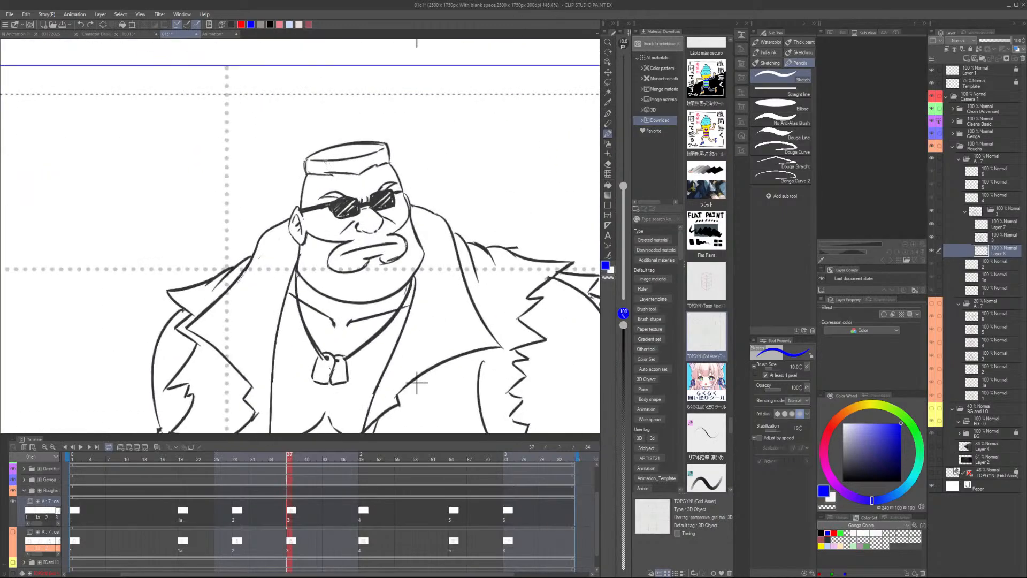
pyautogui.moveTo(326, 160)
pyautogui.mouseDown()
pyautogui.moveTo(320, 199)
pyautogui.moveTo(332, 238)
pyautogui.moveTo(331, 219)
pyautogui.moveTo(315, 280)
pyautogui.moveTo(351, 298)
pyautogui.mouseUp()
pyautogui.hotkey('ctrl', 'z')
pyautogui.moveTo(343, 237); pyautogui.dragTo(394, 219)
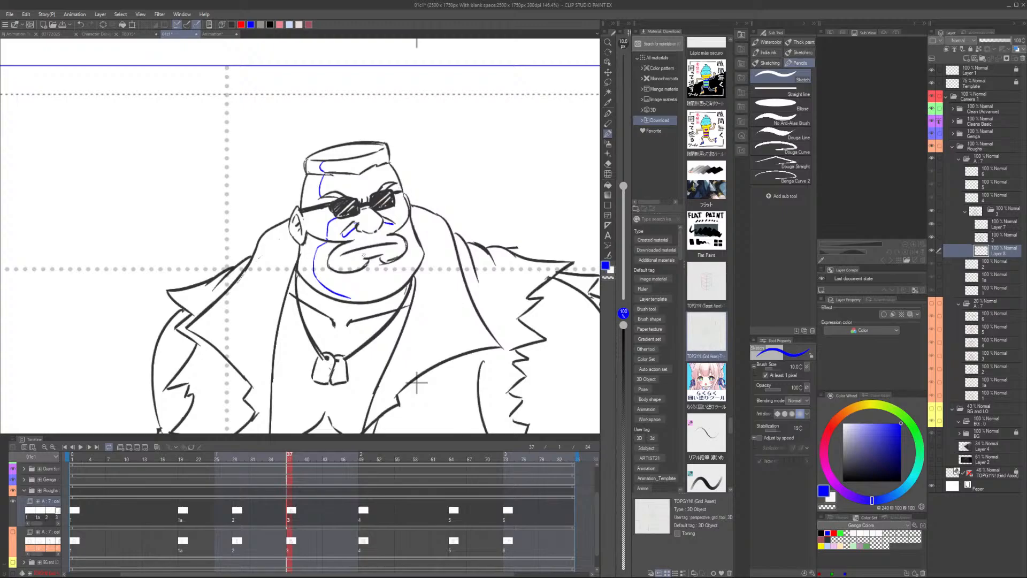
pyautogui.moveTo(364, 262); pyautogui.dragTo(382, 258)
pyautogui.moveTo(294, 216)
pyautogui.mouseDown()
pyautogui.moveTo(338, 223)
pyautogui.moveTo(358, 201)
pyautogui.moveTo(392, 227)
pyautogui.moveTo(398, 138)
pyautogui.moveTo(361, 142)
pyautogui.mouseUp()
pyautogui.scroll(-3, 301, 233)
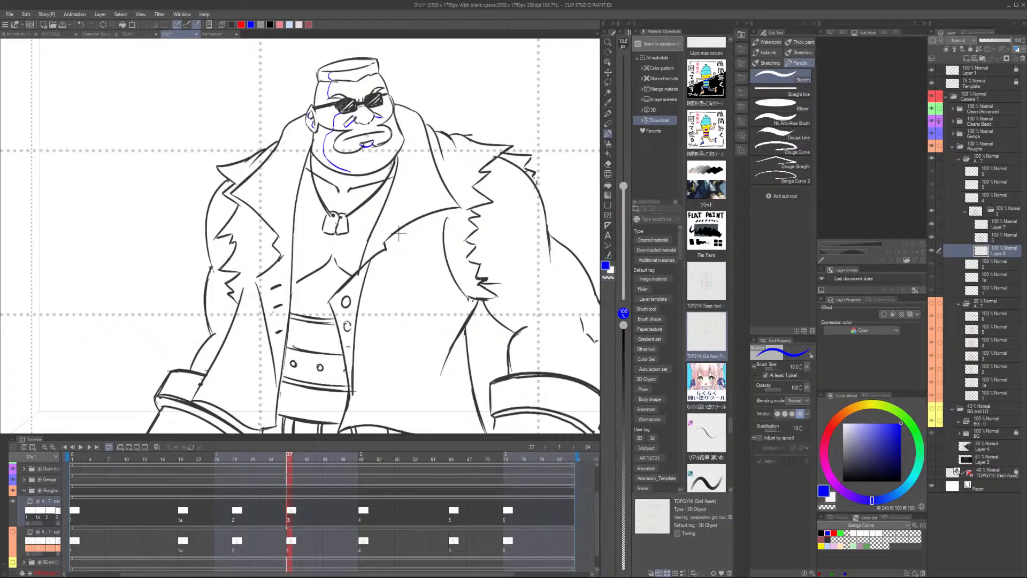
# Outline the neck and chest shadows in blue, running from the collarbones down both sides of the open shirt
pyautogui.scroll(-2, 398, 233)
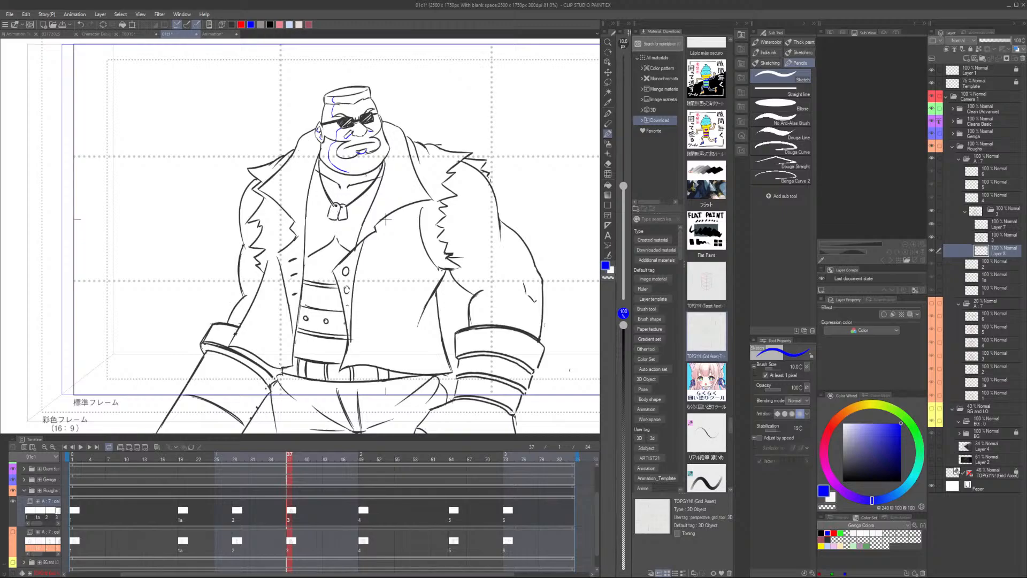
pyautogui.scroll(2, 386, 219)
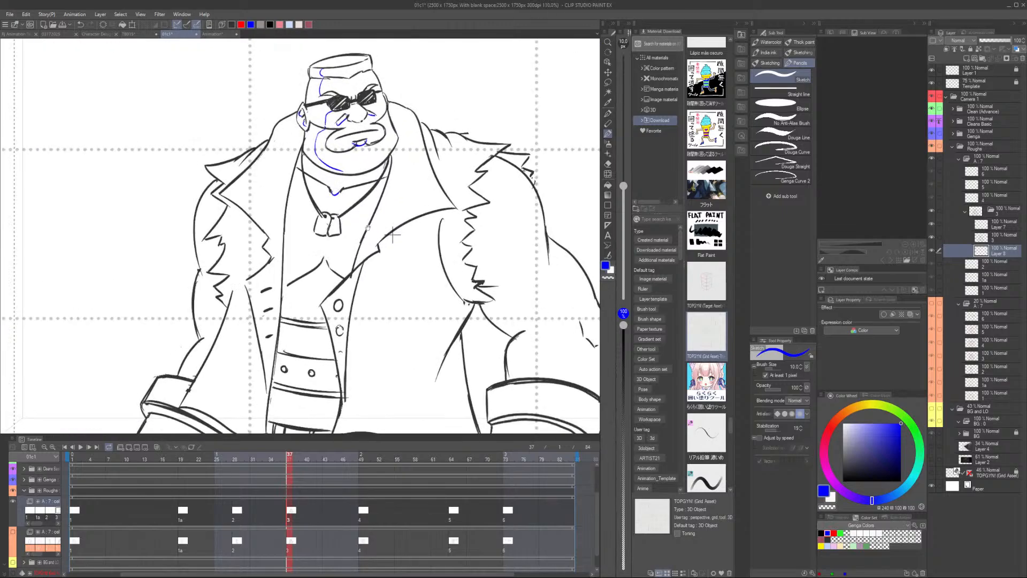
pyautogui.moveTo(392, 233); pyautogui.dragTo(397, 175)
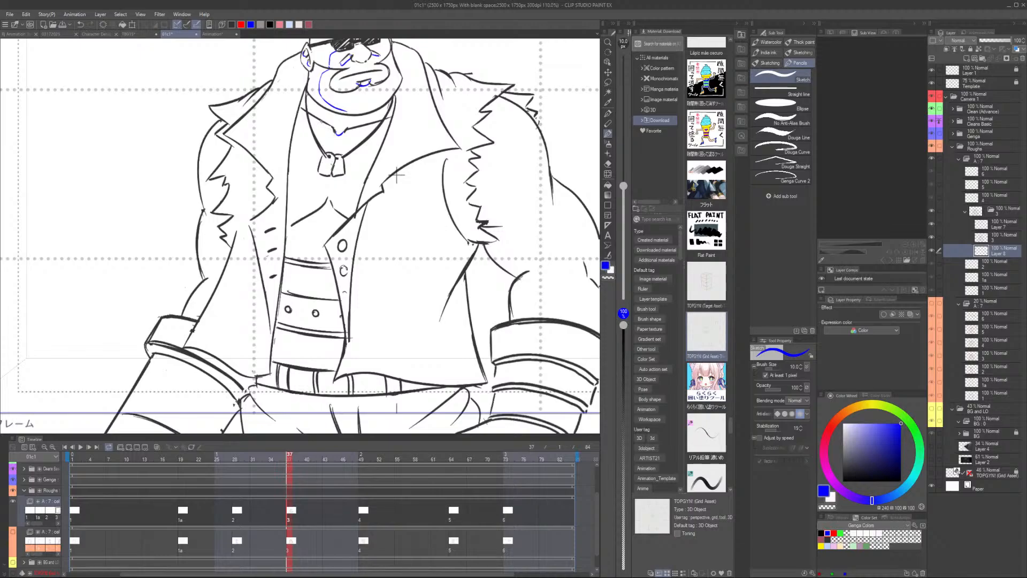
pyautogui.moveTo(323, 121)
pyautogui.mouseDown()
pyautogui.moveTo(301, 162)
pyautogui.moveTo(299, 197)
pyautogui.mouseUp()
pyautogui.hotkey('ctrl', 'z')
pyautogui.moveTo(321, 123)
pyautogui.mouseDown()
pyautogui.moveTo(304, 163)
pyautogui.moveTo(314, 217)
pyautogui.mouseUp()
pyautogui.moveTo(382, 127)
pyautogui.mouseDown()
pyautogui.moveTo(348, 216)
pyautogui.moveTo(314, 245)
pyautogui.mouseUp()
pyautogui.moveTo(324, 246); pyautogui.dragTo(336, 254)
pyautogui.hotkey('ctrl', 'z')
pyautogui.hotkey('ctrl', 'z')
pyautogui.moveTo(320, 204)
pyautogui.mouseDown()
pyautogui.moveTo(330, 200)
pyautogui.moveTo(295, 231)
pyautogui.moveTo(339, 183)
pyautogui.mouseUp()
pyautogui.hotkey('ctrl', '-')
pyautogui.hotkey('ctrl', '-')
pyautogui.moveTo(324, 136)
pyautogui.mouseDown()
pyautogui.moveTo(306, 214)
pyautogui.moveTo(406, 223)
pyautogui.mouseUp()
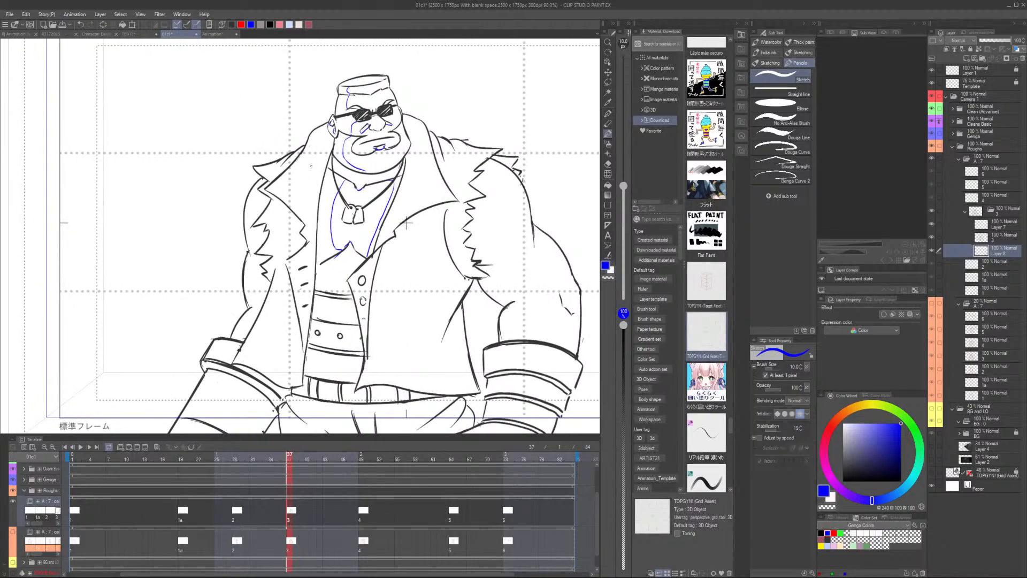
# Draw the blue shadow line along the inside of the coat collar on the gun-arm side
pyautogui.moveTo(281, 255); pyautogui.dragTo(303, 168)
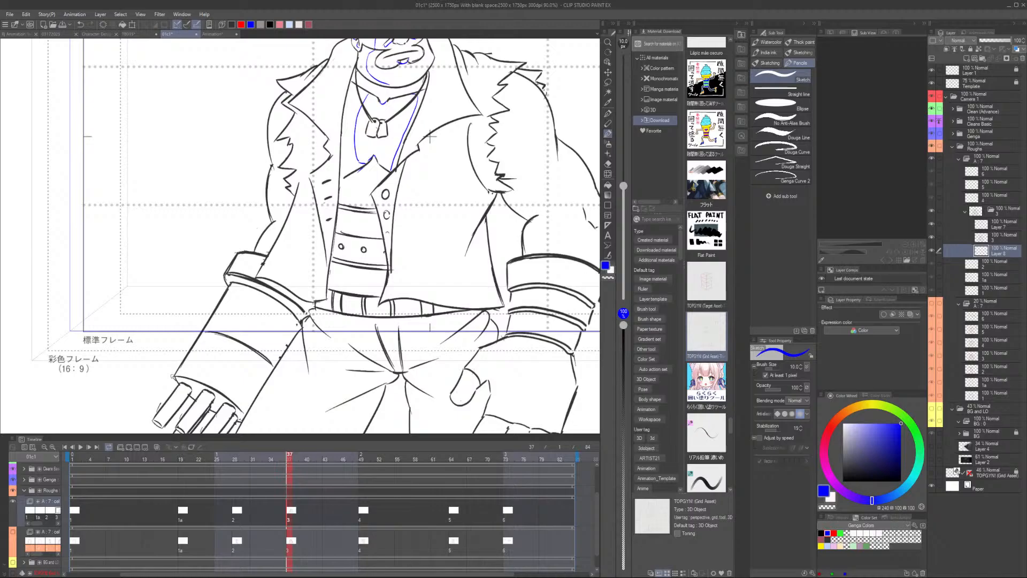
pyautogui.moveTo(316, 231); pyautogui.dragTo(320, 230)
pyautogui.scroll(-3, 320, 230)
pyautogui.scroll(5, 450, 236)
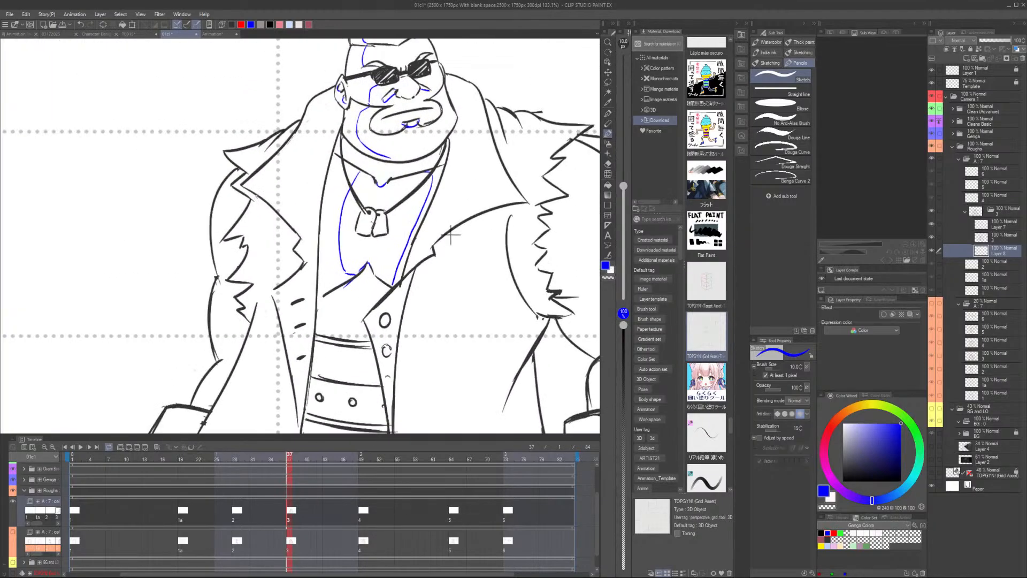
pyautogui.scroll(-3, 258, 196)
pyautogui.scroll(3, 308, 139)
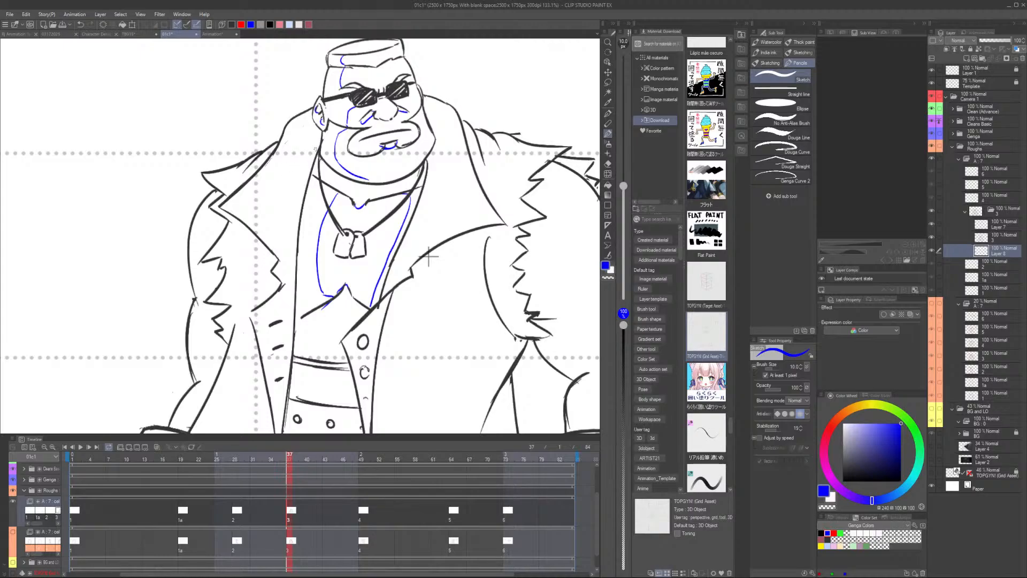
pyautogui.moveTo(316, 146); pyautogui.dragTo(267, 211)
pyautogui.hotkey('ctrl', 'z')
pyautogui.moveTo(312, 170)
pyautogui.mouseDown()
pyautogui.moveTo(310, 158)
pyautogui.moveTo(260, 211)
pyautogui.moveTo(285, 255)
pyautogui.mouseUp()
pyautogui.hotkey('ctrl', 'z')
pyautogui.hotkey('ctrl', 'z')
pyautogui.moveTo(314, 164)
pyautogui.mouseDown()
pyautogui.moveTo(260, 227)
pyautogui.moveTo(281, 260)
pyautogui.mouseUp()
# Draw a long blue shadow line down the coat's inner front edge beside the buttonholes on the gun-arm side
pyautogui.scroll(-2, 288, 274)
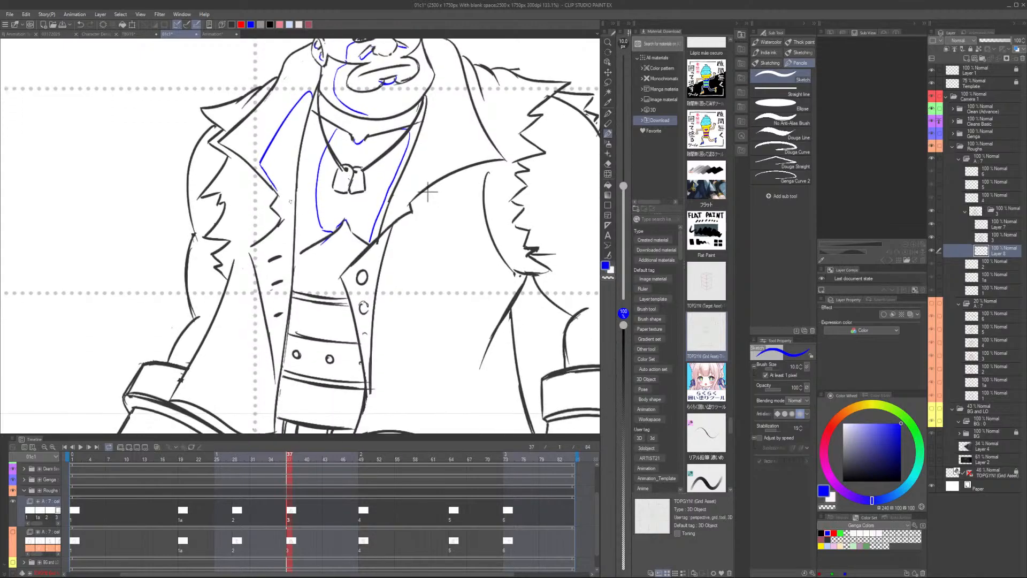
pyautogui.moveTo(278, 197)
pyautogui.mouseDown()
pyautogui.moveTo(265, 244)
pyautogui.moveTo(280, 361)
pyautogui.mouseUp()
pyautogui.scroll(-3, 371, 237)
# Draw the blue shadow outline below the opposite lapel and down the coat front, with jagged folds toward the side hem
pyautogui.moveTo(370, 237); pyautogui.dragTo(359, 262)
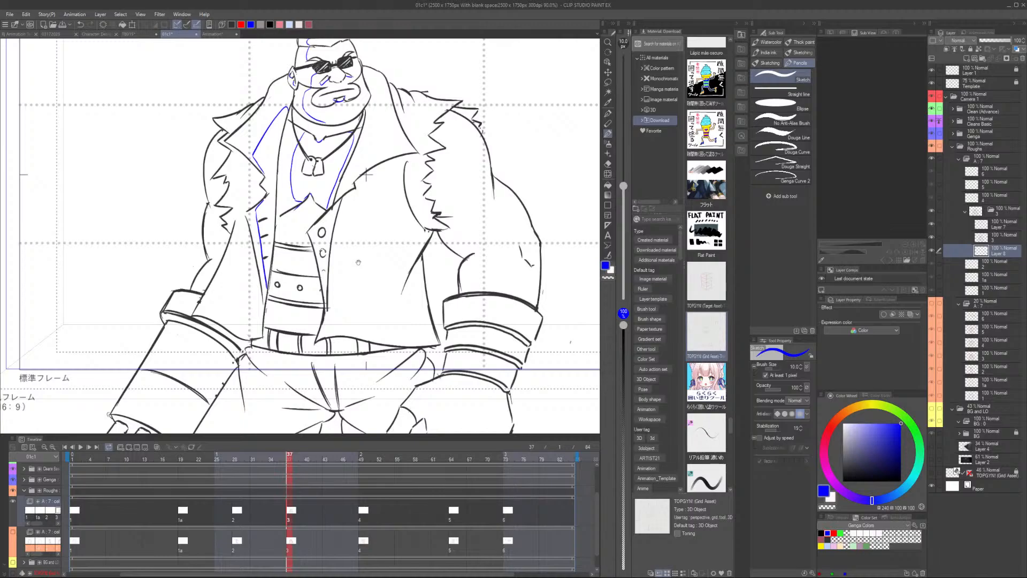
pyautogui.moveTo(368, 176)
pyautogui.mouseDown()
pyautogui.moveTo(318, 182)
pyautogui.moveTo(349, 173)
pyautogui.moveTo(315, 193)
pyautogui.moveTo(286, 236)
pyautogui.mouseUp()
pyautogui.moveTo(354, 175); pyautogui.dragTo(345, 271)
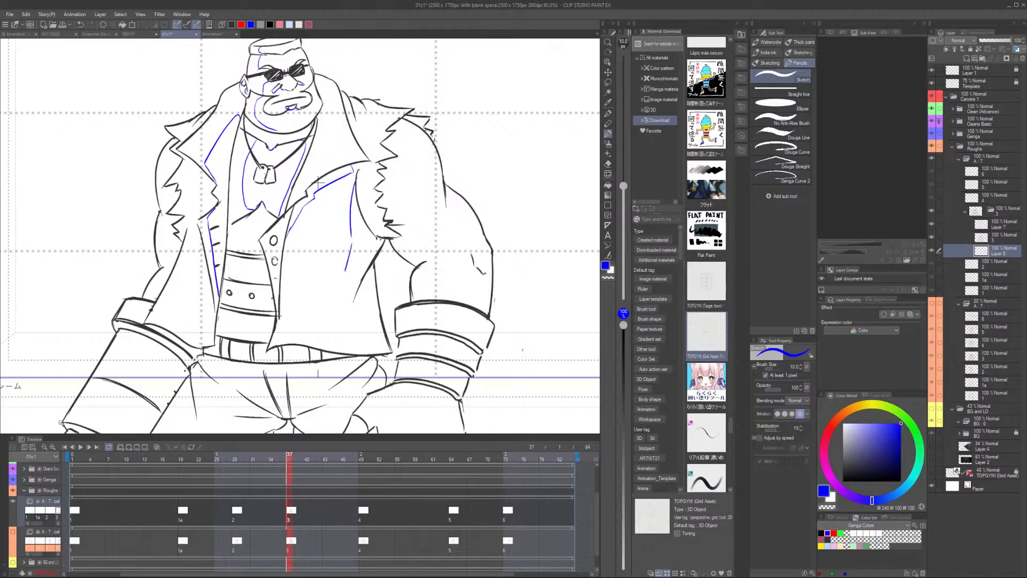
pyautogui.hotkey('ctrl', 'z')
pyautogui.moveTo(354, 182)
pyautogui.mouseDown()
pyautogui.moveTo(354, 253)
pyautogui.moveTo(326, 294)
pyautogui.moveTo(353, 275)
pyautogui.moveTo(360, 303)
pyautogui.mouseUp()
pyautogui.hotkey('ctrl', 'z')
pyautogui.moveTo(354, 255)
pyautogui.mouseDown()
pyautogui.moveTo(331, 297)
pyautogui.moveTo(366, 270)
pyautogui.moveTo(380, 323)
pyautogui.mouseUp()
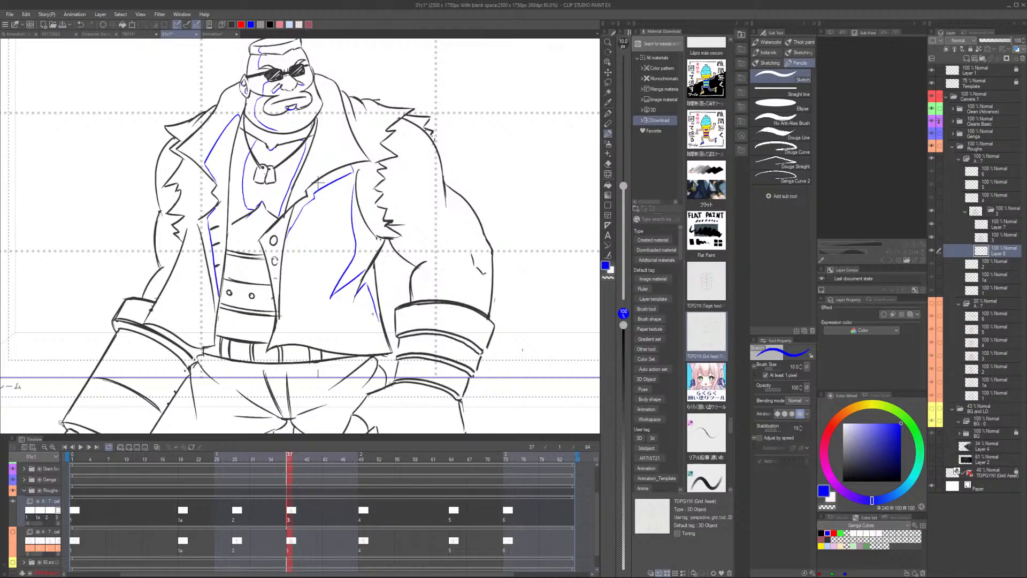
# Erase the blue shadow outline that runs from the armhole down the coat front to the side hem, using a larger eraser
pyautogui.press('e')
pyautogui.moveTo(353, 262)
pyautogui.mouseDown()
pyautogui.moveTo(330, 298)
pyautogui.moveTo(360, 269)
pyautogui.moveTo(347, 270)
pyautogui.moveTo(336, 291)
pyautogui.moveTo(364, 270)
pyautogui.moveTo(358, 297)
pyautogui.moveTo(369, 288)
pyautogui.moveTo(358, 290)
pyautogui.moveTo(355, 249)
pyautogui.mouseUp()
pyautogui.press(']')
pyautogui.press(']')
pyautogui.press(']')
pyautogui.press(']')
pyautogui.press(']')
pyautogui.press(']')
pyautogui.press(']')
pyautogui.press('p')
pyautogui.press('e')
pyautogui.moveTo(354, 184); pyautogui.dragTo(356, 244)
# Redraw the blue shadow line along the coat's armhole on the side opposite the gun arm, curving down to the armpit
pyautogui.press('p')
pyautogui.moveTo(359, 200)
pyautogui.mouseDown()
pyautogui.moveTo(394, 235)
pyautogui.moveTo(387, 226)
pyautogui.mouseUp()
pyautogui.hotkey('ctrl', 'z')
pyautogui.hotkey('ctrl', 'z')
pyautogui.hotkey('ctrl', 'z')
pyautogui.moveTo(356, 195); pyautogui.dragTo(371, 252)
pyautogui.hotkey('ctrl', 'z')
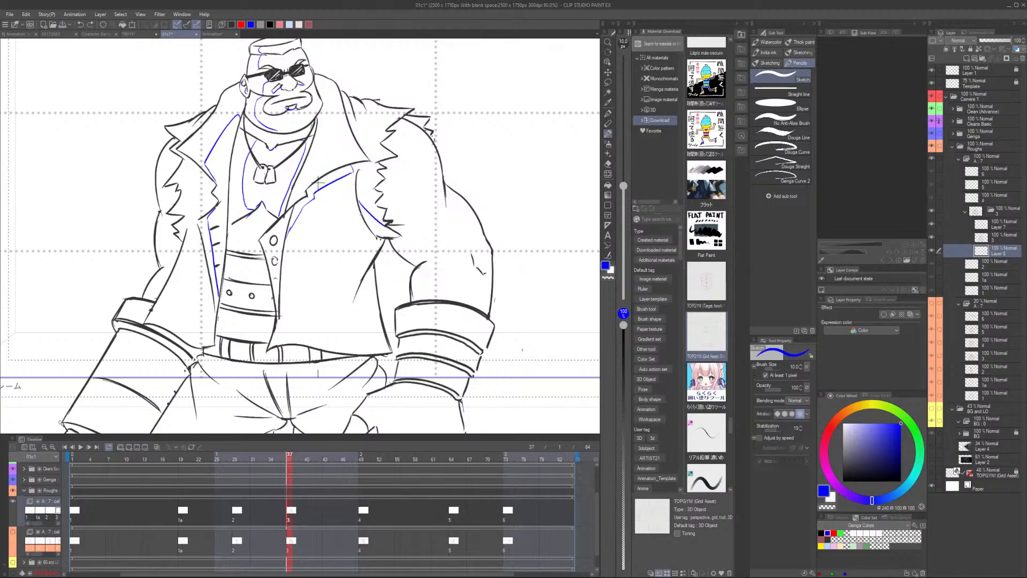
# Draw jagged blue fold shadows fanning out from the armpit across the side of the coat front
pyautogui.moveTo(361, 212)
pyautogui.mouseDown()
pyautogui.moveTo(372, 248)
pyautogui.moveTo(339, 275)
pyautogui.mouseUp()
pyautogui.moveTo(346, 273)
pyautogui.mouseDown()
pyautogui.moveTo(367, 263)
pyautogui.moveTo(348, 315)
pyautogui.mouseUp()
pyautogui.moveTo(371, 280)
pyautogui.mouseDown()
pyautogui.moveTo(351, 310)
pyautogui.moveTo(368, 286)
pyautogui.mouseUp()
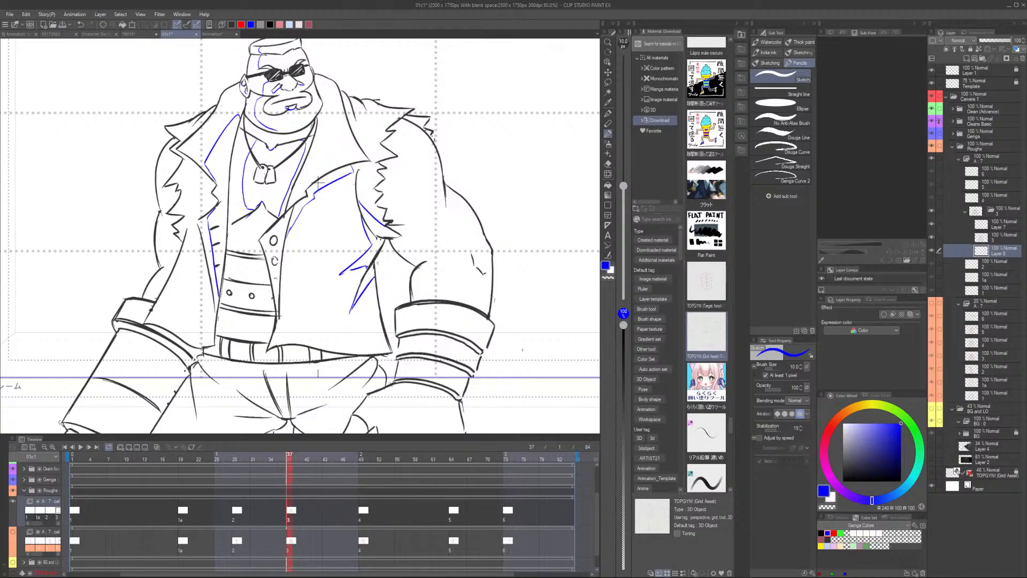
pyautogui.scroll(-1, 318, 182)
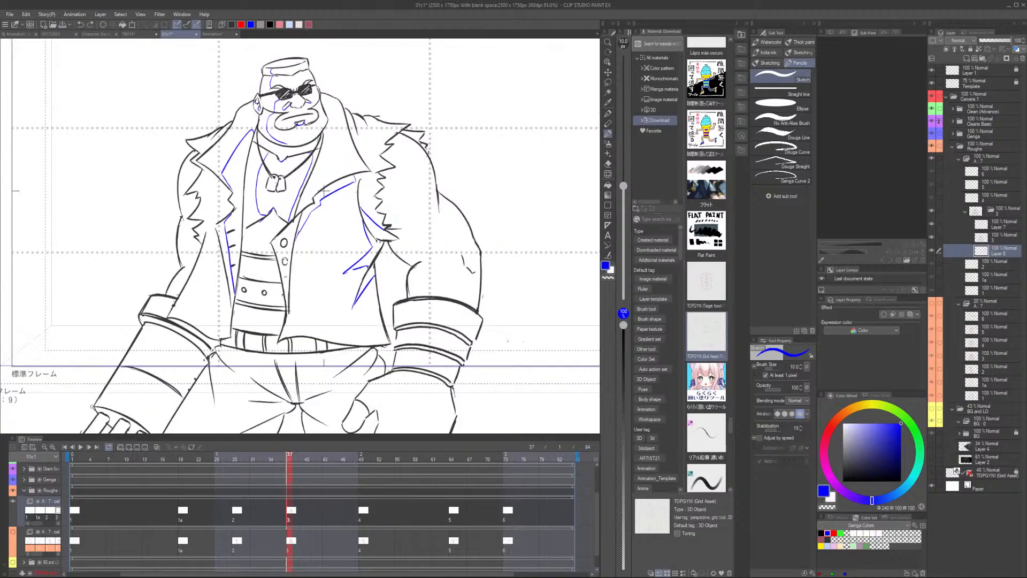
# Draw blue shadow lines from the shirt opening down both sides of the banded midriff to the belt
pyautogui.scroll(-2, 323, 191)
pyautogui.scroll(2, 322, 209)
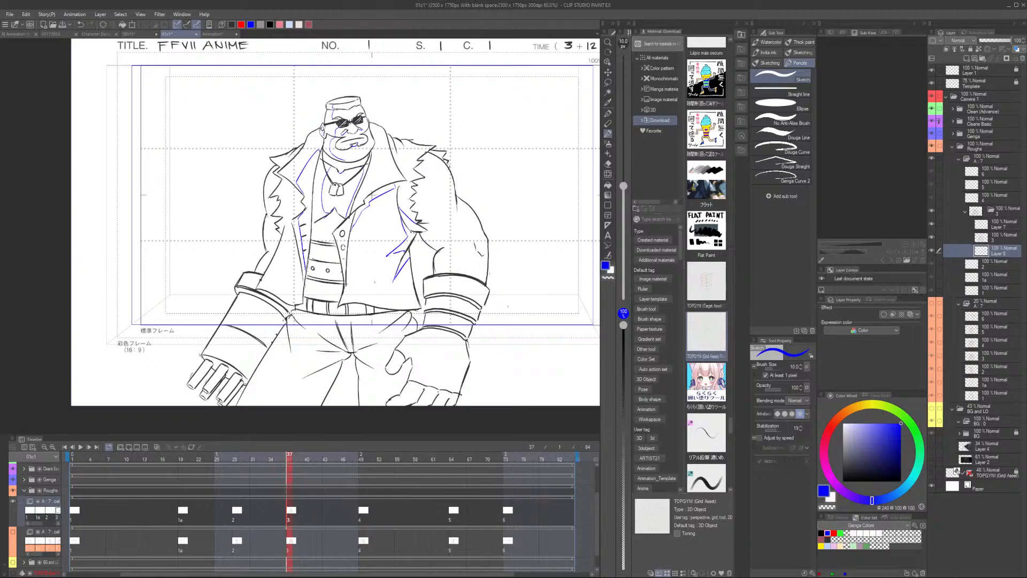
pyautogui.moveTo(322, 196); pyautogui.dragTo(306, 256)
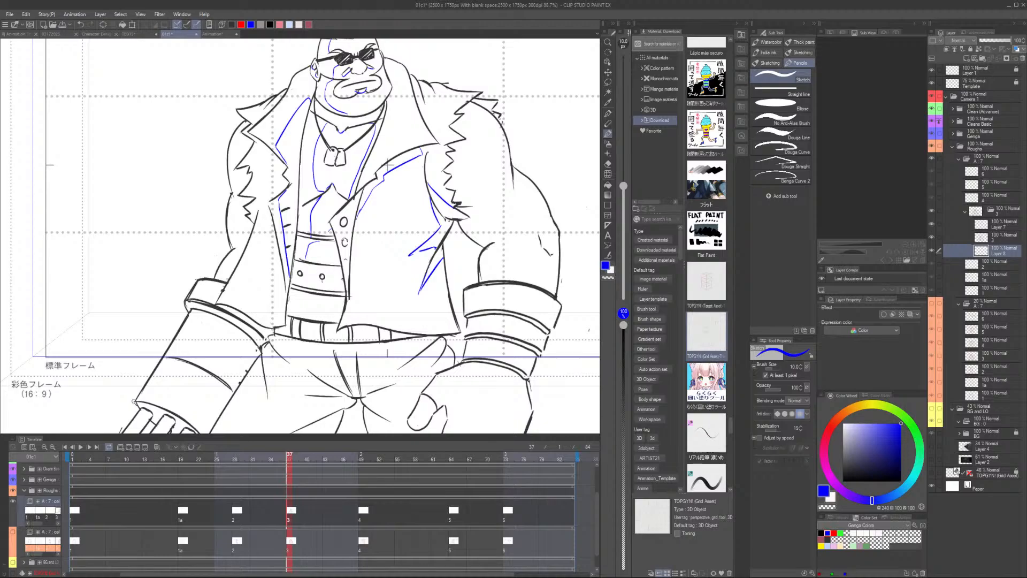
pyautogui.hotkey('ctrl', 'z')
pyautogui.moveTo(312, 240); pyautogui.dragTo(293, 315)
pyautogui.moveTo(327, 239); pyautogui.dragTo(339, 321)
pyautogui.hotkey('ctrl', 'z')
pyautogui.scroll(-1, 361, 305)
pyautogui.moveTo(403, 336)
pyautogui.mouseDown()
pyautogui.moveTo(360, 303)
pyautogui.moveTo(349, 268)
pyautogui.mouseUp()
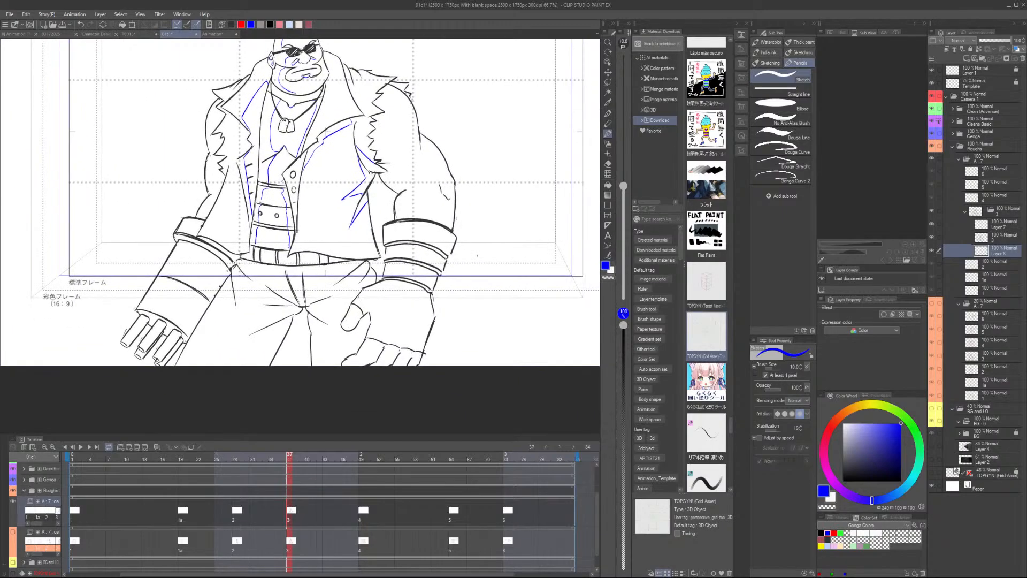
pyautogui.moveTo(275, 282); pyautogui.dragTo(300, 347)
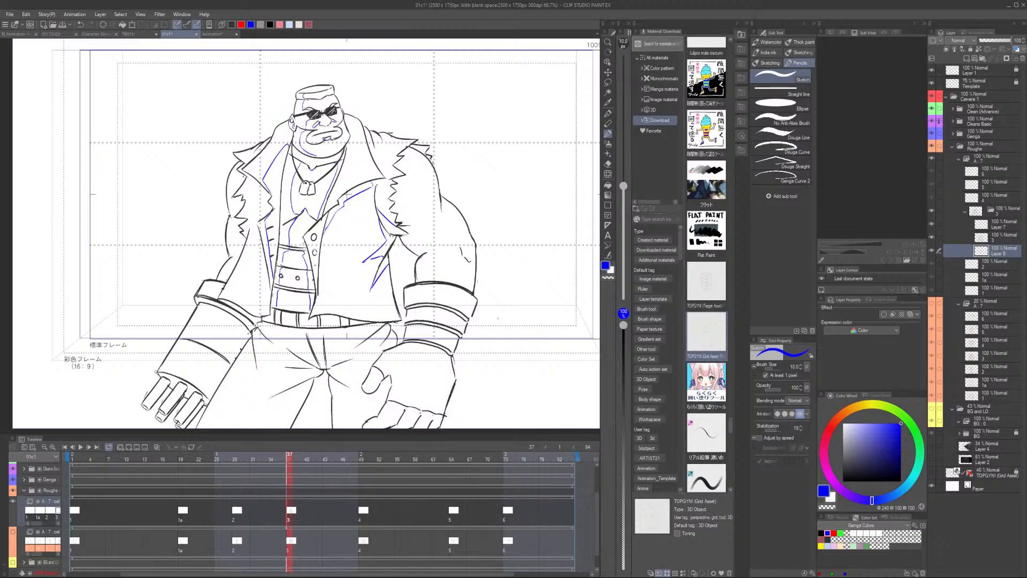
# Draw the blue zigzag shadow inside the top of the torn sleeve edge on the shoulder opposite the gun arm
pyautogui.scroll(4, 244, 161)
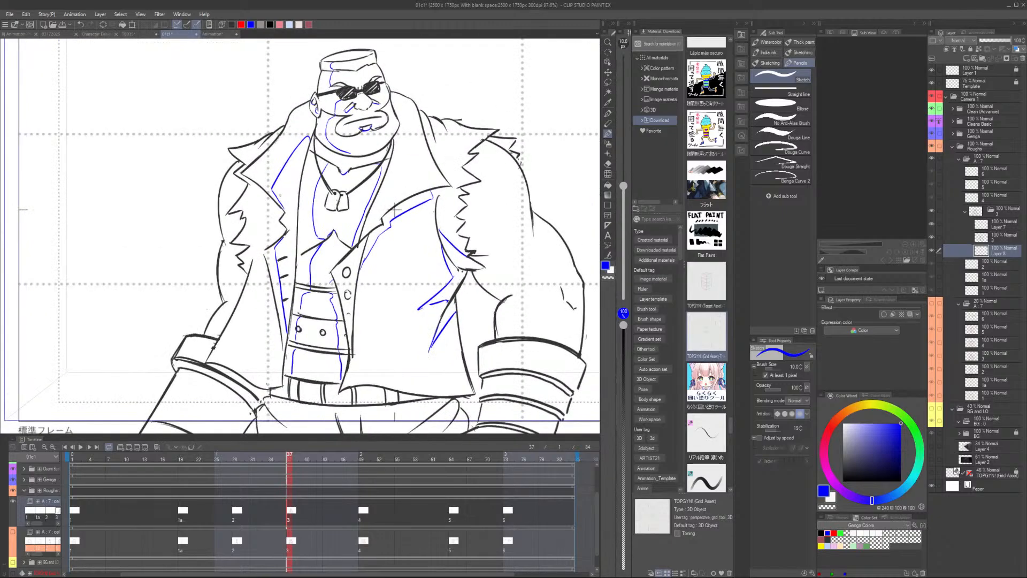
pyautogui.scroll(-4, 396, 209)
pyautogui.scroll(5, 253, 245)
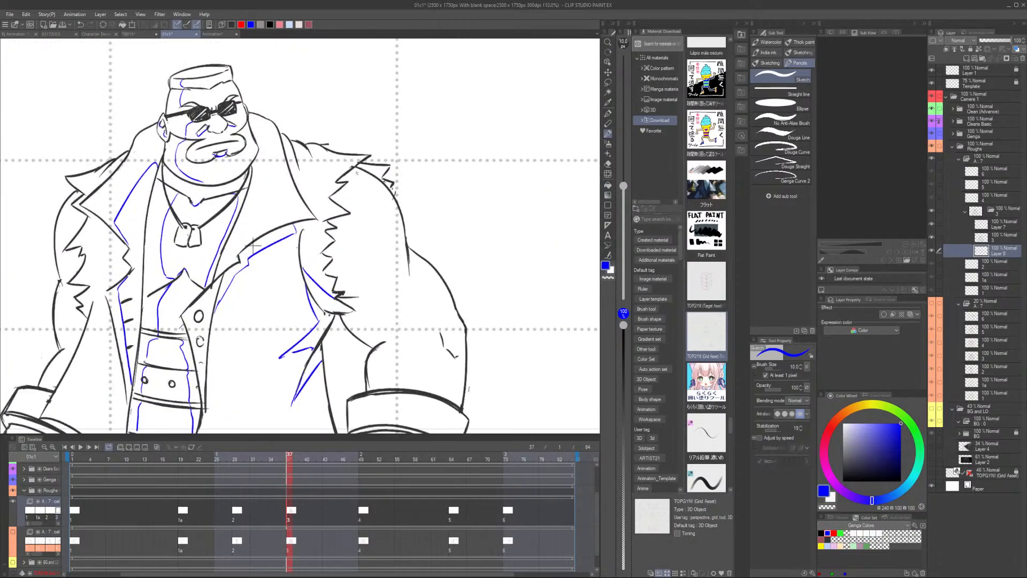
pyautogui.moveTo(362, 169); pyautogui.dragTo(348, 185)
pyautogui.hotkey('ctrl', 'z')
pyautogui.moveTo(360, 169)
pyautogui.mouseDown()
pyautogui.moveTo(337, 197)
pyautogui.moveTo(341, 224)
pyautogui.mouseUp()
pyautogui.hotkey('ctrl', 'z')
pyautogui.hotkey('ctrl', 'z')
pyautogui.hotkey('ctrl', 'z')
pyautogui.moveTo(365, 171)
pyautogui.mouseDown()
pyautogui.moveTo(336, 197)
pyautogui.moveTo(342, 223)
pyautogui.mouseUp()
pyautogui.hotkey('ctrl', 'z')
pyautogui.hotkey('ctrl', 'z')
# Extend the blue upper-arm shadow down beside the torn sleeve edge, with pointed spikes near the armpit and inner elbow
pyautogui.moveTo(347, 218); pyautogui.dragTo(330, 236)
pyautogui.moveTo(349, 214)
pyautogui.mouseDown()
pyautogui.moveTo(340, 274)
pyautogui.moveTo(378, 296)
pyautogui.moveTo(360, 318)
pyautogui.moveTo(378, 339)
pyautogui.mouseUp()
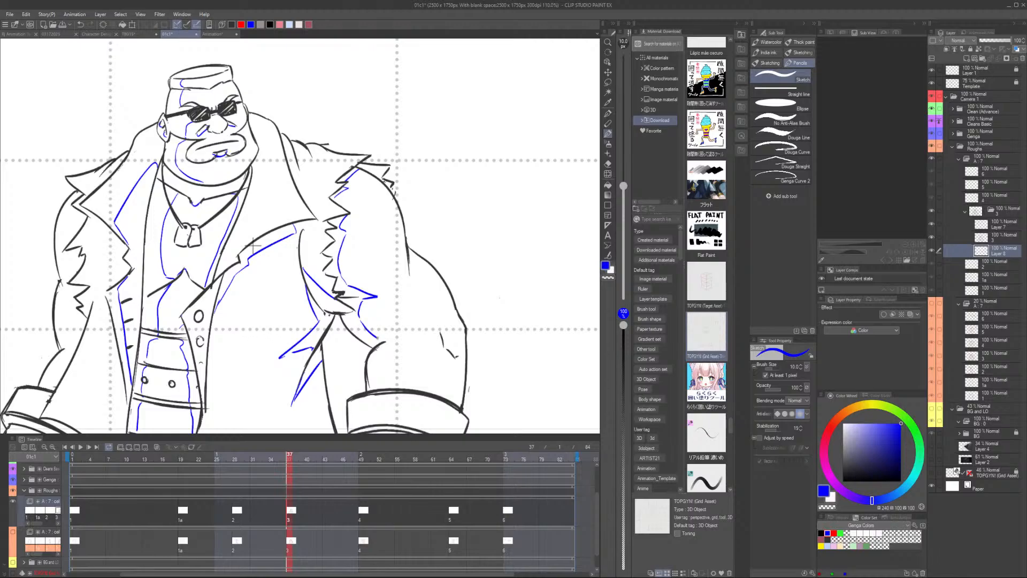
pyautogui.moveTo(360, 303); pyautogui.dragTo(396, 345)
# Draw blue shadow lines across the stacked wristbands along both sides of the forearm opposite the gun arm
pyautogui.scroll(-5, 385, 342)
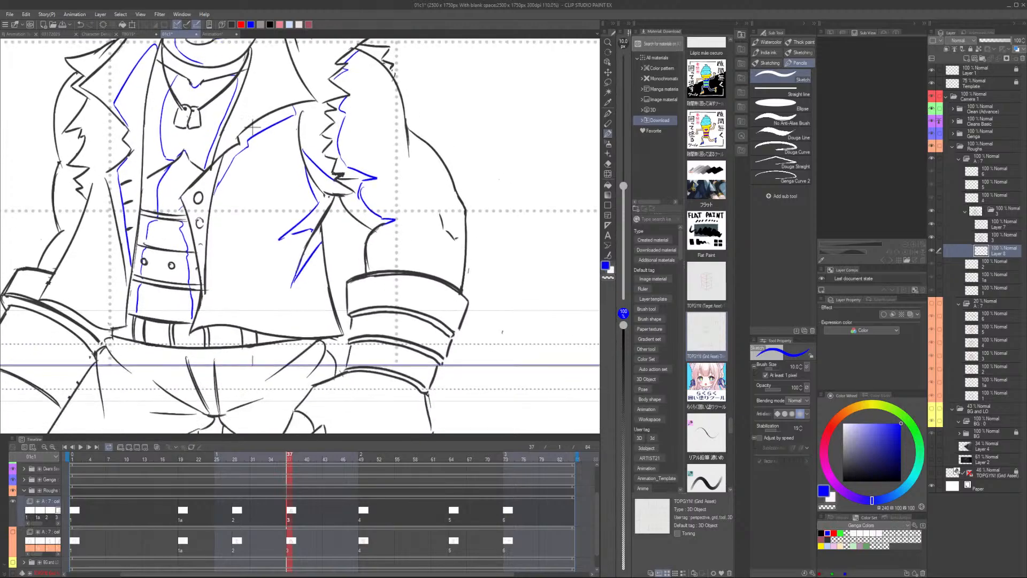
pyautogui.moveTo(379, 273); pyautogui.dragTo(365, 330)
pyautogui.moveTo(448, 286); pyautogui.dragTo(439, 319)
pyautogui.moveTo(427, 353)
pyautogui.mouseDown()
pyautogui.moveTo(417, 373)
pyautogui.moveTo(382, 264)
pyautogui.mouseUp()
pyautogui.scroll(-4, 373, 383)
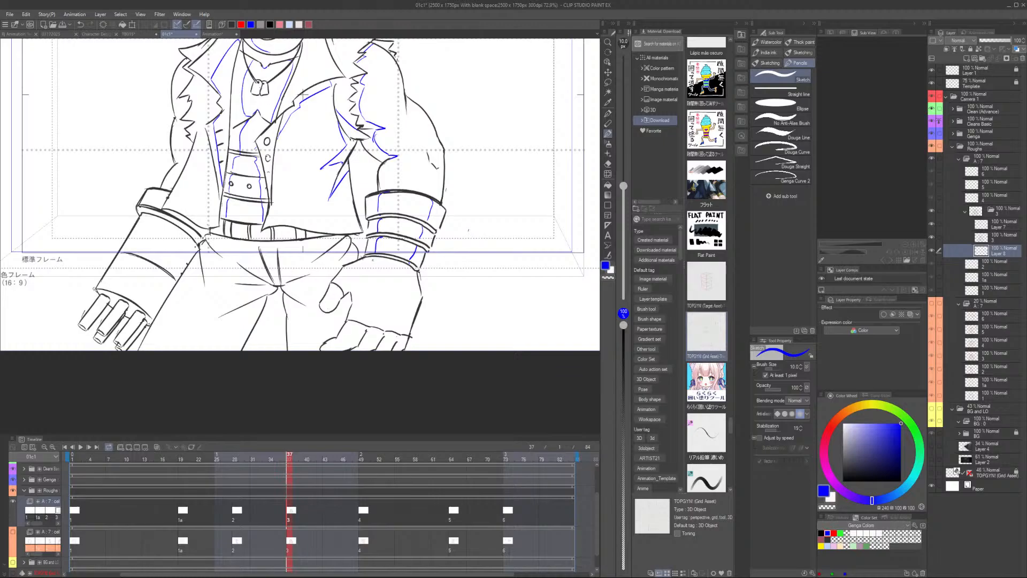
pyautogui.scroll(2, 373, 260)
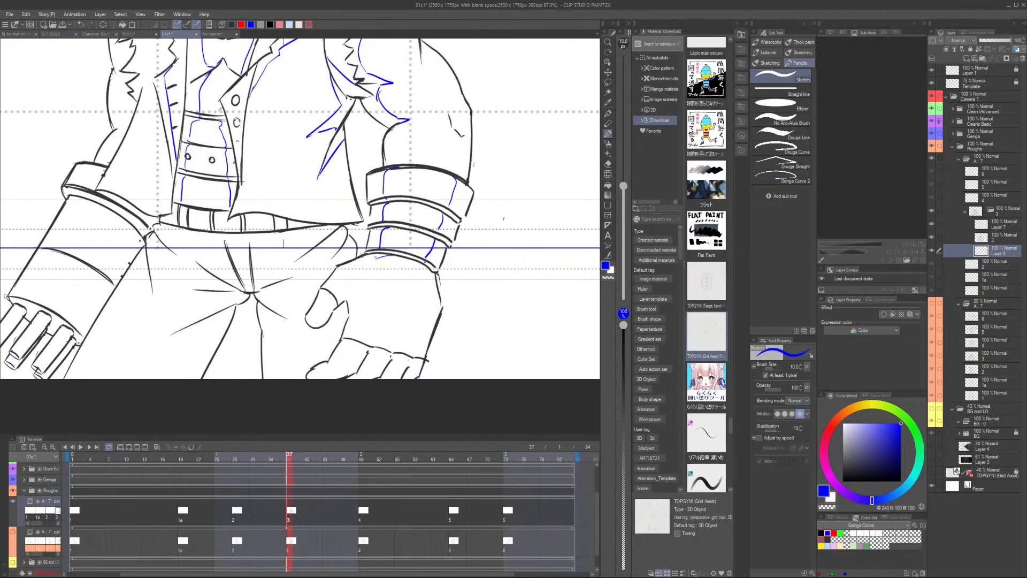
pyautogui.hotkey('ctrl', 'z')
pyautogui.moveTo(308, 323)
pyautogui.mouseDown()
pyautogui.moveTo(349, 288)
pyautogui.moveTo(360, 297)
pyautogui.moveTo(351, 349)
pyautogui.moveTo(326, 382)
pyautogui.mouseUp()
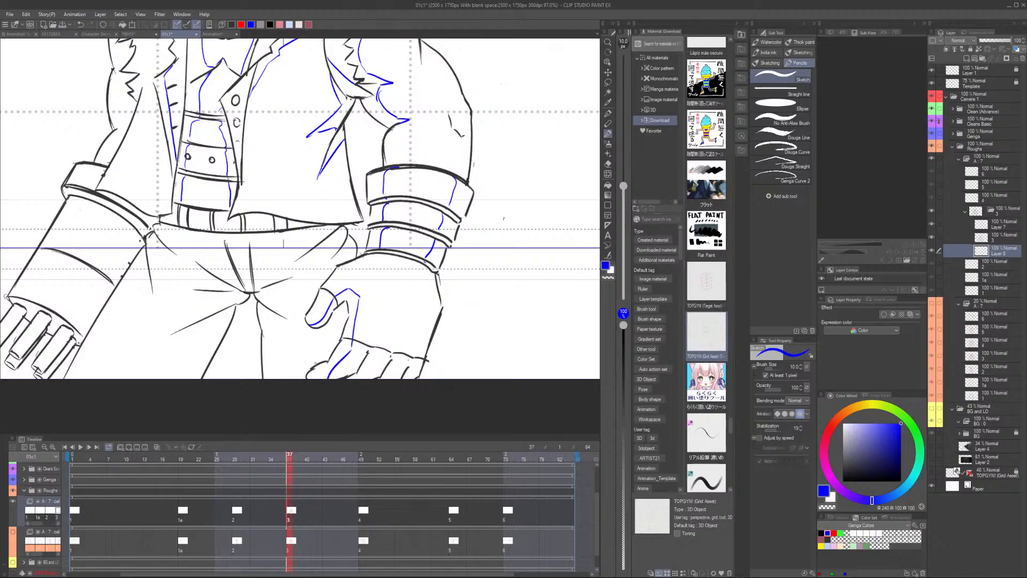
pyautogui.hotkey('ctrl', 'z')
pyautogui.hotkey('ctrl', 'z')
pyautogui.hotkey('ctrl', 'z')
pyautogui.hotkey('ctrl', 'z')
# Outline the blue shadow from below the wristbands down the back of the hand and across above the knuckles
pyautogui.moveTo(387, 256)
pyautogui.mouseDown()
pyautogui.moveTo(360, 323)
pyautogui.moveTo(392, 350)
pyautogui.moveTo(425, 343)
pyautogui.mouseUp()
pyautogui.hotkey('ctrl', 'z')
pyautogui.hotkey('ctrl', 'z')
pyautogui.moveTo(386, 255); pyautogui.dragTo(355, 335)
pyautogui.moveTo(356, 334); pyautogui.dragTo(425, 350)
pyautogui.scroll(-1, 455, 325)
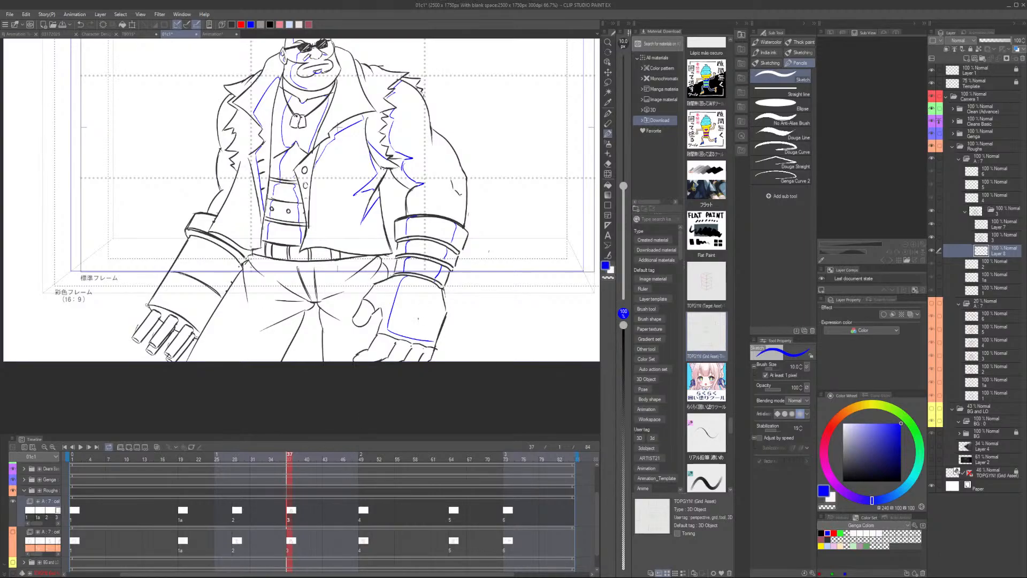
# Outline a small blue shadow around the elbow crease above the wristbands on the arm opposite the gun arm
pyautogui.moveTo(300, 322); pyautogui.dragTo(381, 353)
pyautogui.moveTo(141, 302)
pyautogui.mouseDown()
pyautogui.moveTo(235, 303)
pyautogui.moveTo(144, 302)
pyautogui.mouseUp()
pyautogui.moveTo(572, 314); pyautogui.dragTo(462, 329)
pyautogui.moveTo(505, 289); pyautogui.dragTo(457, 311)
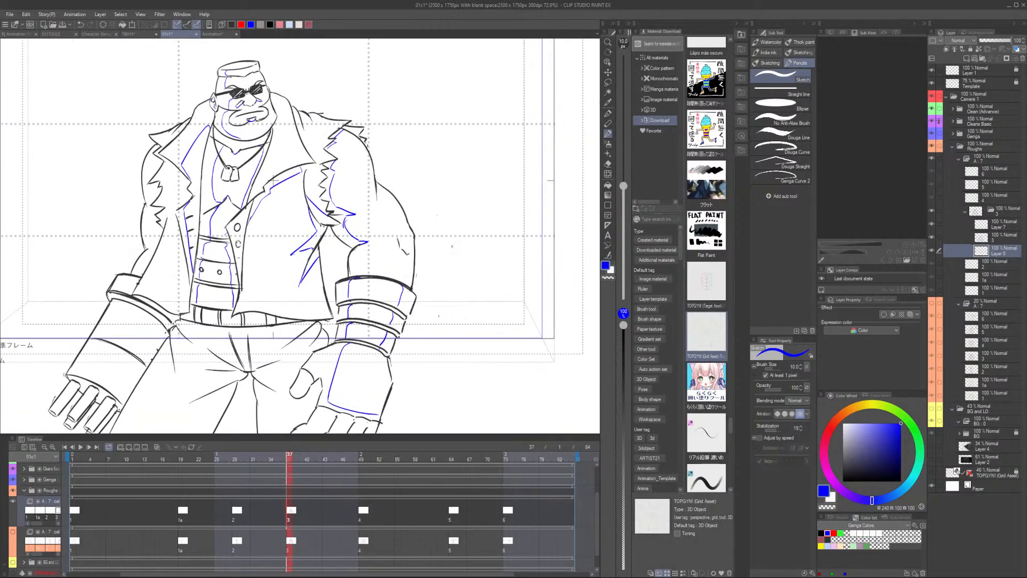
pyautogui.scroll(4, 397, 238)
pyautogui.moveTo(397, 238); pyautogui.dragTo(419, 281)
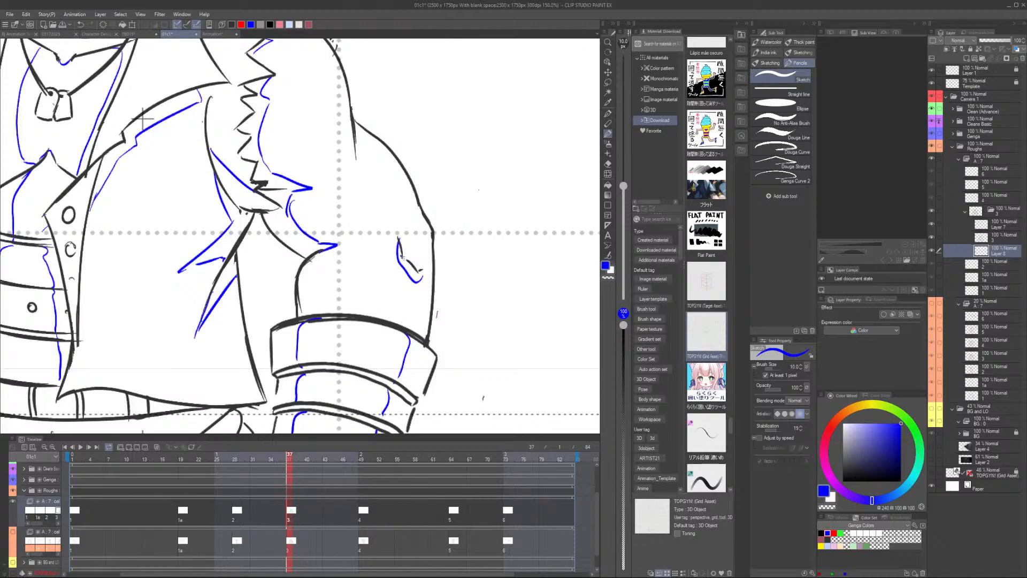
# Switch the drawing colour to green and outline the lapel edge and the coat front strip on the gun-arm side
pyautogui.hotkey('ctrl', '0')
pyautogui.moveTo(452, 338); pyautogui.dragTo(554, 298)
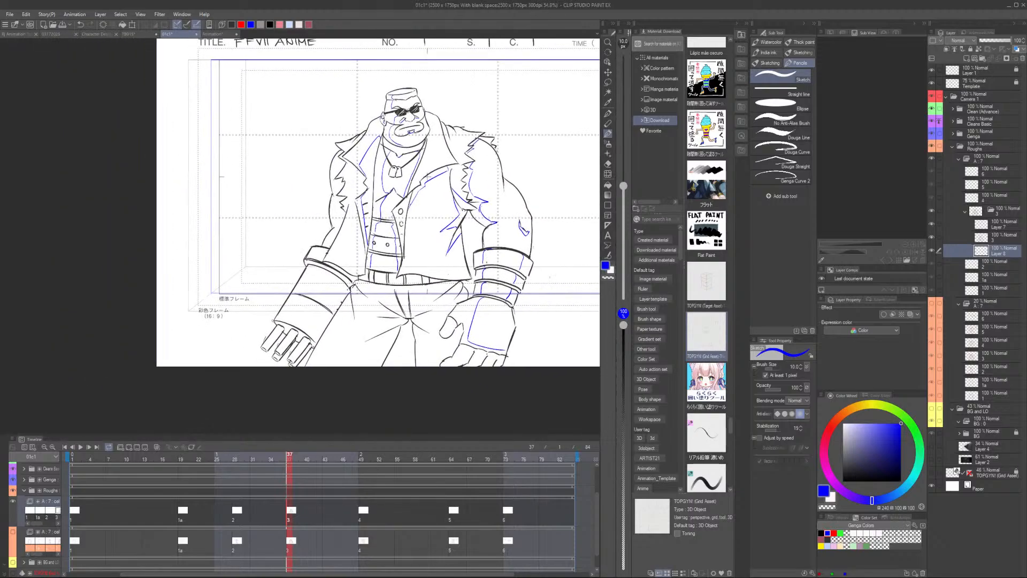
pyautogui.click(840, 533)
pyautogui.moveTo(352, 165); pyautogui.dragTo(560, 198)
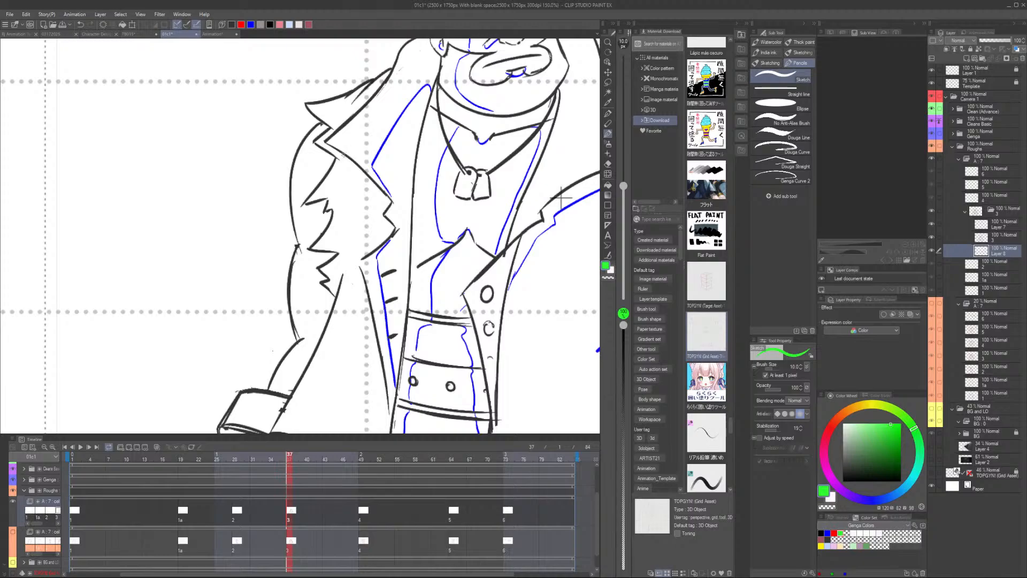
pyautogui.moveTo(341, 156)
pyautogui.mouseDown()
pyautogui.moveTo(338, 176)
pyautogui.moveTo(374, 207)
pyautogui.moveTo(373, 221)
pyautogui.moveTo(387, 130)
pyautogui.mouseUp()
pyautogui.moveTo(365, 184)
pyautogui.mouseDown()
pyautogui.moveTo(401, 329)
pyautogui.moveTo(375, 184)
pyautogui.moveTo(398, 333)
pyautogui.mouseUp()
pyautogui.hotkey('ctrl', 'z')
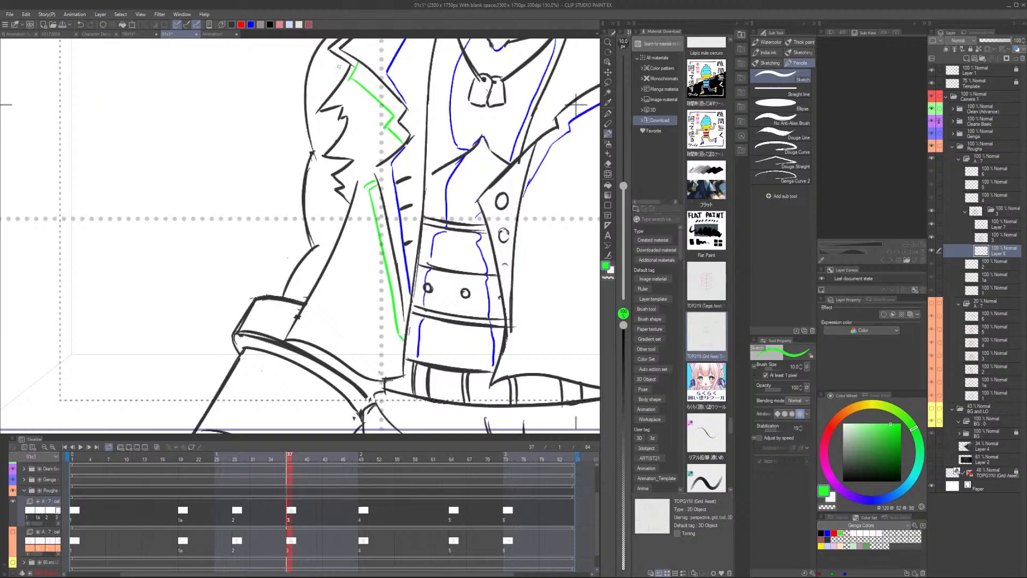
# Draw green zigzag lines on the upper arm along the torn sleeve edge on the gun-arm side
pyautogui.moveTo(338, 61); pyautogui.dragTo(310, 110)
pyautogui.hotkey('ctrl', 'z')
pyautogui.moveTo(333, 56)
pyautogui.mouseDown()
pyautogui.moveTo(337, 79)
pyautogui.moveTo(322, 177)
pyautogui.moveTo(332, 159)
pyautogui.moveTo(344, 218)
pyautogui.mouseUp()
pyautogui.scroll(-2, 344, 218)
pyautogui.moveTo(299, 293); pyautogui.dragTo(338, 190)
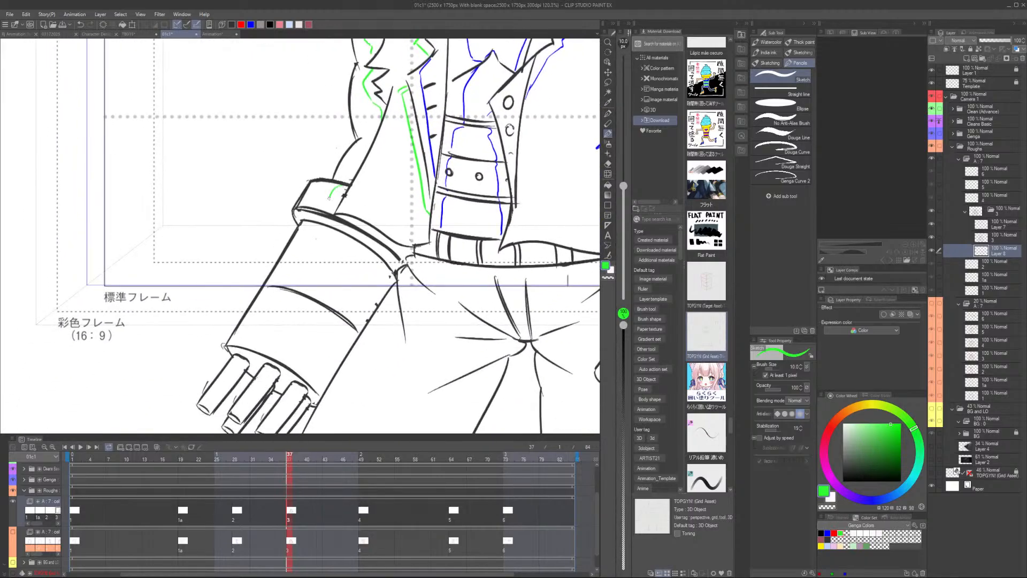
pyautogui.scroll(-1, 336, 190)
pyautogui.moveTo(342, 296); pyautogui.dragTo(268, 334)
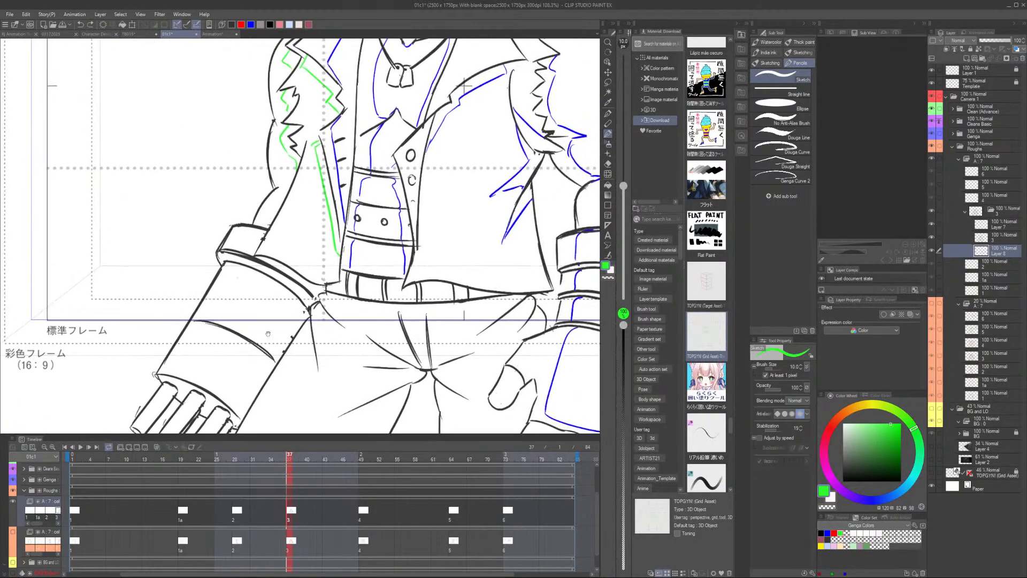
pyautogui.scroll(-1, 268, 334)
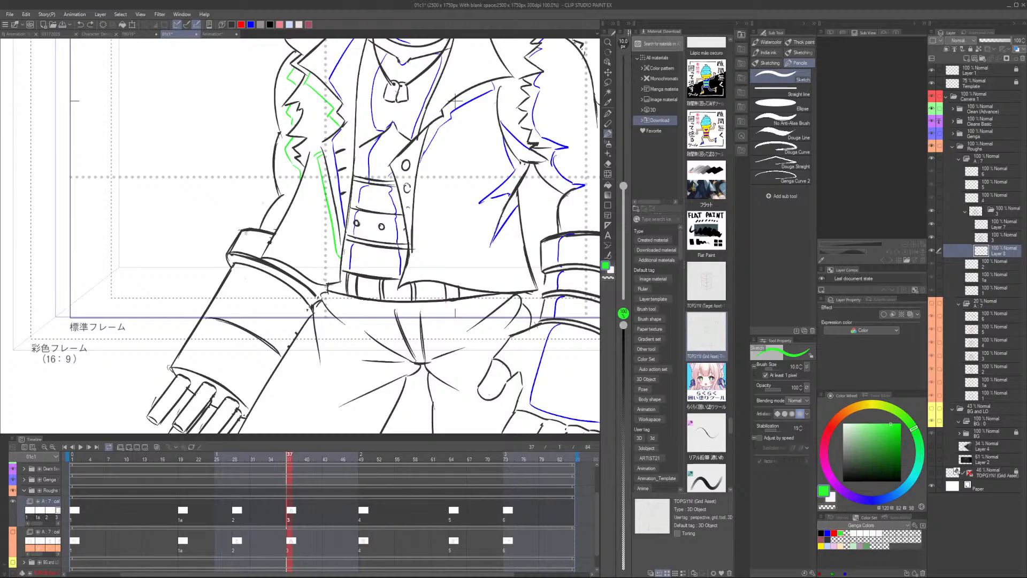
# Switch the drawing colour to red and trace lines inside the collar and shoulder contour on the gun-arm side
pyautogui.click(833, 532)
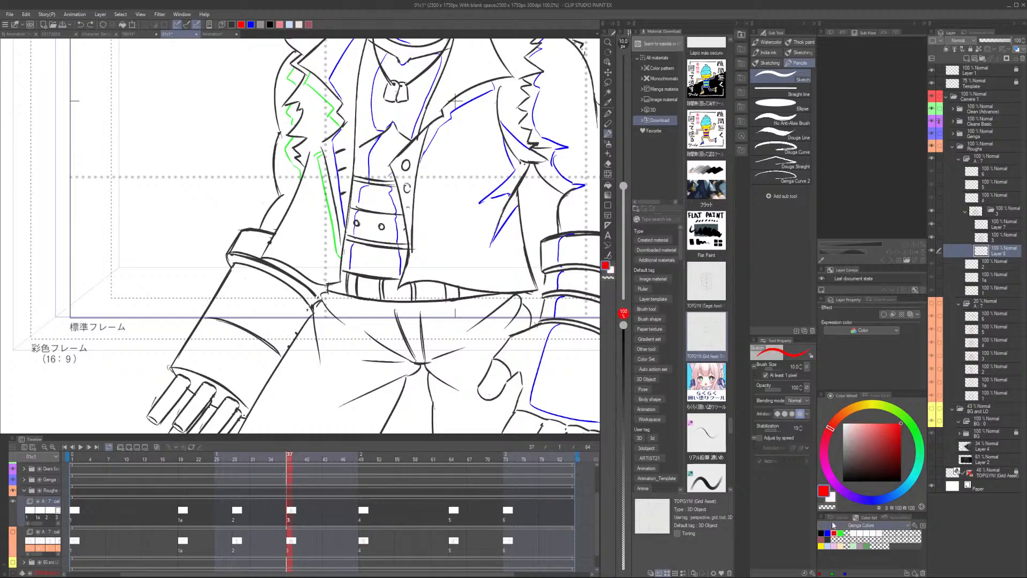
pyautogui.moveTo(355, 280); pyautogui.dragTo(304, 425)
pyautogui.scroll(5, 253, 192)
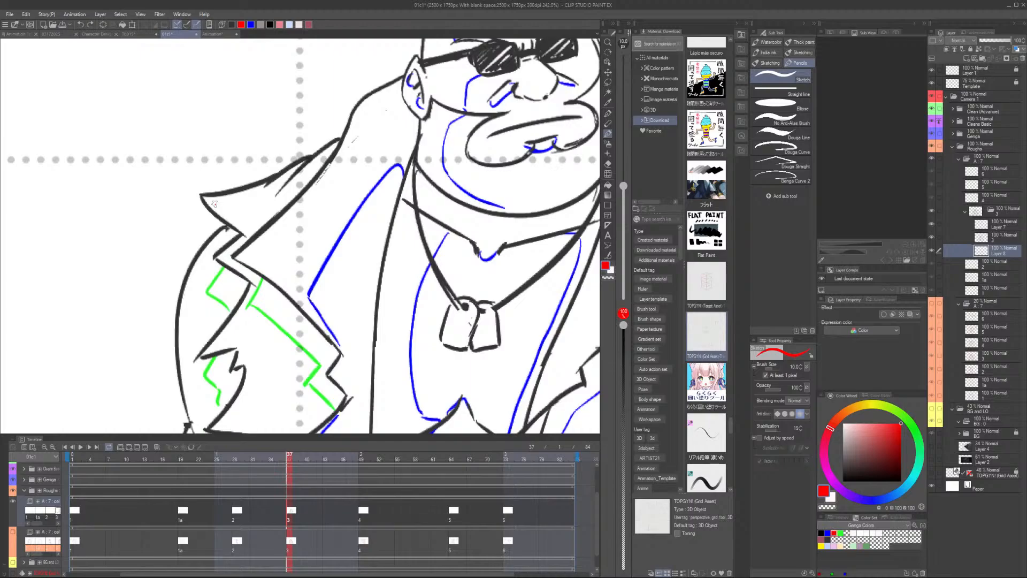
pyautogui.moveTo(215, 205); pyautogui.dragTo(287, 180)
pyautogui.hotkey('ctrl', 'z')
pyautogui.moveTo(399, 87)
pyautogui.mouseDown()
pyautogui.moveTo(291, 185)
pyautogui.moveTo(206, 199)
pyautogui.mouseUp()
pyautogui.scroll(-2, 222, 250)
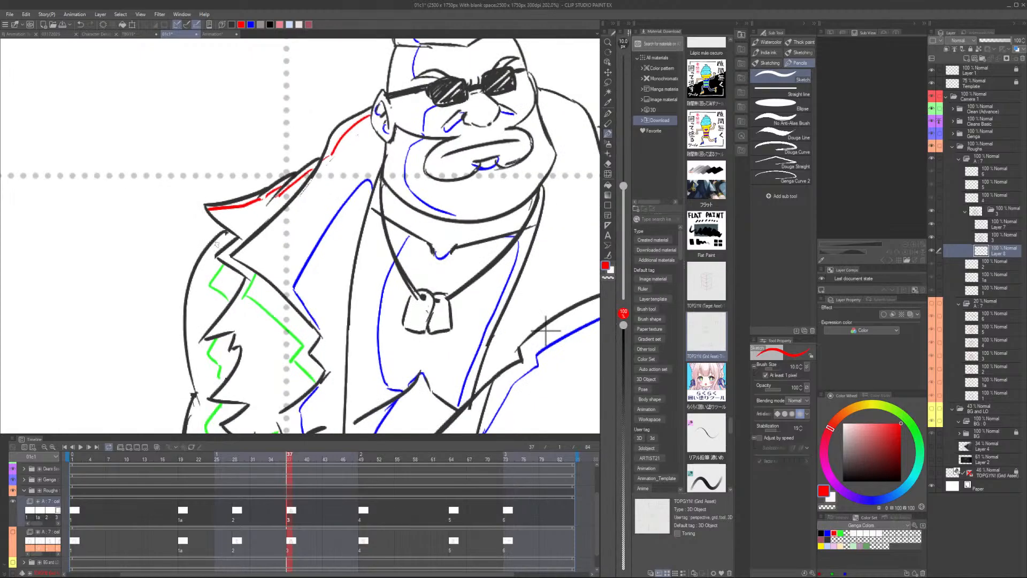
# Draw the red line down the outer edge of the gun arm, from the shoulder across the cuff to the gun's end
pyautogui.moveTo(232, 231)
pyautogui.mouseDown()
pyautogui.moveTo(198, 277)
pyautogui.moveTo(198, 389)
pyautogui.moveTo(232, 224)
pyautogui.moveTo(226, 305)
pyautogui.moveTo(239, 346)
pyautogui.moveTo(306, 236)
pyautogui.moveTo(278, 253)
pyautogui.moveTo(266, 281)
pyautogui.moveTo(320, 225)
pyautogui.moveTo(276, 270)
pyautogui.mouseUp()
pyautogui.moveTo(288, 282)
pyautogui.mouseDown()
pyautogui.moveTo(270, 300)
pyautogui.moveTo(302, 226)
pyautogui.moveTo(281, 262)
pyautogui.moveTo(327, 225)
pyautogui.moveTo(323, 209)
pyautogui.moveTo(259, 308)
pyautogui.mouseUp()
pyautogui.hotkey('ctrl', '-')
pyautogui.moveTo(325, 350); pyautogui.dragTo(305, 393)
pyautogui.scroll(-1, 305, 394)
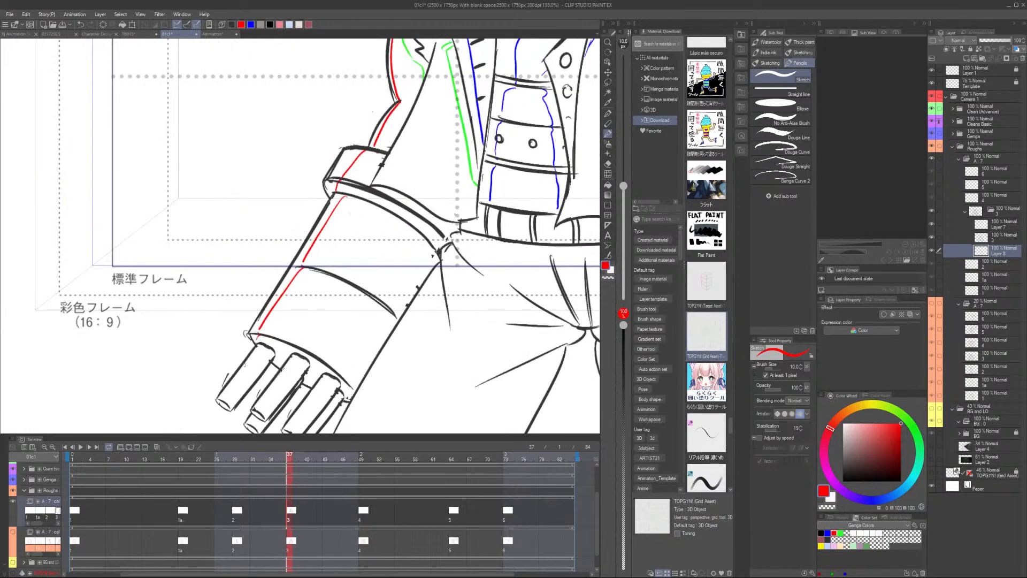
# Draw red lines along the outer edges of the gun barrels
pyautogui.scroll(3, 241, 359)
pyautogui.moveTo(263, 344); pyautogui.dragTo(215, 408)
pyautogui.moveTo(311, 357); pyautogui.dragTo(257, 429)
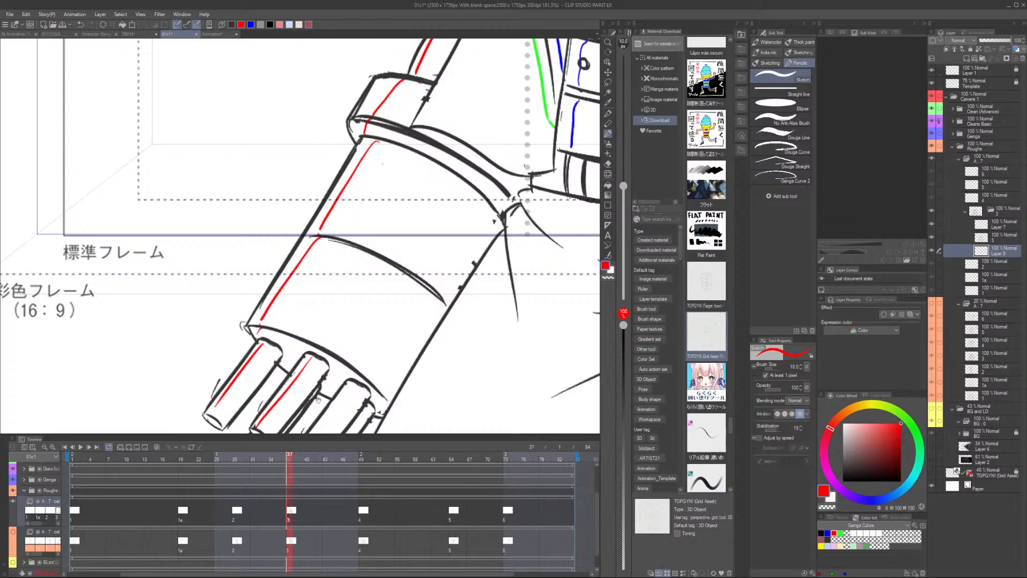
pyautogui.moveTo(337, 387)
pyautogui.mouseDown()
pyautogui.moveTo(349, 302)
pyautogui.moveTo(314, 375)
pyautogui.mouseUp()
# Trace red lines inside the upper edge of the collar and shoulder folds on the side opposite the gun arm
pyautogui.scroll(-5, 411, 323)
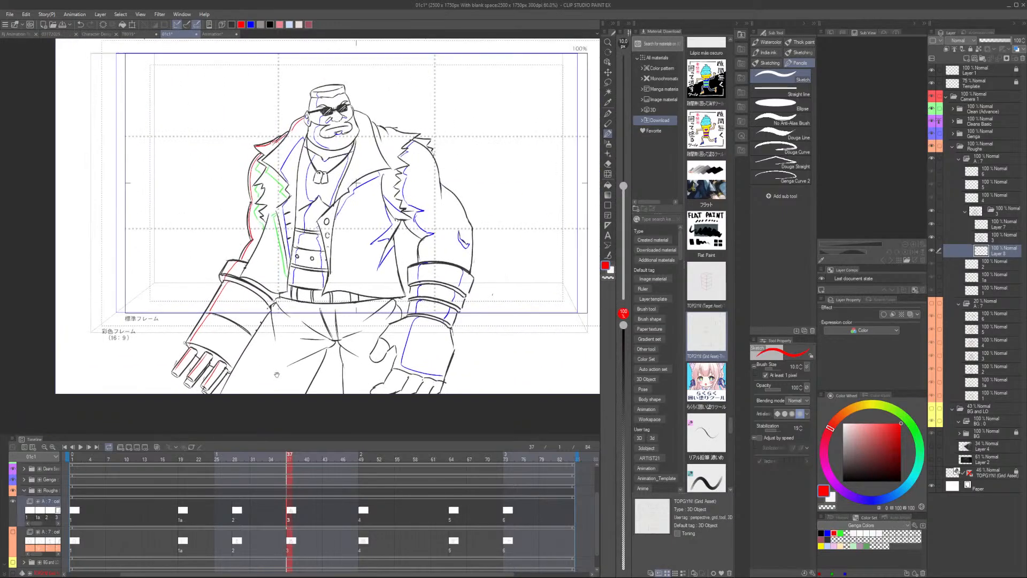
pyautogui.scroll(3, 323, 176)
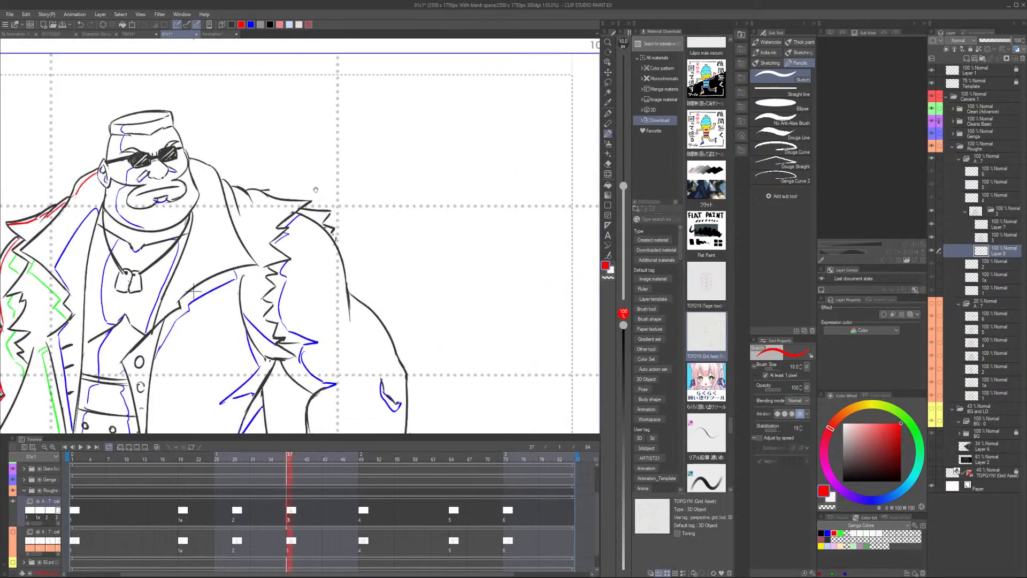
pyautogui.moveTo(316, 190); pyautogui.dragTo(383, 159)
pyautogui.scroll(-4, 351, 140)
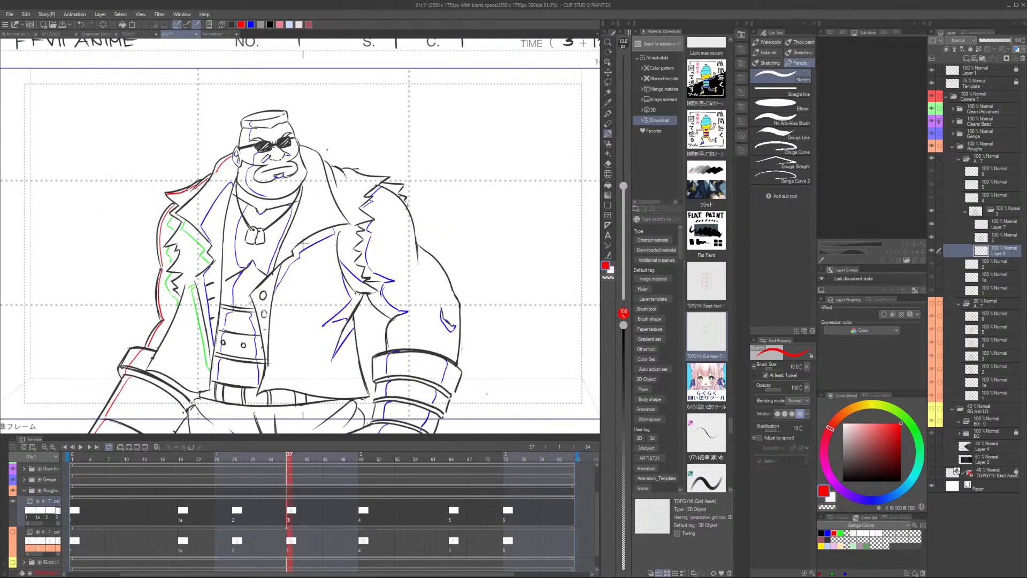
pyautogui.scroll(8, 289, 149)
pyautogui.moveTo(289, 149)
pyautogui.mouseDown()
pyautogui.moveTo(326, 170)
pyautogui.moveTo(369, 228)
pyautogui.mouseUp()
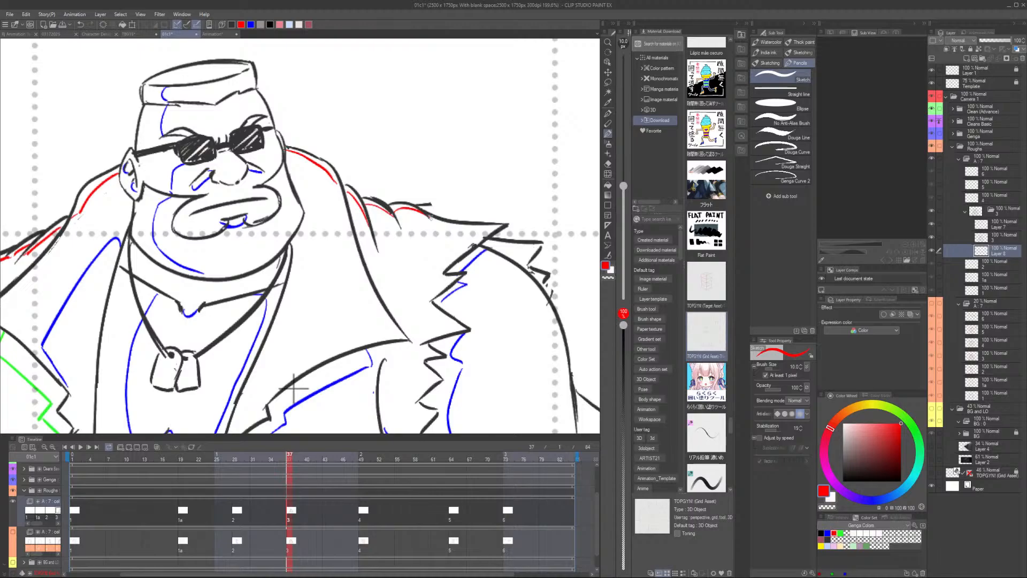
# Select Layer 7 in drawing 3's folder and toggle its visibility off and back on to check its content
pyautogui.scroll(-6, 426, 233)
pyautogui.moveTo(566, 341); pyautogui.dragTo(392, 287)
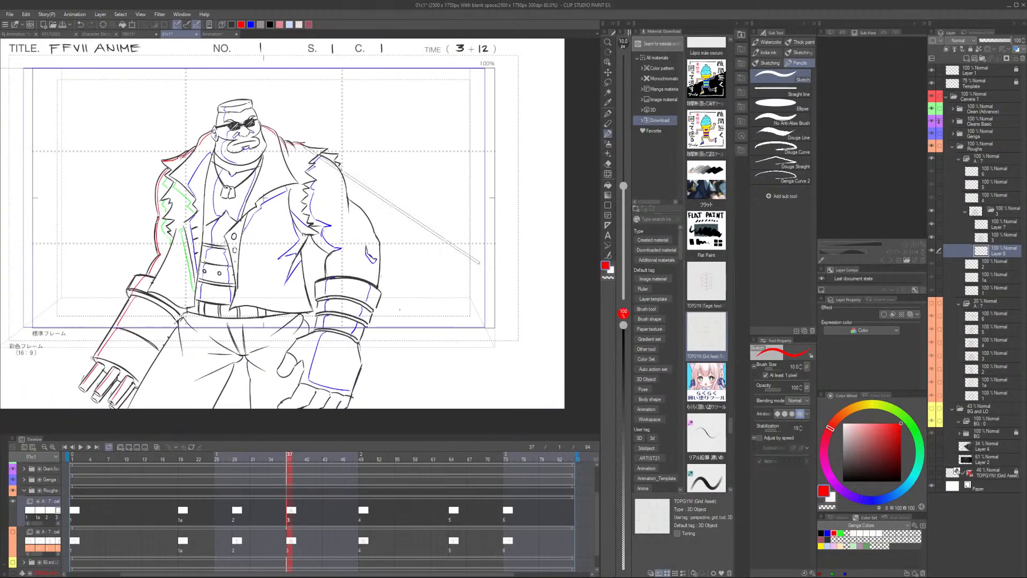
pyautogui.hotkey('alt', ']')
pyautogui.hotkey('alt', ']')
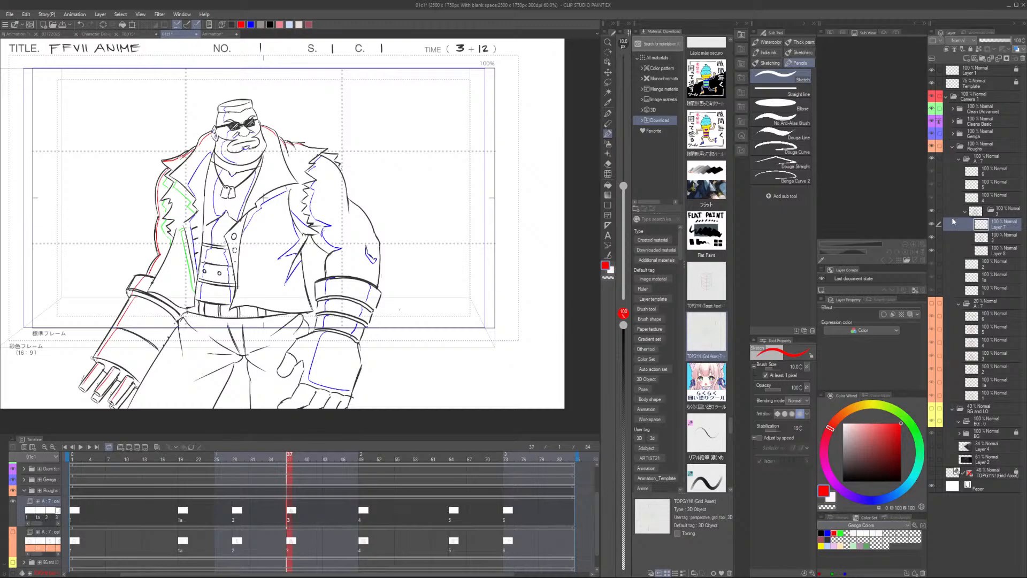
pyautogui.click(932, 224)
pyautogui.click(930, 224)
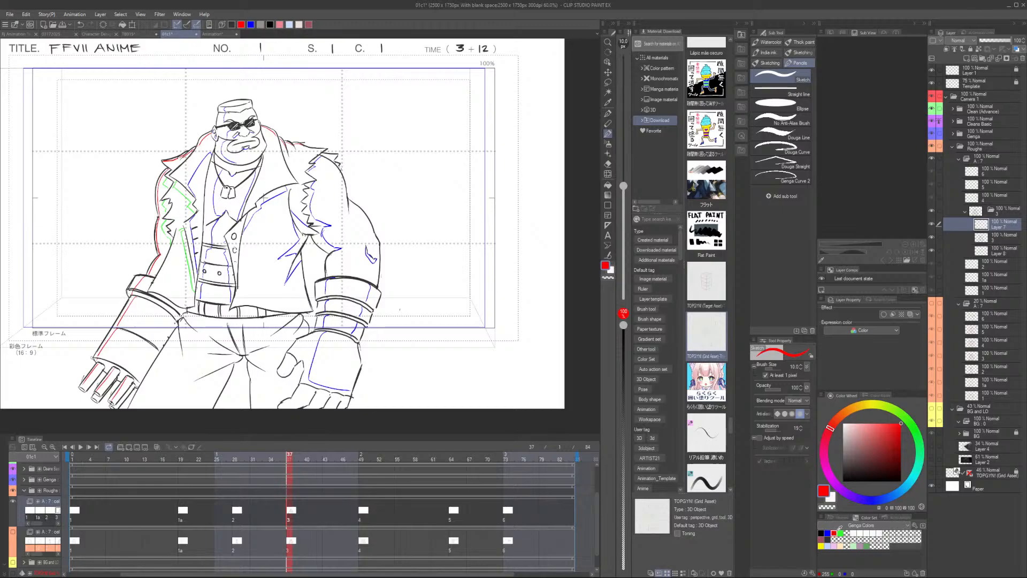
# Add a new raster layer directly above Layer 8 in drawing 3's folder, and check the 20% rough folder by toggling its visibility
pyautogui.click(998, 251)
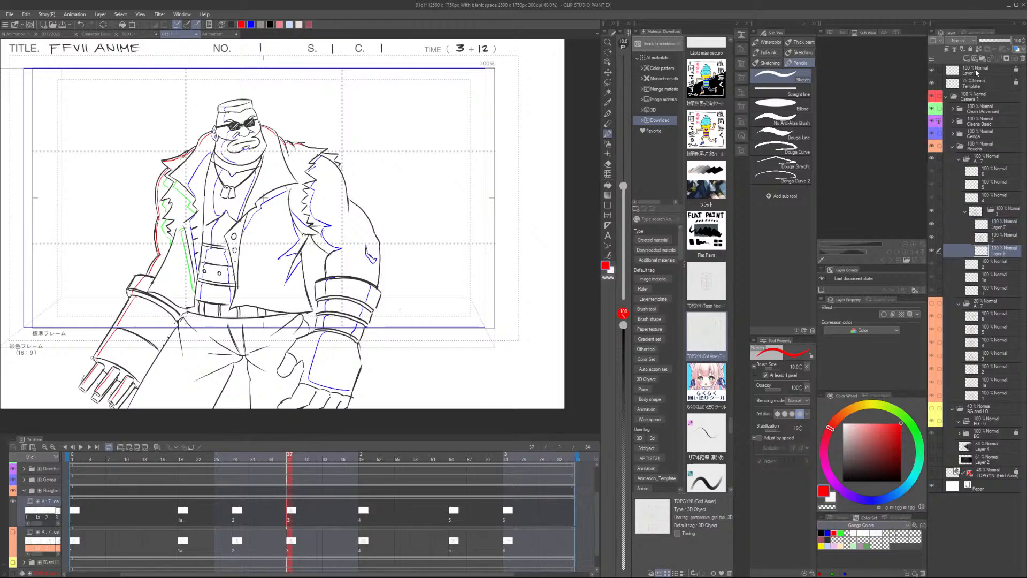
pyautogui.click(967, 58)
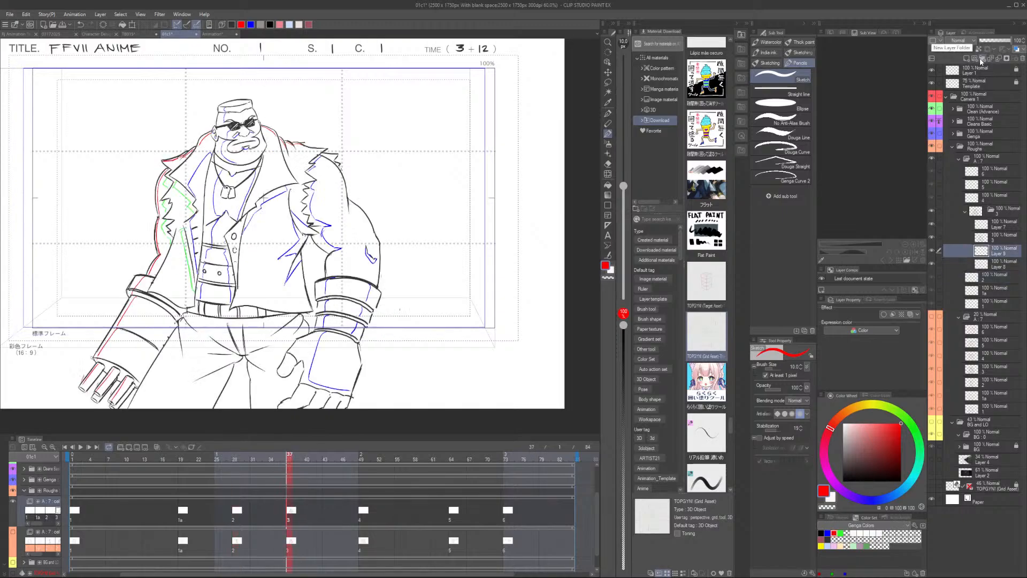
pyautogui.click(932, 317)
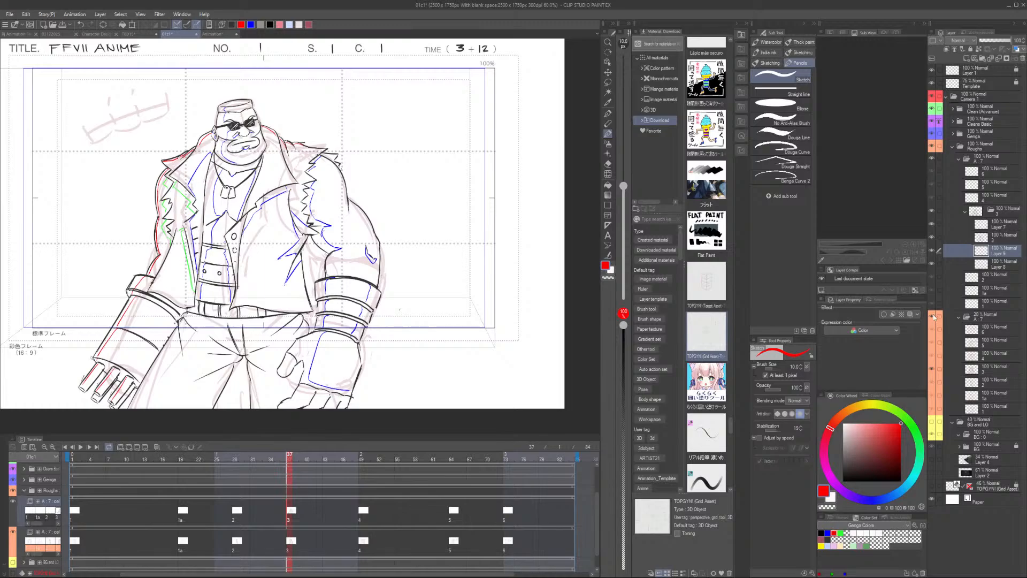
pyautogui.click(932, 317)
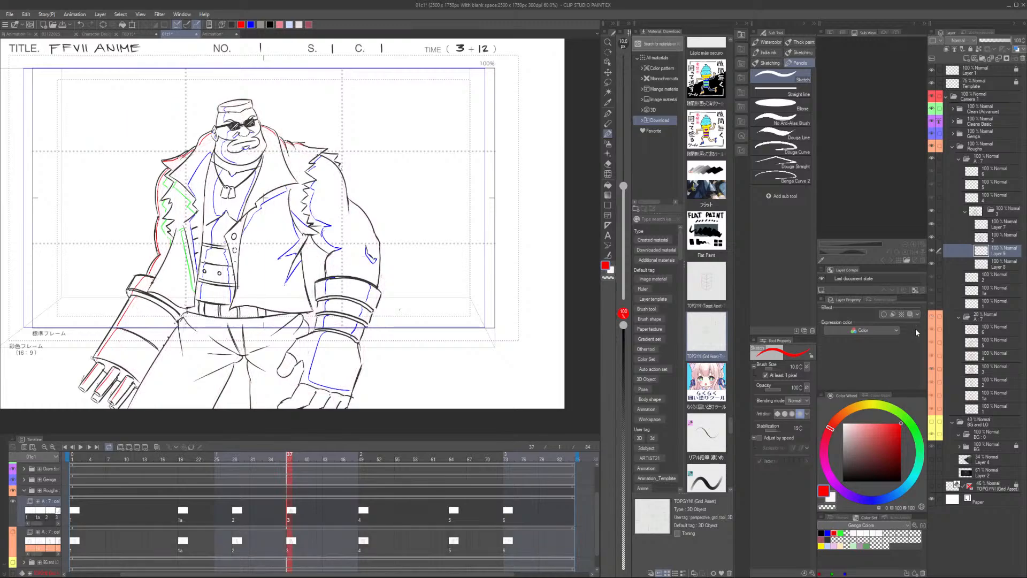
# Try a dark contour line inside the upper arm where the shoulder meets the biceps, and undo it
pyautogui.click(827, 538)
pyautogui.press('Left')
pyautogui.press('Right')
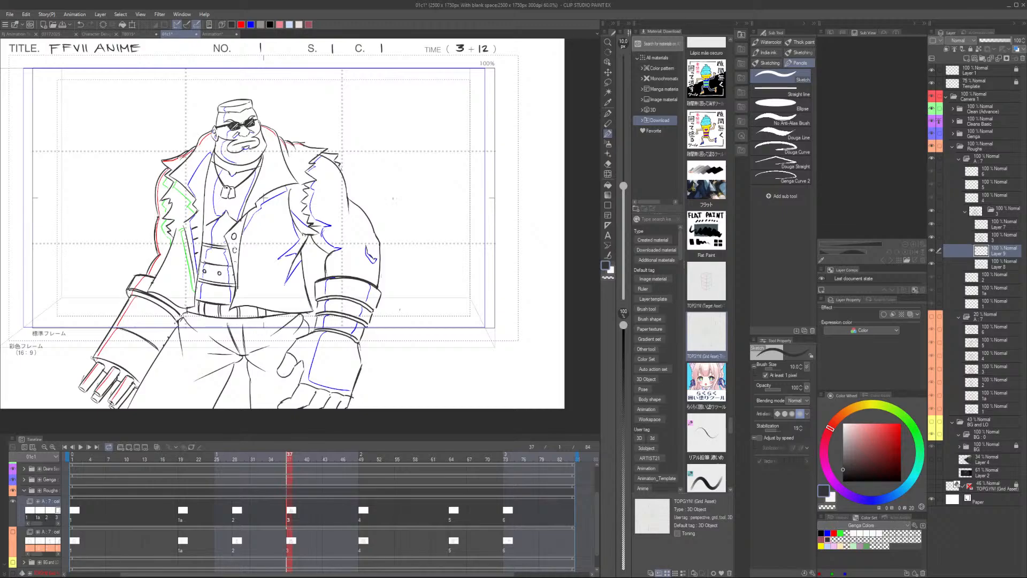
pyautogui.scroll(4, 341, 215)
pyautogui.moveTo(358, 217)
pyautogui.mouseDown()
pyautogui.moveTo(348, 248)
pyautogui.moveTo(368, 273)
pyautogui.mouseUp()
pyautogui.hotkey('ctrl', 'z')
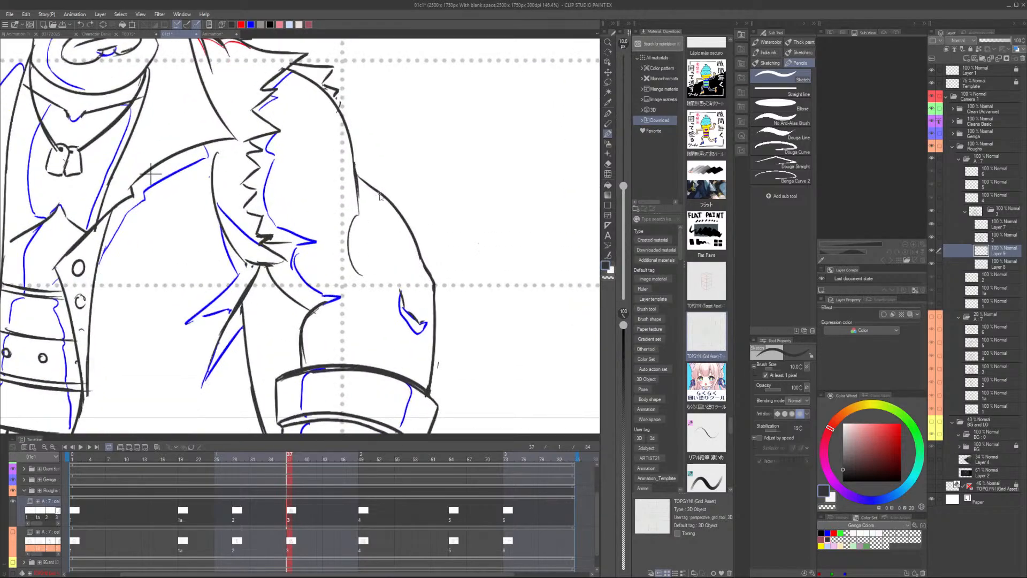
pyautogui.hotkey('ctrl', 'z')
# Switch to the coloured two-character artwork and copy the Tattoo folder from the gun-armed man's layers
pyautogui.click(132, 34)
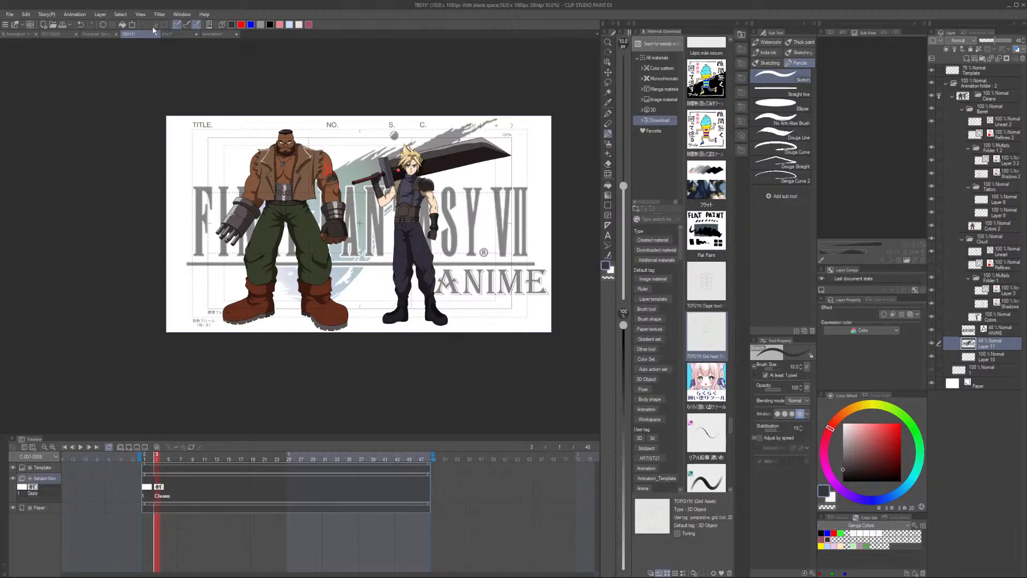
pyautogui.scroll(5, 438, 348)
pyautogui.scroll(5, 353, 184)
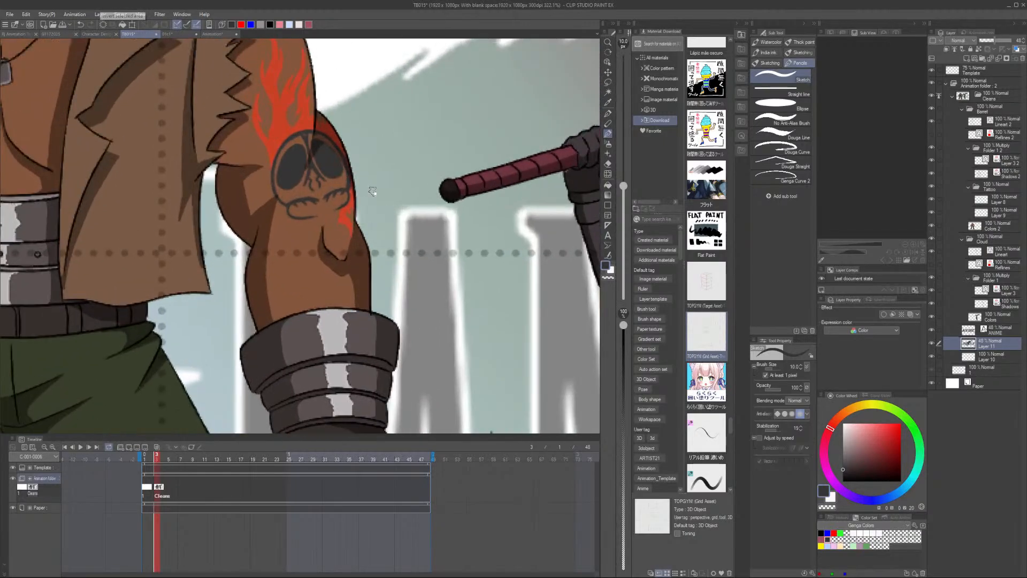
pyautogui.moveTo(426, 143); pyautogui.dragTo(360, 225)
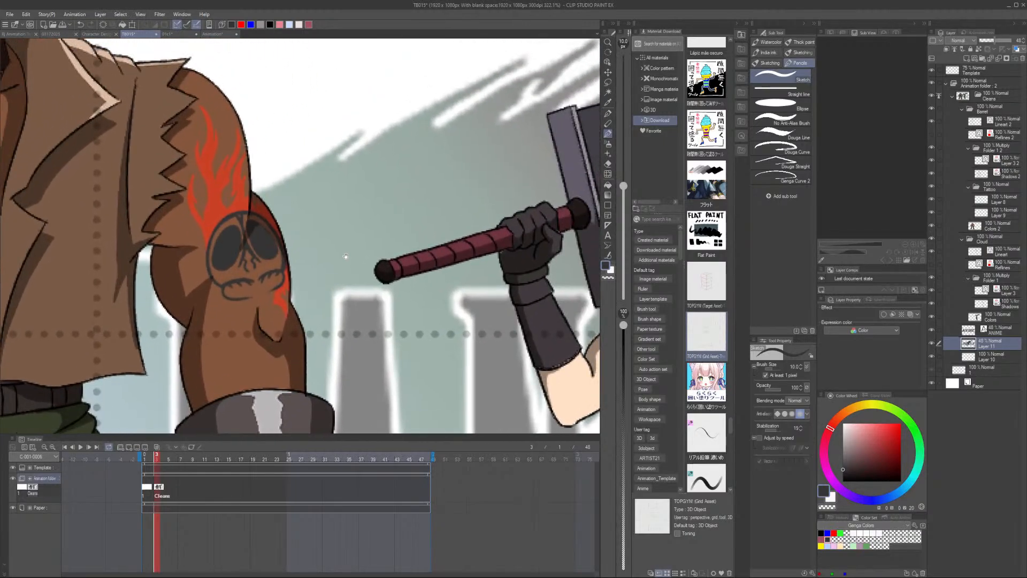
pyautogui.click(1009, 193)
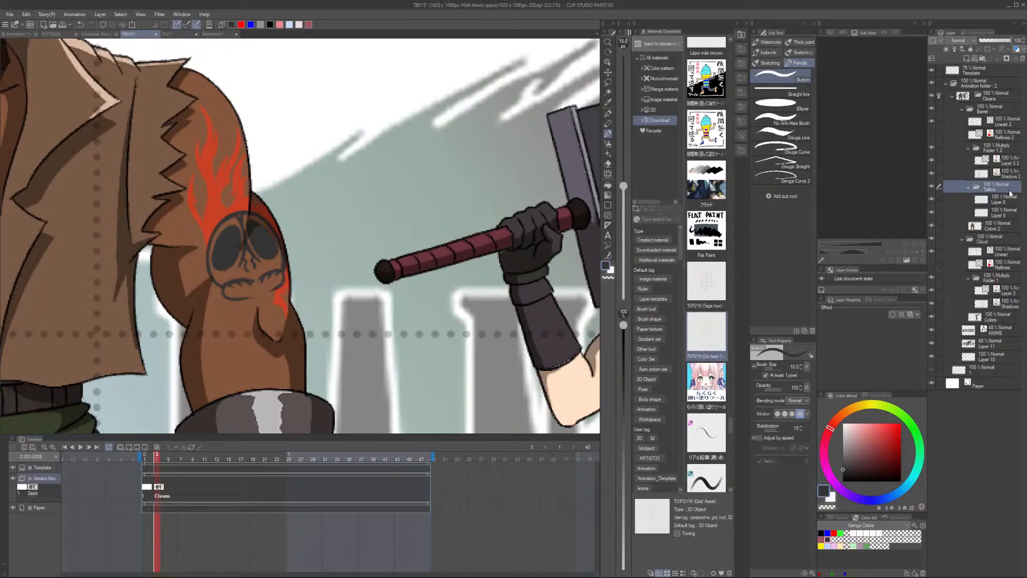
# Return to the FFVII cut document and paste the Tattoo folder above the new layer in drawing 3's folder
pyautogui.click(214, 35)
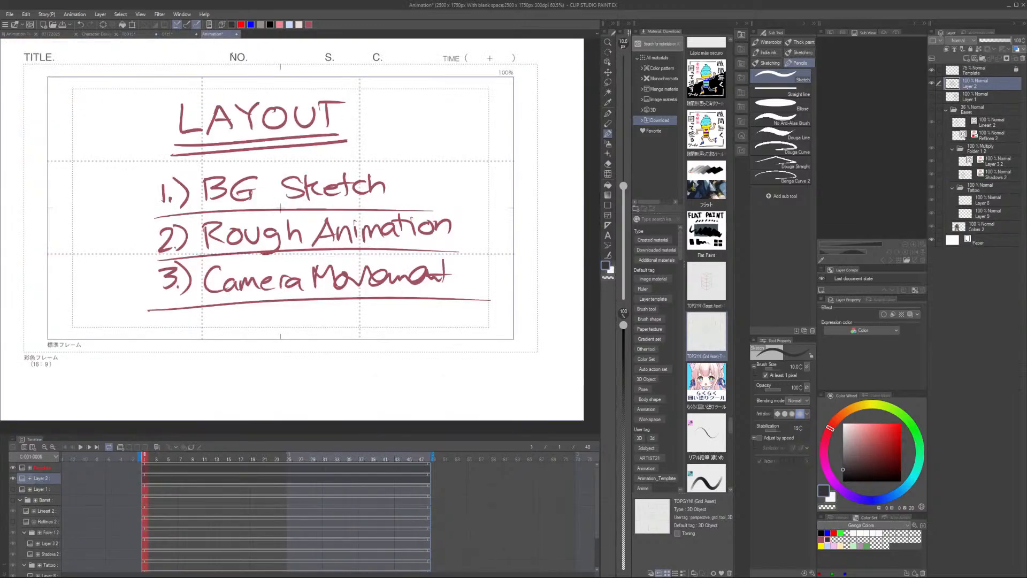
pyautogui.click(167, 34)
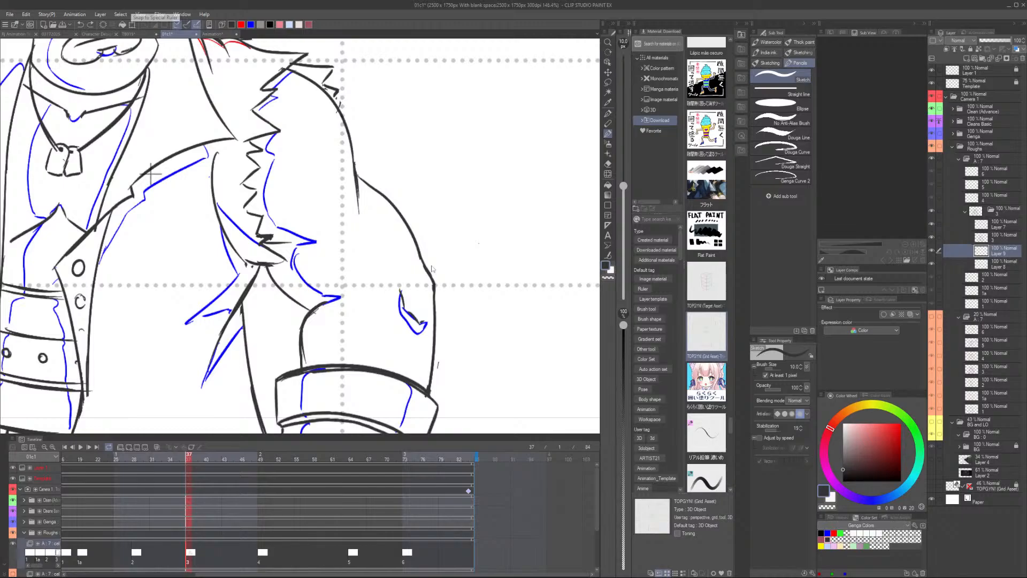
pyautogui.hotkey('ctrl', 'v')
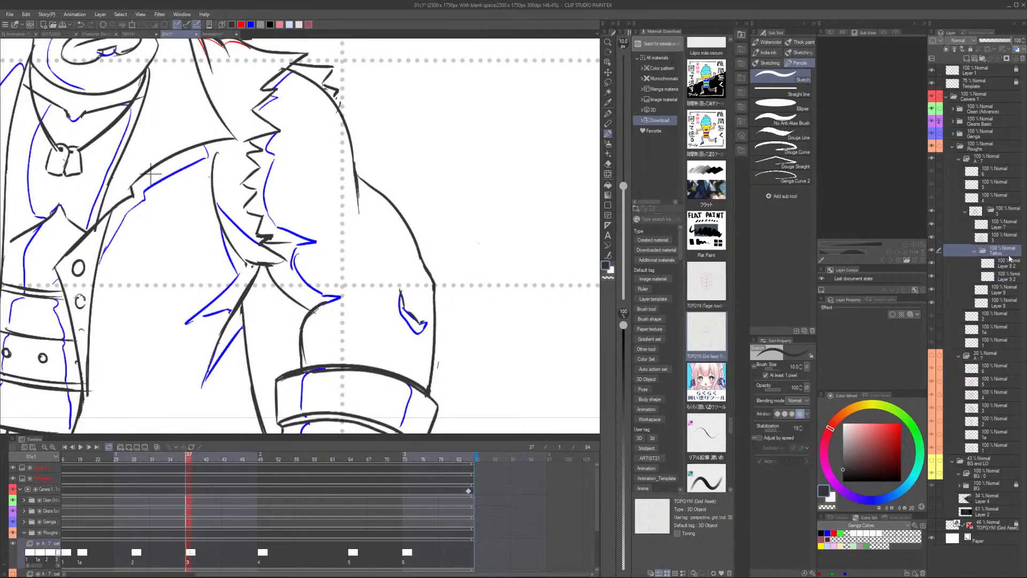
# Transform the pasted tattoo onto the man's bare upper arm, enlarging it to about 210% and tilting it about 15 degrees counter-clockwise
pyautogui.scroll(-5, 367, 211)
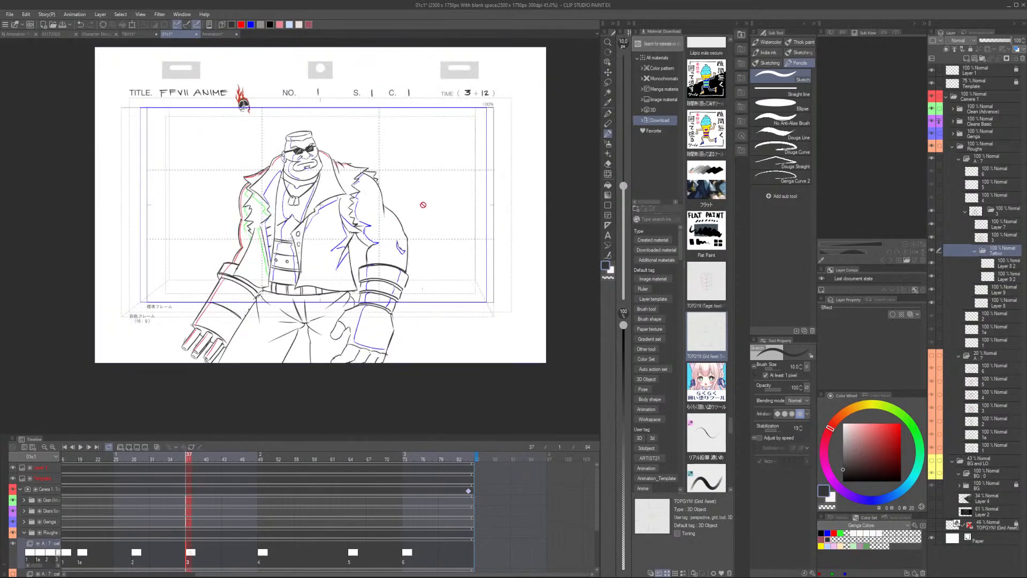
pyautogui.hotkey('ctrl', 't')
pyautogui.moveTo(247, 110); pyautogui.dragTo(386, 244)
pyautogui.scroll(4, 393, 223)
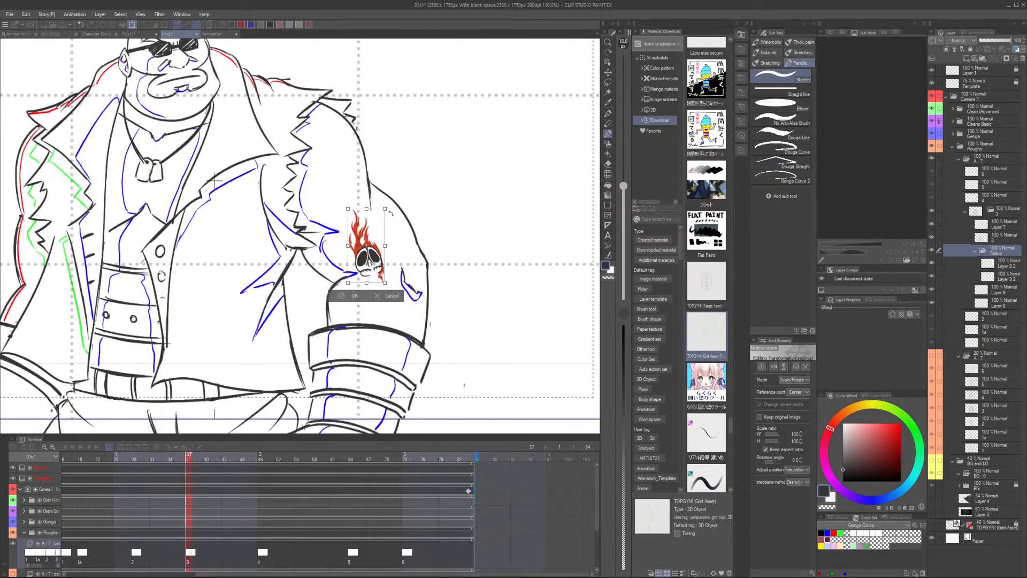
pyautogui.moveTo(385, 208)
pyautogui.mouseDown()
pyautogui.moveTo(415, 148)
pyautogui.moveTo(405, 133)
pyautogui.moveTo(391, 220)
pyautogui.mouseUp()
pyautogui.moveTo(353, 142); pyautogui.dragTo(348, 122)
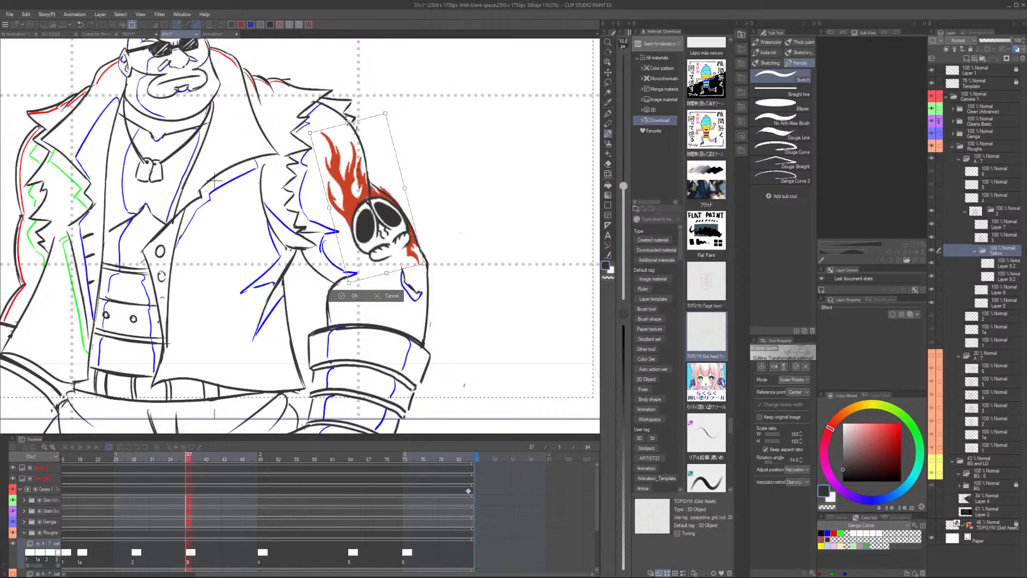
pyautogui.moveTo(389, 220); pyautogui.dragTo(397, 250)
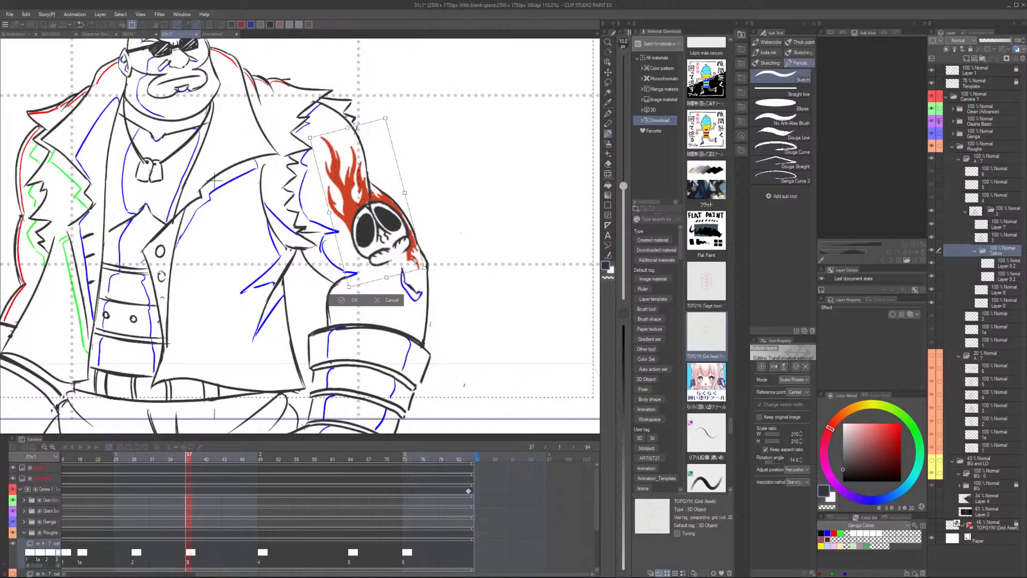
pyautogui.moveTo(411, 128); pyautogui.dragTo(396, 138)
pyautogui.click(354, 300)
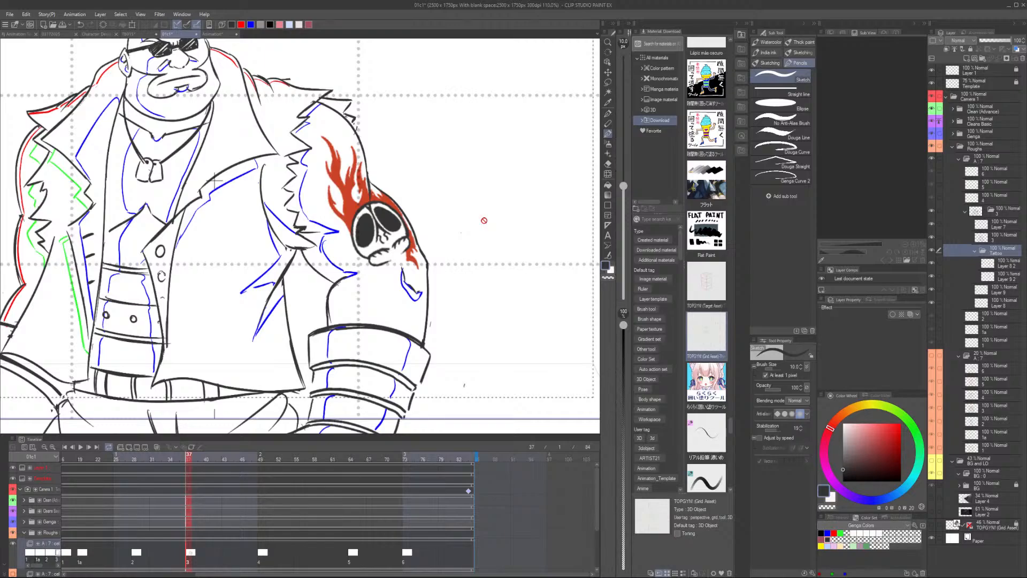
# Compare the tattoo's placement in drawing 3 with the finished coloured artwork and the Character Design document
pyautogui.scroll(-5, 484, 220)
pyautogui.moveTo(481, 289); pyautogui.dragTo(434, 321)
pyautogui.click(217, 33)
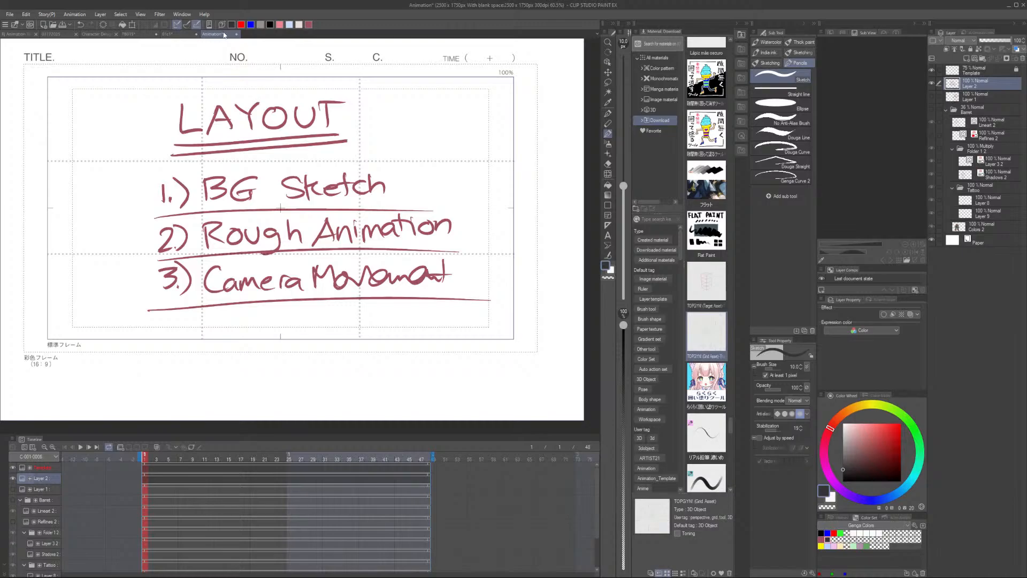
pyautogui.click(182, 34)
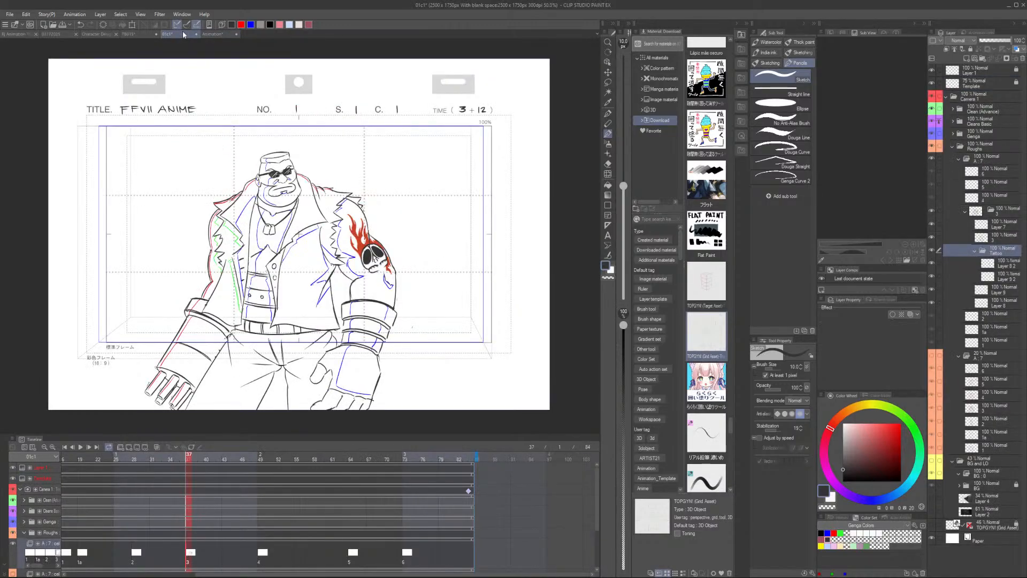
pyautogui.click(133, 35)
pyautogui.click(98, 34)
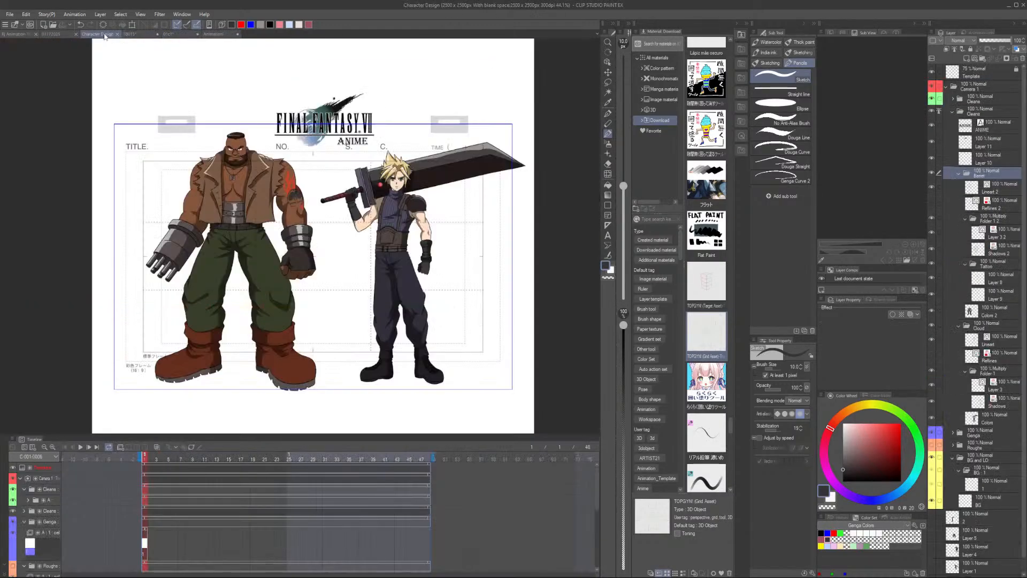
pyautogui.click(133, 35)
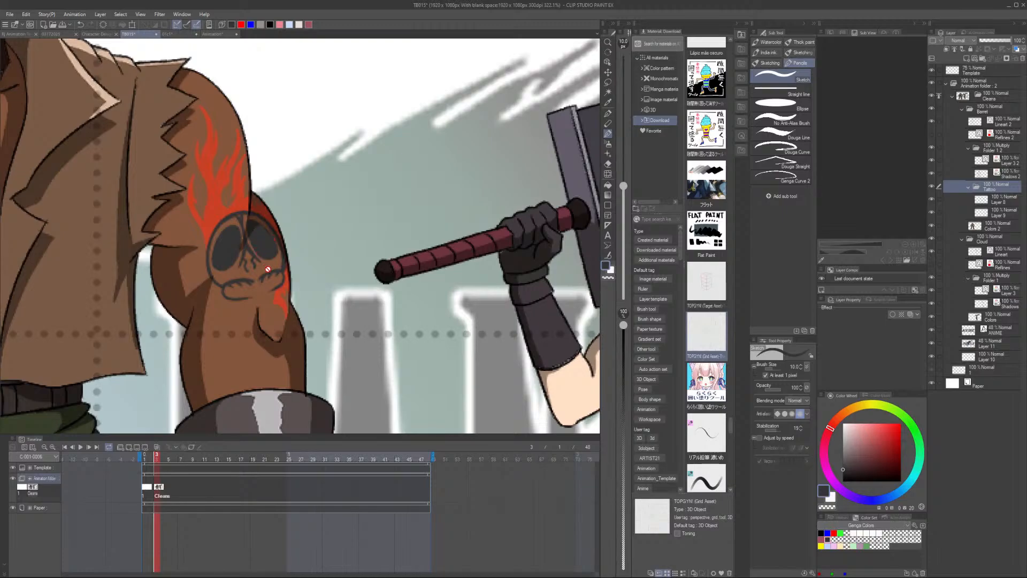
pyautogui.click(214, 34)
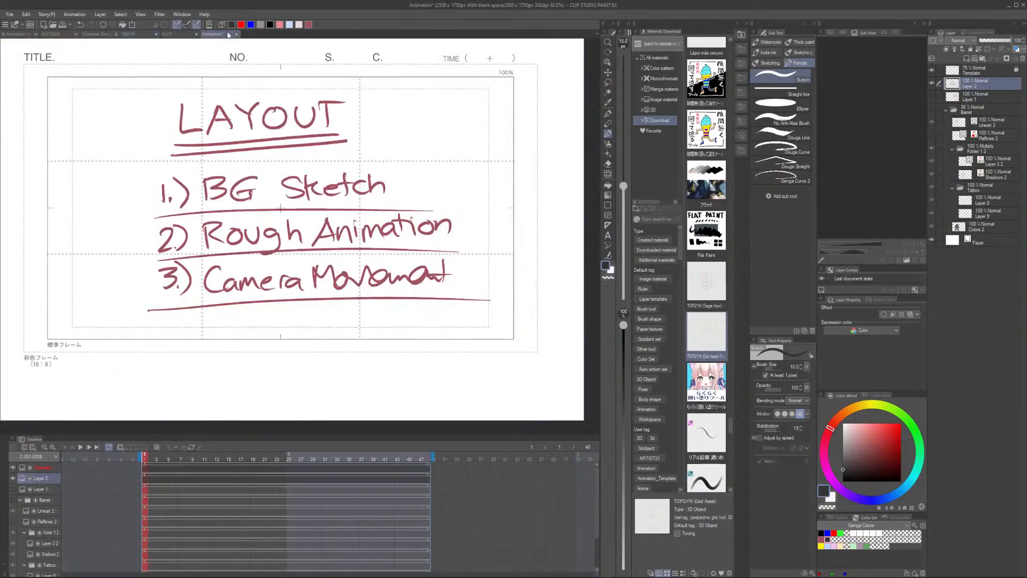
pyautogui.click(177, 35)
# Nudge the tattoo up and left on the arm, enlarge it to 104% and rotate it about 1.1 degrees
pyautogui.hotkey('ctrl', 'alt', '0')
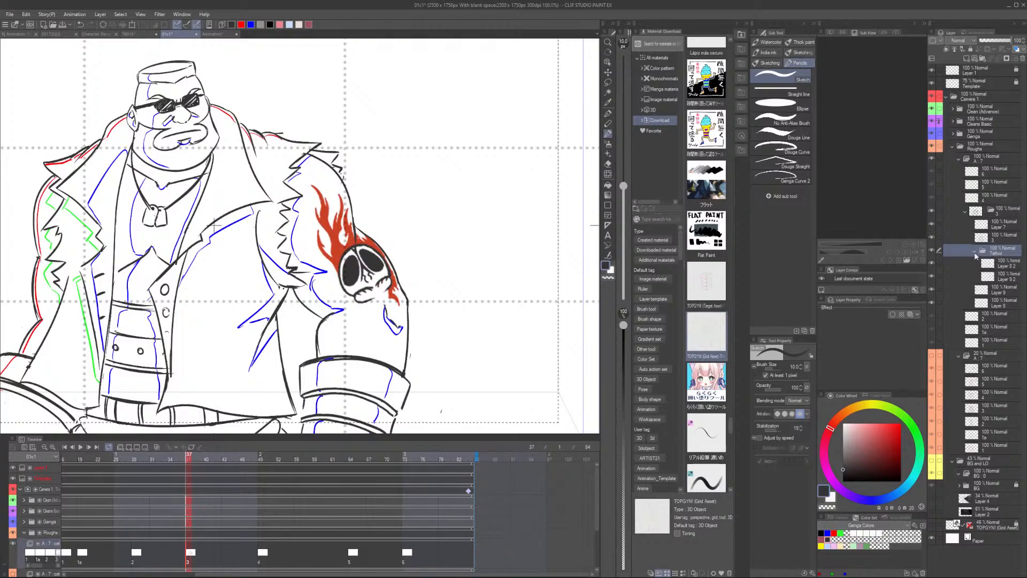
pyautogui.hotkey('ctrl', '0')
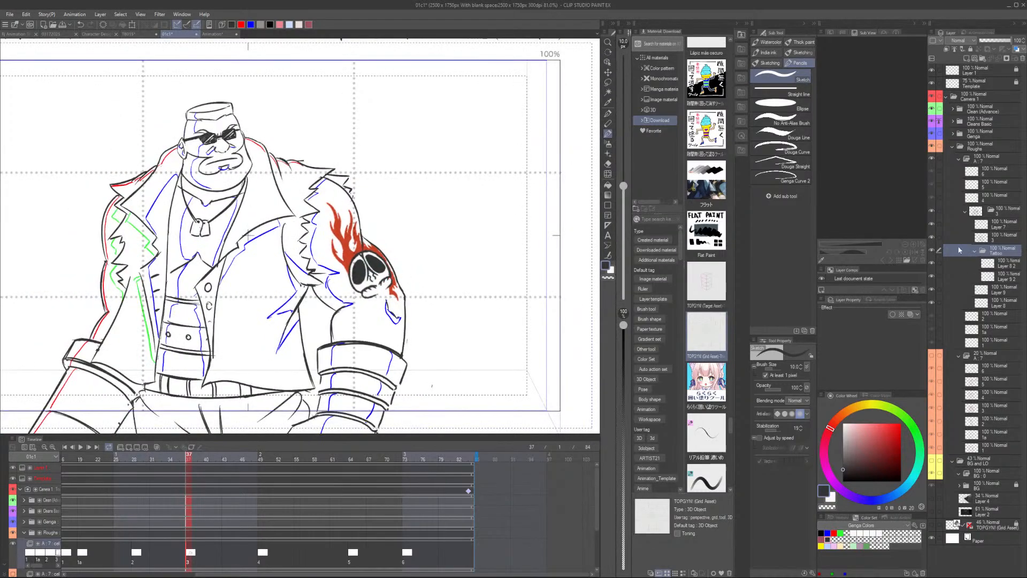
pyautogui.hotkey('ctrl', 't')
pyautogui.scroll(5, 378, 293)
pyautogui.press('Up')
pyautogui.press('Up')
pyautogui.press('Up')
pyautogui.press('Up')
pyautogui.press('Left')
pyautogui.press('Left')
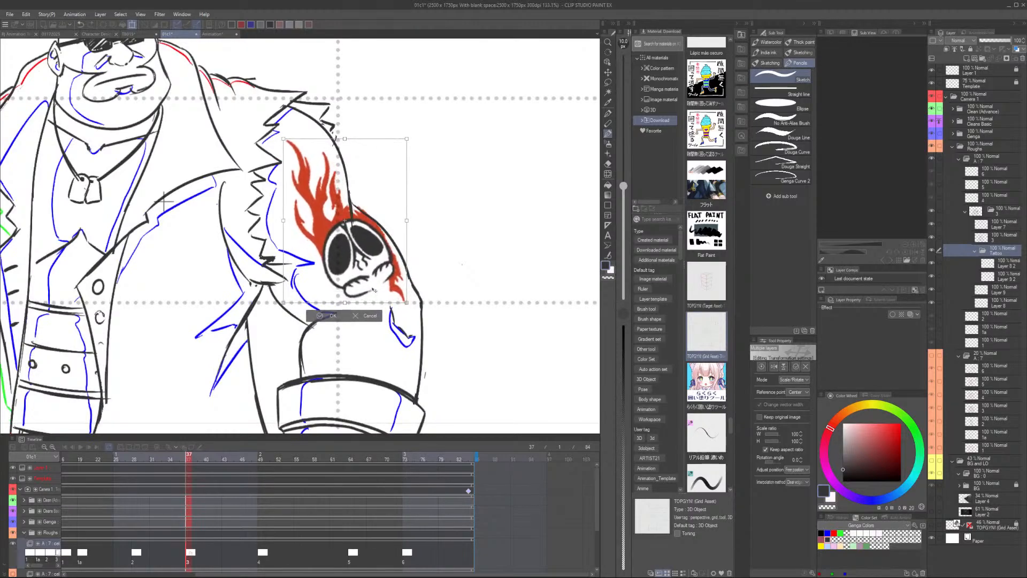
pyautogui.moveTo(414, 131); pyautogui.dragTo(416, 133)
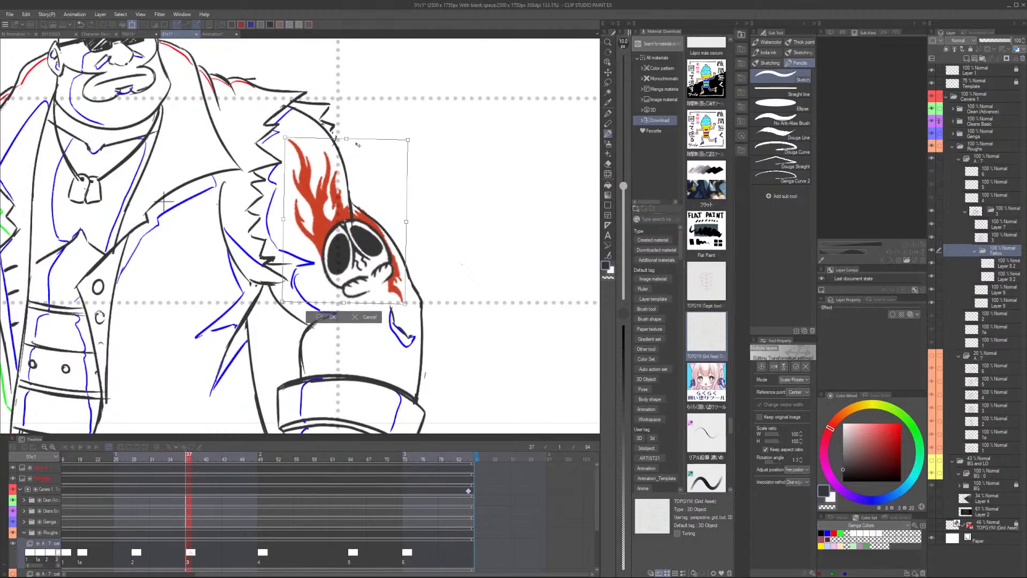
pyautogui.moveTo(347, 140); pyautogui.dragTo(346, 134)
pyautogui.moveTo(373, 266); pyautogui.dragTo(375, 267)
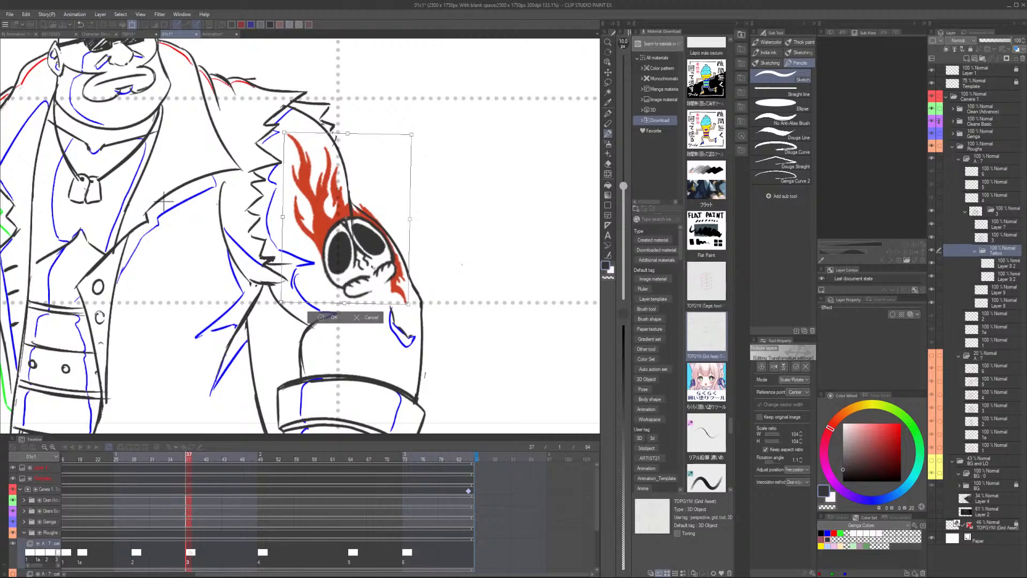
pyautogui.press('Return')
# Erase the tattoo flames that spill past the arm's outer outline on Layer 9 2
pyautogui.press('e')
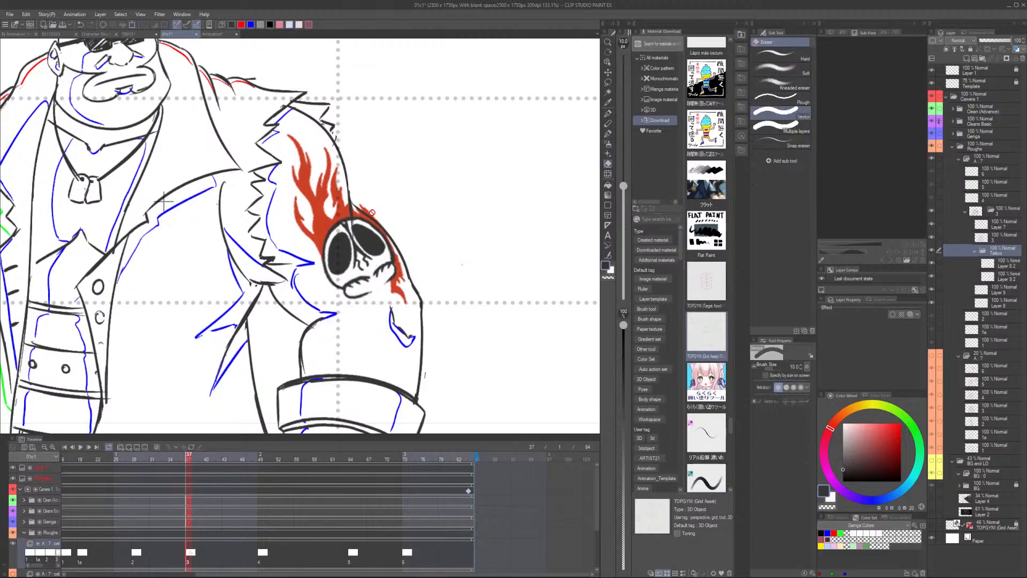
pyautogui.scroll(4, 363, 212)
pyautogui.click(1012, 264)
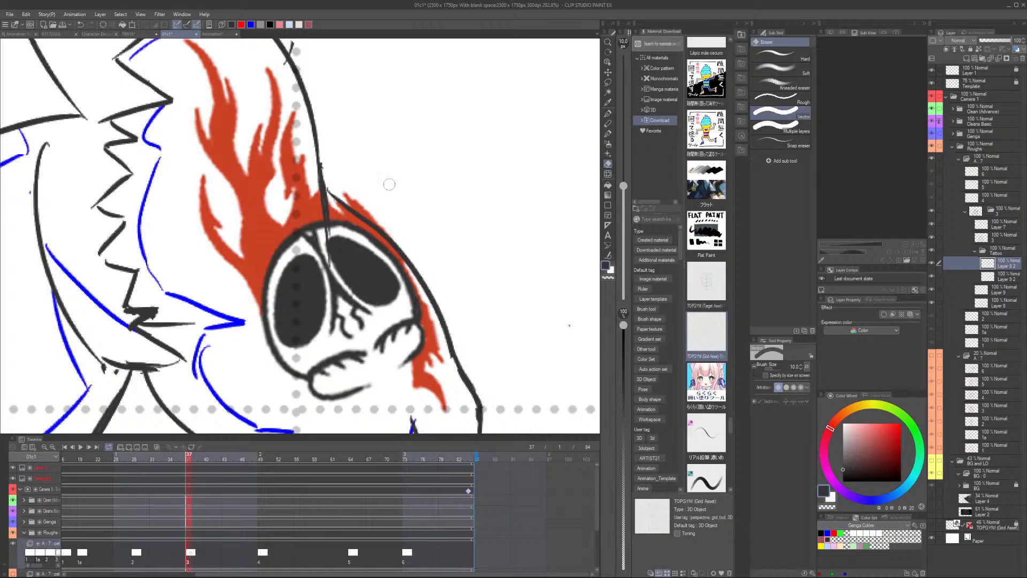
pyautogui.click(1004, 279)
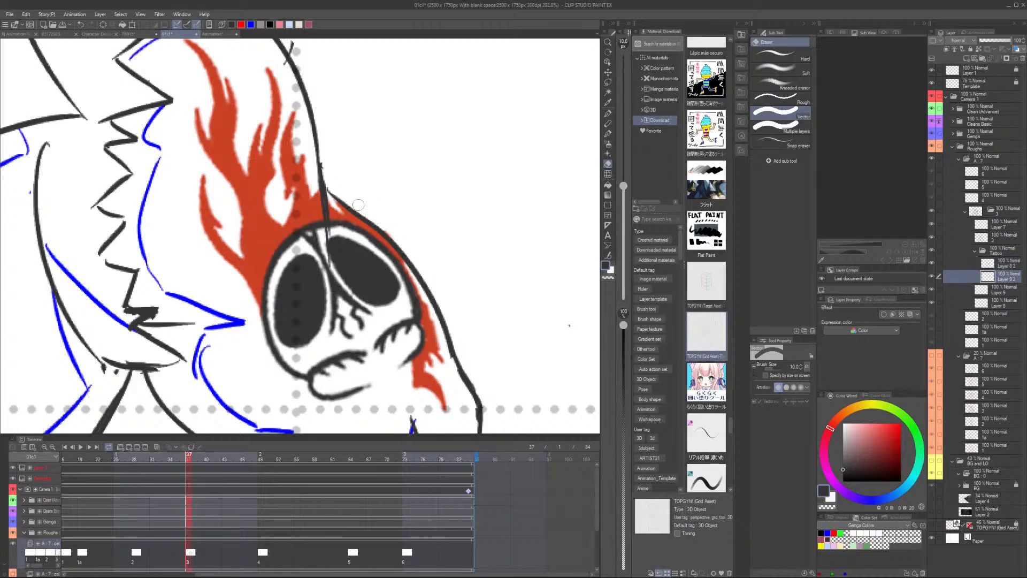
pyautogui.scroll(-4, 356, 146)
pyautogui.scroll(-5, 356, 146)
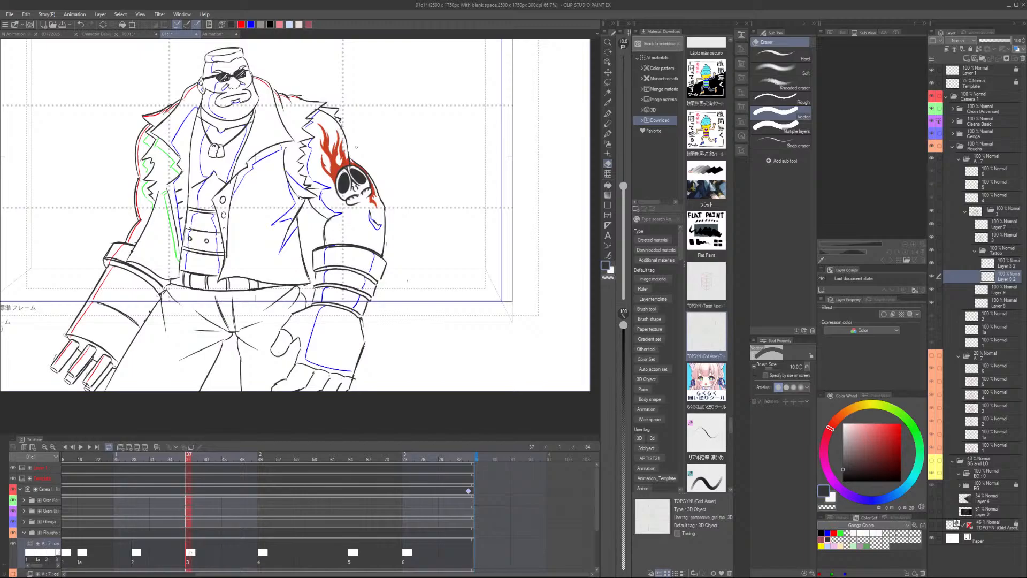
pyautogui.moveTo(446, 274); pyautogui.dragTo(418, 335)
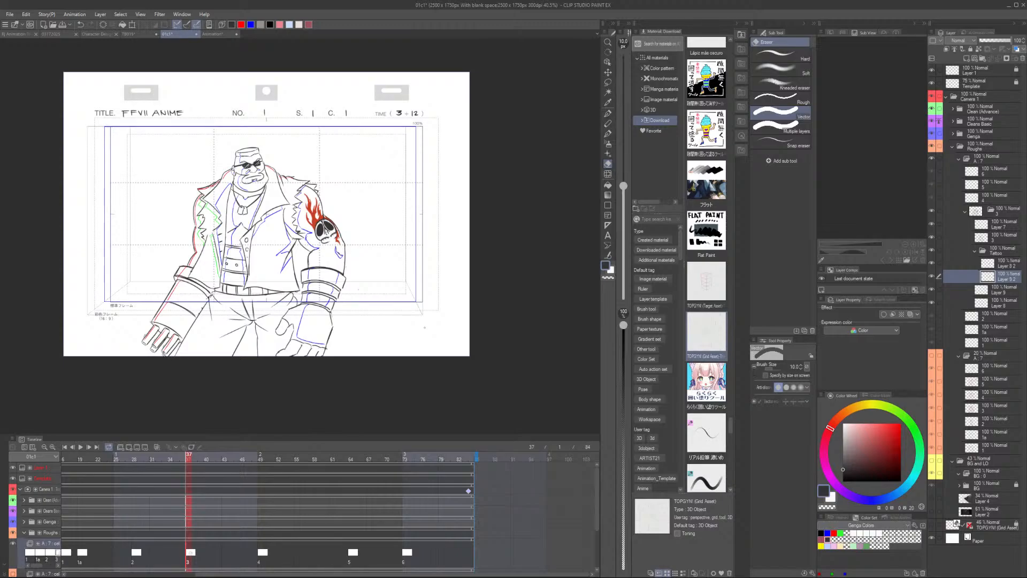
# Check drawing 3's layers by stepping to the neighbouring drawing and toggling Layer 8's visibility to see which lines it holds
pyautogui.click(993, 291)
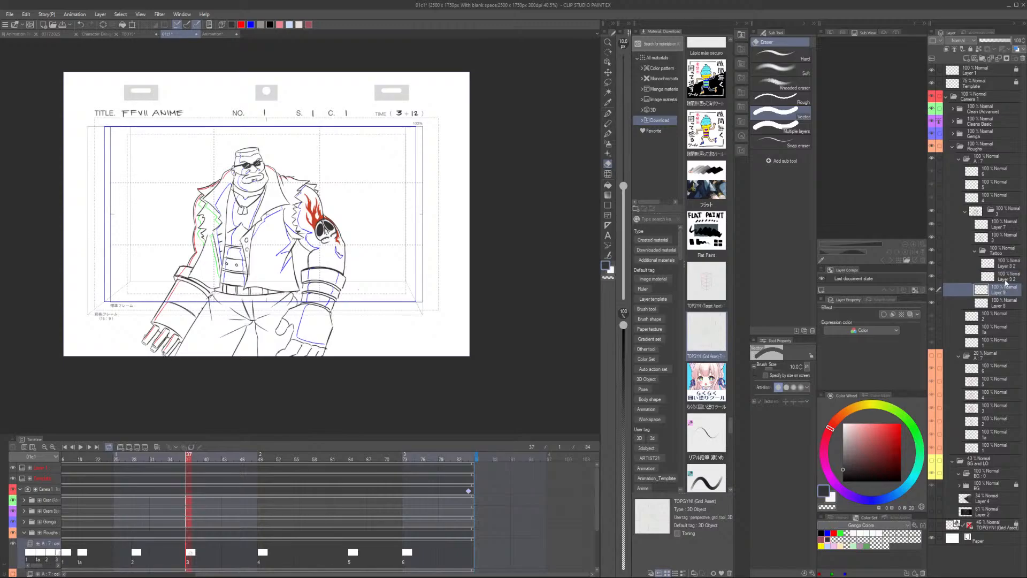
pyautogui.press(',')
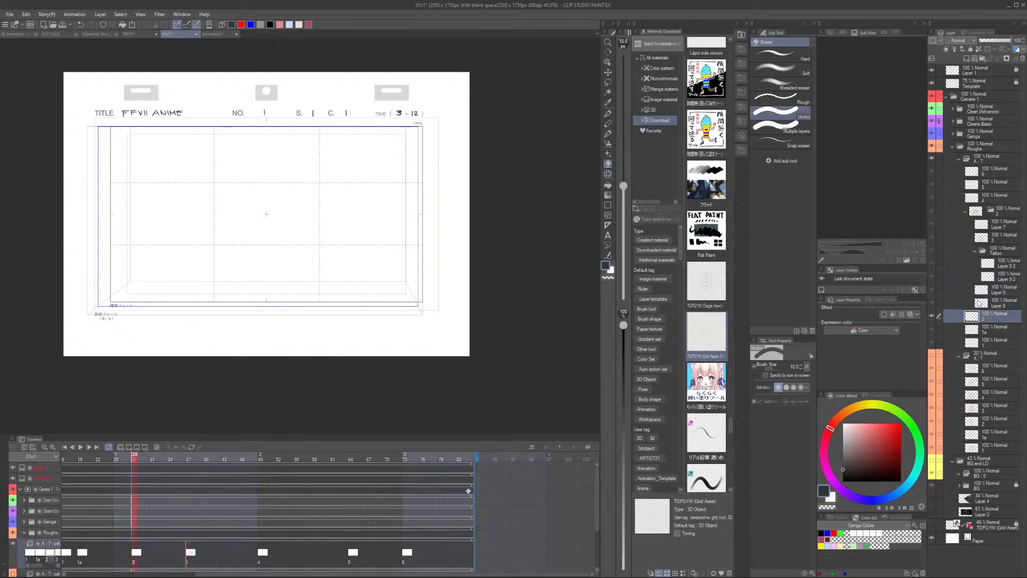
pyautogui.press('.')
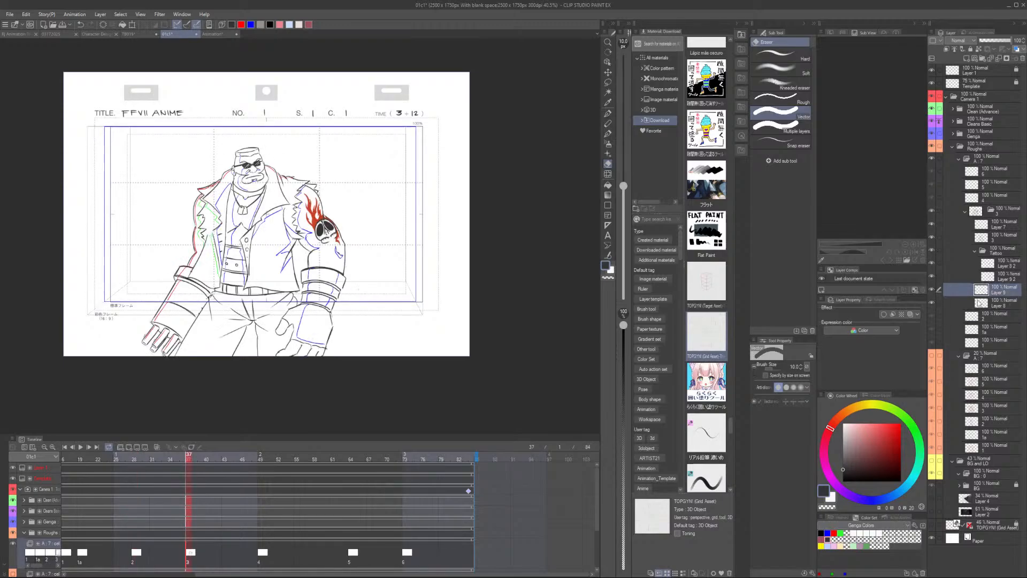
pyautogui.click(1005, 252)
pyautogui.click(1002, 240)
pyautogui.click(1000, 306)
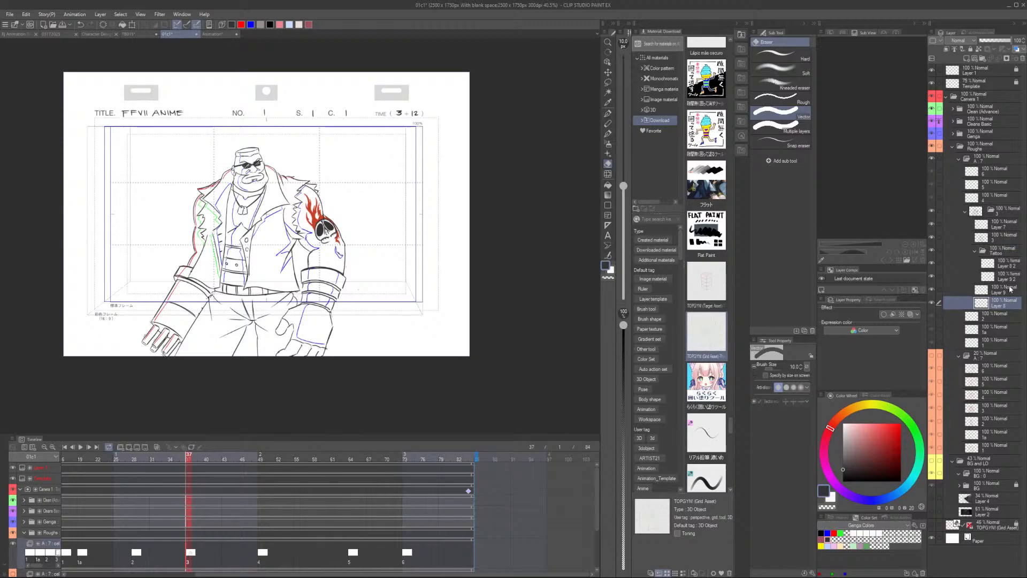
pyautogui.click(932, 304)
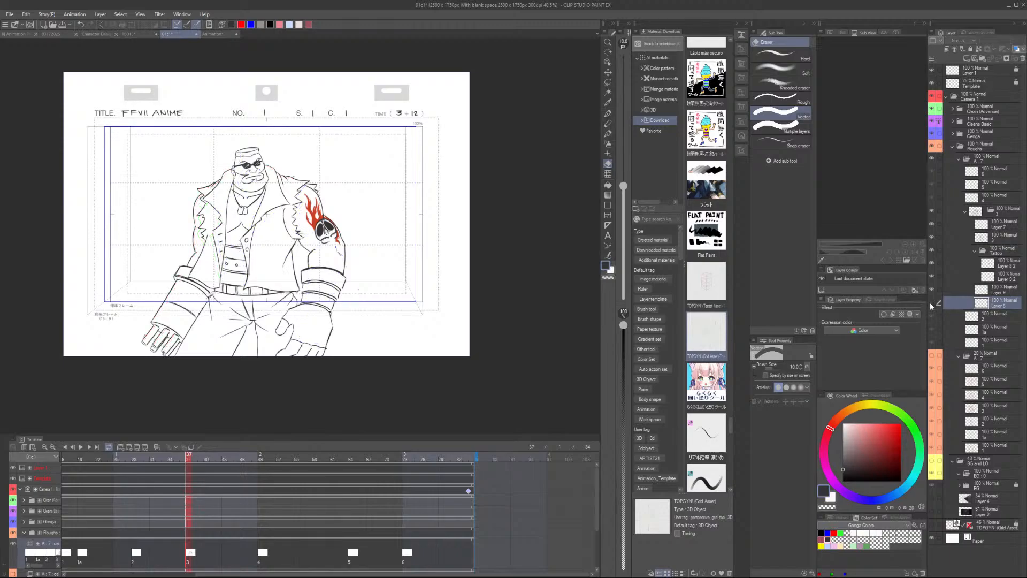
pyautogui.click(932, 304)
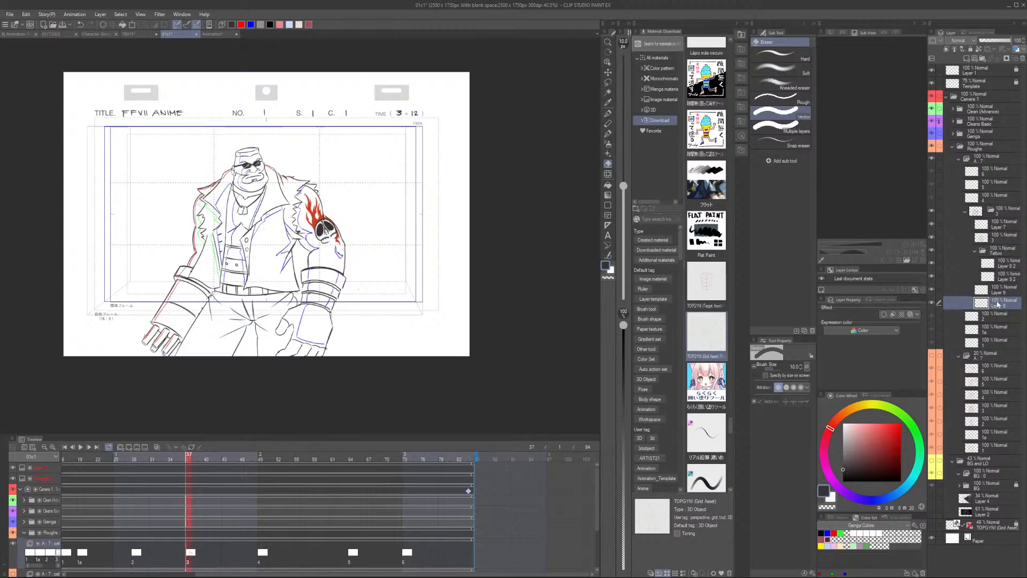
# Add a new layer beneath Layer 8 in drawing 3's folder and choose light blue as the drawing colour
pyautogui.hotkey('ctrl', 'shift', 'n')
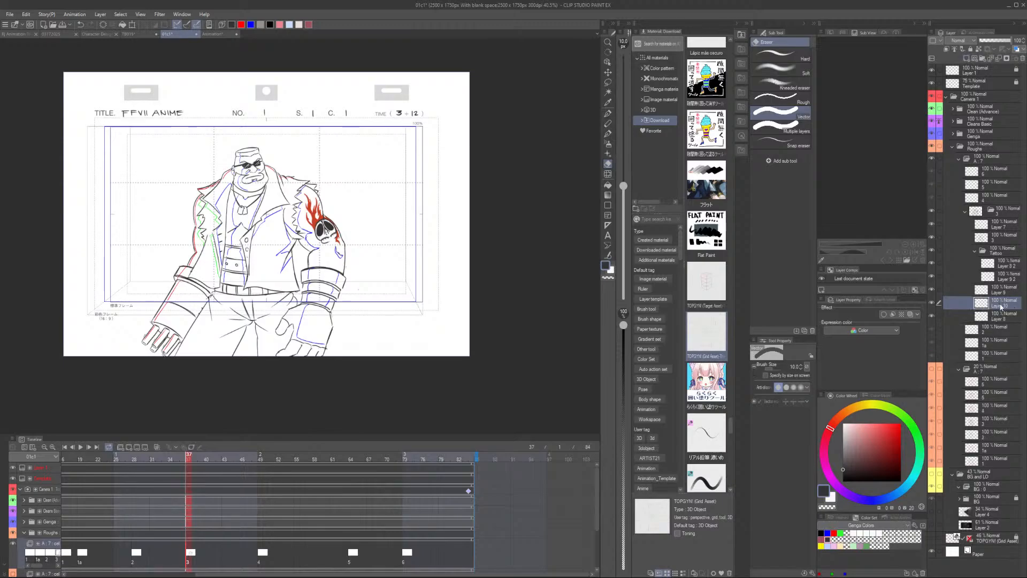
pyautogui.moveTo(1001, 307); pyautogui.dragTo(1003, 323)
pyautogui.press('b')
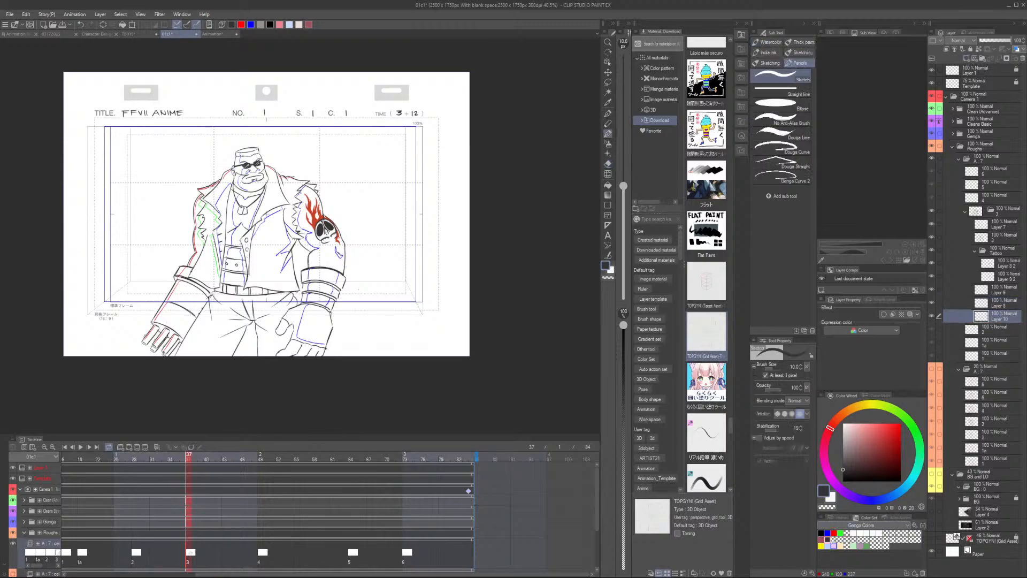
pyautogui.click(828, 546)
# Hide the Template layer so only the handwritten title and the rough remain over the paper
pyautogui.scroll(7, 249, 193)
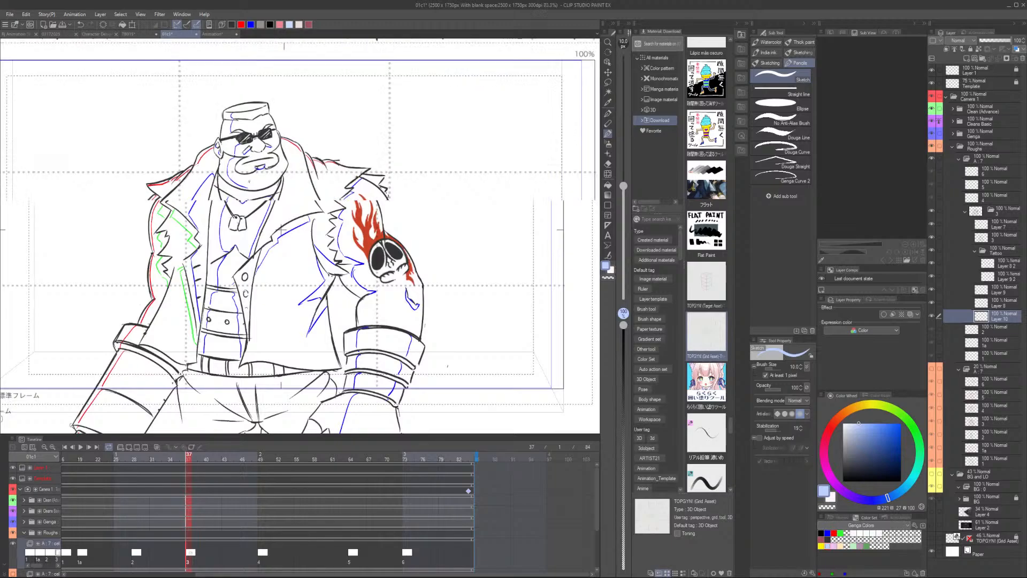
pyautogui.scroll(6, 249, 181)
pyautogui.moveTo(241, 262); pyautogui.dragTo(310, 287)
pyautogui.scroll(1, 253, 175)
pyautogui.scroll(-4, 264, 191)
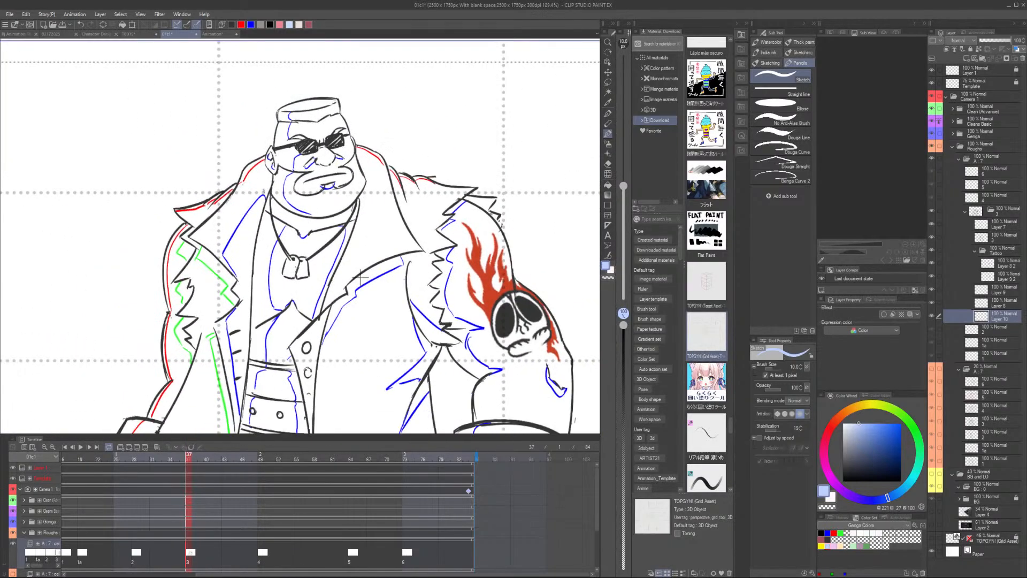
pyautogui.scroll(-1, 363, 277)
pyautogui.click(932, 83)
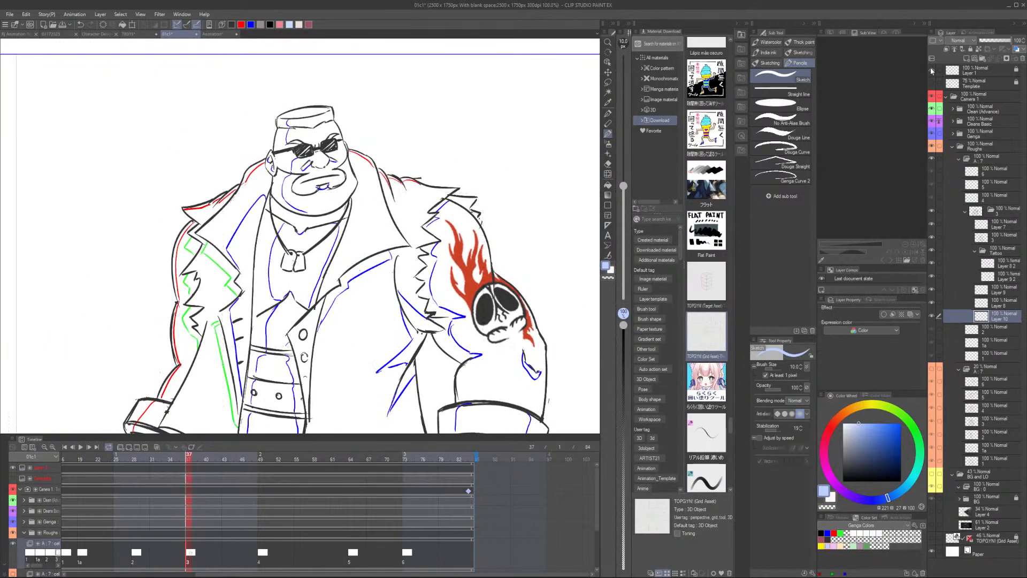
# Try filling the shadow under the jacket collar with light blue using Douga Fill
pyautogui.press('g')
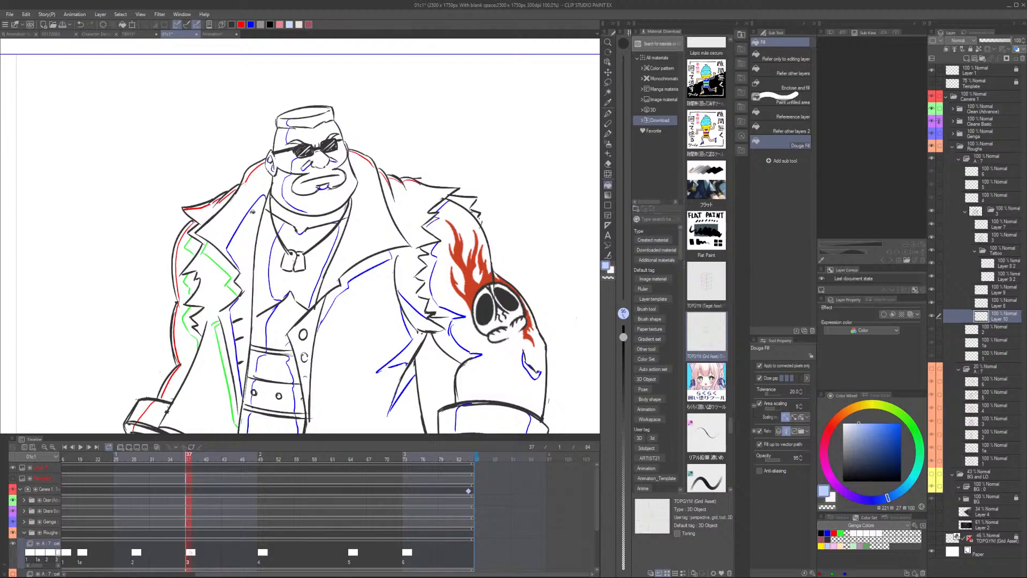
pyautogui.click(252, 211)
pyautogui.hotkey('ctrl', 'z')
# Set the Roughs folder as the reference layer and reselect the new layer beneath Layer 8 for filling
pyautogui.click(998, 215)
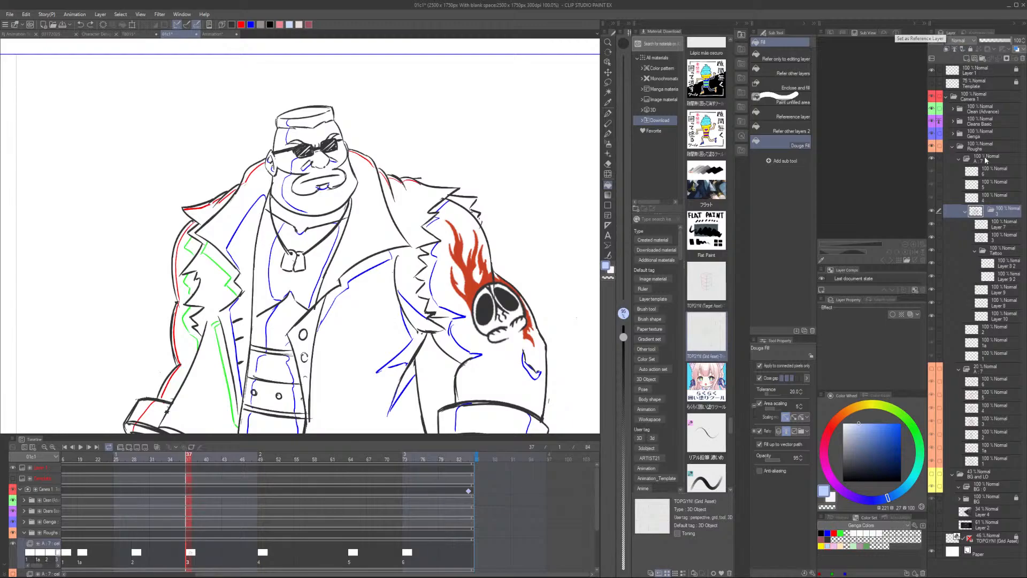
pyautogui.click(985, 159)
pyautogui.click(976, 145)
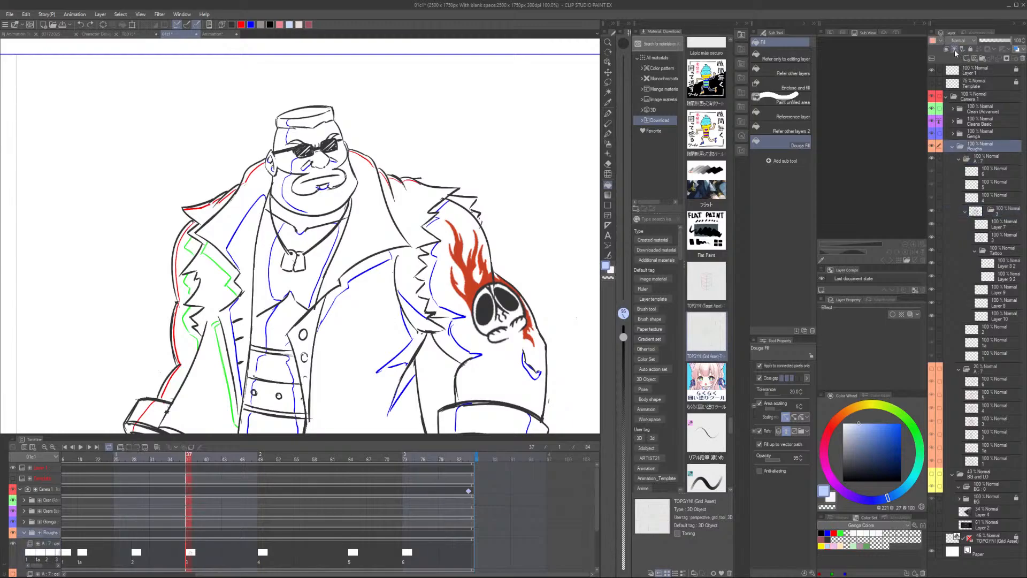
pyautogui.click(996, 320)
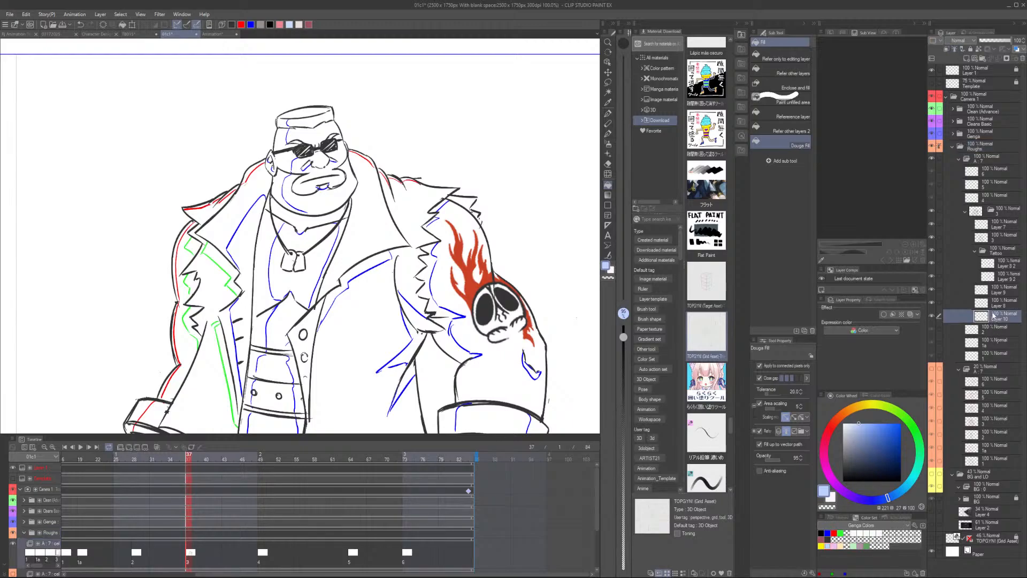
# Test the light blue fill on the jacket's collar shadow with the existing area scaling and undo it
pyautogui.scroll(3, 232, 214)
pyautogui.click(232, 214)
pyautogui.scroll(2, 258, 177)
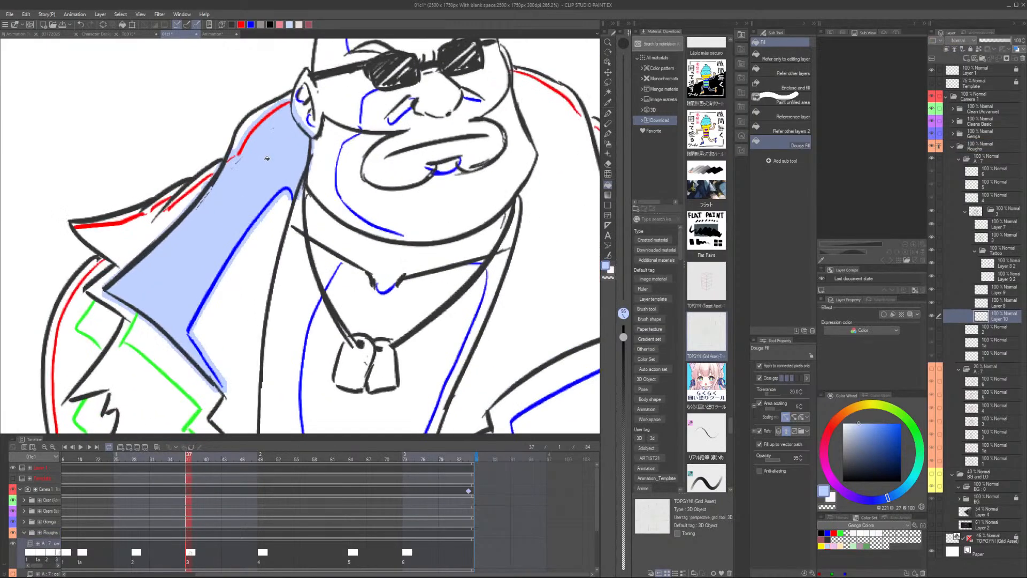
pyautogui.hotkey('ctrl', 'z')
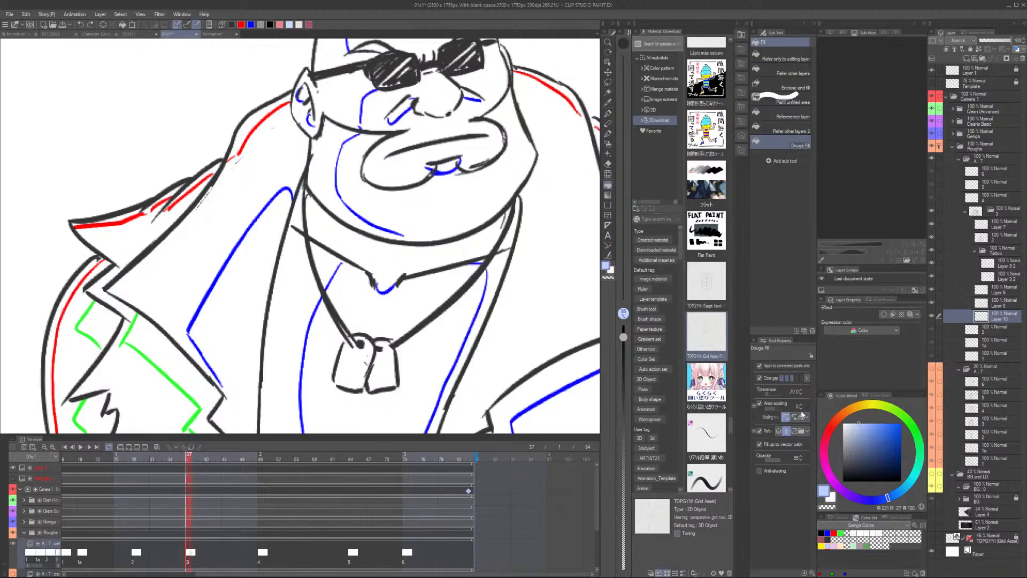
# Set Douga Fill's area scaling to 1 and fill the jacket's collar shadow beside the neck with light blue
pyautogui.click(798, 407)
pyautogui.write('1')
pyautogui.press('Return')
pyautogui.click(233, 215)
pyautogui.scroll(-5, 235, 214)
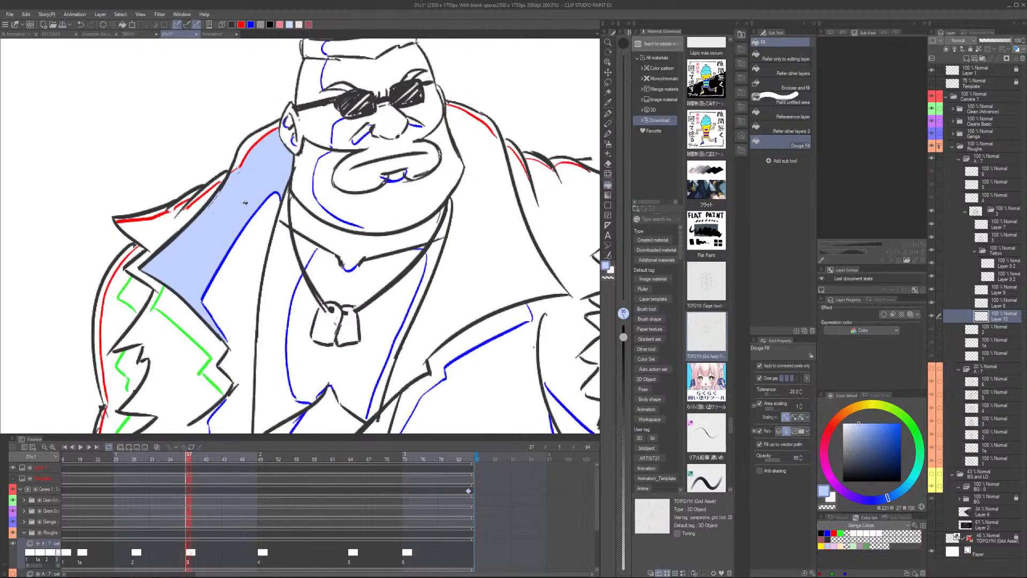
# Fill the jacket's open inner side and the collar flap on the gun-arm side with light blue, undoing the misplaced sleeve fill
pyautogui.click(230, 210)
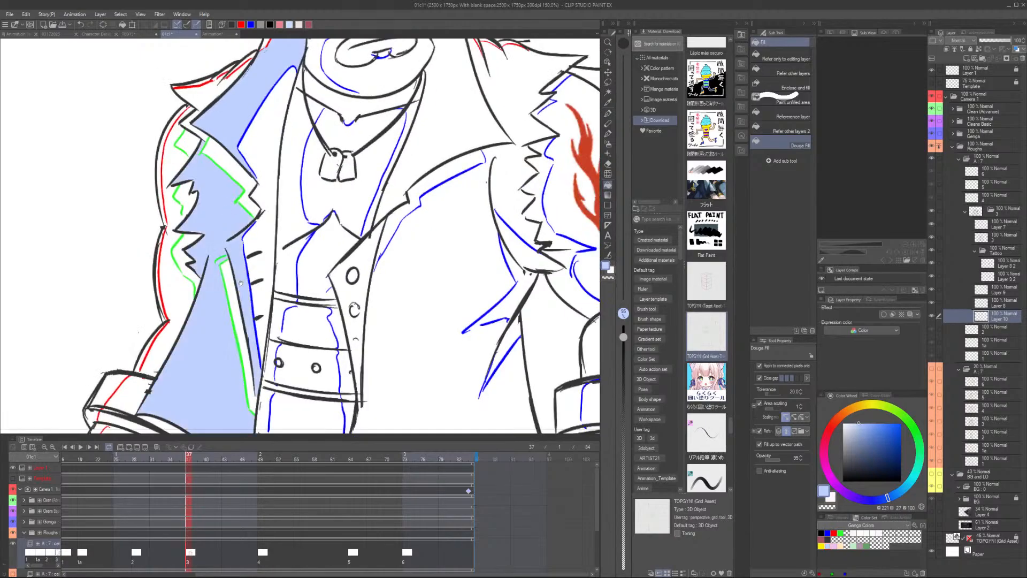
pyautogui.moveTo(240, 283); pyautogui.dragTo(297, 248)
pyautogui.scroll(-1, 240, 265)
pyautogui.click(236, 266)
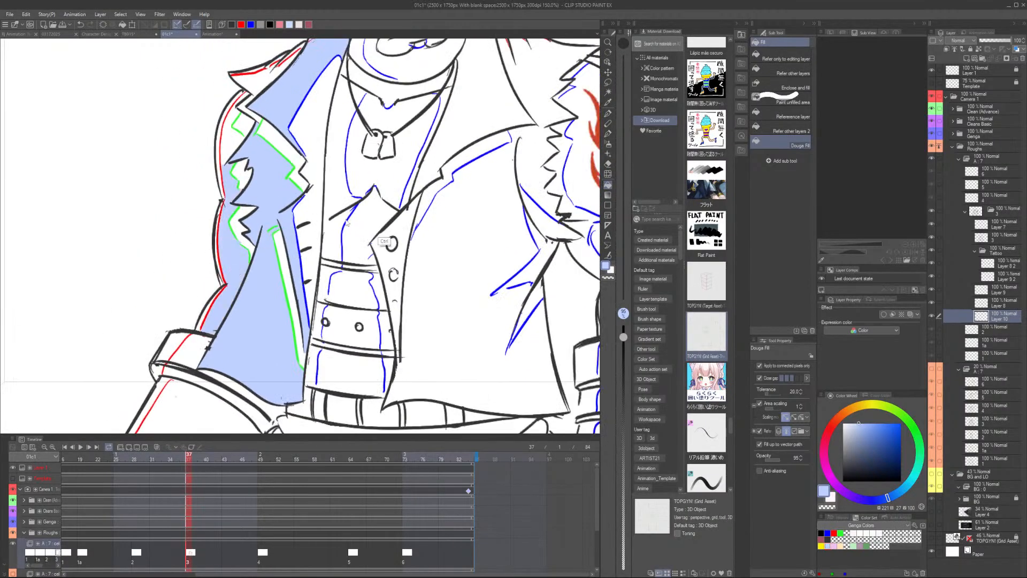
pyautogui.hotkey('ctrl', 'z')
pyautogui.scroll(-2, 353, 216)
pyautogui.moveTo(320, 145); pyautogui.dragTo(318, 190)
pyautogui.scroll(6, 313, 184)
pyautogui.click(255, 189)
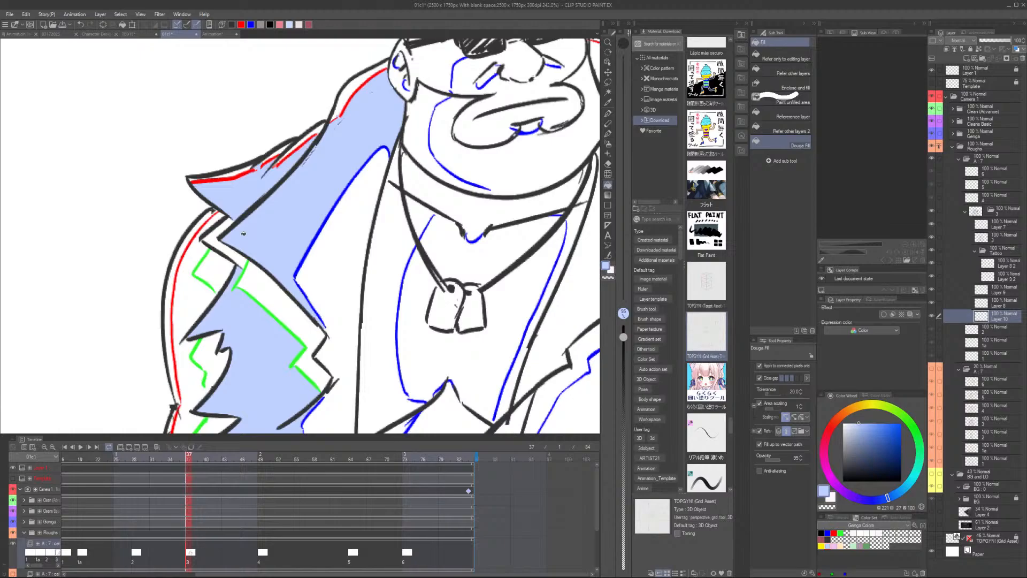
pyautogui.click(238, 255)
# Fill the shadow along the opposite lapel and the pointed fold shadows below the tattooed arm's armhole with light blue
pyautogui.scroll(-6, 307, 214)
pyautogui.moveTo(421, 275); pyautogui.dragTo(291, 188)
pyautogui.scroll(-3, 321, 197)
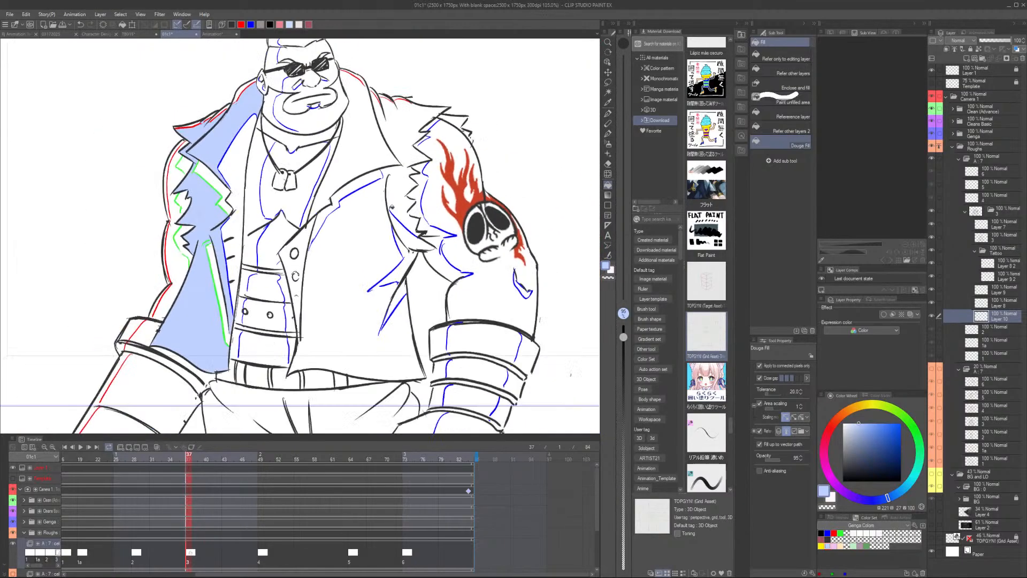
pyautogui.click(355, 184)
pyautogui.click(408, 237)
pyautogui.click(408, 260)
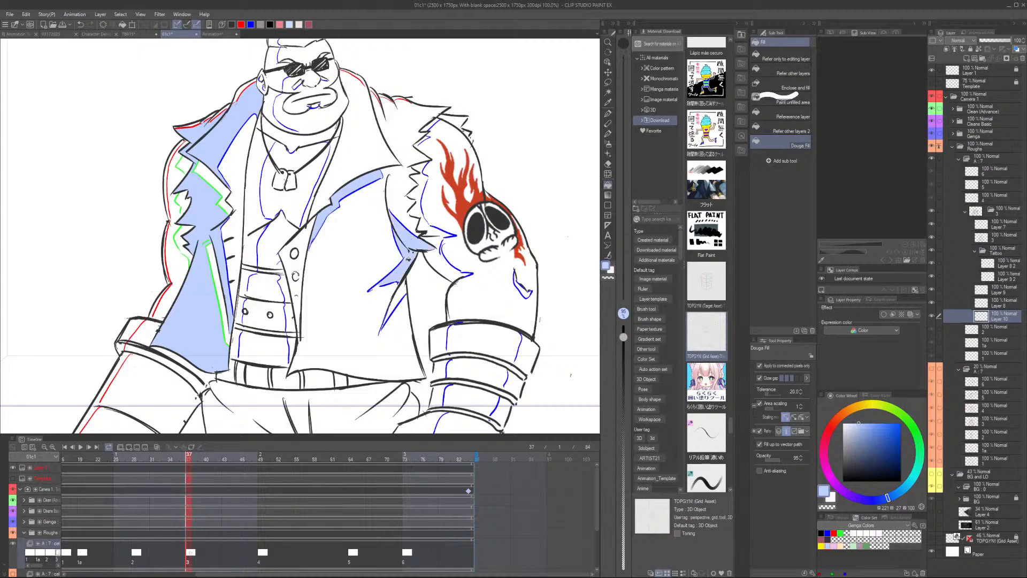
pyautogui.moveTo(432, 185); pyautogui.dragTo(399, 230)
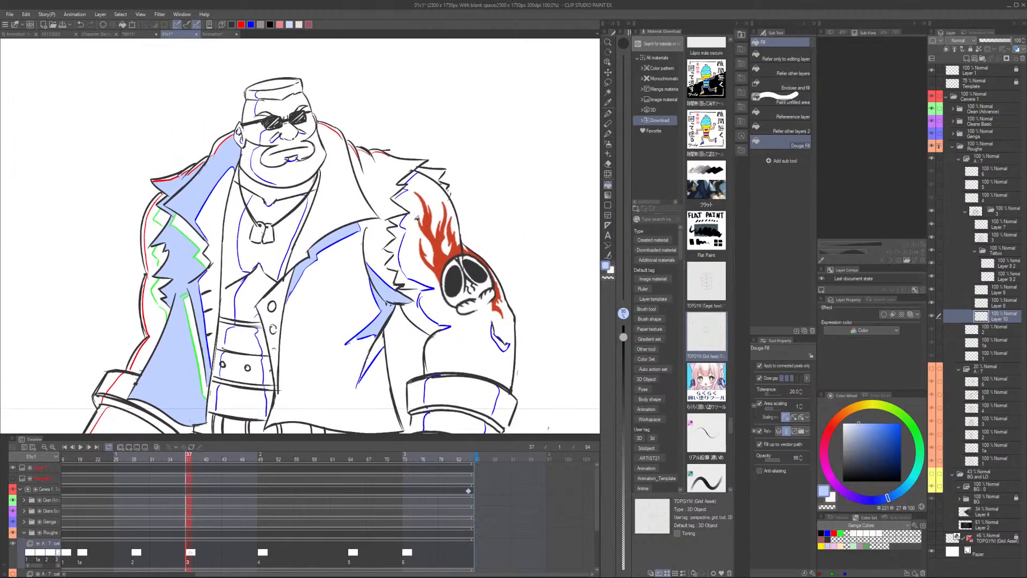
pyautogui.moveTo(408, 302); pyautogui.dragTo(390, 274)
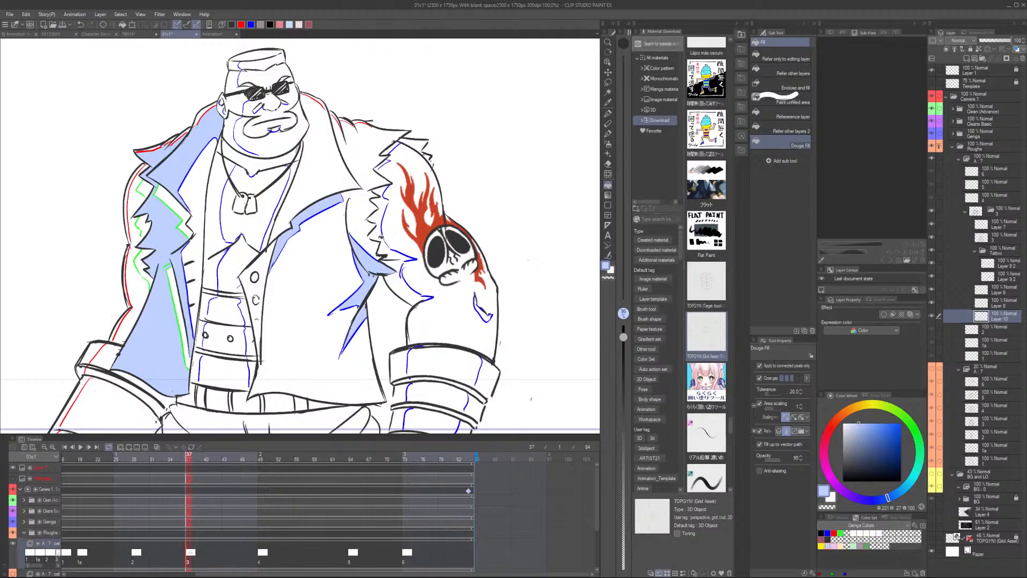
pyautogui.hotkey('ctrl', 'z')
# Fill the inner-side shadows of the forearm's upper two bands with light blue, undoing the leaking fill and closing the outline gap
pyautogui.scroll(-4, 457, 294)
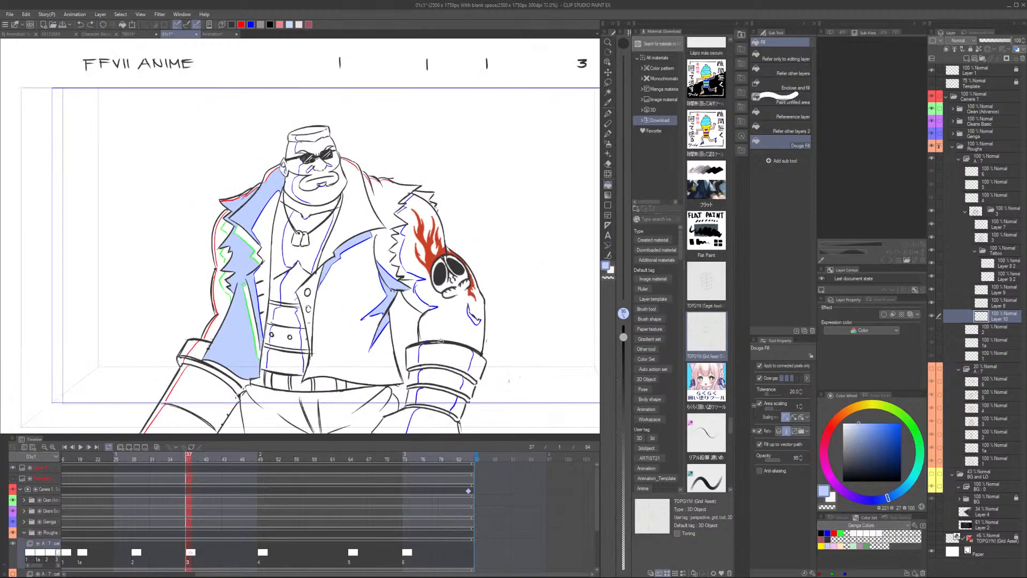
pyautogui.moveTo(455, 294); pyautogui.dragTo(452, 217)
pyautogui.scroll(8, 447, 252)
pyautogui.click(397, 268)
pyautogui.click(405, 304)
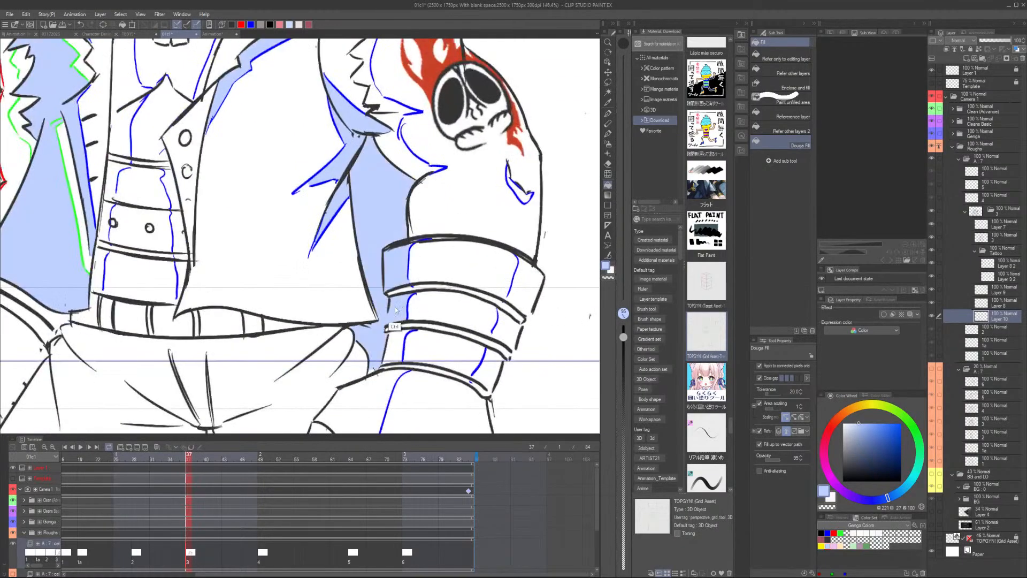
pyautogui.hotkey('ctrl', 'z')
pyautogui.press('p')
pyautogui.press('g')
pyautogui.click(398, 310)
pyautogui.click(403, 291)
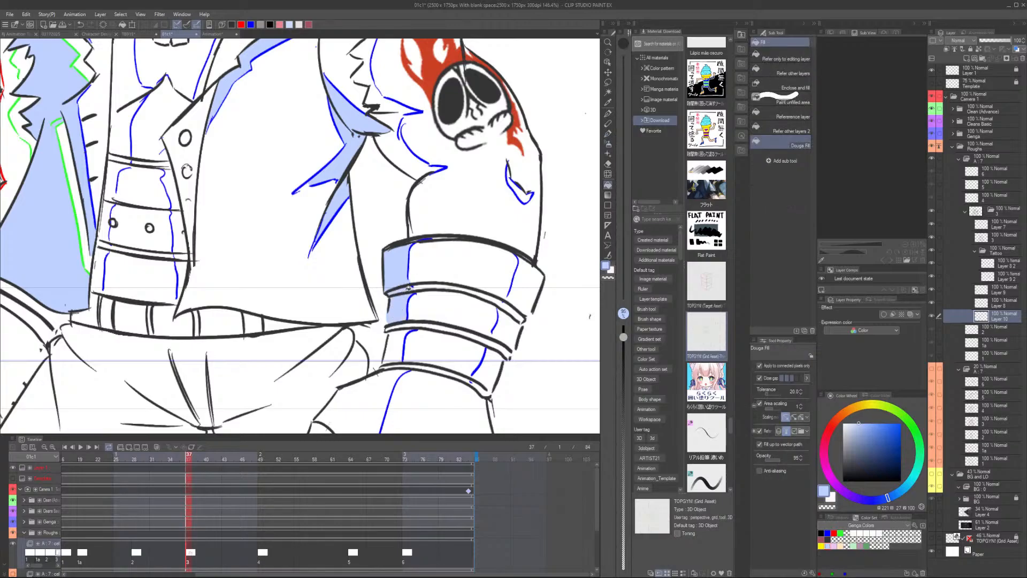
# Fill the inner-side shadow of the lowest forearm band and the shadow on the glove below it with light blue
pyautogui.click(396, 345)
pyautogui.moveTo(418, 369)
pyautogui.mouseDown()
pyautogui.moveTo(421, 305)
pyautogui.moveTo(353, 306)
pyautogui.moveTo(328, 345)
pyautogui.mouseUp()
pyautogui.click(372, 340)
# Fill the forearm bands' rims and the outer-side shadows of the lower bands with light blue
pyautogui.scroll(-4, 410, 329)
pyautogui.scroll(4, 384, 275)
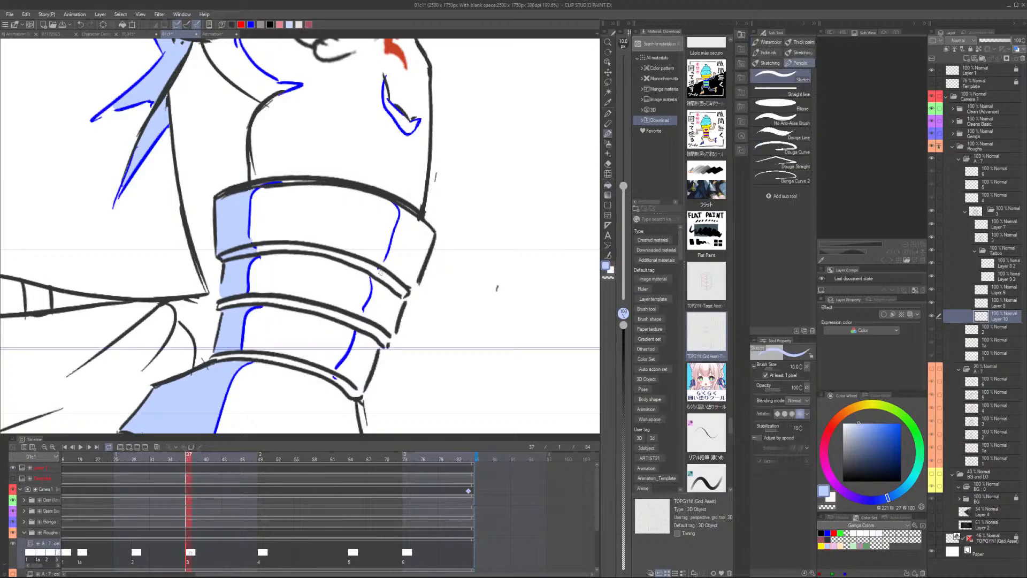
pyautogui.click(386, 268)
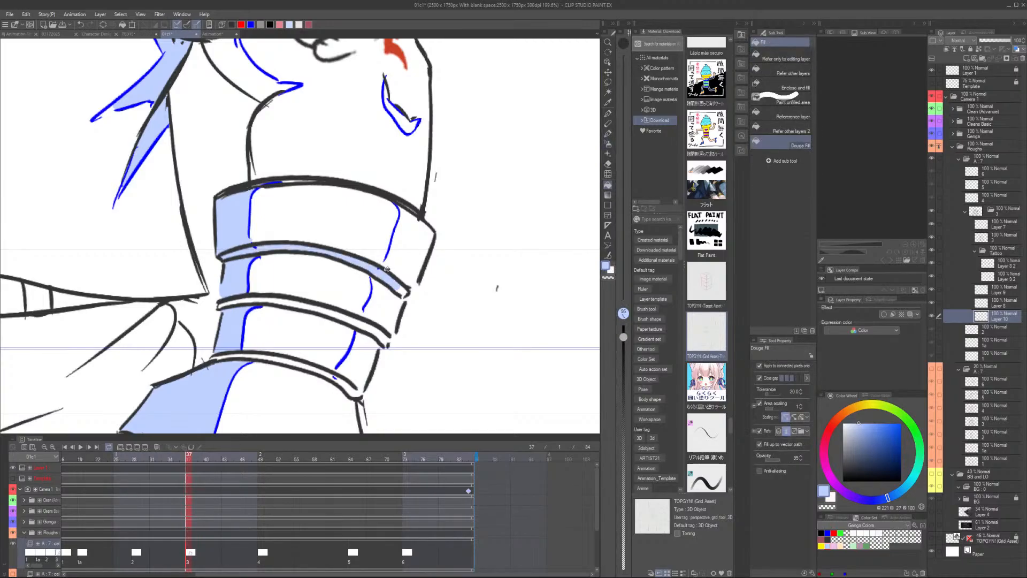
pyautogui.click(380, 311)
pyautogui.click(365, 357)
# Undo the leaking background fill, close the gap in the top band's outer edge and fill its outer-side shadow light blue
pyautogui.click(410, 248)
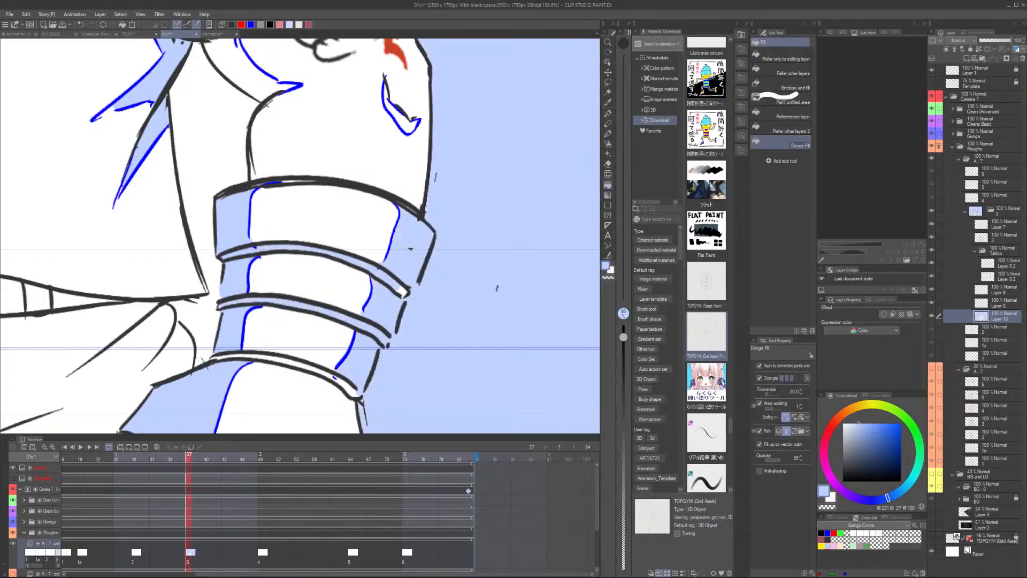
pyautogui.hotkey('ctrl', 'z')
pyautogui.press('p')
pyautogui.moveTo(419, 279); pyautogui.dragTo(410, 288)
pyautogui.press('g')
pyautogui.click(410, 252)
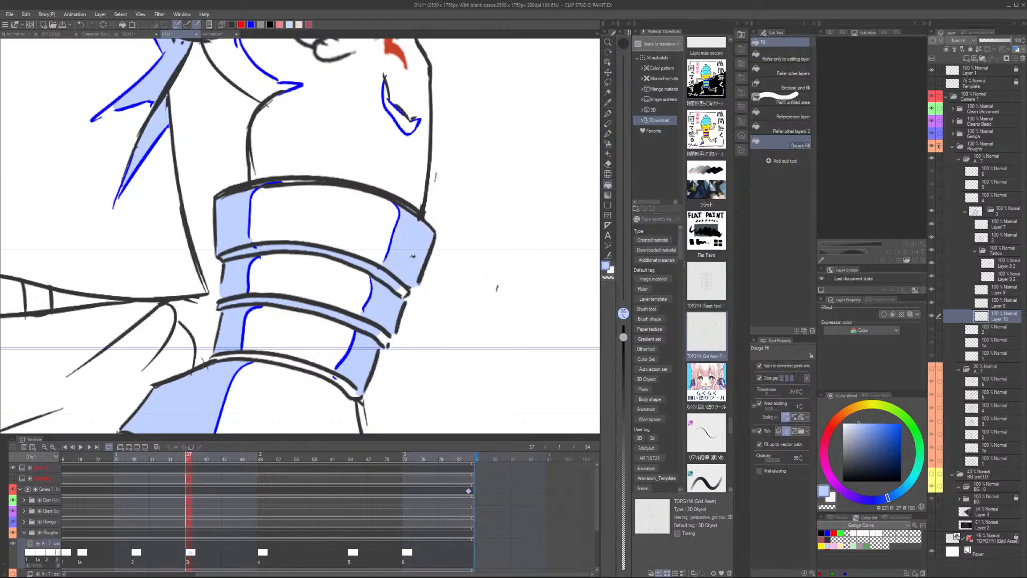
# Fill the man's trousers and belt with light blue
pyautogui.scroll(-3, 408, 166)
pyautogui.scroll(-5, 435, 162)
pyautogui.moveTo(338, 276); pyautogui.dragTo(400, 332)
pyautogui.click(306, 303)
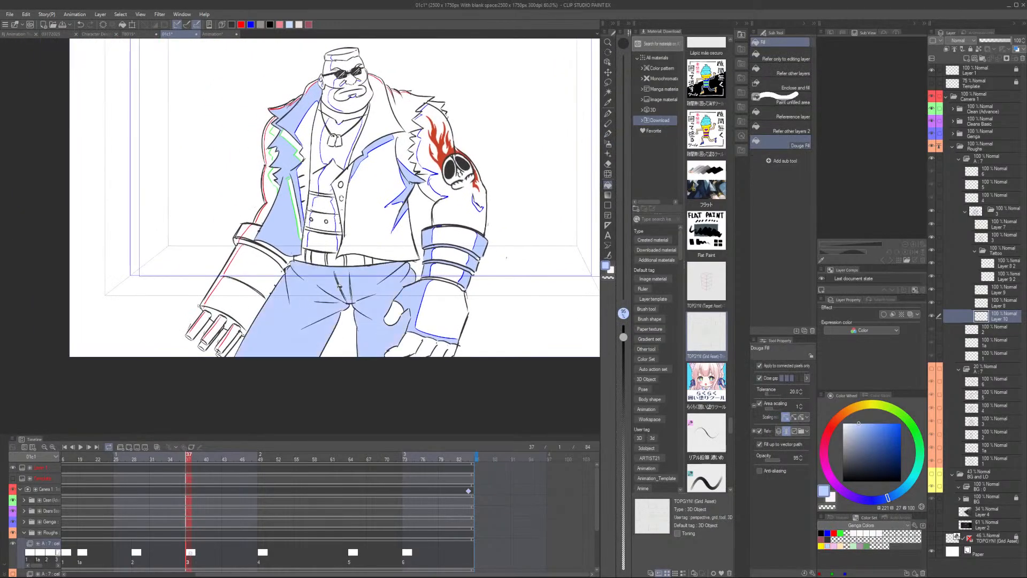
pyautogui.scroll(3, 350, 266)
pyautogui.scroll(1, 314, 258)
pyautogui.moveTo(279, 252); pyautogui.dragTo(415, 258)
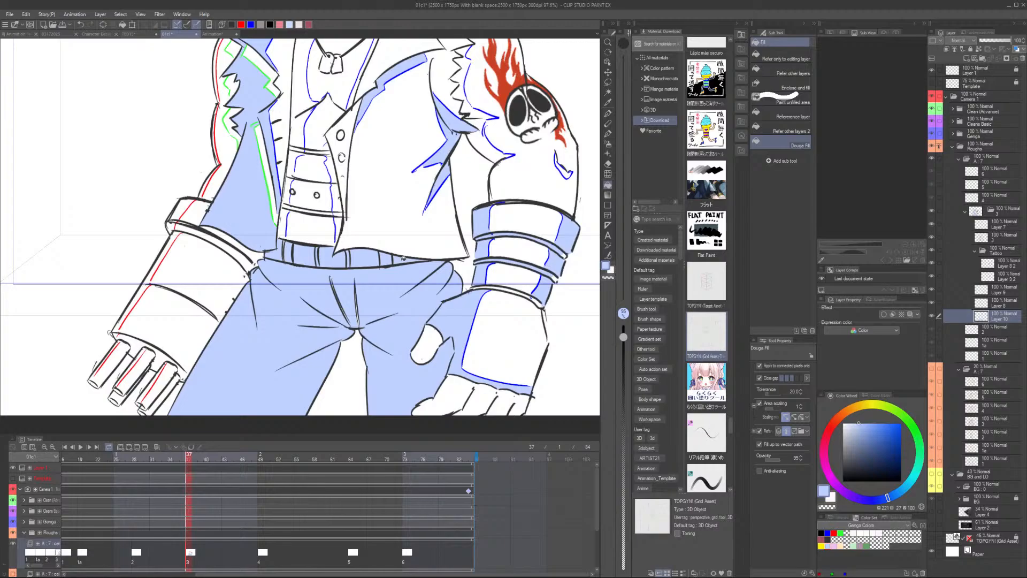
pyautogui.scroll(-3, 415, 254)
pyautogui.scroll(-2, 415, 254)
pyautogui.scroll(5, 289, 299)
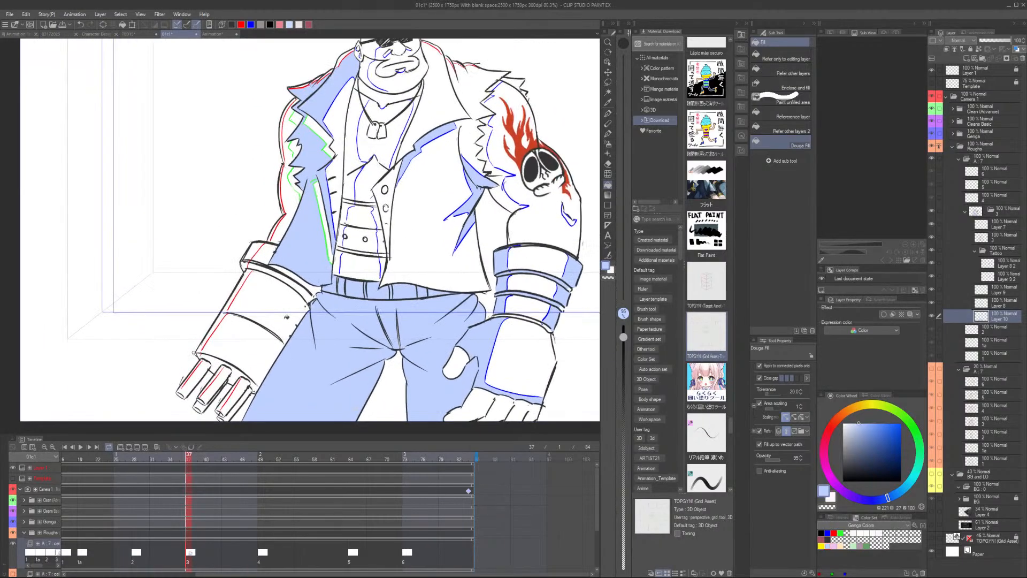
# Fill the gun arm's forearm sections and its first barrels with light blue
pyautogui.moveTo(291, 312); pyautogui.dragTo(241, 385)
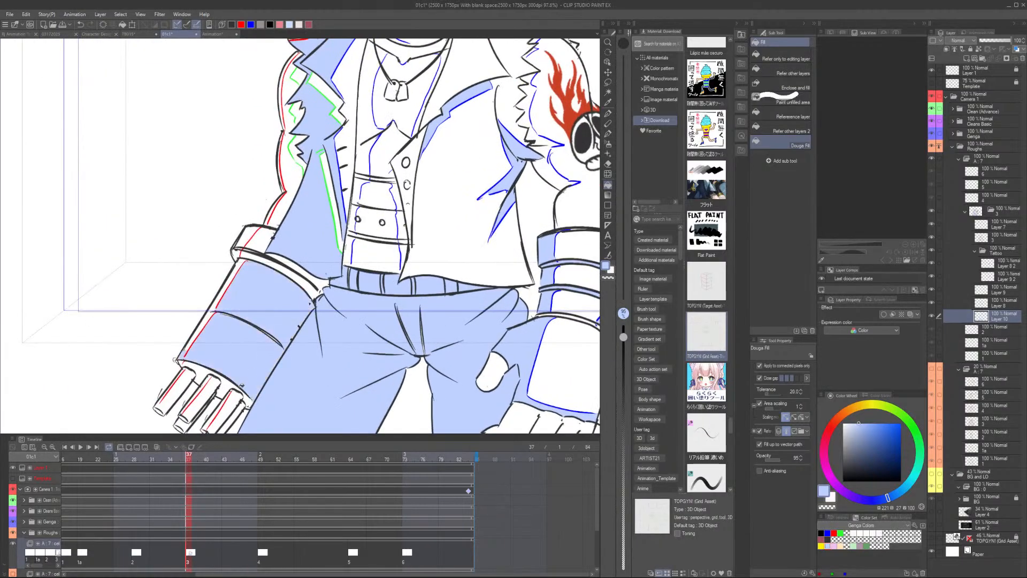
pyautogui.click(205, 373)
pyautogui.scroll(4, 294, 350)
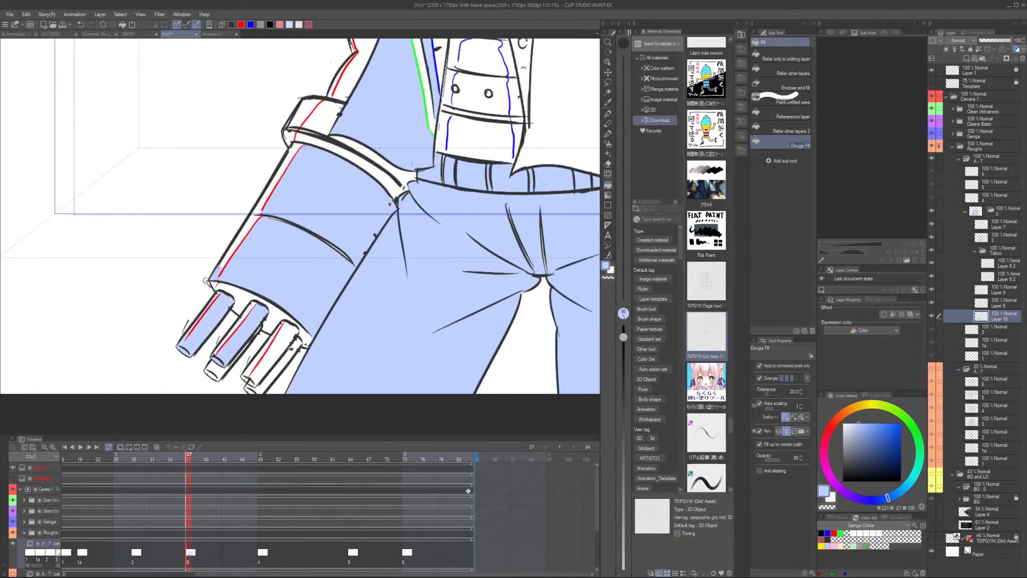
# Undo the last barrel fills and fill the shadow sides of the gun arm's three front barrels with light blue
pyautogui.hotkey('ctrl', 'z')
pyautogui.hotkey('ctrl', 'z')
pyautogui.press('b')
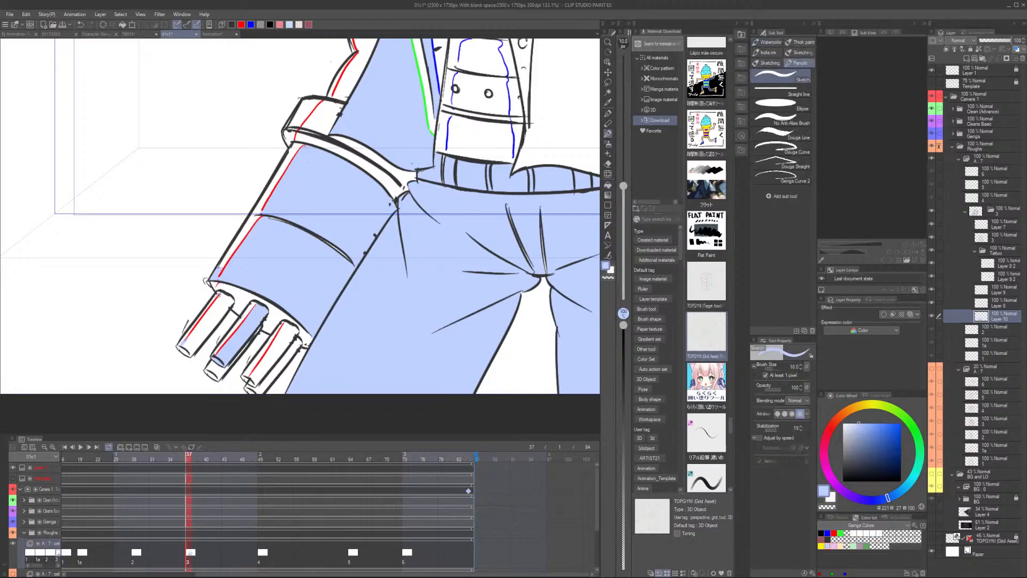
pyautogui.press('g')
pyautogui.click(285, 347)
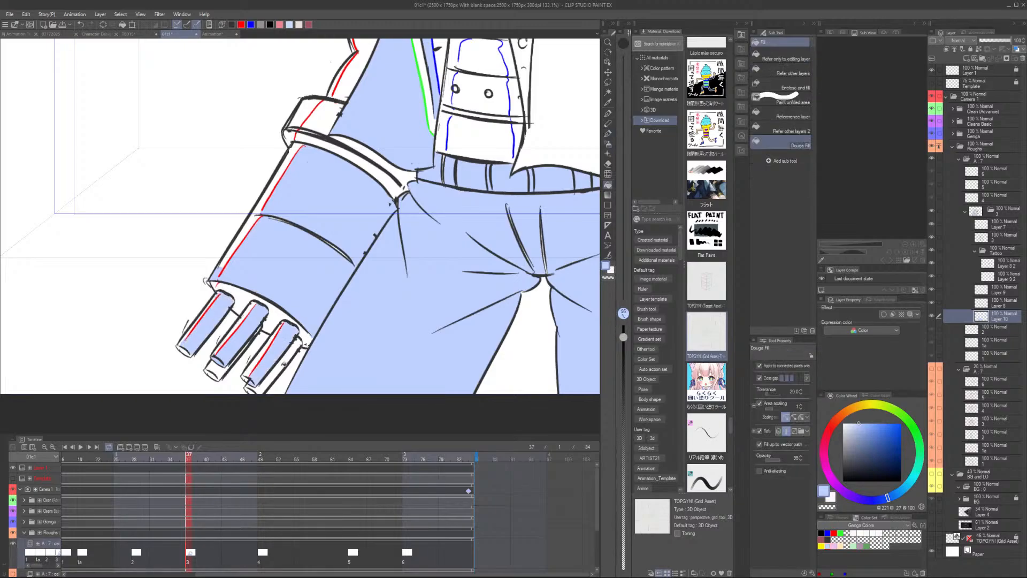
pyautogui.click(284, 363)
pyautogui.hotkey('ctrl', 'z')
# Fill the shadow side of the cuff above the gun arm's forearm with light blue
pyautogui.scroll(-4, 367, 321)
pyautogui.moveTo(363, 242); pyautogui.dragTo(335, 295)
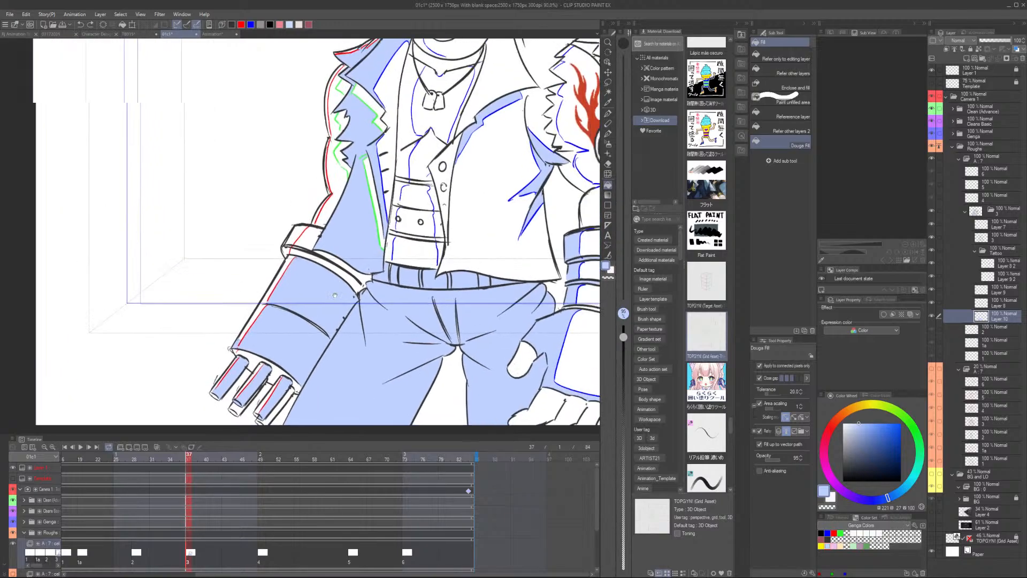
pyautogui.scroll(3, 334, 295)
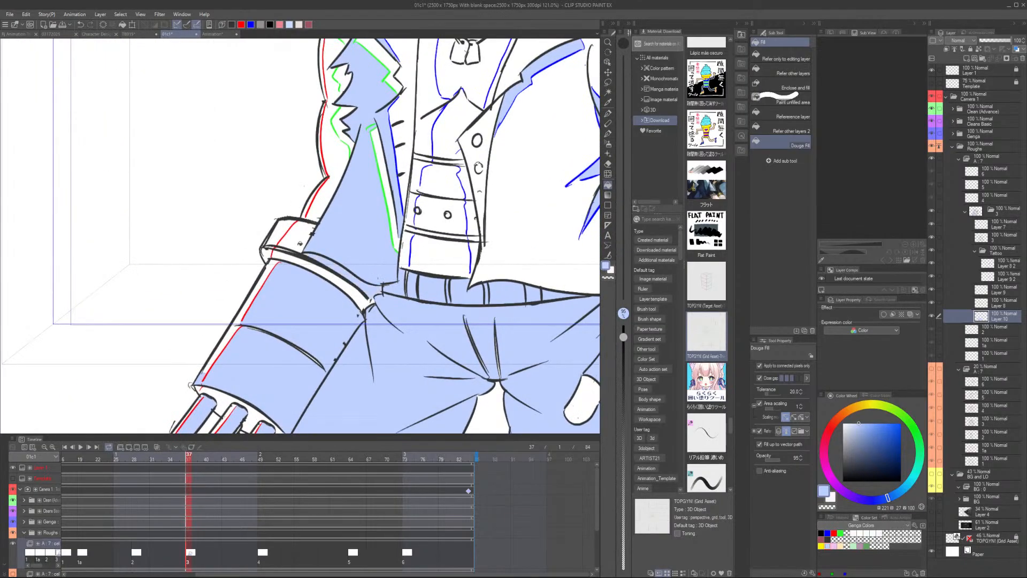
pyautogui.scroll(-3, 297, 238)
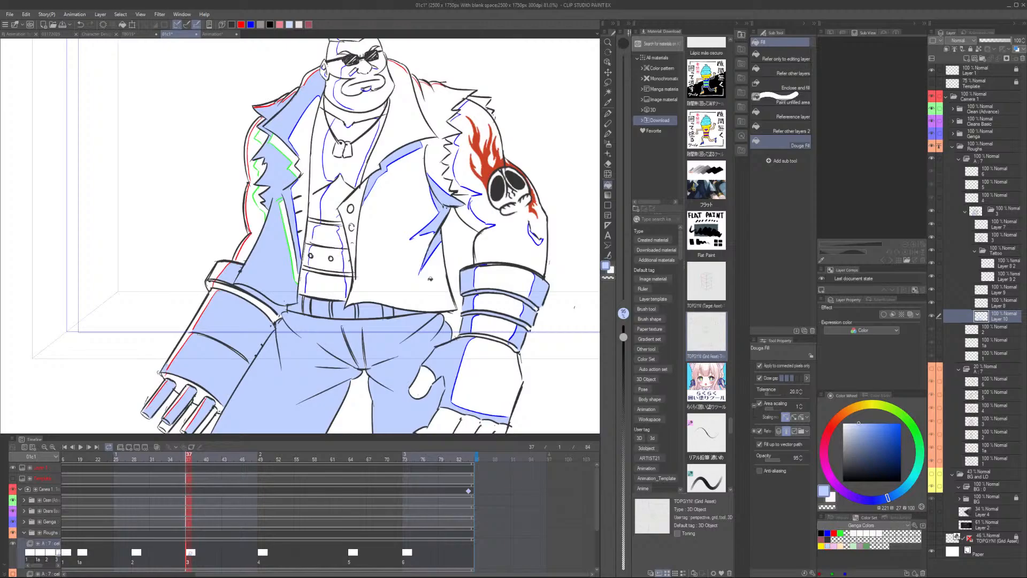
# Fill the curved rim below the gun arm's cuff with mauve
pyautogui.click(860, 546)
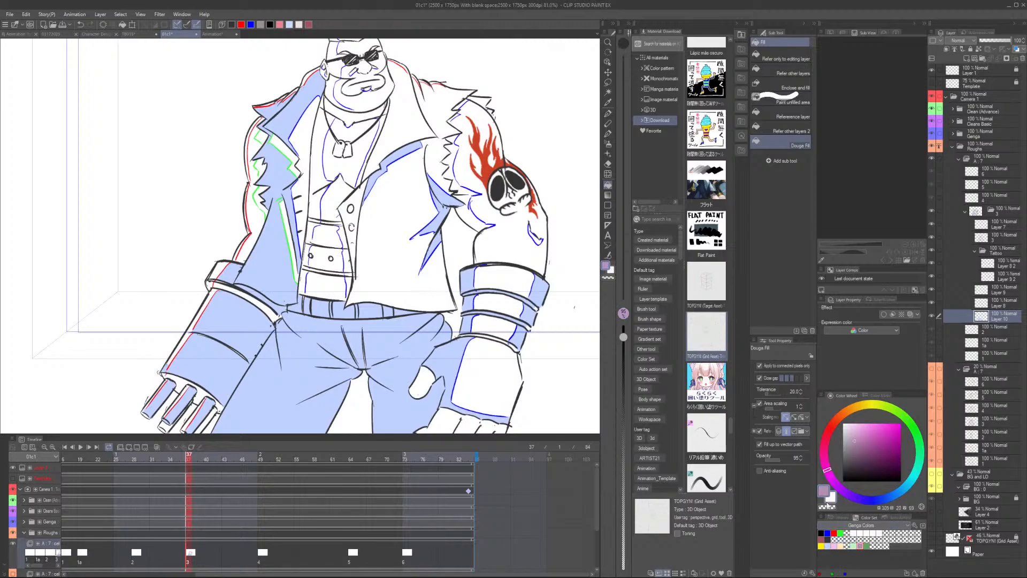
pyautogui.scroll(1, 244, 290)
pyautogui.click(244, 291)
pyautogui.scroll(2, 214, 295)
pyautogui.moveTo(214, 295); pyautogui.dragTo(184, 370)
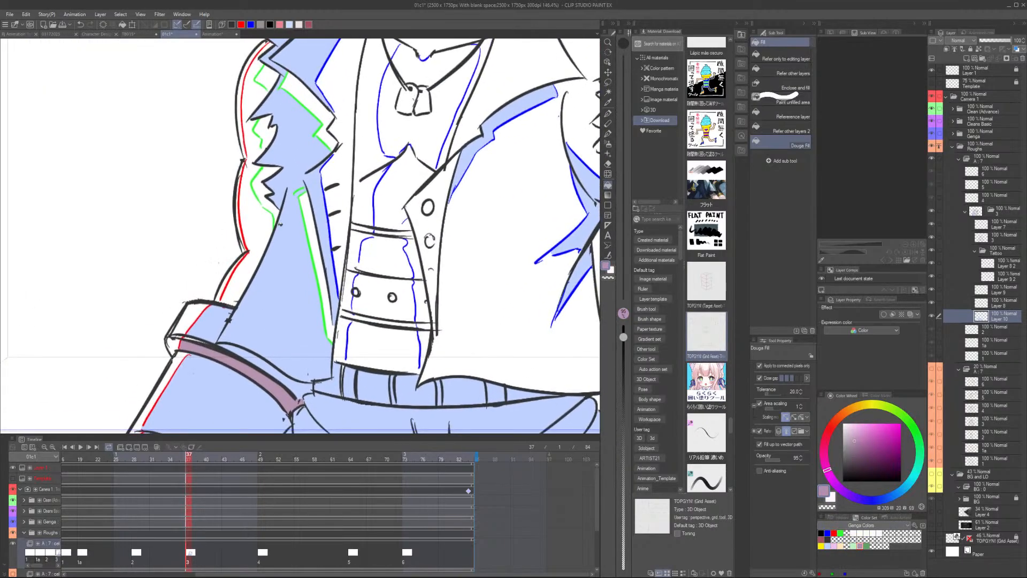
# Fill the gun arm's muzzle plate and the rear barrels with the same mauve
pyautogui.scroll(-3, 300, 230)
pyautogui.moveTo(268, 316); pyautogui.dragTo(329, 166)
pyautogui.scroll(2, 329, 165)
pyautogui.scroll(3, 212, 247)
pyautogui.click(216, 250)
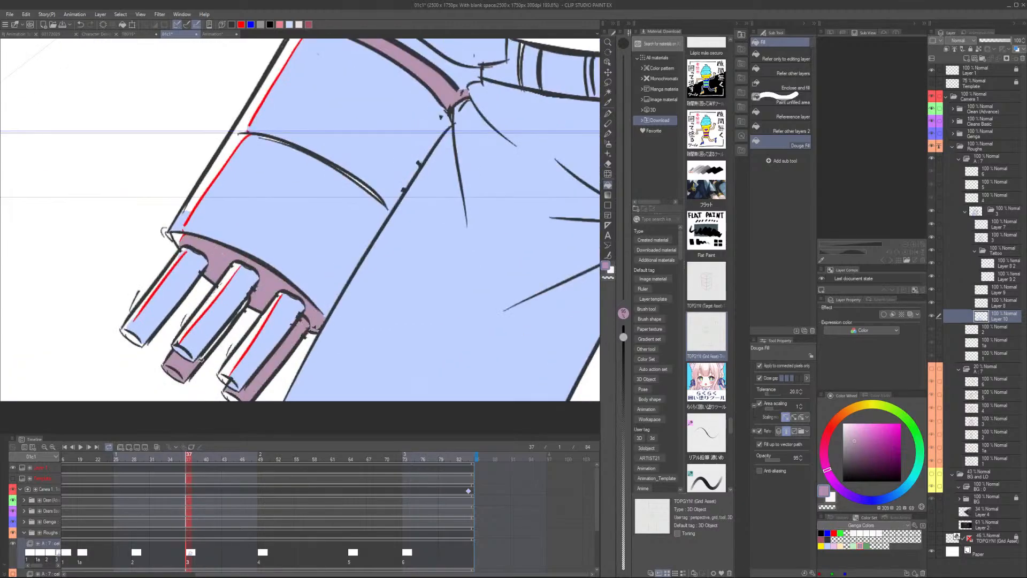
pyautogui.scroll(2, 211, 346)
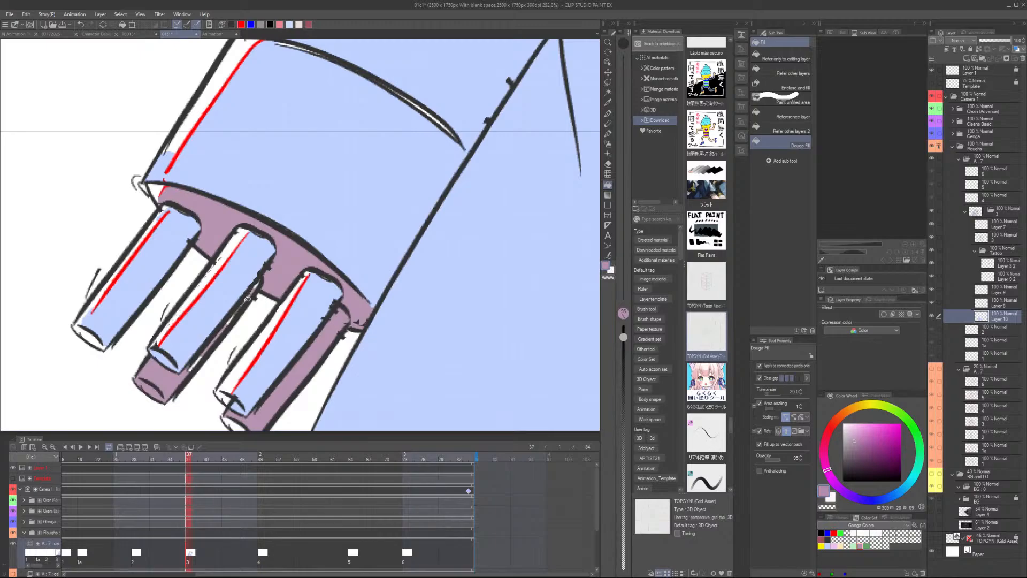
pyautogui.scroll(-6, 95, 335)
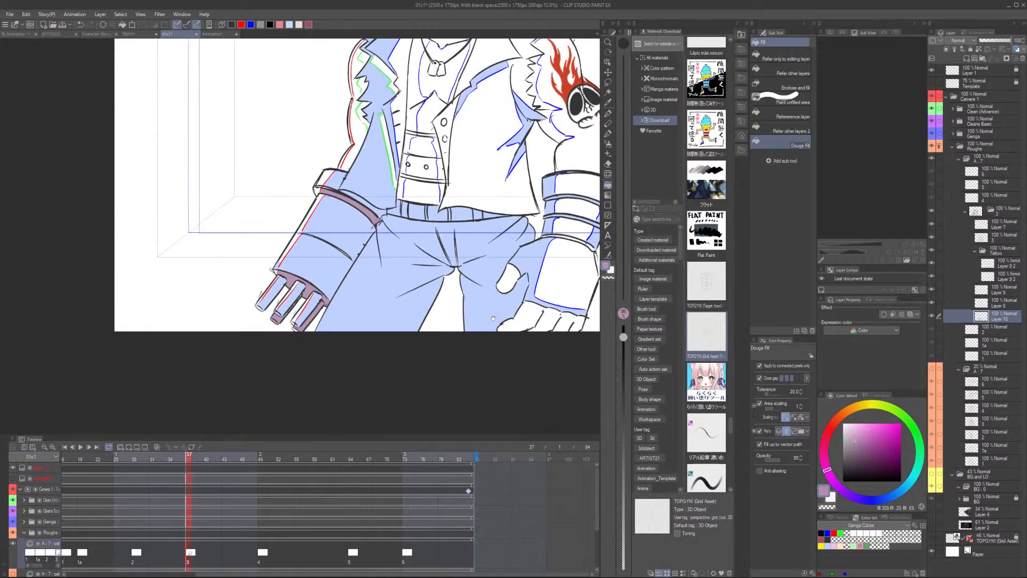
# Fill the shadows on both sides of the banded waist piece above the belt with light blue
pyautogui.moveTo(493, 318); pyautogui.dragTo(408, 334)
pyautogui.scroll(4, 298, 256)
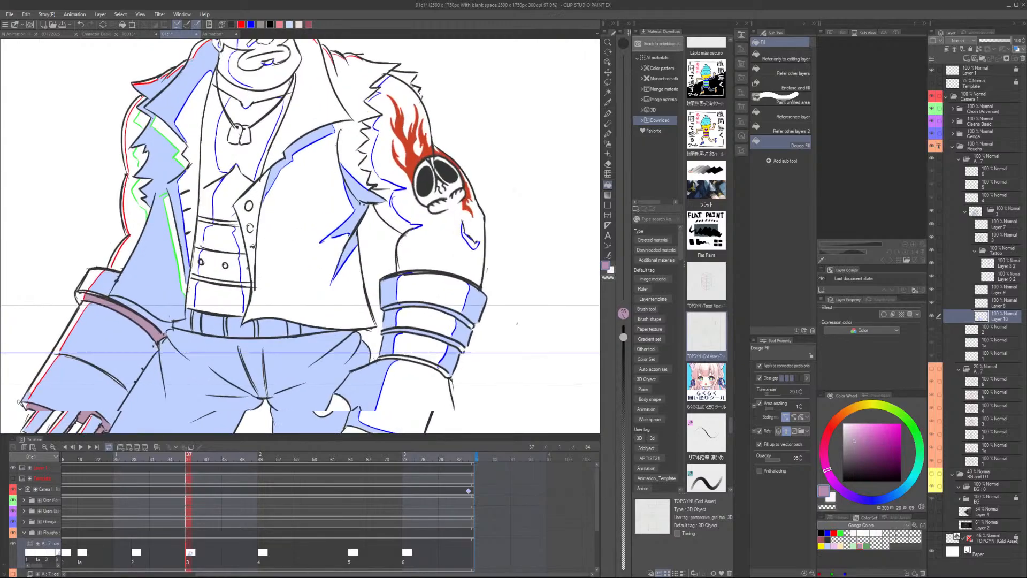
pyautogui.scroll(1, 203, 233)
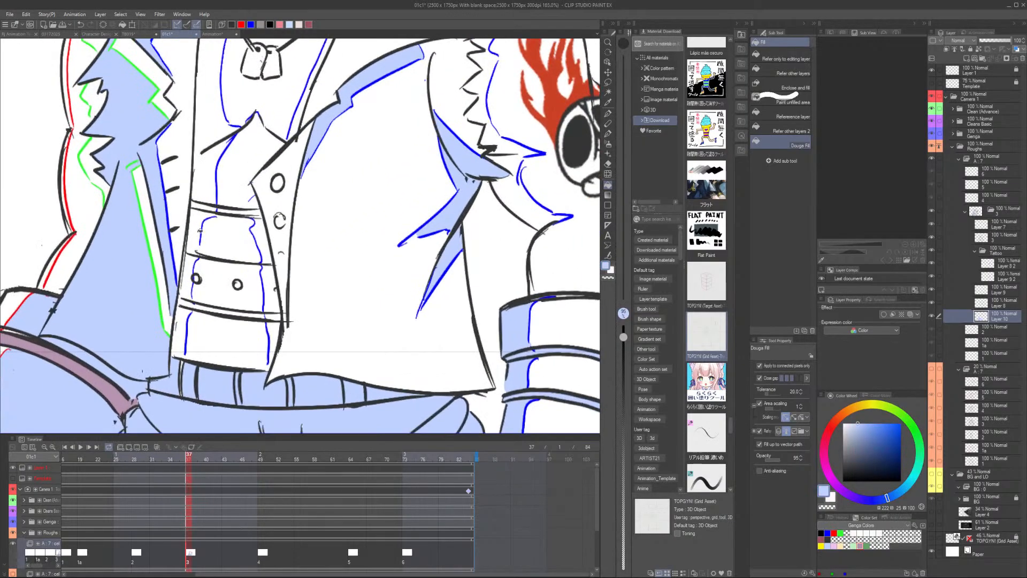
pyautogui.press('p')
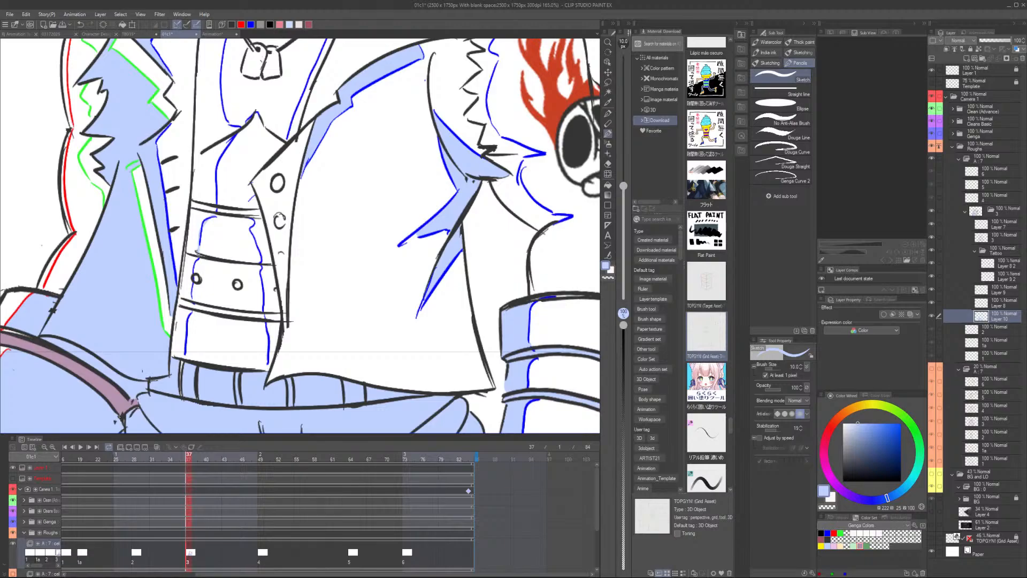
pyautogui.press('g')
pyautogui.click(190, 291)
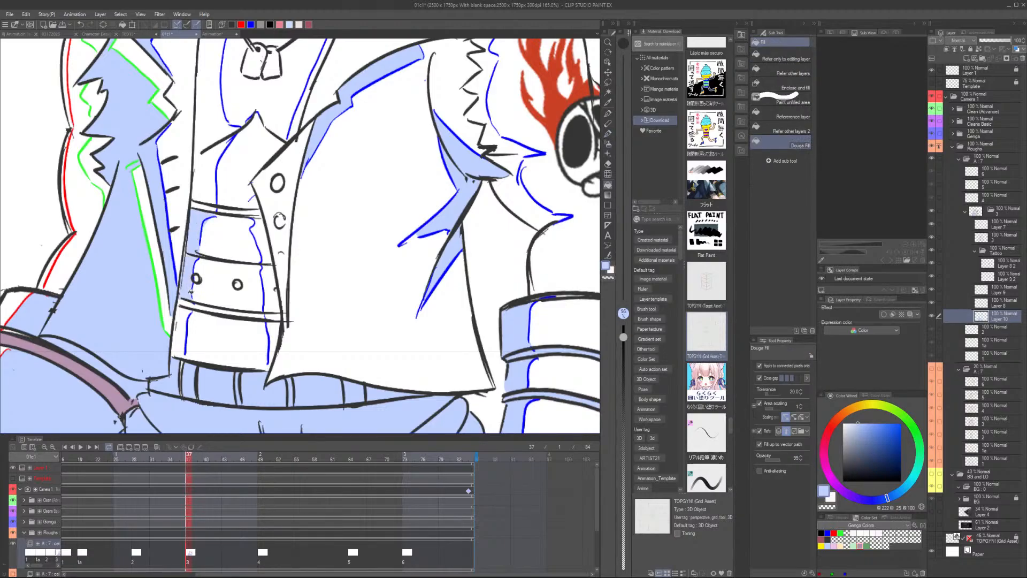
pyautogui.click(184, 324)
pyautogui.click(272, 240)
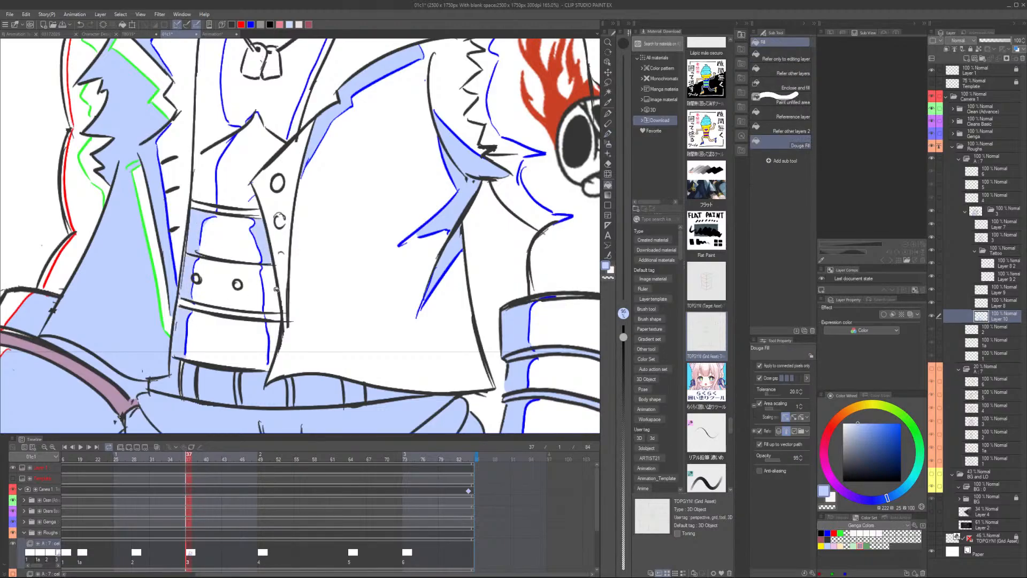
pyautogui.click(276, 289)
pyautogui.click(276, 350)
pyautogui.press('p')
pyautogui.scroll(-6, 353, 259)
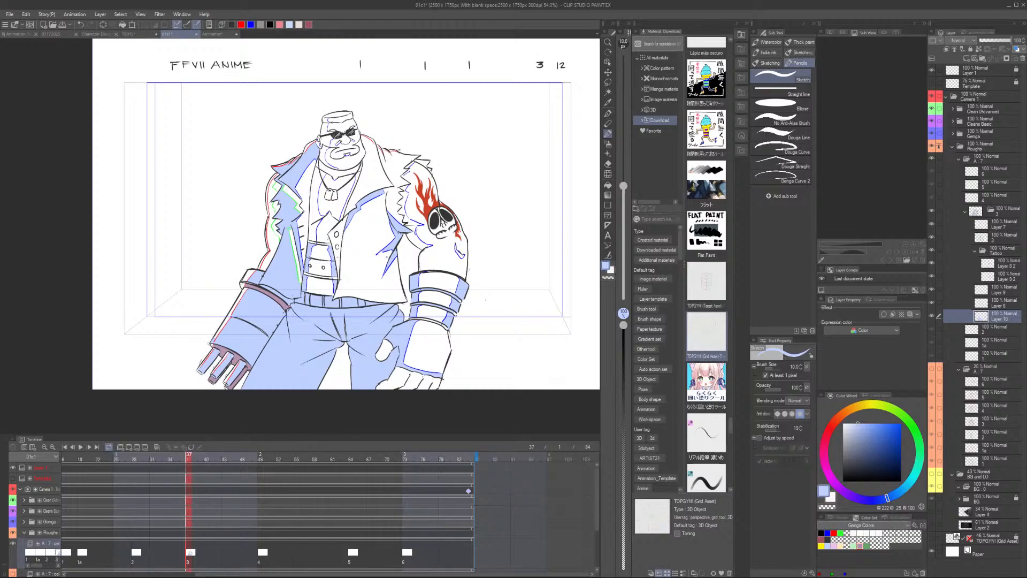
# Fill the green-outlined strips on the jacket's shadowed lapel and front edge with mauve
pyautogui.scroll(1, 301, 204)
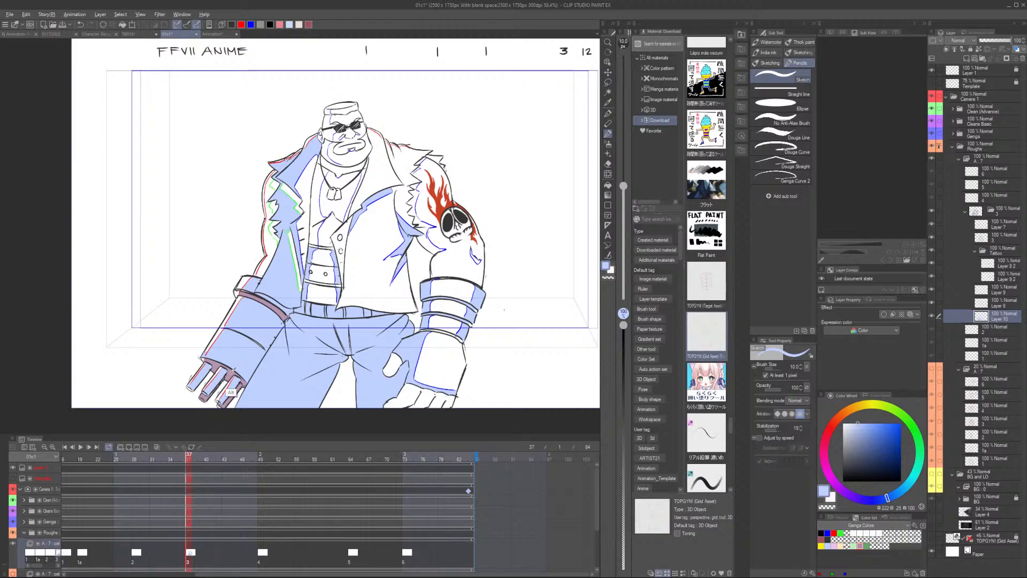
pyautogui.press('g')
pyautogui.scroll(6, 289, 197)
pyautogui.click(292, 198)
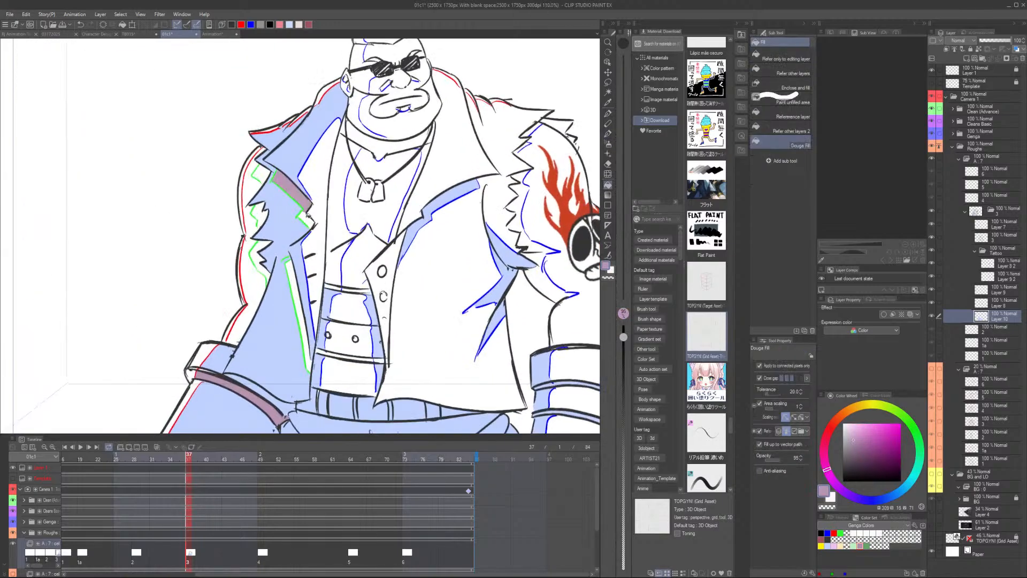
pyautogui.click(305, 220)
pyautogui.click(297, 288)
pyautogui.scroll(-4, 298, 288)
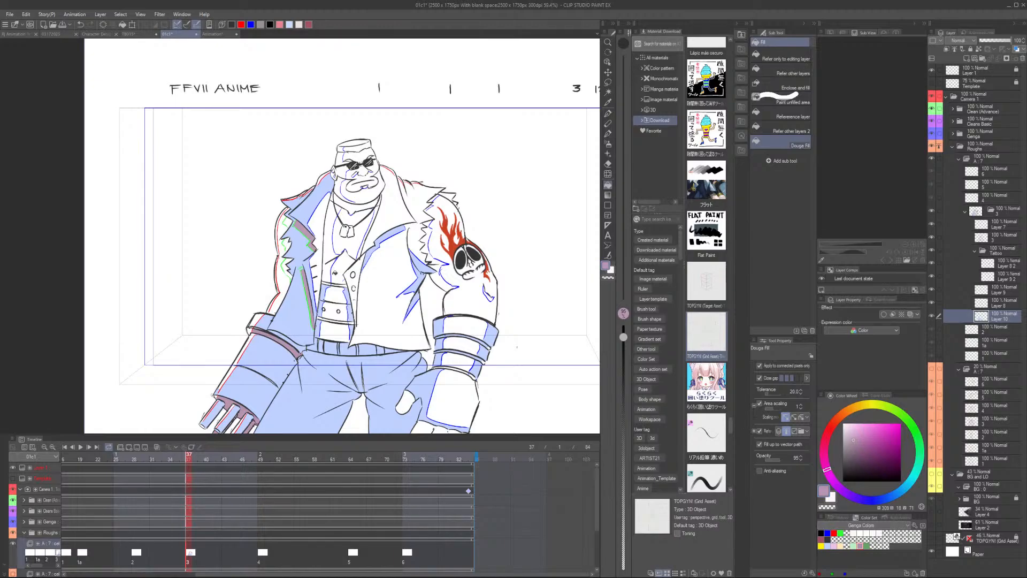
pyautogui.scroll(3, 405, 202)
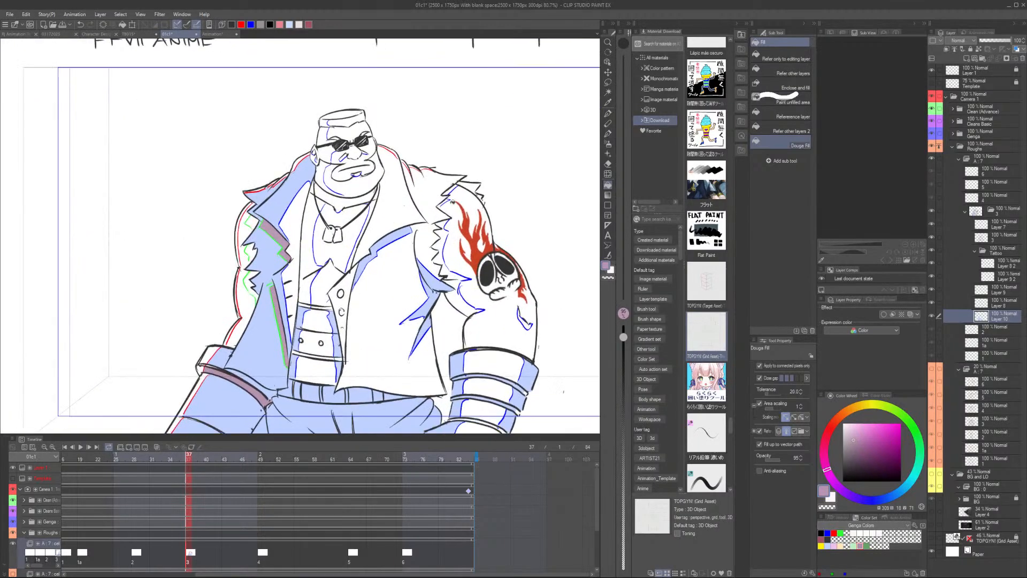
pyautogui.scroll(-1, 451, 204)
pyautogui.scroll(1, 381, 354)
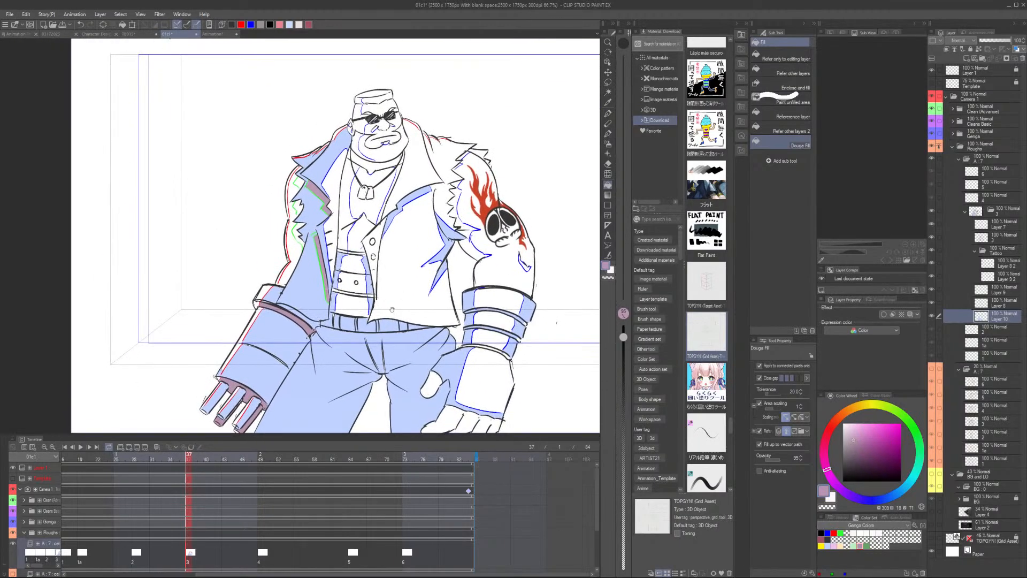
# Fill the red-outlined light strip along the gun arm's upper arm with pale orange
pyautogui.click(840, 546)
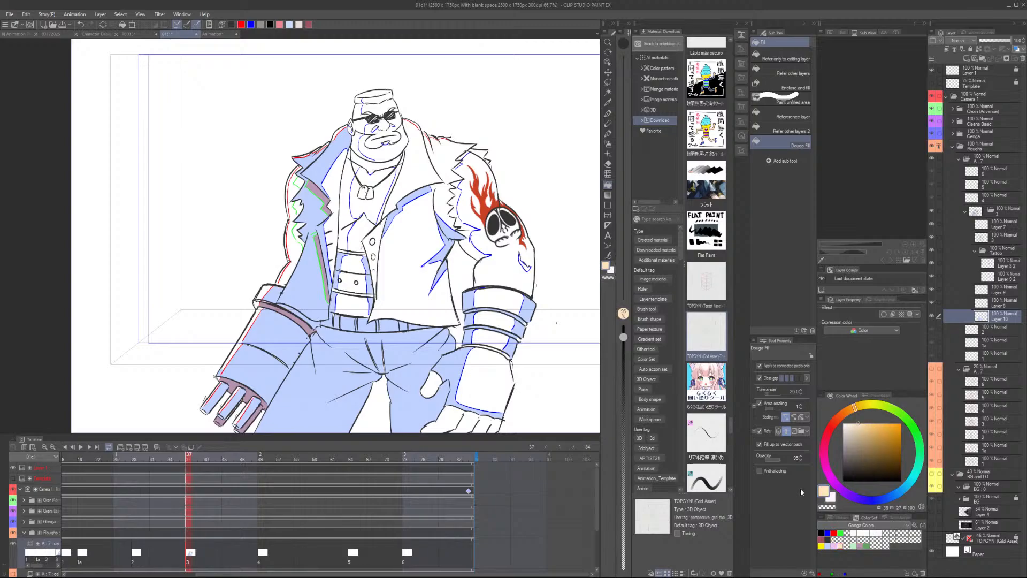
pyautogui.scroll(7, 303, 251)
pyautogui.click(284, 239)
pyautogui.moveTo(283, 138); pyautogui.dragTo(274, 241)
pyautogui.click(274, 241)
pyautogui.scroll(-5, 274, 241)
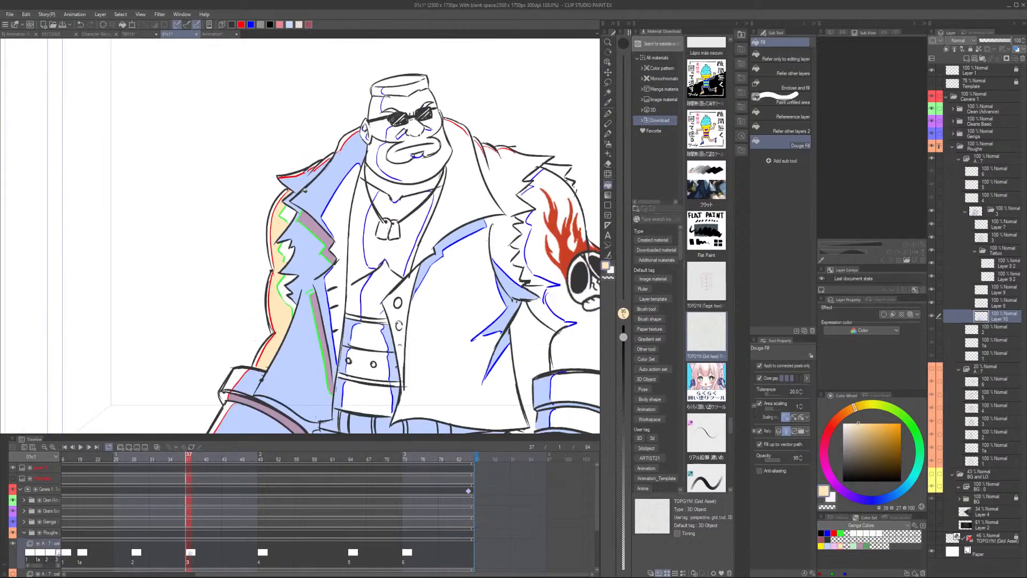
pyautogui.scroll(2, 369, 278)
pyautogui.scroll(-2, 372, 291)
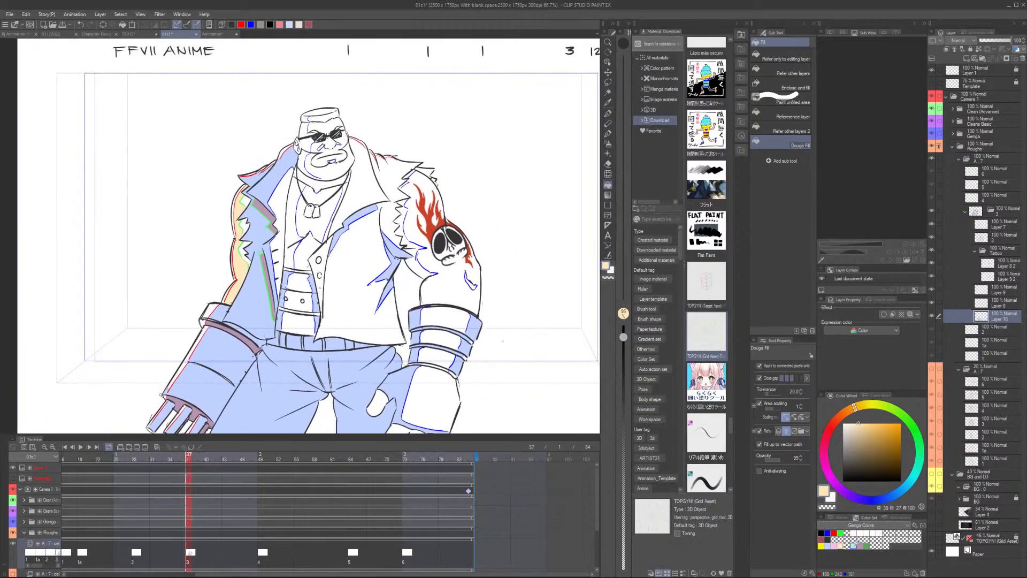
# Fill the green-outlined areas beside the torn sleeve edge on the gun arm's upper arm with light green
pyautogui.click(856, 541)
pyautogui.scroll(1, 246, 202)
pyautogui.scroll(3, 245, 199)
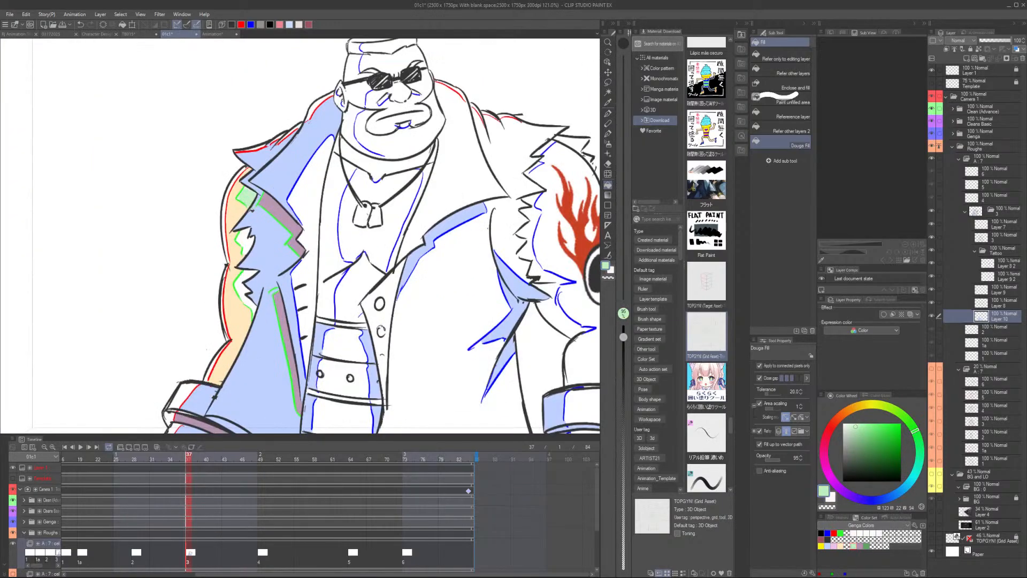
pyautogui.click(245, 243)
pyautogui.click(242, 303)
pyautogui.scroll(-3, 321, 255)
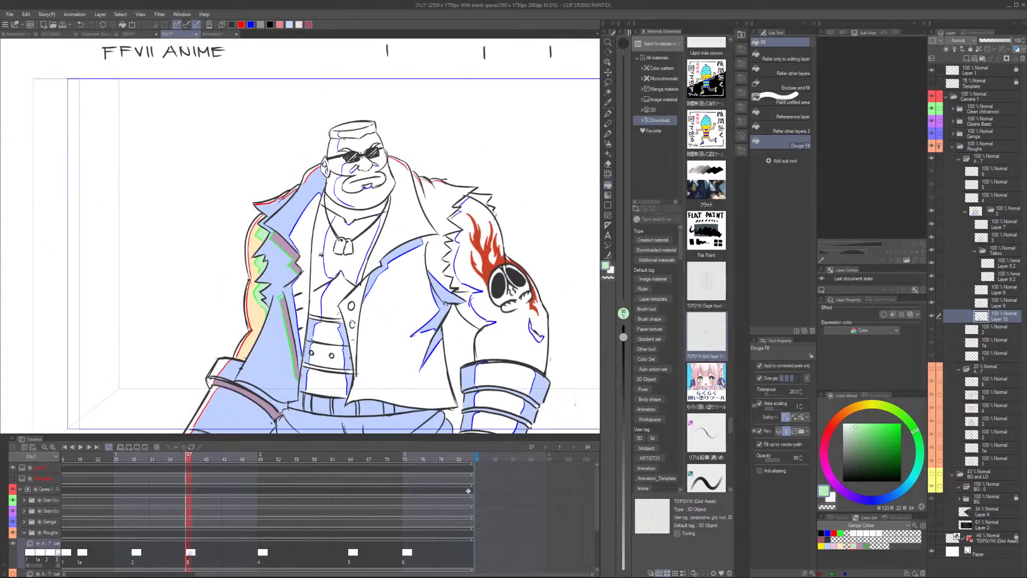
# Recolour the mauve strips on the jacket's shadowed lapel and front edge with light green
pyautogui.scroll(-1, 319, 254)
pyautogui.scroll(2, 315, 252)
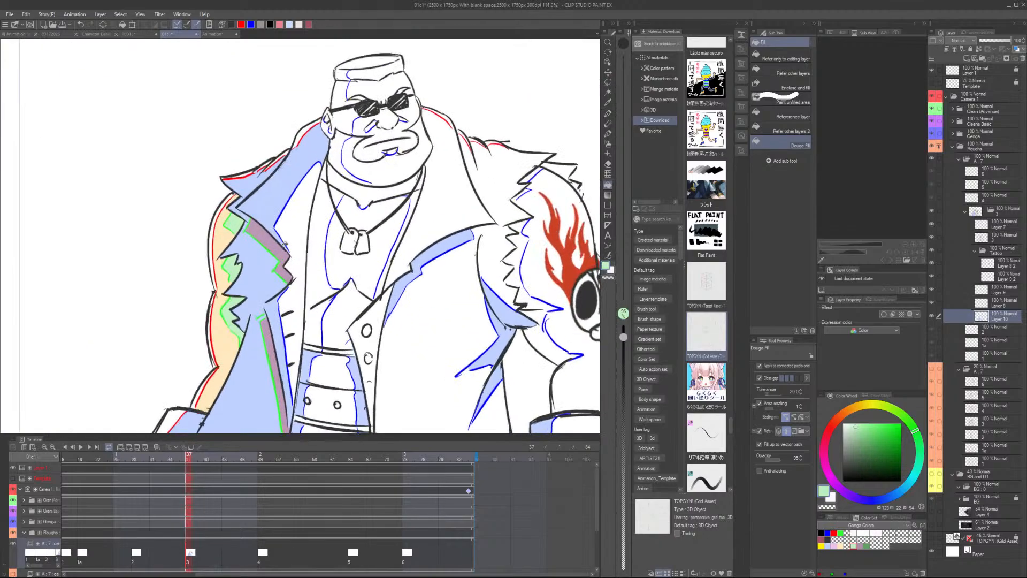
pyautogui.click(278, 349)
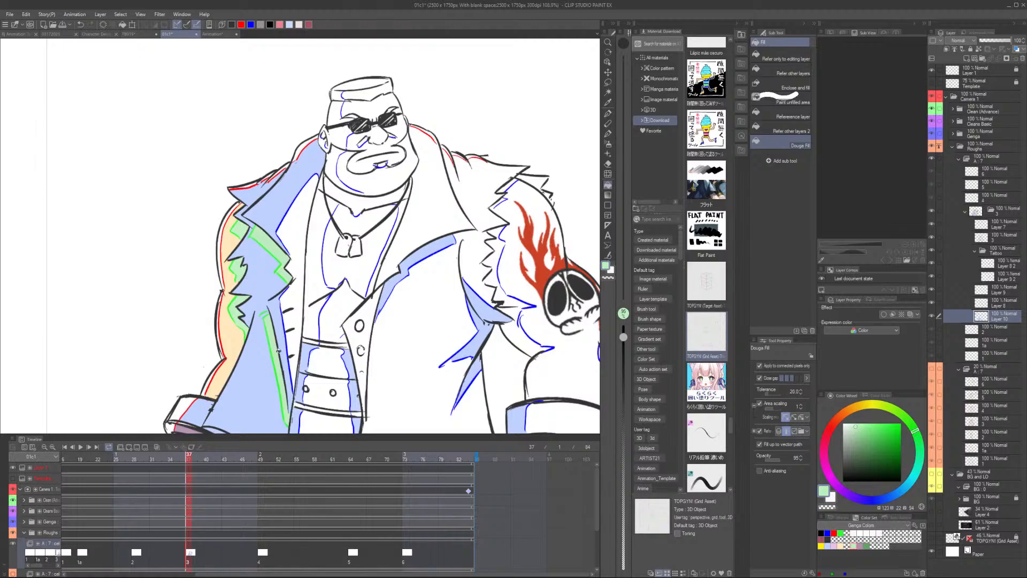
# Recolour the curved rim below the gun arm's cuff with light green
pyautogui.moveTo(278, 350); pyautogui.dragTo(304, 184)
pyautogui.scroll(1, 236, 297)
pyautogui.click(284, 286)
# Recolour the gun arm's muzzle plate and rear barrels with light green
pyautogui.moveTo(281, 310); pyautogui.dragTo(350, 182)
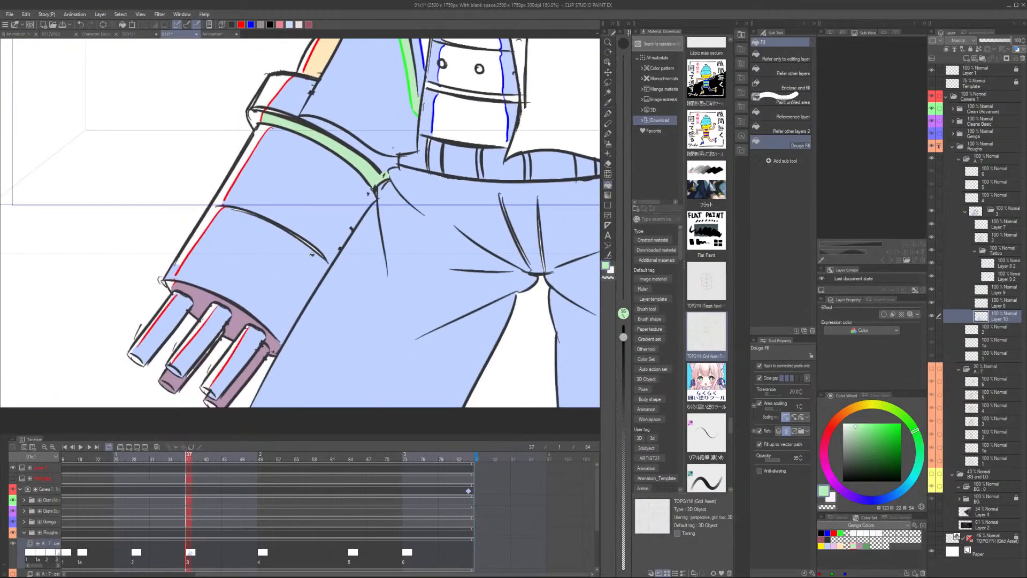
pyautogui.click(236, 324)
pyautogui.click(203, 304)
pyautogui.click(272, 352)
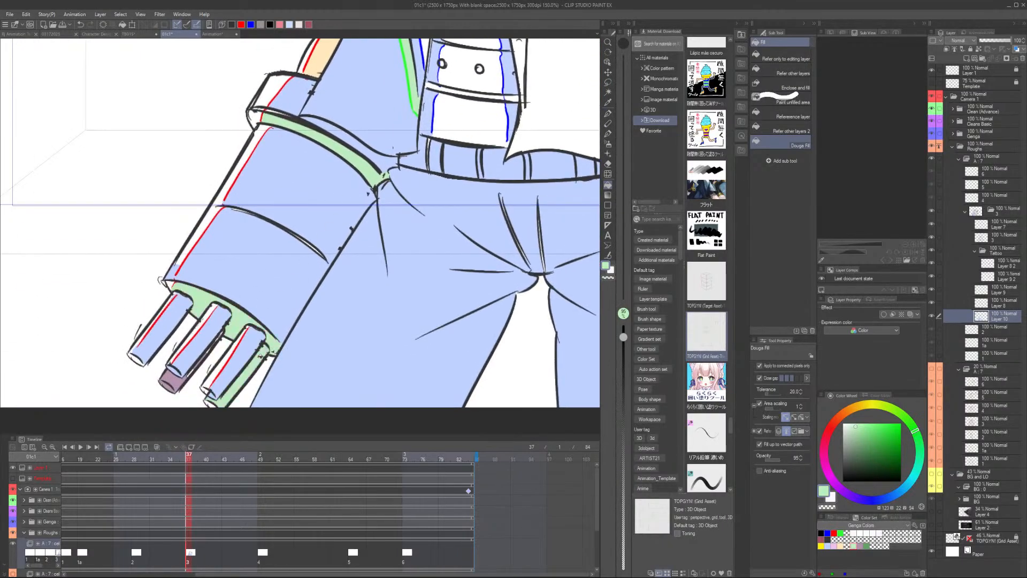
pyautogui.scroll(1, 195, 367)
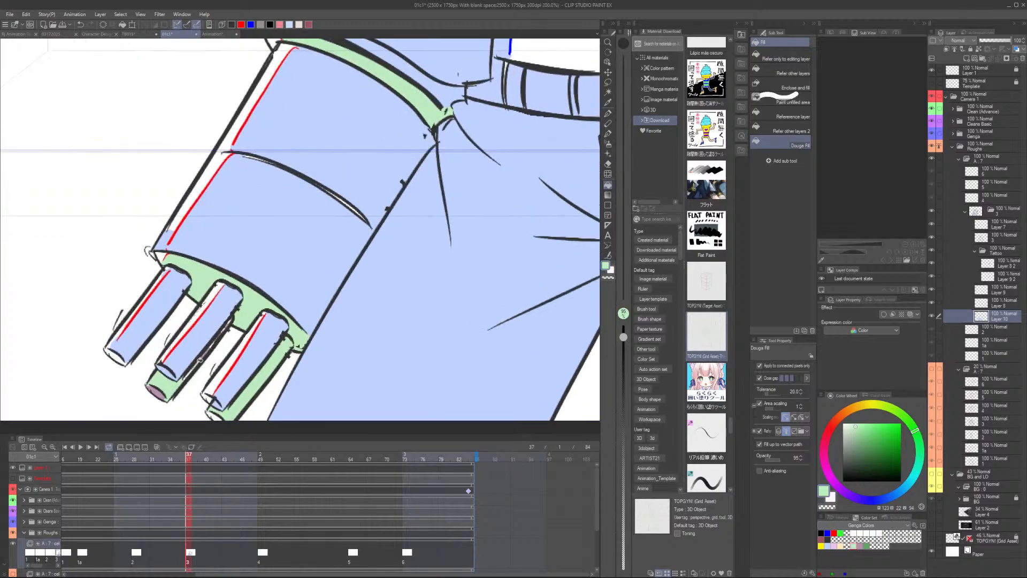
pyautogui.scroll(-2, 227, 329)
pyautogui.scroll(-2, 285, 287)
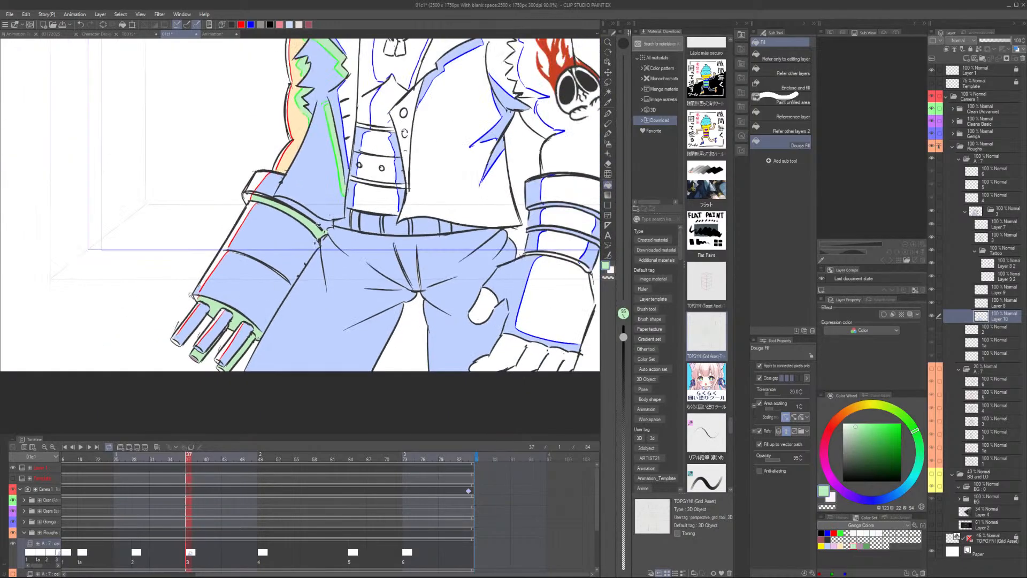
pyautogui.scroll(-1, 375, 244)
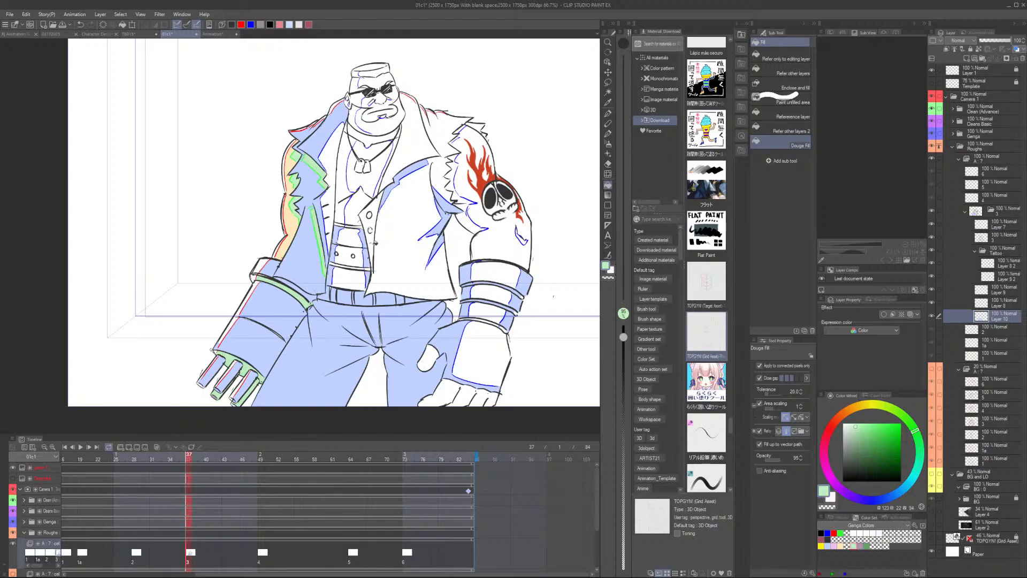
# Recolour the three green-outlined areas beside the torn sleeve edge on the gun arm's upper arm with mauve
pyautogui.click(859, 545)
pyautogui.scroll(3, 302, 188)
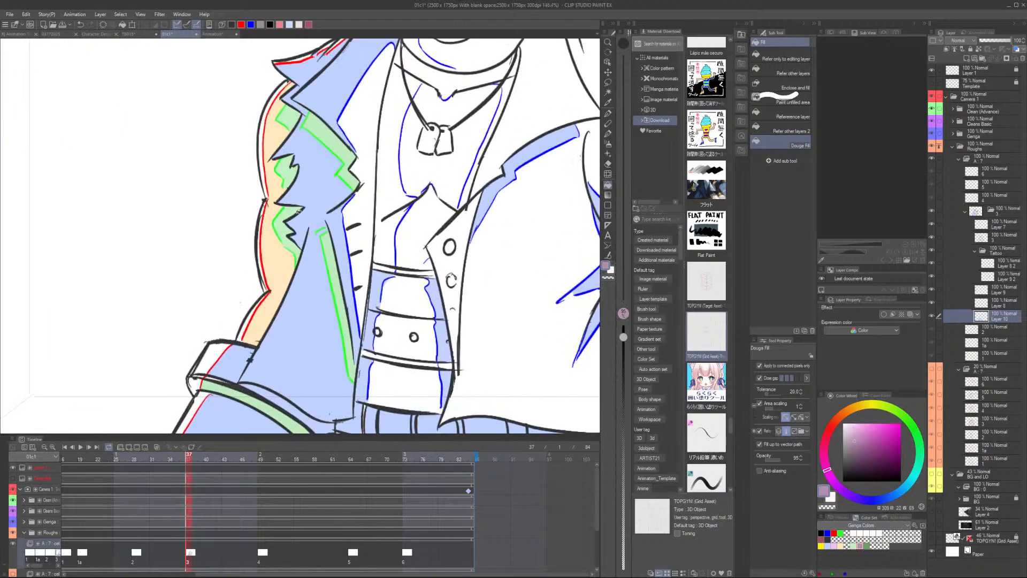
pyautogui.click(292, 242)
pyautogui.click(288, 179)
pyautogui.click(294, 120)
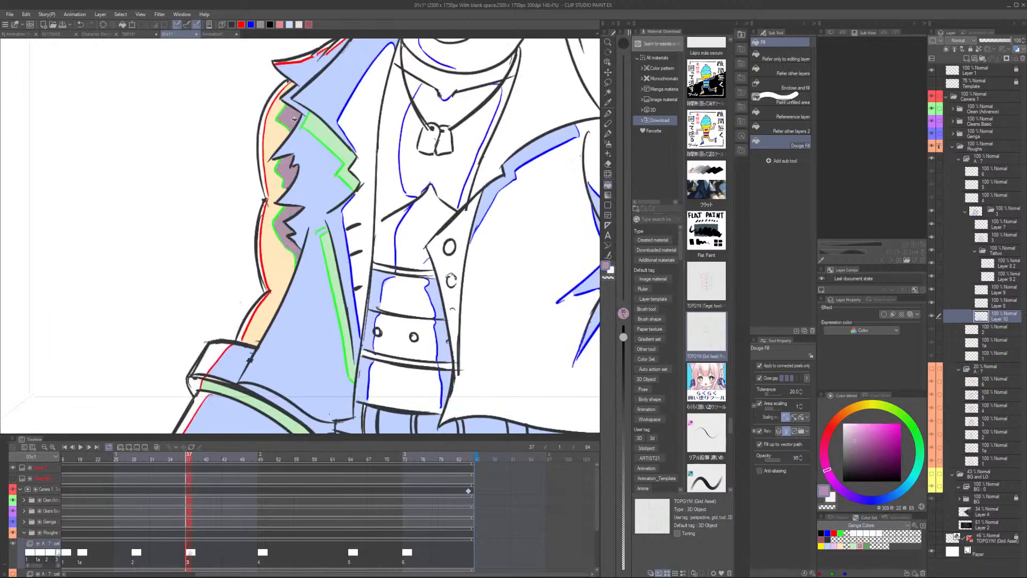
pyautogui.scroll(-3, 217, 254)
pyautogui.moveTo(393, 244); pyautogui.dragTo(375, 284)
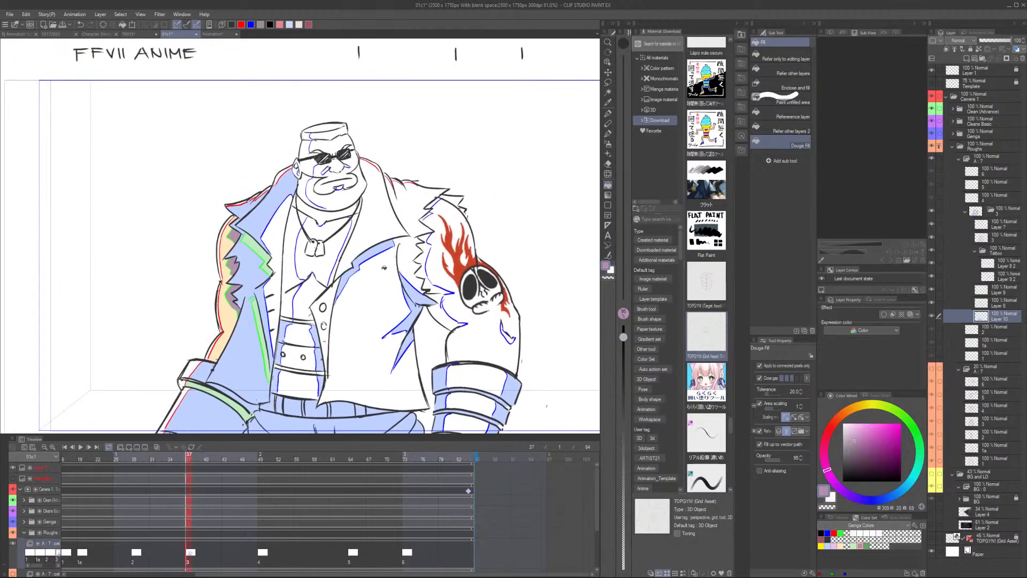
# Fill the shadow areas on the neck and both sides of the bare chest with the arm's light orange
pyautogui.keyDown('alt'); pyautogui.click(229, 337); pyautogui.keyUp('alt')
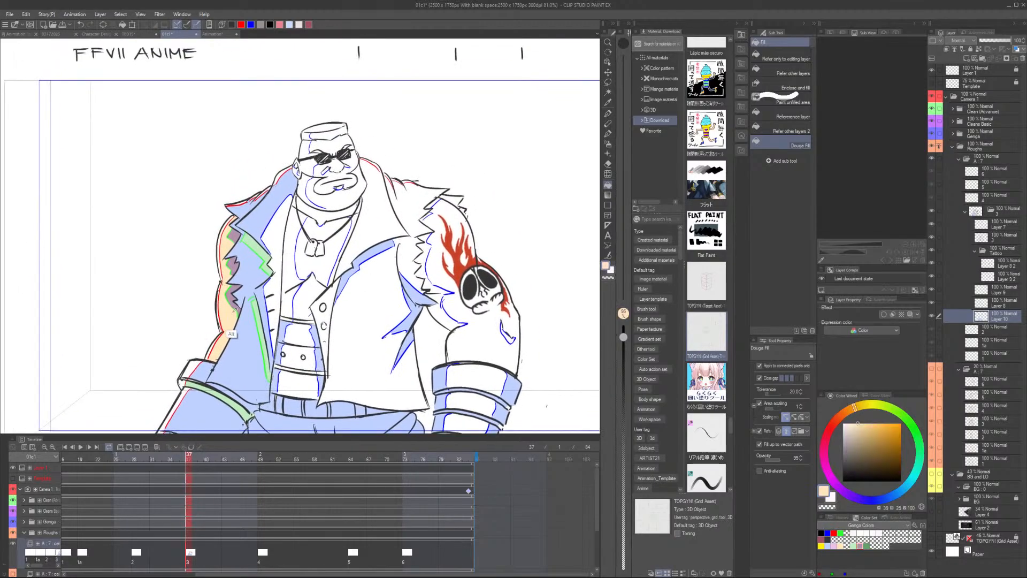
pyautogui.scroll(2, 306, 216)
pyautogui.click(282, 232)
pyautogui.click(318, 209)
pyautogui.click(302, 219)
pyautogui.click(284, 188)
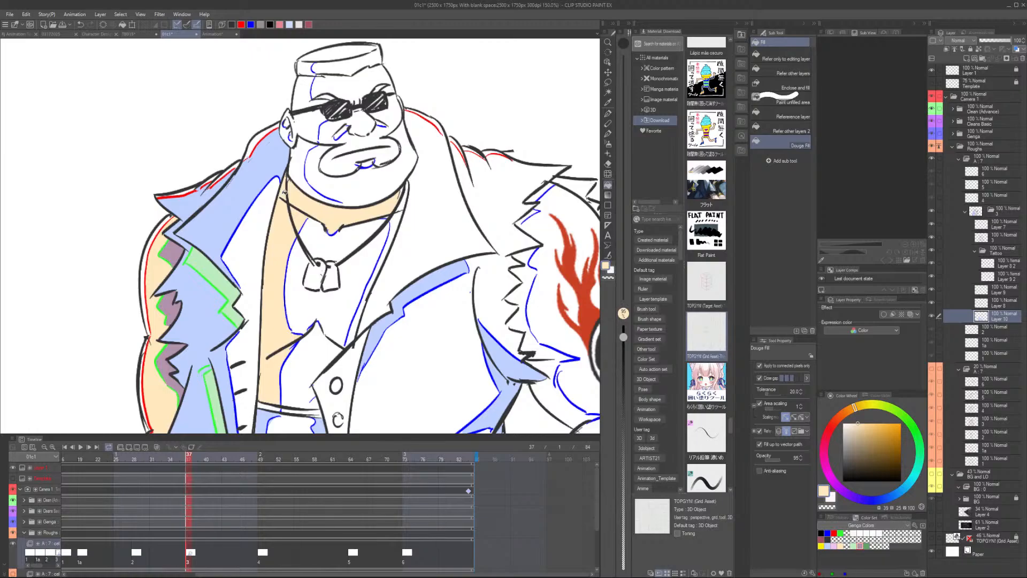
pyautogui.click(385, 241)
pyautogui.scroll(-3, 387, 281)
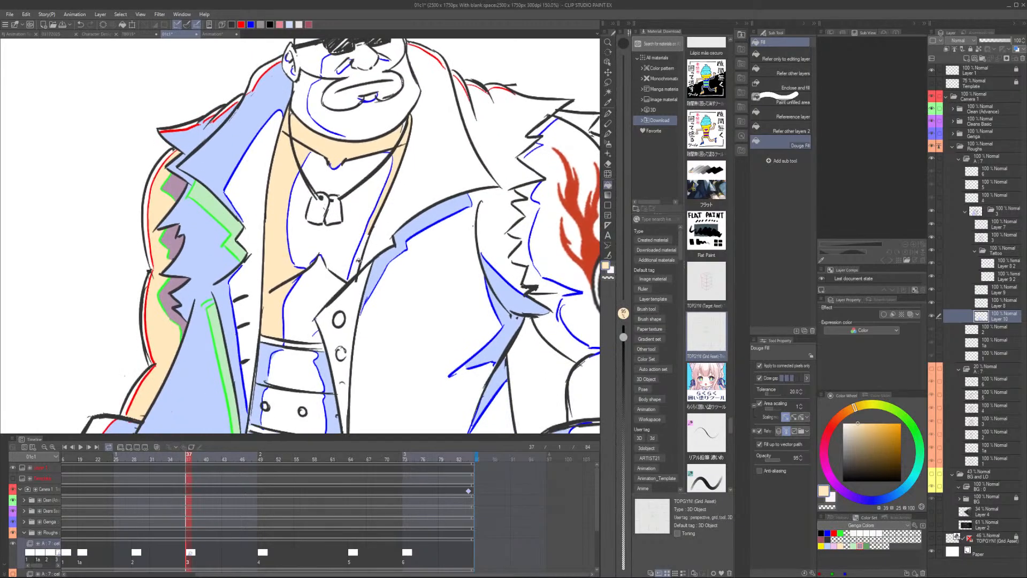
pyautogui.scroll(-1, 338, 320)
pyautogui.scroll(1, 293, 338)
pyautogui.moveTo(333, 345); pyautogui.dragTo(341, 277)
pyautogui.keyDown('alt'); pyautogui.click(340, 323); pyautogui.keyUp('alt')
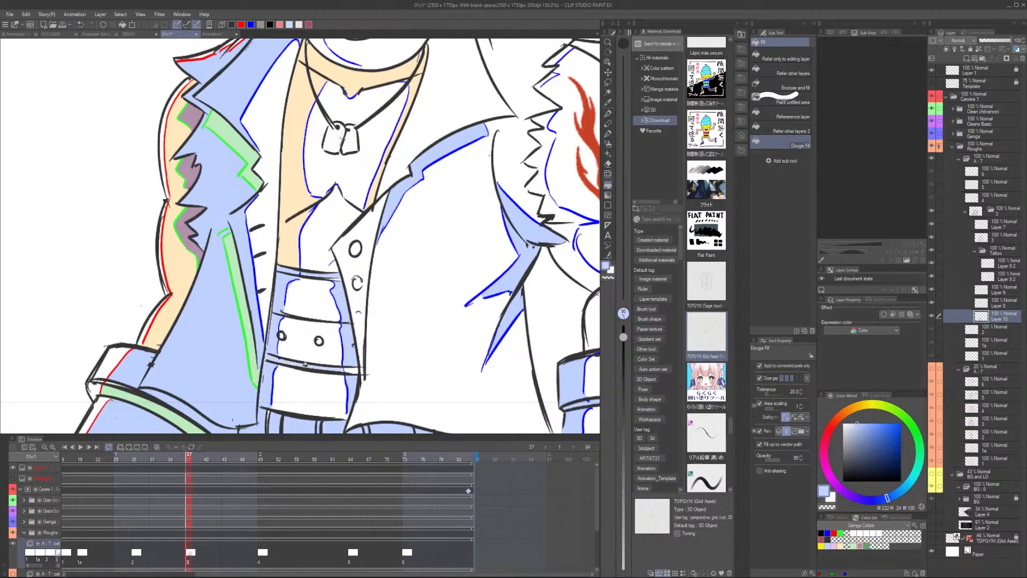
pyautogui.scroll(-3, 321, 359)
pyautogui.scroll(-1, 386, 351)
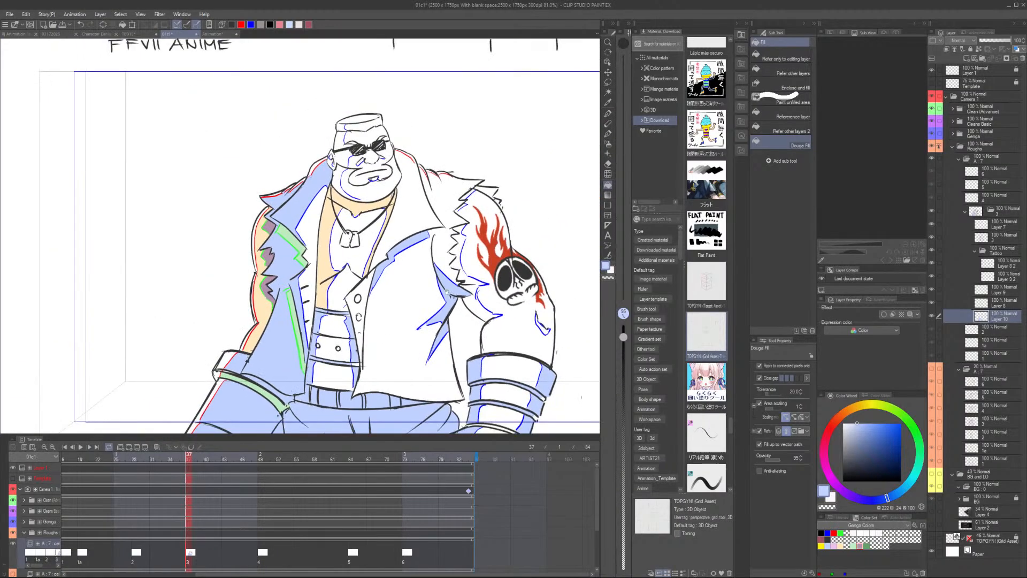
# Fill the tattooed arm's shadow areas along the torn sleeve edge and under the upper arm with light orange
pyautogui.scroll(4, 446, 292)
pyautogui.keyDown('alt'); pyautogui.click(260, 274); pyautogui.keyUp('alt')
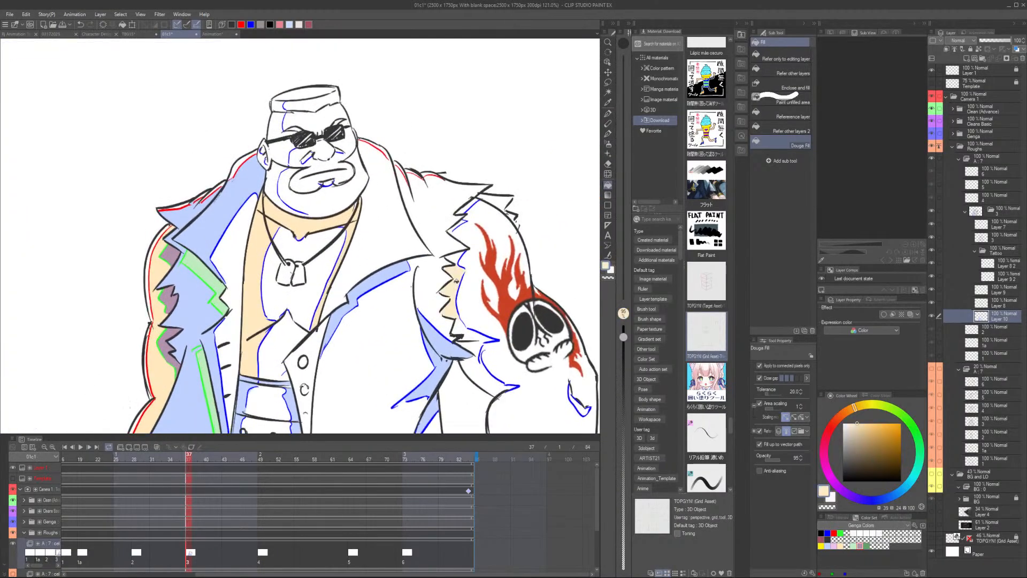
pyautogui.click(457, 256)
pyautogui.moveTo(465, 330); pyautogui.dragTo(498, 388)
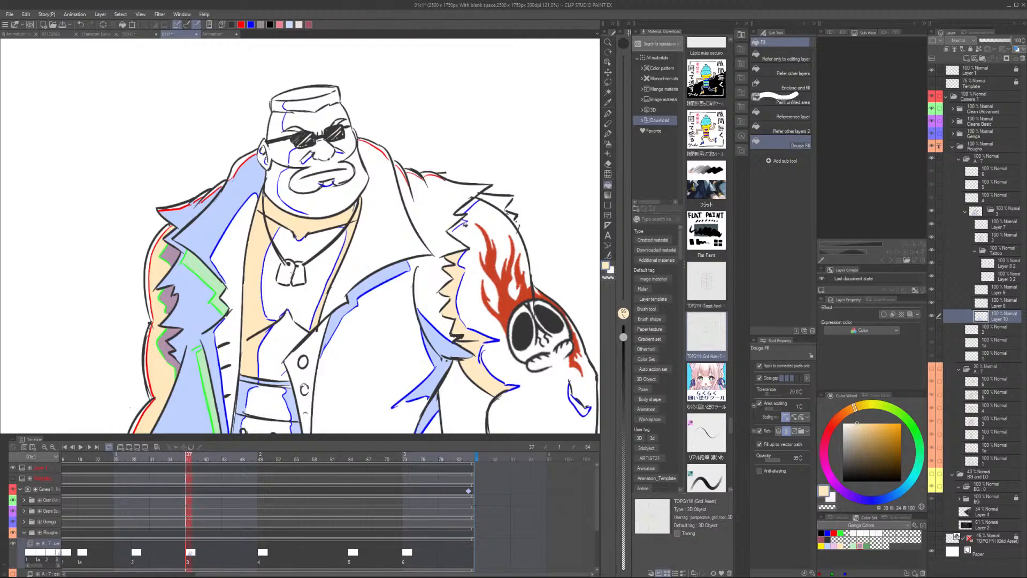
pyautogui.scroll(3, 464, 225)
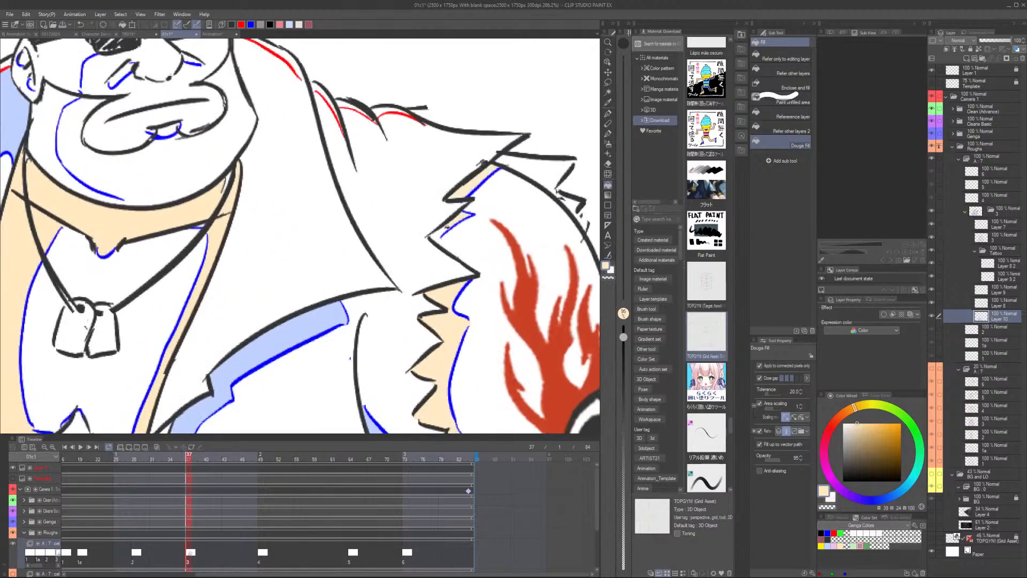
pyautogui.scroll(-2, 443, 236)
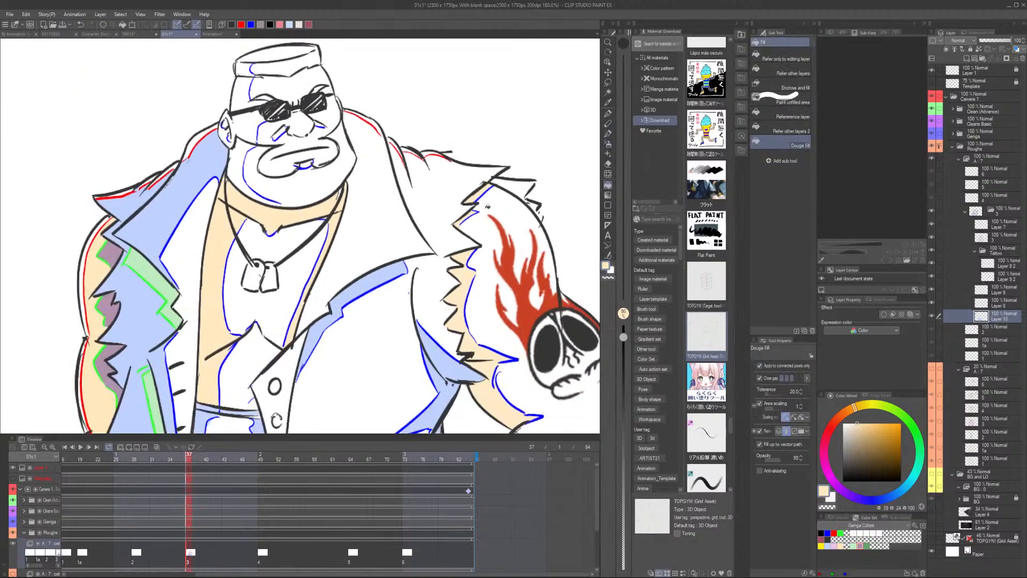
# Fill the torn sleeve scraps behind the tattooed arm's shoulder with the jacket's light blue
pyautogui.scroll(-3, 488, 205)
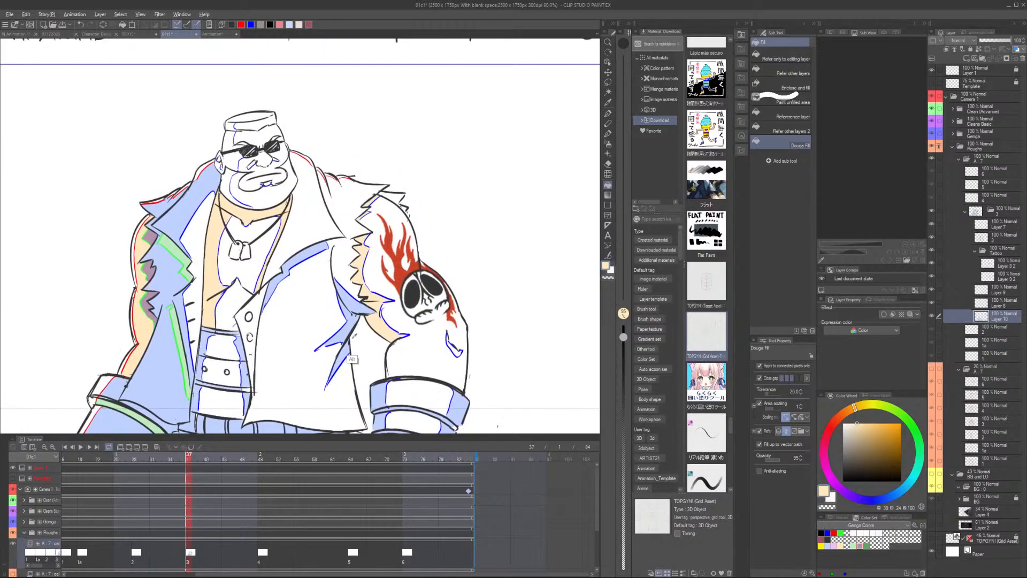
pyautogui.keyDown('alt'); pyautogui.click(349, 342); pyautogui.keyUp('alt')
pyautogui.scroll(2, 412, 215)
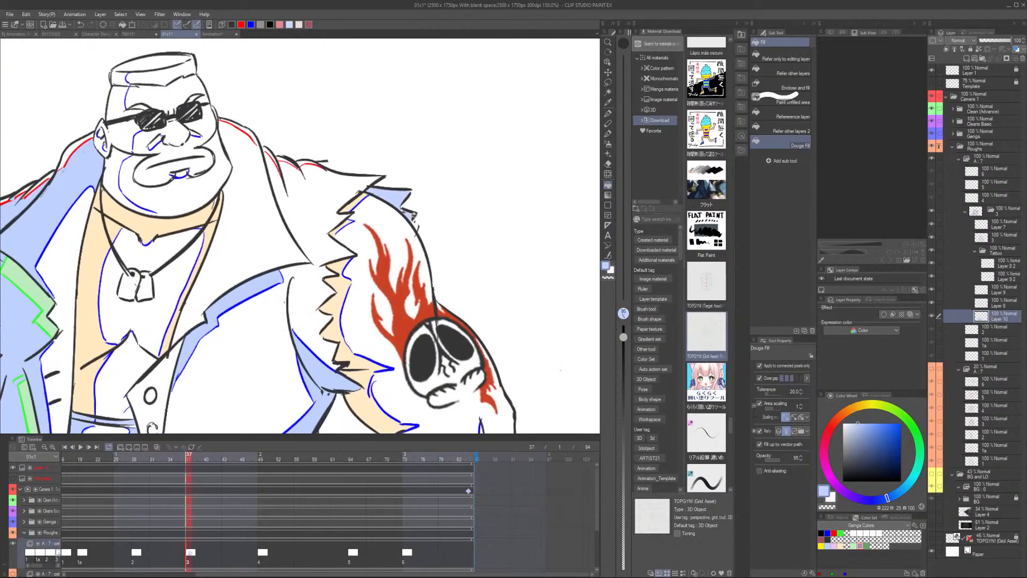
pyautogui.scroll(-3, 416, 224)
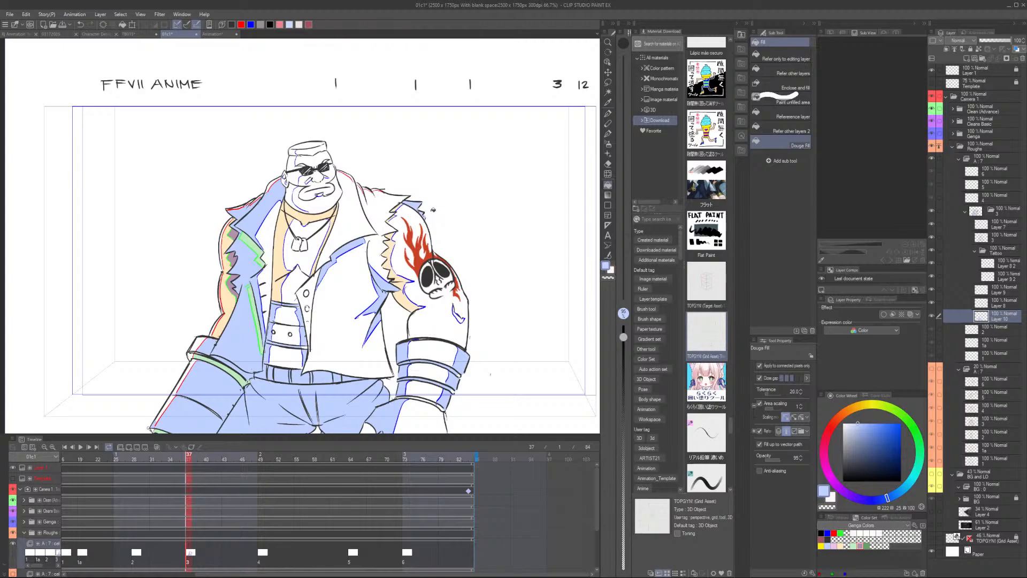
pyautogui.scroll(2, 433, 210)
pyautogui.scroll(-3, 433, 211)
# Fill the thumb and fingers of the gloved hand with the skin shadow's light orange
pyautogui.moveTo(435, 413); pyautogui.dragTo(414, 312)
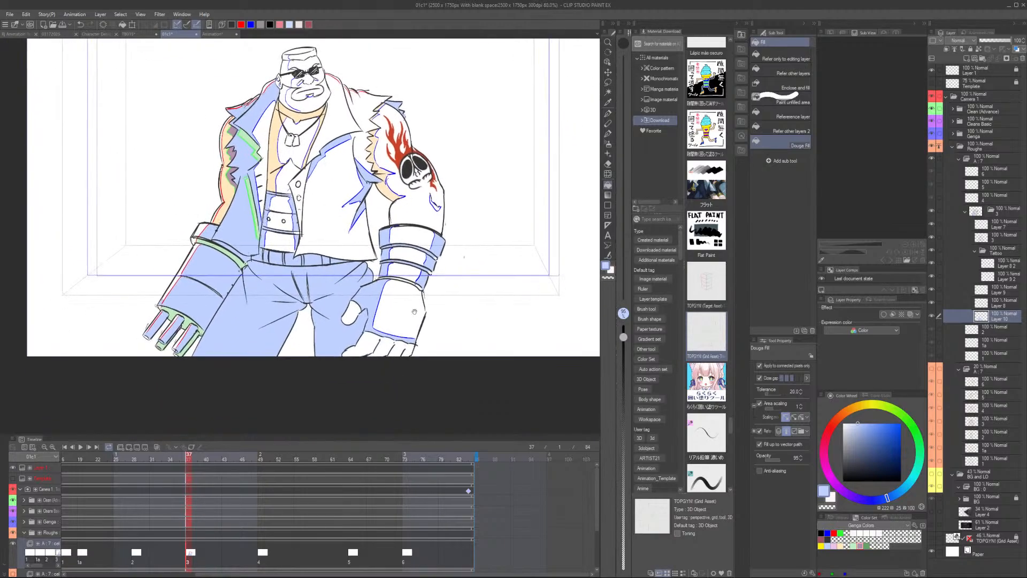
pyautogui.scroll(-2, 414, 311)
pyautogui.scroll(3, 414, 311)
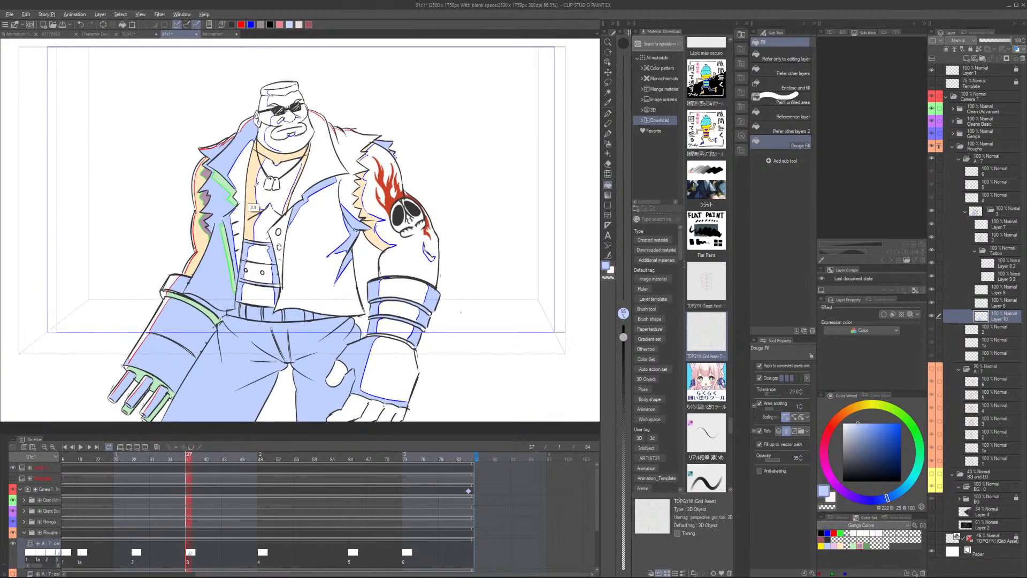
pyautogui.keyDown('alt'); pyautogui.click(251, 214); pyautogui.keyUp('alt')
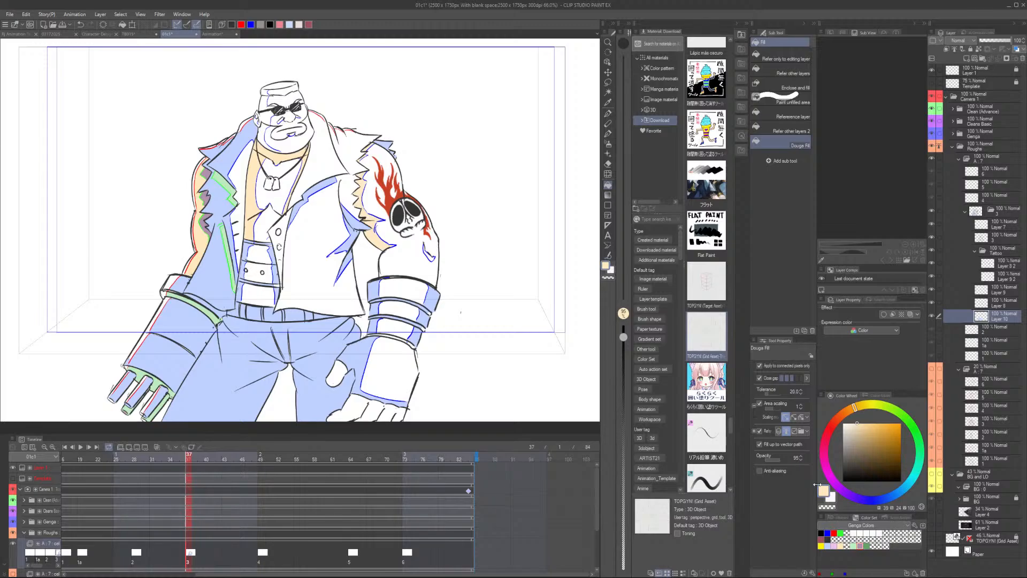
pyautogui.click(341, 369)
pyautogui.click(368, 407)
pyautogui.click(395, 417)
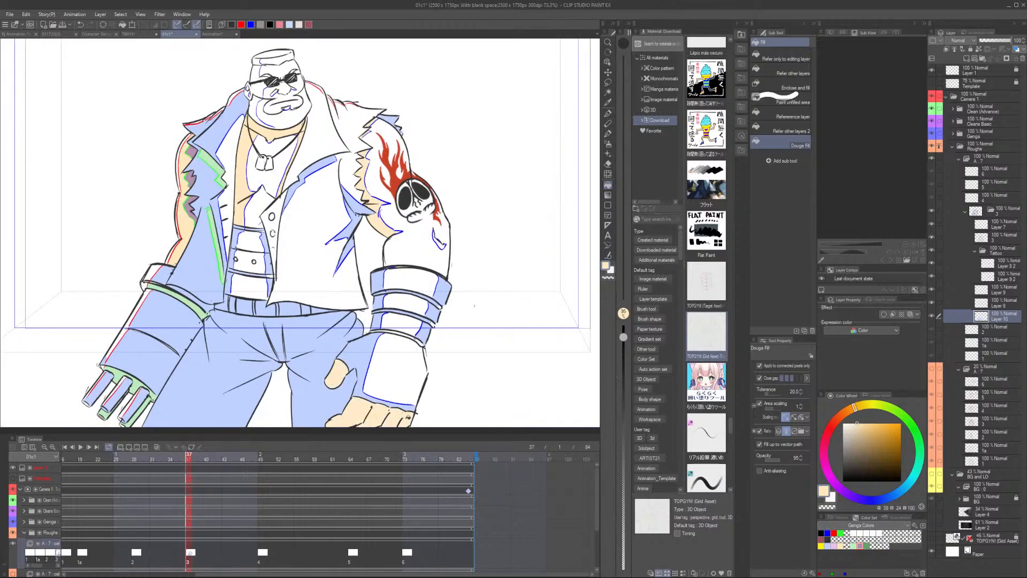
pyautogui.moveTo(434, 338); pyautogui.dragTo(443, 336)
# Fill the face's skin shadows at the temple, cheek, ear, brow and beside the nose with light orange
pyautogui.scroll(6, 277, 211)
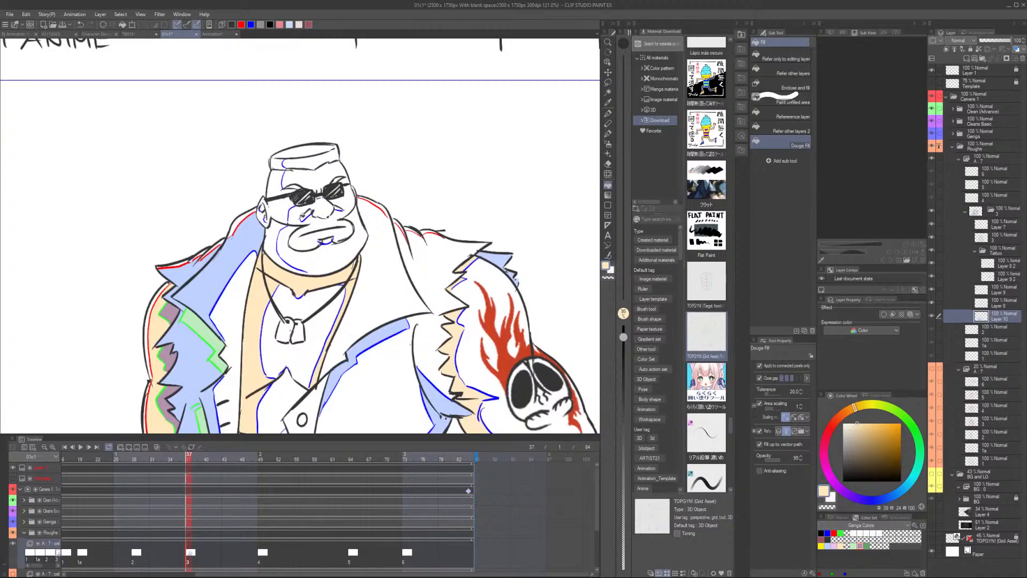
pyautogui.scroll(3, 277, 212)
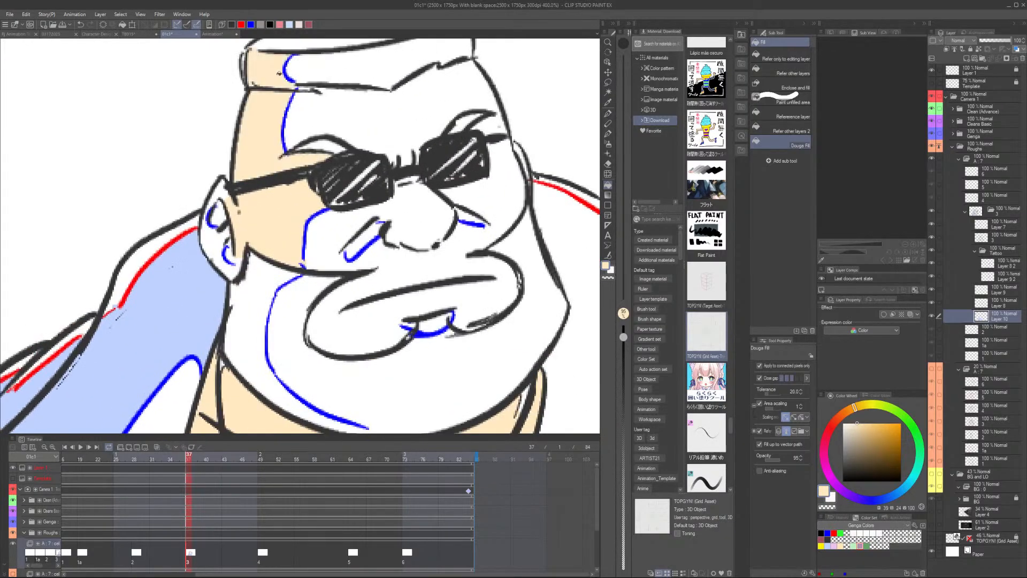
pyautogui.scroll(-2, 233, 241)
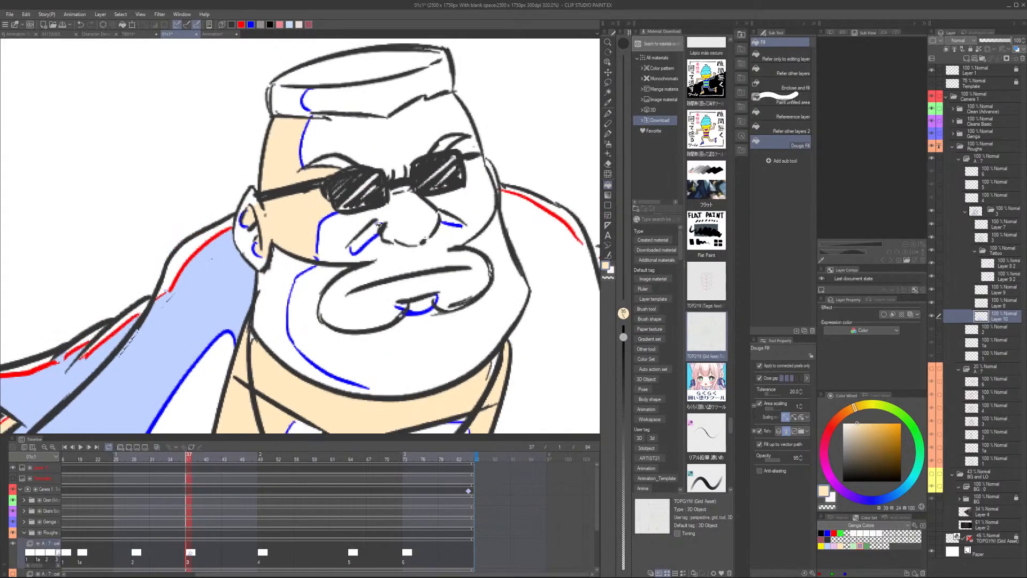
pyautogui.click(370, 235)
pyautogui.scroll(-2, 465, 294)
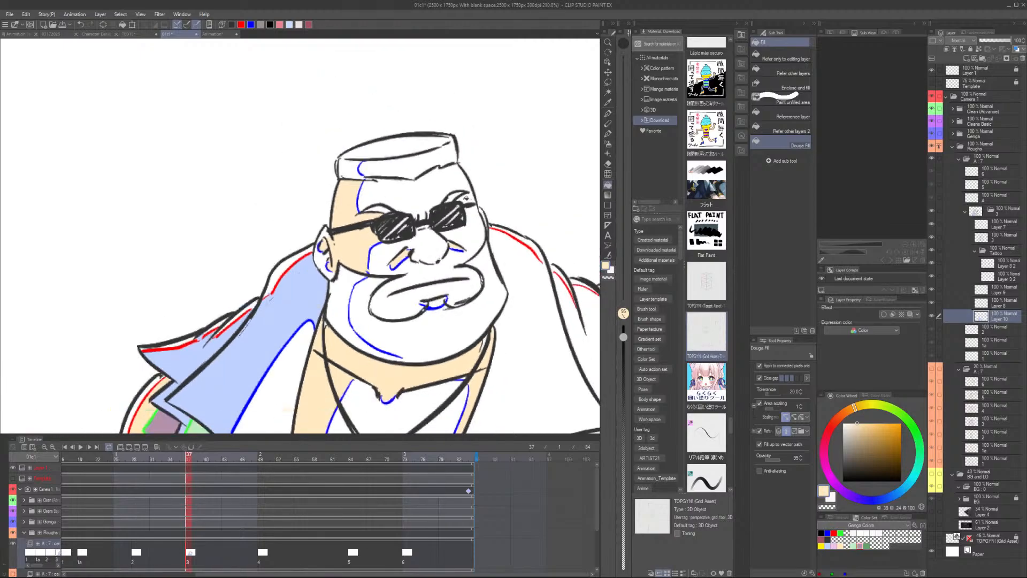
pyautogui.scroll(2, 466, 198)
# Fill the shadow areas on the side of the hair, the bearded jaw and the mouth with light pink
pyautogui.press('p')
pyautogui.scroll(-5, 466, 198)
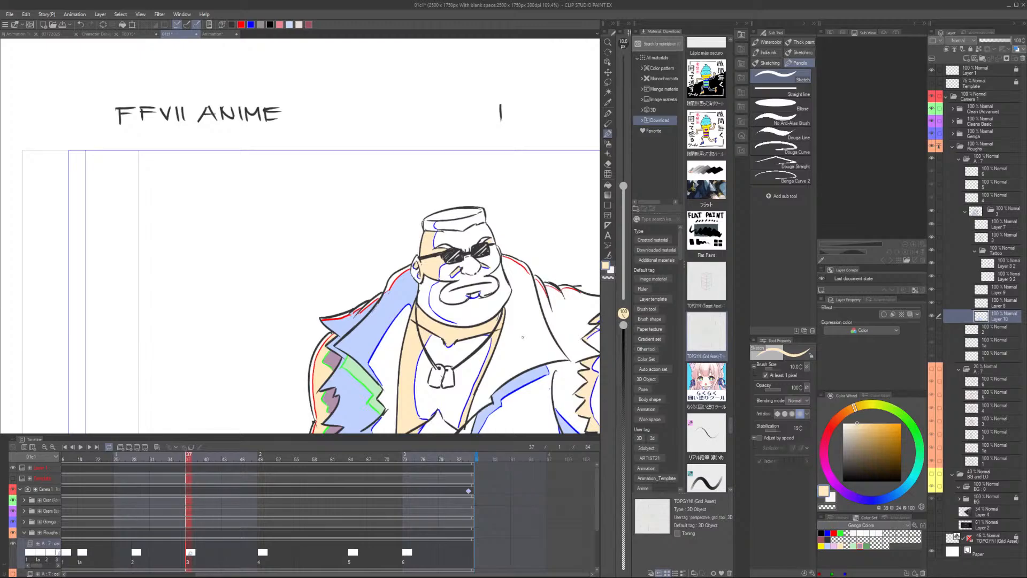
pyautogui.moveTo(517, 354); pyautogui.dragTo(365, 318)
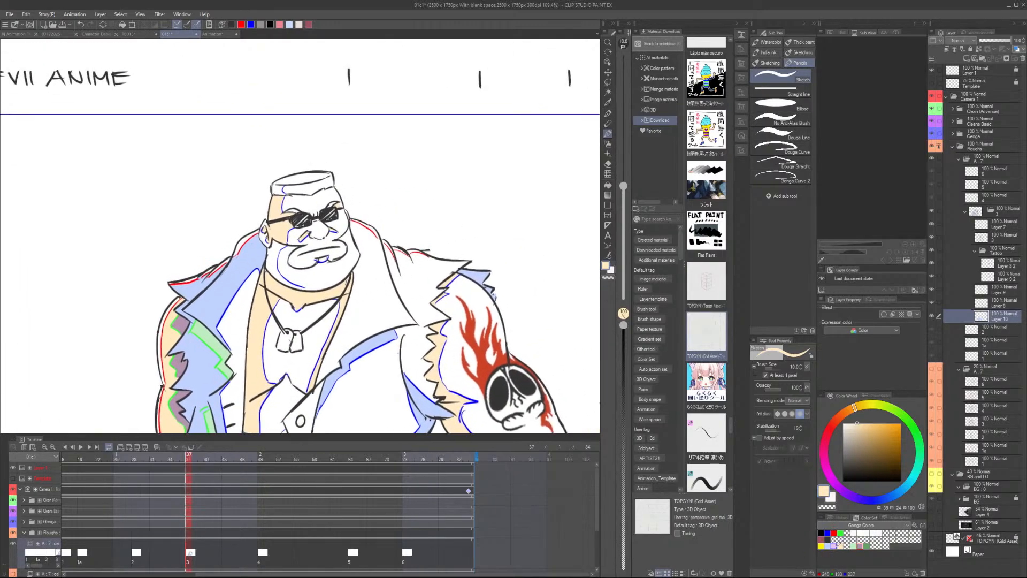
pyautogui.click(833, 545)
pyautogui.press('g')
pyautogui.scroll(3, 289, 188)
pyautogui.click(272, 189)
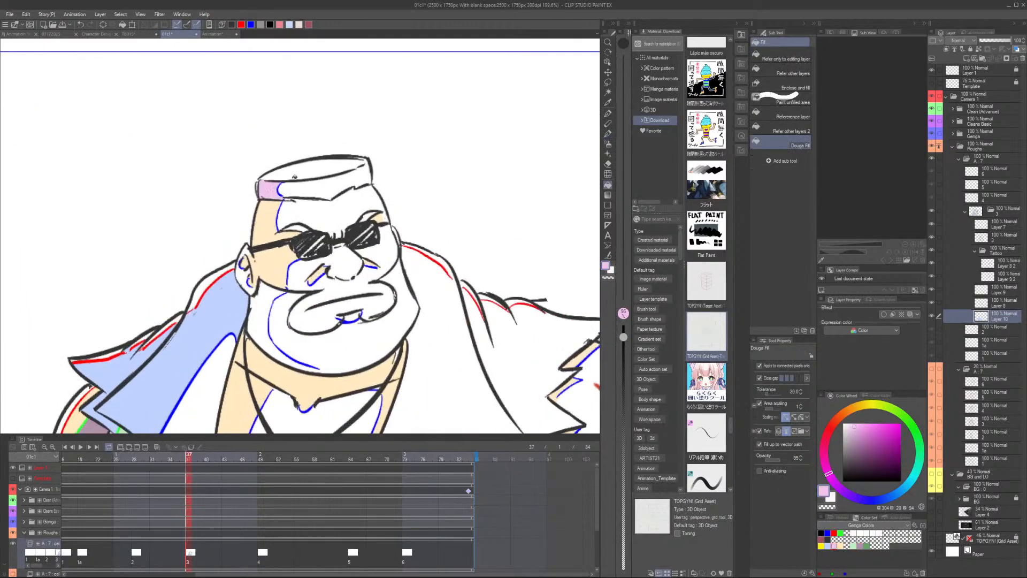
pyautogui.scroll(-1, 329, 167)
pyautogui.click(274, 287)
pyautogui.scroll(-3, 323, 273)
pyautogui.scroll(8, 323, 272)
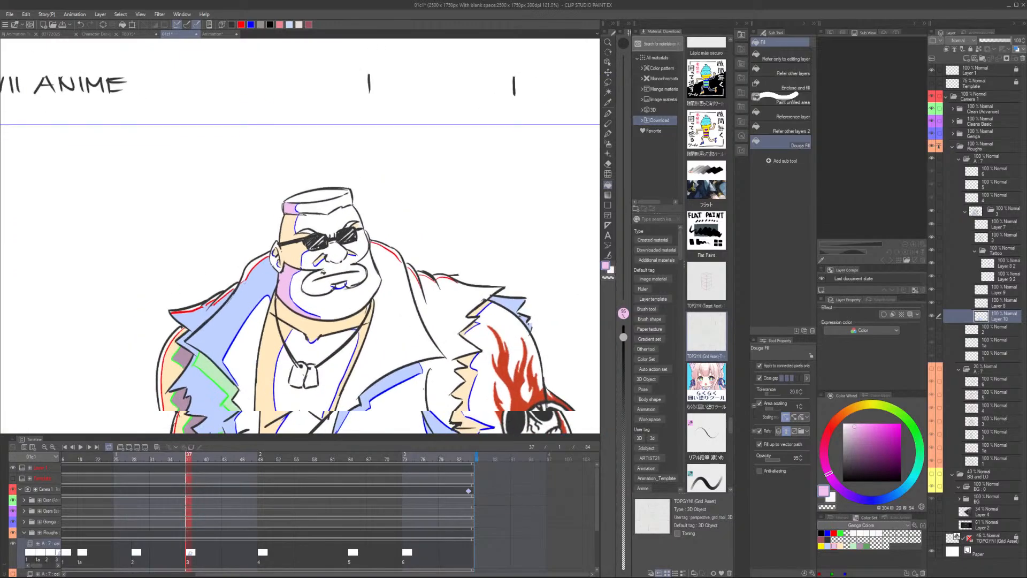
pyautogui.scroll(-9, 322, 269)
pyautogui.scroll(6, 326, 268)
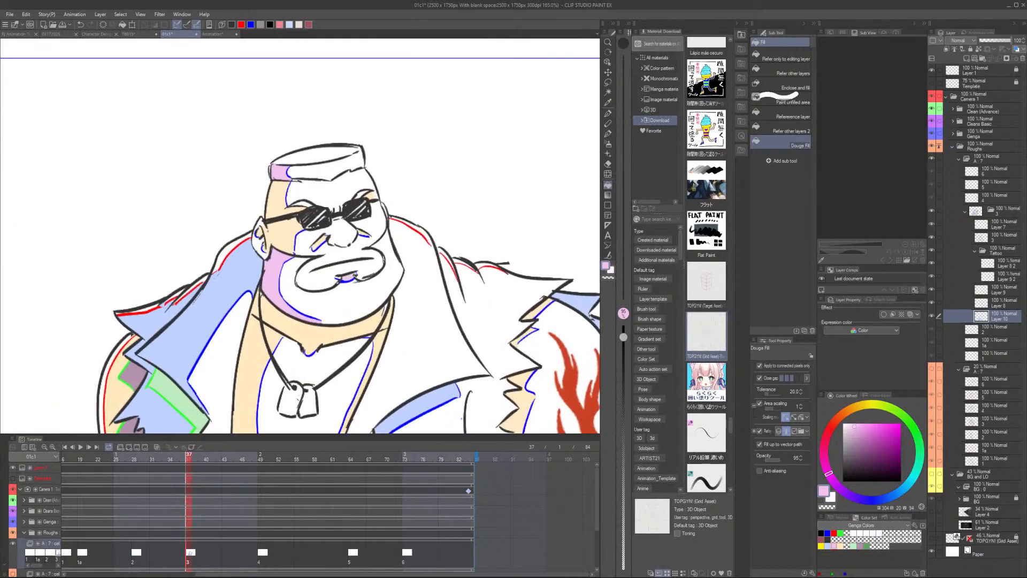
# Fill the red-lined rim strips along the jacket's collar and shoulder on the tattooed arm's side with yellow
pyautogui.scroll(-5, 348, 275)
pyautogui.moveTo(480, 230); pyautogui.dragTo(445, 232)
pyautogui.click(821, 545)
pyautogui.scroll(12, 329, 134)
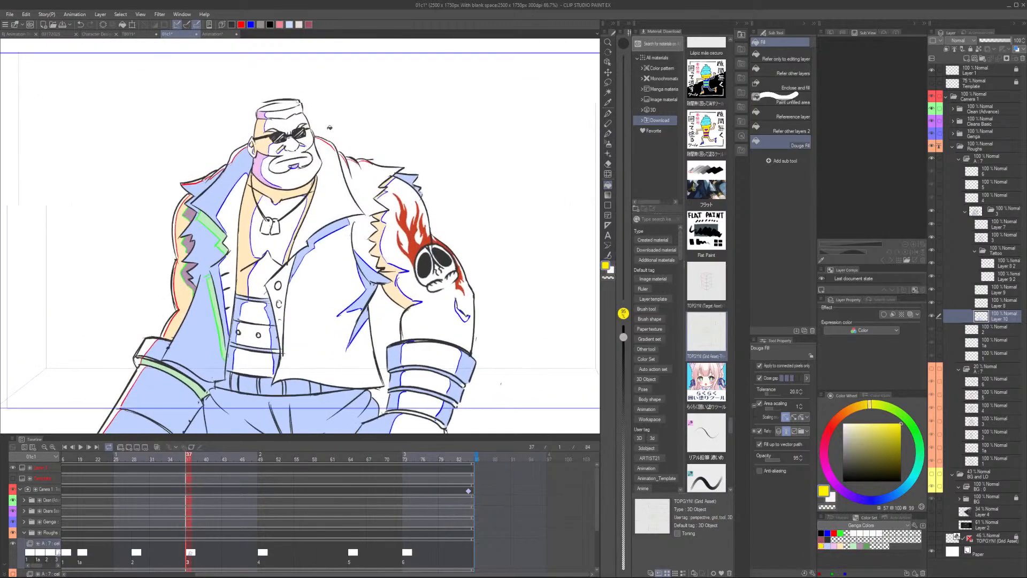
pyautogui.click(335, 156)
pyautogui.click(362, 188)
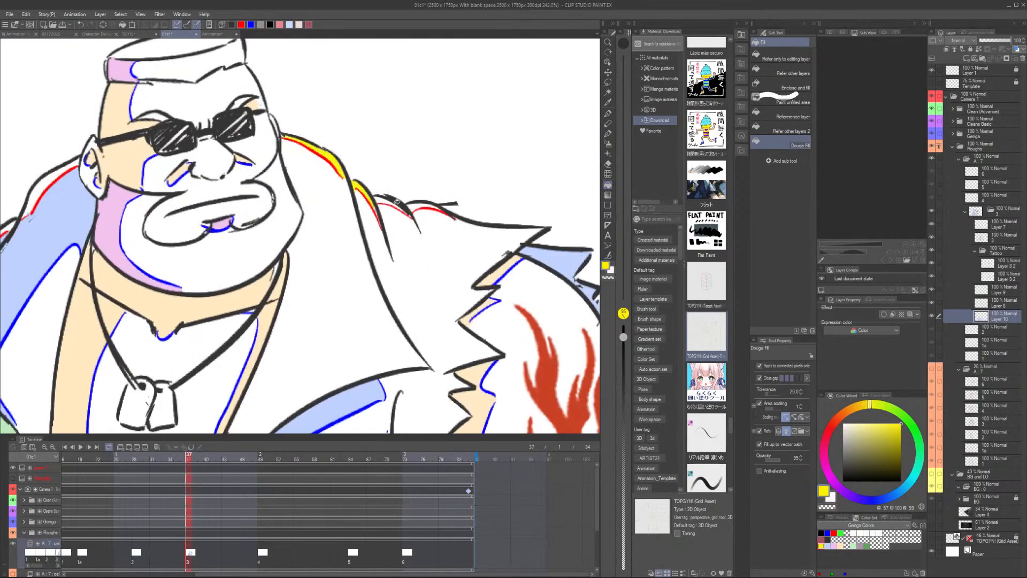
pyautogui.click(395, 203)
pyautogui.click(422, 207)
pyautogui.scroll(-10, 382, 140)
# Fill the red-lined rim strips along the jacket's collar and shoulder on the gun arm's side with yellow
pyautogui.moveTo(258, 164); pyautogui.dragTo(331, 187)
pyautogui.scroll(5, 330, 186)
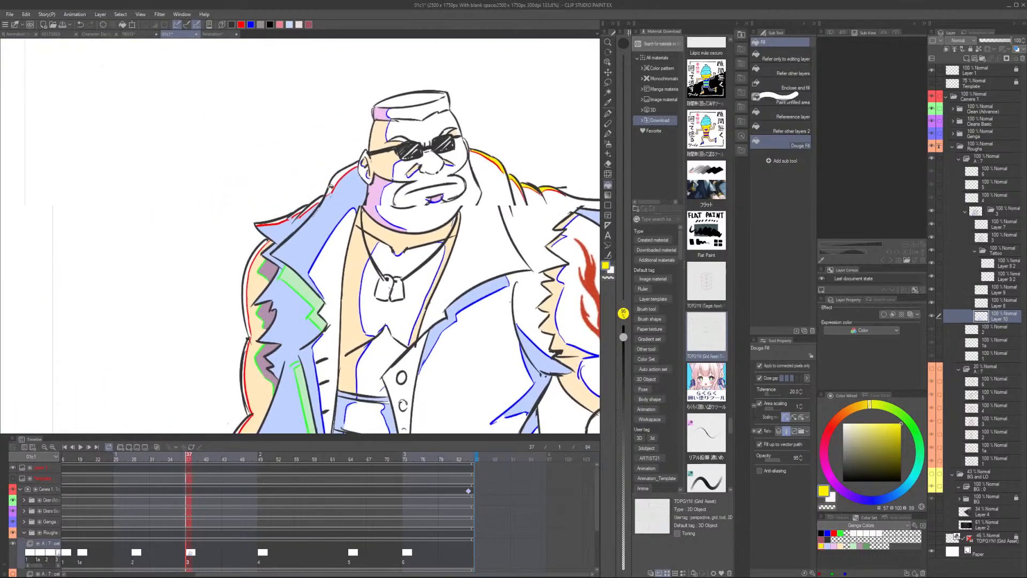
pyautogui.scroll(4, 331, 186)
pyautogui.click(340, 177)
pyautogui.click(301, 220)
pyautogui.scroll(3, 279, 225)
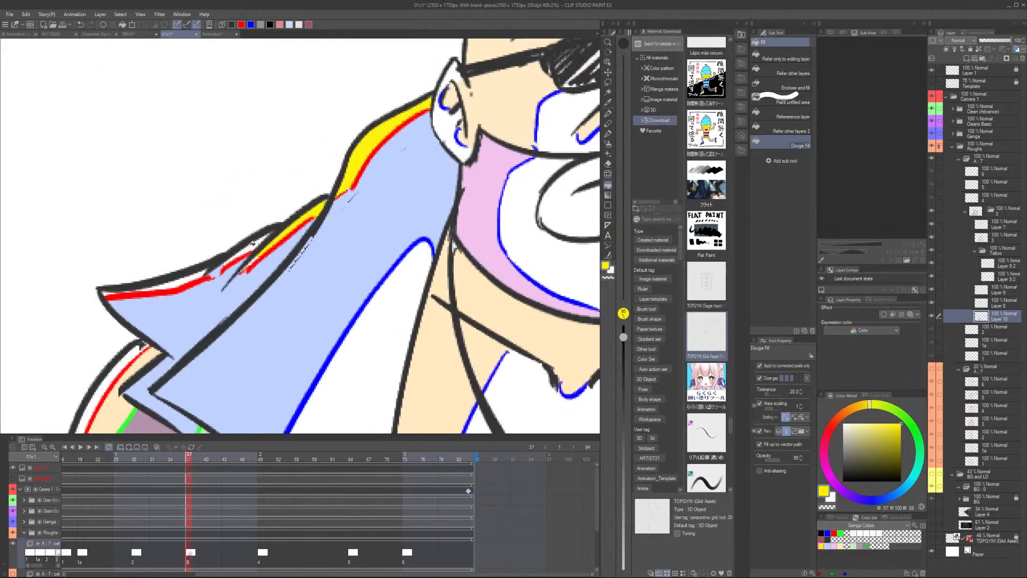
pyautogui.click(234, 254)
pyautogui.scroll(-4, 185, 278)
pyautogui.scroll(1, 185, 278)
pyautogui.scroll(-5, 241, 267)
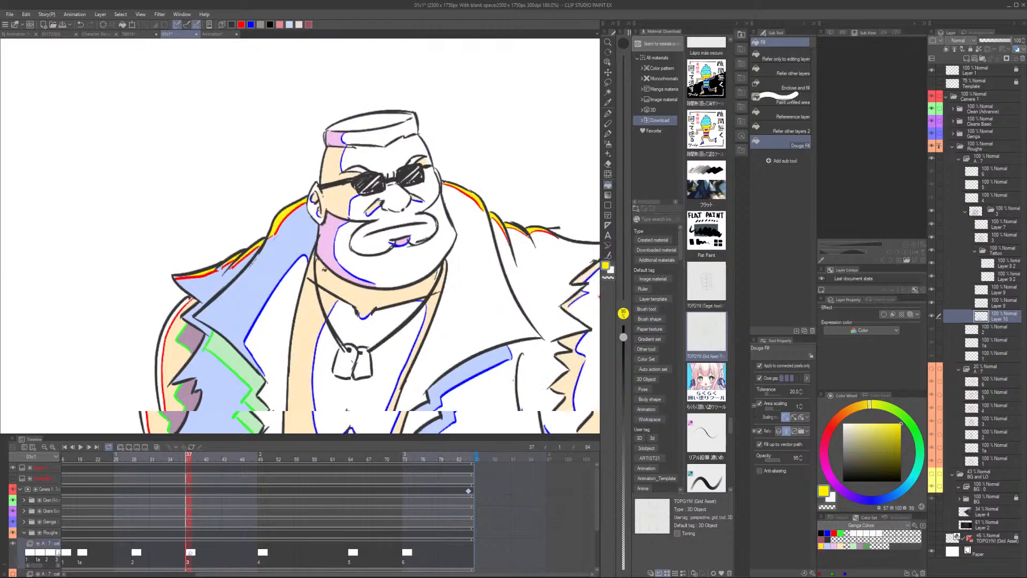
# Fill the red-lined rim strips along the outer edge of the gun arm's bare upper arm with yellow
pyautogui.scroll(3, 303, 259)
pyautogui.scroll(2, 247, 227)
pyautogui.click(255, 233)
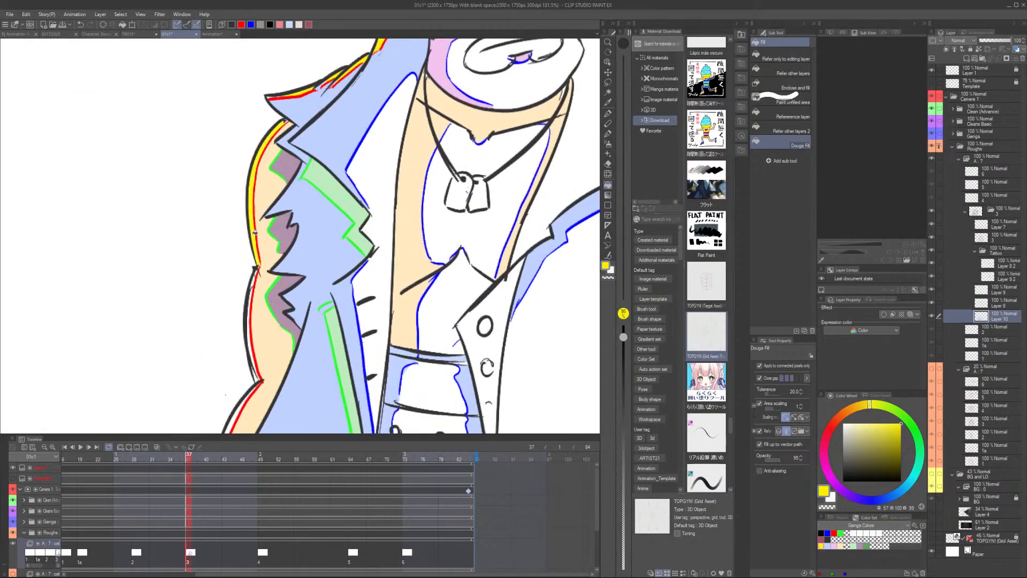
pyautogui.click(249, 307)
pyautogui.scroll(2, 261, 278)
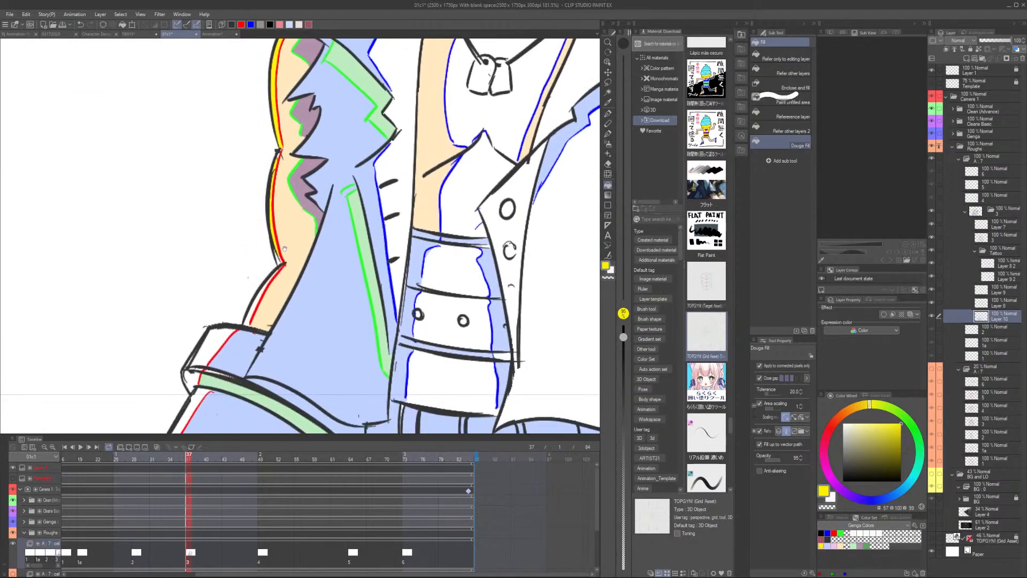
pyautogui.click(282, 264)
pyautogui.scroll(-3, 282, 264)
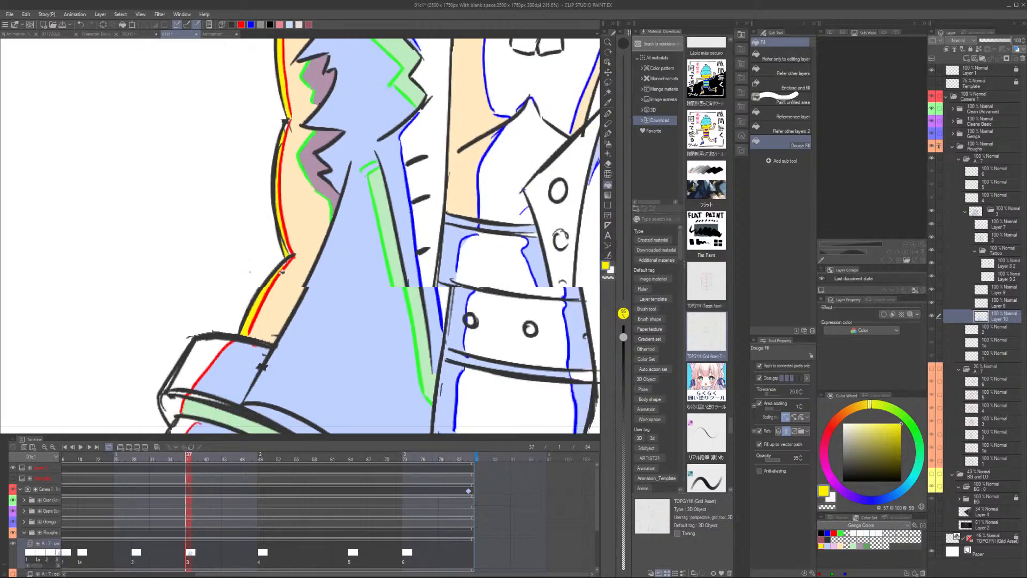
# Fill the red-lined rim strips on the gun arm's cuff and along the outer edge of its forearm casing with yellow
pyautogui.click(227, 335)
pyautogui.moveTo(223, 369); pyautogui.dragTo(251, 294)
pyautogui.click(235, 287)
pyautogui.click(239, 303)
pyautogui.scroll(-5, 239, 304)
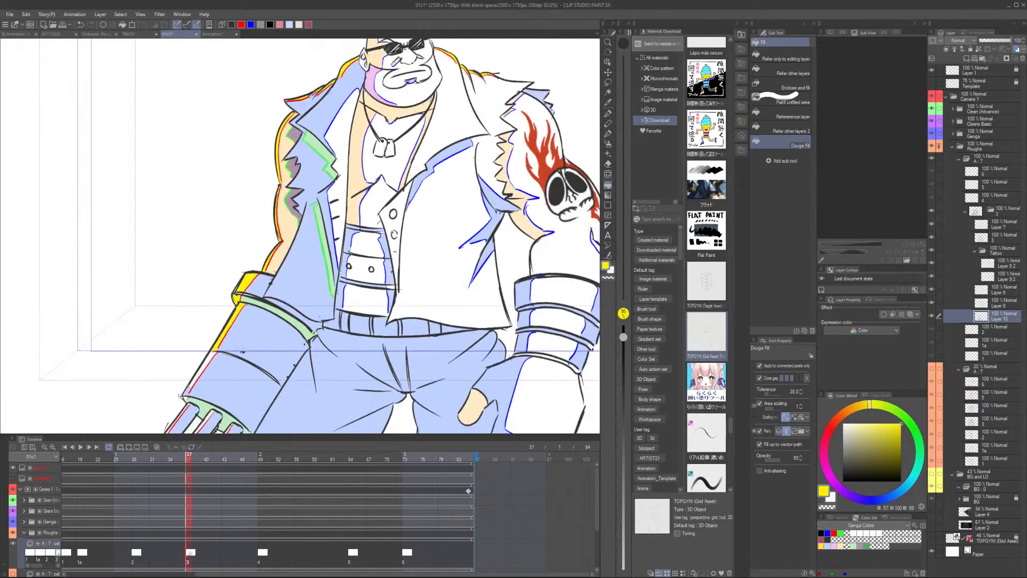
pyautogui.moveTo(236, 332); pyautogui.dragTo(258, 280)
pyautogui.scroll(2, 252, 283)
pyautogui.click(232, 290)
# Fill the red-lined rim strips on the gun arm's barrels with yellow
pyautogui.scroll(2, 225, 300)
pyautogui.scroll(3, 212, 310)
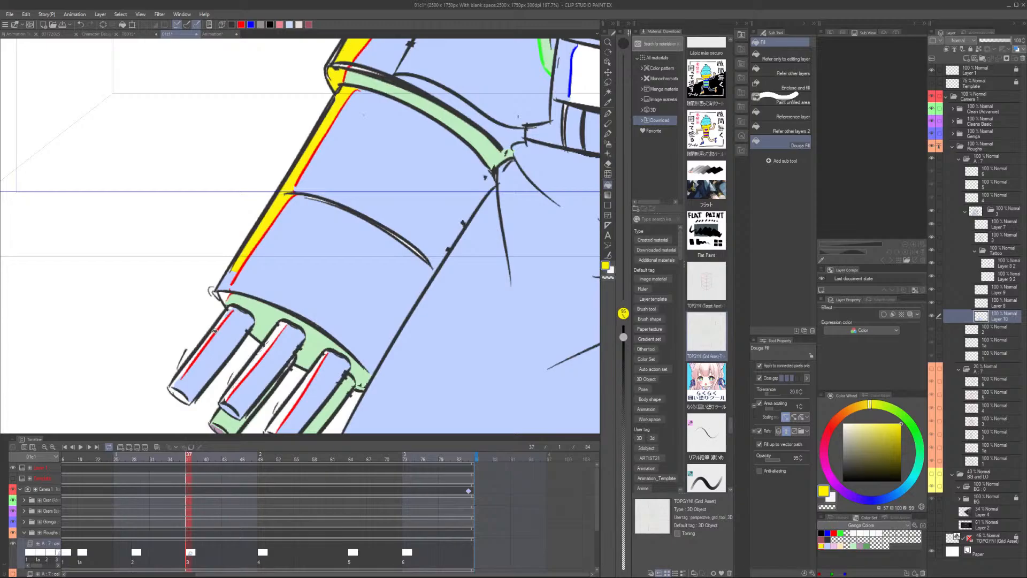
pyautogui.press('p')
pyautogui.moveTo(277, 326); pyautogui.dragTo(226, 399)
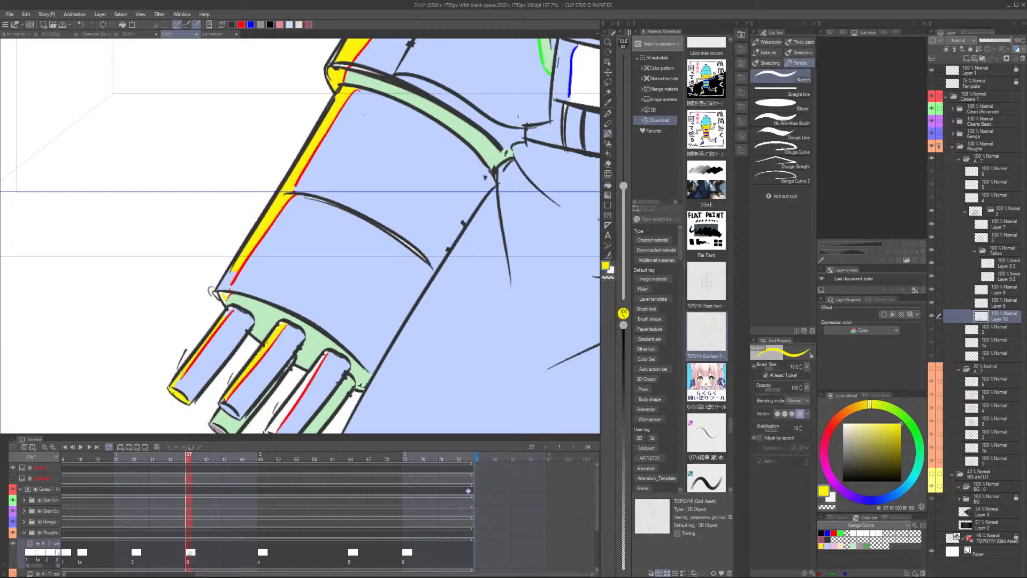
pyautogui.scroll(-4, 211, 292)
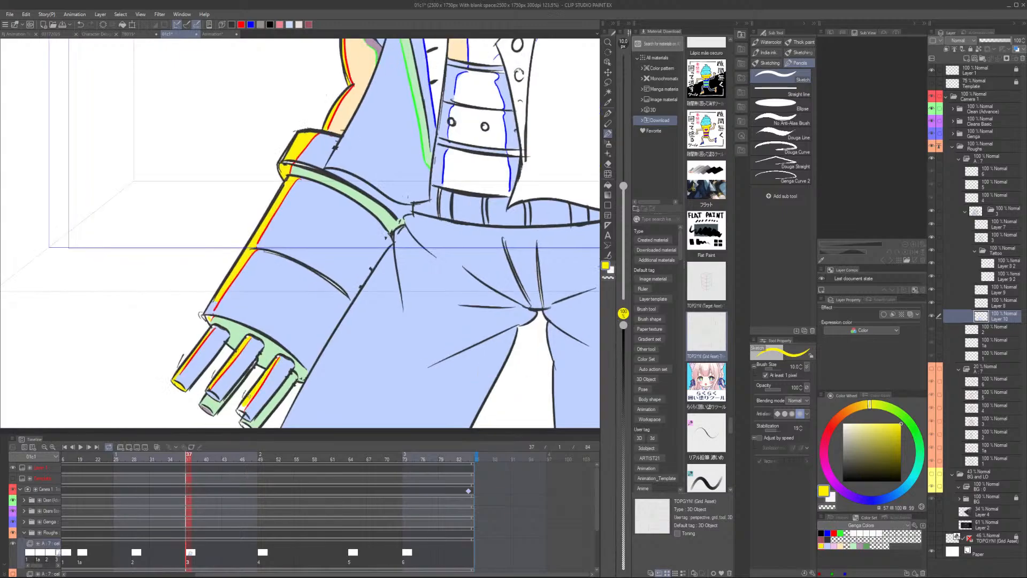
pyautogui.scroll(-6, 234, 343)
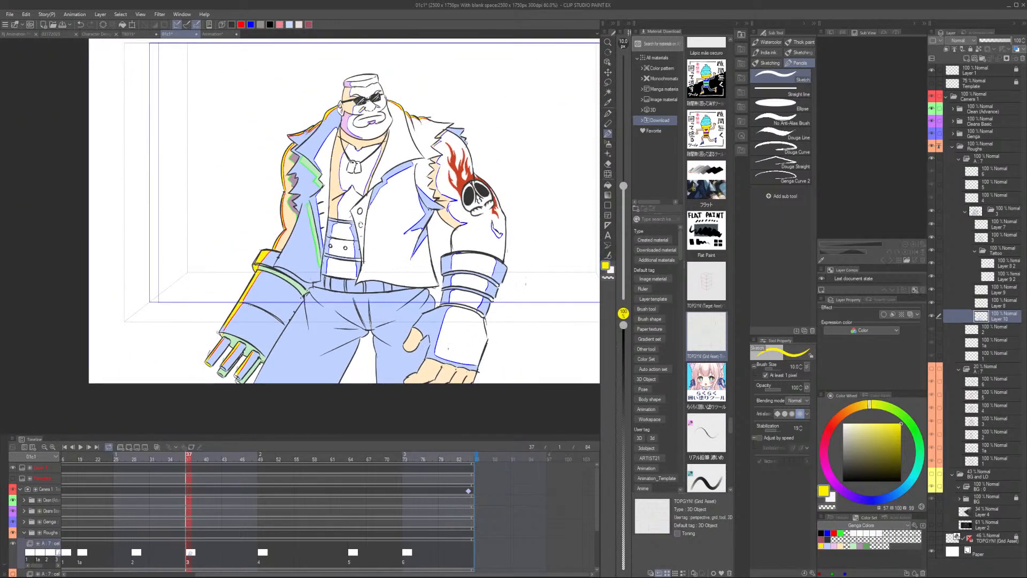
pyautogui.scroll(2, 535, 332)
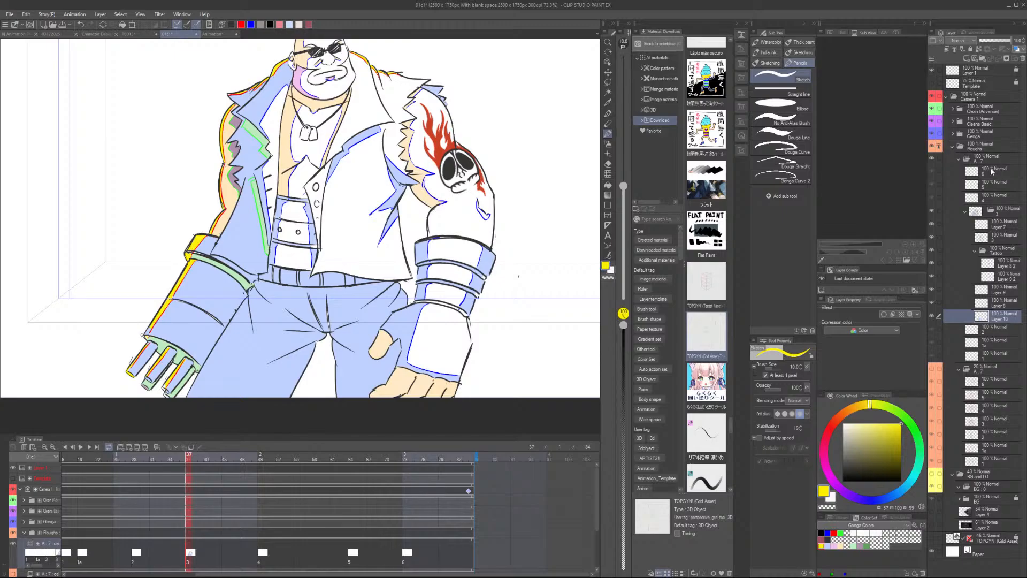
# On Layer 8, sketch pairs of red zigzag highlight lines across the three metal wrist bands of the tattooed arm
pyautogui.click(1000, 305)
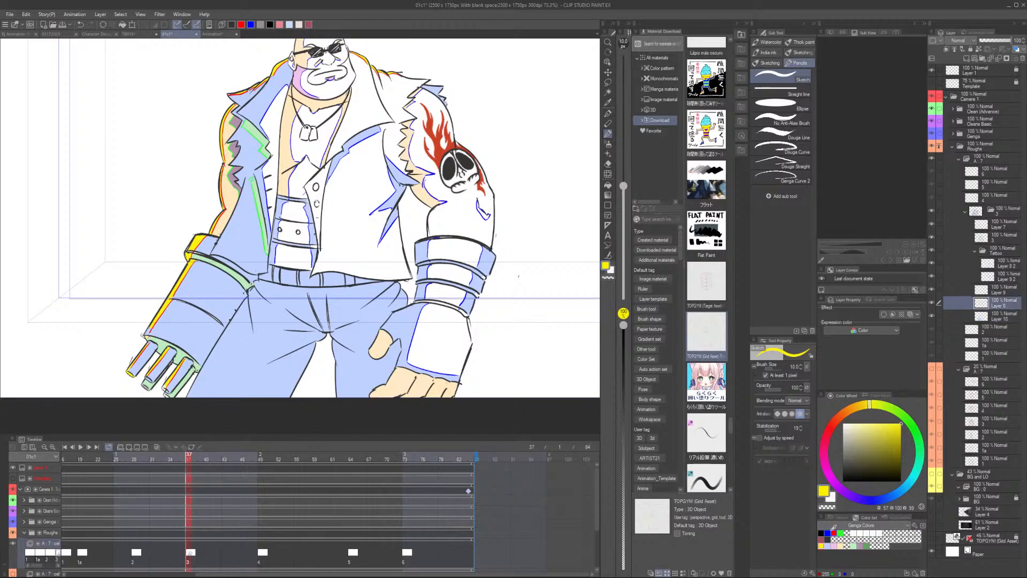
pyautogui.click(833, 533)
pyautogui.scroll(5, 426, 244)
pyautogui.moveTo(428, 247)
pyautogui.mouseDown()
pyautogui.moveTo(434, 290)
pyautogui.moveTo(420, 309)
pyautogui.mouseUp()
pyautogui.moveTo(493, 249)
pyautogui.mouseDown()
pyautogui.moveTo(471, 275)
pyautogui.moveTo(463, 312)
pyautogui.mouseUp()
pyautogui.moveTo(456, 347); pyautogui.dragTo(489, 281)
pyautogui.moveTo(439, 253); pyautogui.dragTo(441, 299)
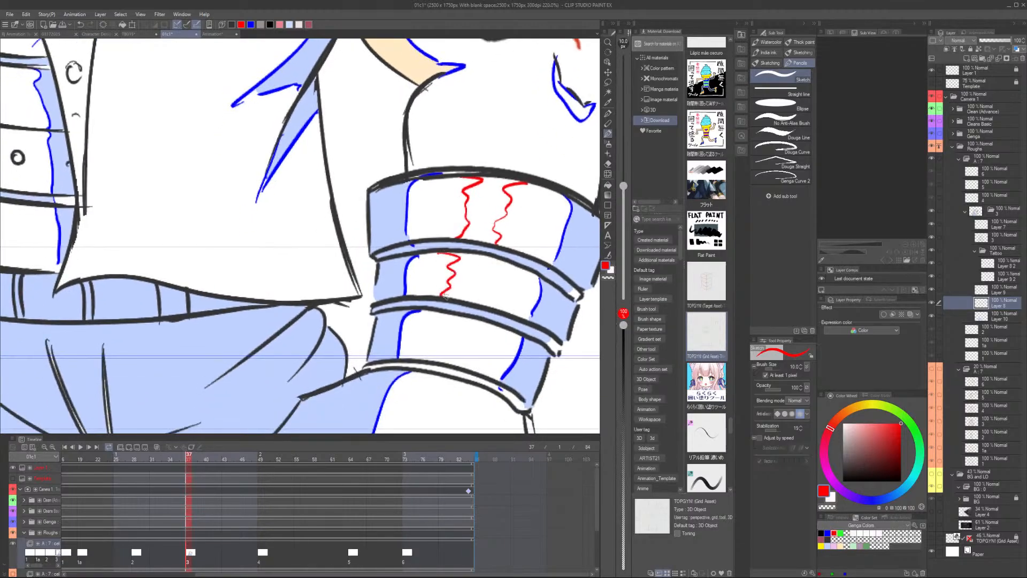
pyautogui.moveTo(498, 257)
pyautogui.mouseDown()
pyautogui.moveTo(470, 262)
pyautogui.moveTo(481, 306)
pyautogui.moveTo(450, 329)
pyautogui.moveTo(438, 361)
pyautogui.mouseUp()
pyautogui.moveTo(479, 319)
pyautogui.mouseDown()
pyautogui.moveTo(464, 332)
pyautogui.moveTo(461, 363)
pyautogui.mouseUp()
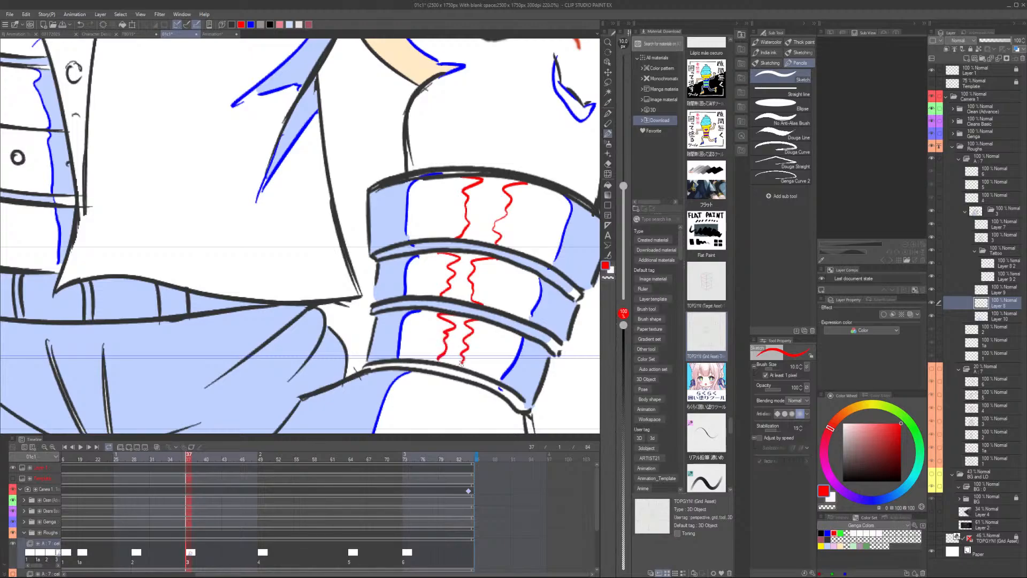
# Sketch pairs of red zigzag highlight lines down the three bands of the metal waist guard
pyautogui.scroll(-8, 461, 364)
pyautogui.moveTo(380, 298); pyautogui.dragTo(441, 314)
pyautogui.scroll(5, 374, 254)
pyautogui.moveTo(332, 233)
pyautogui.mouseDown()
pyautogui.moveTo(348, 241)
pyautogui.moveTo(338, 269)
pyautogui.mouseUp()
pyautogui.moveTo(361, 235)
pyautogui.mouseDown()
pyautogui.moveTo(337, 310)
pyautogui.moveTo(350, 304)
pyautogui.moveTo(361, 317)
pyautogui.moveTo(336, 331)
pyautogui.moveTo(338, 368)
pyautogui.mouseUp()
pyautogui.moveTo(354, 327); pyautogui.dragTo(356, 361)
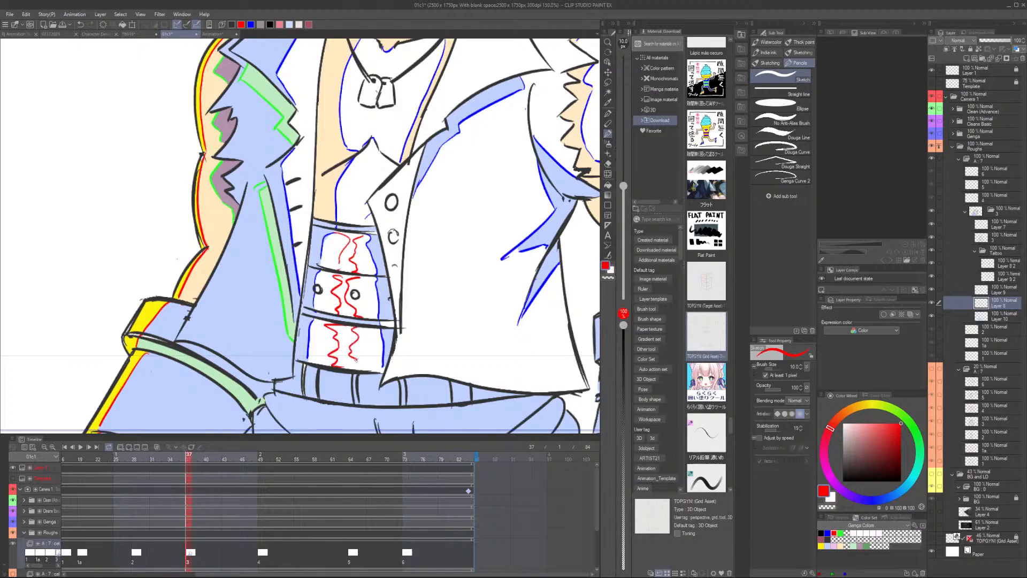
# On Layer 10, fill the areas between the red zigzag lines on the waist guard with yellow
pyautogui.hotkey('alt', '[')
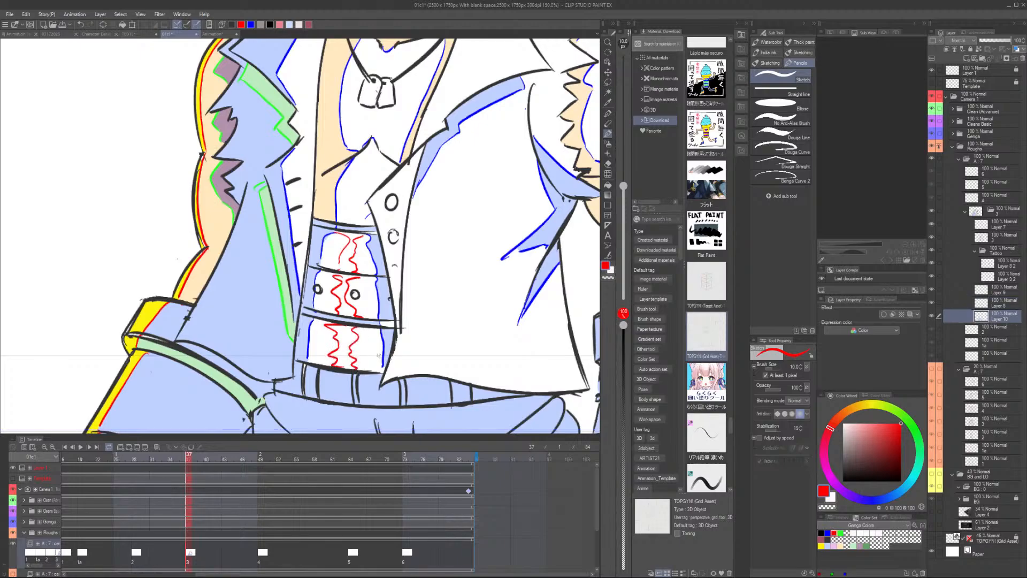
pyautogui.click(821, 545)
pyautogui.press('g')
pyautogui.press('g')
pyautogui.click(344, 347)
pyautogui.click(347, 306)
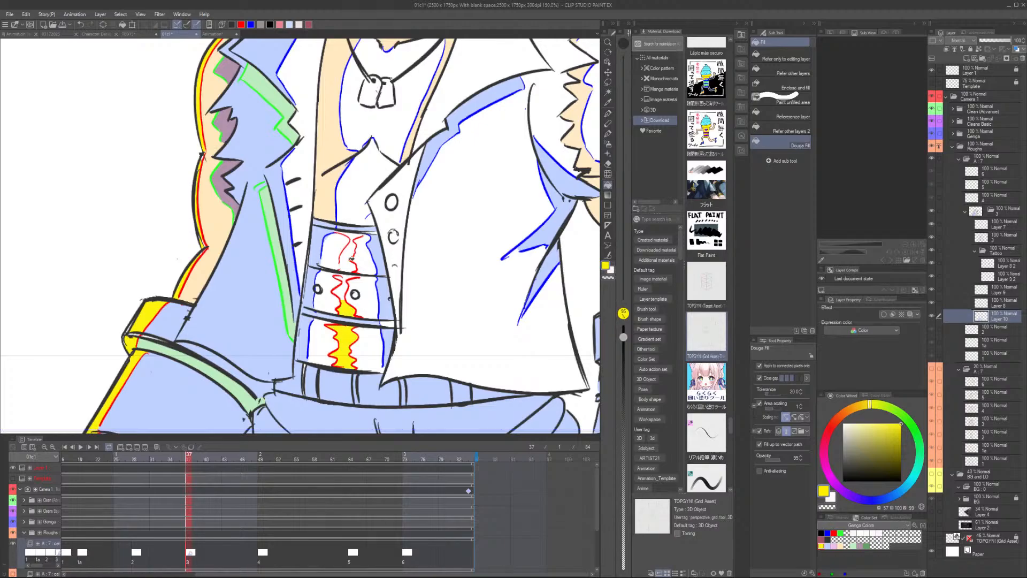
pyautogui.press('b')
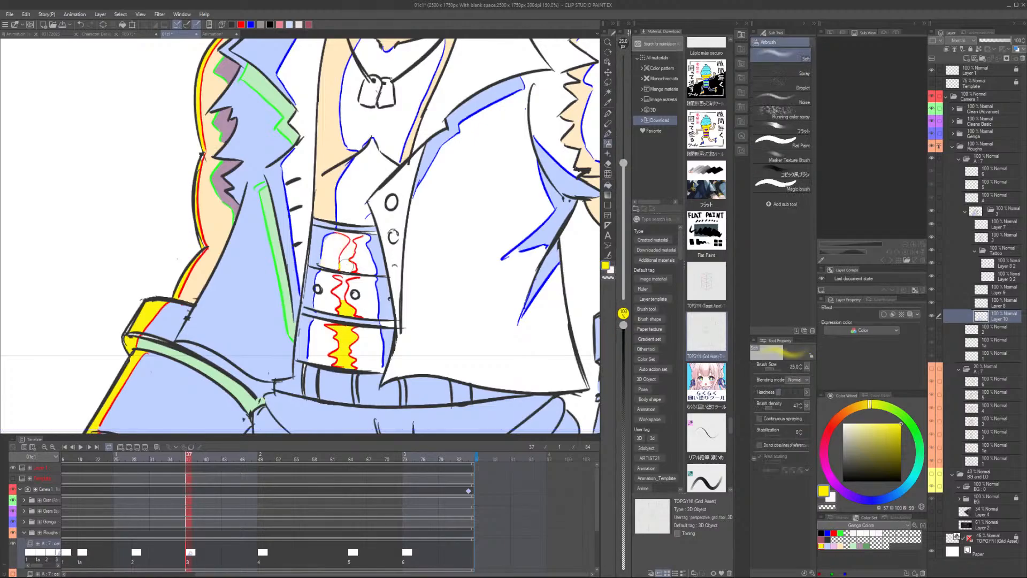
pyautogui.hotkey('ctrl', 'z')
pyautogui.hotkey('ctrl', 'z')
pyautogui.press('g')
pyautogui.click(348, 261)
pyautogui.click(354, 236)
pyautogui.scroll(-4, 378, 225)
pyautogui.scroll(3, 363, 273)
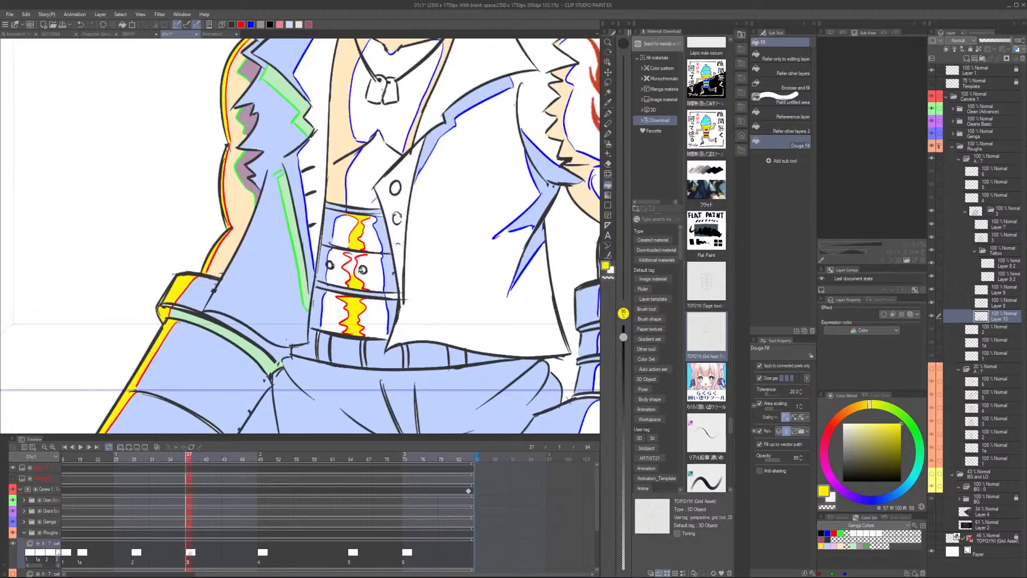
pyautogui.scroll(-5, 362, 270)
# Fill the zigzag highlights on the tattooed arm's three wrist bands with yellow
pyautogui.scroll(3, 432, 273)
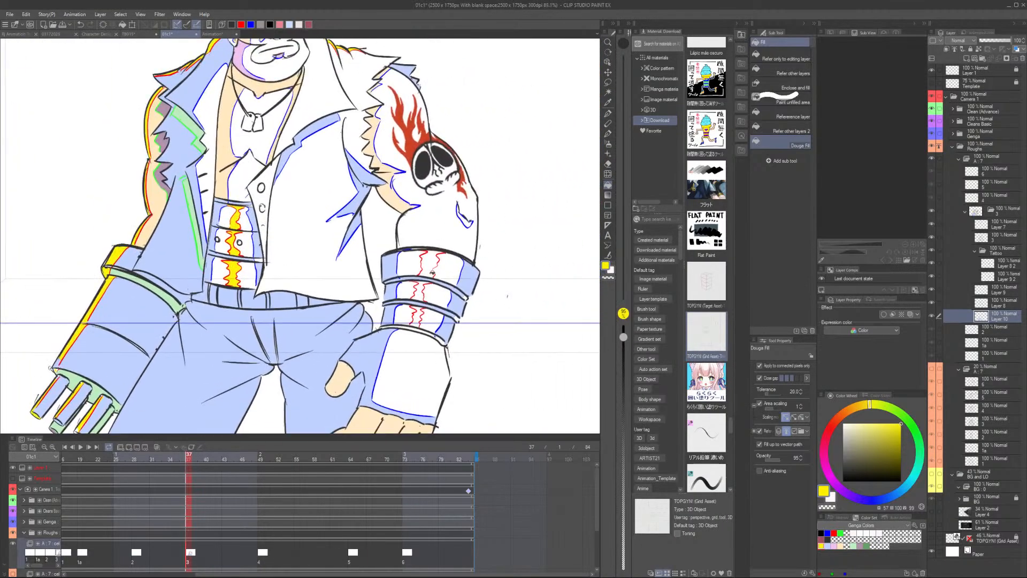
pyautogui.scroll(1, 432, 274)
pyautogui.click(432, 266)
pyautogui.click(418, 292)
pyautogui.click(416, 321)
pyautogui.scroll(-4, 416, 322)
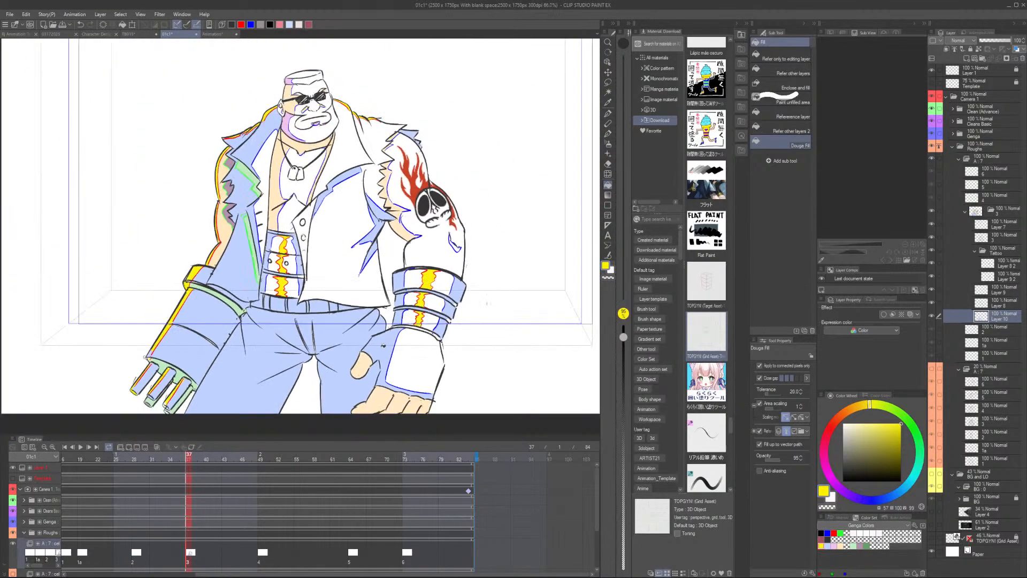
# Choose blue for the shadow lines and erase part of the lower chest shadow line on Layer 8, on the jacket's tattooed-arm side
pyautogui.scroll(2, 383, 345)
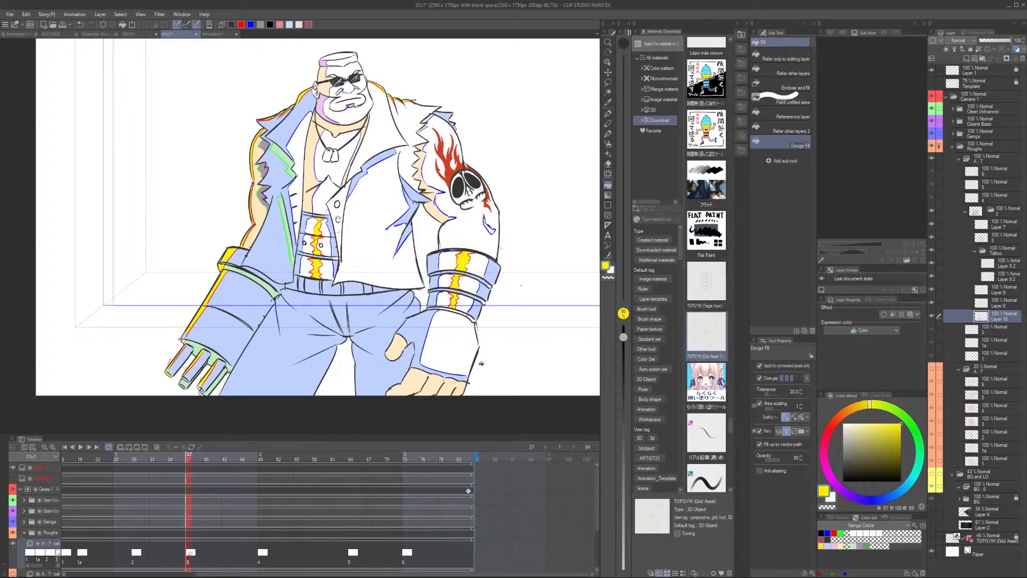
pyautogui.scroll(-1, 481, 363)
pyautogui.moveTo(495, 356); pyautogui.dragTo(406, 301)
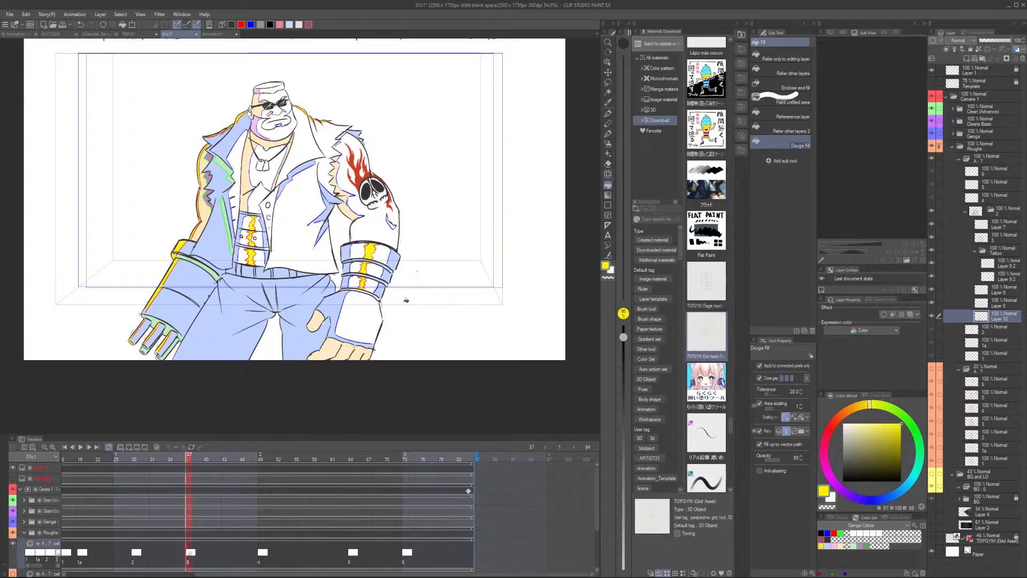
pyautogui.click(828, 533)
pyautogui.press('p')
pyautogui.scroll(5, 242, 304)
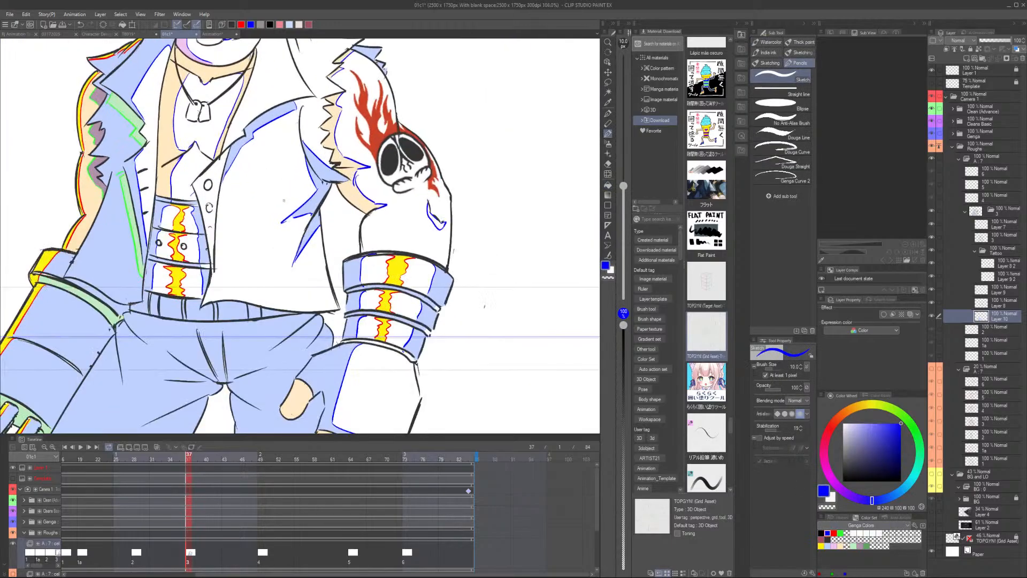
pyautogui.moveTo(247, 323); pyautogui.dragTo(250, 291)
pyautogui.hotkey('ctrl', 'z')
pyautogui.press('e')
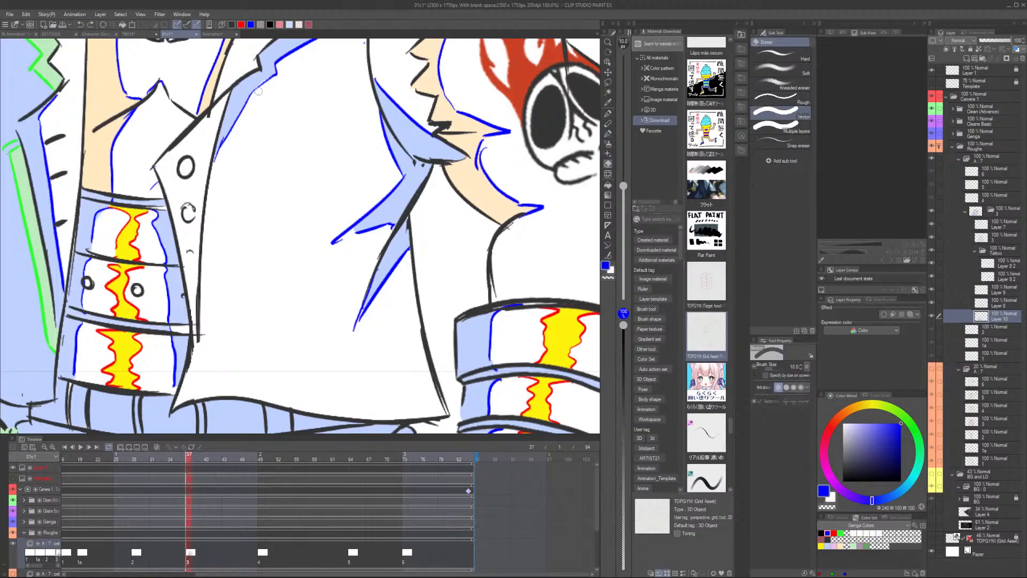
pyautogui.keyDown('ctrl'); pyautogui.keyDown('shift'); pyautogui.click(276, 78); pyautogui.keyUp('shift'); pyautogui.keyUp('ctrl')
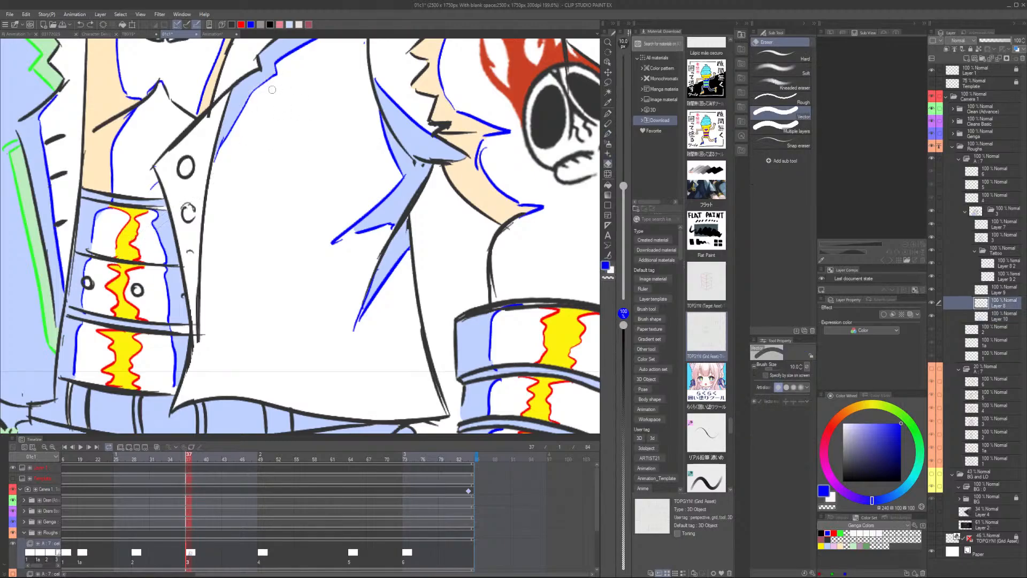
pyautogui.moveTo(274, 73); pyautogui.dragTo(222, 151)
# Sketch a blue shadow outline from the chest down the jacket's open front panel to its hem, with a pointed fold near the bottom
pyautogui.press('p')
pyautogui.moveTo(276, 70)
pyautogui.mouseDown()
pyautogui.moveTo(248, 154)
pyautogui.moveTo(264, 213)
pyautogui.moveTo(219, 330)
pyautogui.mouseUp()
pyautogui.hotkey('ctrl', 'z')
pyautogui.moveTo(274, 69)
pyautogui.mouseDown()
pyautogui.moveTo(242, 151)
pyautogui.moveTo(237, 289)
pyautogui.moveTo(263, 352)
pyautogui.moveTo(320, 408)
pyautogui.mouseUp()
pyautogui.hotkey('ctrl', 'z')
pyautogui.moveTo(237, 292)
pyautogui.mouseDown()
pyautogui.moveTo(231, 374)
pyautogui.moveTo(242, 383)
pyautogui.moveTo(268, 391)
pyautogui.moveTo(233, 343)
pyautogui.moveTo(280, 317)
pyautogui.mouseUp()
pyautogui.hotkey('ctrl', 'z')
pyautogui.moveTo(279, 317)
pyautogui.mouseDown()
pyautogui.moveTo(234, 380)
pyautogui.moveTo(272, 404)
pyautogui.mouseUp()
# Fill the outlined shadow along the jacket's front panel on Layer 10 with the light blue sampled from the chest shadow
pyautogui.scroll(-2, 351, 380)
pyautogui.keyDown('alt'); pyautogui.click(274, 198); pyautogui.keyUp('alt')
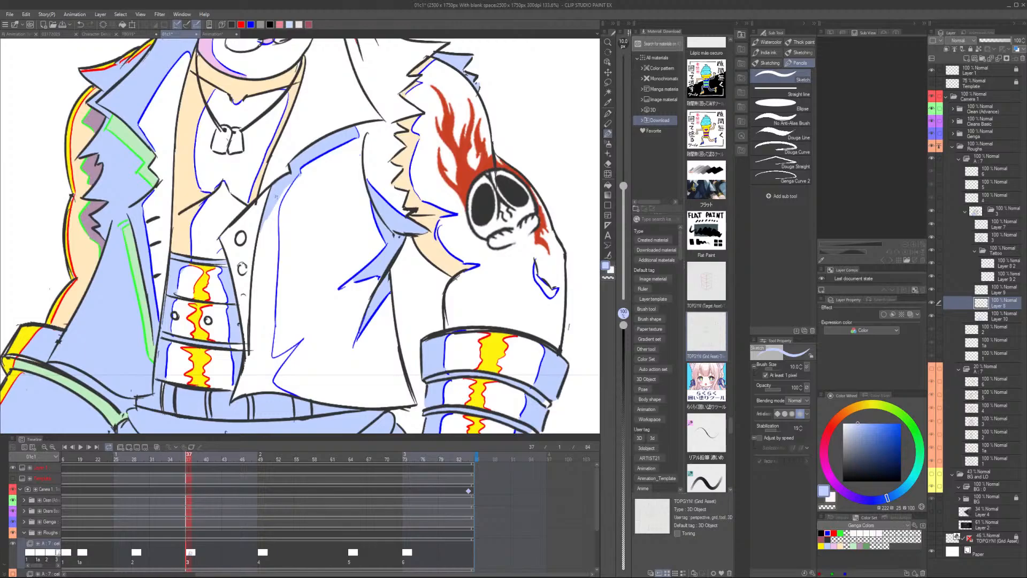
pyautogui.keyDown('ctrl'); pyautogui.keyDown('shift'); pyautogui.click(271, 205); pyautogui.keyUp('shift'); pyautogui.keyUp('ctrl')
pyautogui.press('g')
pyautogui.click(272, 241)
pyautogui.scroll(-8, 317, 206)
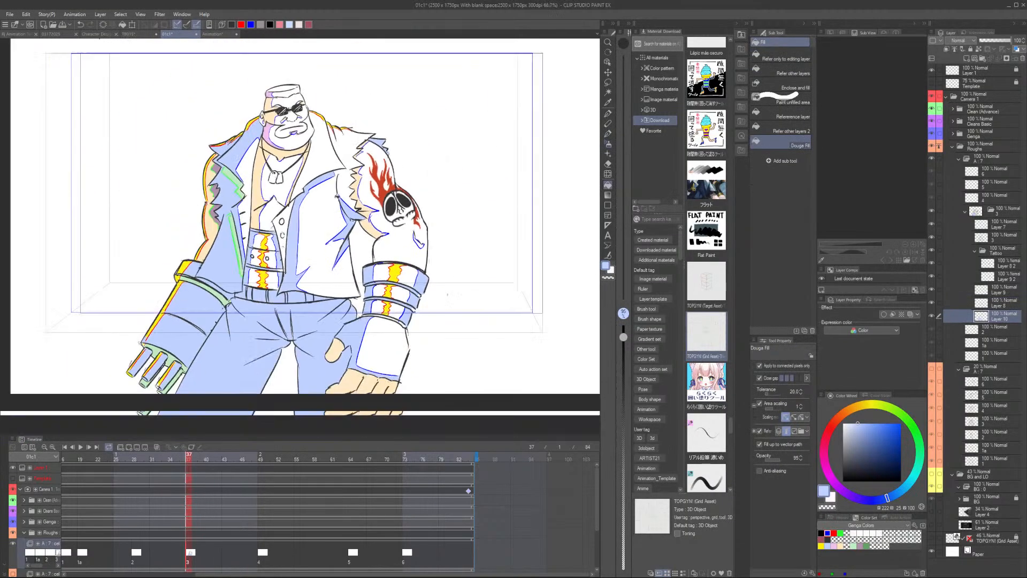
# Erase the blue line closing off the chest shadow near the armpit of the tattooed arm on Layer 8
pyautogui.scroll(9, 400, 234)
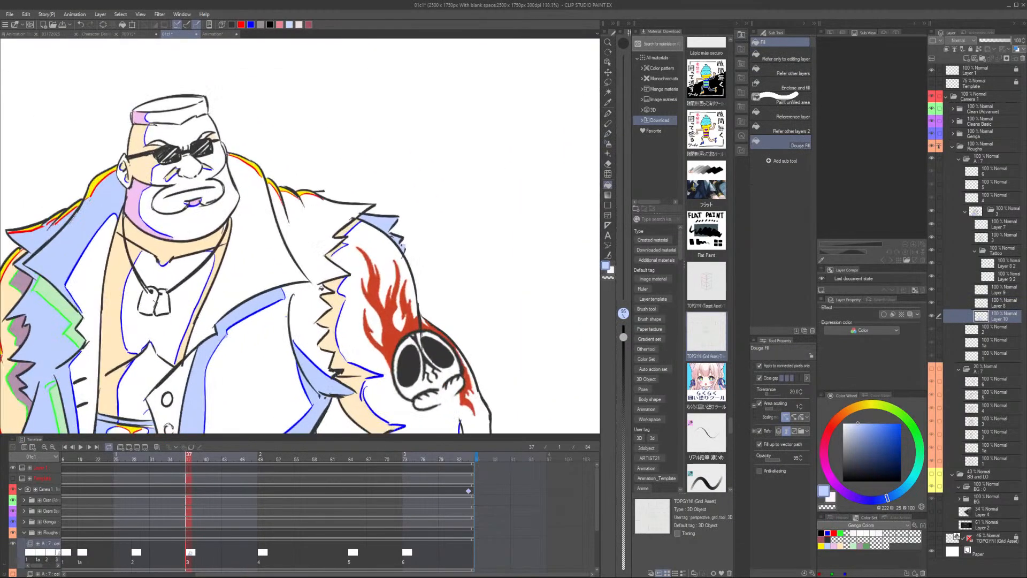
pyautogui.press('p')
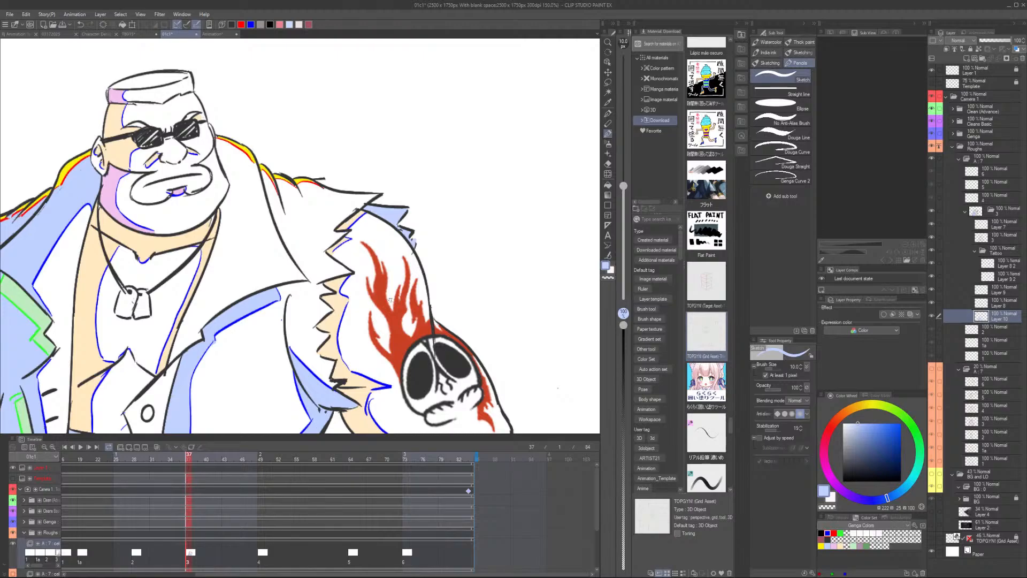
pyautogui.press('e')
pyautogui.moveTo(292, 349)
pyautogui.mouseDown()
pyautogui.moveTo(308, 371)
pyautogui.moveTo(319, 324)
pyautogui.moveTo(311, 355)
pyautogui.moveTo(293, 347)
pyautogui.moveTo(320, 379)
pyautogui.mouseUp()
pyautogui.hotkey('ctrl', 'z')
pyautogui.hotkey('alt', ']')
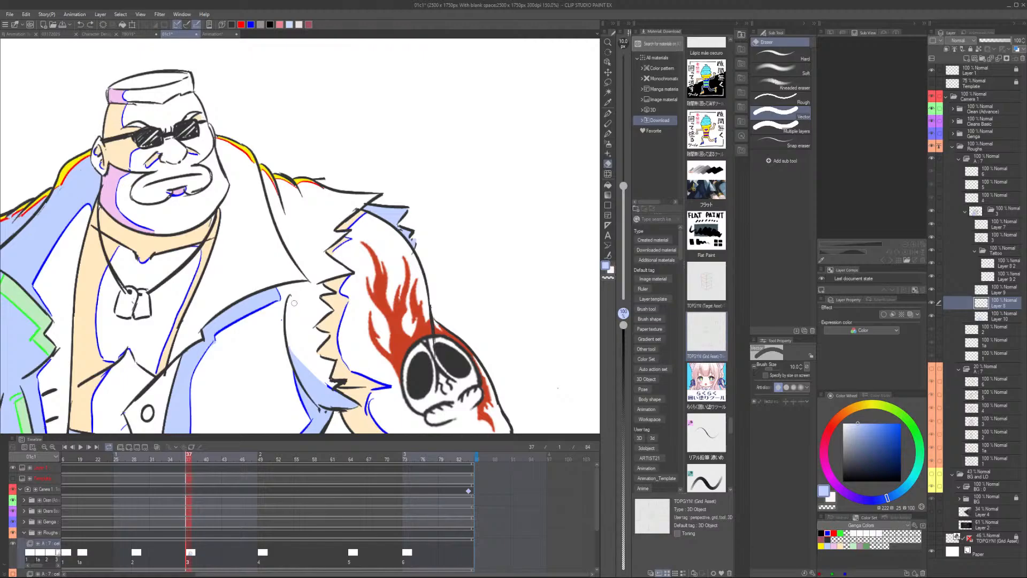
pyautogui.moveTo(294, 303)
pyautogui.mouseDown()
pyautogui.moveTo(280, 296)
pyautogui.moveTo(243, 315)
pyautogui.mouseUp()
# Sketch new blue lines that extend the jacket's chest shadow across to the armpit fold and sleeve edge
pyautogui.press('p')
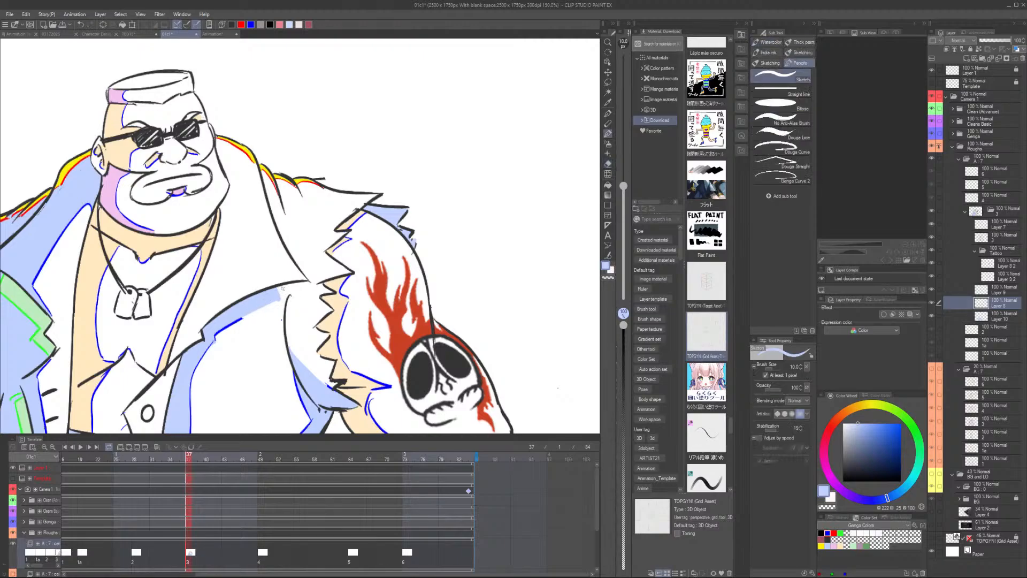
pyautogui.click(828, 534)
pyautogui.moveTo(236, 319)
pyautogui.mouseDown()
pyautogui.moveTo(274, 304)
pyautogui.moveTo(268, 317)
pyautogui.moveTo(293, 370)
pyautogui.mouseUp()
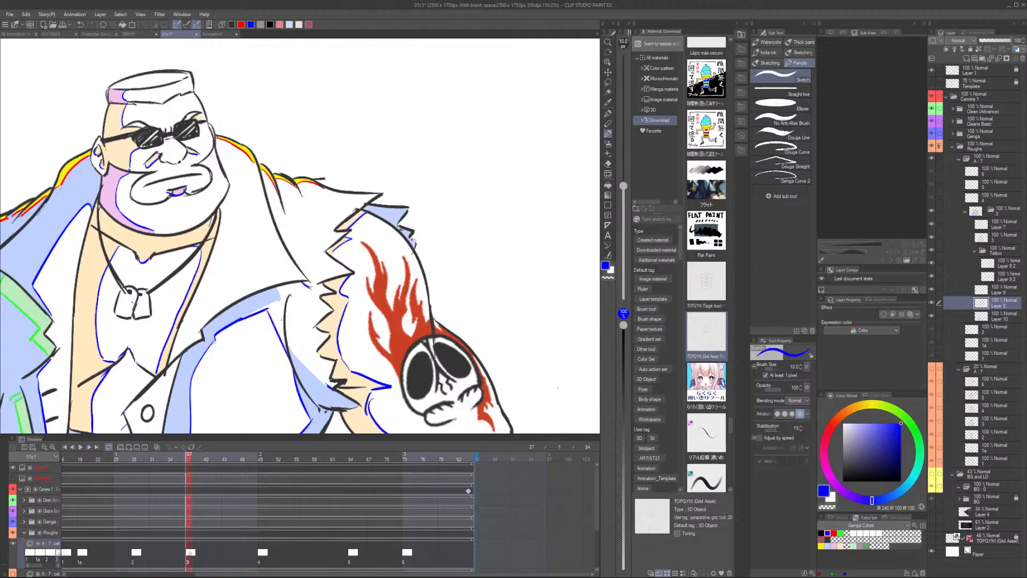
pyautogui.moveTo(309, 288)
pyautogui.mouseDown()
pyautogui.moveTo(305, 328)
pyautogui.moveTo(321, 335)
pyautogui.mouseUp()
# Fill the extended chest and armpit shadow on Layer 10 with the sampled light blue
pyautogui.keyDown('alt'); pyautogui.click(265, 318); pyautogui.keyUp('alt')
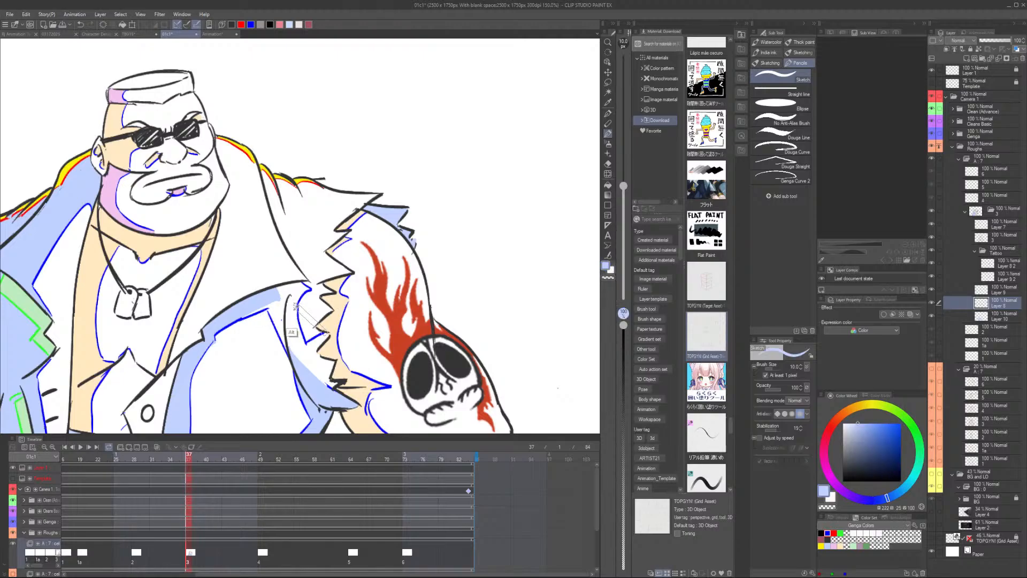
pyautogui.hotkey('alt', '[')
pyautogui.press('g')
pyautogui.press('alt')
pyautogui.click(291, 321)
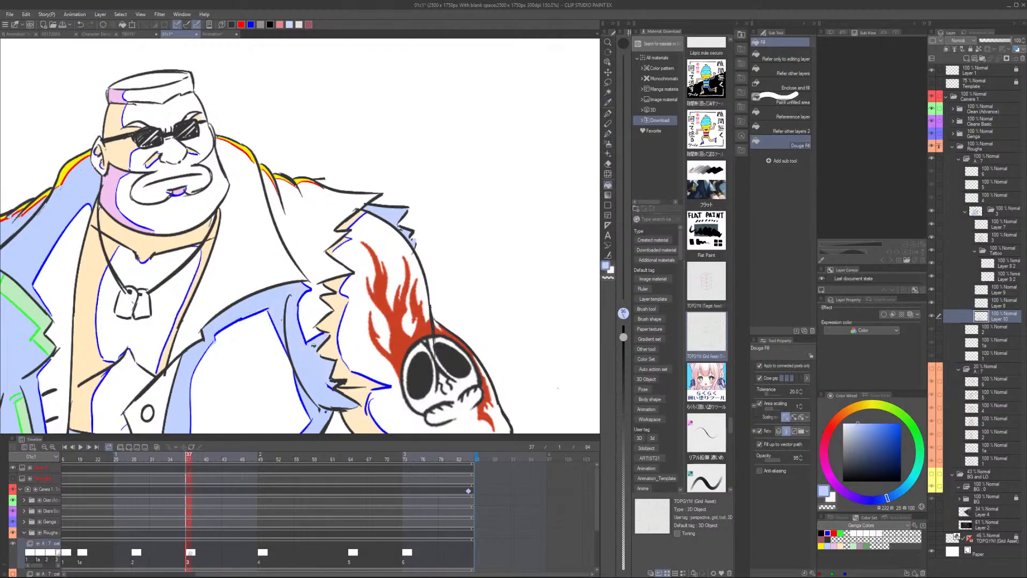
pyautogui.scroll(-5, 327, 341)
pyautogui.scroll(5, 360, 331)
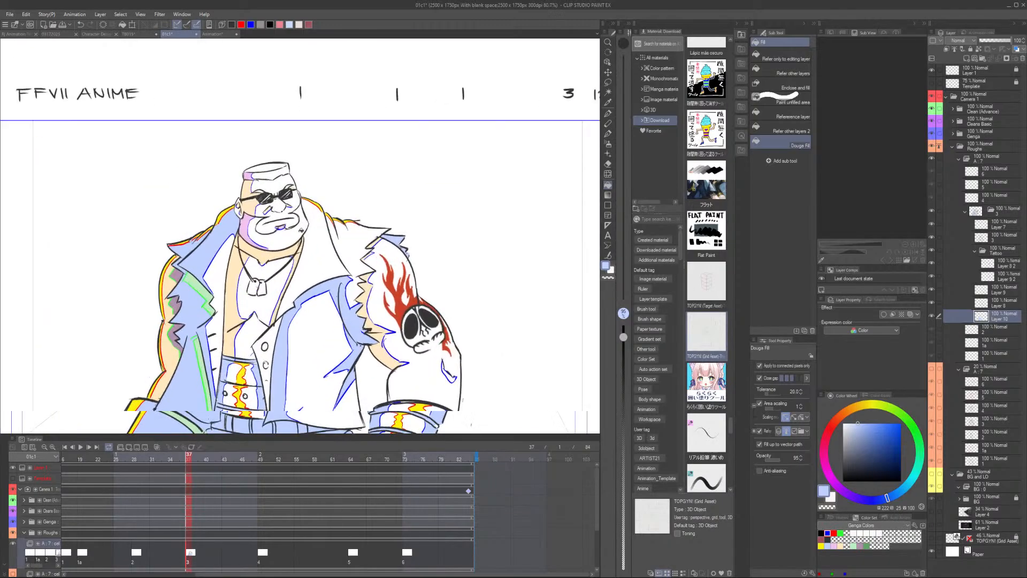
pyautogui.press('u')
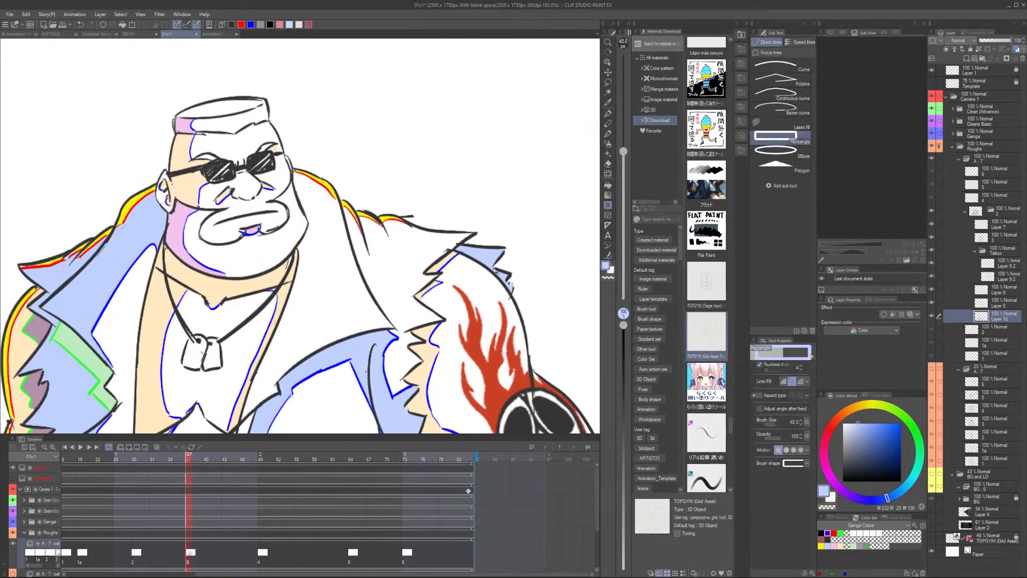
# Sketch a blue shadow line on Layer 8 along the jacket collar beside the jaw and down toward the chest
pyautogui.hotkey('alt', ']')
pyautogui.press('b')
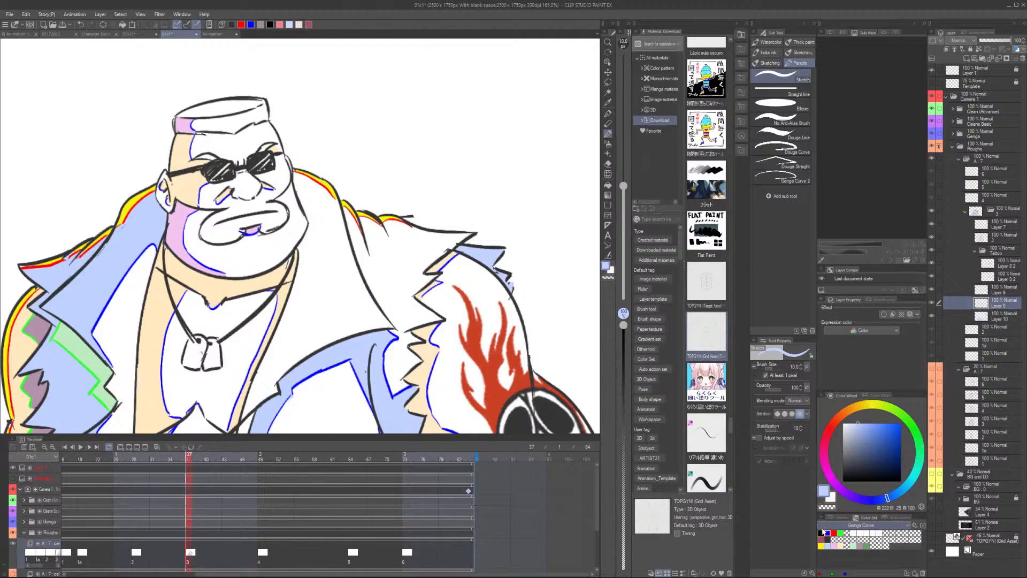
pyautogui.hotkey('ctrl', 'z')
pyautogui.click(828, 532)
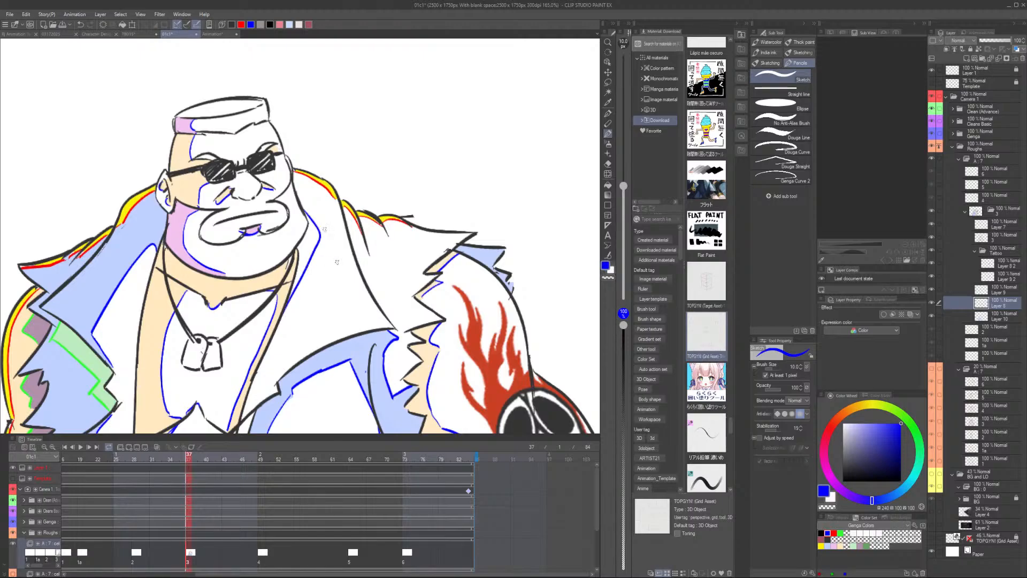
pyautogui.hotkey('ctrl', 'z')
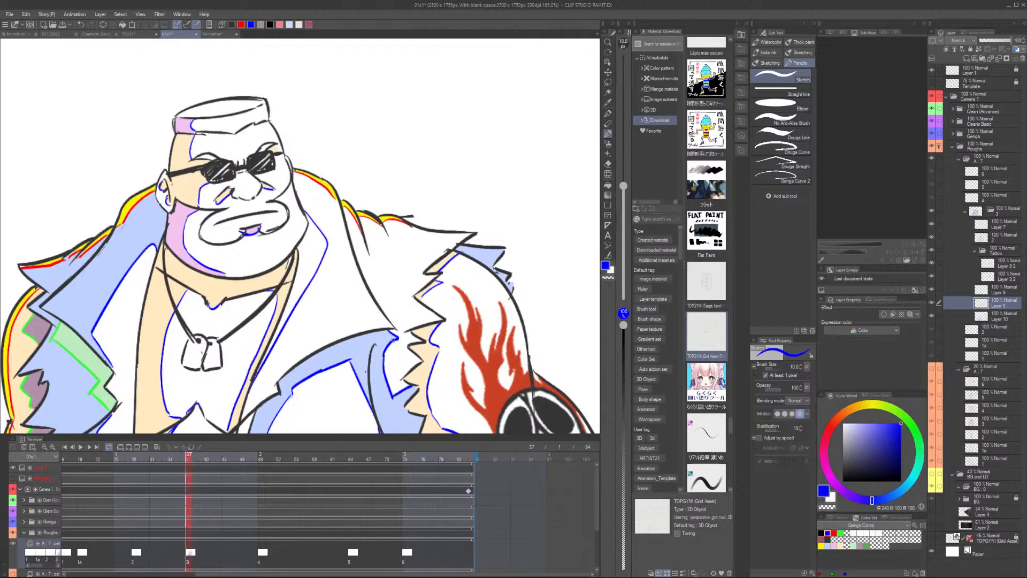
# Fill the outlined collar shadow beside the neck on Layer 10 with the light blue sampled from the jacket shadow
pyautogui.keyDown('alt'); pyautogui.click(337, 353); pyautogui.keyUp('alt')
pyautogui.moveTo(256, 389); pyautogui.dragTo(316, 272)
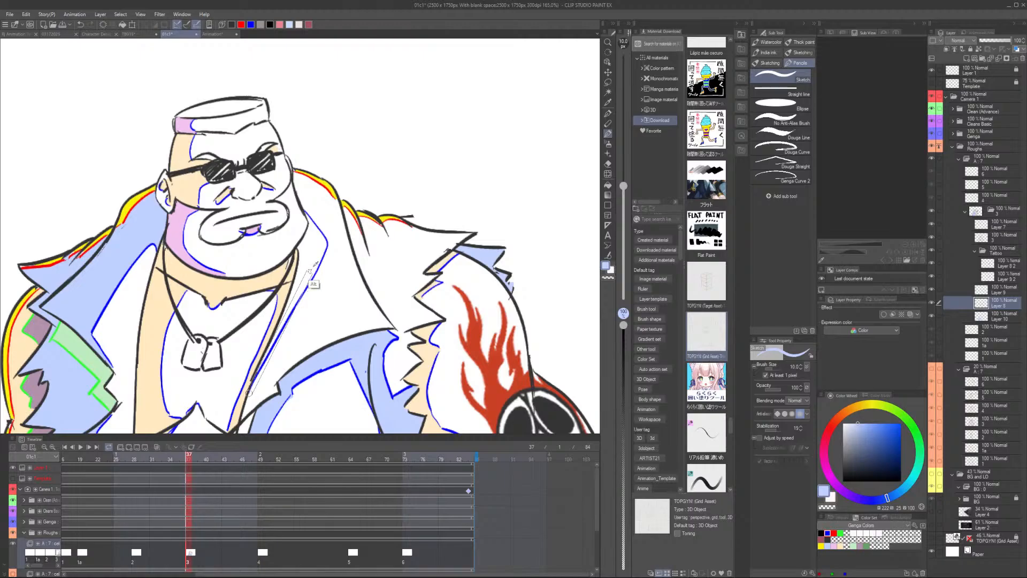
pyautogui.hotkey('ctrl', 'z')
pyautogui.hotkey('alt', '[')
pyautogui.press('g')
pyautogui.click(314, 251)
pyautogui.hotkey('ctrl', '0')
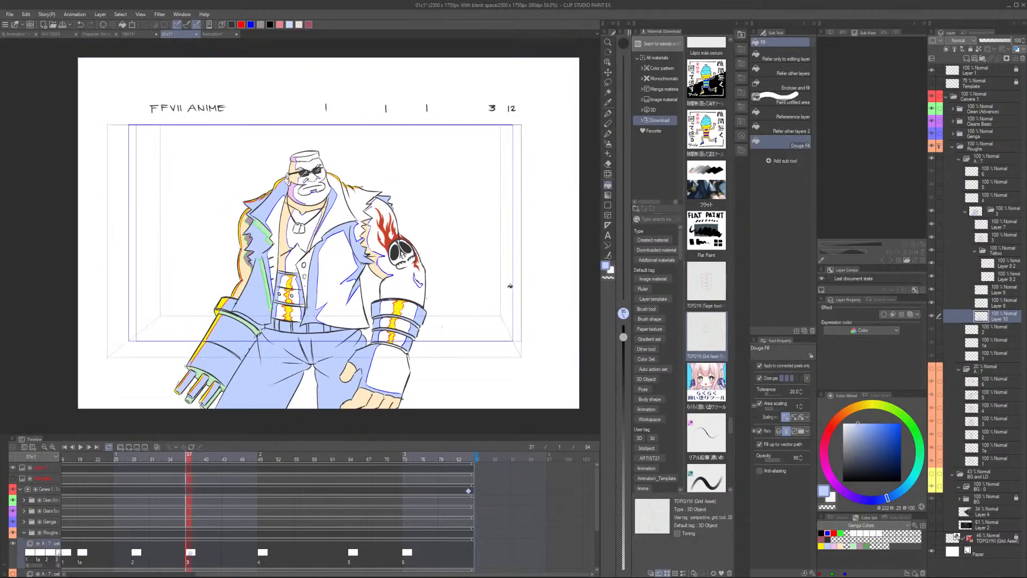
# Choose a very pale pink and add a new raster layer directly beneath Layer 10
pyautogui.click(855, 533)
pyautogui.click(967, 58)
pyautogui.moveTo(1001, 321); pyautogui.dragTo(1000, 335)
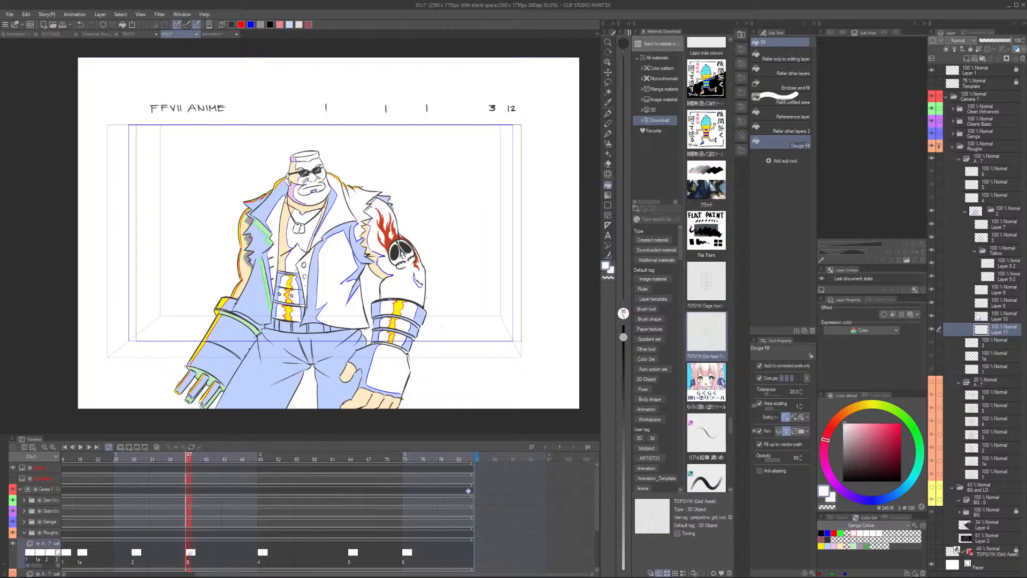
pyautogui.press('m')
pyautogui.moveTo(353, 138)
pyautogui.mouseDown()
pyautogui.moveTo(139, 426)
pyautogui.moveTo(401, 425)
pyautogui.moveTo(448, 129)
pyautogui.moveTo(440, 104)
pyautogui.mouseUp()
pyautogui.moveTo(495, 209); pyautogui.dragTo(461, 367)
pyautogui.hotkey('ctrl', 'd')
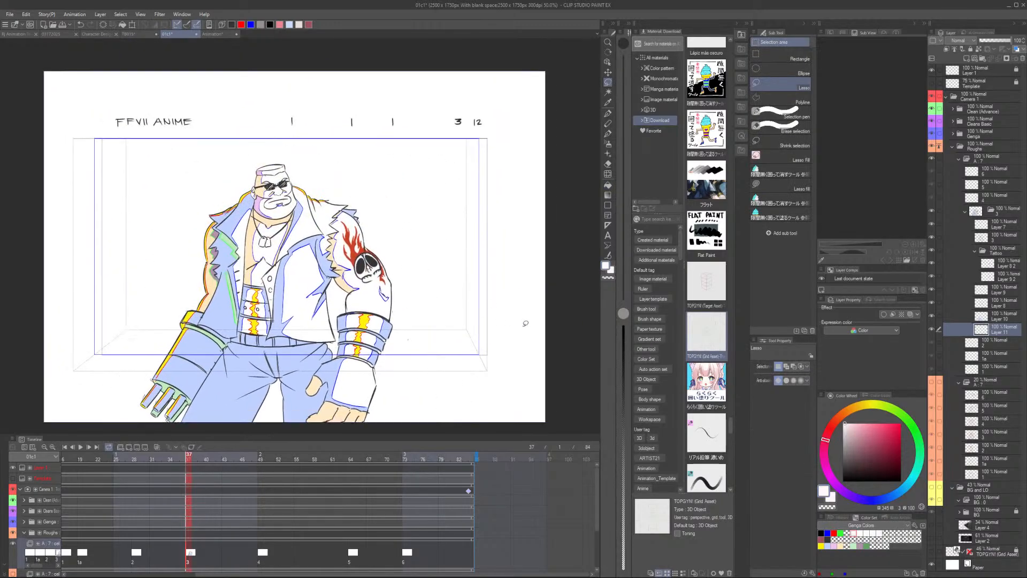
# Fill the man's unpainted areas on Layer 11 with pale pink by encircling the whole figure with the enclosing fill tool
pyautogui.click(779, 215)
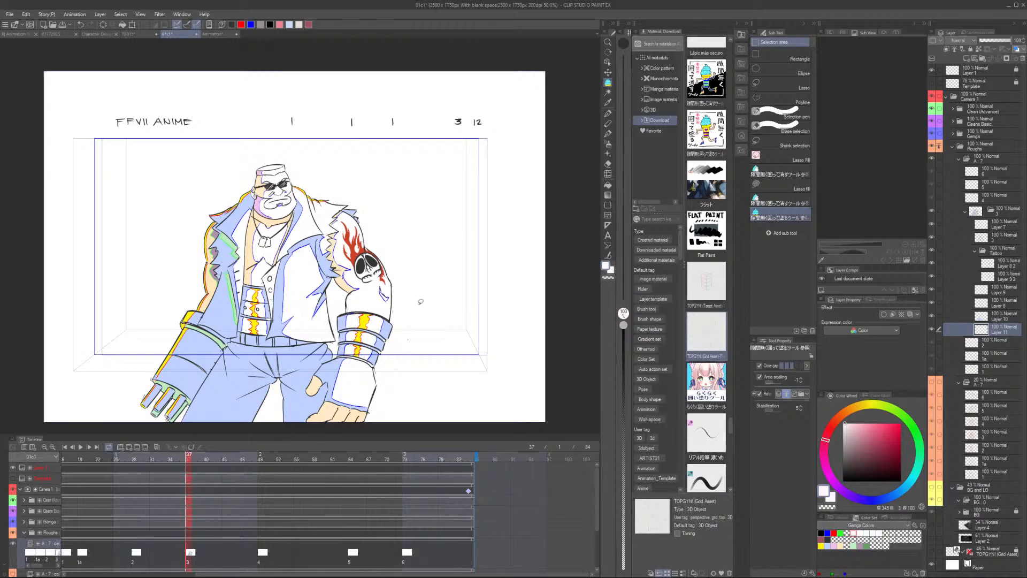
pyautogui.moveTo(418, 305)
pyautogui.mouseDown()
pyautogui.moveTo(200, 165)
pyautogui.moveTo(250, 482)
pyautogui.moveTo(417, 58)
pyautogui.mouseUp()
pyautogui.moveTo(455, 214); pyautogui.dragTo(452, 370)
pyautogui.scroll(2, 334, 235)
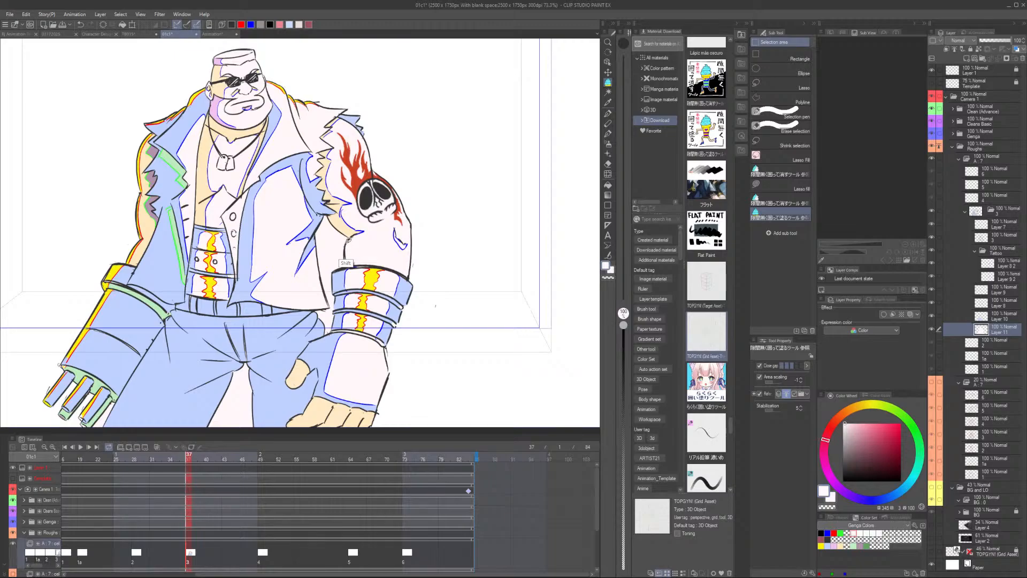
# Lasso and clear the pale pink from the gap between the tattooed arm and torso and the gap between the legs
pyautogui.press('m')
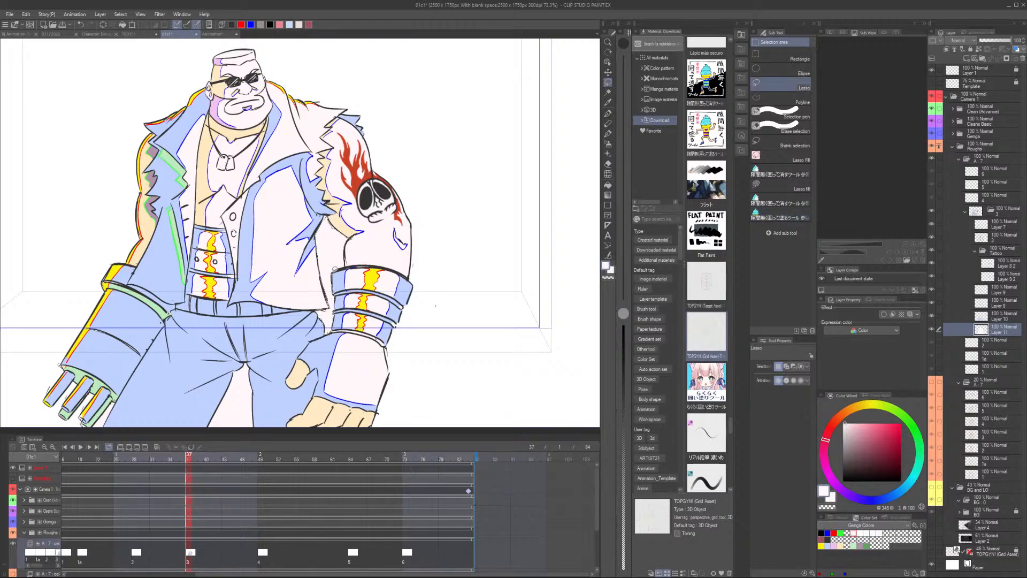
pyautogui.moveTo(349, 243); pyautogui.dragTo(355, 234)
pyautogui.hotkey('ctrl', 'd')
pyautogui.moveTo(260, 376); pyautogui.dragTo(315, 277)
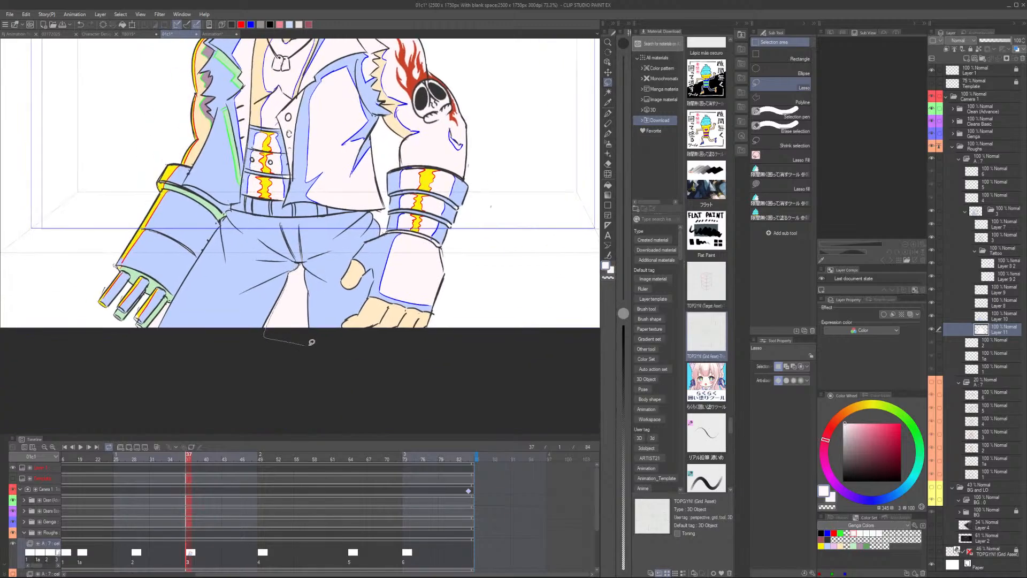
pyautogui.moveTo(304, 261); pyautogui.dragTo(303, 262)
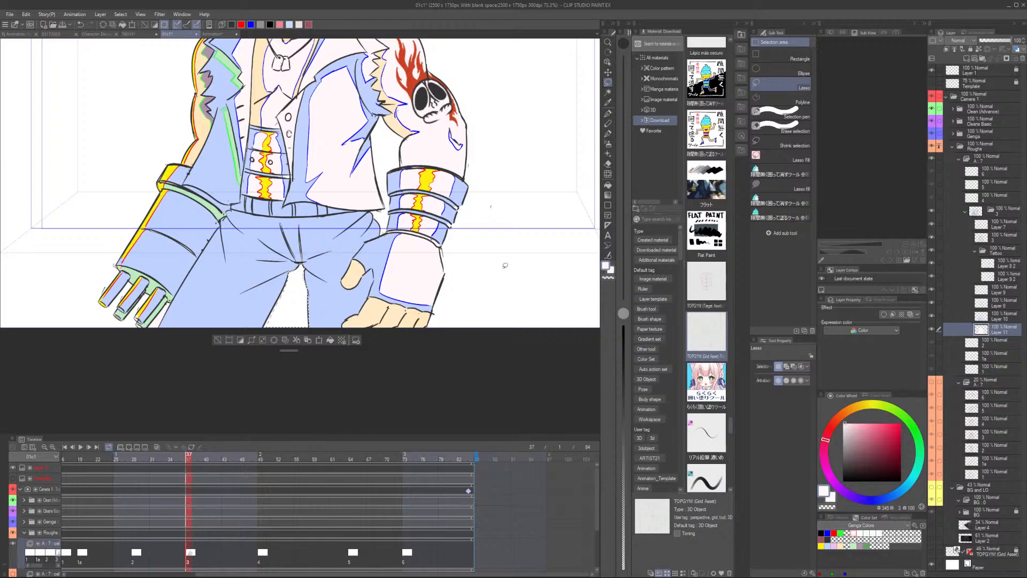
pyautogui.hotkey('ctrl', 'd')
# Mark the empty gaps beside the tattooed arm and between the legs with red X marks on Layer 7
pyautogui.scroll(-2, 505, 266)
pyautogui.moveTo(568, 261); pyautogui.dragTo(461, 333)
pyautogui.press('b')
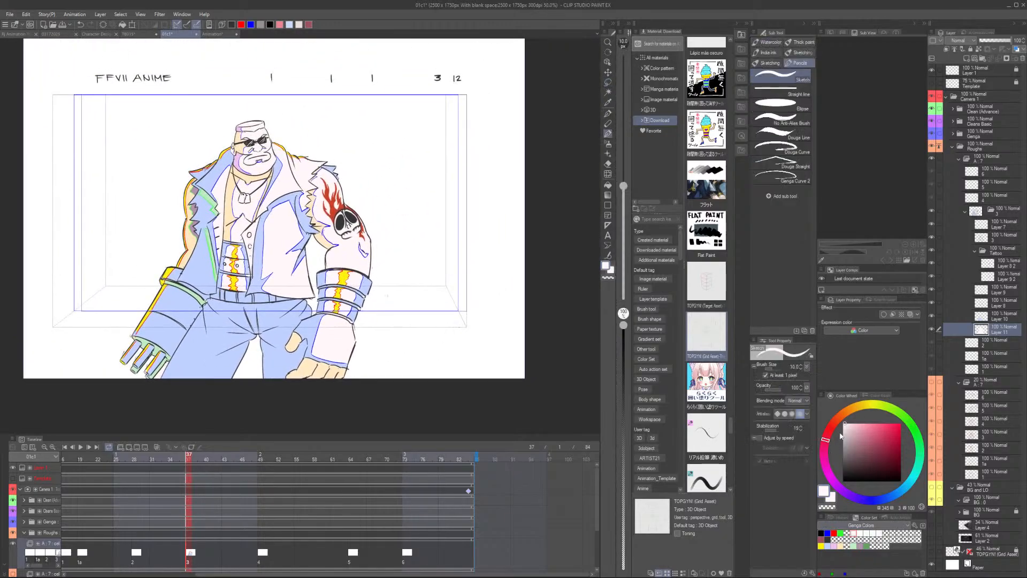
pyautogui.click(834, 532)
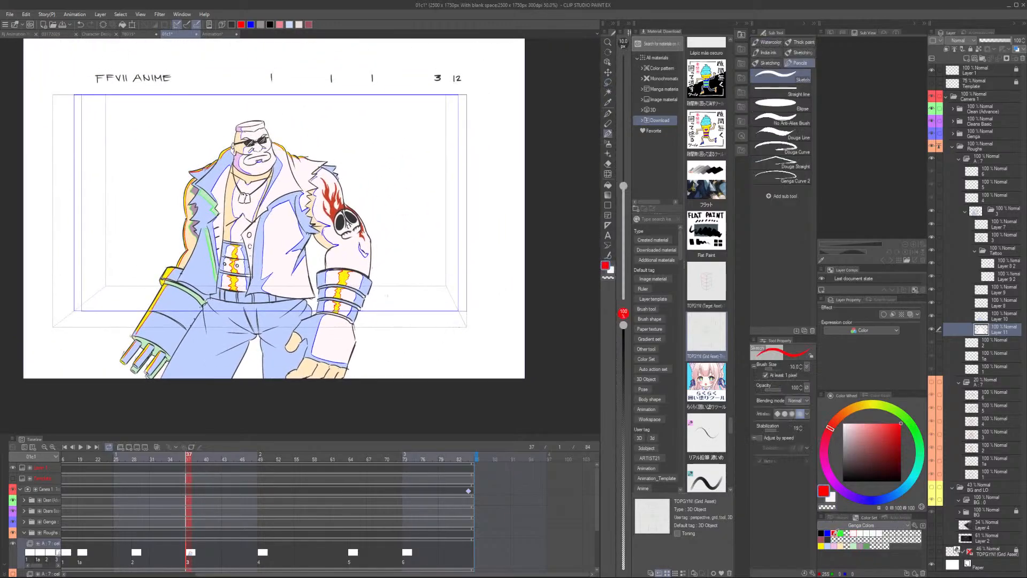
pyautogui.click(998, 212)
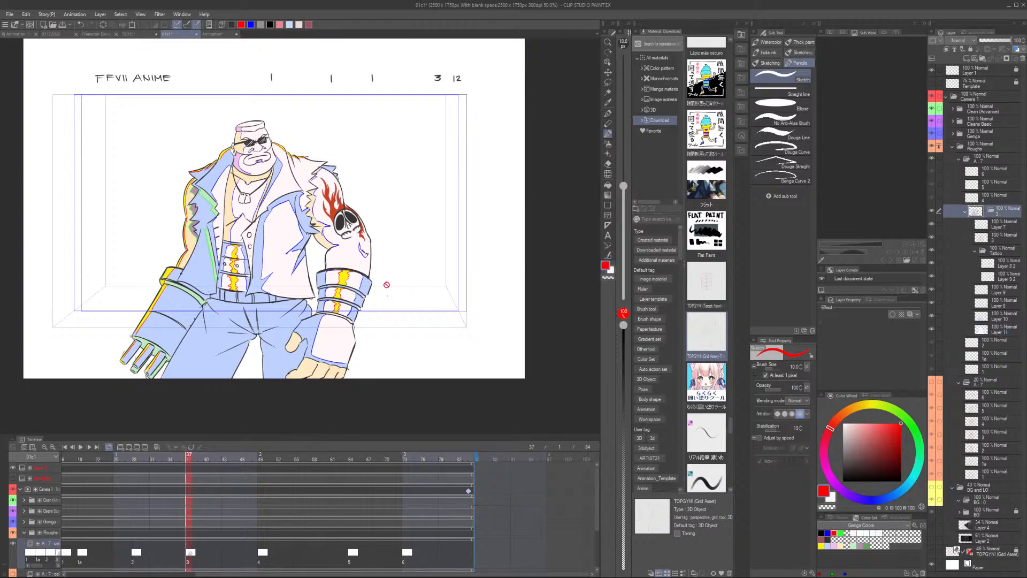
pyautogui.scroll(2, 312, 255)
pyautogui.click(990, 225)
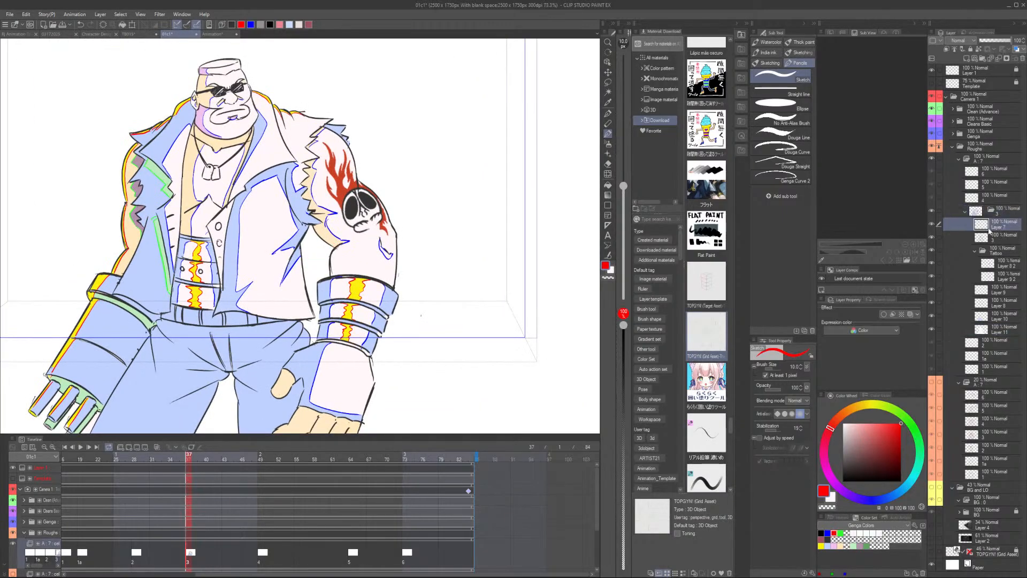
pyautogui.scroll(-4, 221, 411)
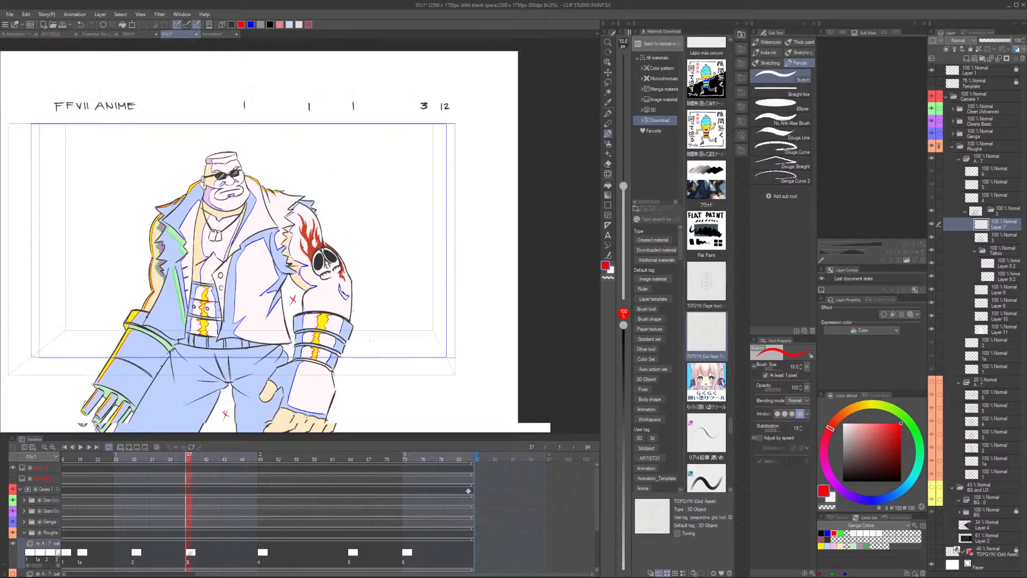
# Show the animation folder holding the faint red rough sketches beneath drawing 3
pyautogui.moveTo(380, 384); pyautogui.dragTo(467, 343)
pyautogui.press('Left')
pyautogui.press('Right')
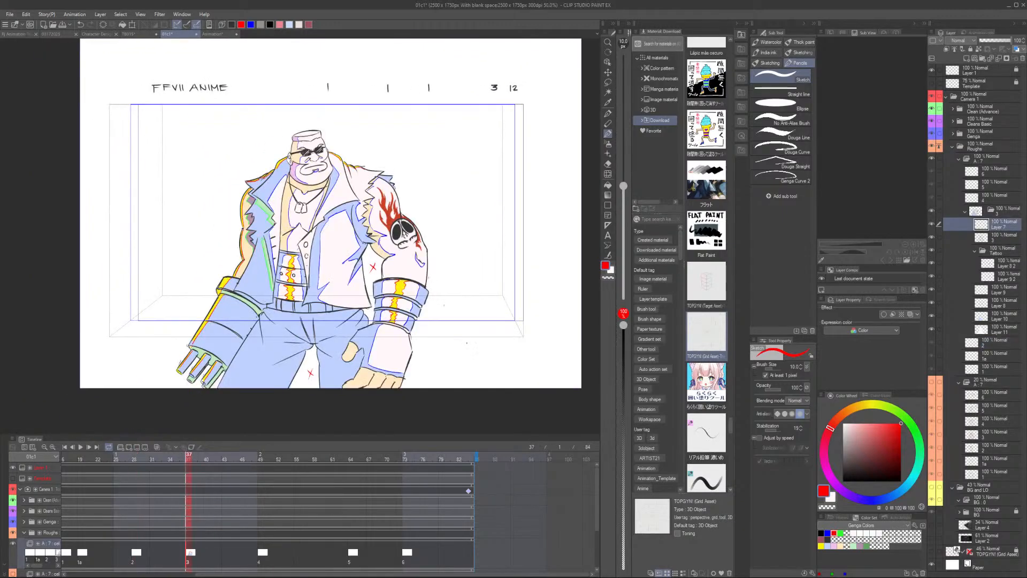
pyautogui.click(12, 573)
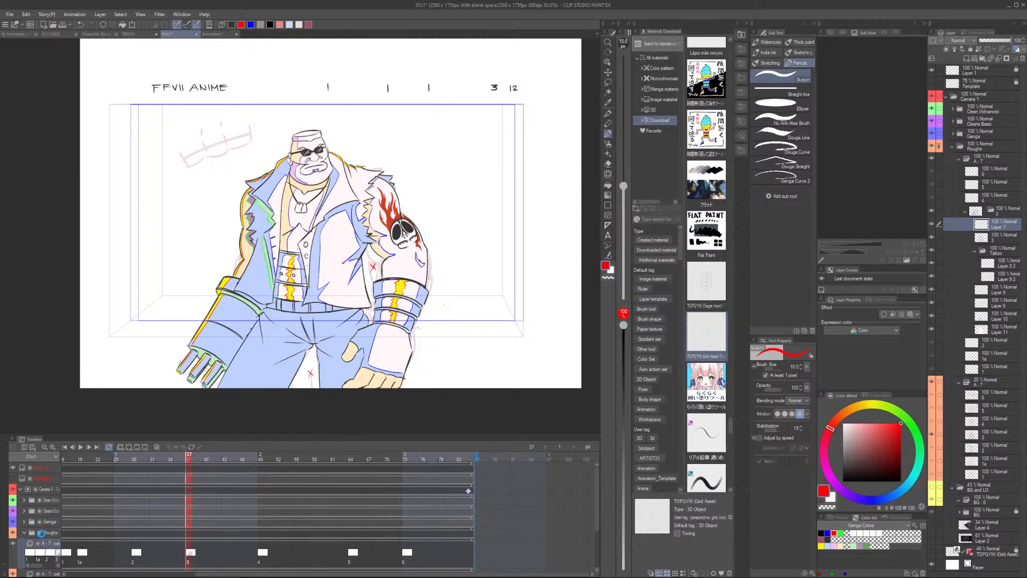
# Play back the cut with the rough sketches visible, then stop and return to frame 1
pyautogui.press('space')
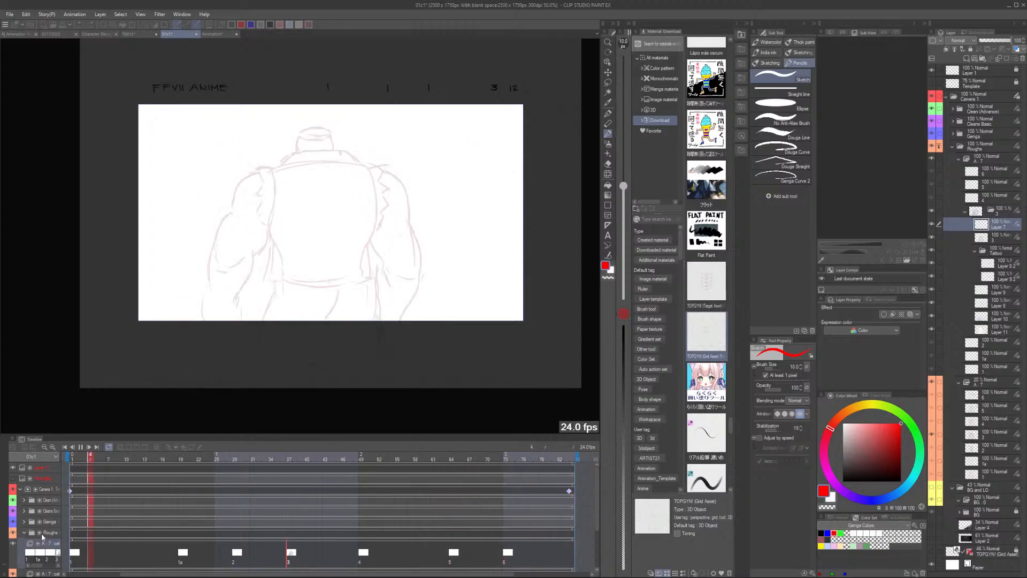
pyautogui.click(81, 446)
pyautogui.click(65, 447)
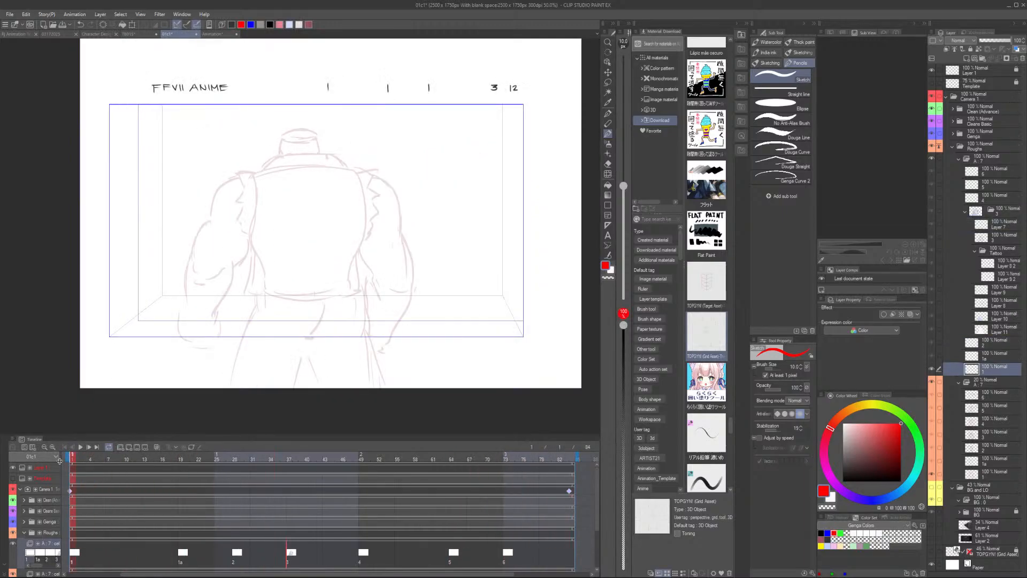
# Show the BG and LO folder, play the cut against the background, and stop at drawing 3 on frame 38
pyautogui.scroll(-5, 14, 552)
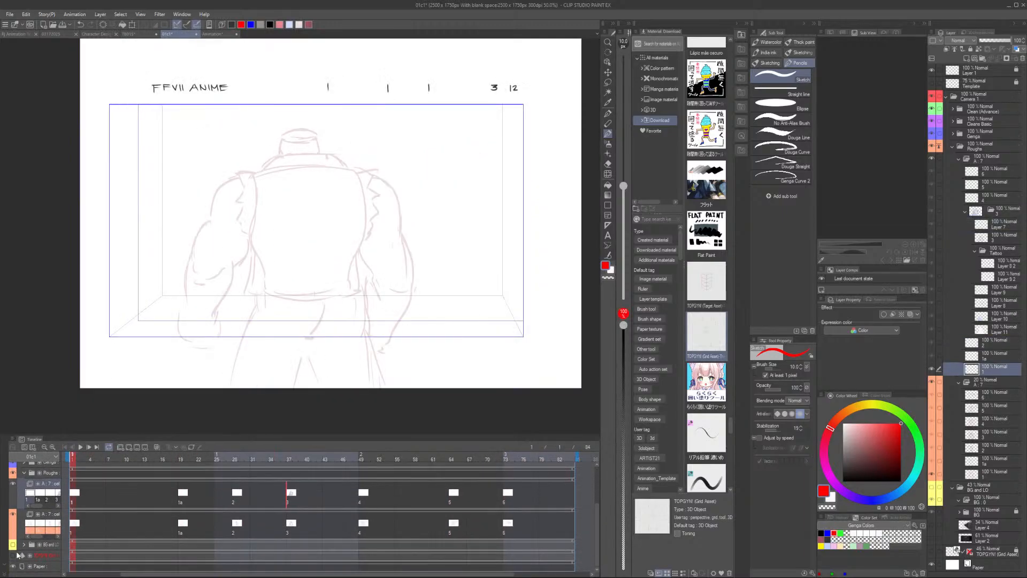
pyautogui.click(12, 545)
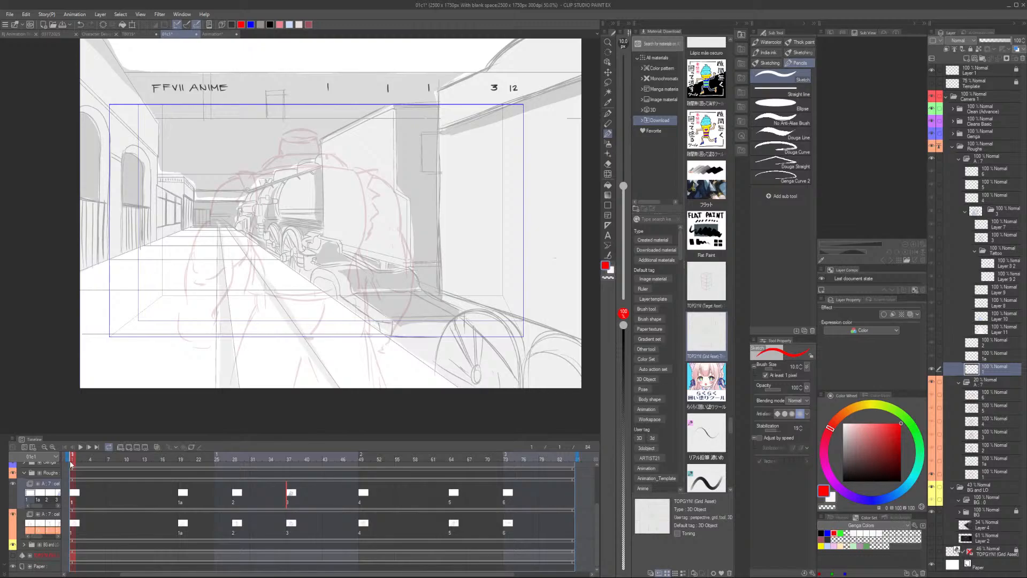
pyautogui.press('space')
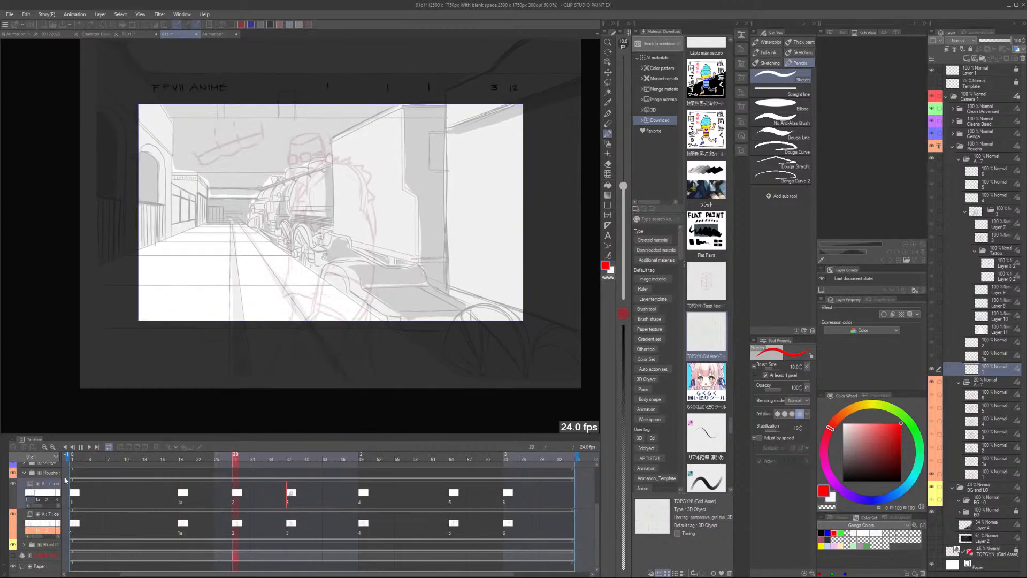
pyautogui.click(293, 455)
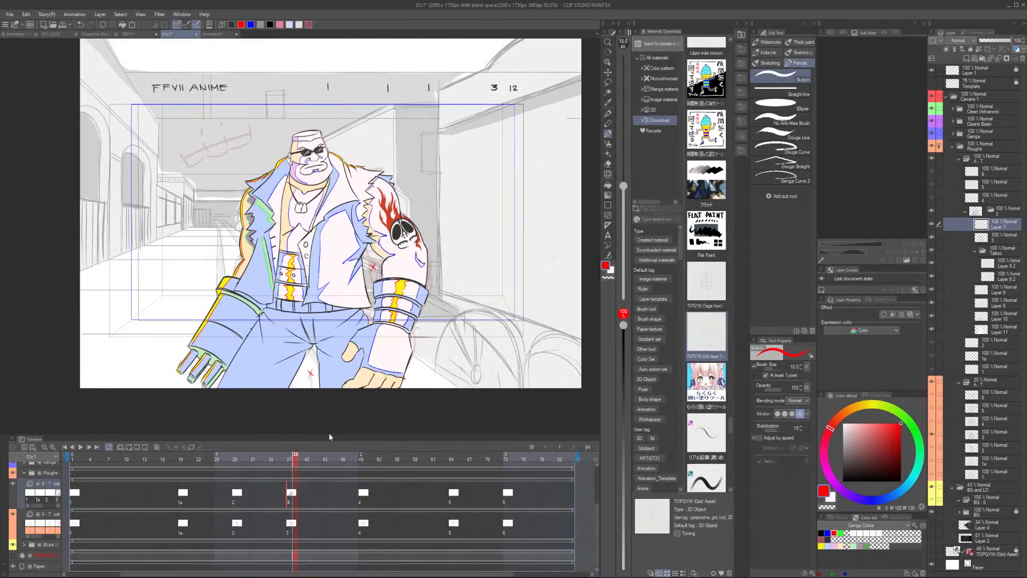
# Set the red sketch of drawing 3 to 24% opacity and its animation folder to 100%
pyautogui.click(994, 438)
pyautogui.click(987, 43)
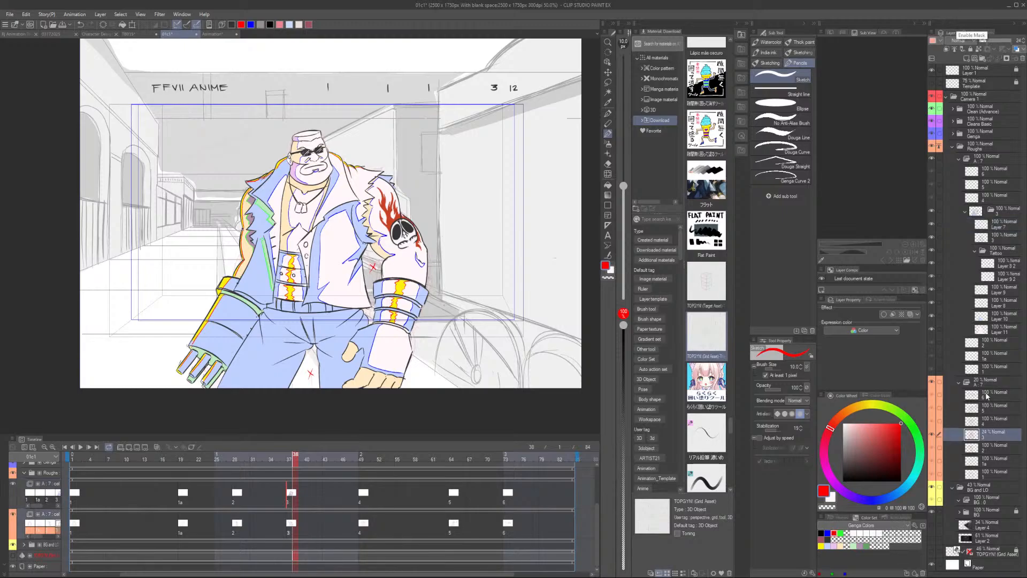
pyautogui.click(992, 381)
pyautogui.moveTo(996, 41); pyautogui.dragTo(1026, 39)
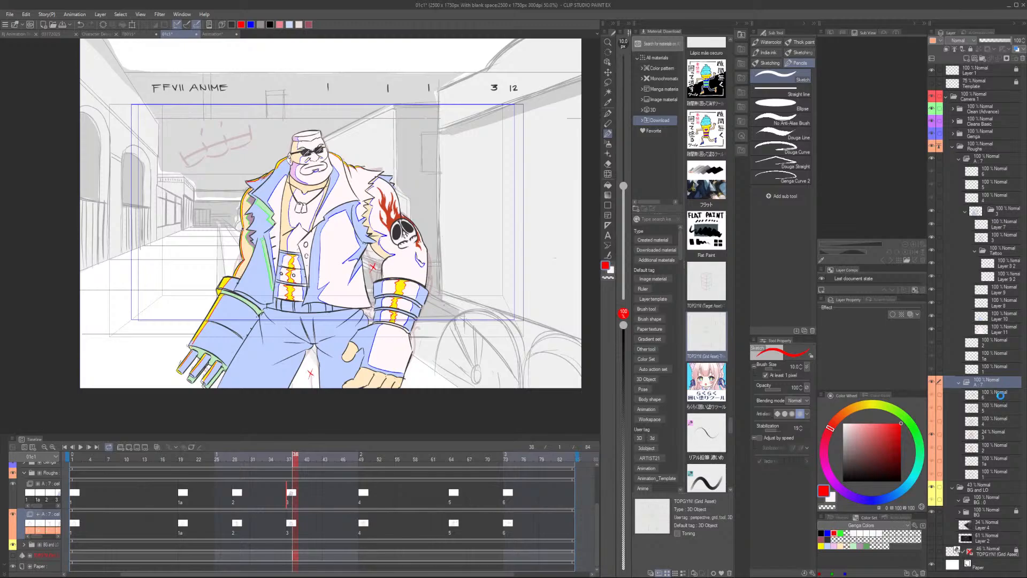
# Play the cut on a loop and examine the motion and timing of the red roughs over the station background
pyautogui.press('space')
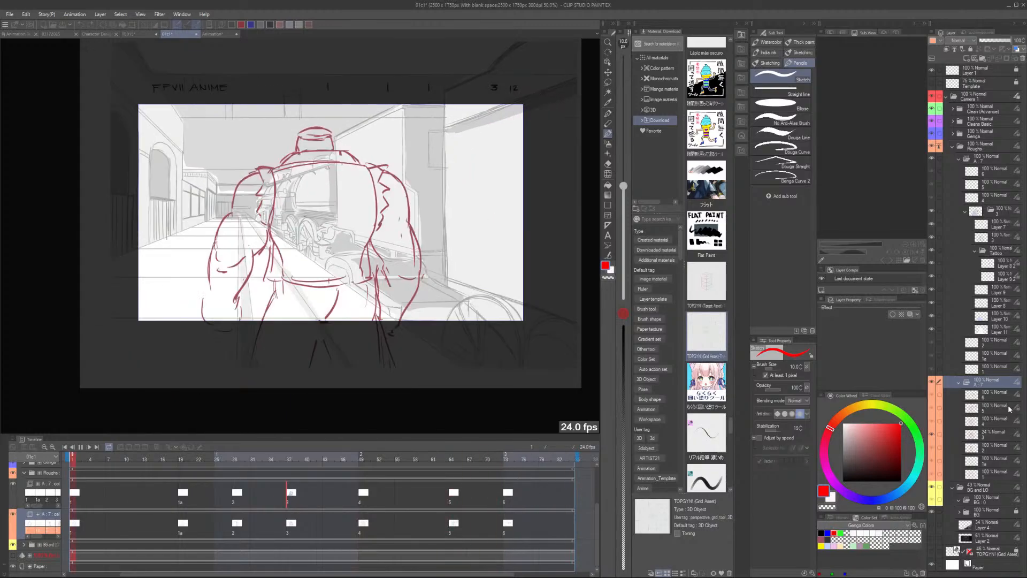
pyautogui.scroll(-2, 356, 298)
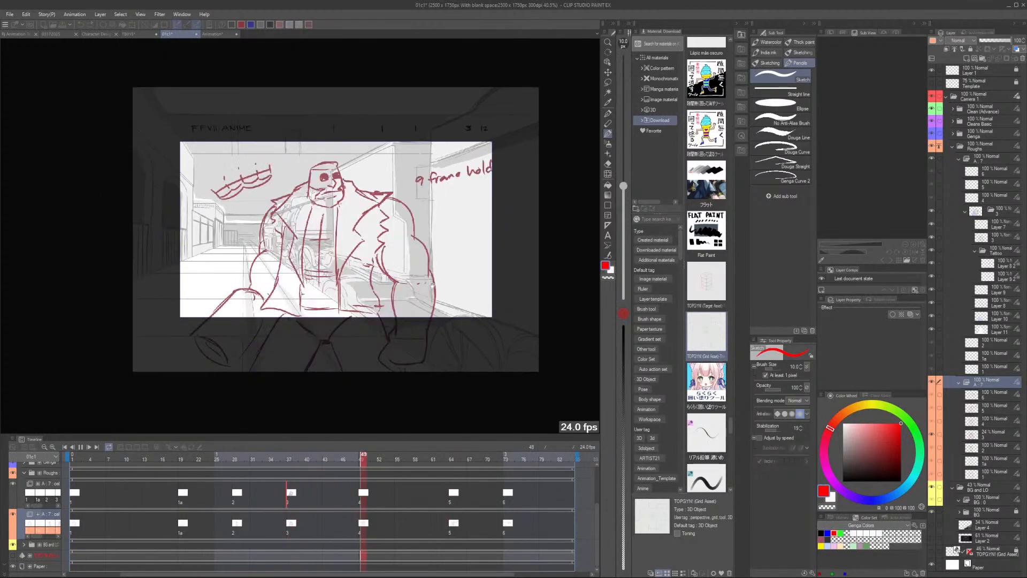
pyautogui.scroll(3, 530, 230)
pyautogui.scroll(-1, 508, 244)
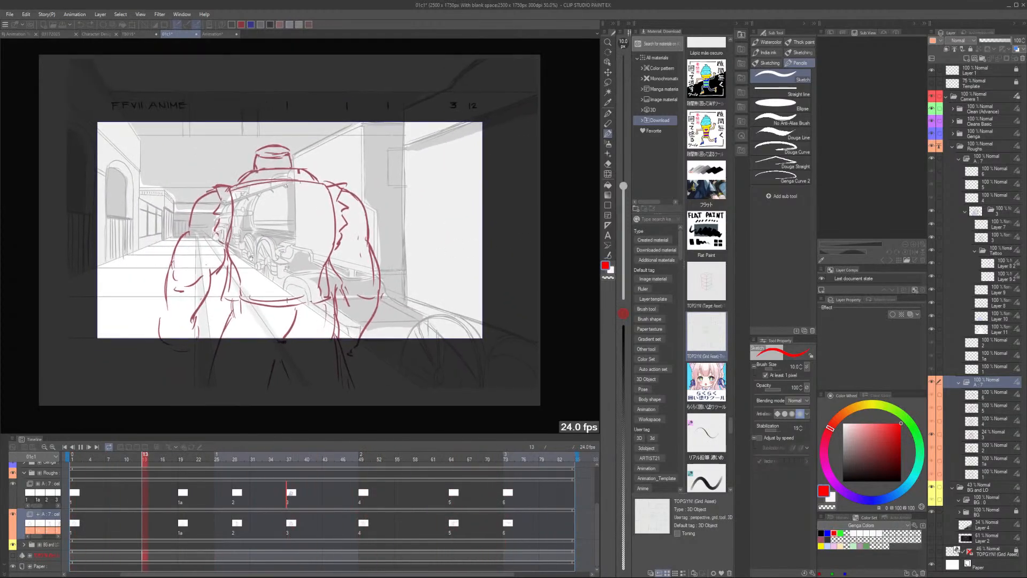
pyautogui.scroll(3, 140, 263)
pyautogui.scroll(-3, 517, 273)
pyautogui.scroll(-2, 568, 262)
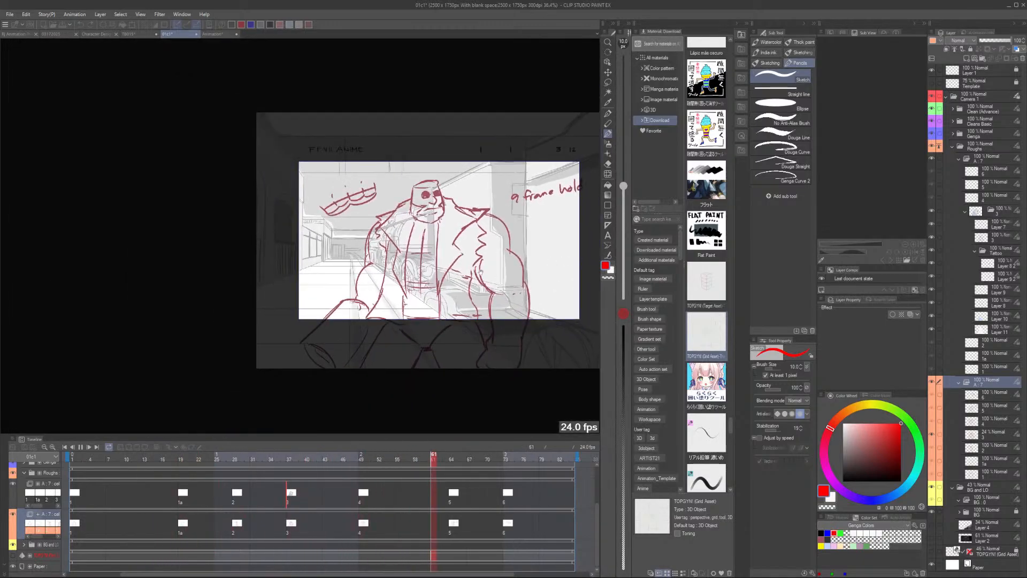
pyautogui.scroll(2, 527, 252)
pyautogui.scroll(2, 395, 259)
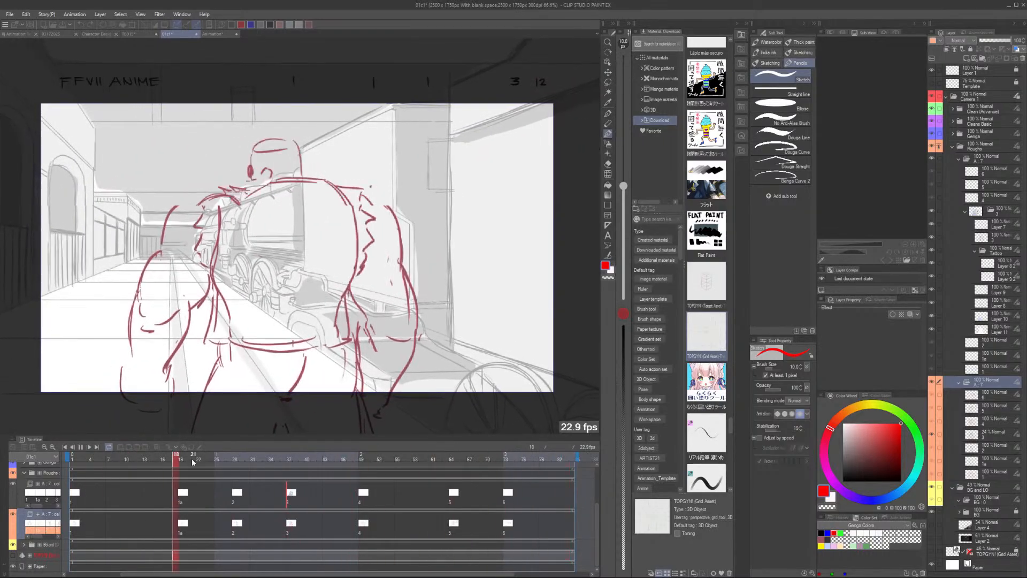
# Scrub to frame 46 to examine the coloured drawing 3, then replay the cut from its beginning
pyautogui.moveTo(191, 458); pyautogui.dragTo(345, 474)
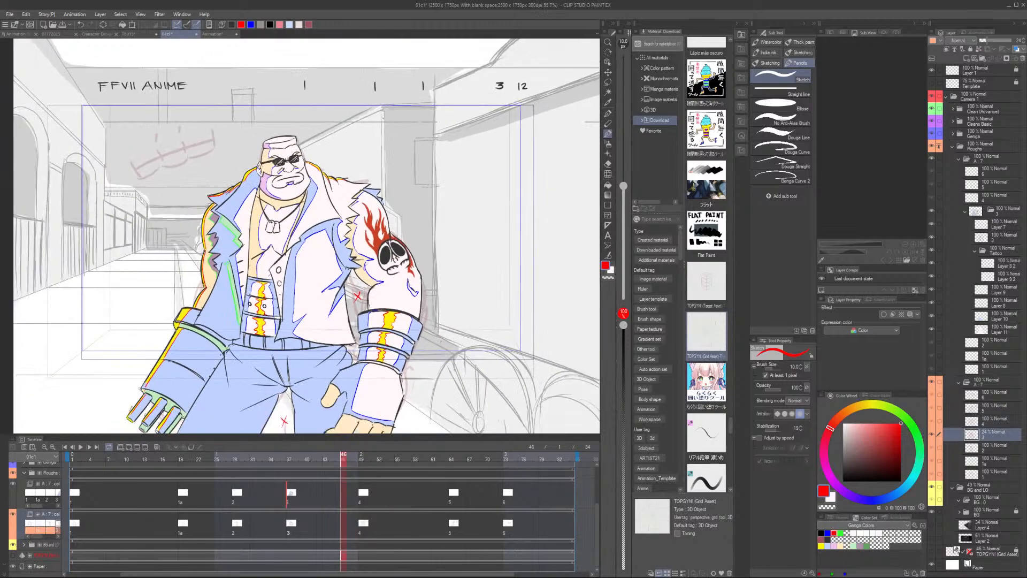
pyautogui.scroll(-1, 383, 117)
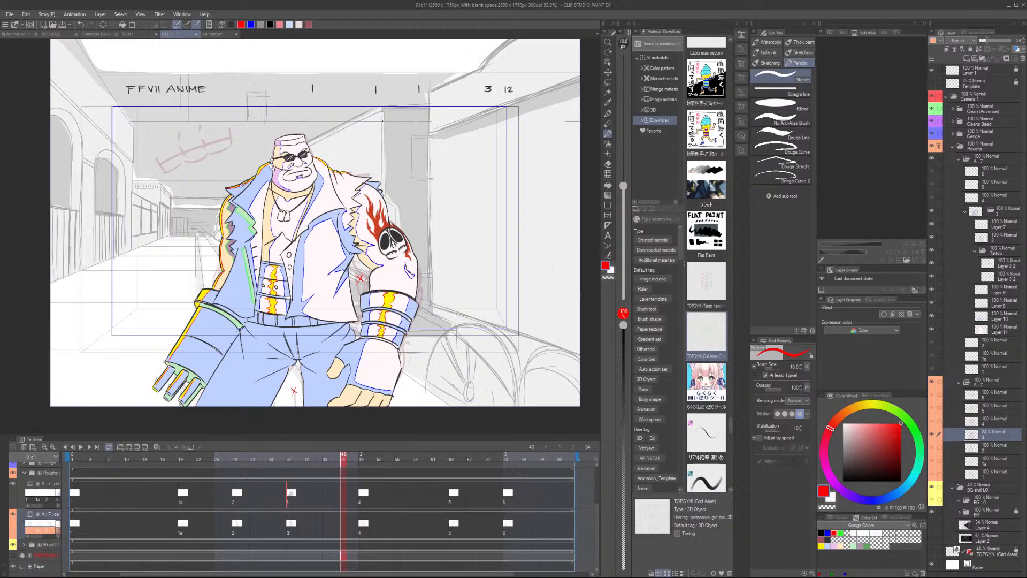
pyautogui.click(77, 460)
pyautogui.press('space')
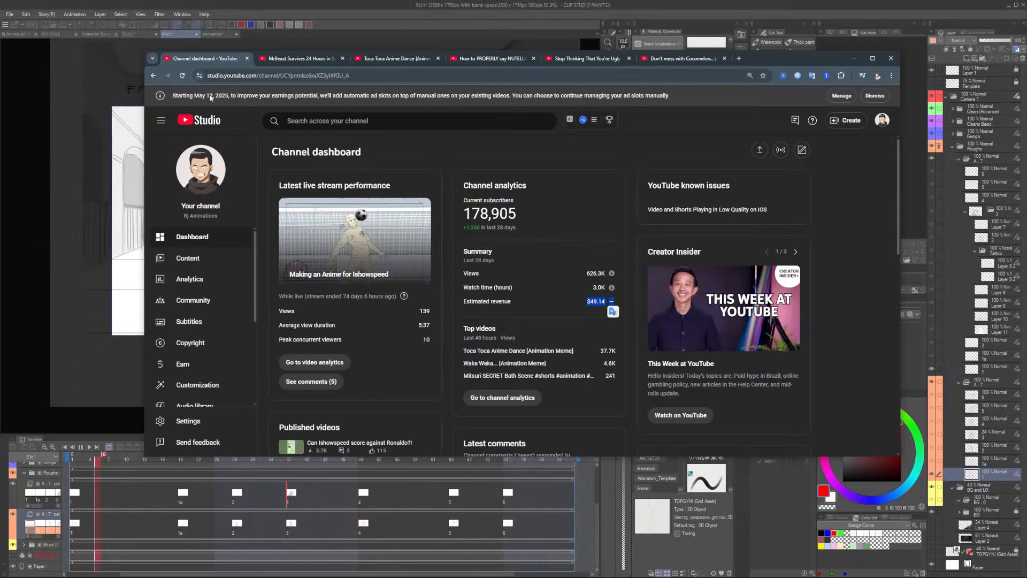
# Switch back to Clip Studio Paint, stop the playback at frame 2 and save the FFVII anime cut
pyautogui.click(352, 8)
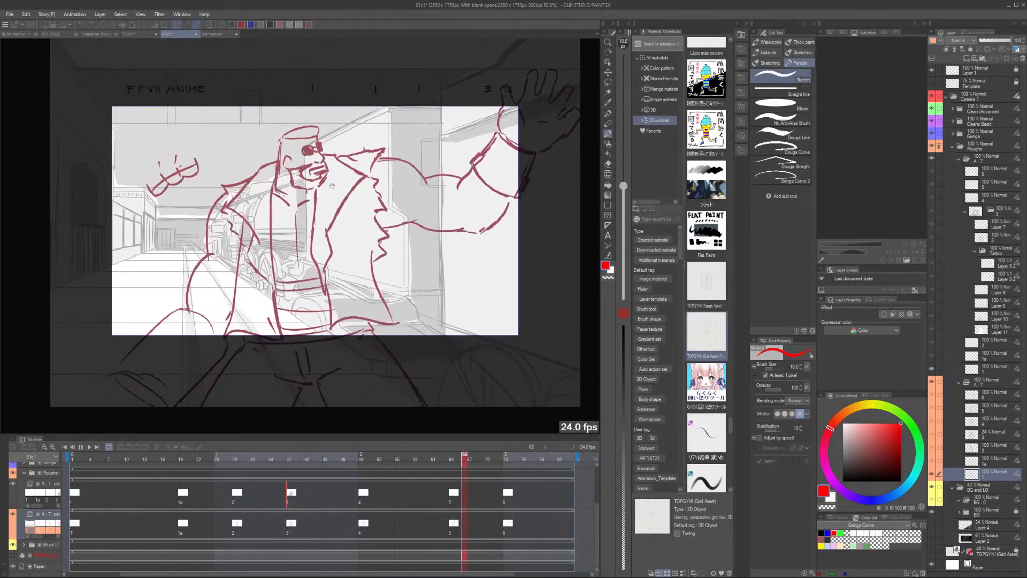
pyautogui.click(78, 459)
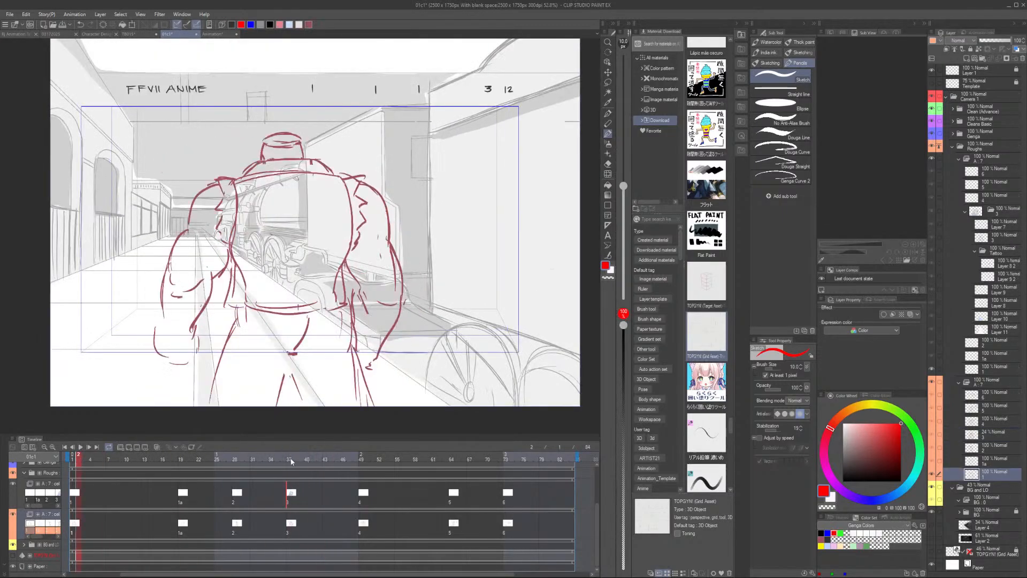
pyautogui.hotkey('ctrl', 's')
# Go to the coloured drawing 3 on frame 37 and show the Template layer over it
pyautogui.click(289, 459)
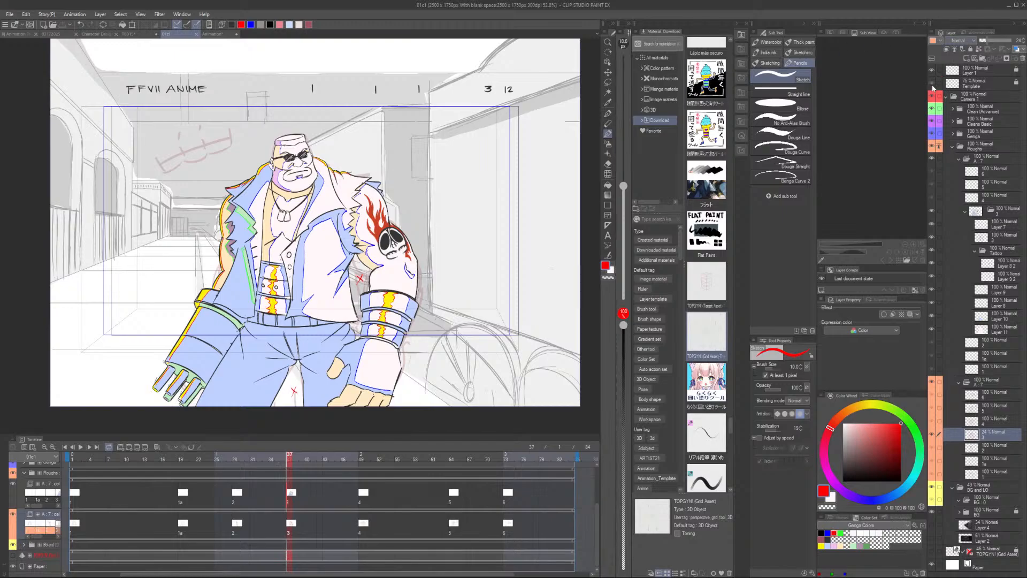
pyautogui.click(932, 86)
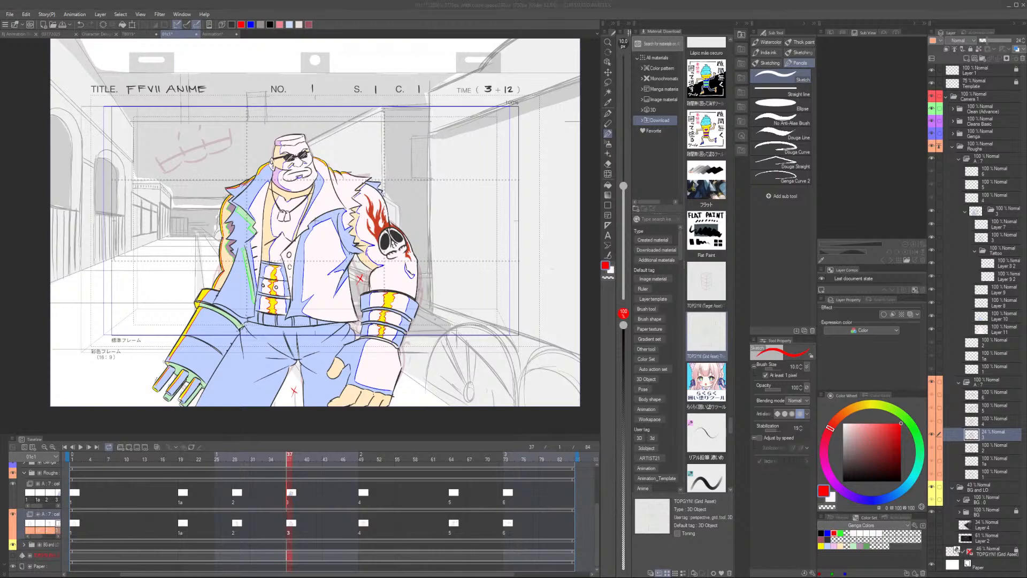
pyautogui.click(427, 40)
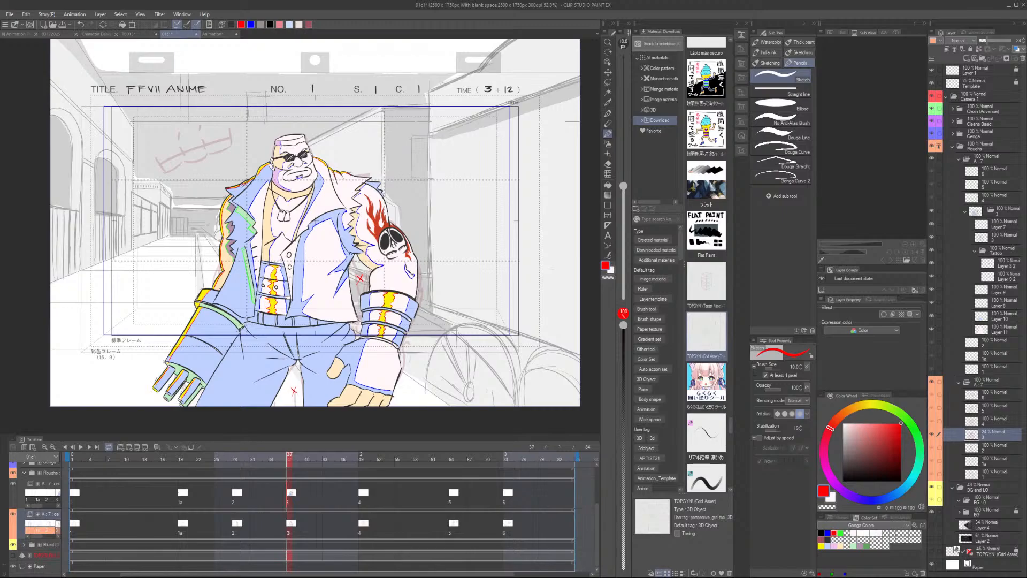
# Replay the cut with the template showing, then scrub from frame 2 to drawing 4 to examine the pose change
pyautogui.click(74, 458)
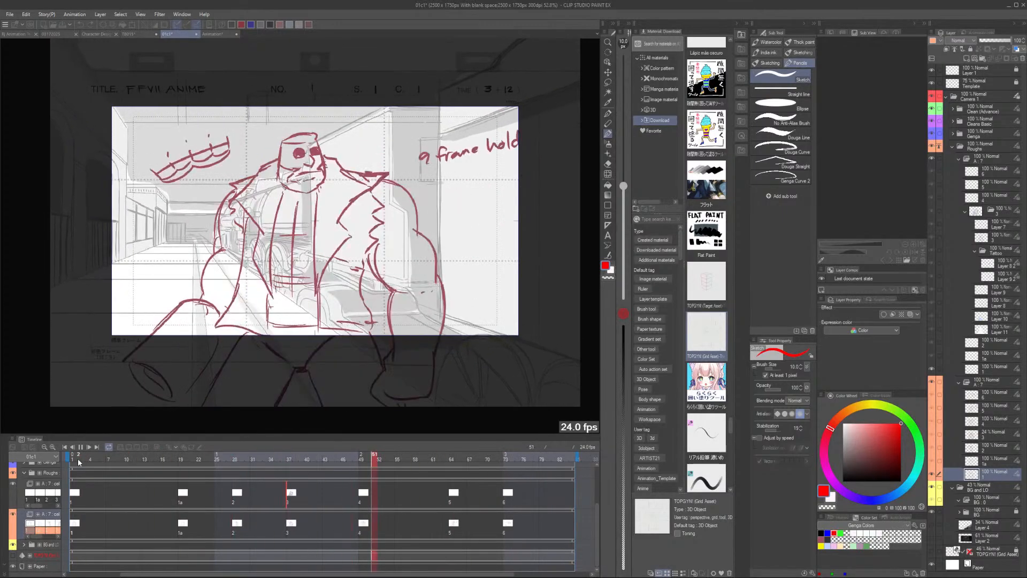
pyautogui.click(78, 458)
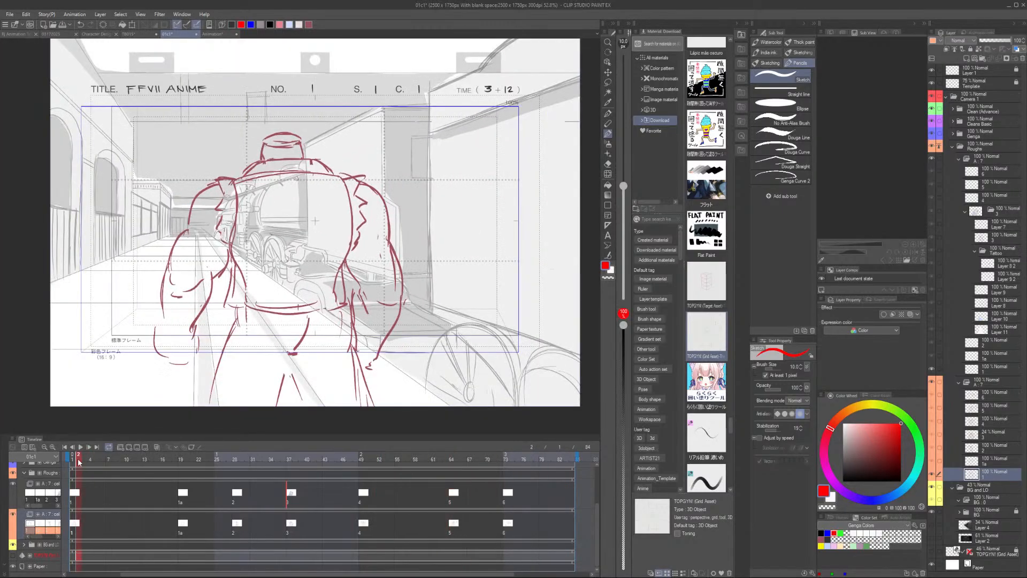
pyautogui.moveTo(78, 459)
pyautogui.mouseDown()
pyautogui.moveTo(460, 463)
pyautogui.moveTo(172, 463)
pyautogui.moveTo(428, 468)
pyautogui.moveTo(267, 463)
pyautogui.moveTo(360, 464)
pyautogui.moveTo(352, 473)
pyautogui.mouseUp()
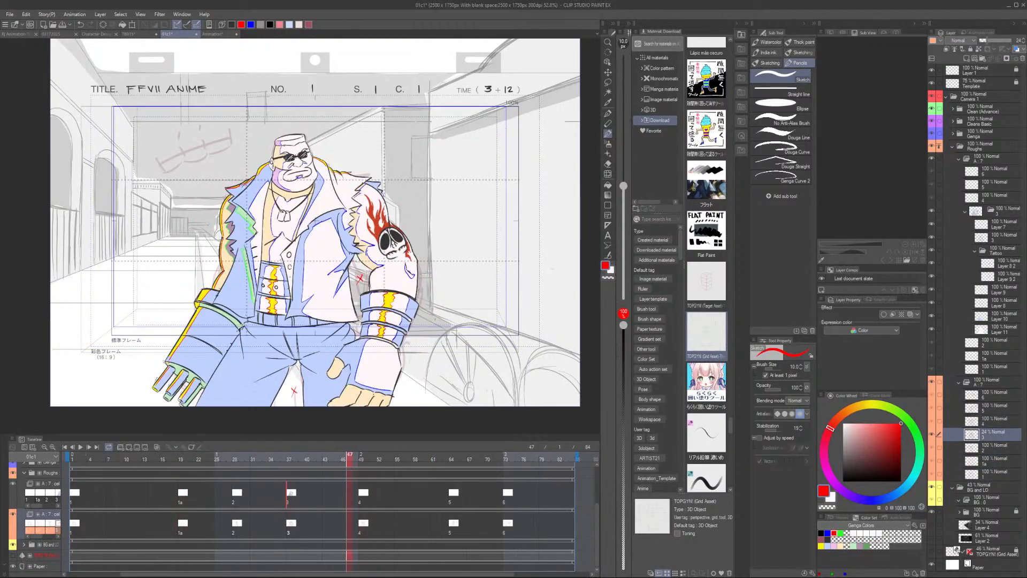
pyautogui.click(362, 456)
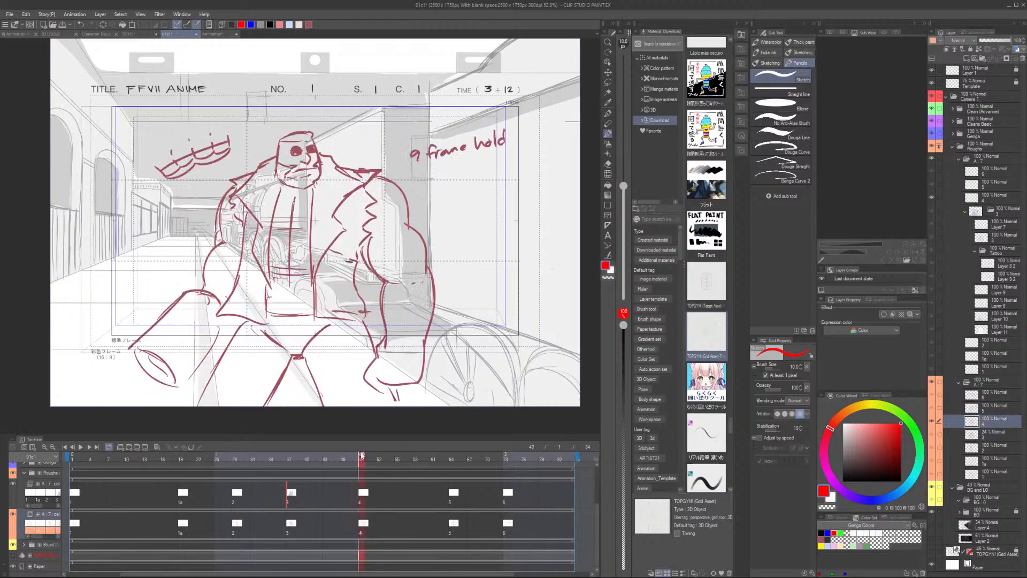
# Compare the faint red sketch of drawing 3 with its coloured rough between frames 37 and 46, leaving the coloured folder shown
pyautogui.moveTo(339, 460); pyautogui.dragTo(290, 460)
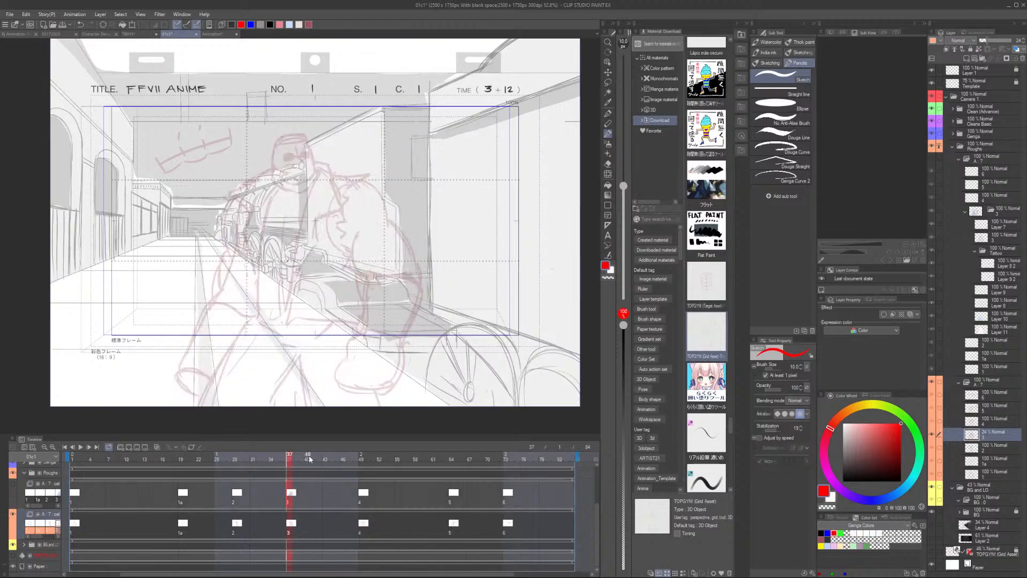
pyautogui.moveTo(309, 459); pyautogui.dragTo(338, 461)
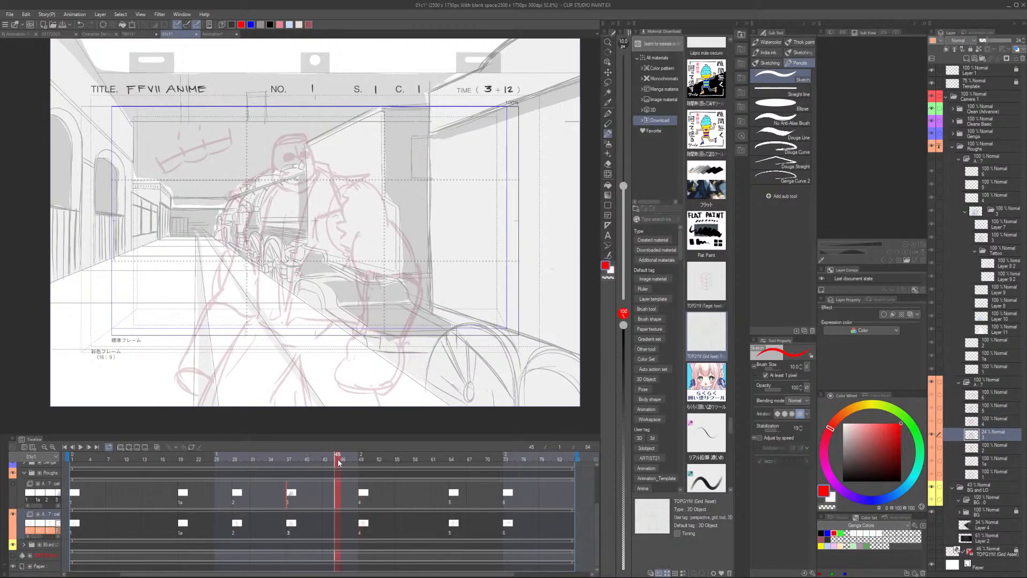
pyautogui.click(13, 484)
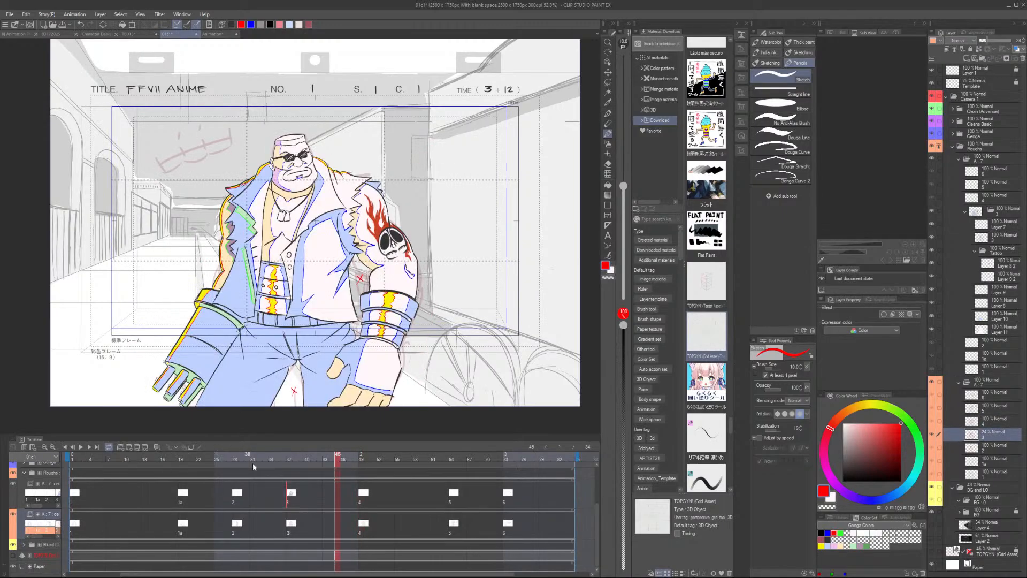
# Scrub back past drawing 2 and examine the camera framing over the opening back-view drawing between frames 2 and 17
pyautogui.moveTo(297, 459); pyautogui.dragTo(284, 460)
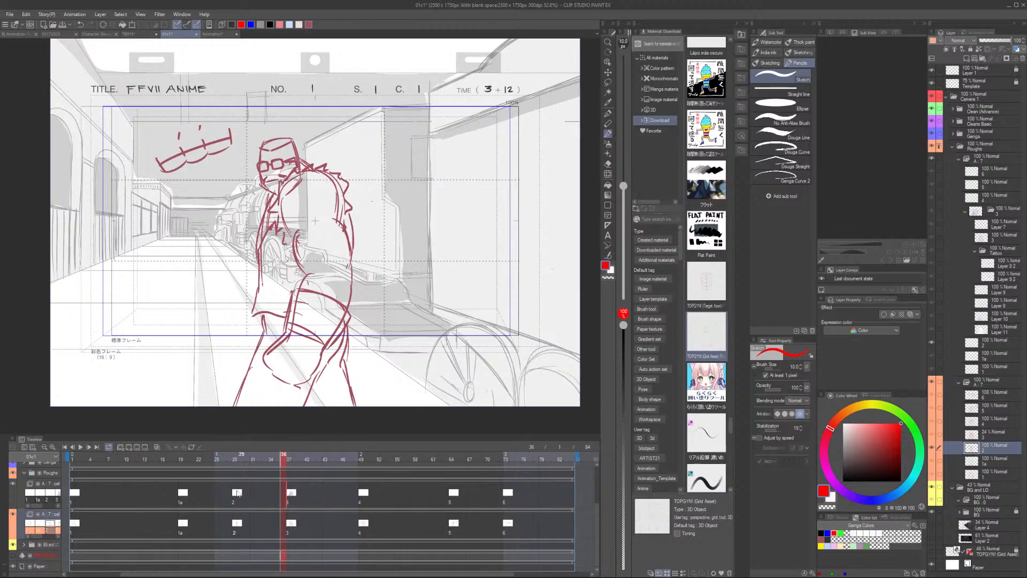
pyautogui.click(167, 459)
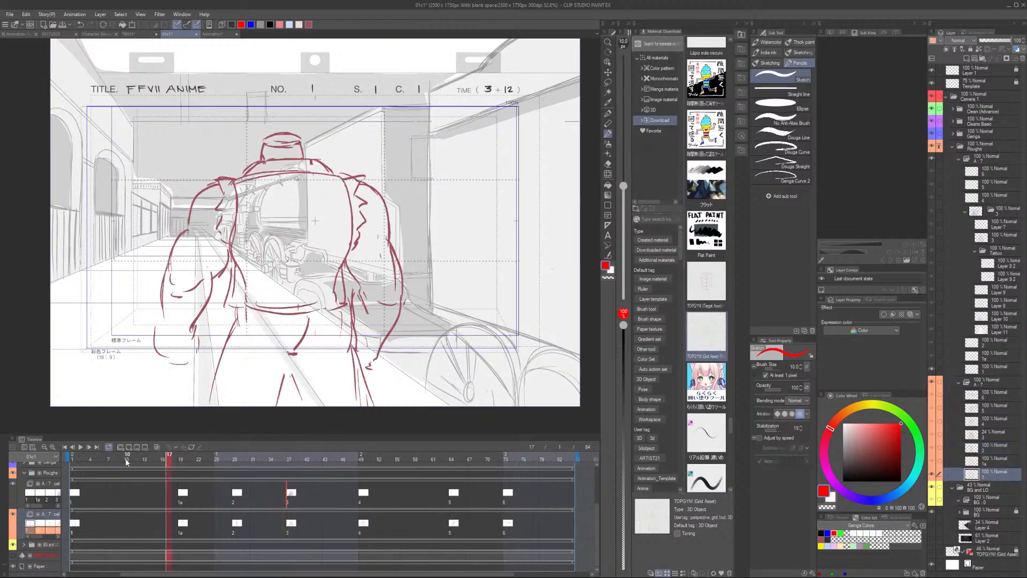
pyautogui.click(127, 460)
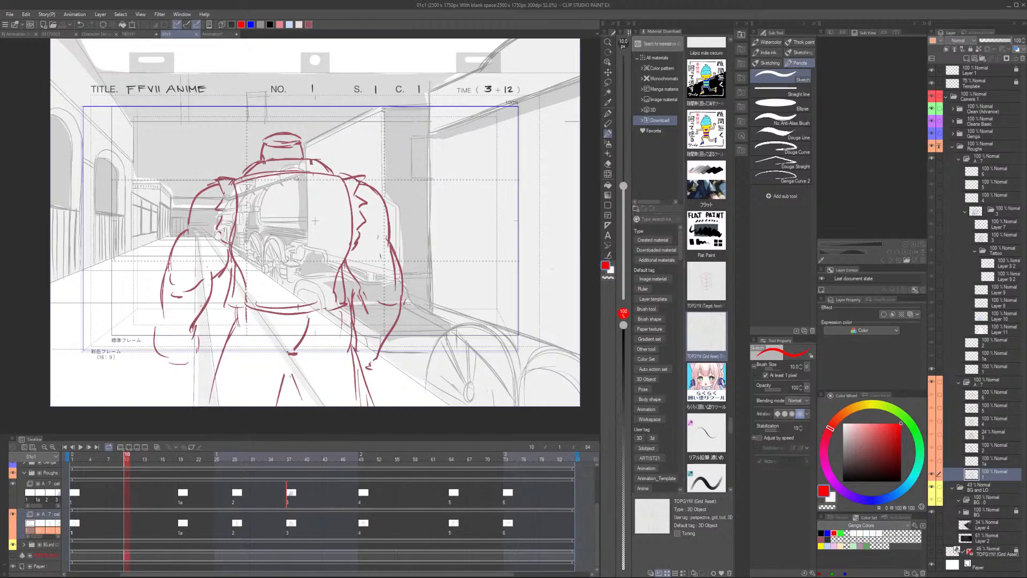
pyautogui.click(80, 463)
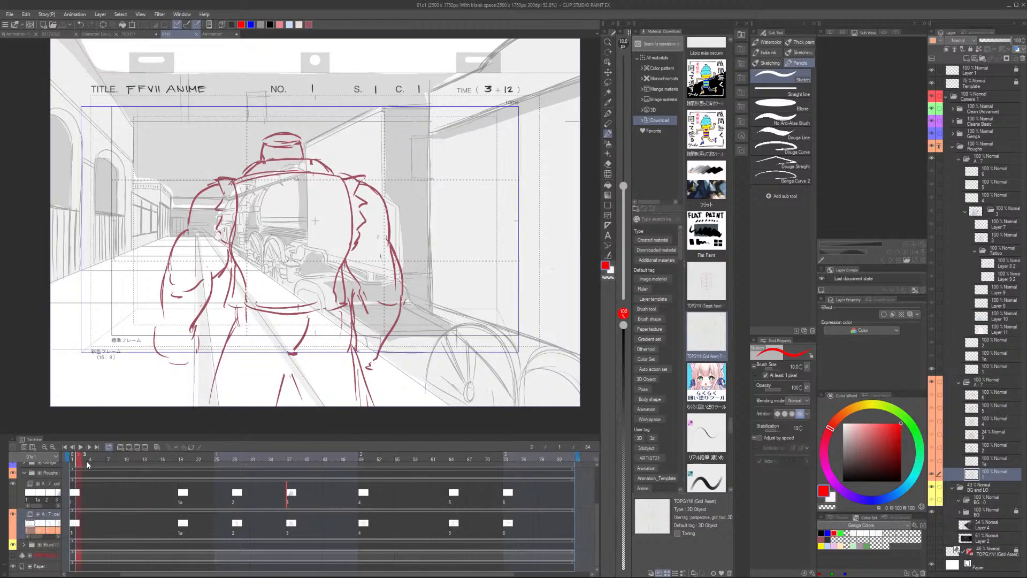
pyautogui.moveTo(88, 465); pyautogui.dragTo(133, 463)
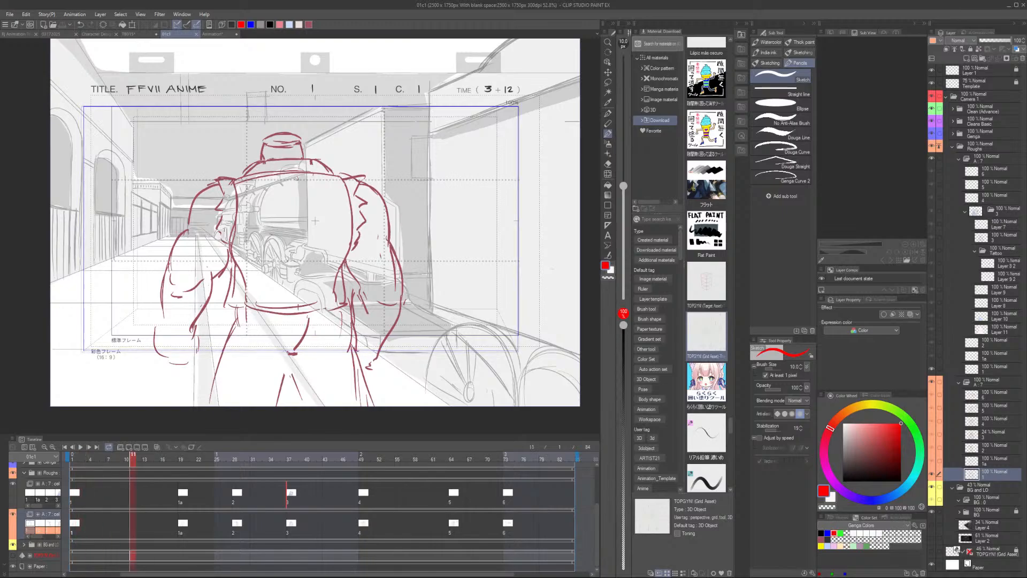